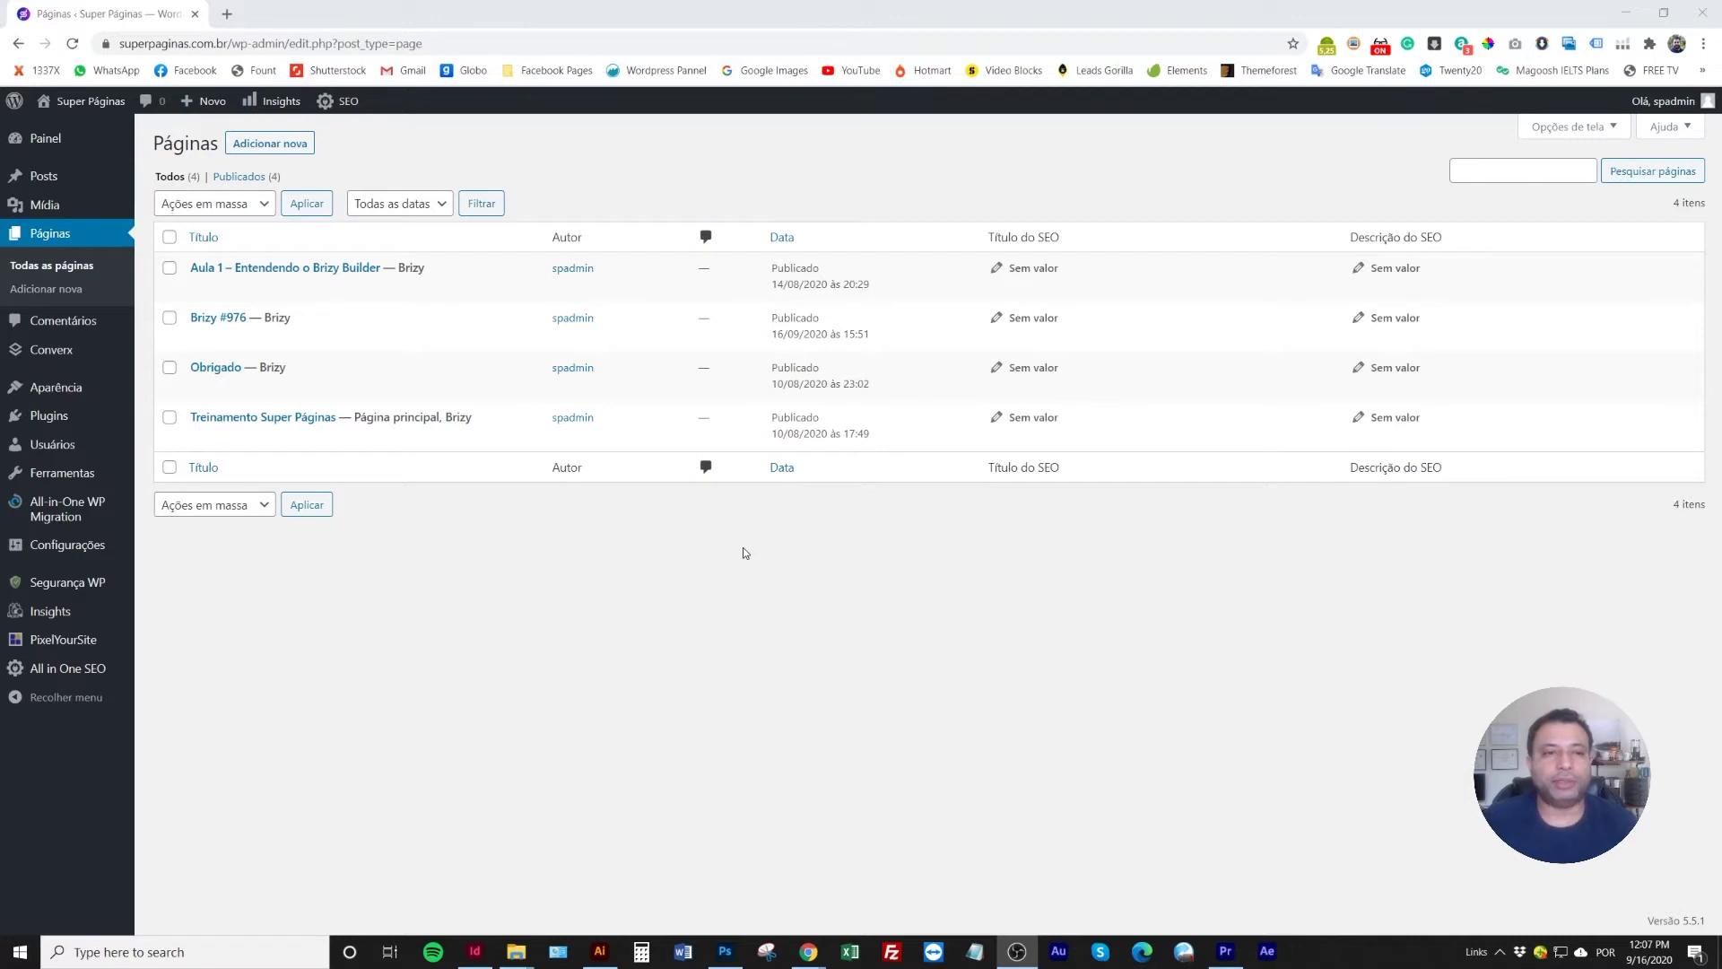
# Create a new page titled 'Página de Captura' and publish it
pyautogui.click(277, 152)
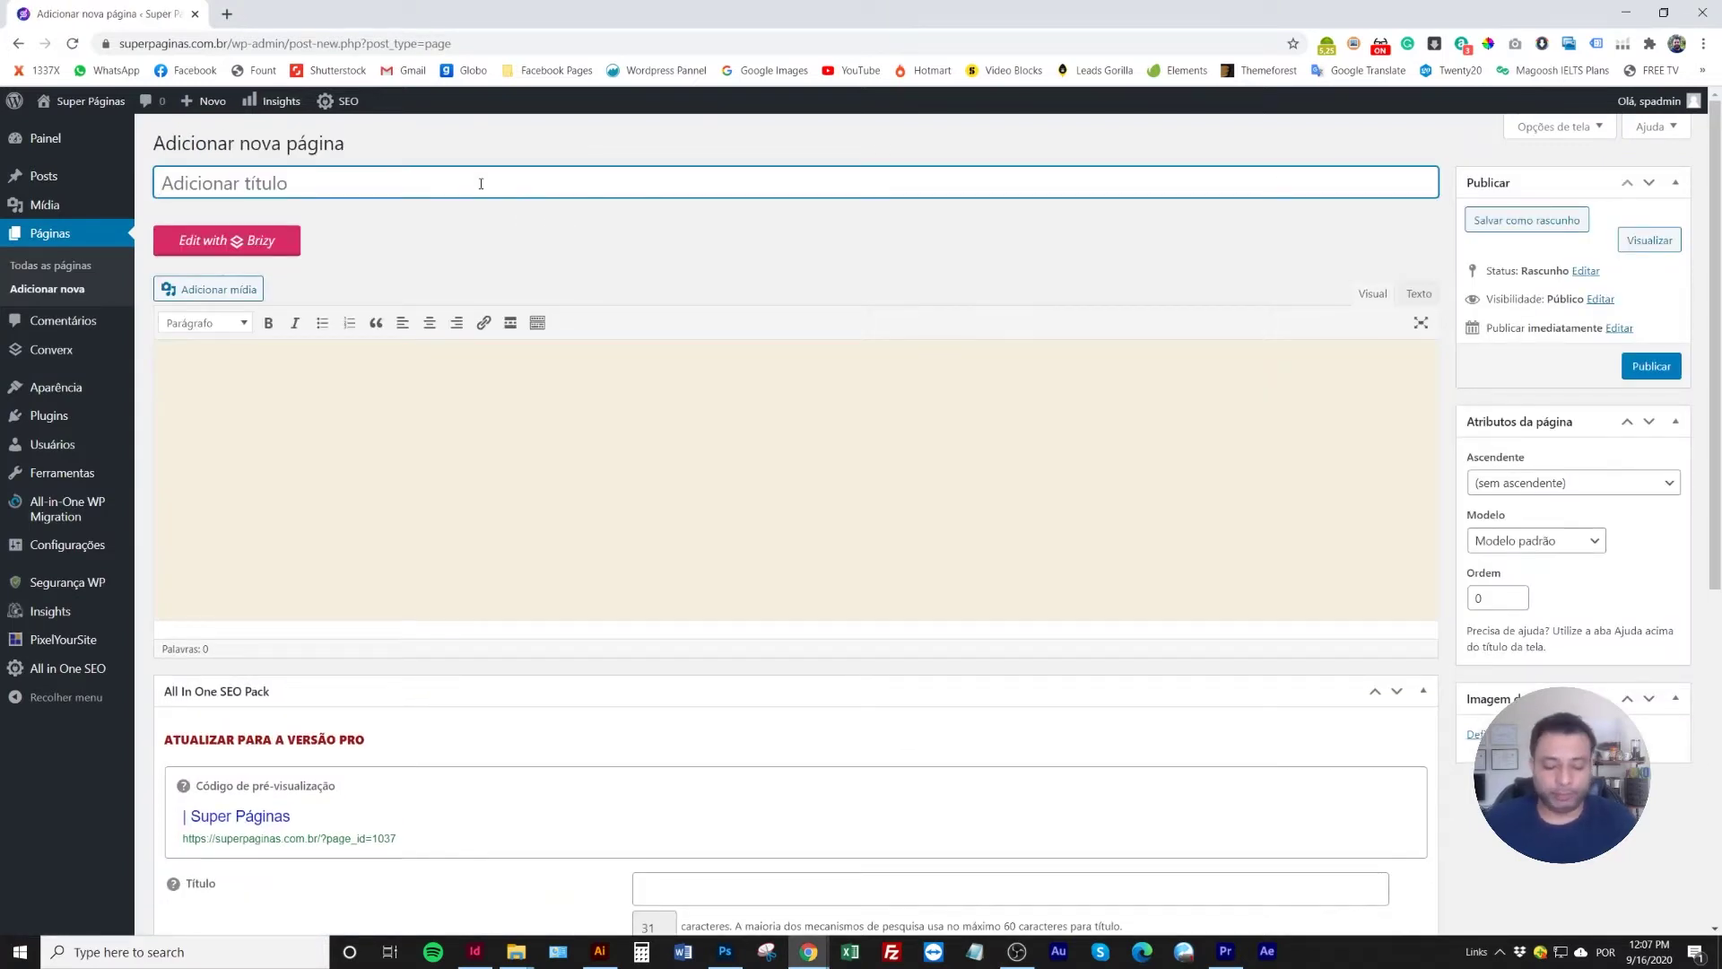
pyautogui.write('Página de C')
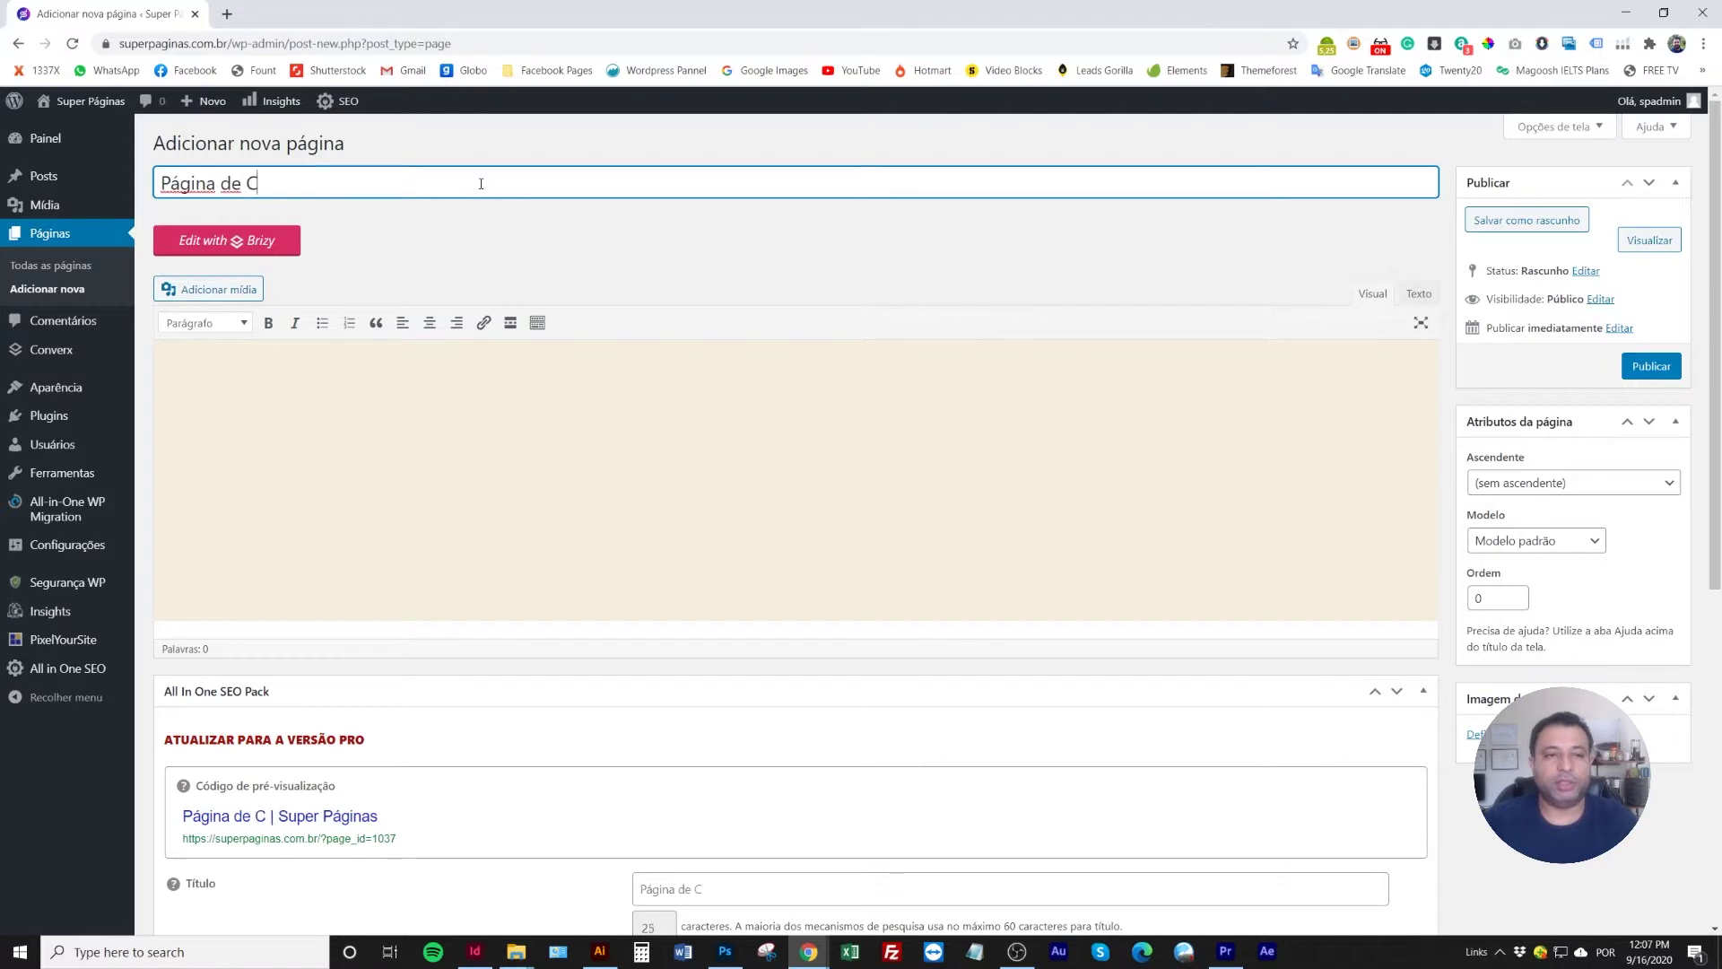
pyautogui.write('aptura')
pyautogui.click(578, 273)
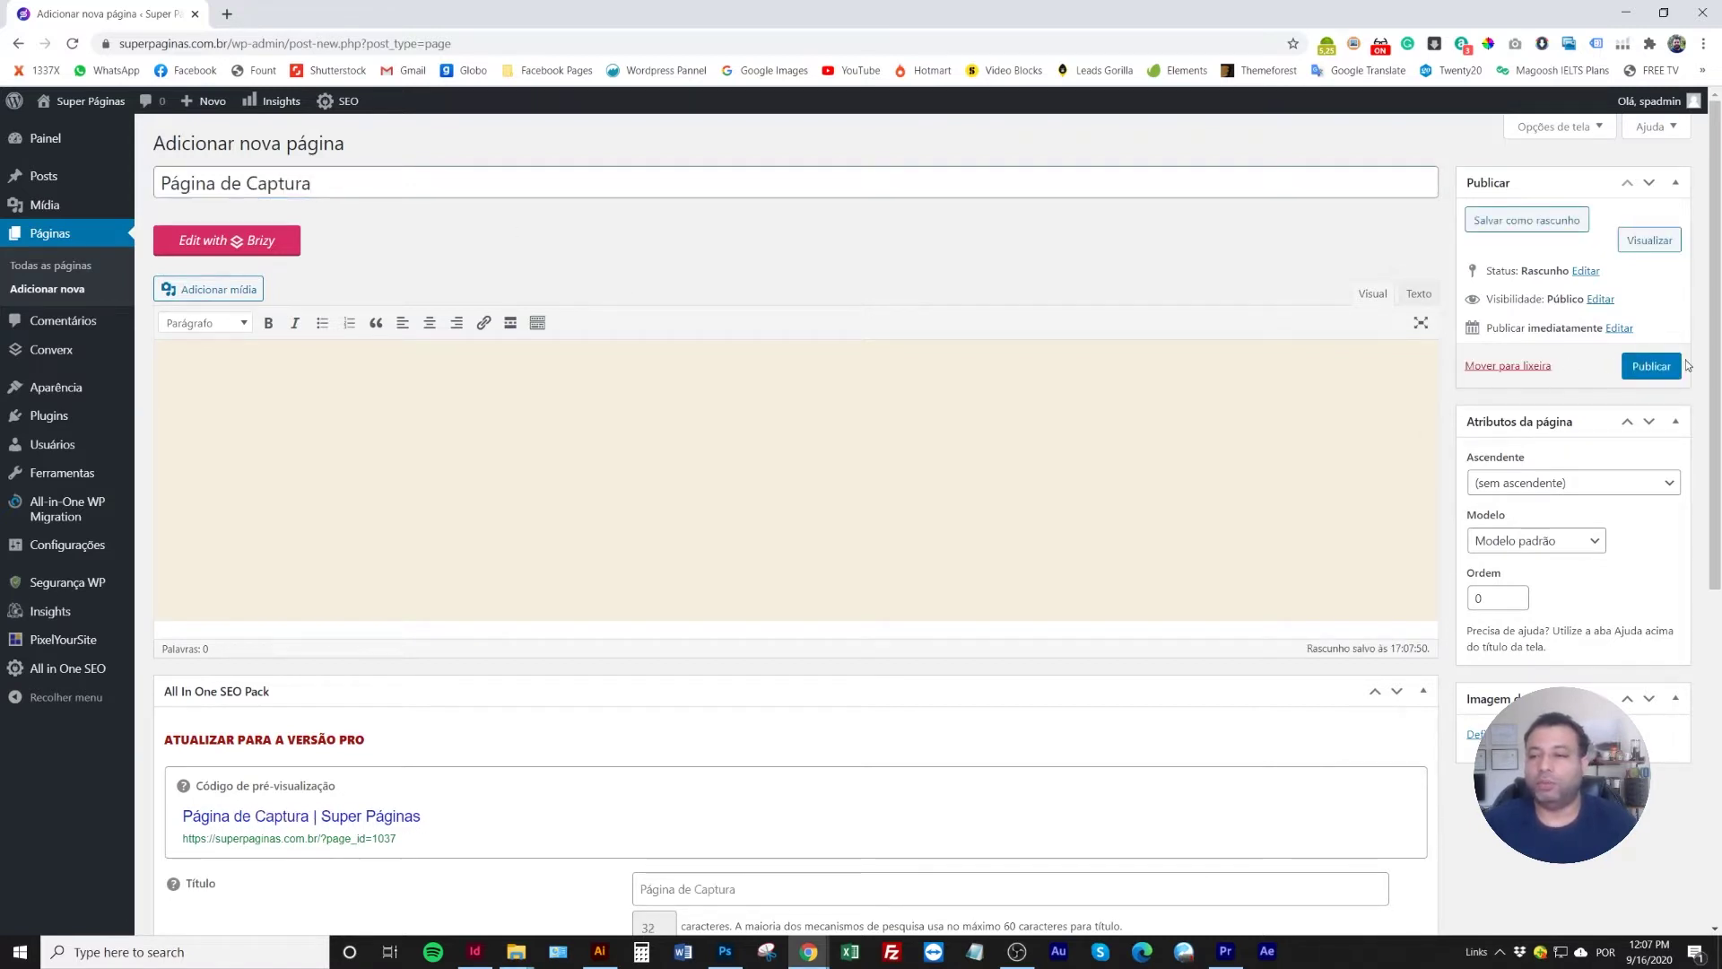
pyautogui.click(1661, 369)
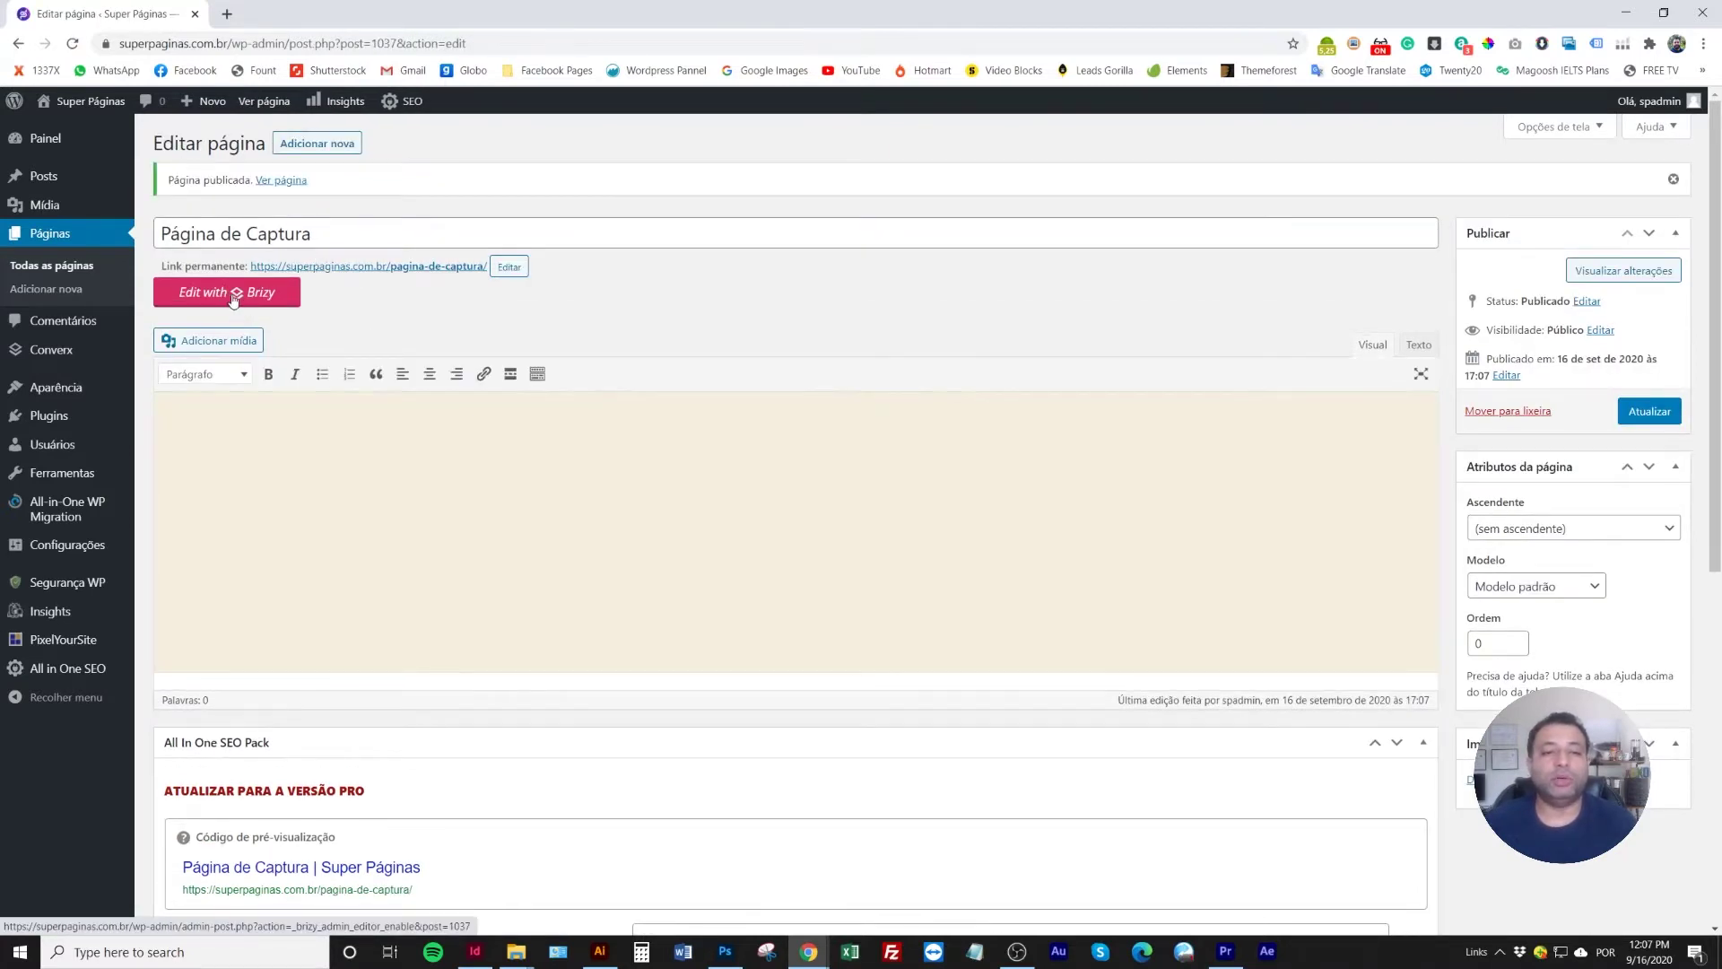
# Open Página de Captura in the Brizy editor and save the empty canvas
pyautogui.click(235, 297)
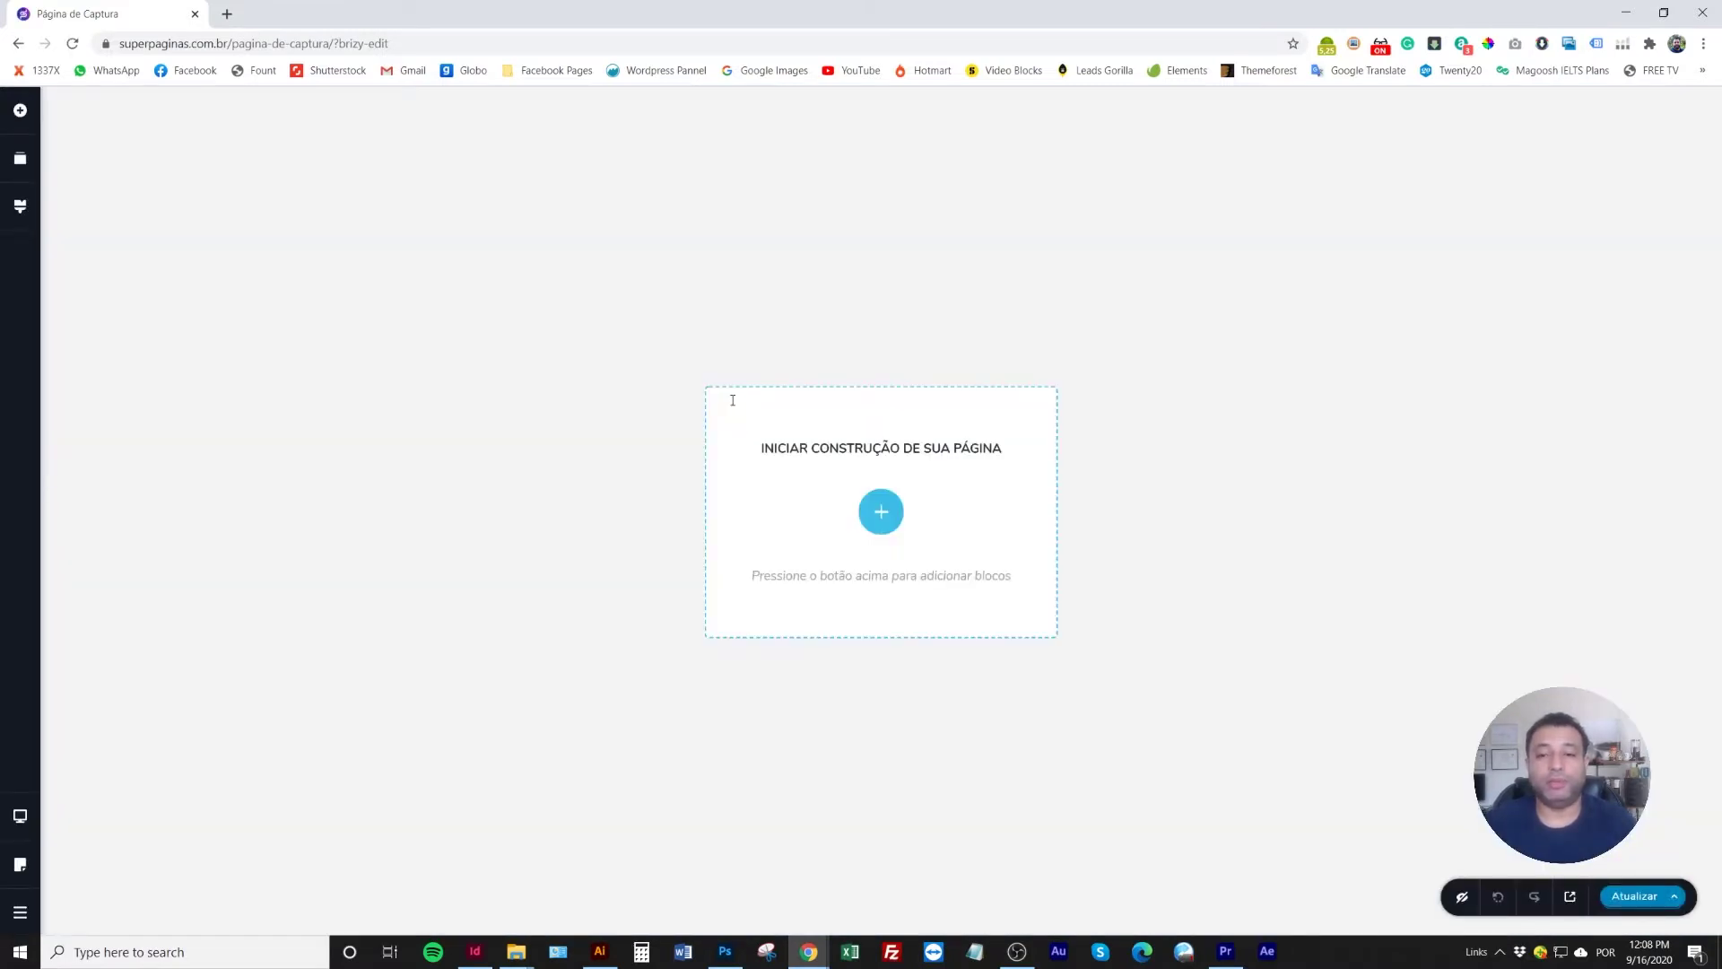
pyautogui.click(1634, 896)
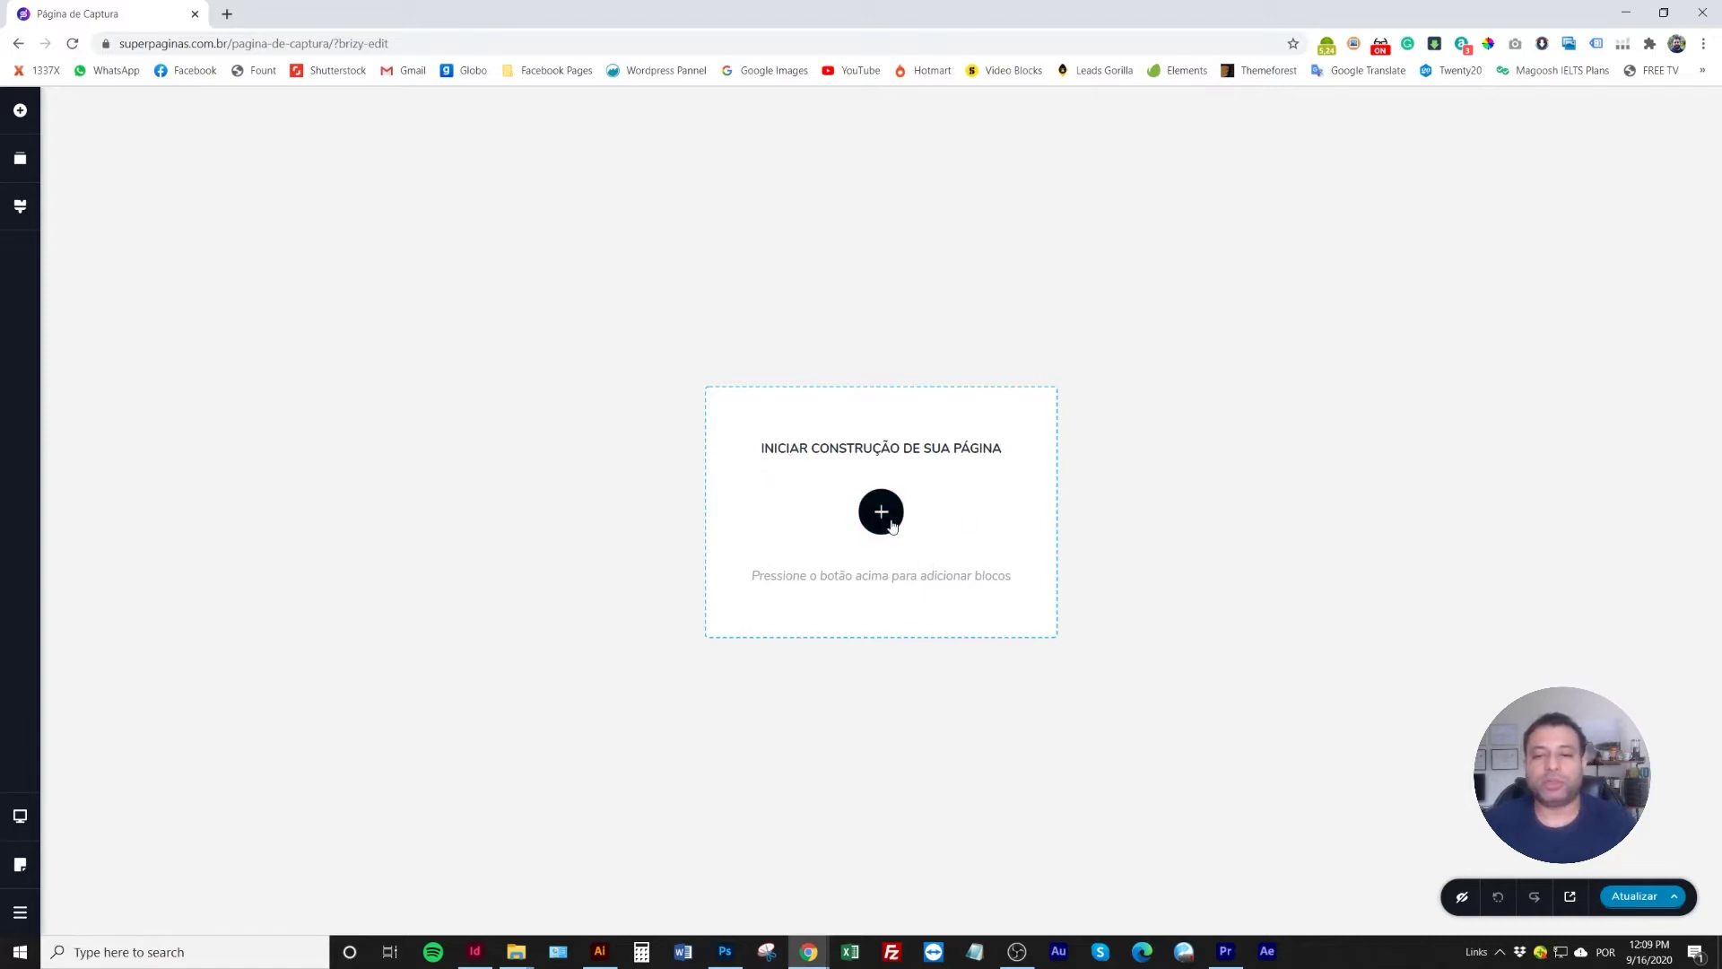
# Insert the podcast signup block with the woman holding oranges from the Blocks library
pyautogui.click(885, 516)
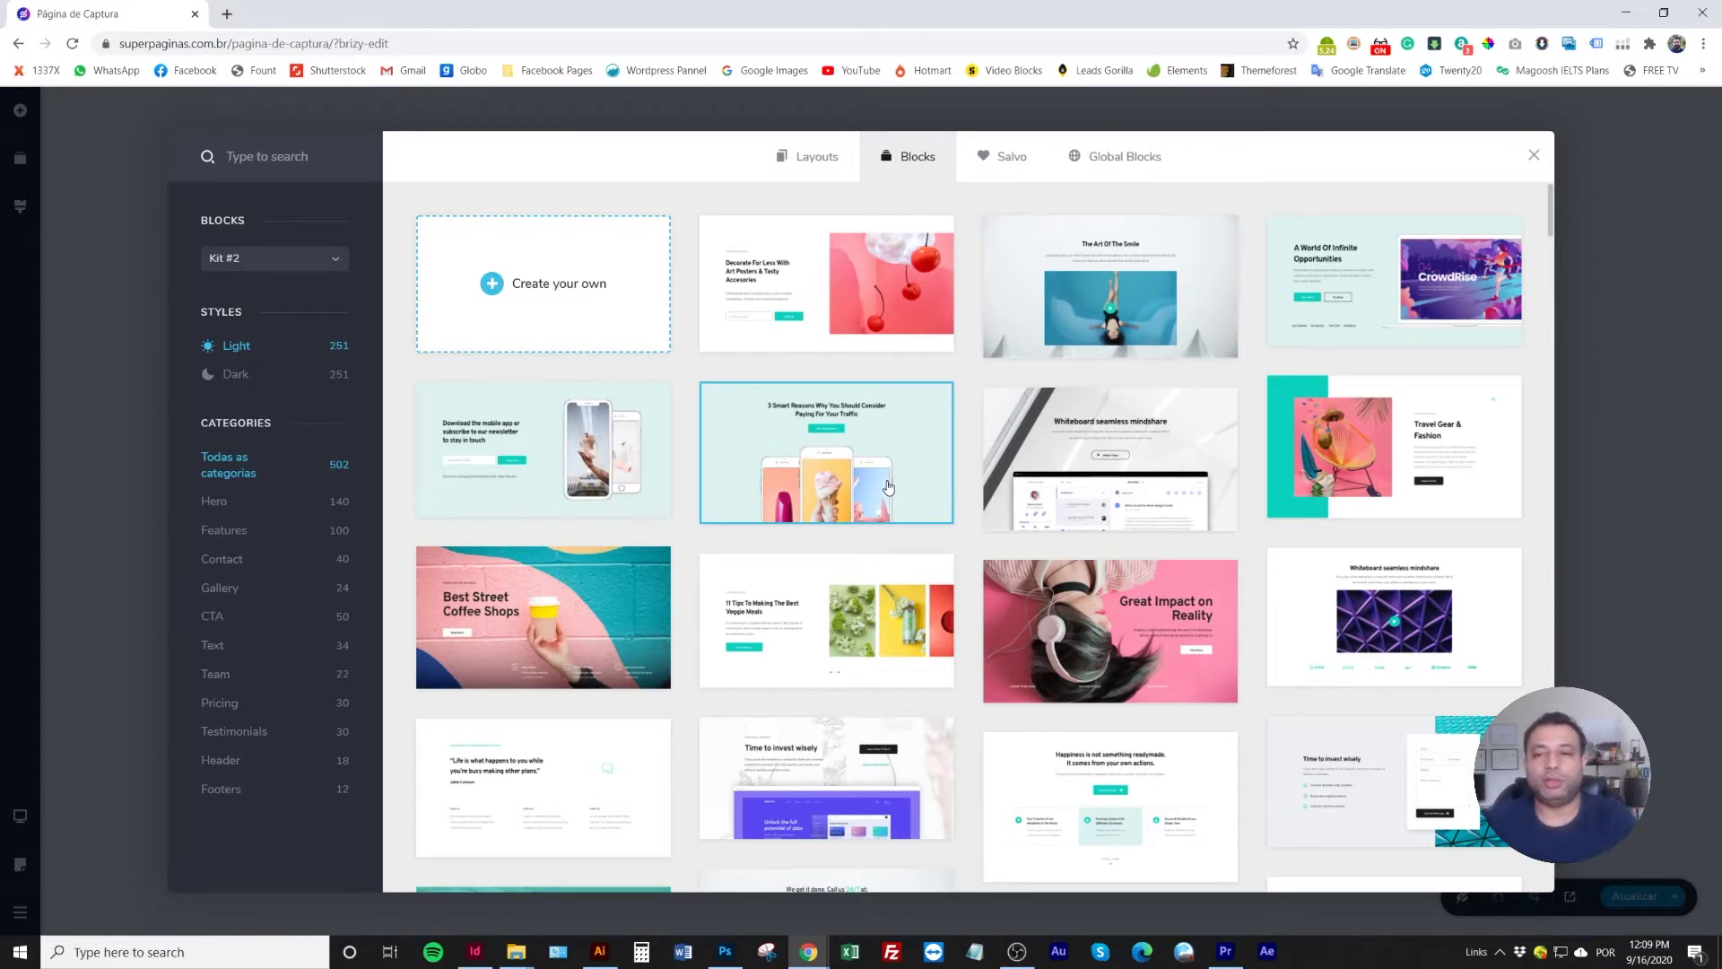
pyautogui.scroll(-10, 893, 508)
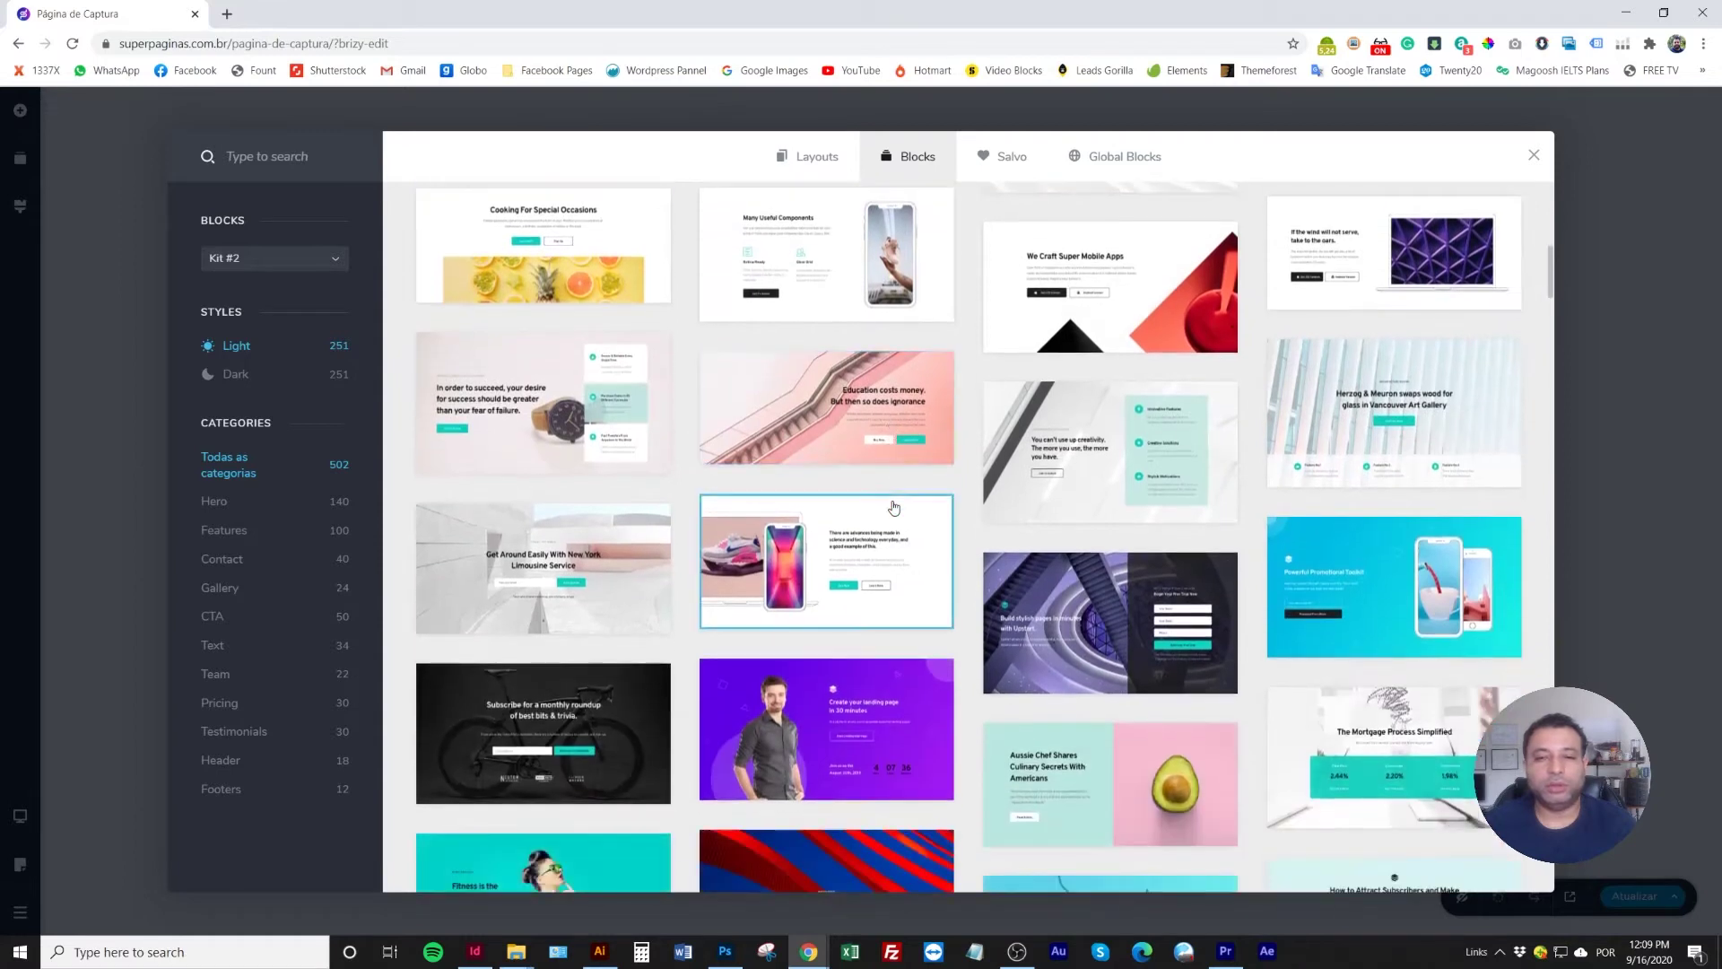
pyautogui.scroll(-2, 893, 507)
pyautogui.scroll(-2, 893, 508)
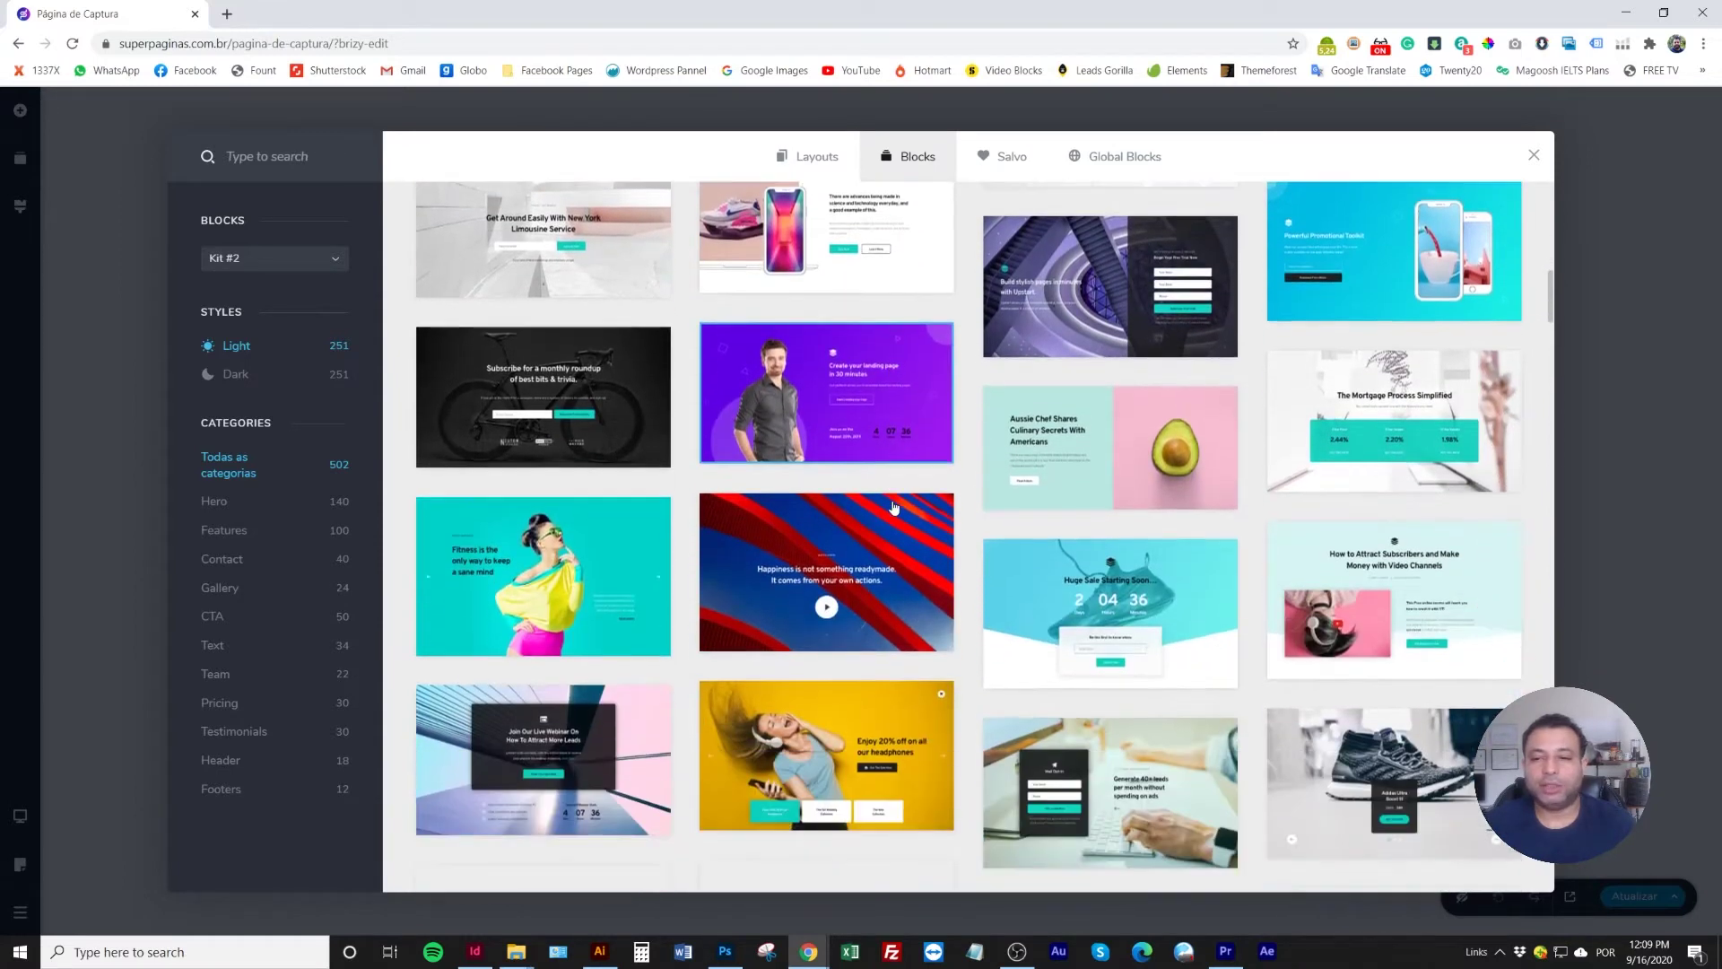
pyautogui.scroll(-4, 893, 508)
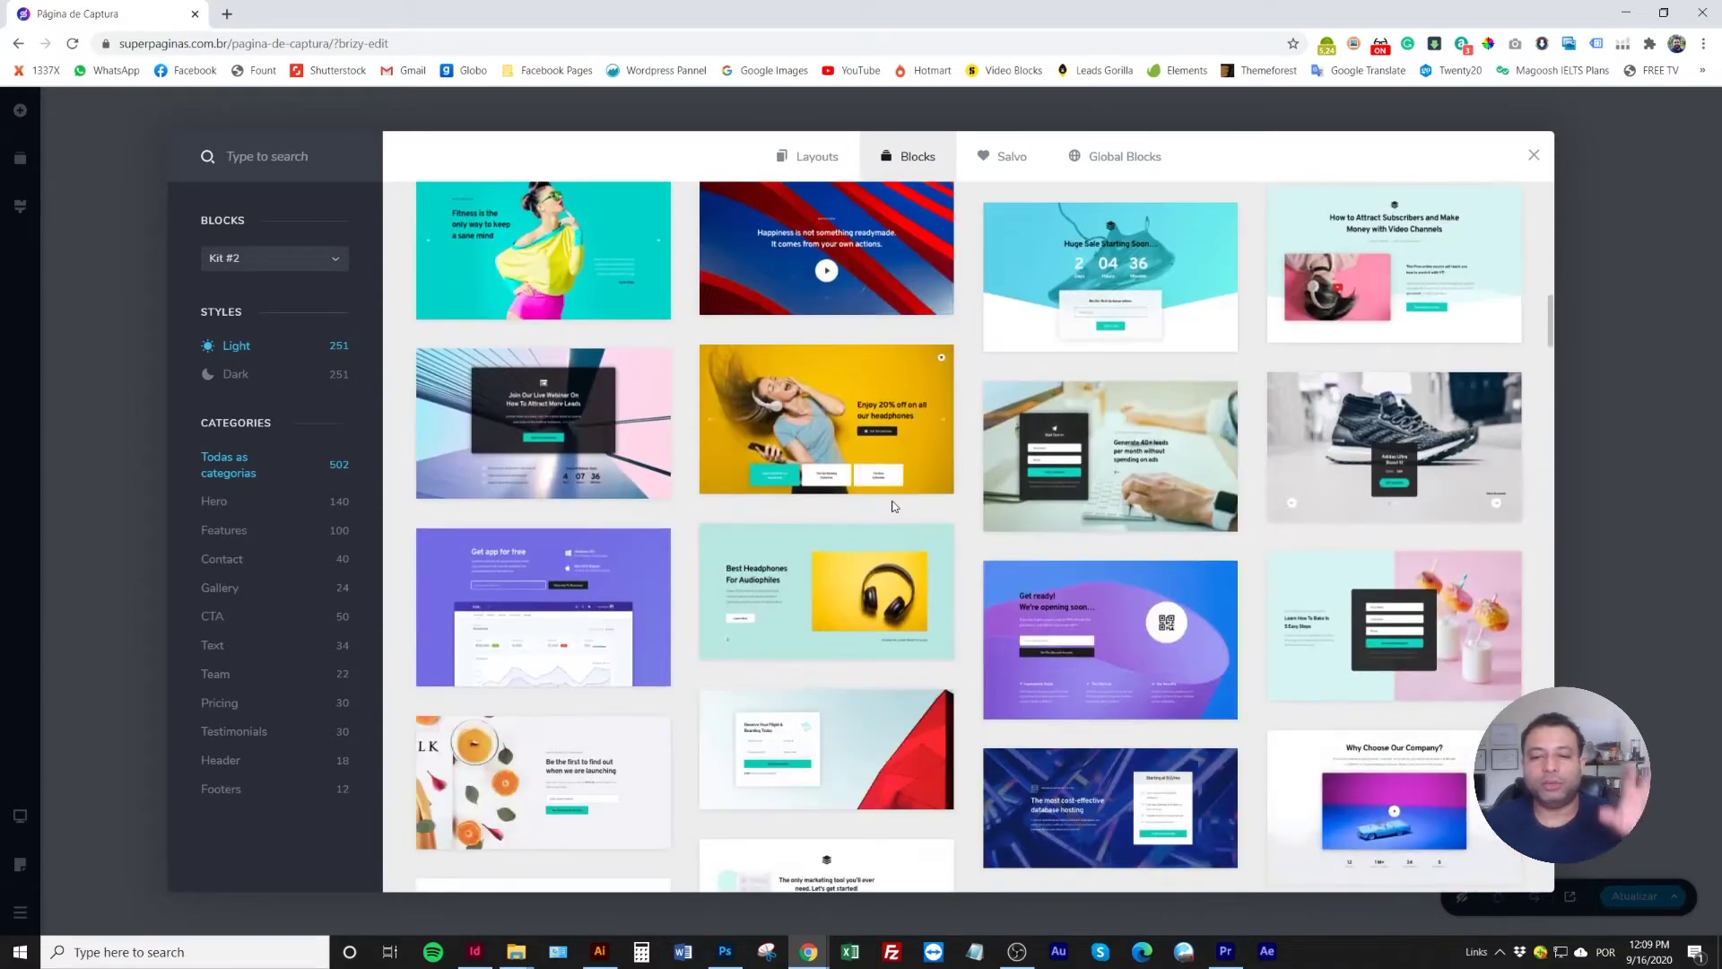
pyautogui.scroll(-5, 893, 508)
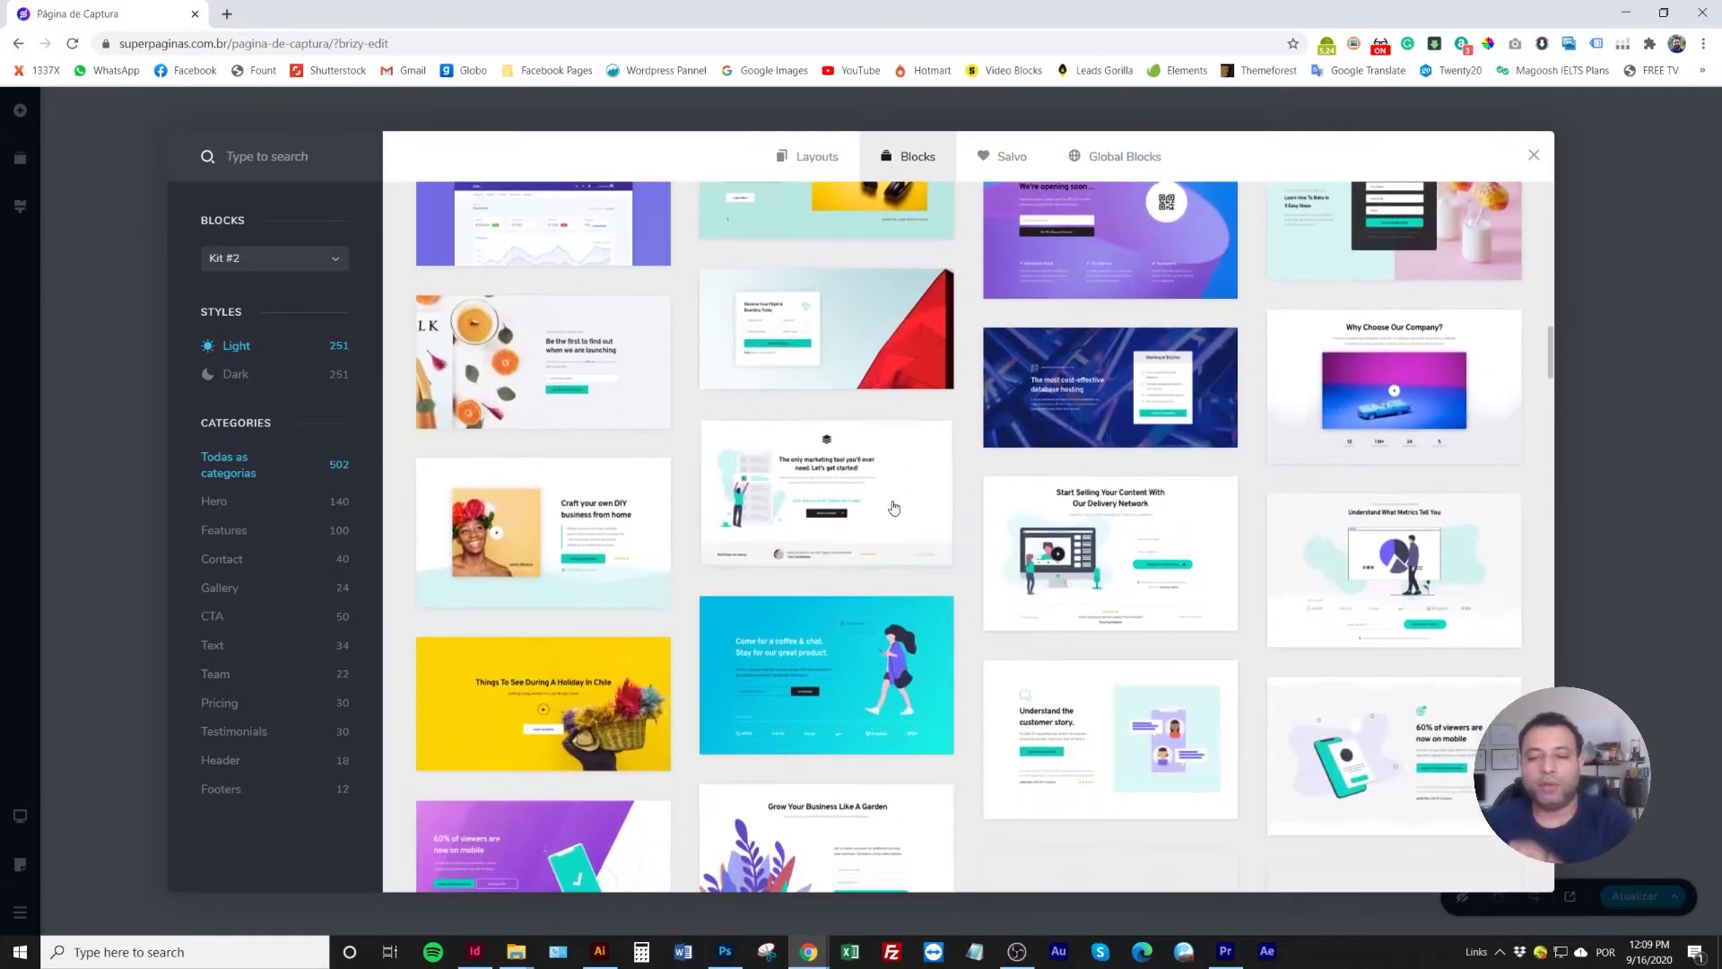
pyautogui.scroll(-2, 894, 507)
pyautogui.scroll(-2, 893, 507)
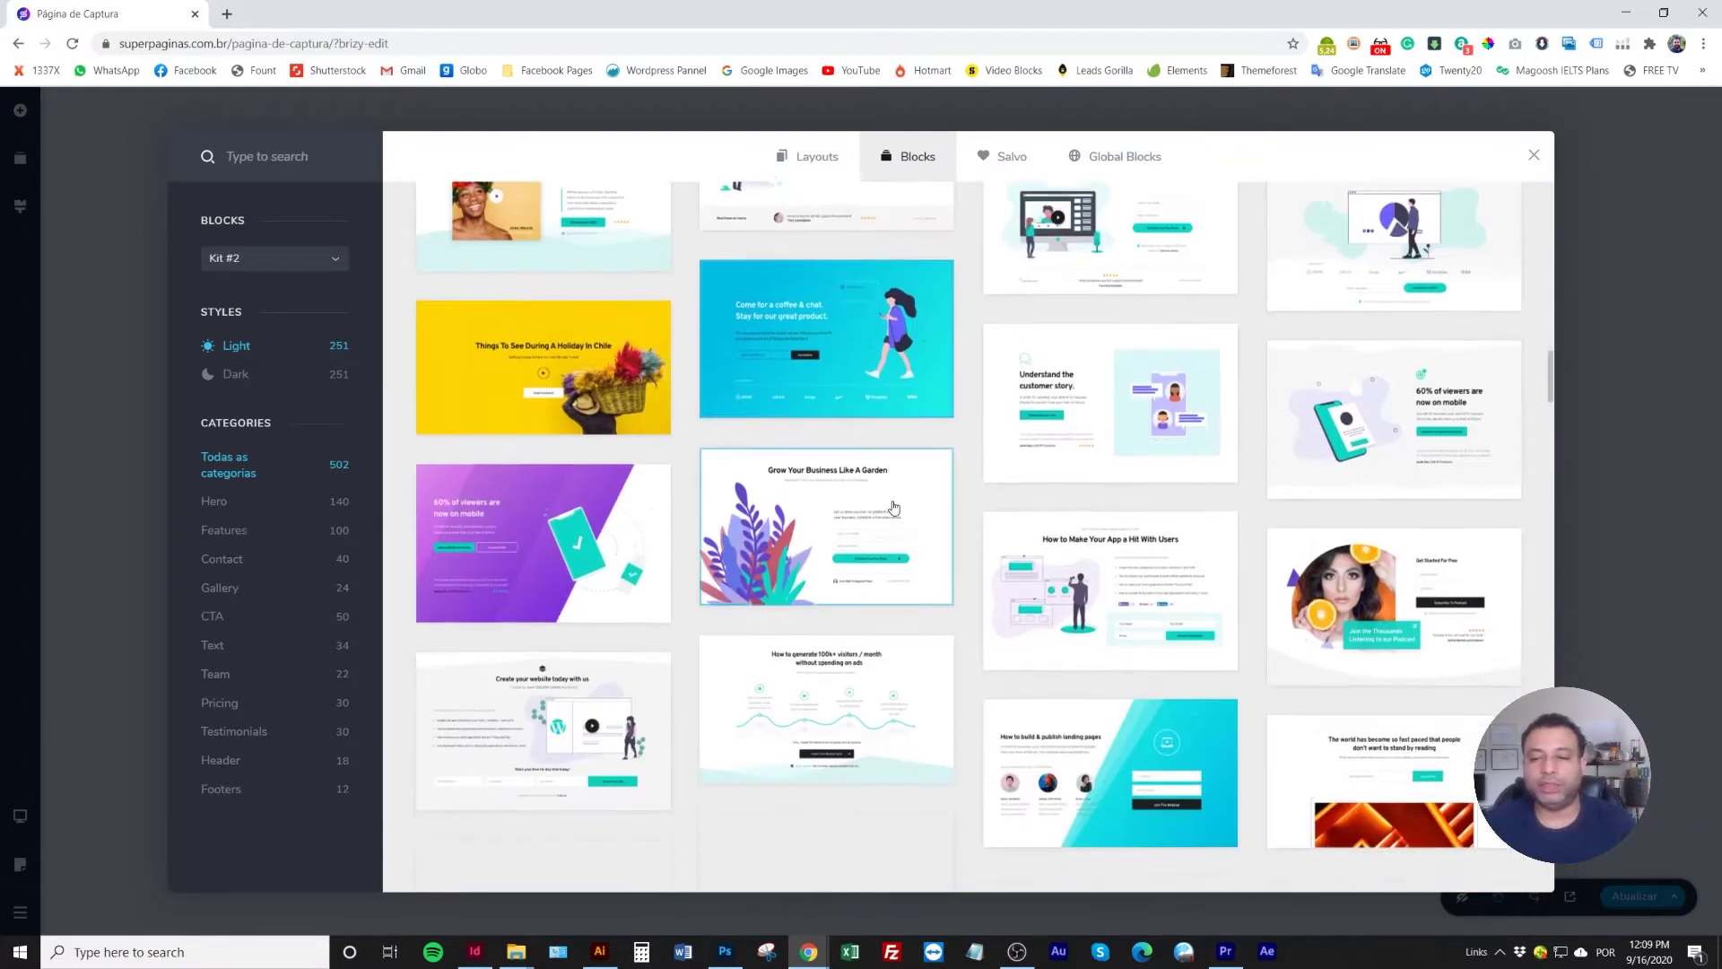
pyautogui.scroll(-2, 893, 507)
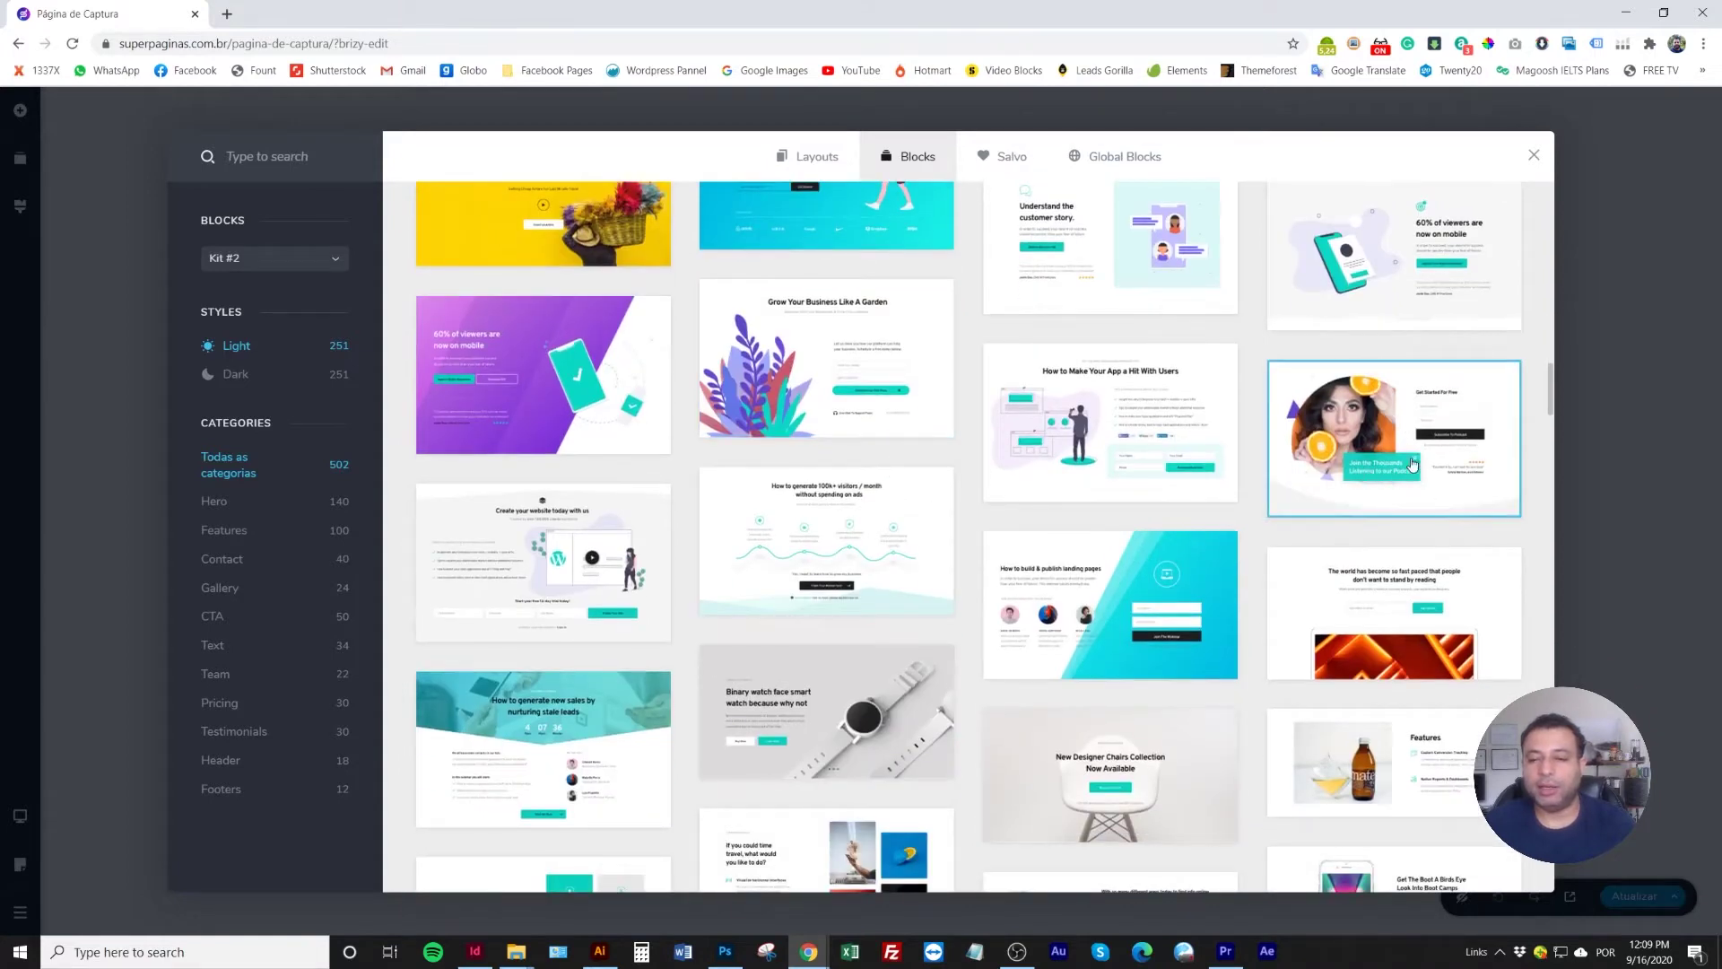
pyautogui.click(1377, 422)
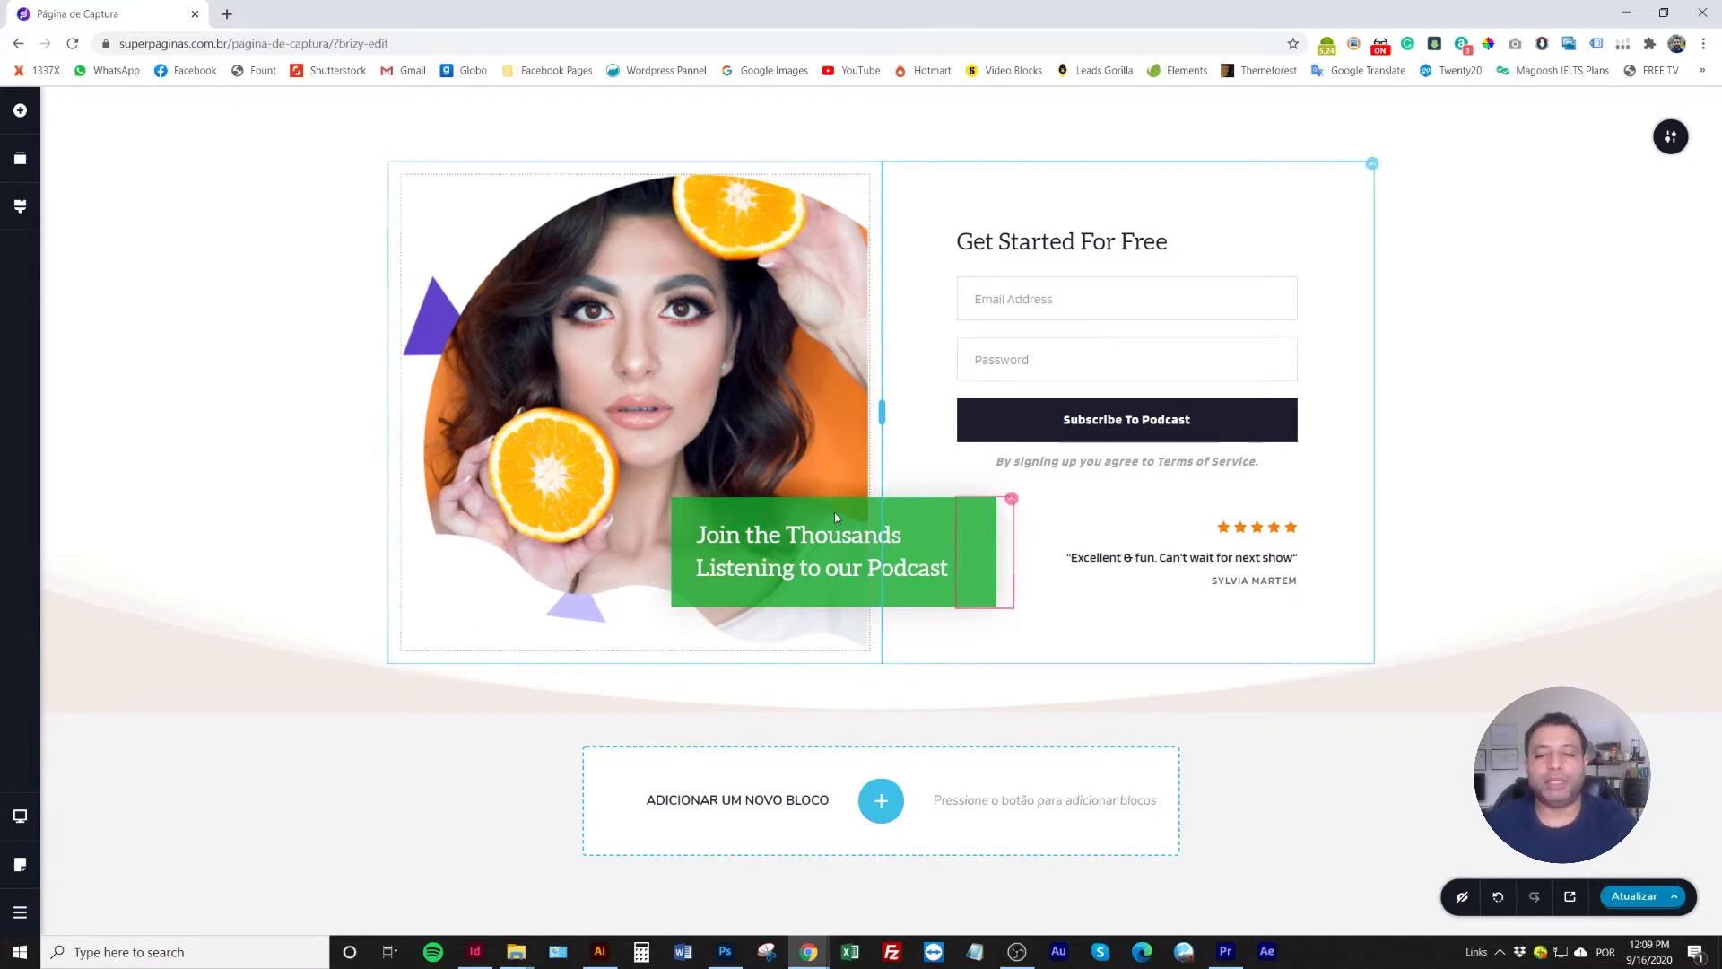
# Add the 'How to generate 100k+ visitors / month without spending on ads' webinar block
pyautogui.click(881, 800)
pyautogui.scroll(-3, 906, 660)
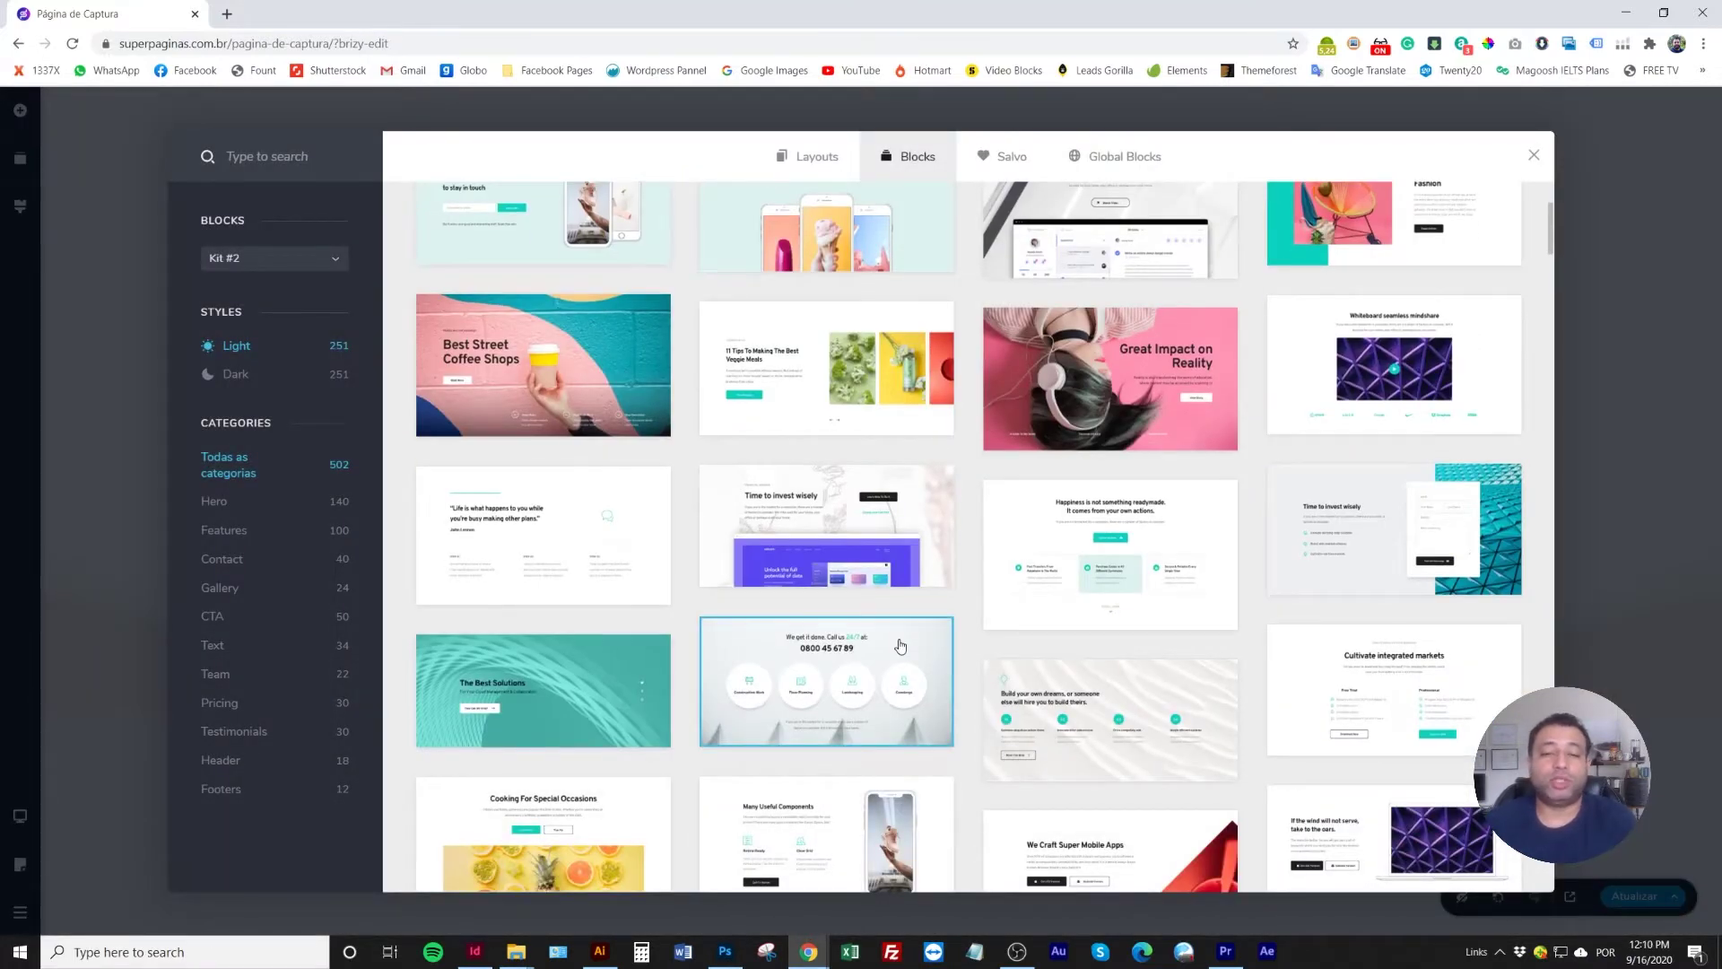
pyautogui.scroll(-3, 901, 646)
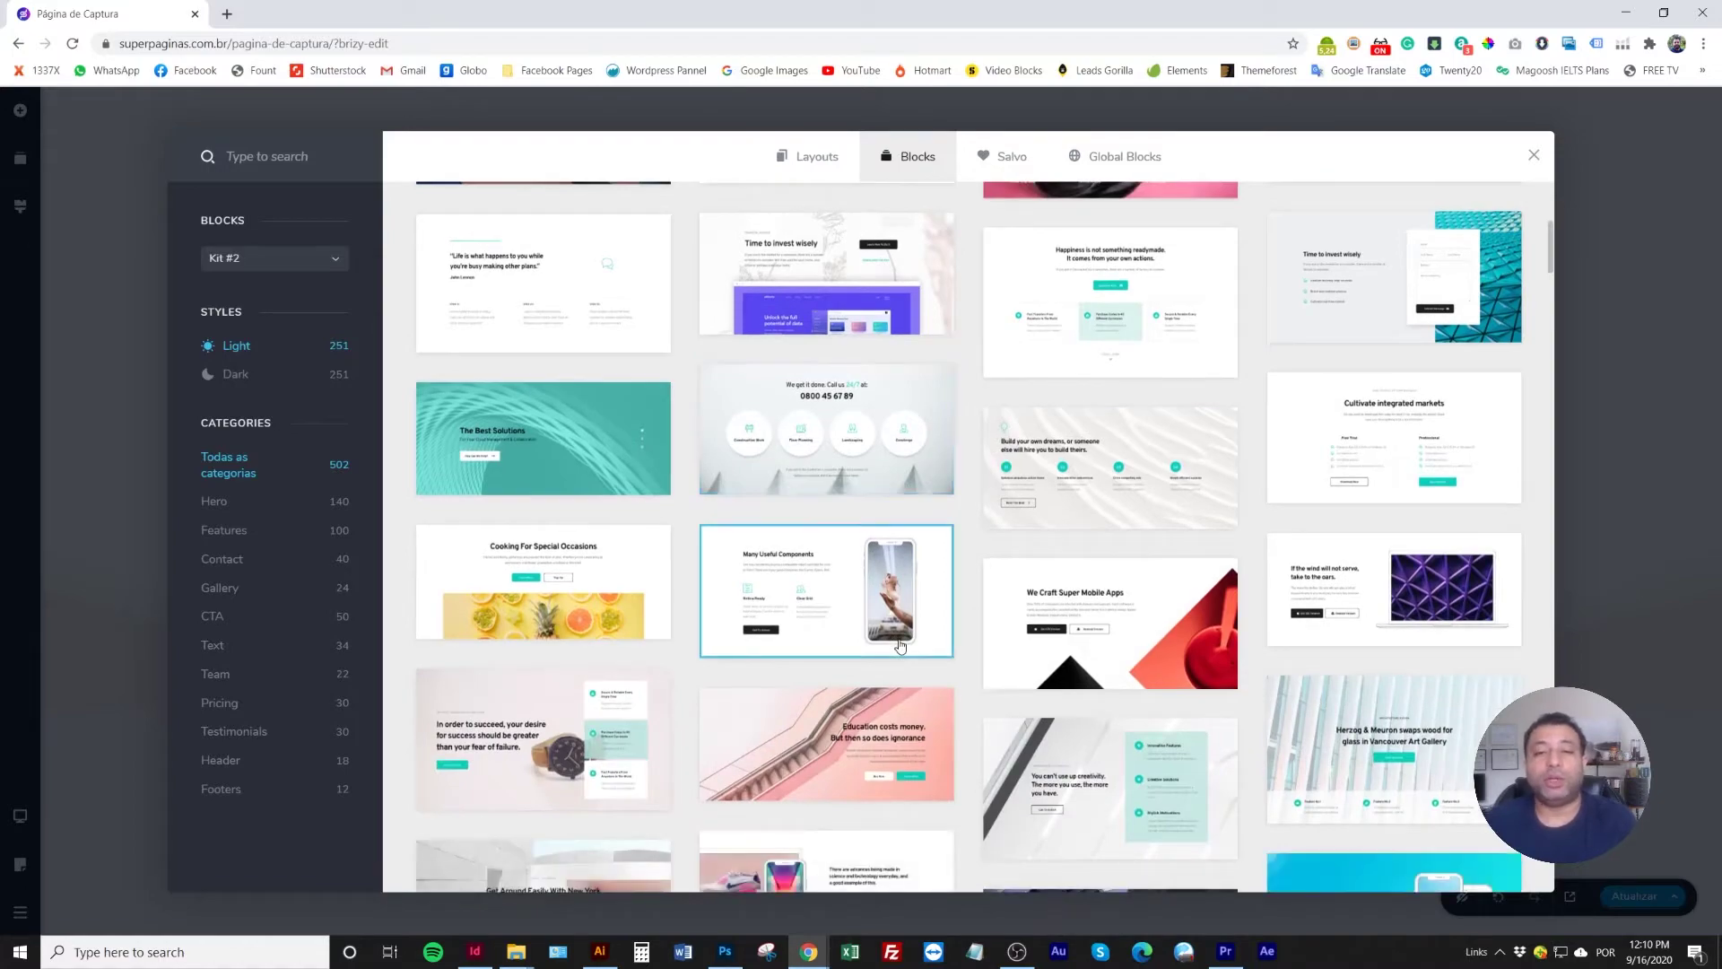
pyautogui.scroll(-2, 899, 639)
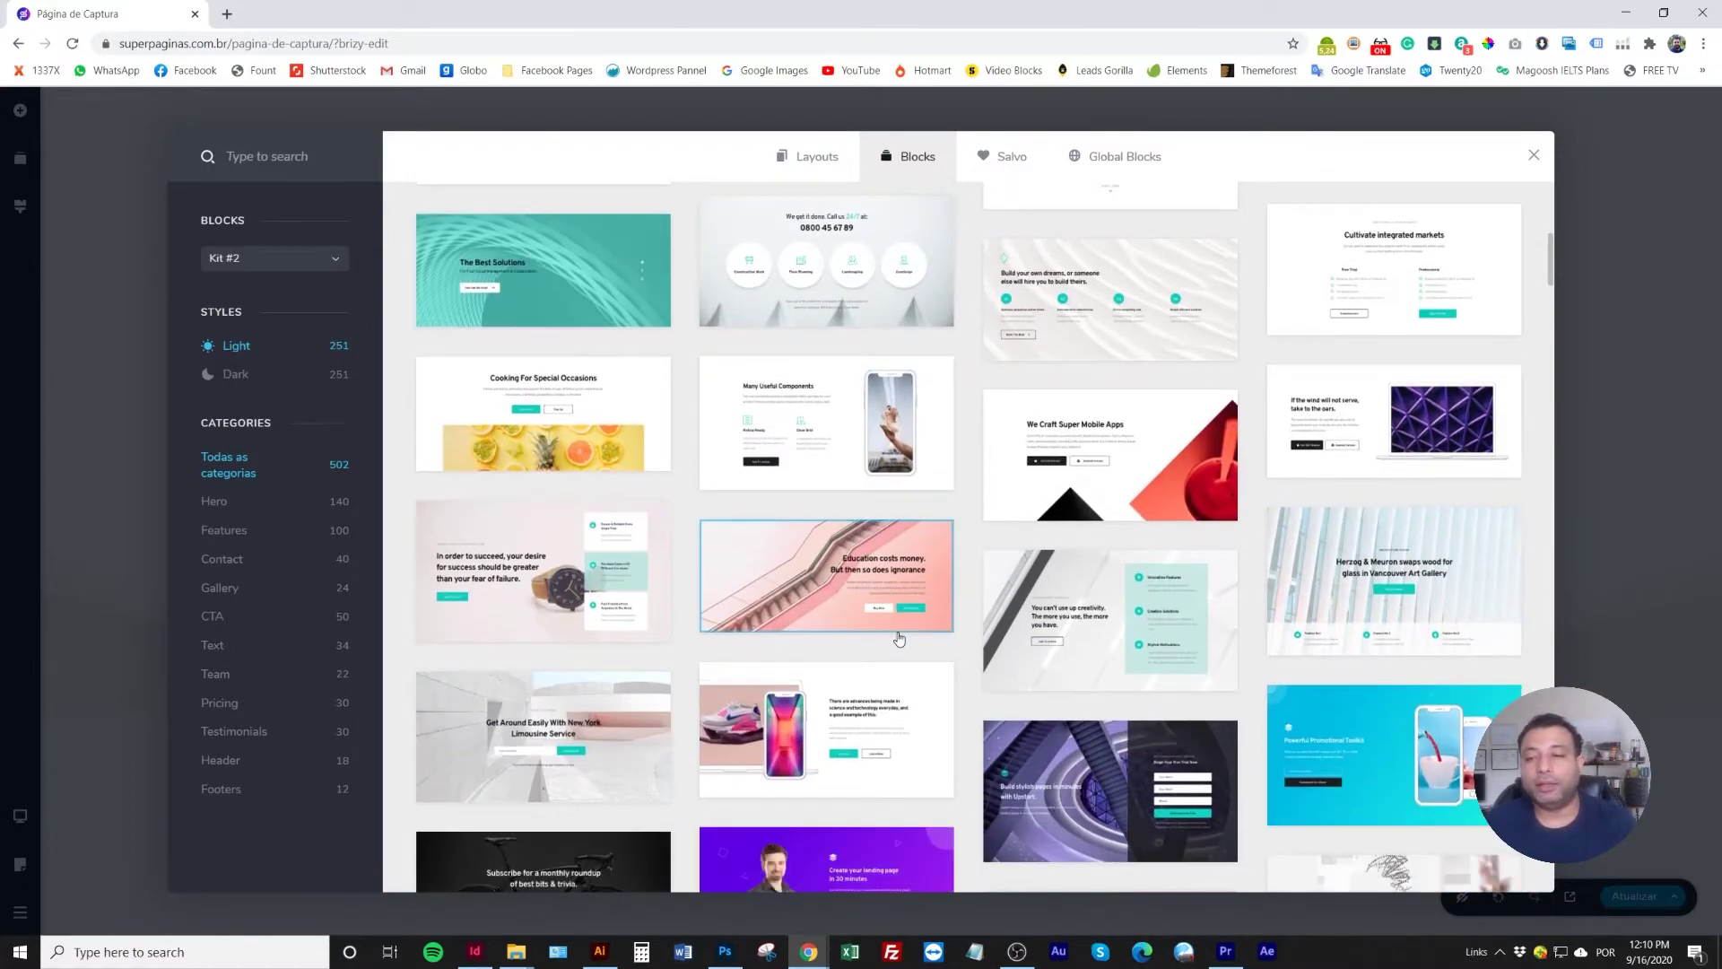
pyautogui.scroll(-5, 898, 635)
pyautogui.scroll(-5, 897, 631)
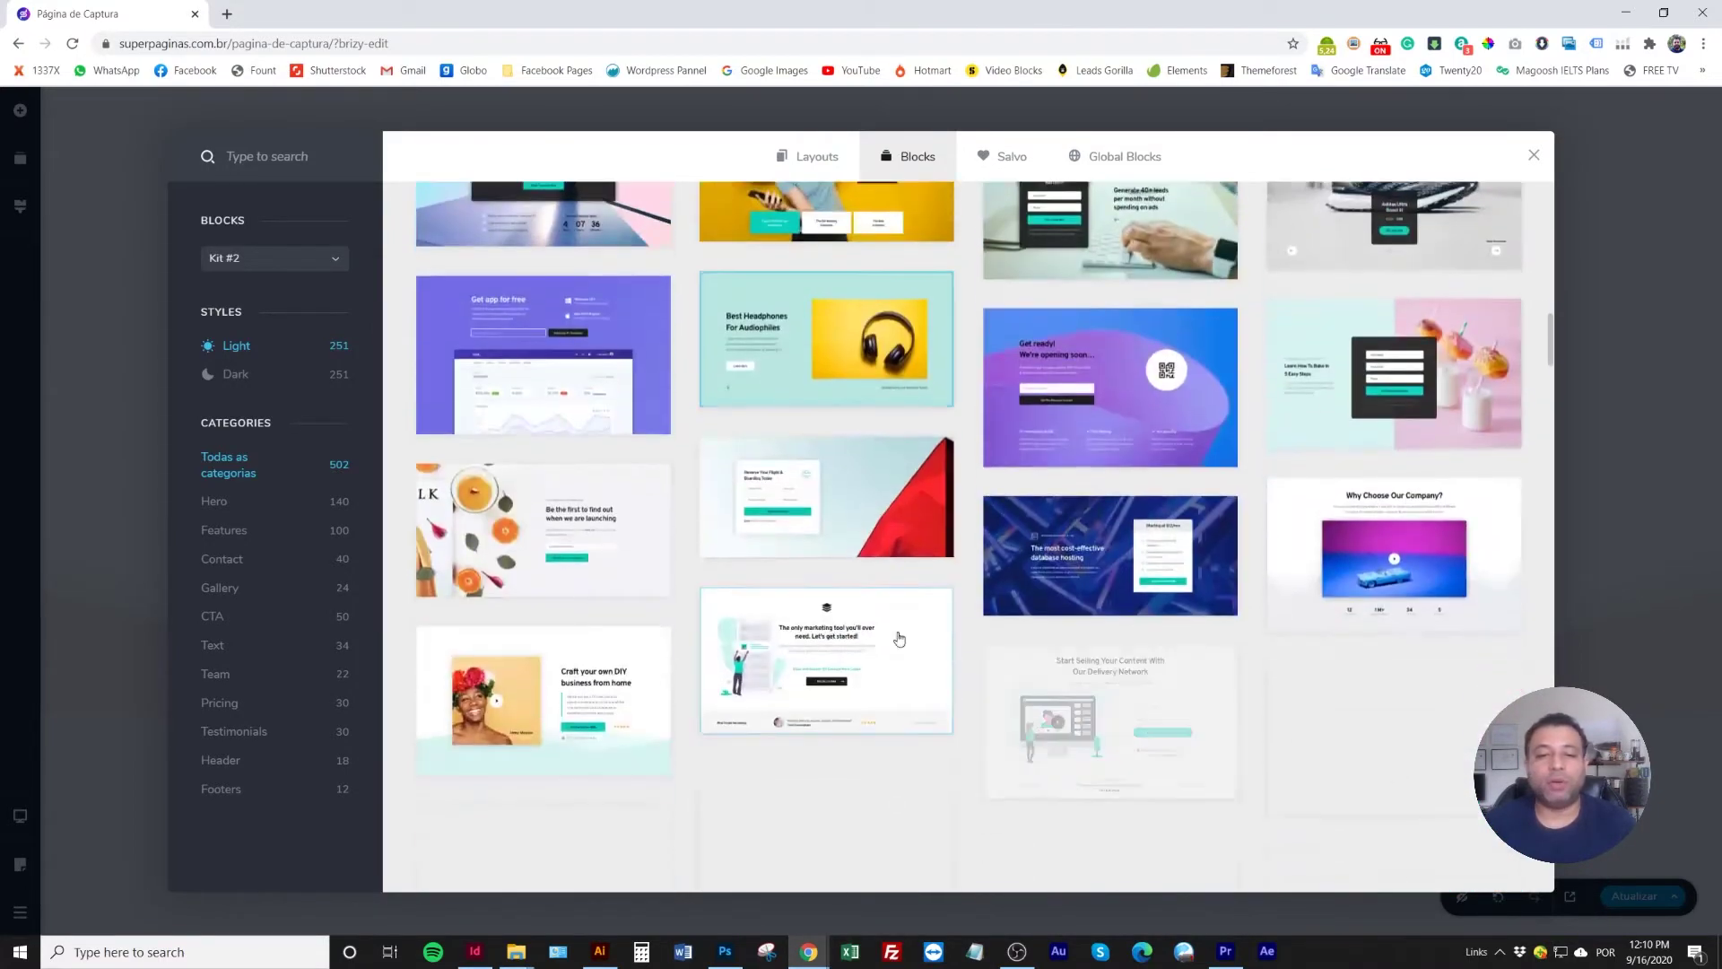
pyautogui.scroll(-2, 898, 637)
pyautogui.scroll(-3, 898, 637)
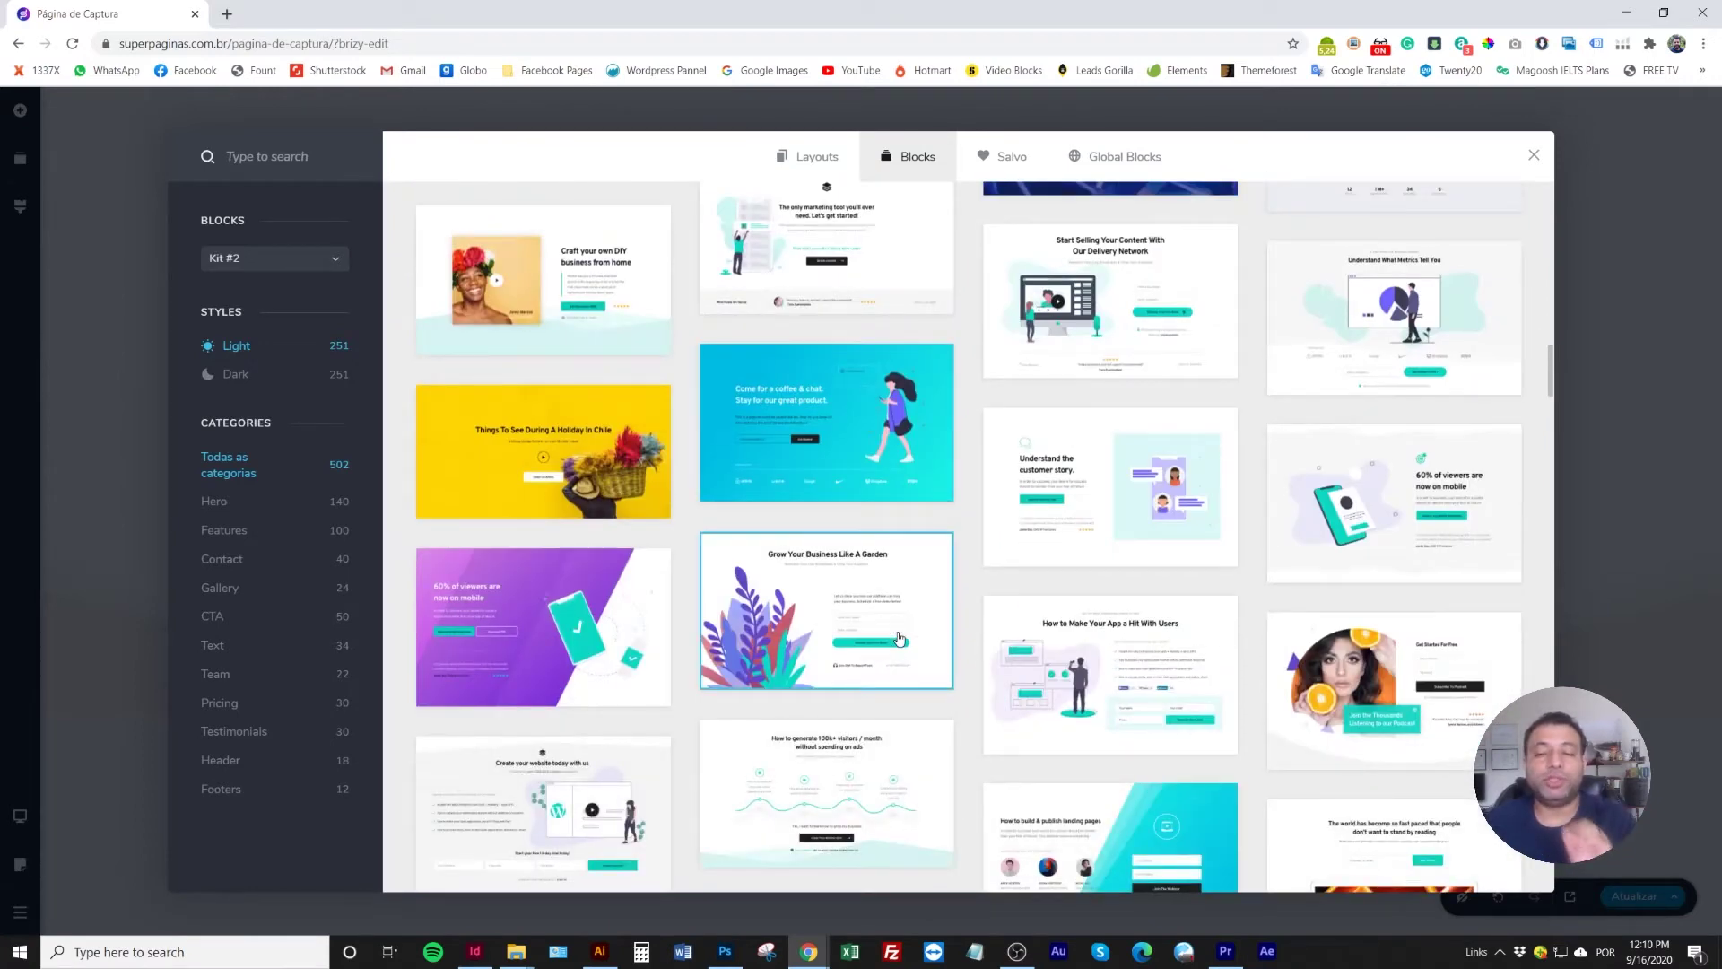
pyautogui.scroll(-3, 897, 634)
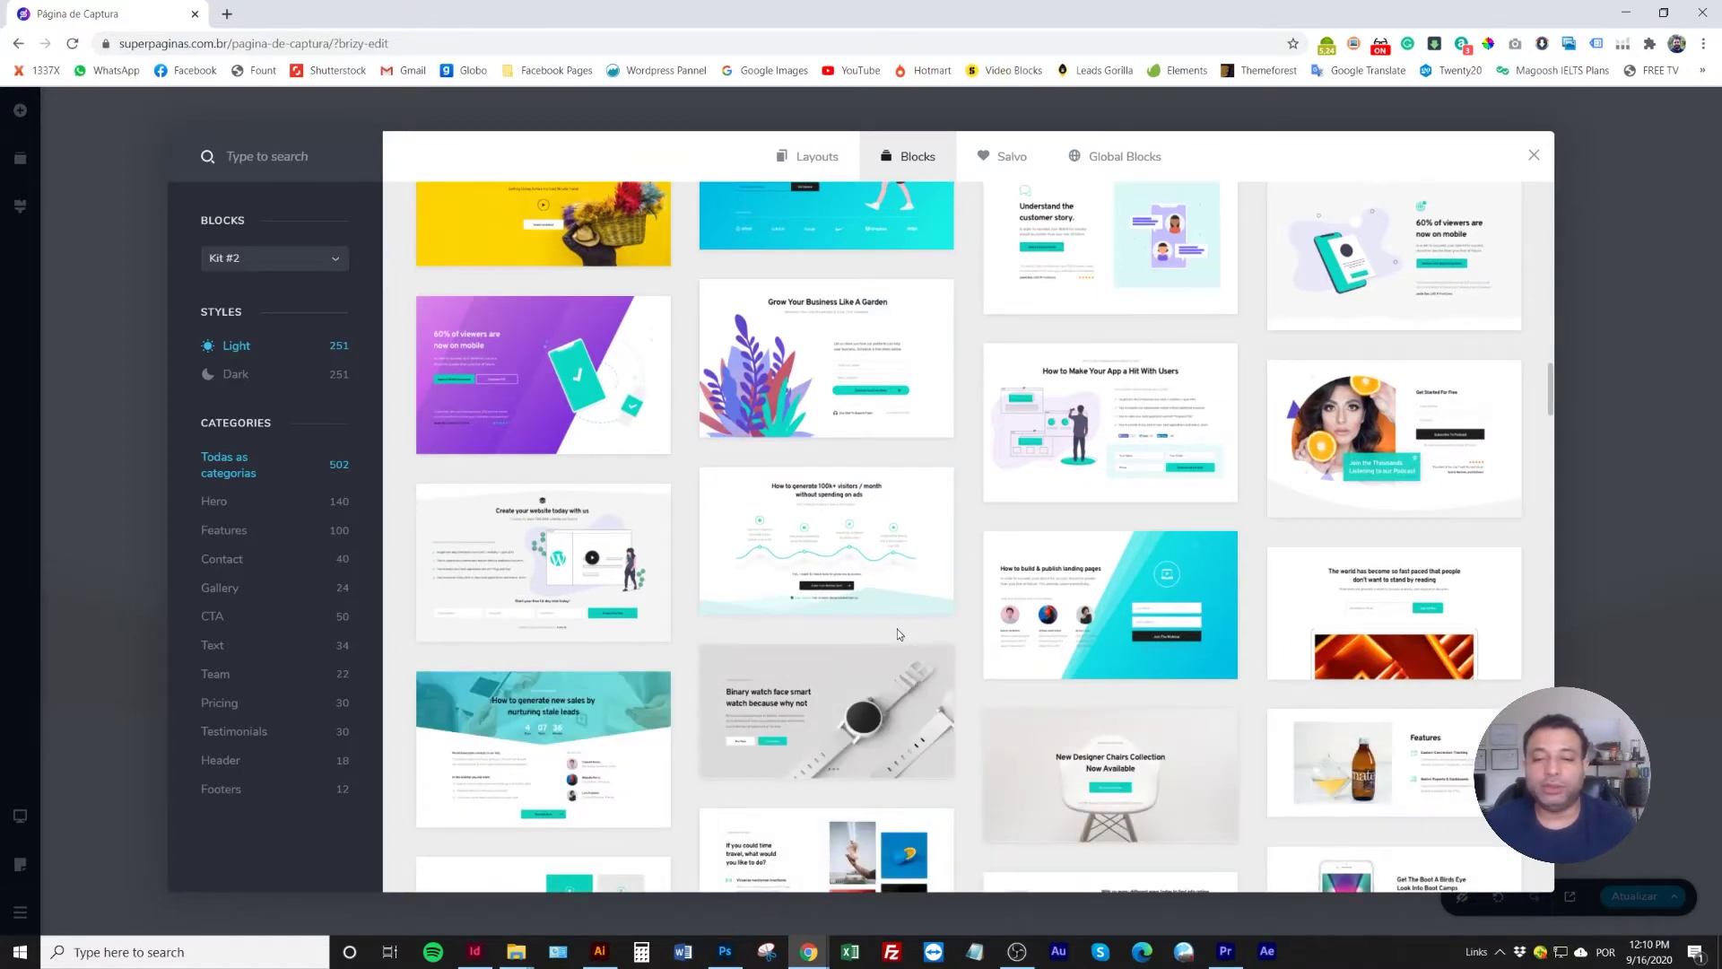
pyautogui.scroll(-2, 897, 635)
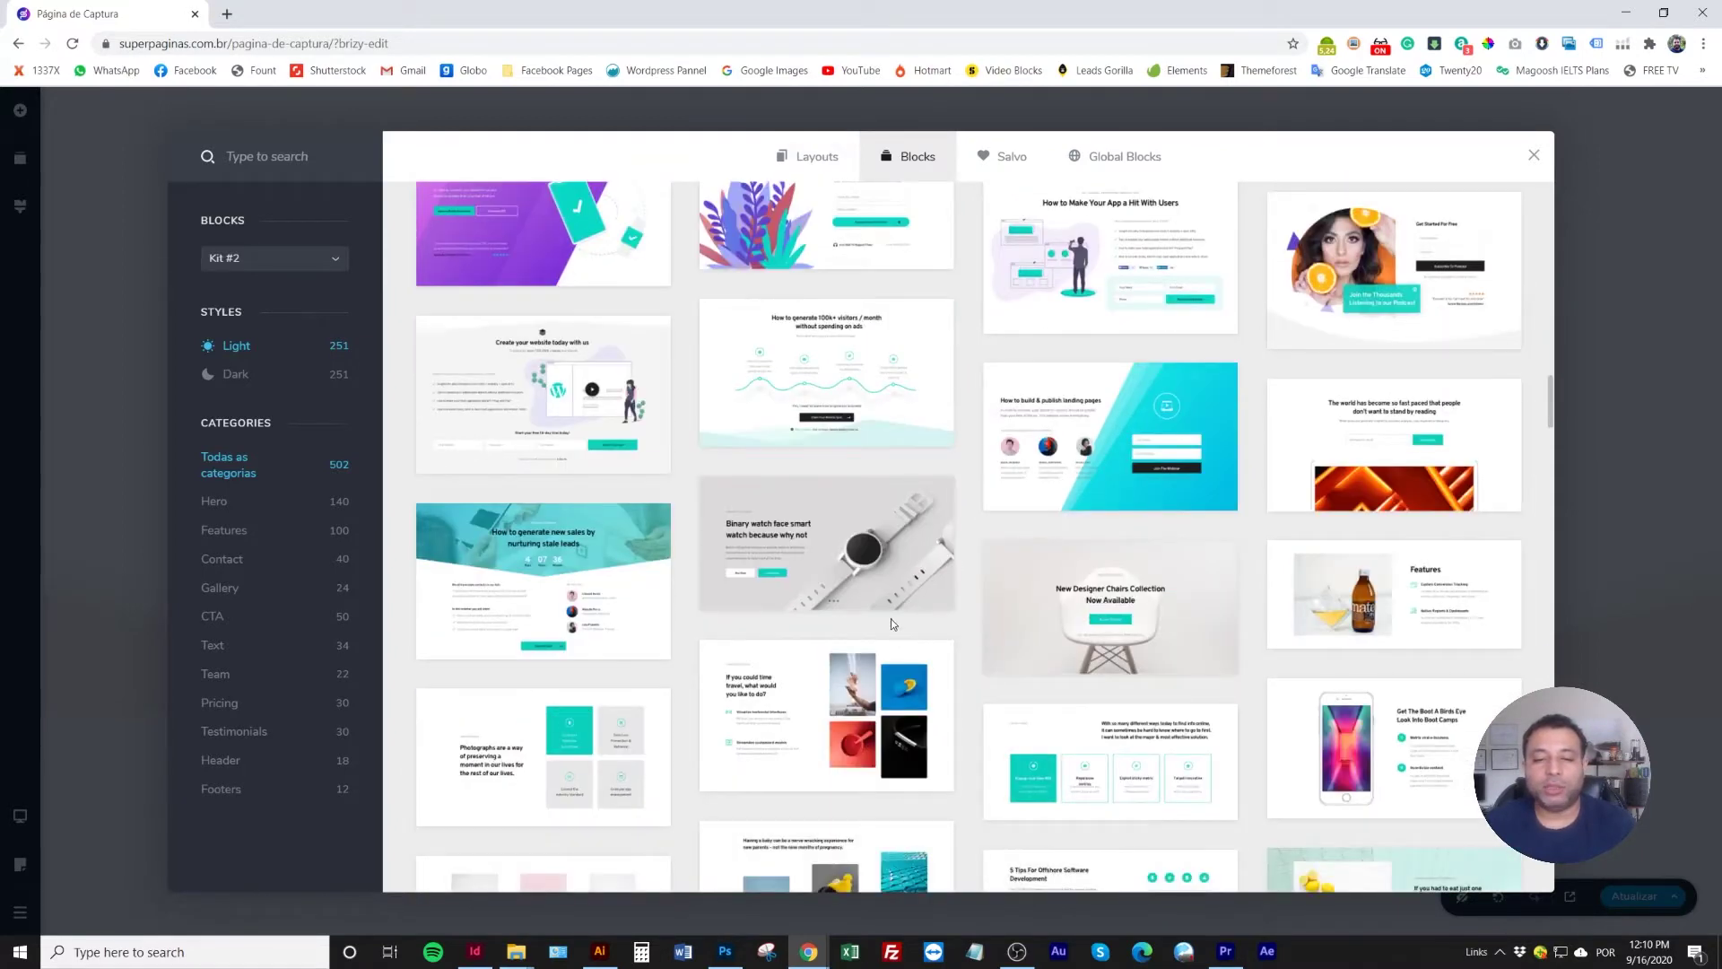
pyautogui.scroll(-2, 891, 619)
pyautogui.scroll(-3, 890, 623)
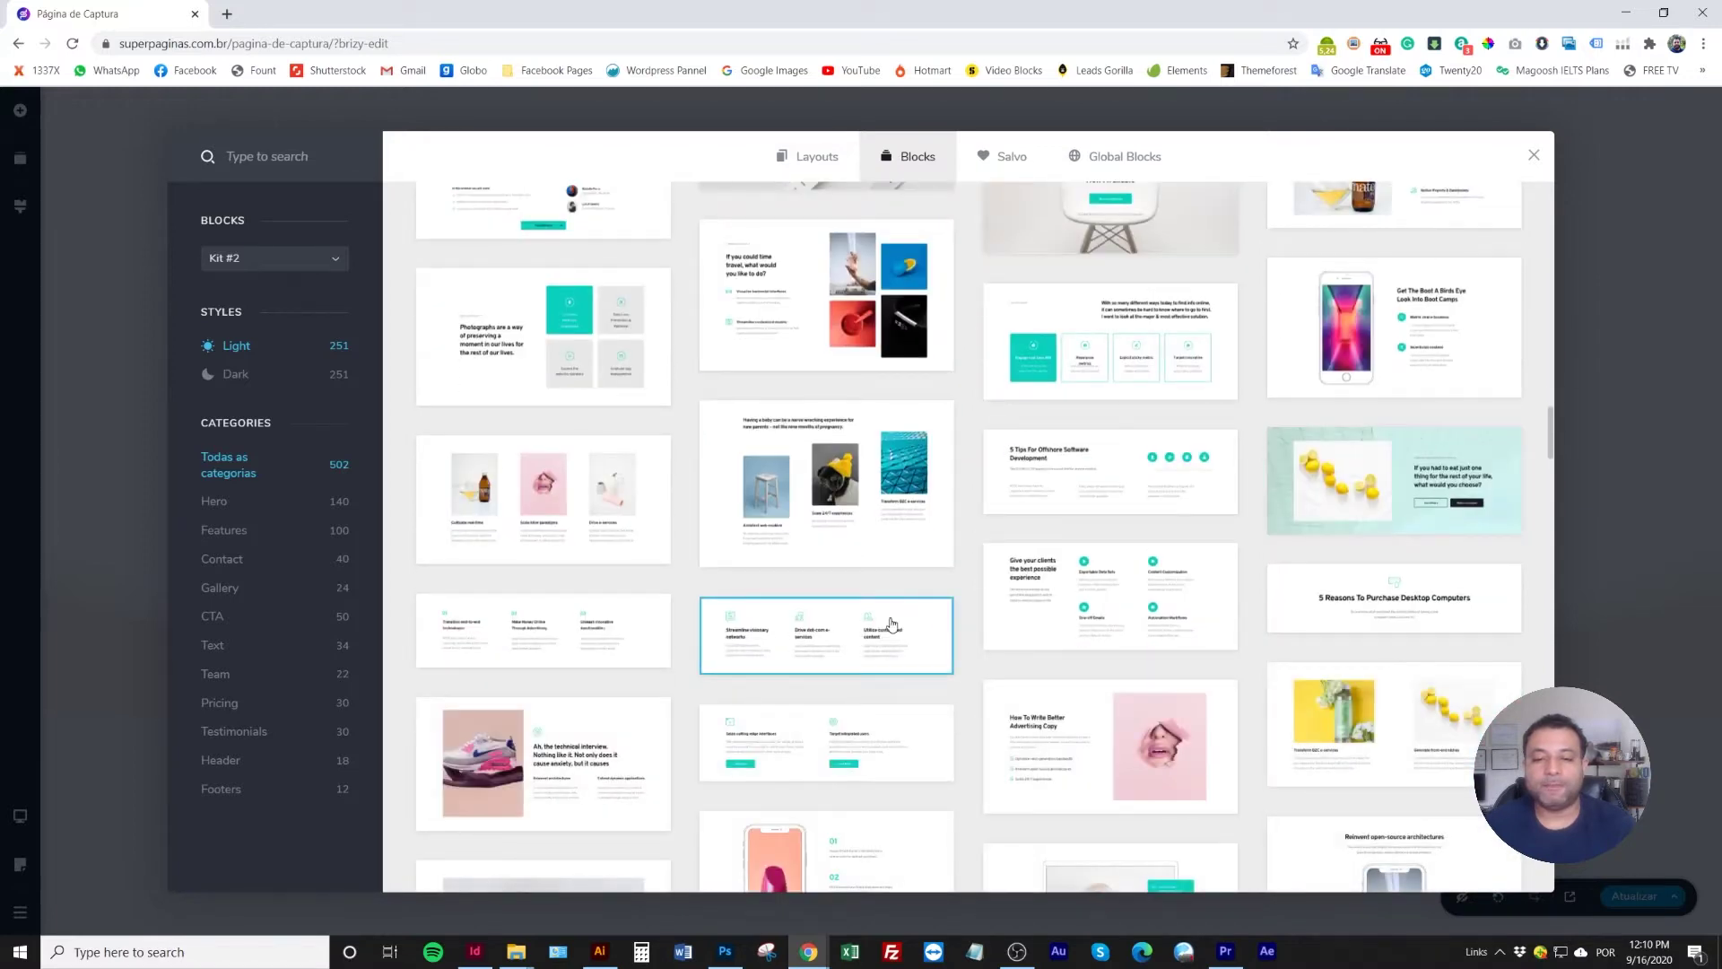
pyautogui.scroll(-2, 890, 617)
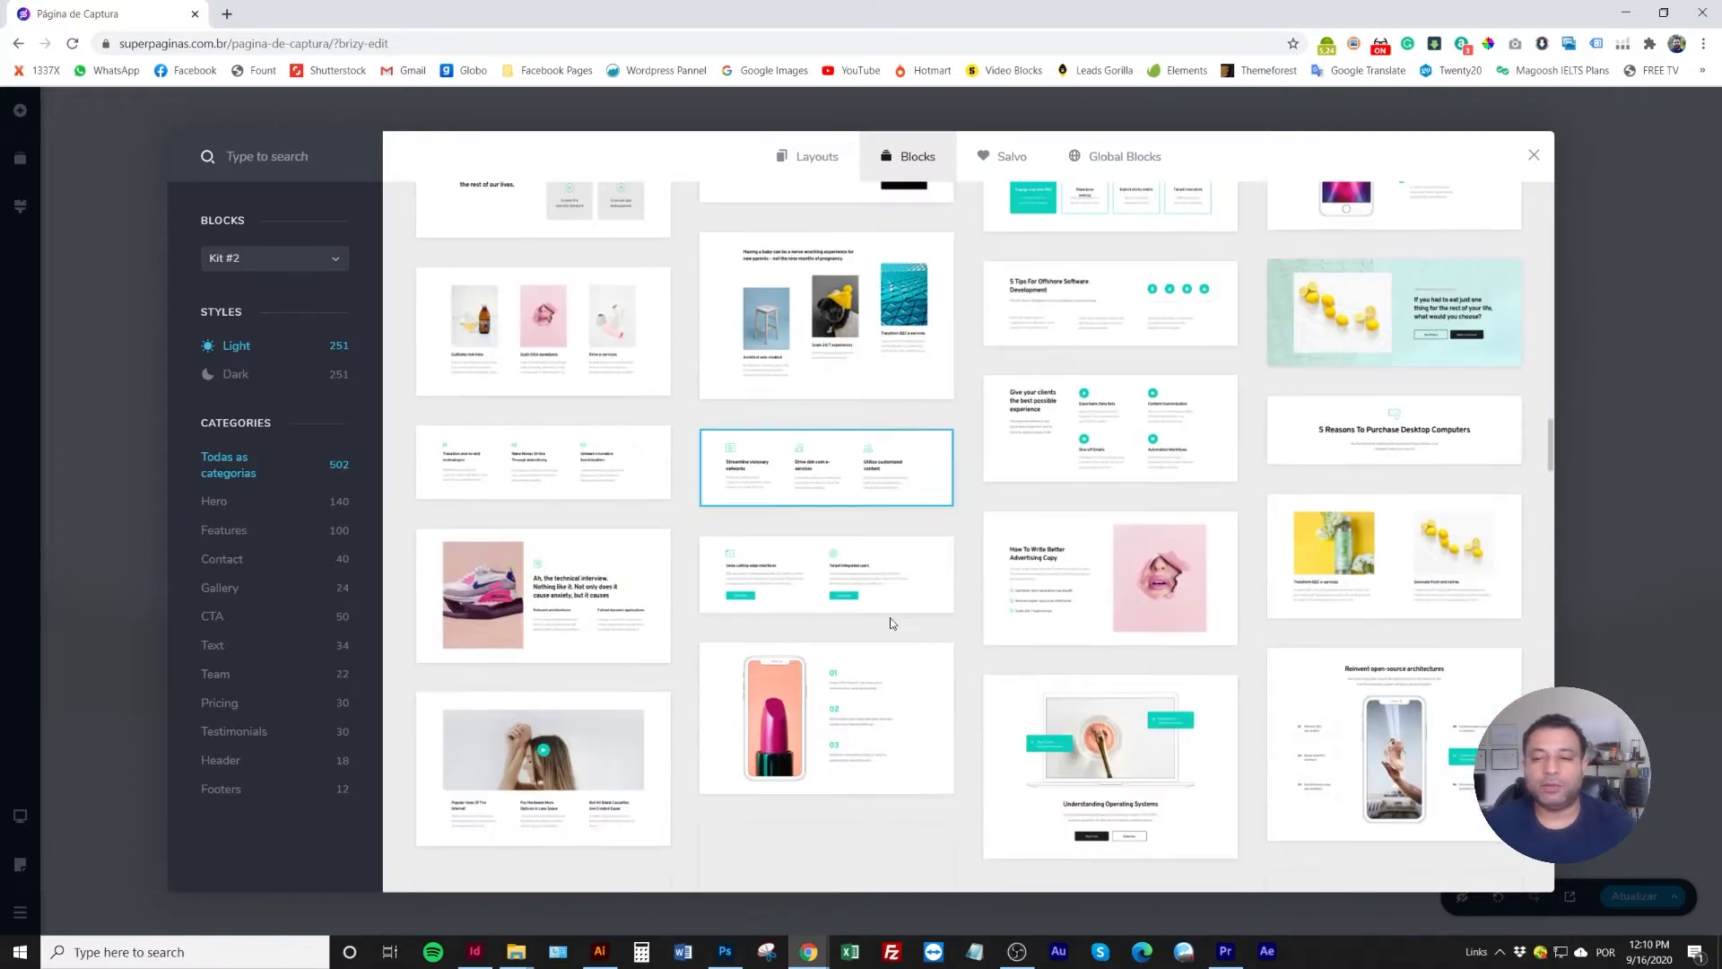
pyautogui.scroll(8, 889, 617)
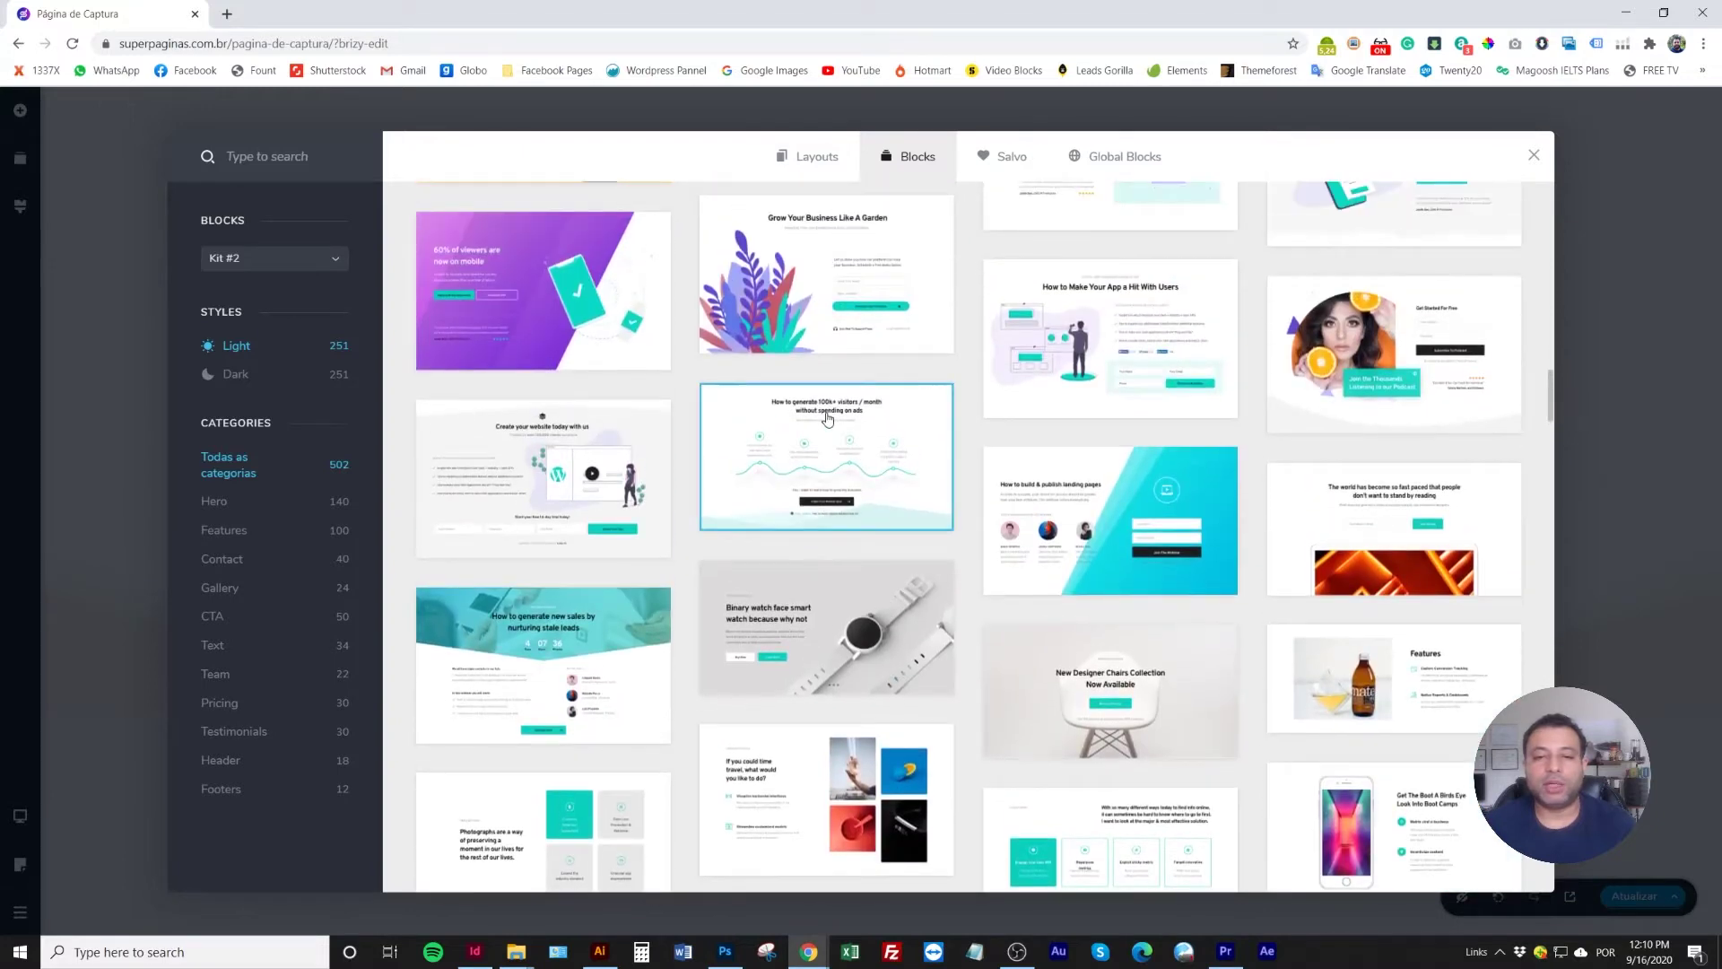
pyautogui.click(883, 465)
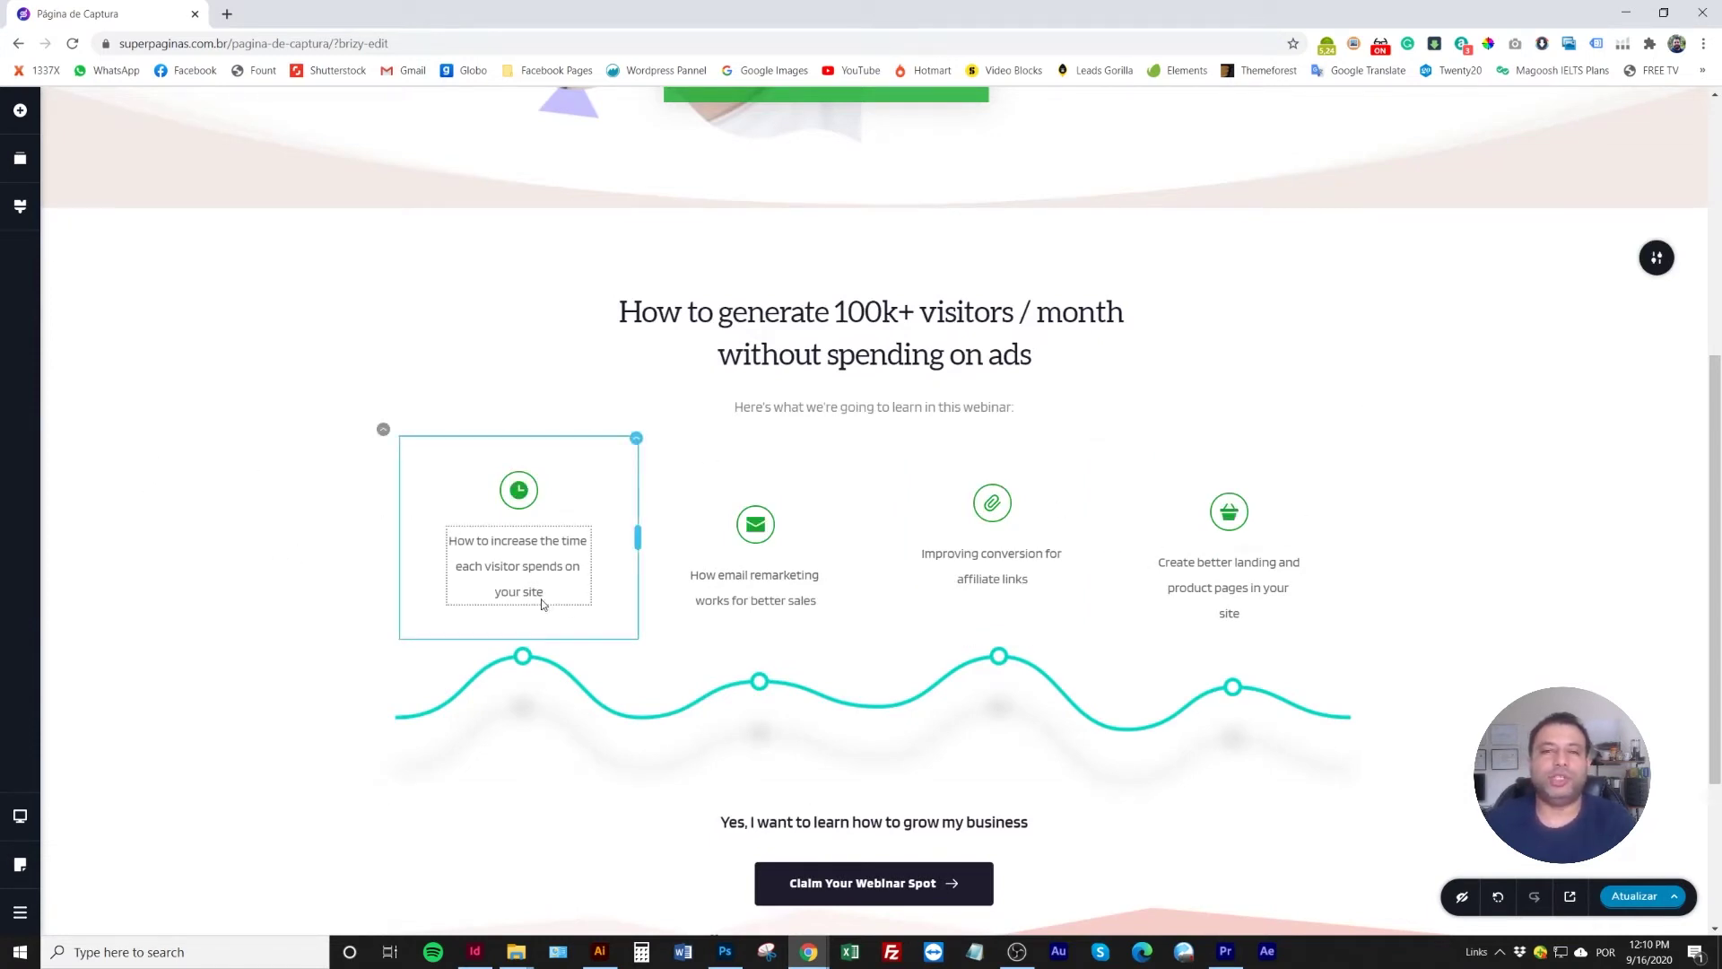
# Reduce the webinar section's top padding to 37px and review the section
pyautogui.moveTo(730, 253); pyautogui.dragTo(729, 206)
pyautogui.scroll(-2, 577, 454)
pyautogui.scroll(2, 601, 313)
pyautogui.scroll(-3, 708, 467)
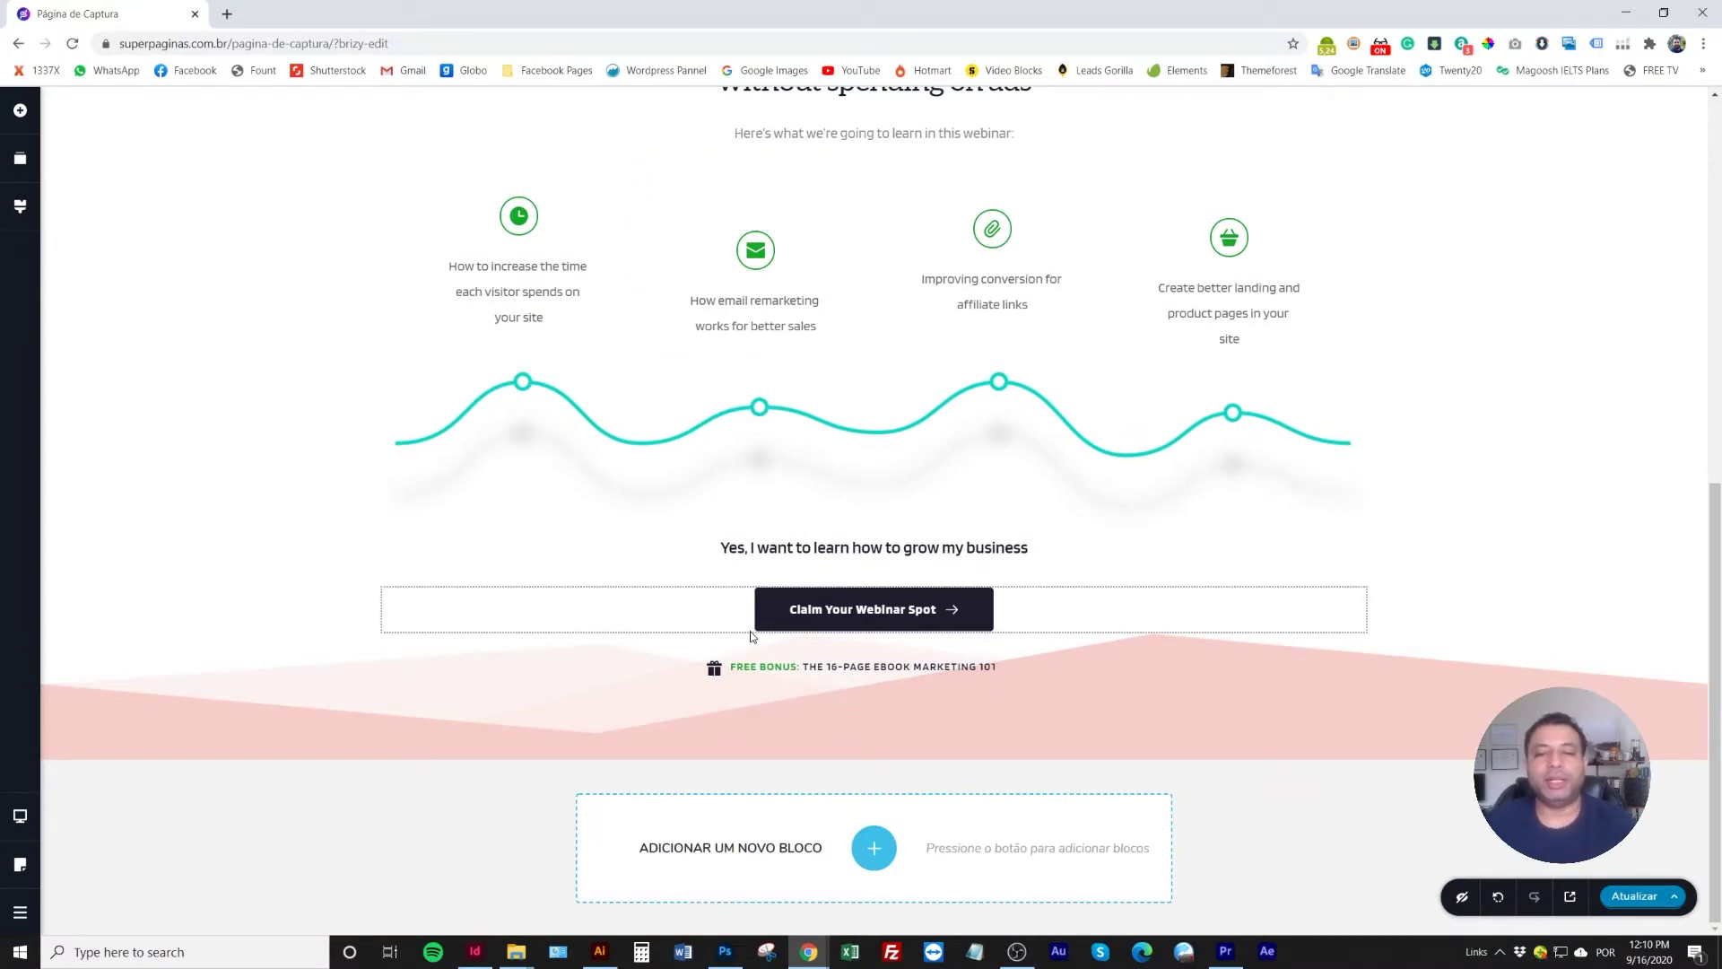
pyautogui.scroll(7, 746, 592)
pyautogui.scroll(-3, 751, 636)
pyautogui.scroll(-3, 751, 636)
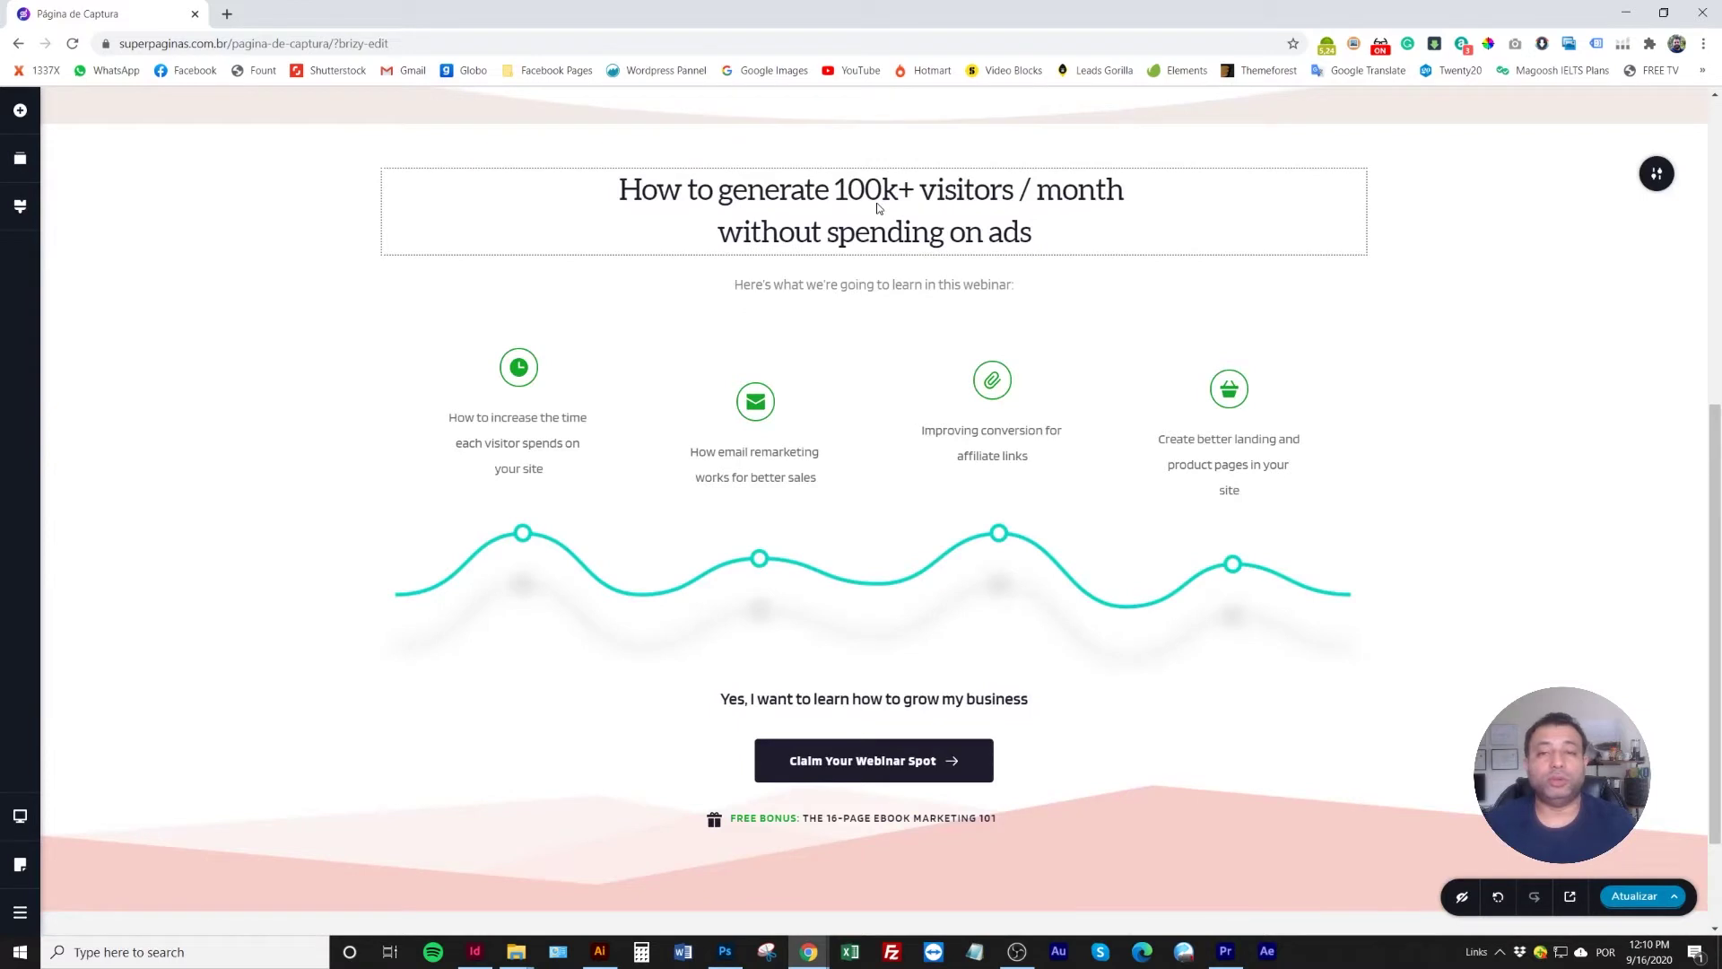
pyautogui.scroll(-2, 804, 459)
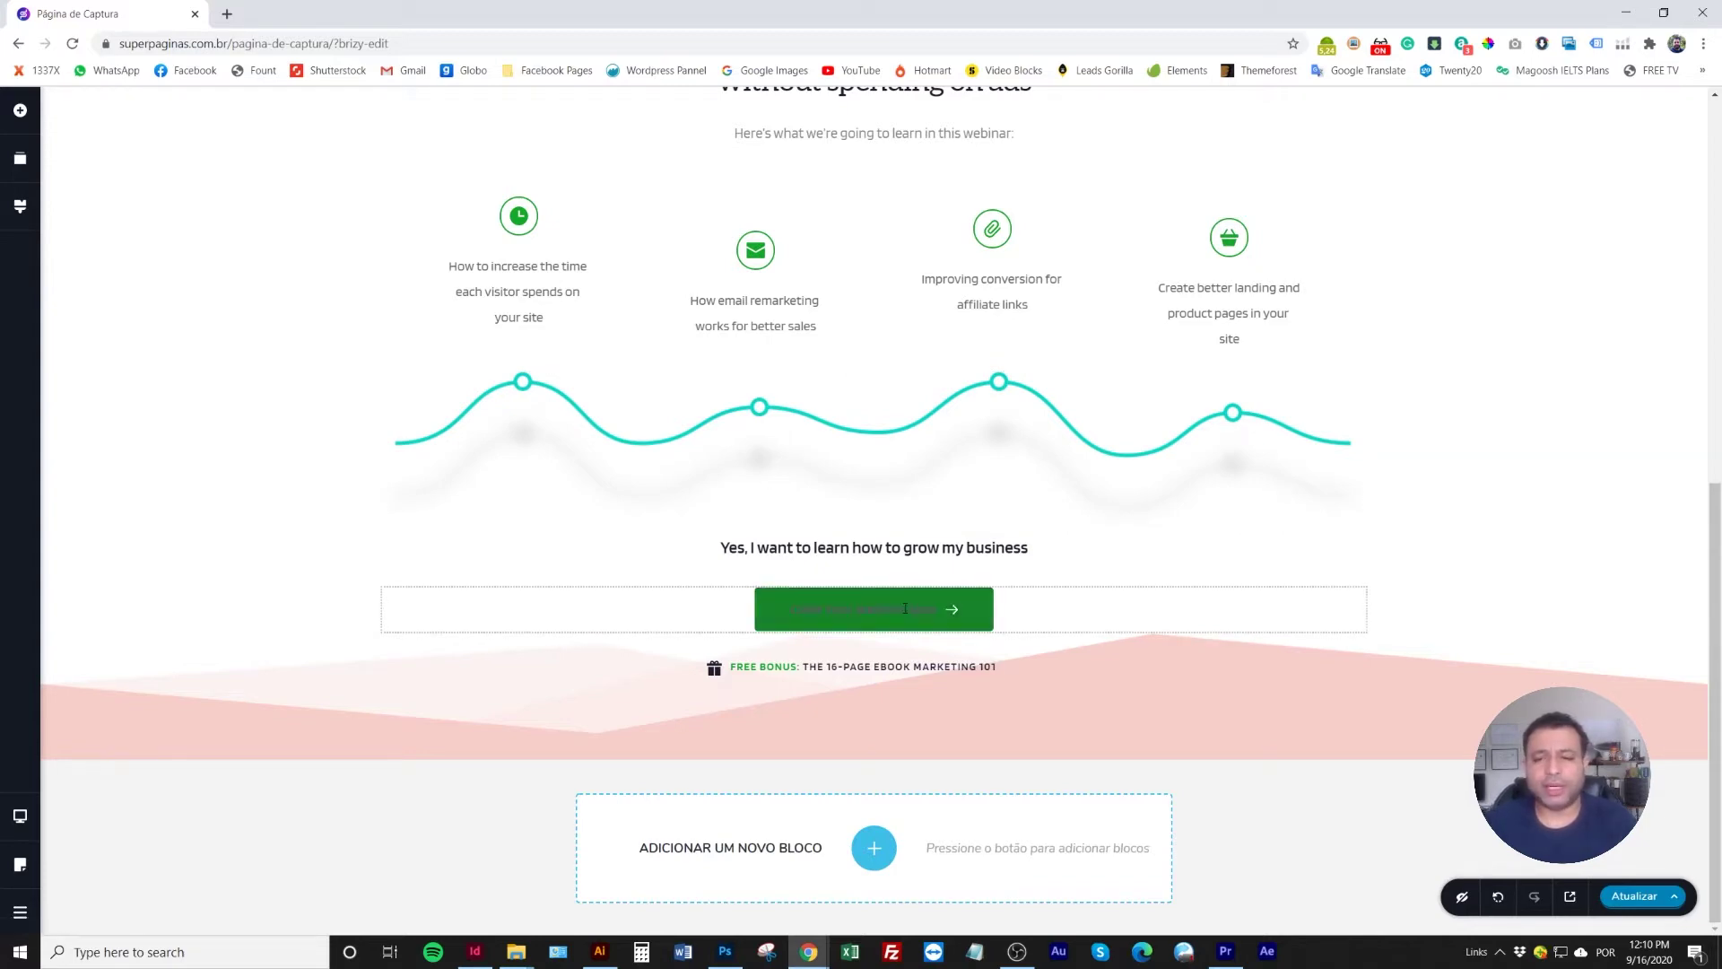
# Open the block library again and filter it to the Testimonials category
pyautogui.click(874, 848)
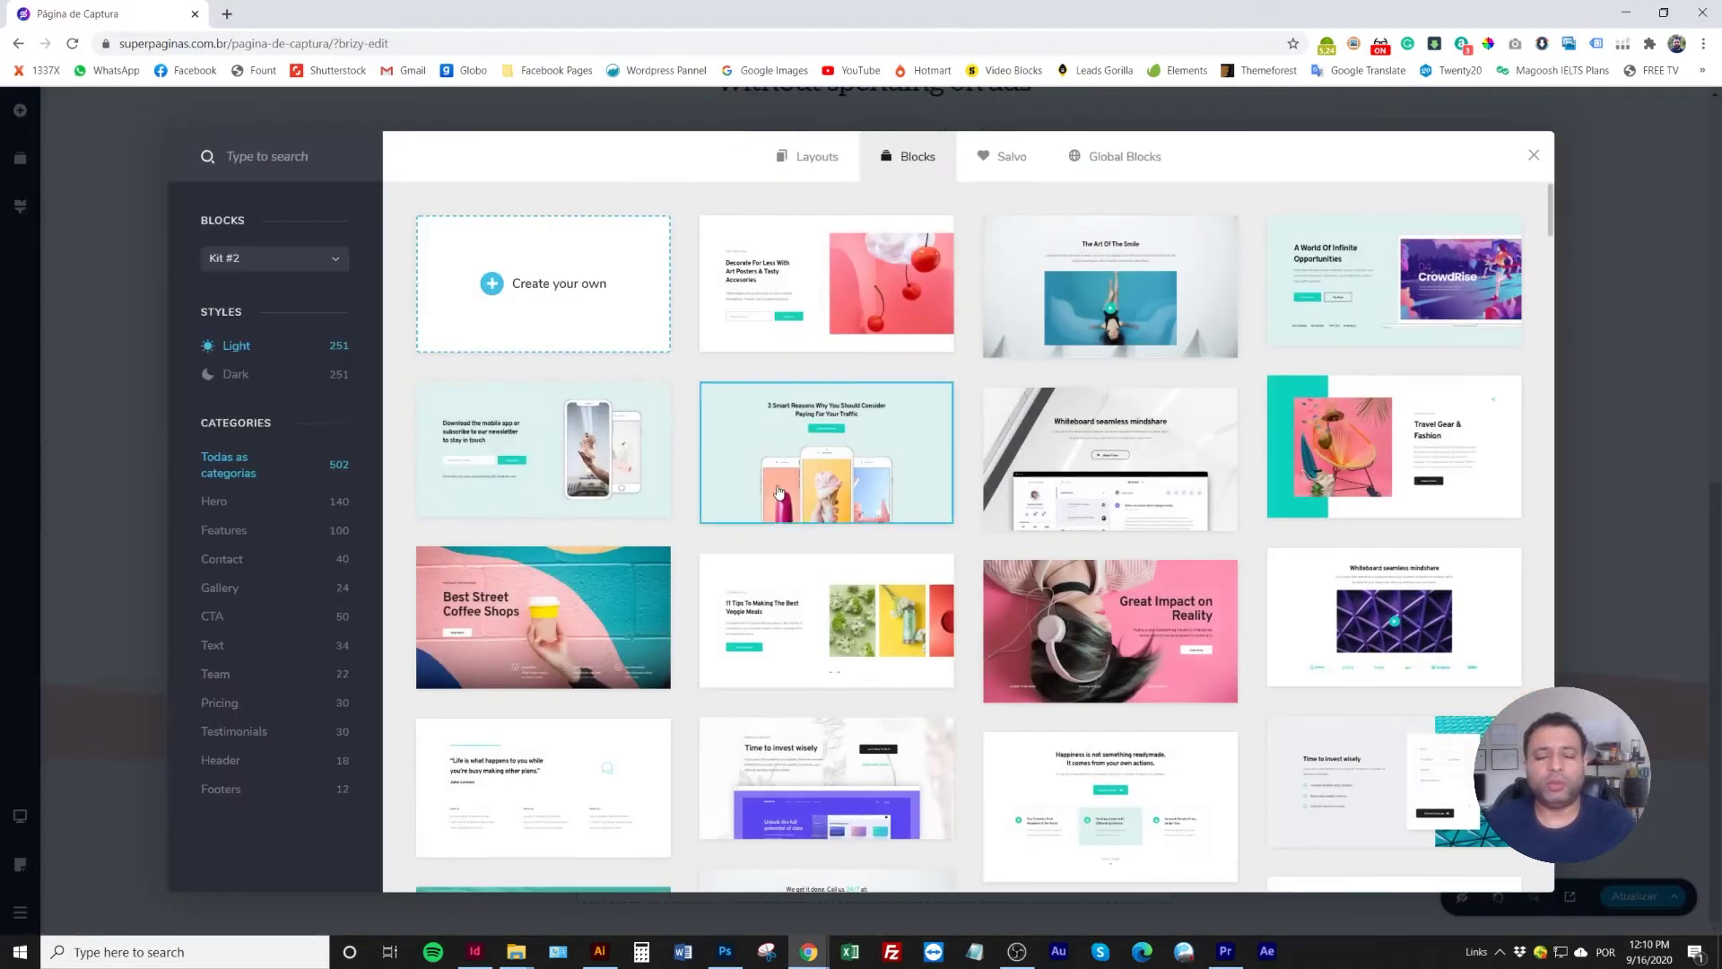
pyautogui.scroll(-15, 806, 489)
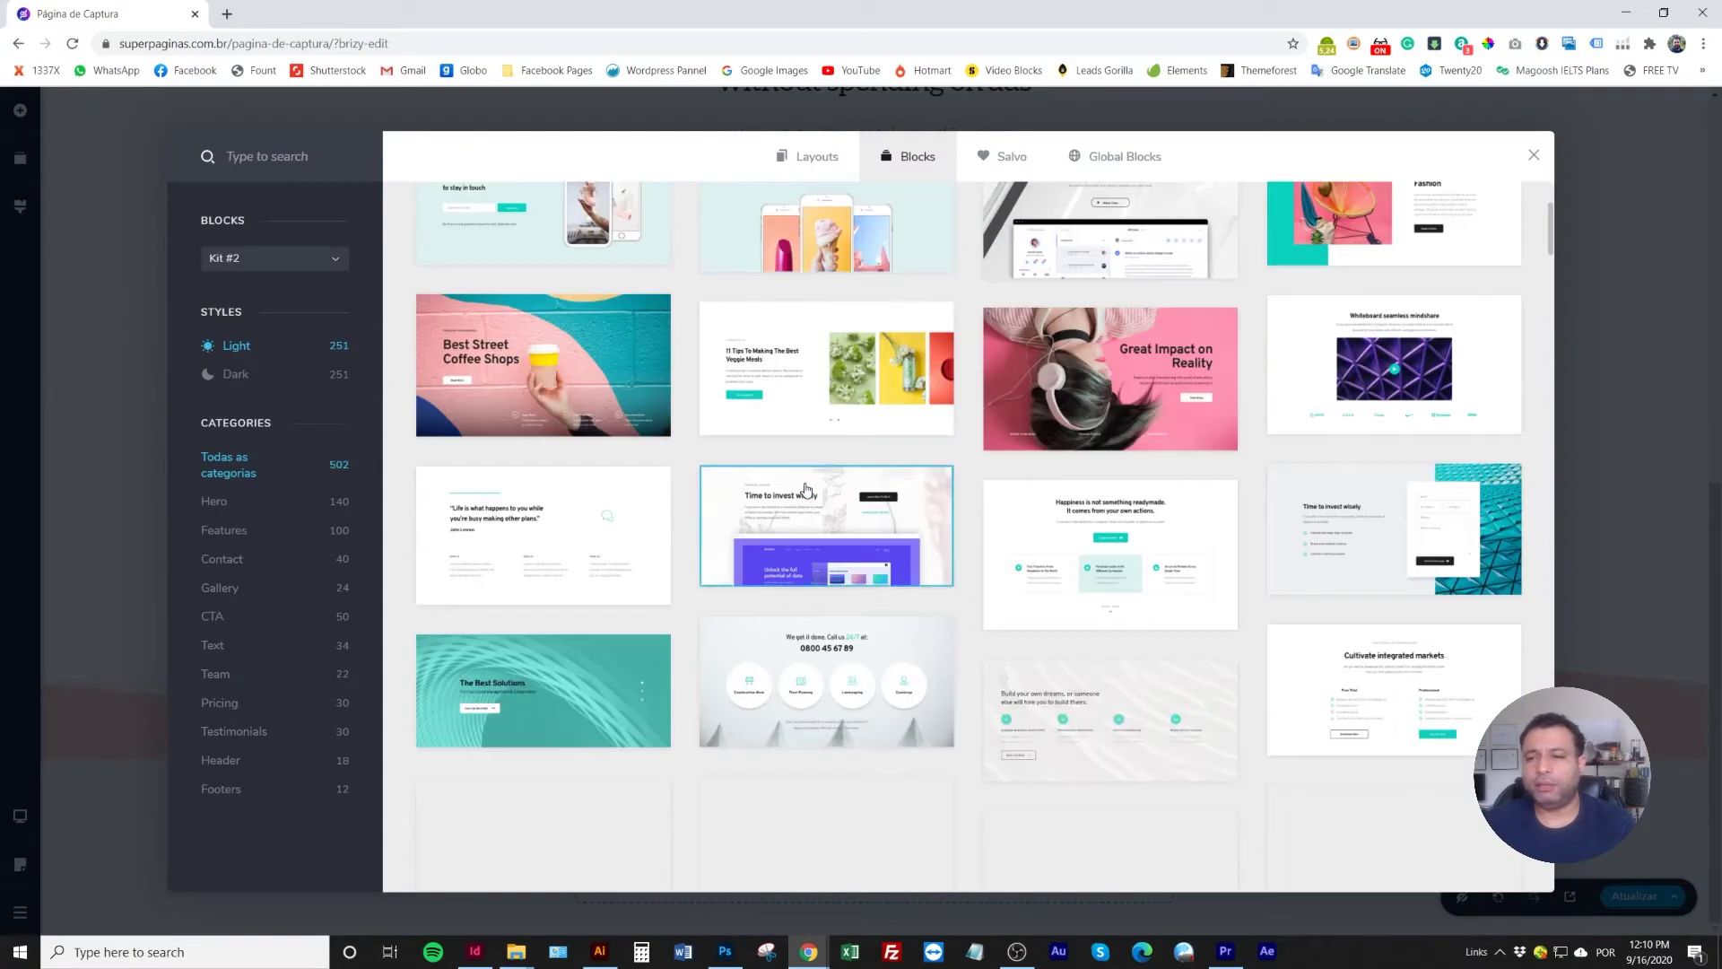
pyautogui.scroll(-8, 805, 488)
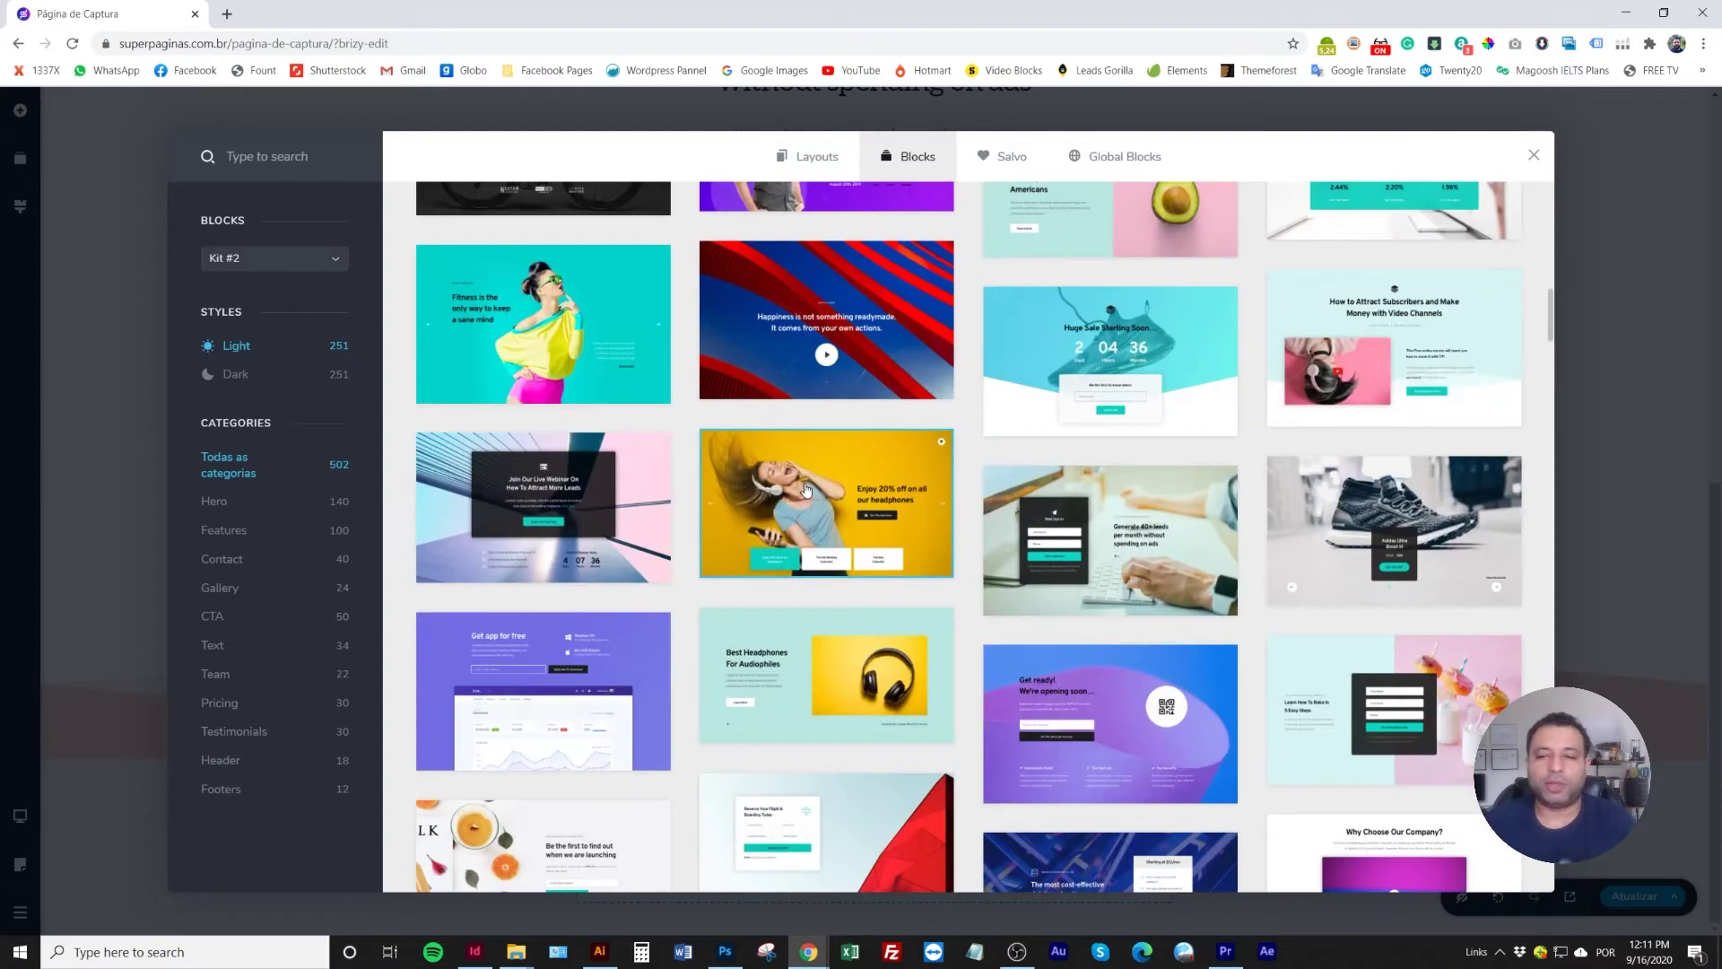
pyautogui.scroll(-6, 805, 489)
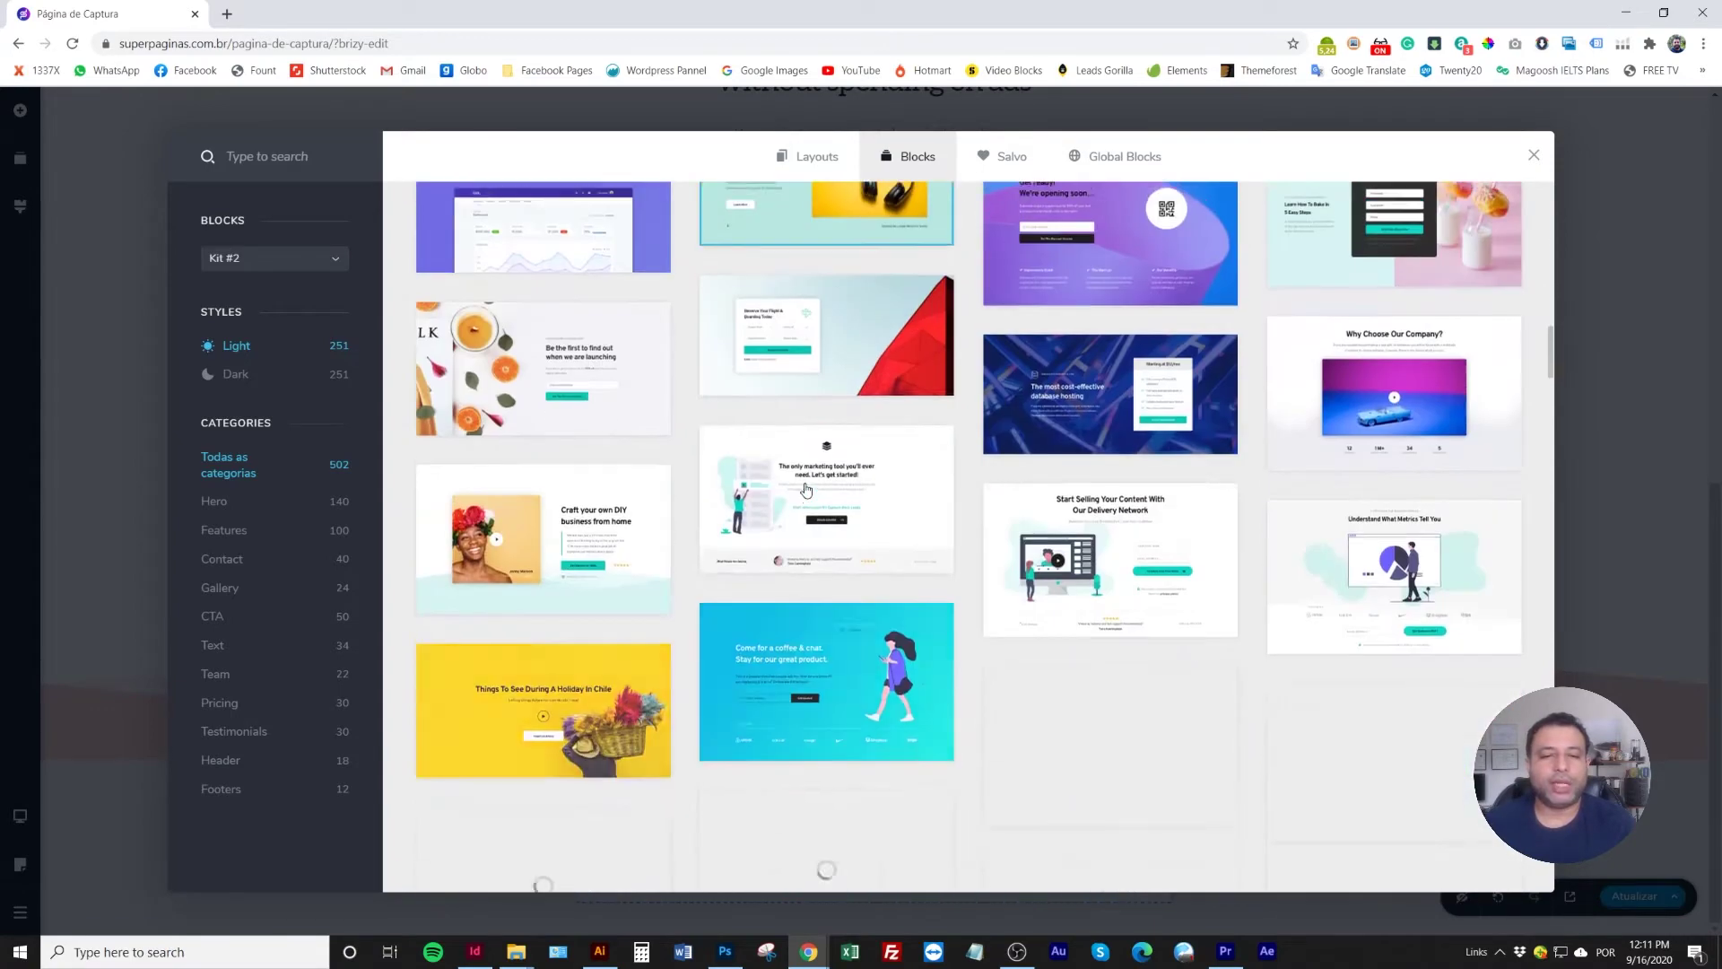
pyautogui.scroll(-5, 806, 489)
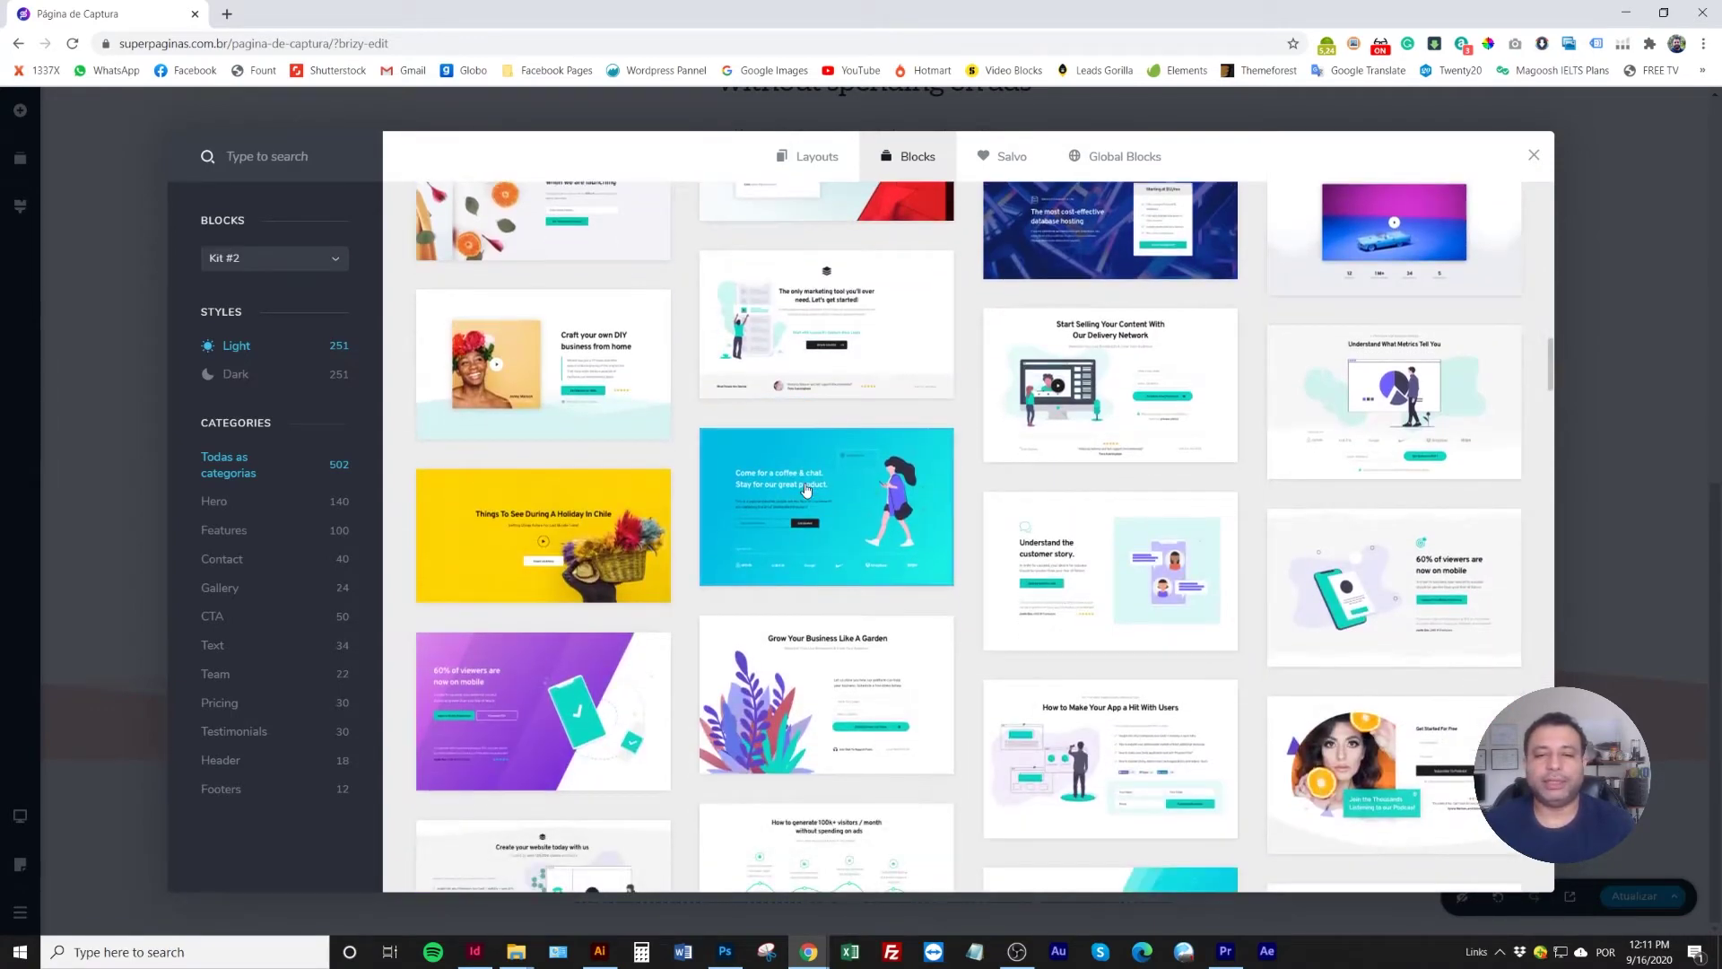
pyautogui.scroll(-3, 805, 489)
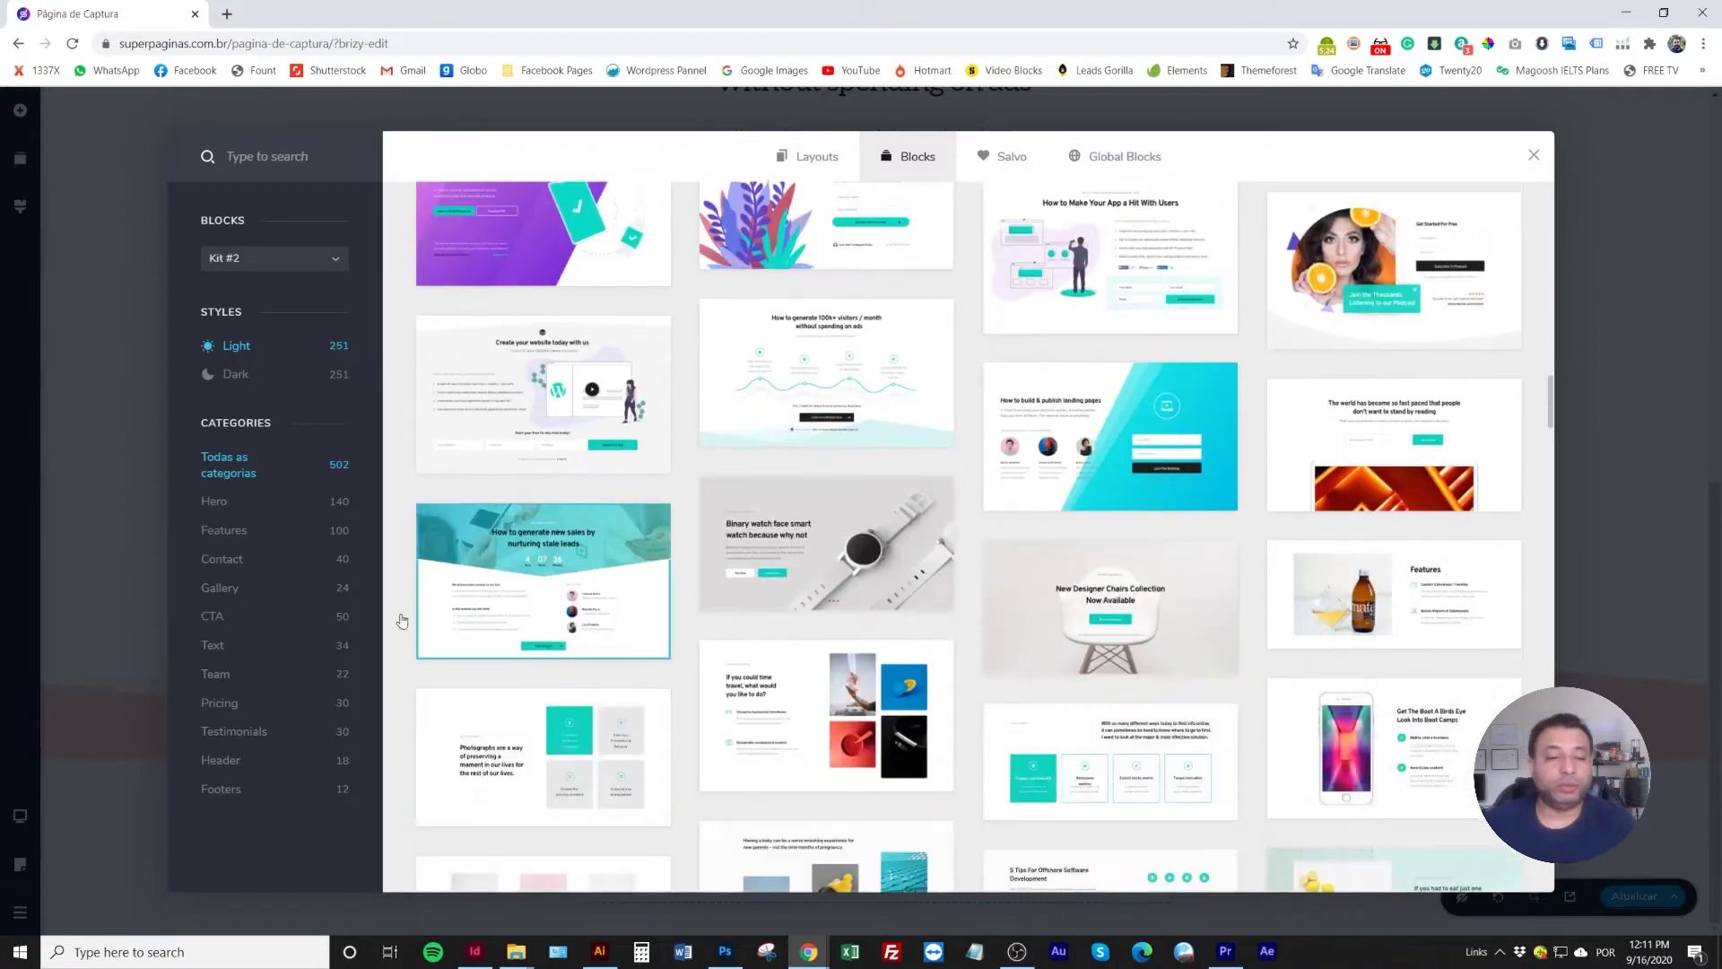
pyautogui.click(235, 731)
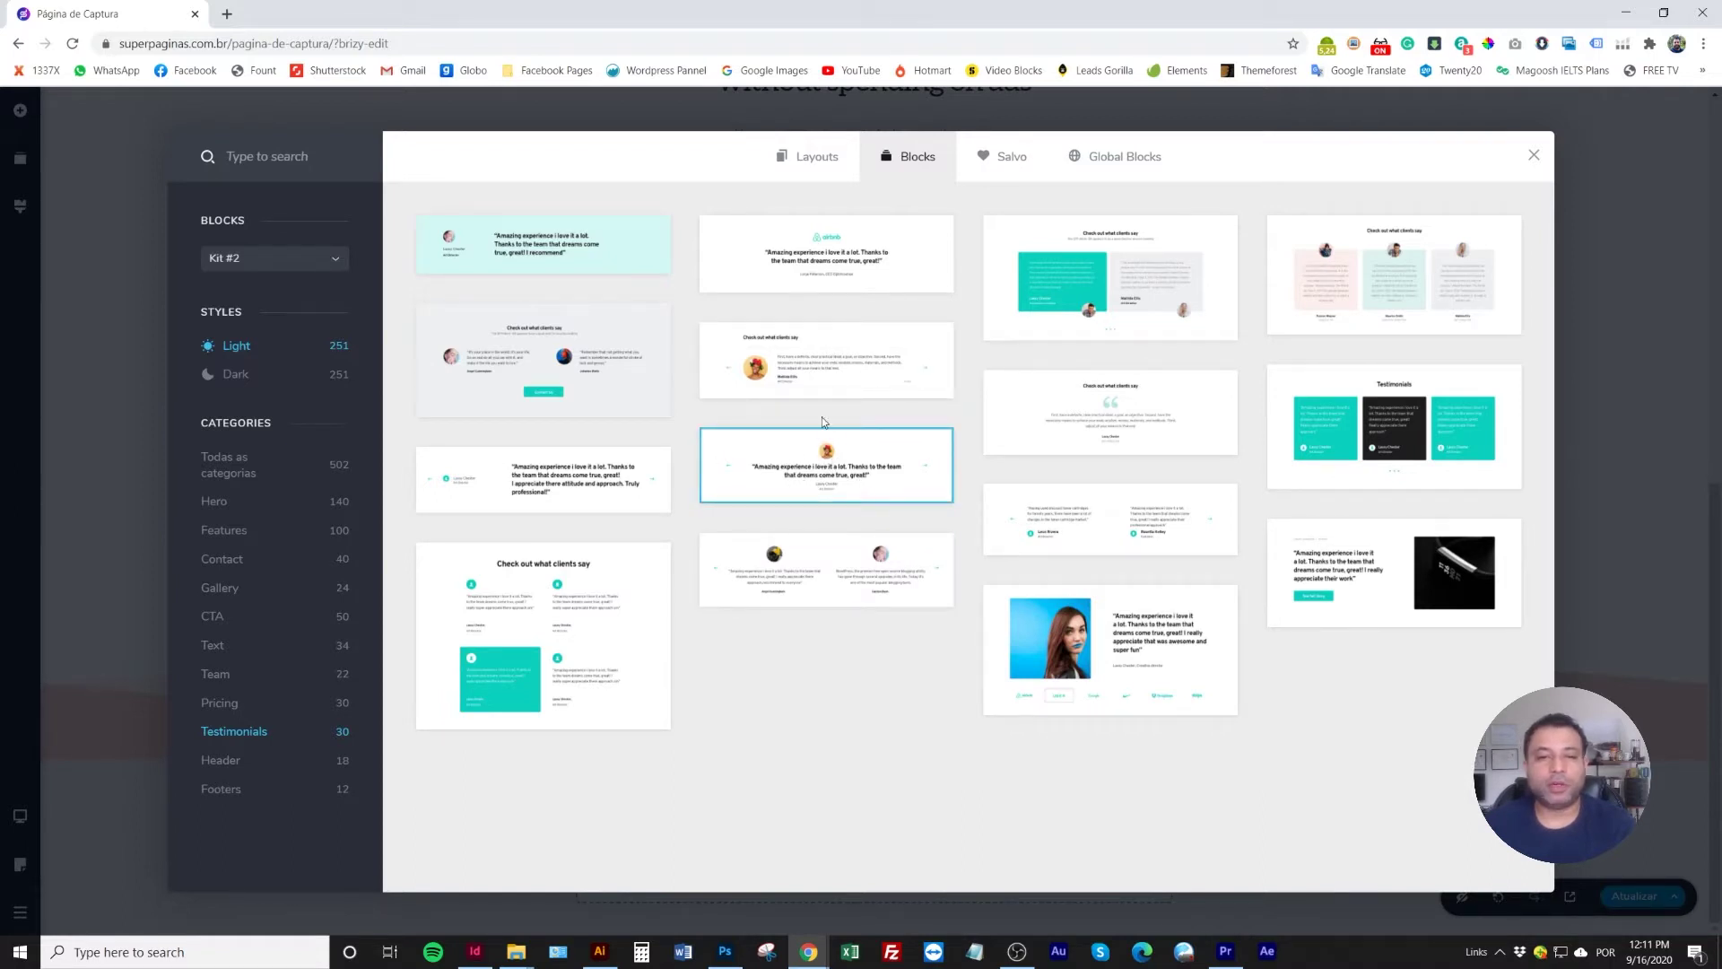
# Insert the centred-quote testimonial, review it, then delete it
pyautogui.click(915, 475)
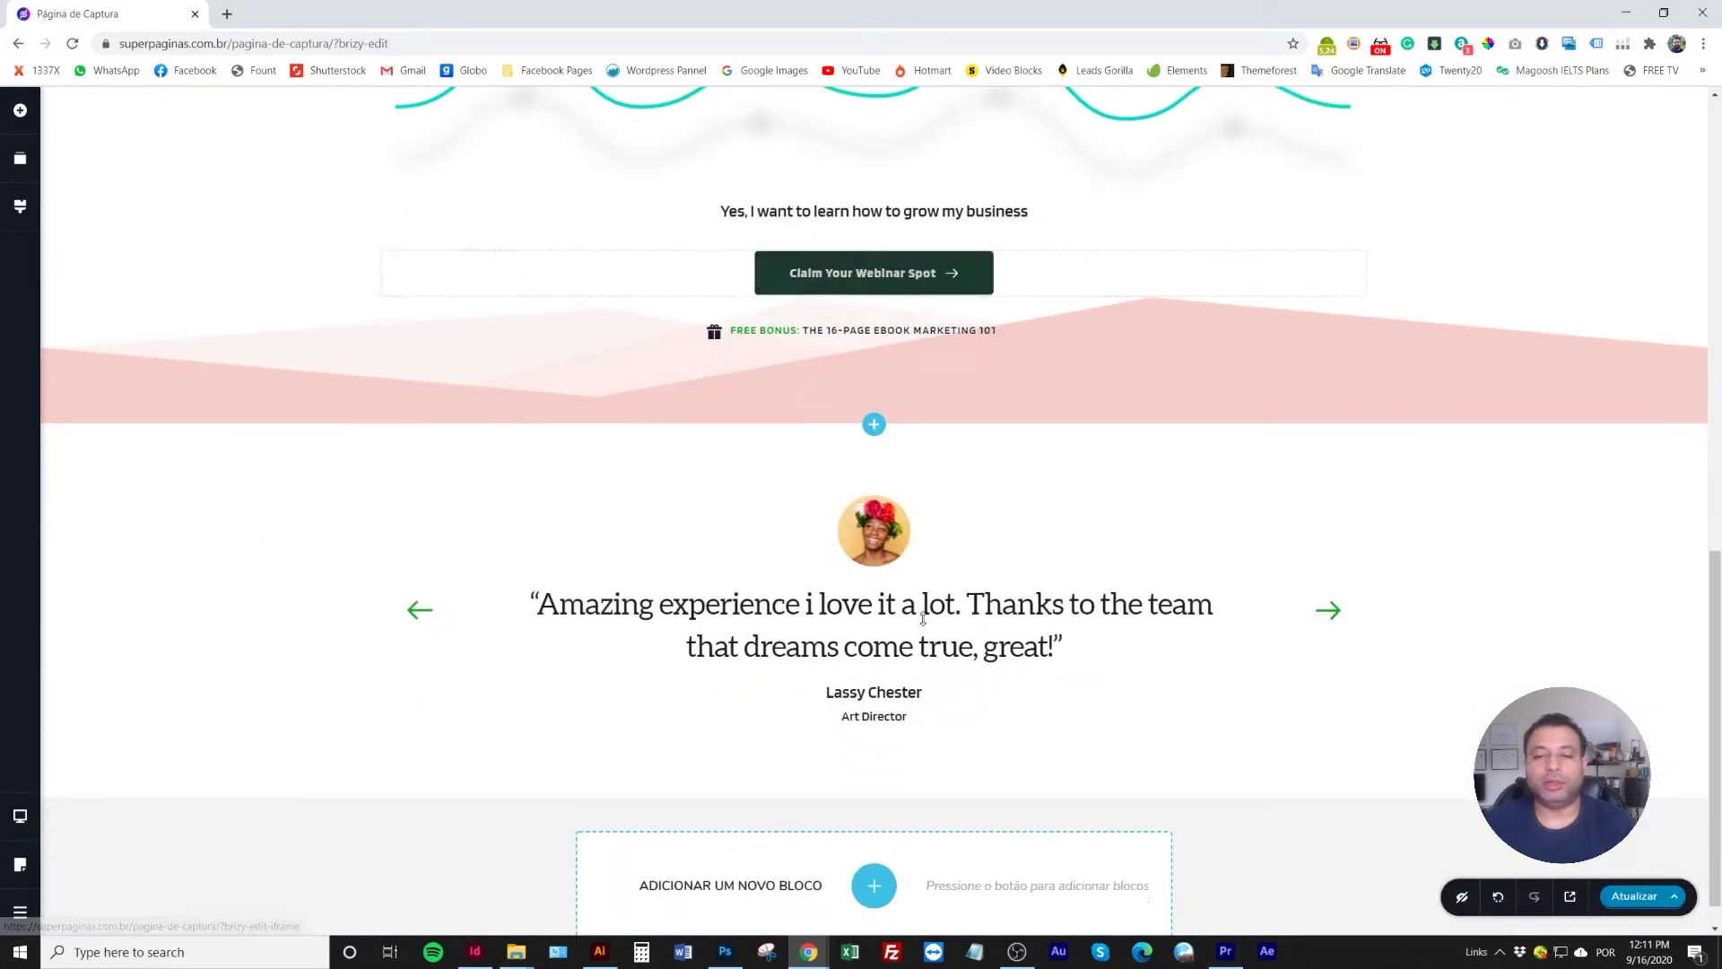
pyautogui.scroll(2, 767, 601)
pyautogui.scroll(-2, 773, 598)
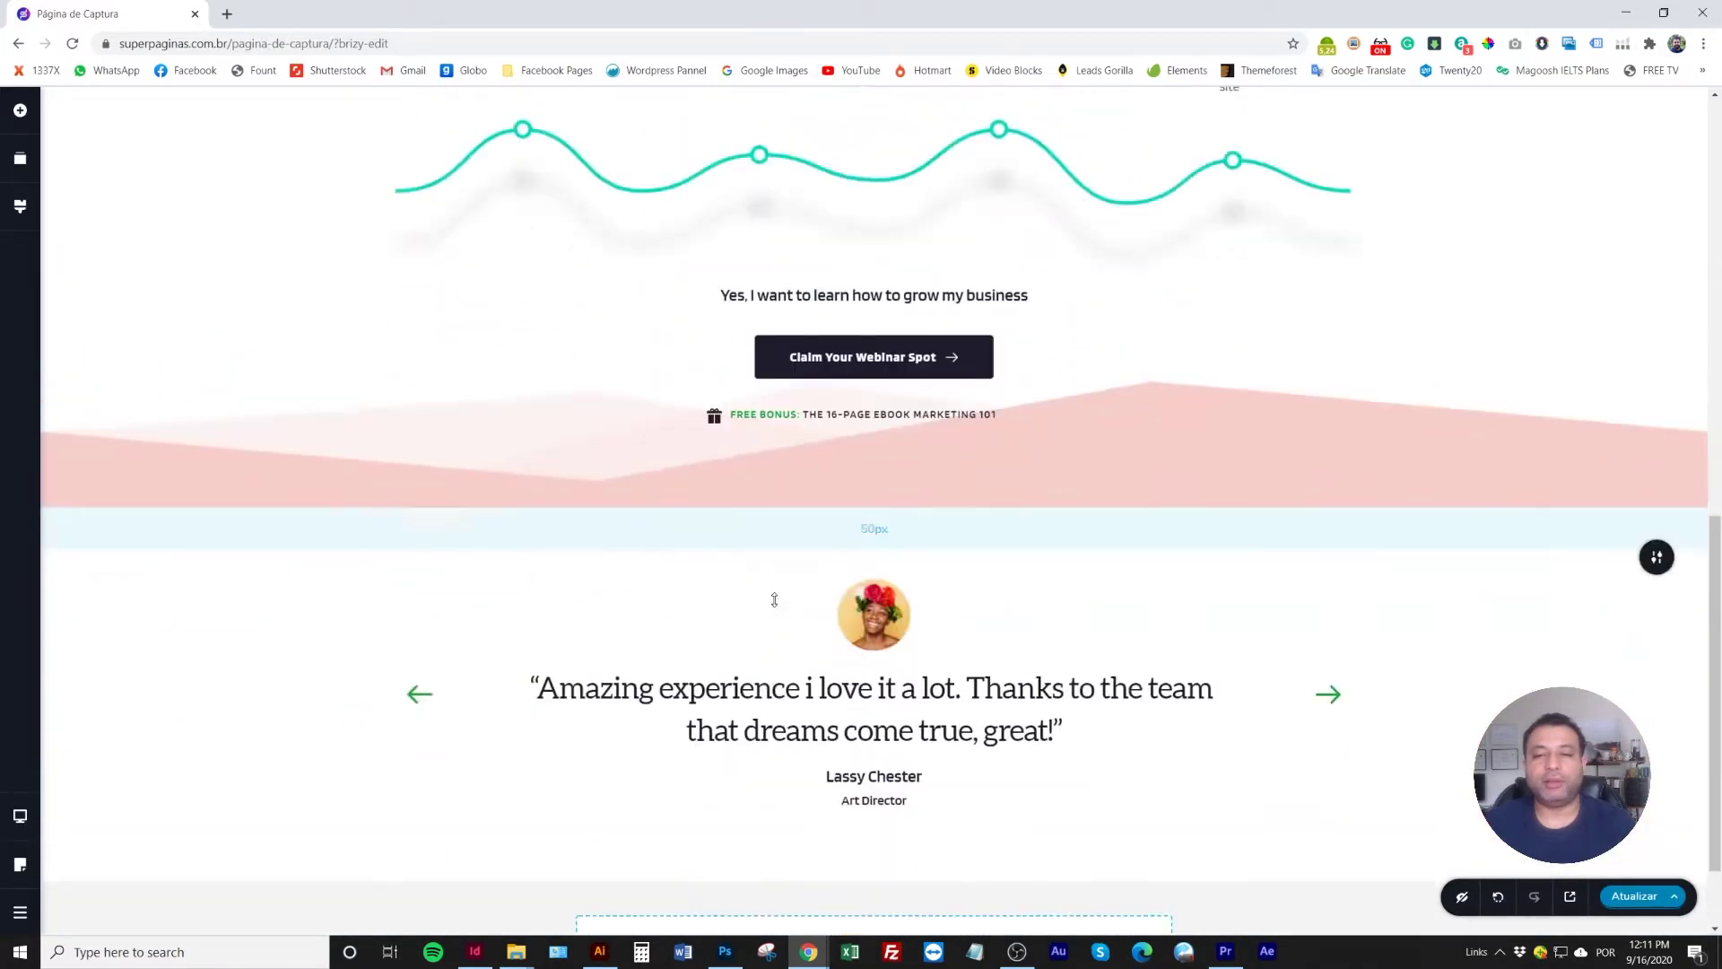
pyautogui.scroll(7, 826, 651)
pyautogui.scroll(5, 832, 644)
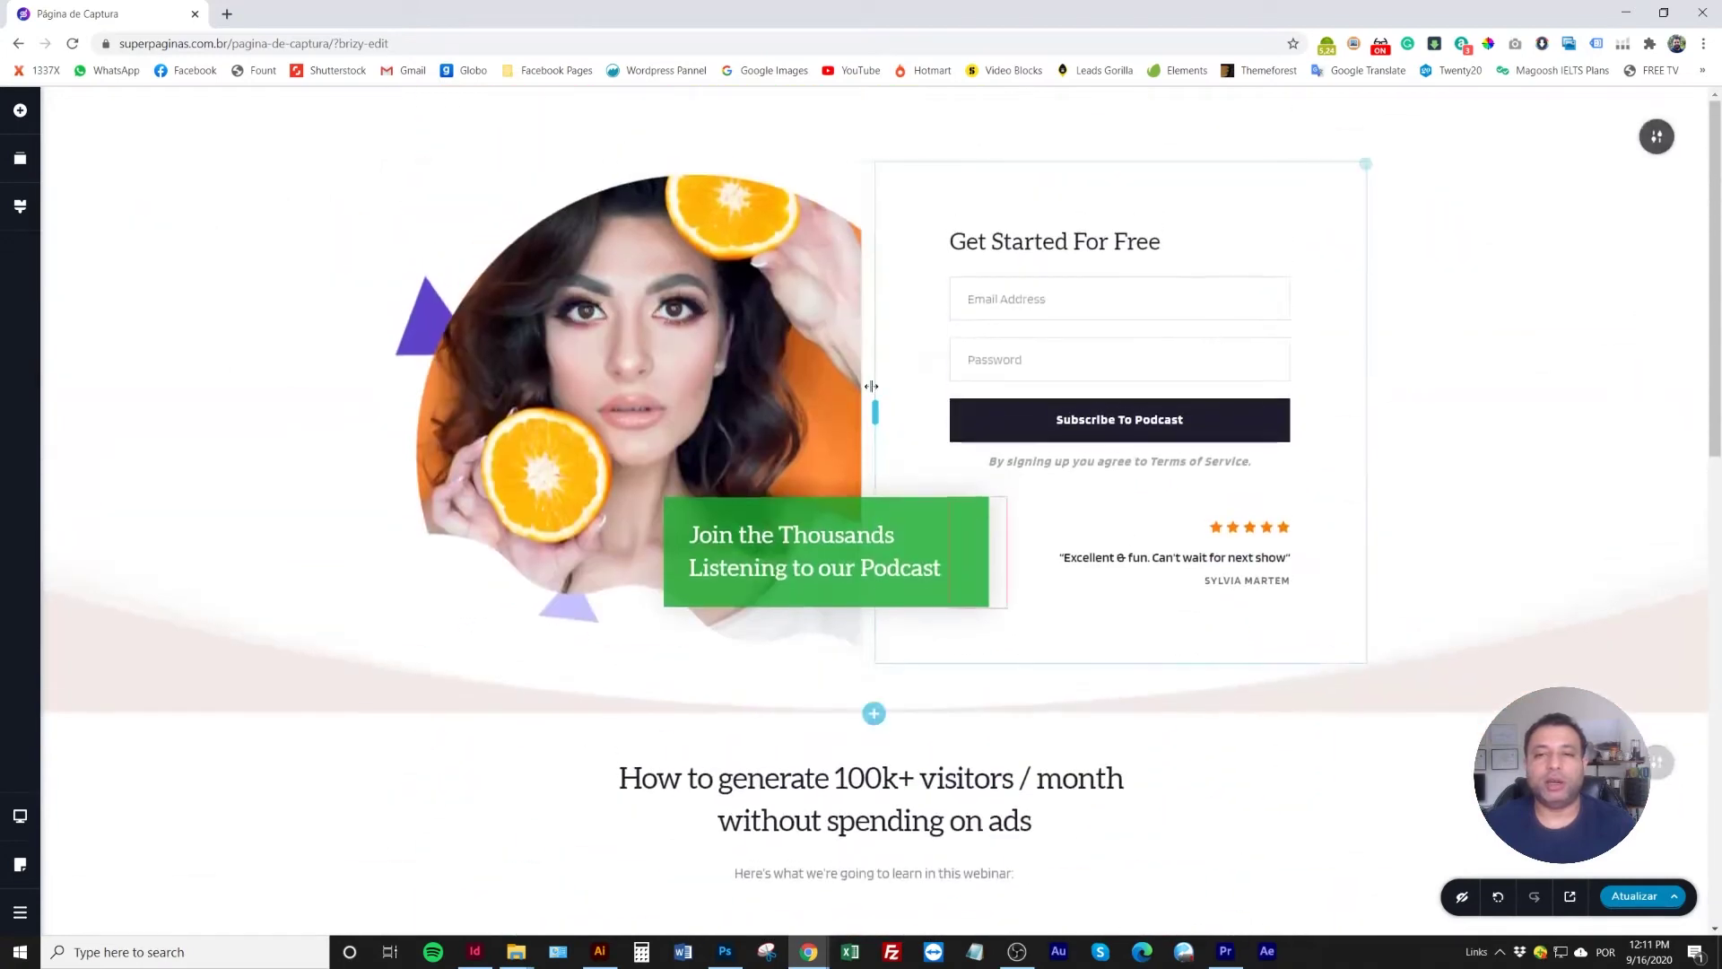
pyautogui.scroll(-6, 749, 482)
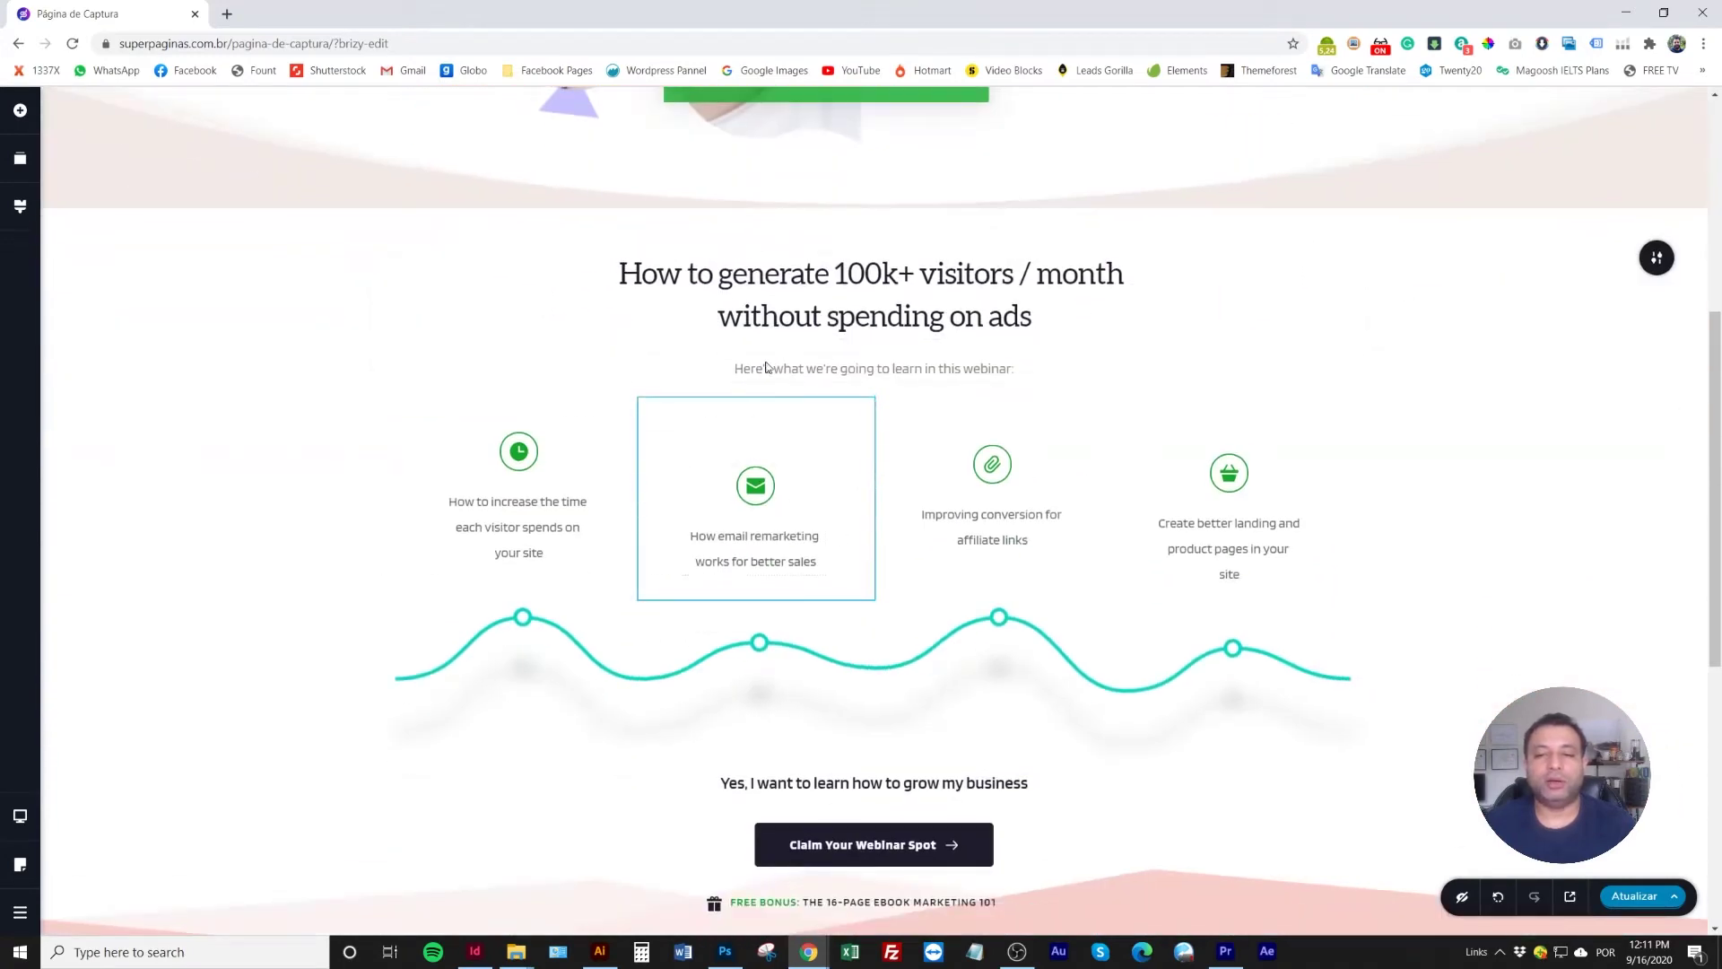
pyautogui.scroll(-6, 712, 536)
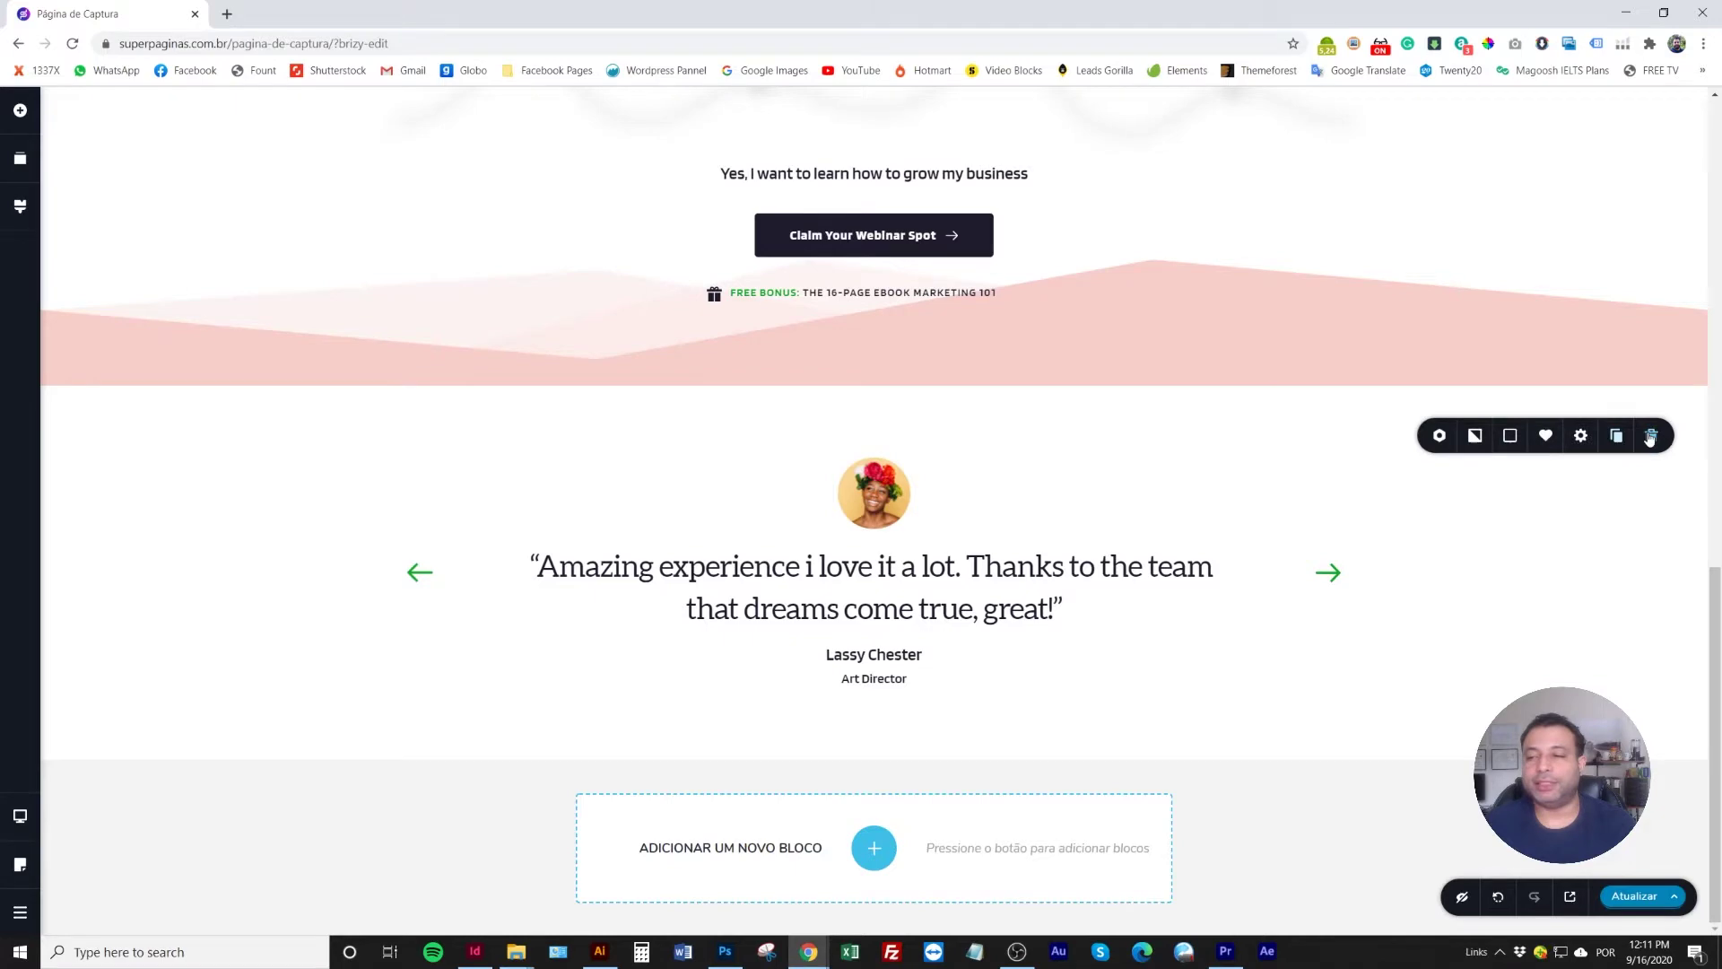
pyautogui.click(1619, 437)
# Insert the portrait-photo testimonial with brand logos from the Testimonials category instead
pyautogui.click(875, 848)
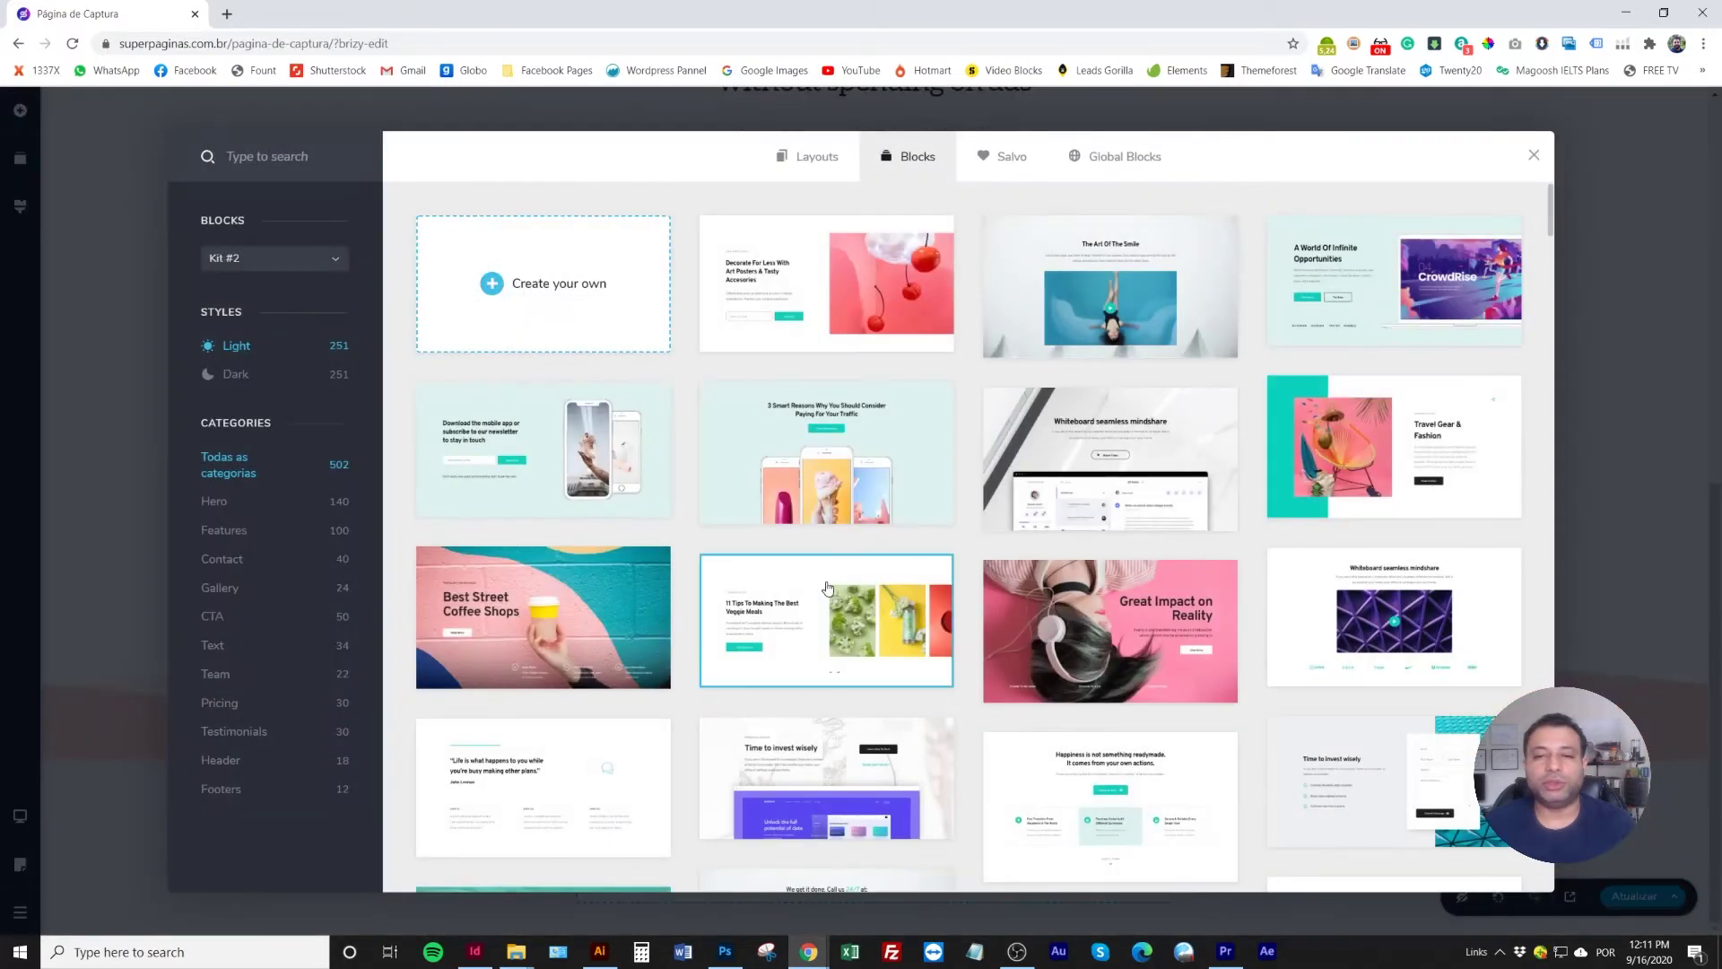
pyautogui.scroll(-4, 879, 592)
pyautogui.click(234, 731)
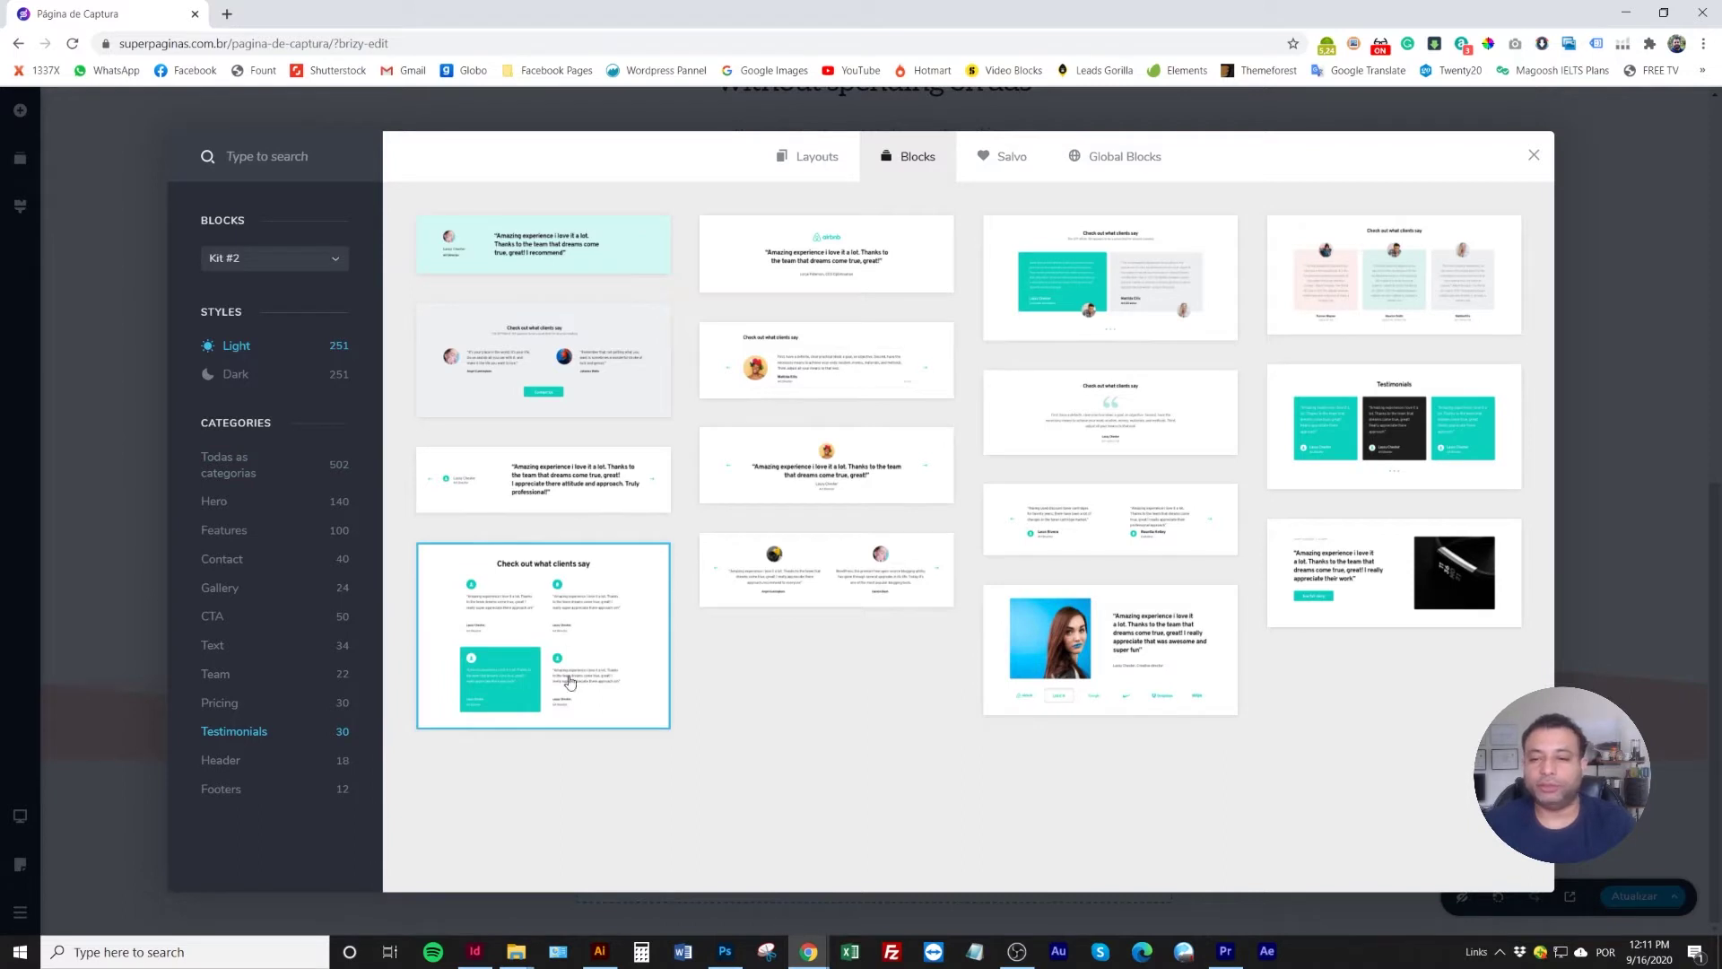
pyautogui.click(1160, 624)
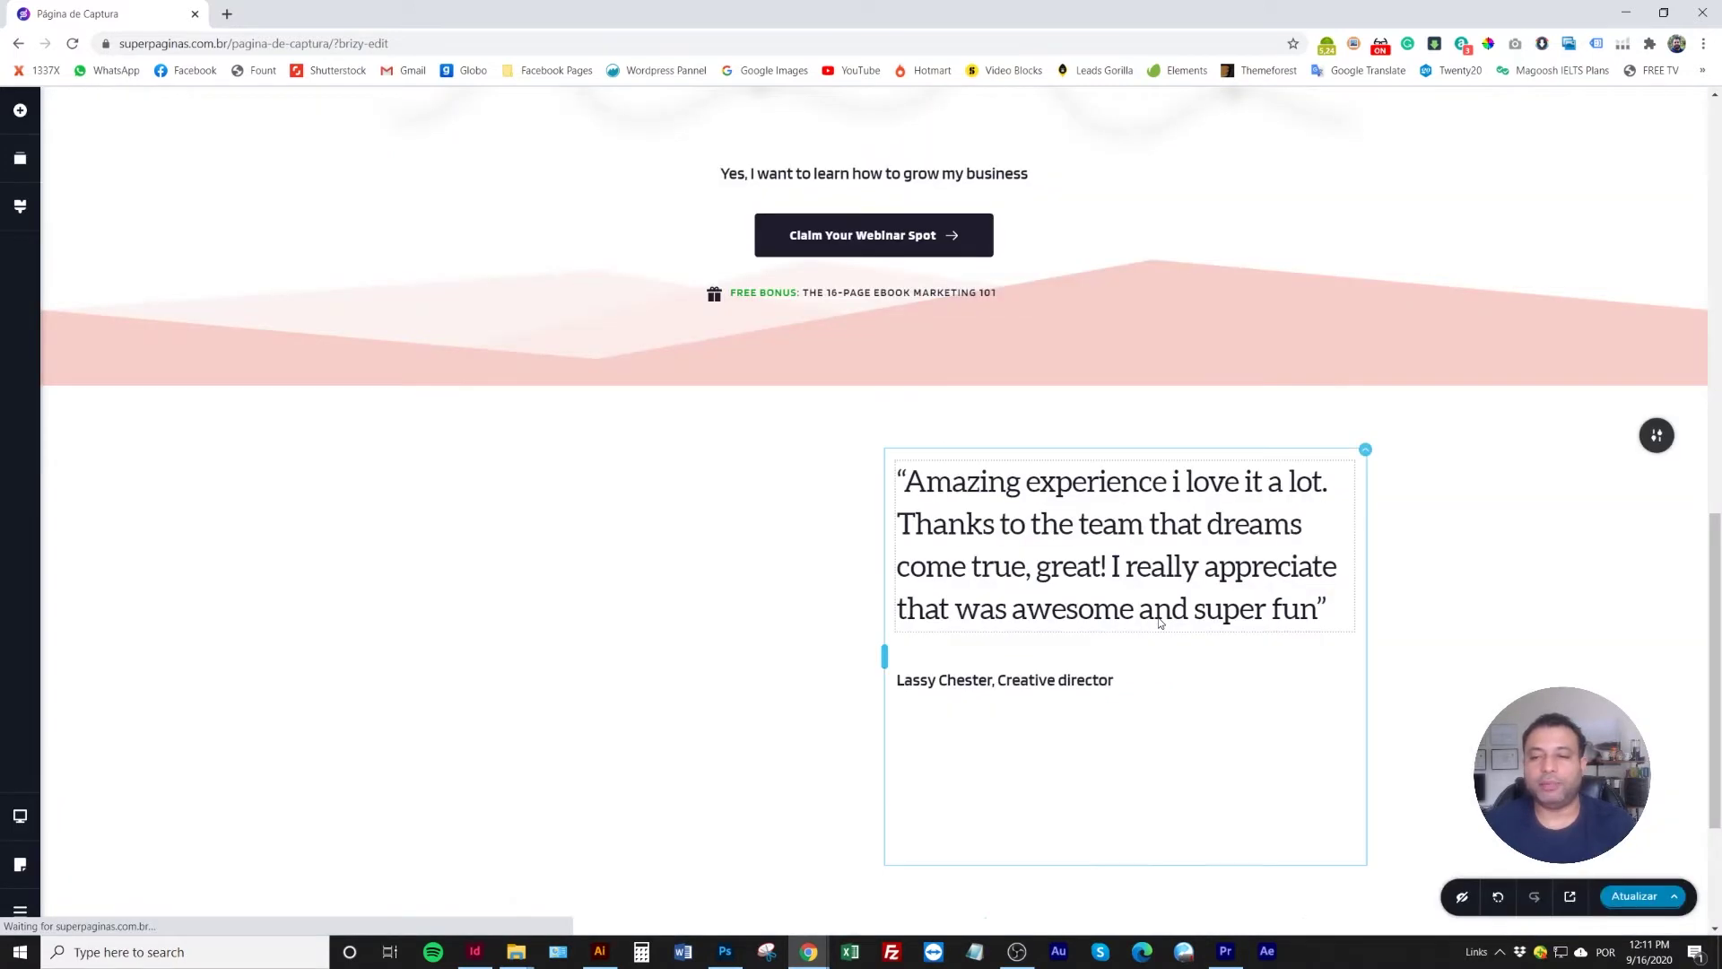
pyautogui.scroll(-2, 875, 659)
pyautogui.scroll(2, 874, 659)
pyautogui.scroll(2, 875, 659)
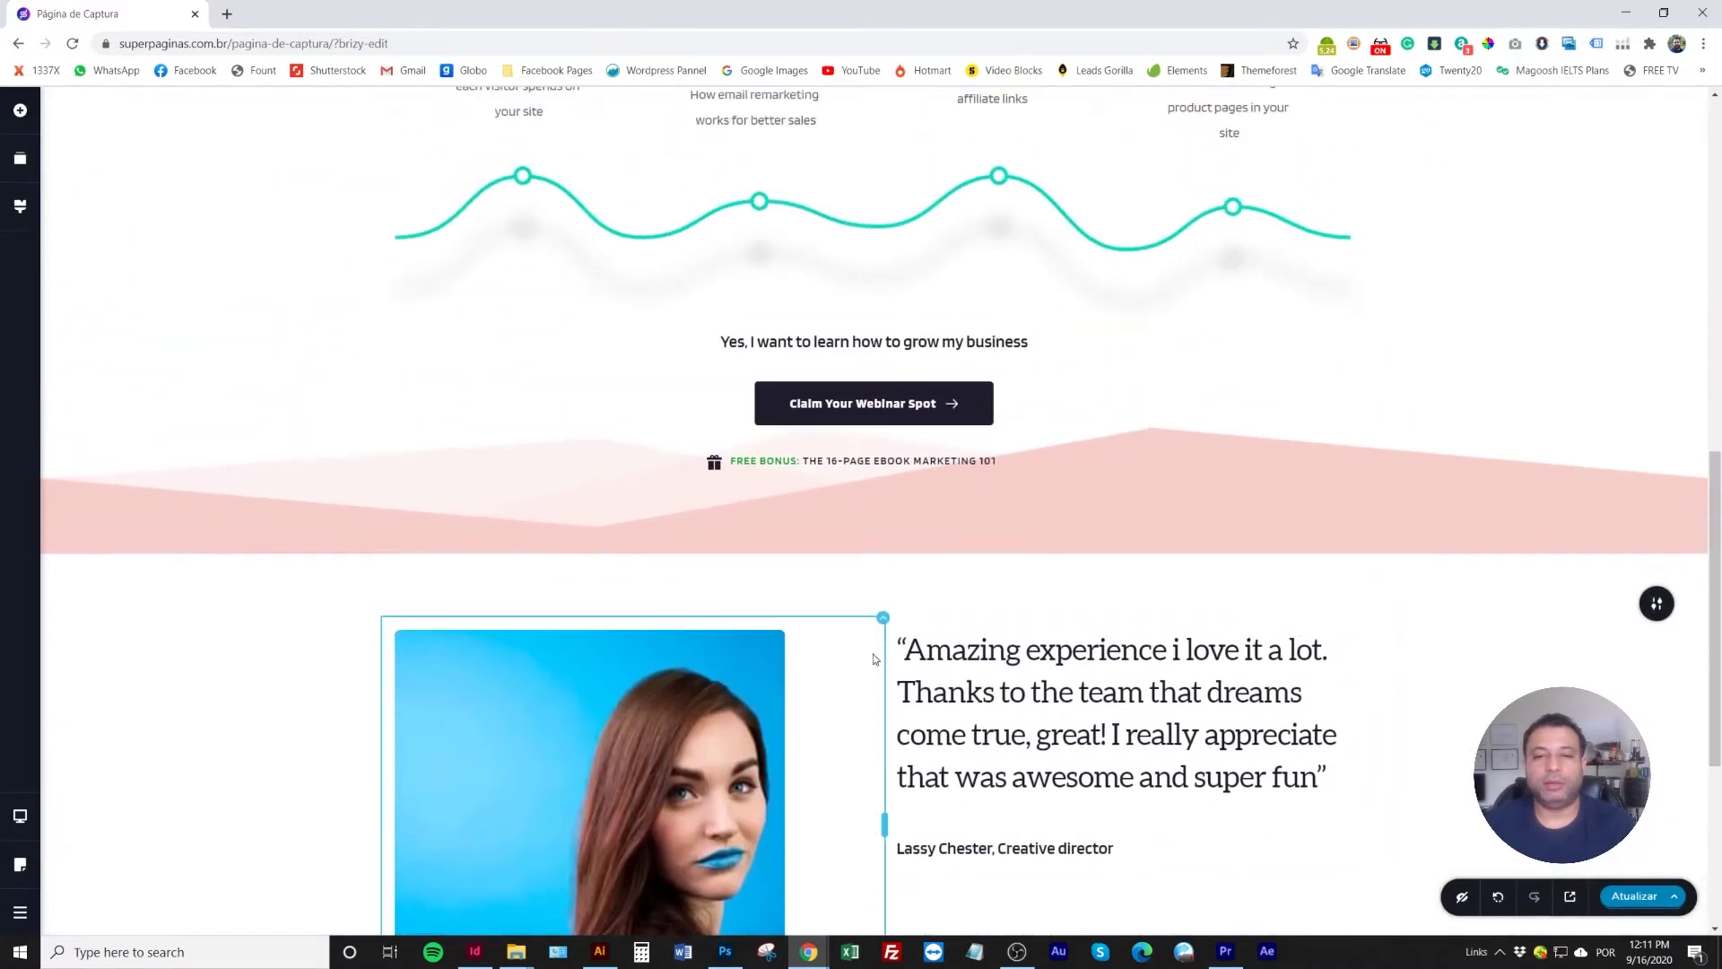
pyautogui.scroll(-2, 874, 659)
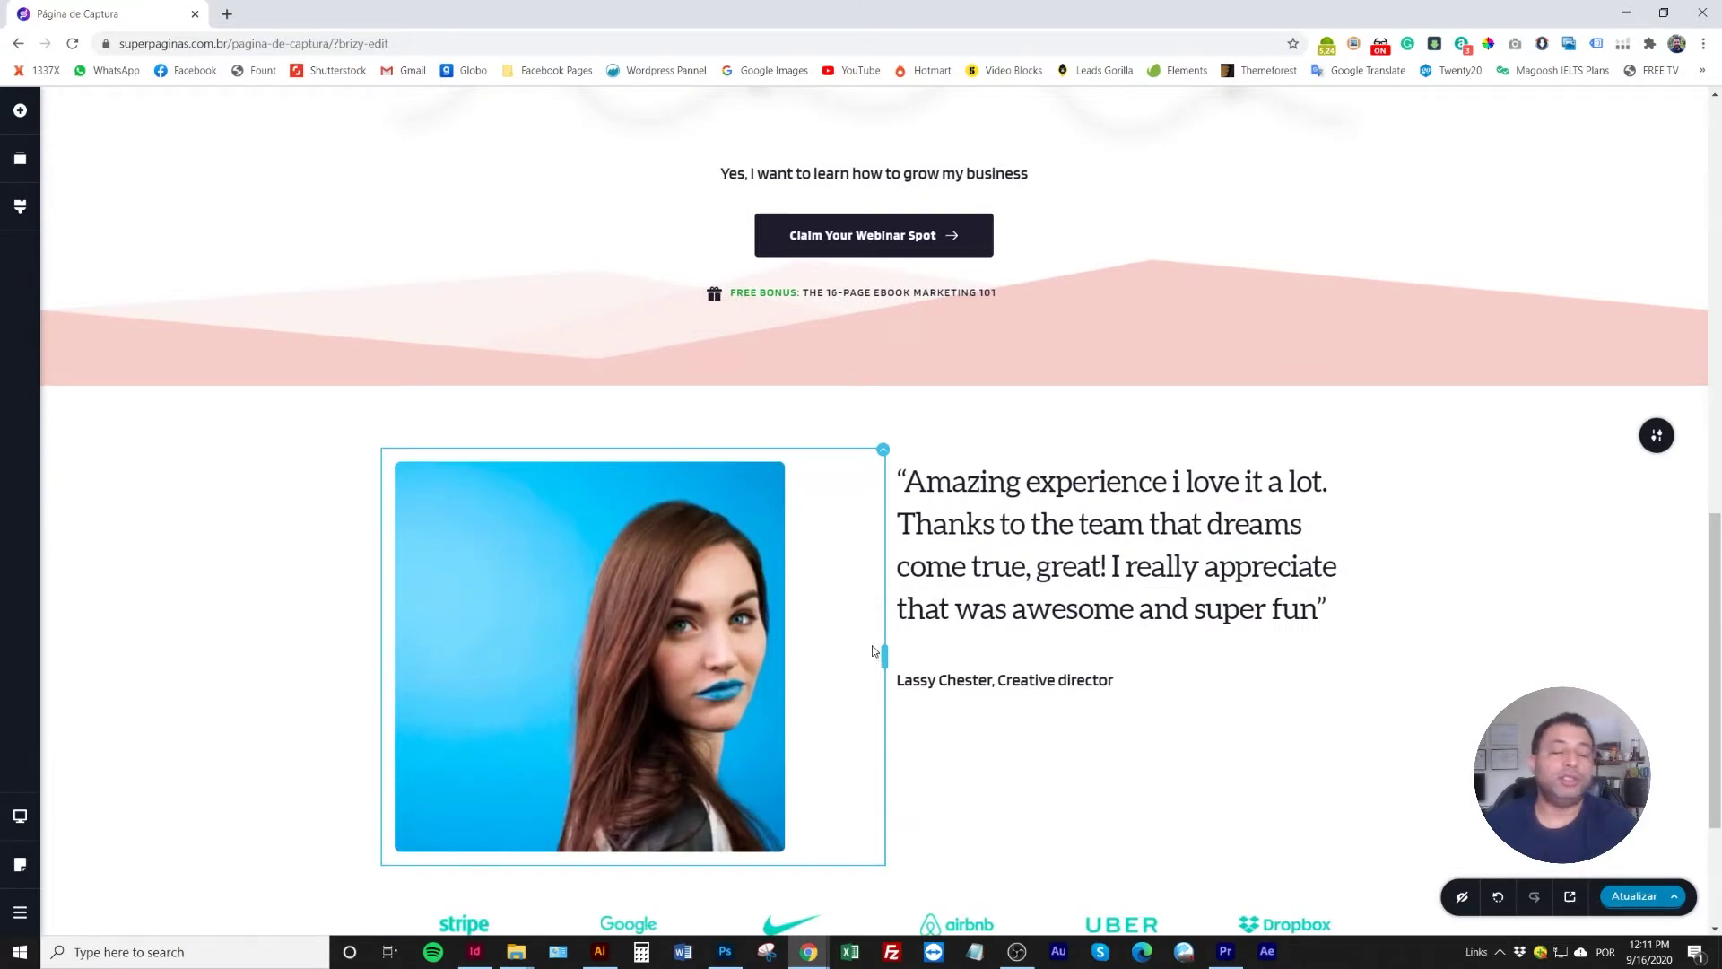
pyautogui.scroll(-3, 872, 650)
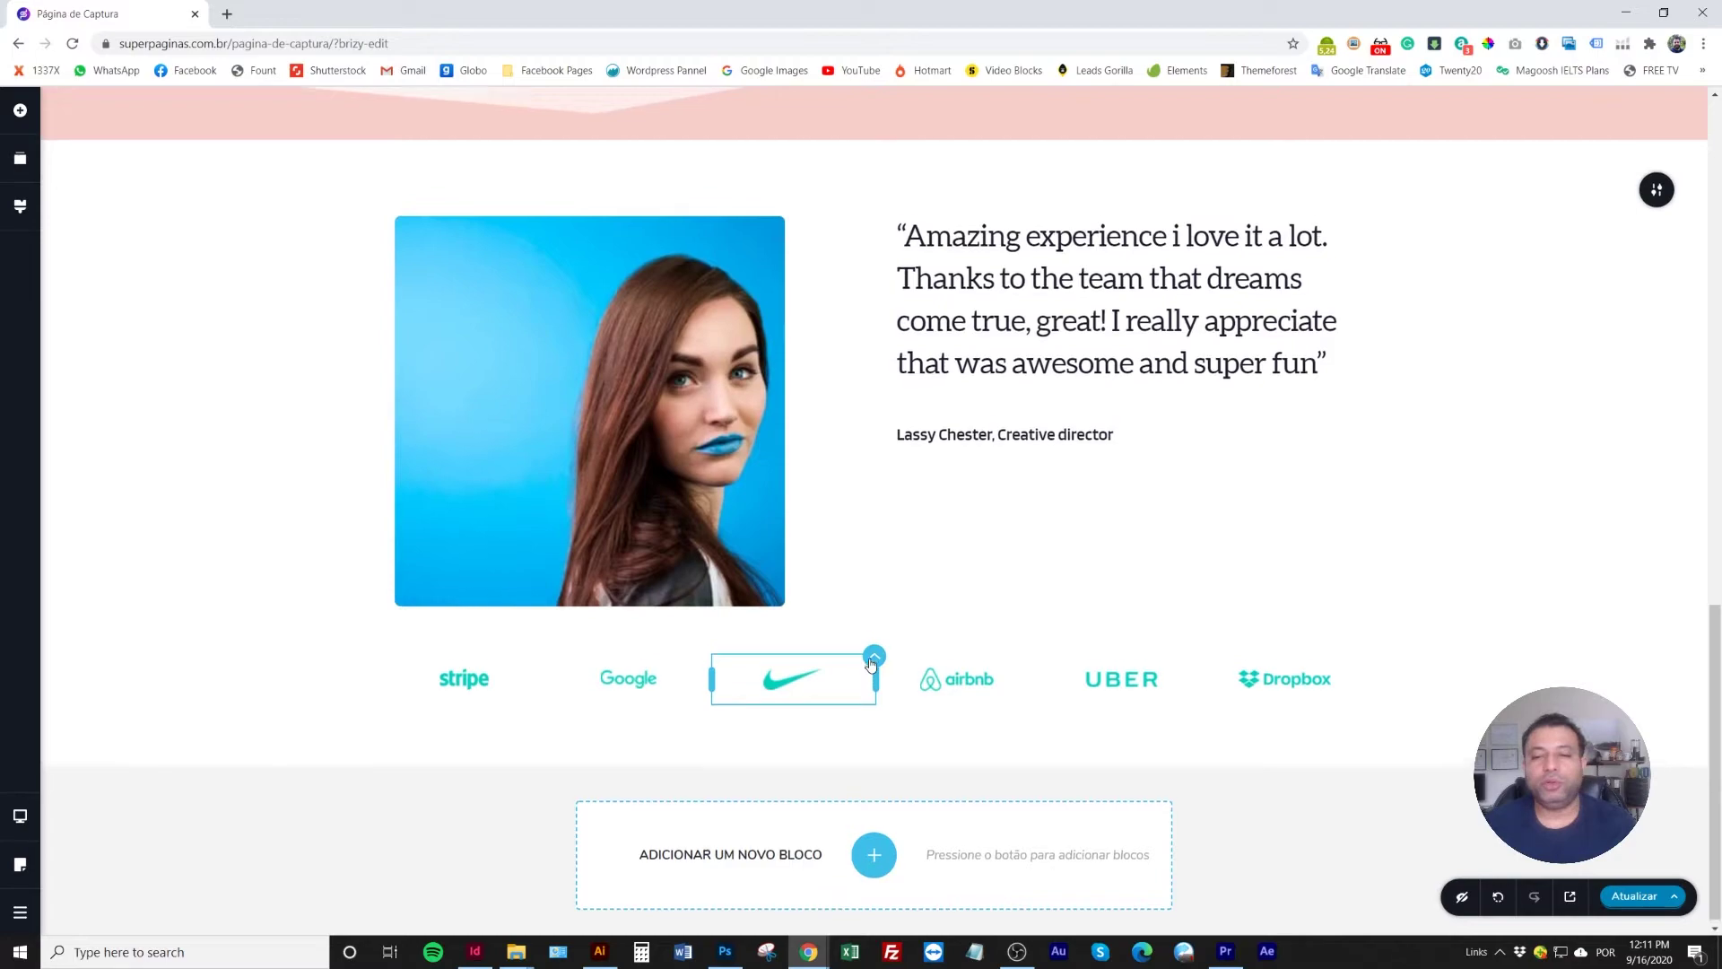
pyautogui.scroll(8, 870, 663)
pyautogui.scroll(-8, 870, 663)
pyautogui.scroll(3, 868, 661)
pyautogui.scroll(-3, 865, 660)
# Browse CTA and Contact blocks, then insert the 'Last Minute Festive Packages From Superbreak Sign-up' block
pyautogui.click(868, 840)
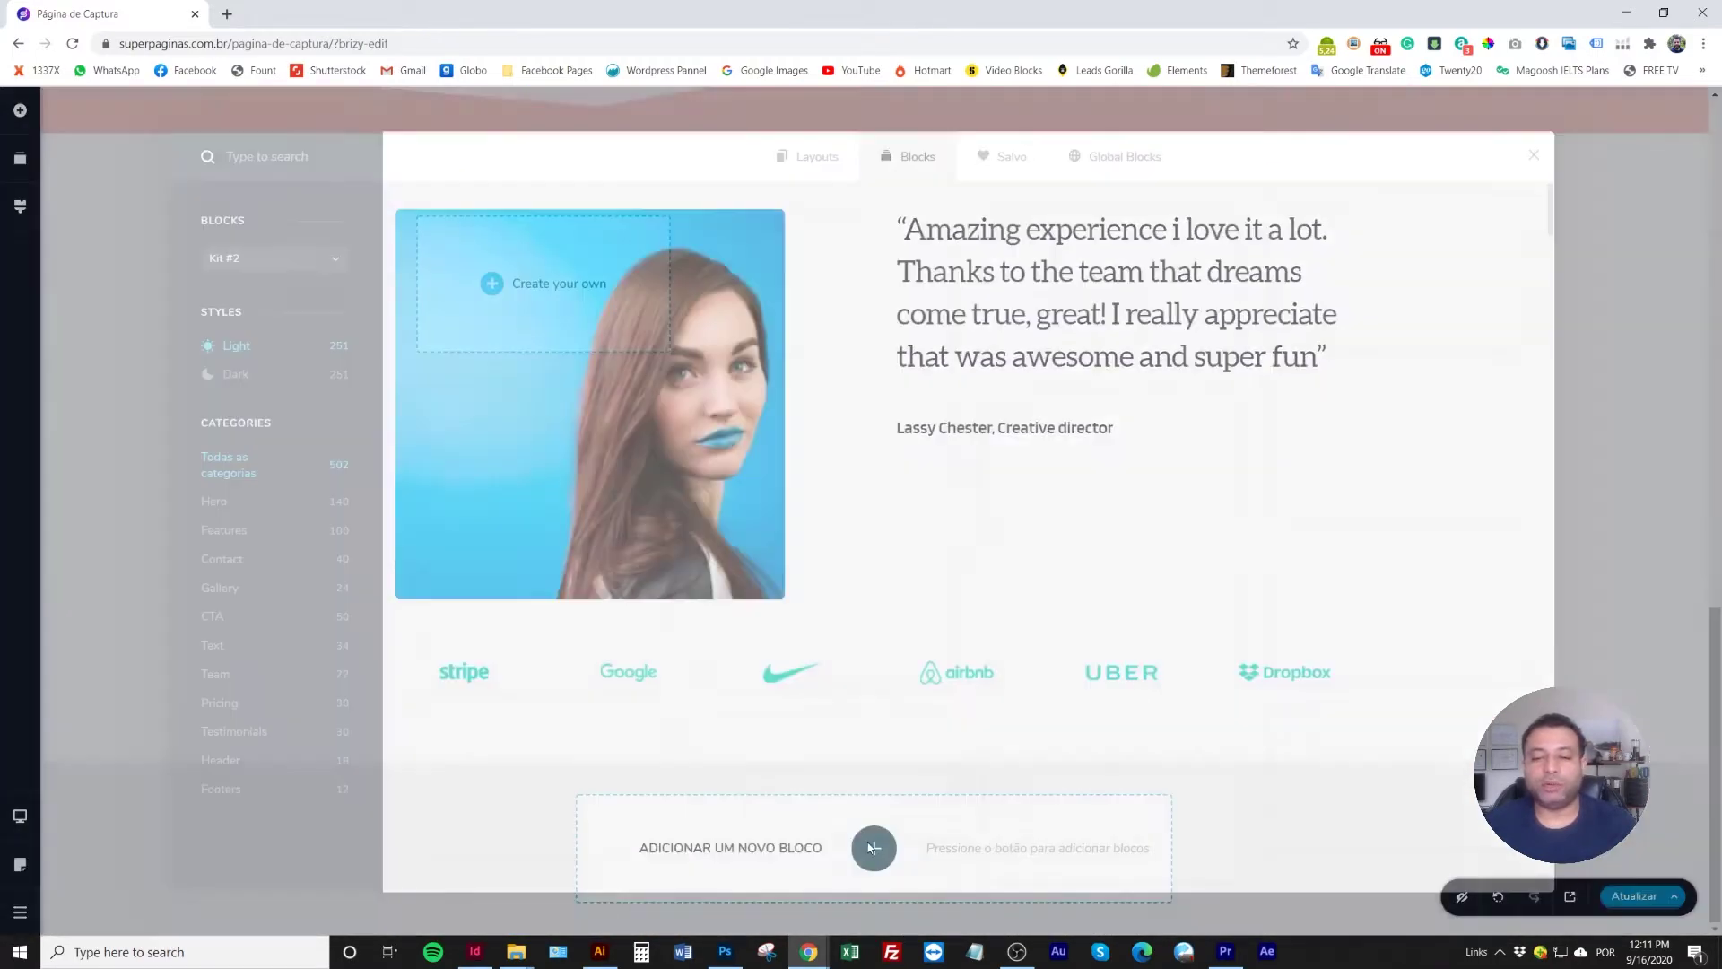
pyautogui.scroll(-2, 857, 640)
pyautogui.scroll(-5, 856, 639)
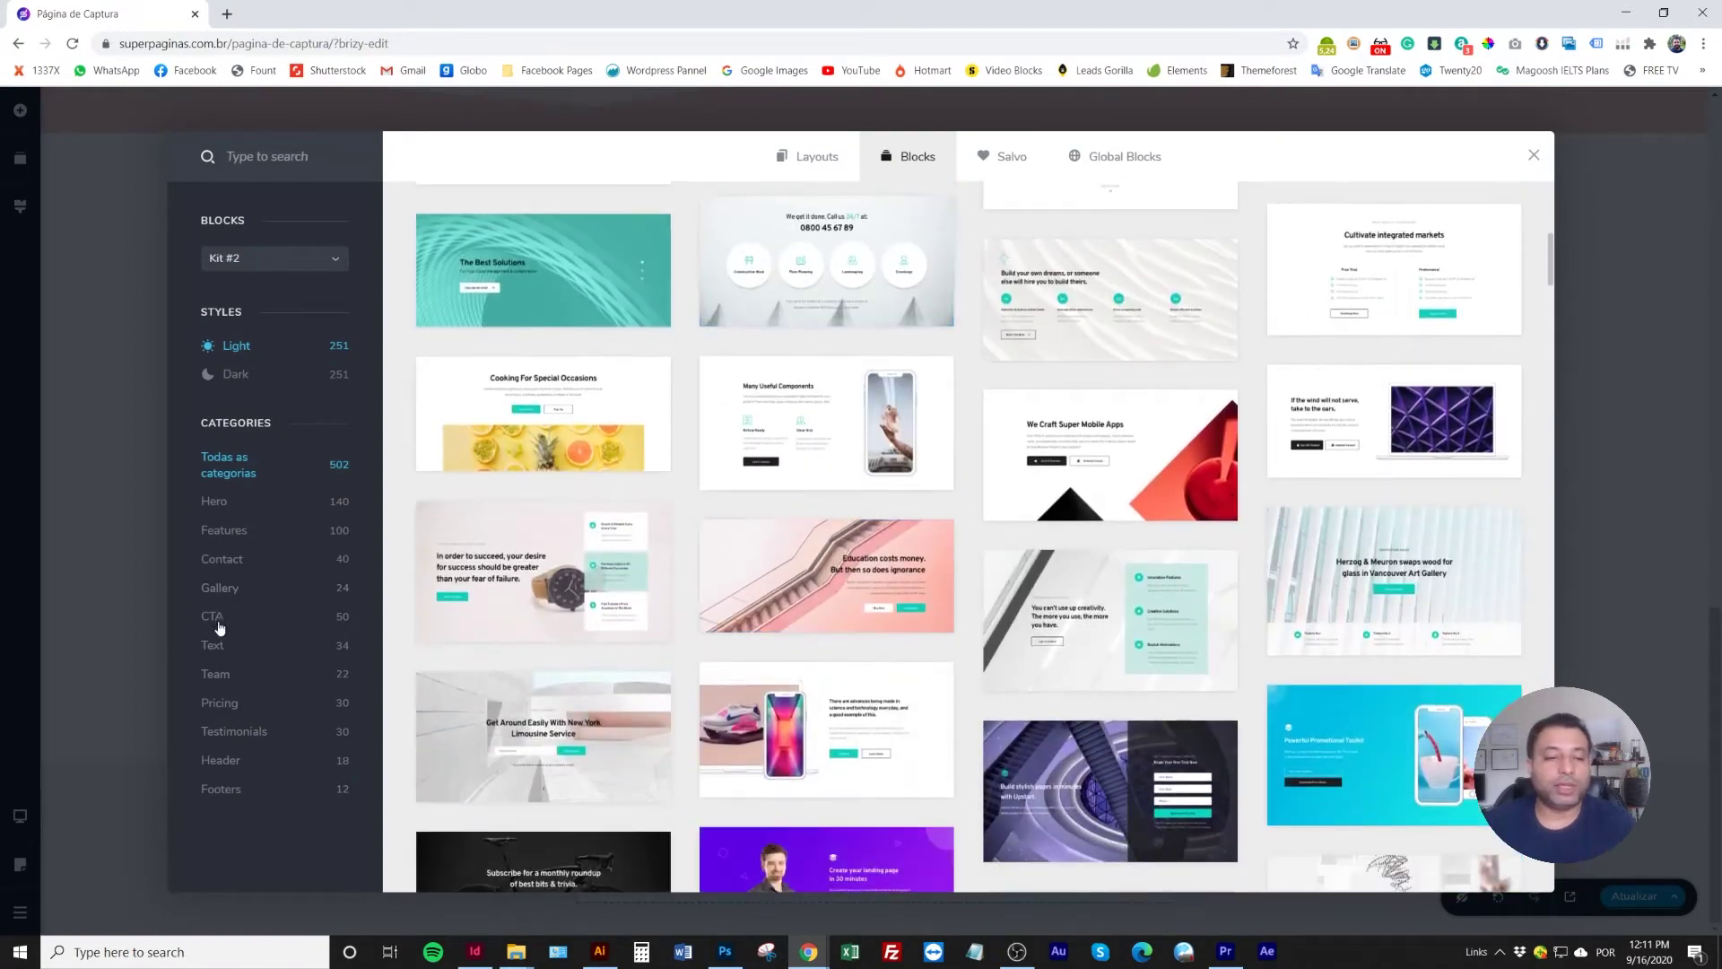
pyautogui.click(212, 617)
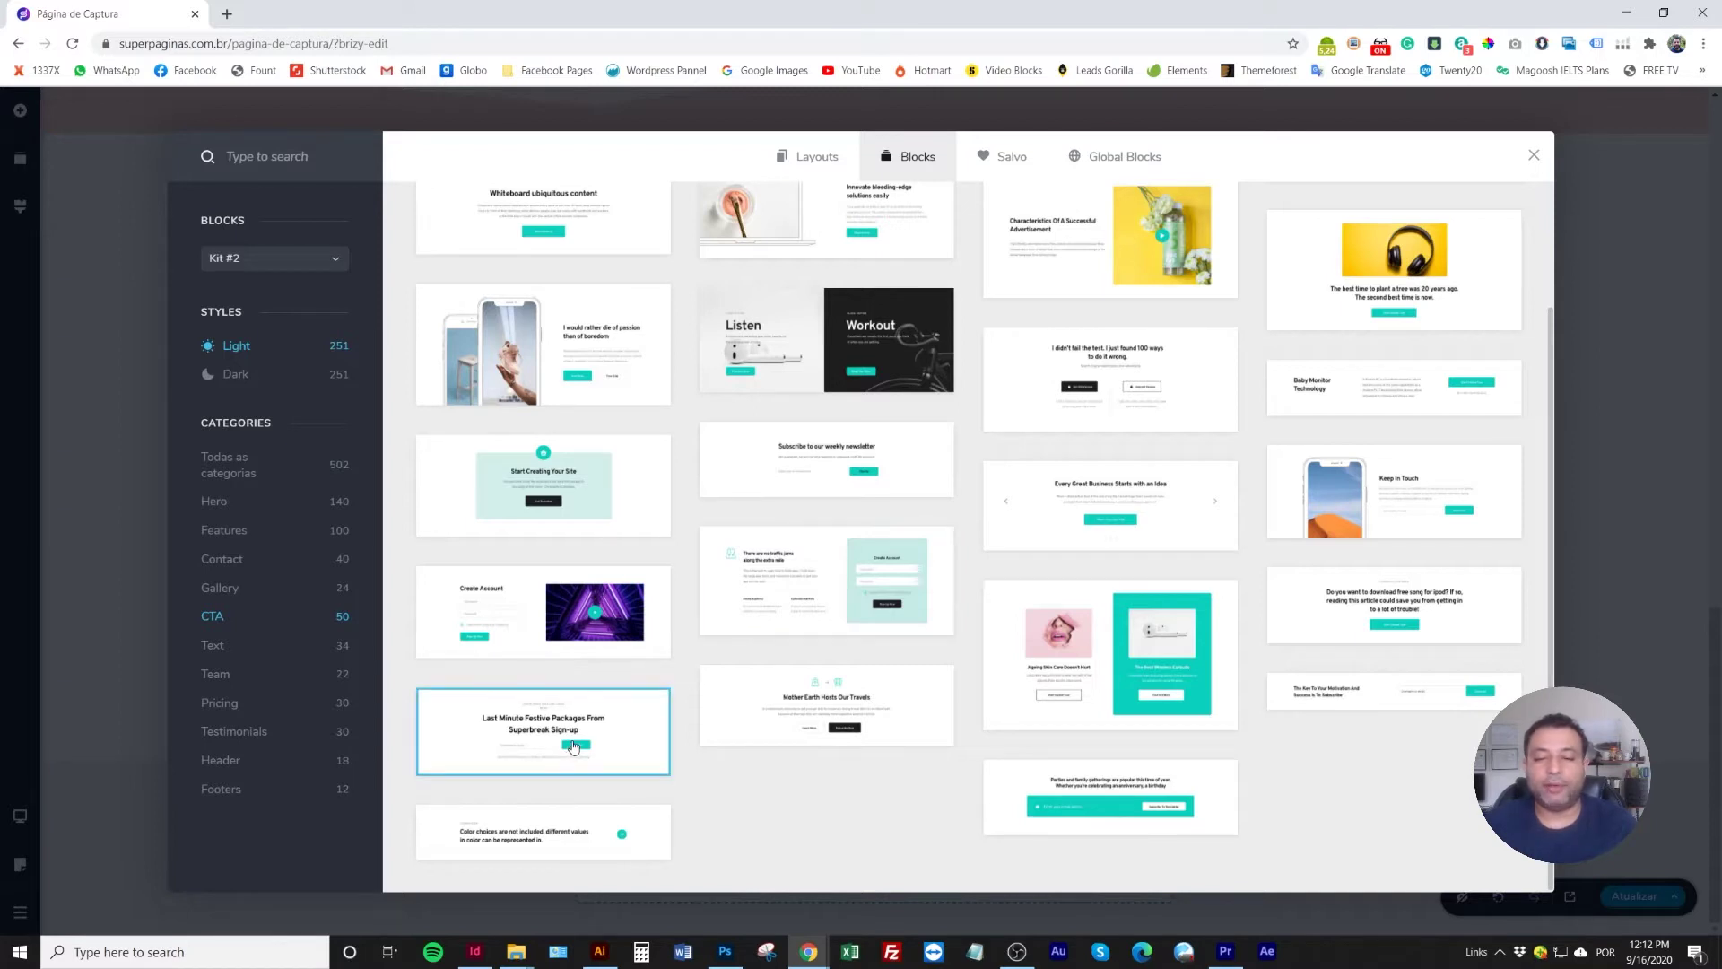
pyautogui.scroll(2, 574, 746)
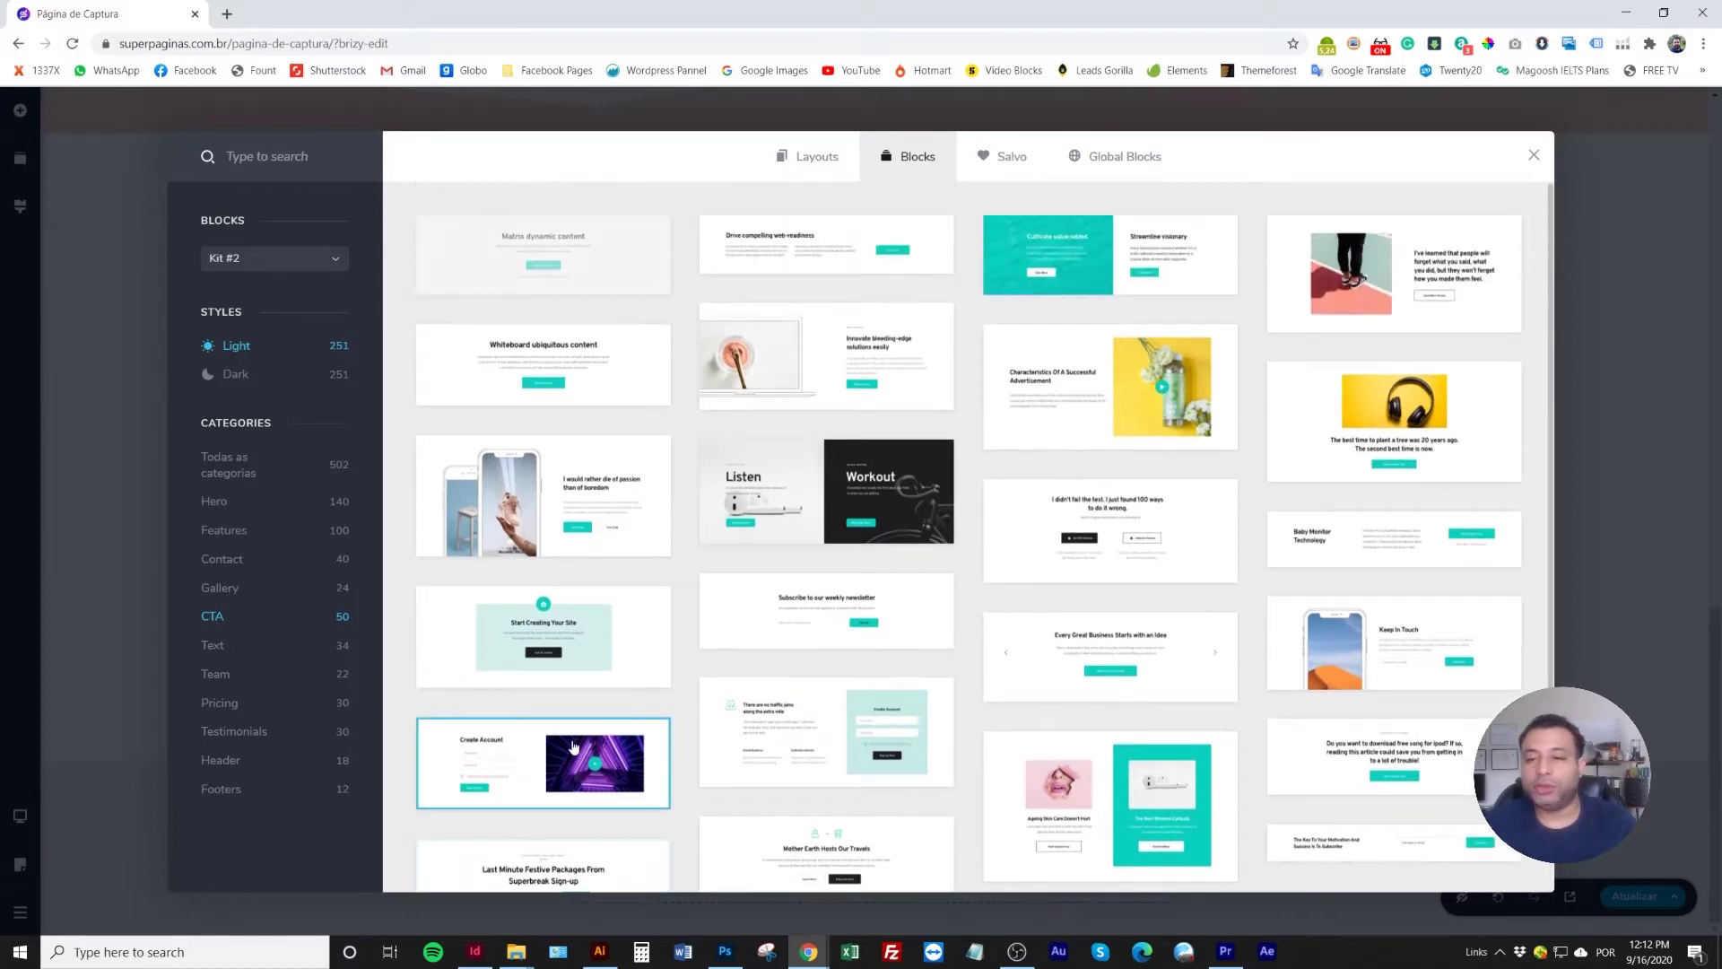
pyautogui.scroll(-2, 574, 746)
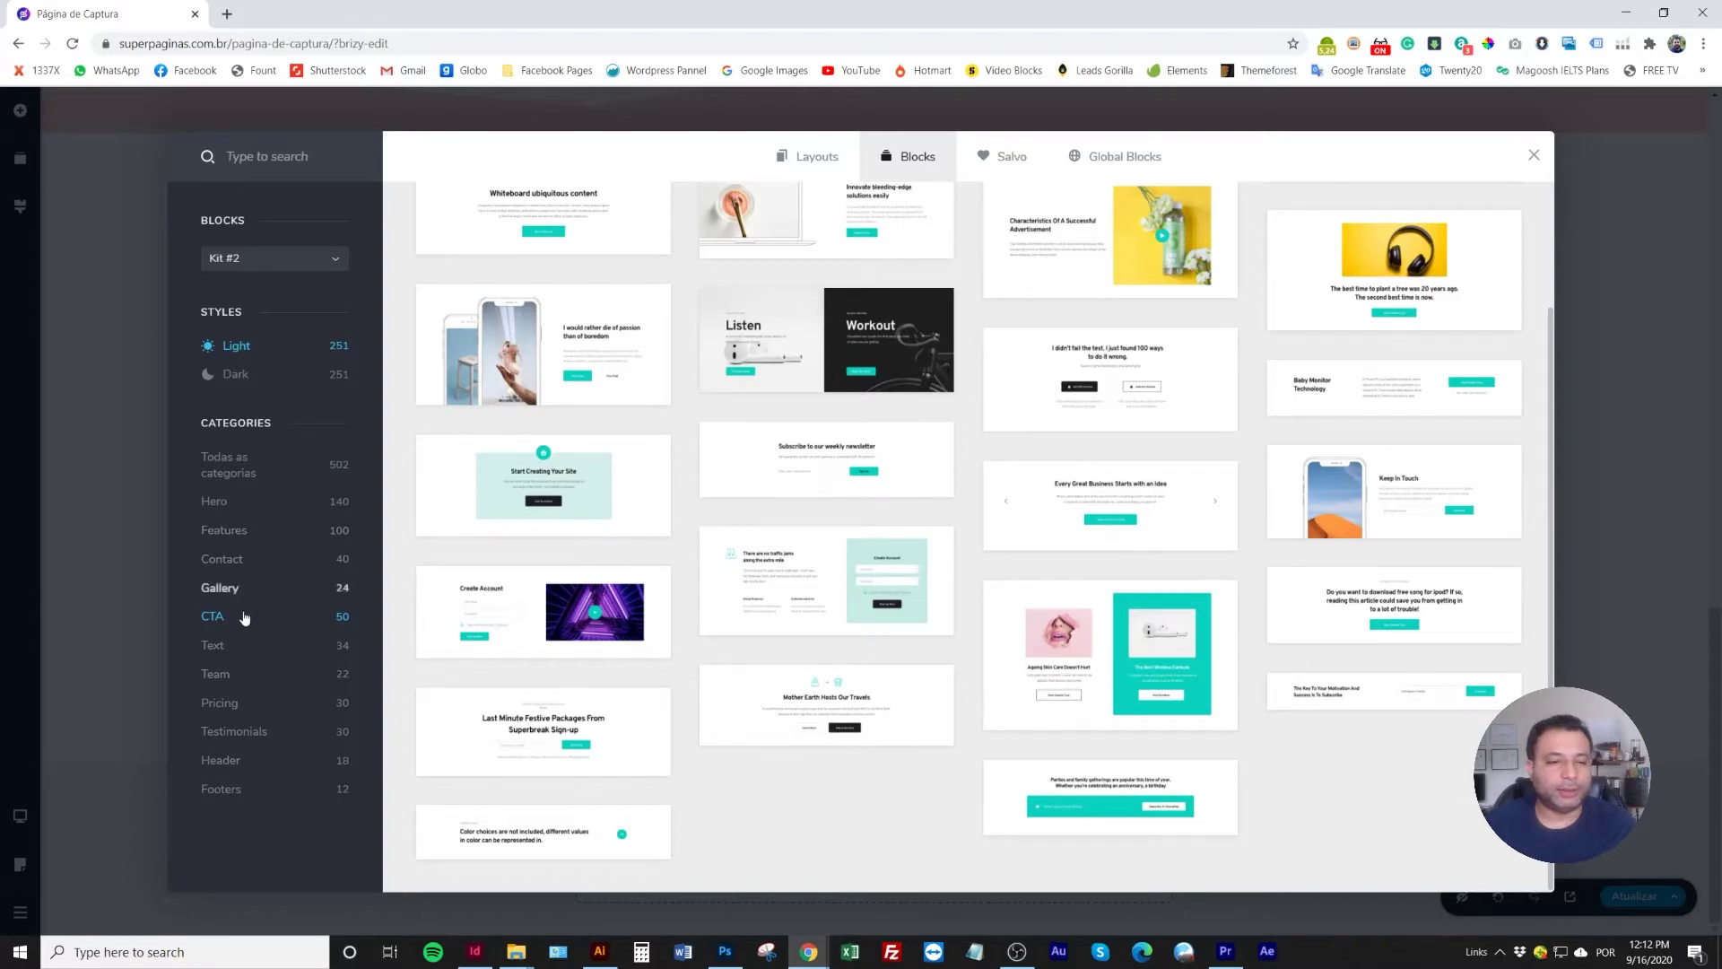
pyautogui.click(260, 562)
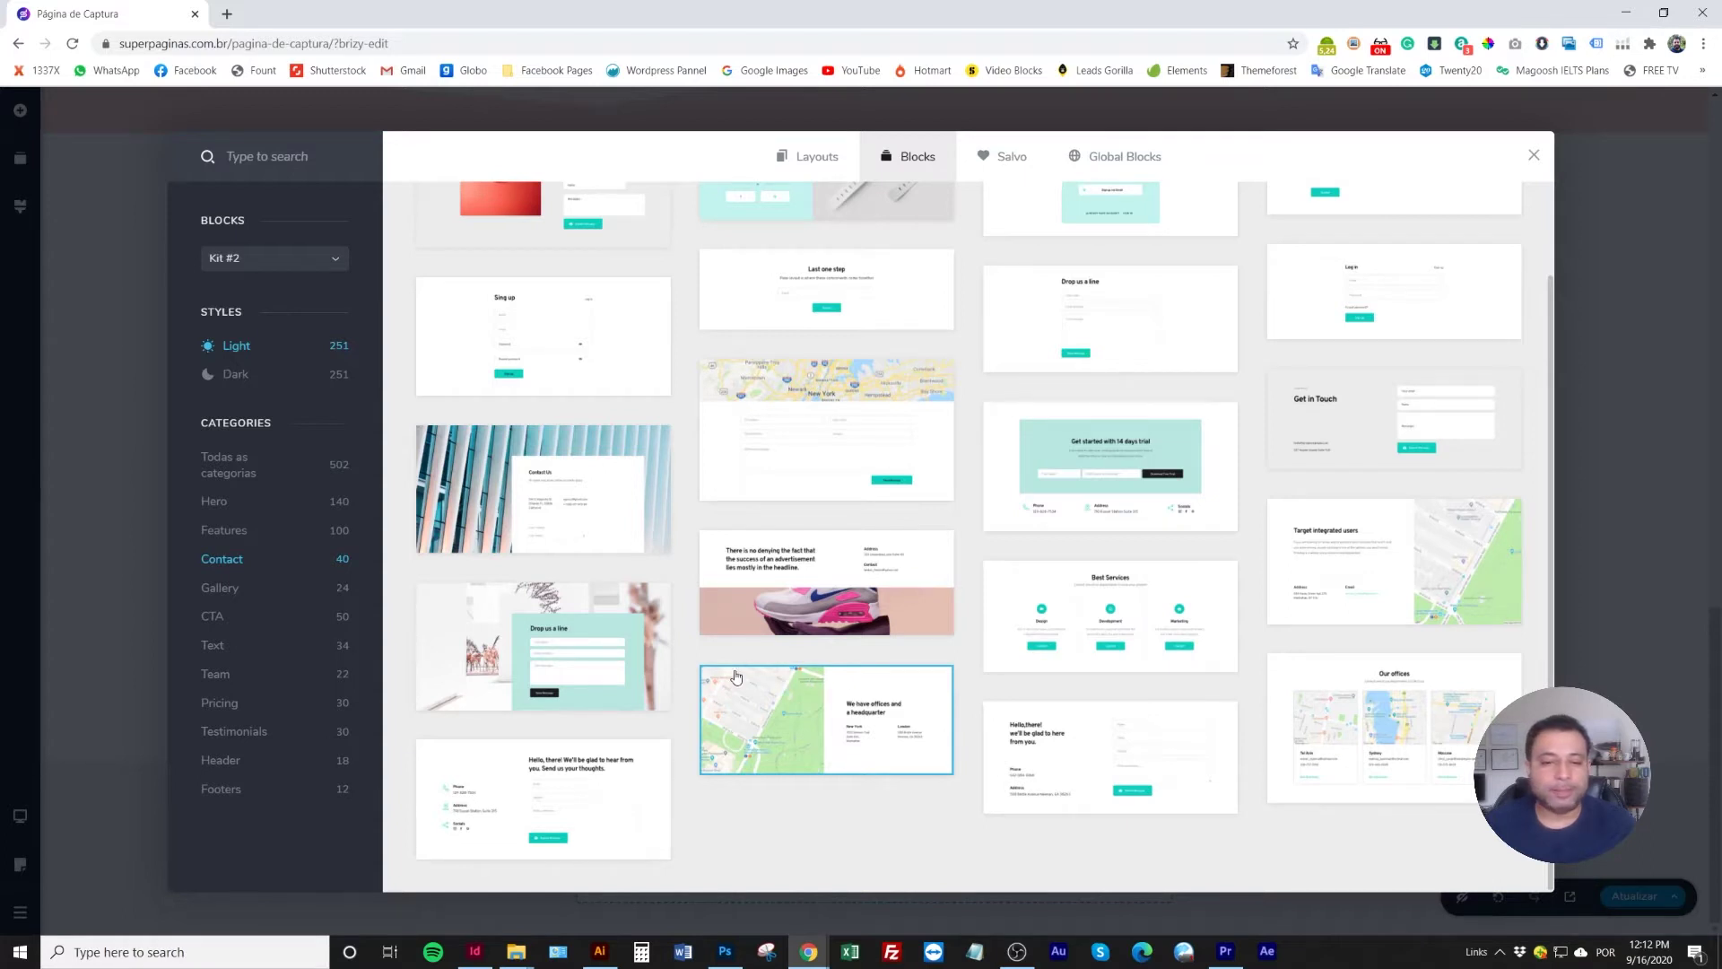
pyautogui.scroll(1, 734, 677)
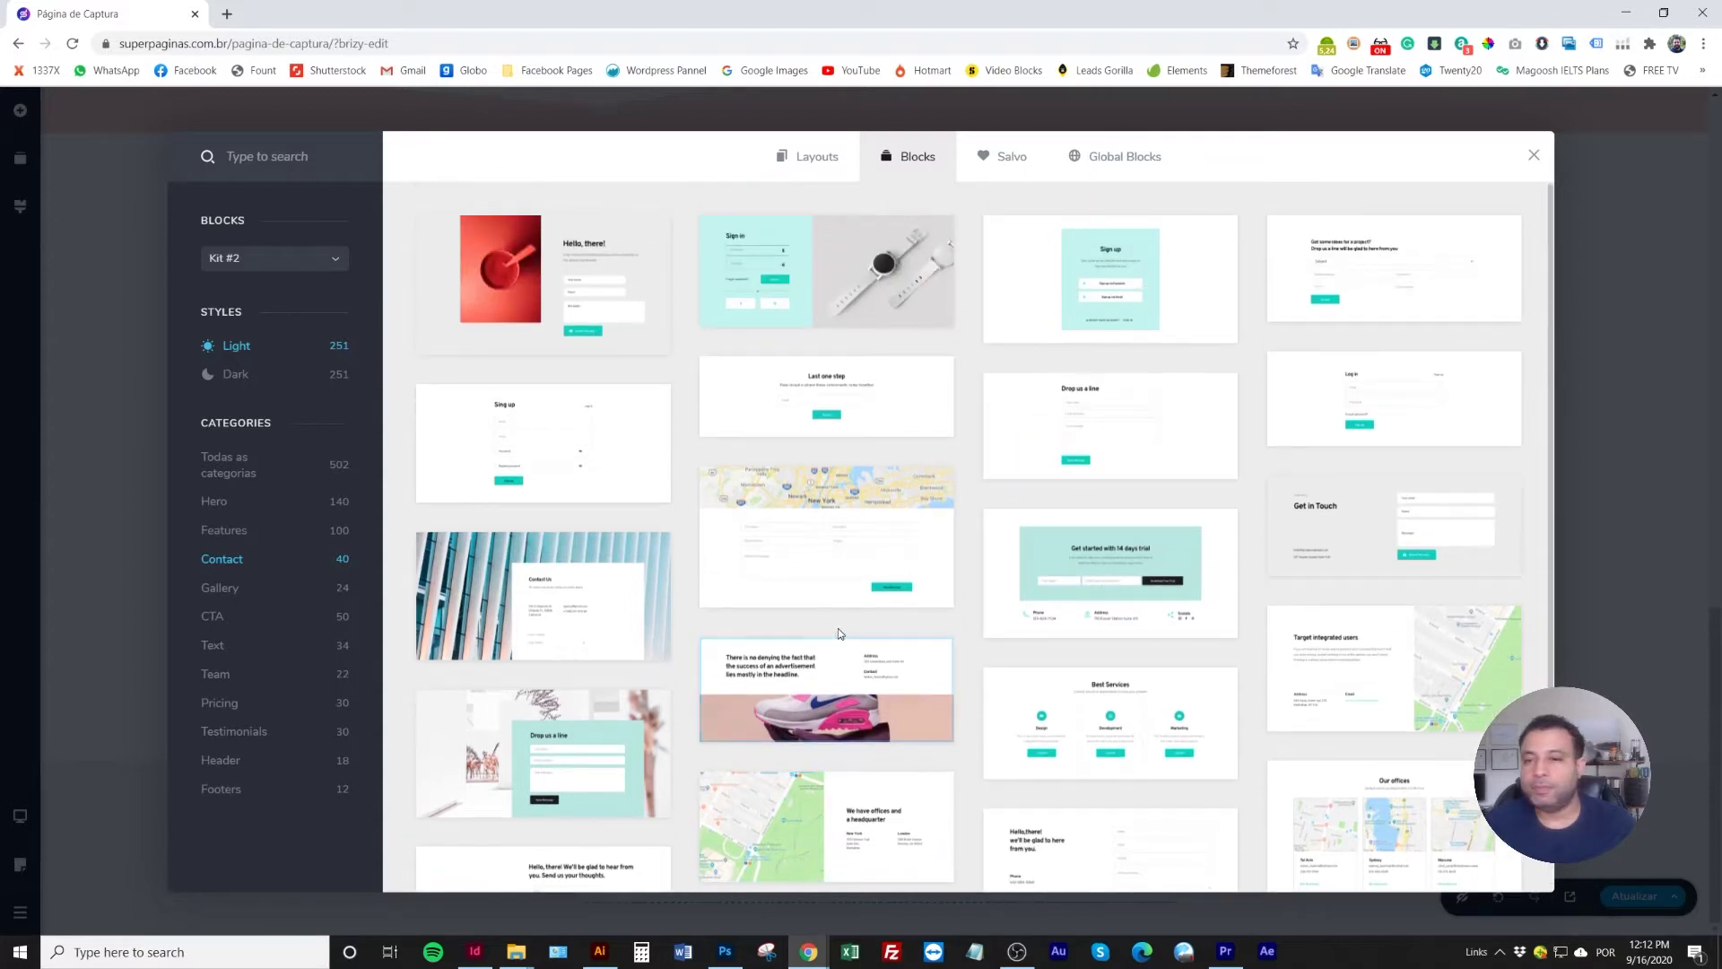
pyautogui.scroll(-1, 834, 663)
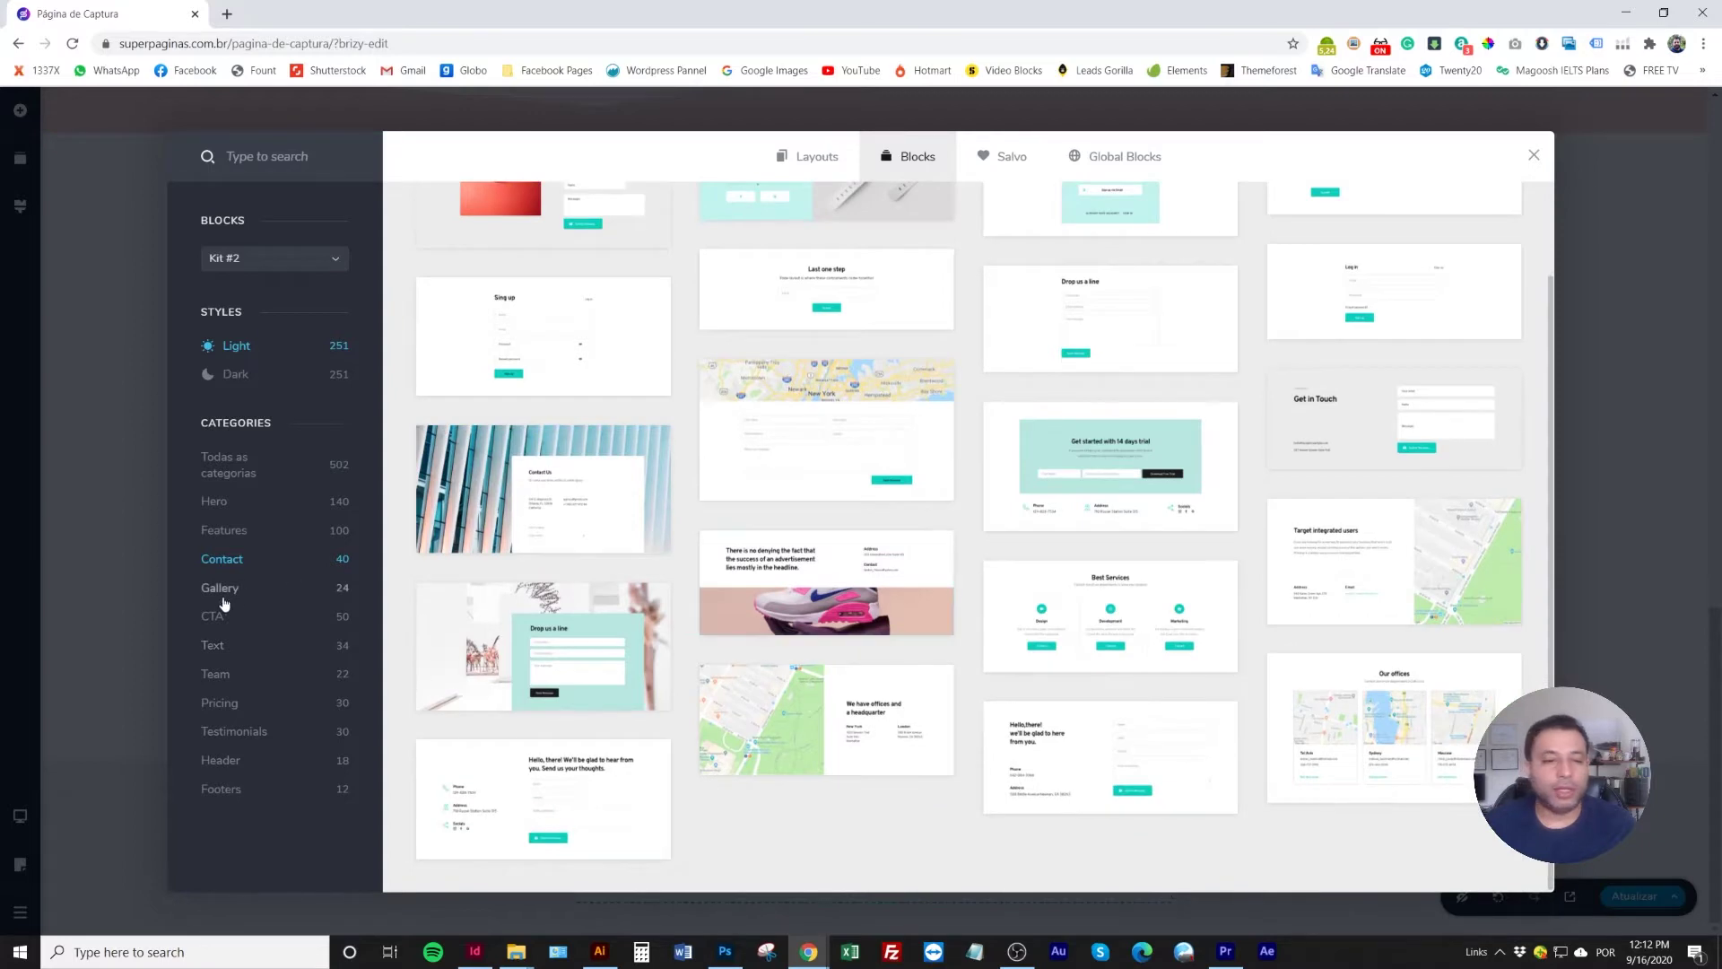
pyautogui.click(213, 616)
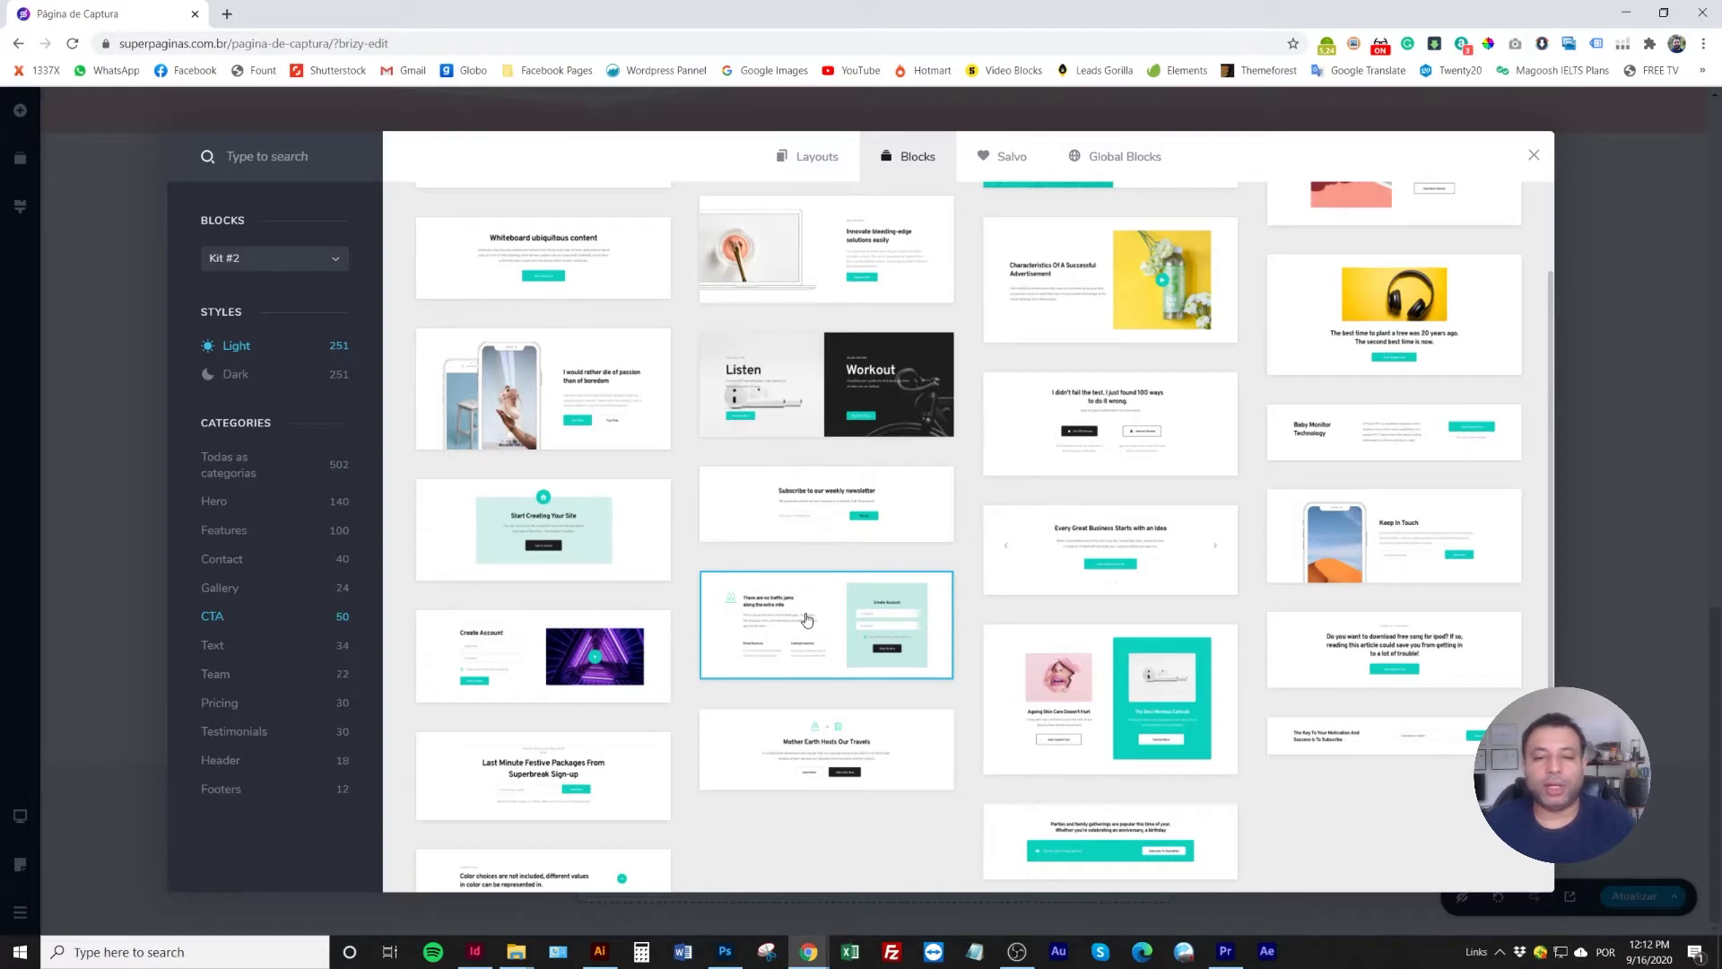
pyautogui.click(572, 772)
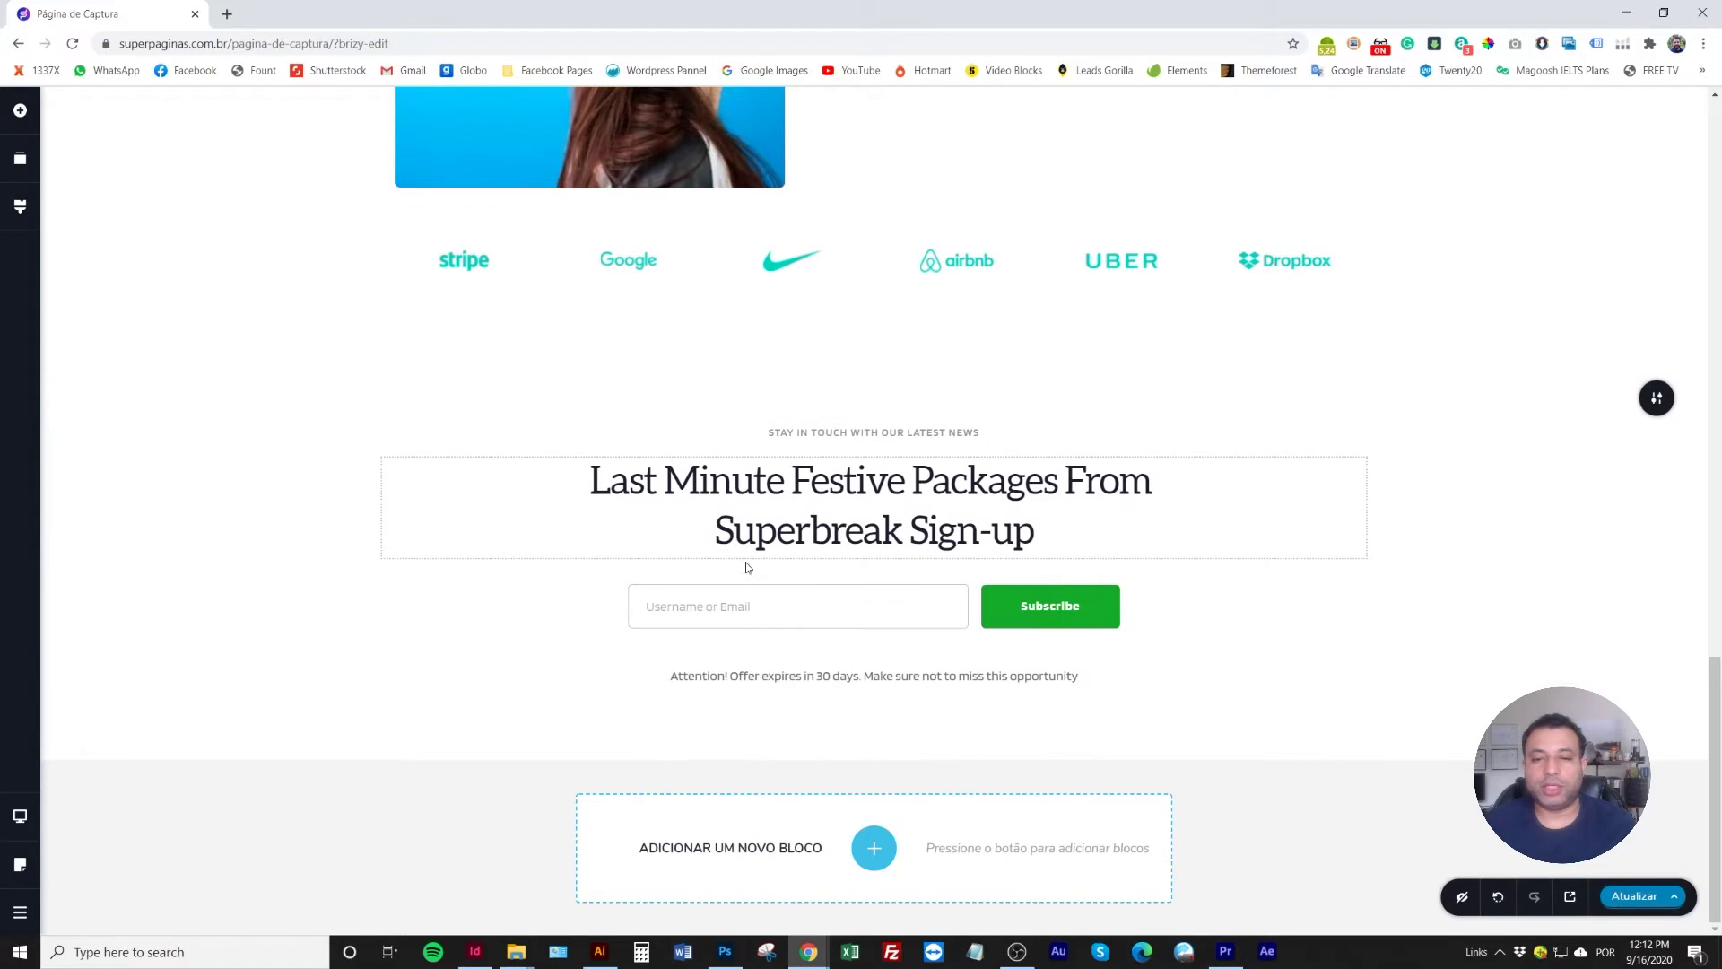
pyautogui.scroll(7, 754, 601)
pyautogui.scroll(10, 768, 671)
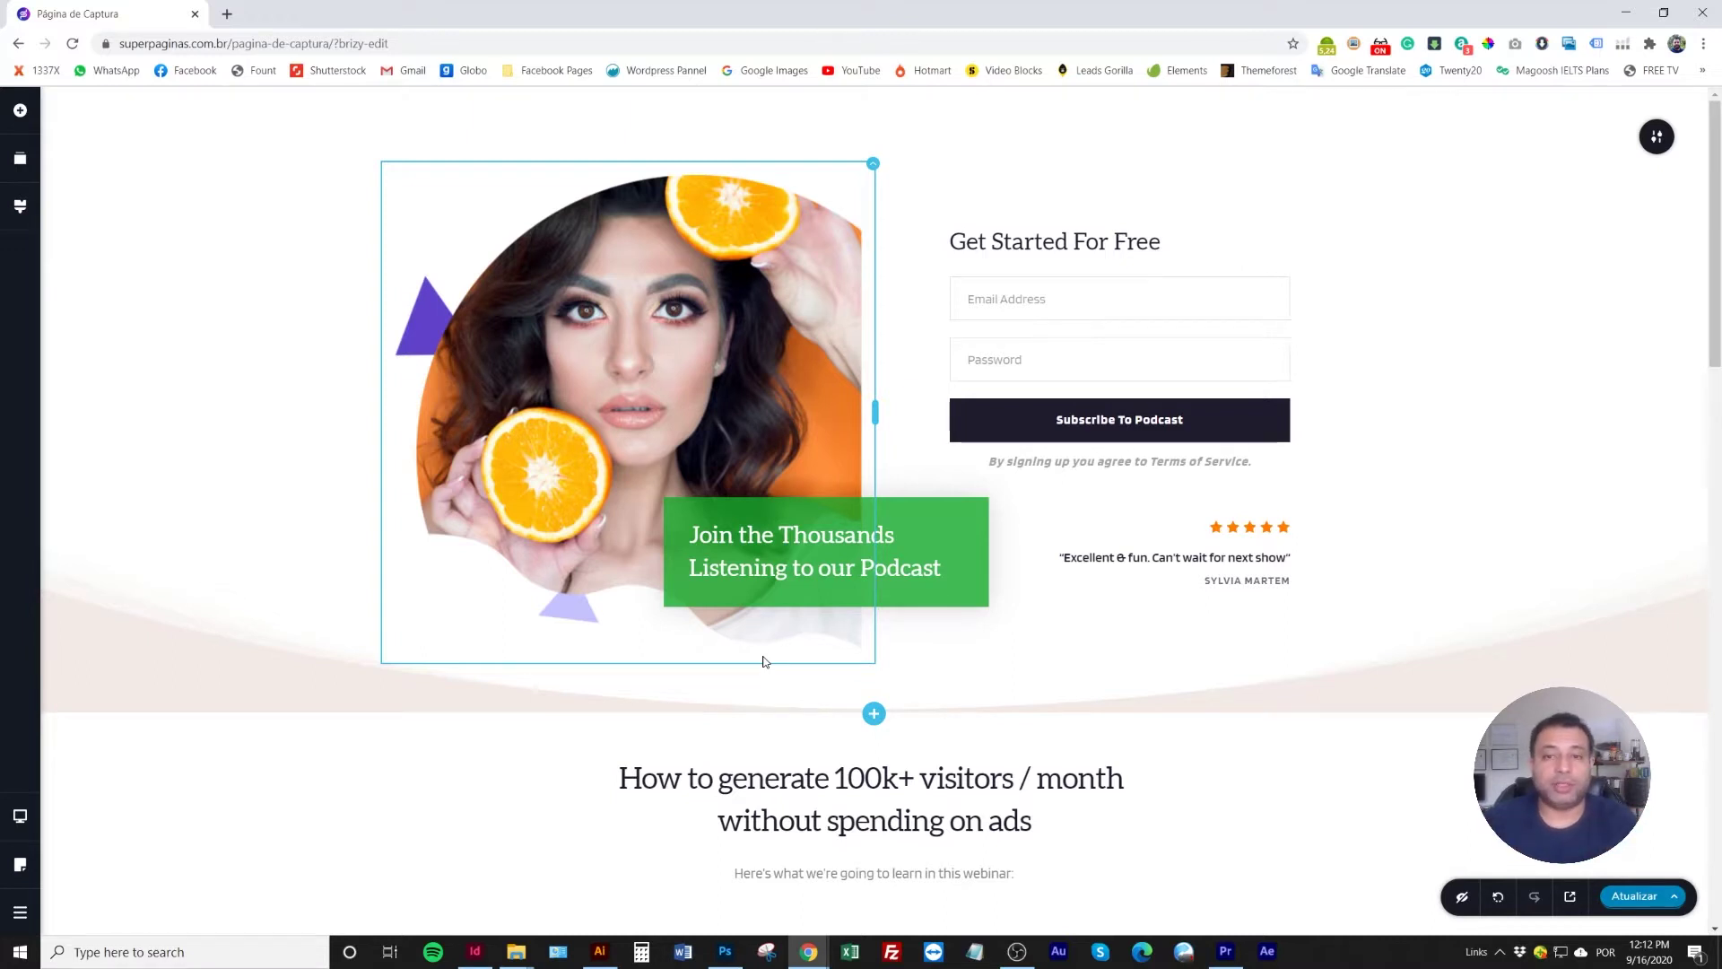
pyautogui.scroll(-2, 823, 619)
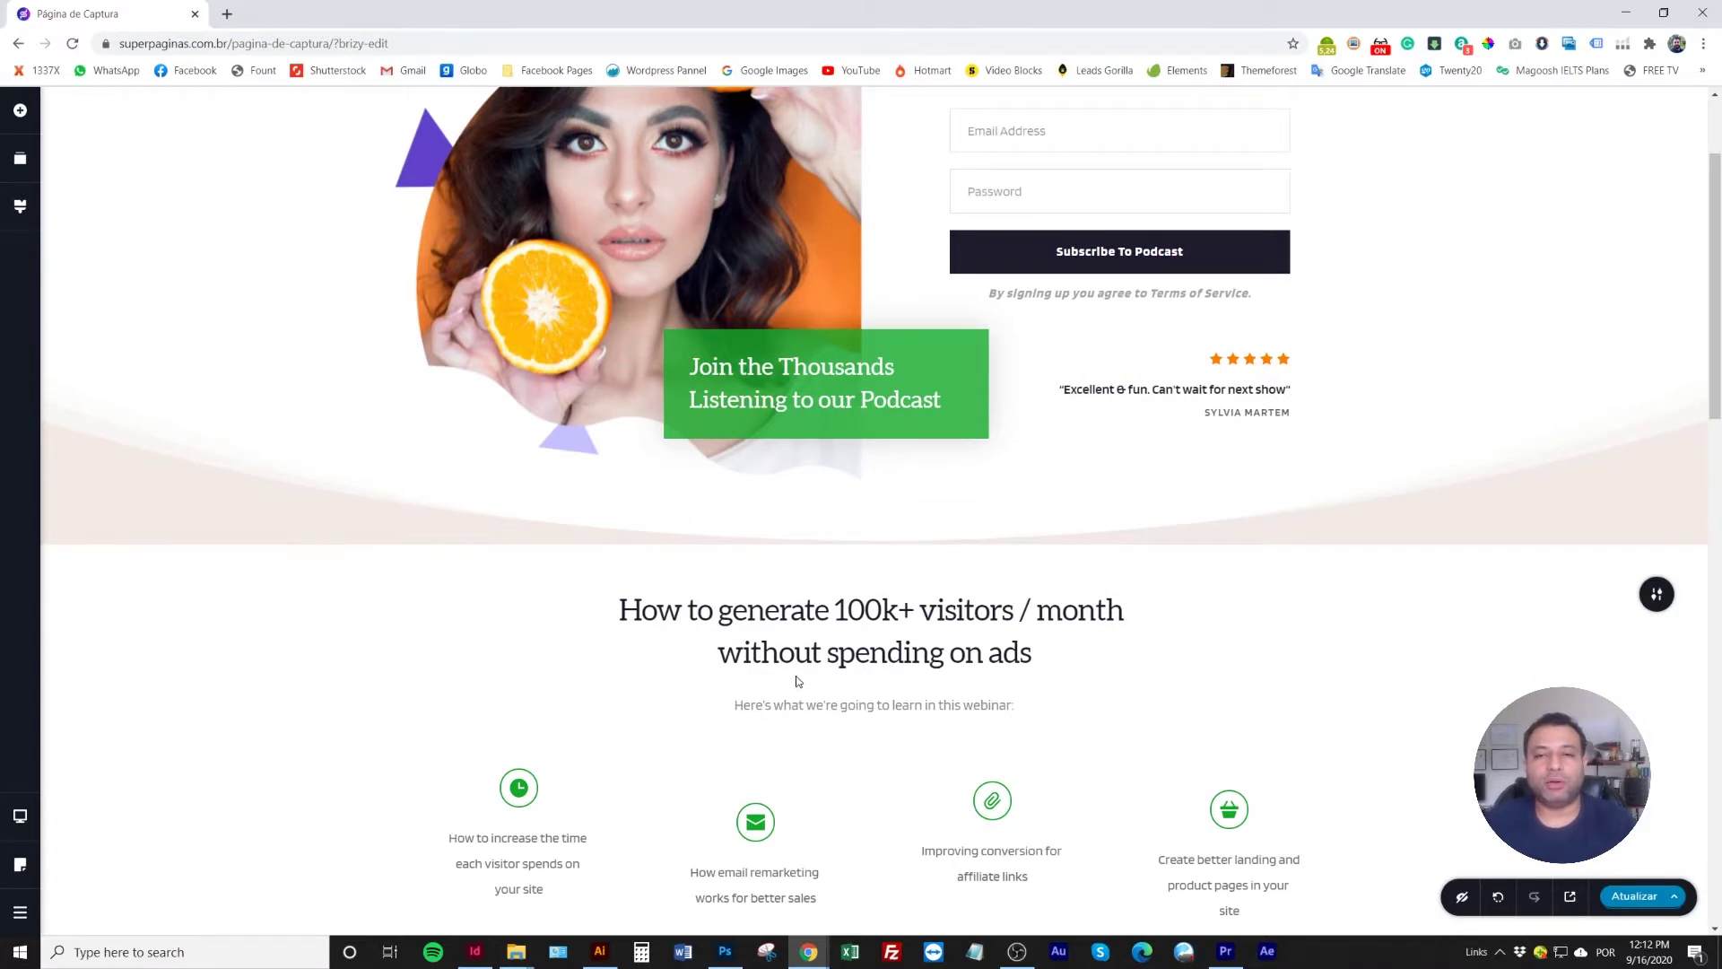
pyautogui.scroll(-3, 796, 681)
pyautogui.scroll(5, 798, 672)
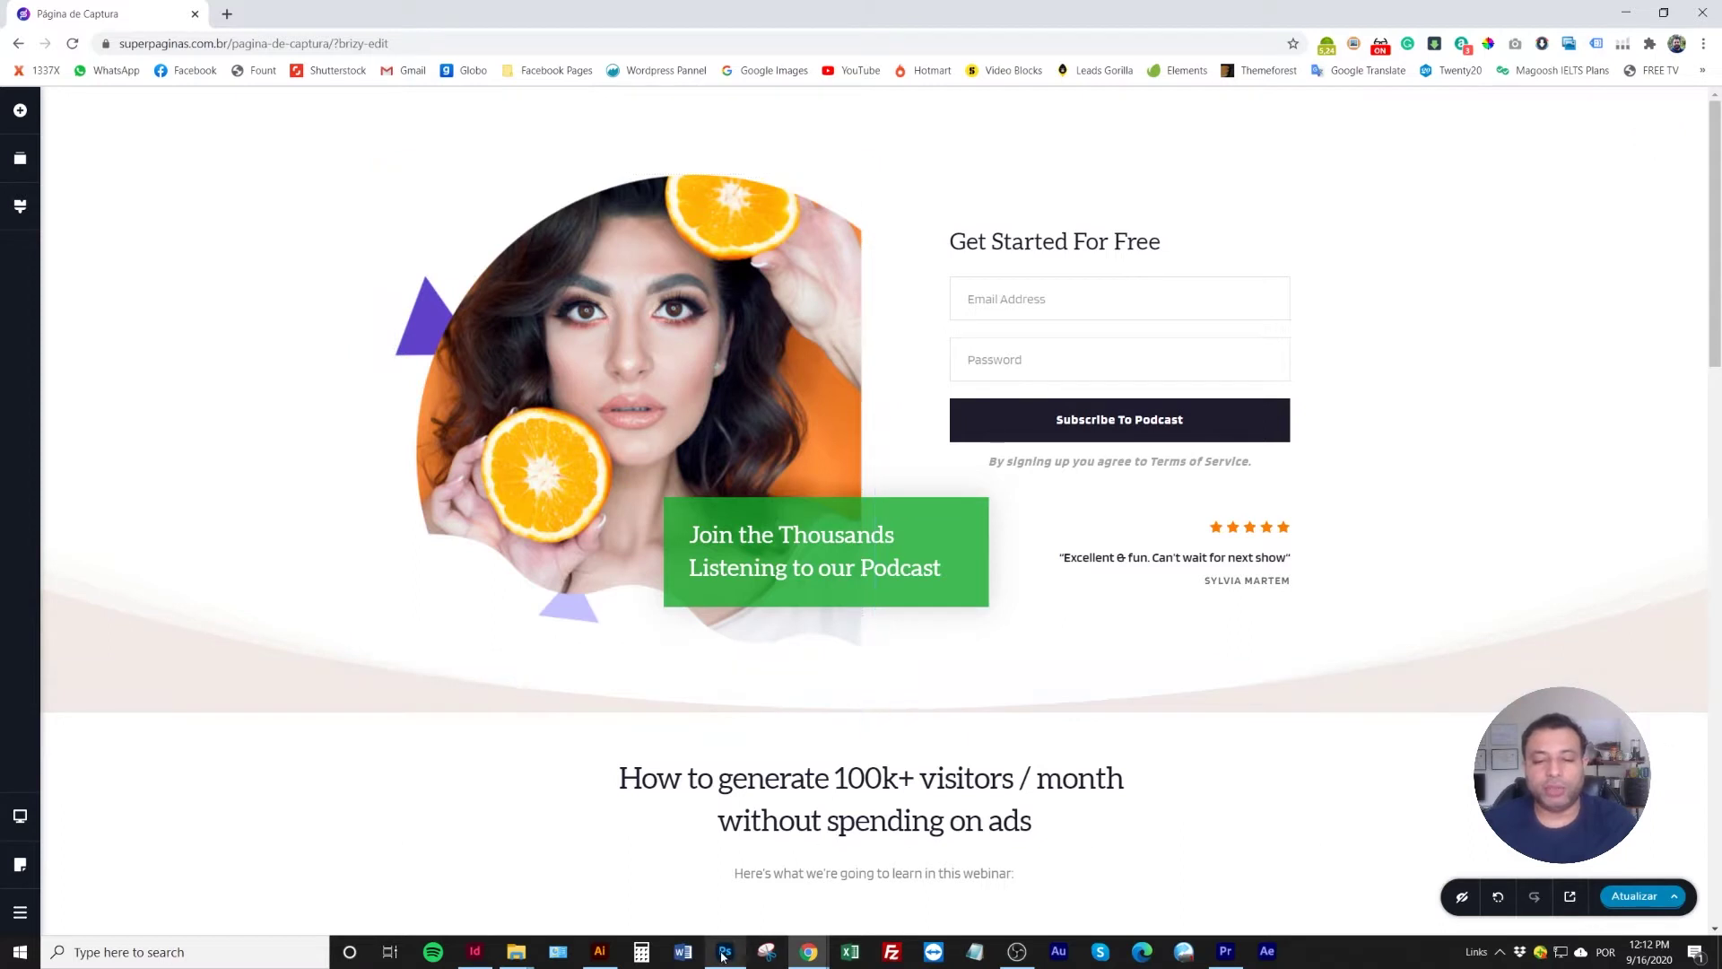
# In the Book Mockup file, open the Book Cover Design smart object as Place Your Artwork.psb
pyautogui.click(725, 951)
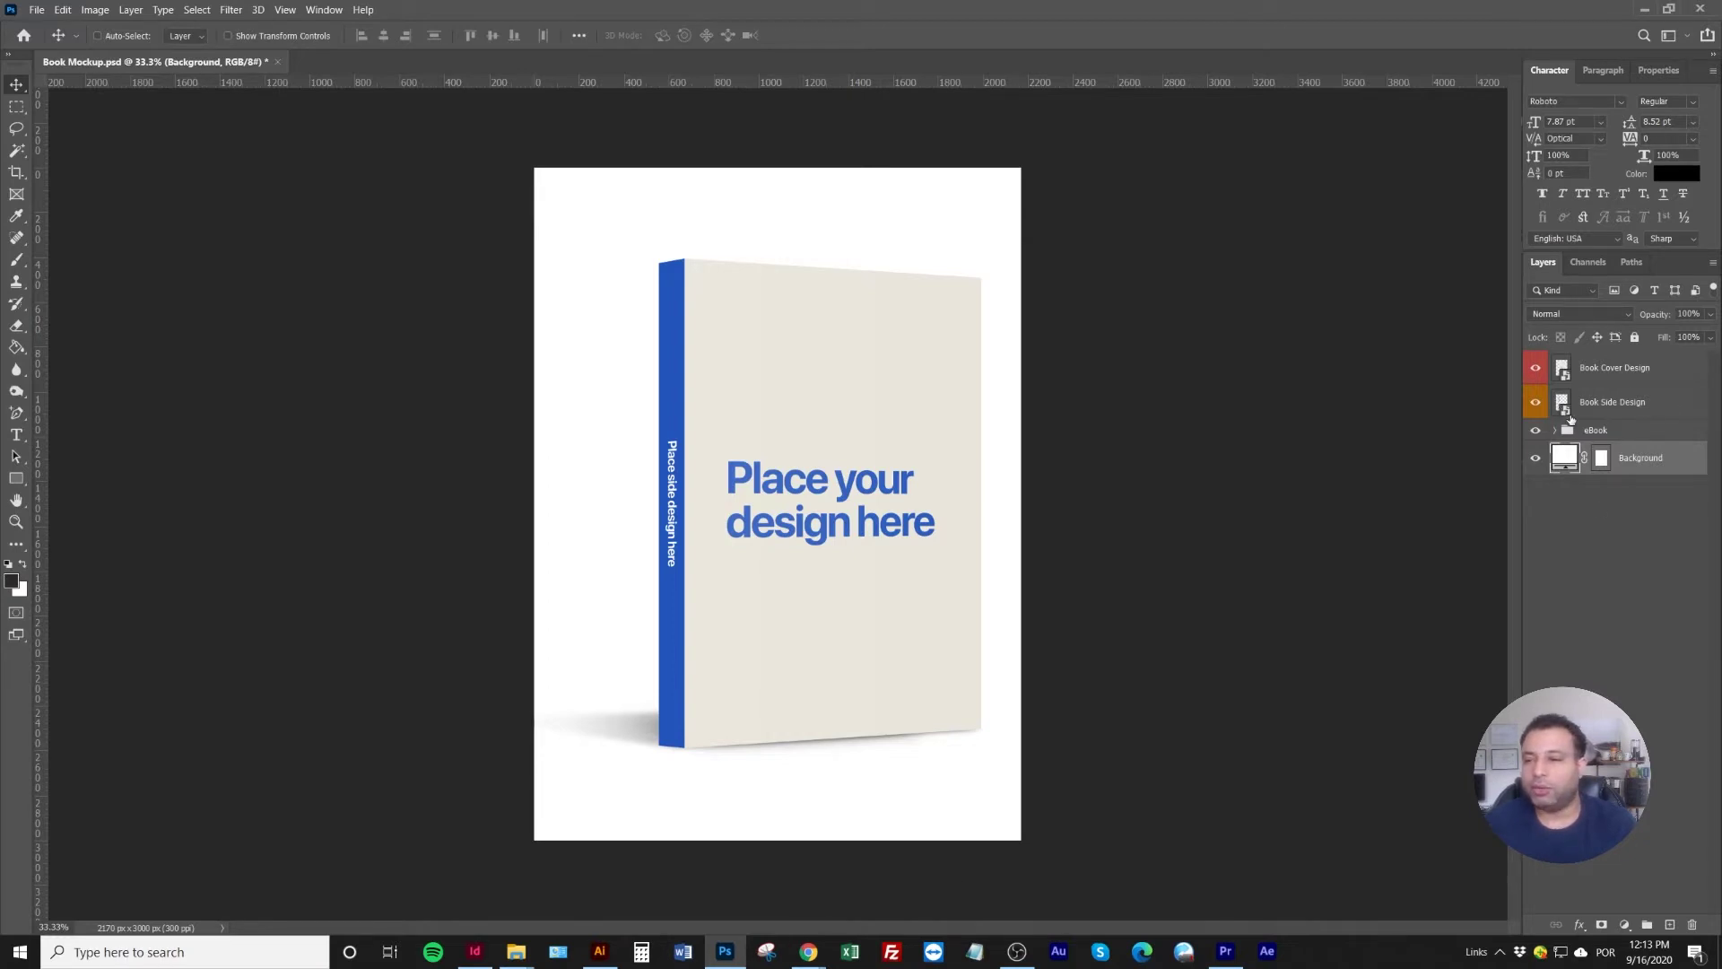
pyautogui.doubleClick(1569, 380)
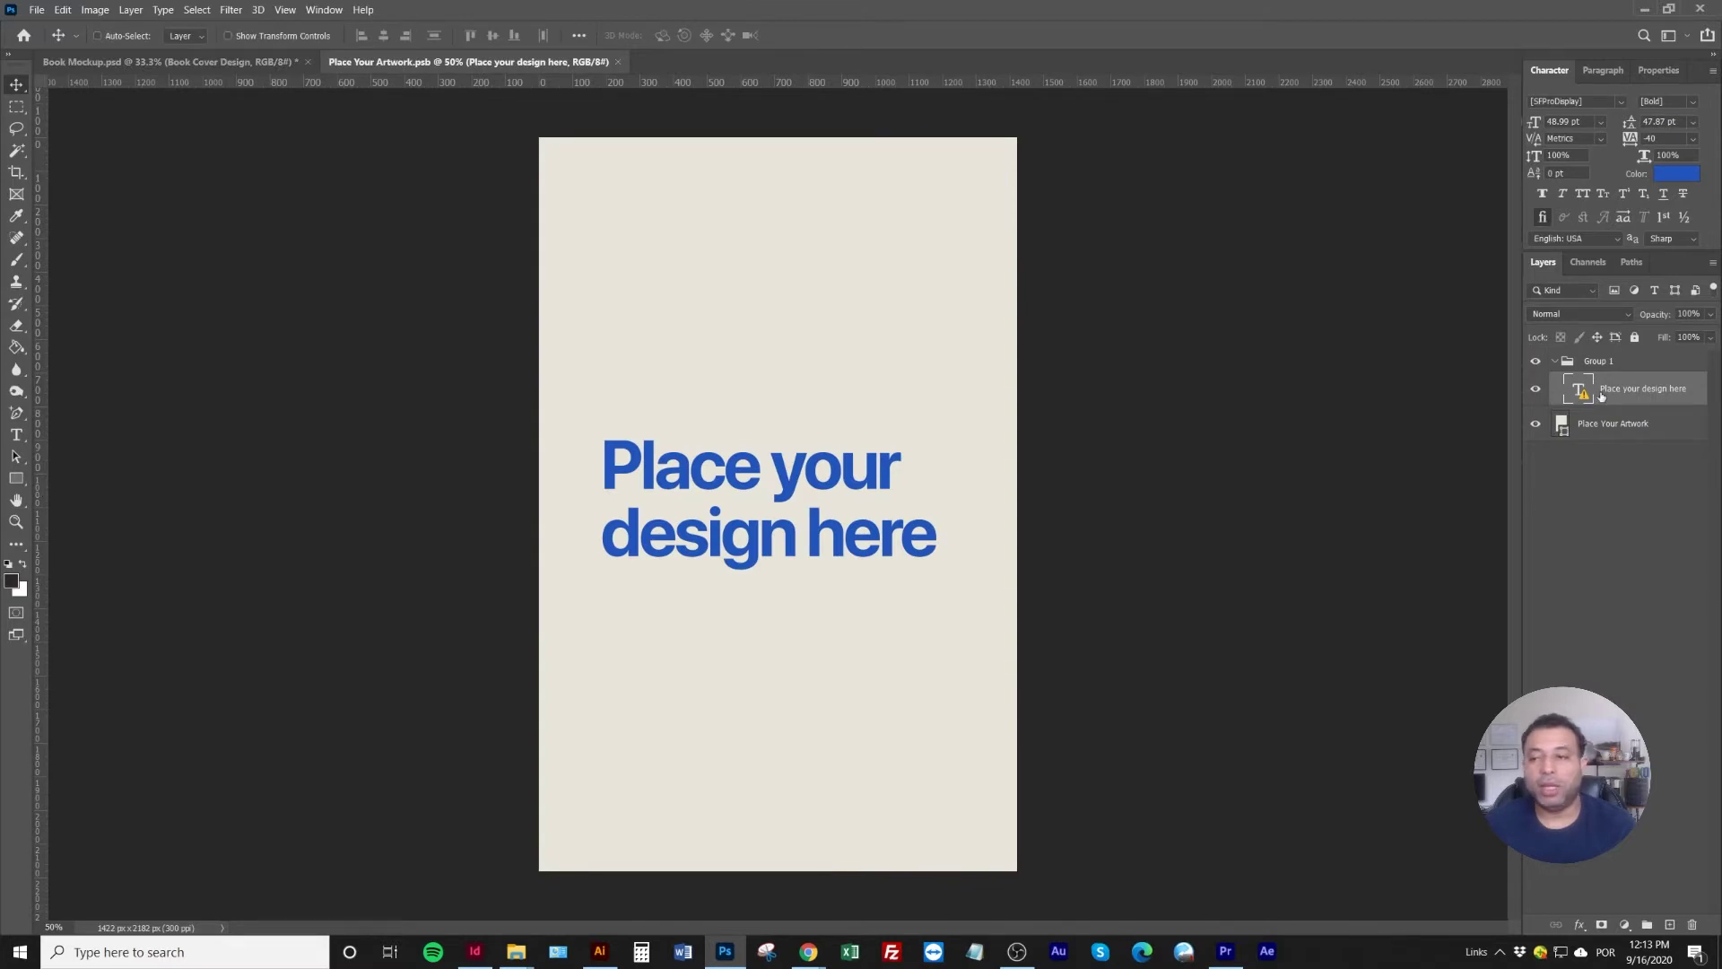
# Replace the cover text with 'EMAGREÇA / EM 10 / DIAS' on three lines and select the font name
pyautogui.doubleClick(725, 467)
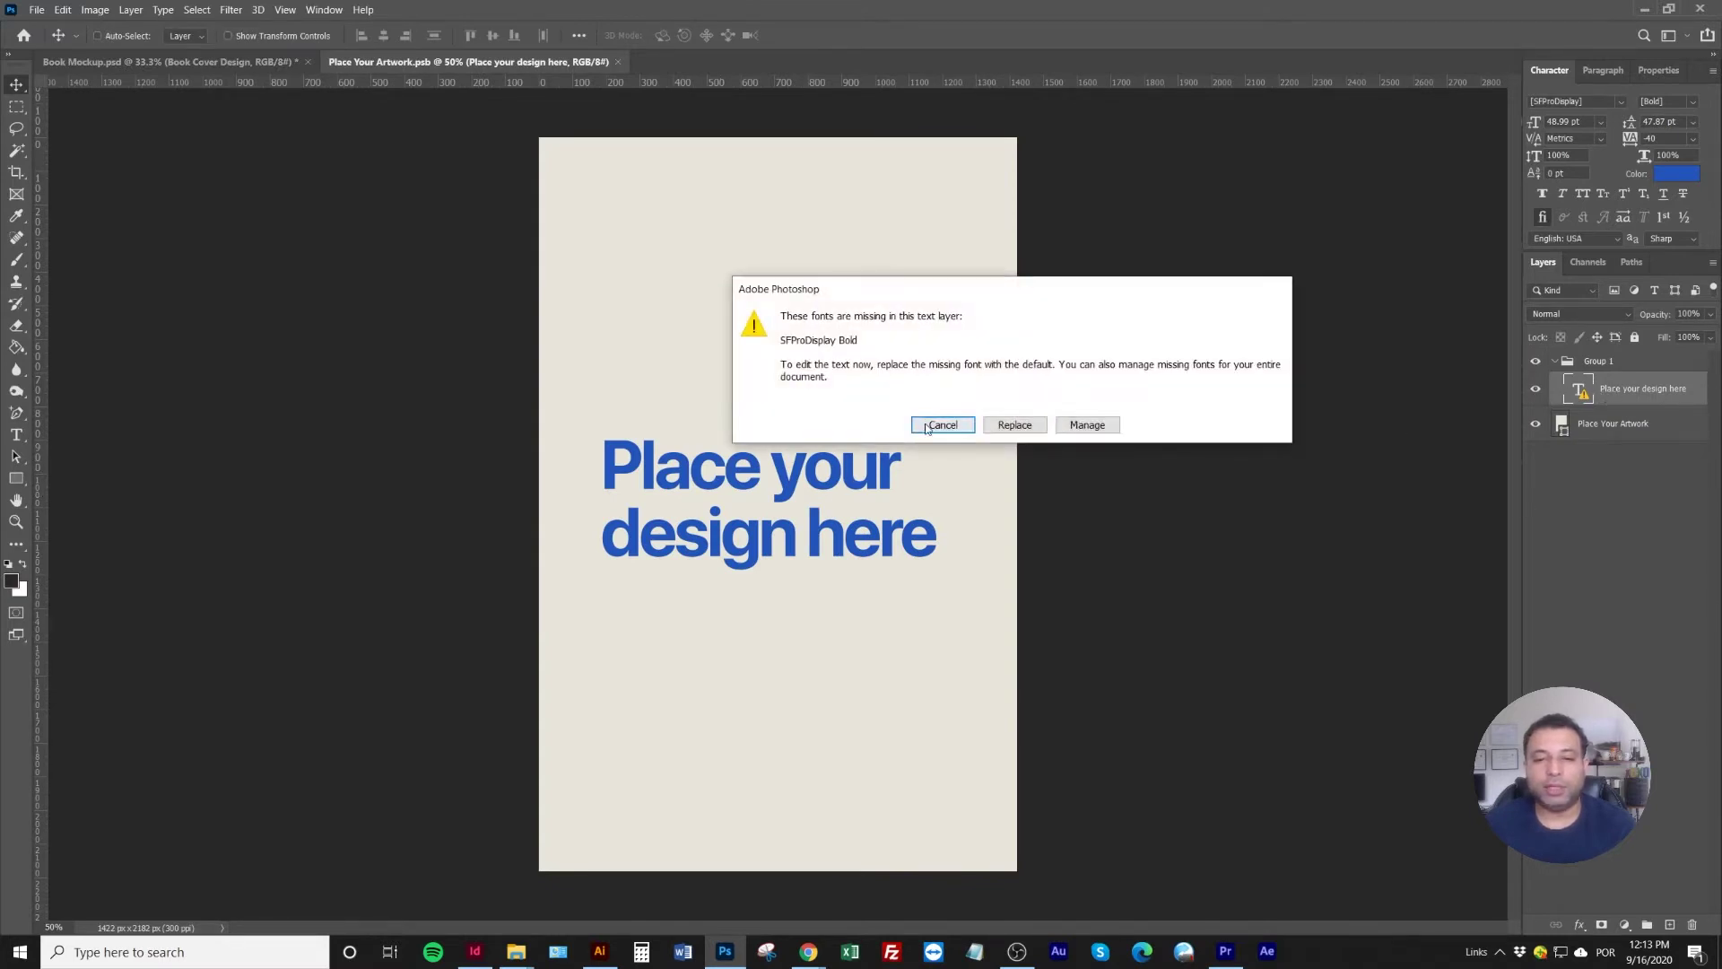
pyautogui.click(1045, 427)
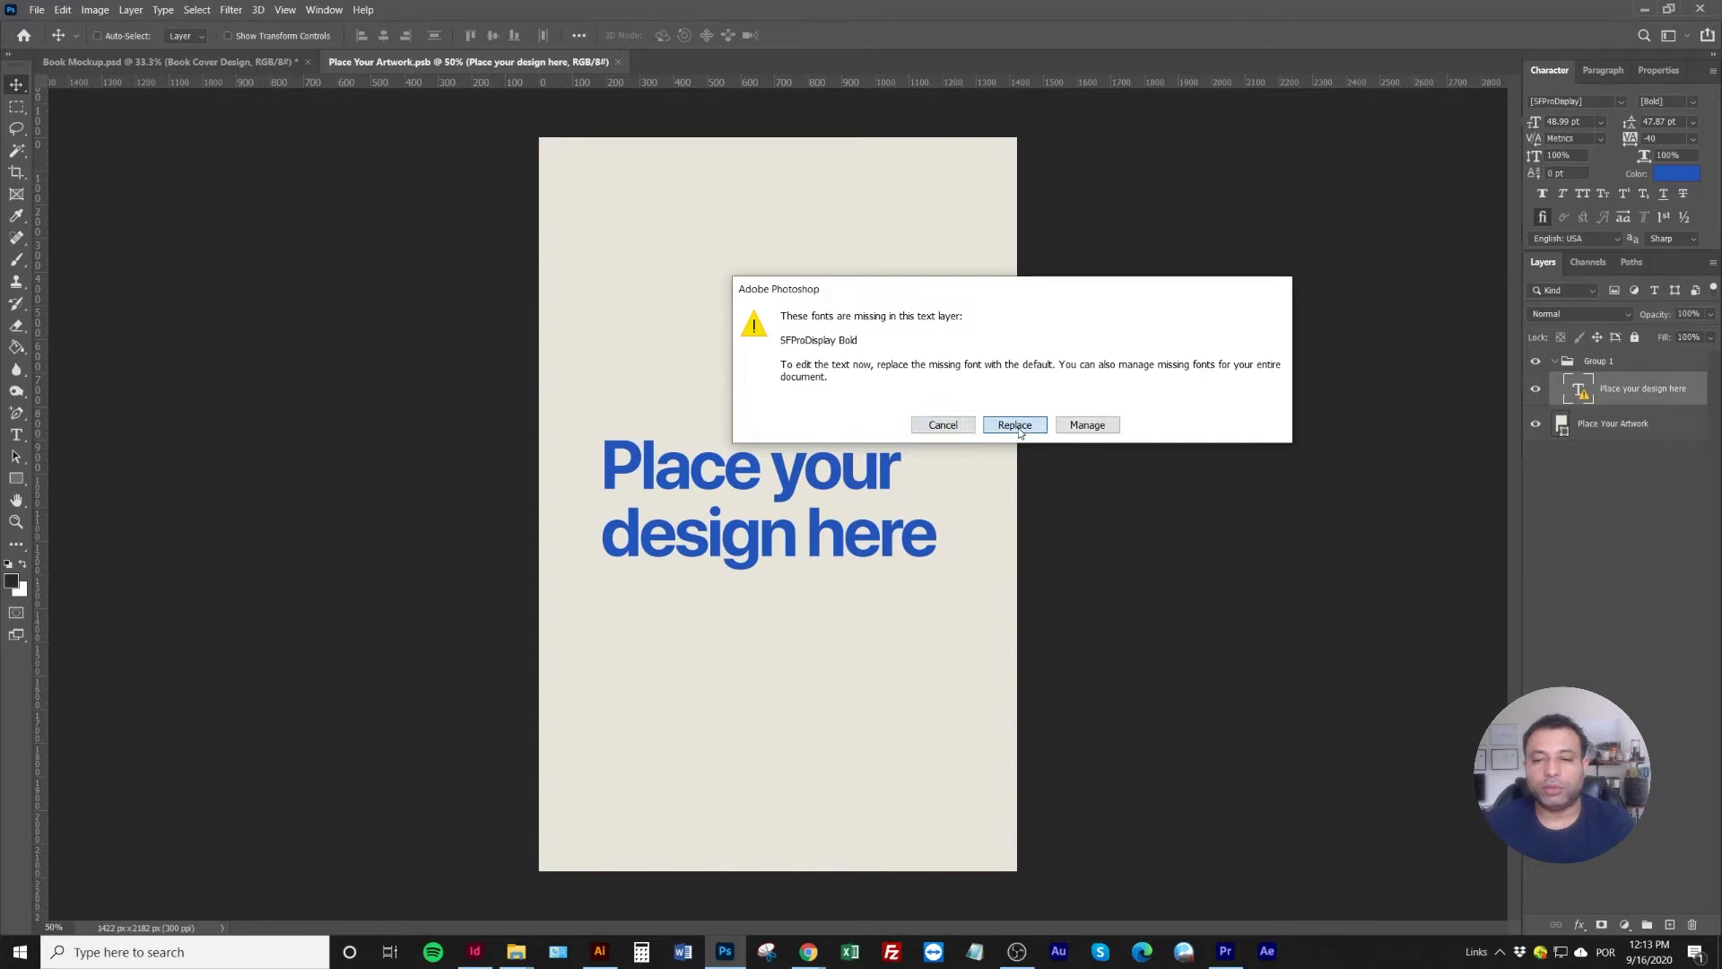
pyautogui.hotkey('ctrl', 'a')
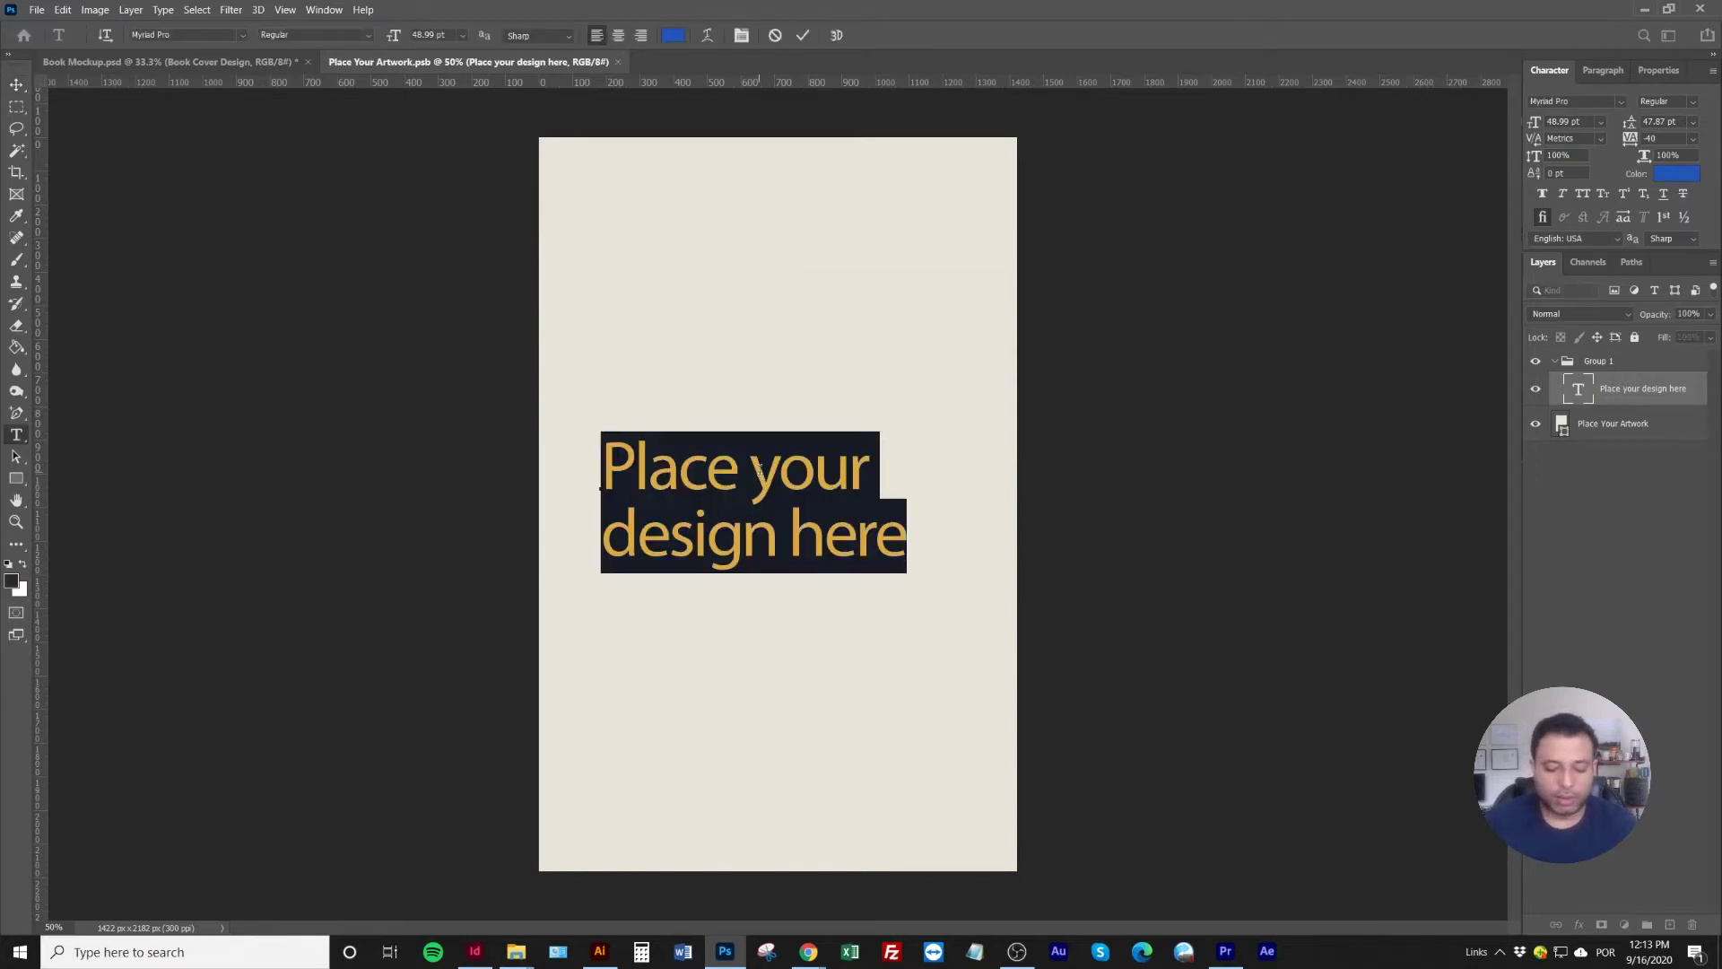
pyautogui.write('EMAG')
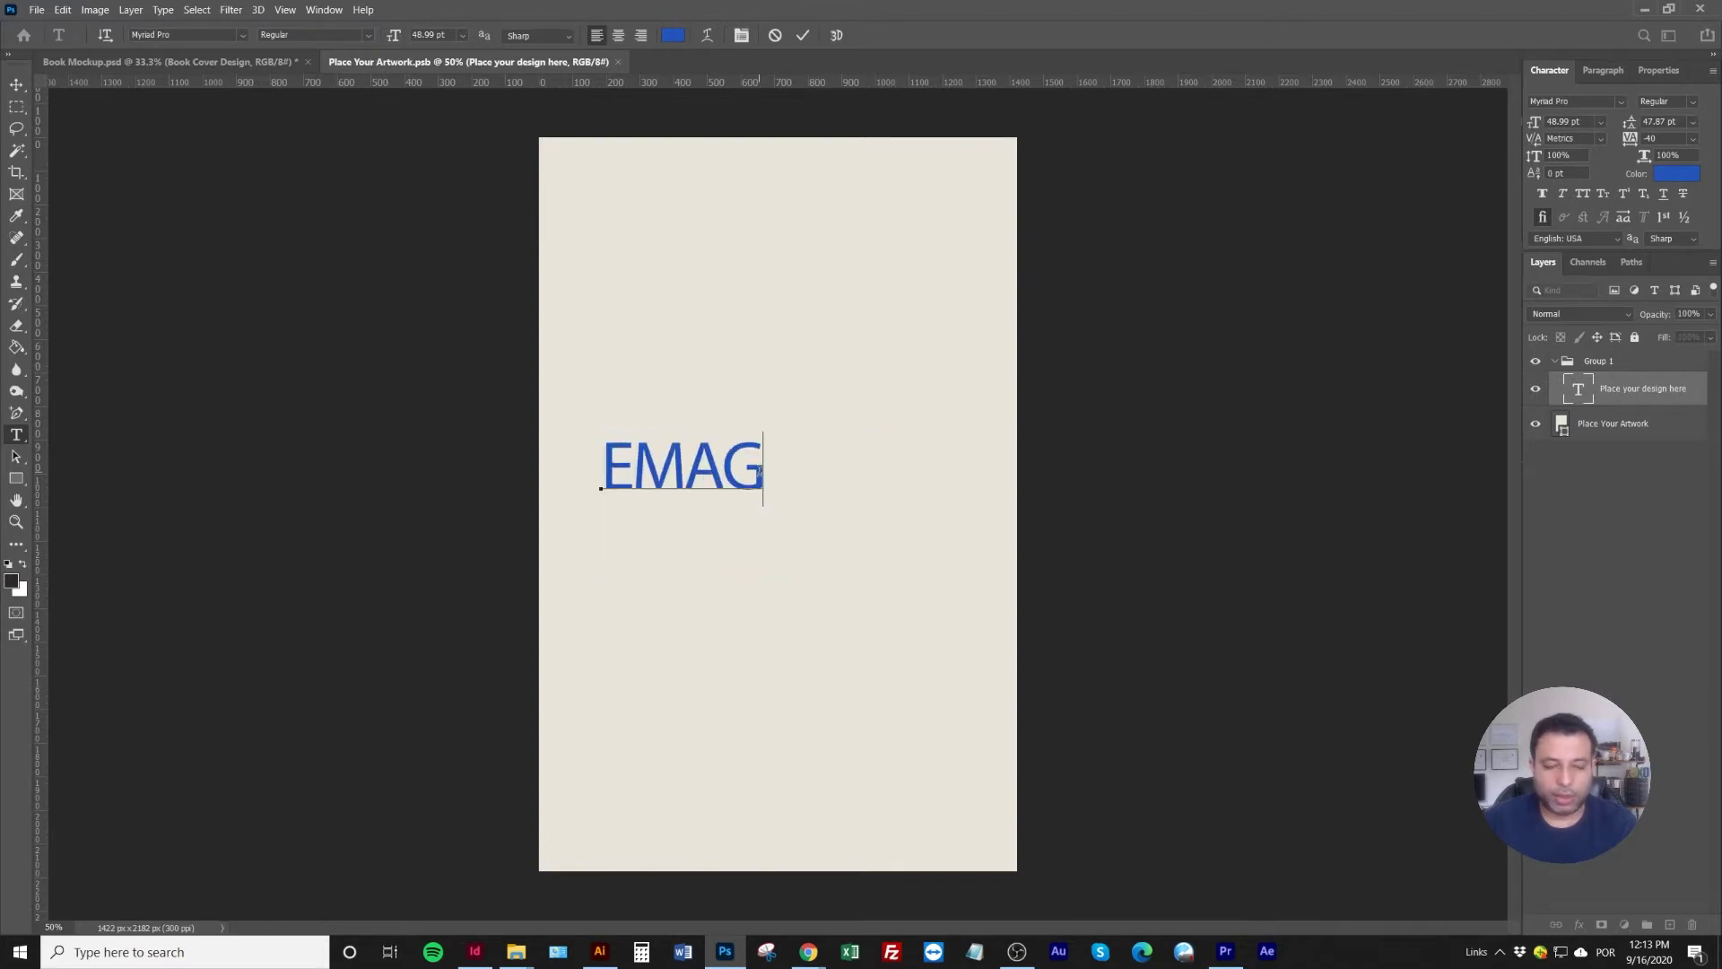
pyautogui.write('REÇA')
pyautogui.press('Return')
pyautogui.write('CO')
pyautogui.press('BackSpace')
pyautogui.press('BackSpace')
pyautogui.write('EM 10')
pyautogui.press('Return')
pyautogui.write('DIAS')
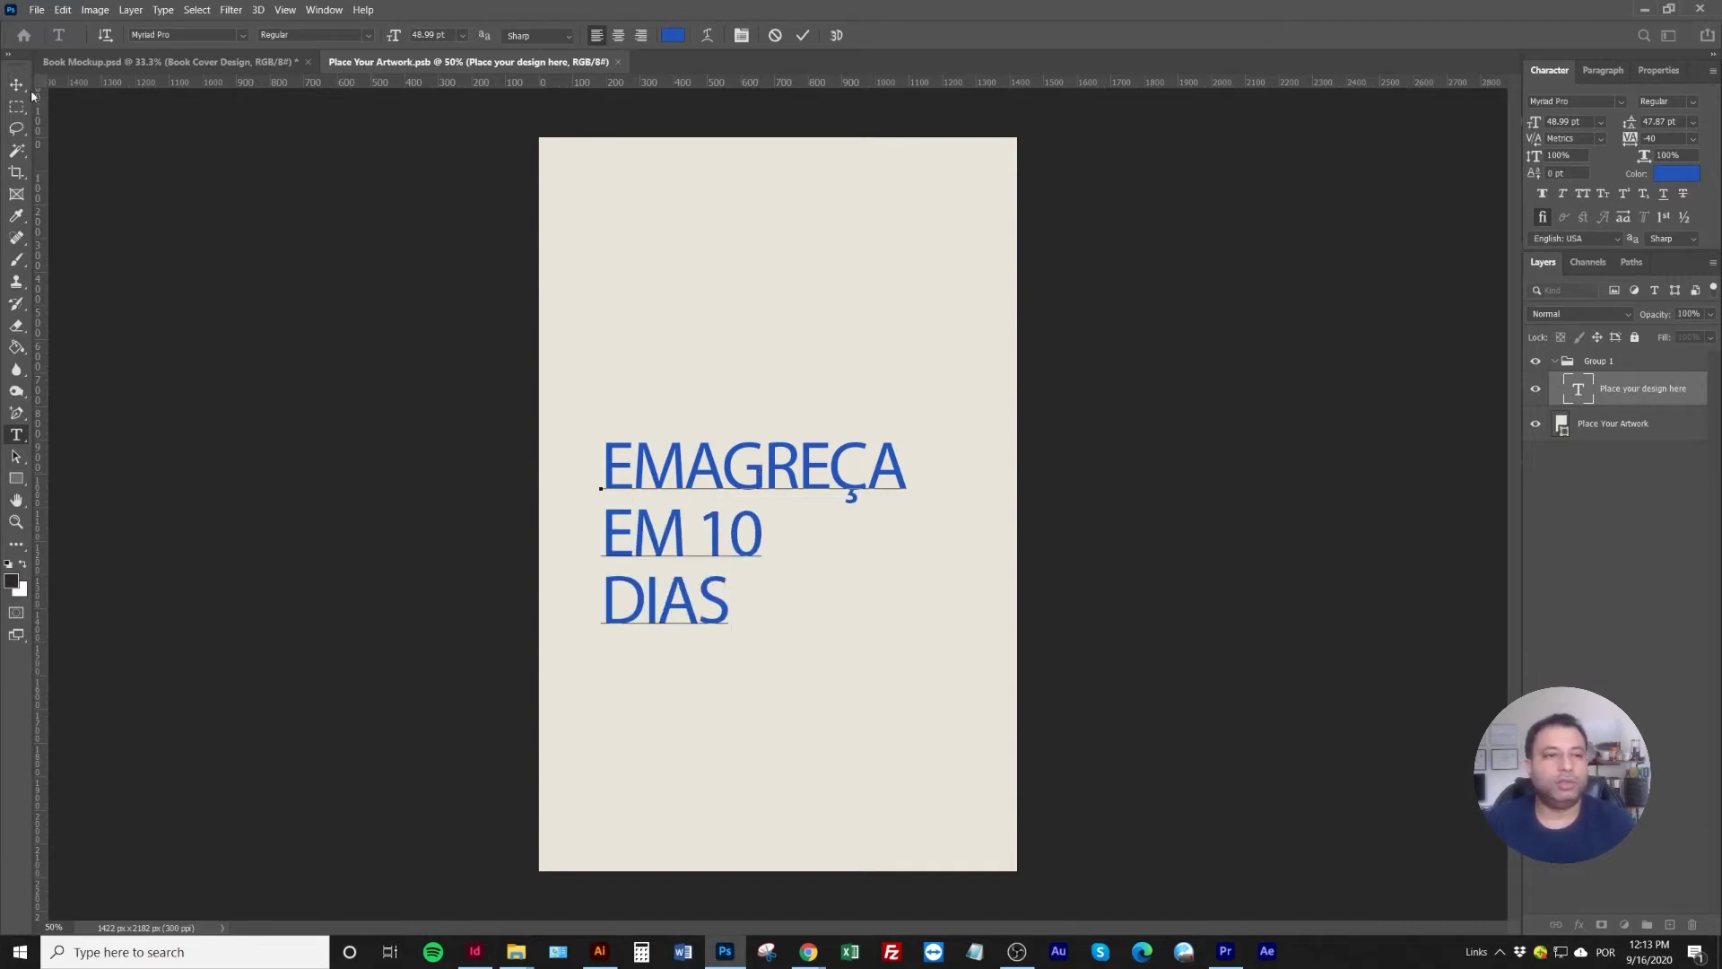
pyautogui.click(17, 84)
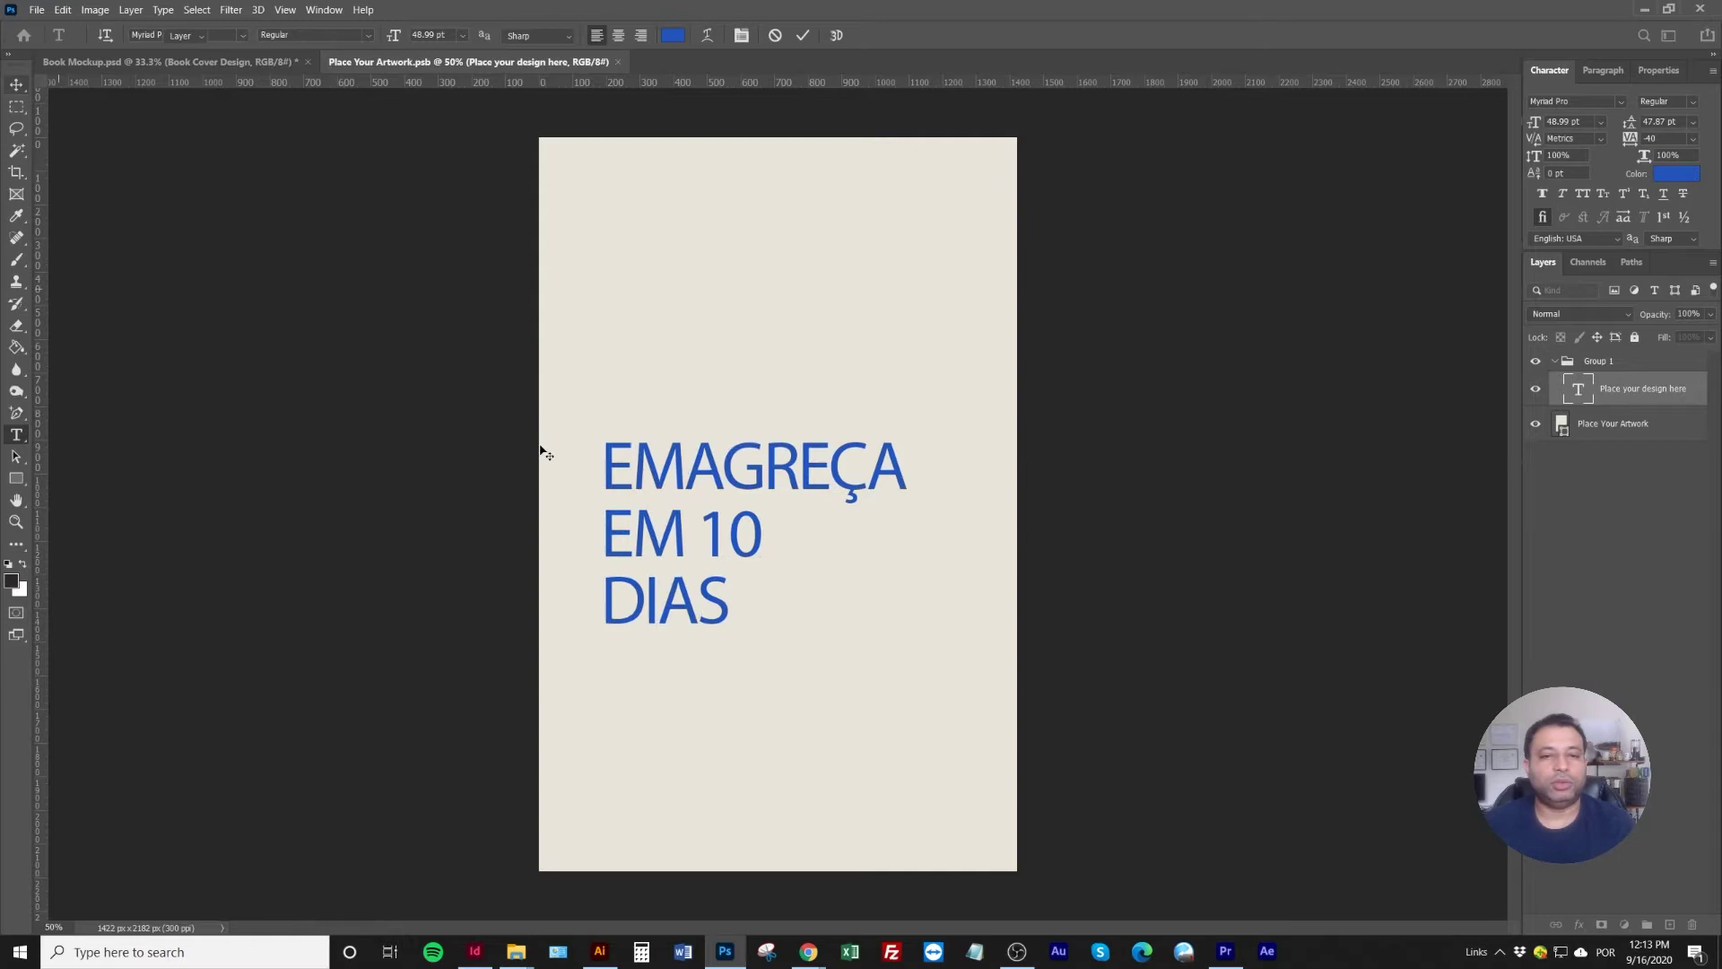
pyautogui.click(1620, 101)
pyautogui.click(1593, 99)
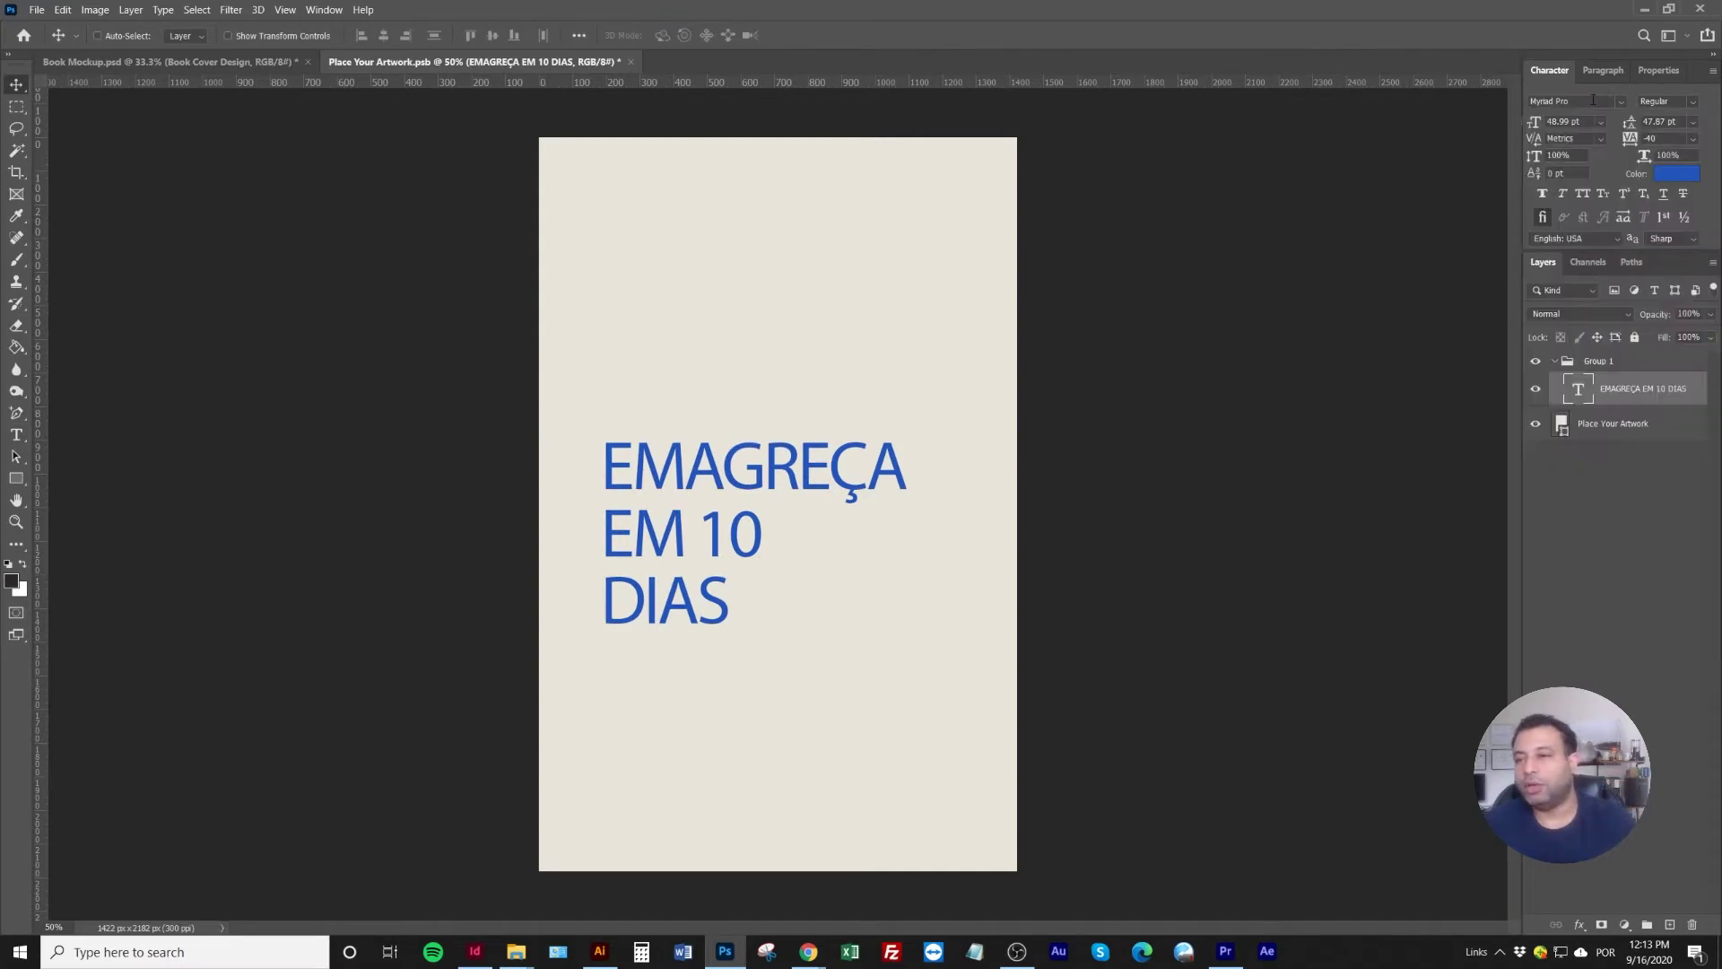
# Set the cover headline in GalanoGrotesqueAlt-Heavy and reflow it to two lines: EMAGREÇA / EM 10 DIAS
pyautogui.write('GALA')
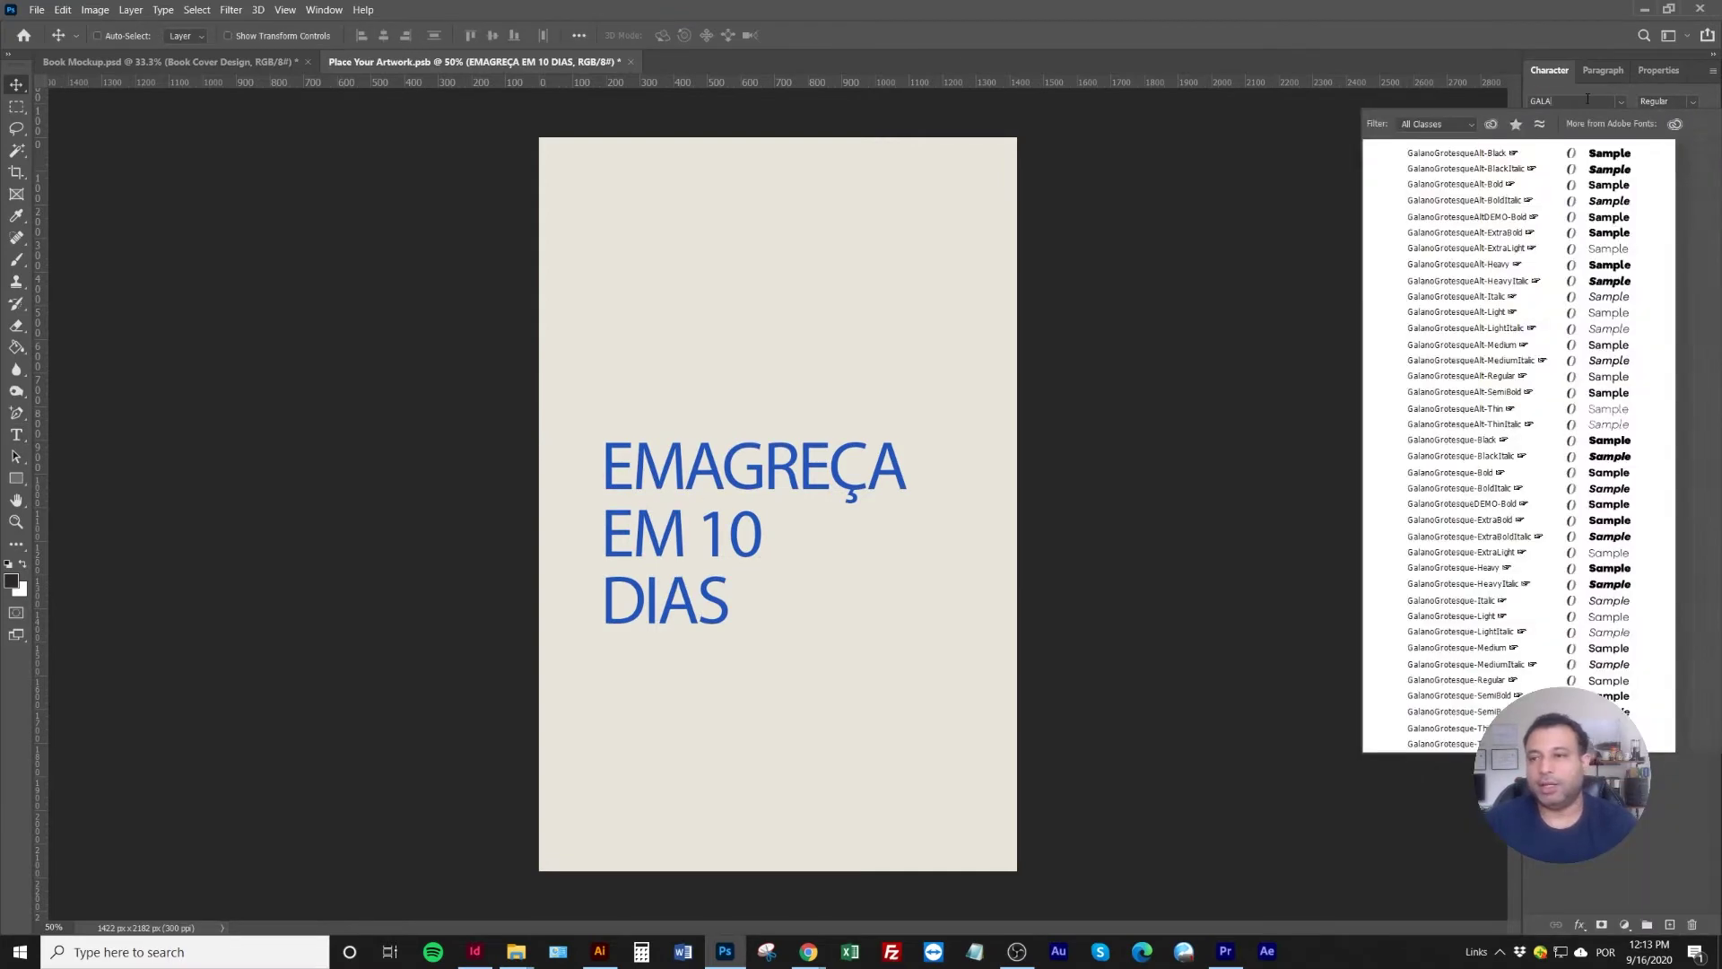
pyautogui.click(1506, 266)
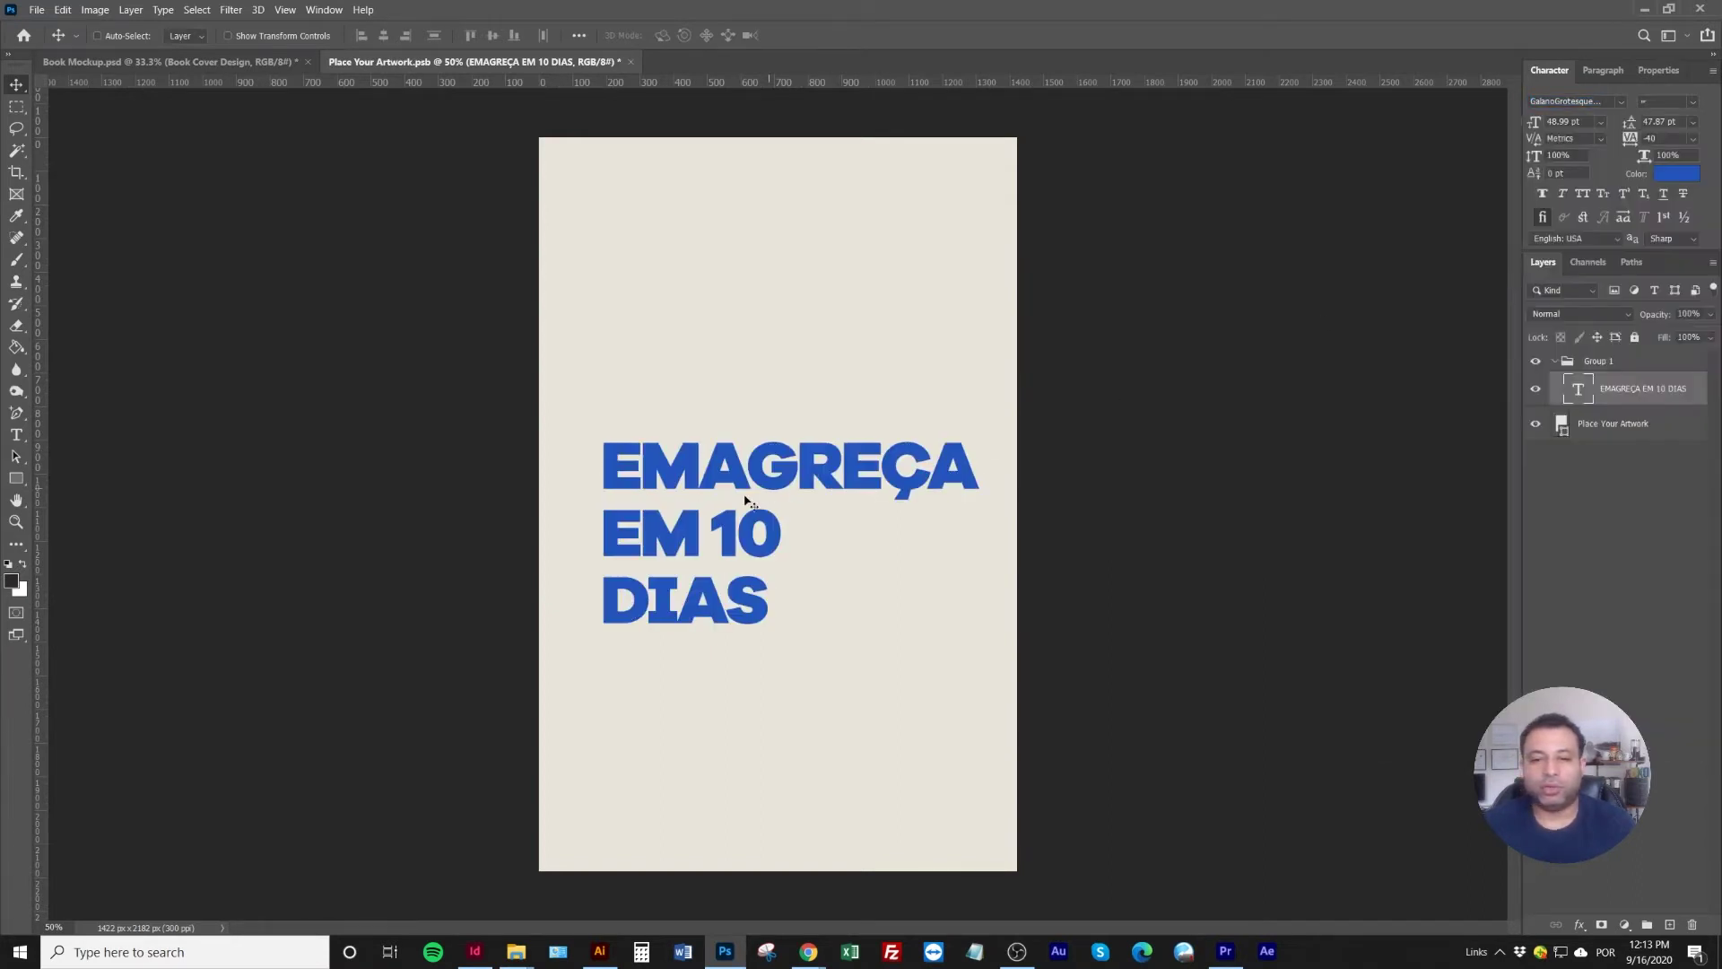
pyautogui.moveTo(726, 491); pyautogui.dragTo(713, 518)
pyautogui.doubleClick(711, 519)
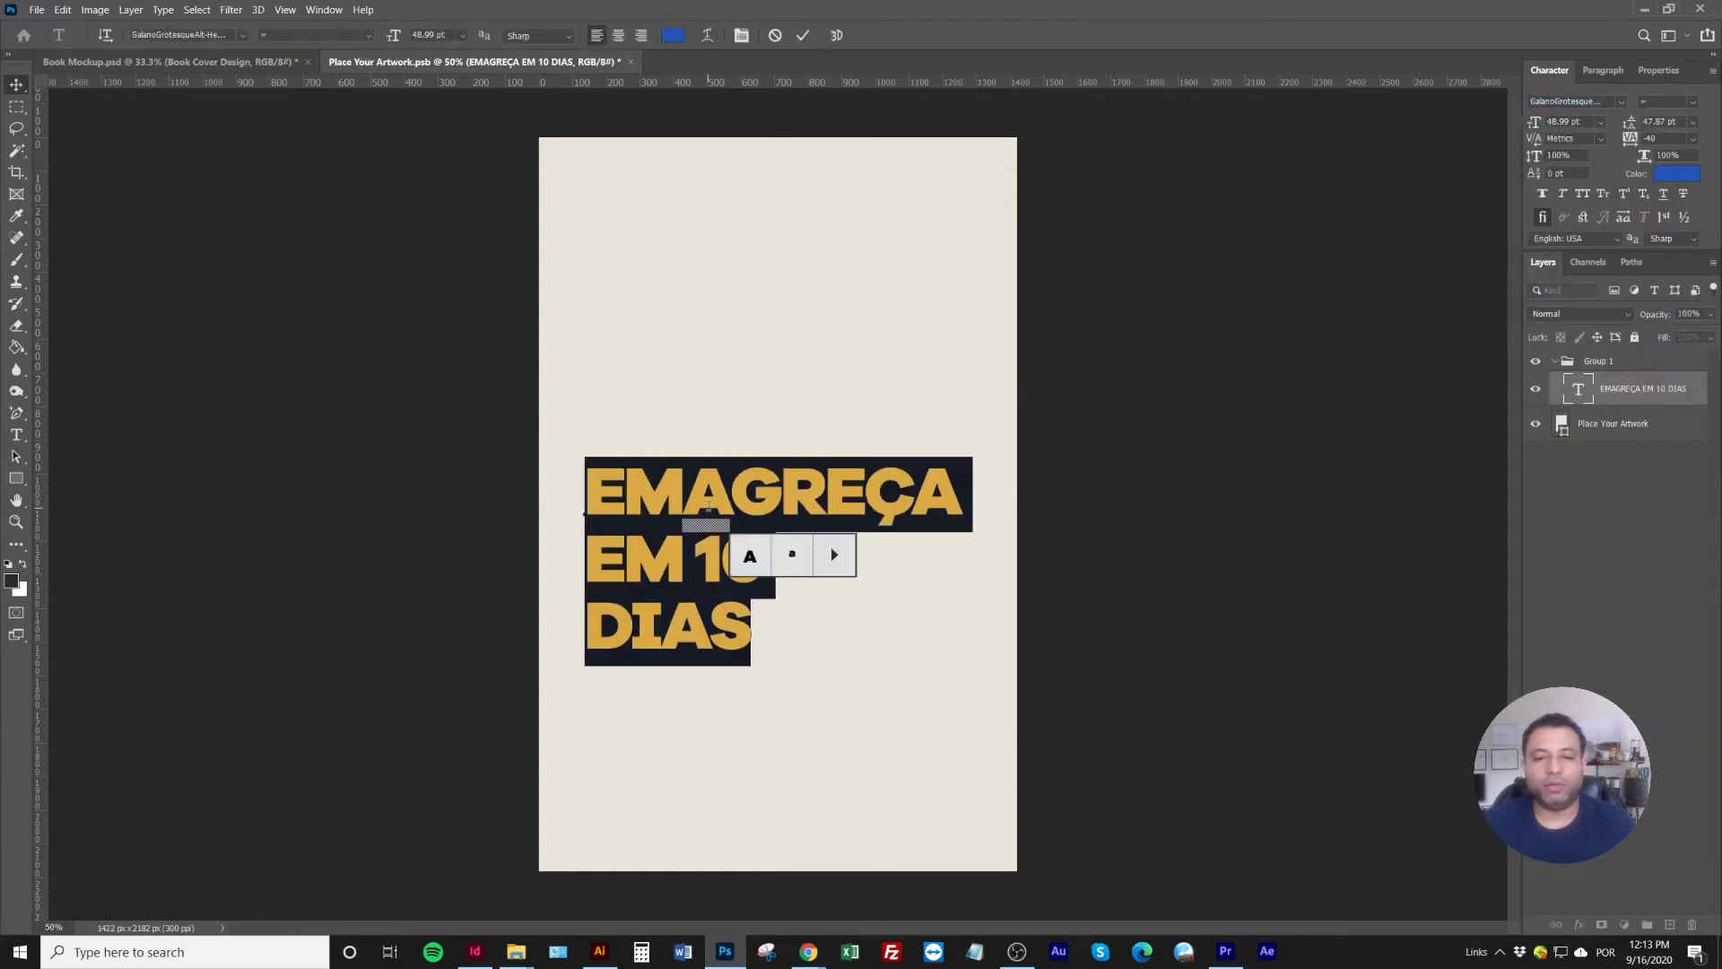
pyautogui.click(679, 553)
pyautogui.press('Delete')
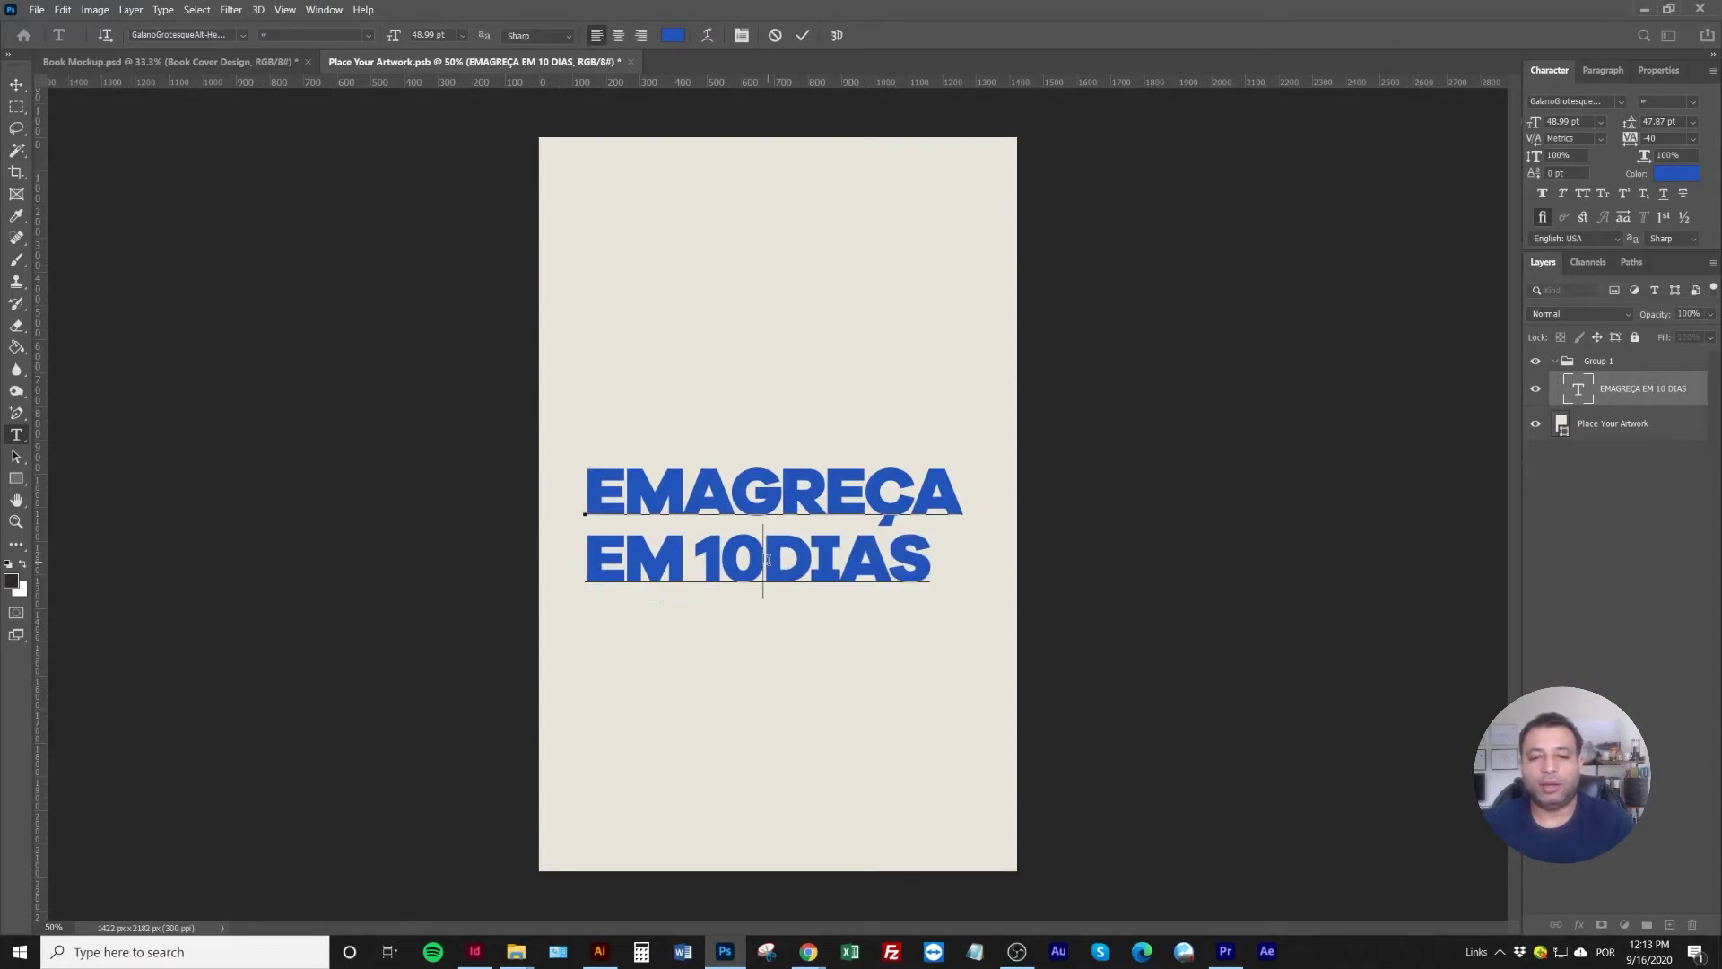
pyautogui.press('Delete')
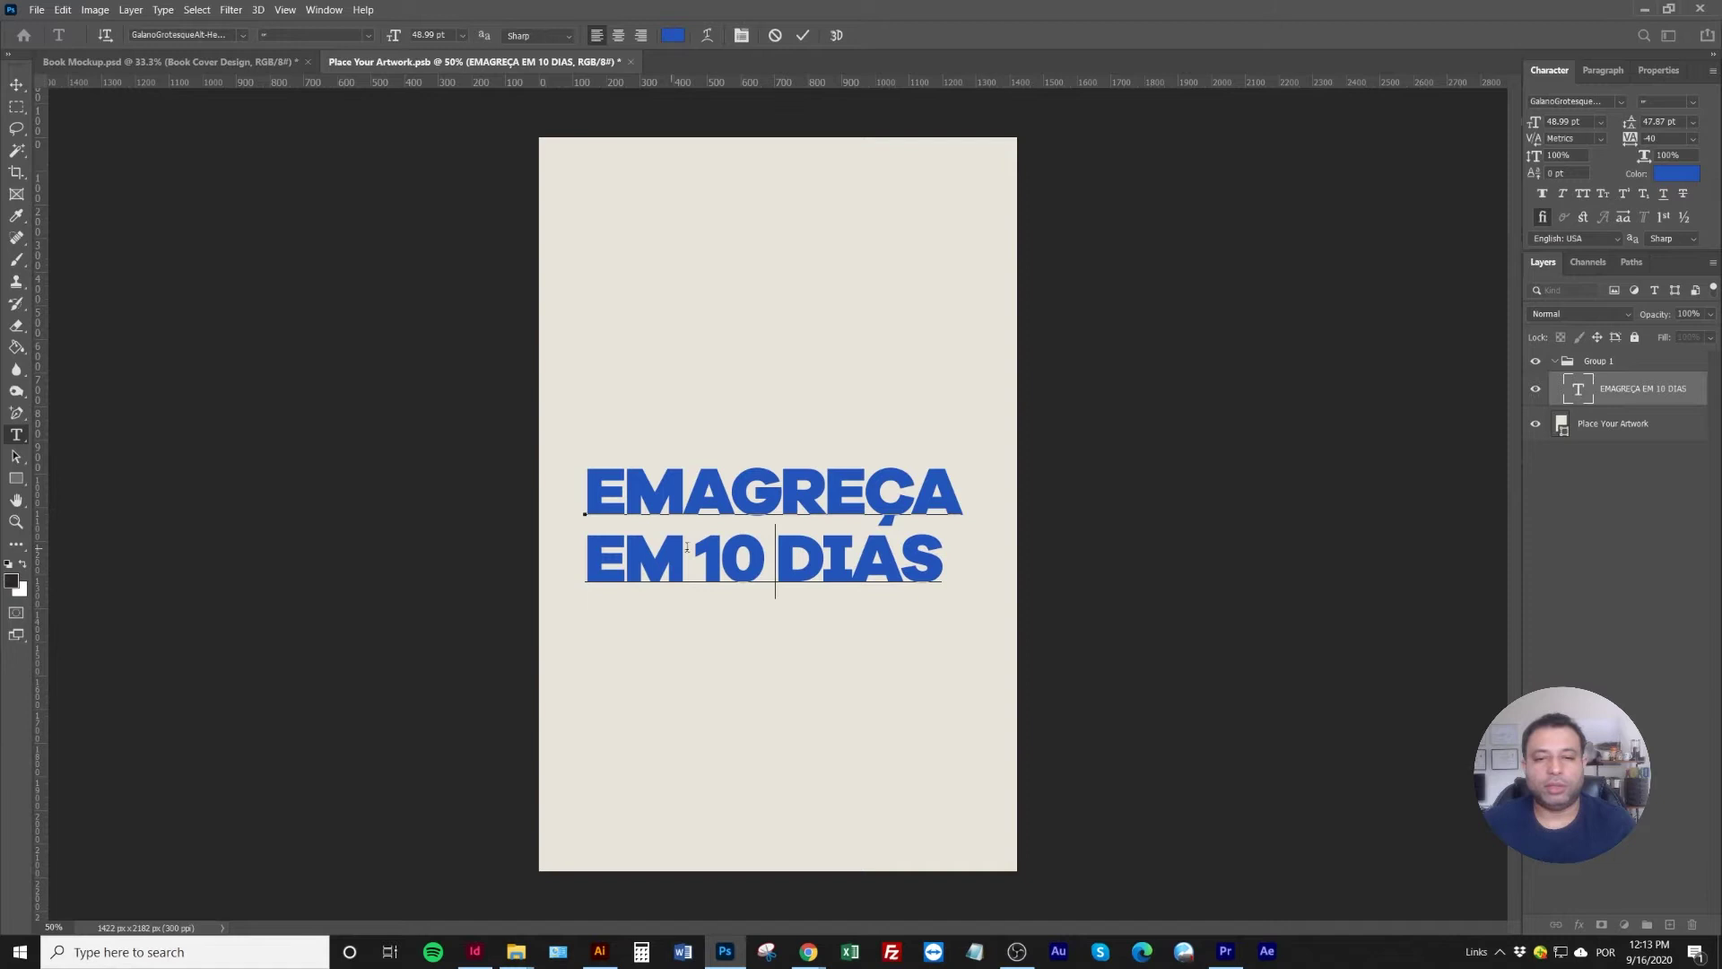
pyautogui.click(16, 84)
pyautogui.click(296, 36)
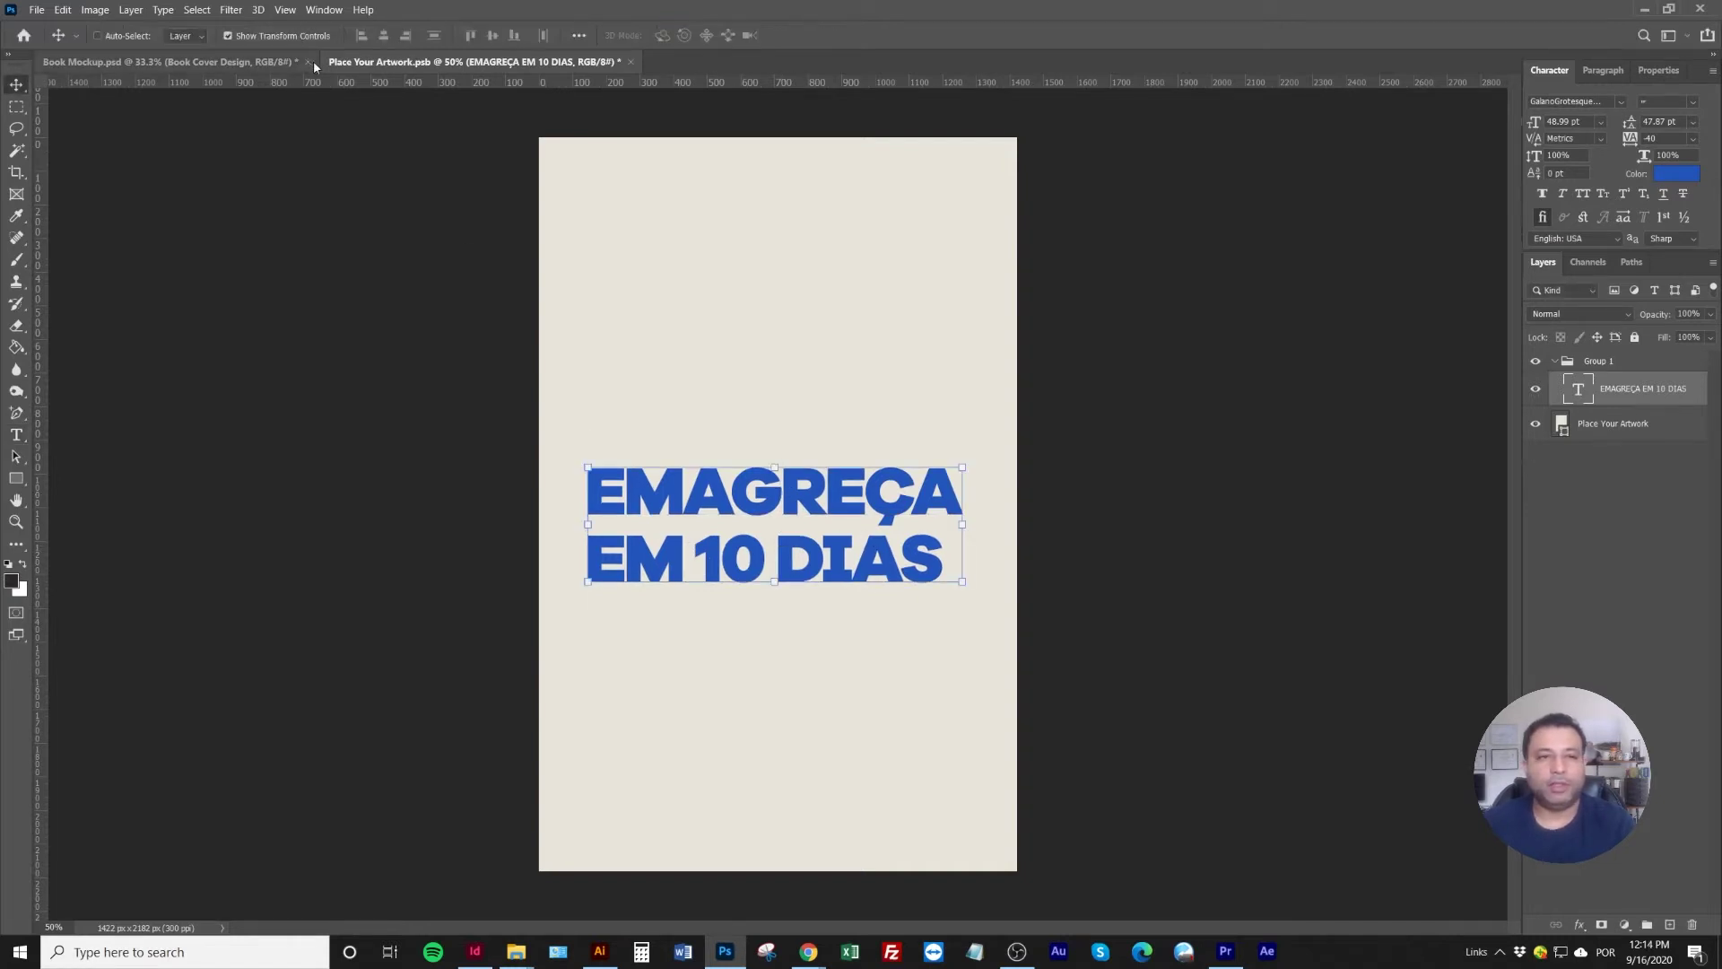
# Enlarge the headline to about 174% and break it into EMA, GREÇA, EM 10, DIAS
pyautogui.moveTo(964, 466); pyautogui.dragTo(1189, 208)
pyautogui.press('Return')
pyautogui.doubleClick(838, 427)
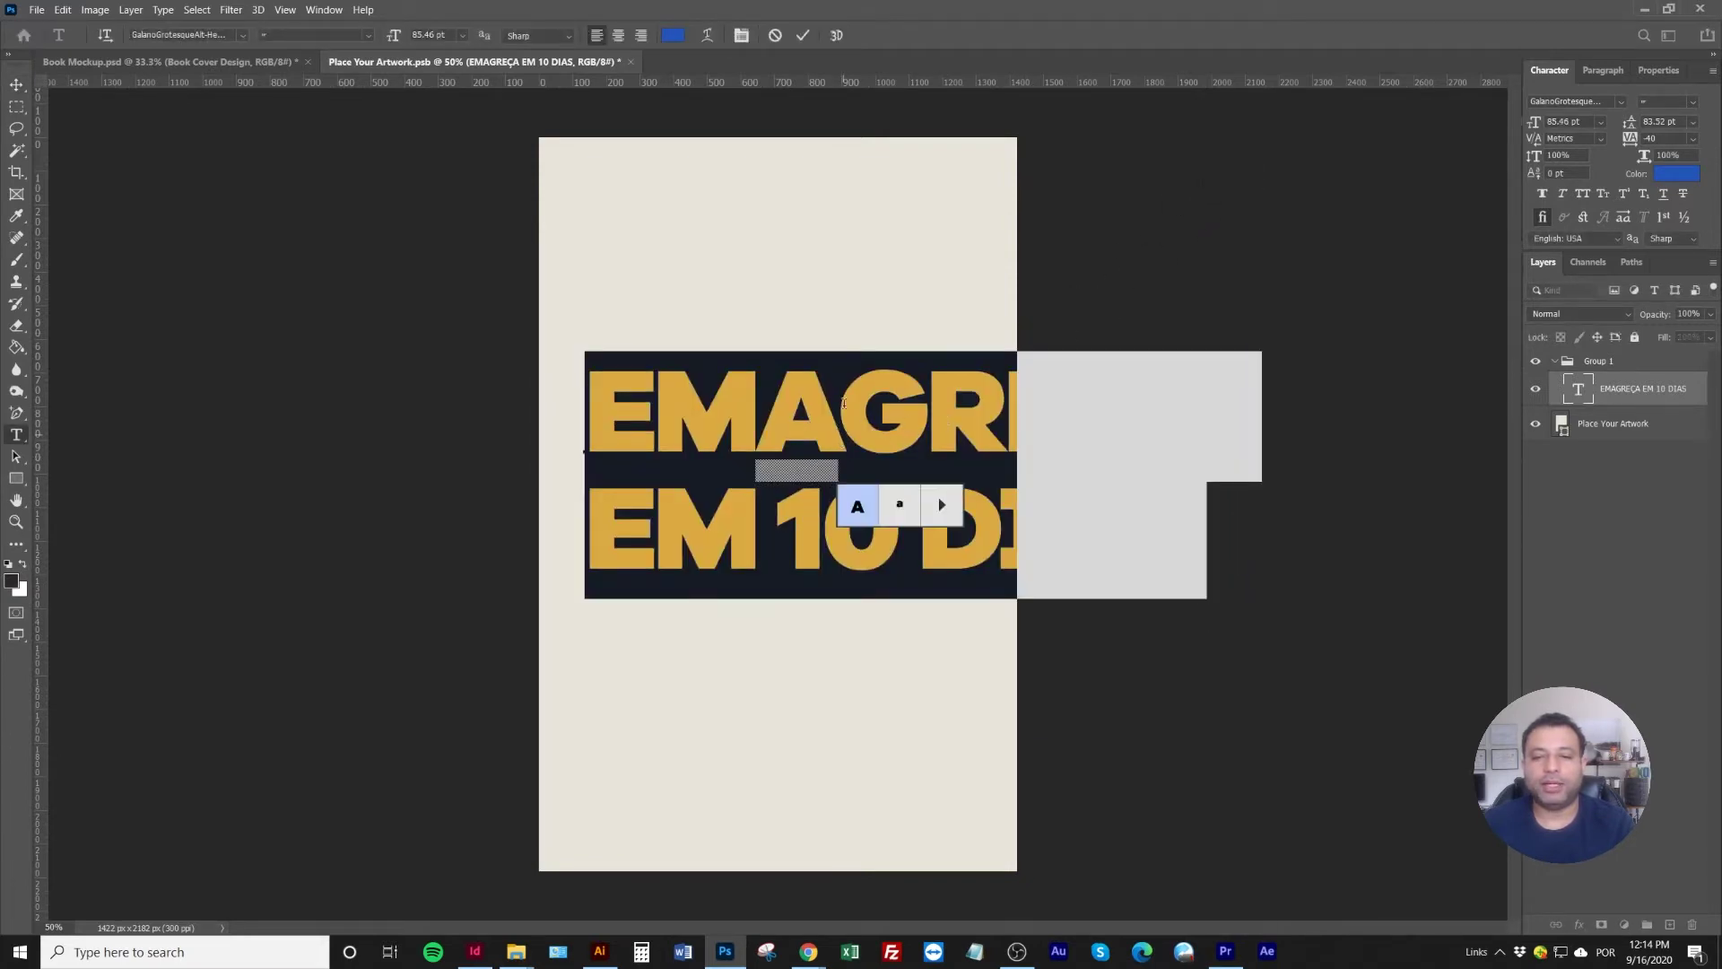
pyautogui.click(707, 460)
pyautogui.click(834, 413)
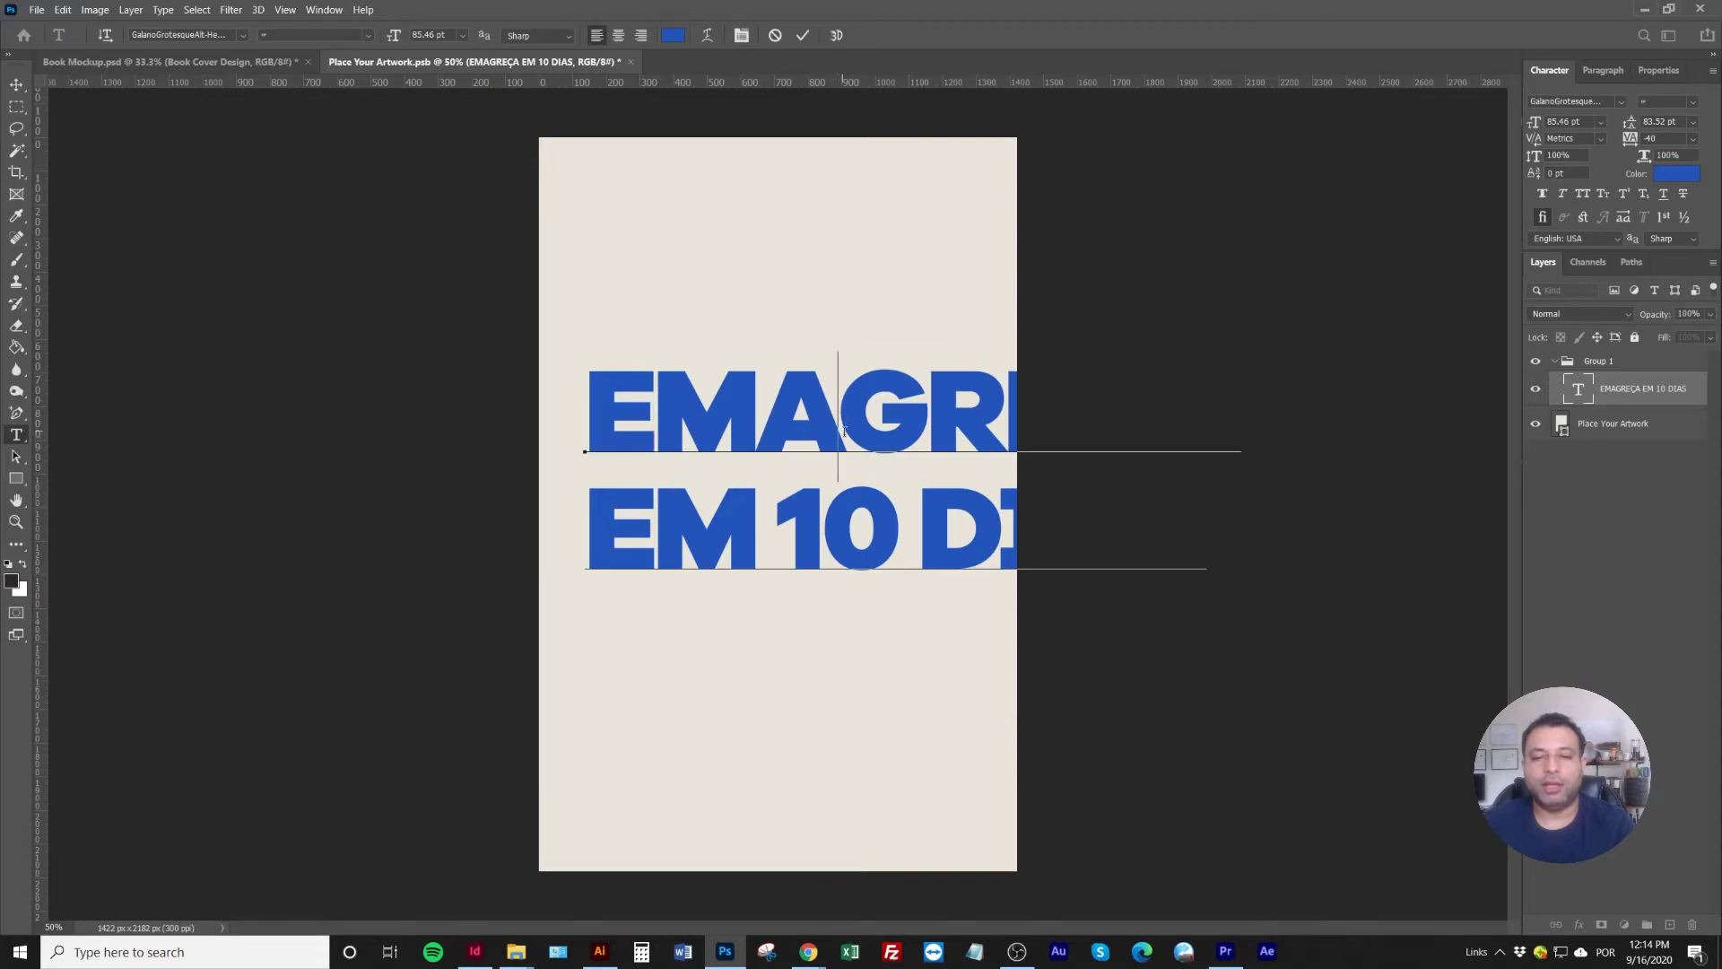
pyautogui.press('Return')
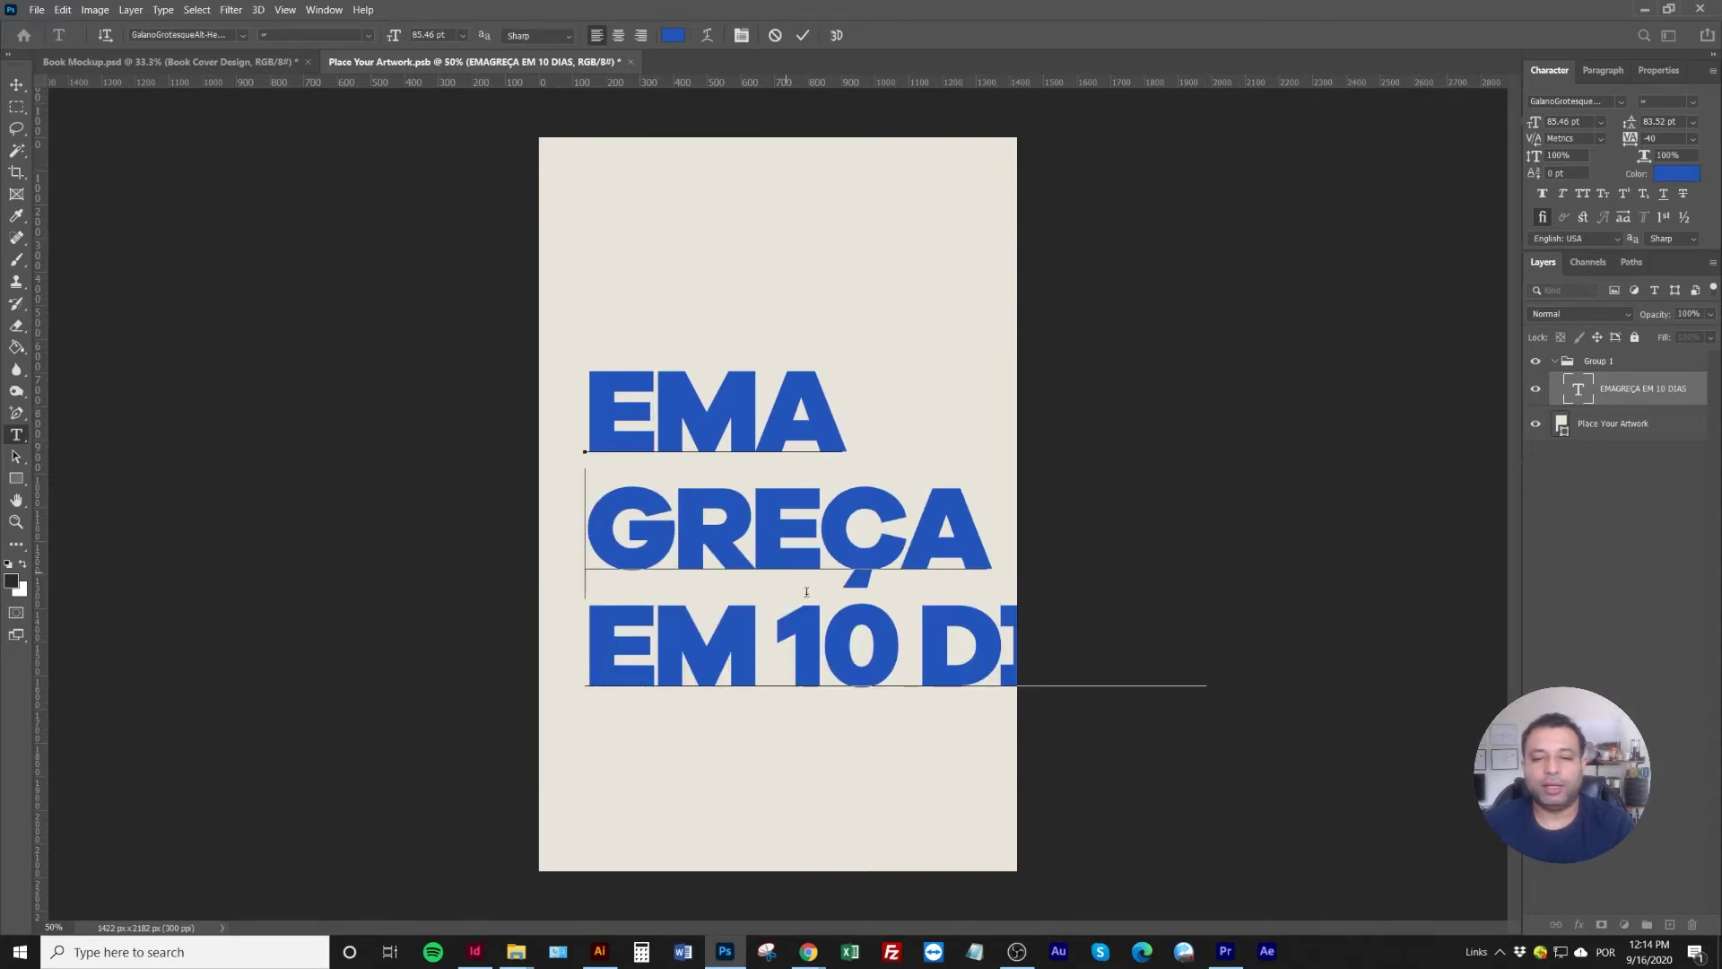
pyautogui.click(923, 639)
pyautogui.press('Return')
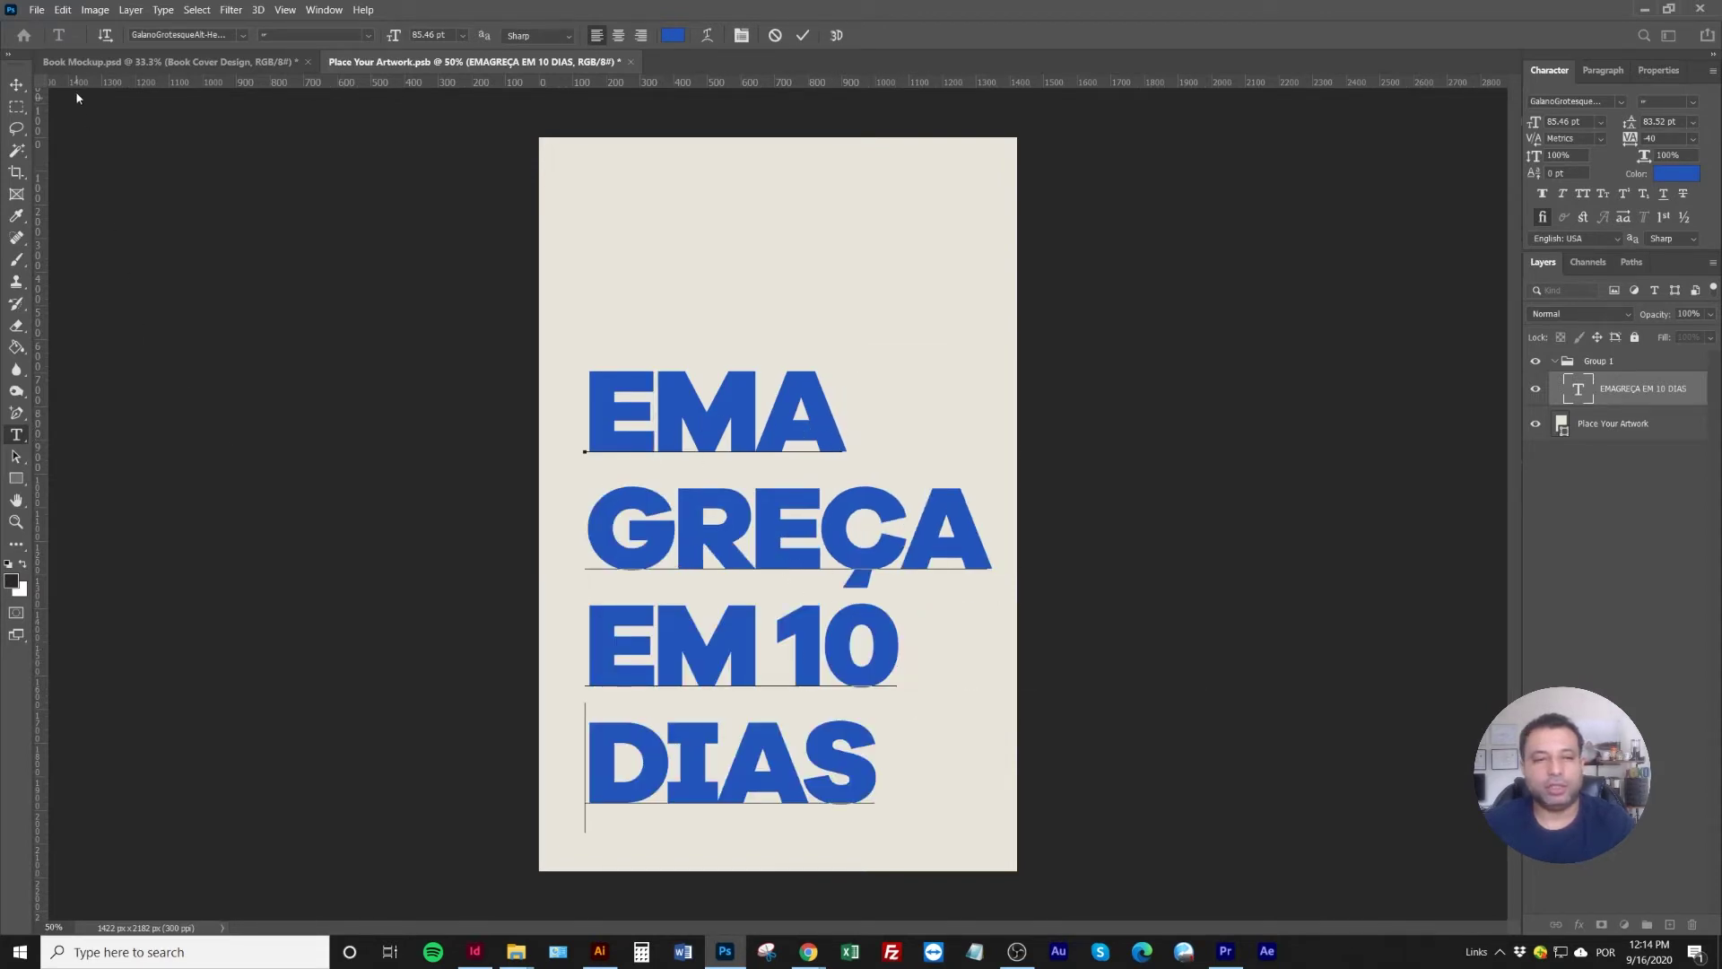
pyautogui.click(19, 87)
pyautogui.moveTo(746, 579); pyautogui.dragTo(722, 495)
# Tighten the headline leading to 75 pt, stretch it taller, and move it lower on the cover
pyautogui.click(1668, 121)
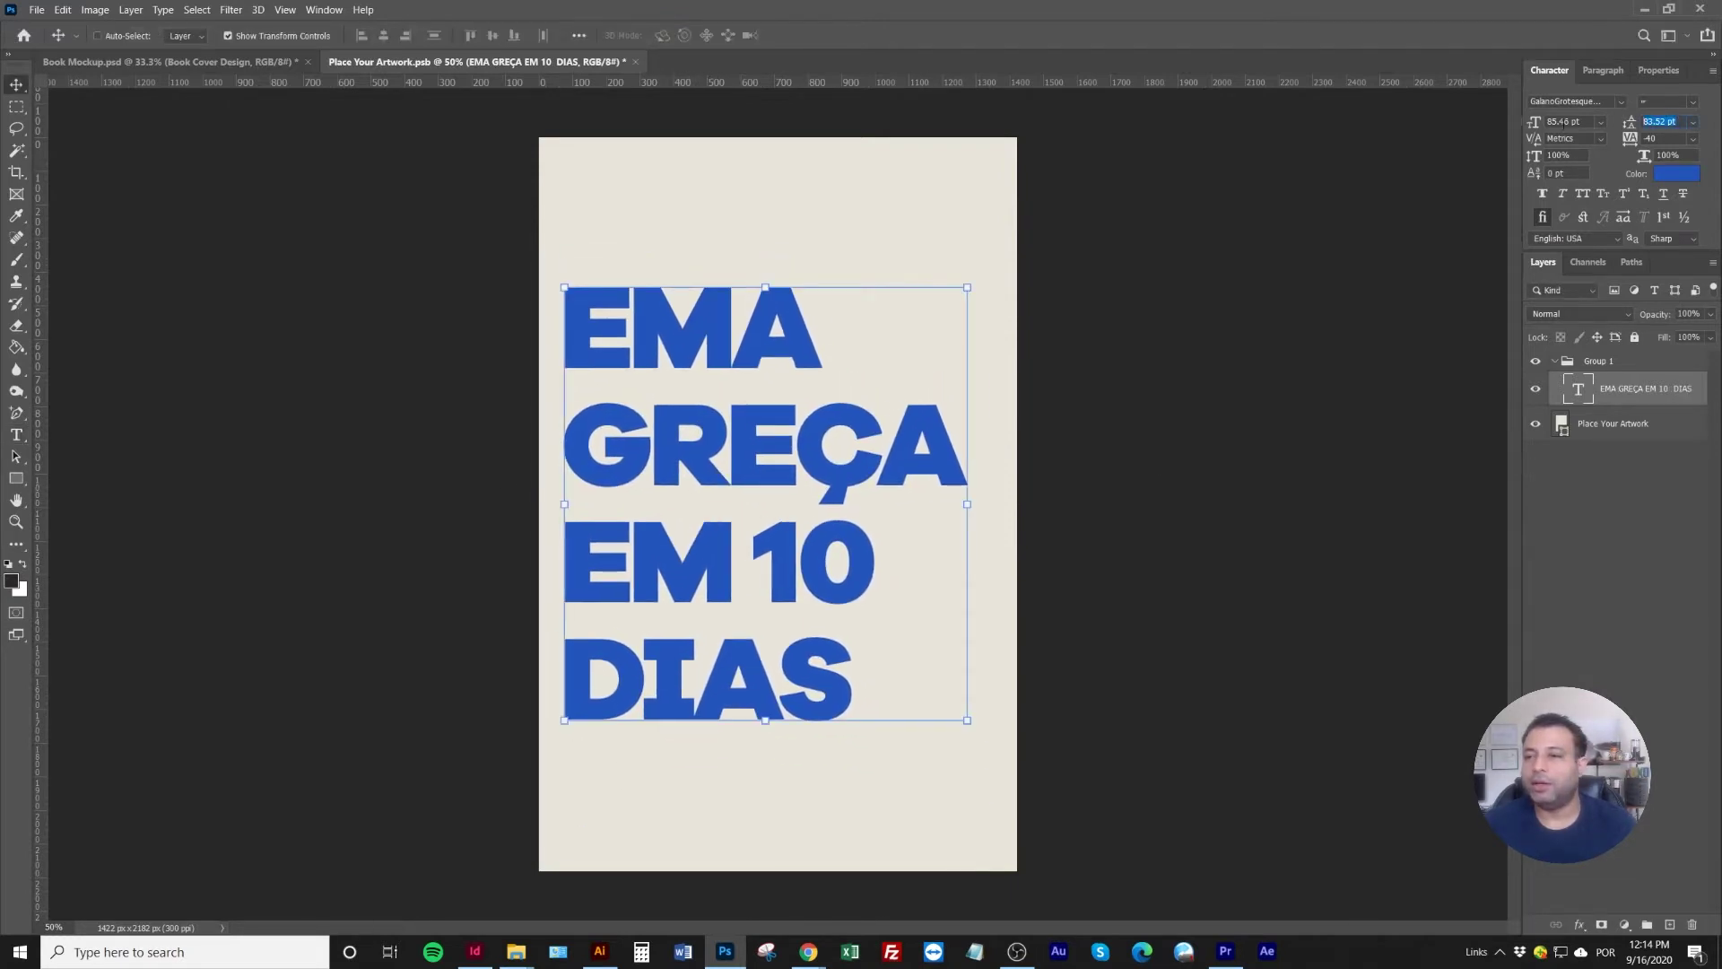
pyautogui.write('75')
pyautogui.press('Return')
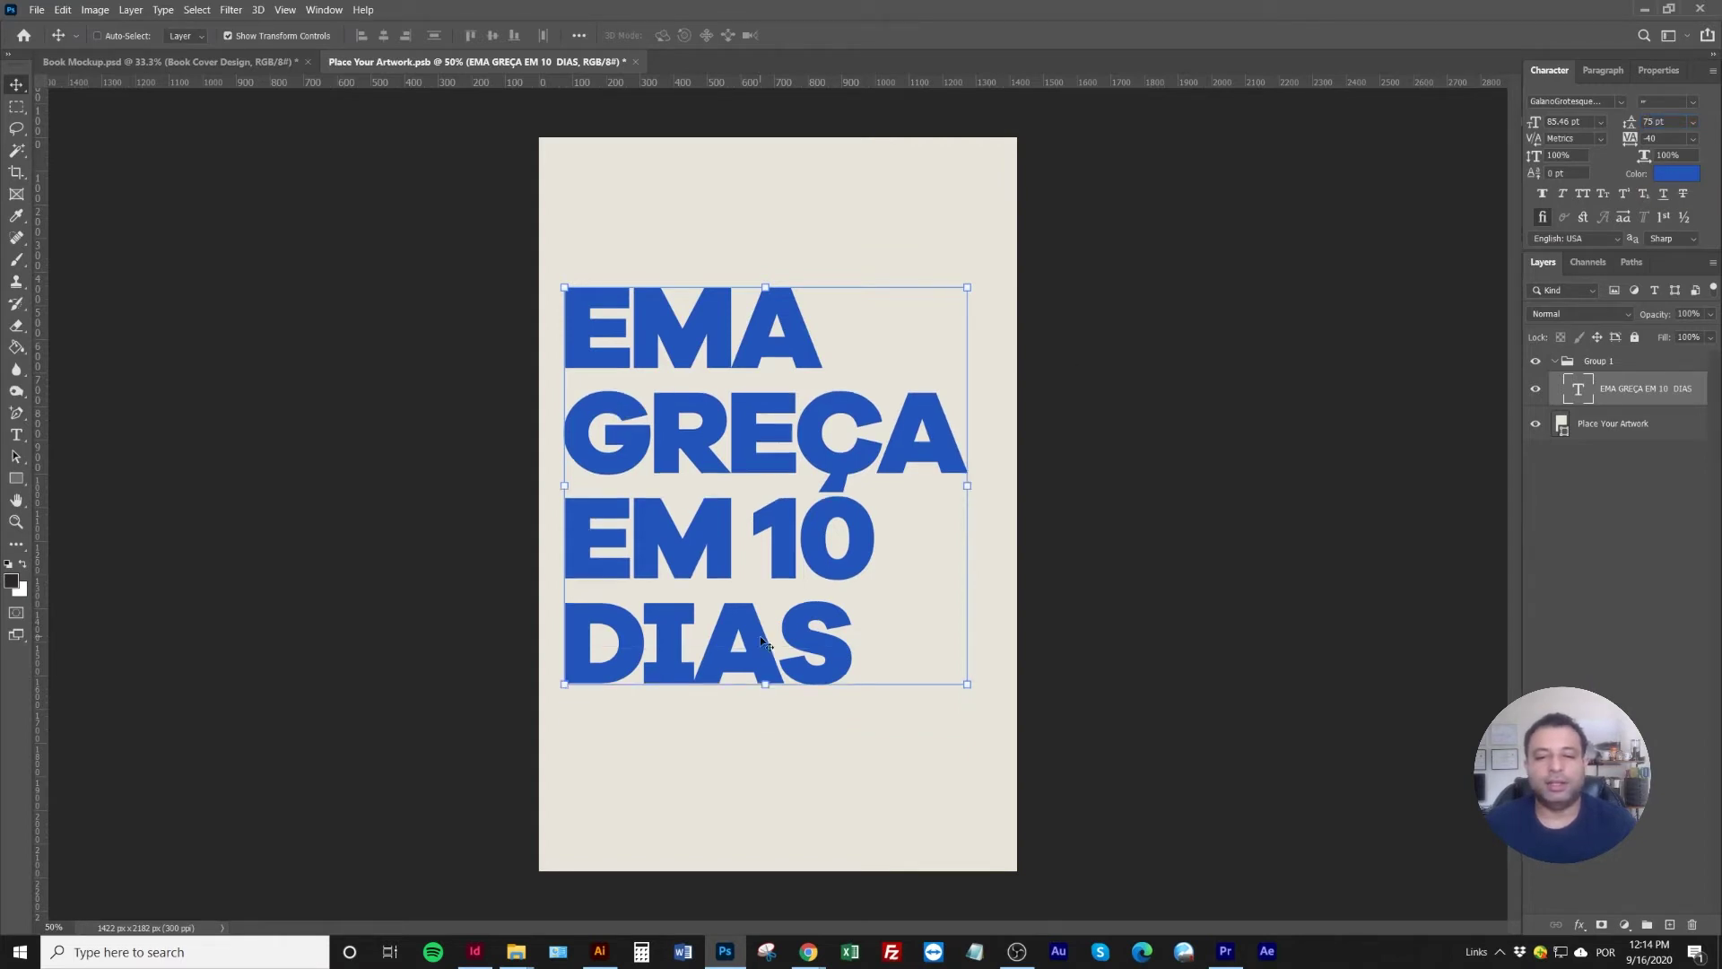
pyautogui.moveTo(751, 689); pyautogui.dragTo(791, 748)
pyautogui.press('Return')
pyautogui.moveTo(771, 571); pyautogui.dragTo(762, 621)
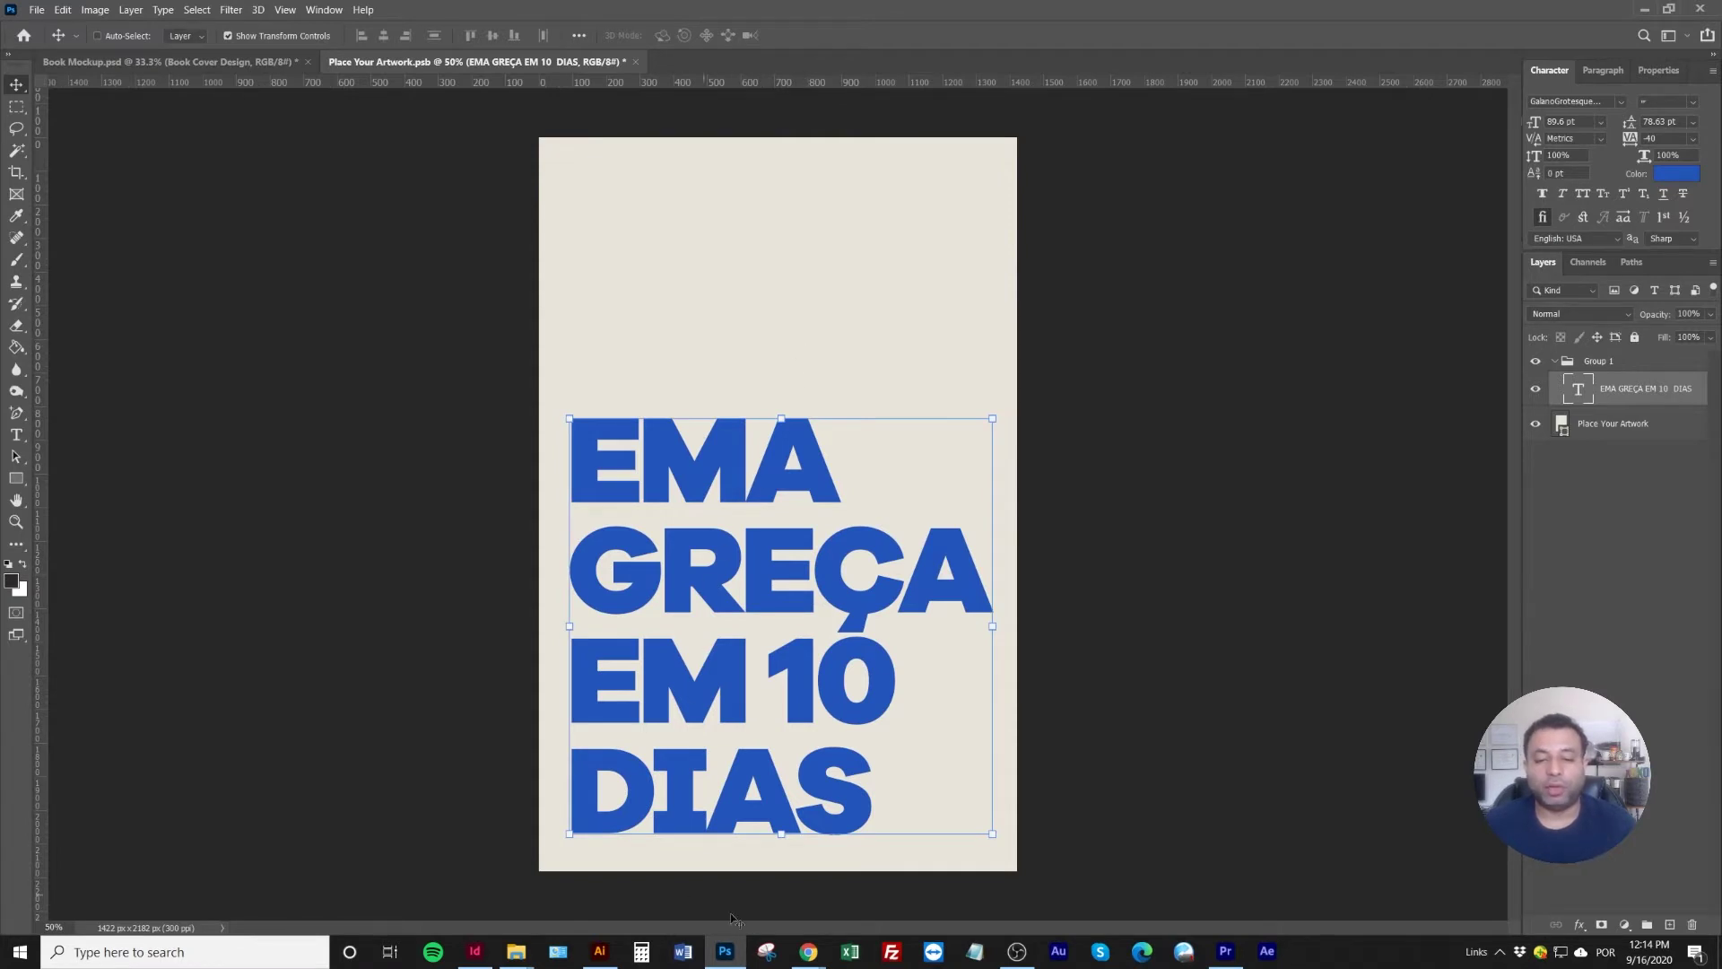
# In a new browser tab, go to Pexels and search for 'weight loss' photos
pyautogui.moveTo(808, 950)
pyautogui.click(727, 872)
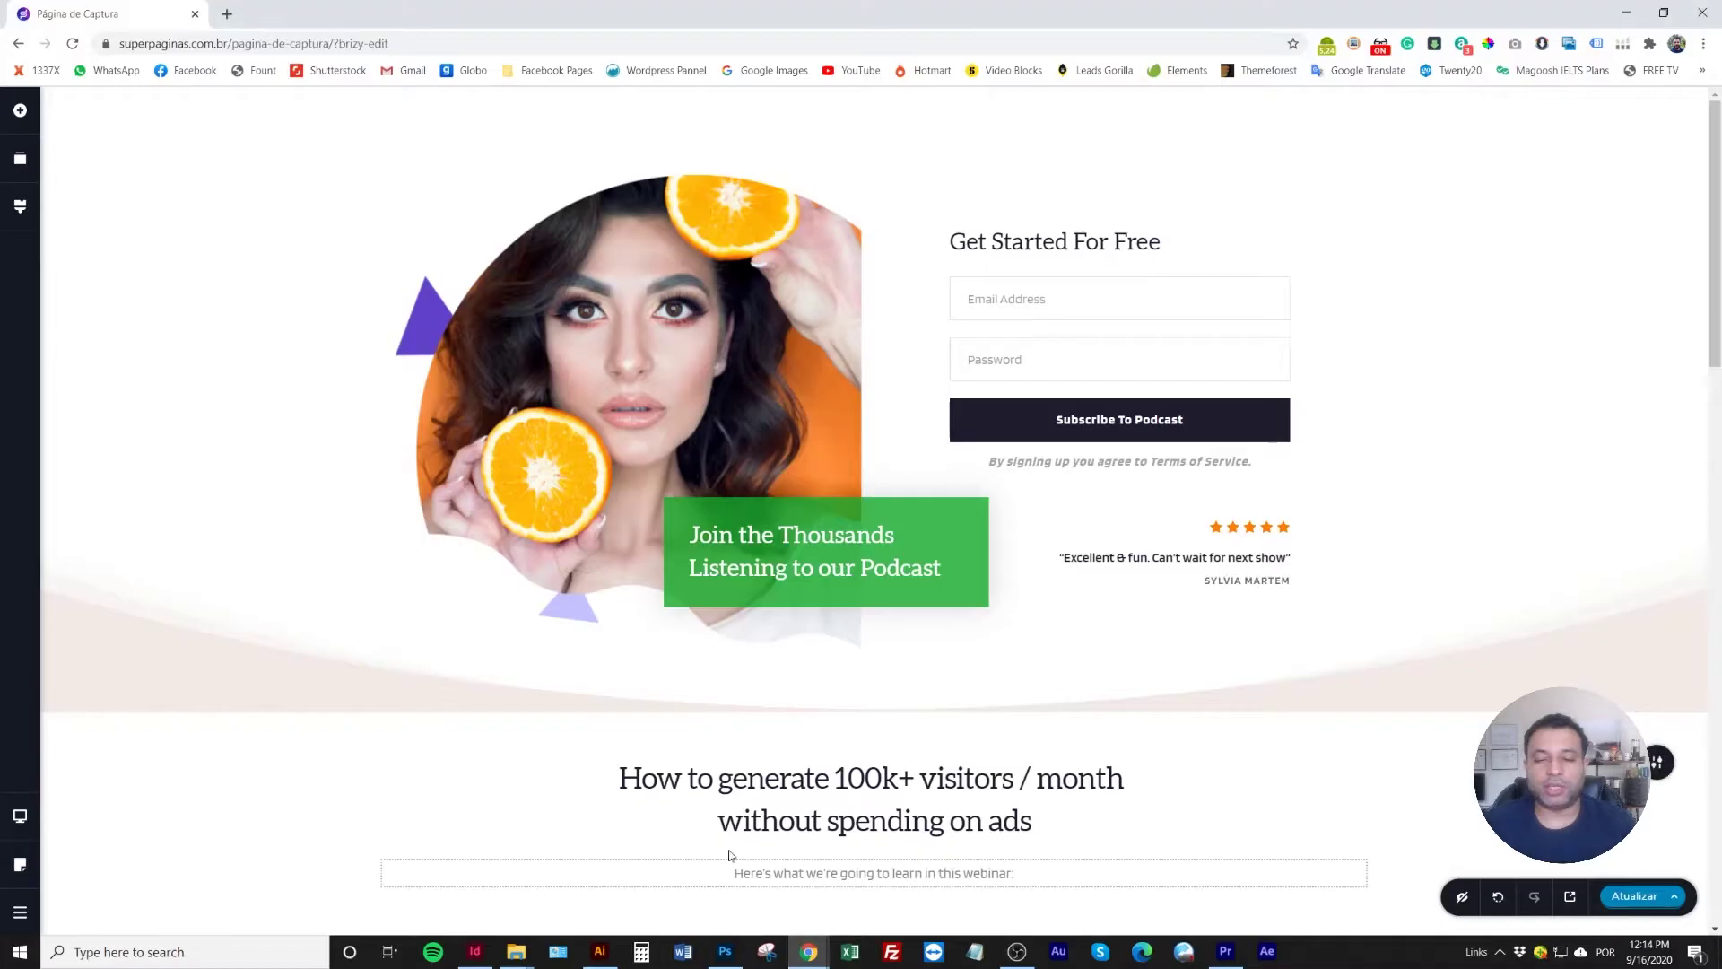
pyautogui.click(227, 13)
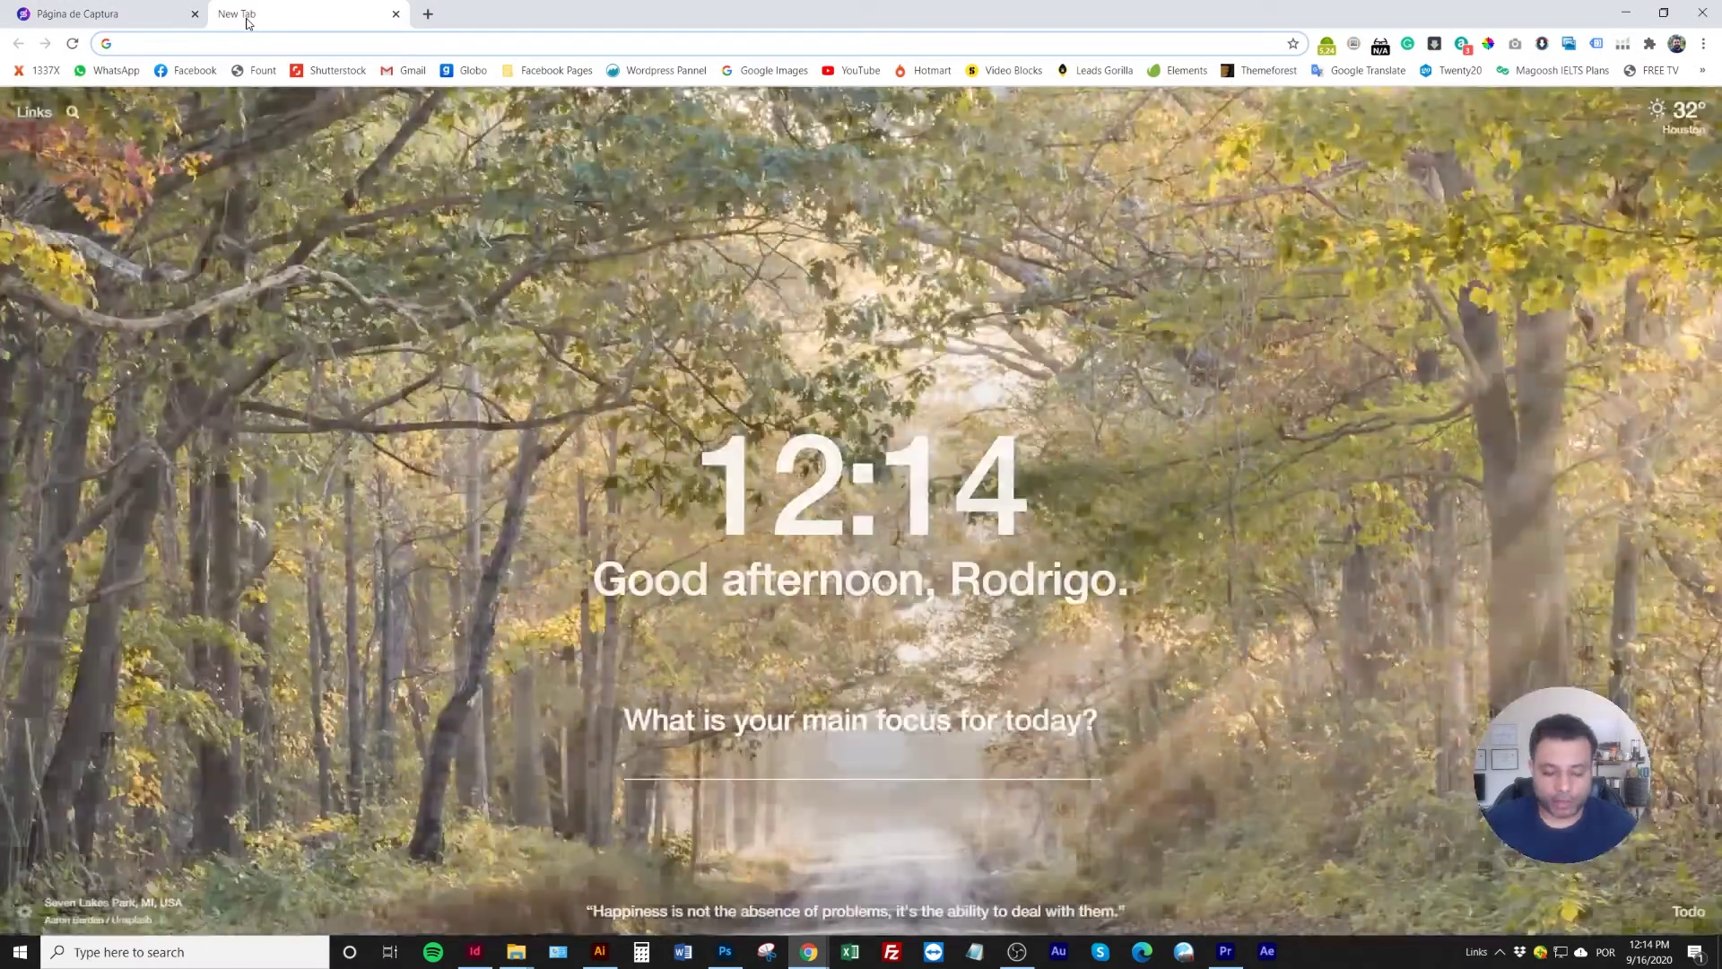
pyautogui.write('pexels')
pyautogui.press('Return')
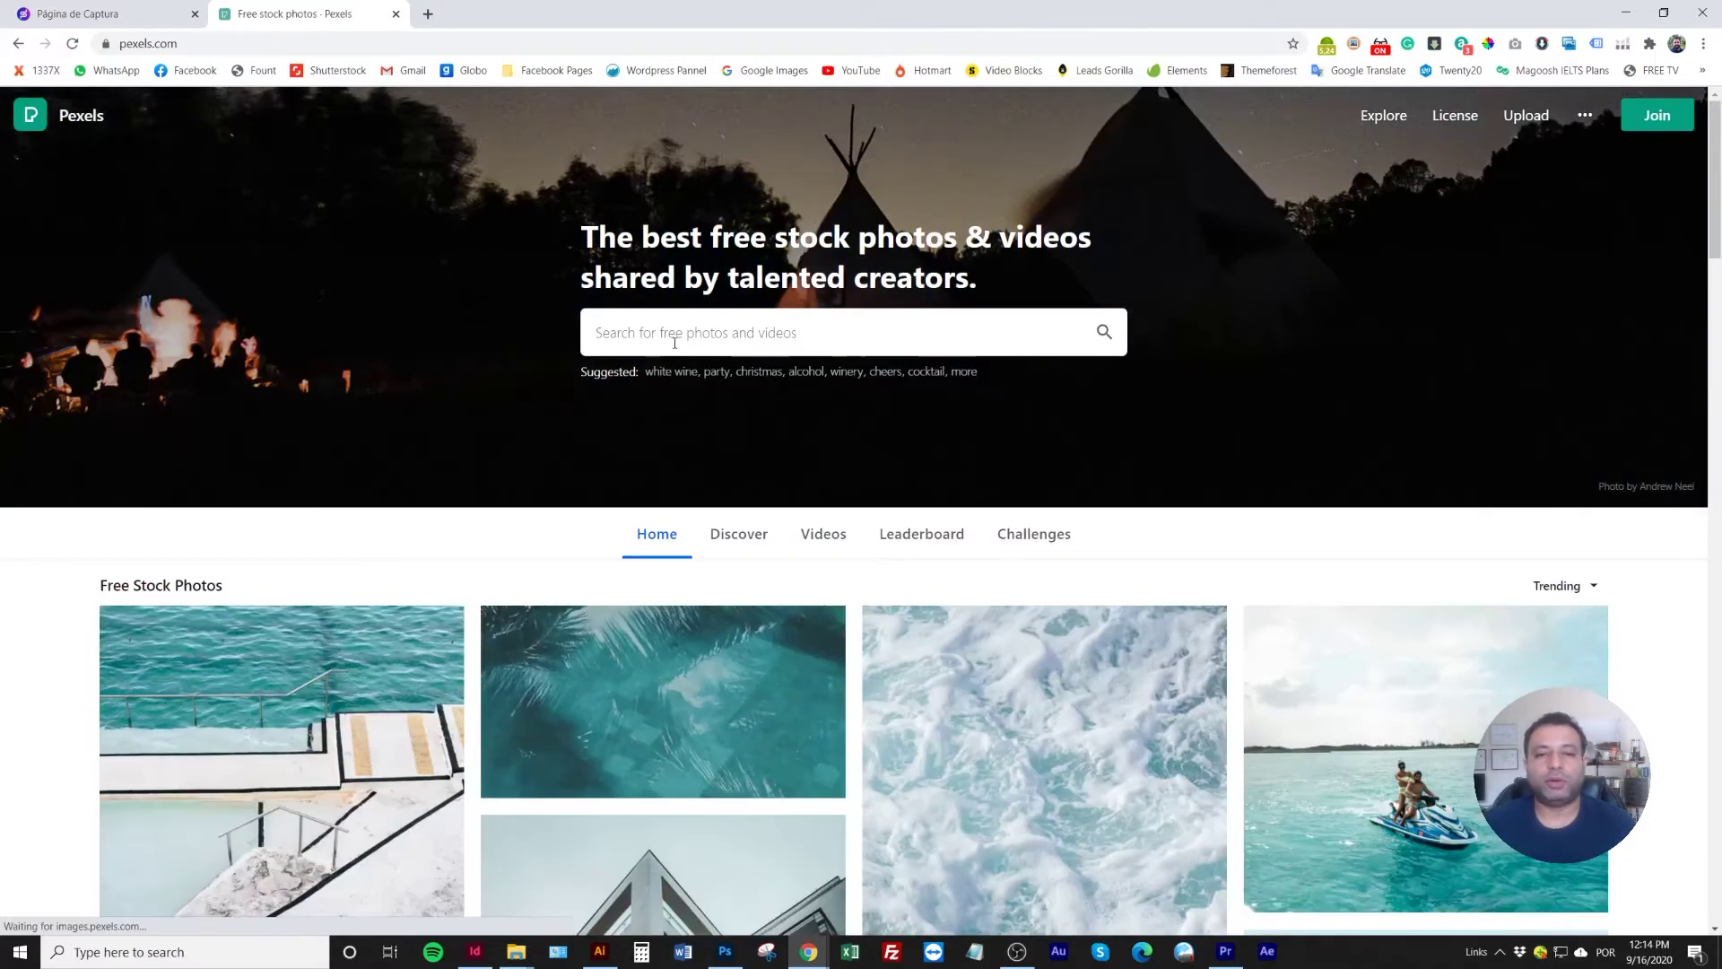
pyautogui.click(708, 332)
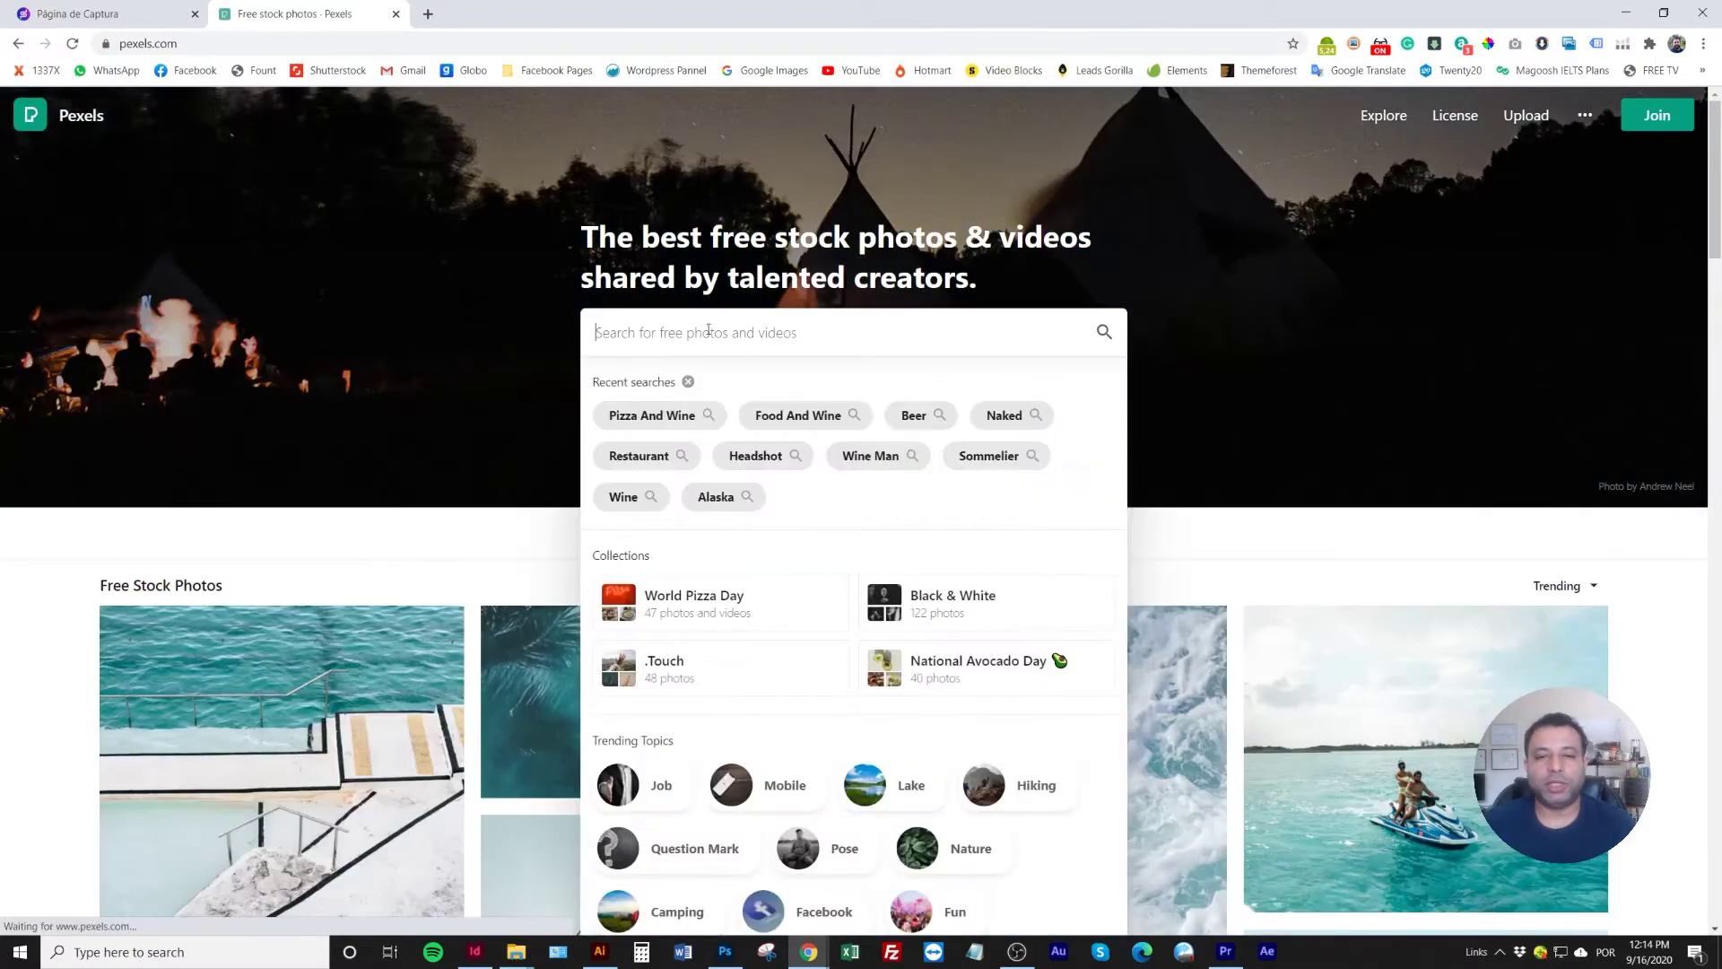
pyautogui.write('weight loss')
pyautogui.press('Return')
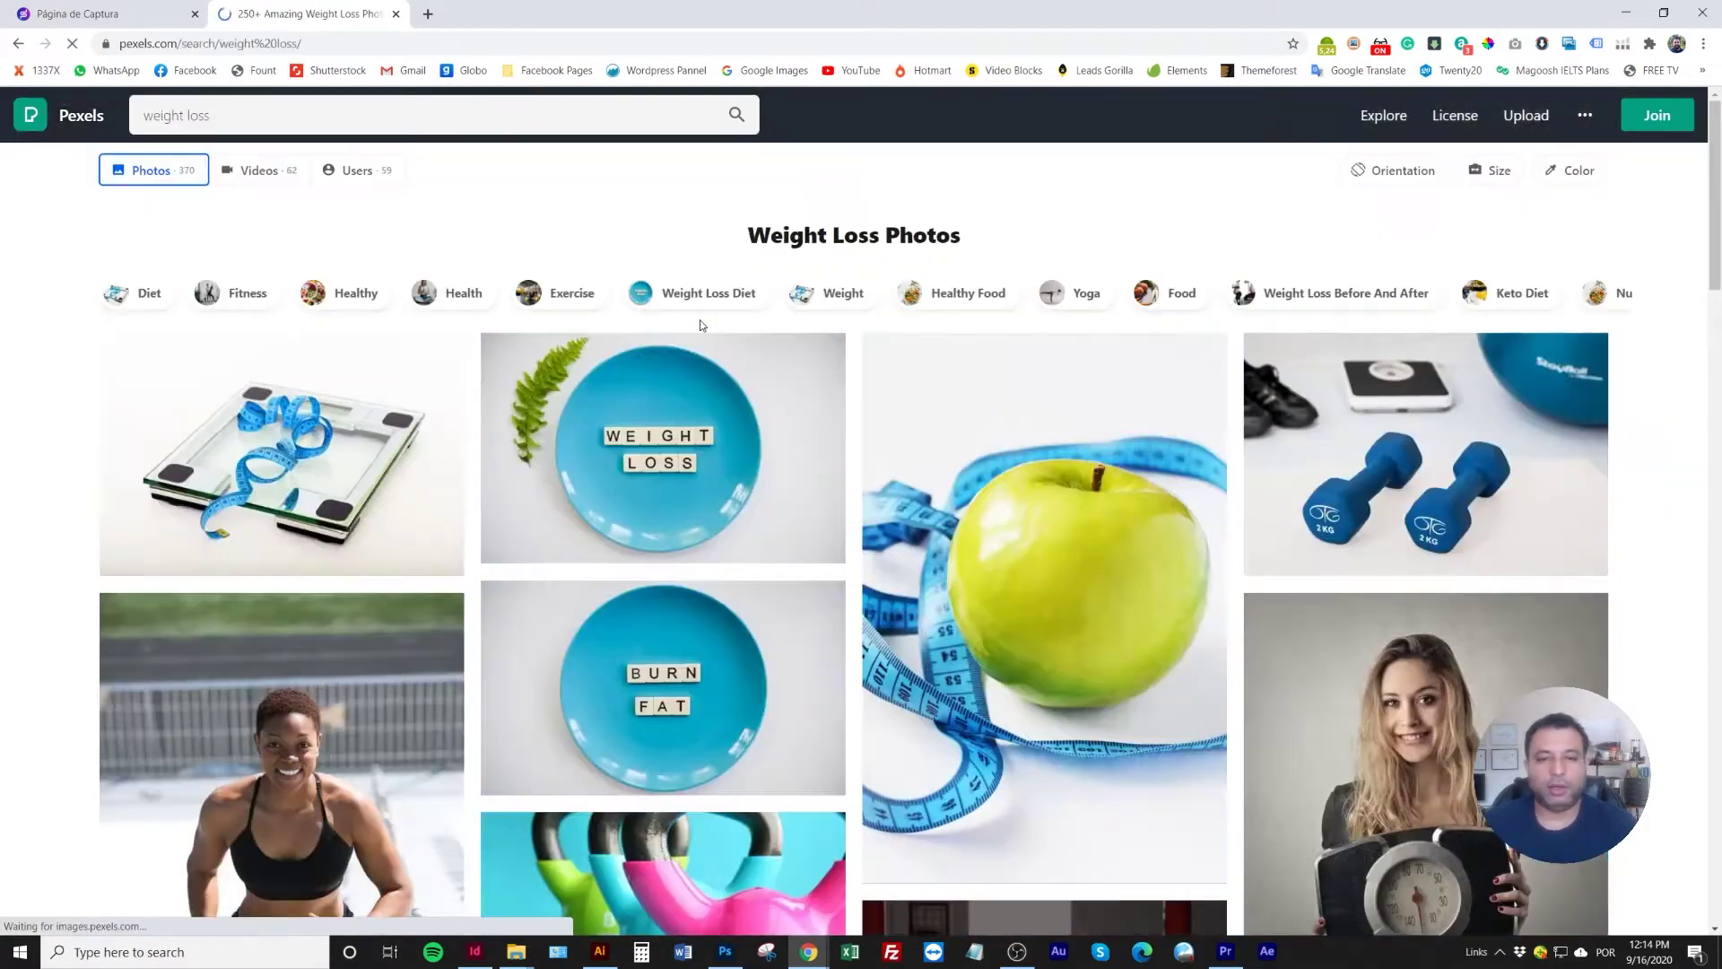
# Browse the weight loss results, return to the top, and start a new photo search
pyautogui.scroll(-3, 682, 413)
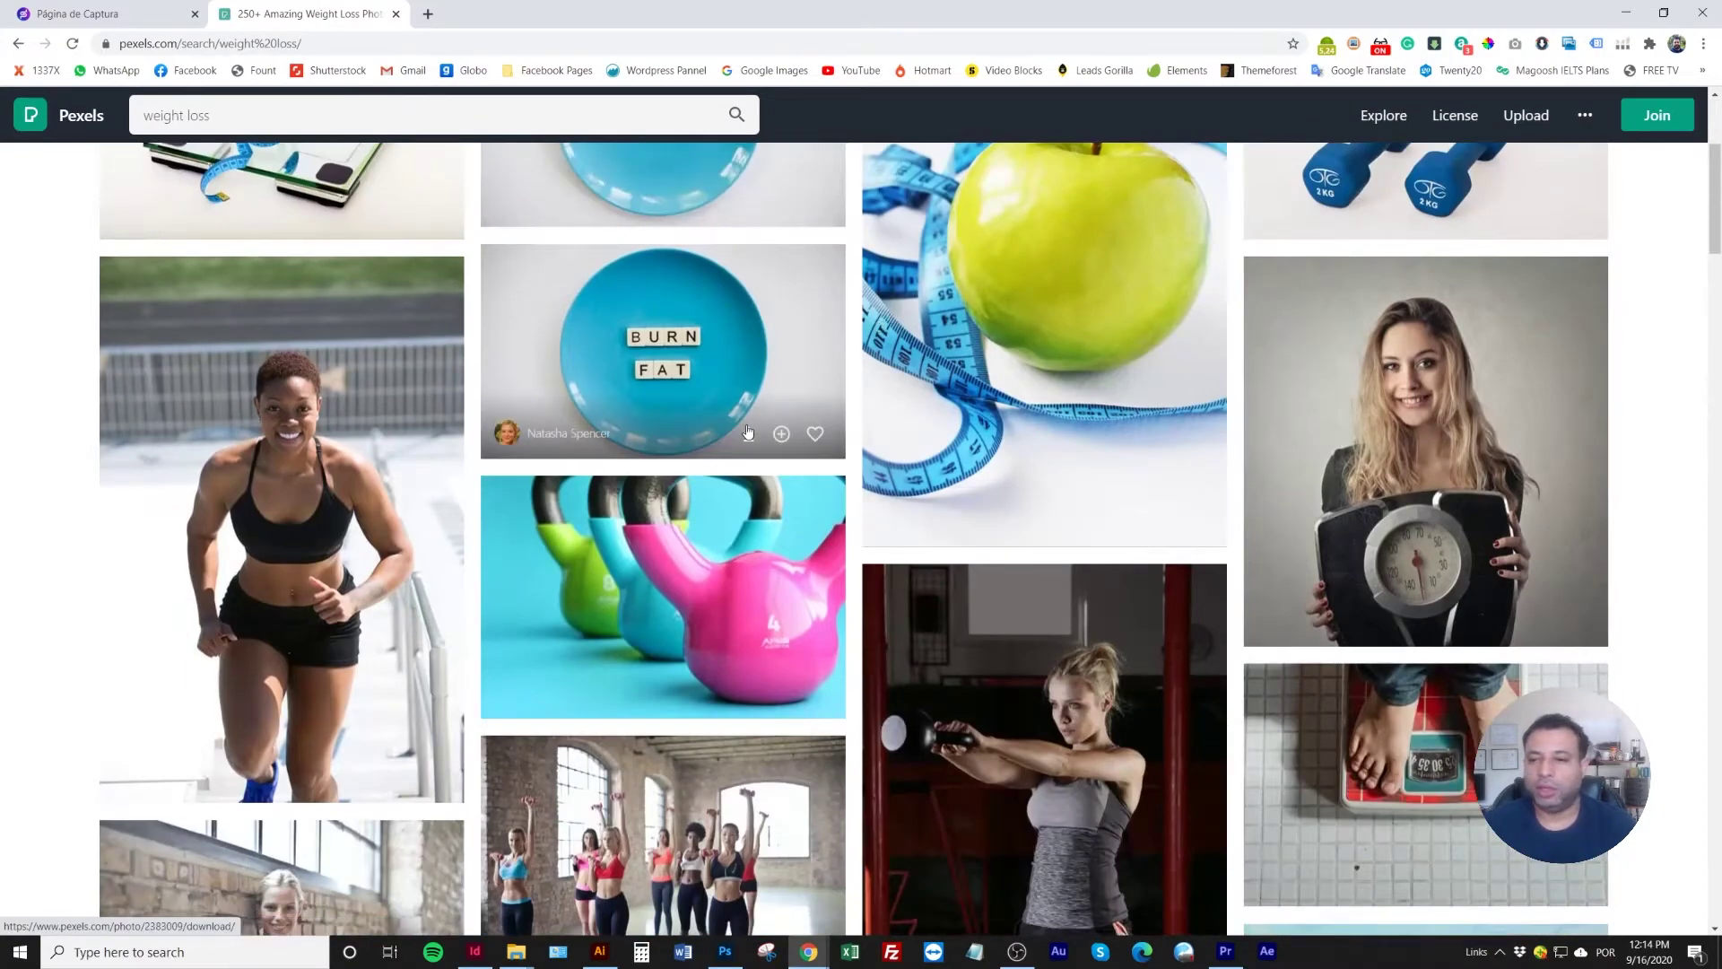
pyautogui.scroll(-10, 747, 432)
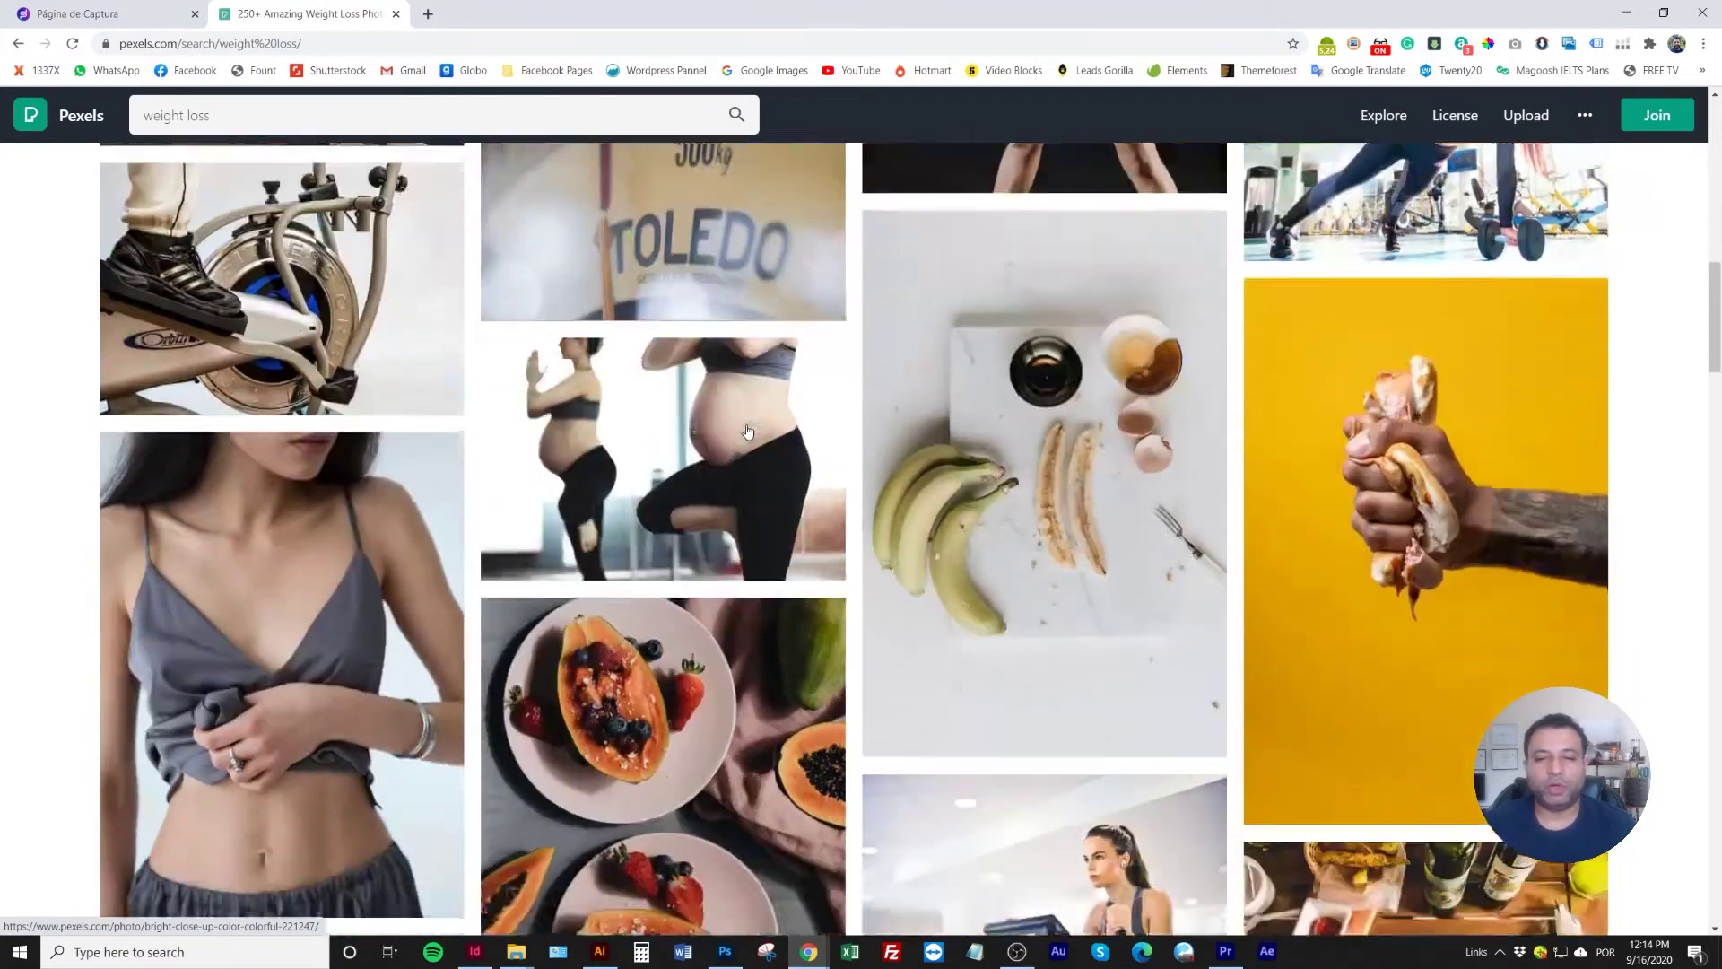
pyautogui.scroll(-12, 747, 432)
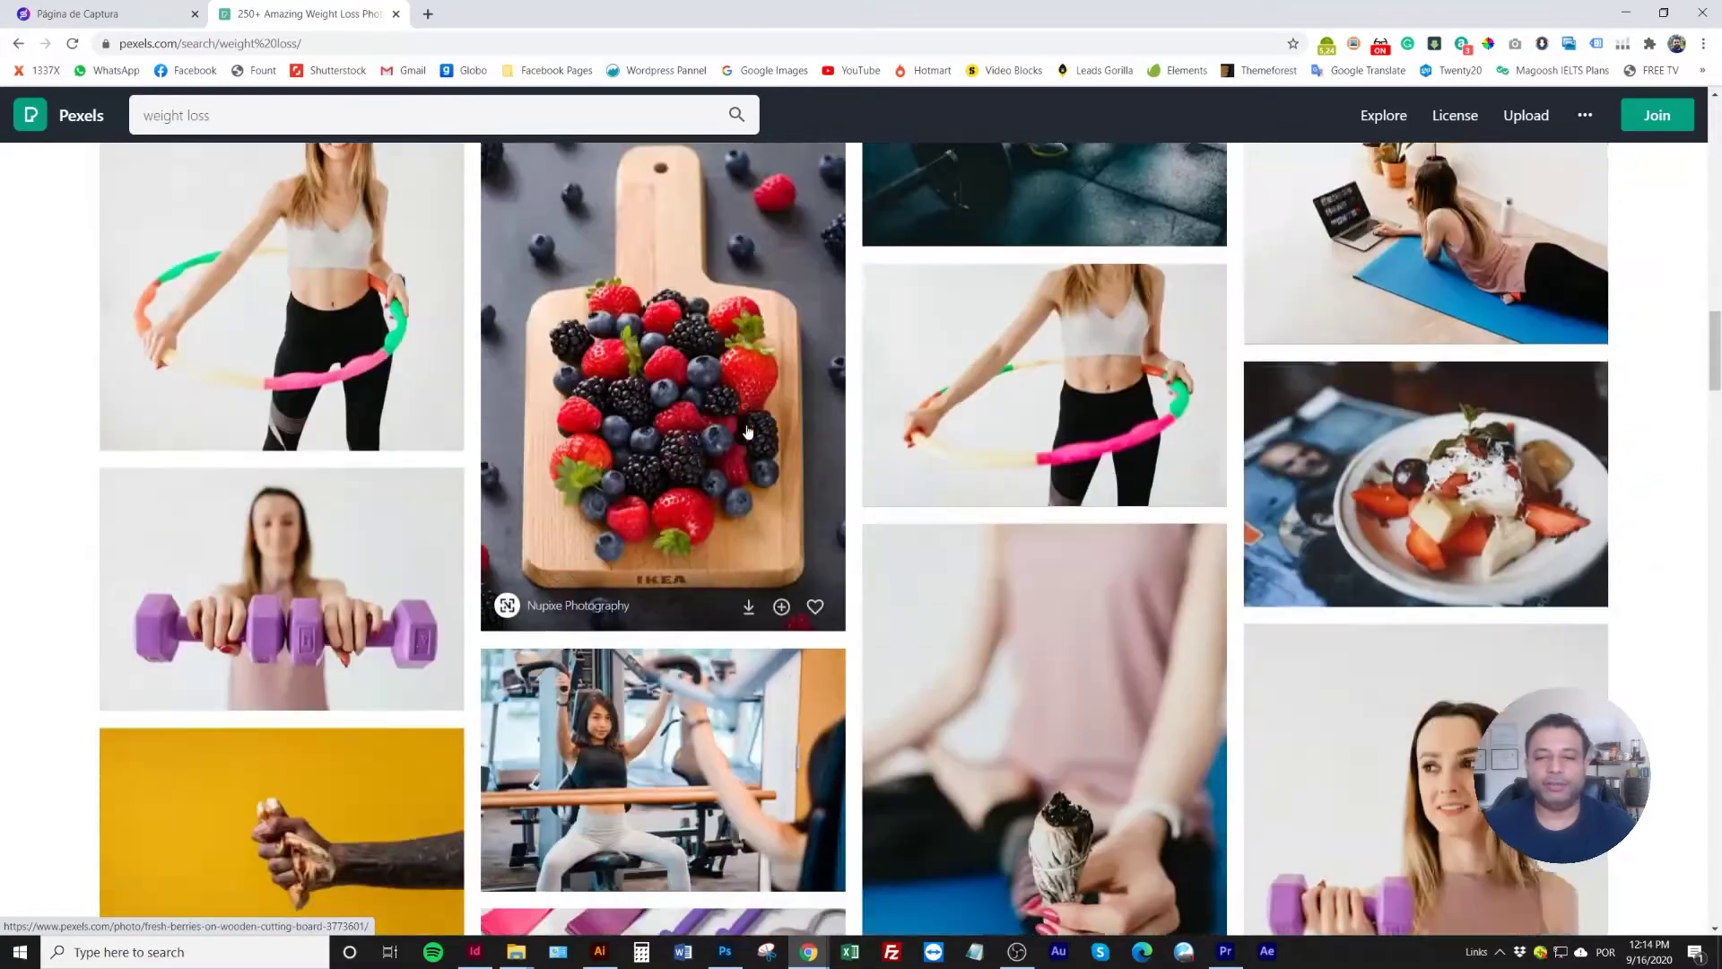
pyautogui.scroll(-13, 747, 432)
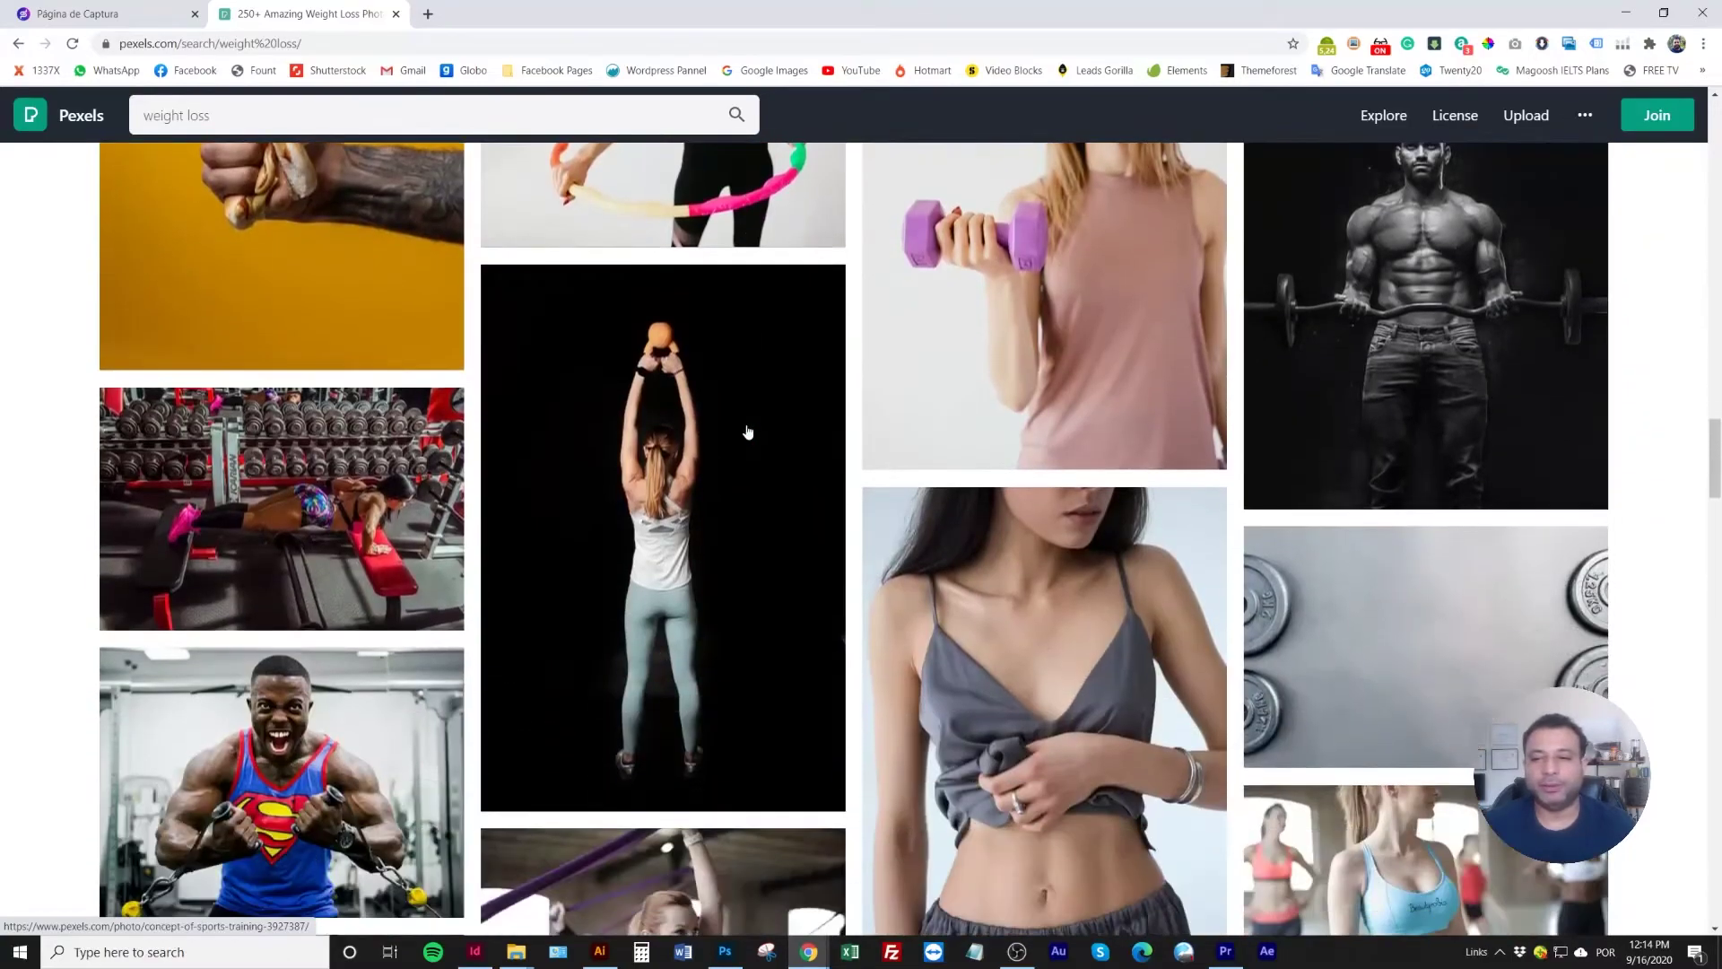
pyautogui.scroll(-5, 747, 432)
pyautogui.scroll(-12, 747, 432)
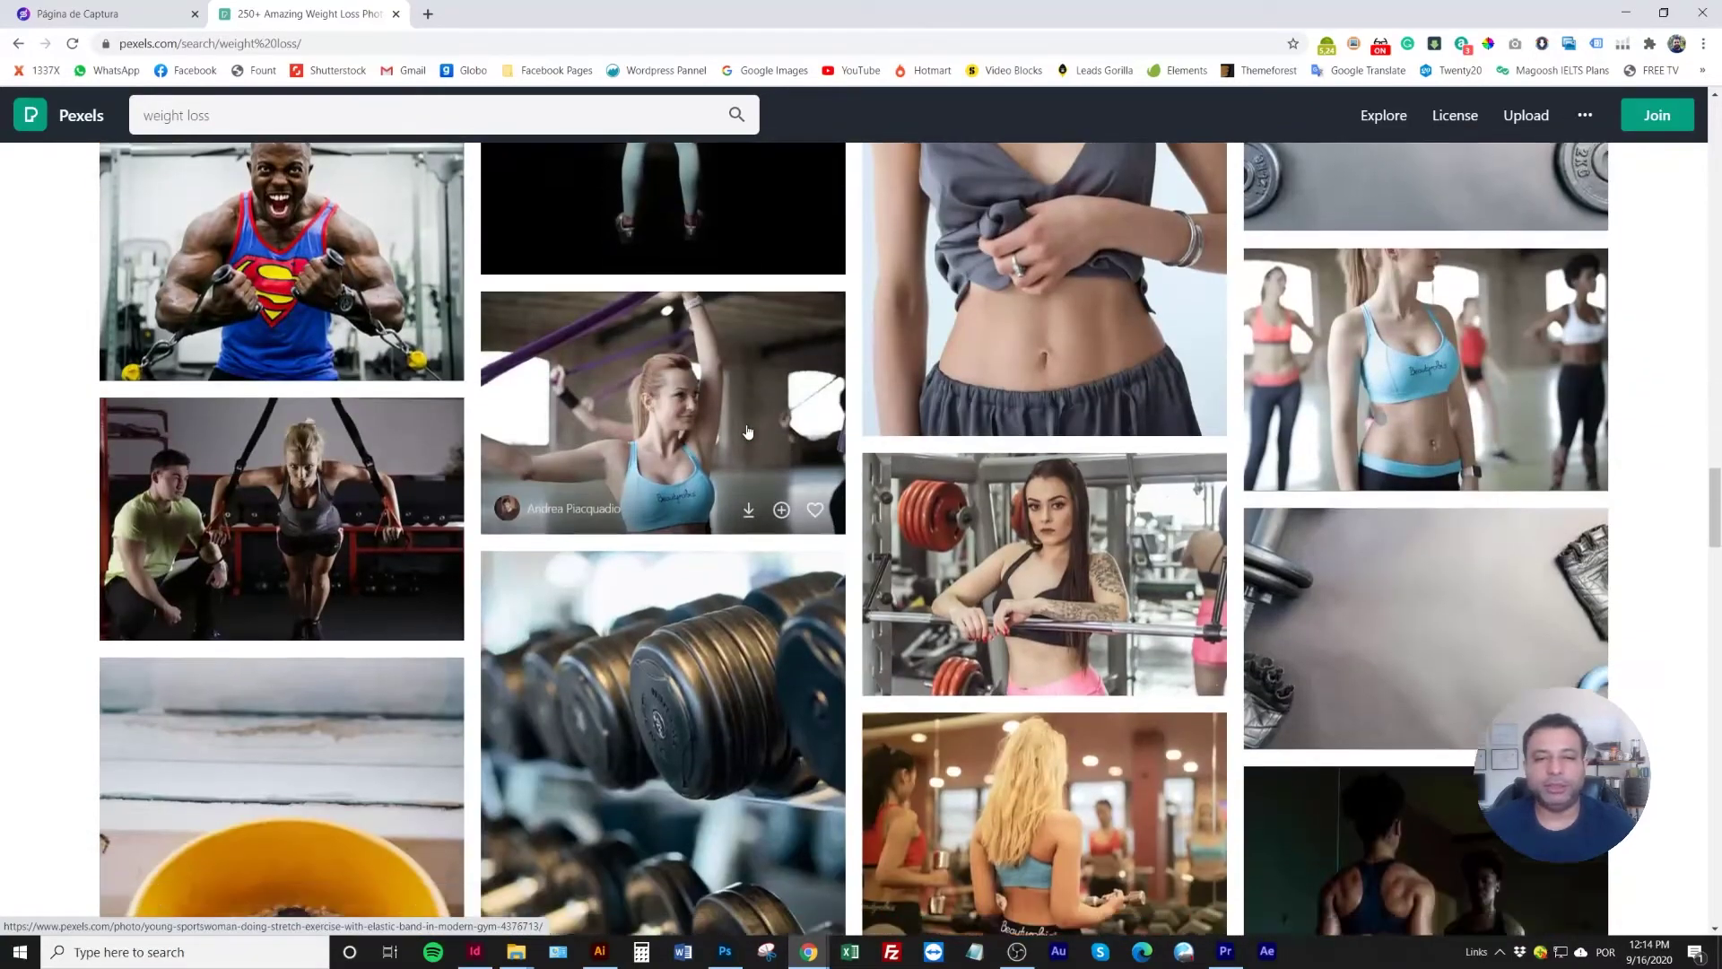
pyautogui.scroll(-12, 747, 433)
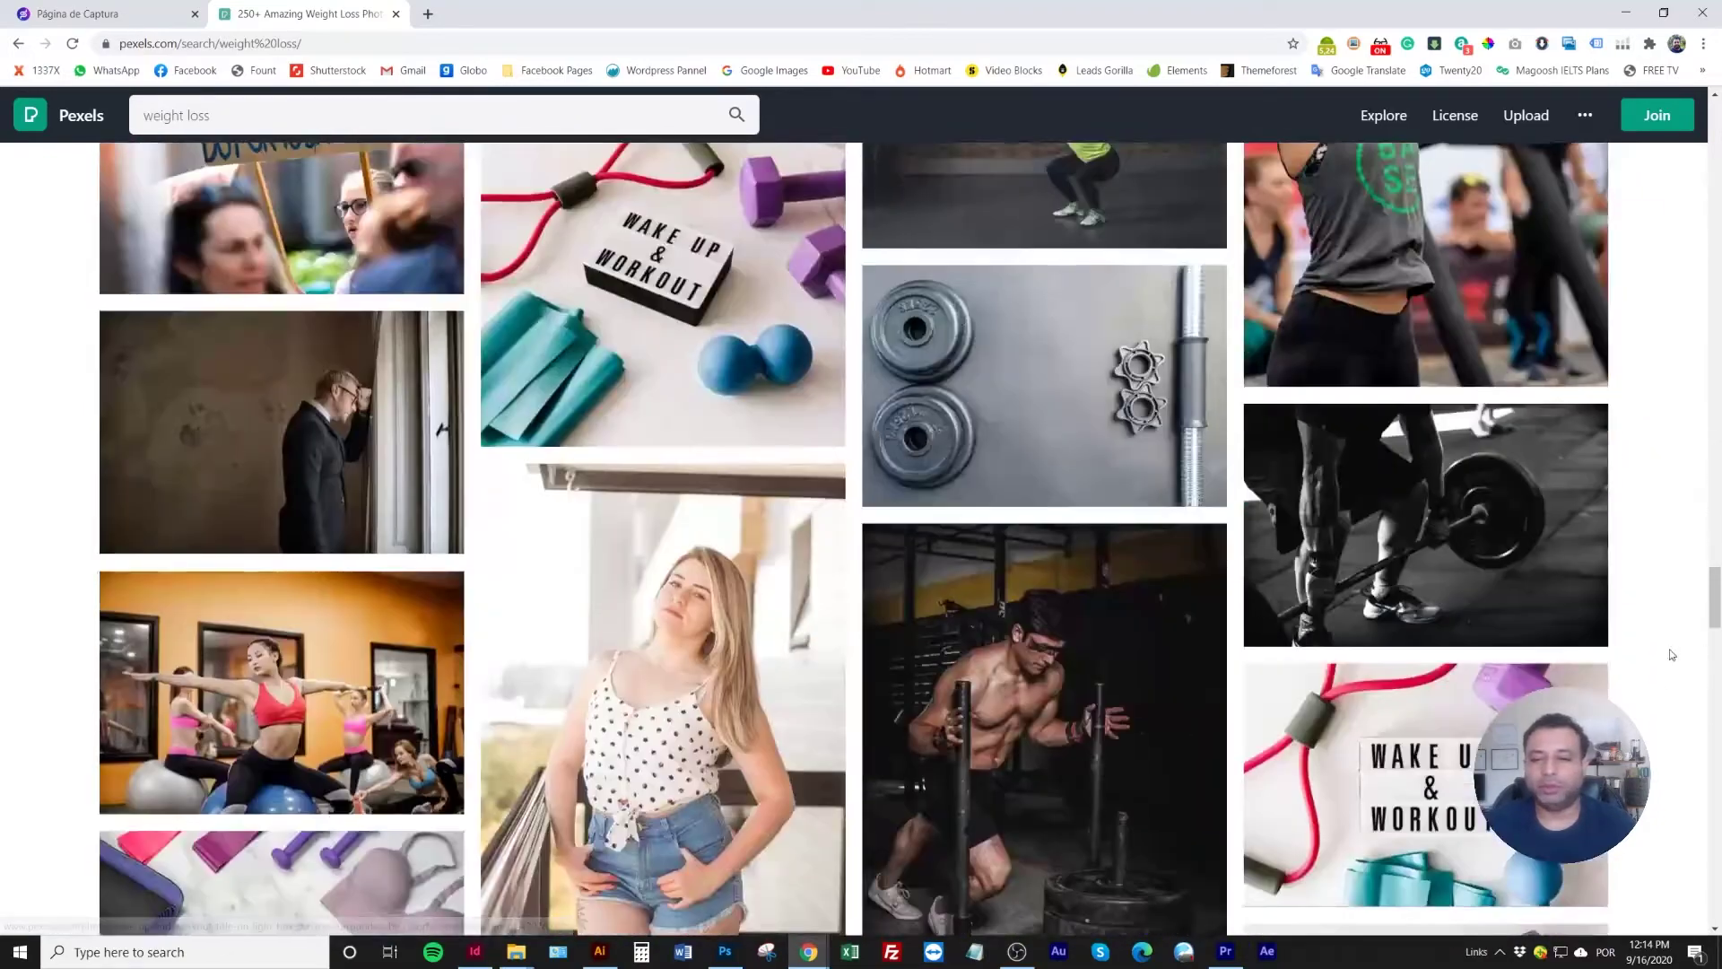
pyautogui.scroll(-11, 1078, 572)
pyautogui.scroll(-12, 1078, 571)
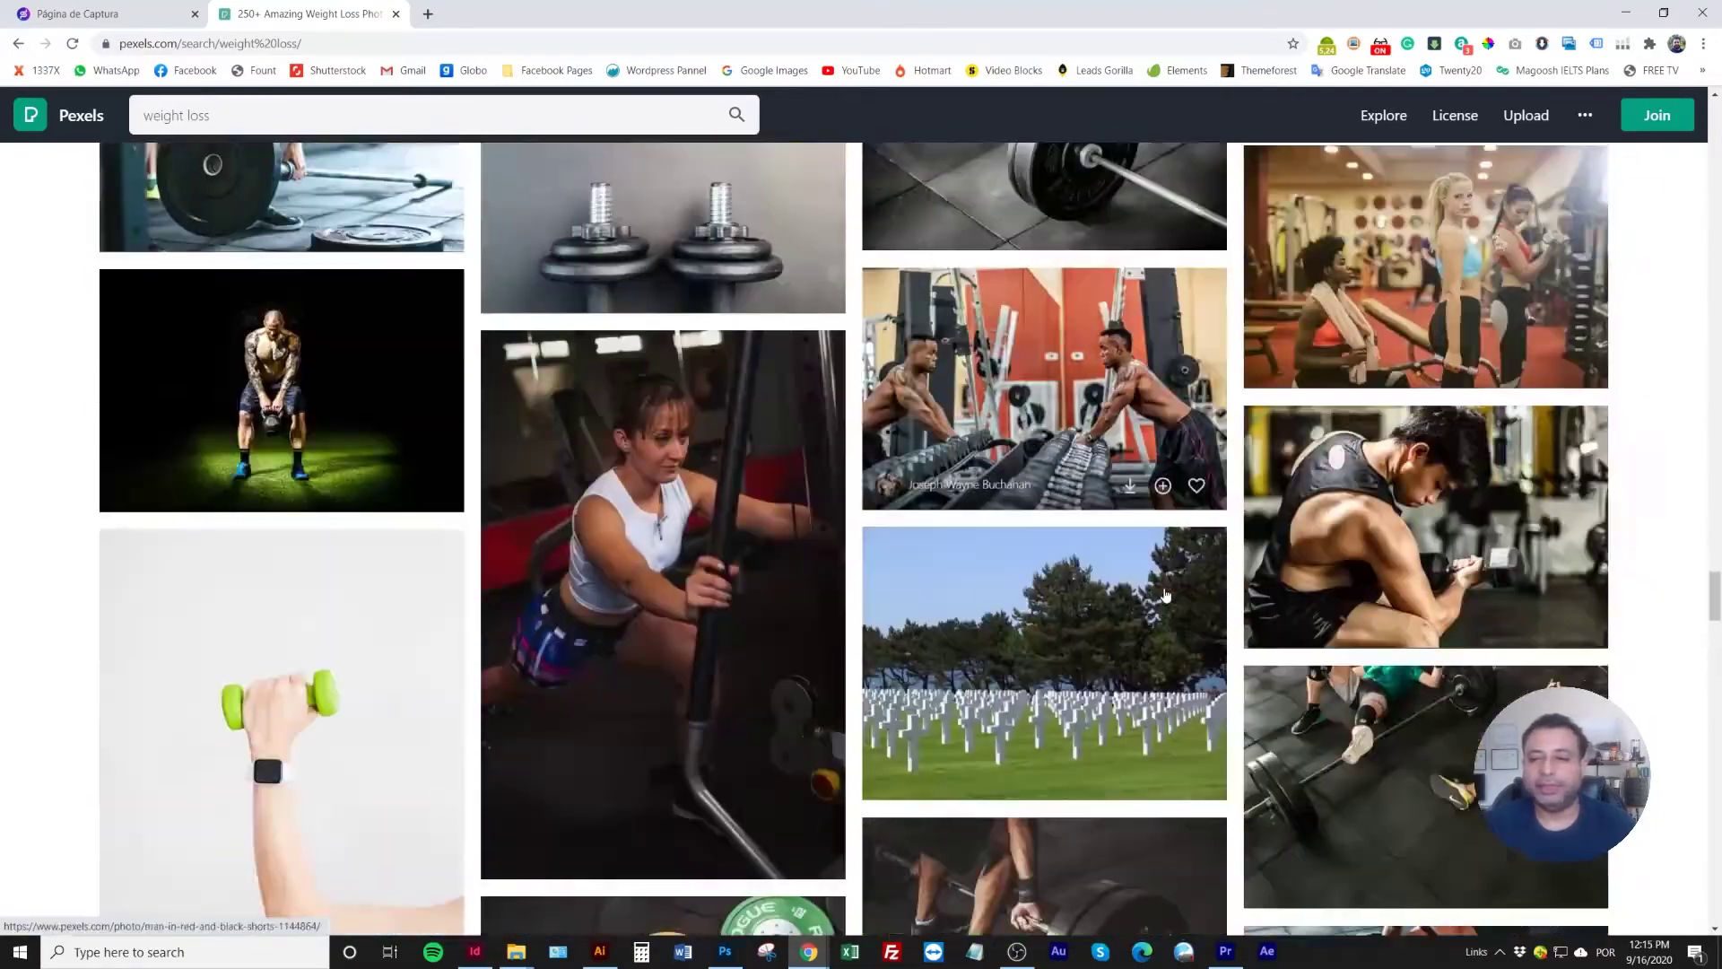
pyautogui.scroll(-12, 1165, 595)
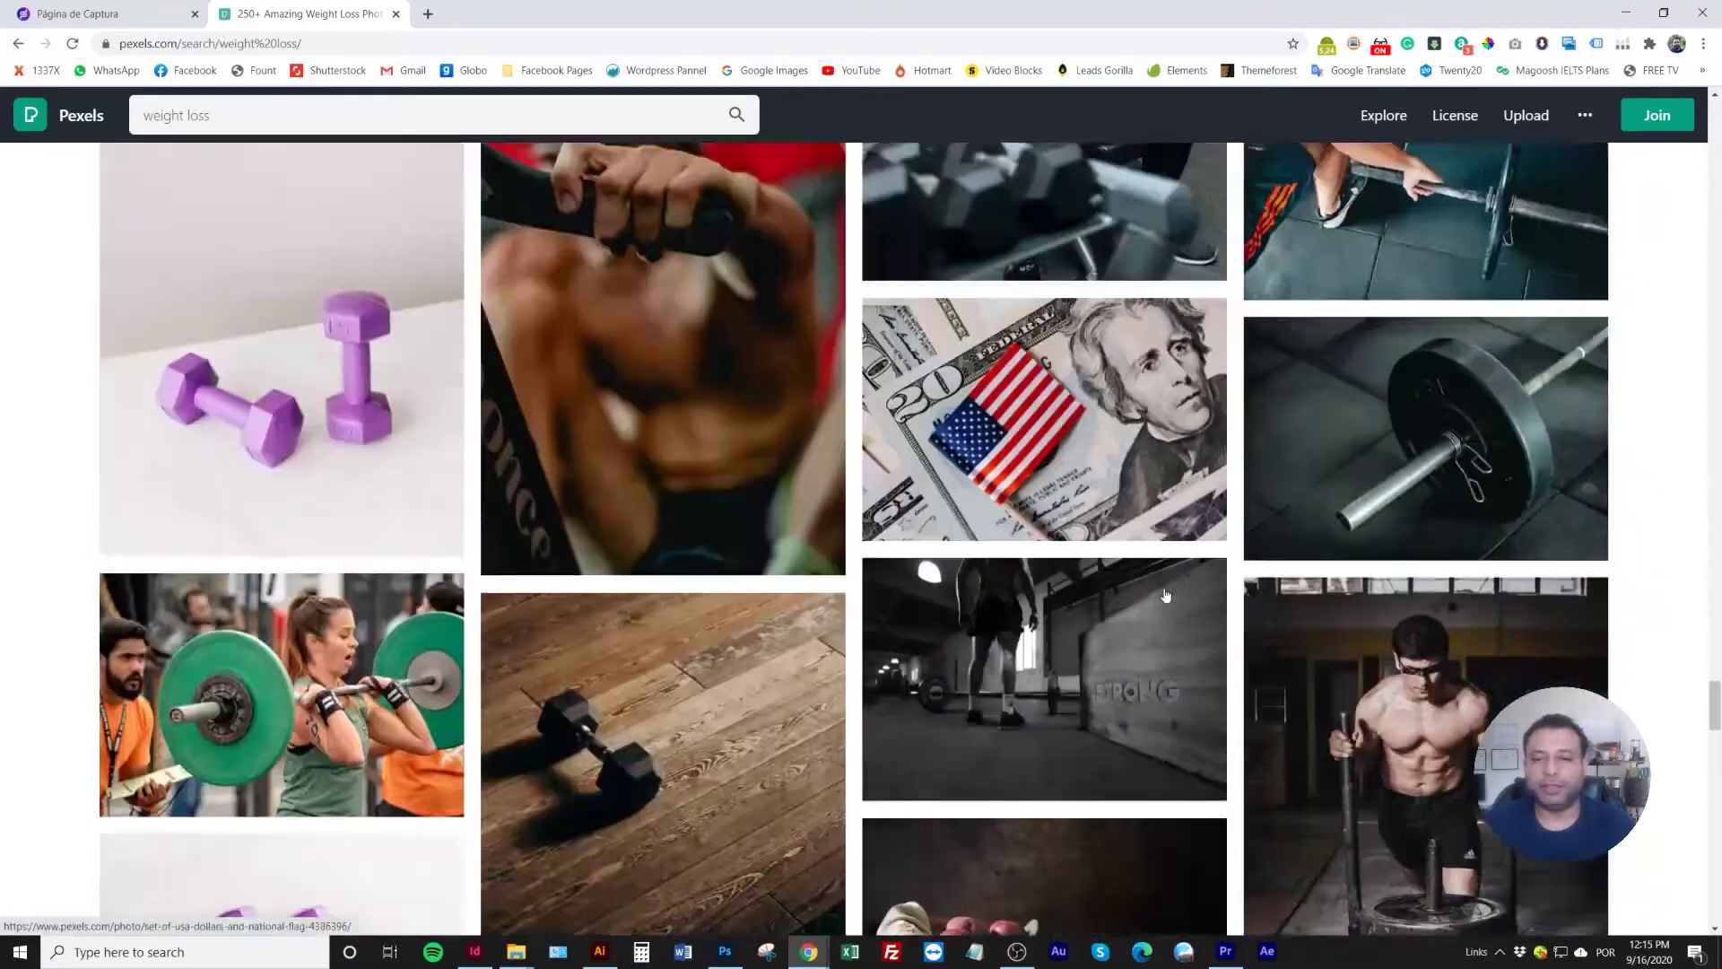
pyautogui.moveTo(1715, 623); pyautogui.dragTo(1690, 104)
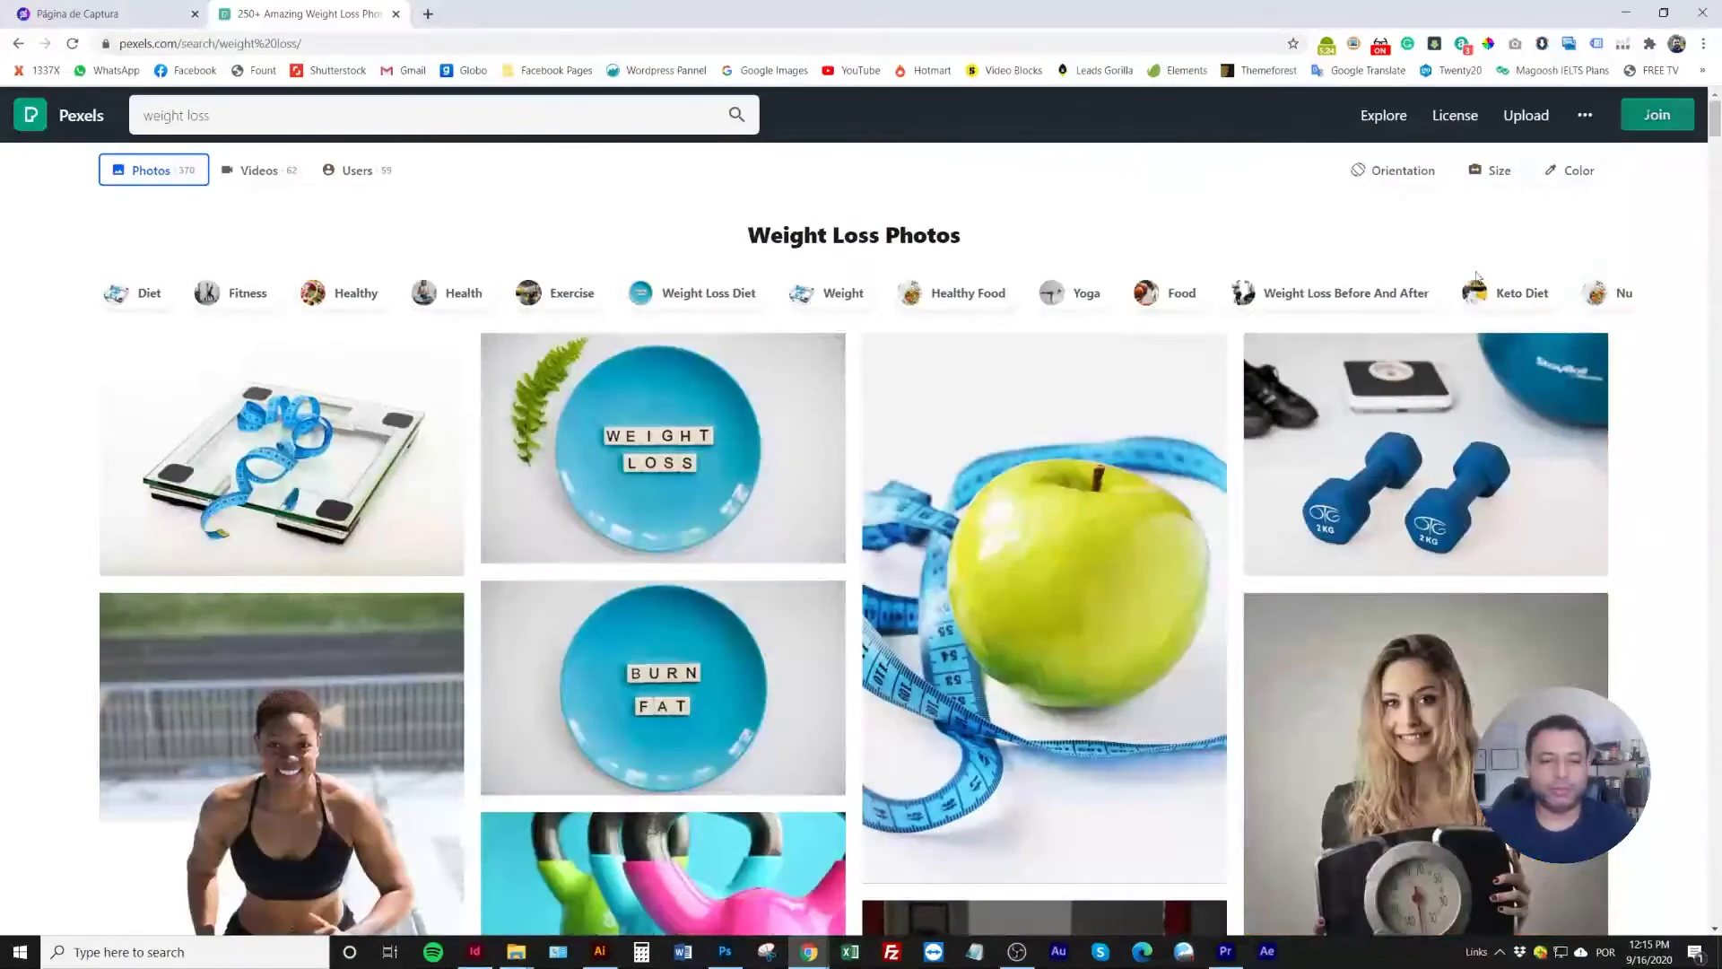
pyautogui.scroll(-4, 669, 646)
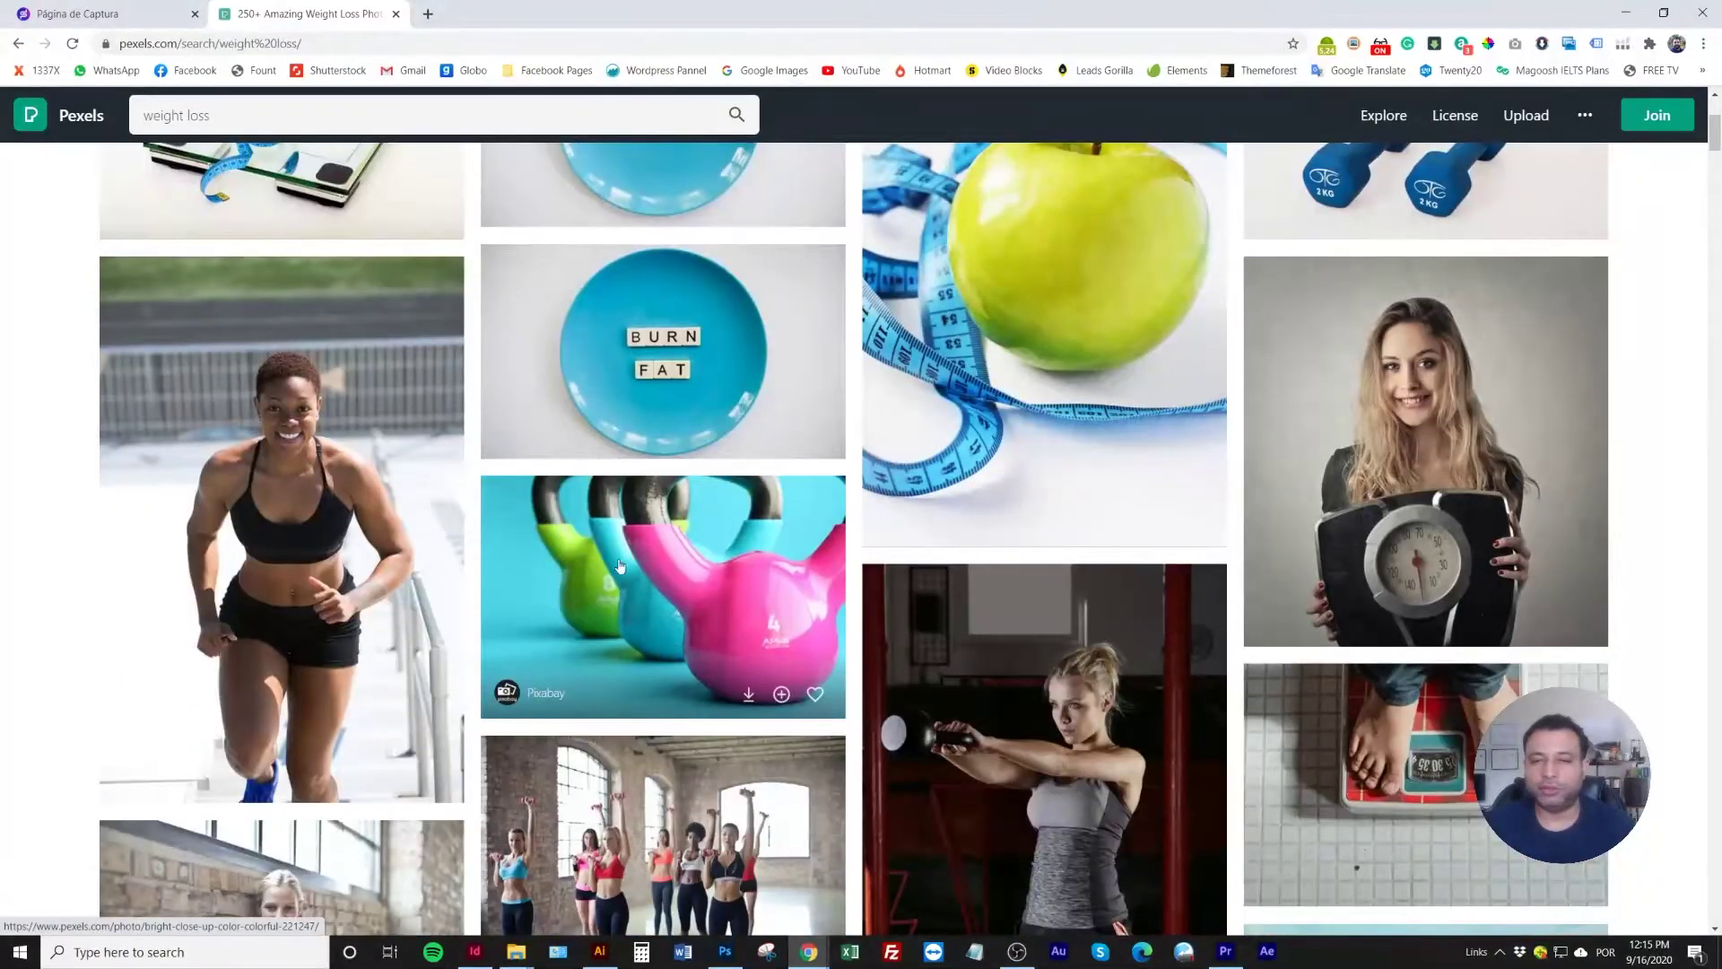
pyautogui.click(235, 99)
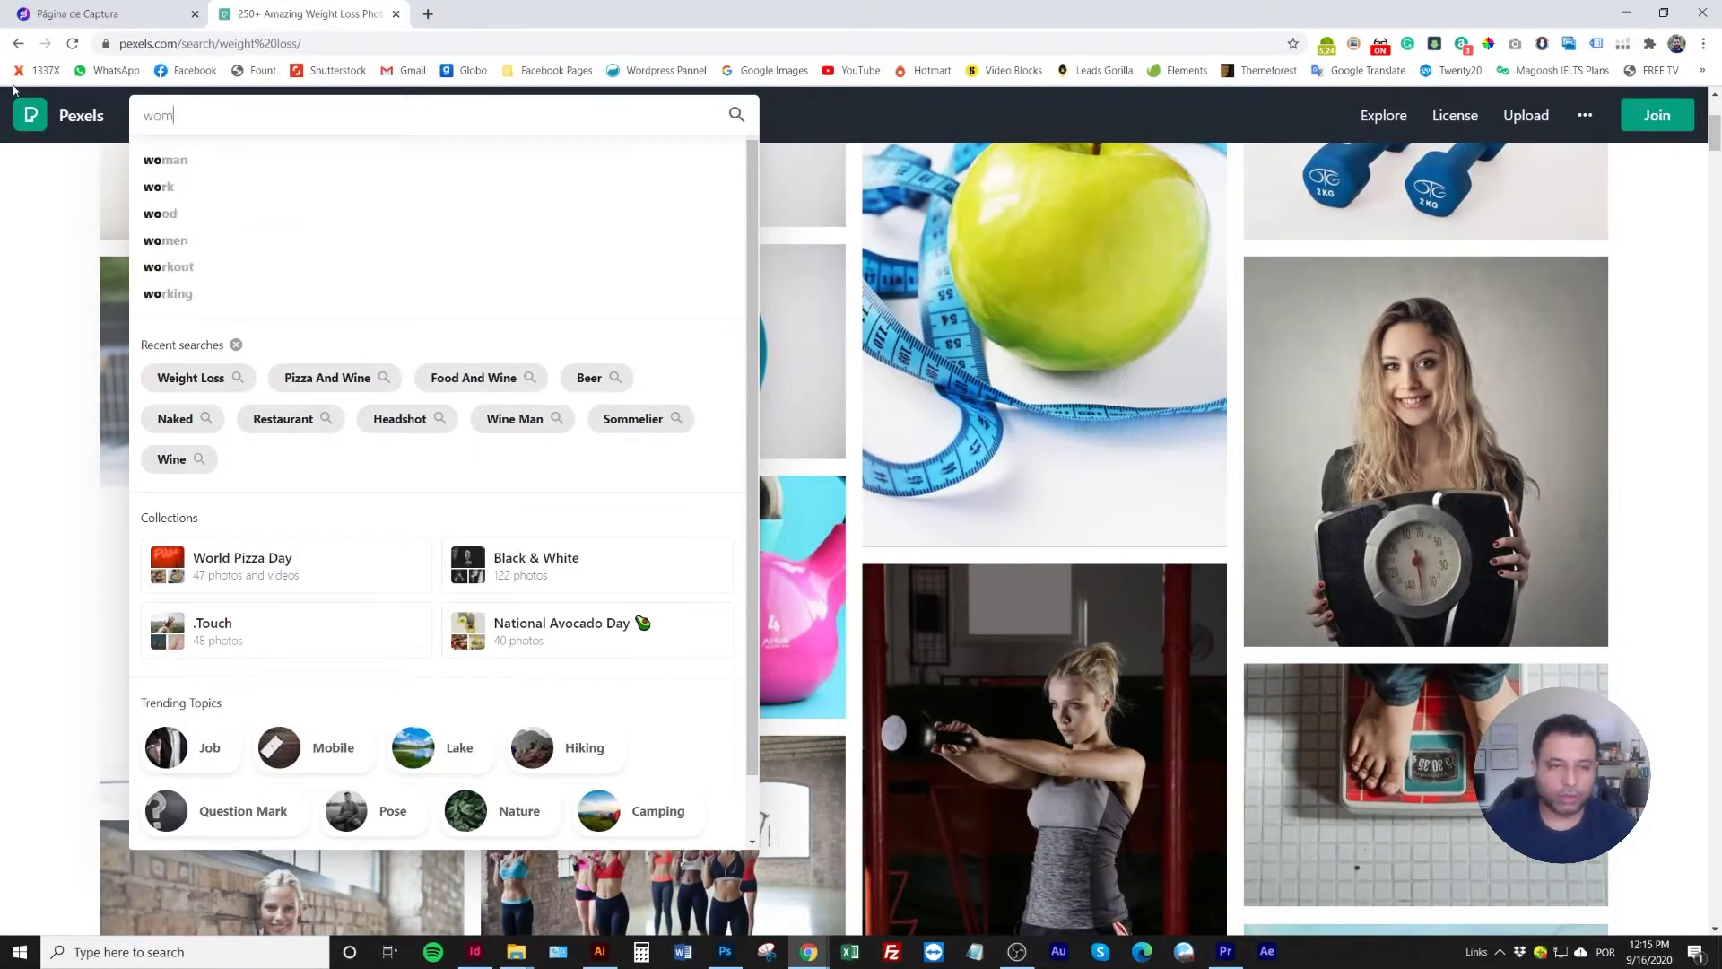
# Search Pexels for 'woman' and scroll through the results
pyautogui.press('Return')
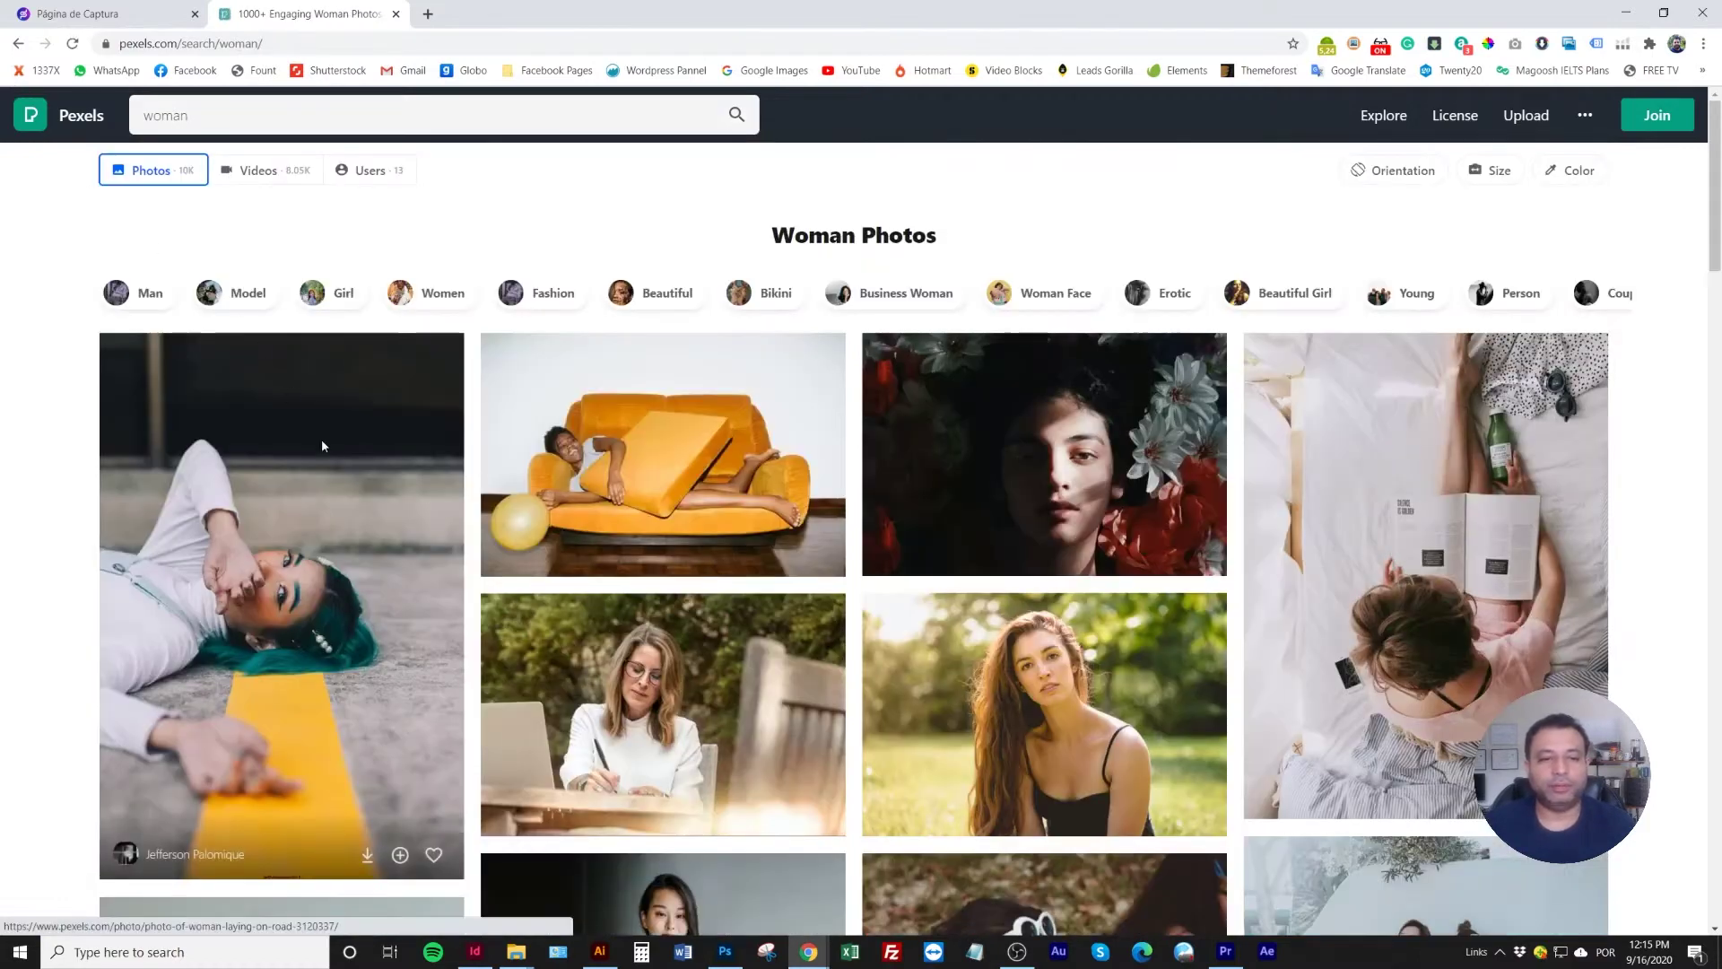
pyautogui.scroll(-7, 329, 457)
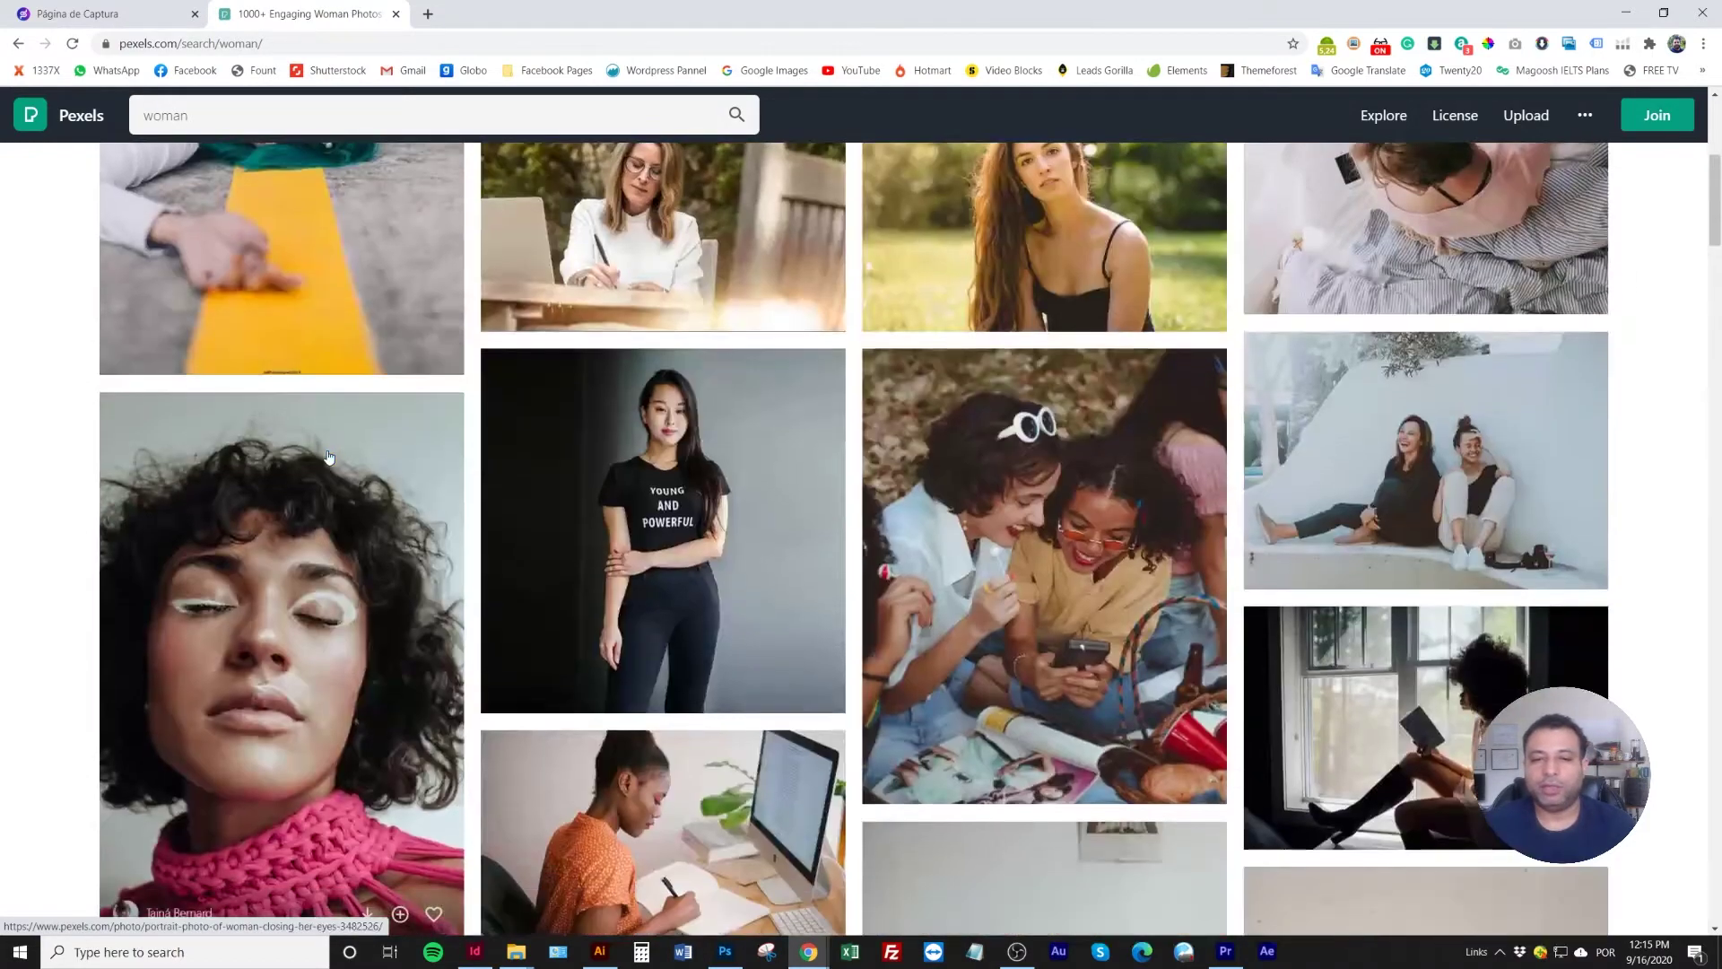
pyautogui.scroll(-15, 329, 457)
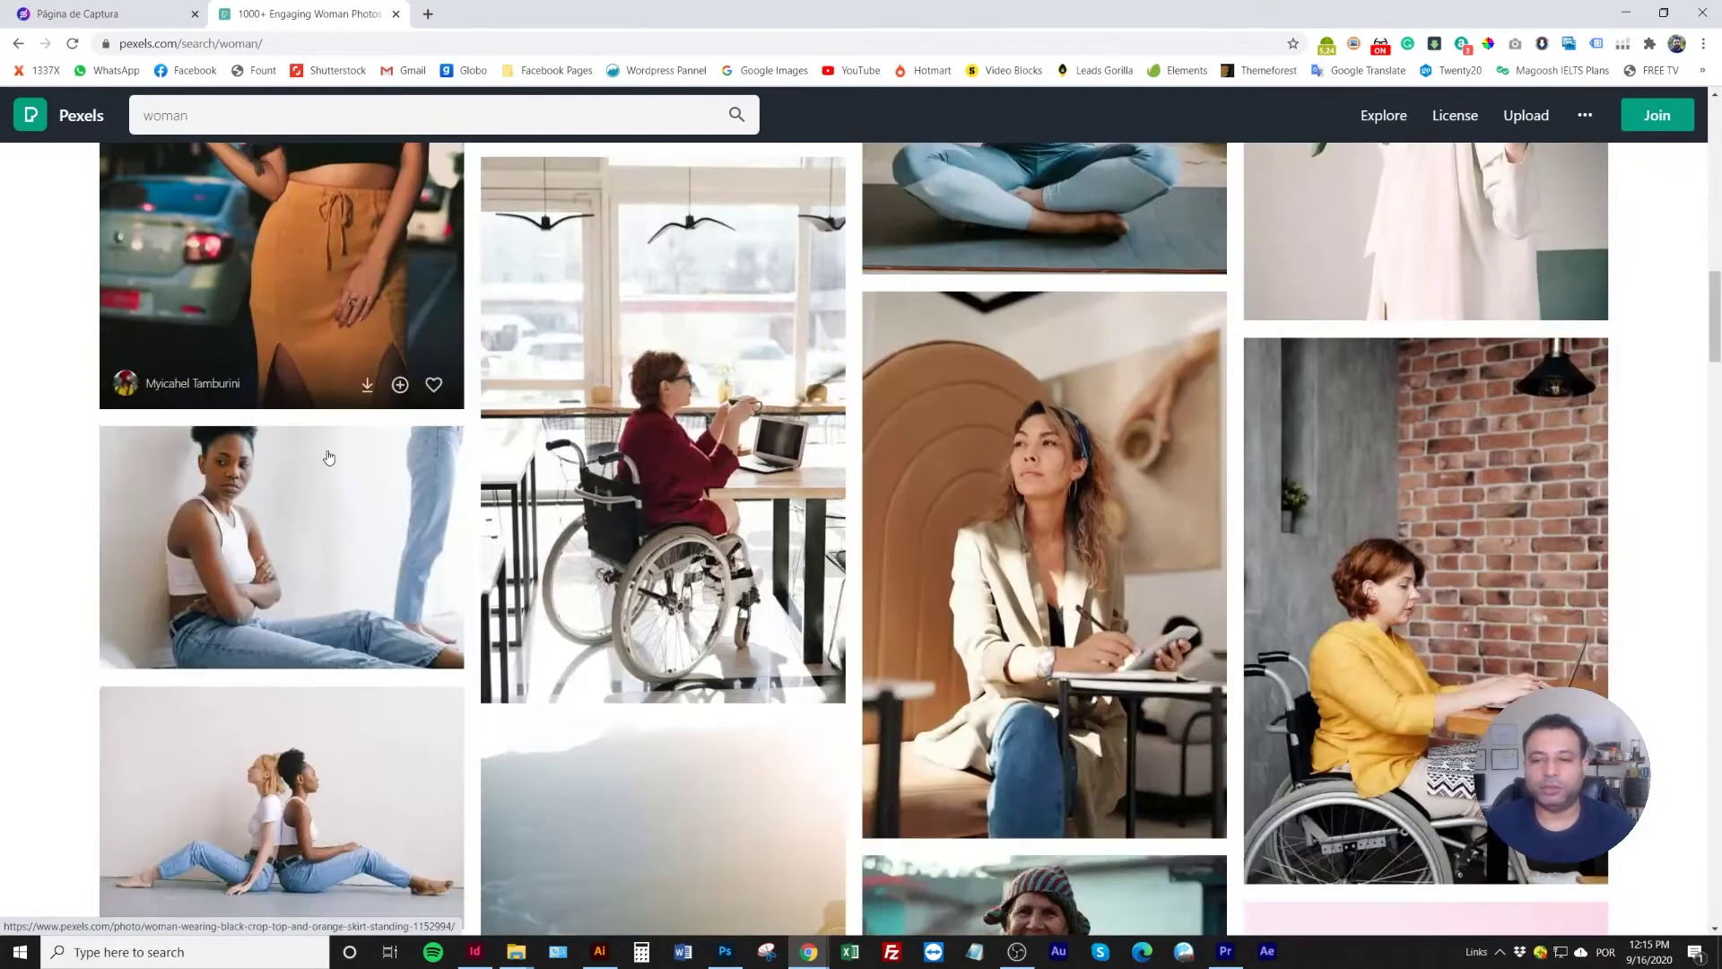
pyautogui.scroll(-5, 328, 457)
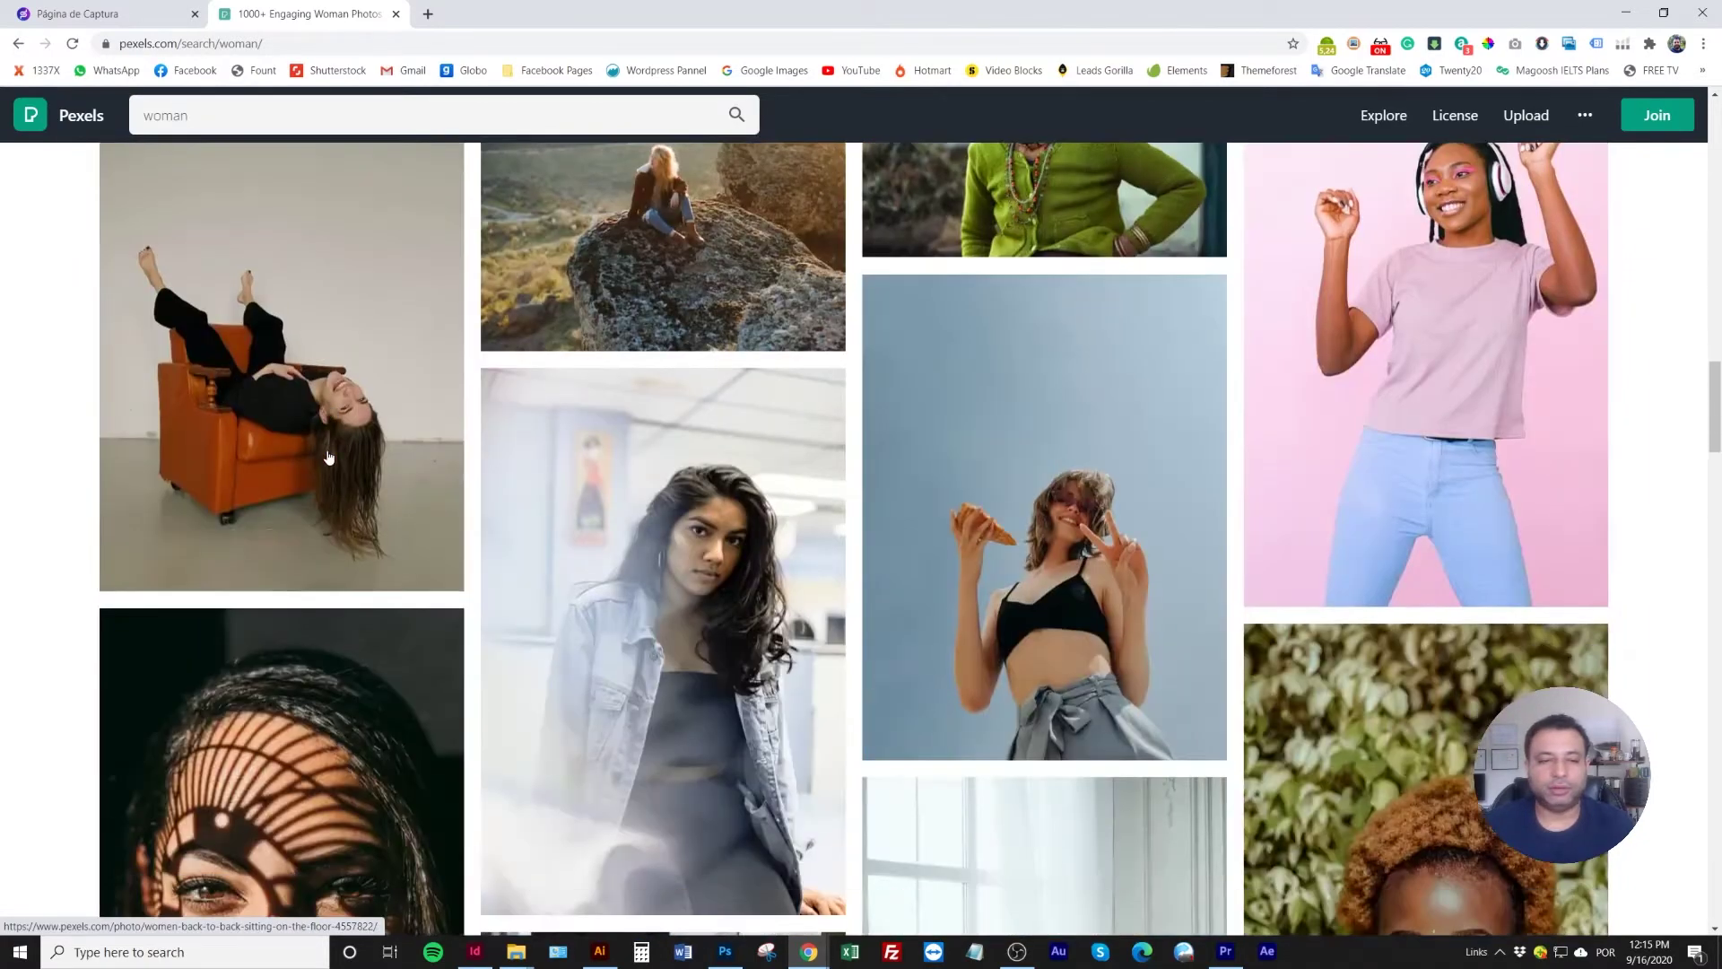
pyautogui.scroll(-14, 328, 458)
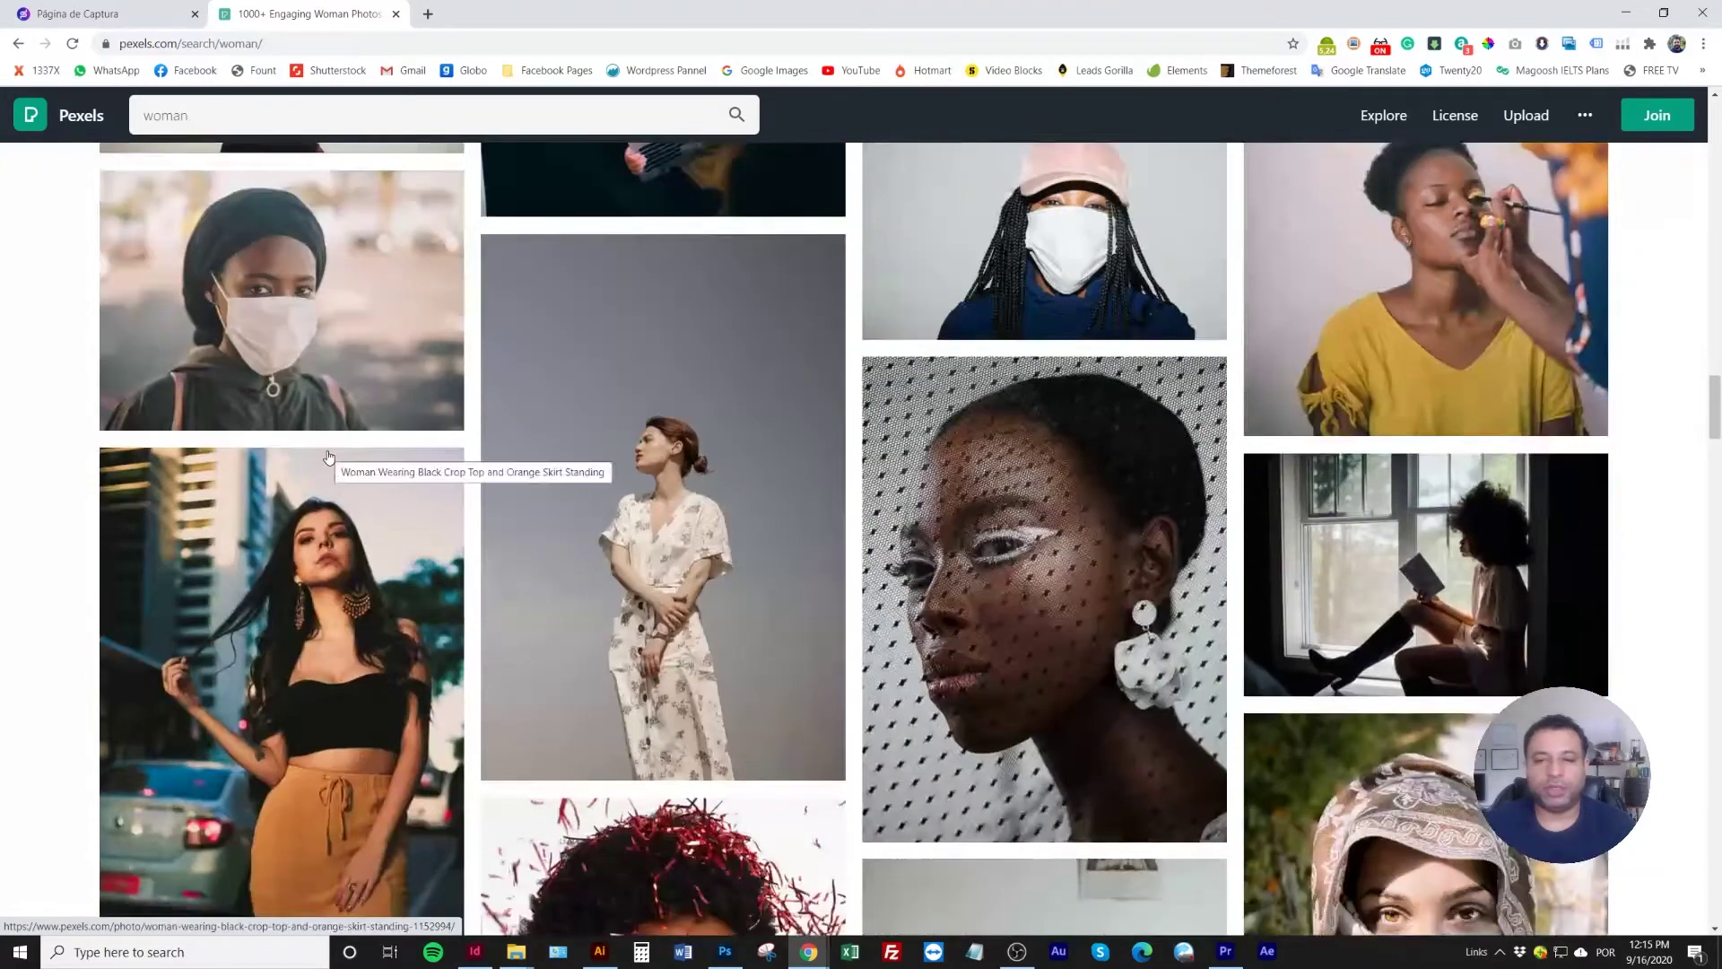
pyautogui.scroll(-6, 329, 457)
pyautogui.scroll(-8, 329, 457)
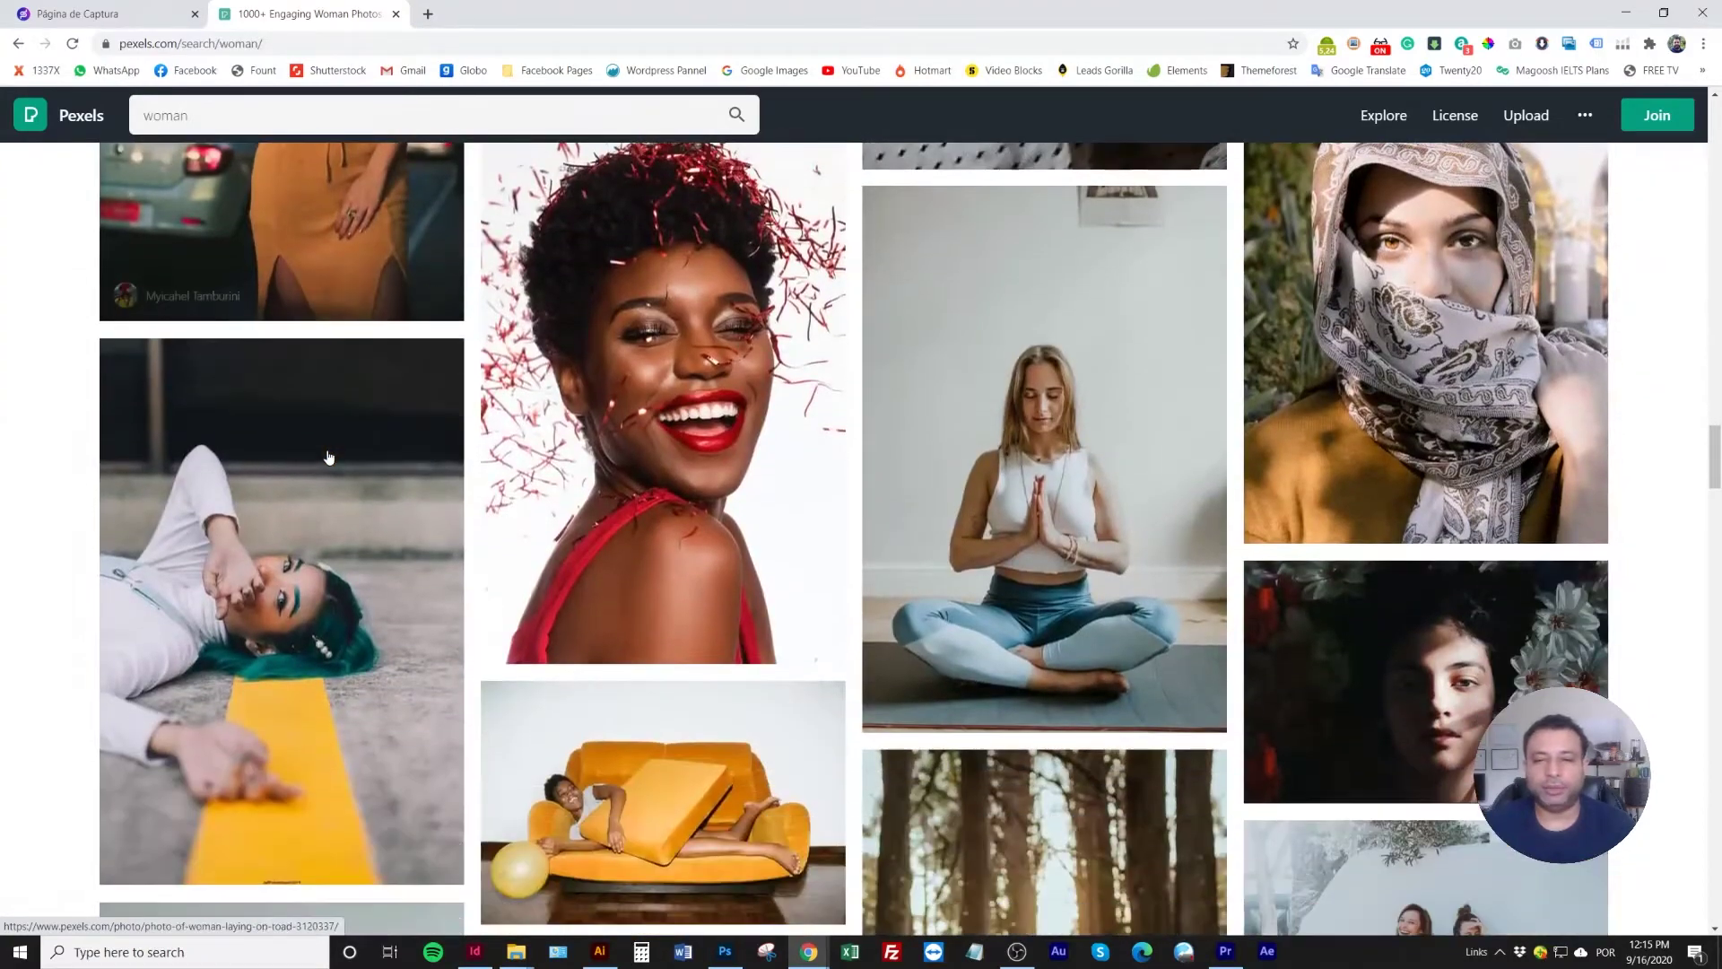
pyautogui.scroll(-9, 328, 457)
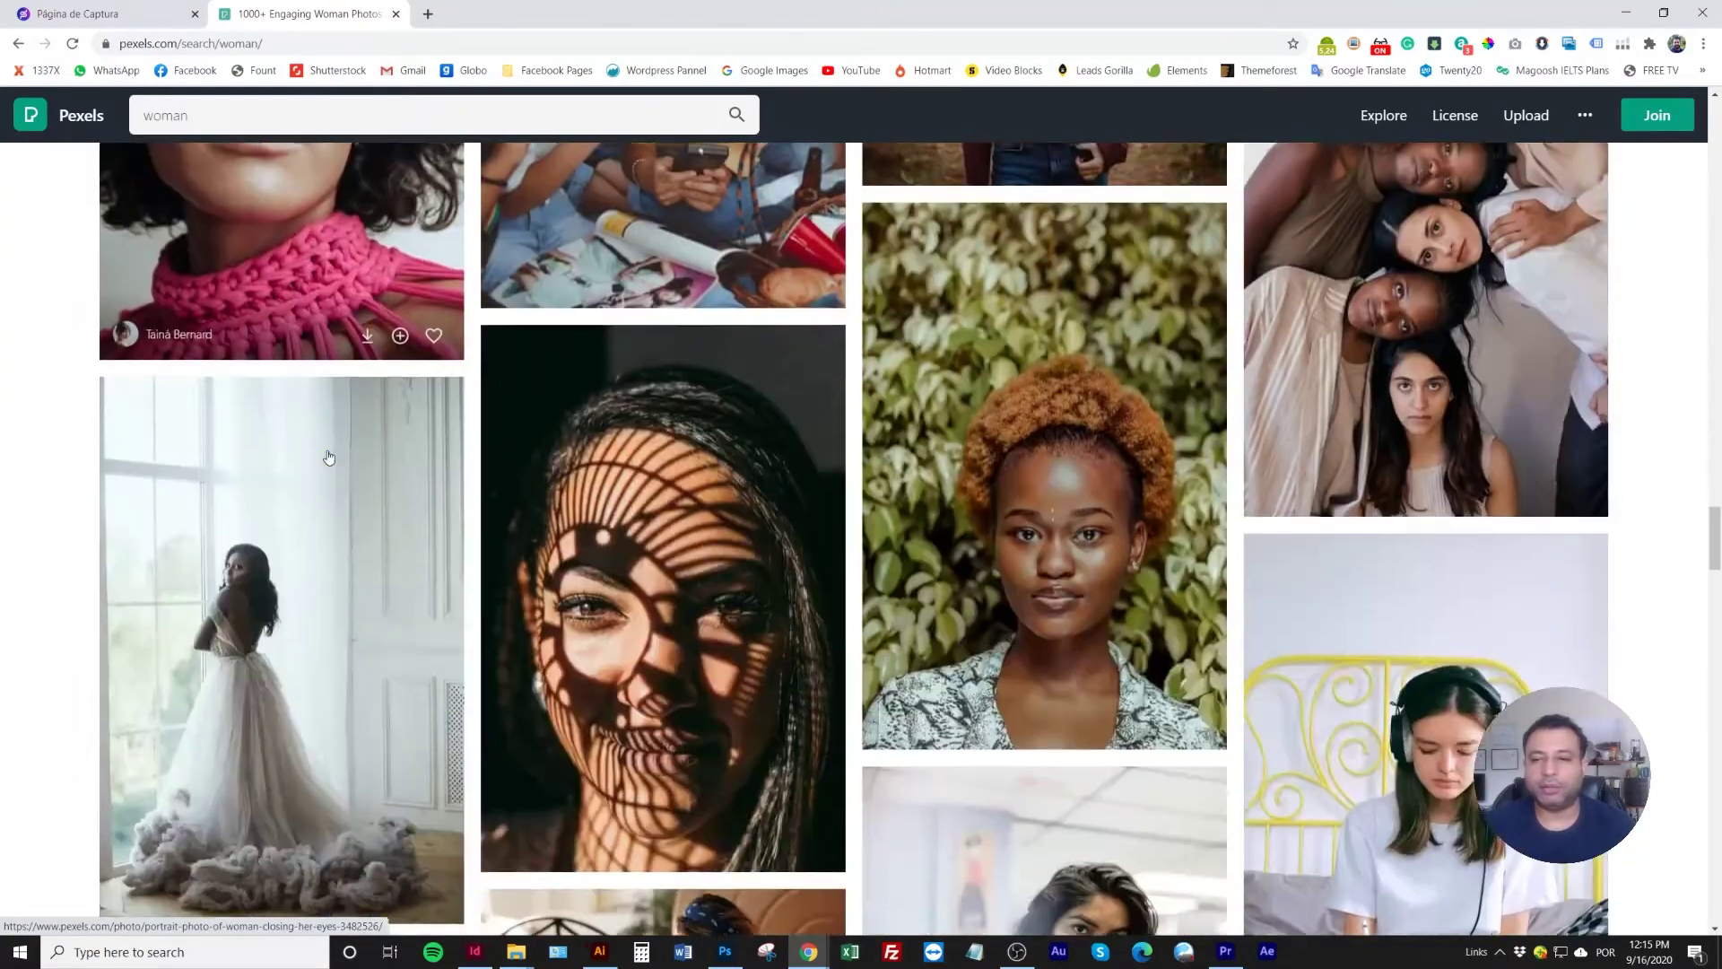
pyautogui.scroll(-6, 329, 458)
pyautogui.scroll(-7, 329, 457)
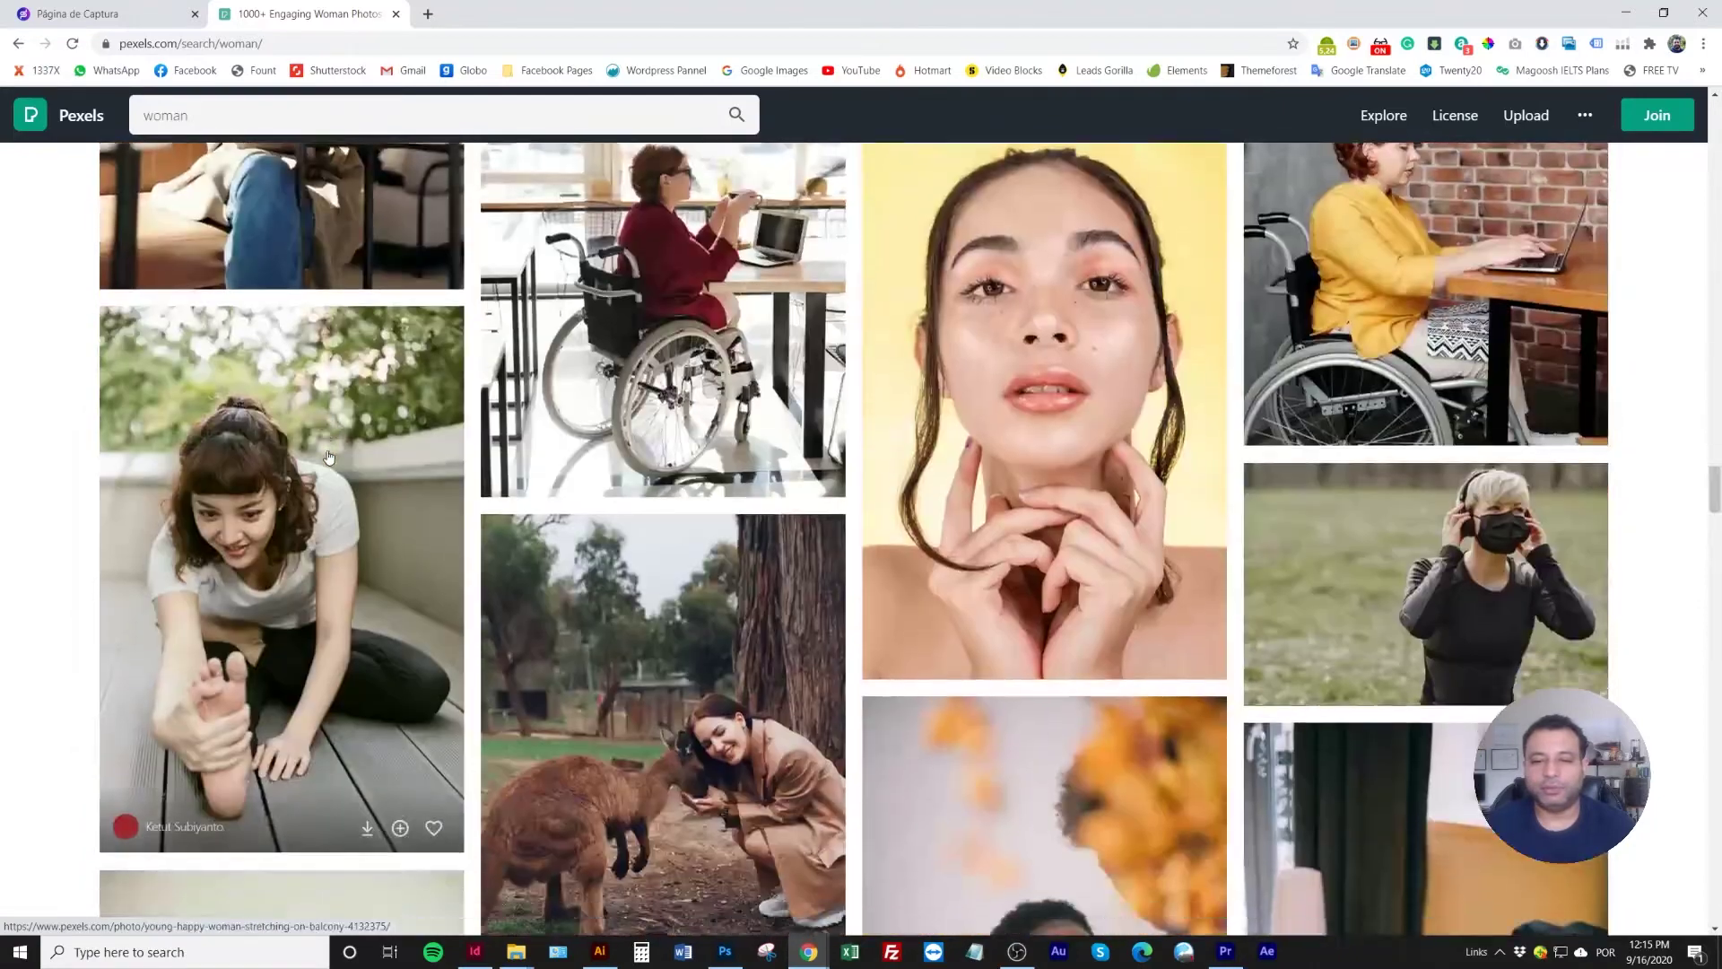
# Refine the search to 'woman smiling' and download the curly-haired woman's photo
pyautogui.click(262, 122)
pyautogui.write('sm')
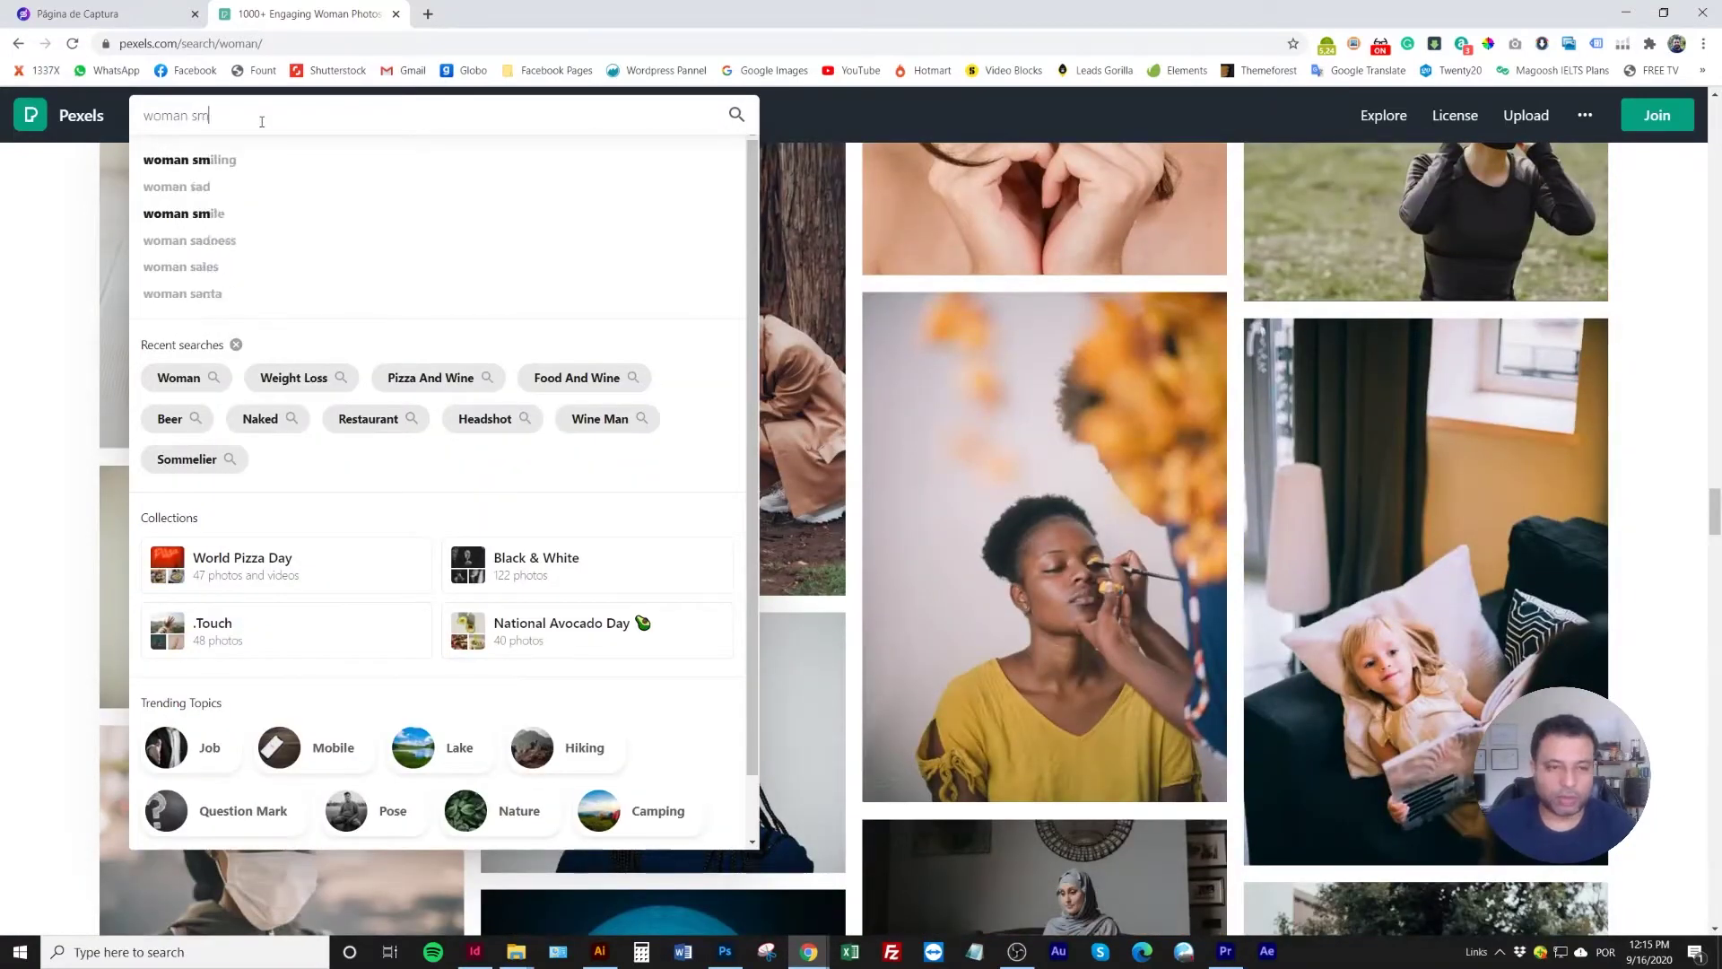
pyautogui.write('iling')
pyautogui.press('Return')
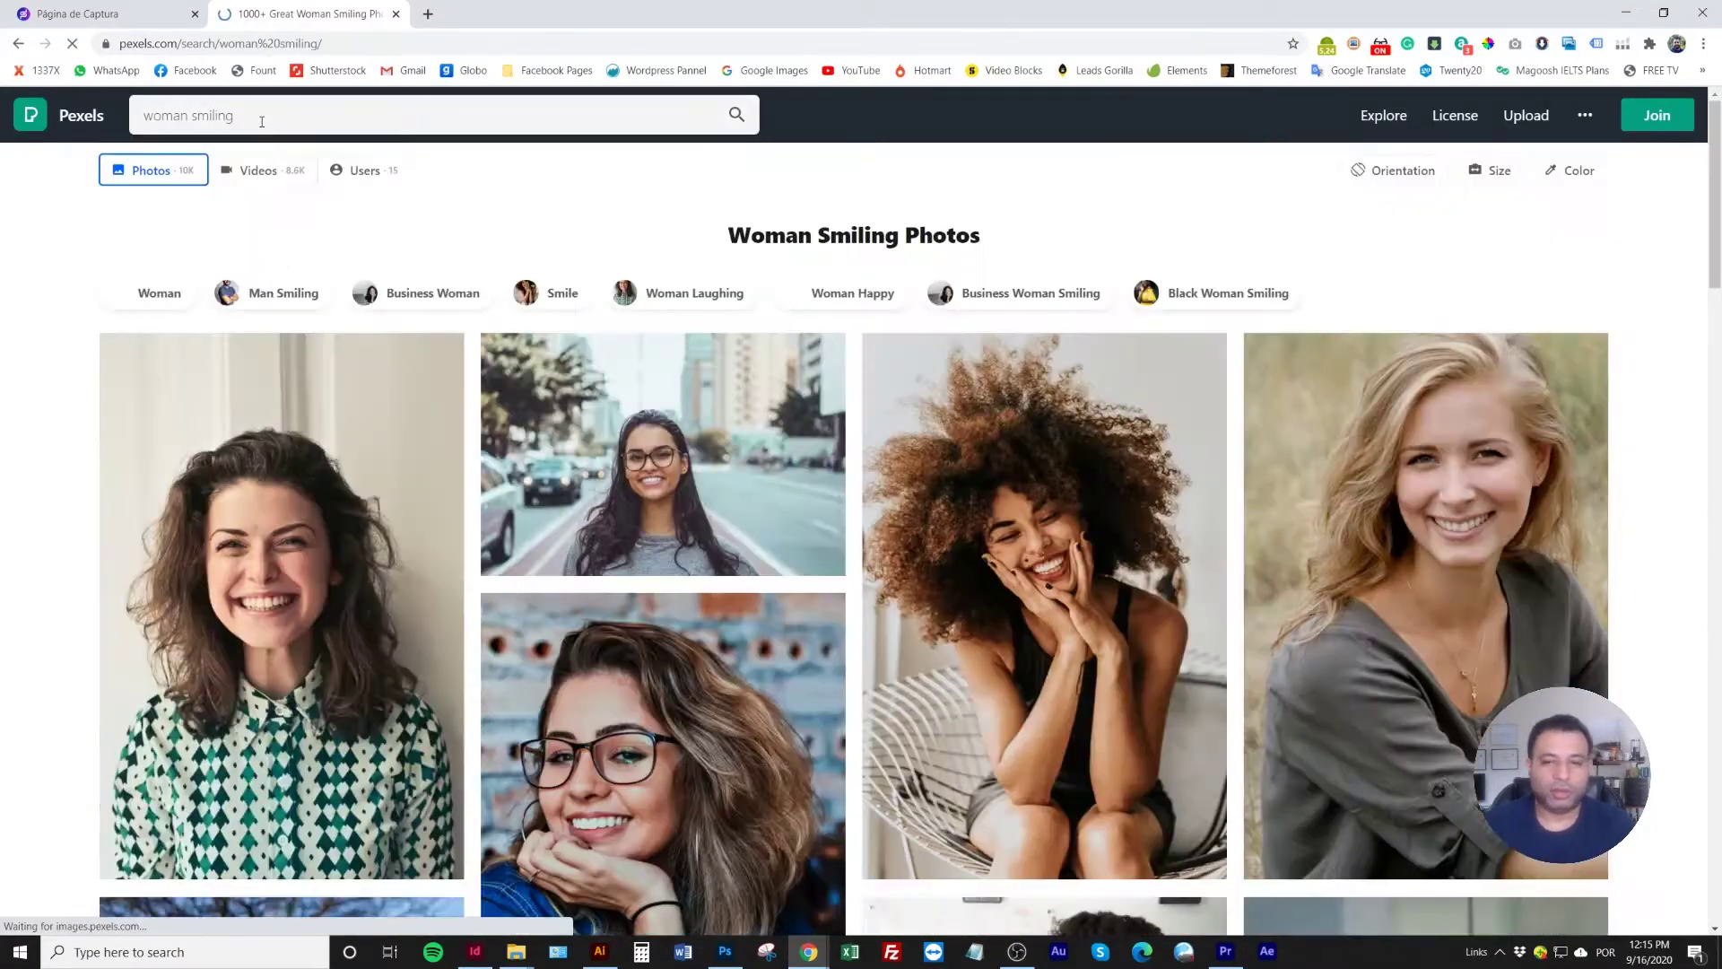
pyautogui.scroll(-1, 454, 374)
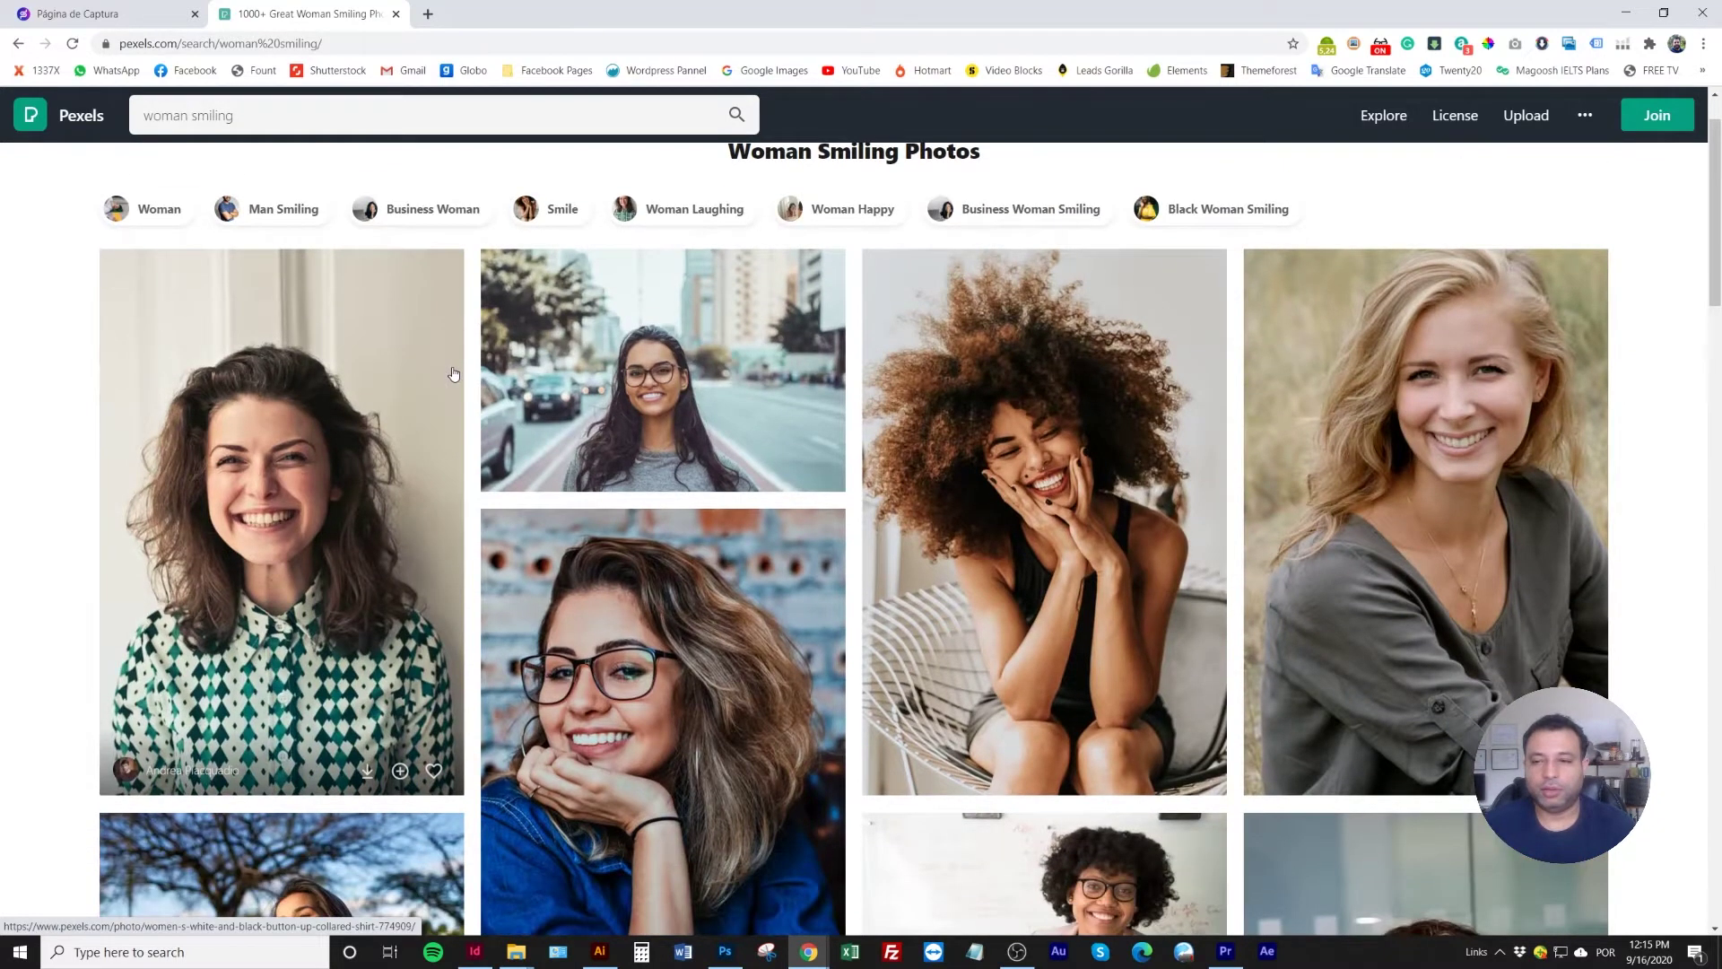
pyautogui.scroll(-2, 861, 495)
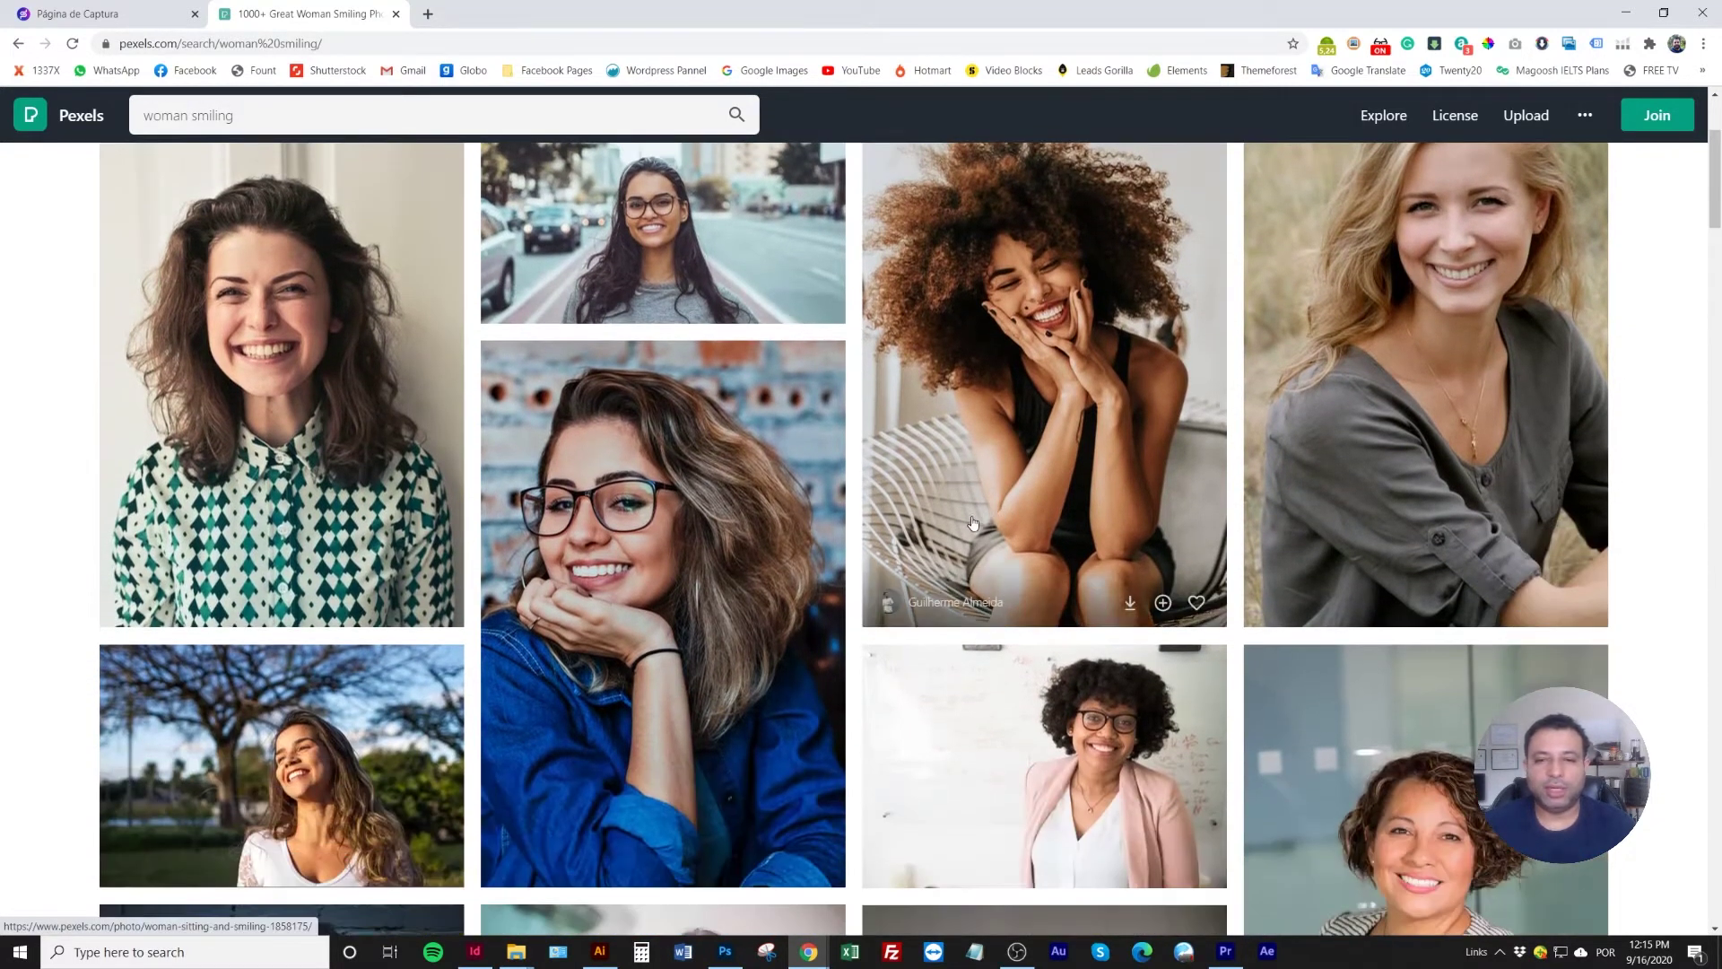
pyautogui.click(1130, 603)
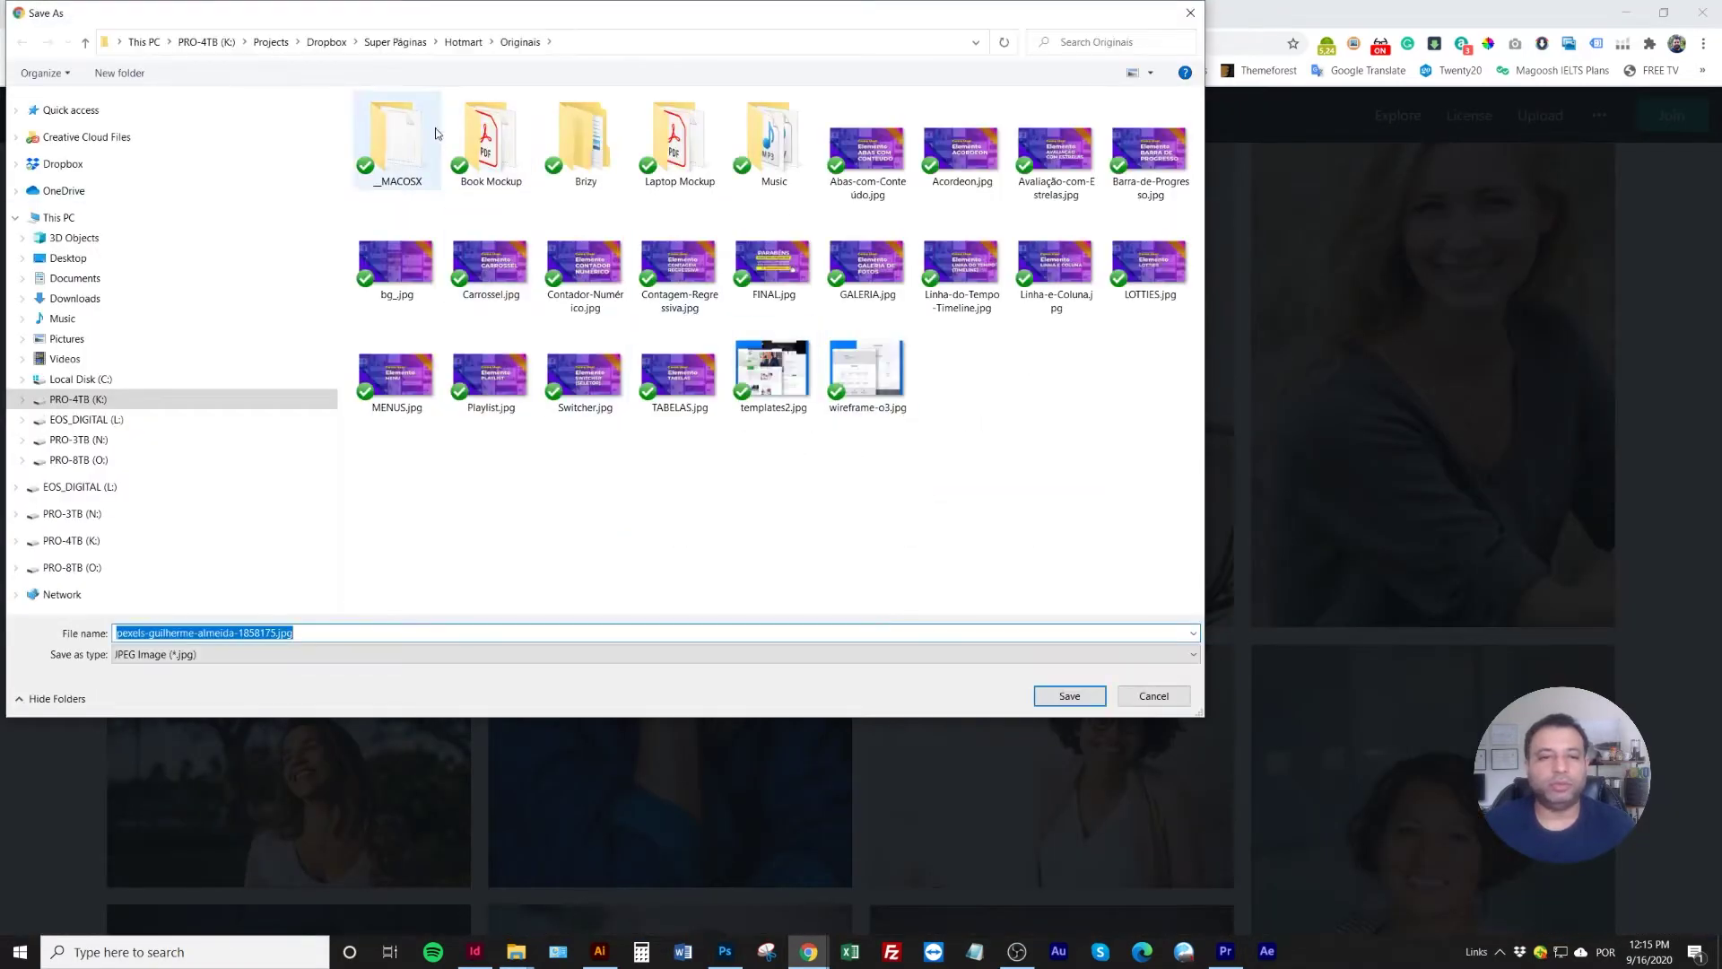
# Save the downloaded JPEG into the Hotmart project's M7-01 folder
pyautogui.click(463, 42)
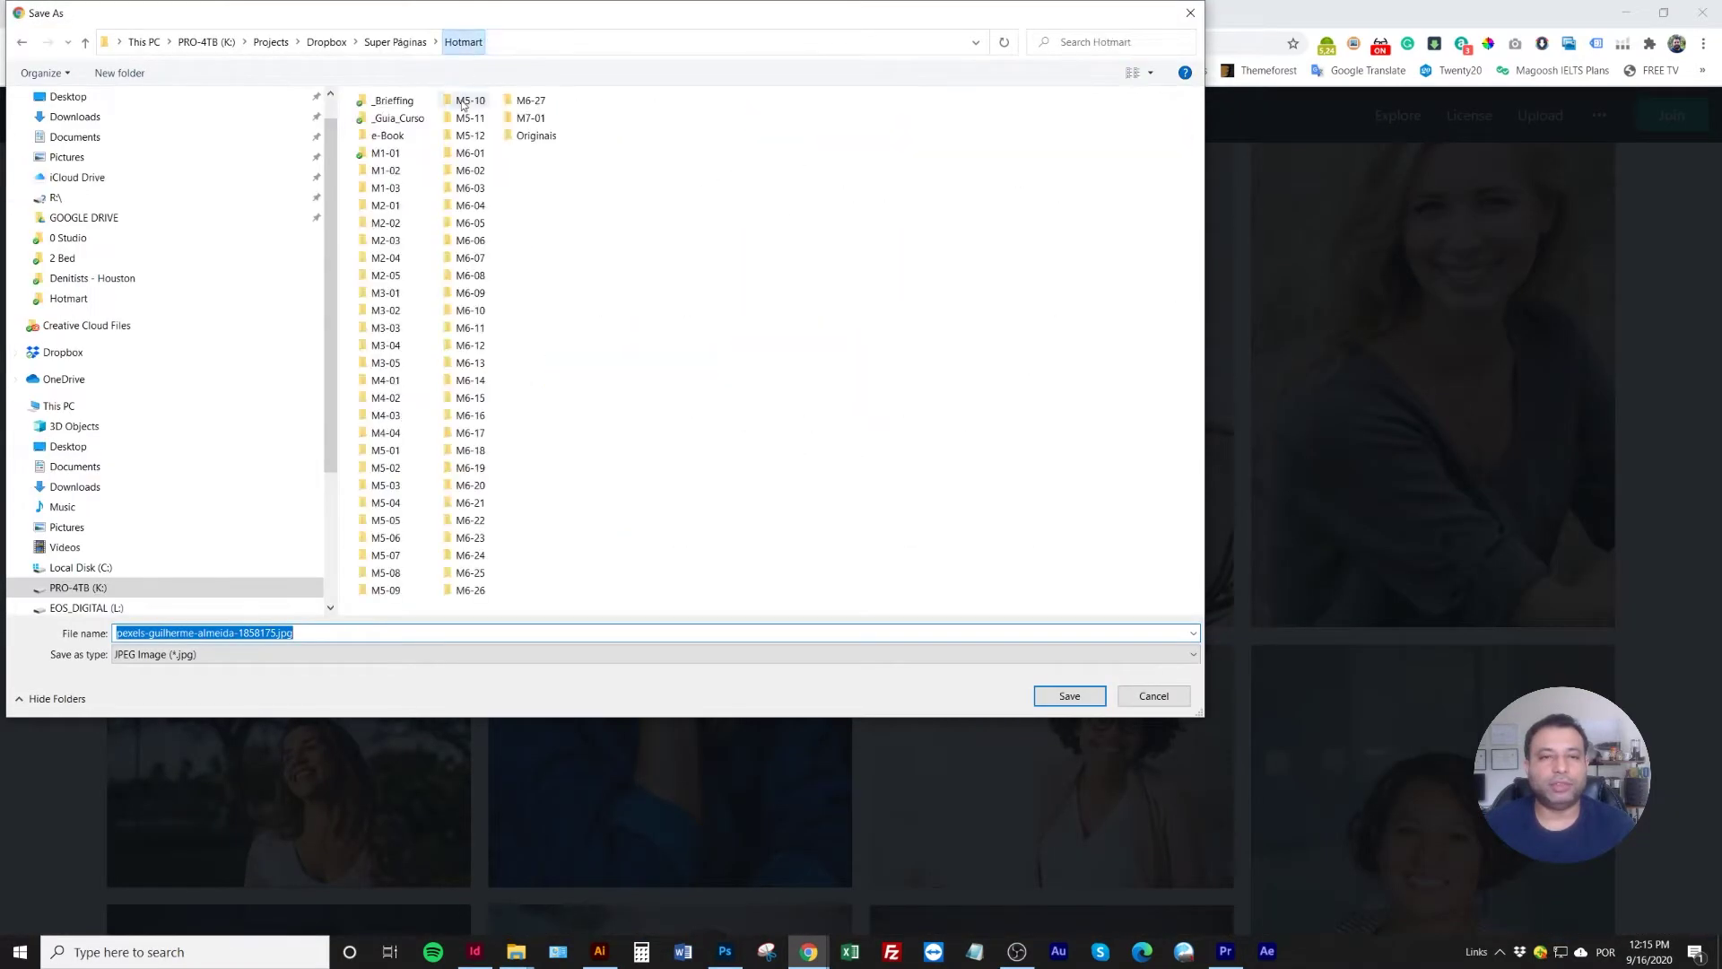
pyautogui.doubleClick(530, 118)
pyautogui.doubleClick(545, 635)
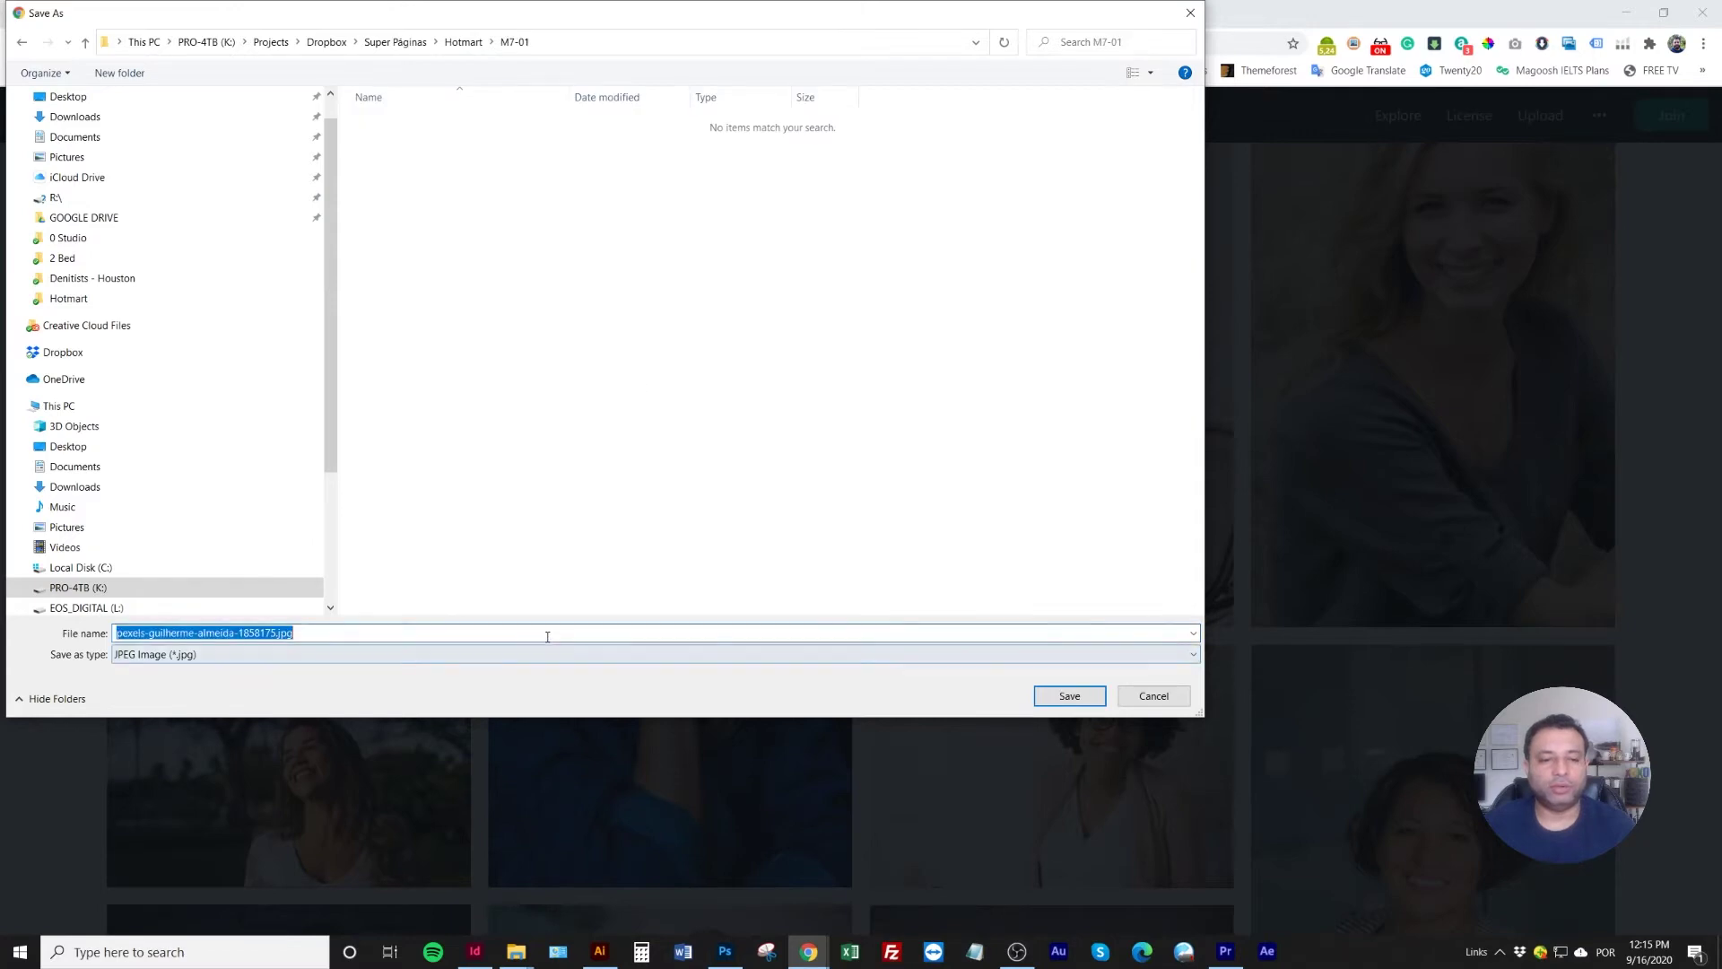
pyautogui.press('Return')
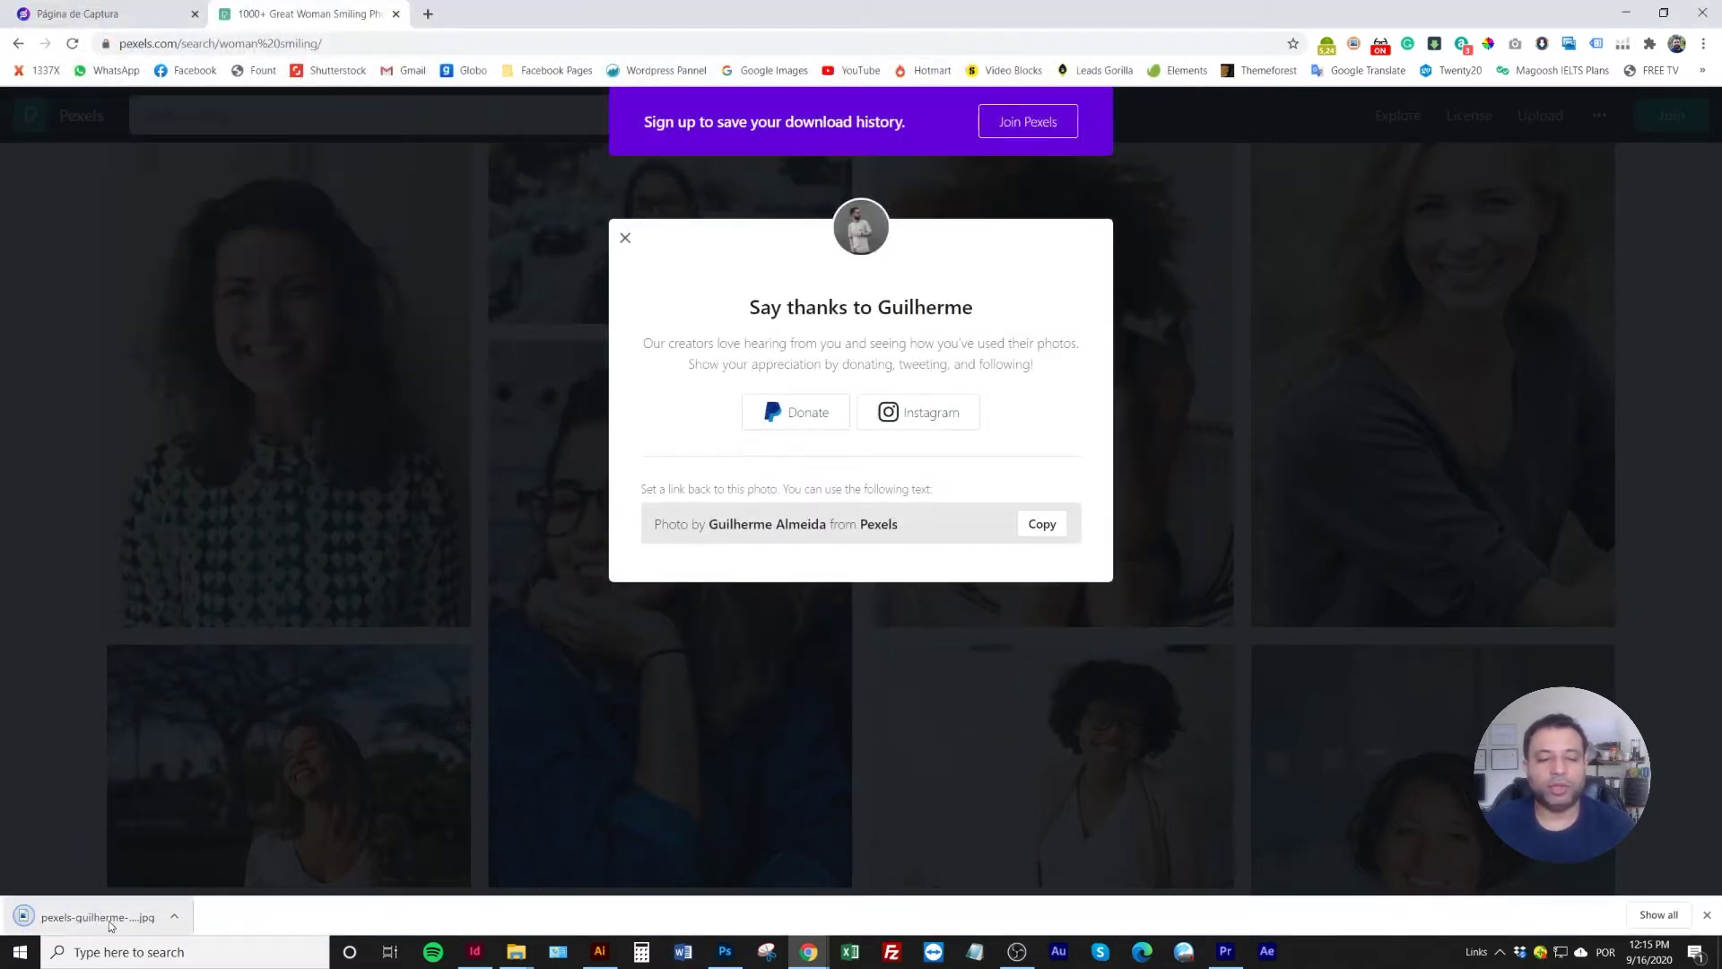
pyautogui.click(724, 951)
# Place the downloaded woman photo from Hotmart/M7-01 as an embedded image on the cover
pyautogui.click(36, 11)
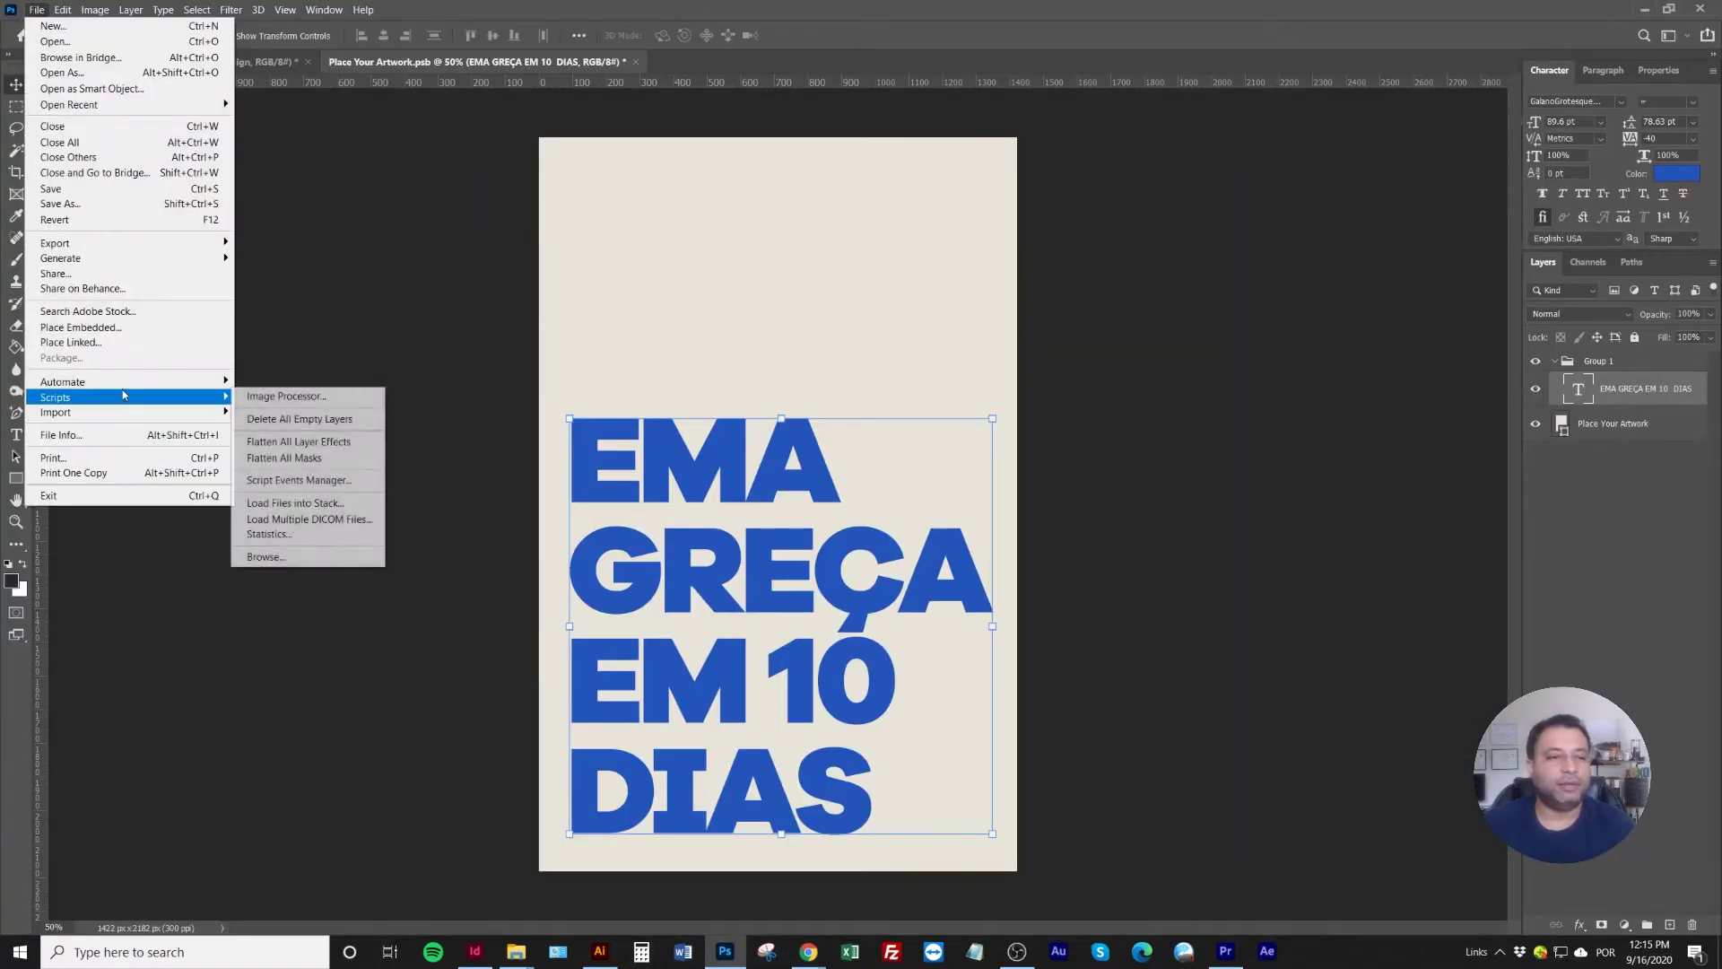
pyautogui.click(86, 324)
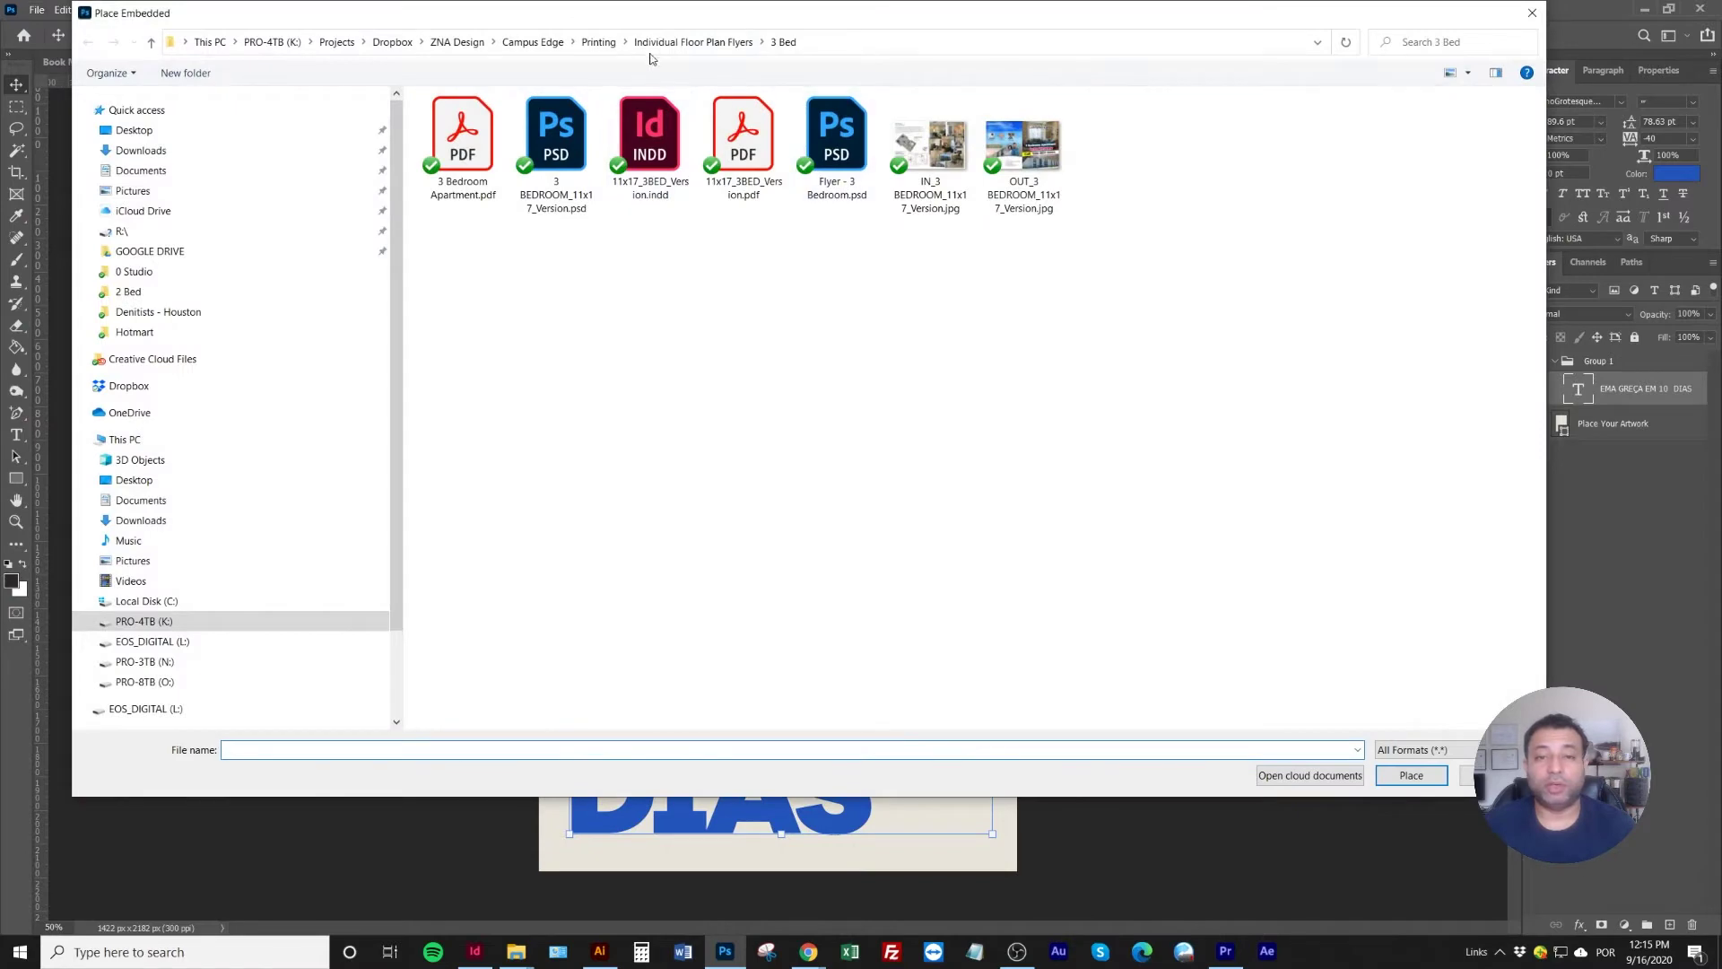
pyautogui.click(693, 42)
pyautogui.click(134, 292)
pyautogui.click(148, 331)
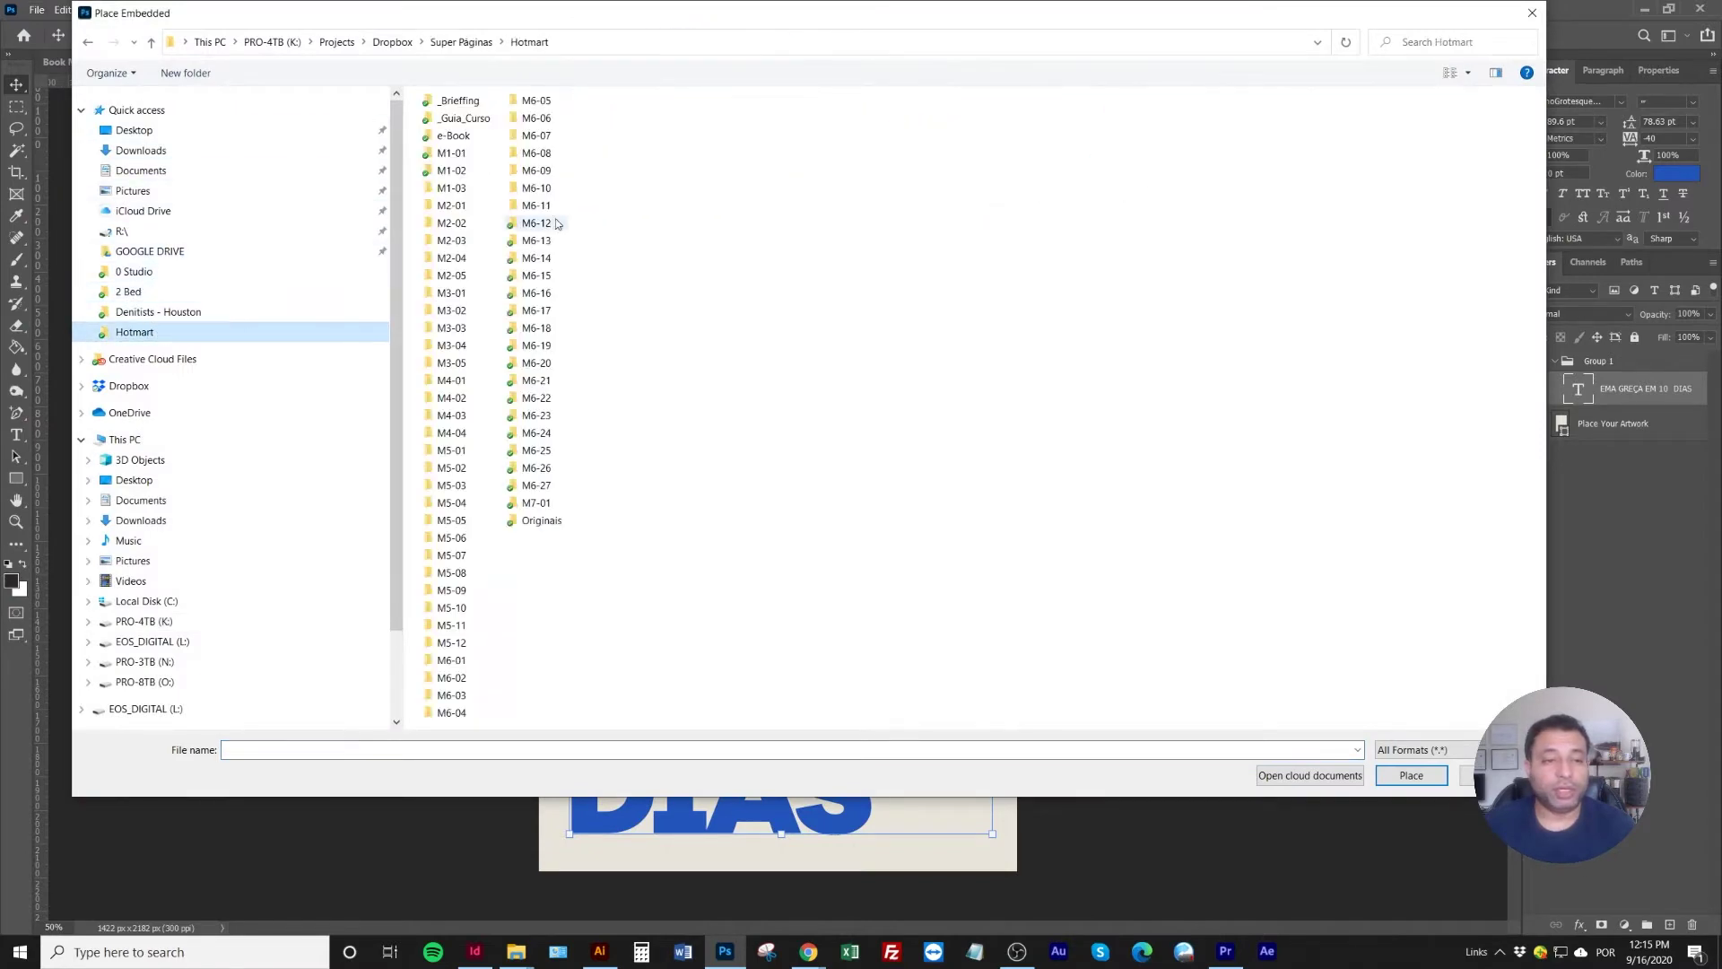
pyautogui.doubleClick(536, 503)
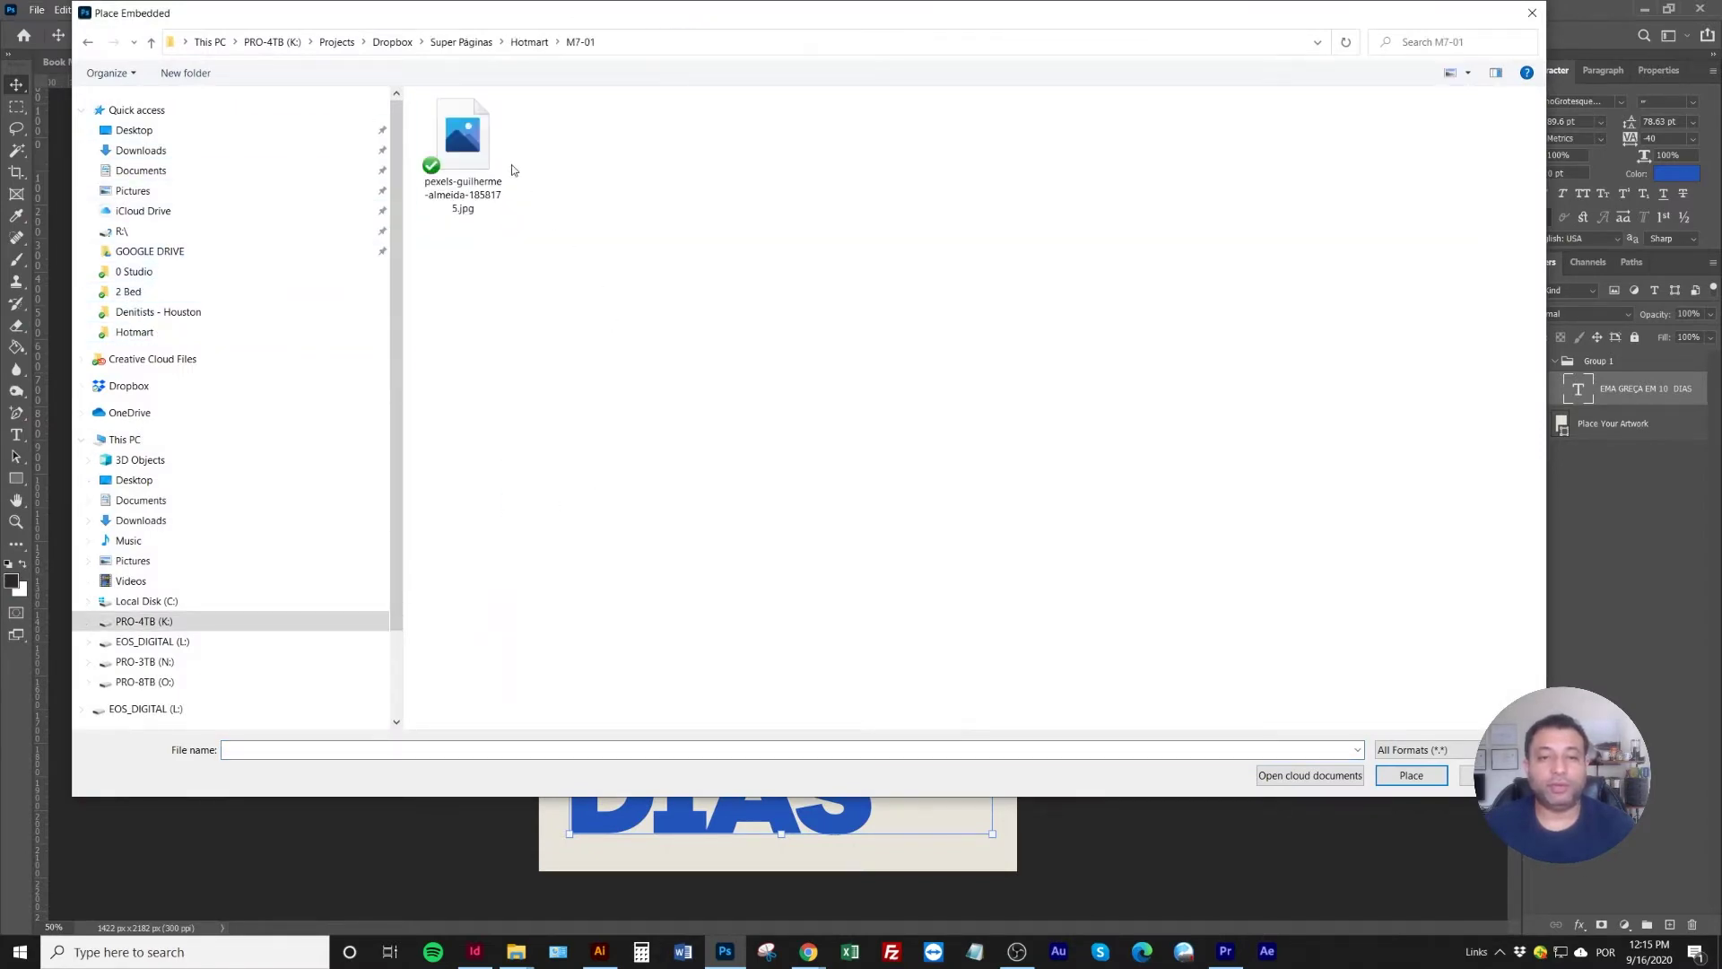
pyautogui.doubleClick(463, 155)
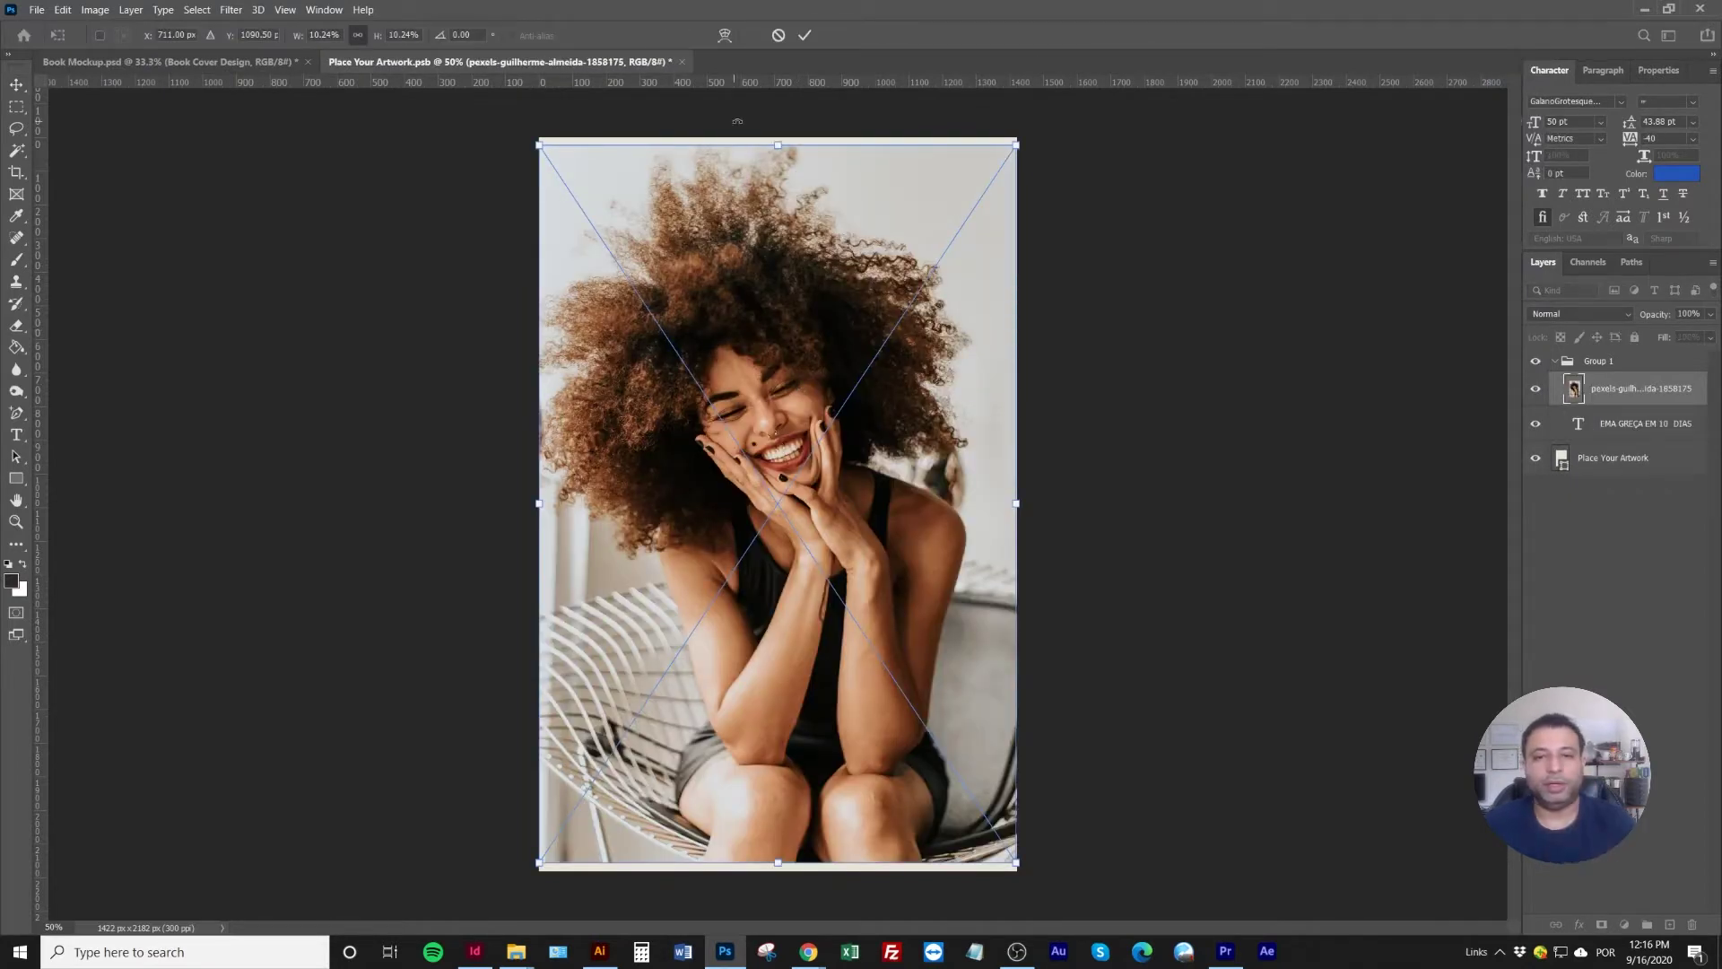
# Scale the photo to fill the cover, move it under the headline, and open the headline's Color Picker
pyautogui.moveTo(782, 146); pyautogui.dragTo(778, 41)
pyautogui.moveTo(777, 863); pyautogui.dragTo(778, 890)
pyautogui.press('Return')
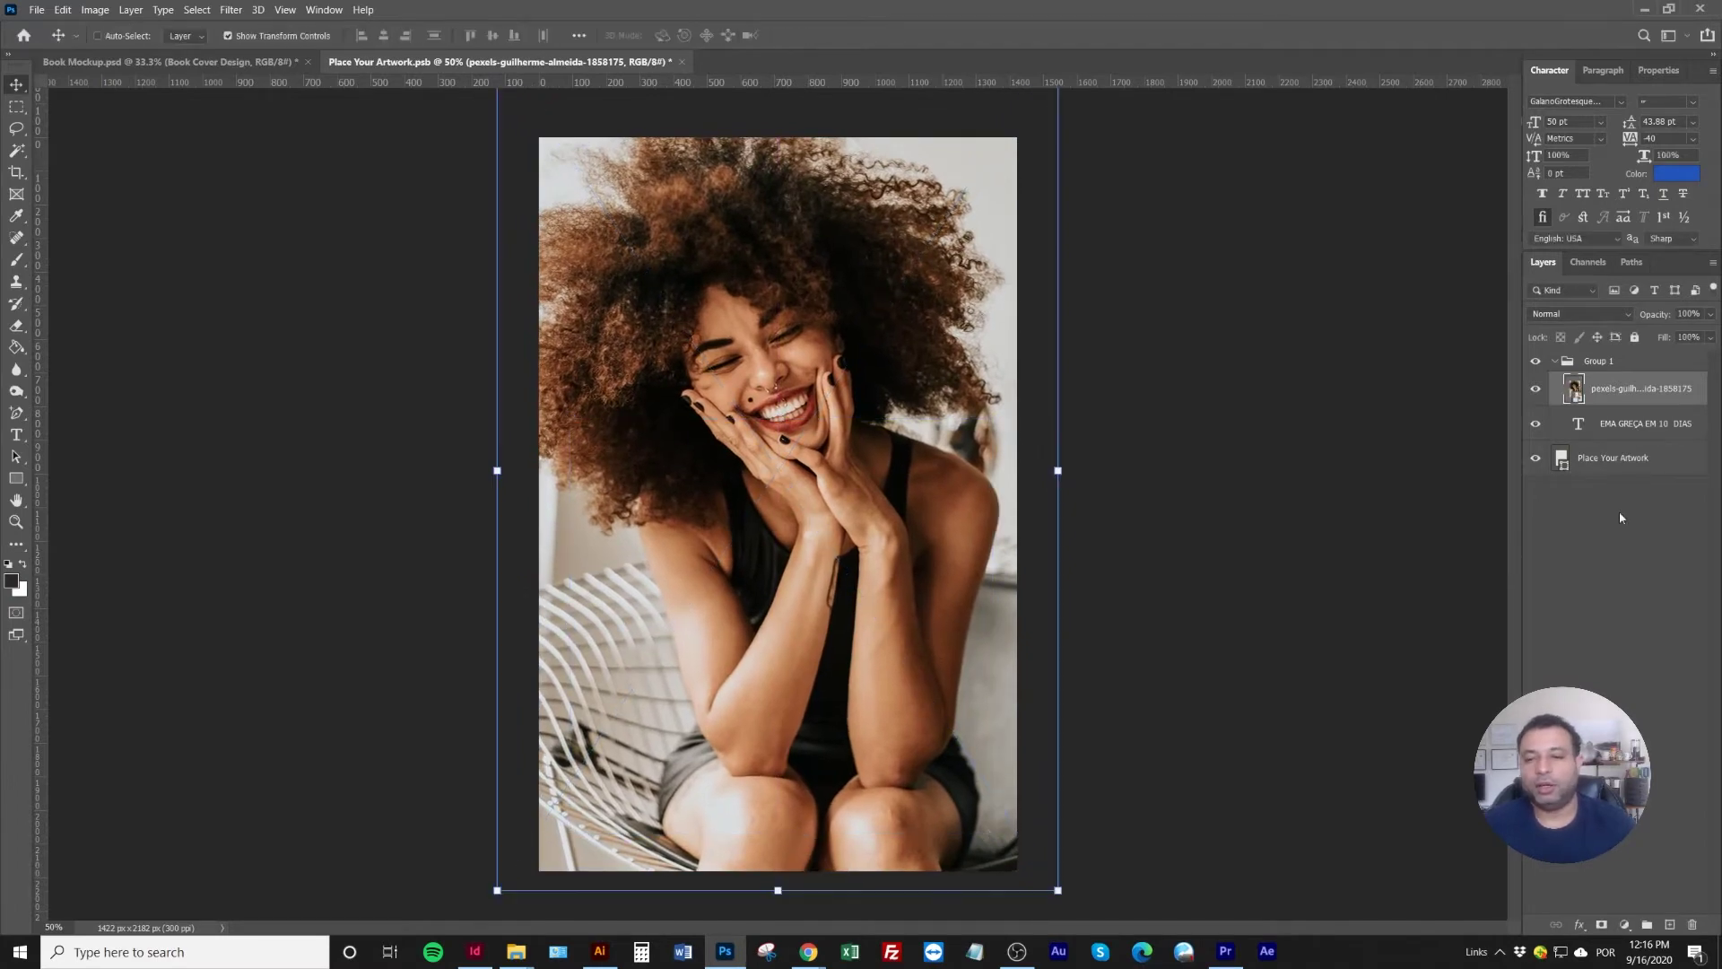
pyautogui.moveTo(1638, 390); pyautogui.dragTo(1633, 435)
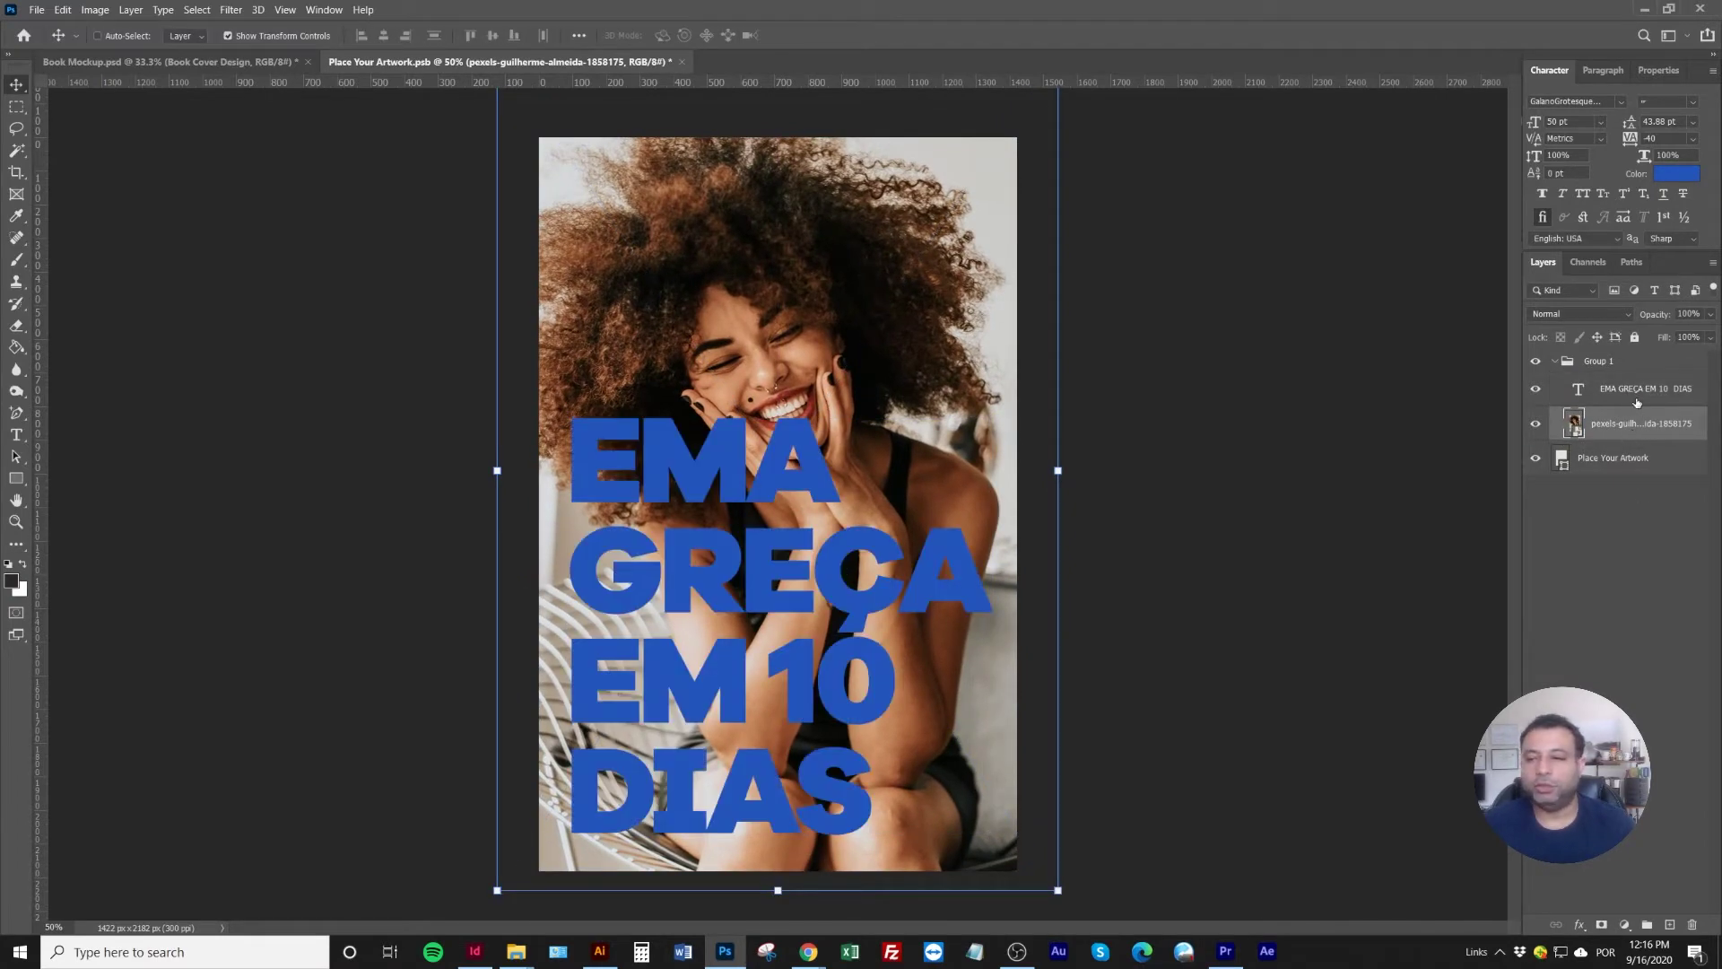
pyautogui.click(1638, 388)
pyautogui.click(1677, 173)
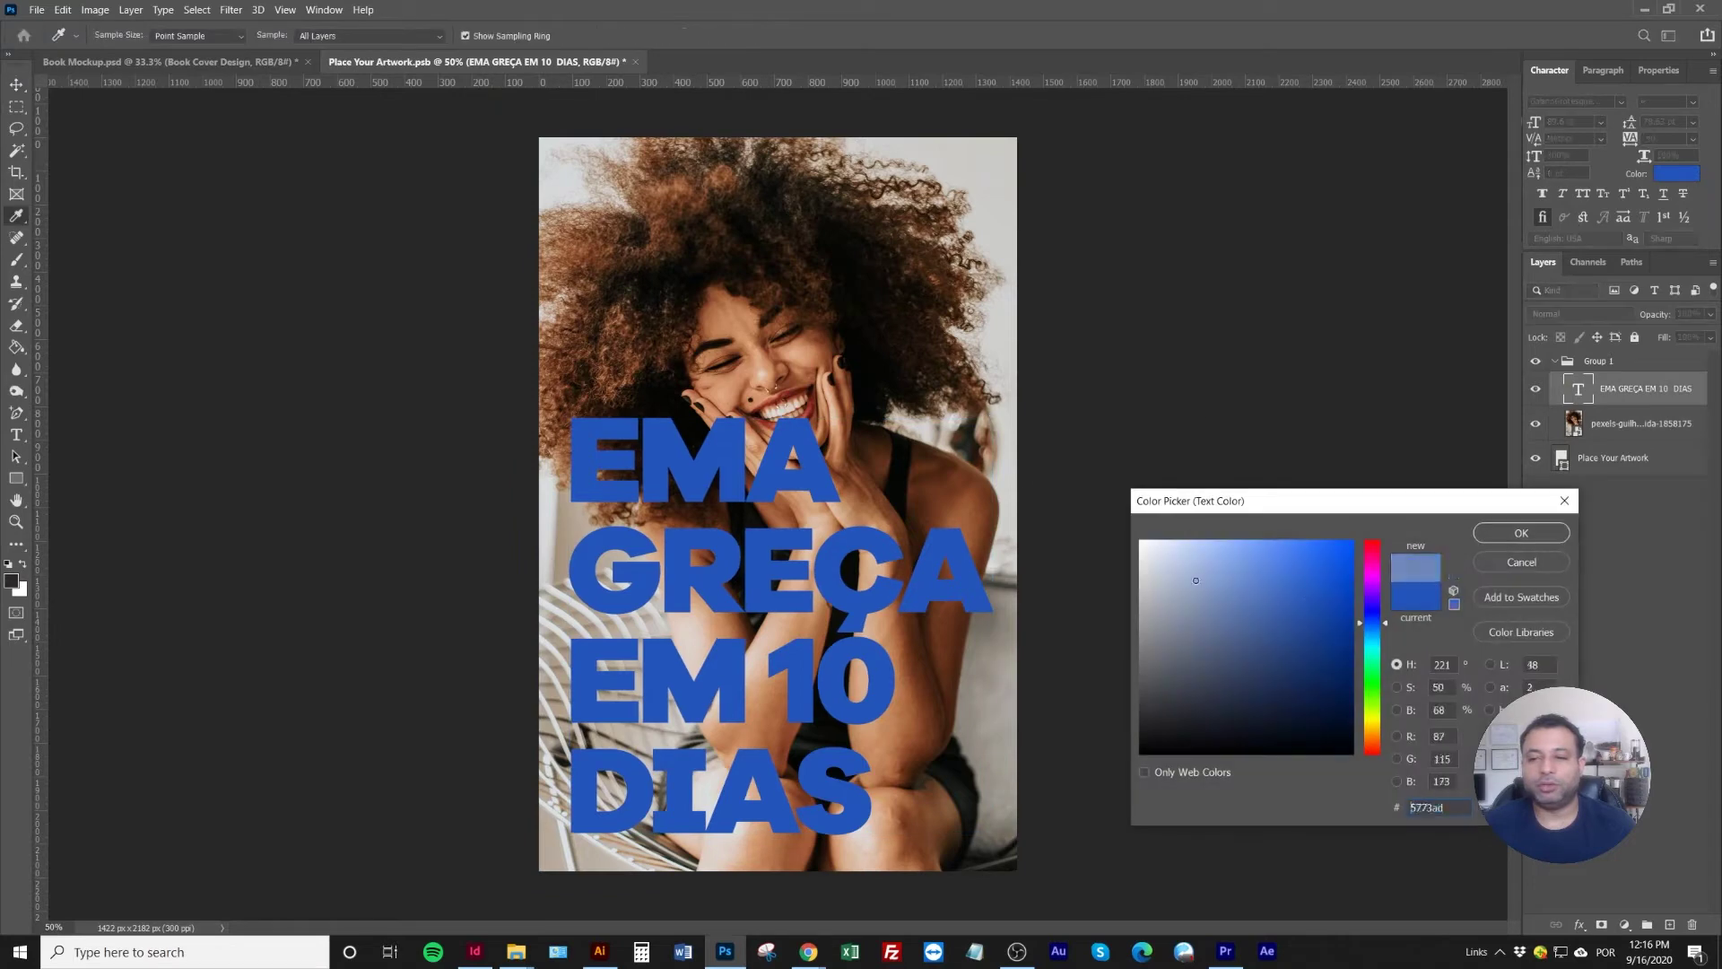
# Make the headline white (ffffff) with 70 pt leading and nudge it lower
pyautogui.write('ffffff')
pyautogui.click(1521, 533)
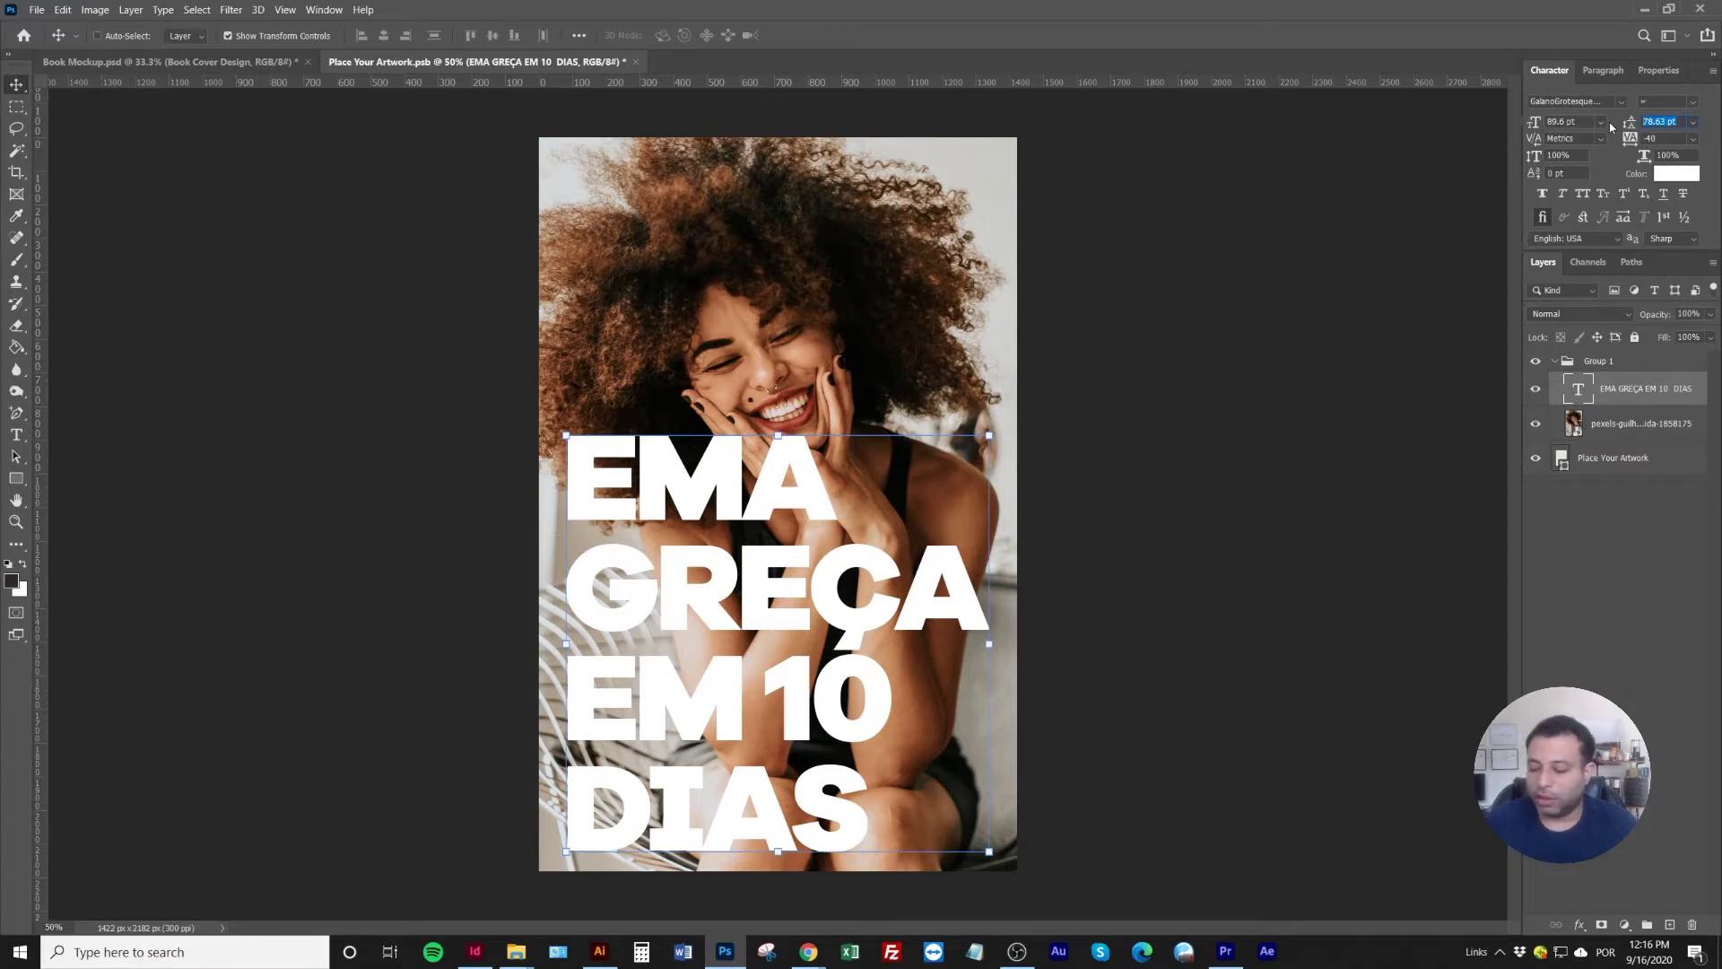
pyautogui.write('70')
pyautogui.press('Return')
pyautogui.moveTo(779, 599); pyautogui.dragTo(778, 624)
# Colour the lines EM 10 DIAS bright yellow
pyautogui.doubleClick(642, 741)
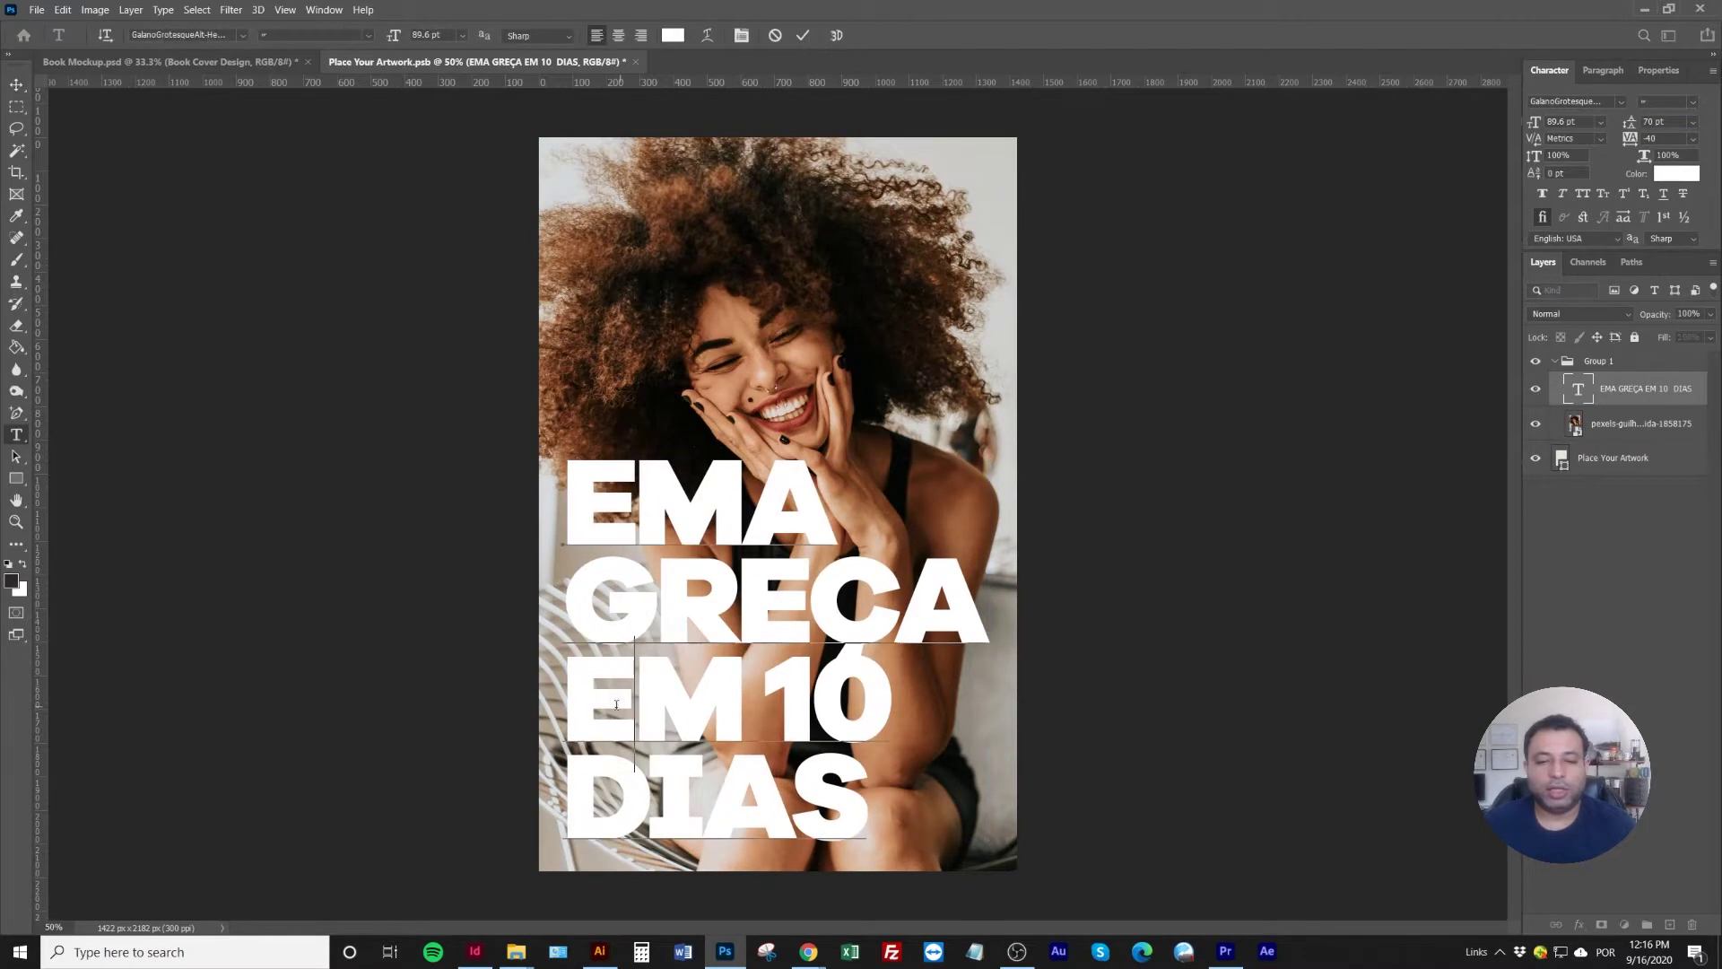
pyautogui.moveTo(565, 682); pyautogui.dragTo(887, 789)
pyautogui.click(1694, 175)
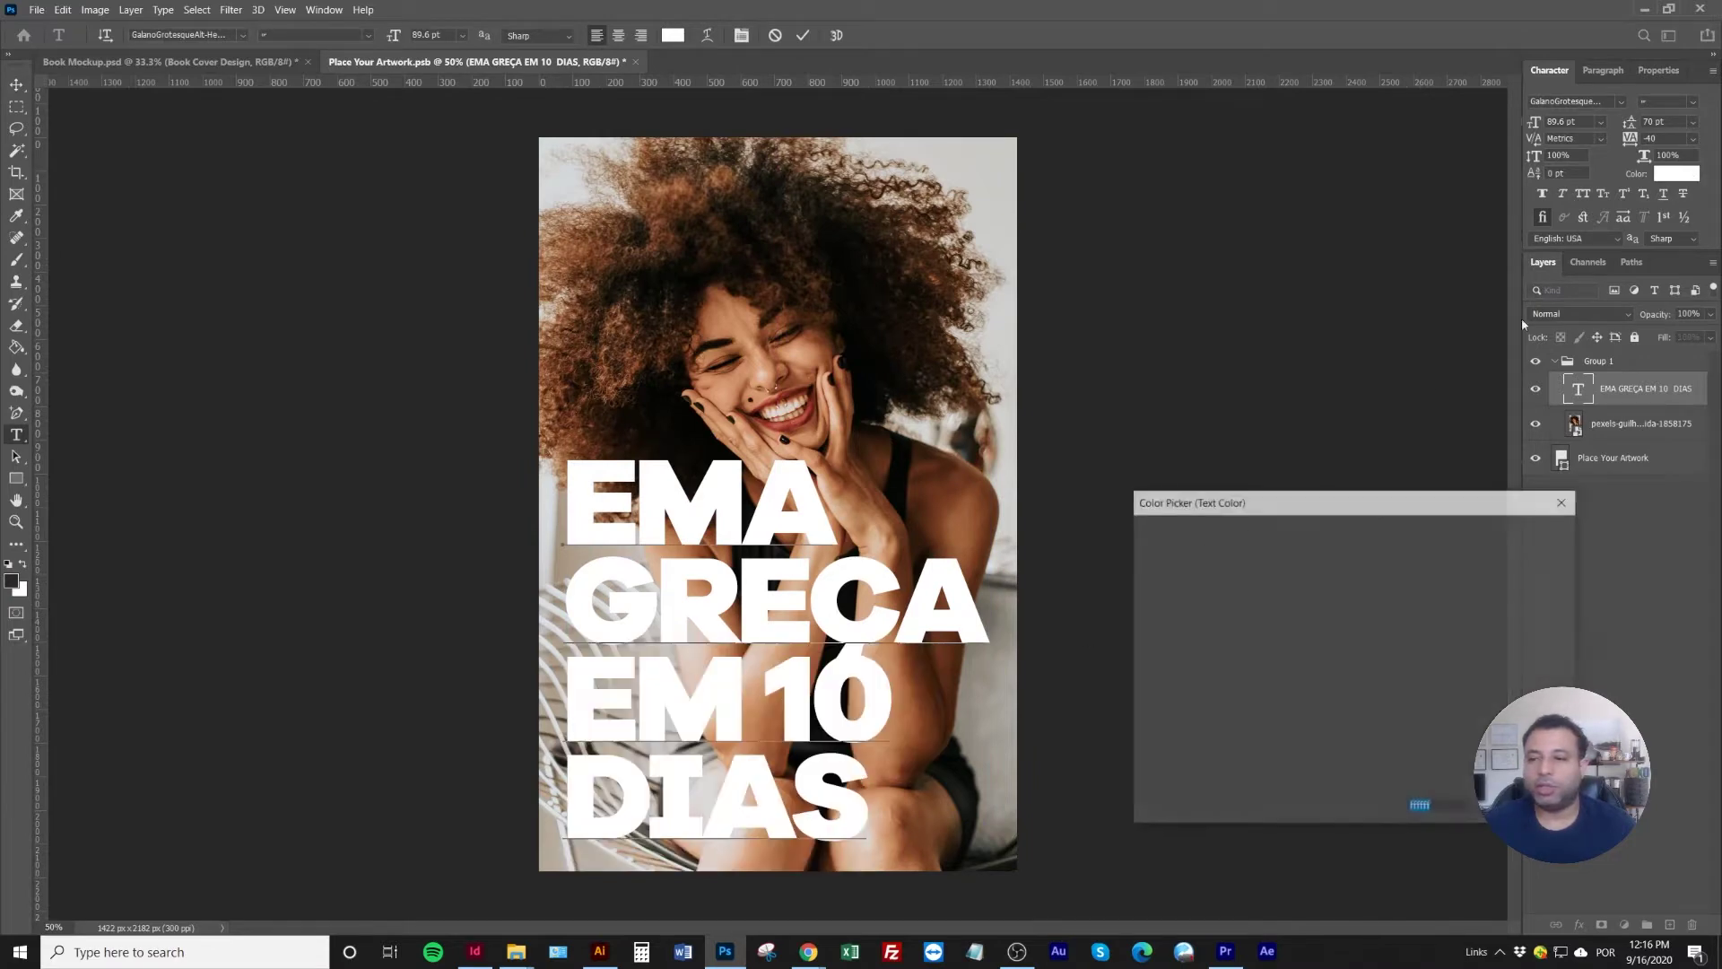
pyautogui.click(1373, 666)
pyautogui.click(1351, 542)
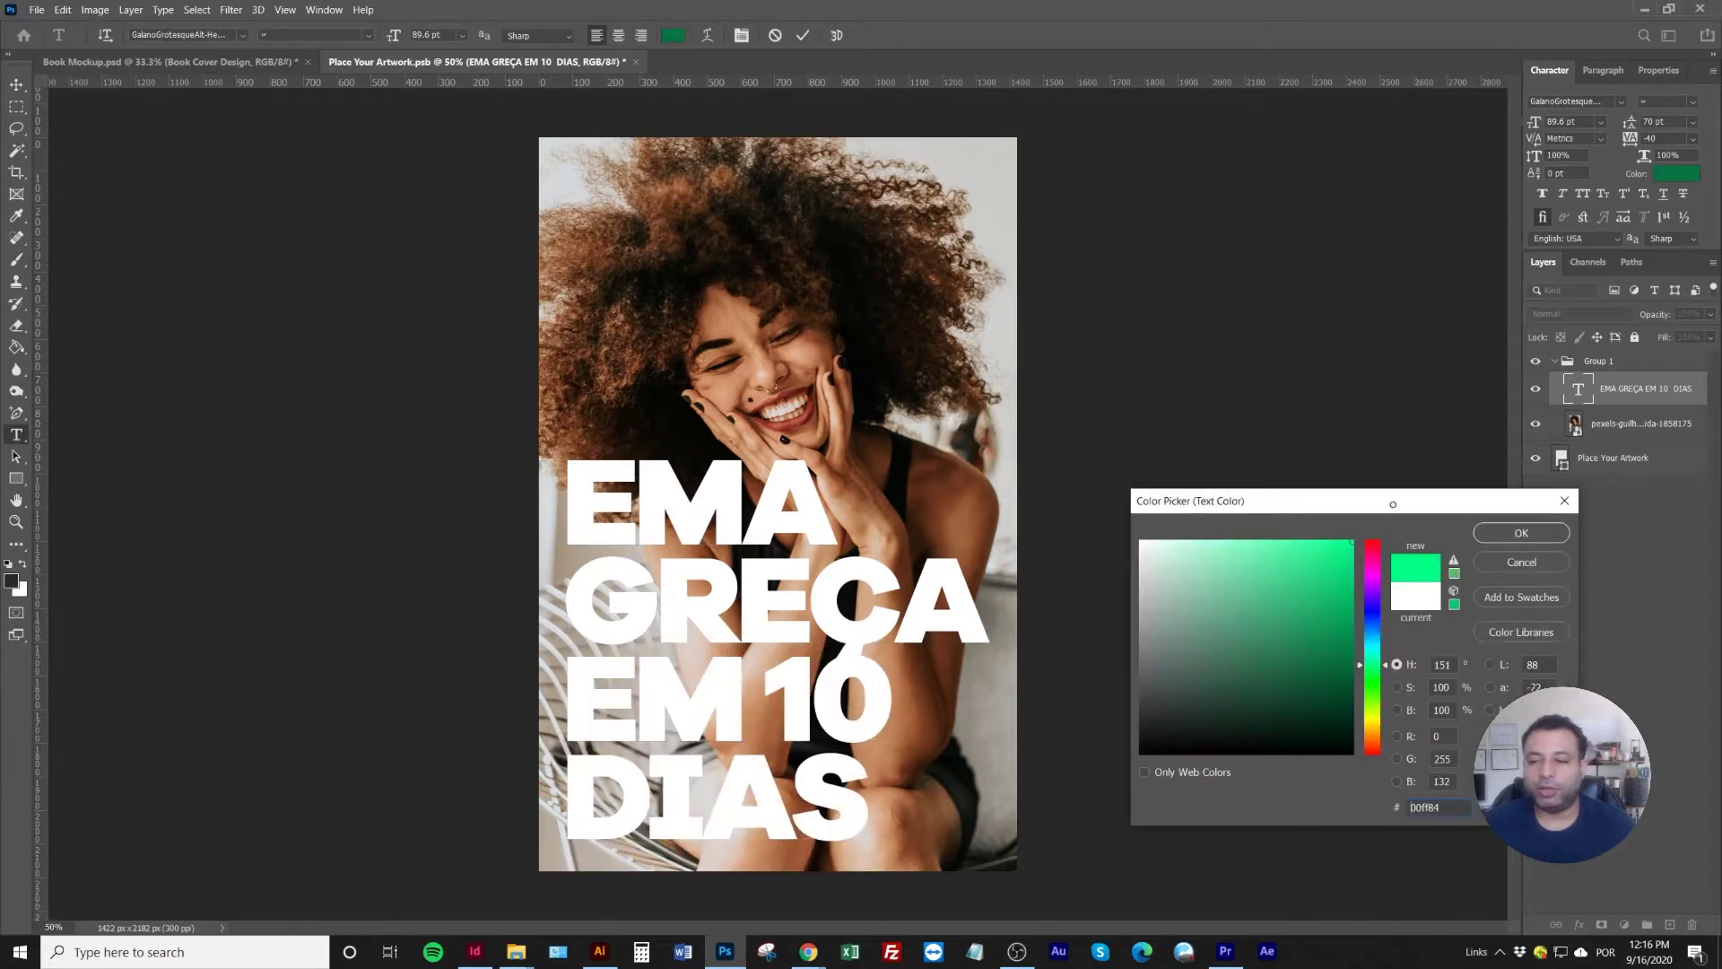
pyautogui.click(1363, 721)
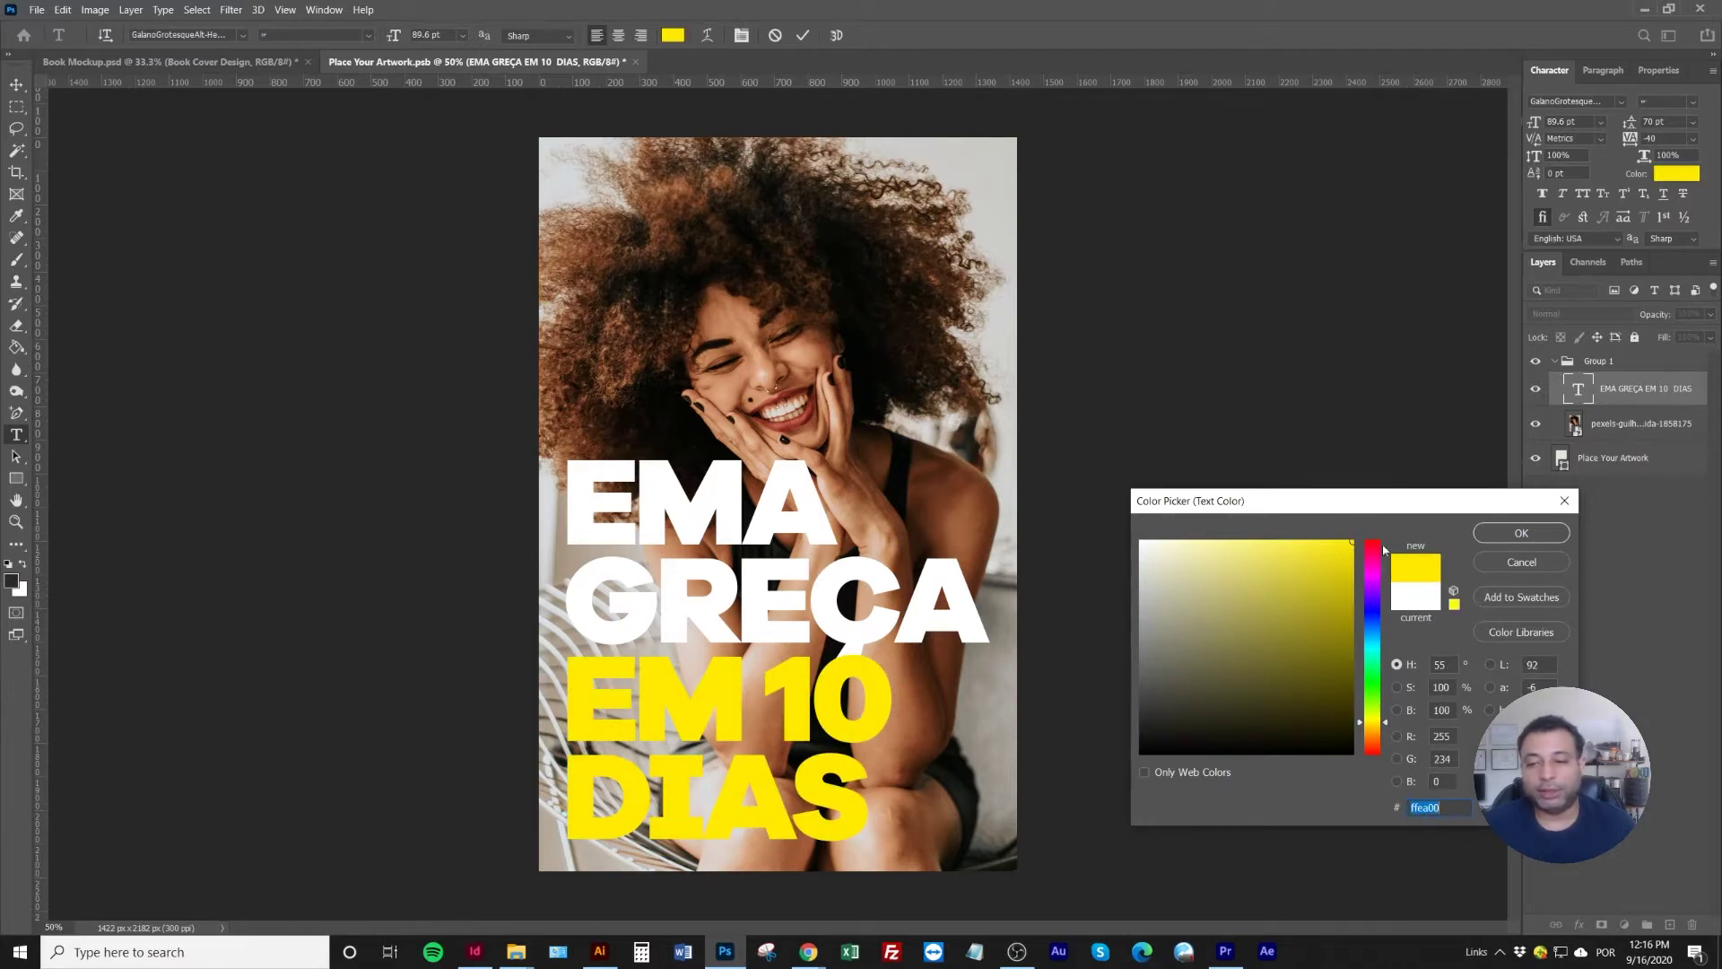
pyautogui.moveTo(1384, 549); pyautogui.dragTo(1384, 539)
pyautogui.click(1373, 611)
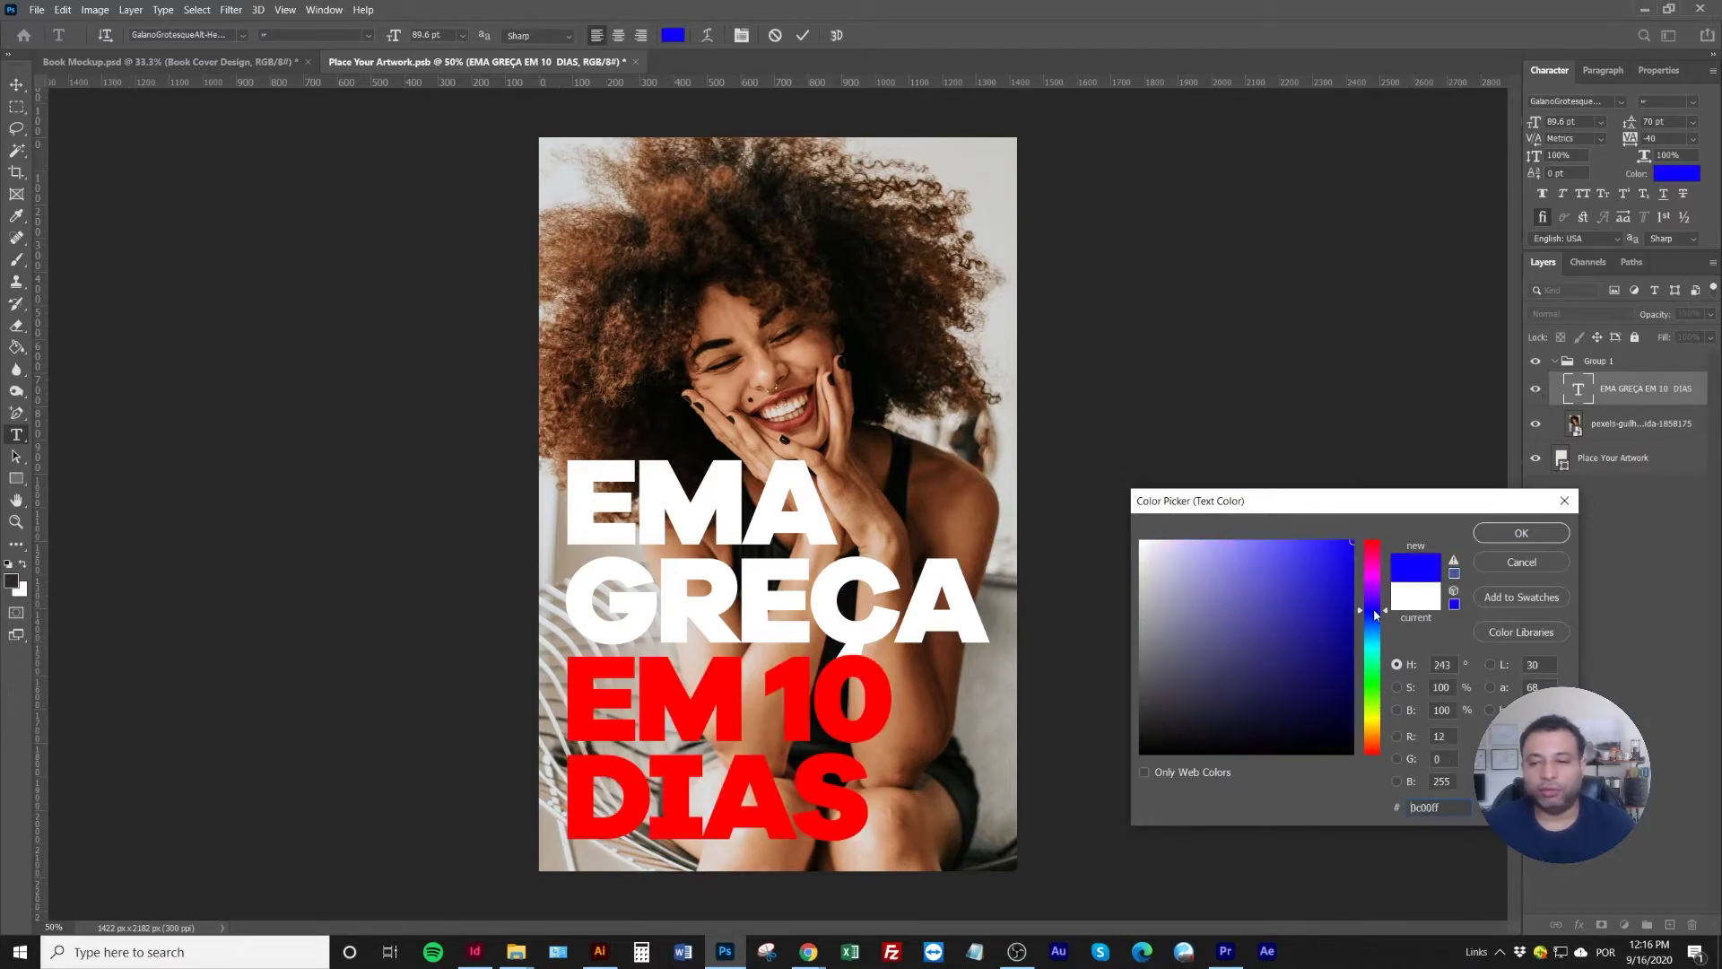
pyautogui.click(1371, 715)
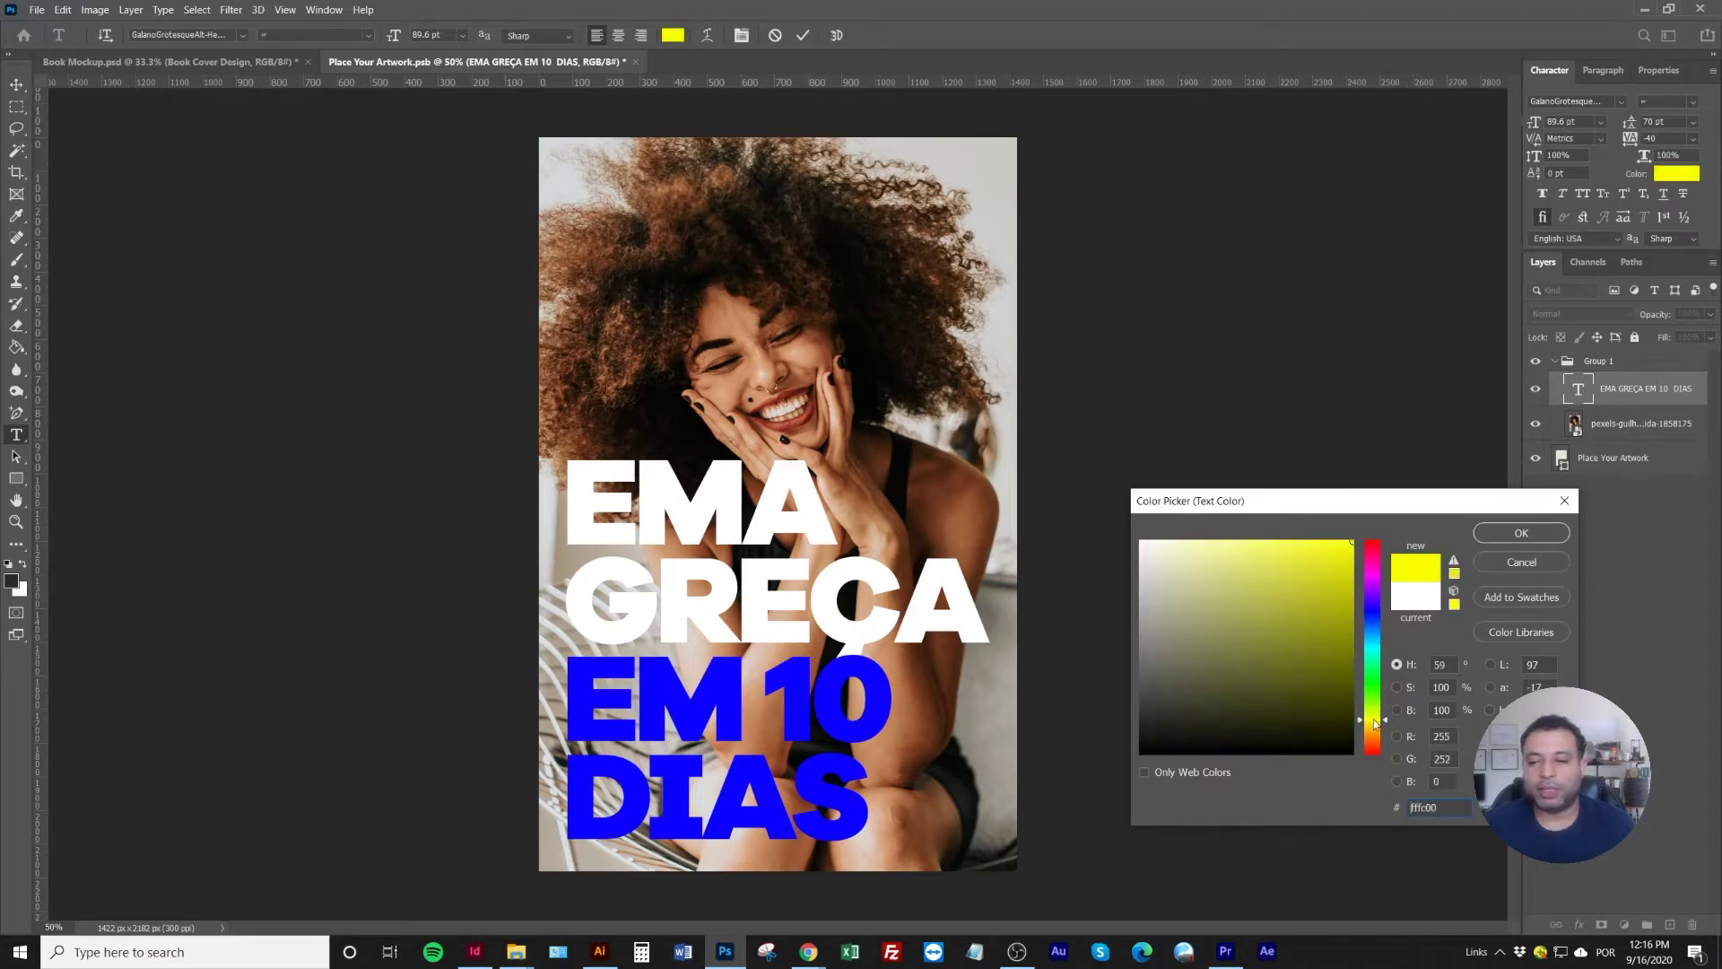
pyautogui.click(1502, 533)
pyautogui.click(1700, 399)
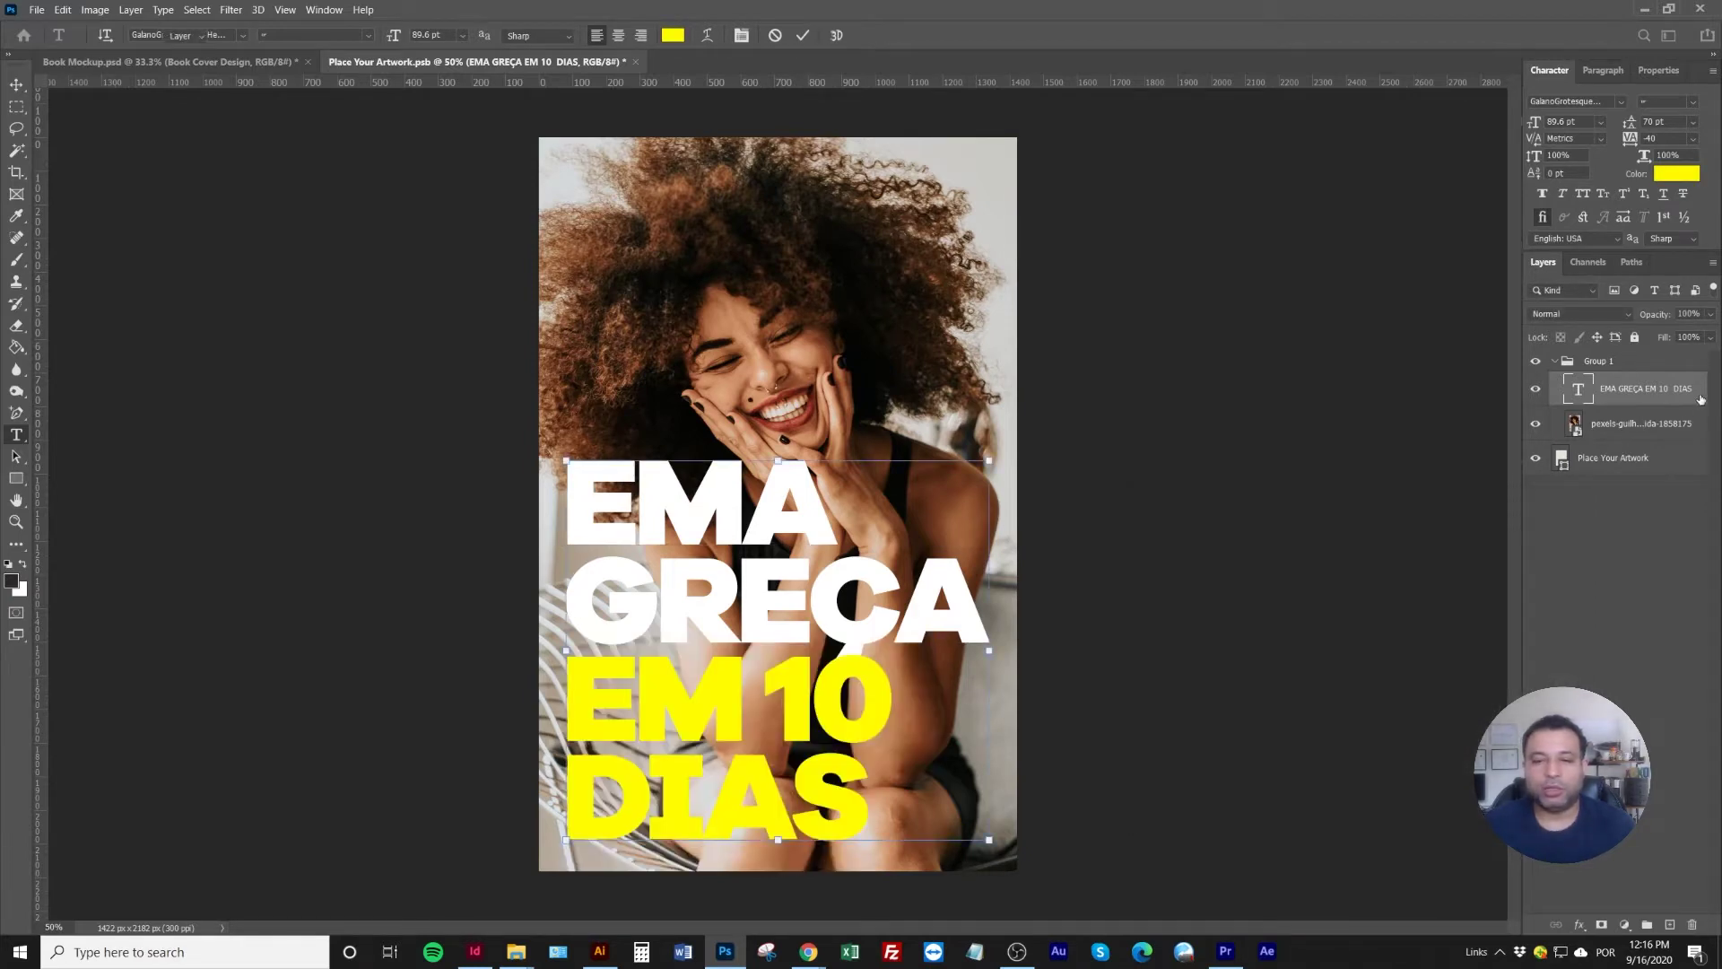
pyautogui.doubleClick(1700, 398)
# Add a Drop Shadow at 40% opacity to the headline text layer
pyautogui.click(1106, 843)
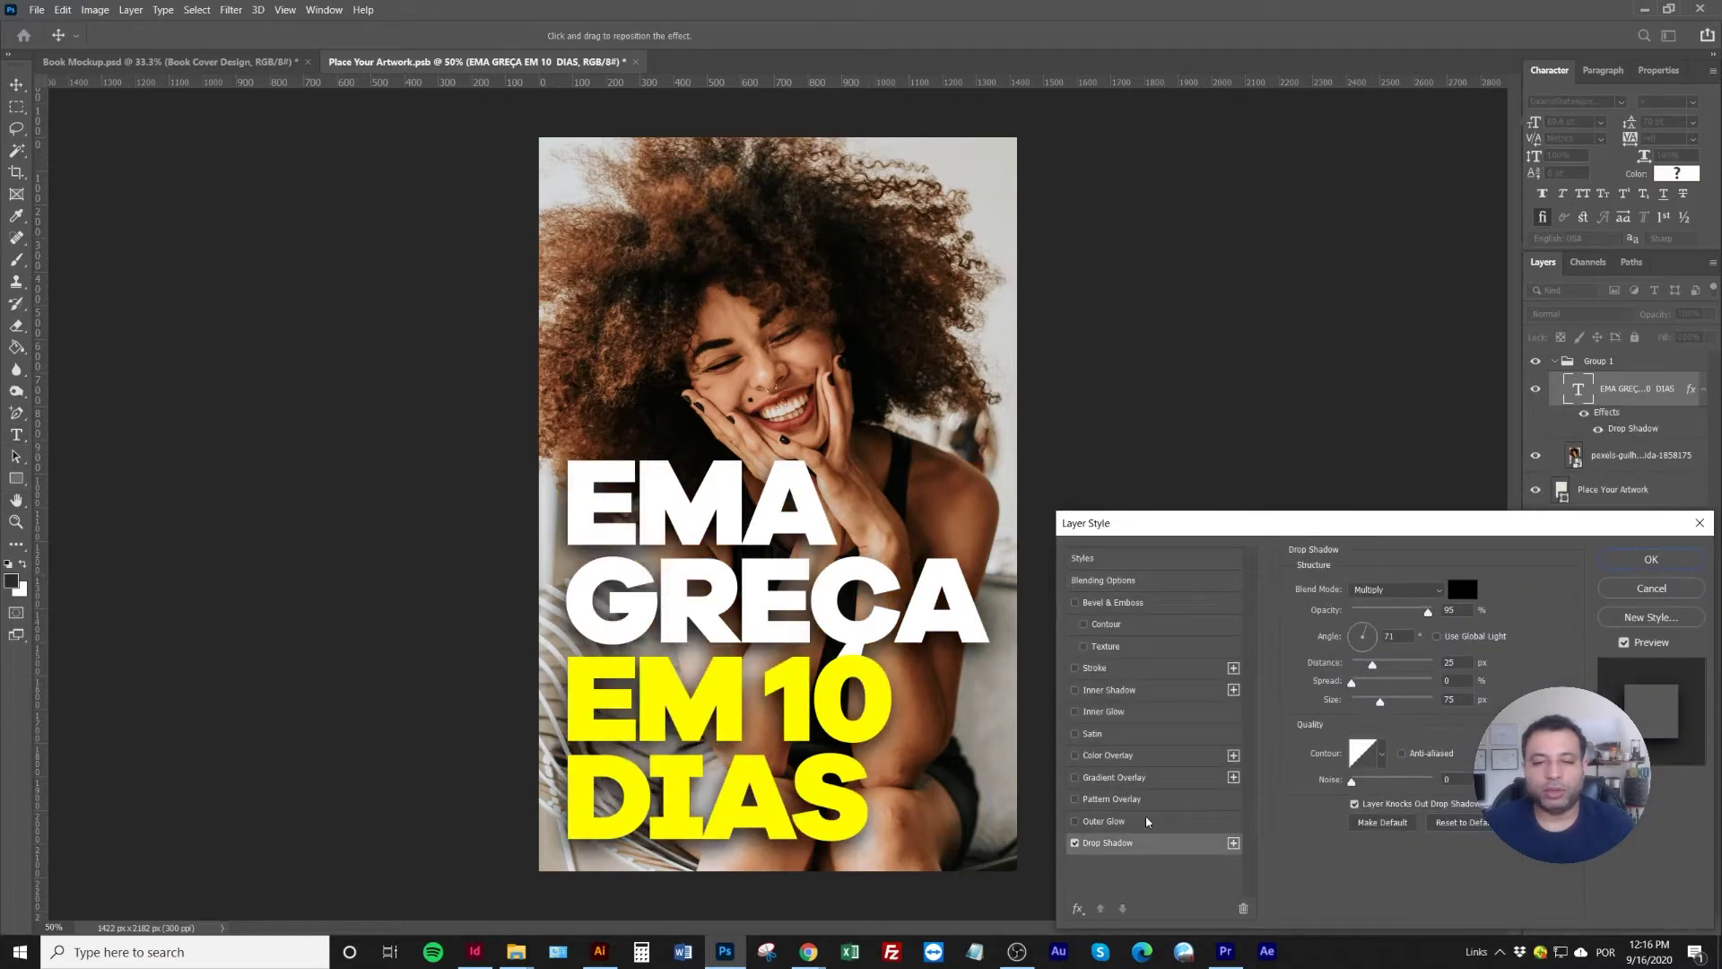
pyautogui.moveTo(1428, 611); pyautogui.dragTo(1386, 618)
pyautogui.click(1636, 560)
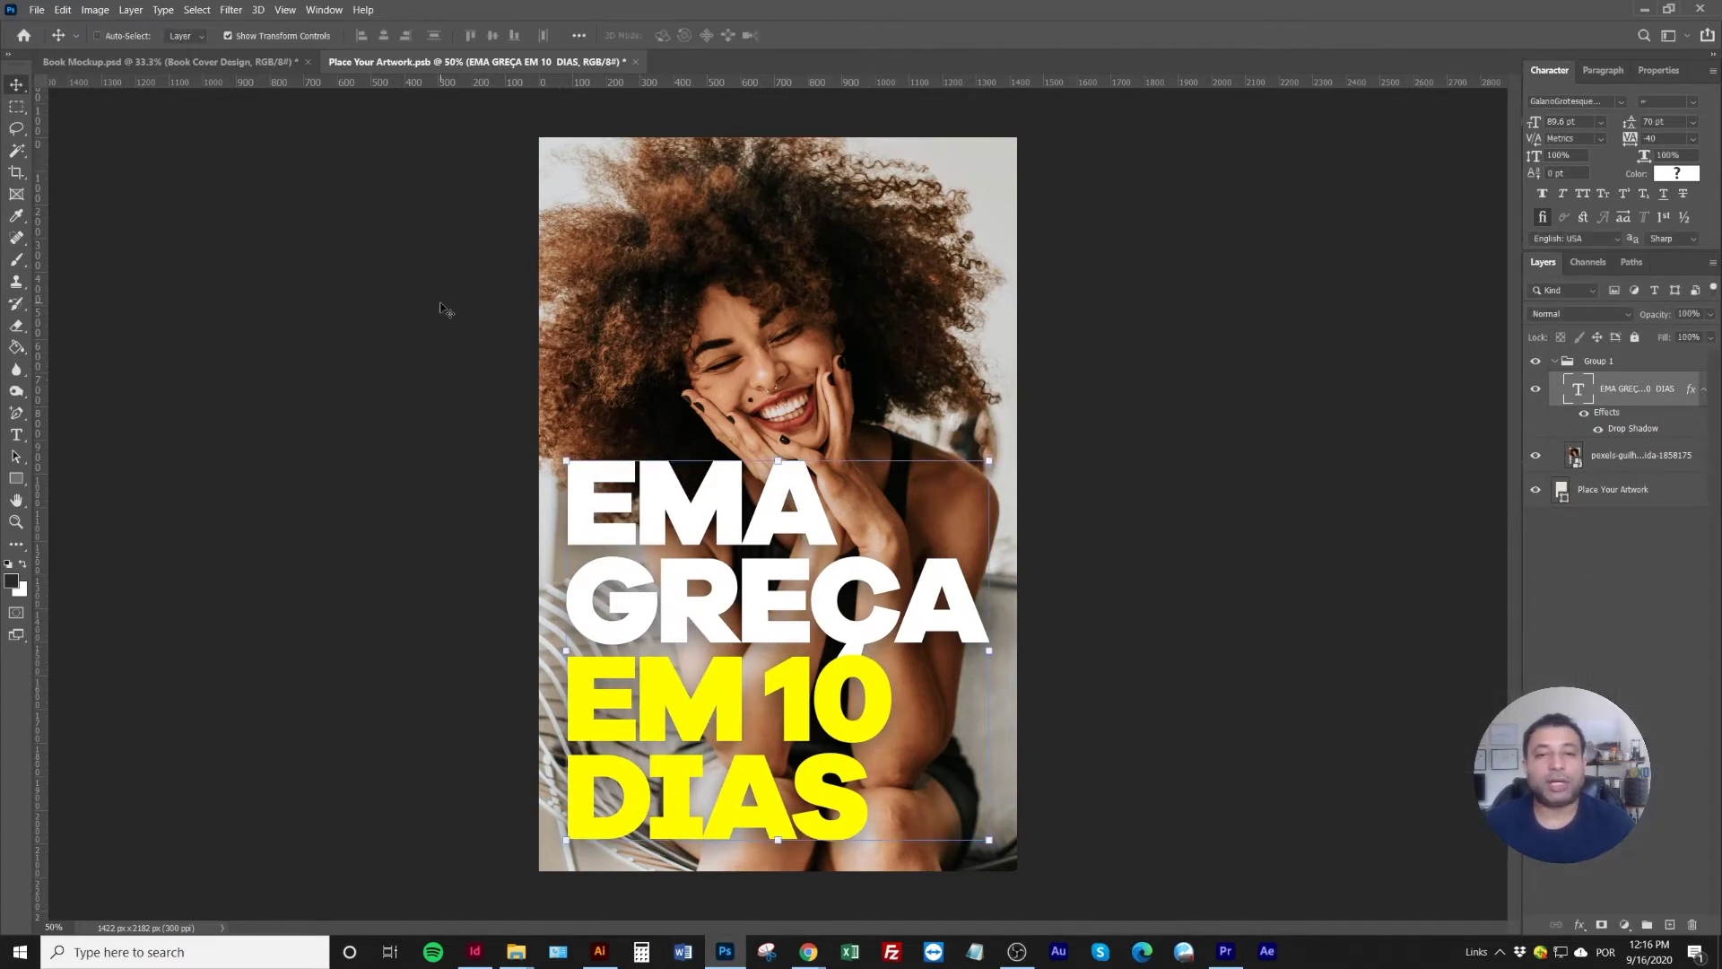
# Save the cover, then open the Book Side Design smart object in the Book Mockup
pyautogui.hotkey('ctrl', 's')
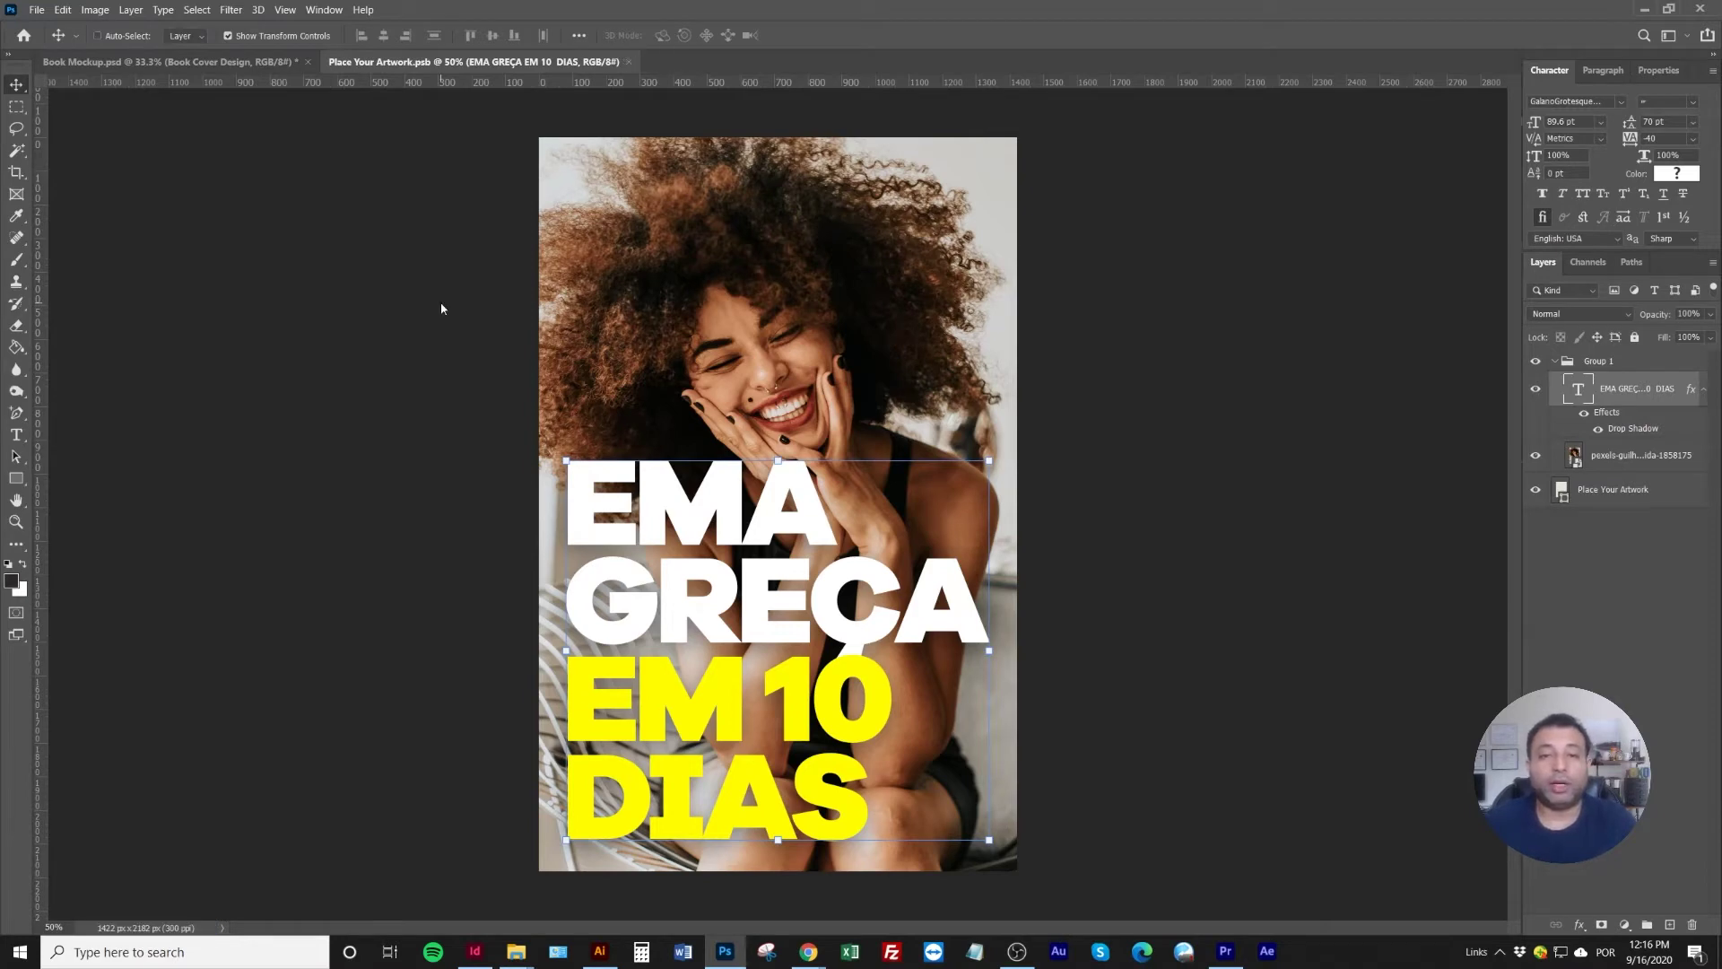
pyautogui.click(236, 67)
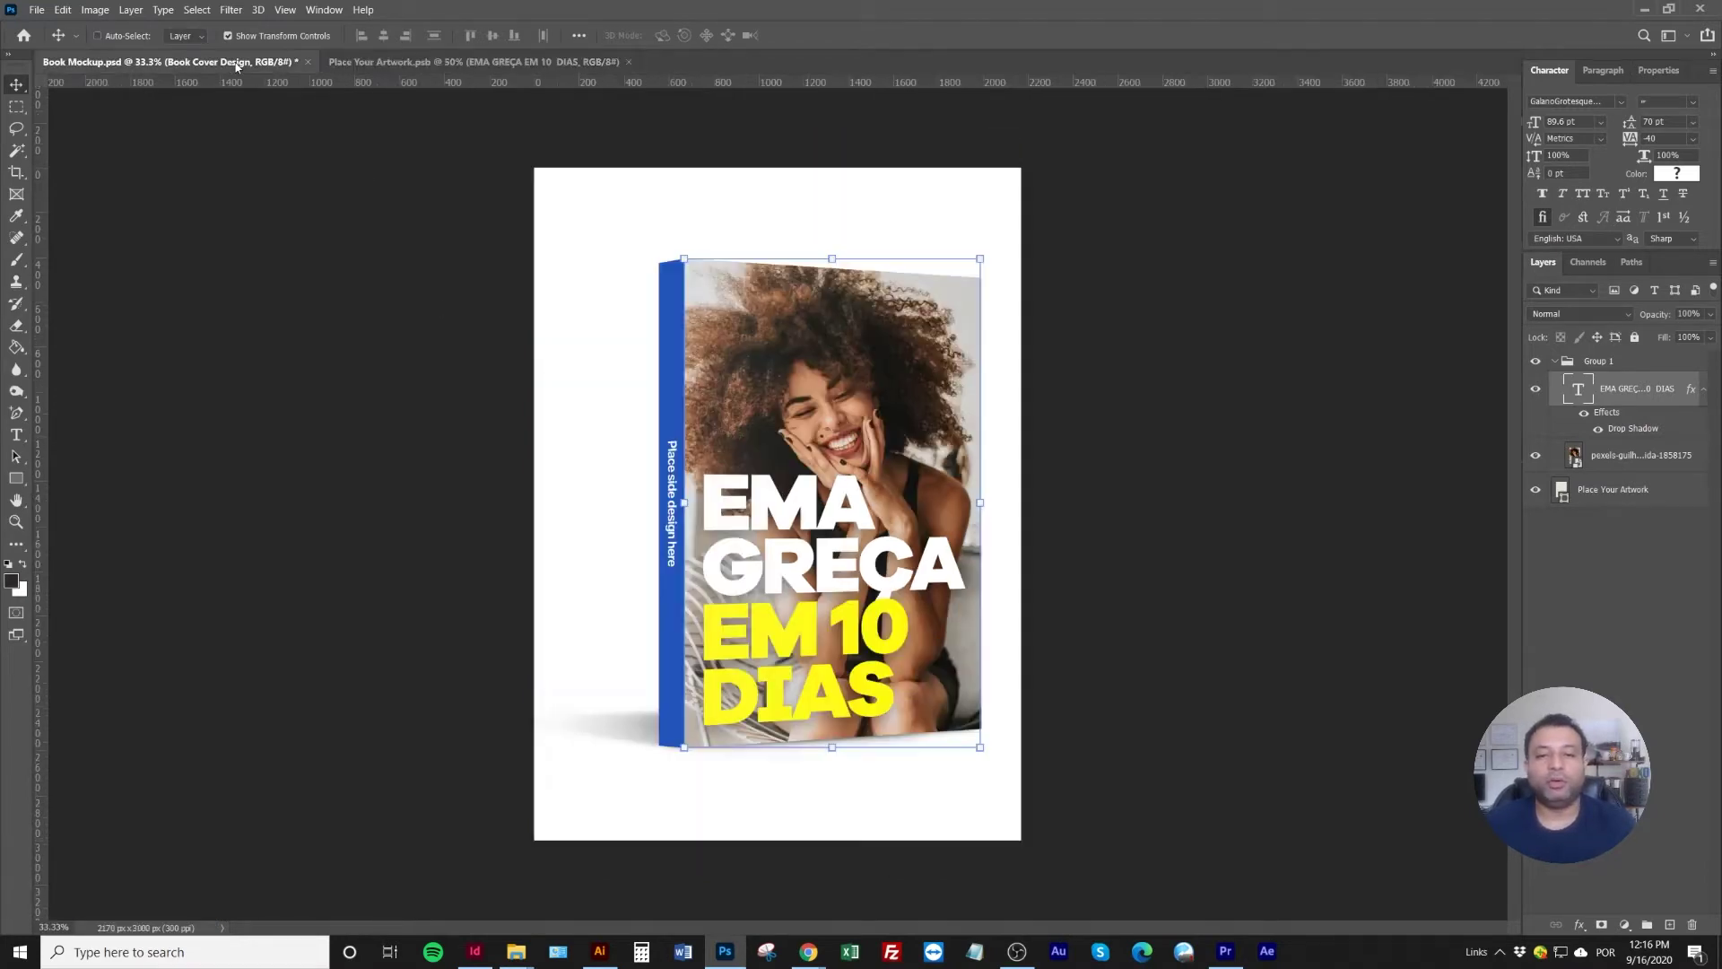
pyautogui.click(269, 38)
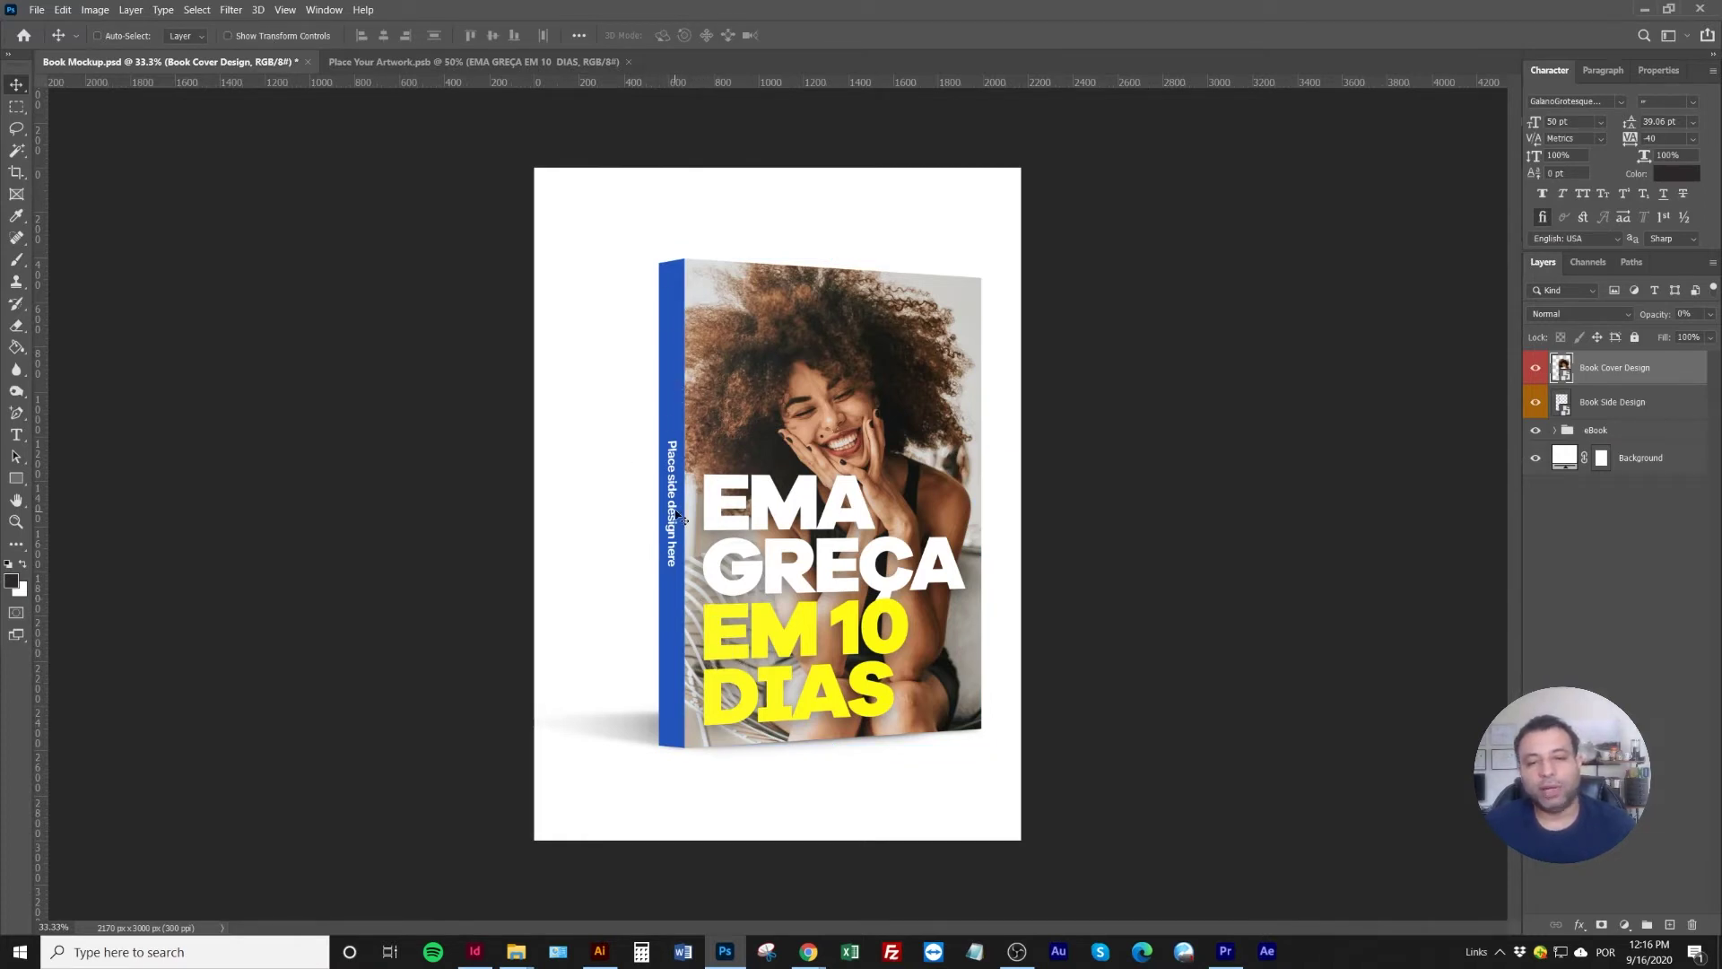
pyautogui.doubleClick(1565, 408)
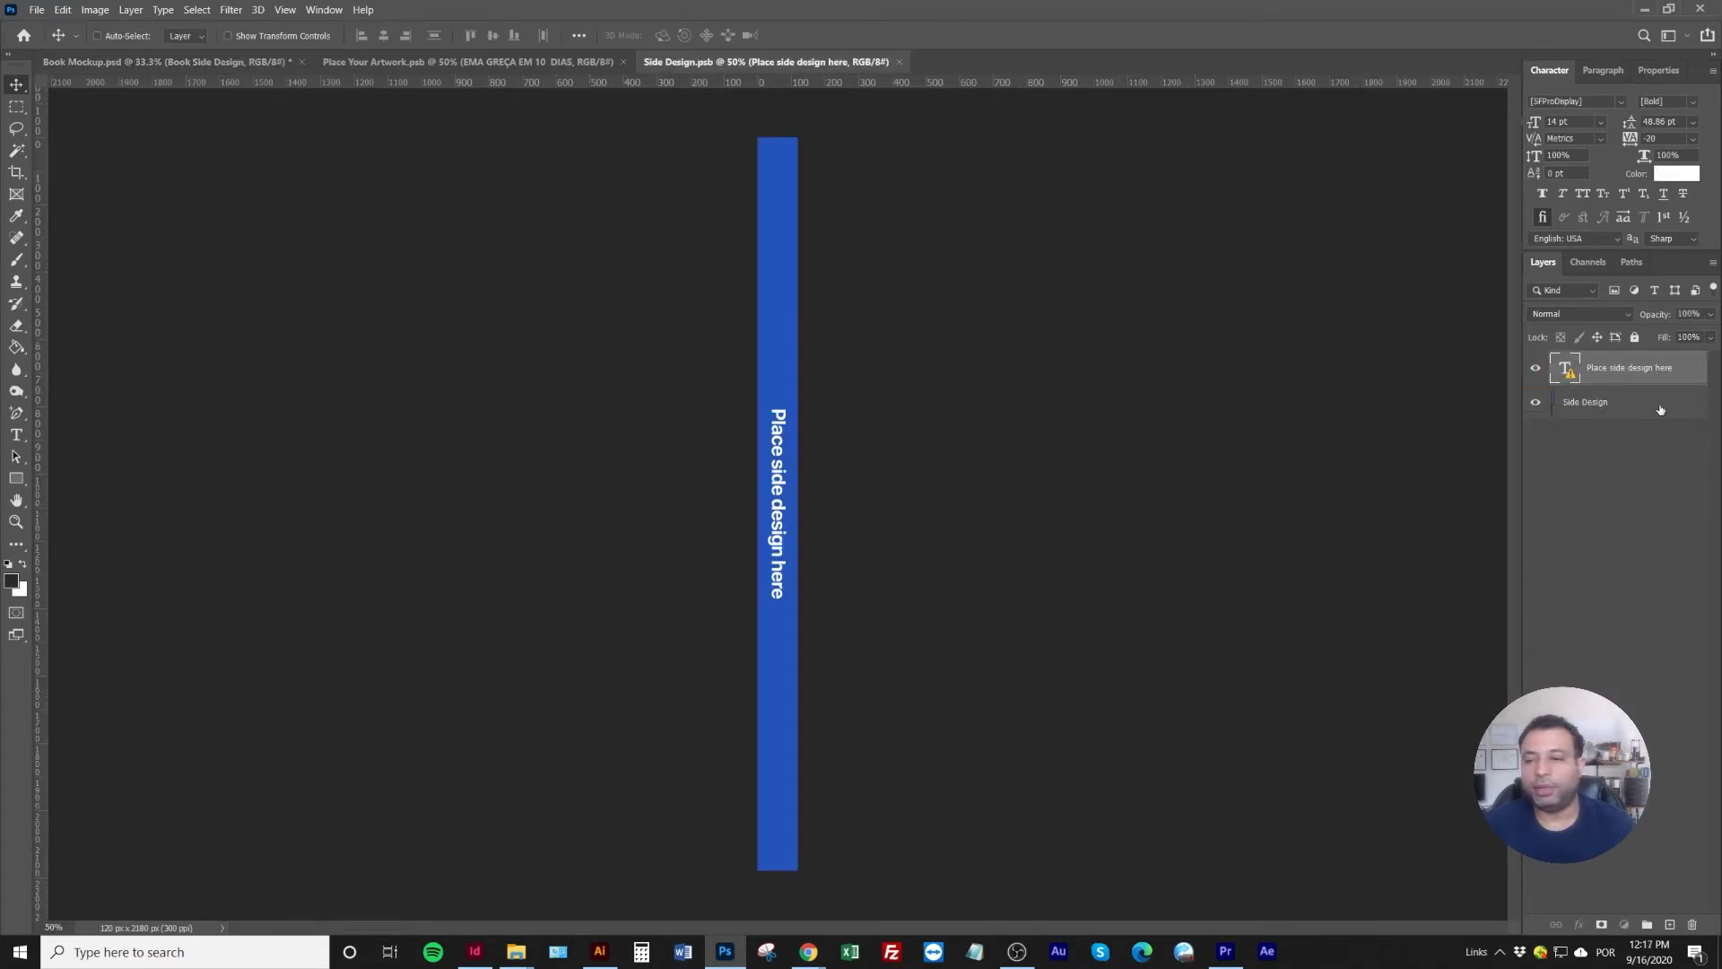
# Give the Side Design spine layer a yellow ffc000 Color Overlay
pyautogui.doubleClick(1660, 410)
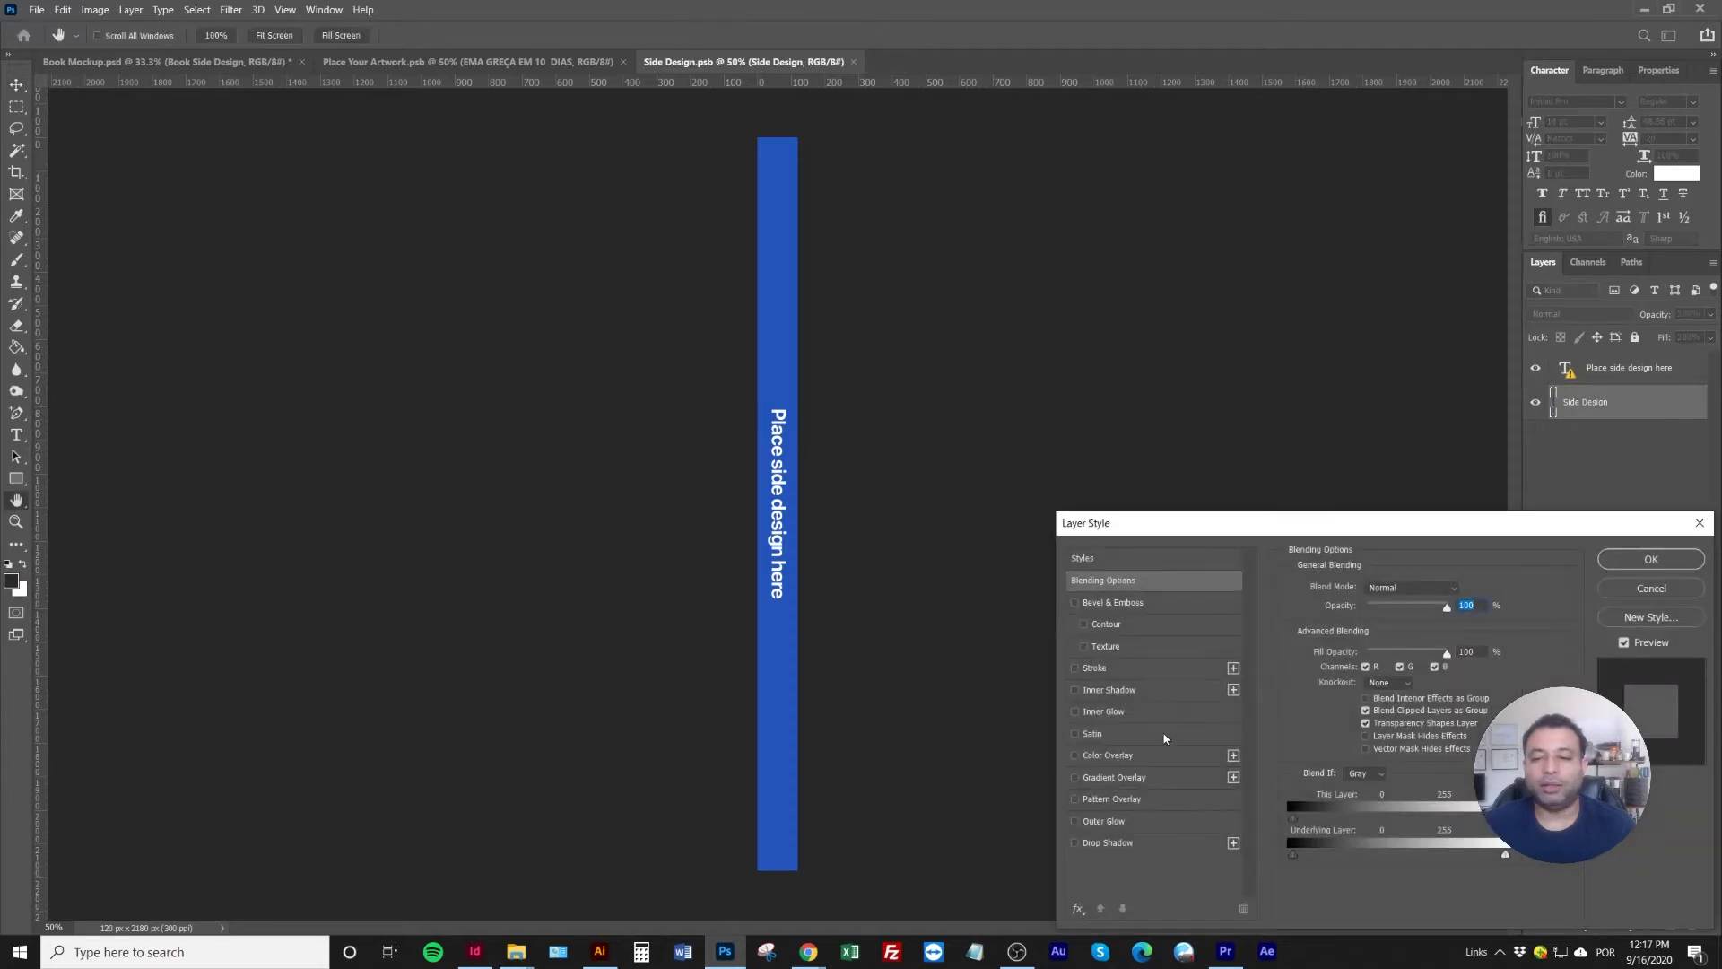
pyautogui.click(1177, 756)
pyautogui.click(1463, 591)
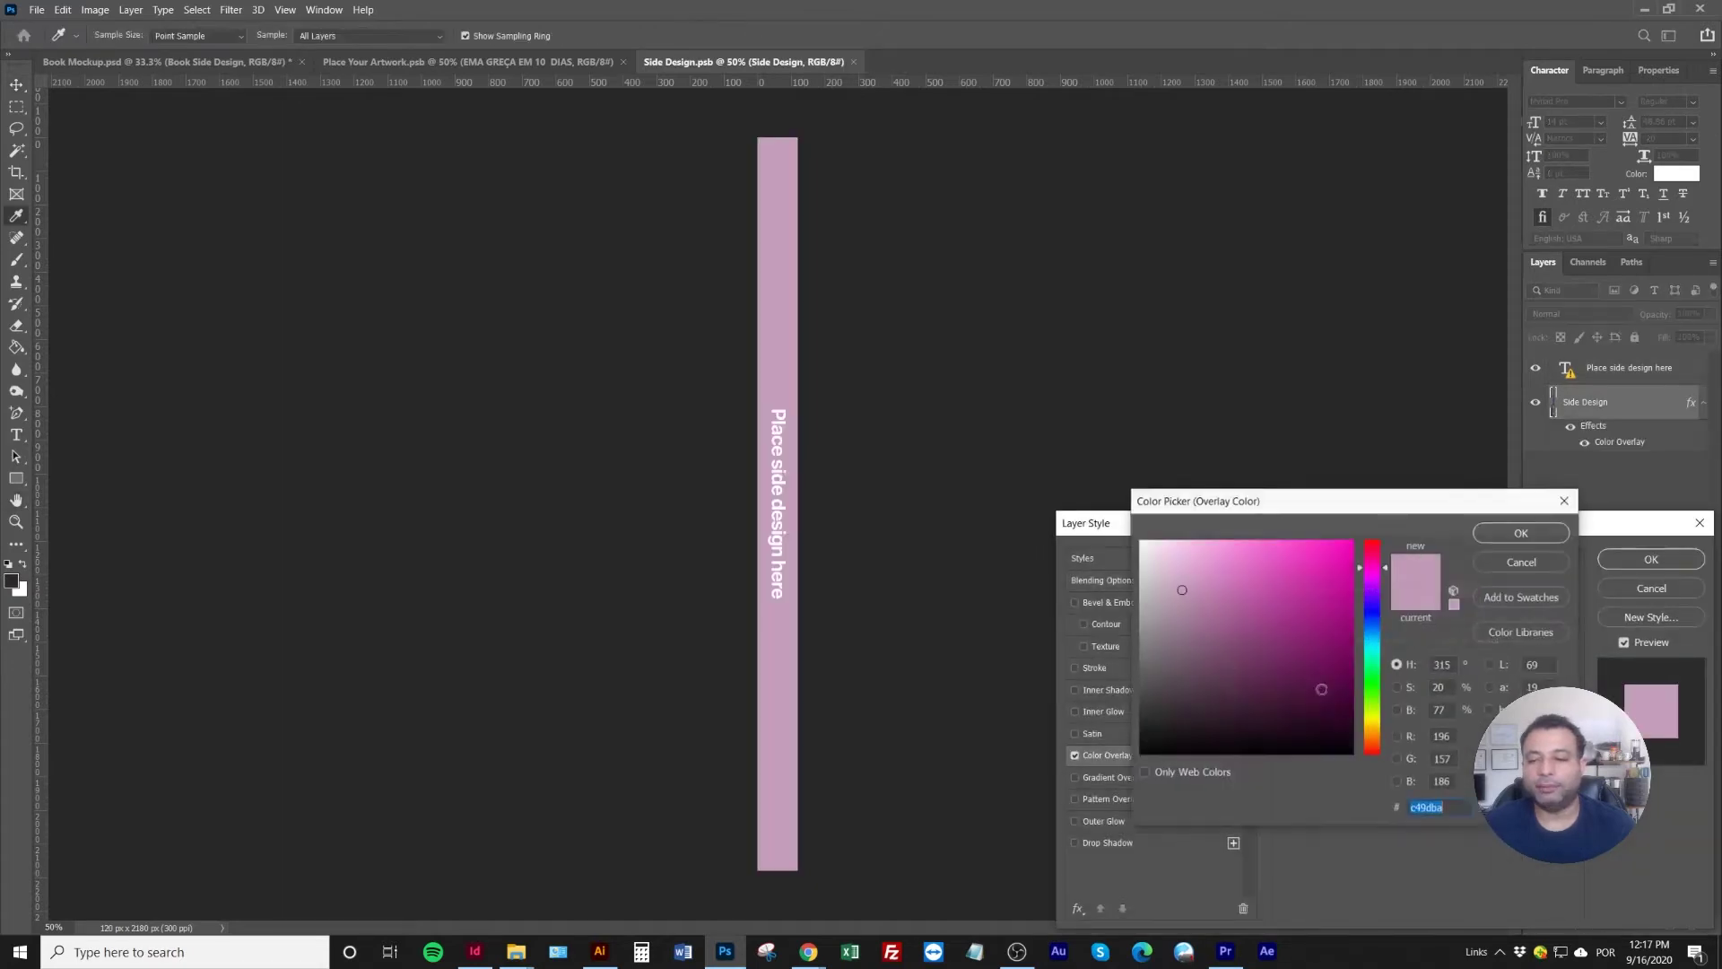
pyautogui.click(1378, 724)
pyautogui.moveTo(1378, 729); pyautogui.dragTo(1378, 730)
pyautogui.write('ffc000')
pyautogui.click(1514, 535)
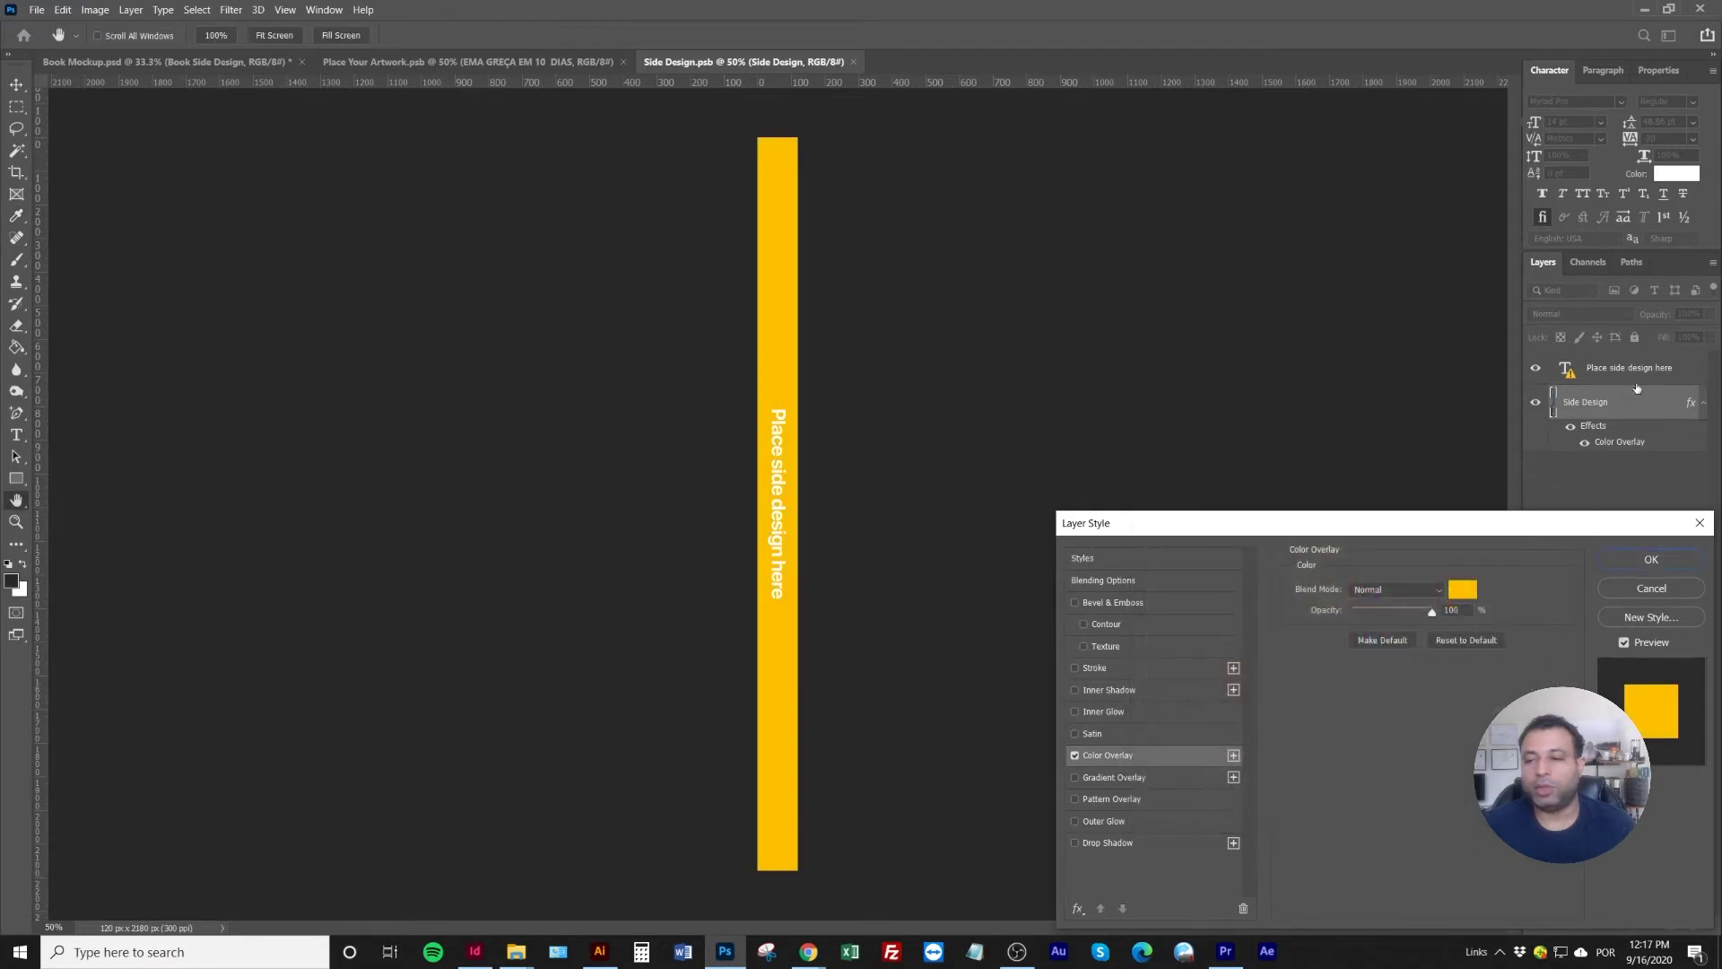
pyautogui.click(1650, 559)
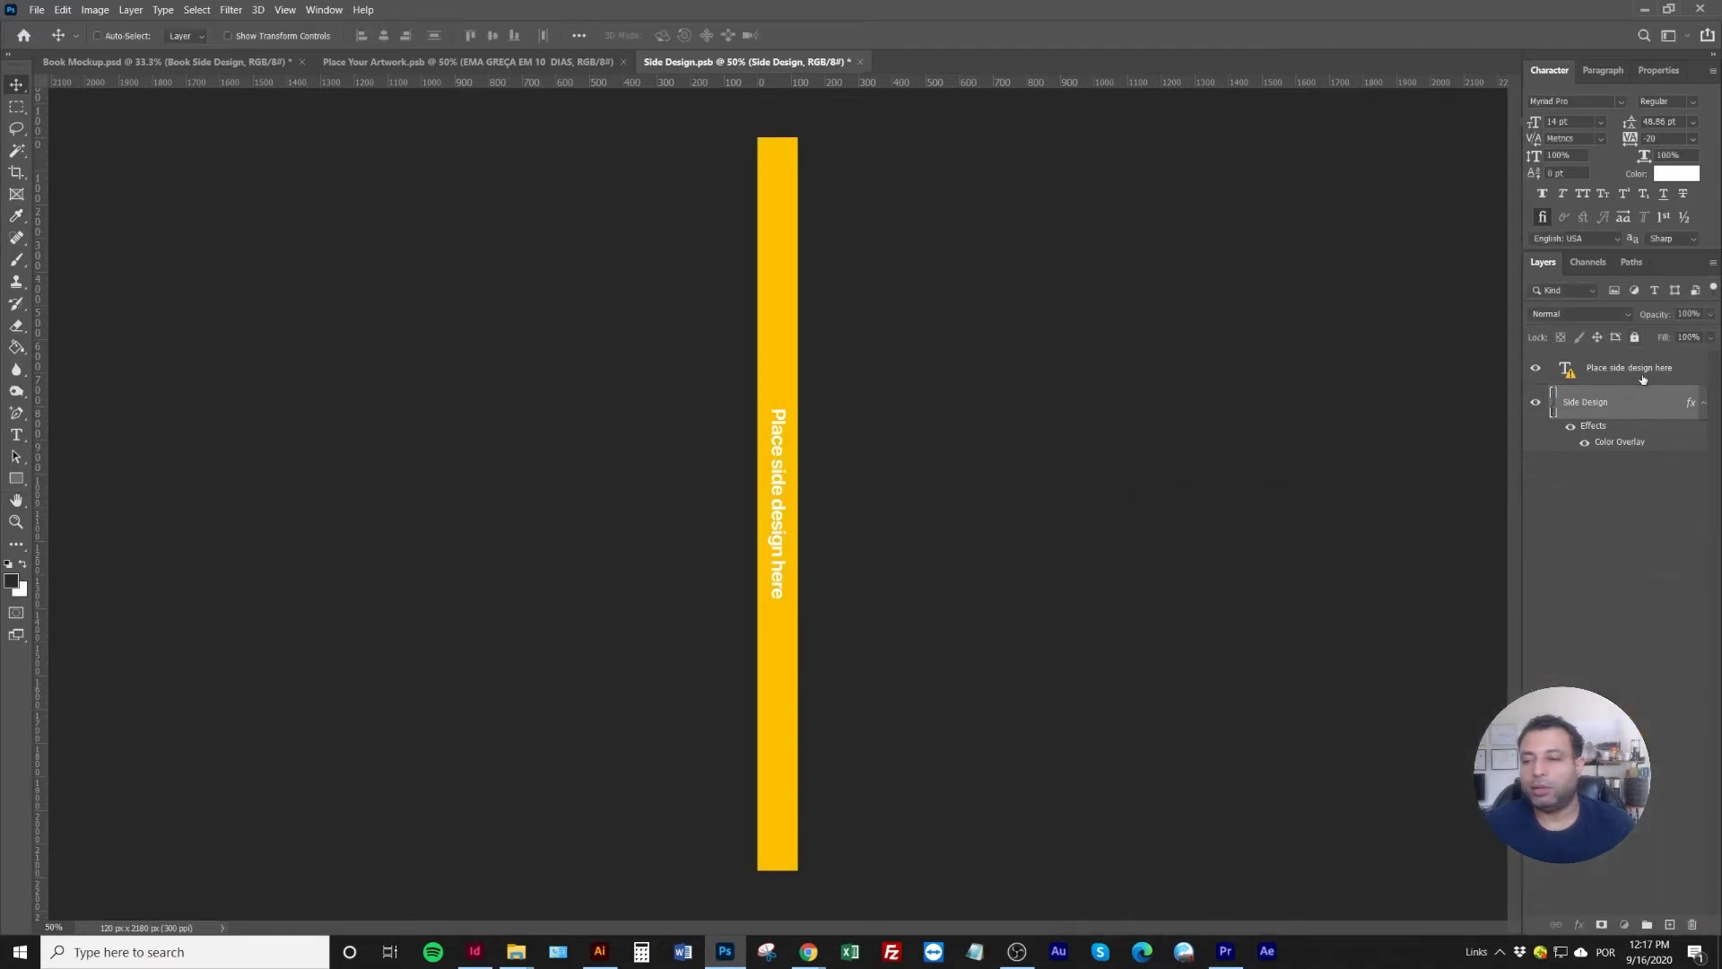
pyautogui.click(1644, 376)
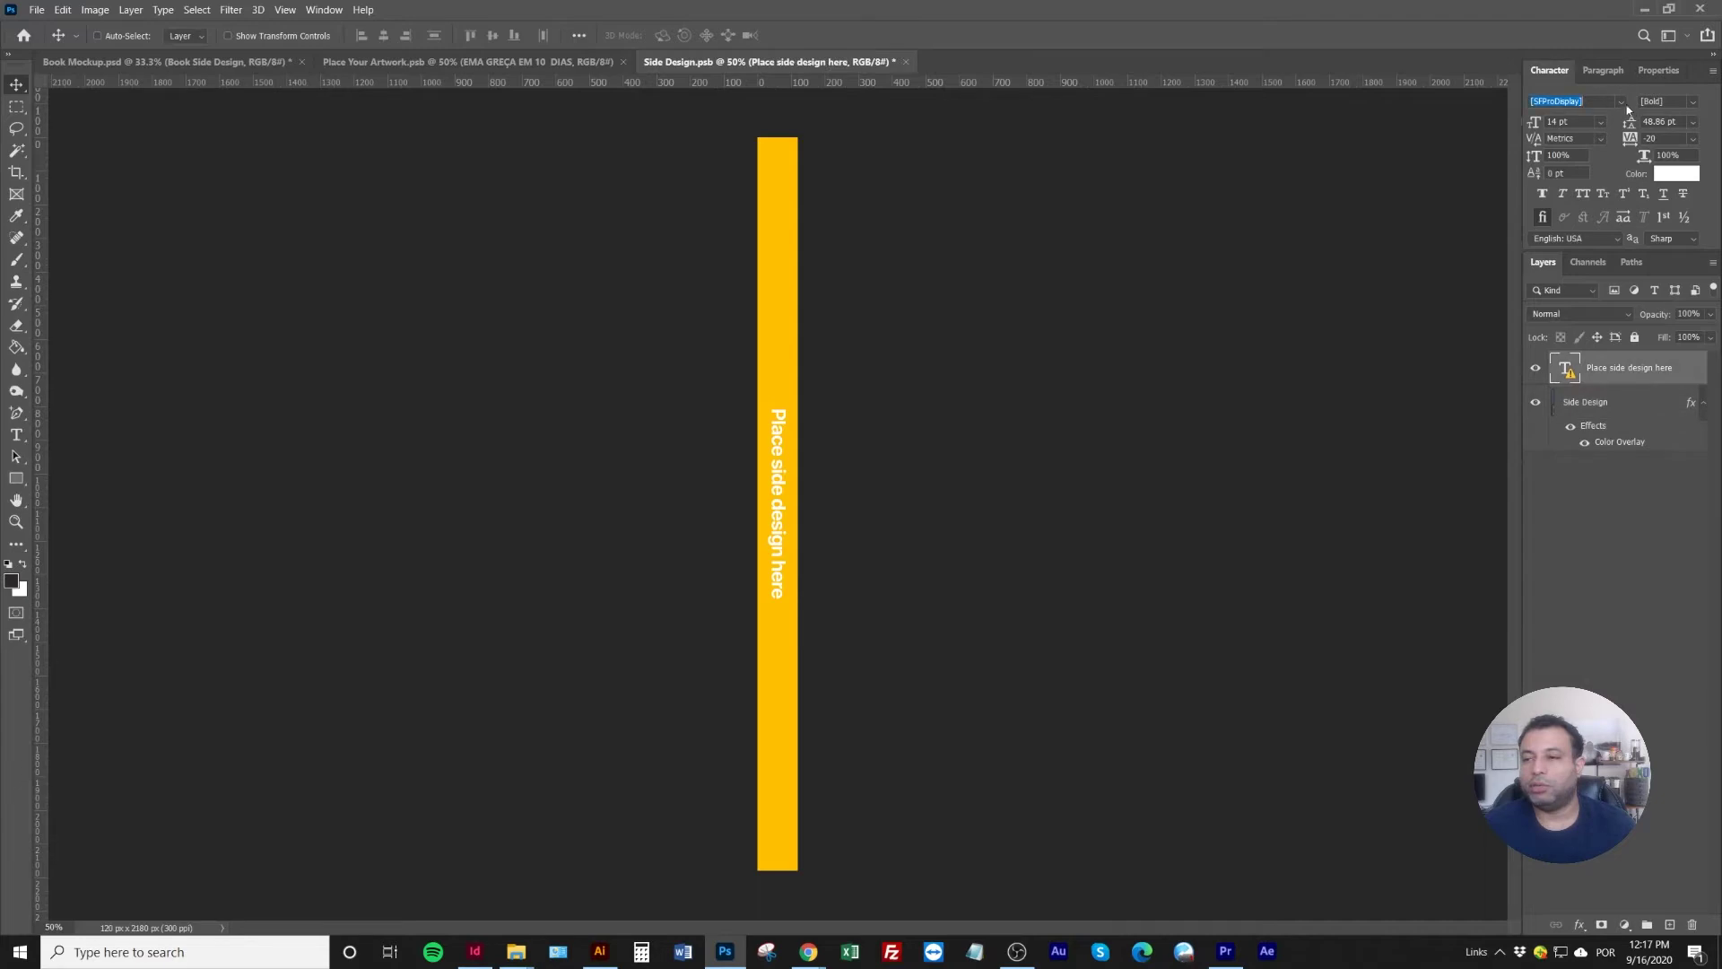
# Set the spine text to GalanoGrotesqueAlt-Heavy and retype it as EMAGREÇA EM 10 DIAS
pyautogui.click(1620, 103)
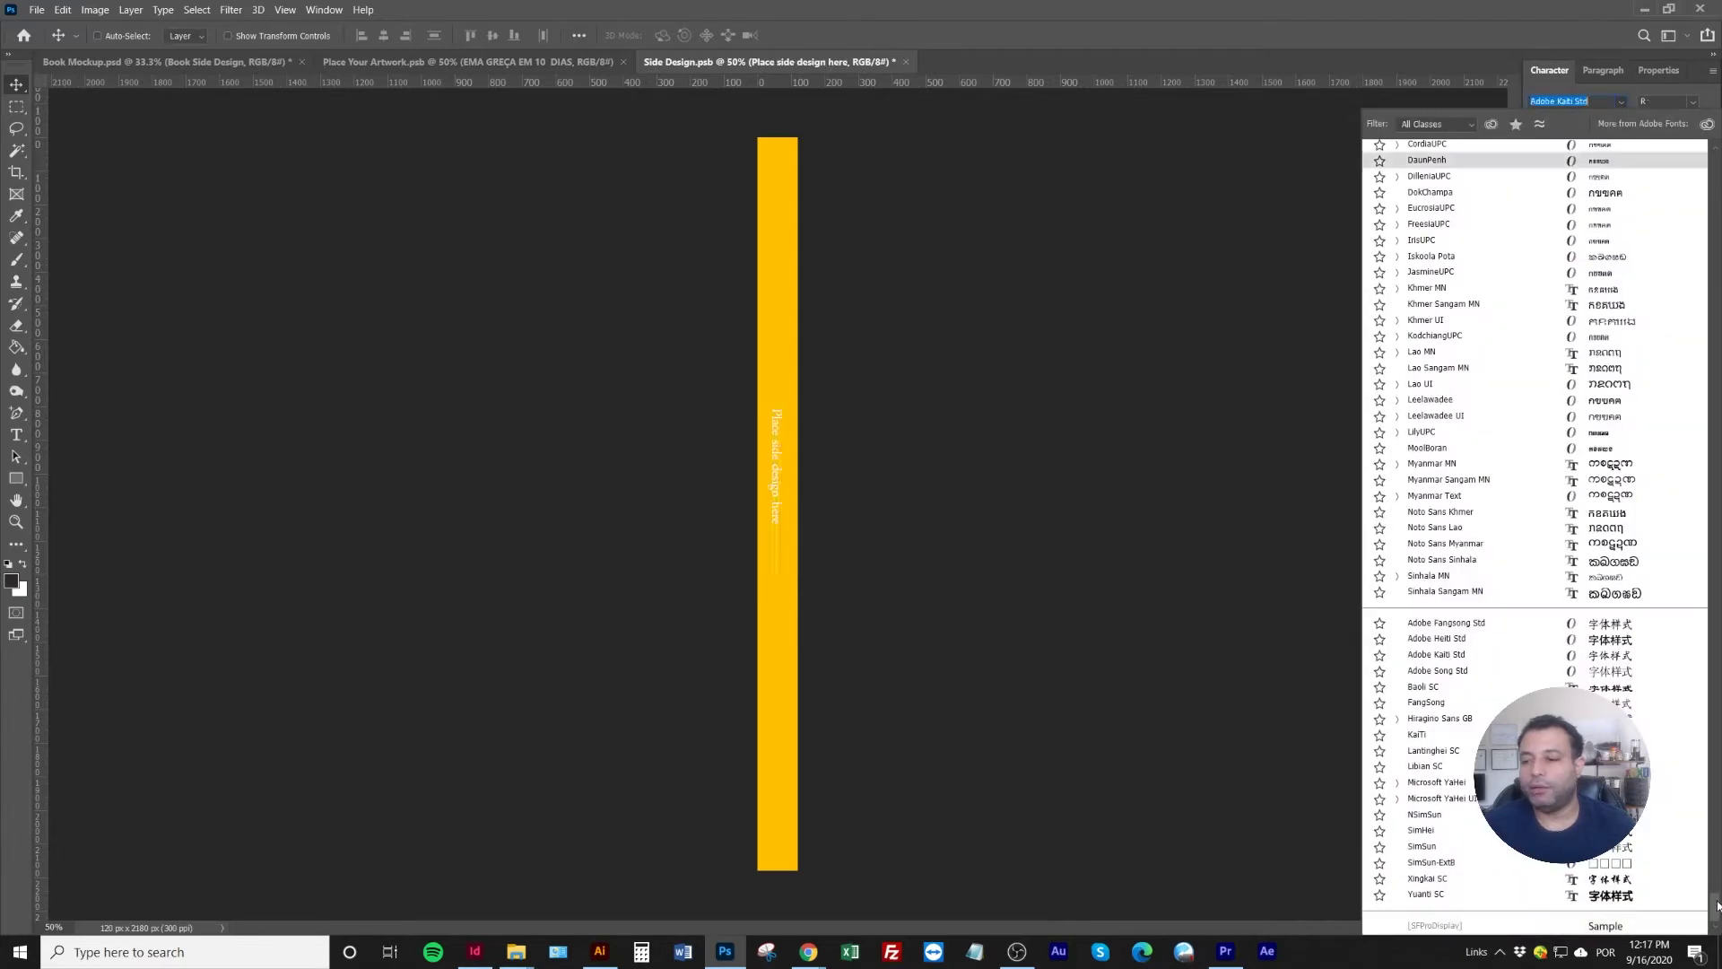
pyautogui.scroll(15, 1615, 269)
pyautogui.click(1612, 154)
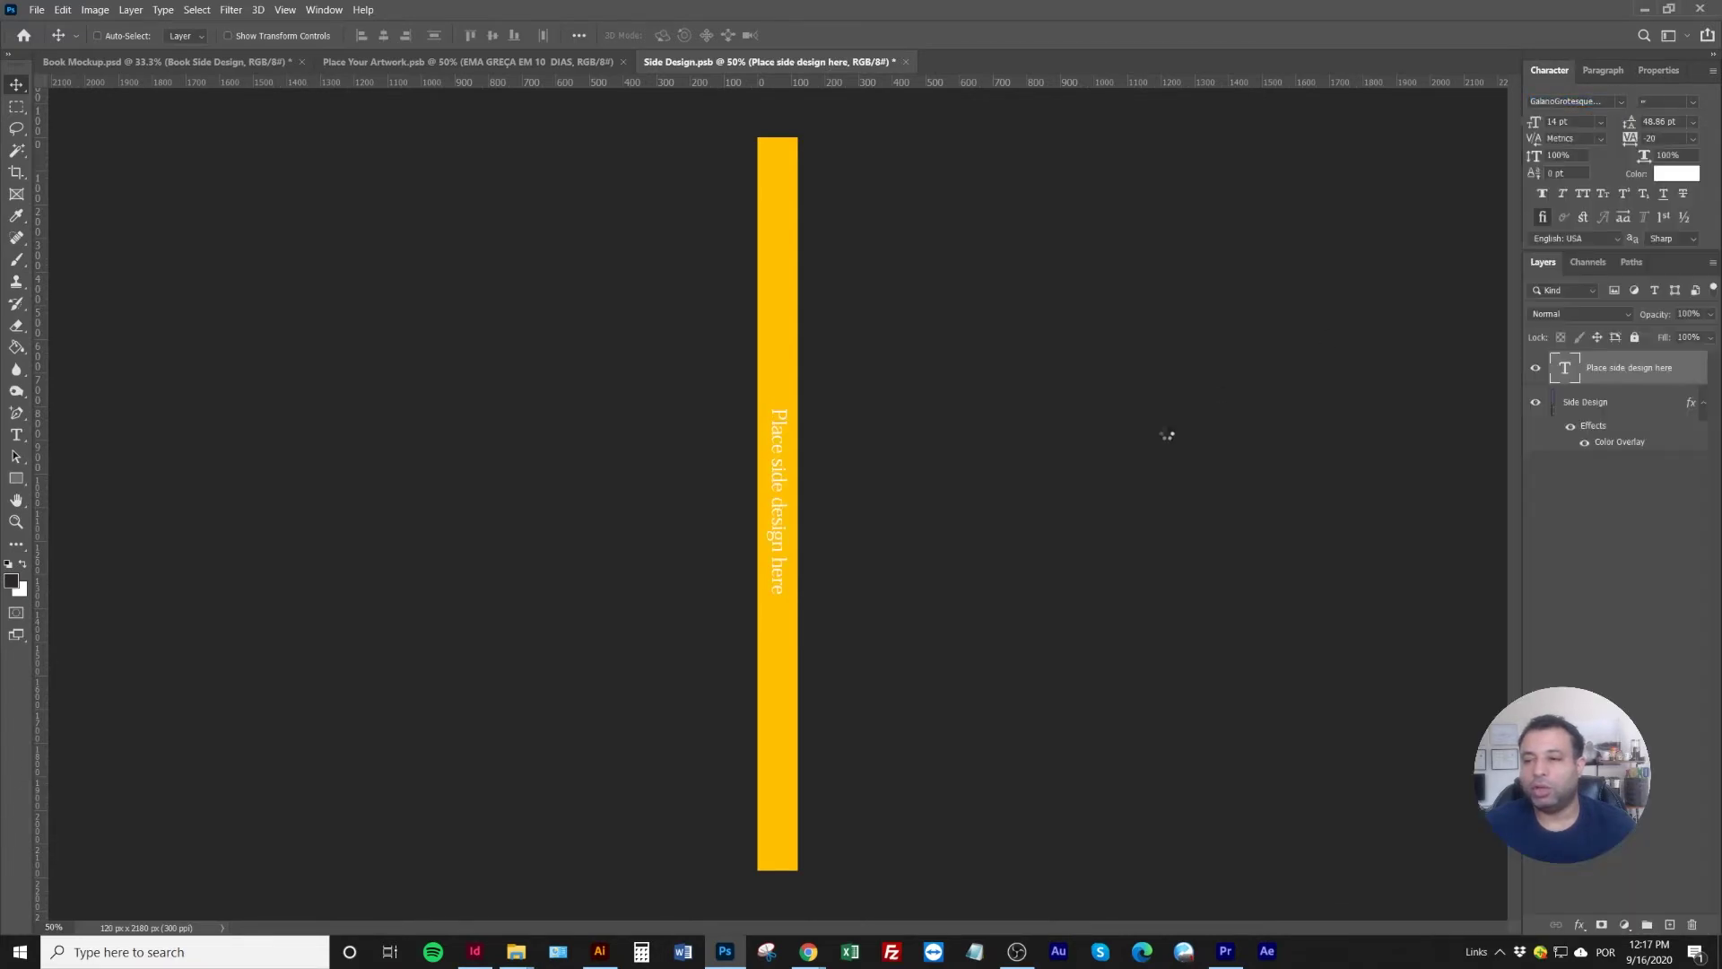
pyautogui.doubleClick(777, 478)
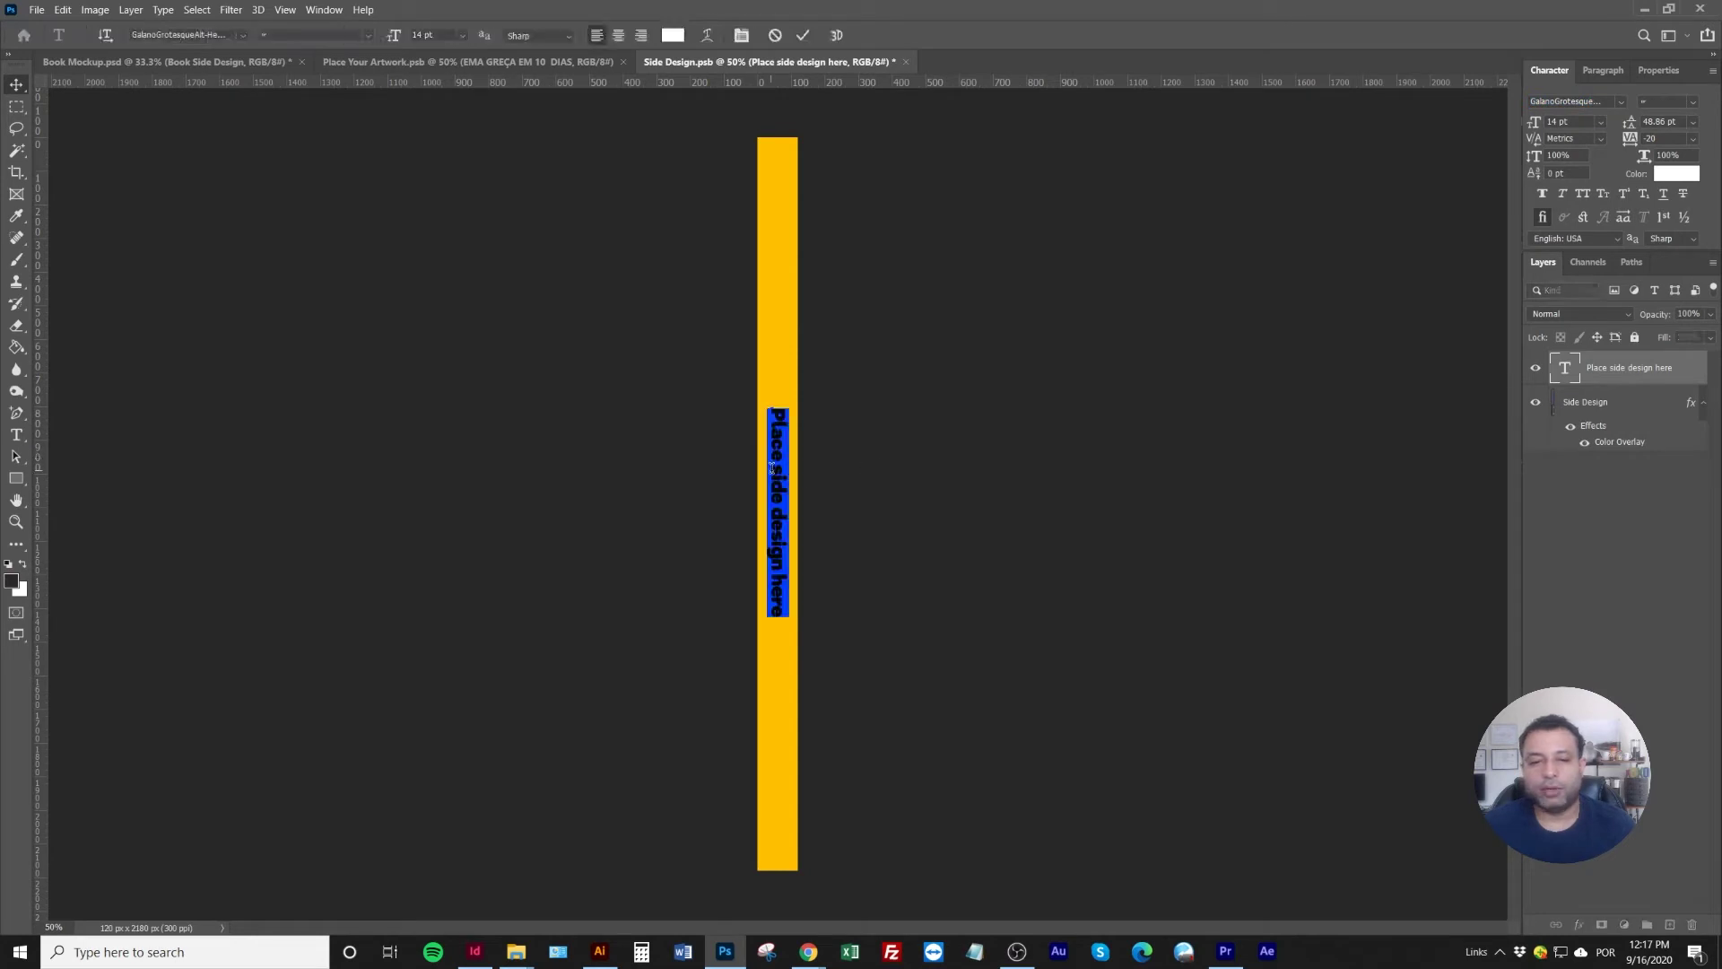
pyautogui.write('EMG')
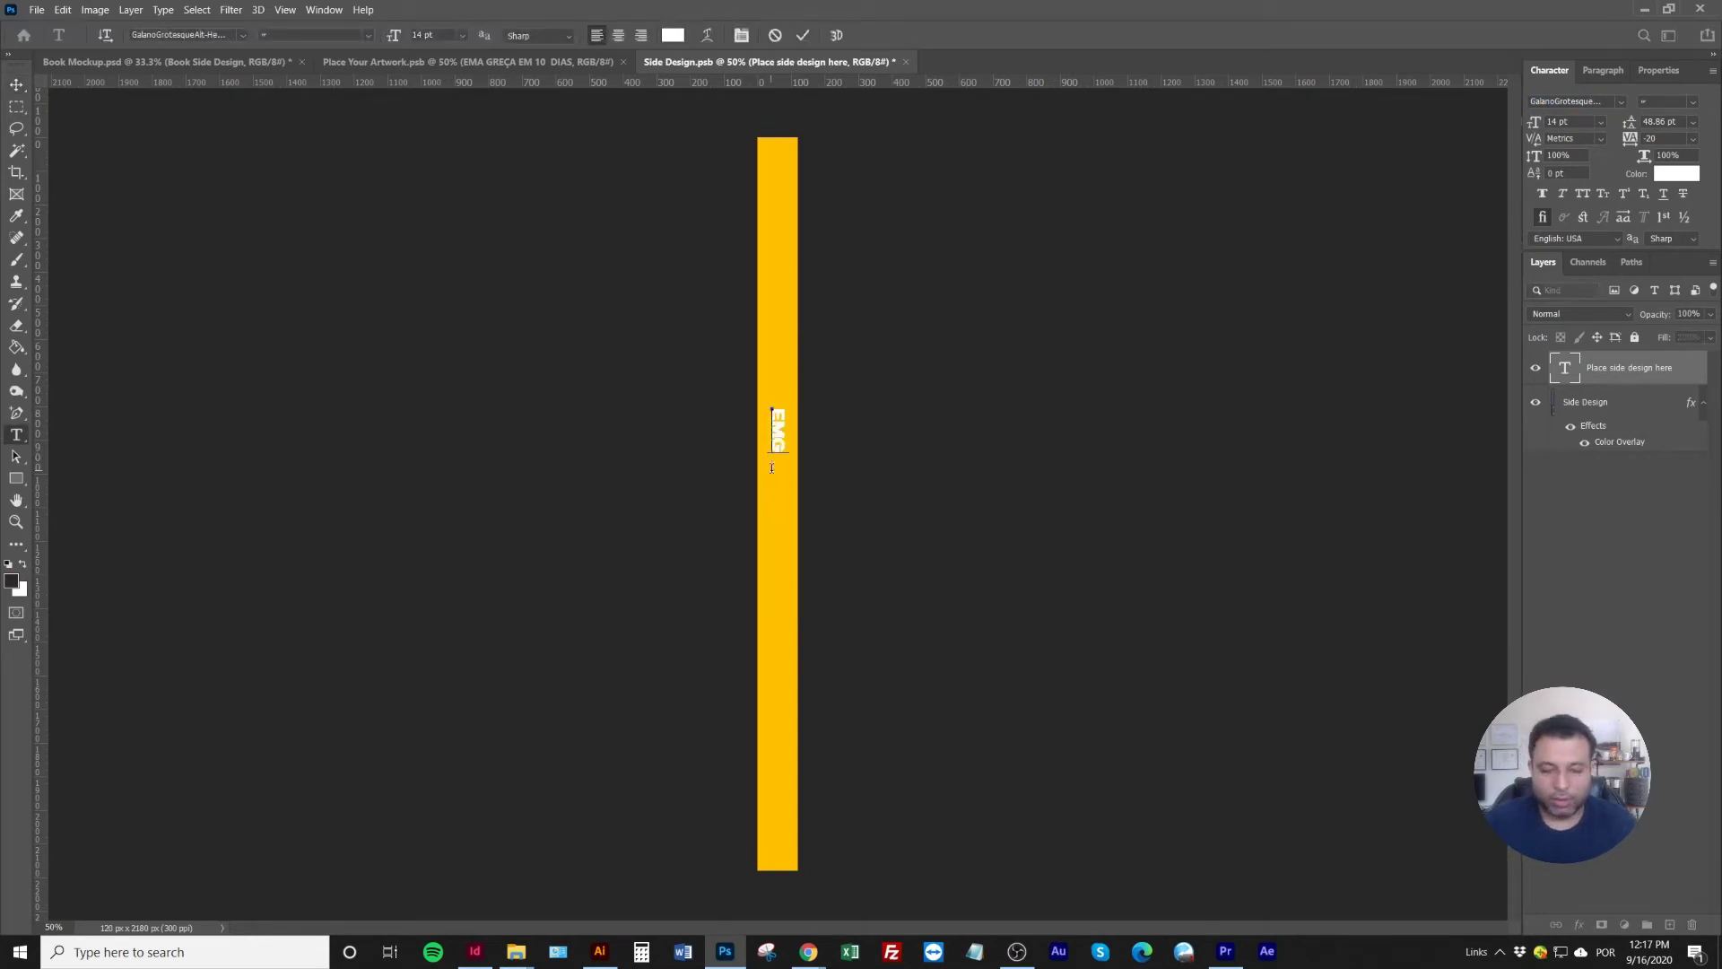
pyautogui.press('BackSpace')
pyautogui.press('BackSpace')
pyautogui.press('BackSpace')
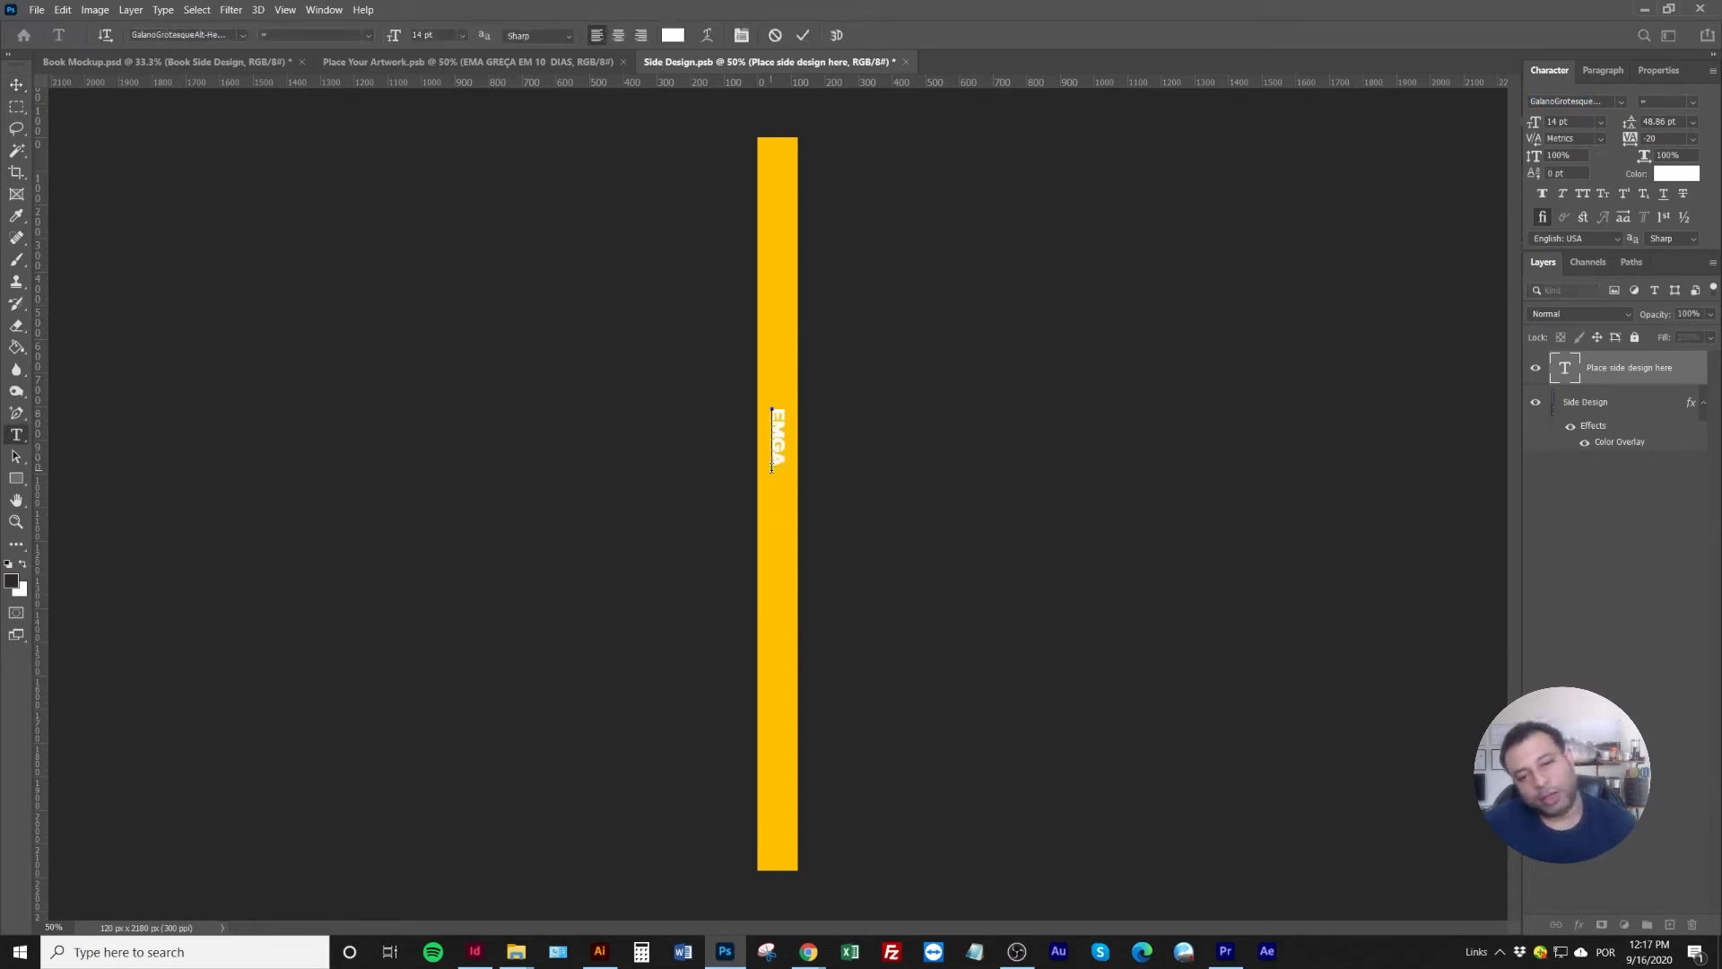
pyautogui.press('BackSpace')
pyautogui.write('MAGR')
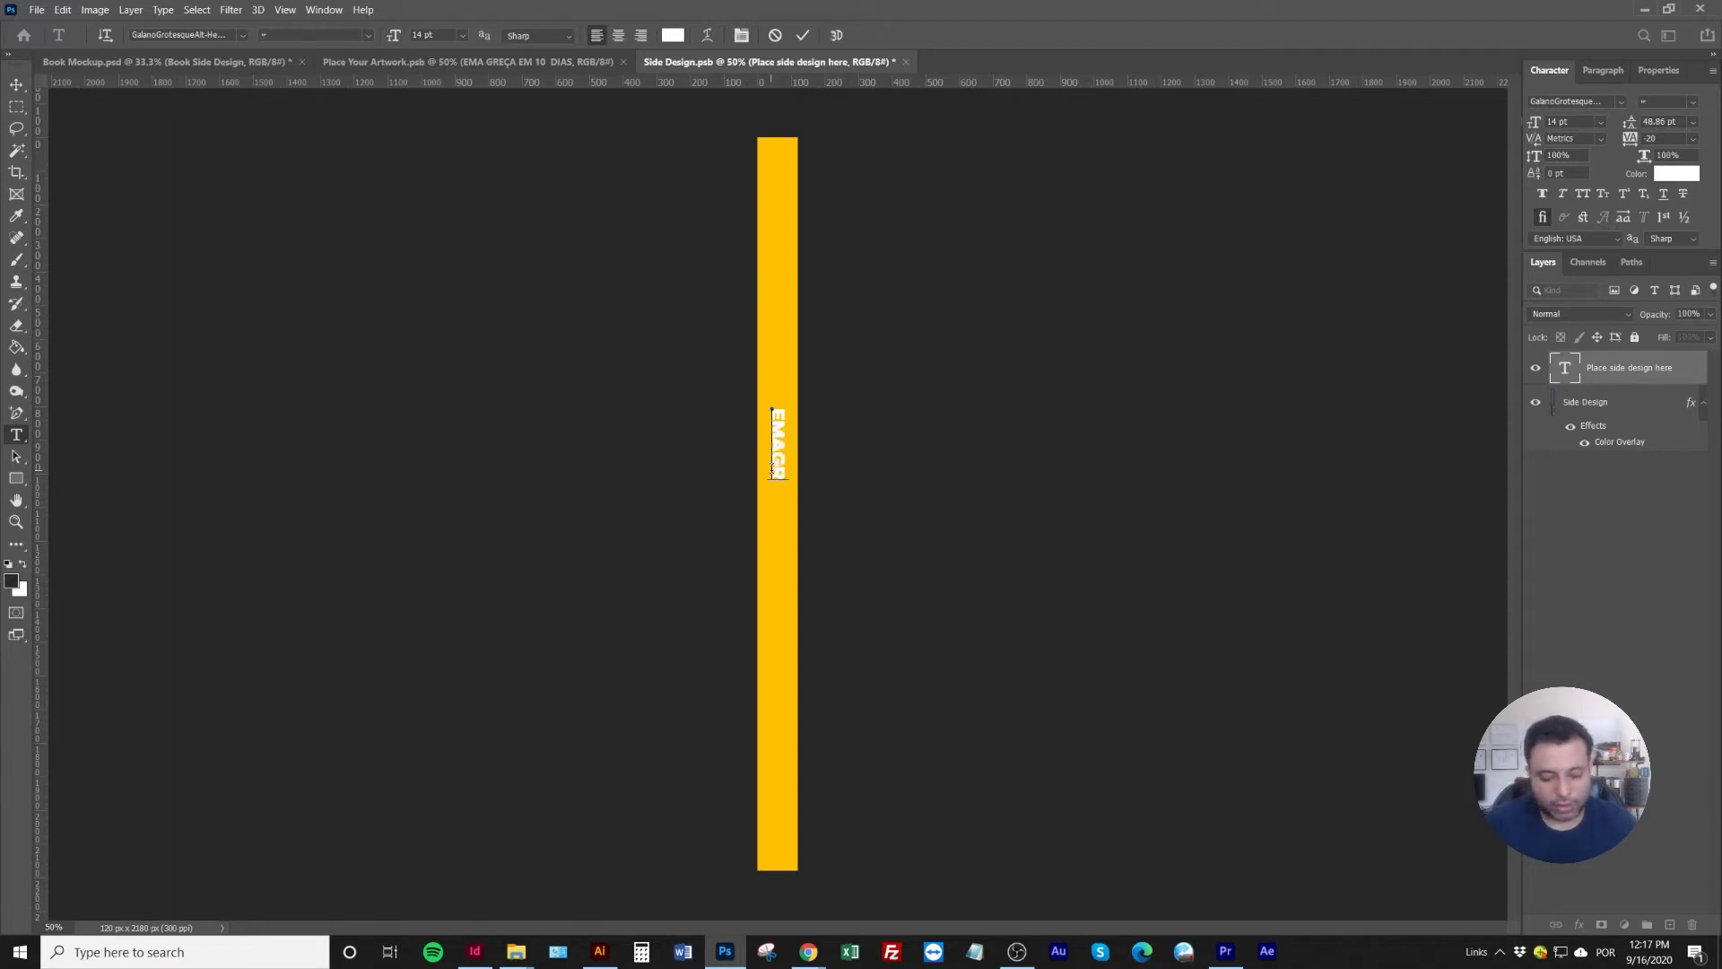
pyautogui.write('EÇA EM 10 DIAS')
pyautogui.click(15, 86)
# Colour the spine text dark grey (282828), save, and return to the Place Your Artwork cover
pyautogui.click(1675, 173)
pyautogui.click(1301, 491)
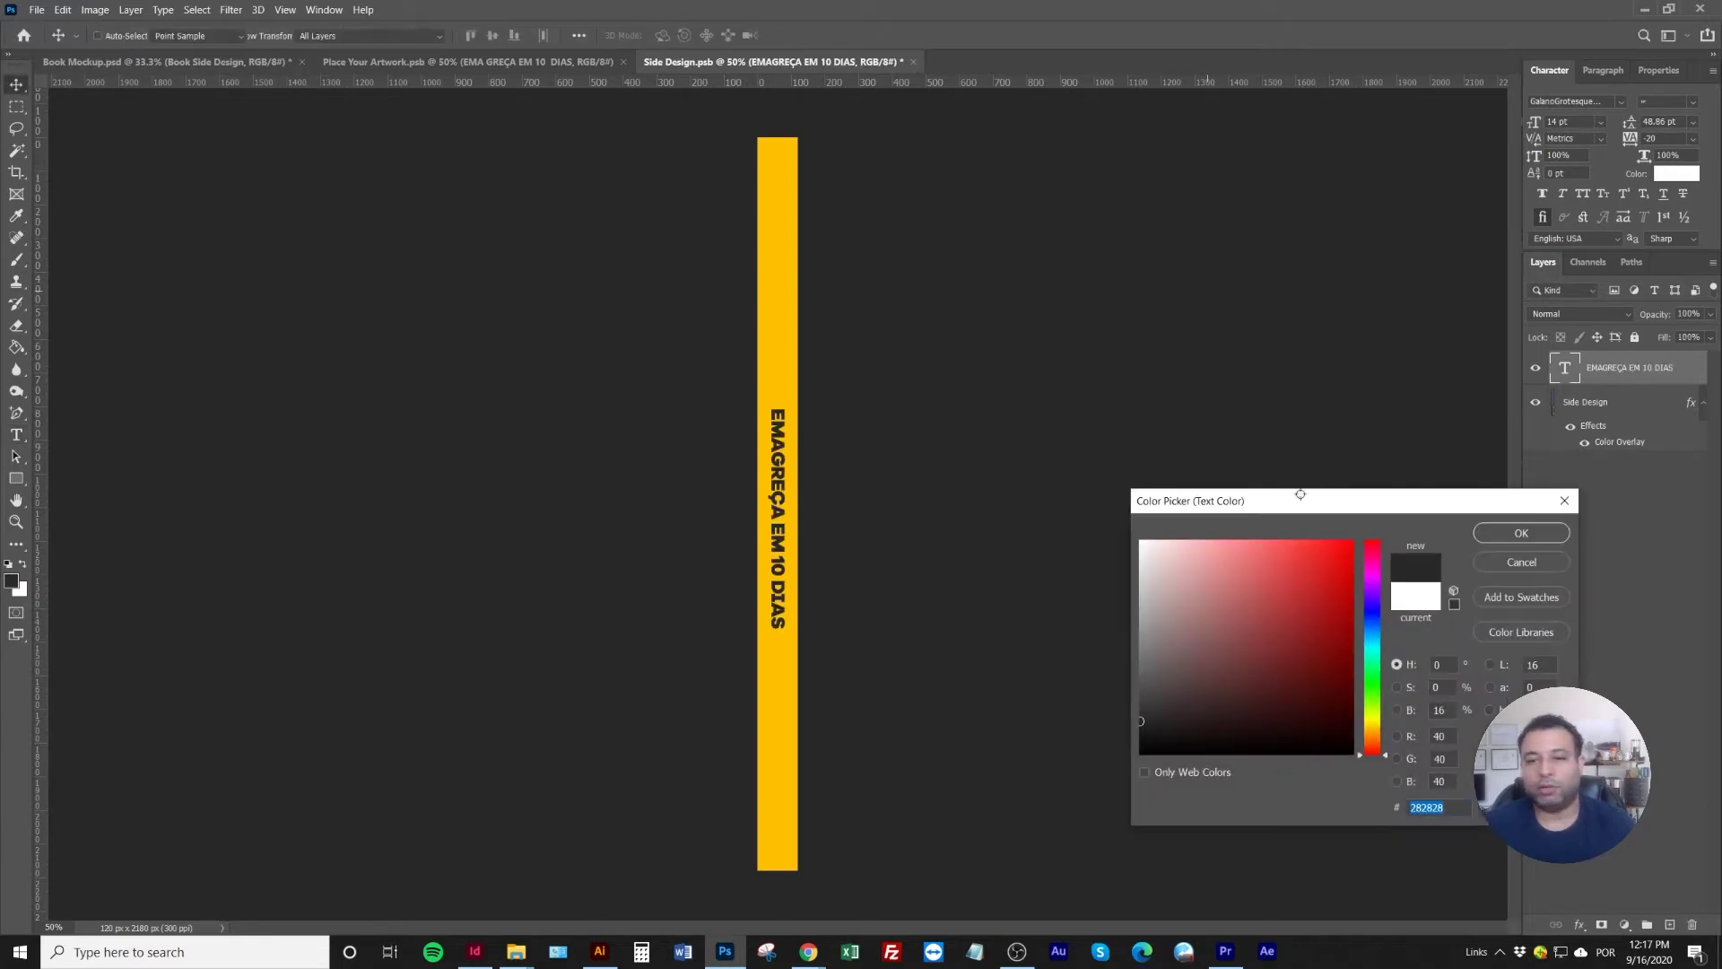
pyautogui.click(1521, 533)
pyautogui.hotkey('ctrl', 's')
pyautogui.click(466, 61)
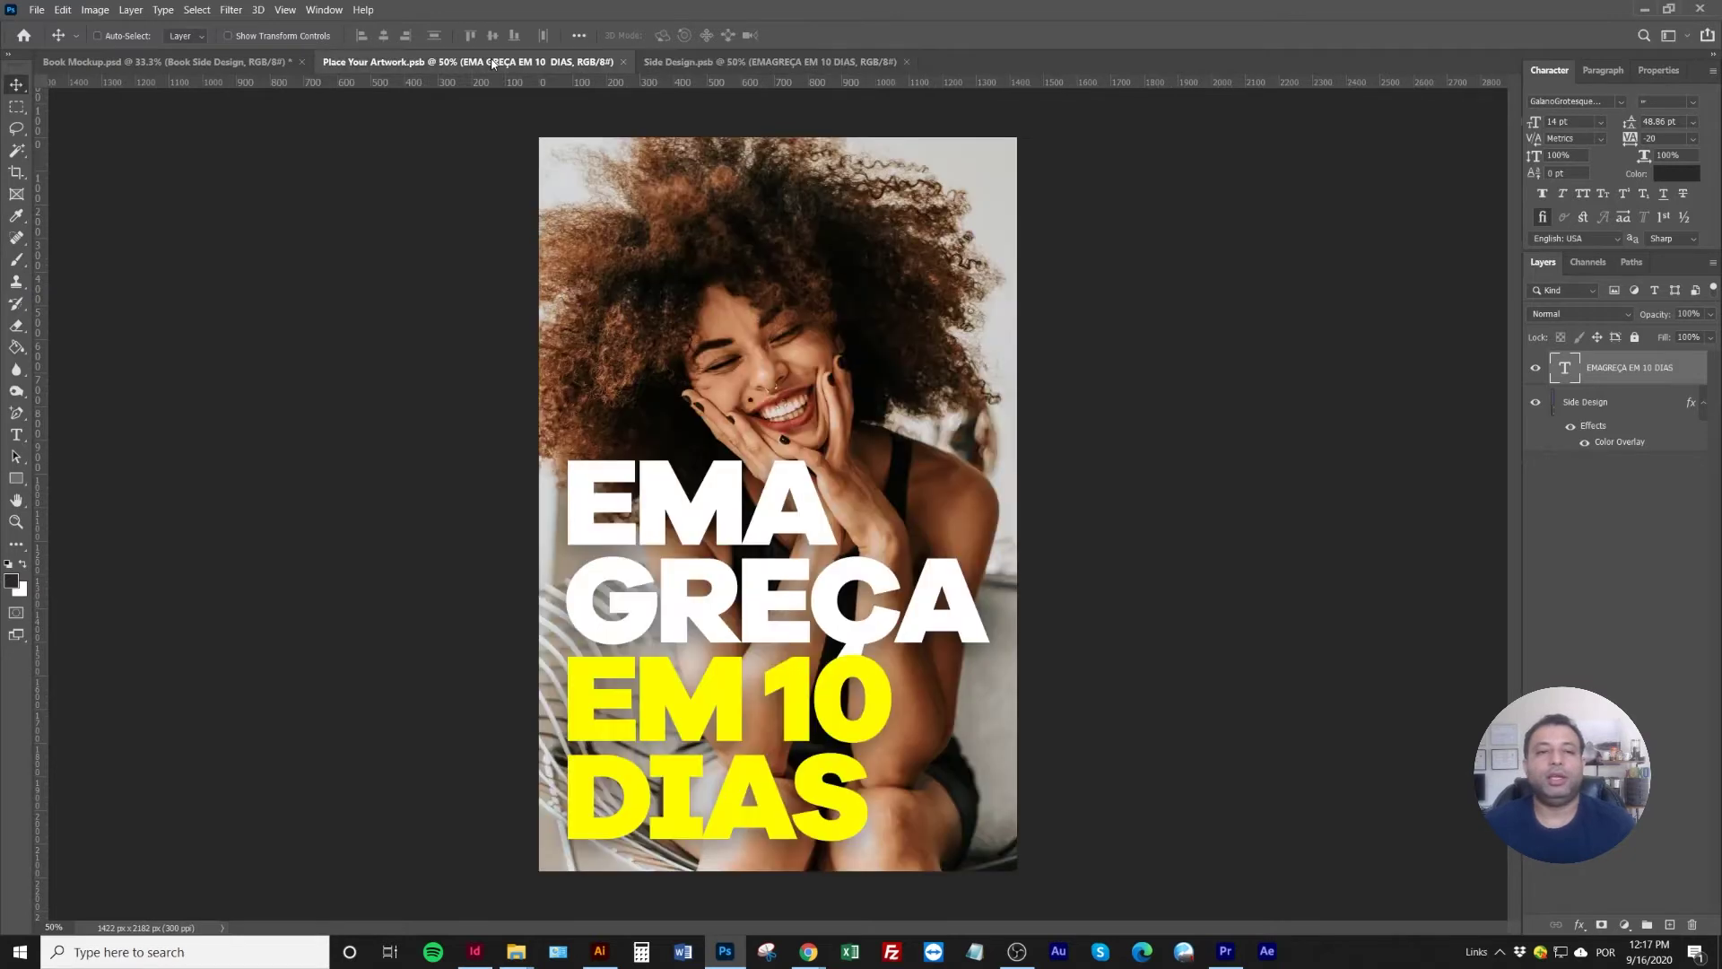
# Hide the white background and resize the book mockup to 1200 px wide at 72 ppi
pyautogui.click(269, 62)
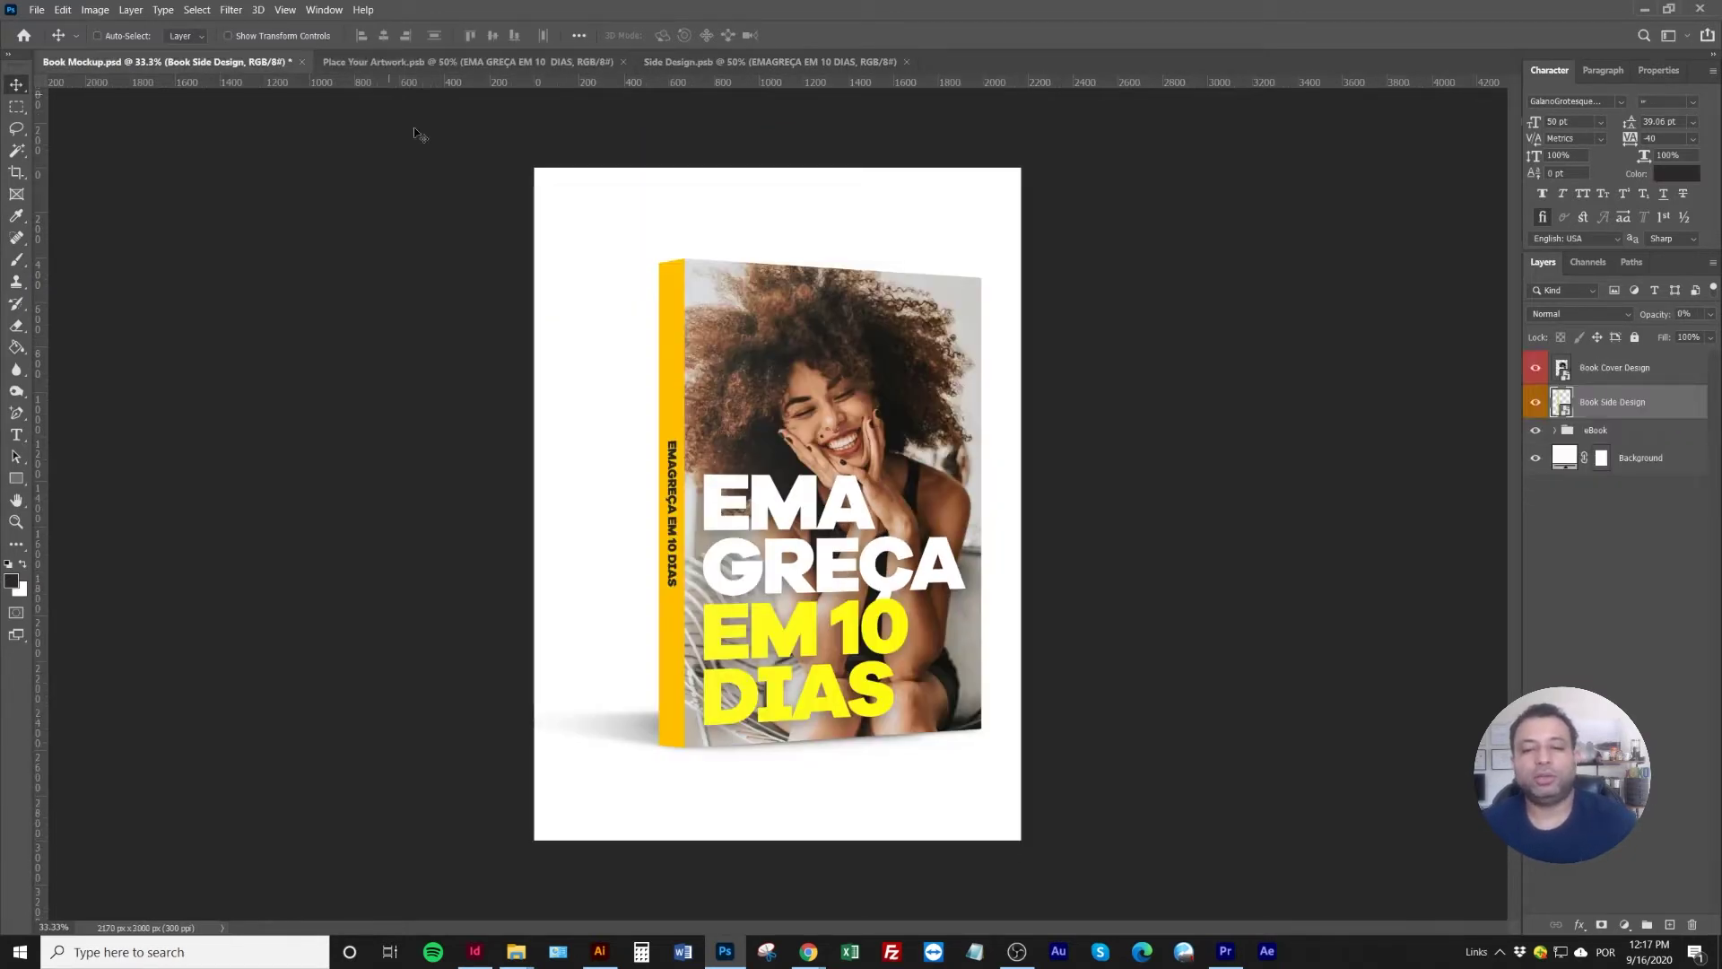
pyautogui.click(1535, 457)
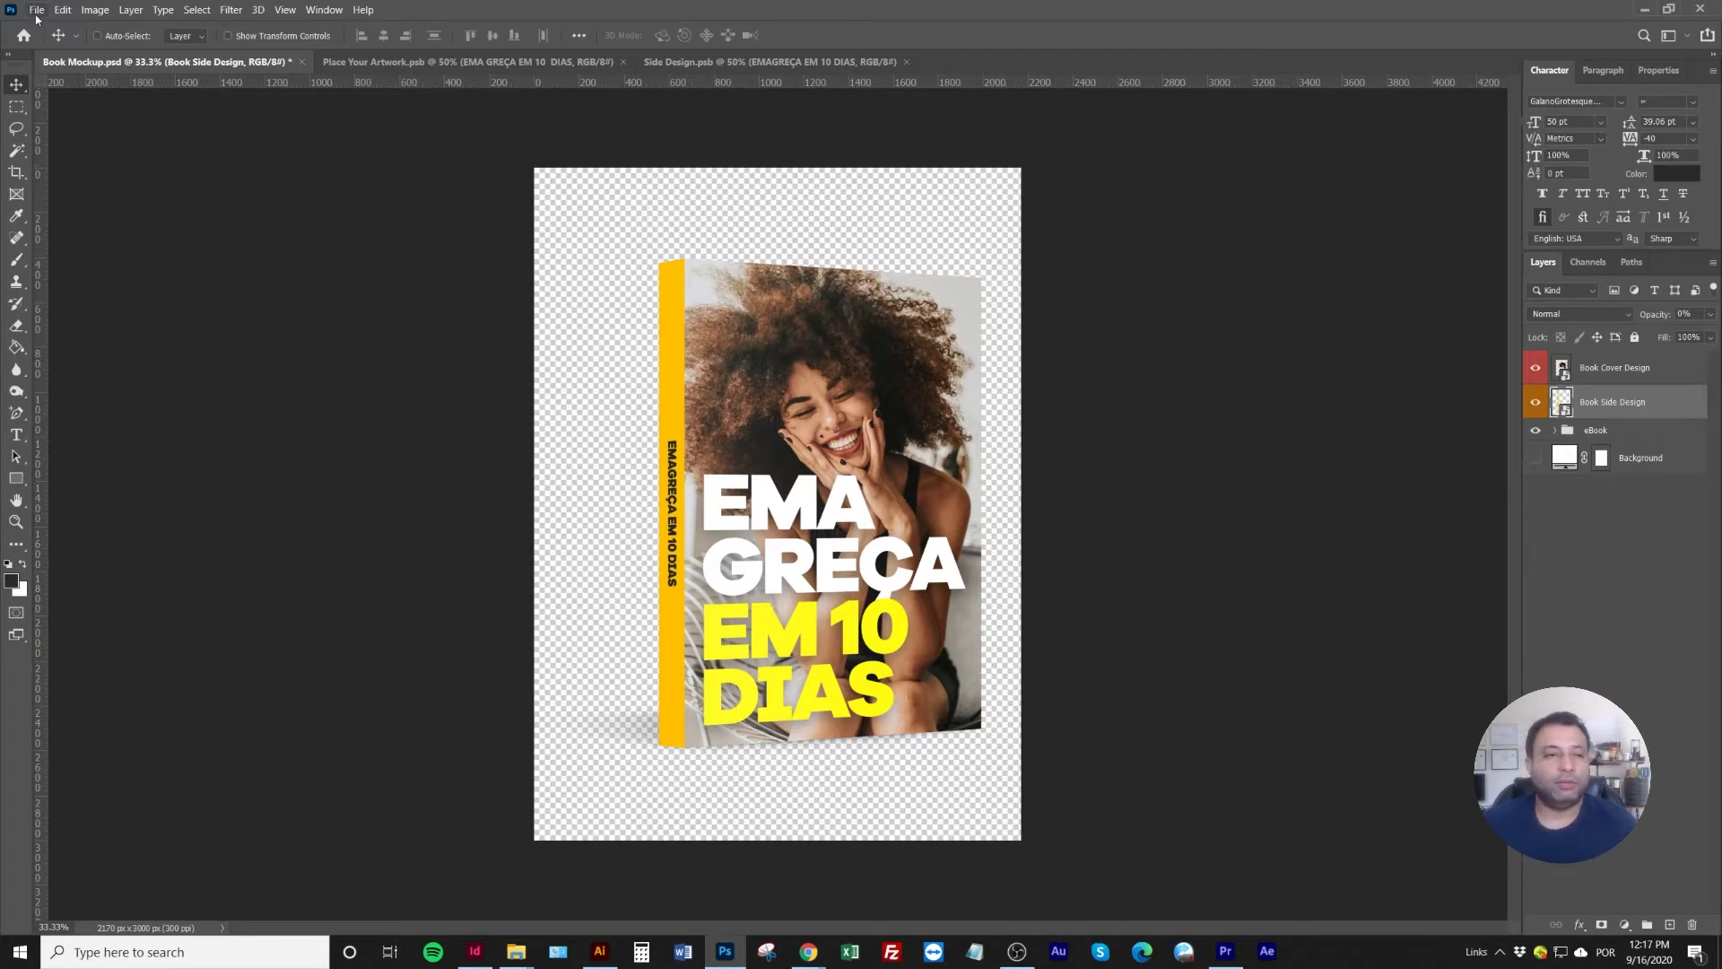
pyautogui.click(110, 14)
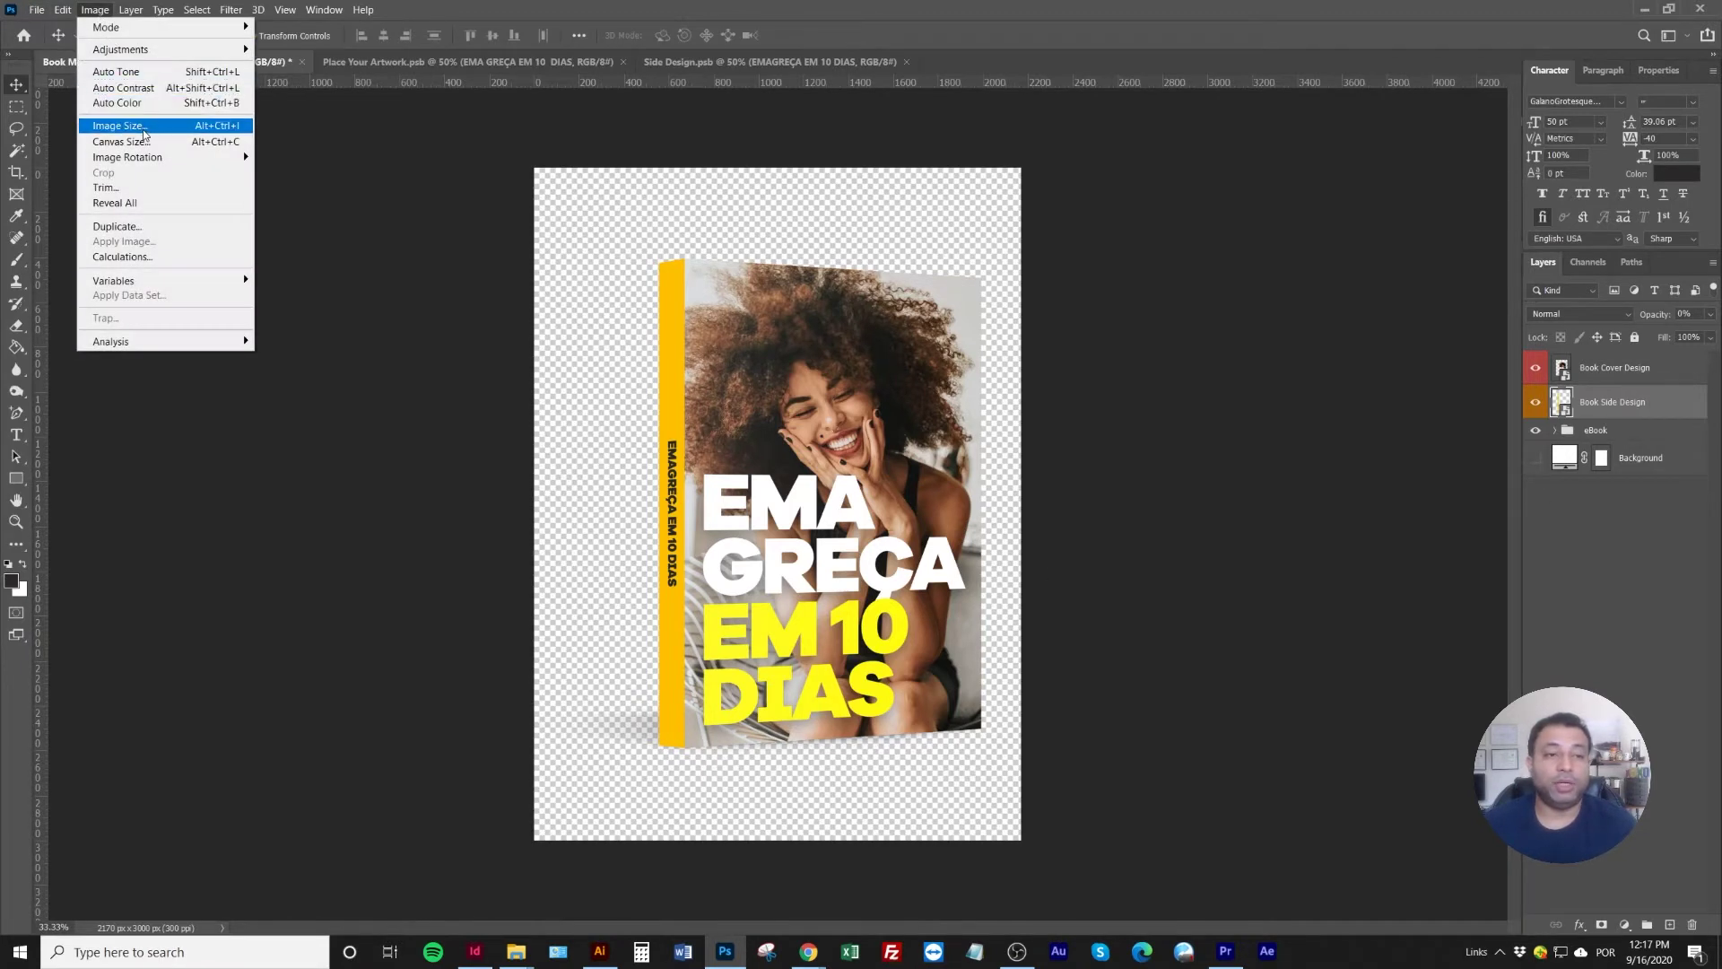
pyautogui.click(144, 130)
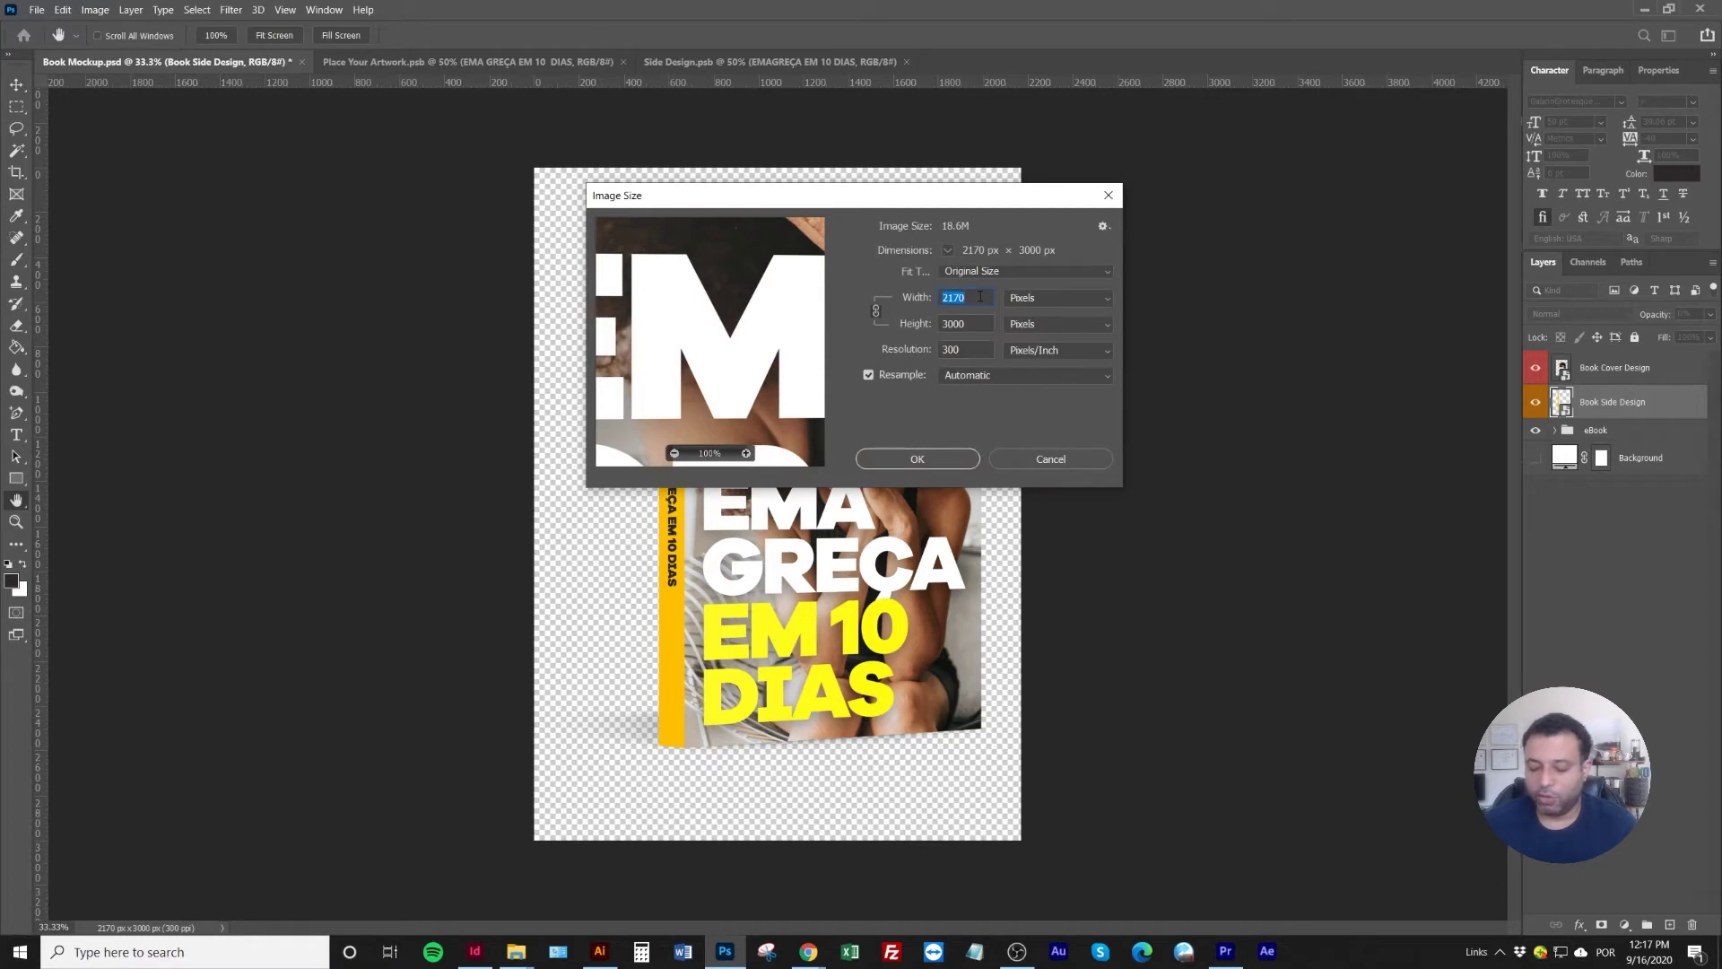
pyautogui.write('1400')
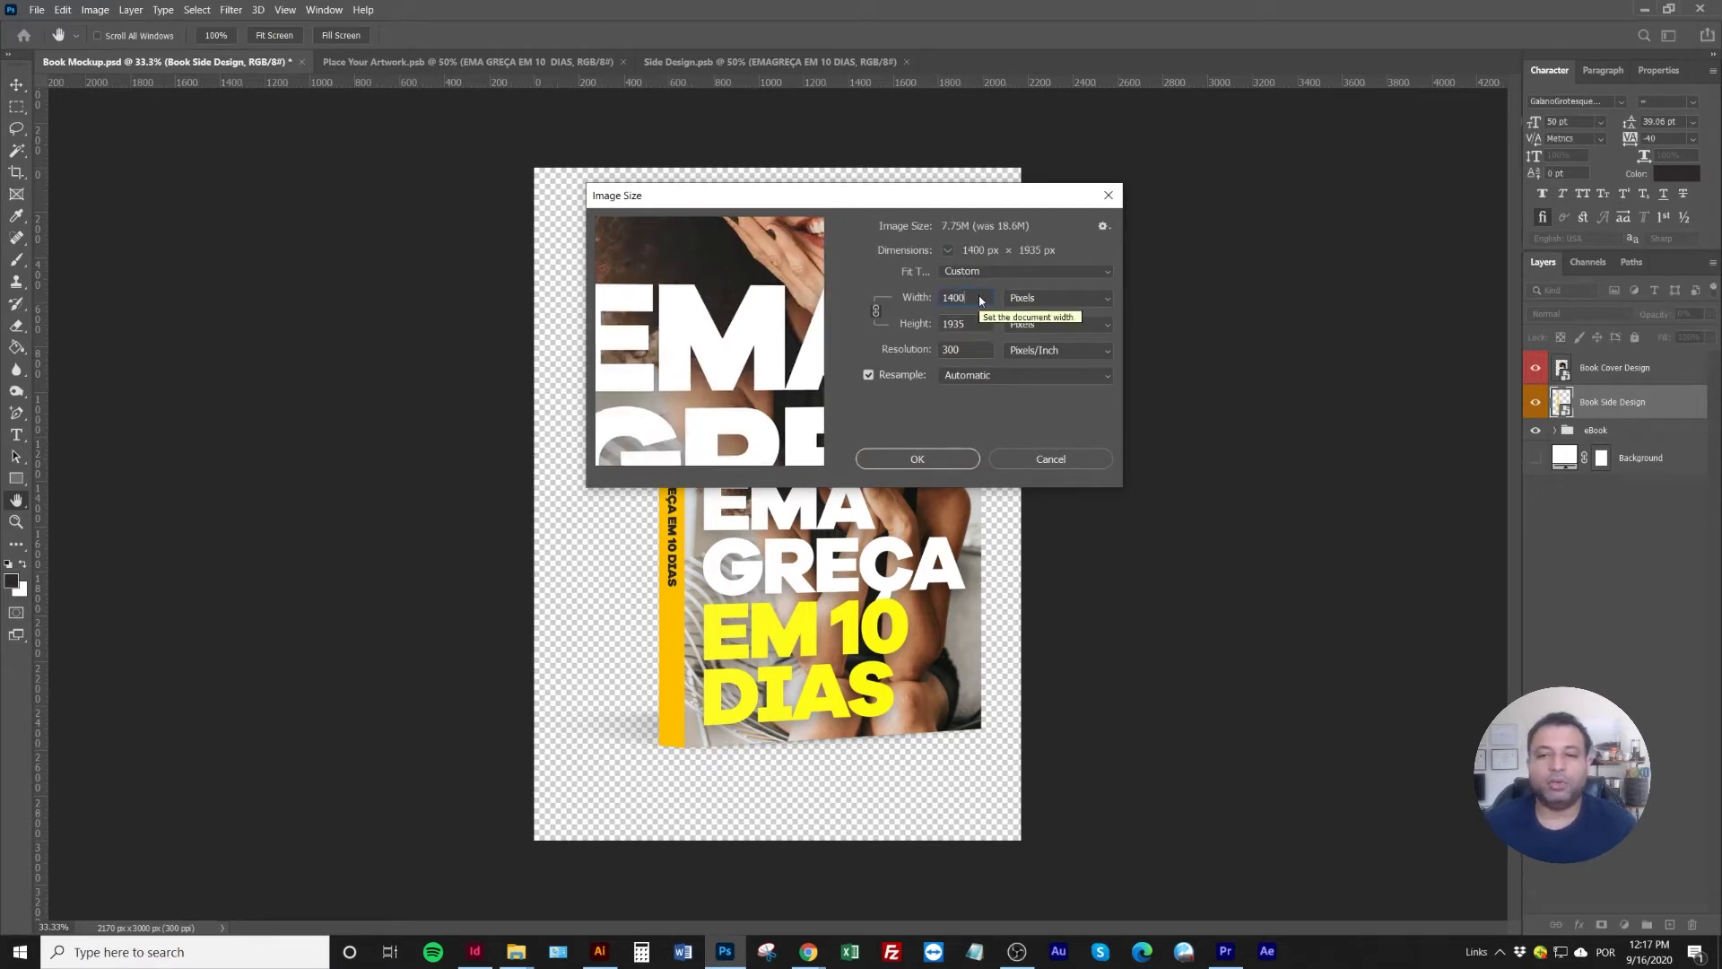
pyautogui.write('72')
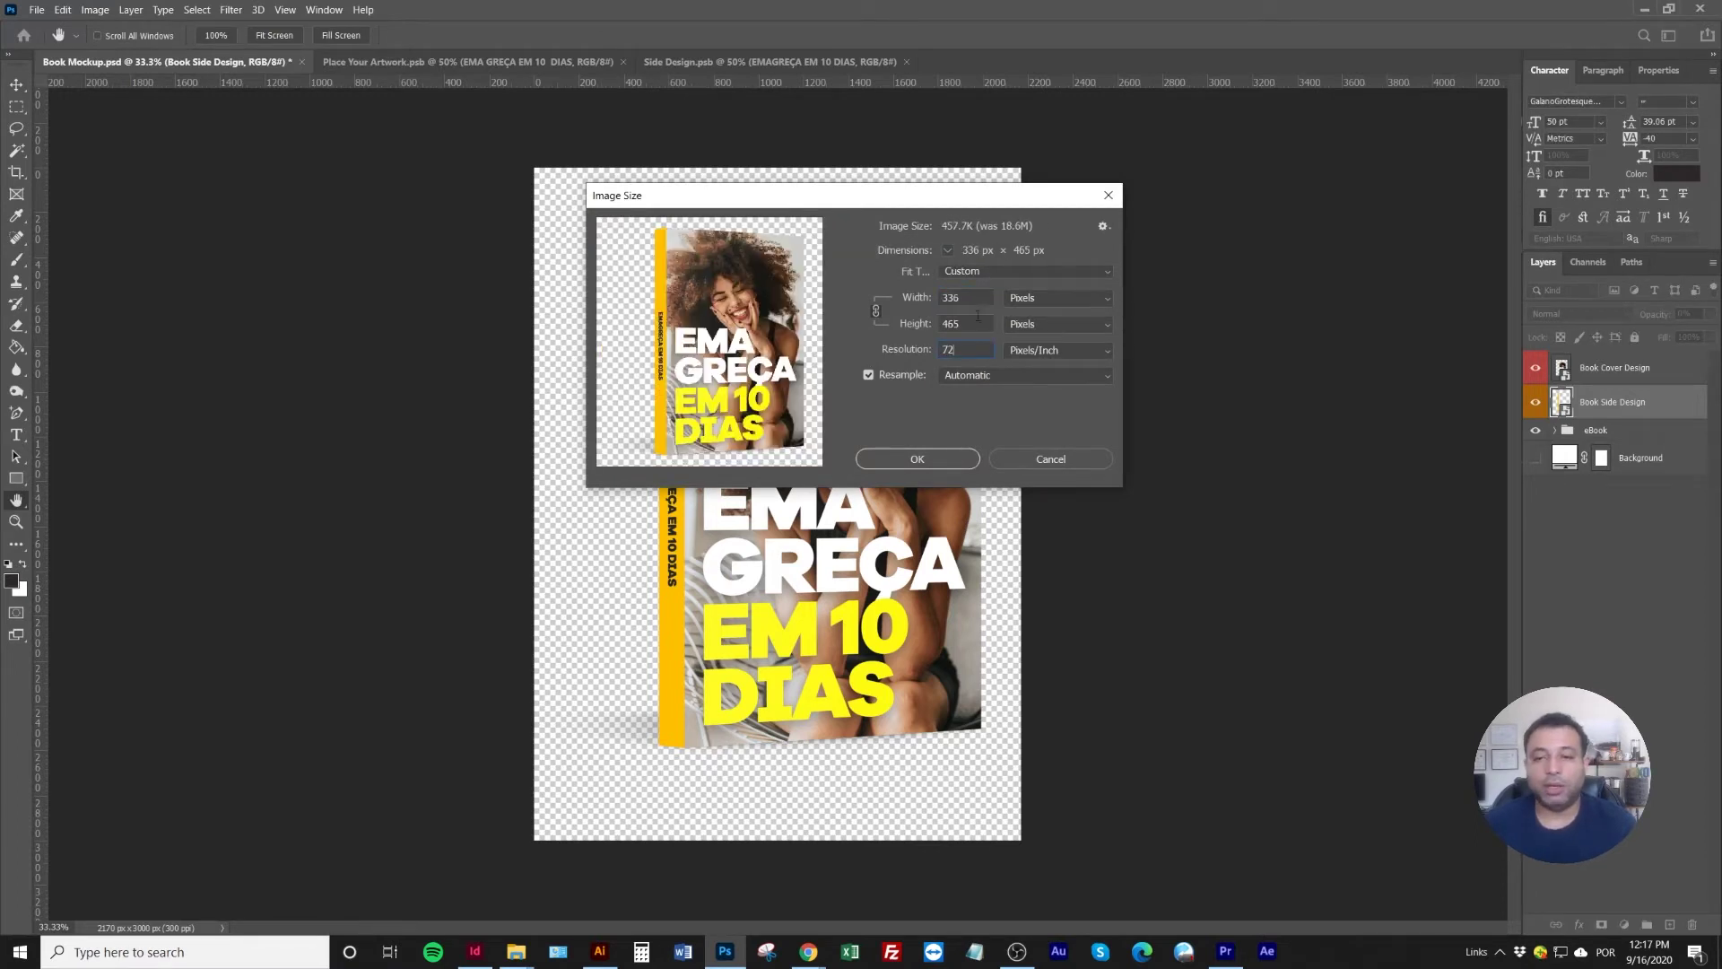
pyautogui.write('1200')
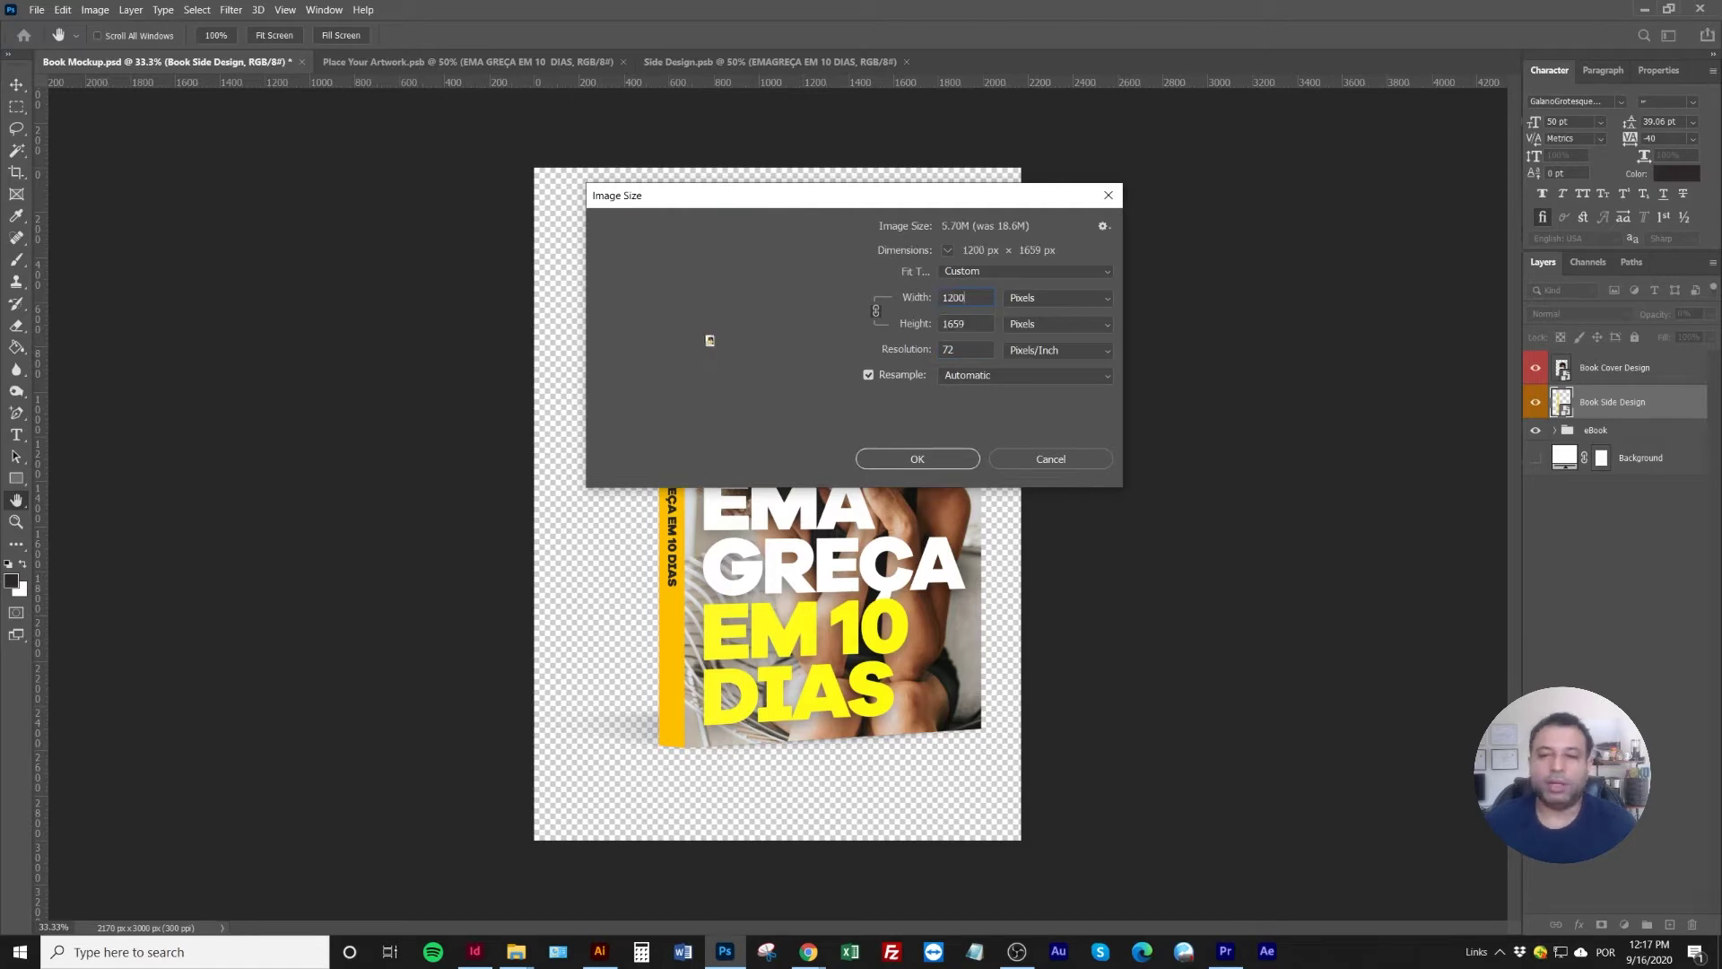
pyautogui.click(954, 459)
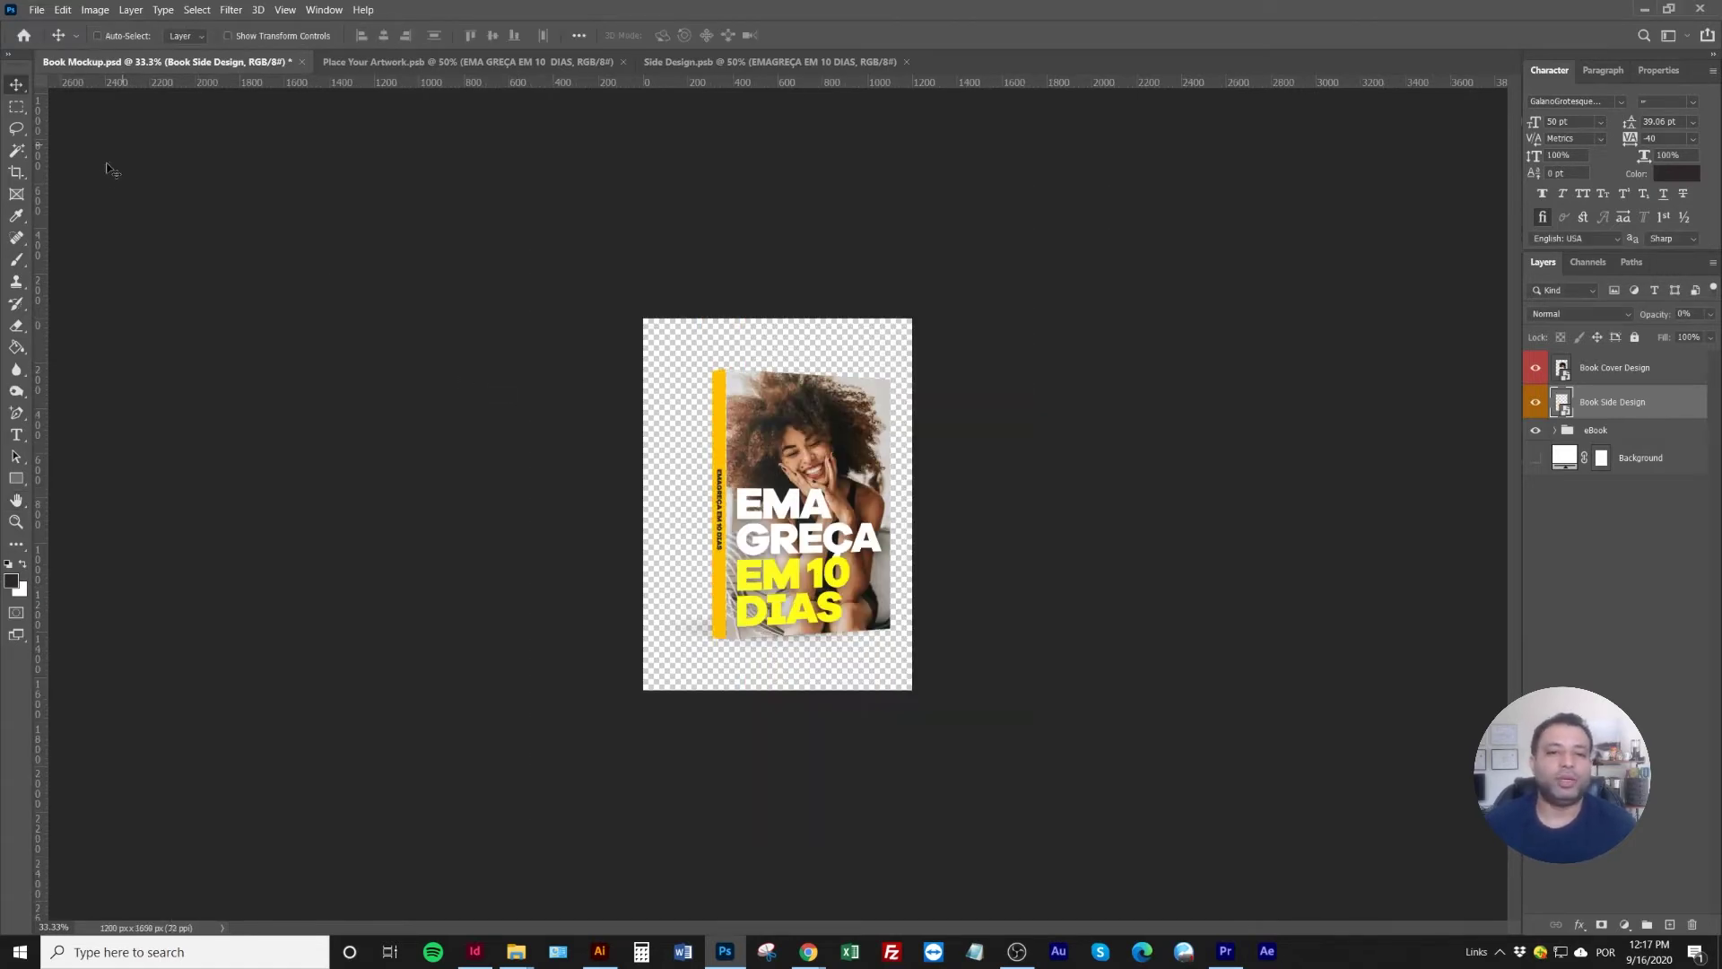
# Crop the canvas tighter around the book at the top, bottom and left edges
pyautogui.click(18, 172)
pyautogui.moveTo(780, 308); pyautogui.dragTo(780, 336)
pyautogui.moveTo(777, 674); pyautogui.dragTo(776, 687)
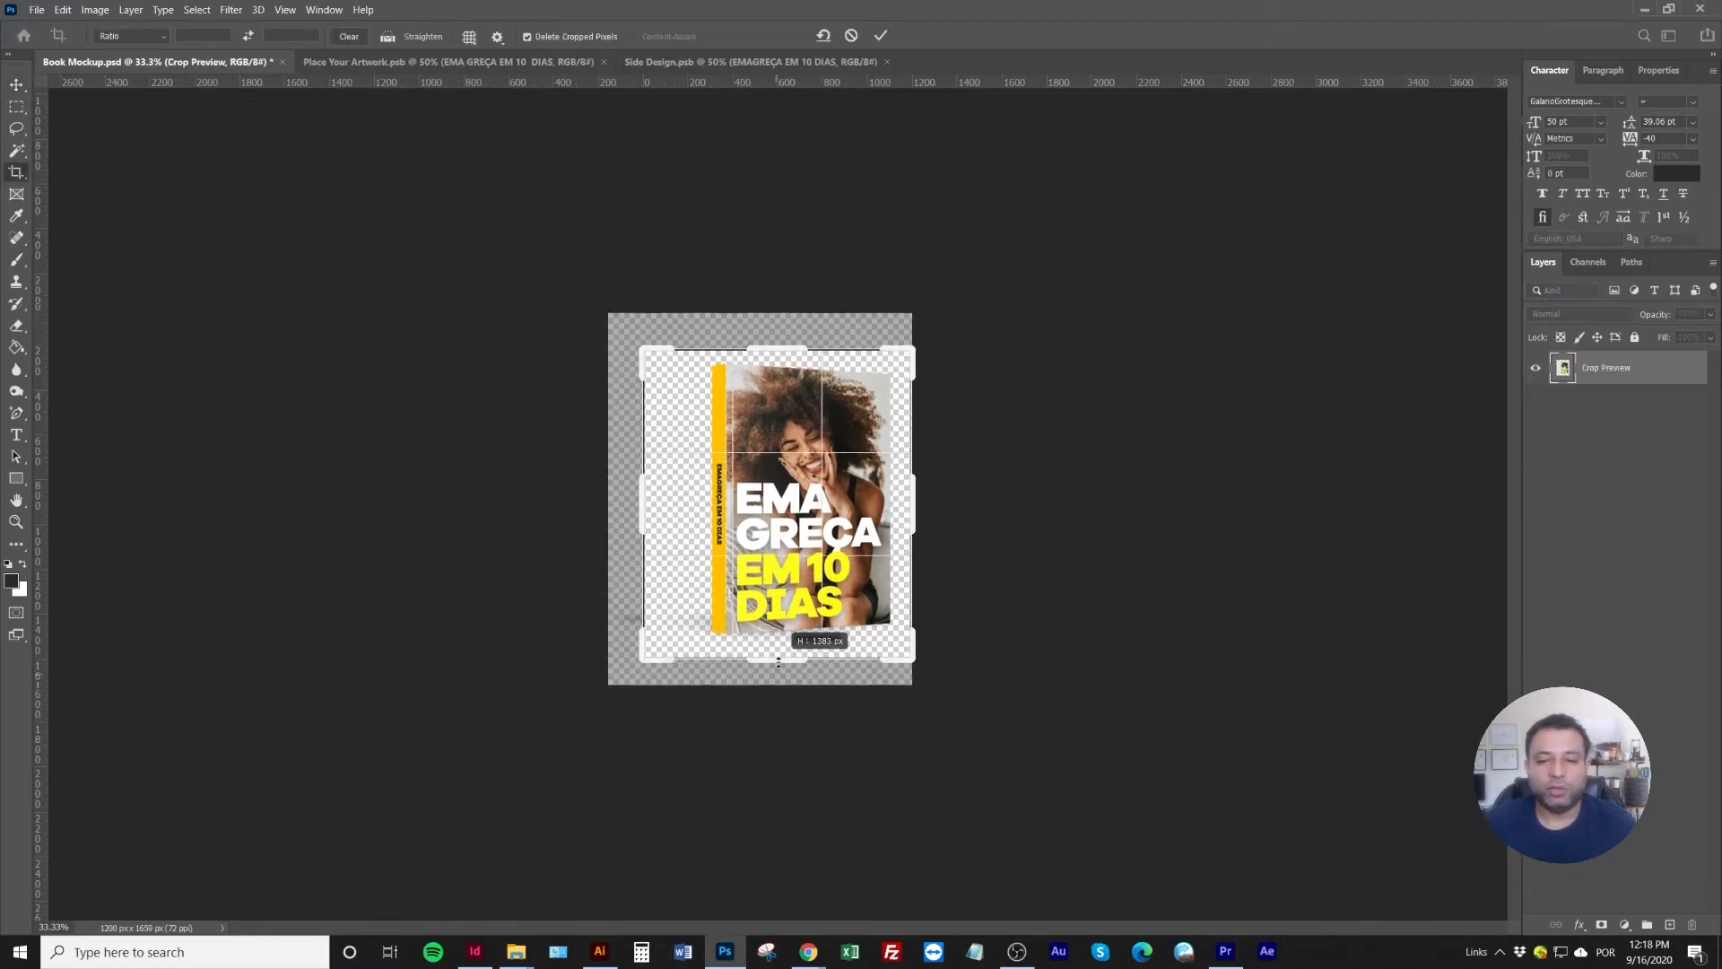
pyautogui.moveTo(642, 501); pyautogui.dragTo(637, 499)
pyautogui.press('Return')
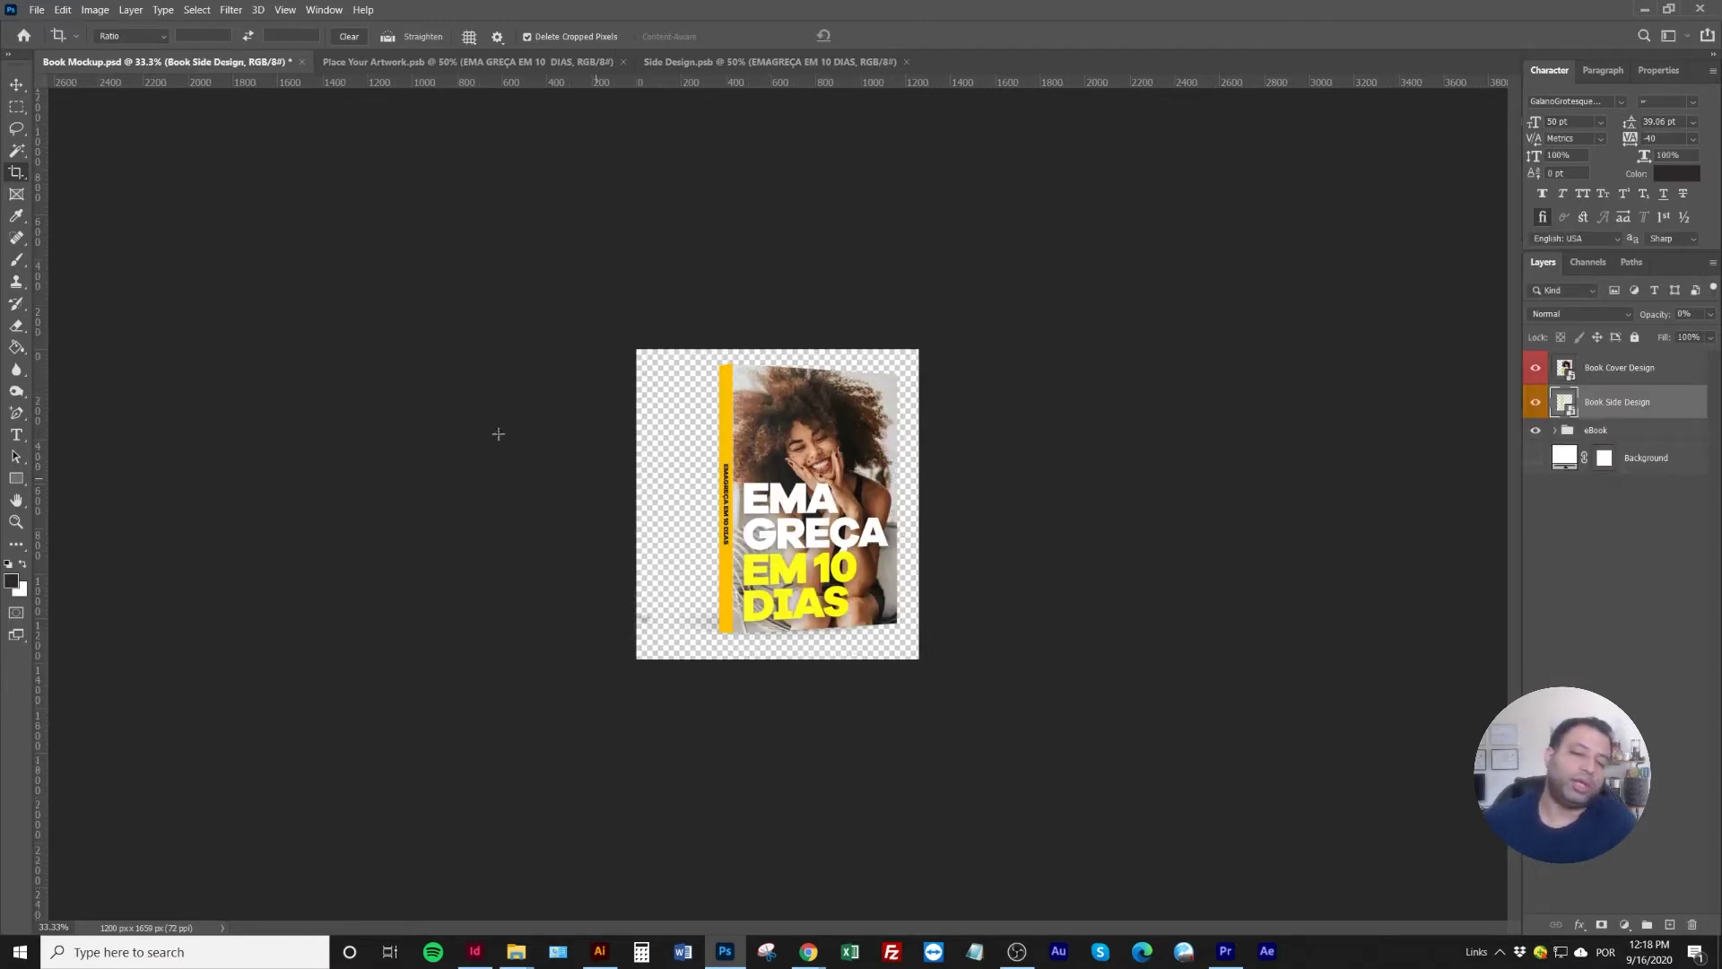
# Set Save for Web (Legacy) to export a transparent PNG-24
pyautogui.click(37, 10)
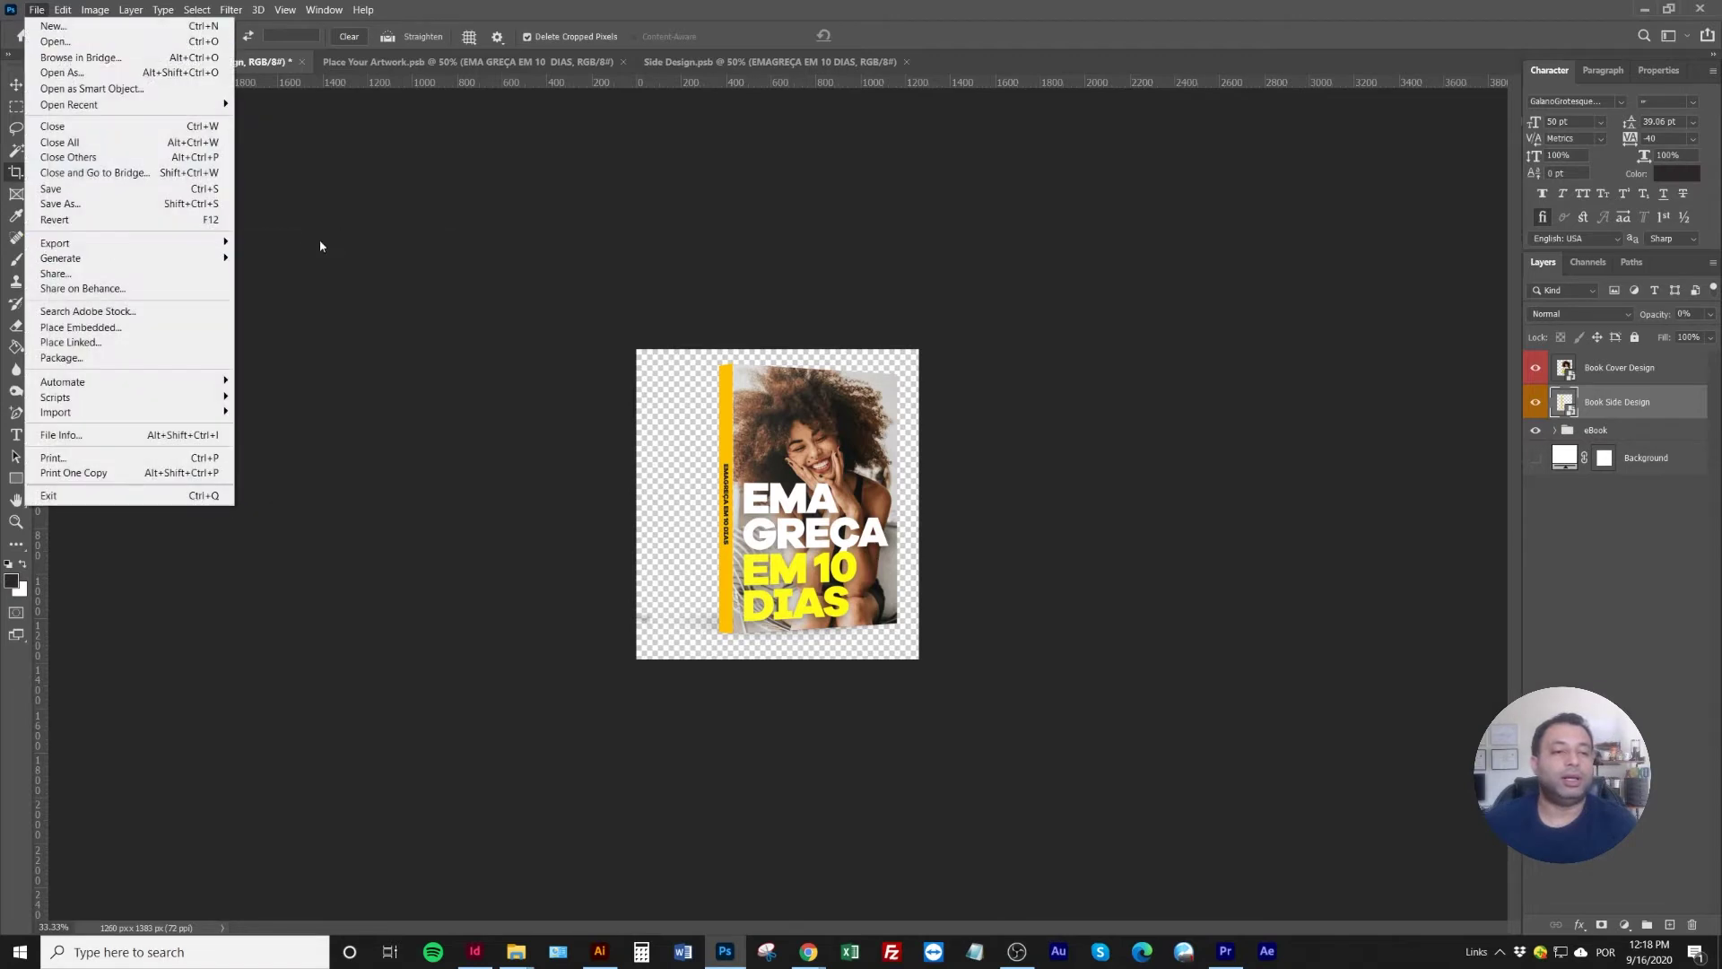
pyautogui.moveTo(135, 243)
pyautogui.click(290, 305)
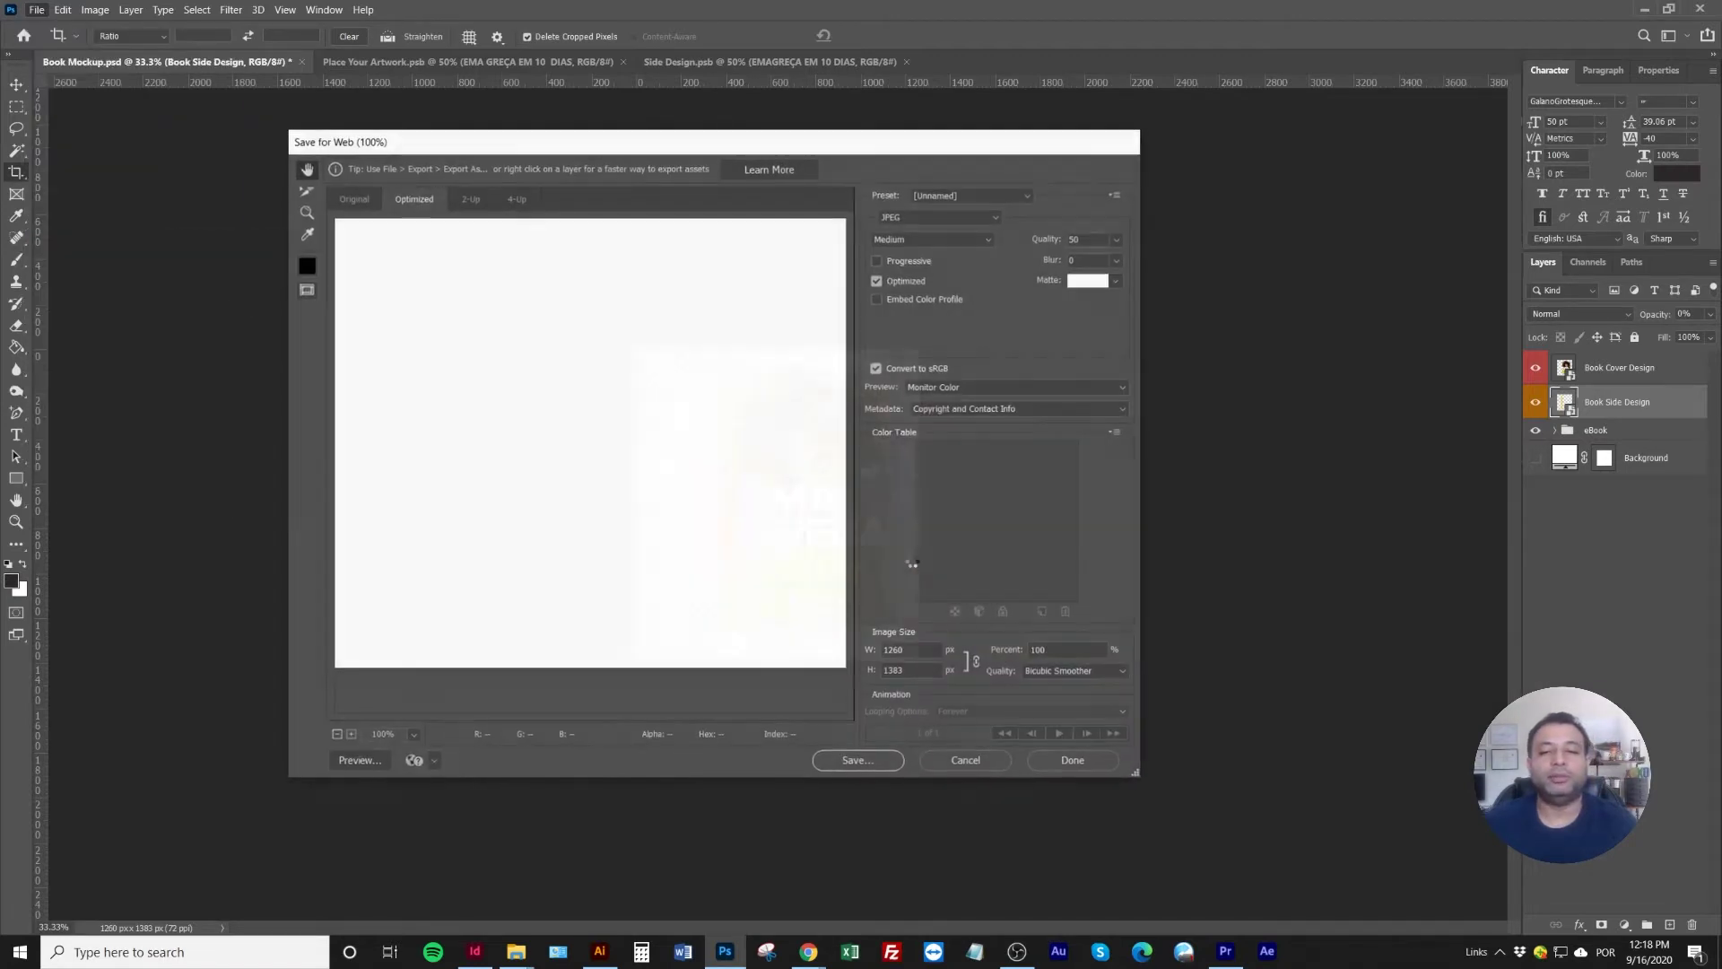
pyautogui.click(953, 217)
pyautogui.click(946, 263)
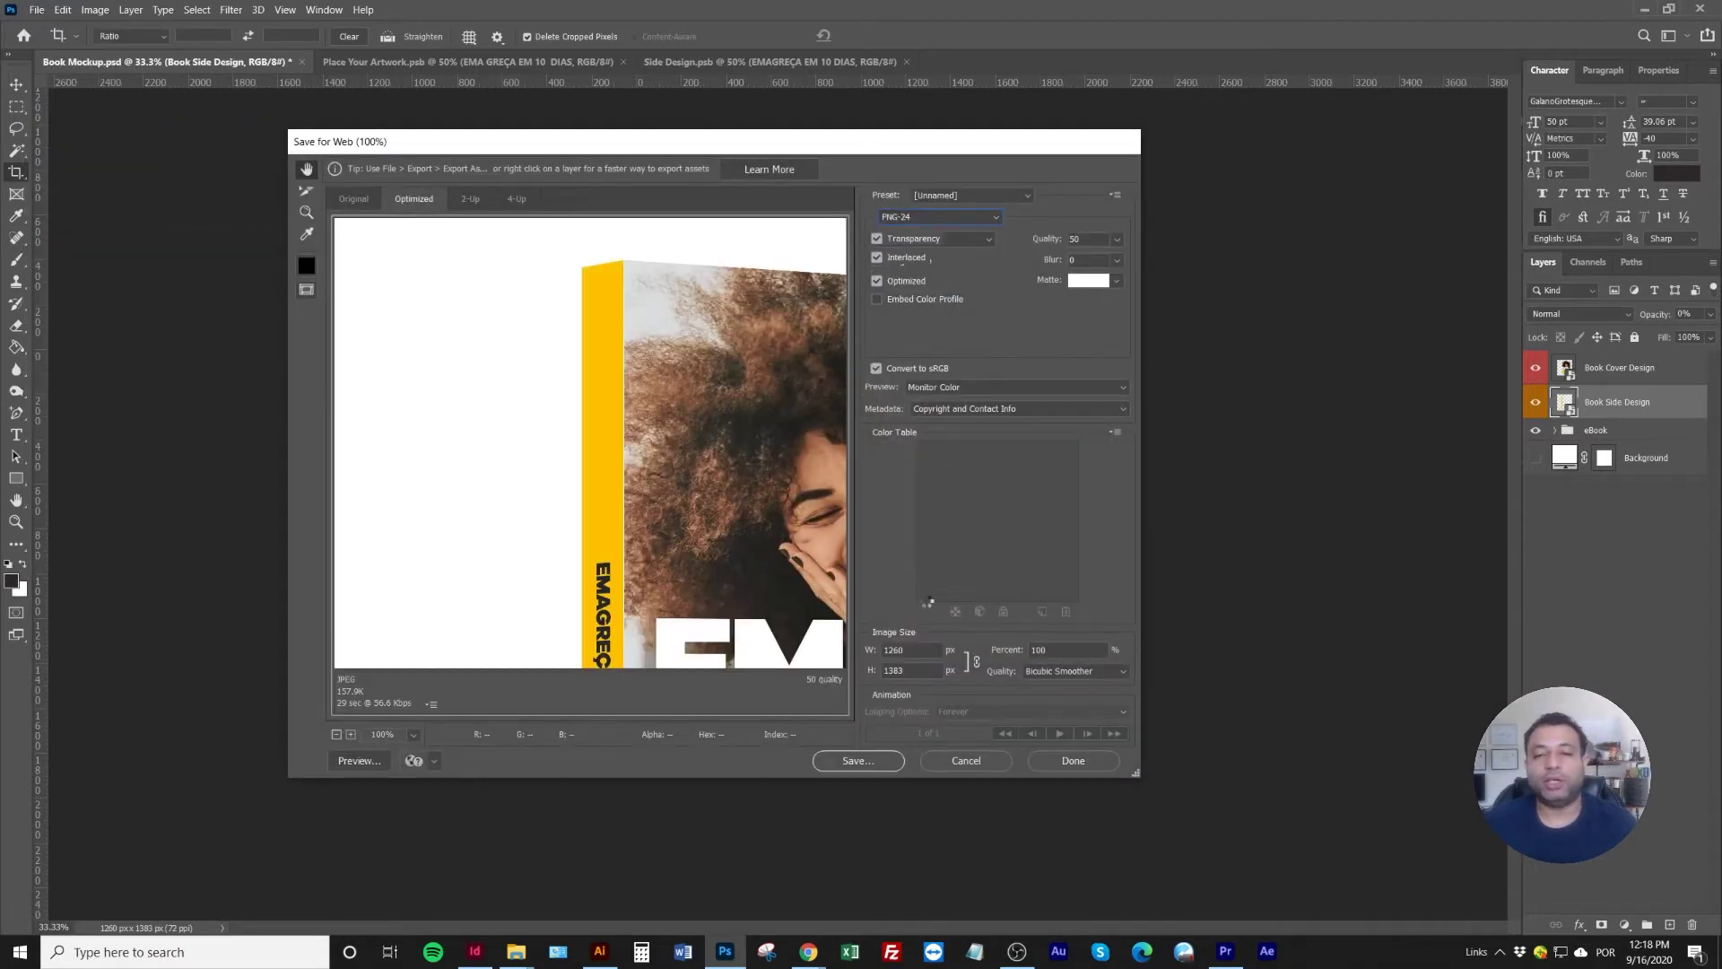
# Save the exported PNG as livro in the M7-01 folder
pyautogui.click(852, 762)
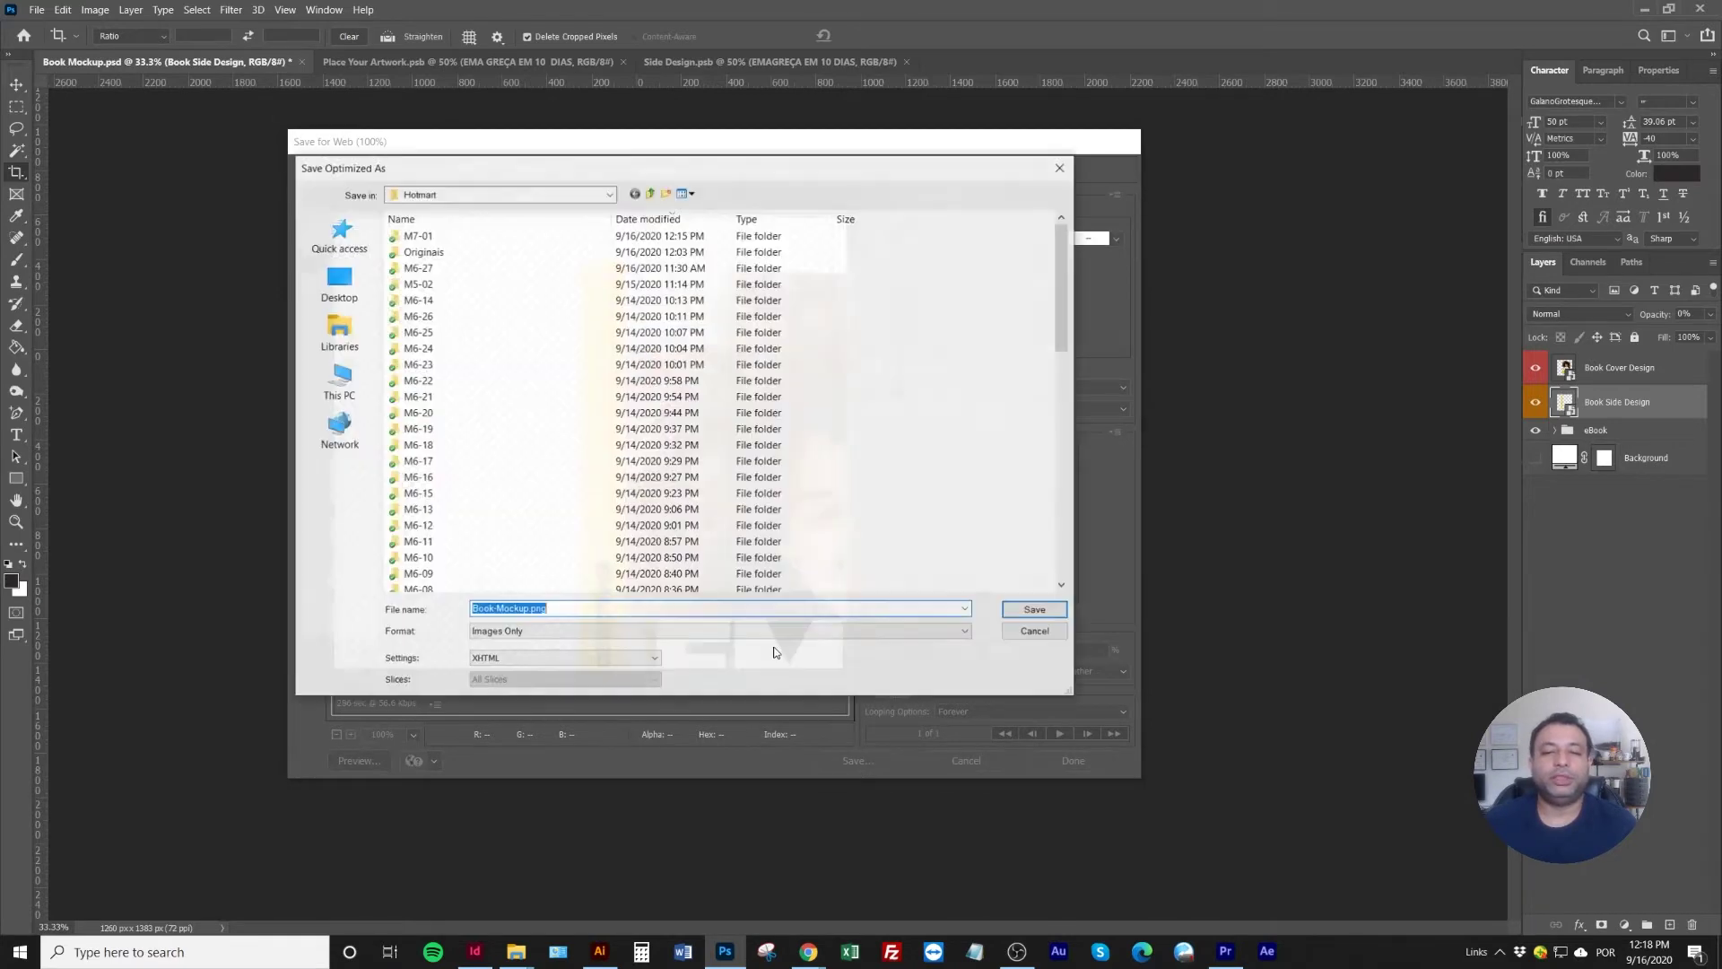
pyautogui.doubleClick(418, 235)
pyautogui.click(584, 610)
pyautogui.hotkey('ctrl', 'a')
pyautogui.press('BackSpace')
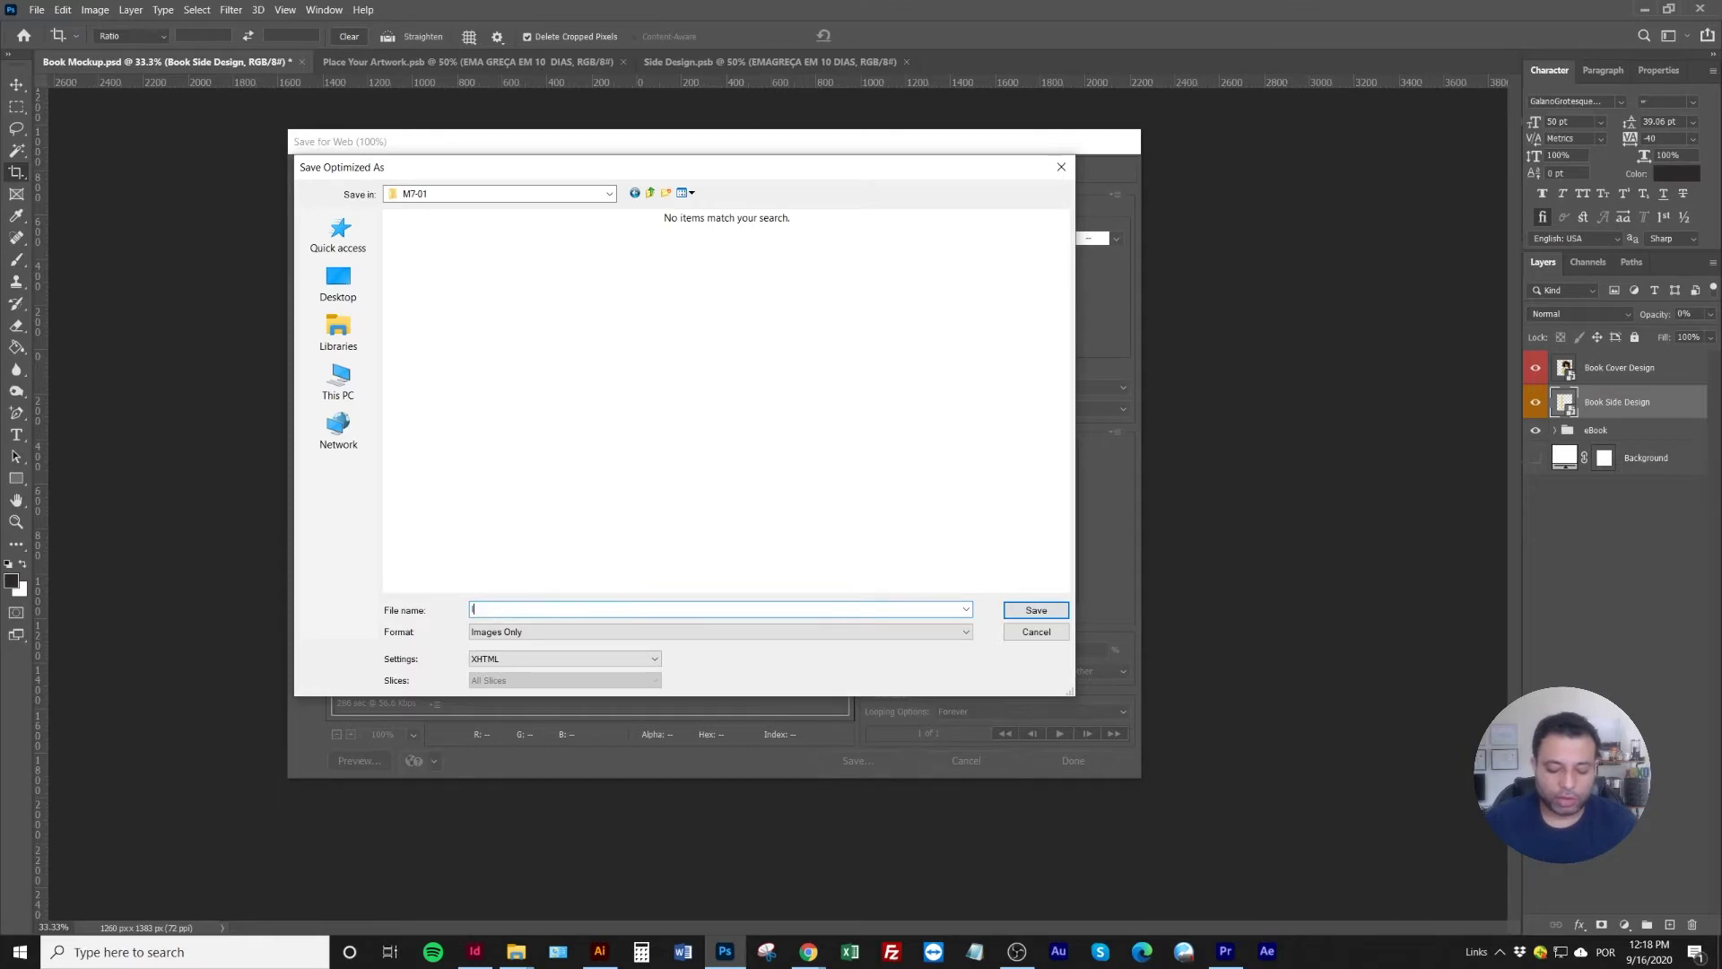
pyautogui.press('Return')
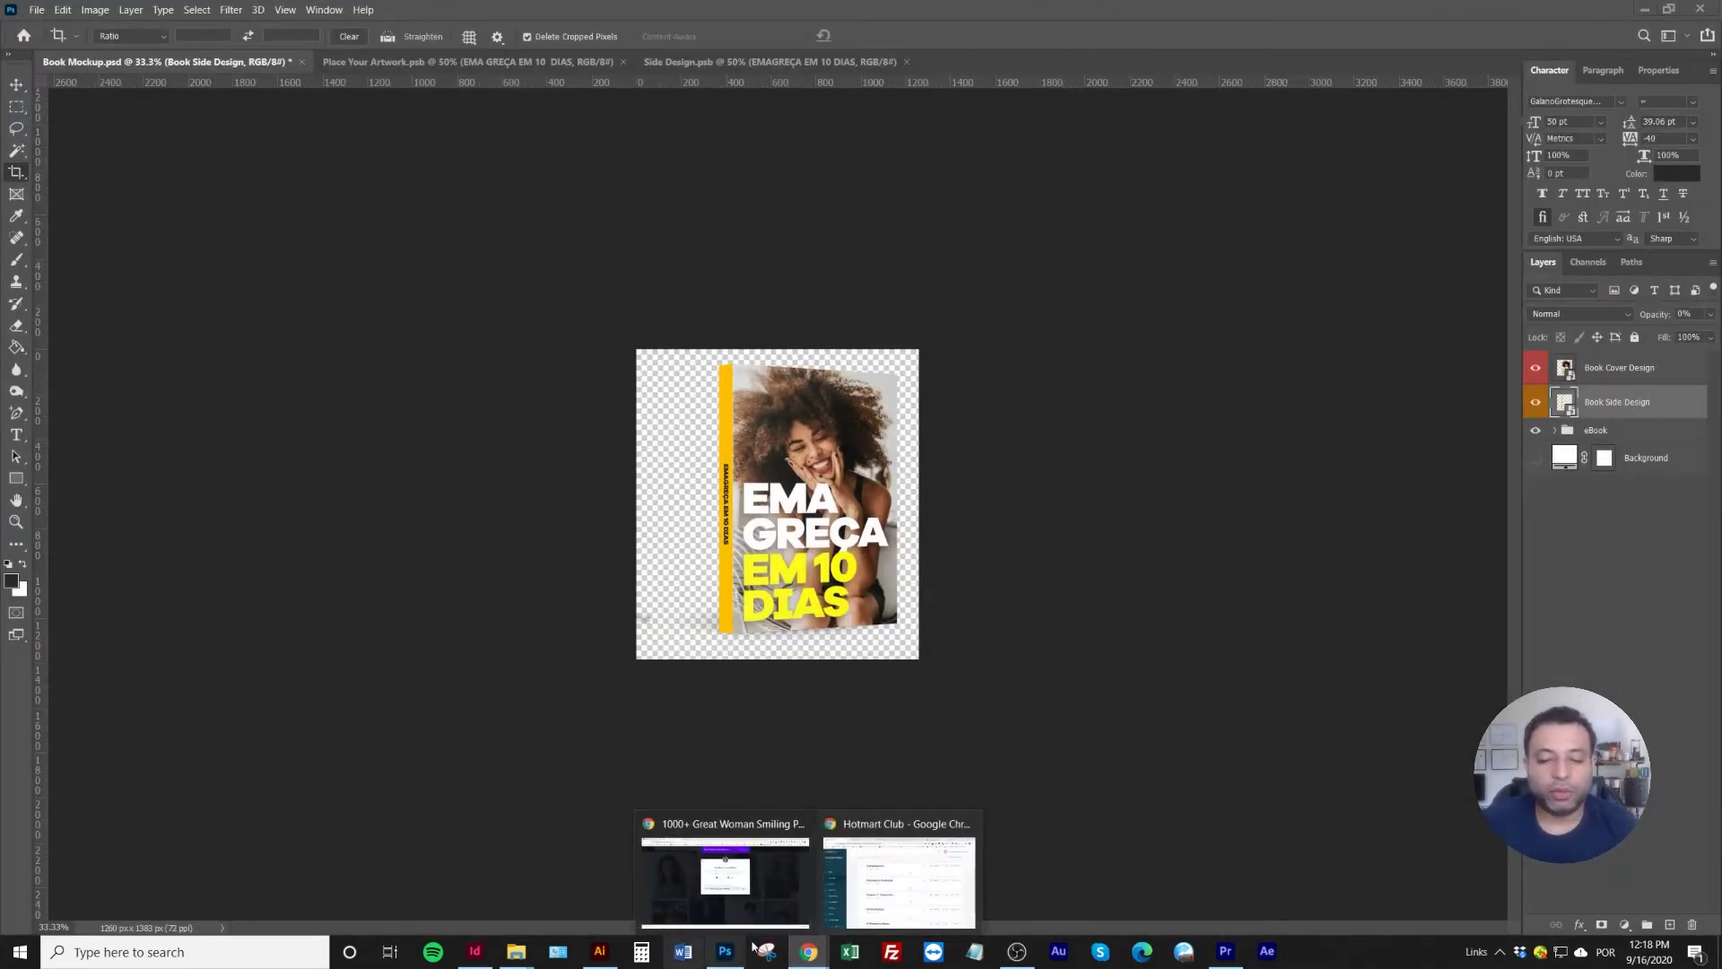
# In the Página de Captura editor, remove the hero photo of the woman with oranges
pyautogui.click(785, 861)
pyautogui.click(72, 14)
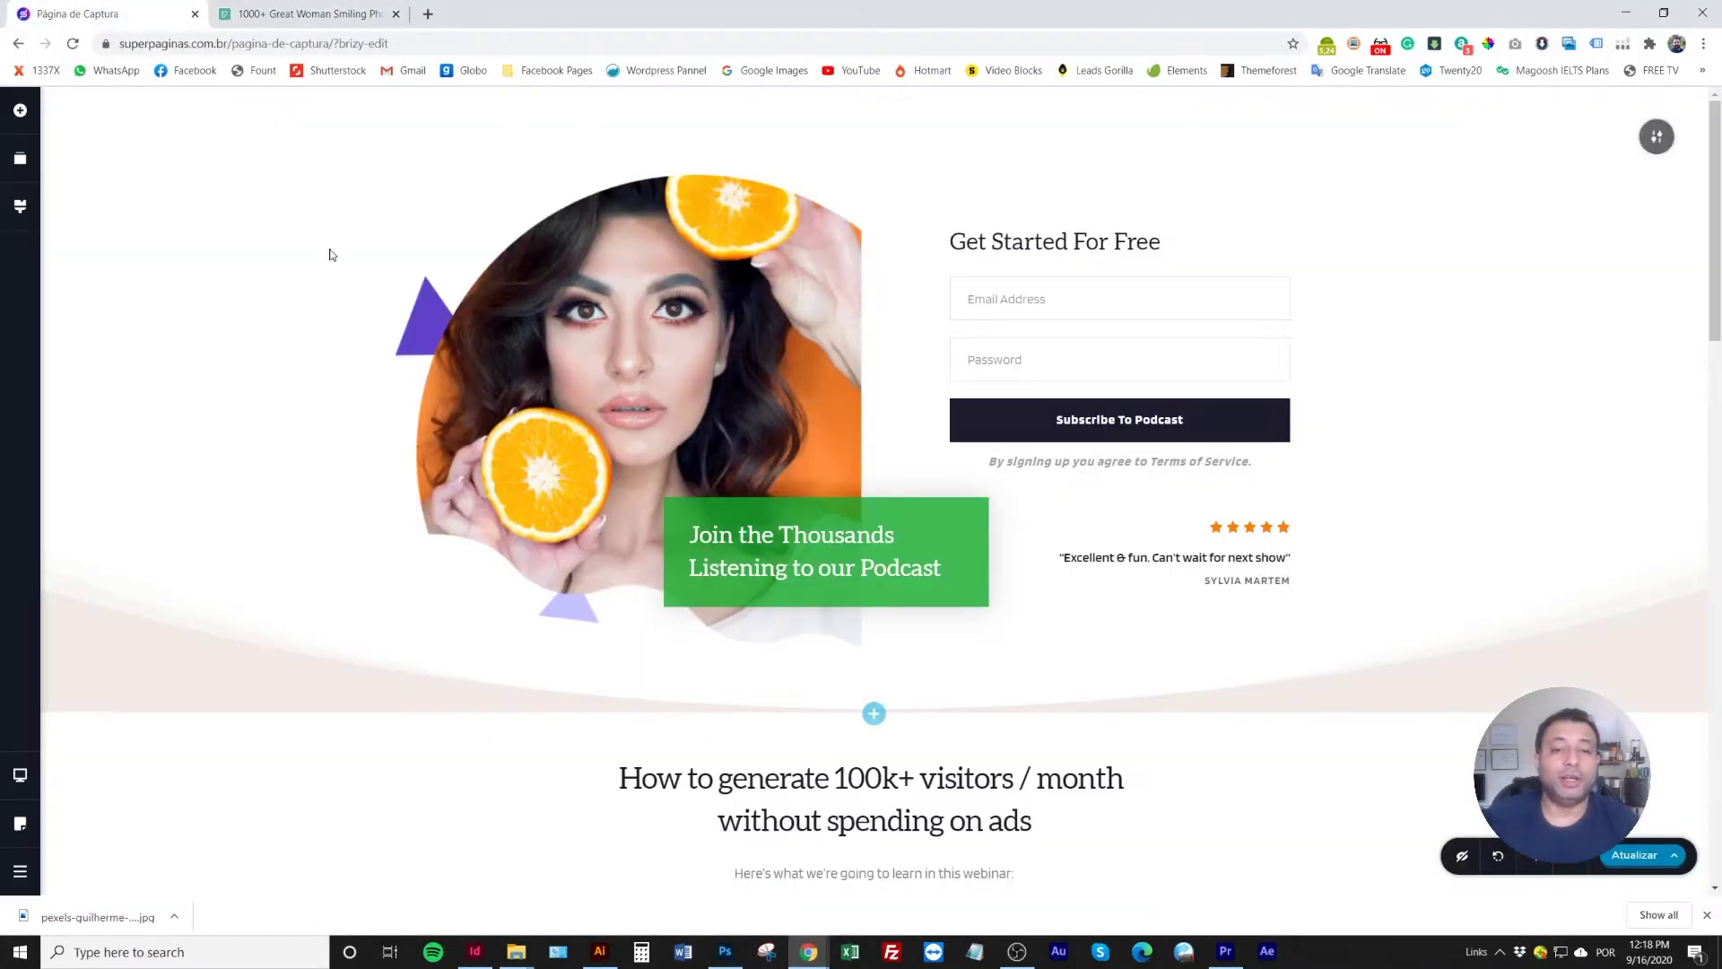
pyautogui.click(652, 327)
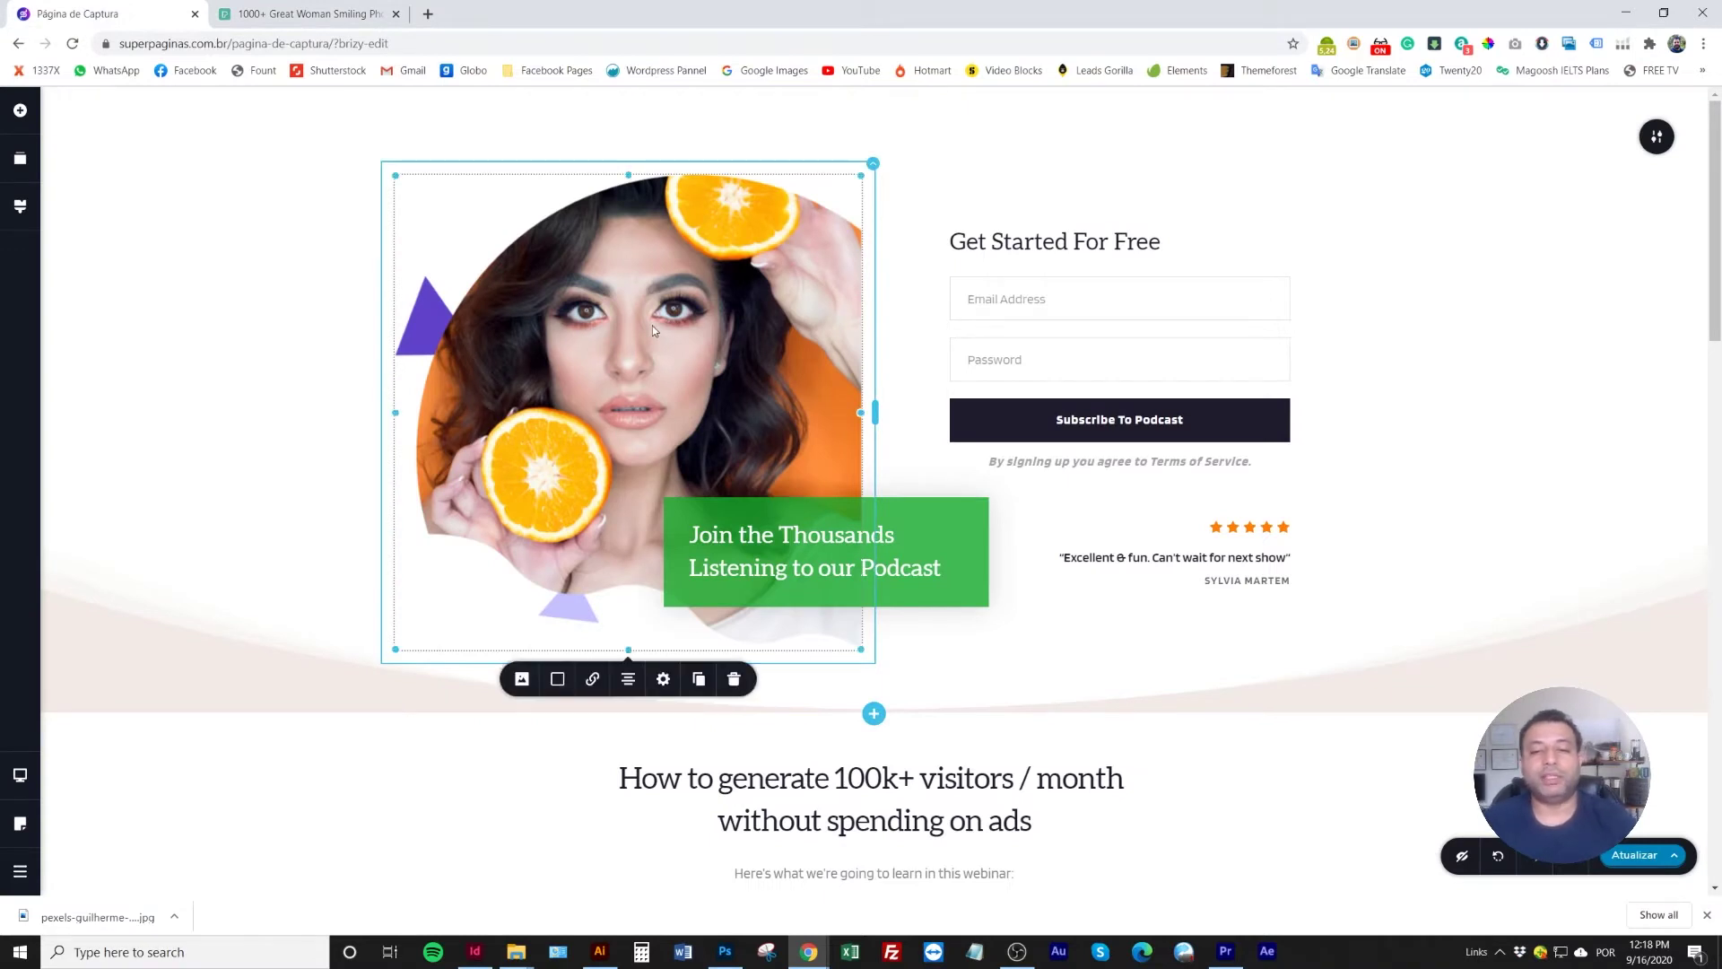
pyautogui.click(521, 679)
pyautogui.click(596, 756)
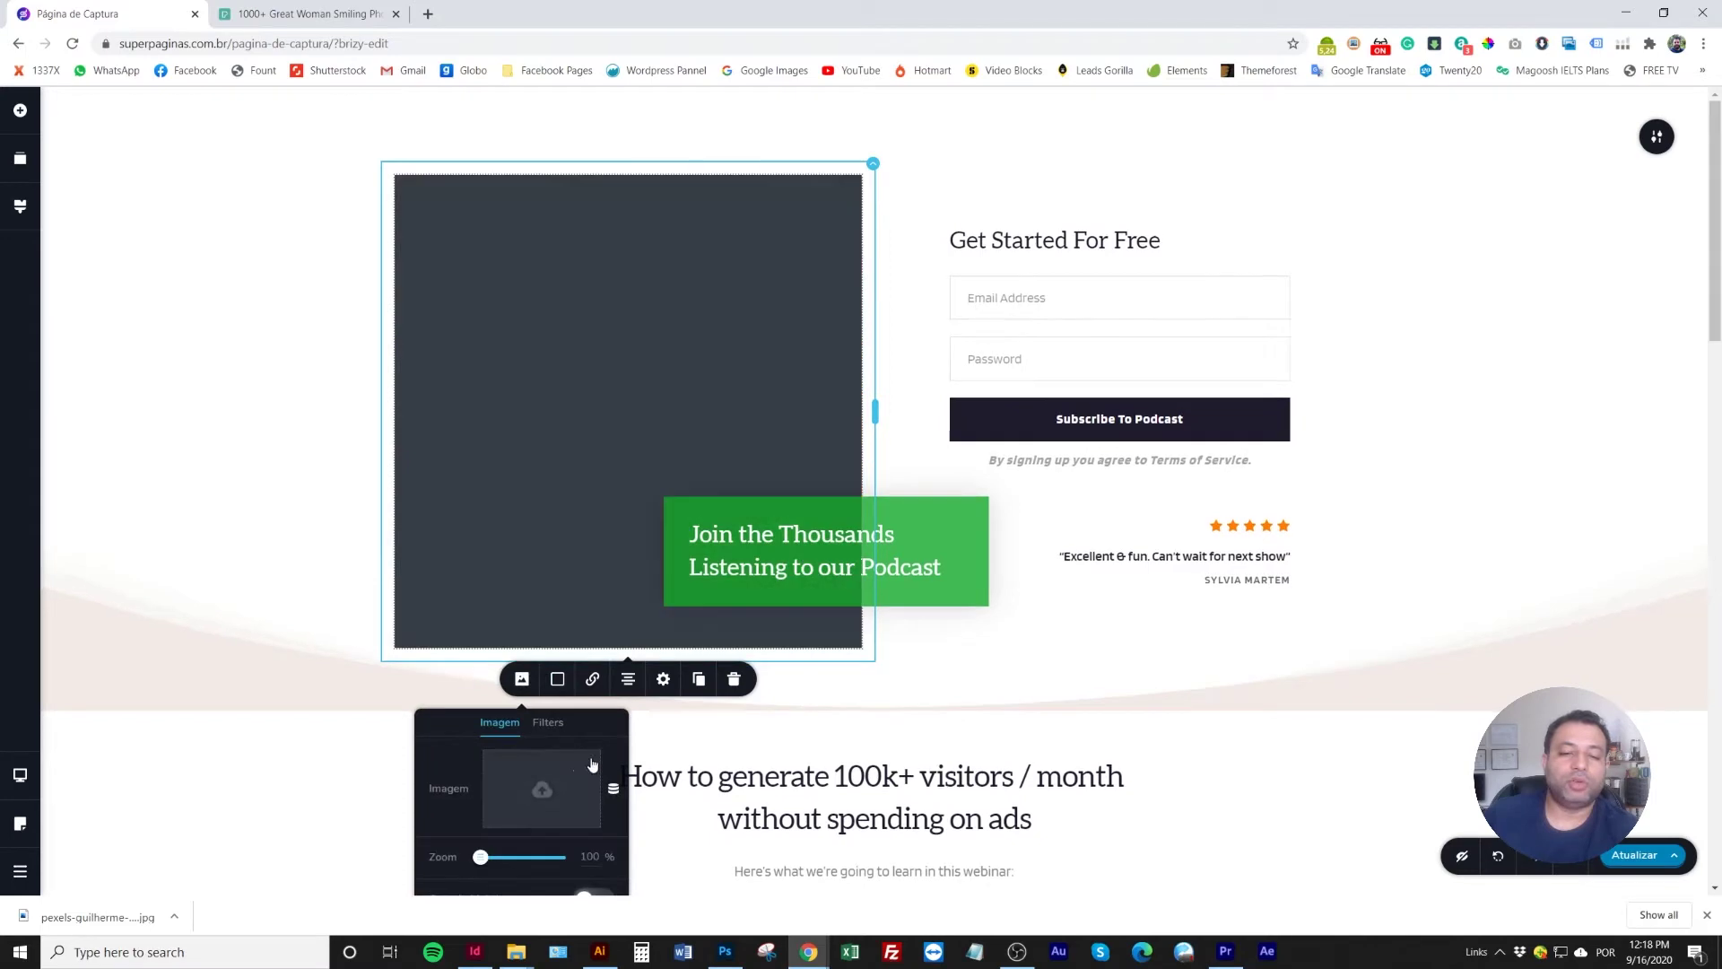
# Open the WordPress media library to pick a replacement hero image
pyautogui.click(554, 783)
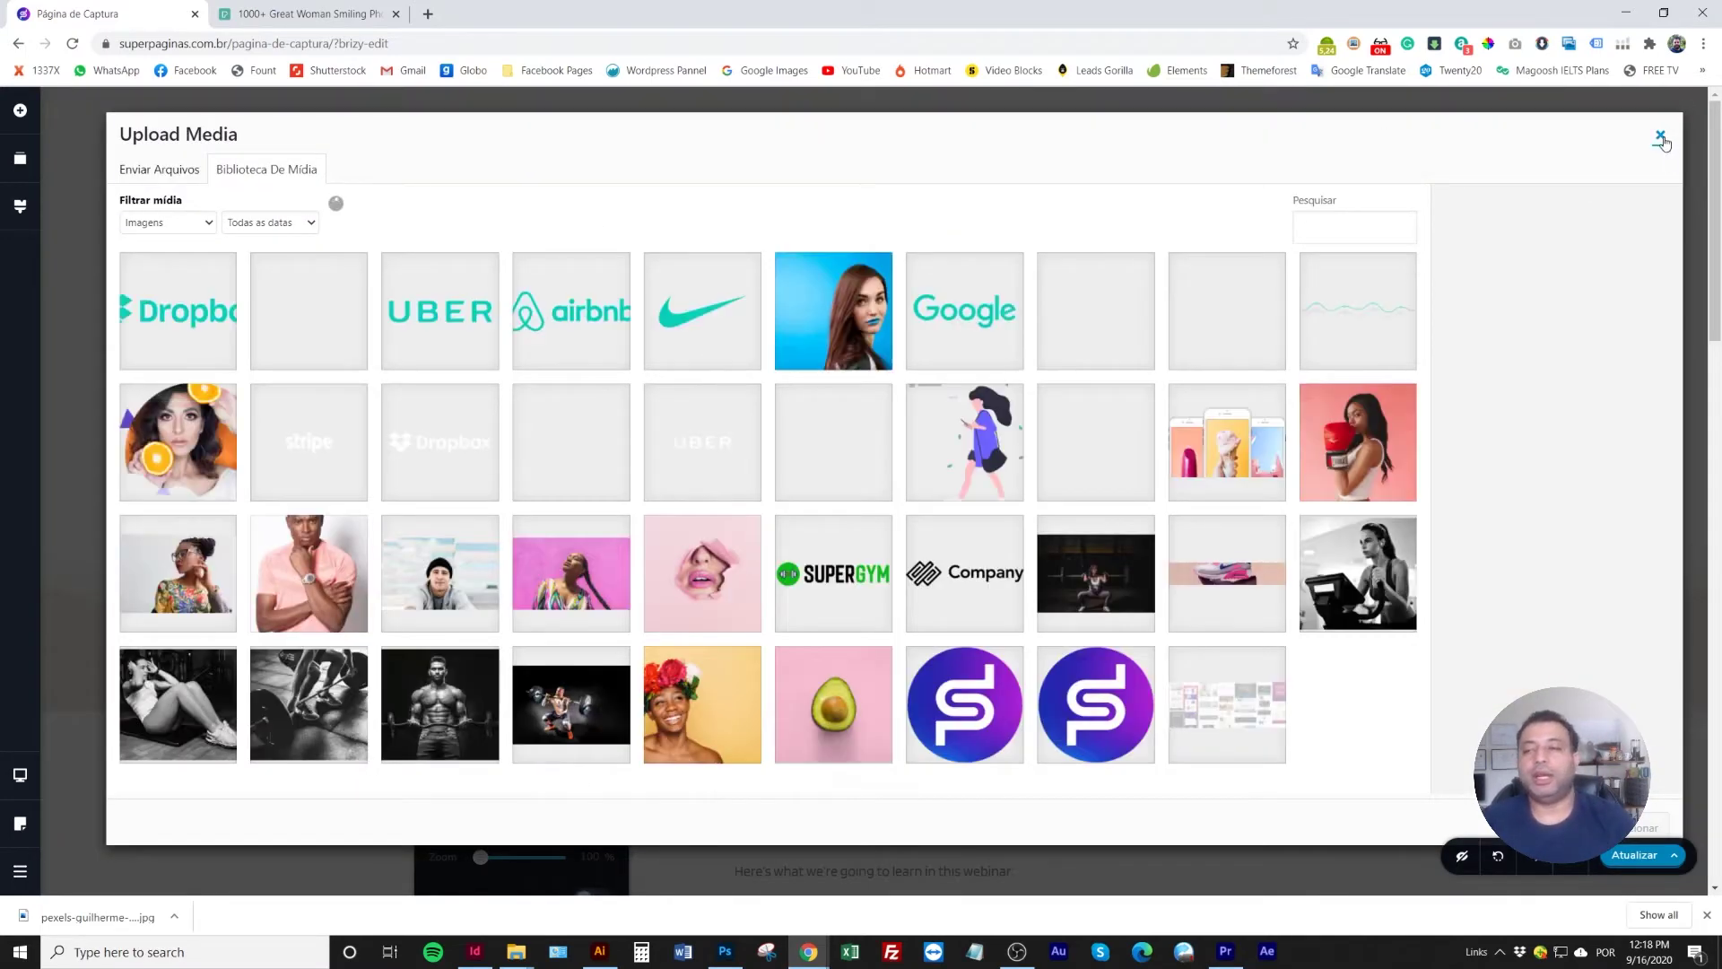
pyautogui.click(1660, 135)
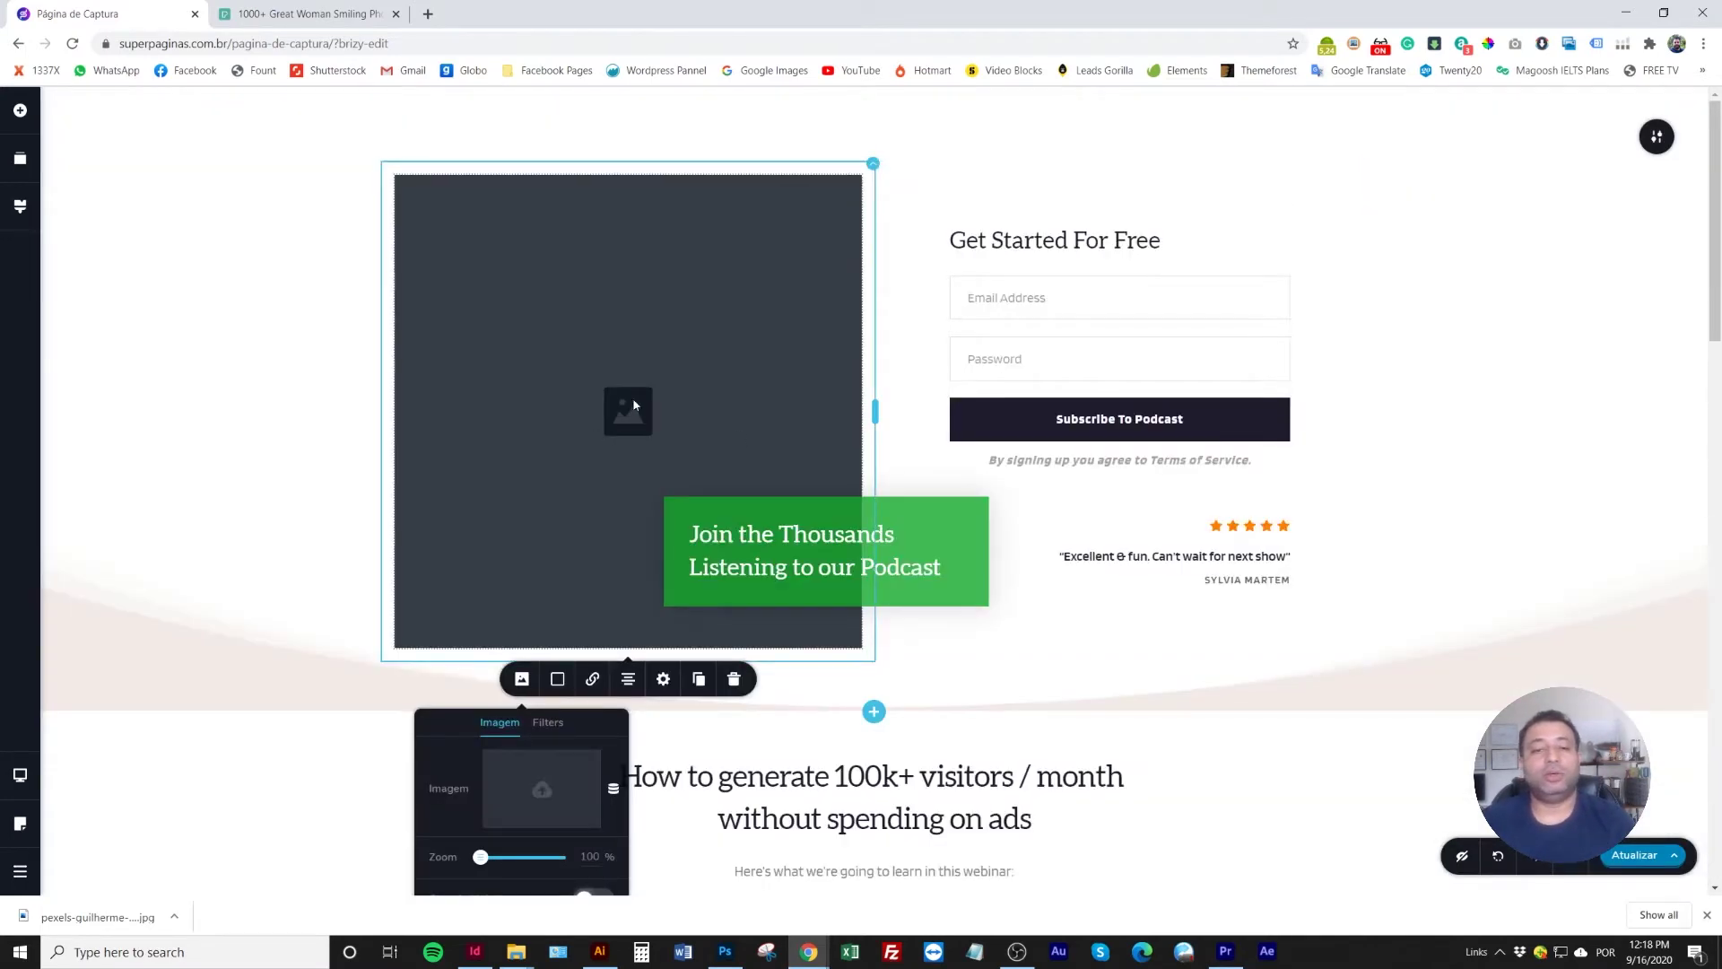
pyautogui.click(631, 433)
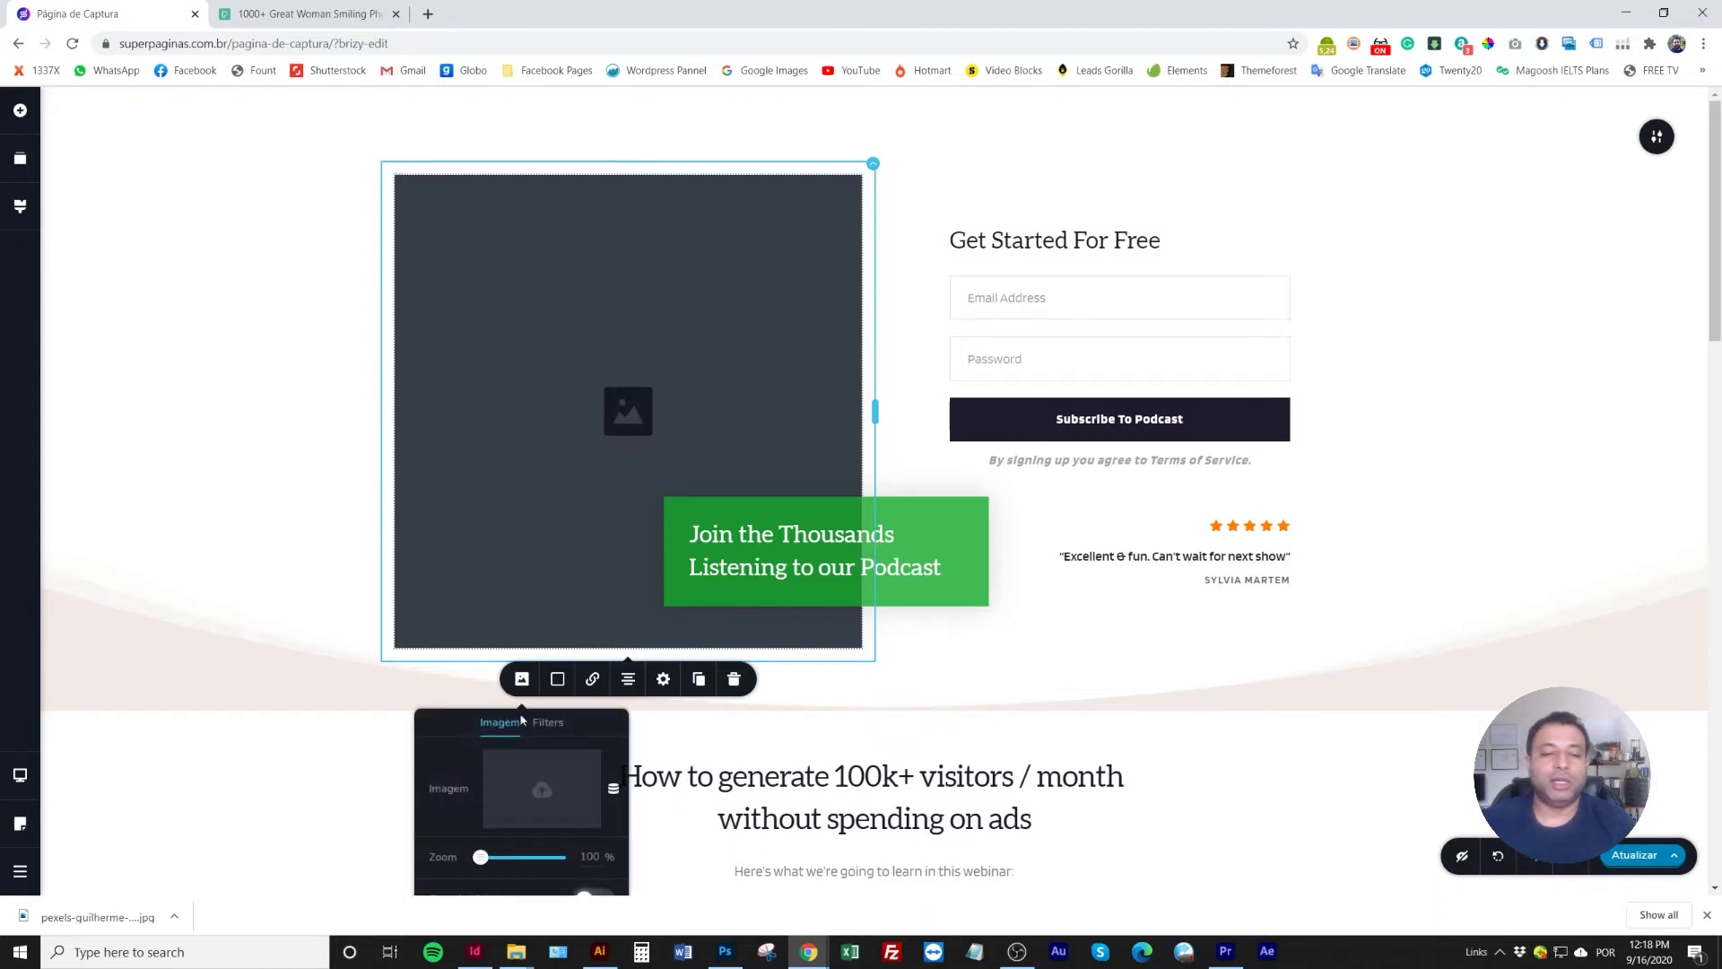
pyautogui.click(561, 796)
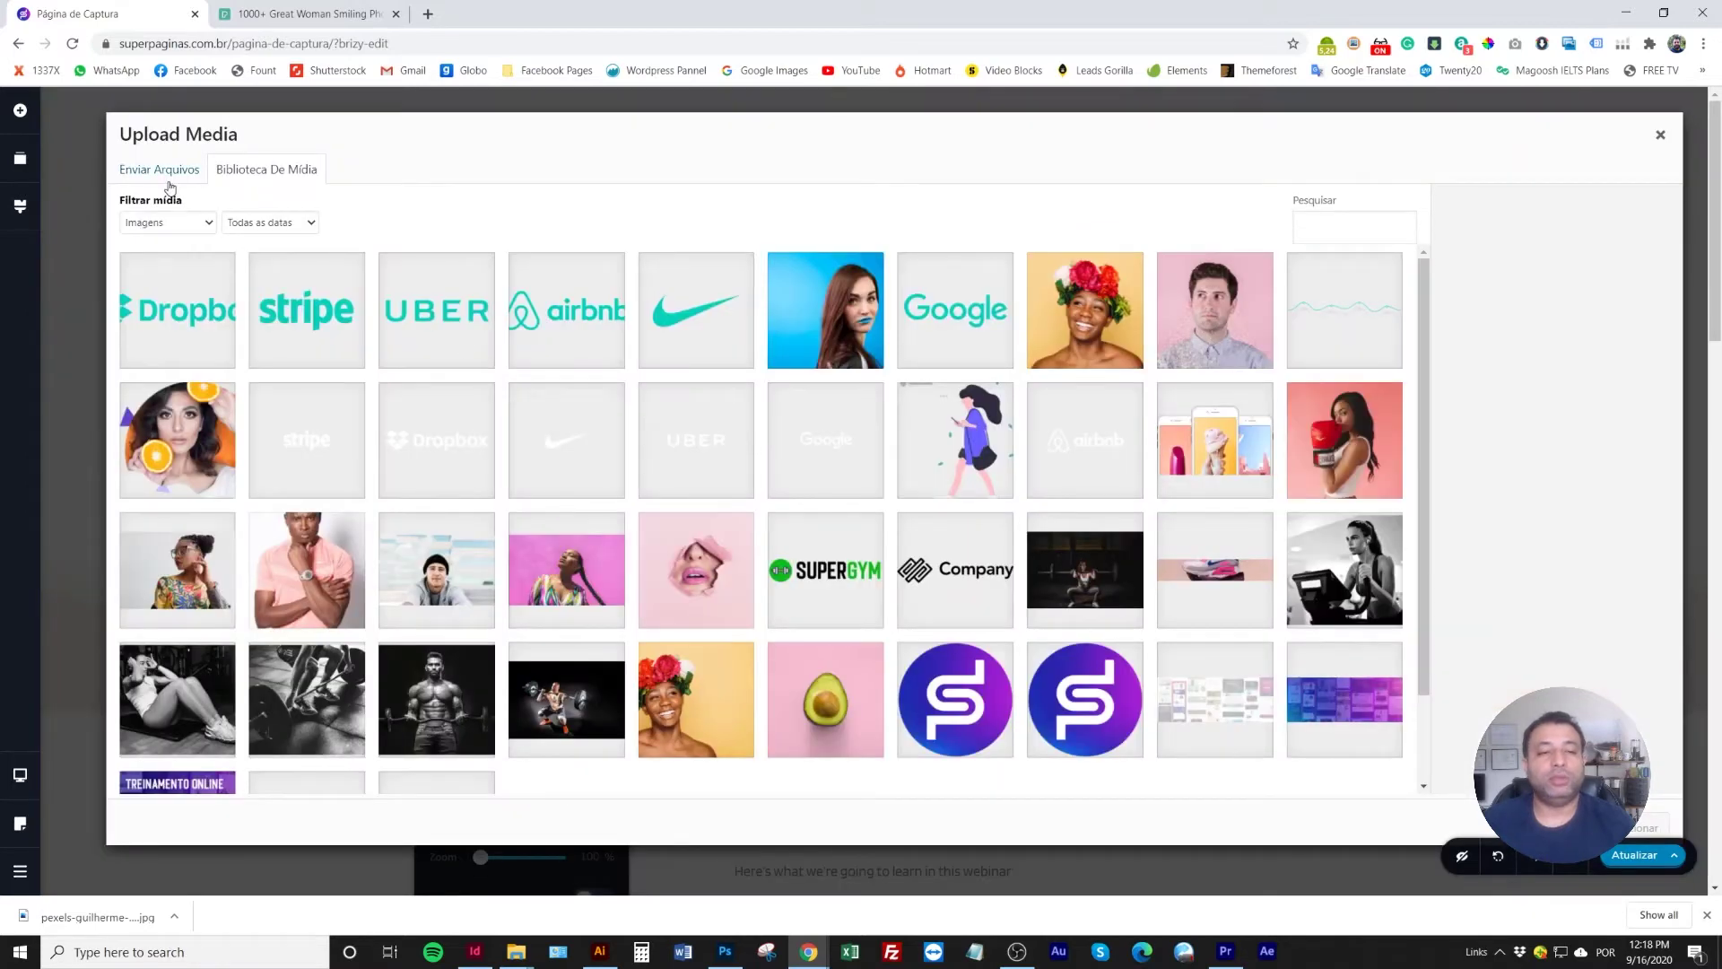
# Upload livro.png from Hotmart > M7-01 and insert it as the hero image
pyautogui.click(166, 186)
pyautogui.click(930, 460)
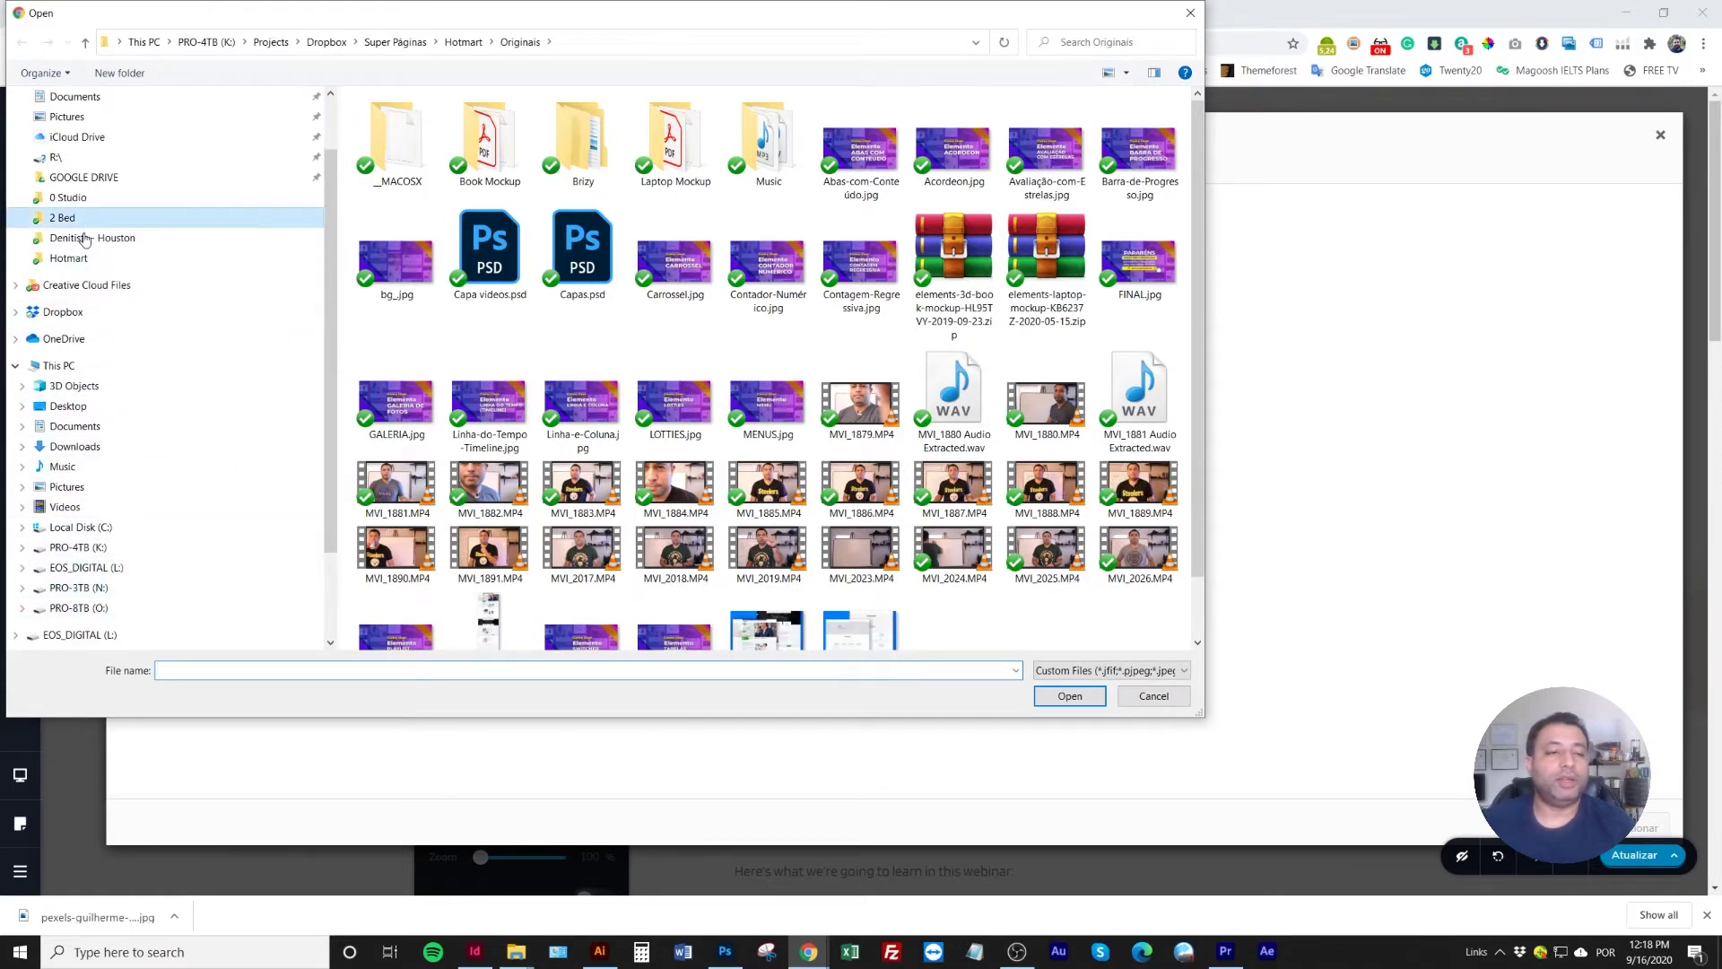
pyautogui.click(63, 218)
pyautogui.click(69, 258)
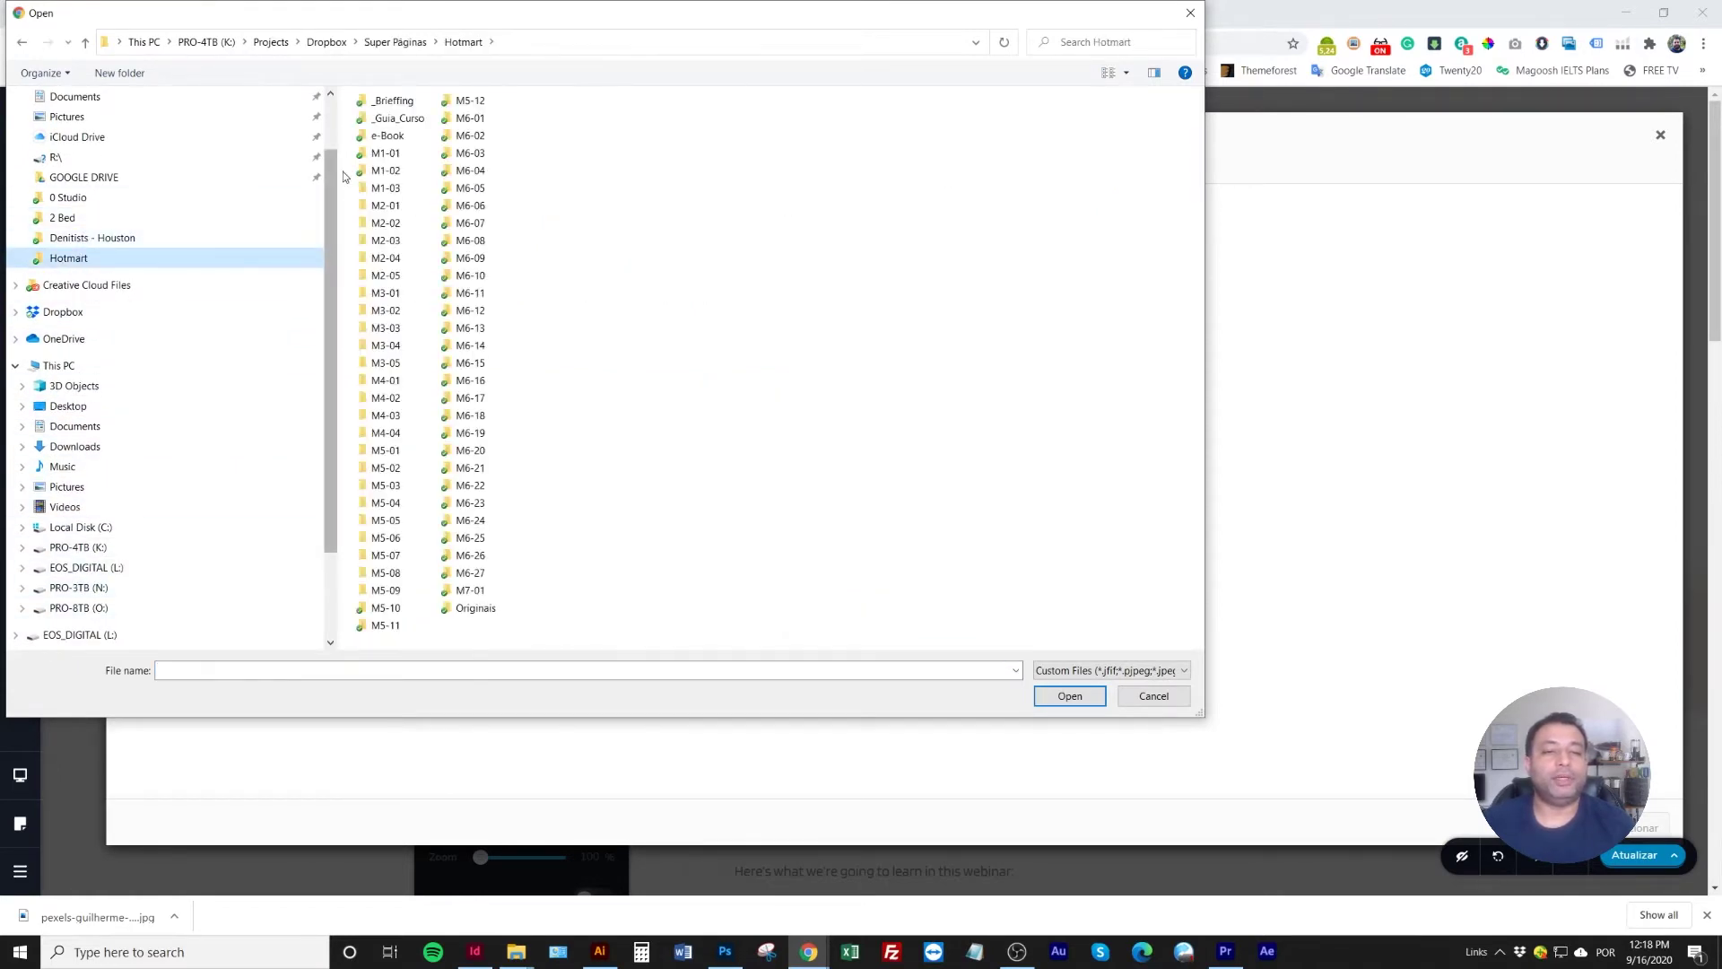
pyautogui.doubleClick(470, 590)
pyautogui.doubleClick(399, 136)
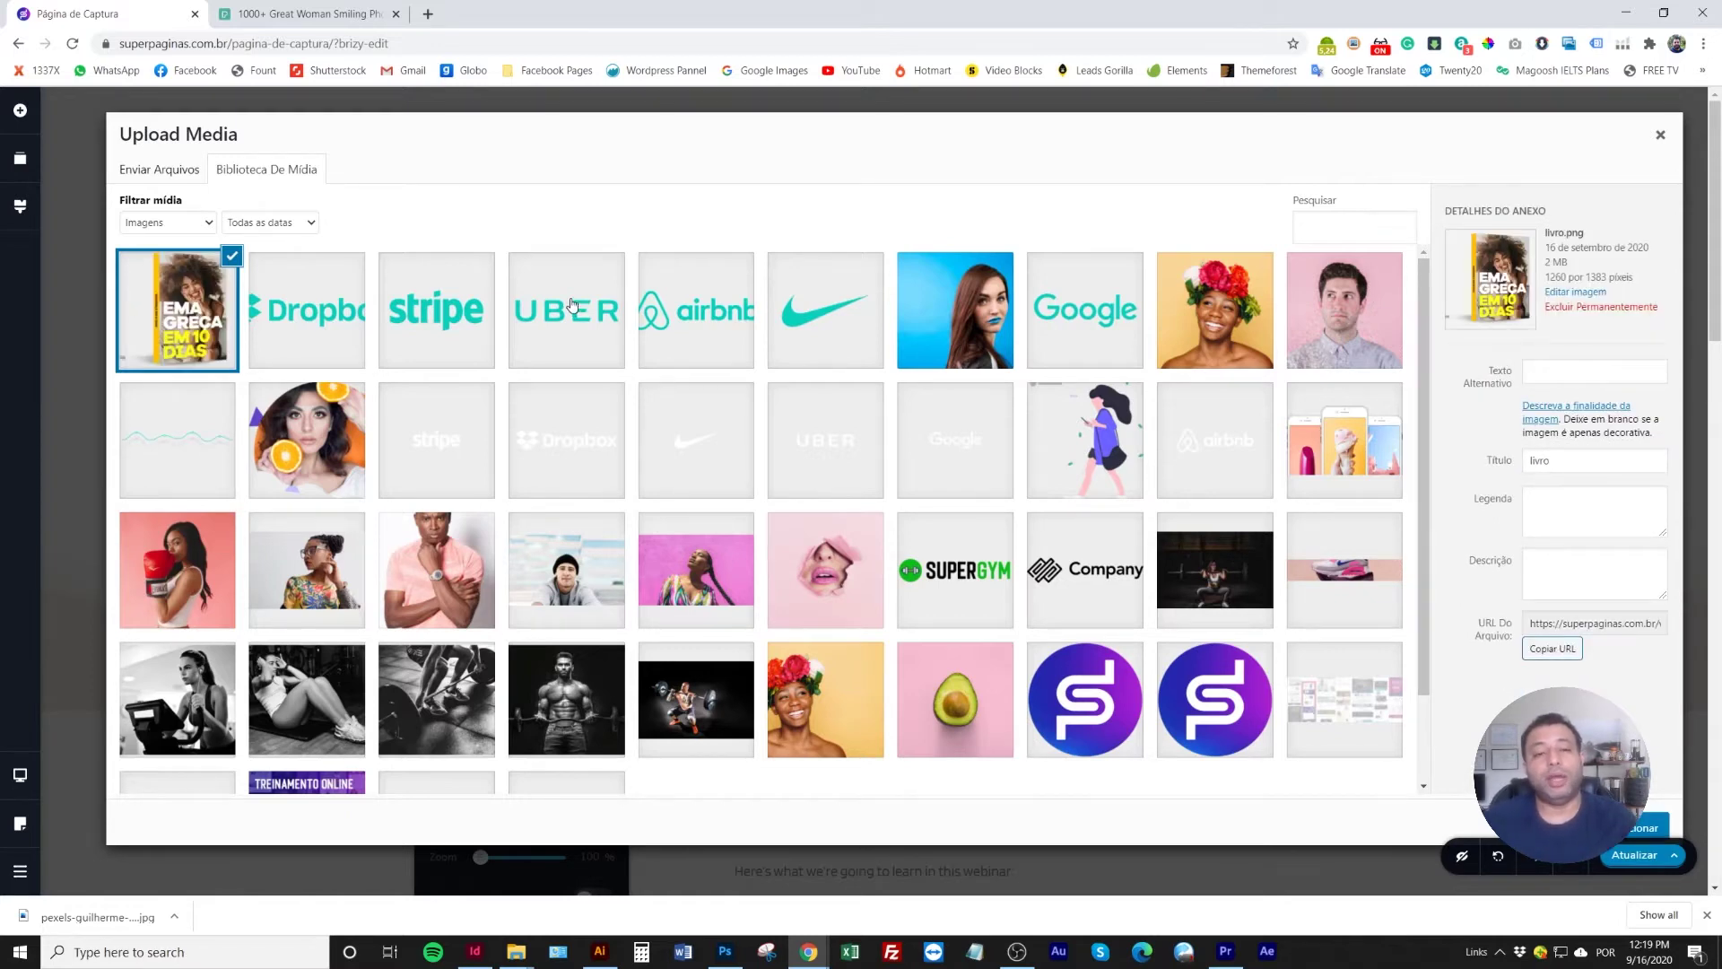
pyautogui.click(1648, 823)
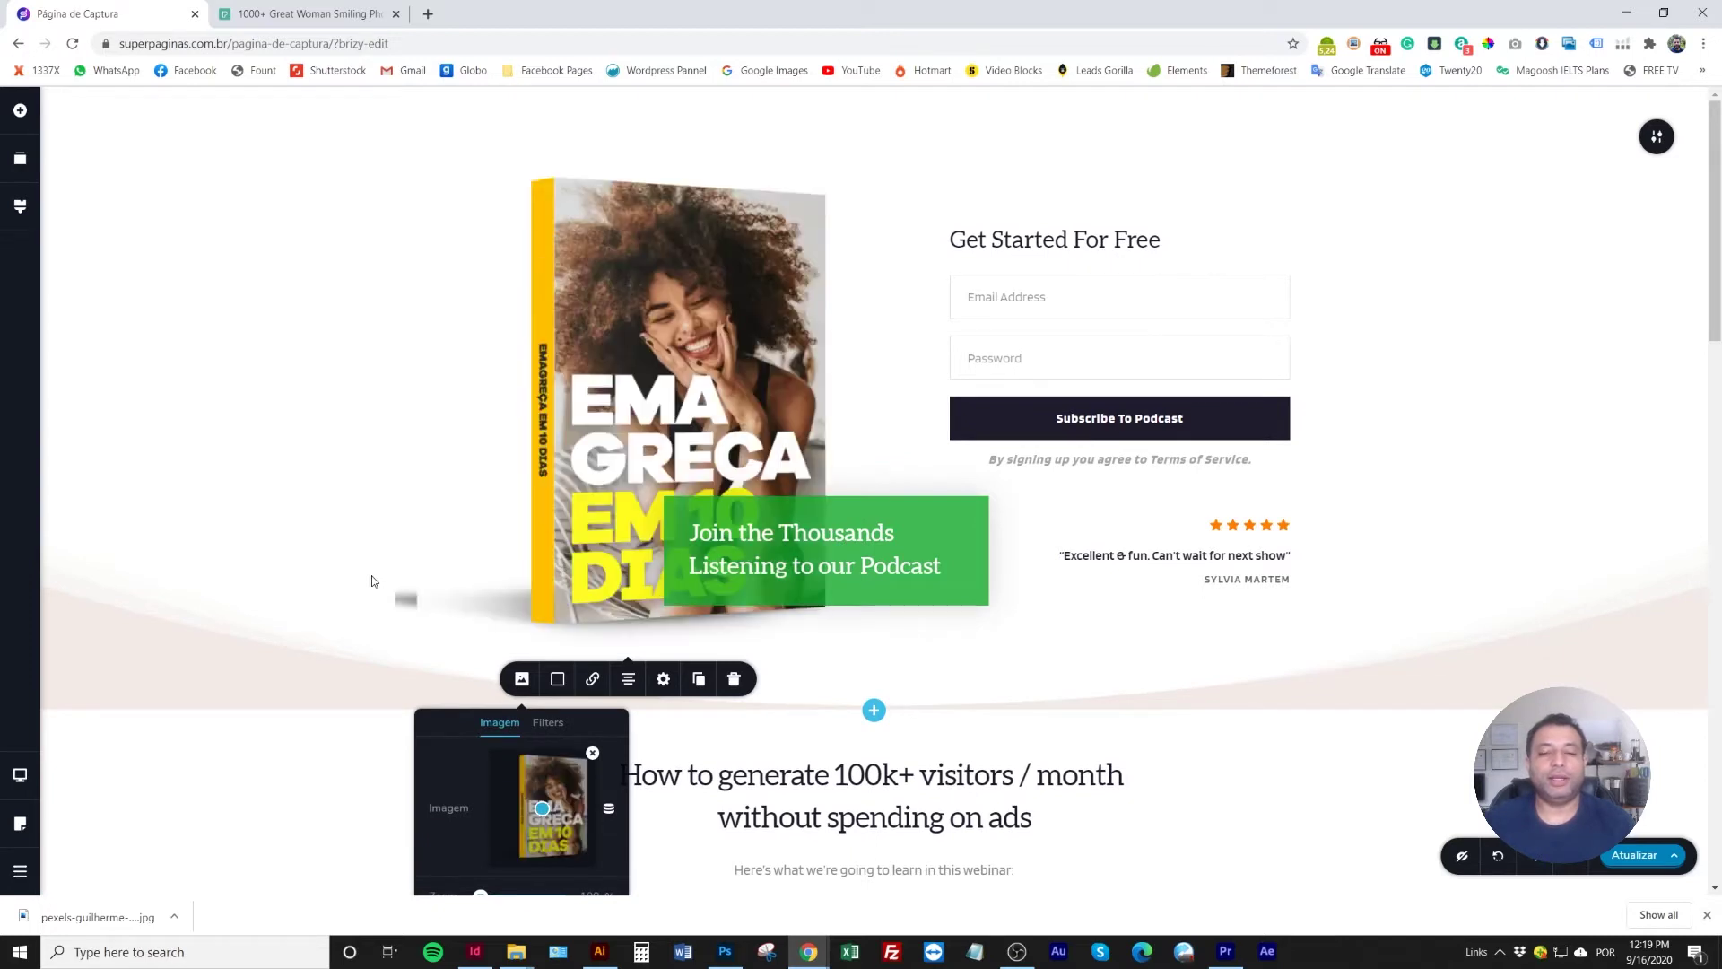
# Set the livro.png mockup to 100% width and shift the book's focal point within its frame
pyautogui.click(487, 484)
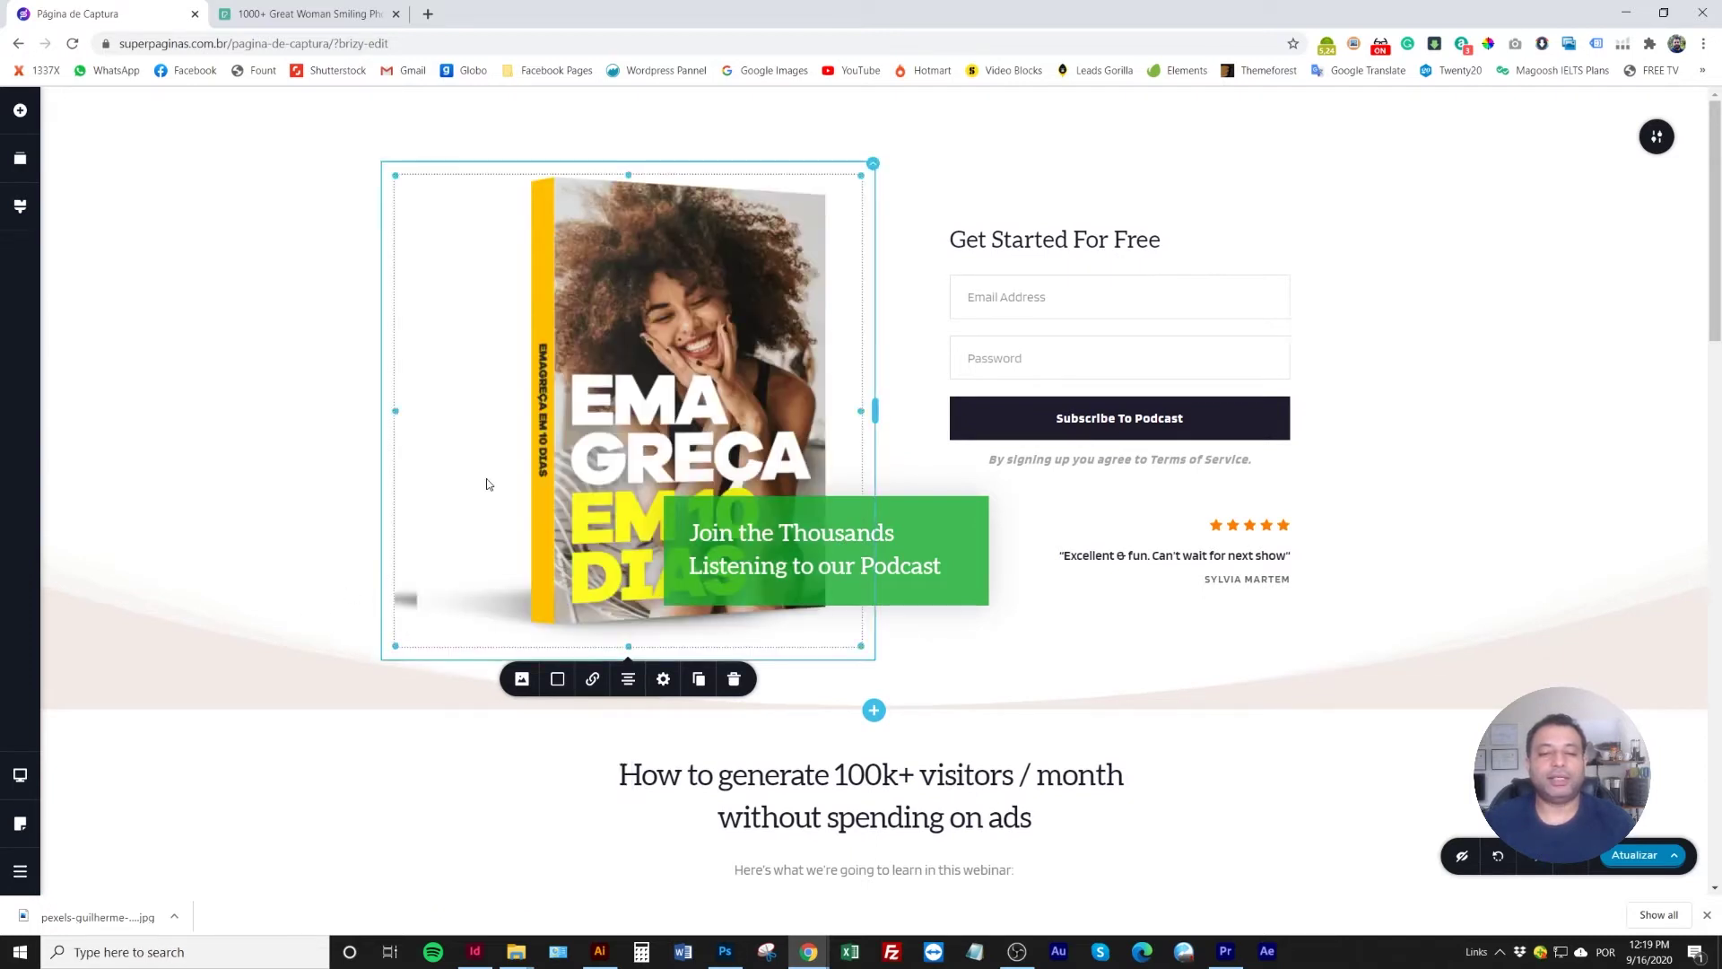
pyautogui.moveTo(397, 412); pyautogui.dragTo(412, 414)
pyautogui.click(663, 675)
pyautogui.moveTo(689, 732); pyautogui.dragTo(692, 730)
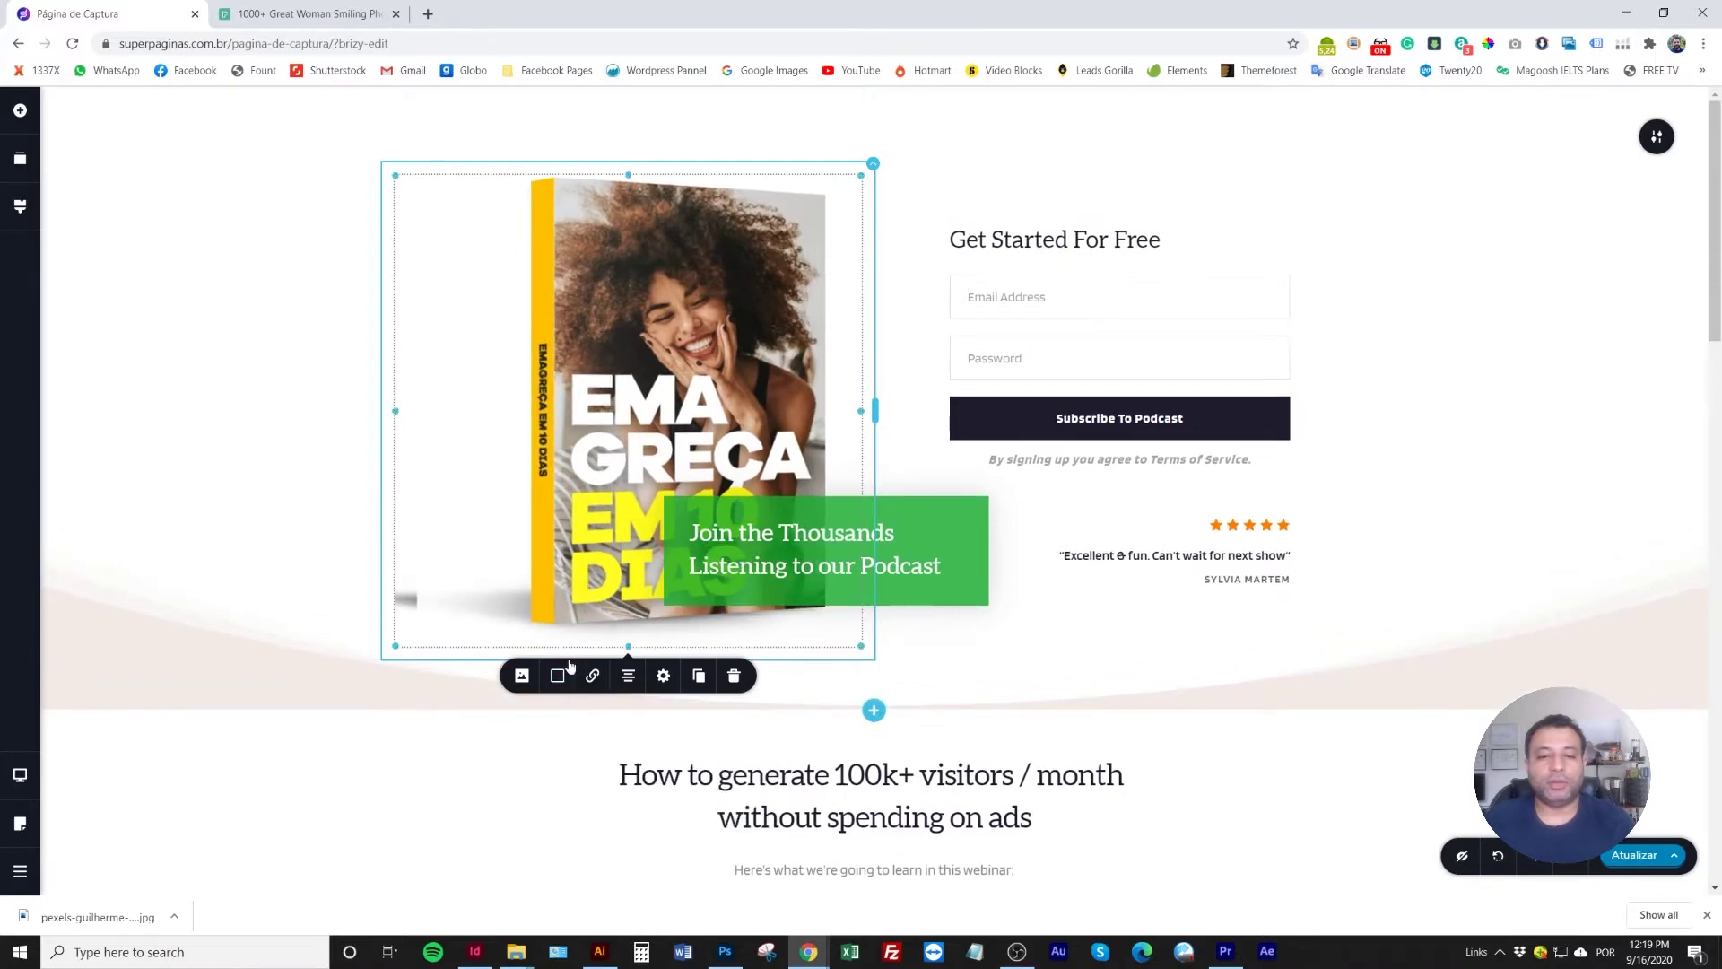
pyautogui.click(521, 675)
pyautogui.moveTo(542, 808); pyautogui.dragTo(553, 803)
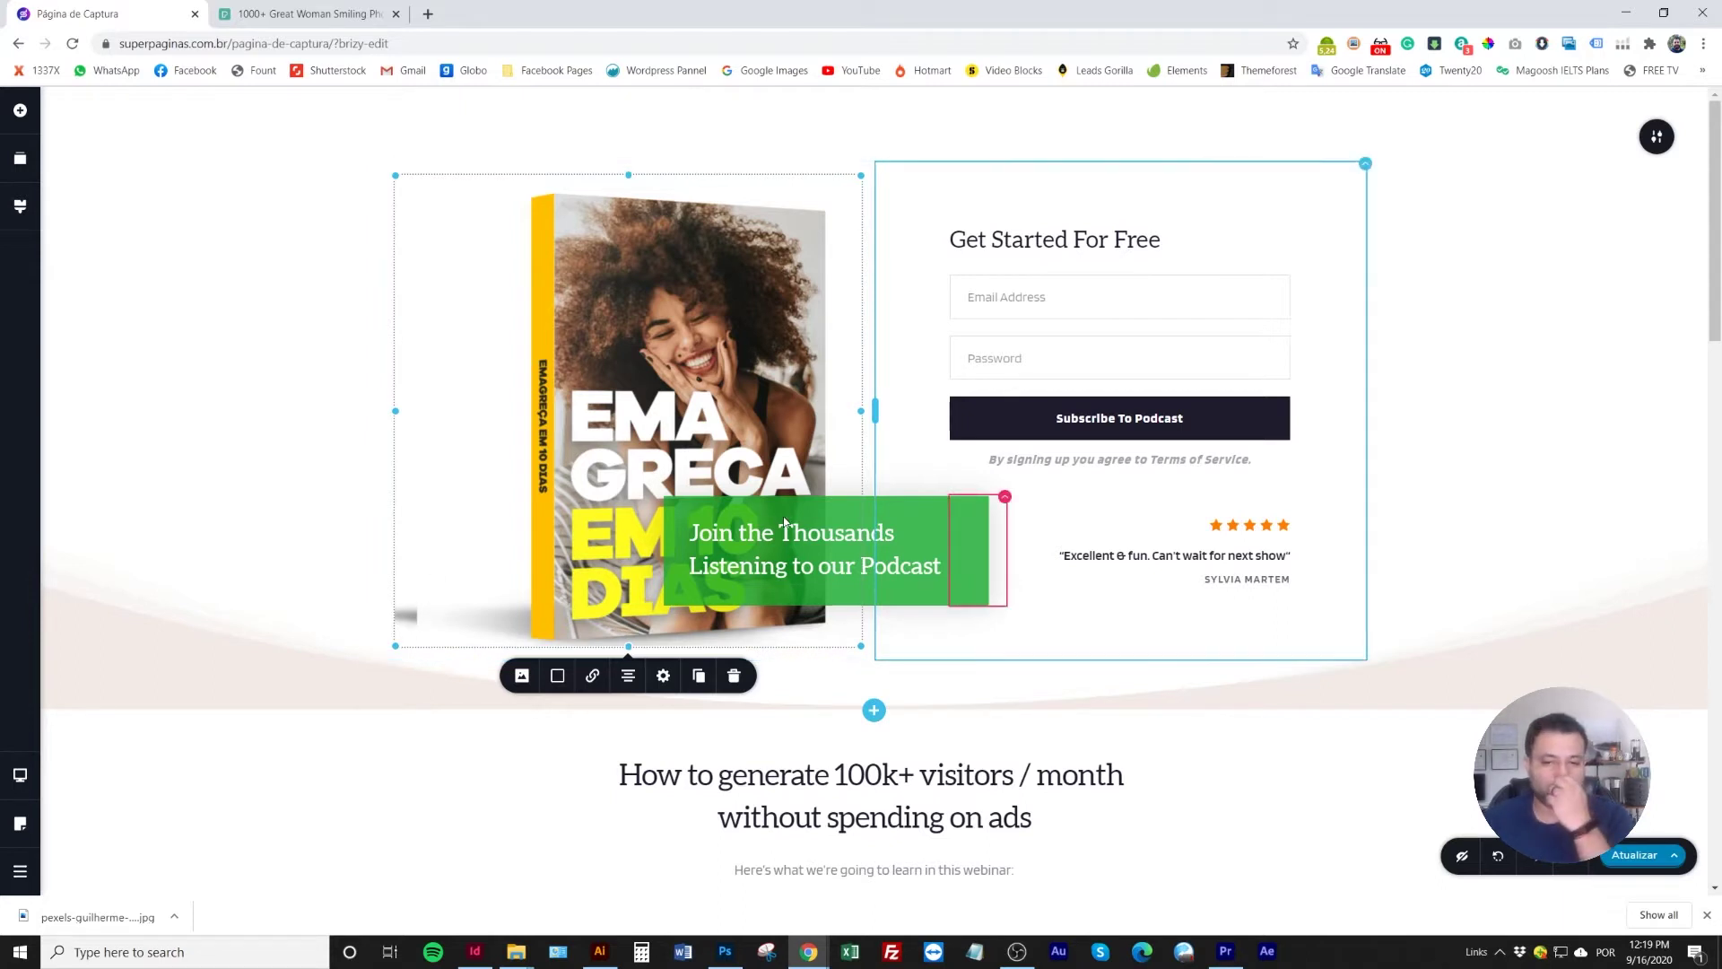
# Move the green podcast text box off the book cover and cut the hero's top padding to about 28px
pyautogui.click(858, 505)
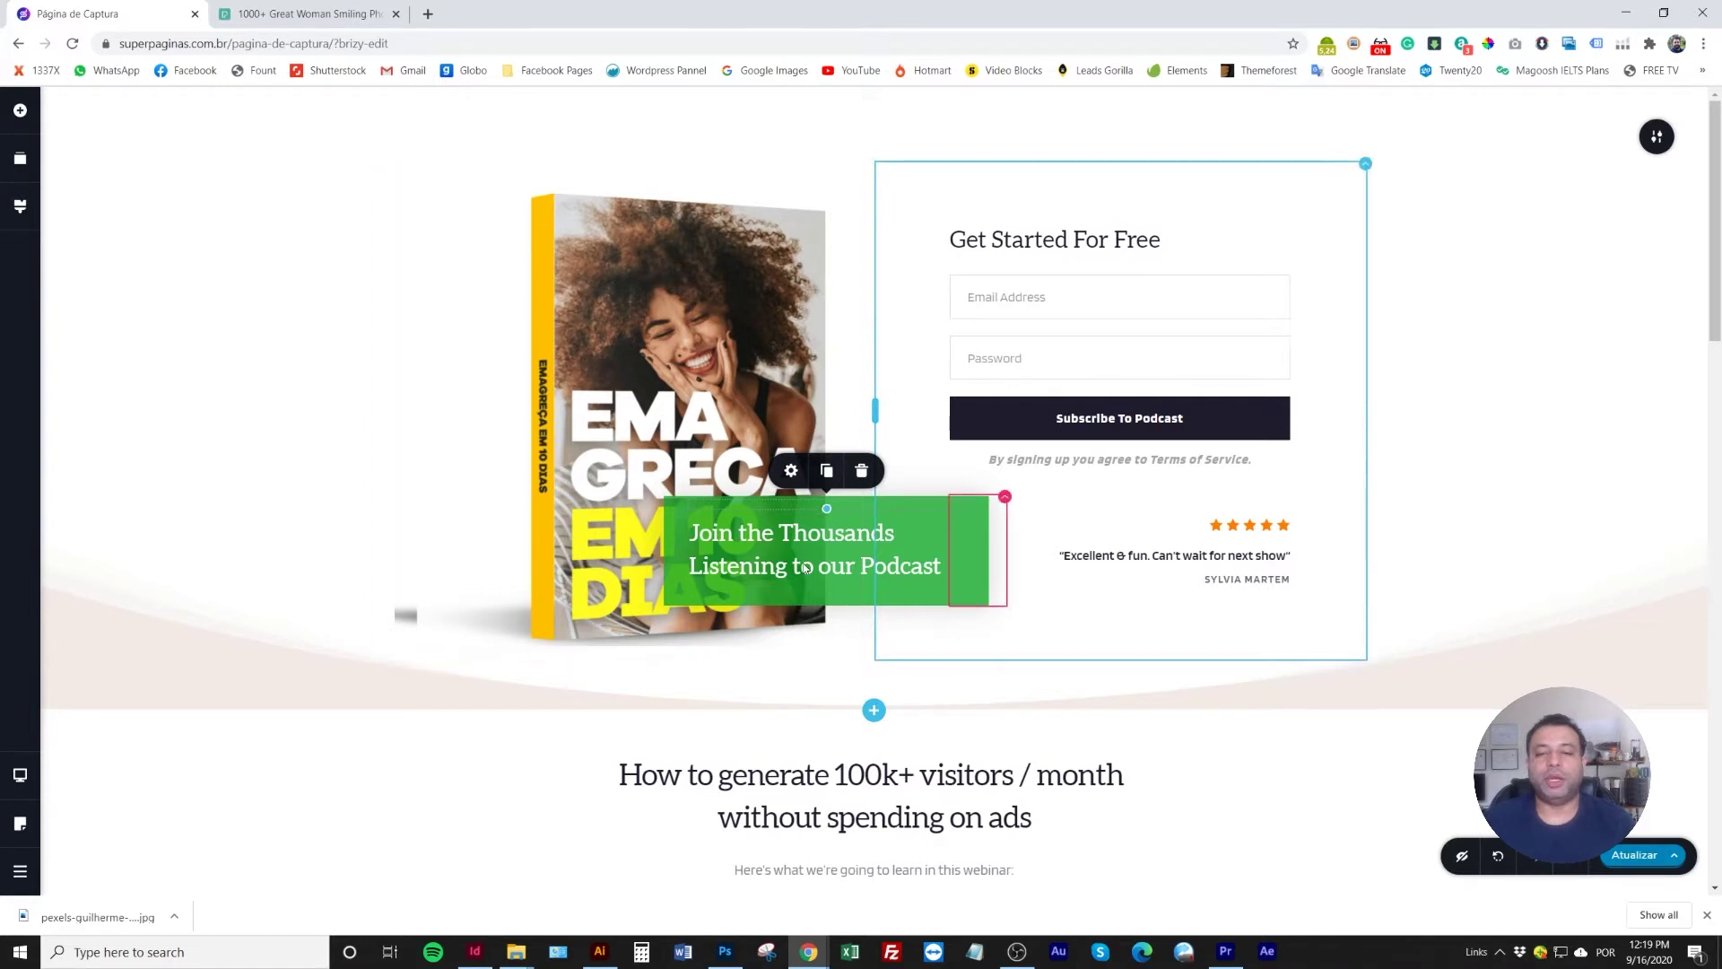
pyautogui.click(858, 510)
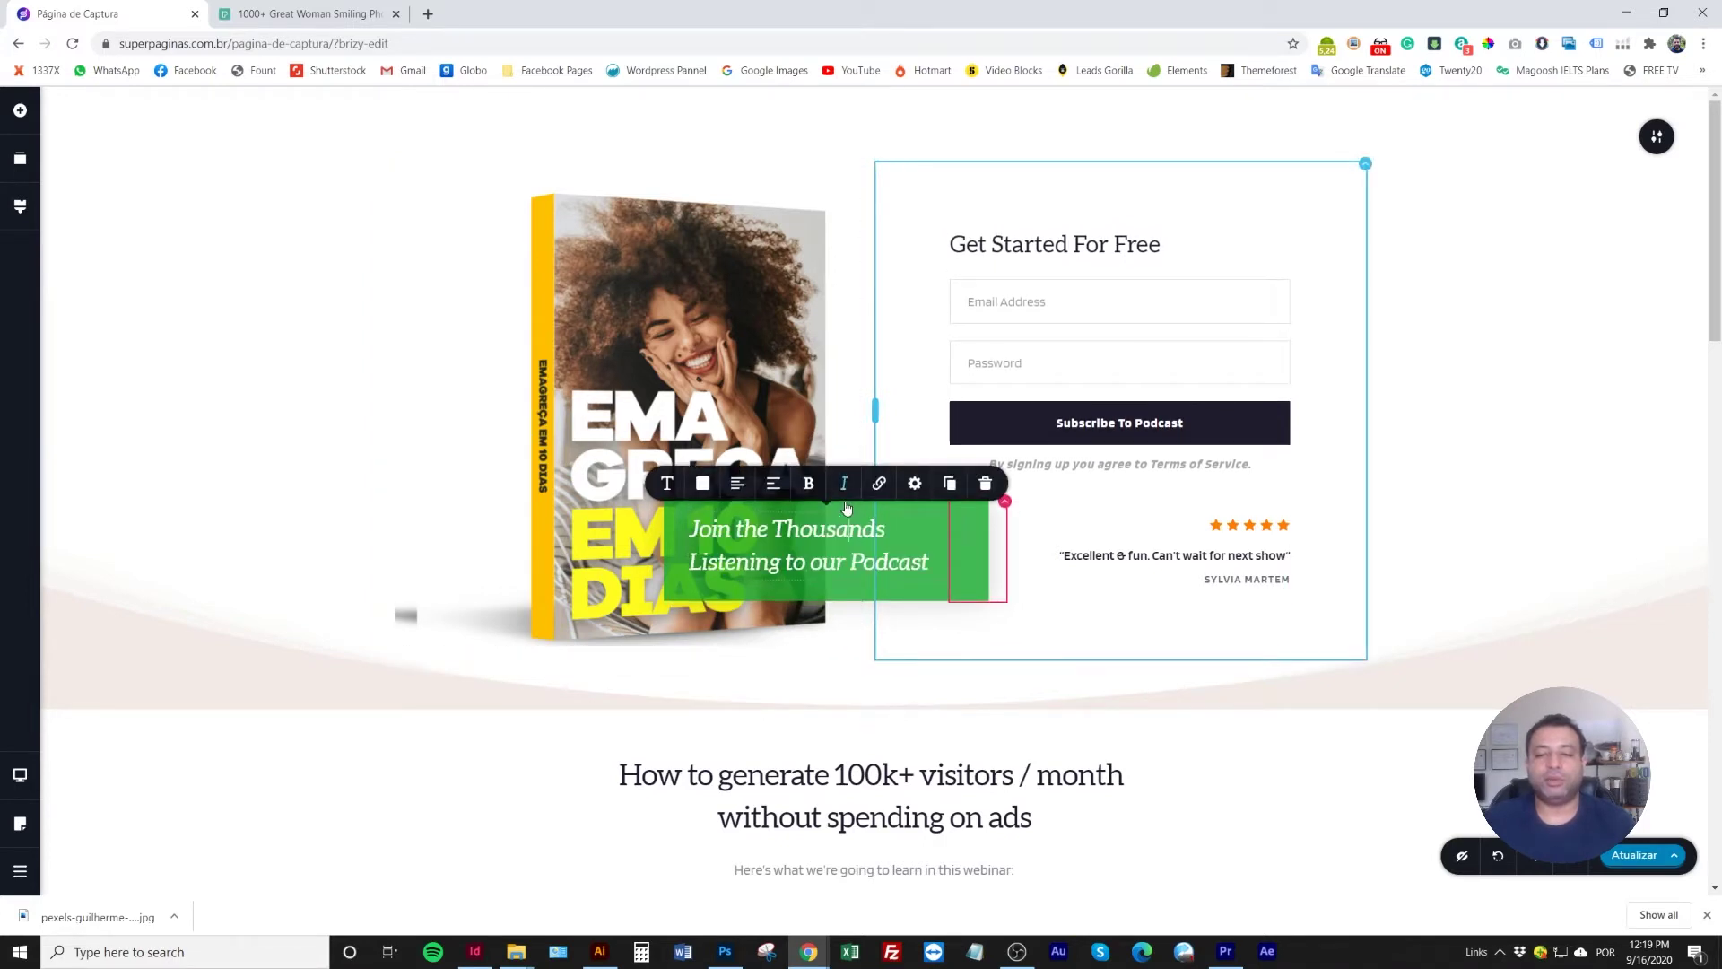
pyautogui.moveTo(987, 481); pyautogui.dragTo(1101, 482)
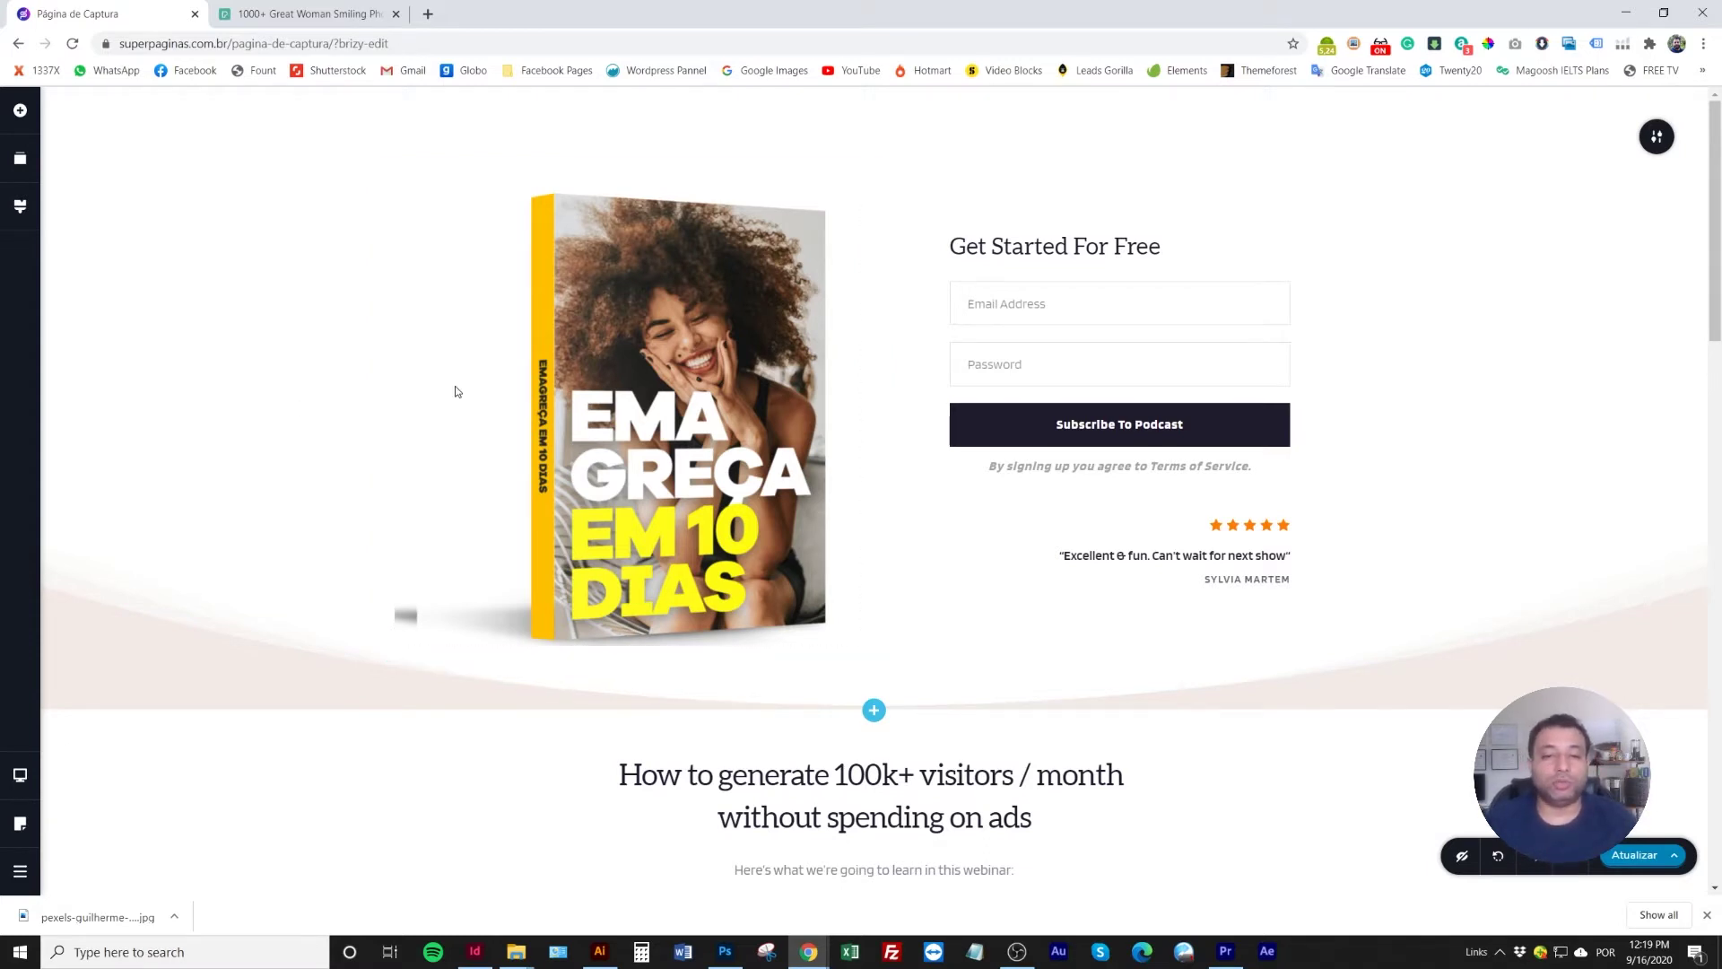
pyautogui.moveTo(716, 101); pyautogui.dragTo(717, 89)
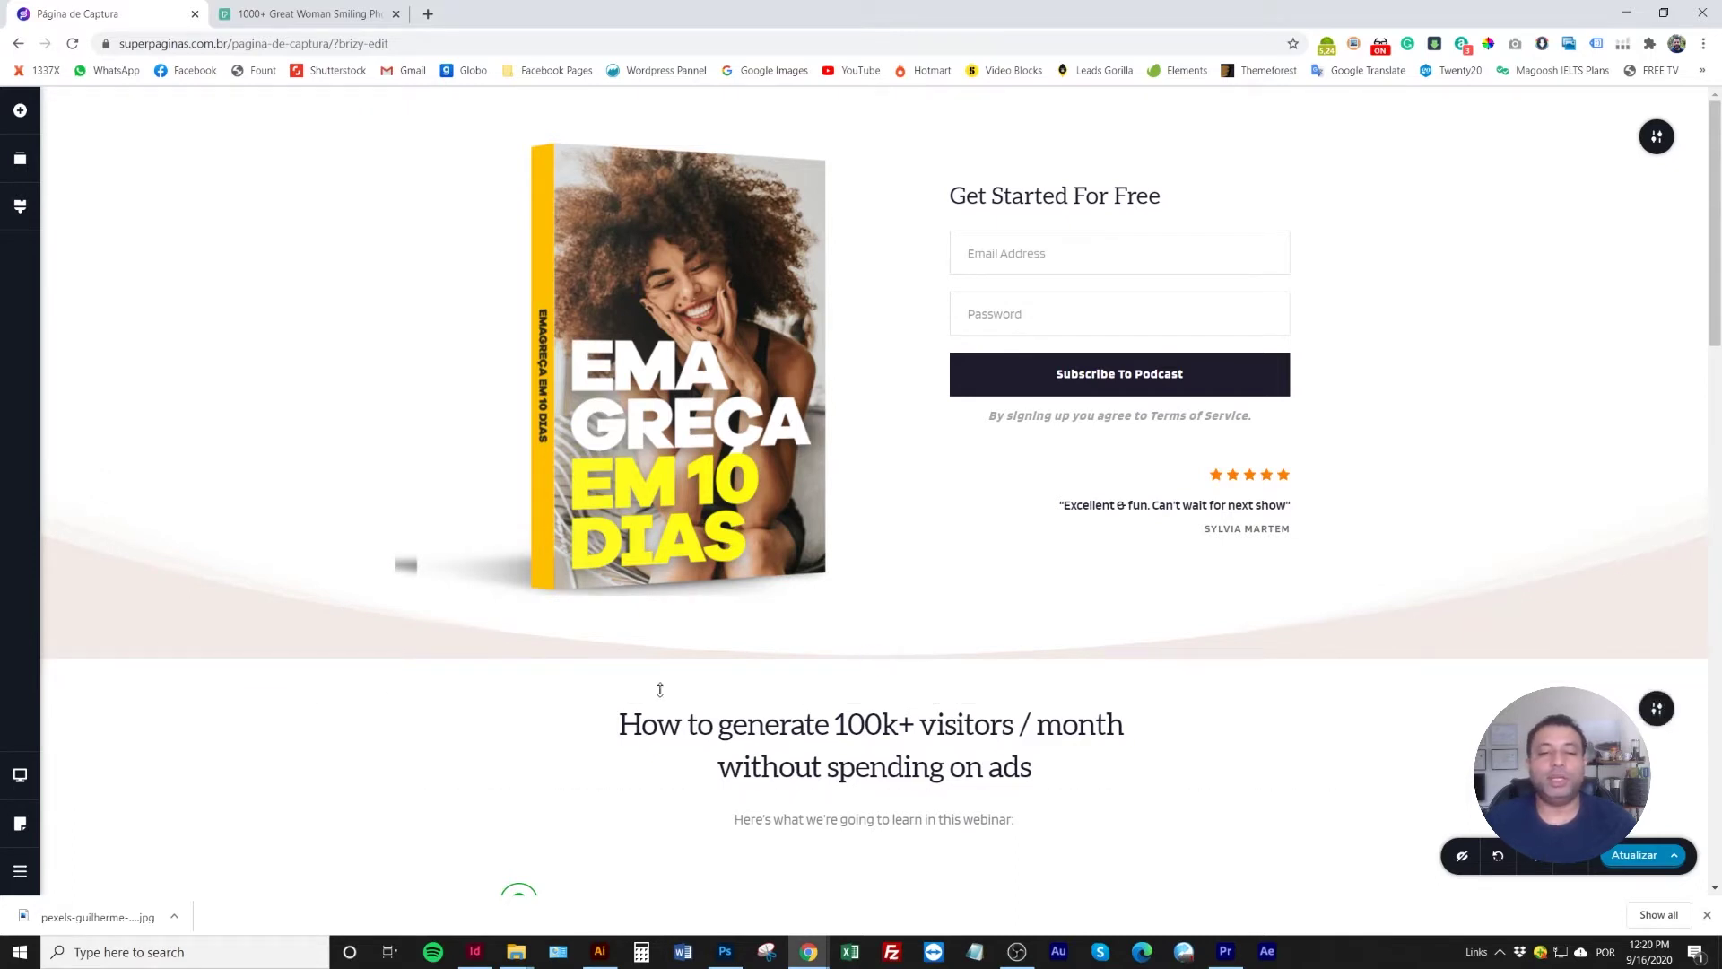
# Nudge the hero padding and set the section's Dividers Type to None in Mais configurações
pyautogui.moveTo(660, 689); pyautogui.dragTo(660, 689)
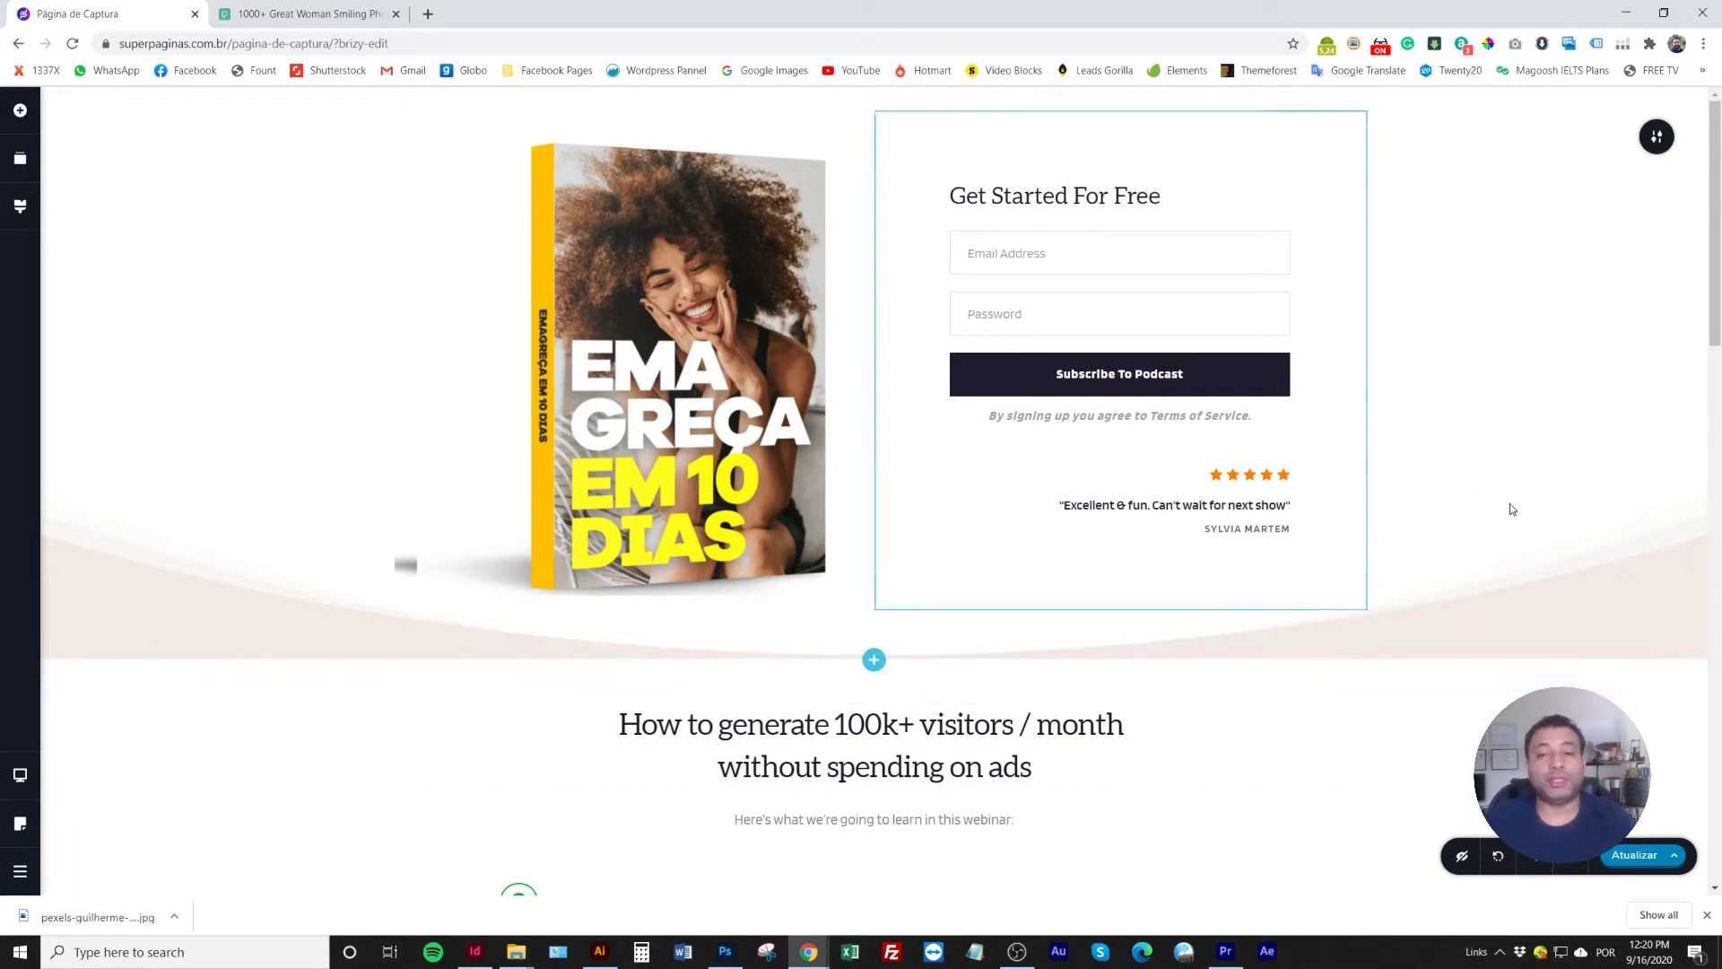
pyautogui.moveTo(1657, 139)
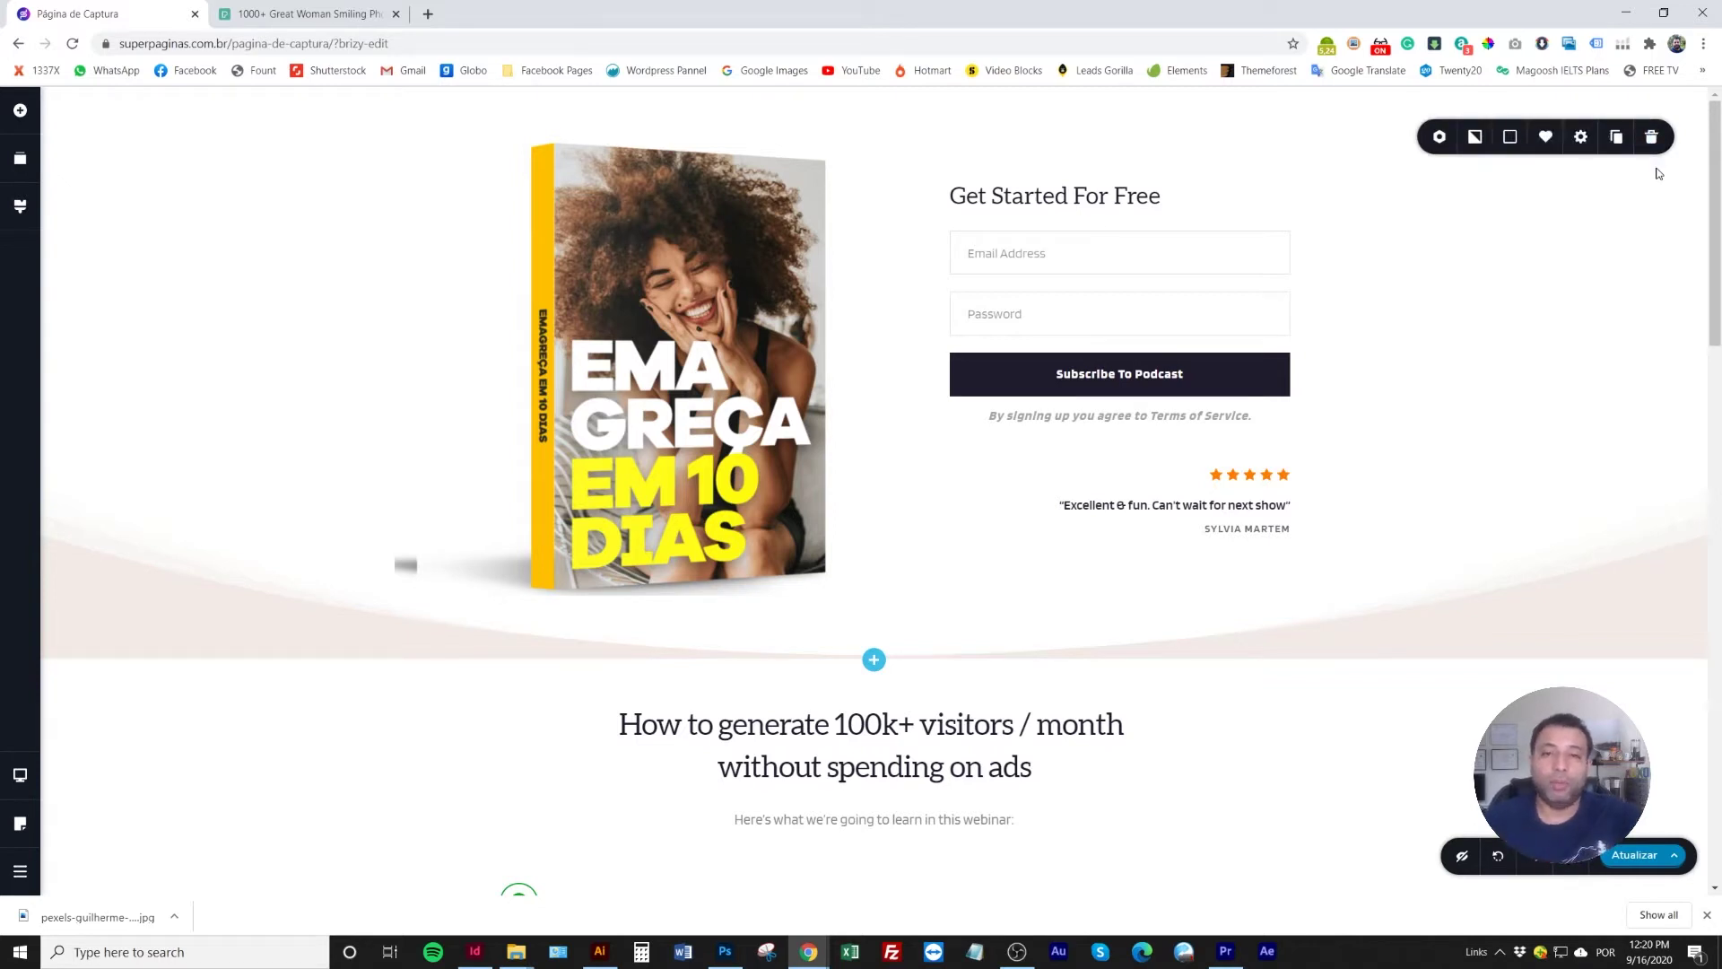
pyautogui.click(1580, 137)
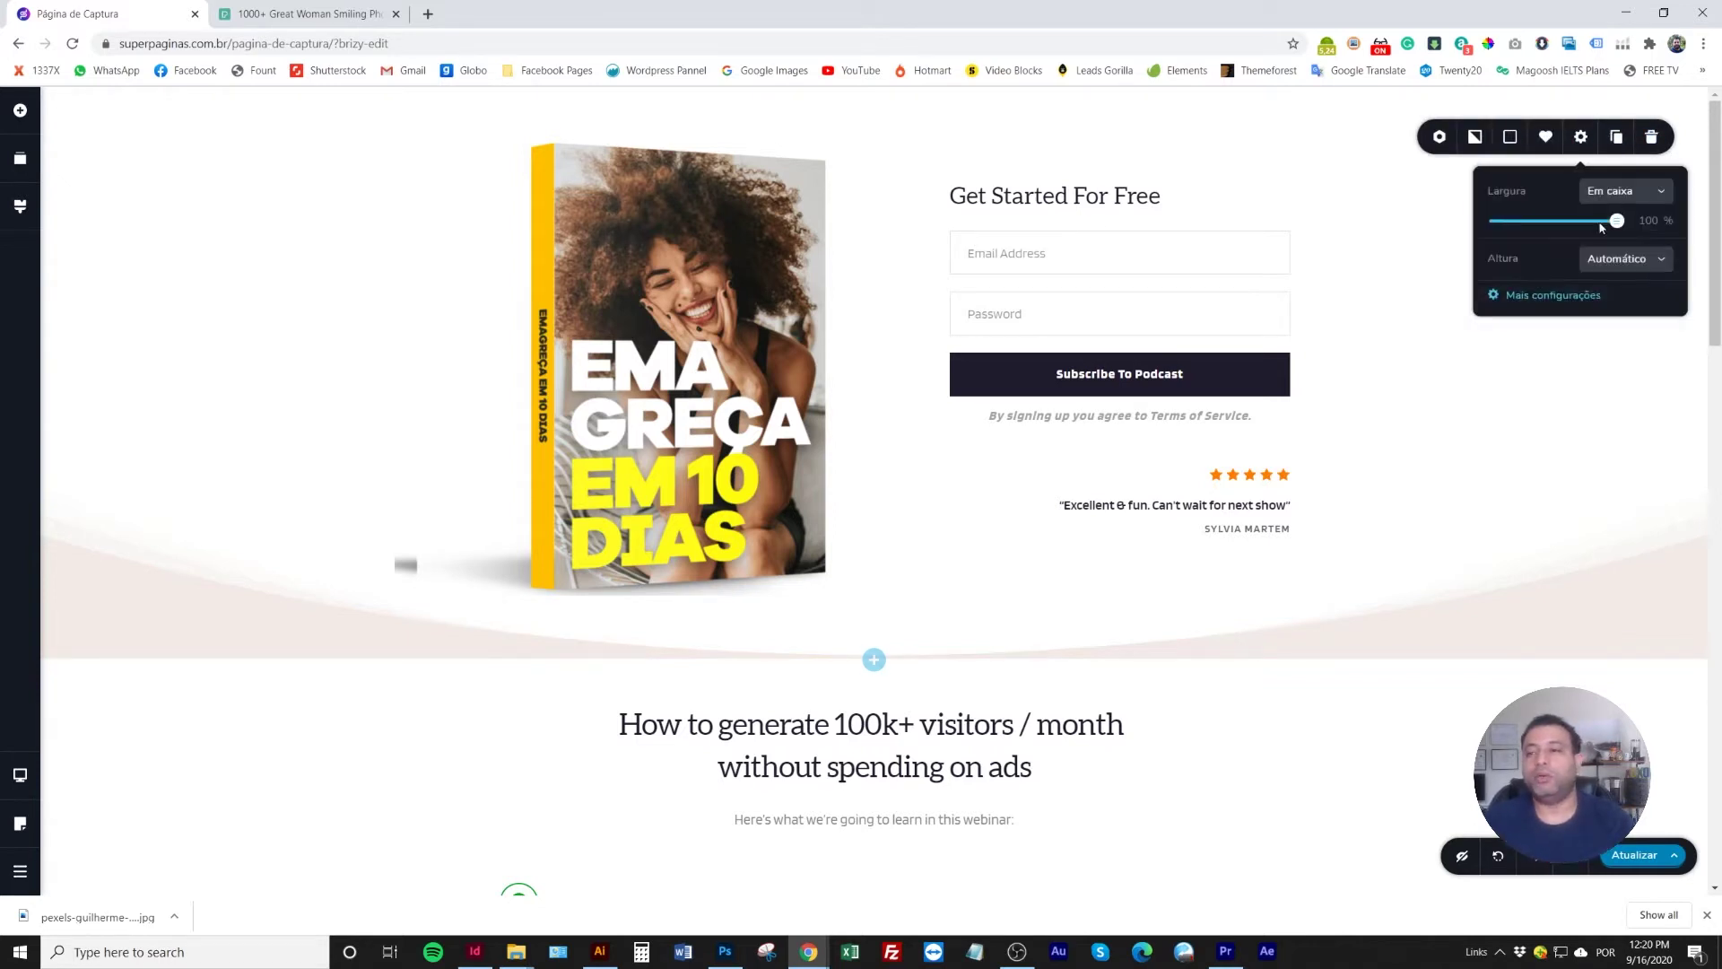
pyautogui.click(1553, 296)
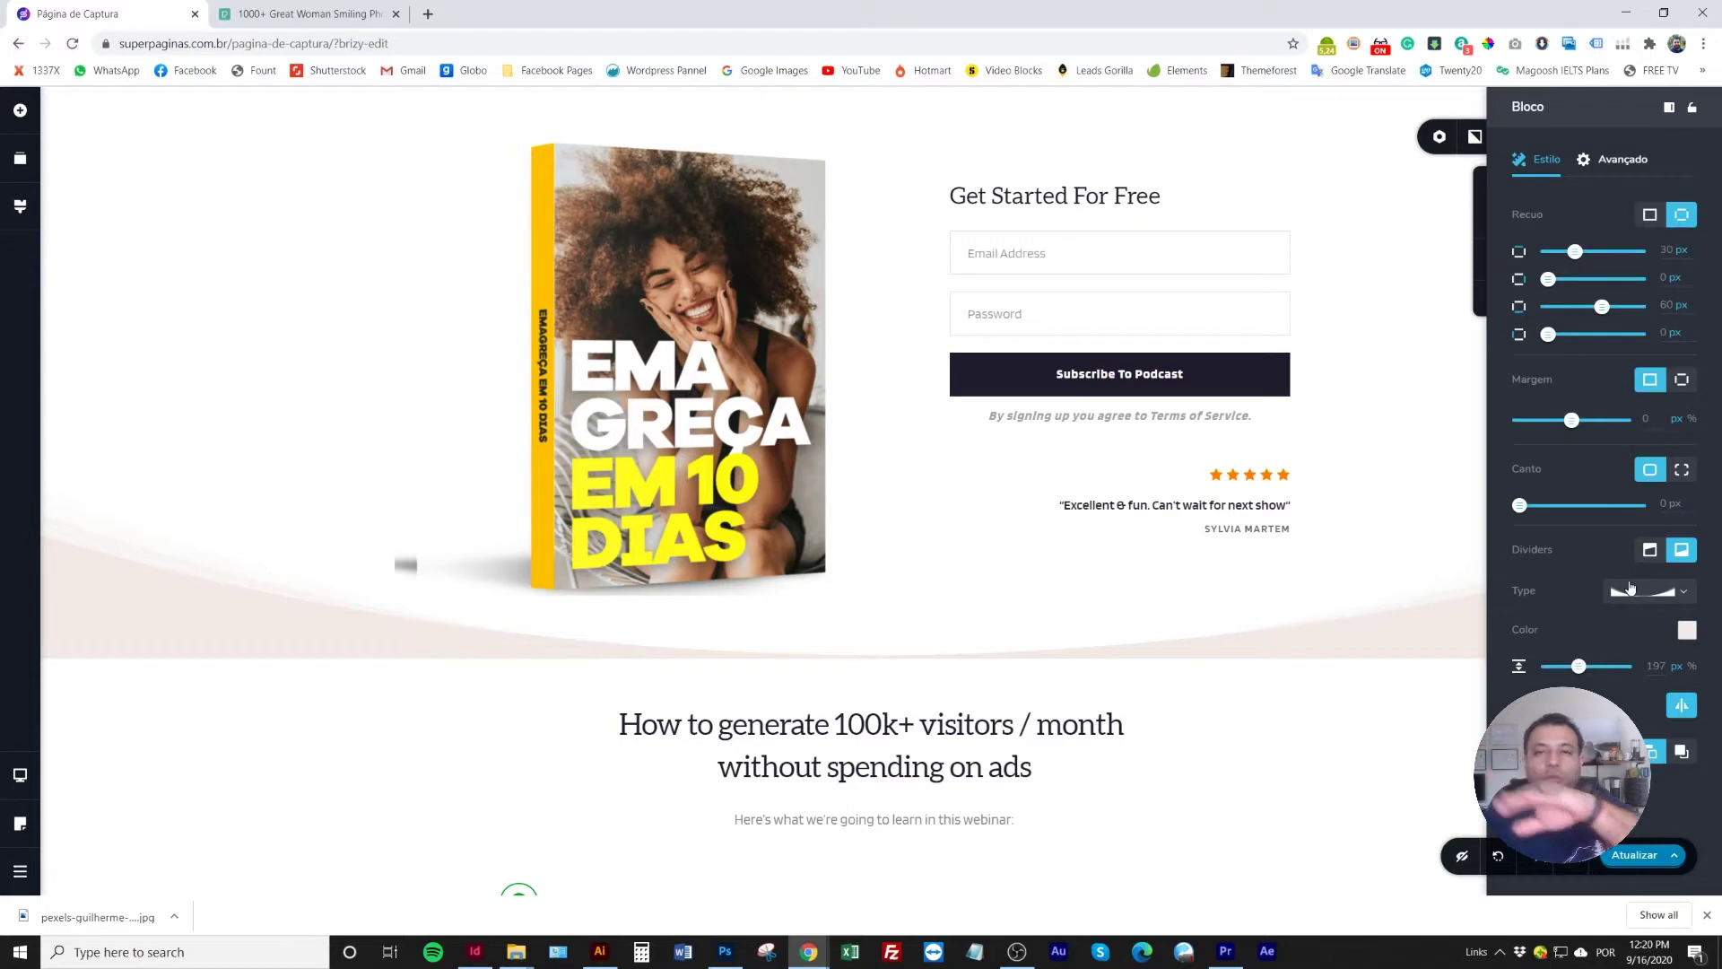
pyautogui.click(1682, 592)
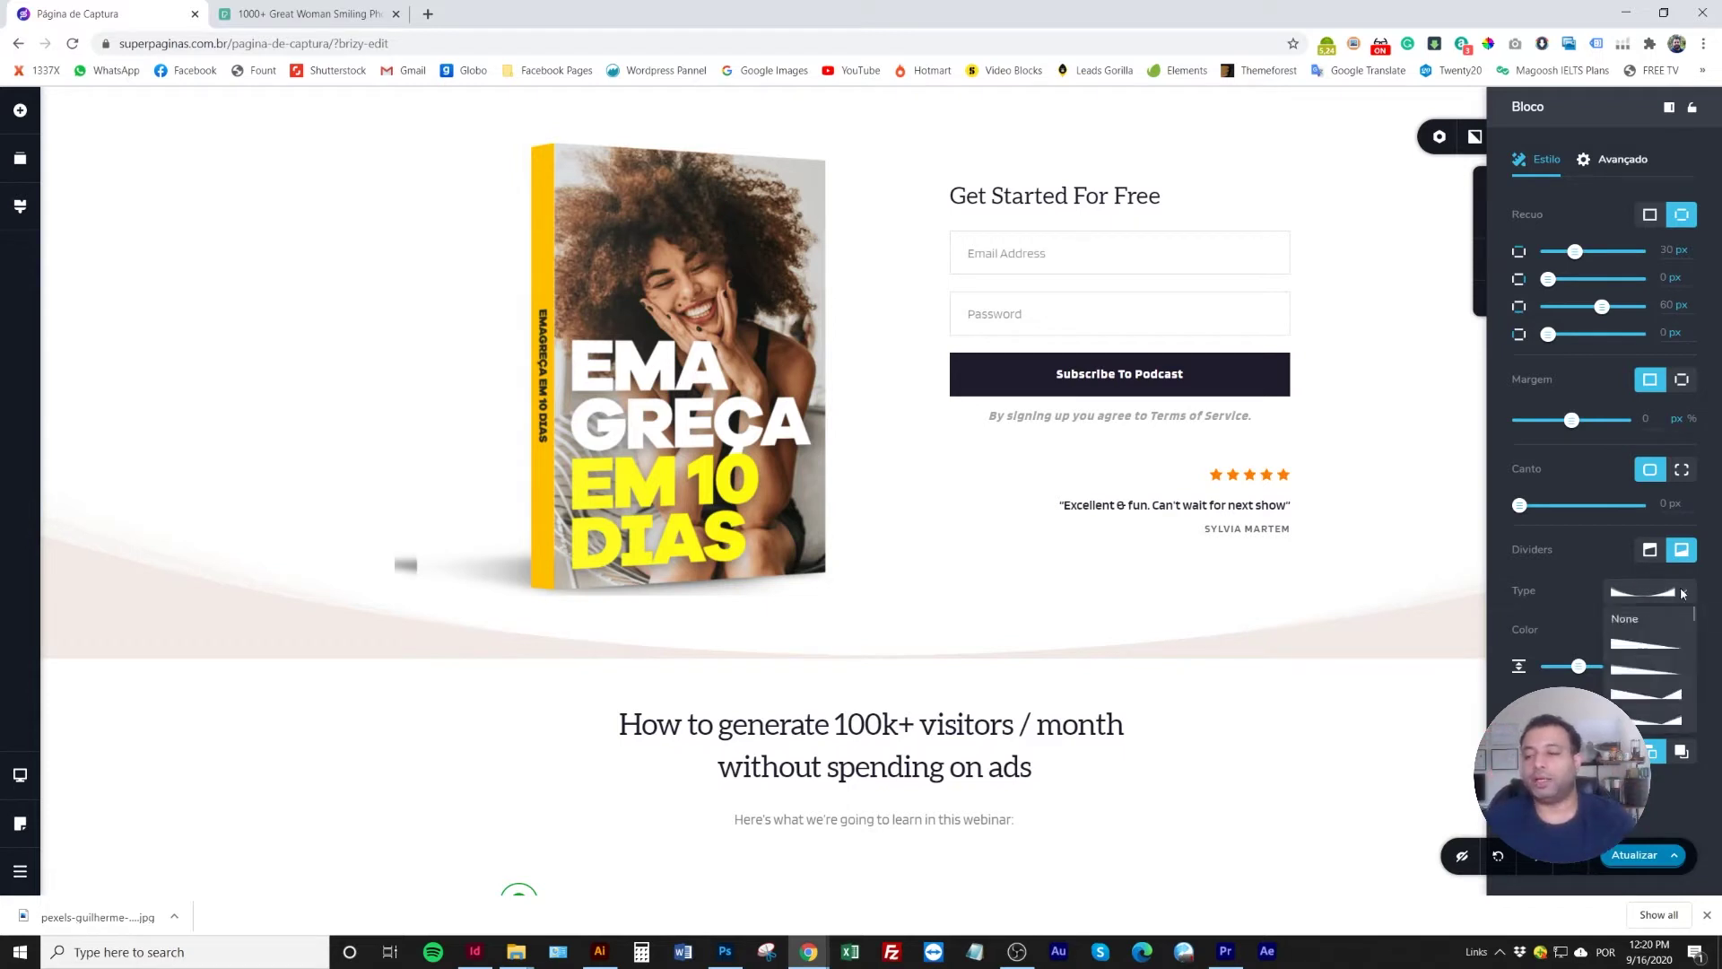
pyautogui.click(1644, 620)
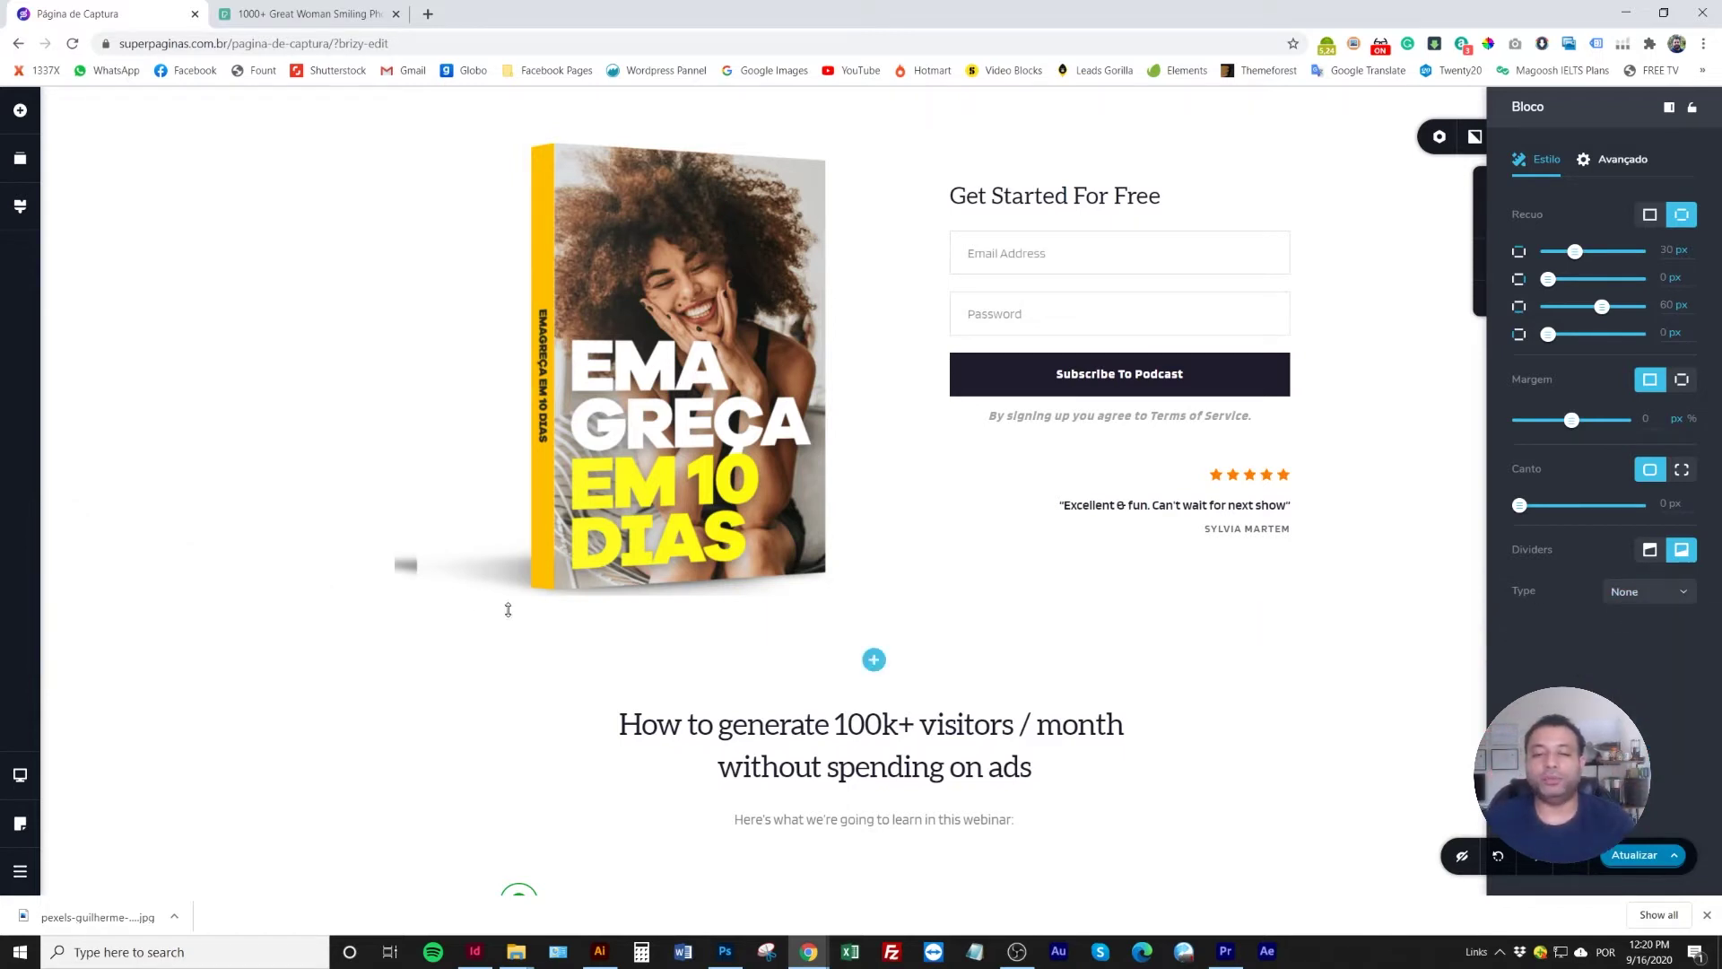
pyautogui.click(105, 492)
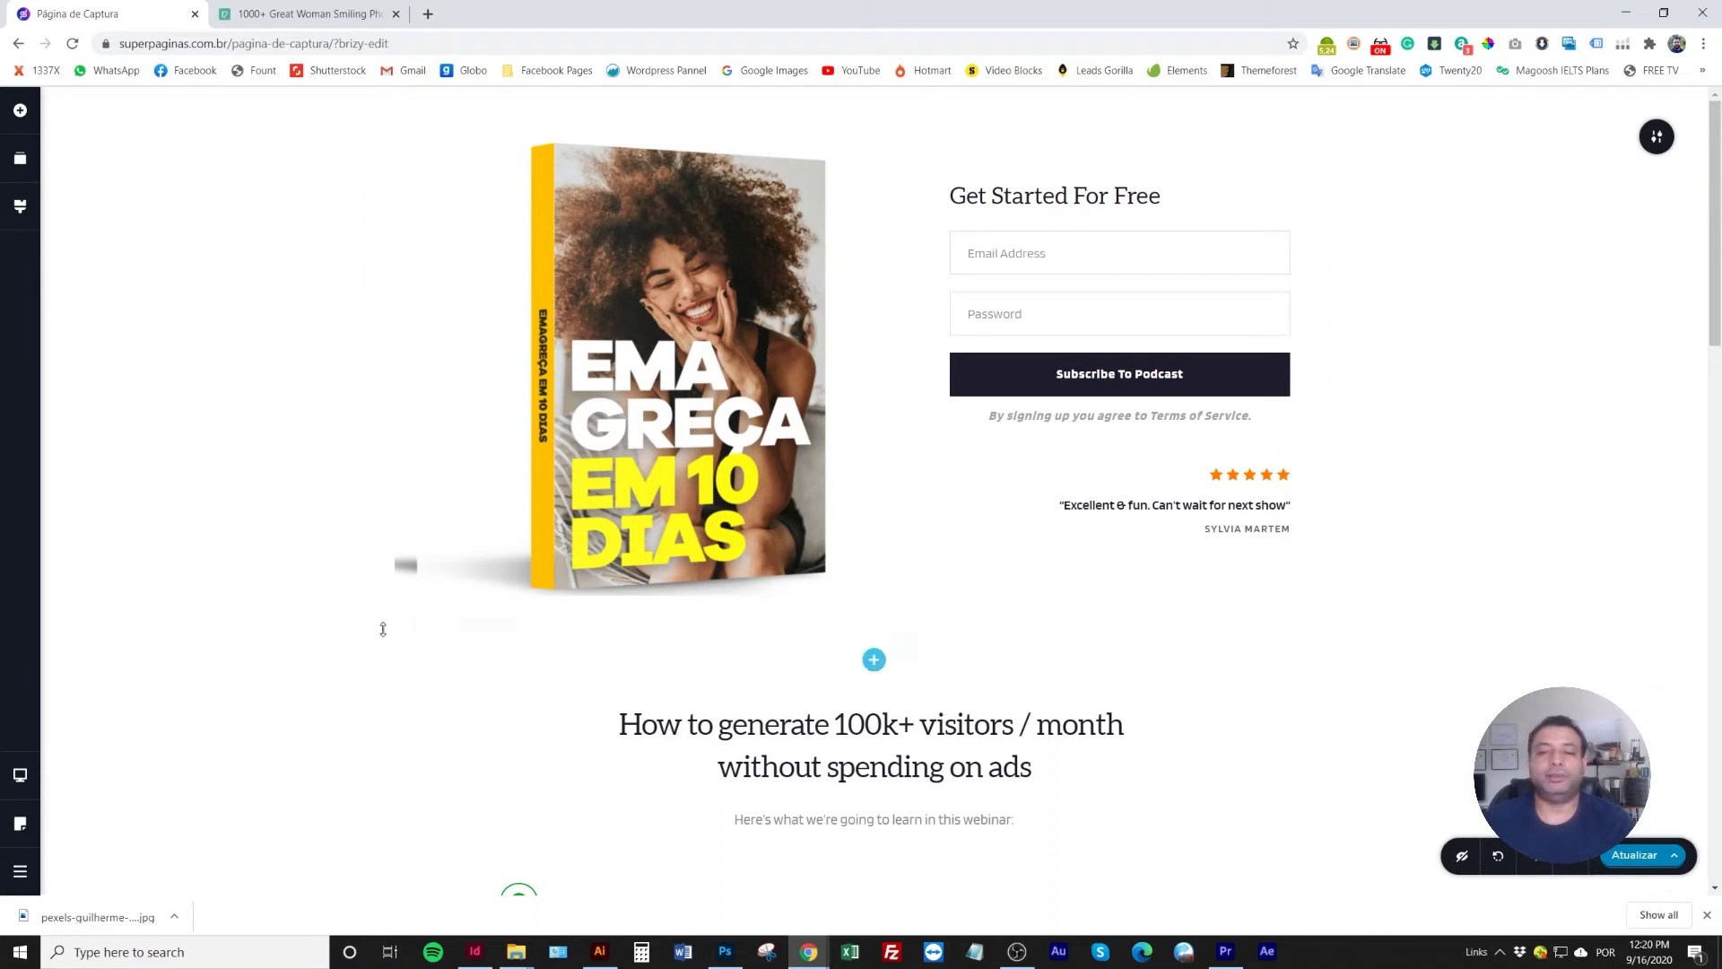
# Save the page with Atualizar, then give the book image a -18 px bottom margin
pyautogui.click(1625, 850)
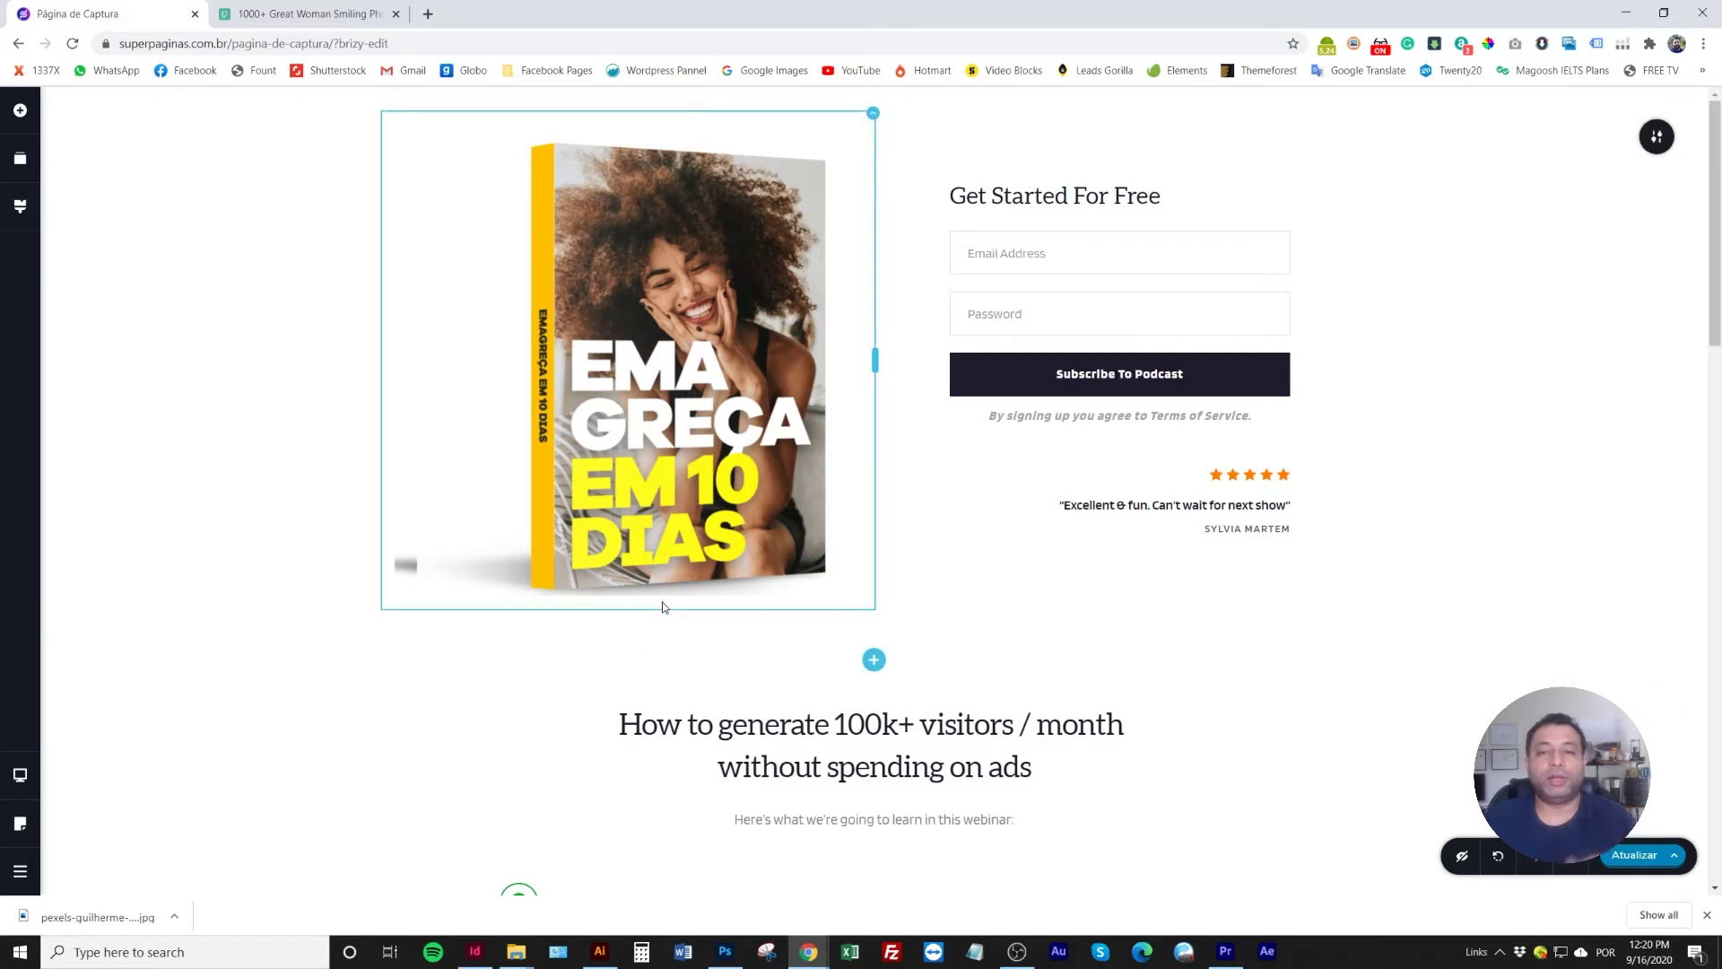
pyautogui.click(447, 497)
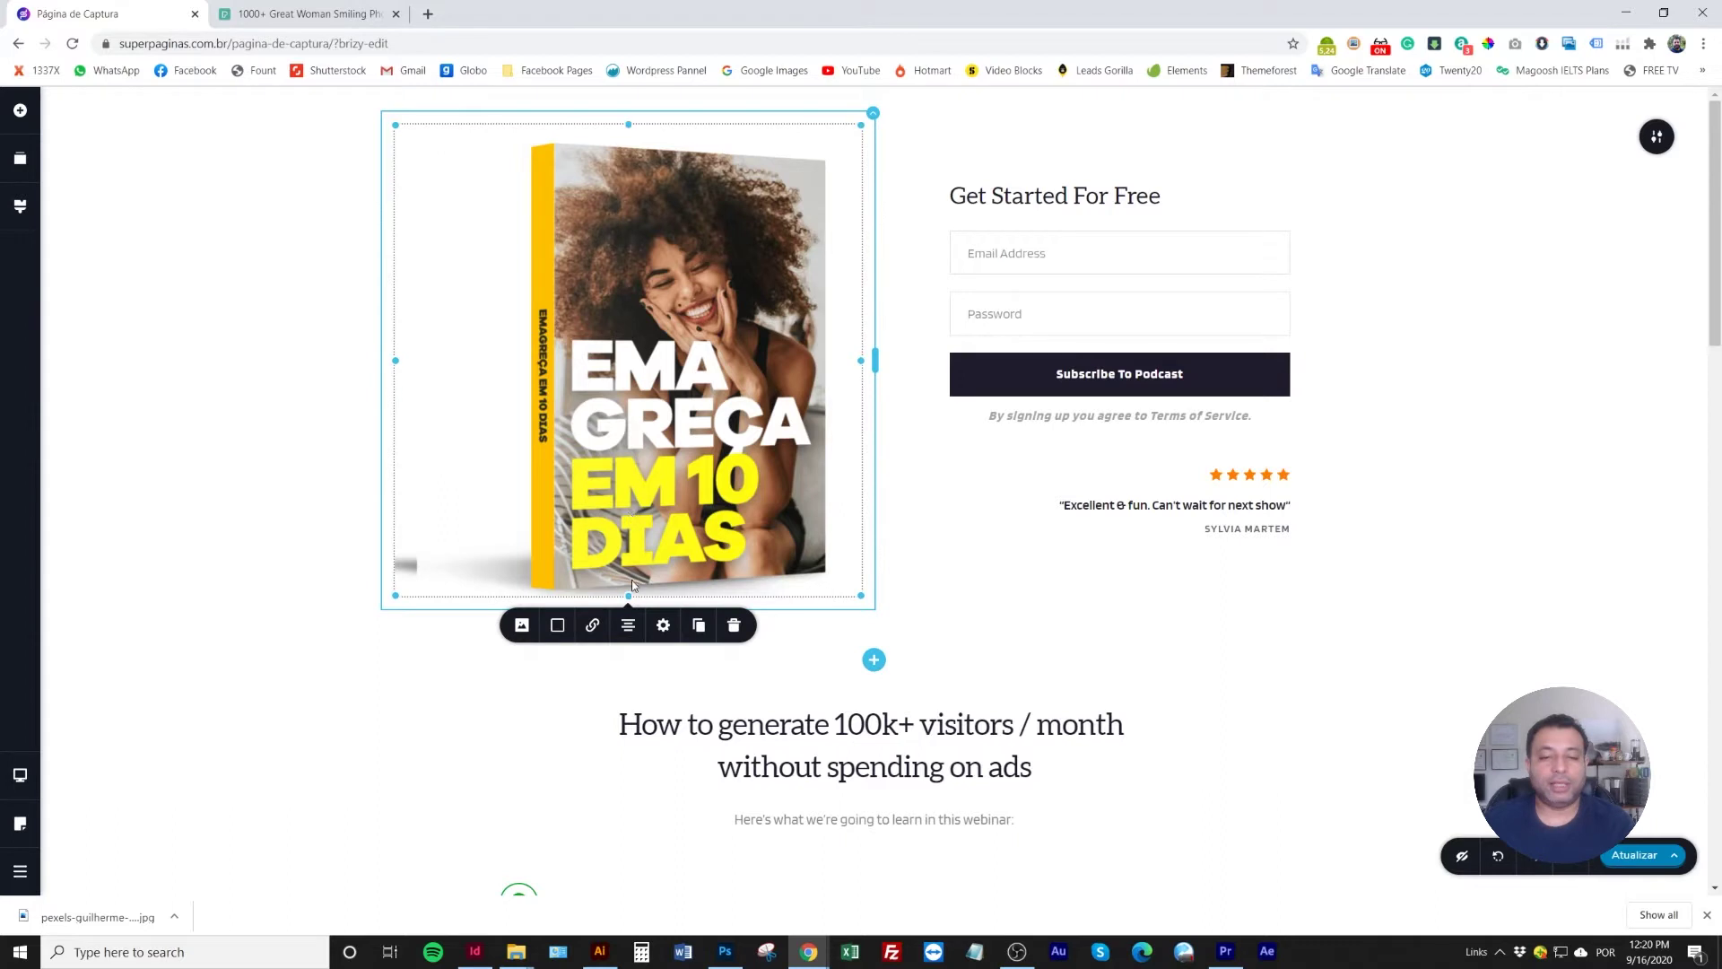
pyautogui.click(663, 625)
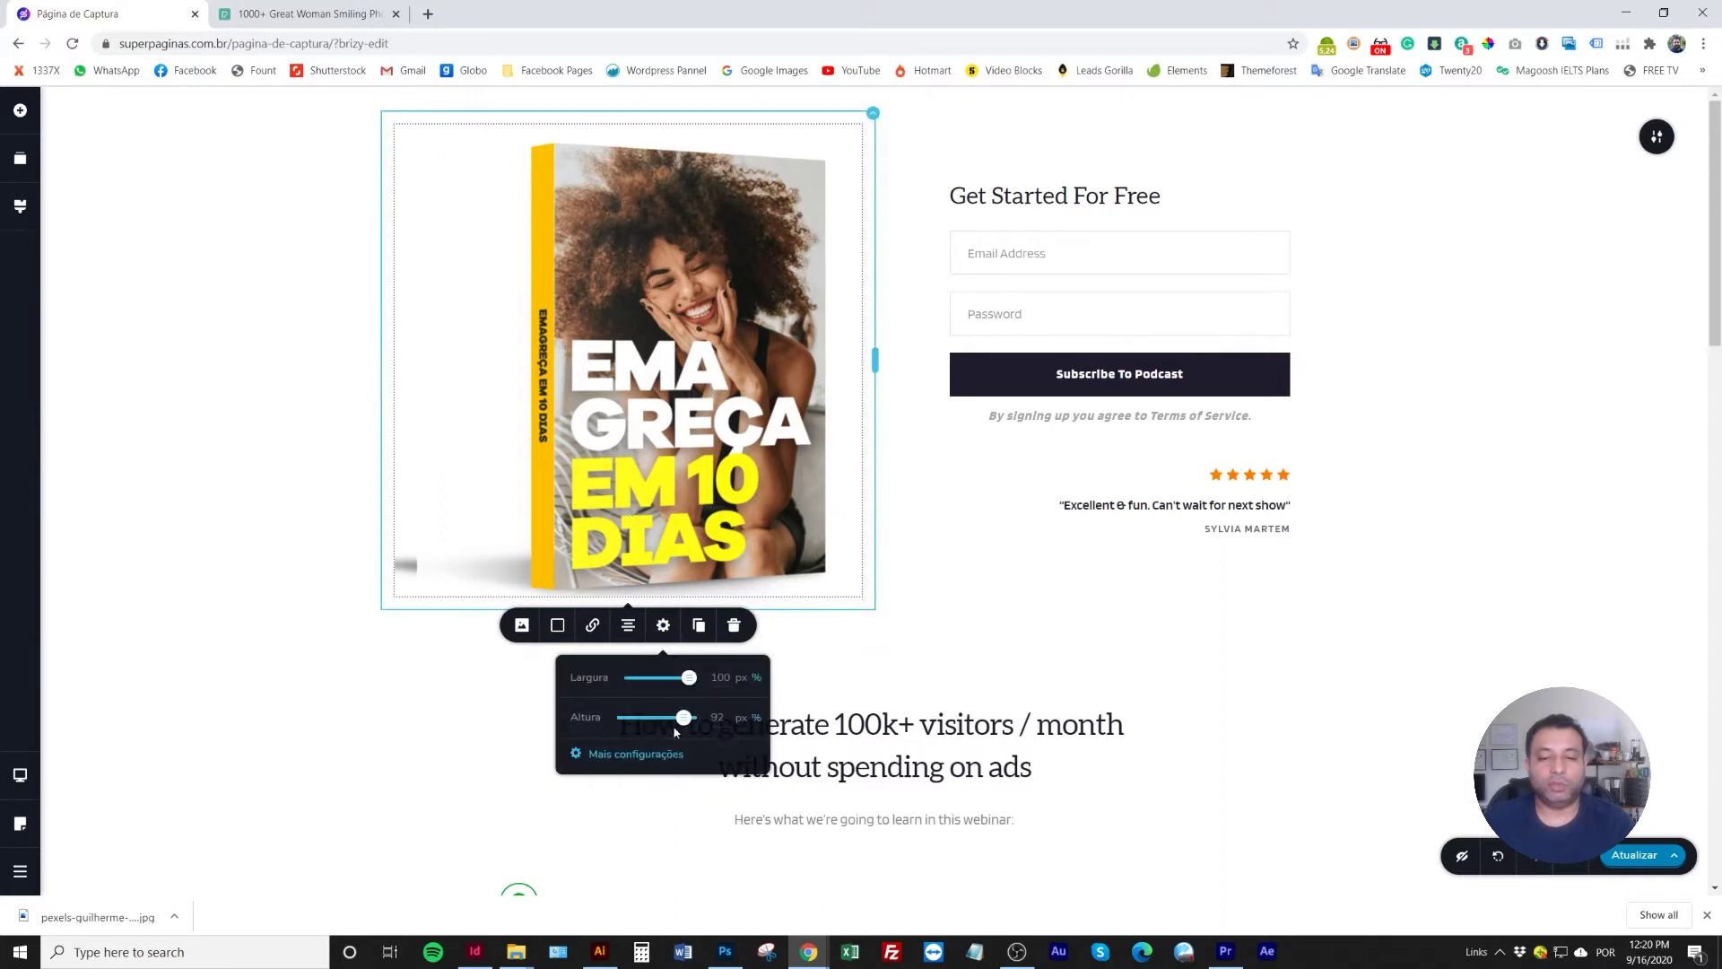
pyautogui.click(646, 755)
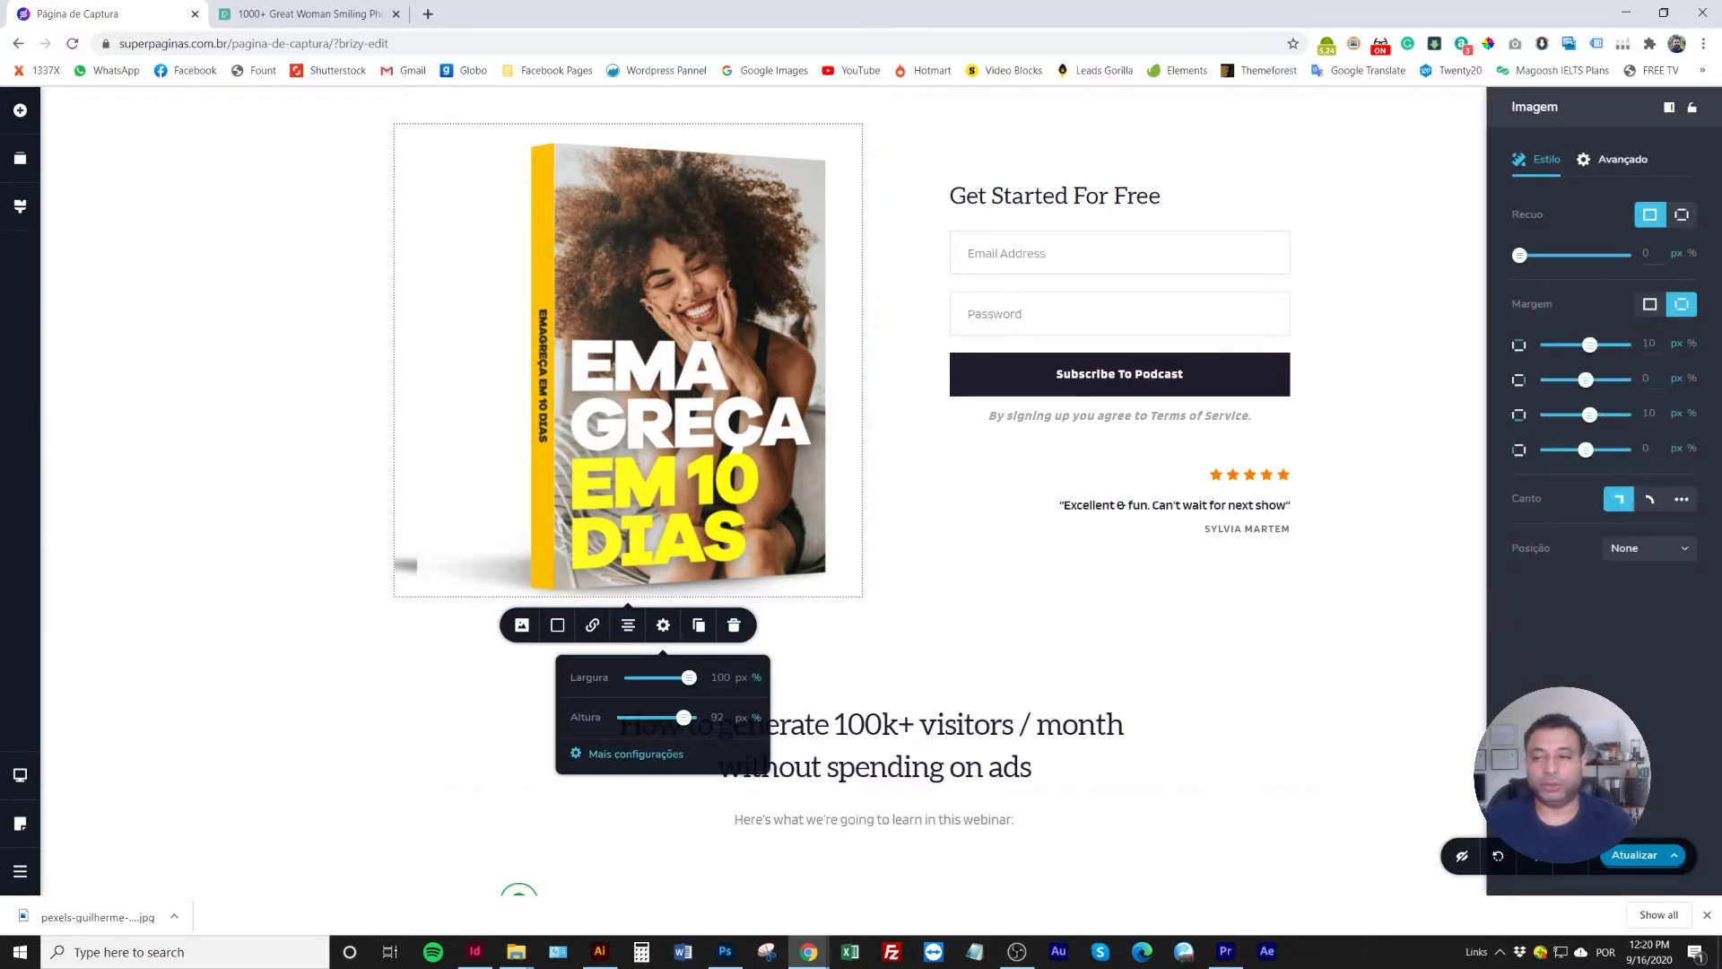
pyautogui.click(1683, 216)
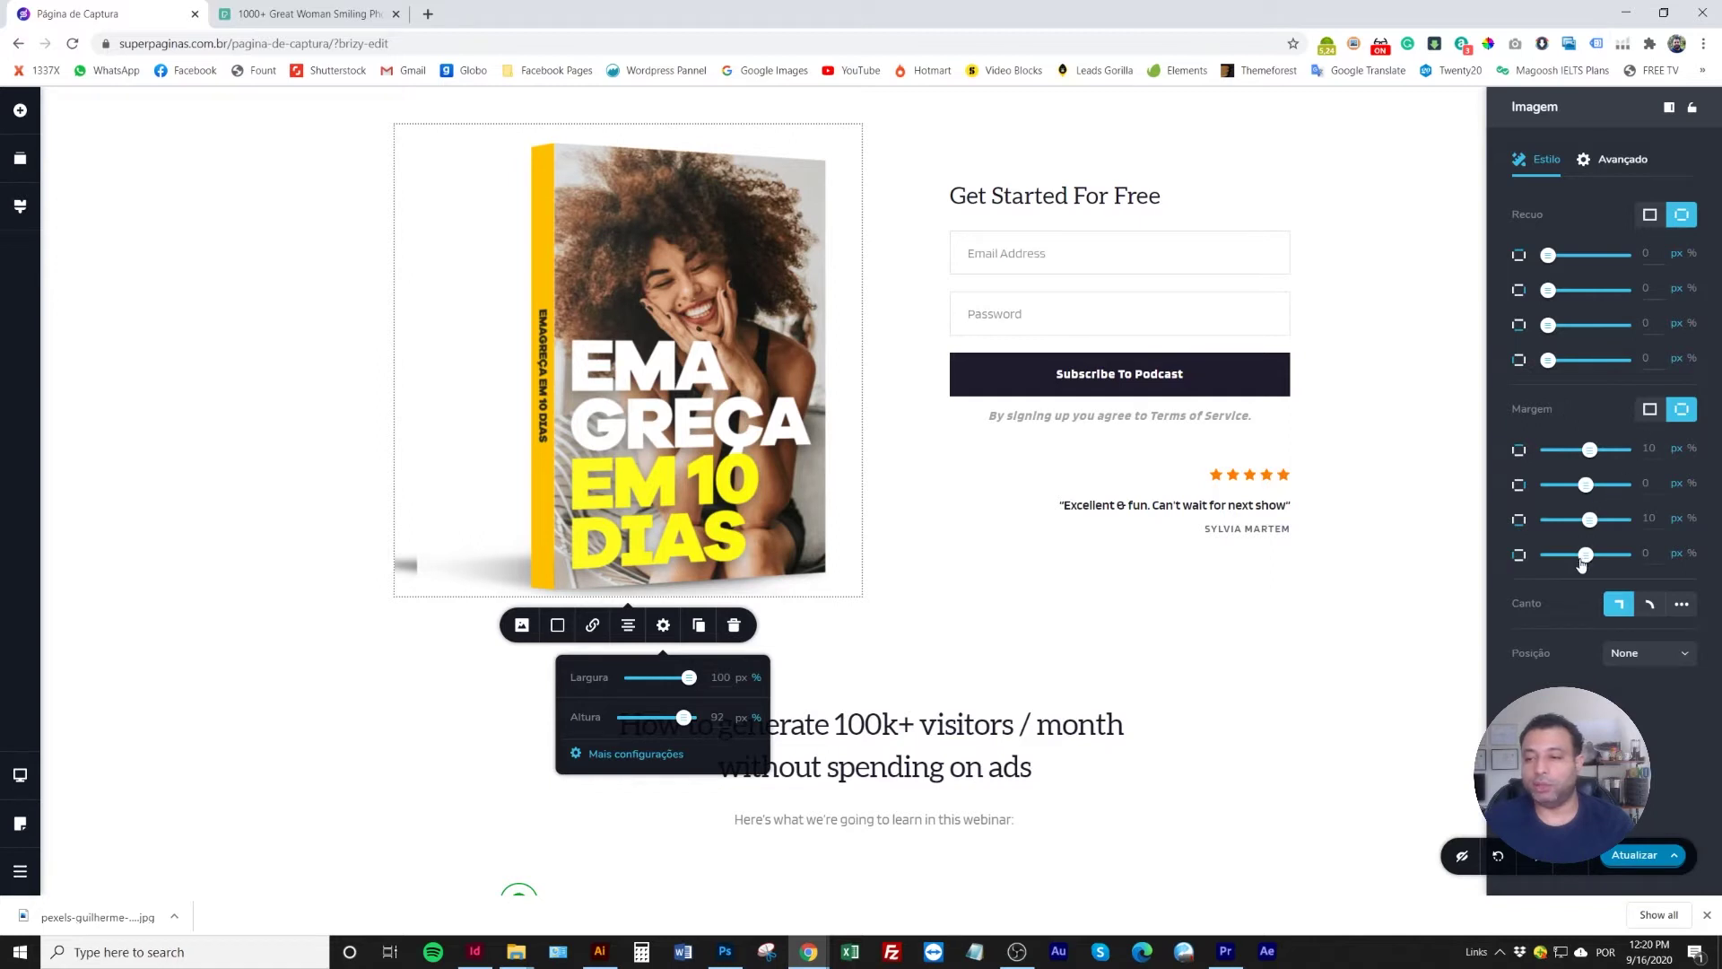
pyautogui.moveTo(1588, 559); pyautogui.dragTo(1586, 556)
pyautogui.click(499, 423)
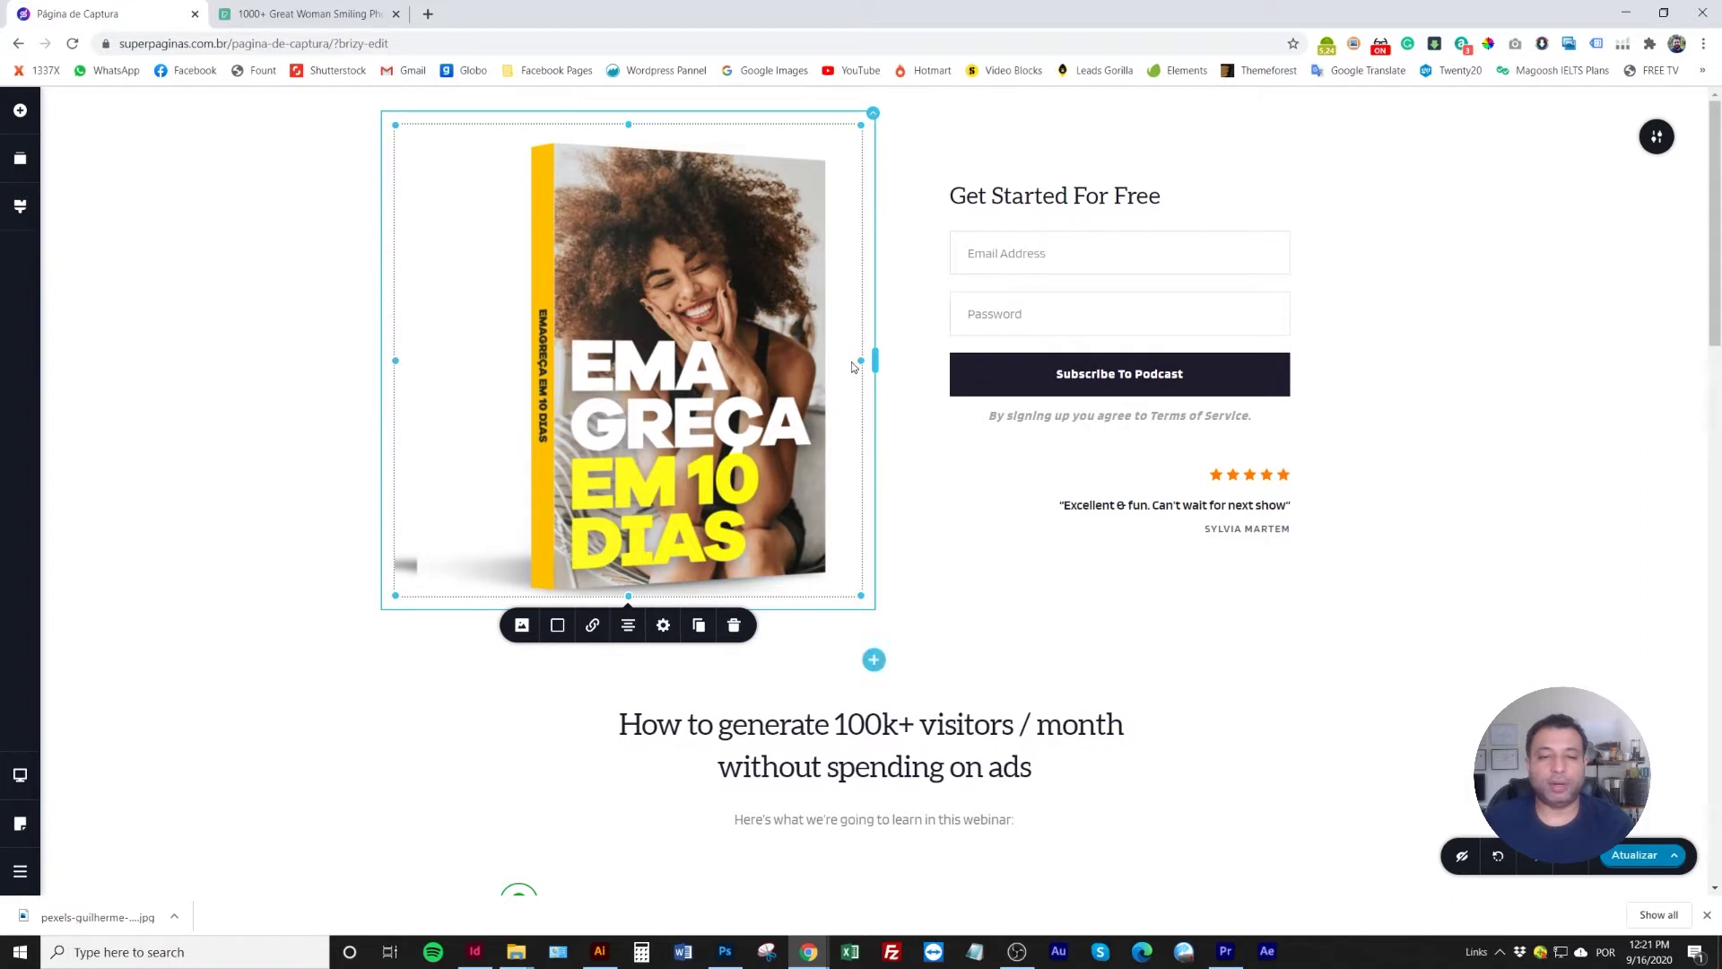
# Narrow the book image's column and shift its focal point to the left
pyautogui.moveTo(875, 357); pyautogui.dragTo(808, 361)
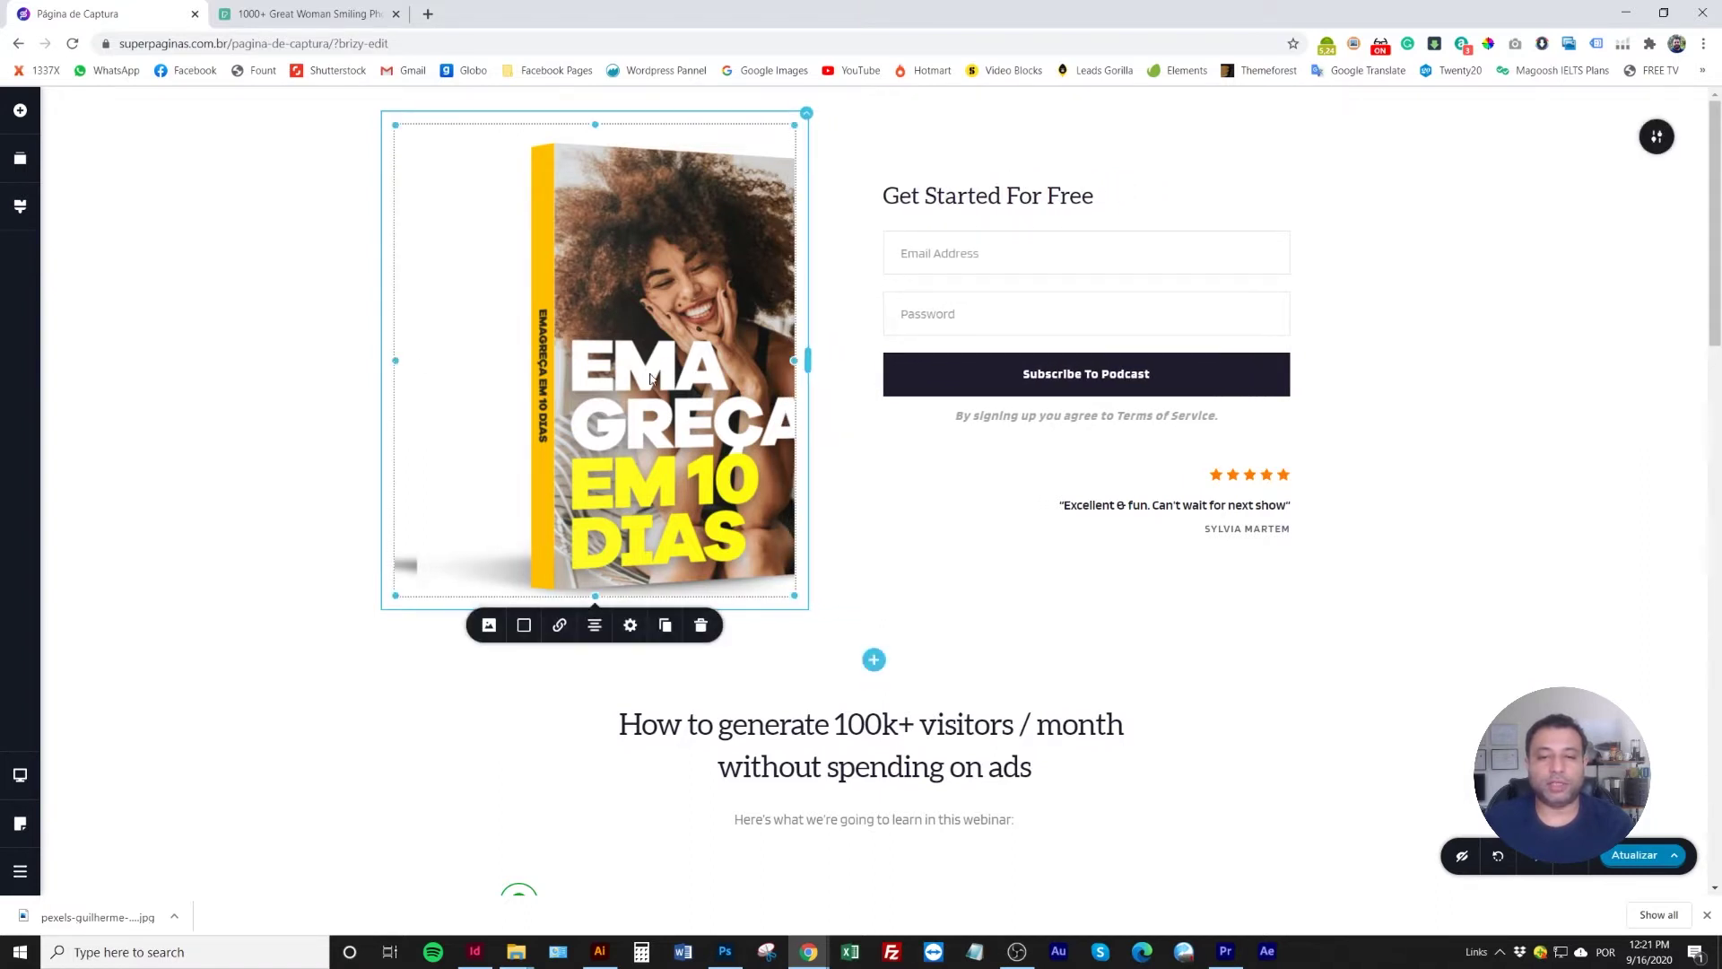
pyautogui.click(489, 624)
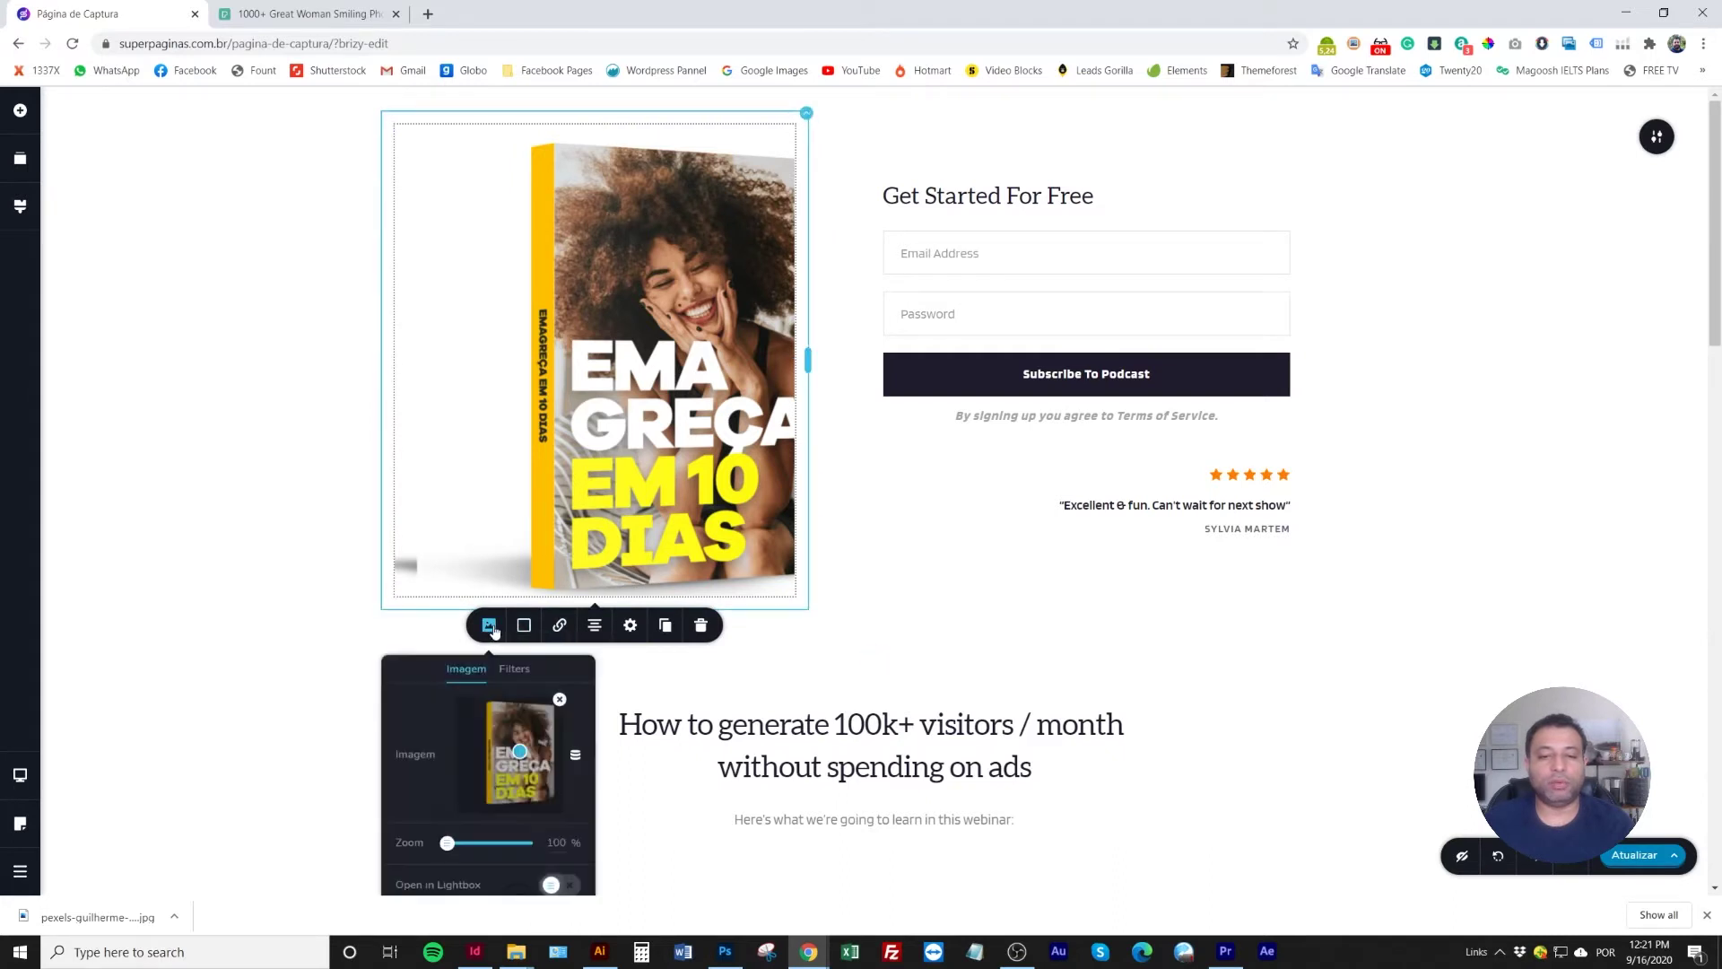
pyautogui.moveTo(523, 753); pyautogui.dragTo(507, 753)
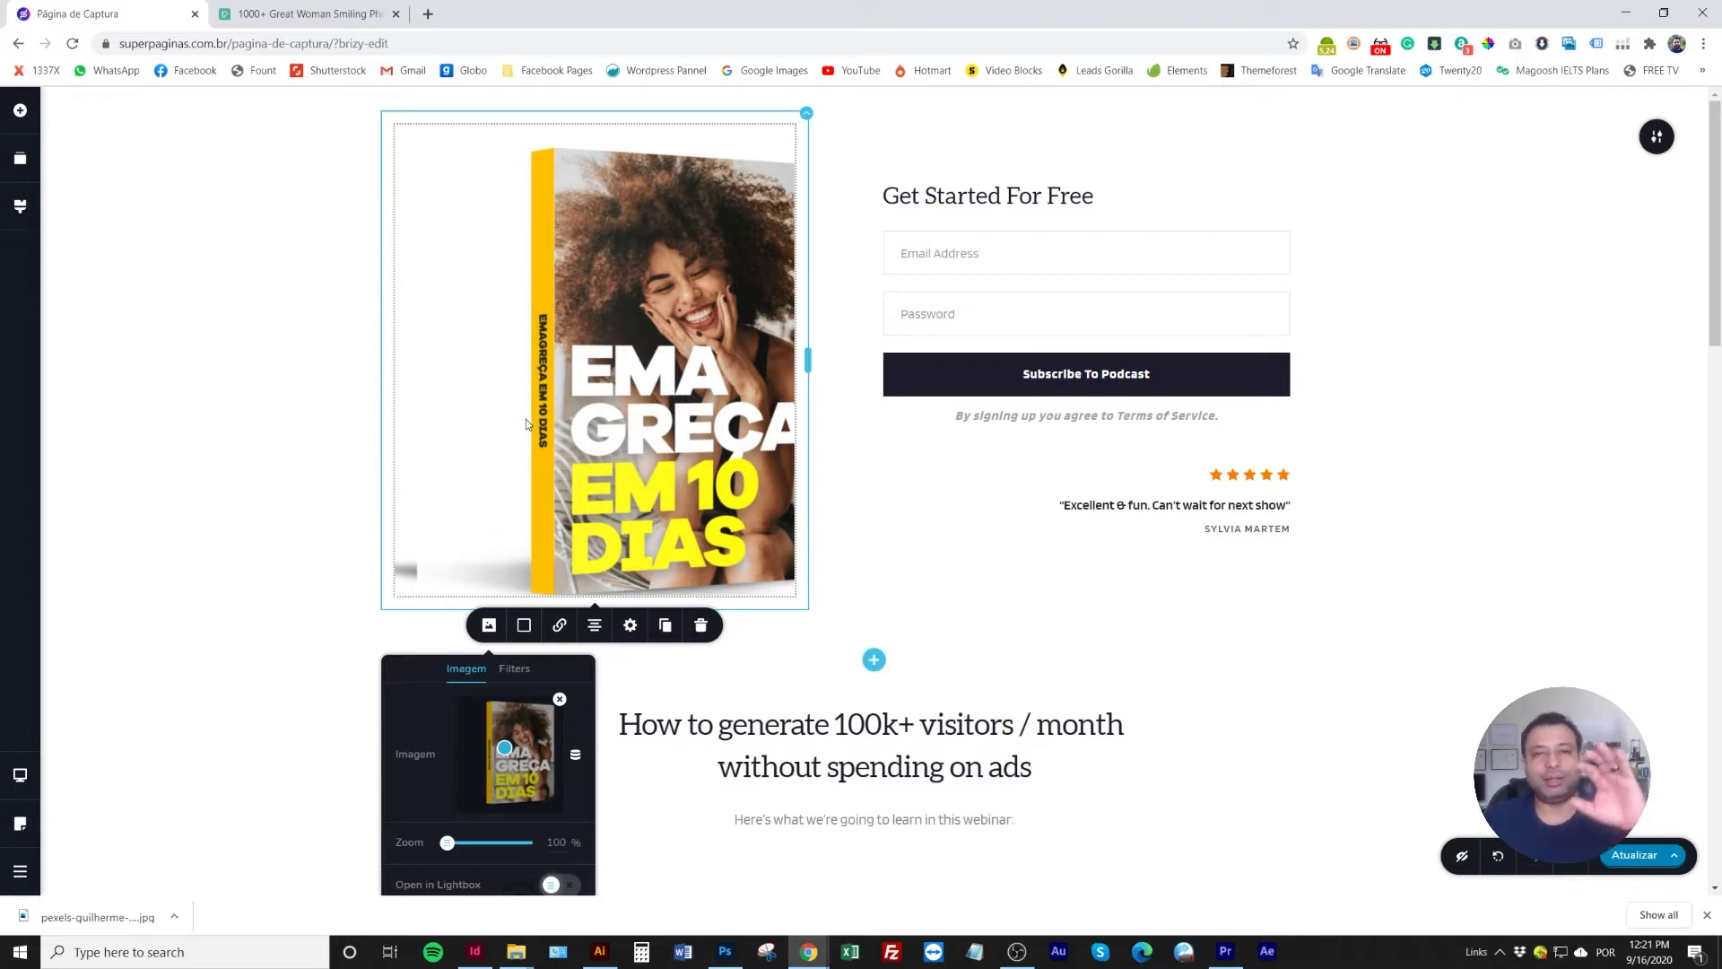
pyautogui.click(266, 395)
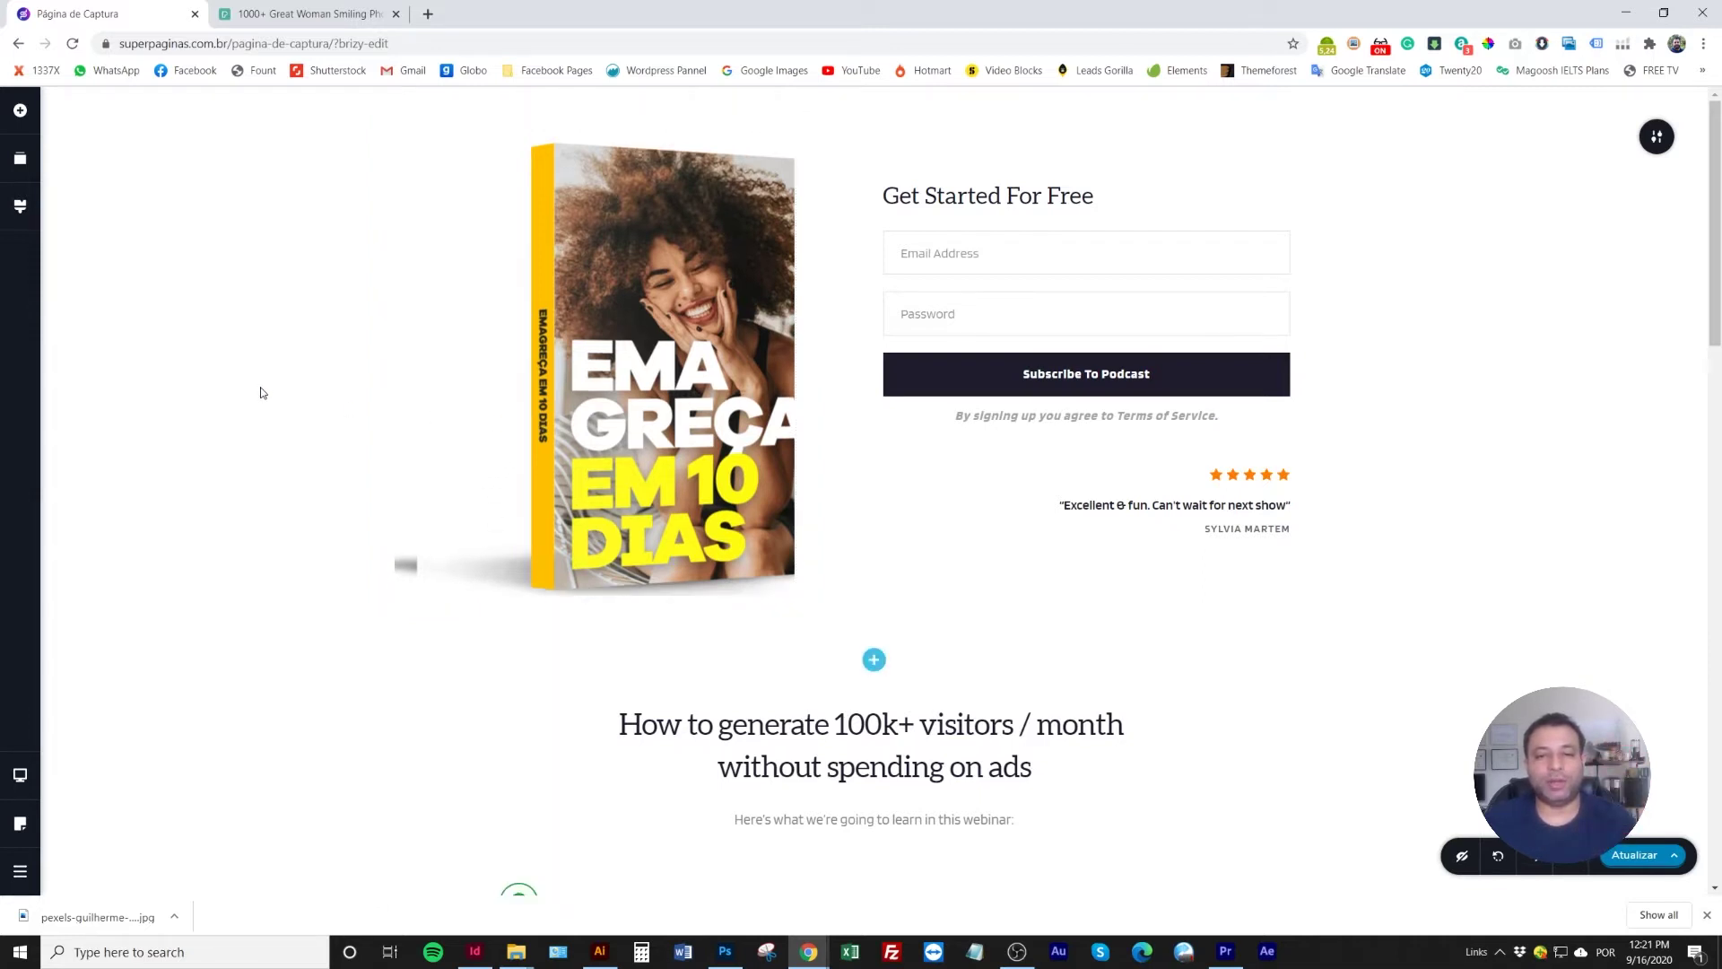
# View the mockup at 100% and crop its left edge inward to 1200 × 1383 px
pyautogui.click(725, 951)
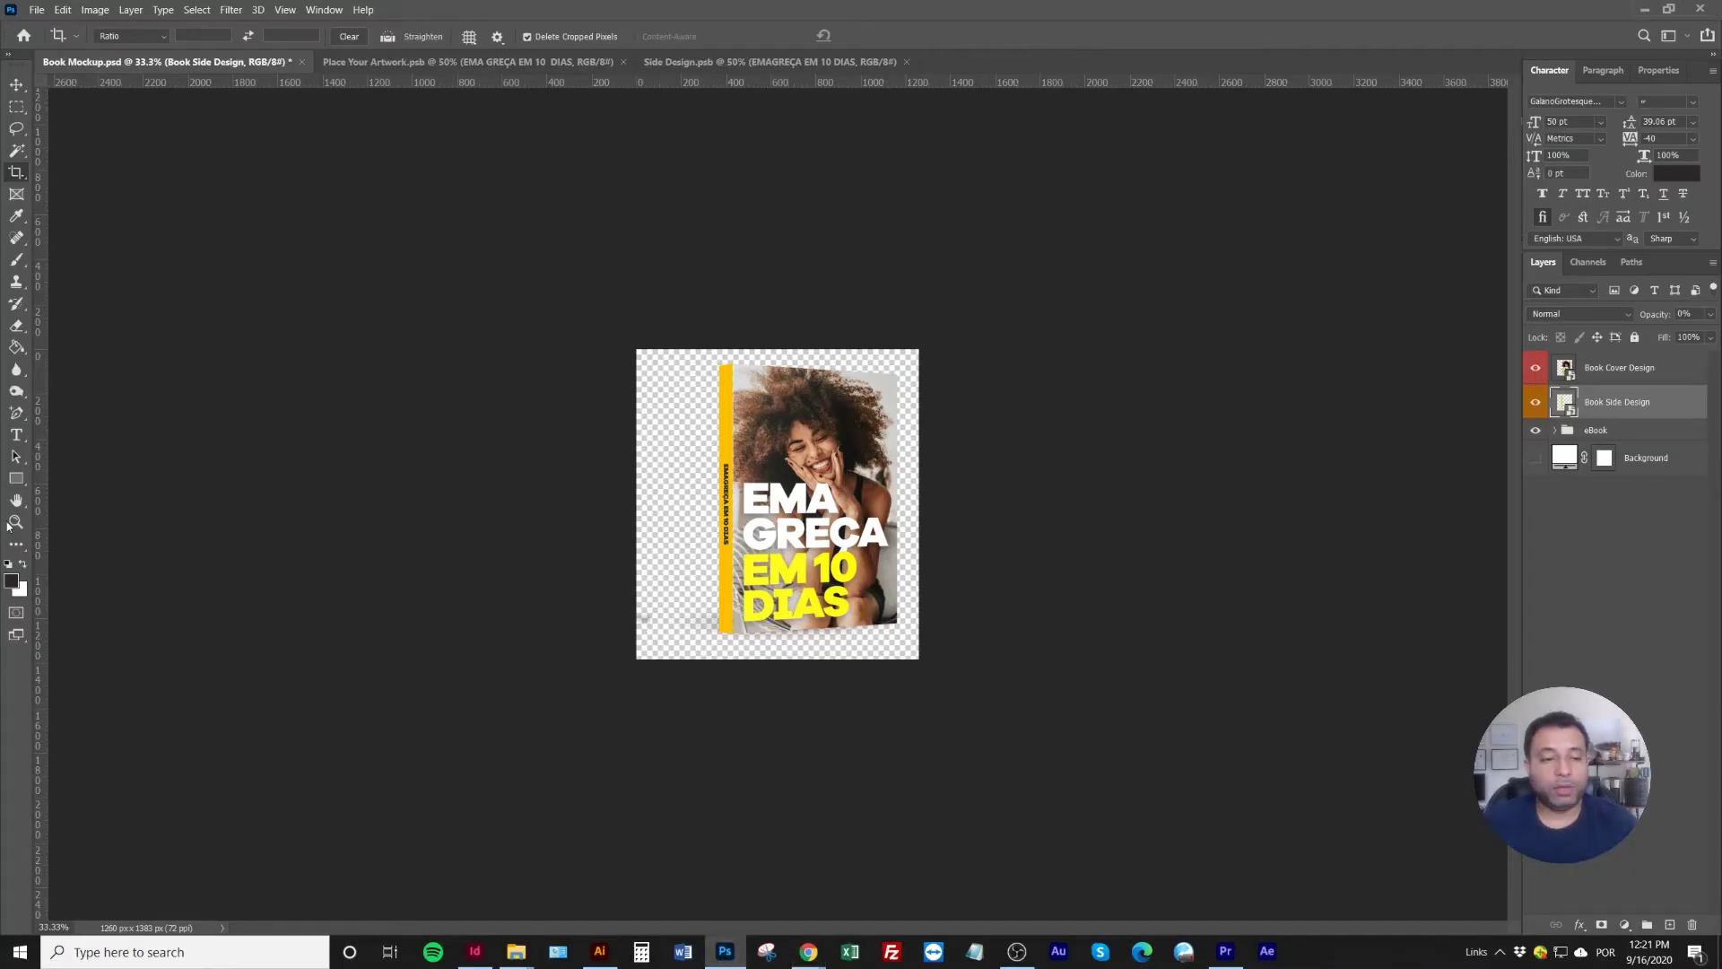
pyautogui.doubleClick(16, 521)
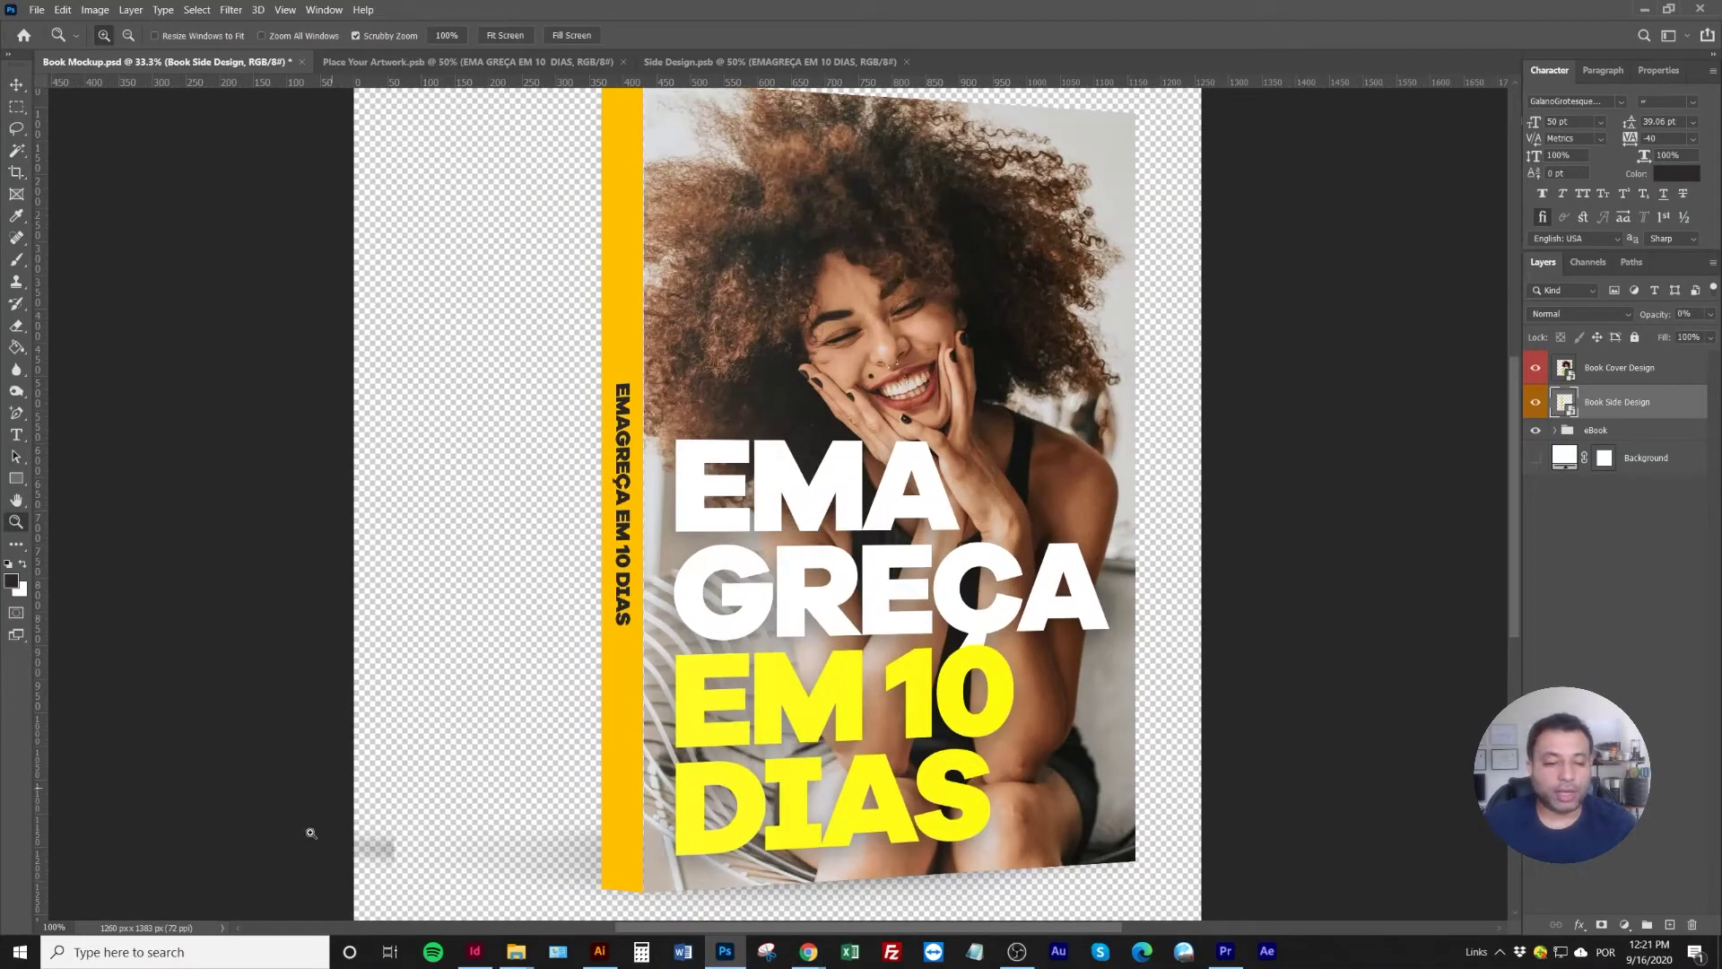
pyautogui.click(18, 175)
pyautogui.moveTo(352, 492); pyautogui.dragTo(373, 494)
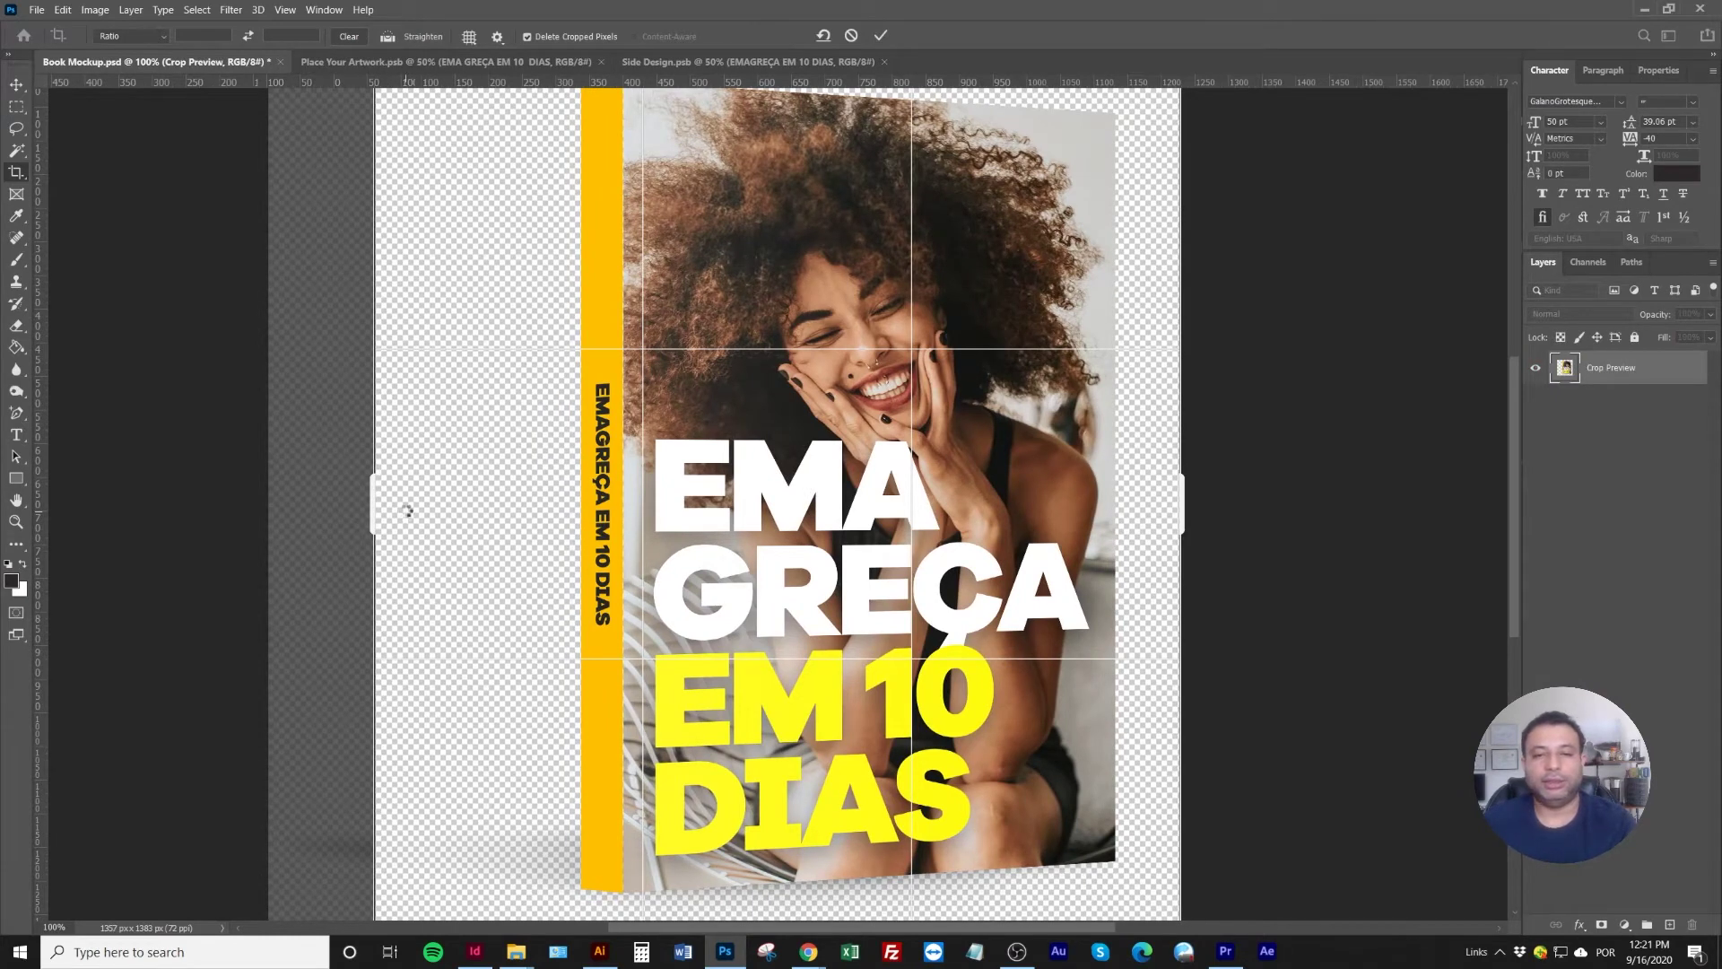
pyautogui.press('Return')
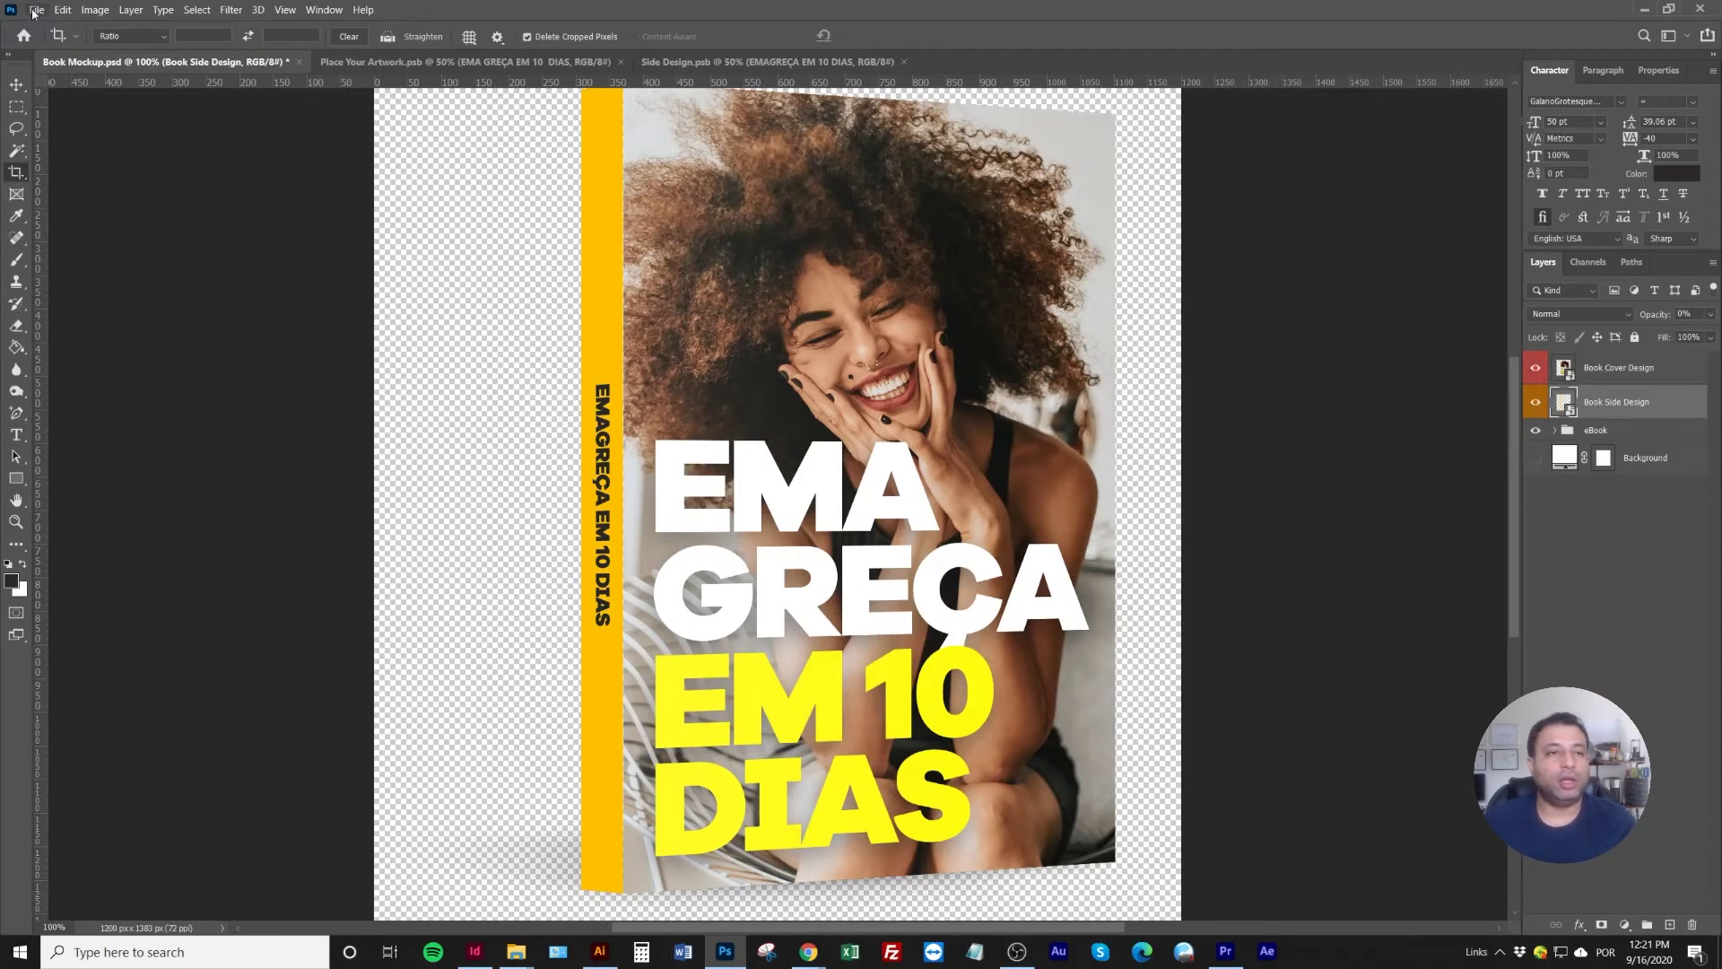
# Export via Save for Web, overwriting livro.png, and return to the Brizy editor in Chrome
pyautogui.click(34, 11)
pyautogui.moveTo(72, 238)
pyautogui.click(305, 303)
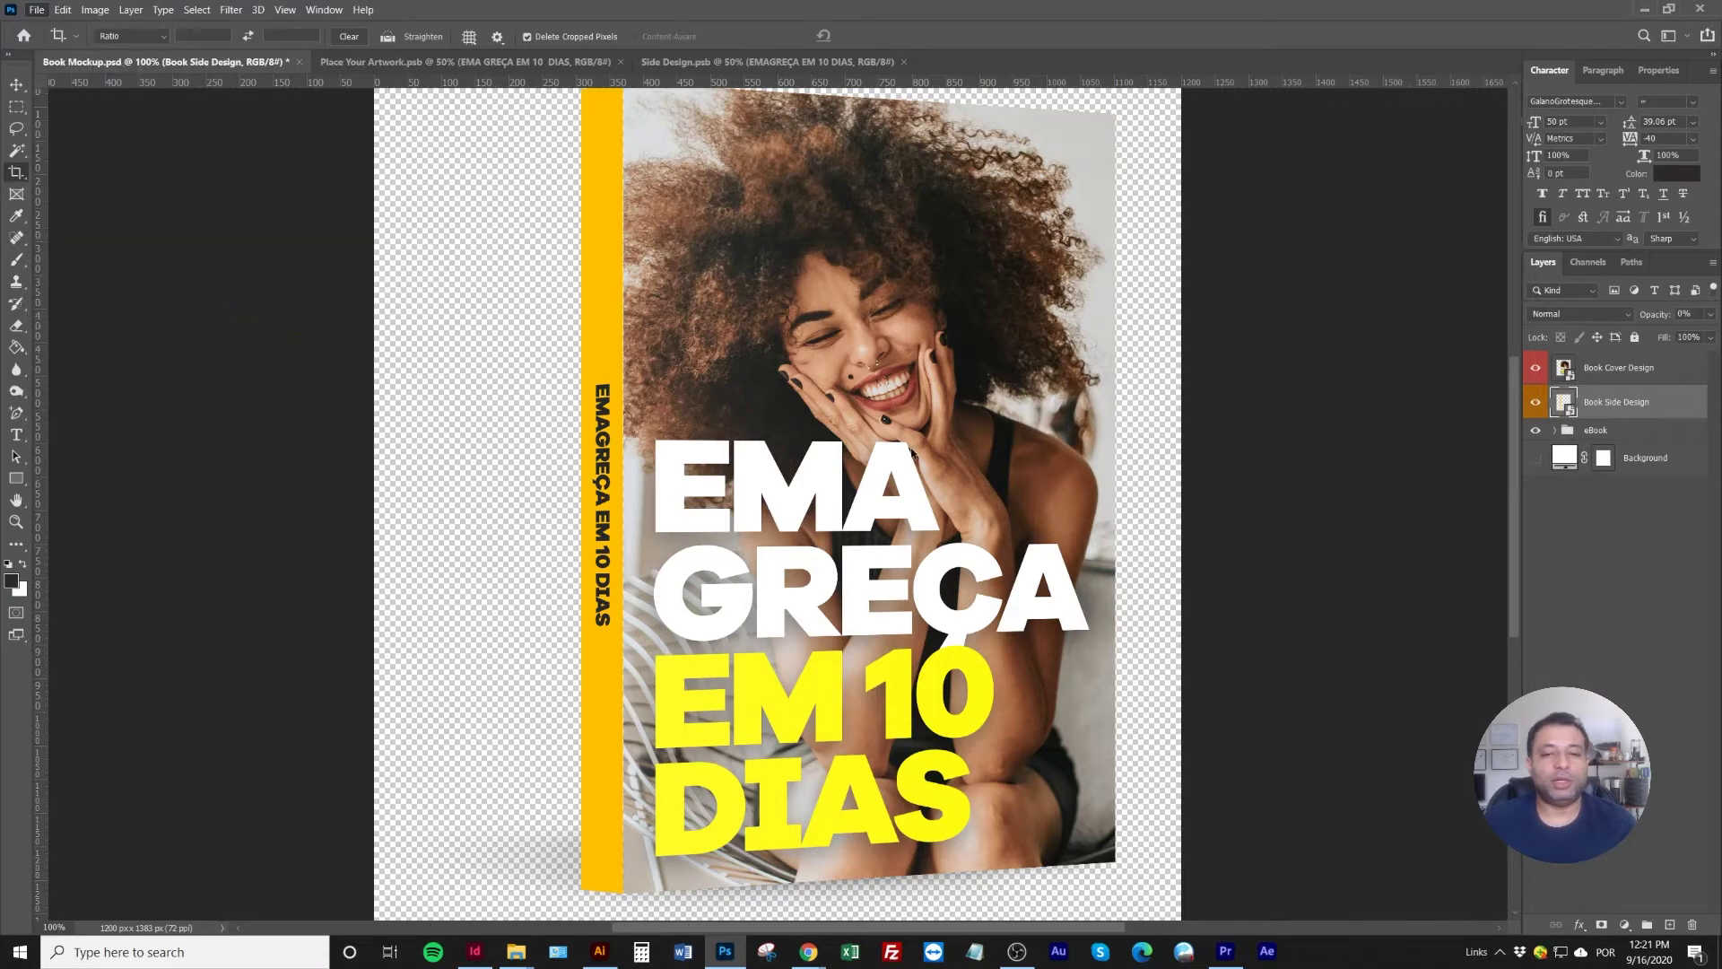
pyautogui.click(856, 760)
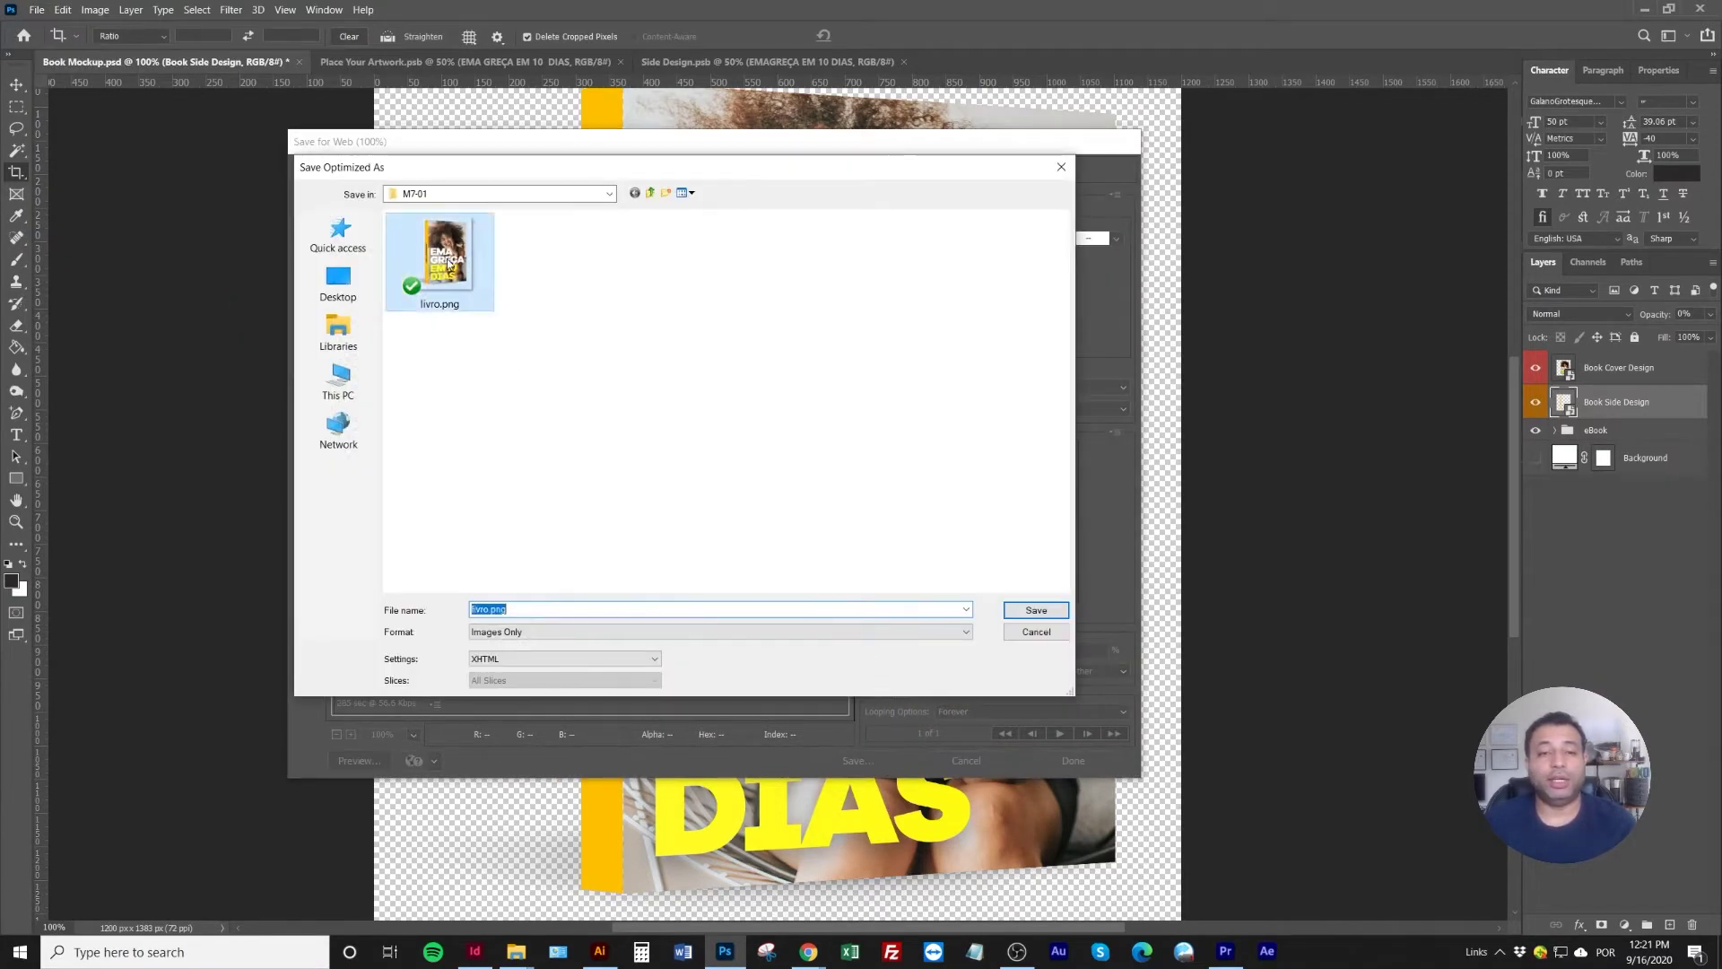
pyautogui.doubleClick(447, 264)
pyautogui.click(967, 453)
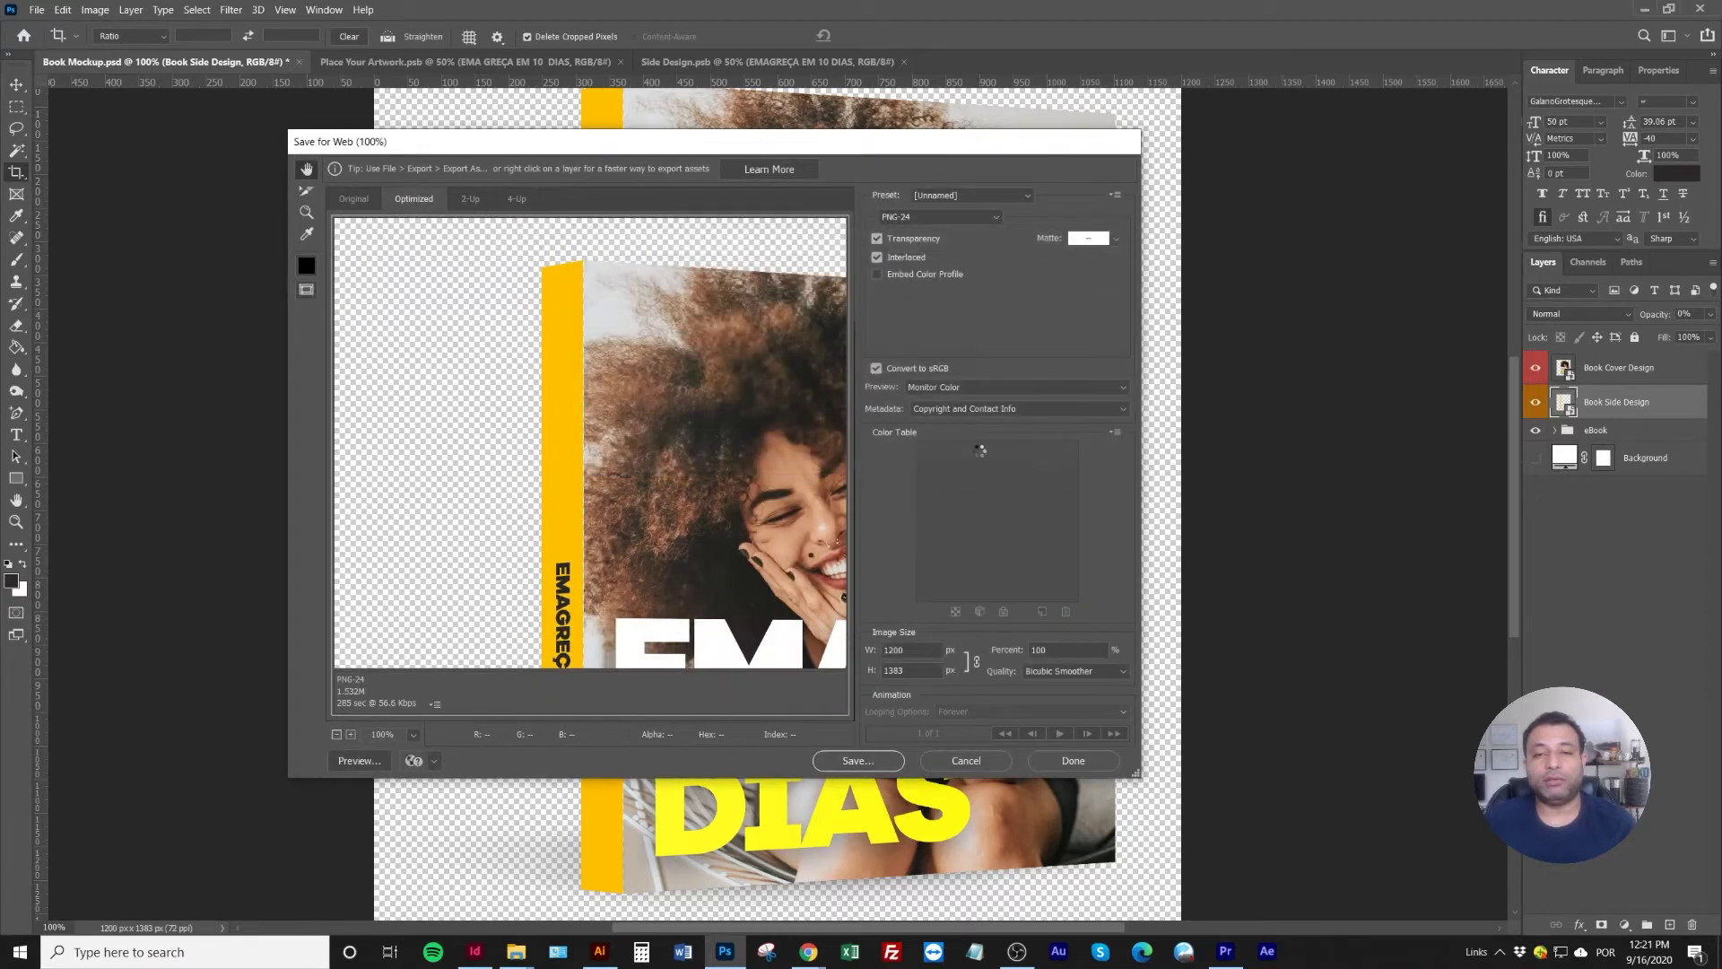
pyautogui.moveTo(808, 951)
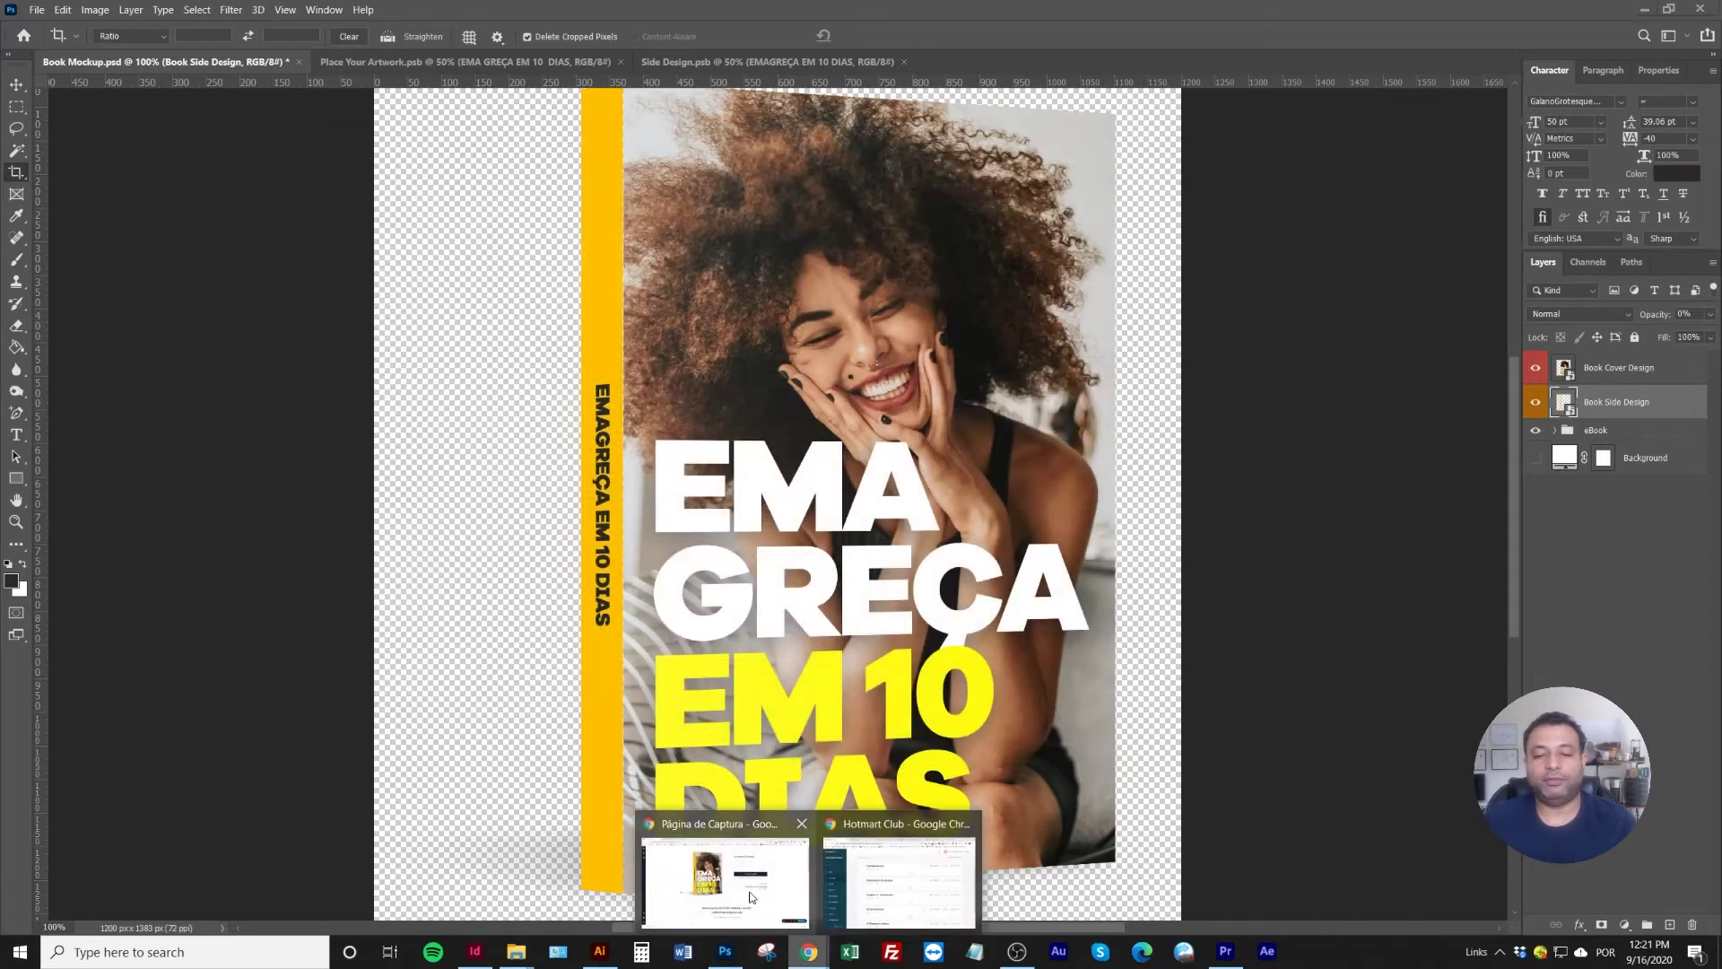
pyautogui.click(750, 890)
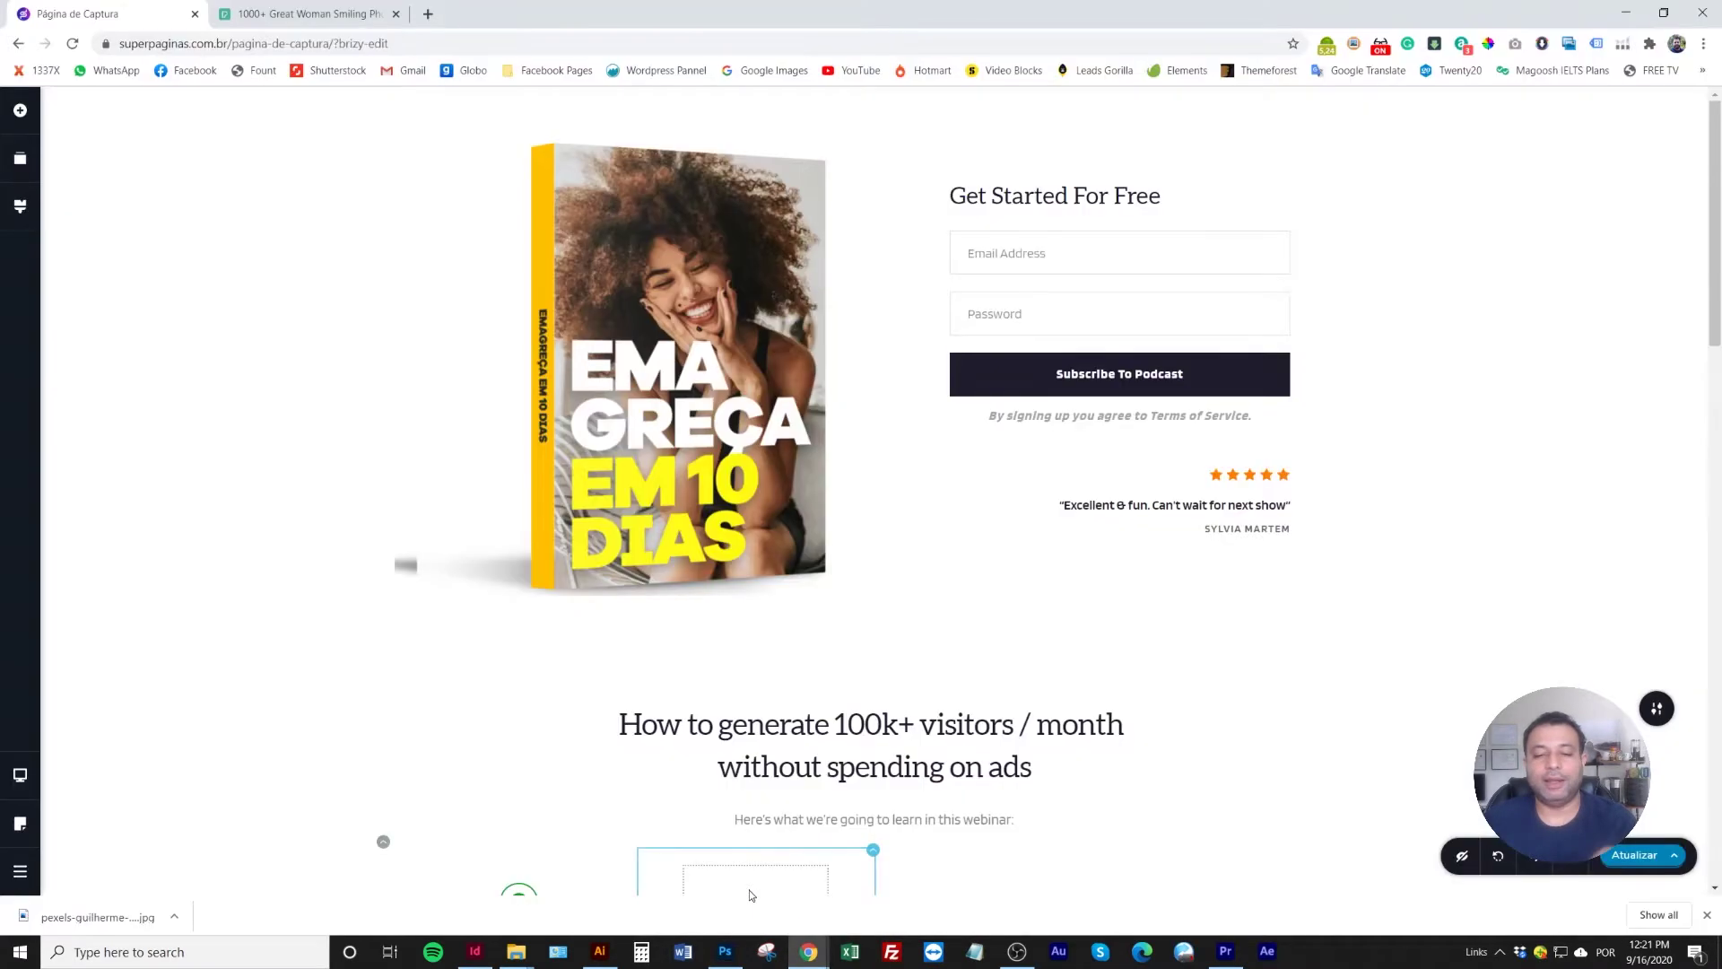
# Clear the current book image from the hero image block and open the media uploader
pyautogui.click(606, 384)
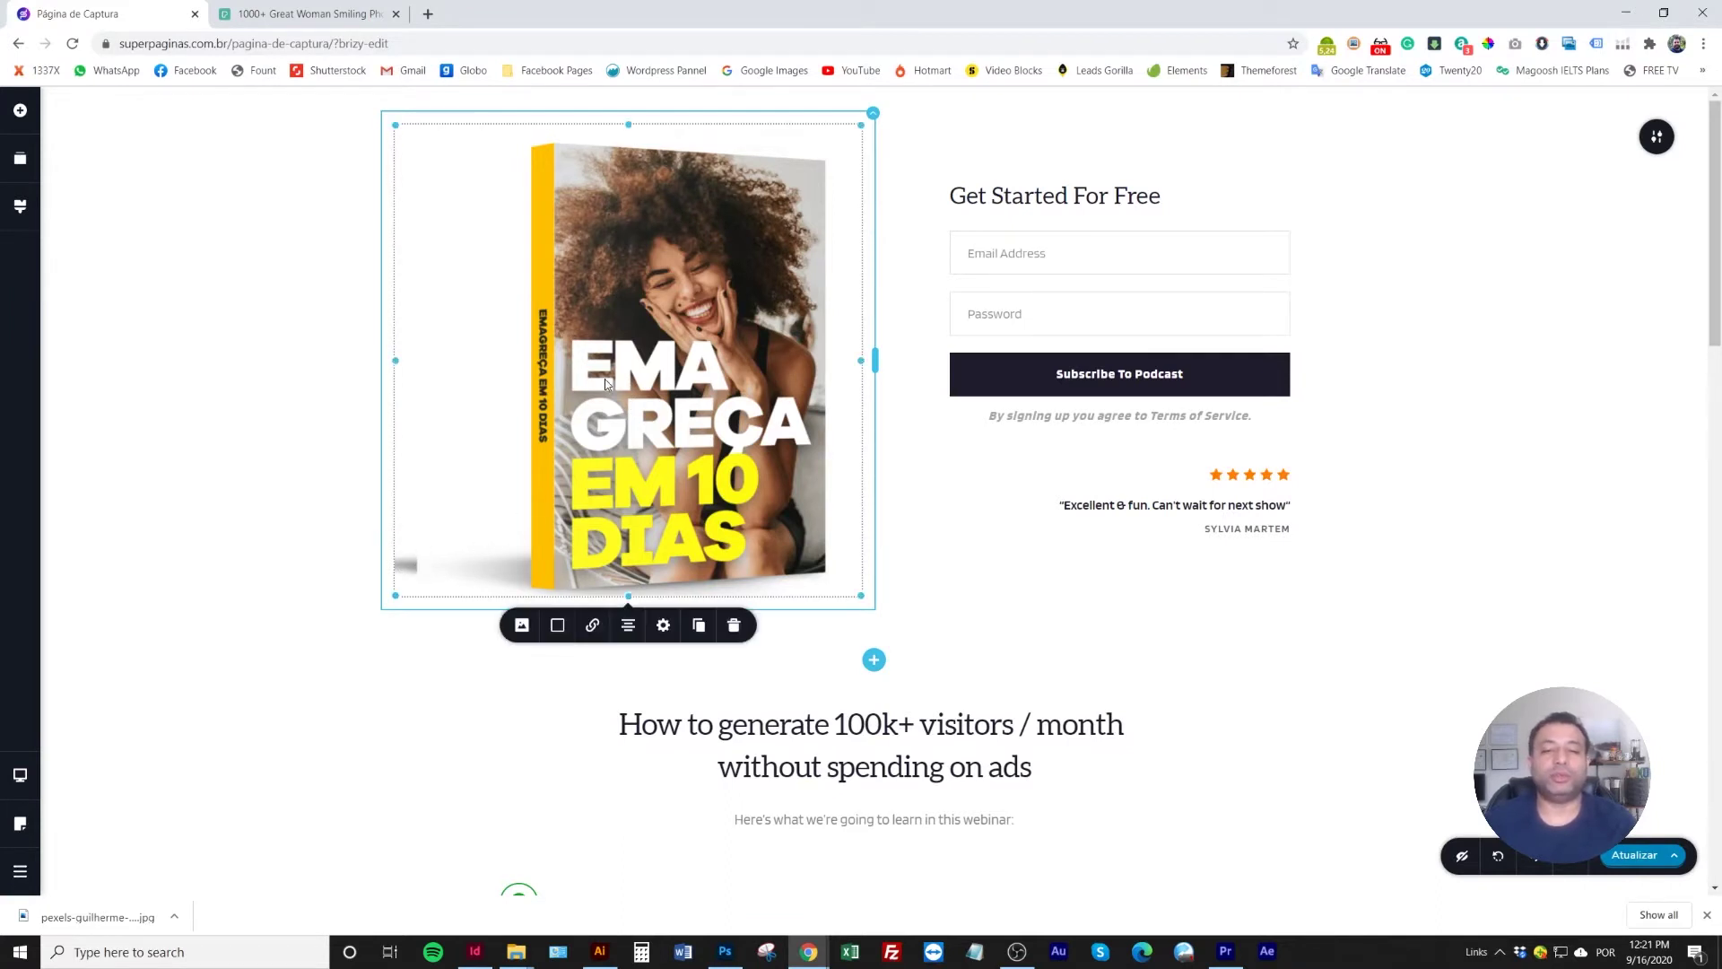
pyautogui.click(522, 625)
pyautogui.click(593, 699)
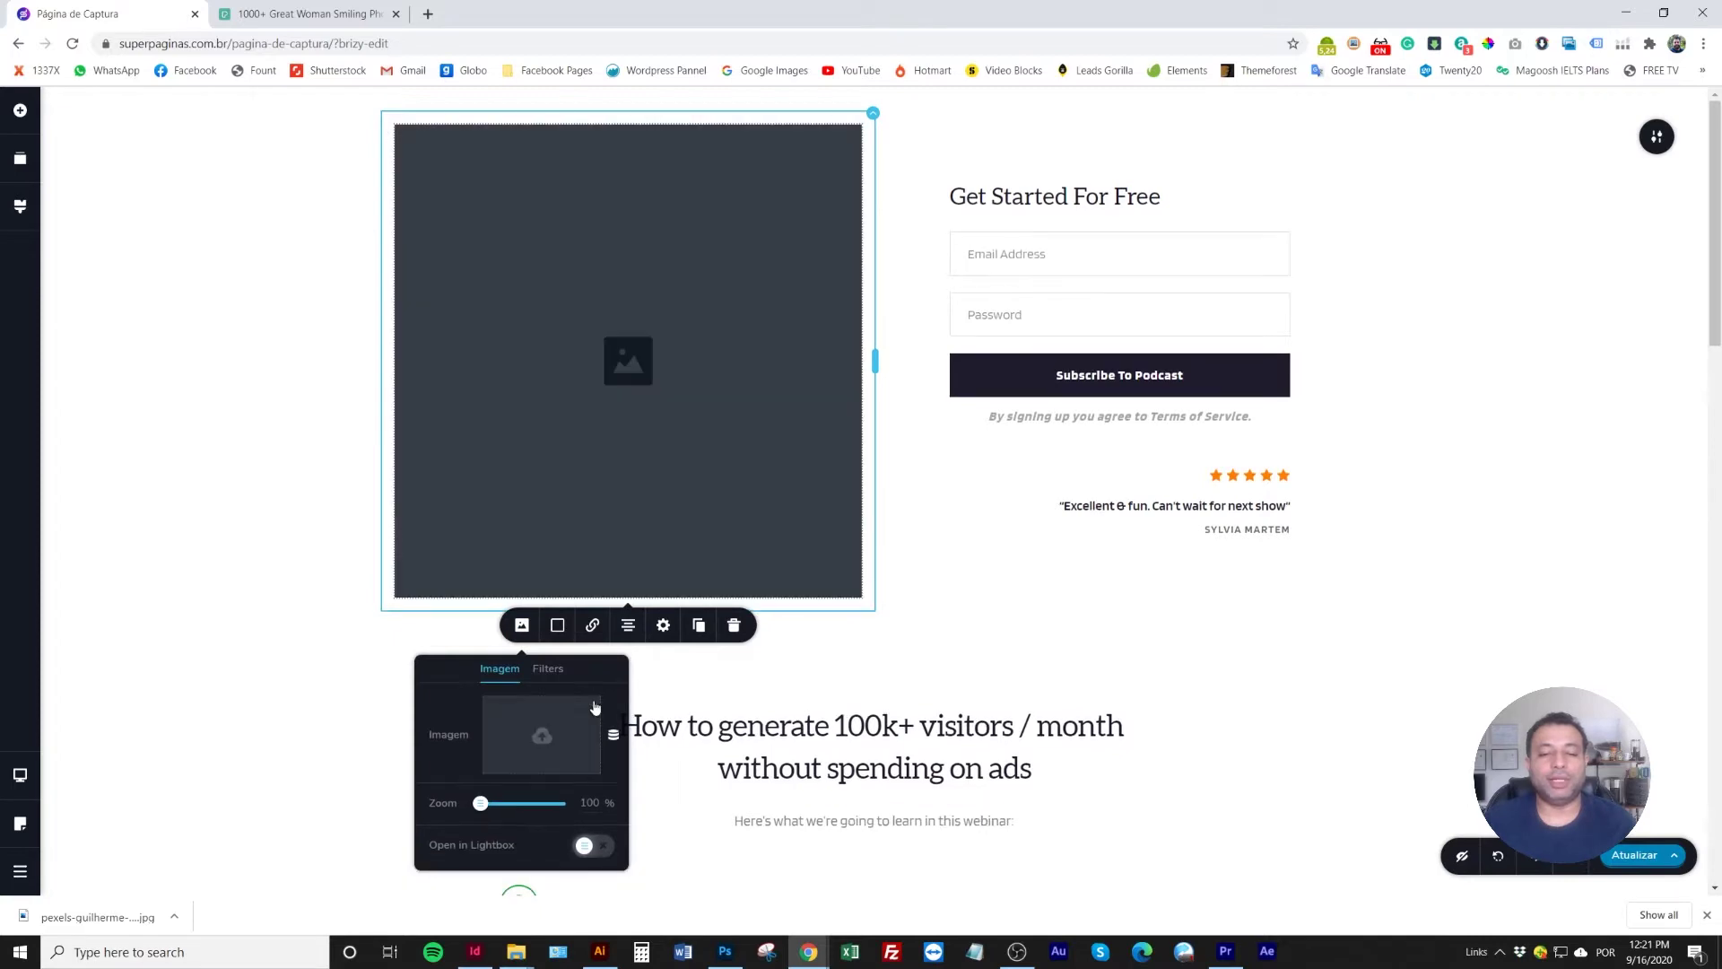
pyautogui.click(538, 738)
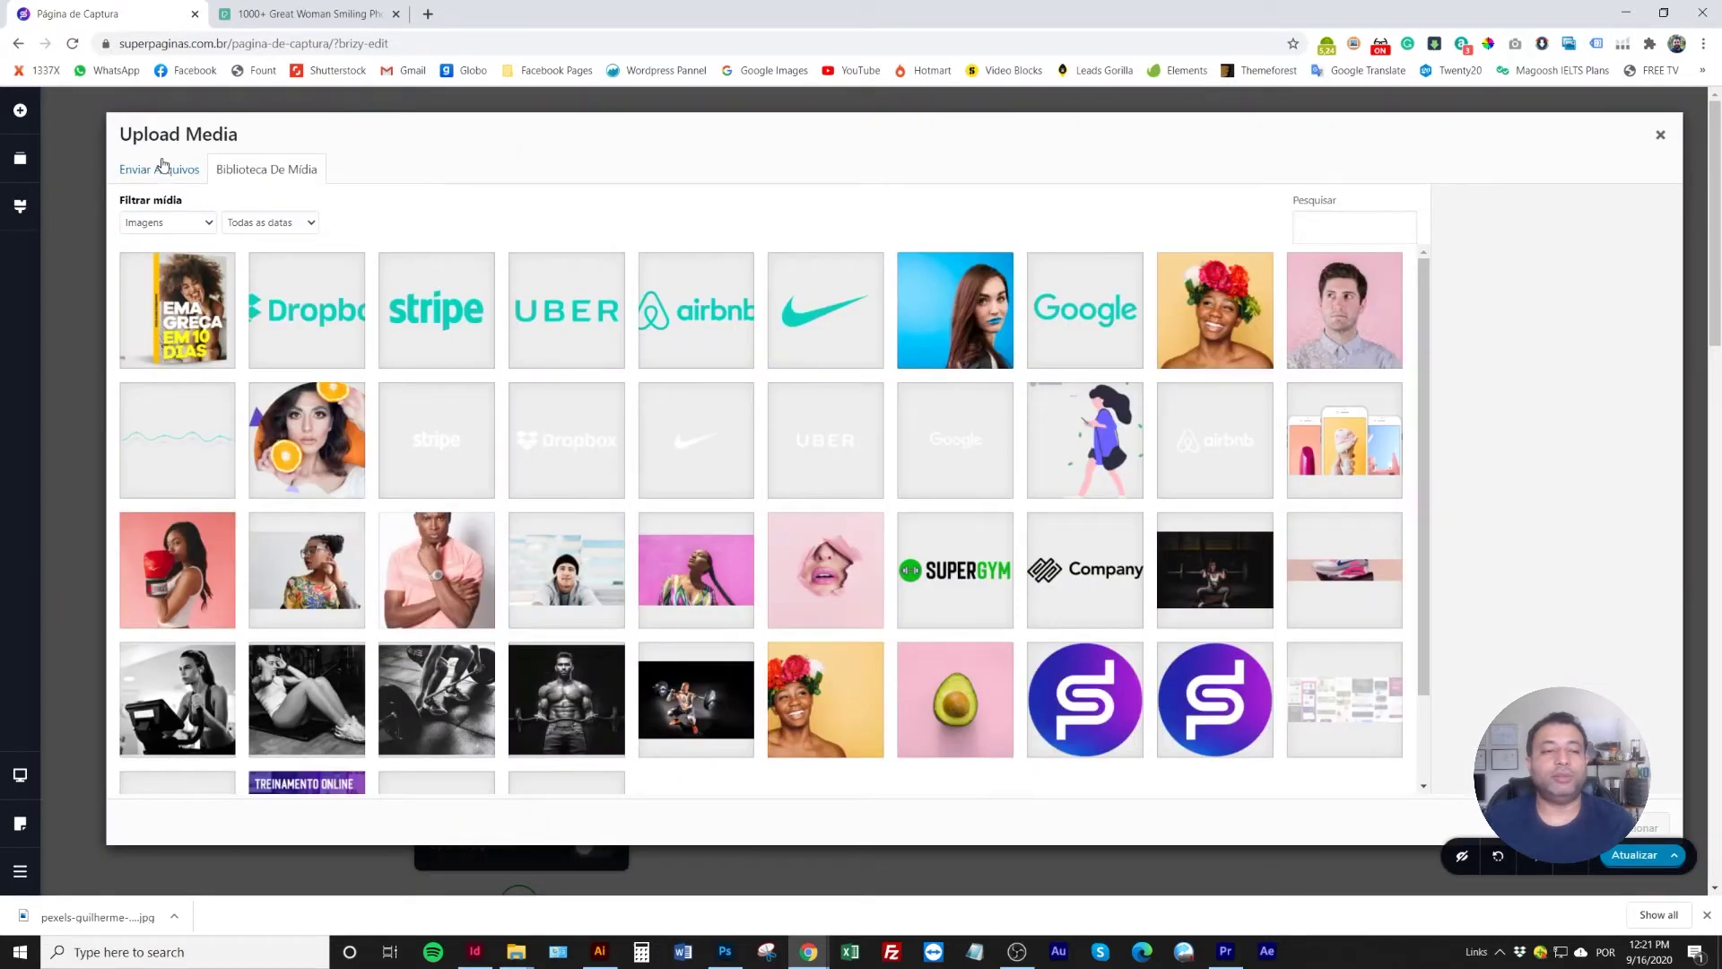
pyautogui.click(159, 169)
# Rename the mockup file livro.png to livro2.png, upload it and insert it into the image block
pyautogui.click(915, 471)
pyautogui.click(513, 208)
pyautogui.click(377, 185)
pyautogui.click(398, 183)
pyautogui.write('2.png')
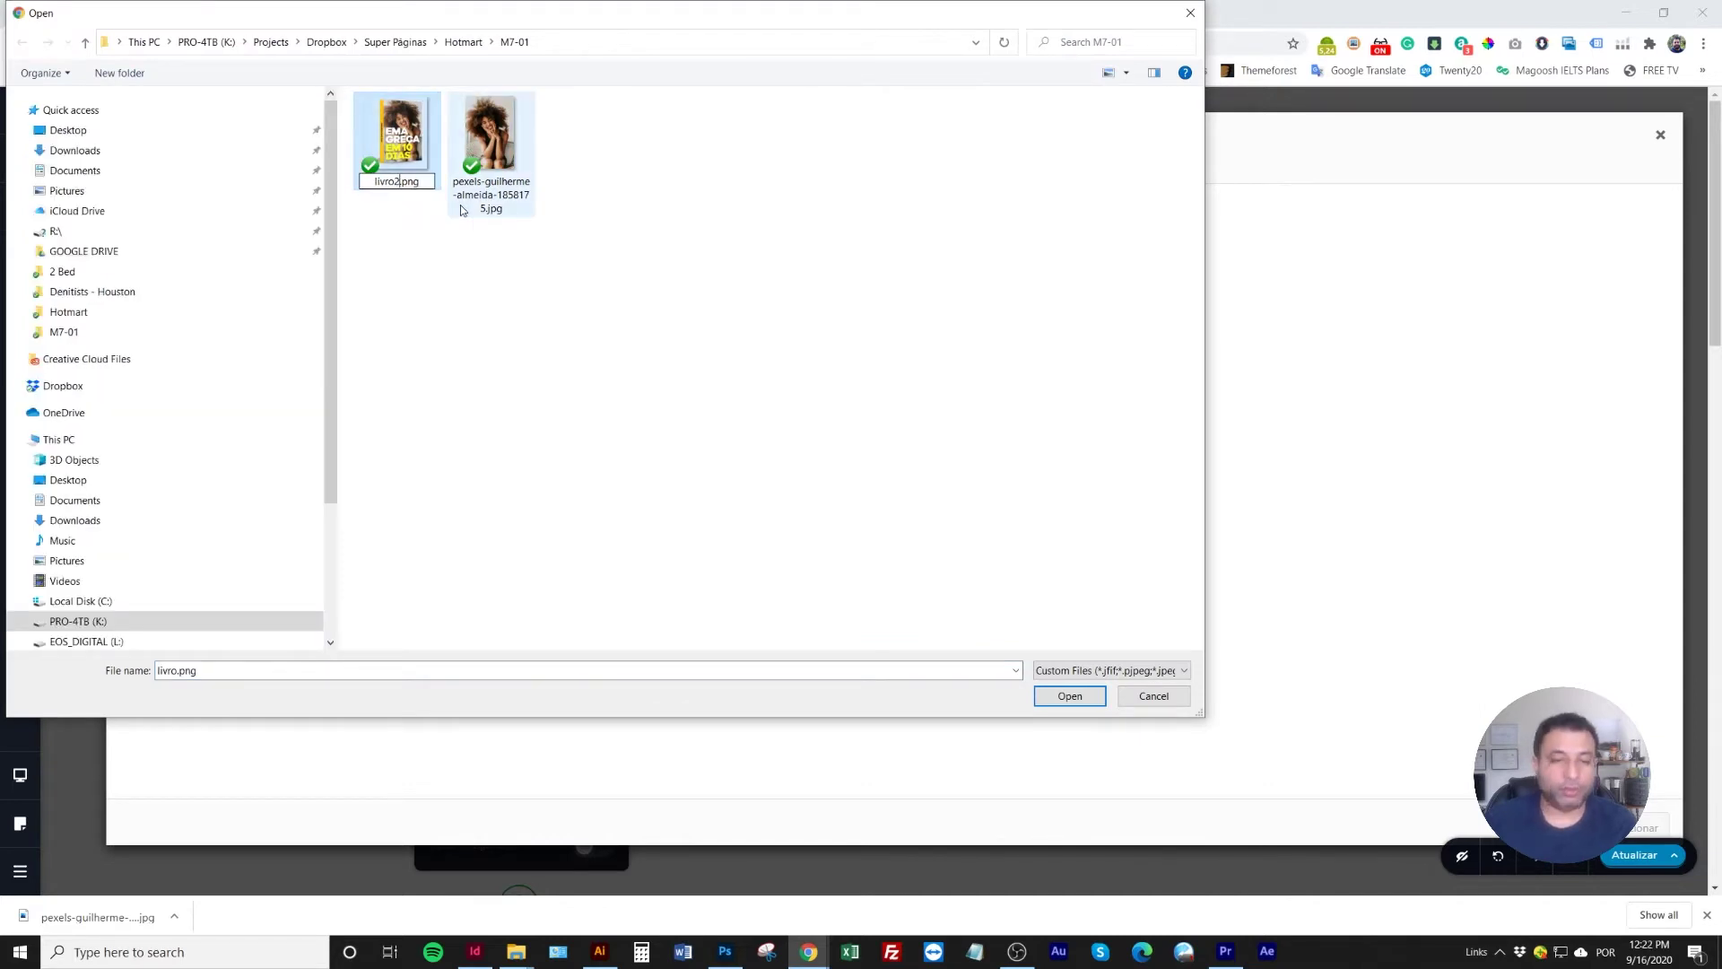
pyautogui.click(451, 229)
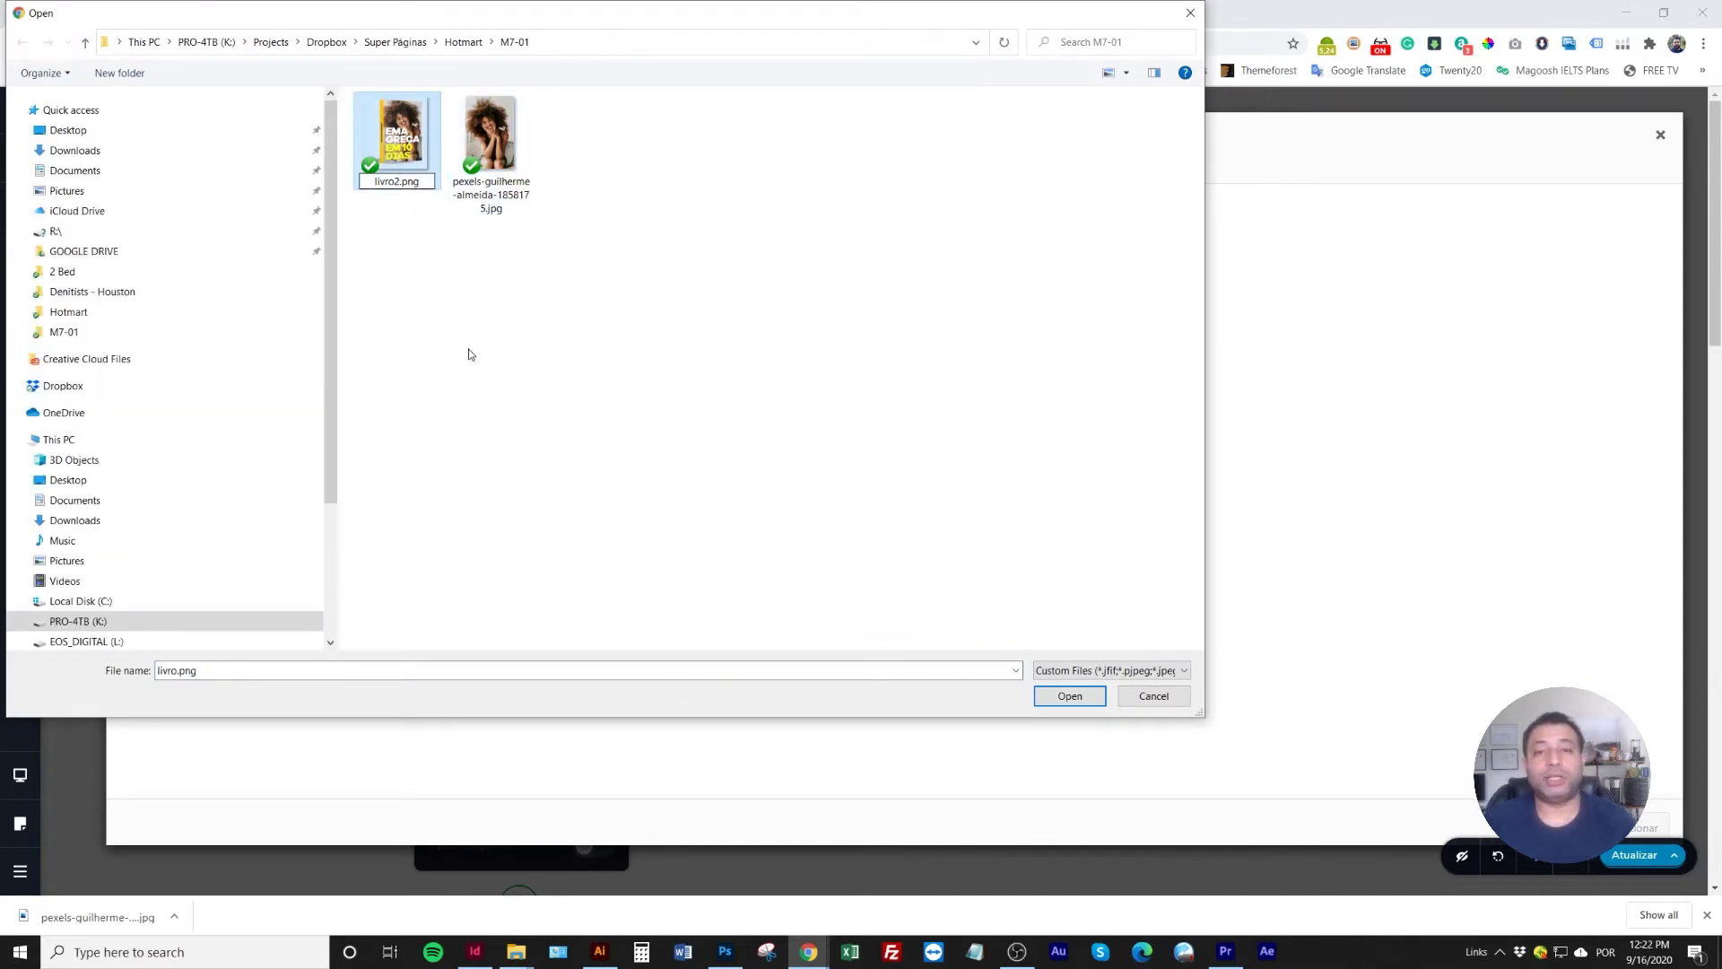
pyautogui.click(417, 148)
pyautogui.doubleClick(402, 137)
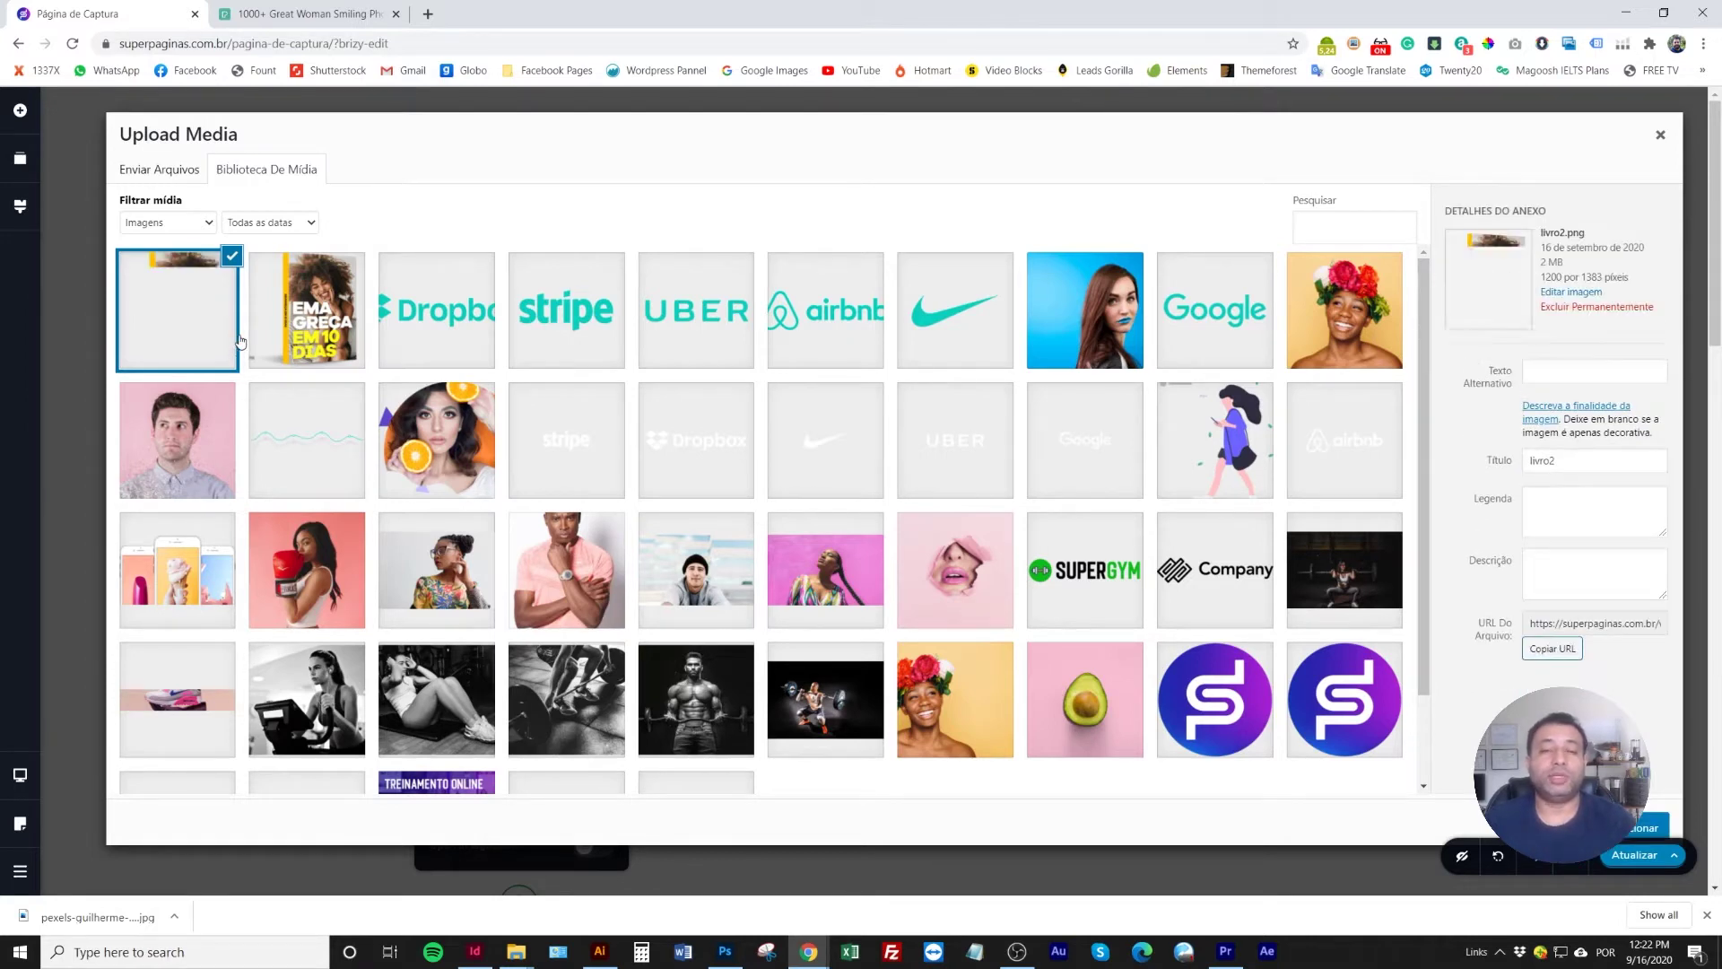
pyautogui.click(1649, 826)
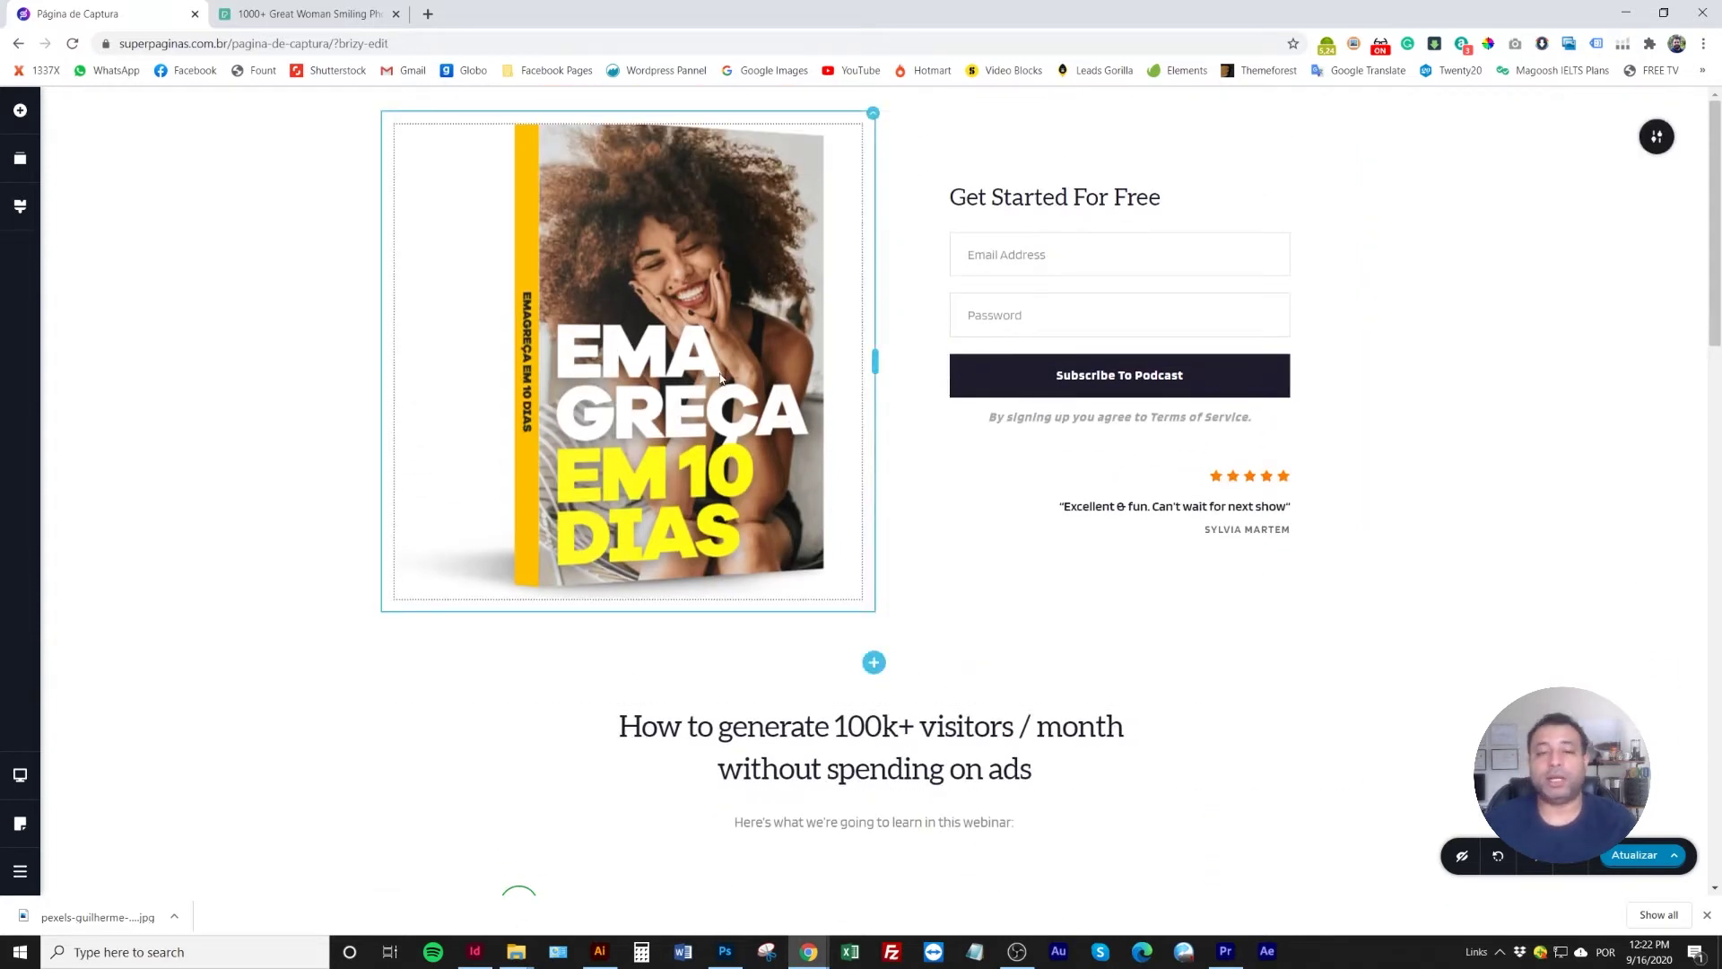
# Replace the Get Started For Free heading with 'Baixe Grátis o Livro Mais Incrível Sobre Emagrecimento Saudável.'
pyautogui.tripleClick(1079, 196)
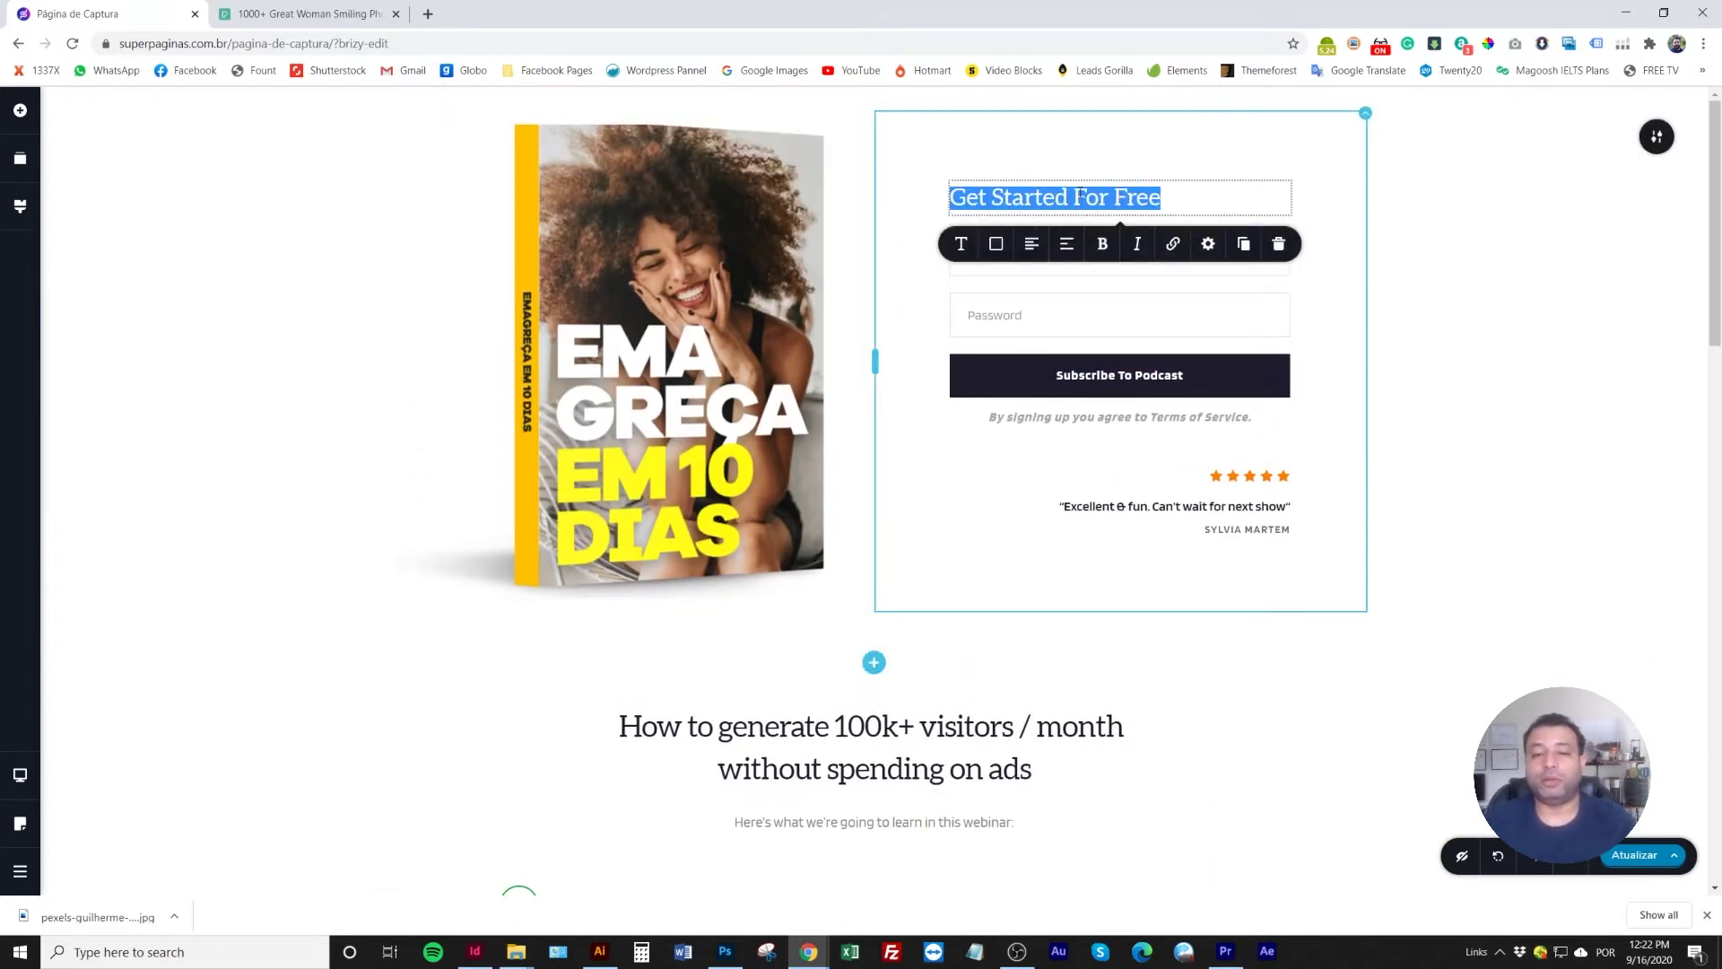
pyautogui.write('B')
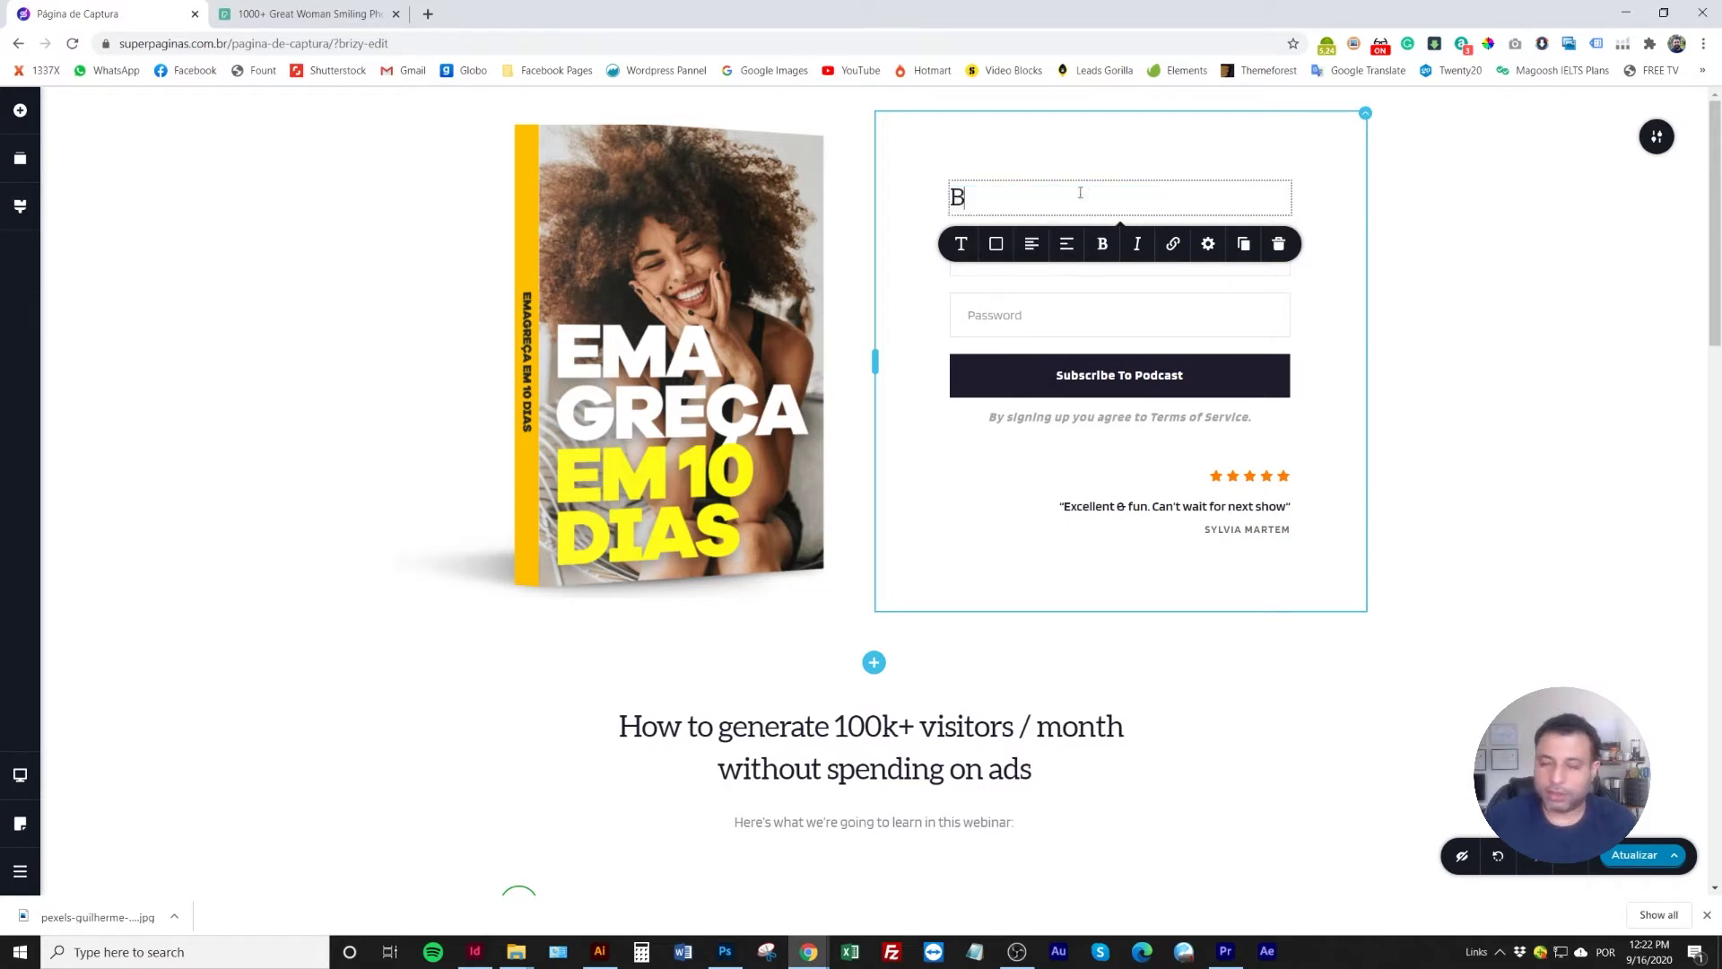
pyautogui.write('aixe Grátis o L')
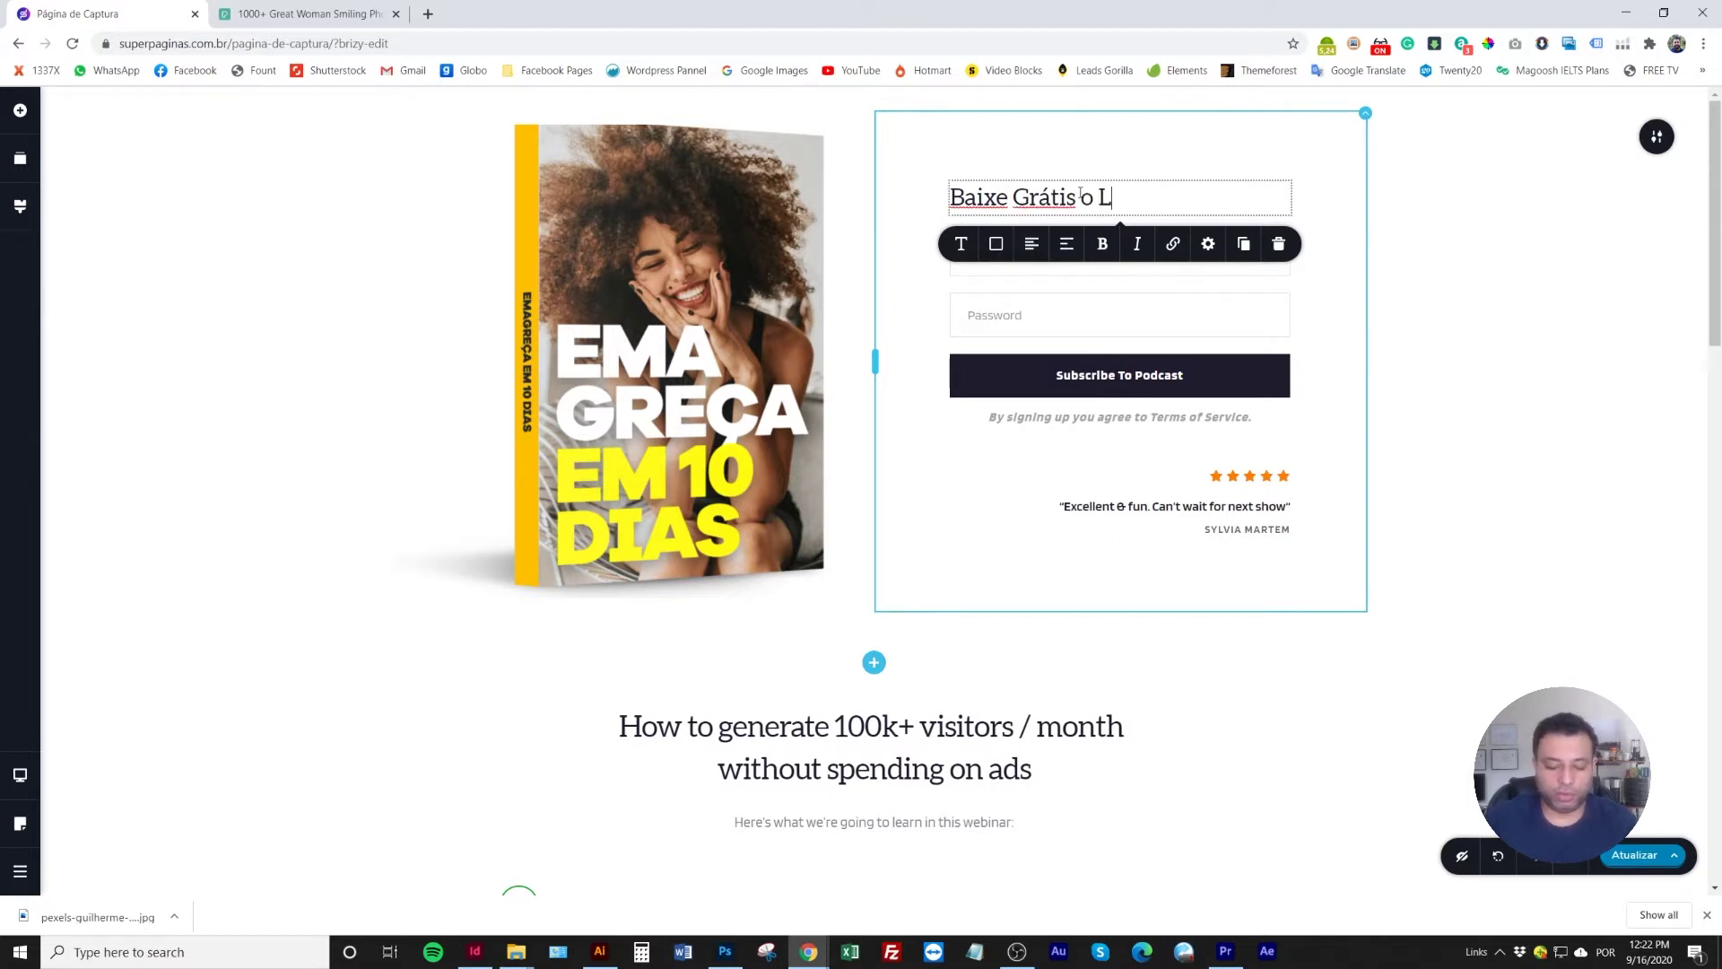
pyautogui.write('ivro Mais ')
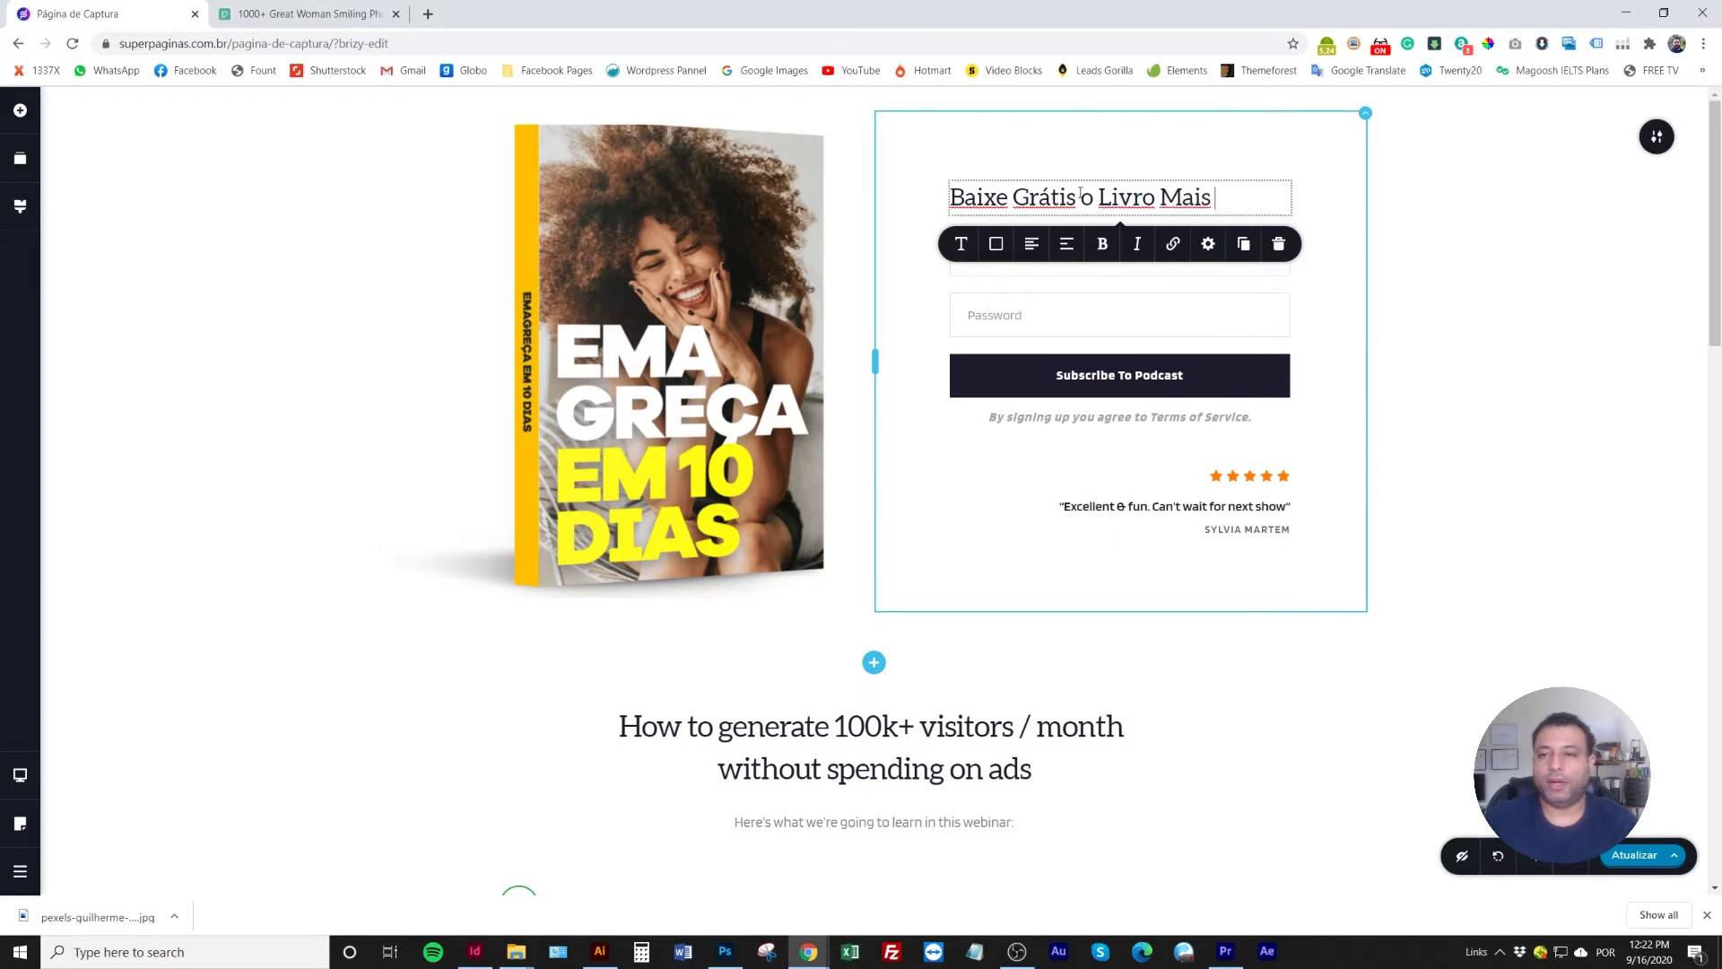
pyautogui.write('In')
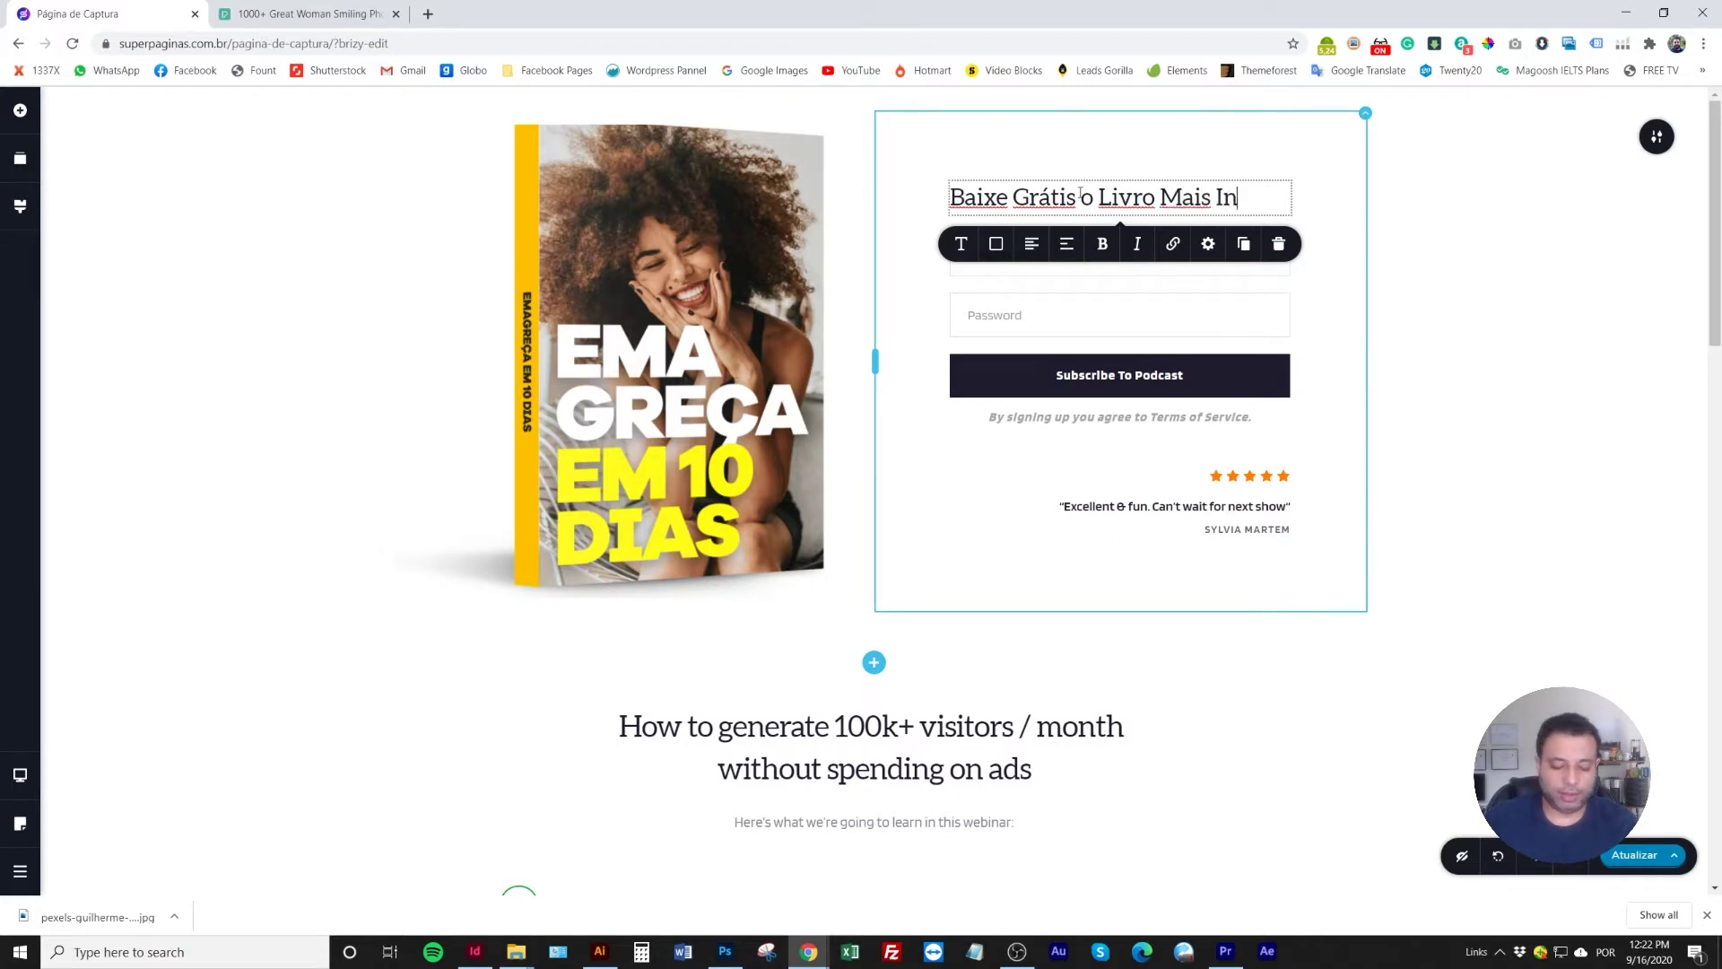
pyautogui.write('crível ')
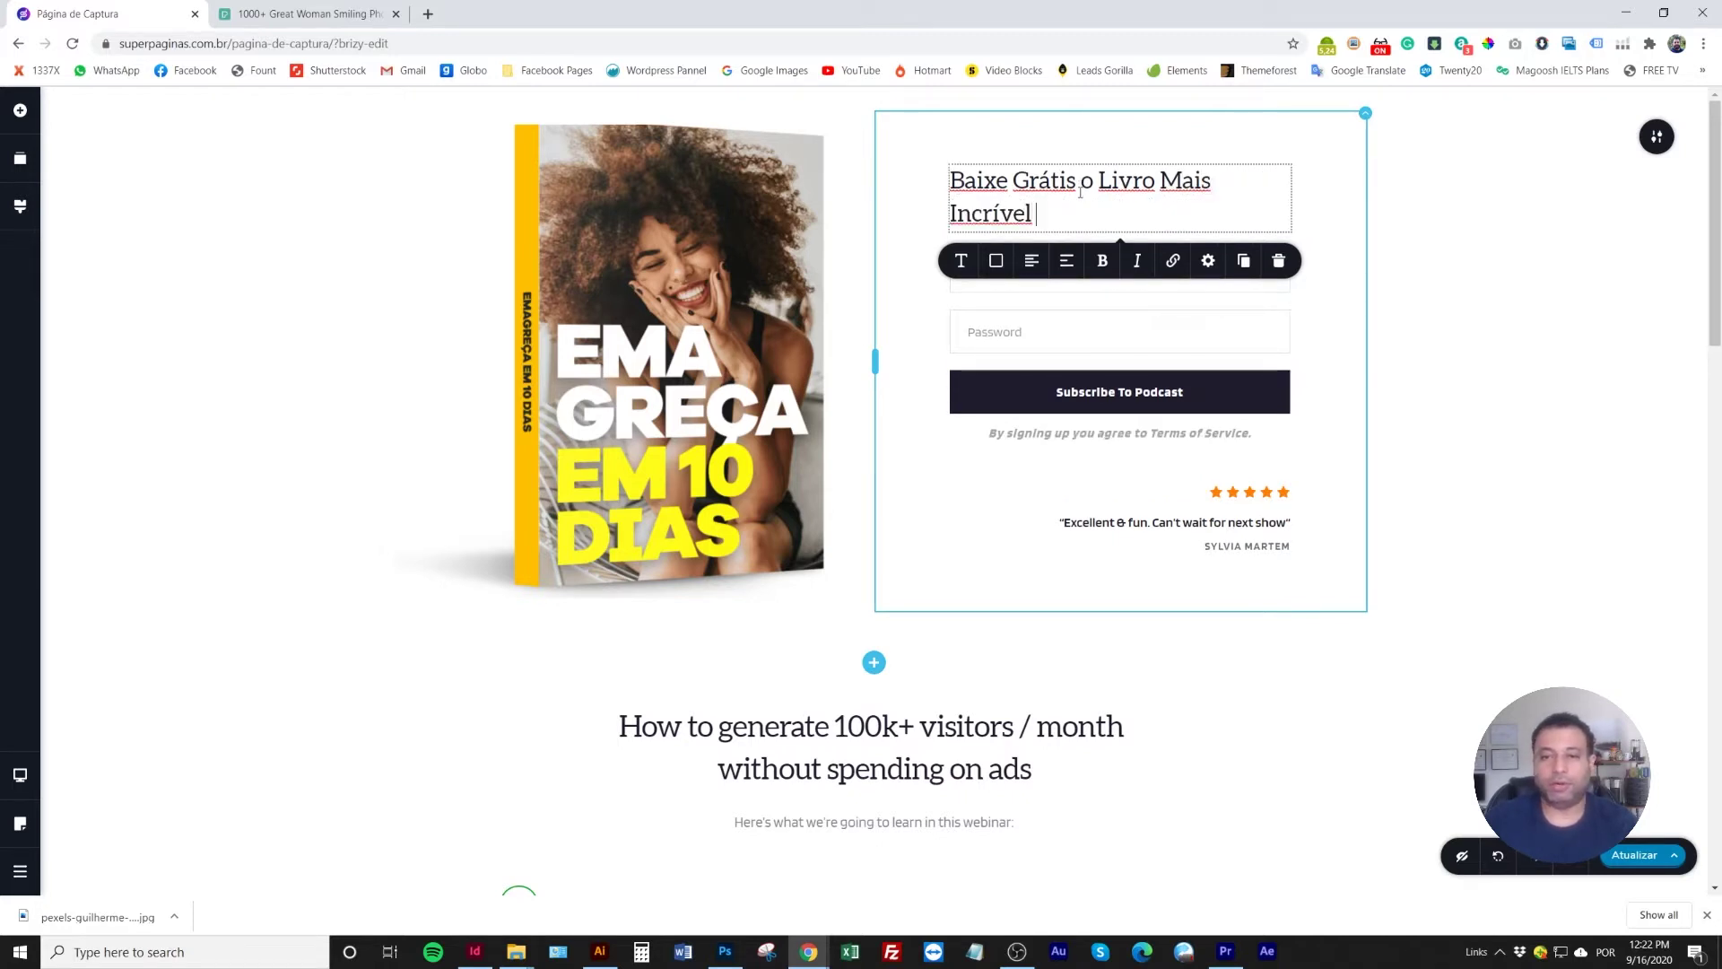
pyautogui.write('Sobre Emagrecimento')
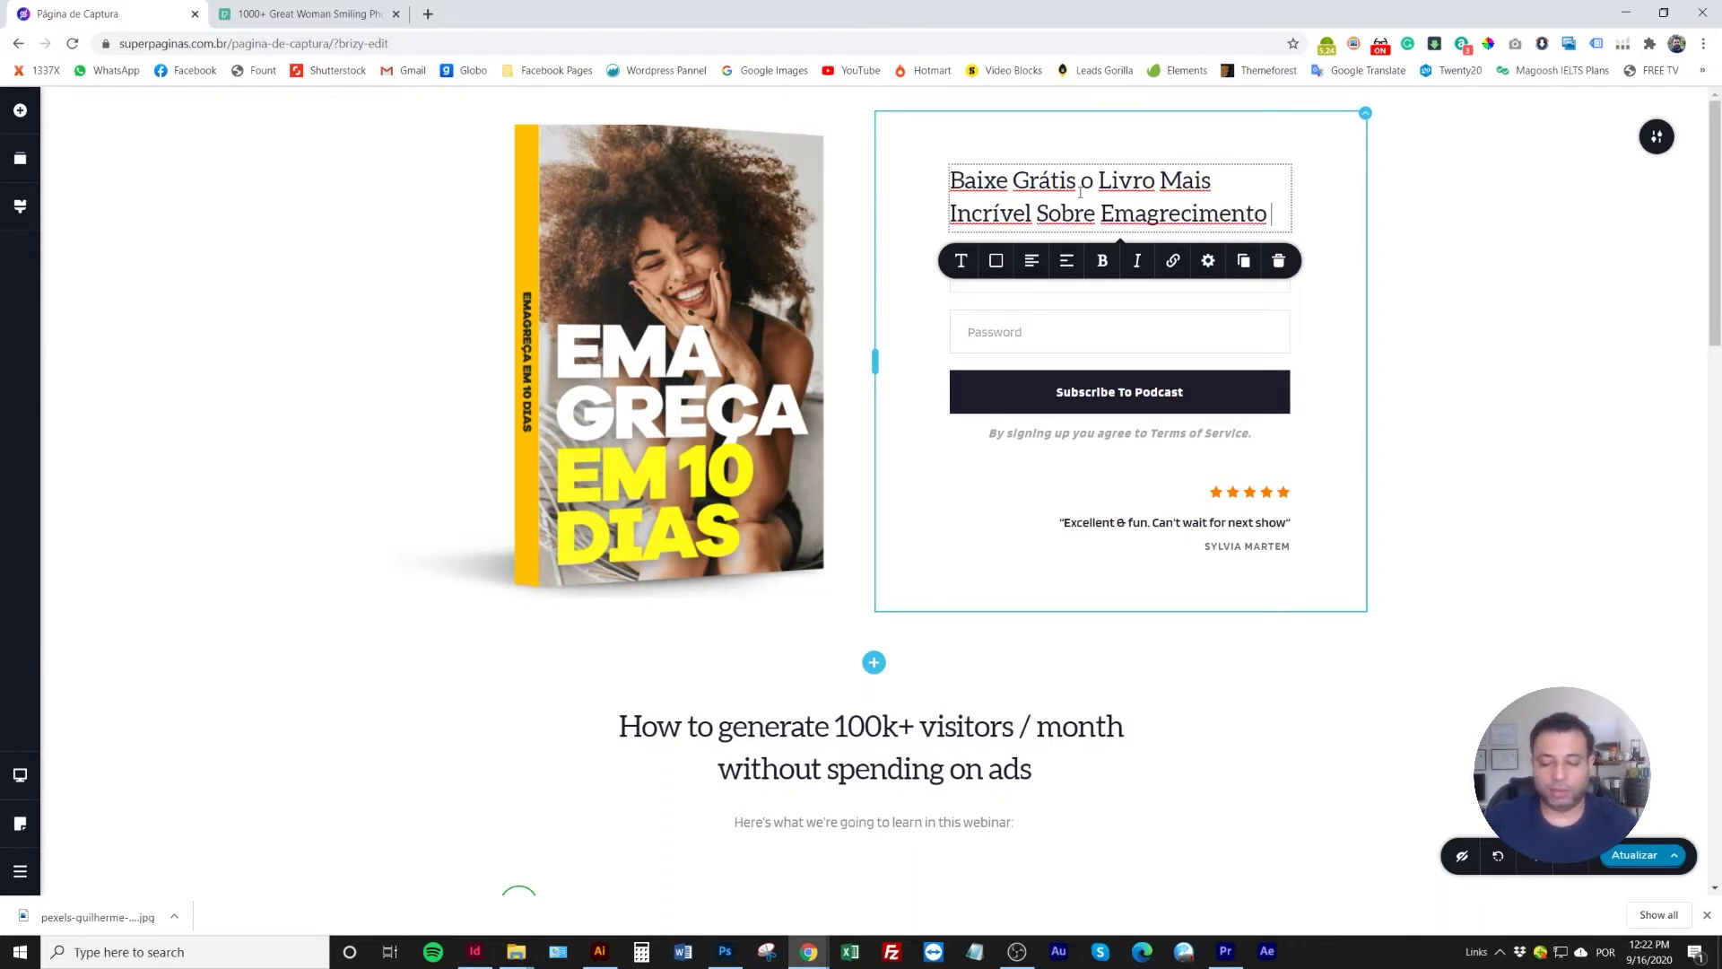
pyautogui.write(' Saudável.')
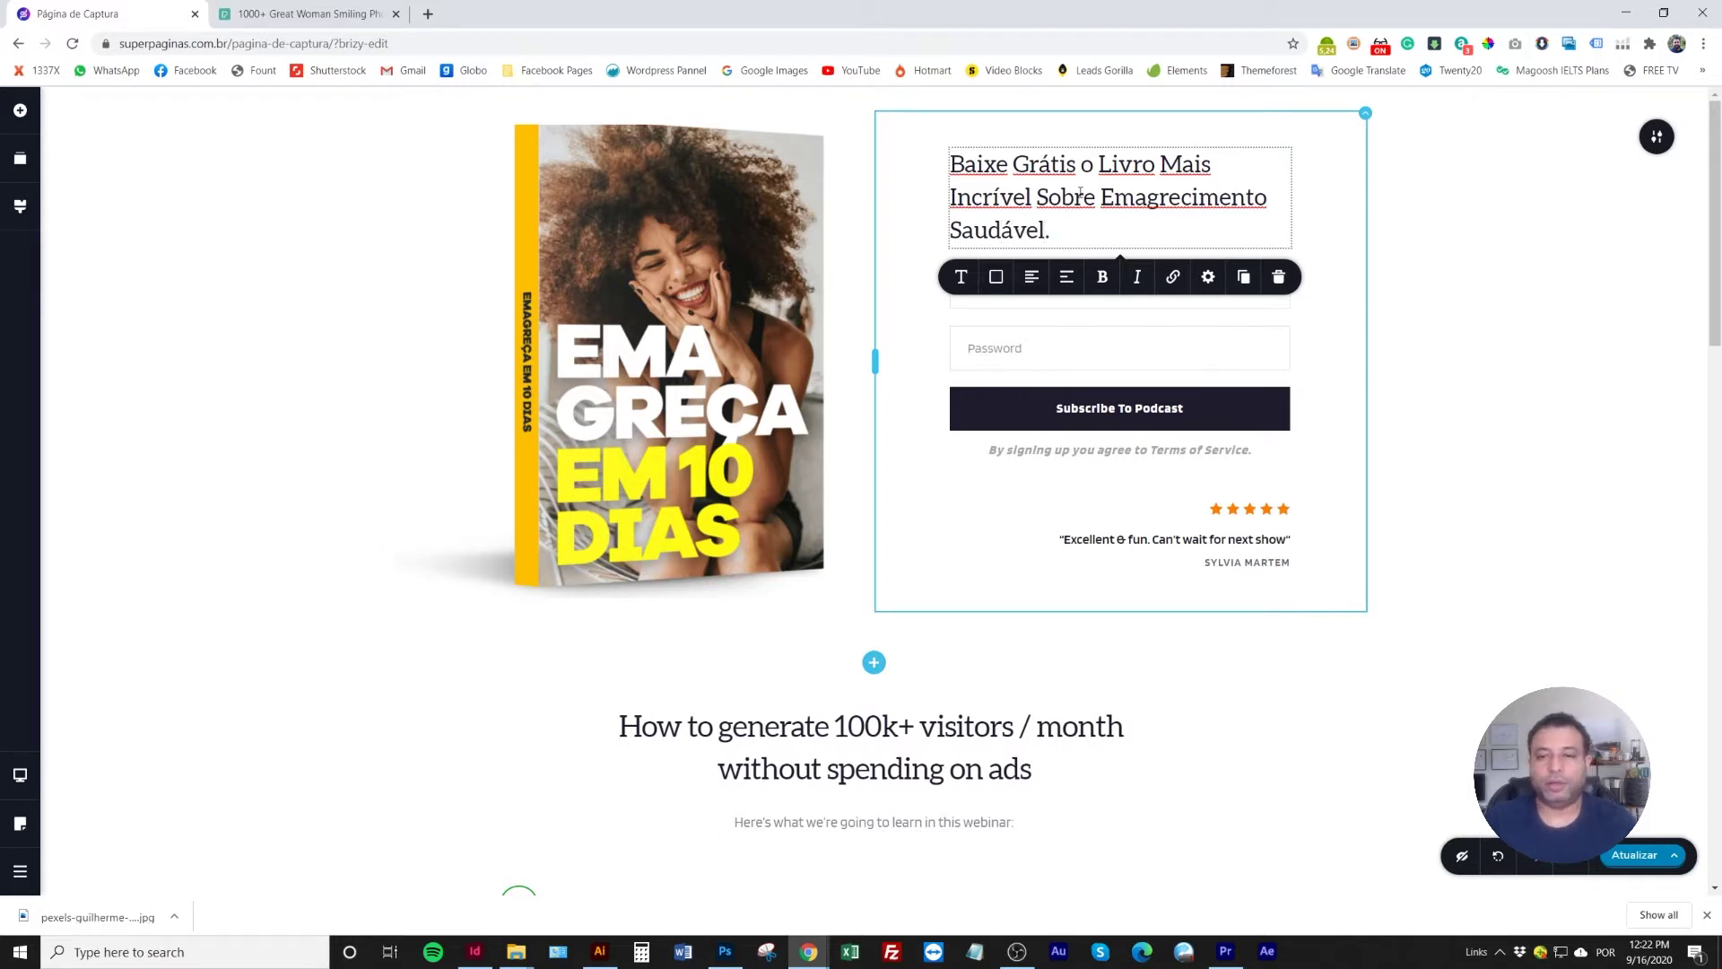
pyautogui.click(1037, 212)
pyautogui.moveTo(1070, 231); pyautogui.dragTo(924, 164)
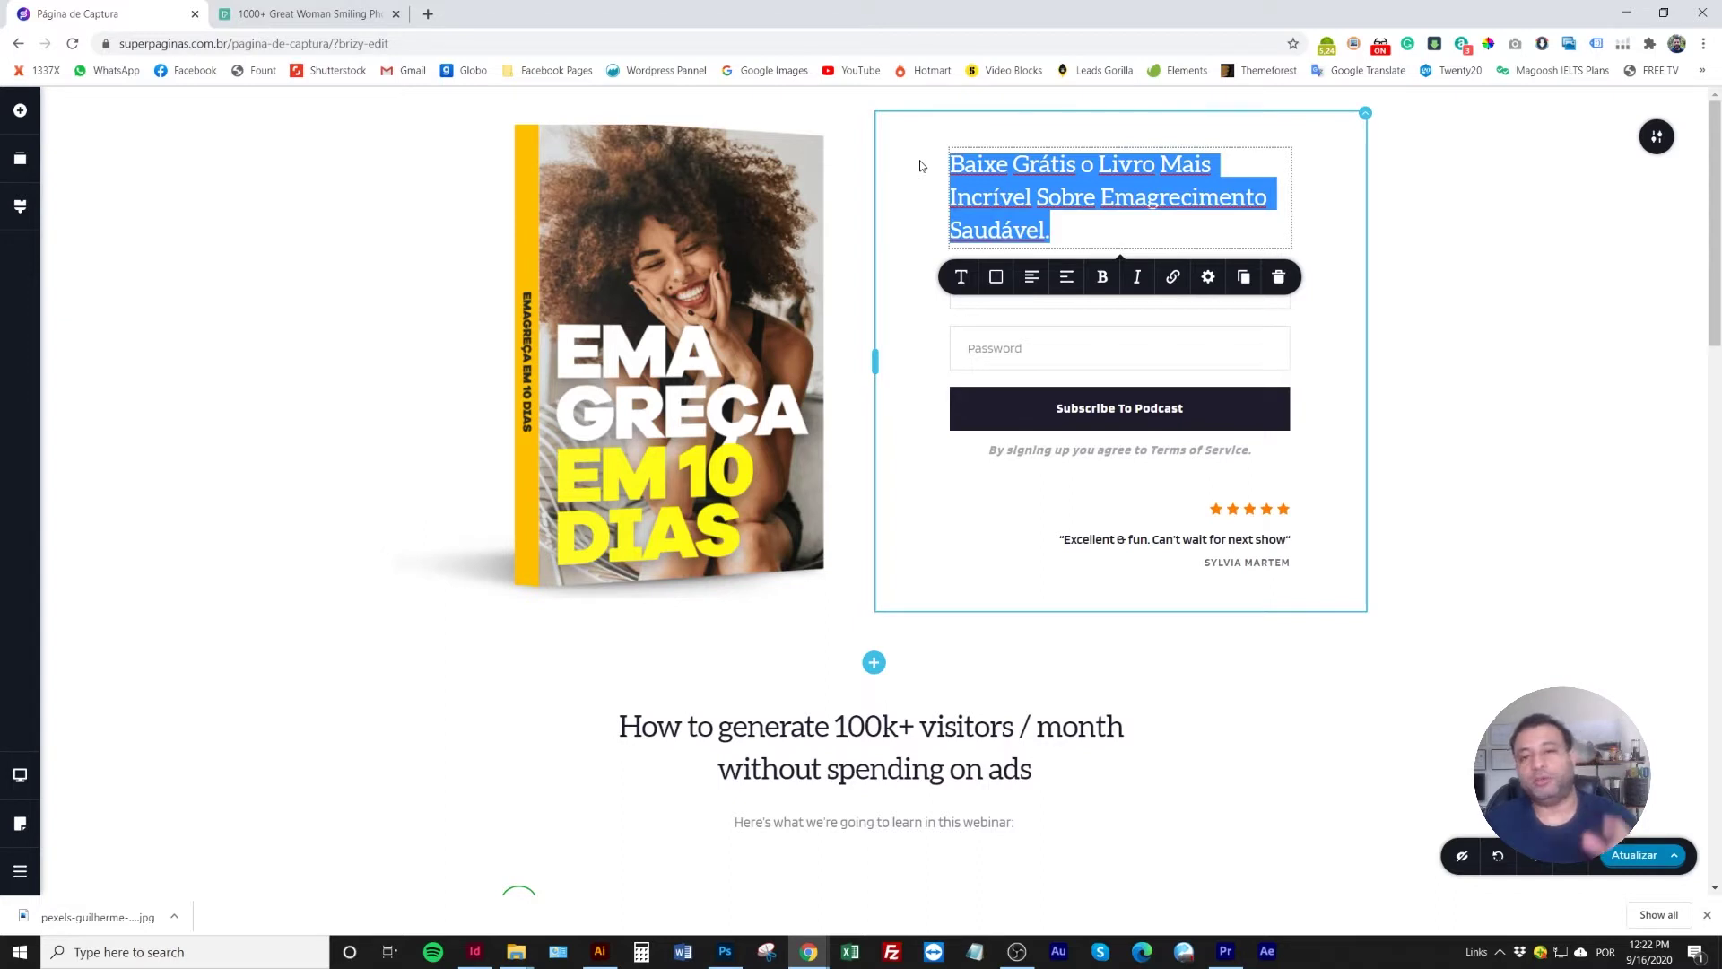
pyautogui.click(963, 279)
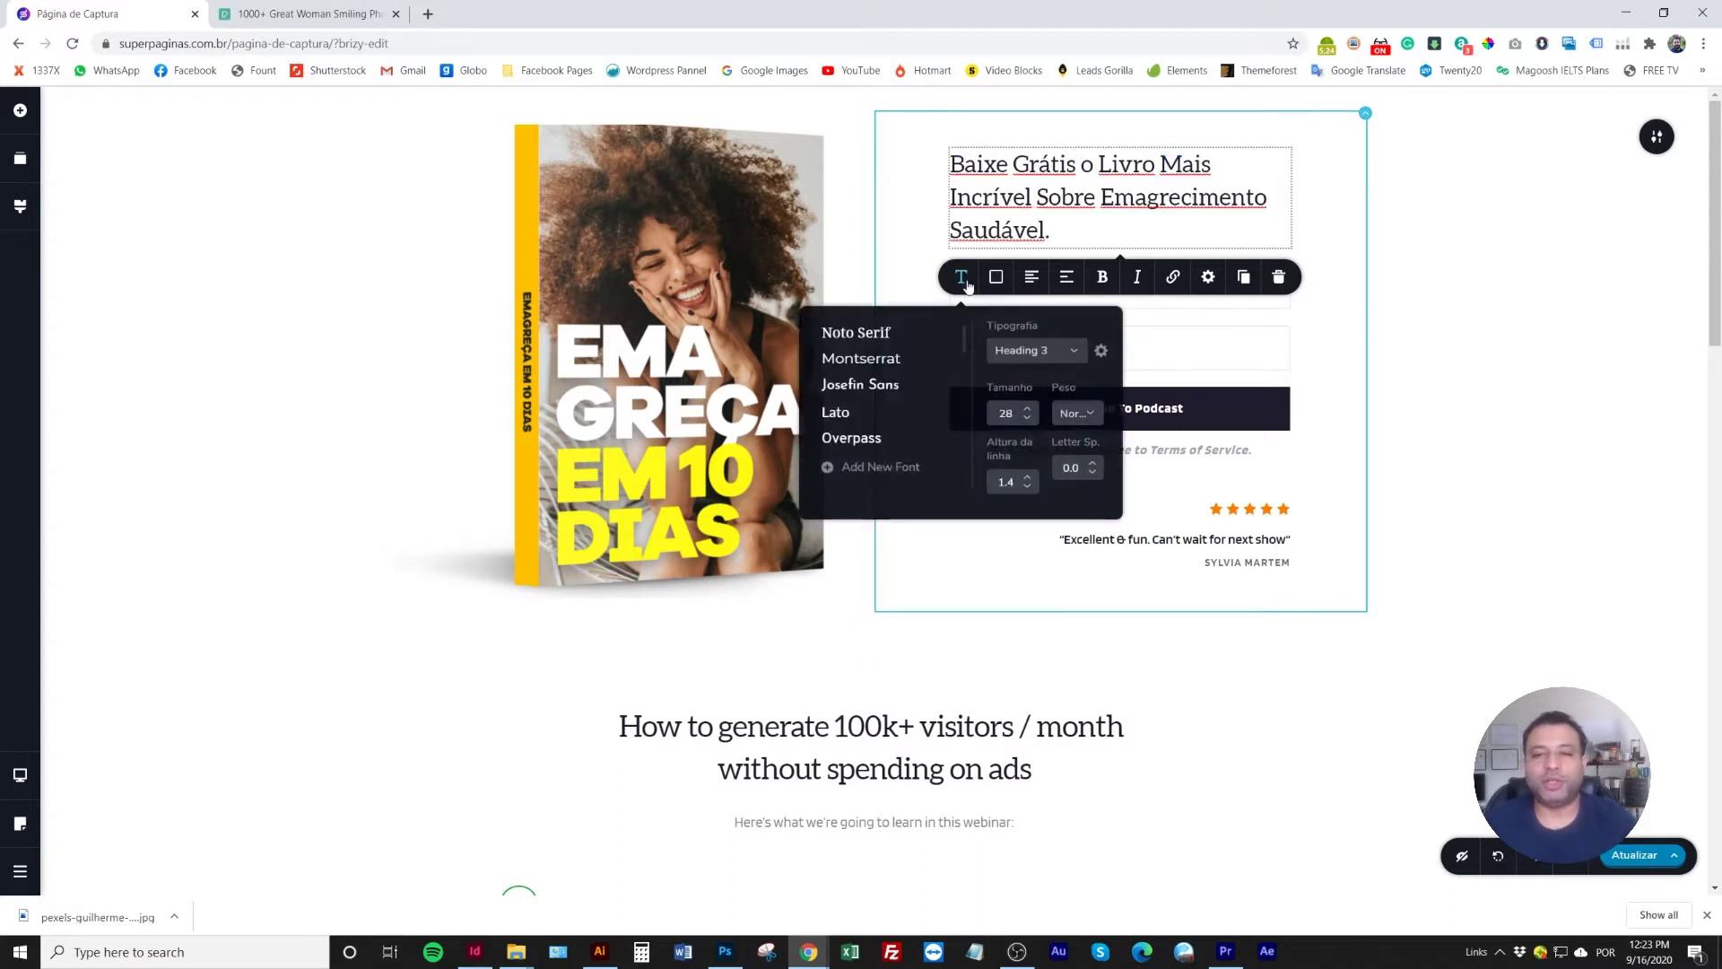
pyautogui.click(973, 270)
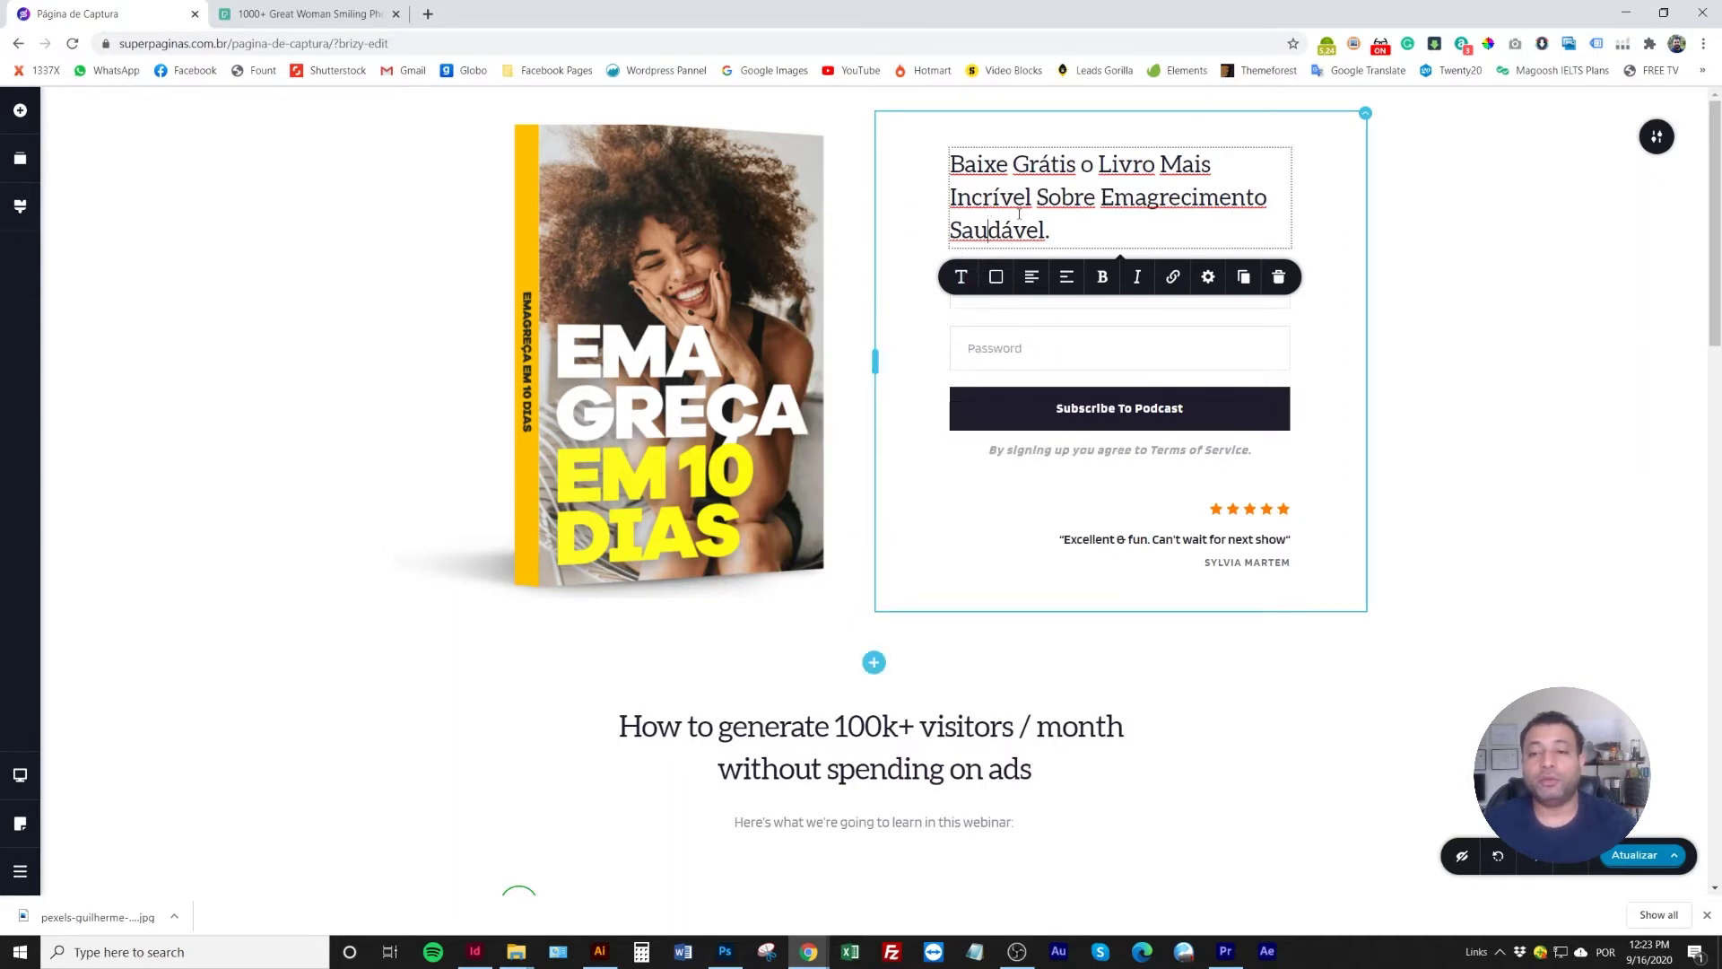
pyautogui.click(312, 278)
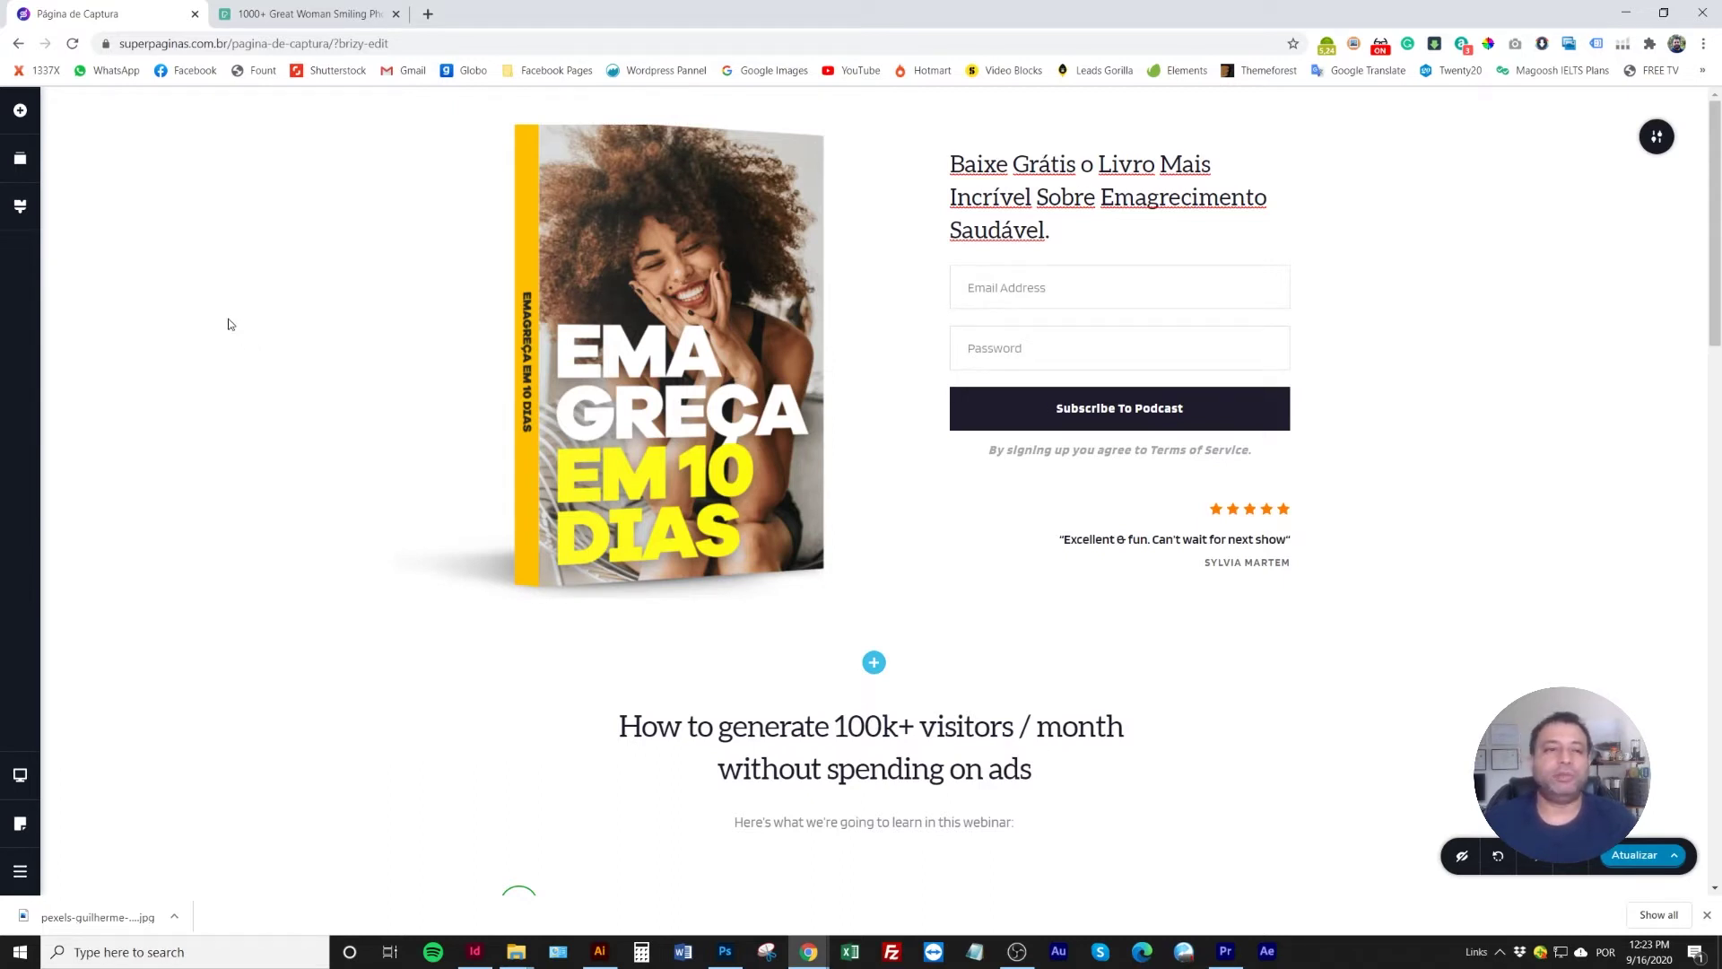
# In the global Styles palette, darken the grey swatch to #494949
pyautogui.click(20, 207)
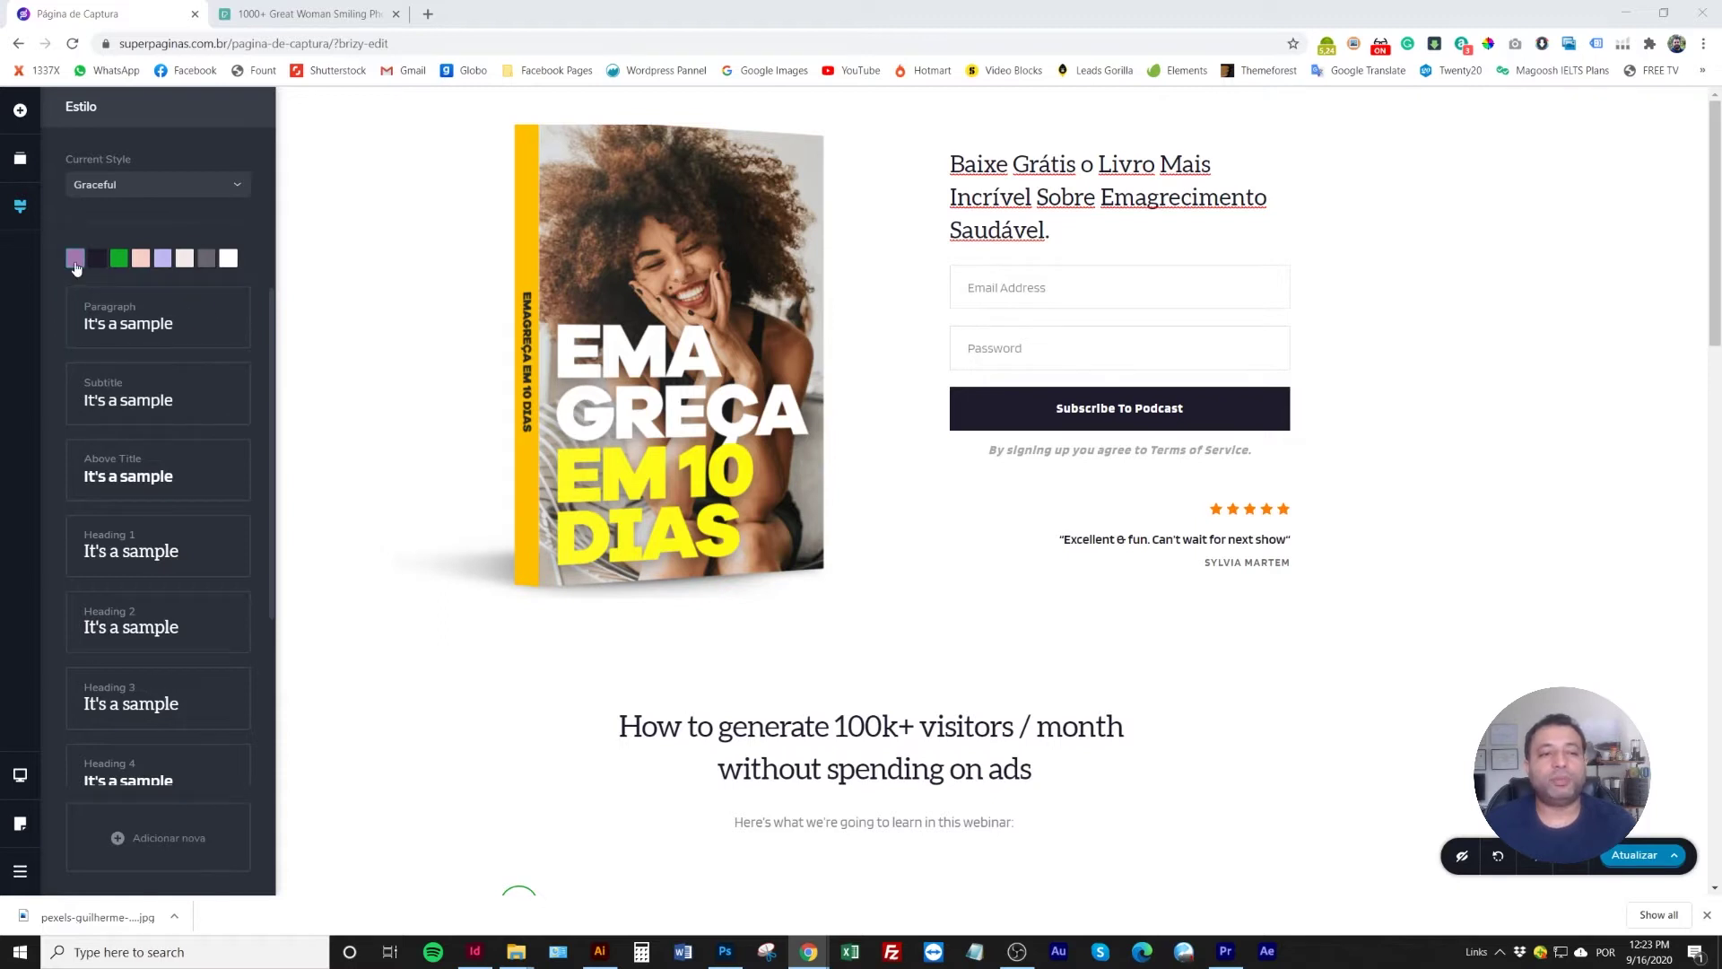
pyautogui.click(230, 260)
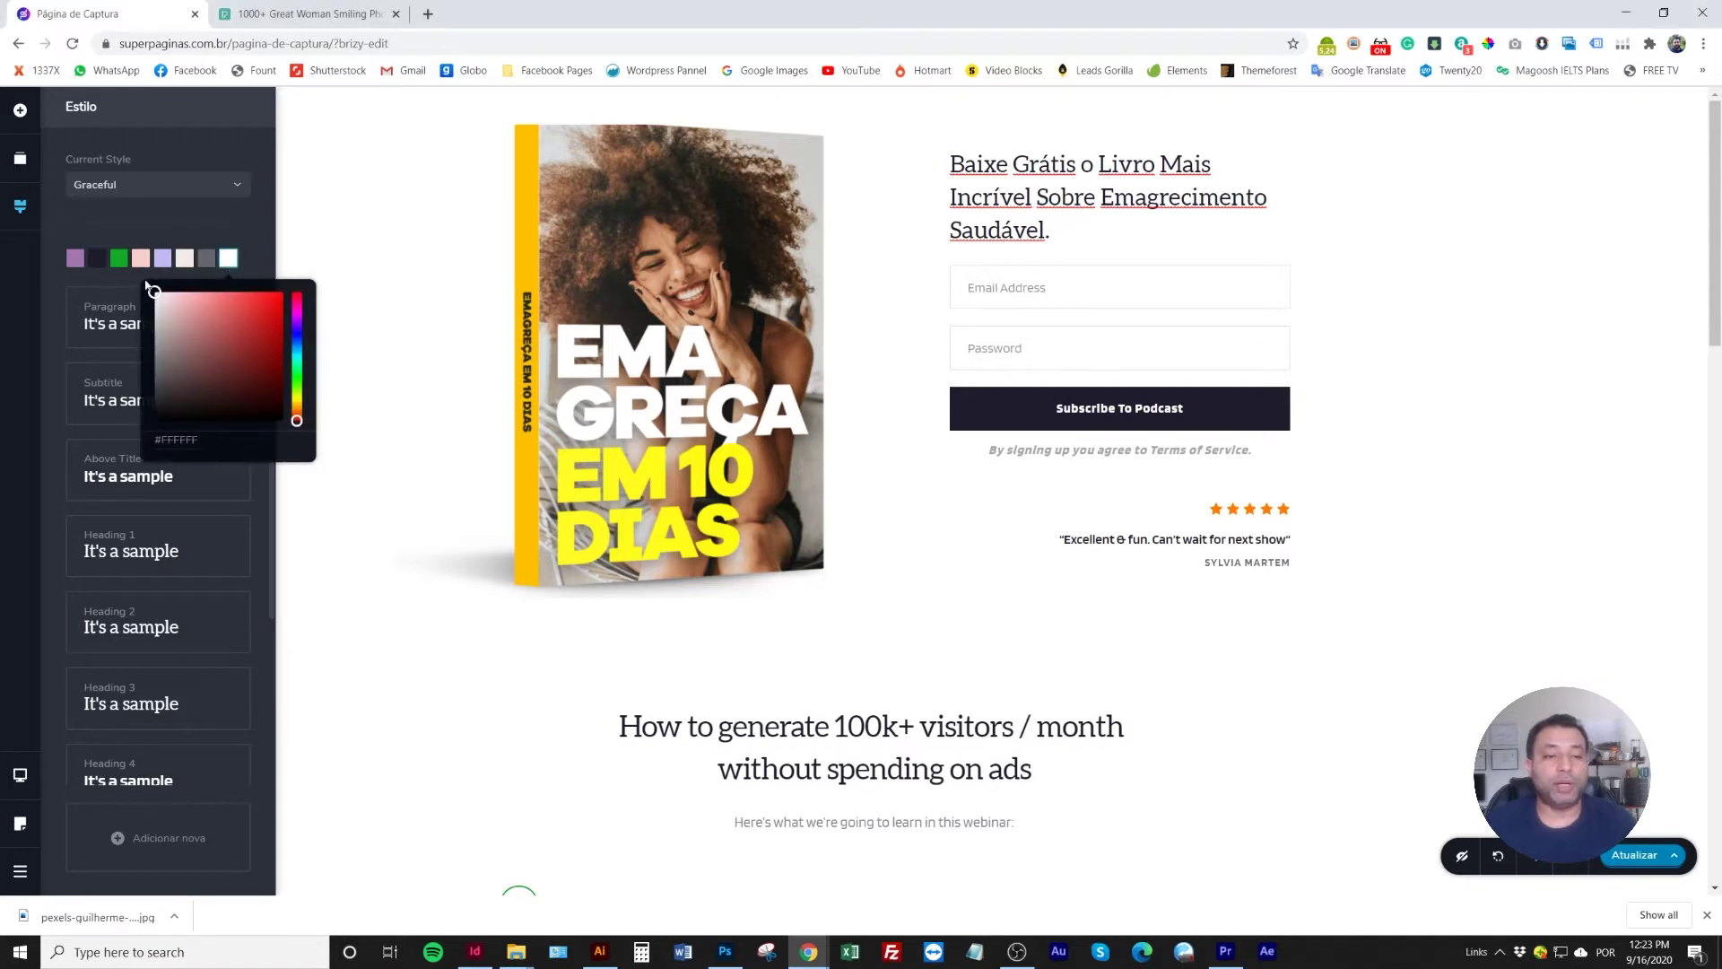
pyautogui.click(206, 258)
pyautogui.click(132, 375)
pyautogui.moveTo(132, 375); pyautogui.dragTo(135, 387)
pyautogui.click(184, 258)
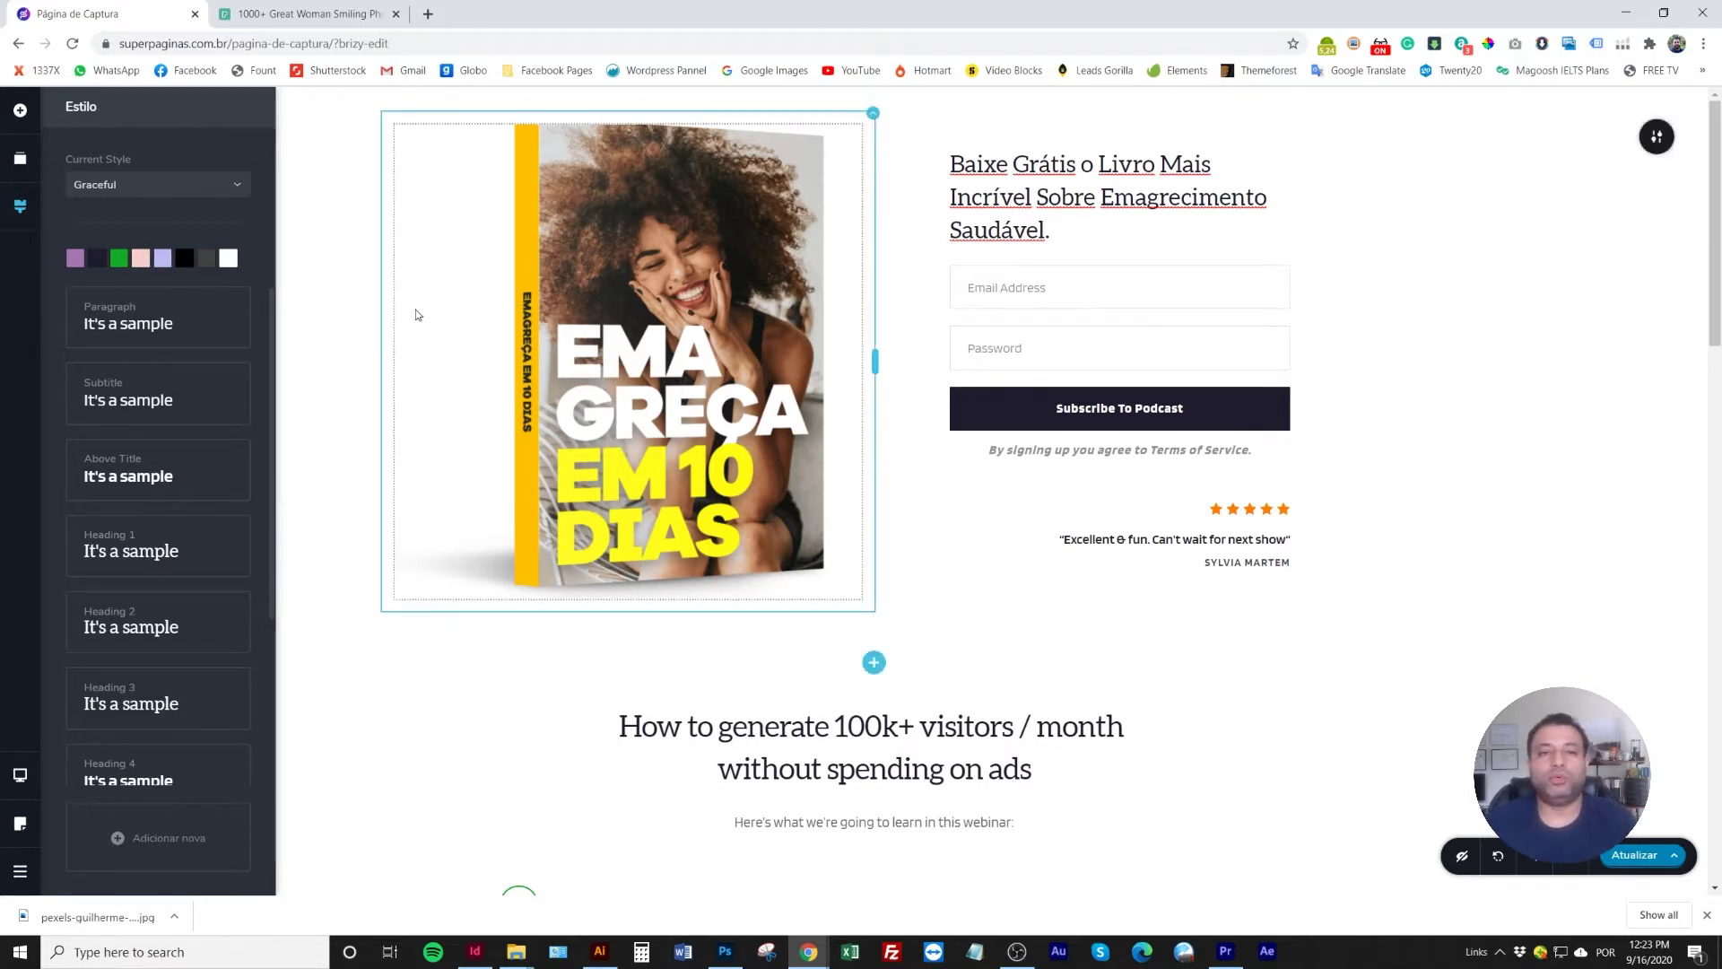
pyautogui.click(381, 325)
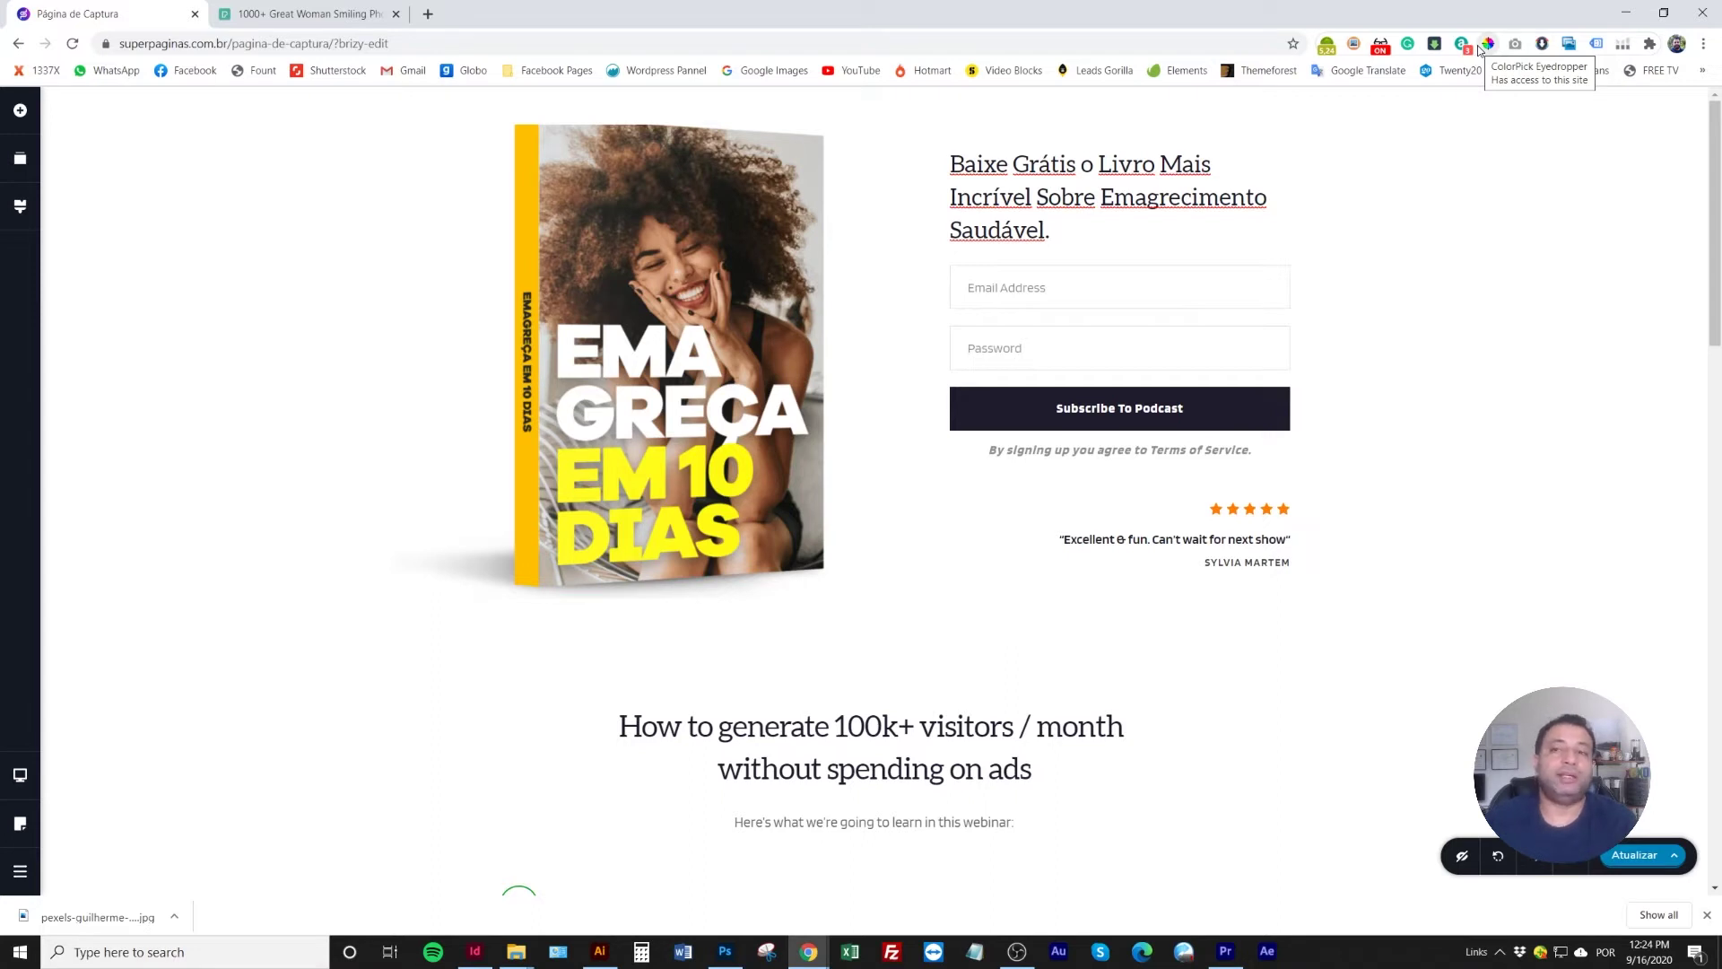
# Sample the book spine's yellow with the ColorPick eyedropper and copy its hex FFC000
pyautogui.click(1484, 45)
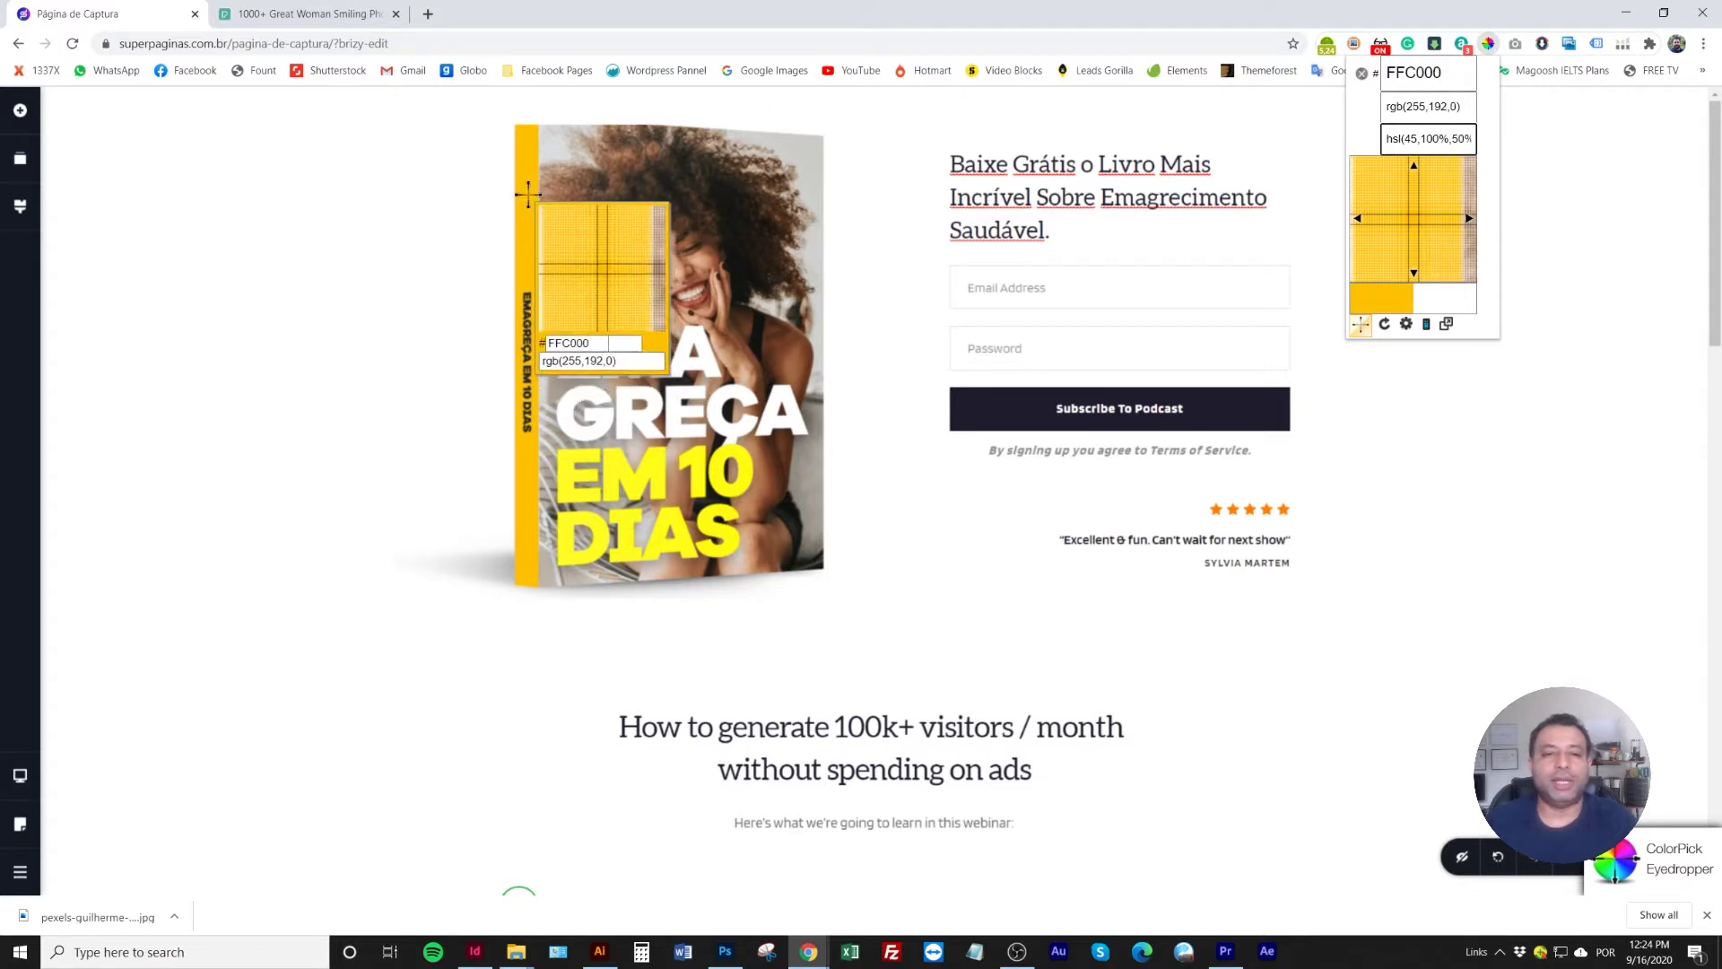
pyautogui.click(527, 192)
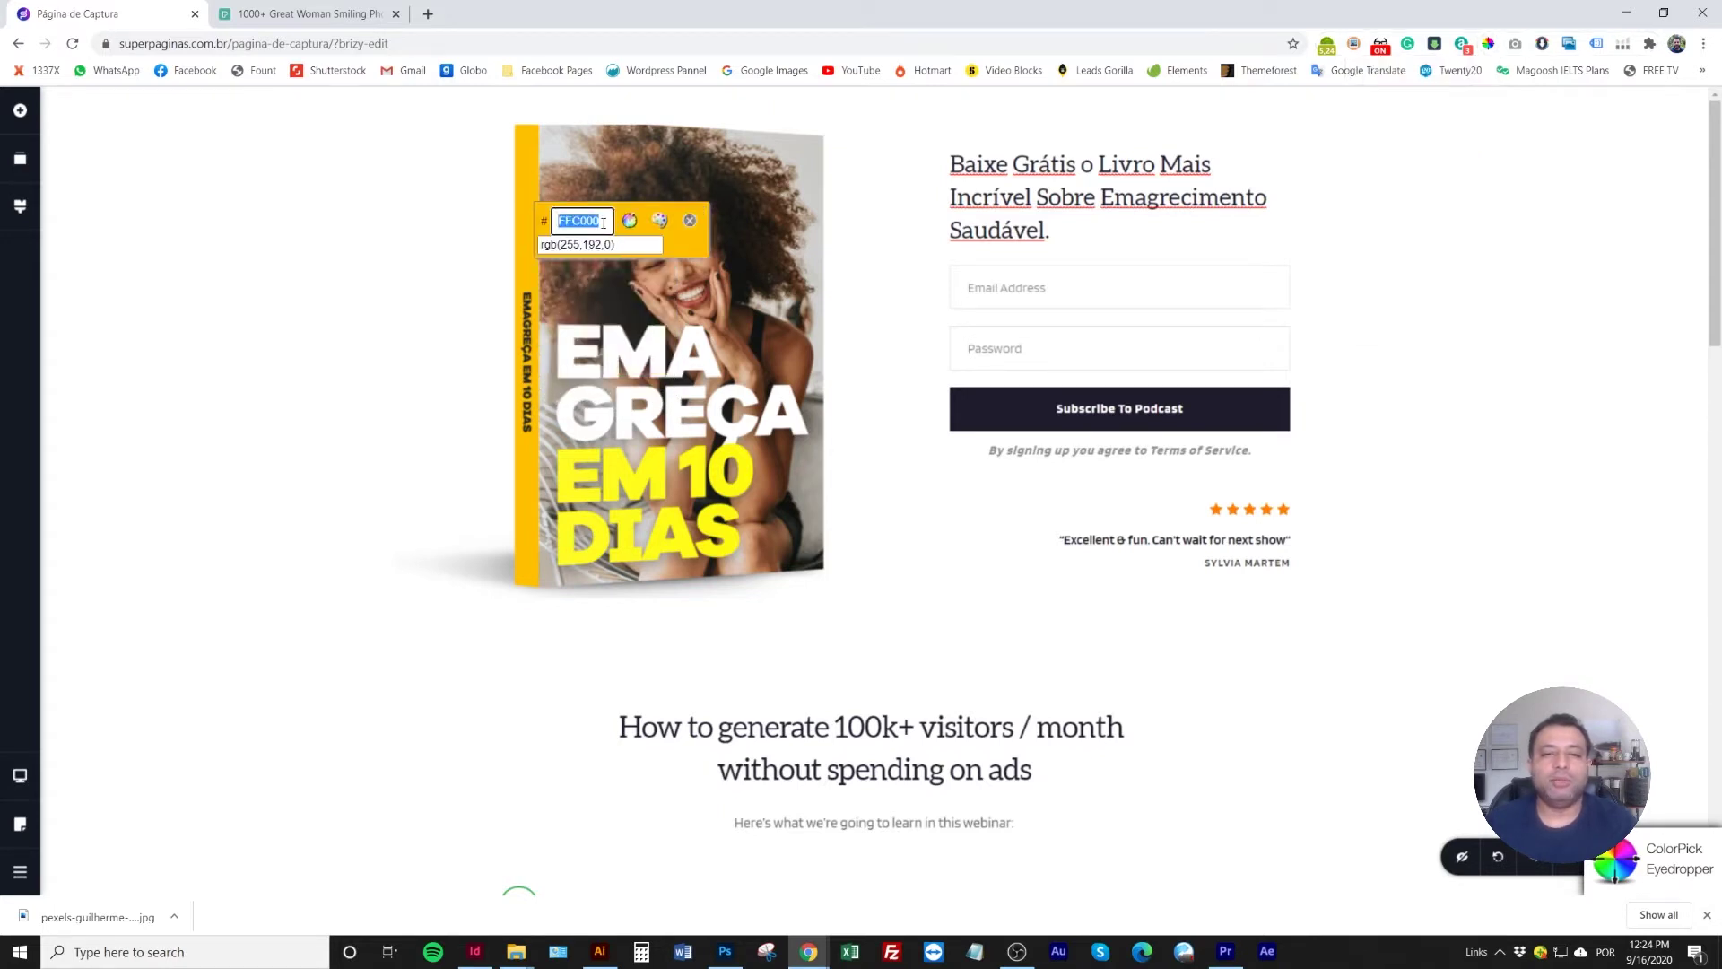
pyautogui.moveTo(605, 222); pyautogui.dragTo(547, 222)
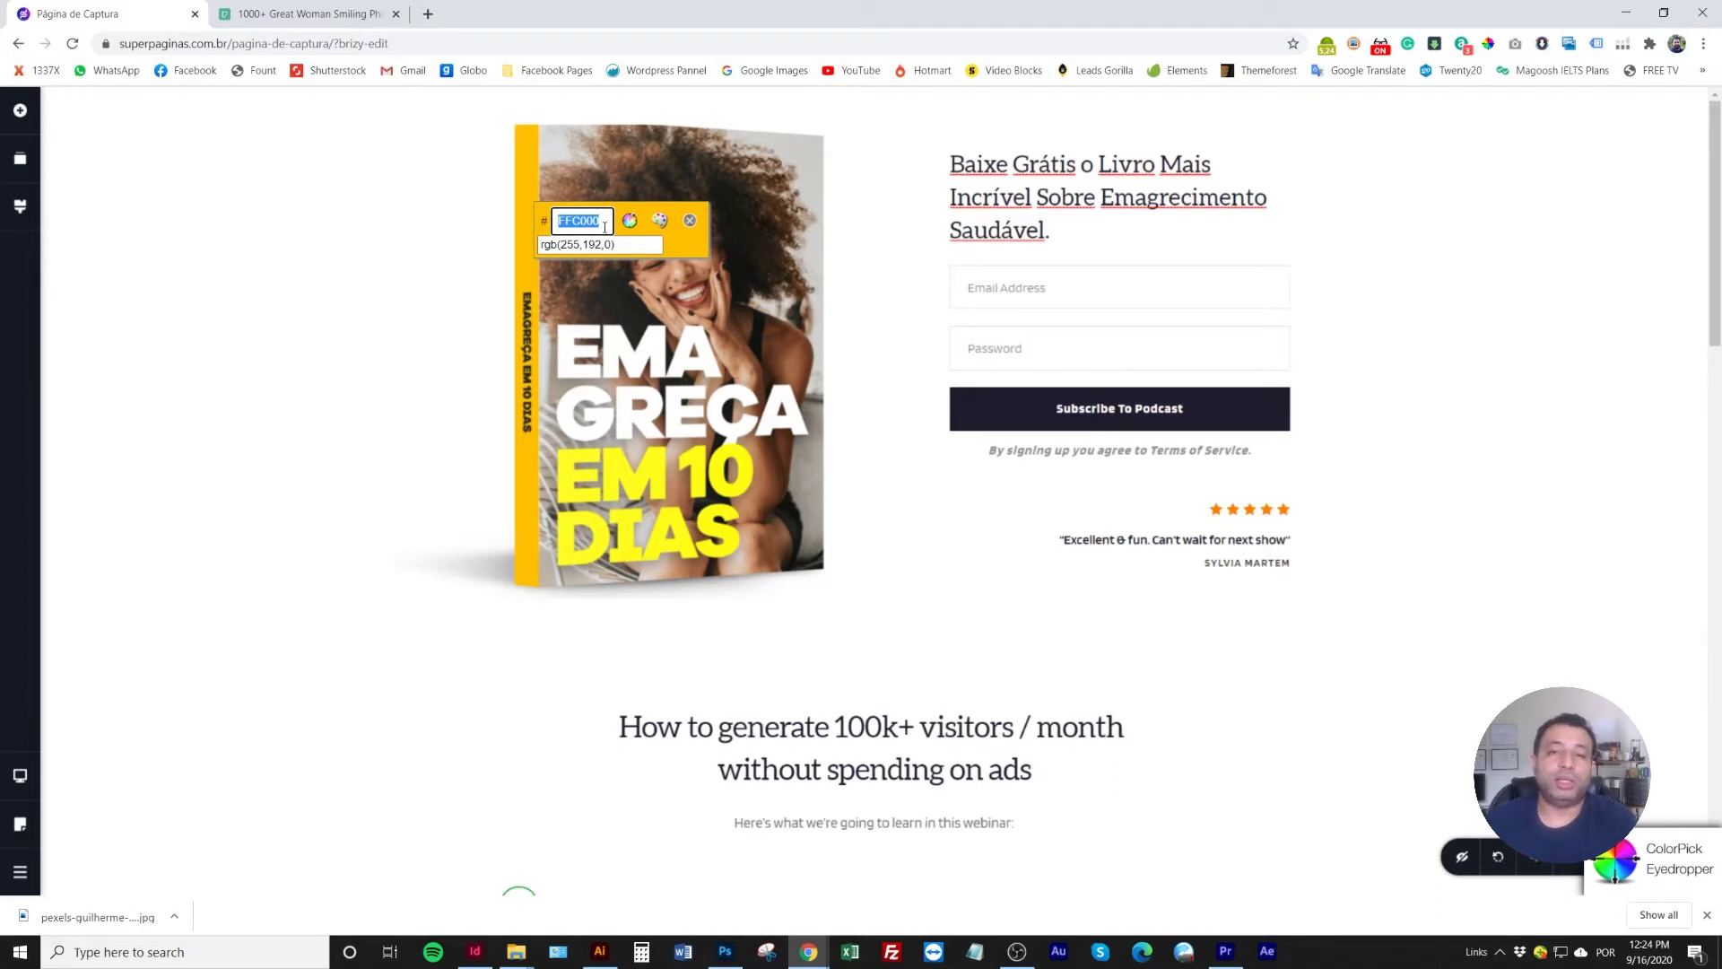
pyautogui.click(610, 244)
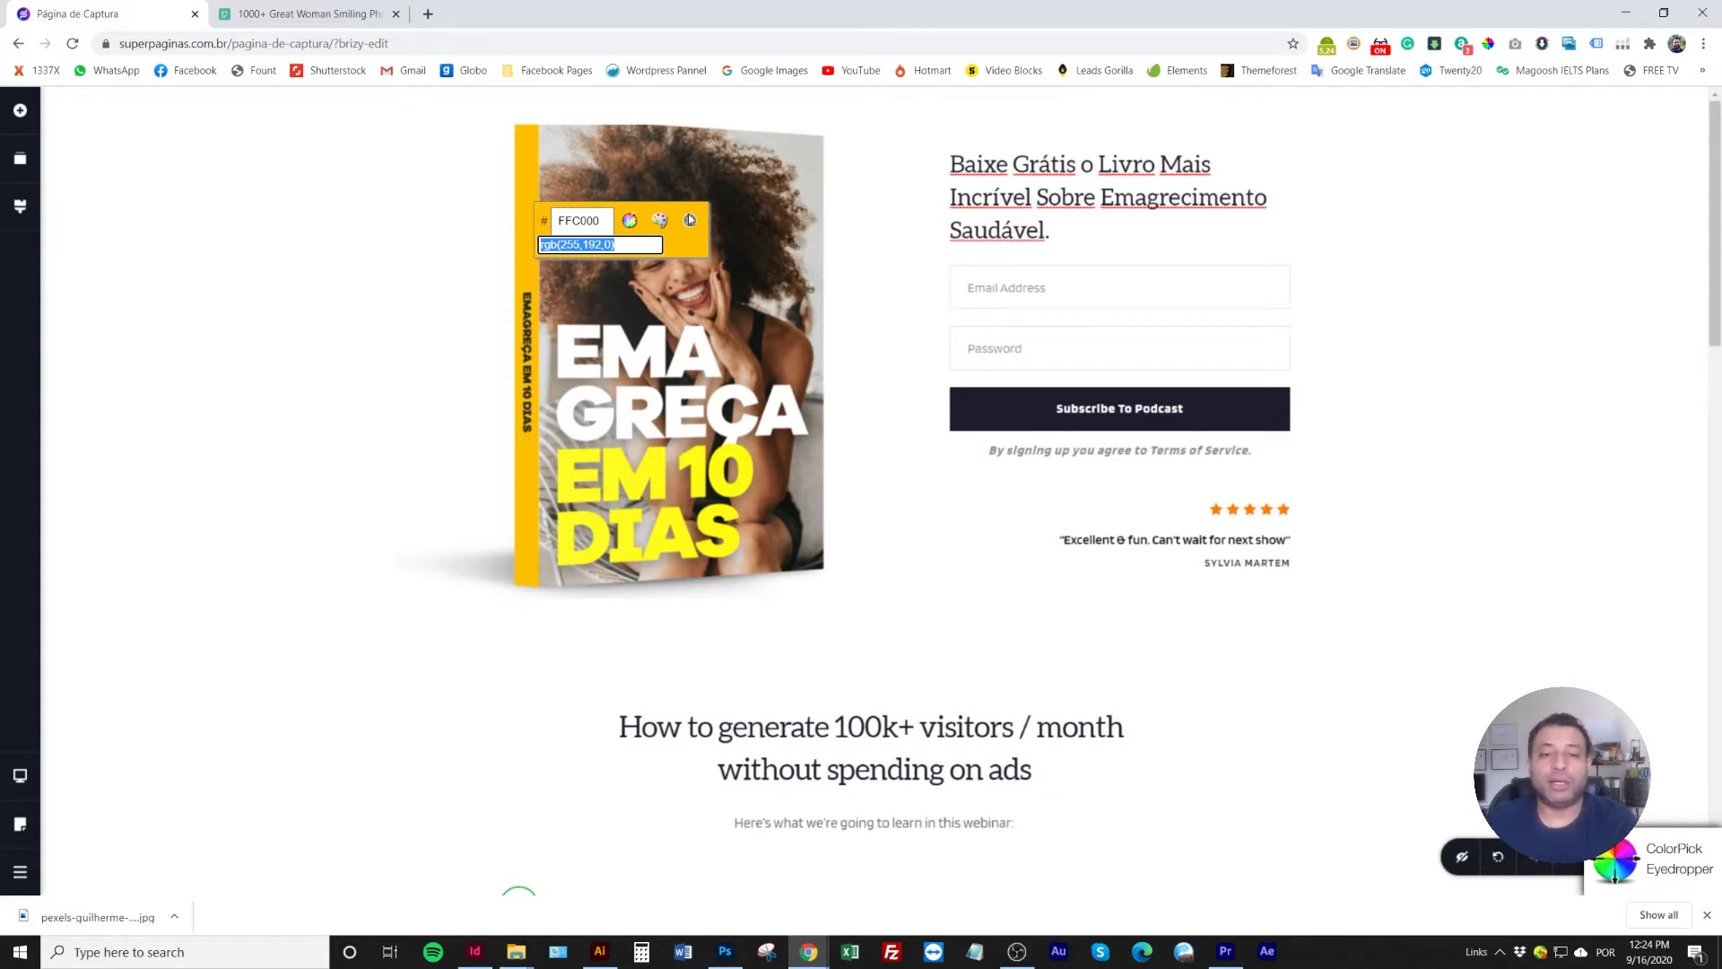
pyautogui.click(578, 220)
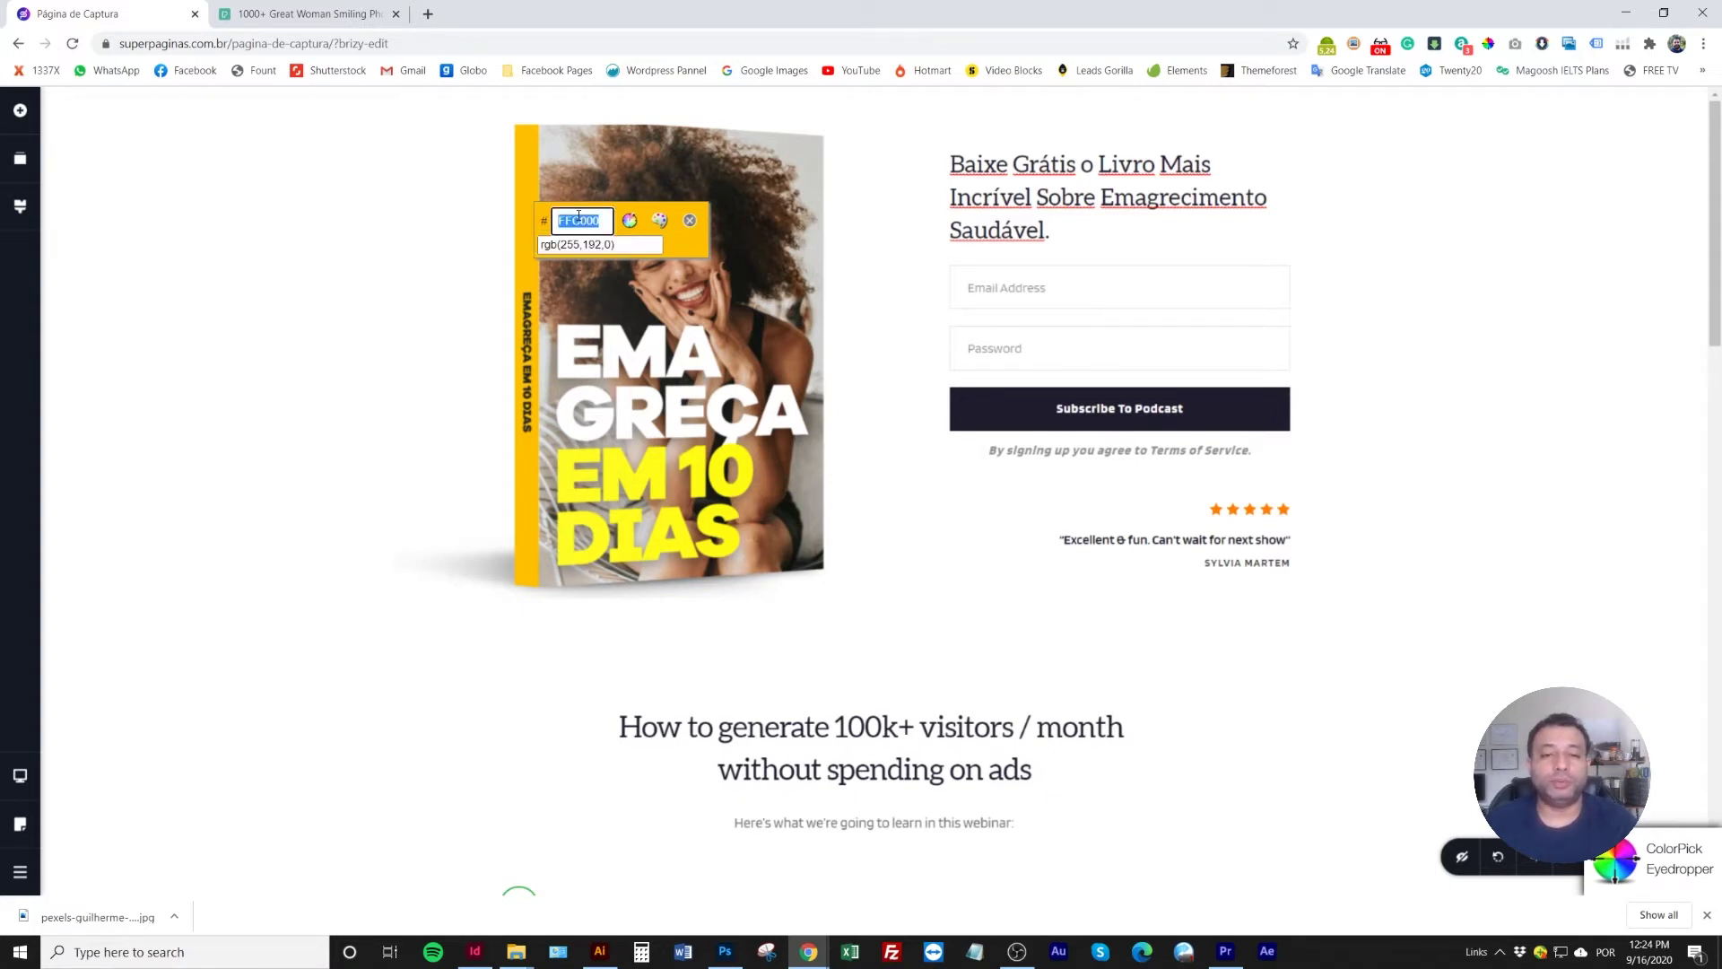
pyautogui.click(690, 220)
pyautogui.click(21, 207)
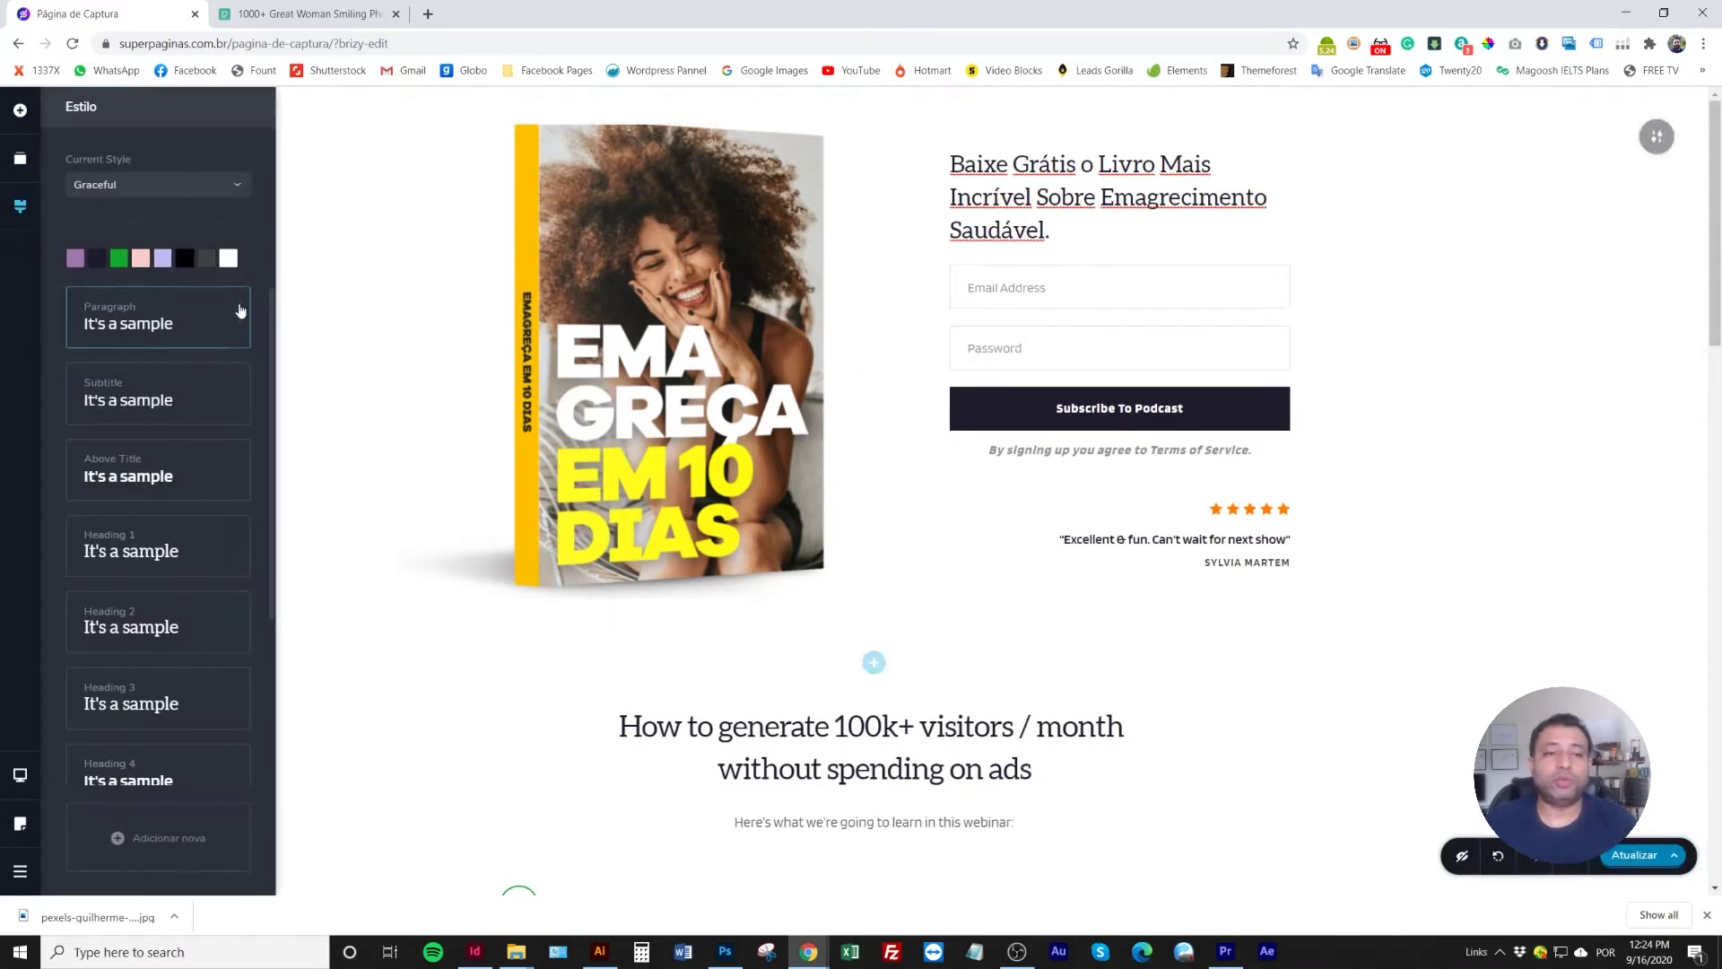
# Paste the sampled yellow FFC000 over the purple palette colour's hex value
pyautogui.click(76, 259)
pyautogui.doubleClick(87, 440)
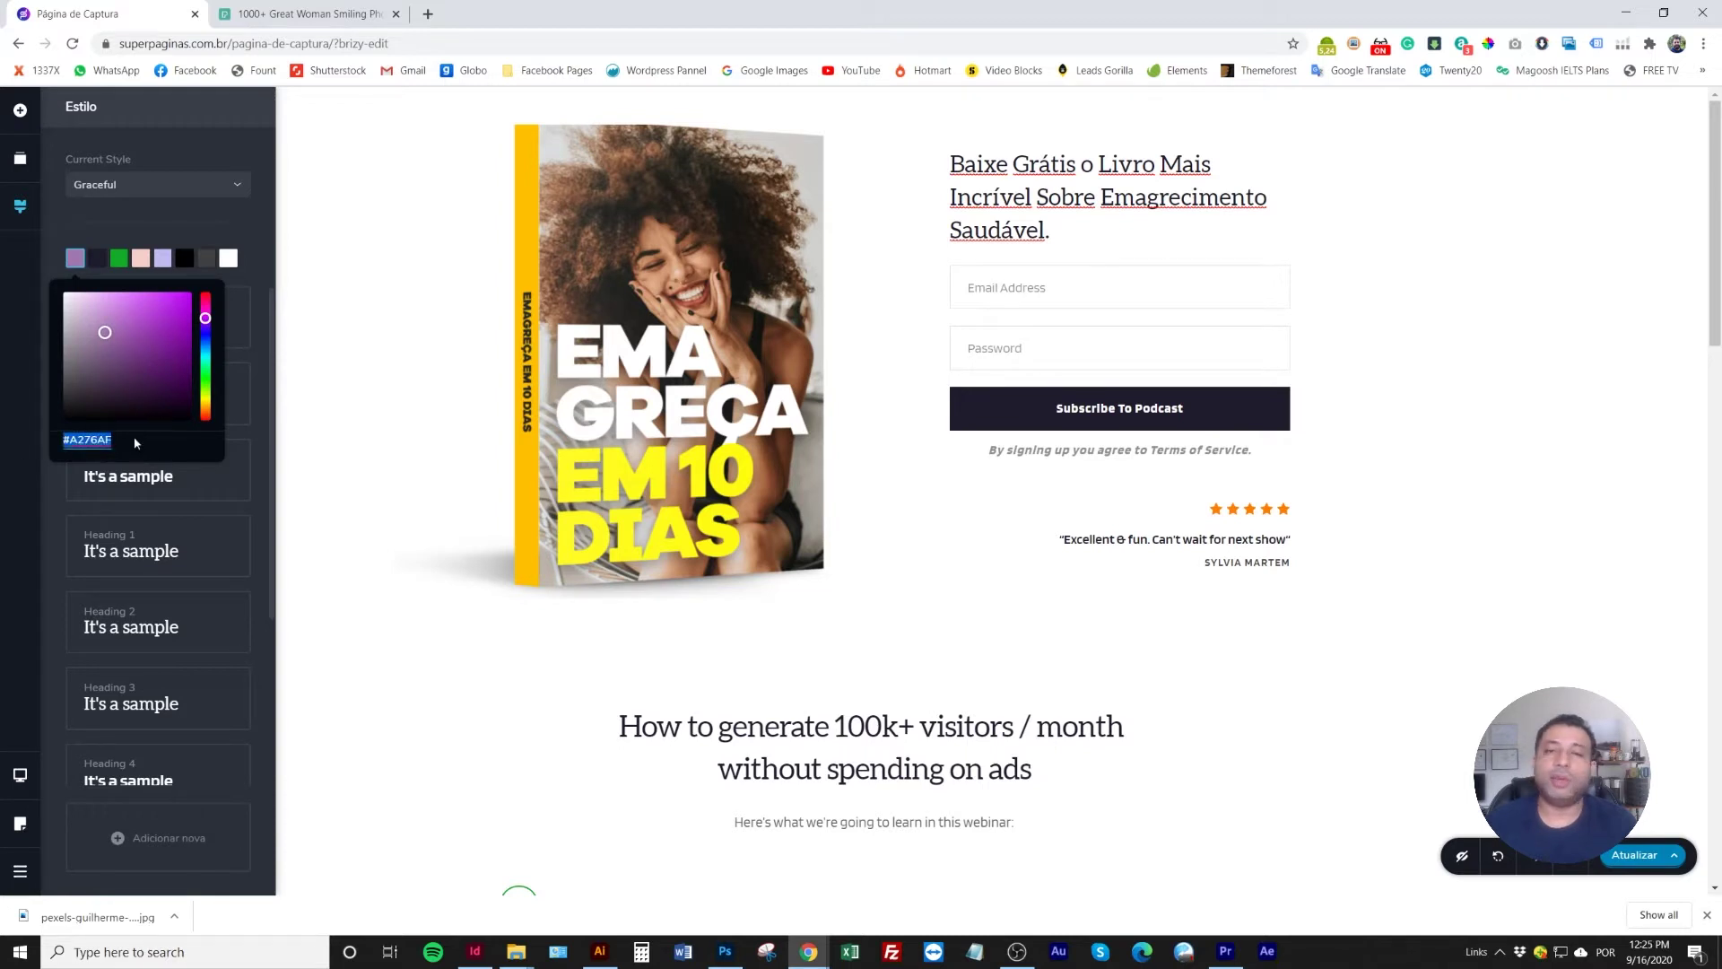
pyautogui.write('#FFC000')
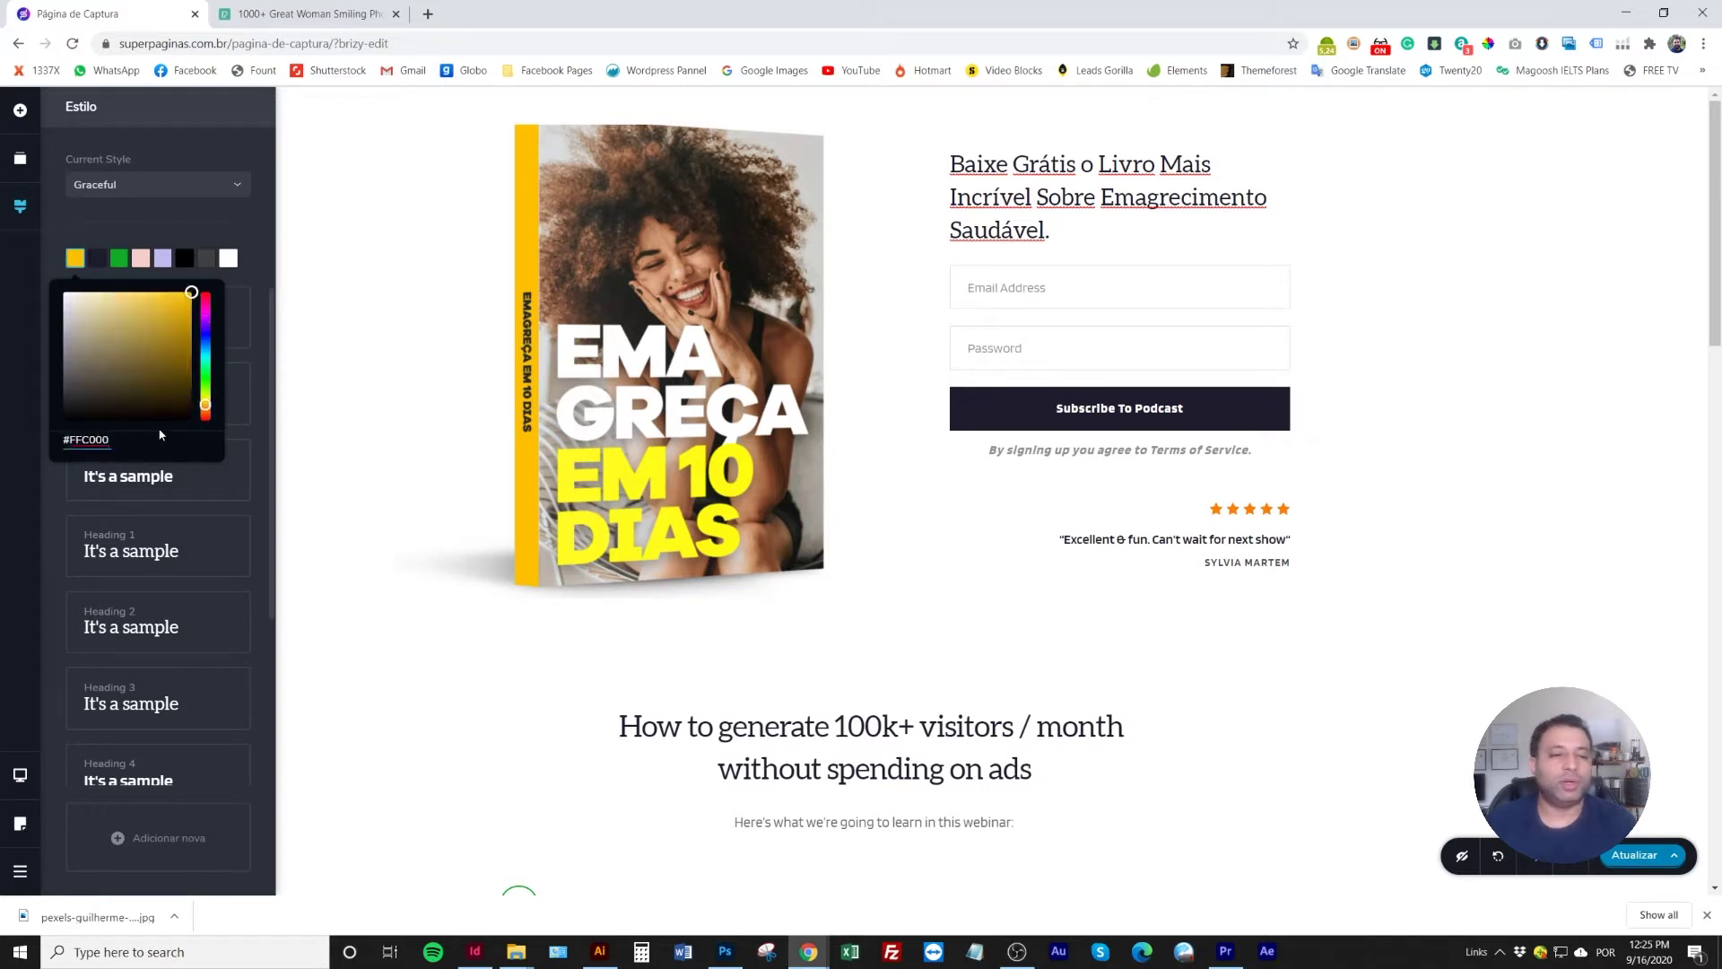
pyautogui.click(226, 229)
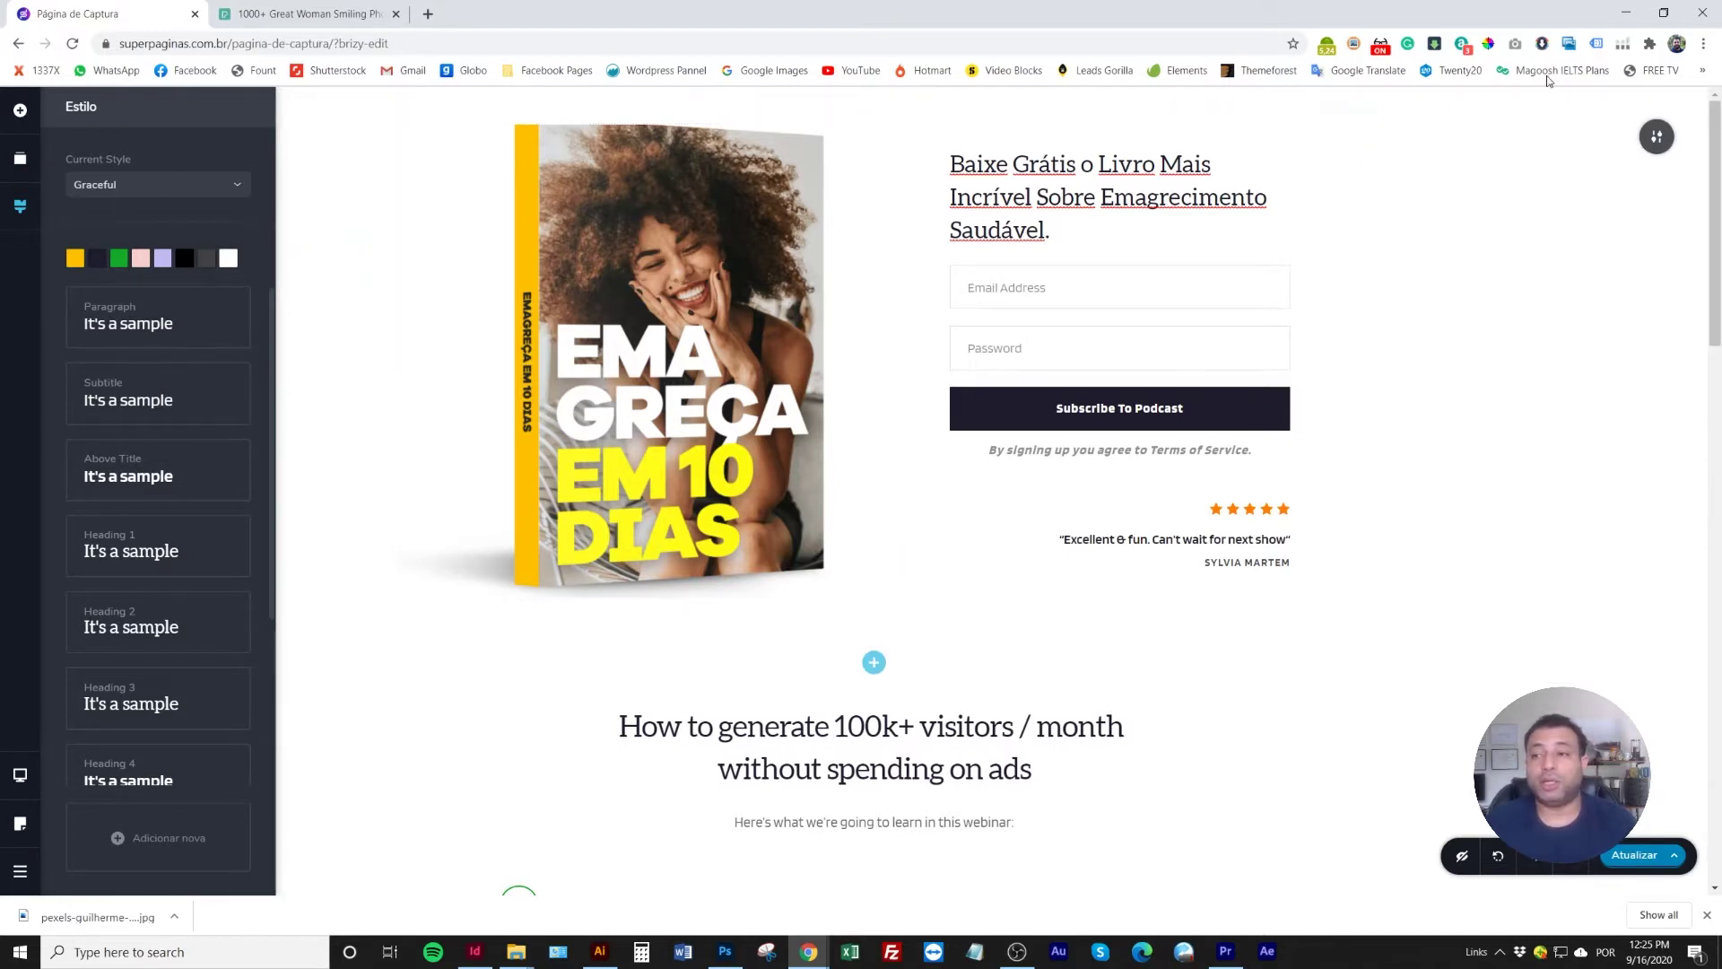
# Sample the cover title's yellow FFFC24 and paste it into the second palette colour
pyautogui.click(1488, 45)
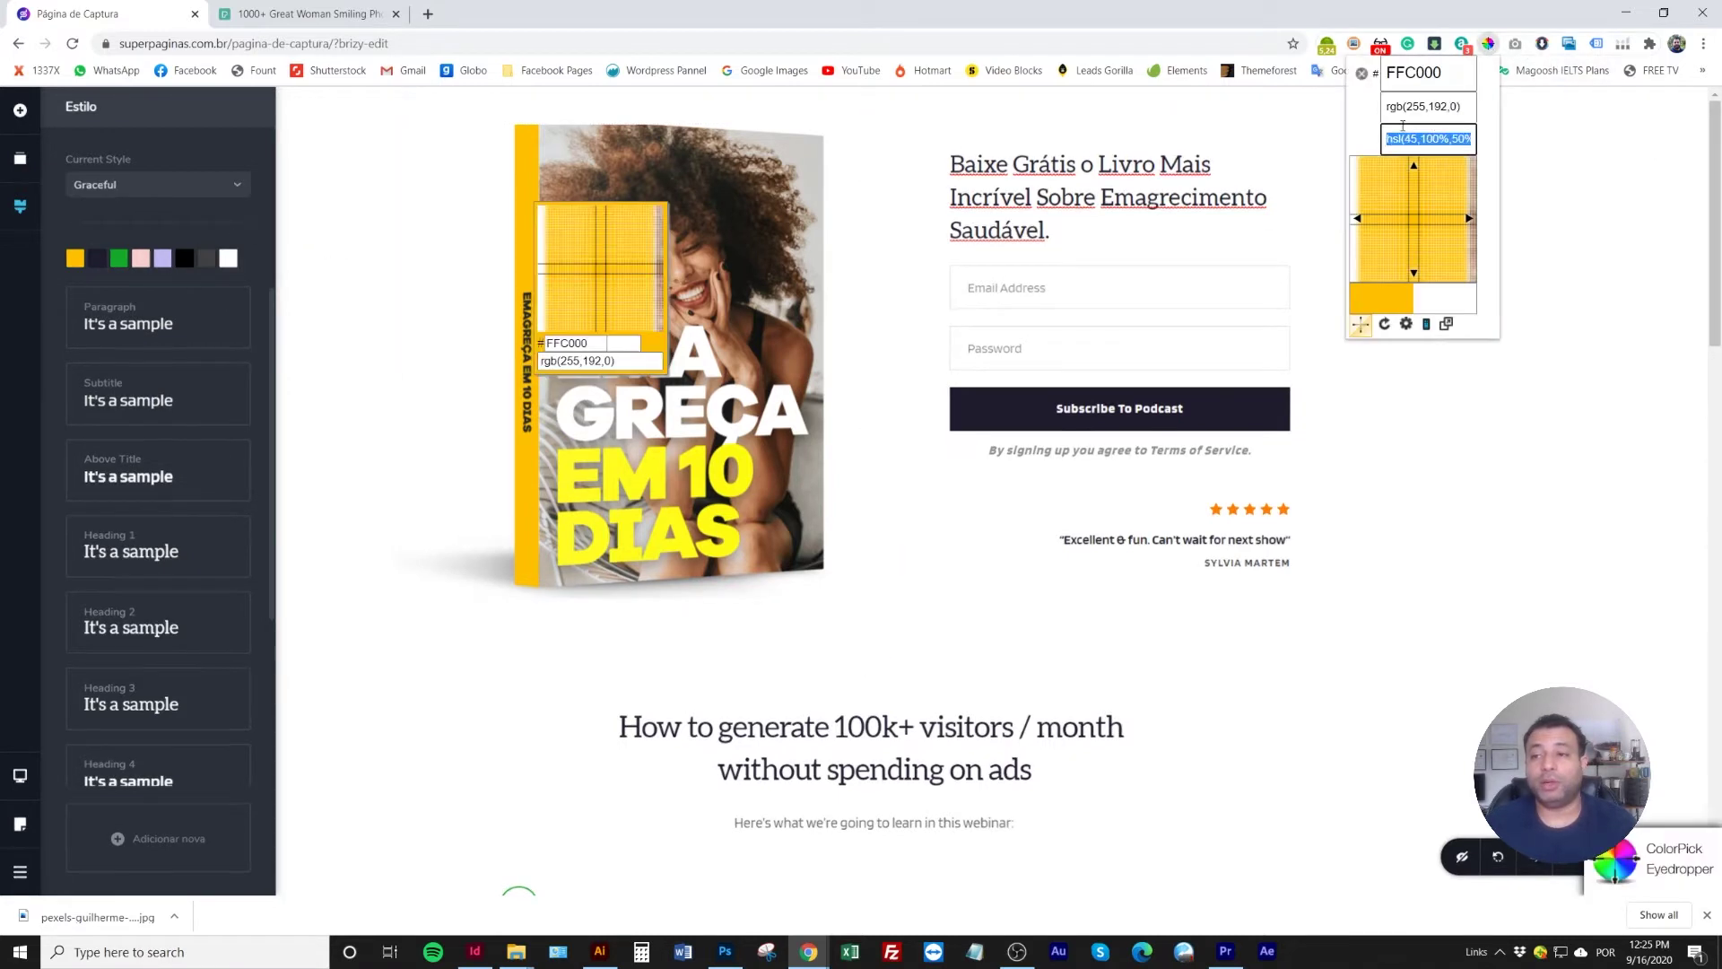
pyautogui.click(563, 462)
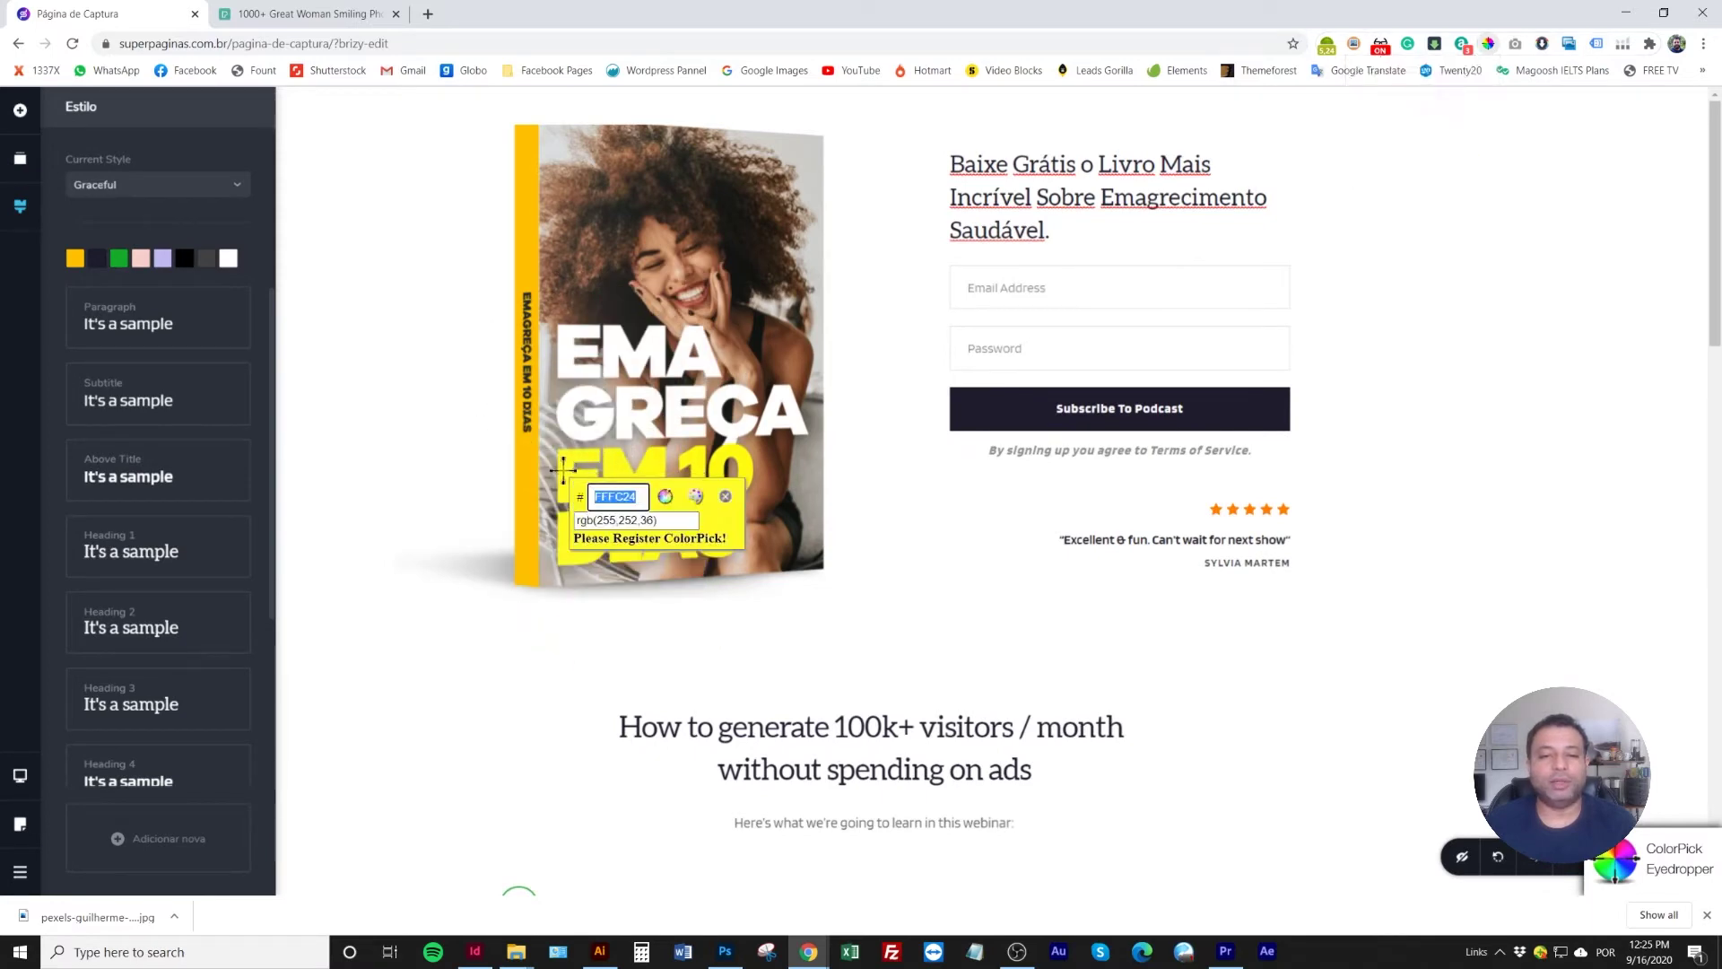
pyautogui.click(614, 496)
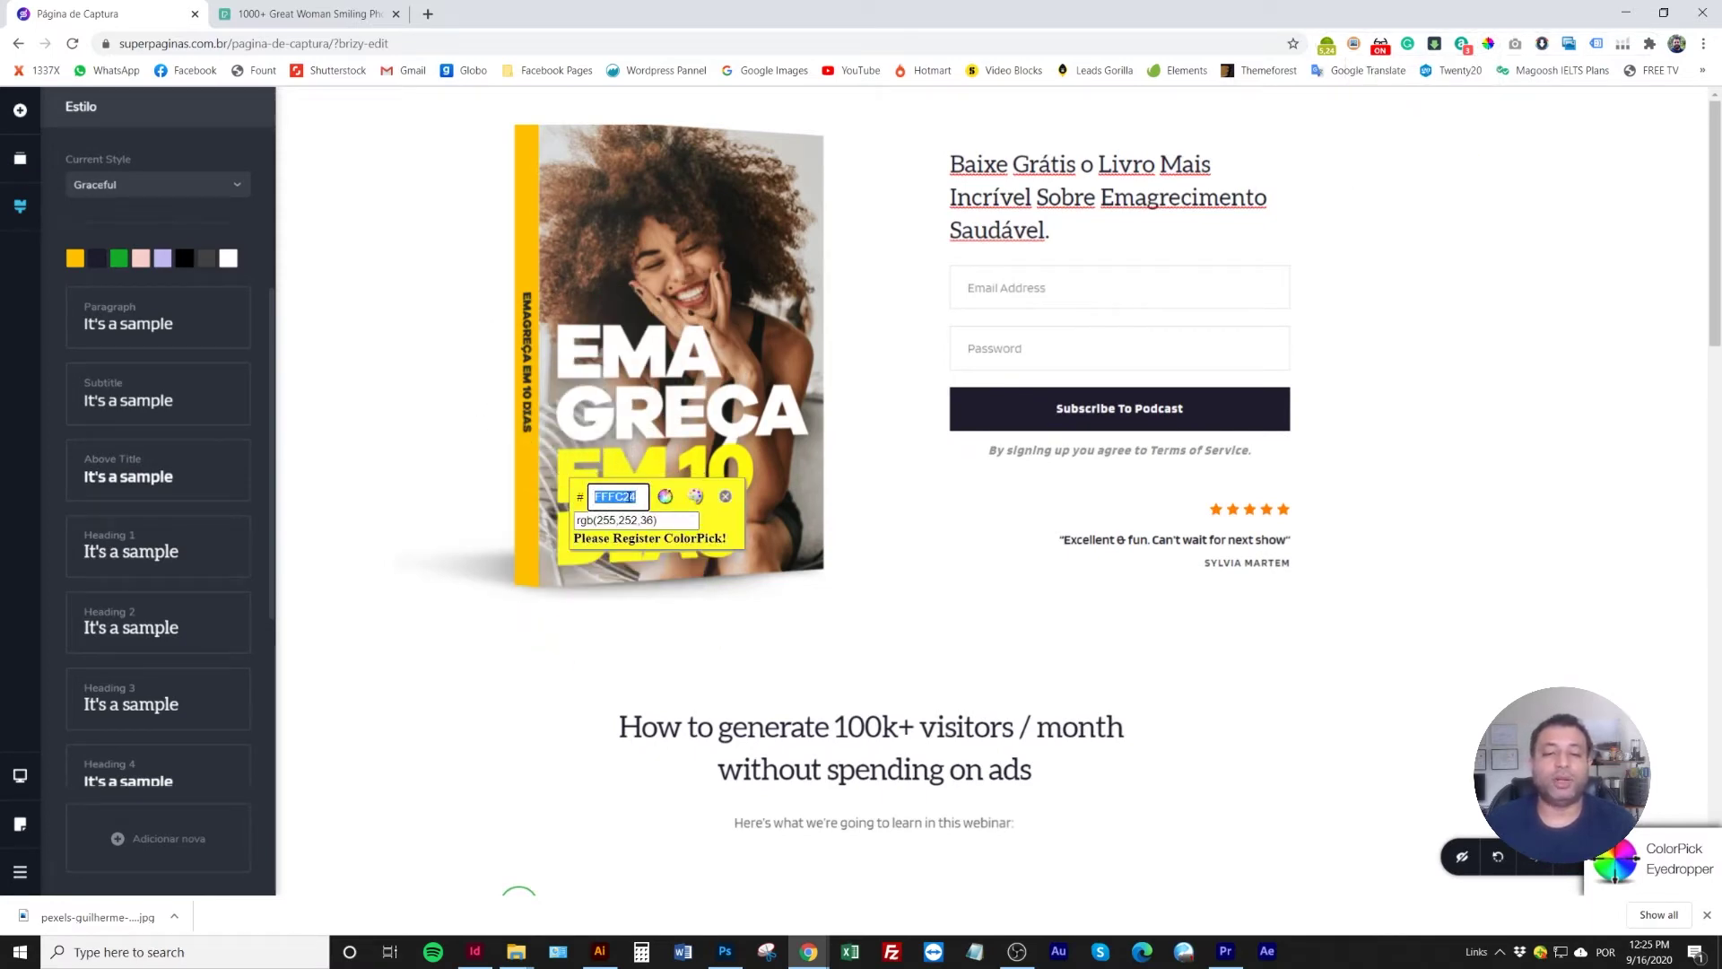
pyautogui.click(724, 496)
pyautogui.click(20, 207)
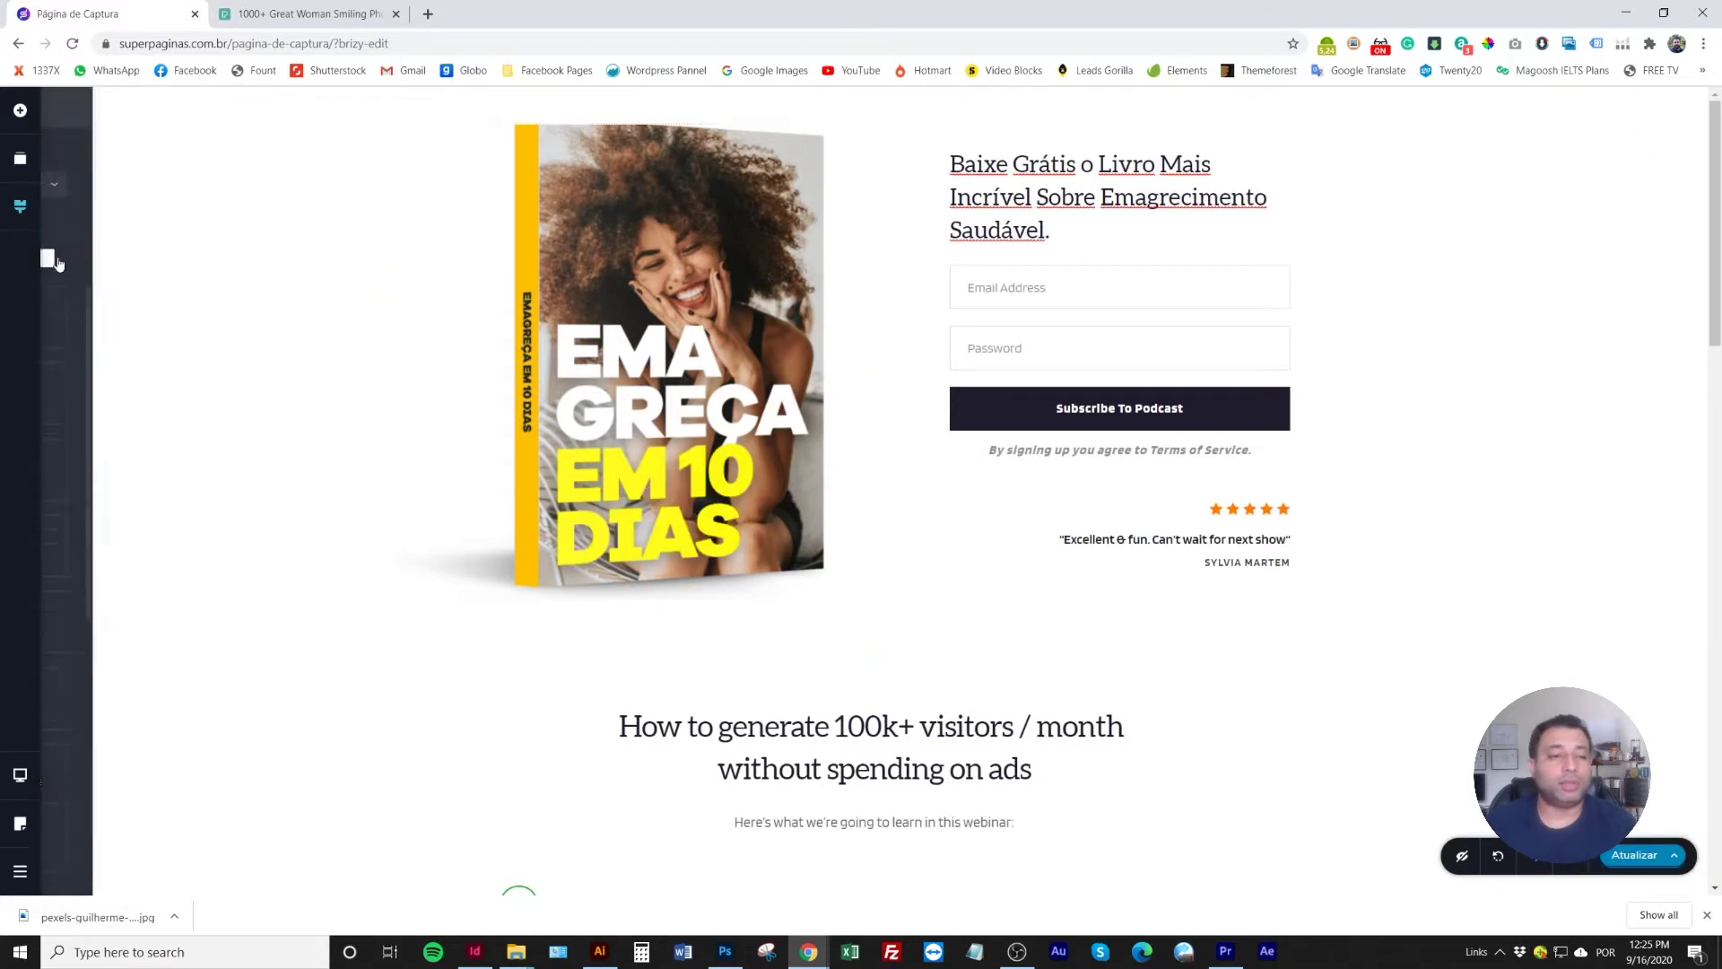
pyautogui.click(96, 259)
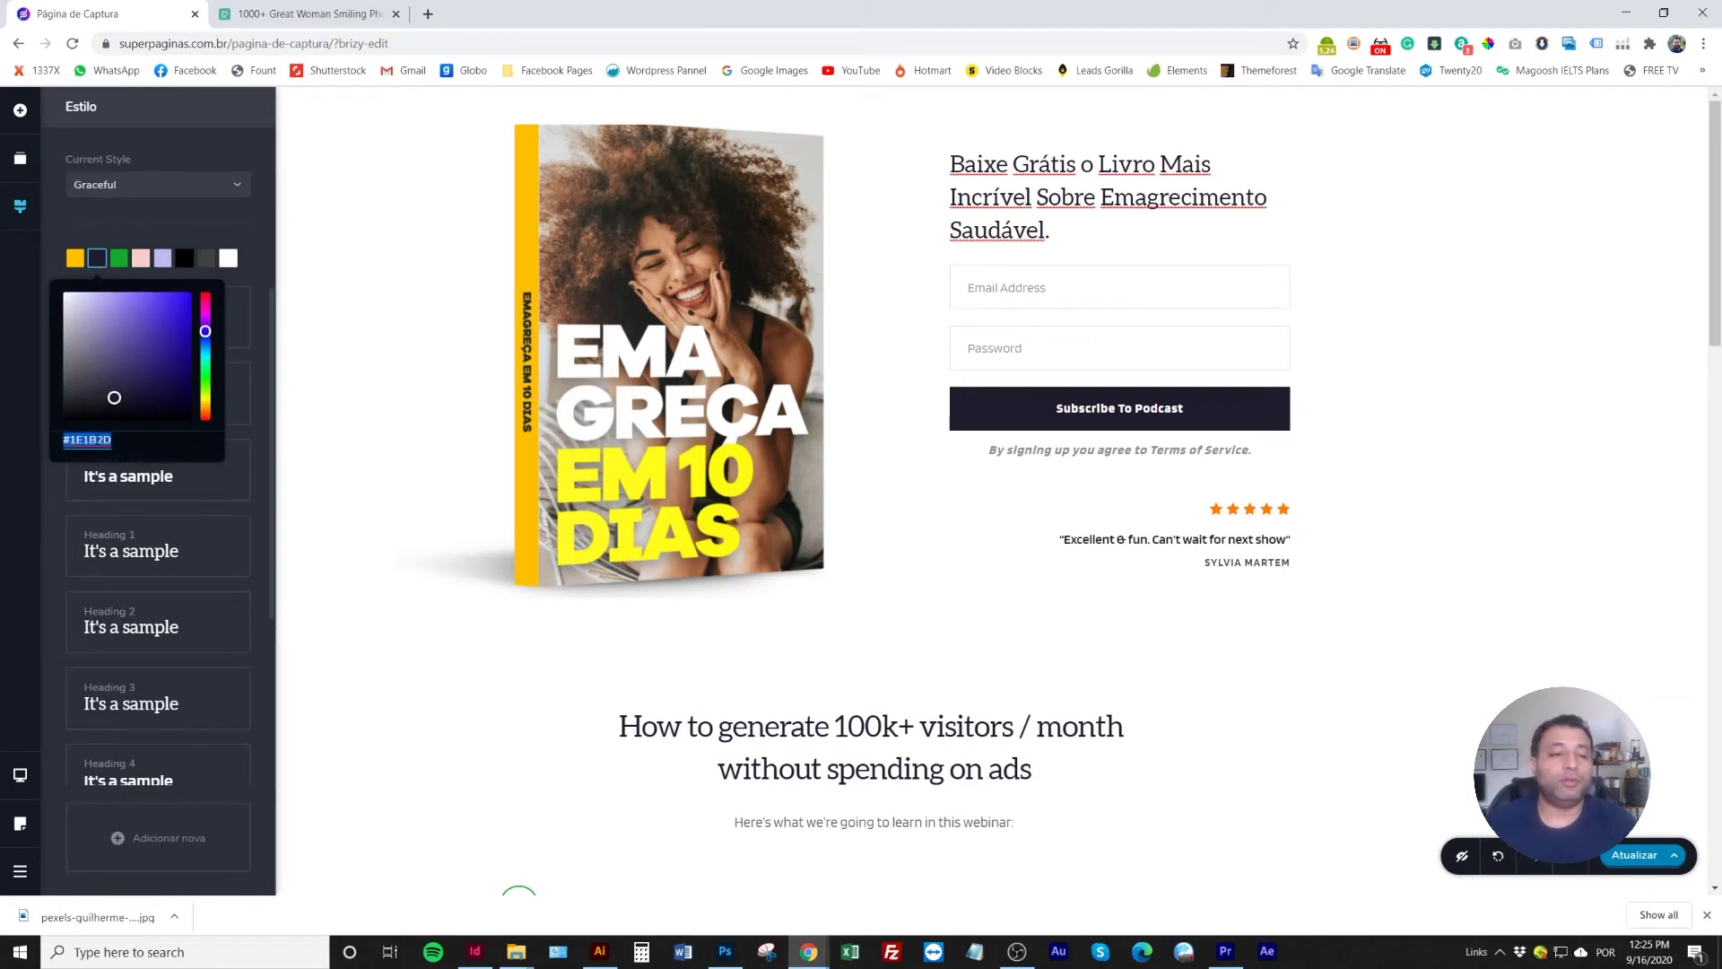
pyautogui.write('#FFFC24')
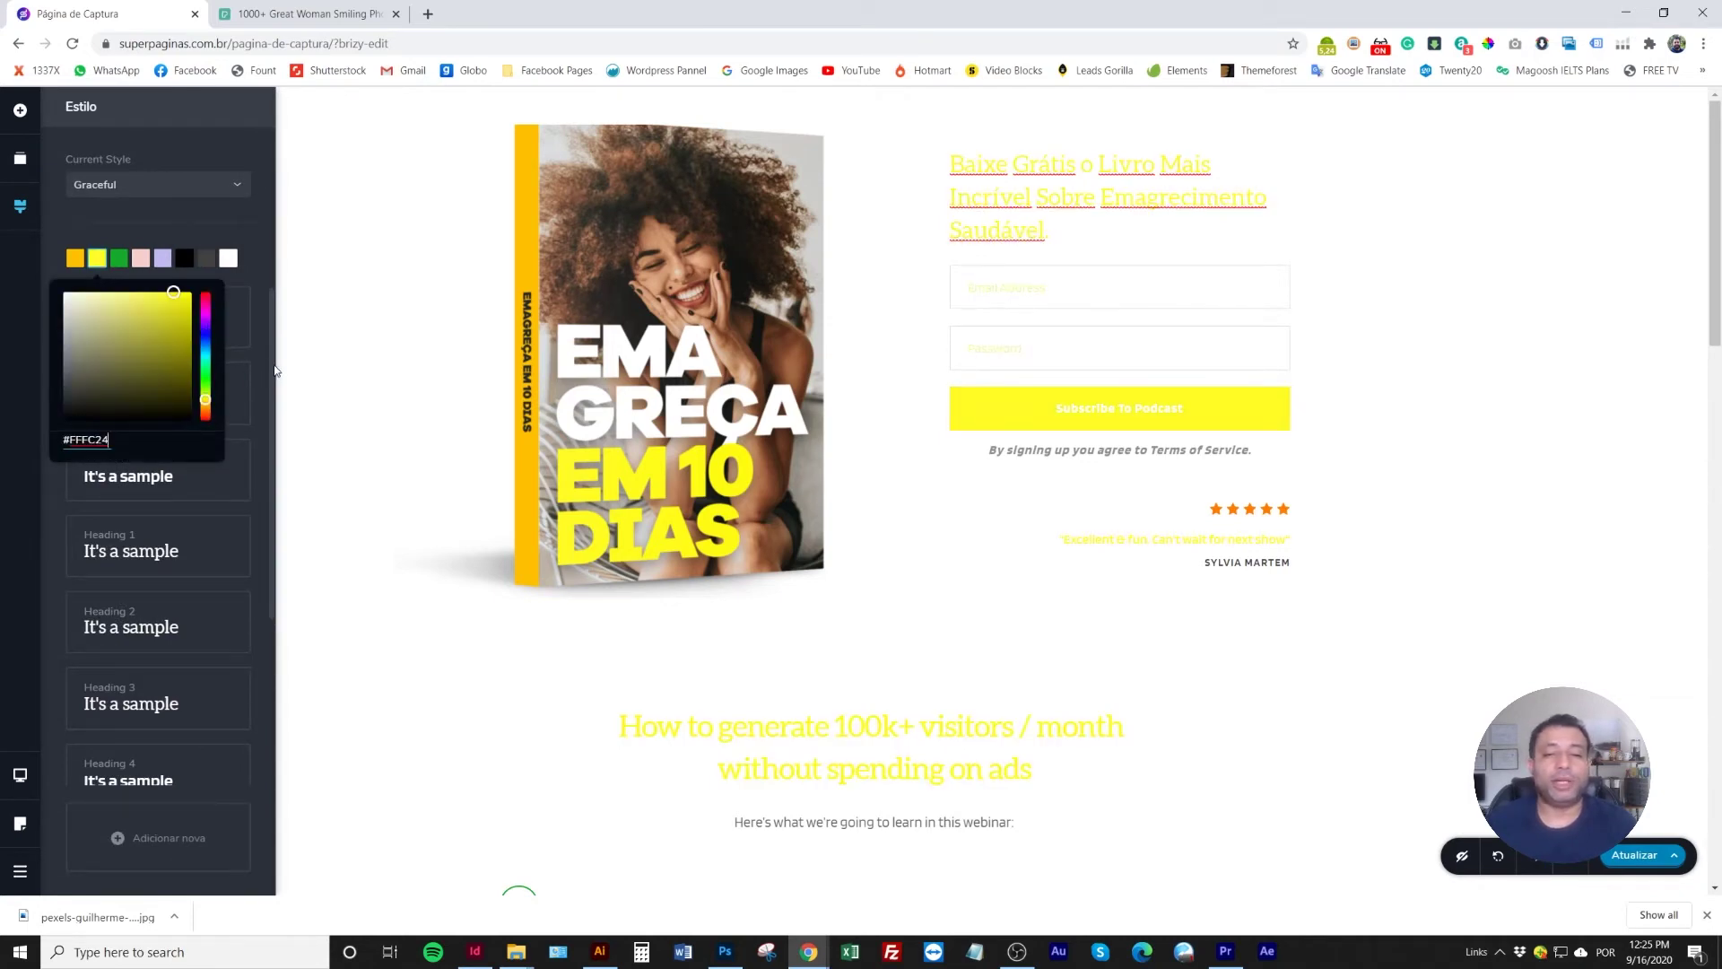
pyautogui.click(341, 327)
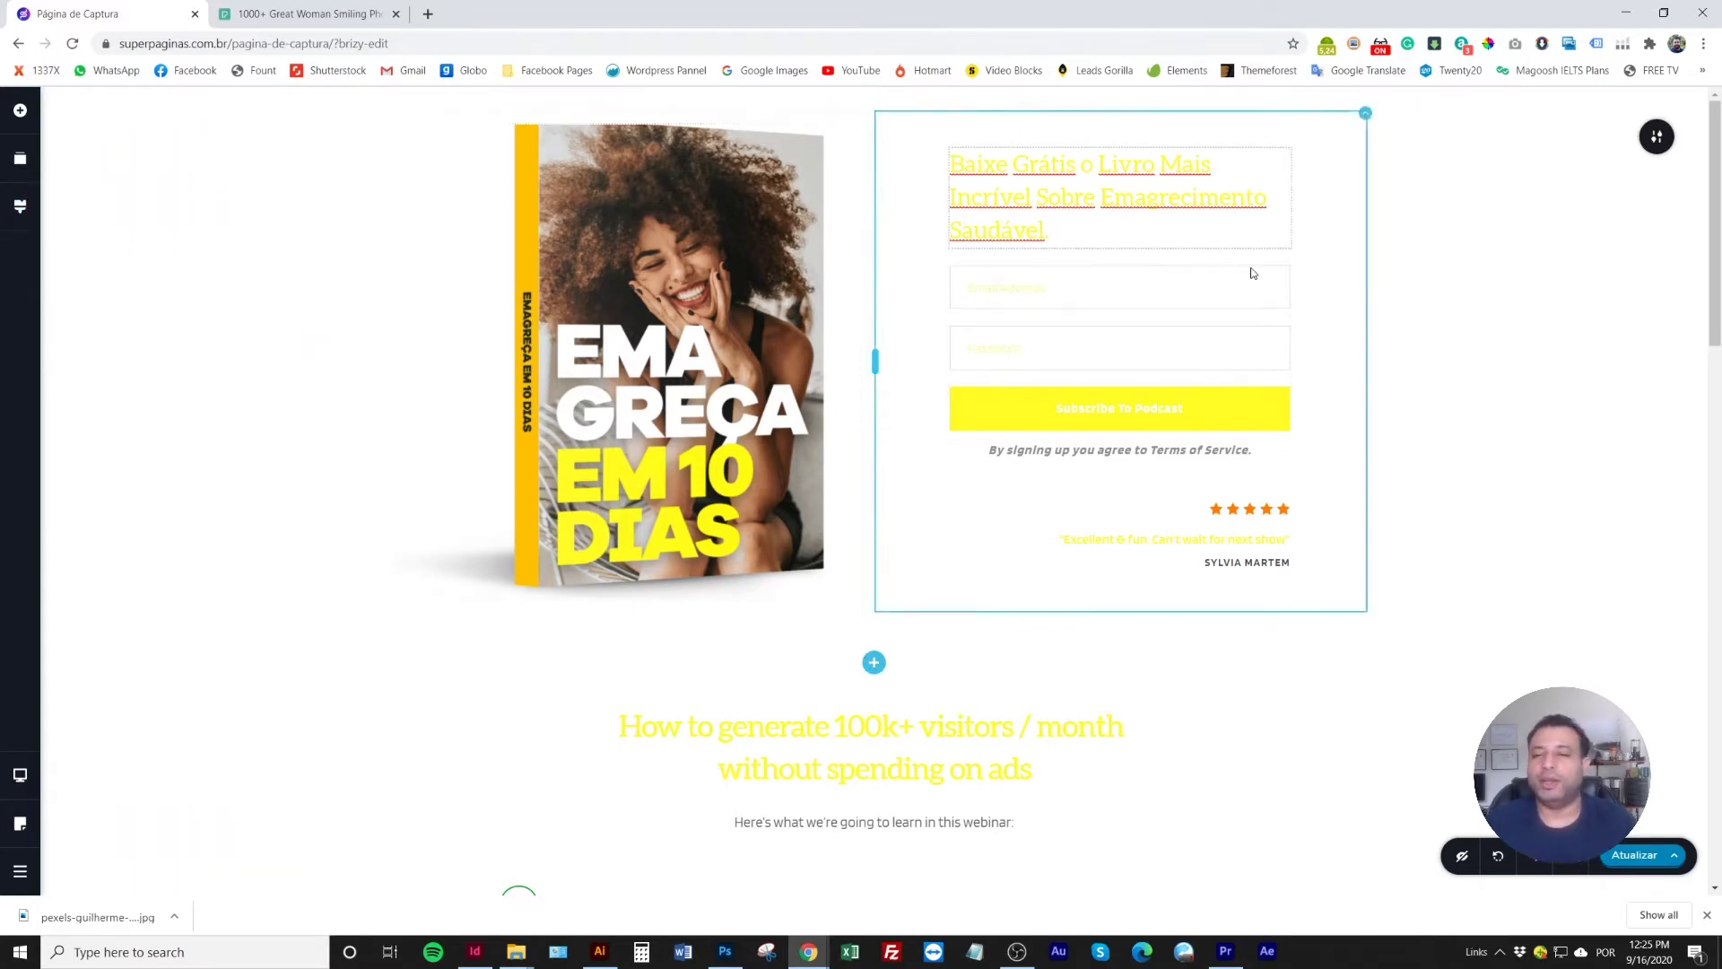
# Sample a brown tone from the cover photo and apply it to the green palette swatch
pyautogui.click(1489, 46)
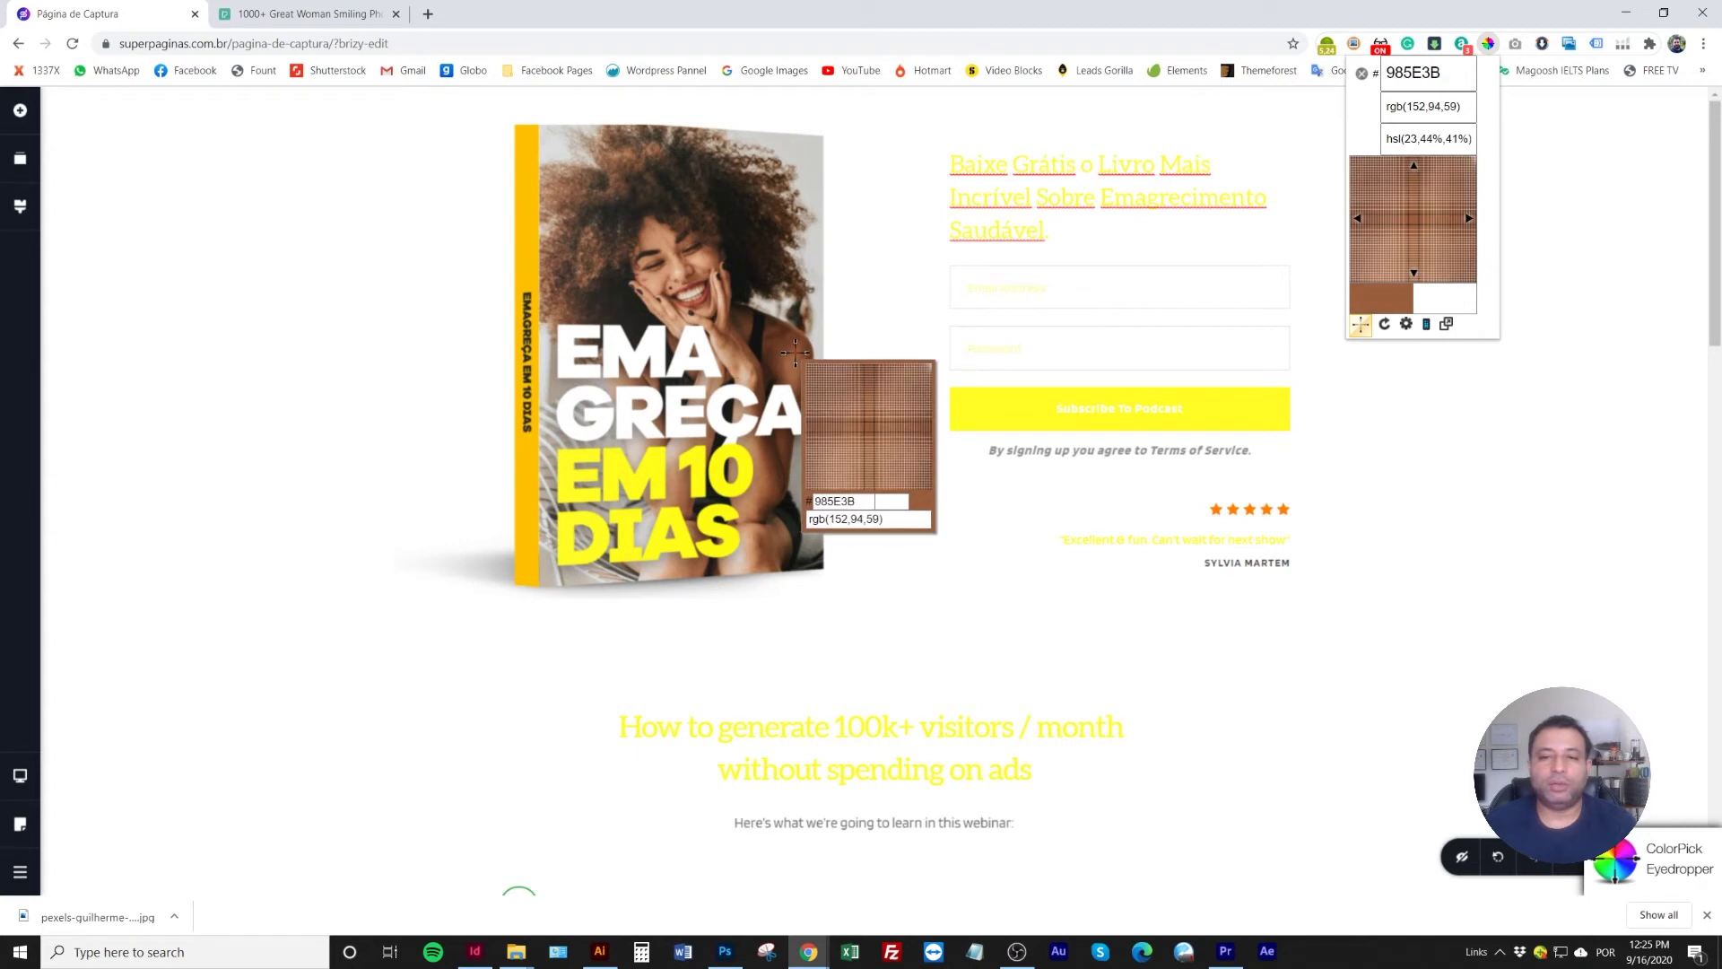
pyautogui.click(792, 359)
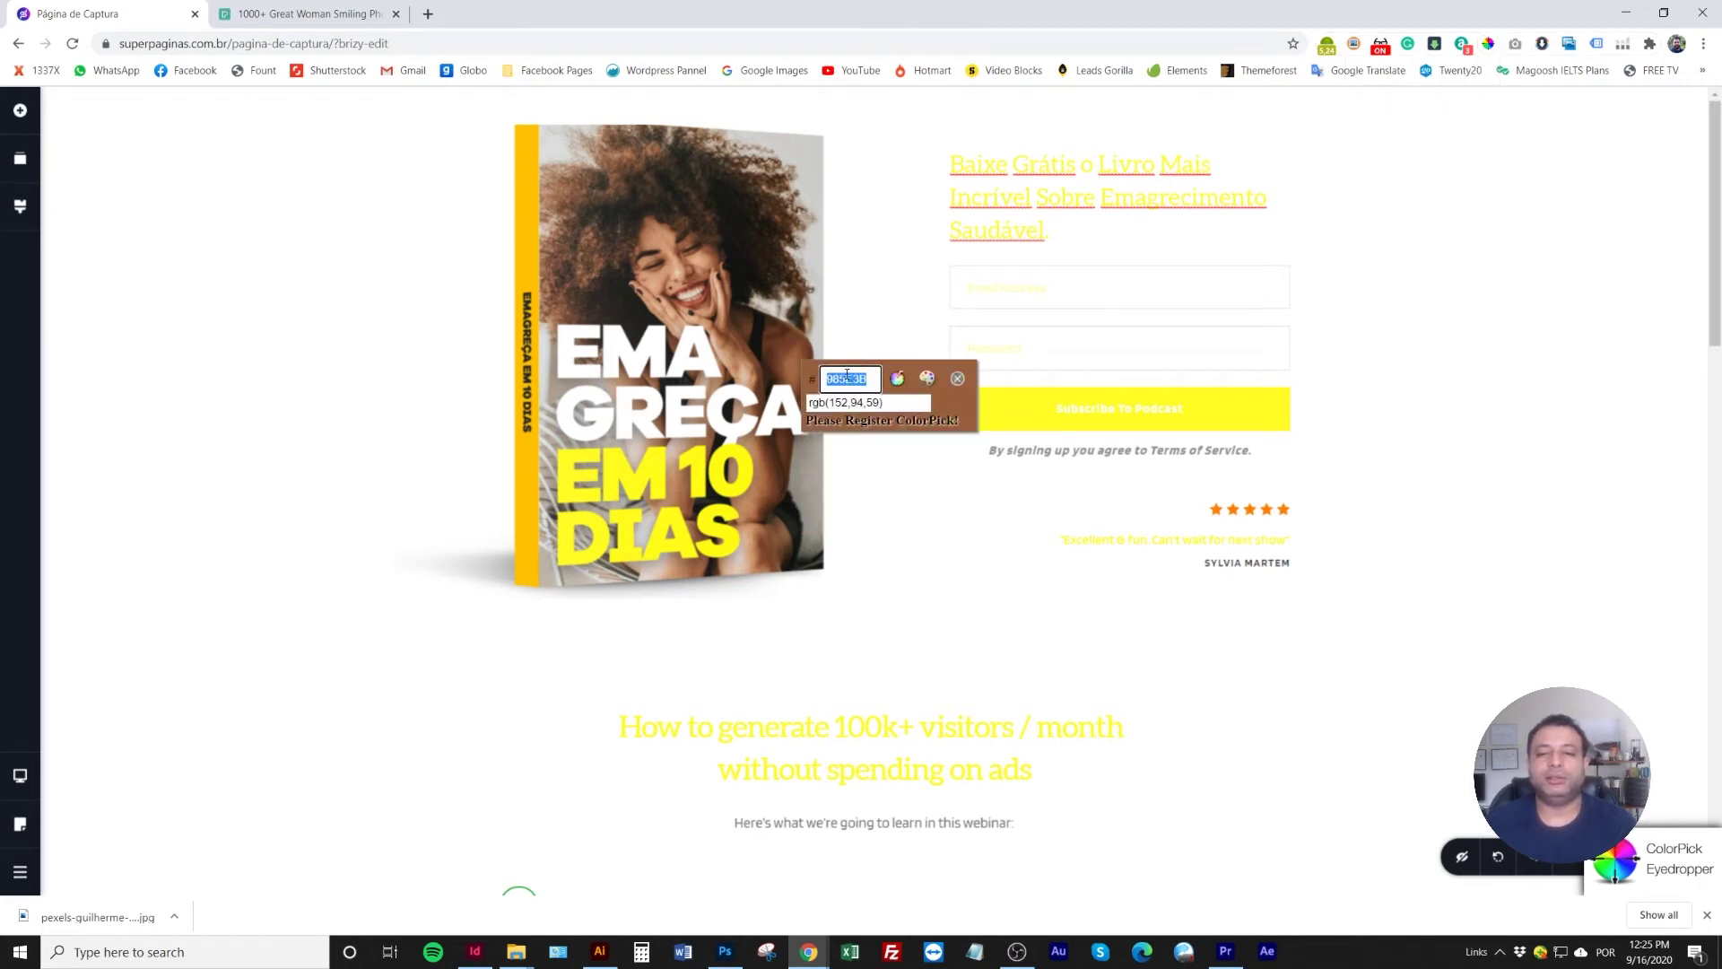
pyautogui.press('Tab')
pyautogui.click(958, 379)
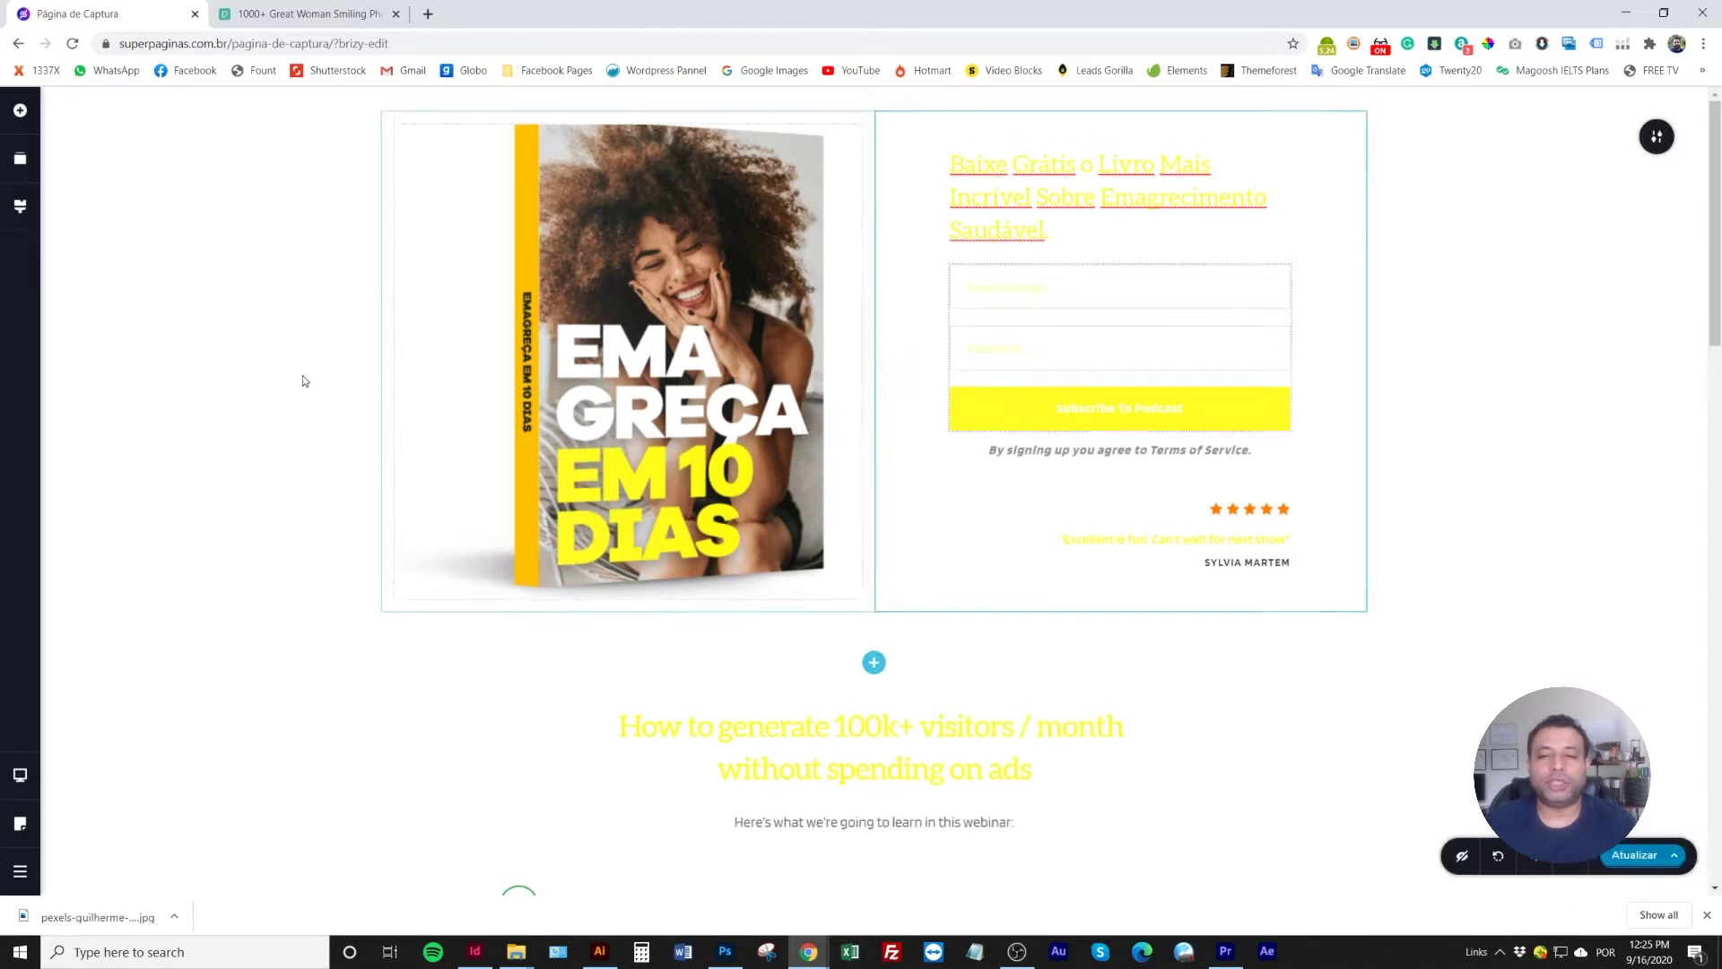
pyautogui.click(20, 206)
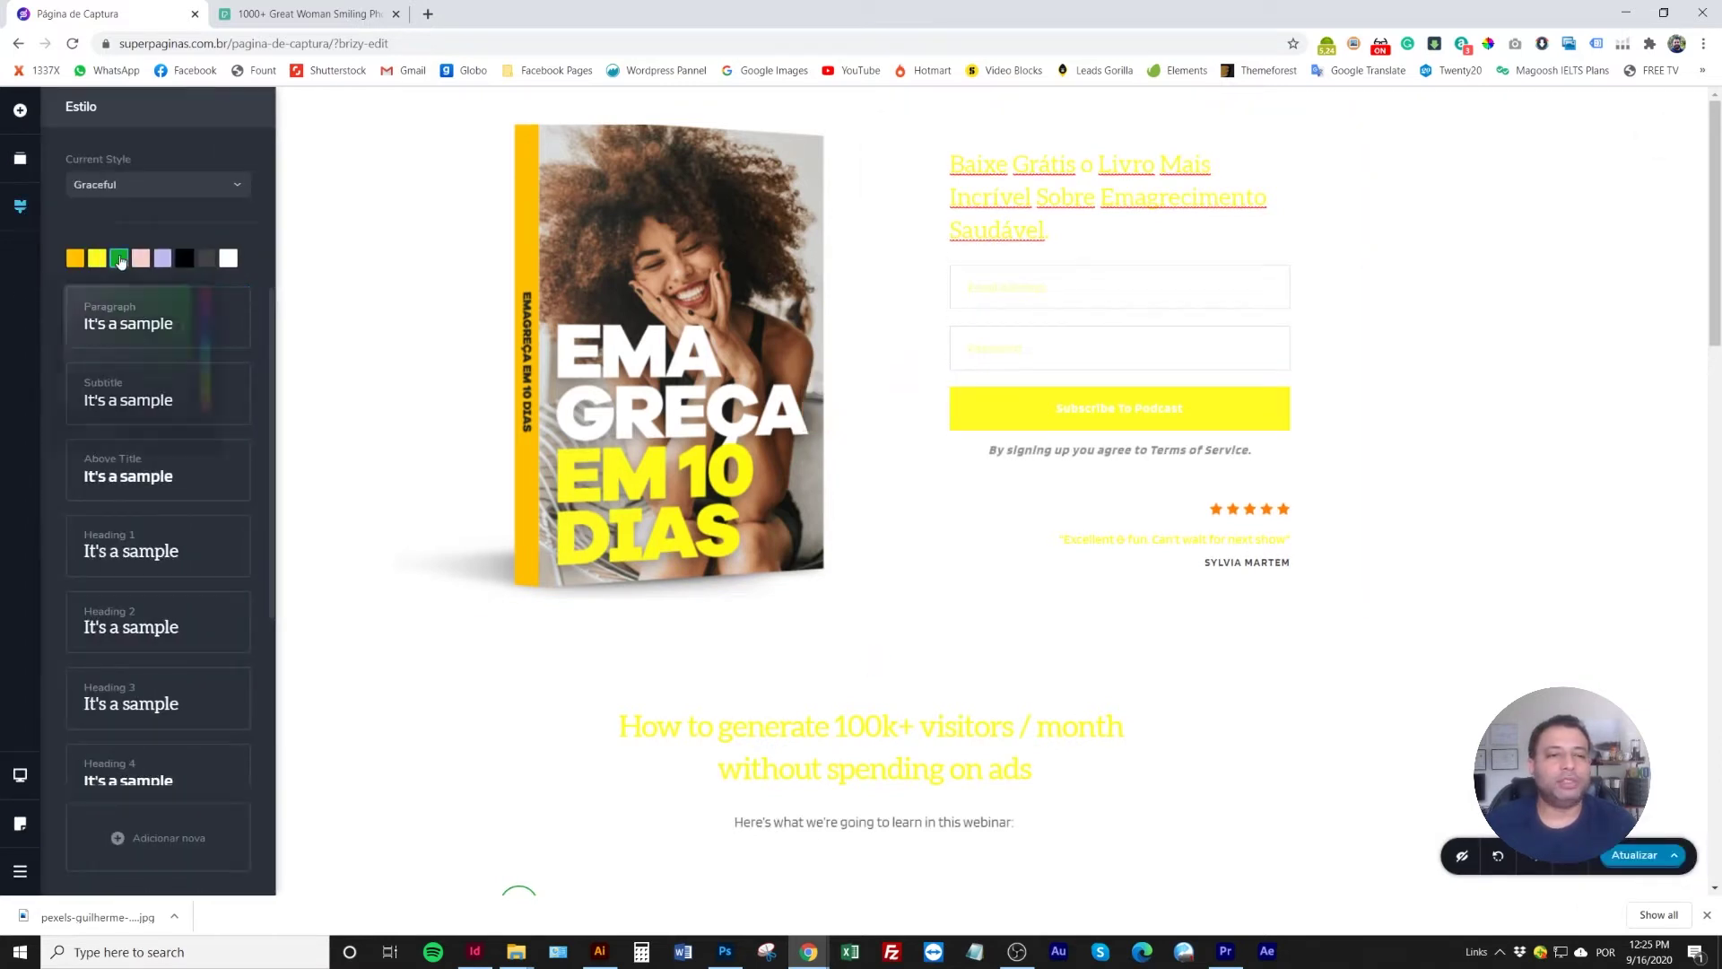
pyautogui.click(118, 258)
pyautogui.click(87, 439)
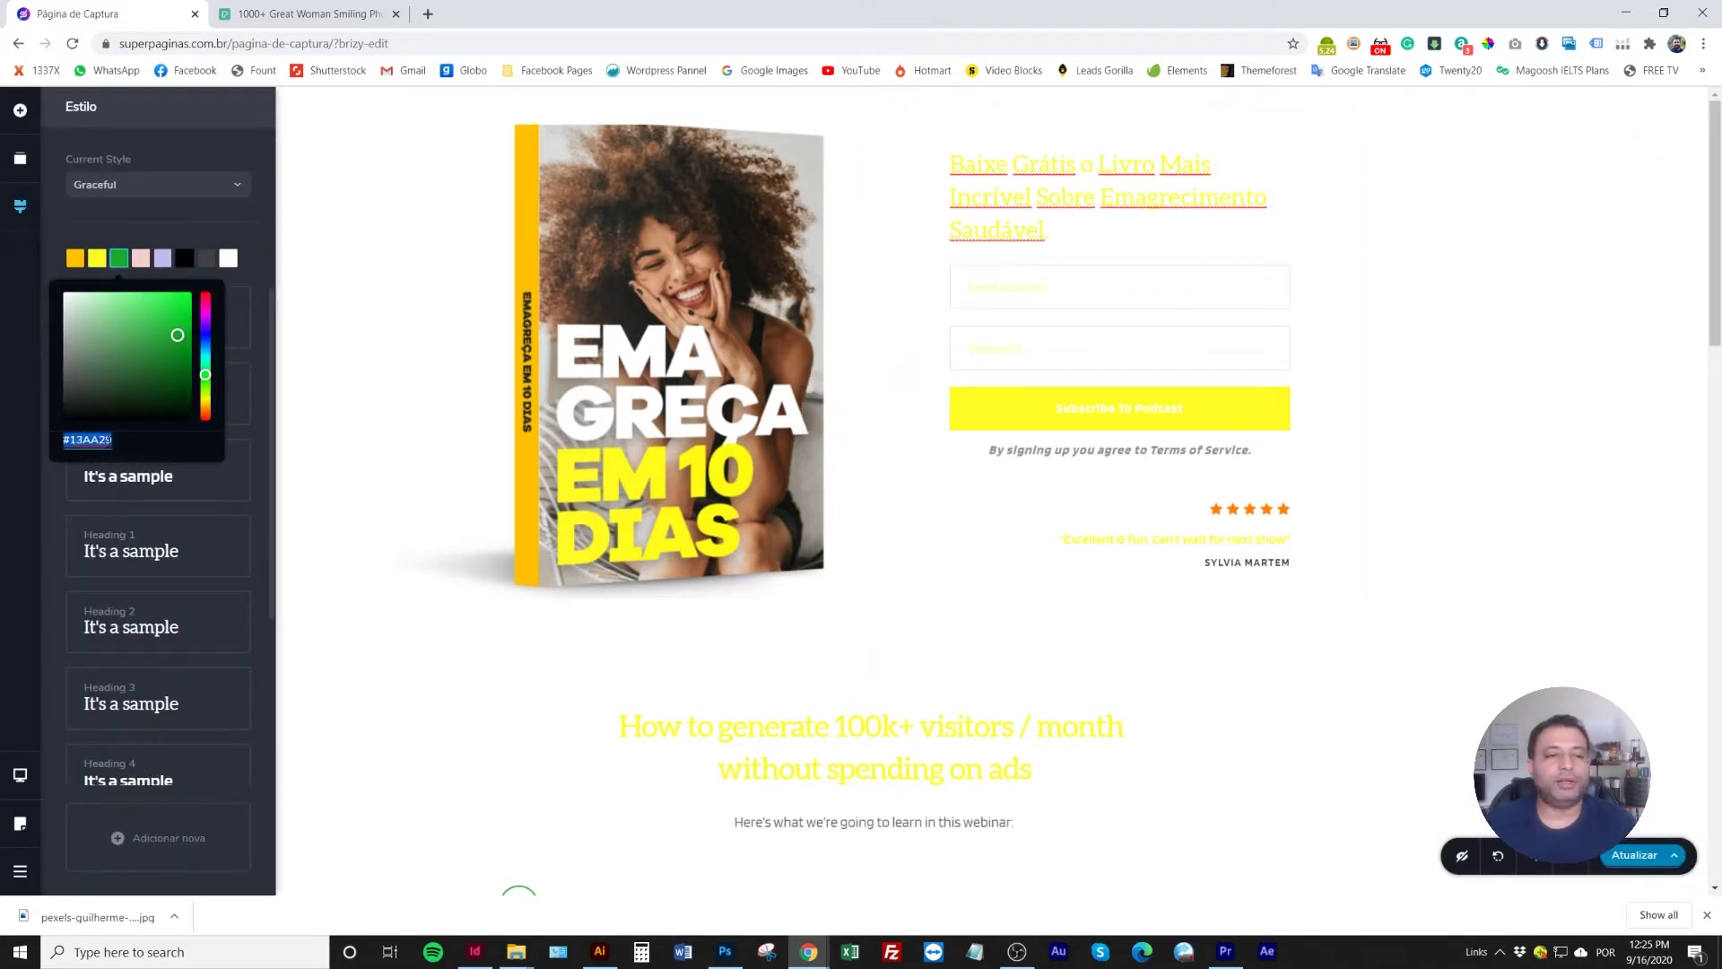
pyautogui.click(359, 319)
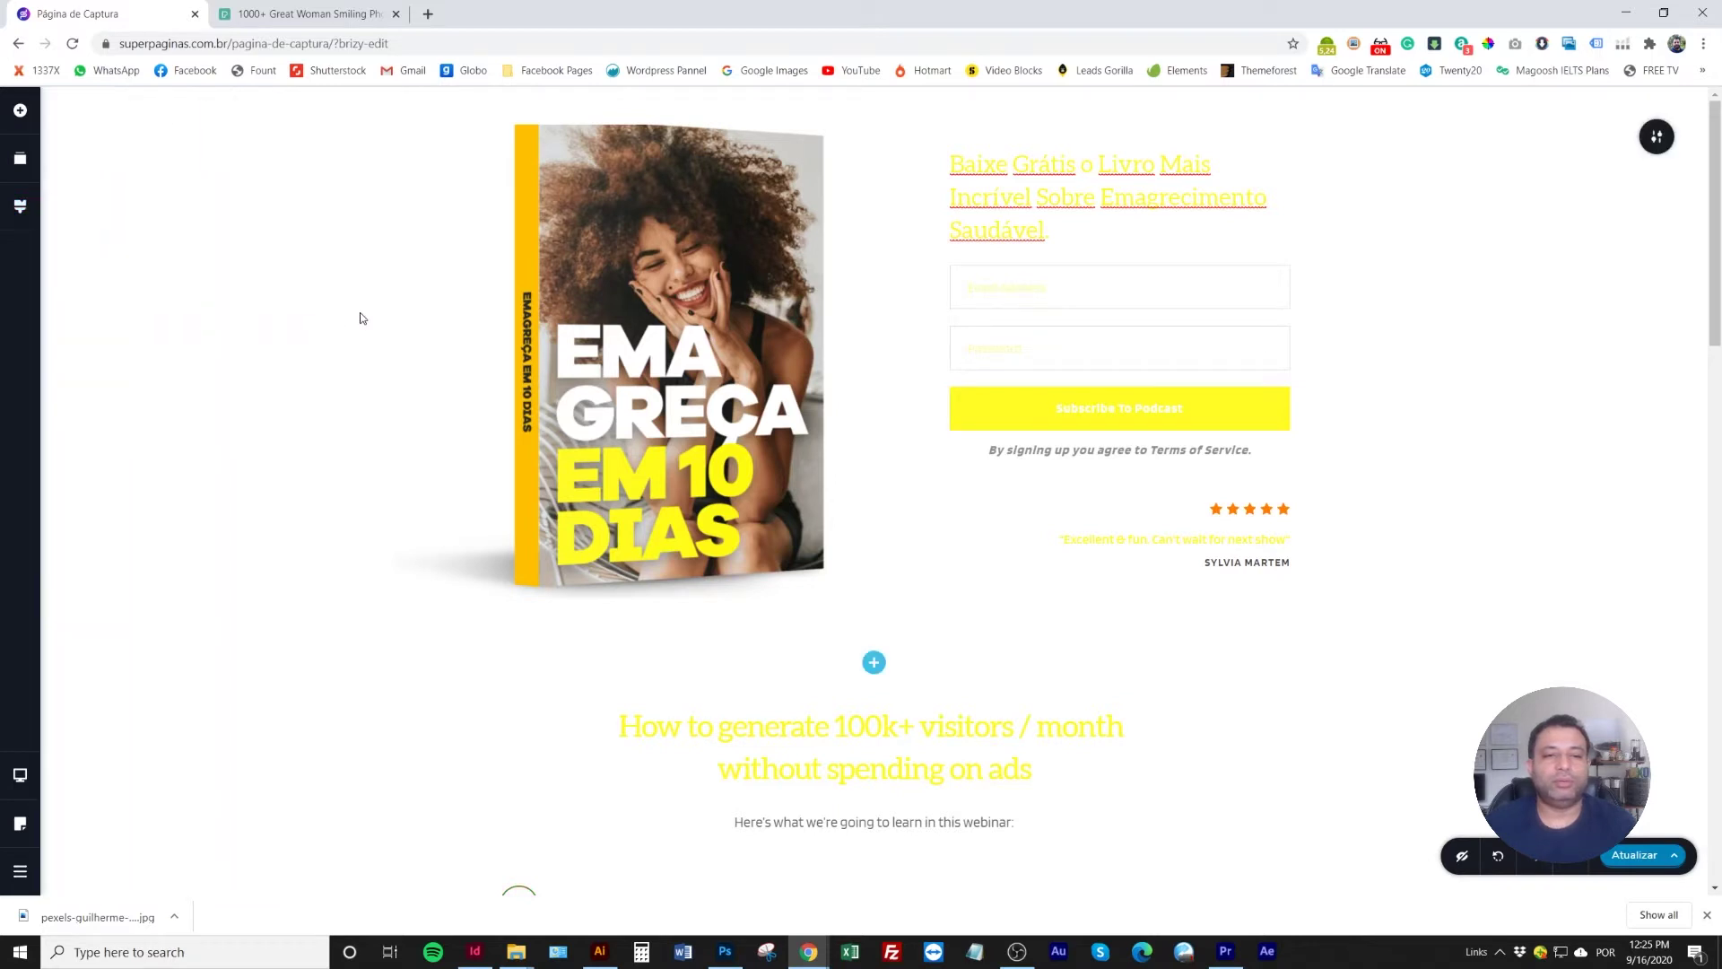
# Recolour the pink palette swatch to red #E10115
pyautogui.click(19, 206)
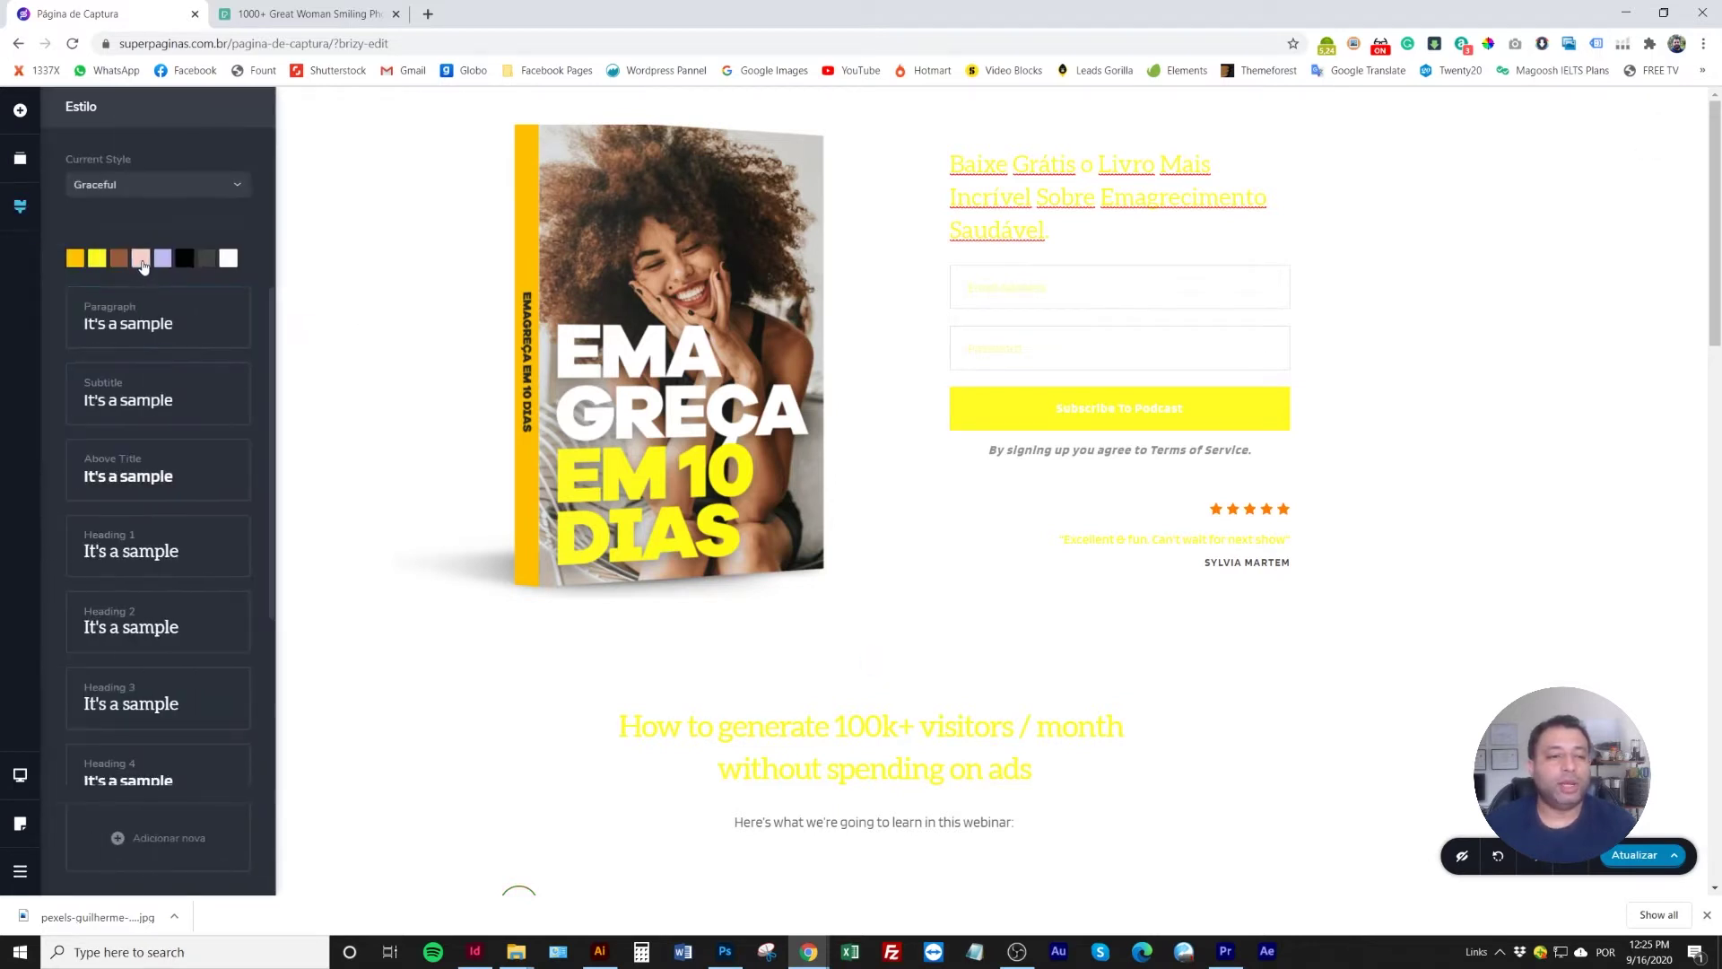
pyautogui.click(141, 258)
pyautogui.click(188, 311)
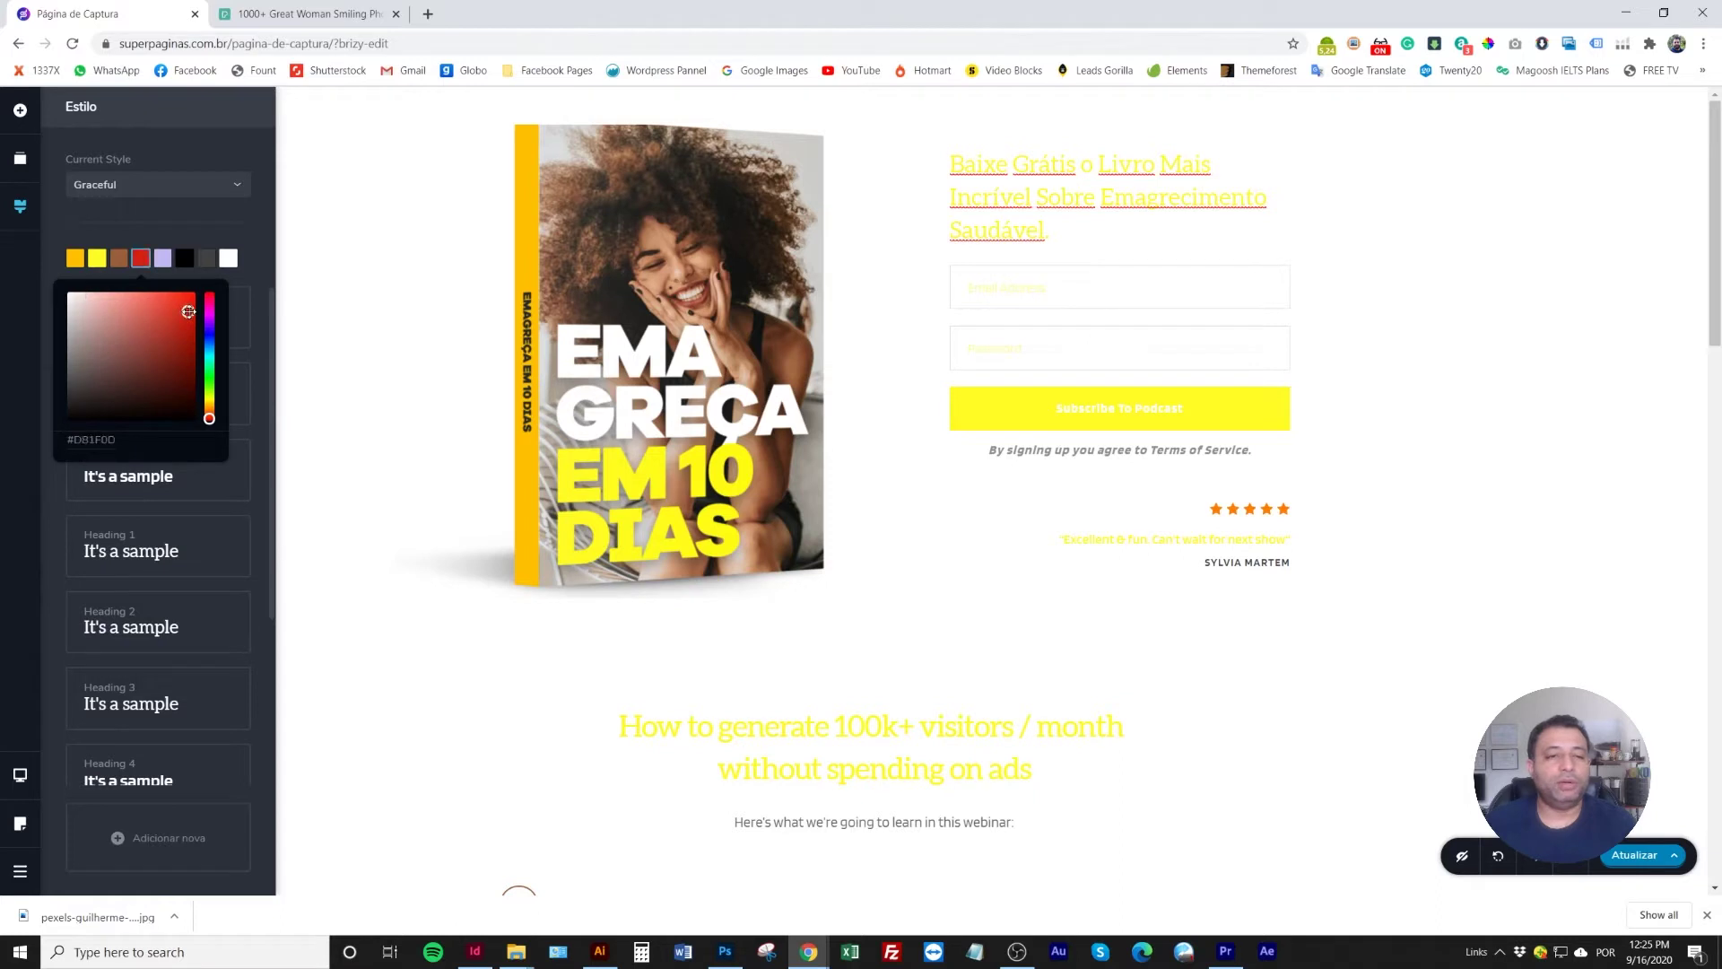
pyautogui.click(195, 321)
pyautogui.click(195, 324)
pyautogui.moveTo(191, 326); pyautogui.dragTo(195, 307)
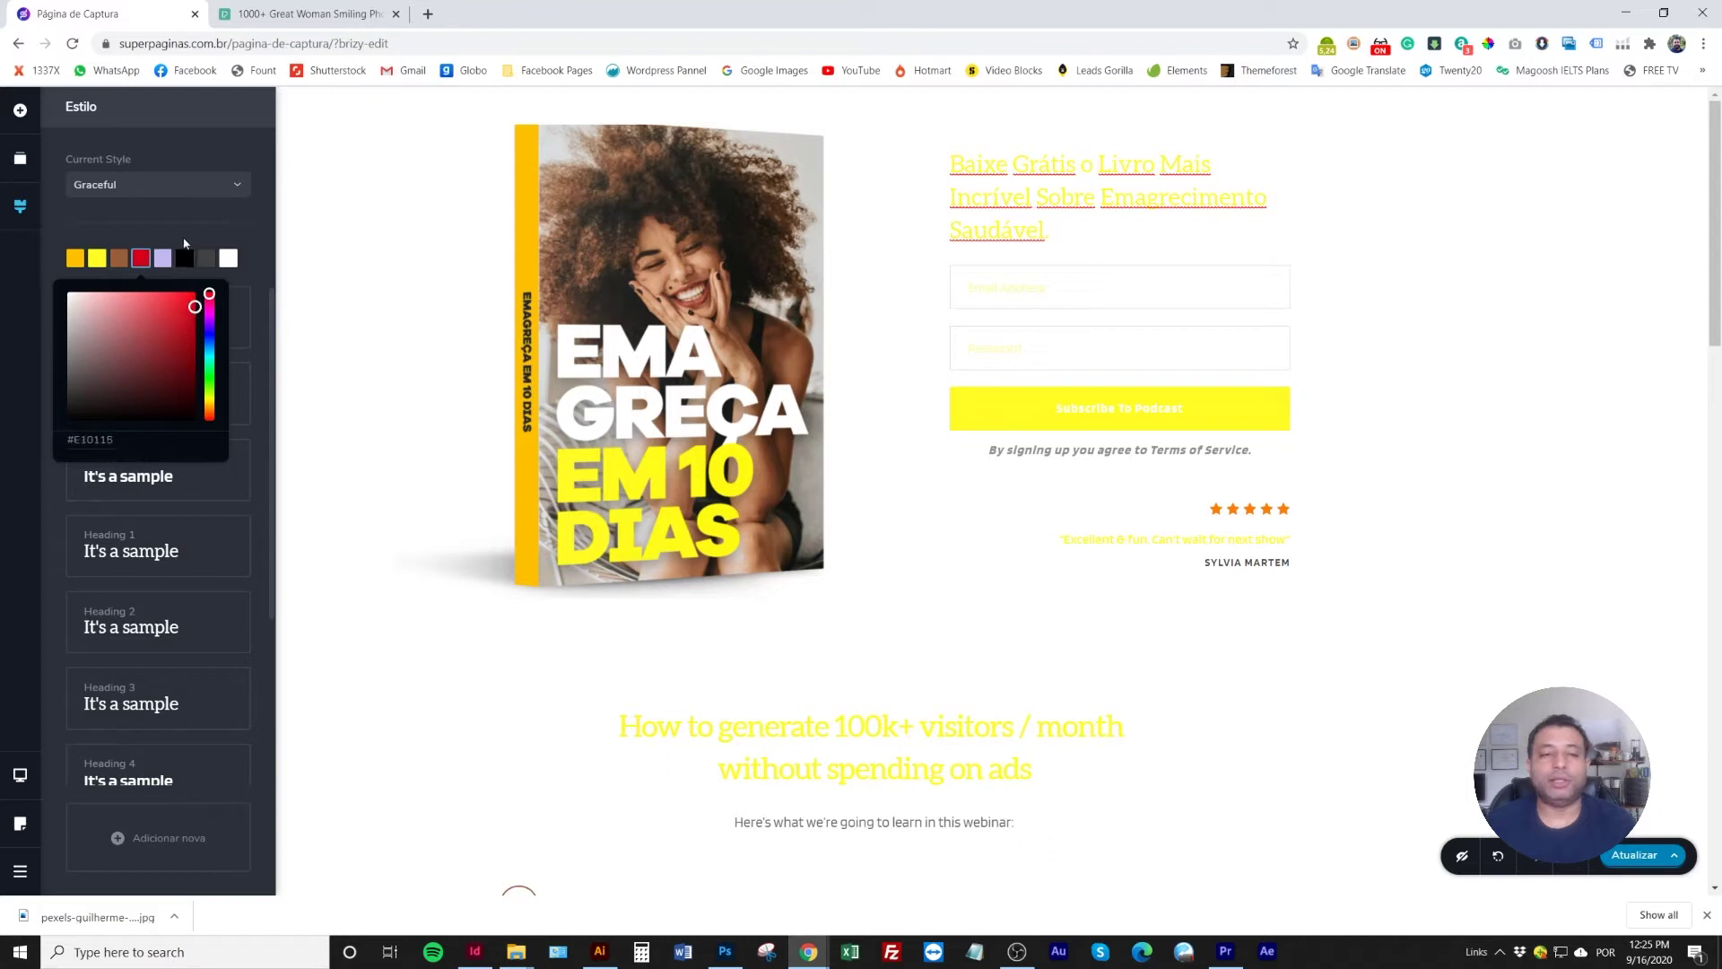
# Recolour the lavender palette swatch to green #1BAB07
pyautogui.click(162, 259)
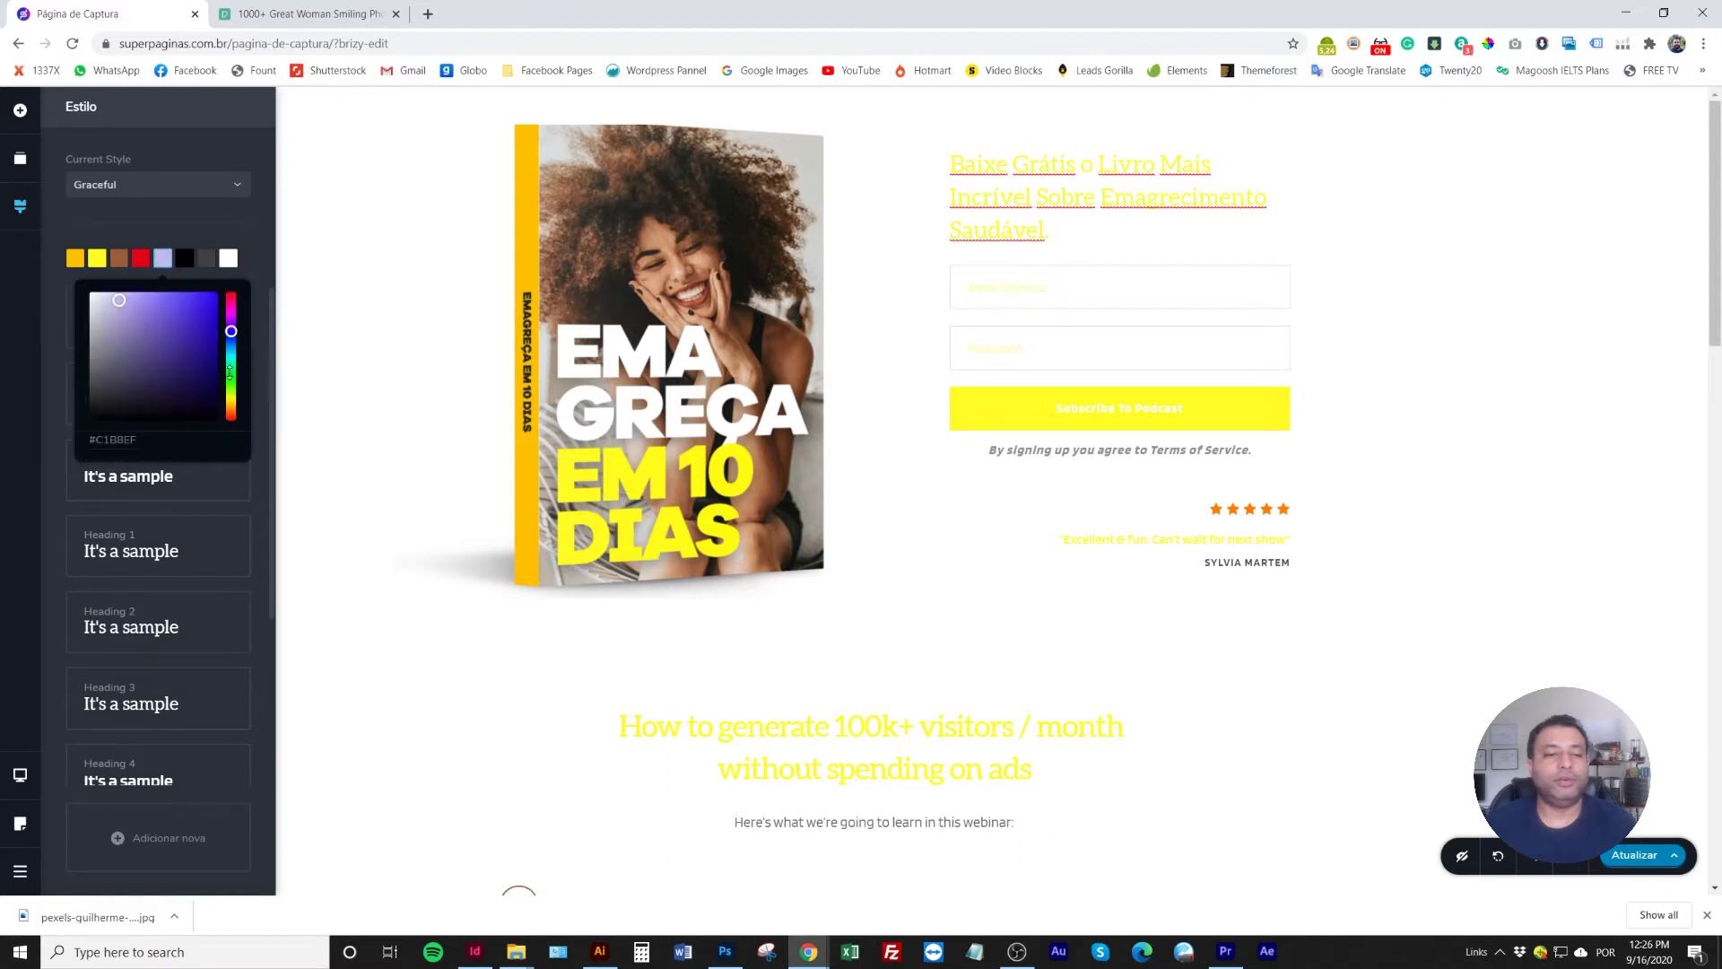
pyautogui.click(231, 375)
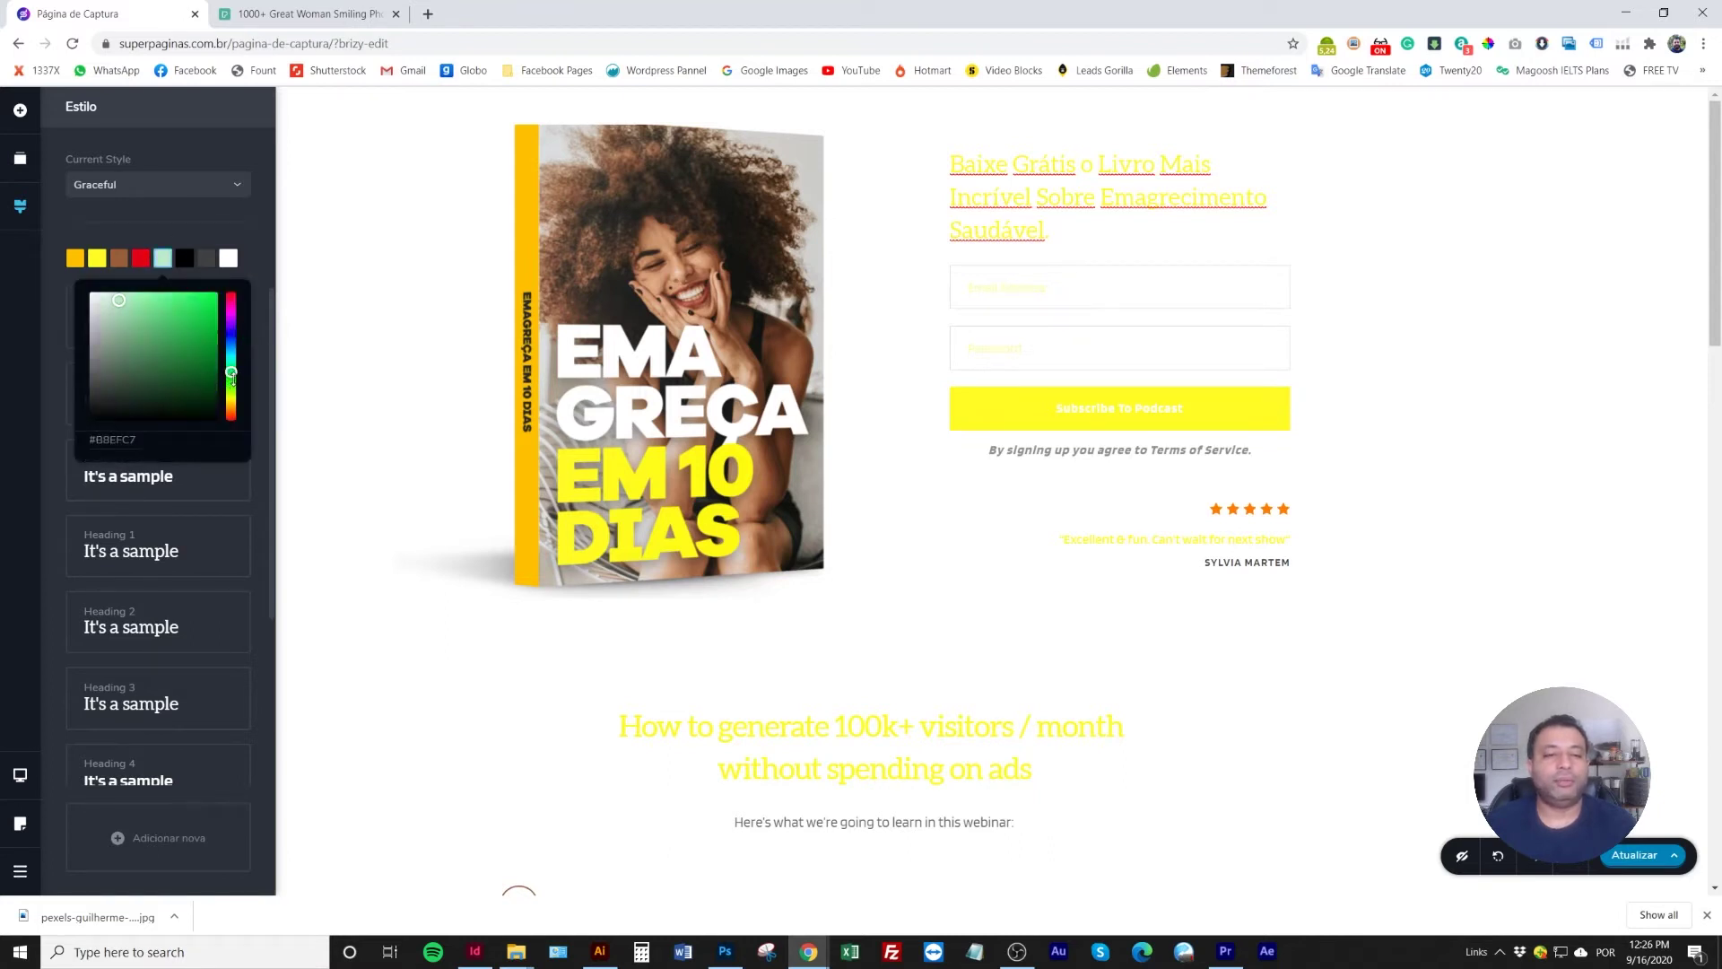
pyautogui.click(230, 380)
pyautogui.click(199, 349)
pyautogui.click(209, 361)
pyautogui.click(212, 334)
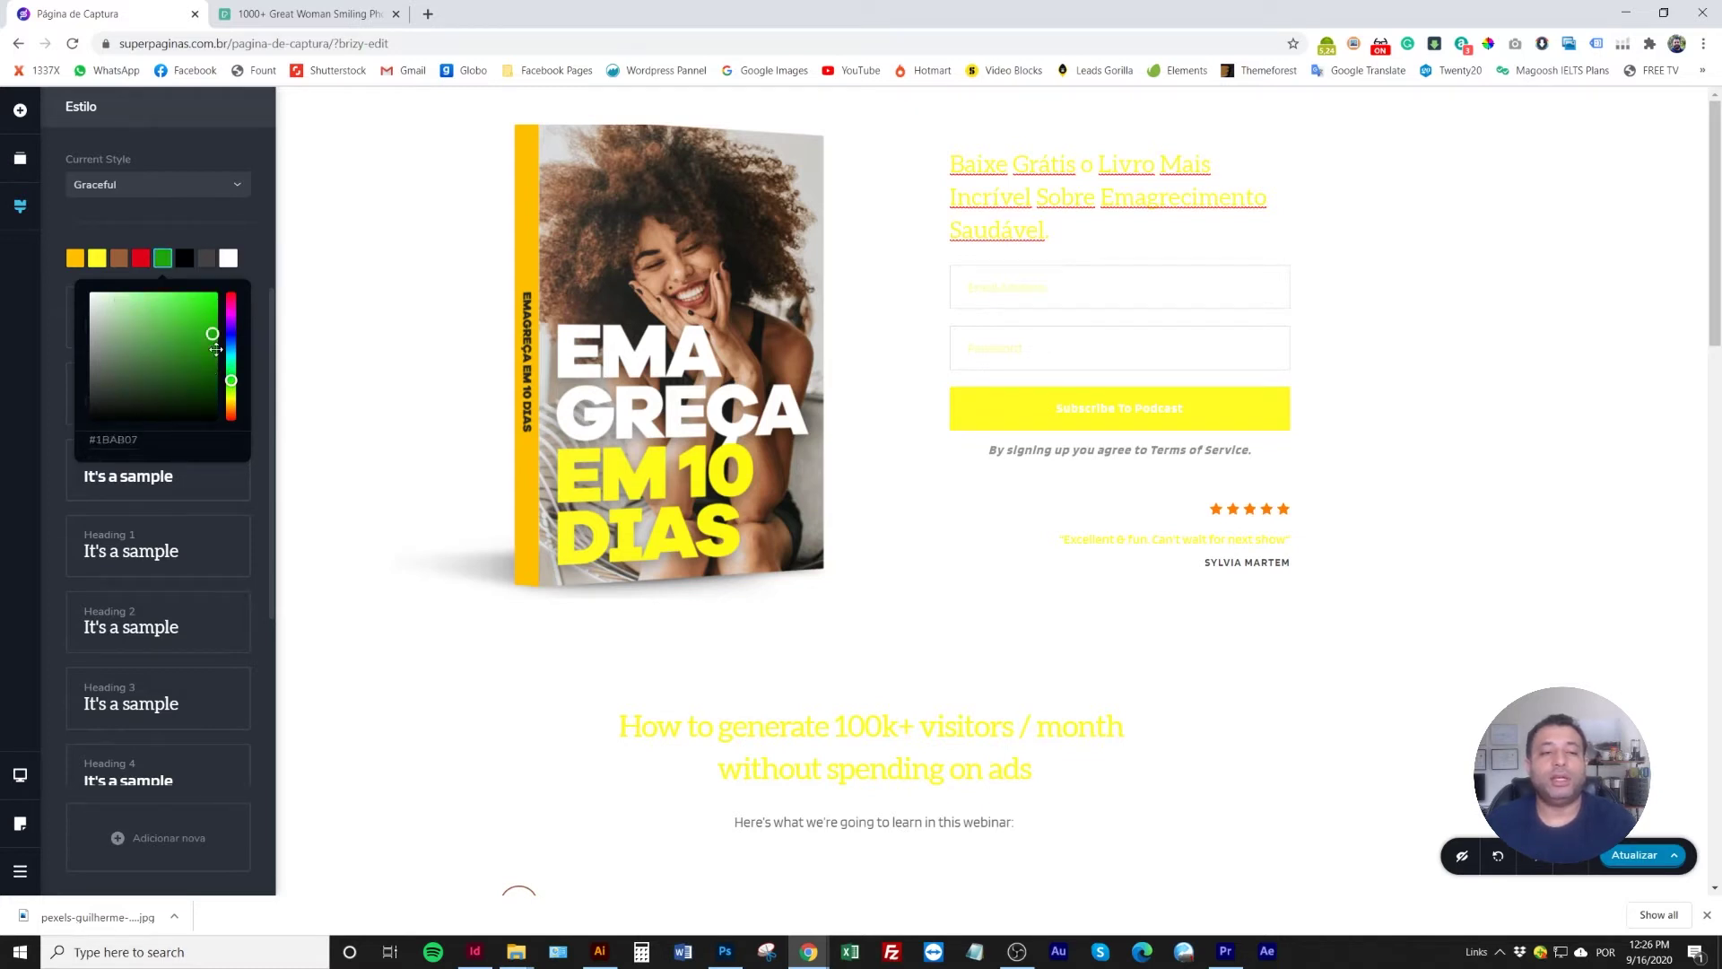
pyautogui.click(242, 215)
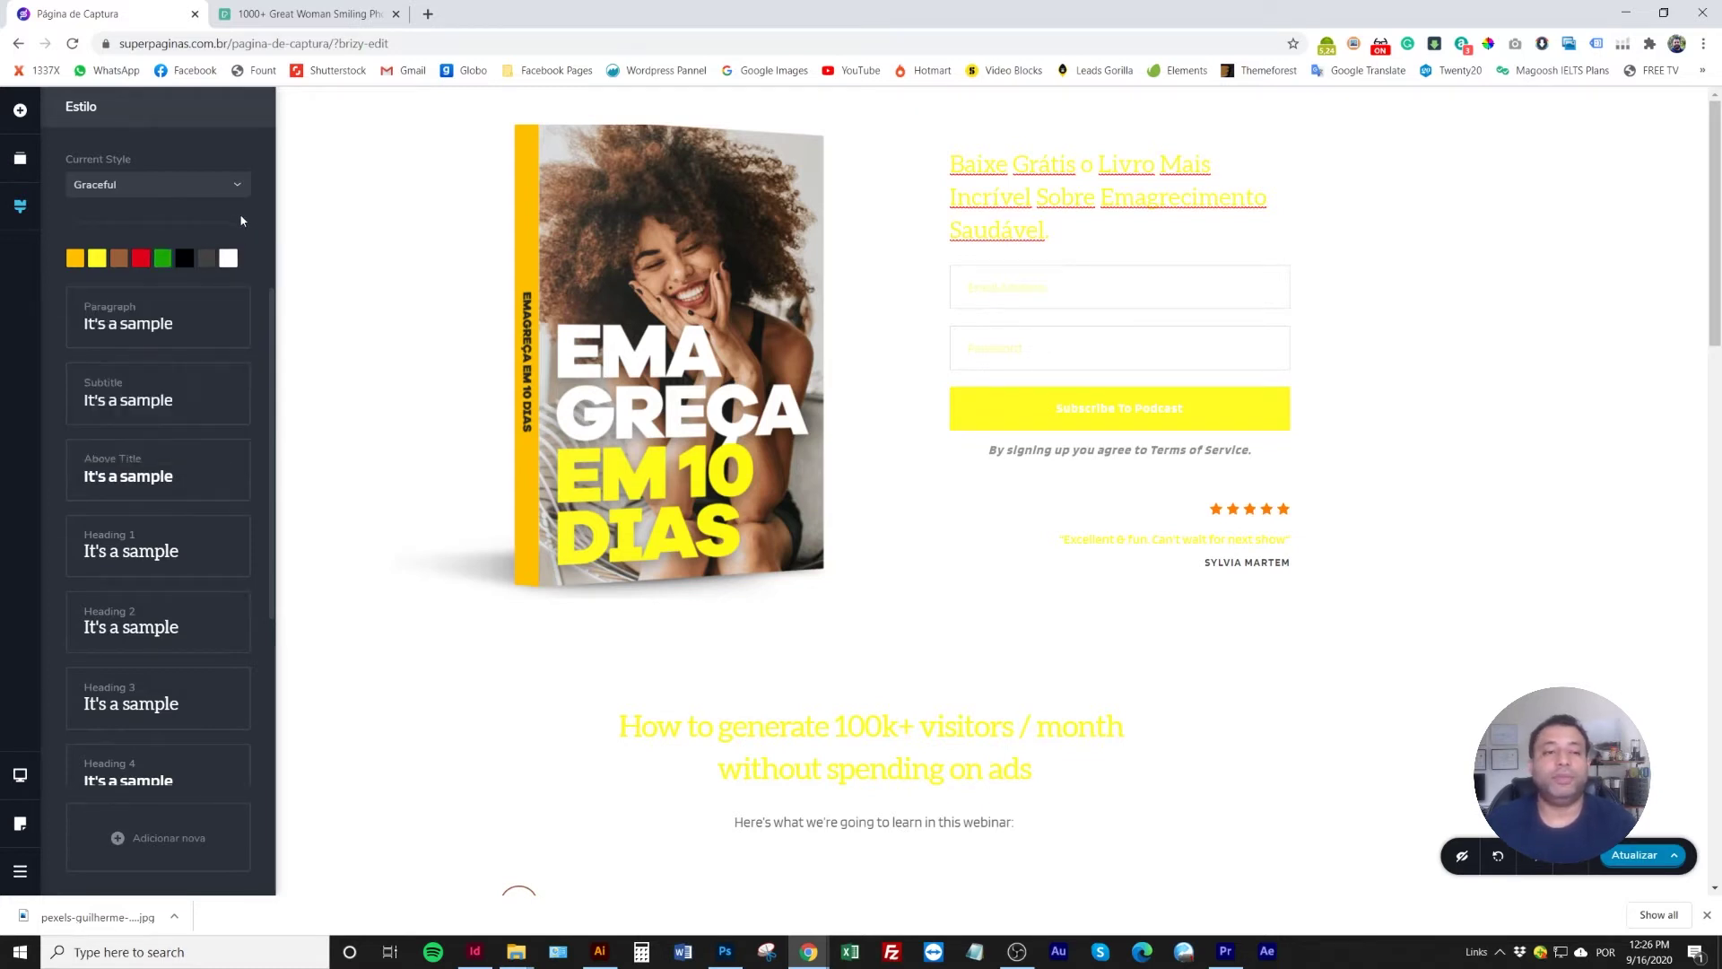
pyautogui.click(330, 249)
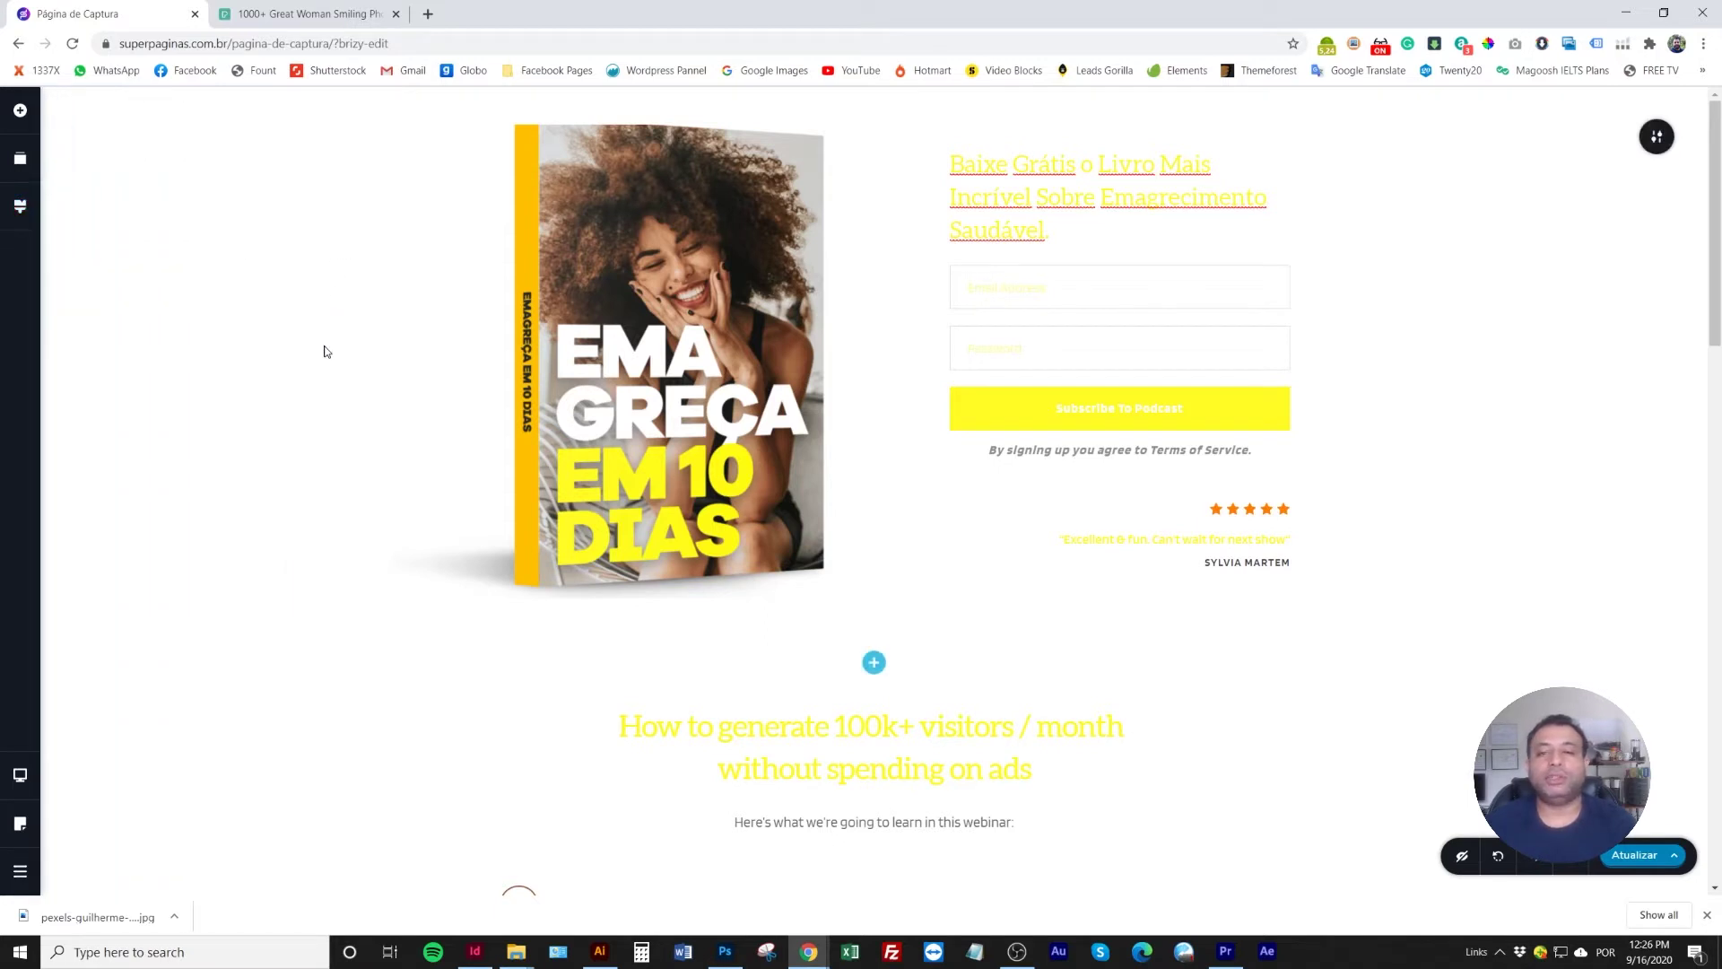
pyautogui.click(19, 206)
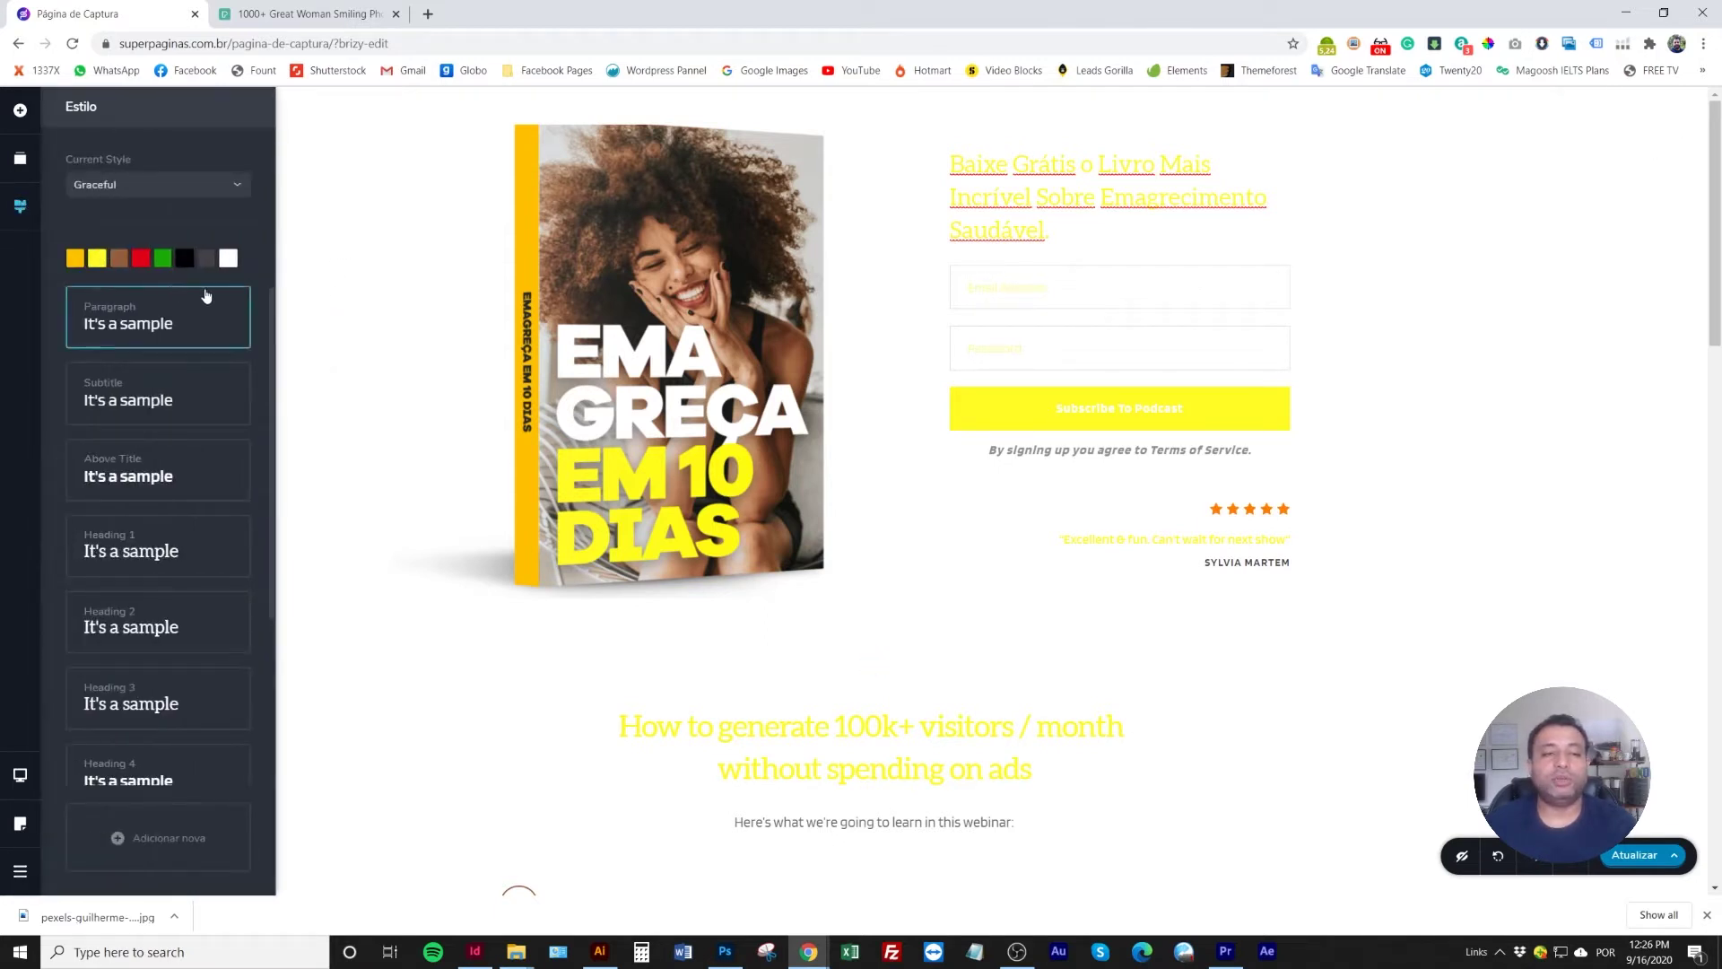
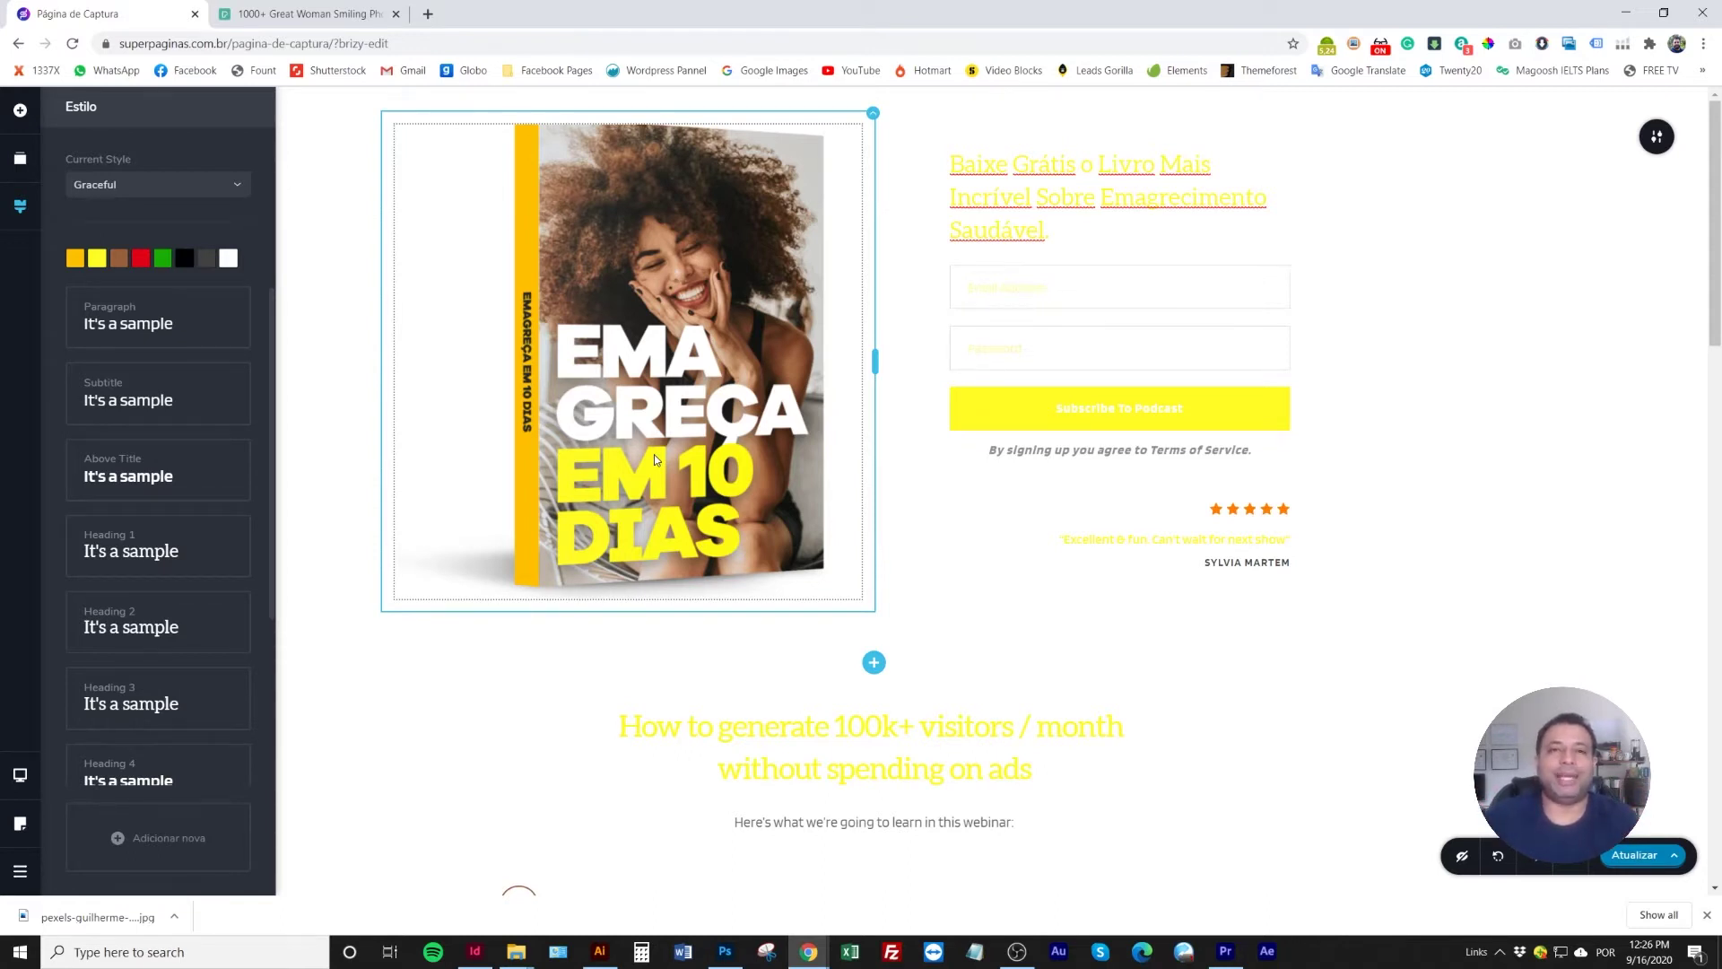
# Keep the Graceful style preset and set the Paragraph style font to Overpass
pyautogui.click(223, 188)
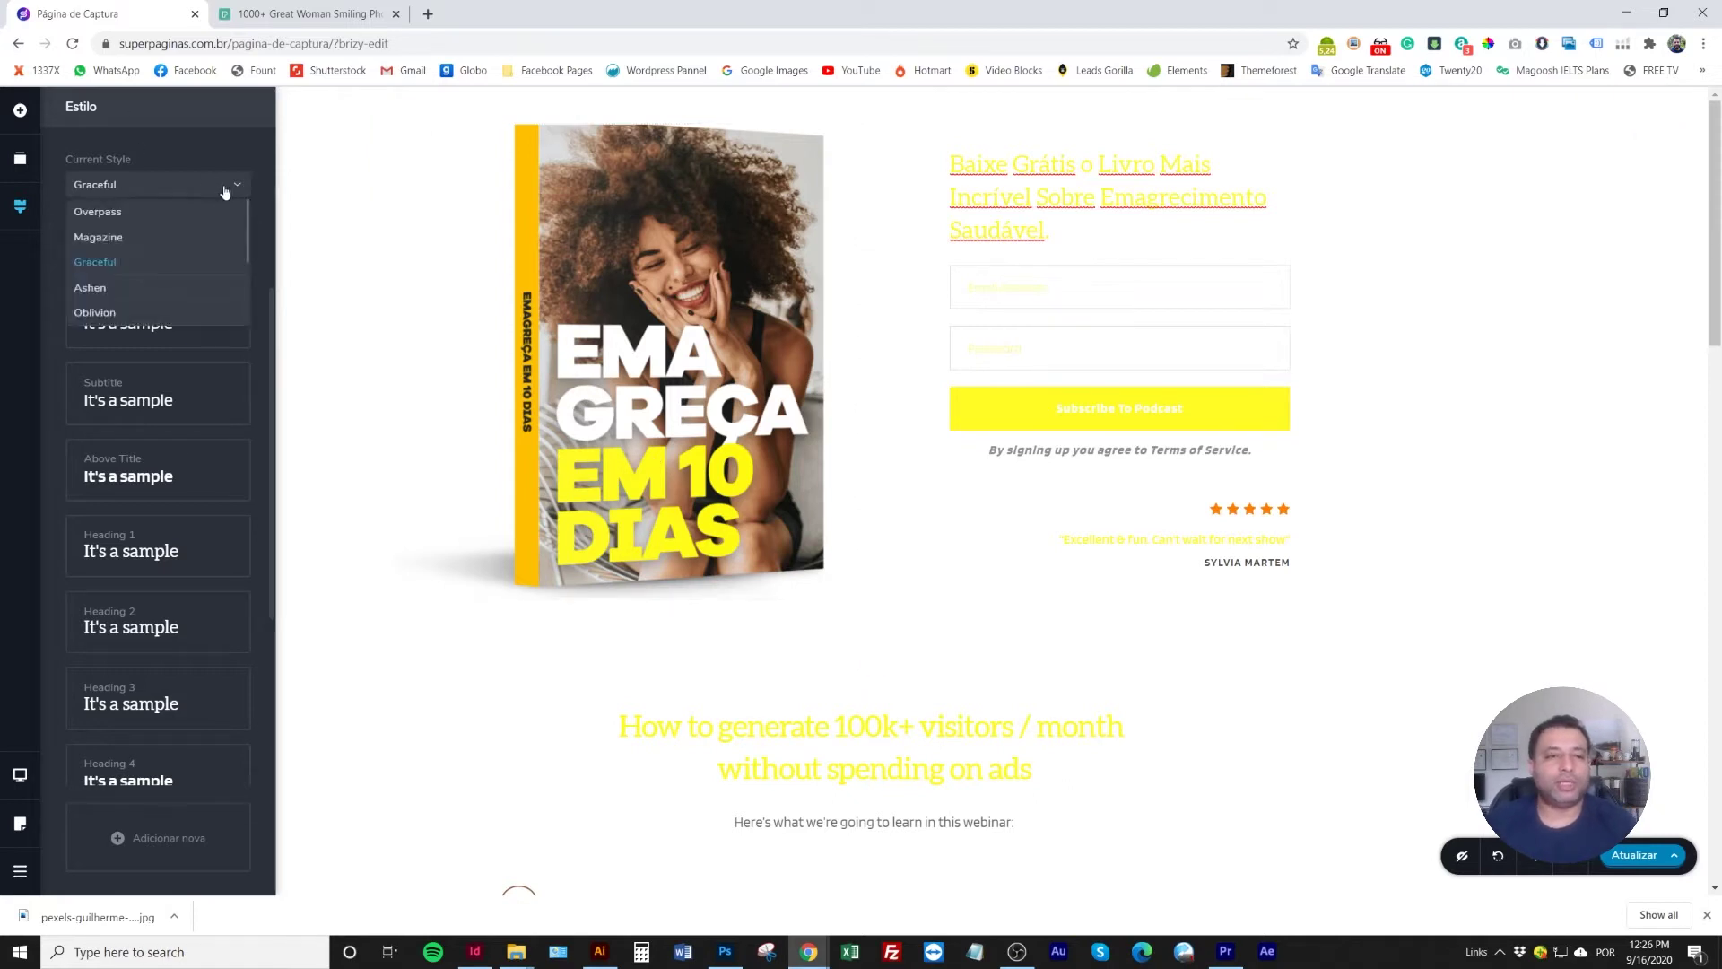
pyautogui.click(217, 149)
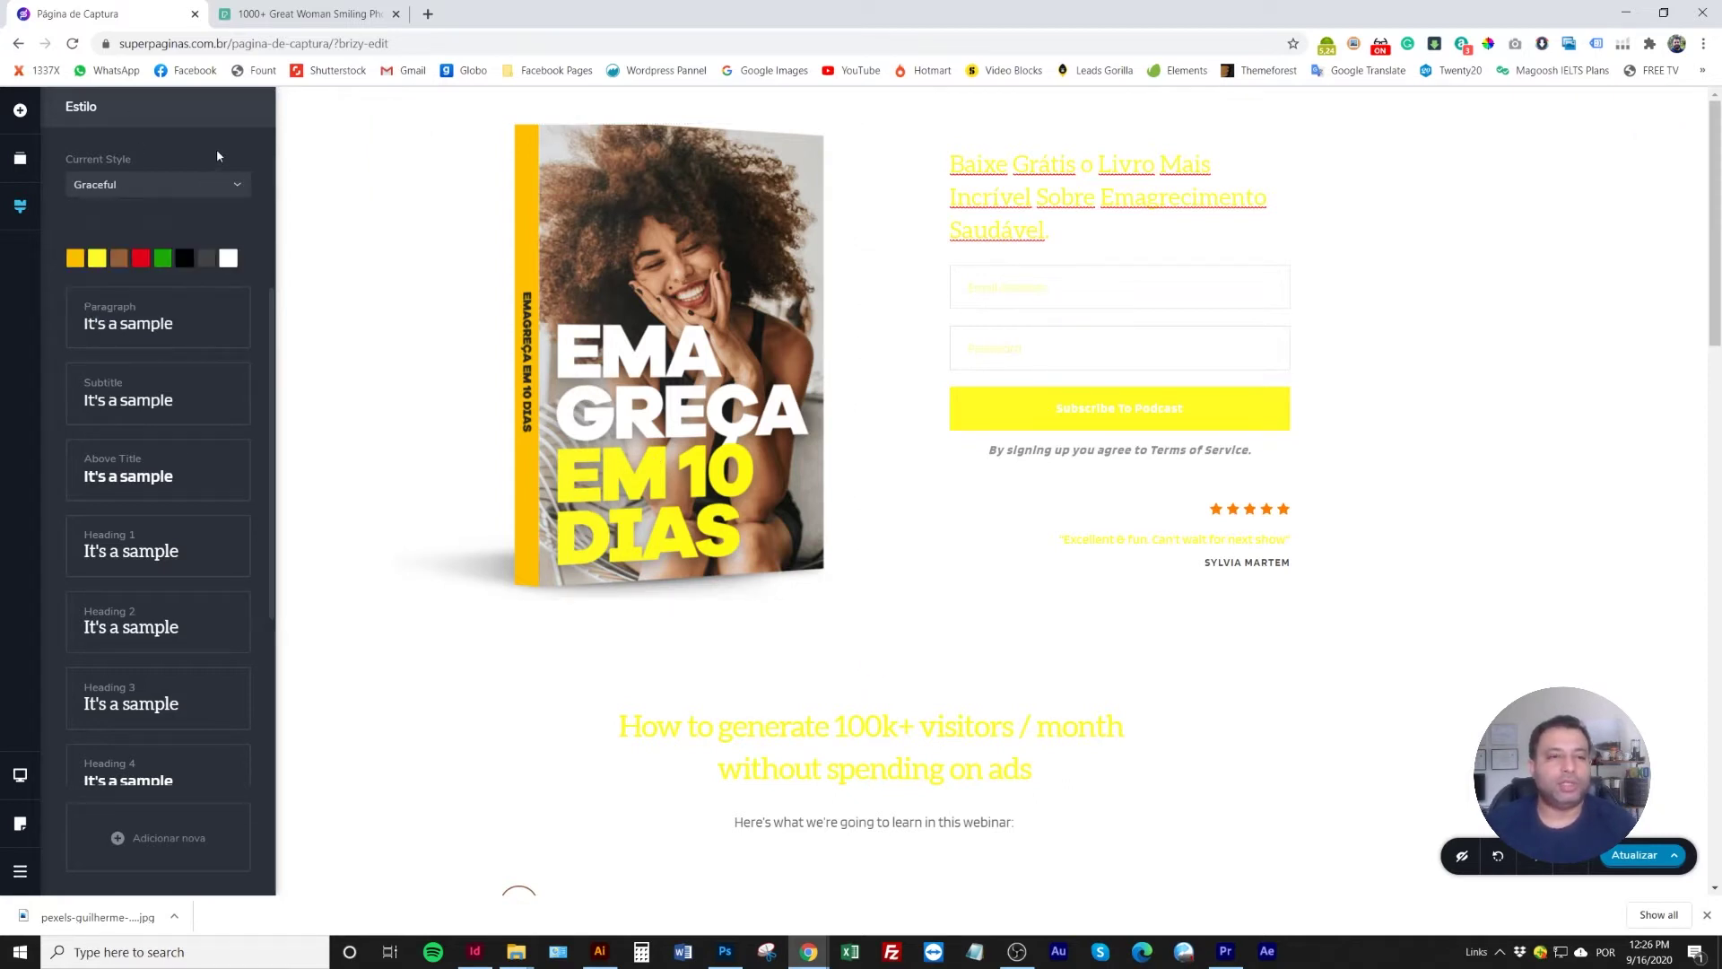
pyautogui.click(150, 329)
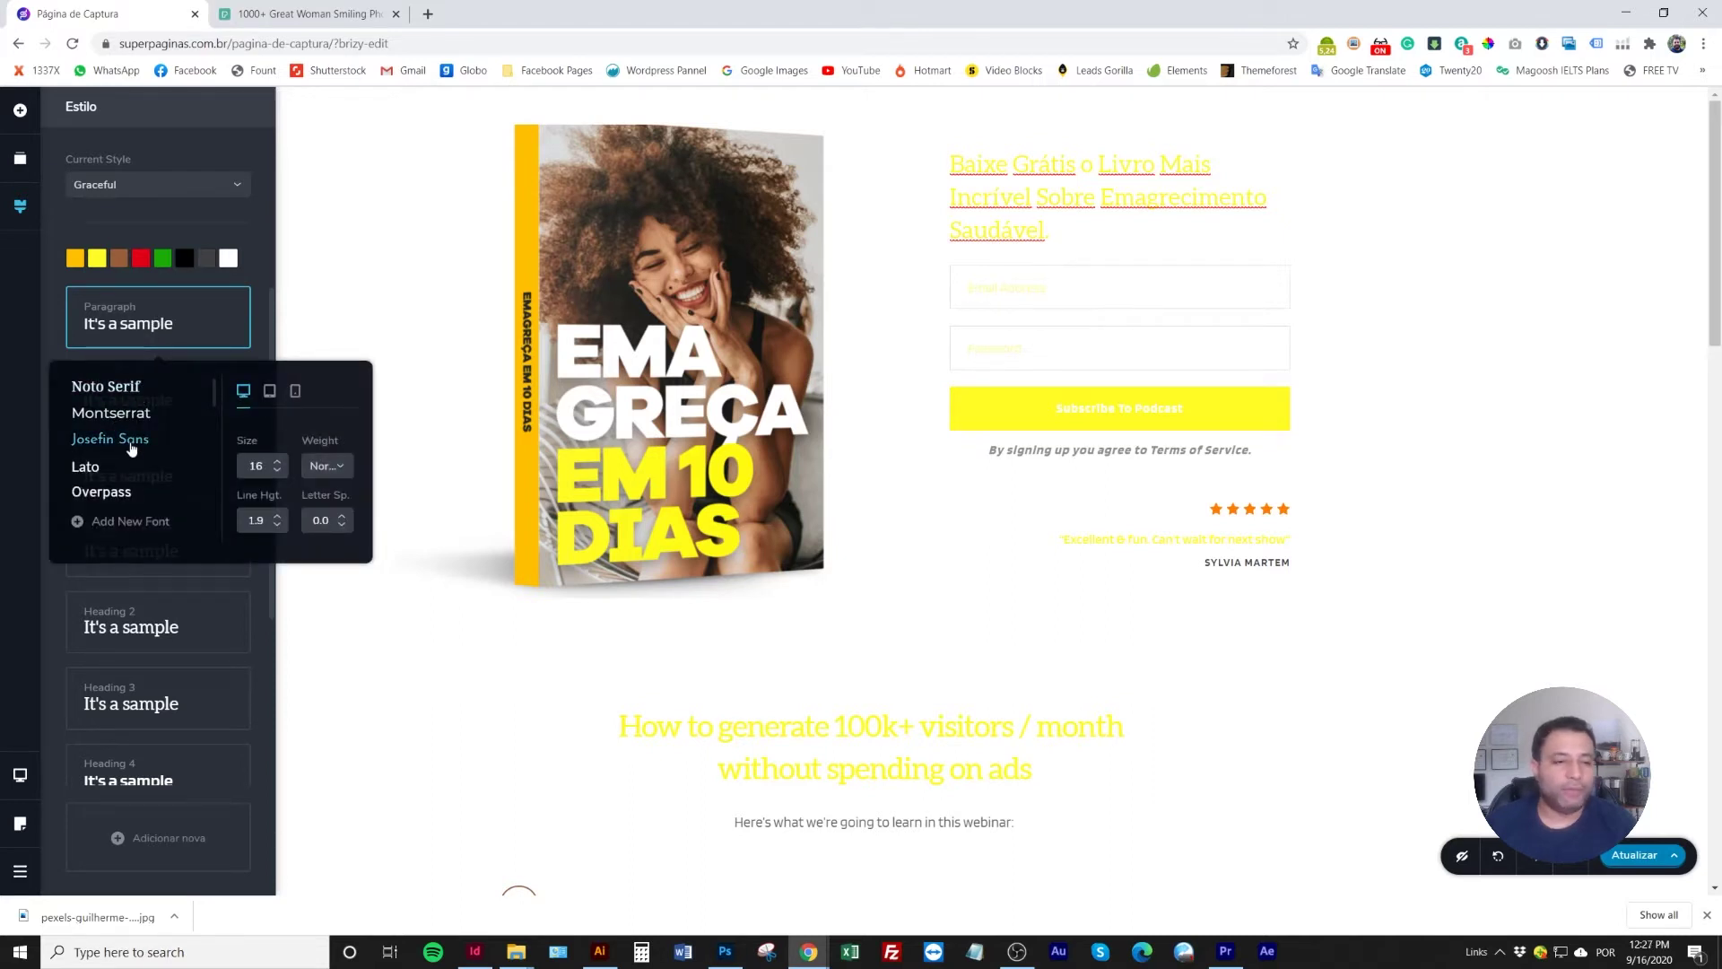
pyautogui.click(114, 493)
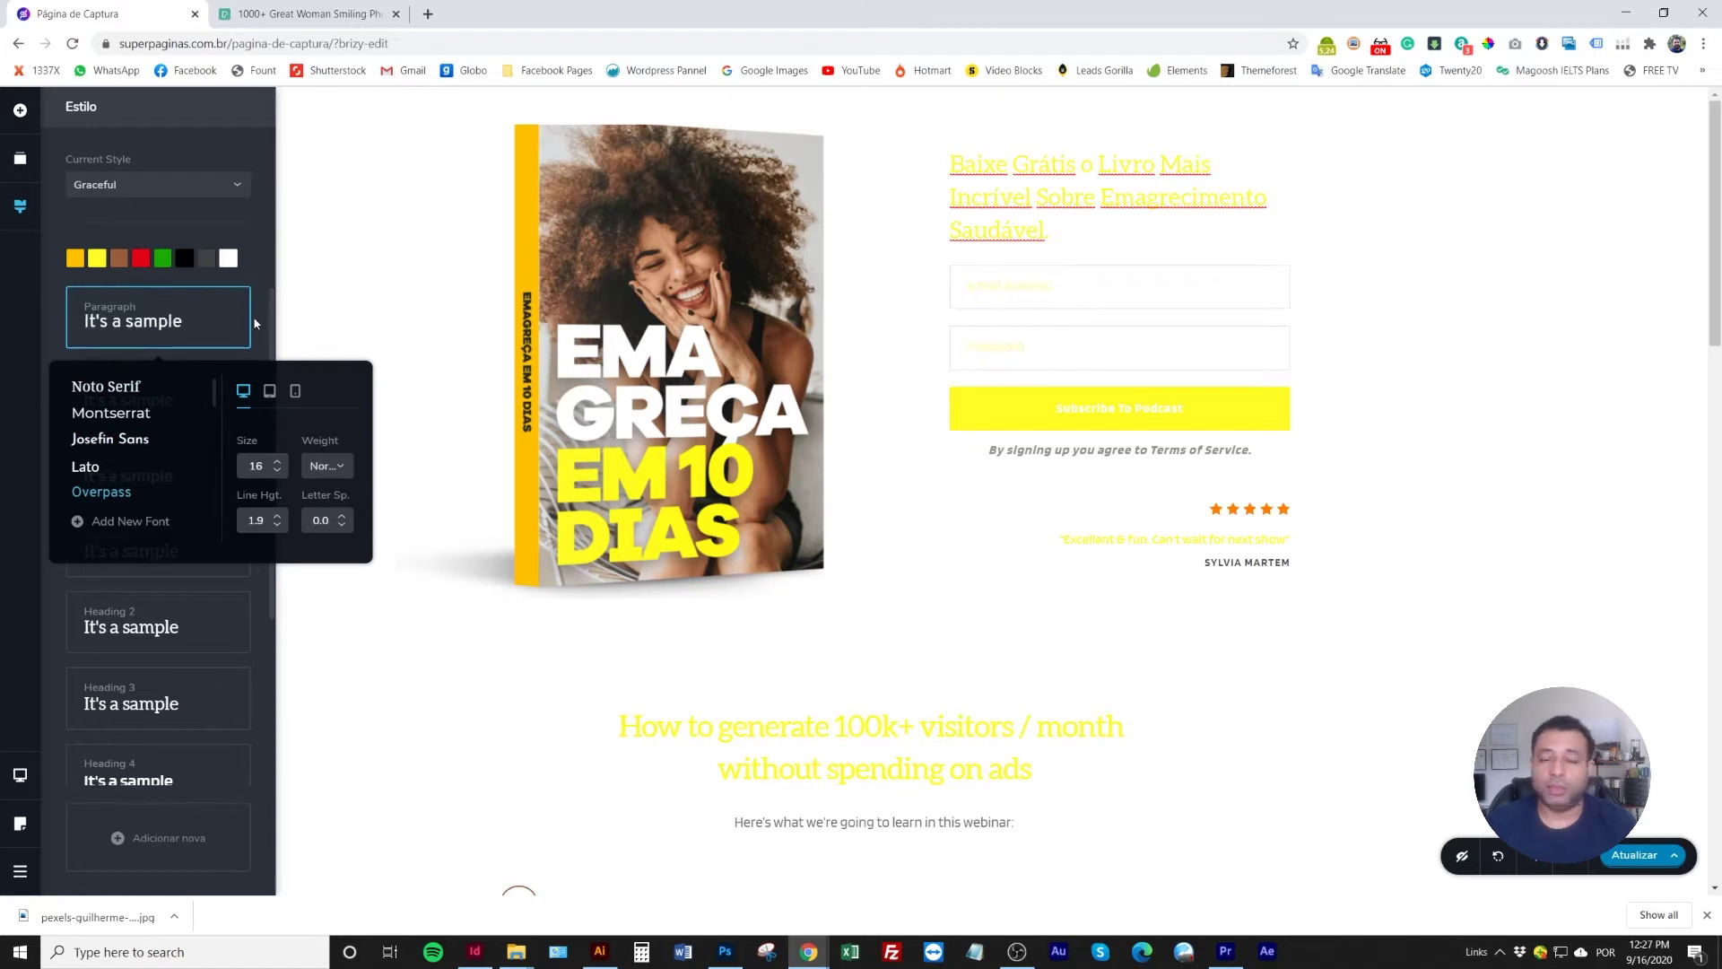
pyautogui.click(257, 277)
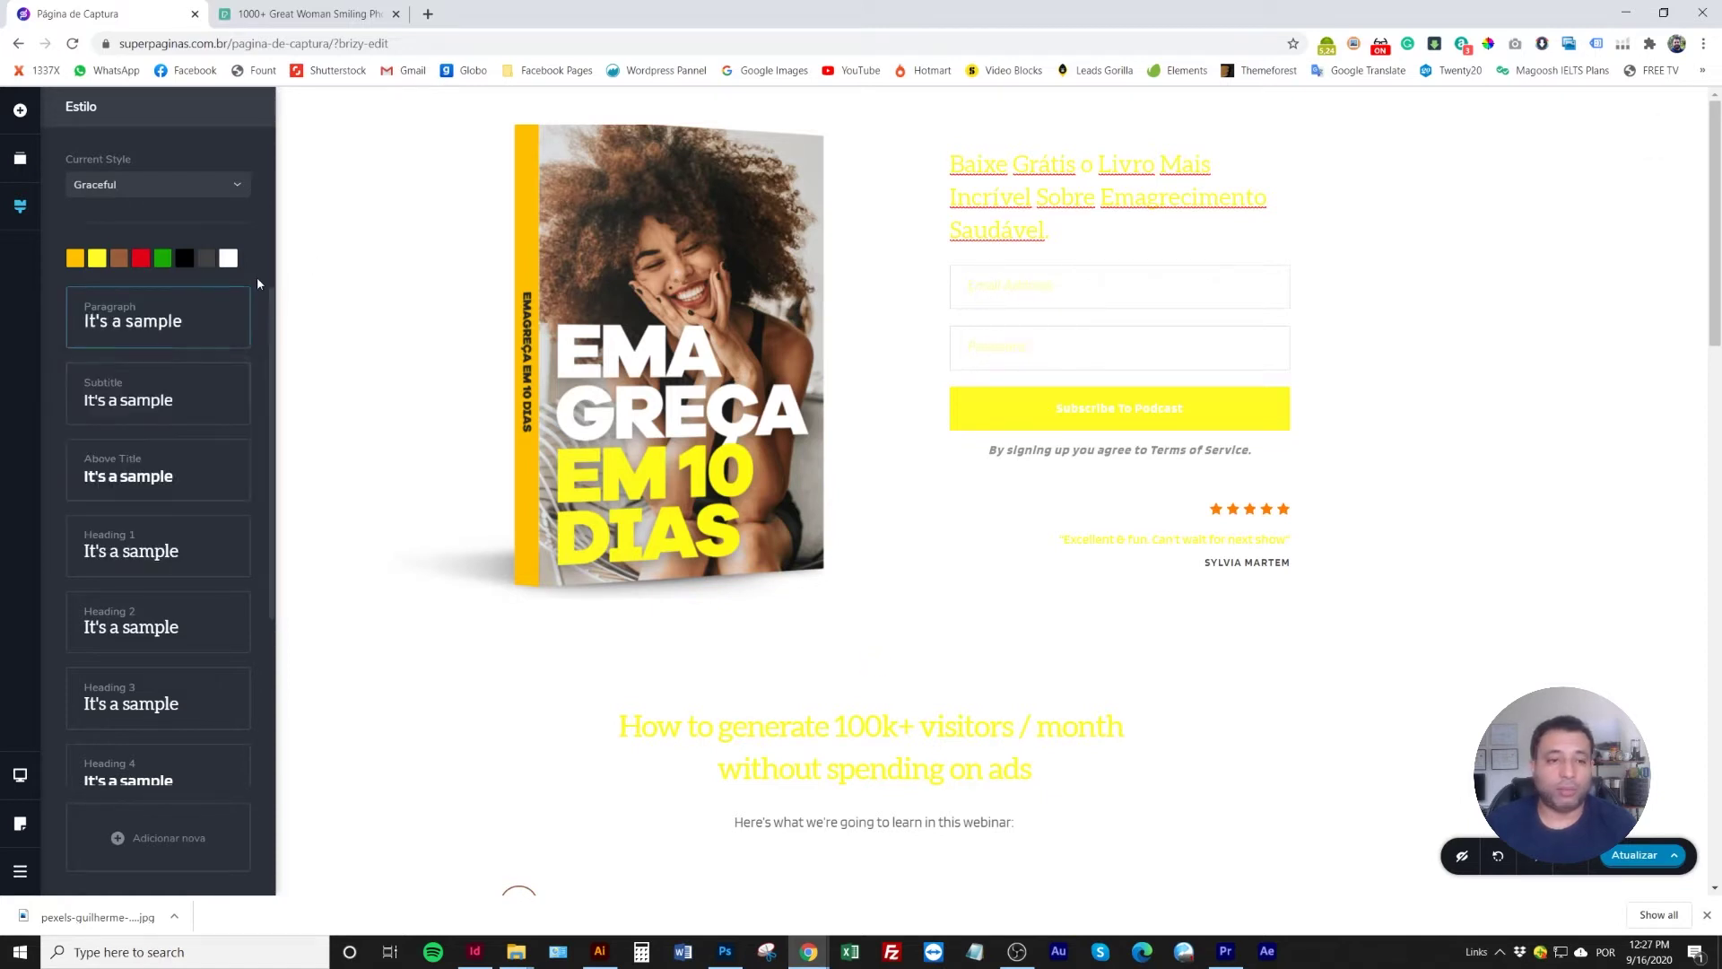
# Set the Subtitle style to Roboto, trying Black weight before settling on Medium
pyautogui.click(169, 402)
pyautogui.scroll(-3, 139, 541)
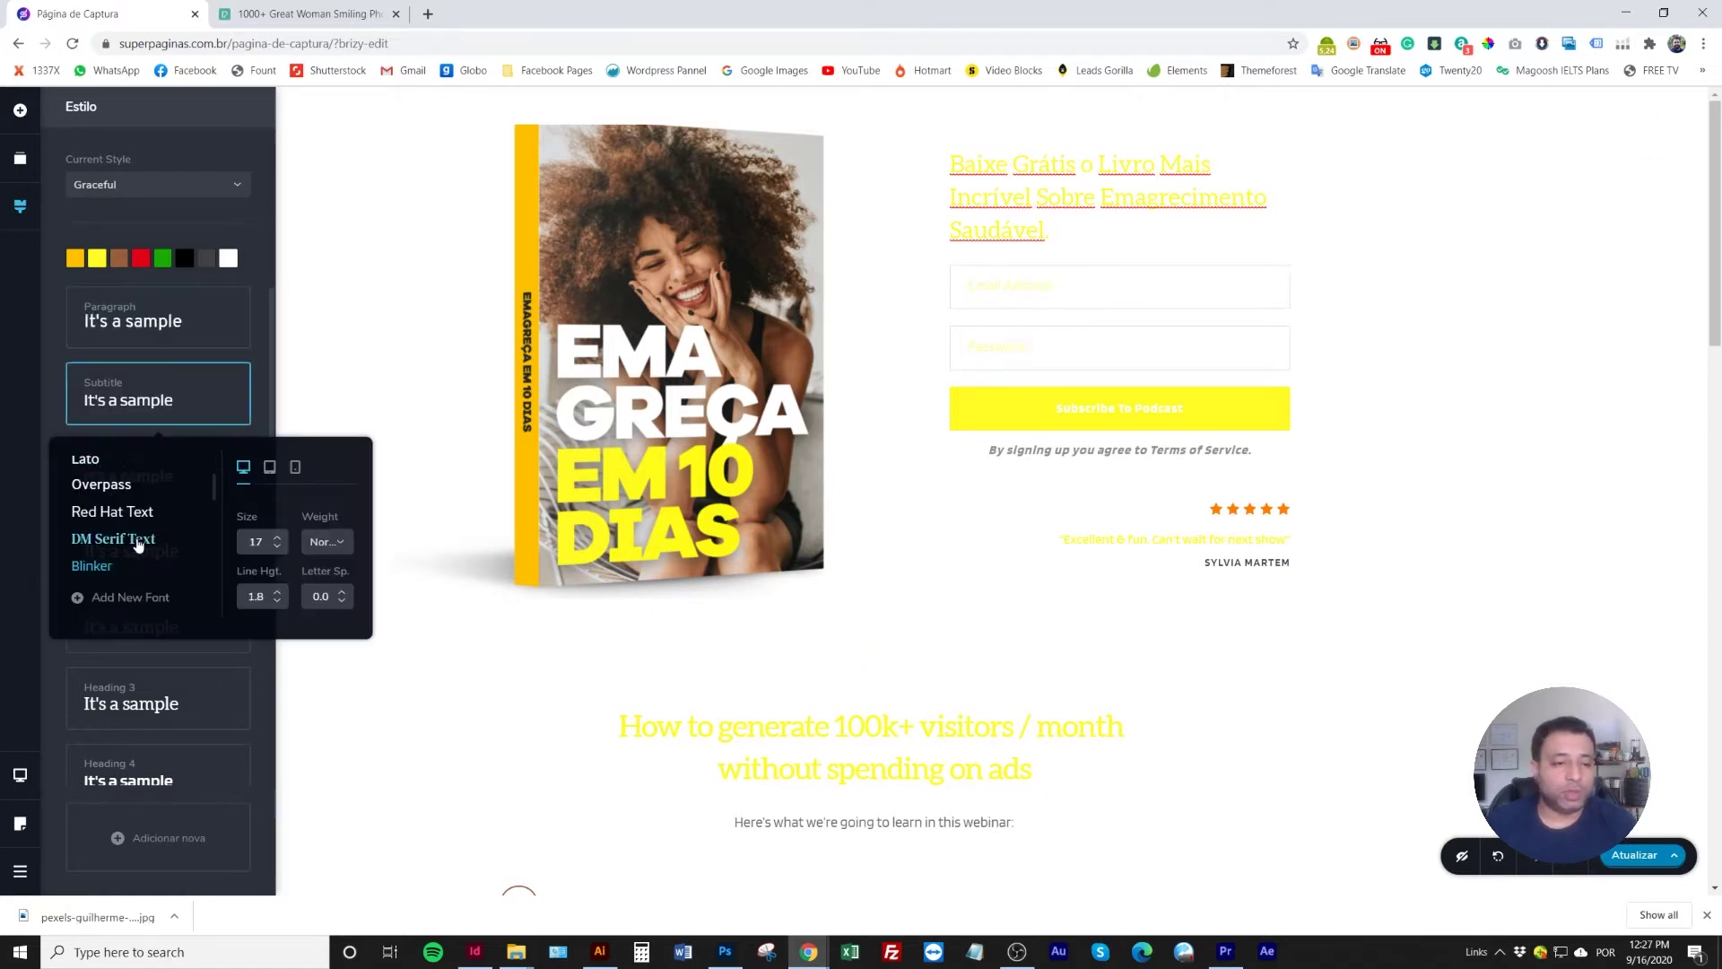
pyautogui.scroll(-2, 139, 545)
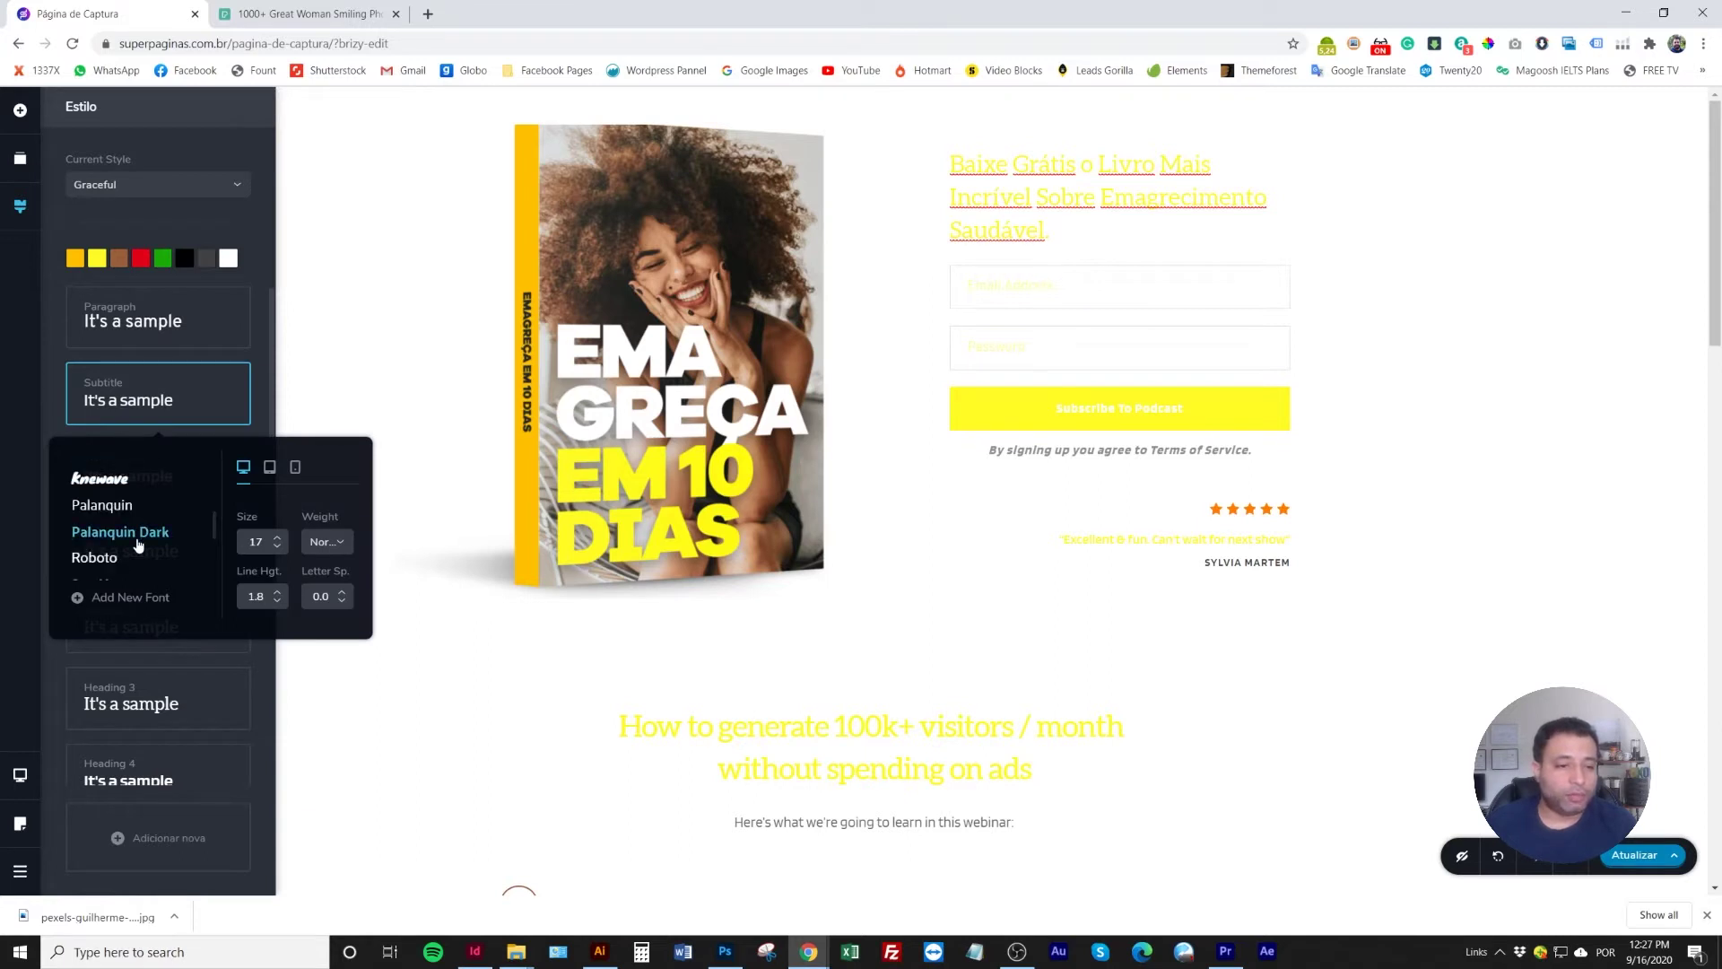
pyautogui.scroll(-2, 139, 544)
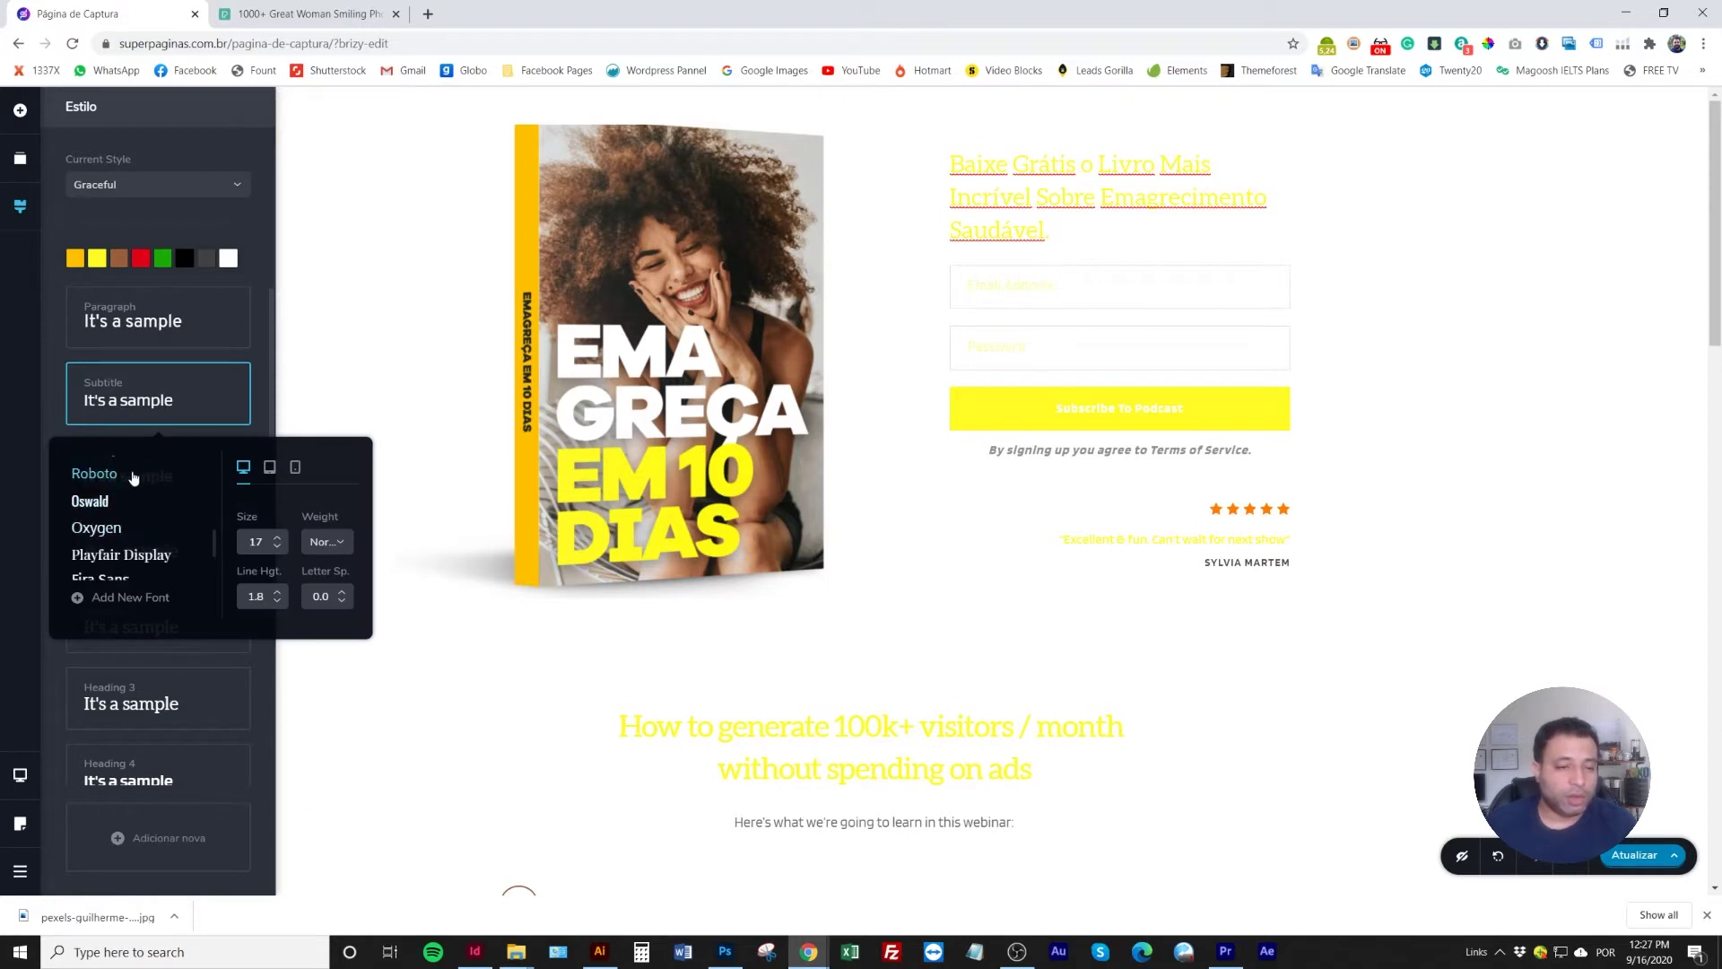
pyautogui.scroll(-2, 133, 506)
pyautogui.scroll(2, 136, 512)
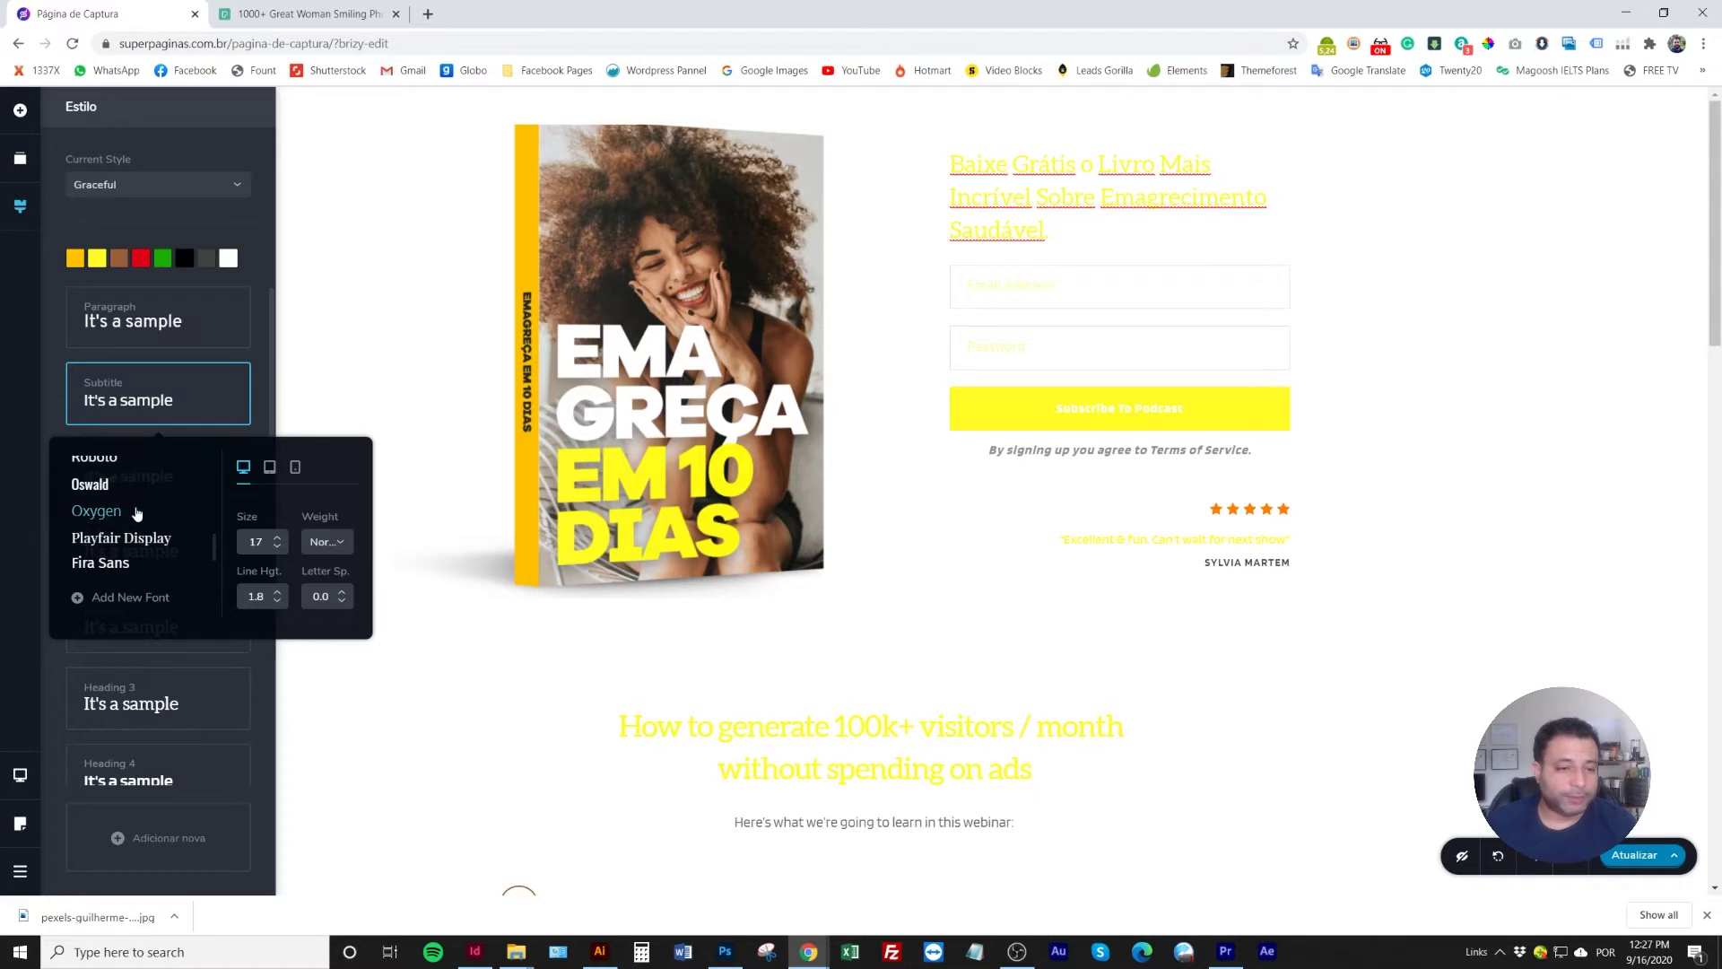
pyautogui.scroll(2, 136, 512)
pyautogui.click(151, 543)
pyautogui.click(344, 544)
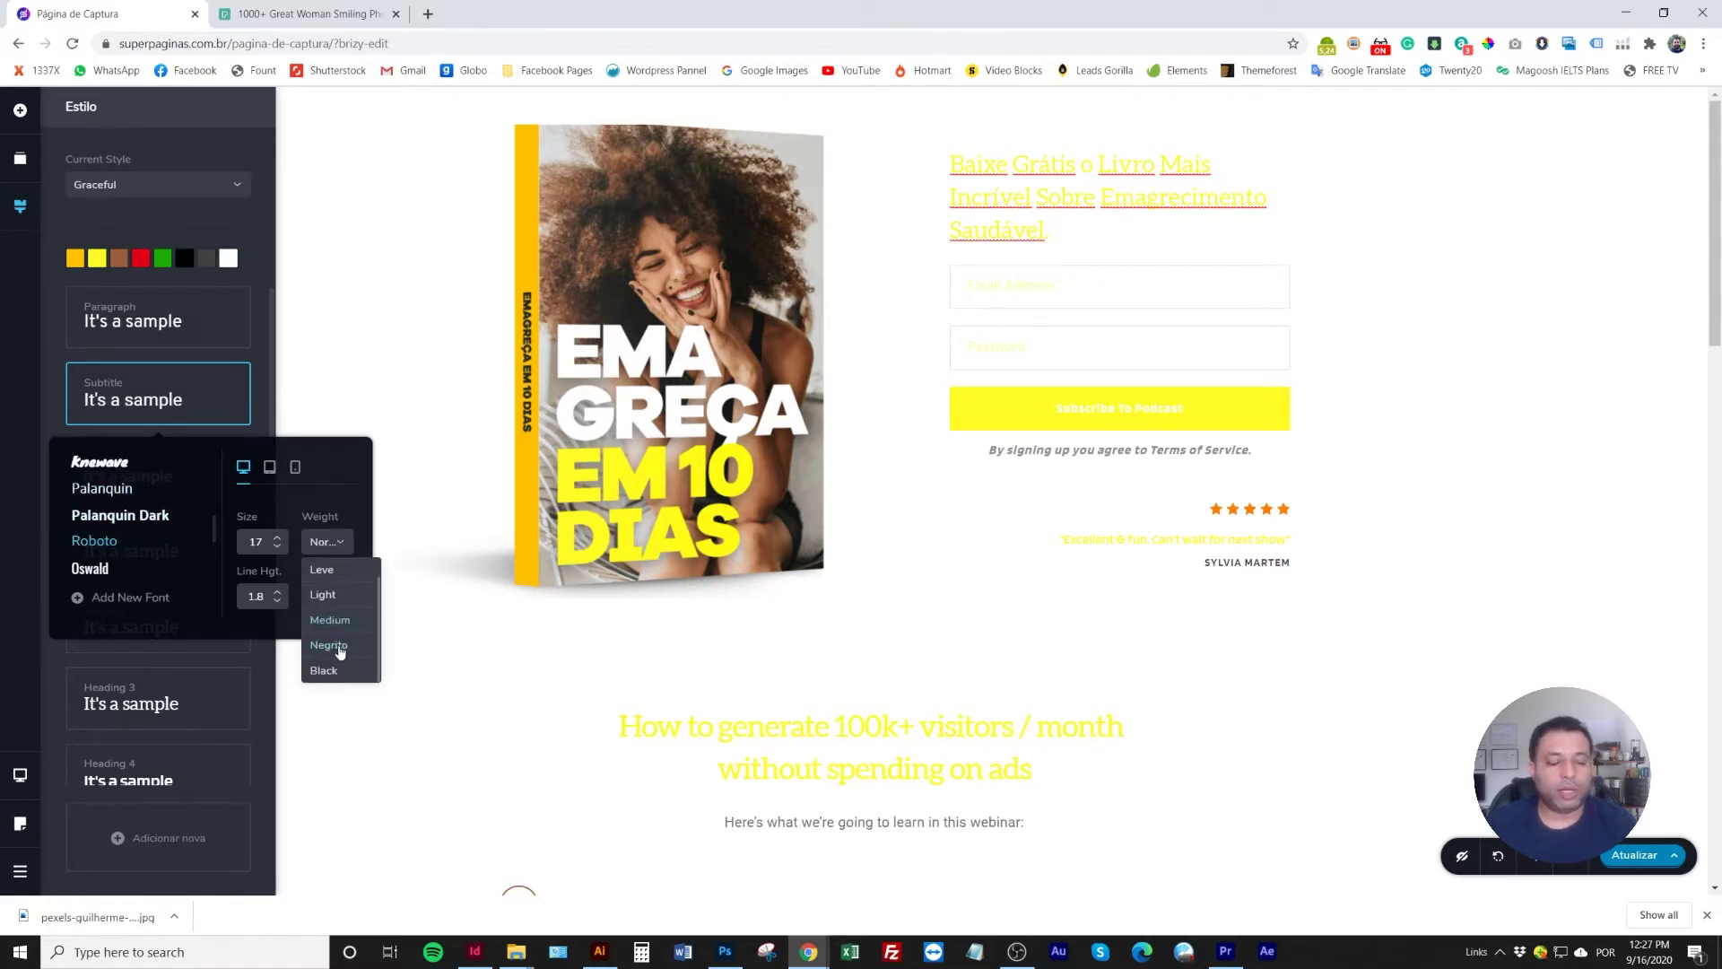
pyautogui.click(342, 674)
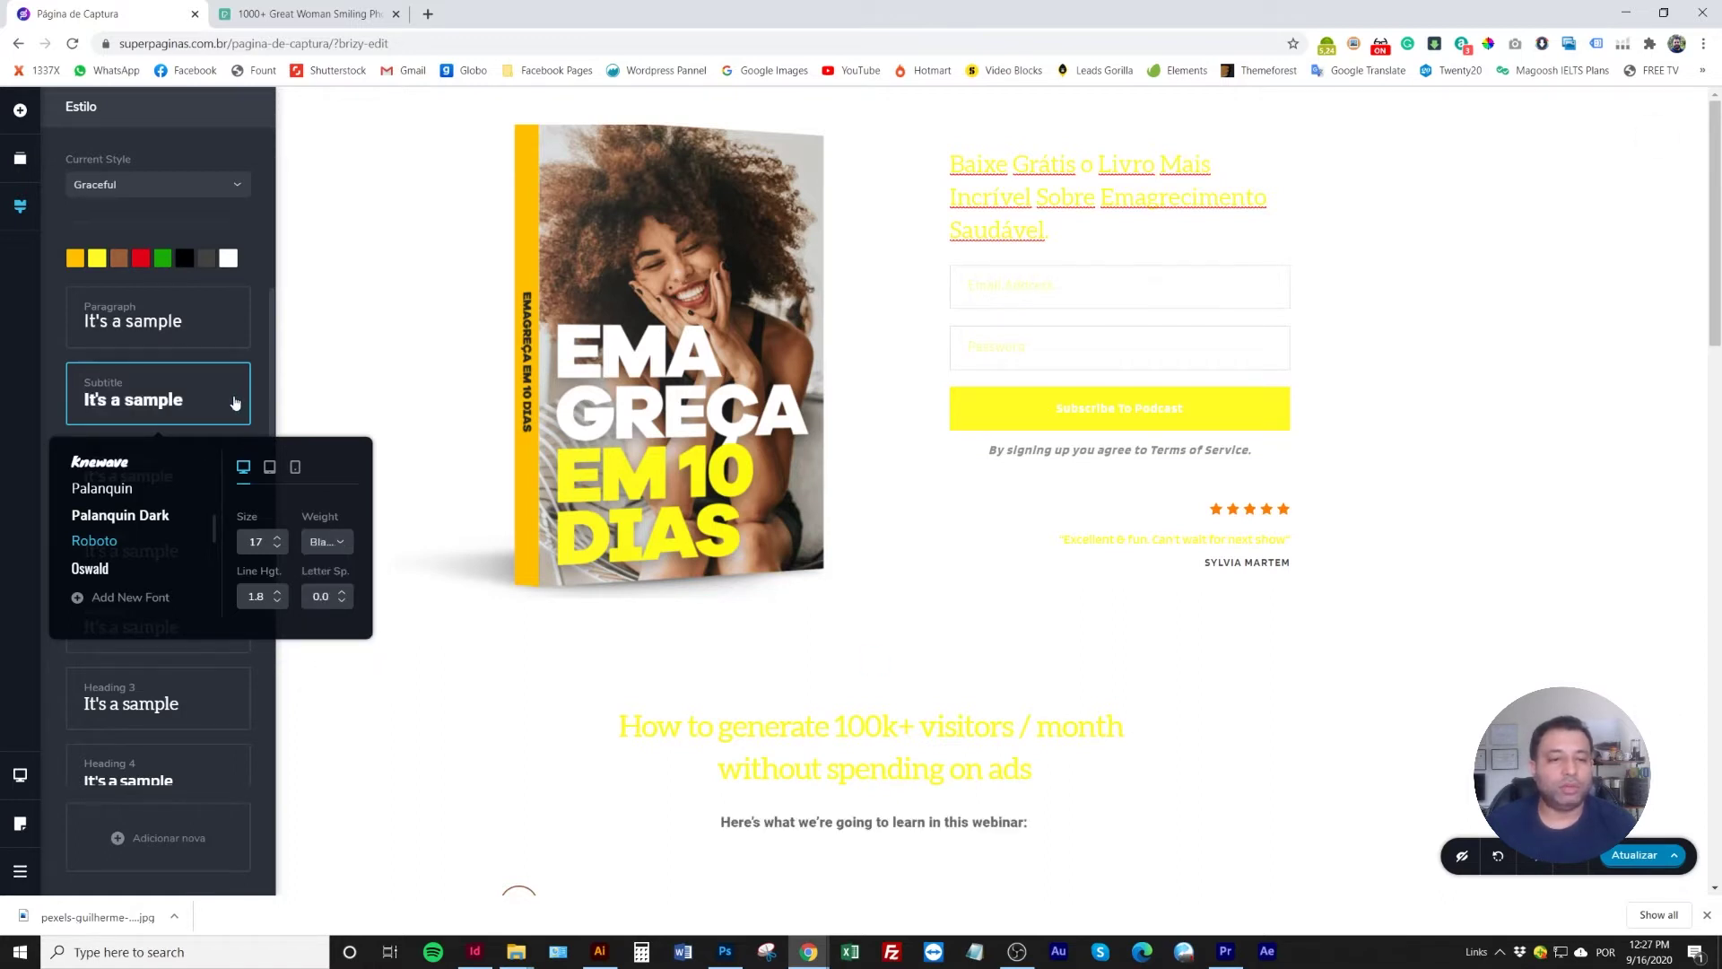
pyautogui.click(335, 546)
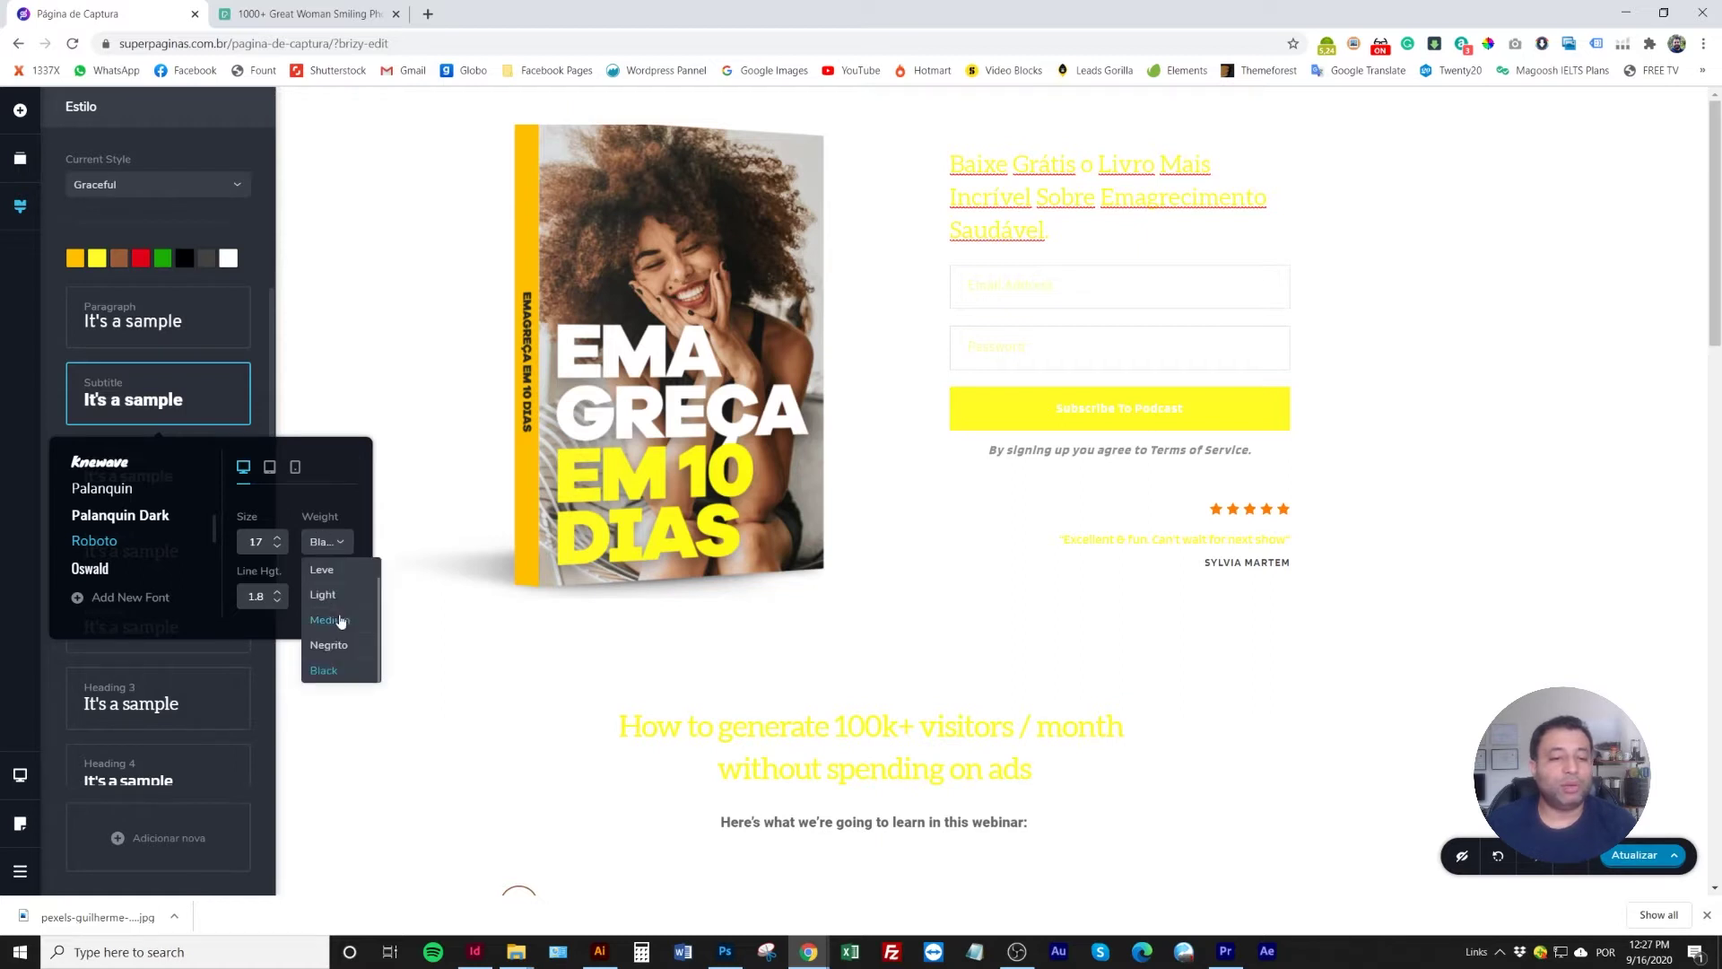
pyautogui.click(331, 621)
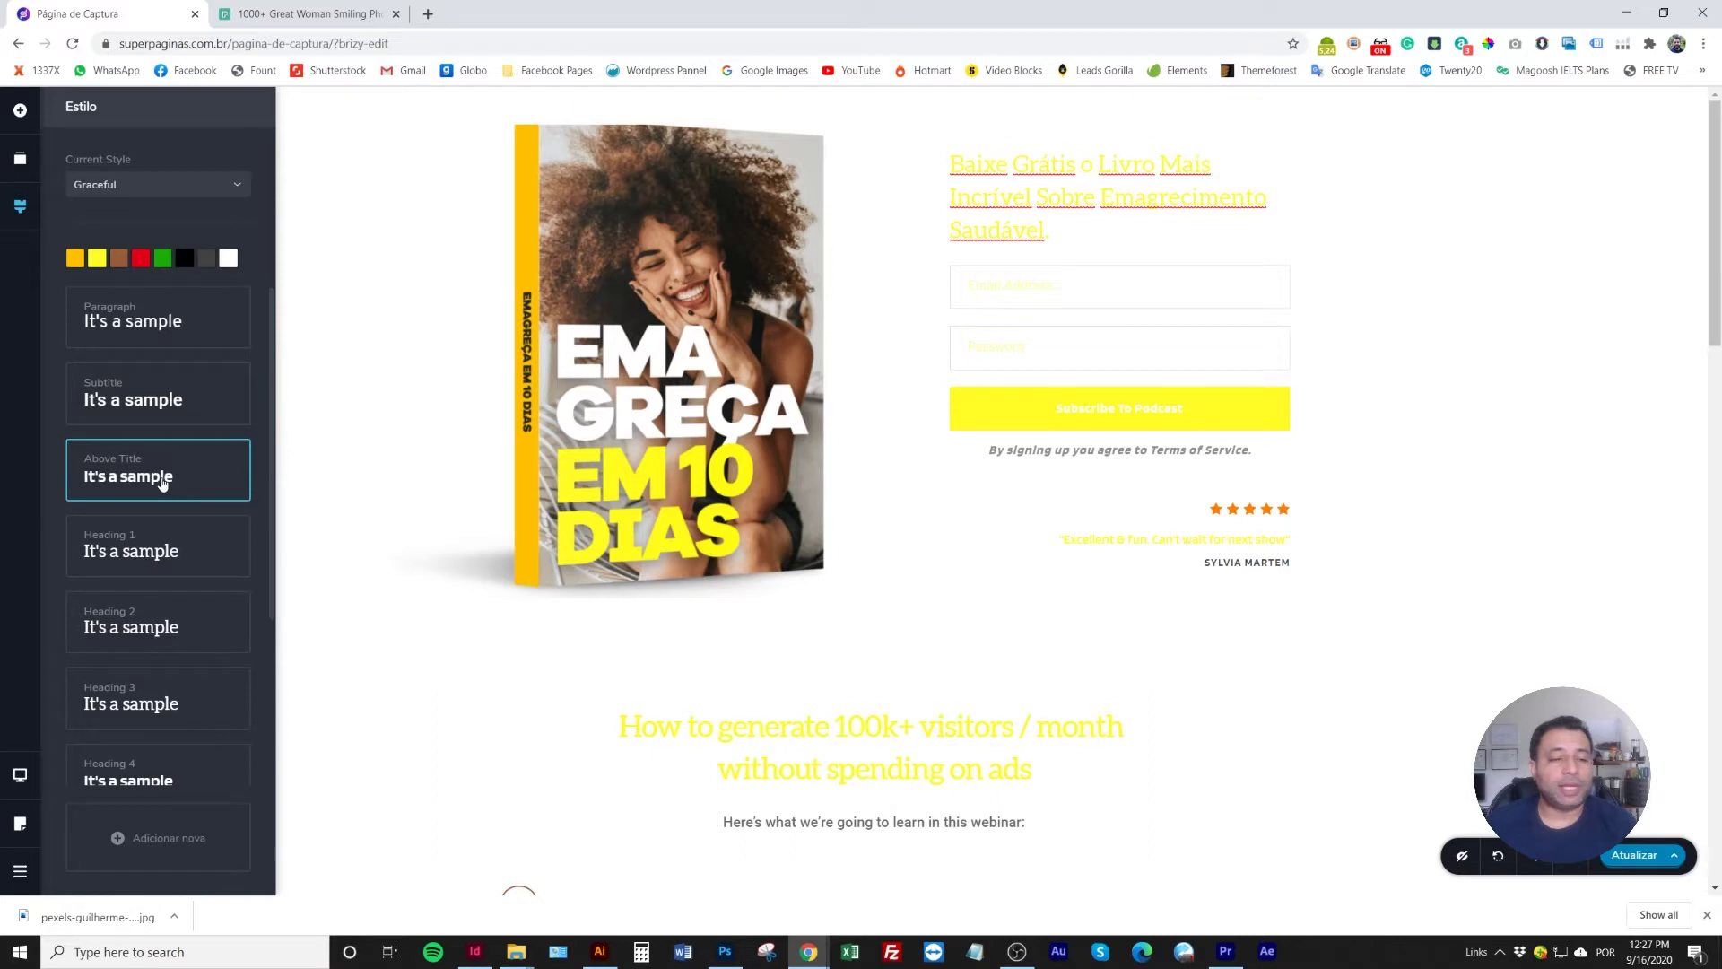
# Set the Above Title style font to Roboto
pyautogui.click(162, 483)
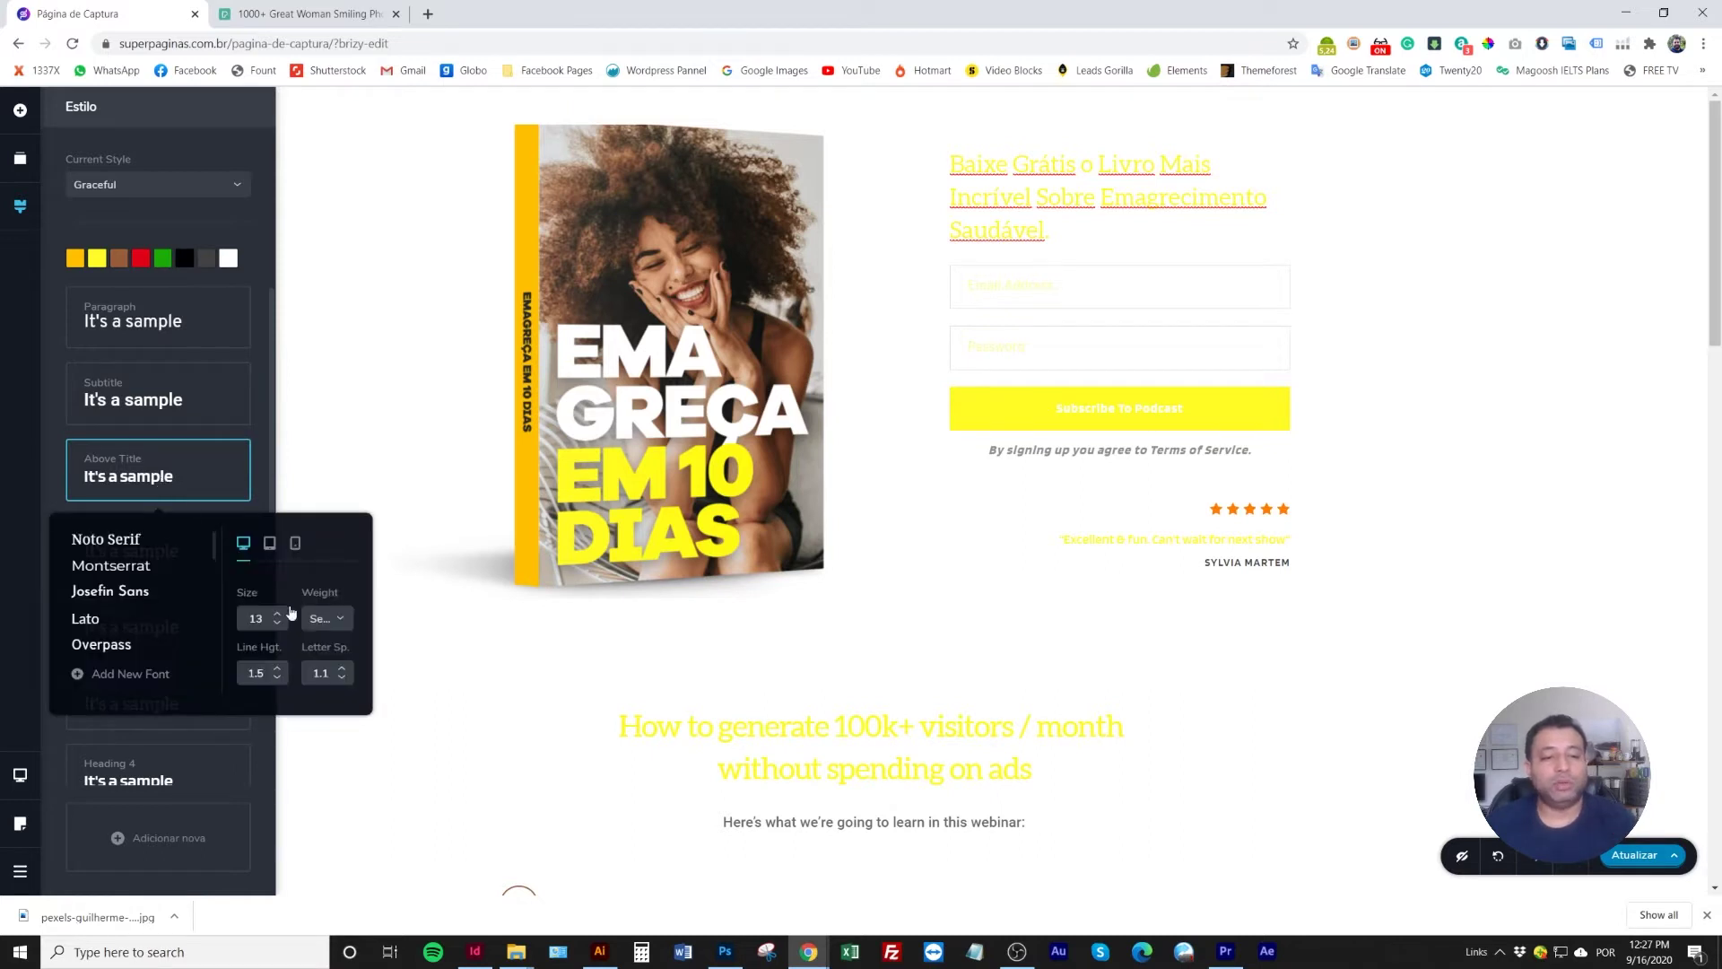
pyautogui.scroll(-3, 119, 610)
pyautogui.scroll(-3, 119, 610)
pyautogui.click(126, 553)
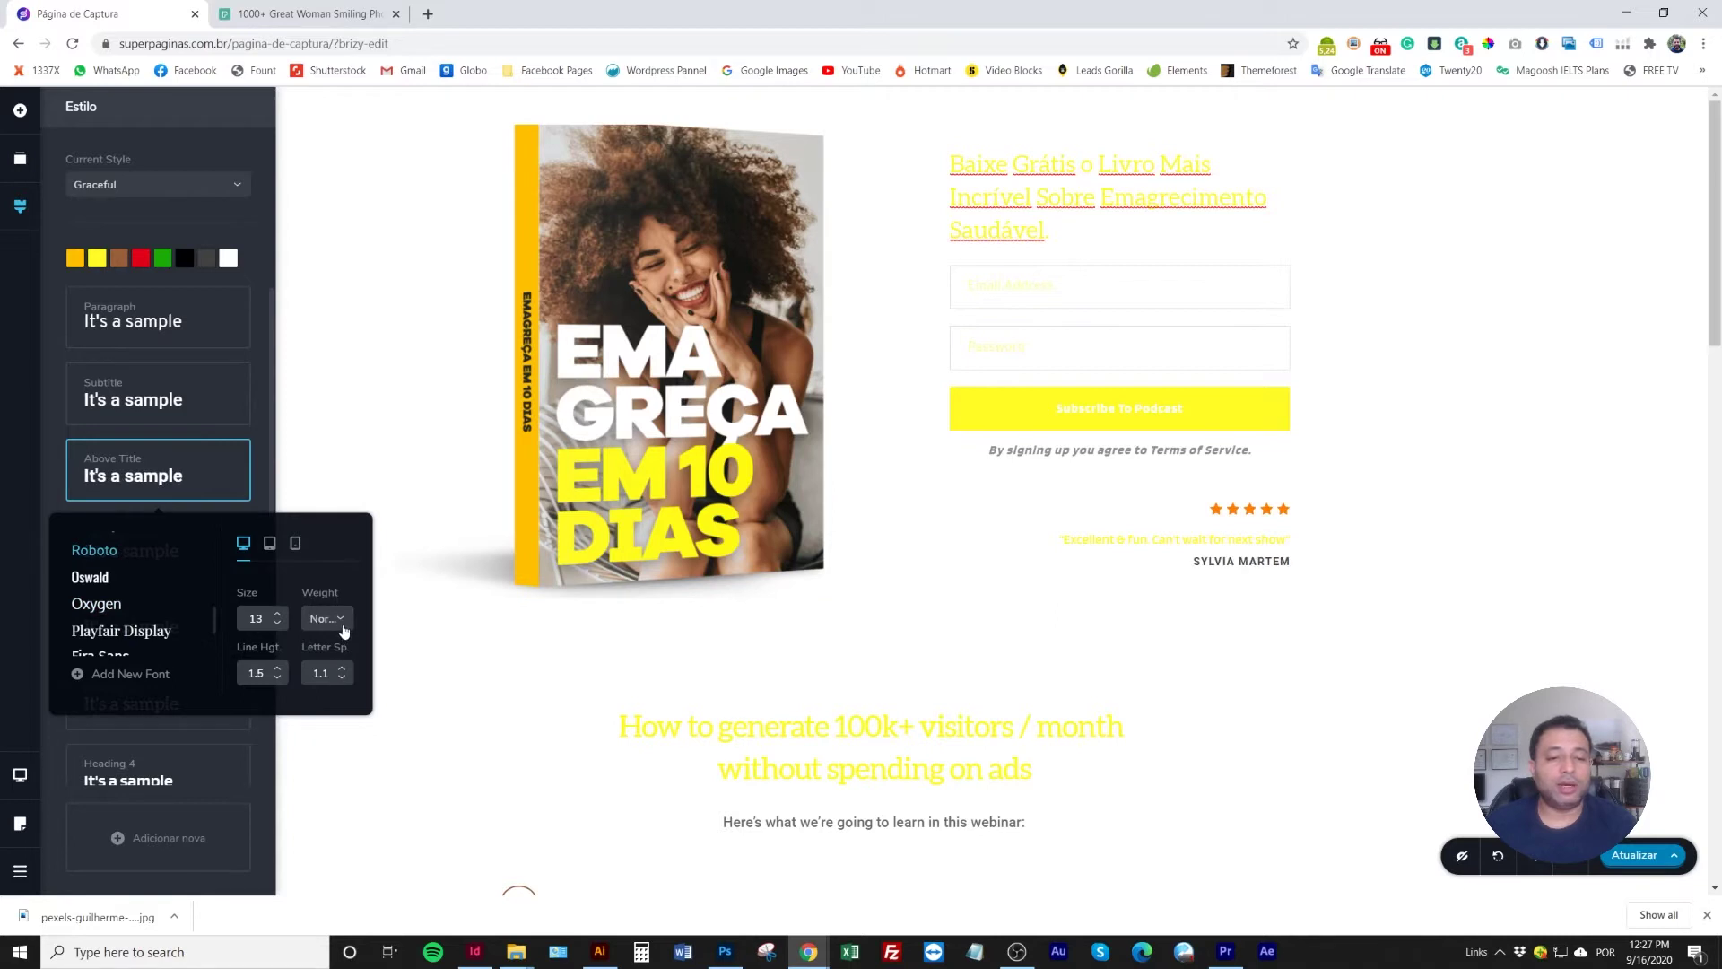
pyautogui.click(107, 423)
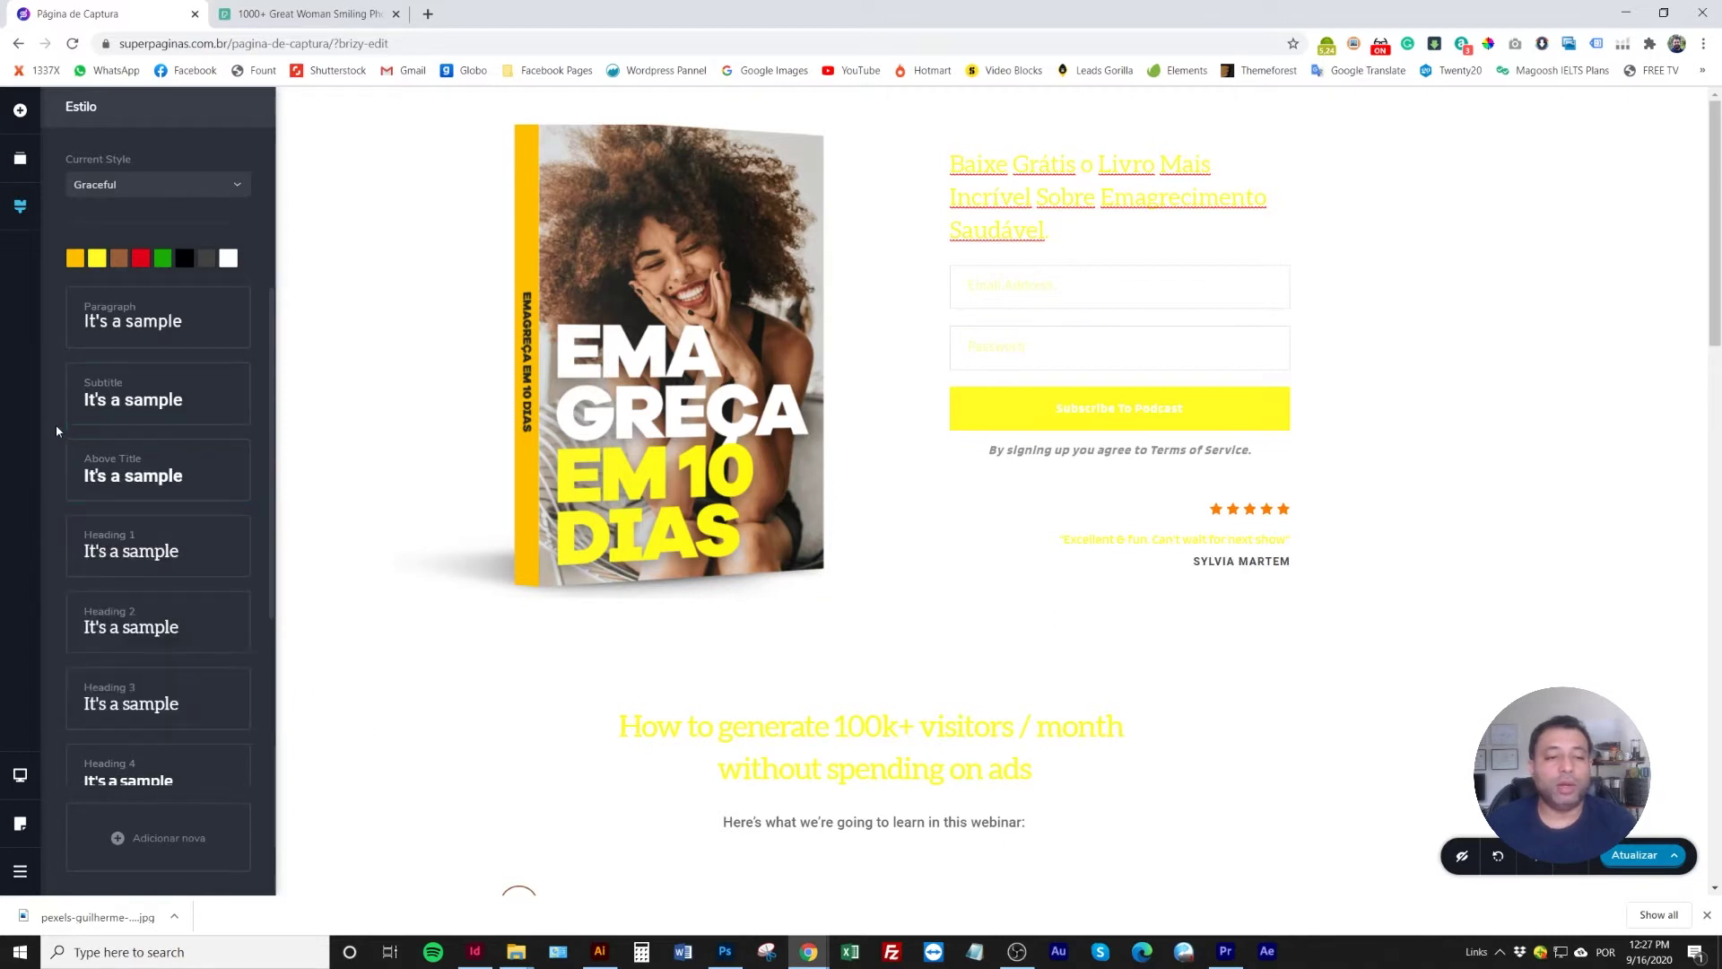
# Set the Heading 1 style to Roboto in Black weight
pyautogui.click(165, 548)
pyautogui.scroll(-5, 121, 686)
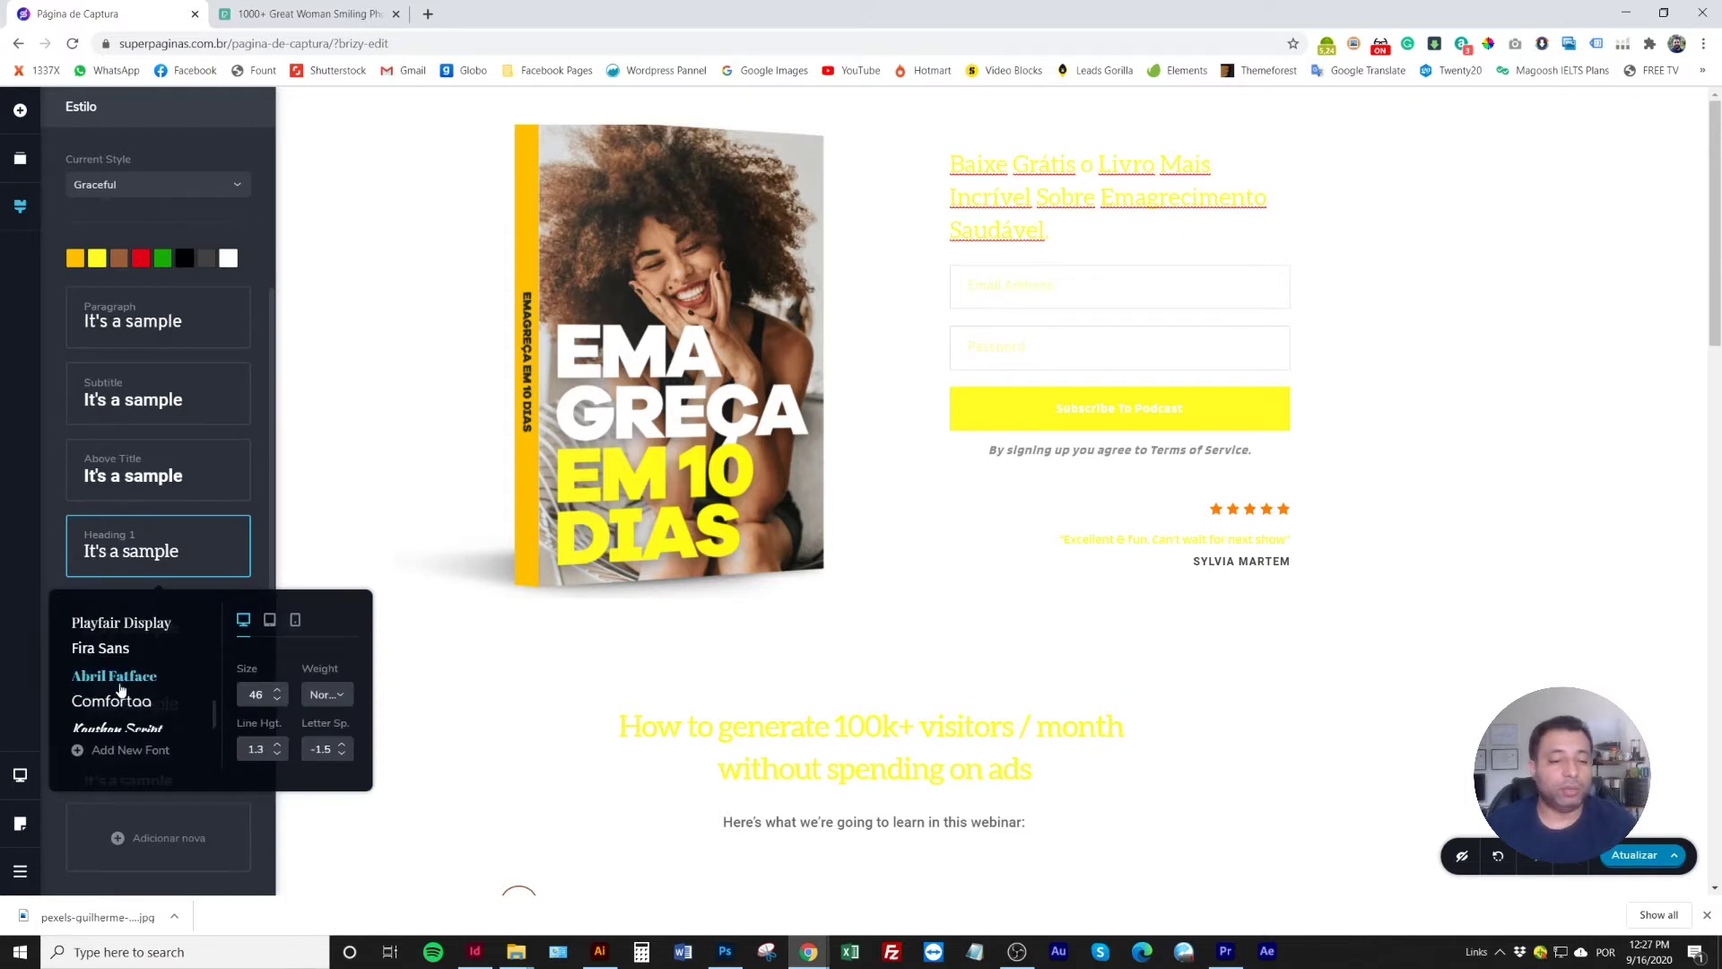
pyautogui.scroll(3, 121, 688)
pyautogui.click(95, 626)
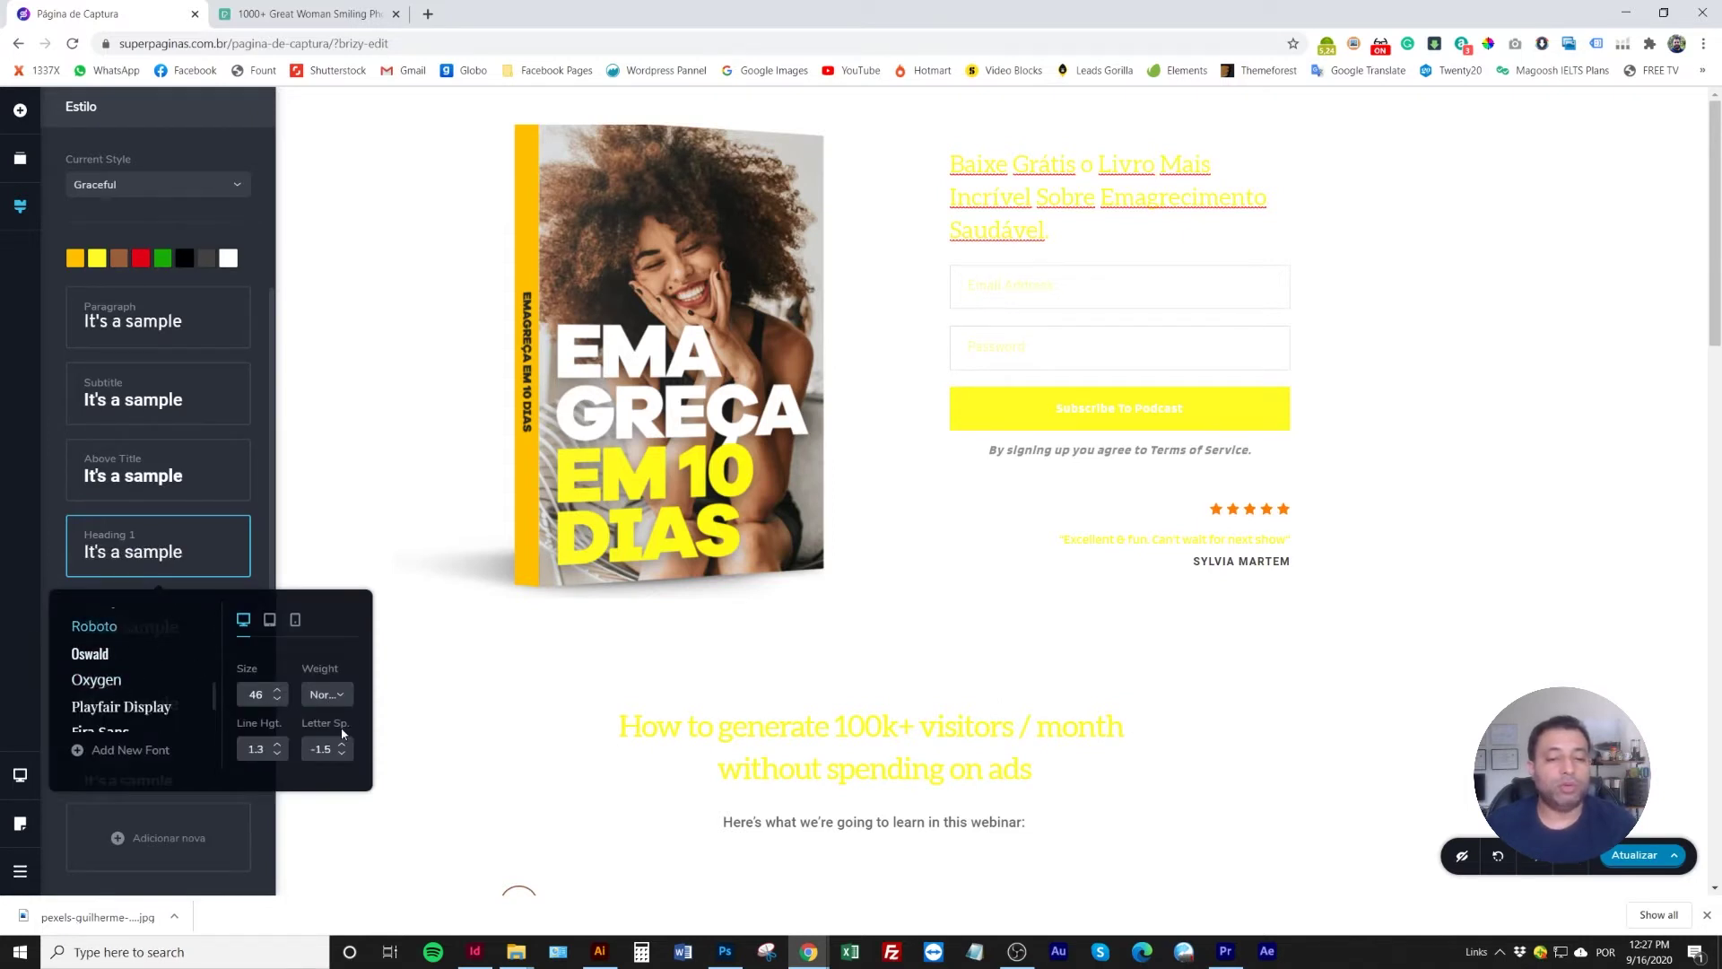
pyautogui.click(333, 696)
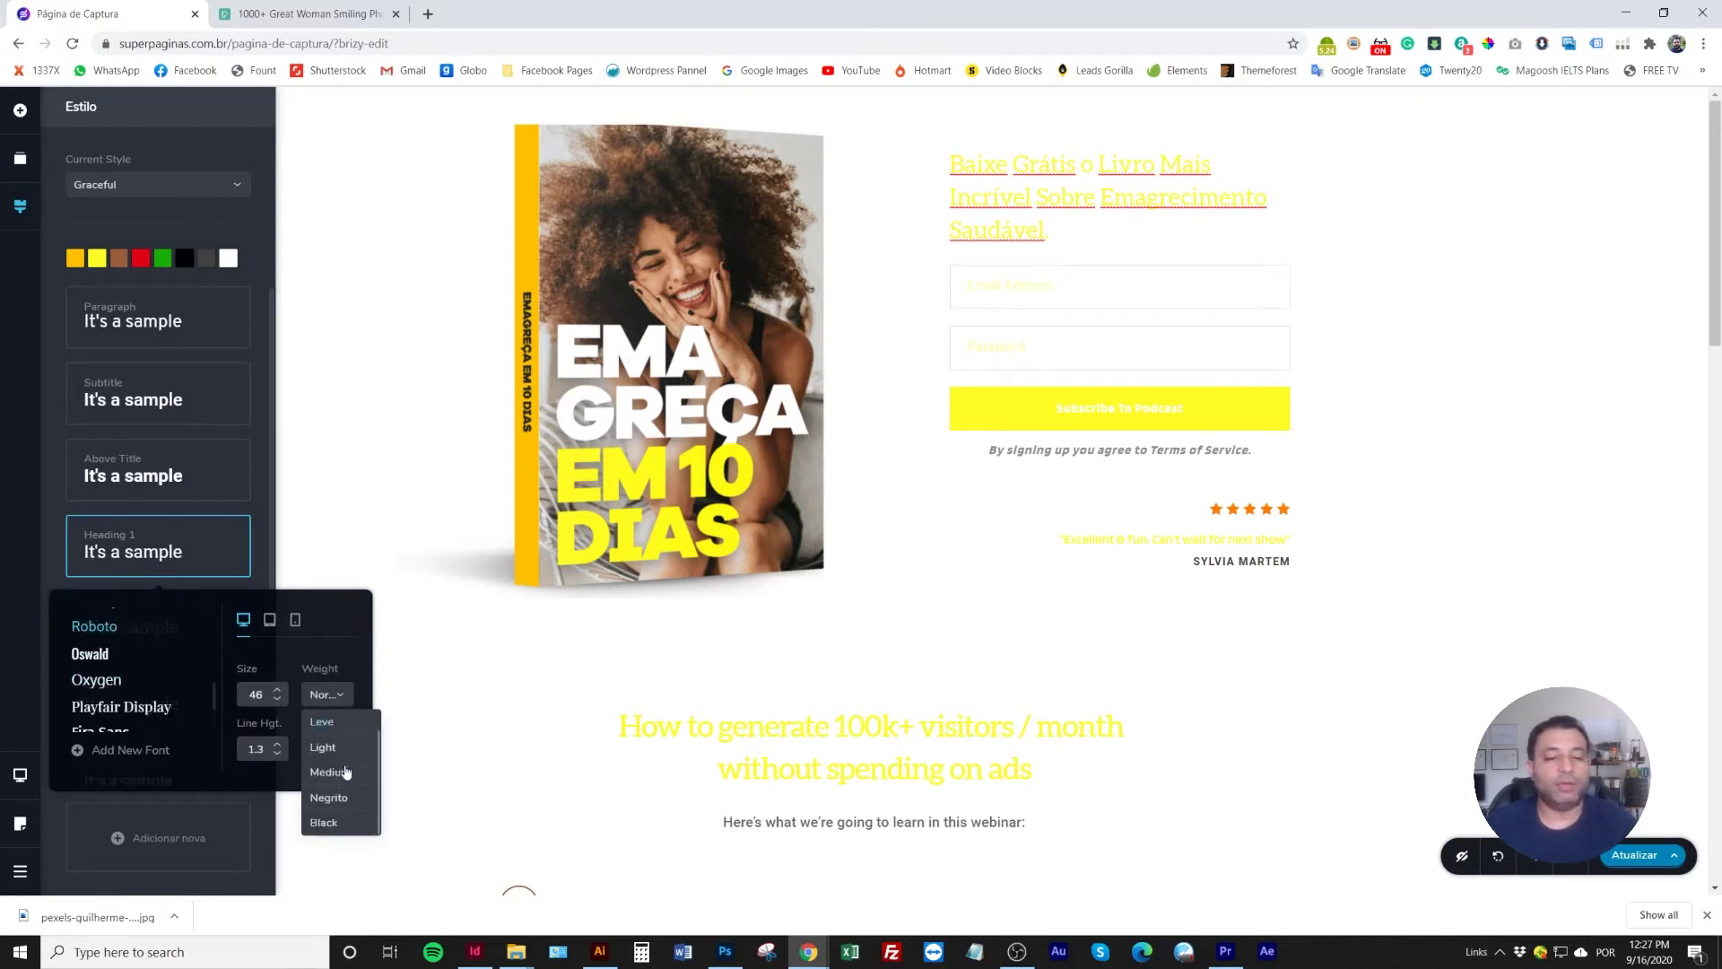
pyautogui.click(324, 823)
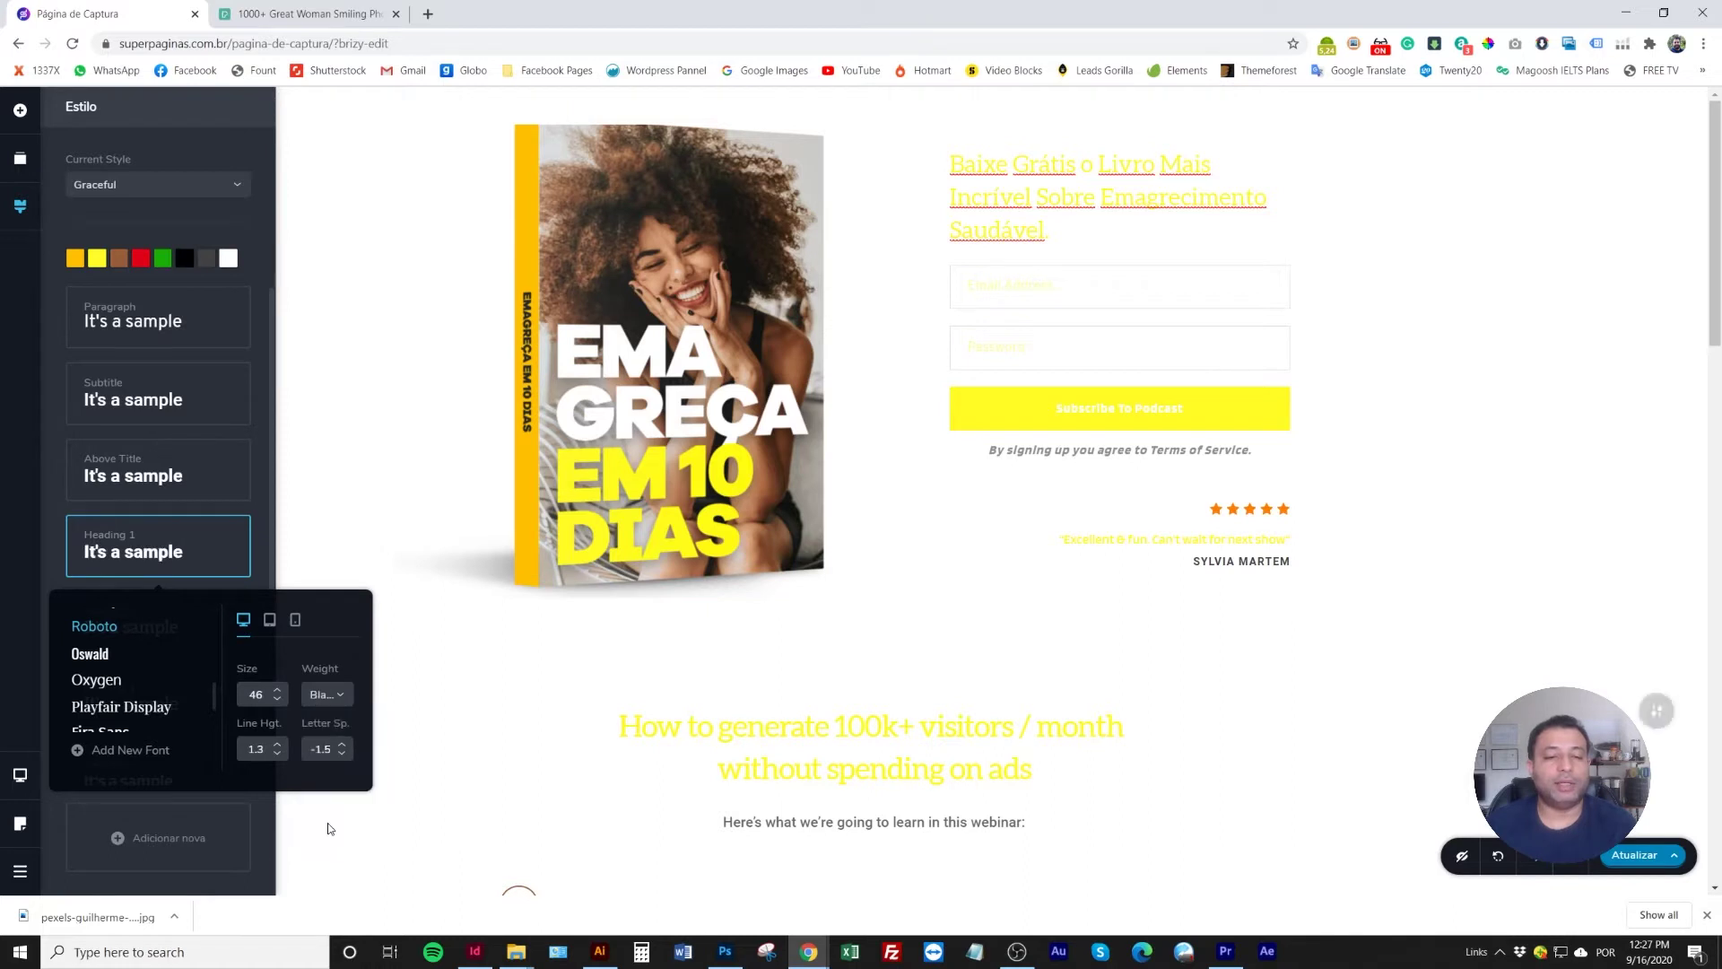
pyautogui.click(52, 529)
# Set the Heading 2 style to Roboto with a lighter weight
pyautogui.click(193, 626)
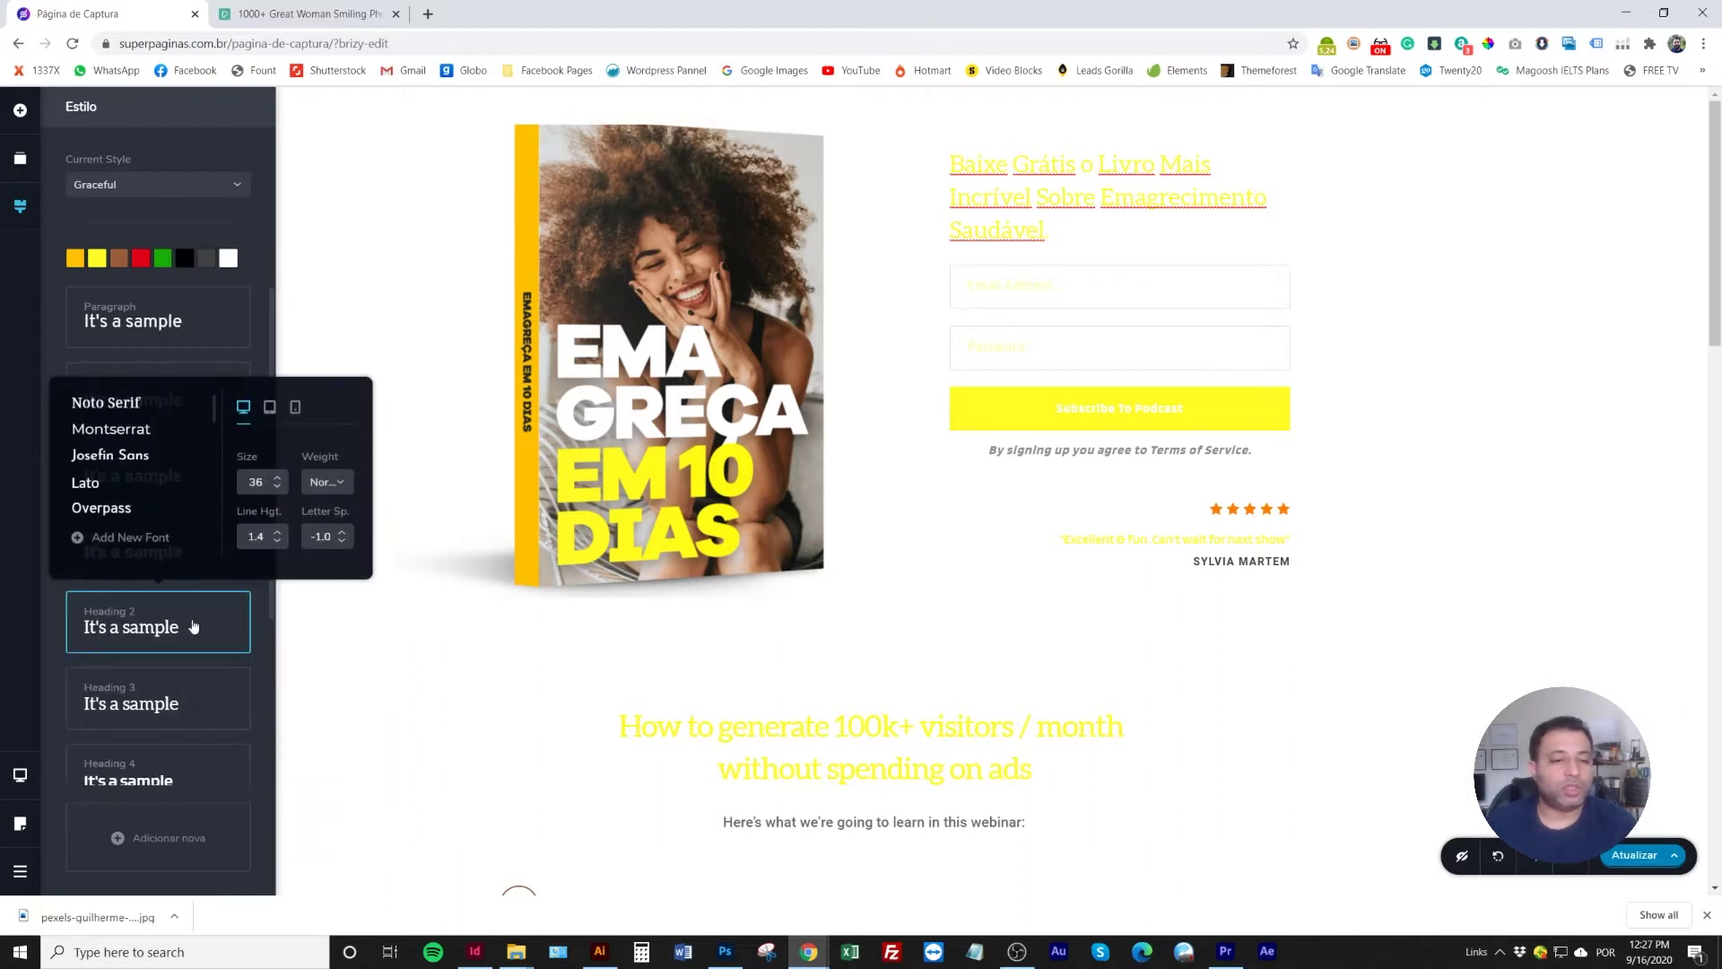
pyautogui.scroll(-10, 163, 529)
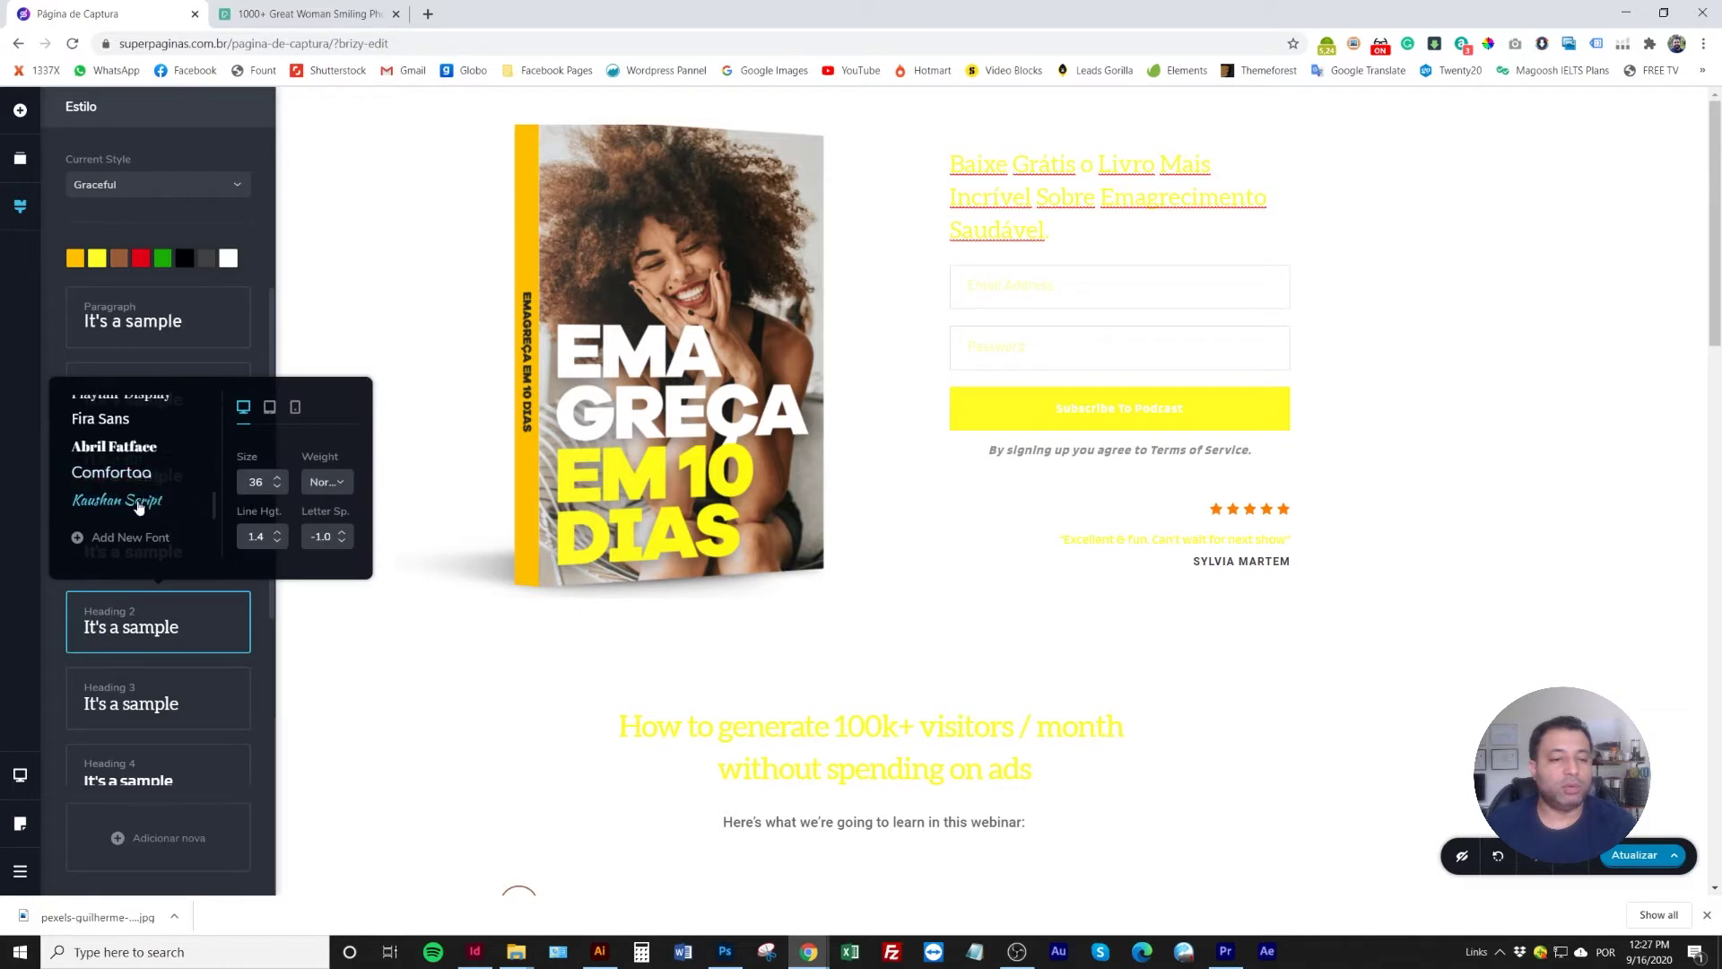
pyautogui.click(121, 484)
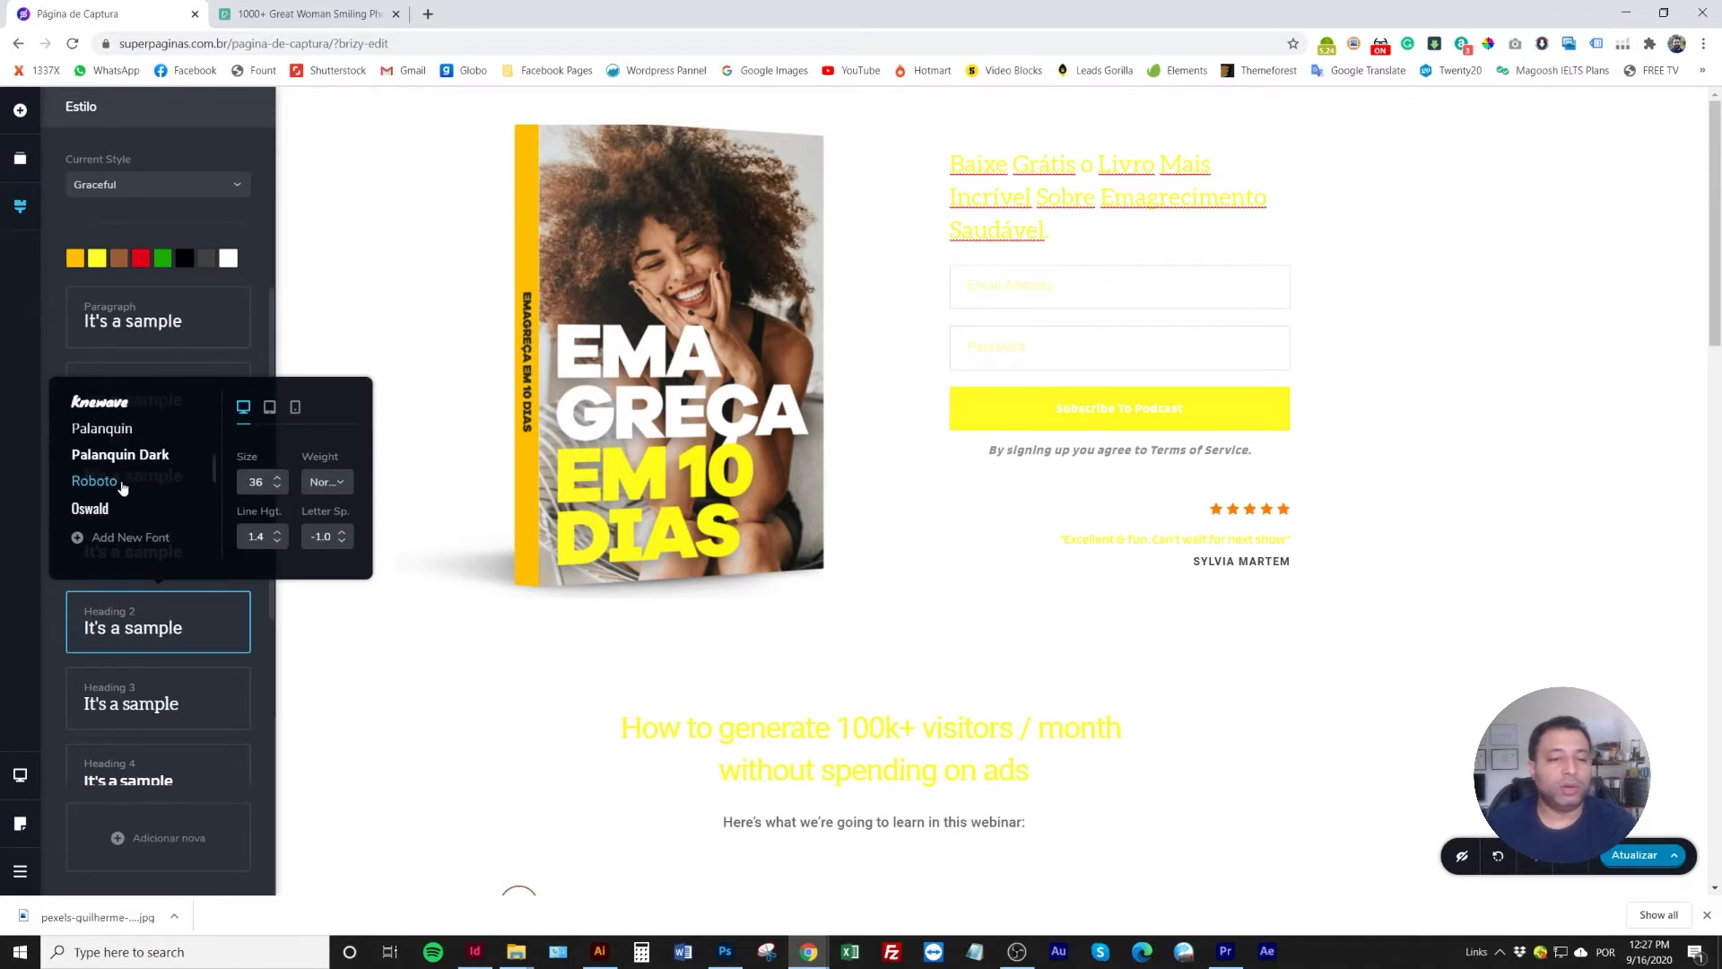
pyautogui.click(333, 485)
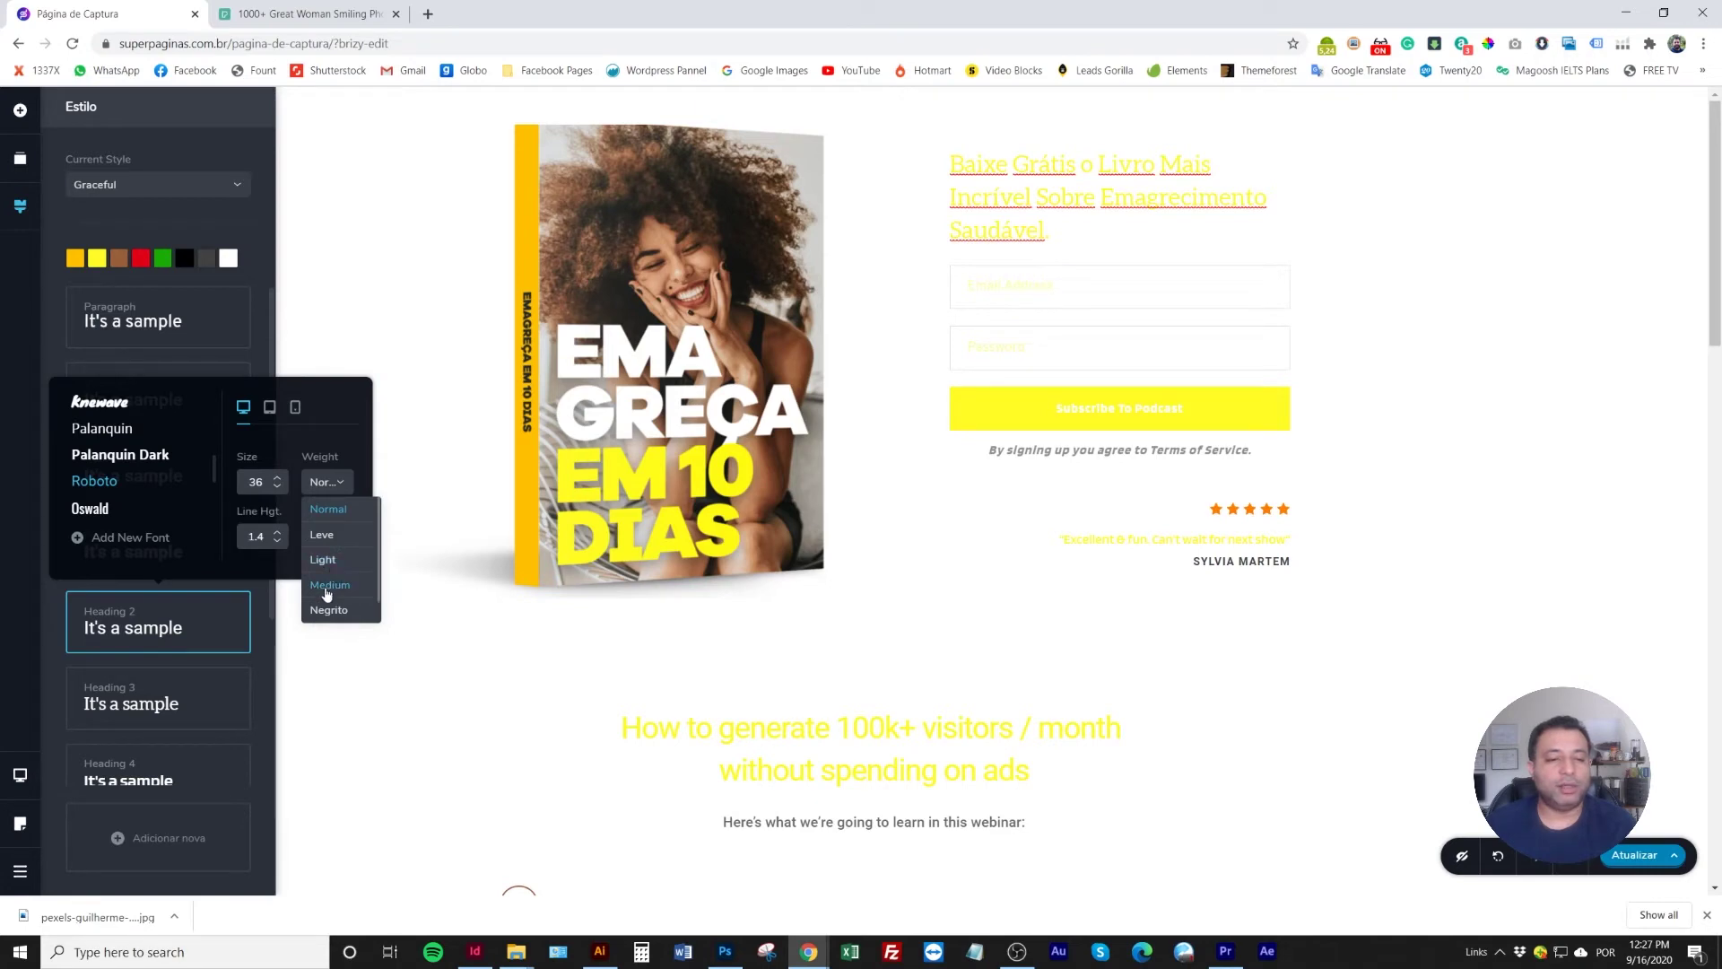
pyautogui.click(325, 561)
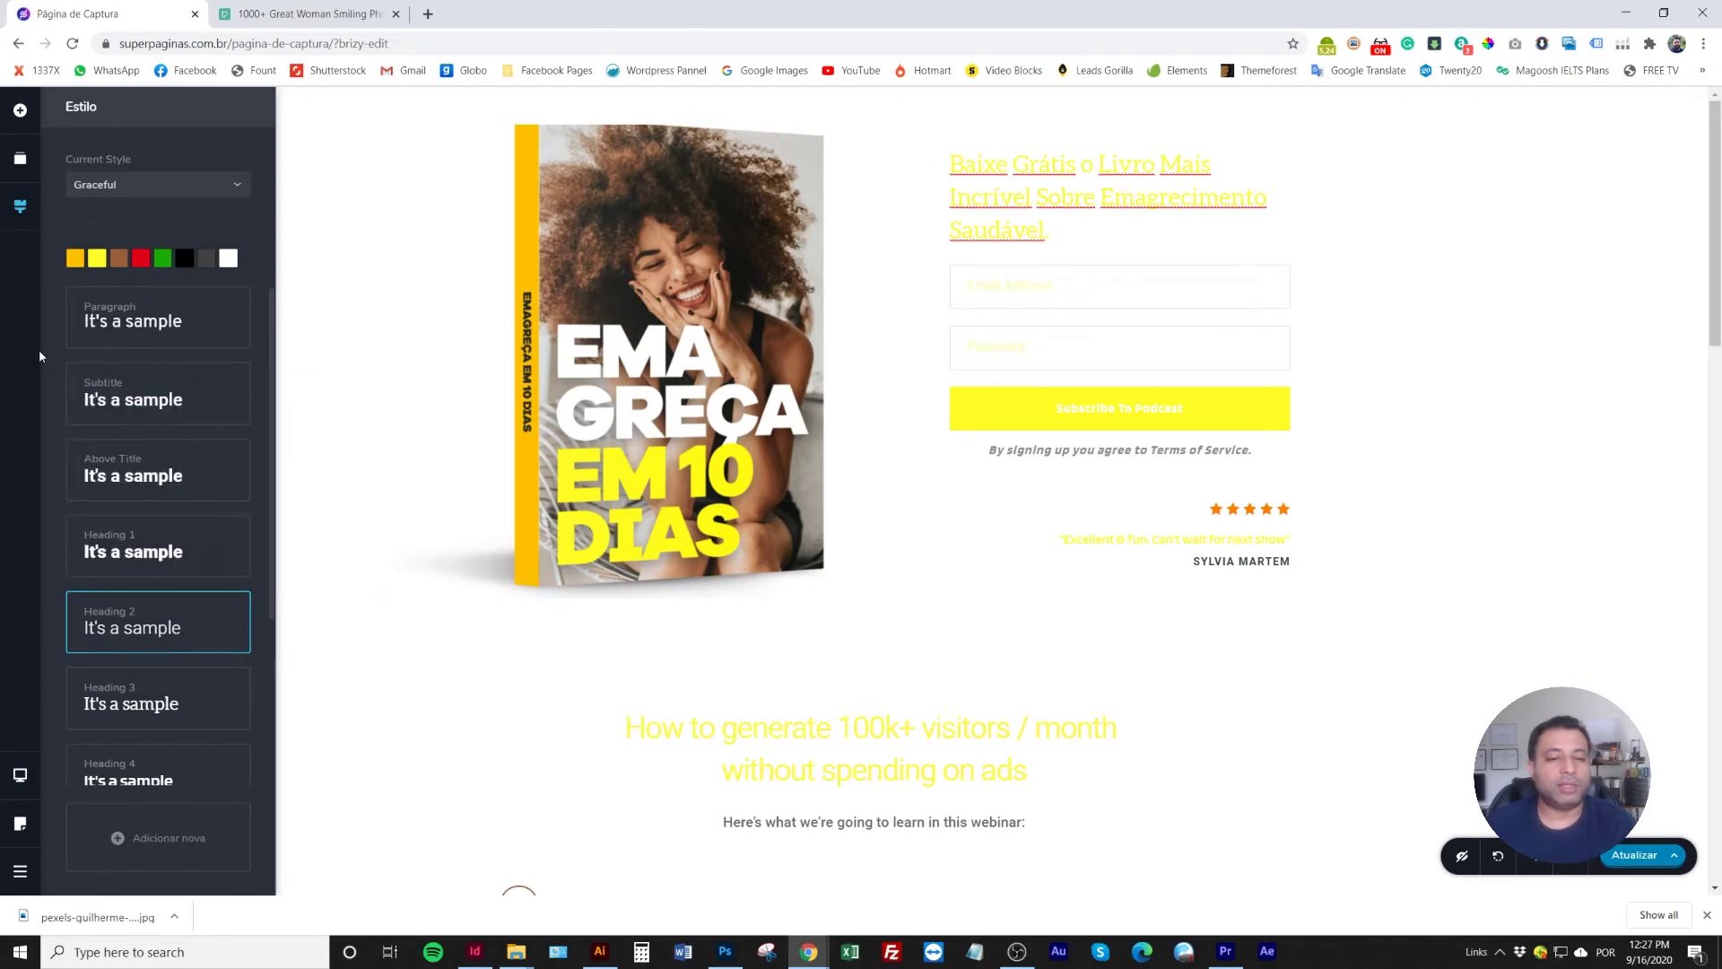
# Set the Heading 3 style to Roboto Medium and close the global style settings
pyautogui.click(166, 703)
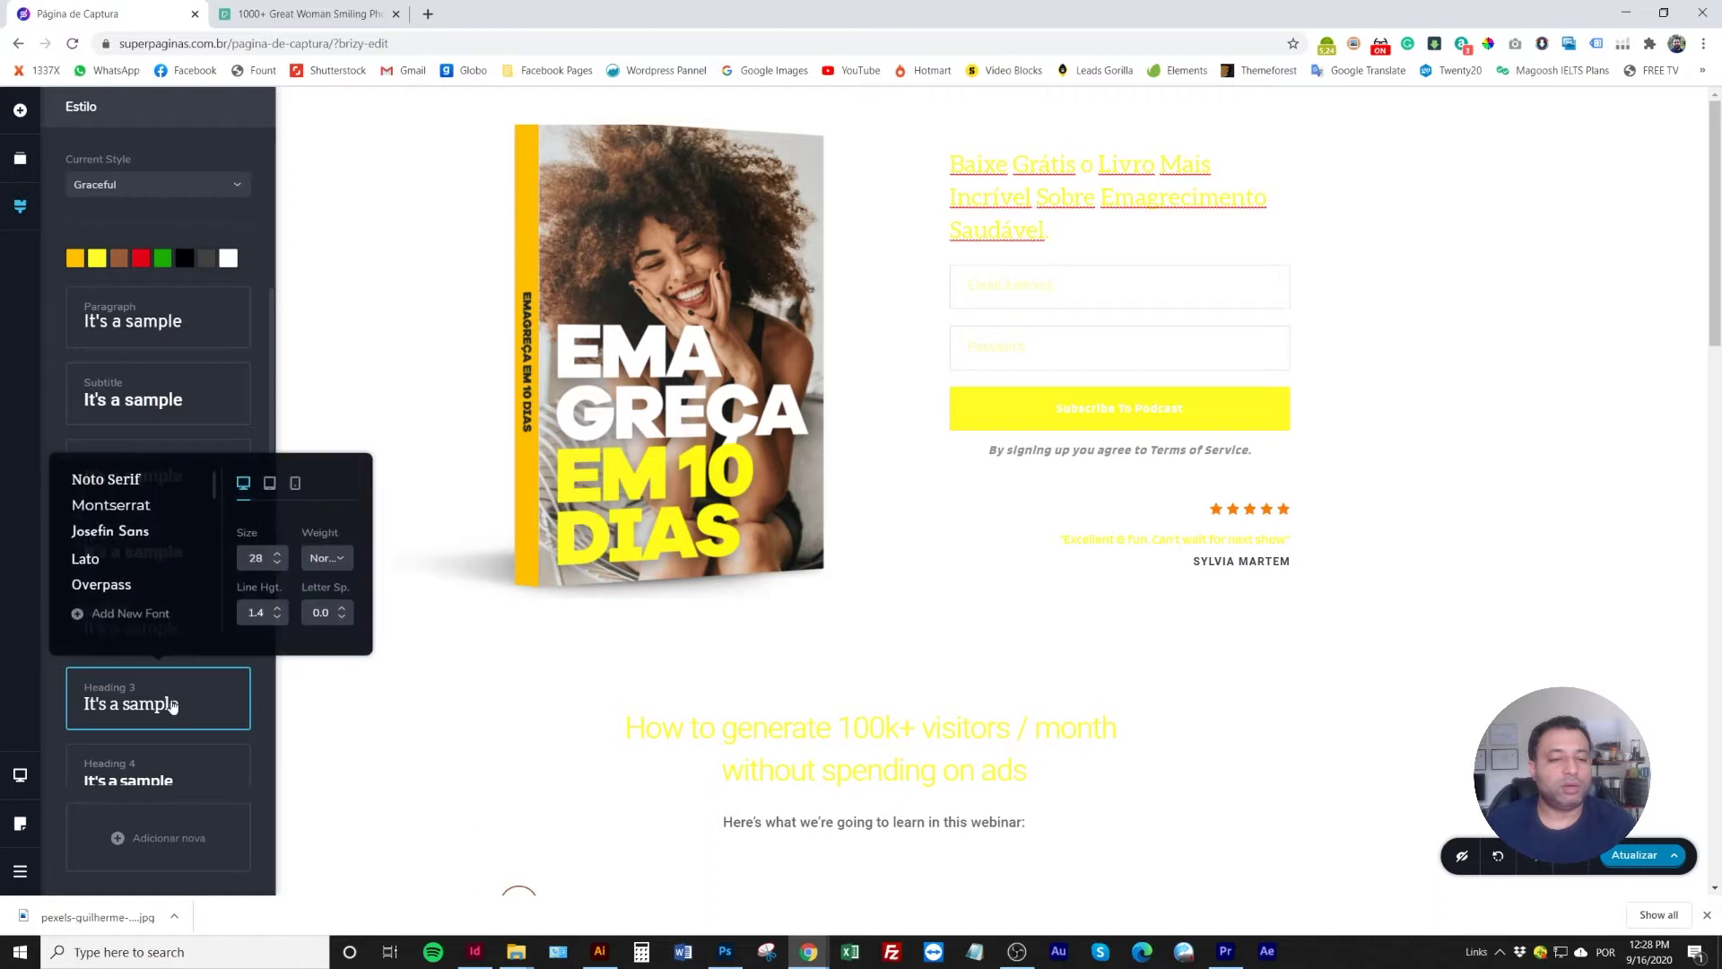
pyautogui.scroll(-3, 146, 550)
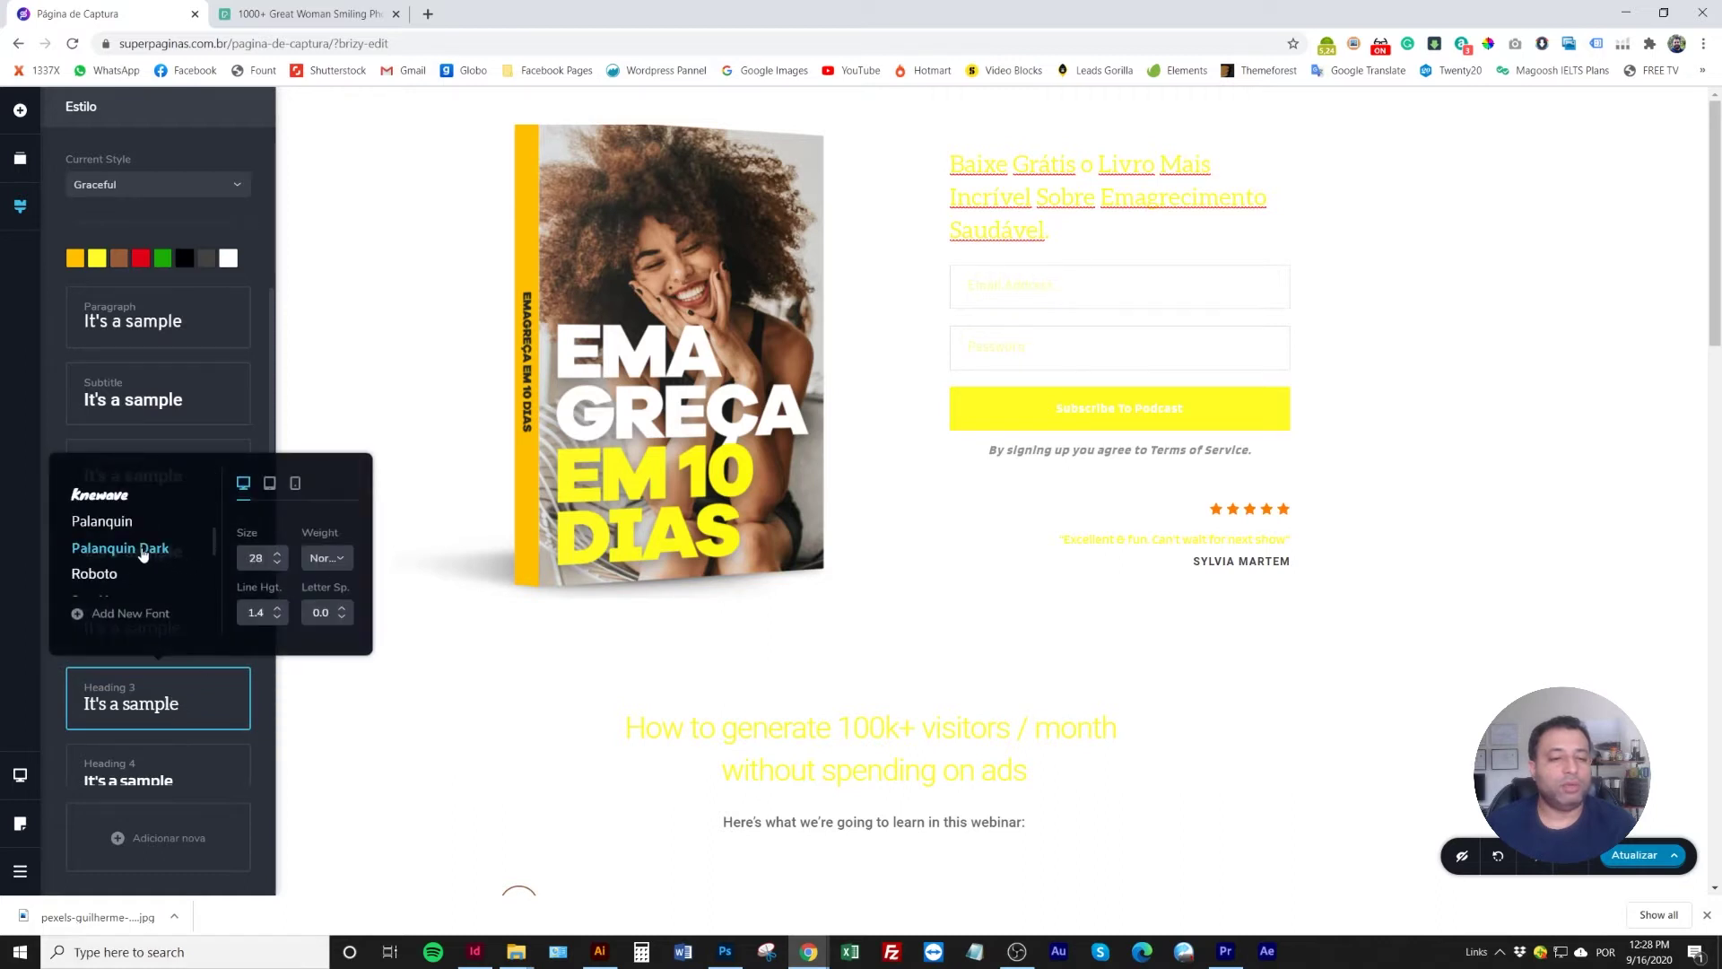
pyautogui.scroll(-2, 144, 552)
pyautogui.scroll(-3, 141, 555)
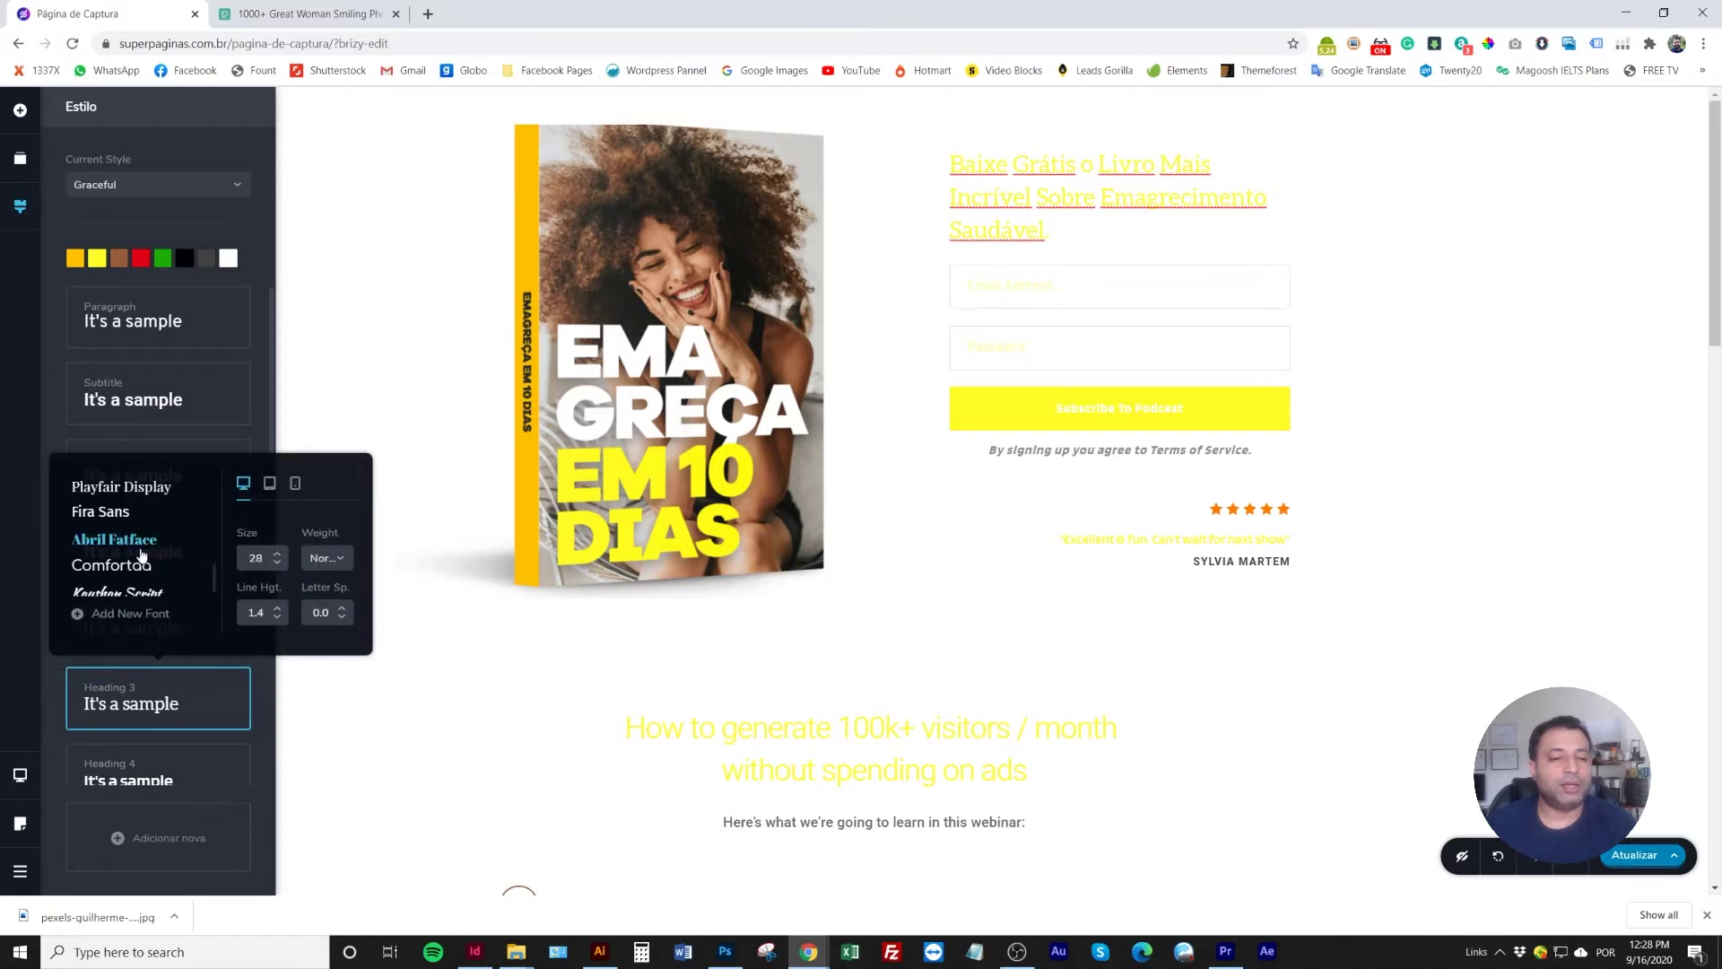
pyautogui.scroll(3, 140, 556)
pyautogui.click(127, 490)
pyautogui.click(327, 558)
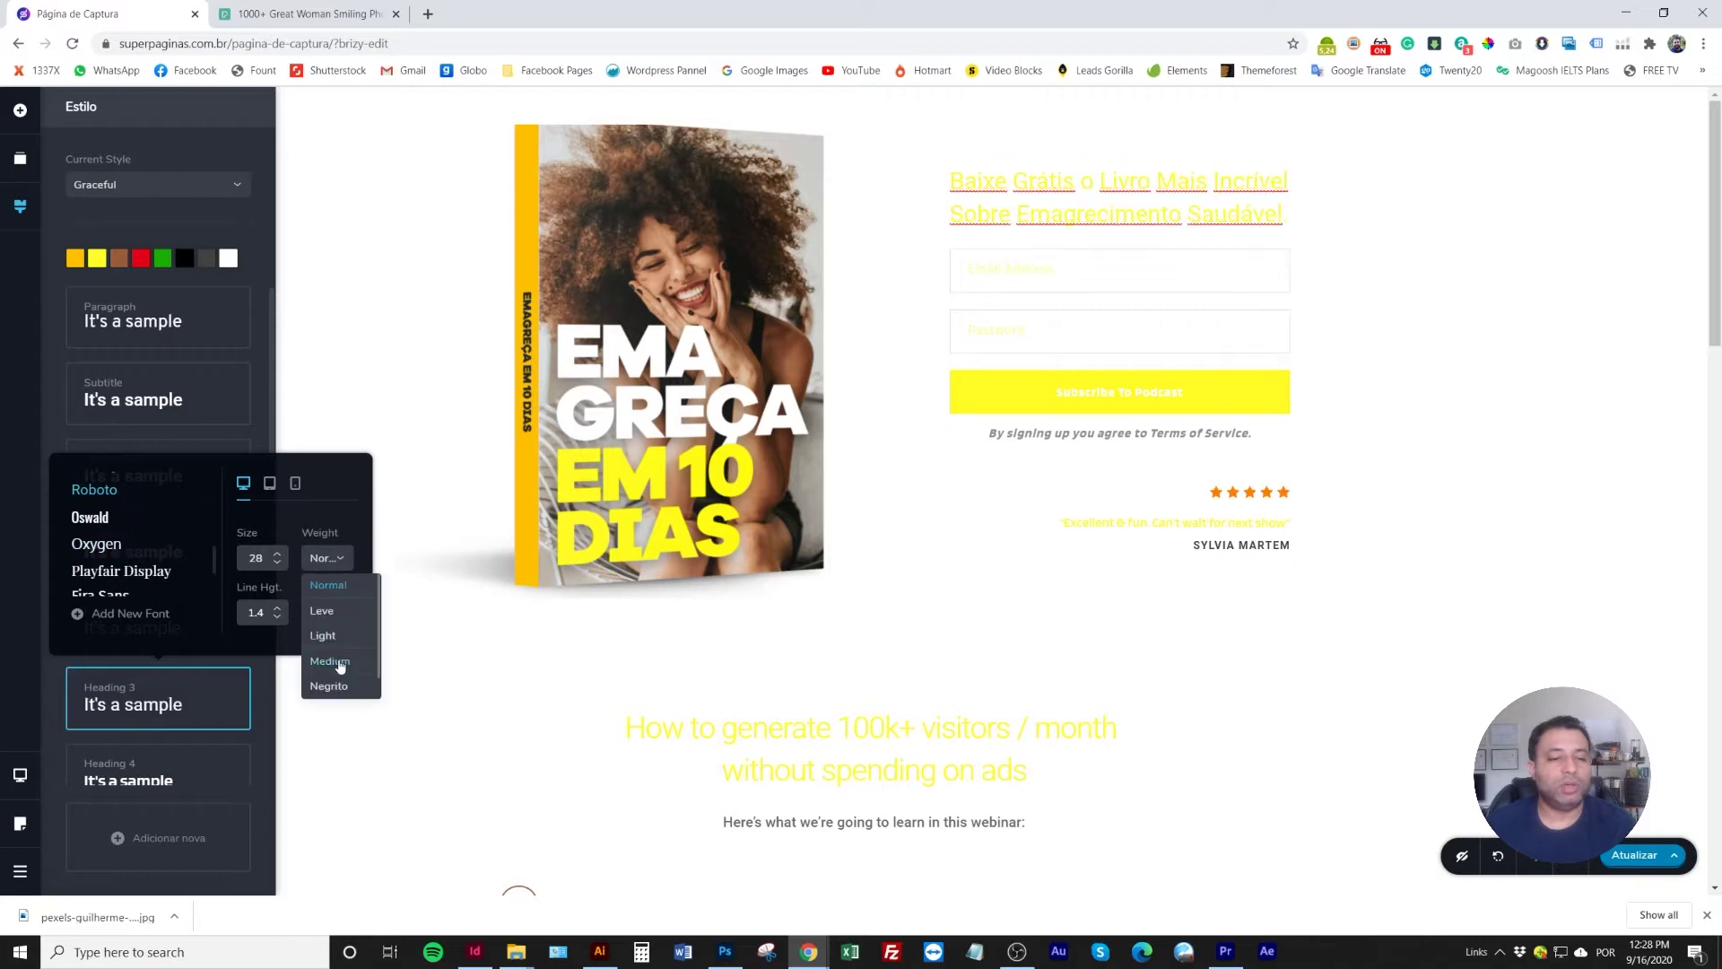
pyautogui.click(165, 543)
pyautogui.click(160, 709)
pyautogui.scroll(-3, 159, 708)
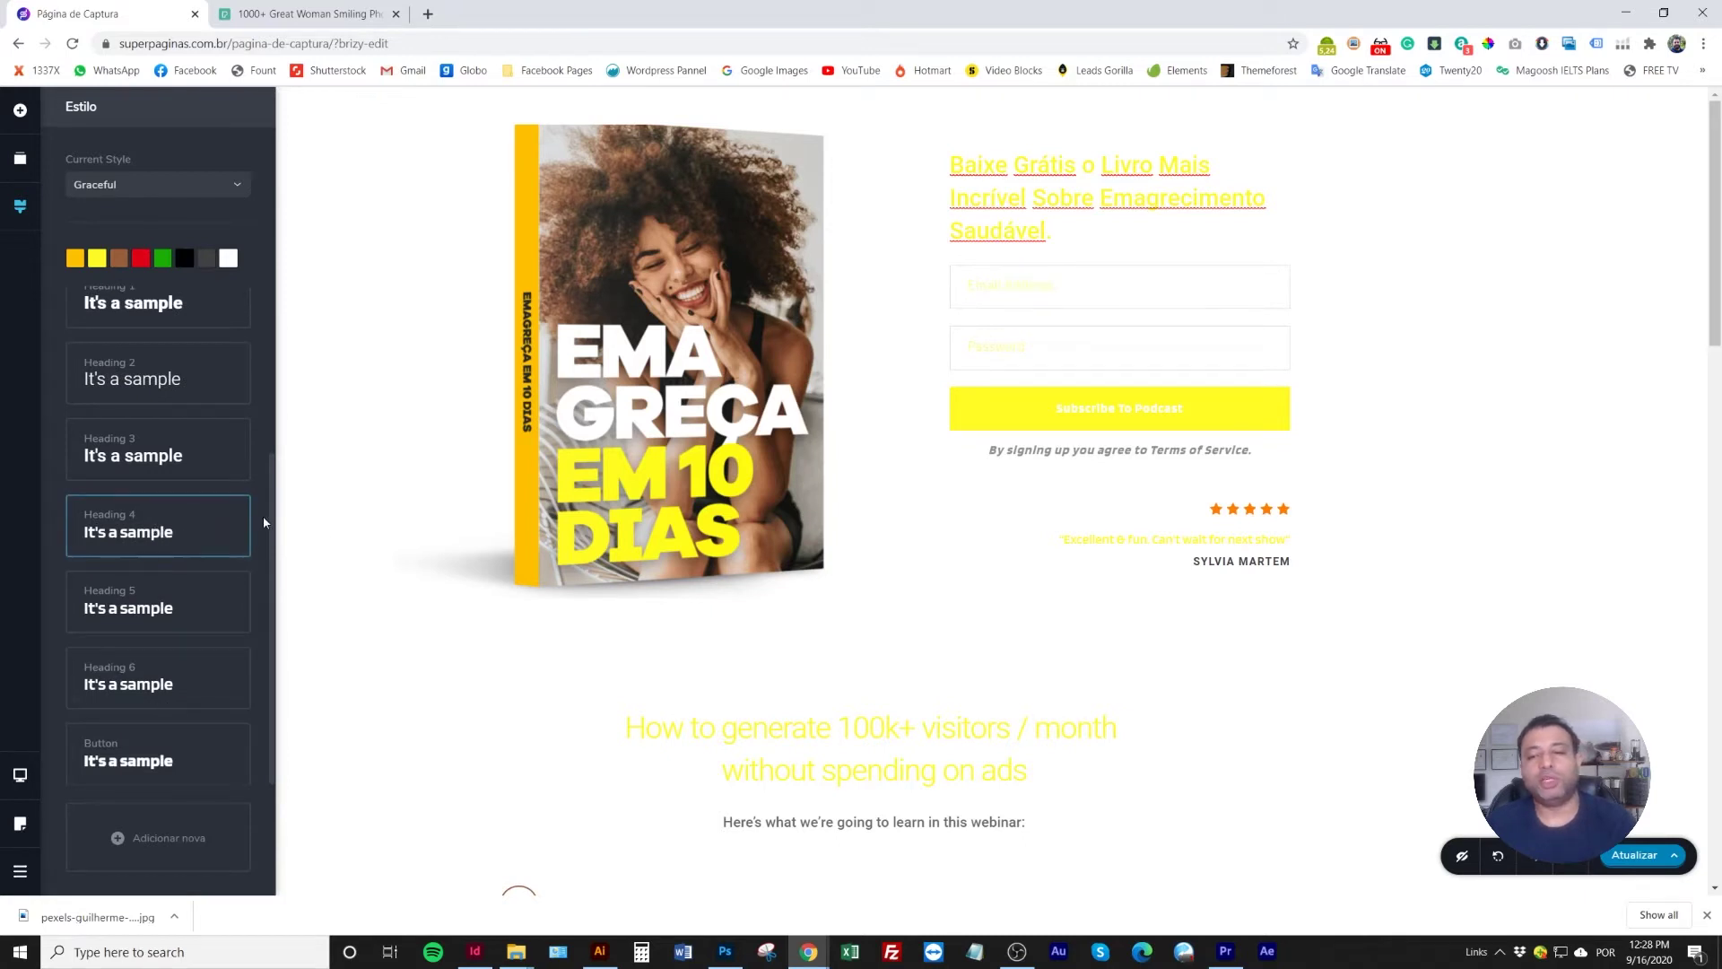
pyautogui.click(341, 512)
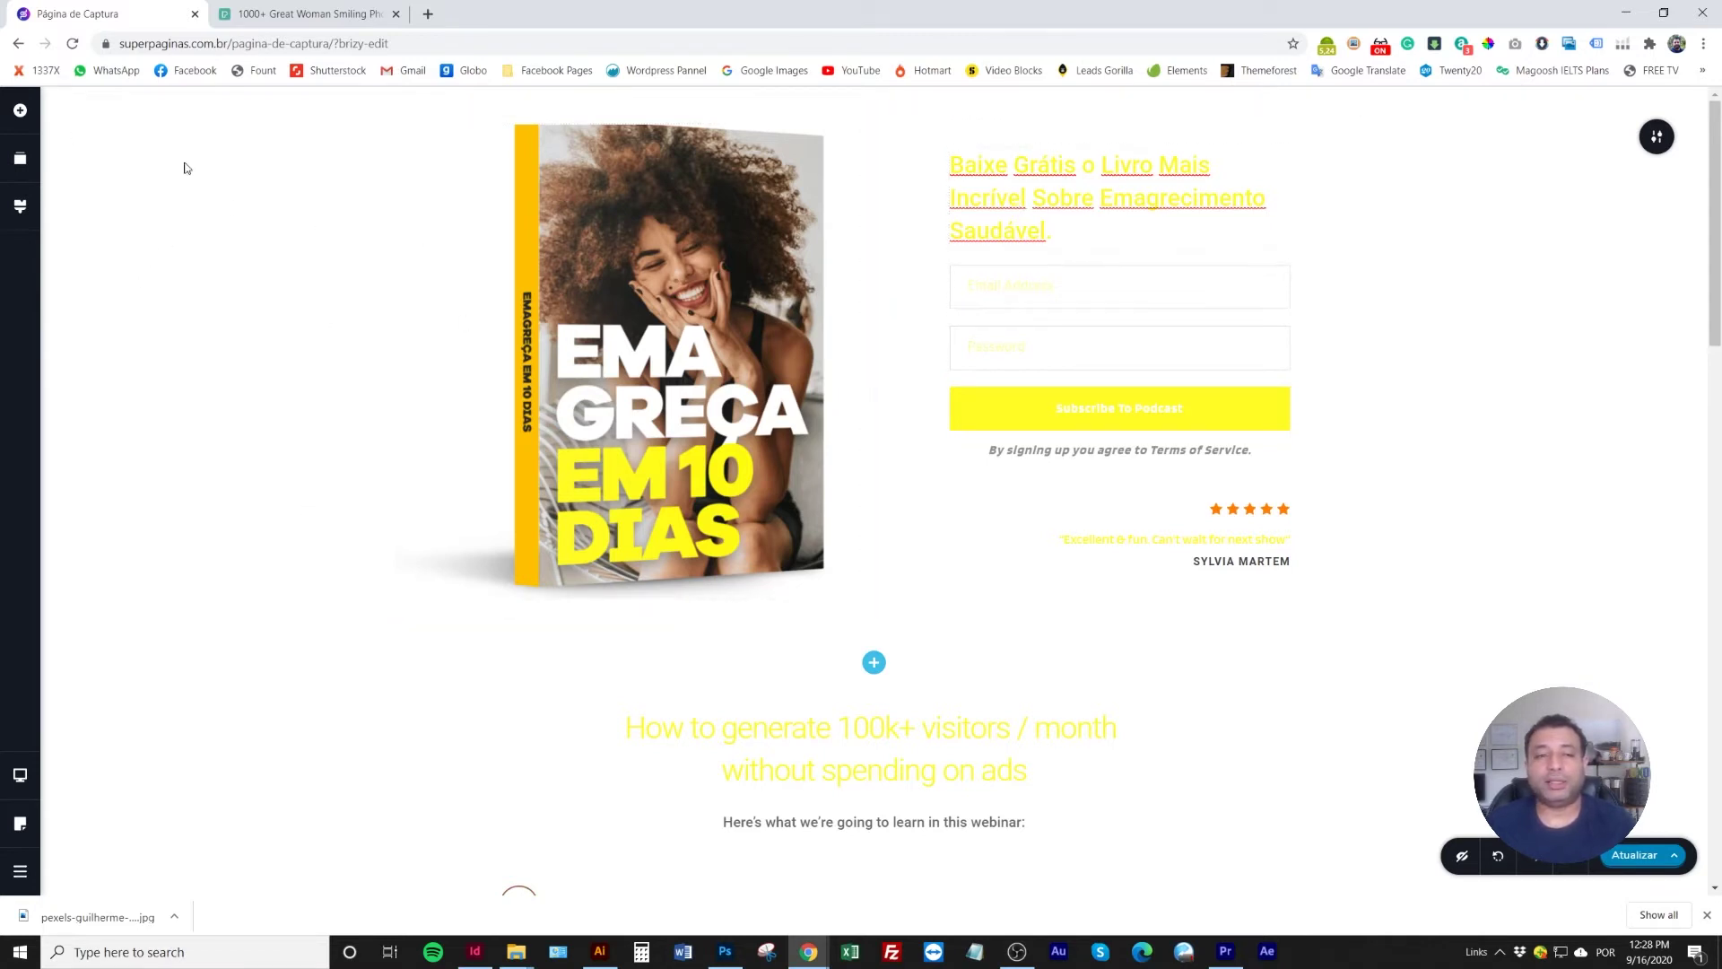
# Scroll through the landing page to review it, then reopen the global style settings
pyautogui.scroll(-14, 1040, 453)
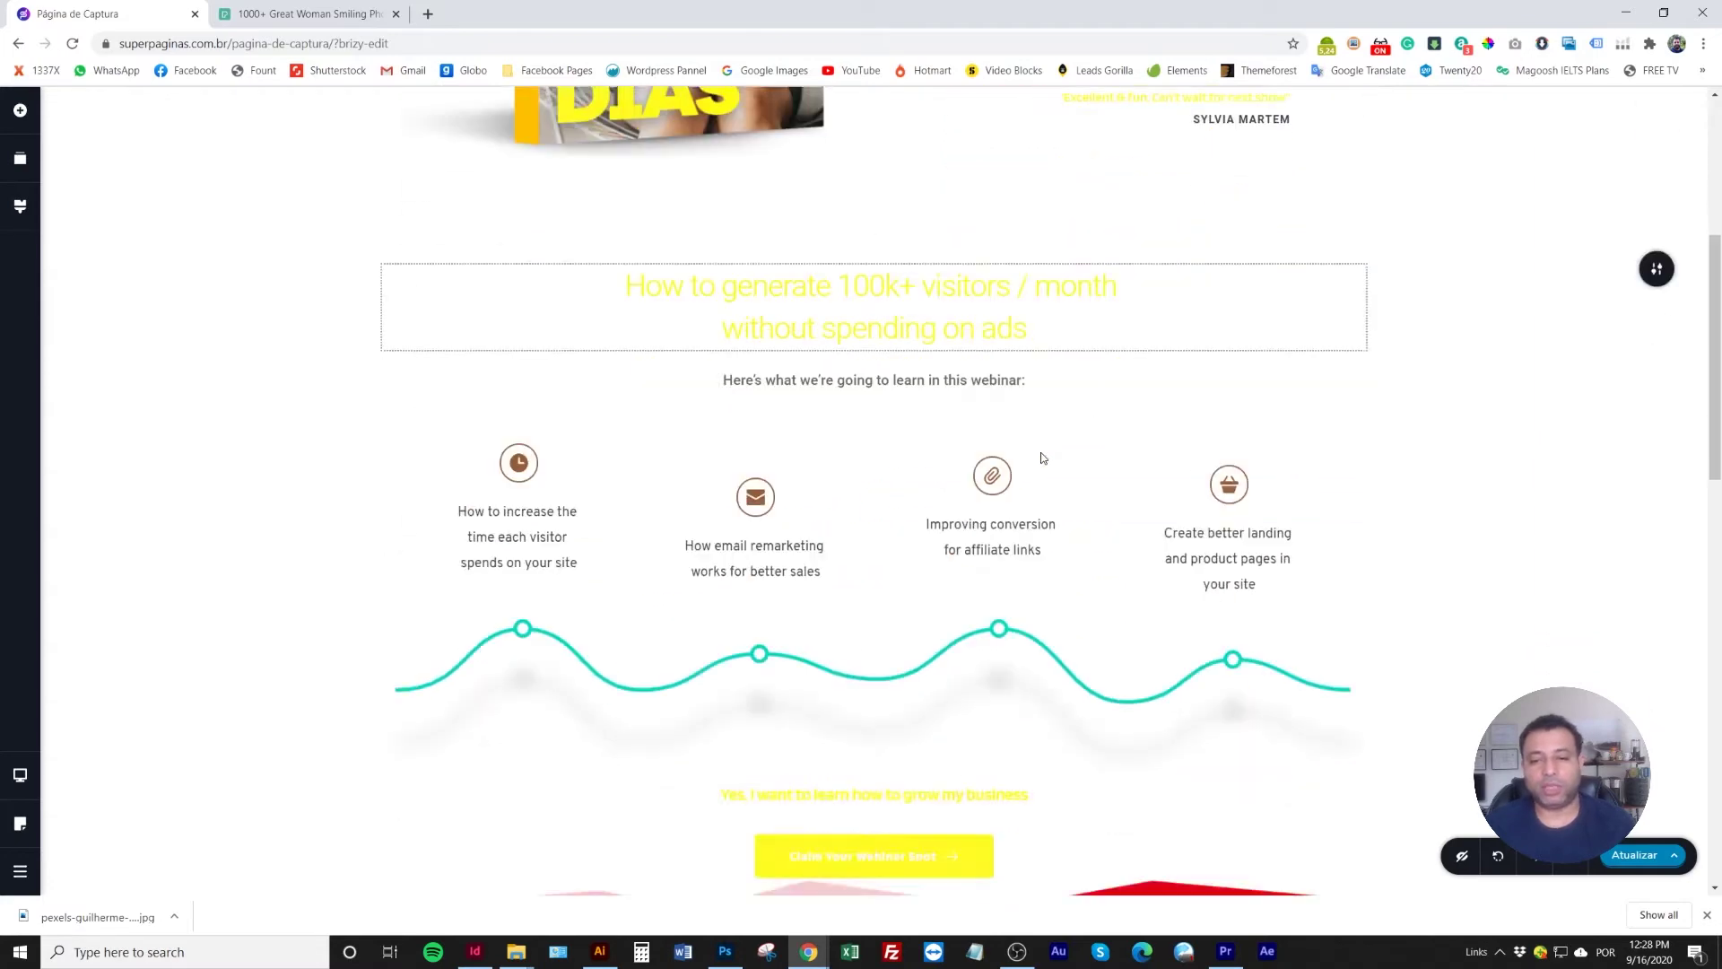
pyautogui.scroll(-6, 1040, 457)
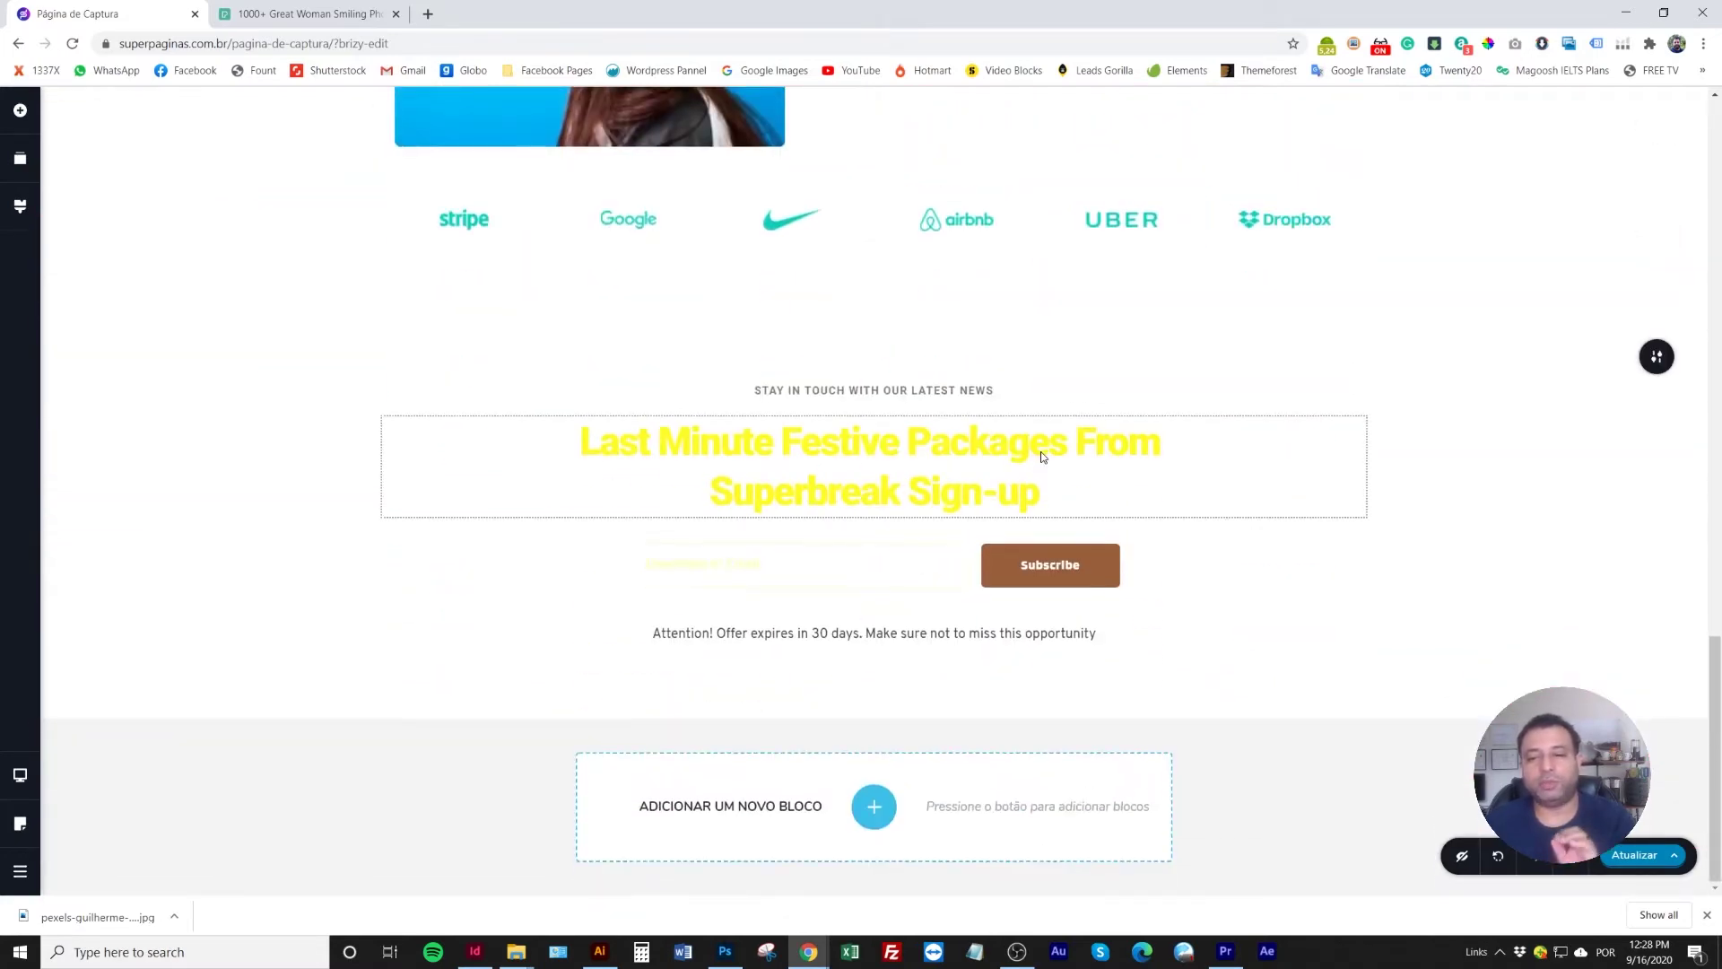
pyautogui.scroll(18, 1041, 453)
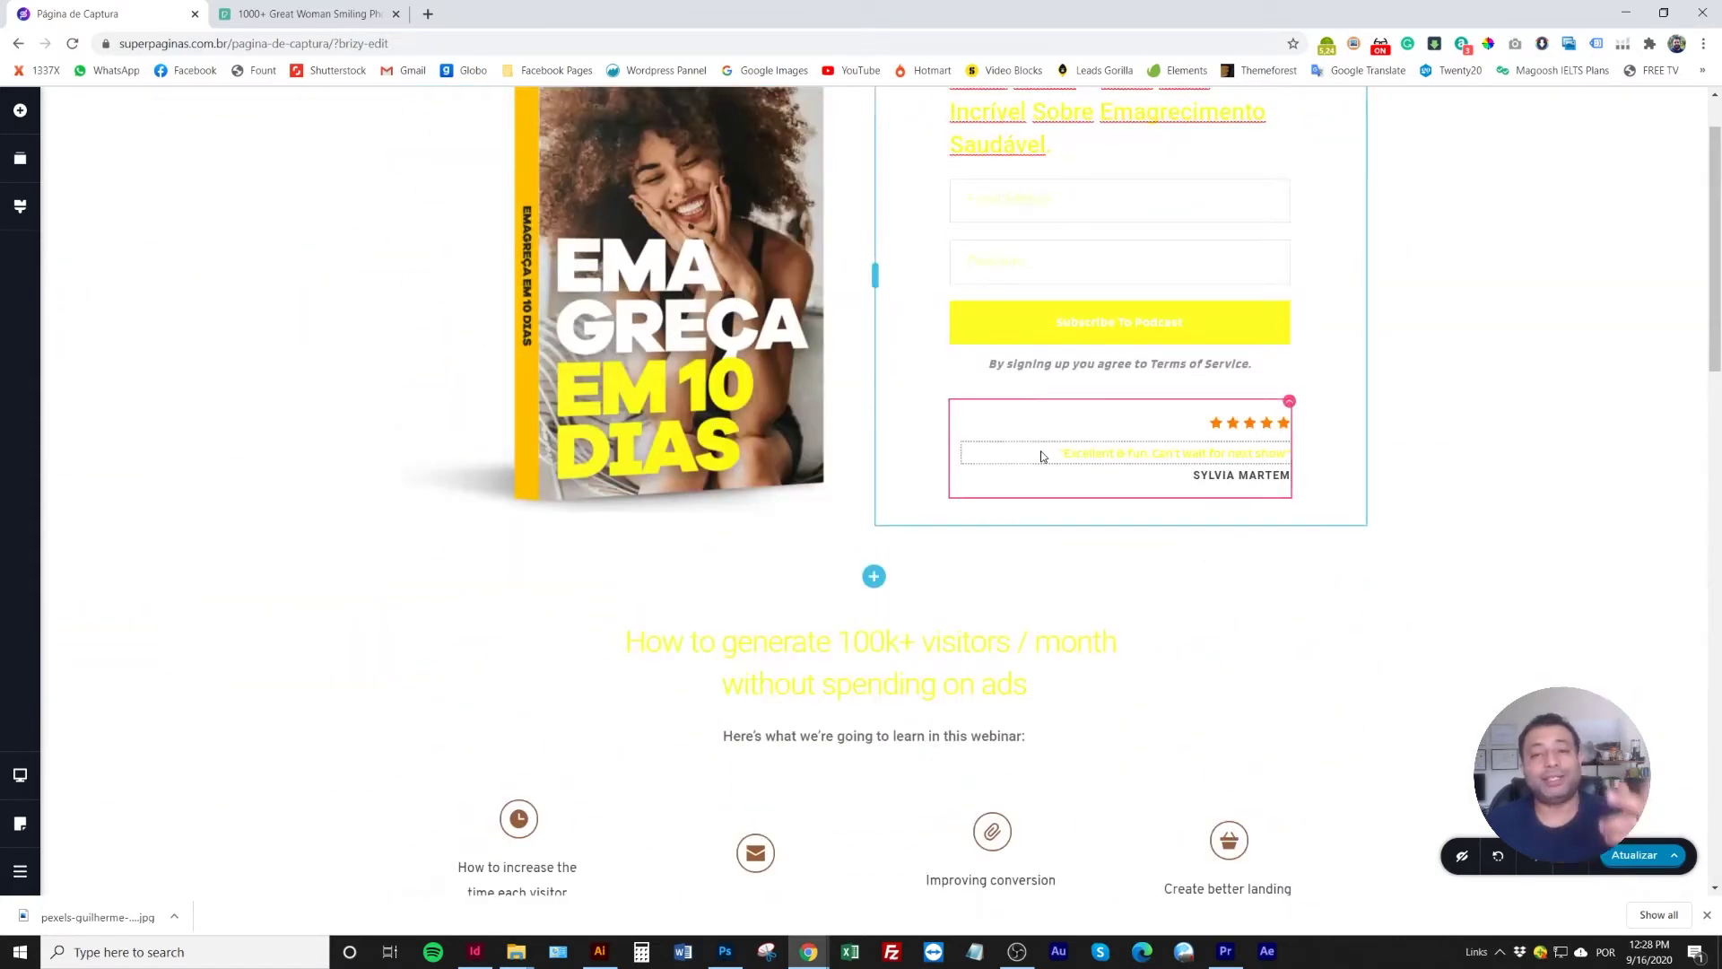
pyautogui.scroll(1, 1039, 454)
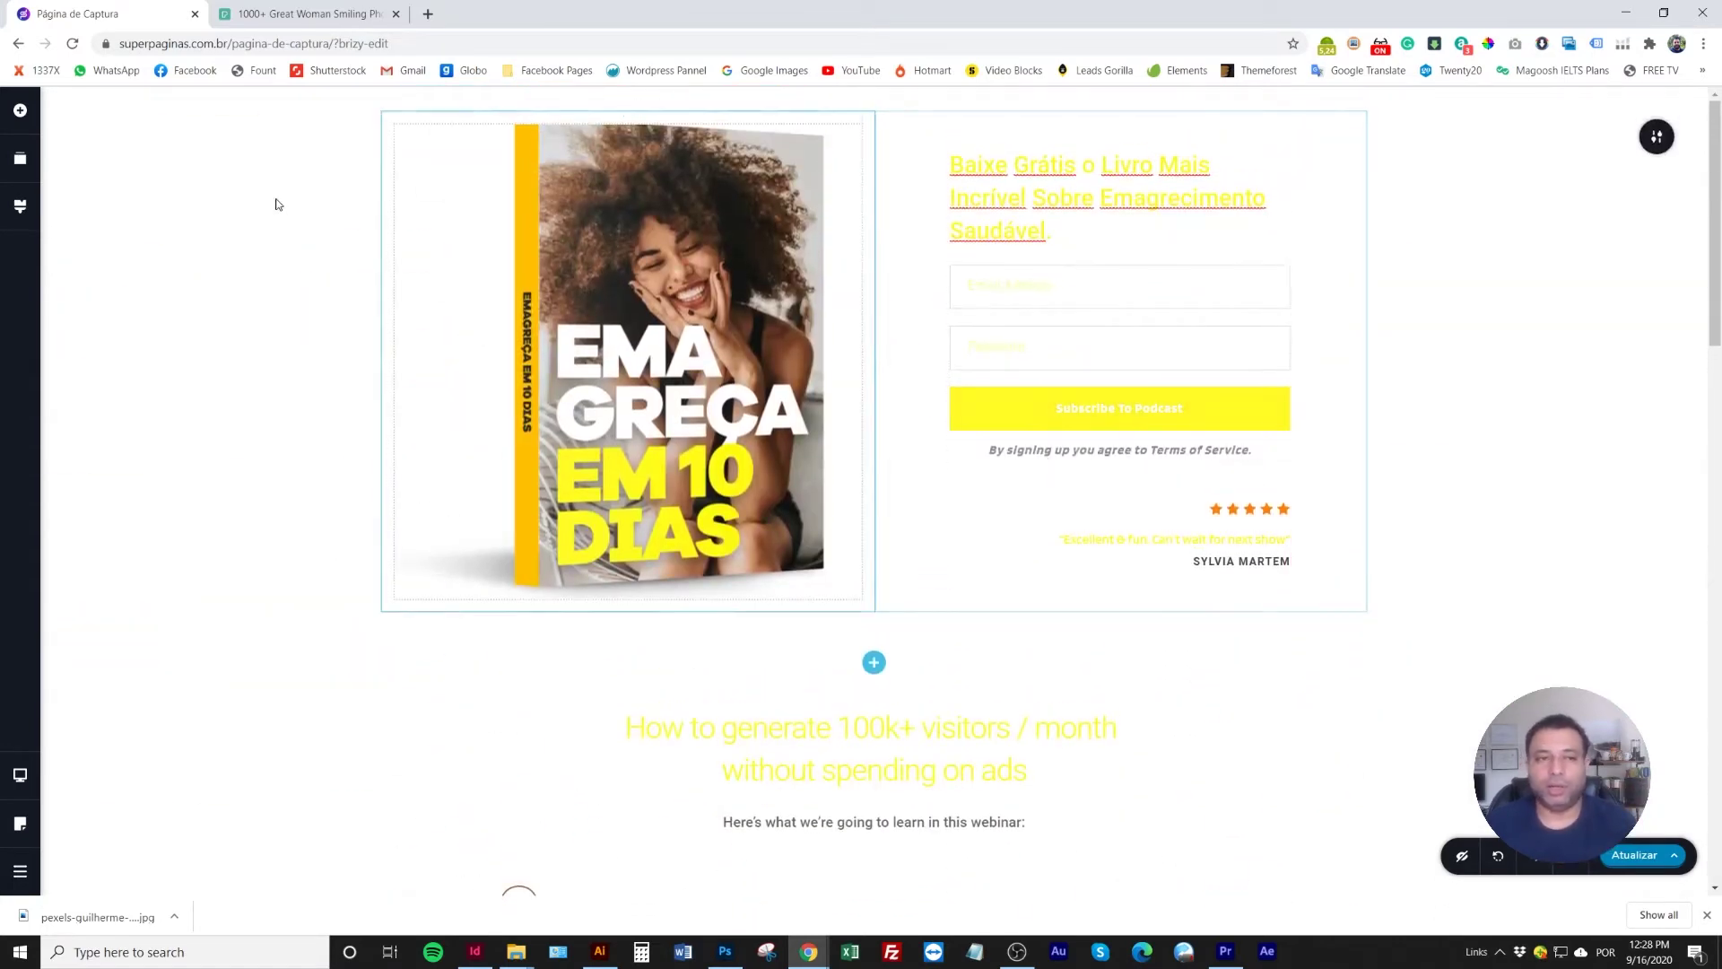
pyautogui.click(20, 206)
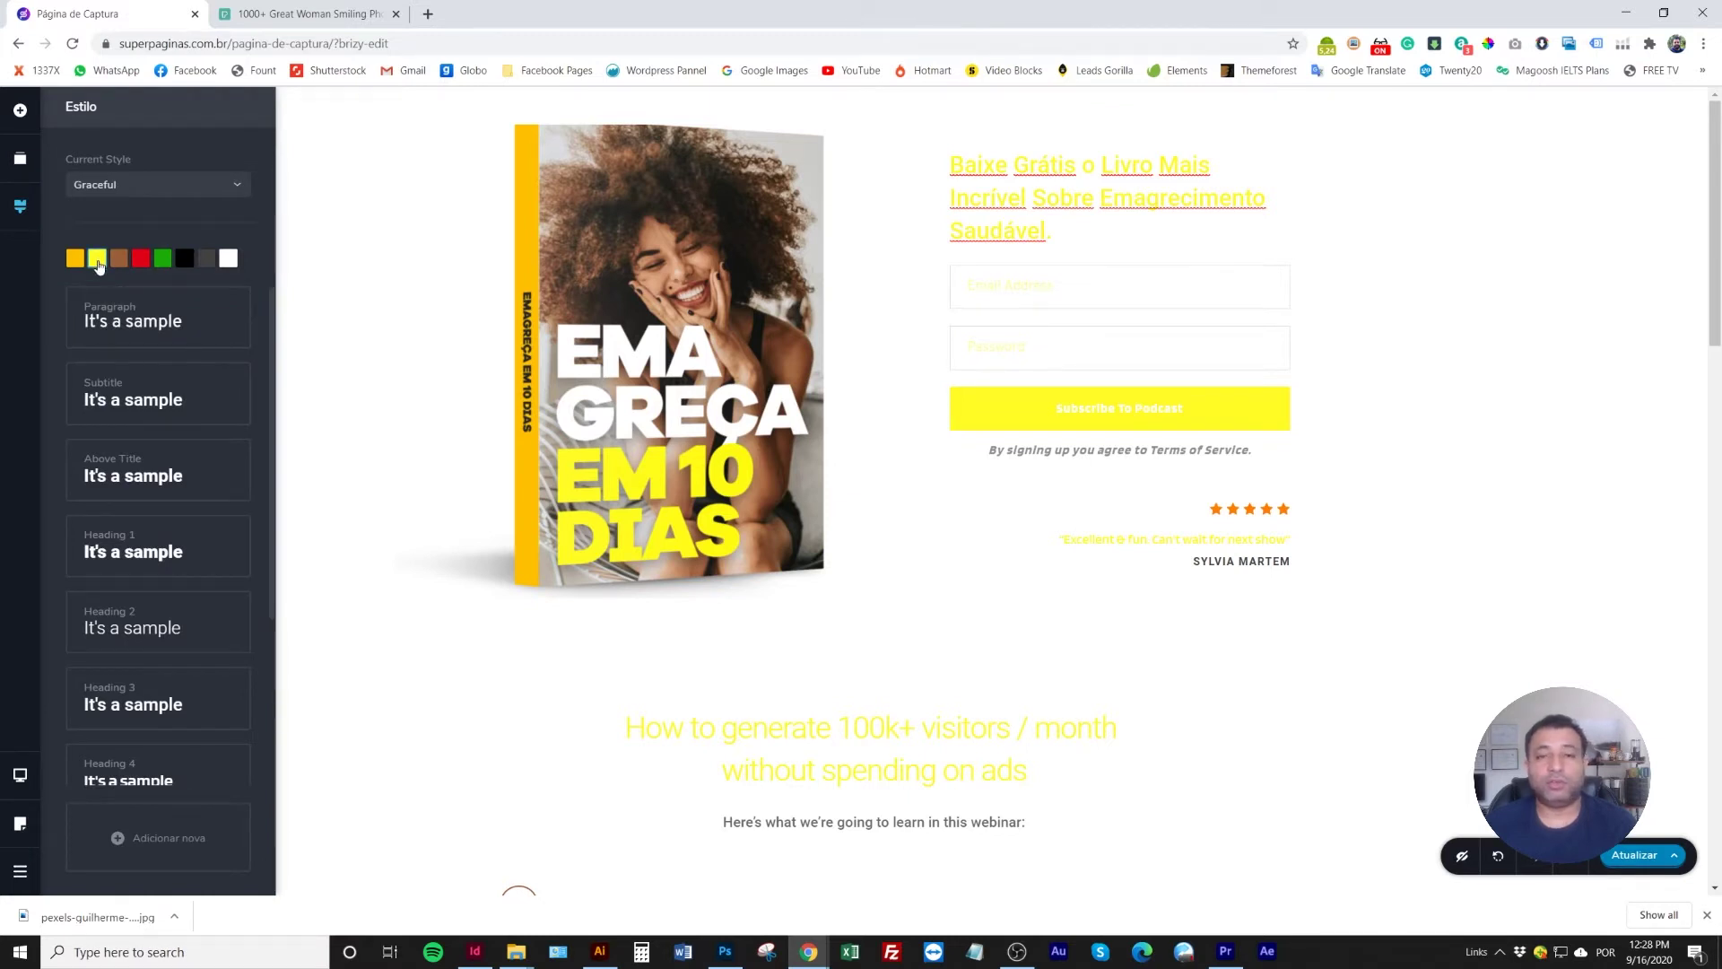
# Copy the yellow #FFFC24 hex code into the black palette swatch
pyautogui.click(98, 260)
pyautogui.moveTo(108, 439); pyautogui.dragTo(63, 440)
pyautogui.hotkey('ctrl', 'c')
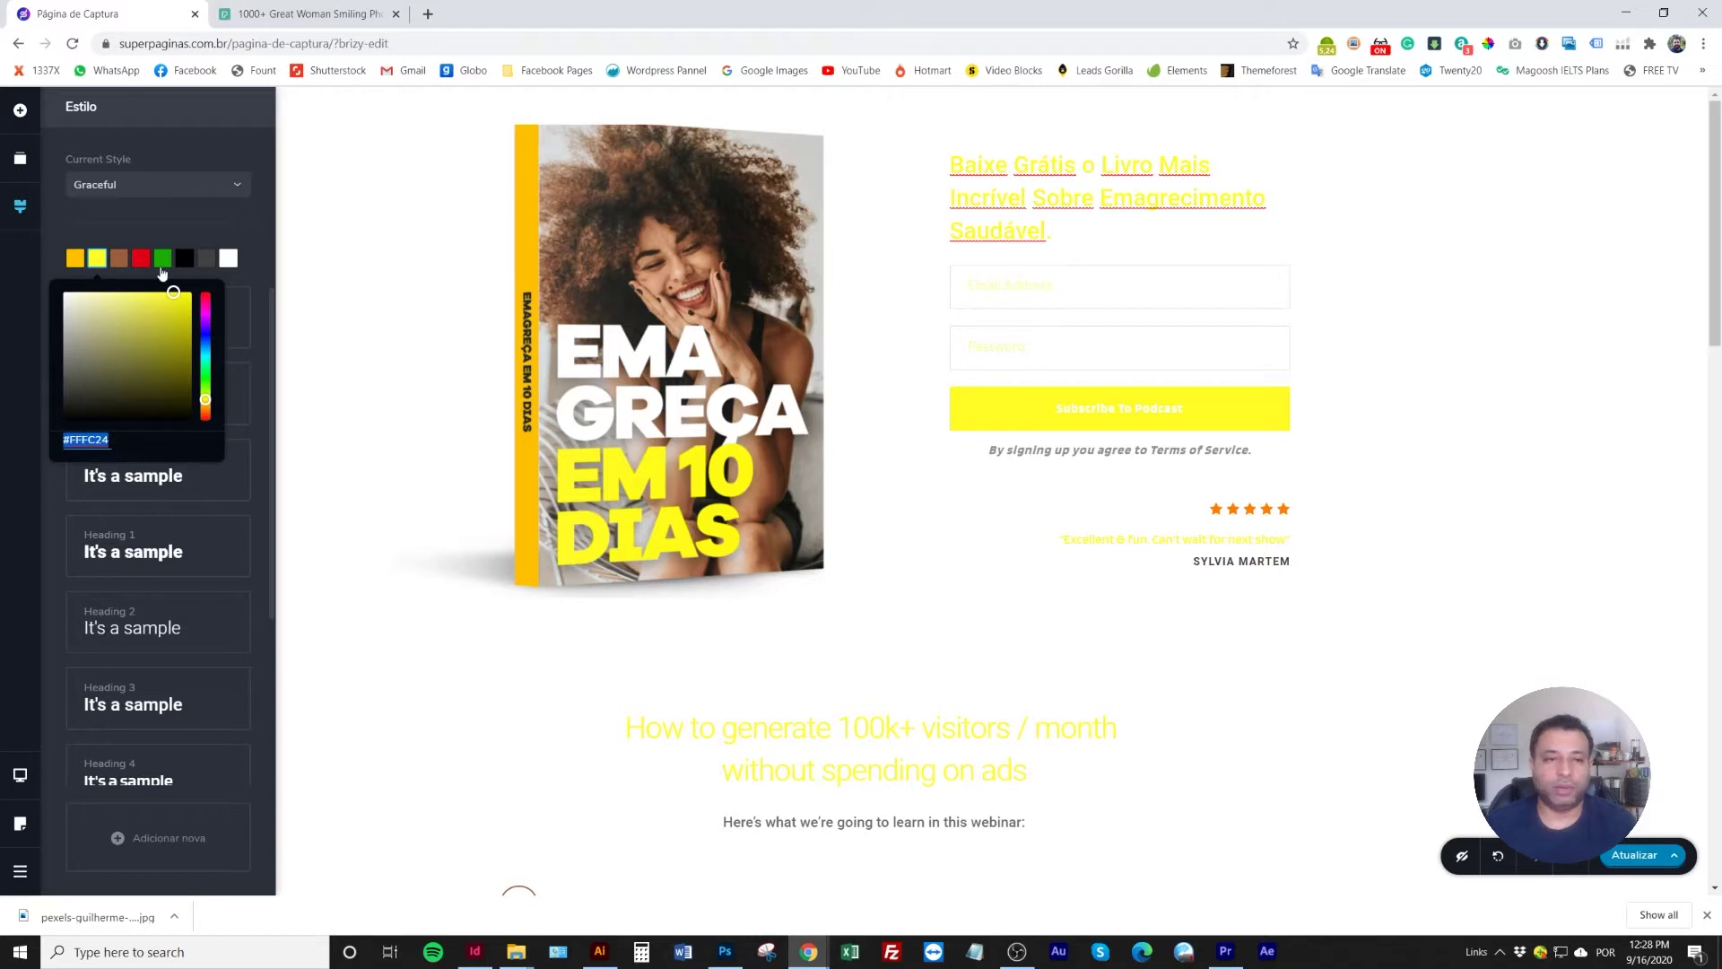
pyautogui.click(166, 213)
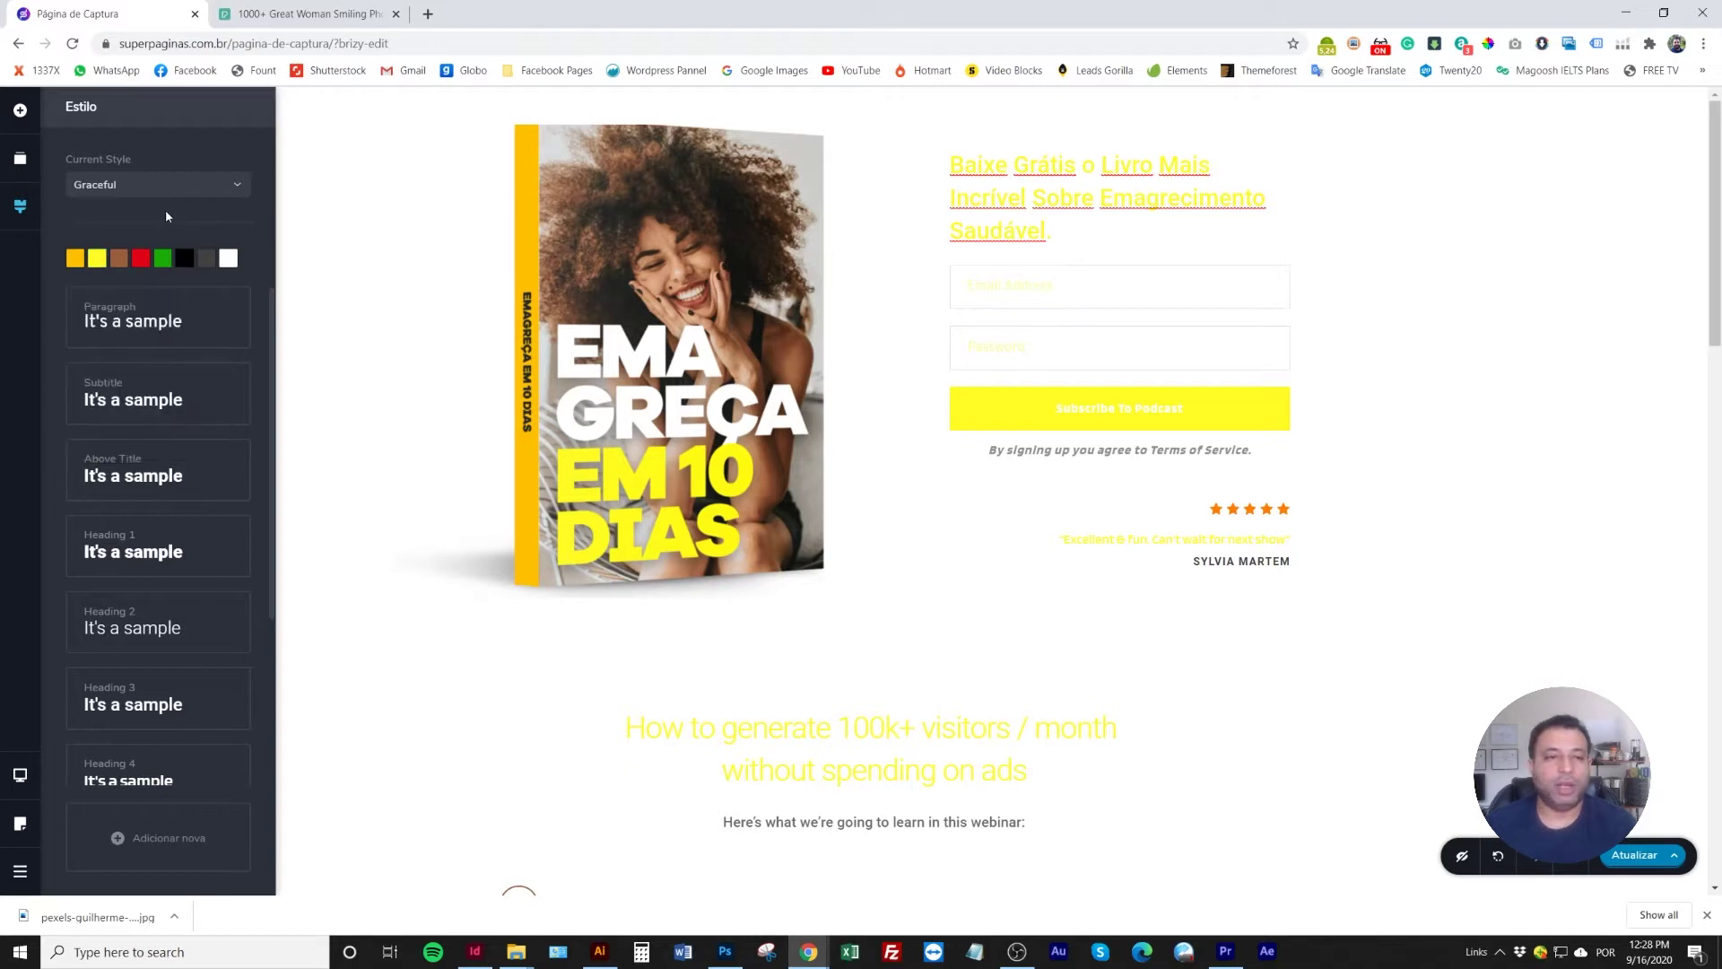
pyautogui.click(185, 260)
pyautogui.doubleClick(139, 440)
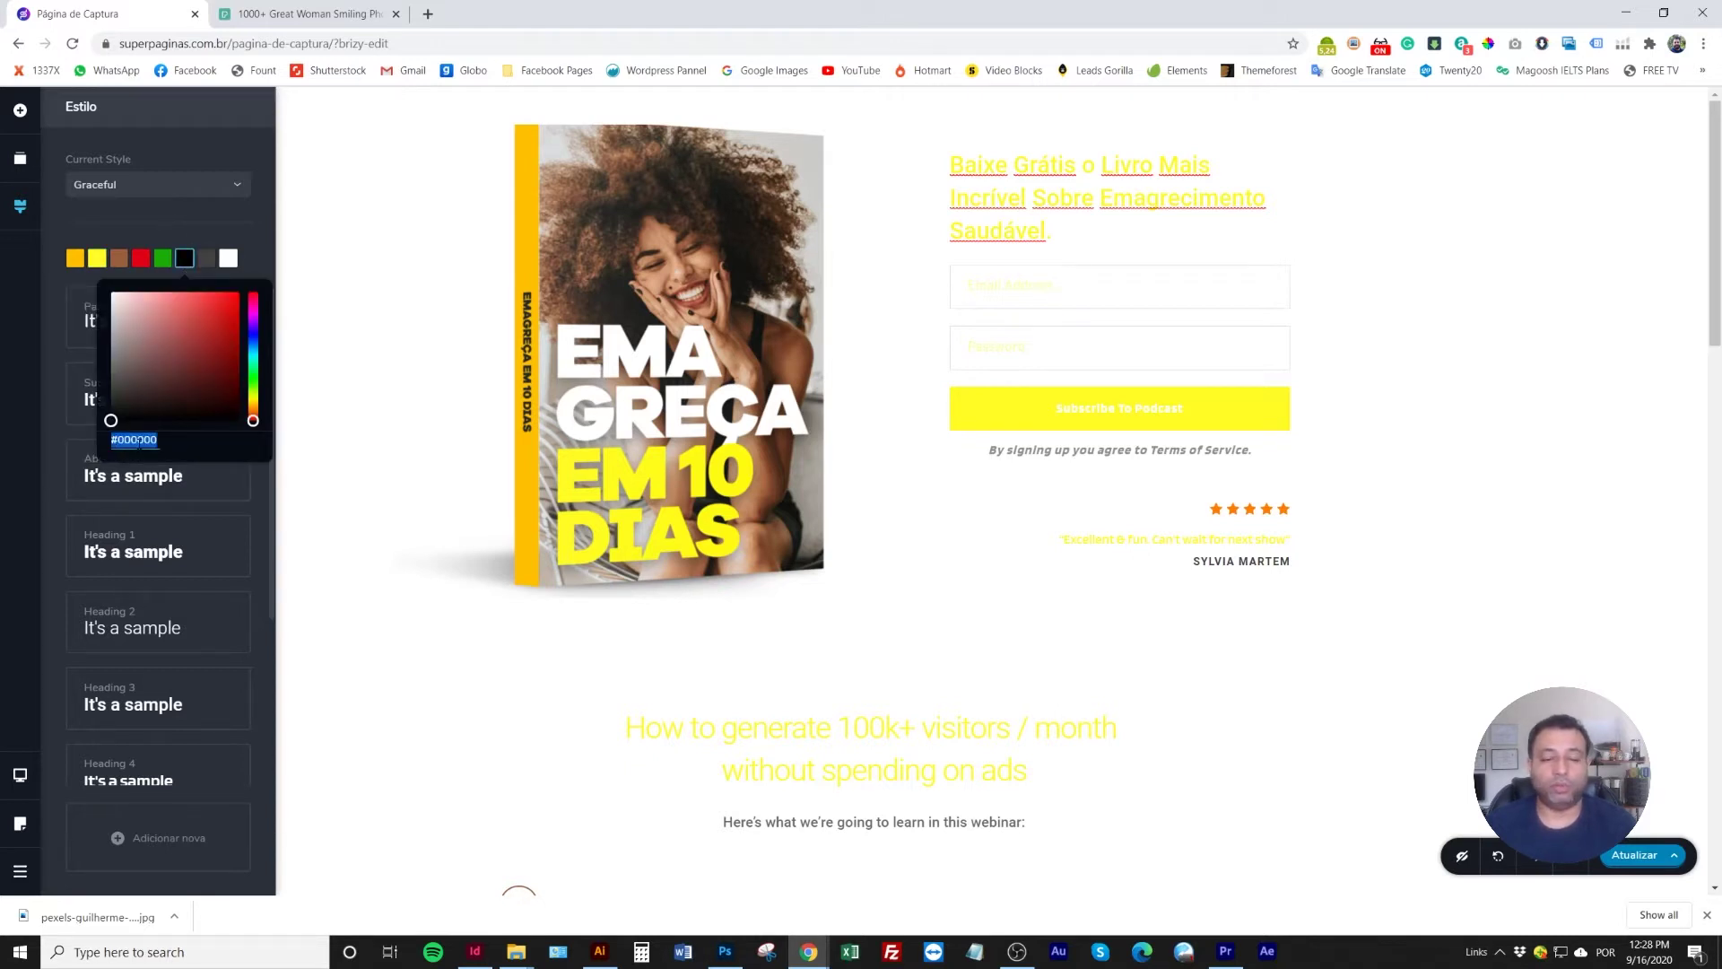
pyautogui.hotkey('ctrl', 'v')
pyautogui.click(158, 235)
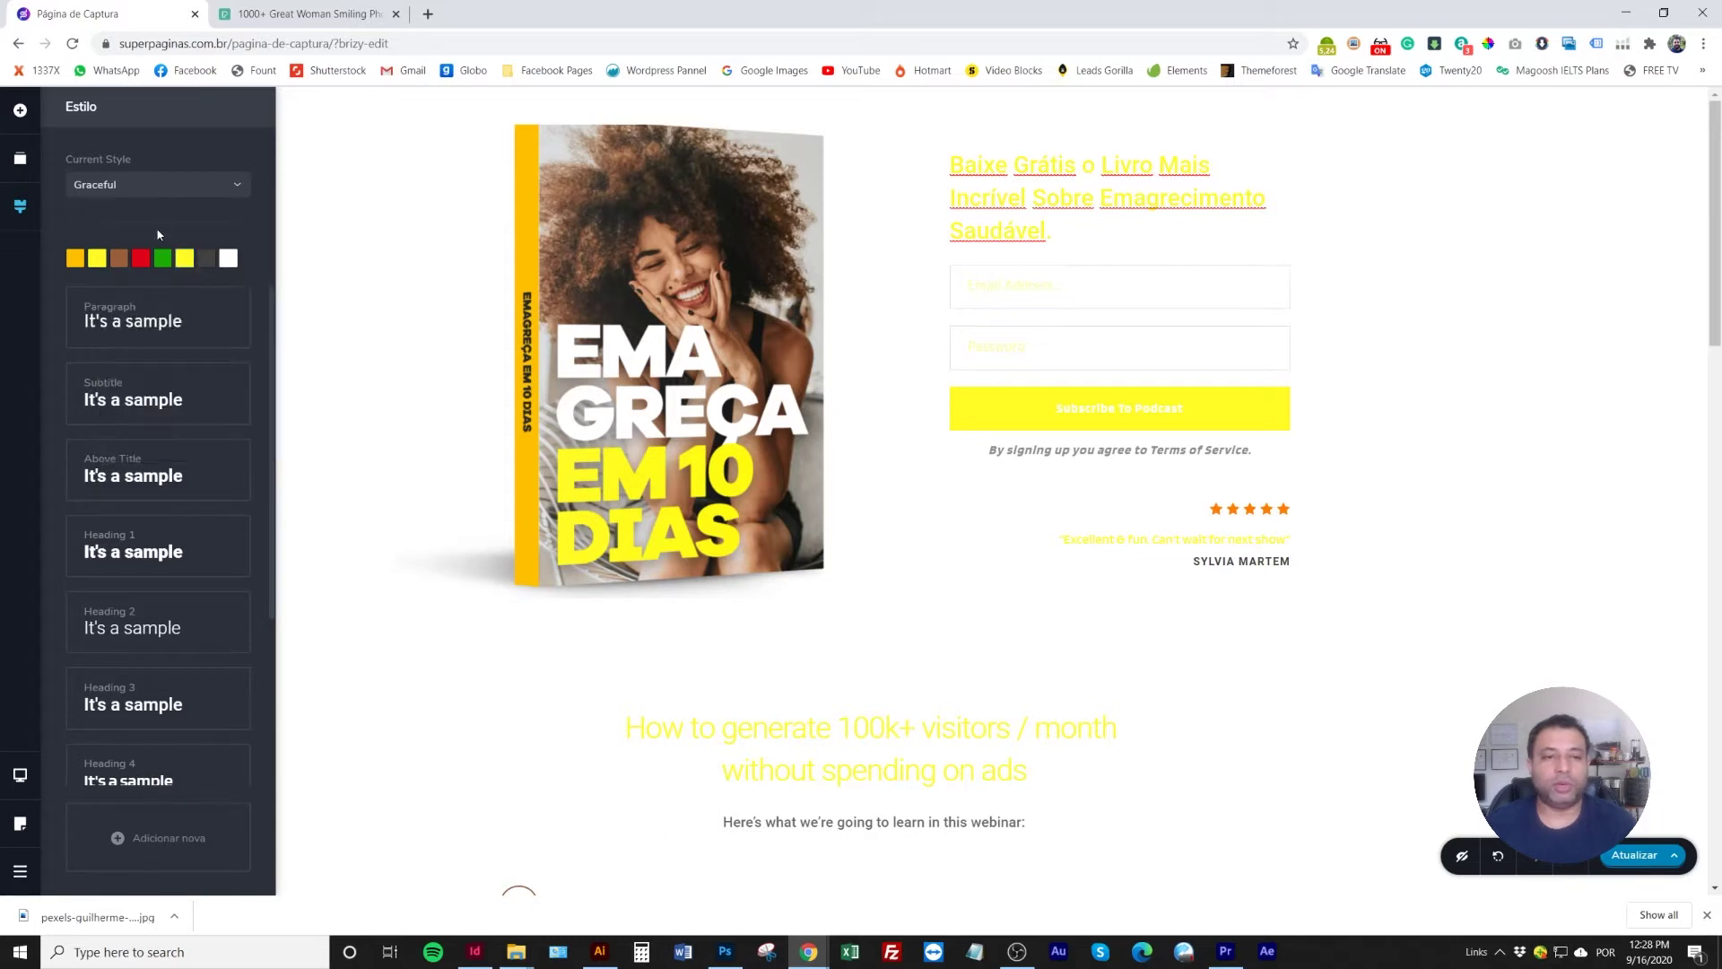
# Change the second palette colour to black, then review the page and close the styles
pyautogui.click(97, 262)
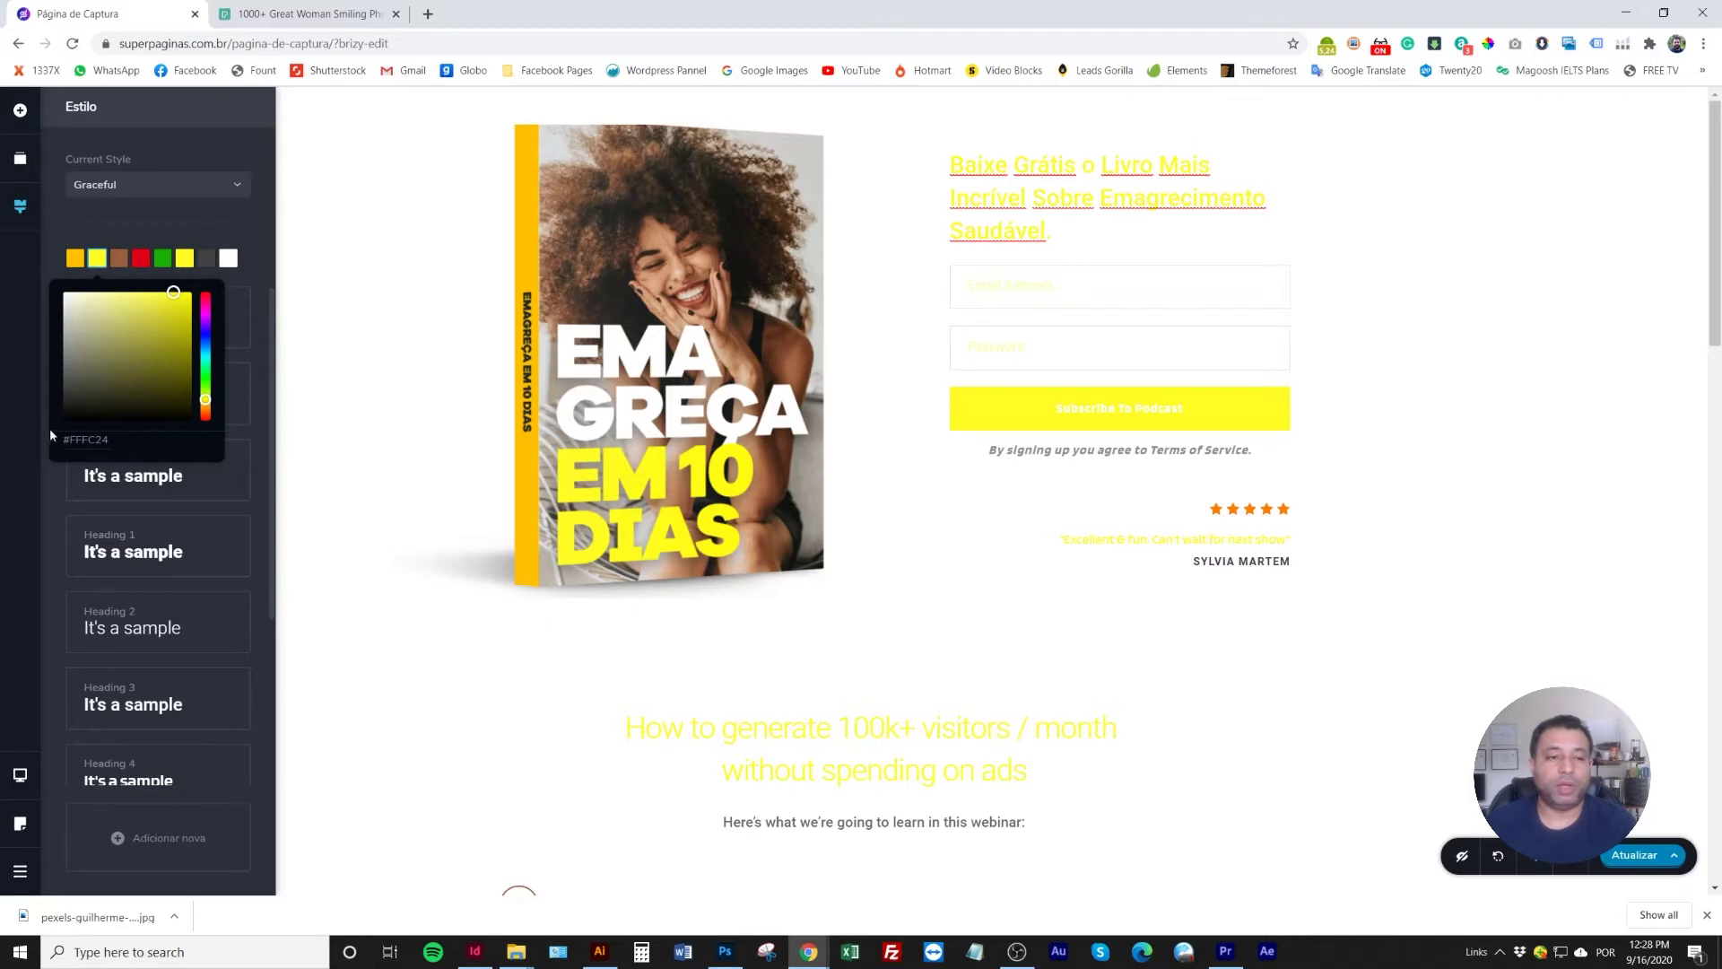
pyautogui.click(64, 418)
pyautogui.click(139, 218)
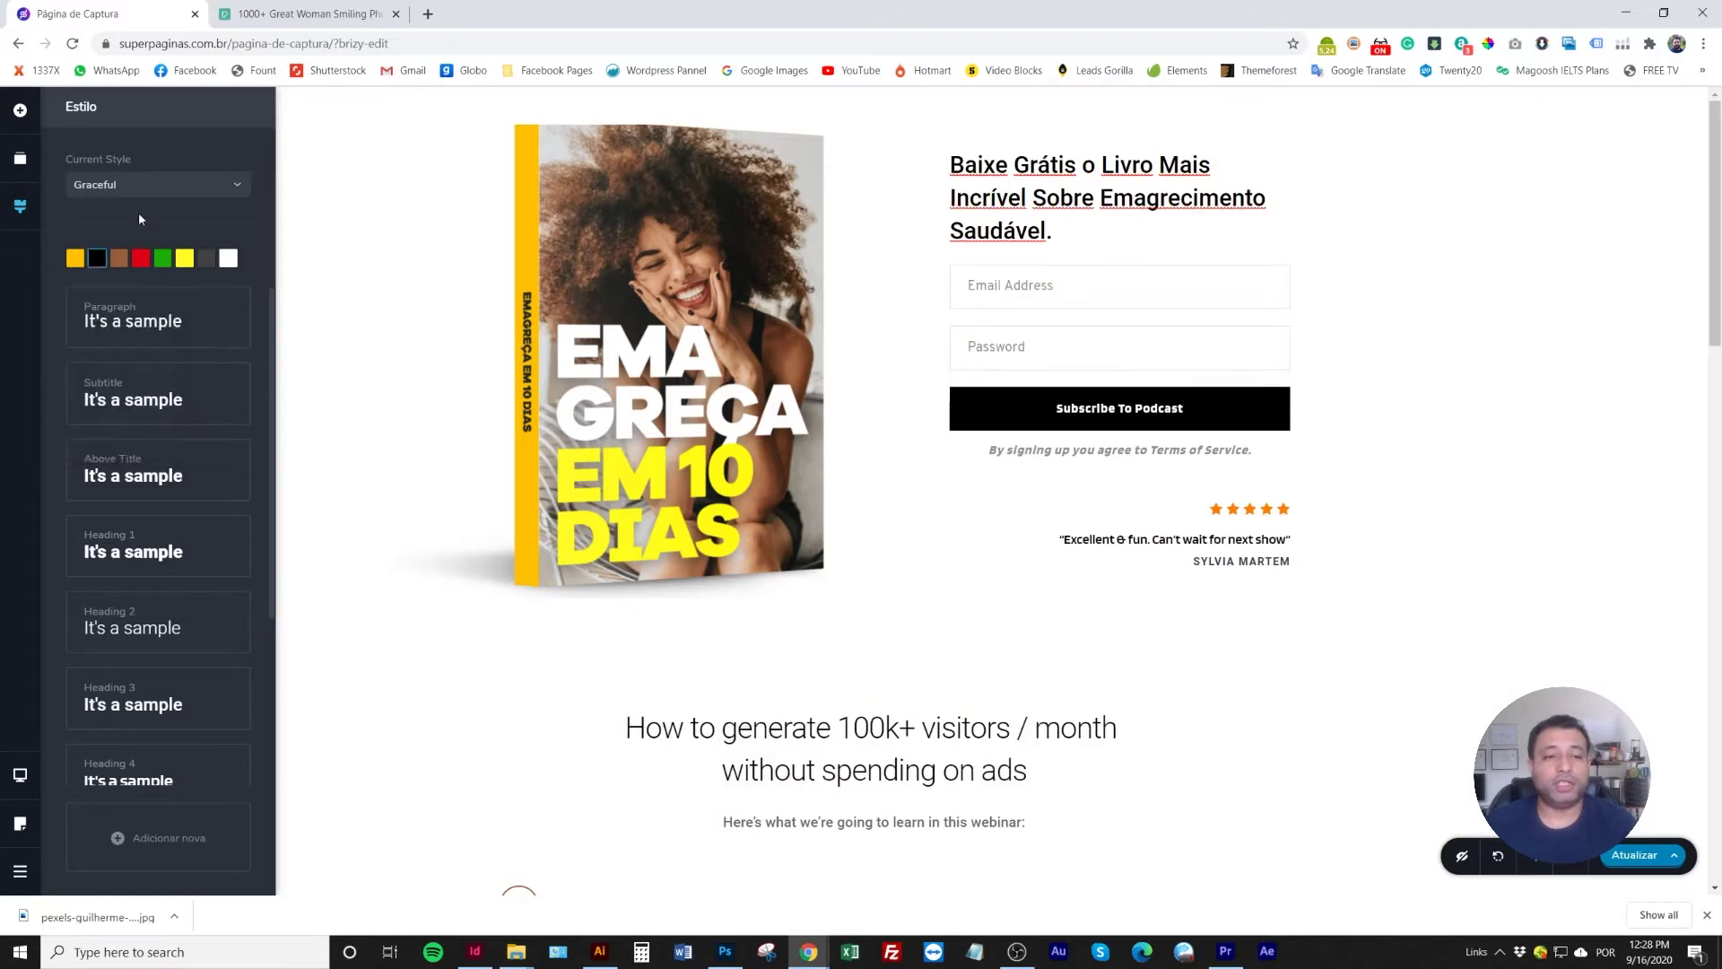
pyautogui.scroll(-2, 927, 708)
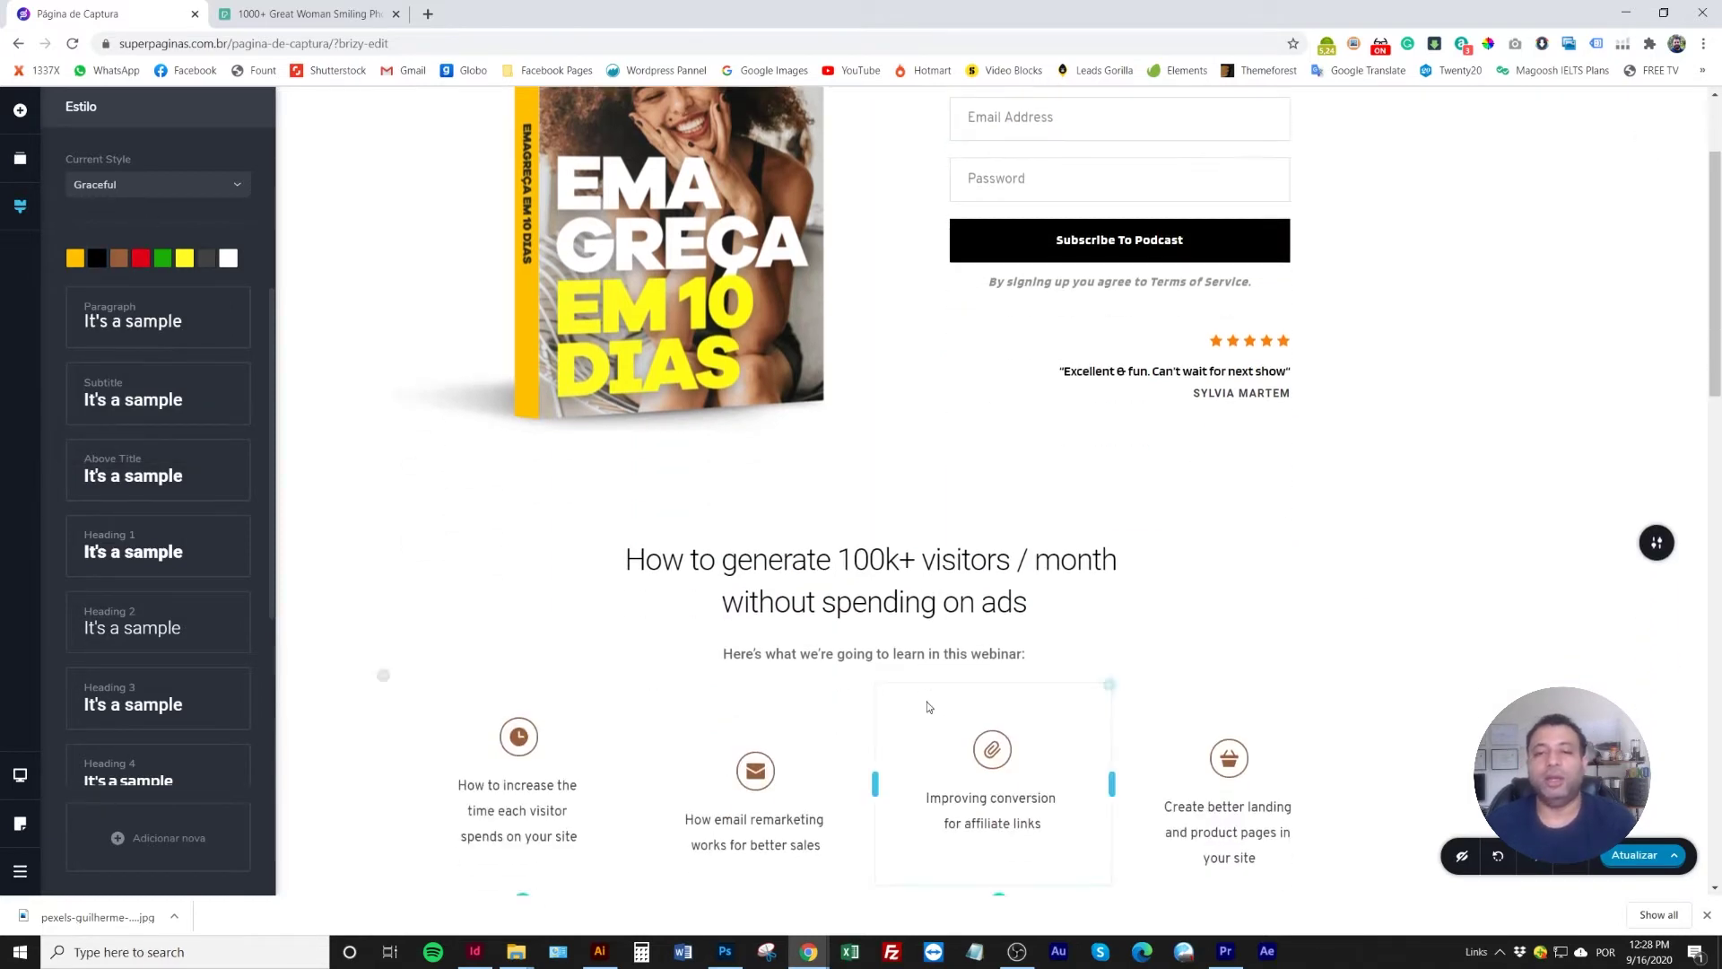
pyautogui.scroll(-4, 928, 702)
pyautogui.scroll(5, 927, 696)
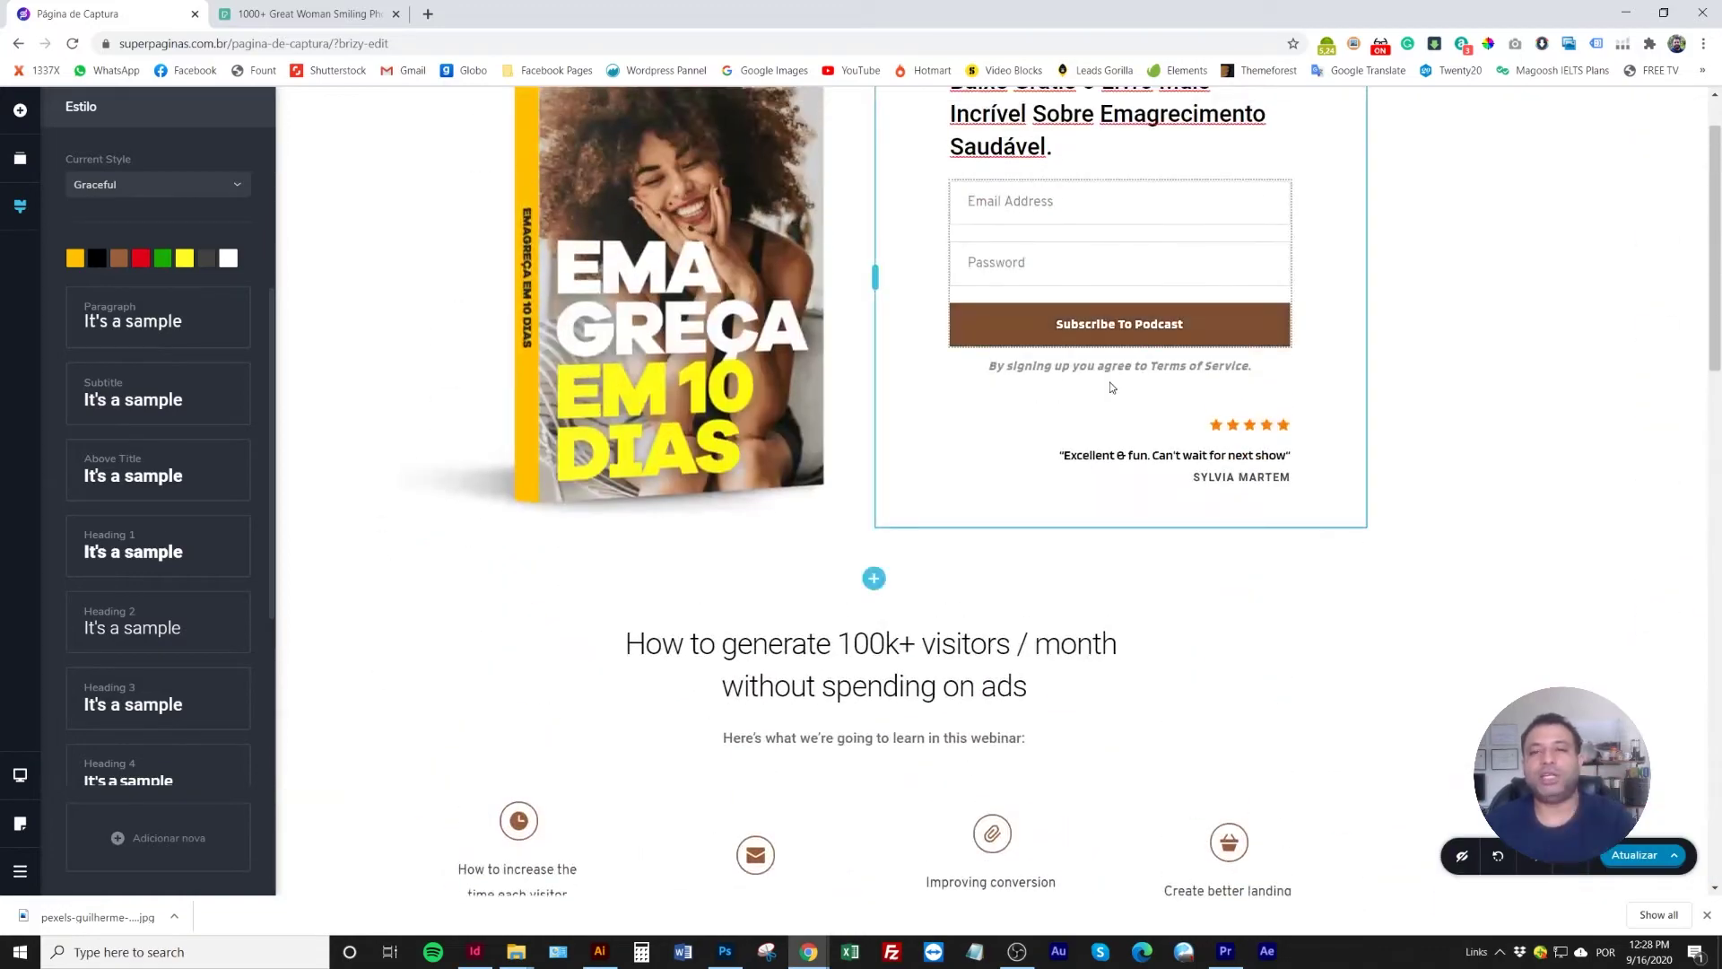
pyautogui.scroll(1, 1085, 435)
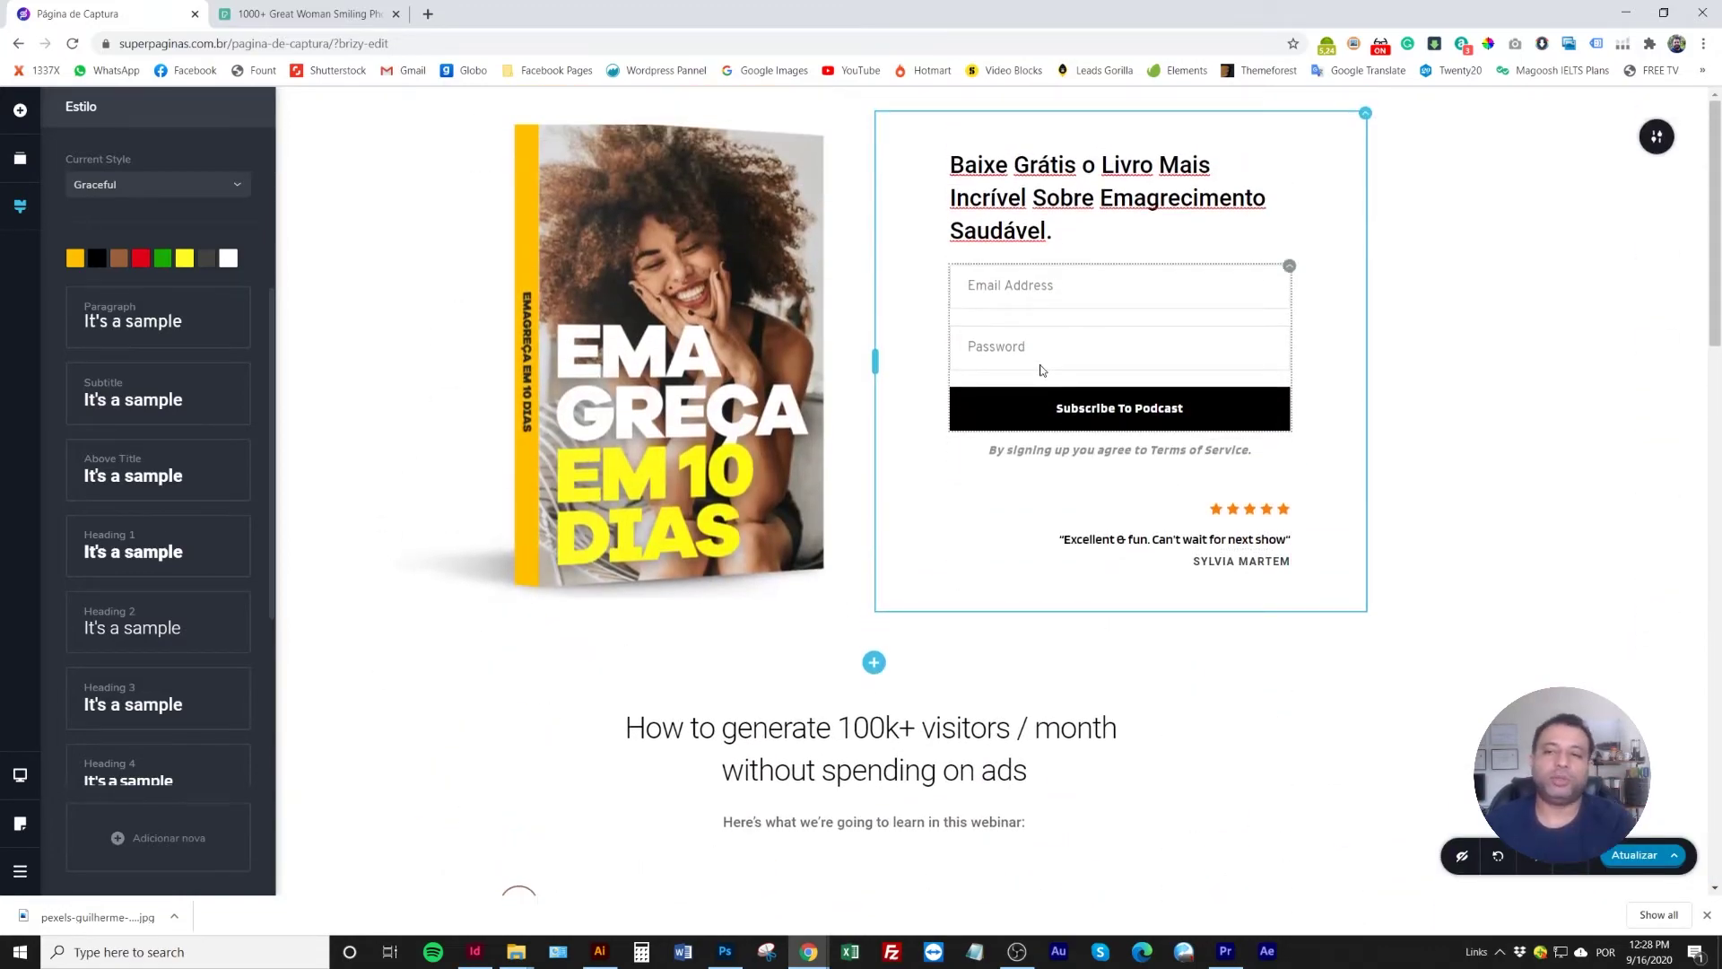
pyautogui.scroll(-14, 1040, 369)
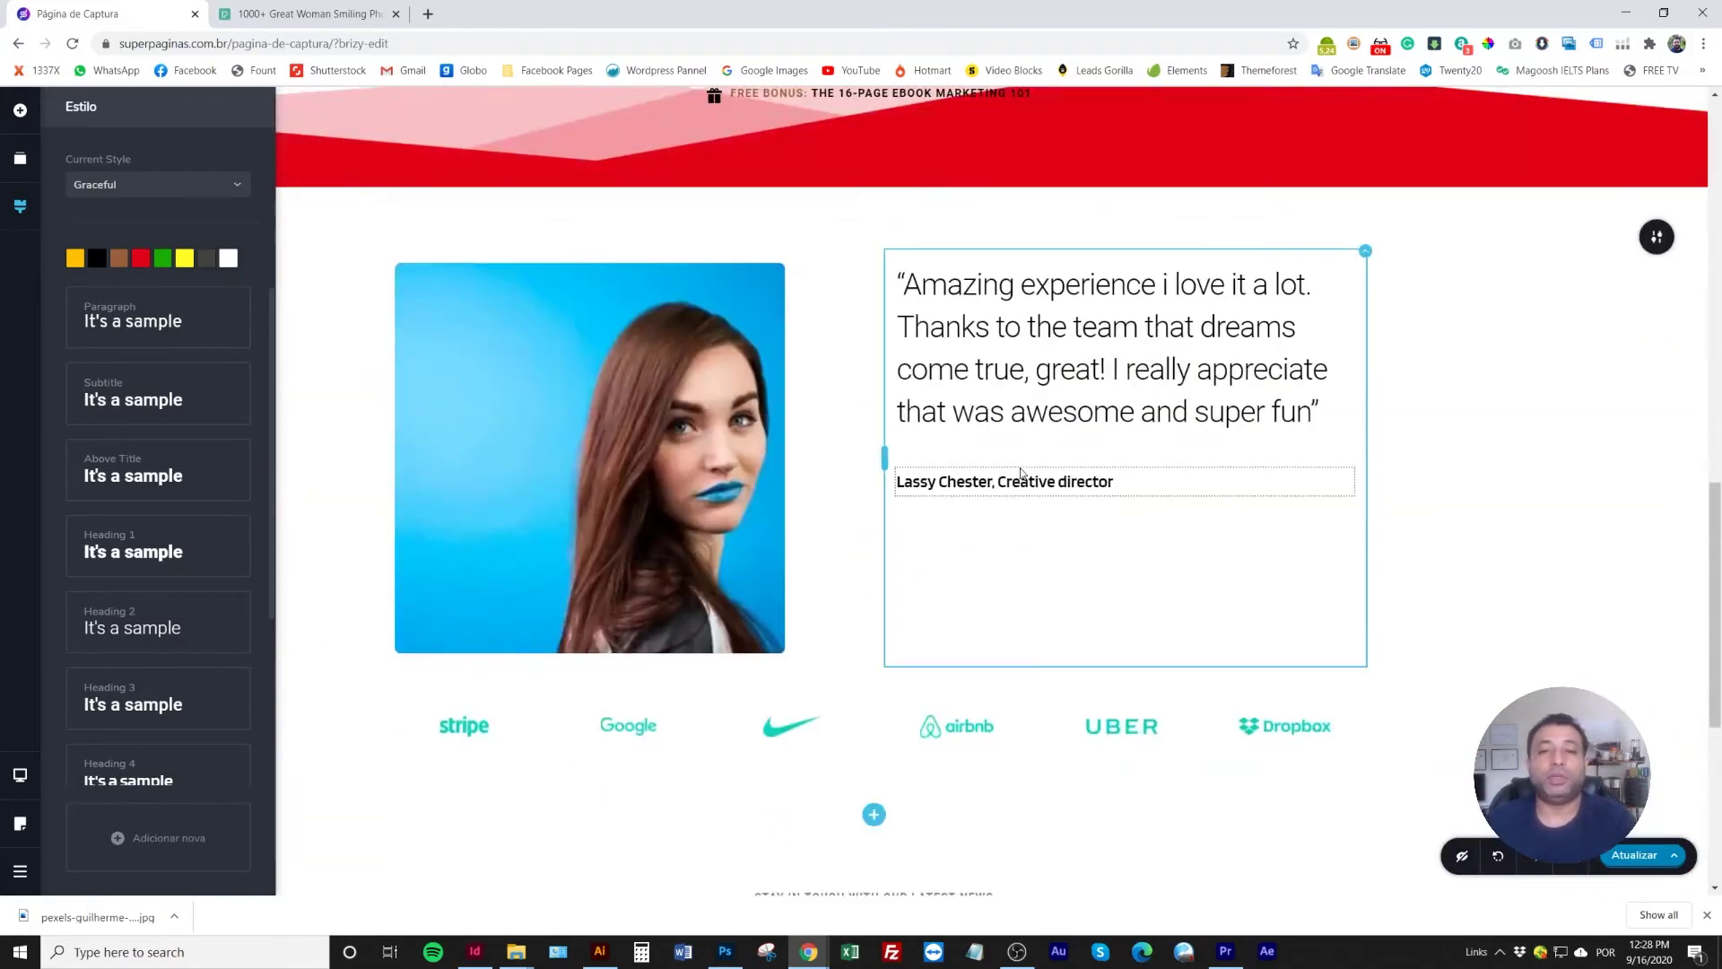
pyautogui.scroll(-4, 1020, 473)
pyautogui.scroll(12, 1021, 474)
pyautogui.scroll(6, 1021, 474)
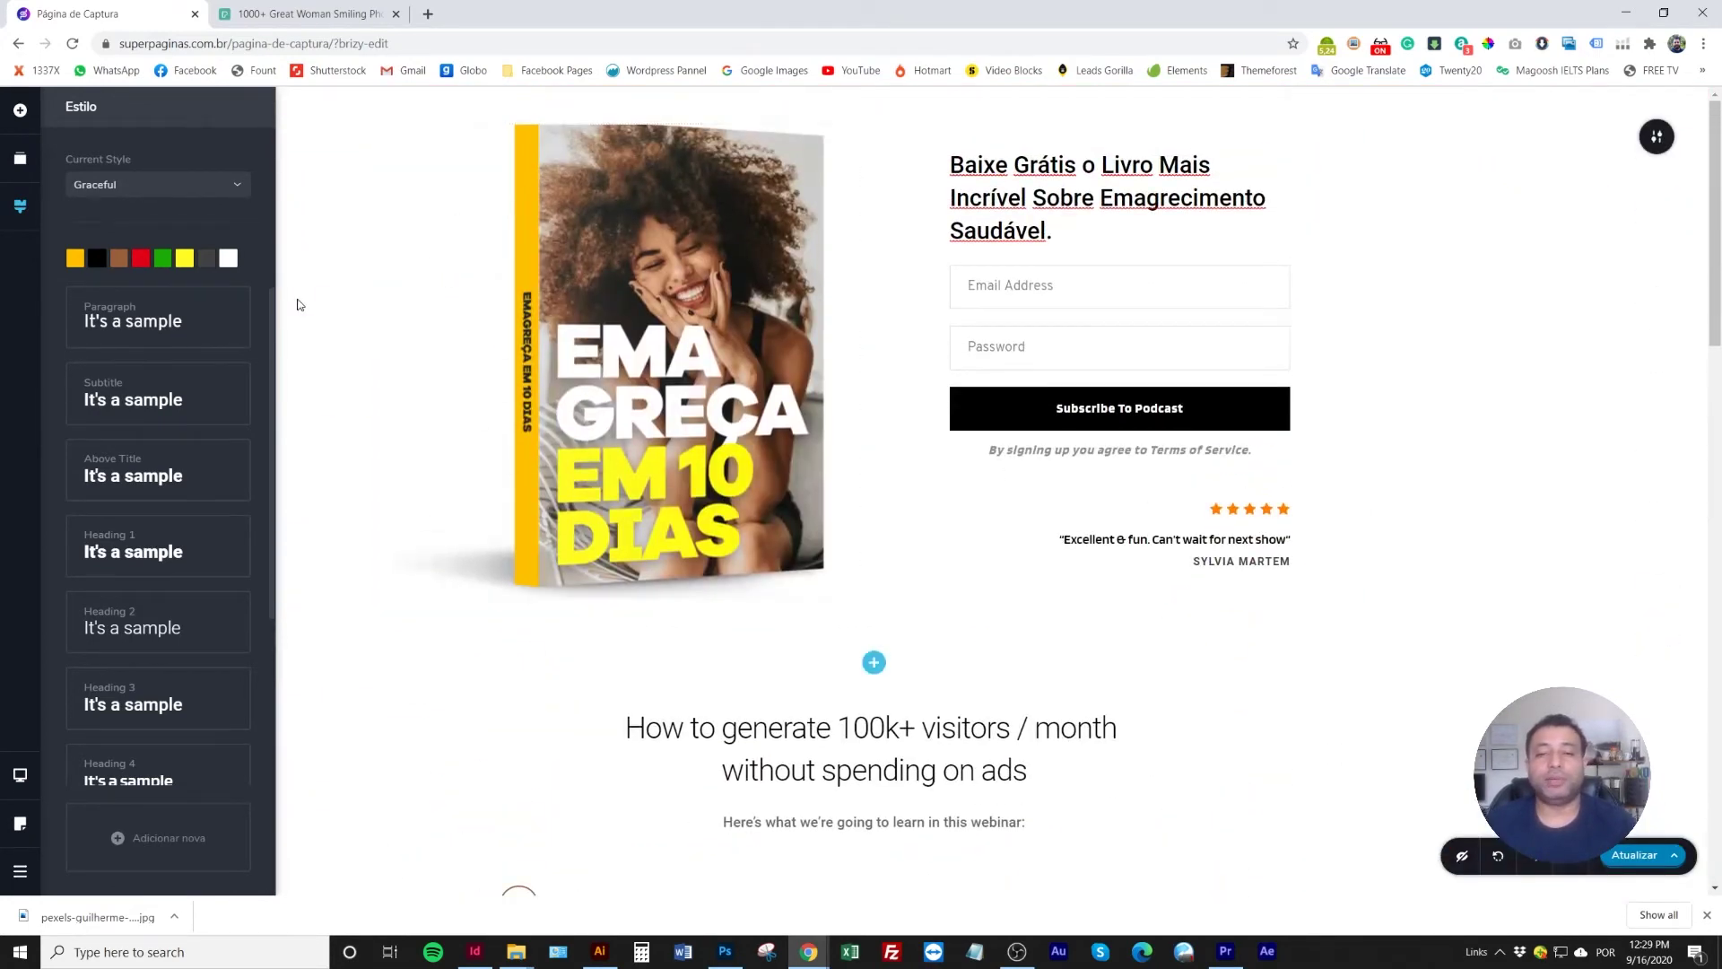
pyautogui.click(298, 304)
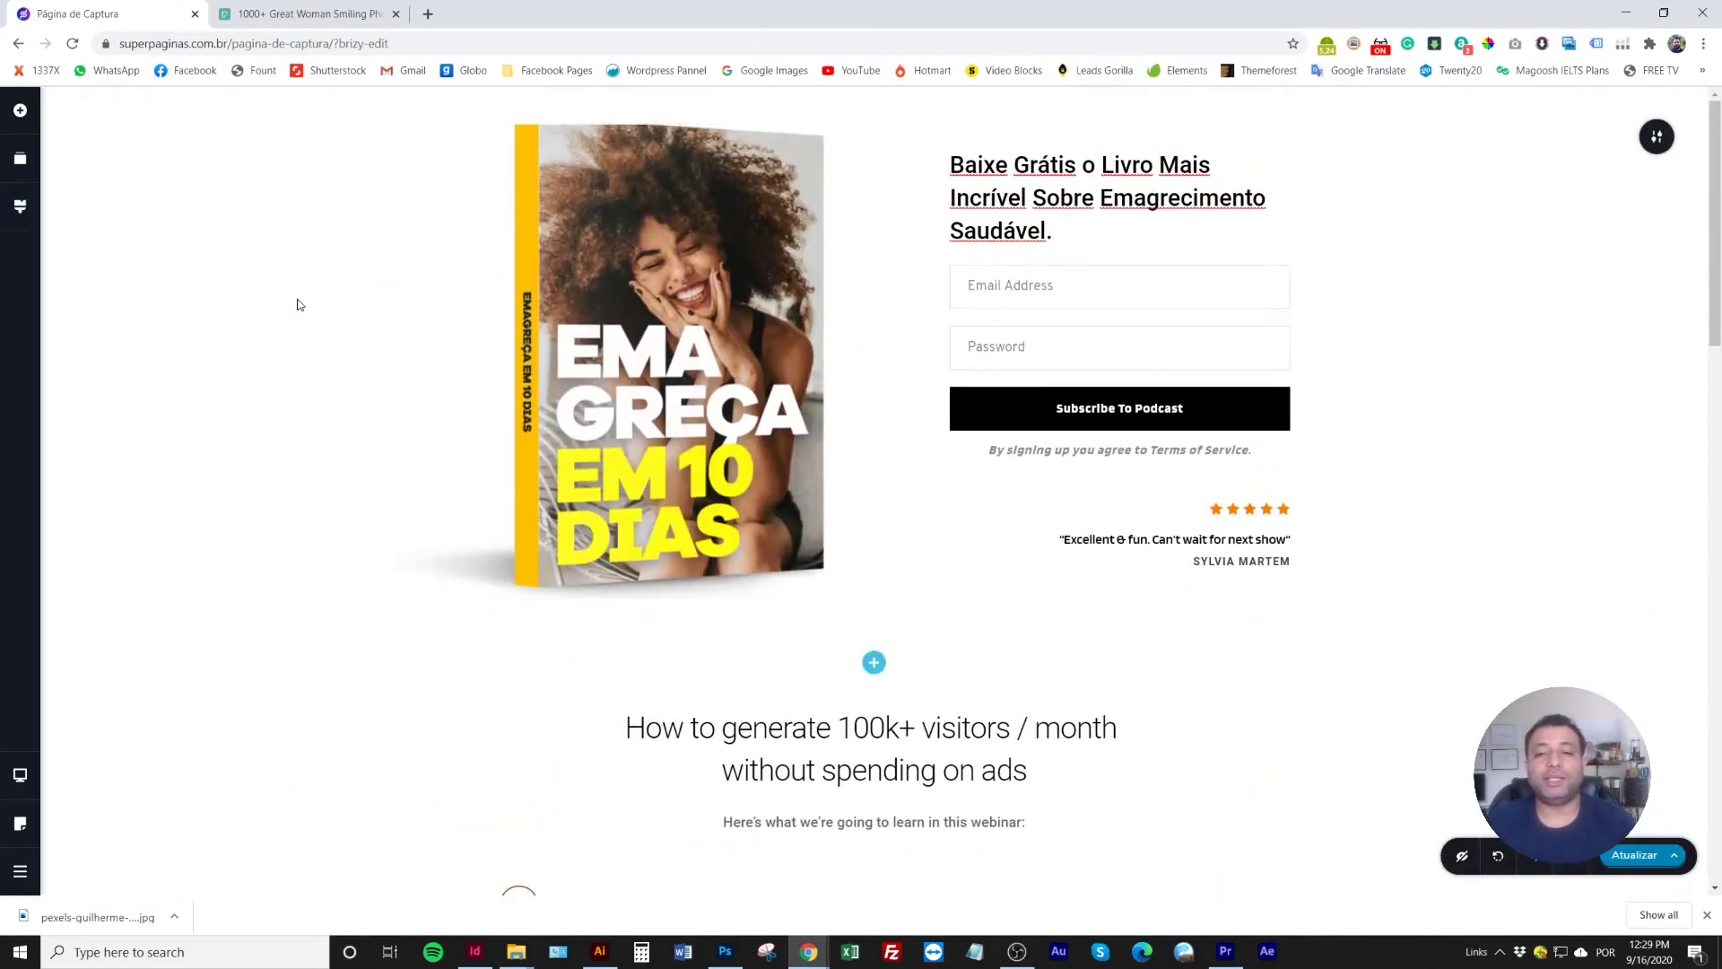
# Select the hero headline and check the Heading 1 global style settings
pyautogui.click(1065, 178)
pyautogui.doubleClick(1034, 217)
pyautogui.click(1059, 226)
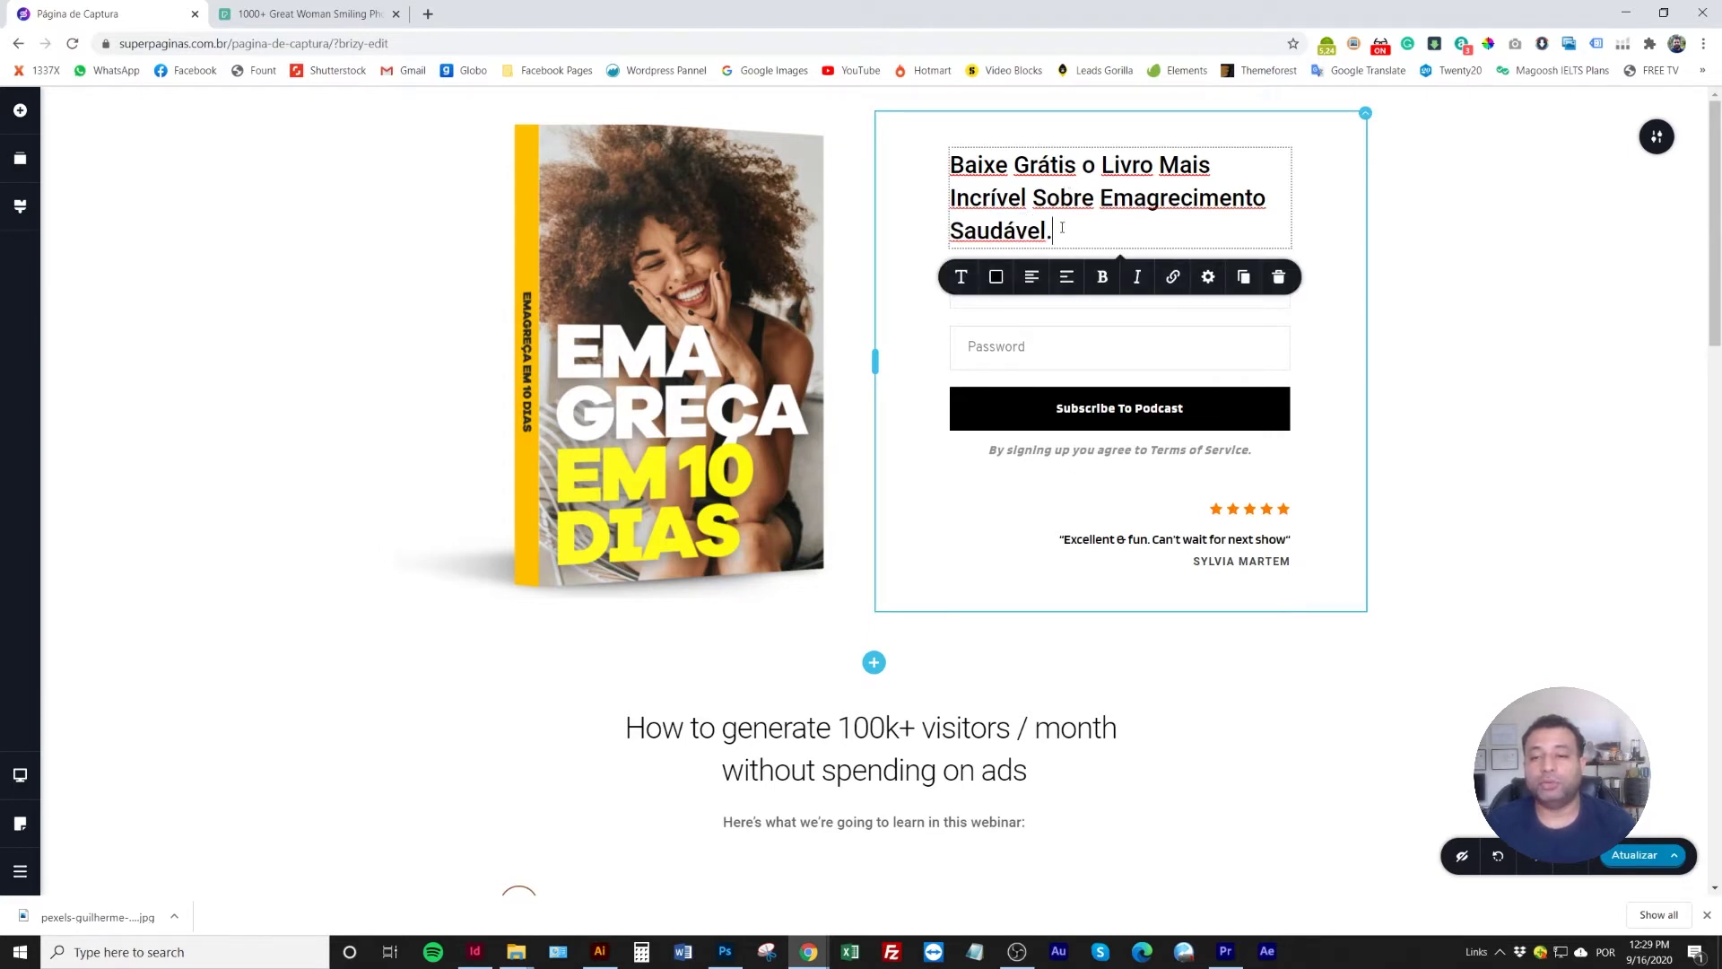
pyautogui.moveTo(1059, 226); pyautogui.dragTo(931, 162)
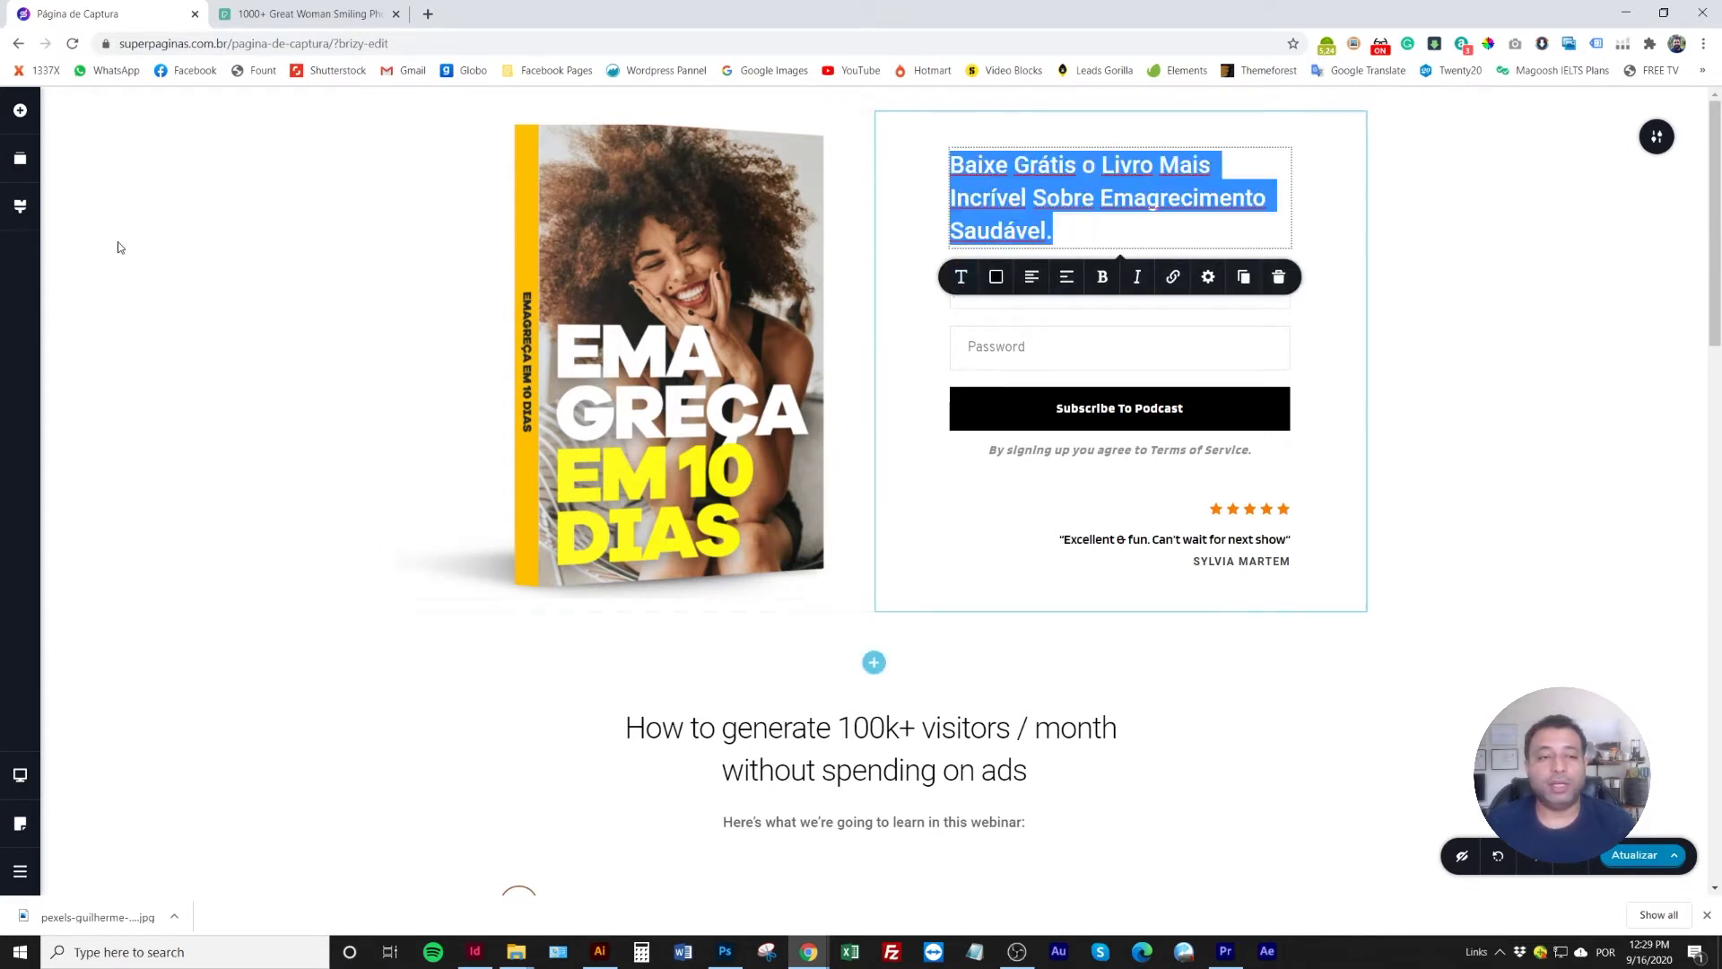
pyautogui.click(20, 205)
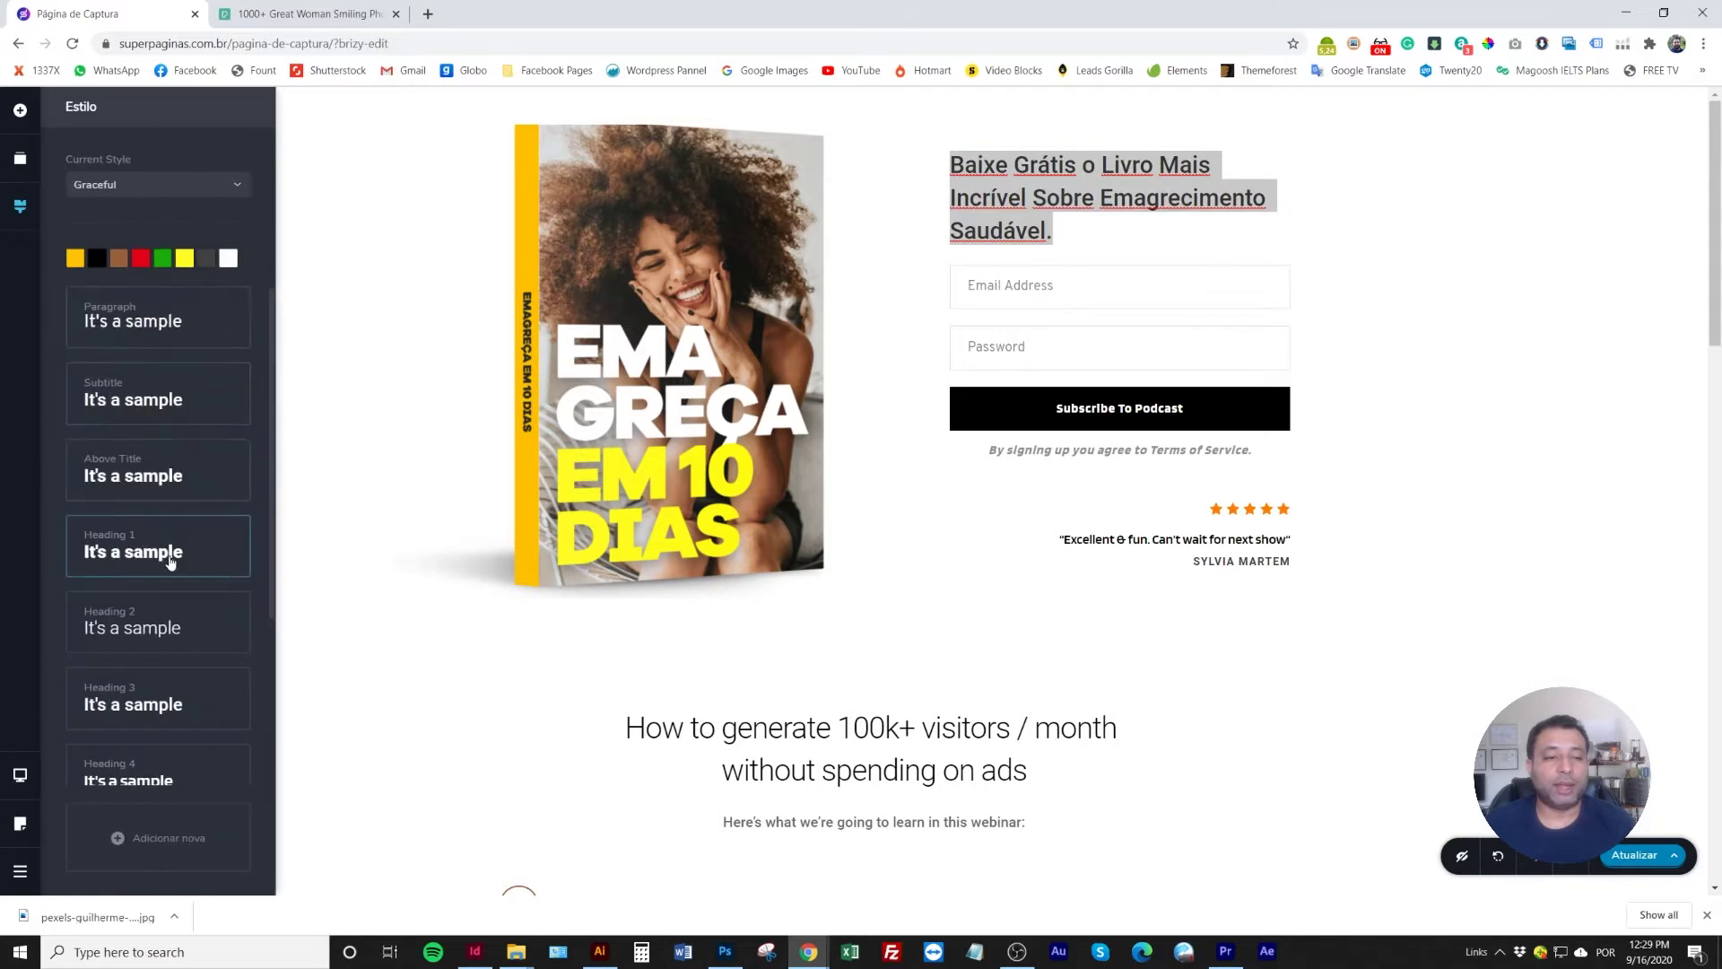
pyautogui.click(162, 557)
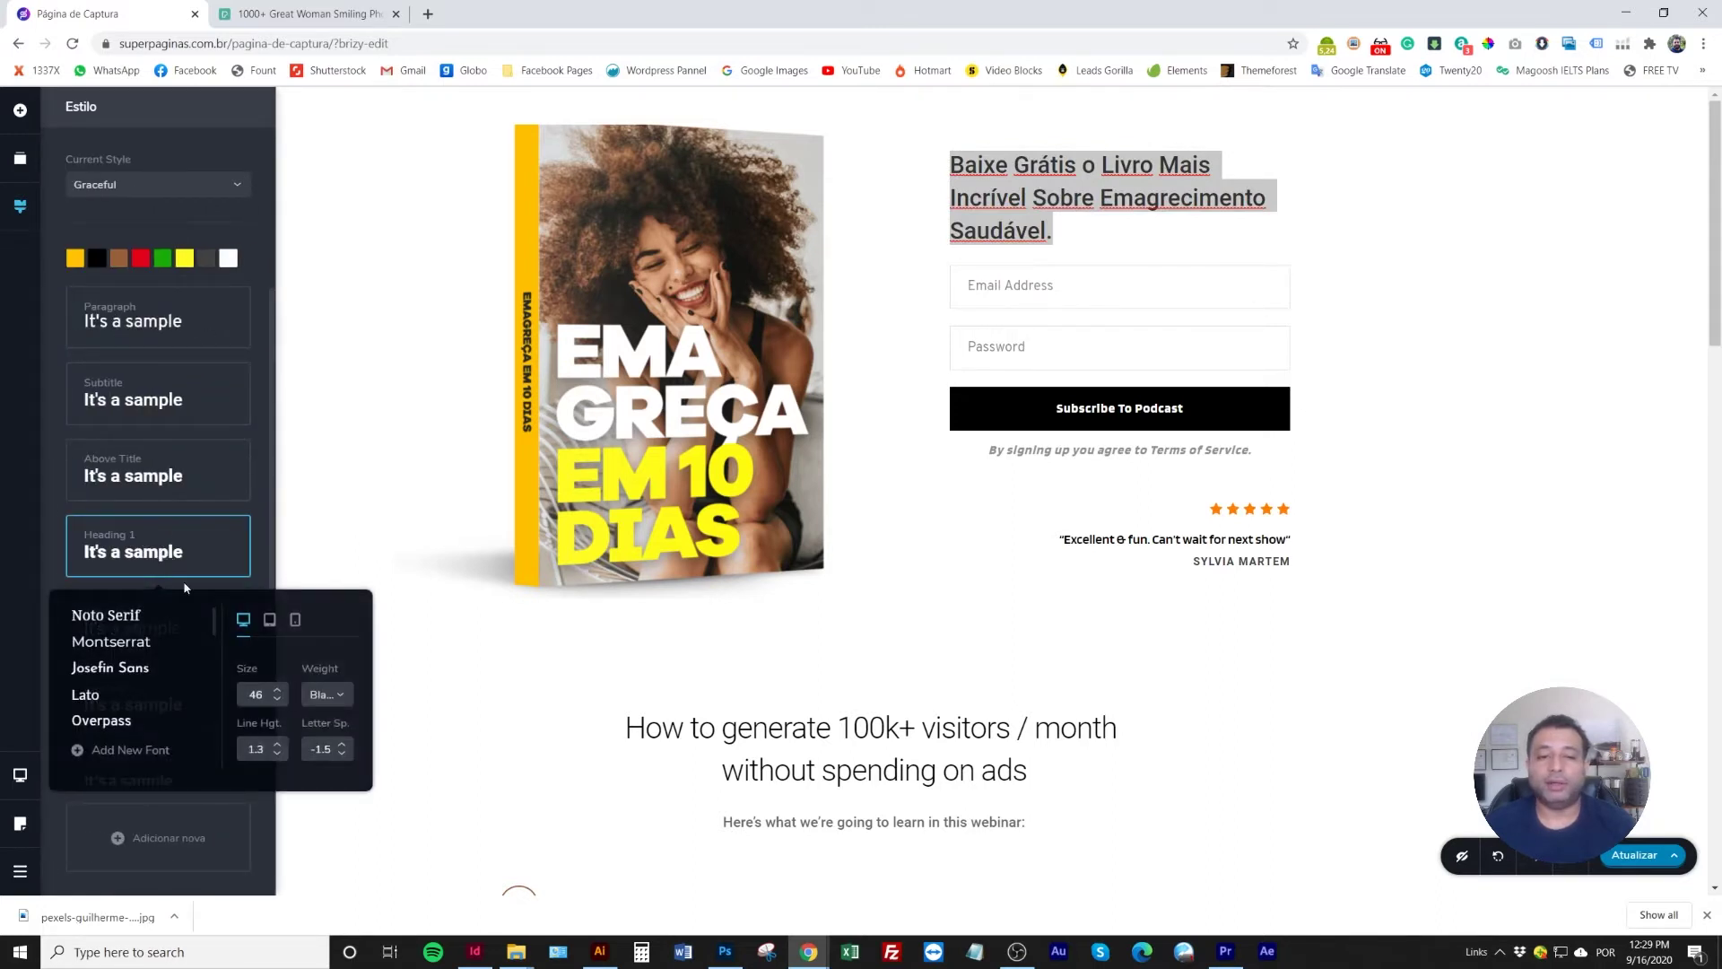
pyautogui.click(1036, 244)
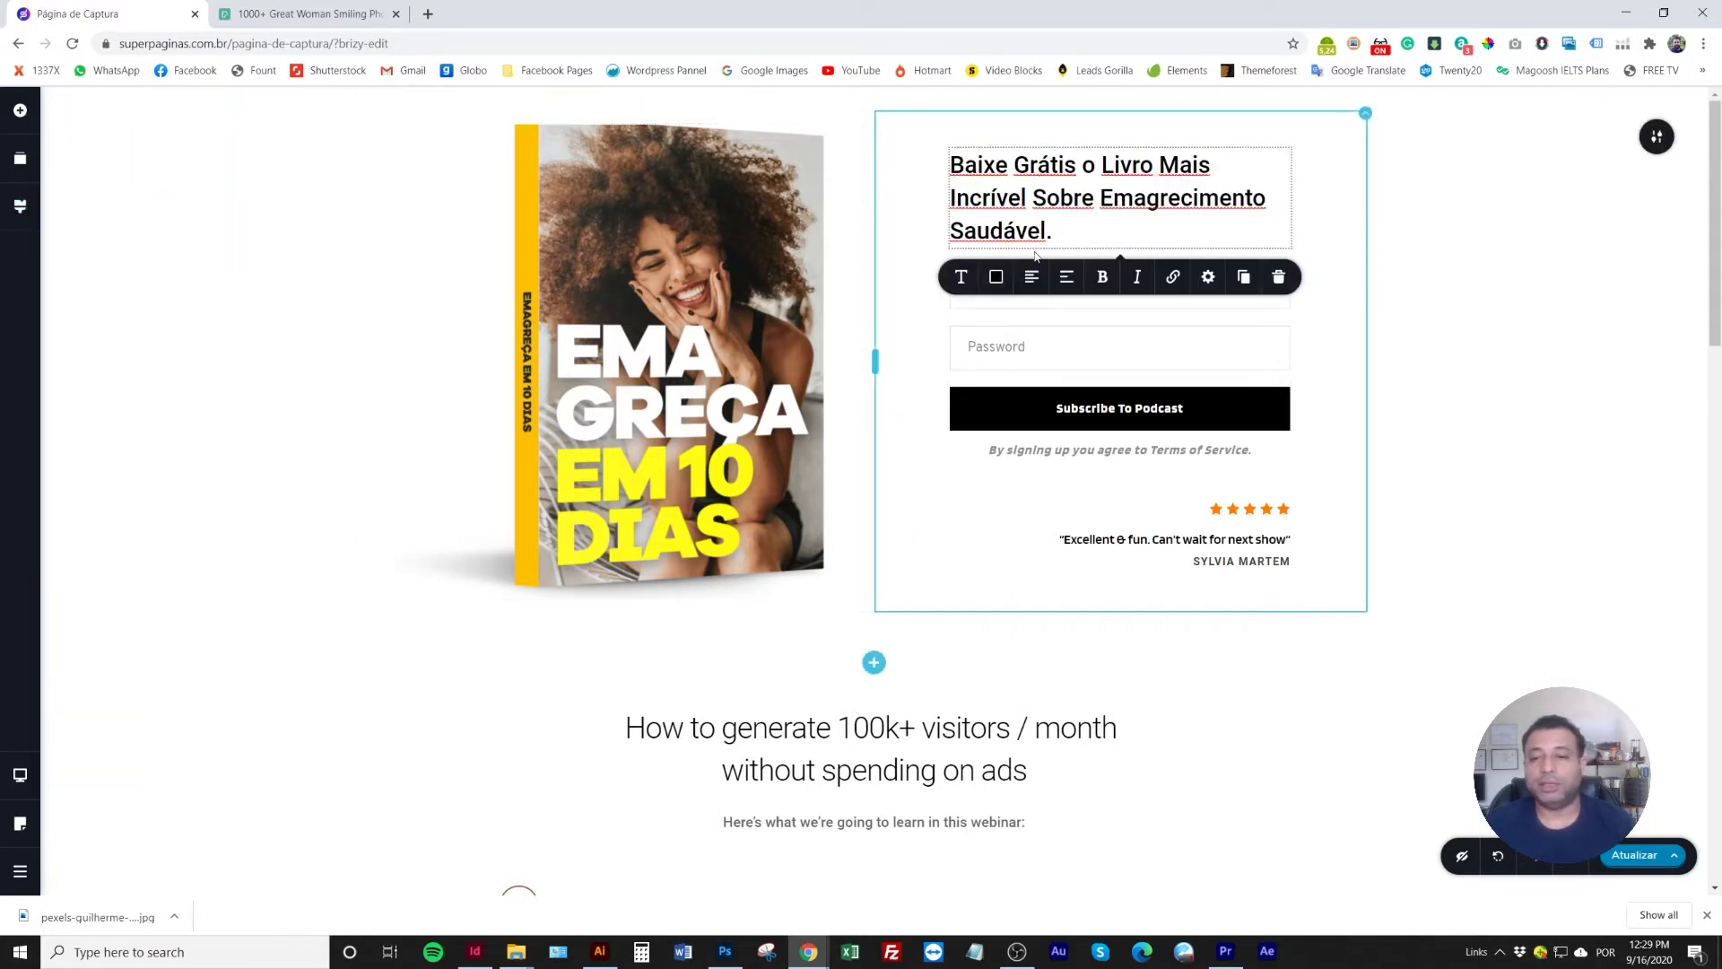
pyautogui.moveTo(1053, 232); pyautogui.dragTo(914, 157)
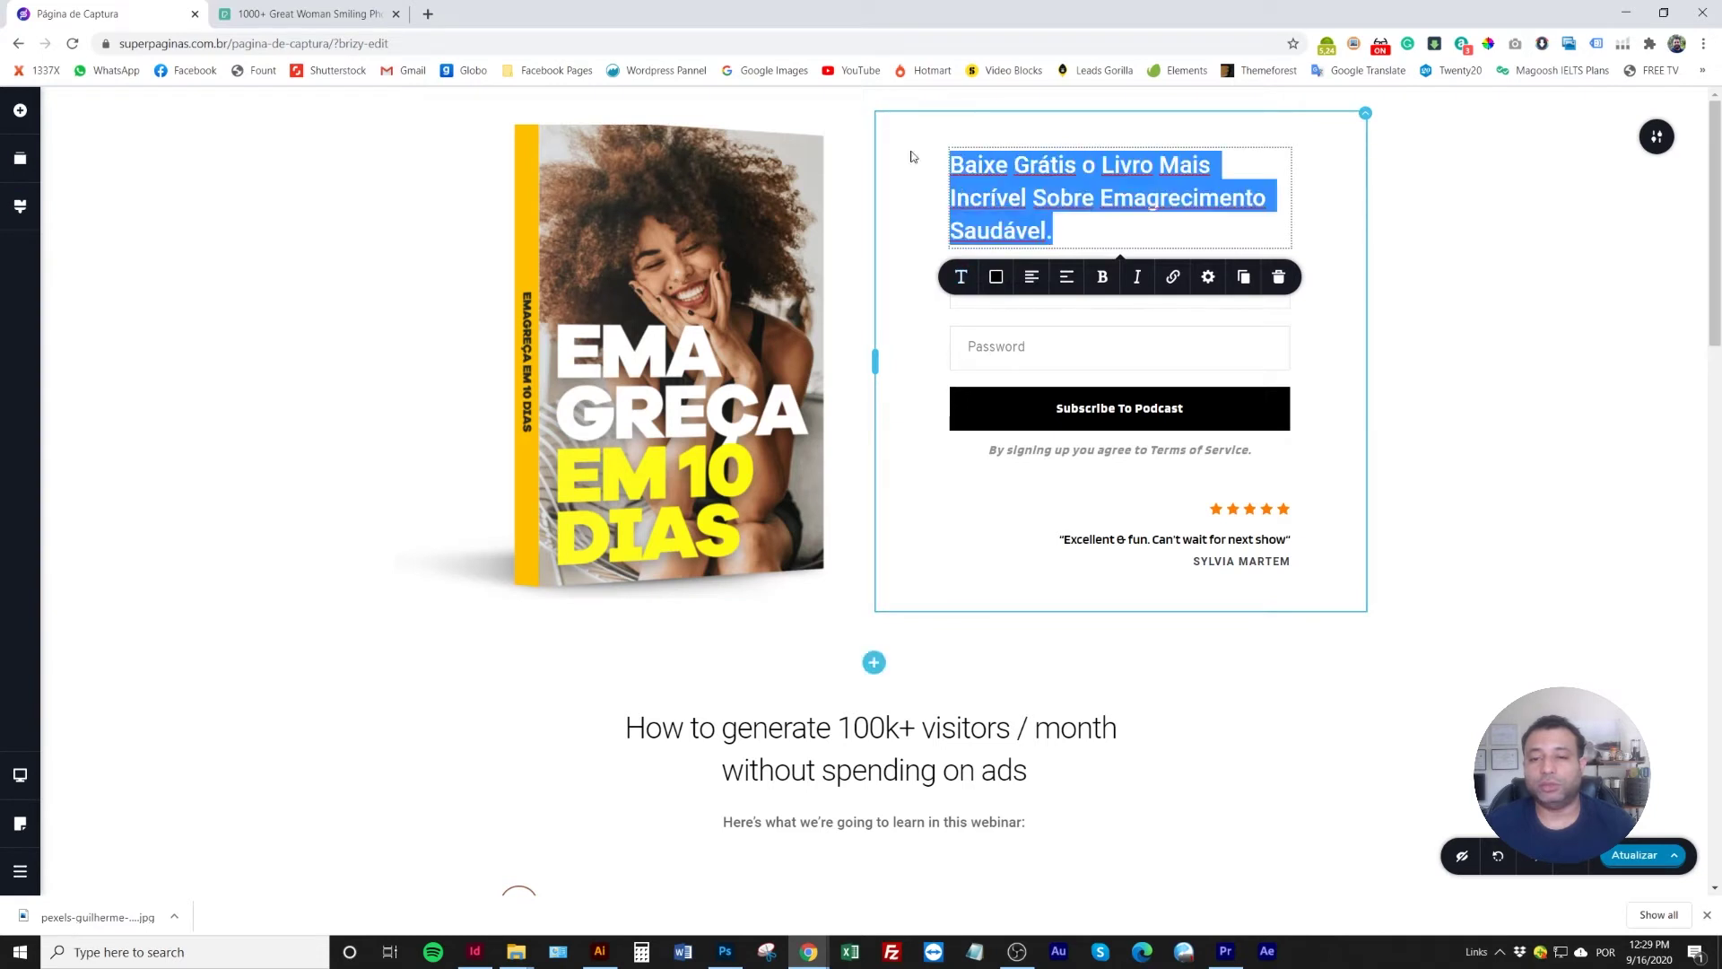
# Apply the Heading 1 text style to the hero headline, undoing and reapplying it once
pyautogui.click(966, 279)
pyautogui.click(1079, 353)
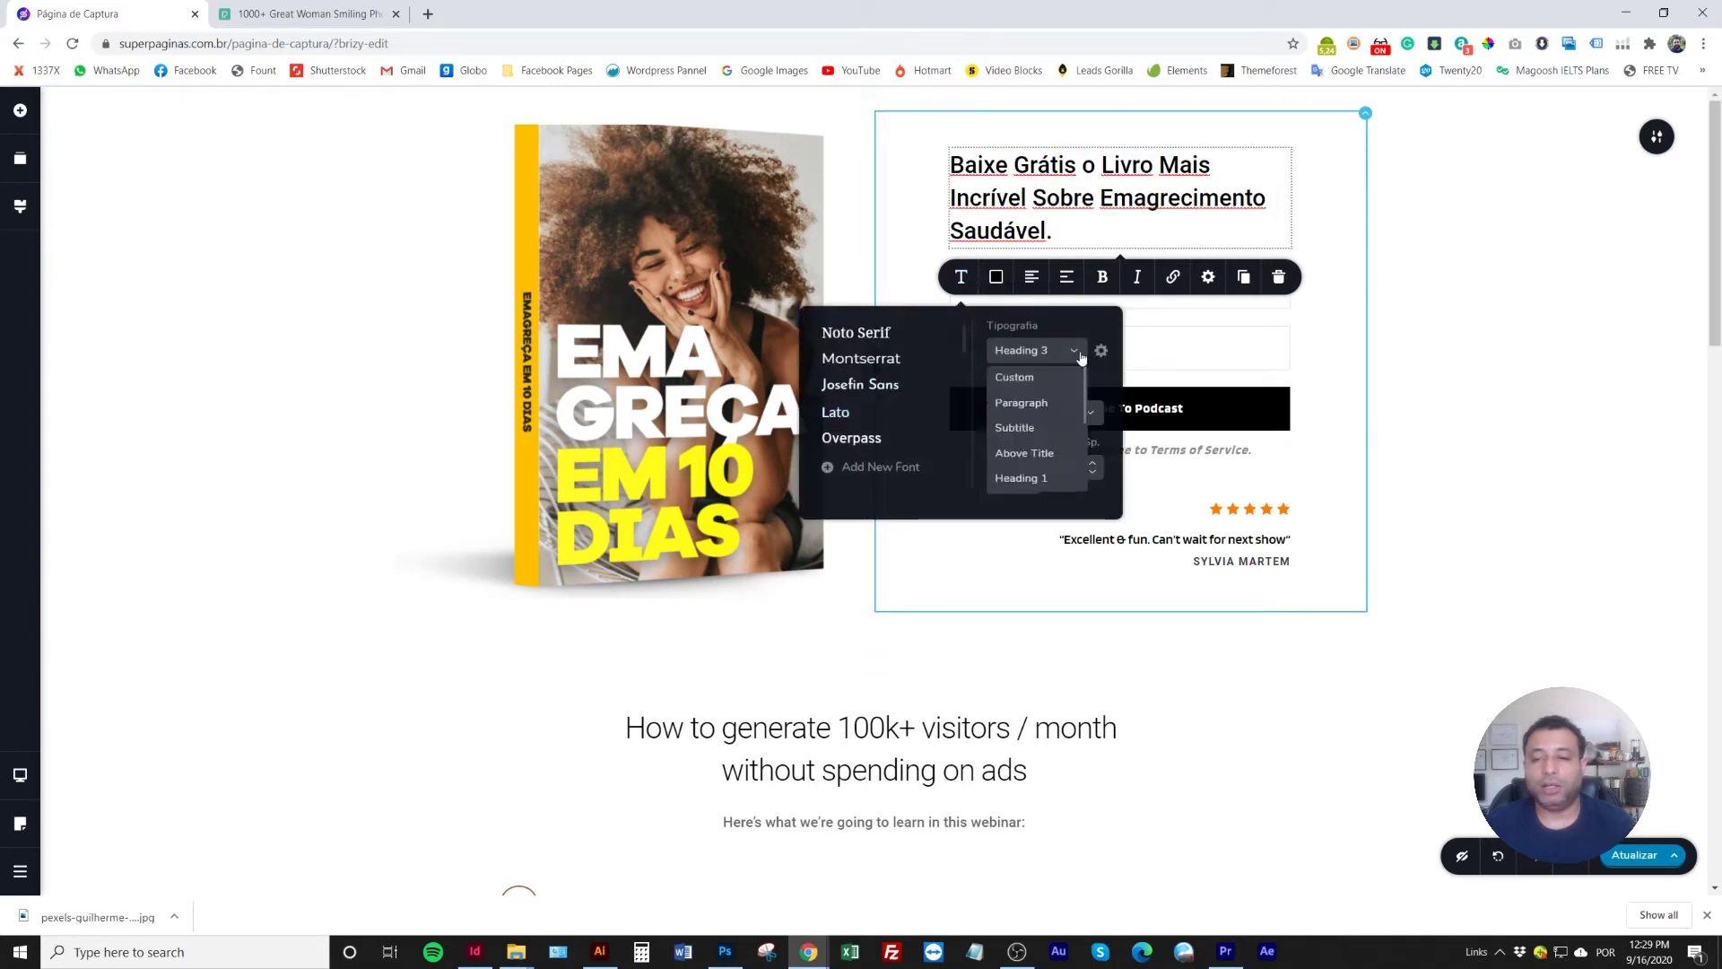
pyautogui.click(1027, 478)
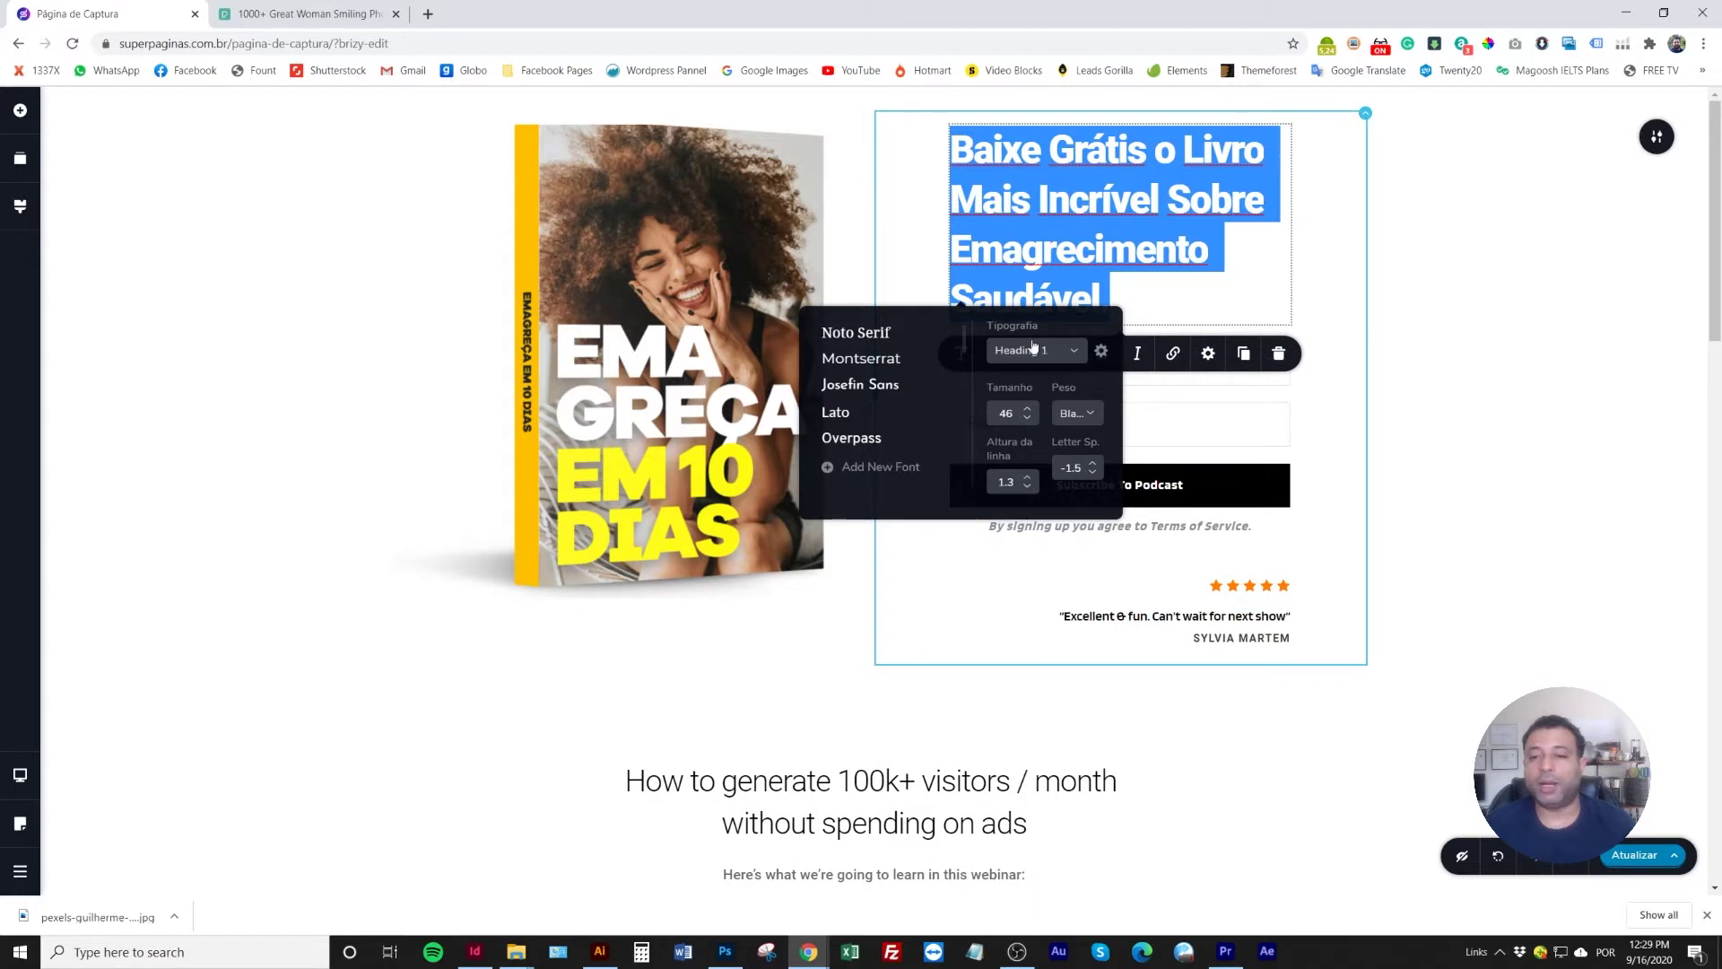
pyautogui.click(1399, 296)
pyautogui.tripleClick(1062, 247)
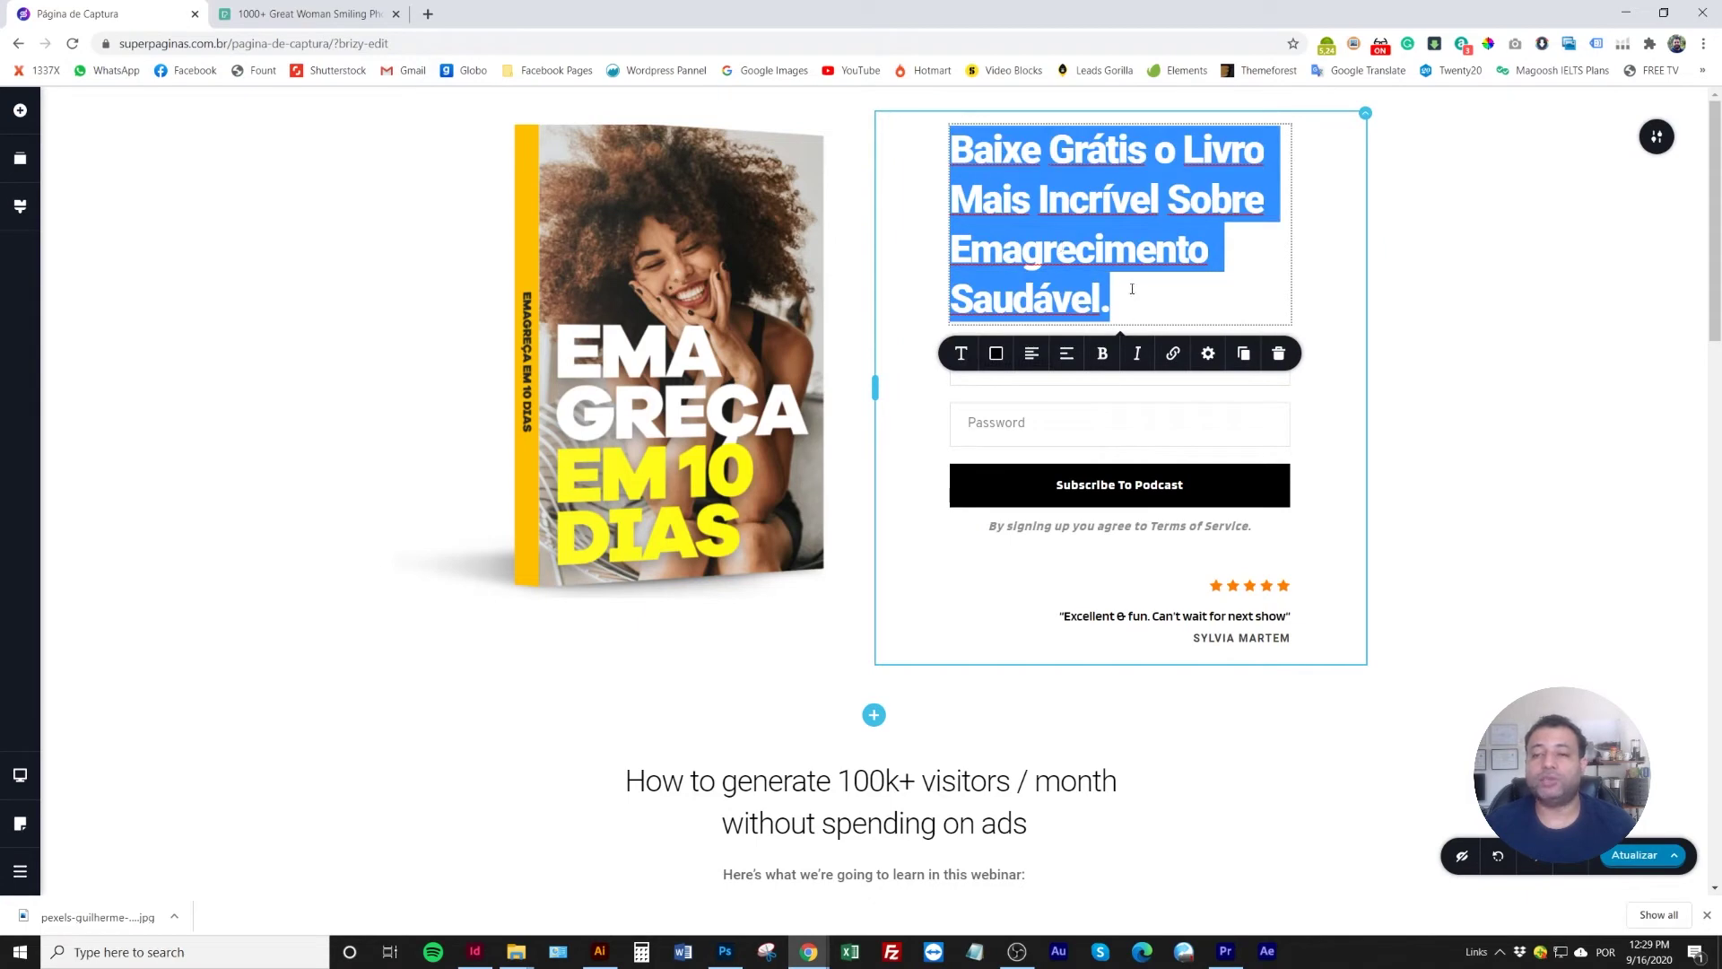
pyautogui.hotkey('ctrl', 'z')
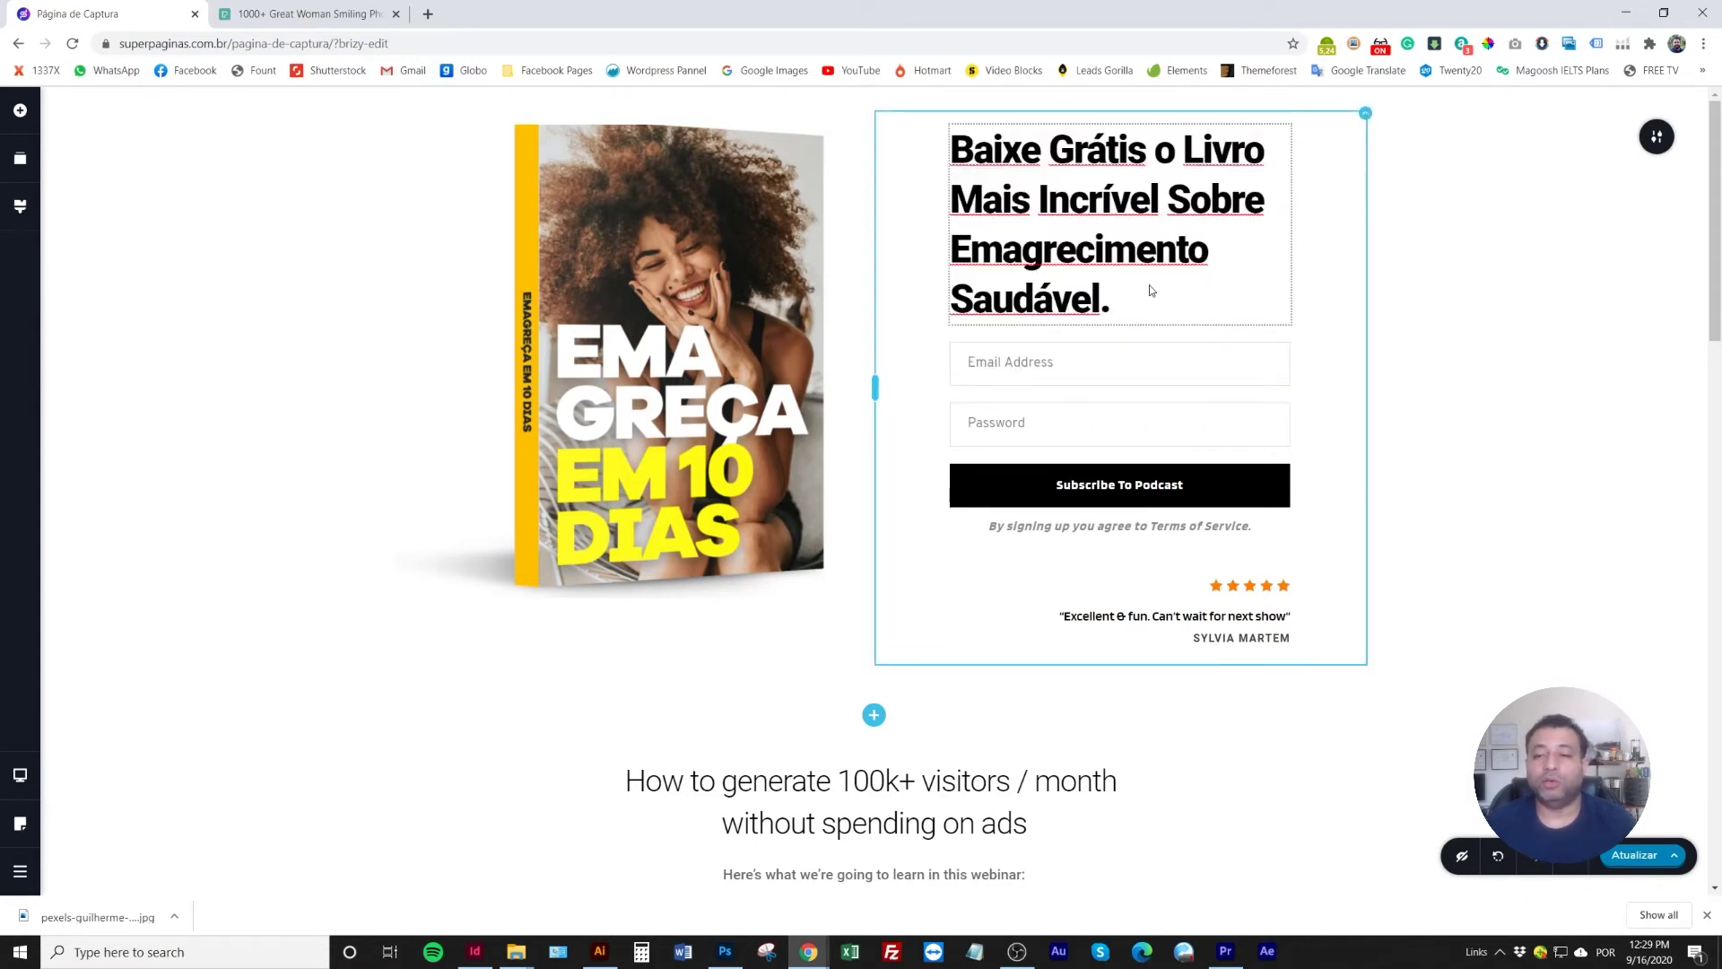
pyautogui.hotkey('ctrl', 'z')
pyautogui.tripleClick(989, 257)
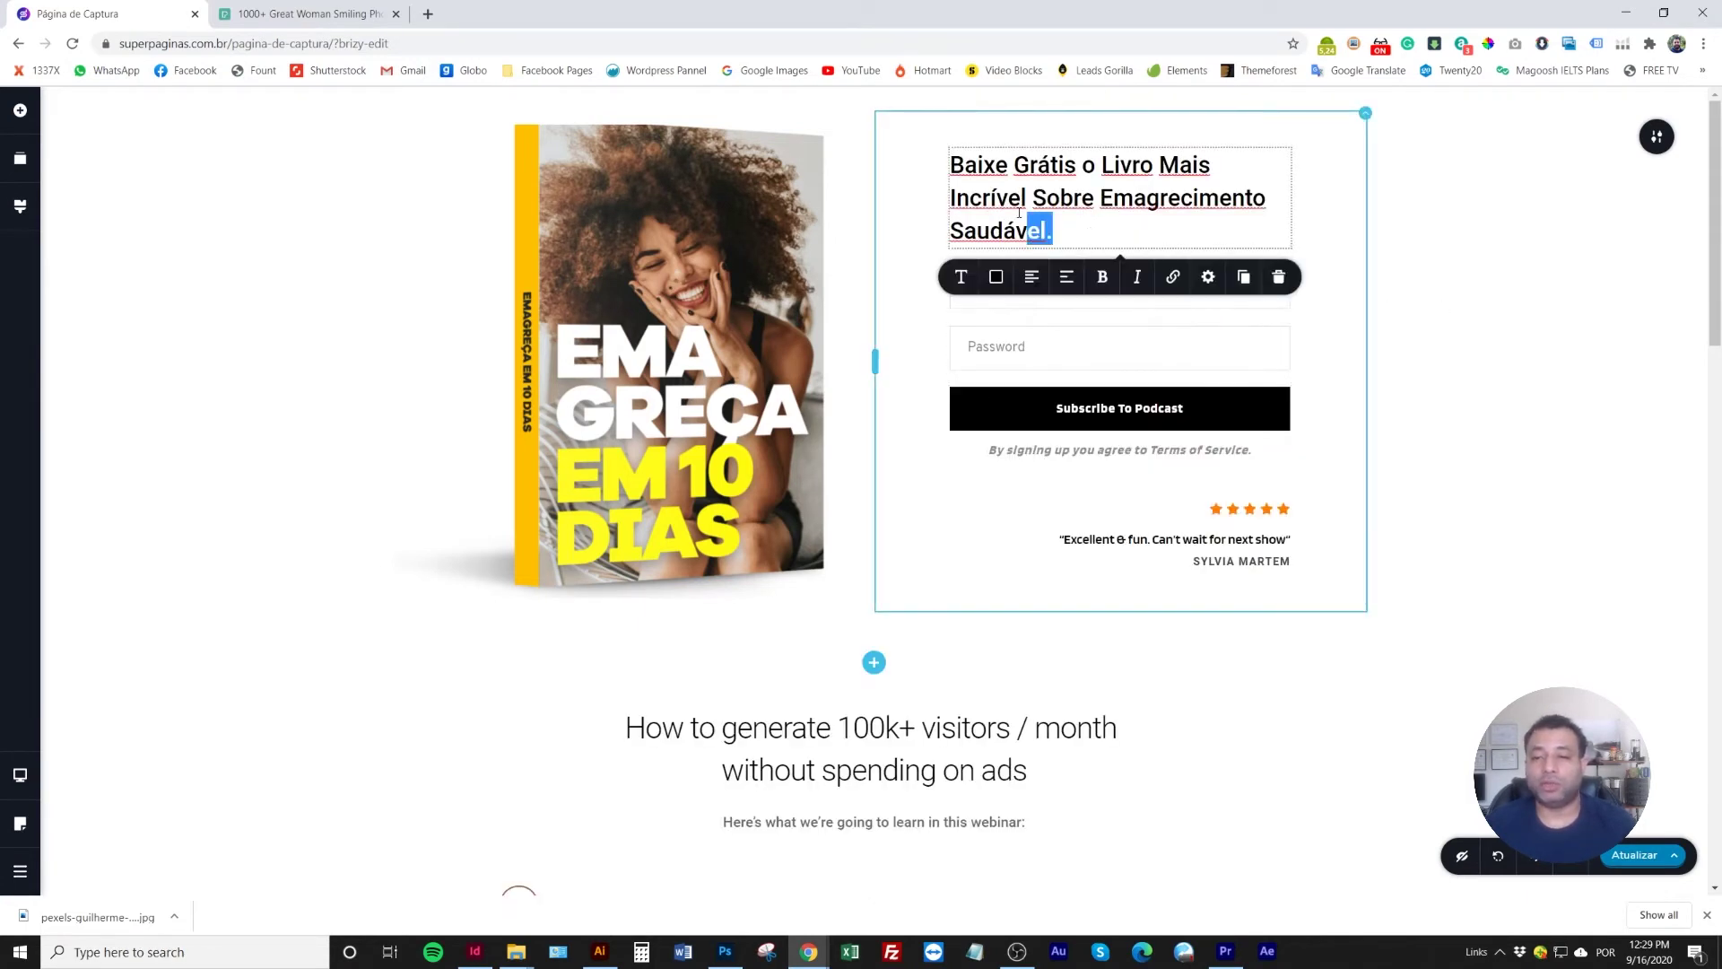
pyautogui.click(960, 277)
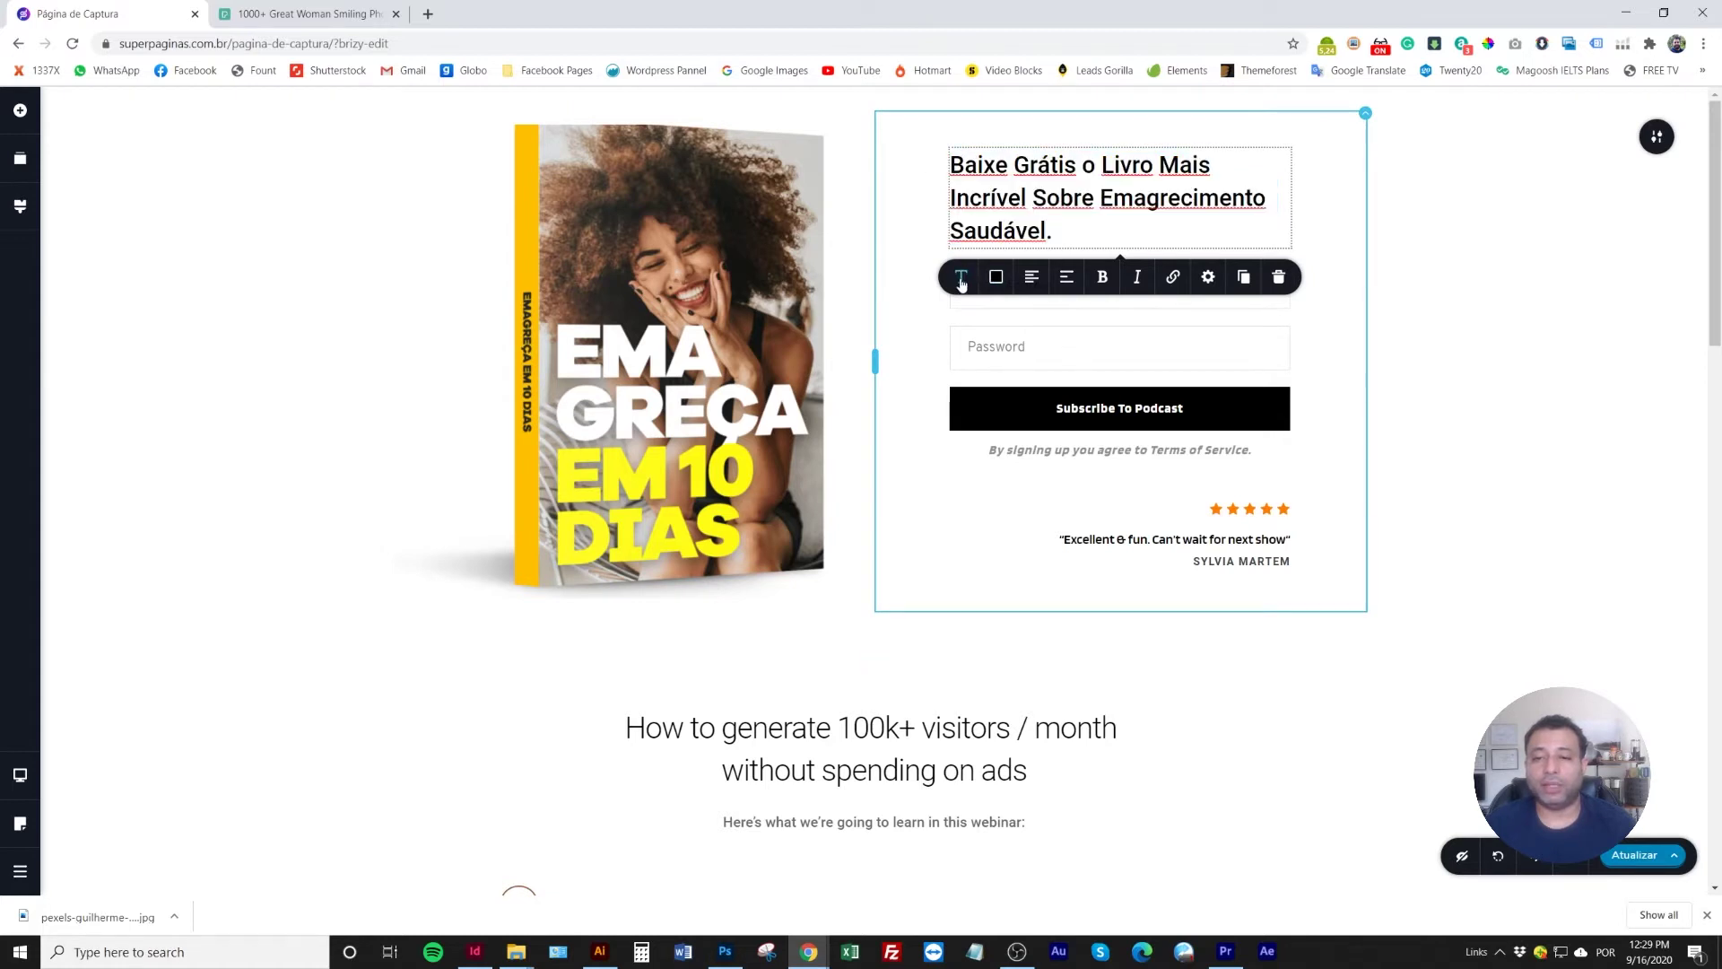
pyautogui.click(1068, 354)
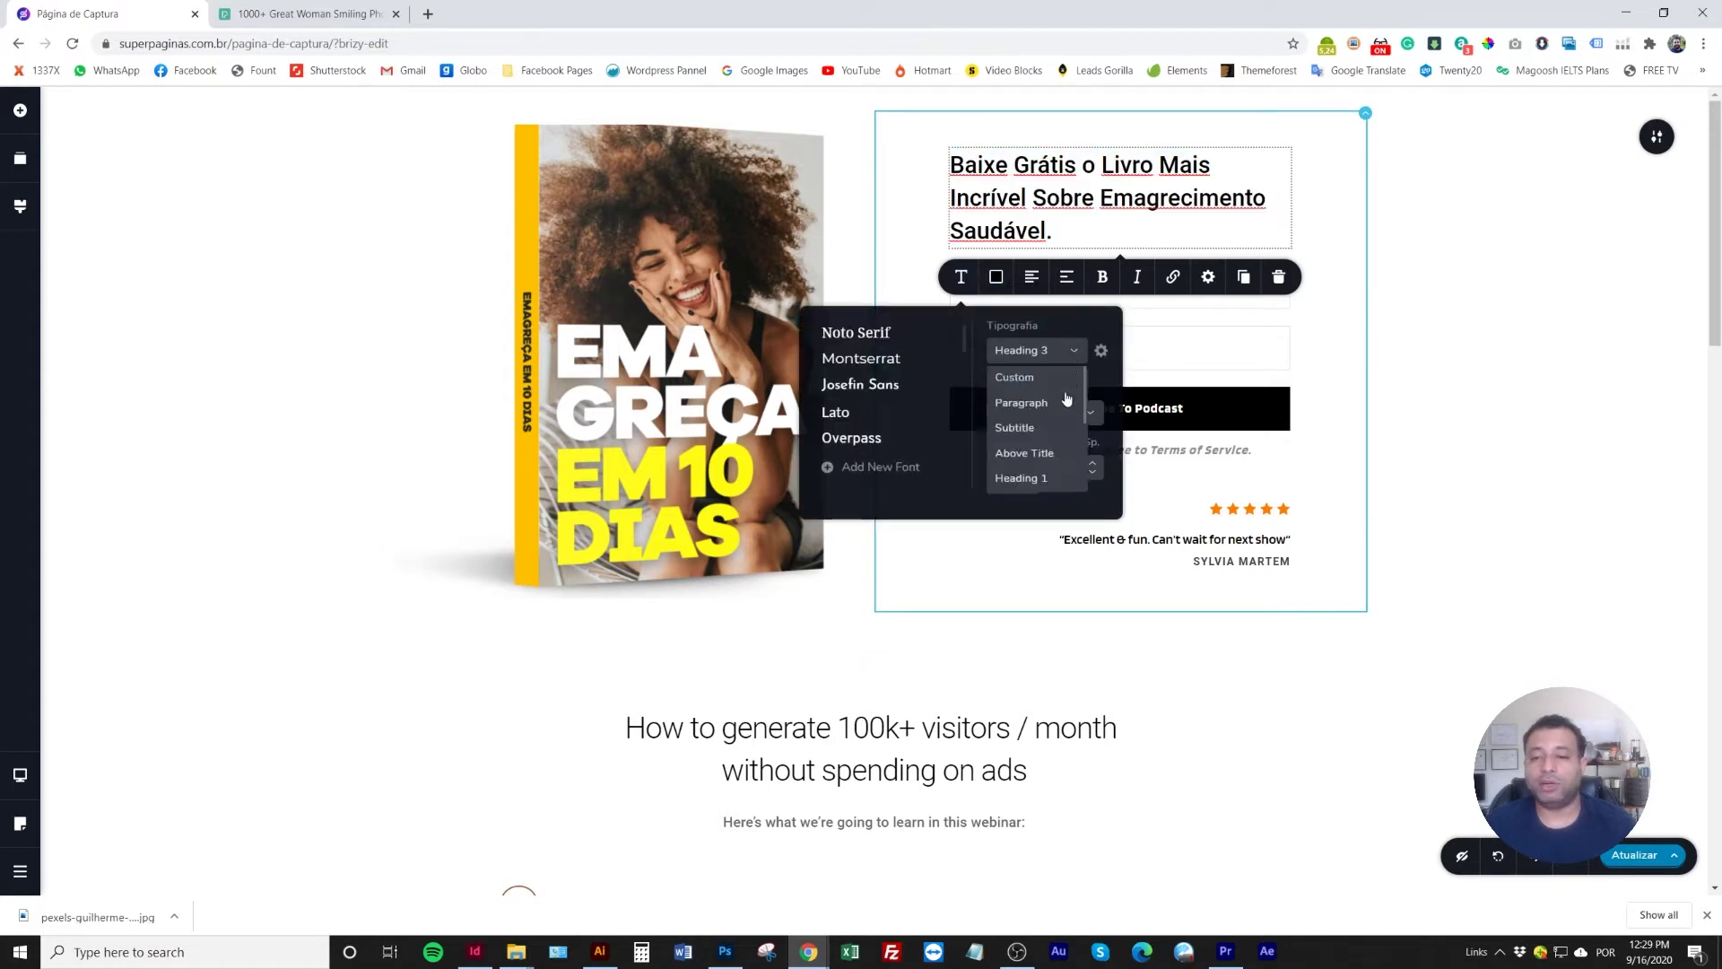
pyautogui.click(1038, 481)
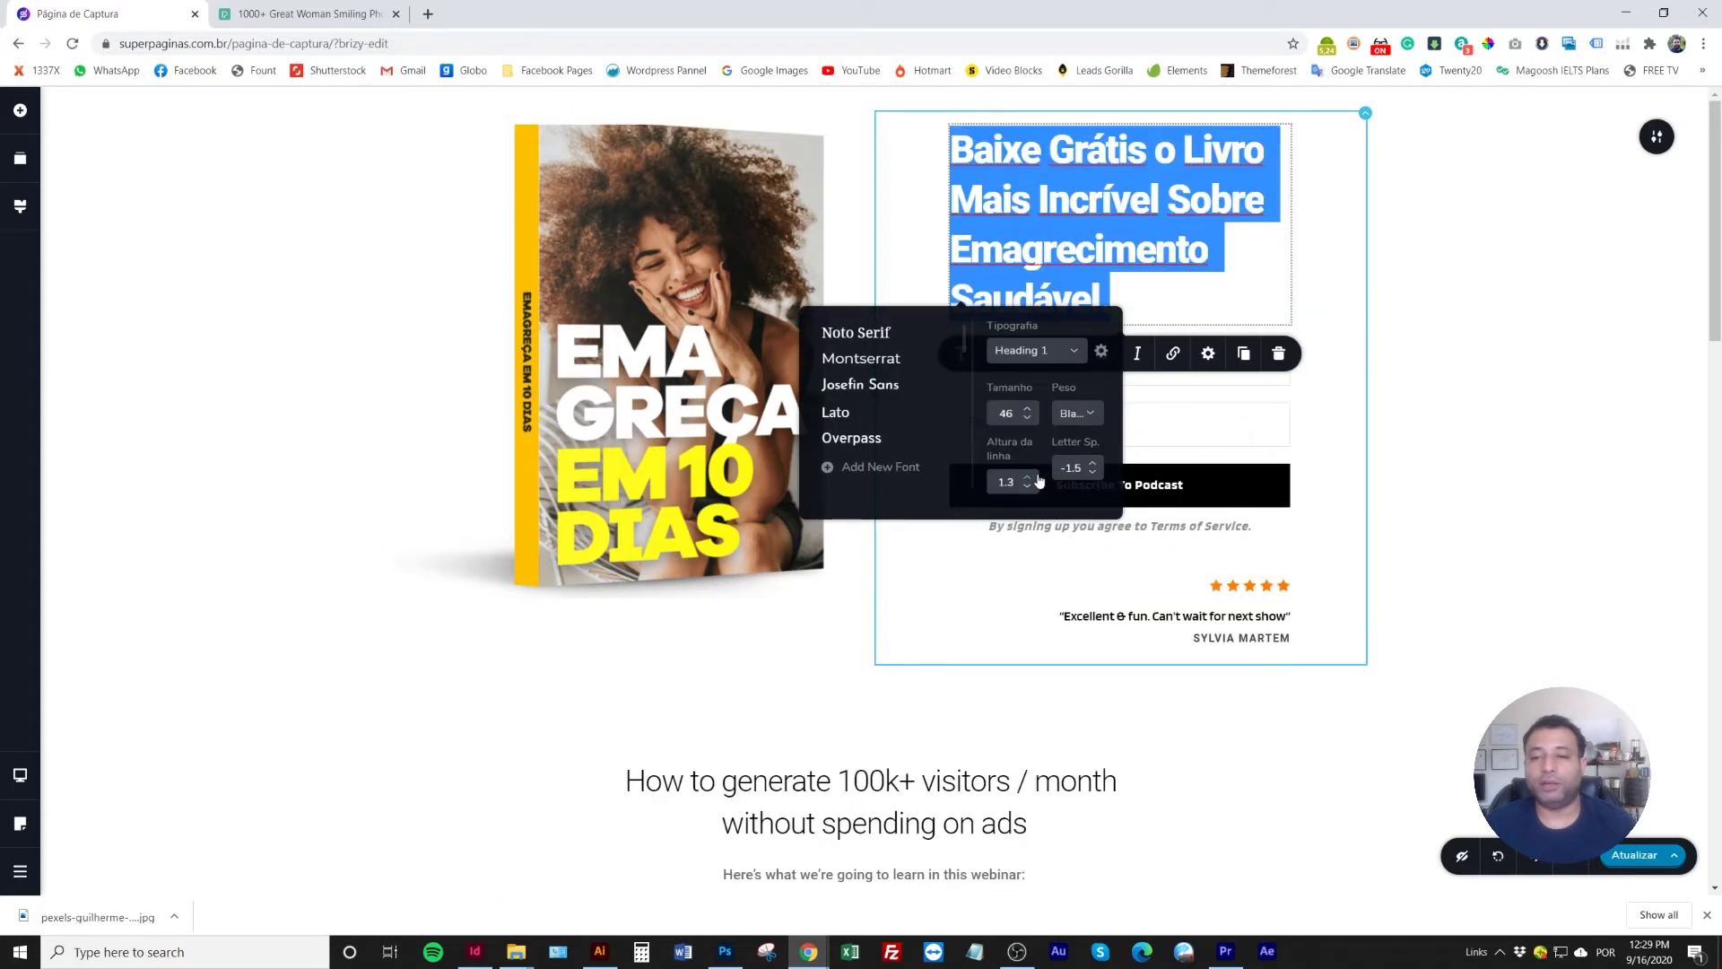
pyautogui.click(238, 387)
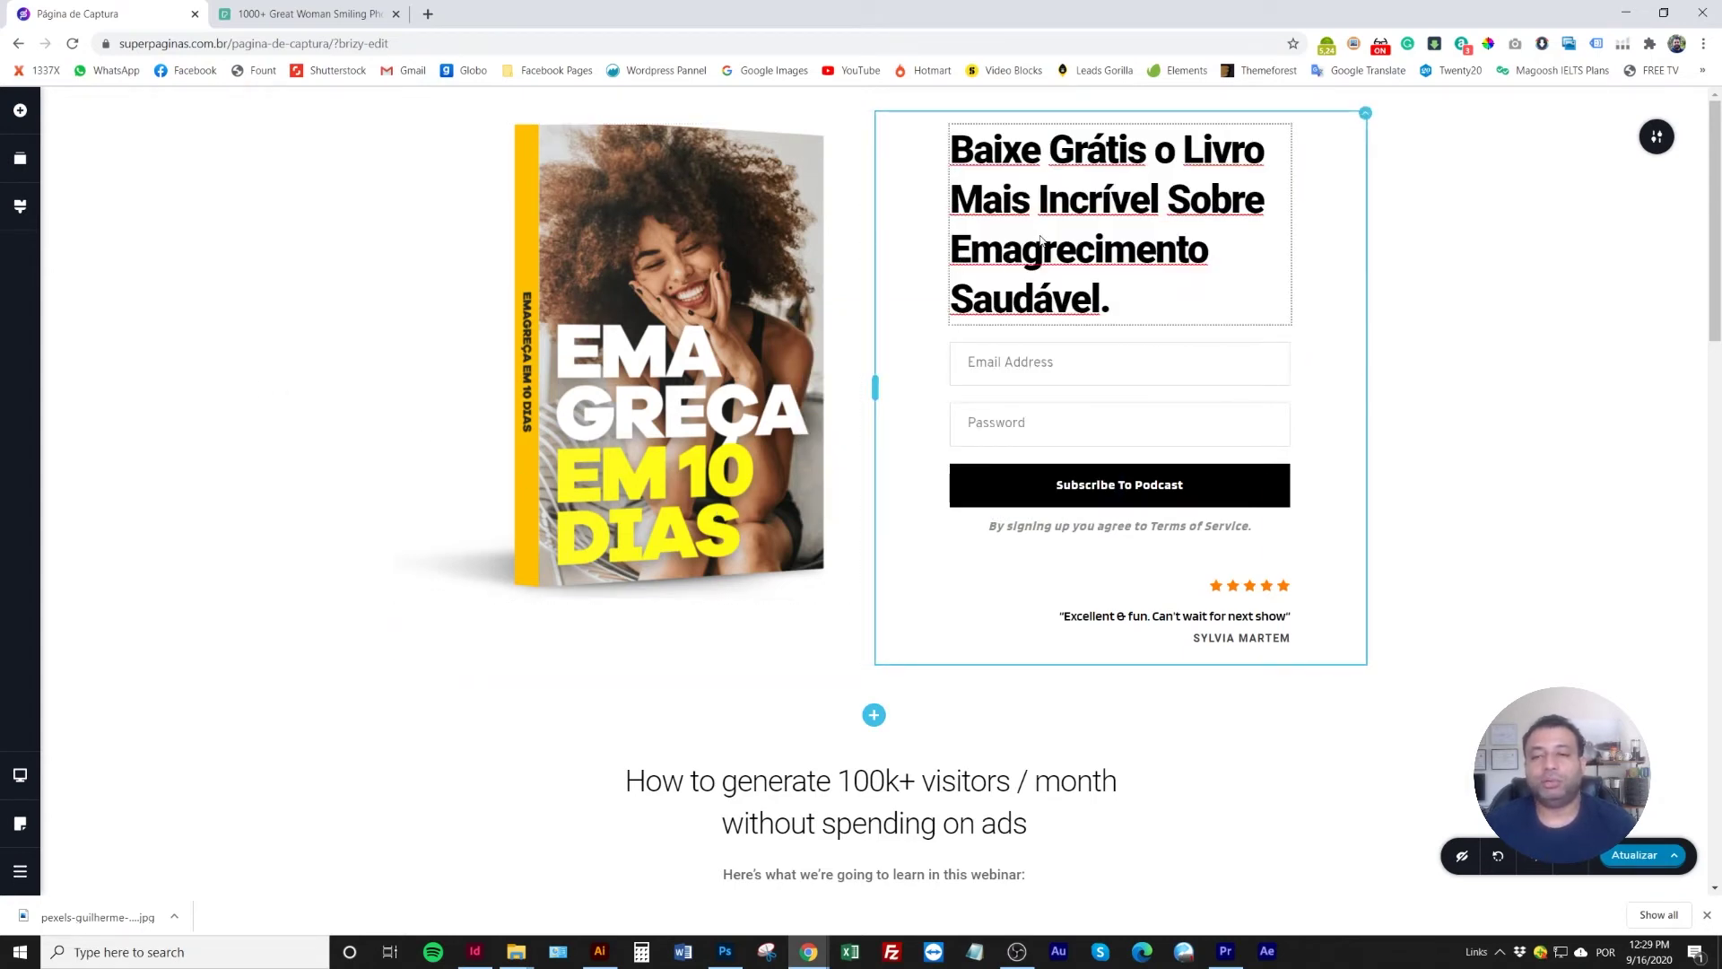
# Shrink the headline to size 37 and centre-align it
pyautogui.tripleClick(1040, 240)
pyautogui.click(961, 353)
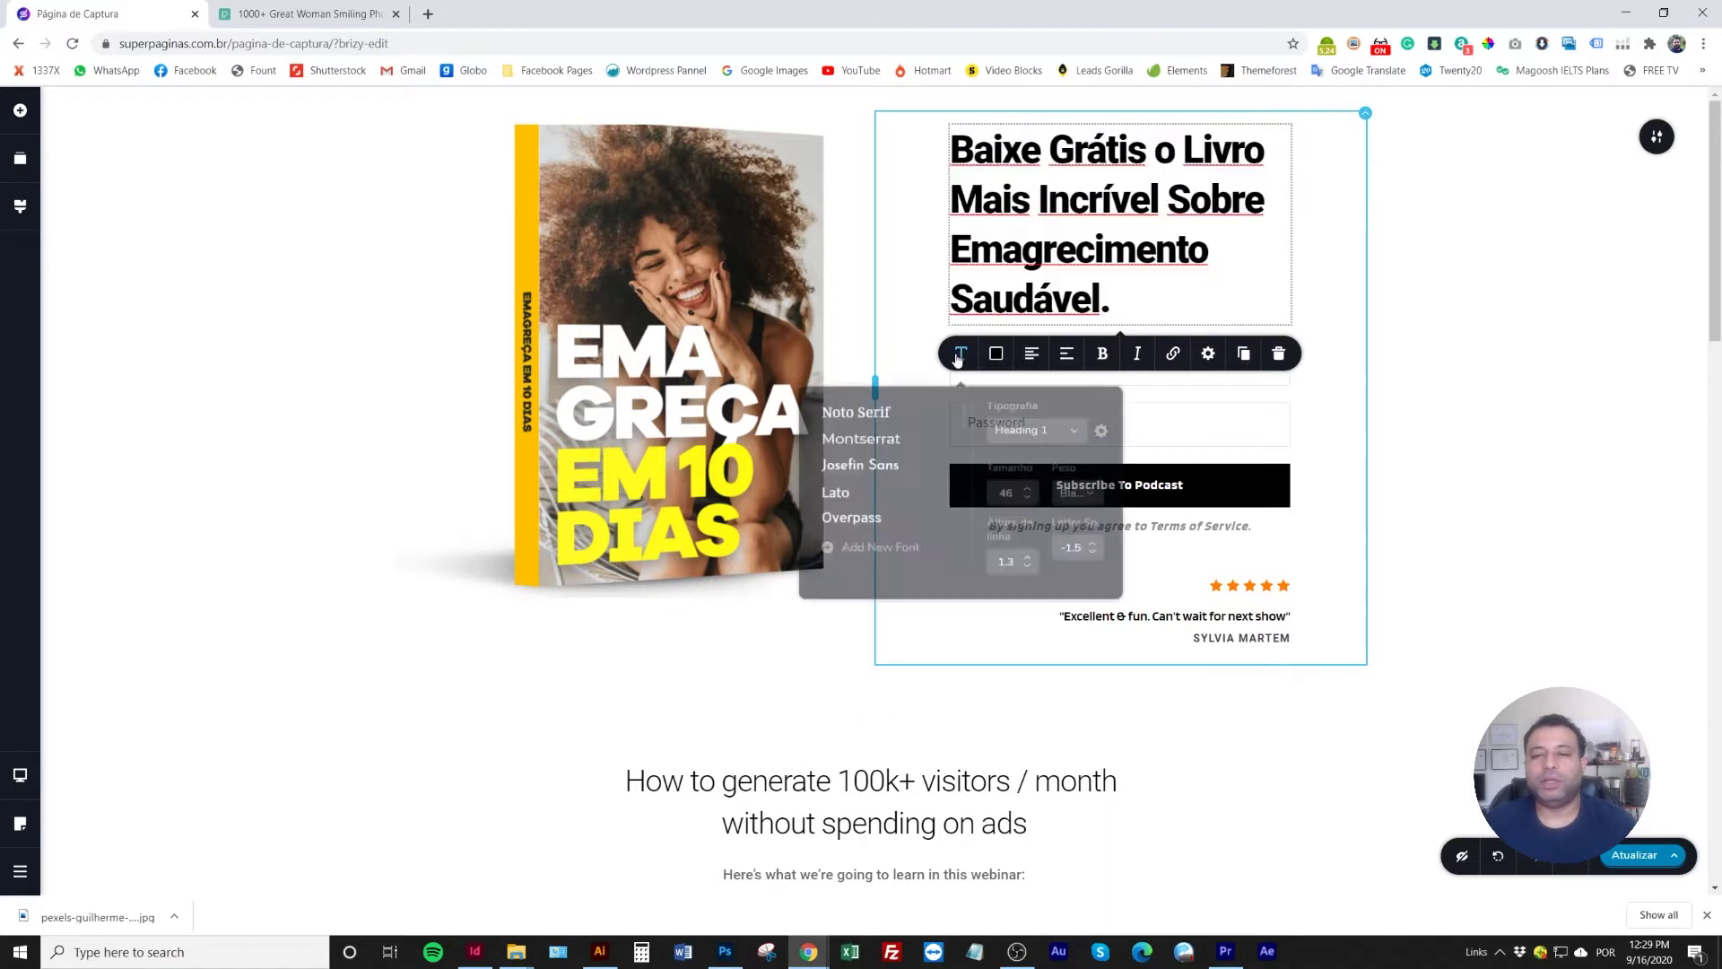
pyautogui.click(1027, 493)
pyautogui.click(1027, 494)
pyautogui.click(1027, 493)
pyautogui.click(1027, 493)
pyautogui.click(1027, 494)
pyautogui.click(1027, 493)
pyautogui.click(1027, 494)
pyautogui.click(1028, 495)
pyautogui.click(1028, 495)
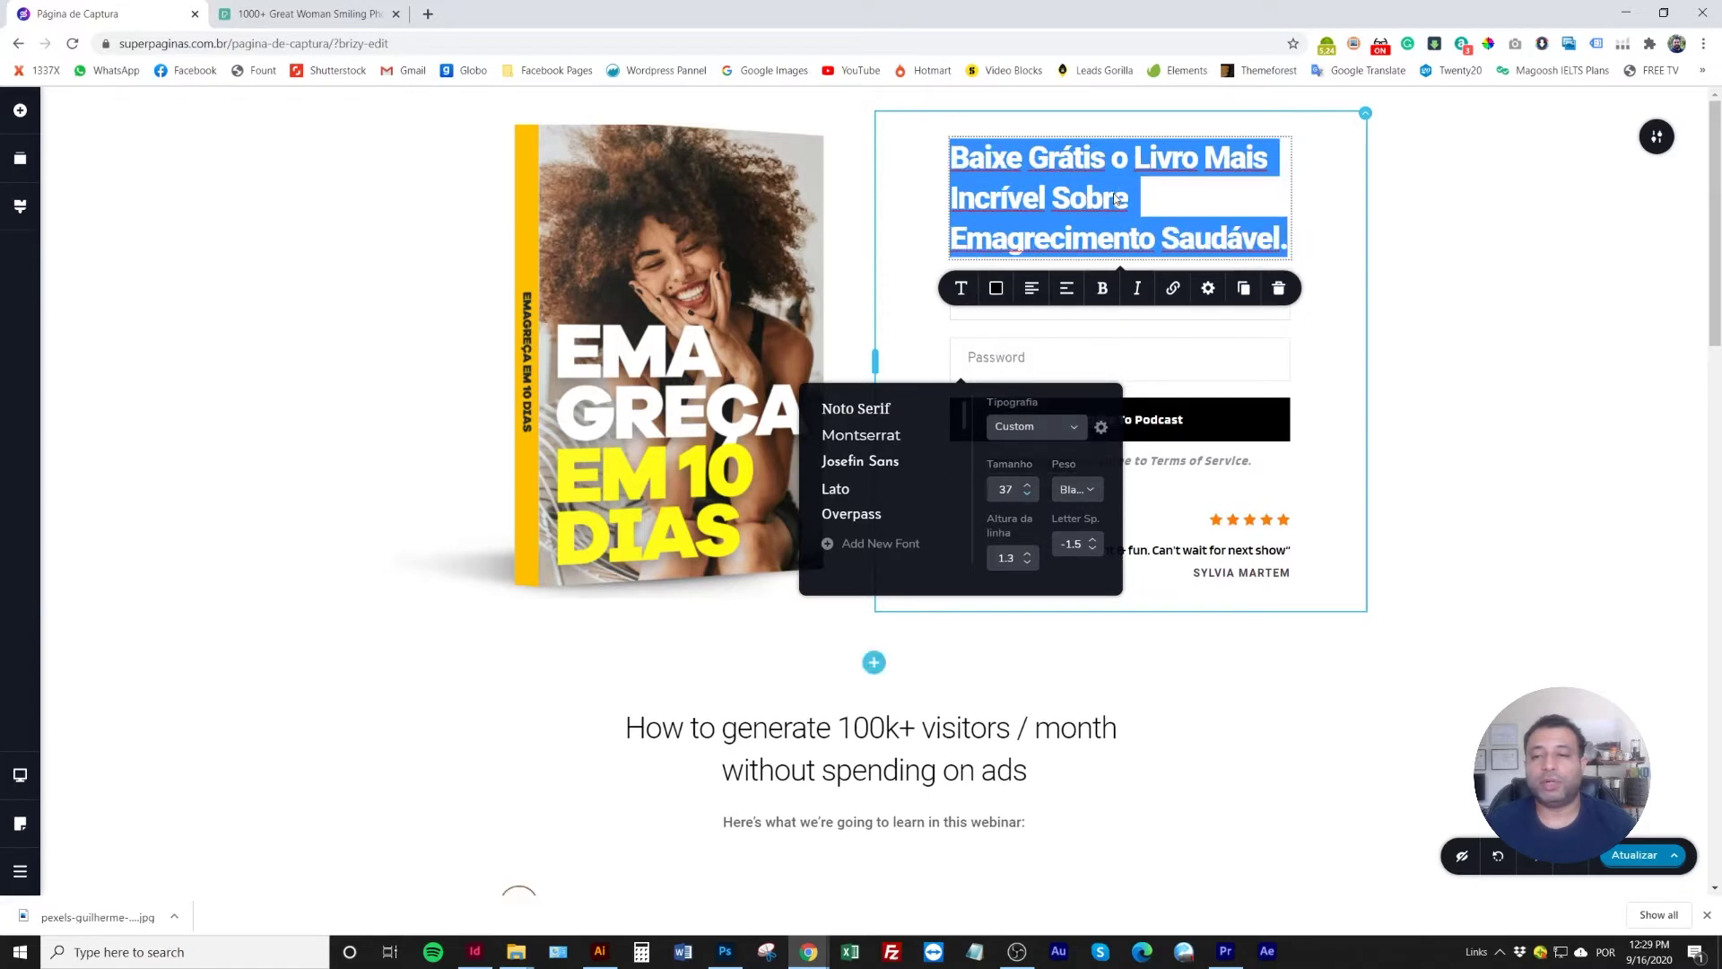
pyautogui.click(1157, 196)
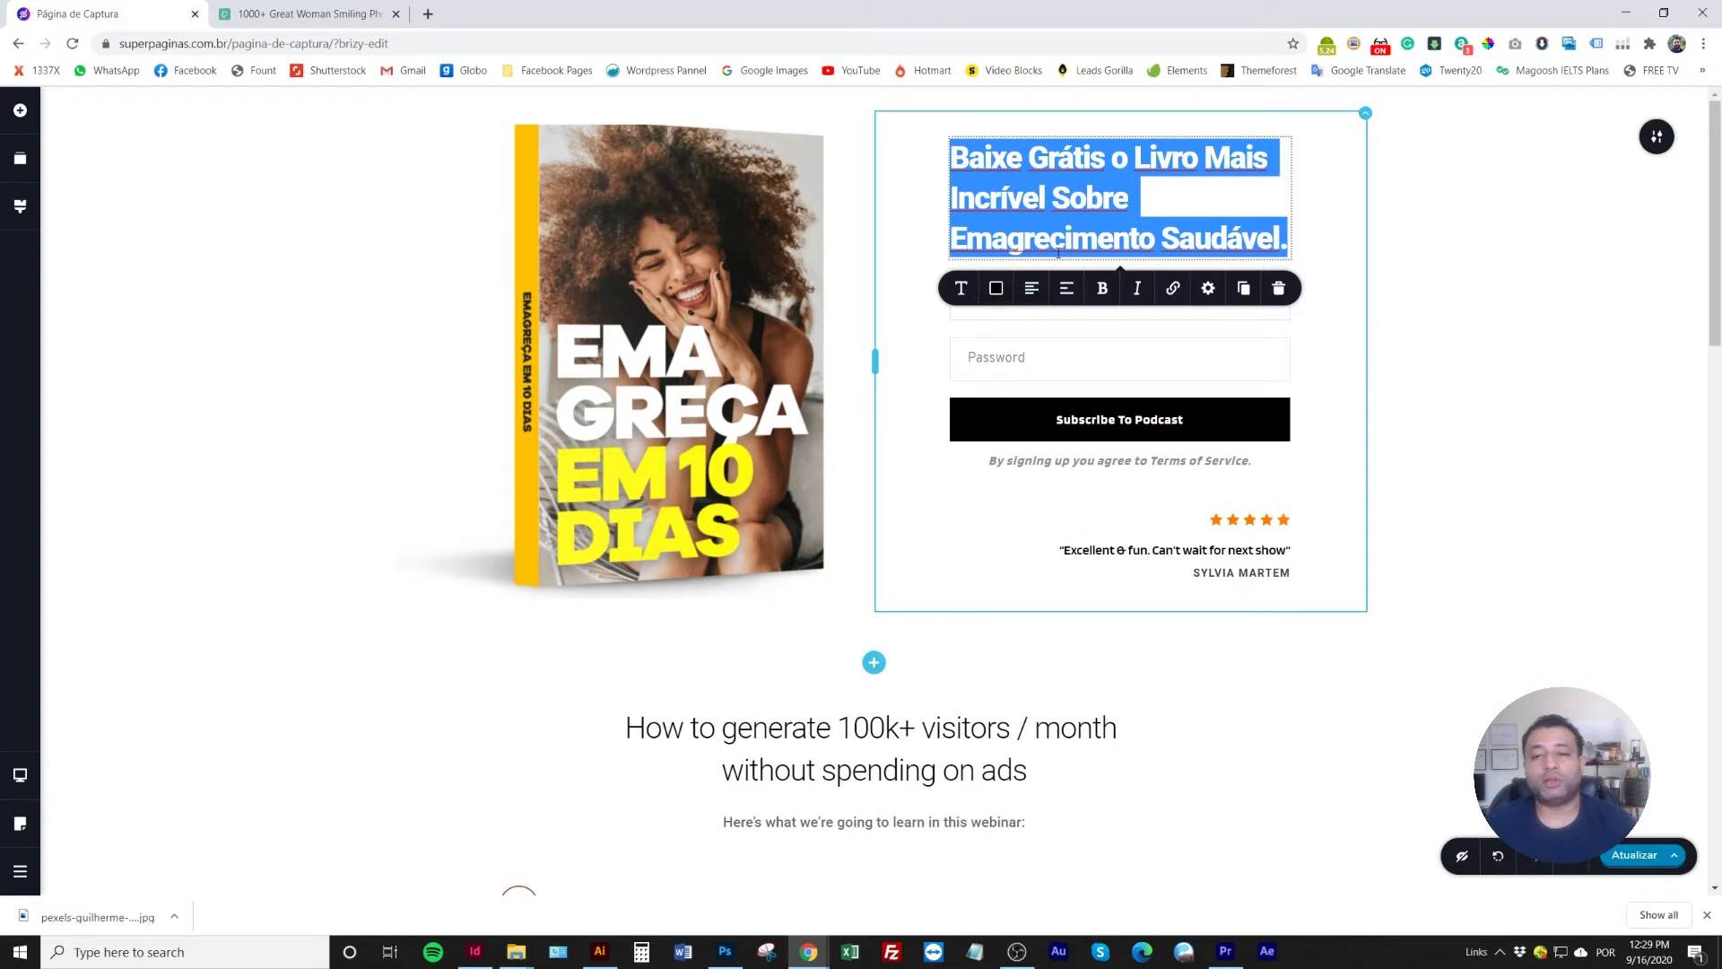
pyautogui.click(1031, 288)
pyautogui.click(1438, 254)
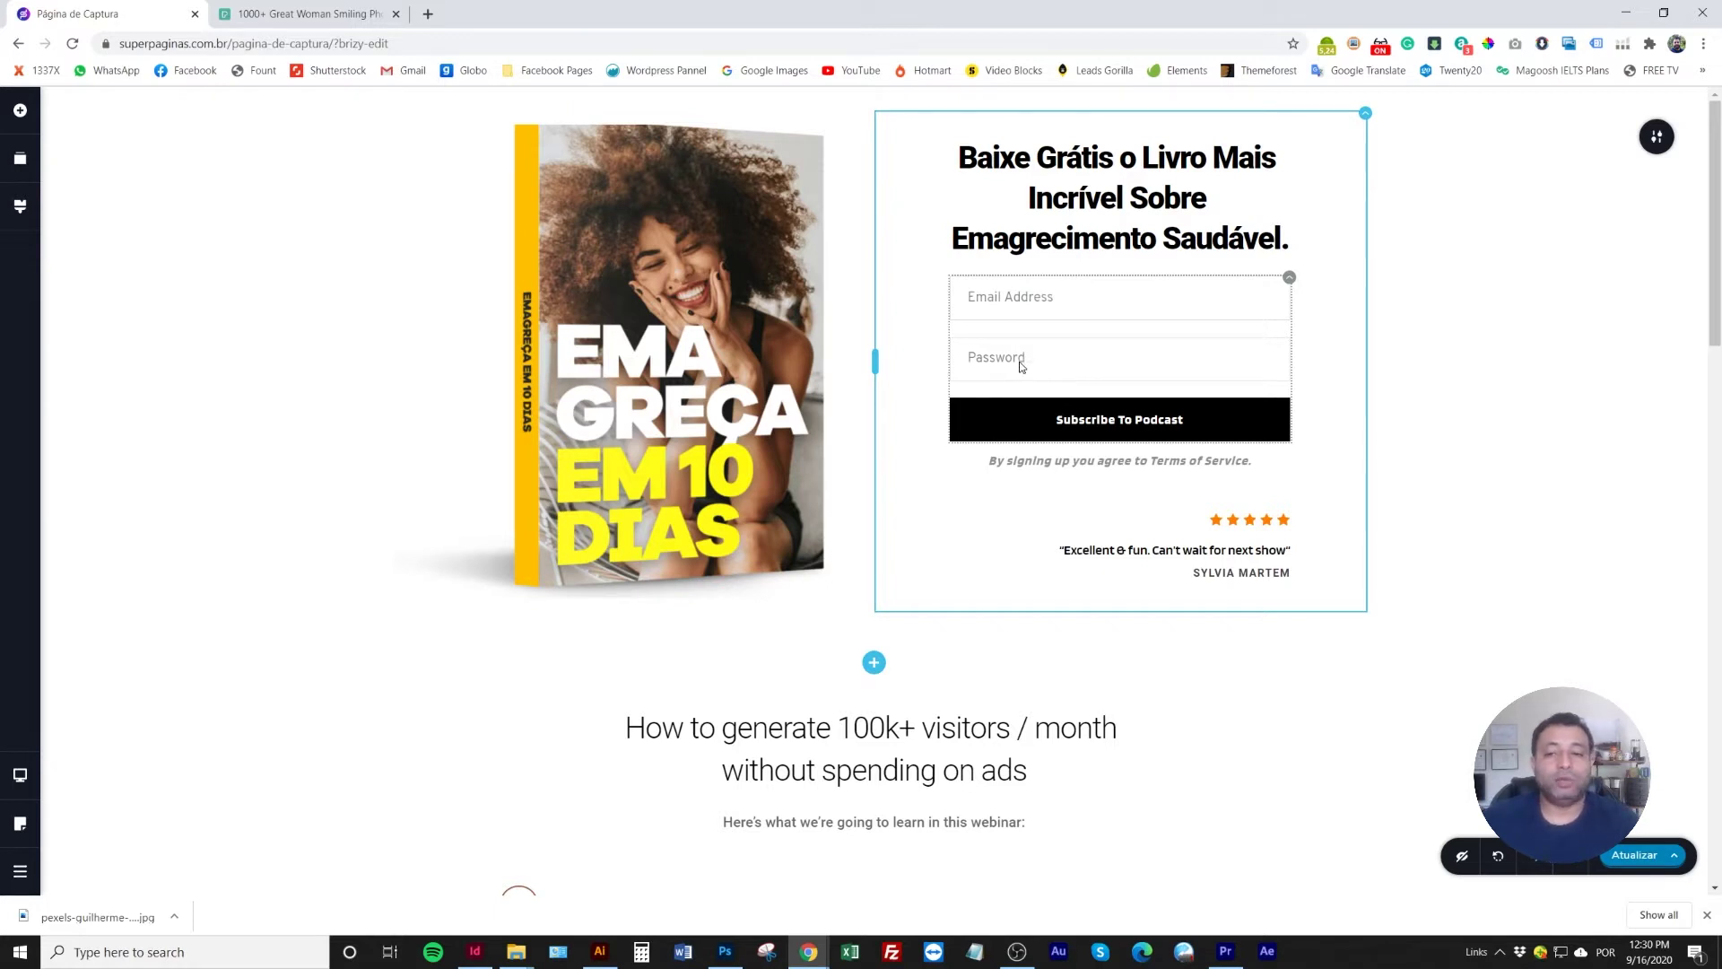
# Change the email field placeholder to 'Seu Melhor E-mail'
pyautogui.tripleClick(1014, 294)
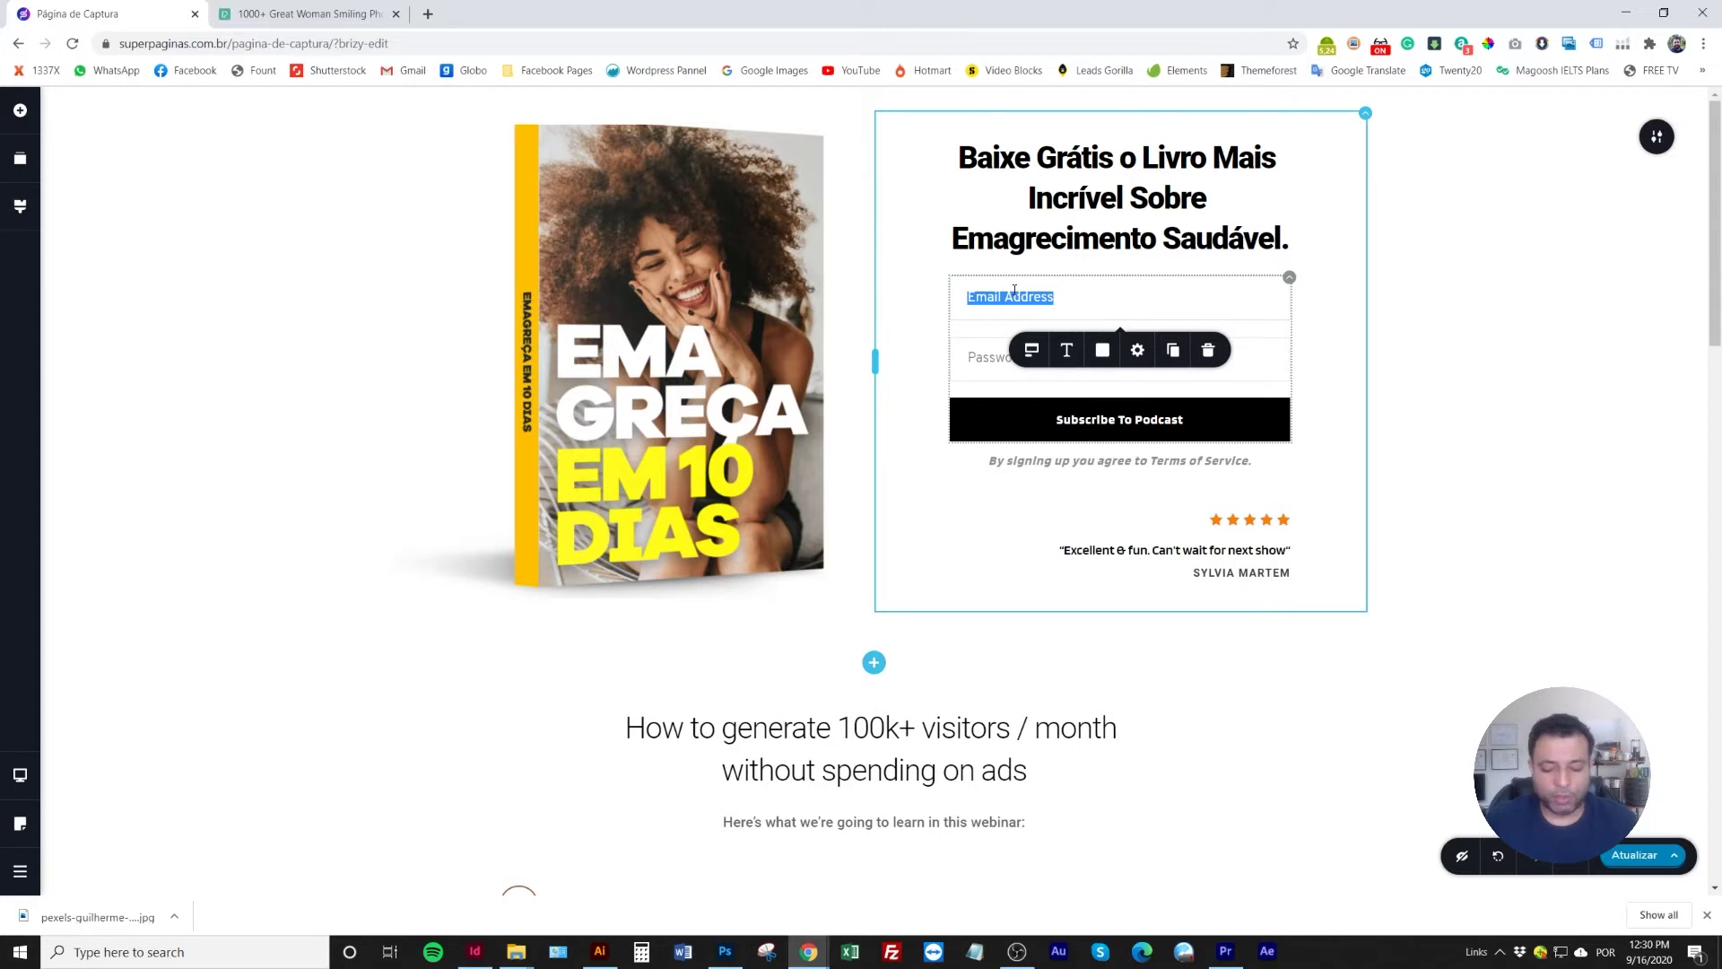
pyautogui.write('E-mail')
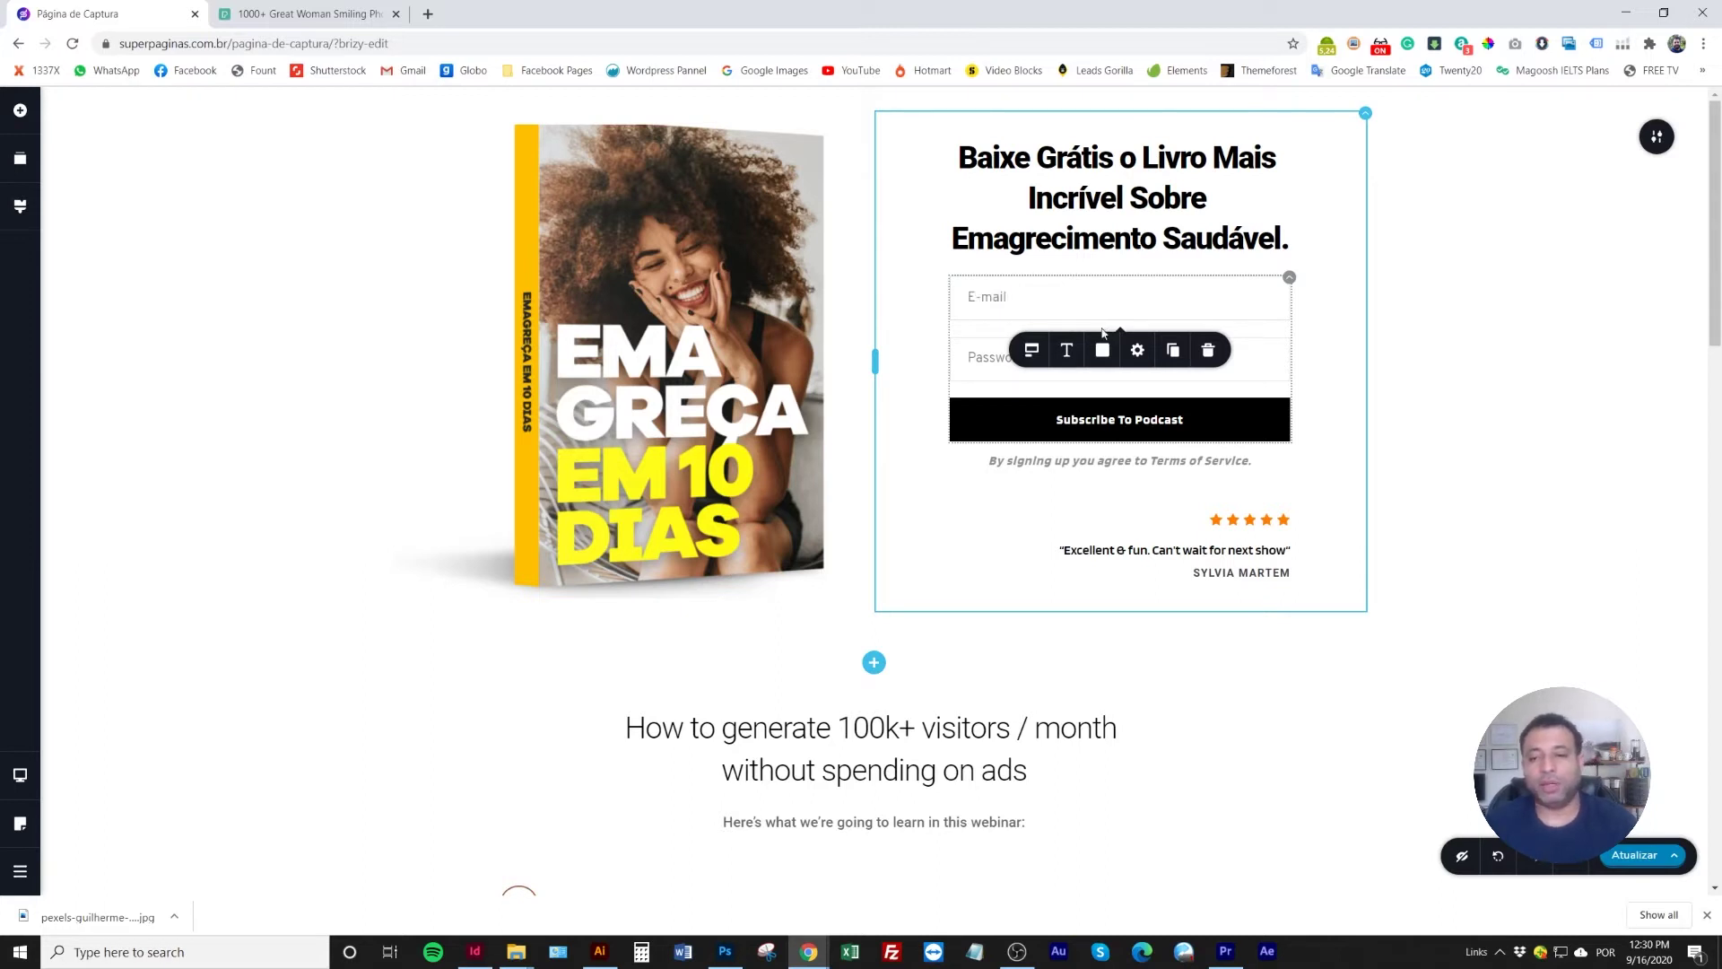
pyautogui.tripleClick(997, 296)
pyautogui.write('S')
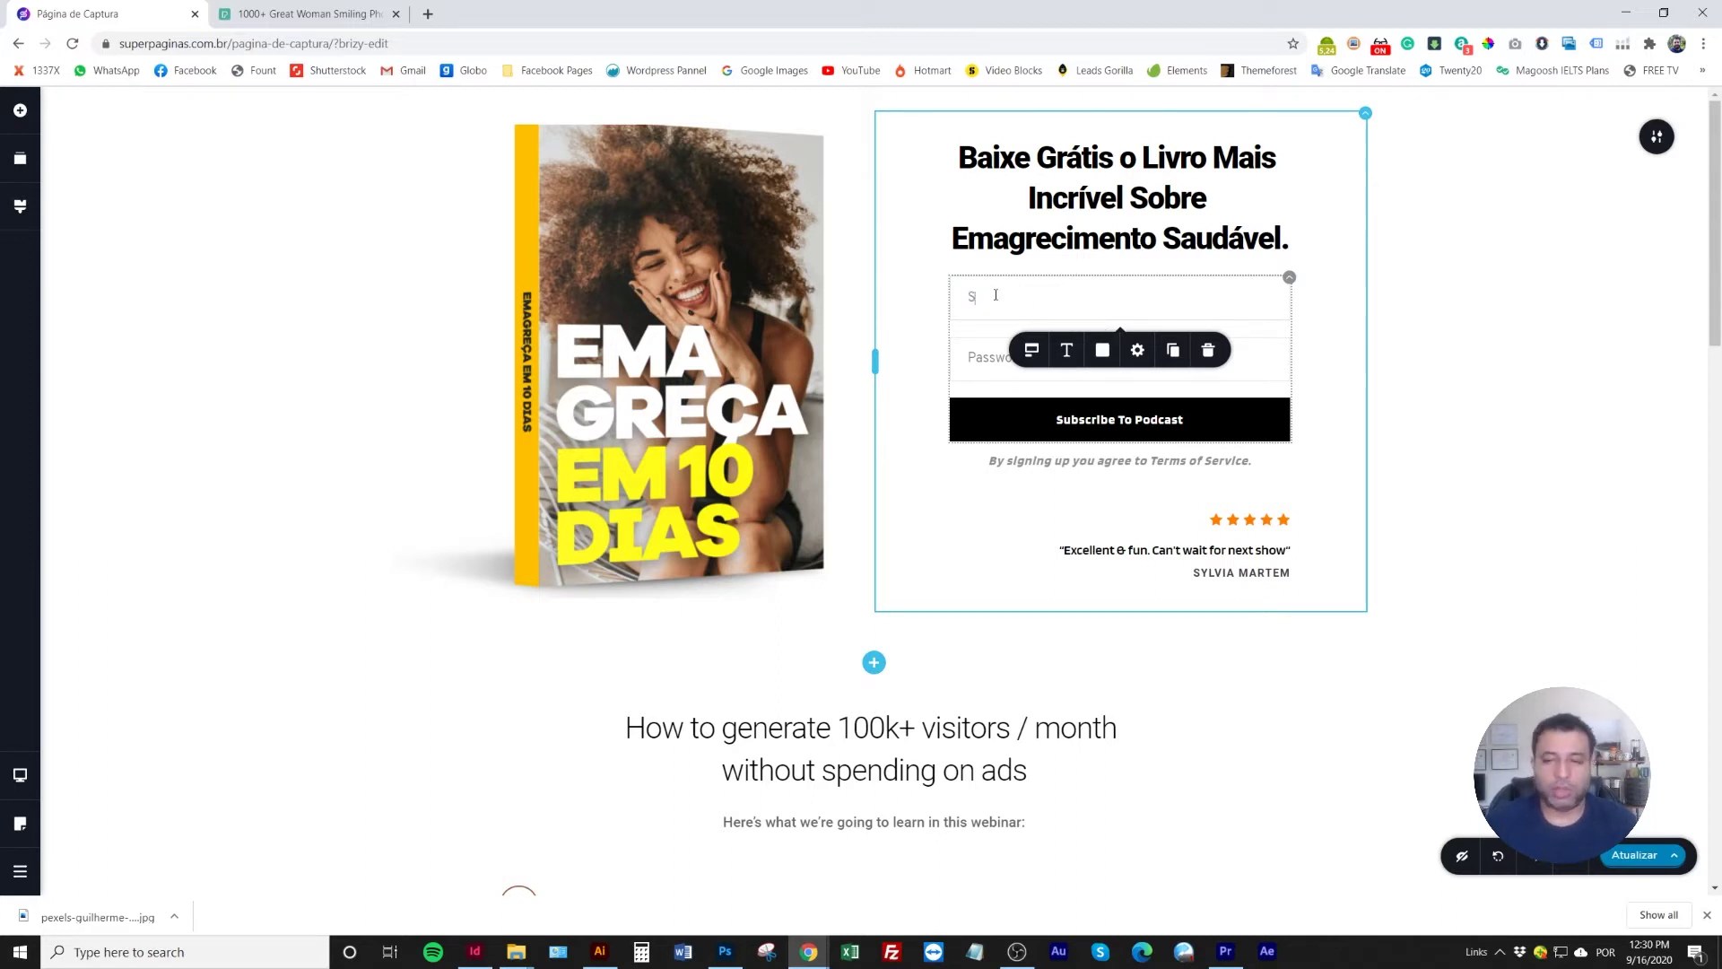
pyautogui.write('eu Melhor E-mail')
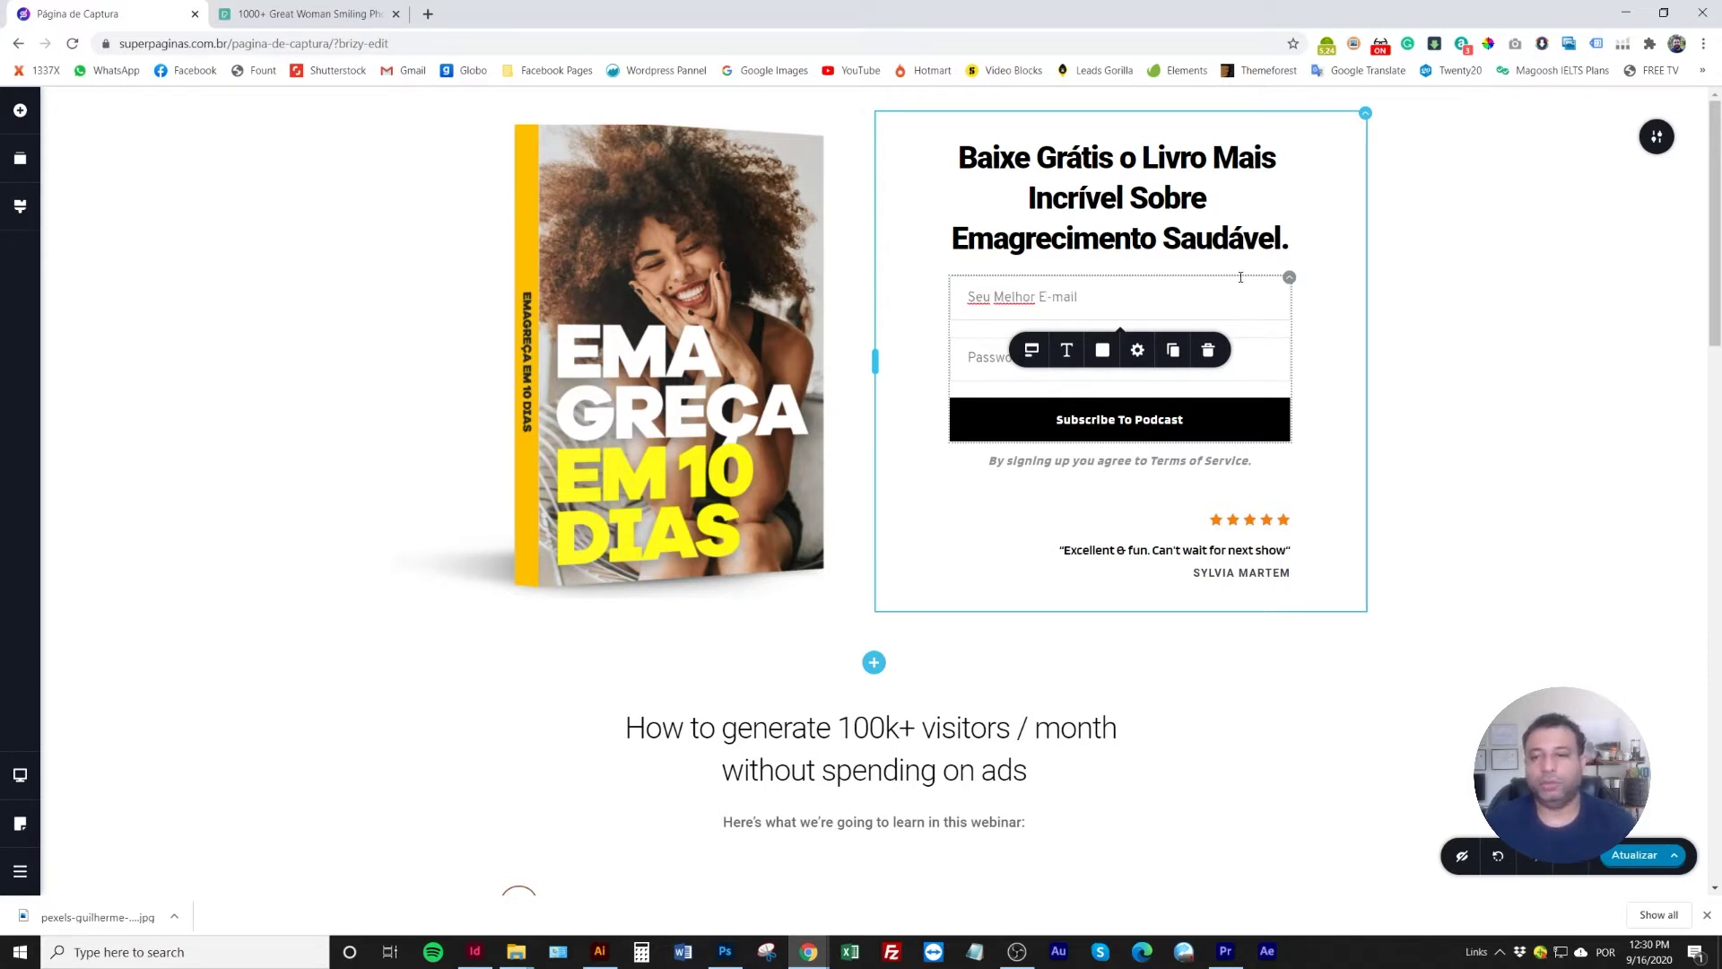
# Delete the Password field from the form
pyautogui.click(1365, 324)
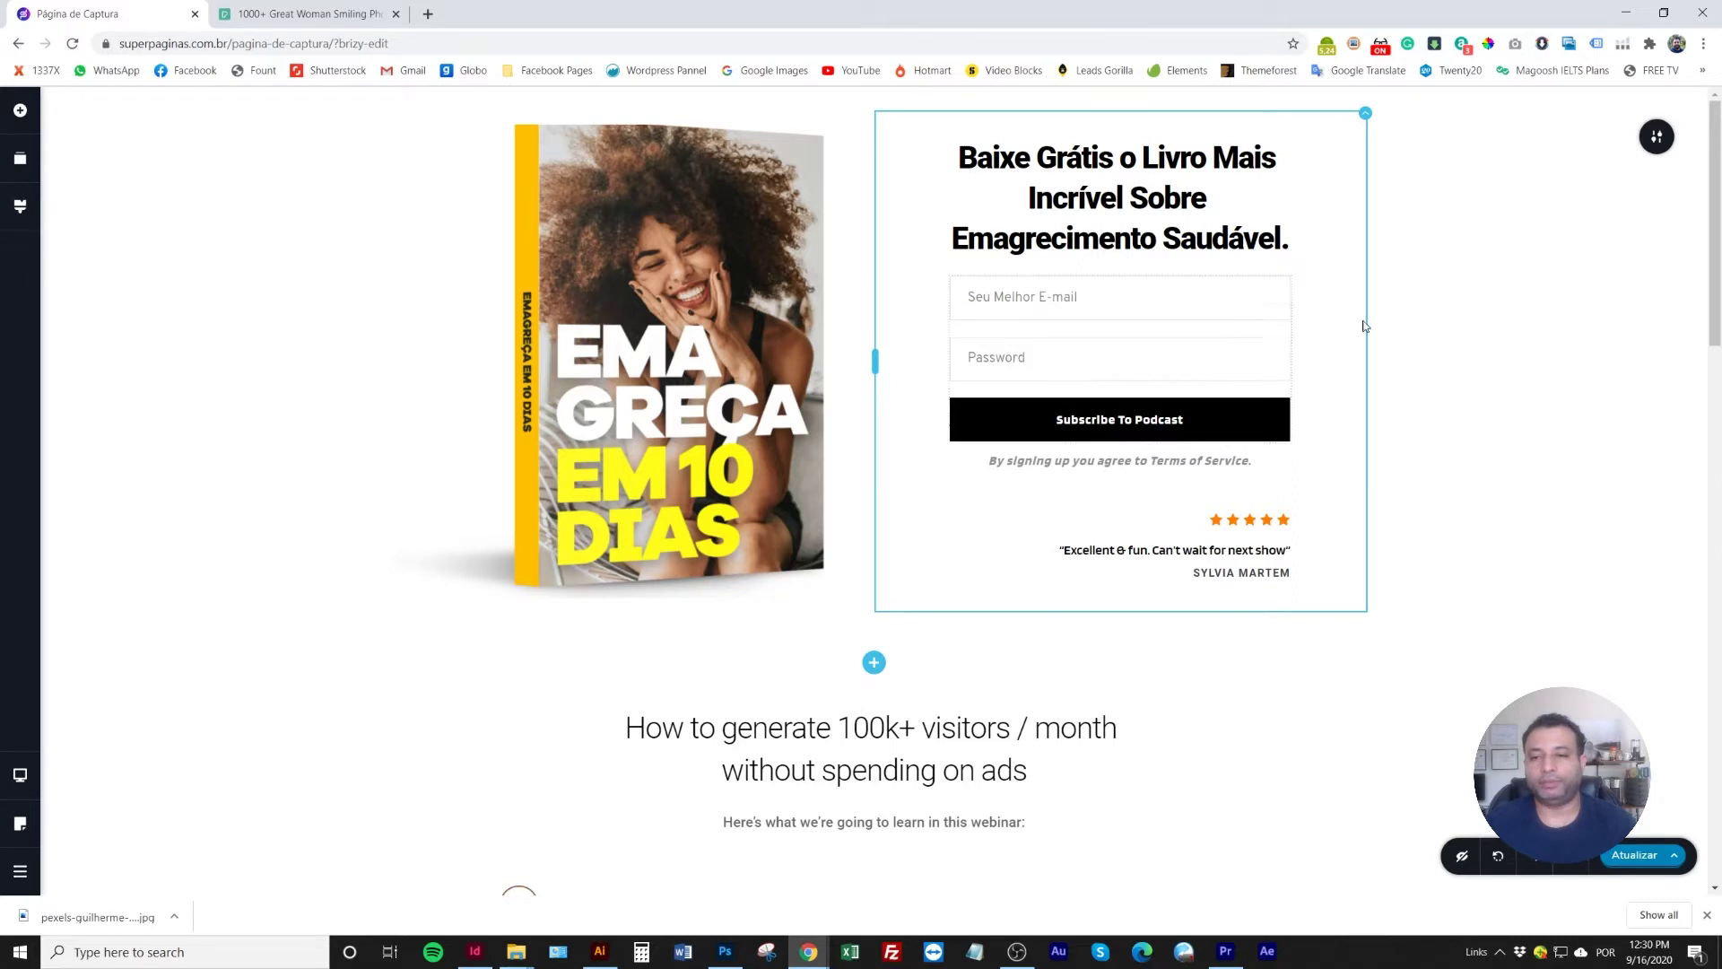
pyautogui.click(1043, 357)
pyautogui.click(1207, 410)
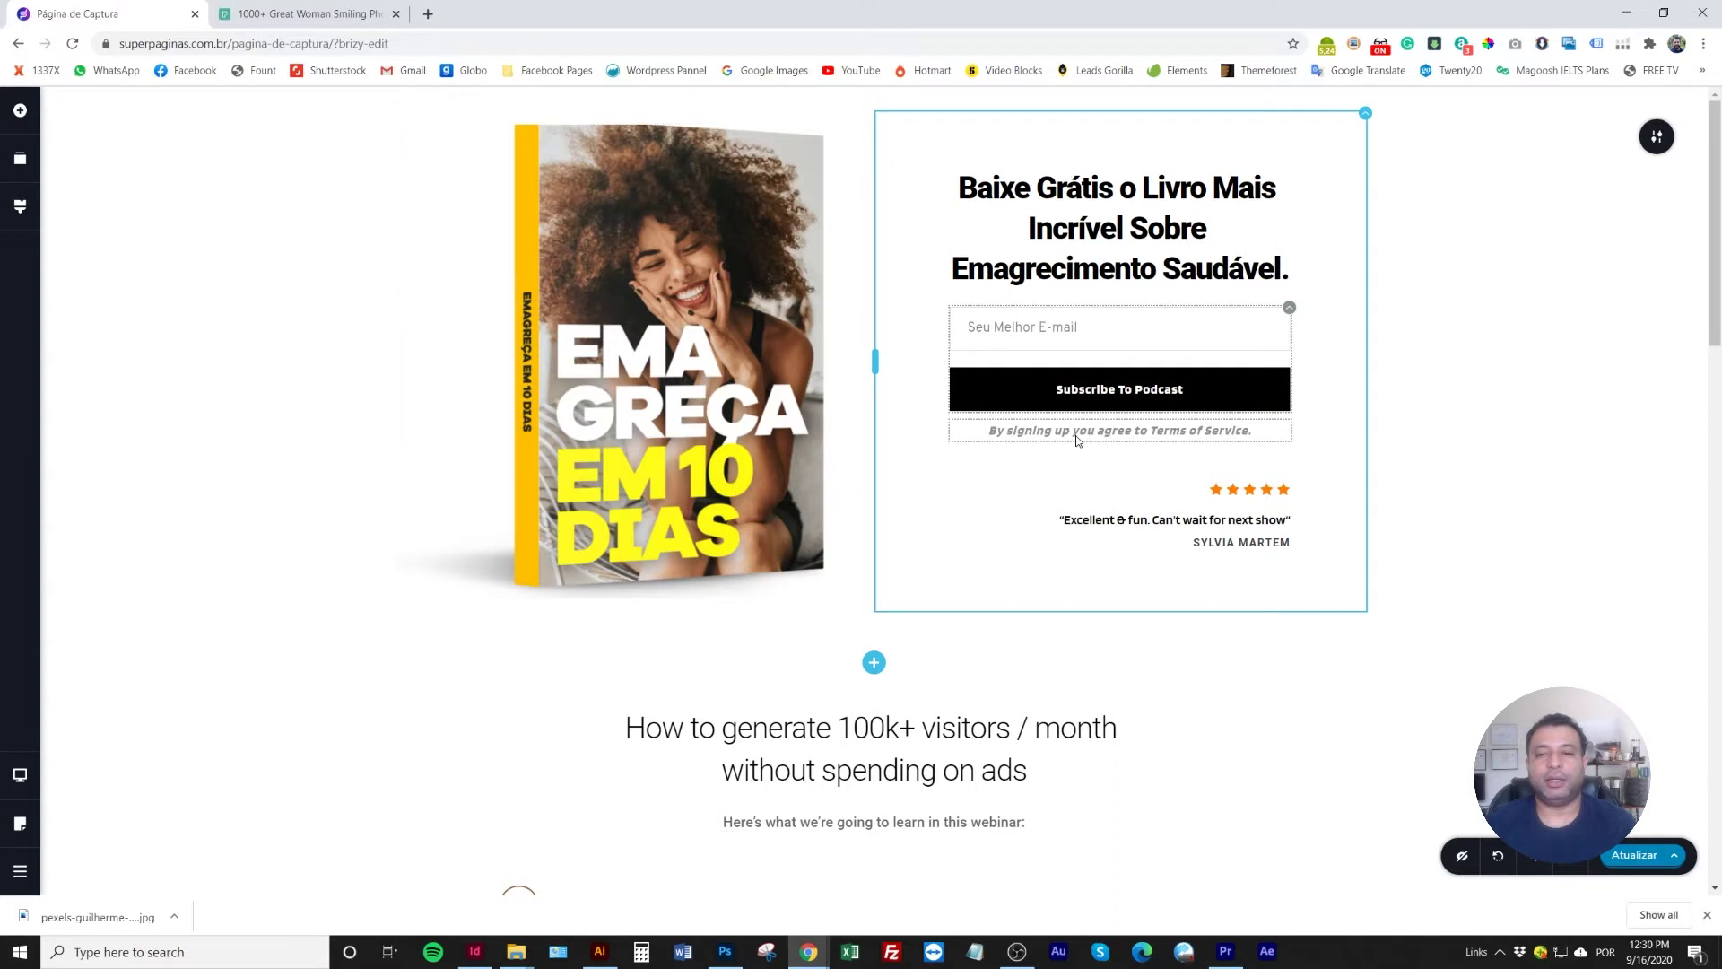
# Relabel the subscribe button 'CADASTRE SEU EMAIL E LEIA AGORA'
pyautogui.click(1115, 392)
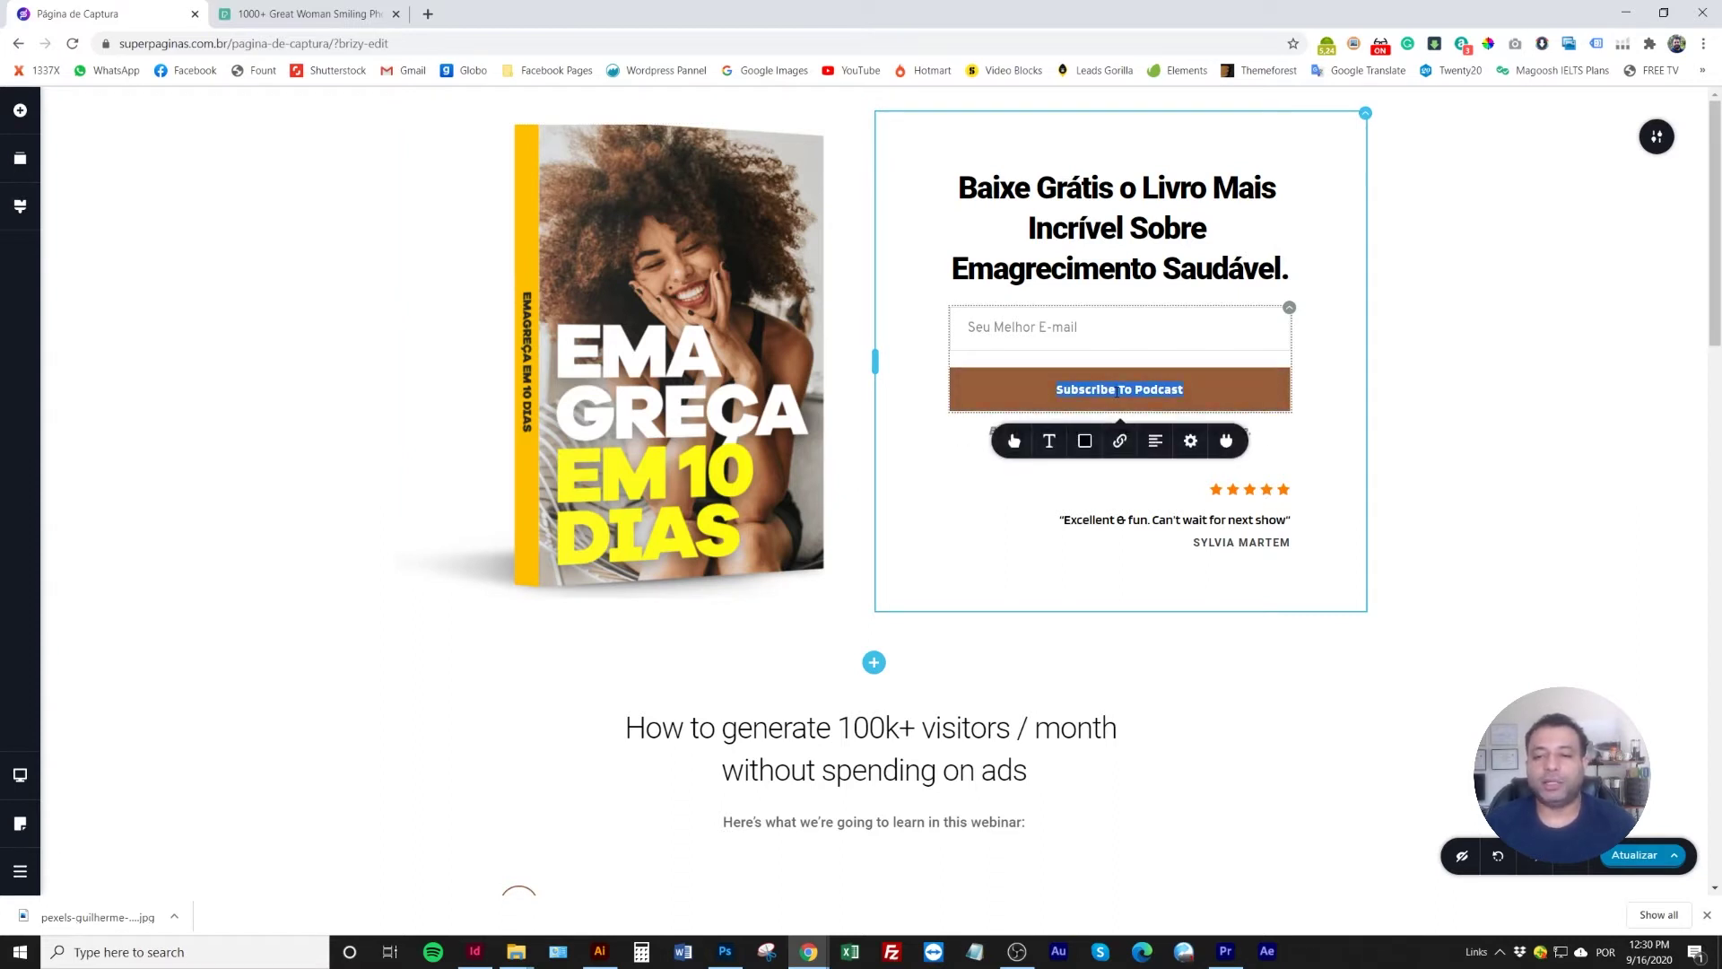
pyautogui.press('BackSpace')
pyautogui.write('INSCREVA')
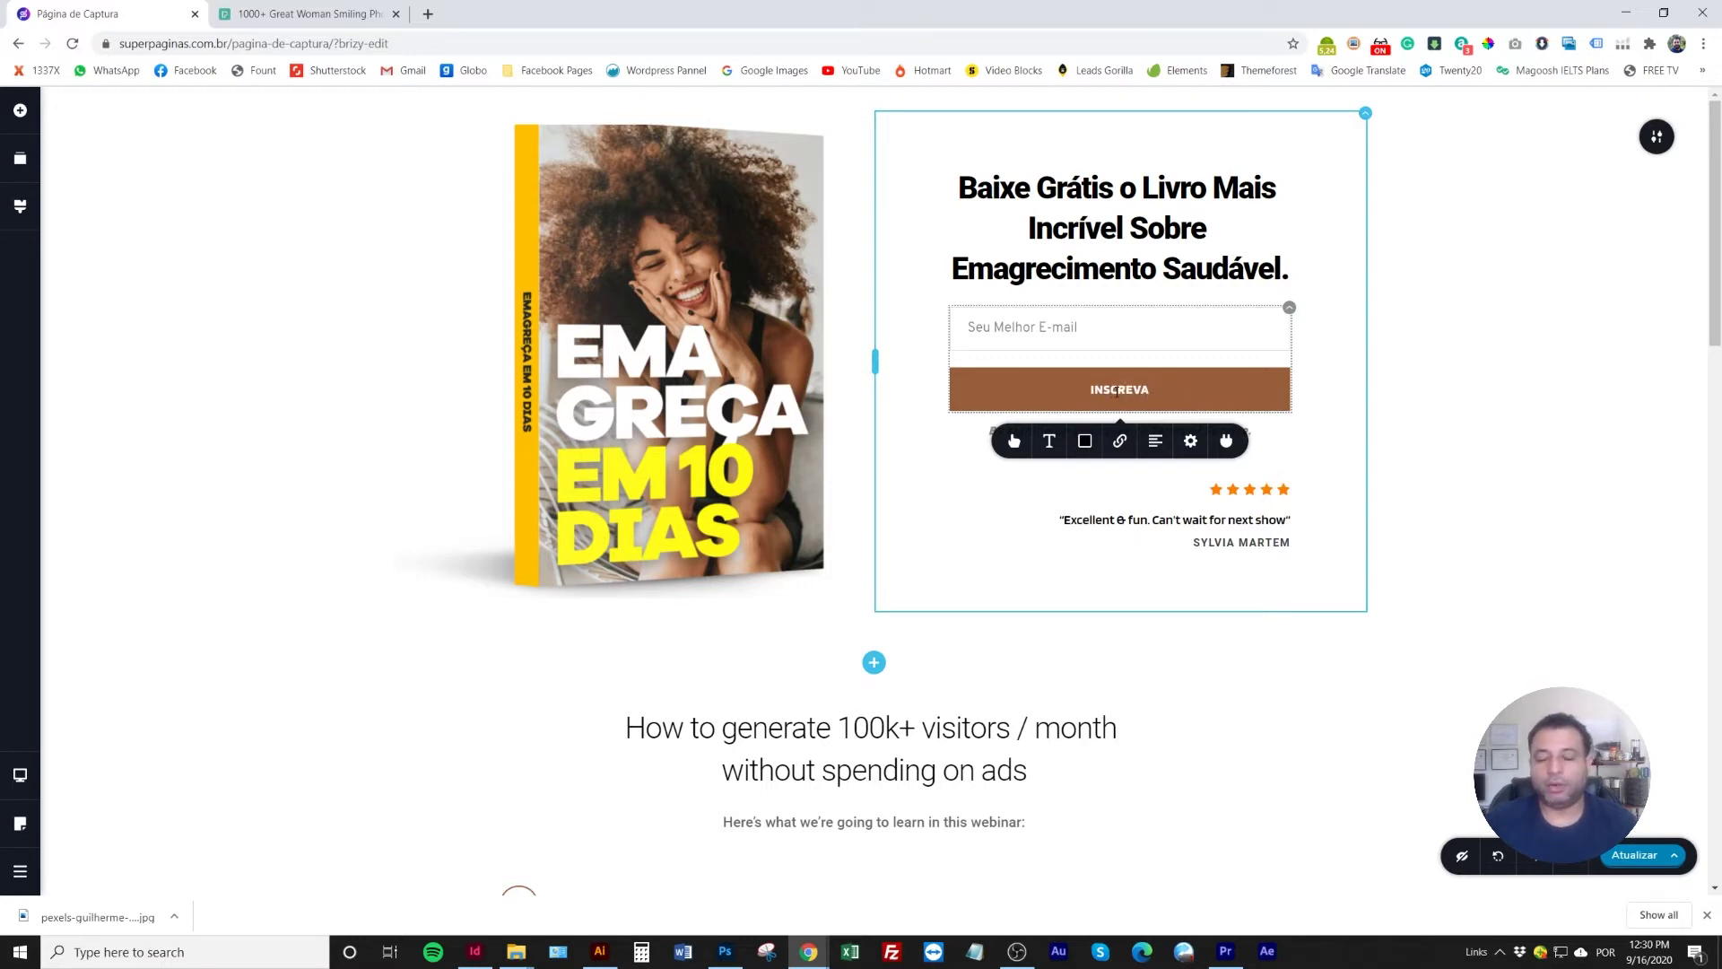
pyautogui.write('CADASTR')
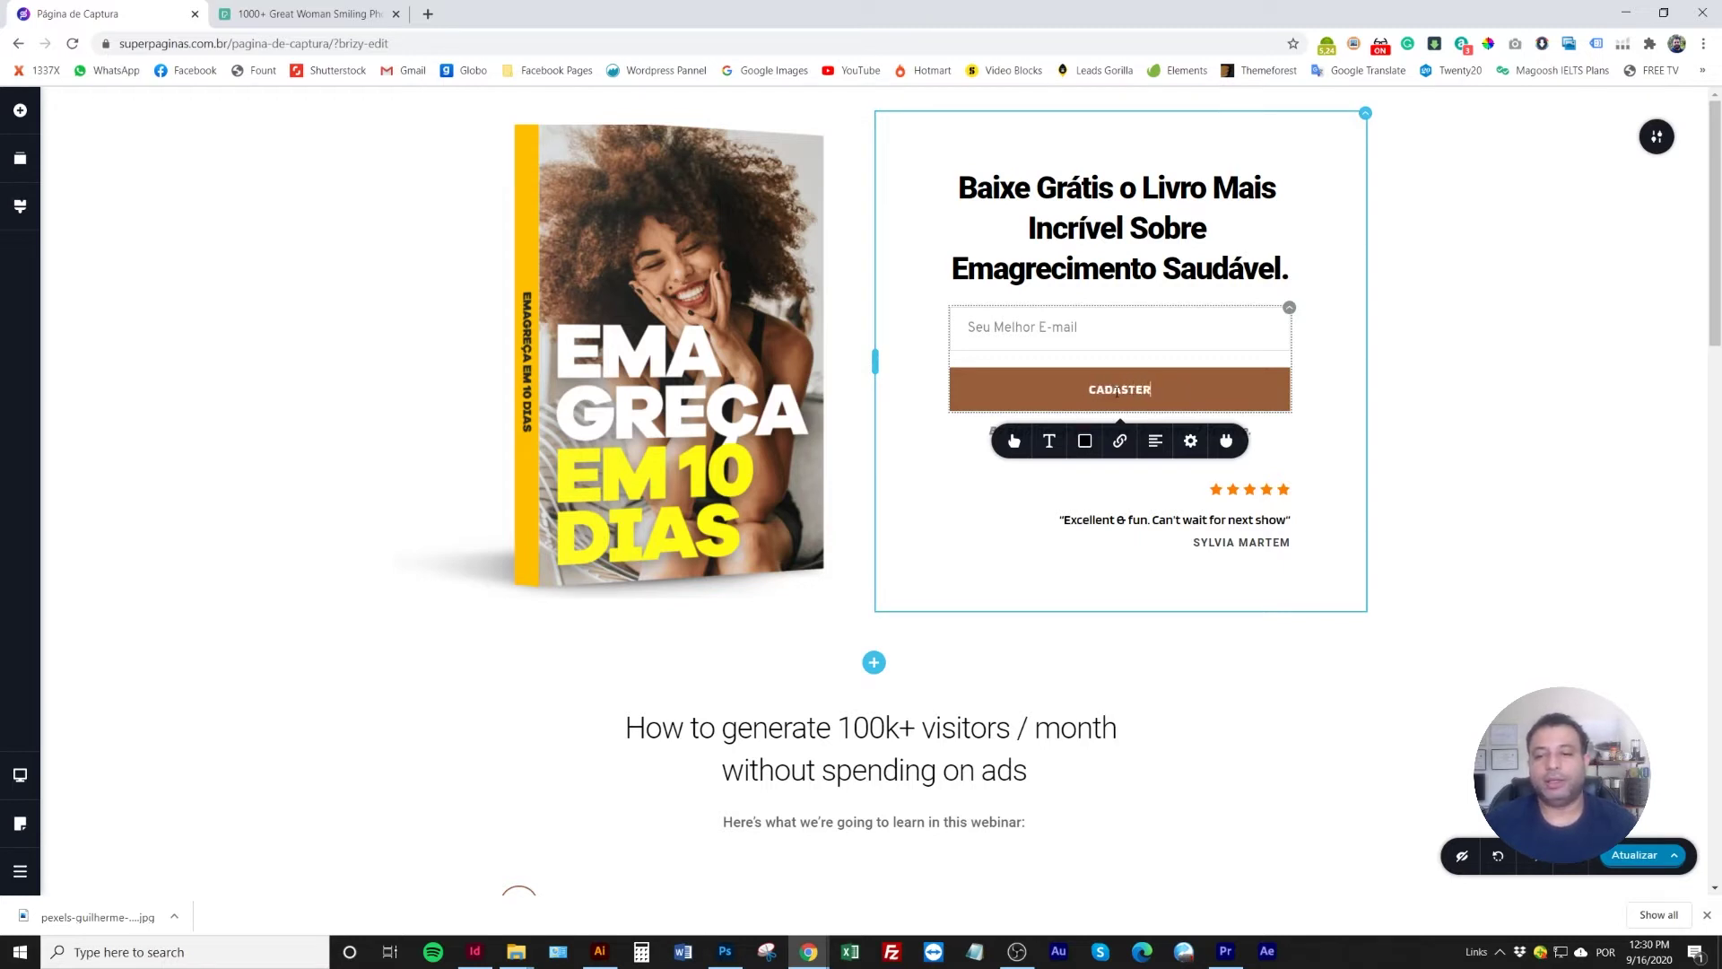
pyautogui.write('E SEU EMAIL')
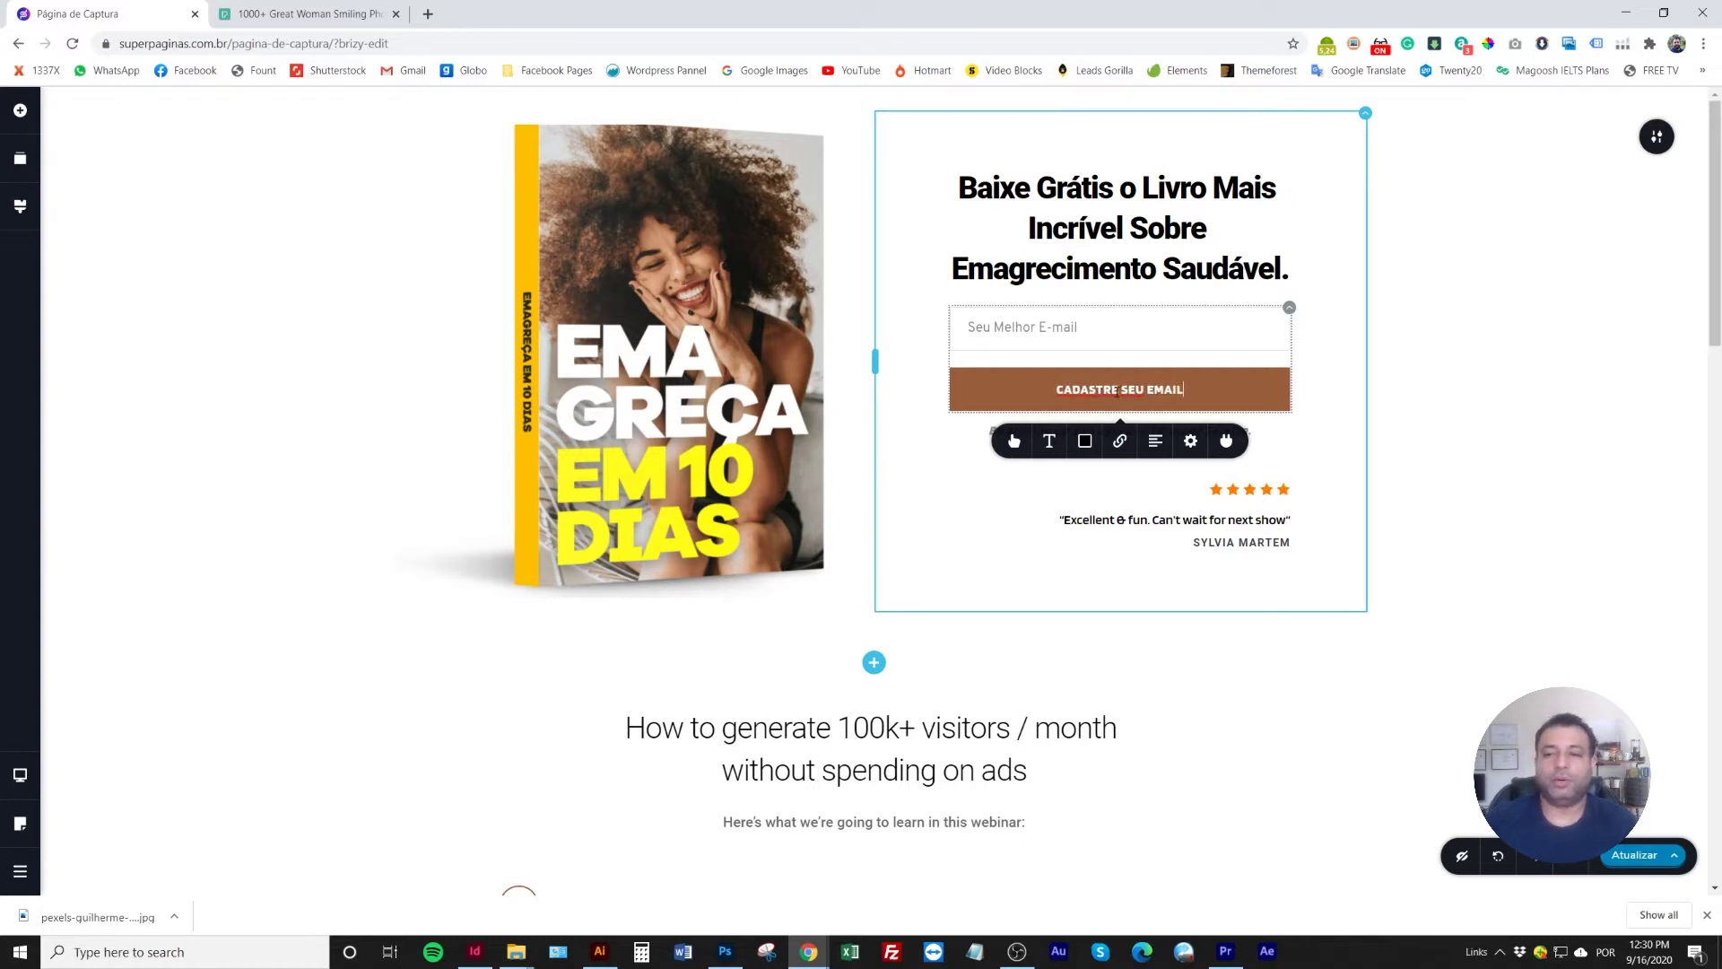
pyautogui.write(' E LEIA')
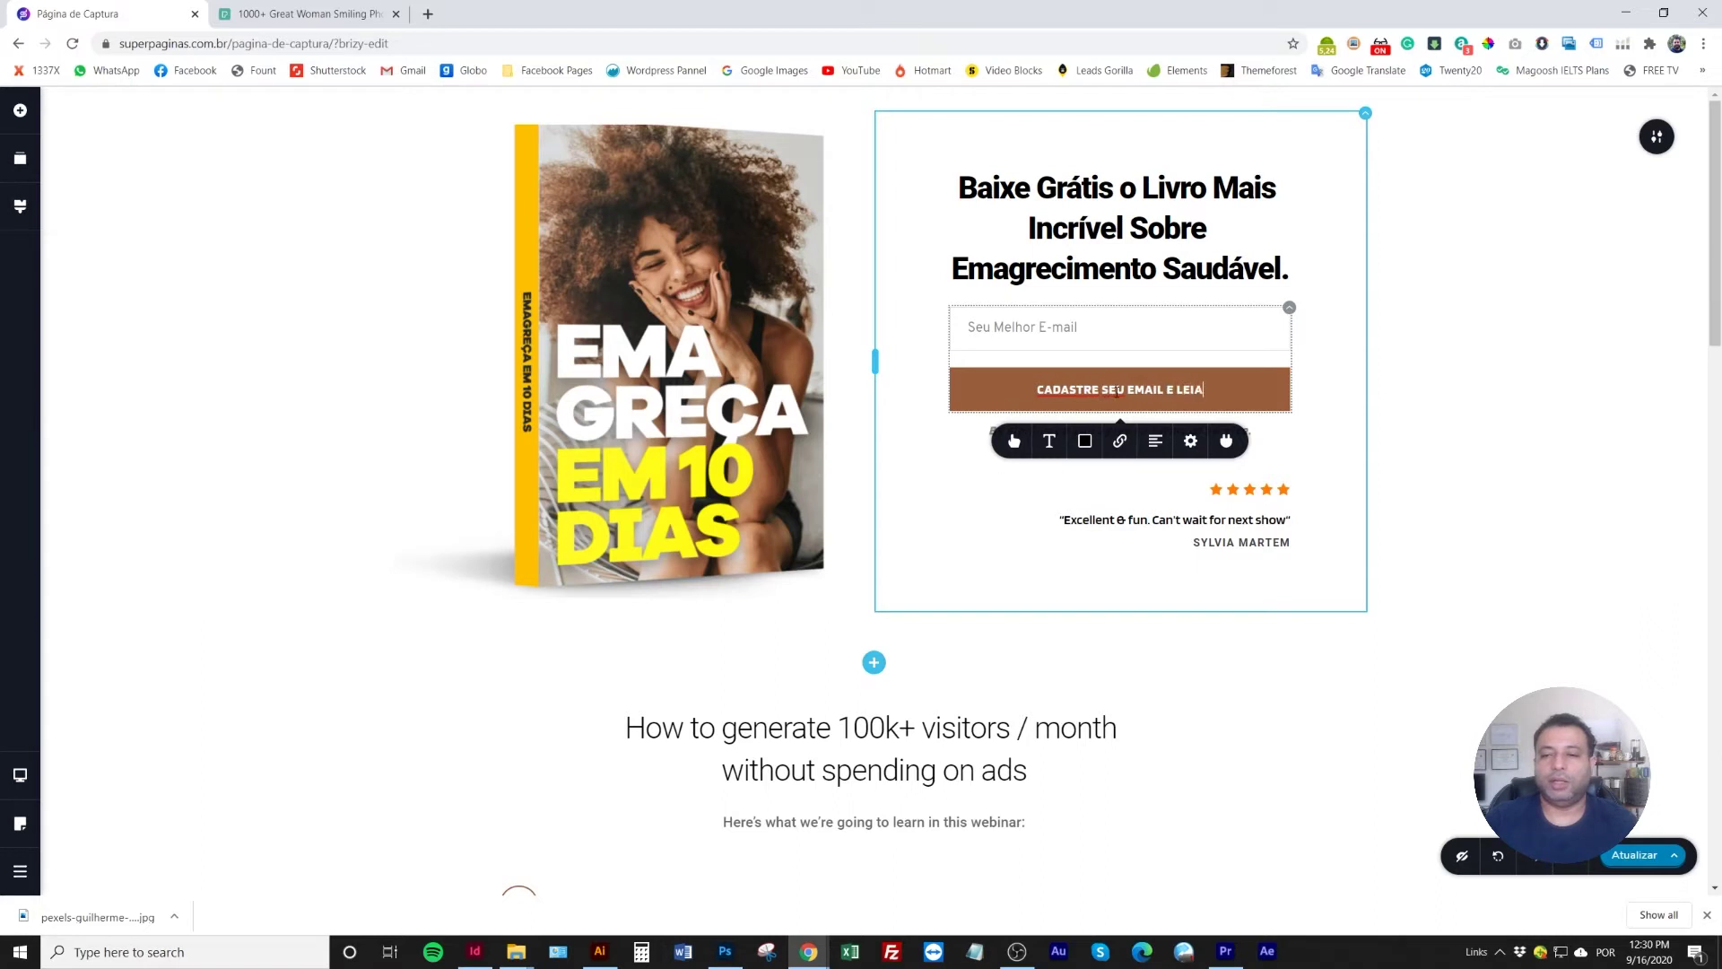
pyautogui.write(' AGOR')
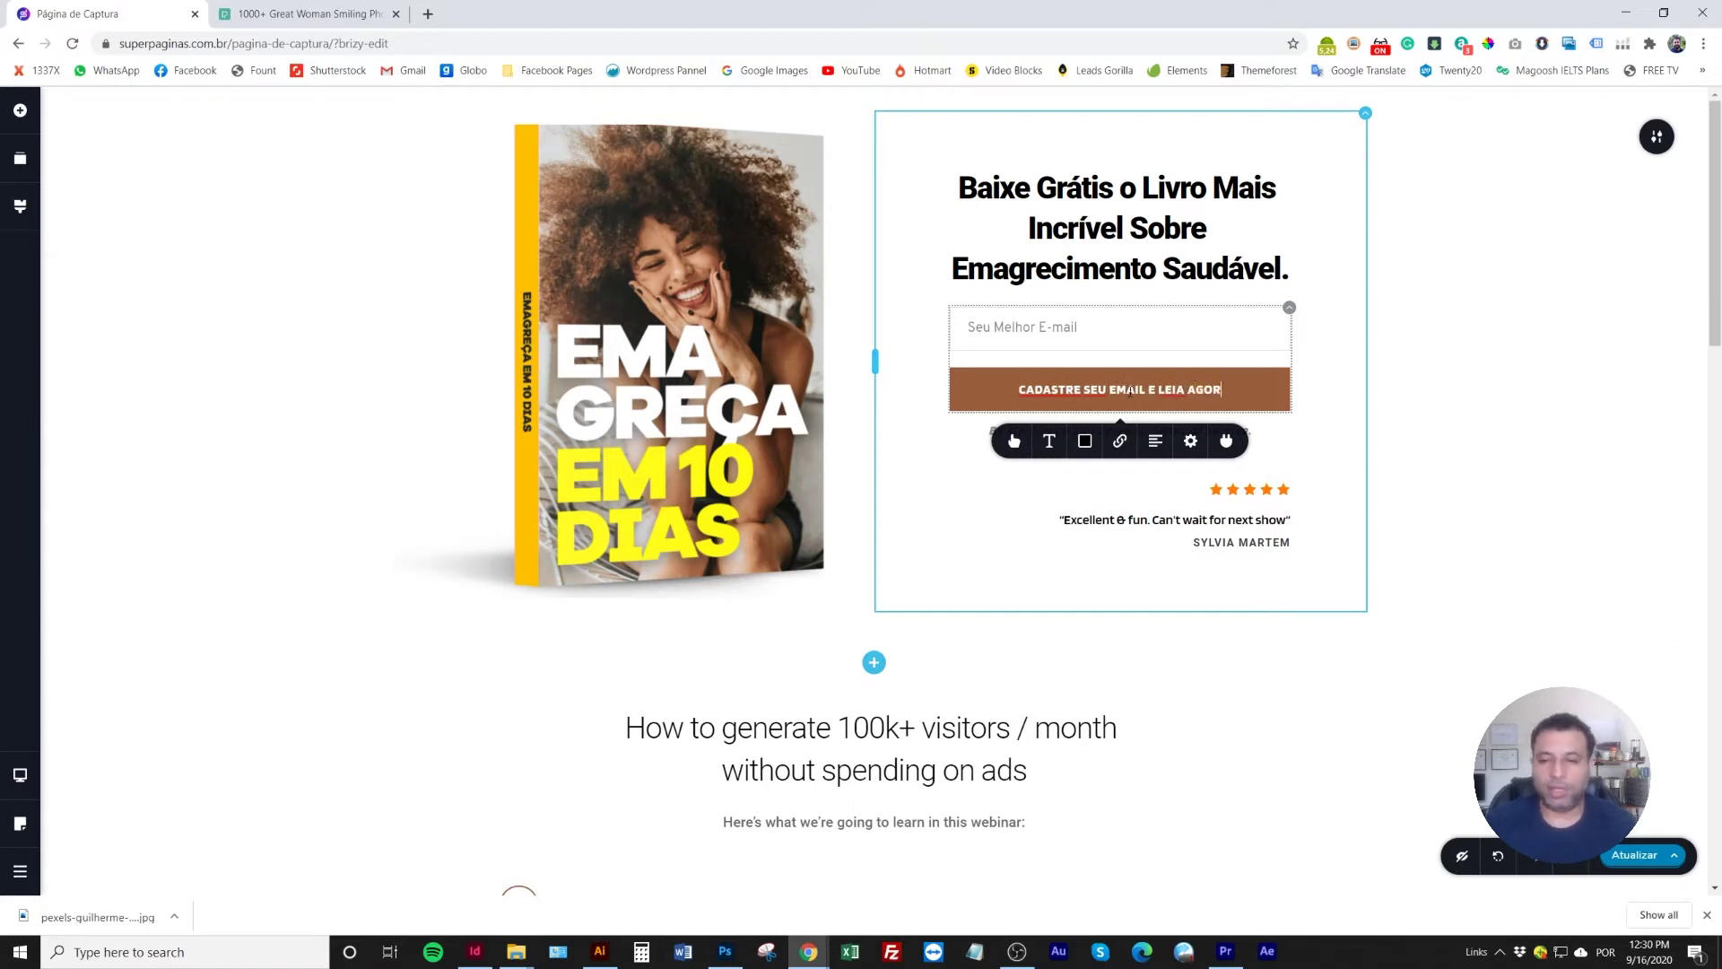
pyautogui.write('A')
pyautogui.click(1450, 399)
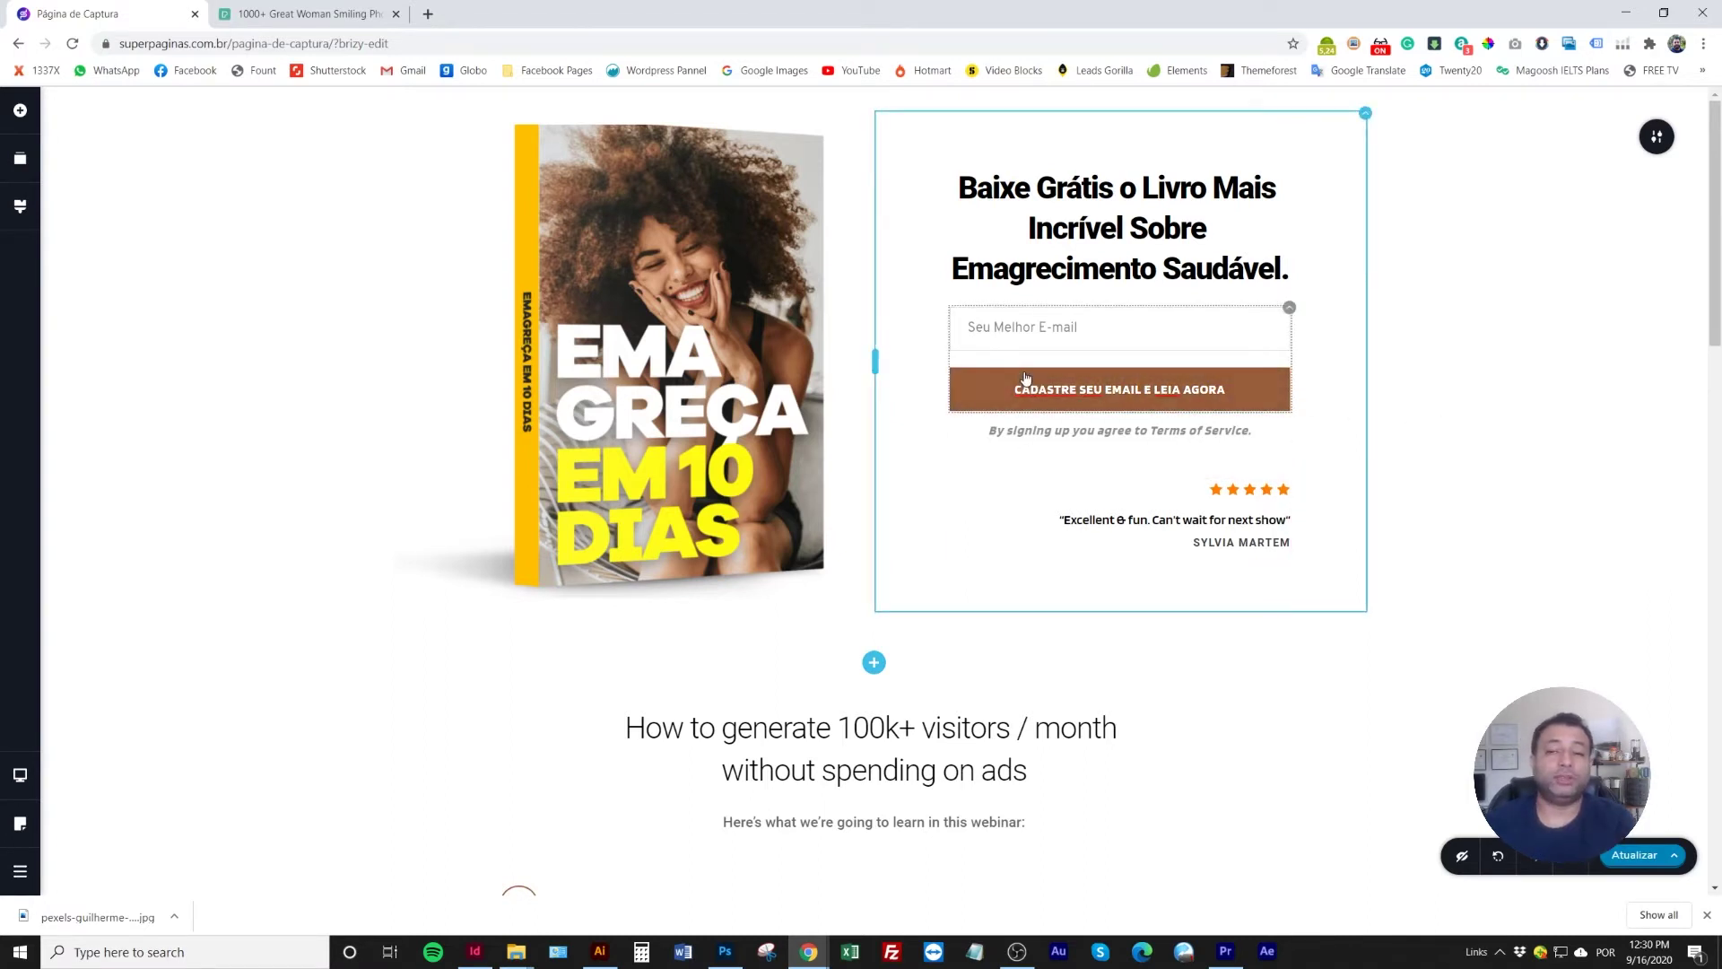
# Give the button a red #E10115 background
pyautogui.click(994, 394)
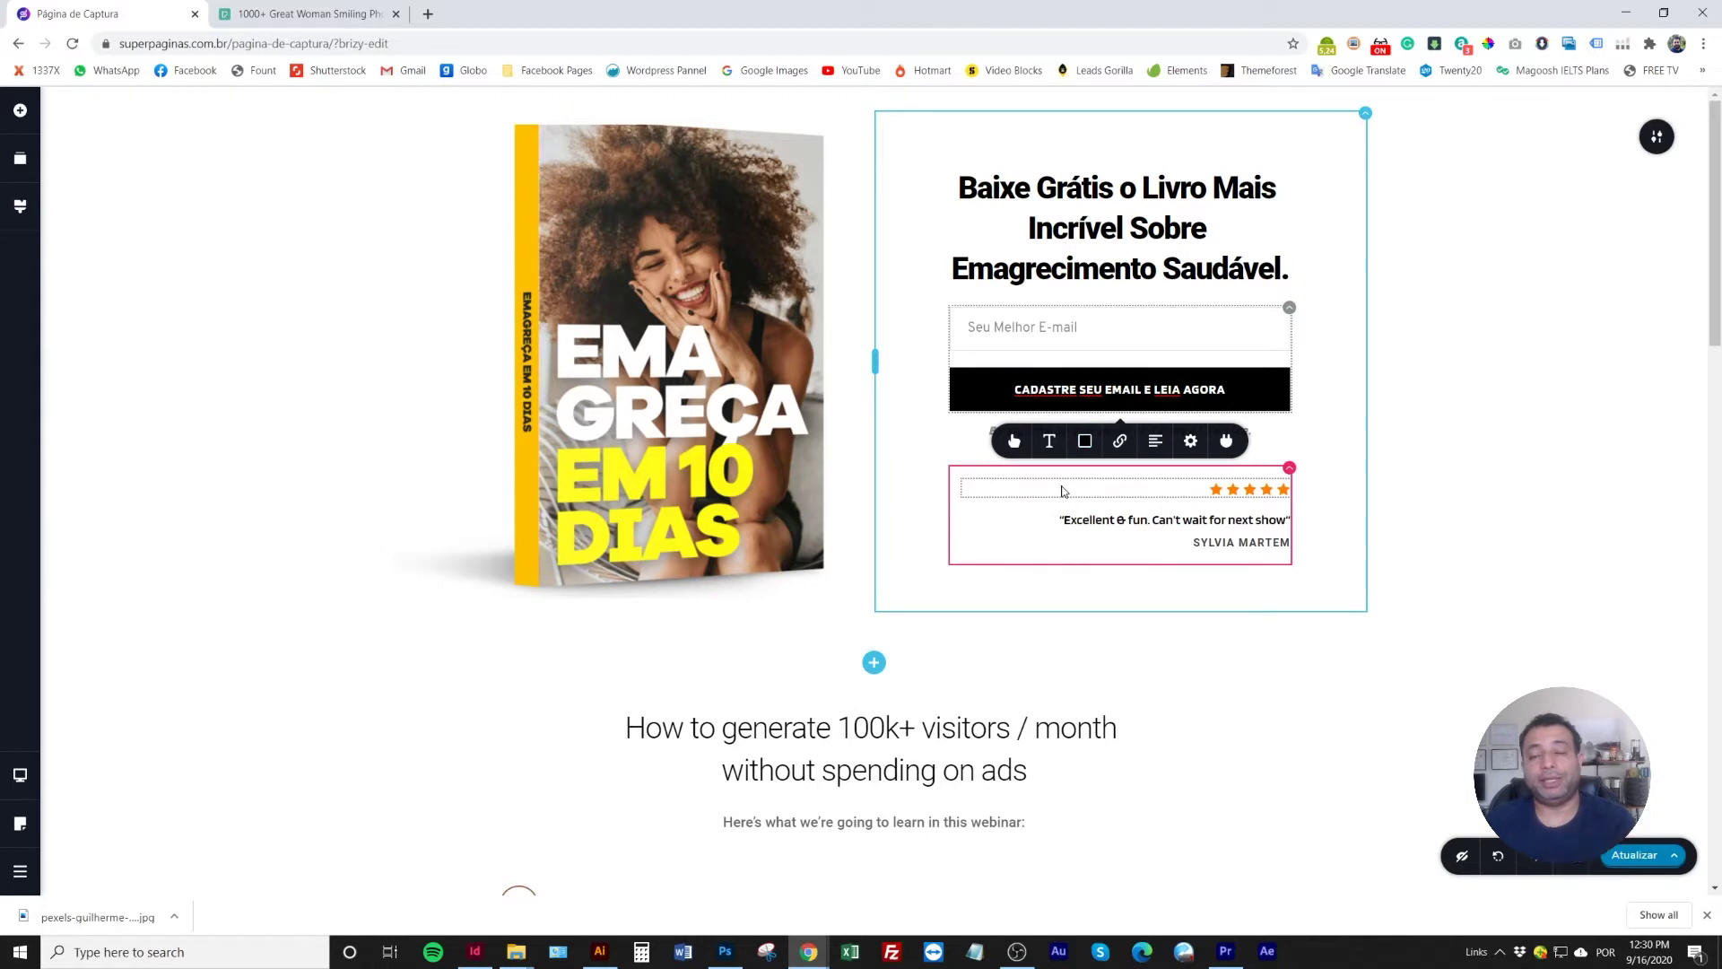
pyautogui.click(1084, 440)
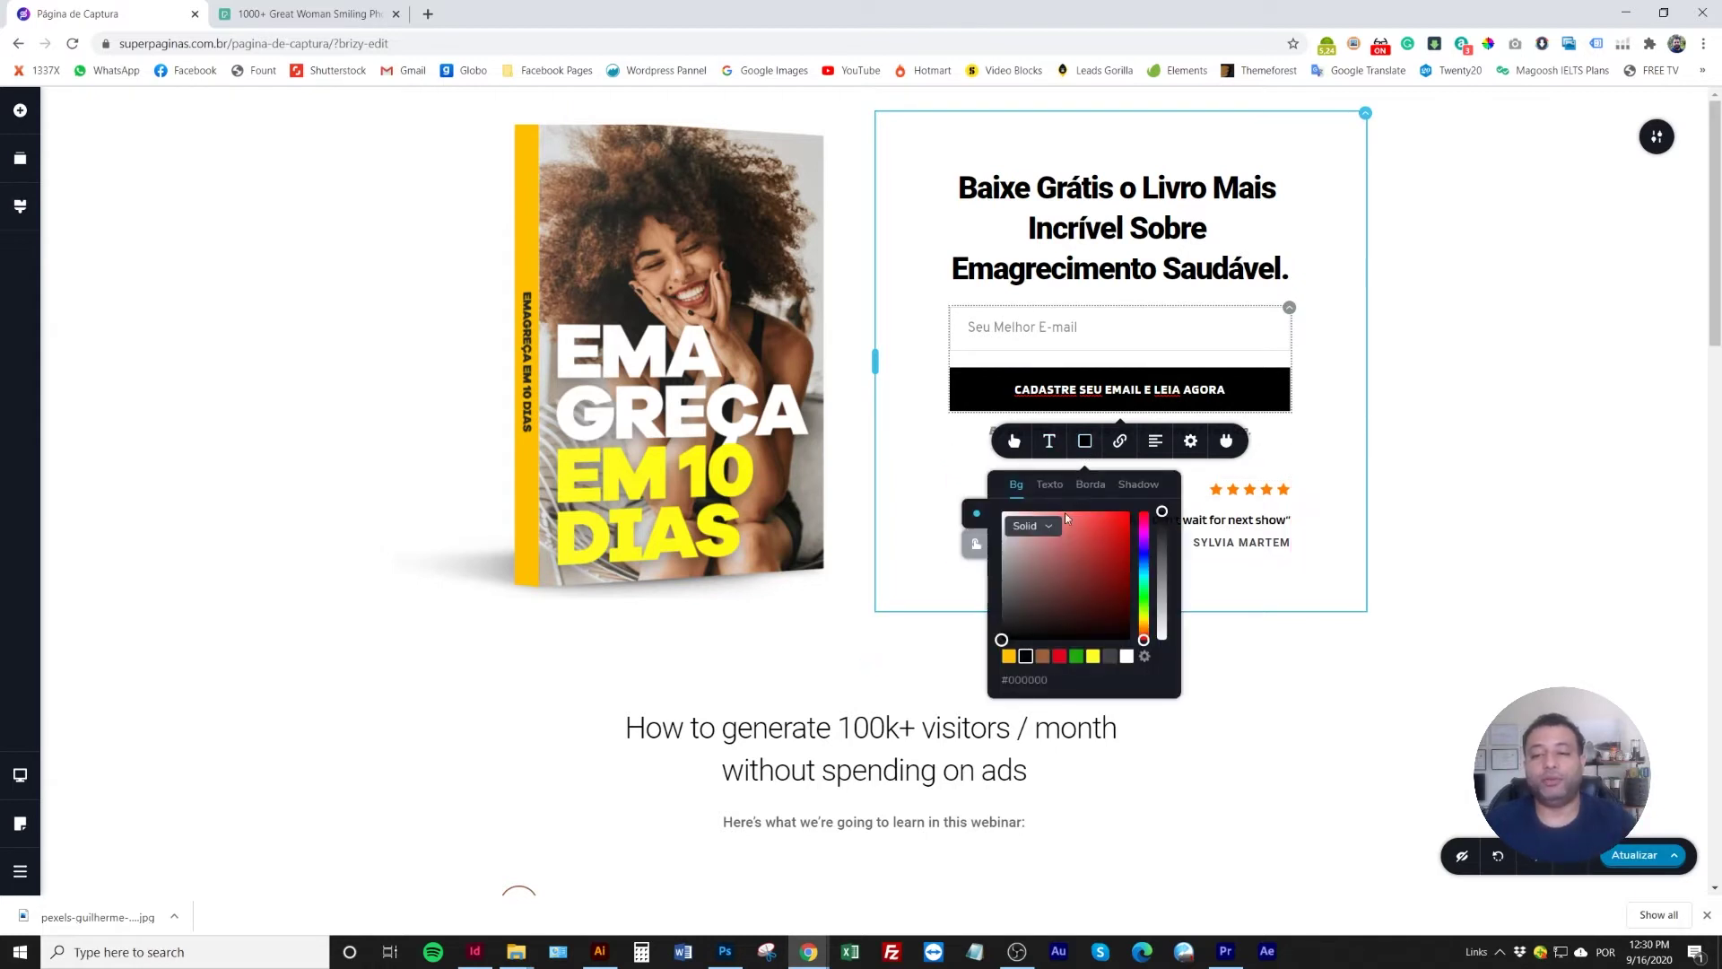
pyautogui.click(1061, 658)
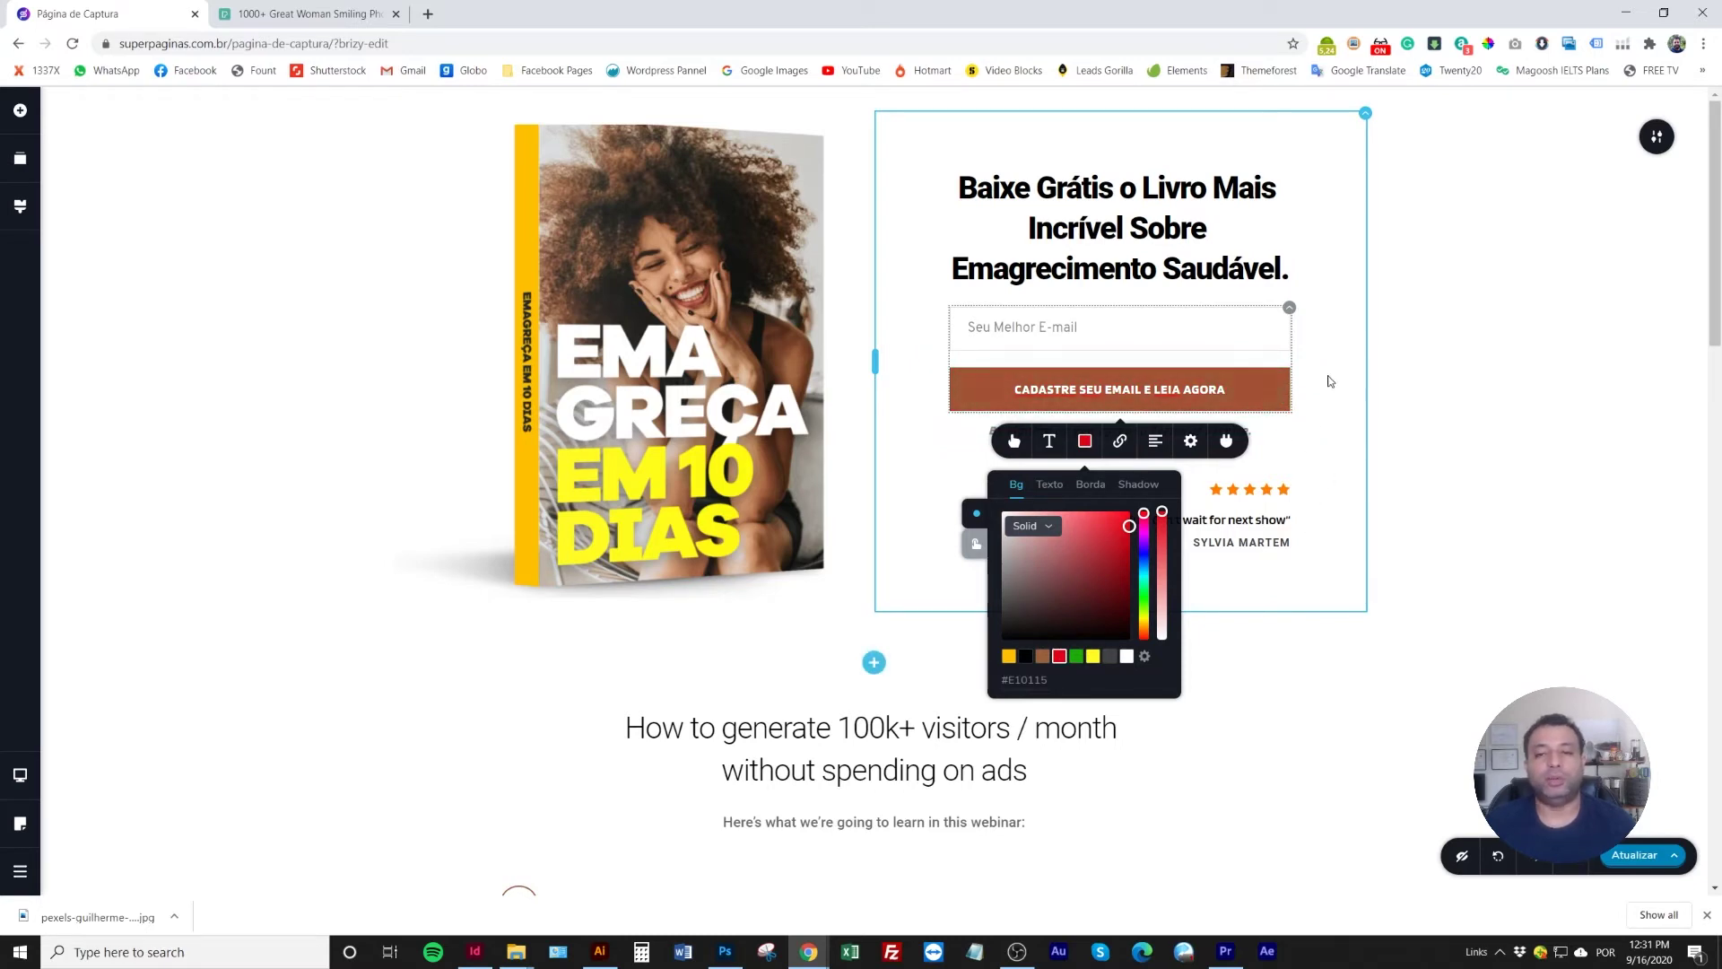
pyautogui.click(1335, 382)
pyautogui.click(1071, 434)
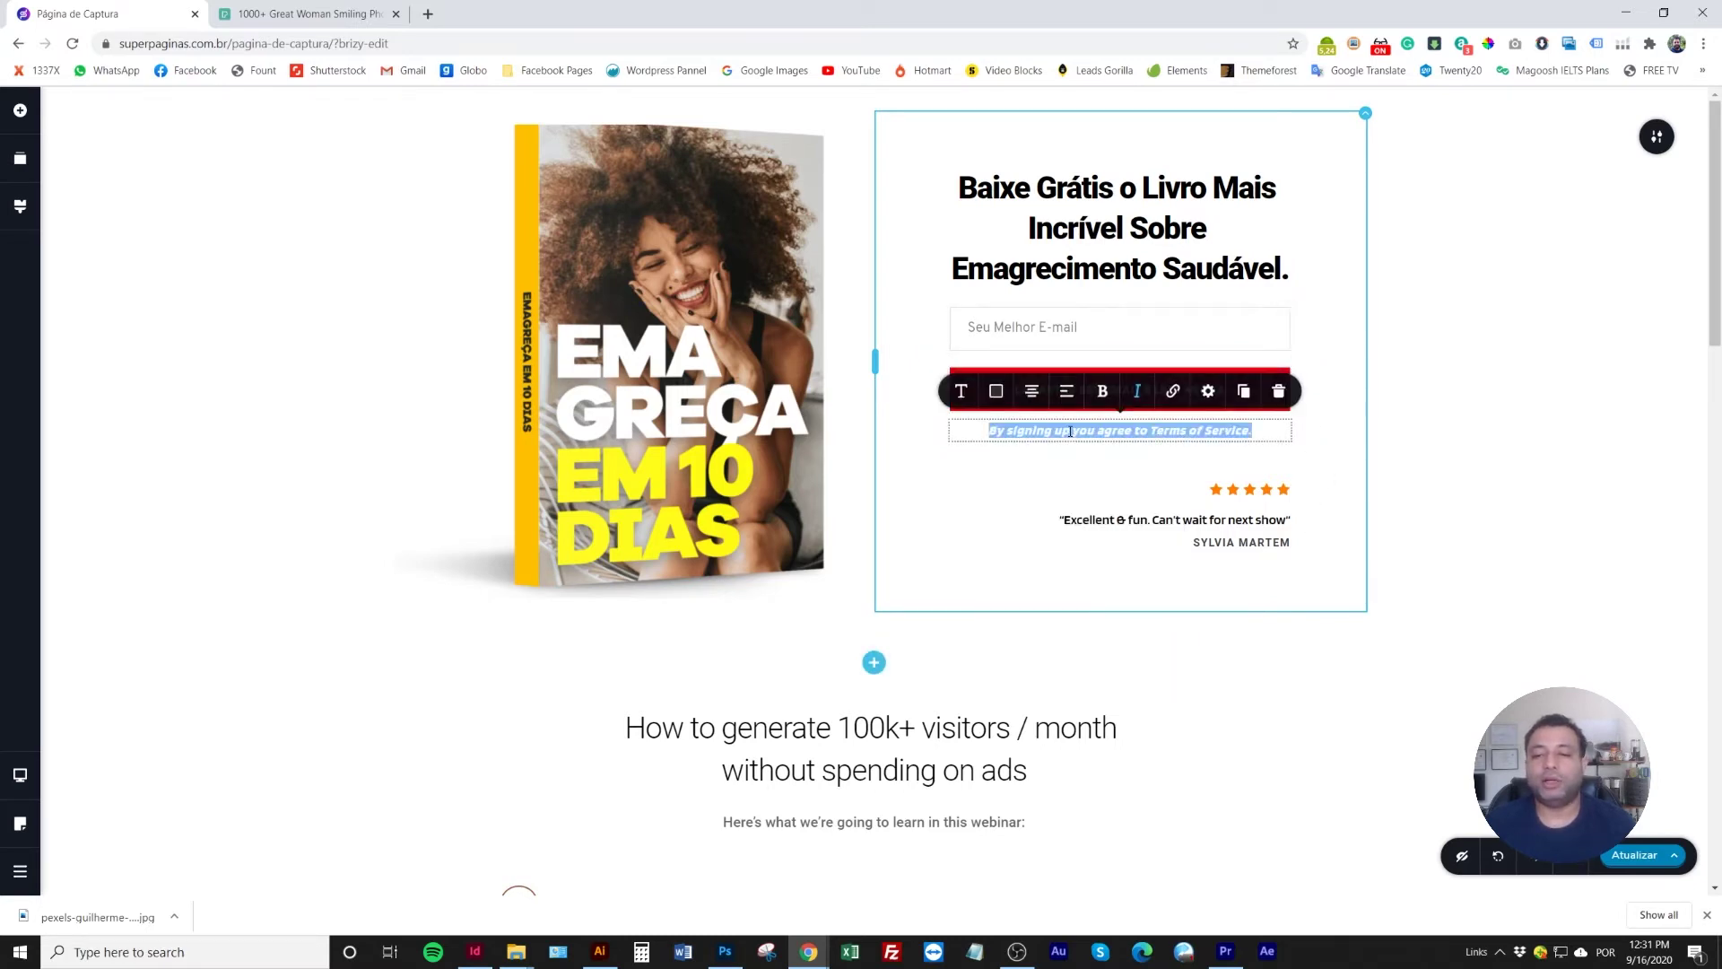
# Delete the terms of service sentence below the button
pyautogui.click(1067, 457)
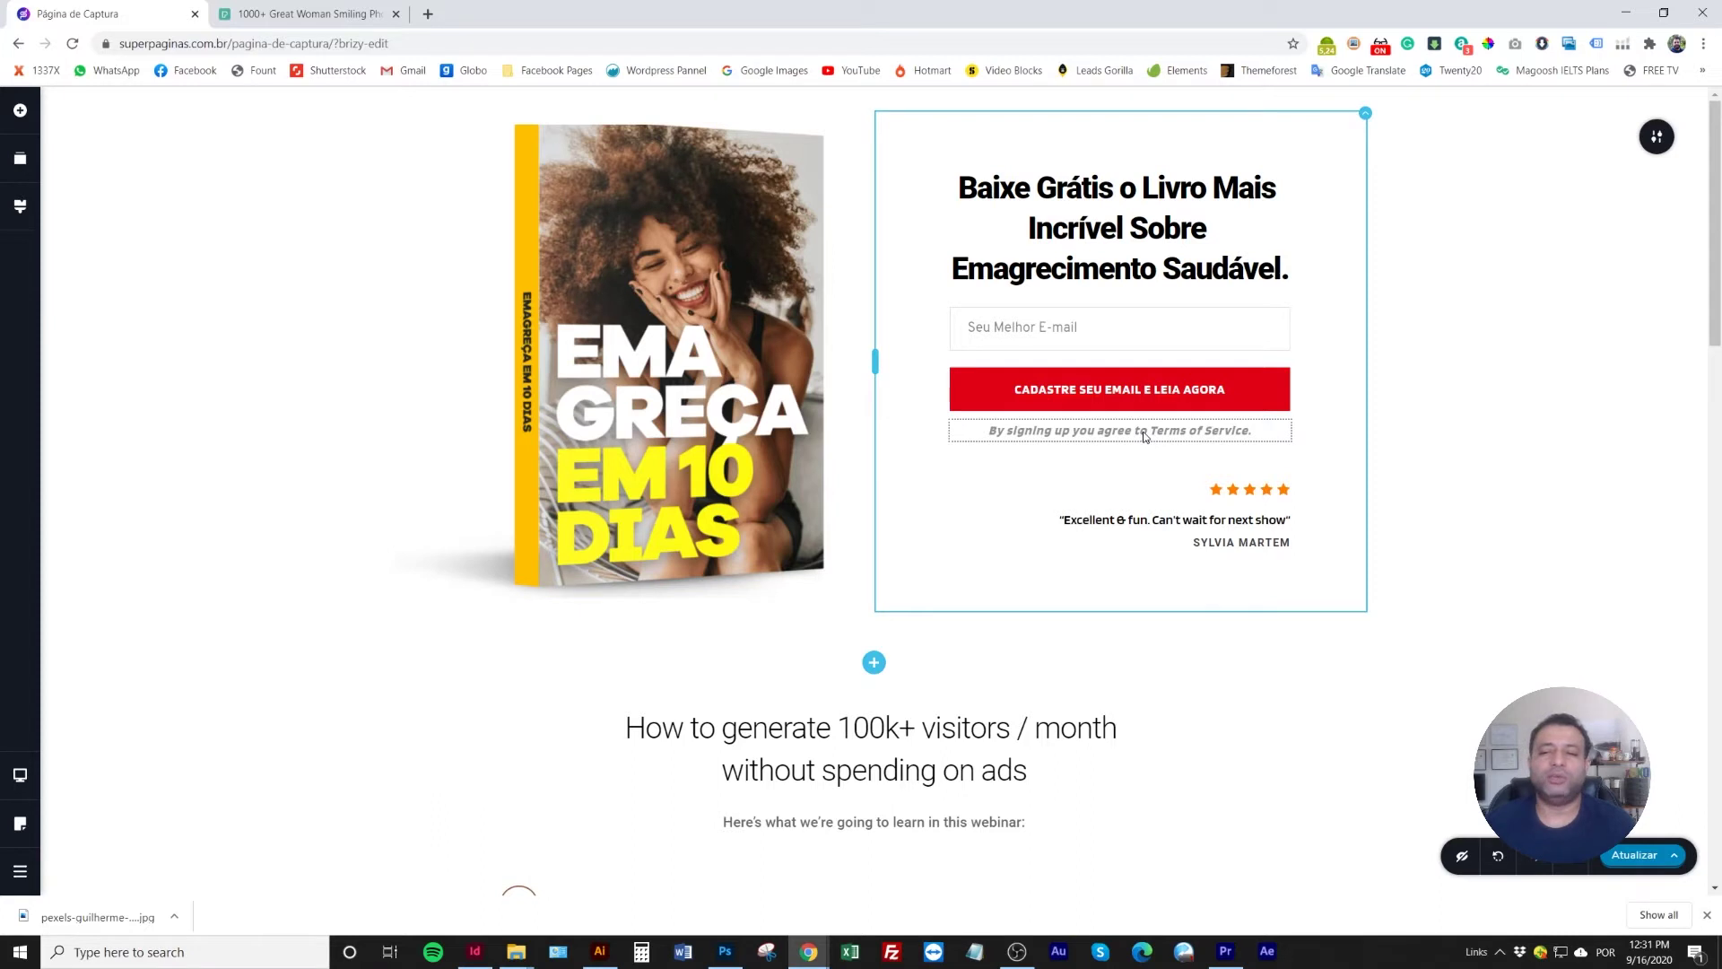
pyautogui.click(1145, 435)
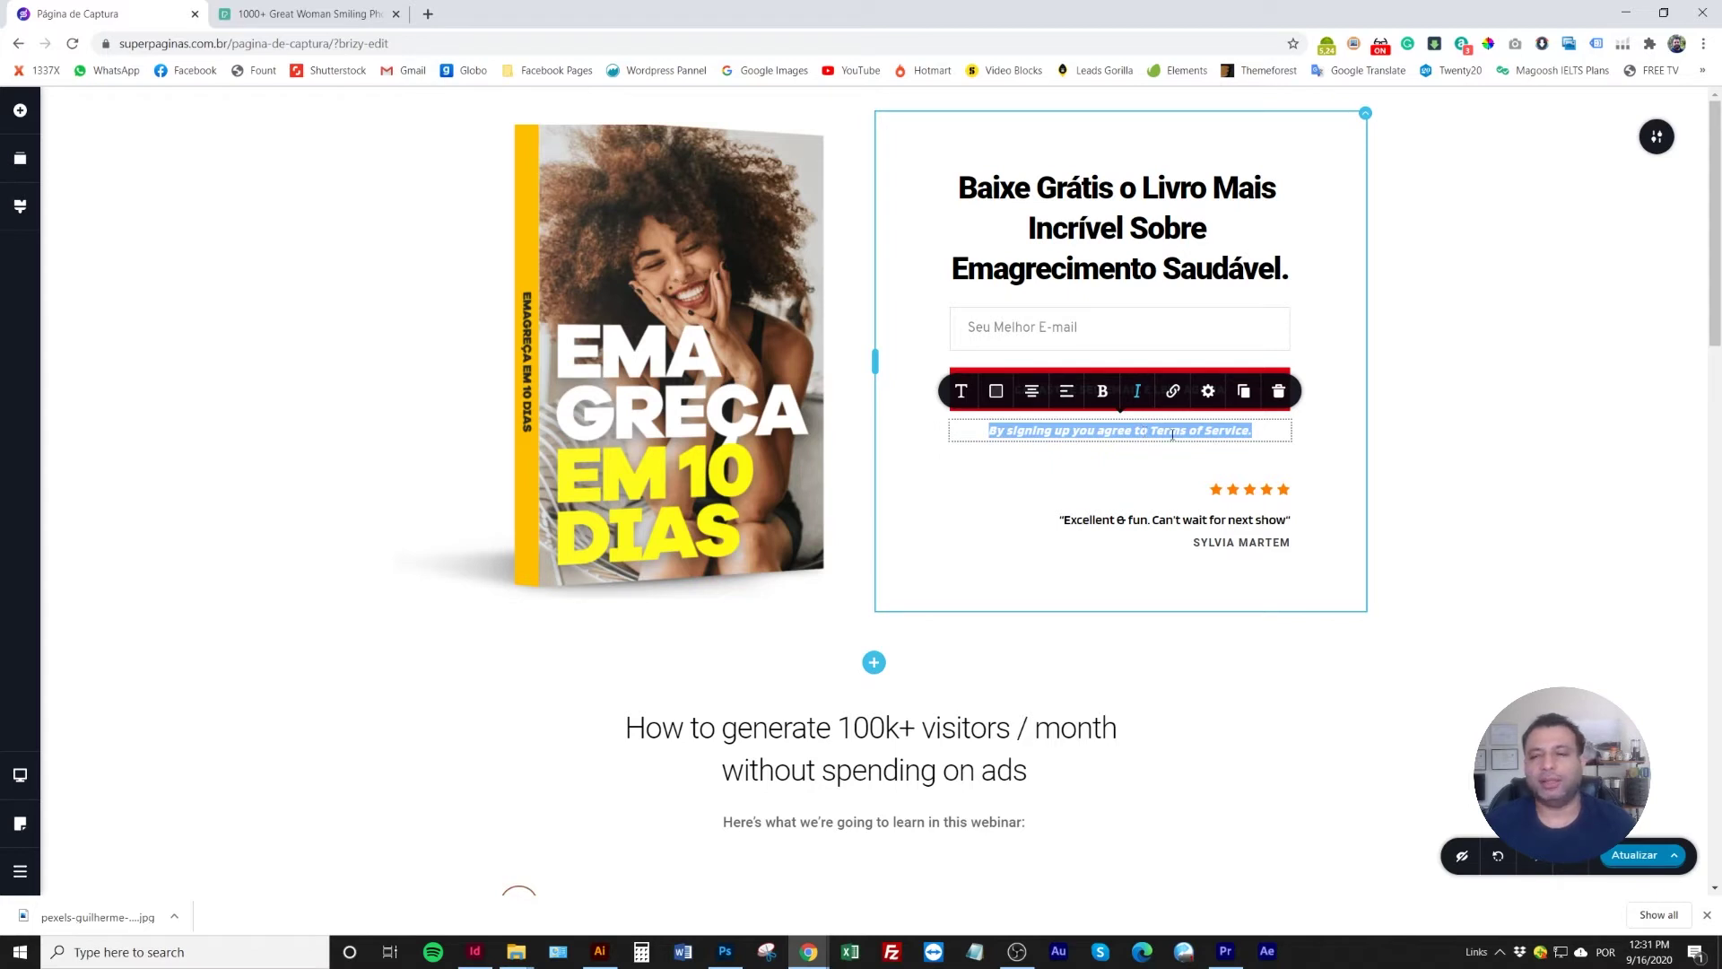
pyautogui.click(1278, 391)
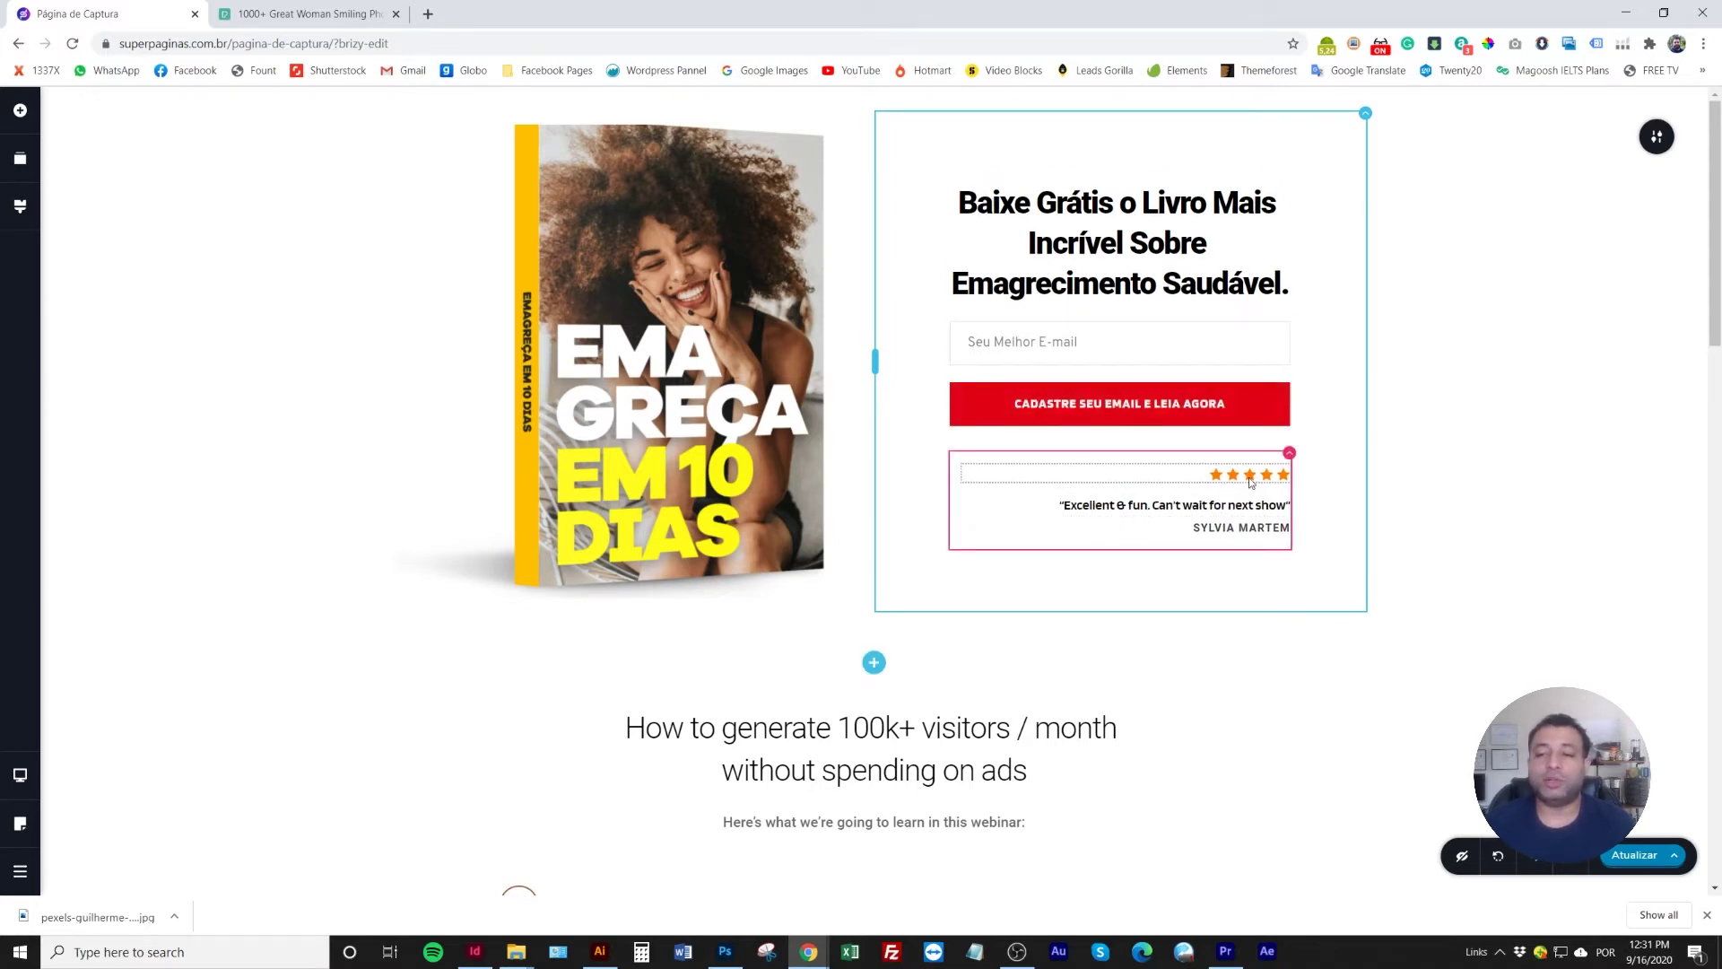
# Replace the testimonial quote with 'Esse livro transformou minha vida para sempre!…' and update the author name
pyautogui.tripleClick(1119, 508)
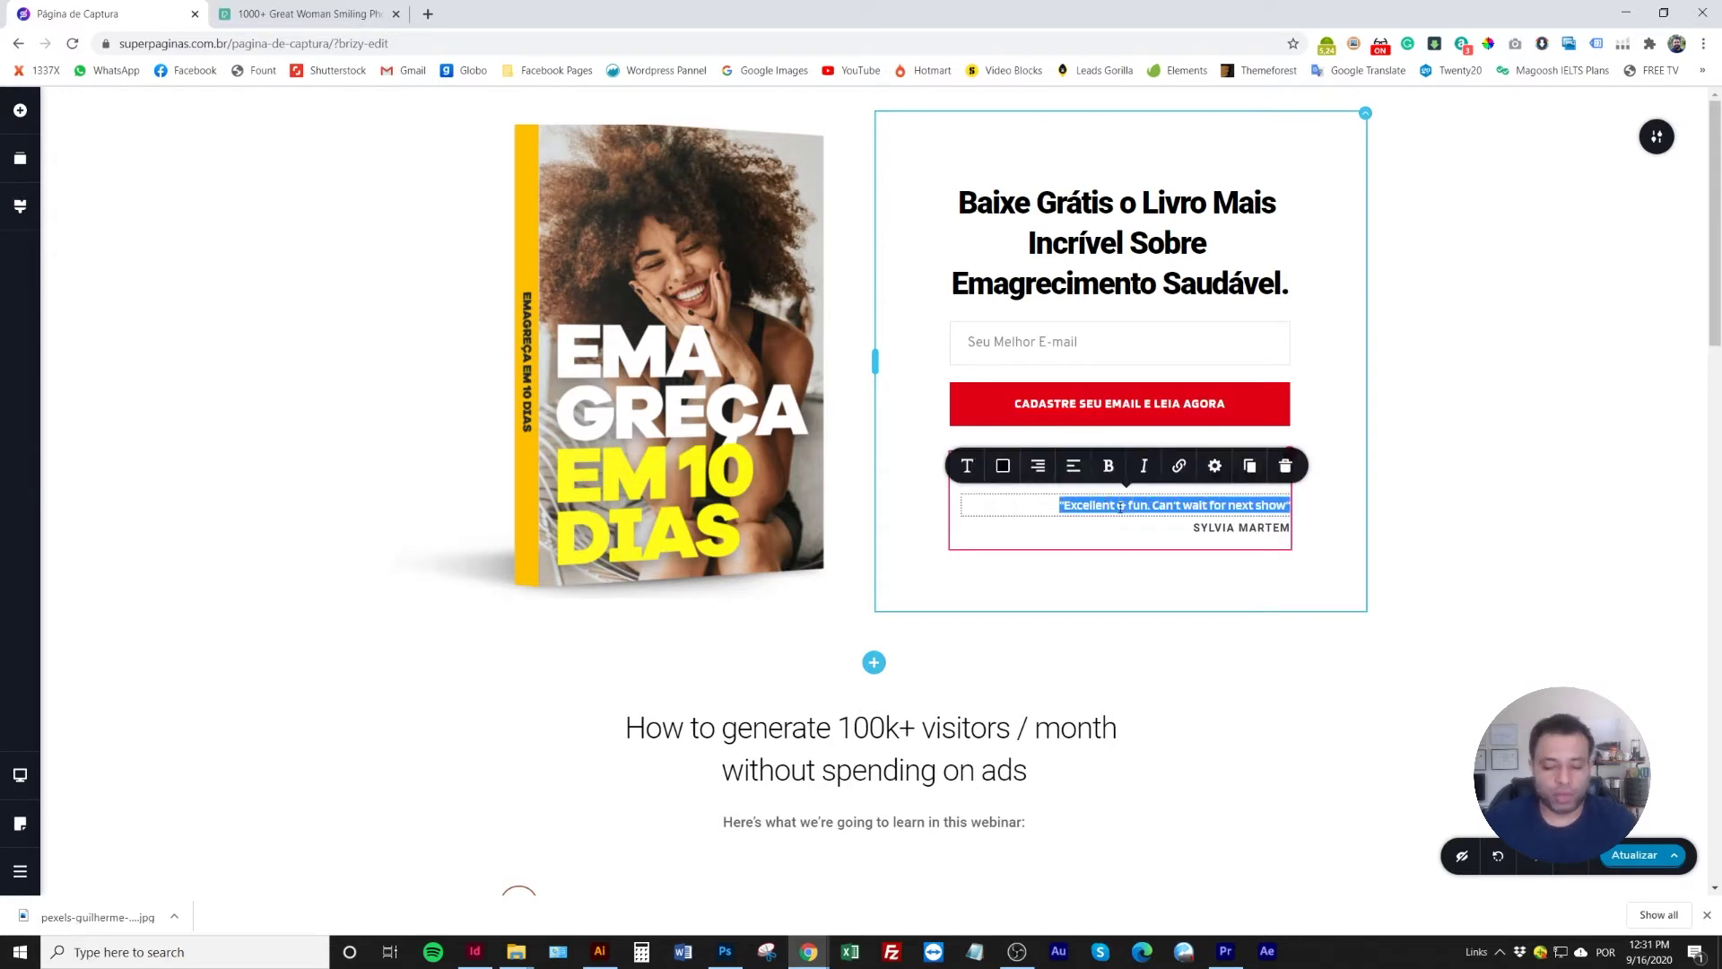
pyautogui.press('BackSpace')
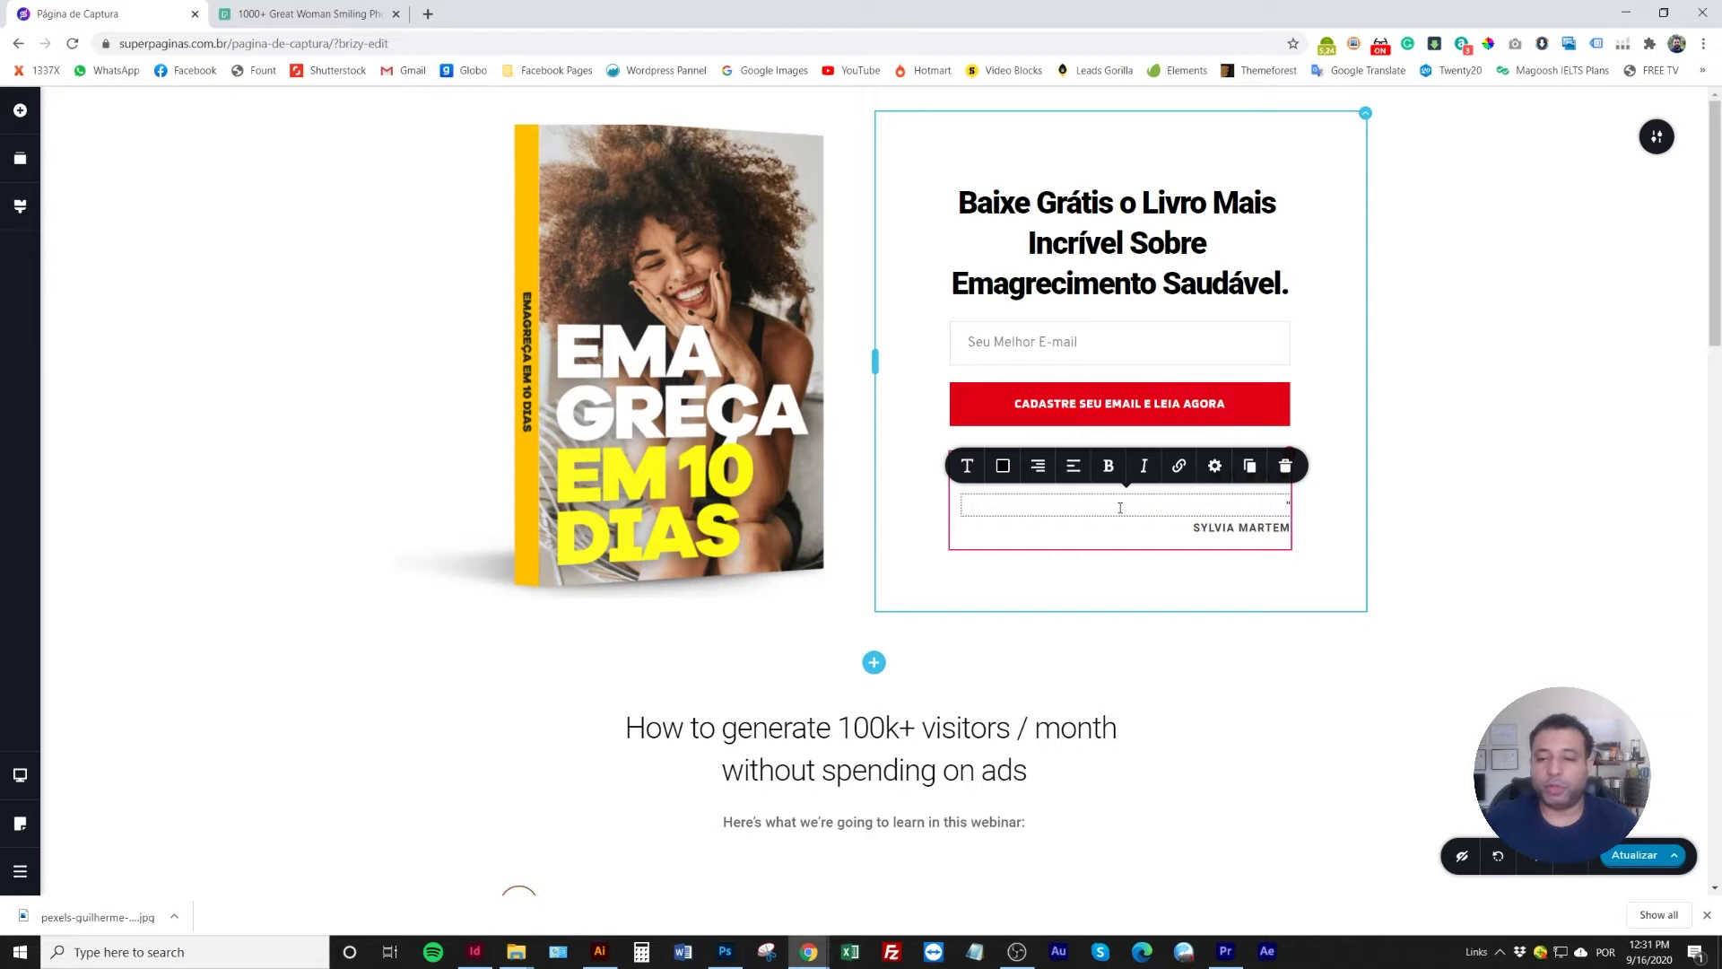
pyautogui.write('"Esse livro tr')
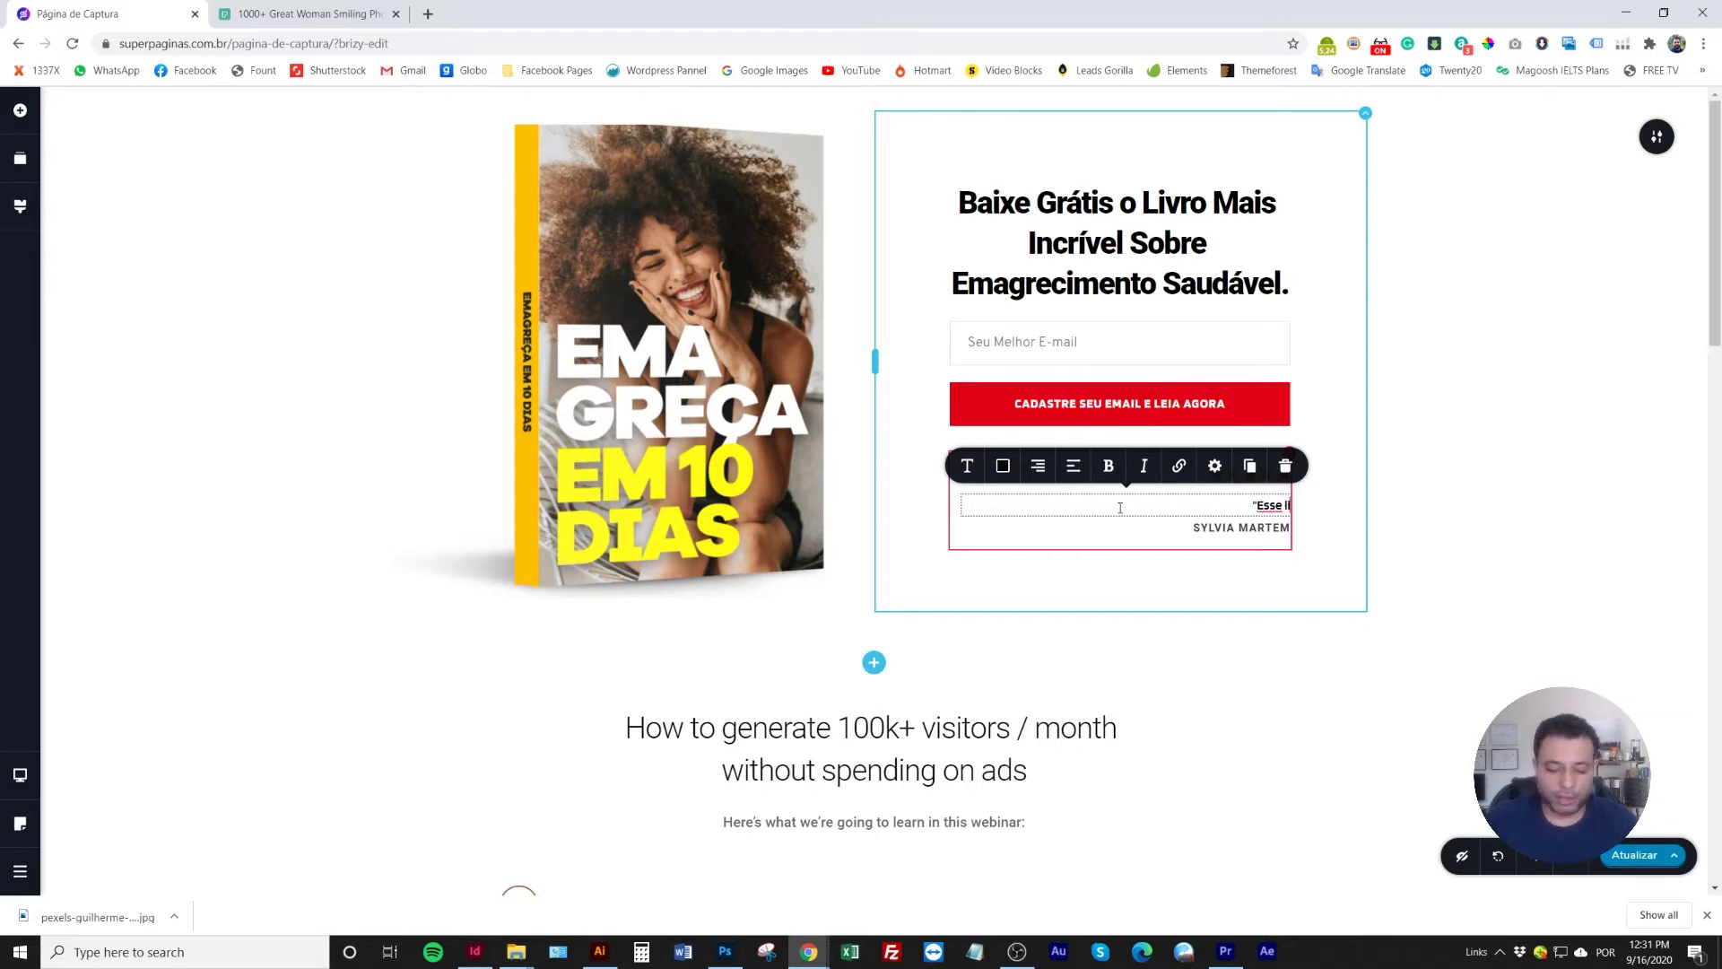
pyautogui.write('ansf')
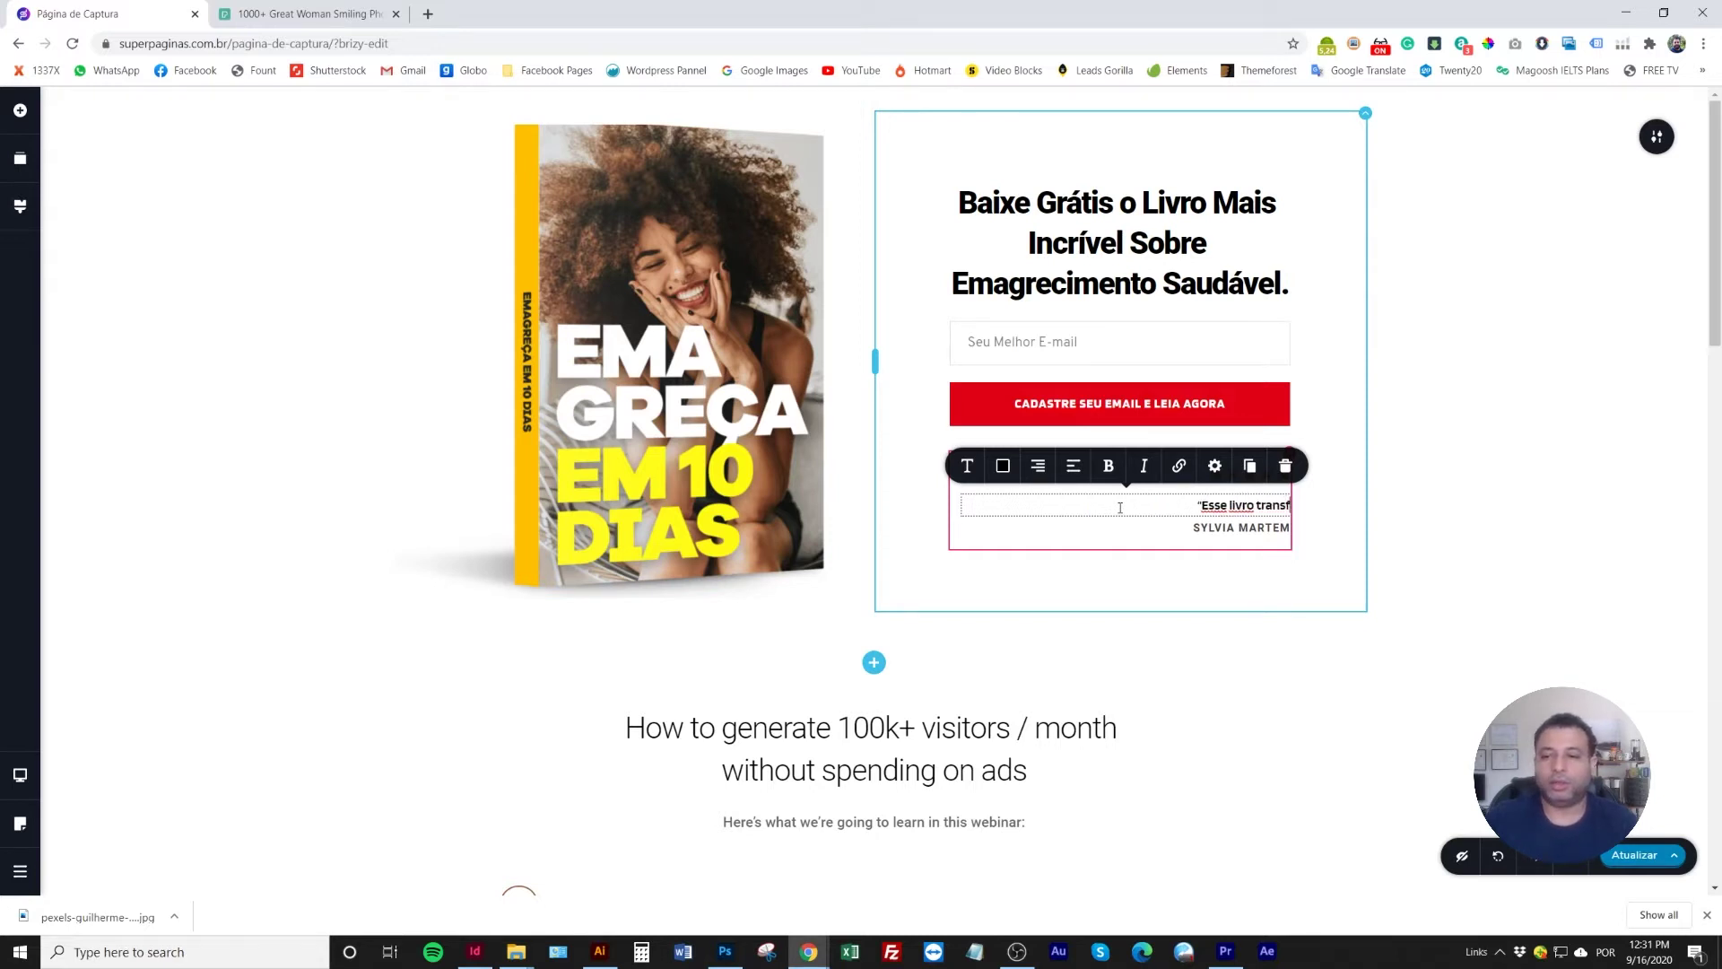
pyautogui.write('ormou minha vi')
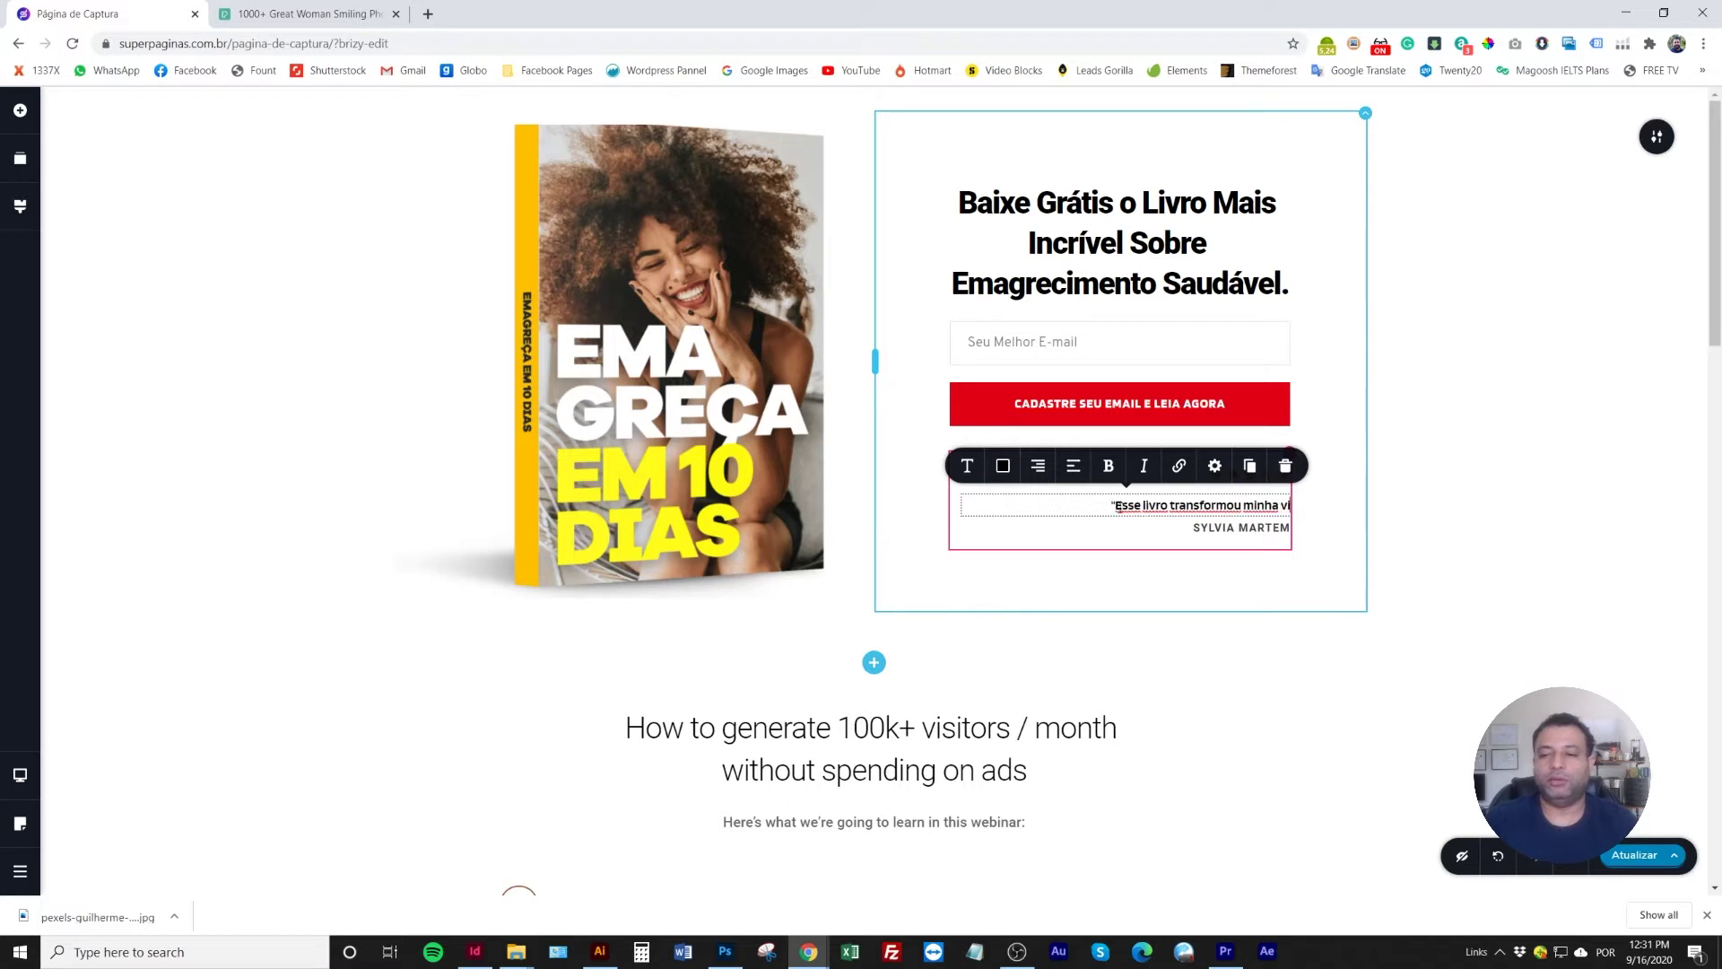
pyautogui.write('da para sempre!')
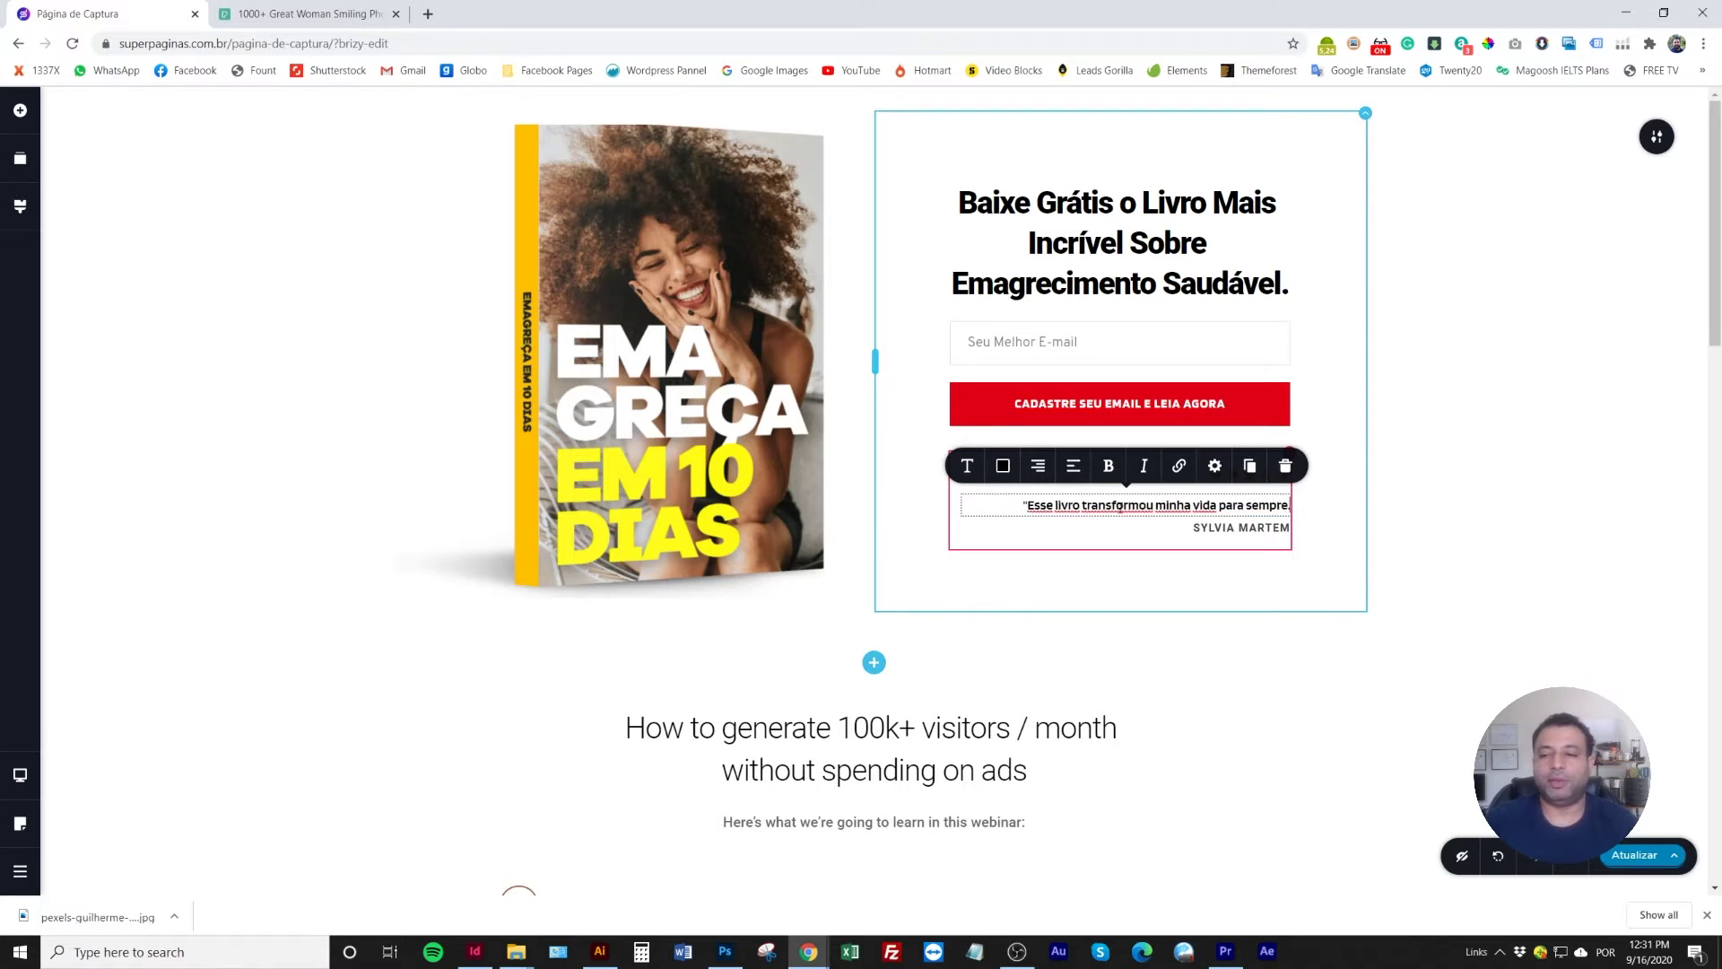
pyautogui.write(' Va')
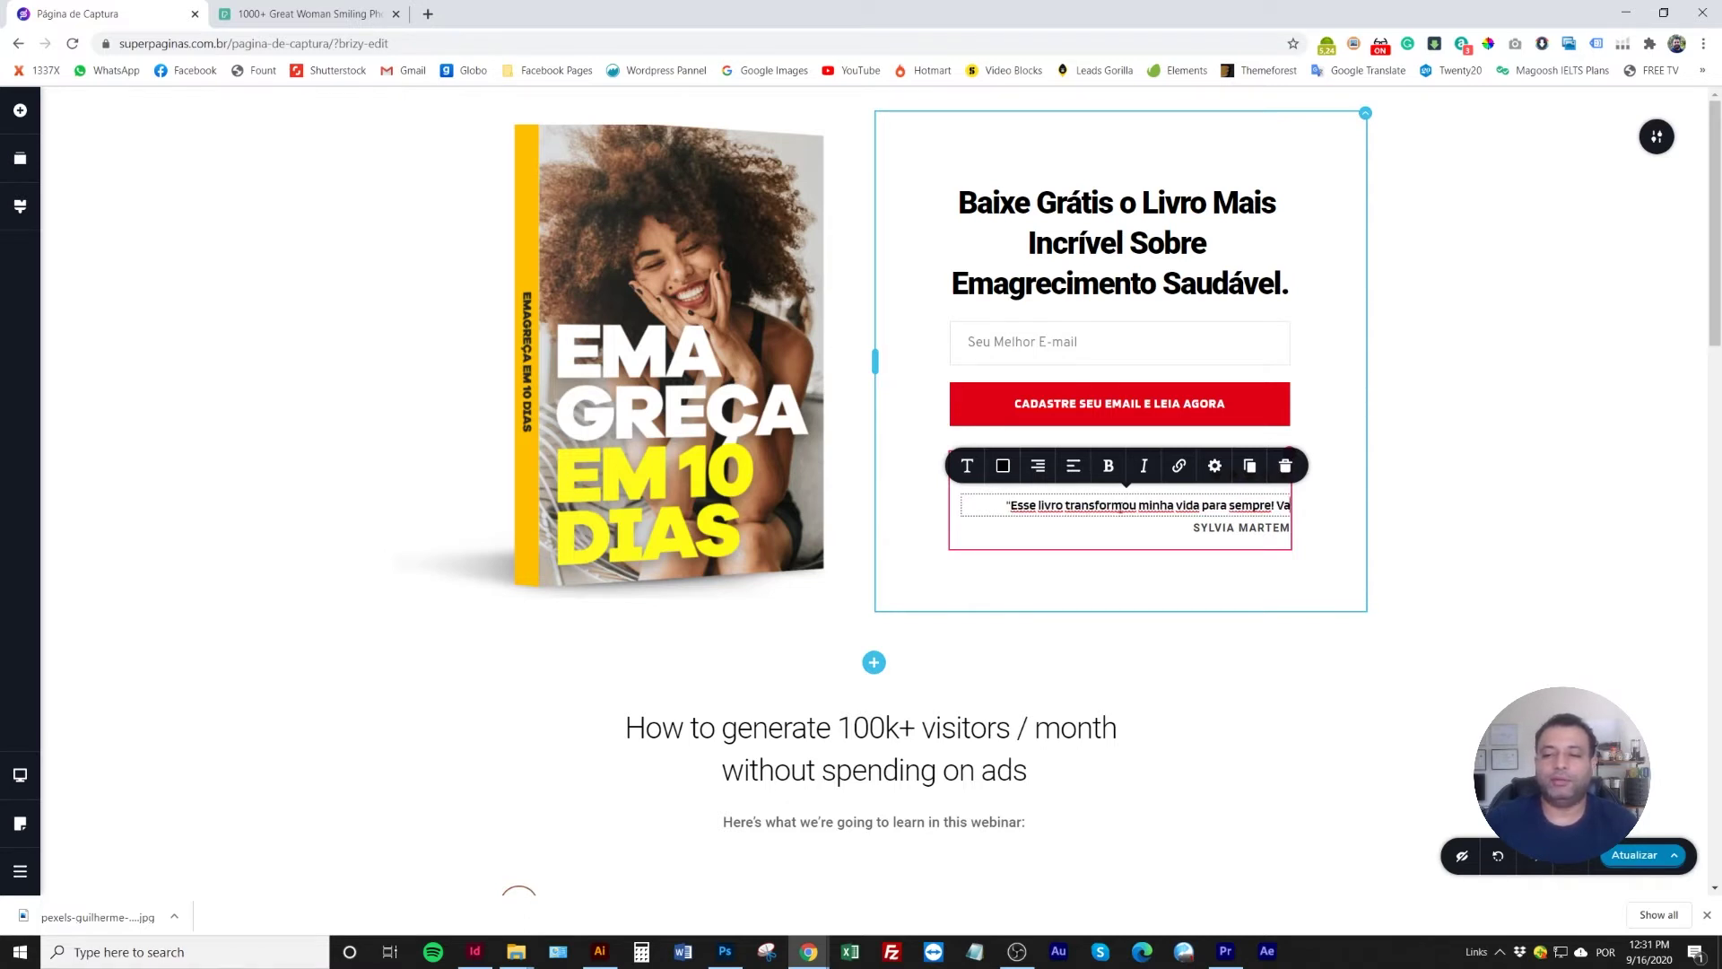
pyautogui.write('le a pena ler e')
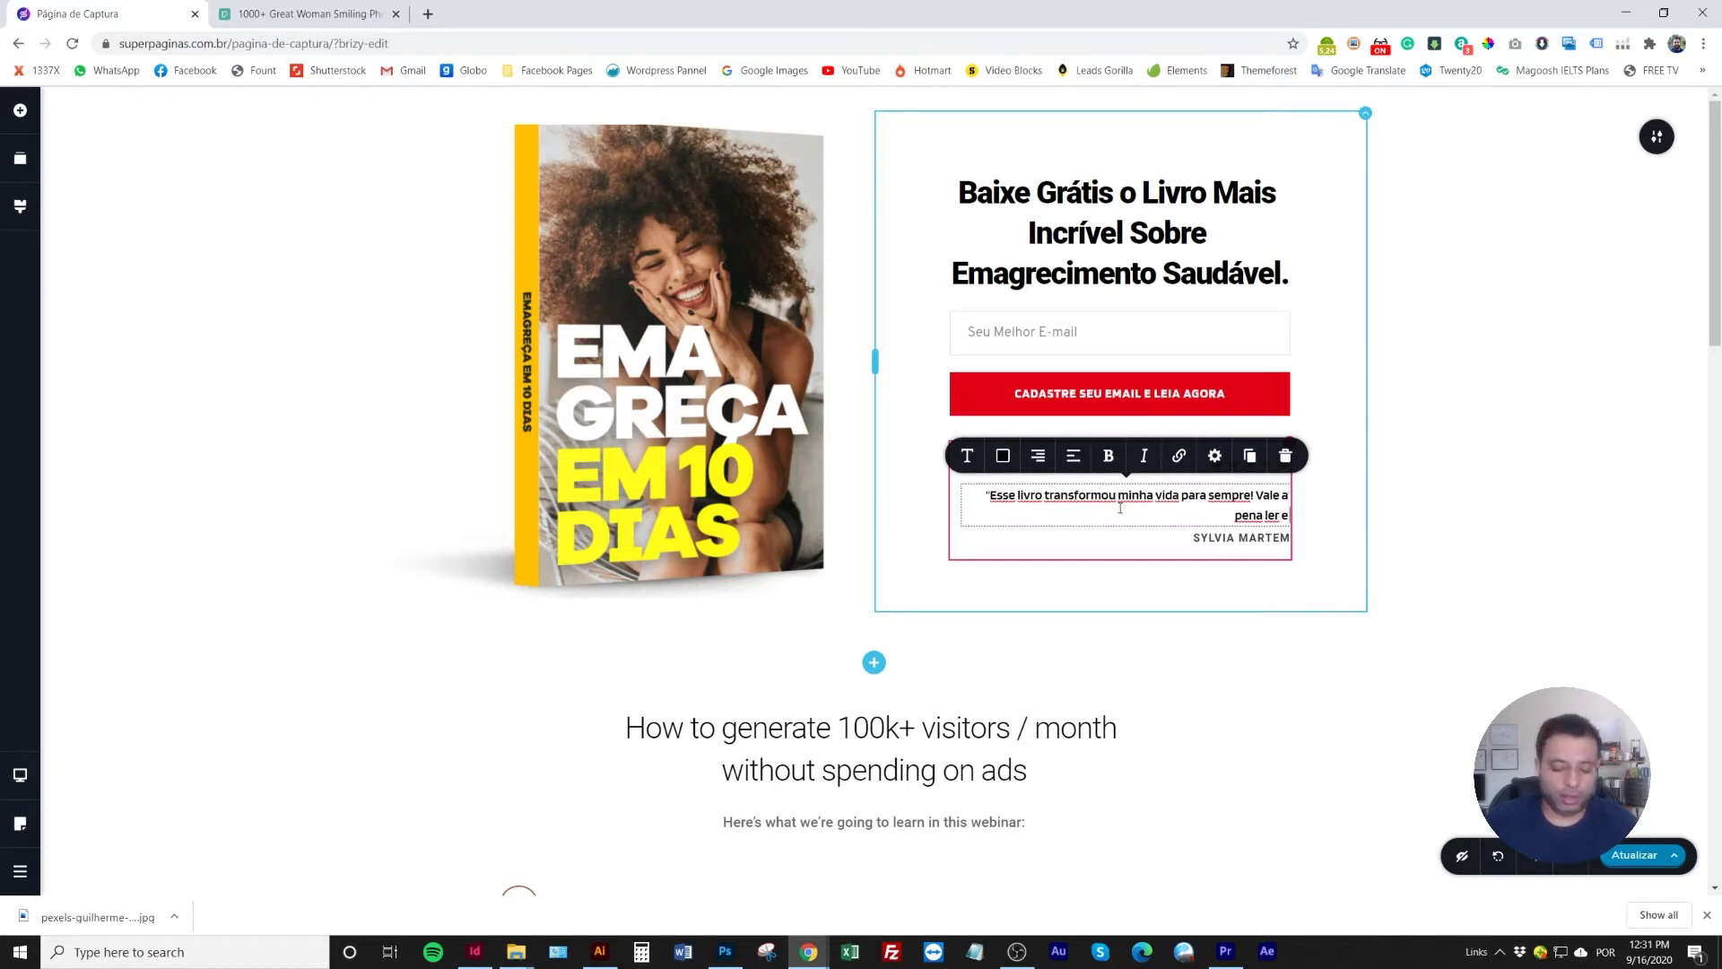
pyautogui.write(' realiza')
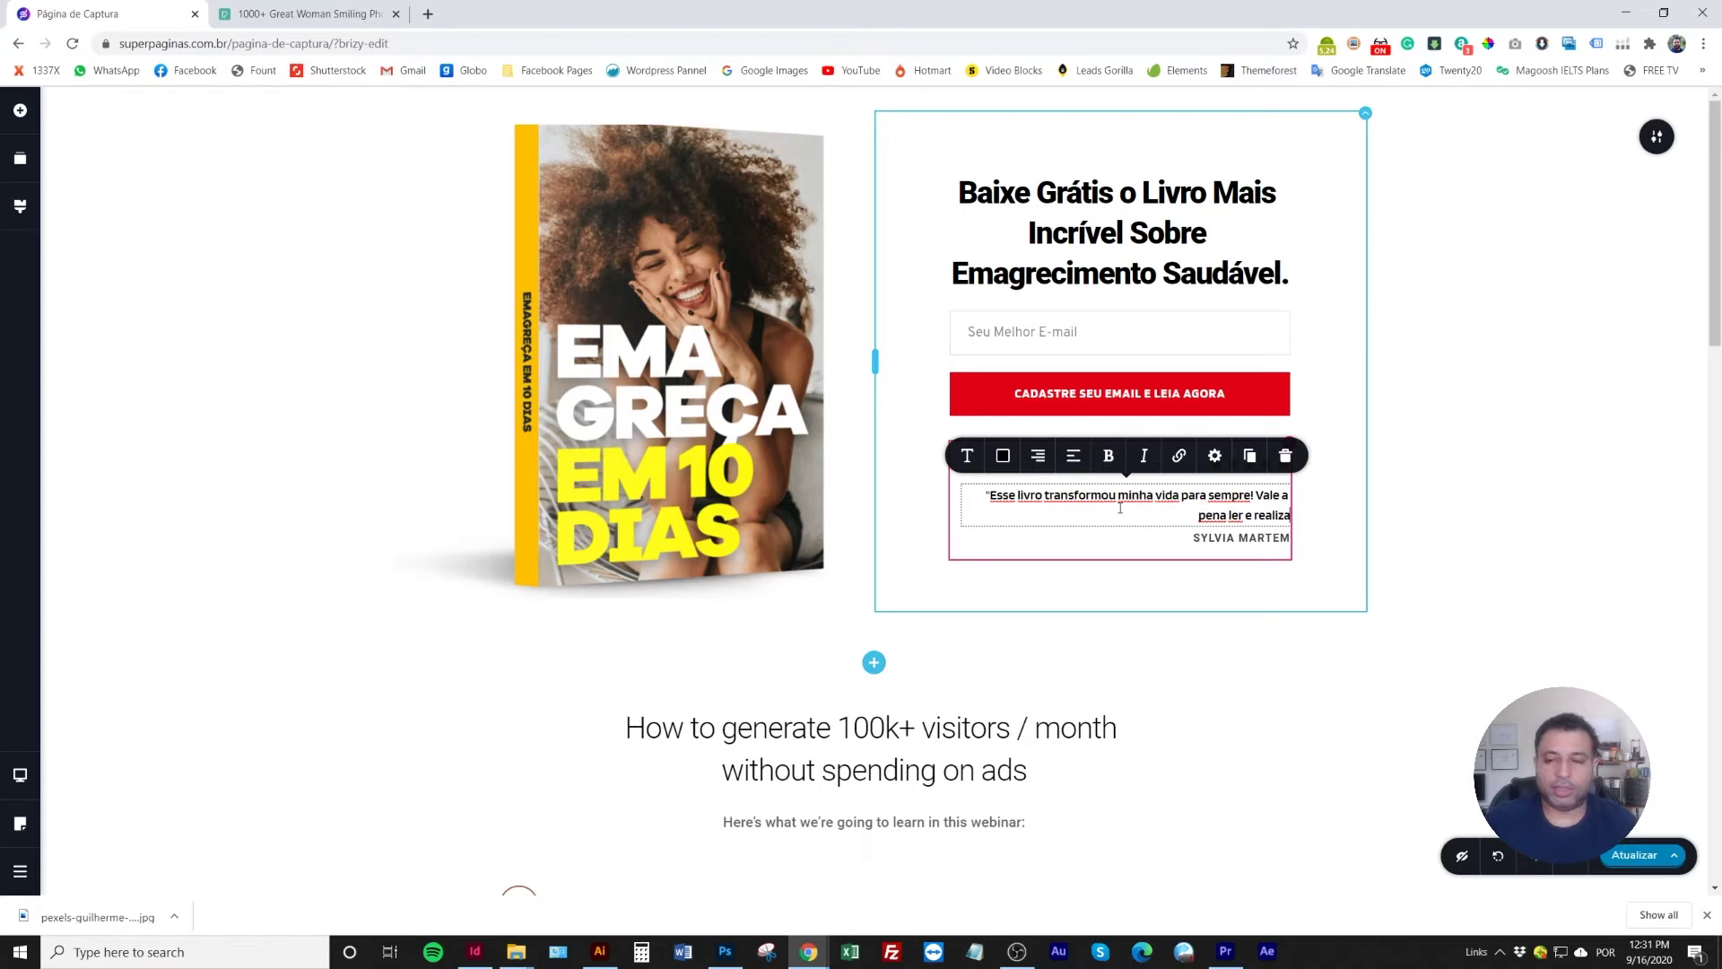
pyautogui.write('r as ativid')
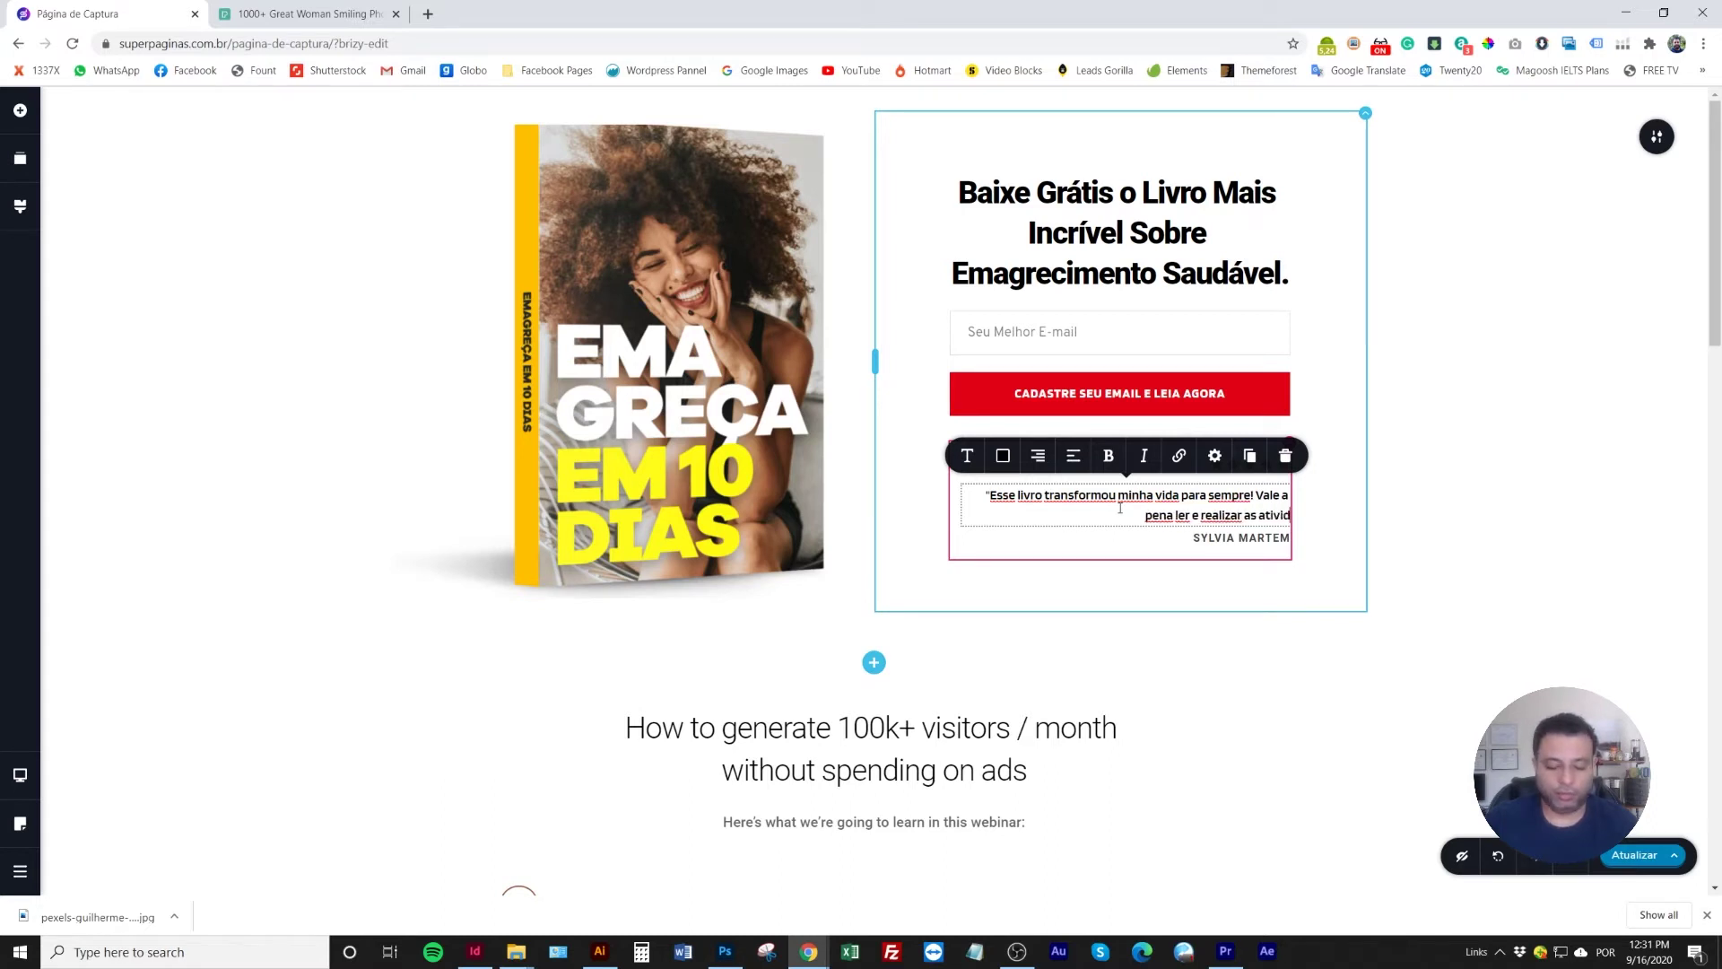
pyautogui.write('ades.')
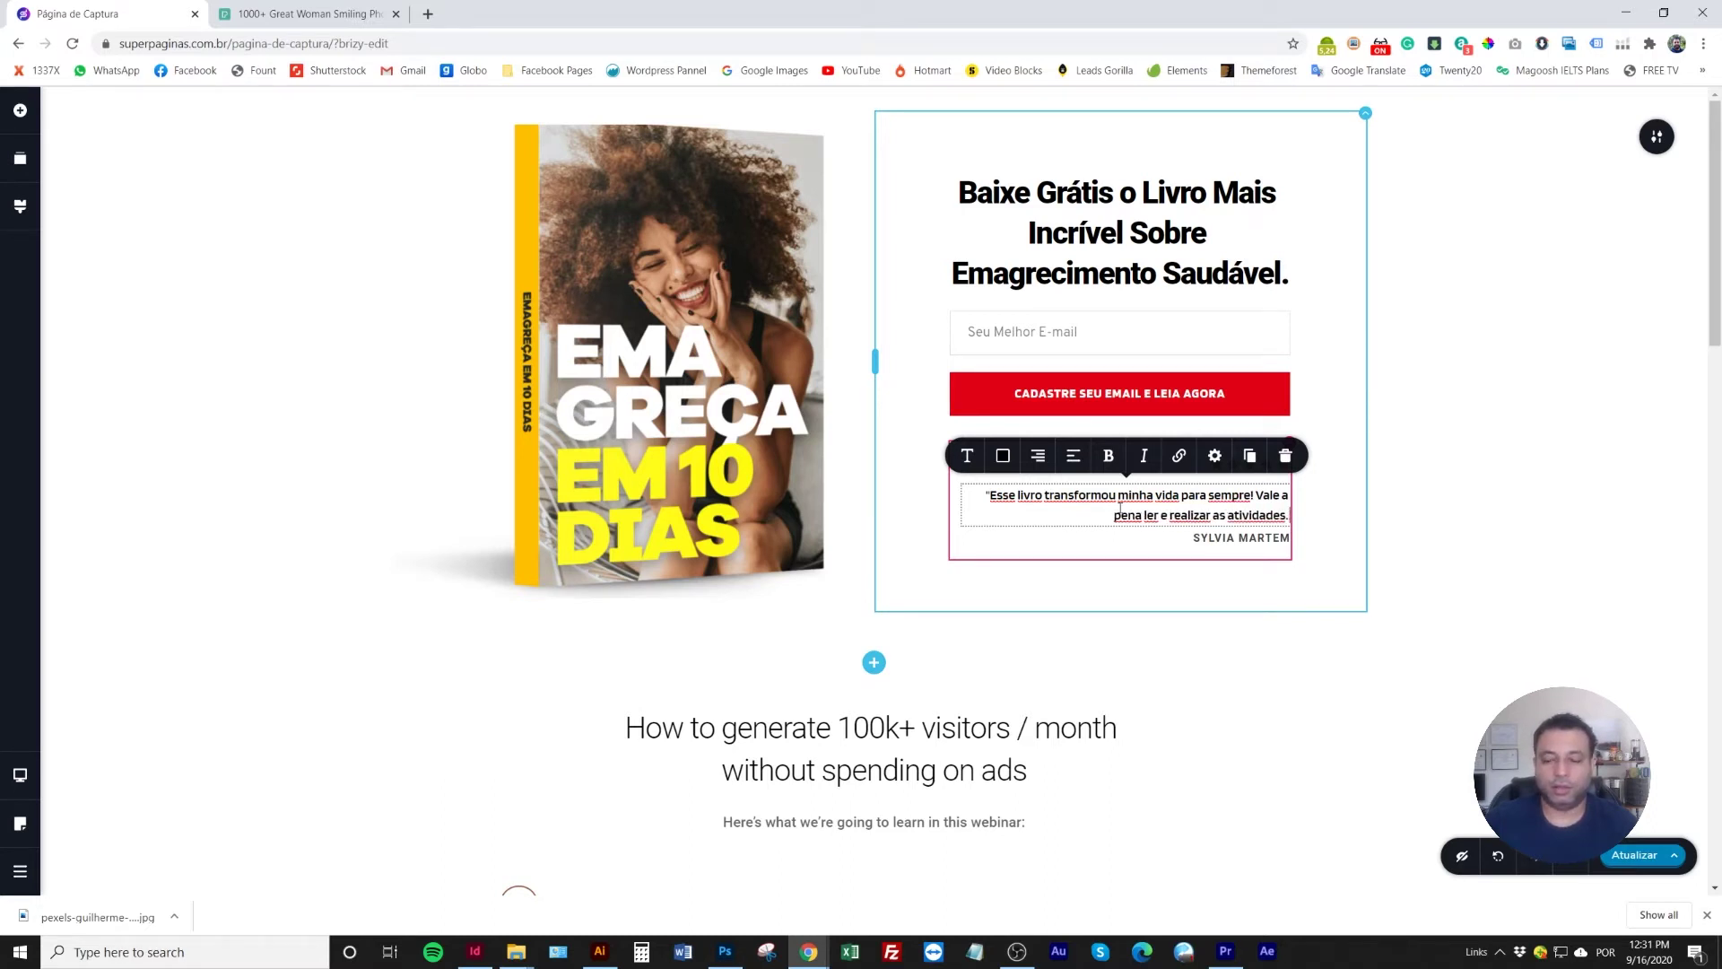
pyautogui.write(' Obrigada!"')
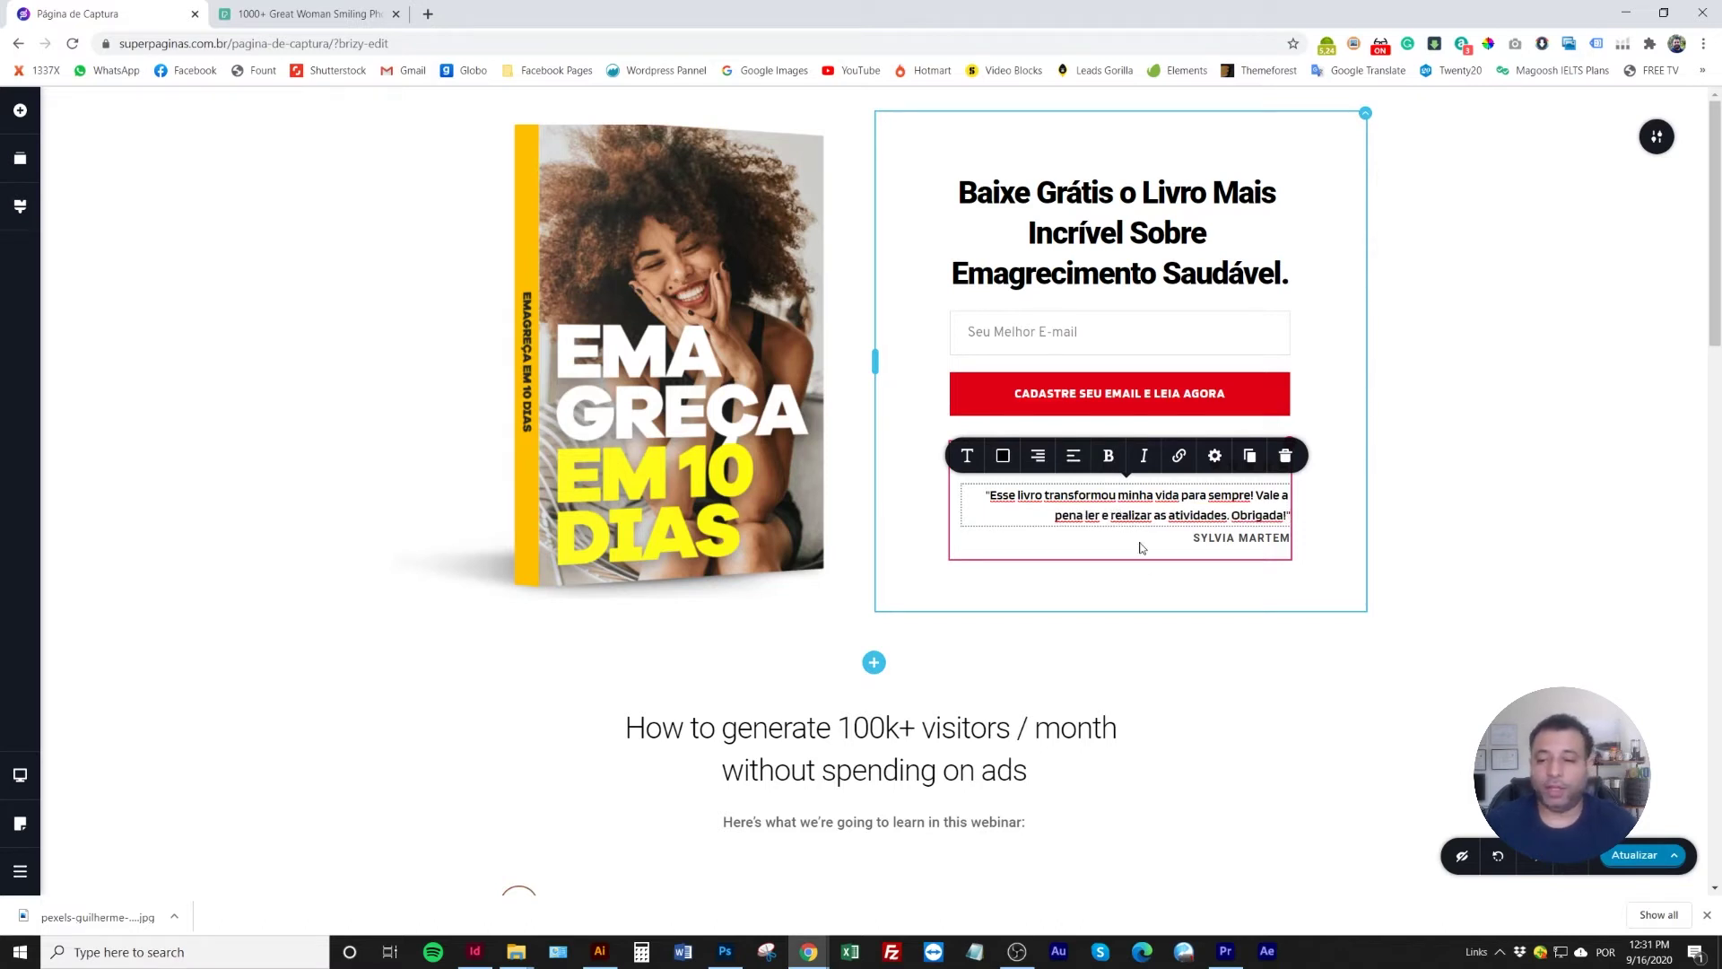
pyautogui.tripleClick(1228, 536)
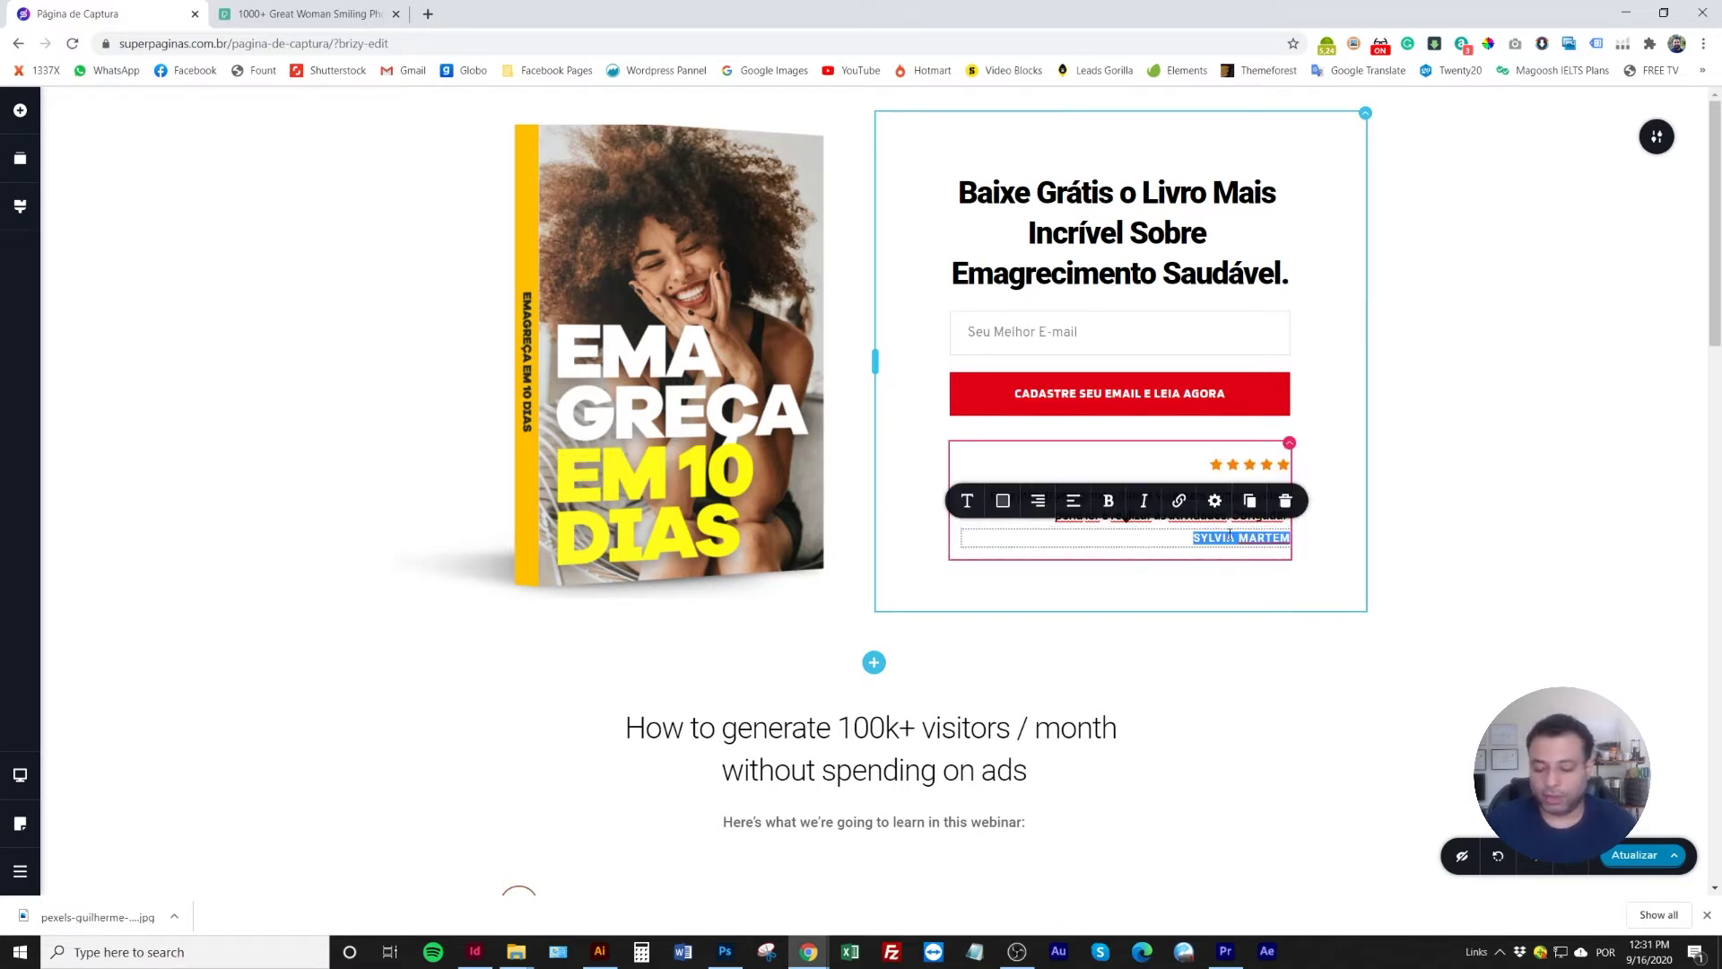
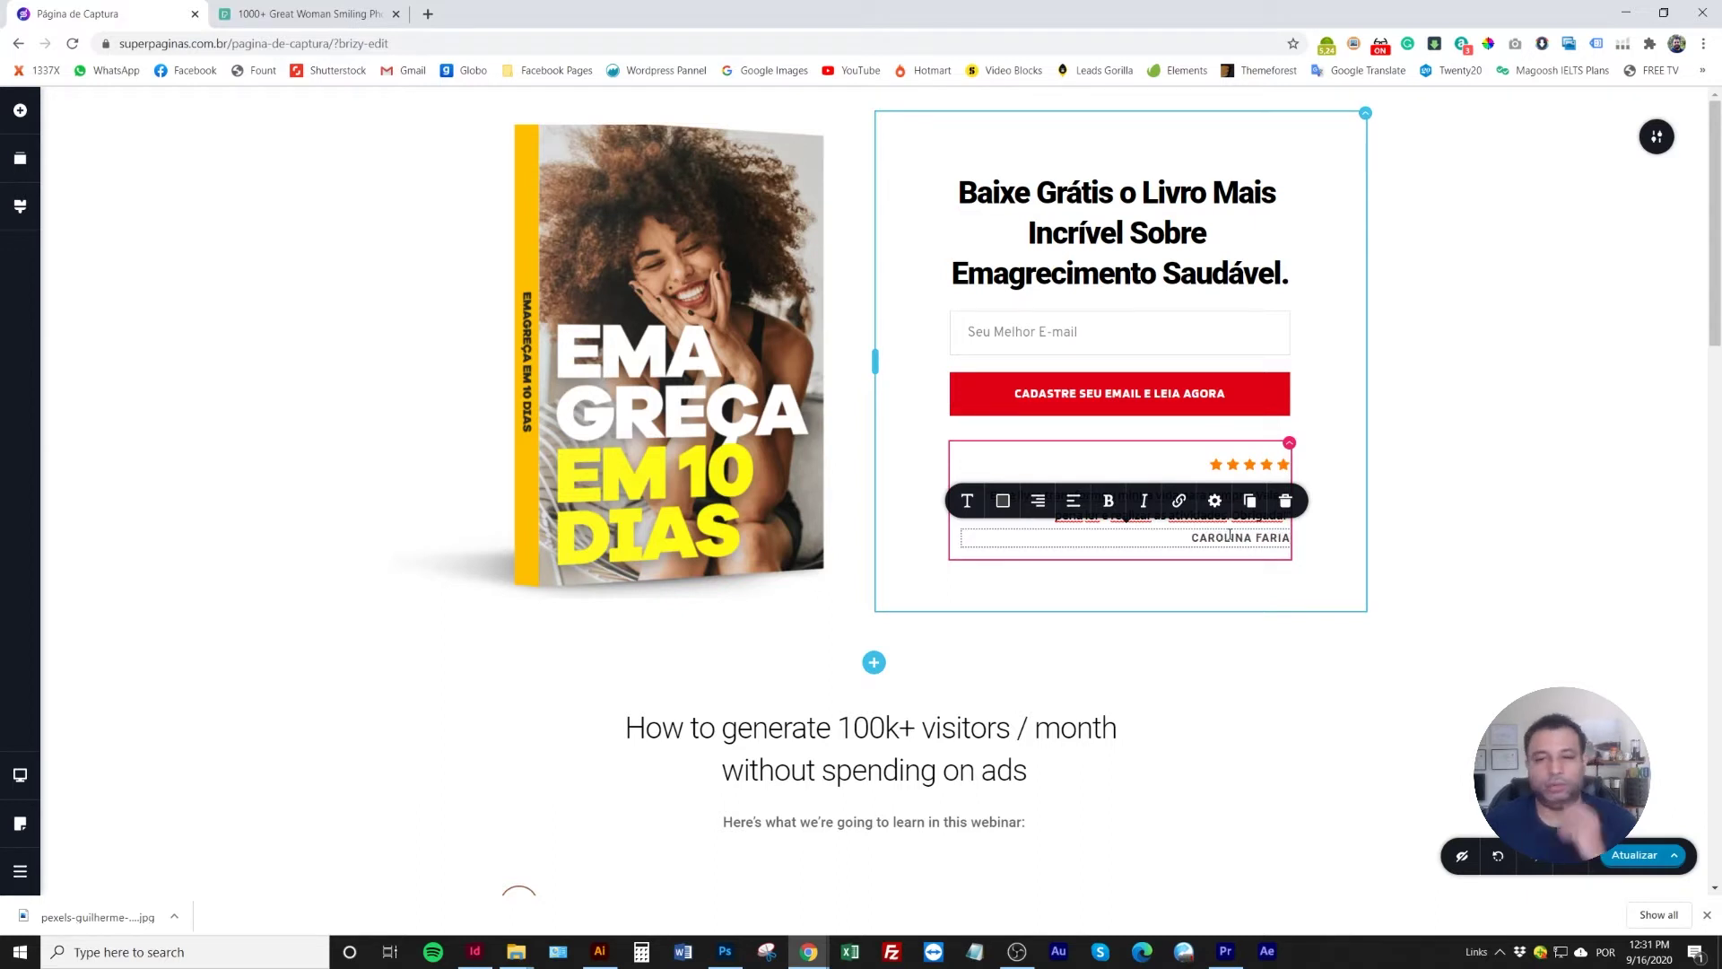
pyautogui.click(1489, 520)
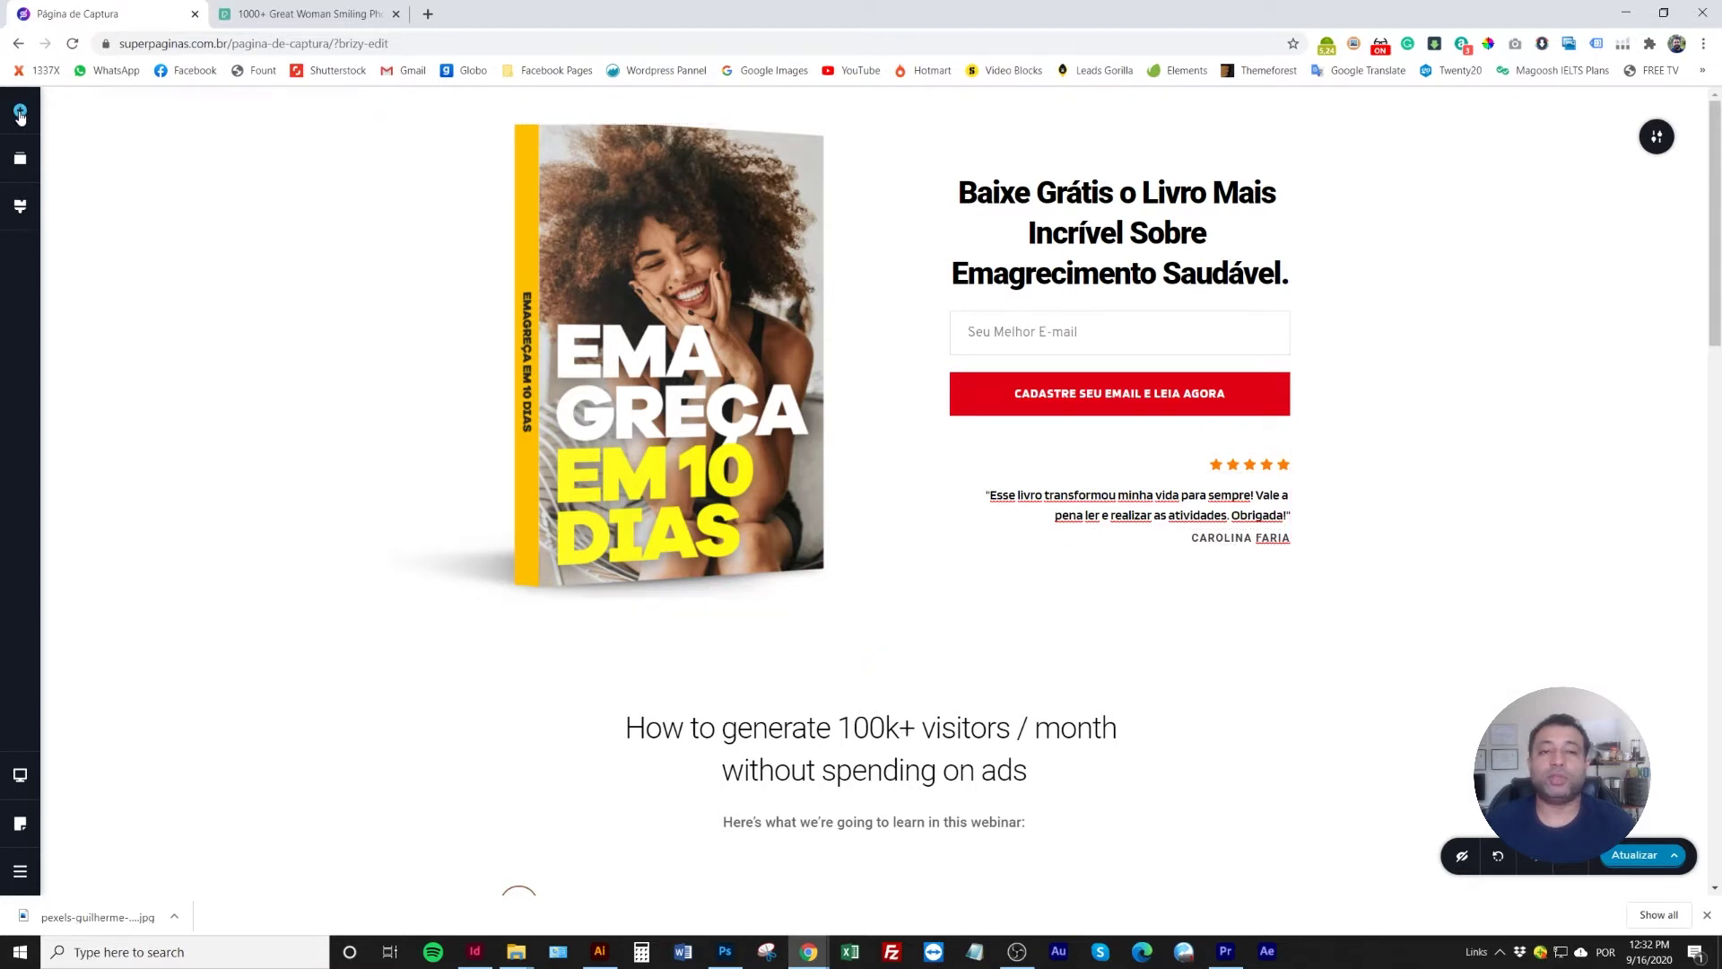
pyautogui.click(20, 112)
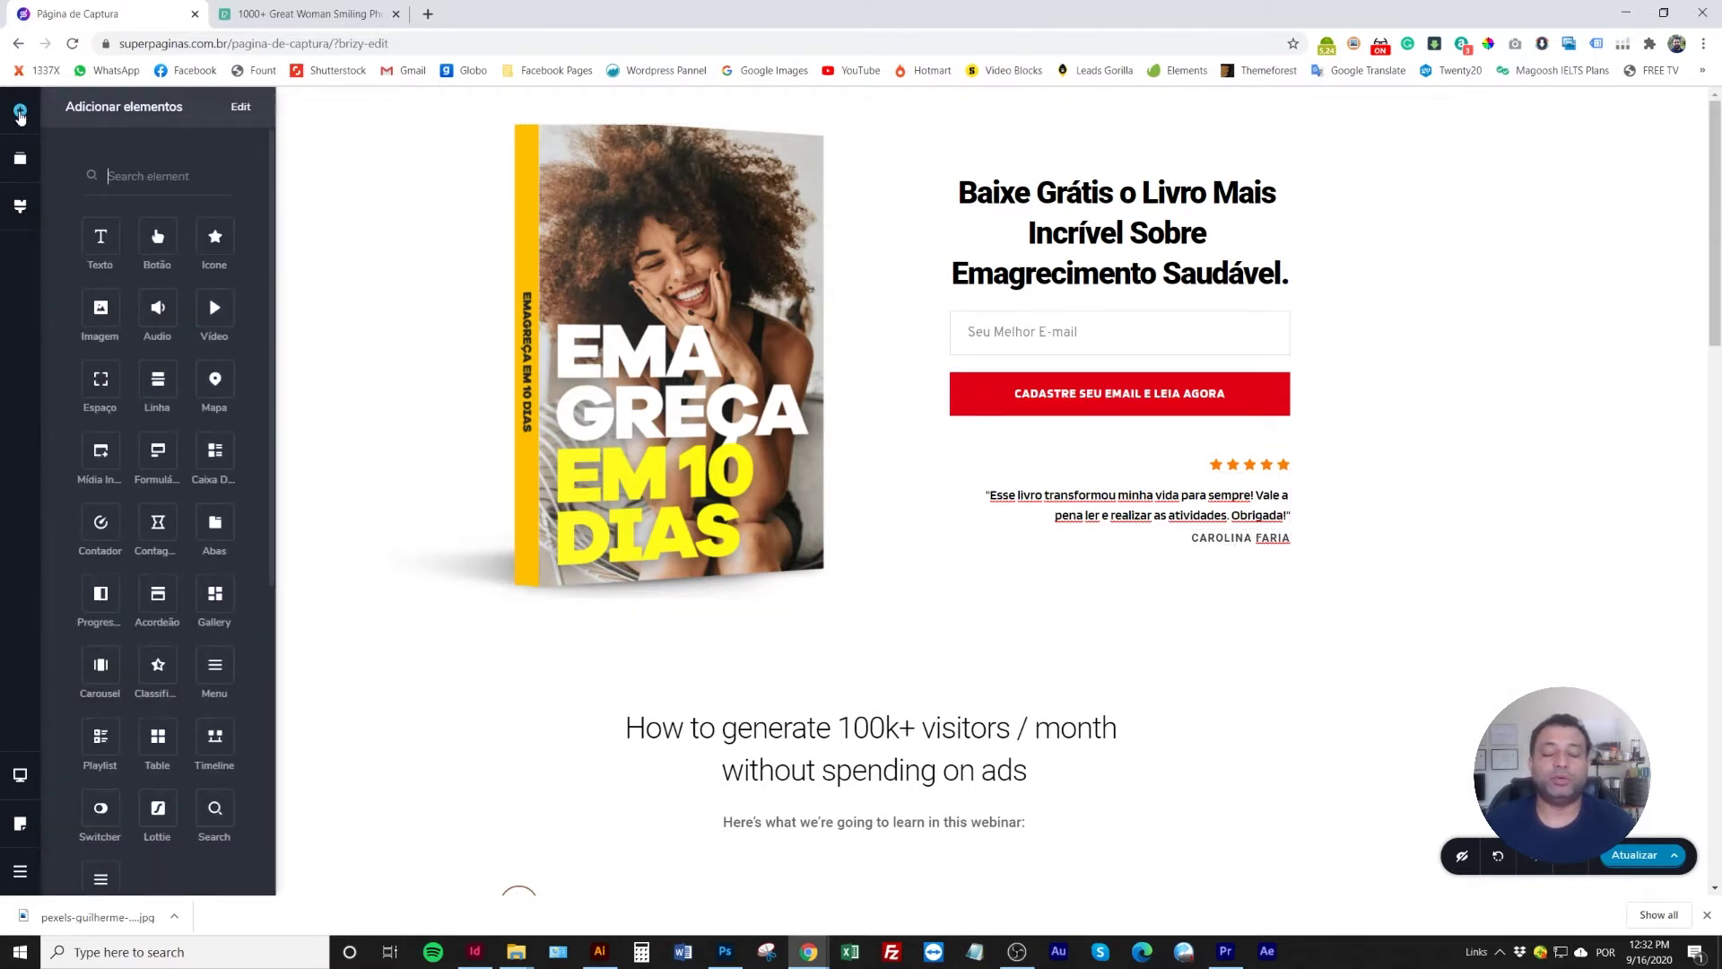
pyautogui.moveTo(100, 379); pyautogui.dragTo(1129, 531)
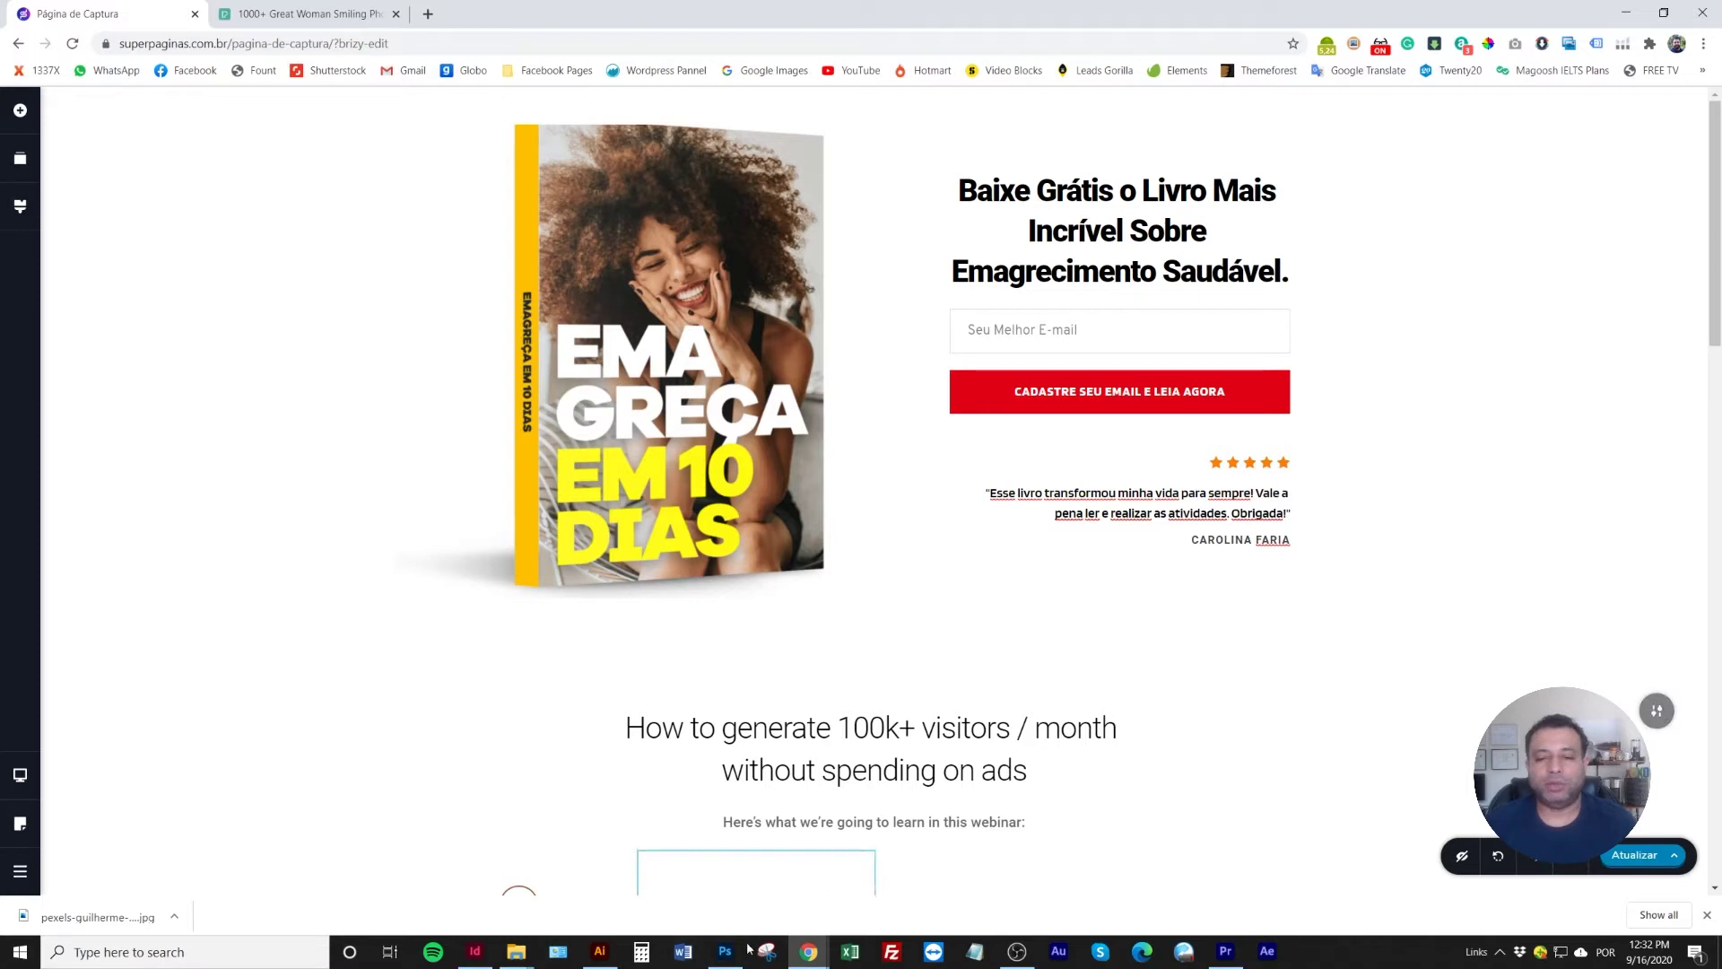
pyautogui.moveTo(758, 962)
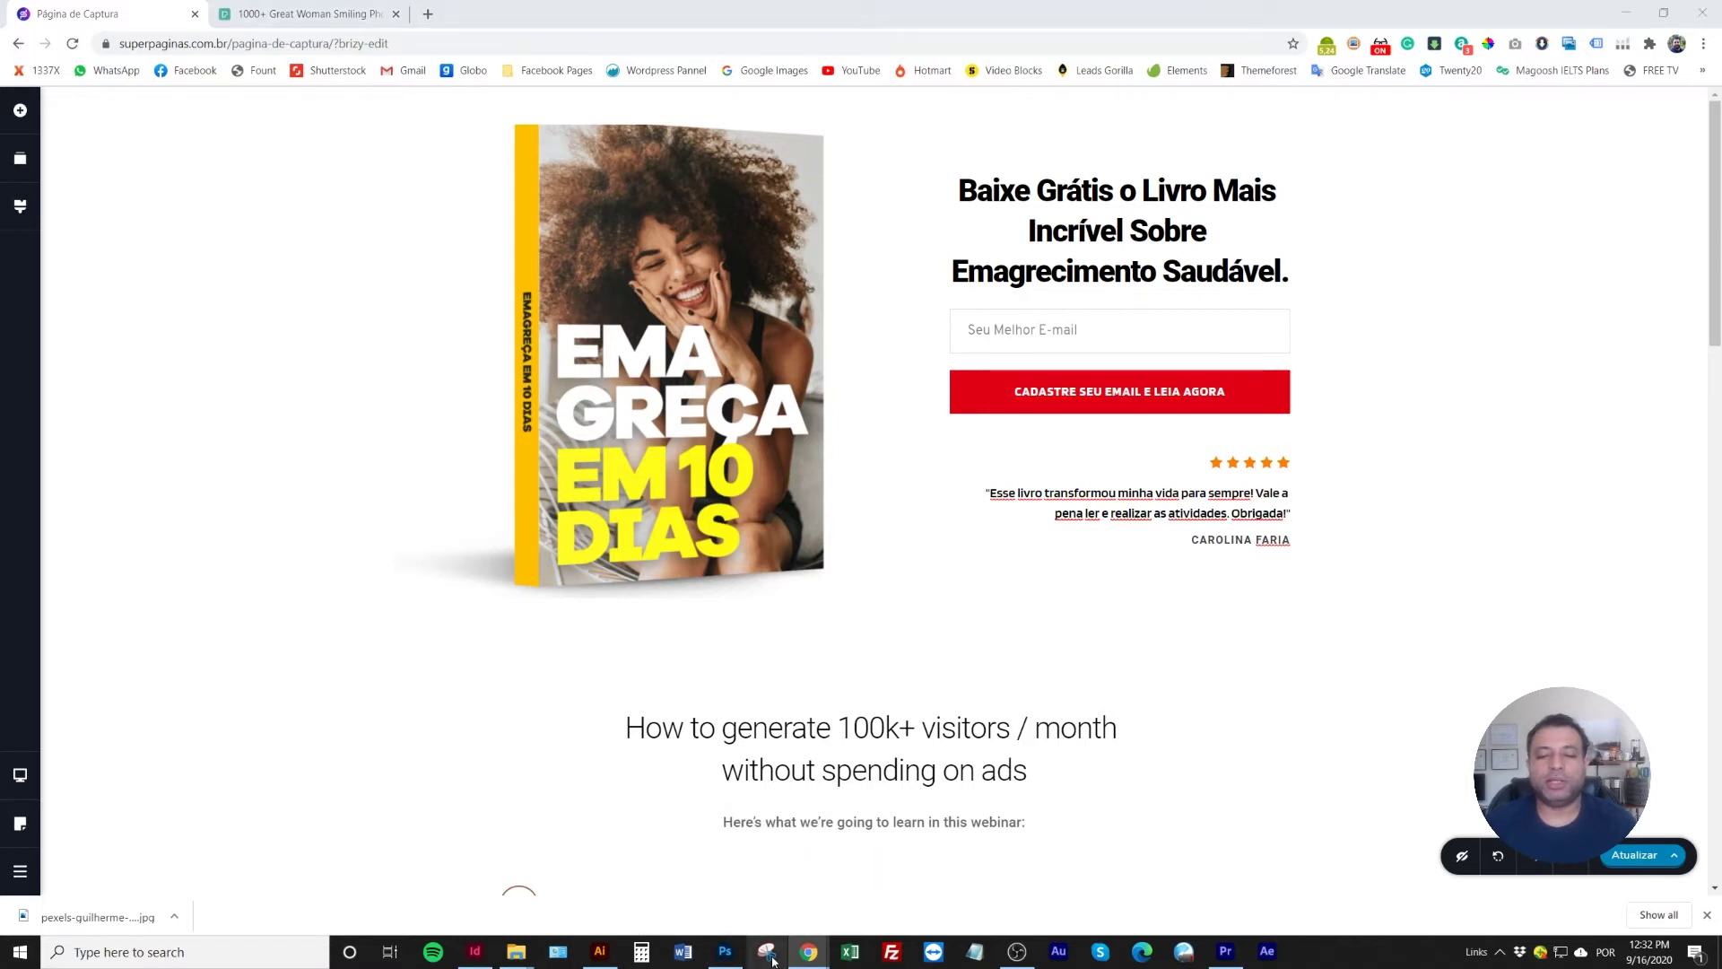
# Capture the landing page hero section with Snipping Tool and copy it
pyautogui.hotkey('alt', 'Tab')
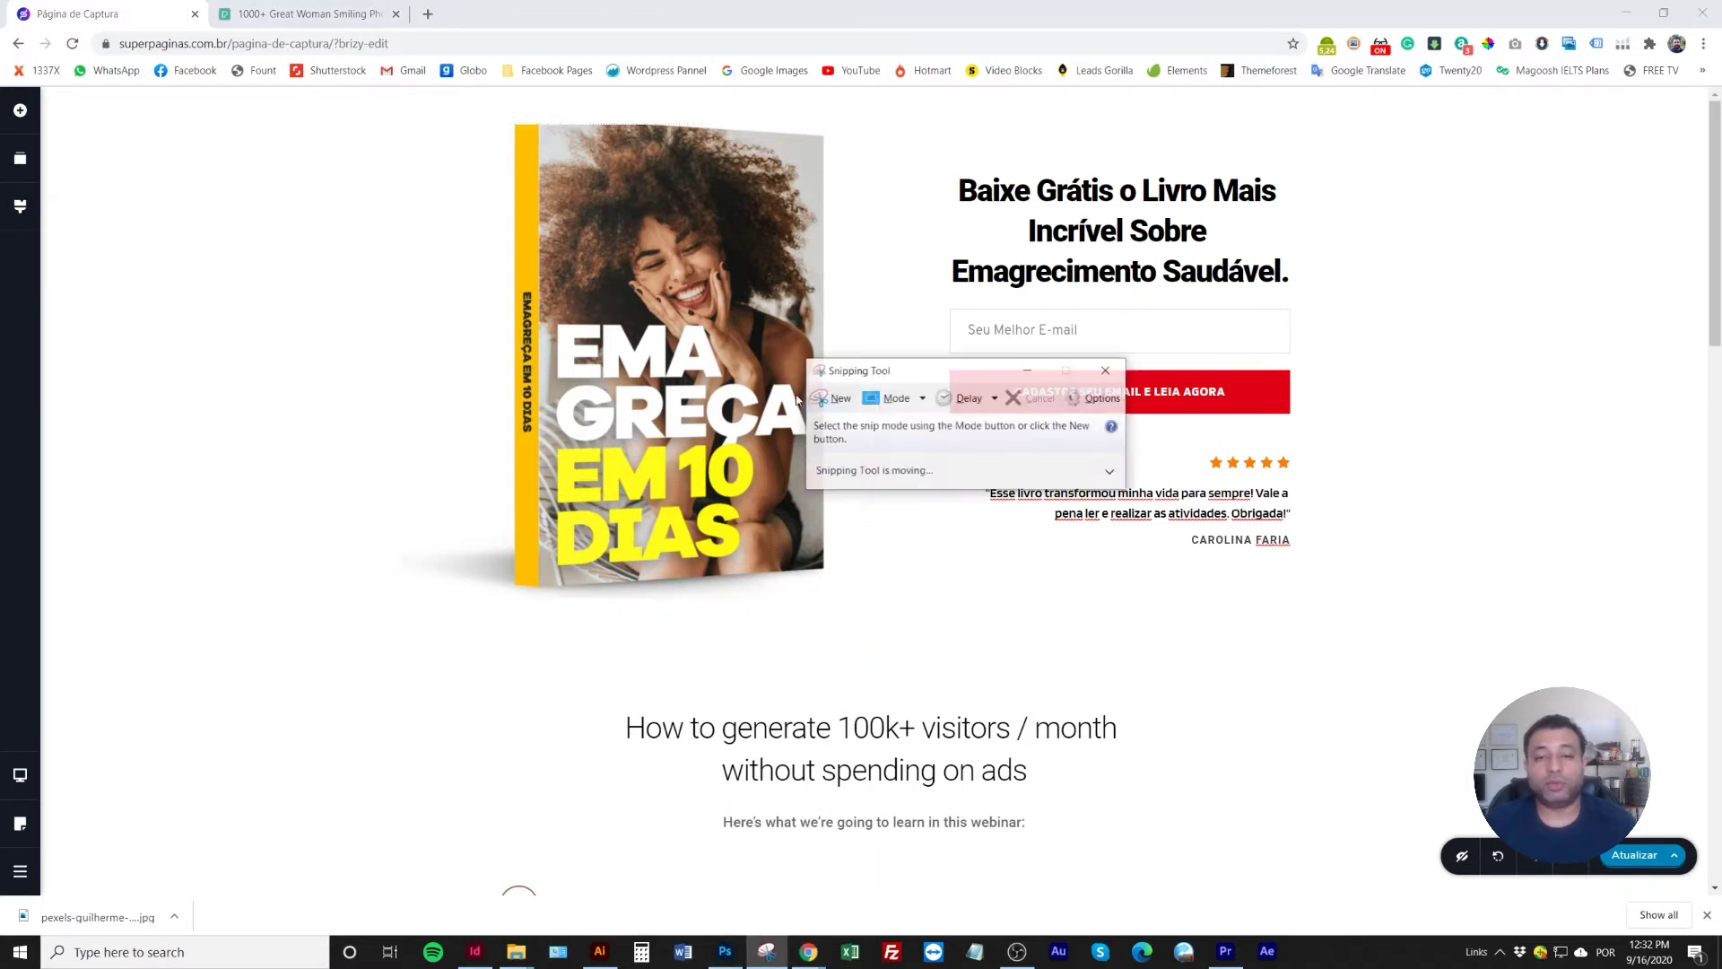
pyautogui.moveTo(890, 373); pyautogui.dragTo(452, 547)
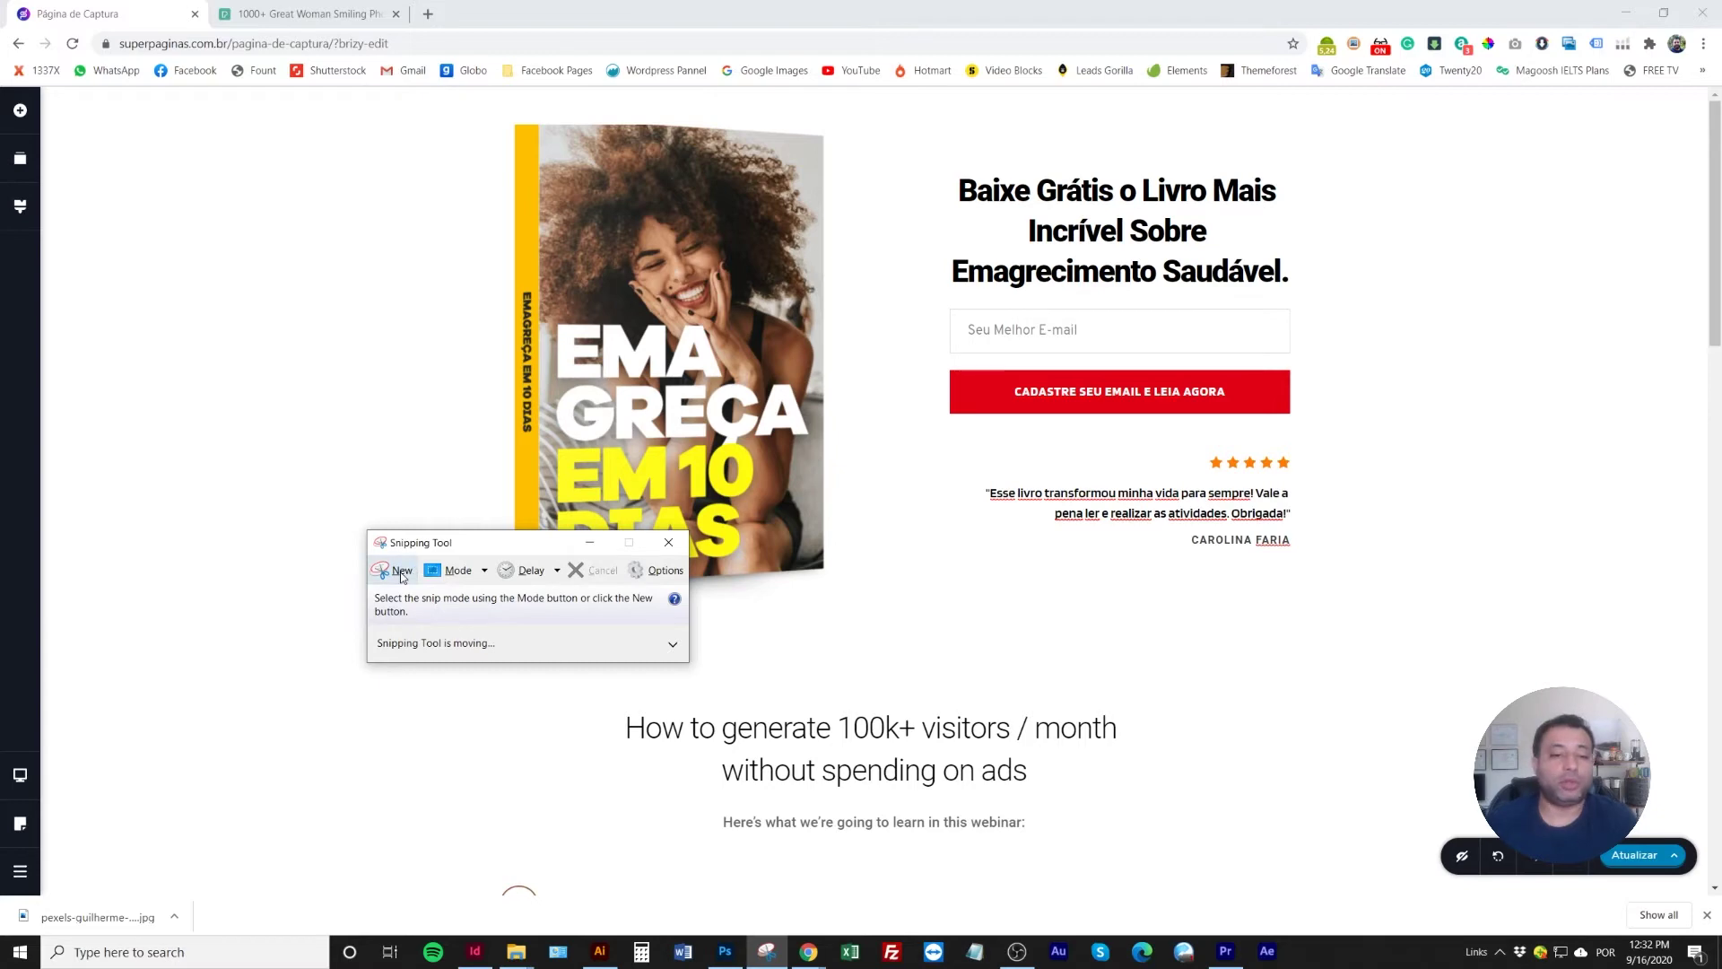
pyautogui.click(394, 570)
pyautogui.moveTo(50, 93); pyautogui.dragTo(1704, 690)
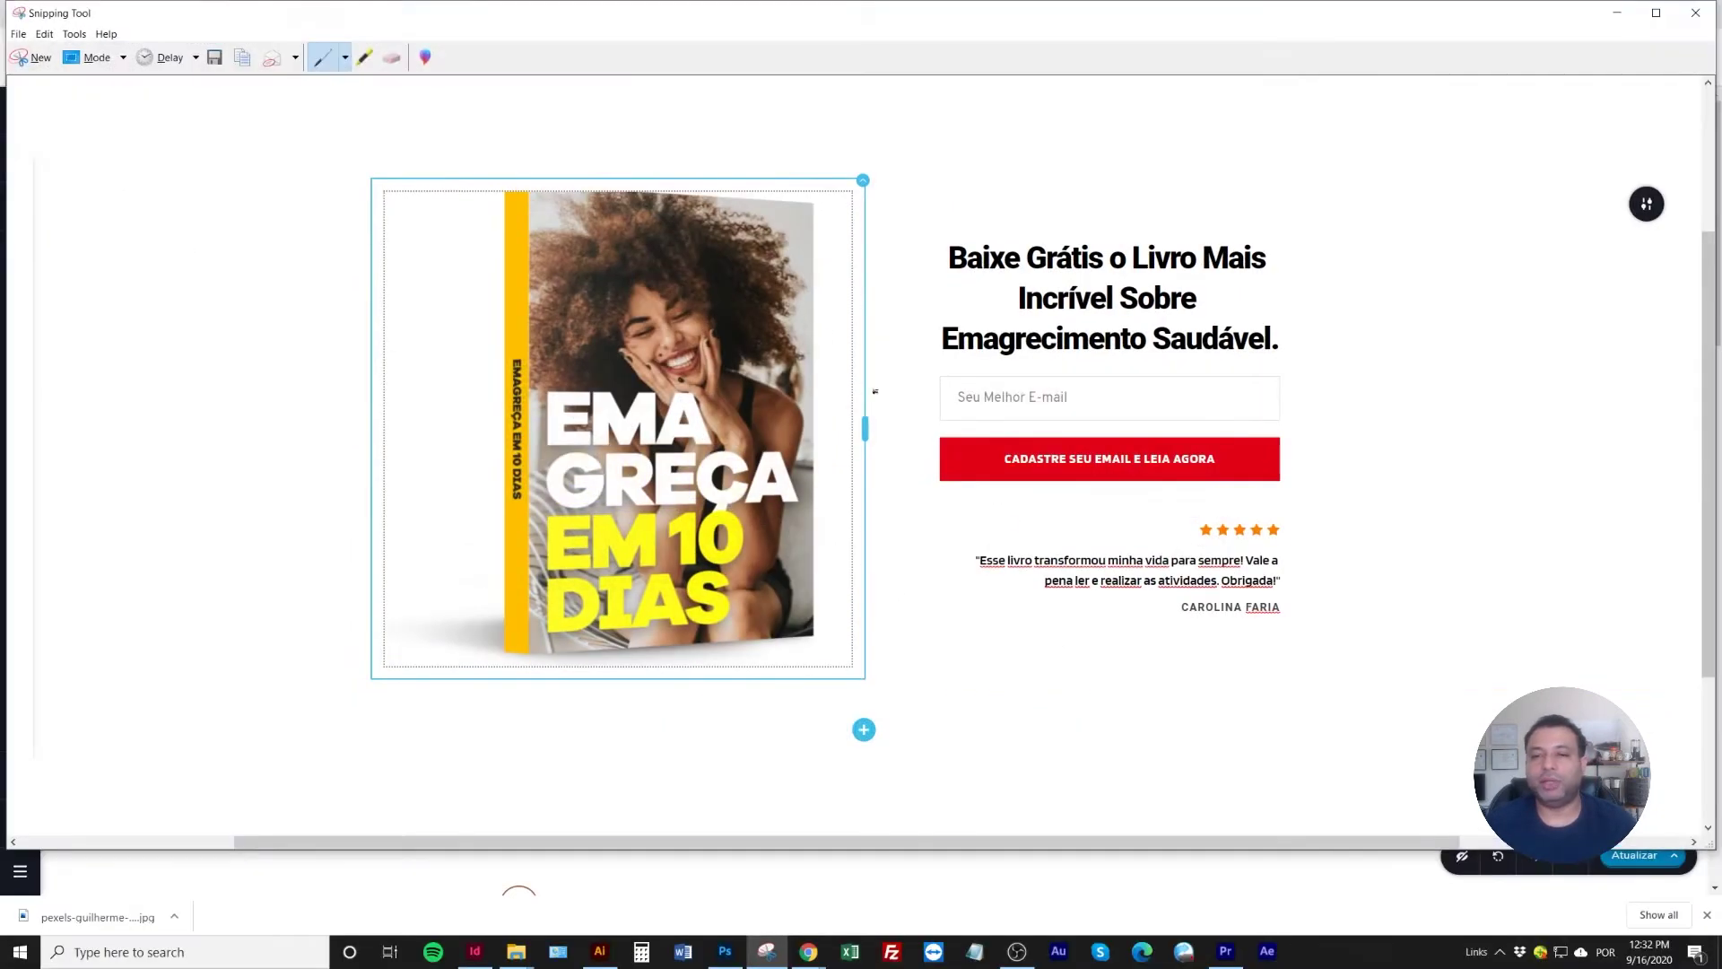
pyautogui.click(245, 60)
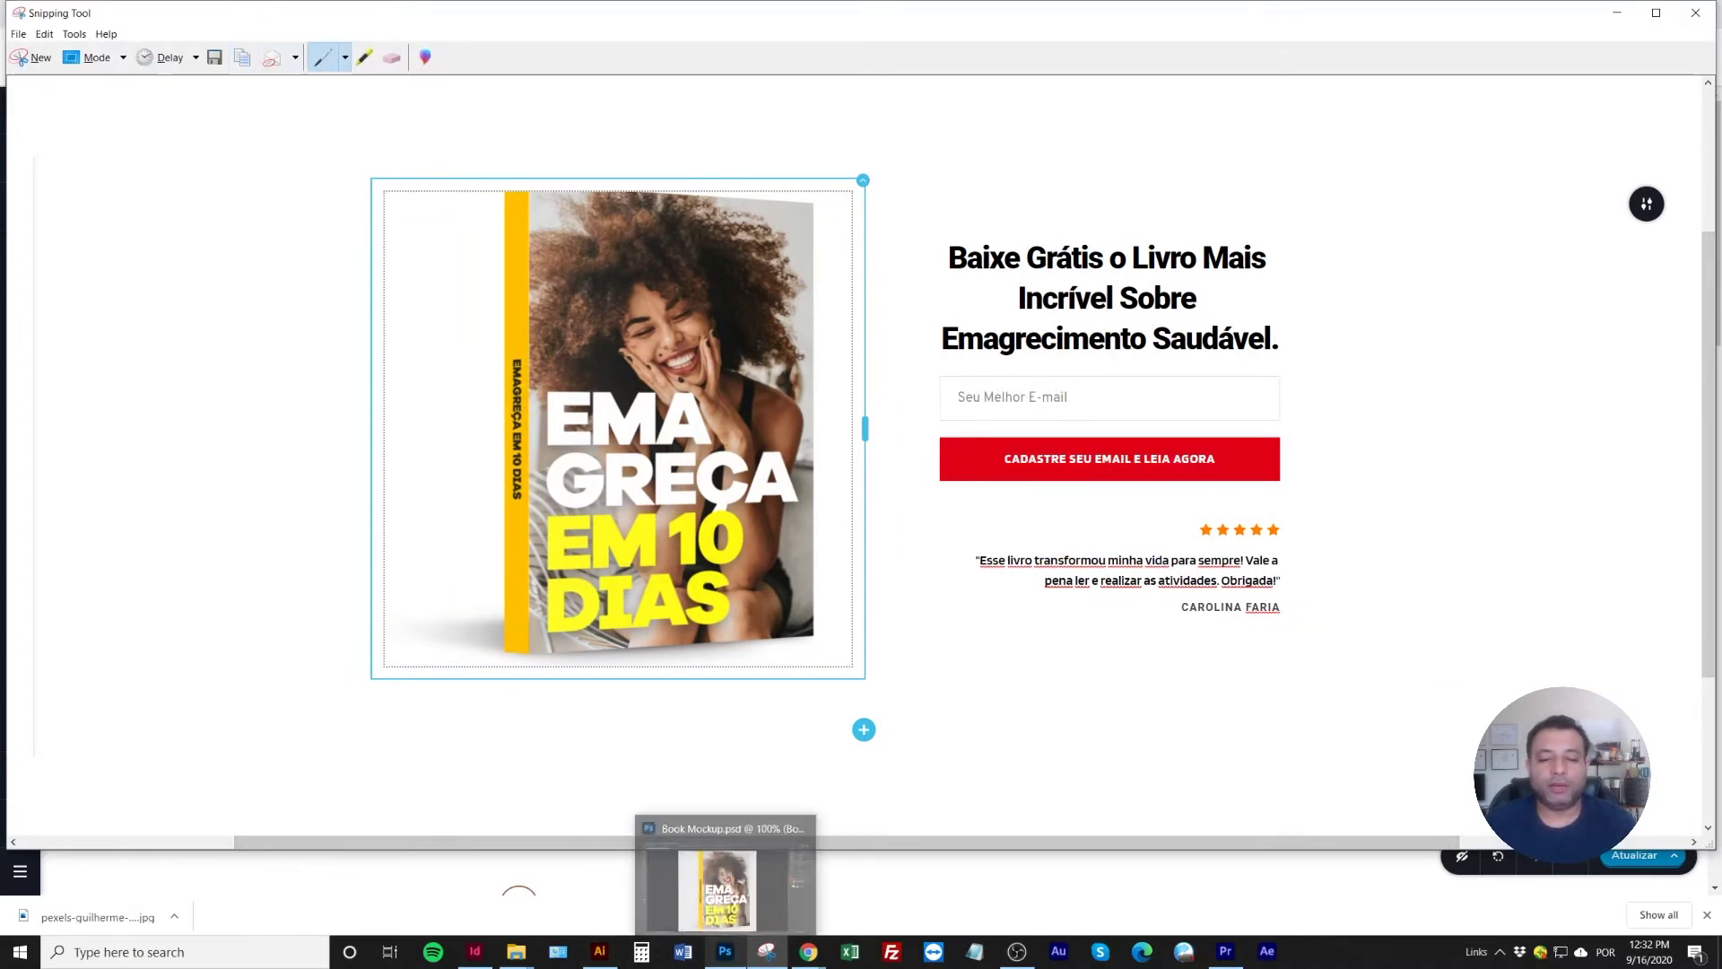
# Create a new 2470x895 document in Photoshop
pyautogui.click(724, 951)
pyautogui.hotkey('ctrl', 'n')
pyautogui.press('Return')
# Paste the page capture and draw a rectangle across the canvas's lower half
pyautogui.hotkey('ctrl', 'v')
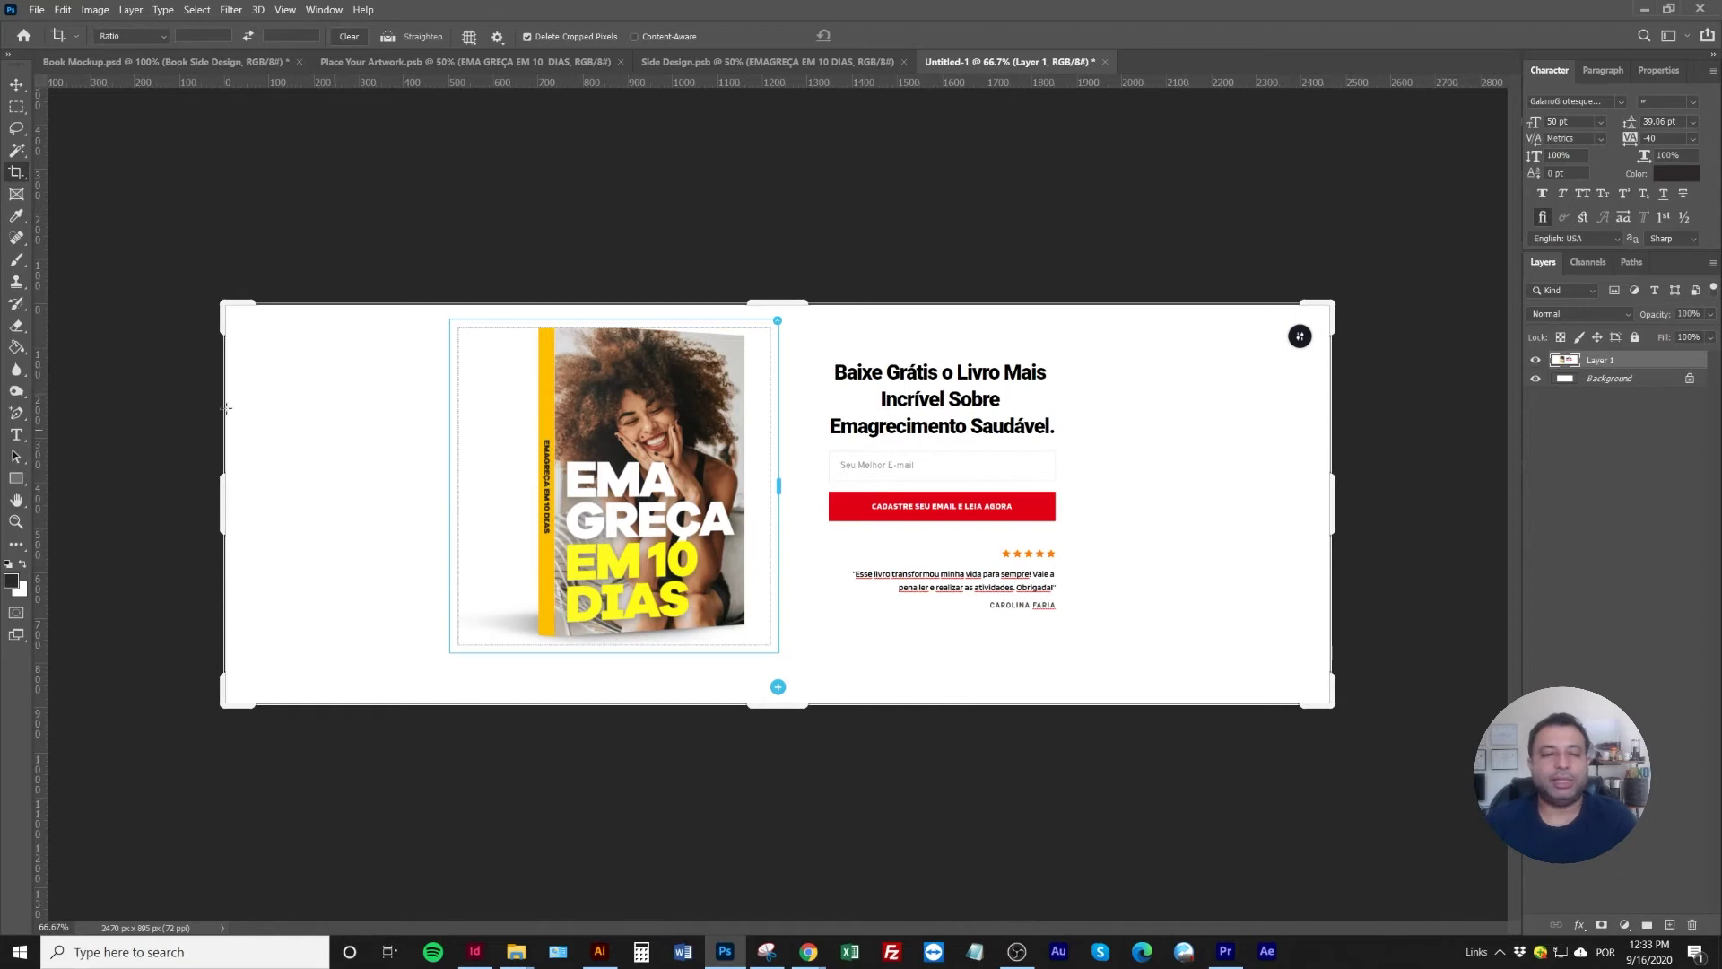
pyautogui.click(16, 478)
pyautogui.click(71, 473)
pyautogui.moveTo(129, 774)
pyautogui.mouseDown()
pyautogui.moveTo(157, 804)
pyautogui.moveTo(1238, 469)
pyautogui.moveTo(1379, 500)
pyautogui.mouseUp()
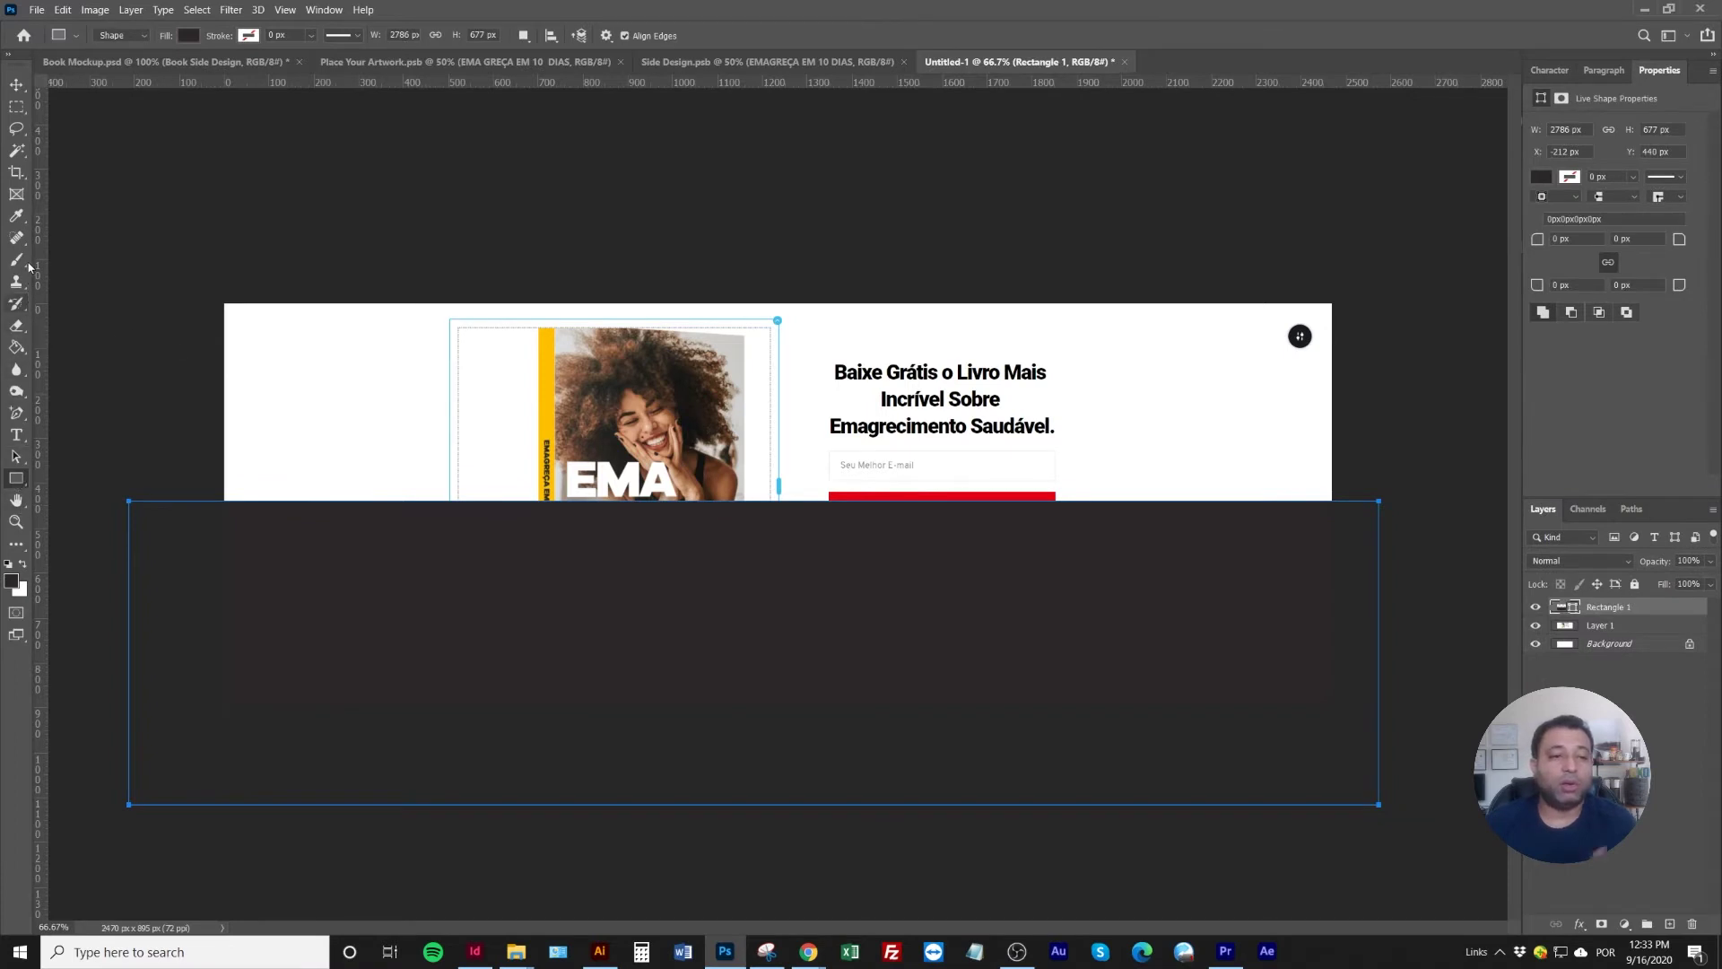
# Add an anchor point to the rectangle's top edge and bend it into a wave
pyautogui.click(16, 412)
pyautogui.click(72, 472)
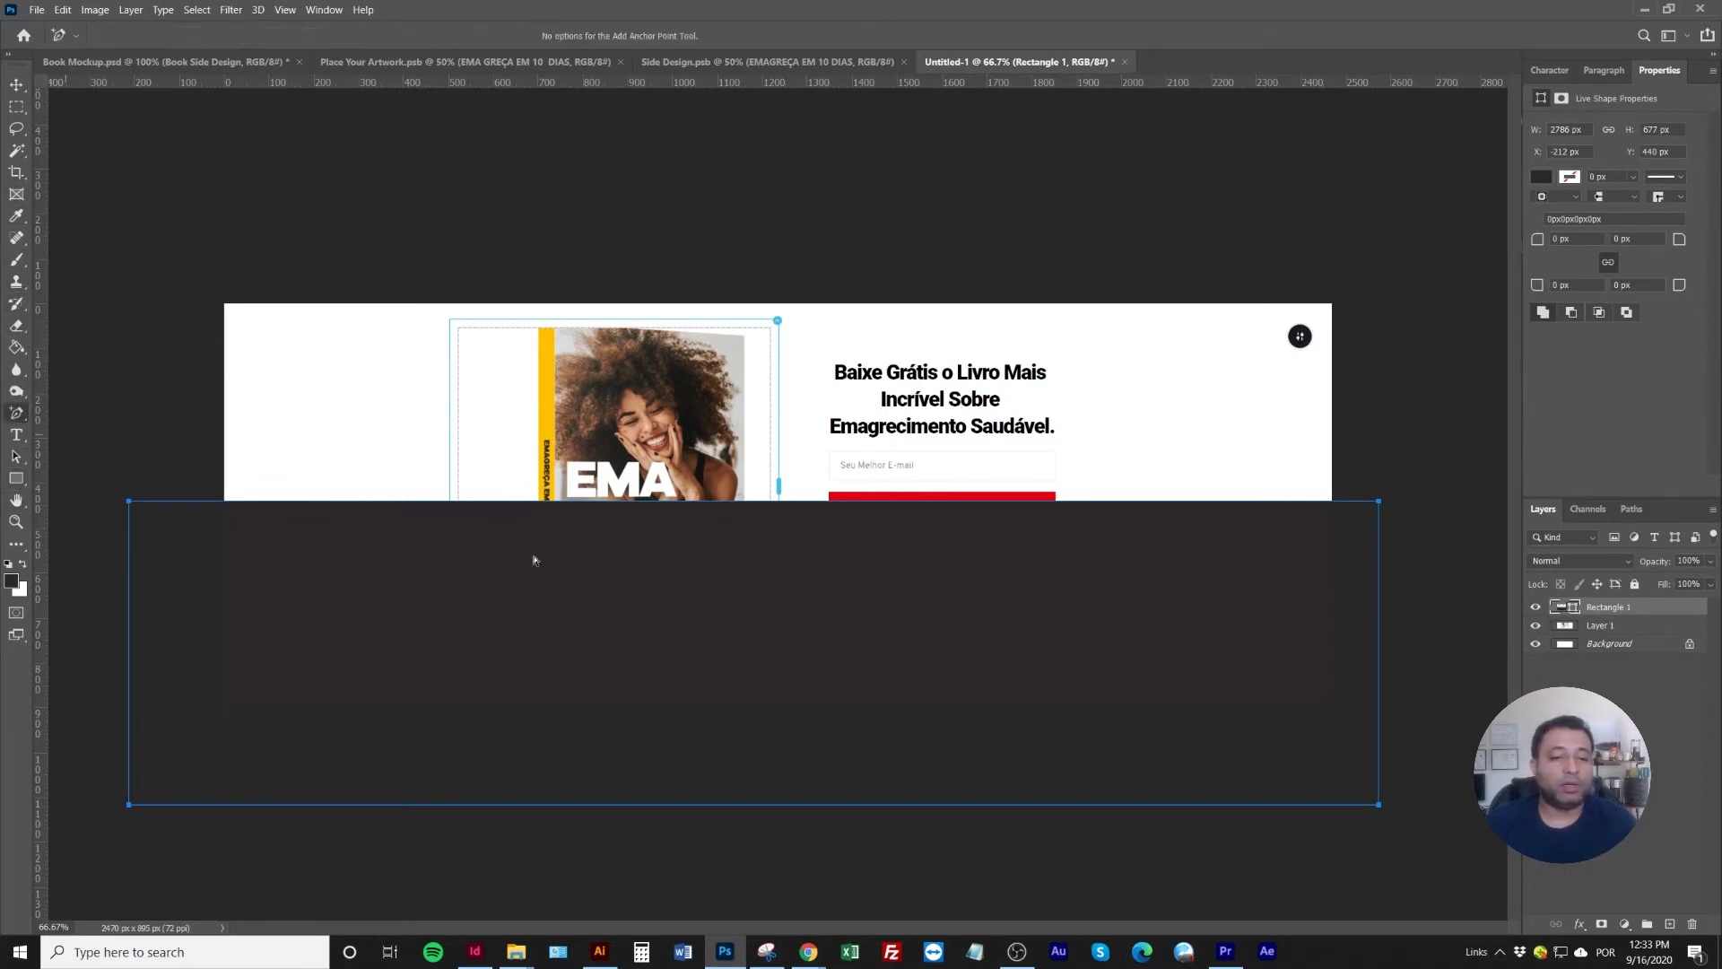
pyautogui.click(510, 501)
pyautogui.moveTo(300, 505); pyautogui.dragTo(288, 596)
pyautogui.moveTo(511, 505); pyautogui.dragTo(621, 541)
pyautogui.press('v')
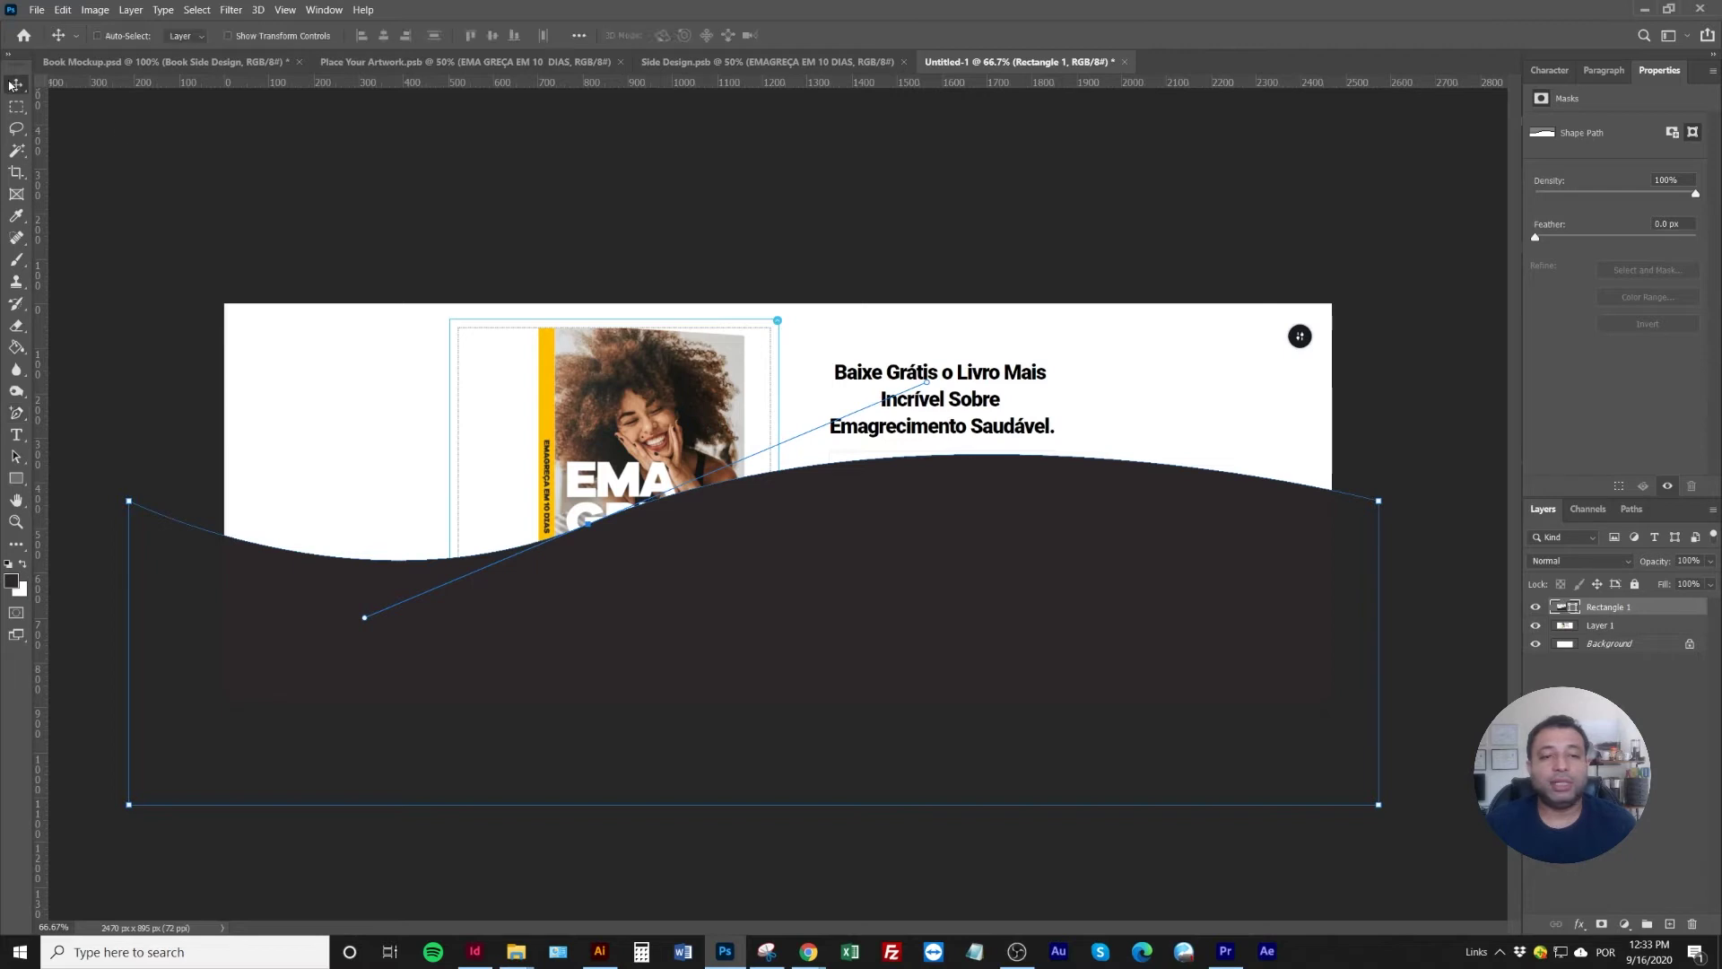
# Fill the wave with pale cream #F8F2DE and put the page capture layer above it
pyautogui.doubleClick(1574, 610)
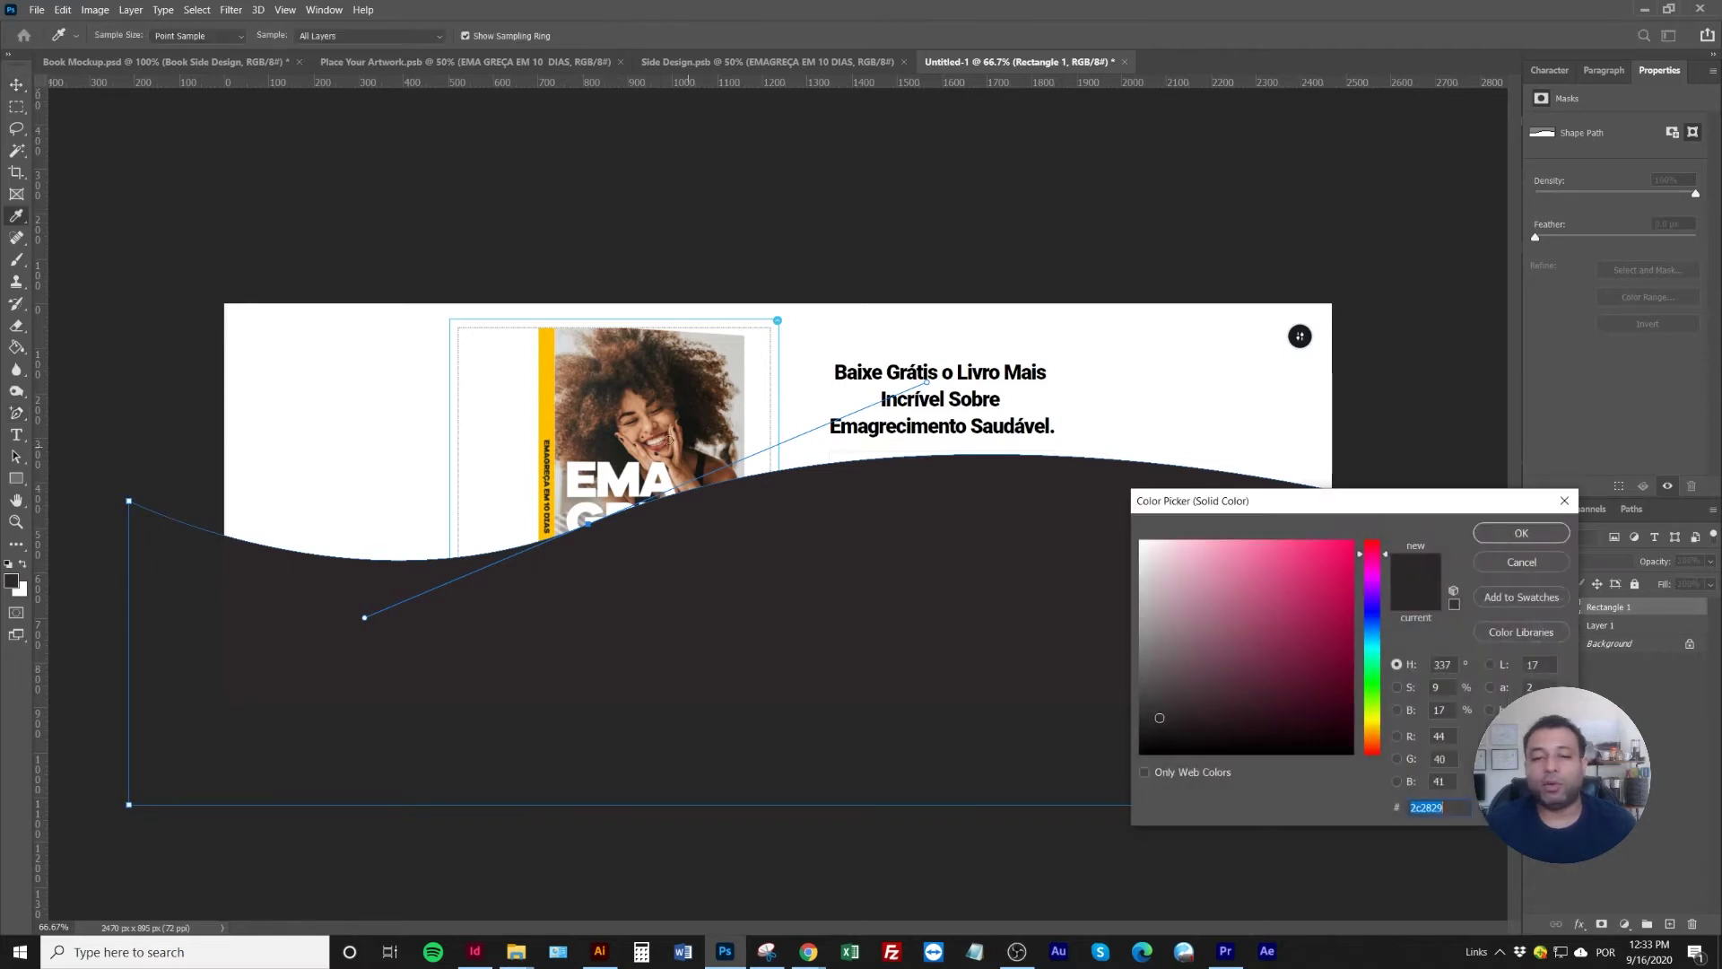
pyautogui.click(544, 409)
pyautogui.moveTo(1223, 572); pyautogui.dragTo(1182, 540)
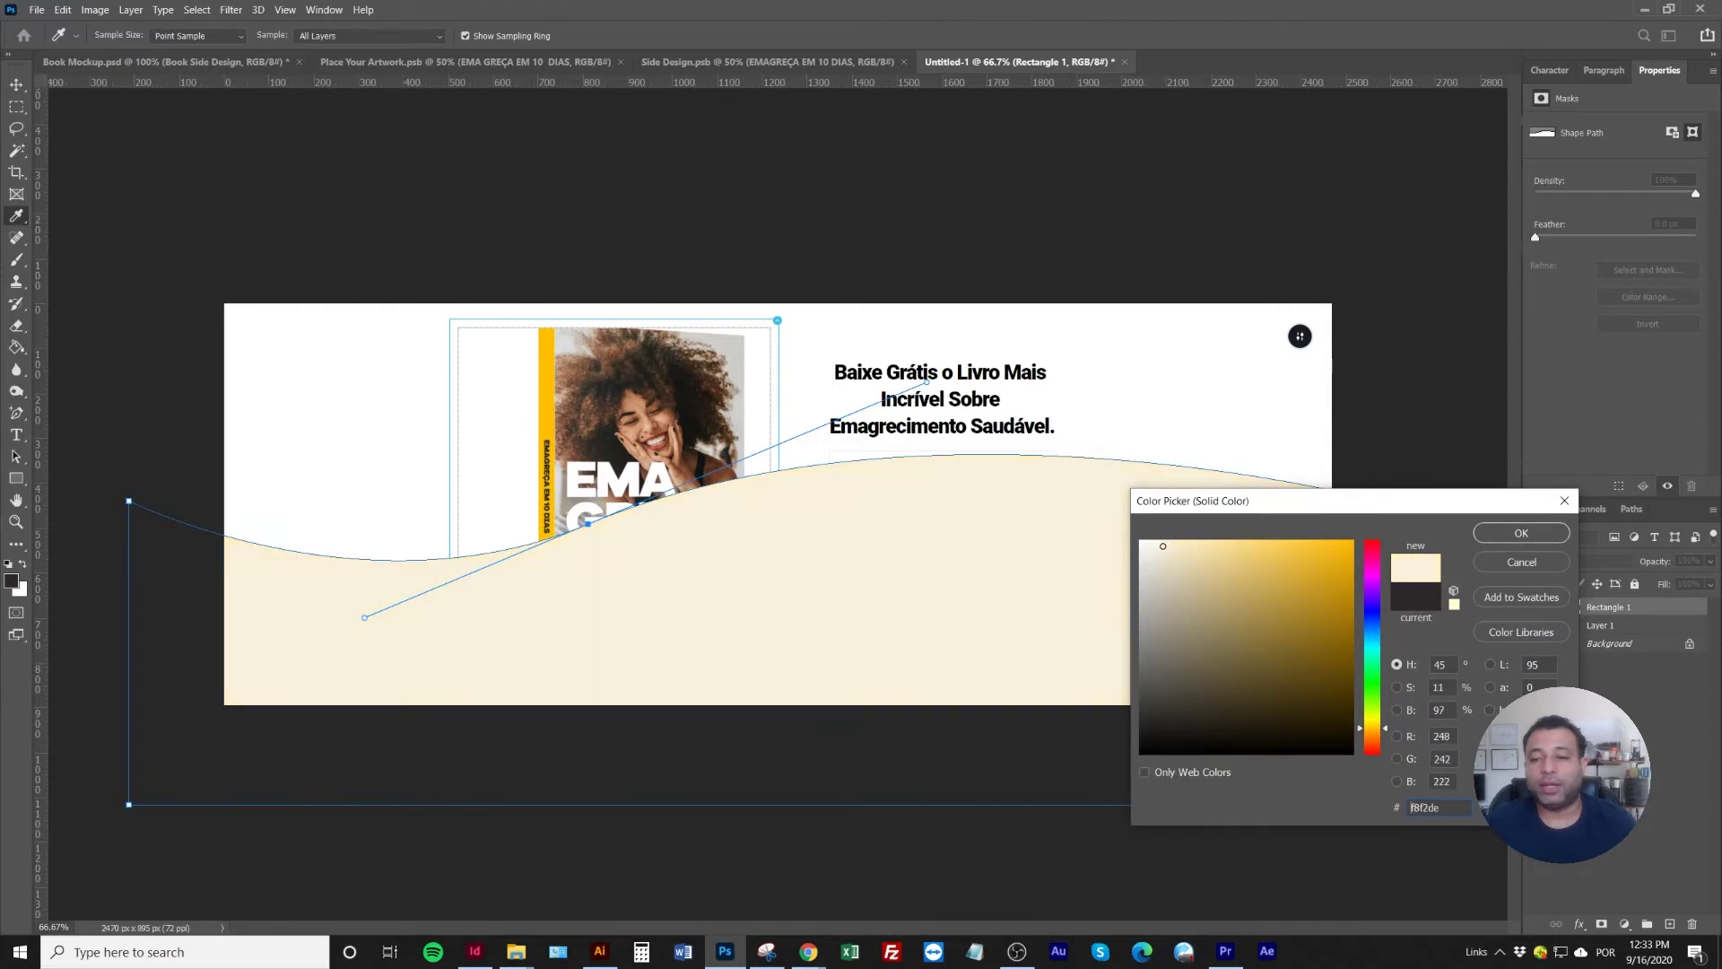
pyautogui.click(1521, 533)
pyautogui.moveTo(1644, 626); pyautogui.dragTo(1646, 606)
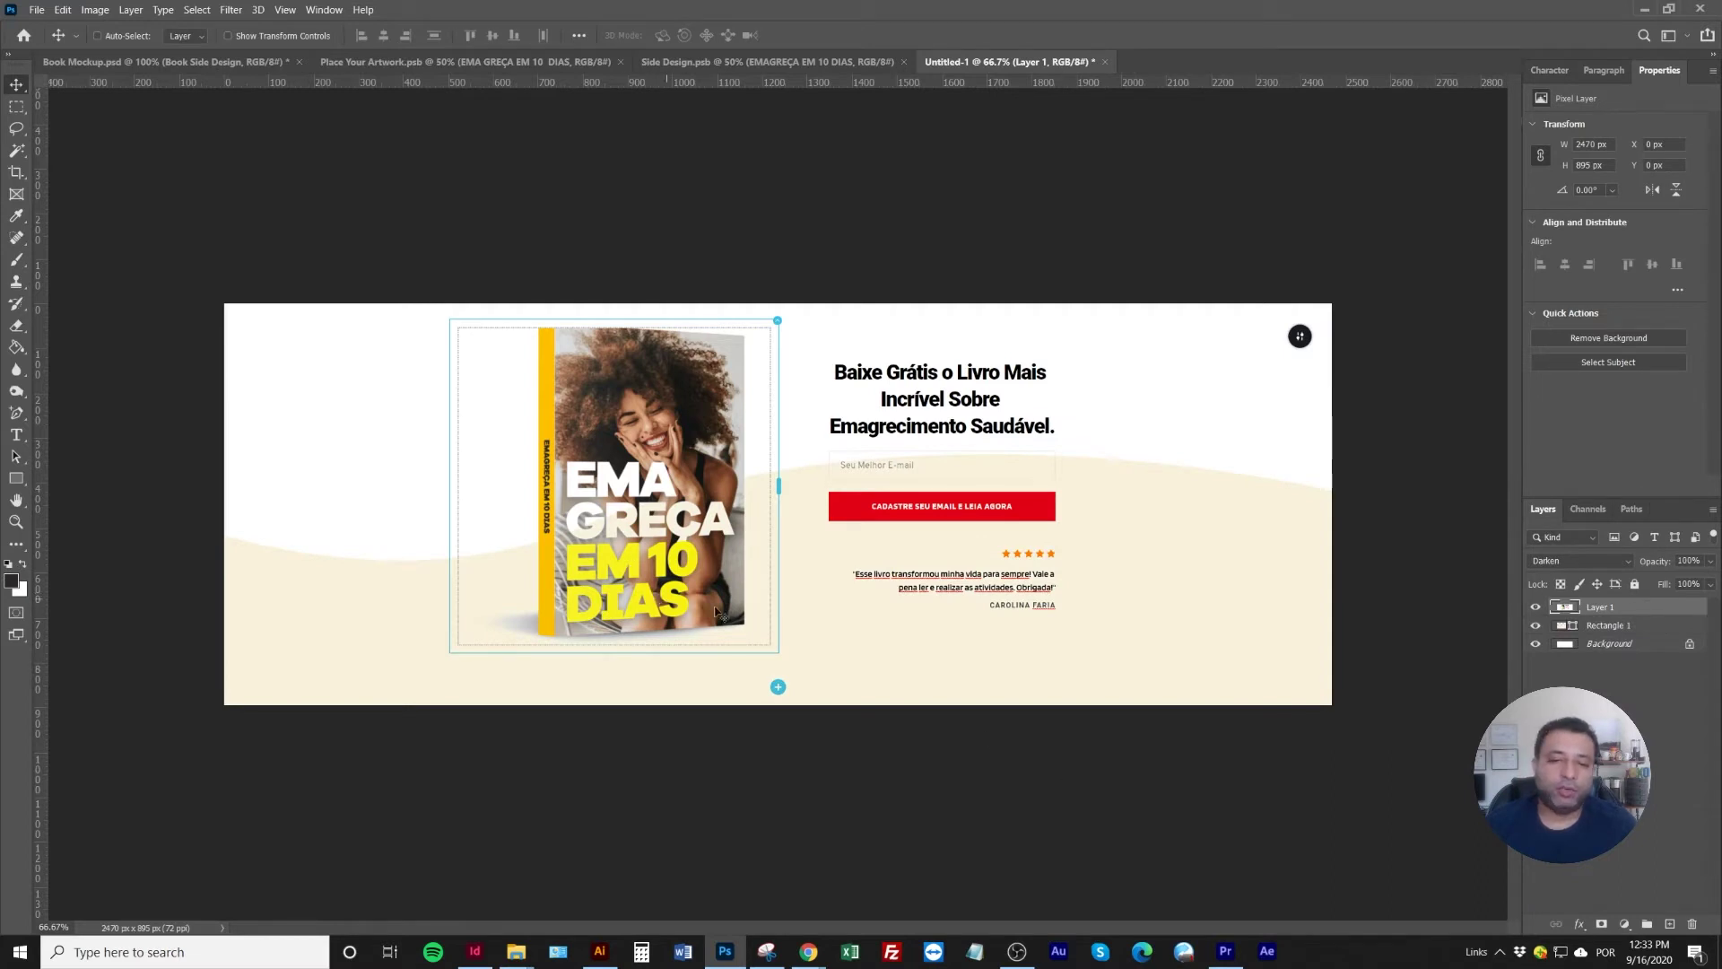
# Rotate the wave shape about 40 degrees, move it down-left, and enlarge it to about 109%
pyautogui.click(235, 38)
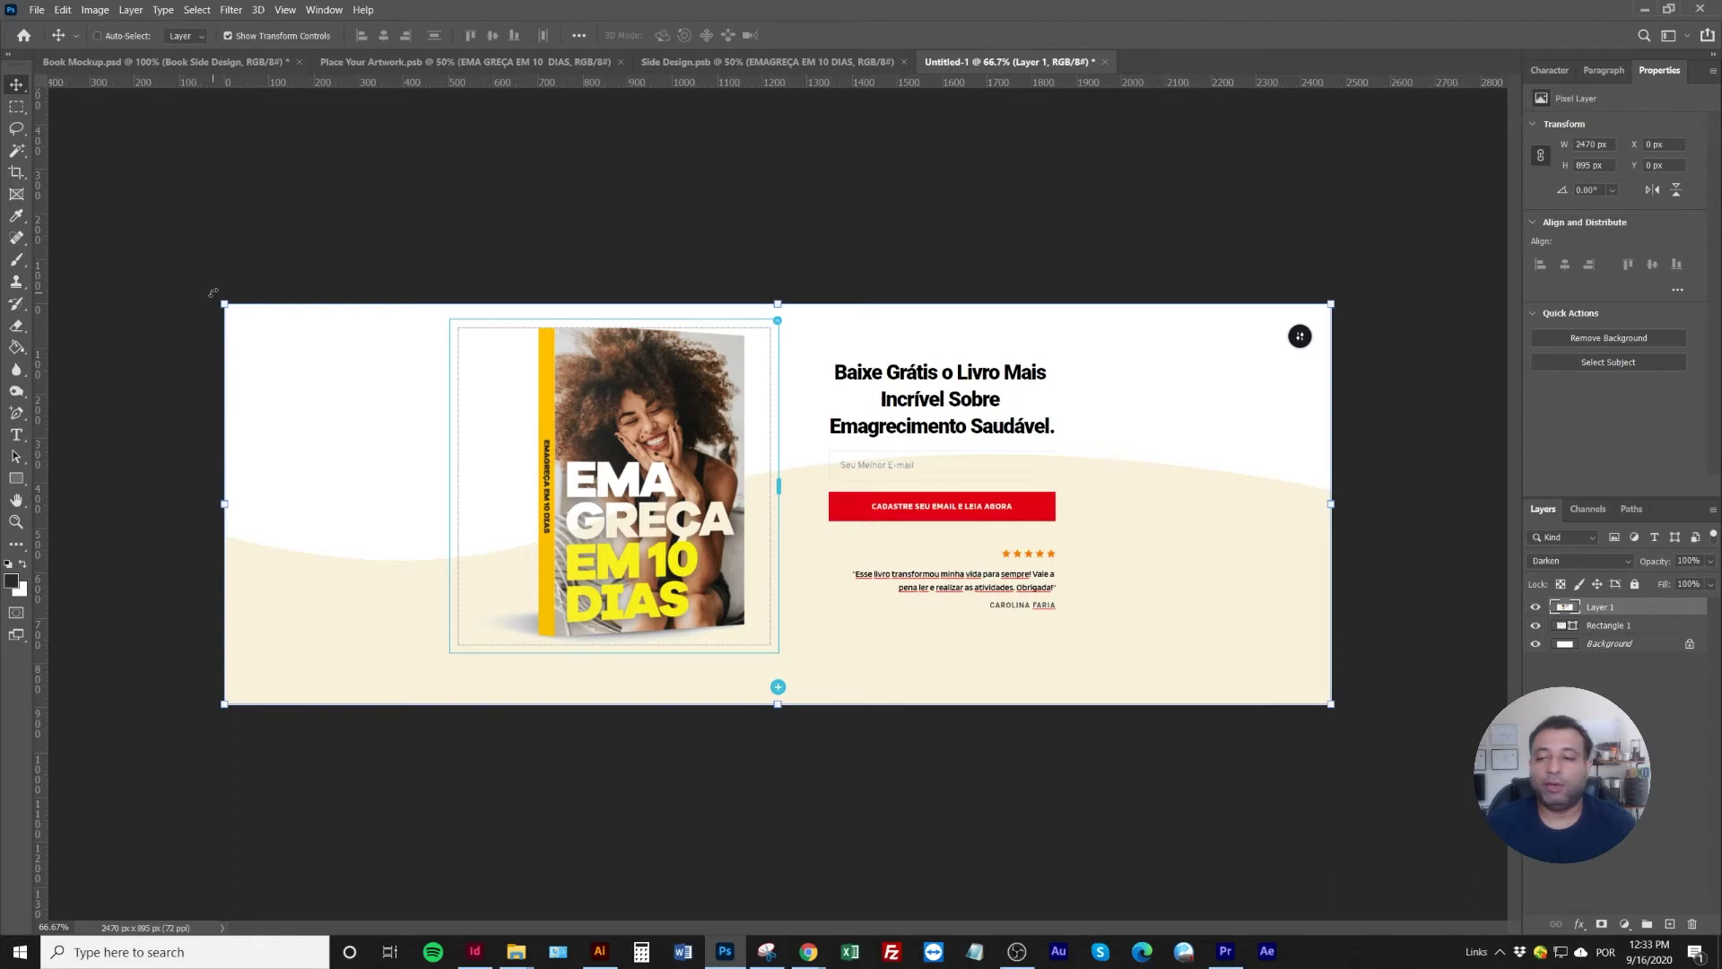
pyautogui.click(1644, 625)
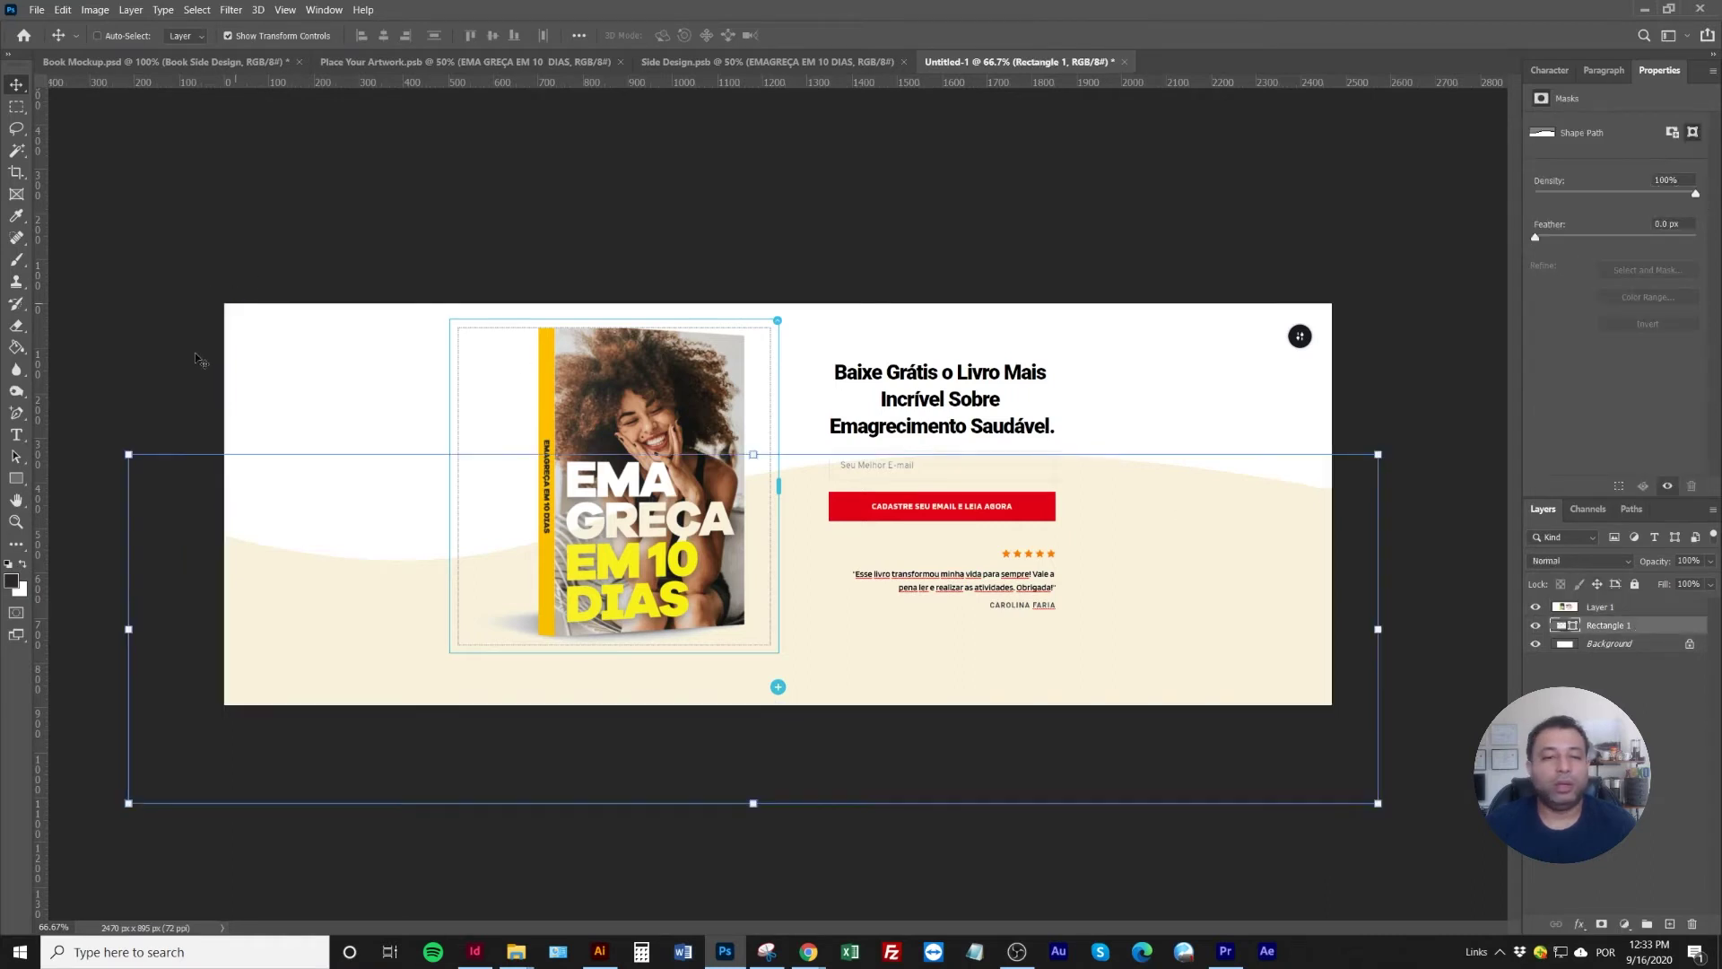
pyautogui.hotkey('ctrl', 't')
pyautogui.moveTo(192, 396); pyautogui.dragTo(429, 436)
pyautogui.press('Return')
pyautogui.moveTo(454, 603); pyautogui.dragTo(424, 628)
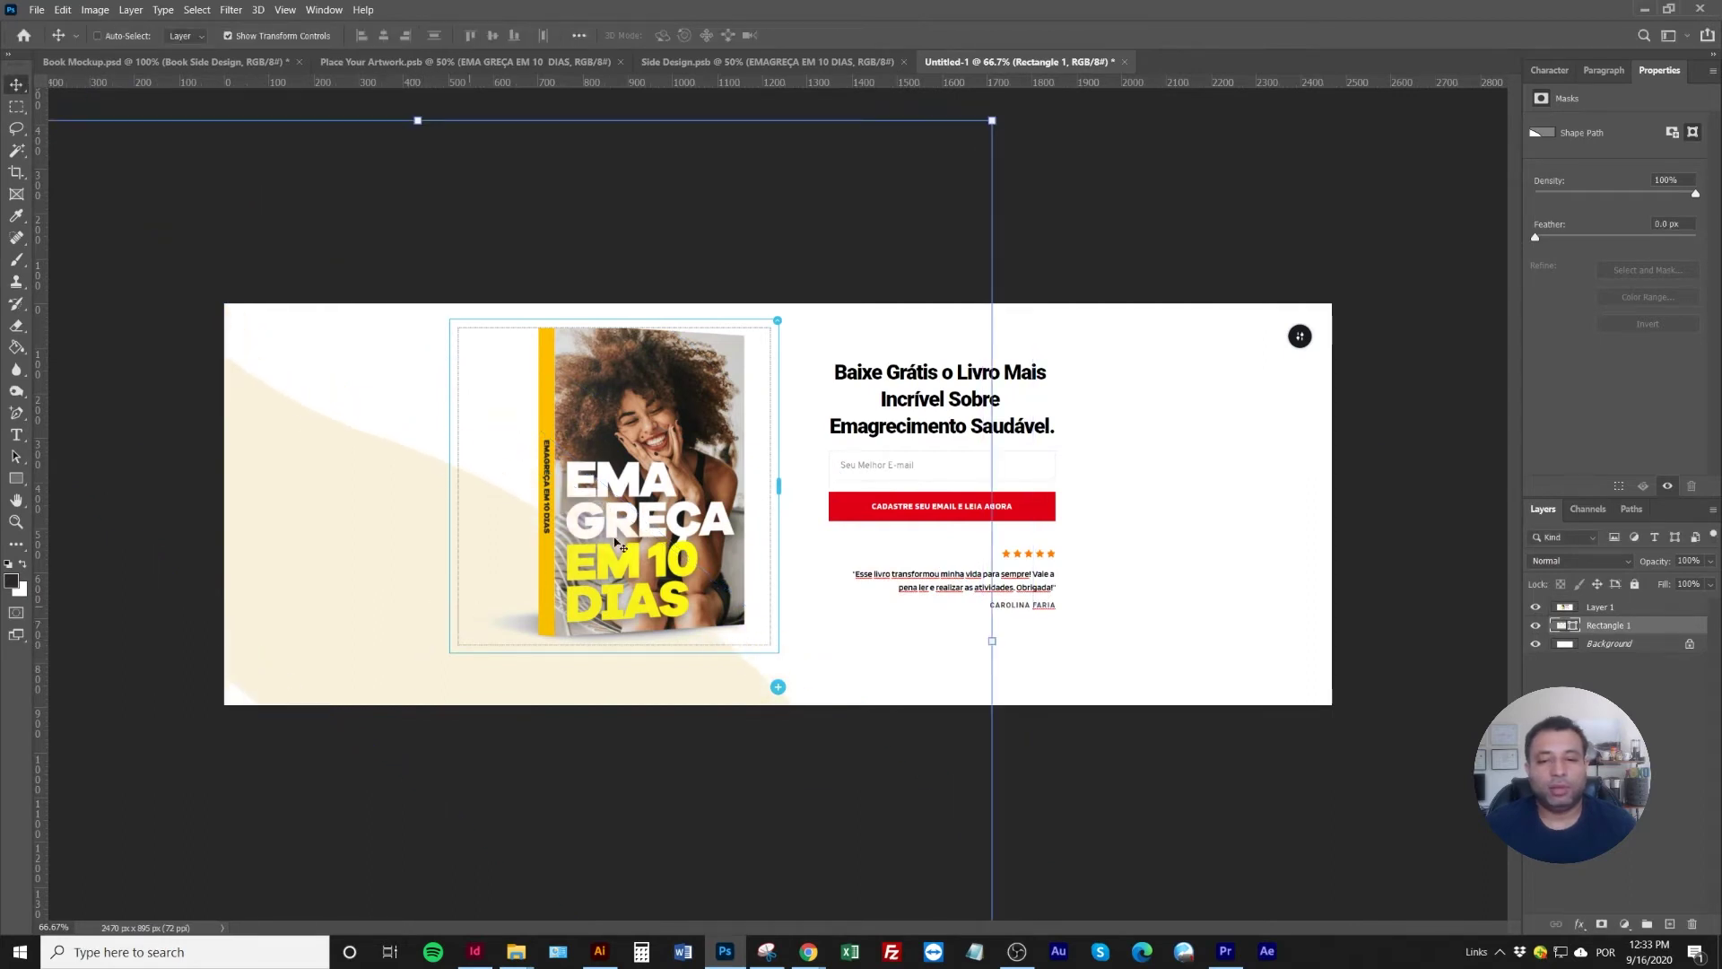
pyautogui.click(993, 120)
pyautogui.moveTo(993, 119); pyautogui.dragTo(686, 788)
pyautogui.press('Return')
# Duplicate the wave with Multiply blending, offset the copy, and reposition the book-and-text artwork
pyautogui.moveTo(433, 733); pyautogui.dragTo(496, 650)
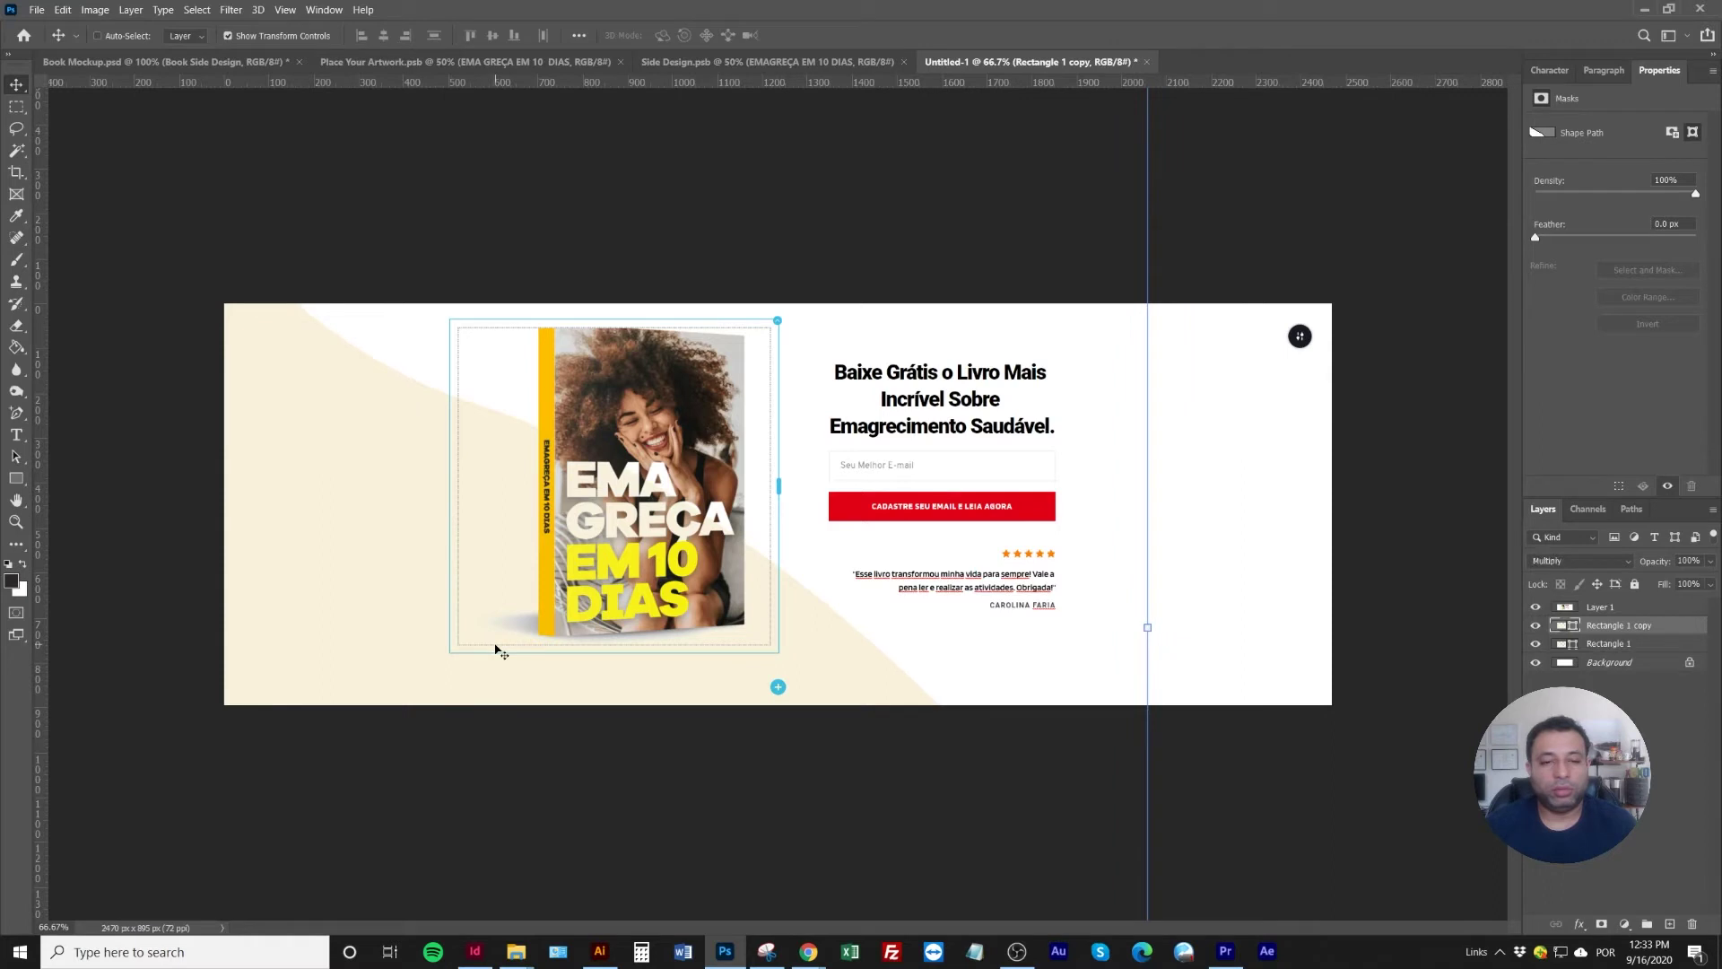
pyautogui.hotkey('shift', '+')
pyautogui.moveTo(333, 609); pyautogui.dragTo(153, 469)
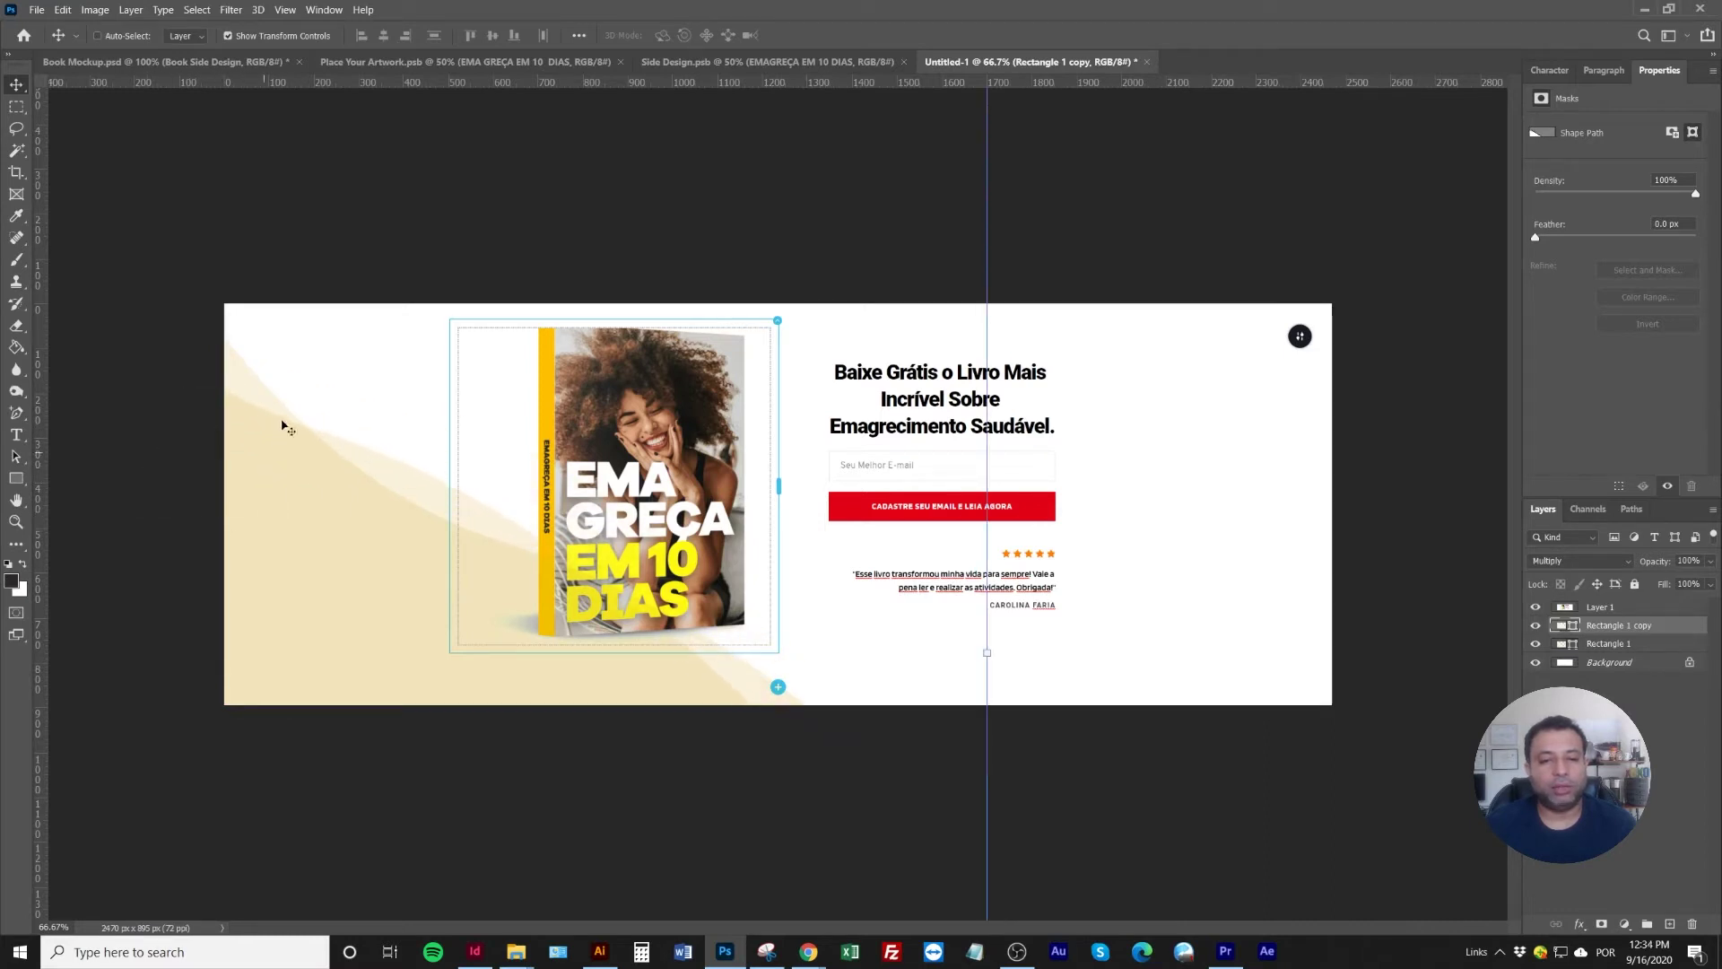
pyautogui.rightClick(251, 382)
pyautogui.click(274, 393)
pyautogui.moveTo(258, 473); pyautogui.dragTo(437, 538)
# Move both wave layers up and right, then hide the book-and-text artwork layer
pyautogui.click(1614, 625)
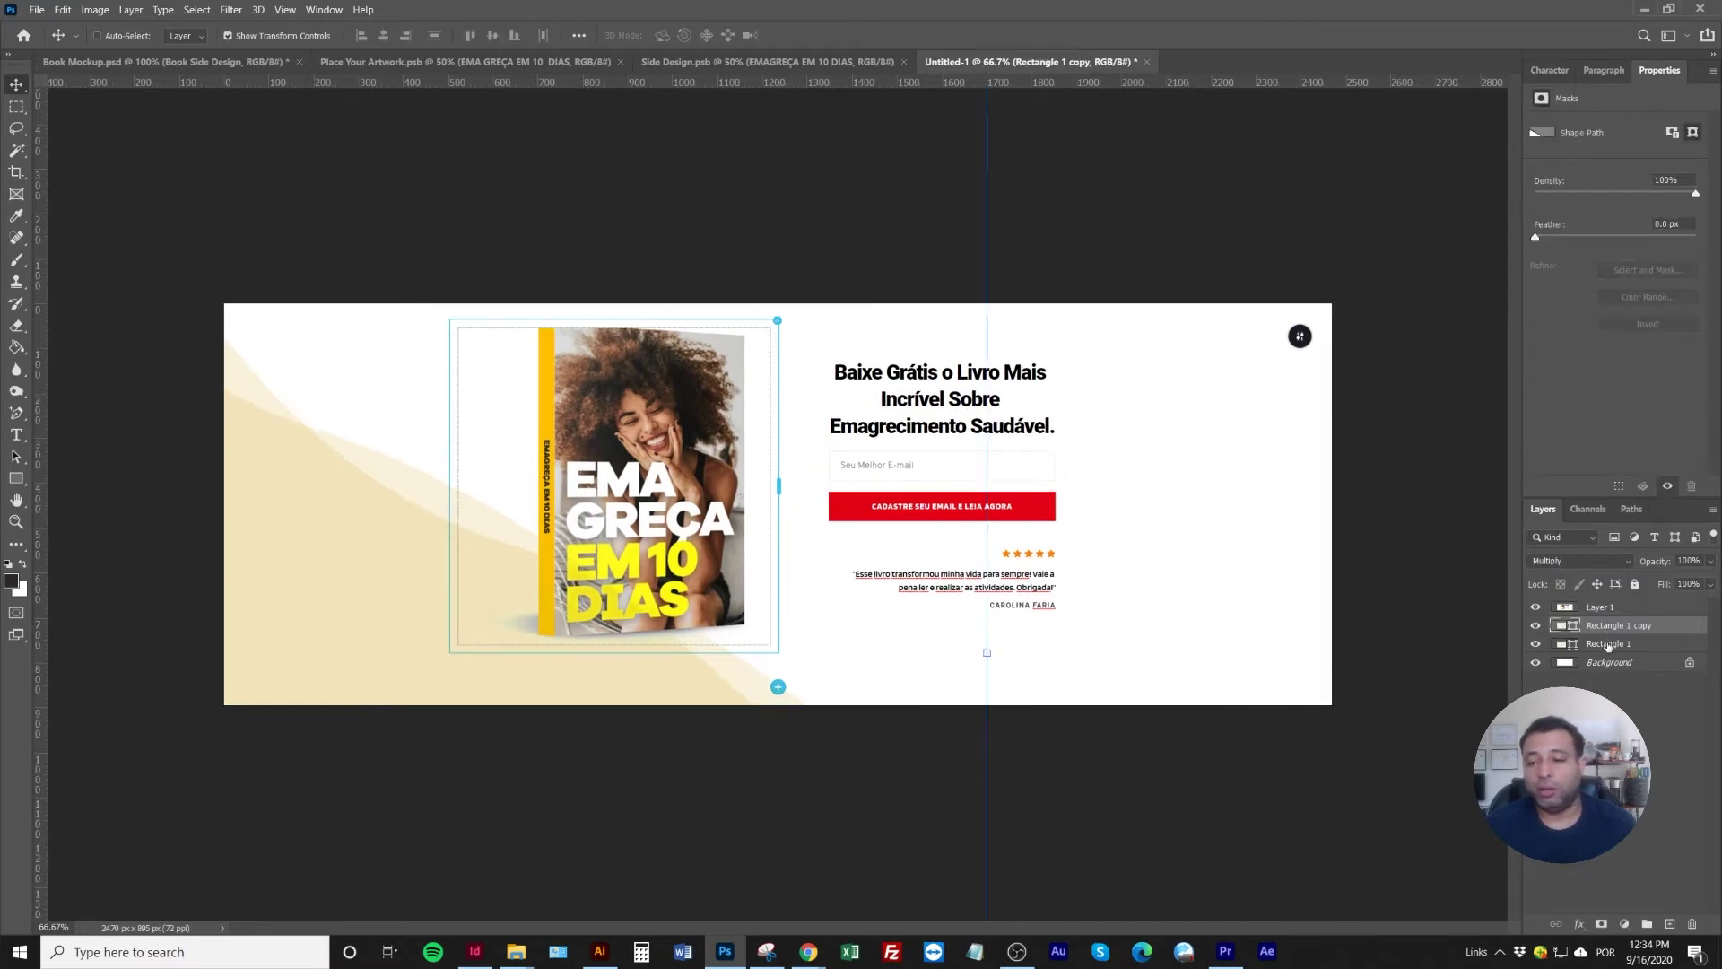
pyautogui.keyDown('shift'); pyautogui.click(1610, 644); pyautogui.keyUp('shift')
pyautogui.moveTo(418, 628); pyautogui.dragTo(492, 581)
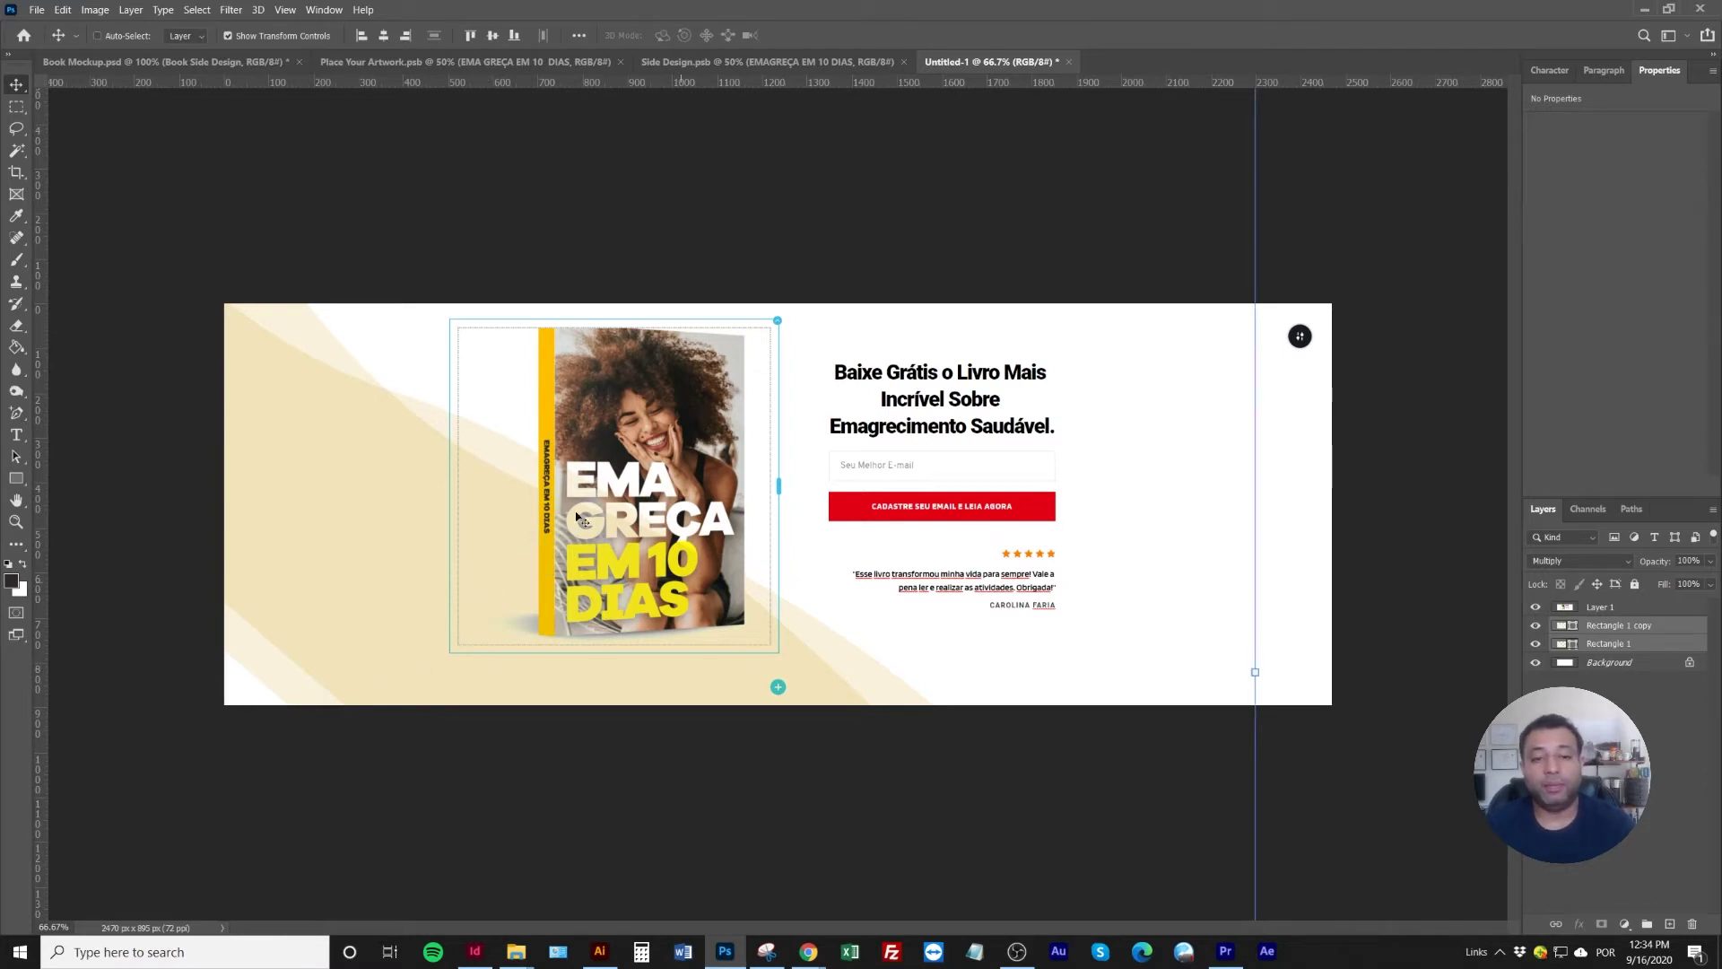
pyautogui.click(1535, 609)
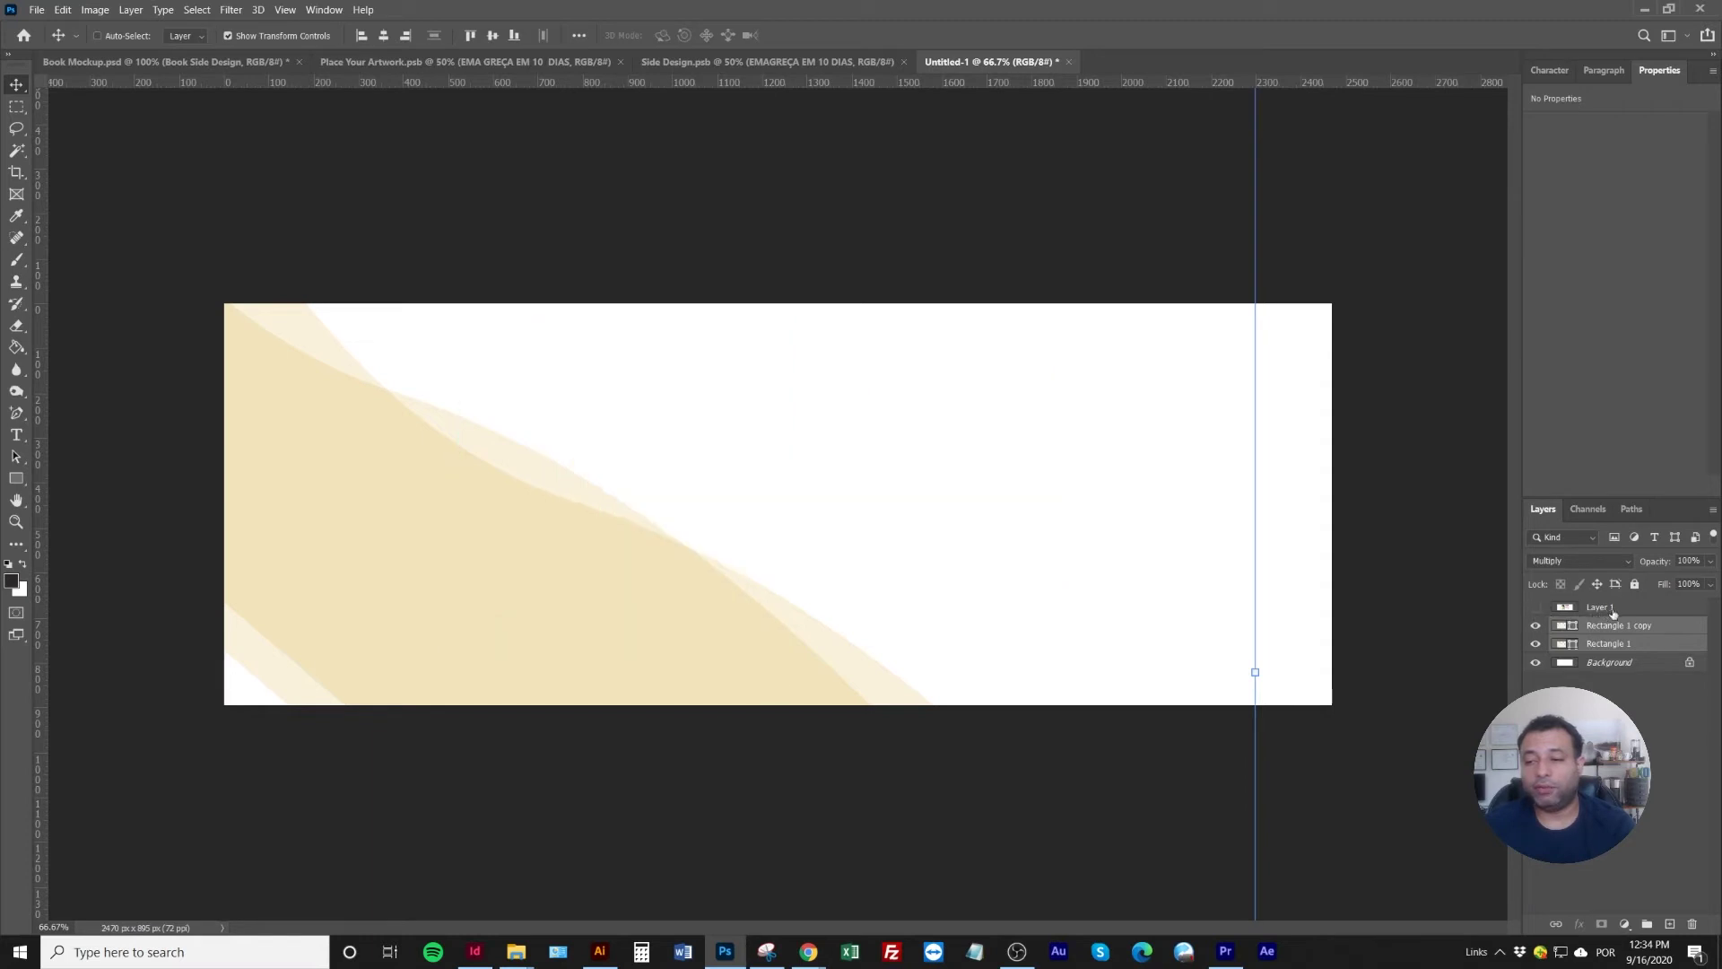
pyautogui.click(1592, 610)
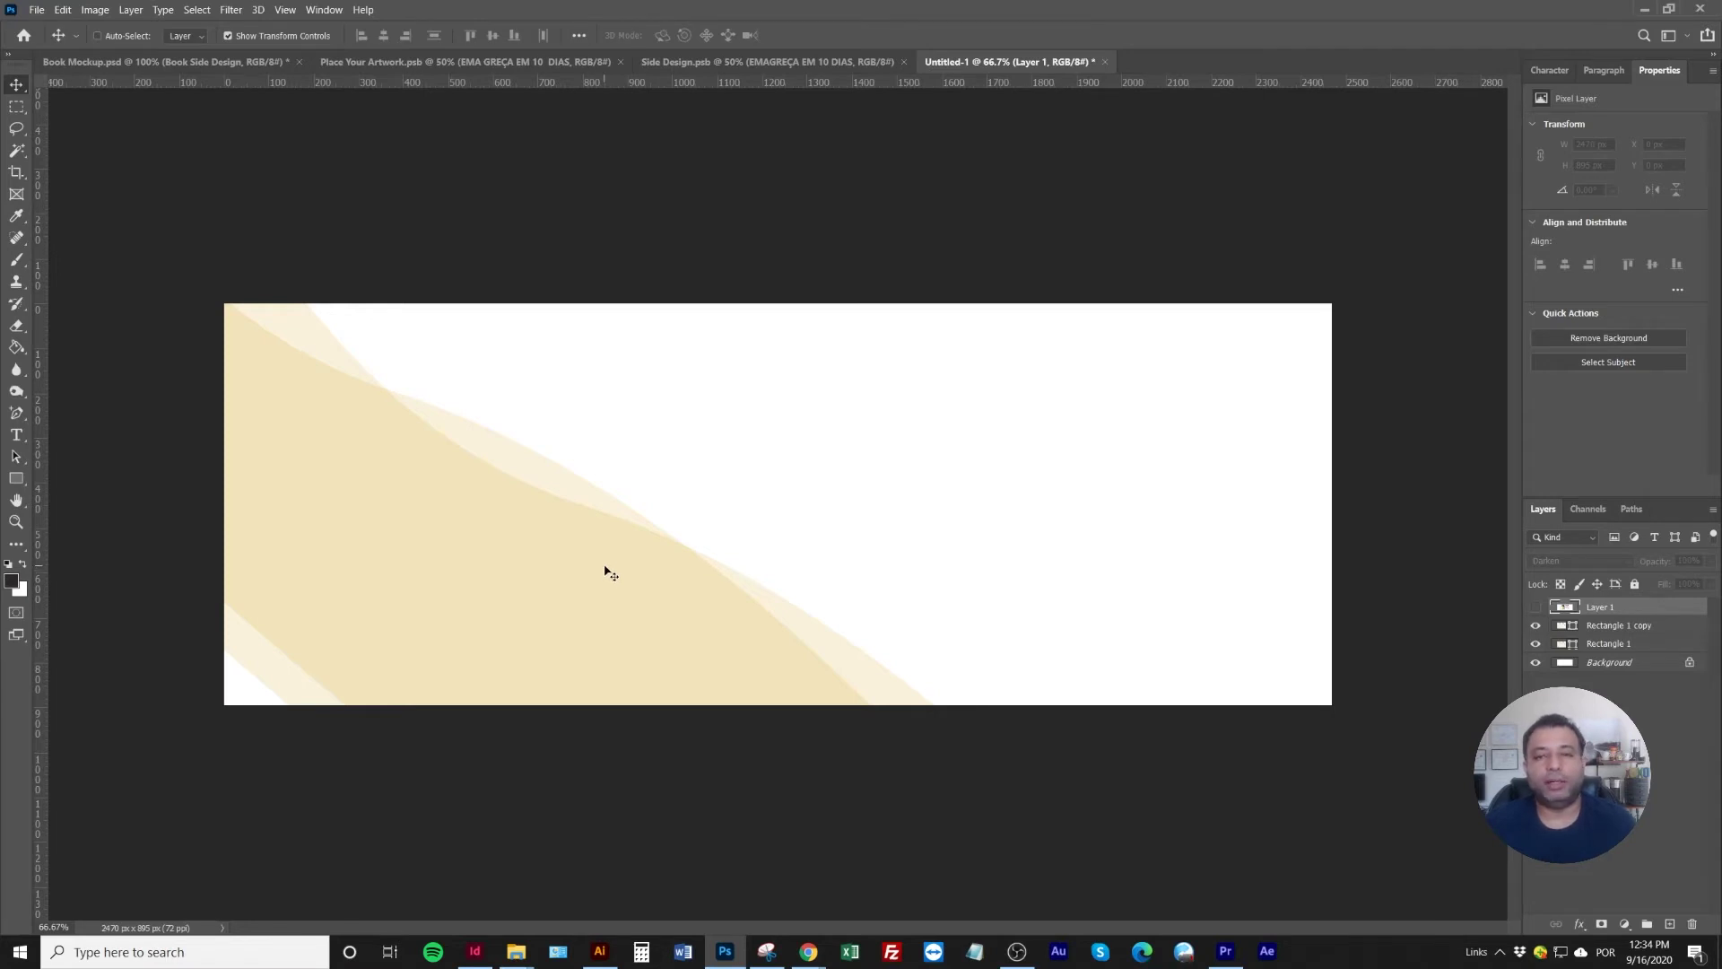
# Widen the canvas to 3115 px by extending the crop on both sides
pyautogui.click(16, 172)
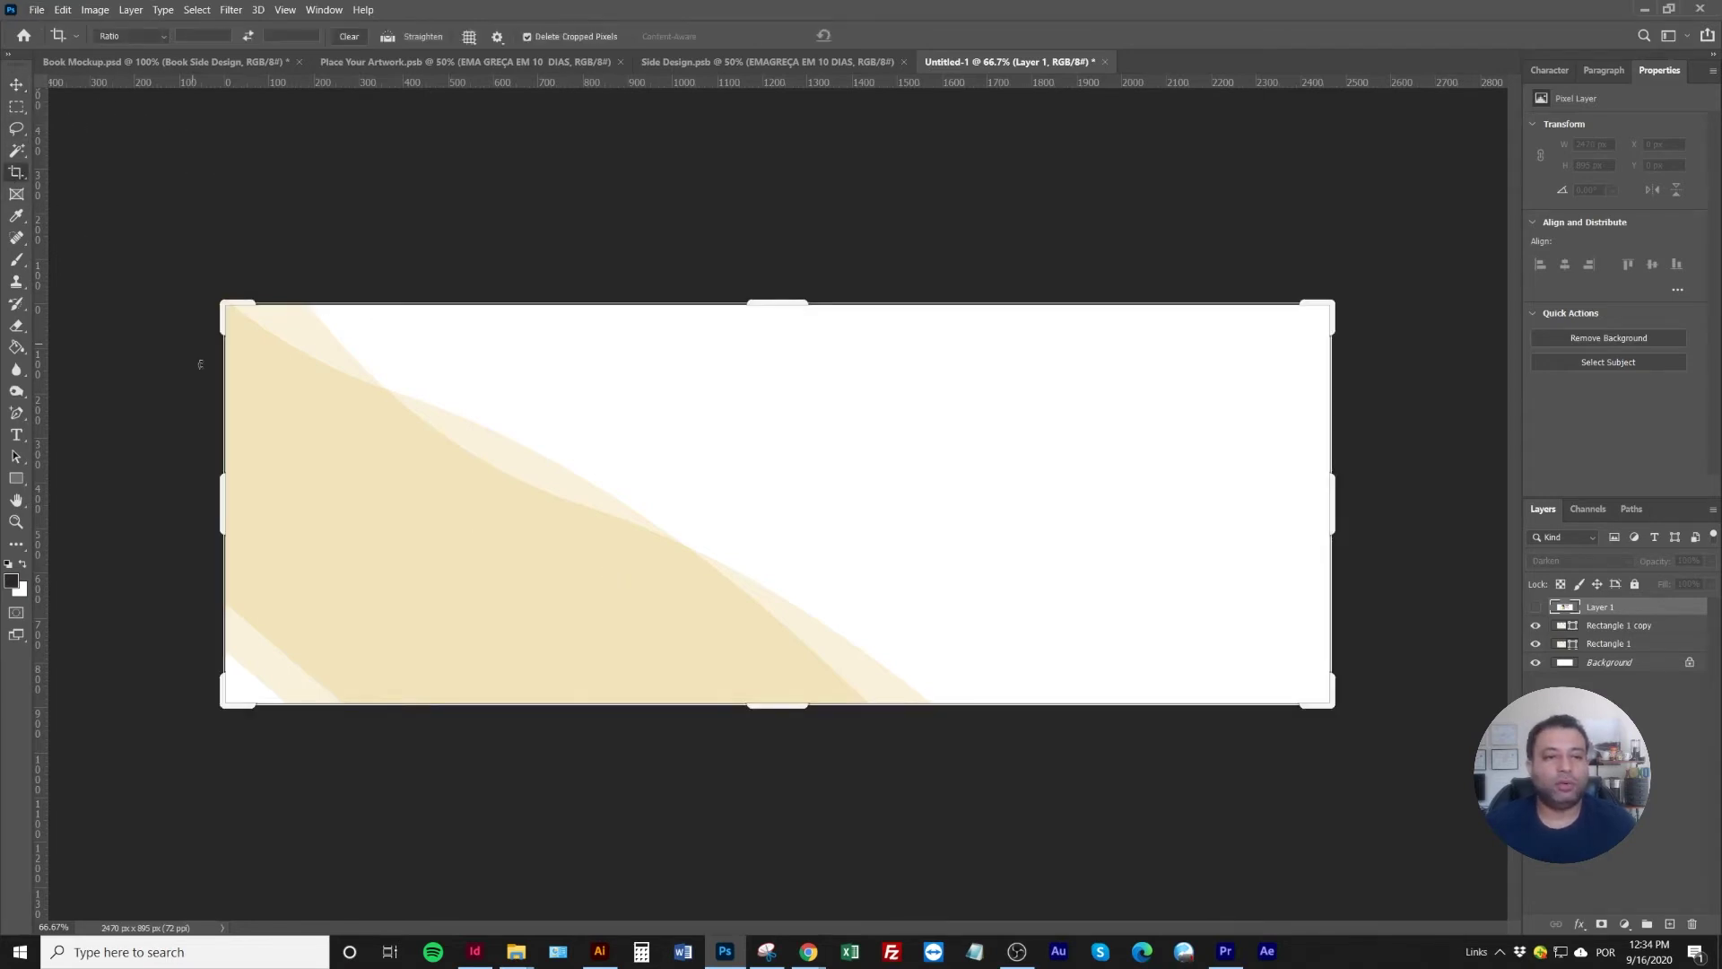
pyautogui.click(27, 592)
pyautogui.click(1516, 531)
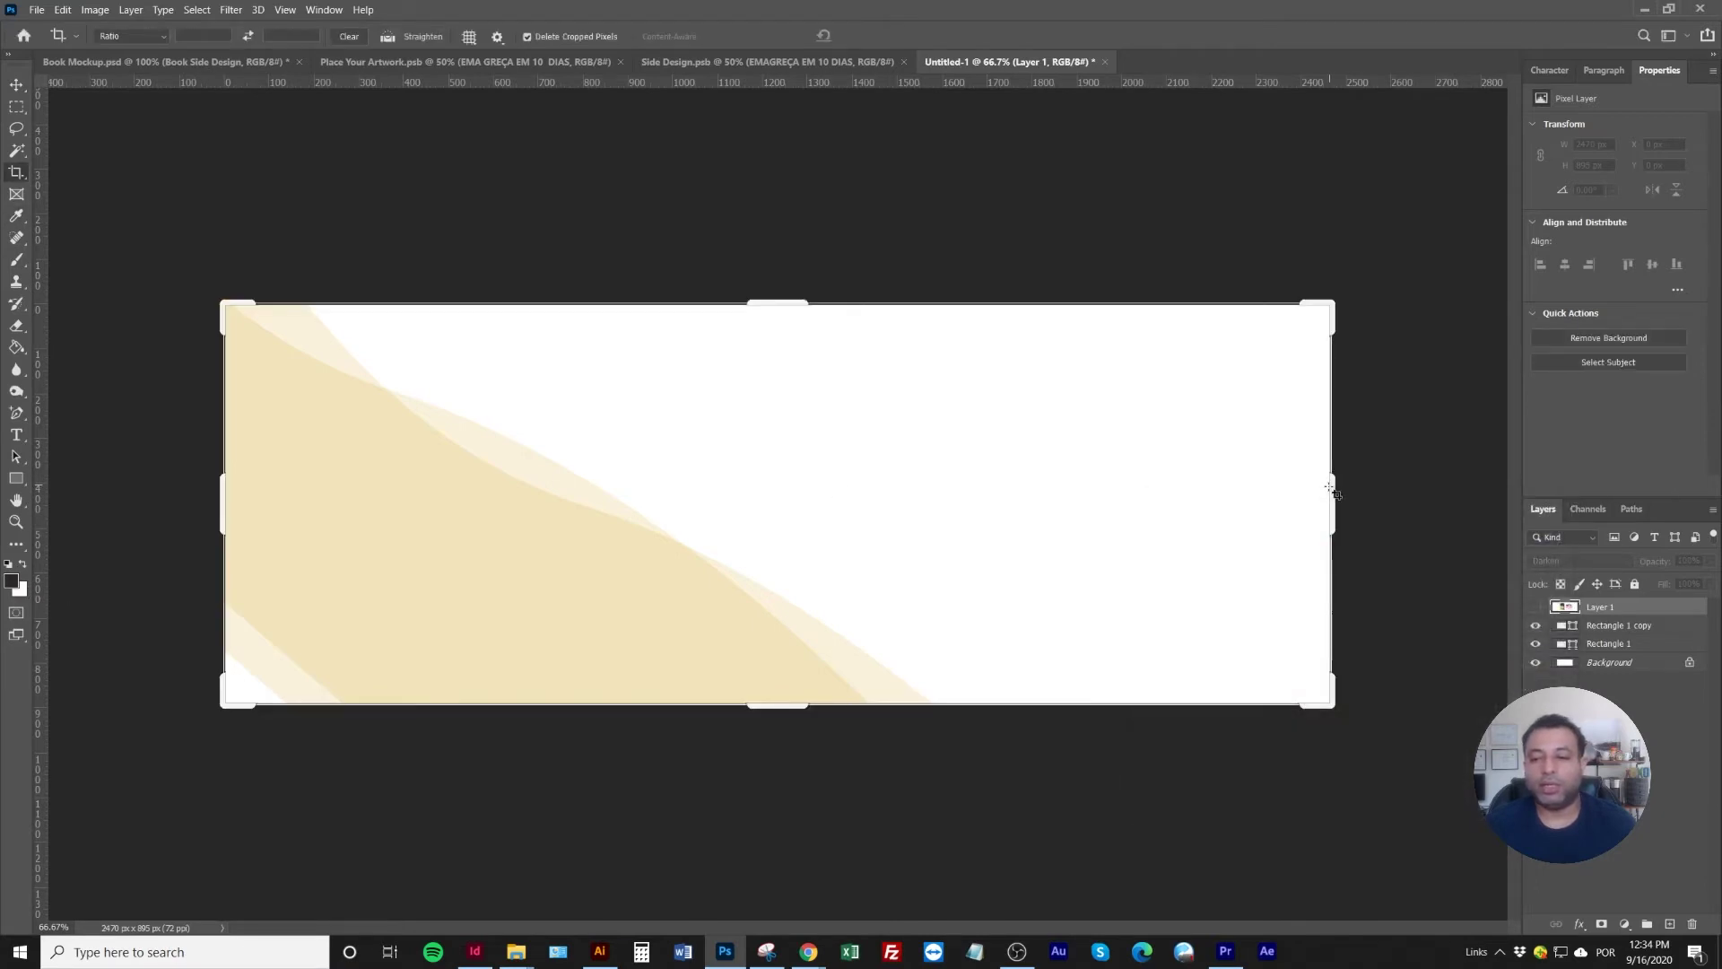
pyautogui.moveTo(1331, 492); pyautogui.dragTo(1423, 495)
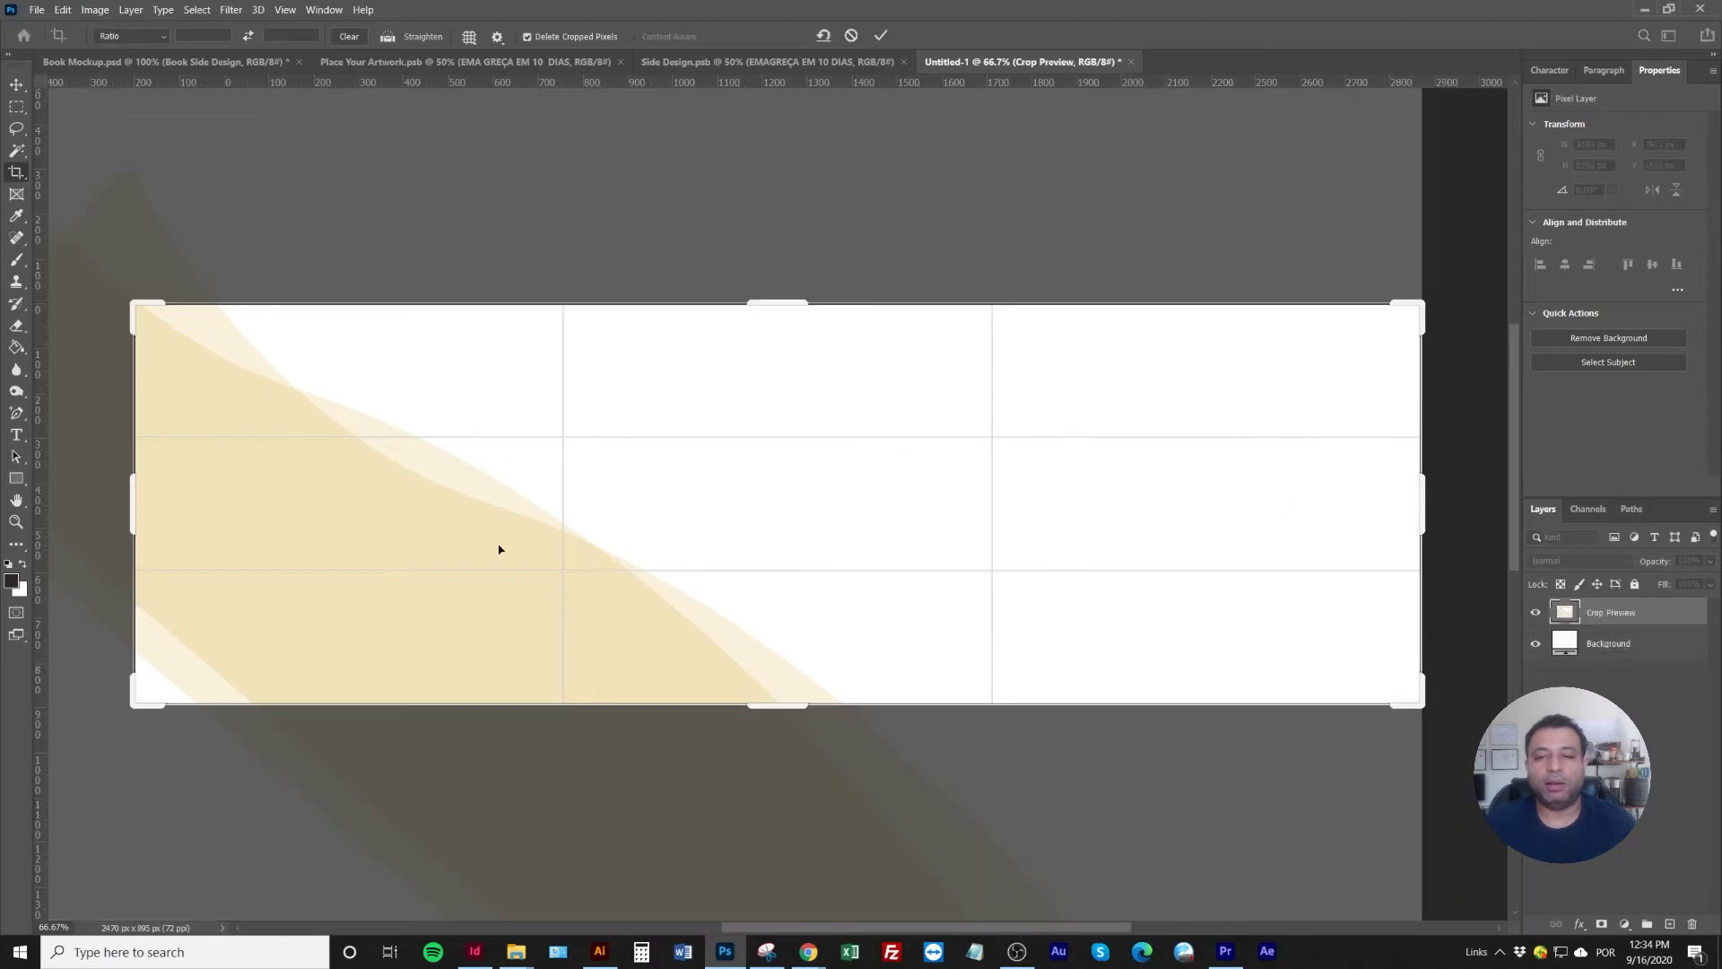
pyautogui.moveTo(130, 489); pyautogui.dragTo(79, 484)
pyautogui.click(17, 86)
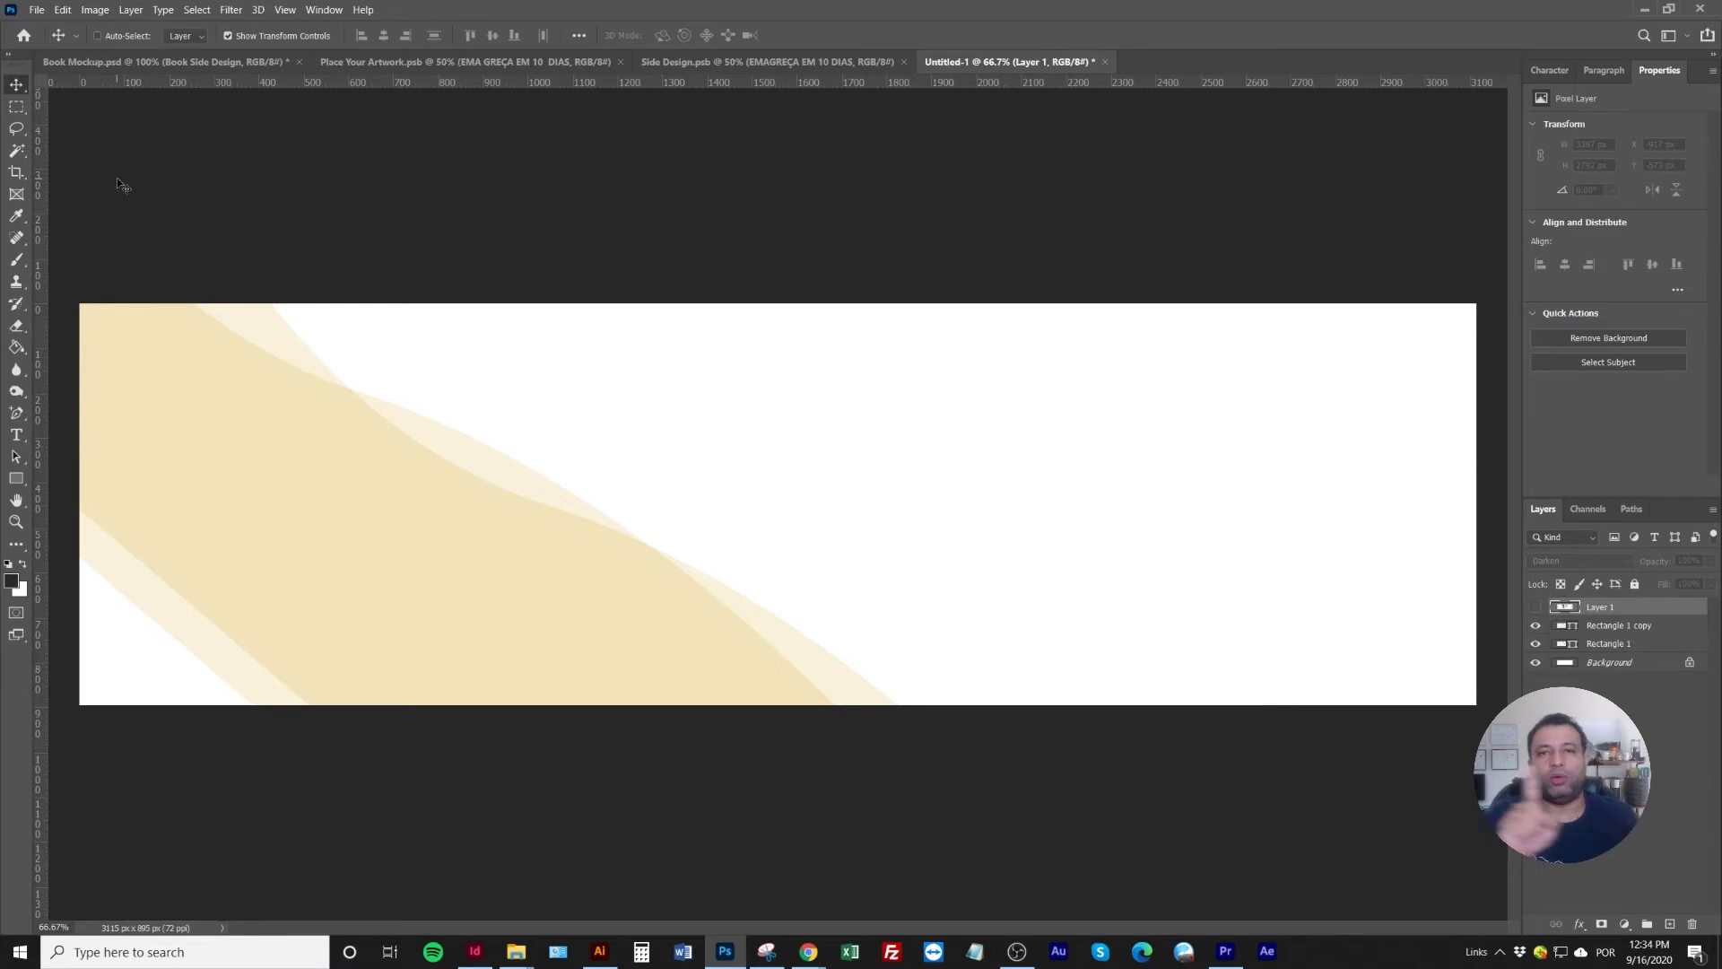
# Shift the Rectangle 1 copy wave about 96 px right and 73 px down
pyautogui.rightClick(249, 449)
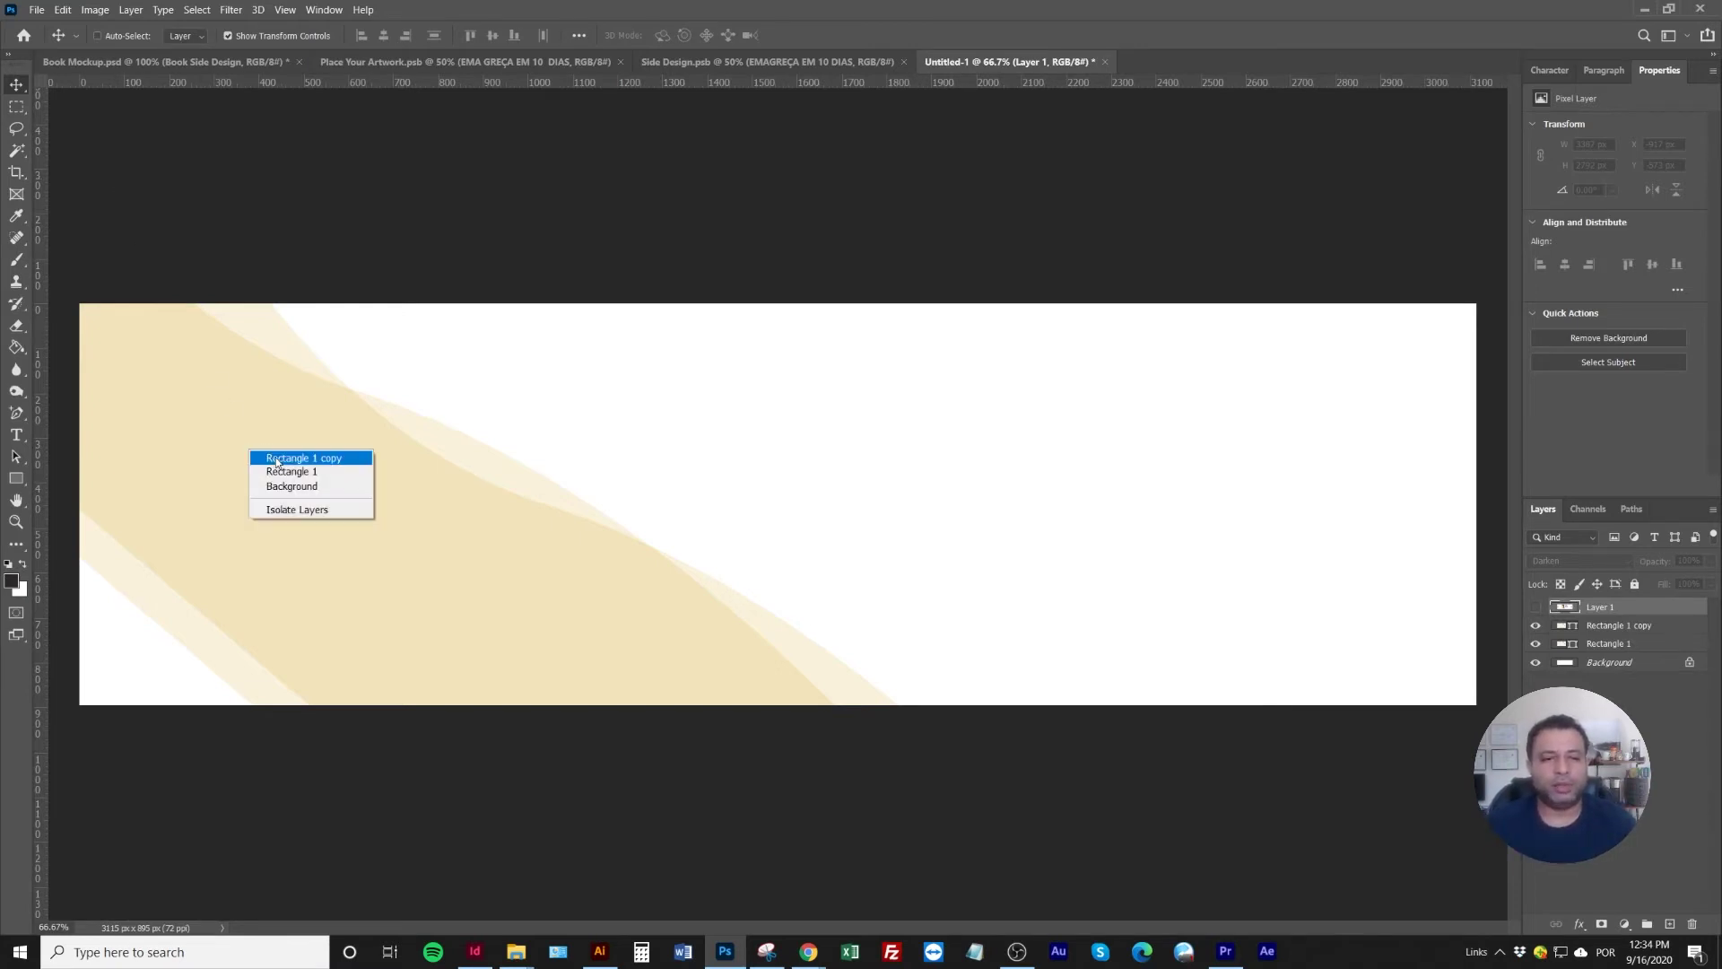
pyautogui.click(278, 455)
pyautogui.moveTo(324, 549); pyautogui.dragTo(401, 544)
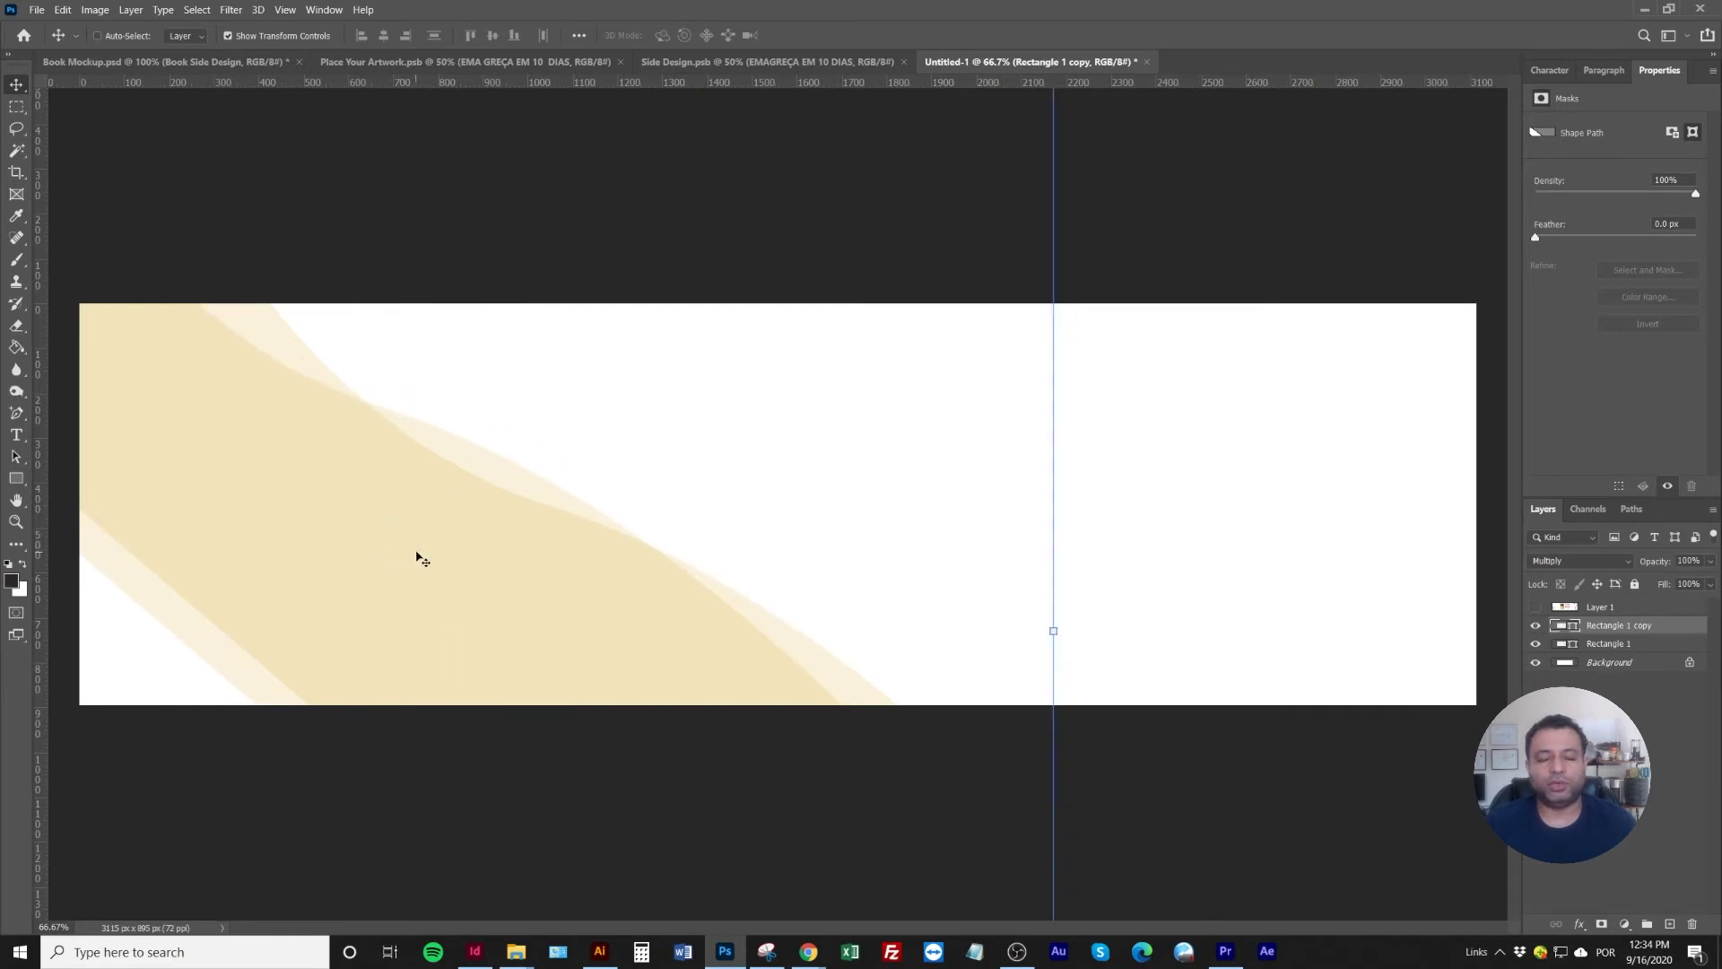
pyautogui.hotkey('ctrl', '-')
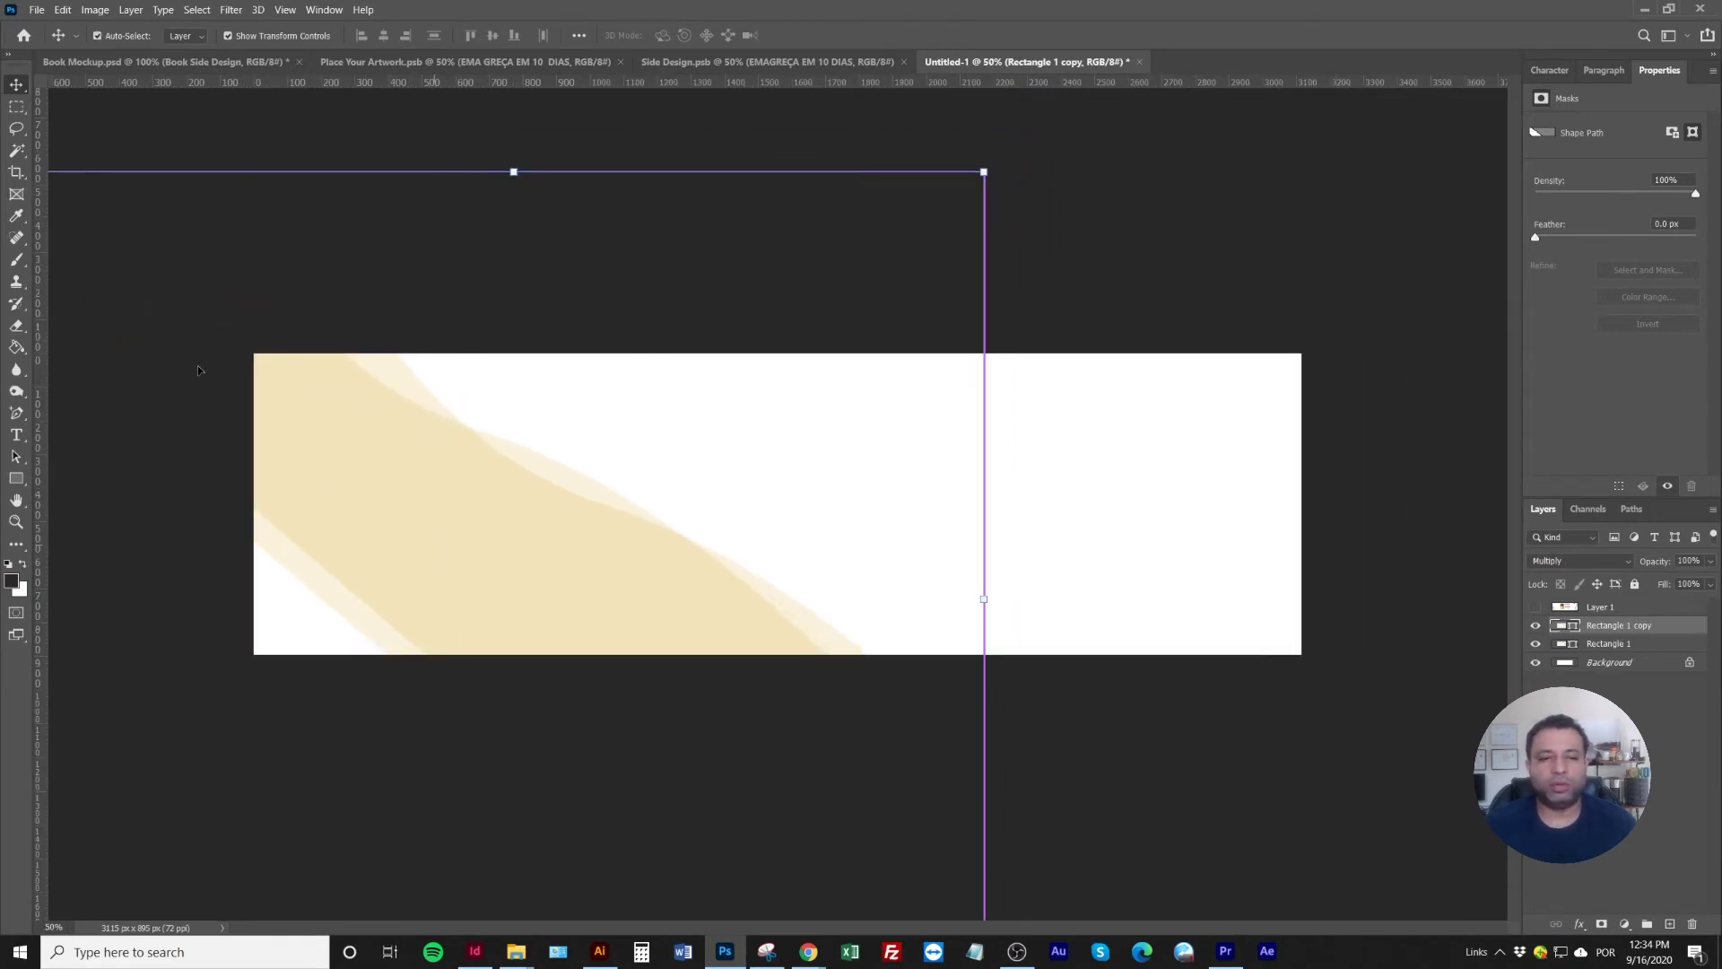
# Export the wave background as JPEG 'capa' via Save for Web (Legacy) and return to the browser
pyautogui.click(37, 10)
pyautogui.moveTo(90, 243)
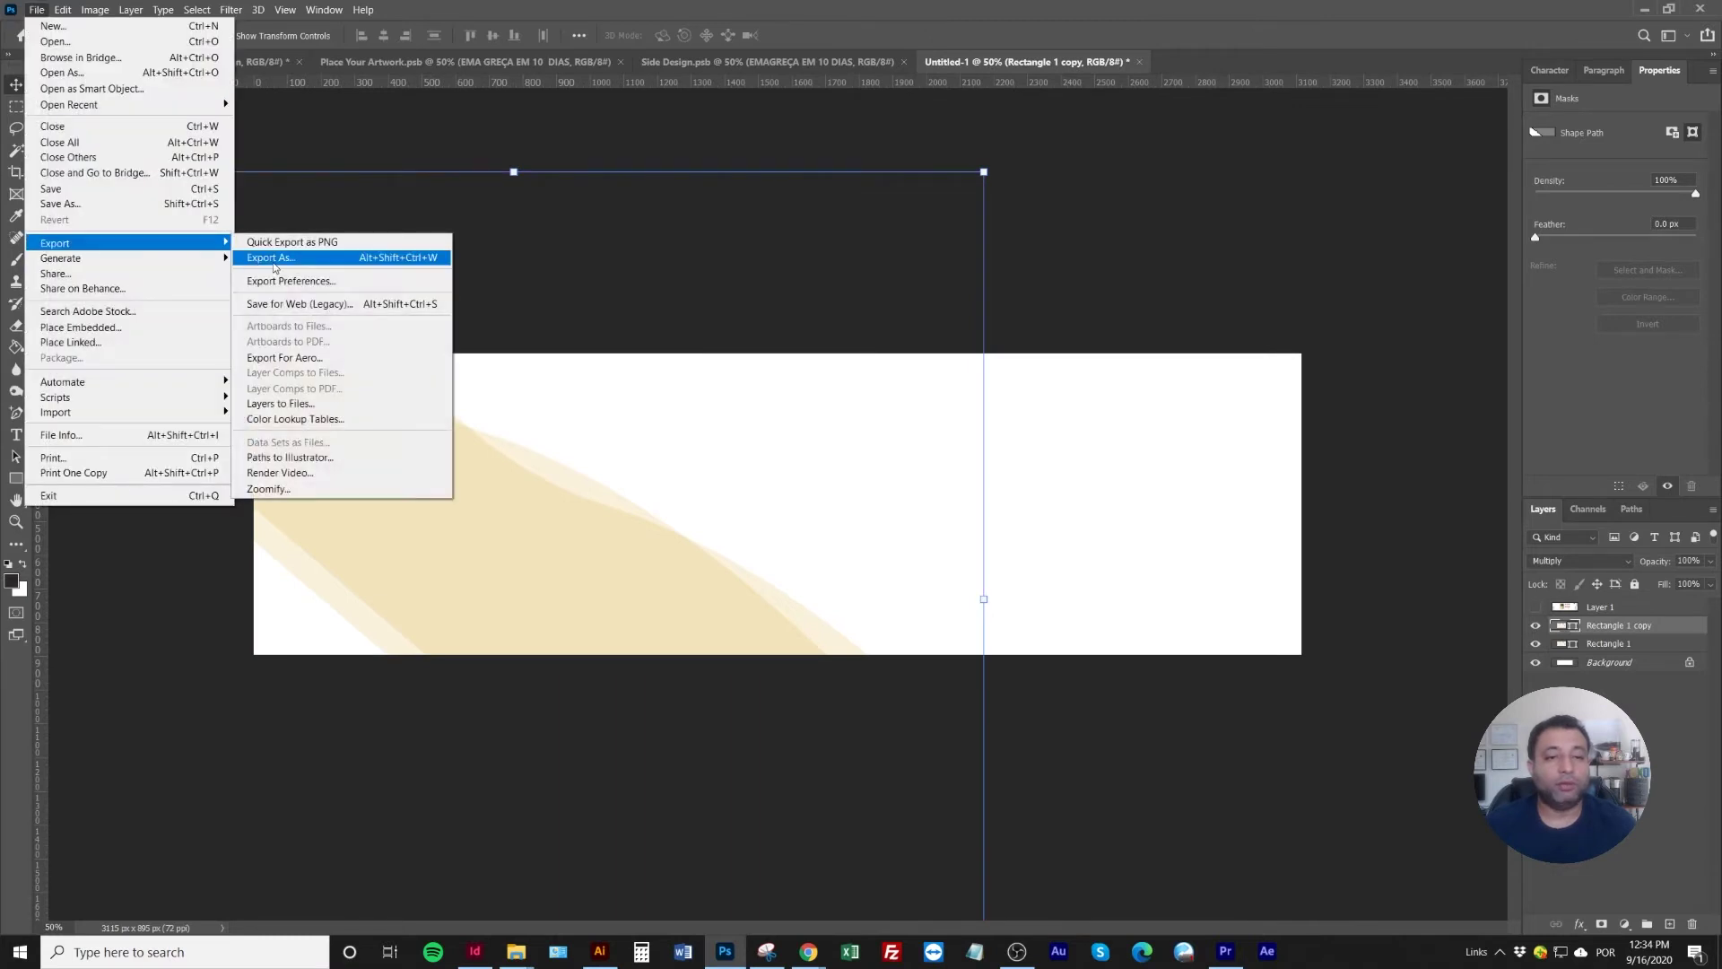
pyautogui.click(296, 303)
pyautogui.click(955, 218)
pyautogui.click(938, 242)
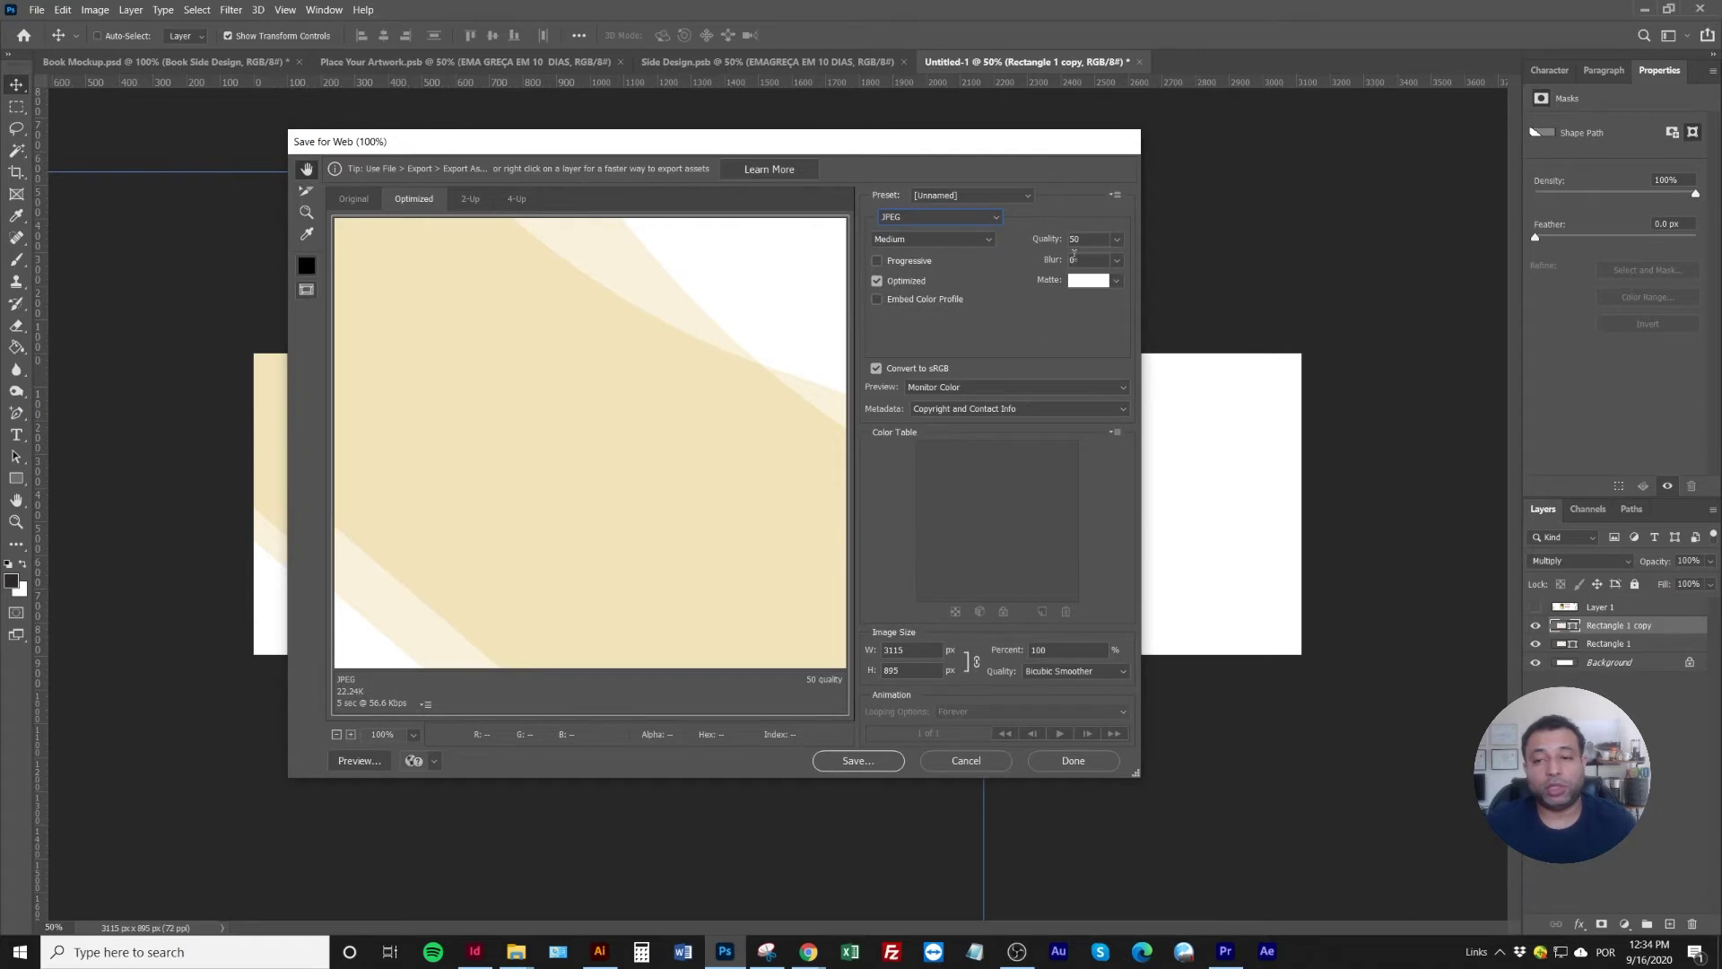
pyautogui.click(874, 762)
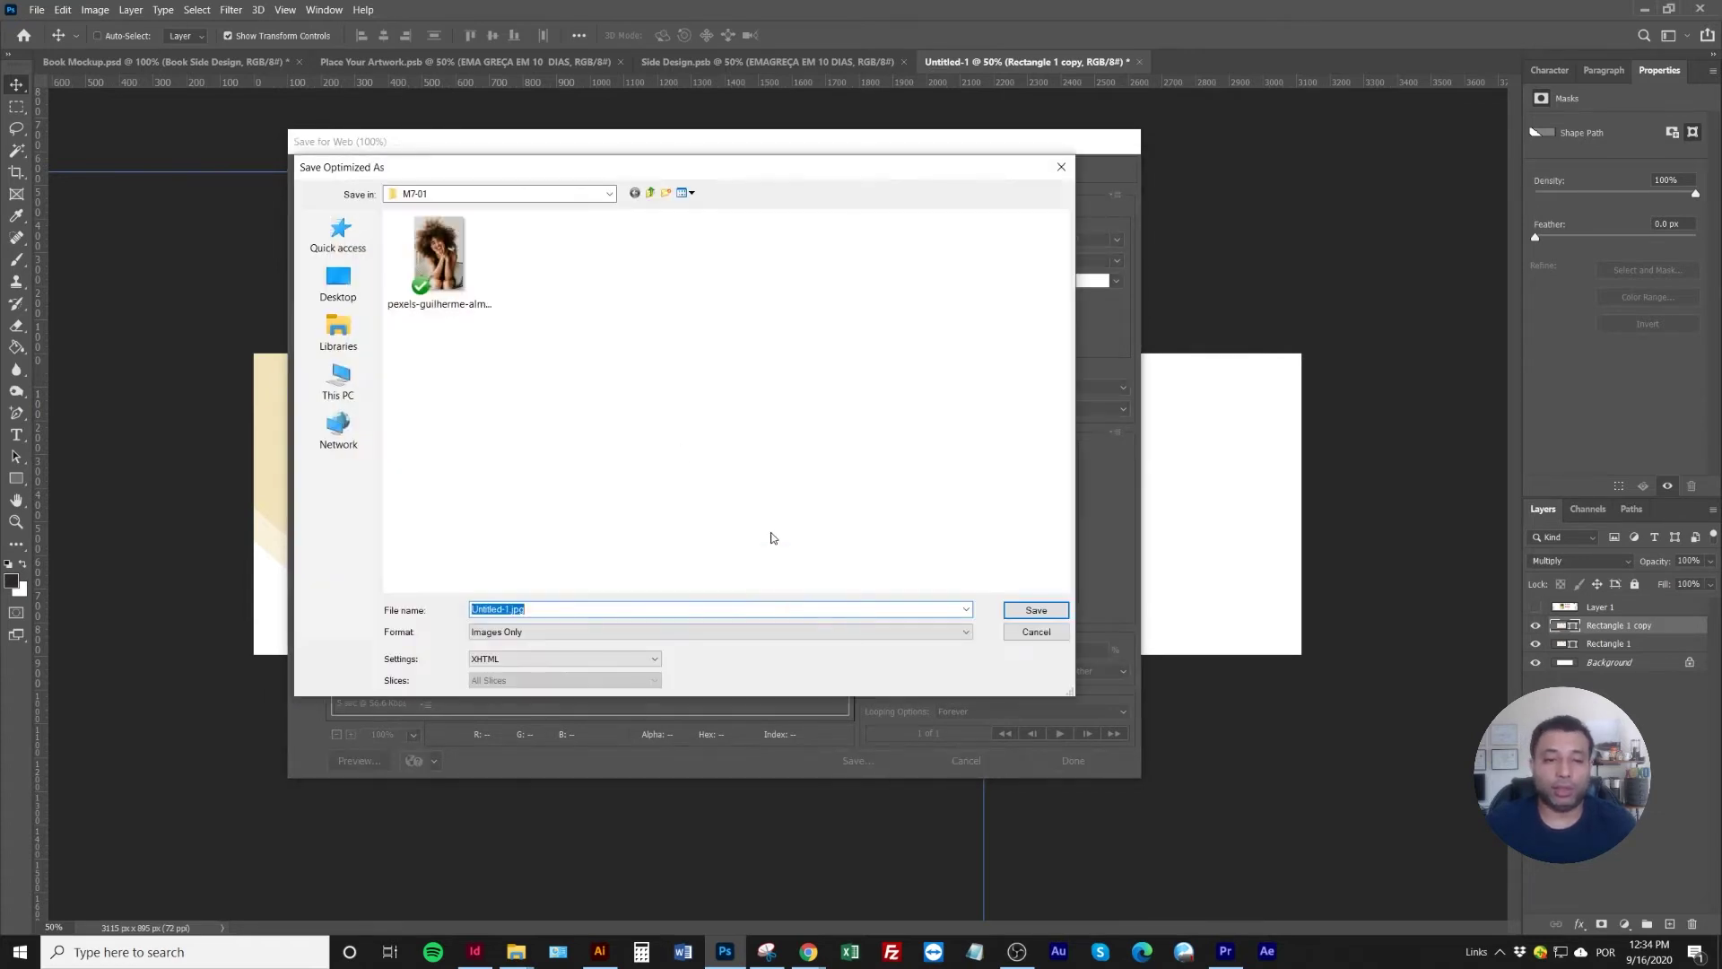
pyautogui.write('capa')
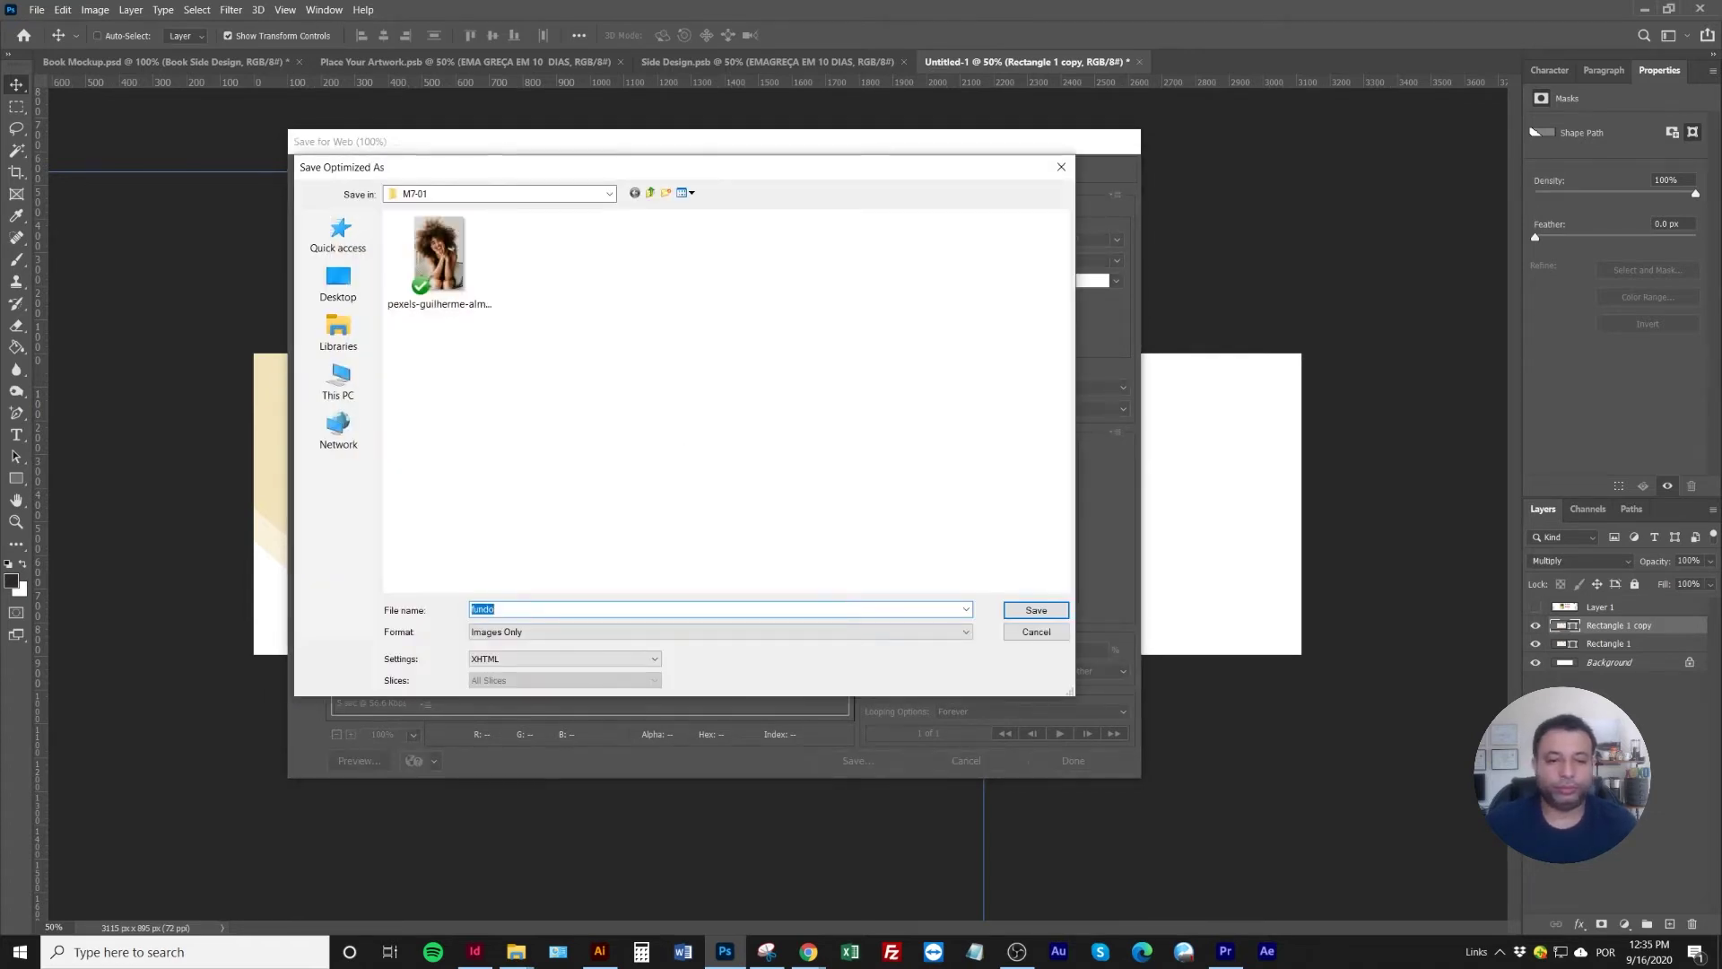
pyautogui.press('Return')
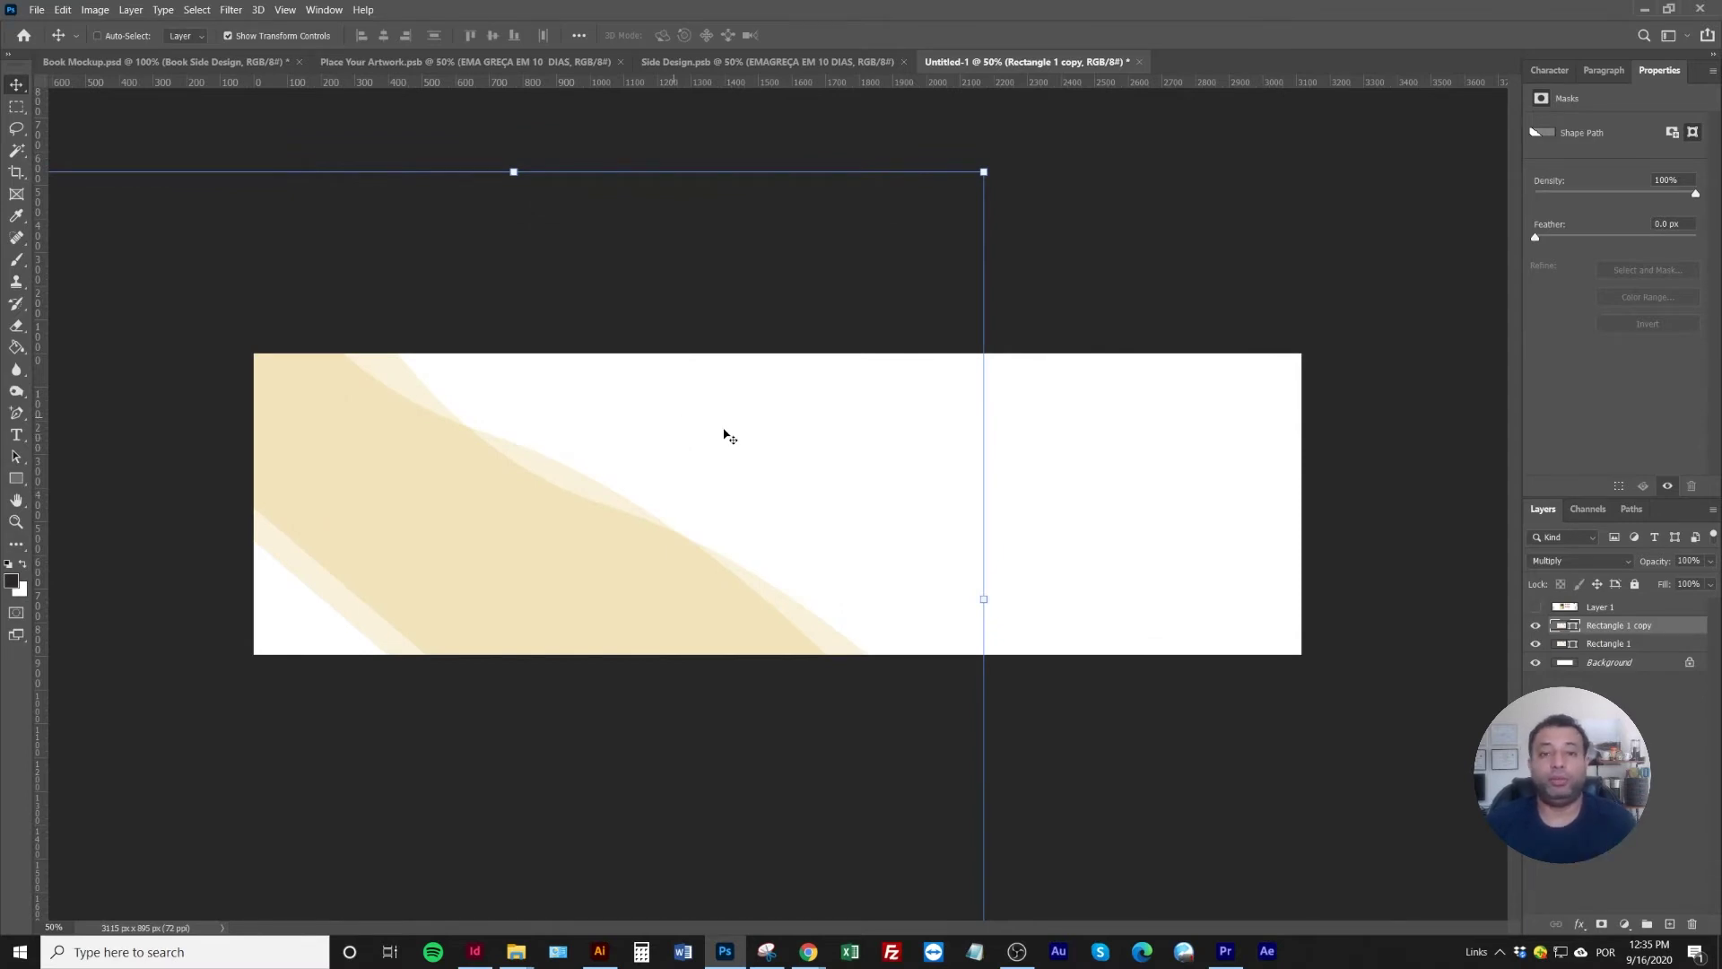
pyautogui.moveTo(809, 951)
pyautogui.click(777, 891)
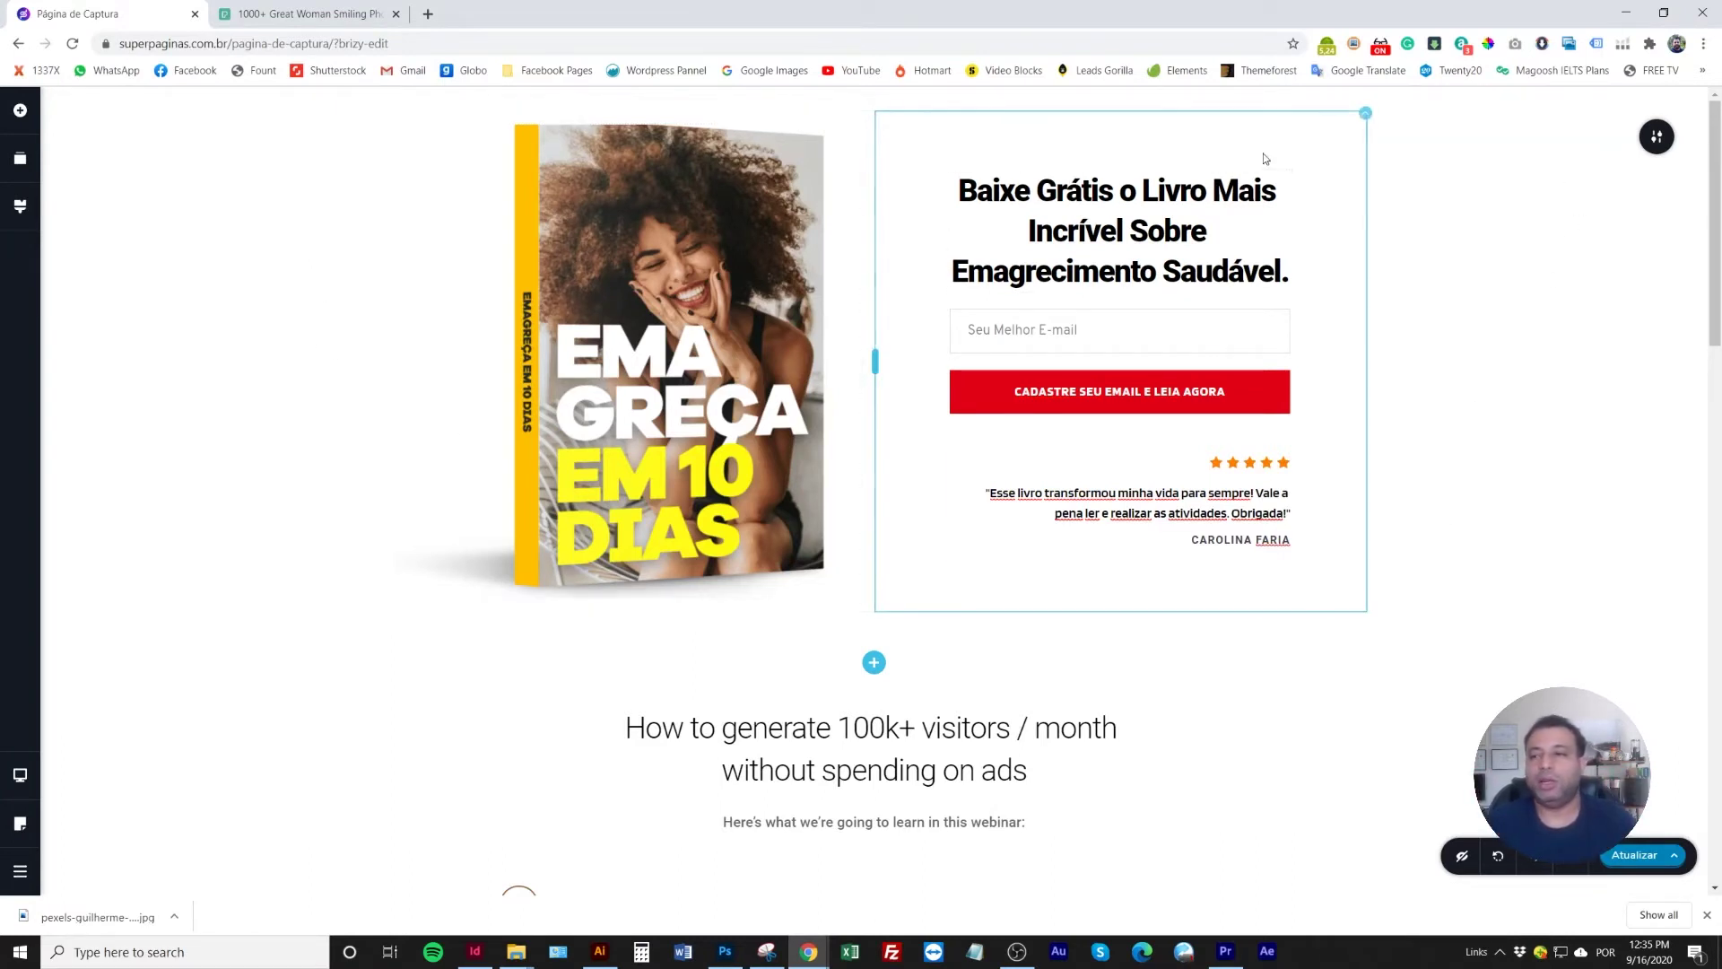
# Upload fundo.jpg and set it as the hero section's background image
pyautogui.moveTo(1662, 144)
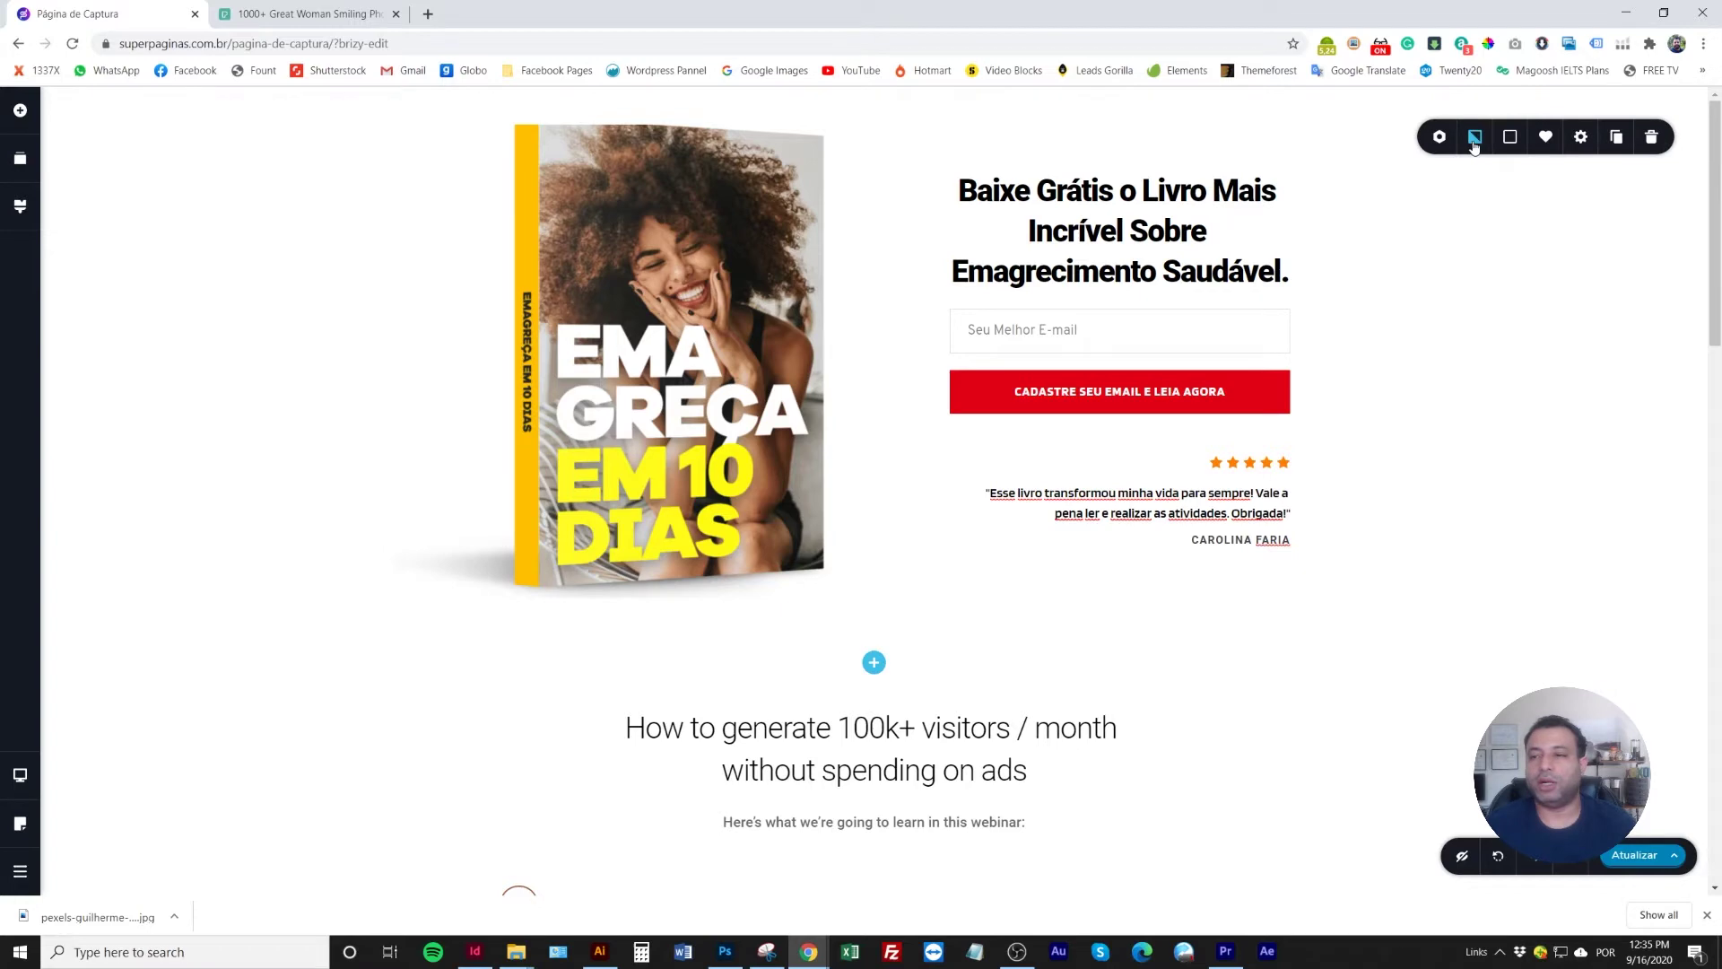
pyautogui.click(1474, 136)
pyautogui.click(1495, 291)
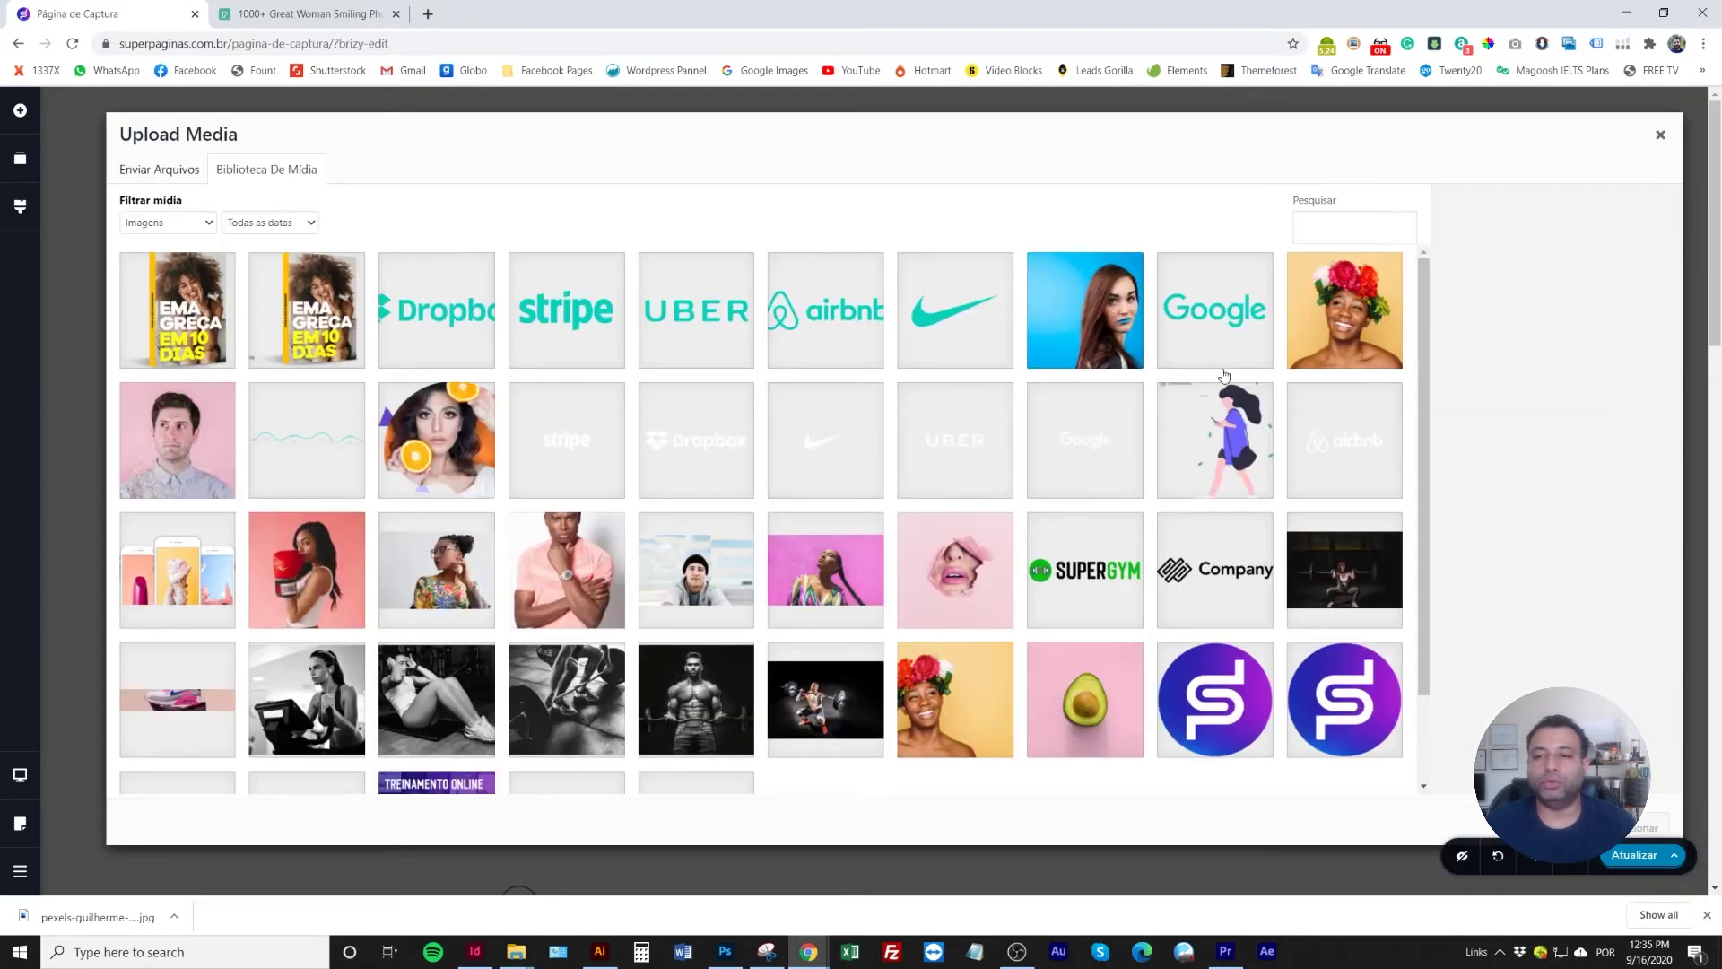
pyautogui.click(162, 169)
pyautogui.click(897, 454)
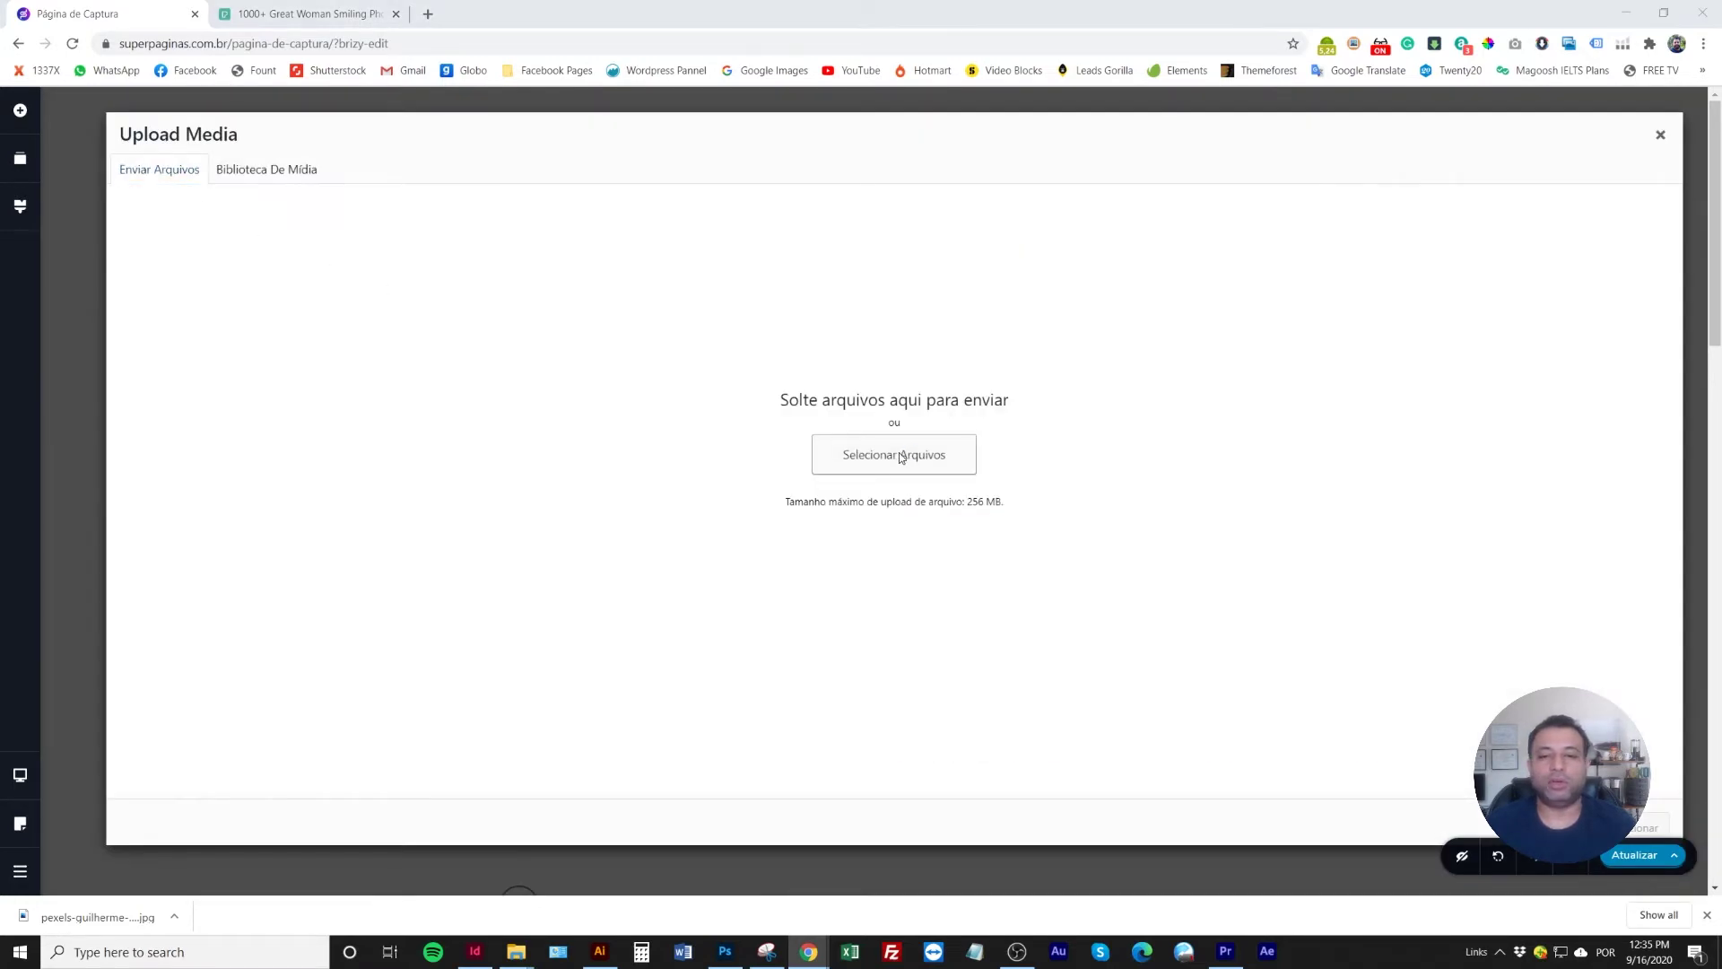
pyautogui.doubleClick(405, 172)
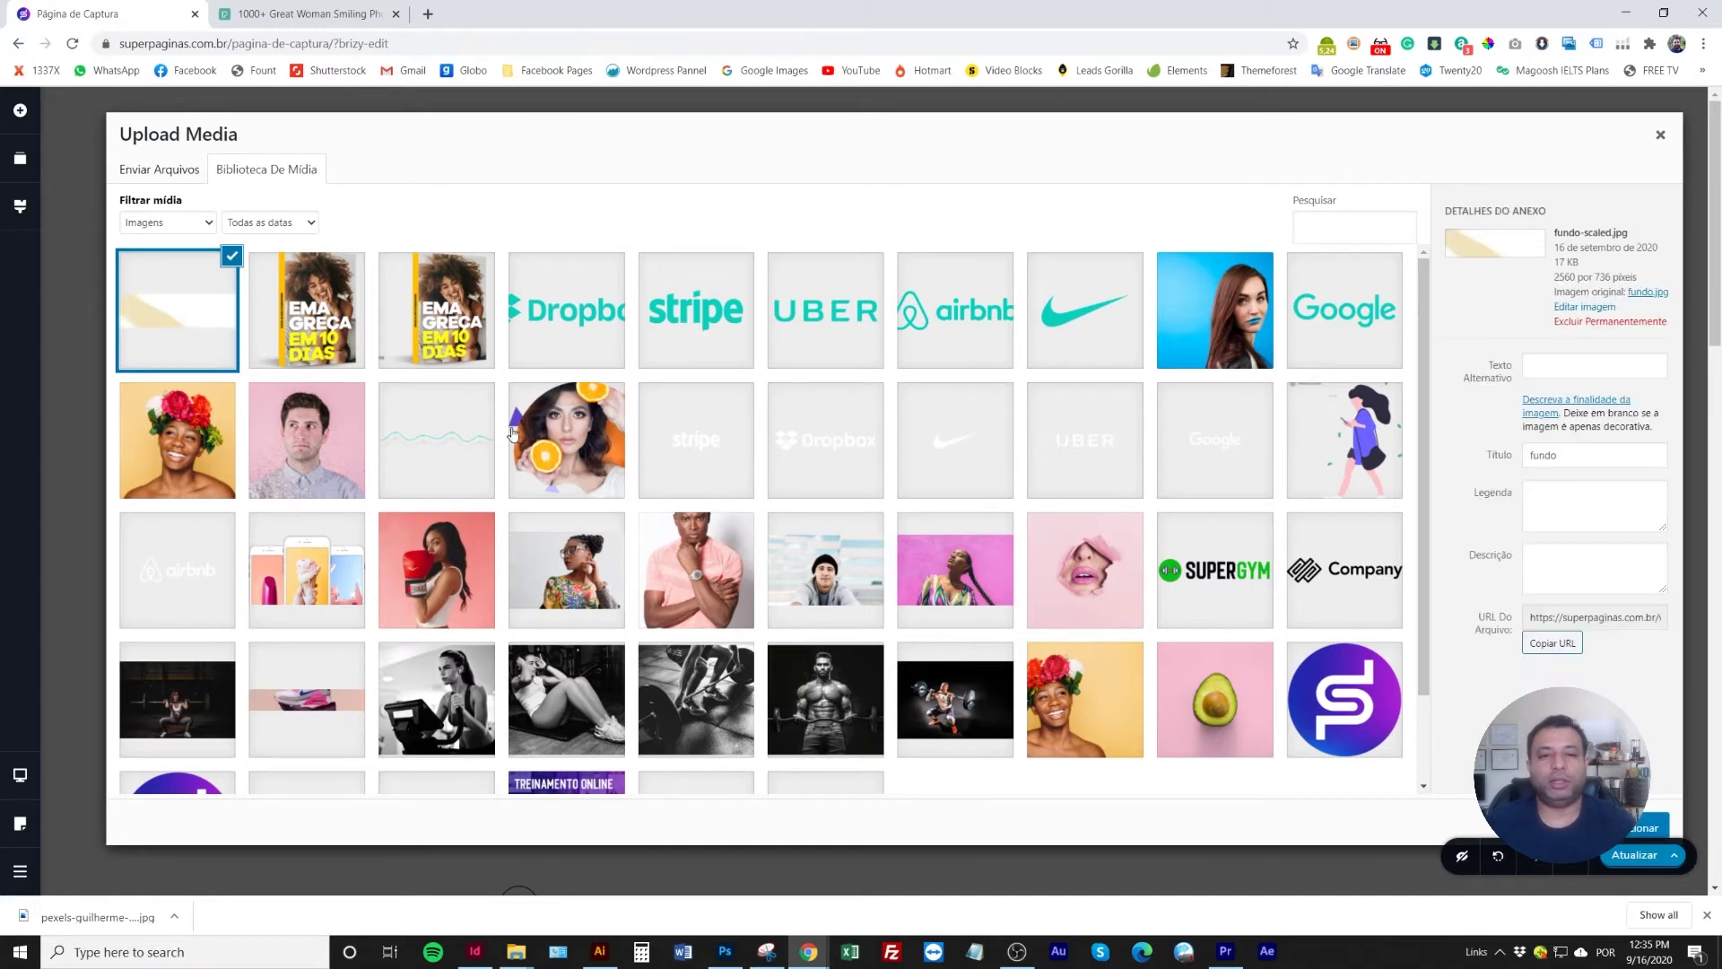
pyautogui.click(1632, 830)
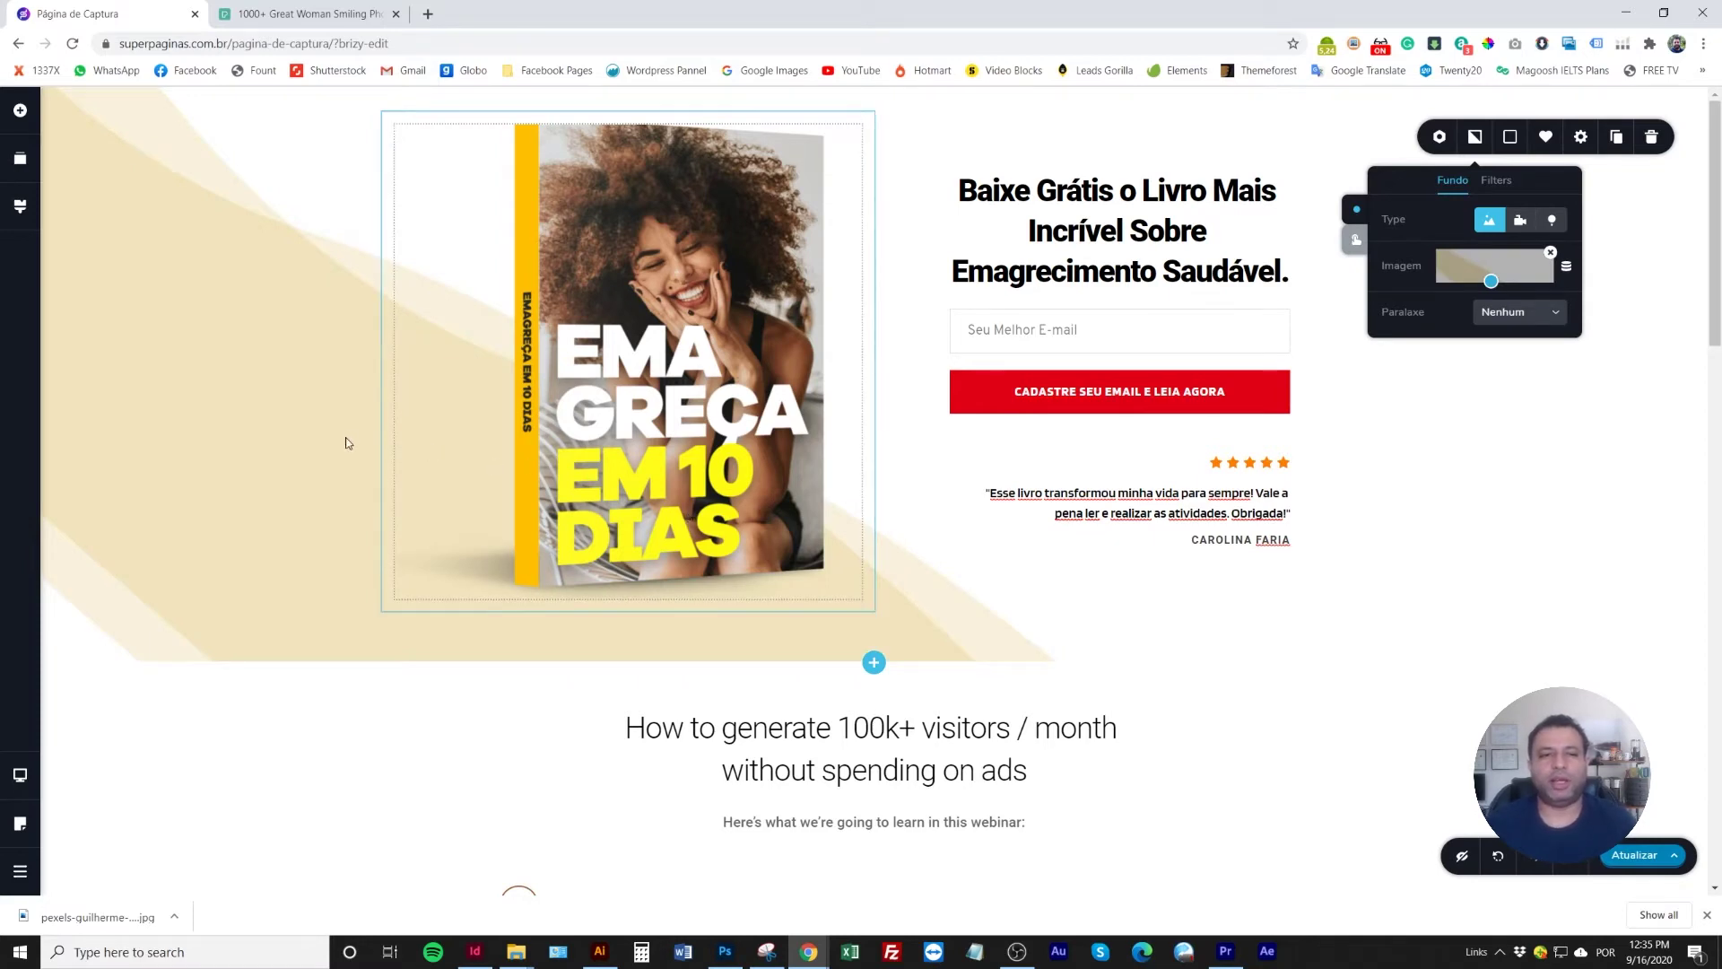
pyautogui.click(299, 429)
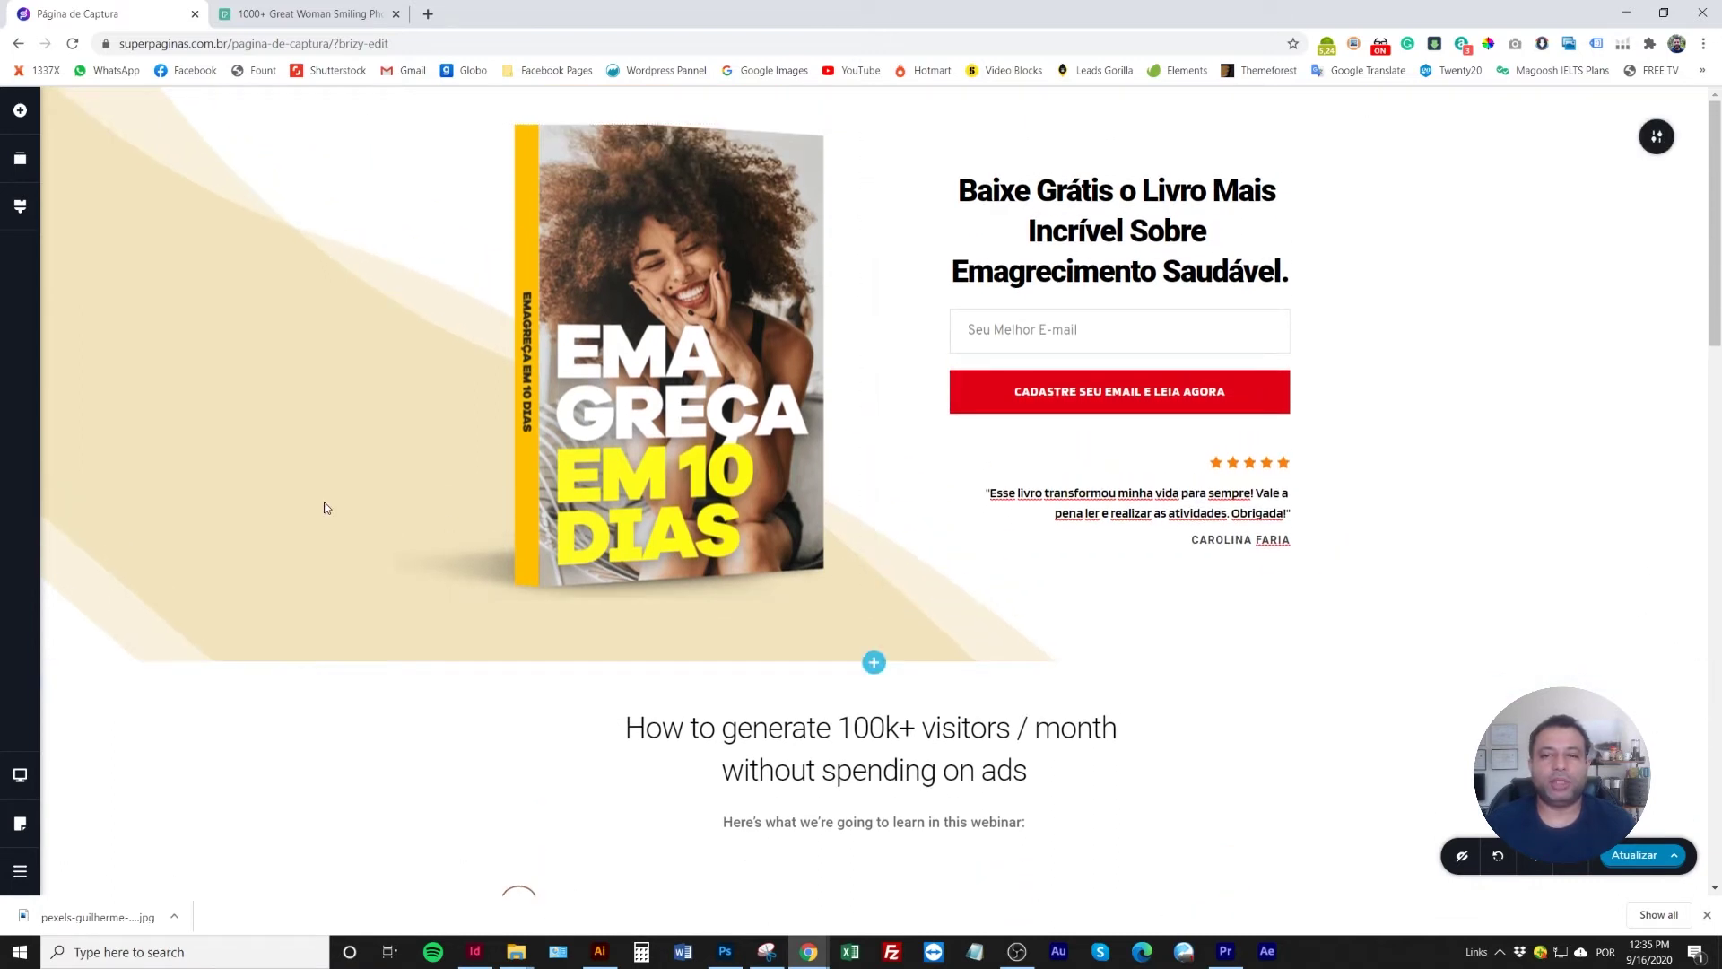
# Drag the hero background image's focal point so the waves sit behind the book
pyautogui.click(1656, 137)
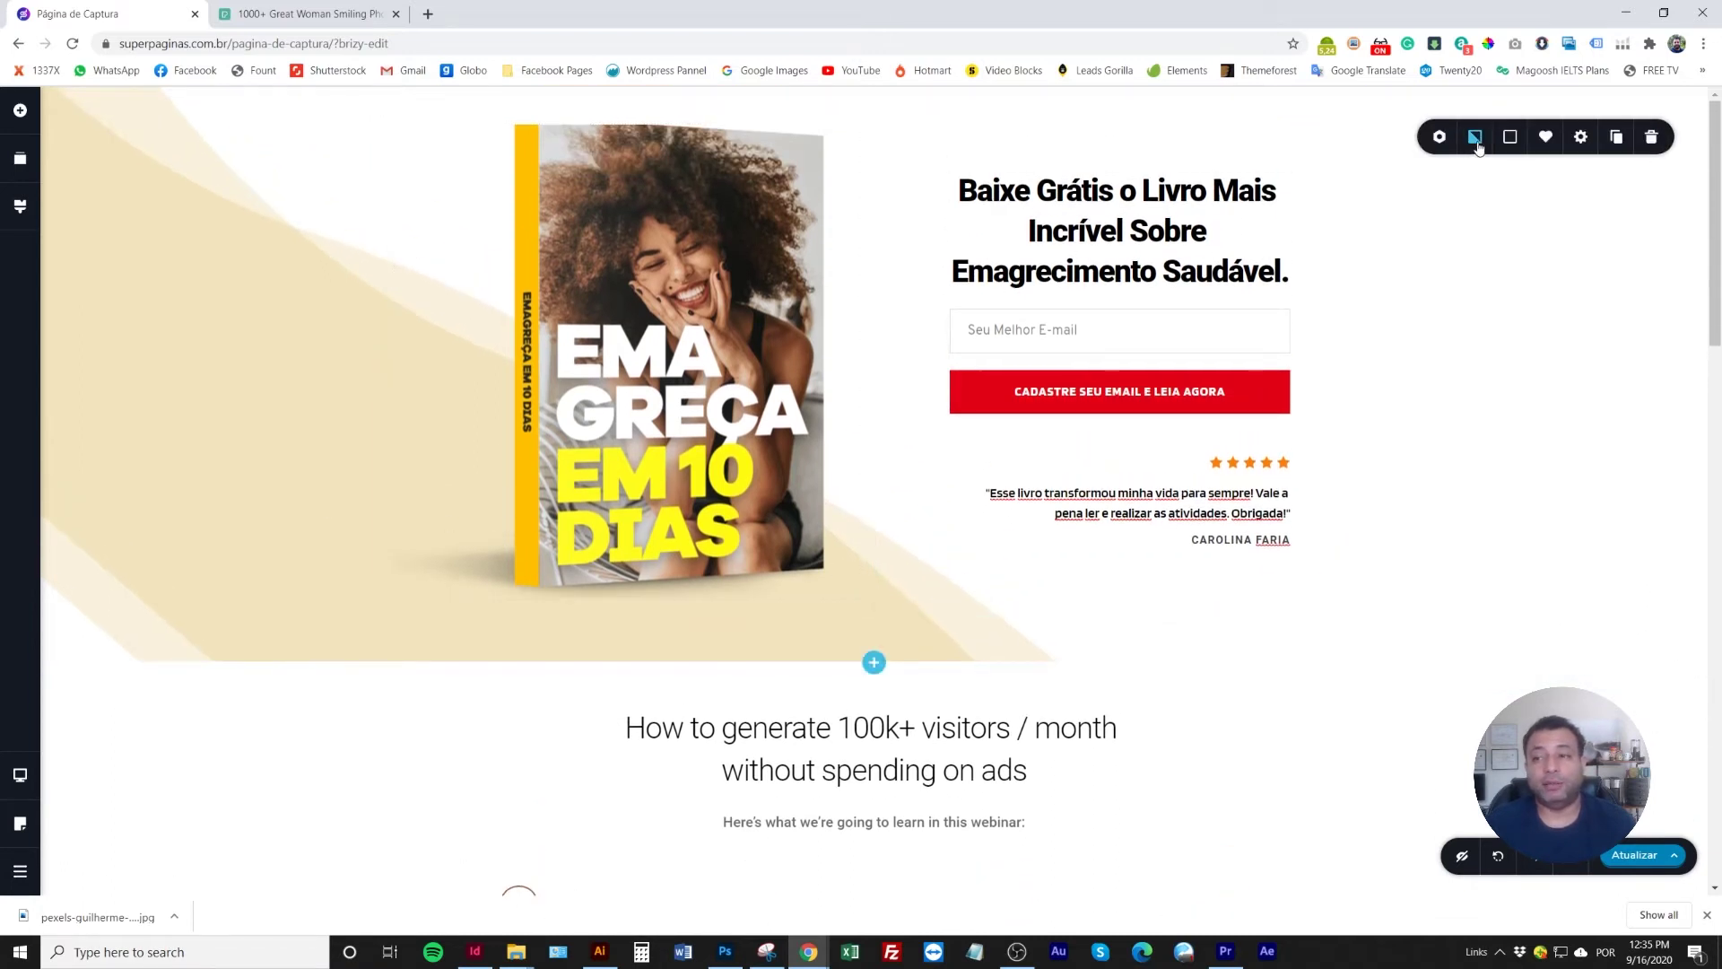
pyautogui.click(1474, 136)
pyautogui.moveTo(1495, 269); pyautogui.dragTo(1718, 300)
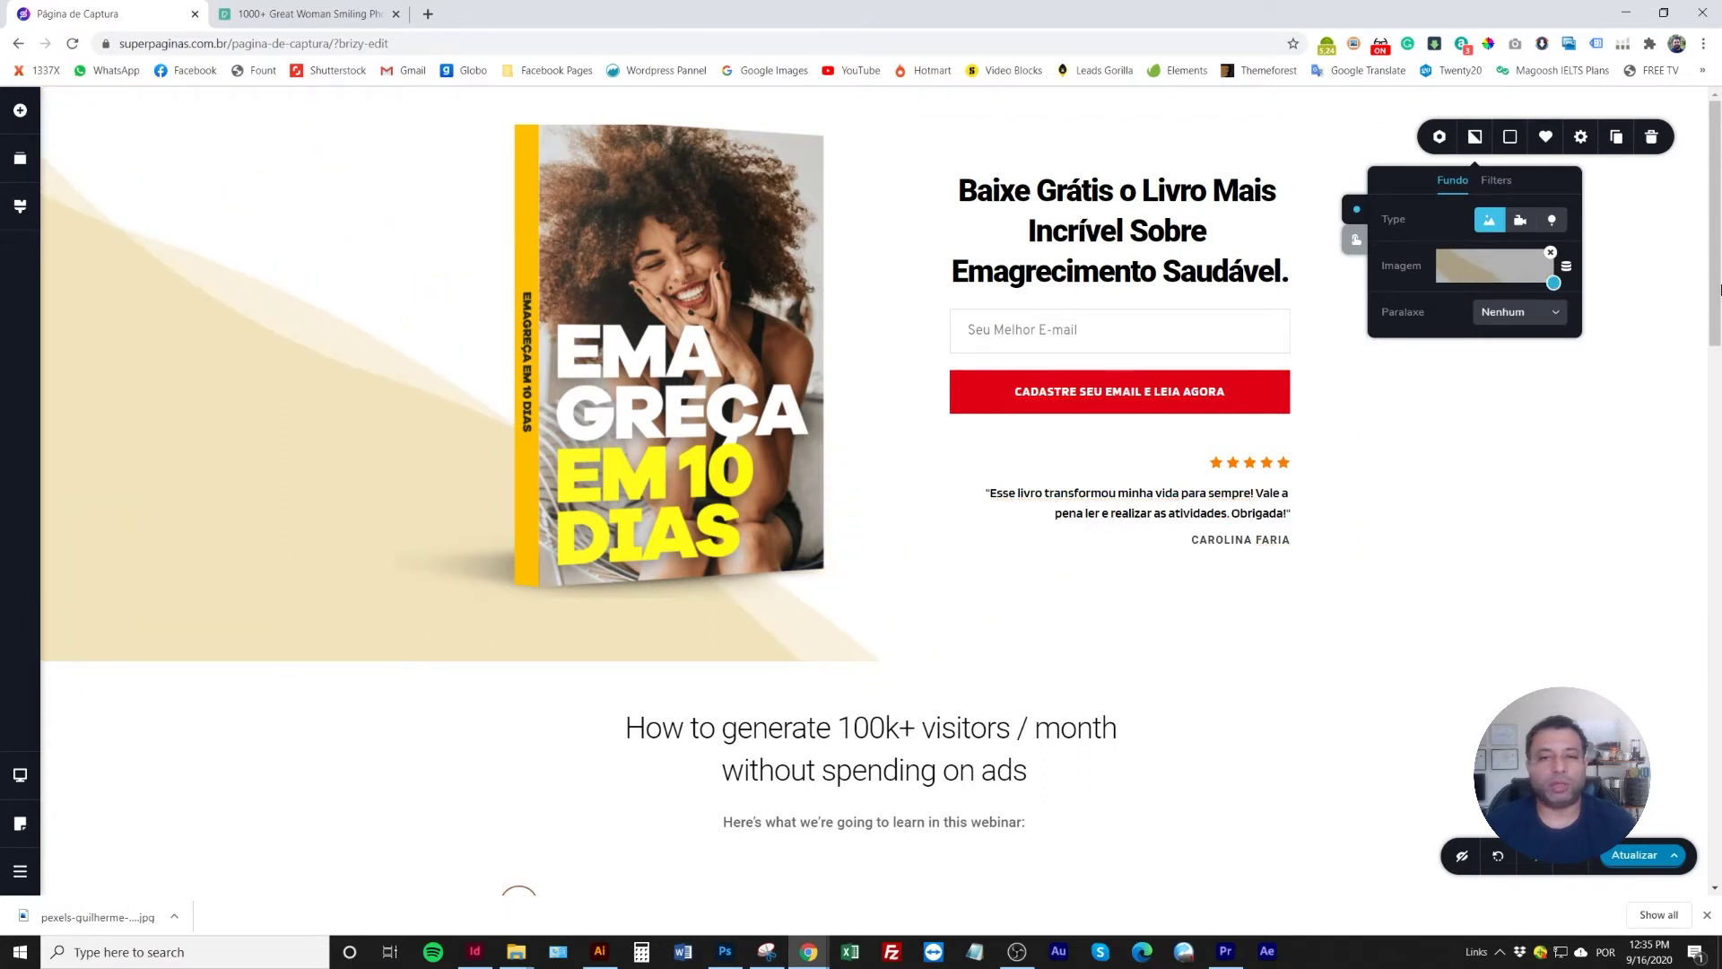
pyautogui.click(777, 663)
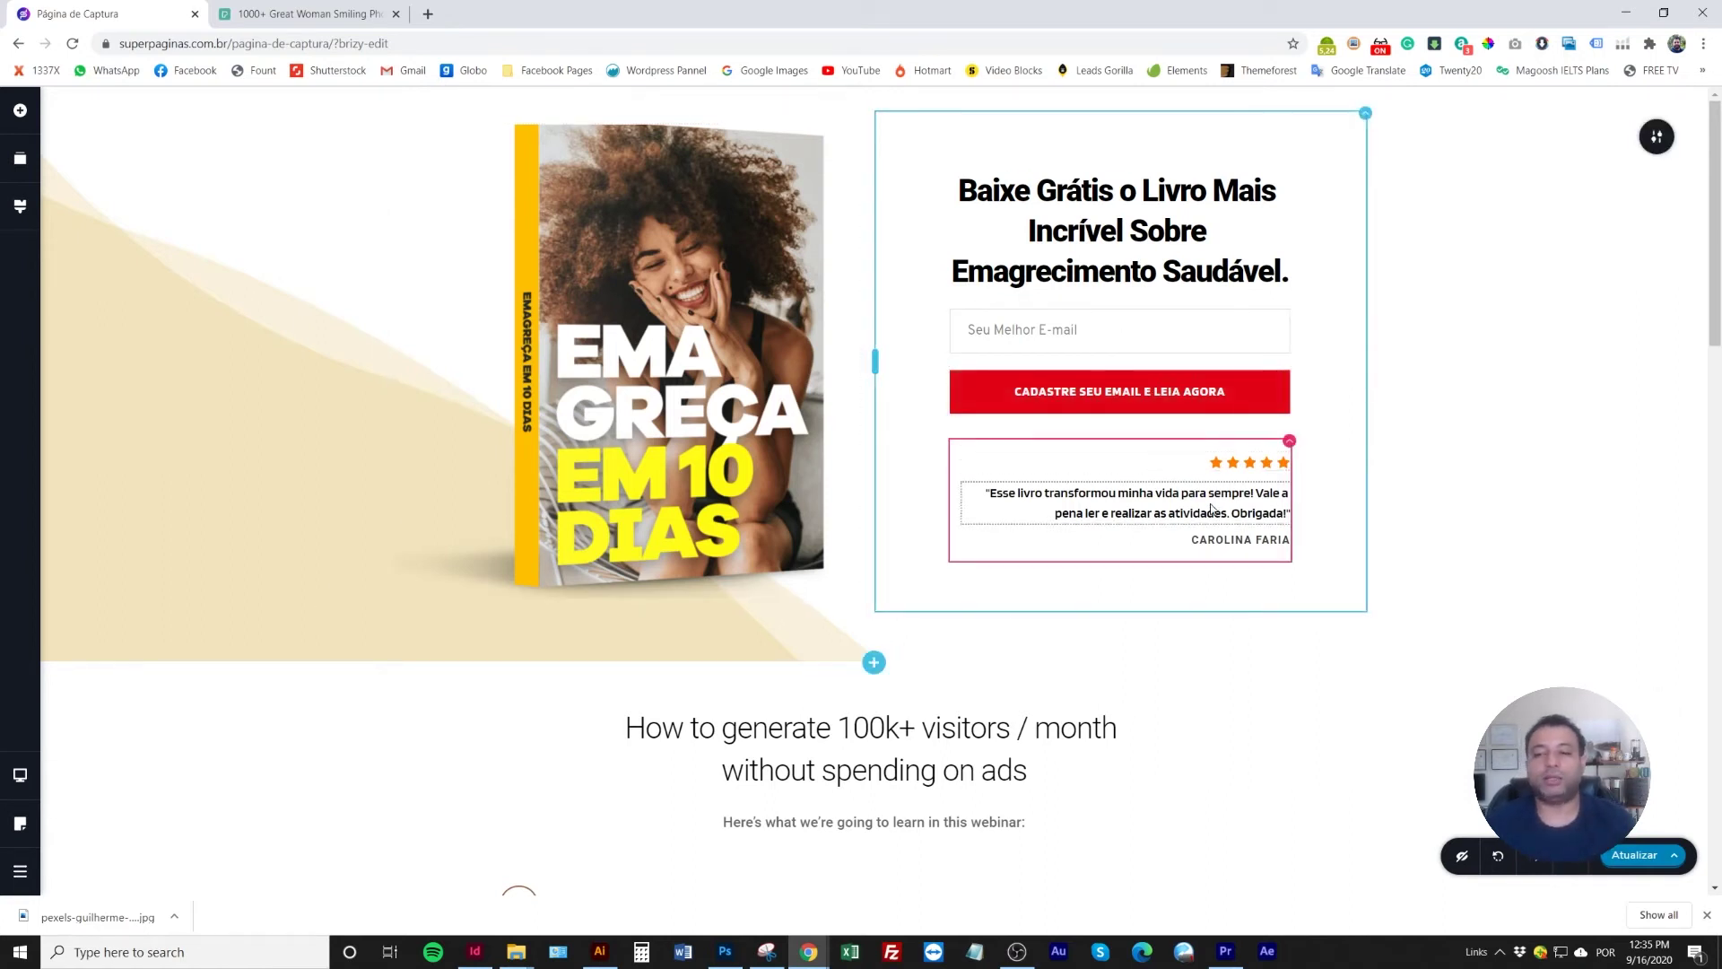
# Apply the Heading 1 typography style to the section heading
pyautogui.scroll(-5, 686, 718)
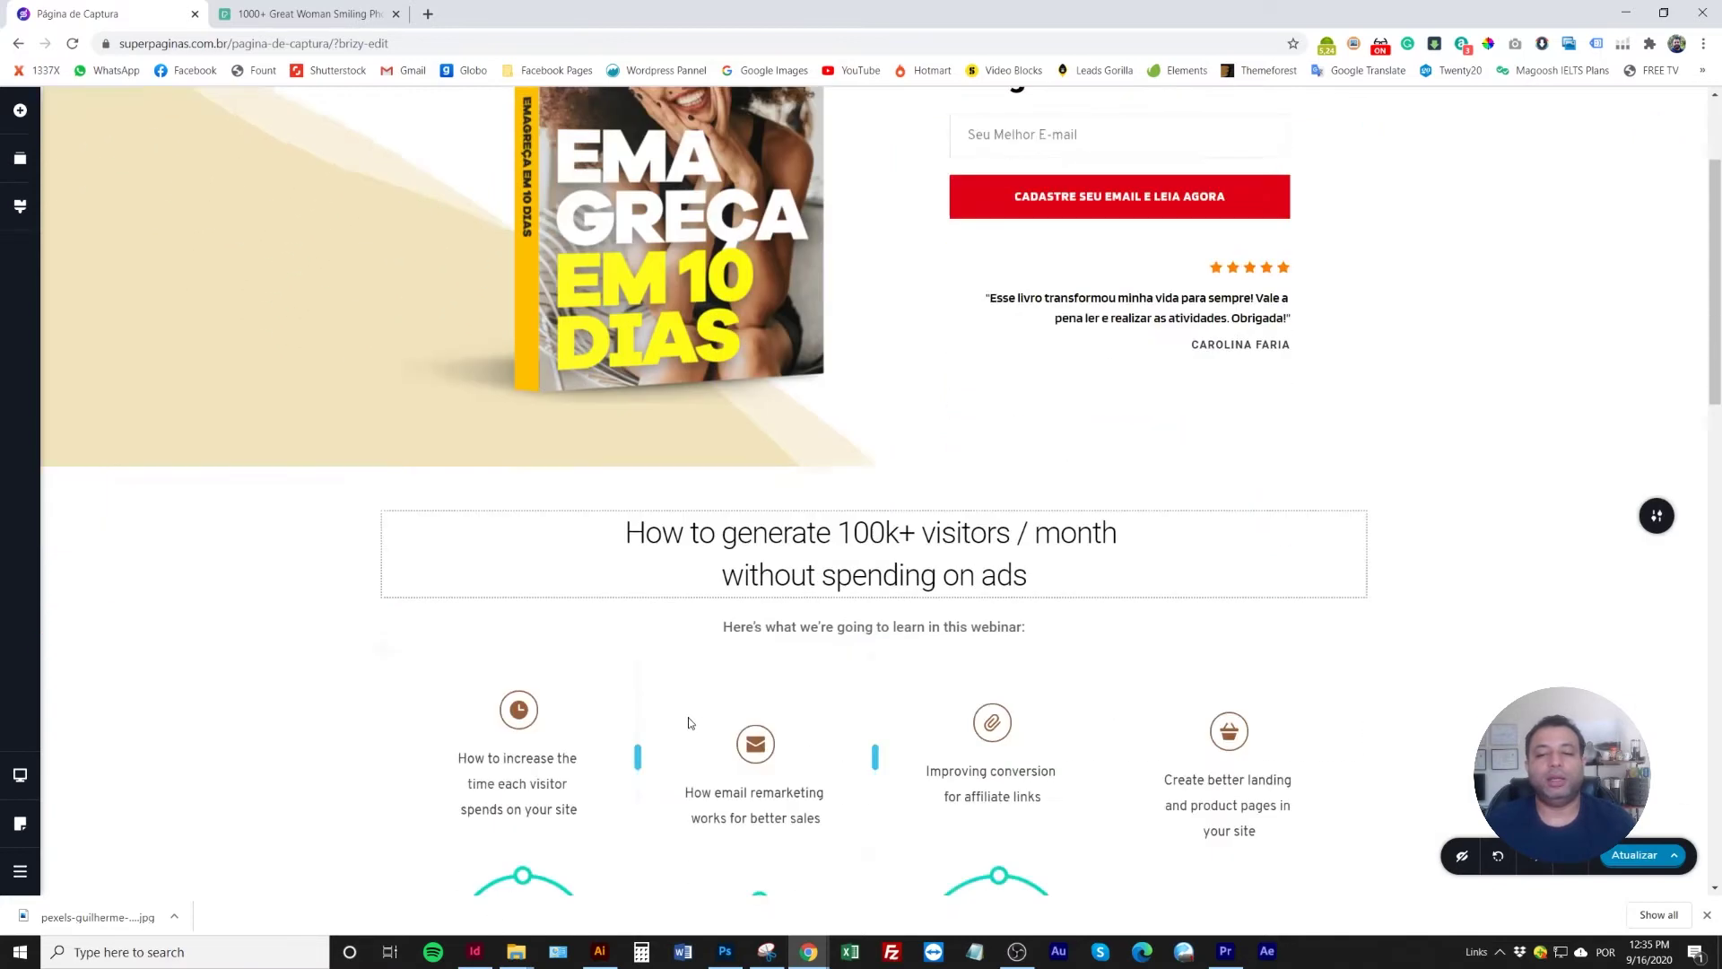
pyautogui.scroll(4, 675, 713)
pyautogui.scroll(-1, 703, 661)
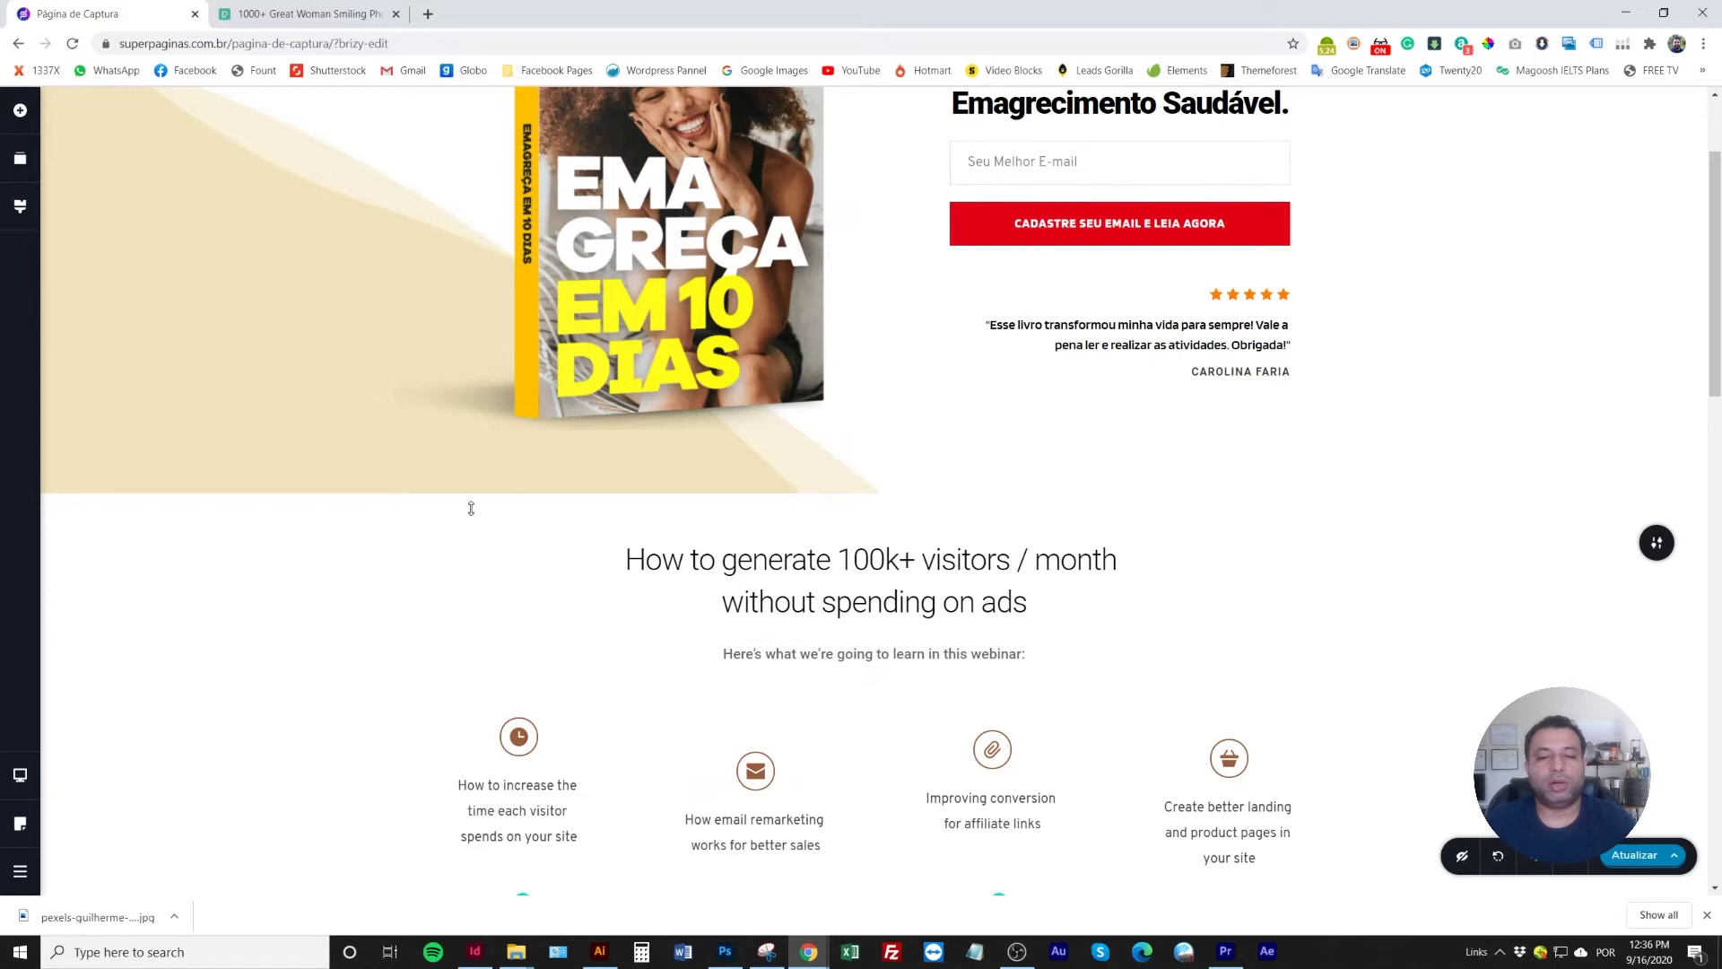
pyautogui.scroll(-2, 779, 601)
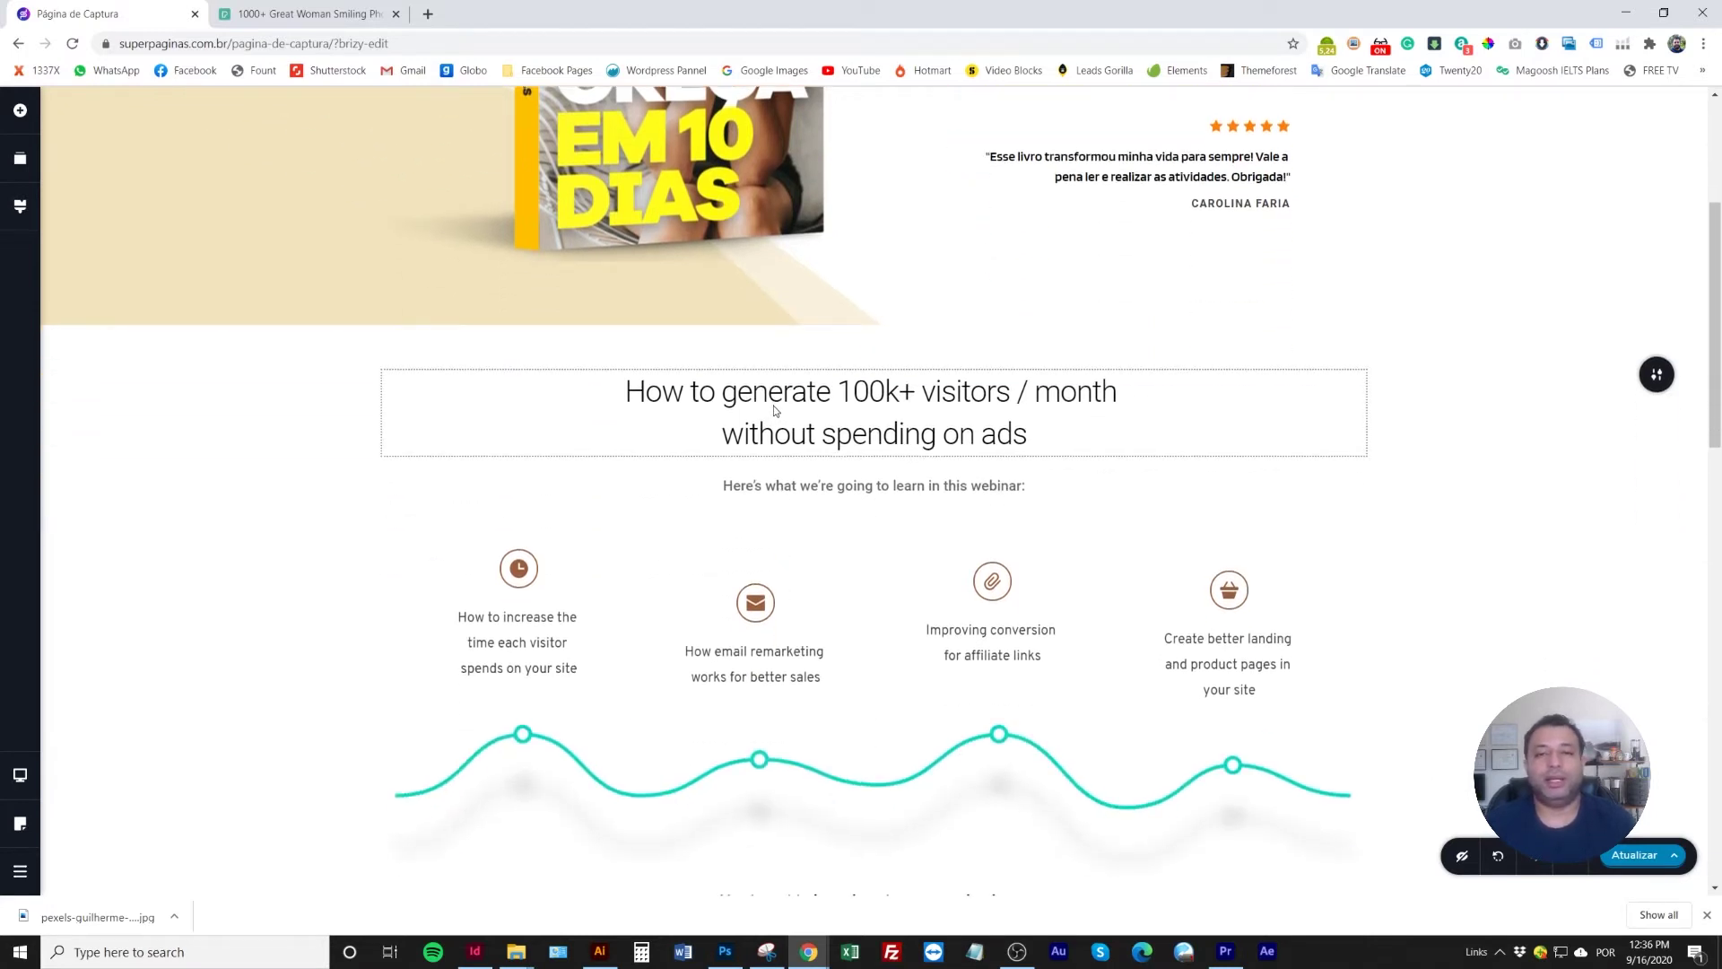
pyautogui.scroll(3, 773, 456)
pyautogui.scroll(-2, 773, 455)
pyautogui.scroll(1, 773, 455)
pyautogui.tripleClick(810, 464)
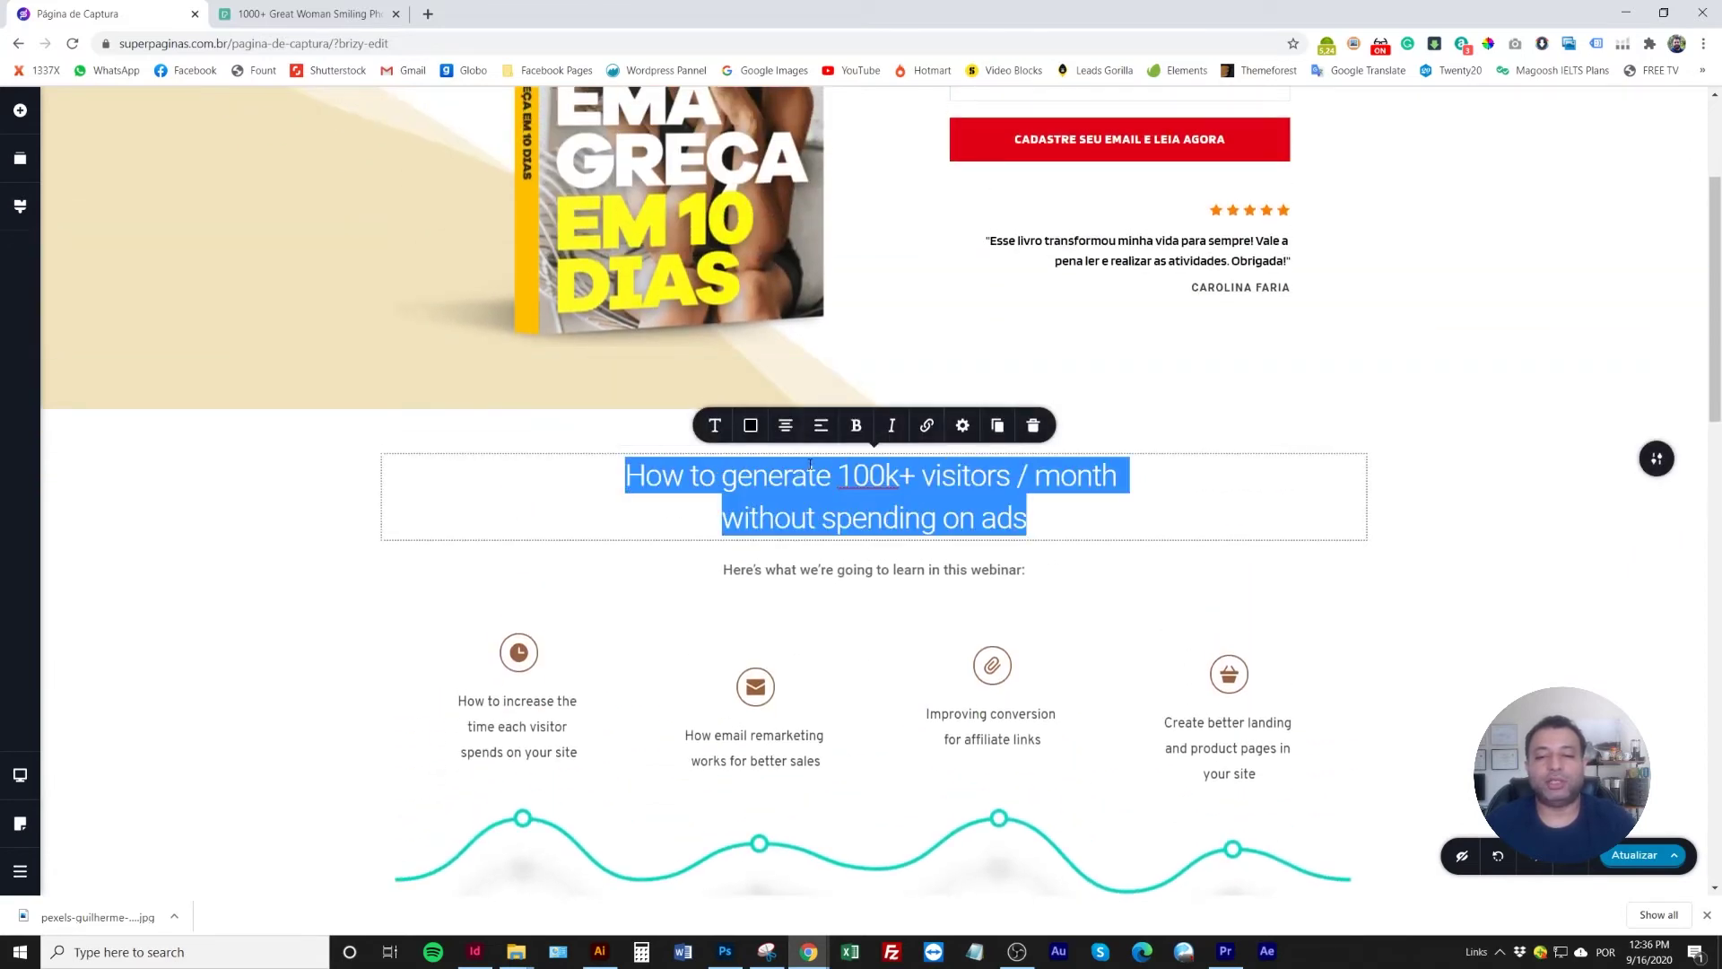
pyautogui.click(715, 428)
pyautogui.click(827, 233)
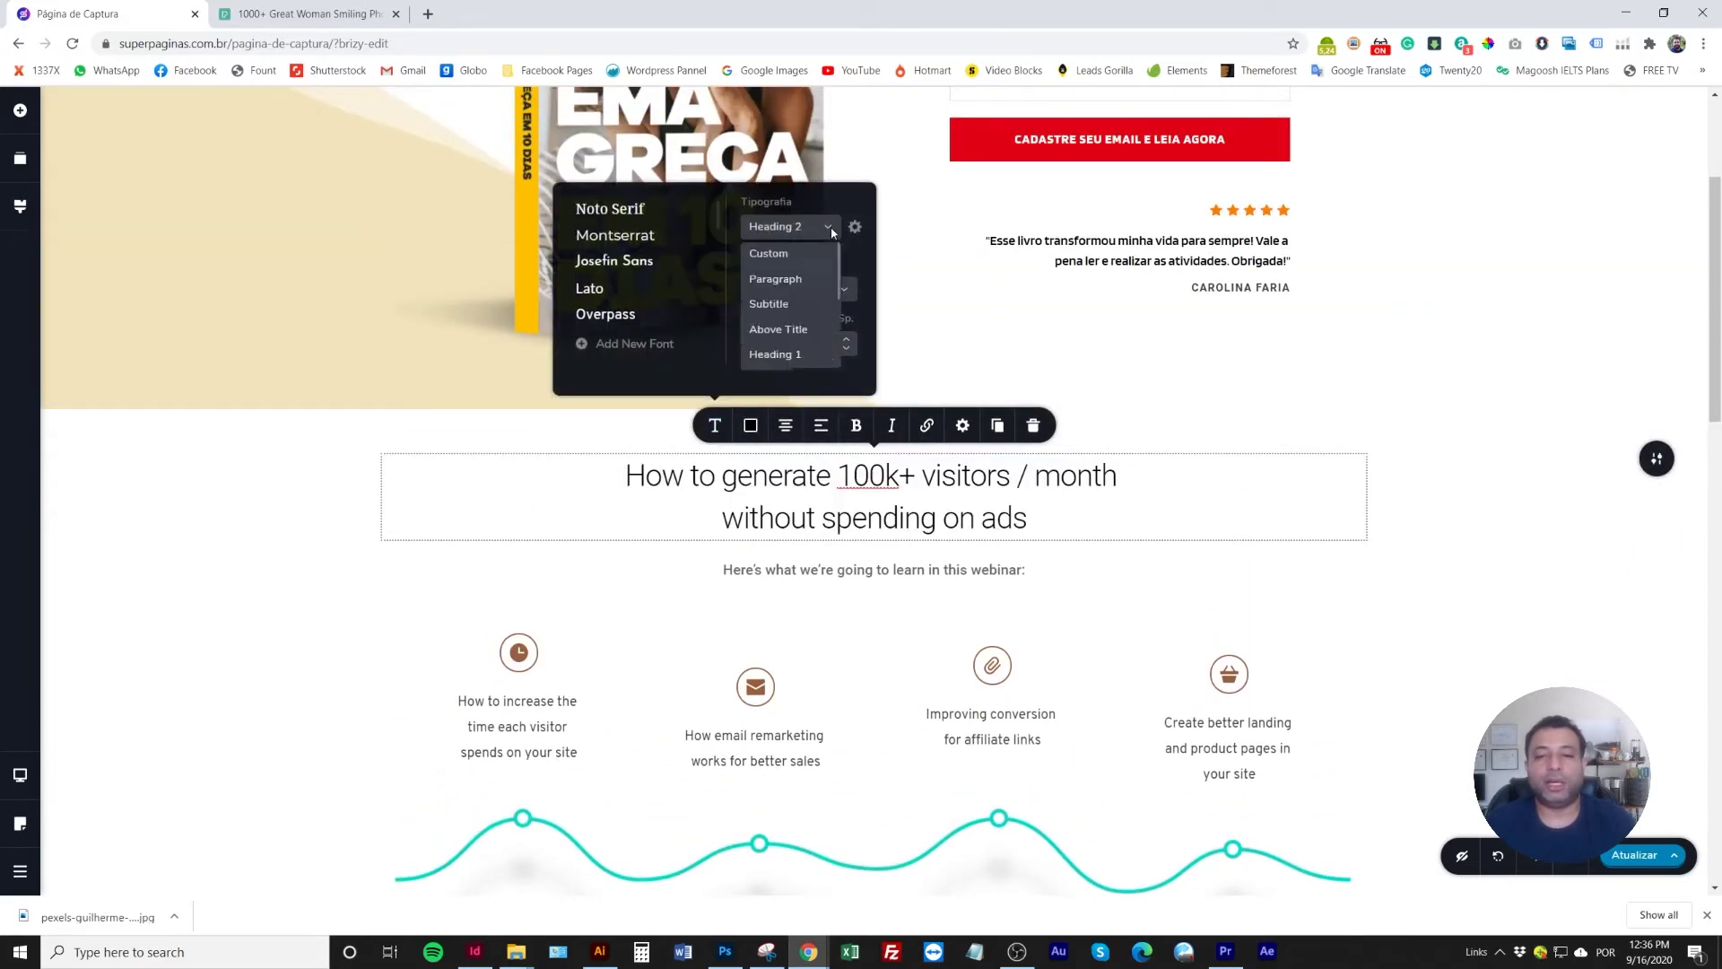
pyautogui.click(795, 357)
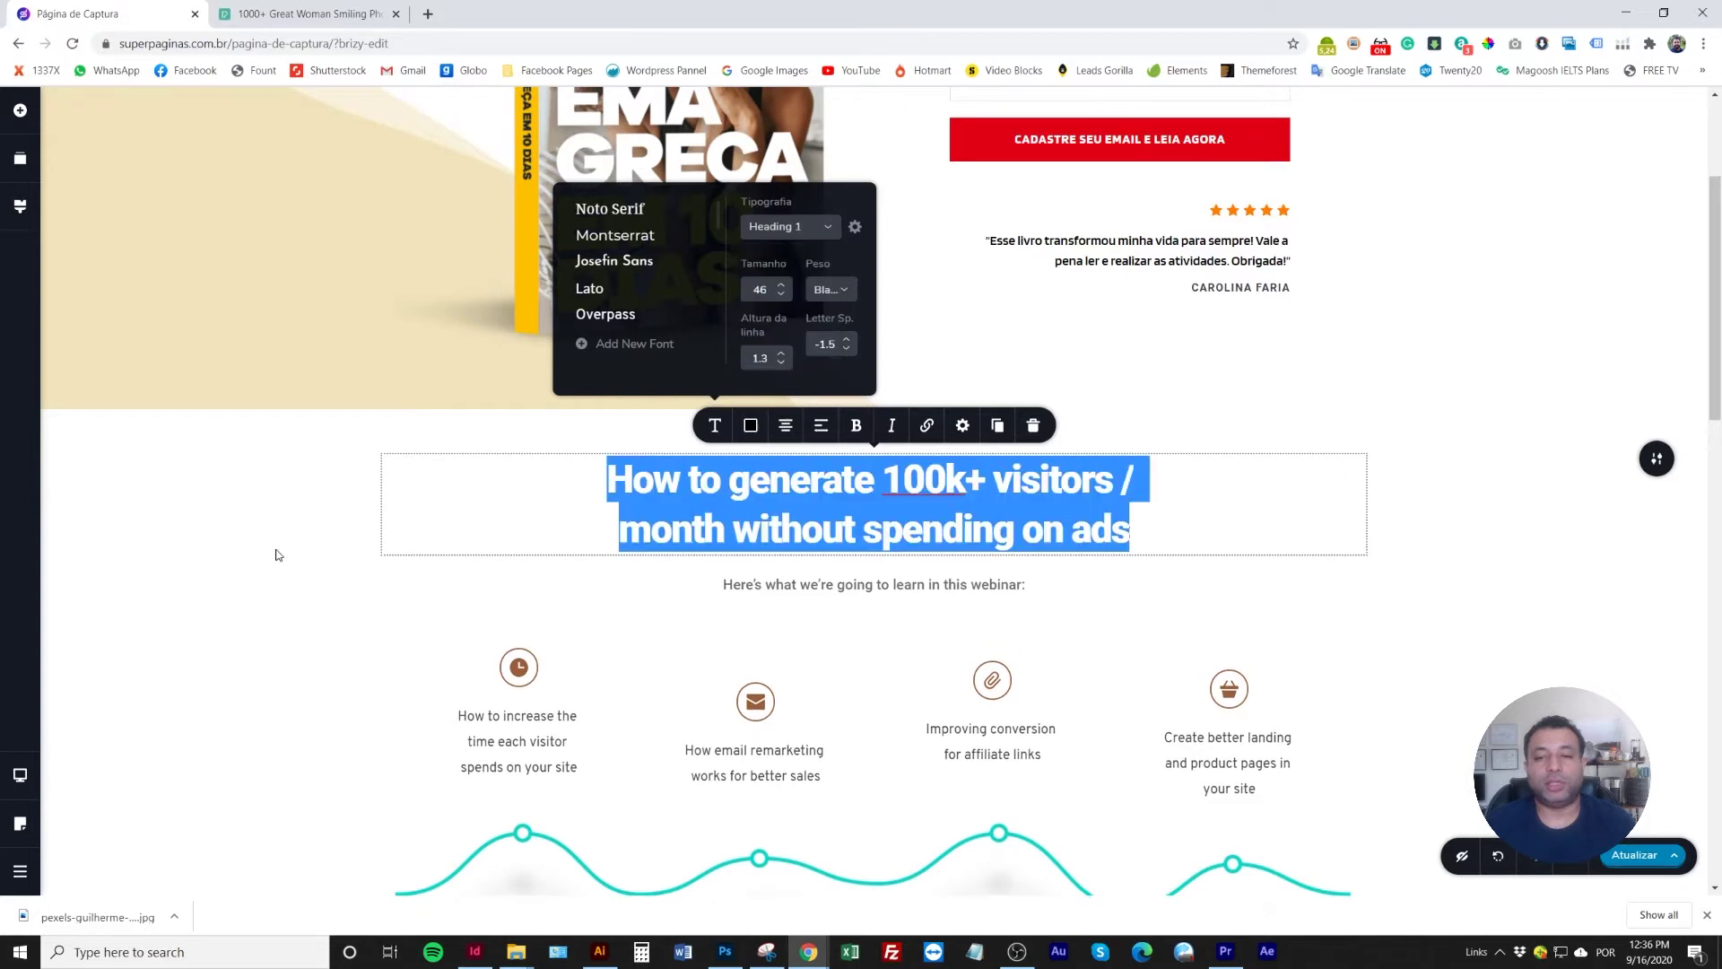
pyautogui.click(807, 511)
# Replace the heading with 'Confira como será sua evolução na perda de peso', breaking before 'na'
pyautogui.tripleClick(957, 506)
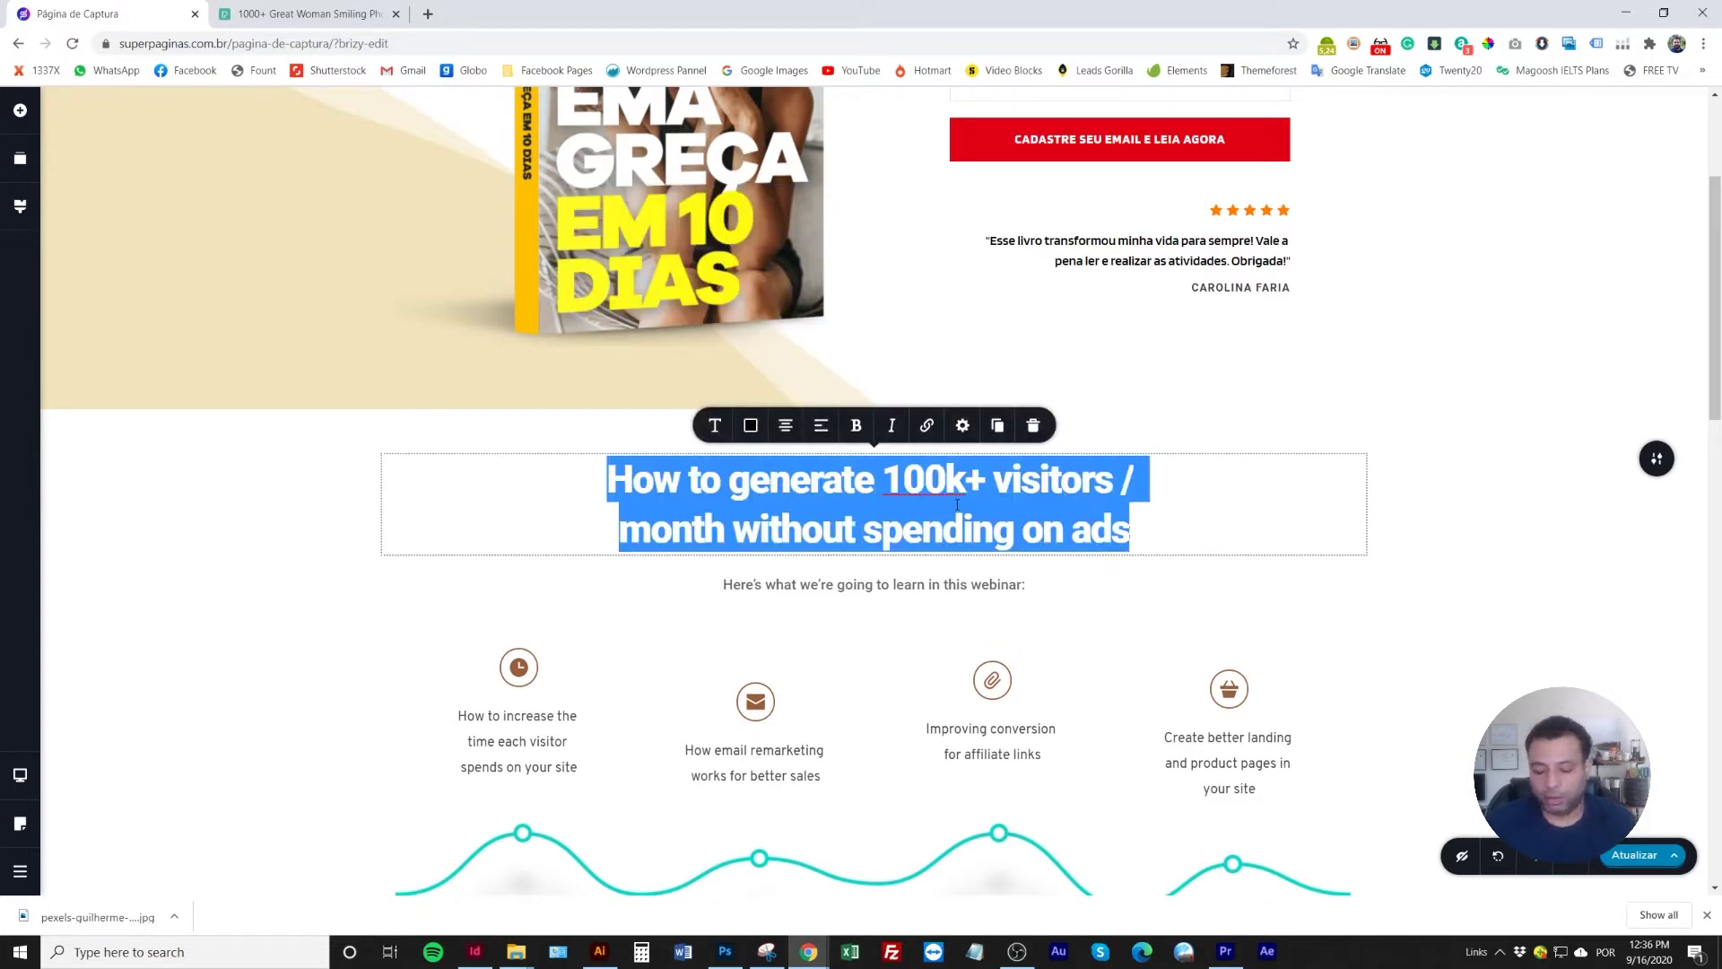
pyautogui.write('Confira ')
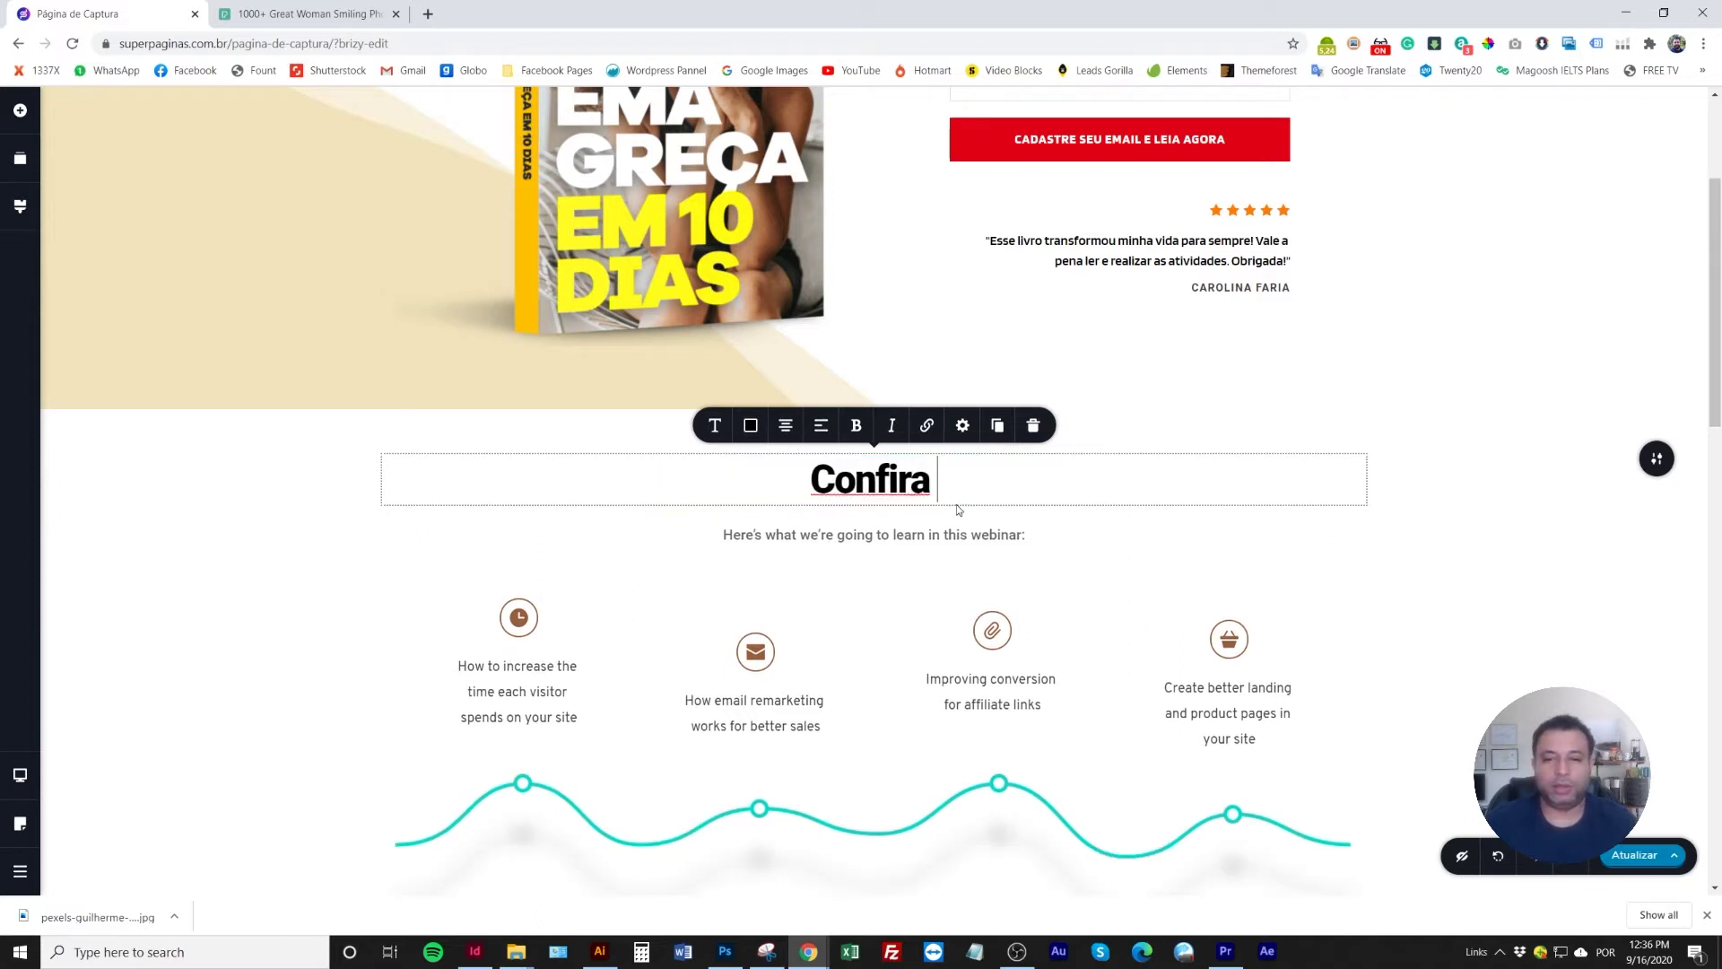
pyautogui.write('como s')
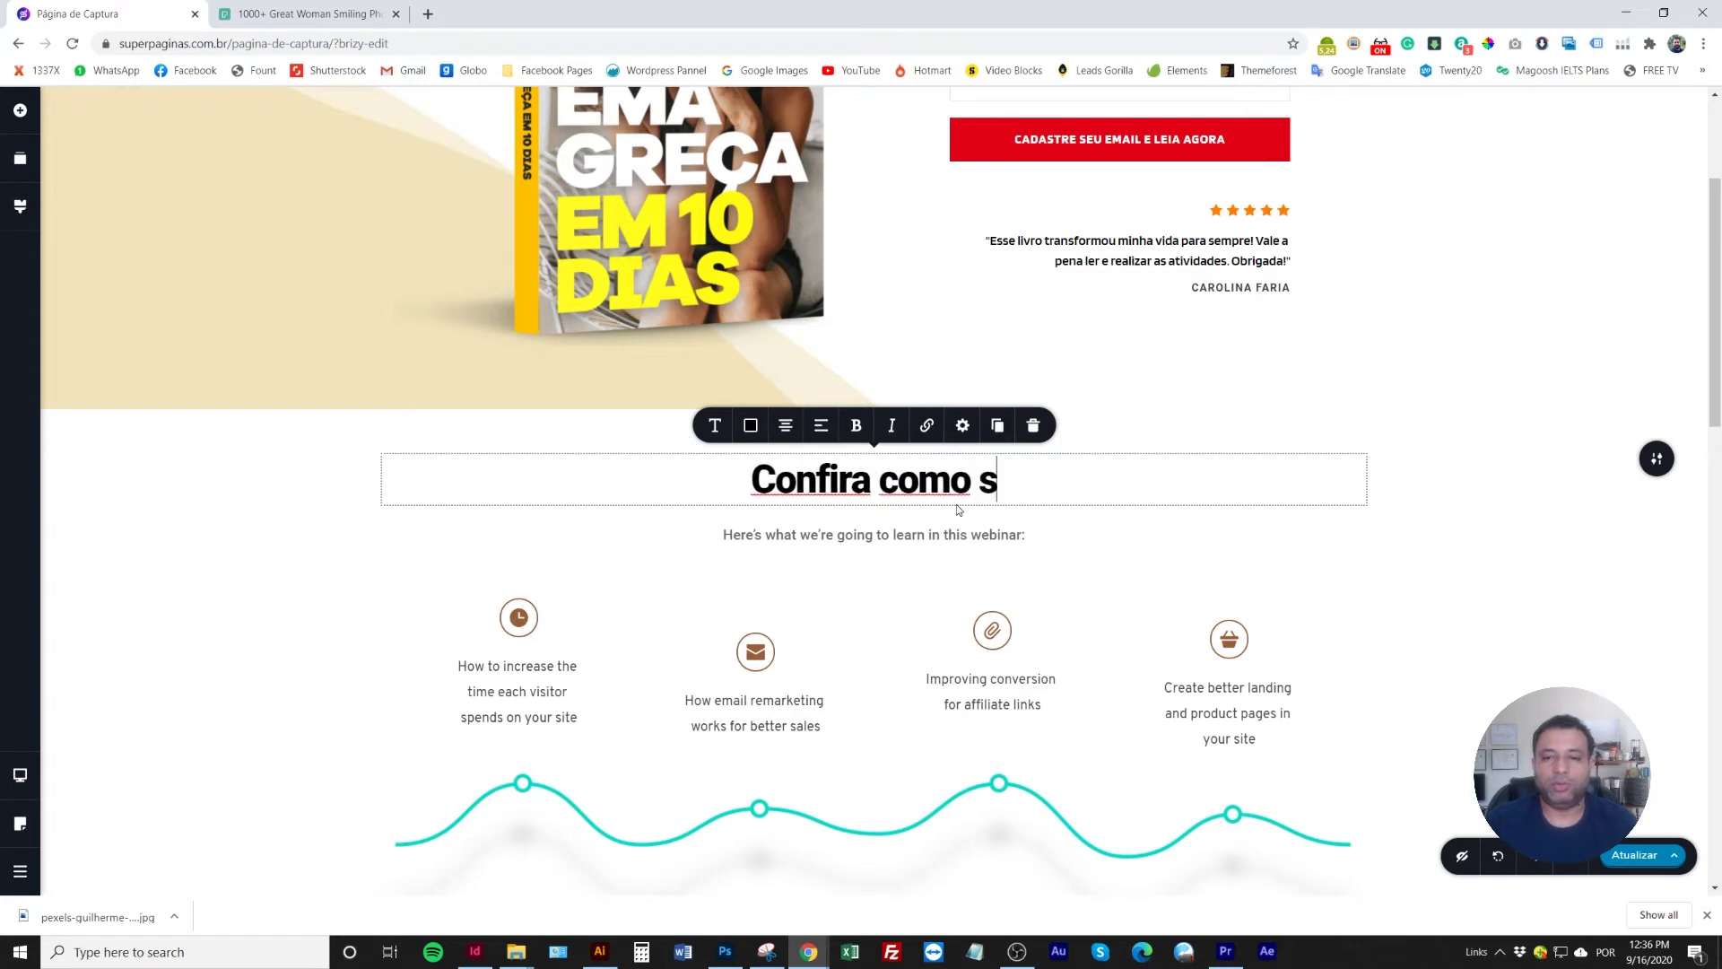
pyautogui.write('erá sua e')
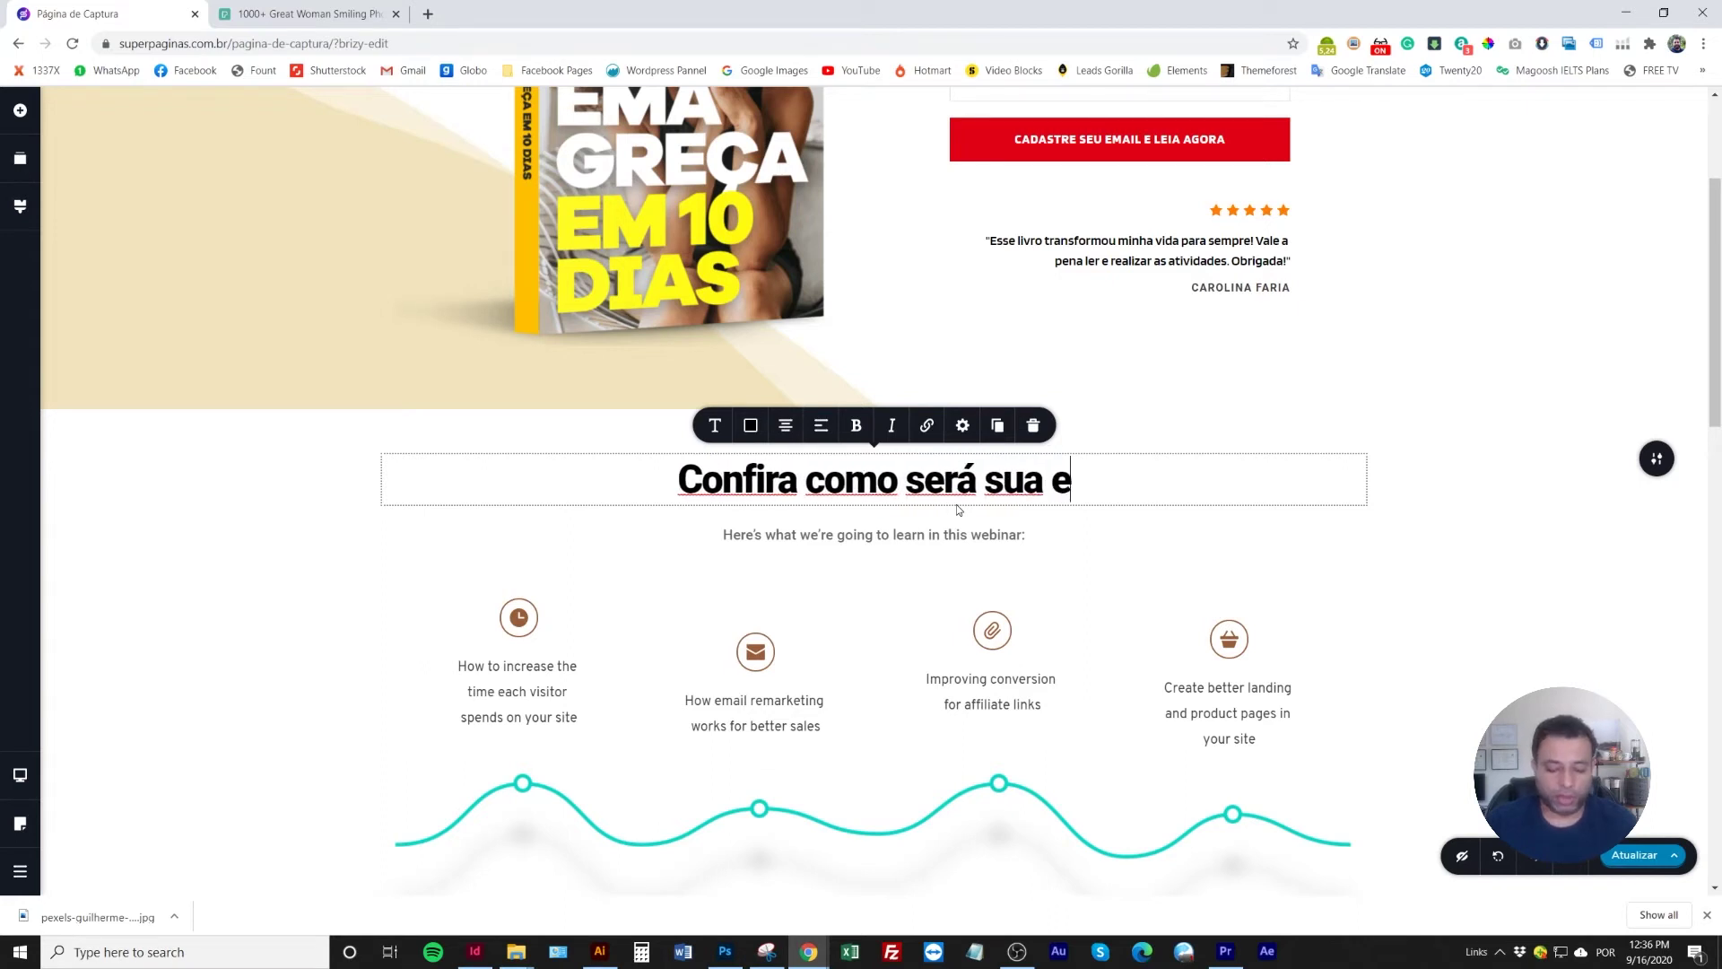
pyautogui.write('voluç')
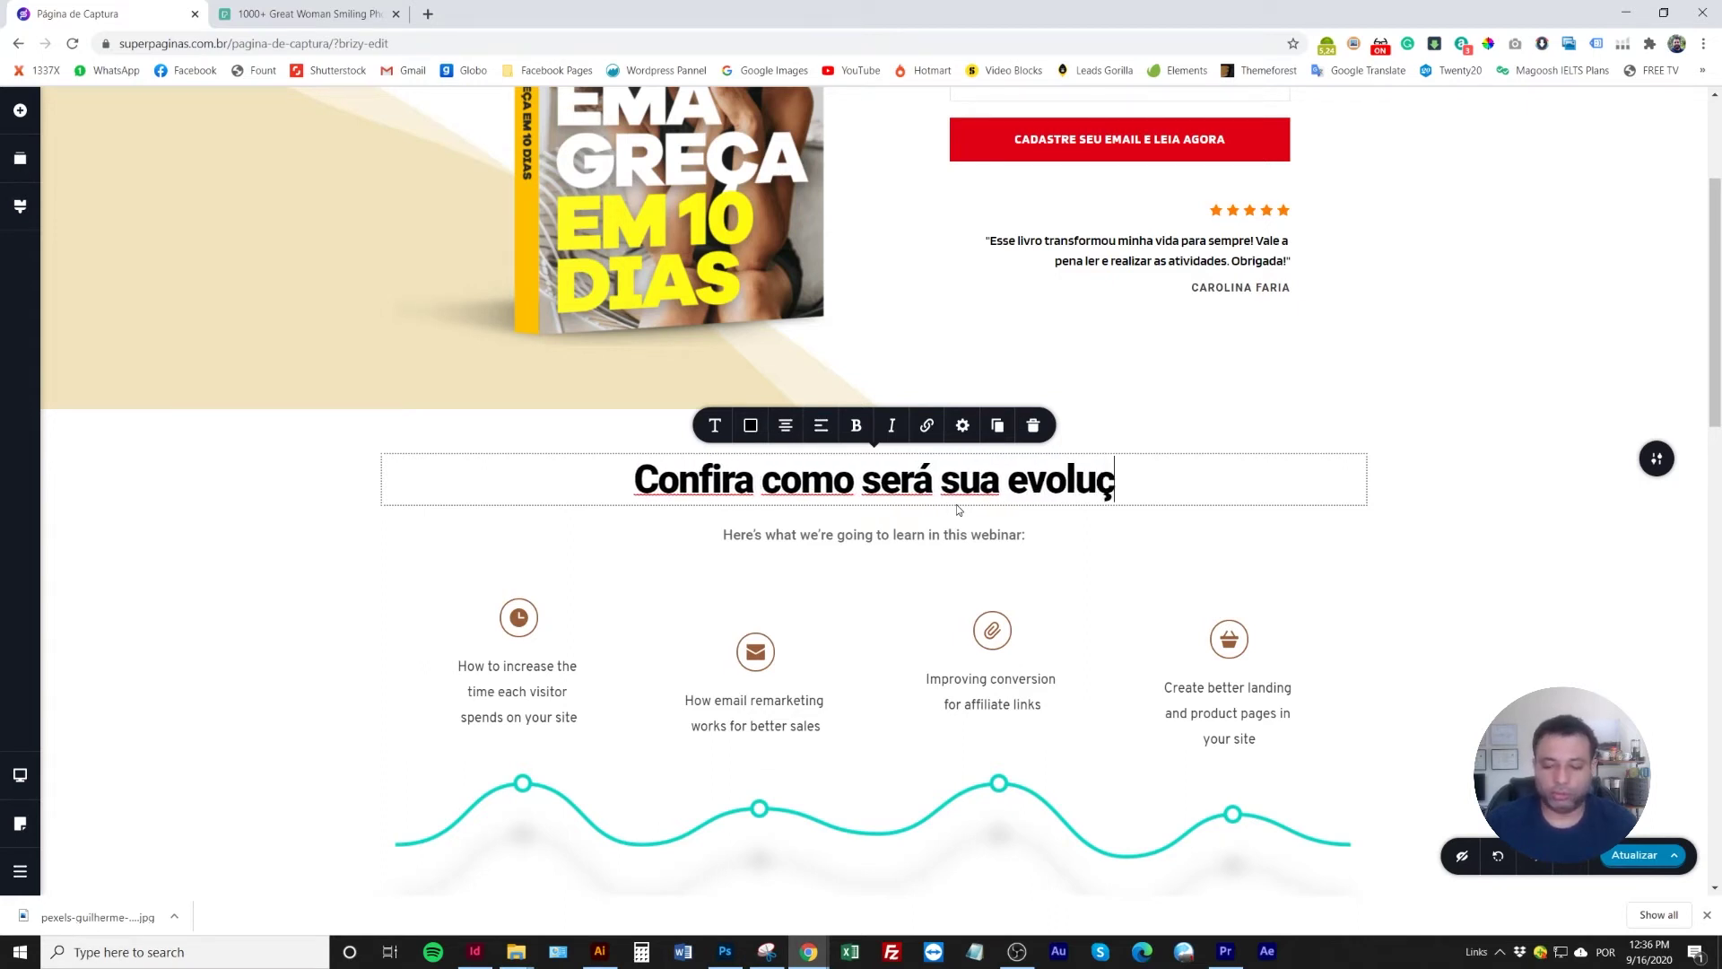
pyautogui.write('ão n')
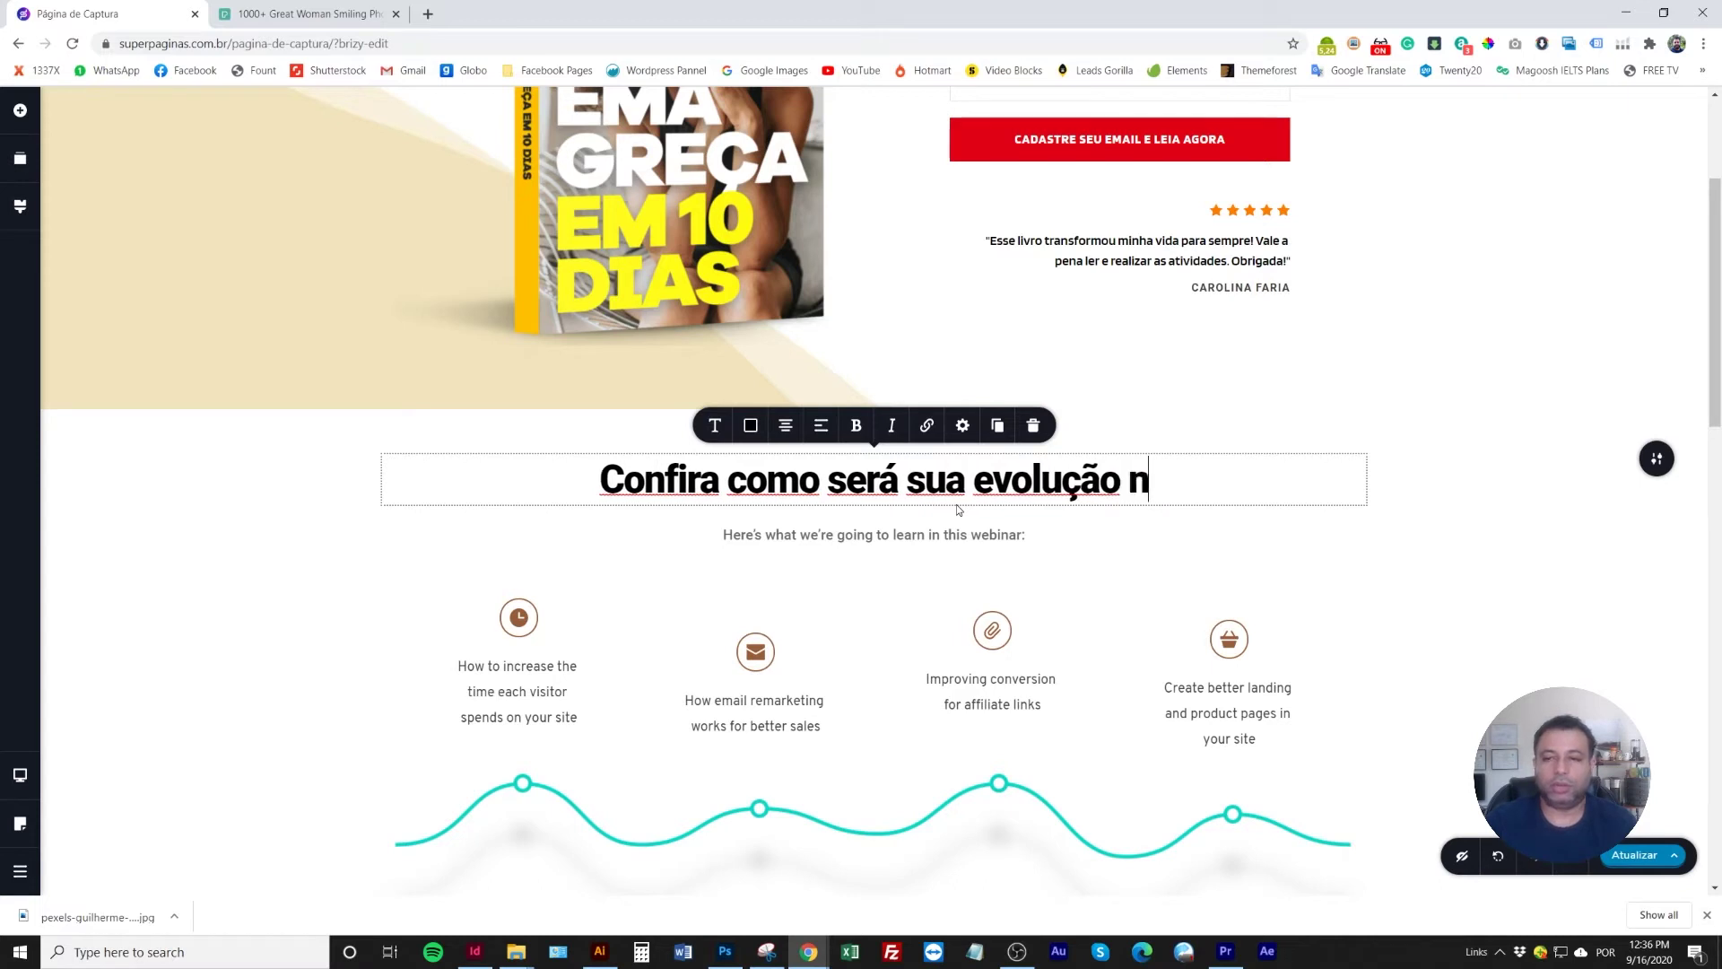
pyautogui.write('a perda de peso')
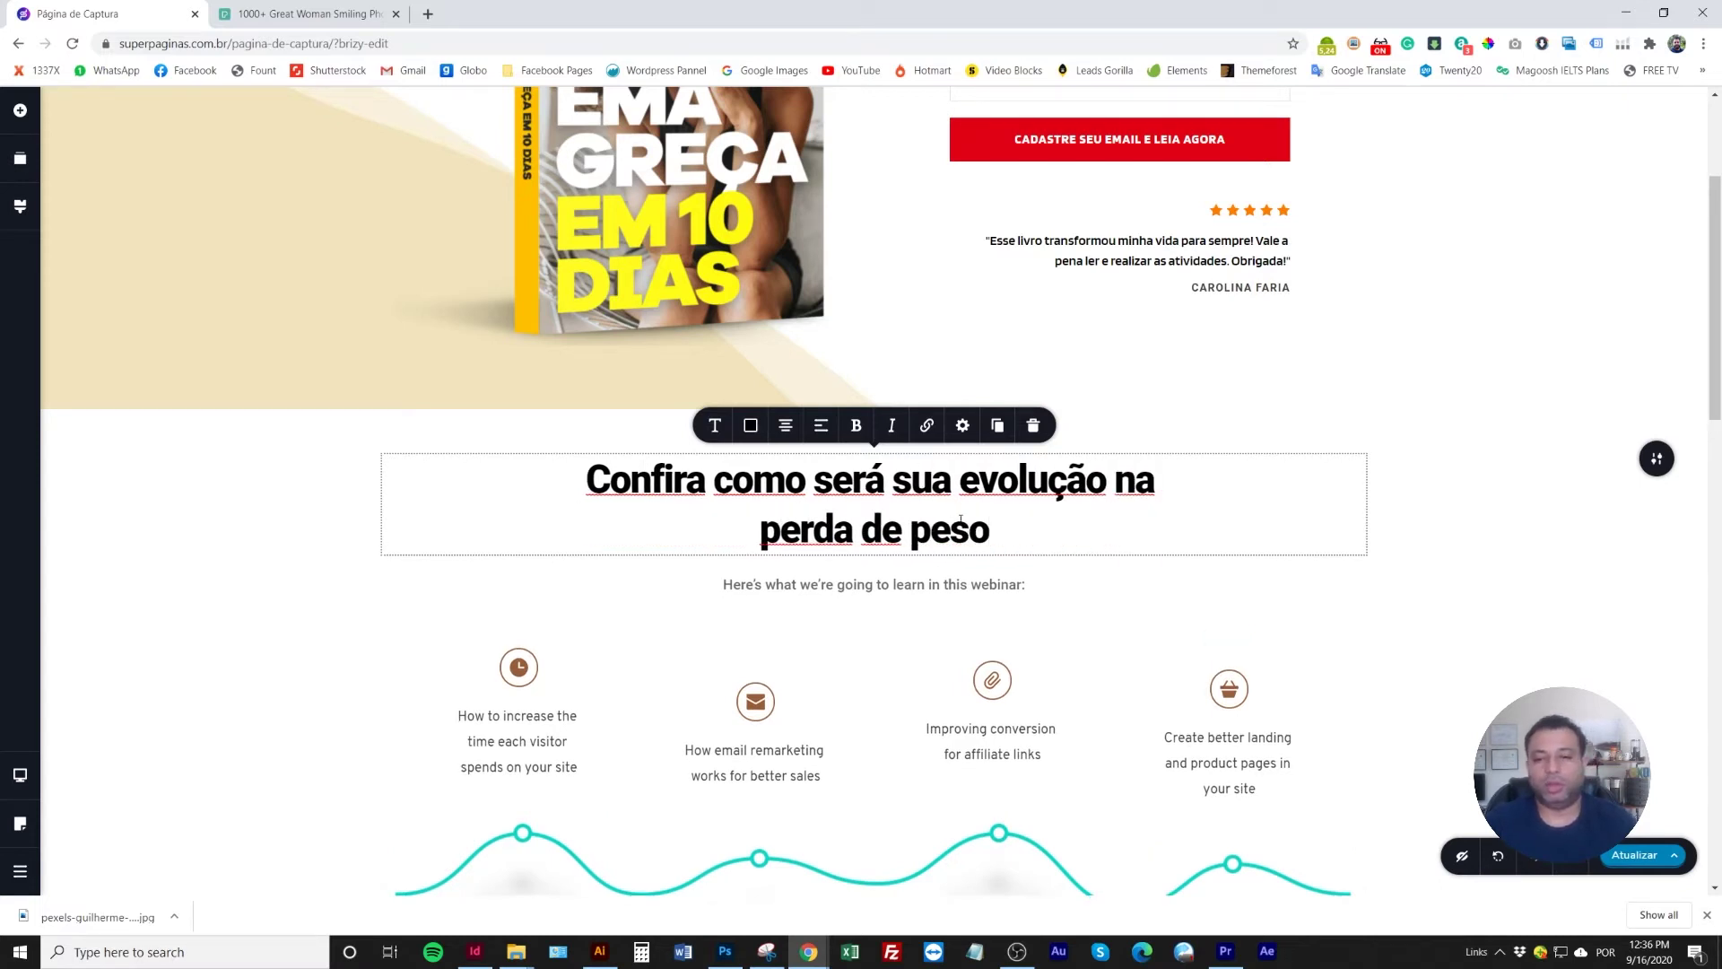
pyautogui.click(1108, 487)
pyautogui.press('Return')
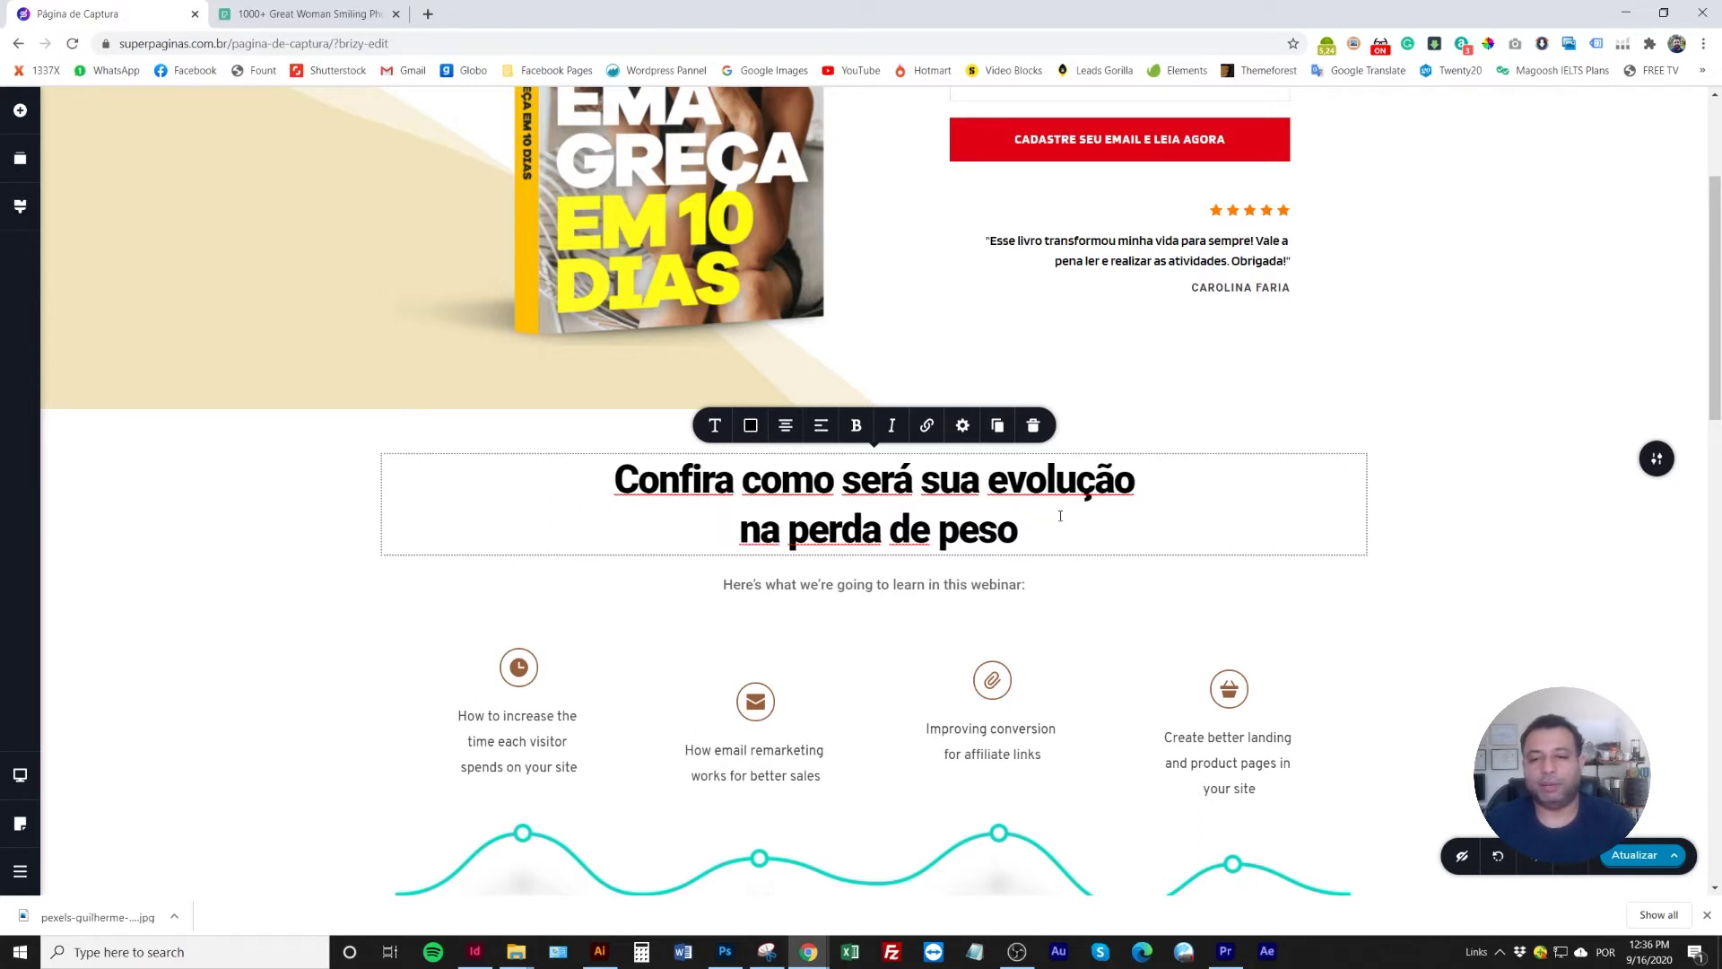
pyautogui.press('Delete')
pyautogui.click(277, 503)
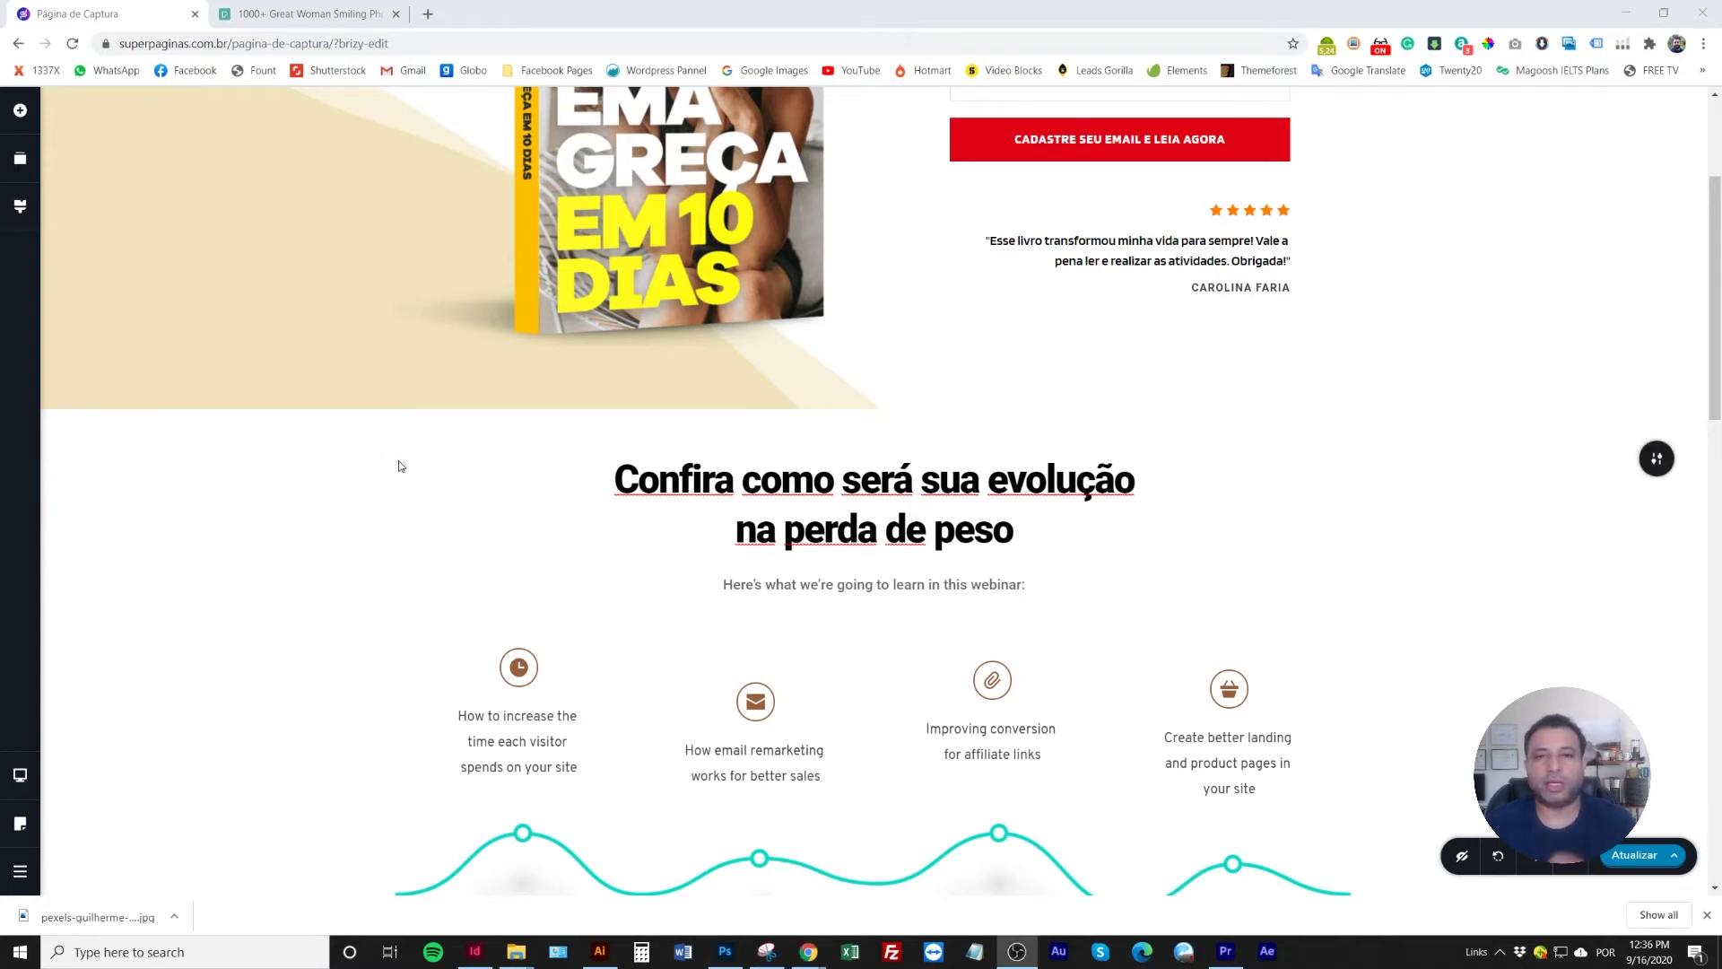
pyautogui.scroll(-1, 631, 558)
pyautogui.scroll(2, 632, 558)
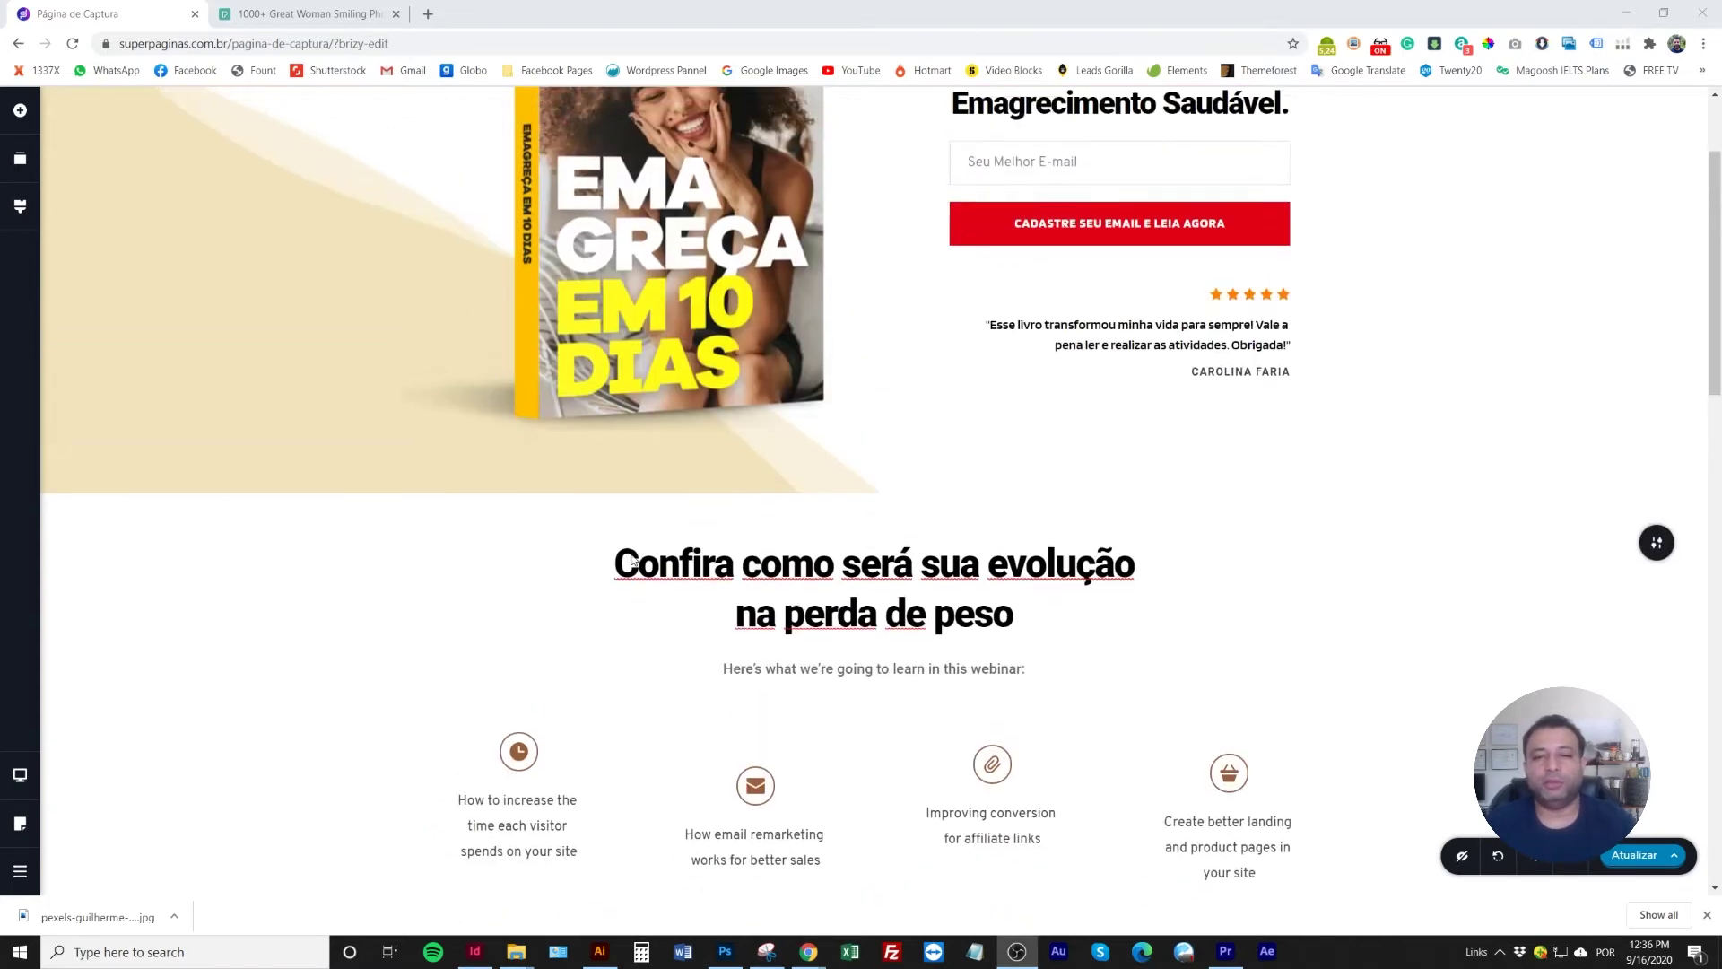
pyautogui.scroll(-2, 631, 557)
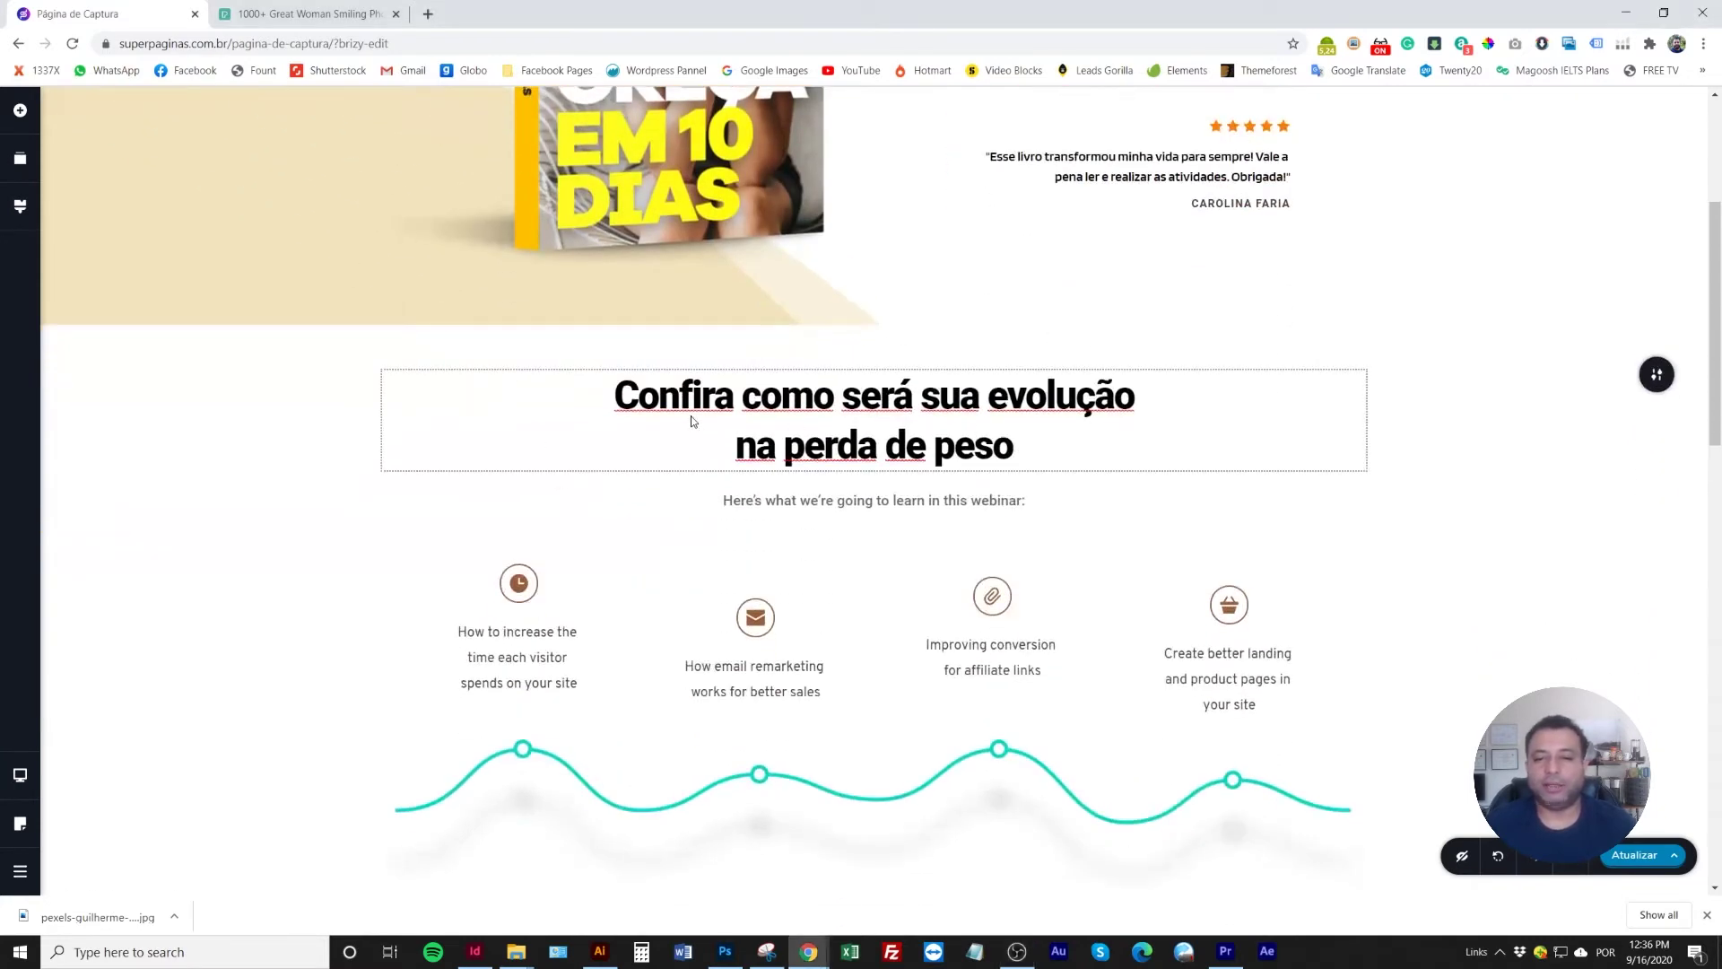
pyautogui.scroll(-2, 777, 542)
# Replace the subtitle text with 'Progresso em 4 Fases'
pyautogui.tripleClick(827, 334)
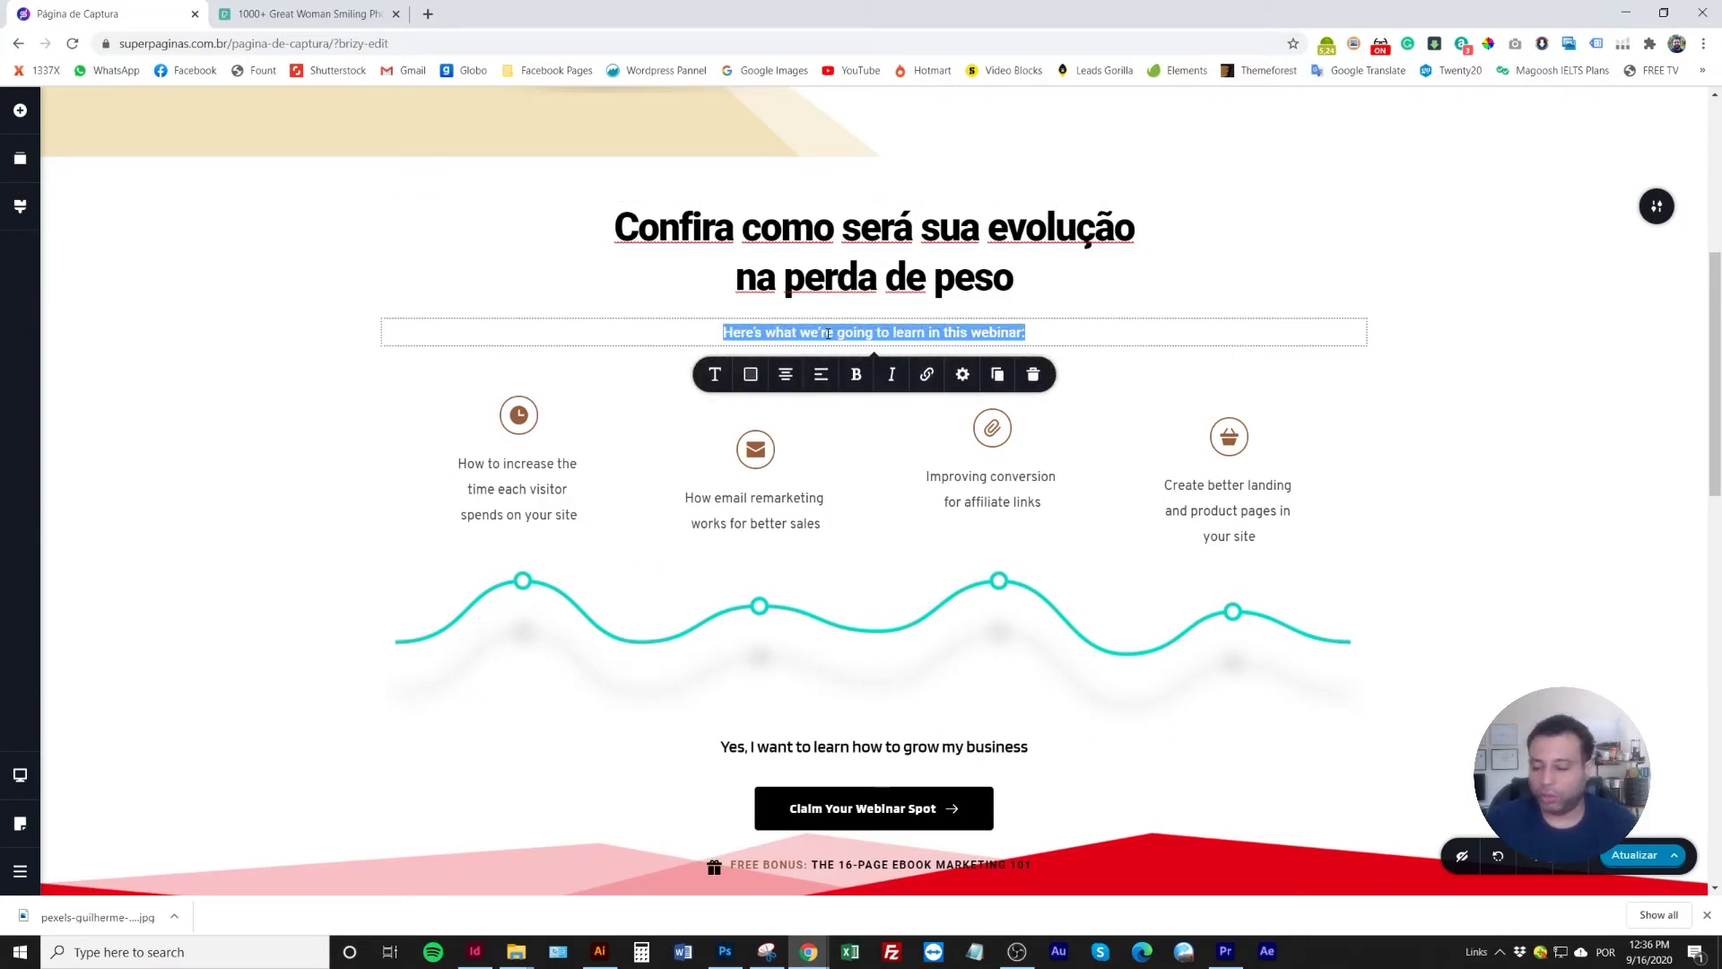
pyautogui.write('Conf')
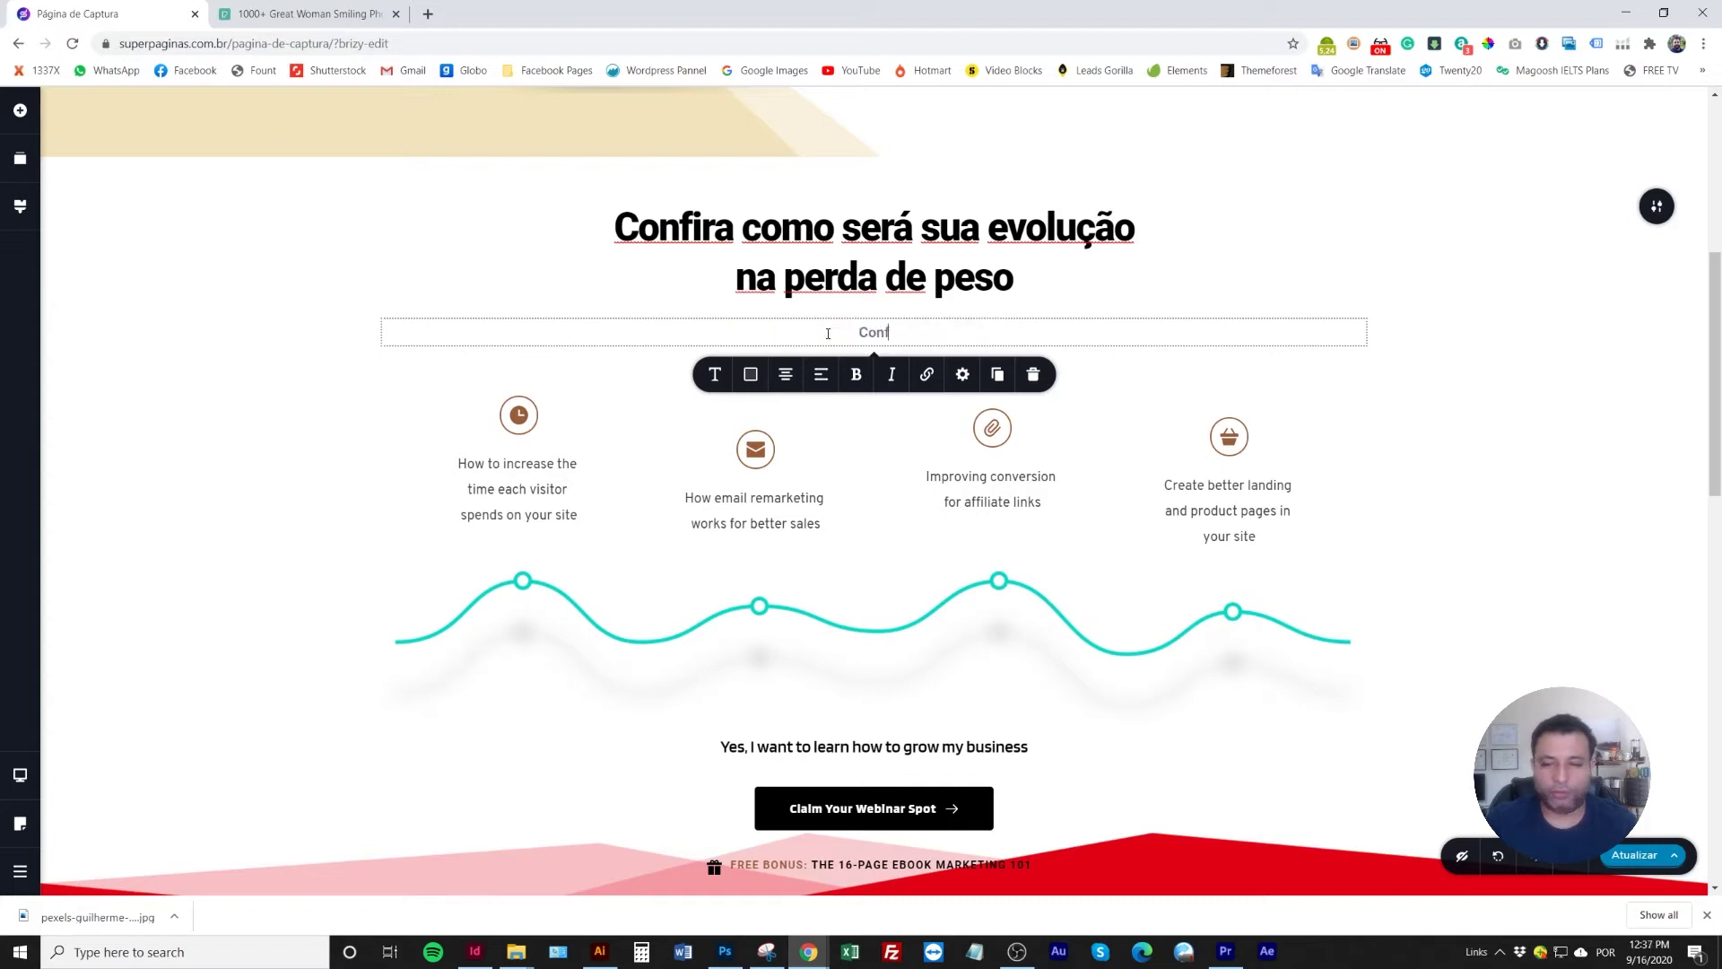
pyautogui.write('ira o seu progre')
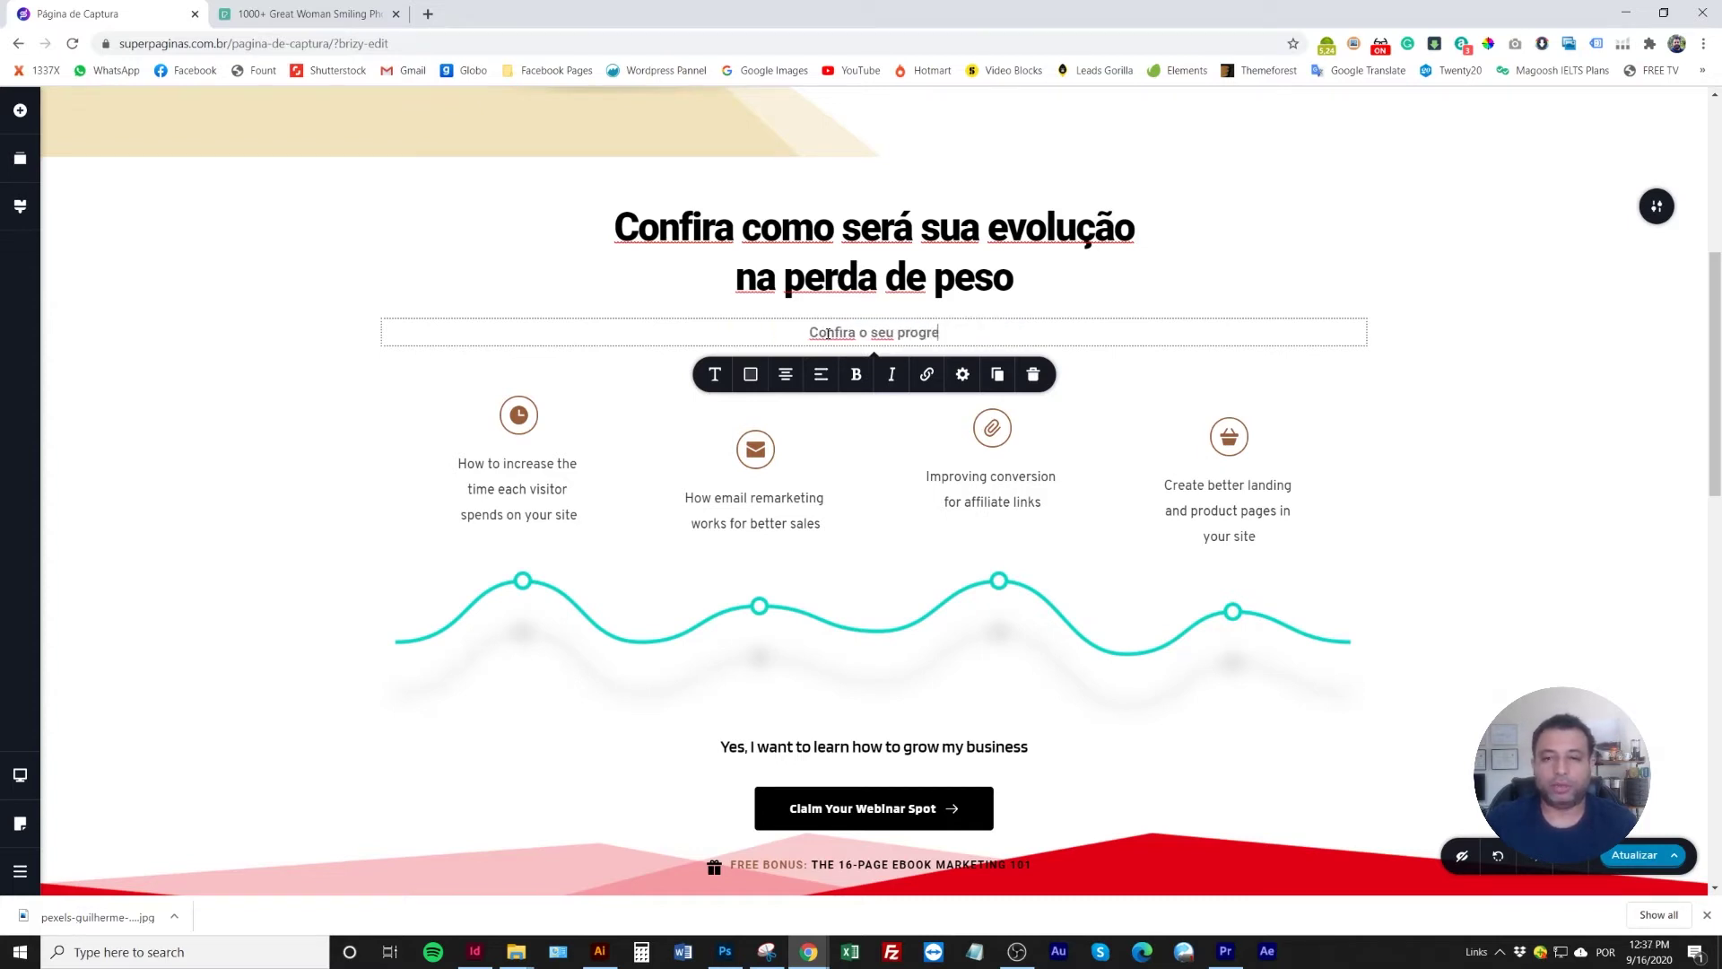
pyautogui.hotkey('ctrl', 'a')
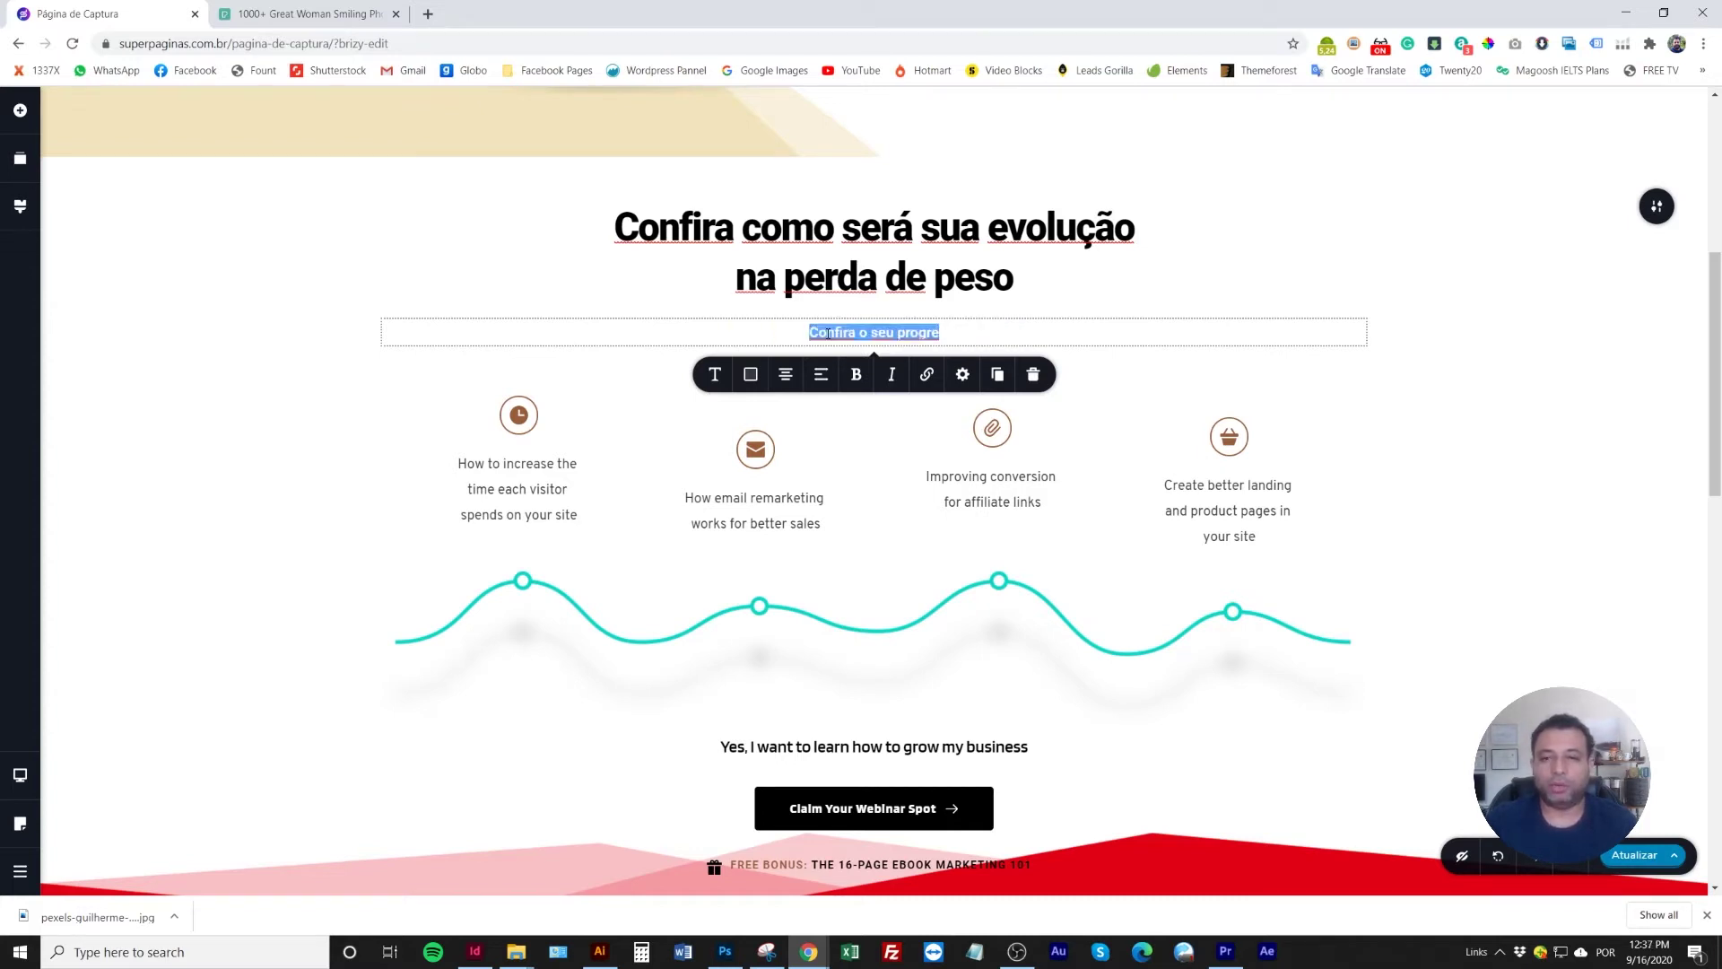
pyautogui.write('Progresso ')
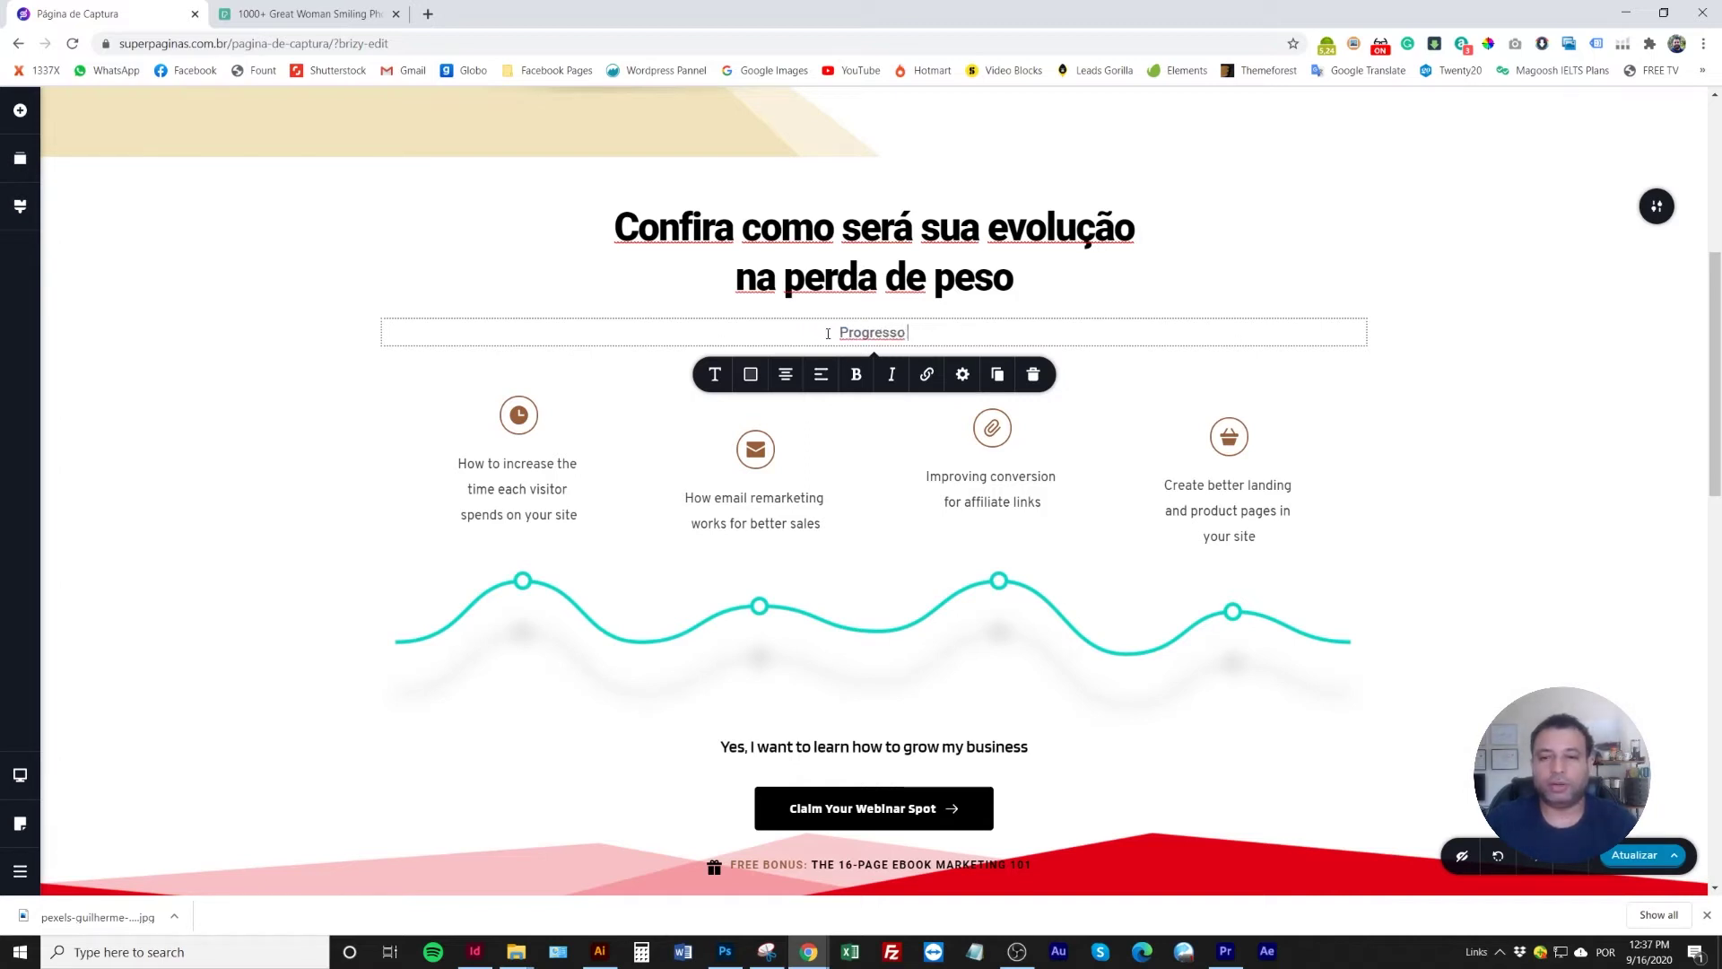
pyautogui.write('em 5 Fases')
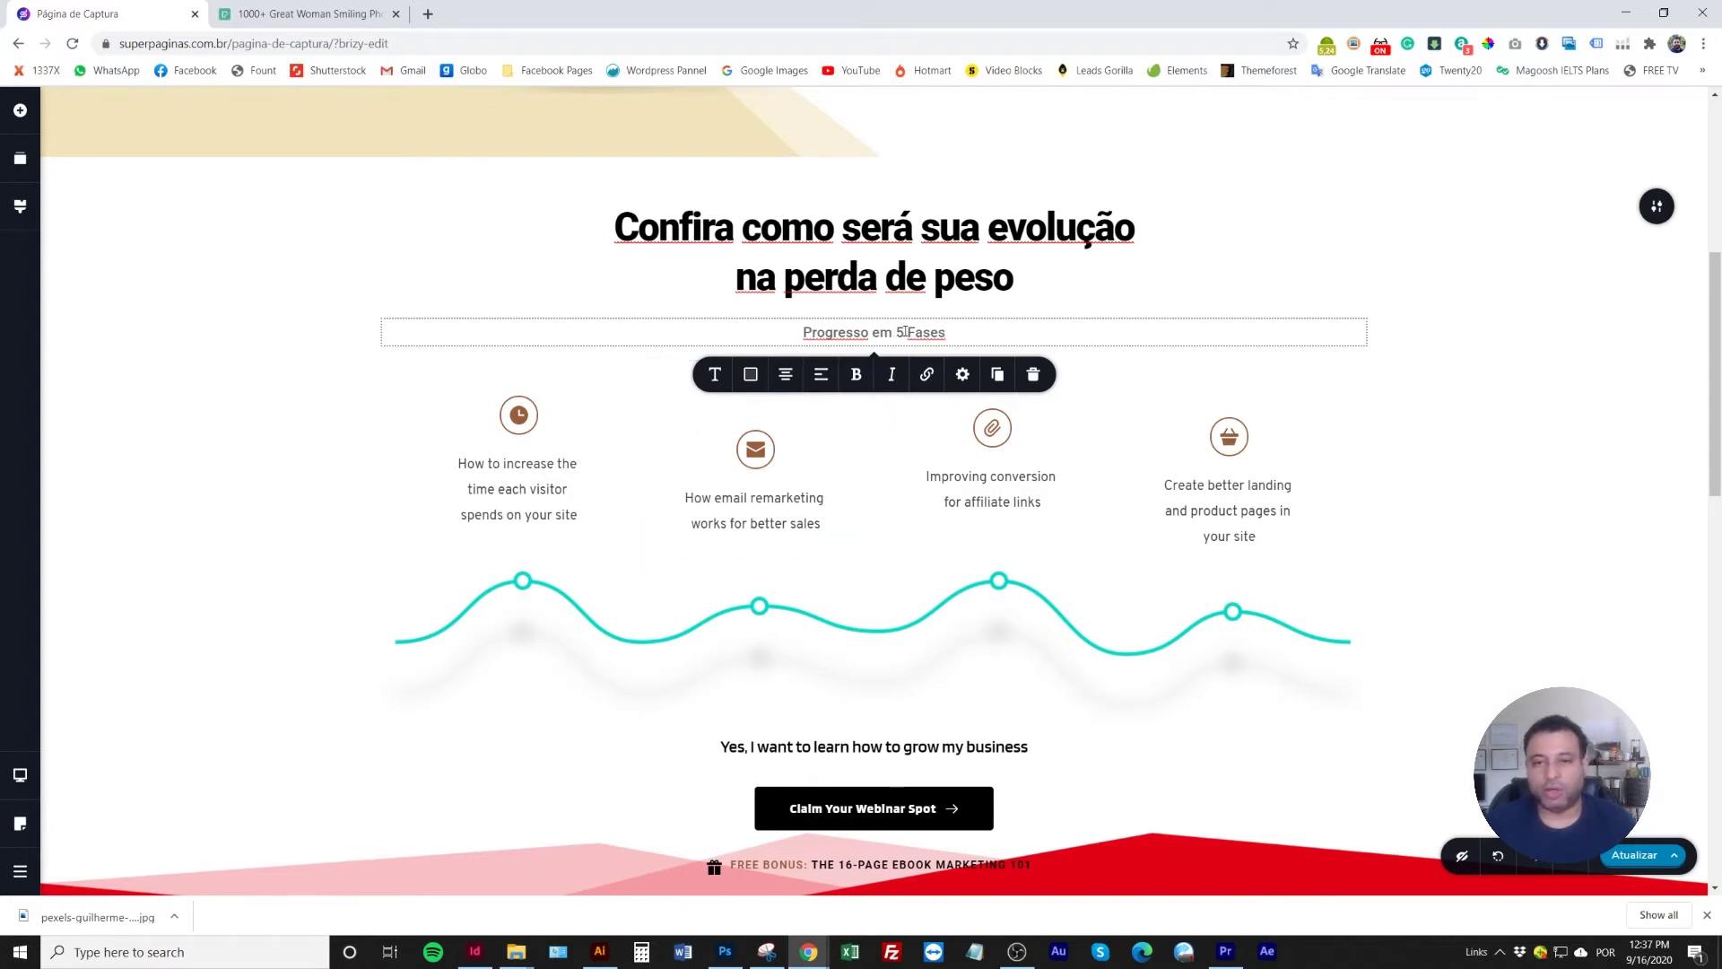
# Raise the subtitle's font size to 25 in Typography
pyautogui.tripleClick(964, 331)
pyautogui.click(715, 374)
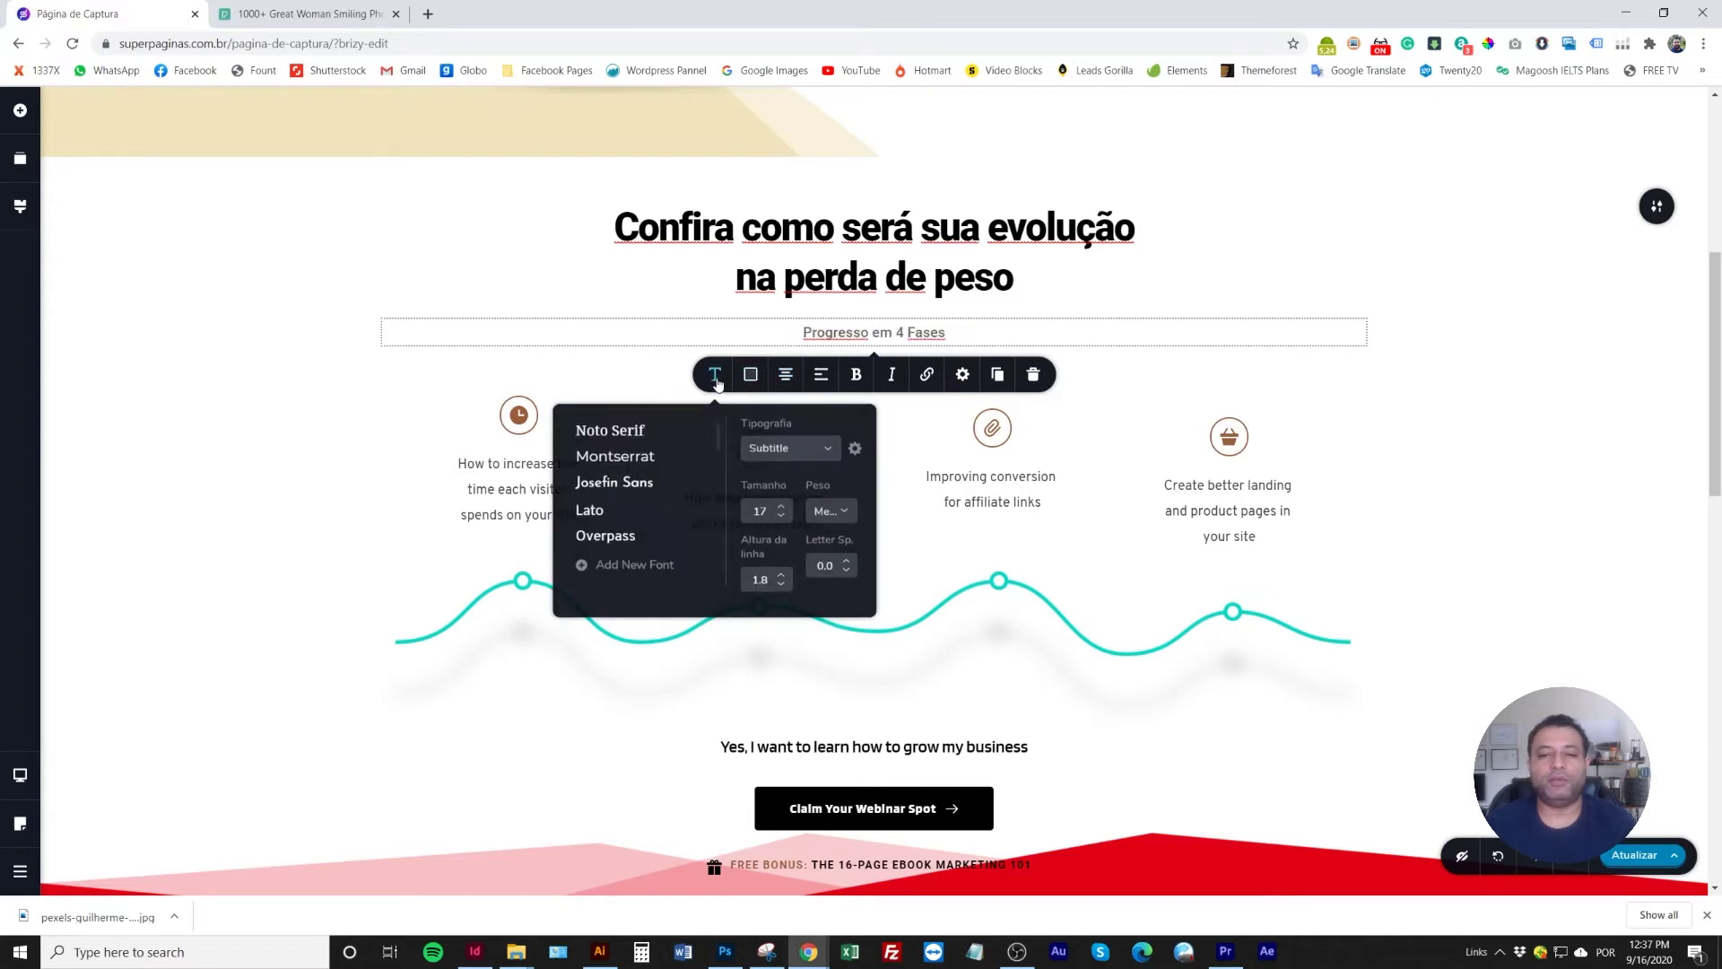
pyautogui.click(783, 508)
pyautogui.click(783, 507)
pyautogui.click(783, 508)
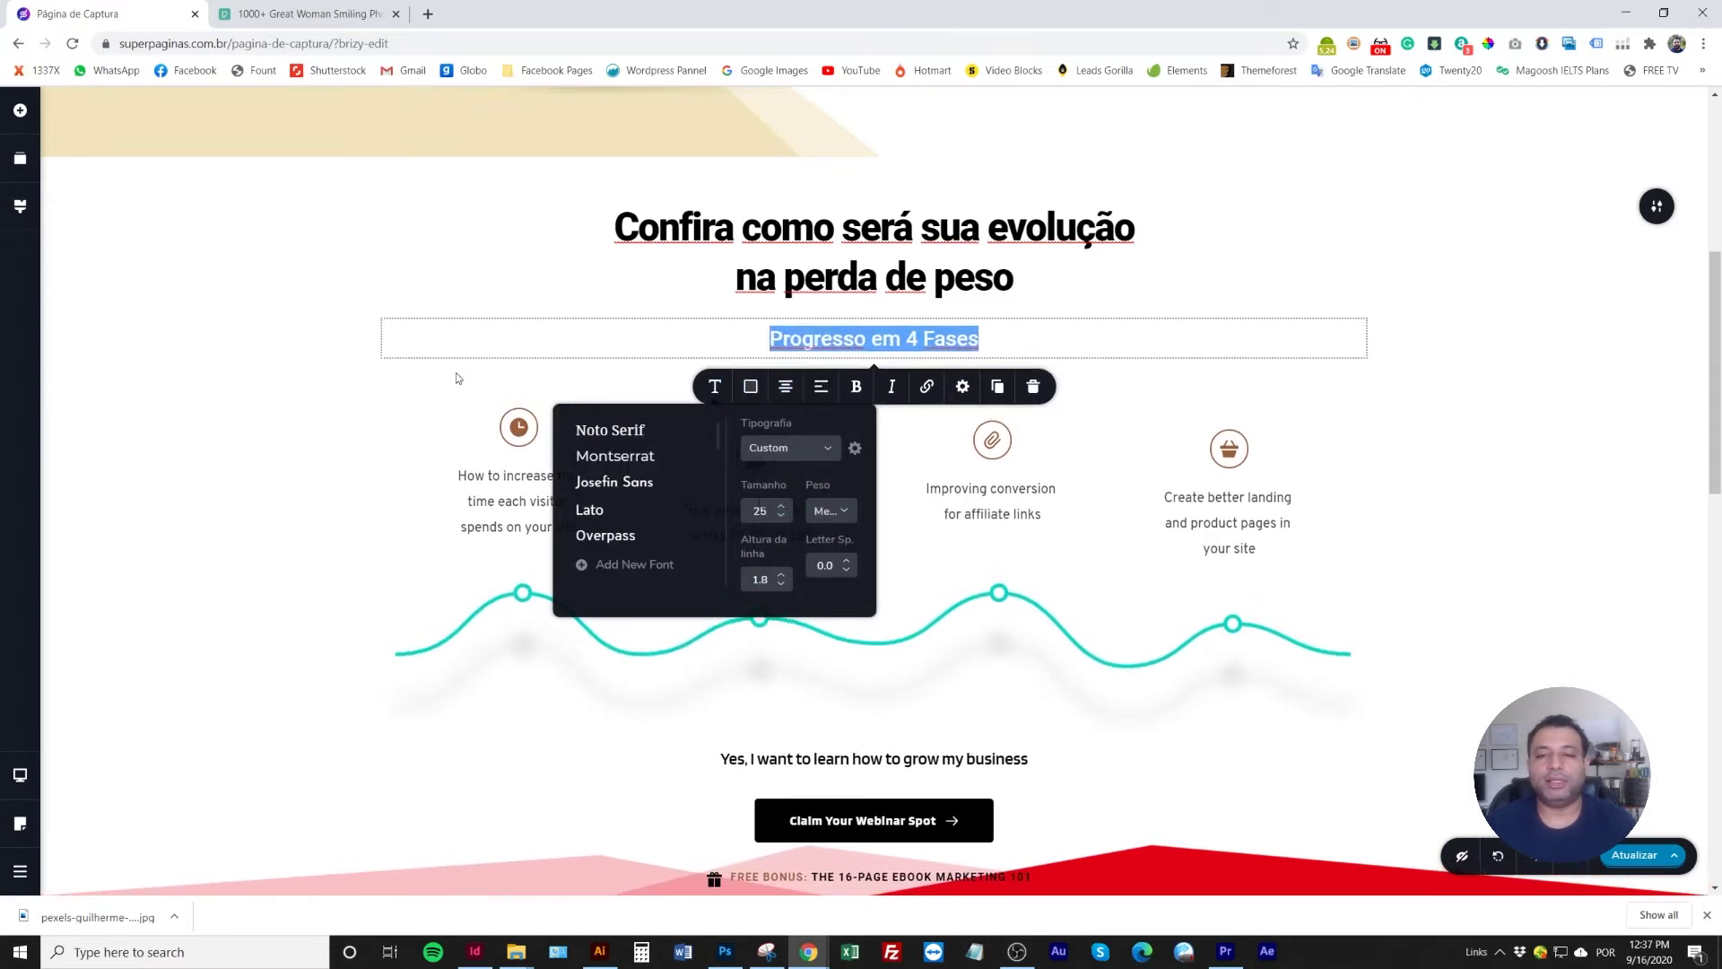
pyautogui.click(240, 264)
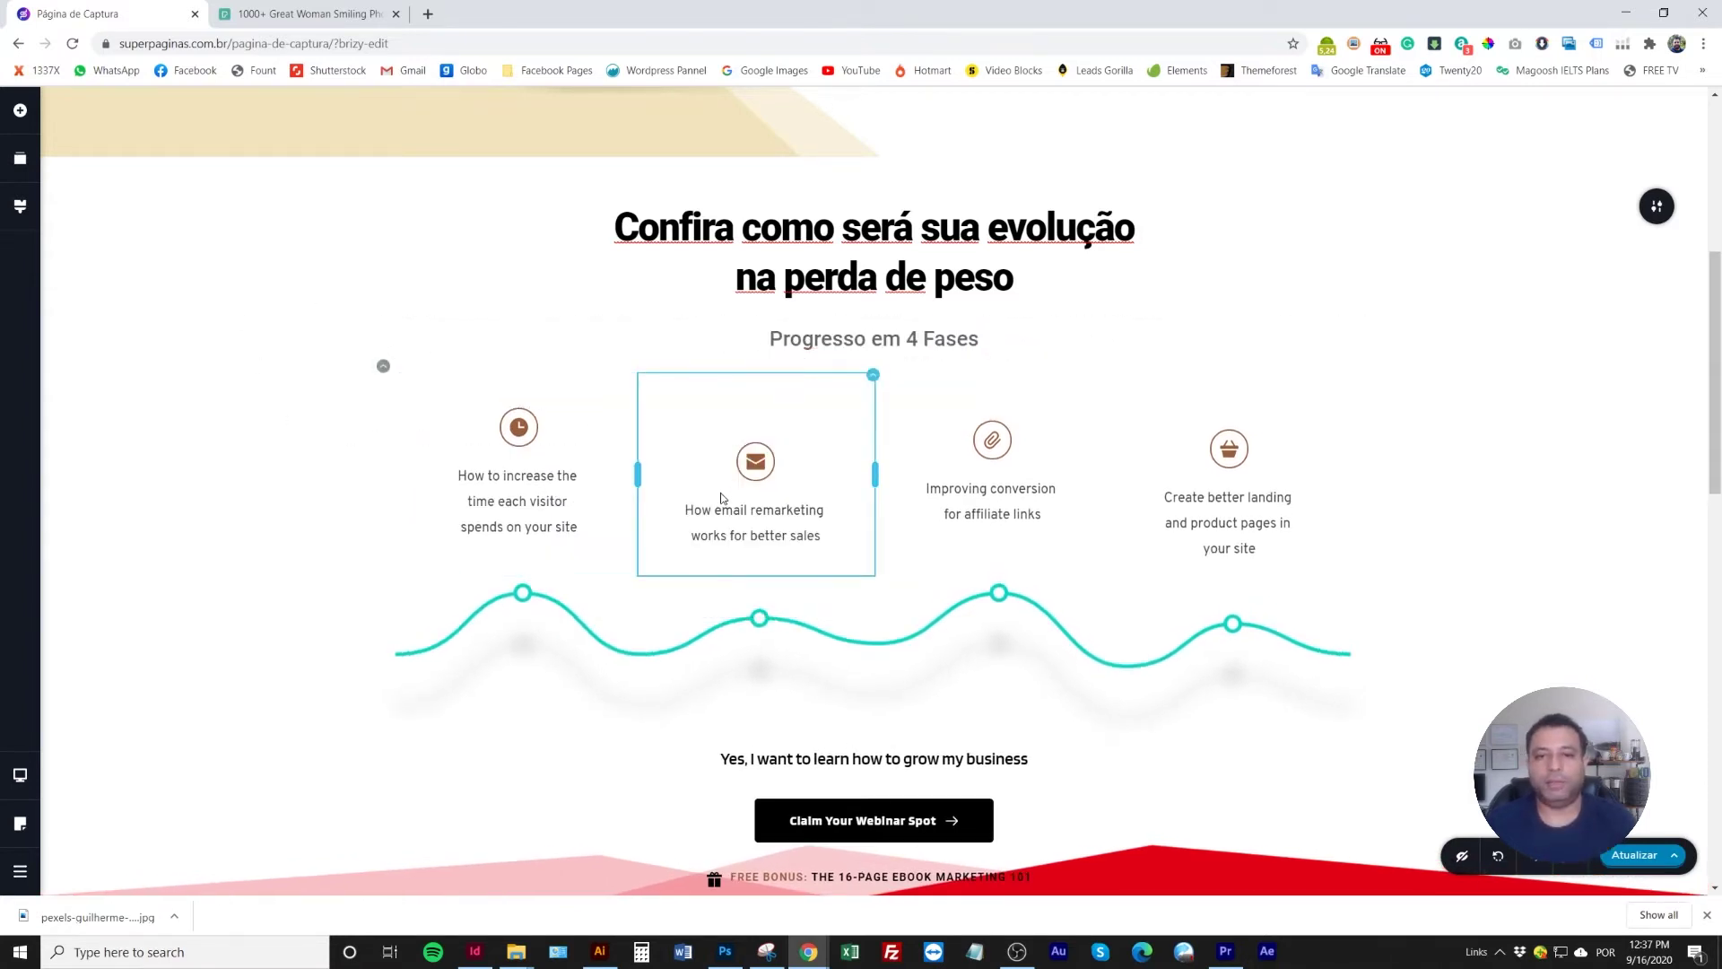
# Give the progress section an opaque overlay and a solid yellow #FFFC24 background colour
pyautogui.moveTo(1661, 221)
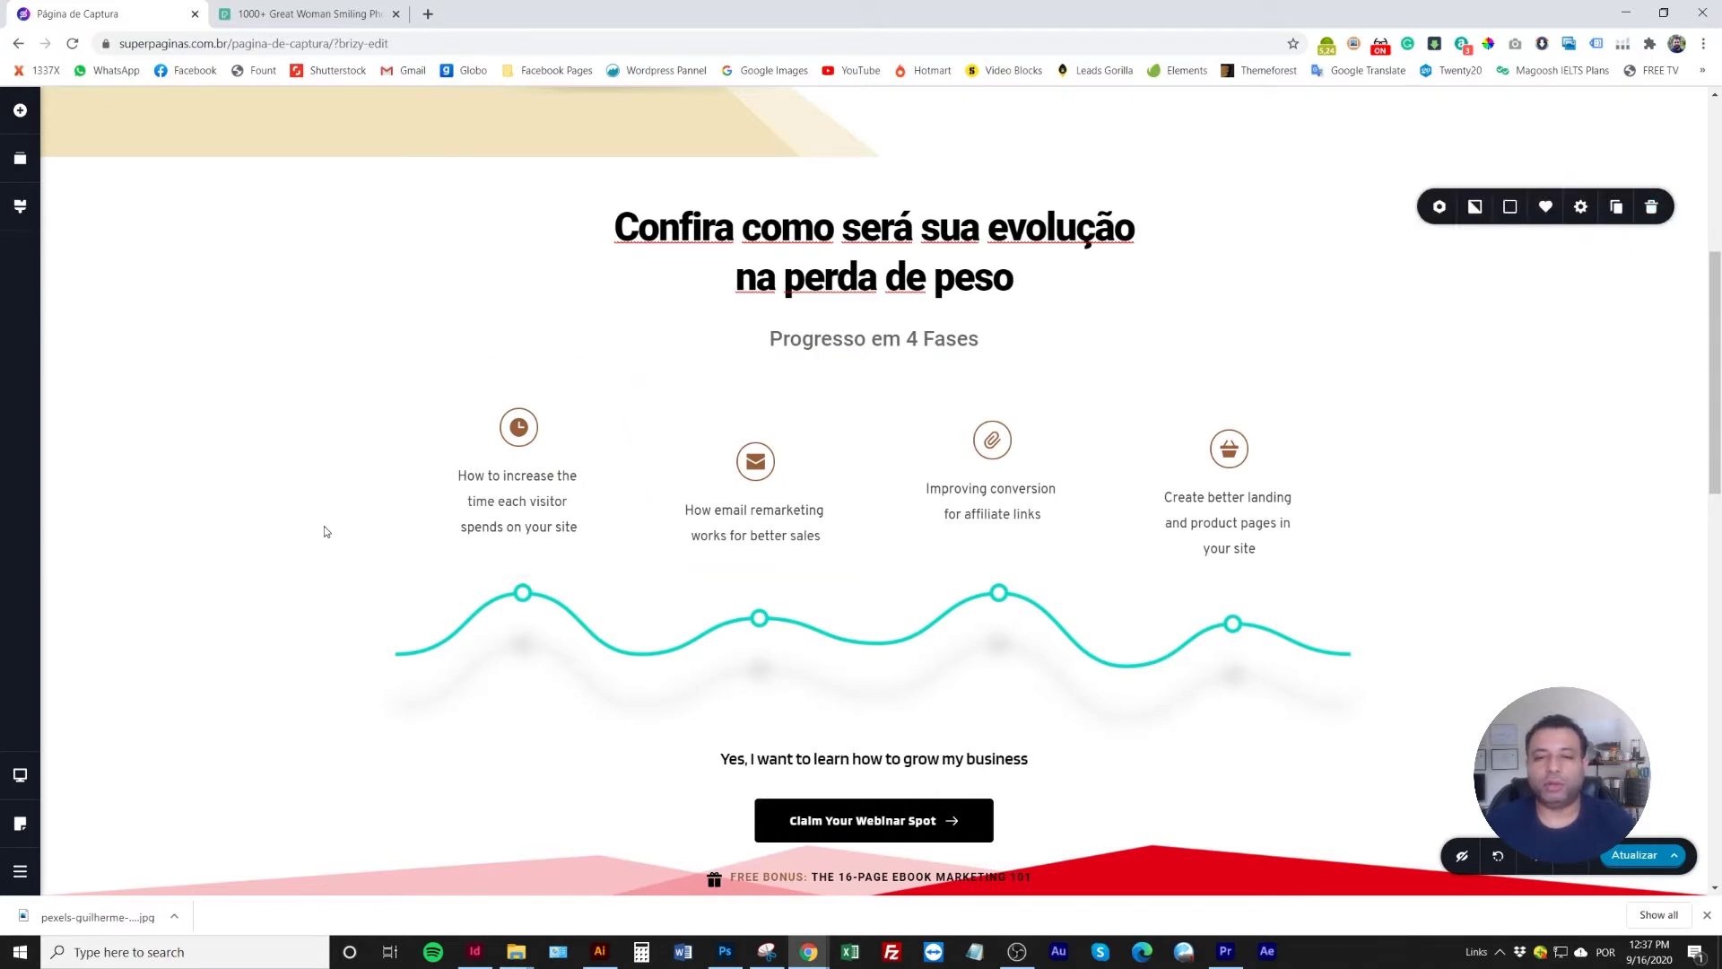
pyautogui.scroll(-5, 325, 532)
pyautogui.scroll(6, 570, 535)
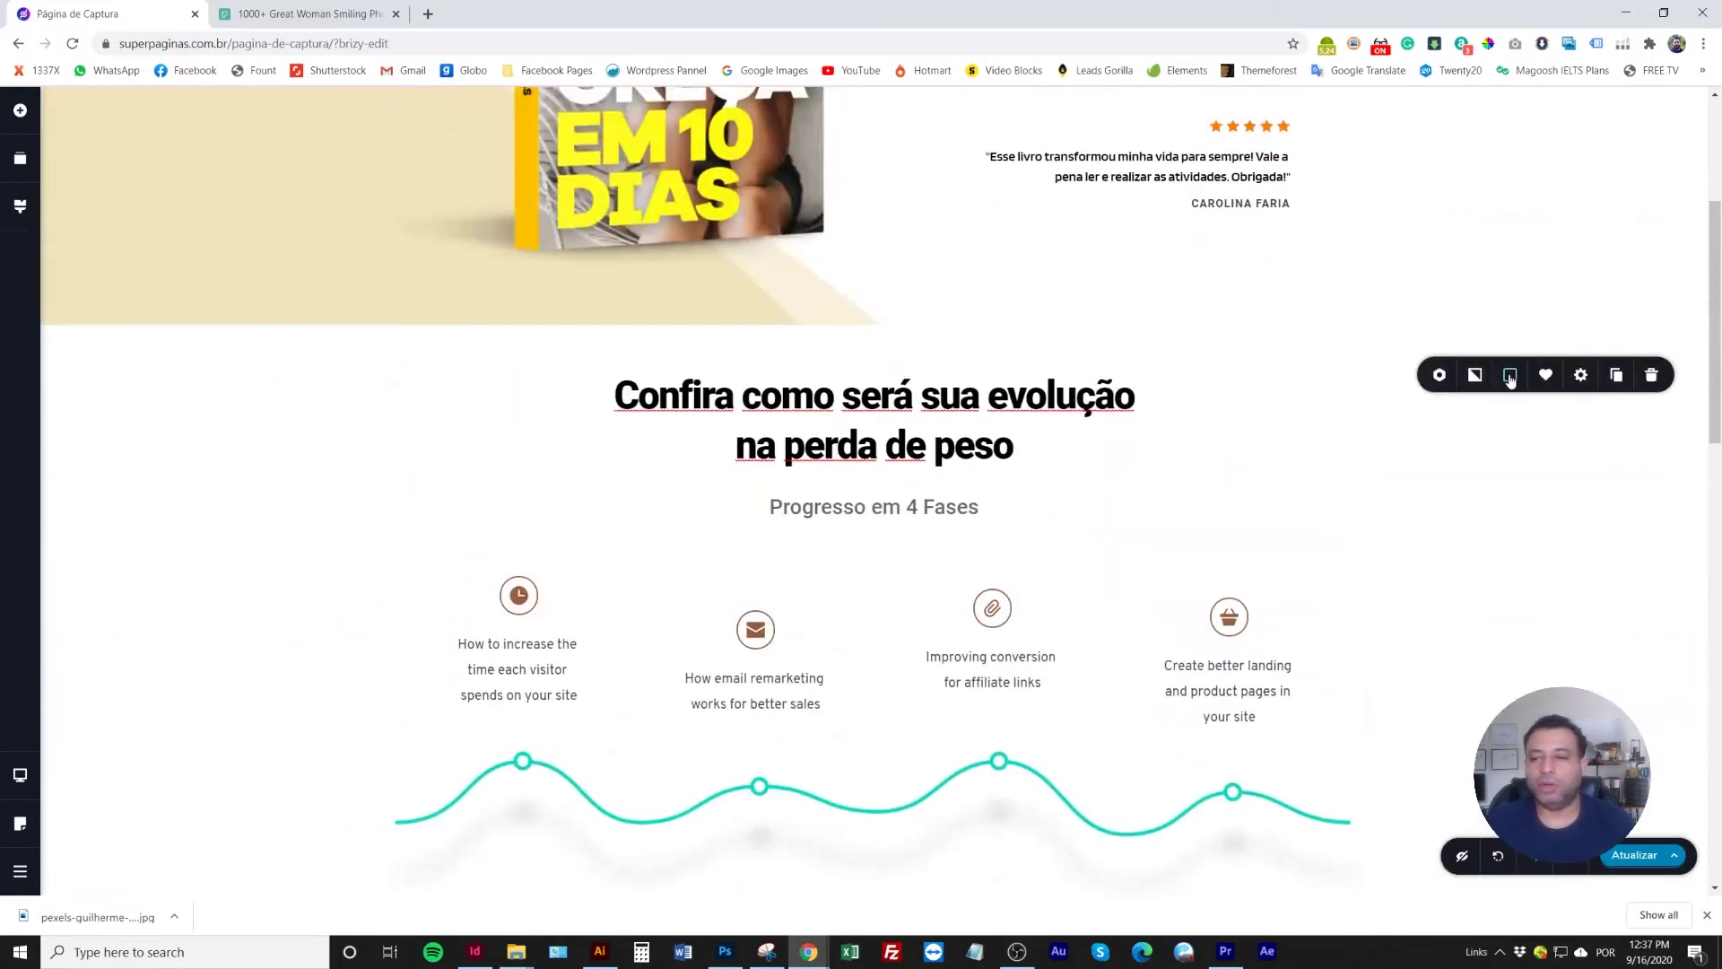
pyautogui.click(1510, 377)
pyautogui.moveTo(1433, 494); pyautogui.dragTo(1426, 446)
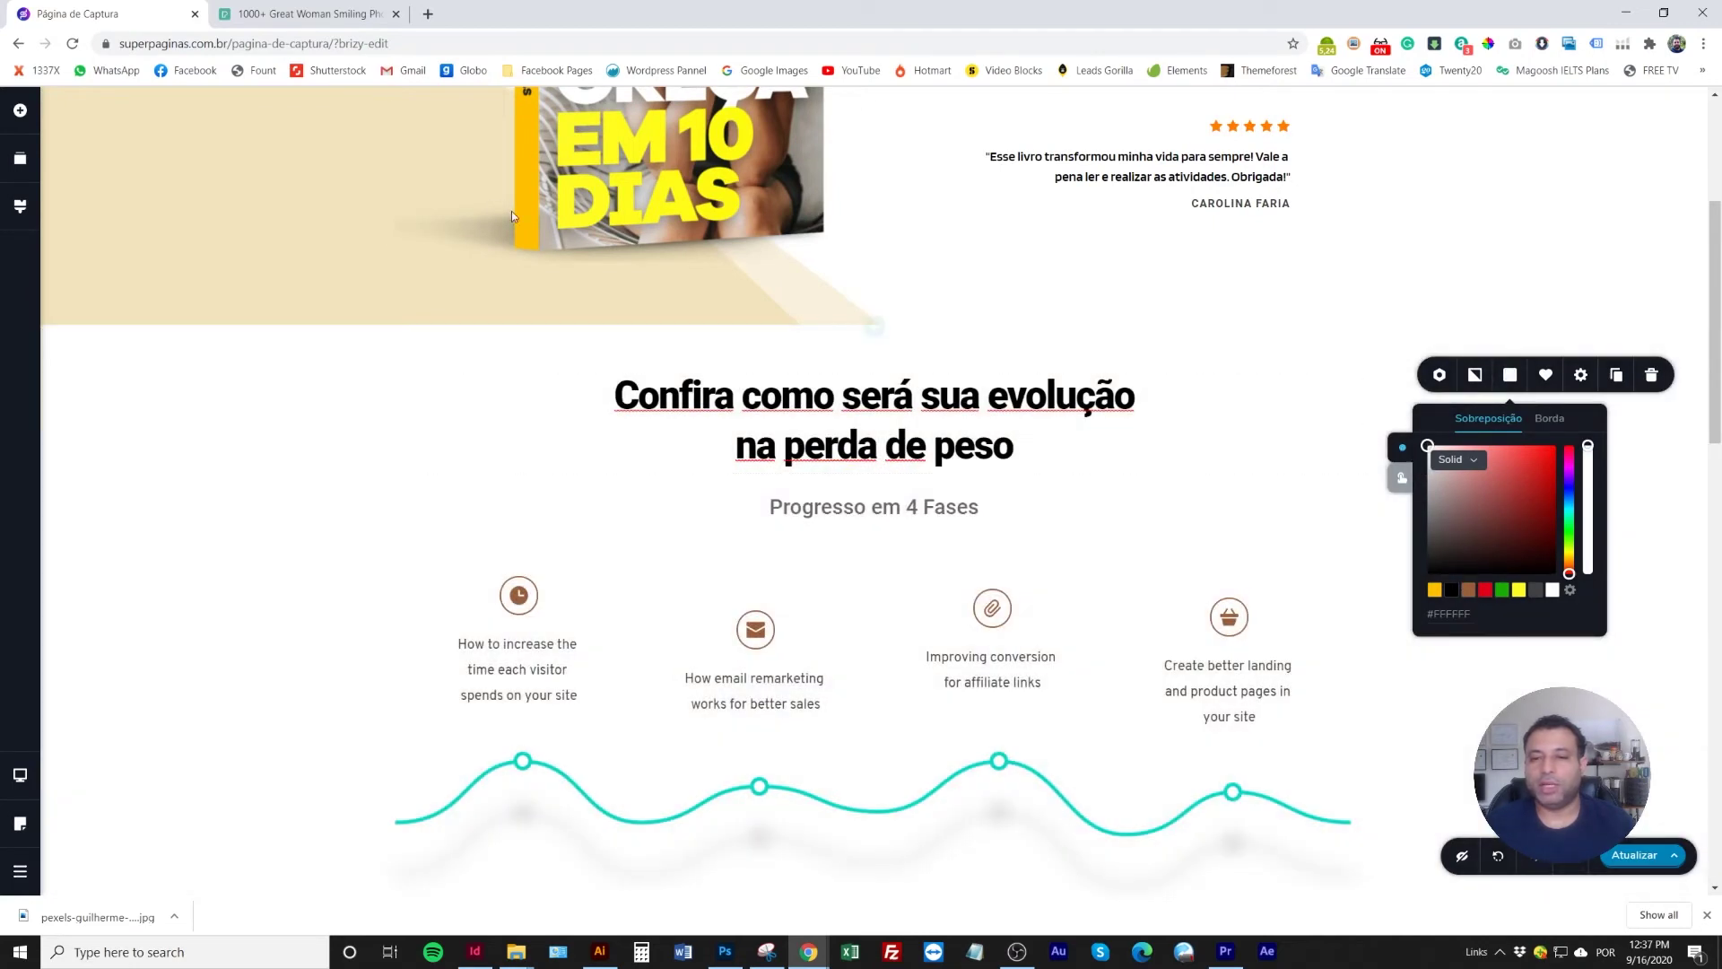
pyautogui.click(1468, 590)
pyautogui.moveTo(1429, 472); pyautogui.dragTo(1432, 447)
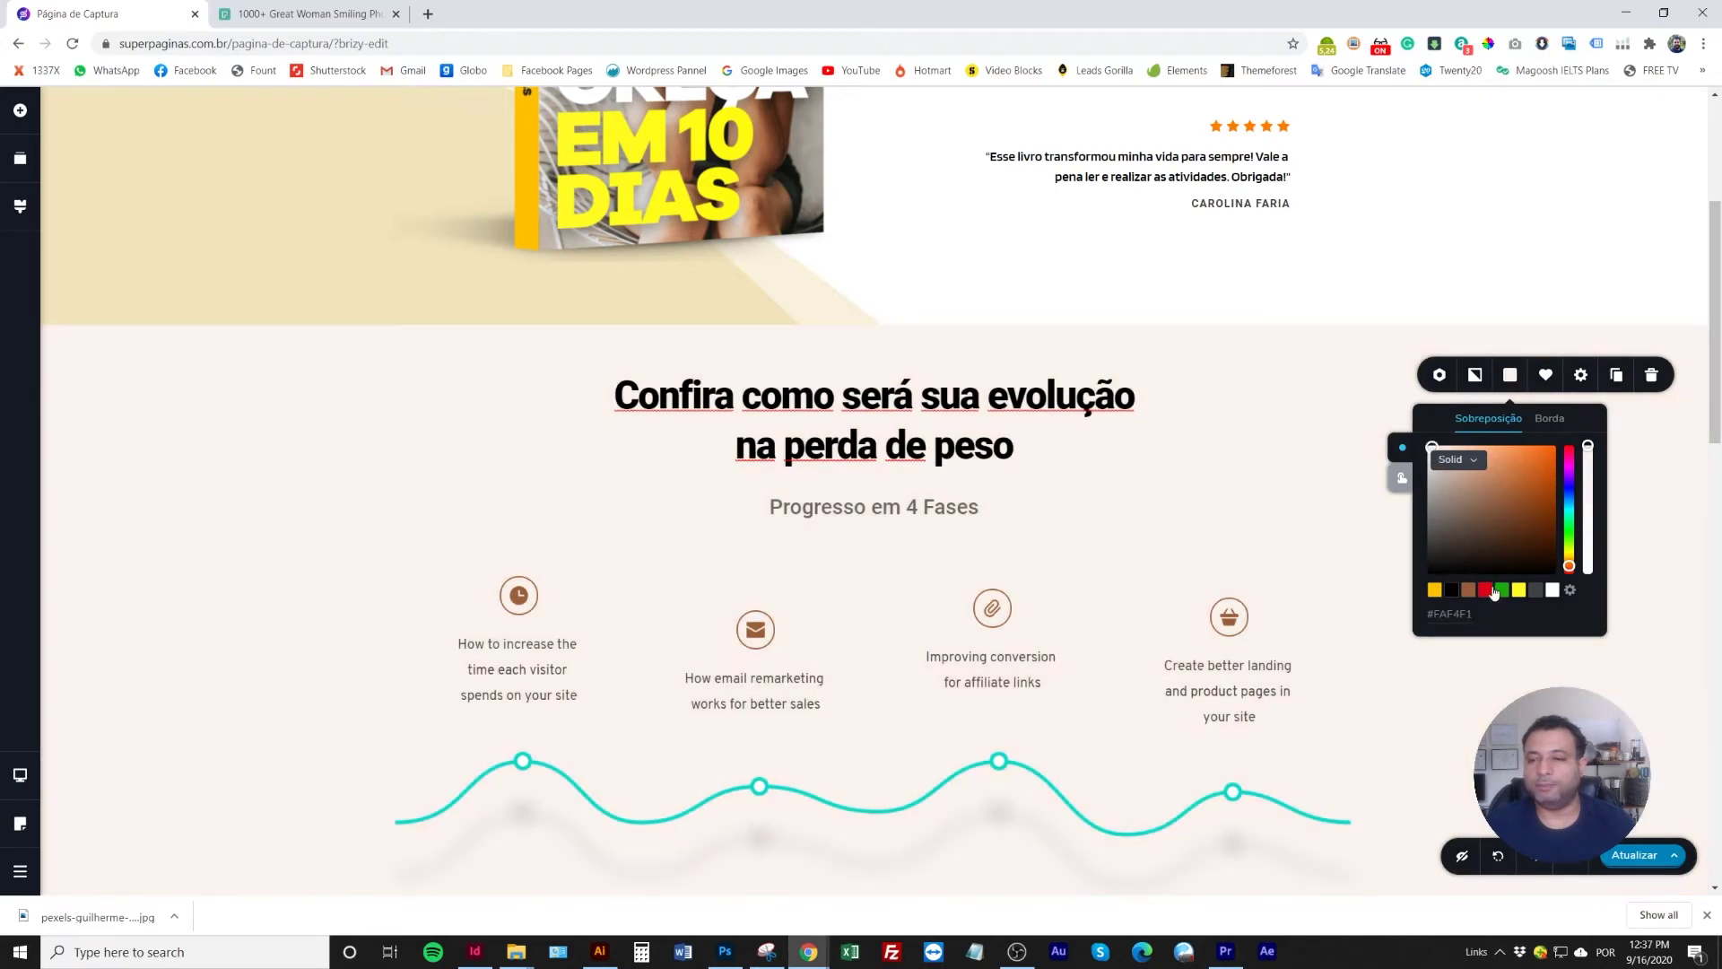
pyautogui.click(1519, 591)
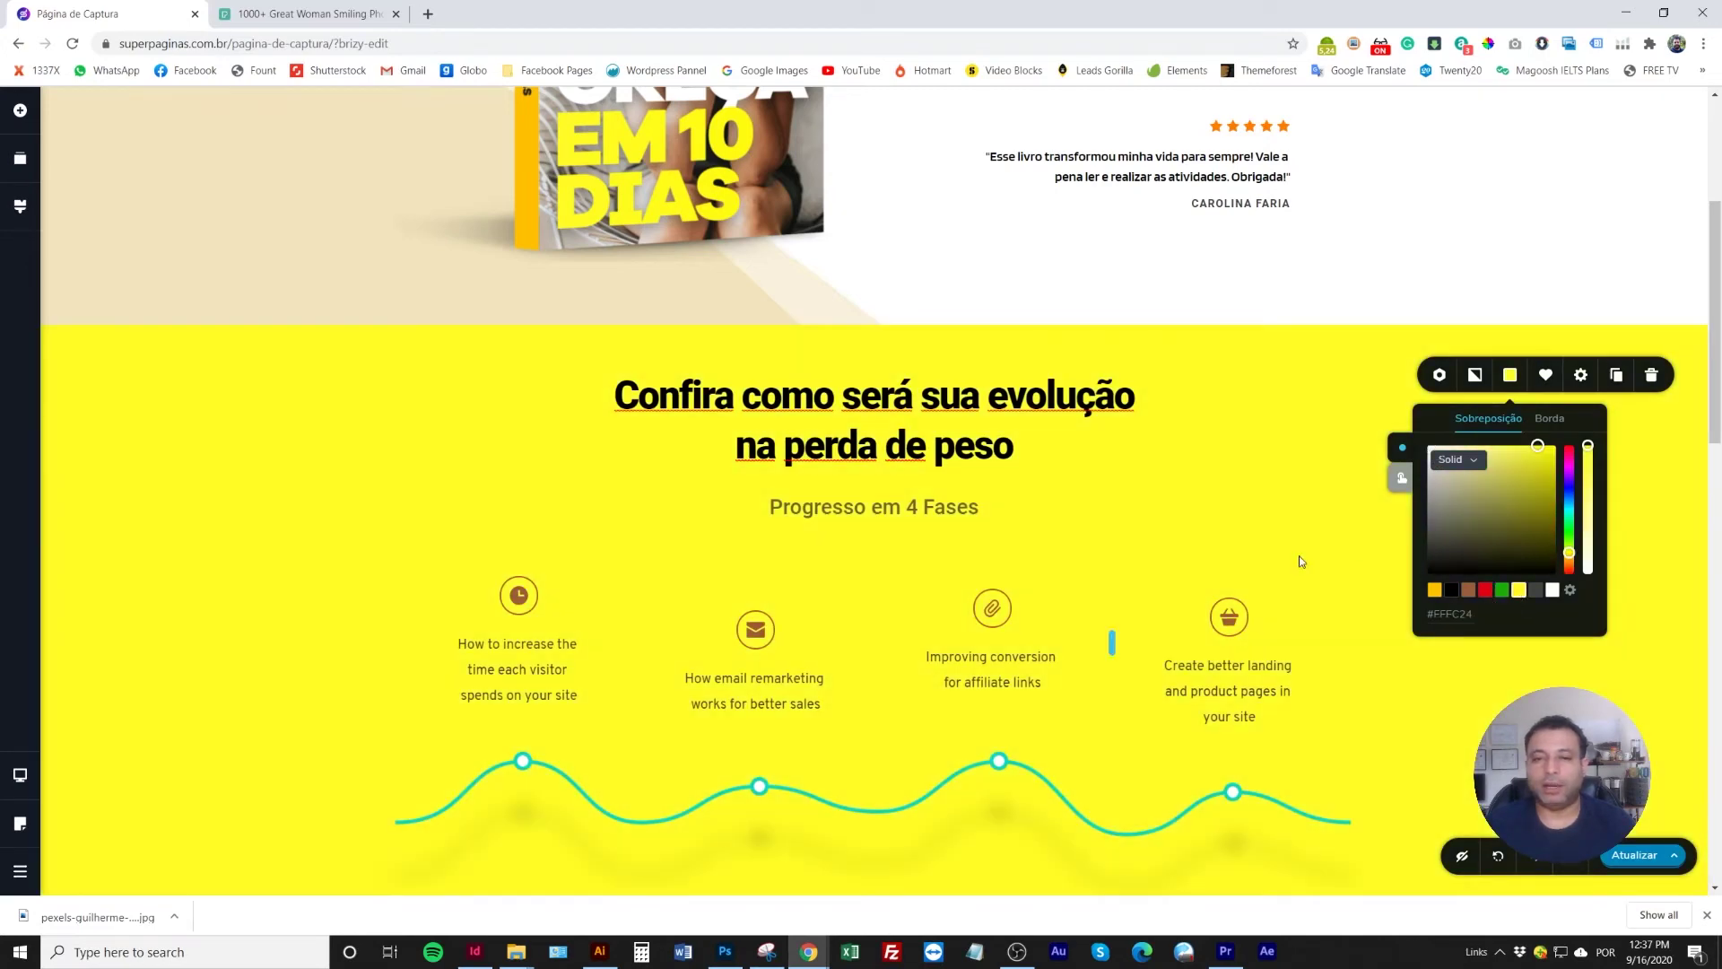
pyautogui.scroll(3, 1046, 508)
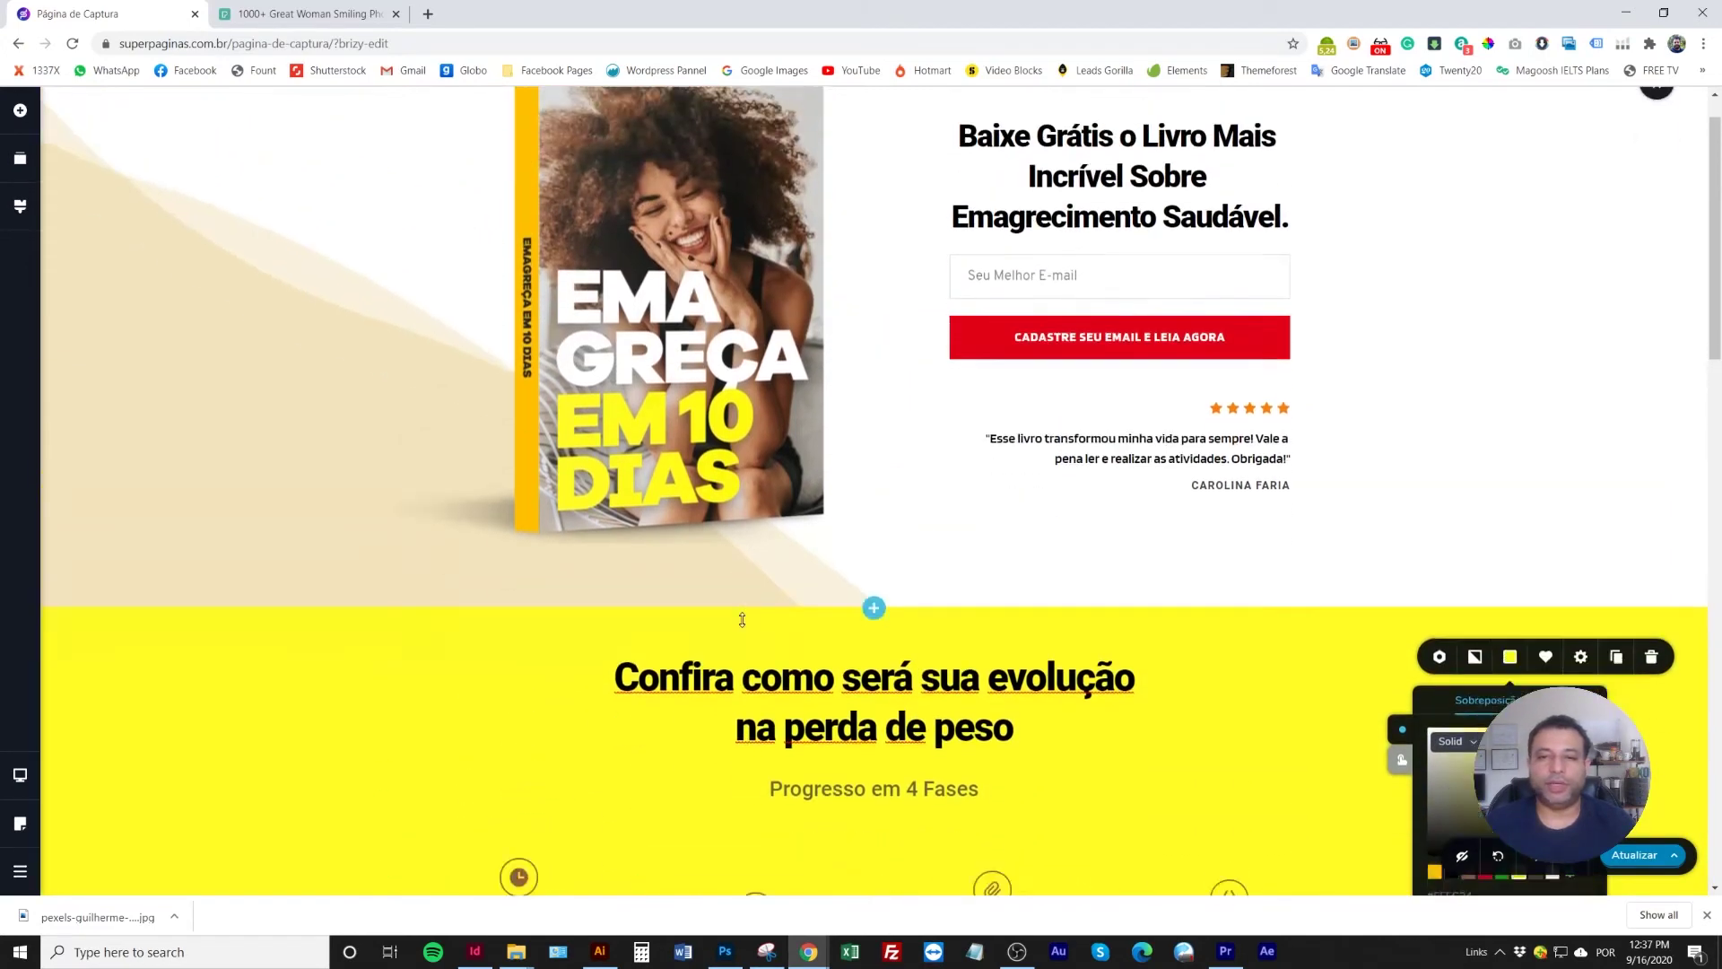
pyautogui.scroll(-5, 742, 619)
# Change the 'Progresso em 4 Fases' subheading text colour to black
pyautogui.doubleClick(886, 338)
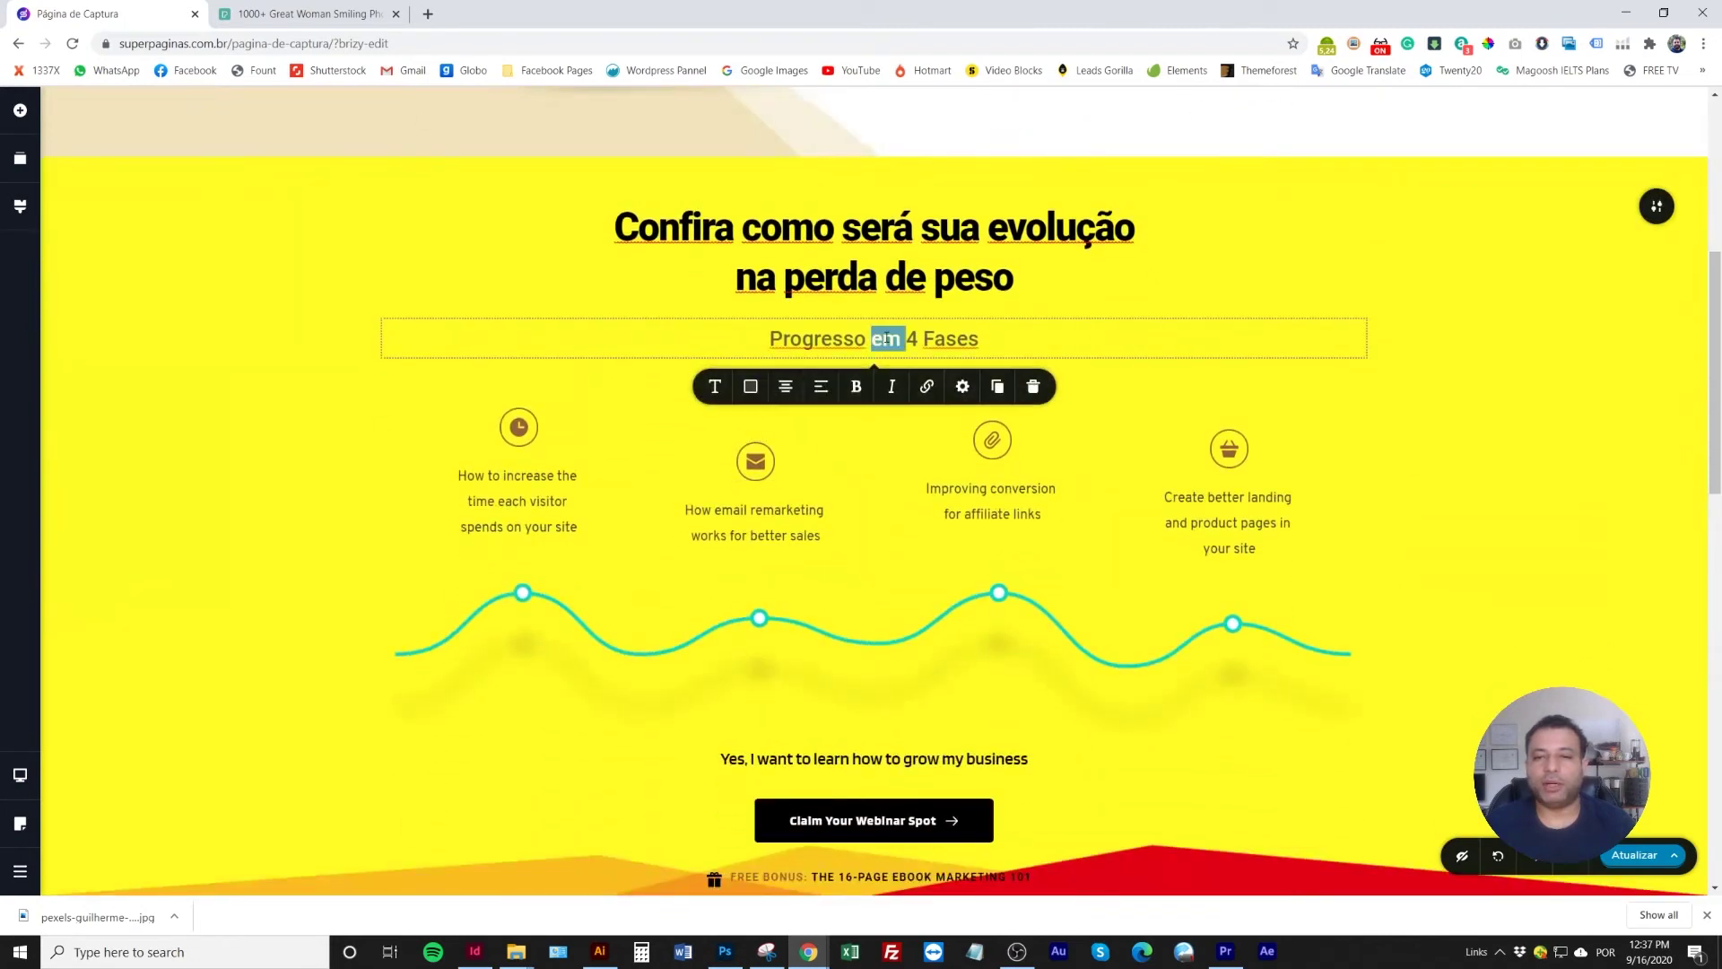
pyautogui.tripleClick(886, 338)
pyautogui.click(750, 388)
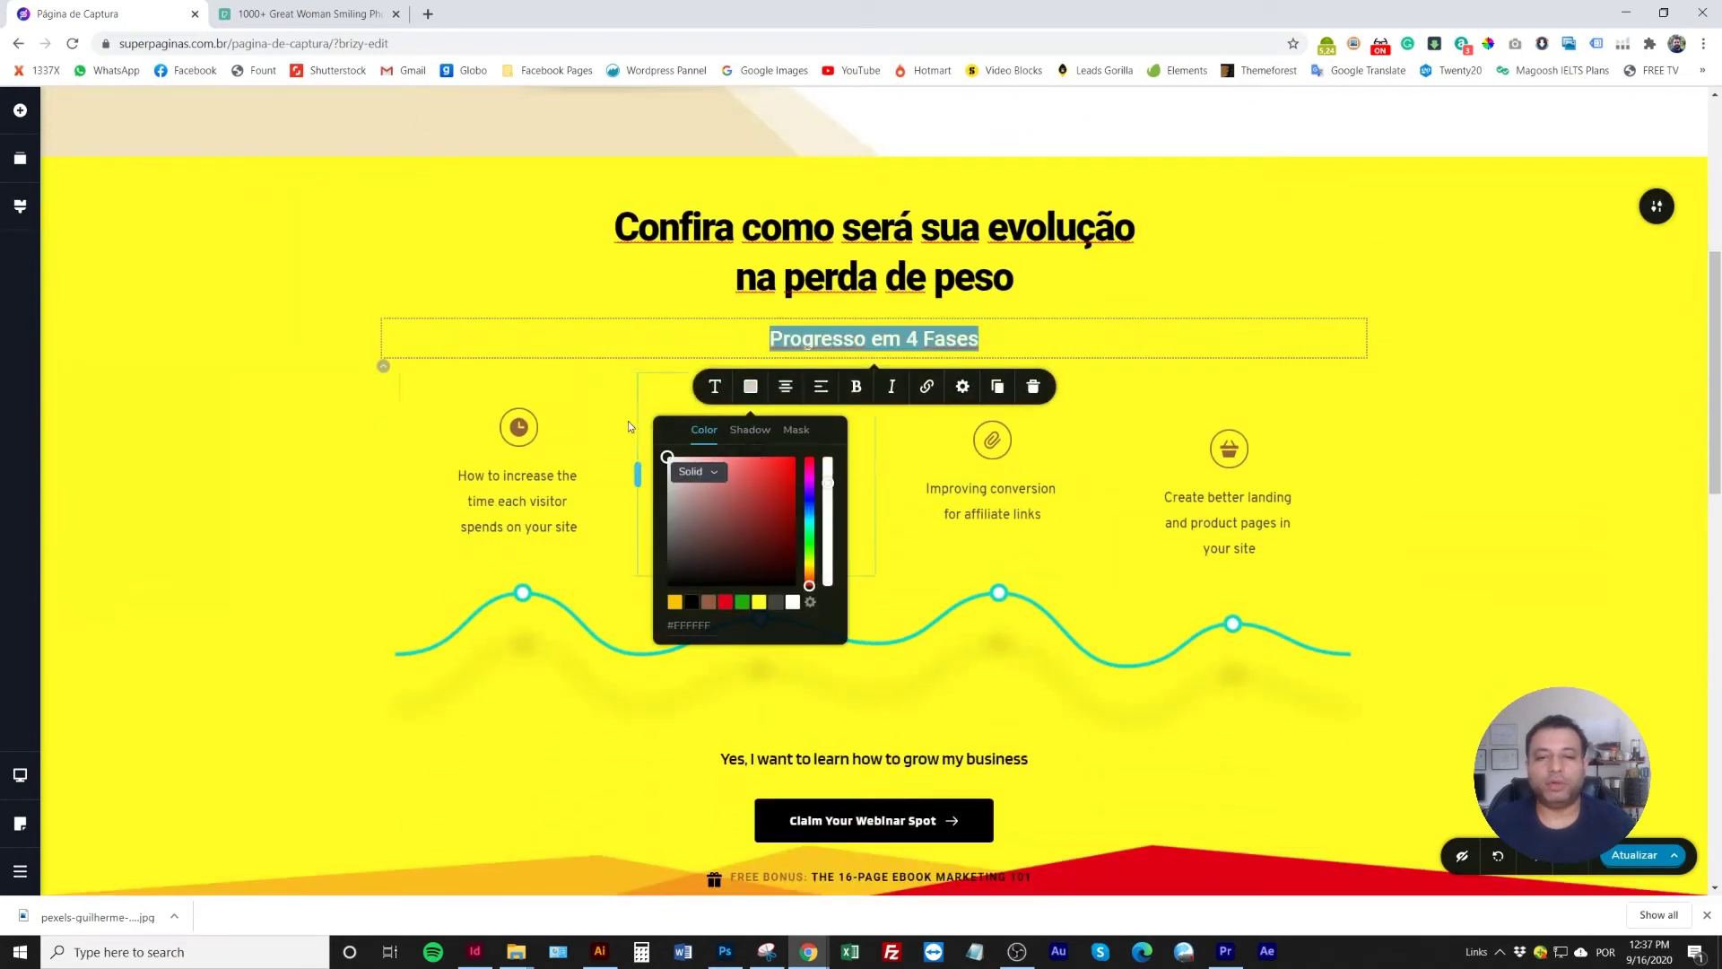
pyautogui.click(518, 232)
pyautogui.click(878, 340)
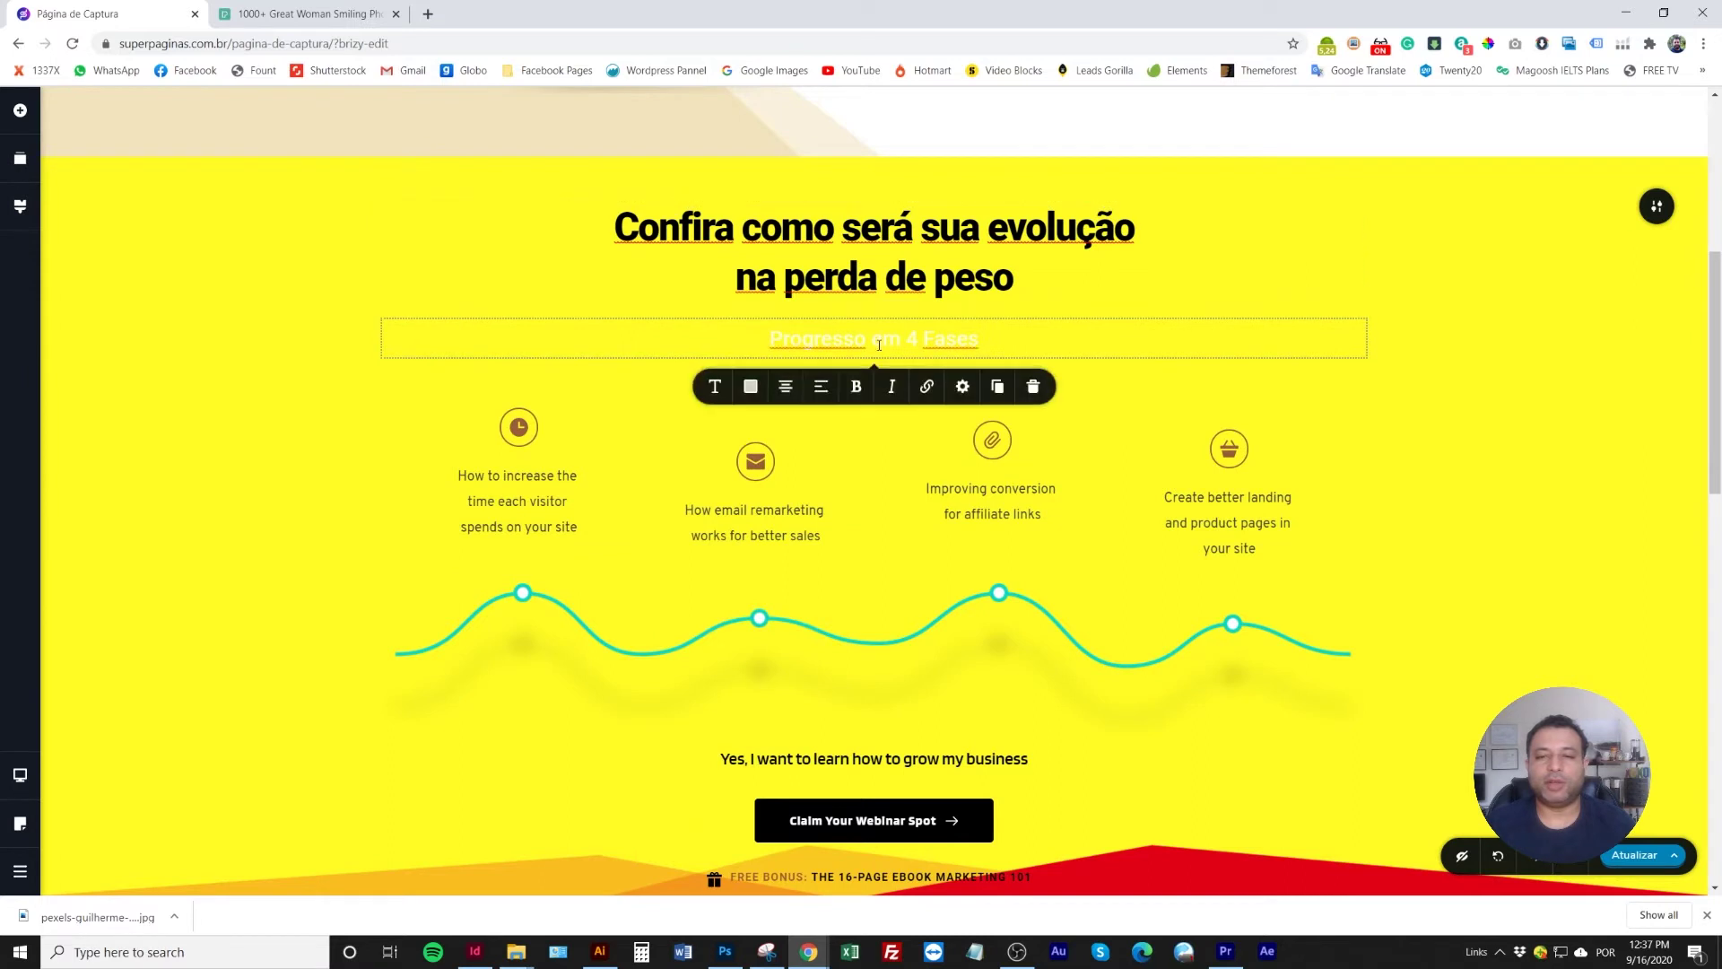
pyautogui.tripleClick(879, 341)
pyautogui.click(752, 393)
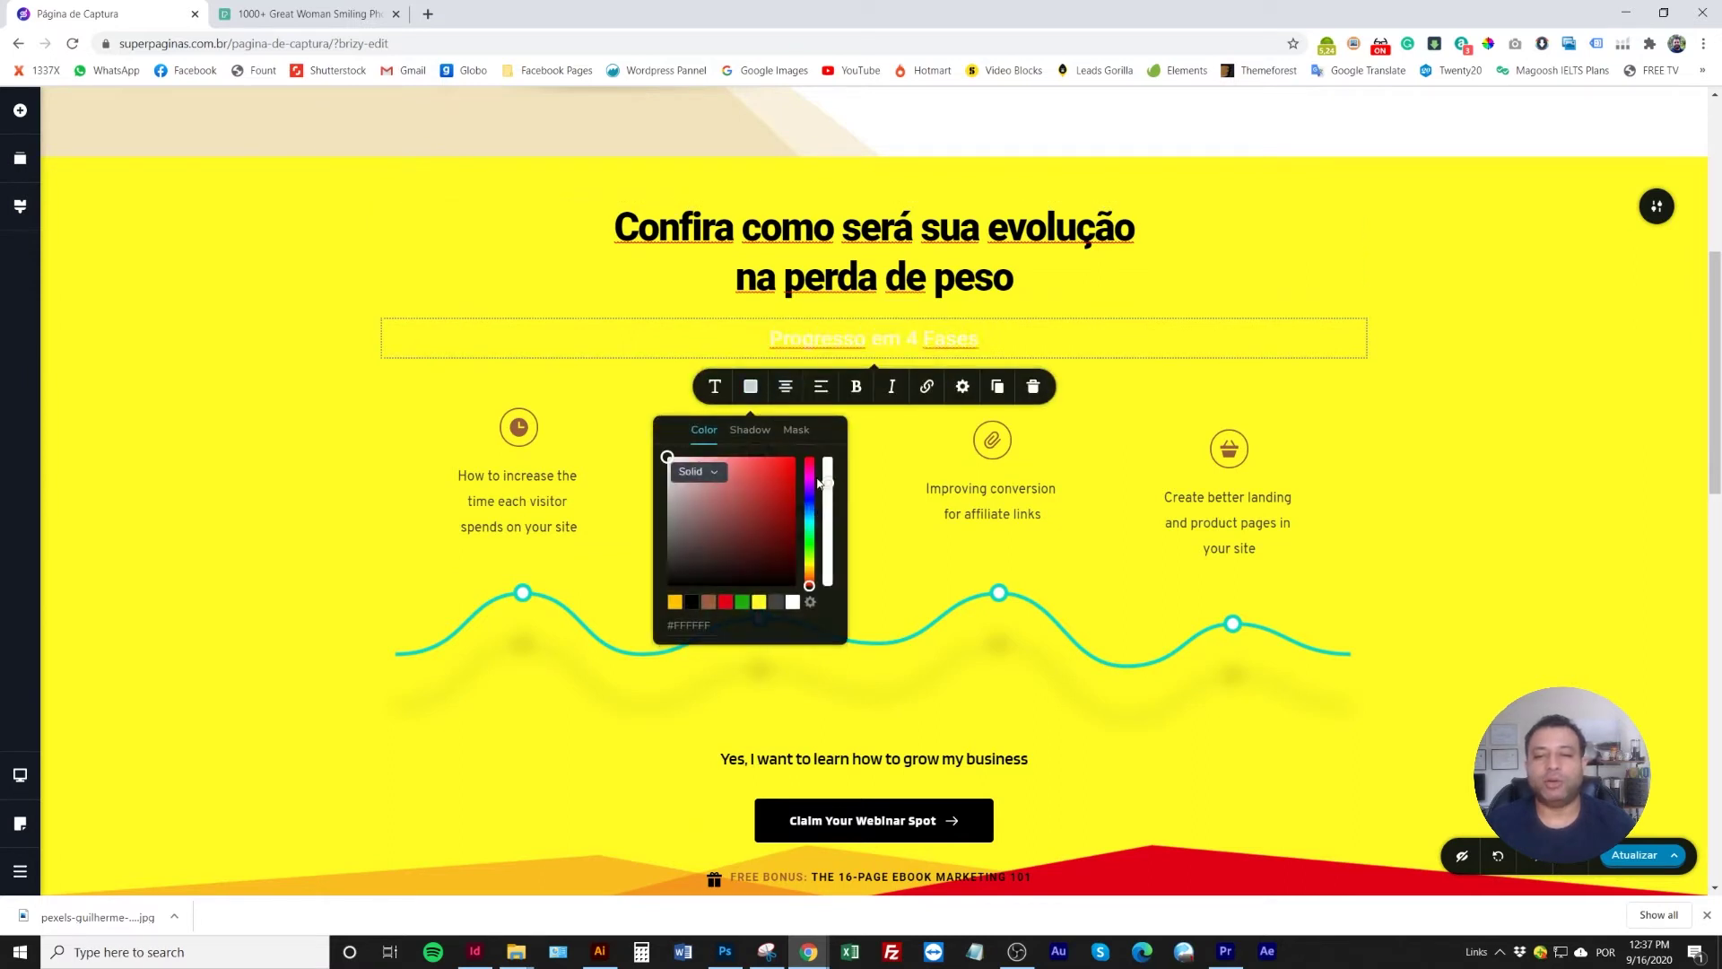
pyautogui.click(569, 258)
pyautogui.tripleClick(834, 341)
pyautogui.click(749, 388)
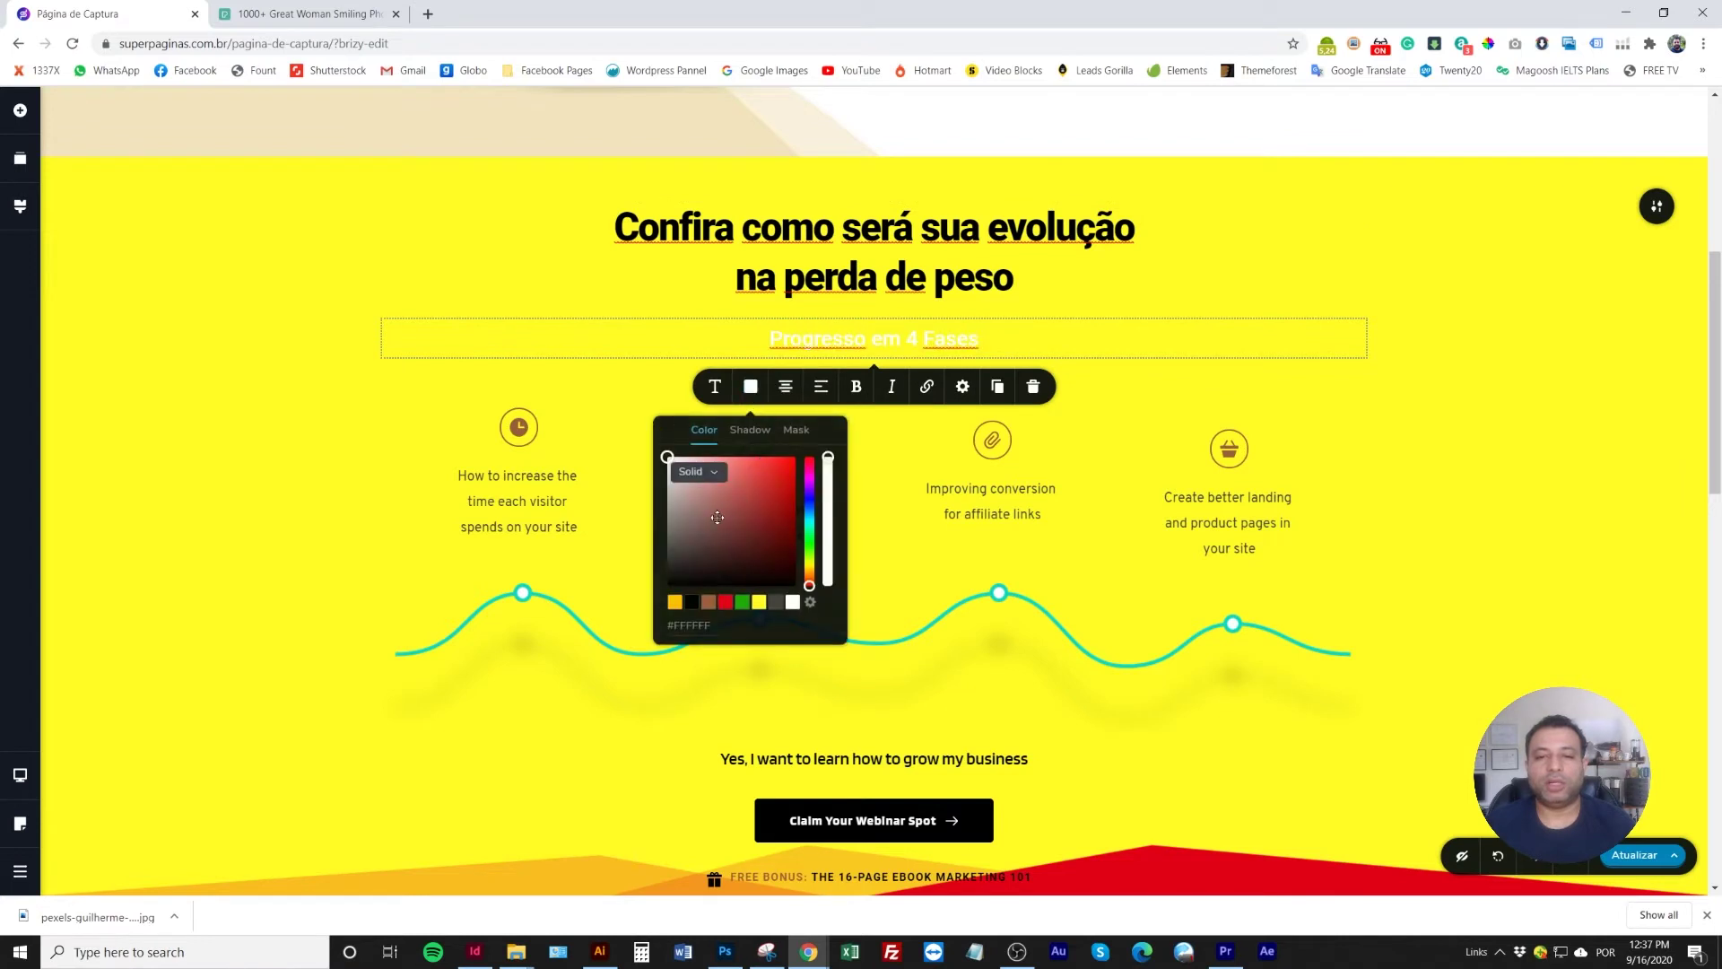
pyautogui.click(690, 608)
pyautogui.click(465, 251)
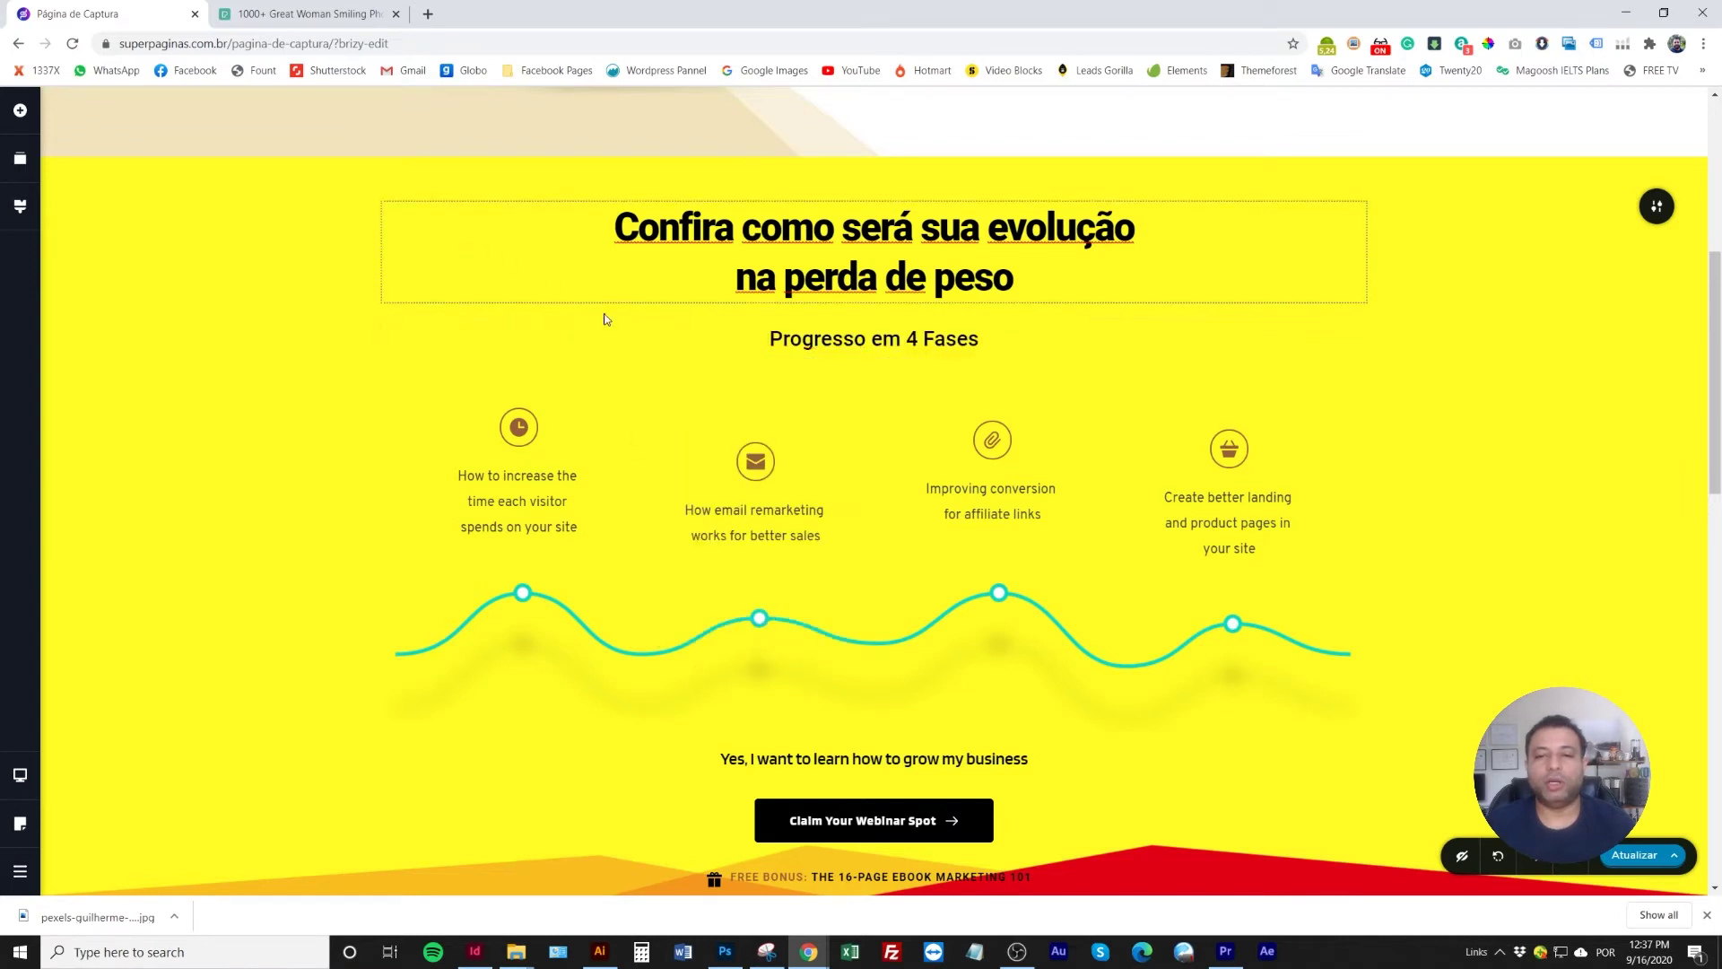
# Raise the subheading's font size to 29 and make it bold
pyautogui.tripleClick(824, 337)
pyautogui.click(715, 386)
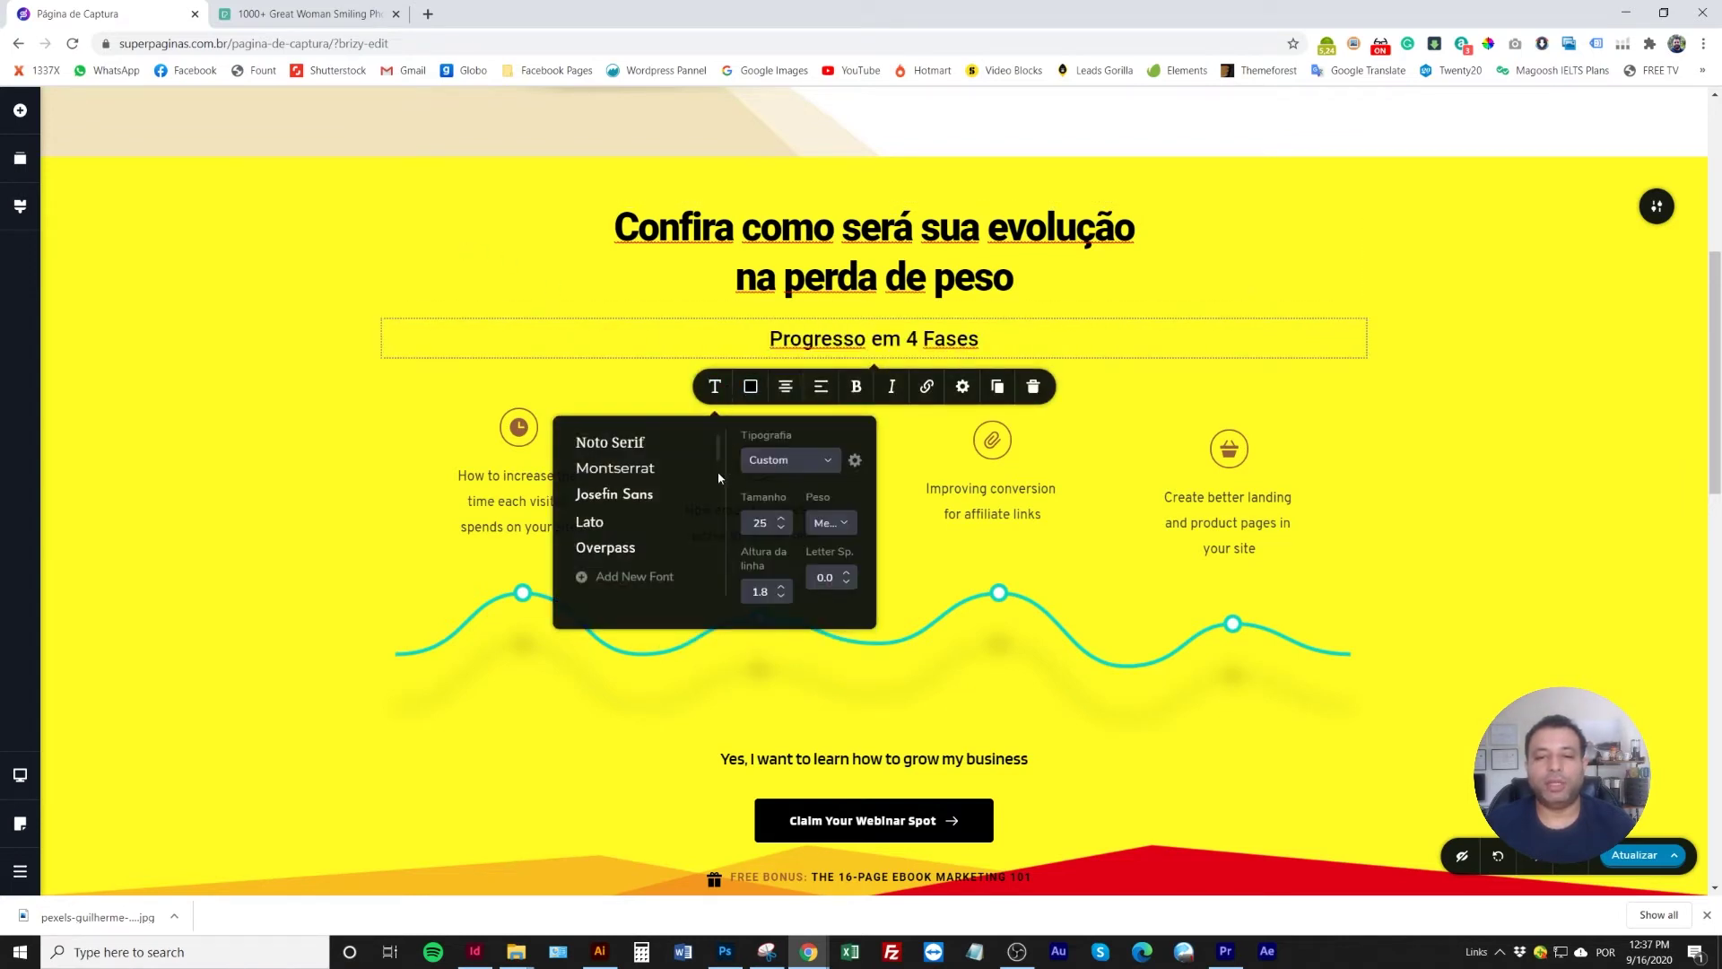
pyautogui.click(781, 517)
pyautogui.click(781, 518)
pyautogui.click(781, 517)
pyautogui.click(782, 518)
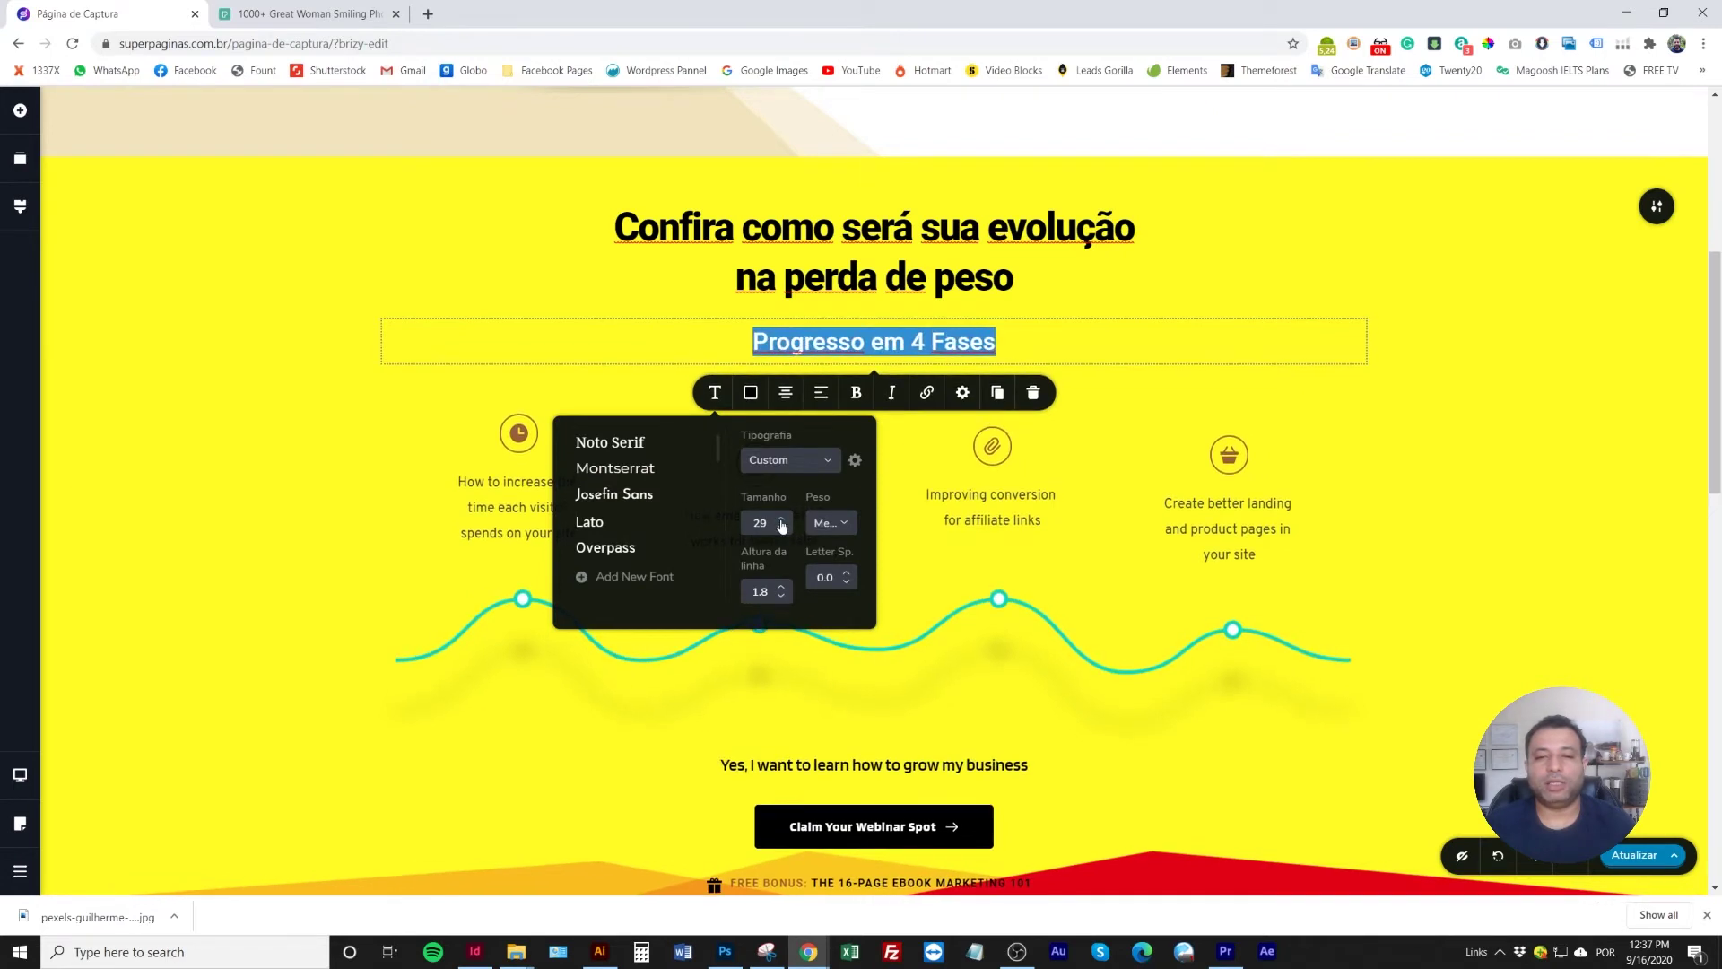
pyautogui.click(856, 394)
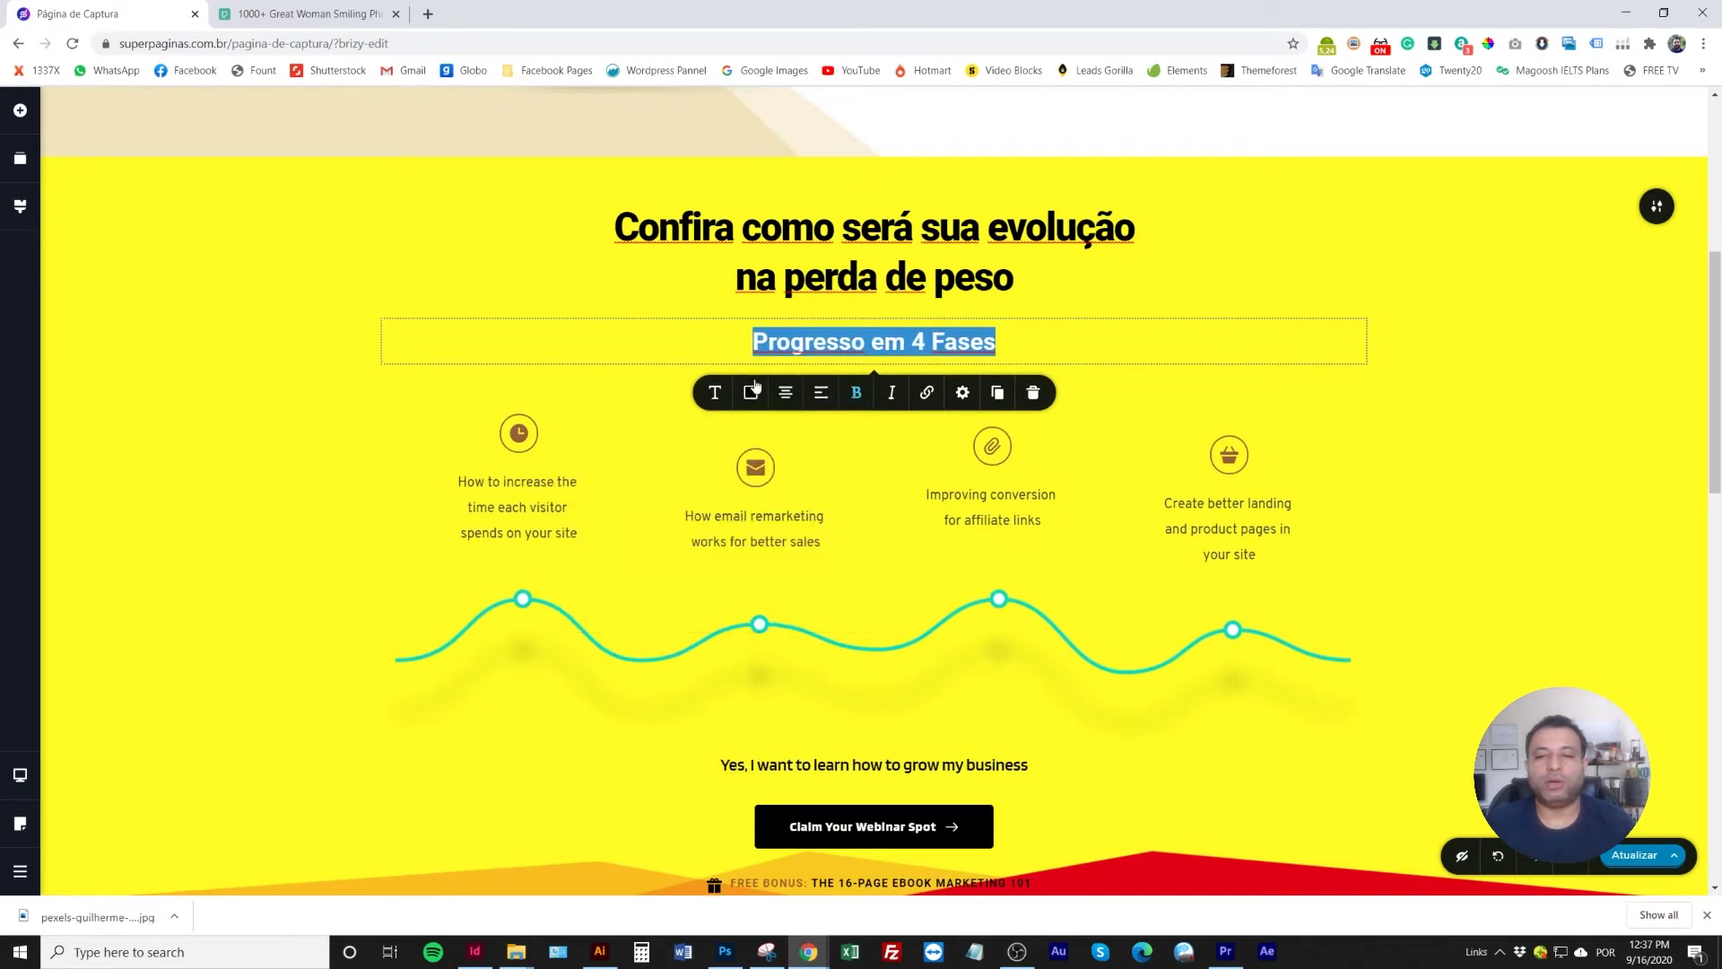
# Try several fonts on the subheading, then settle on Noto Serif
pyautogui.click(715, 395)
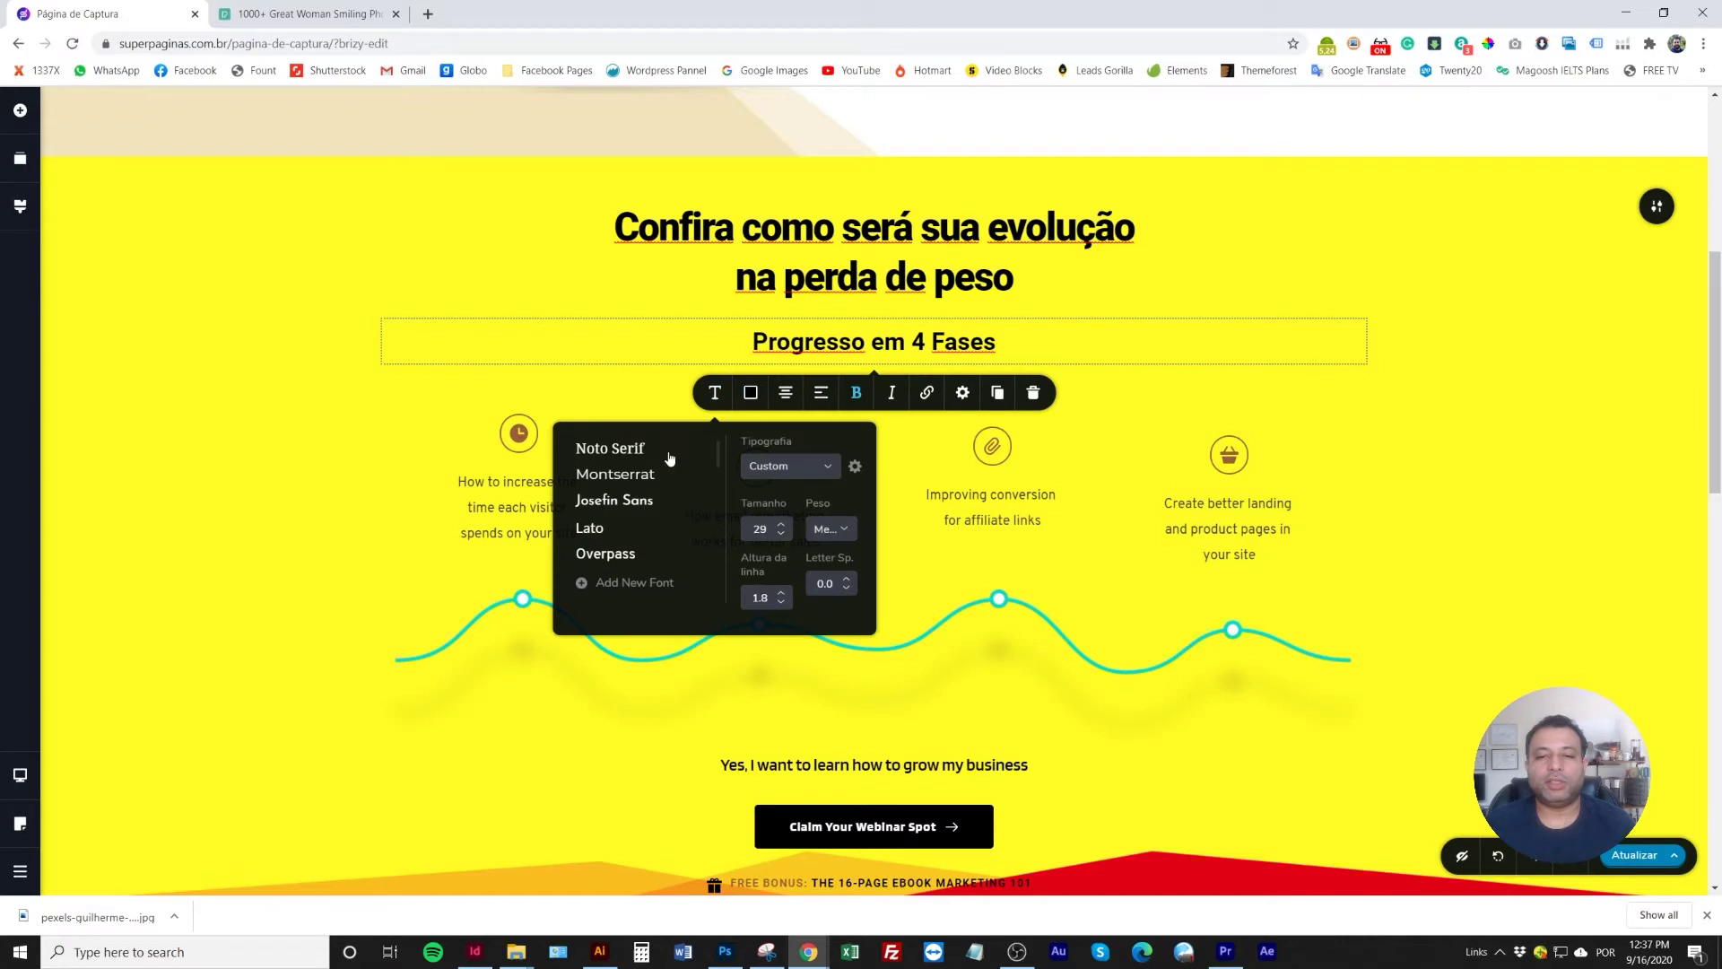
pyautogui.scroll(-1, 624, 513)
pyautogui.click(618, 529)
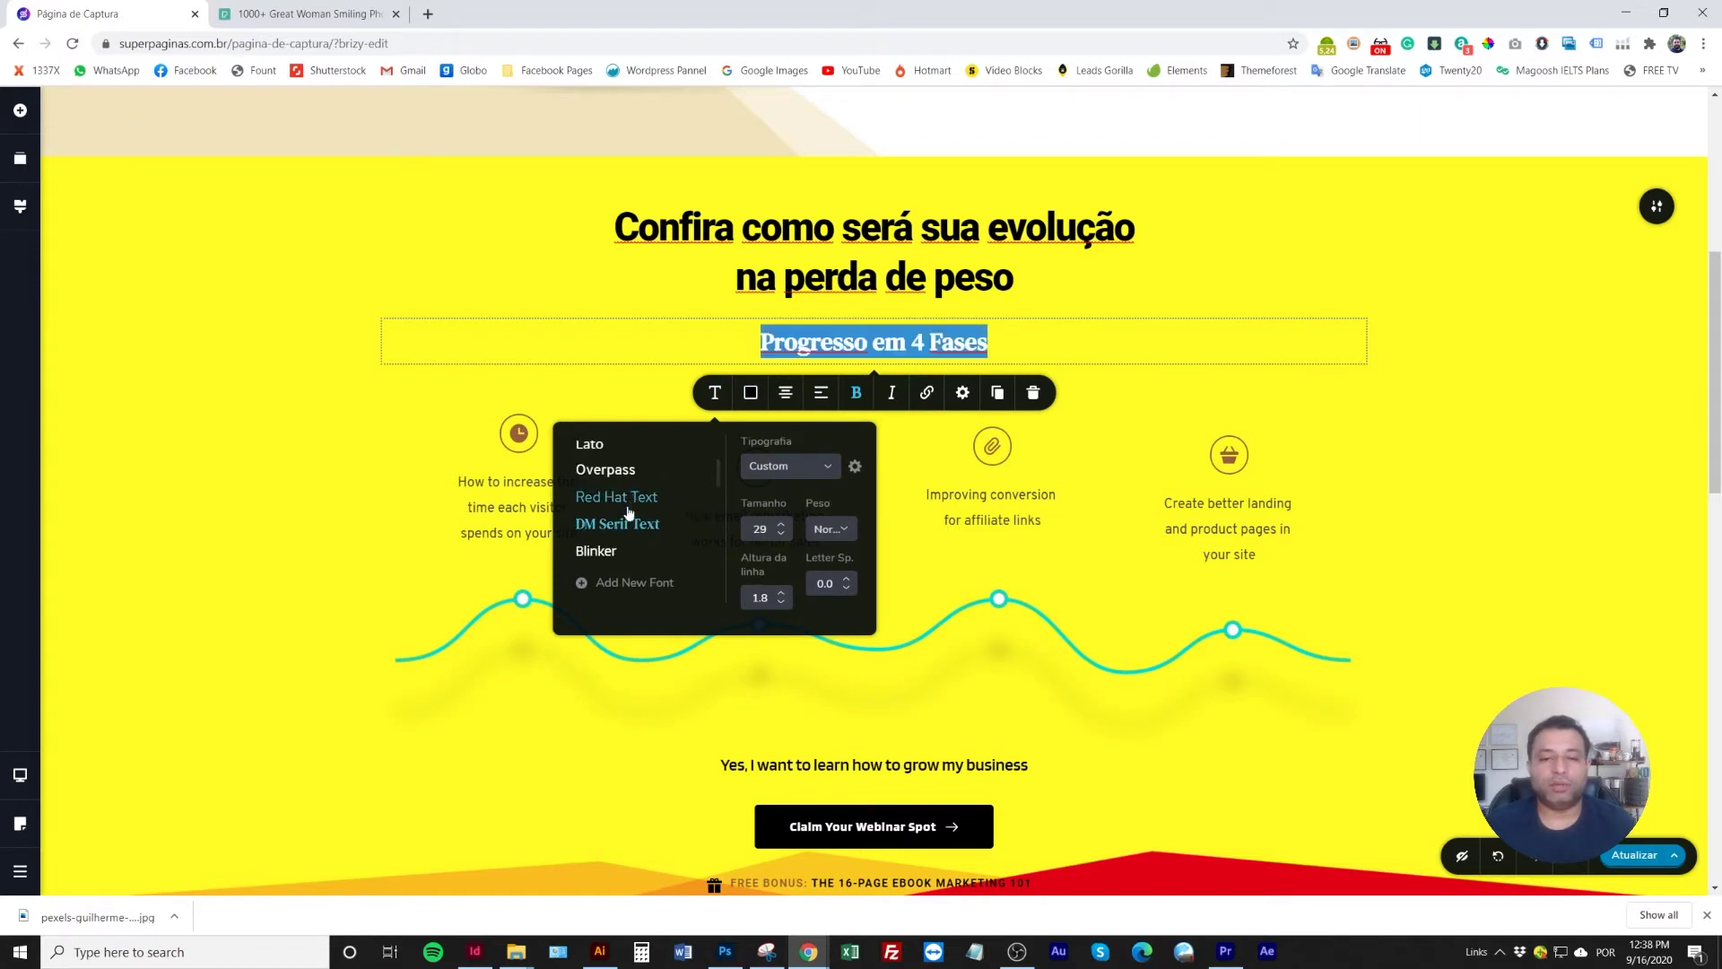
pyautogui.scroll(-2, 629, 516)
pyautogui.click(619, 466)
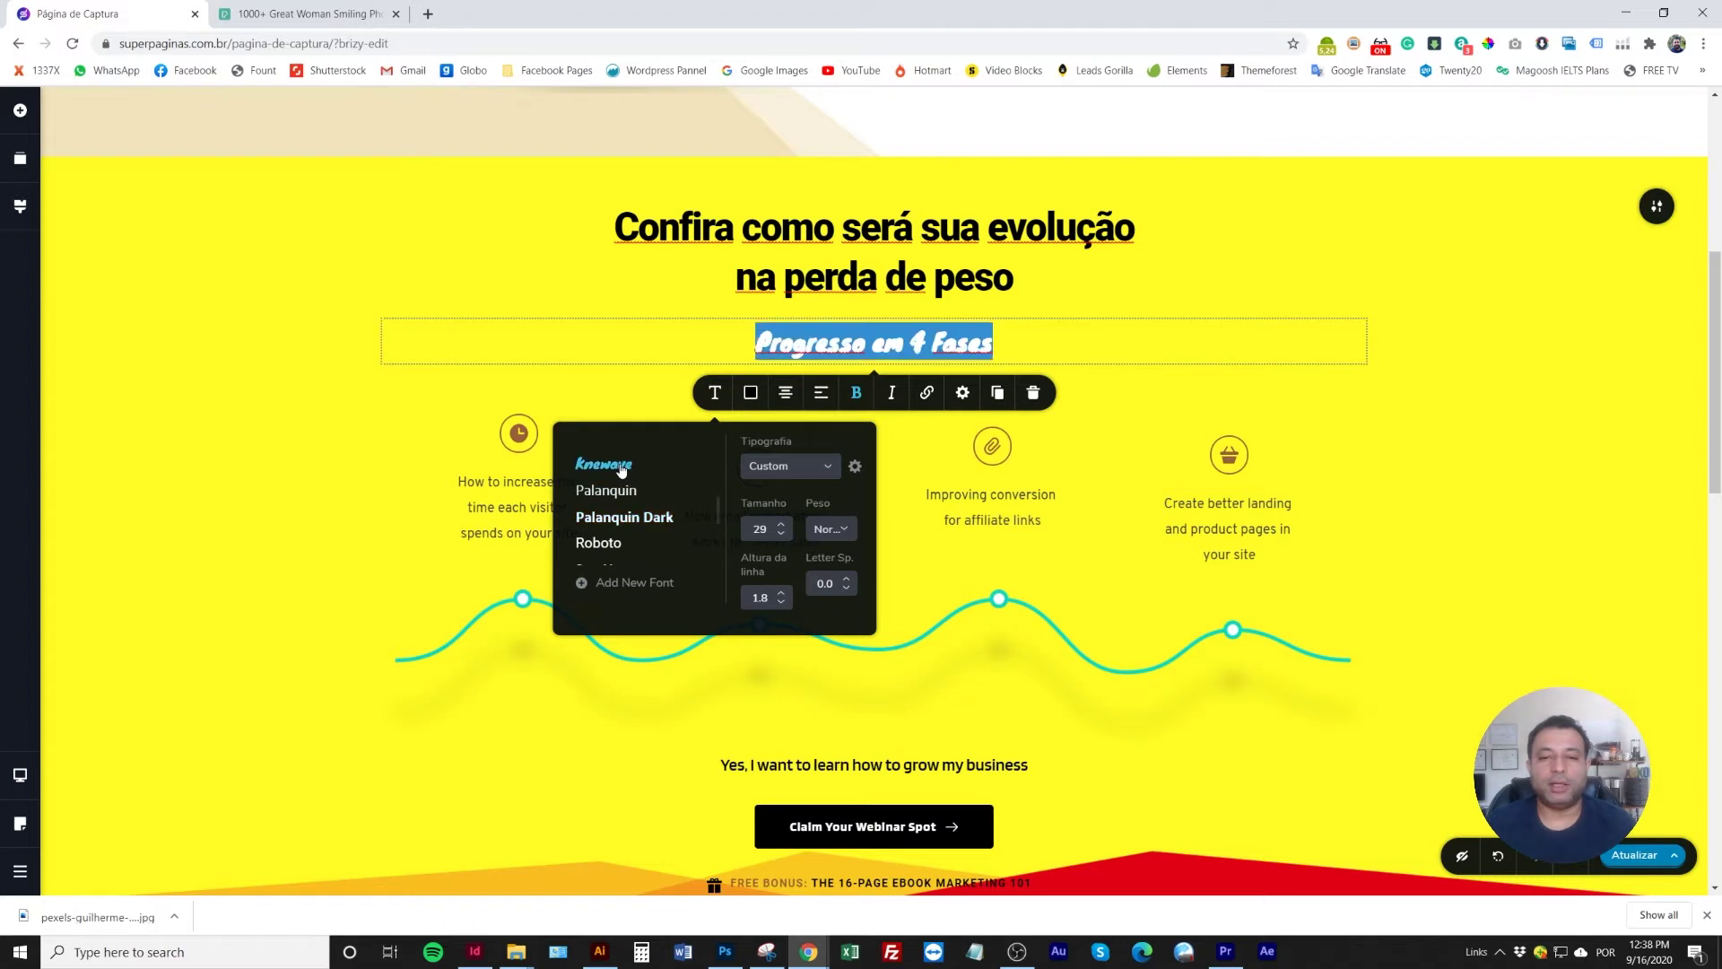
pyautogui.scroll(-2, 625, 507)
pyautogui.scroll(-2, 625, 510)
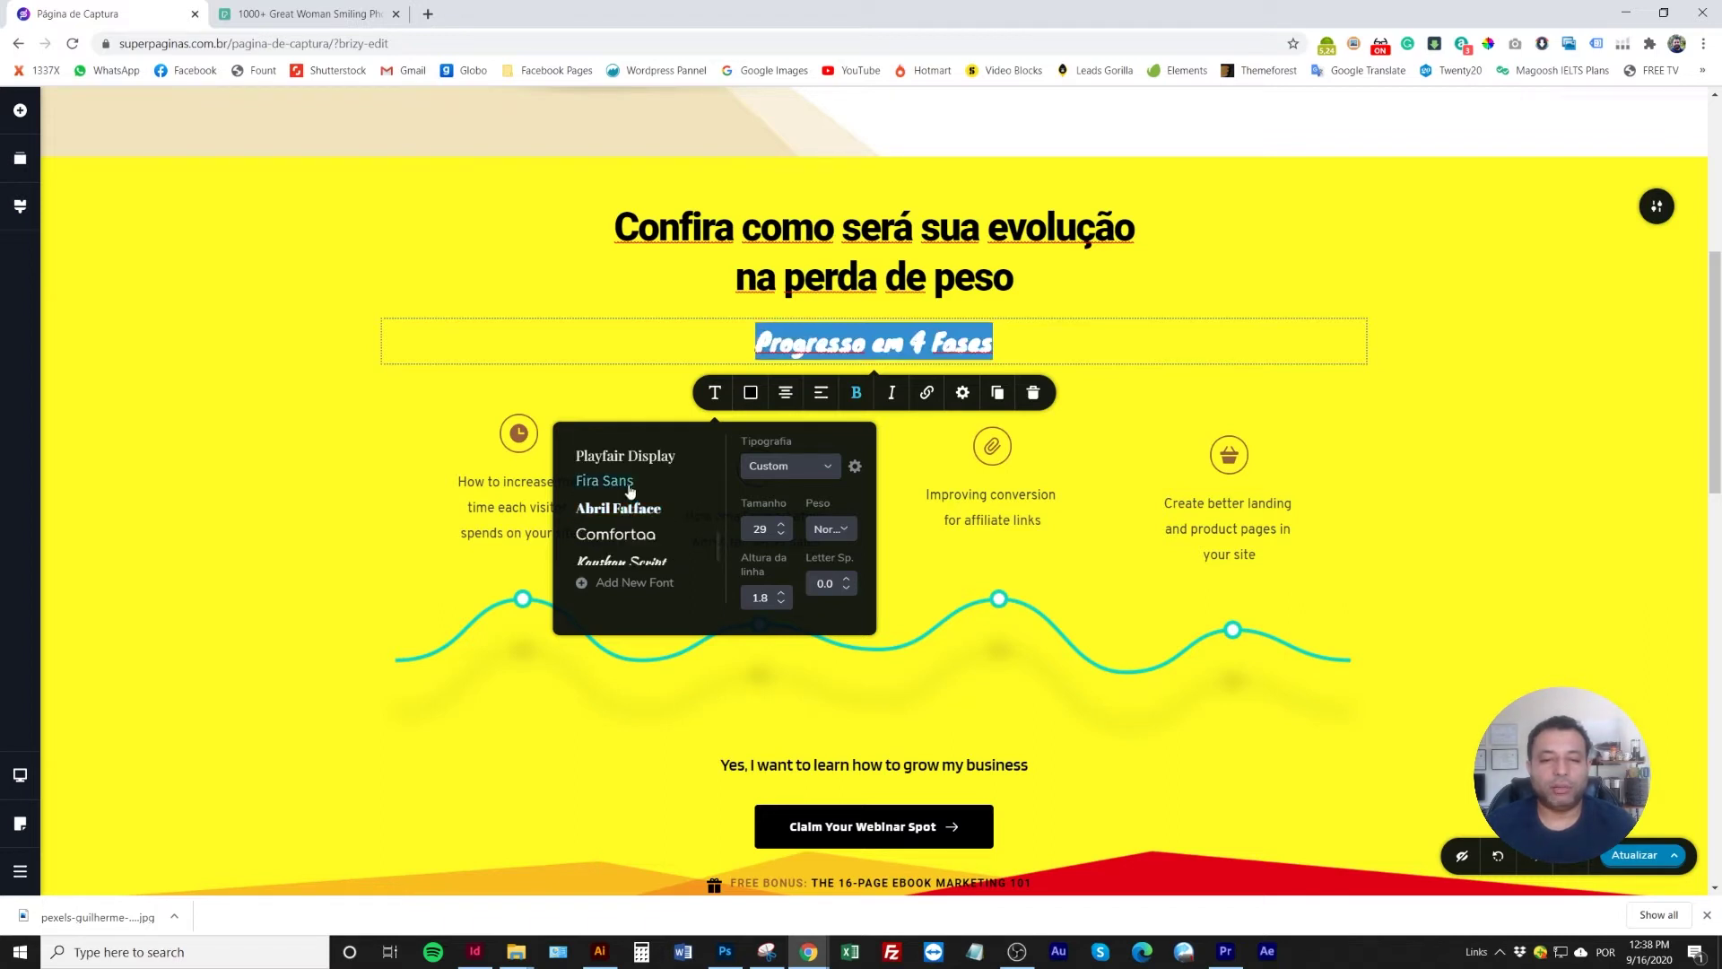
pyautogui.scroll(-1, 628, 507)
pyautogui.click(628, 549)
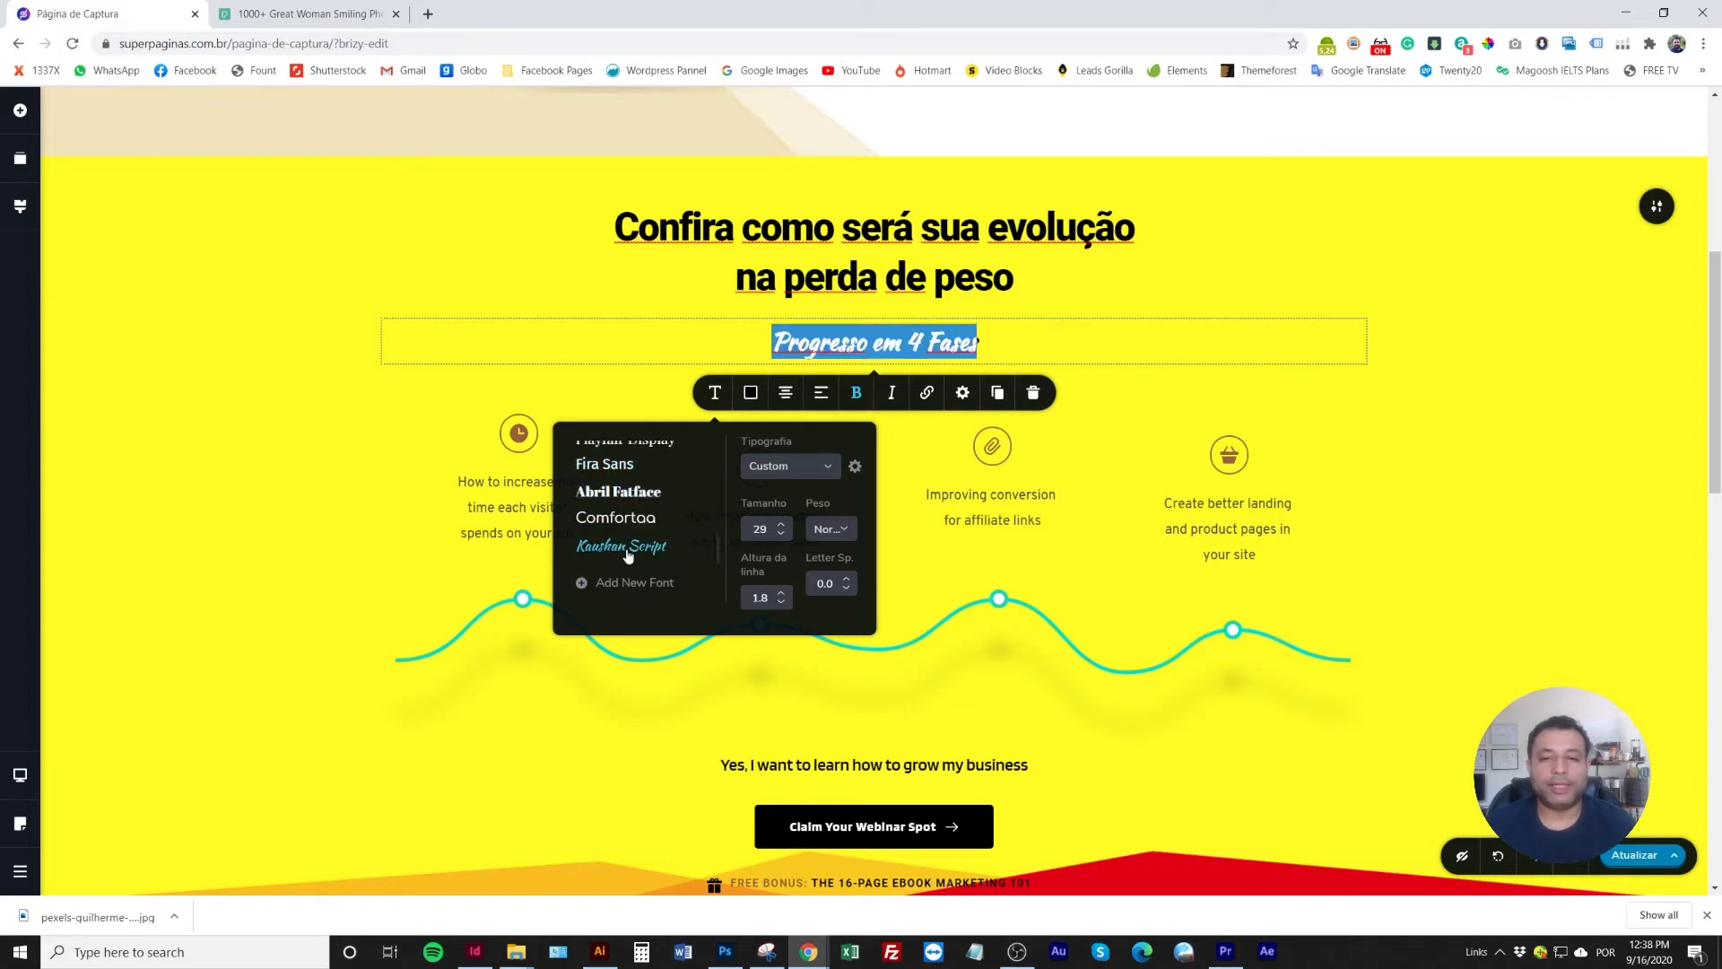
pyautogui.click(628, 492)
pyautogui.click(627, 464)
pyautogui.scroll(3, 636, 497)
pyautogui.scroll(4, 637, 499)
pyautogui.scroll(4, 635, 504)
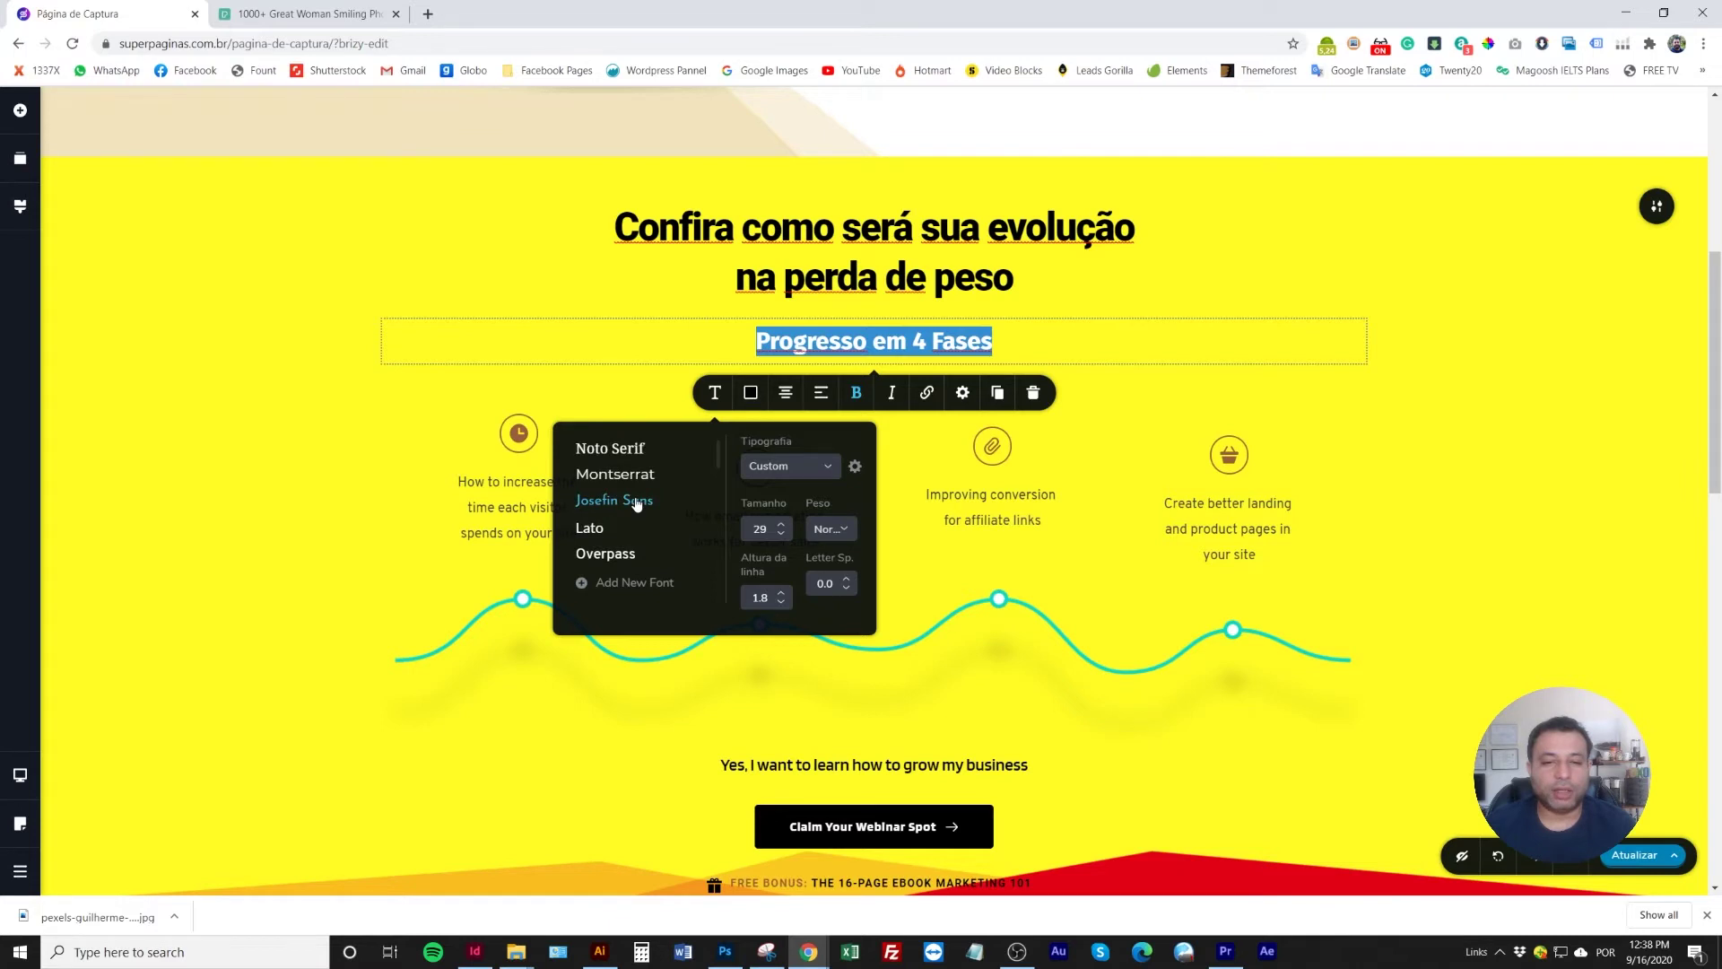
pyautogui.click(632, 450)
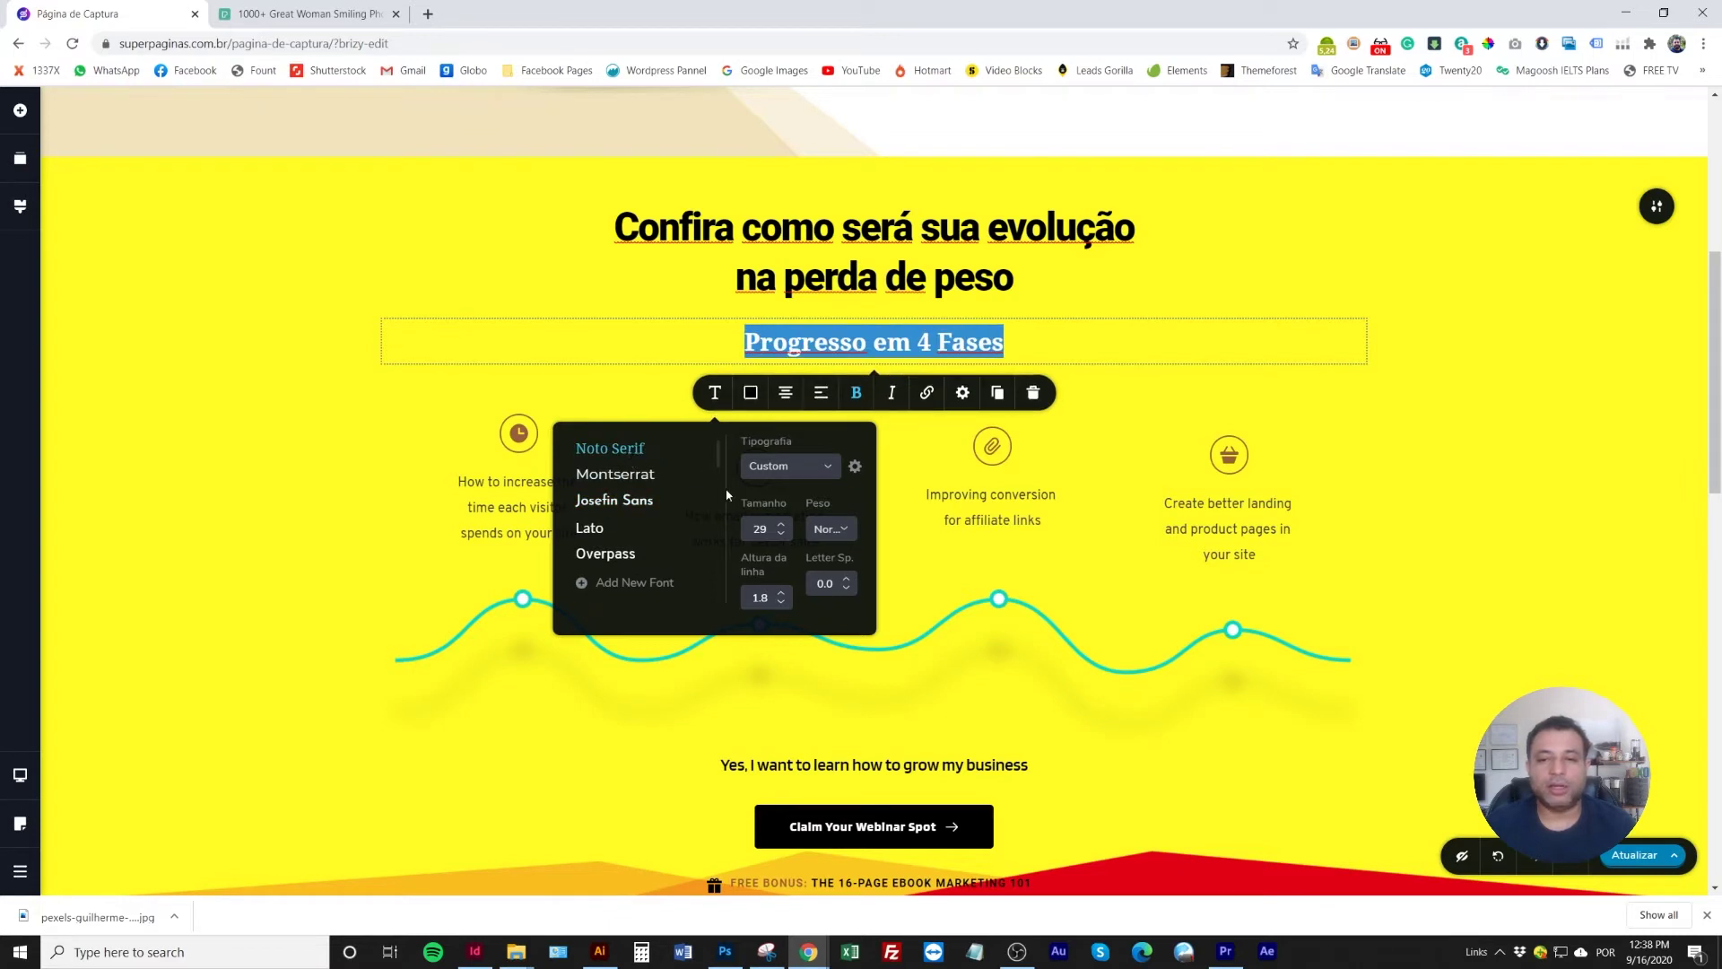
pyautogui.click(649, 320)
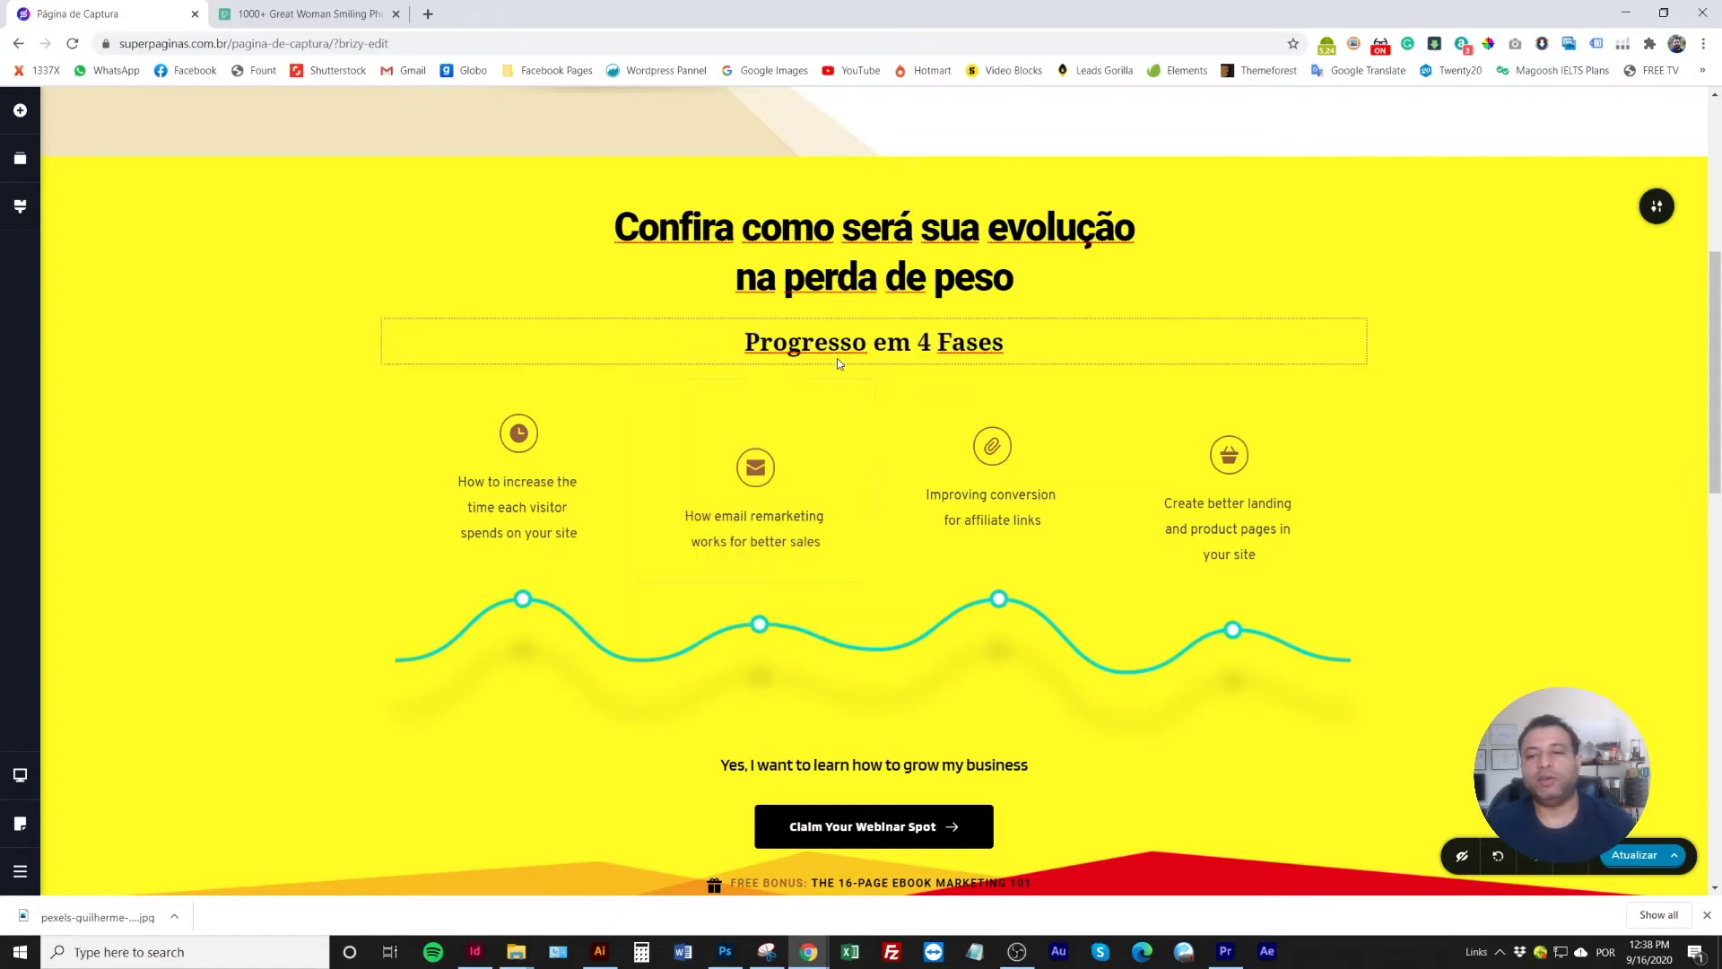
pyautogui.scroll(-2, 536, 540)
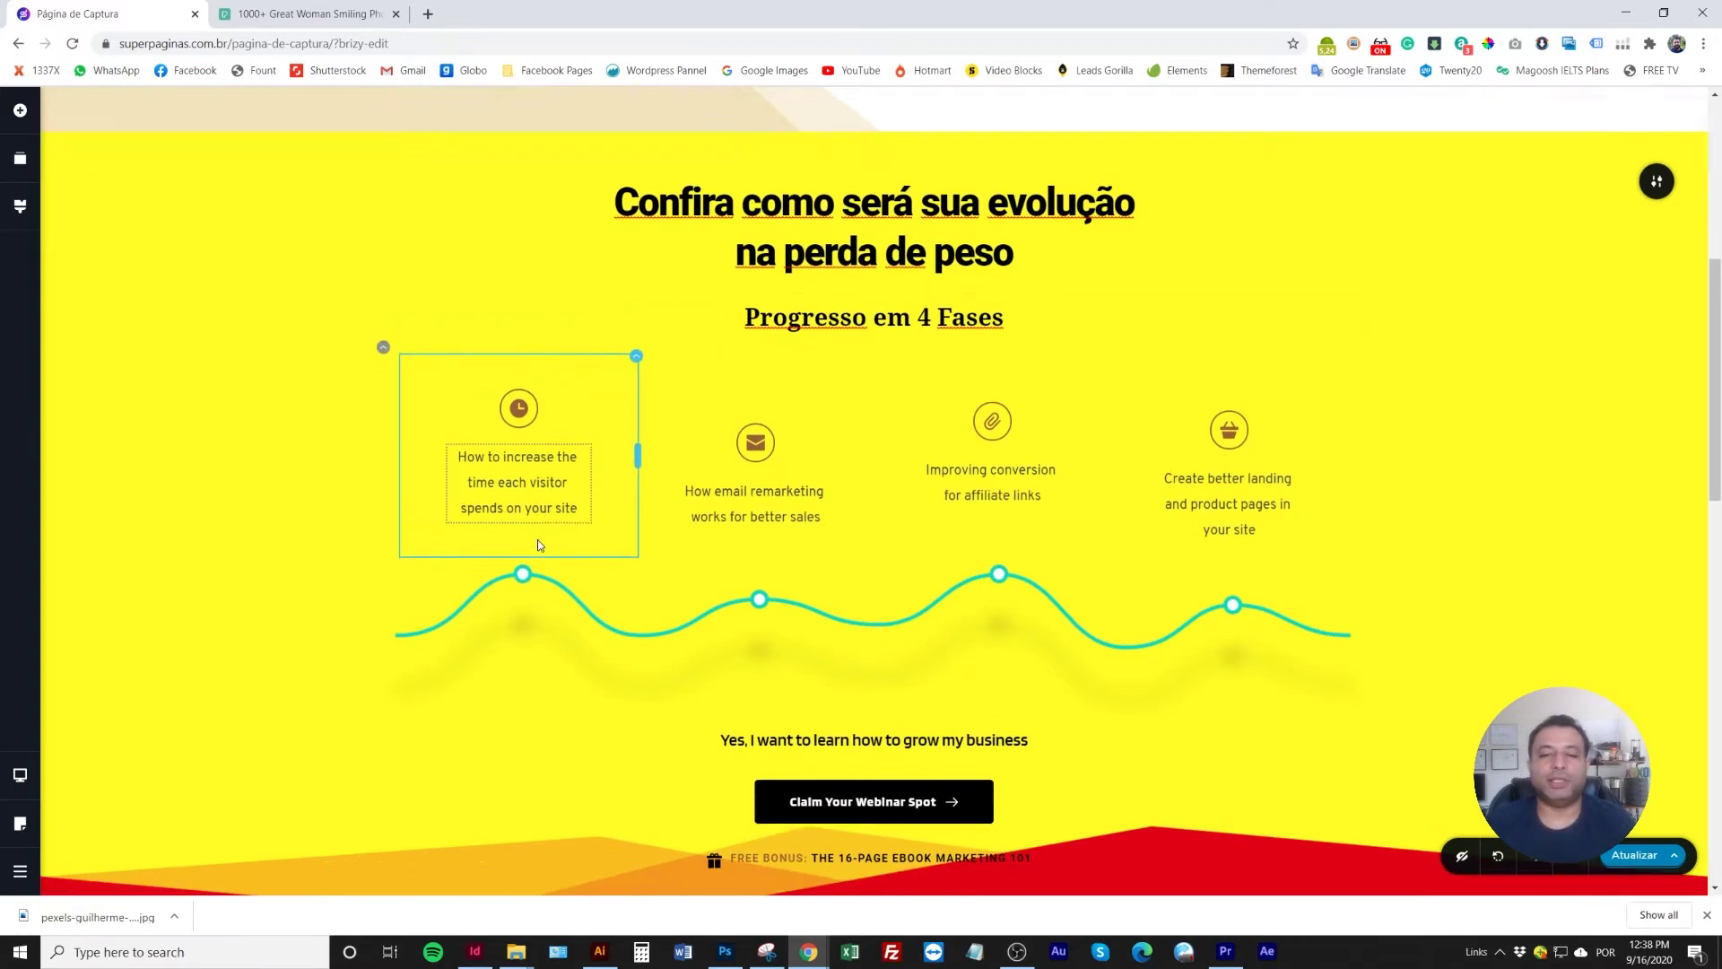
pyautogui.scroll(-1, 541, 553)
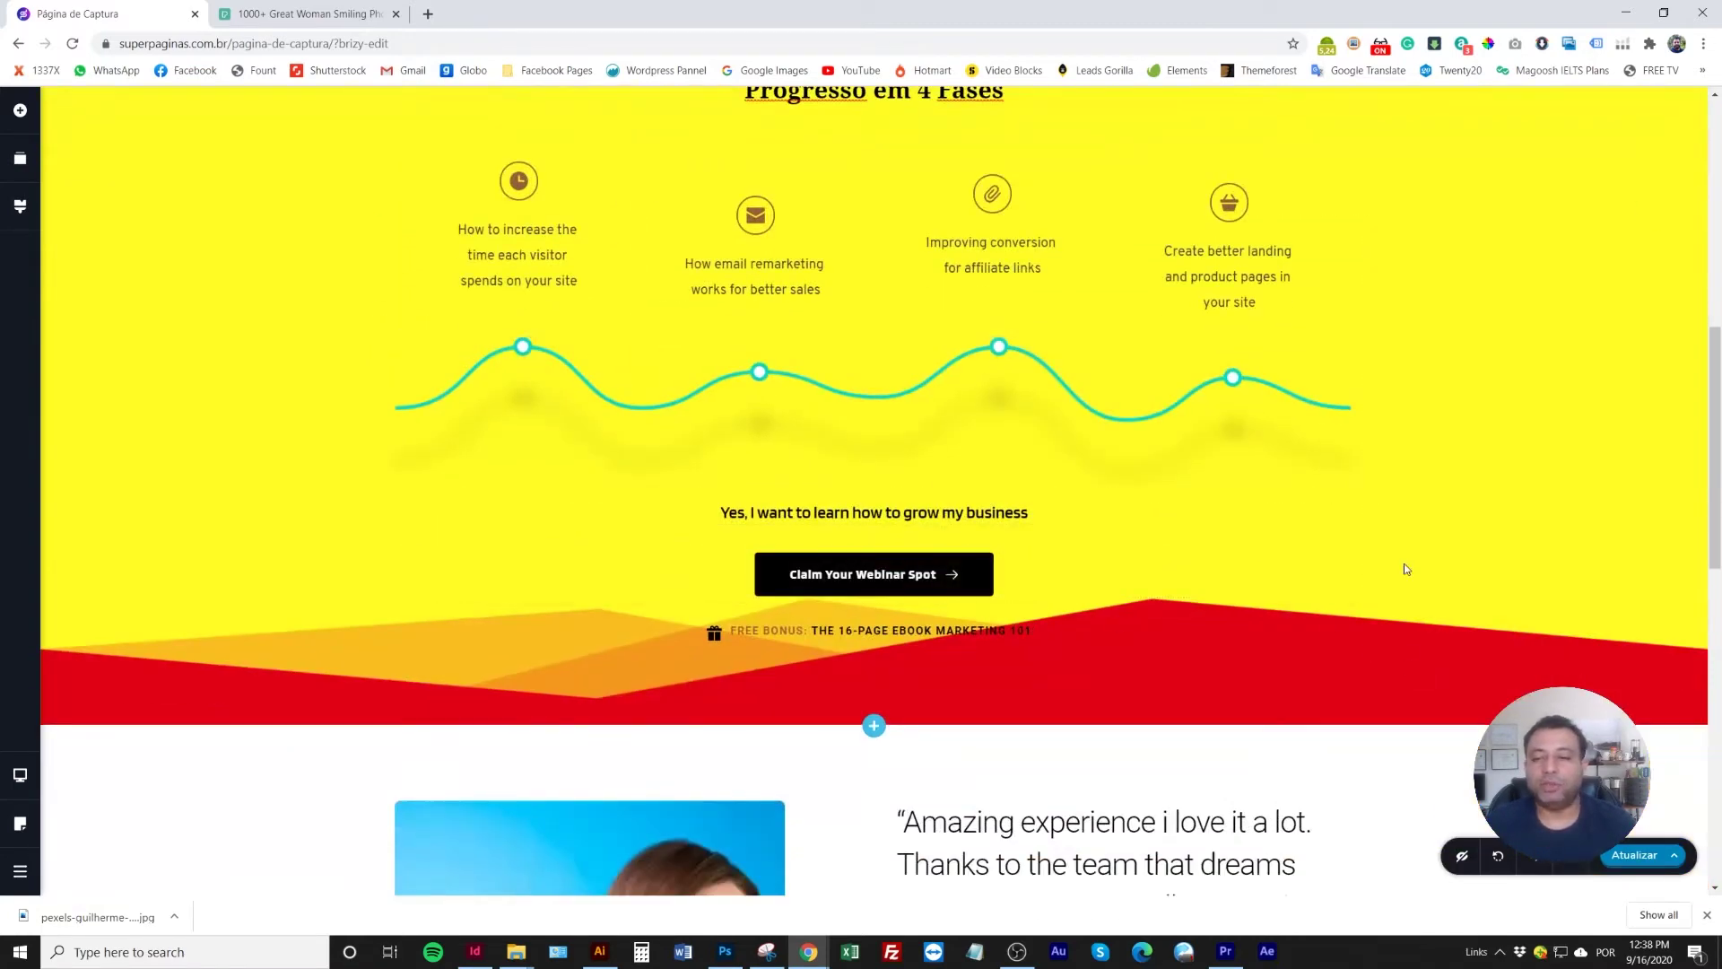
pyautogui.scroll(3, 1355, 547)
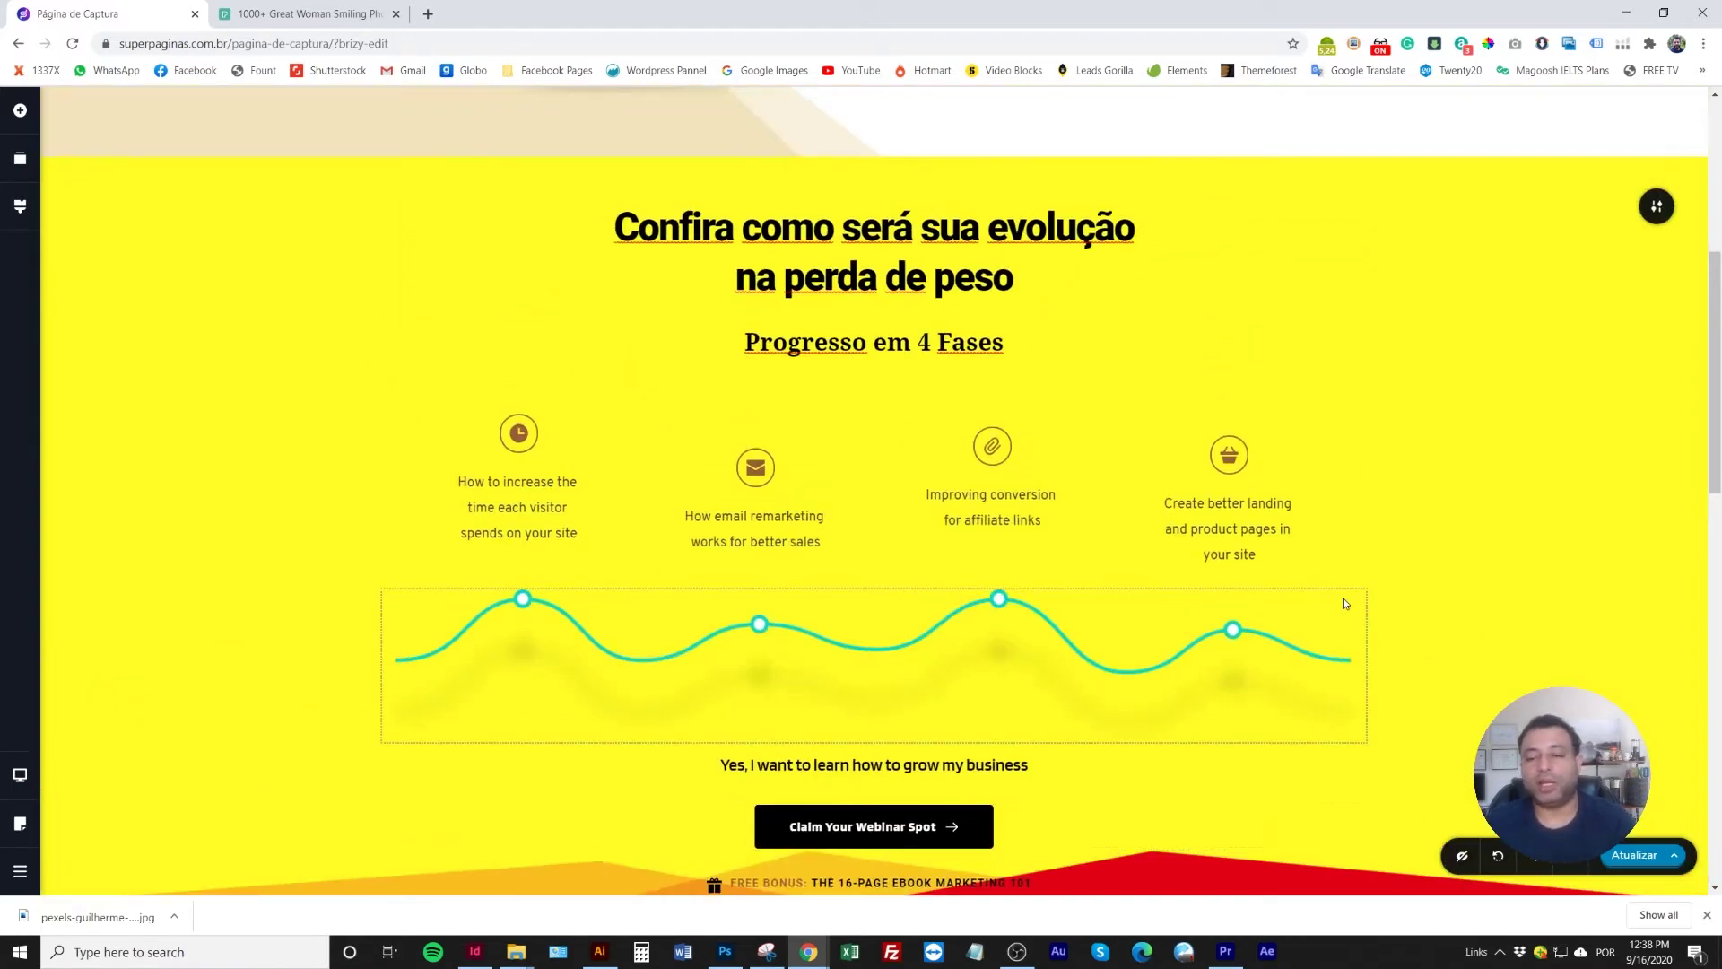
pyautogui.scroll(3, 1301, 579)
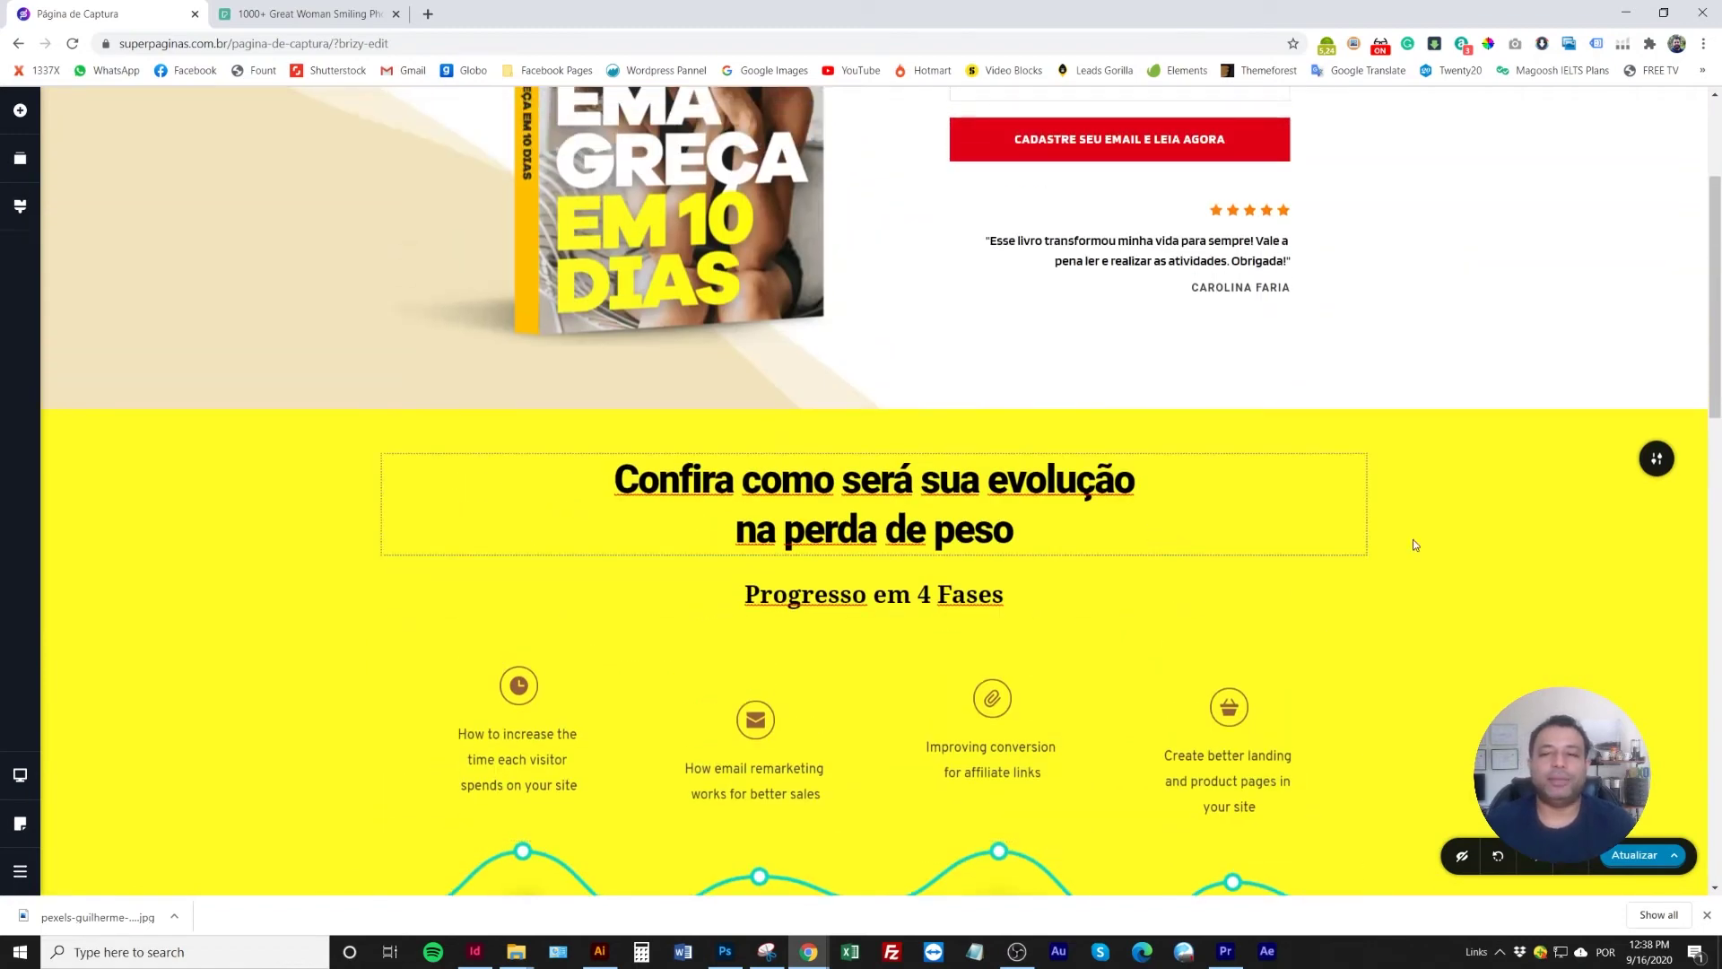
# Change the yellow section's background to a very light grey, #F8F8F8
pyautogui.click(1655, 460)
pyautogui.click(1509, 458)
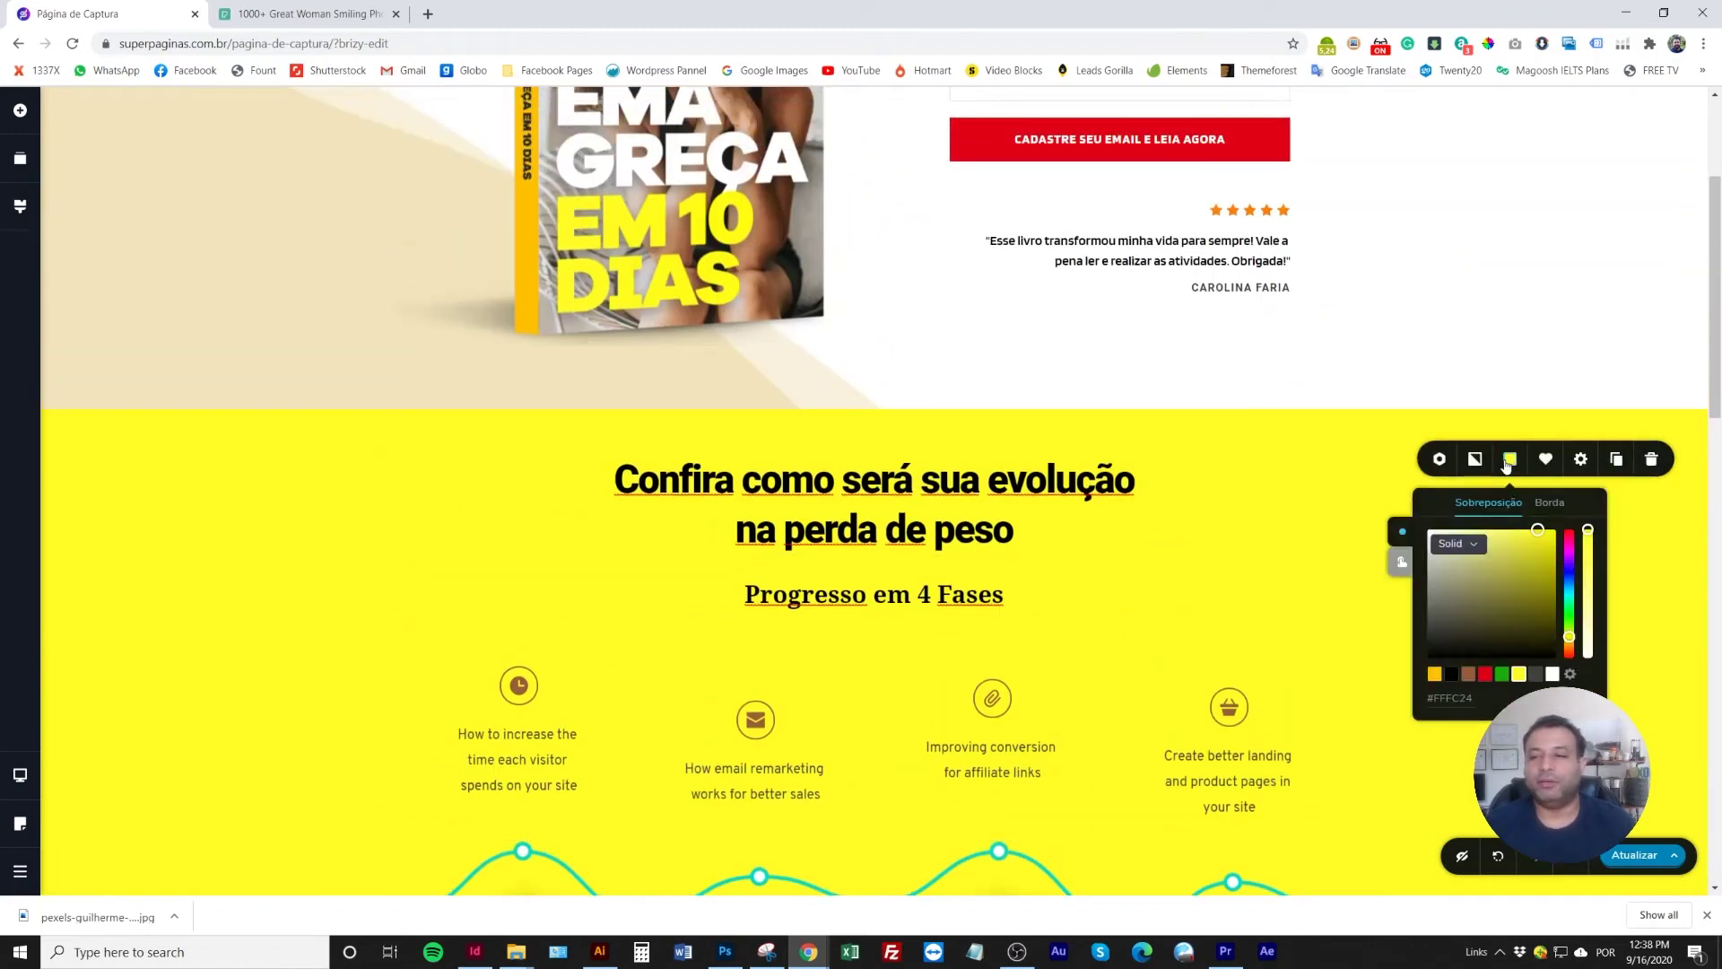
pyautogui.moveTo(1426, 551); pyautogui.dragTo(1415, 533)
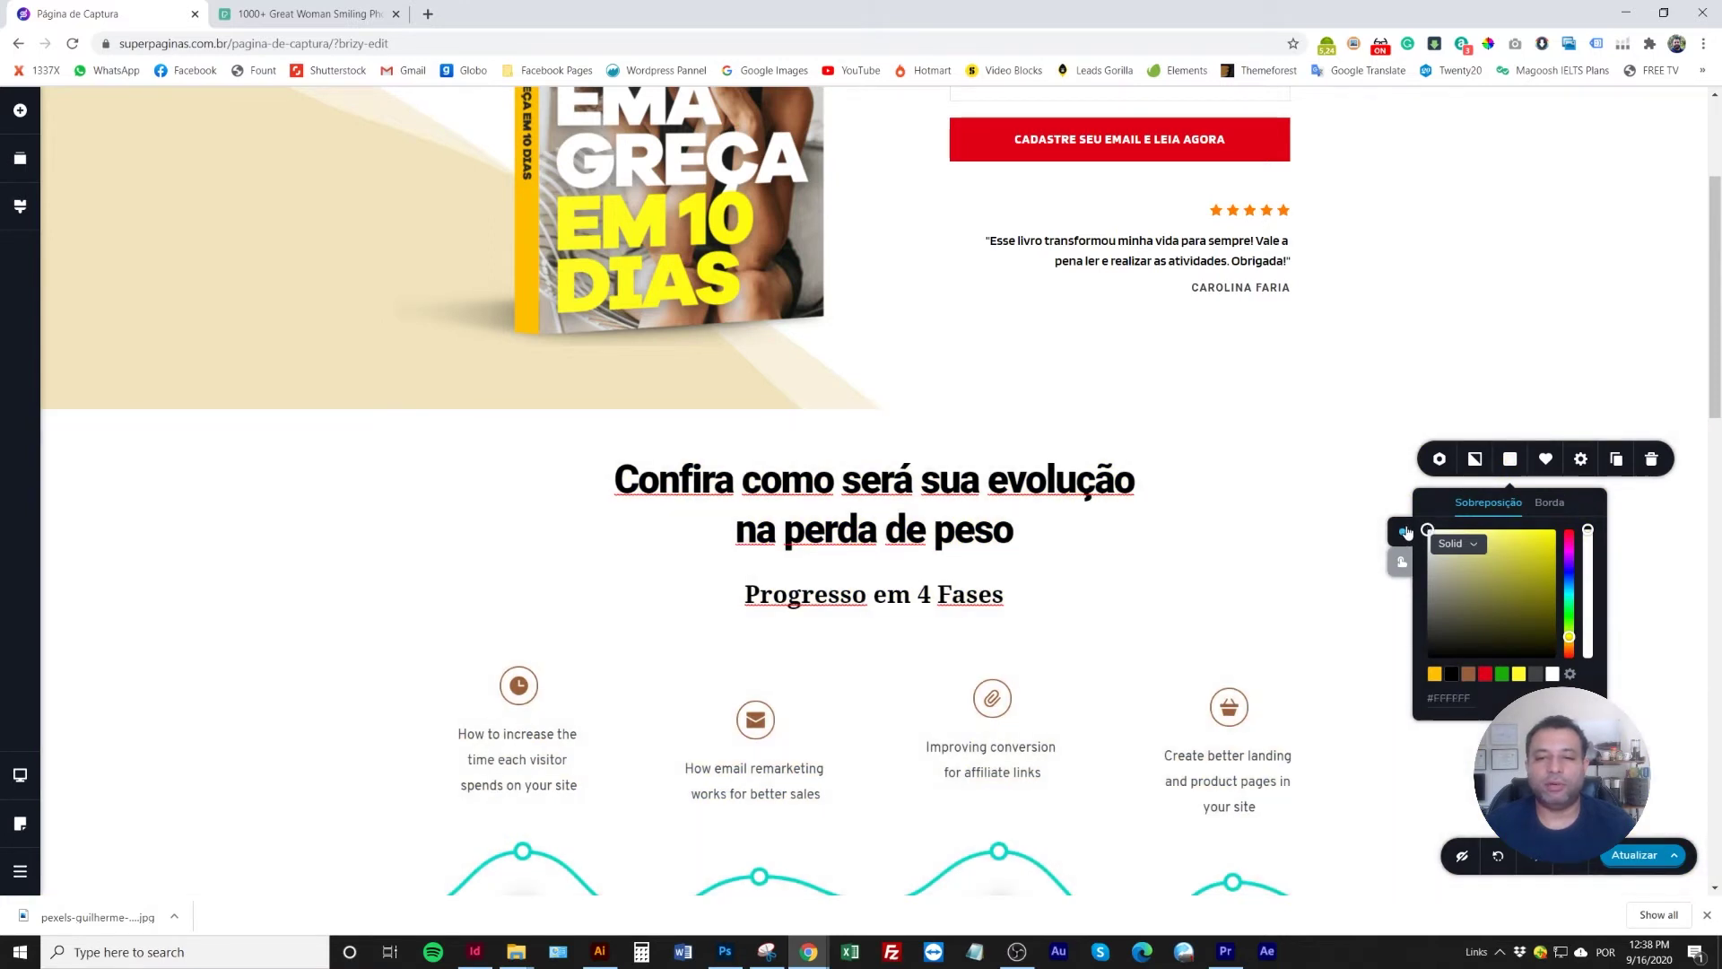
pyautogui.moveTo(1405, 535); pyautogui.dragTo(1407, 539)
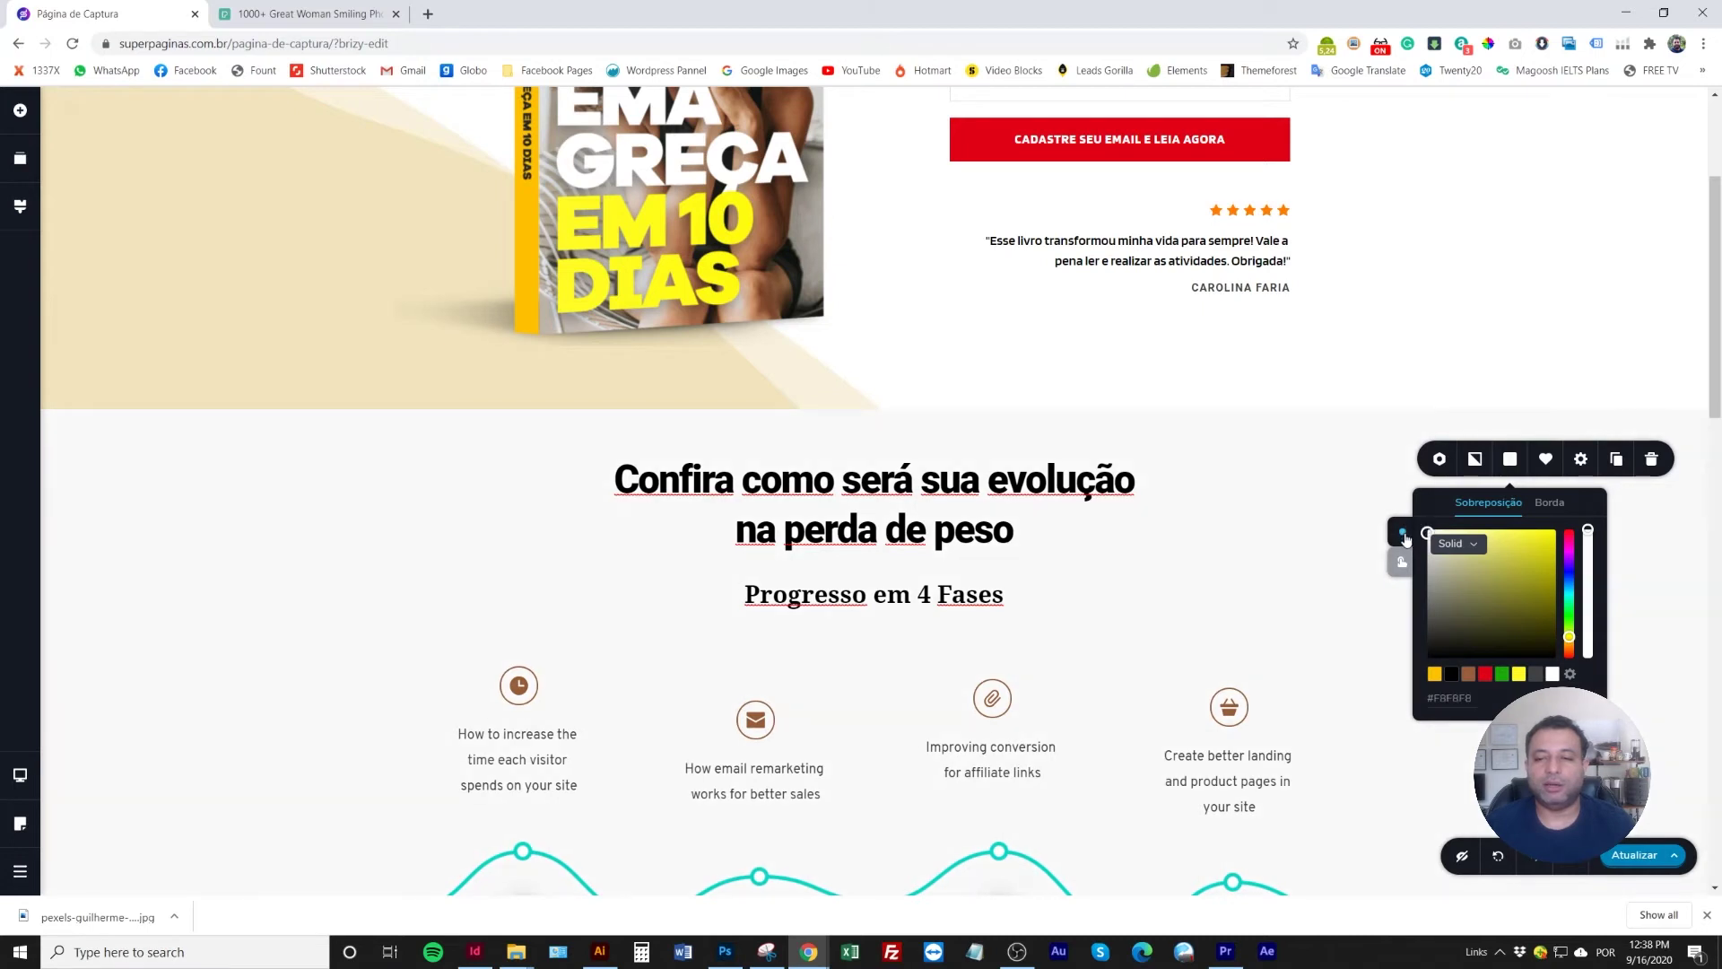
pyautogui.click(1138, 531)
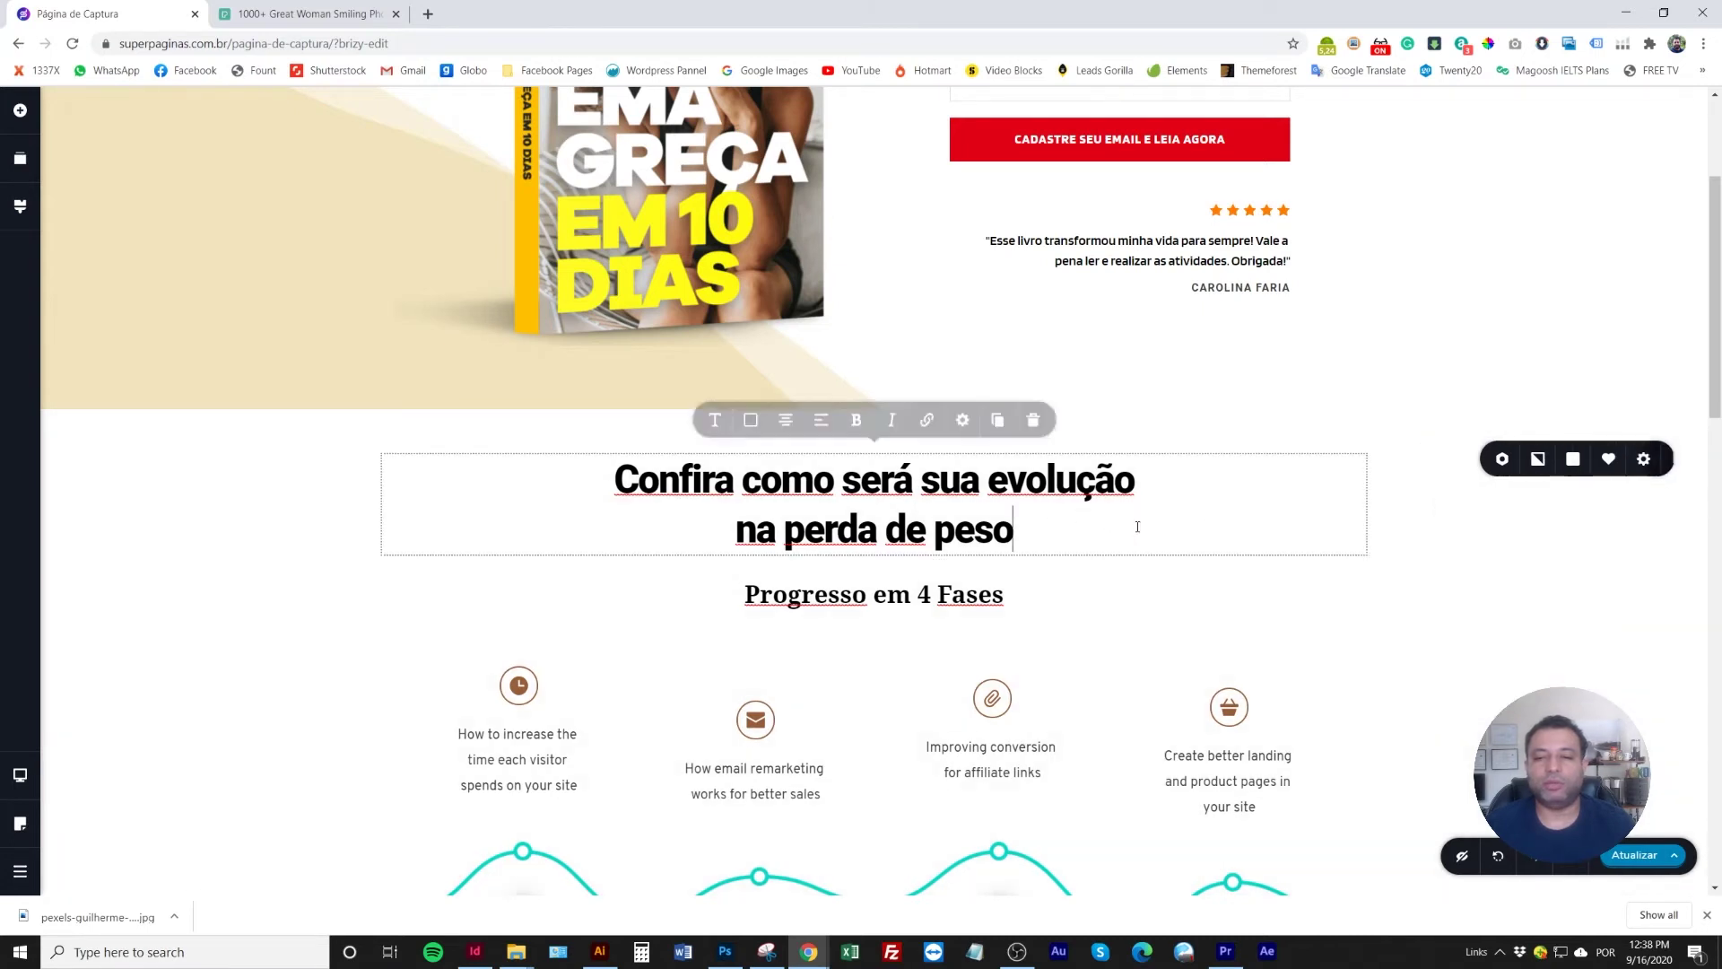
# Add a divider line below the main heading
pyautogui.scroll(-2, 850, 558)
pyautogui.click(20, 109)
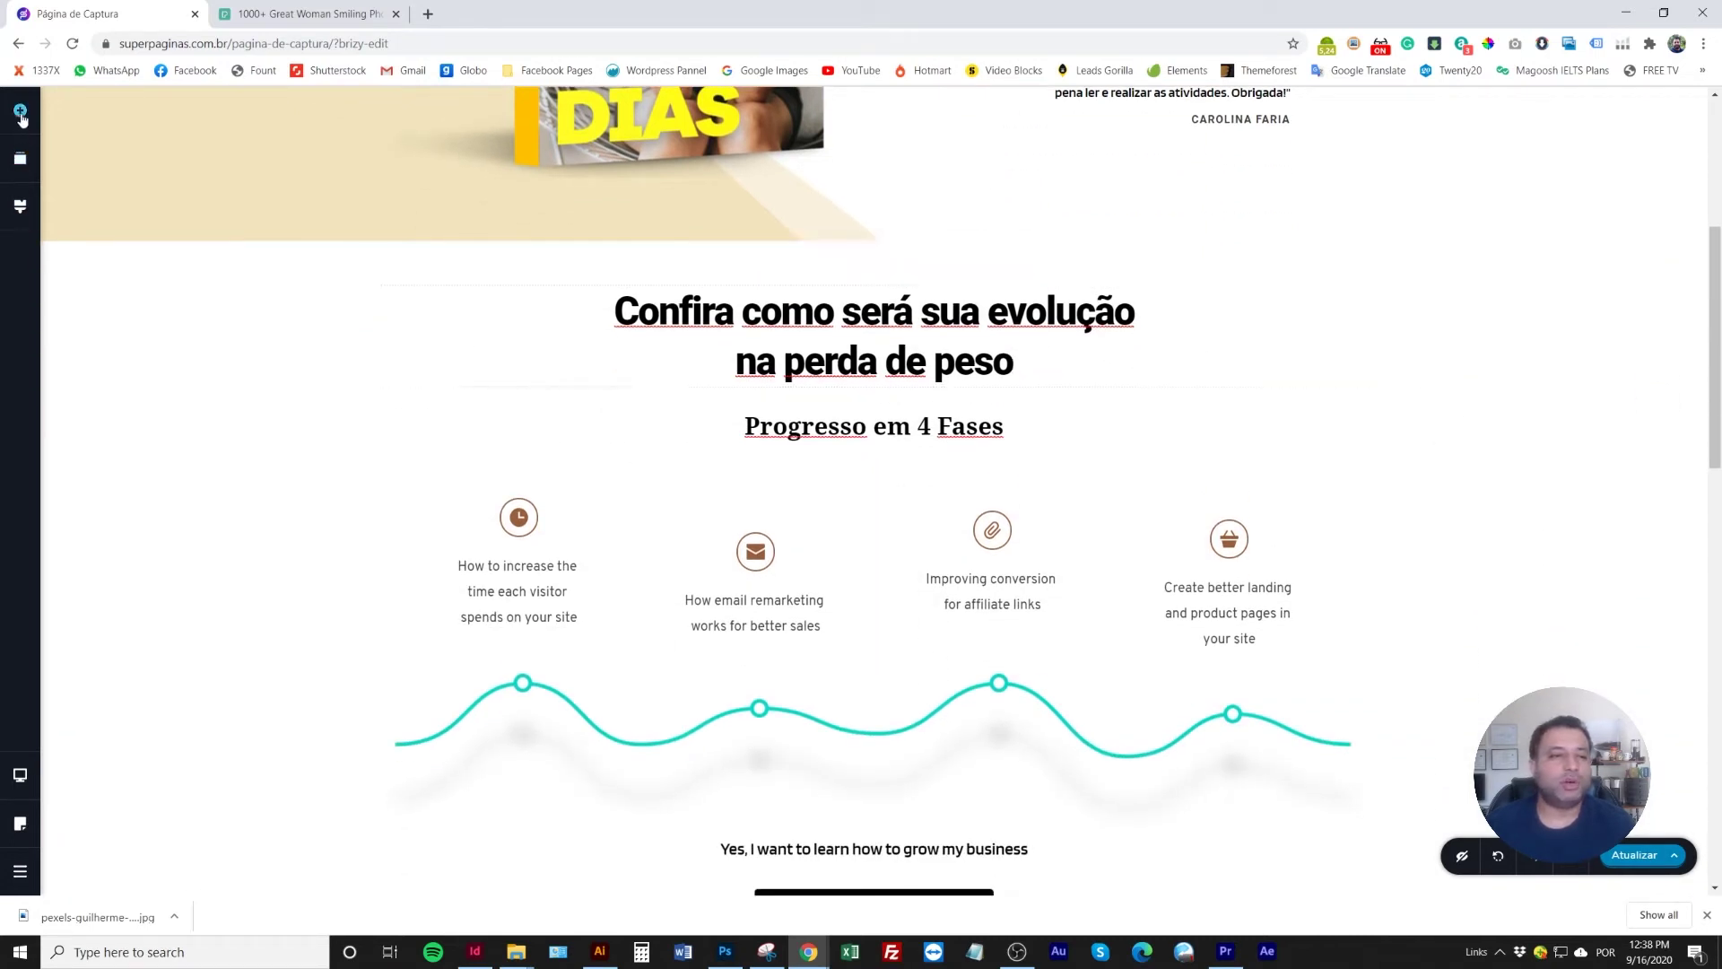
pyautogui.scroll(-2, 162, 574)
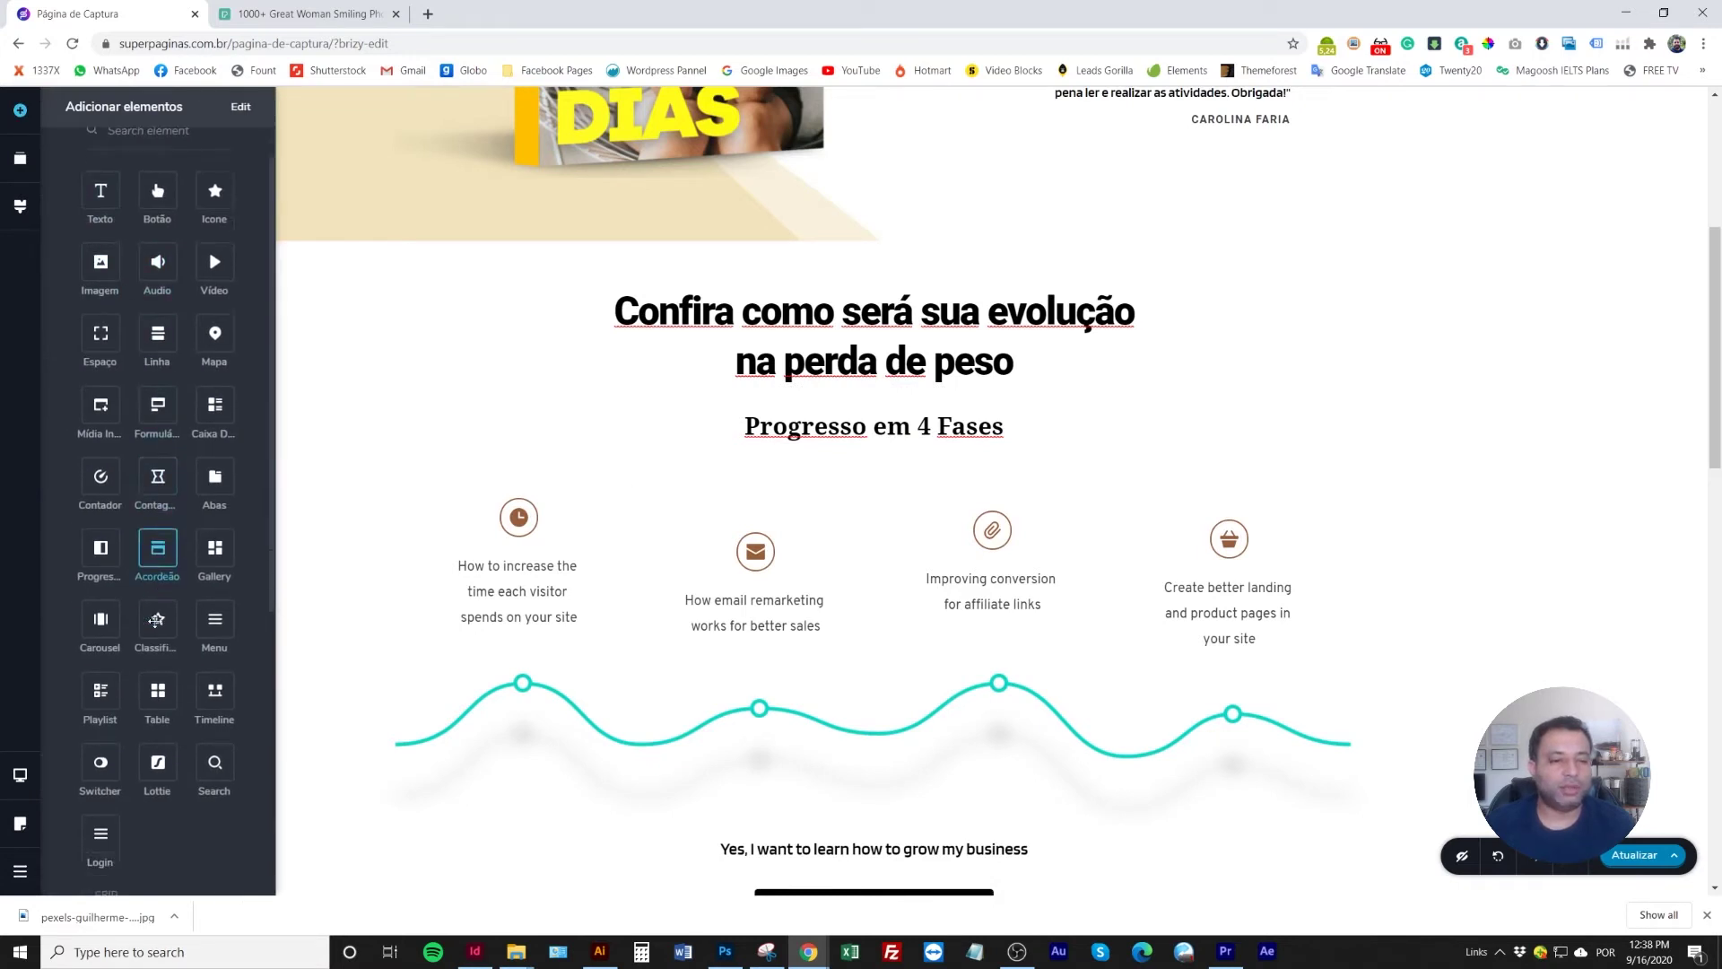
pyautogui.moveTo(179, 246); pyautogui.dragTo(879, 415)
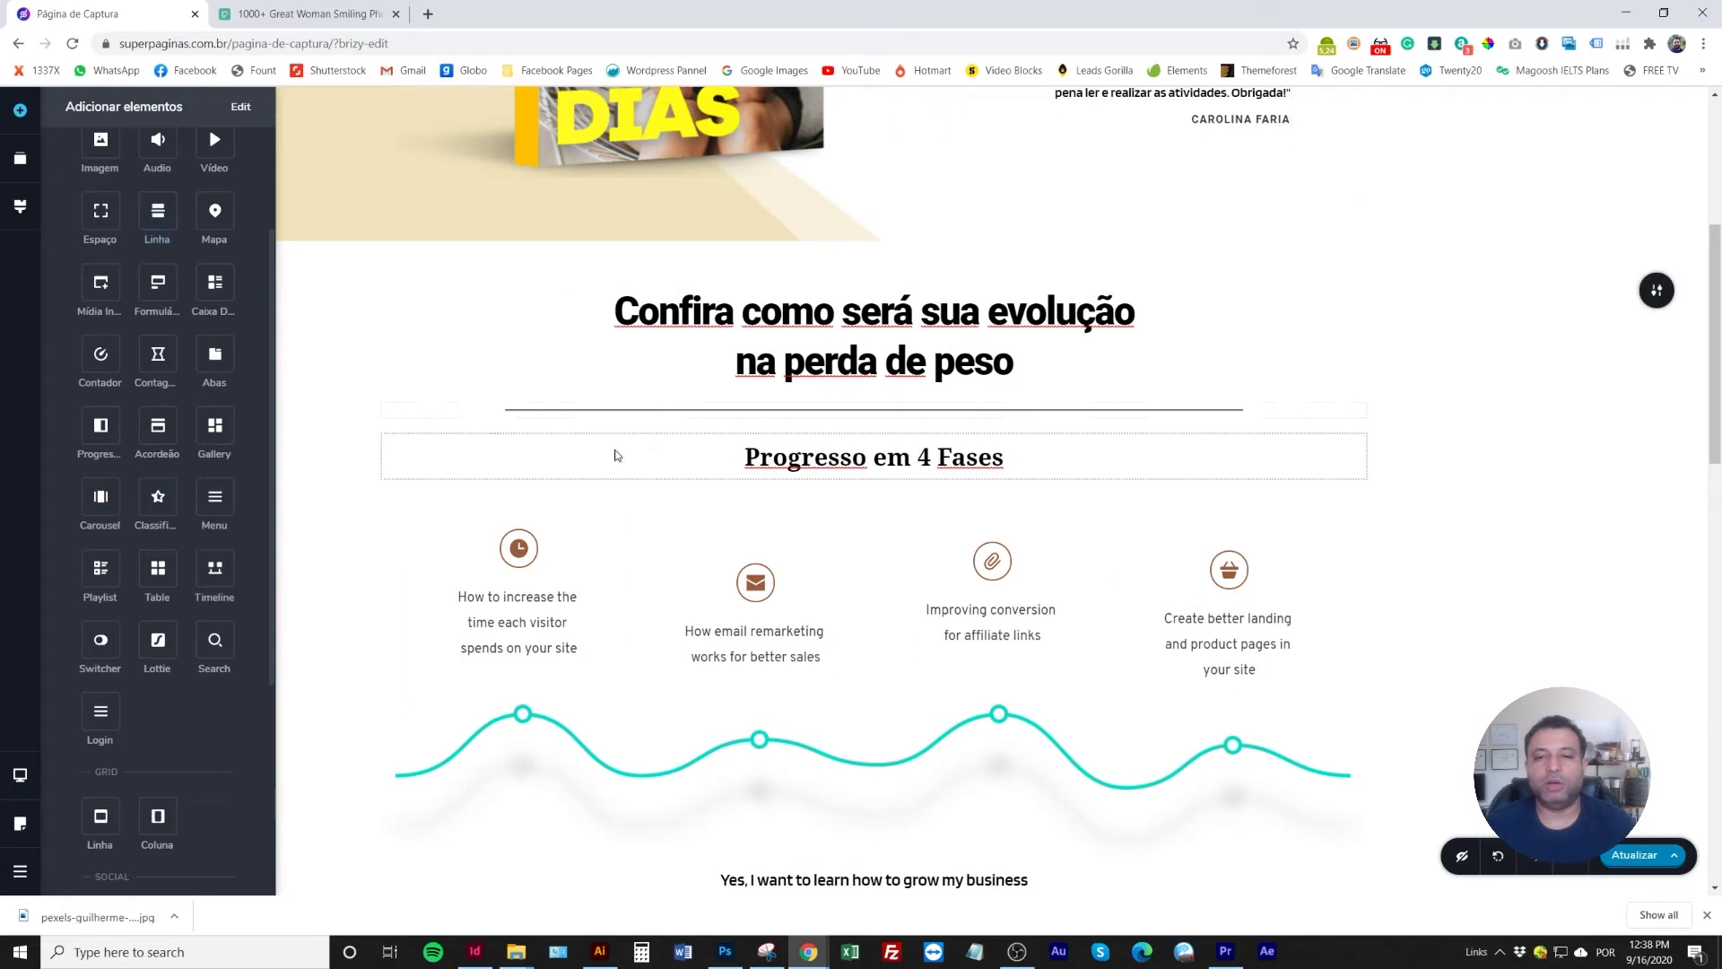
pyautogui.click(627, 504)
pyautogui.scroll(2, 626, 504)
pyautogui.scroll(-3, 1010, 617)
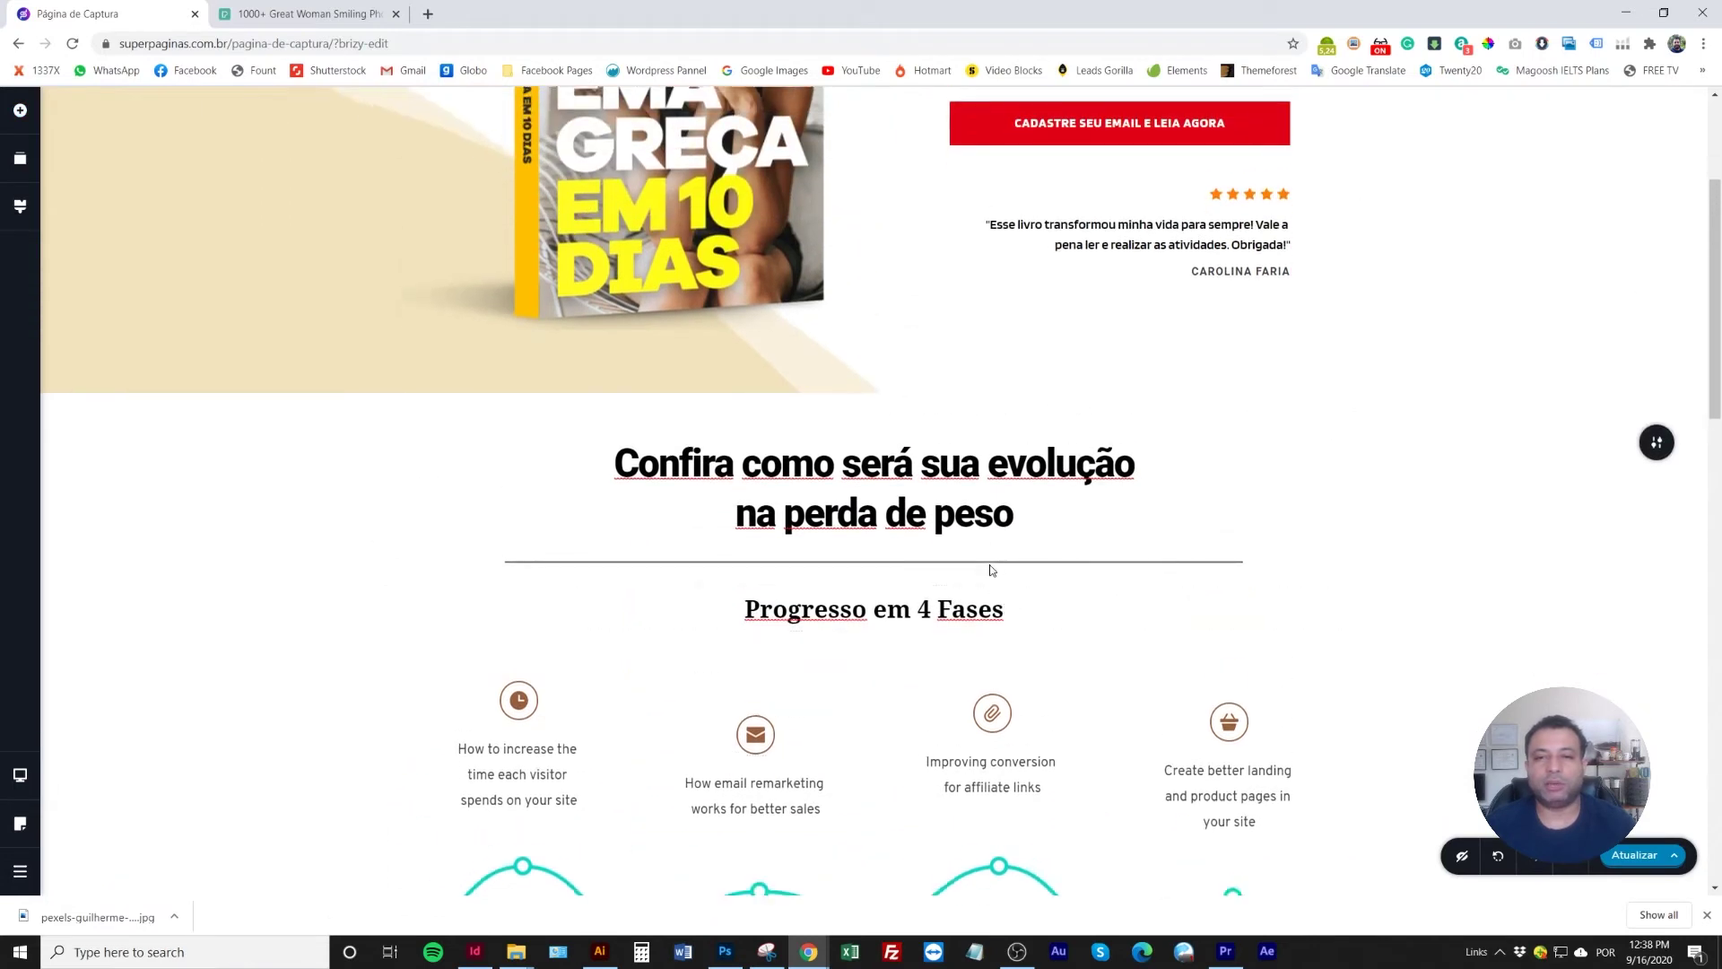
# Make the new divider green and select the 'Progresso em 4 Fases' heading text
pyautogui.click(954, 331)
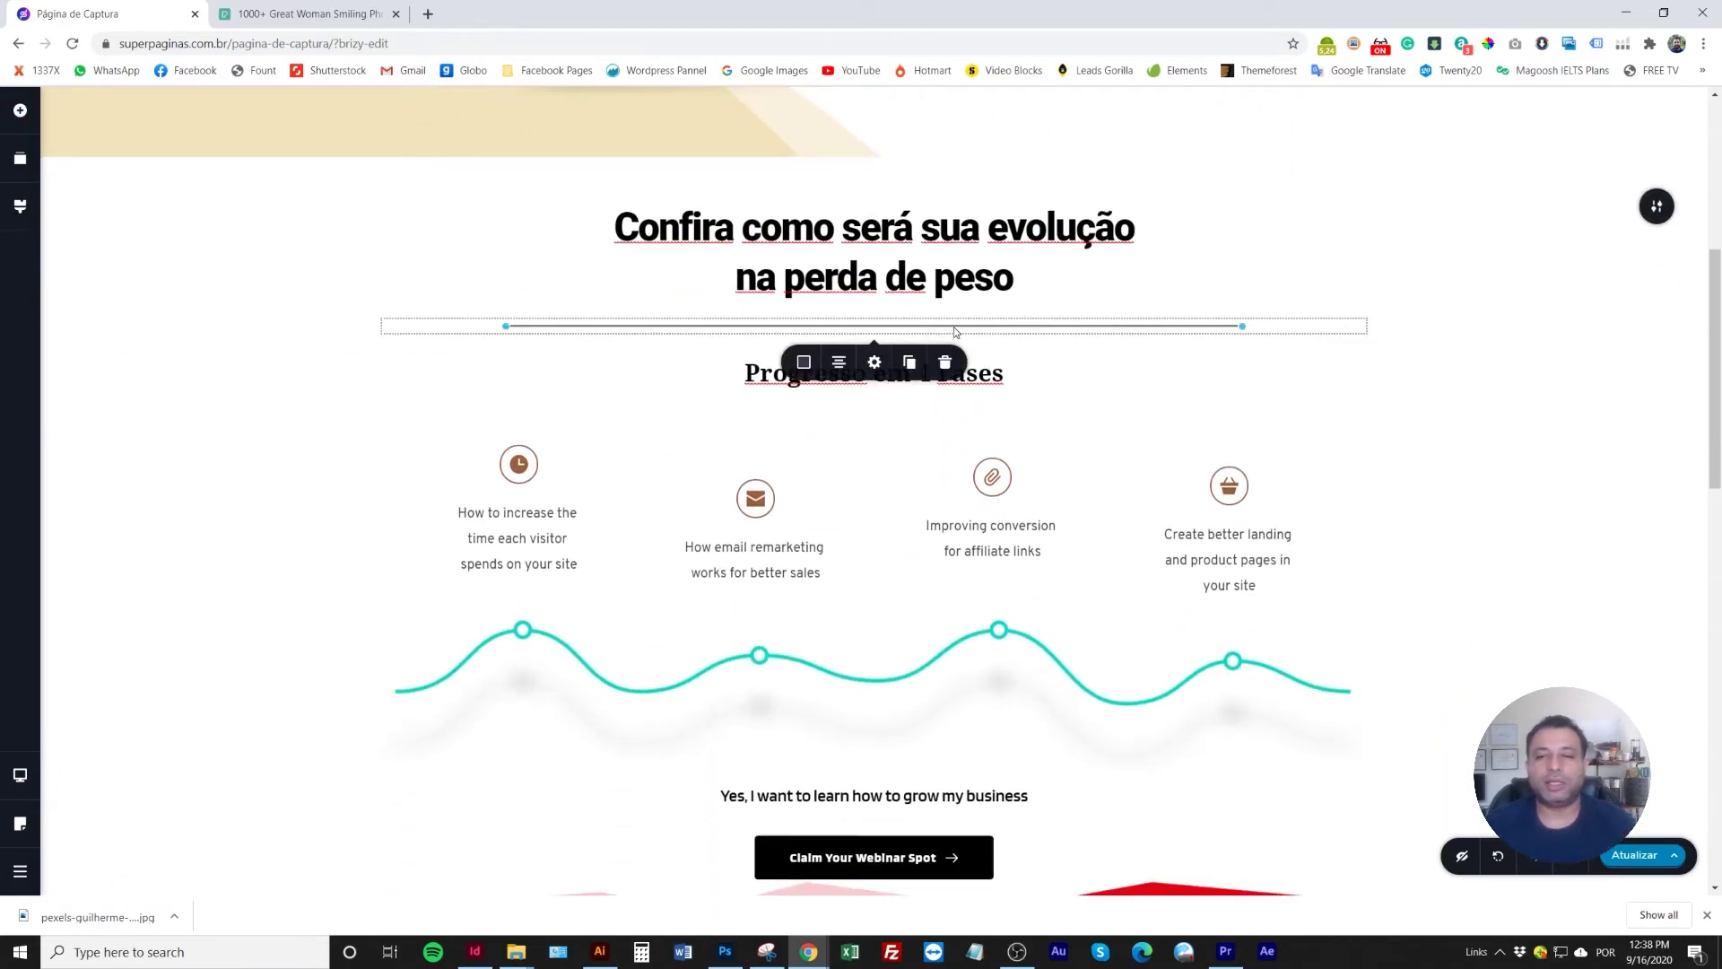
pyautogui.click(804, 362)
pyautogui.click(793, 551)
pyautogui.click(536, 314)
pyautogui.tripleClick(874, 375)
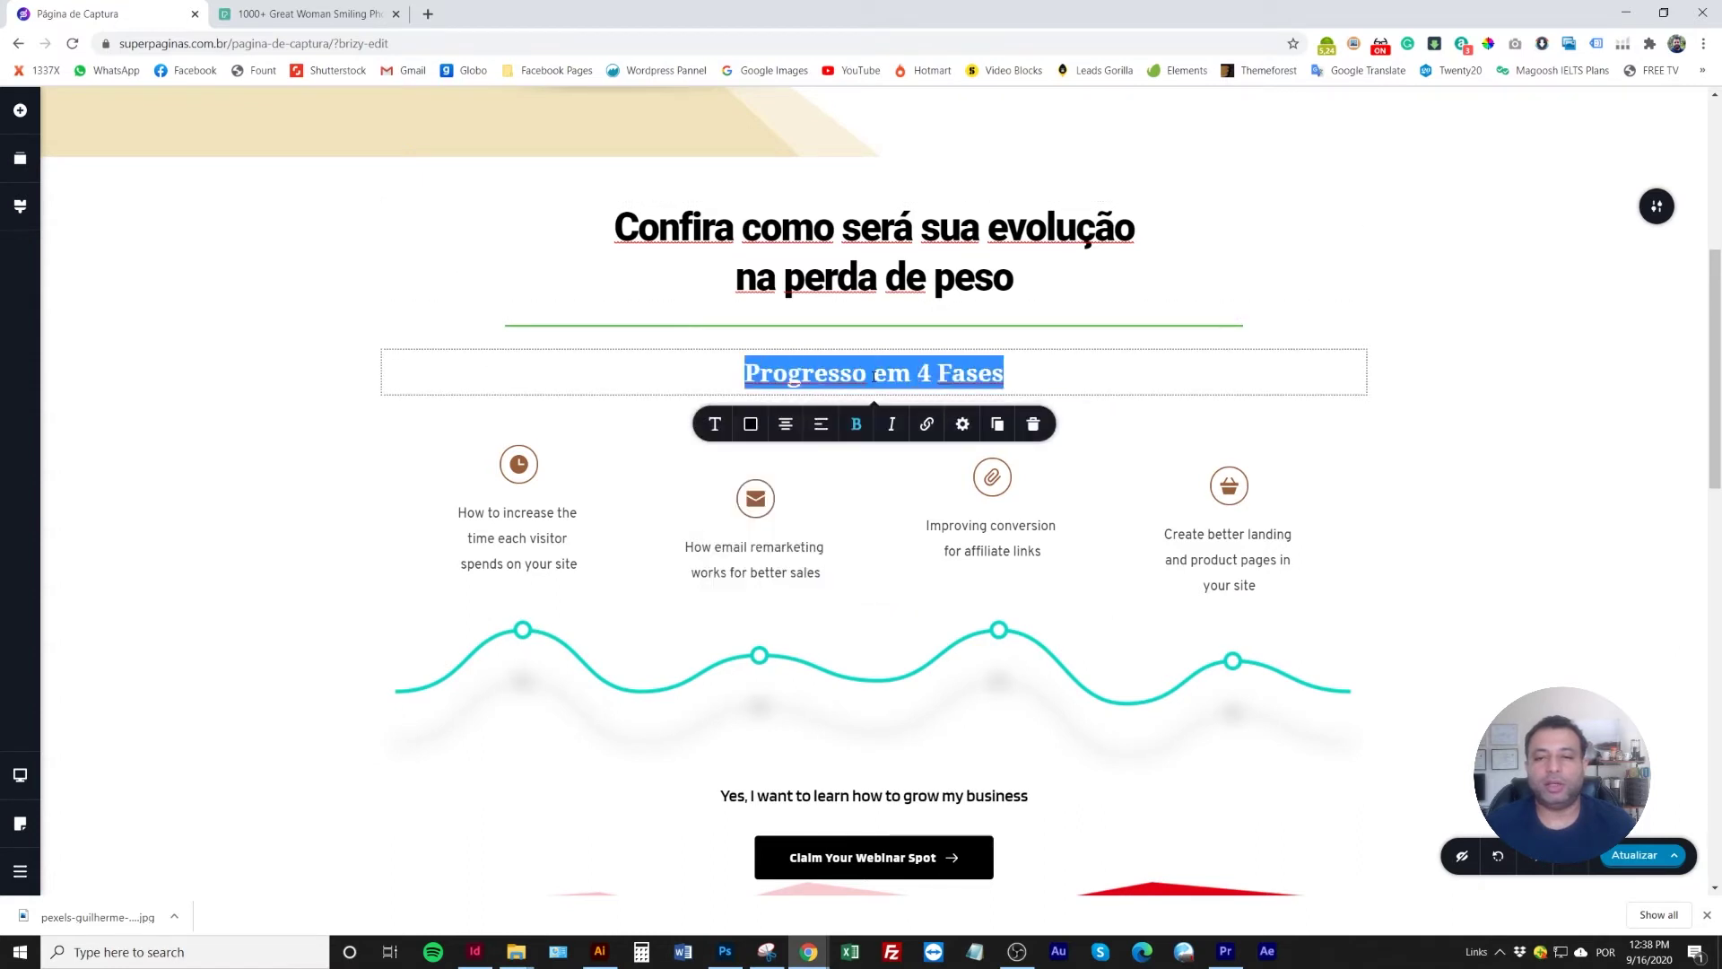
pyautogui.click(816, 341)
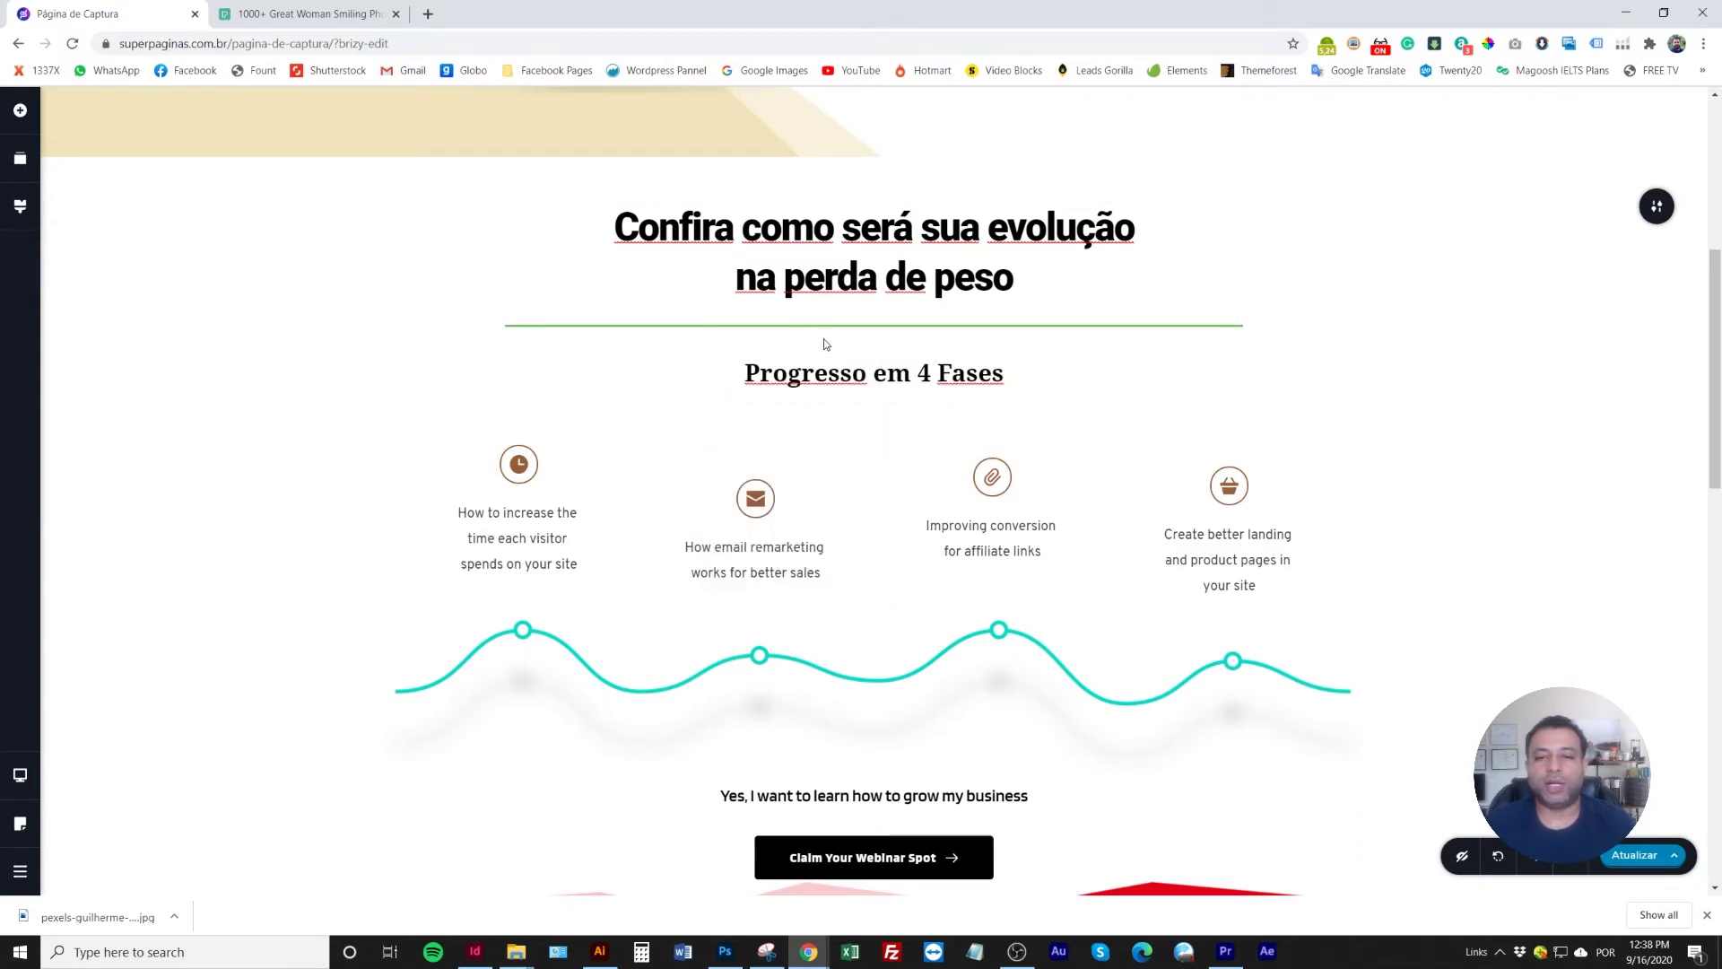
pyautogui.tripleClick(814, 368)
# Colour the 'Progresso em 4 Fases' heading green and move it above the divider
pyautogui.click(749, 427)
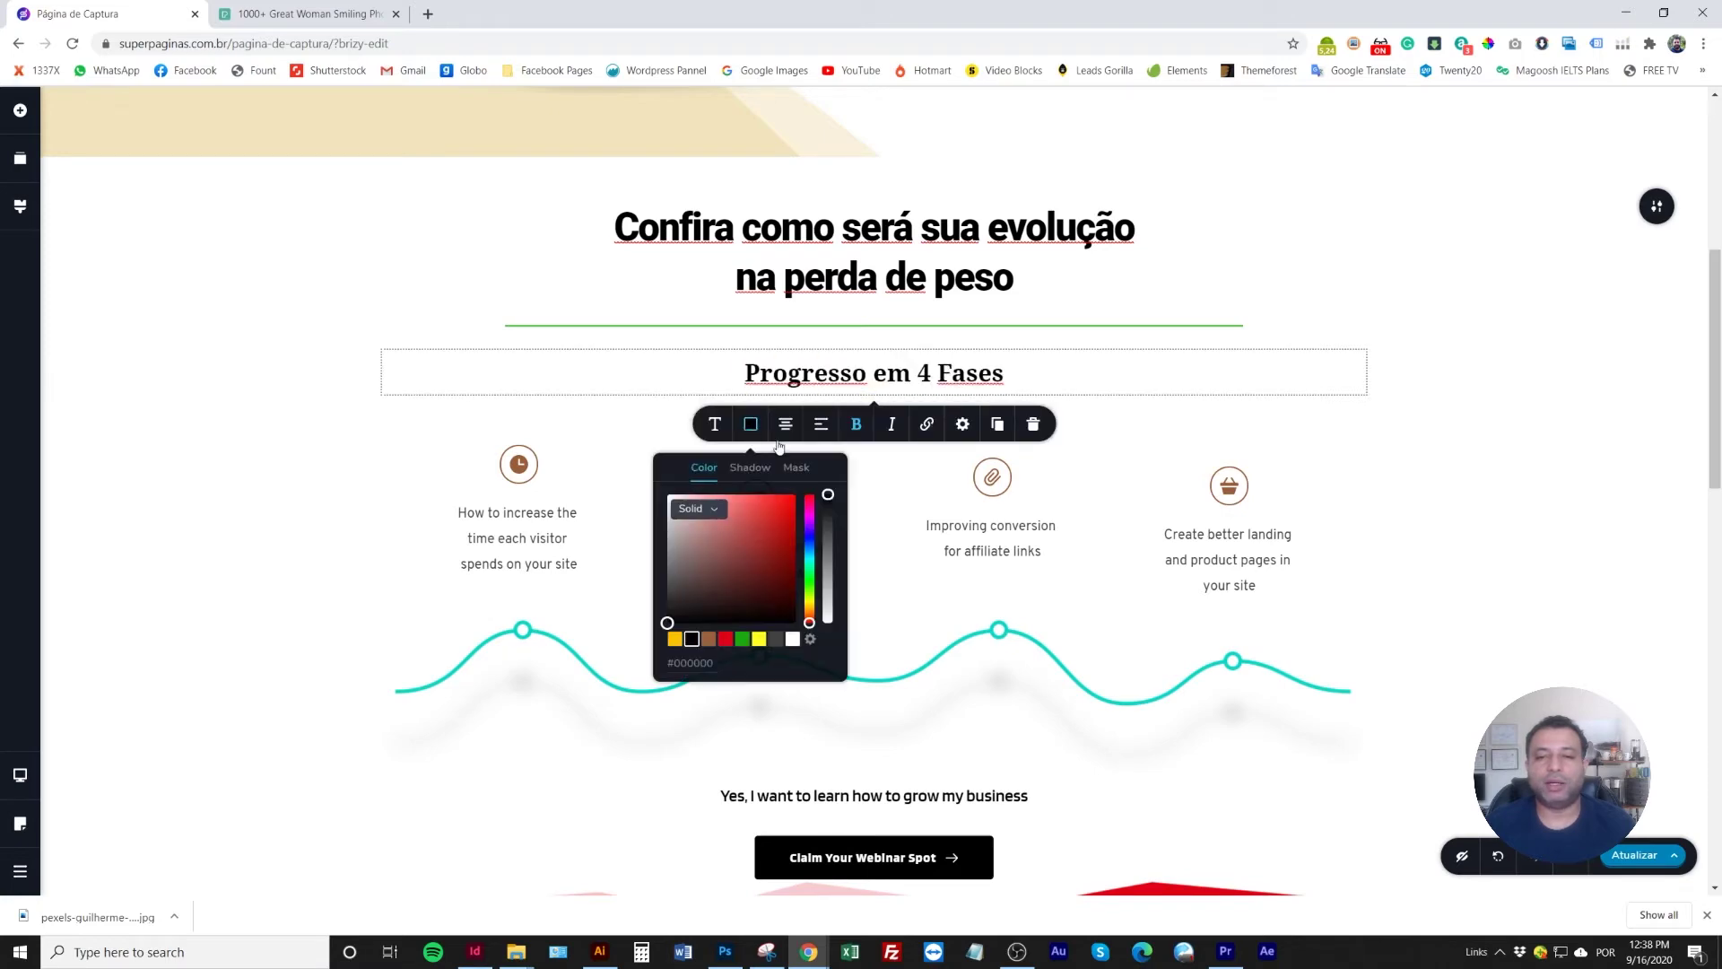
pyautogui.click(724, 643)
pyautogui.click(397, 251)
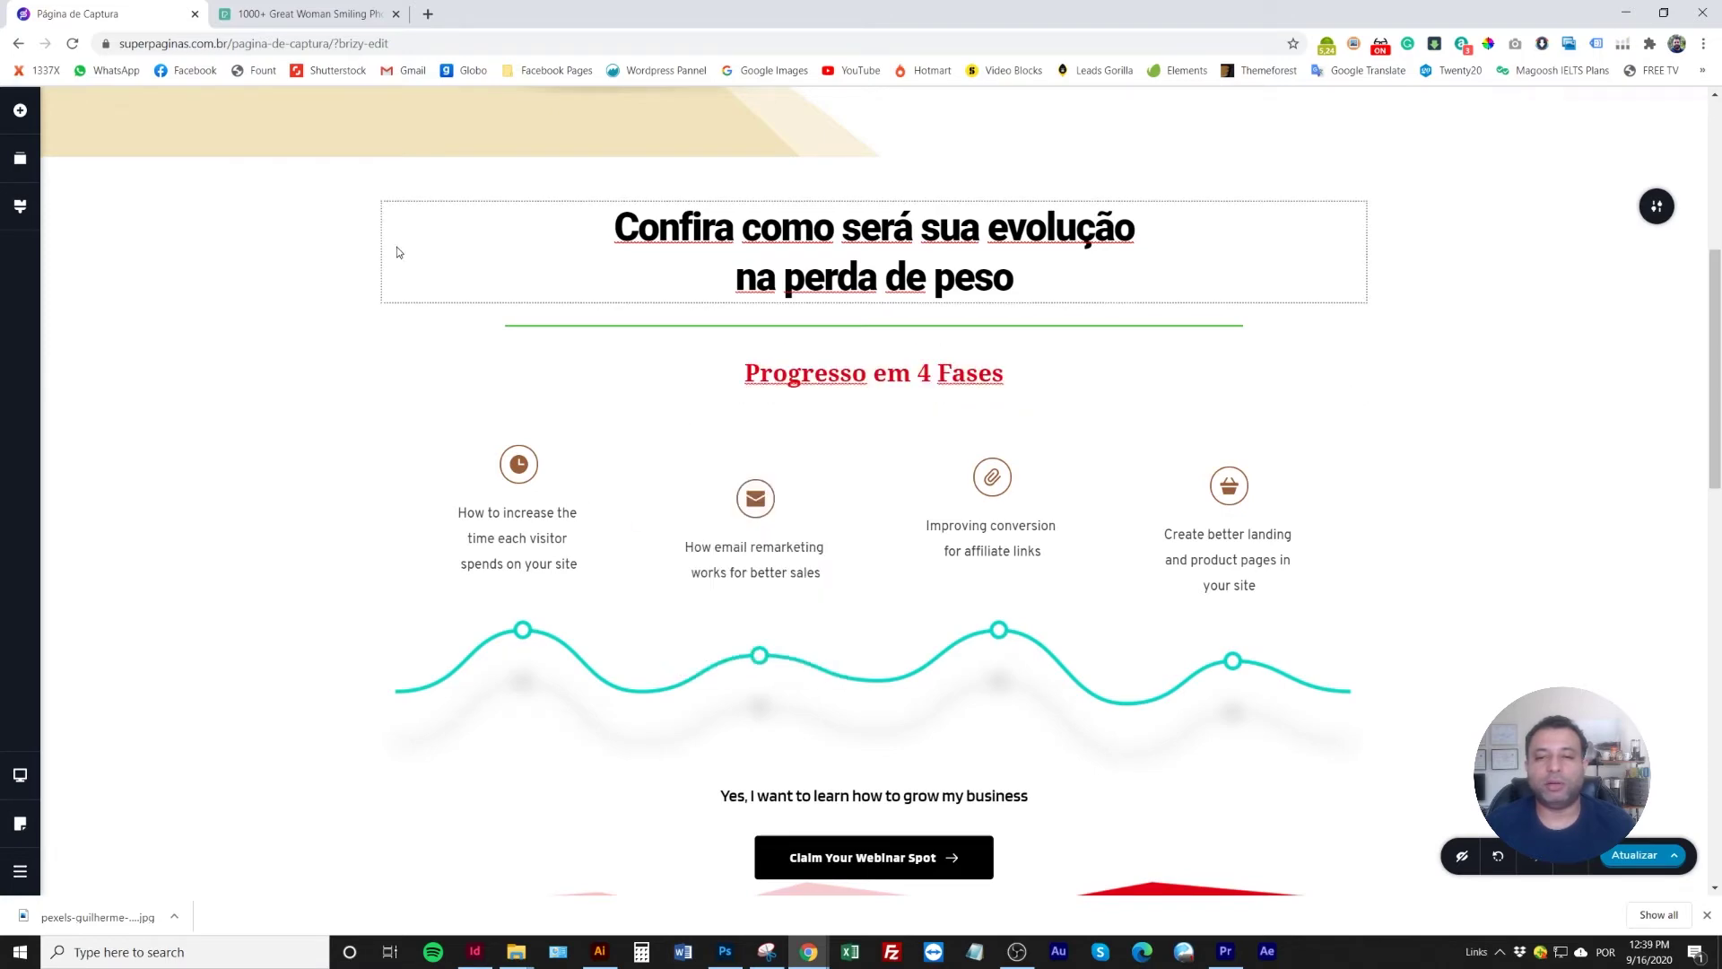
pyautogui.scroll(1, 384, 508)
pyautogui.scroll(-2, 707, 497)
pyautogui.tripleClick(821, 286)
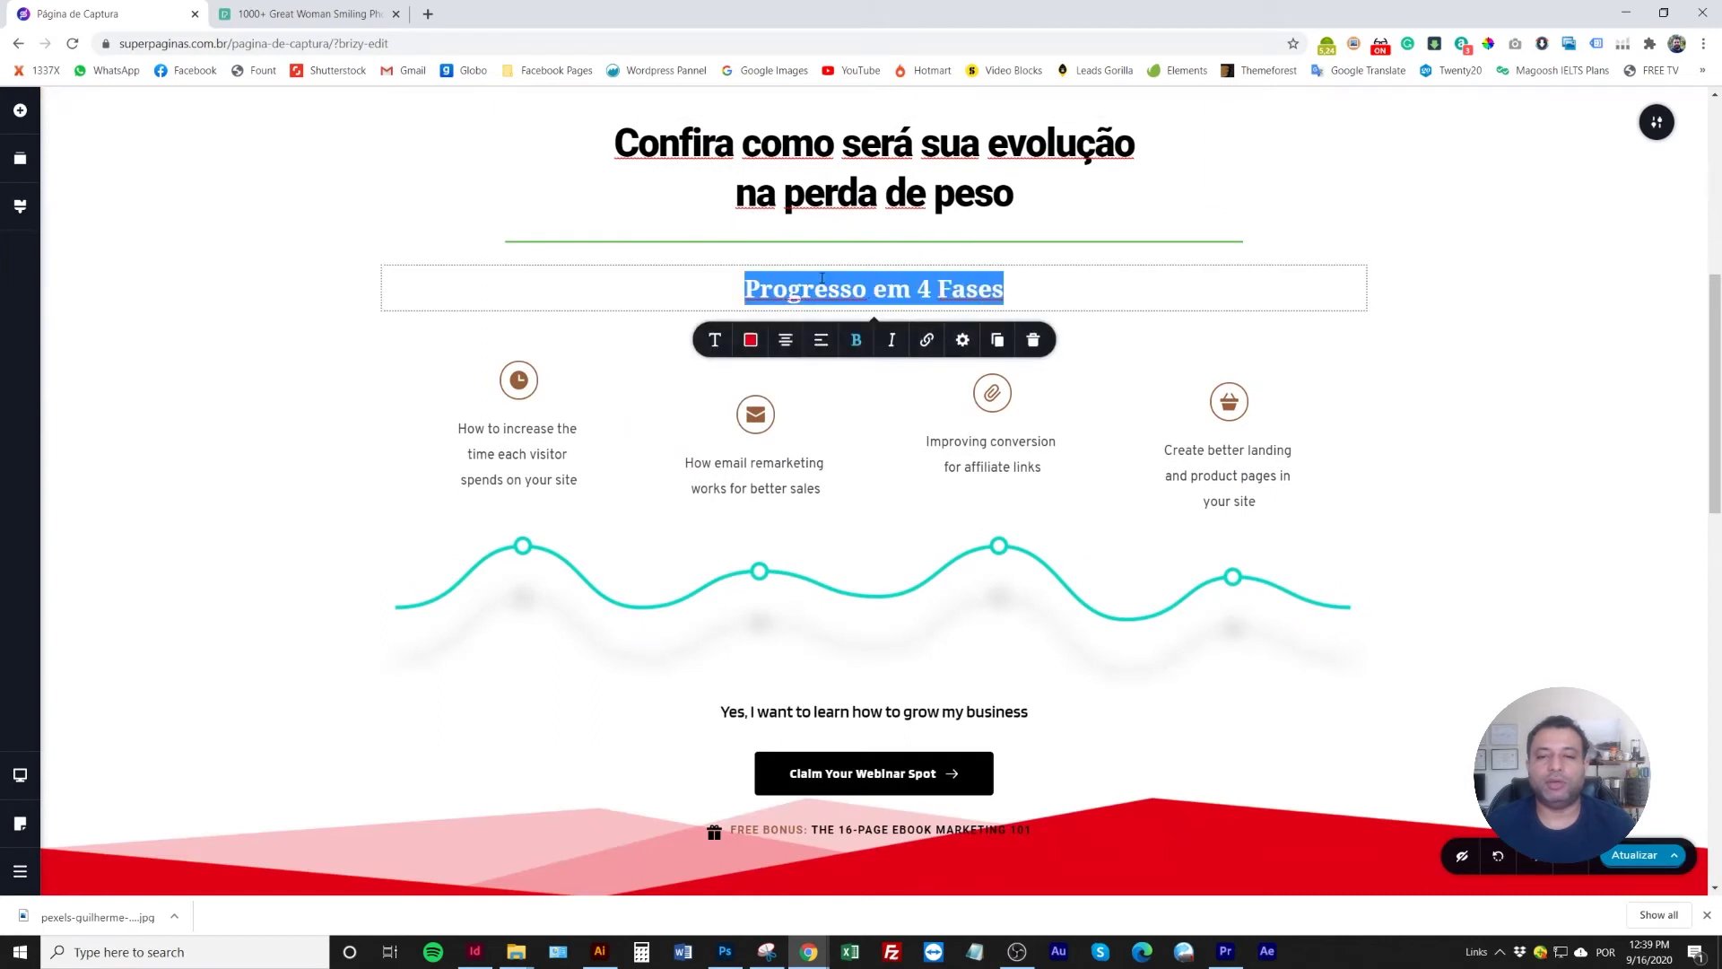
pyautogui.click(752, 341)
pyautogui.click(743, 554)
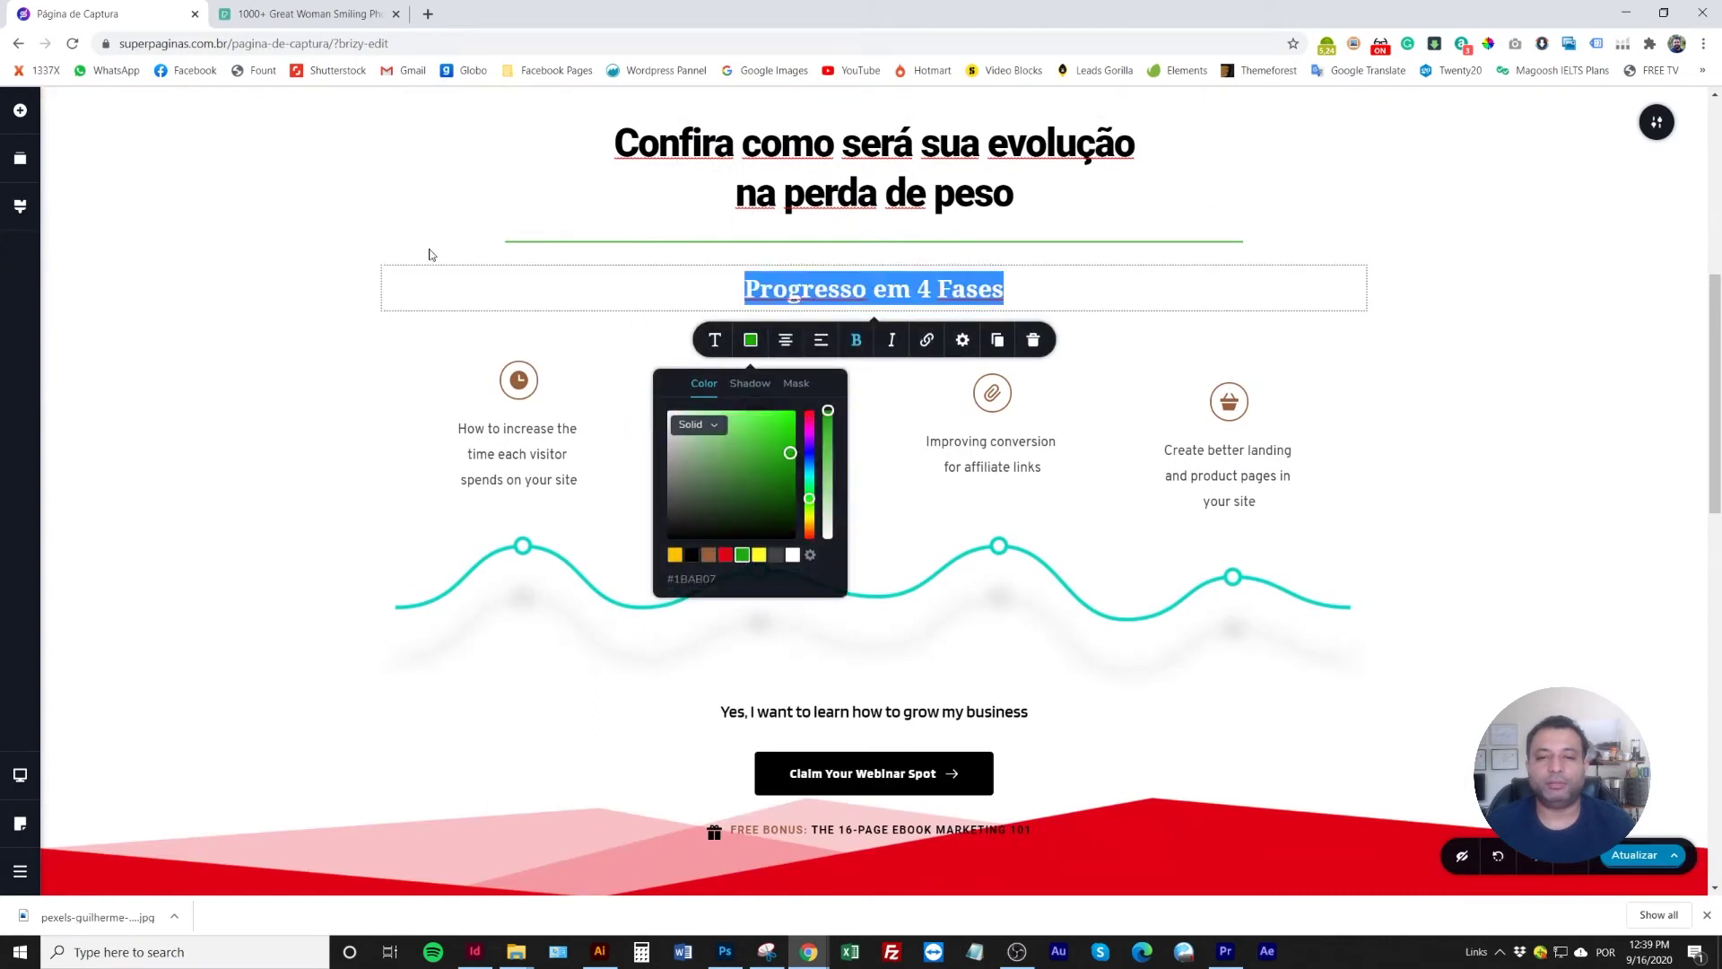
pyautogui.click(467, 256)
pyautogui.moveTo(847, 279); pyautogui.dragTo(873, 241)
pyautogui.click(1395, 517)
# Shorten the green divider to 27% width
pyautogui.click(820, 304)
pyautogui.click(875, 343)
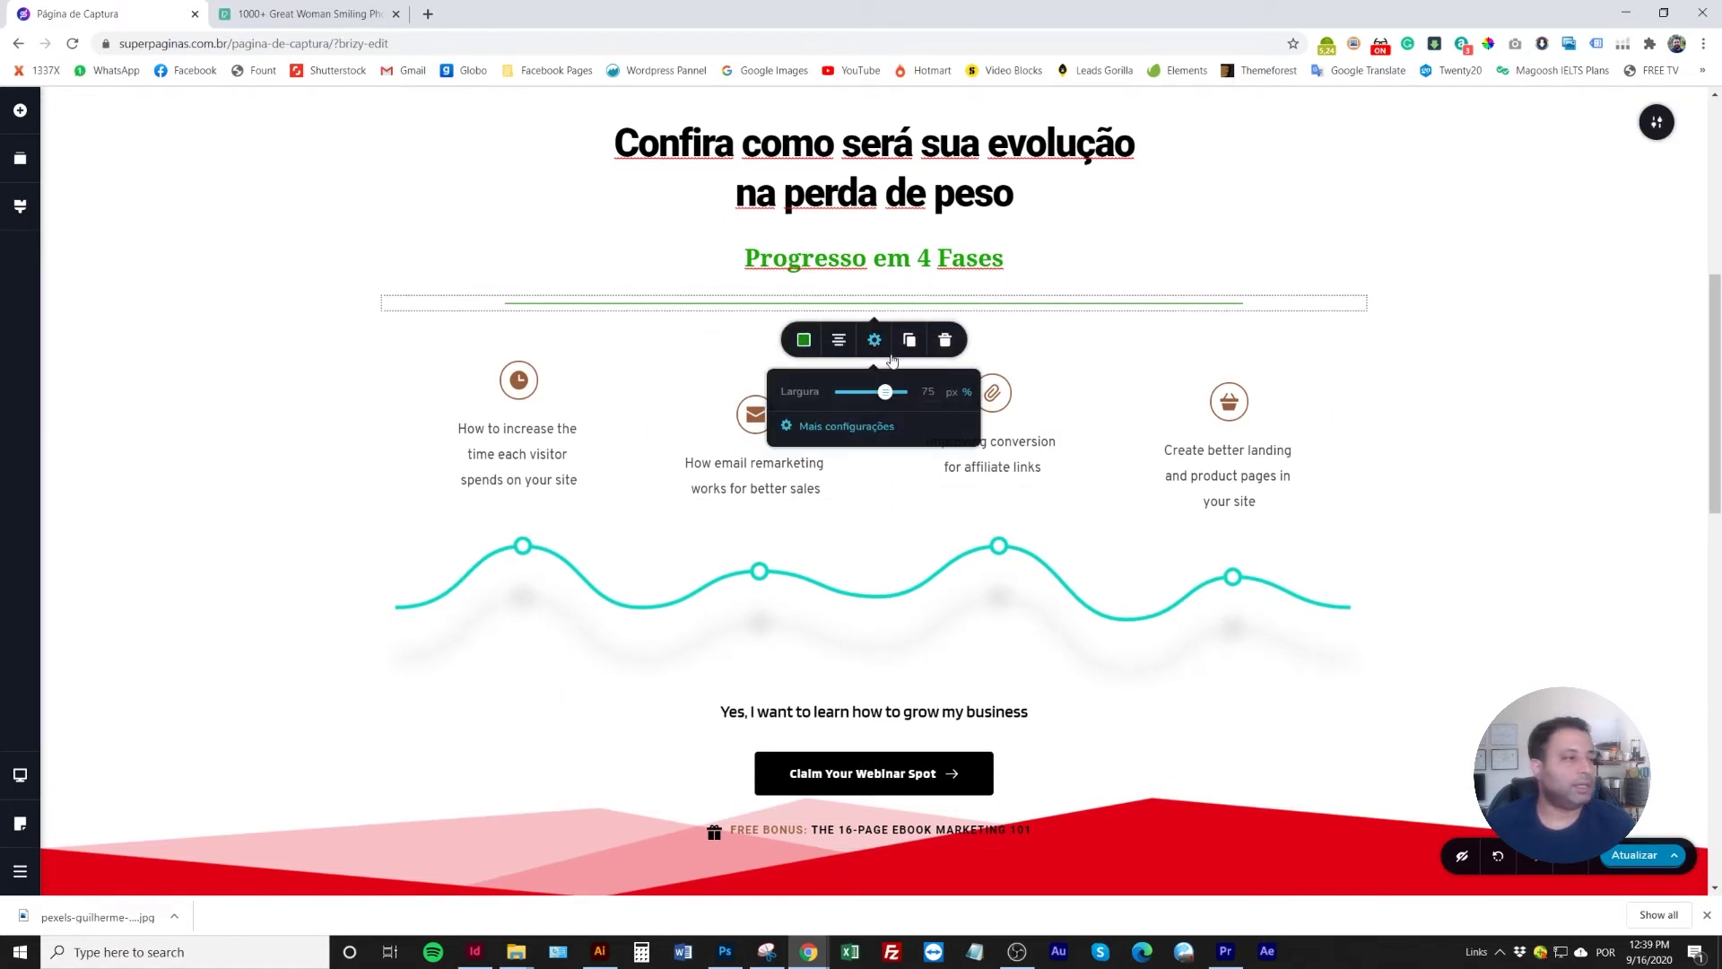
pyautogui.moveTo(885, 392); pyautogui.dragTo(868, 401)
pyautogui.click(746, 341)
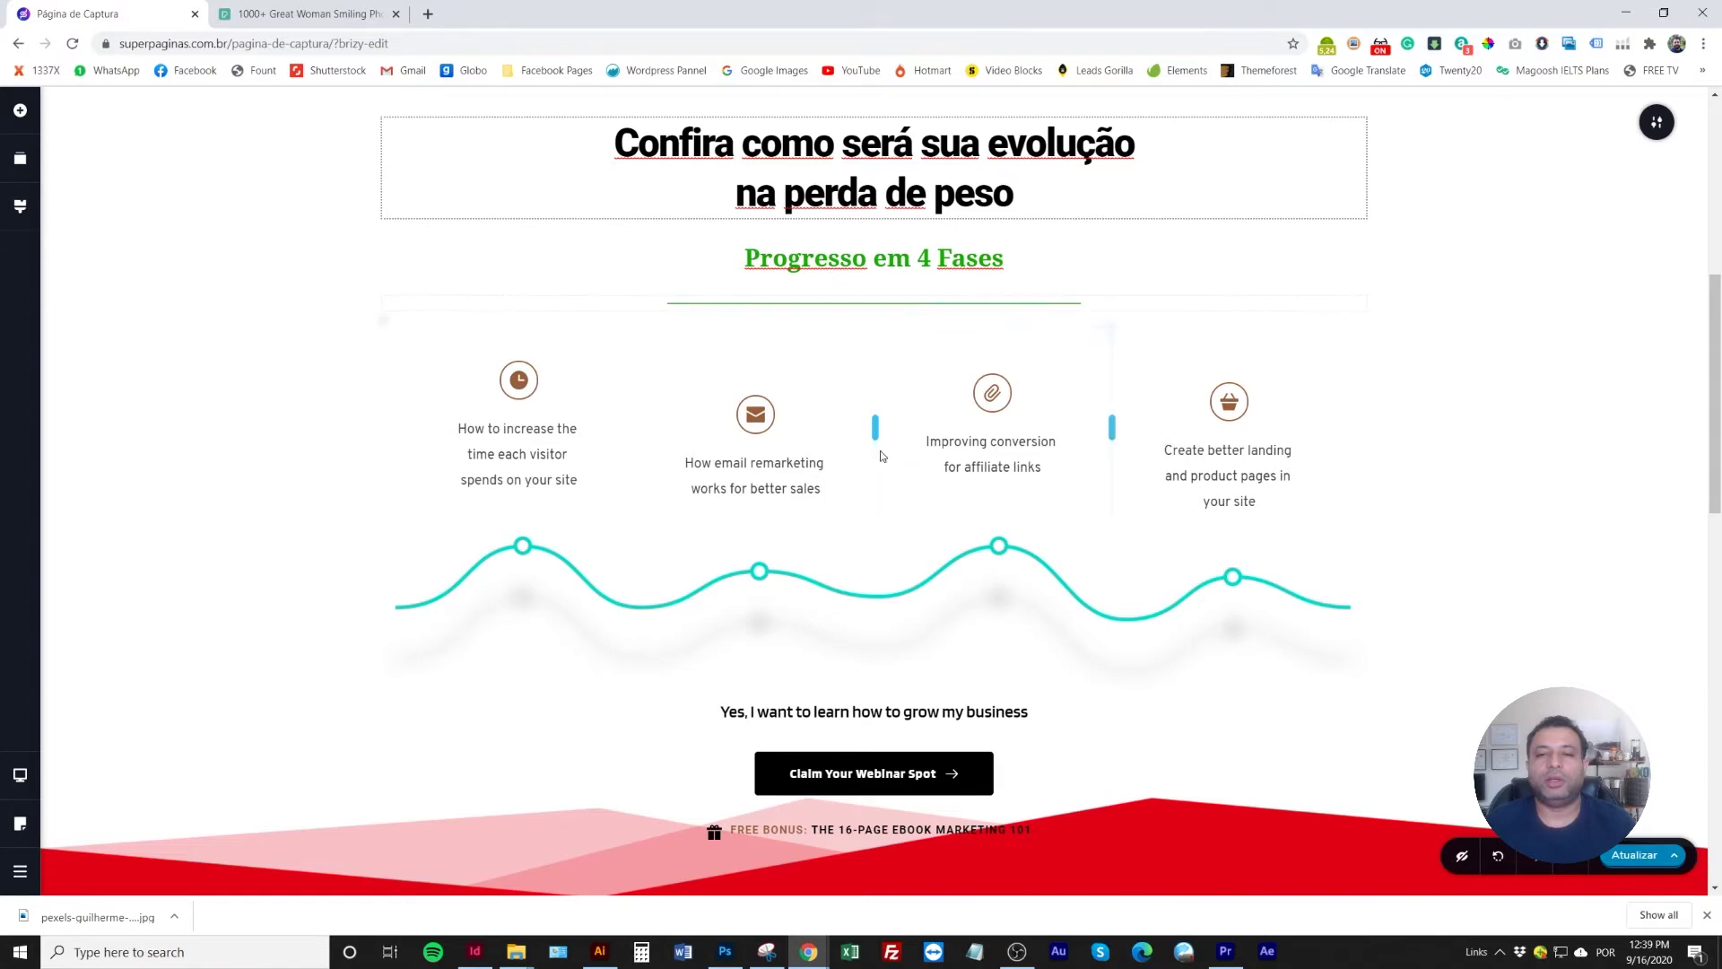
pyautogui.scroll(3, 876, 492)
pyautogui.scroll(-2, 494, 507)
pyautogui.scroll(-2, 494, 507)
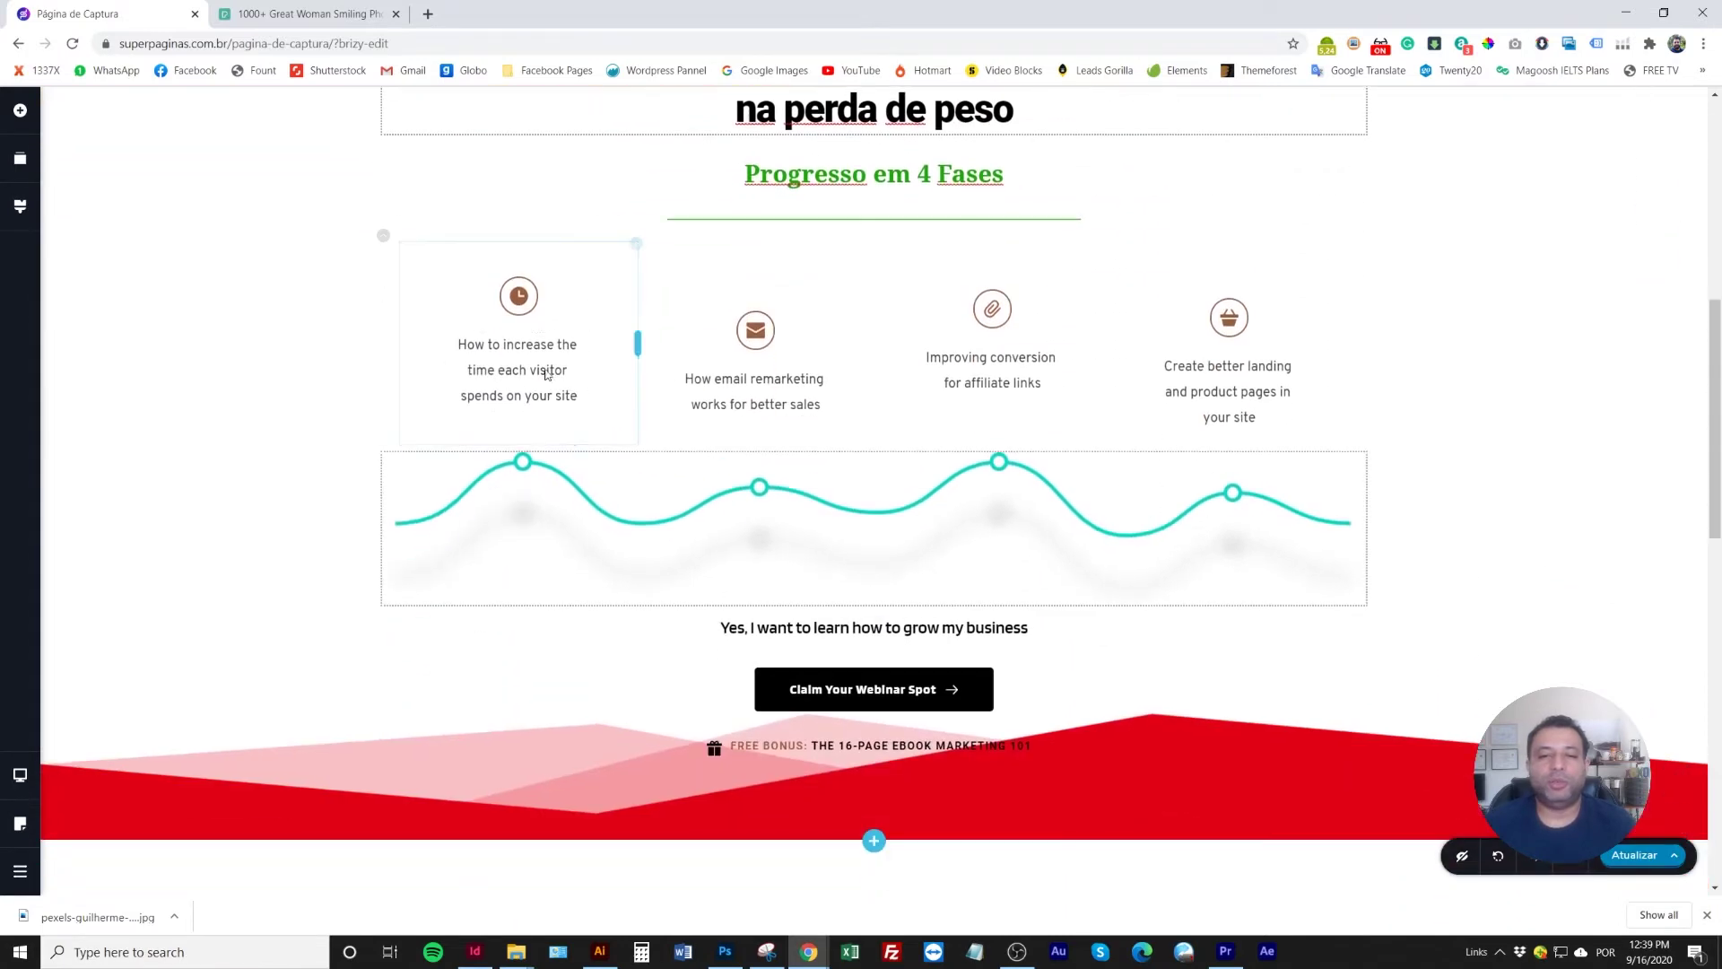
# Set the wave image's hue filter to about 307° so the line turns green
pyautogui.click(590, 514)
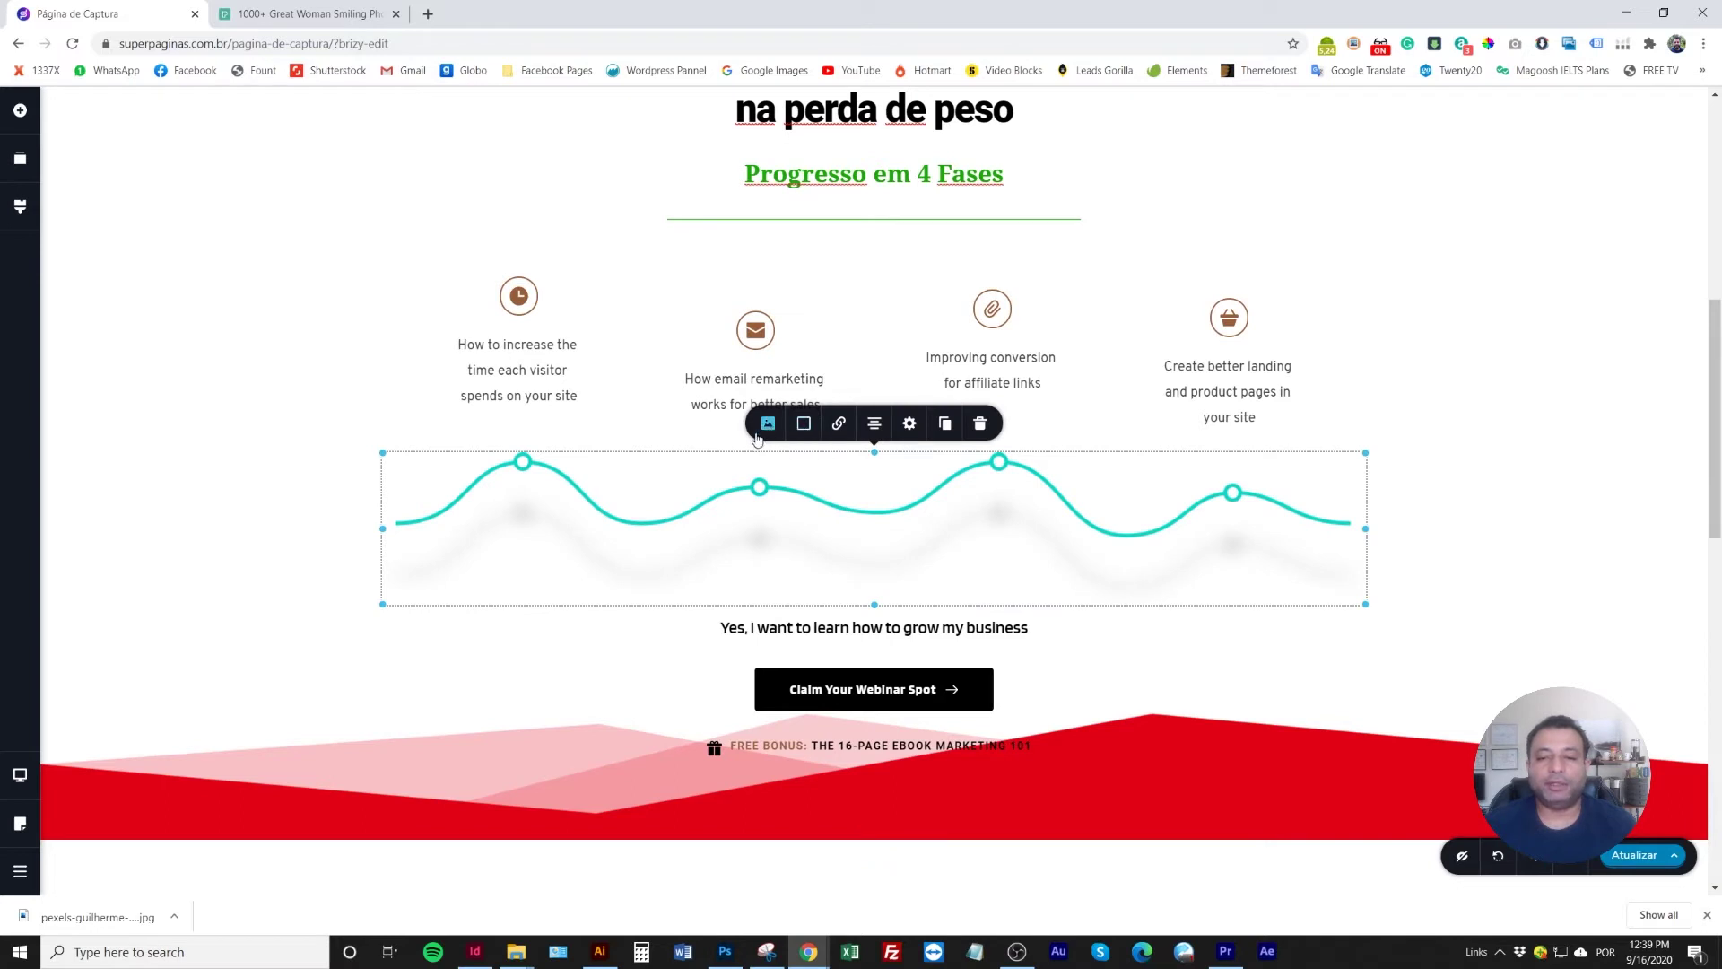
pyautogui.scroll(2, 759, 438)
pyautogui.scroll(-2, 753, 446)
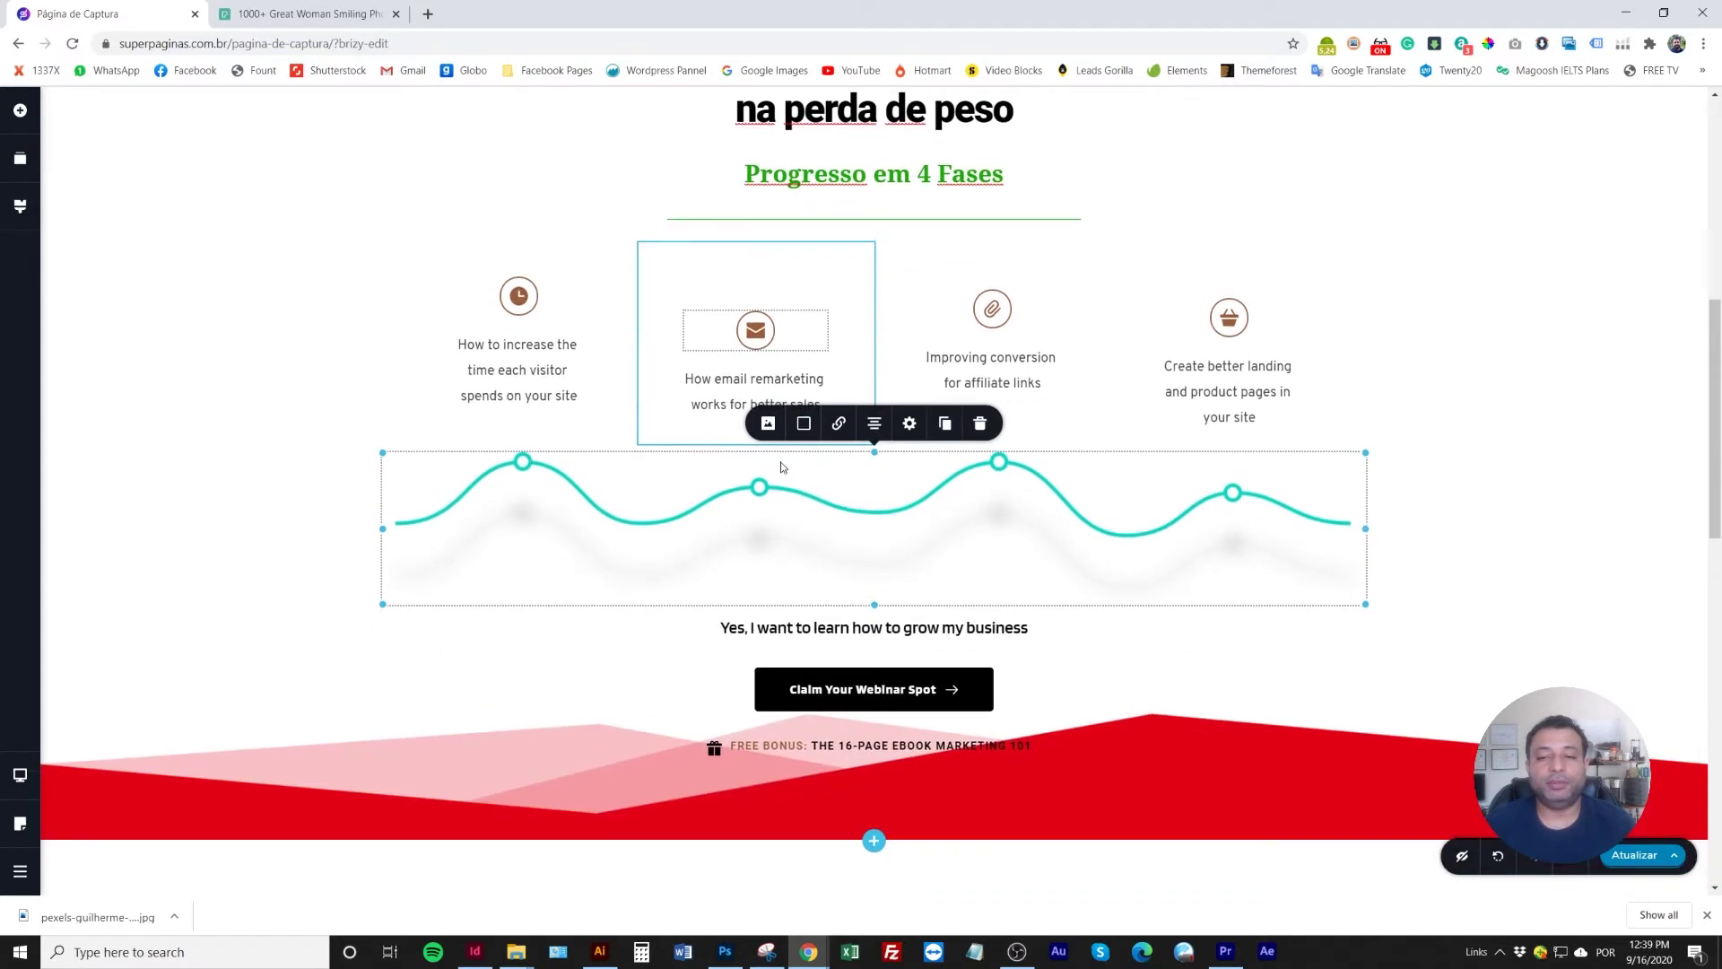
pyautogui.click(768, 424)
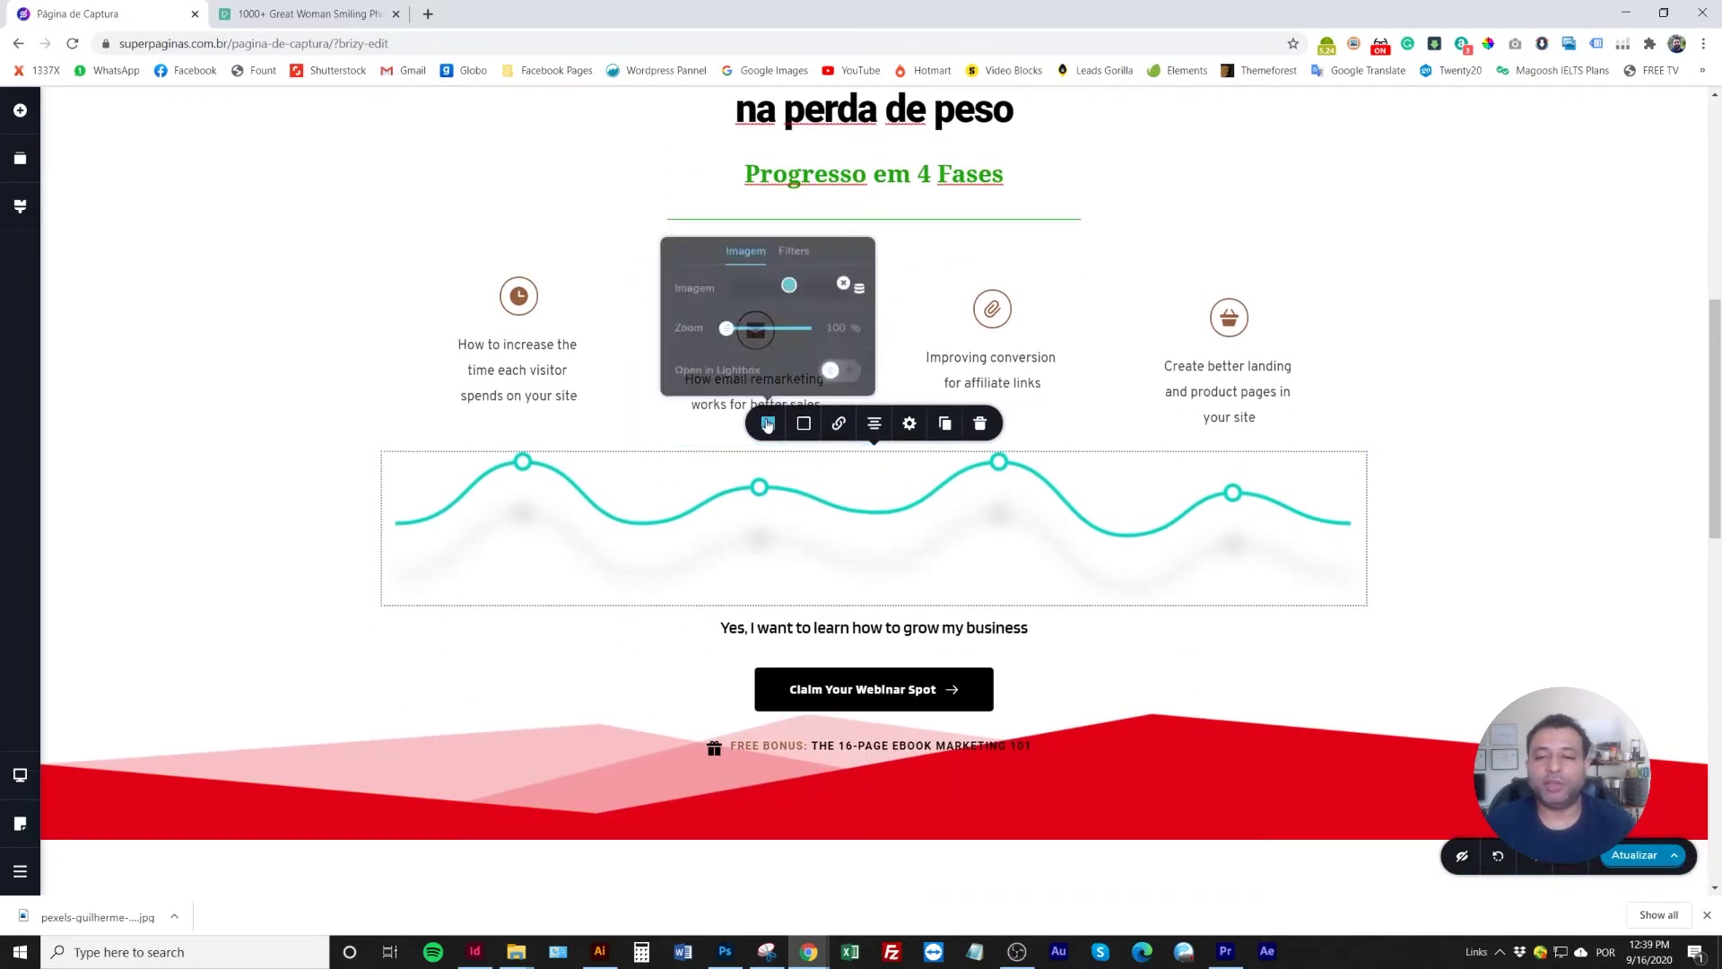
pyautogui.click(794, 251)
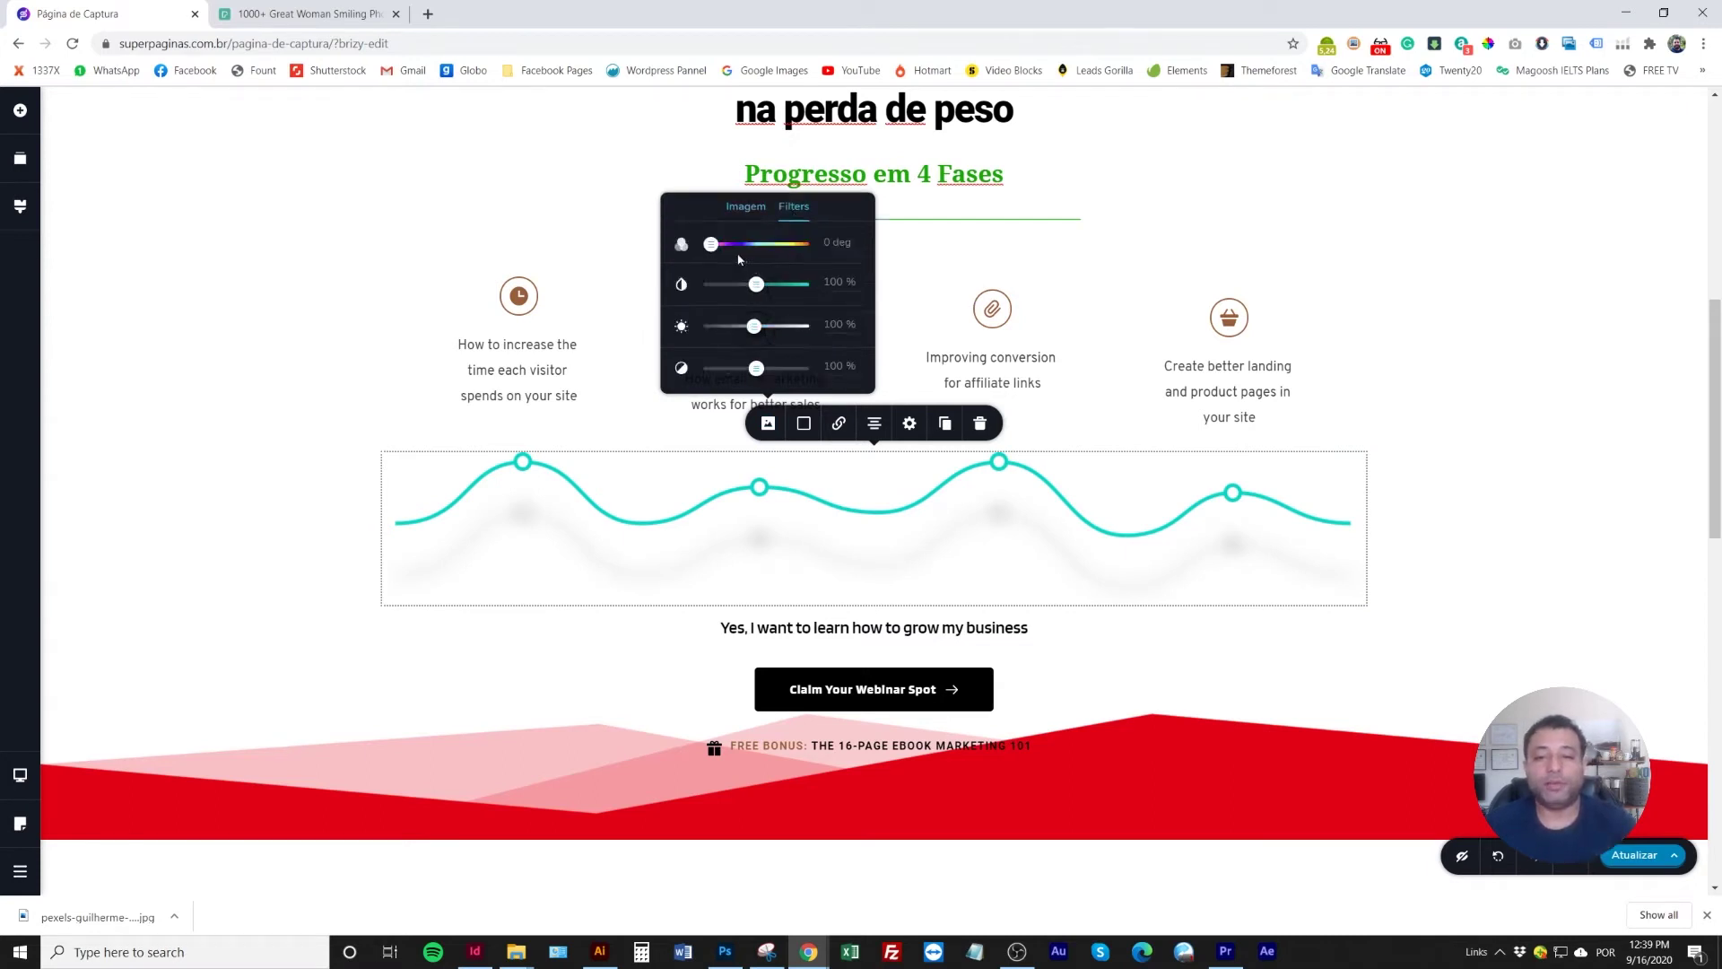
pyautogui.moveTo(711, 242); pyautogui.dragTo(785, 257)
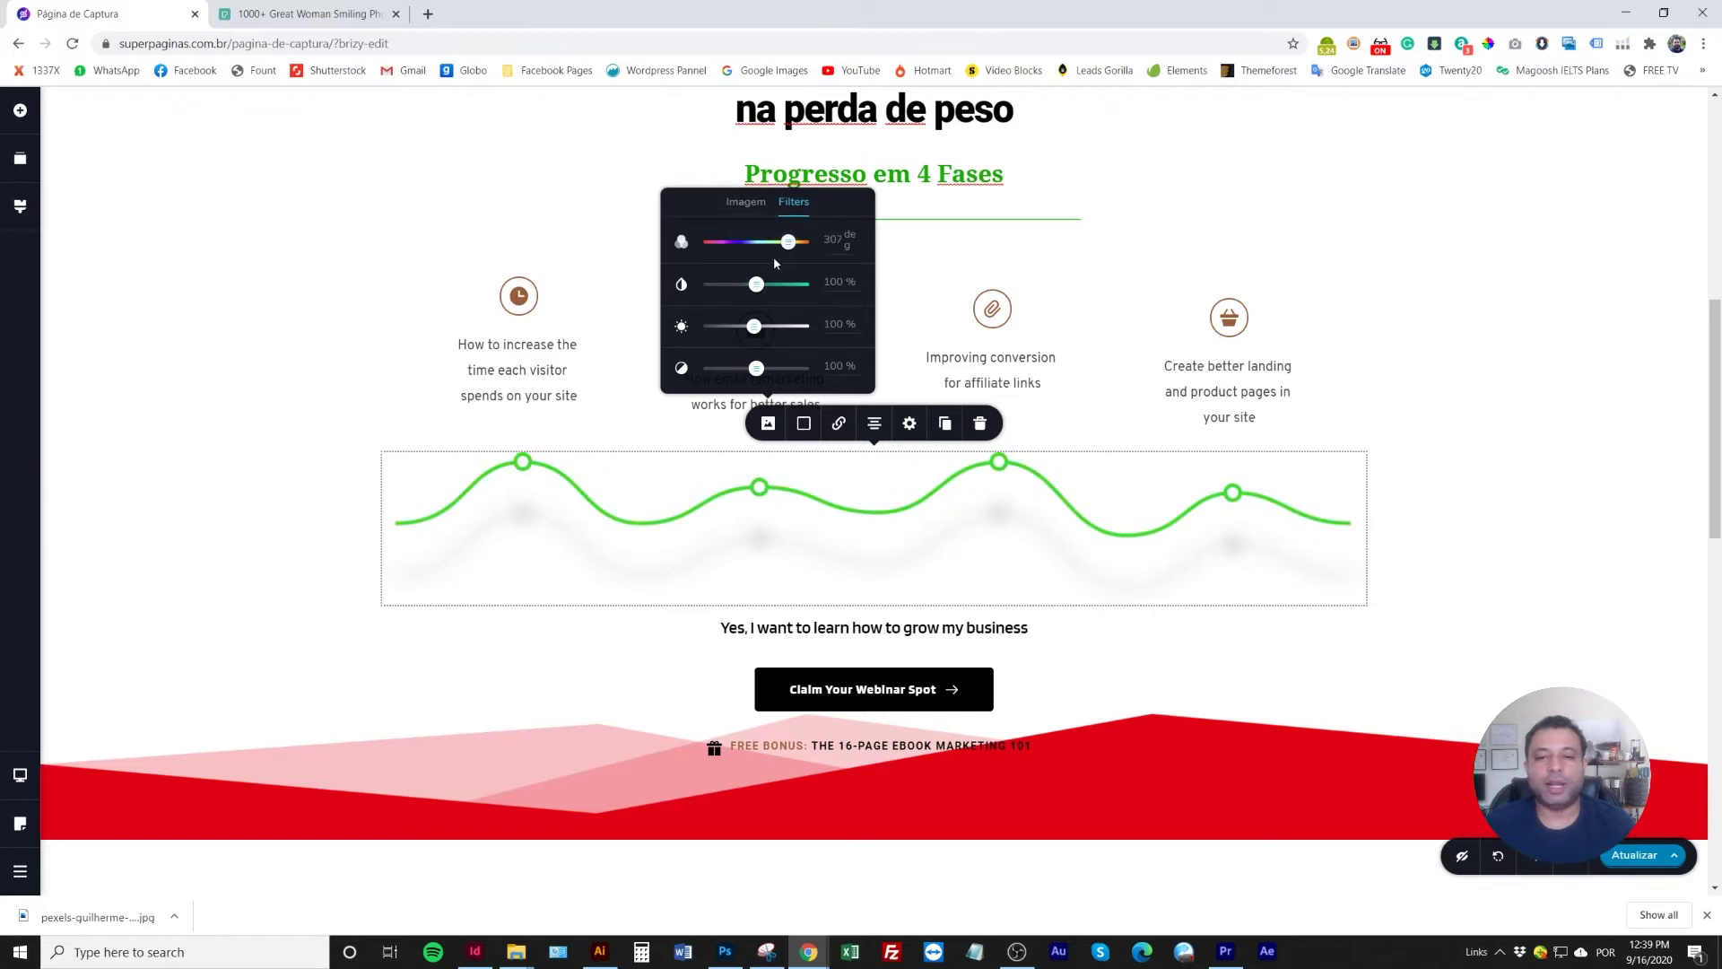
pyautogui.click(469, 239)
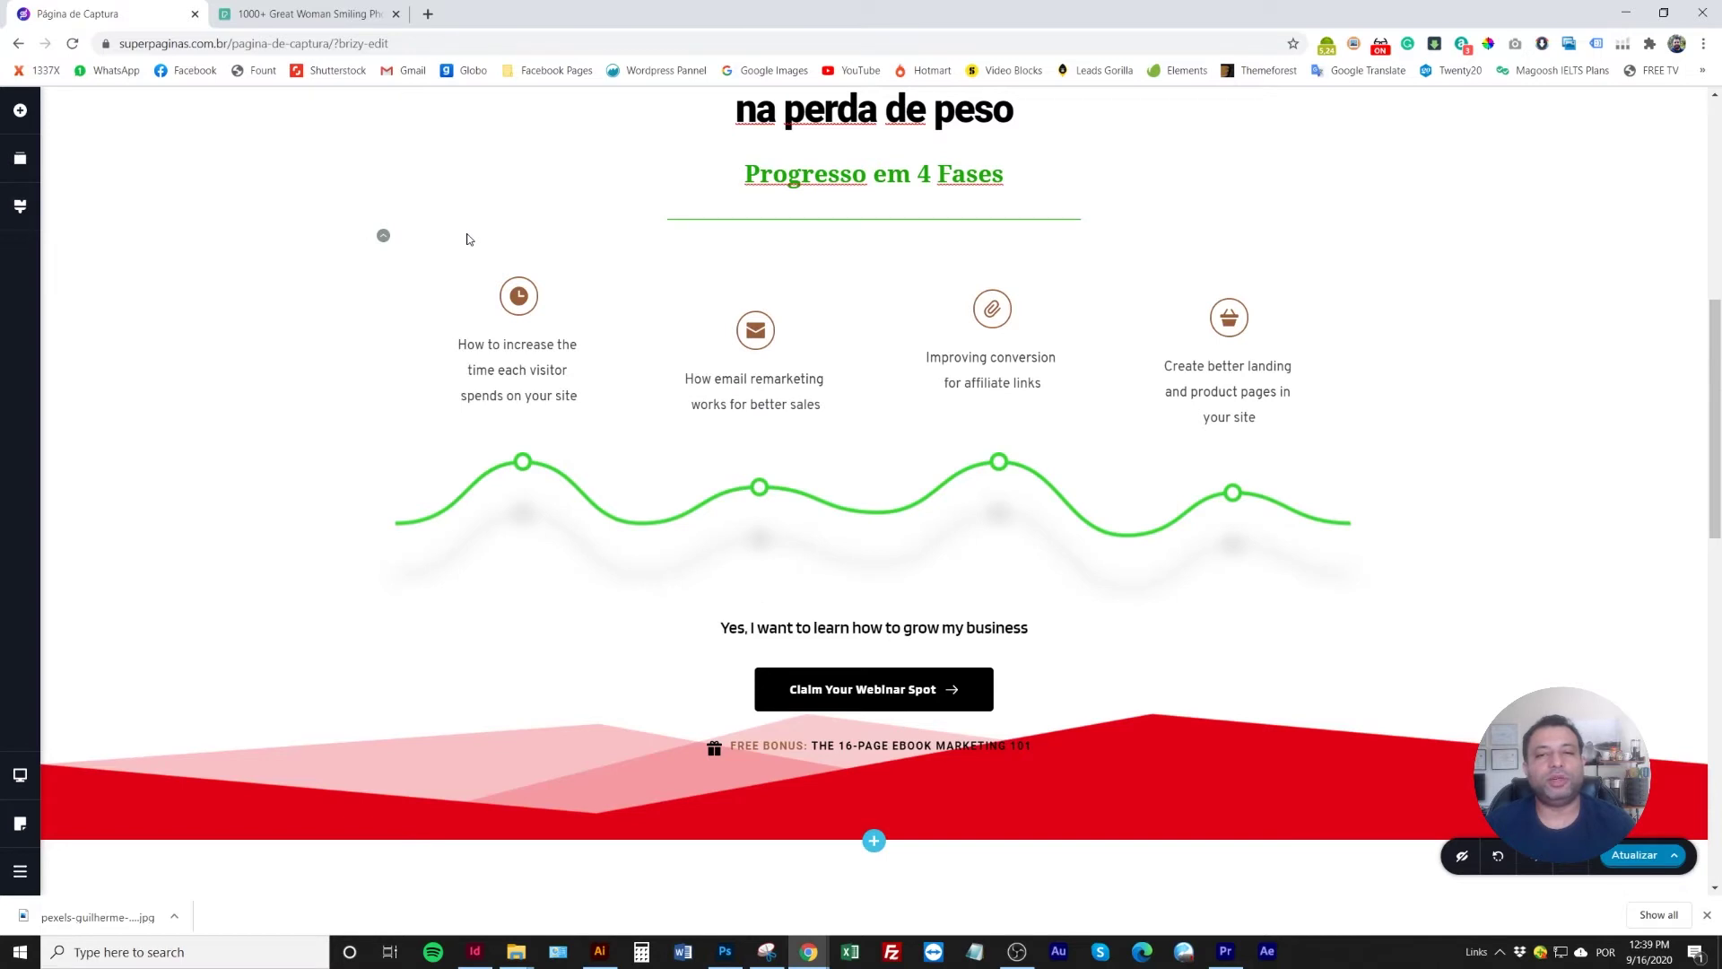
pyautogui.click(746, 497)
pyautogui.click(768, 423)
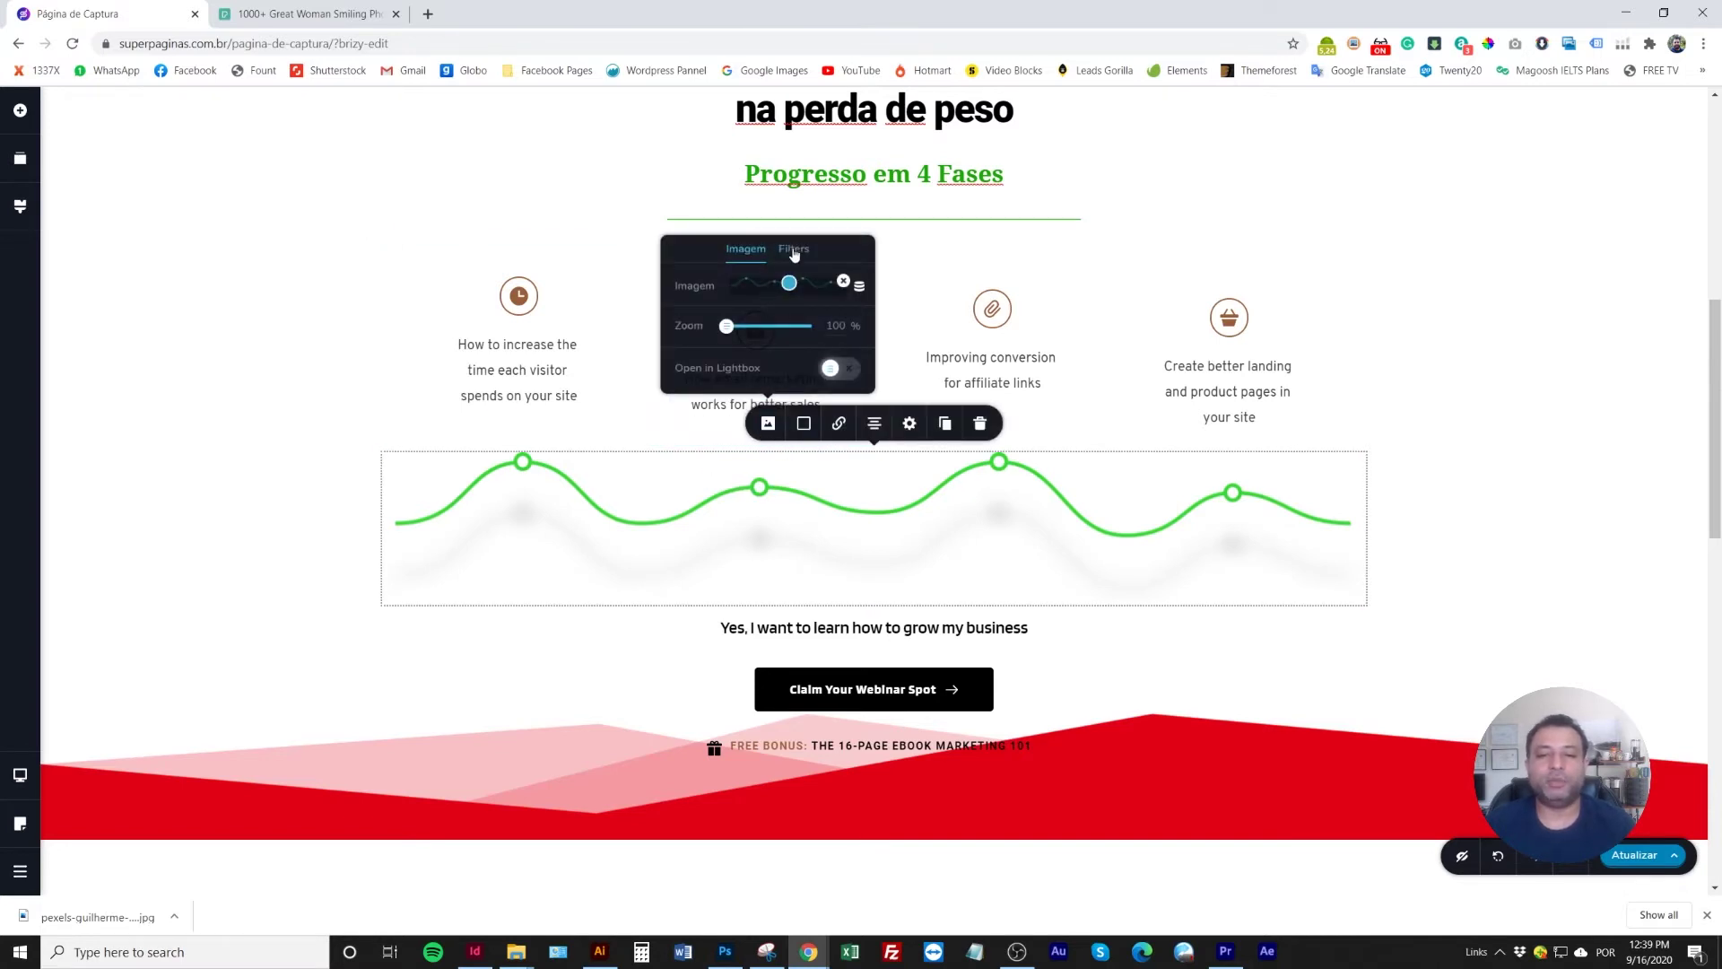
pyautogui.click(795, 249)
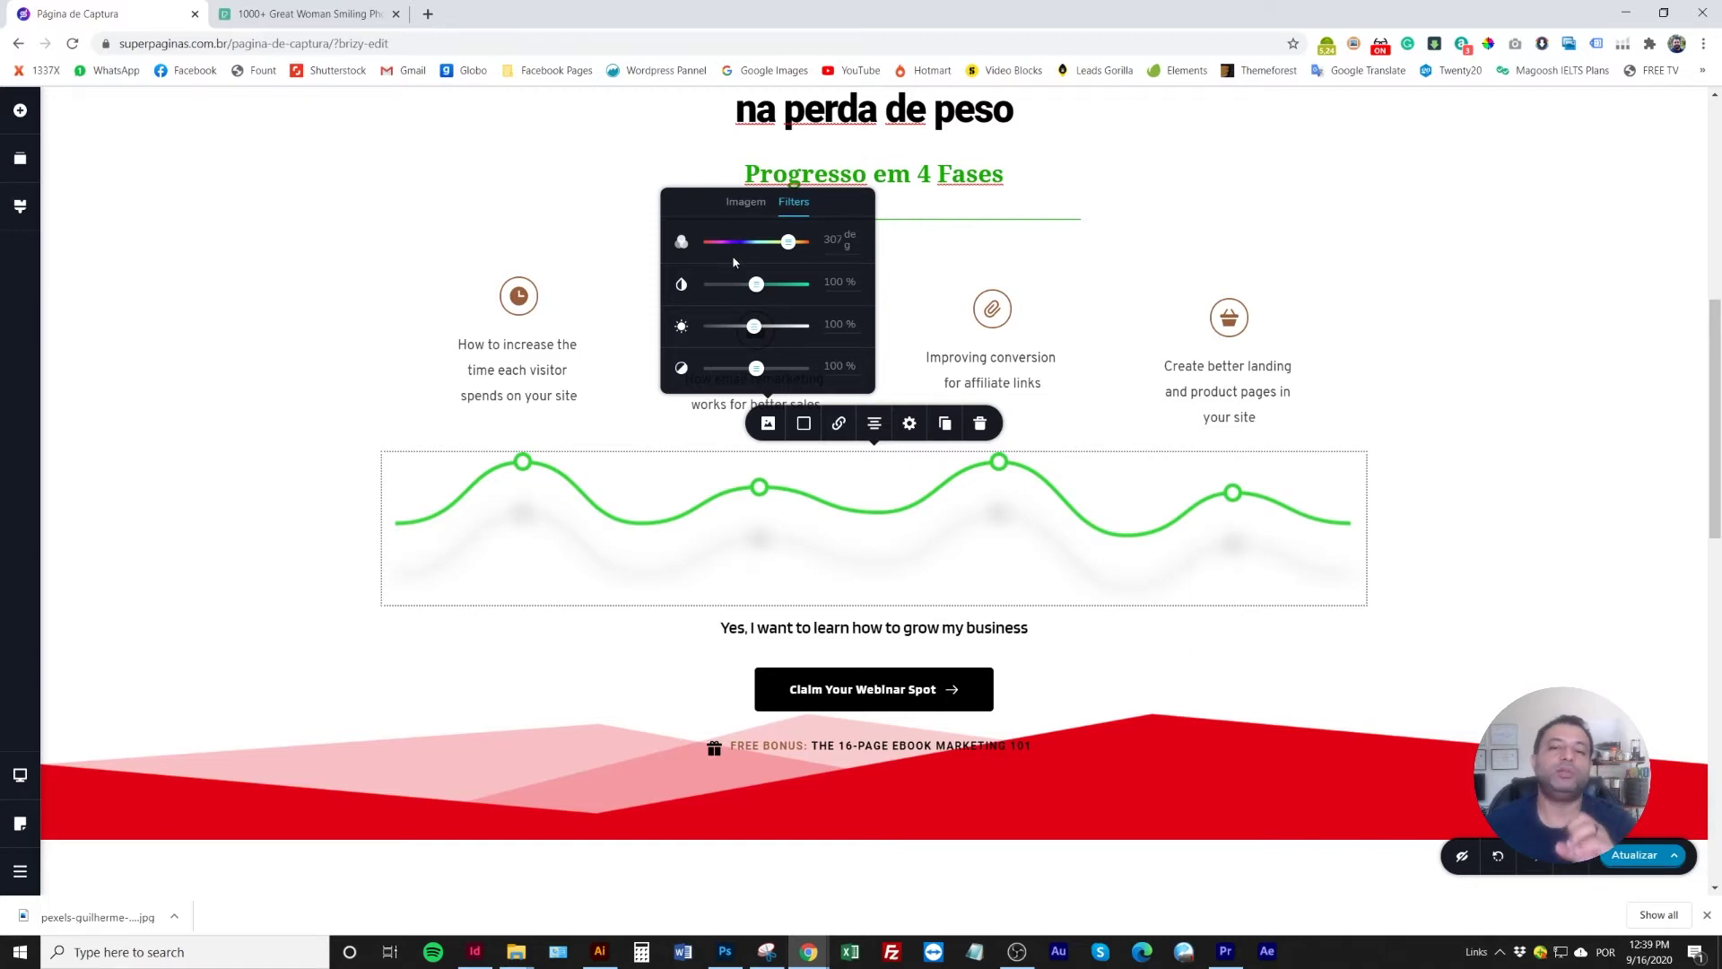
pyautogui.click(358, 227)
pyautogui.scroll(1, 380, 476)
# Make the clock and email icons and their borders green (#1BAB07)
pyautogui.scroll(-1, 381, 476)
pyautogui.click(520, 303)
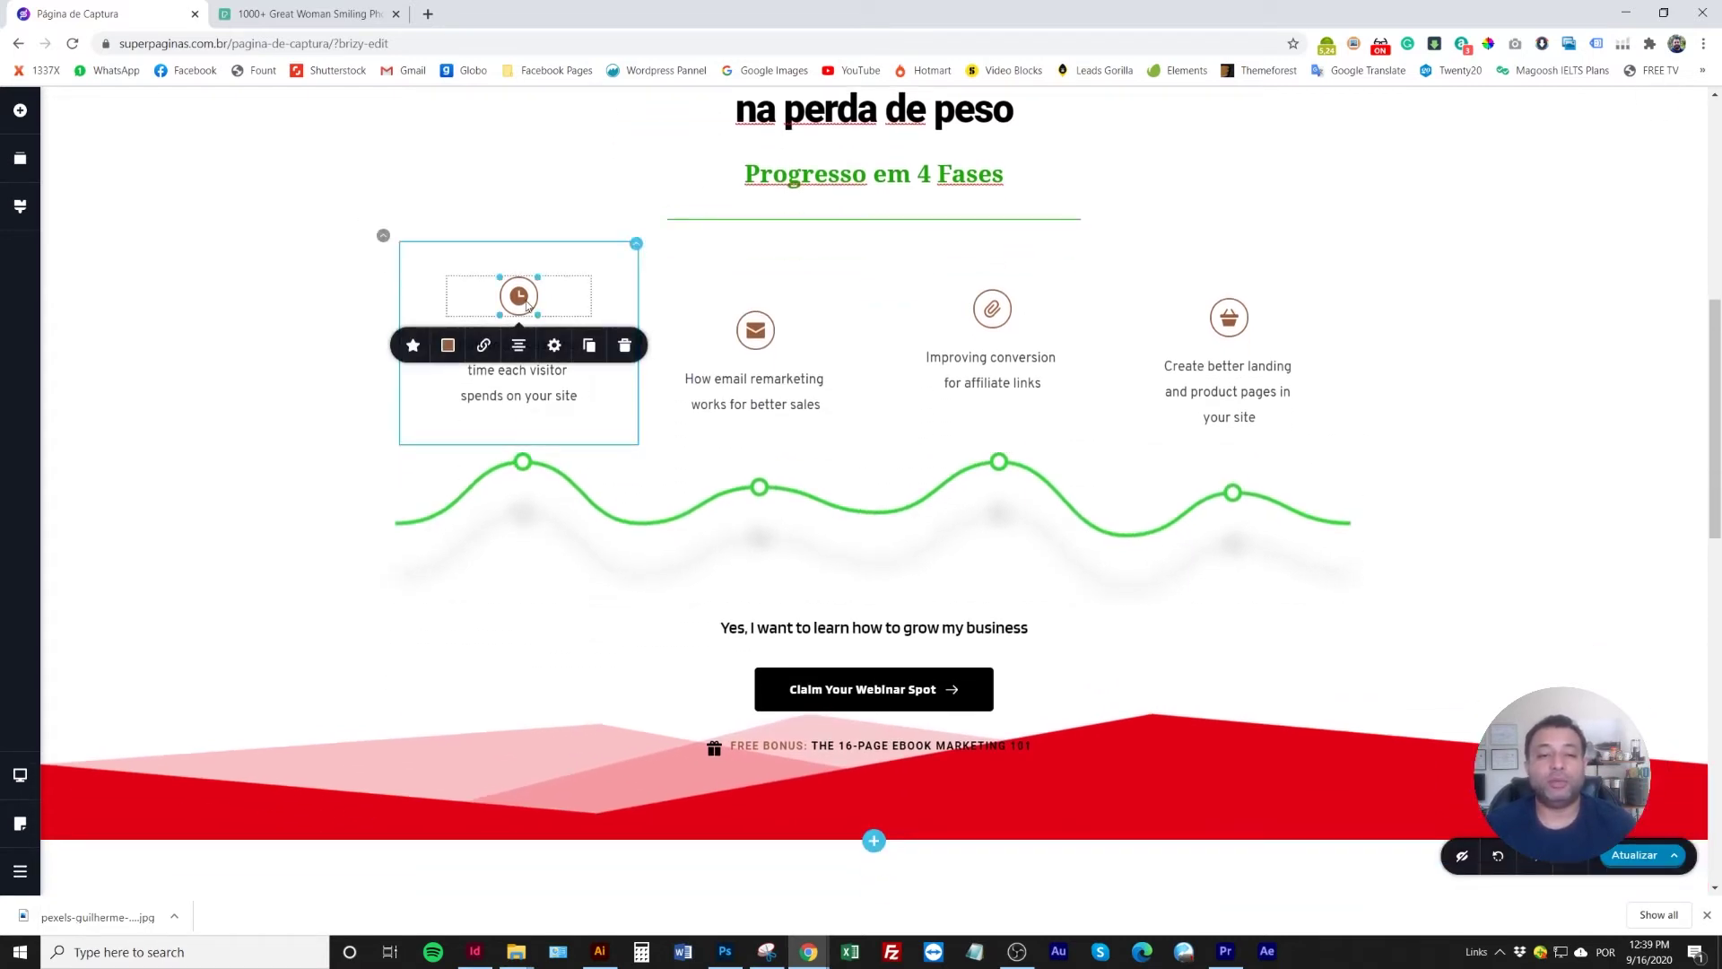
pyautogui.click(448, 345)
pyautogui.click(440, 560)
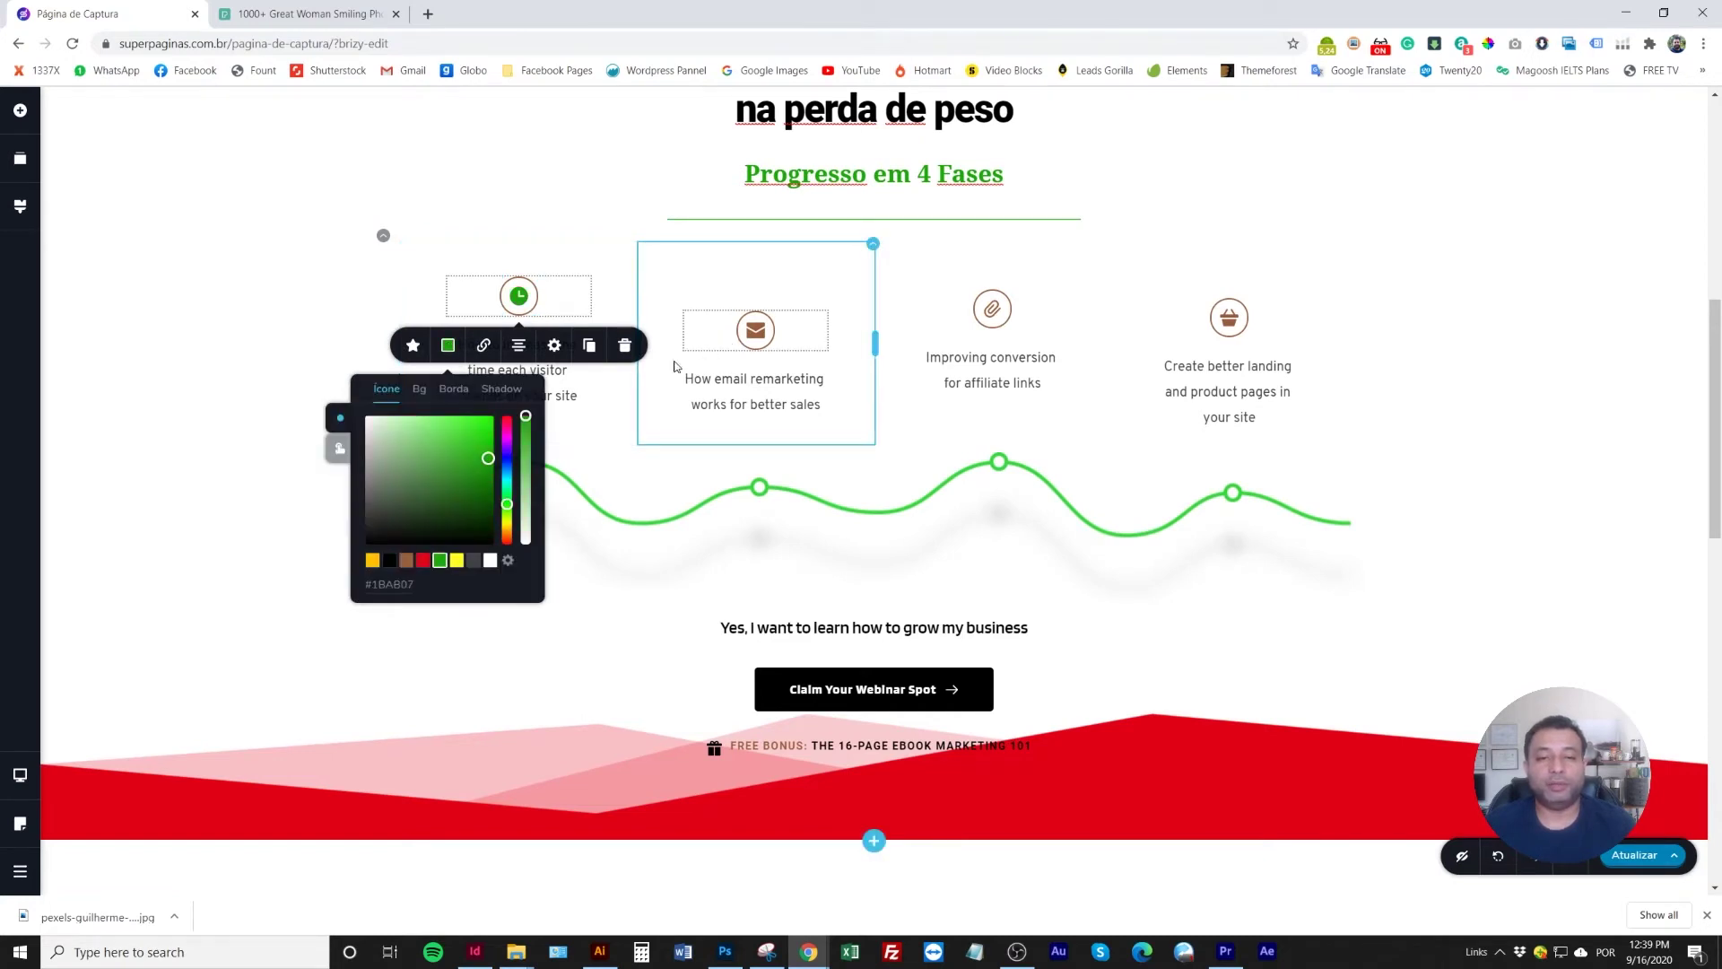
pyautogui.click(453, 389)
pyautogui.click(440, 561)
pyautogui.click(754, 335)
pyautogui.click(684, 379)
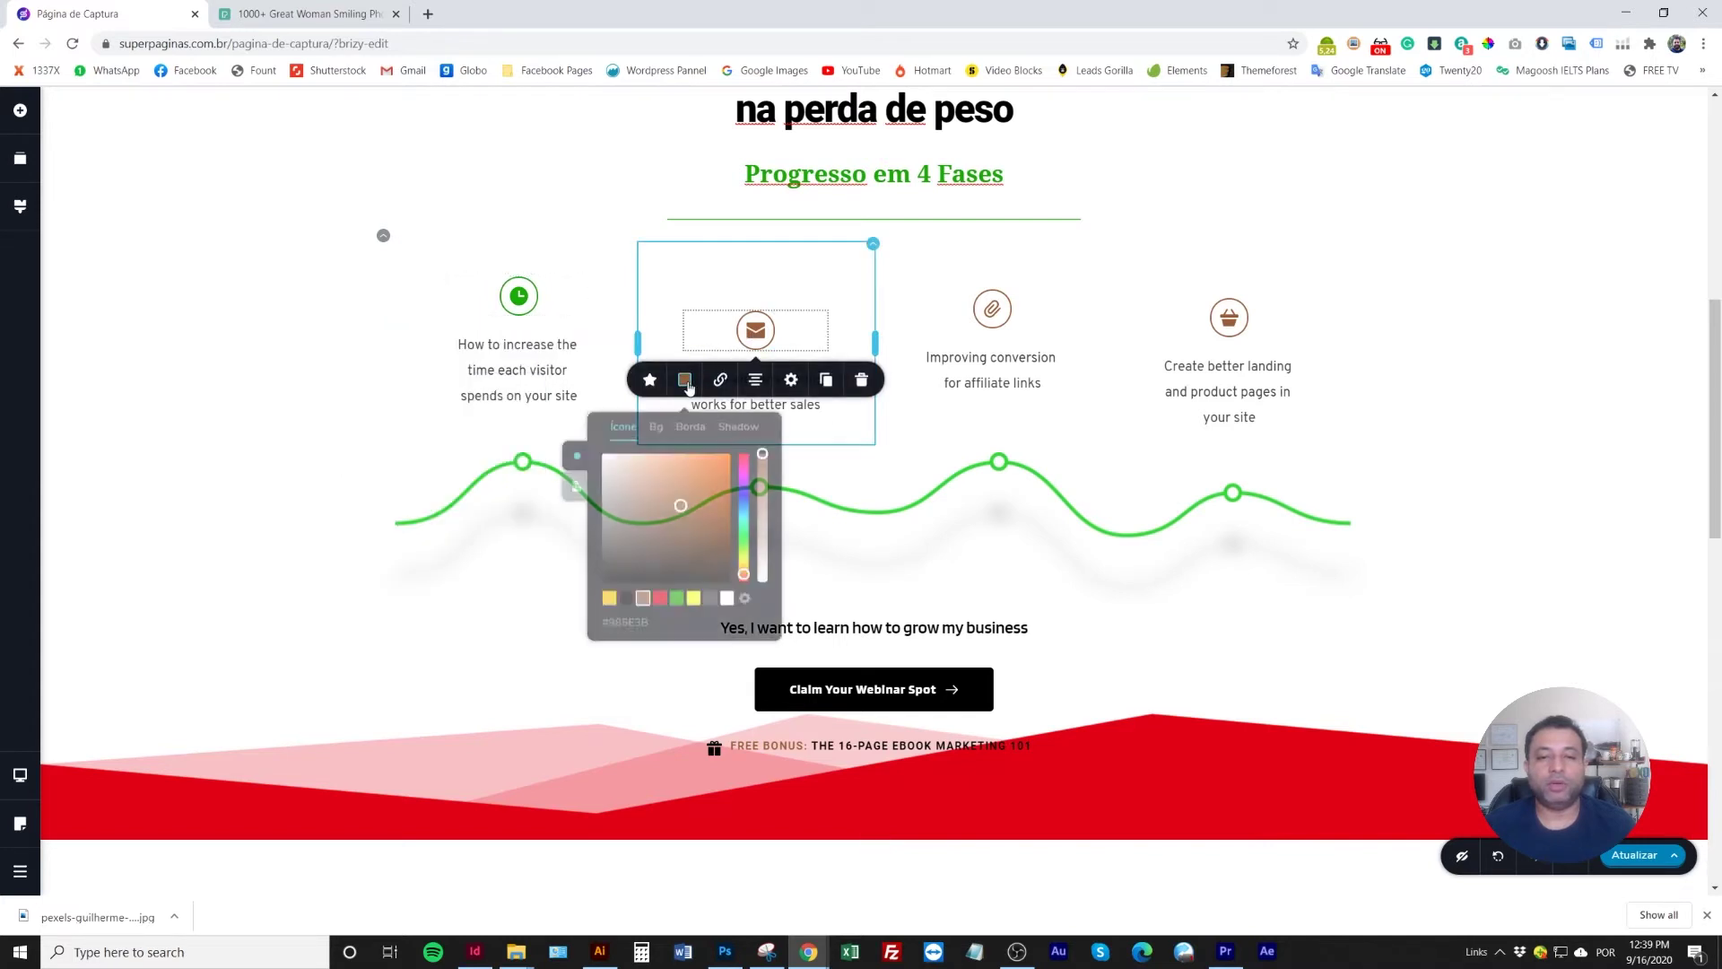
pyautogui.click(677, 595)
pyautogui.click(624, 426)
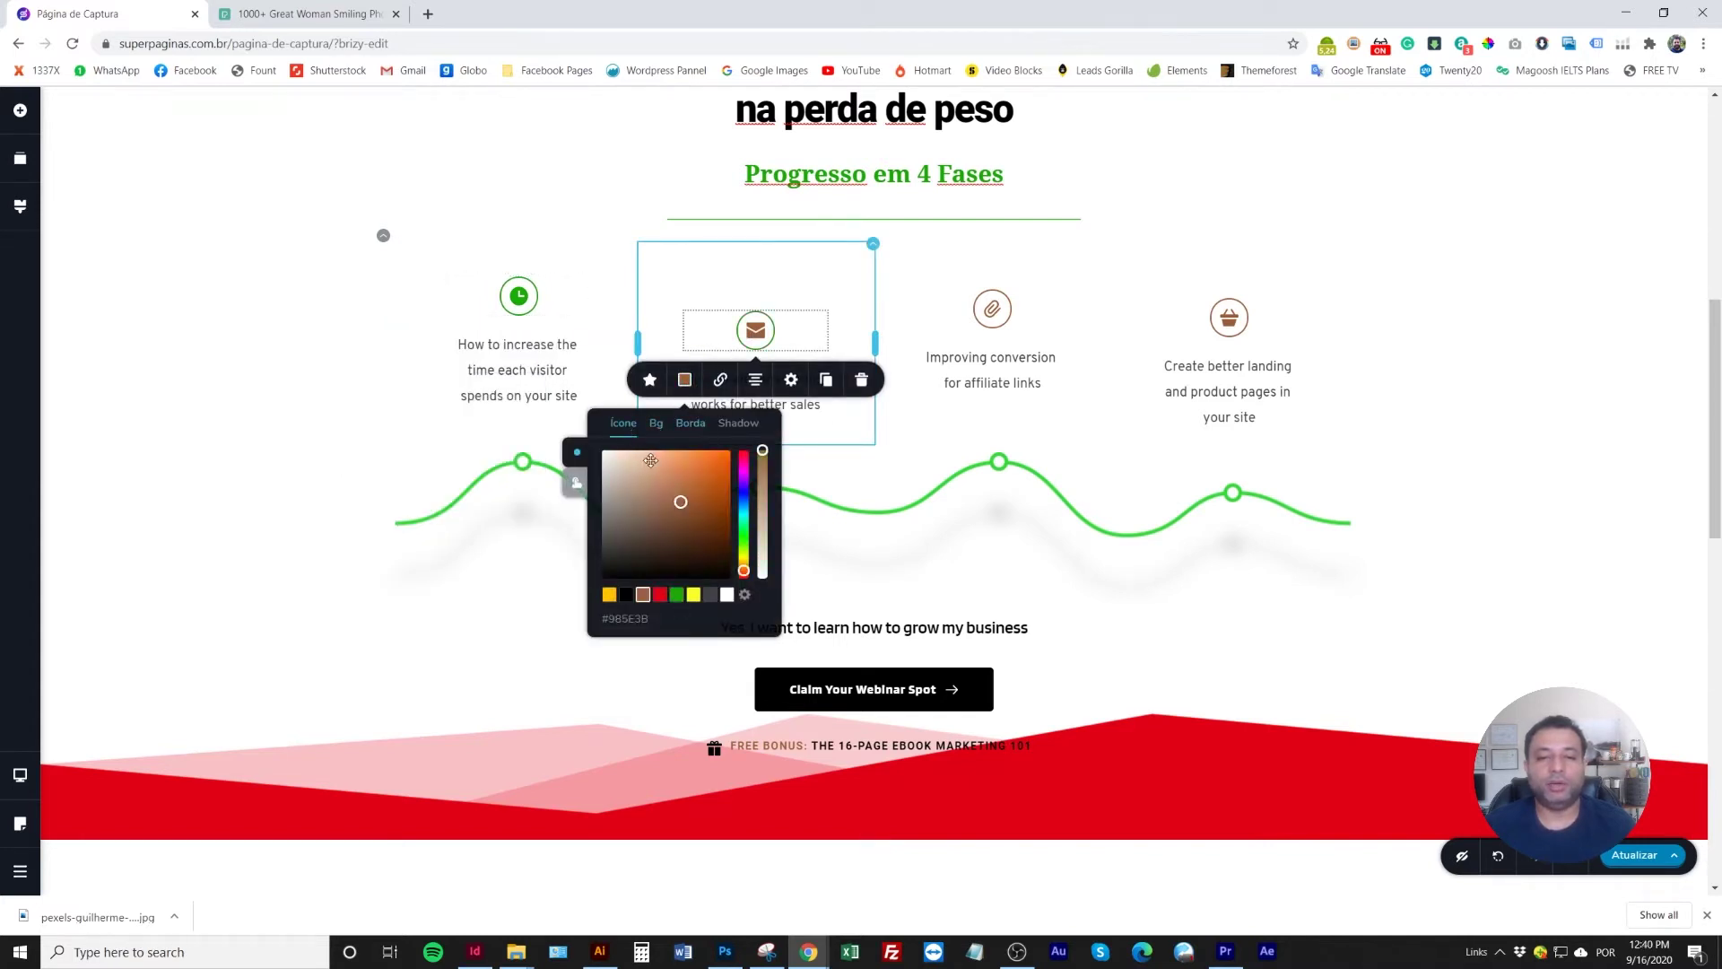
pyautogui.click(677, 595)
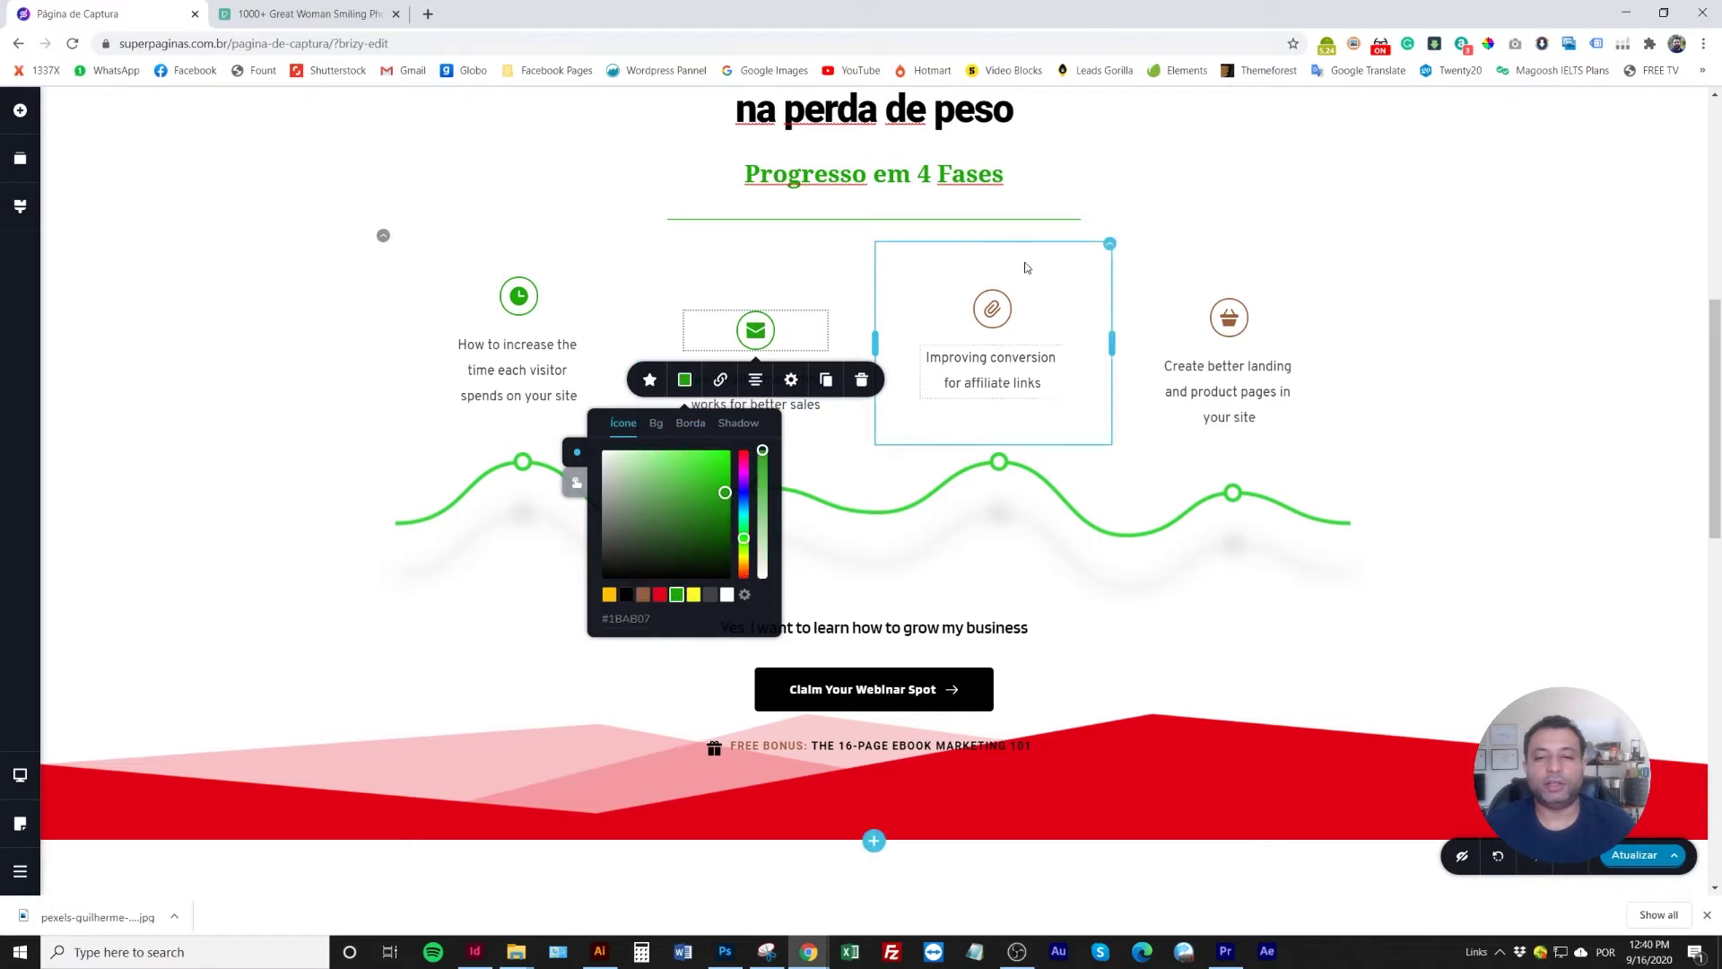
# Make the paperclip and basket icons and their borders green
pyautogui.click(992, 309)
pyautogui.click(924, 358)
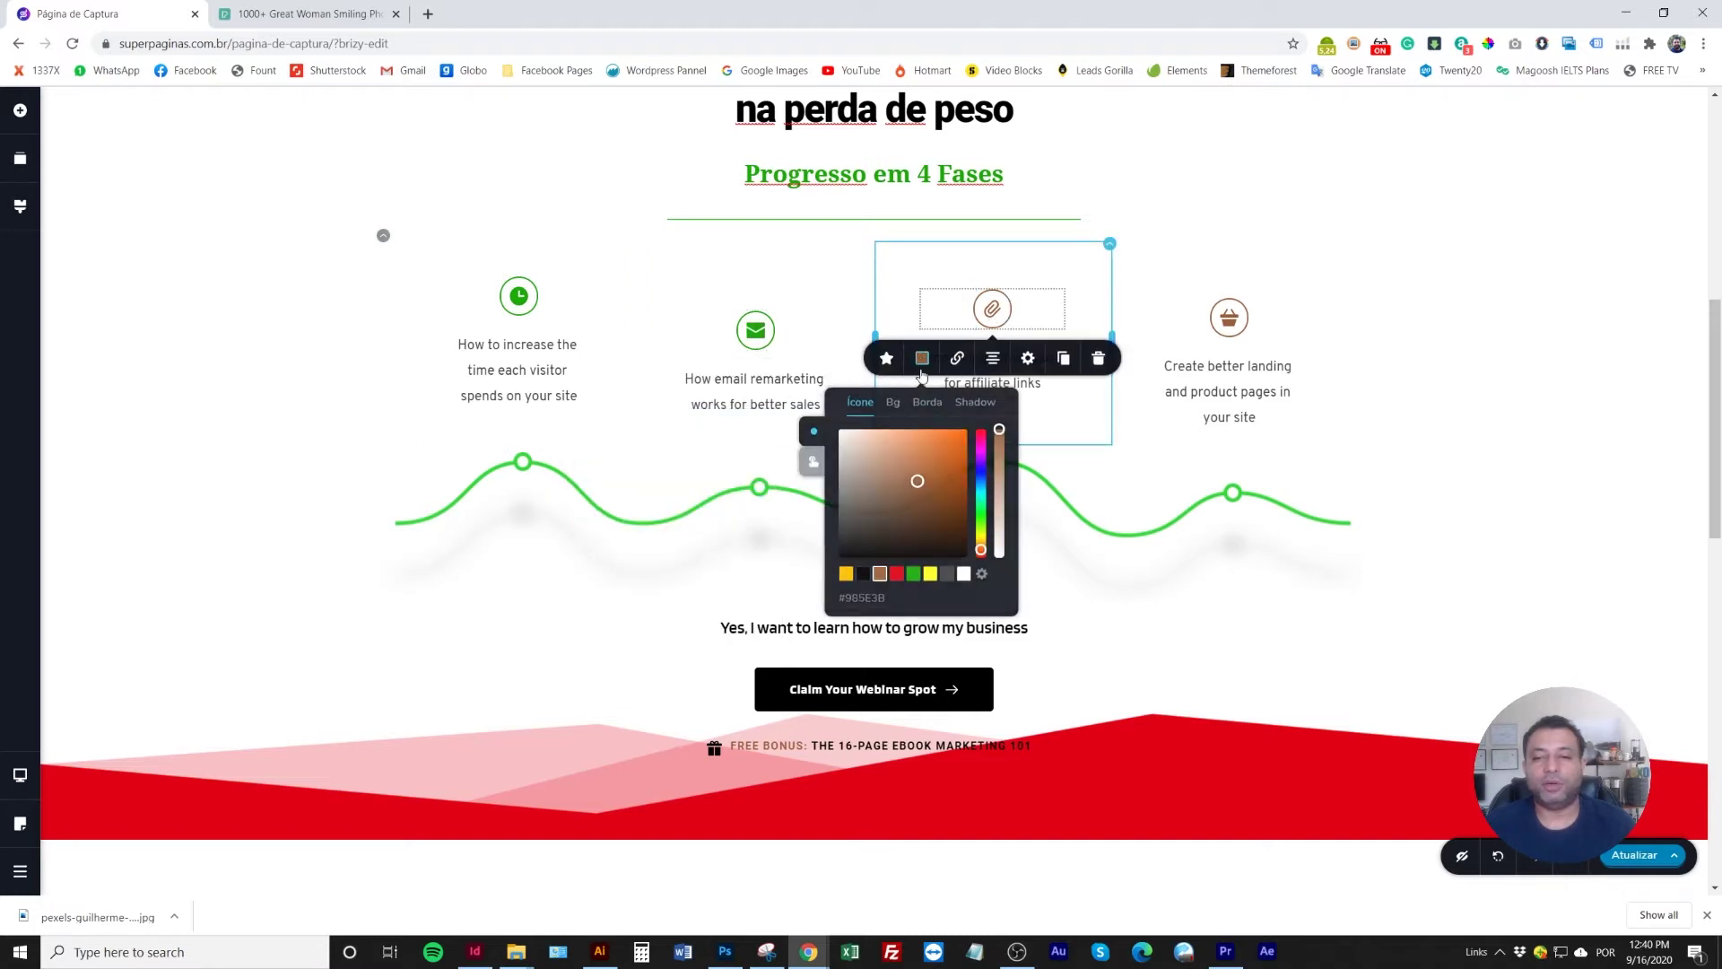
pyautogui.click(914, 572)
pyautogui.click(927, 402)
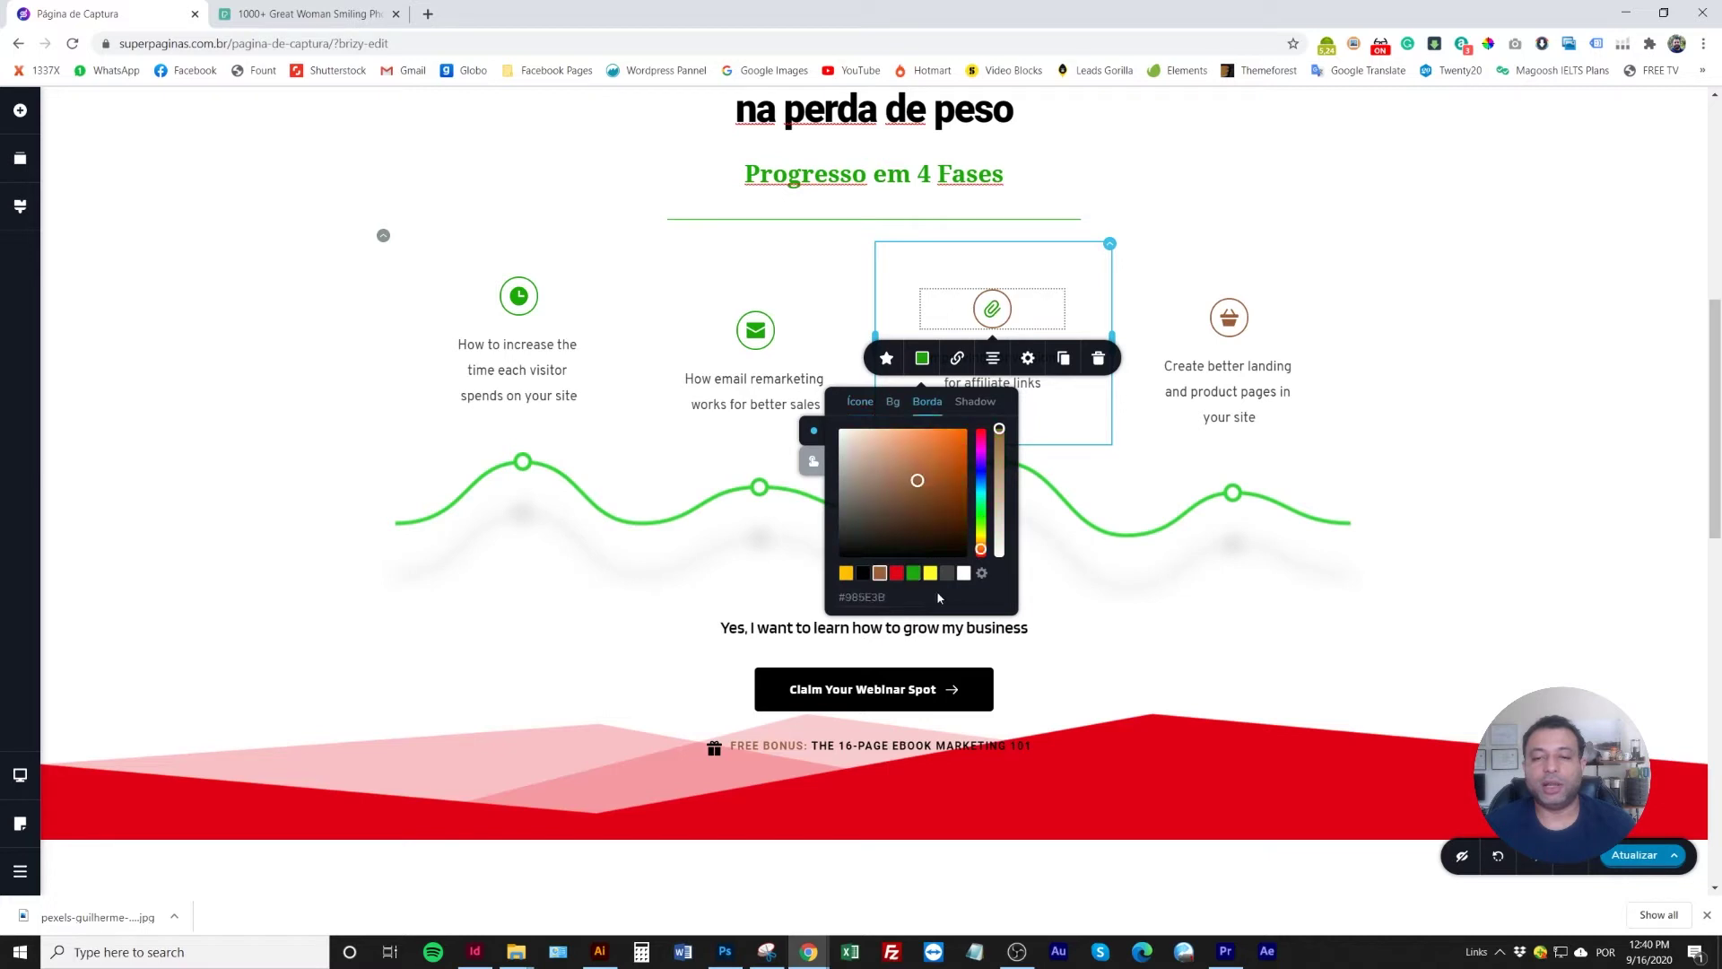
pyautogui.click(913, 574)
pyautogui.click(1229, 317)
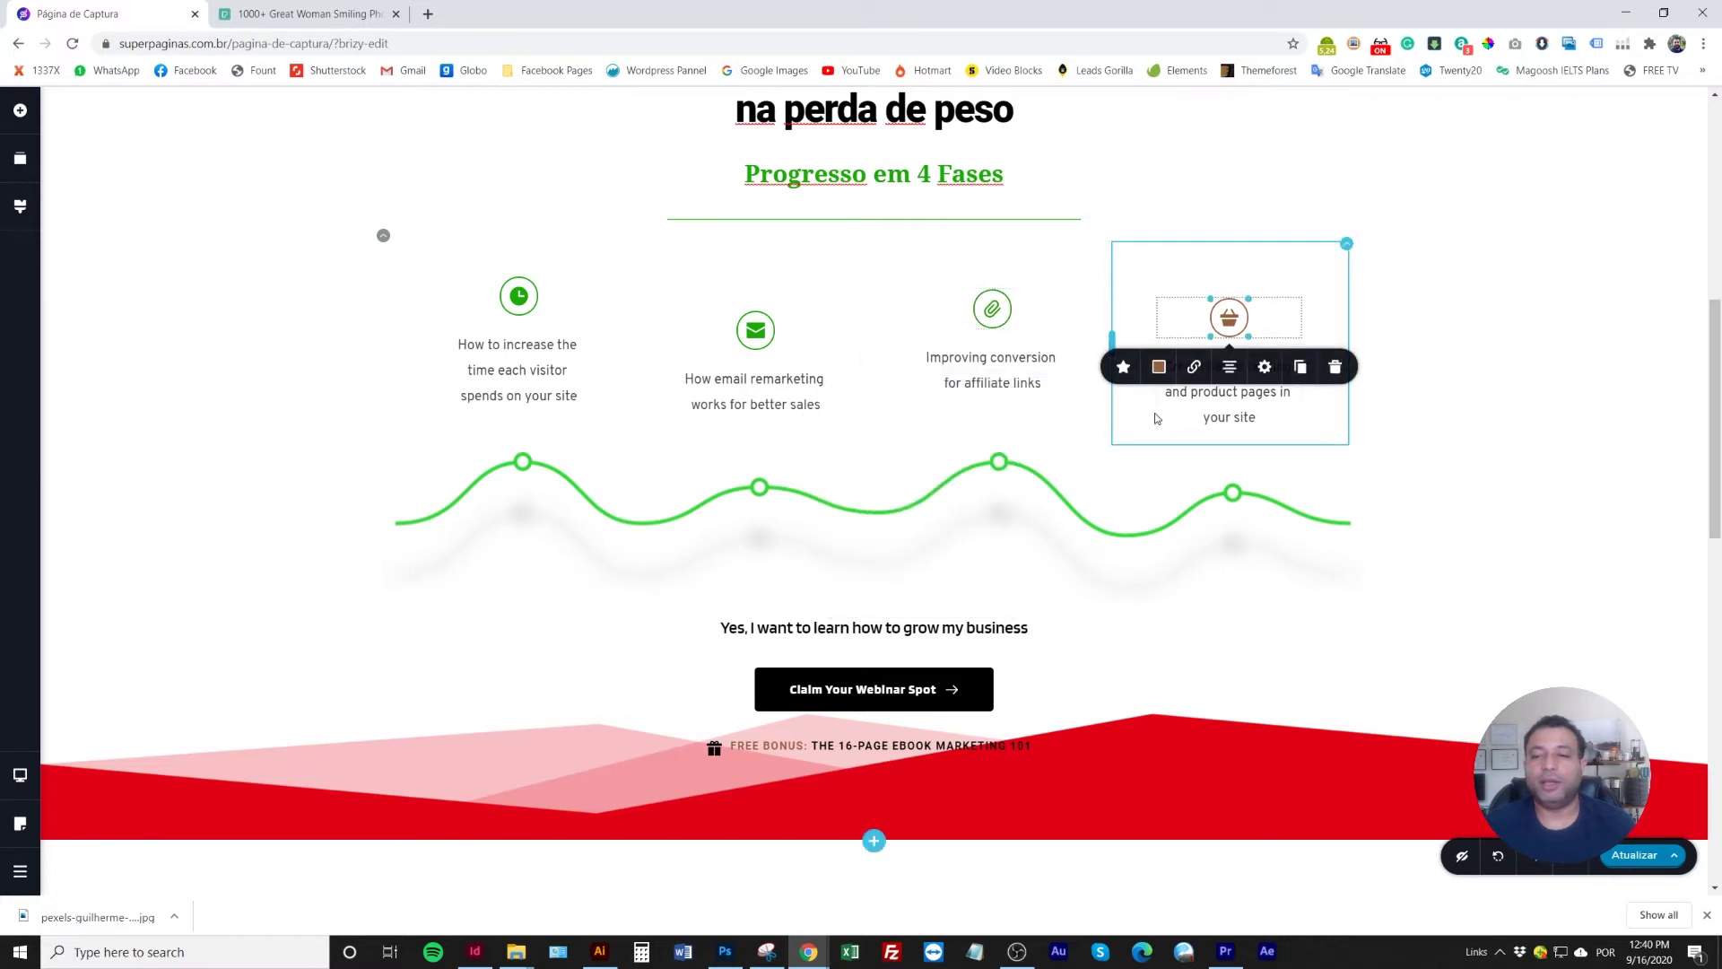
pyautogui.click(1159, 367)
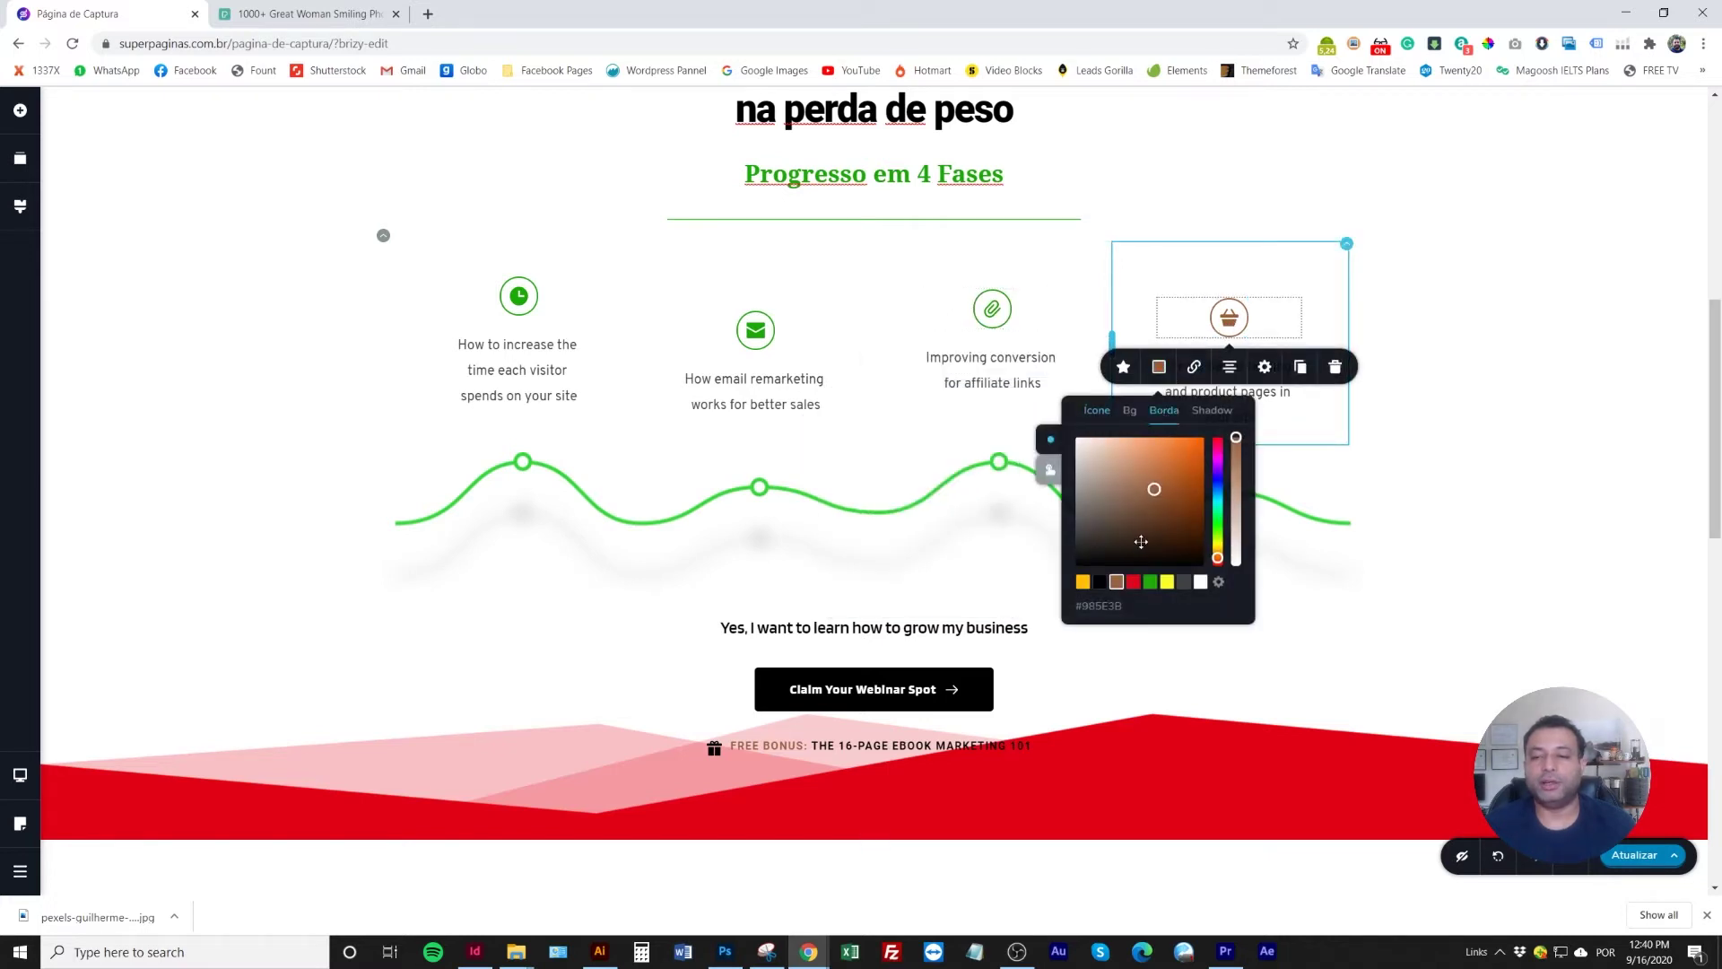
pyautogui.click(1151, 583)
pyautogui.click(1130, 411)
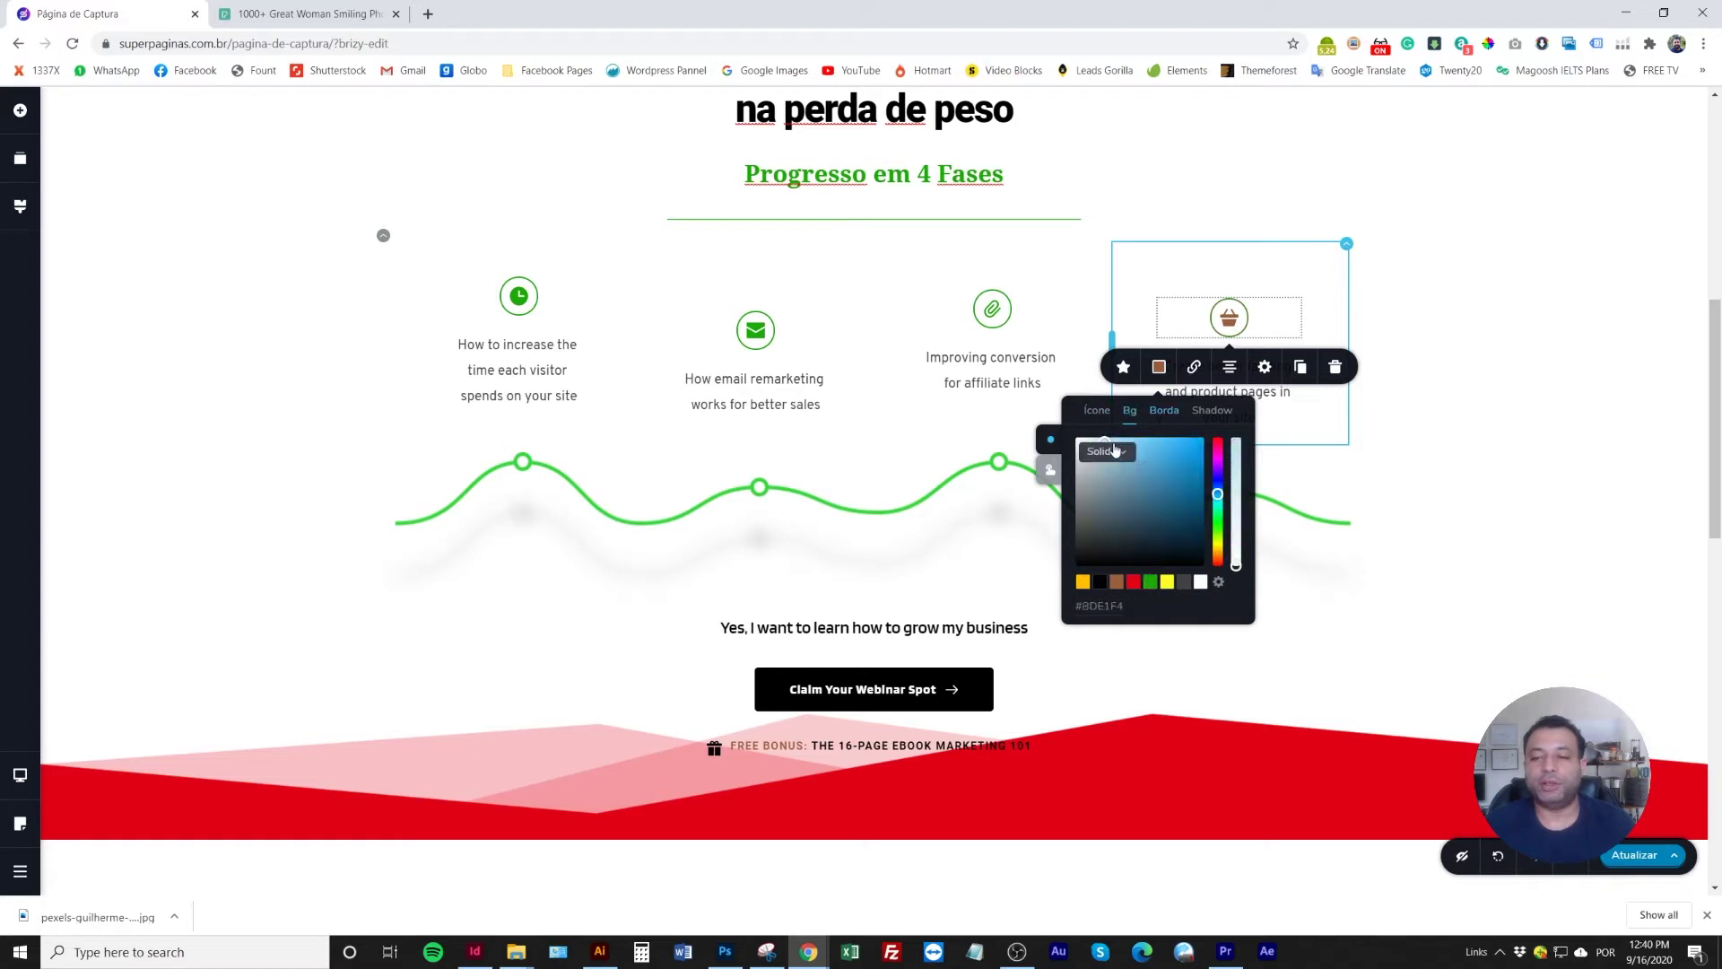
pyautogui.click(1098, 411)
pyautogui.click(1151, 583)
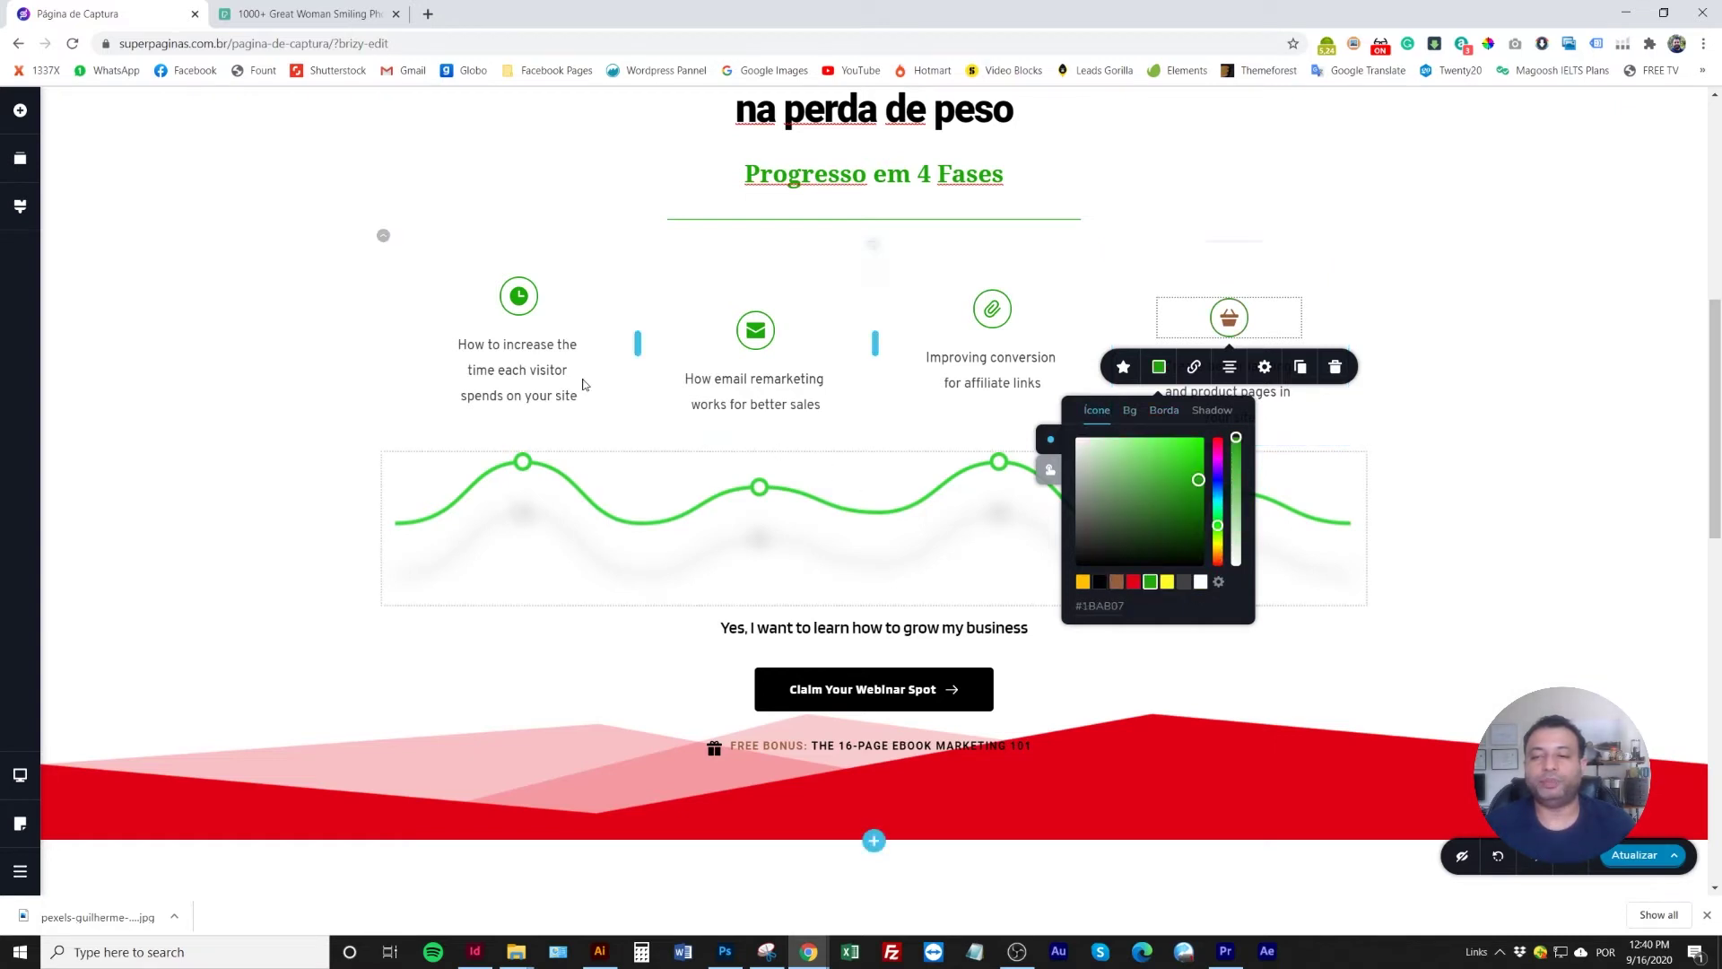
pyautogui.click(206, 371)
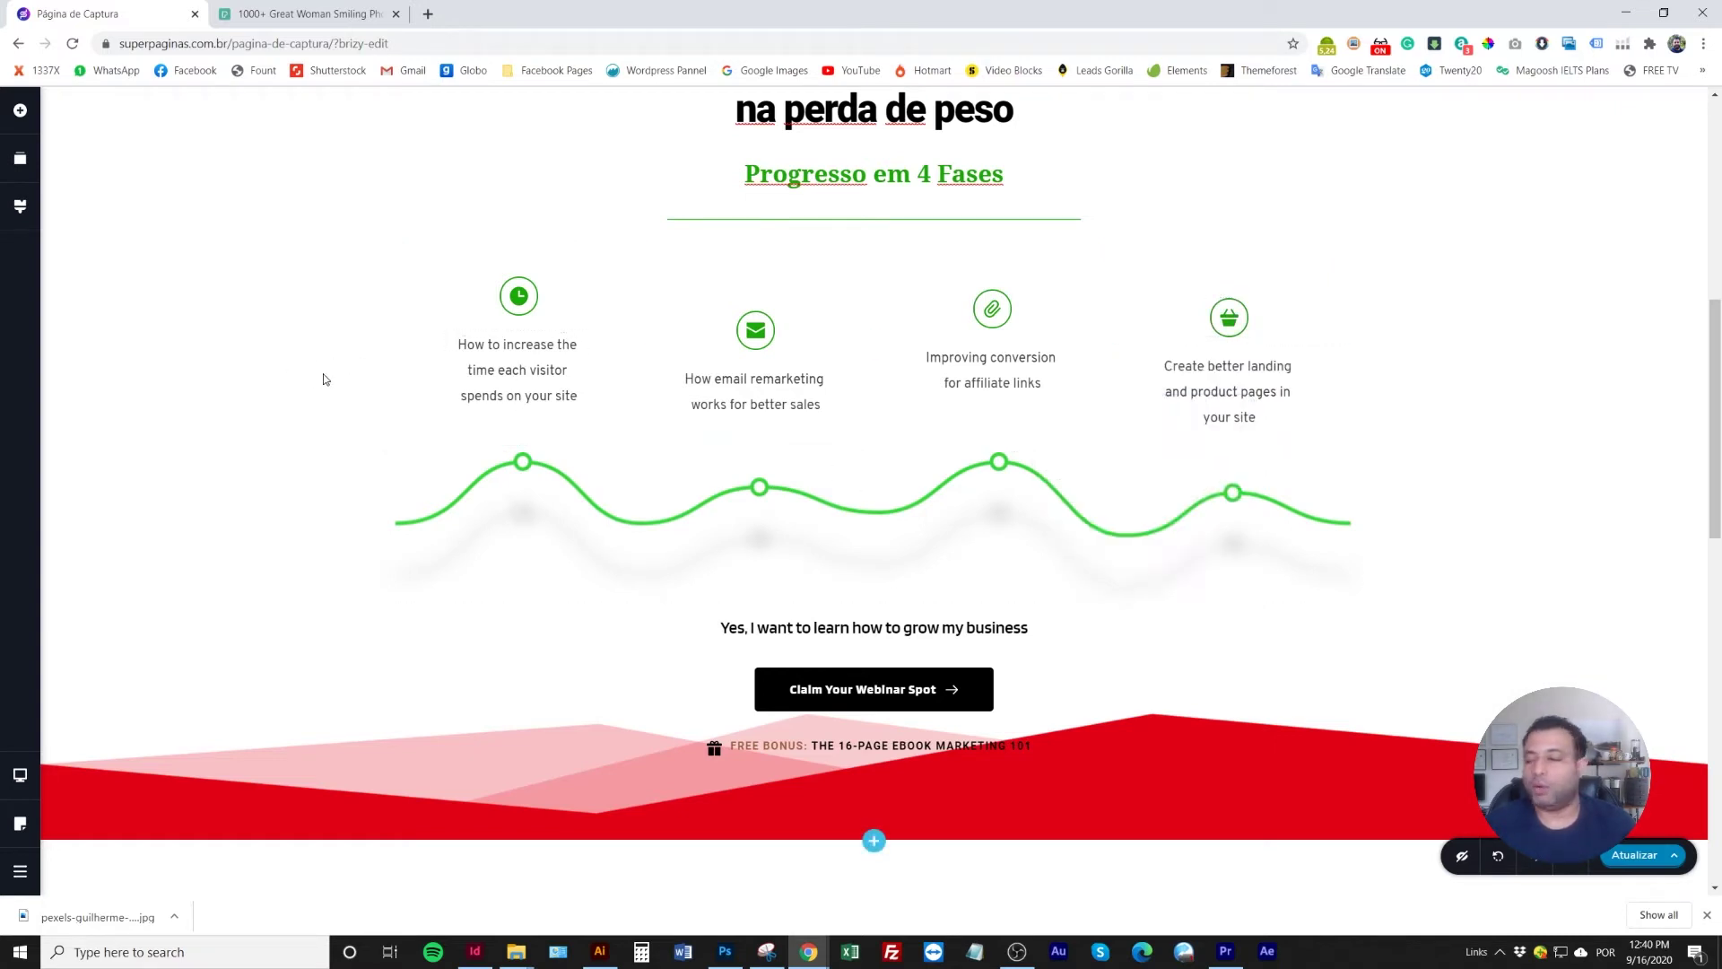
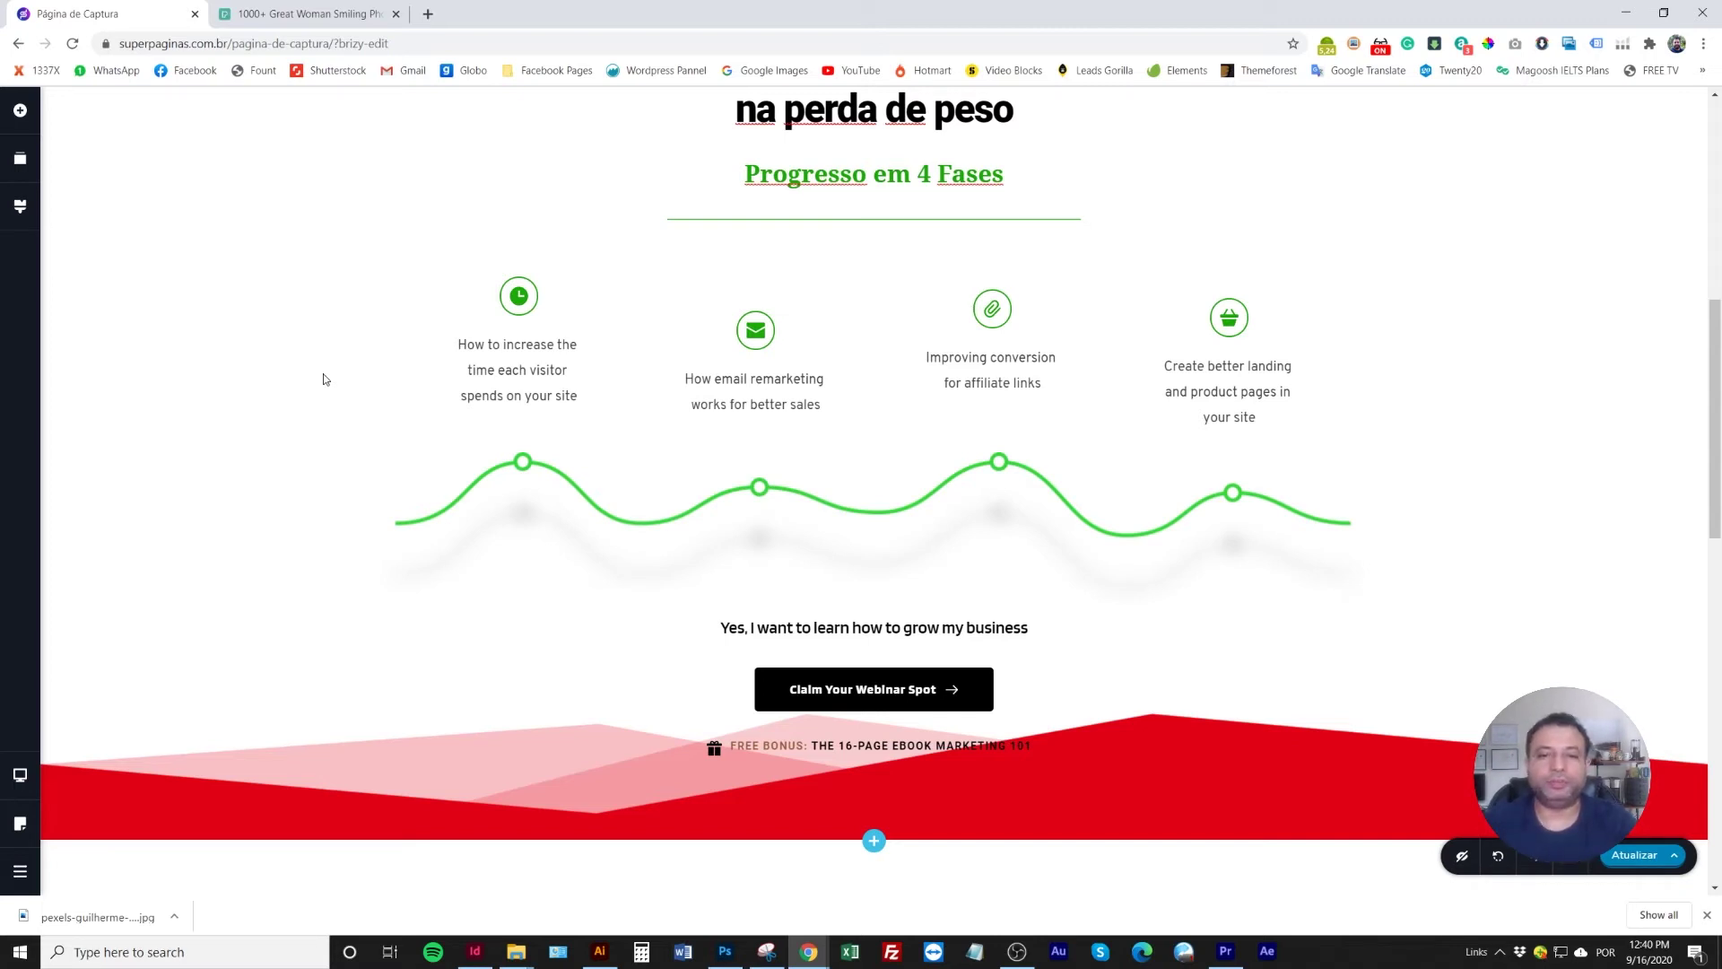
# Replace the first two feature captions with 'Preparando a sua mente' and 'Limpando o seu corpo'
pyautogui.scroll(2, 325, 378)
pyautogui.scroll(-1, 337, 404)
pyautogui.scroll(1, 349, 437)
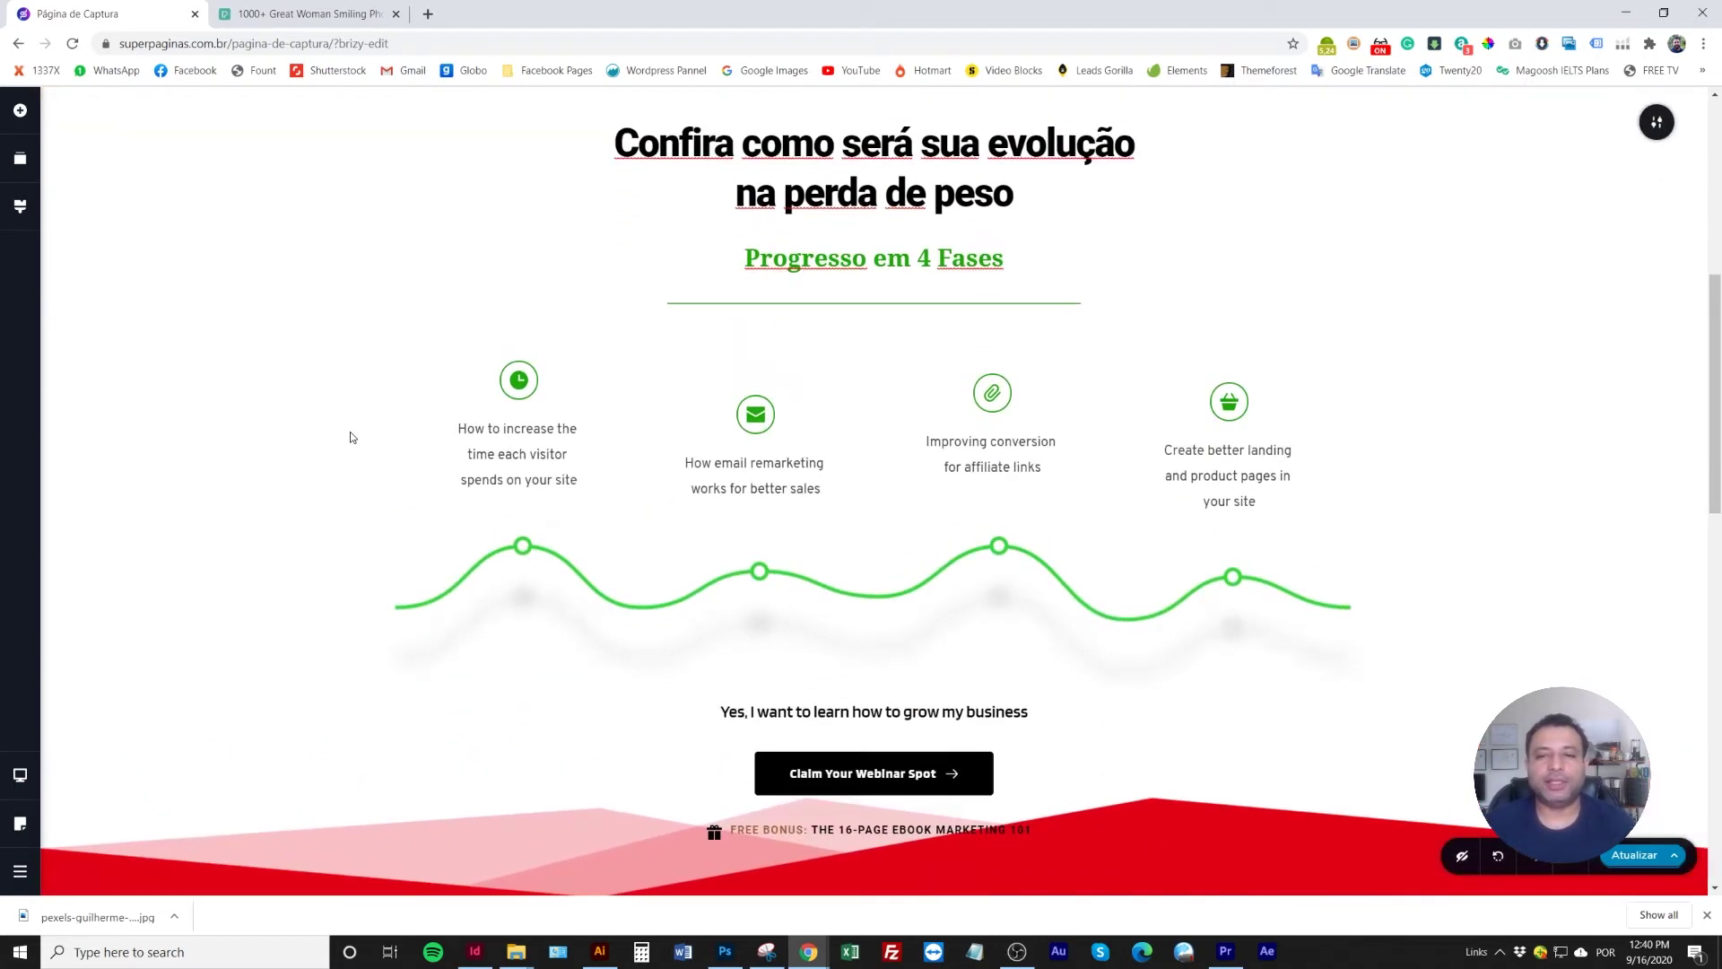
pyautogui.scroll(-2, 350, 437)
pyautogui.tripleClick(510, 354)
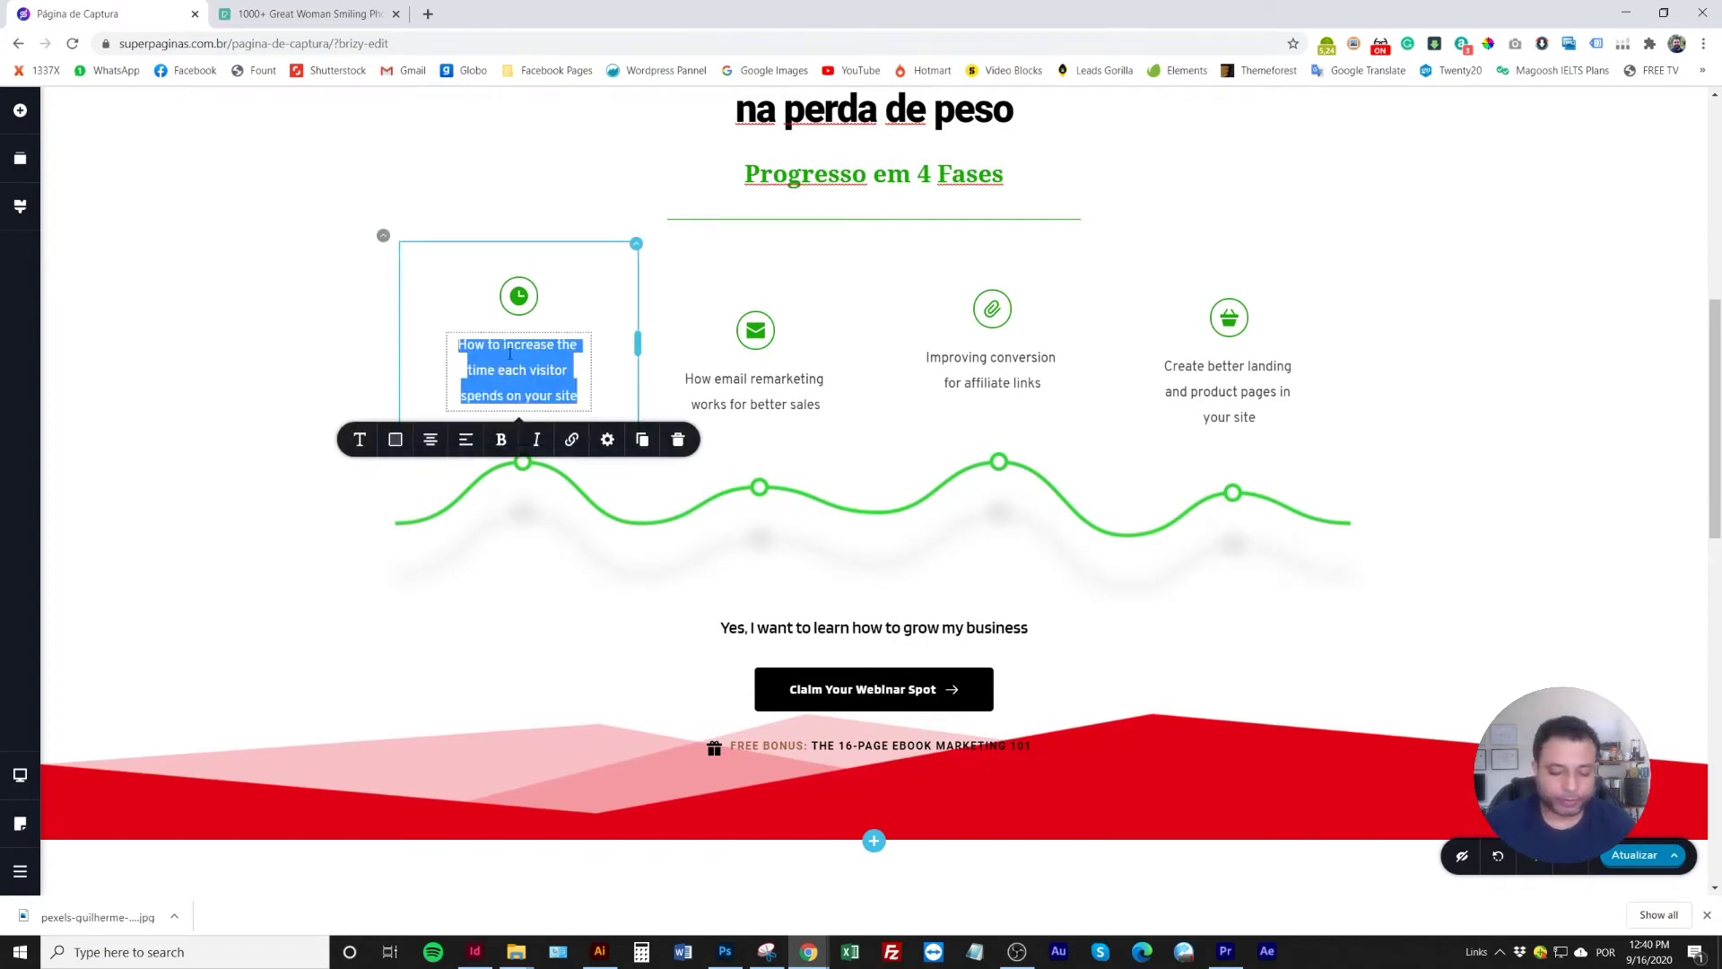
pyautogui.write('Preparando o seu')
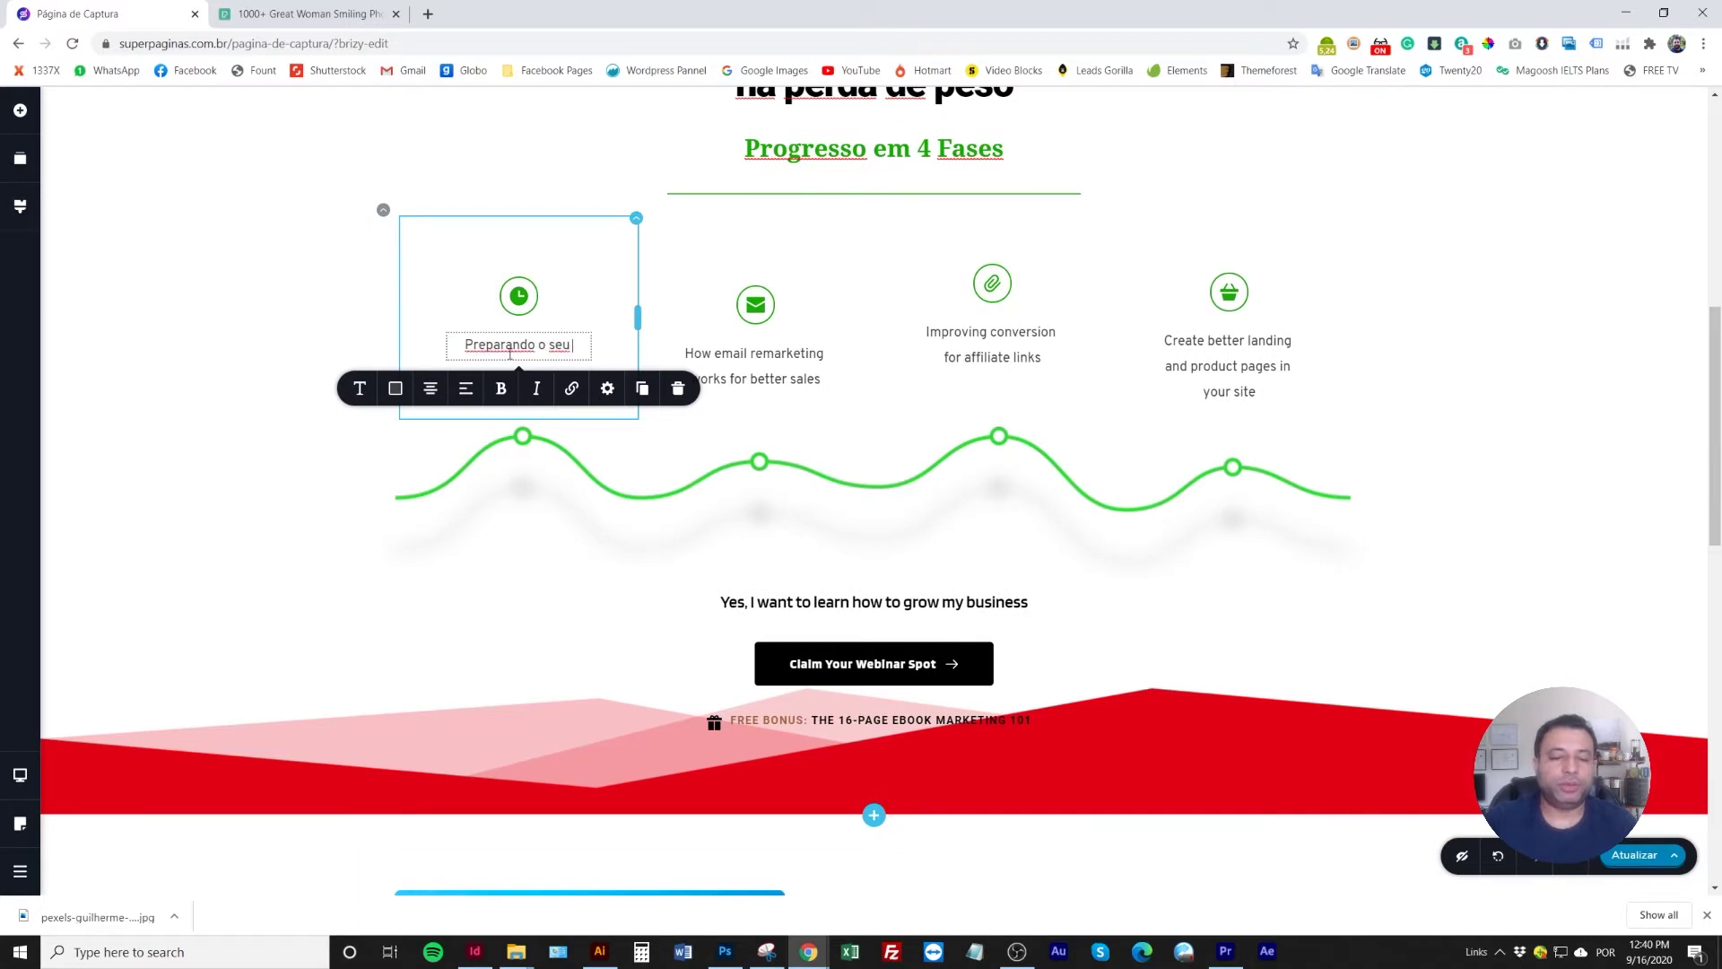
pyautogui.press('BackSpace')
pyautogui.press('BackSpace')
pyautogui.press('BackSpace')
pyautogui.press('BackSpace')
pyautogui.press('BackSpace')
pyautogui.press('BackSpace')
pyautogui.write('a ')
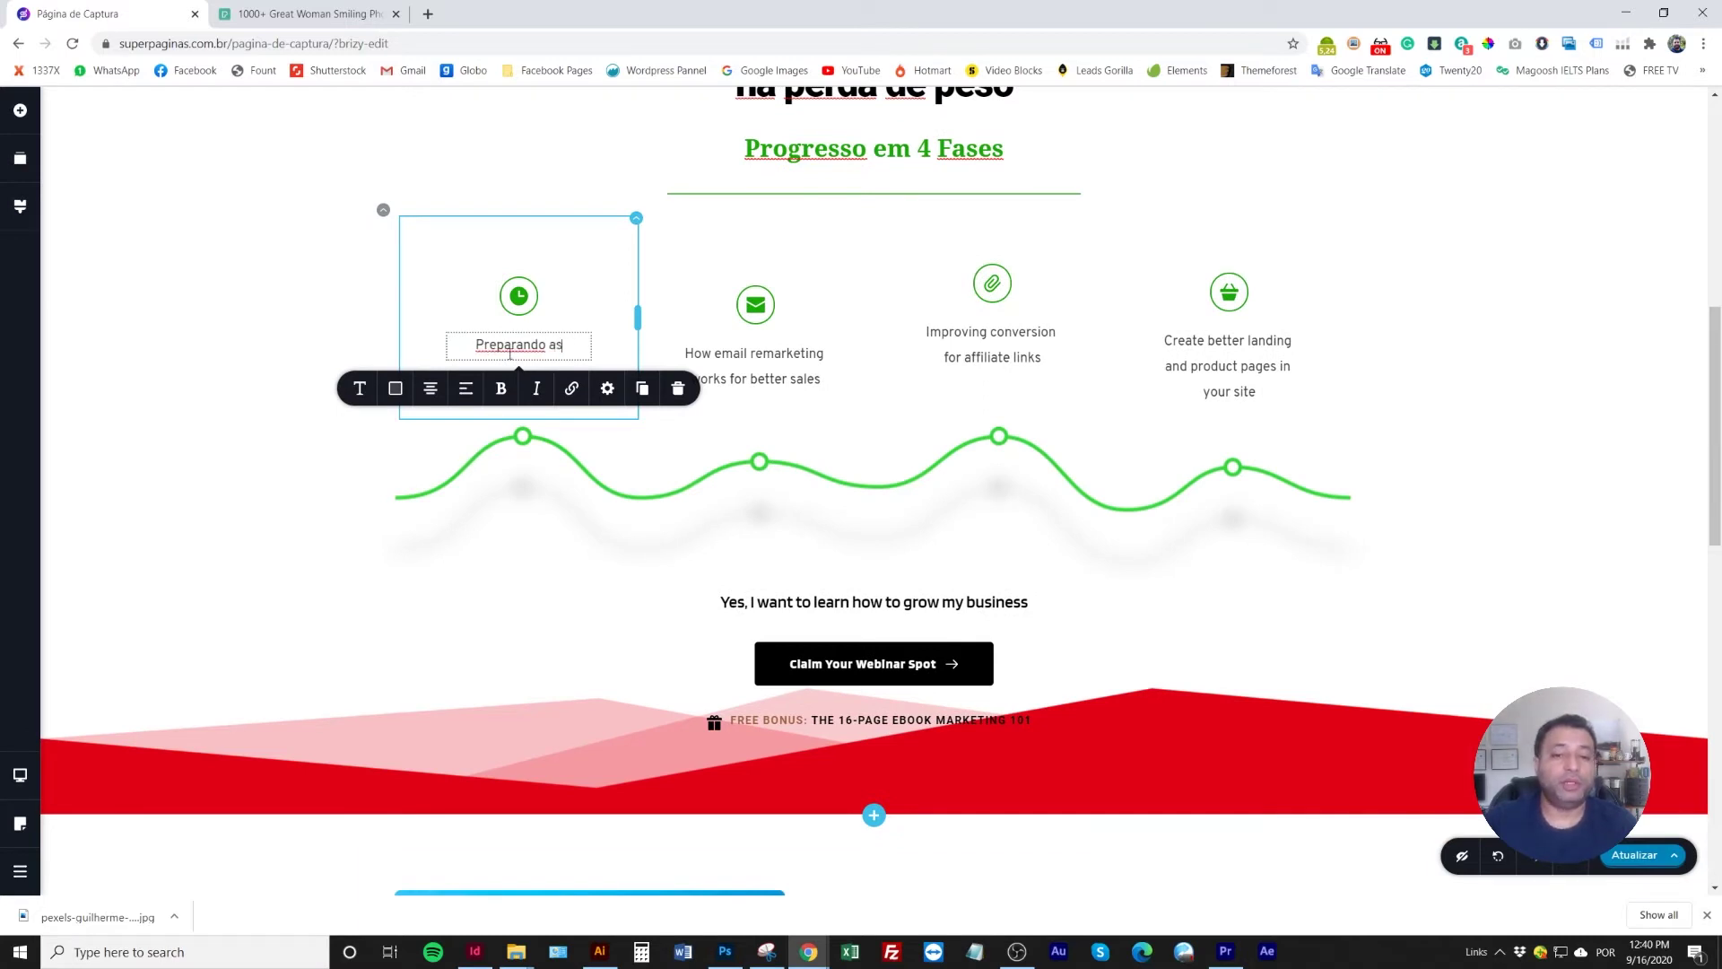
pyautogui.write('sua mente')
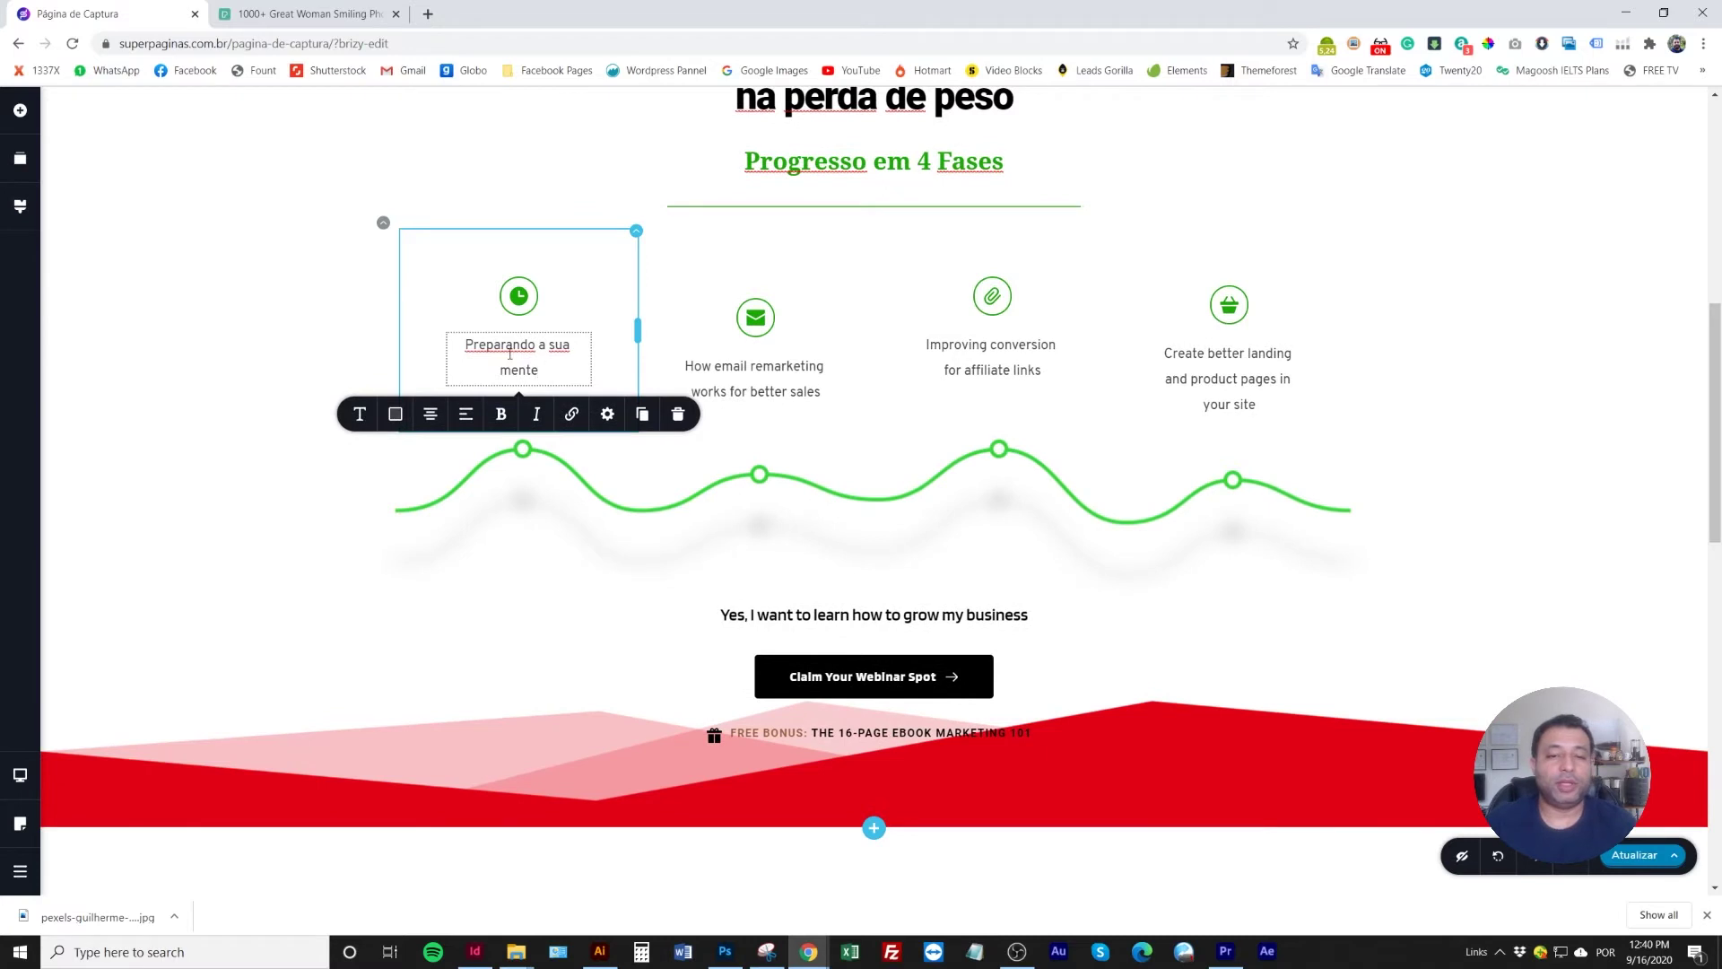
pyautogui.click(760, 368)
pyautogui.tripleClick(760, 368)
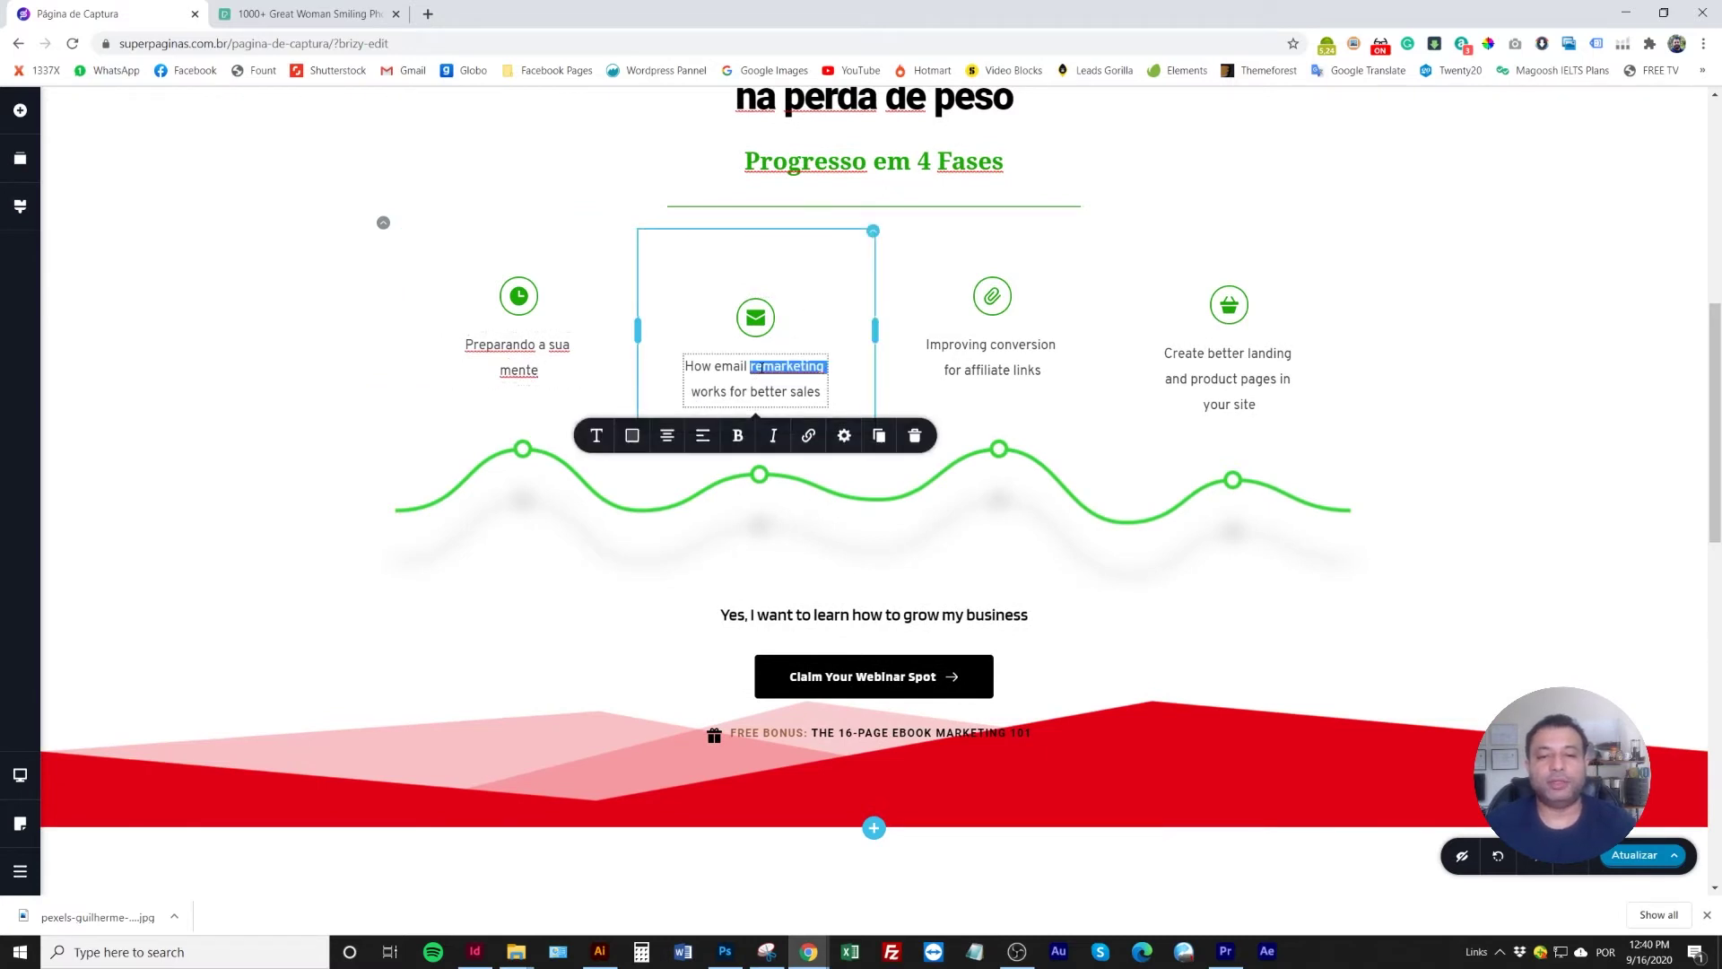
pyautogui.write('Pr')
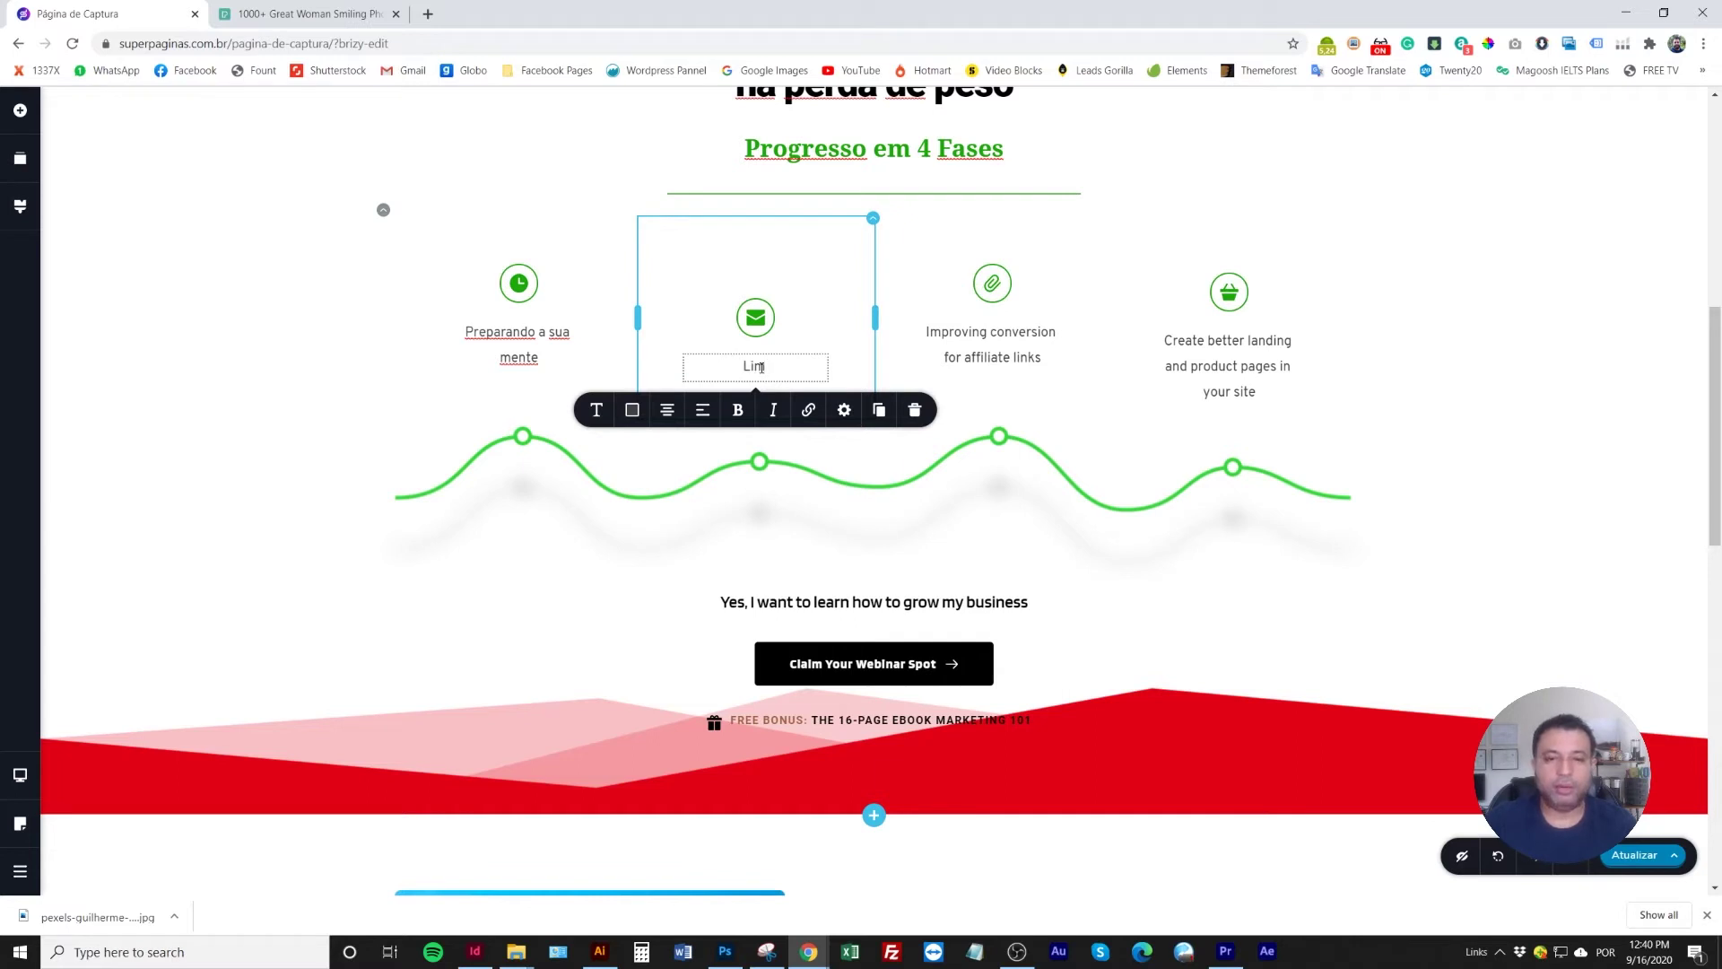
pyautogui.write('Limpando o seu corpo')
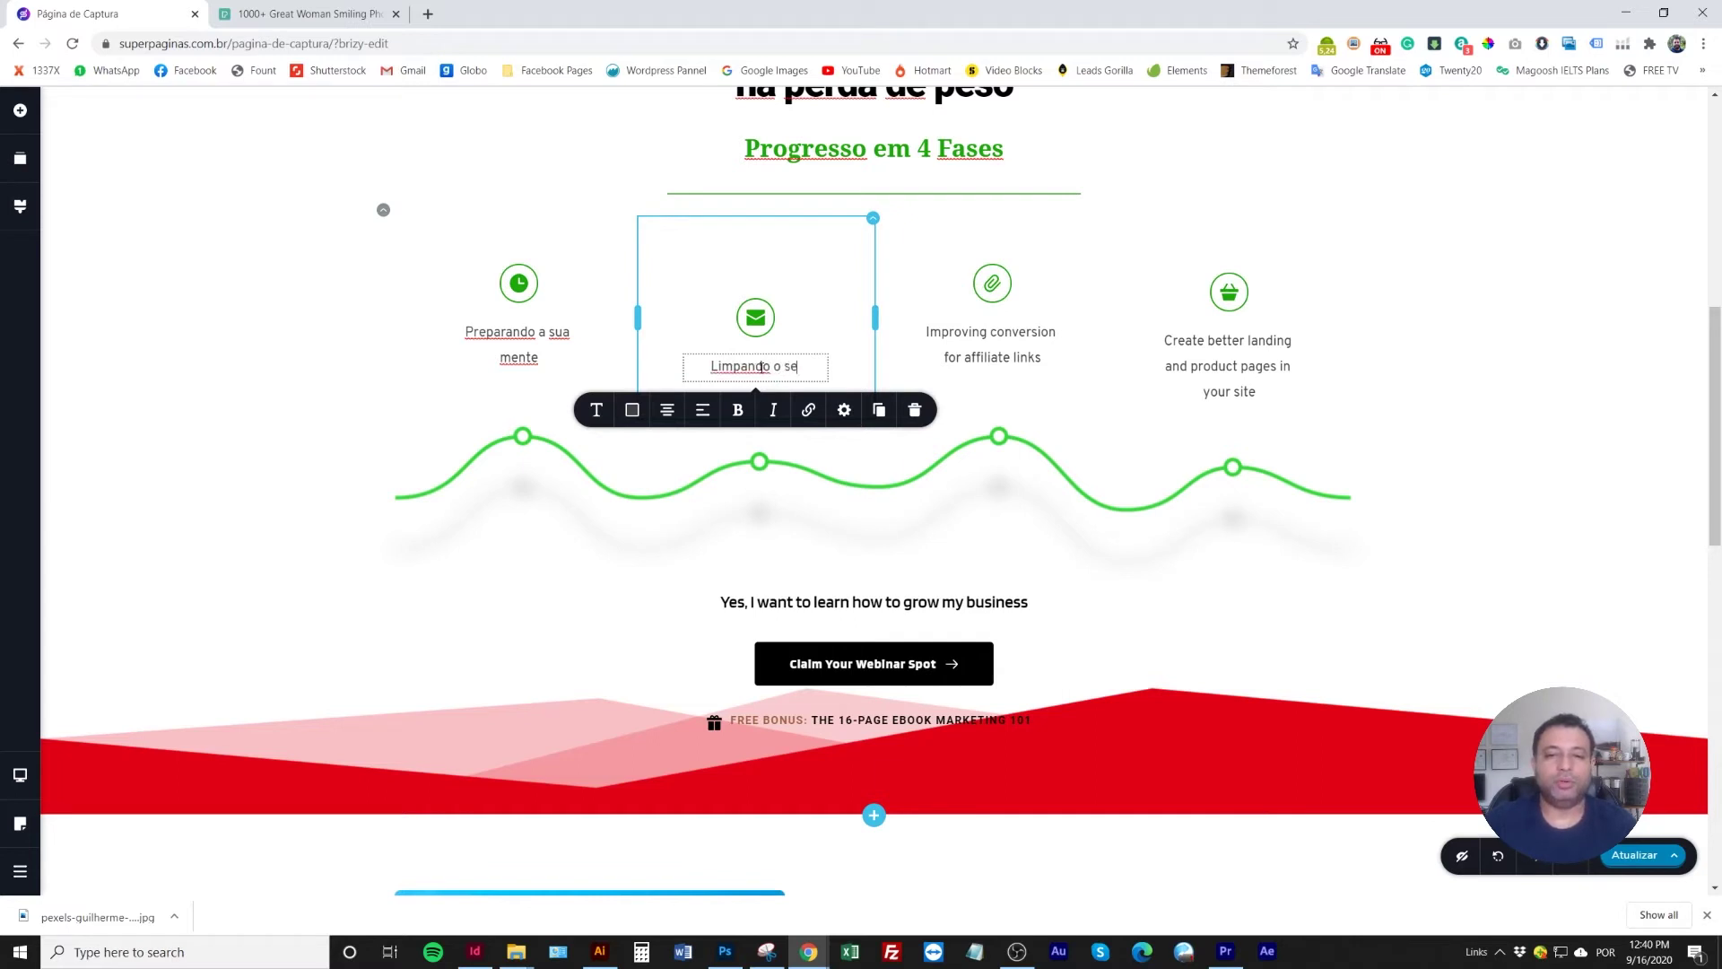
# Replace the third and fourth captions with 'Reprogramando seu Cardápio' and 'Alcançando os Resultados'
pyautogui.click(1011, 340)
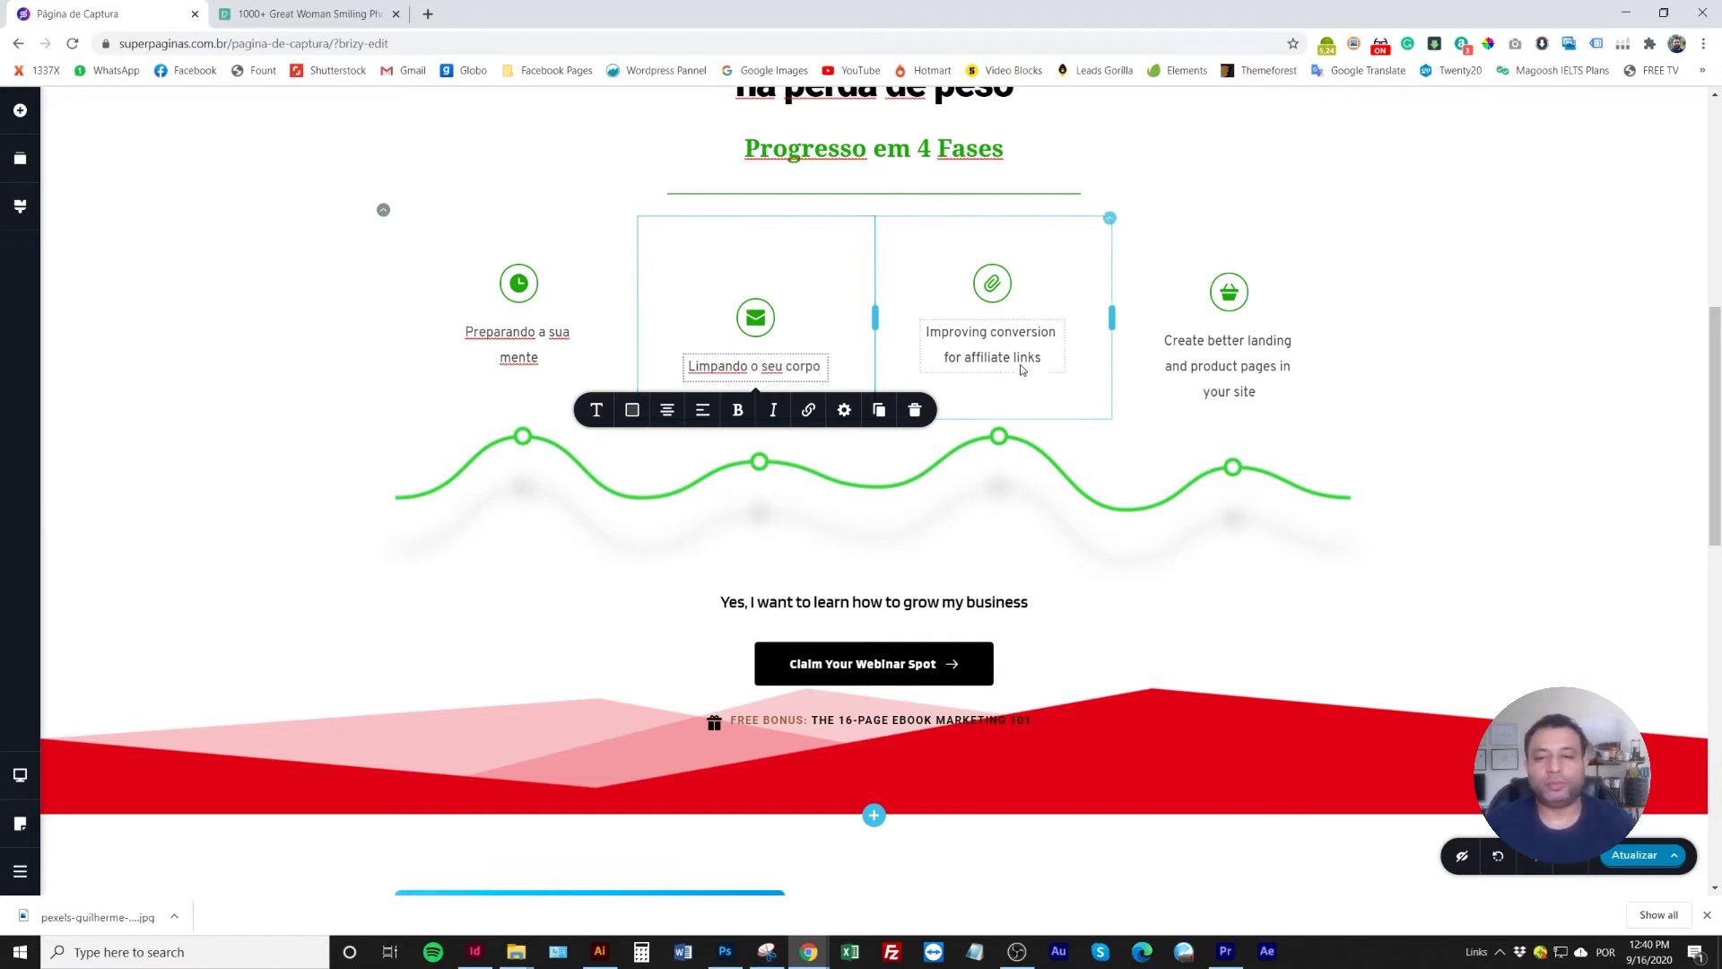
pyautogui.tripleClick(1011, 339)
pyautogui.write('Re')
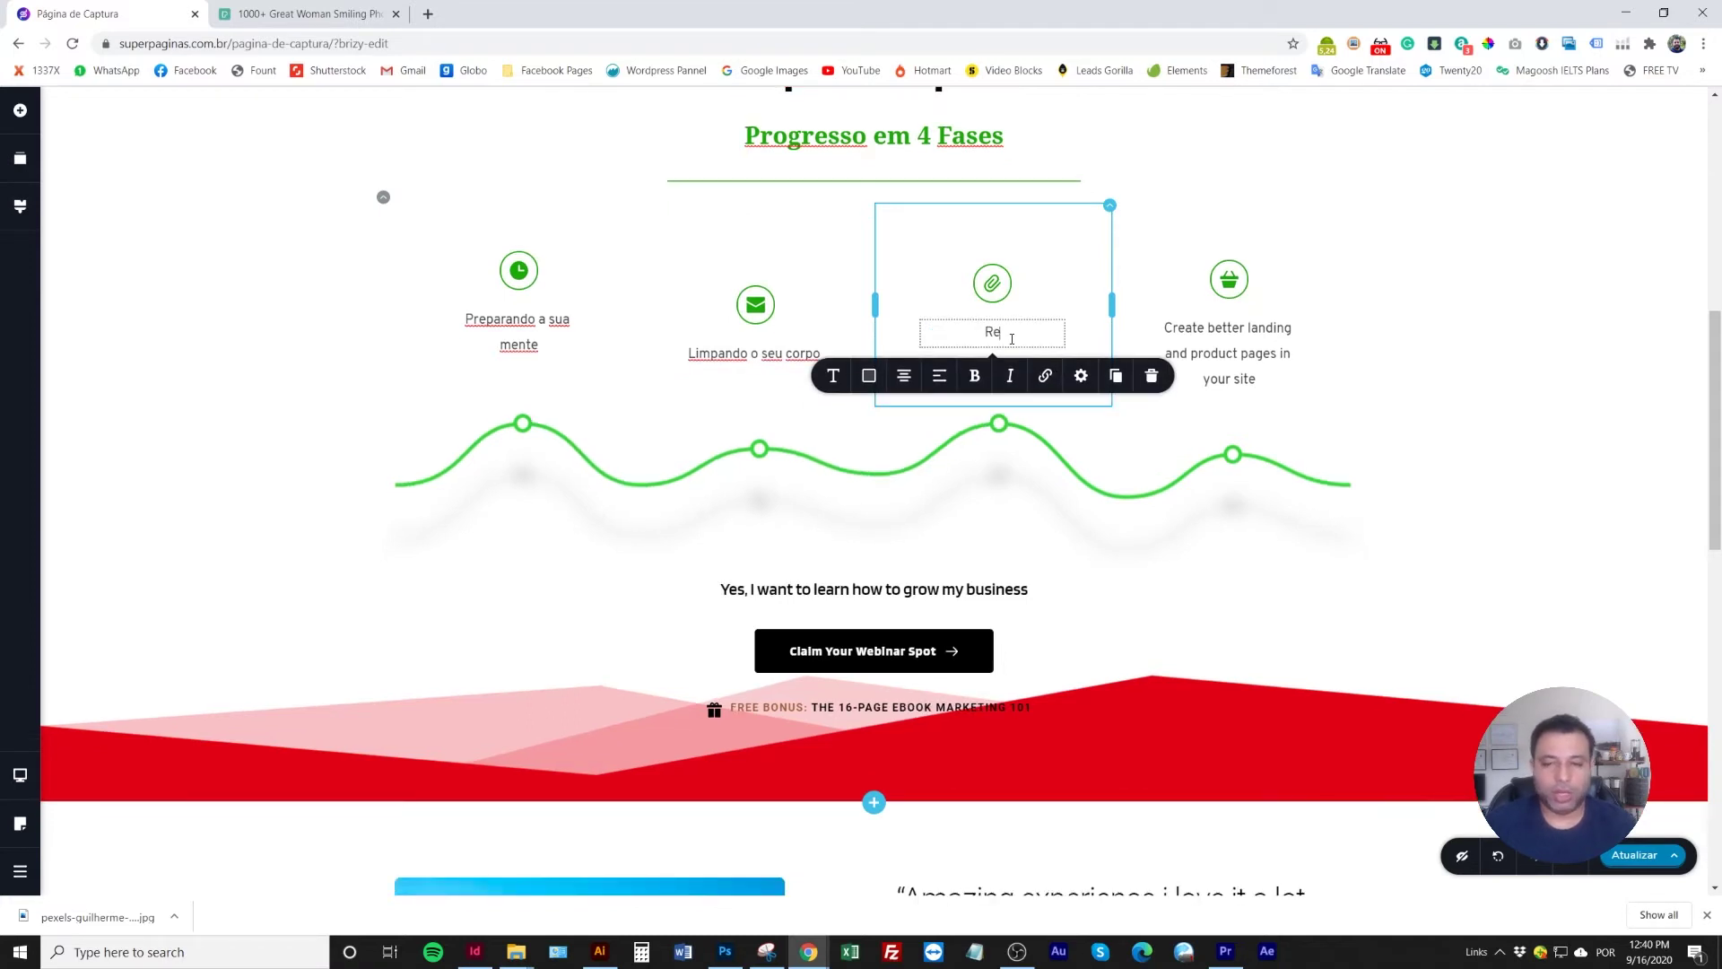
pyautogui.write('programando')
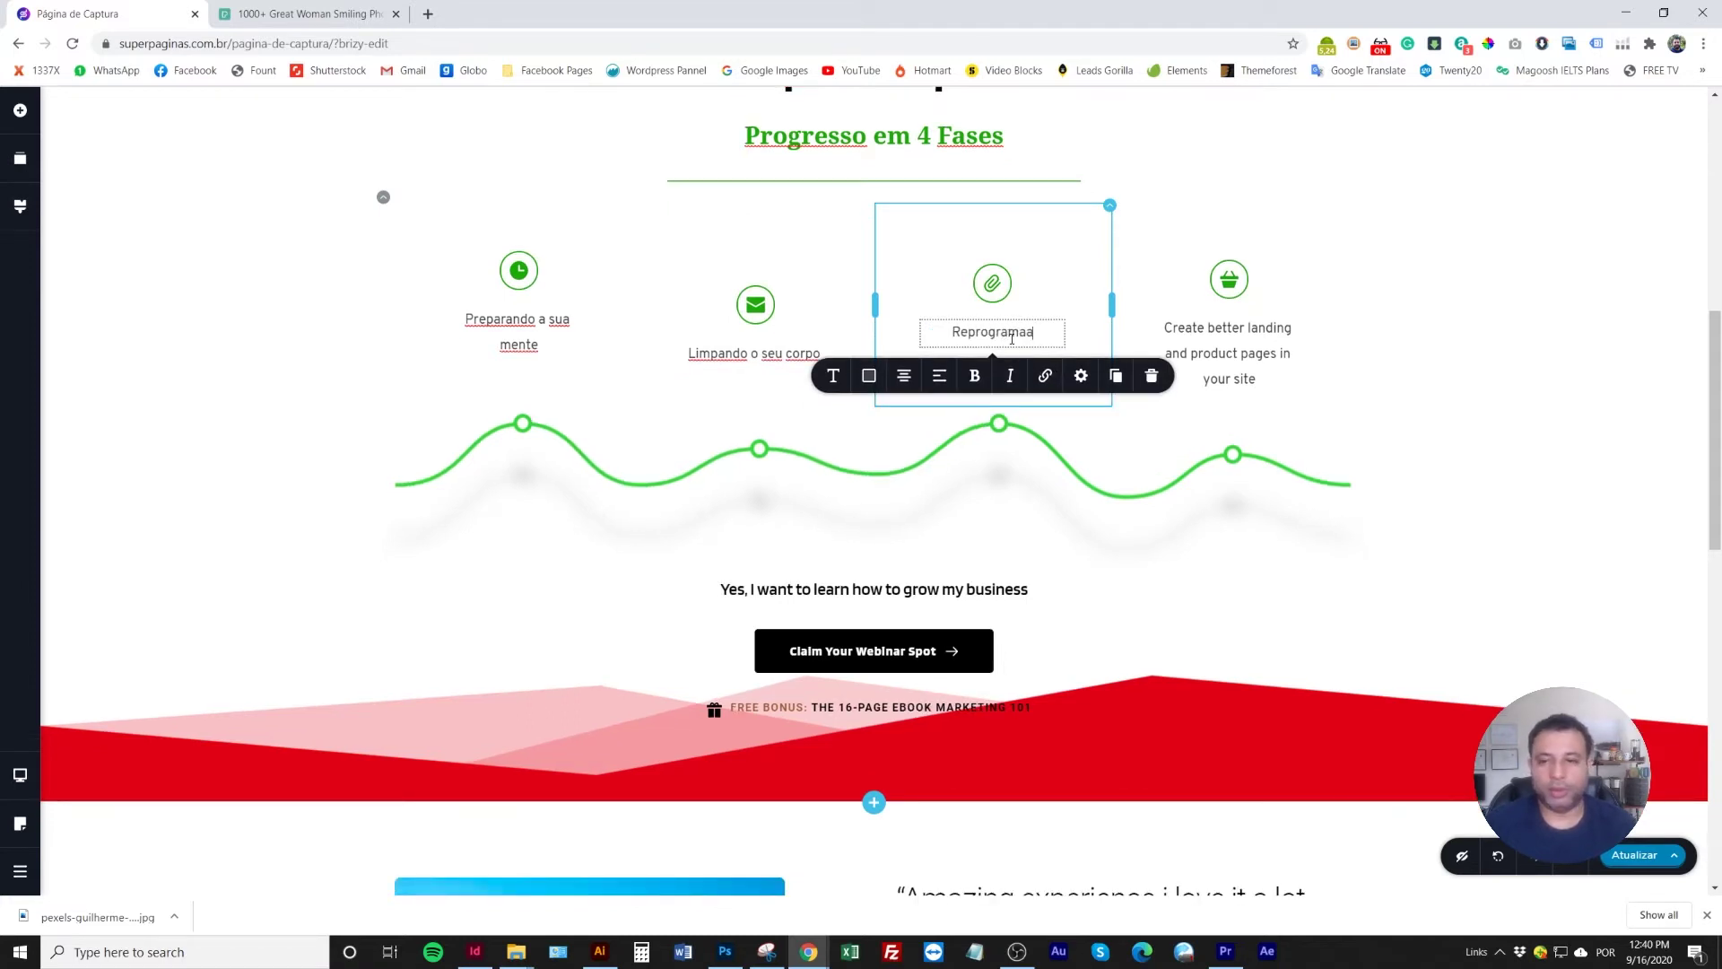
pyautogui.write(' seu')
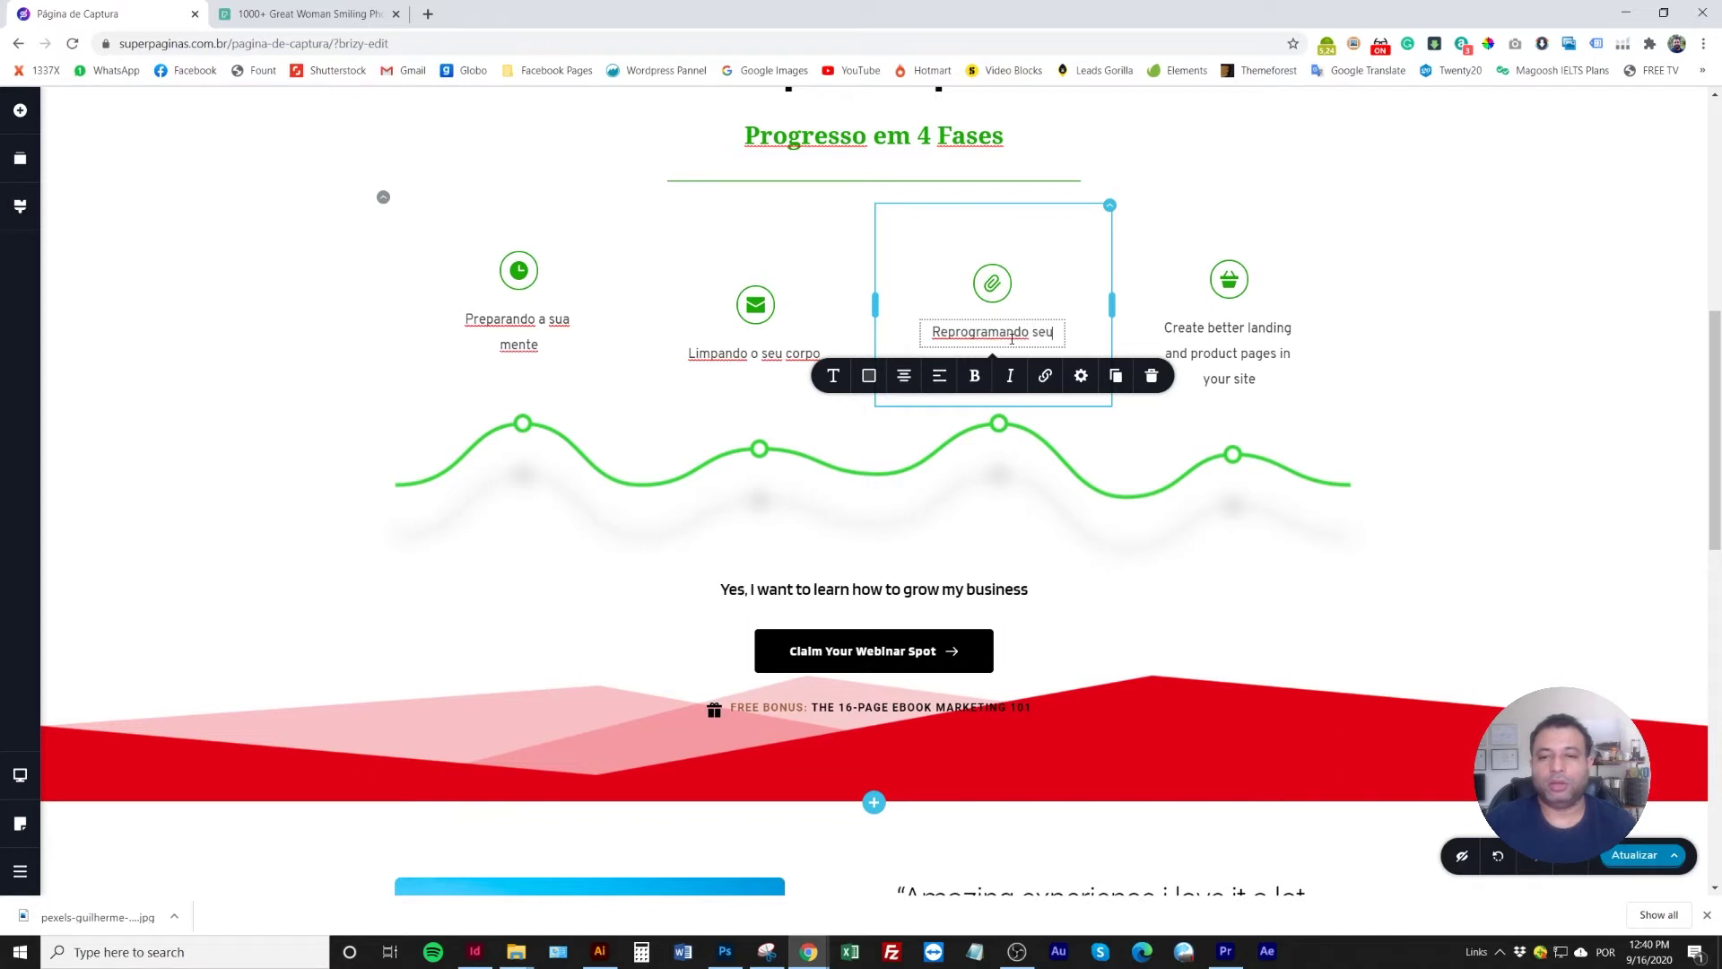
pyautogui.press('BackSpace')
pyautogui.press('BackSpace')
pyautogui.write('ua')
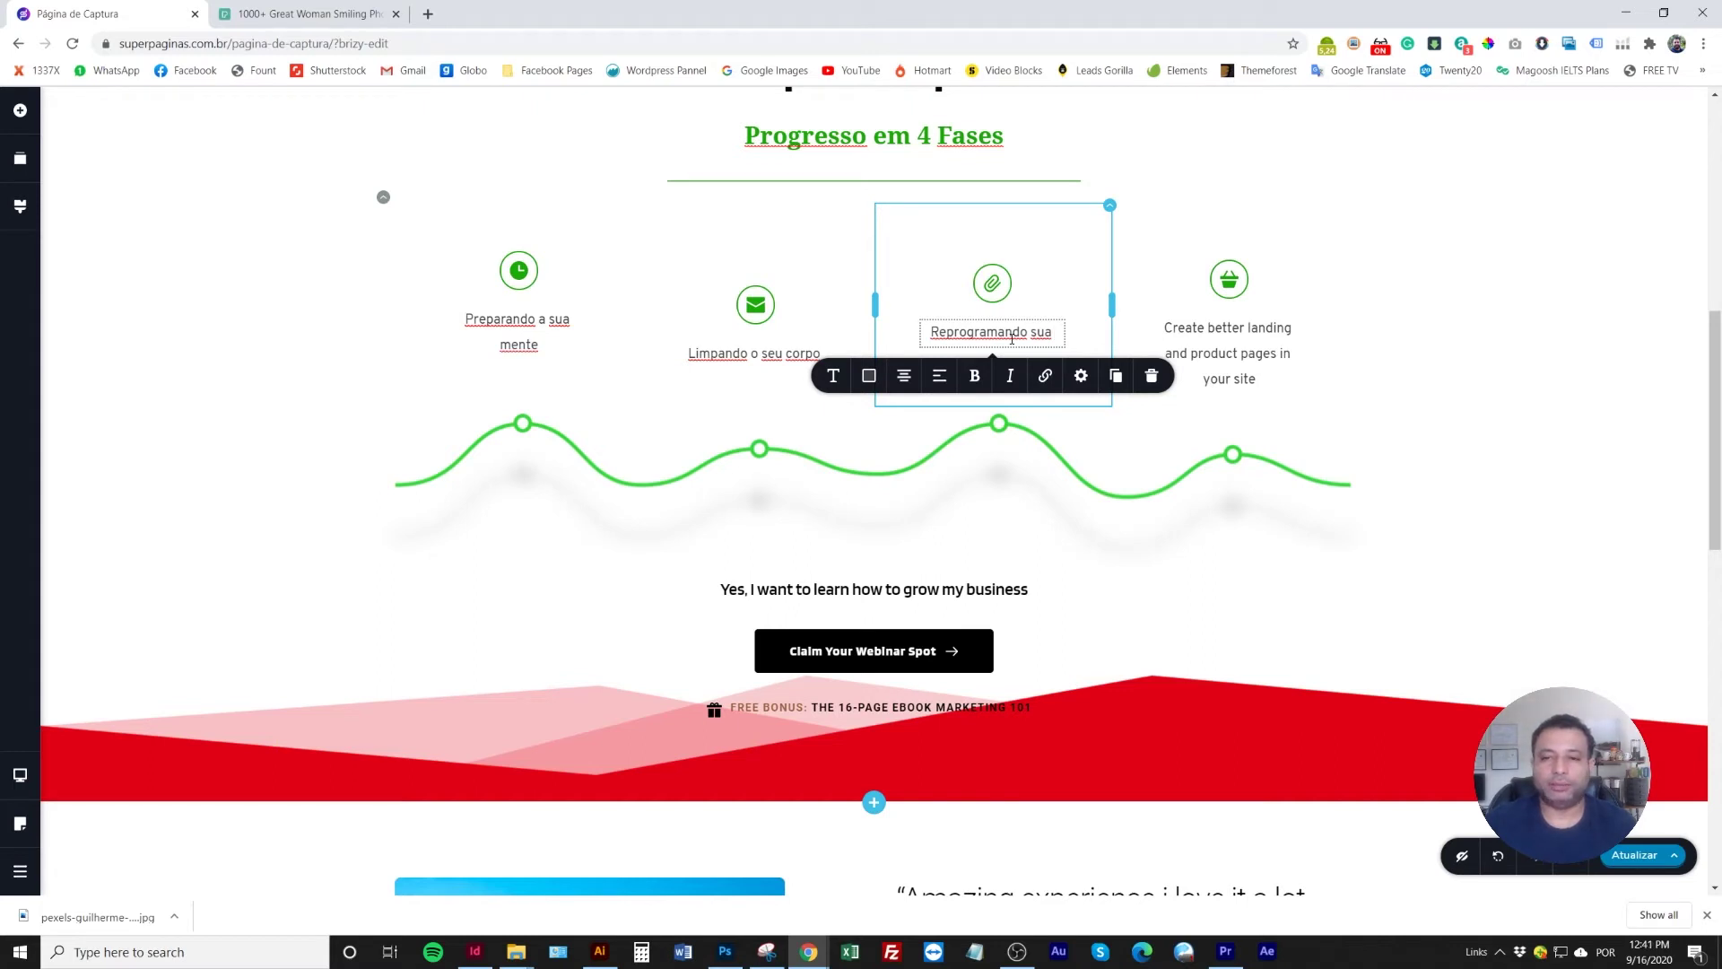
pyautogui.press('BackSpace')
pyautogui.press('BackSpace')
pyautogui.write('eu')
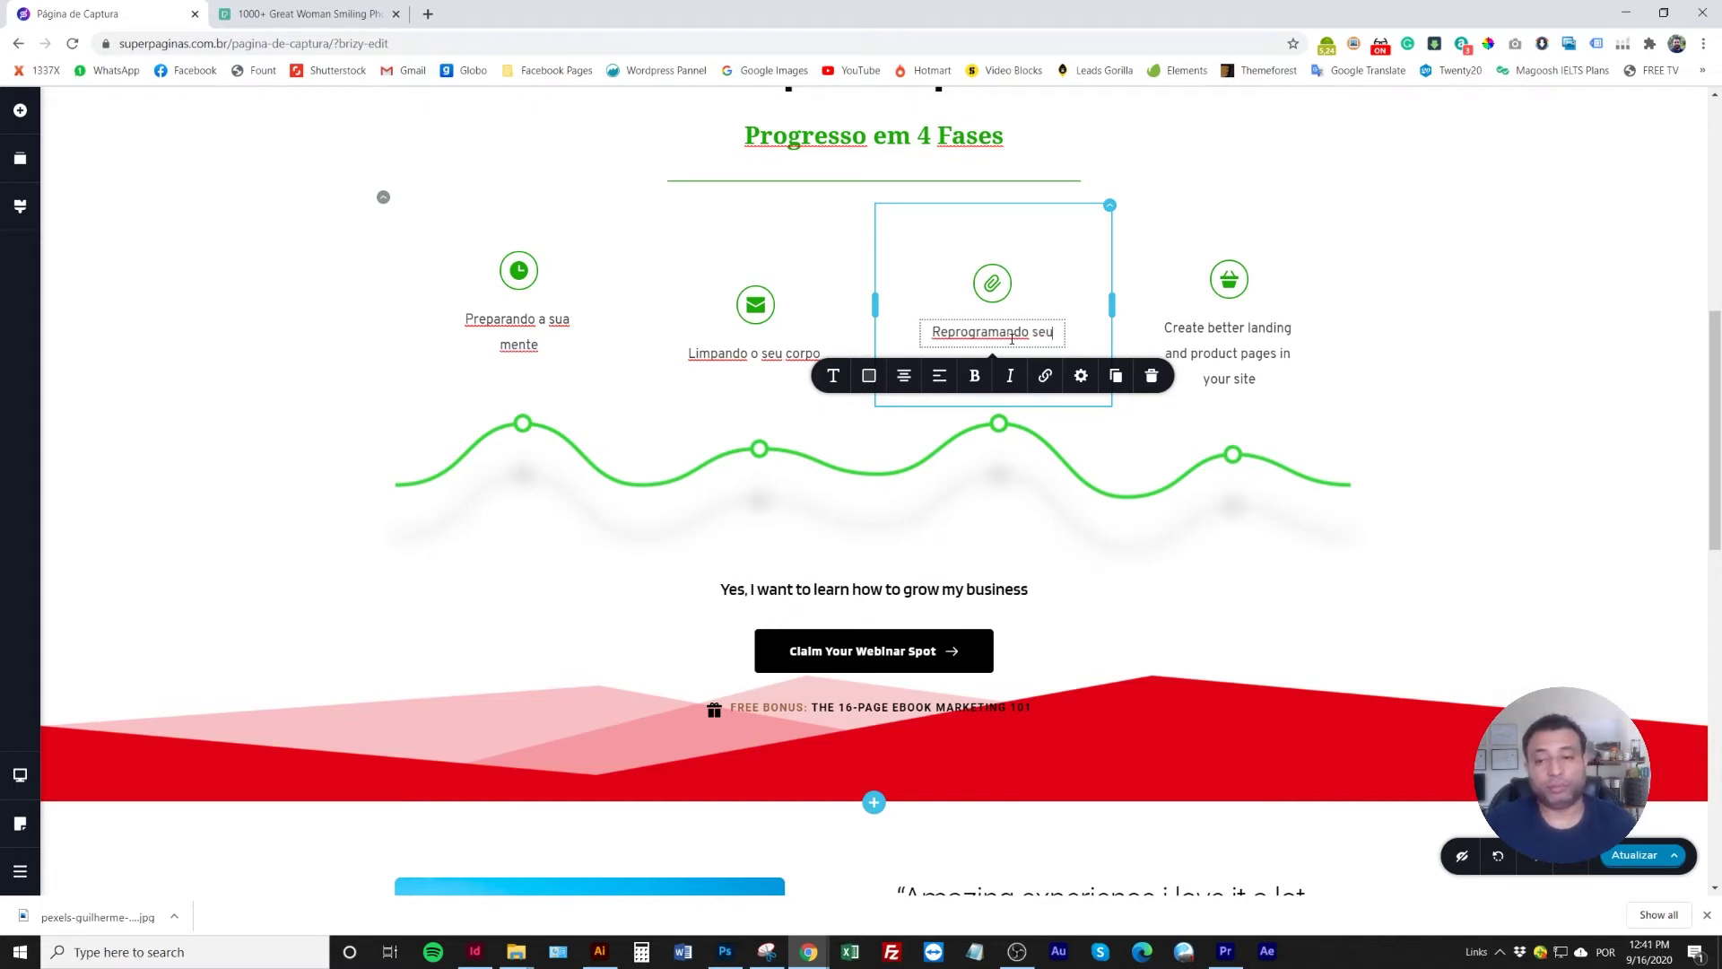
pyautogui.write(' Cardápio')
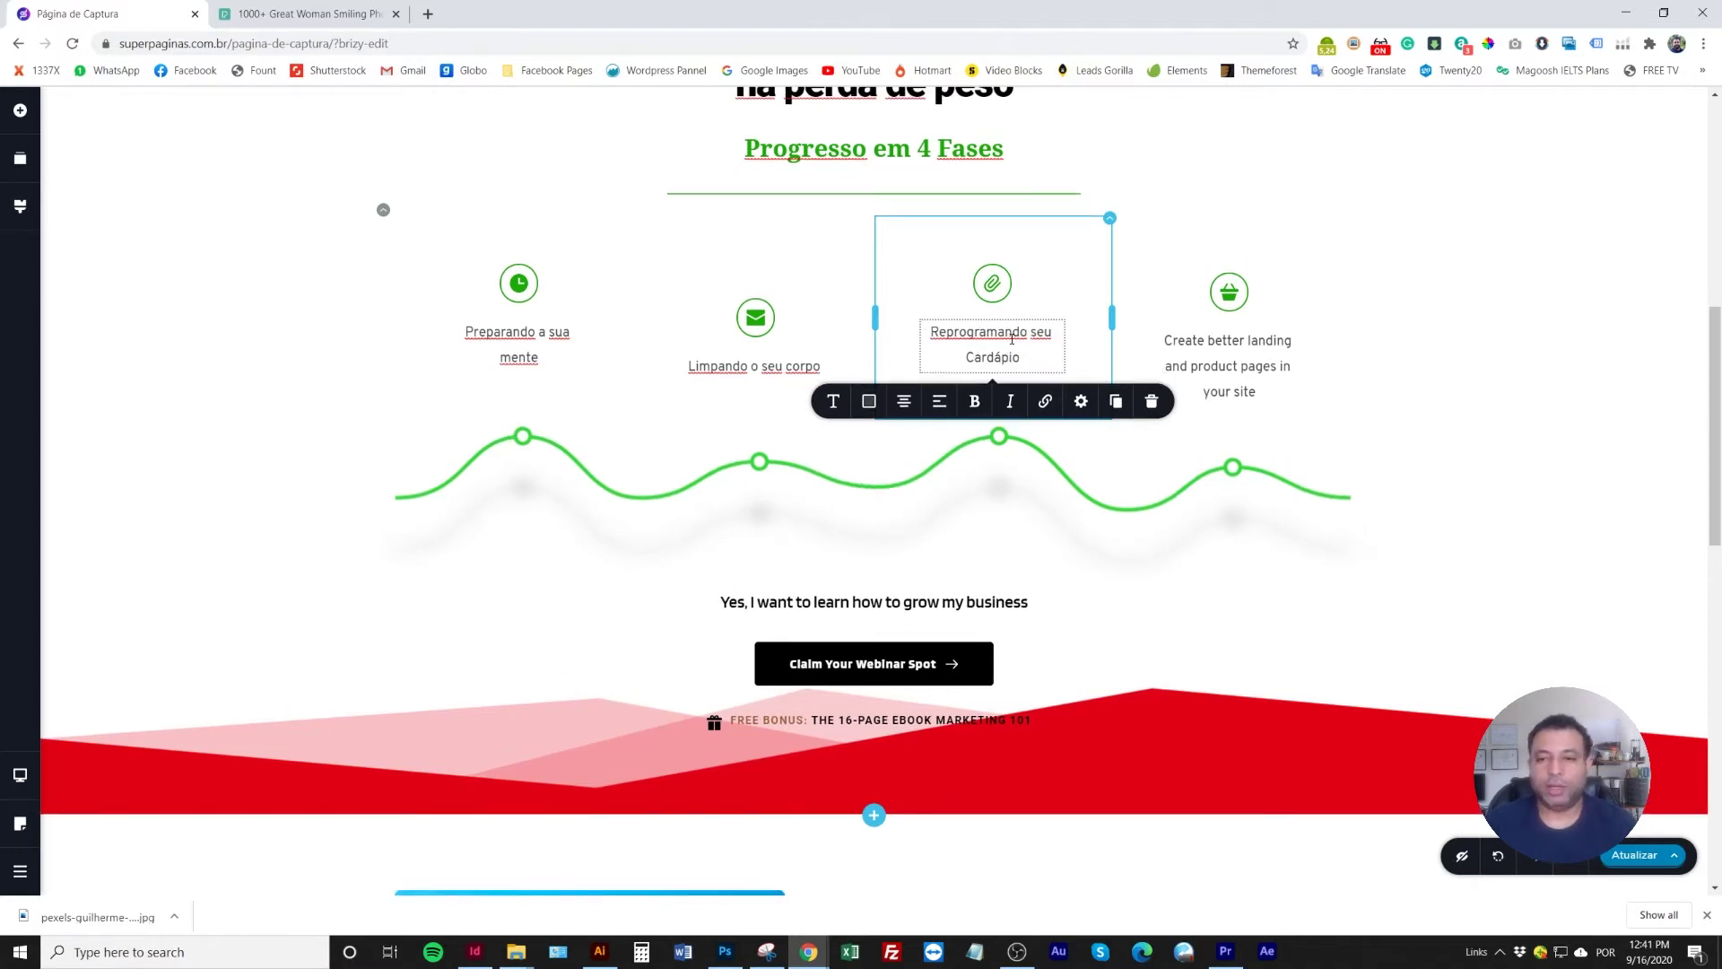
pyautogui.tripleClick(1232, 349)
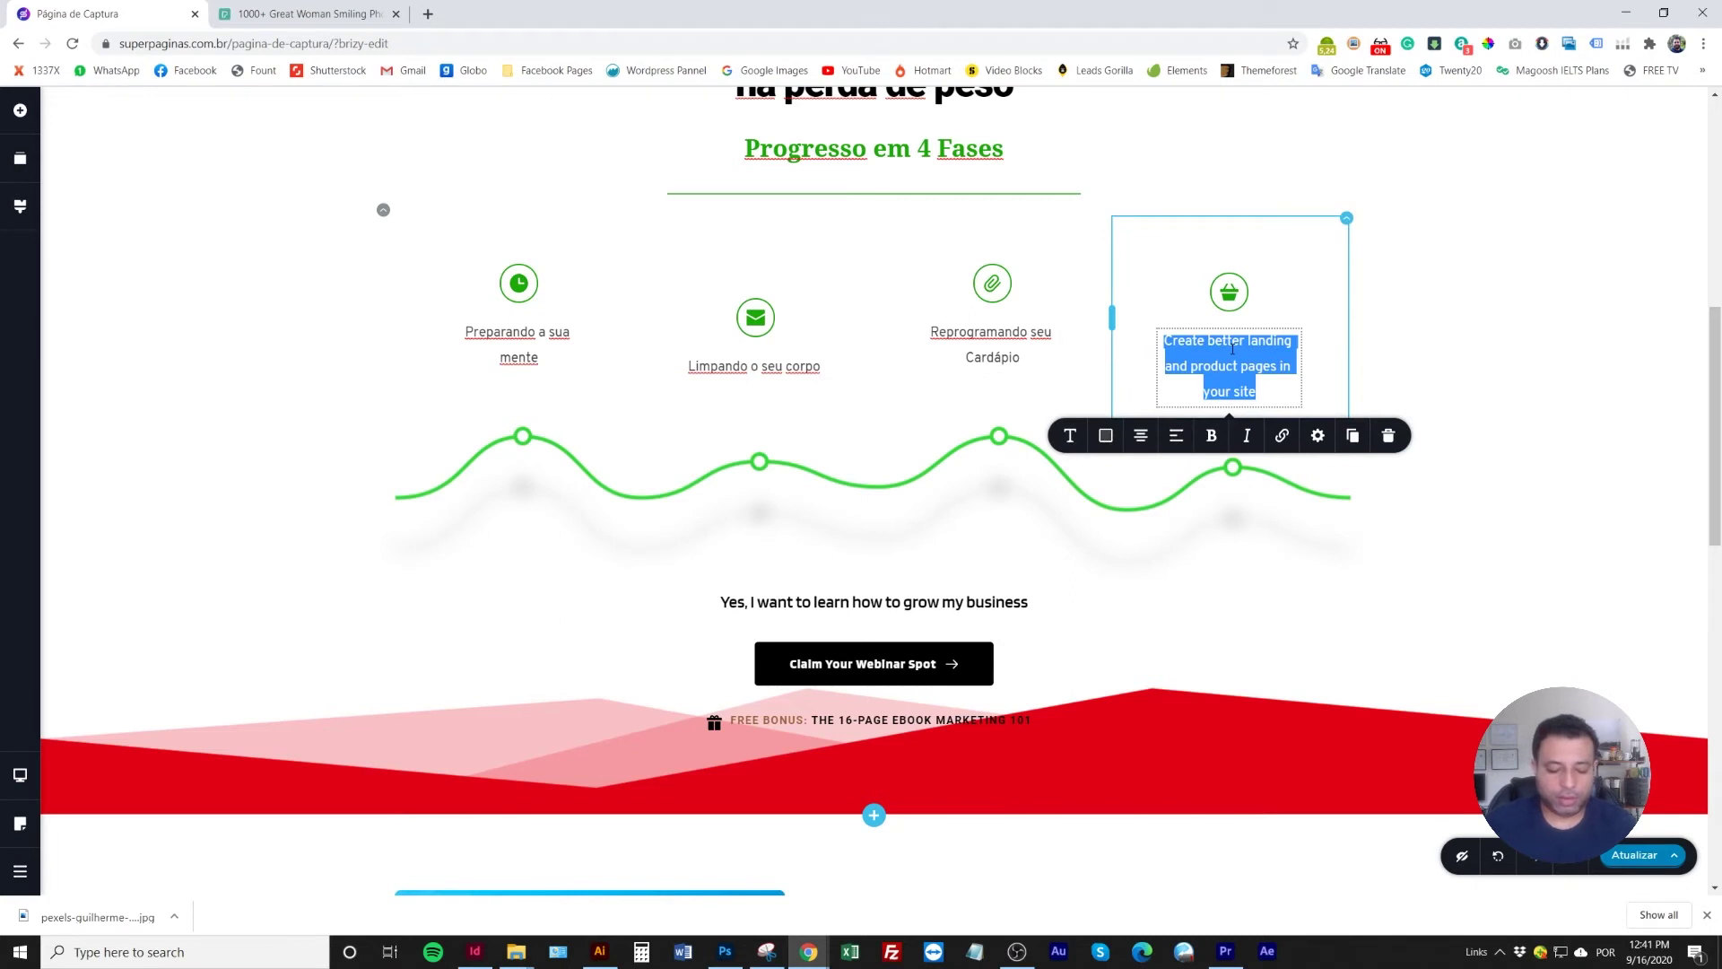
pyautogui.write('Alcançando os')
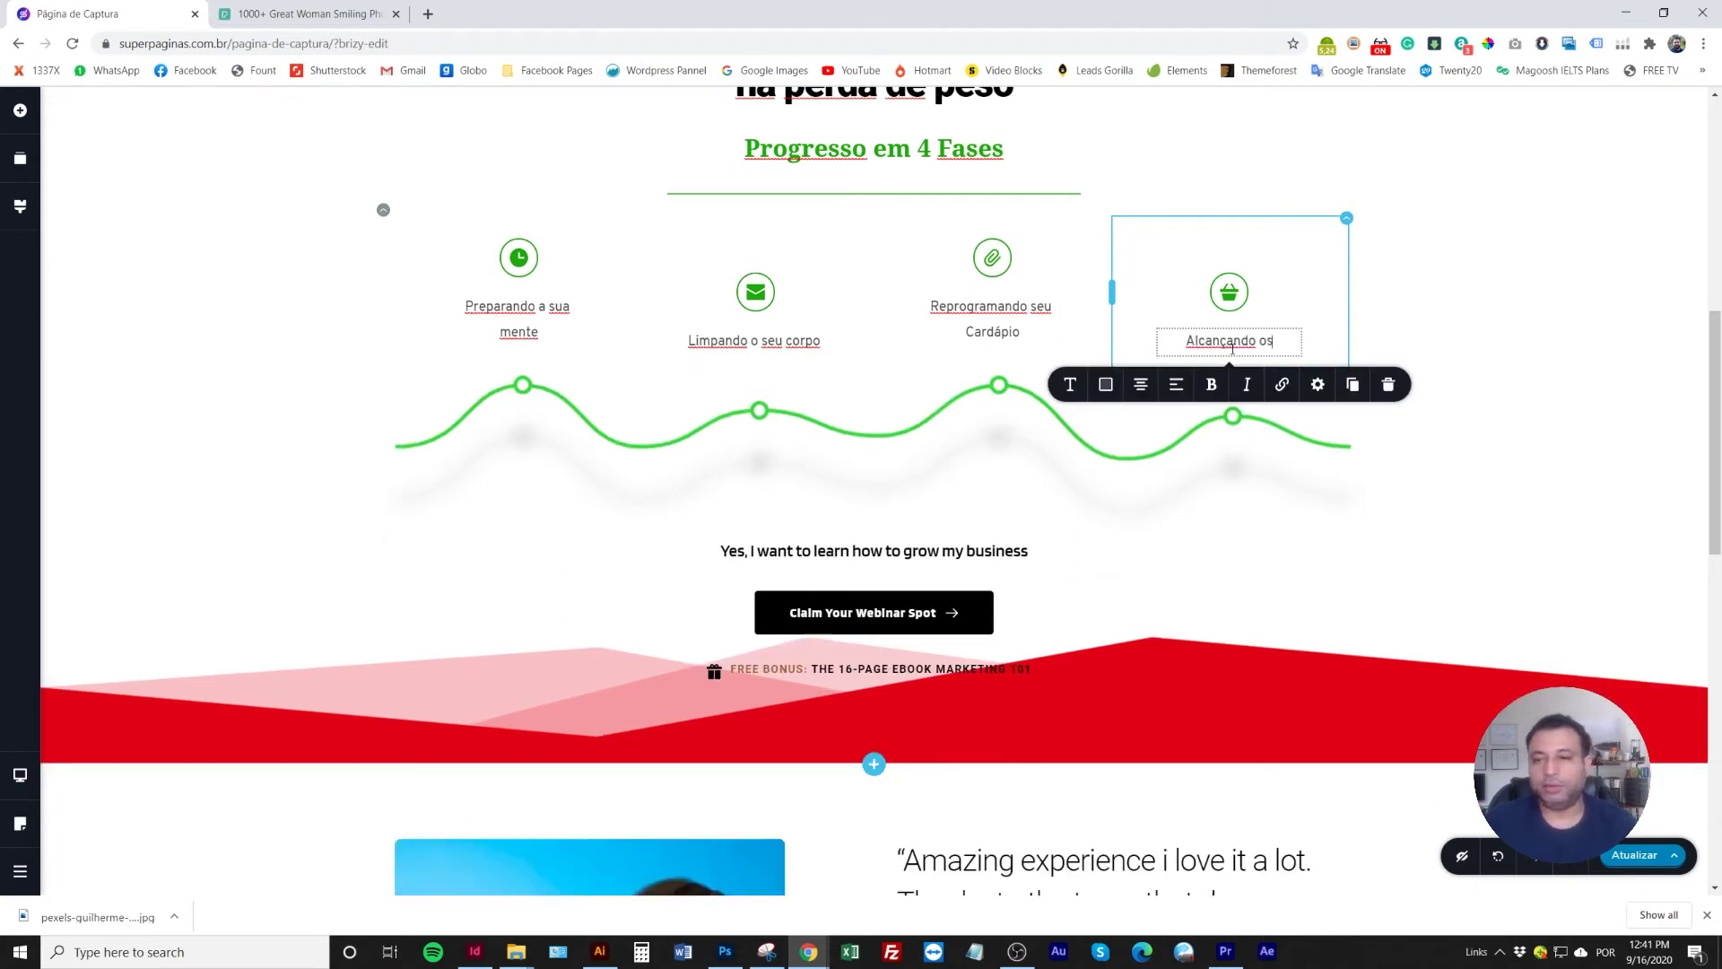
pyautogui.write(' Resultados')
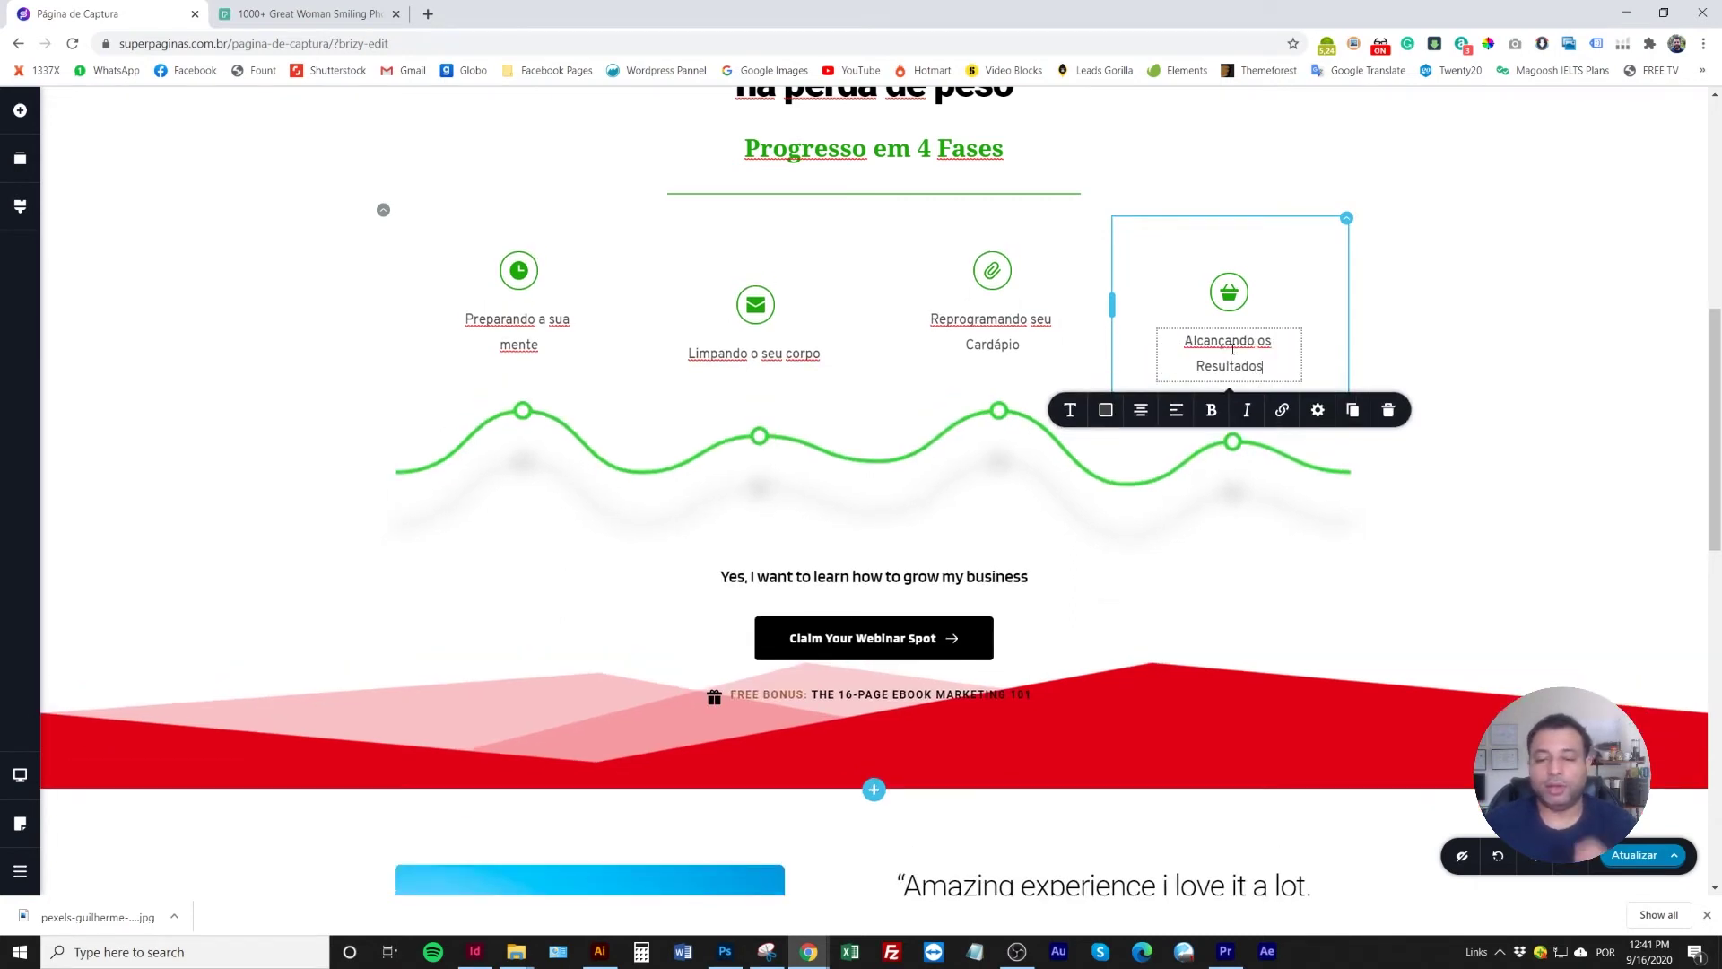
pyautogui.click(522, 334)
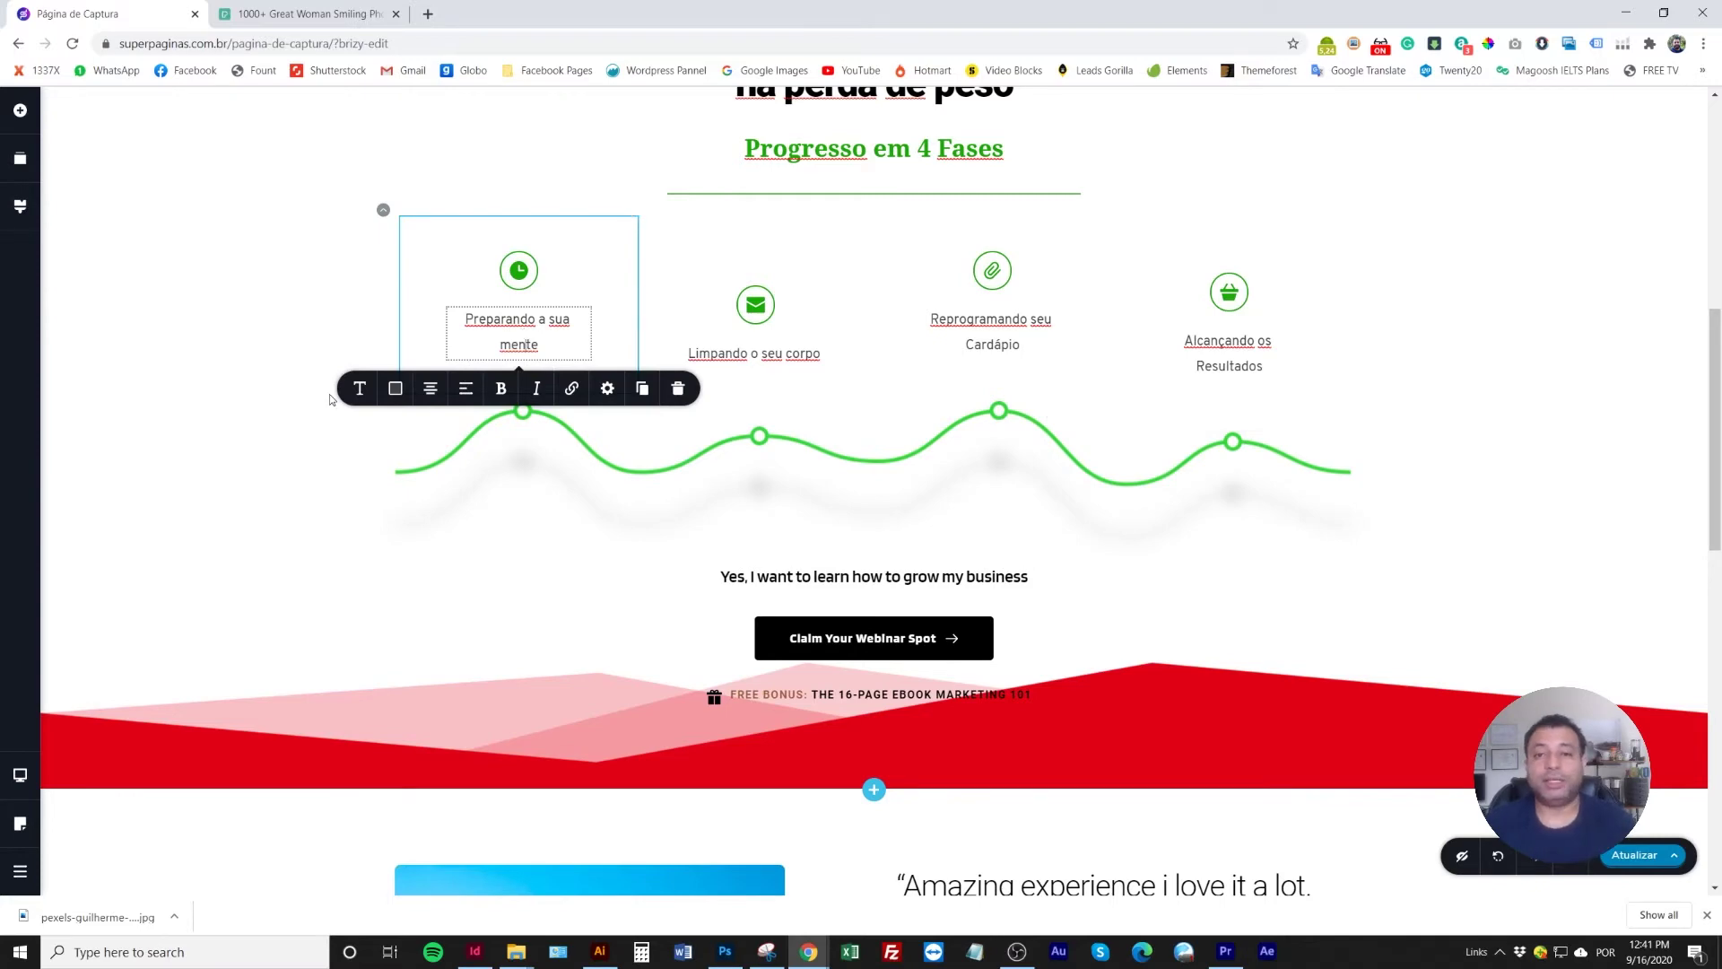
# Give the 'Preparando a sua mente' caption font size 22 and line height 1.5
pyautogui.scroll(3, 338, 512)
pyautogui.scroll(-2, 338, 511)
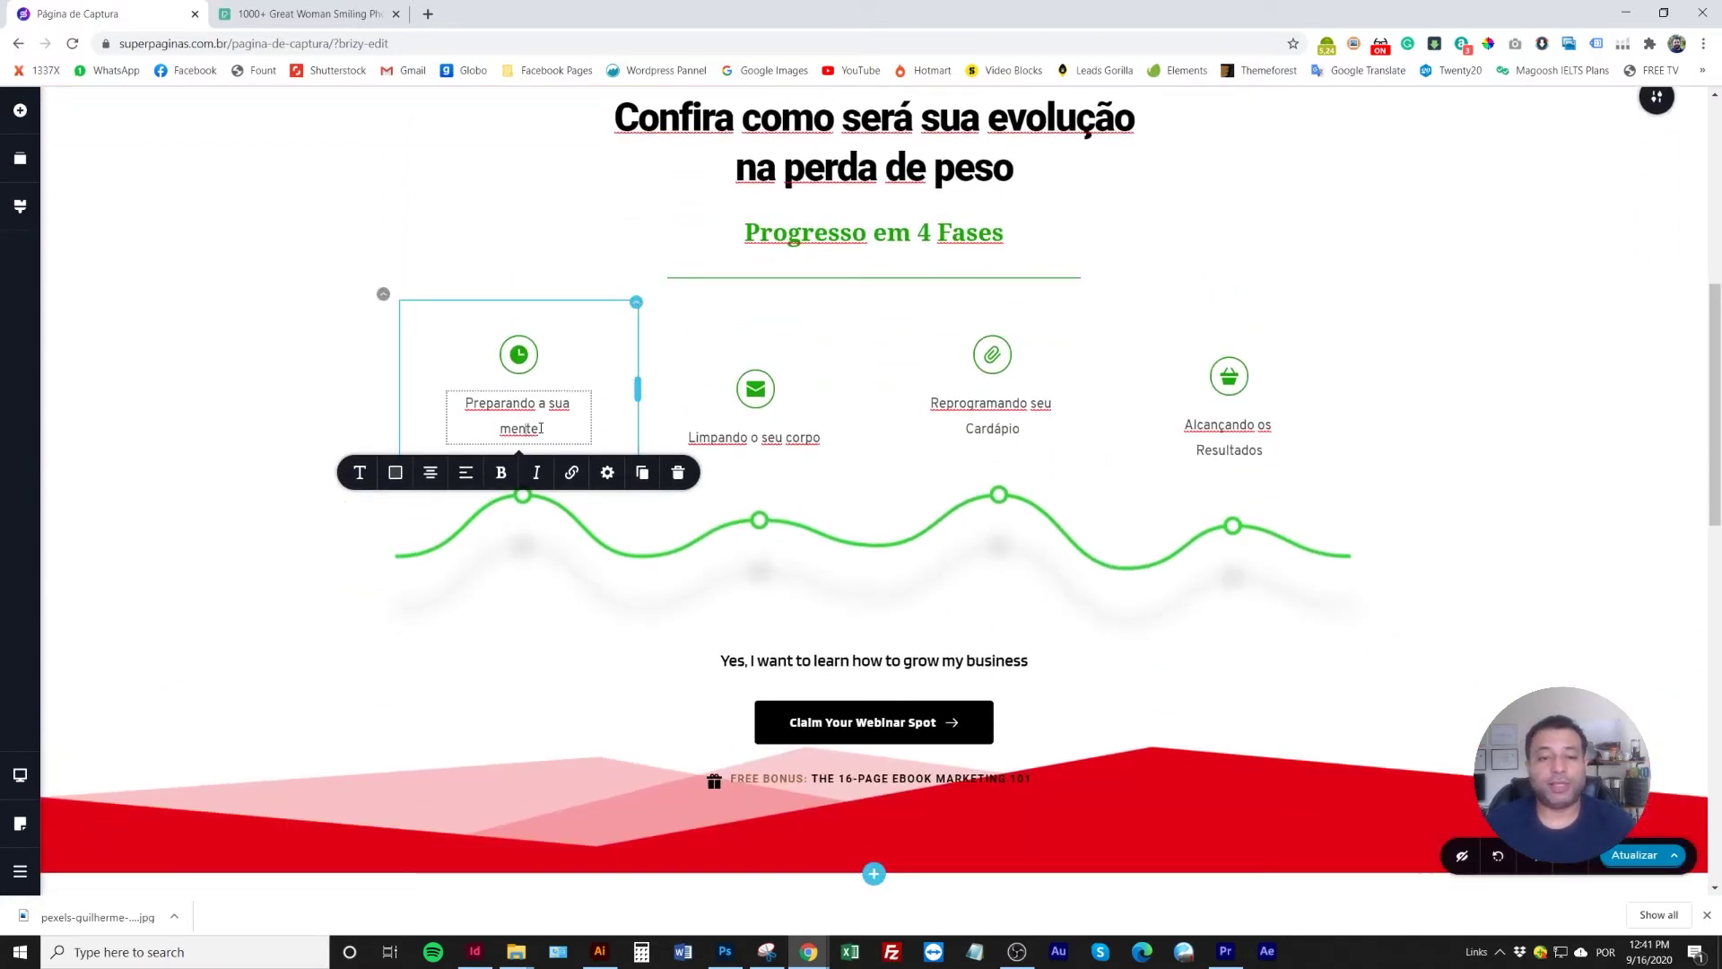
pyautogui.hotkey('ctrl', 'a')
pyautogui.click(356, 363)
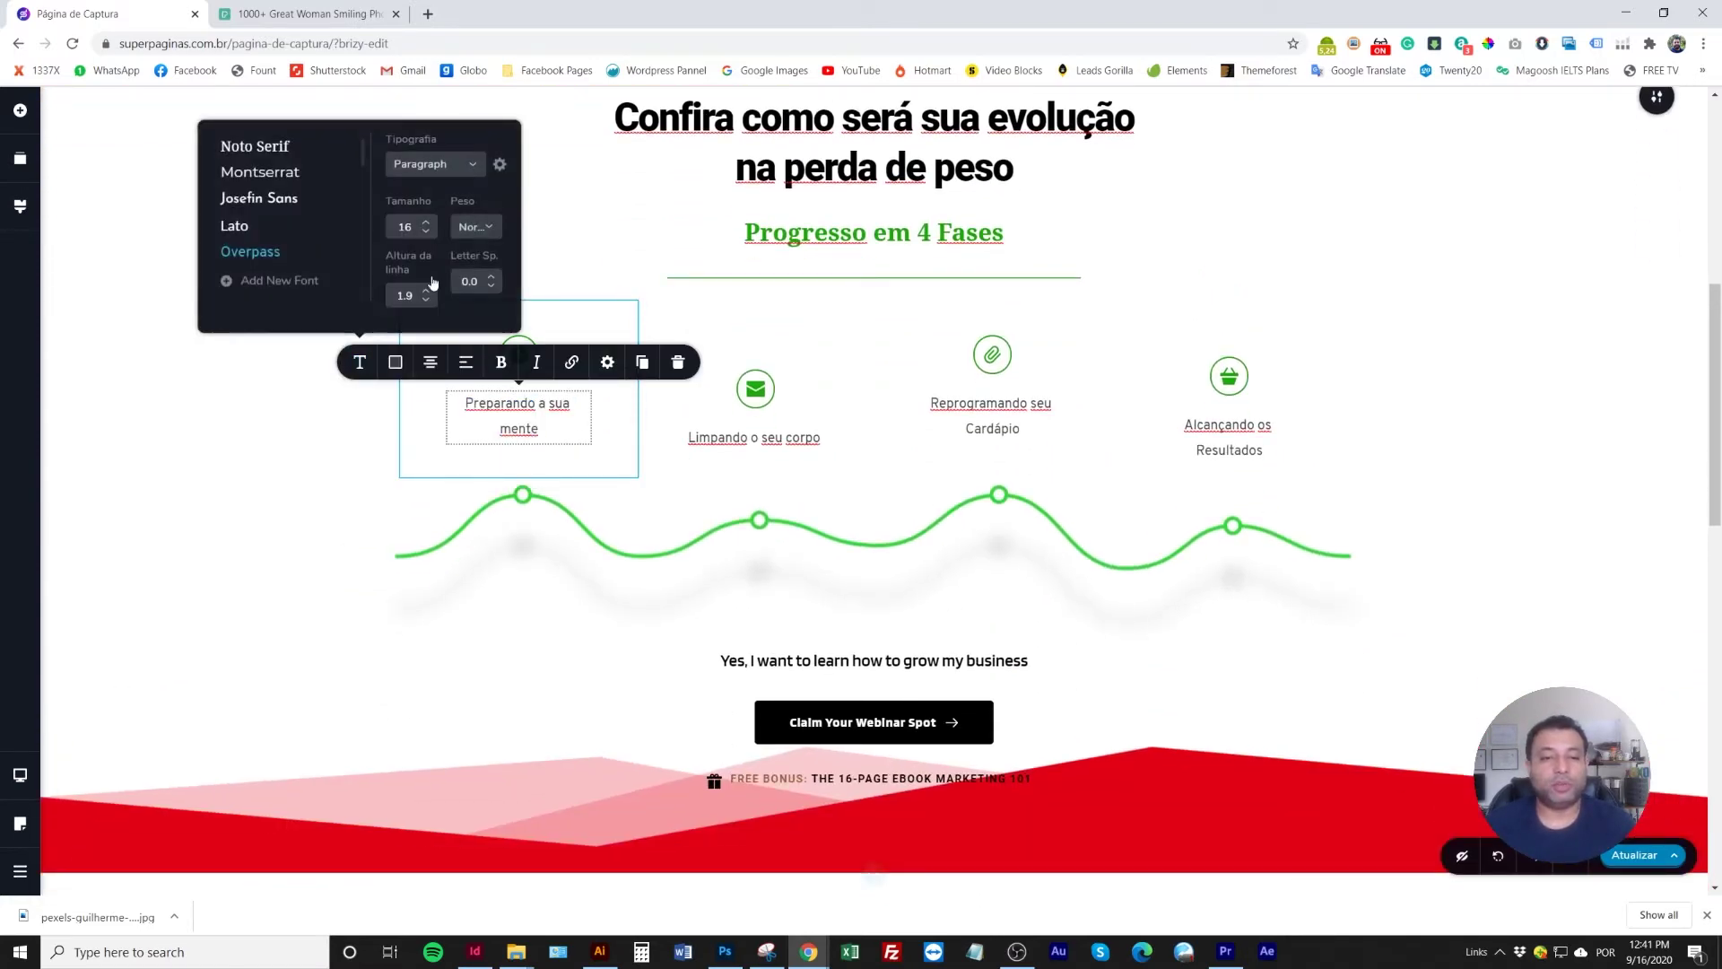
pyautogui.click(426, 222)
pyautogui.click(426, 222)
pyautogui.click(426, 222)
pyautogui.click(426, 223)
pyautogui.click(426, 222)
pyautogui.click(426, 223)
pyautogui.click(425, 307)
pyautogui.click(425, 307)
pyautogui.click(425, 306)
pyautogui.click(425, 305)
# Set the 'Limpando o seu corpo' caption to size 22 with a lower line height
pyautogui.click(758, 439)
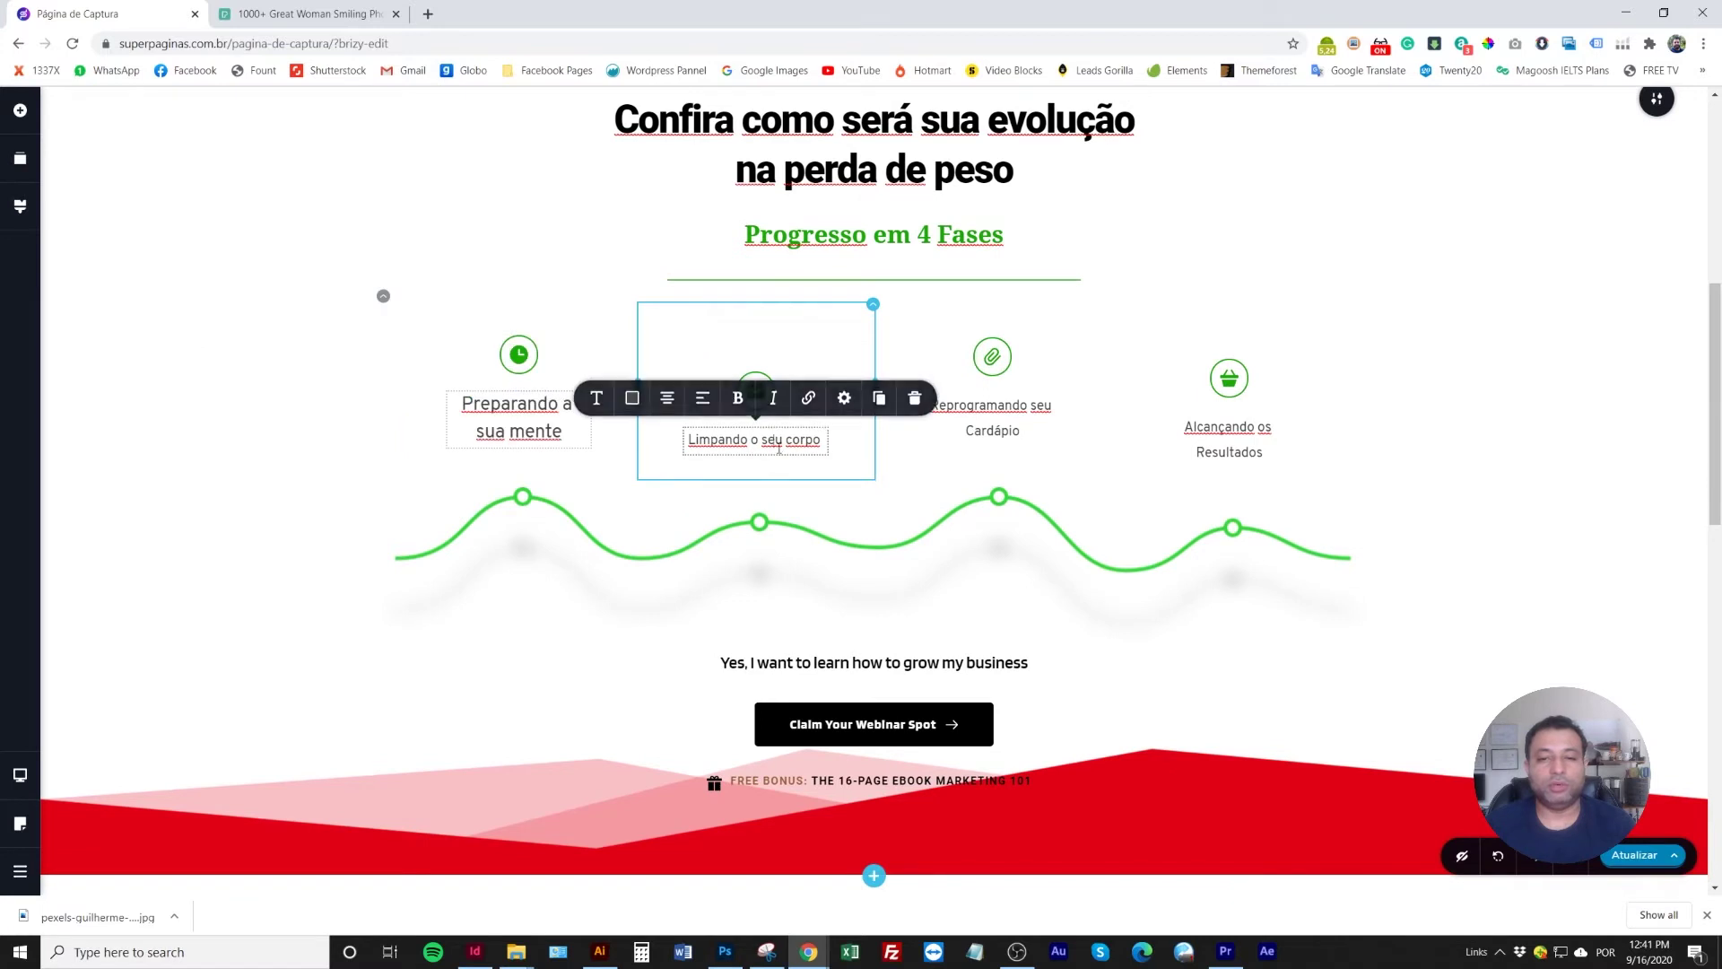
pyautogui.tripleClick(757, 439)
pyautogui.click(595, 398)
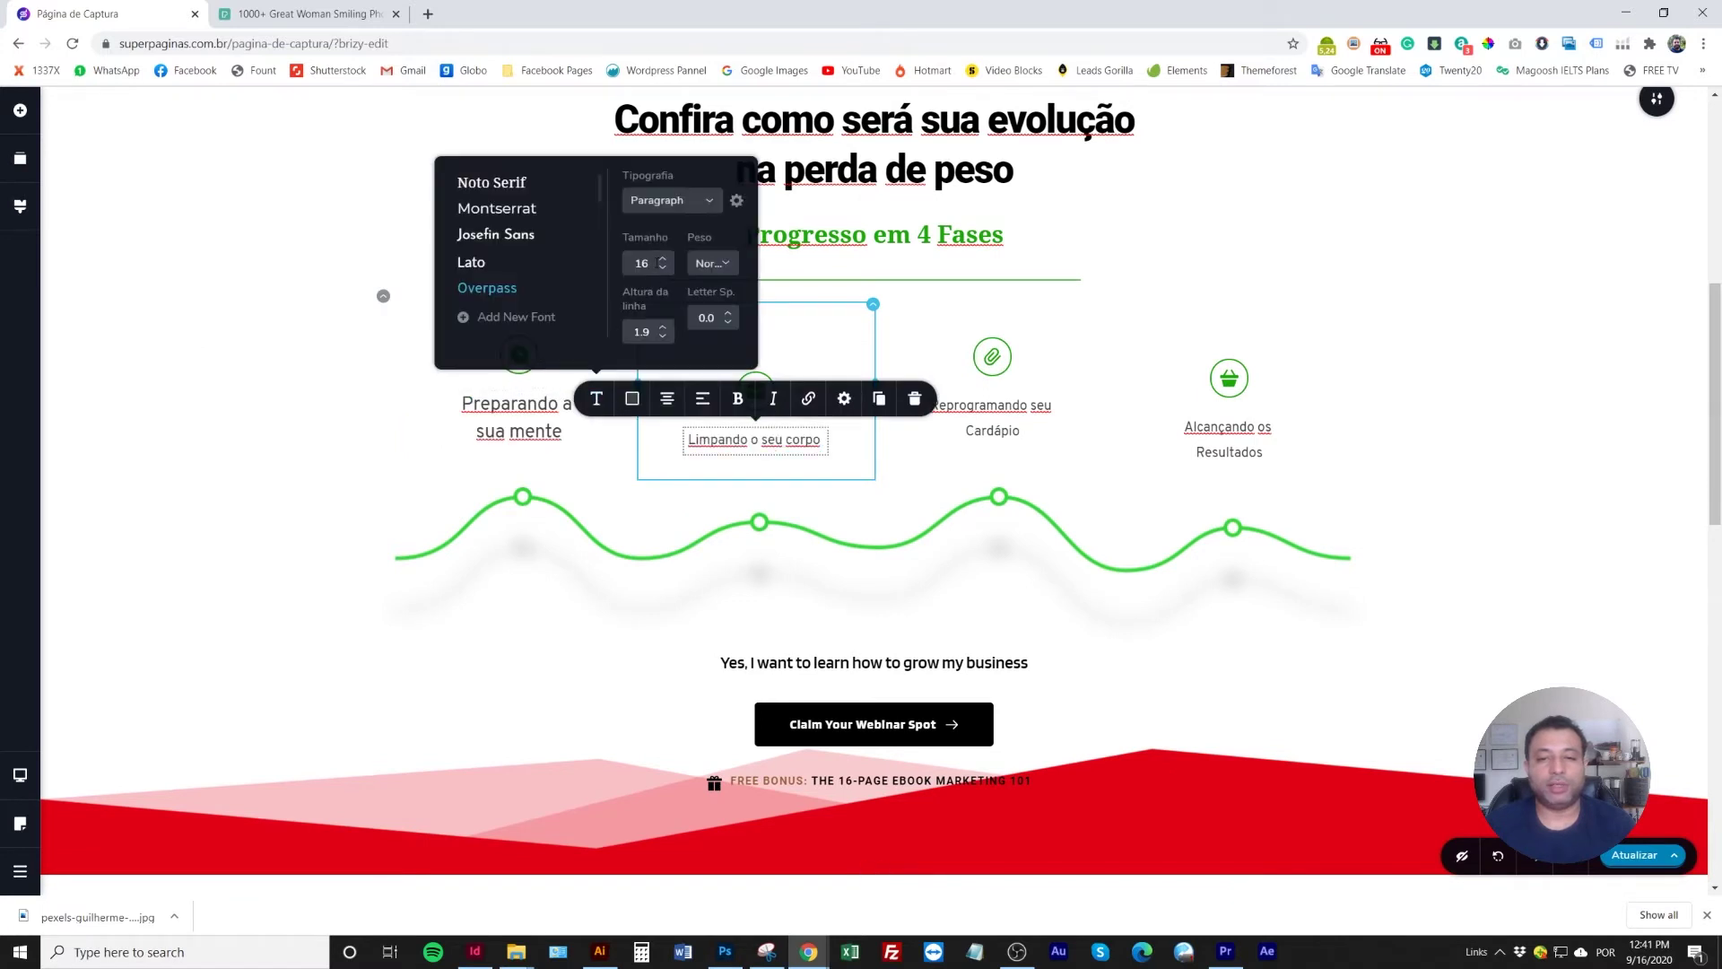
pyautogui.click(663, 259)
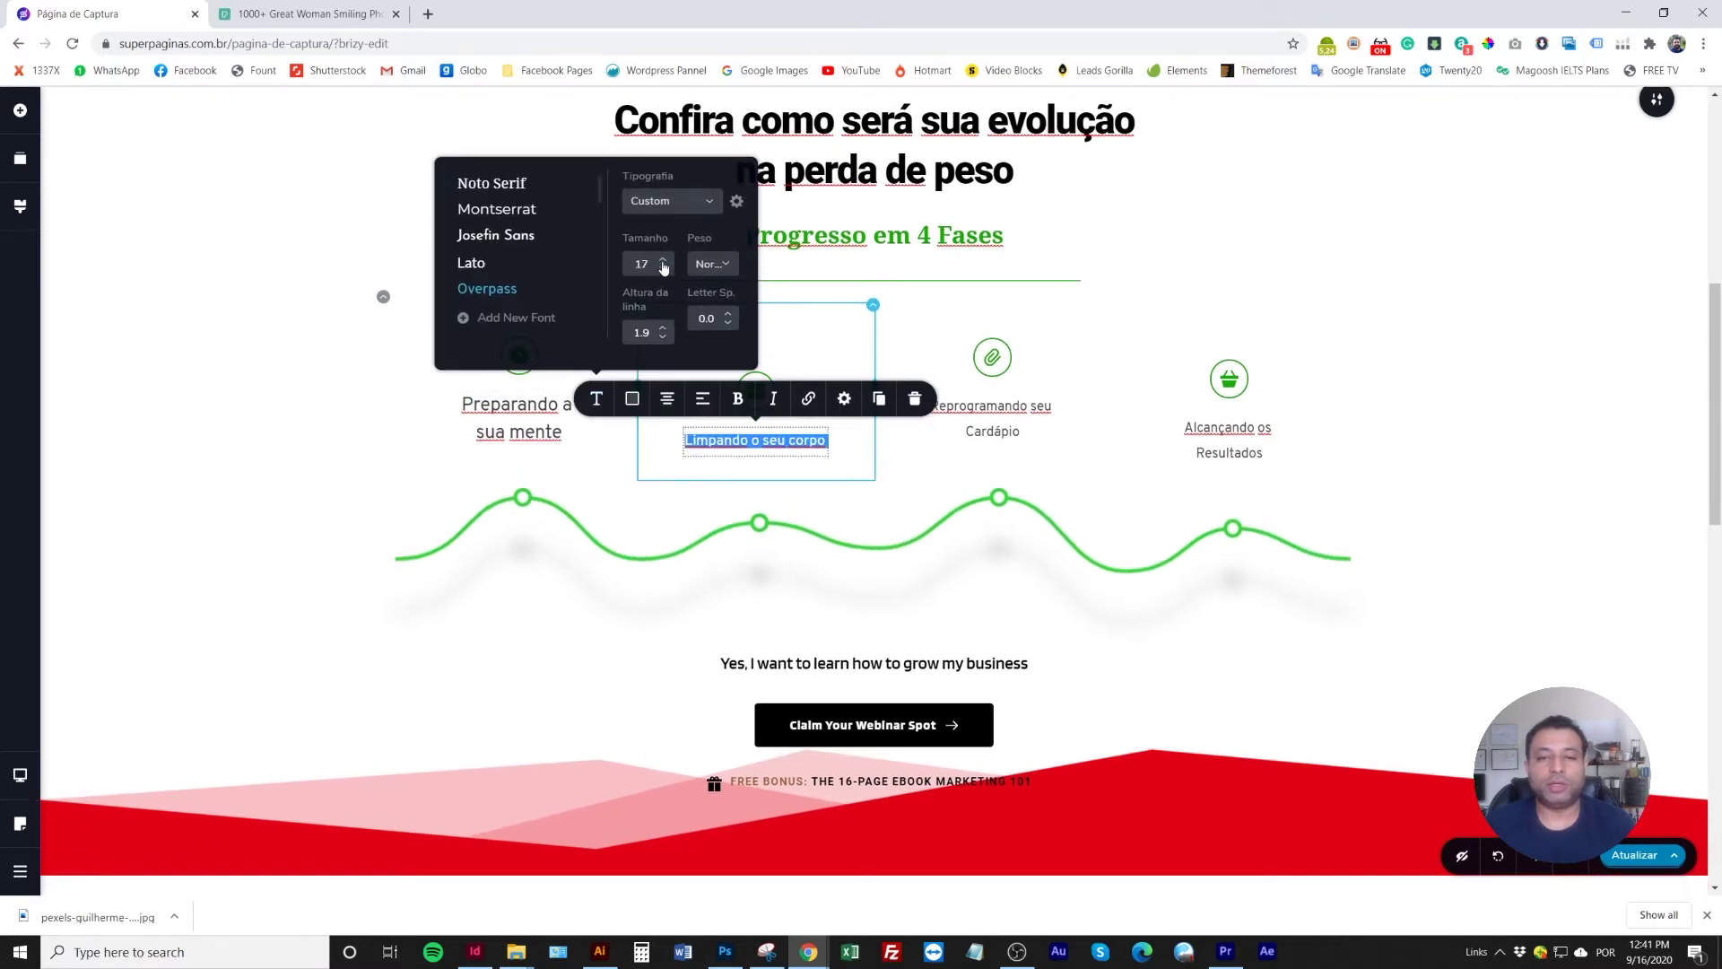
pyautogui.doubleClick(641, 264)
pyautogui.write('22')
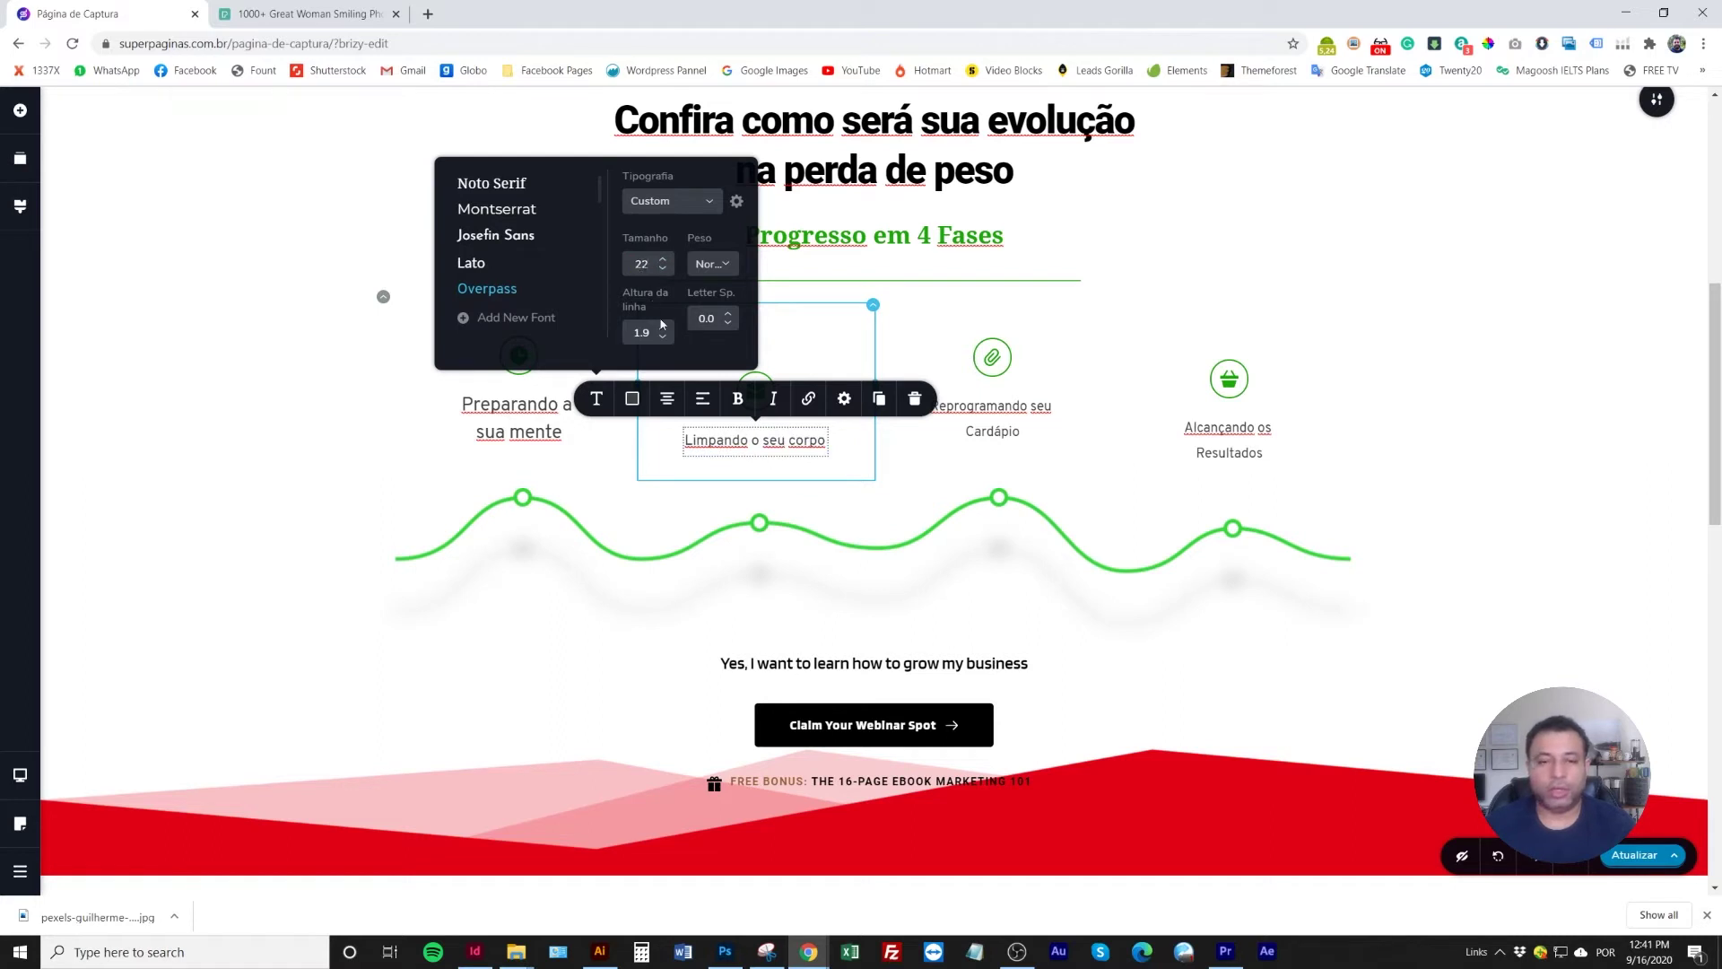
pyautogui.click(664, 352)
pyautogui.click(663, 352)
pyautogui.click(663, 353)
# Give the 'Reprogramando seu Cardápio' caption font size 22 and line height 1.5
pyautogui.doubleClick(977, 420)
pyautogui.click(833, 379)
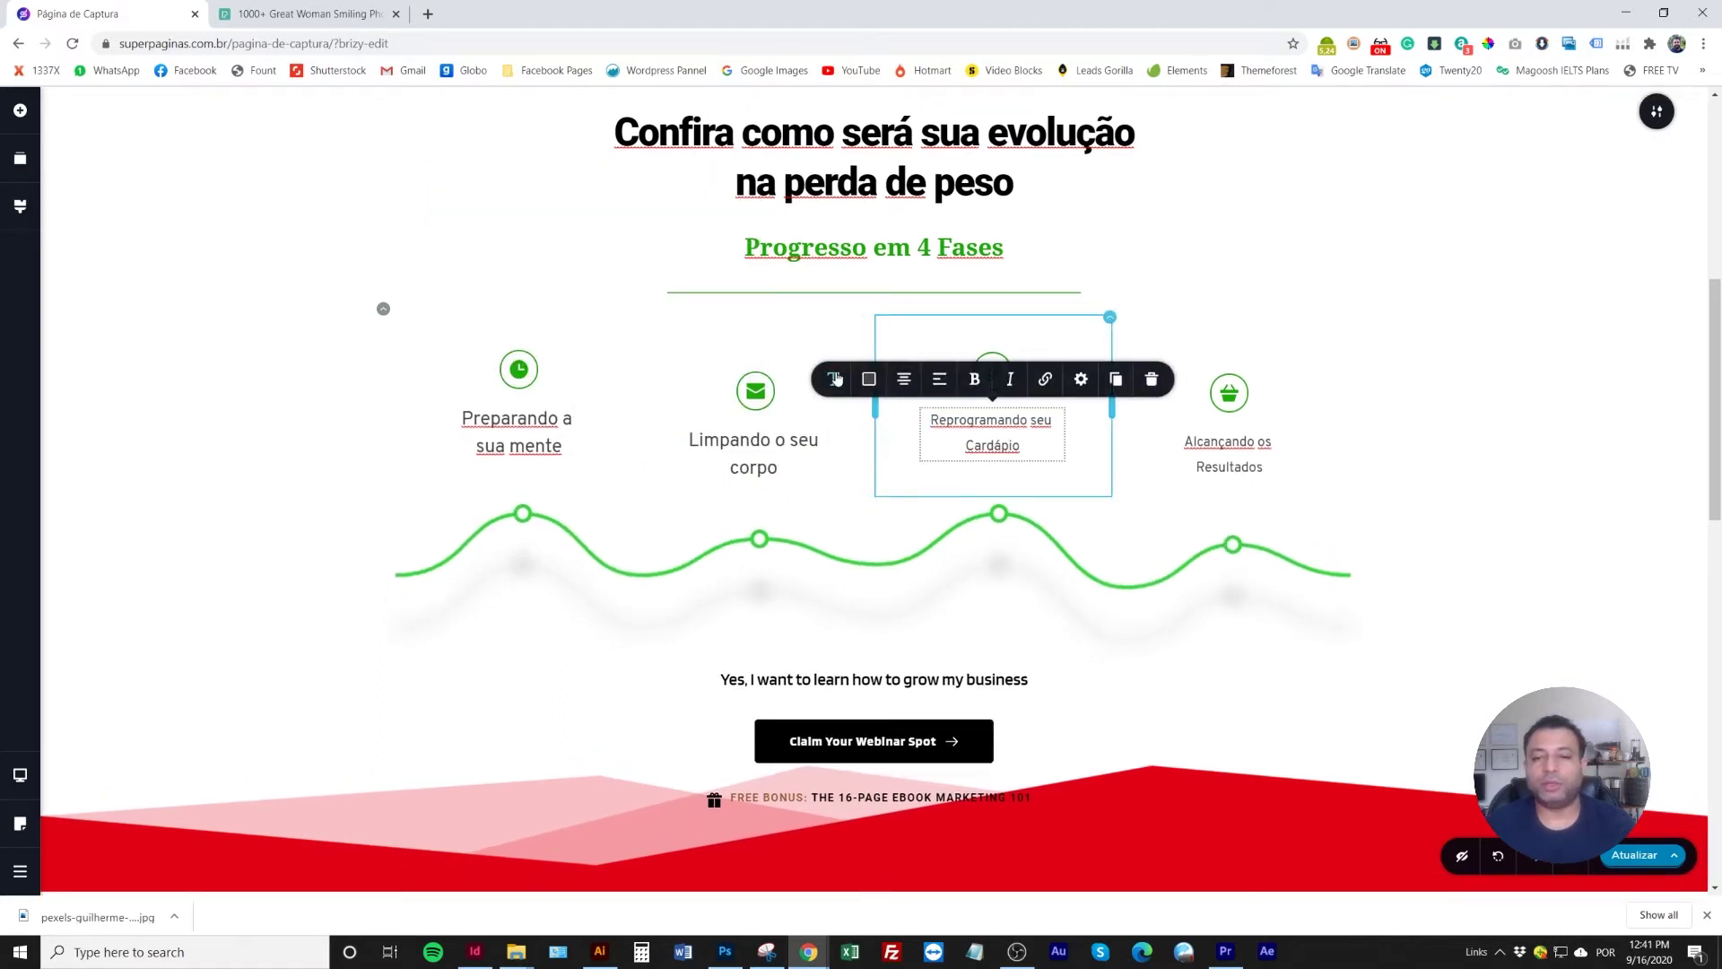
pyautogui.click(901, 239)
pyautogui.click(901, 239)
pyautogui.click(900, 239)
pyautogui.click(901, 244)
pyautogui.click(901, 244)
pyautogui.click(901, 244)
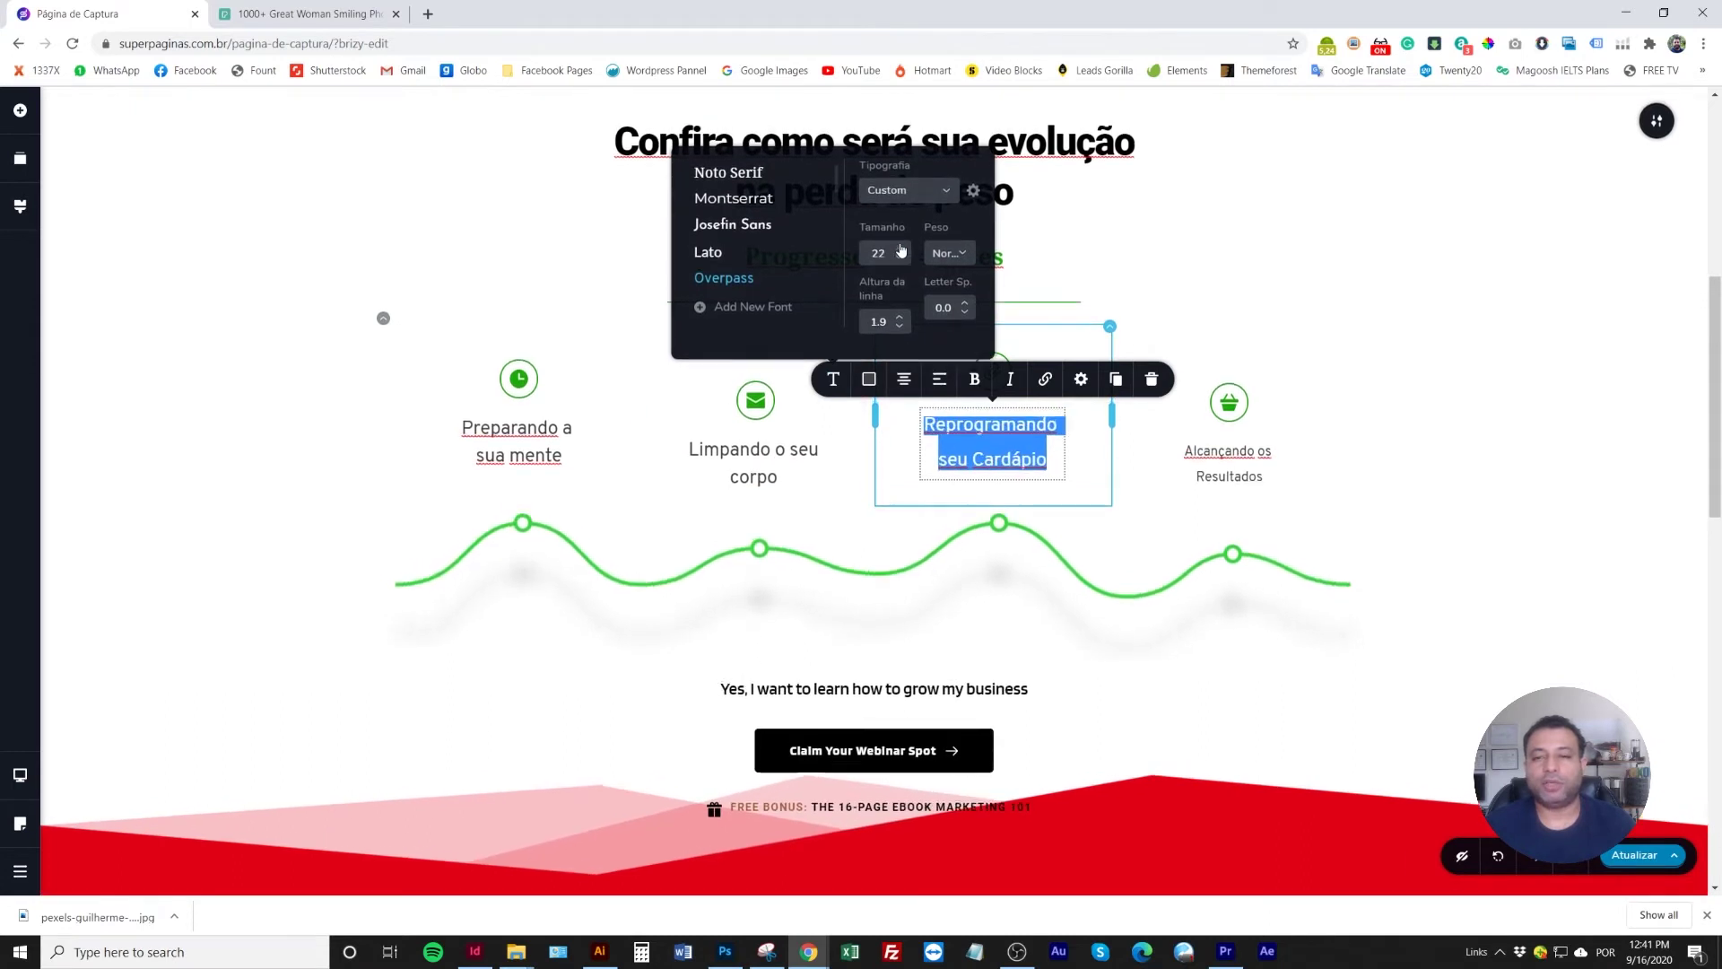
pyautogui.click(901, 327)
pyautogui.click(900, 326)
pyautogui.click(901, 326)
pyautogui.click(901, 327)
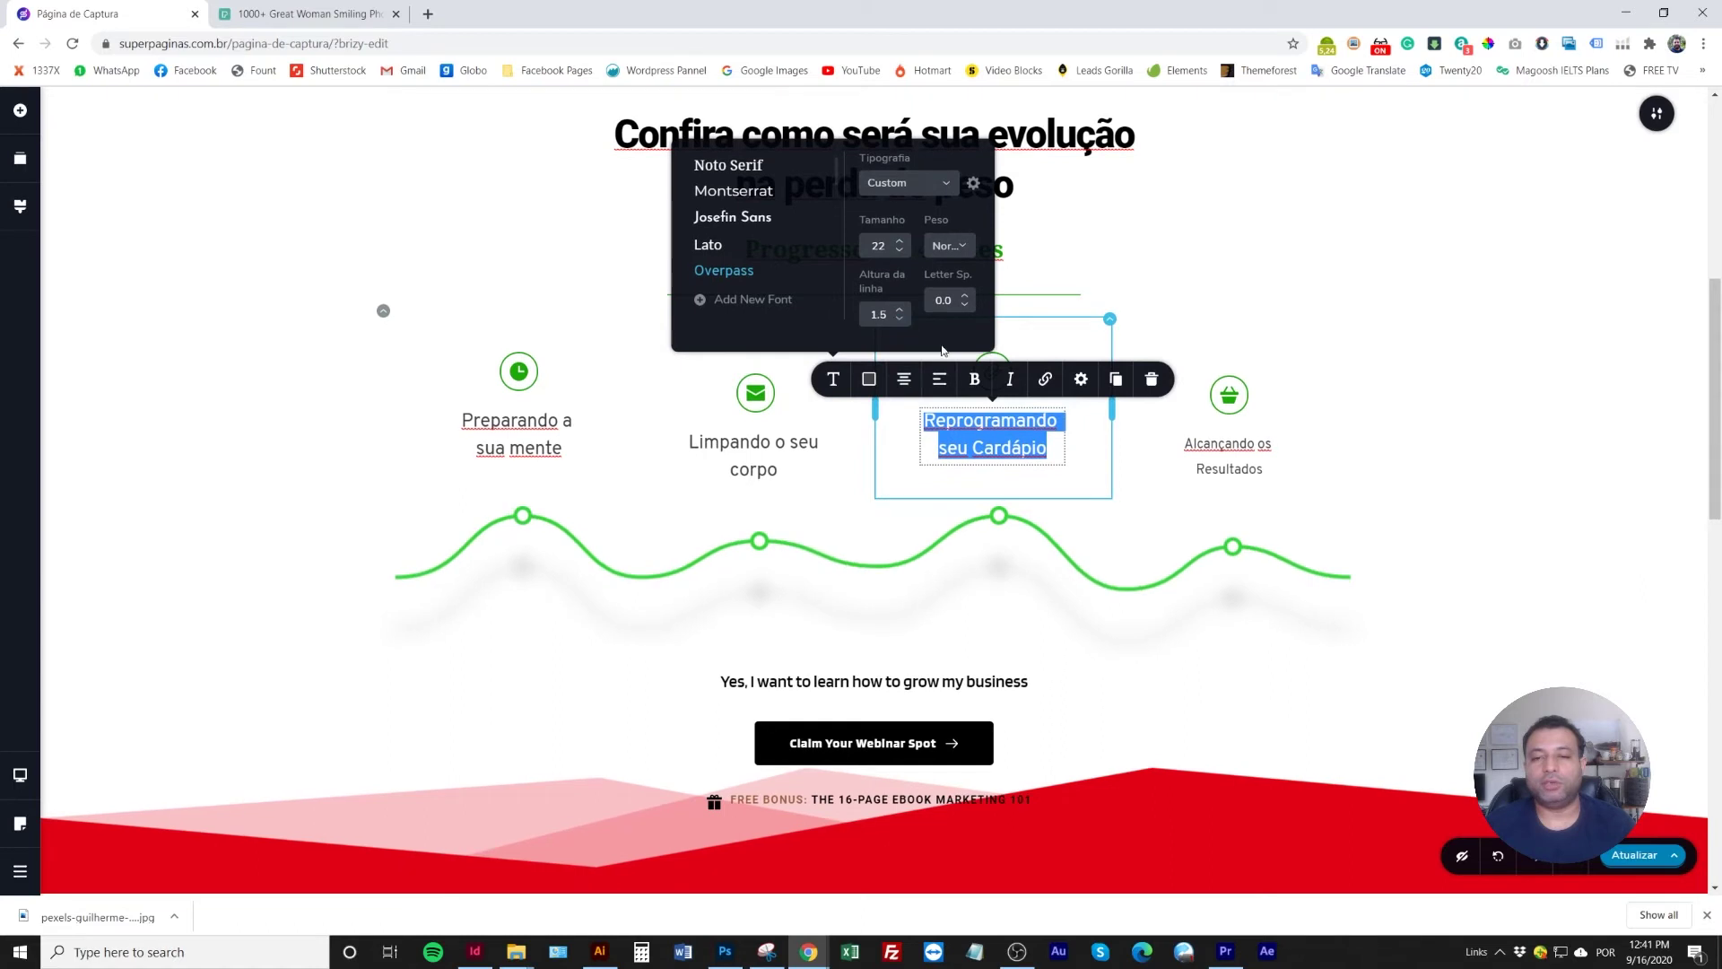
# Set 'Alcançando os Resultados' to size 22 with line height 1.6
pyautogui.tripleClick(1203, 457)
pyautogui.click(1070, 402)
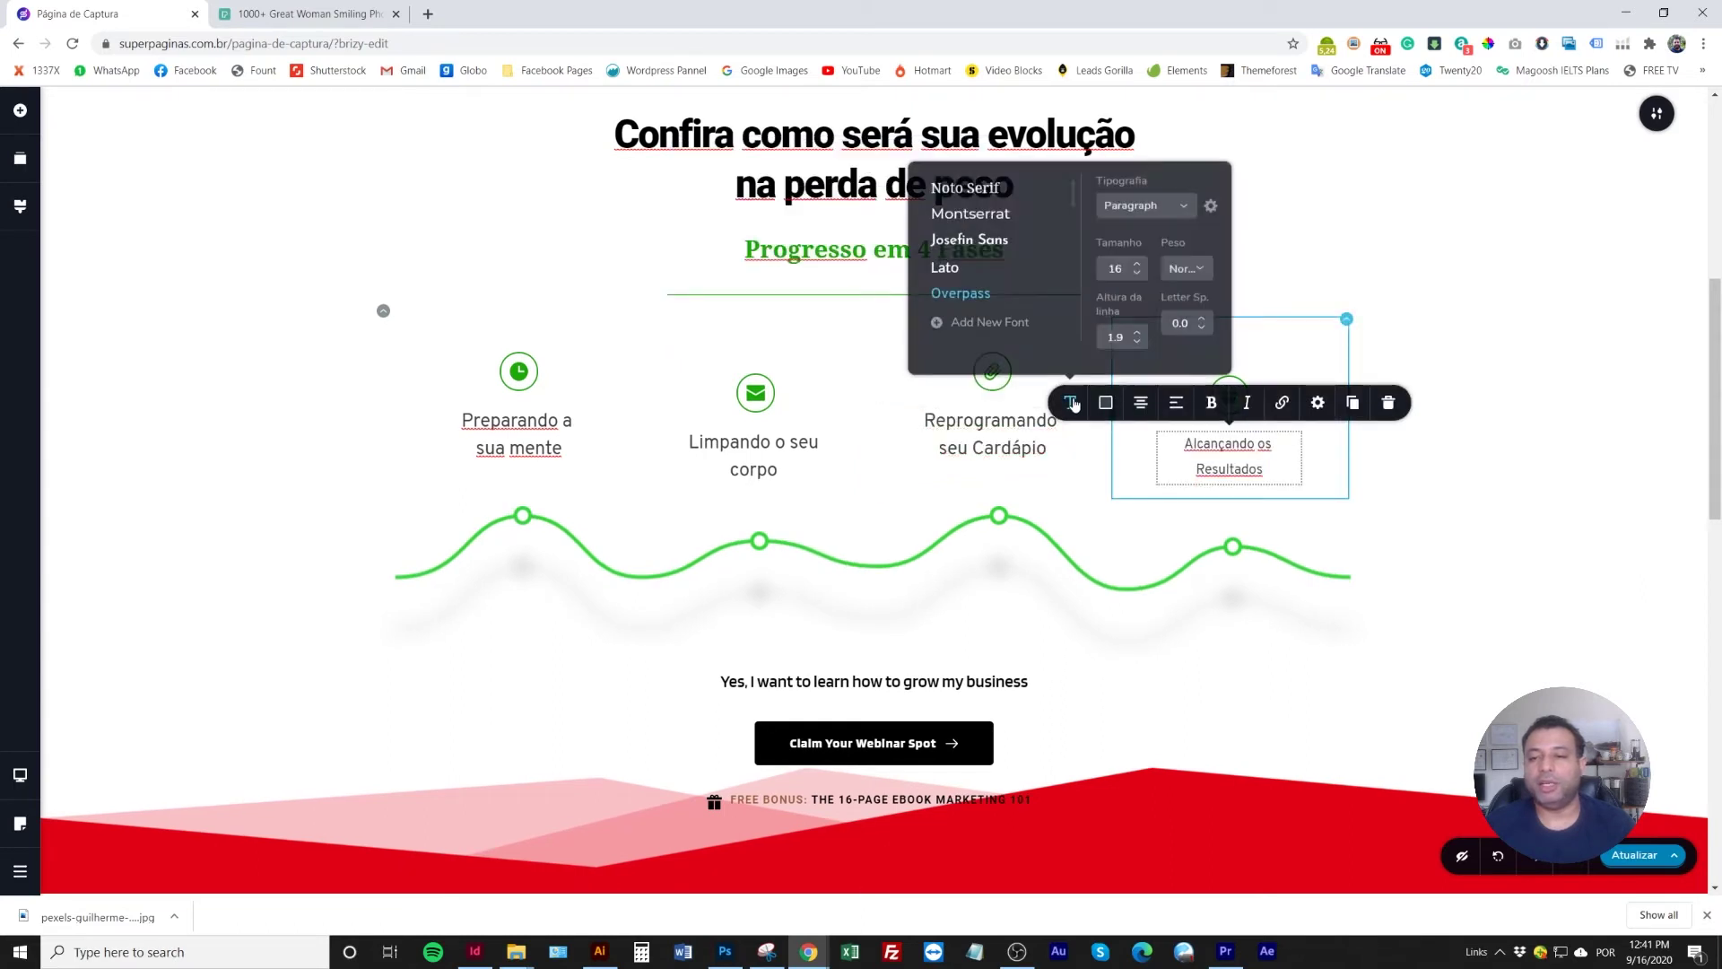
pyautogui.write('2')
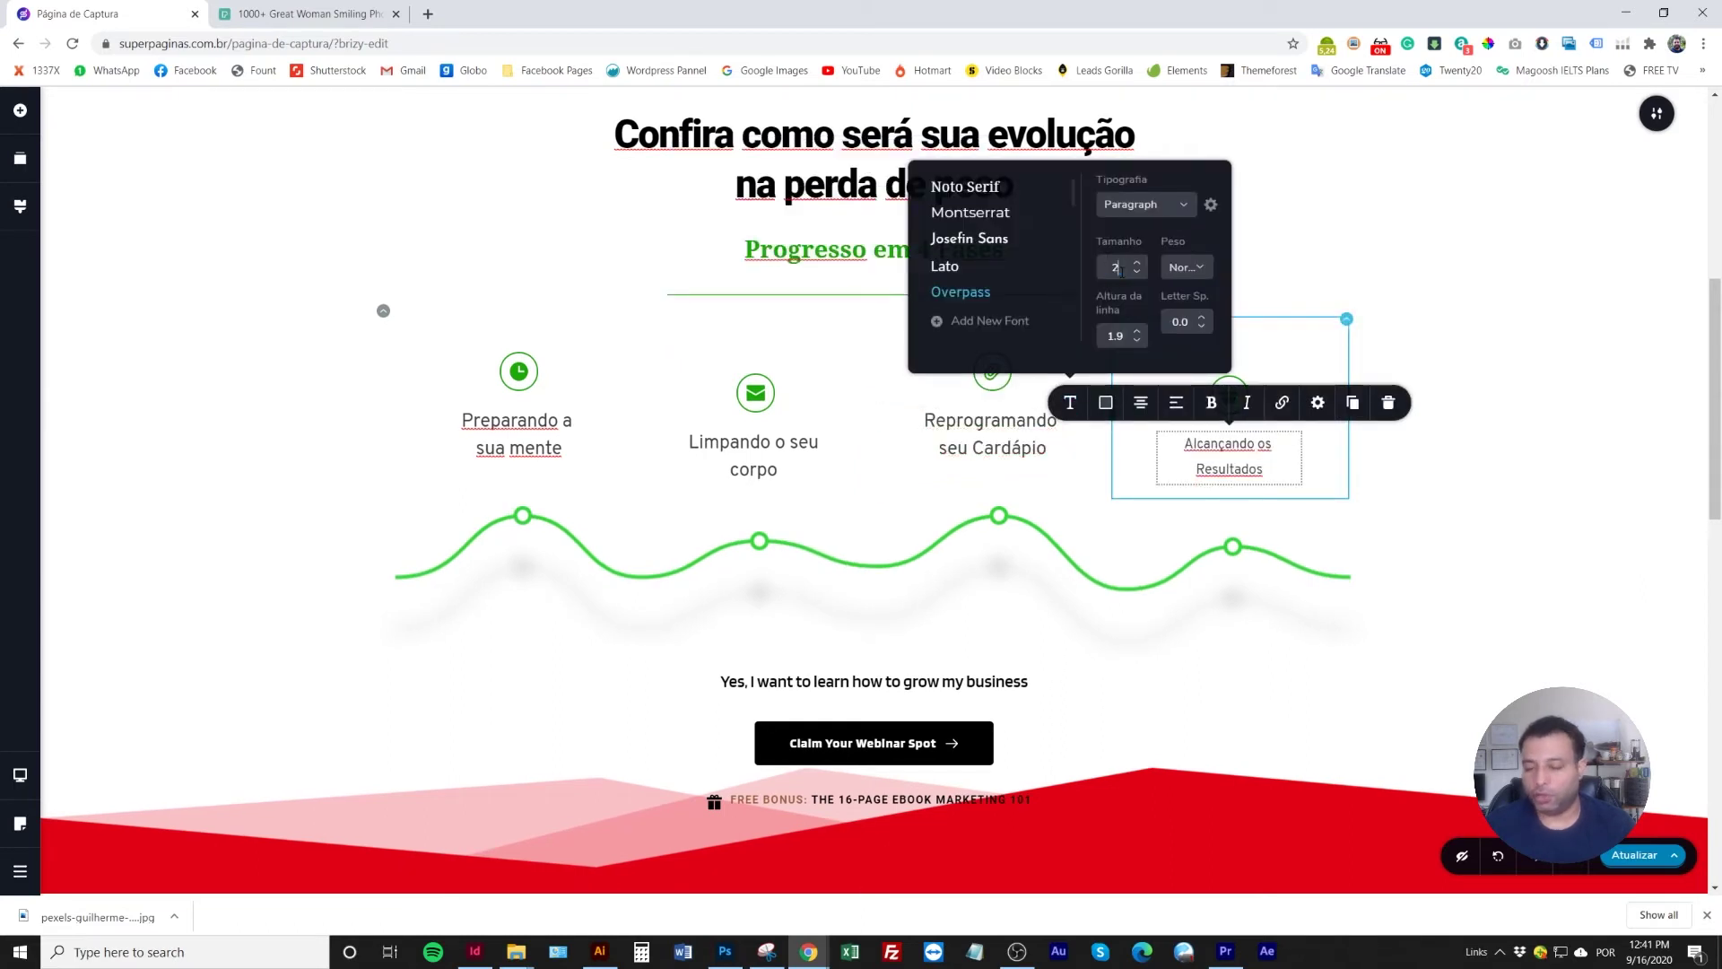
pyautogui.click(1137, 341)
pyautogui.click(1136, 341)
pyautogui.click(1136, 340)
pyautogui.click(1136, 340)
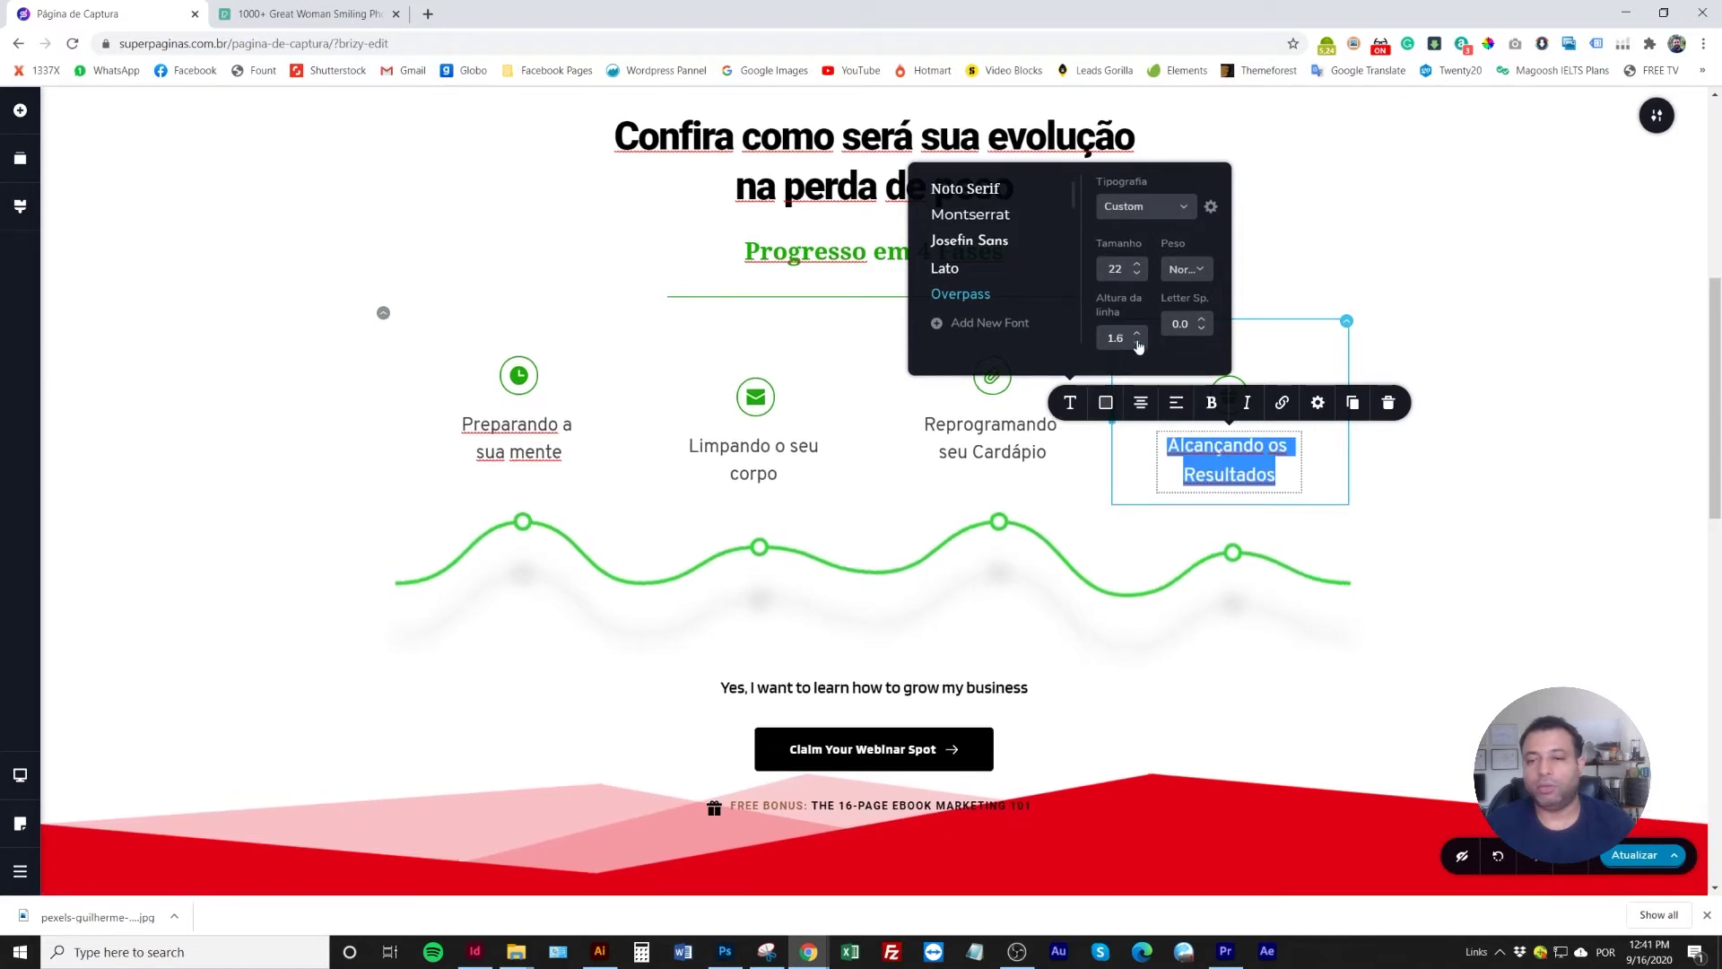
pyautogui.click(122, 336)
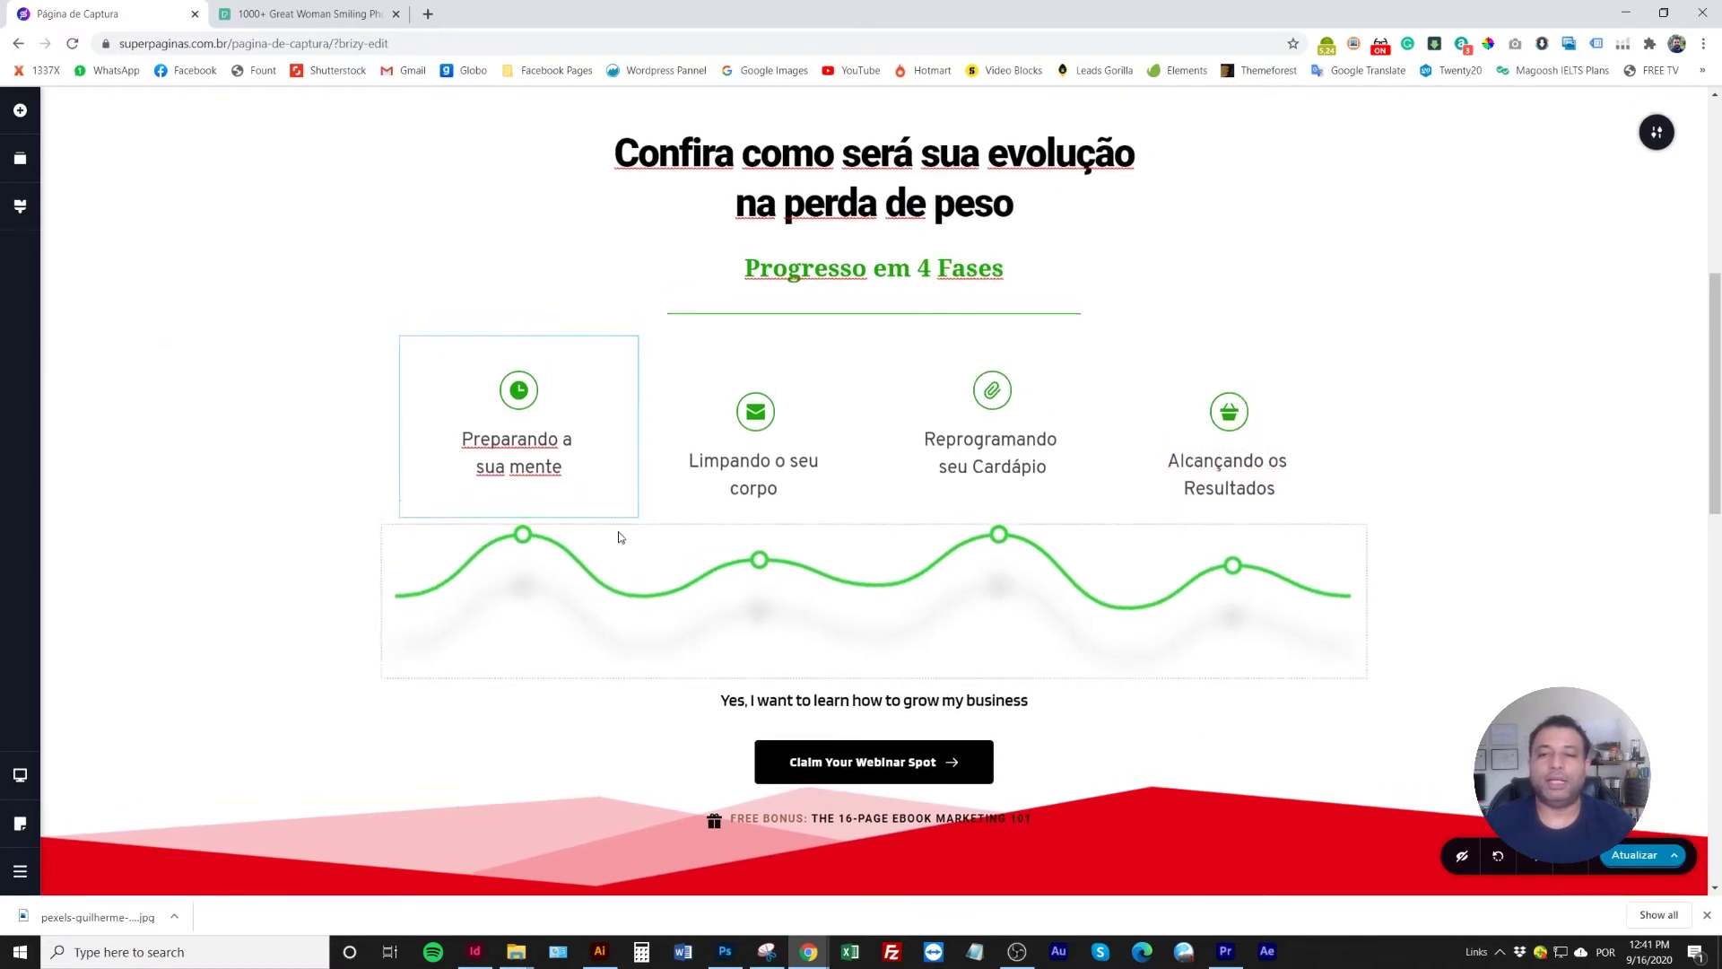
pyautogui.scroll(2, 503, 502)
# Delete the 'Progresso em 4 Fases' subheading and the green divider line beneath it
pyautogui.tripleClick(924, 419)
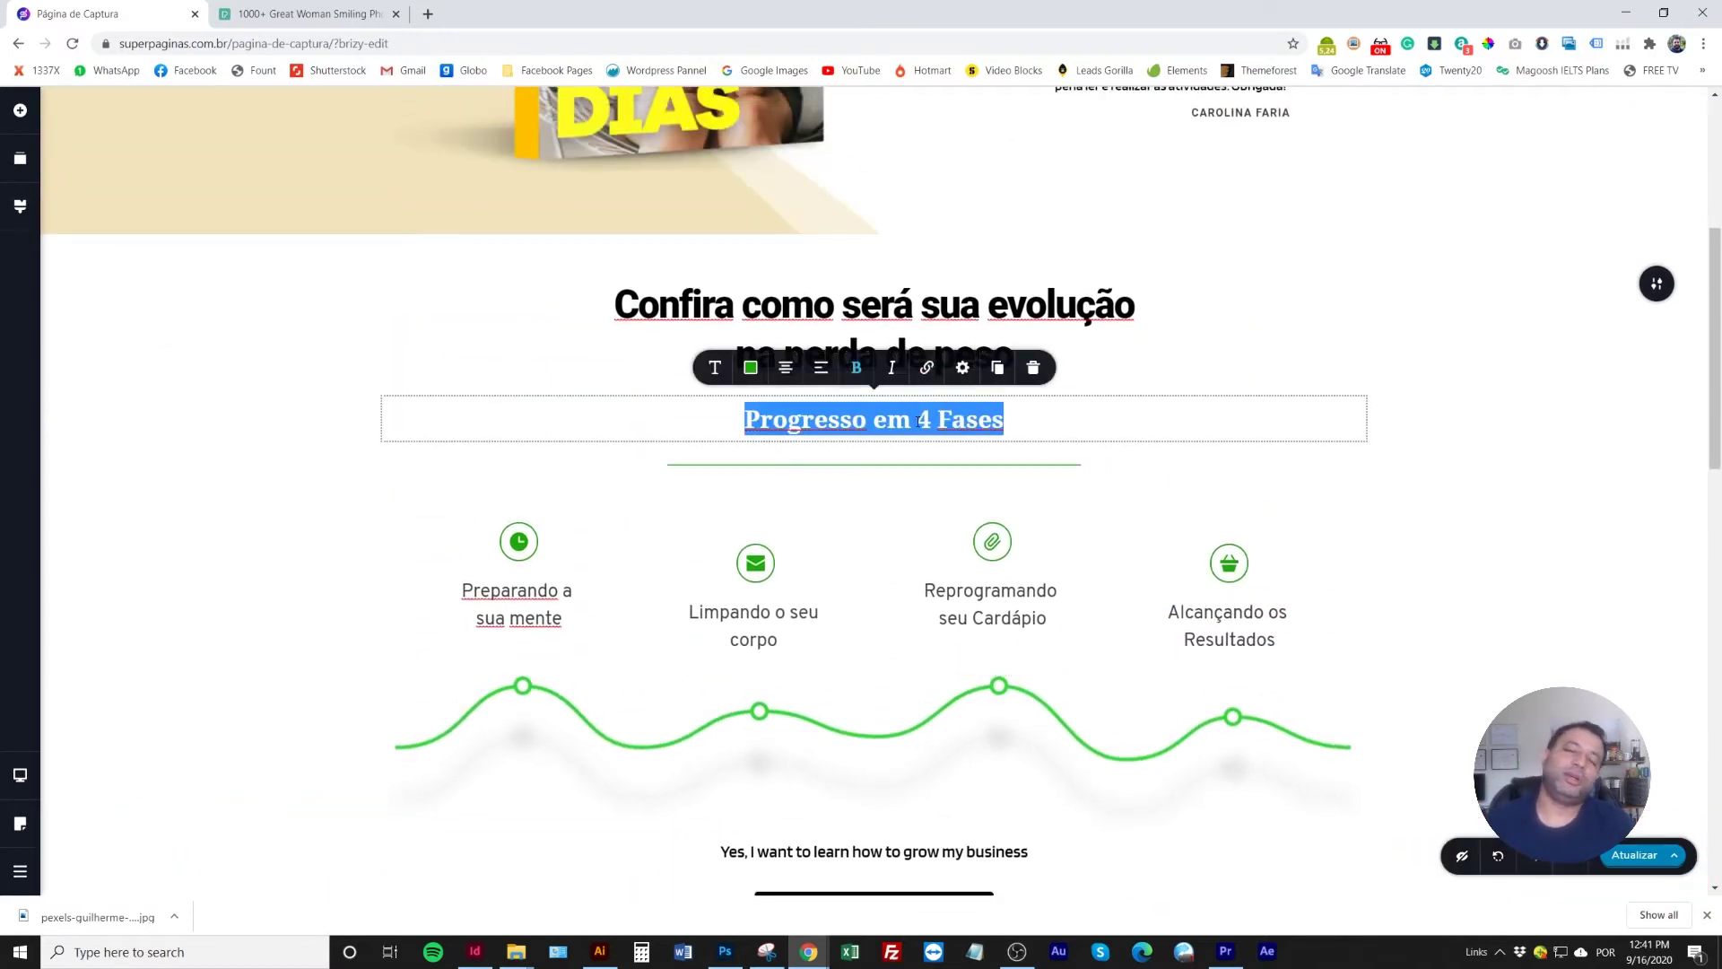
pyautogui.click(1032, 370)
pyautogui.click(891, 403)
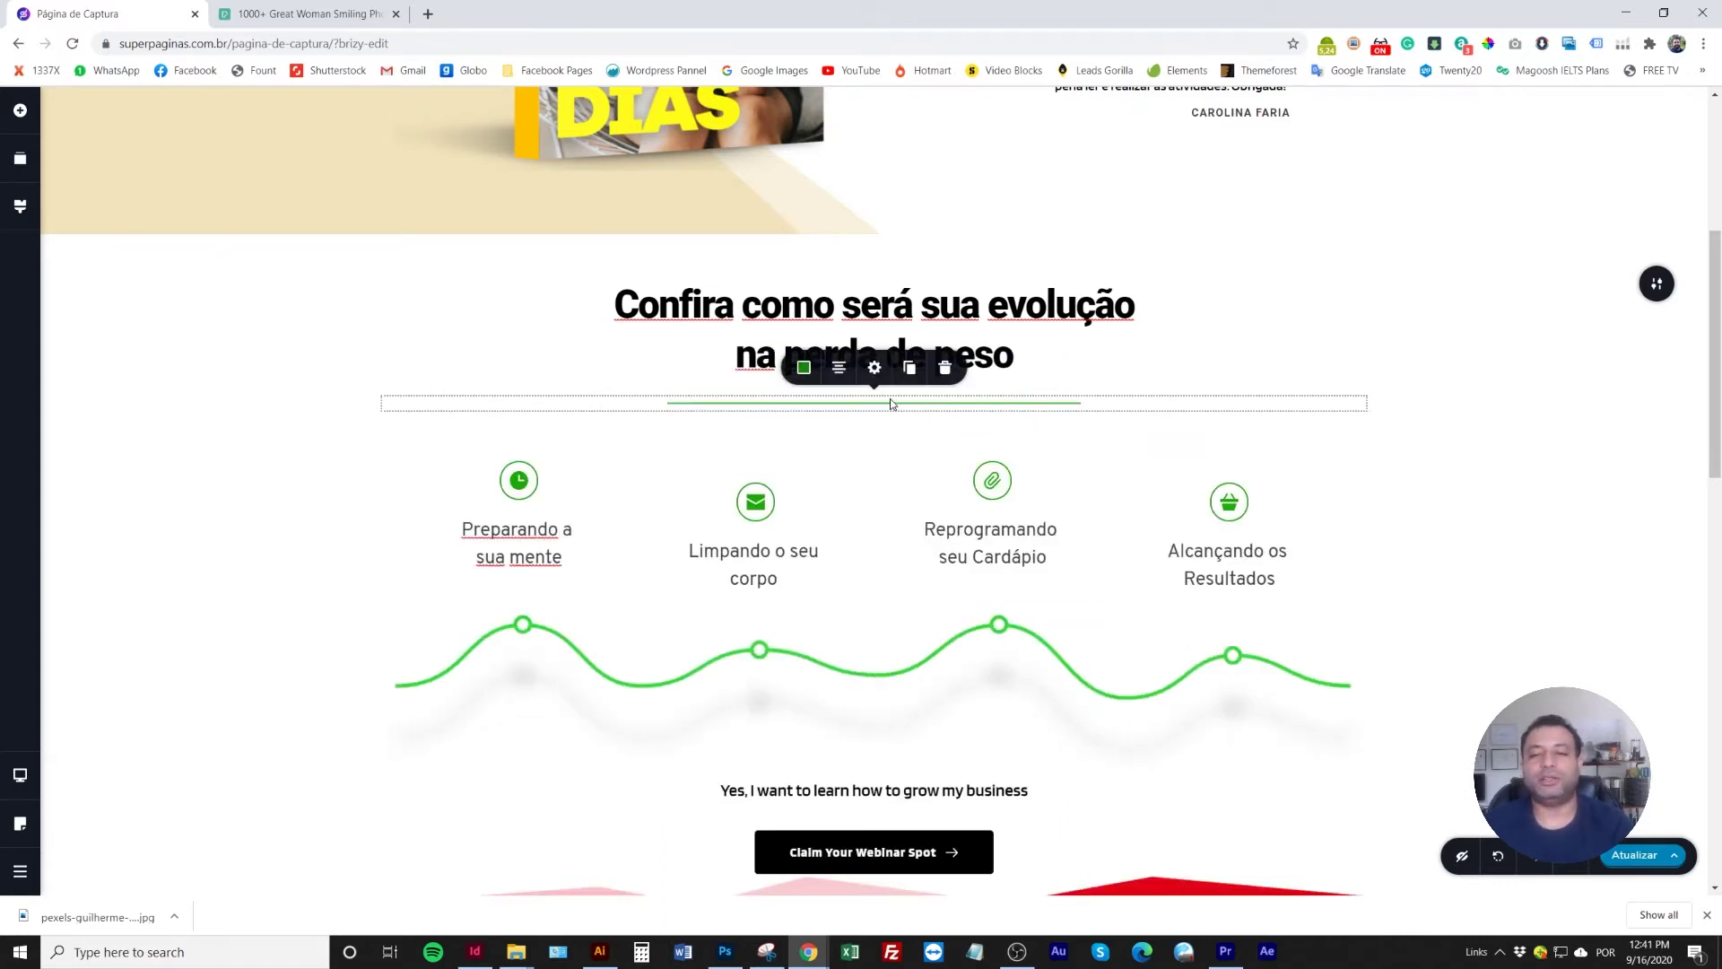
pyautogui.click(938, 376)
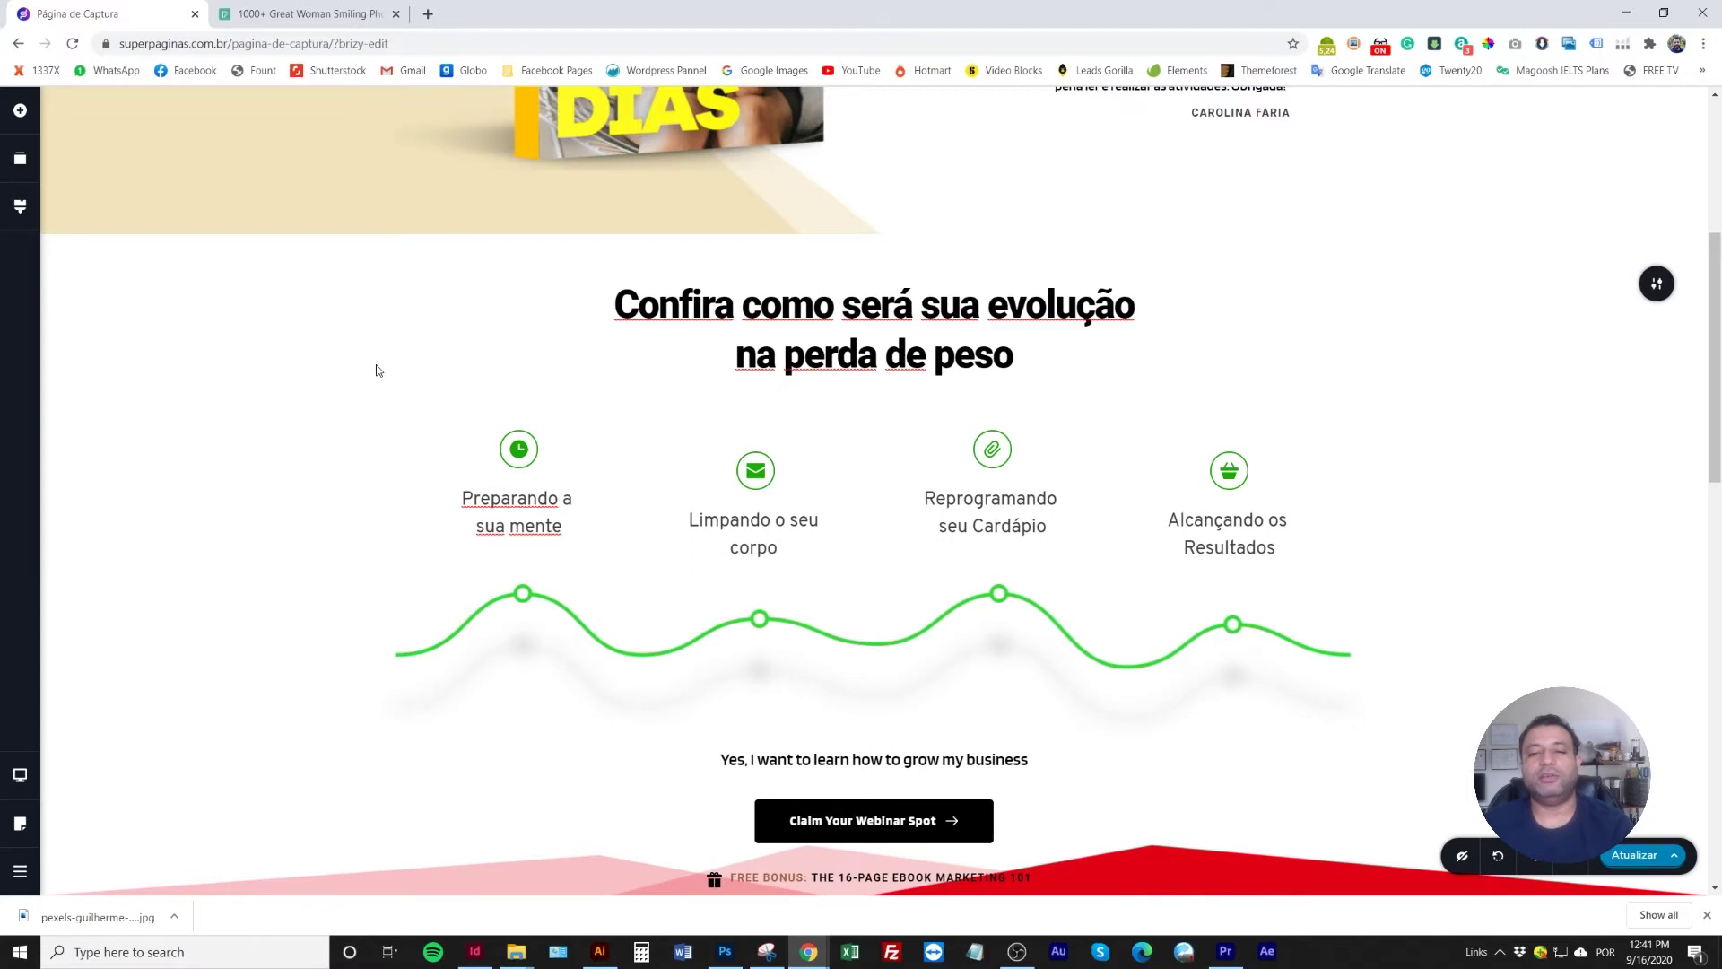
# Review the lower part of the section and select the 'Yes, I want to learn' text
pyautogui.scroll(2, 376, 370)
pyautogui.scroll(-3, 454, 530)
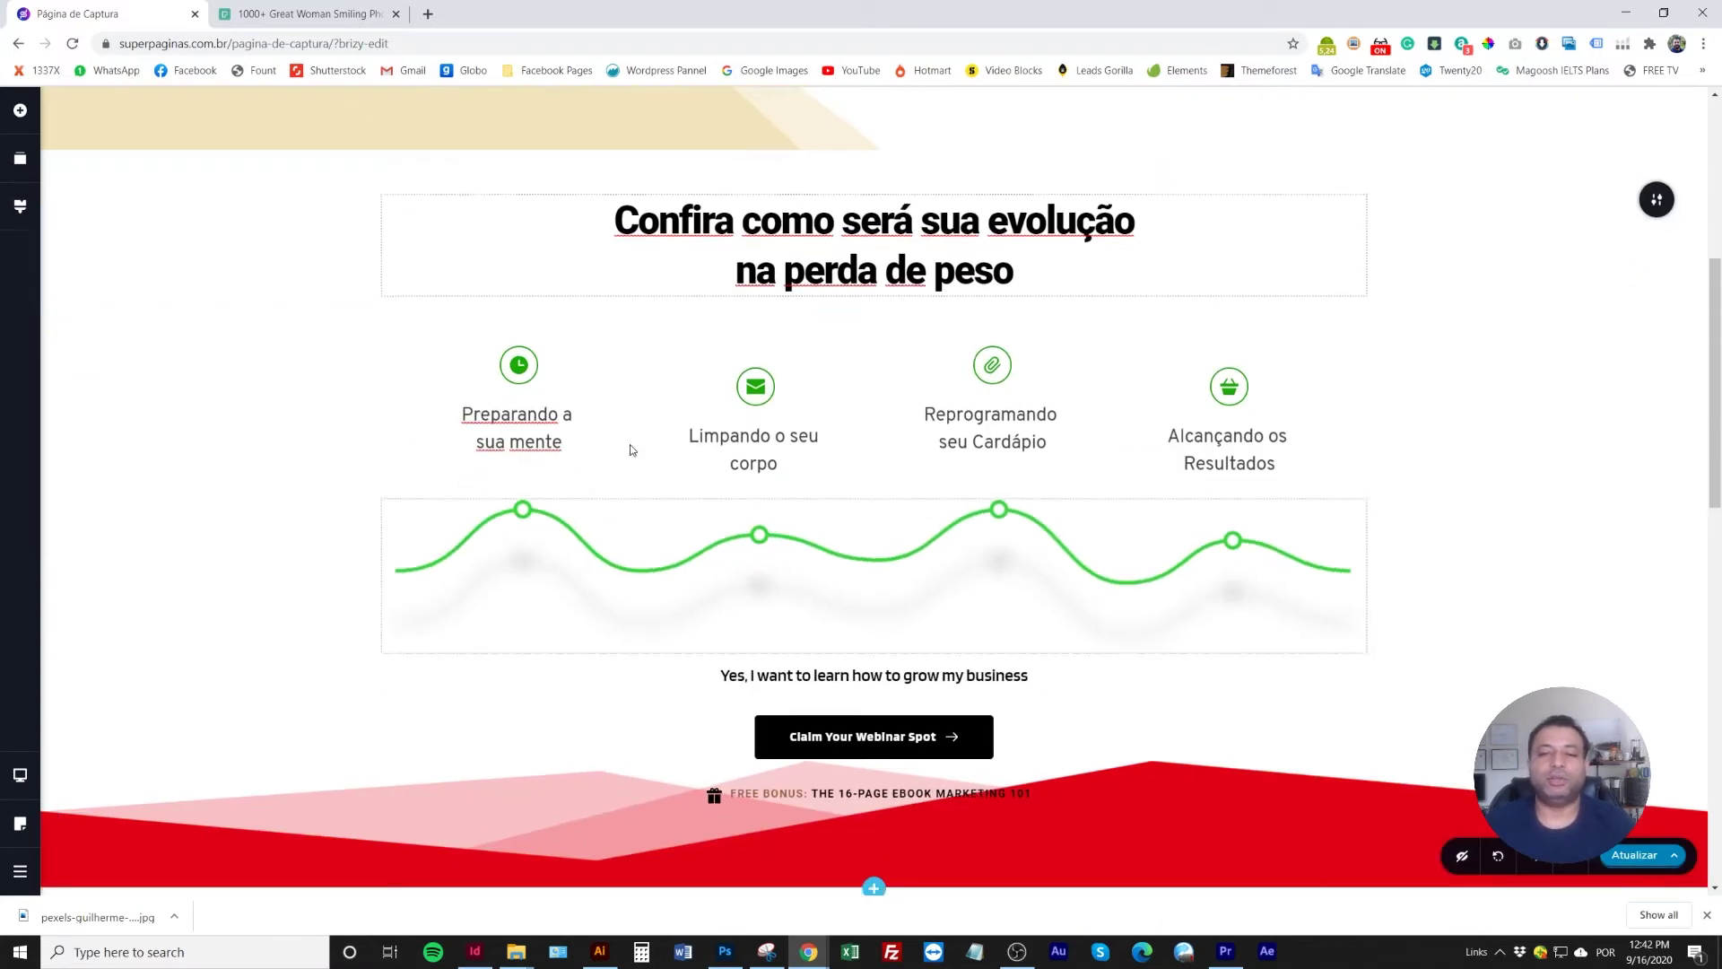
pyautogui.scroll(-1, 872, 596)
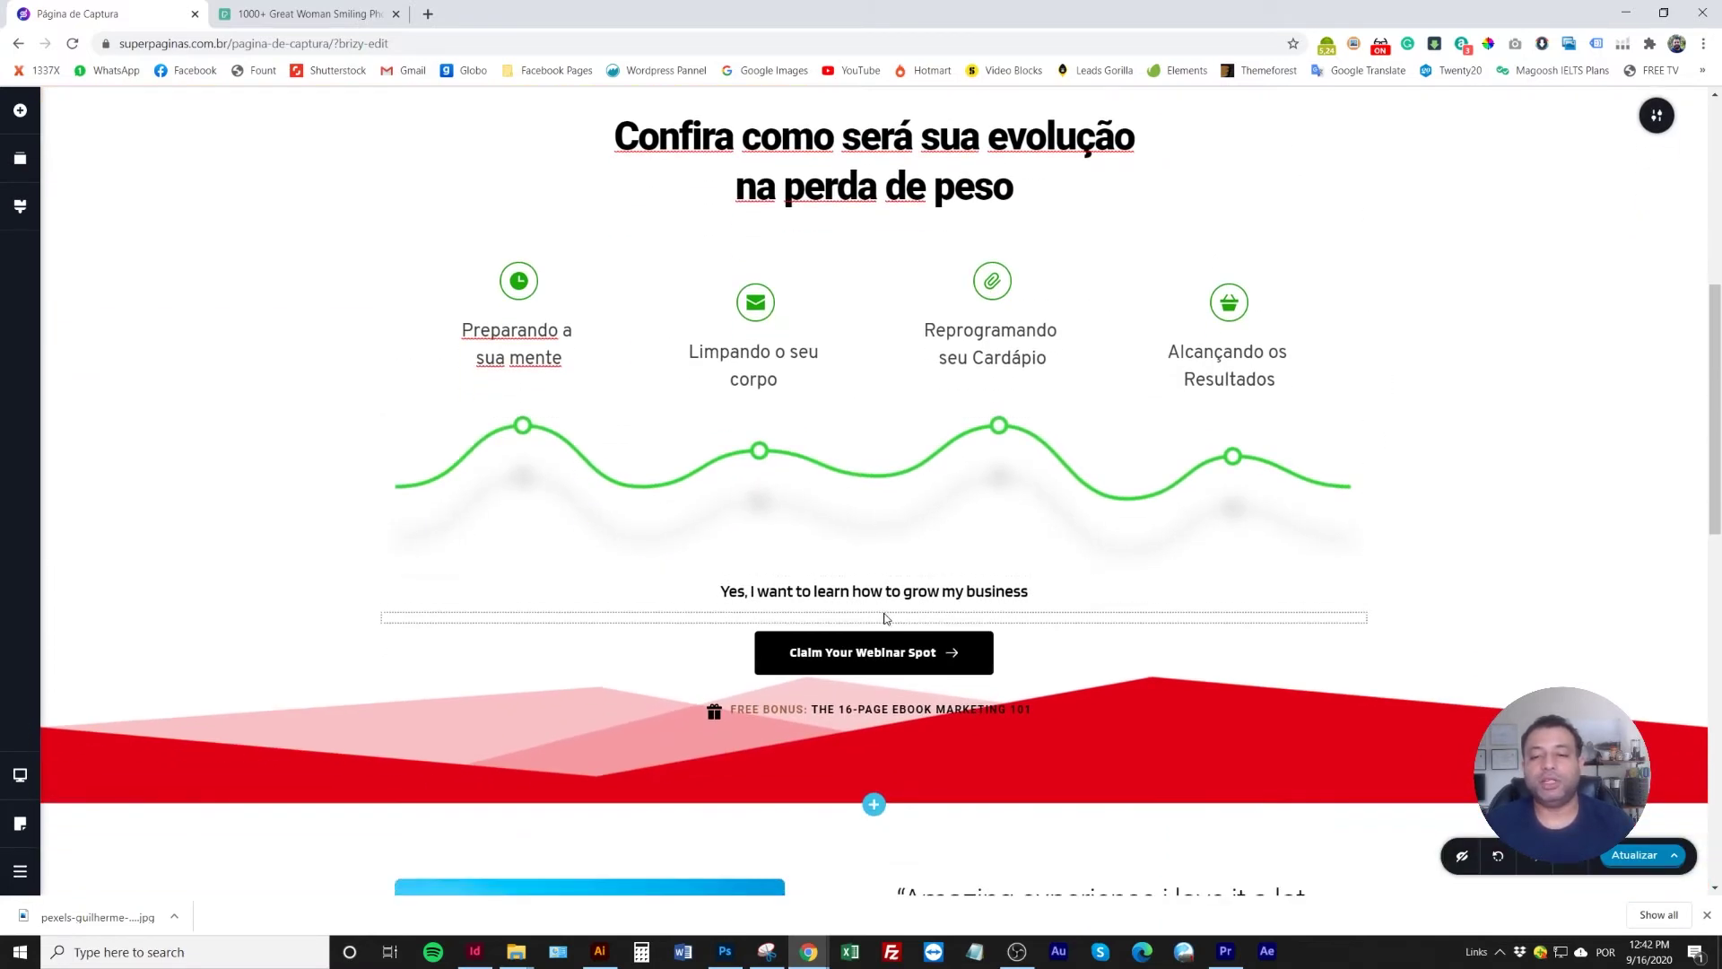
pyautogui.click(885, 592)
pyautogui.scroll(1, 952, 644)
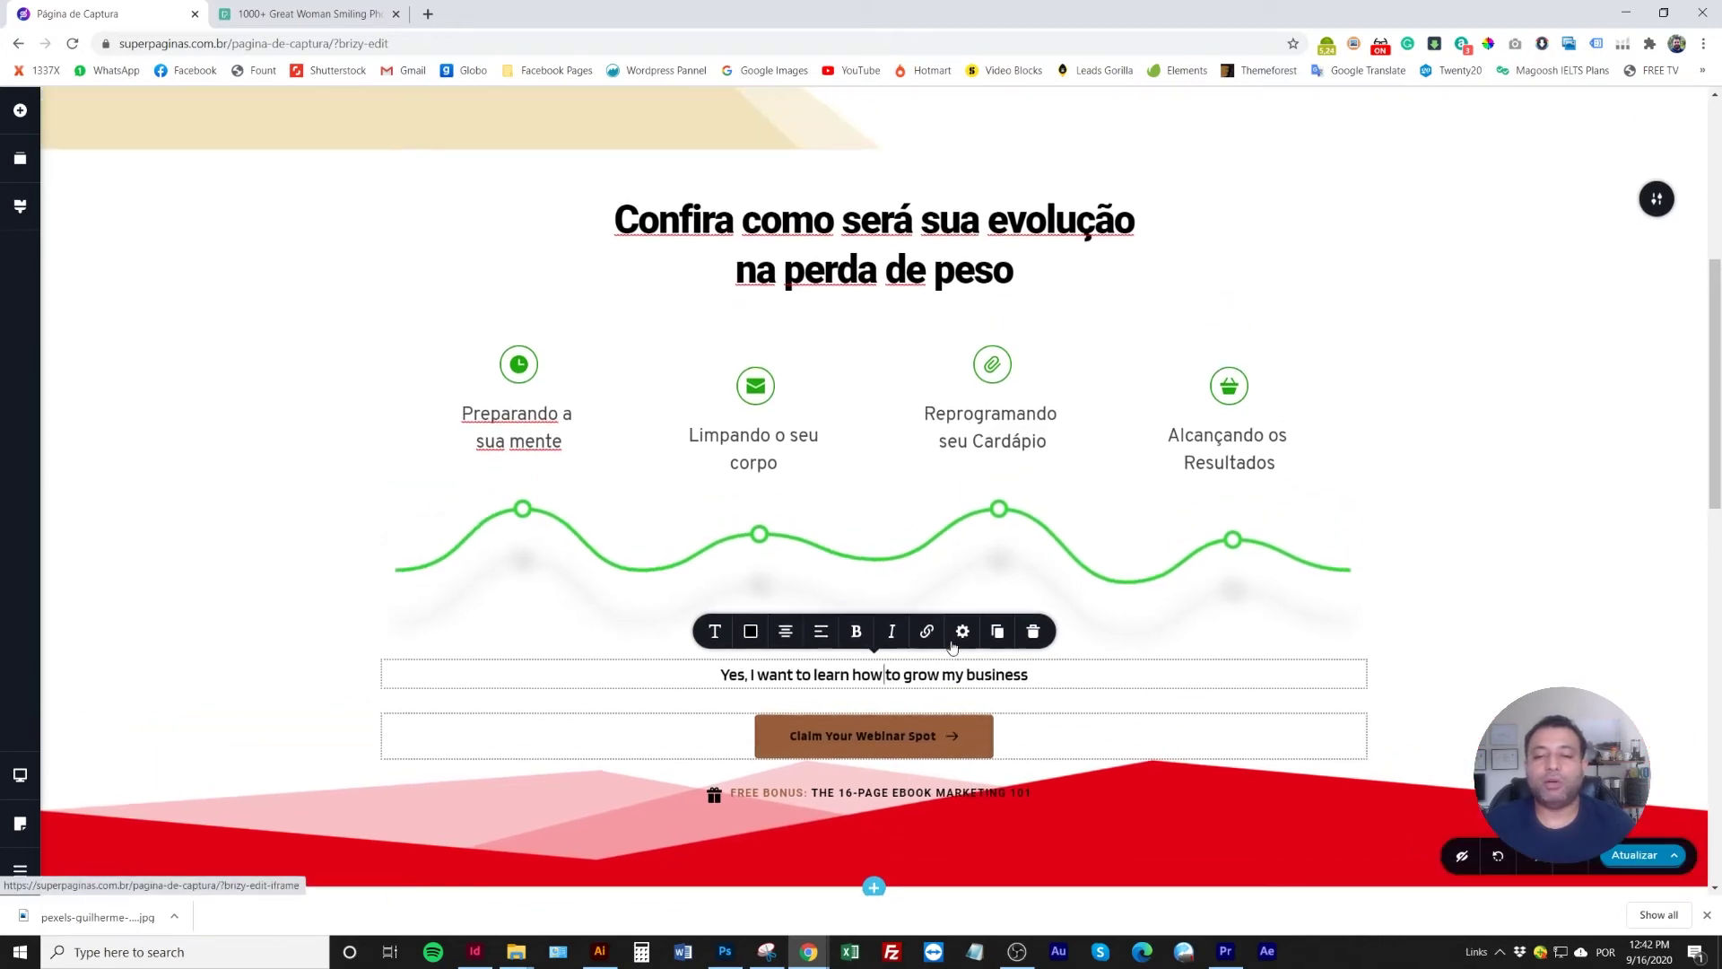
pyautogui.scroll(-2, 952, 644)
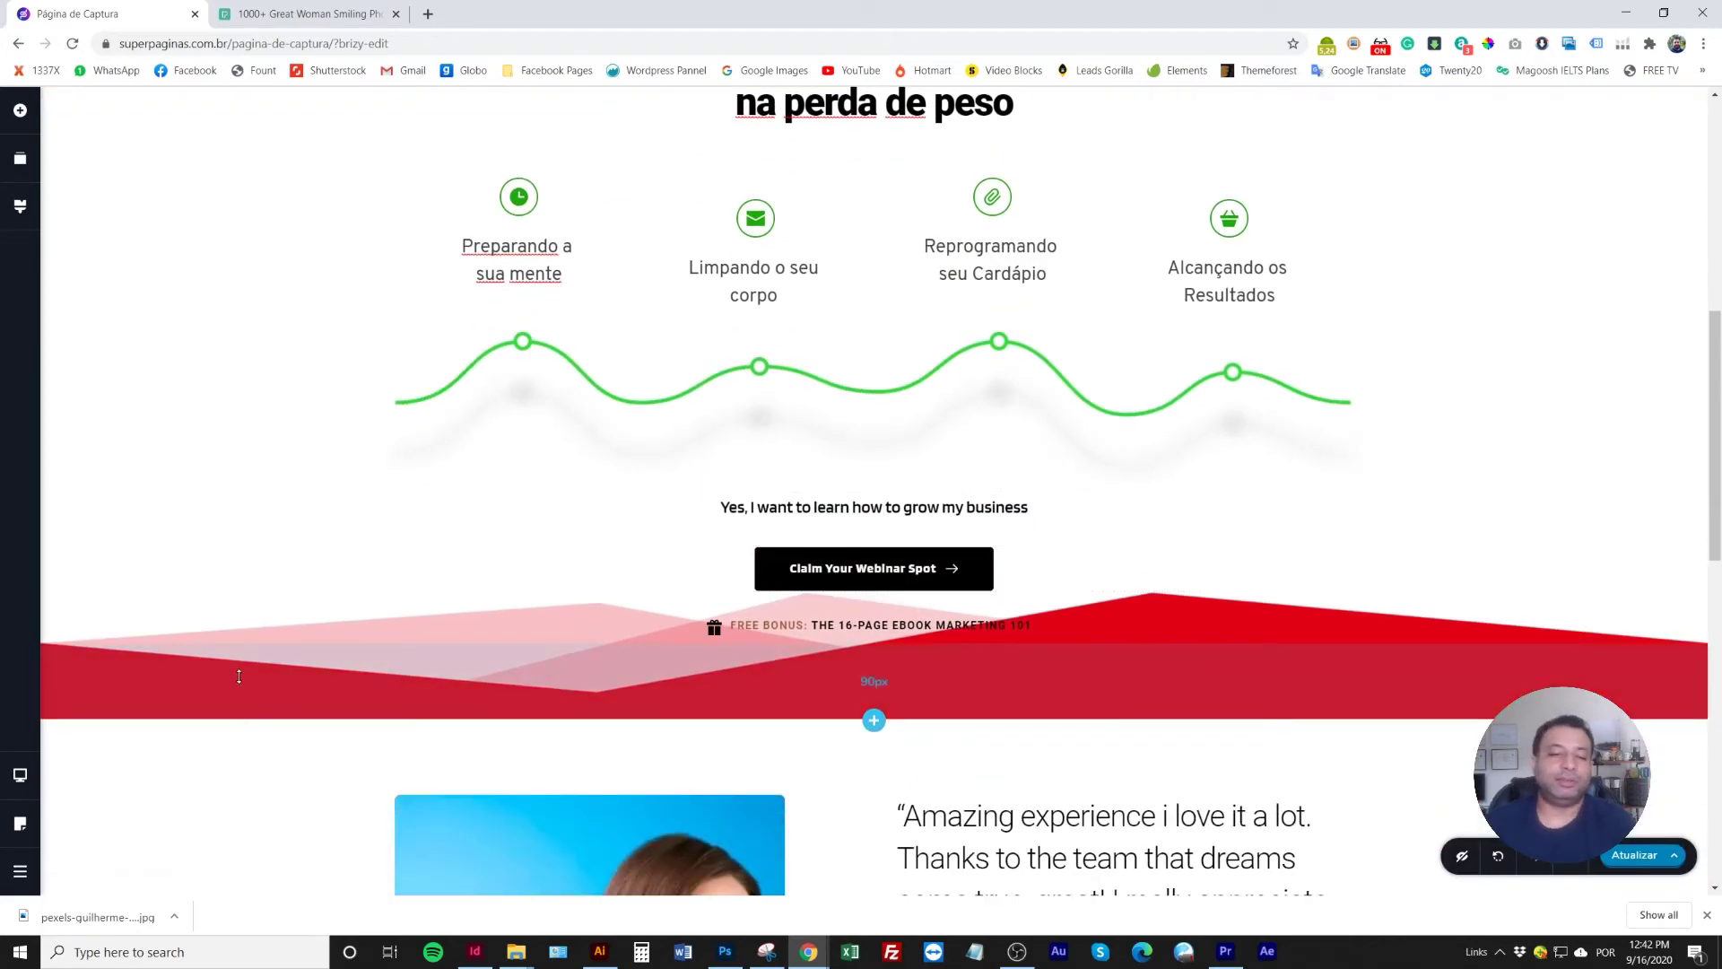
pyautogui.scroll(5, 1106, 809)
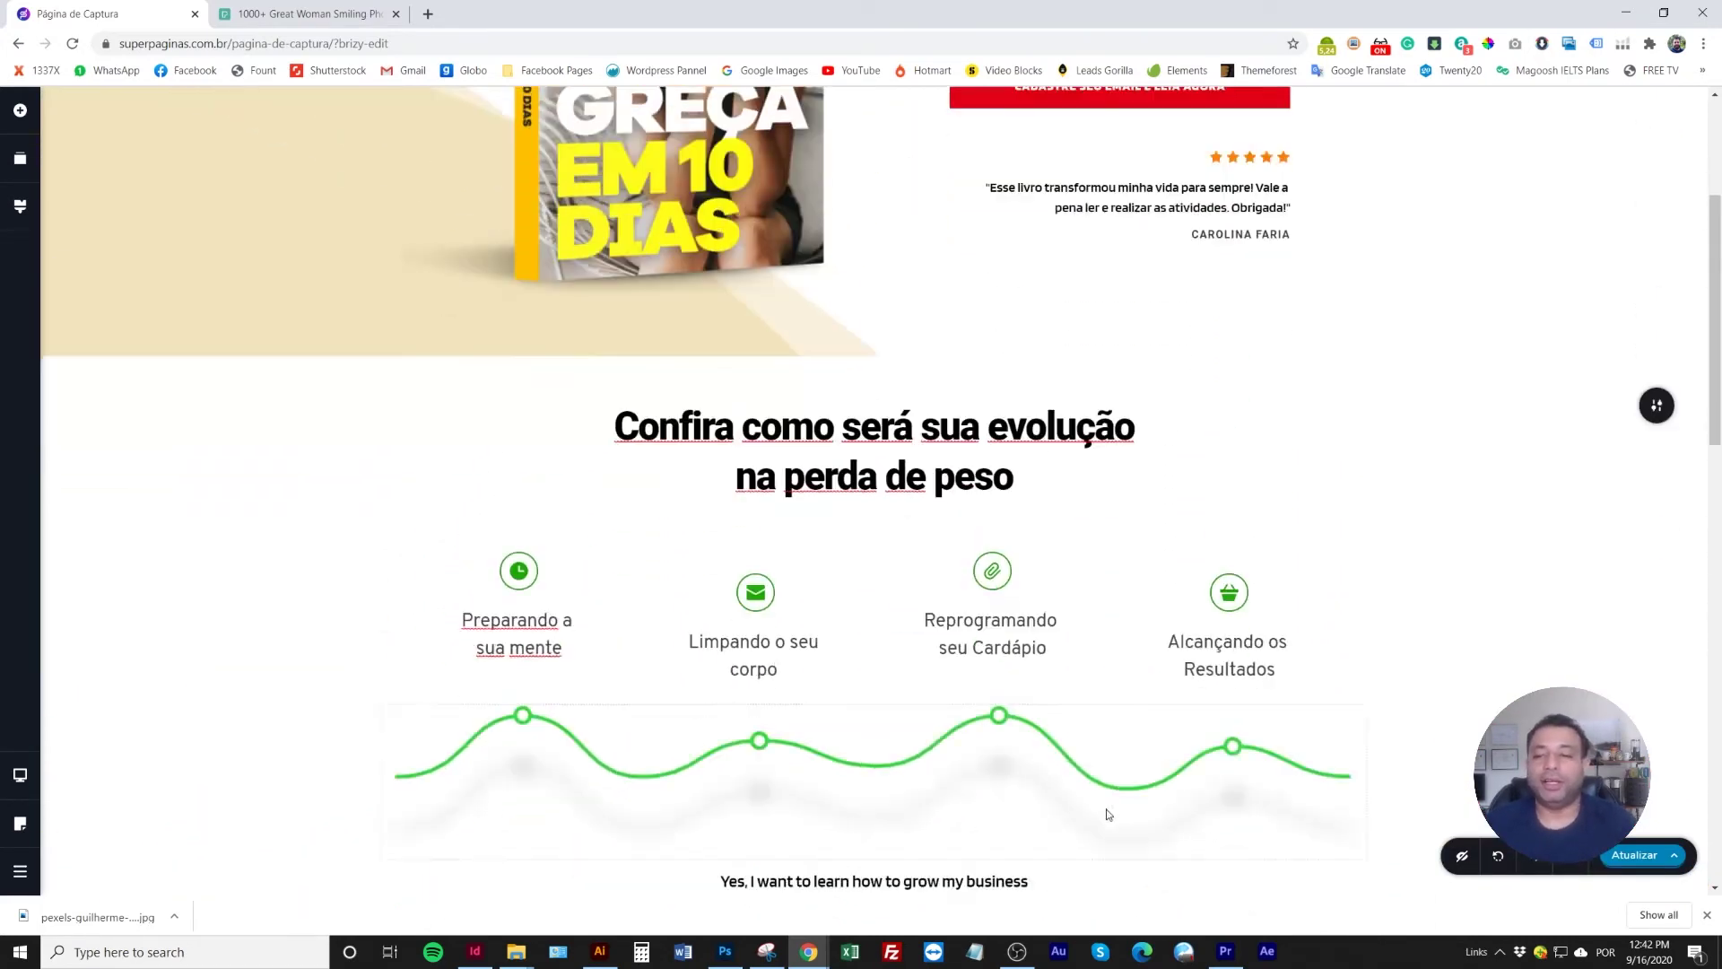
pyautogui.scroll(-4, 1108, 814)
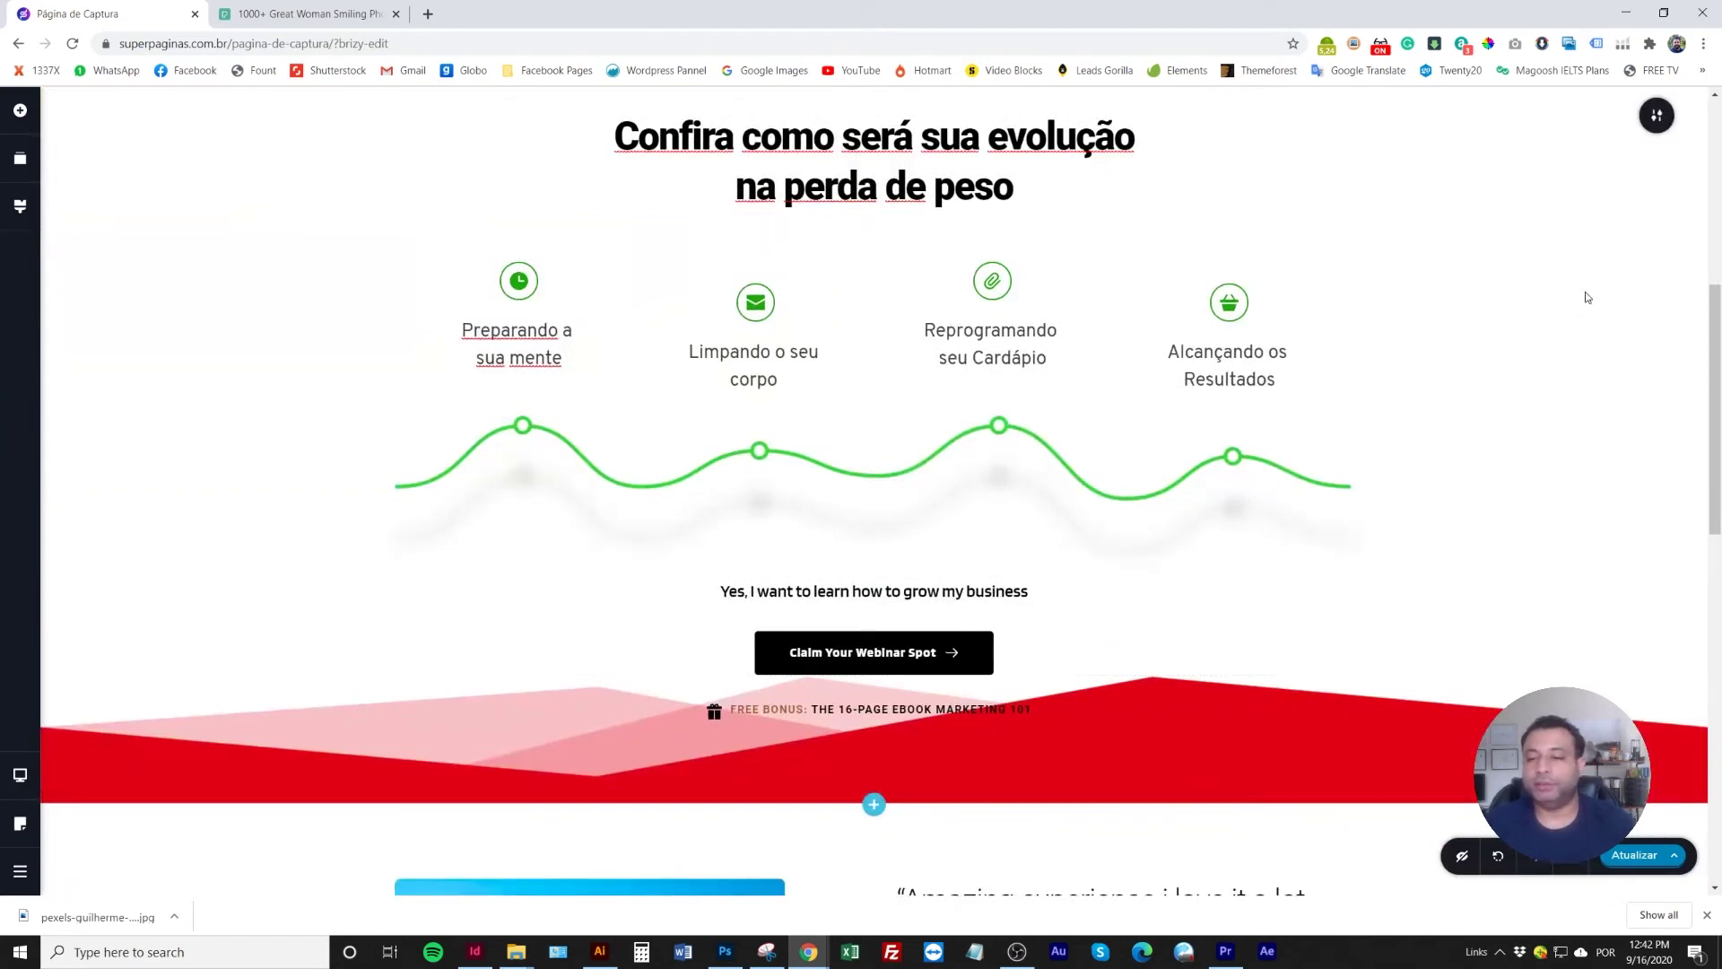
pyautogui.scroll(3, 1385, 679)
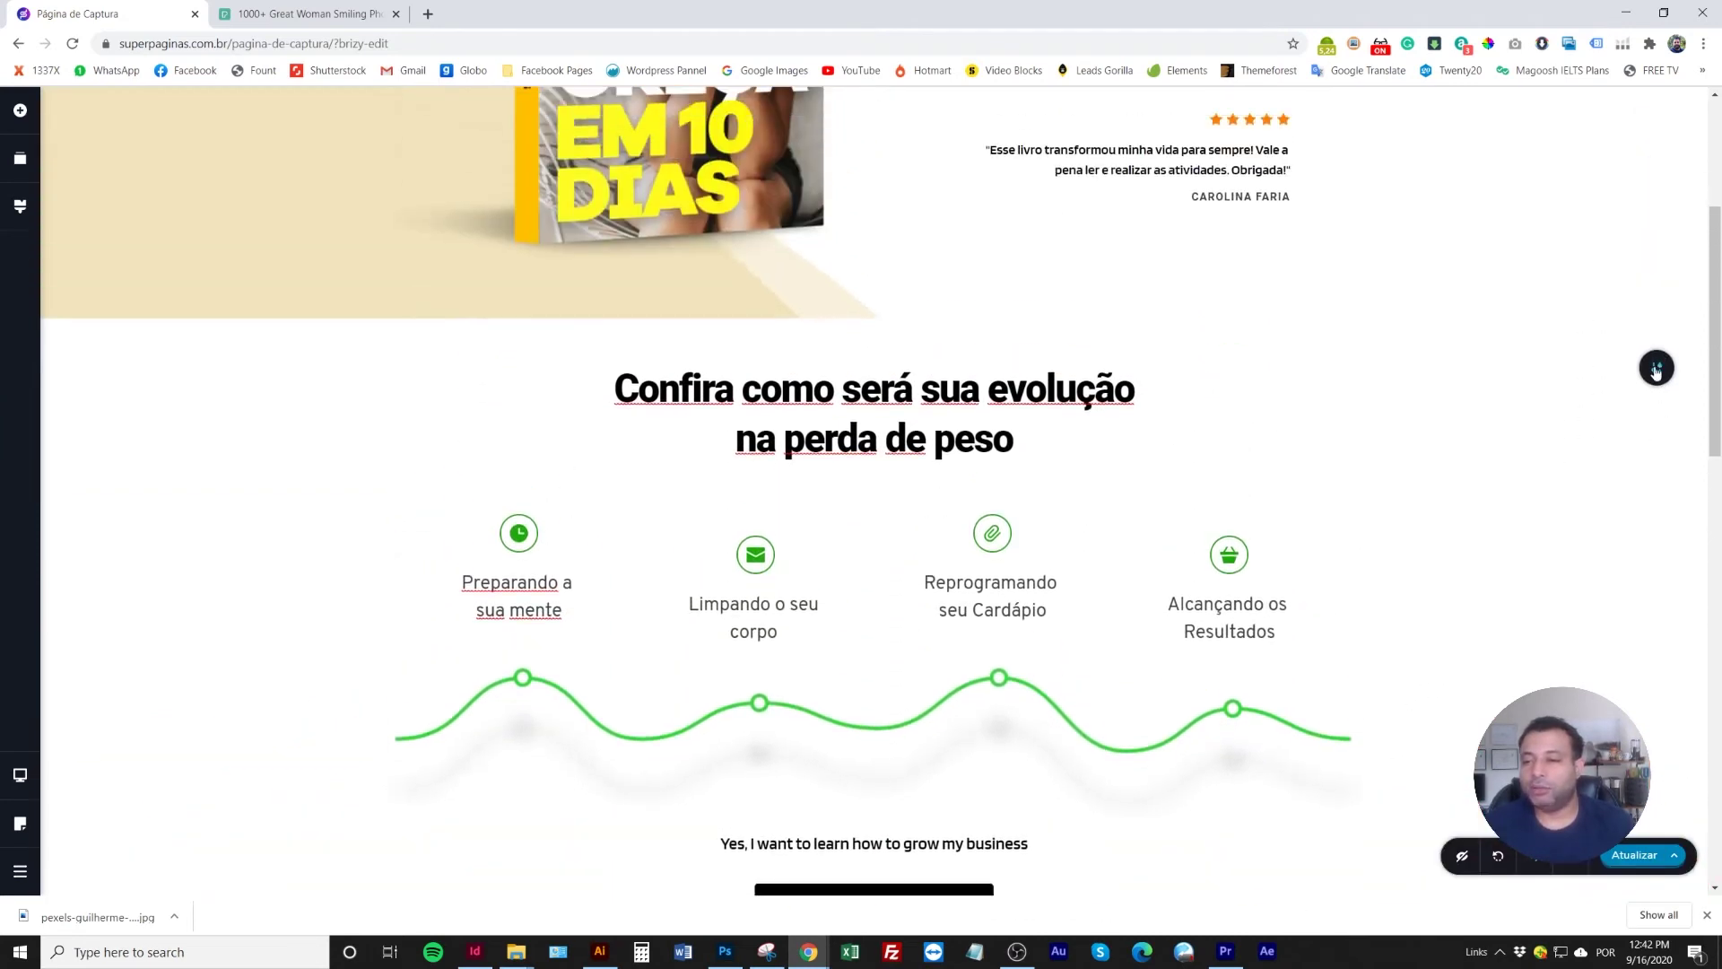
# Set the section's bottom divider type to None, removing the red divider
pyautogui.scroll(-1, 1595, 400)
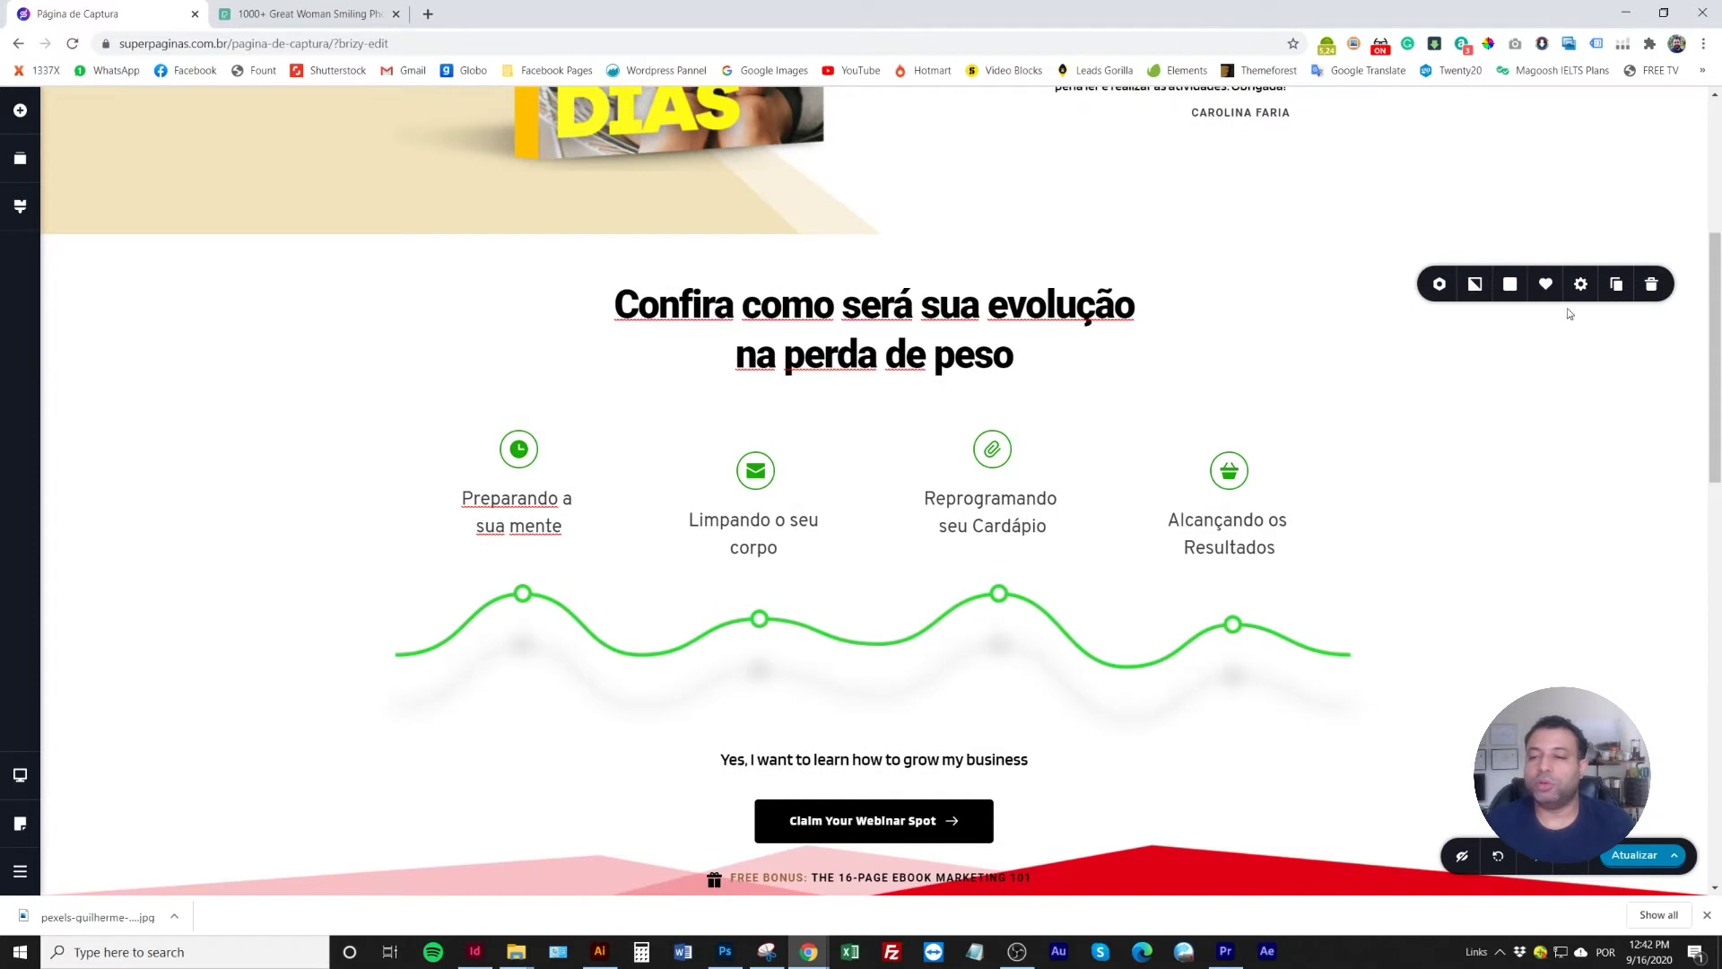
pyautogui.click(1581, 284)
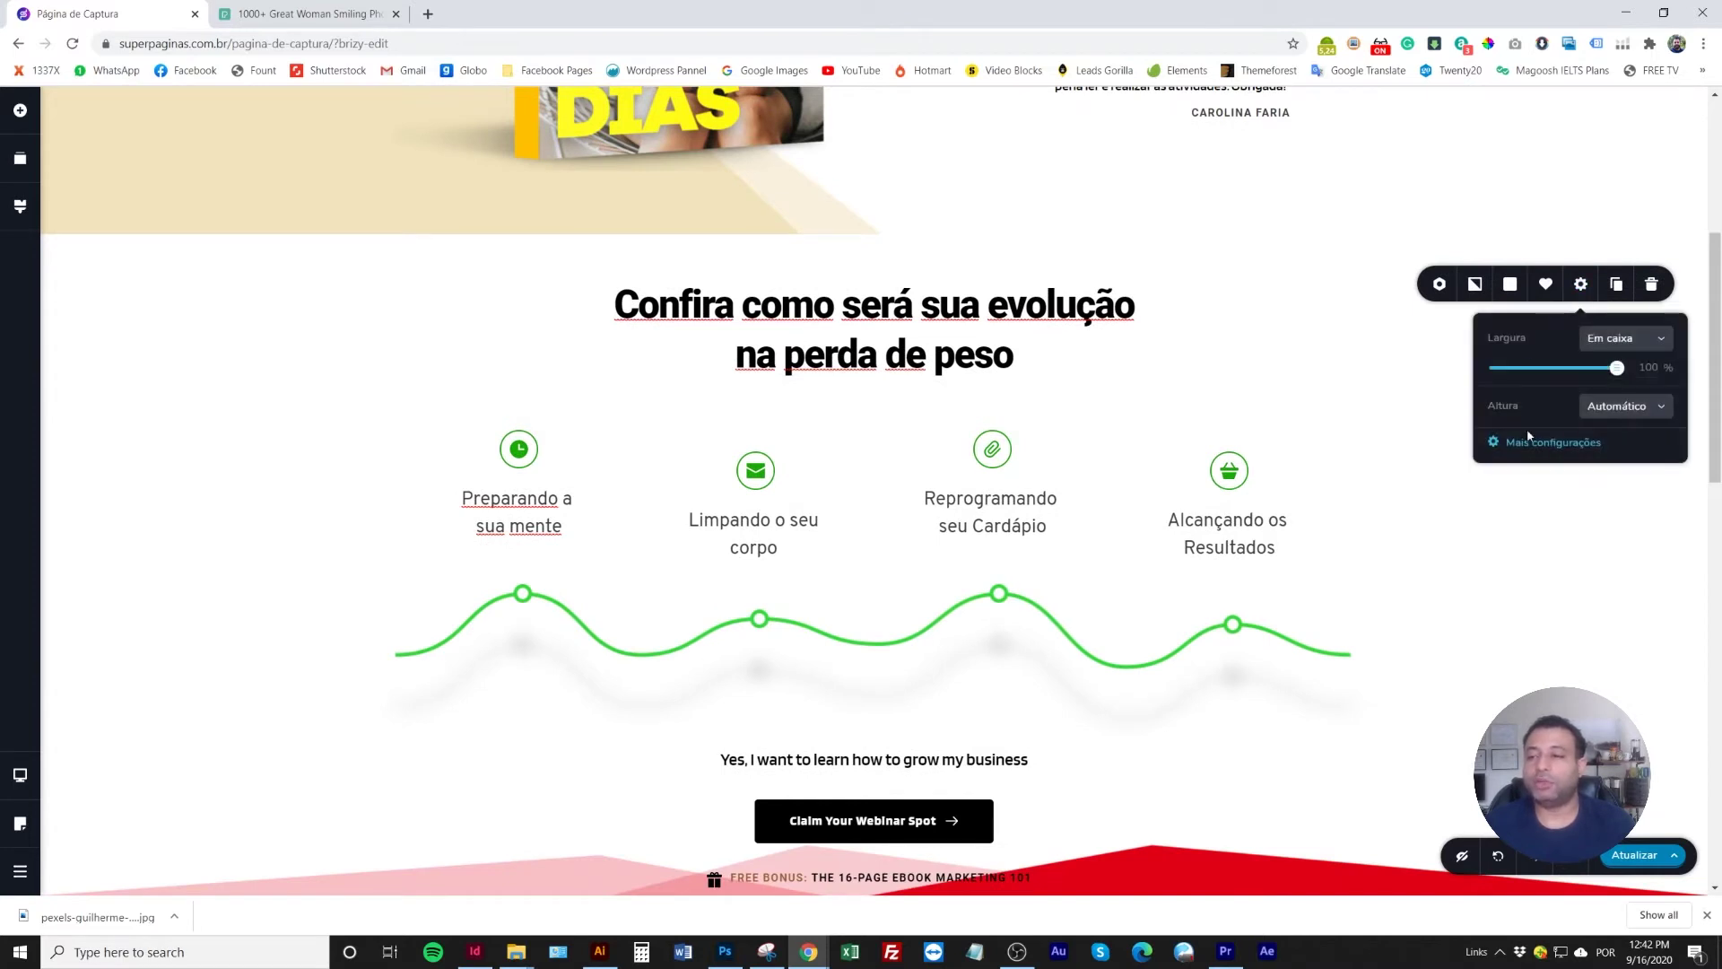
pyautogui.click(1544, 445)
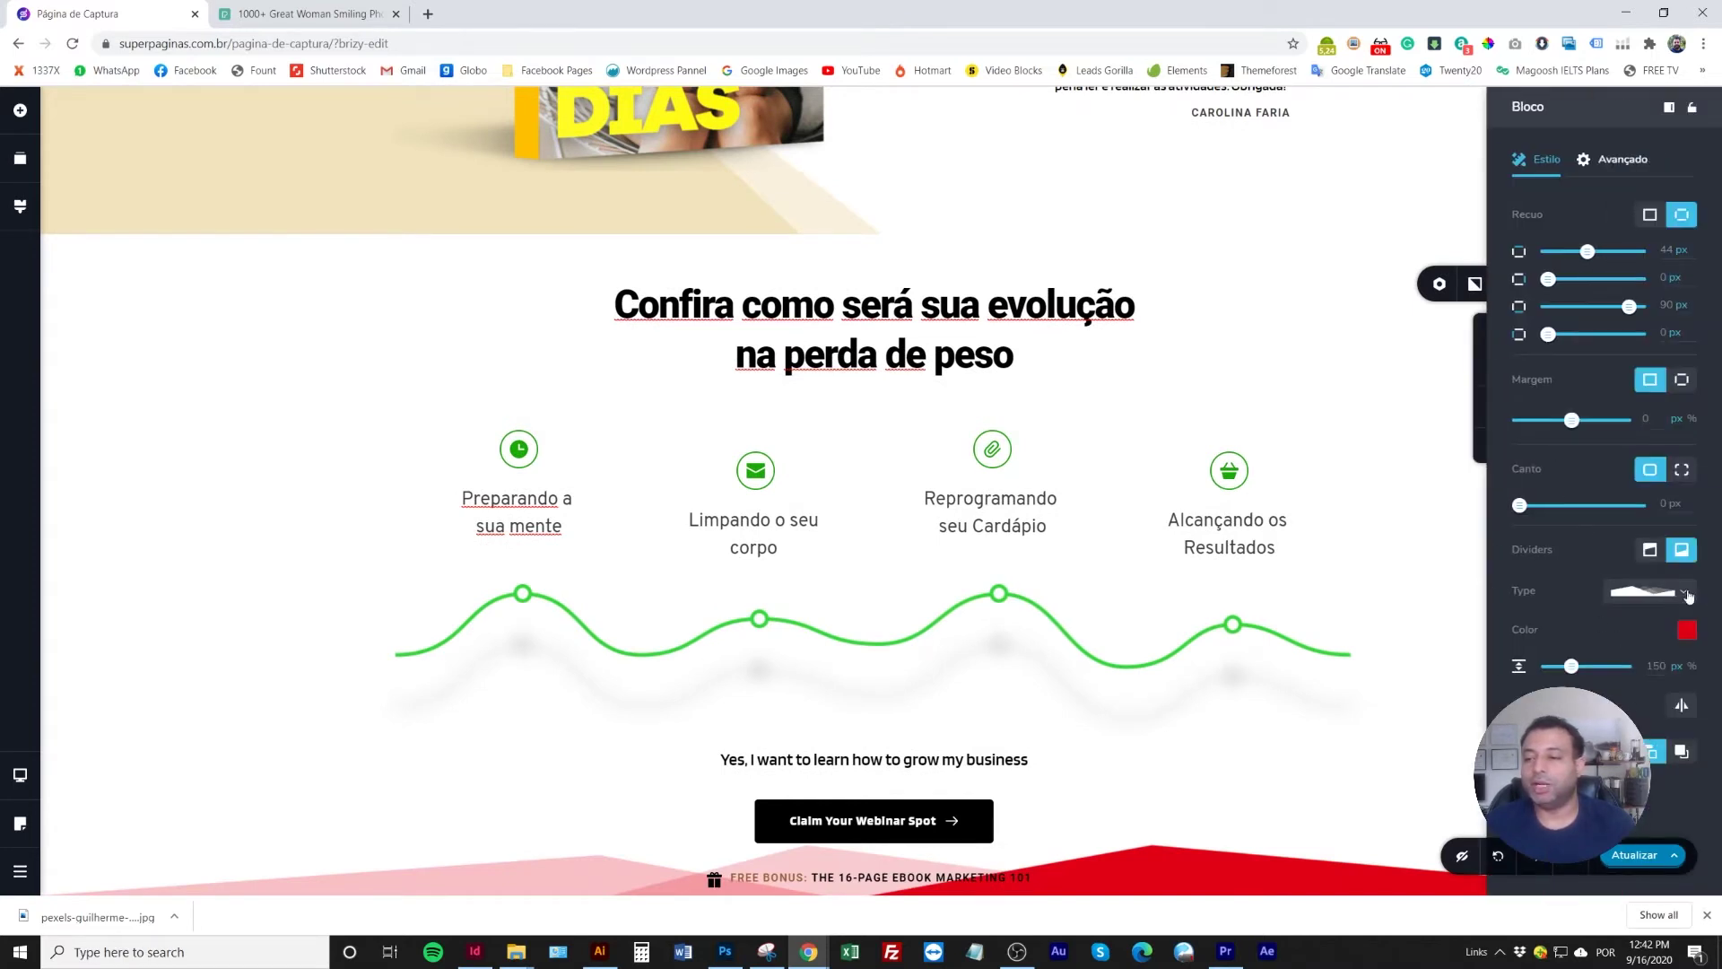
pyautogui.click(1685, 592)
pyautogui.click(1625, 619)
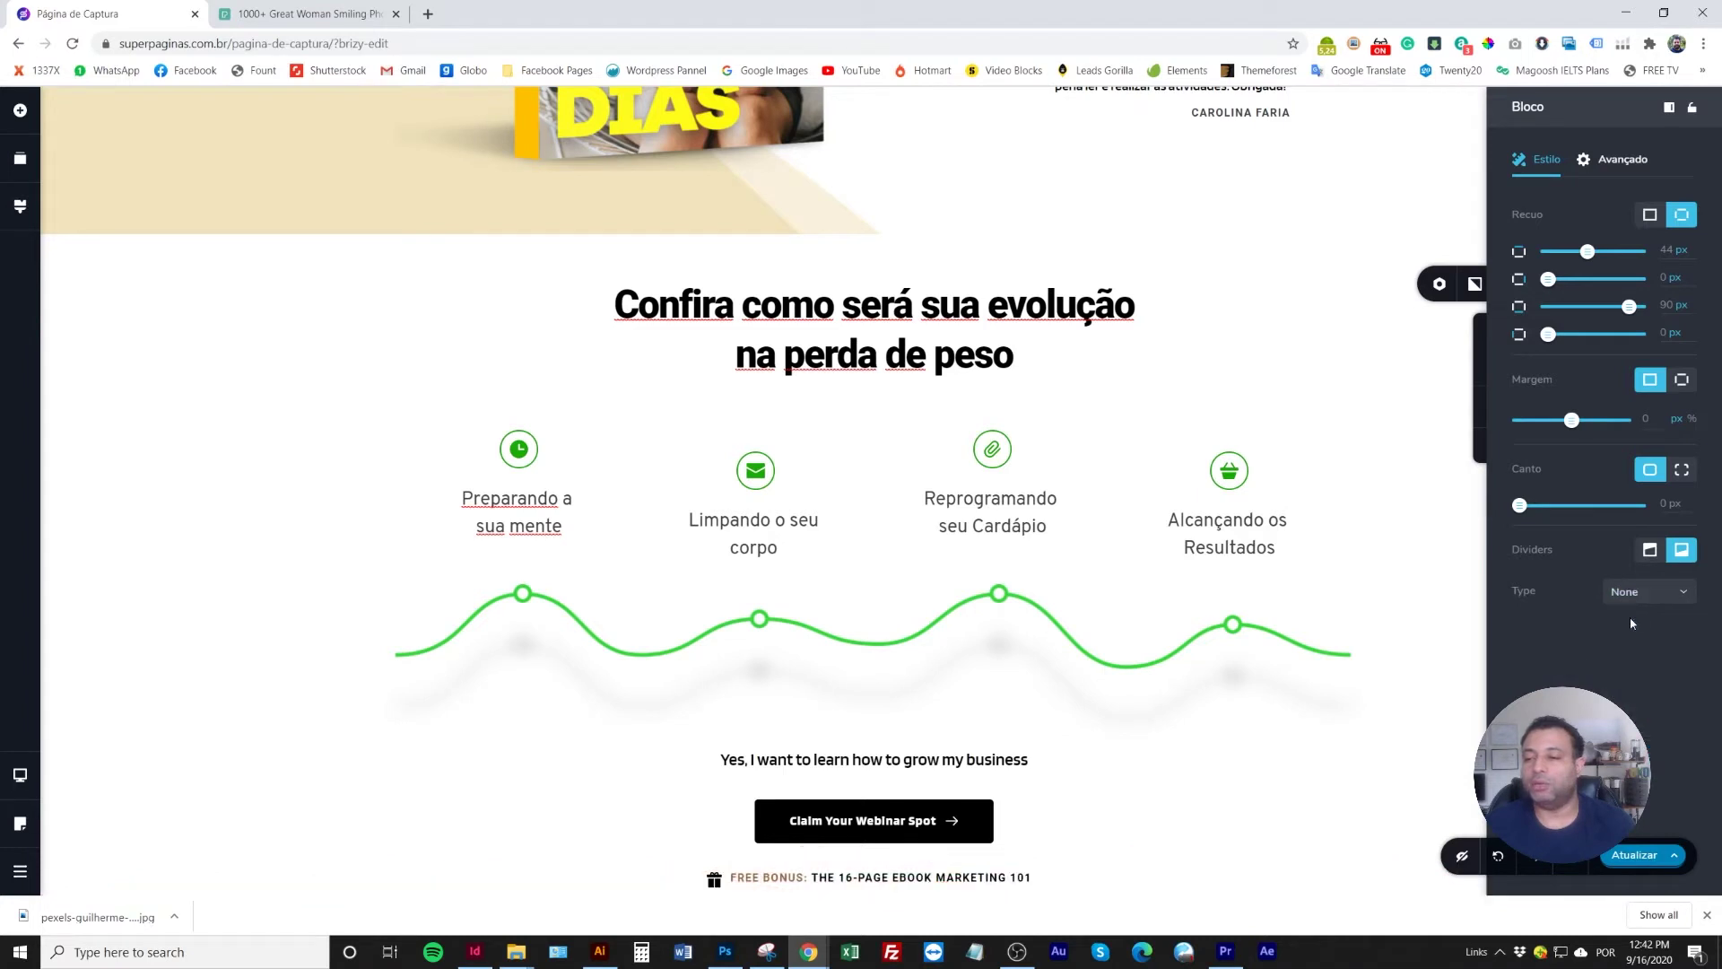
# Delete the FREE BONUS line, the Claim Your Webinar Spot button and the 'Yes, I want to learn' text
pyautogui.scroll(-3, 452, 599)
pyautogui.click(987, 625)
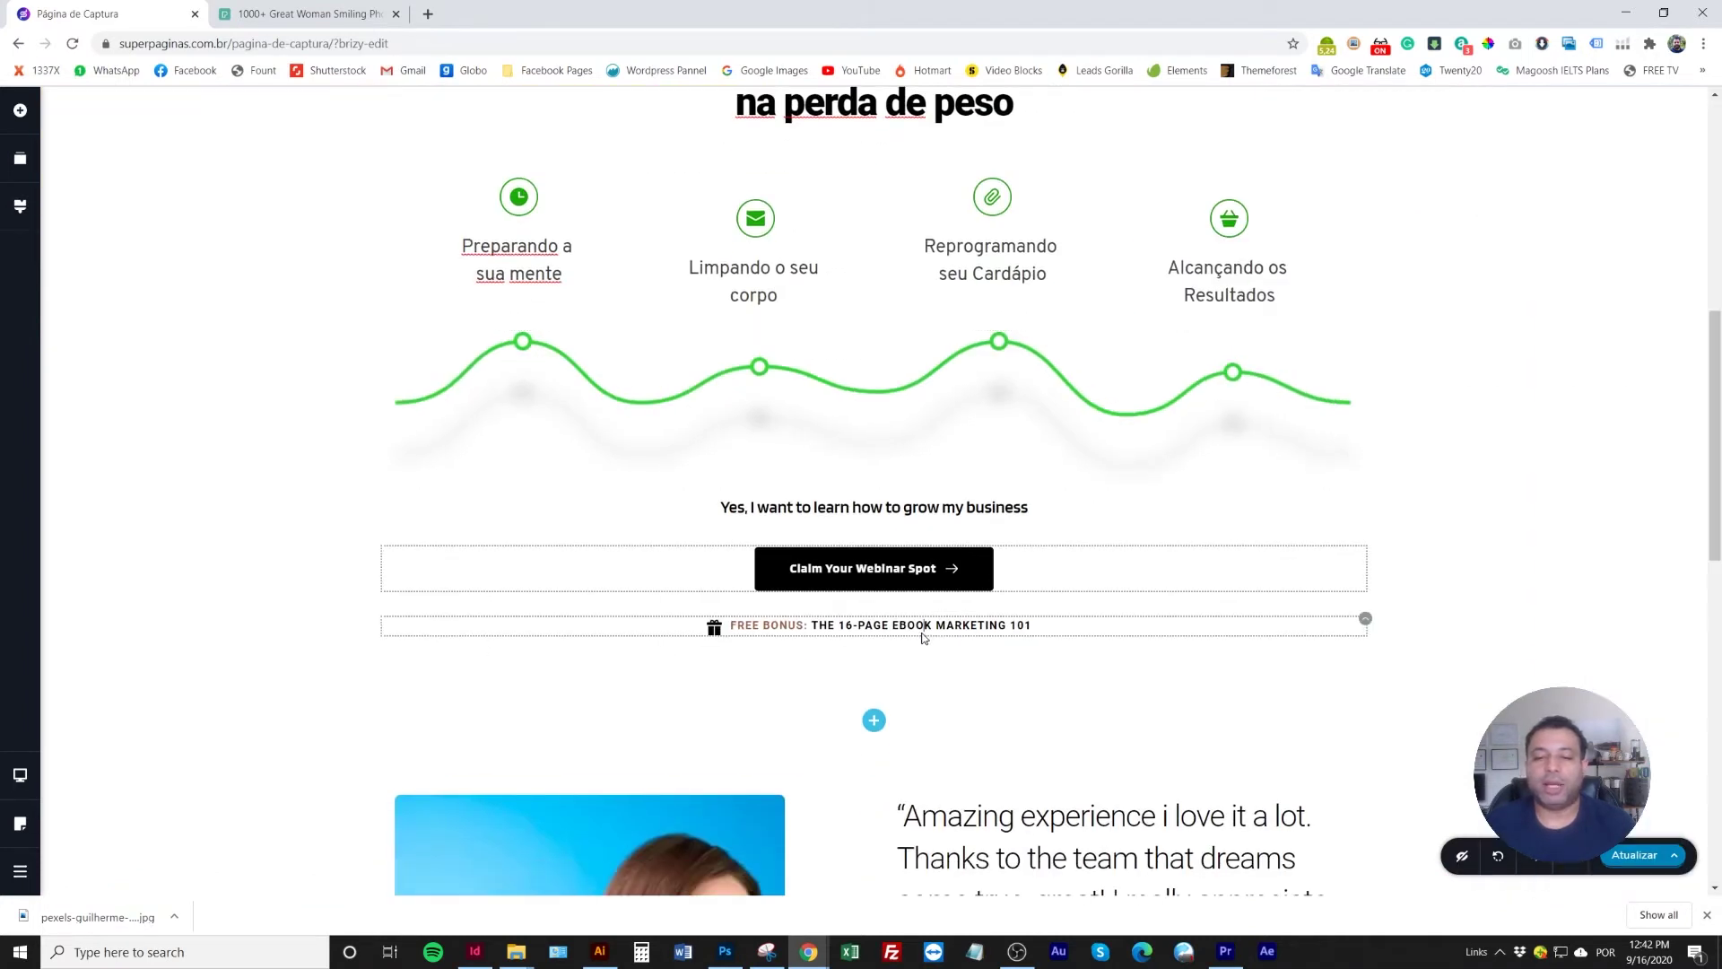
pyautogui.tripleClick(991, 625)
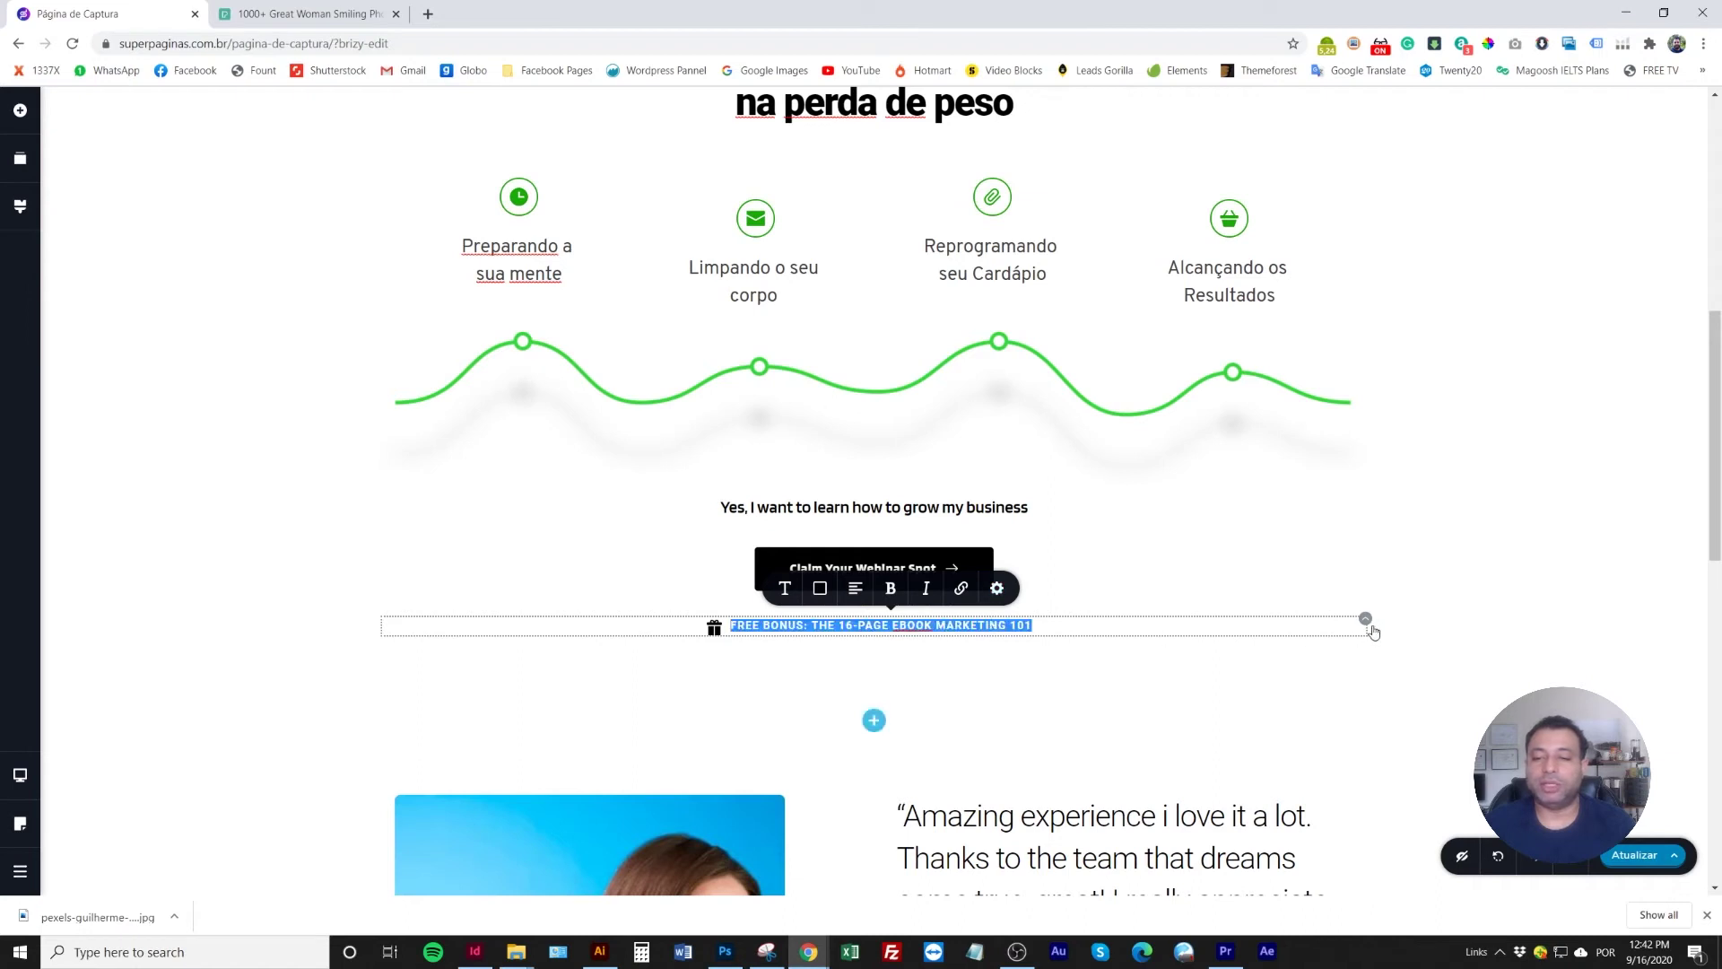
pyautogui.press('BackSpace')
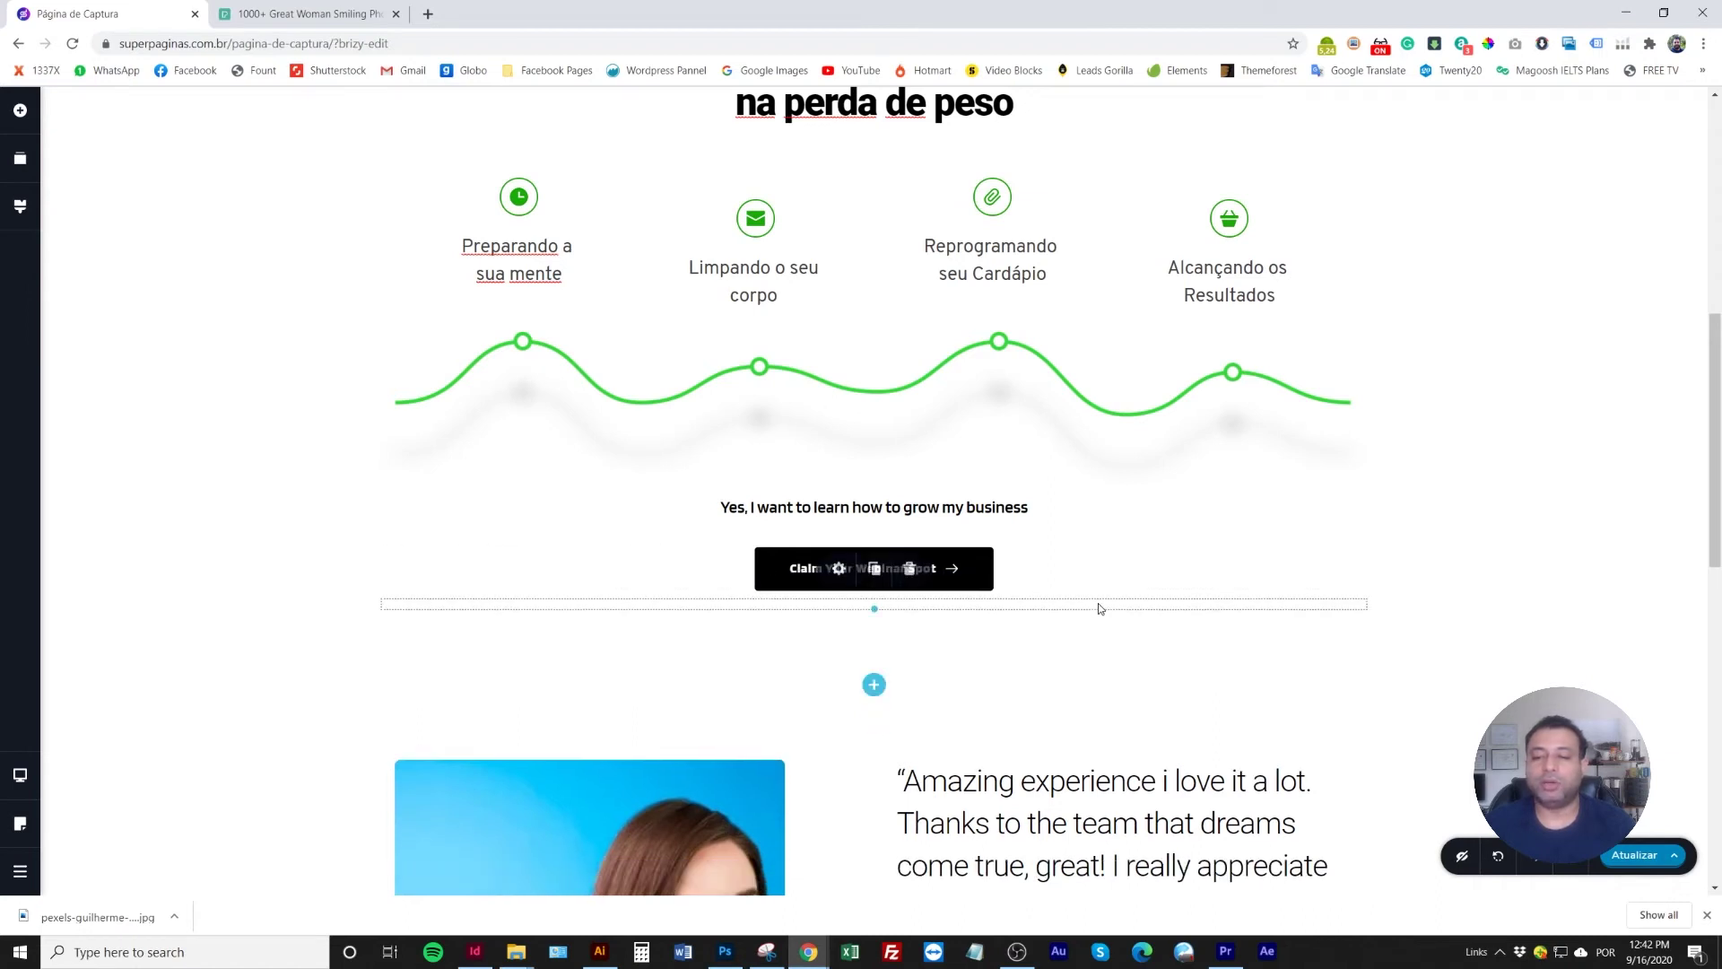
pyautogui.click(988, 569)
pyautogui.click(995, 513)
pyautogui.click(982, 506)
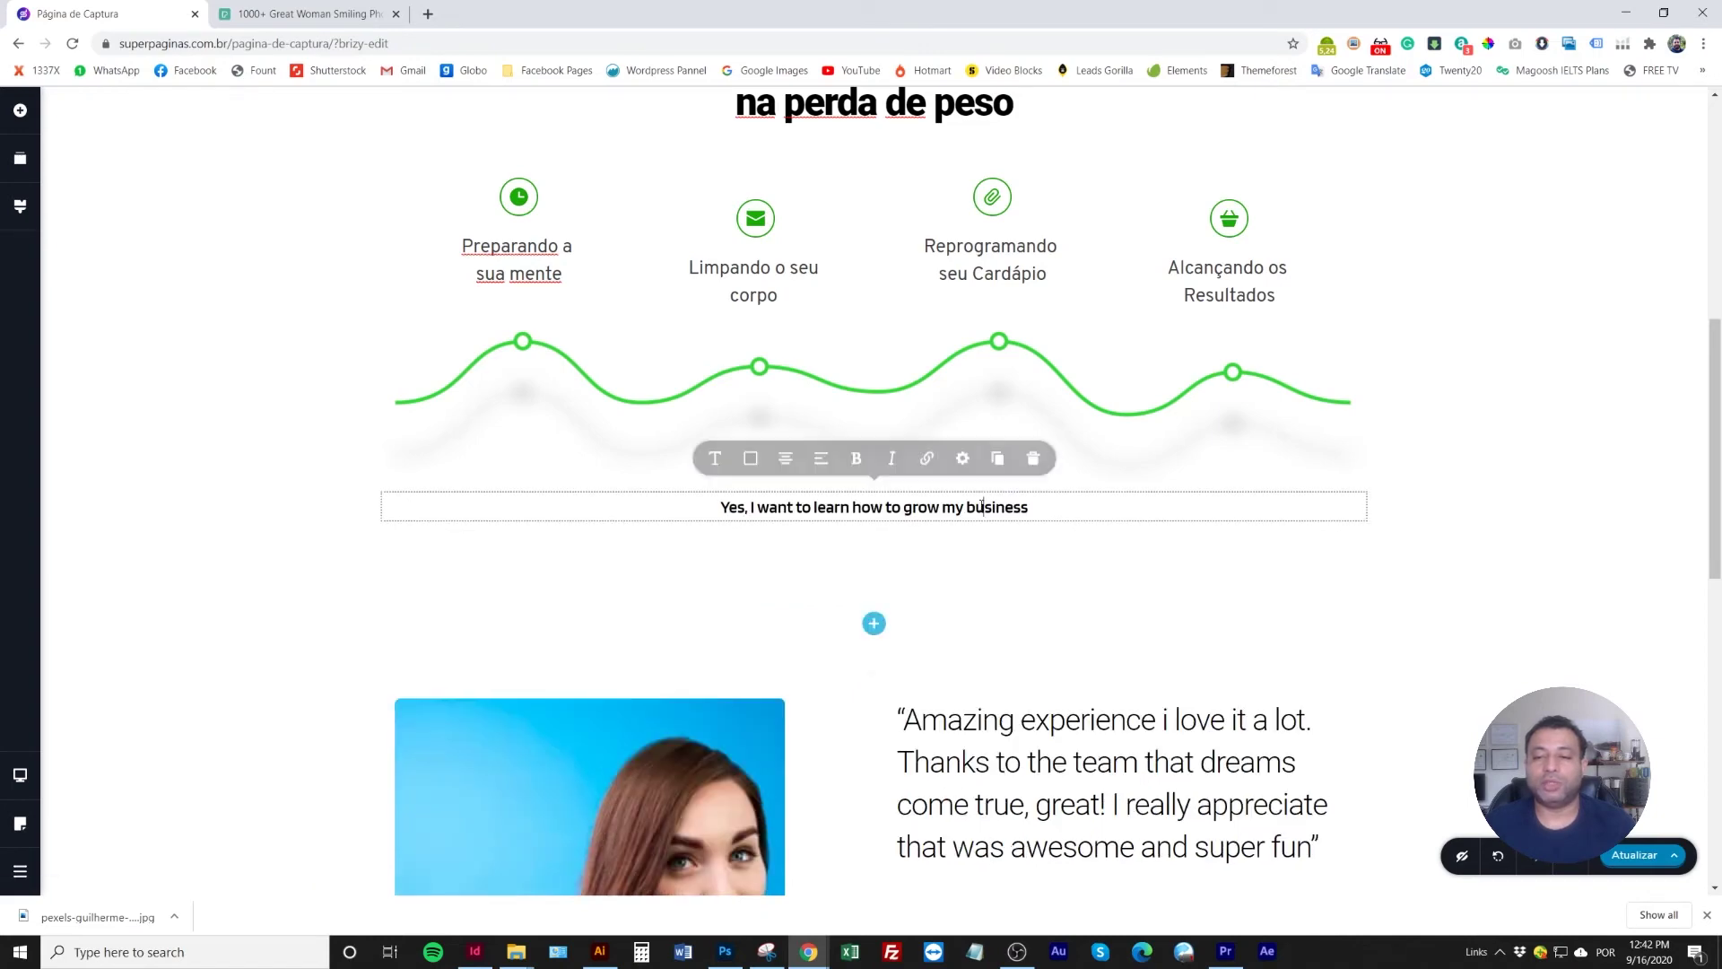
pyautogui.click(1033, 458)
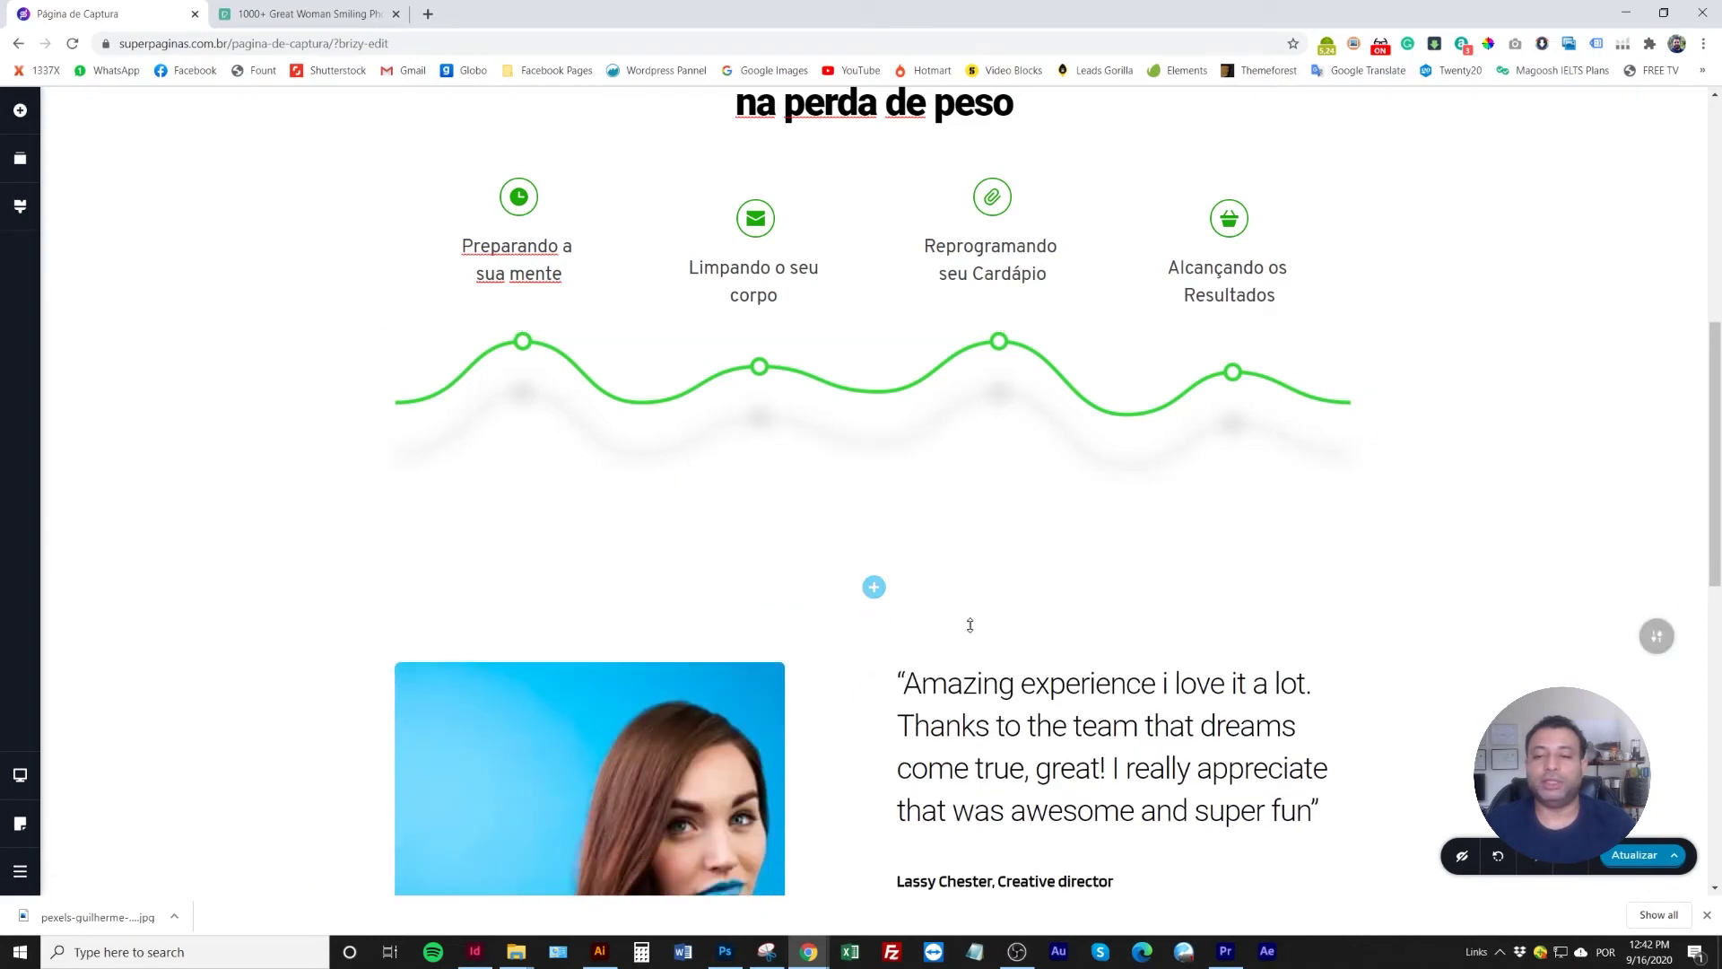
pyautogui.scroll(8, 969, 625)
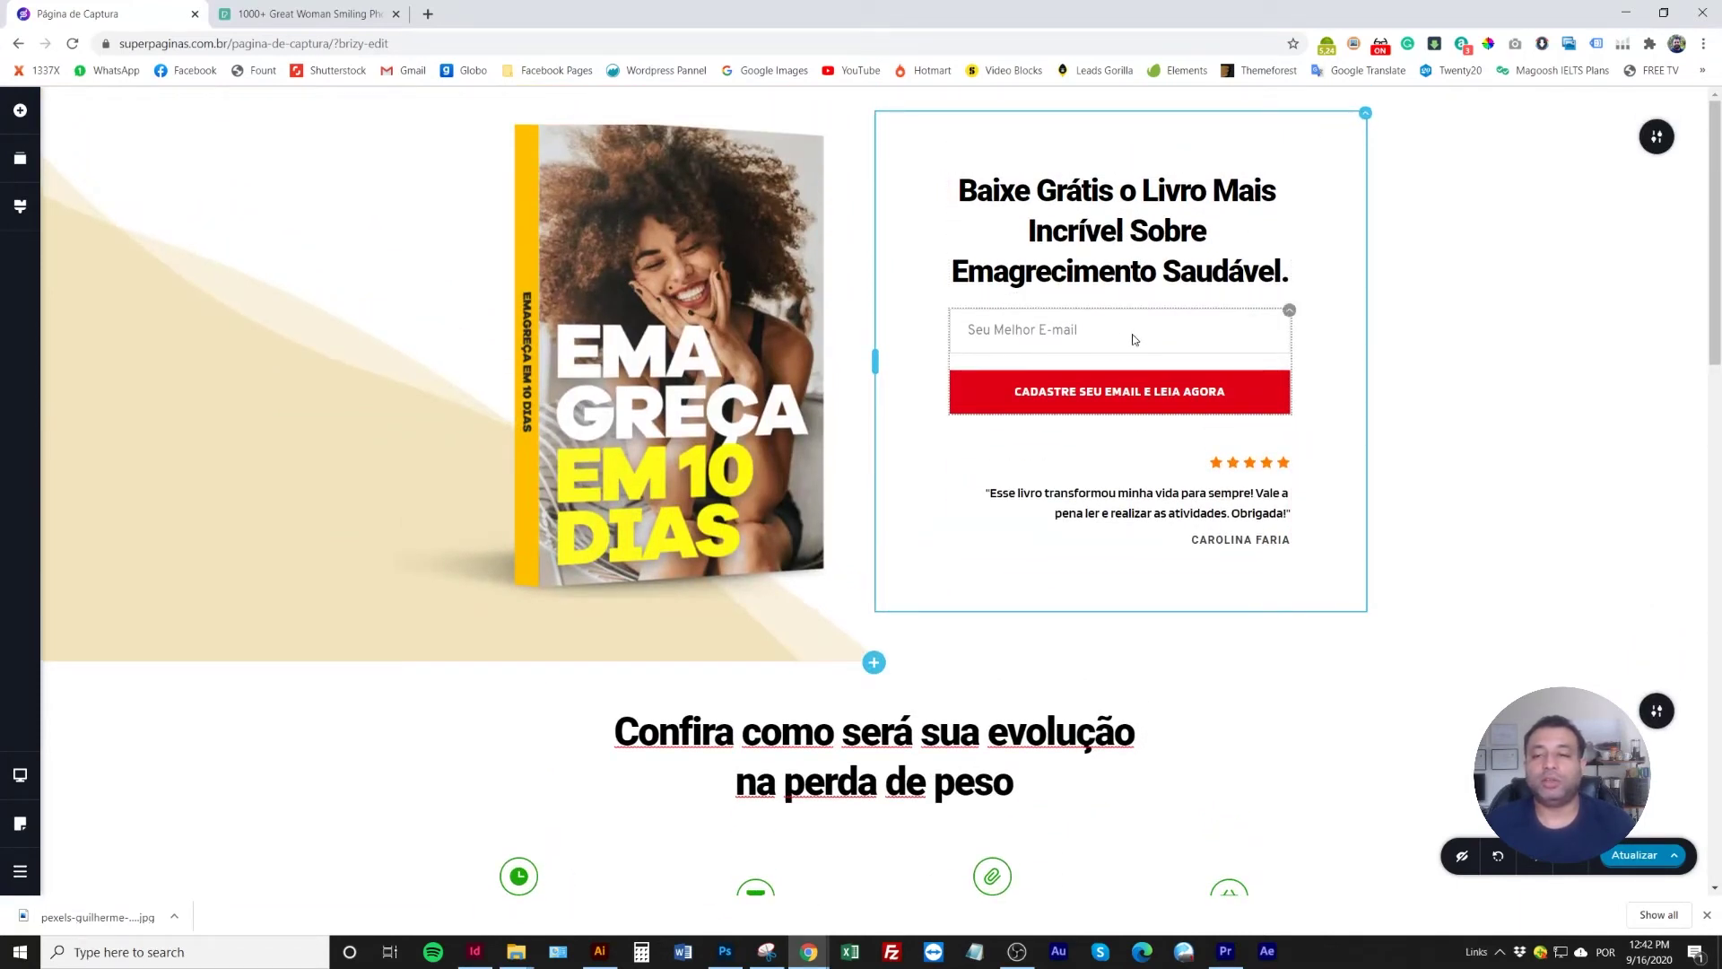
# Duplicate the e-mail sign-up form and move the copy below the green wave
pyautogui.click(1290, 318)
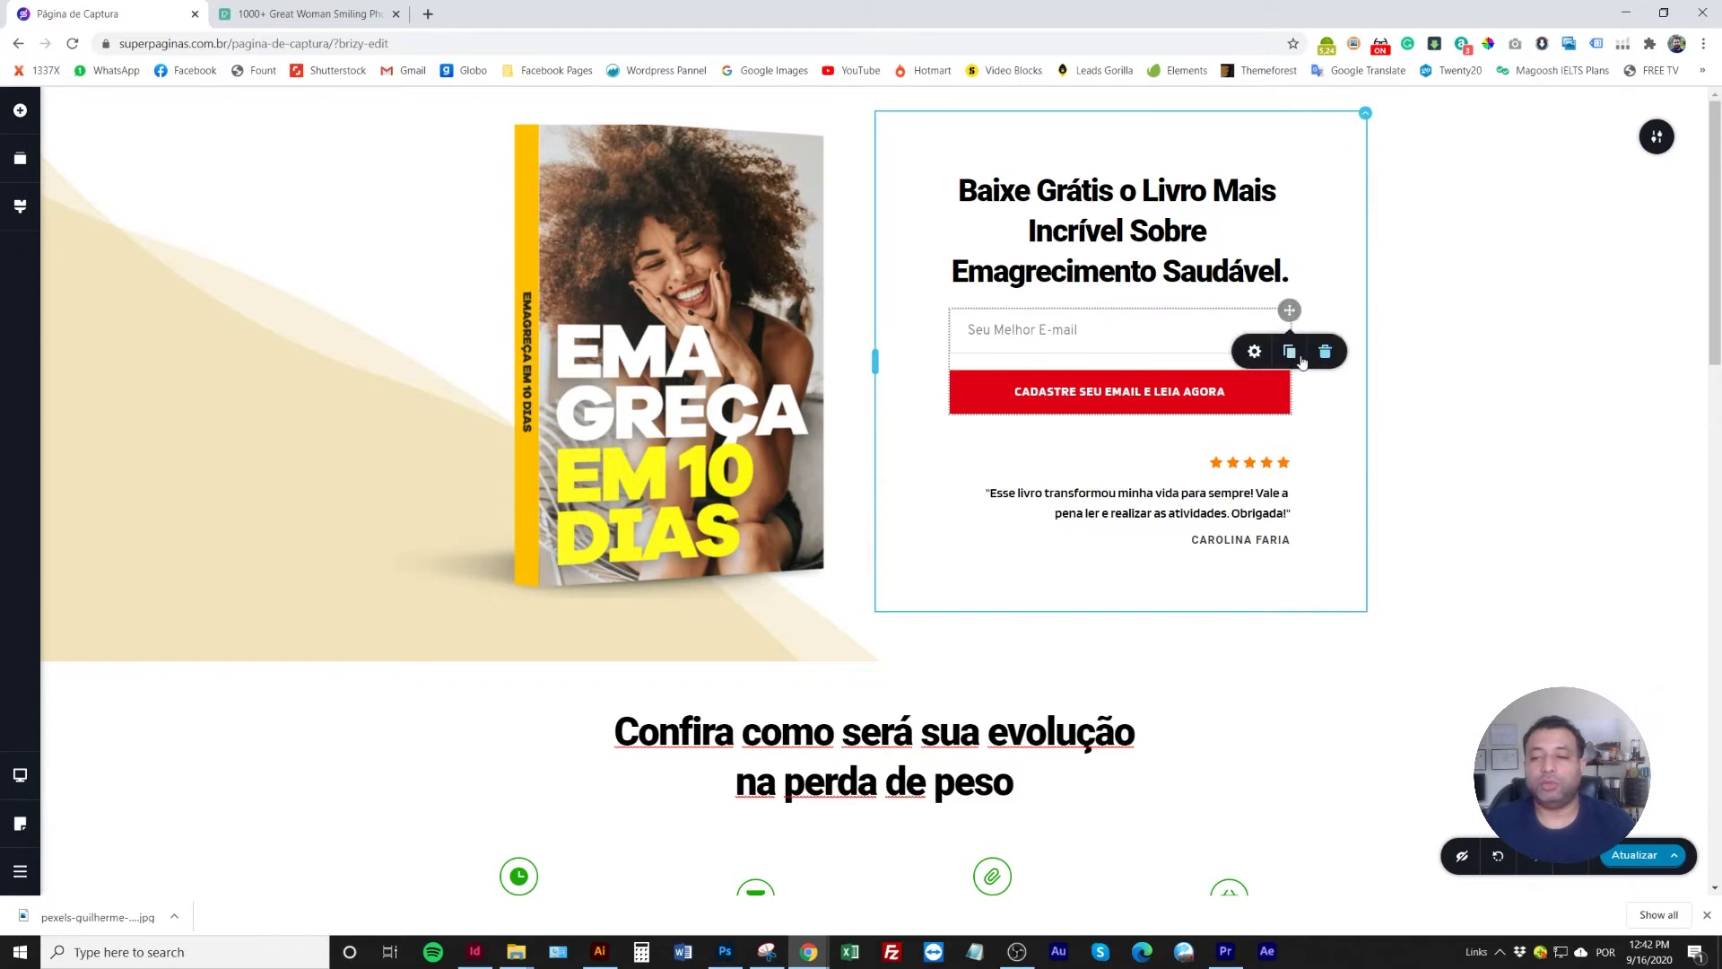
pyautogui.click(1289, 352)
pyautogui.scroll(-2, 1260, 430)
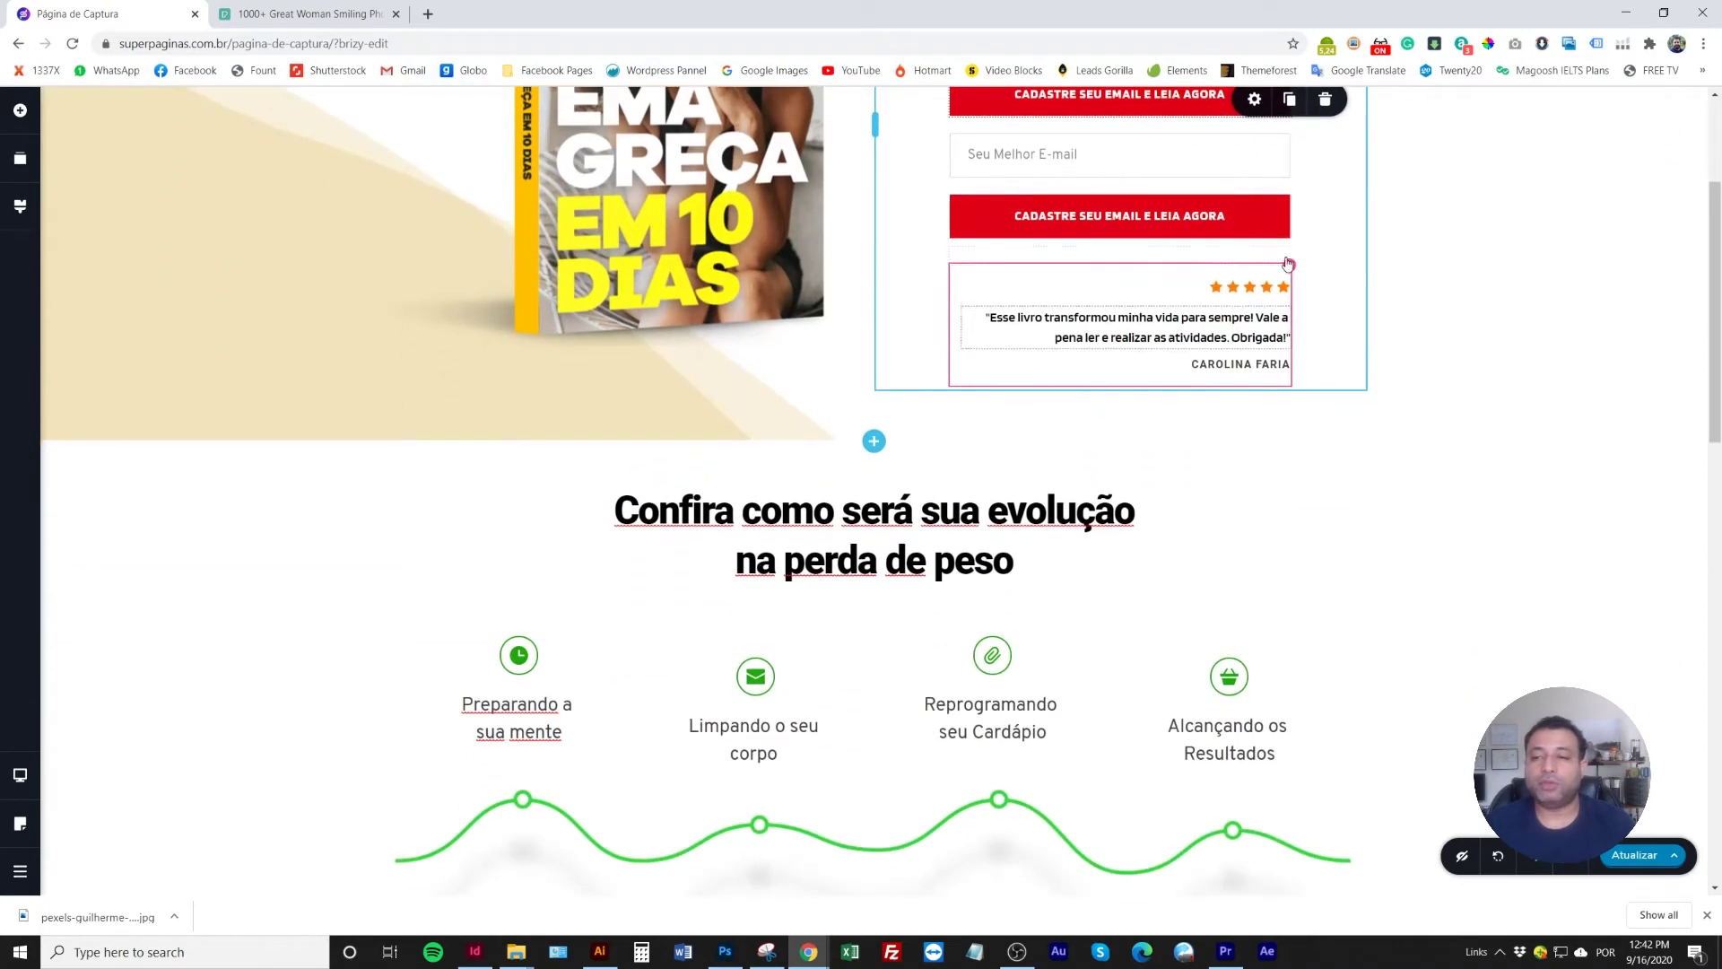
pyautogui.moveTo(1291, 141); pyautogui.dragTo(987, 798)
pyautogui.scroll(-5, 1004, 761)
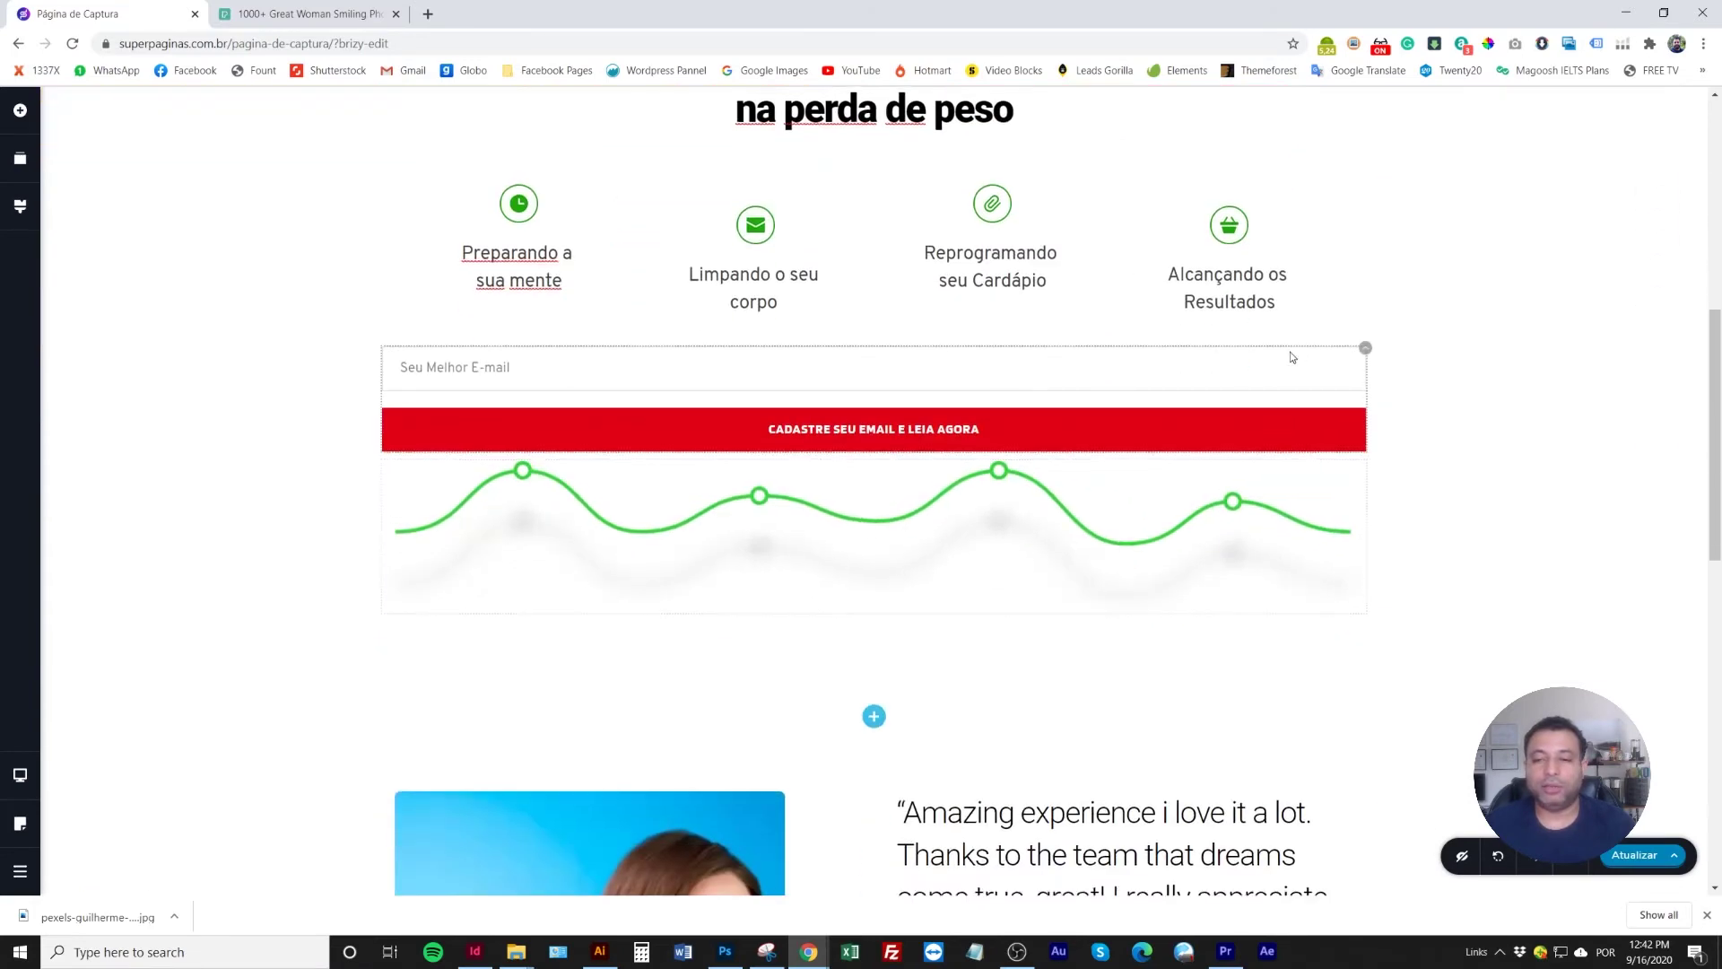
pyautogui.moveTo(1365, 353); pyautogui.dragTo(942, 628)
pyautogui.scroll(5, 1052, 756)
pyautogui.scroll(3, 1052, 756)
# Duplicate the 'Baixe Grátis' headline and place the copy just above the e-mail field
pyautogui.click(1189, 220)
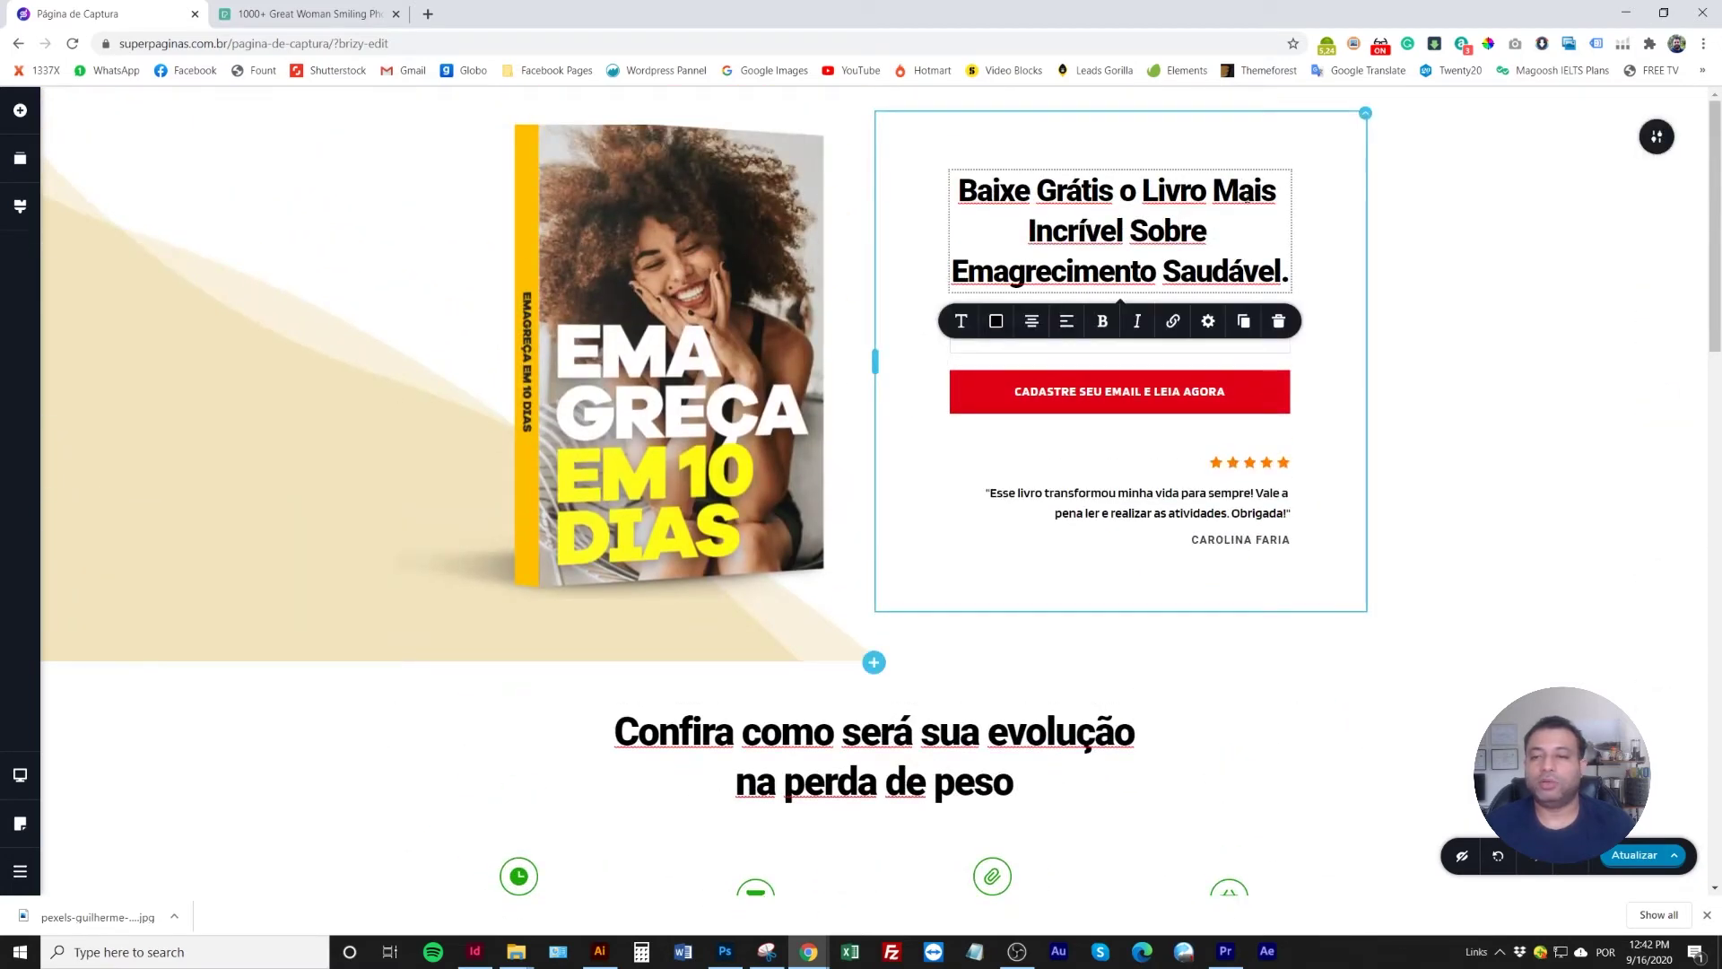
pyautogui.click(1244, 321)
pyautogui.scroll(-3, 1294, 245)
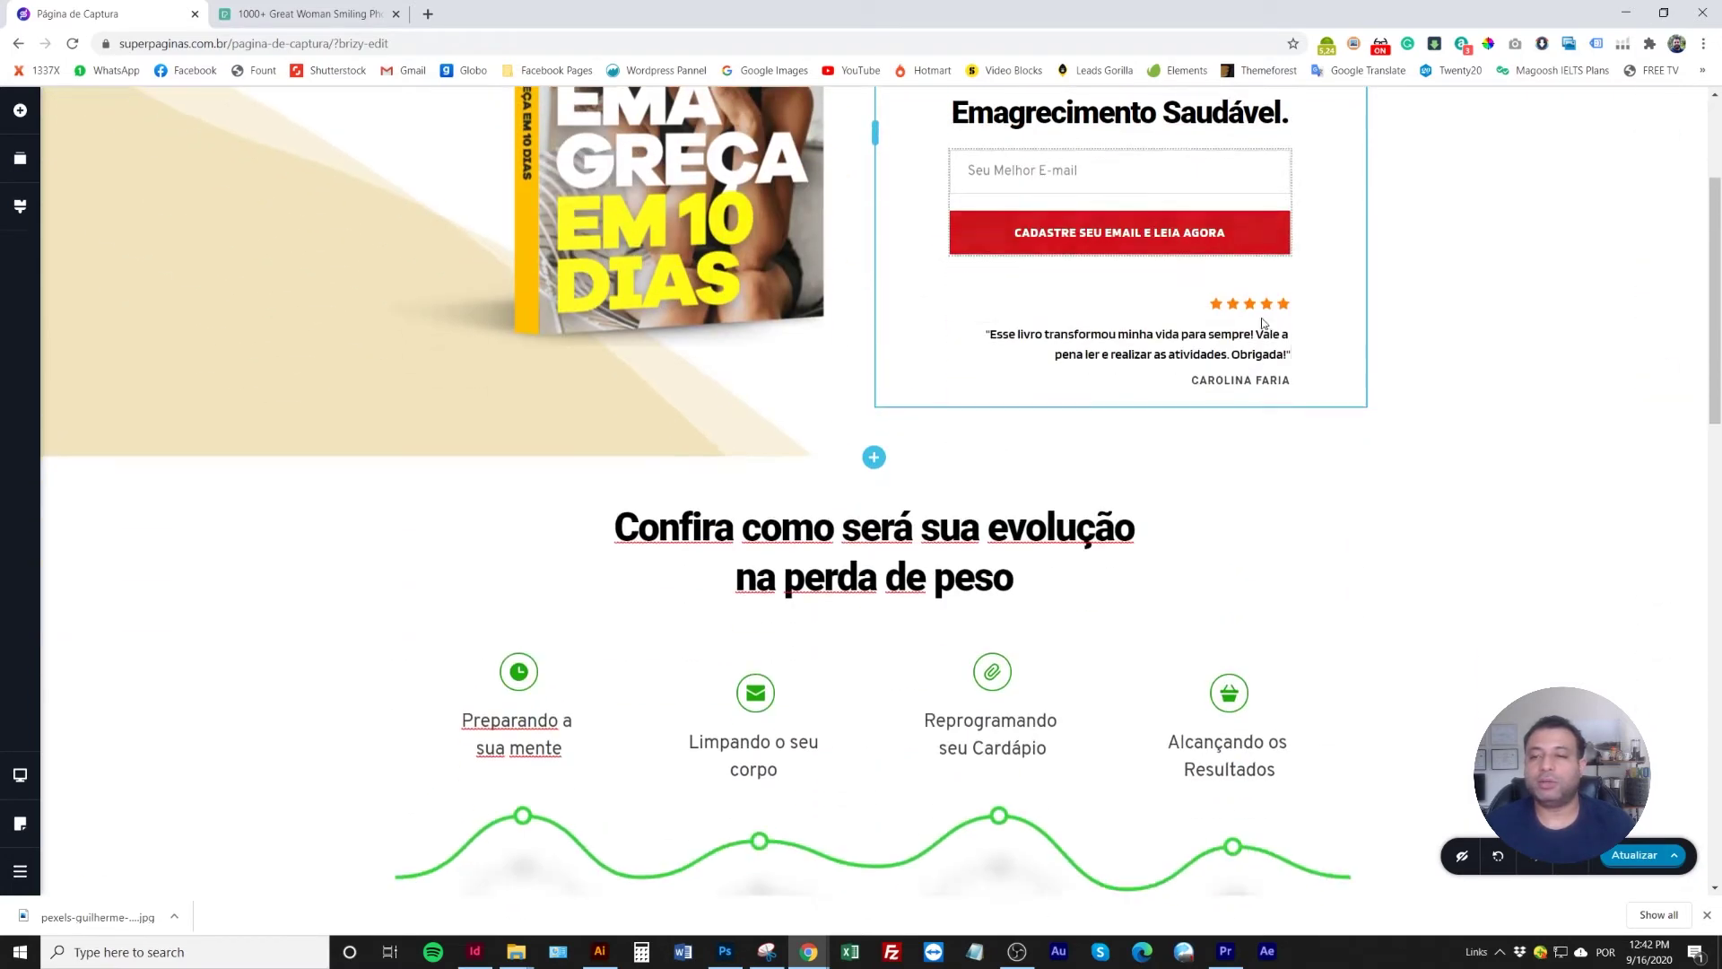
pyautogui.moveTo(1232, 210); pyautogui.dragTo(876, 705)
pyautogui.scroll(-5, 861, 448)
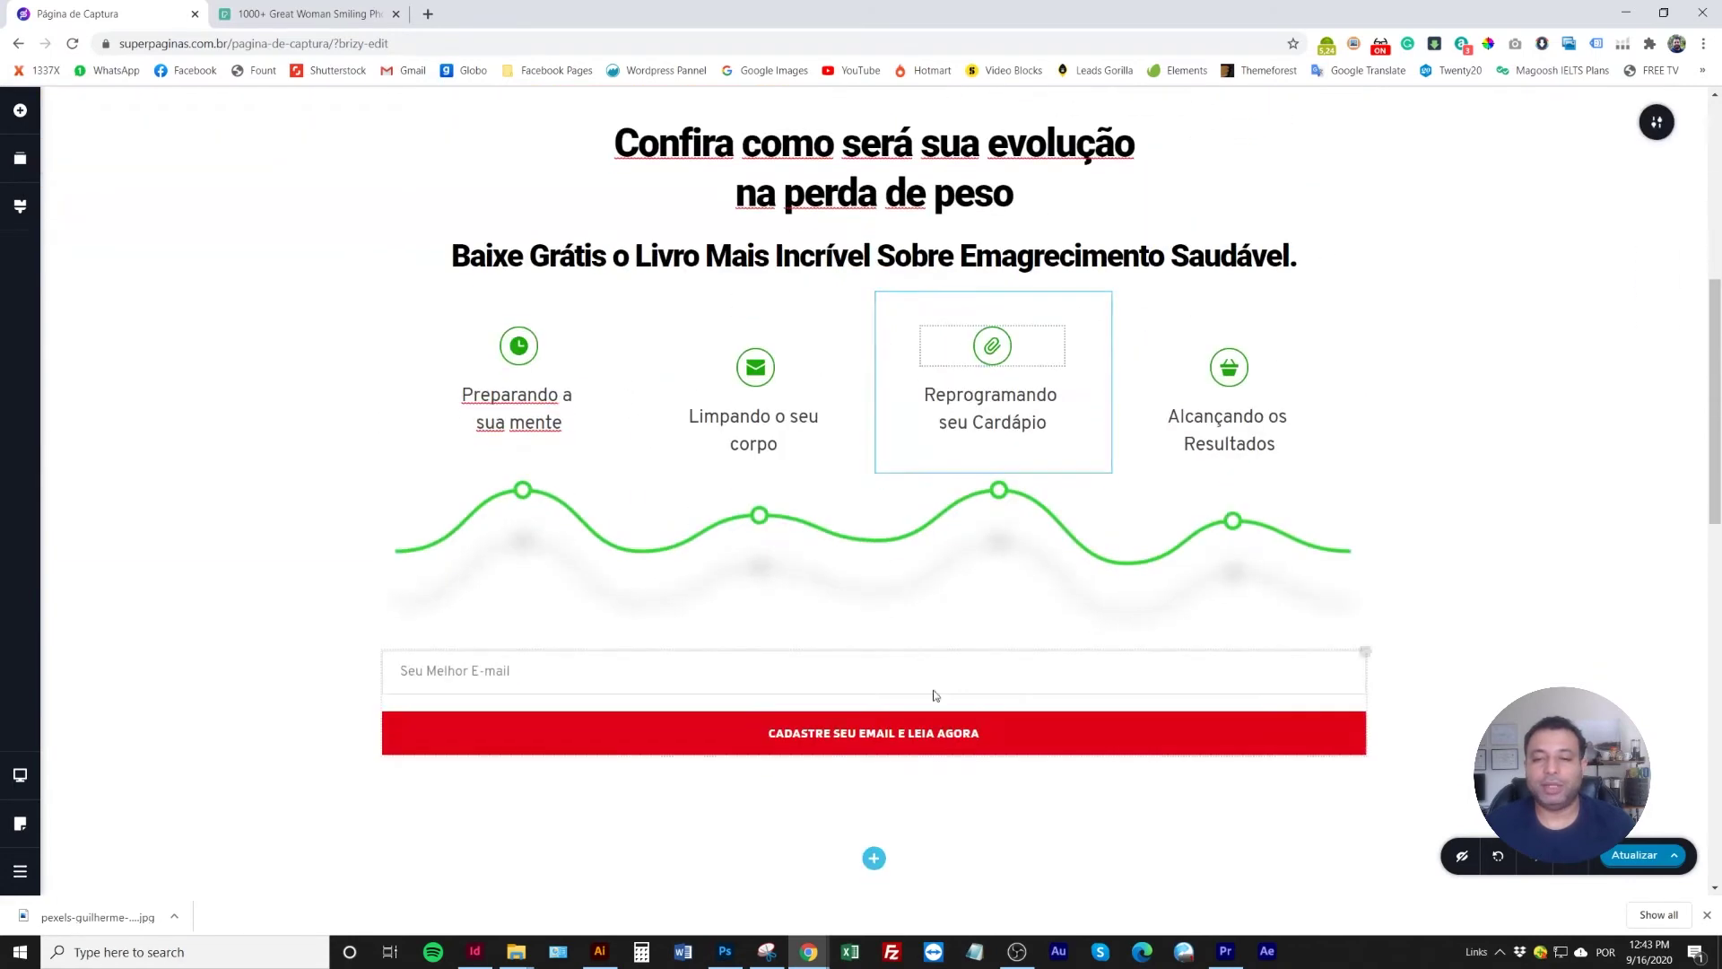
pyautogui.moveTo(851, 274); pyautogui.dragTo(808, 660)
pyautogui.tripleClick(709, 616)
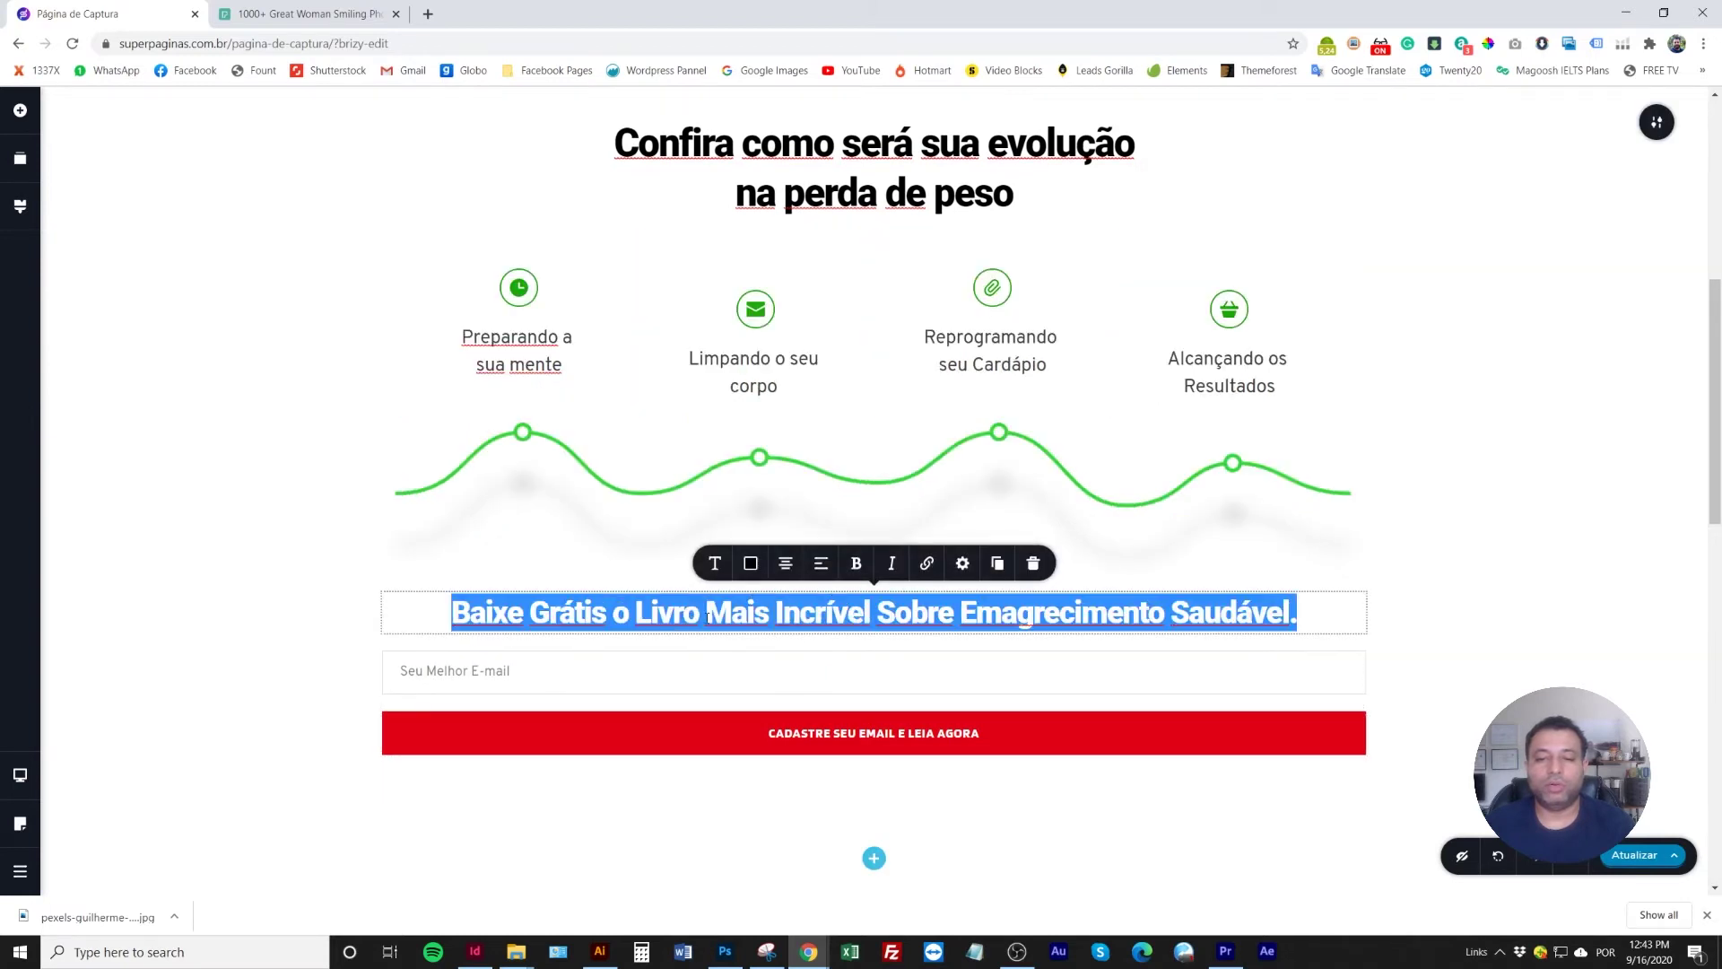
pyautogui.click(1363, 655)
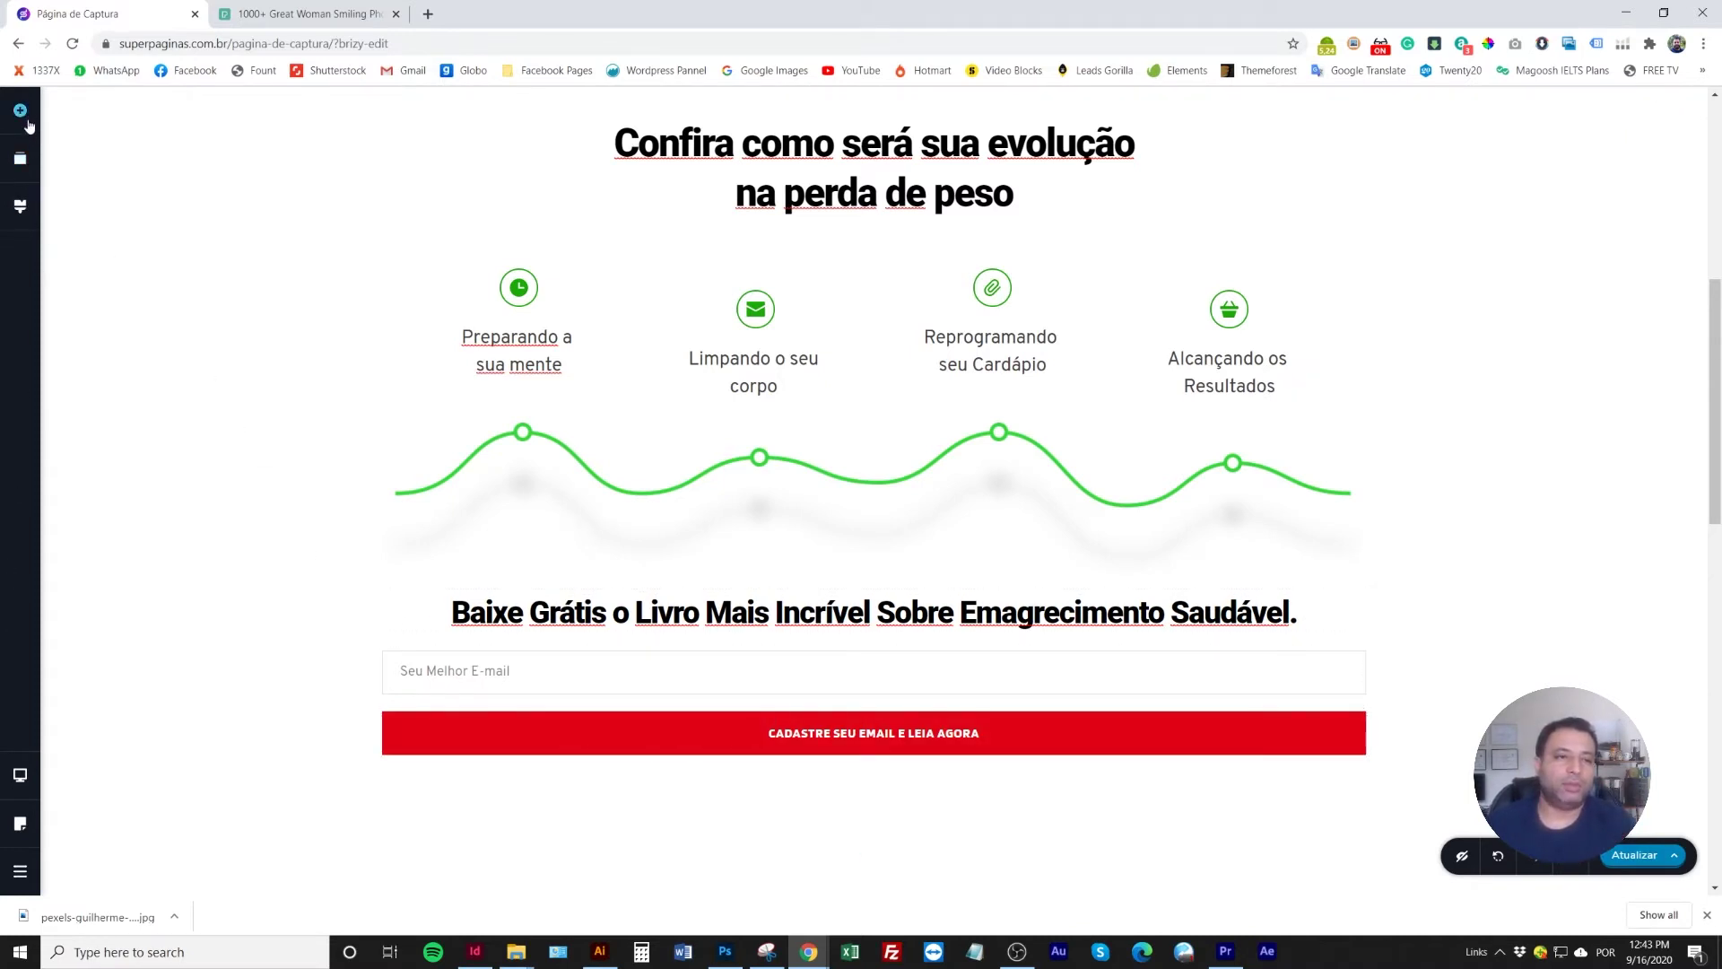
# Add a grid row, delete its right column, and move the headline and e-mail form into it
pyautogui.click(27, 122)
pyautogui.scroll(-6, 130, 628)
pyautogui.moveTo(101, 650); pyautogui.dragTo(892, 585)
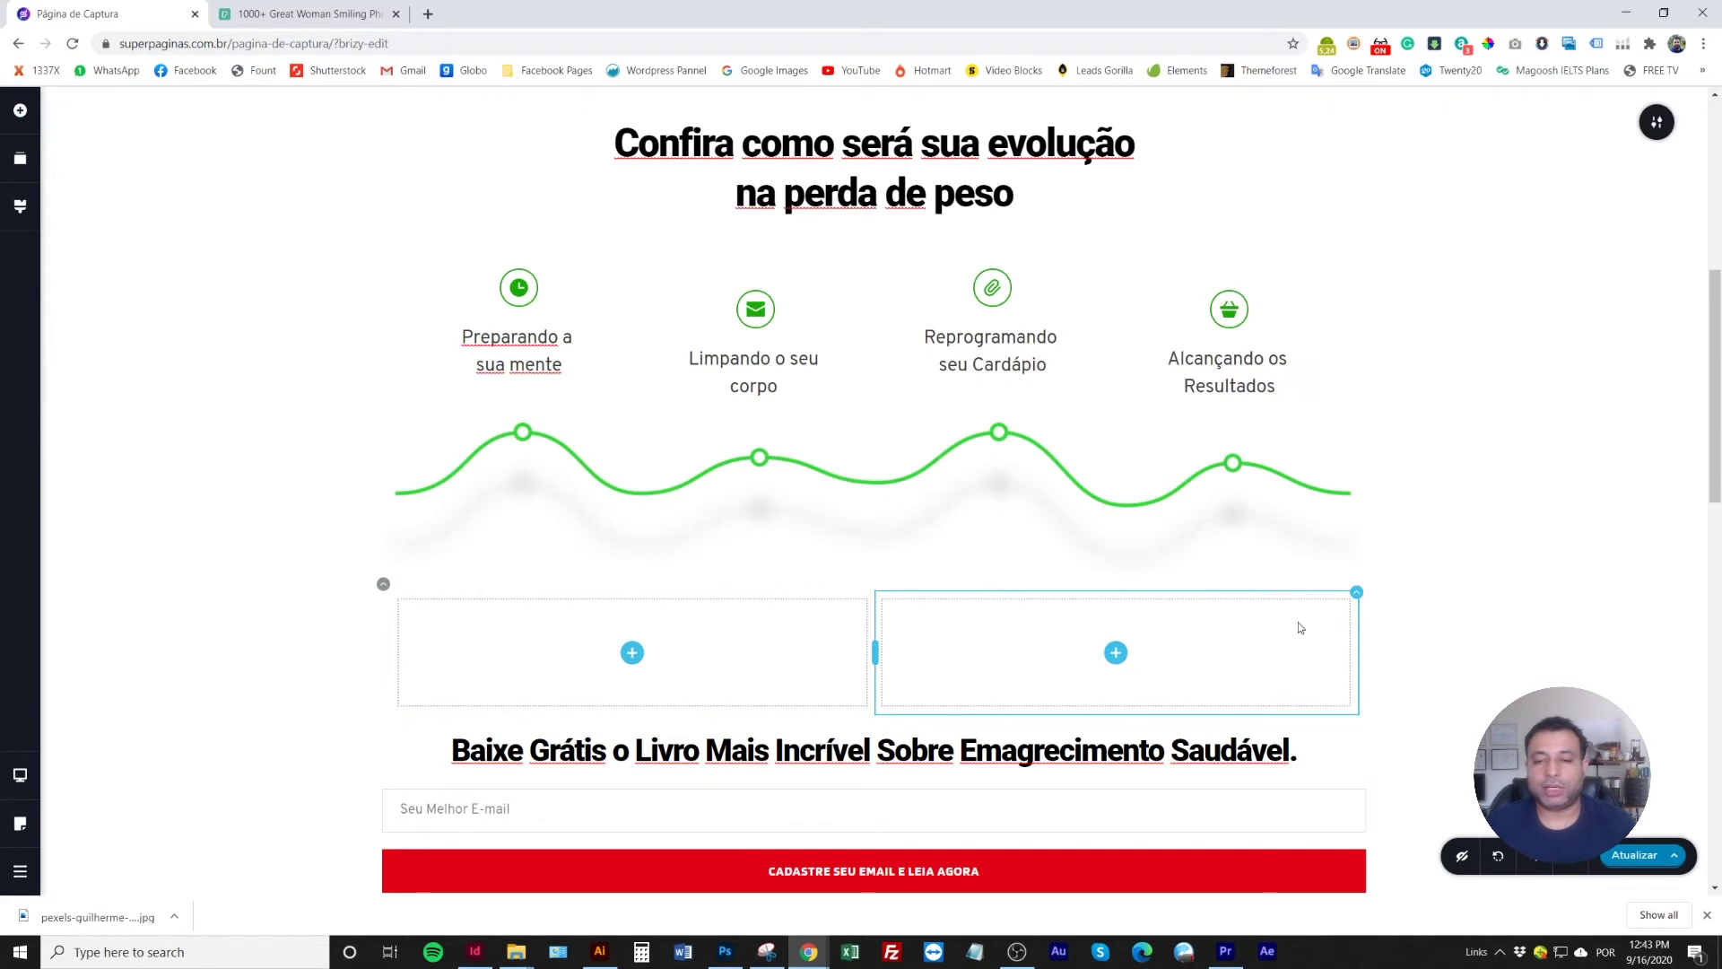
pyautogui.click(1356, 595)
pyautogui.click(1469, 550)
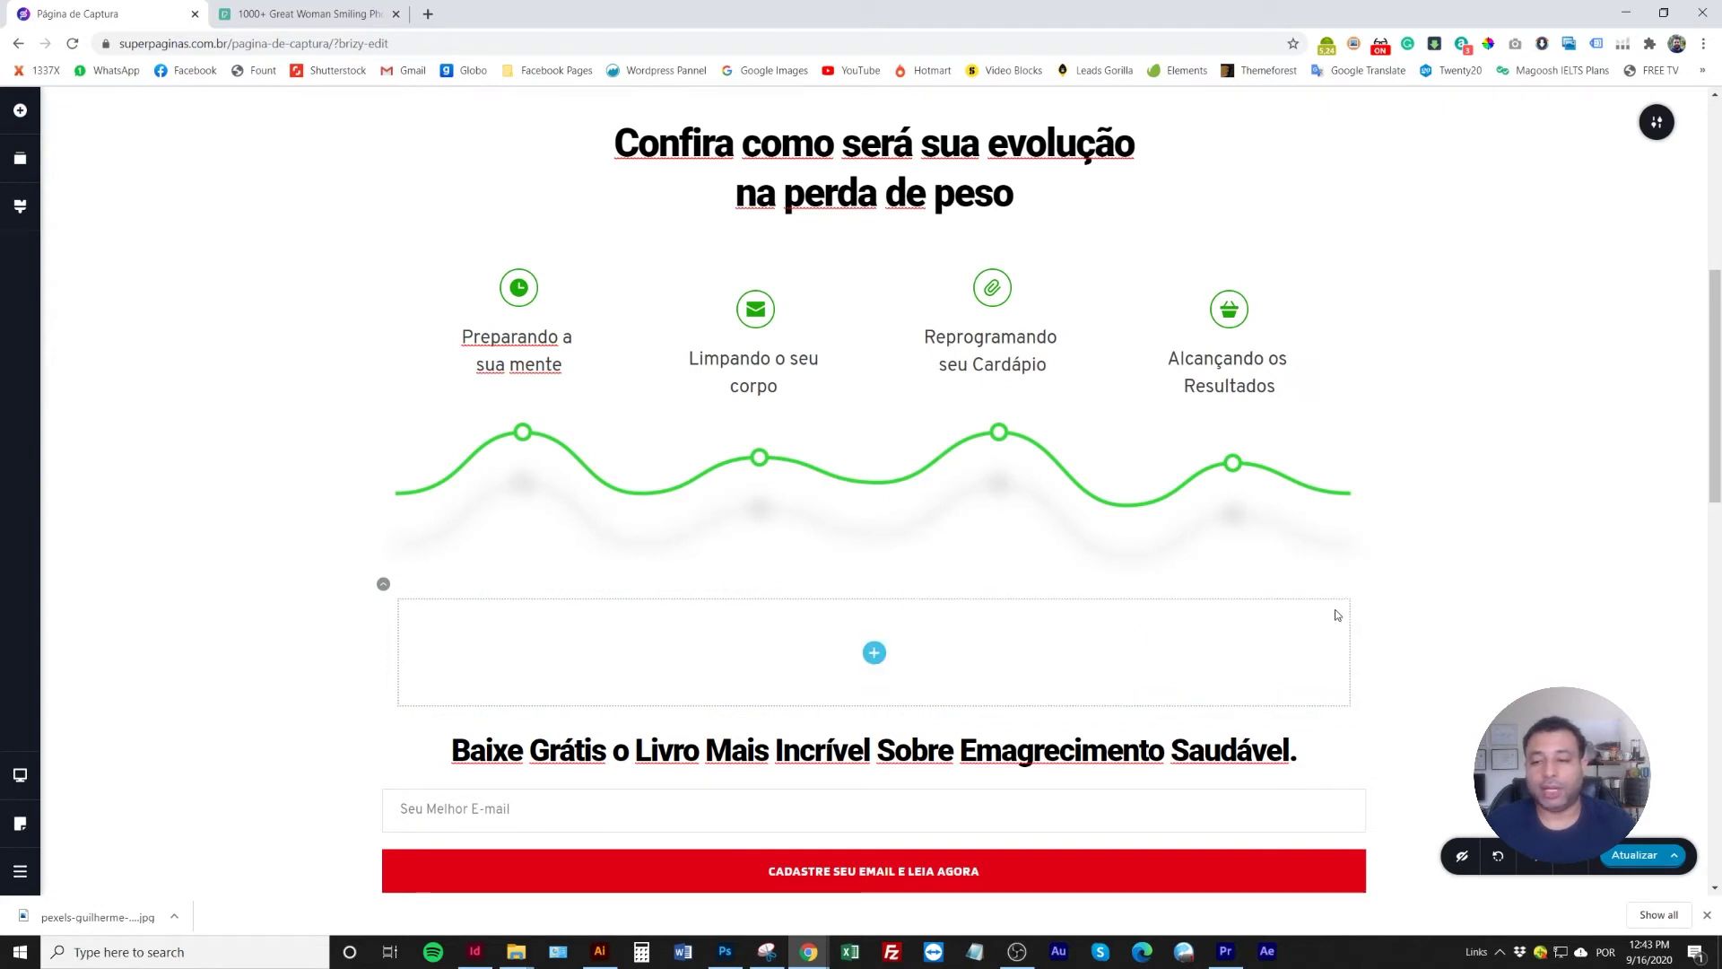
pyautogui.scroll(-1, 1007, 761)
pyautogui.scroll(-1, 1006, 760)
pyautogui.moveTo(896, 583); pyautogui.dragTo(857, 489)
pyautogui.moveTo(1365, 491); pyautogui.dragTo(1072, 481)
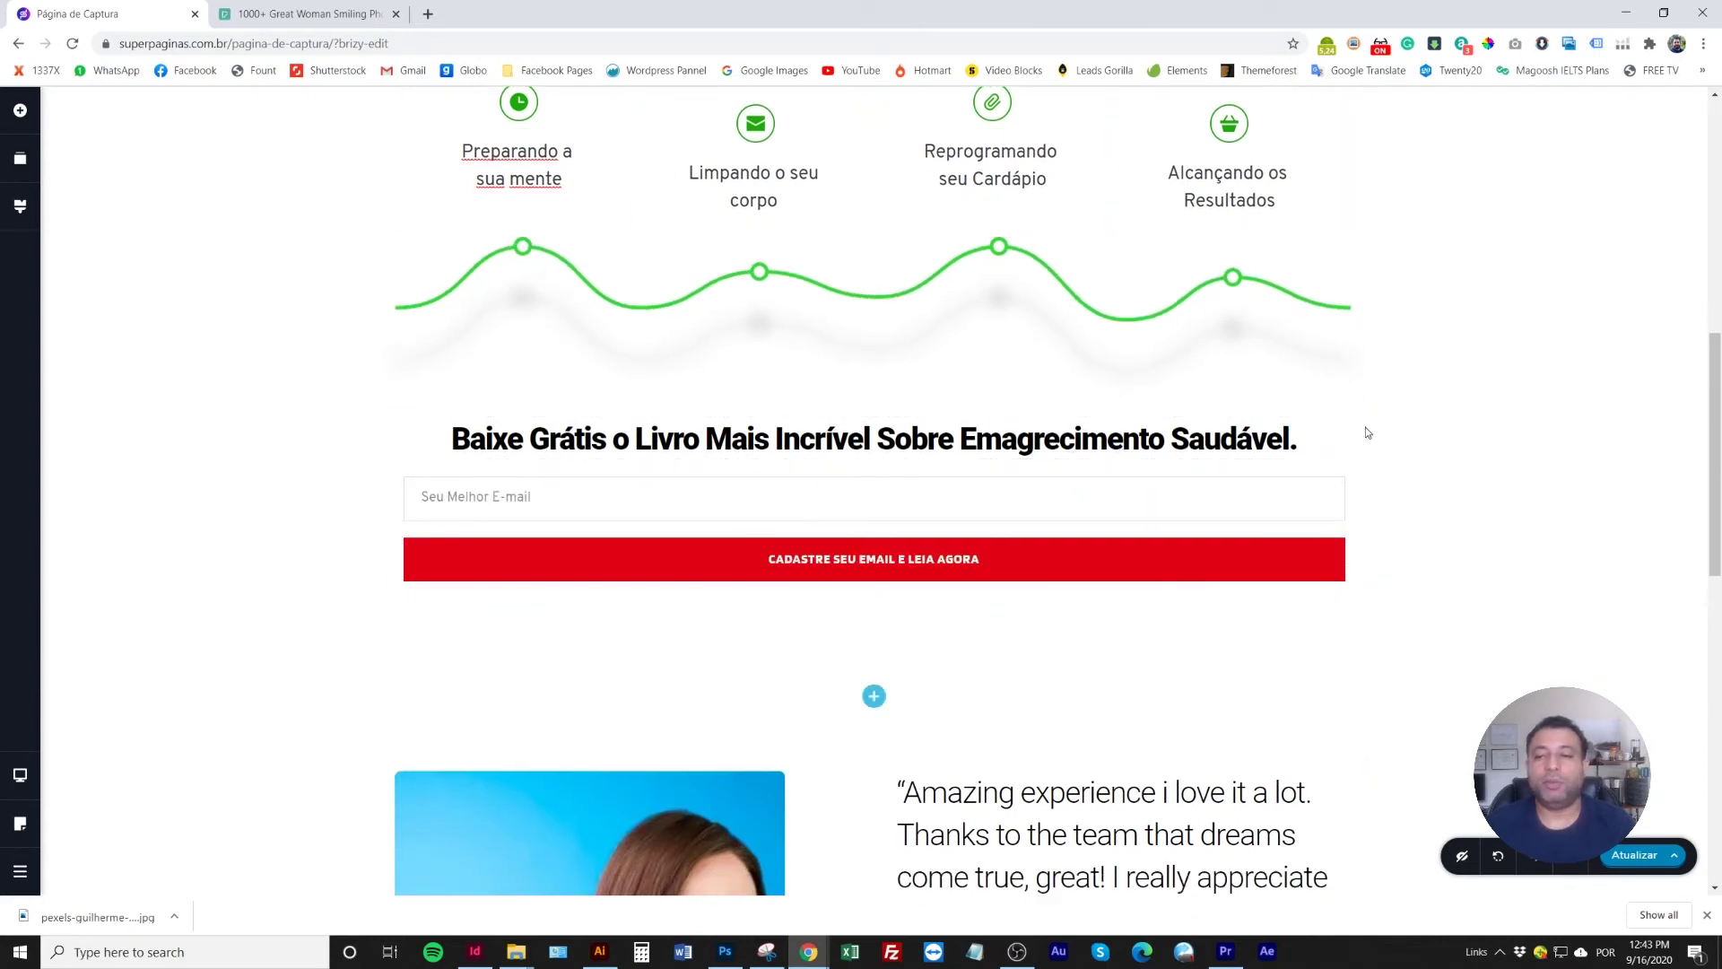
# Look at the block's content layout options, then close them without changes
pyautogui.moveTo(1353, 408)
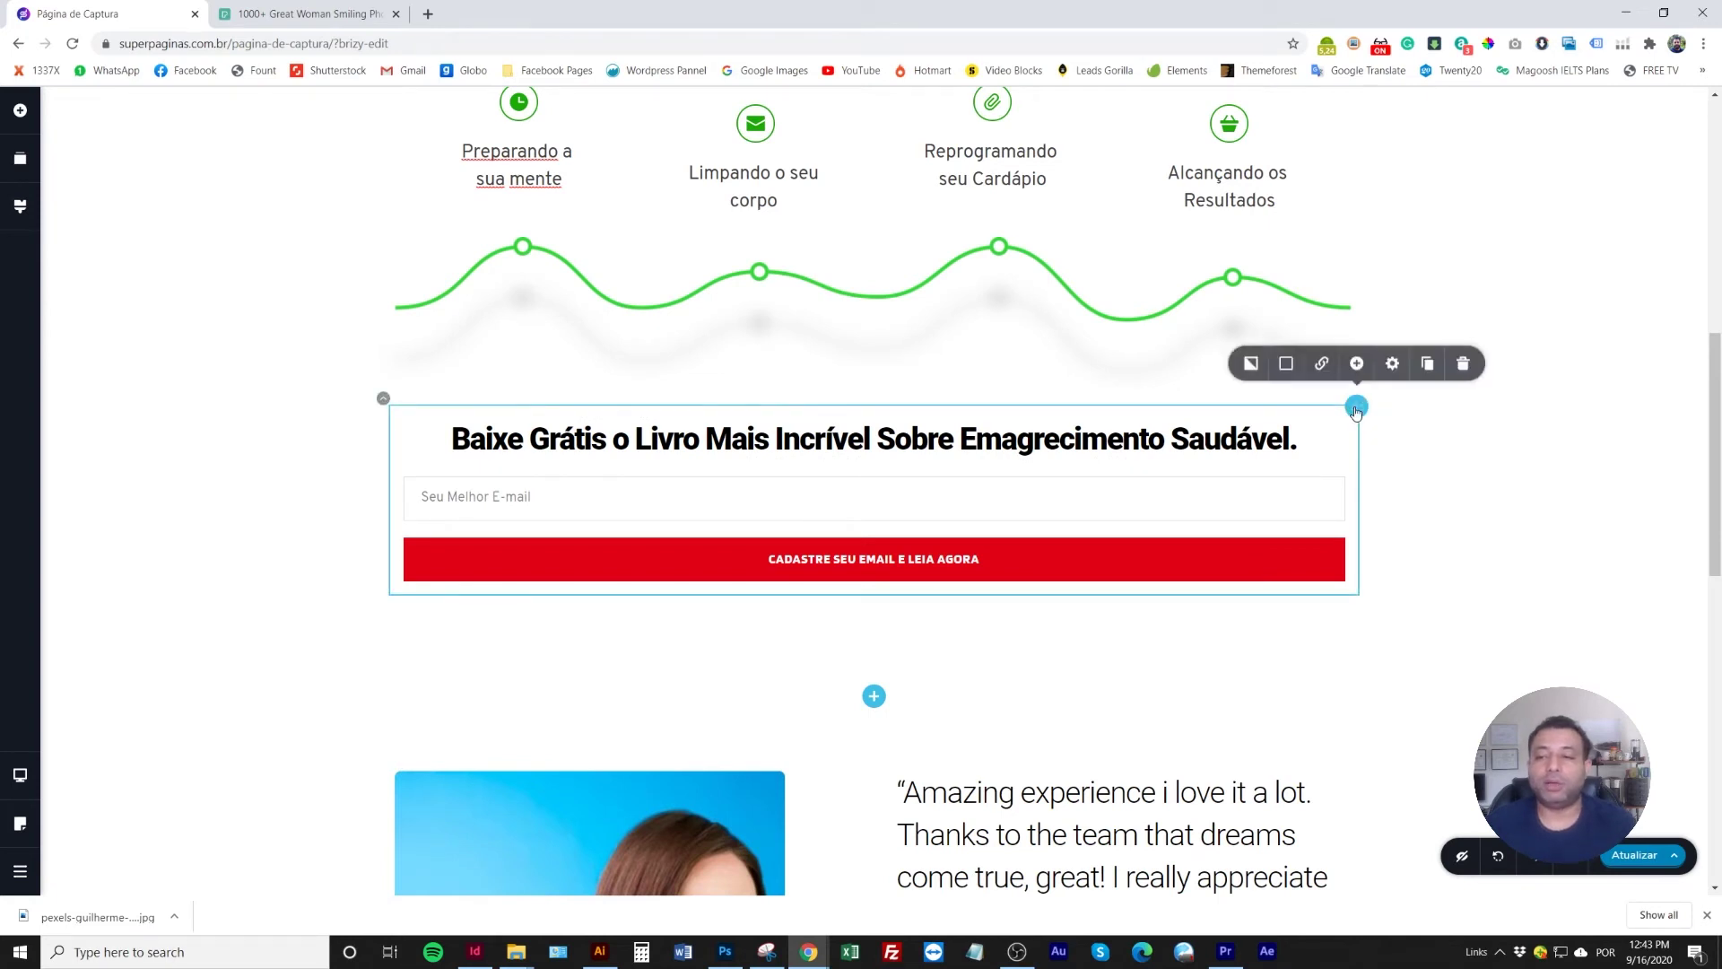
pyautogui.click(1401, 369)
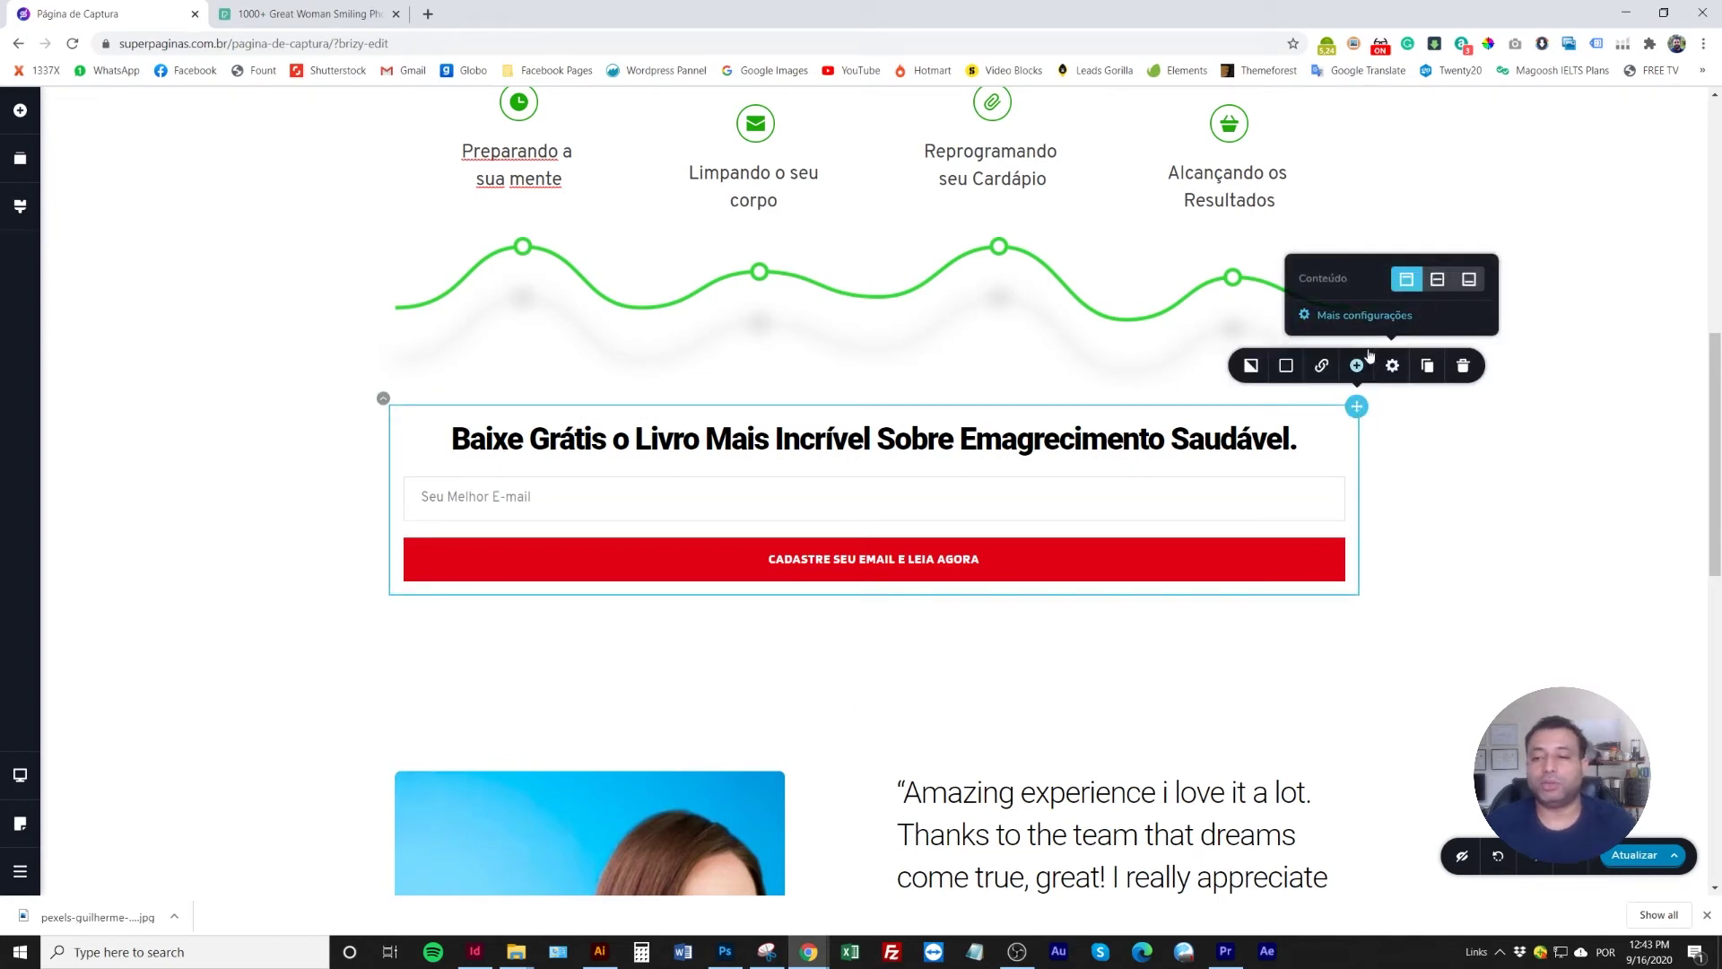
pyautogui.click(1399, 458)
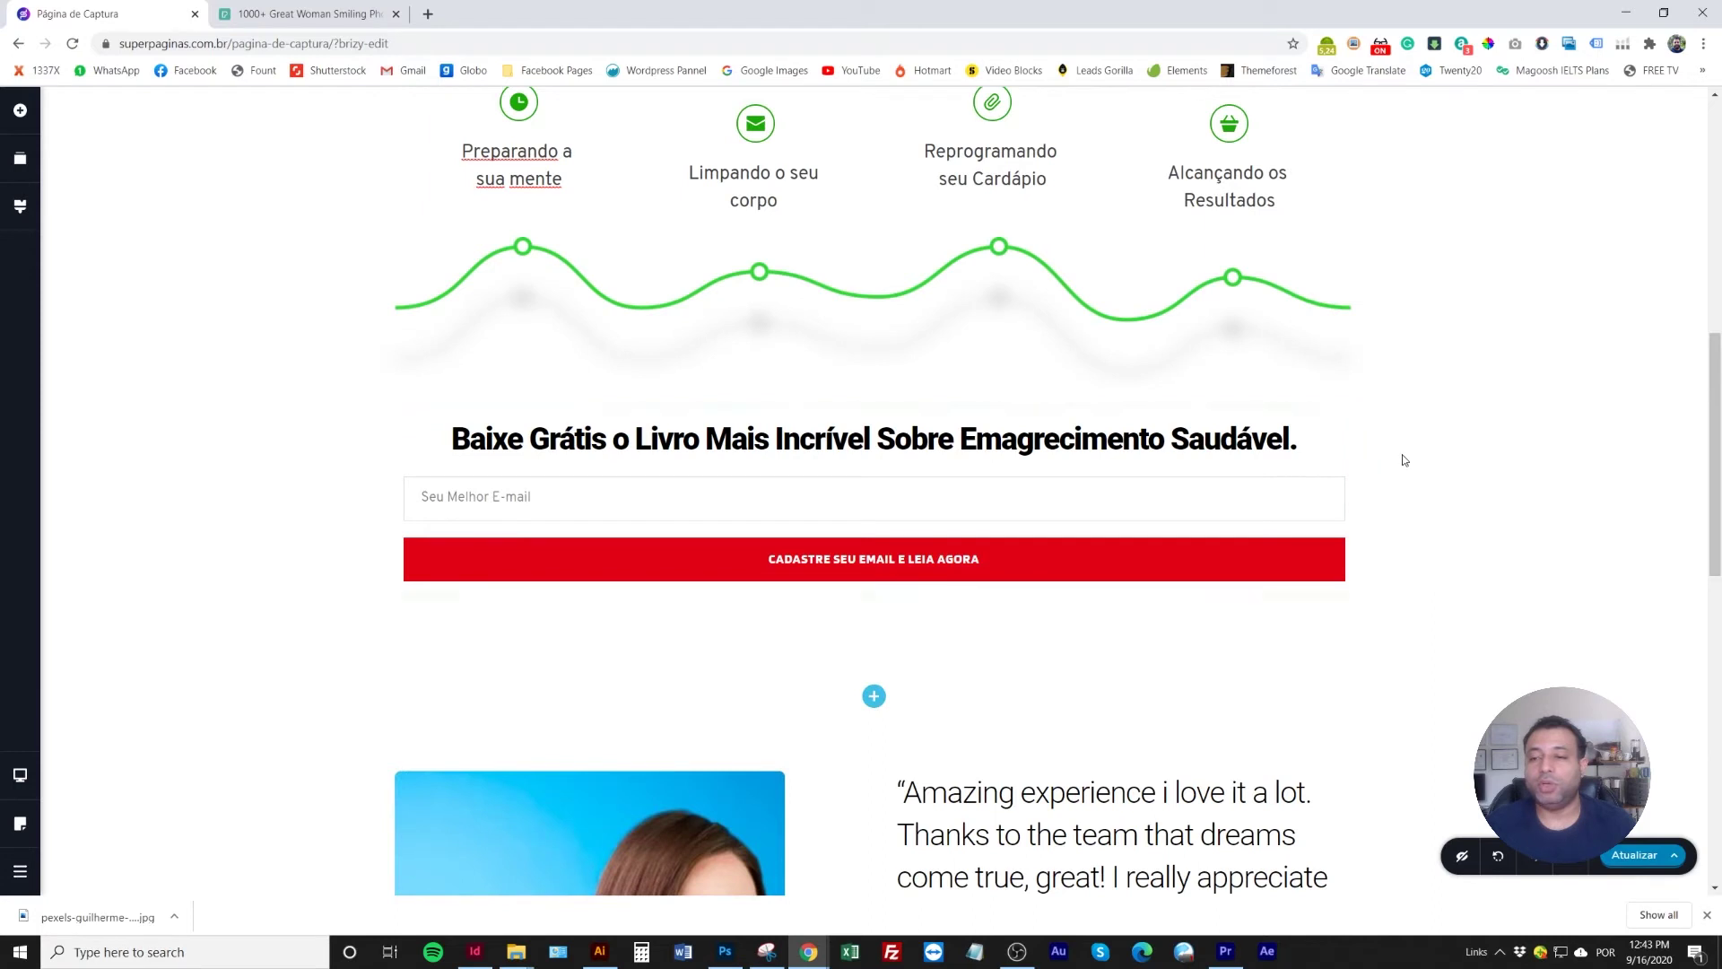
pyautogui.scroll(2, 1004, 467)
pyautogui.scroll(-1, 897, 502)
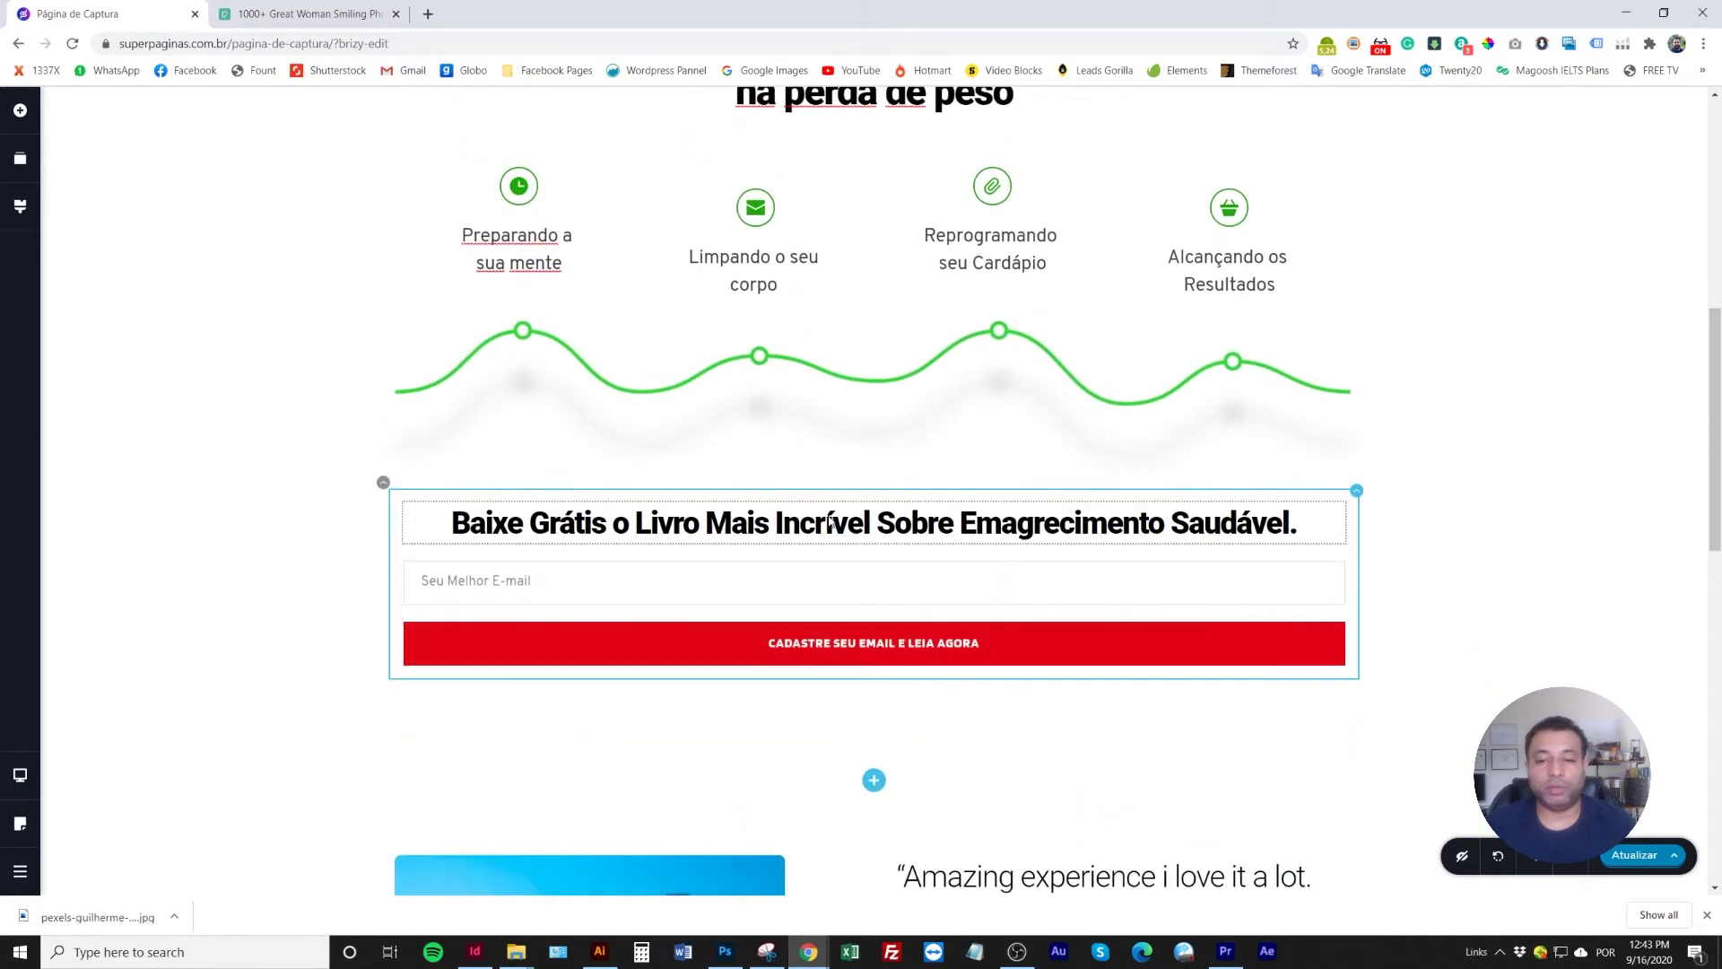
# Retype the sign-up headline as 'Cadastre-se e Leia Agora'
pyautogui.doubleClick(829, 524)
pyautogui.click(829, 525)
pyautogui.click(913, 528)
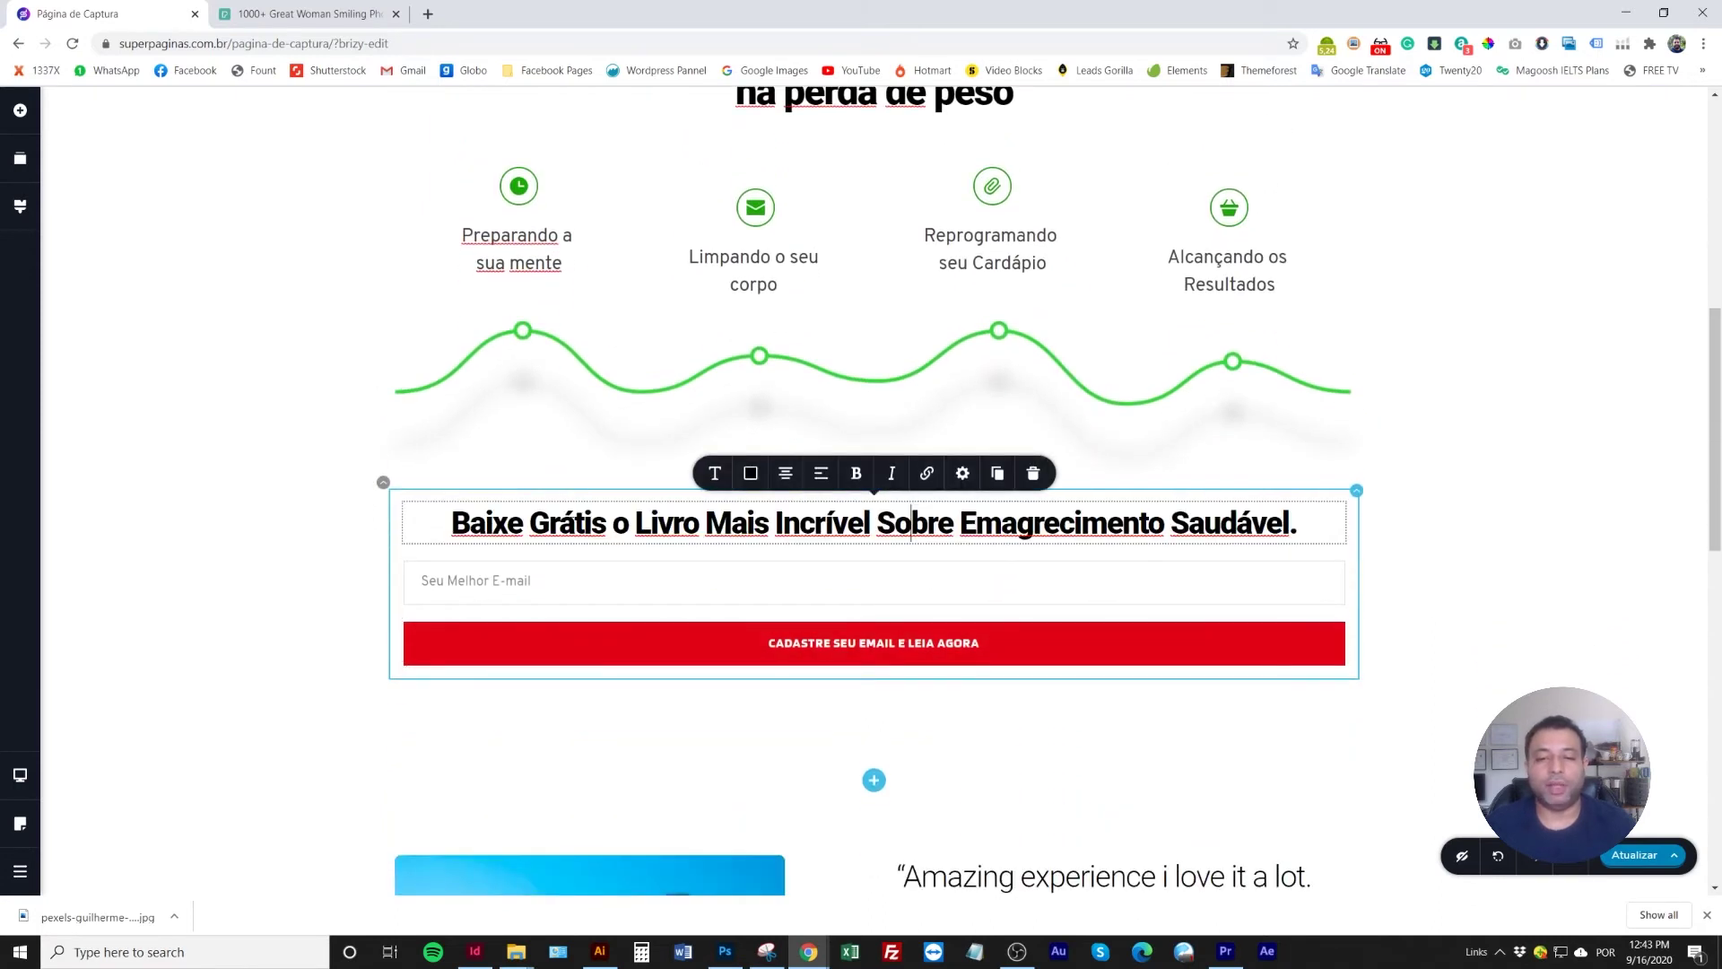
pyautogui.tripleClick(773, 527)
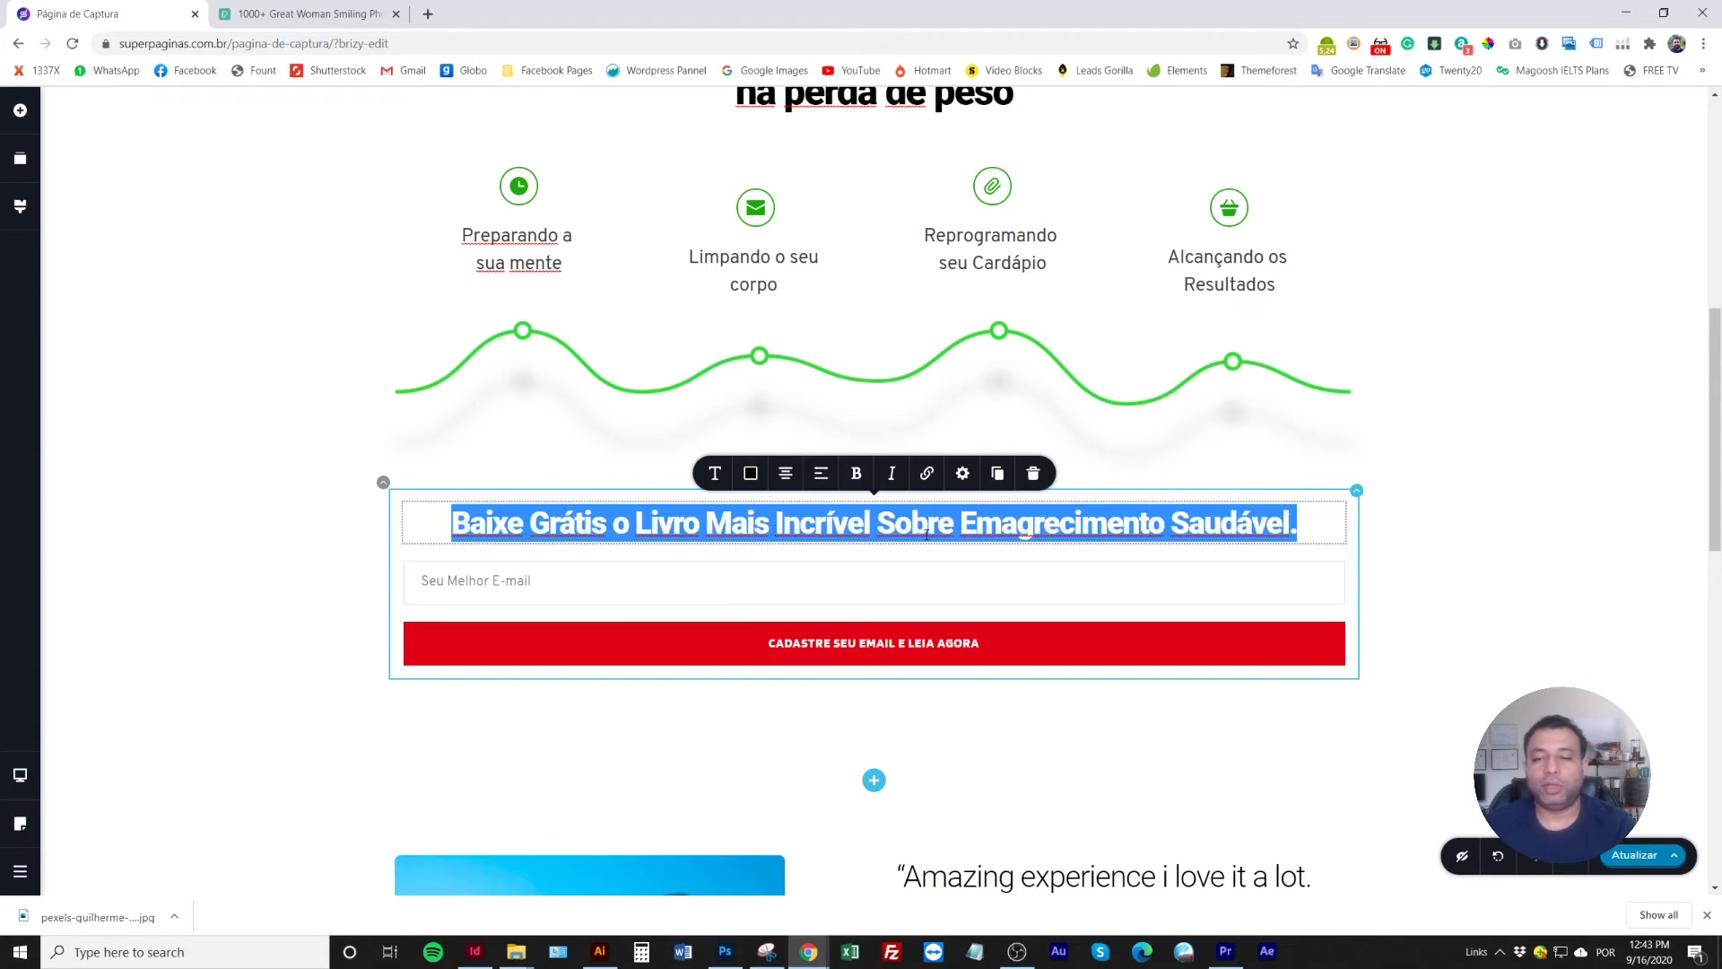
pyautogui.doubleClick(825, 530)
pyautogui.click(826, 529)
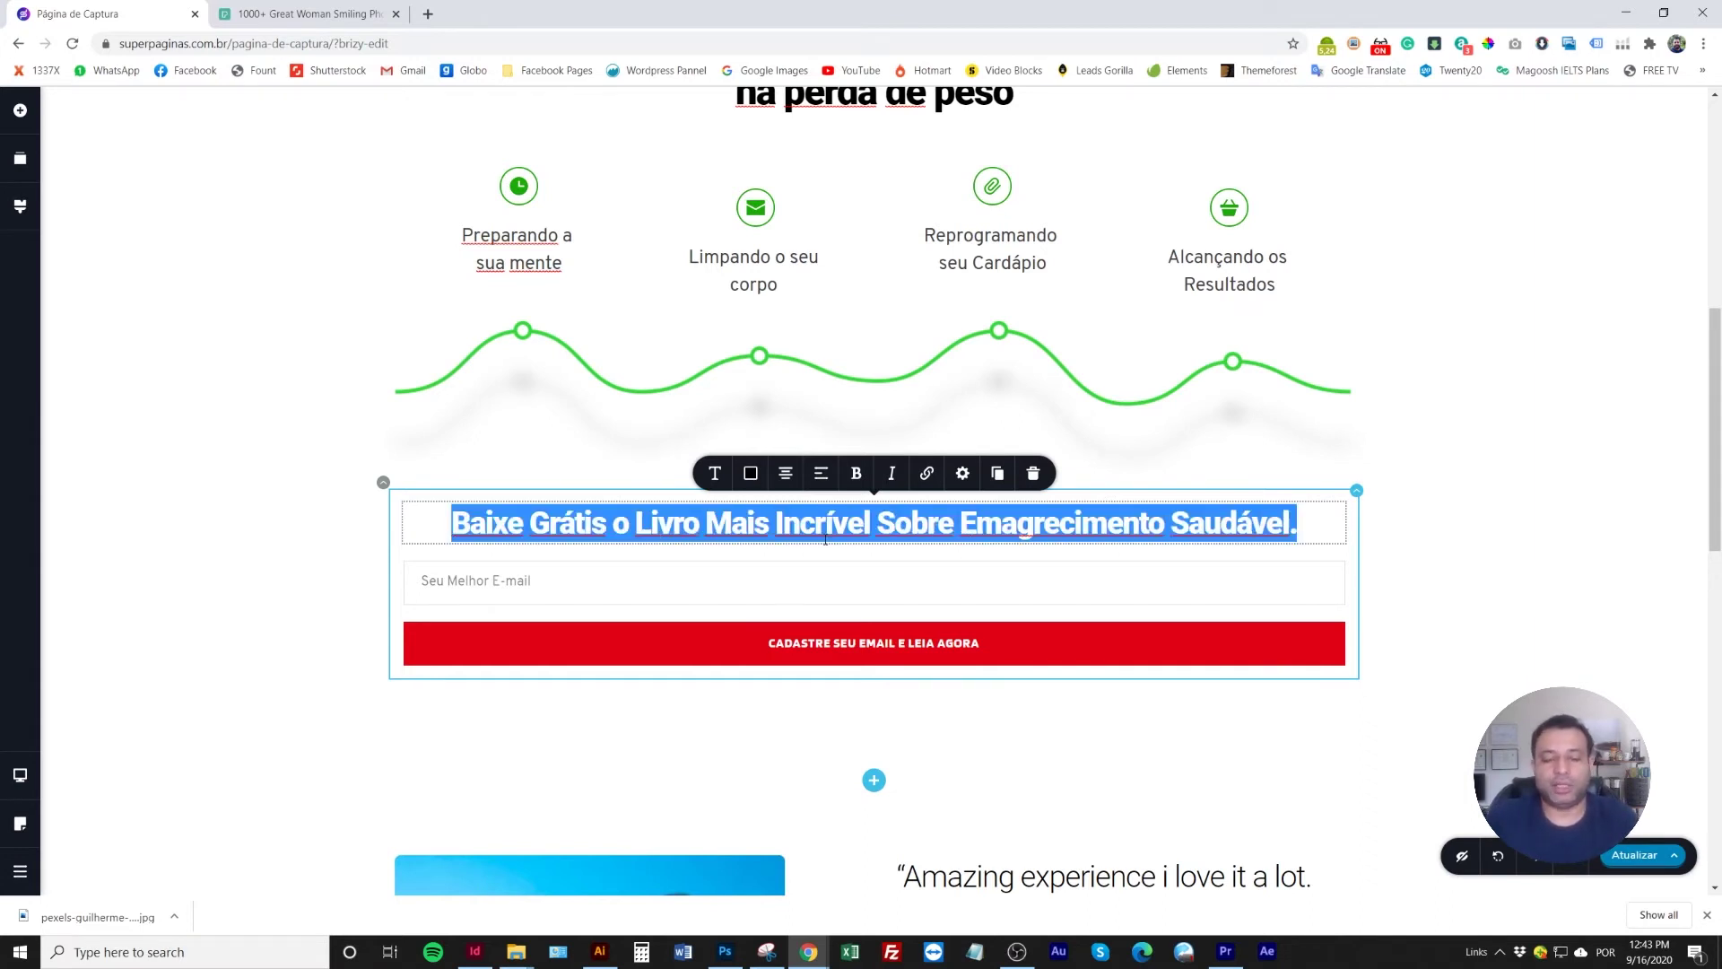
pyautogui.write('Cass')
pyautogui.press('BackSpace')
pyautogui.write('tre')
pyautogui.press('BackSpace')
pyautogui.press('BackSpace')
pyautogui.press('BackSpace')
pyautogui.press('BackSpace')
pyautogui.write('dastre-se e Leia Agora')
# Change the red button's label to 'QUERO COMEÇAR A LER'
pyautogui.click(870, 641)
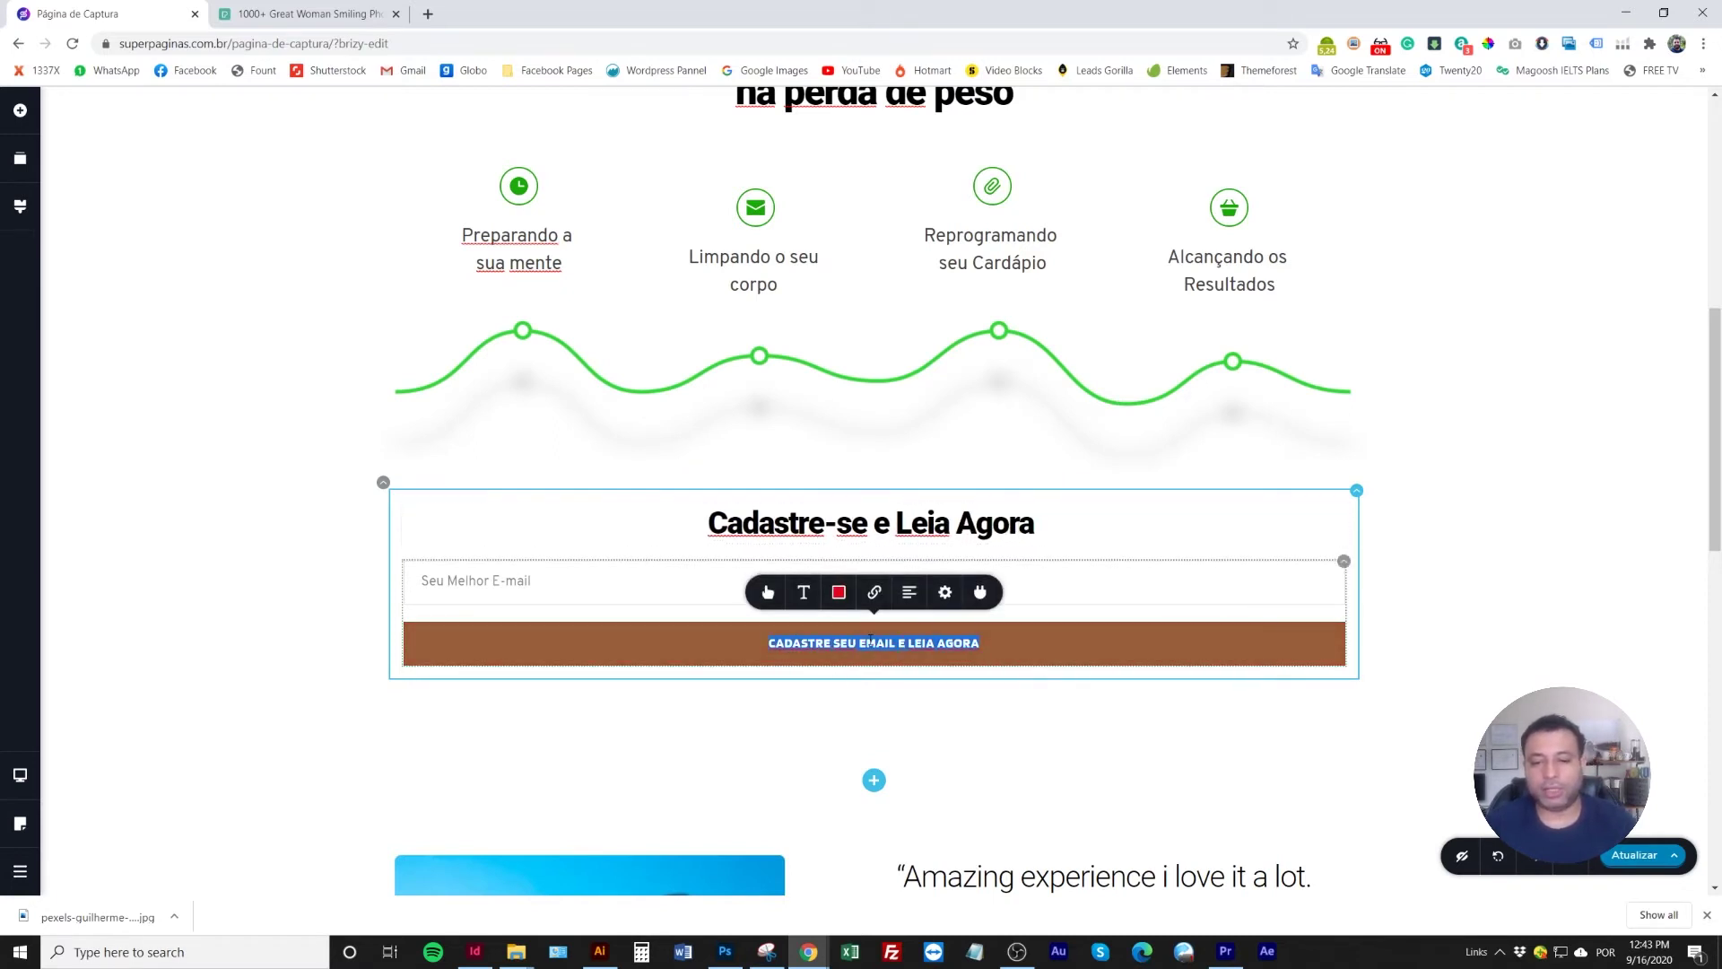
pyautogui.write('cu')
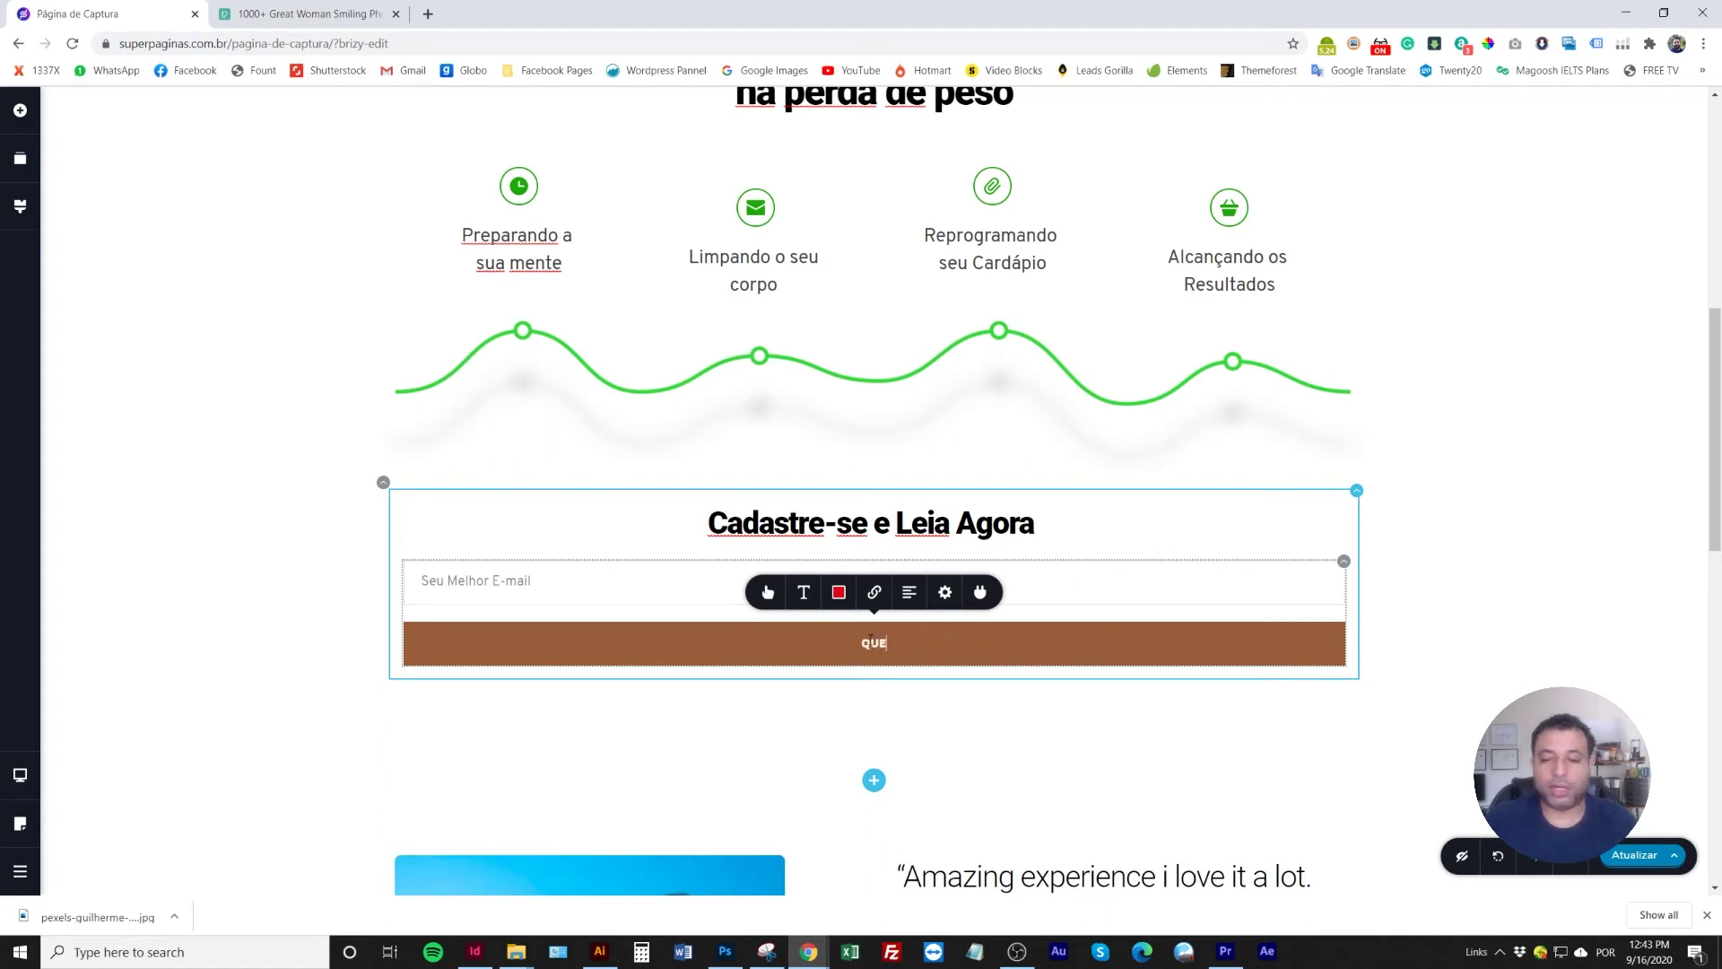
pyautogui.write('ERO COMEÇAR A LER')
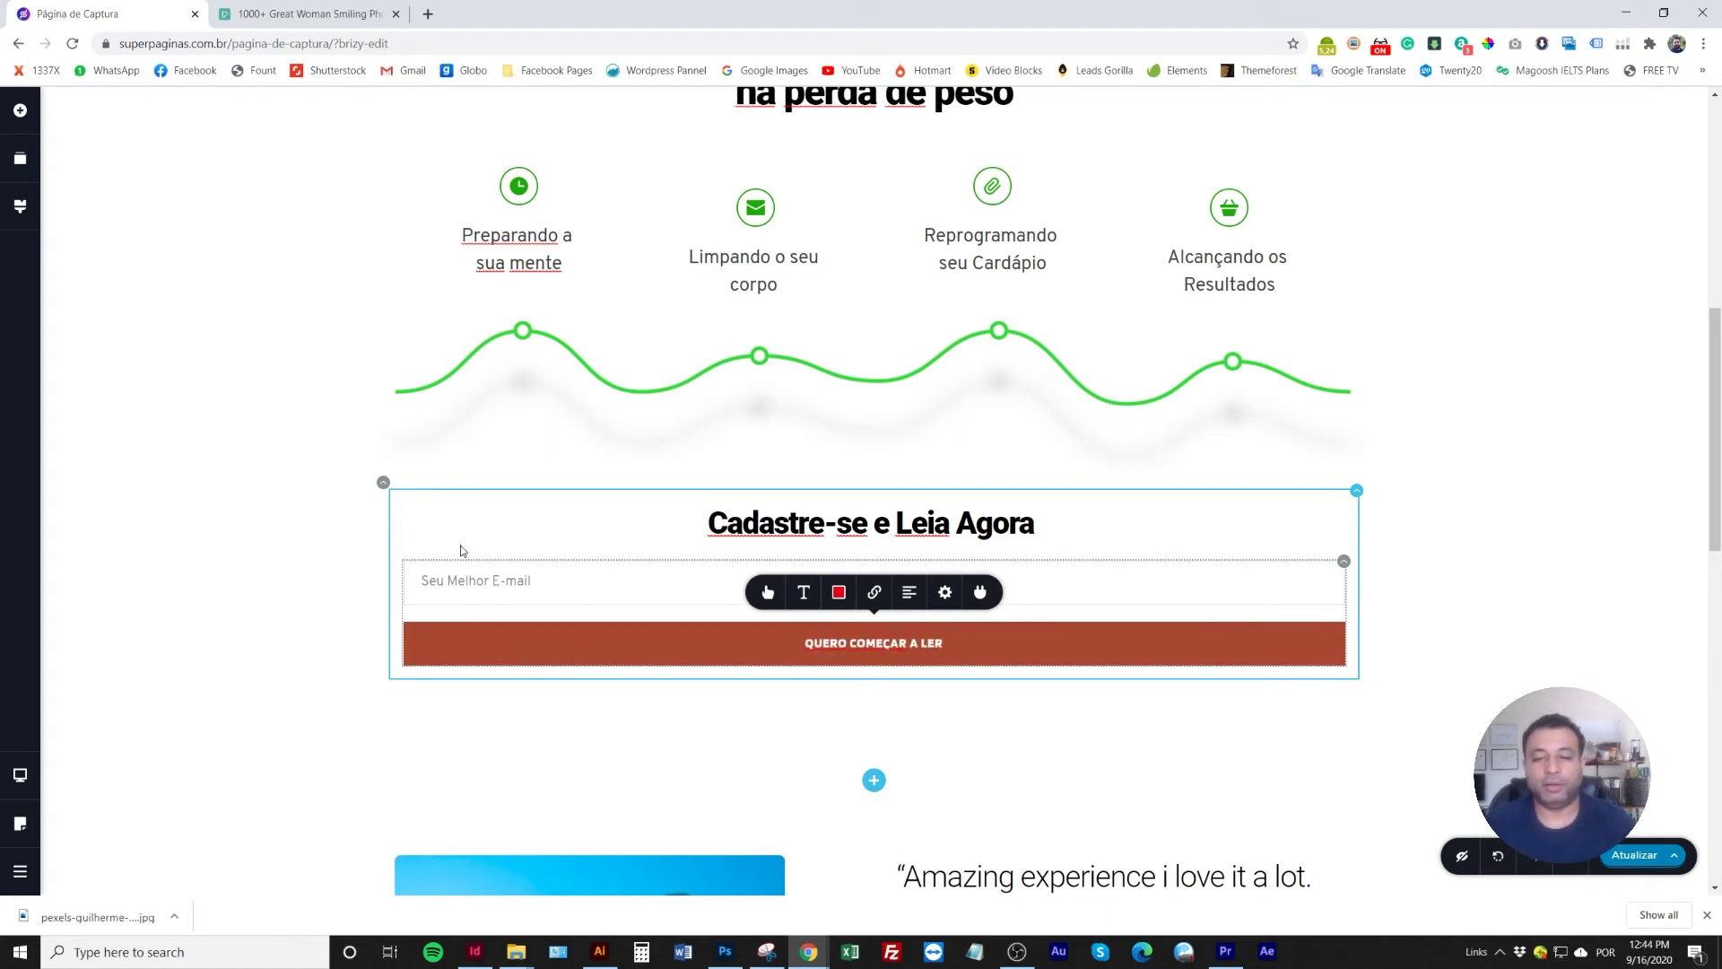
pyautogui.click(358, 546)
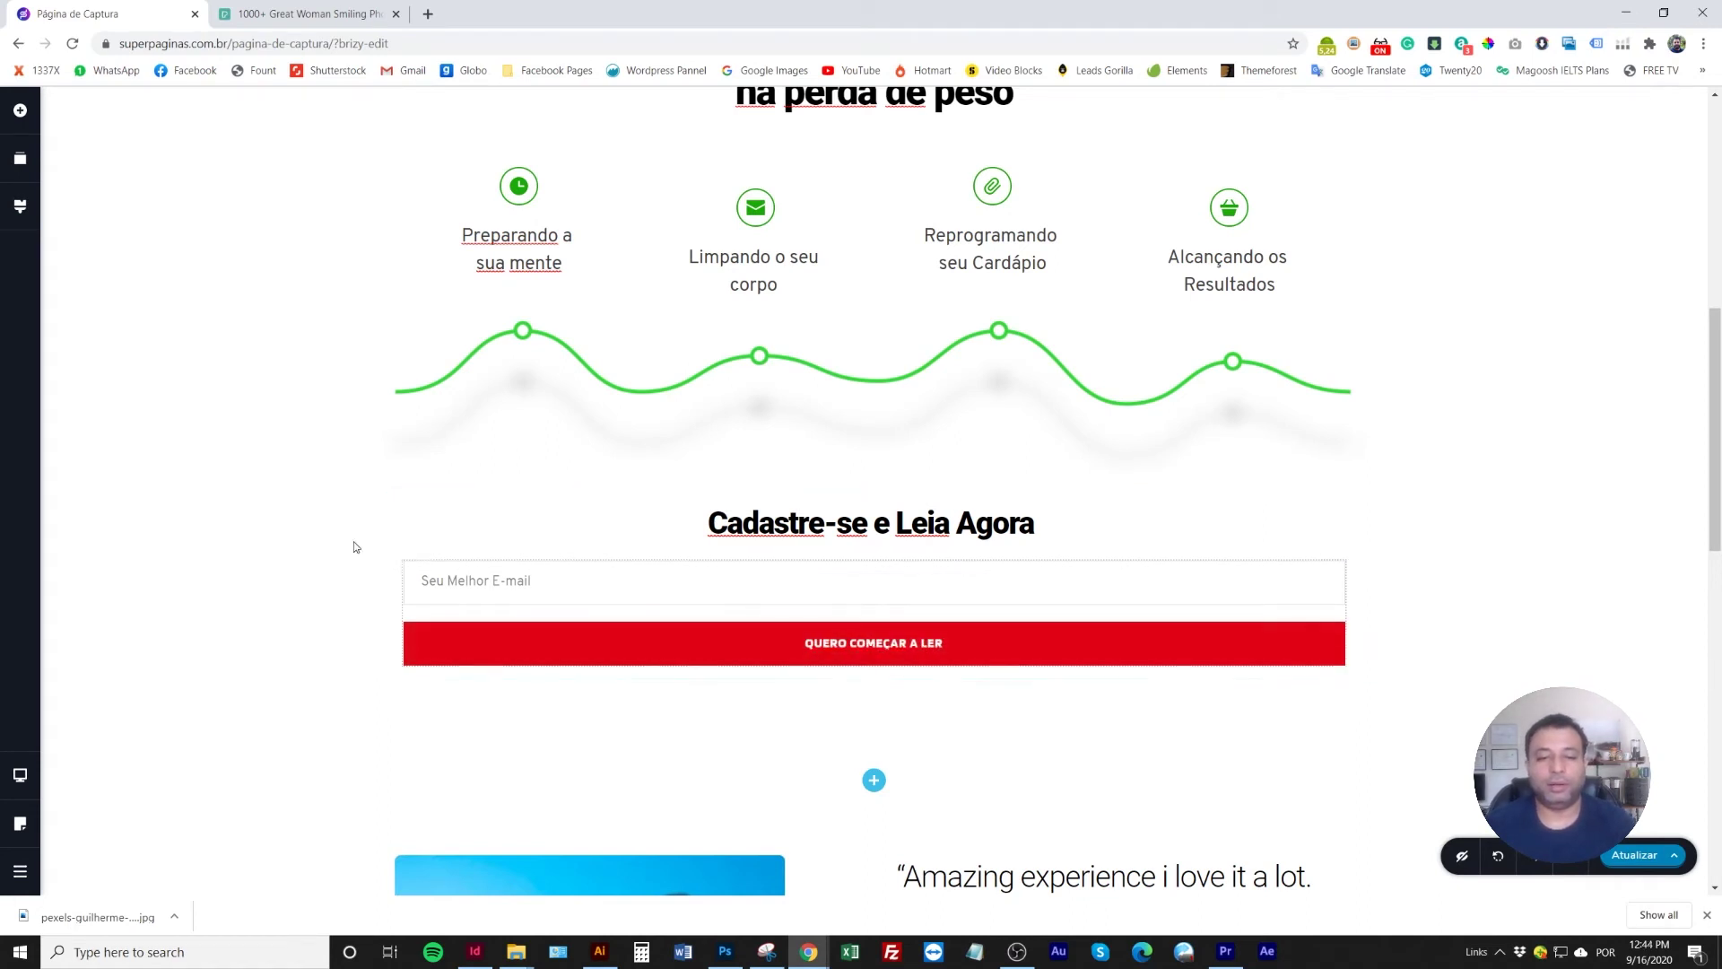
# Narrow the red sign-up button to 68 % width
pyautogui.click(1344, 561)
pyautogui.click(1310, 520)
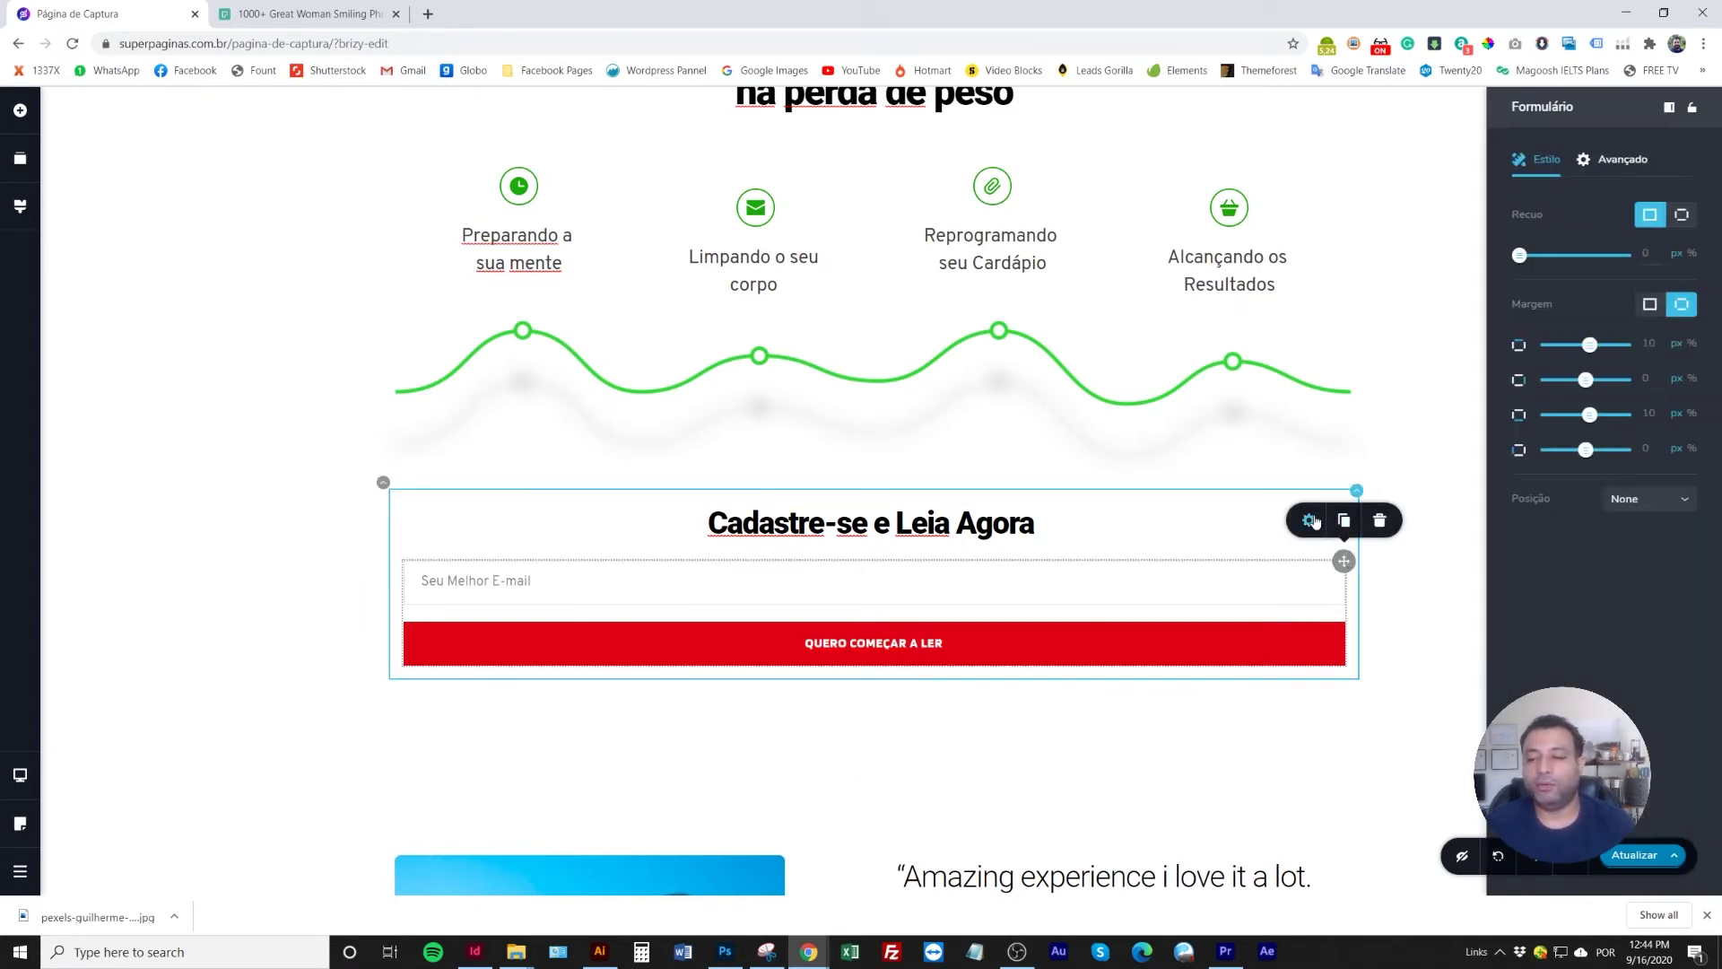
pyautogui.click(1310, 589)
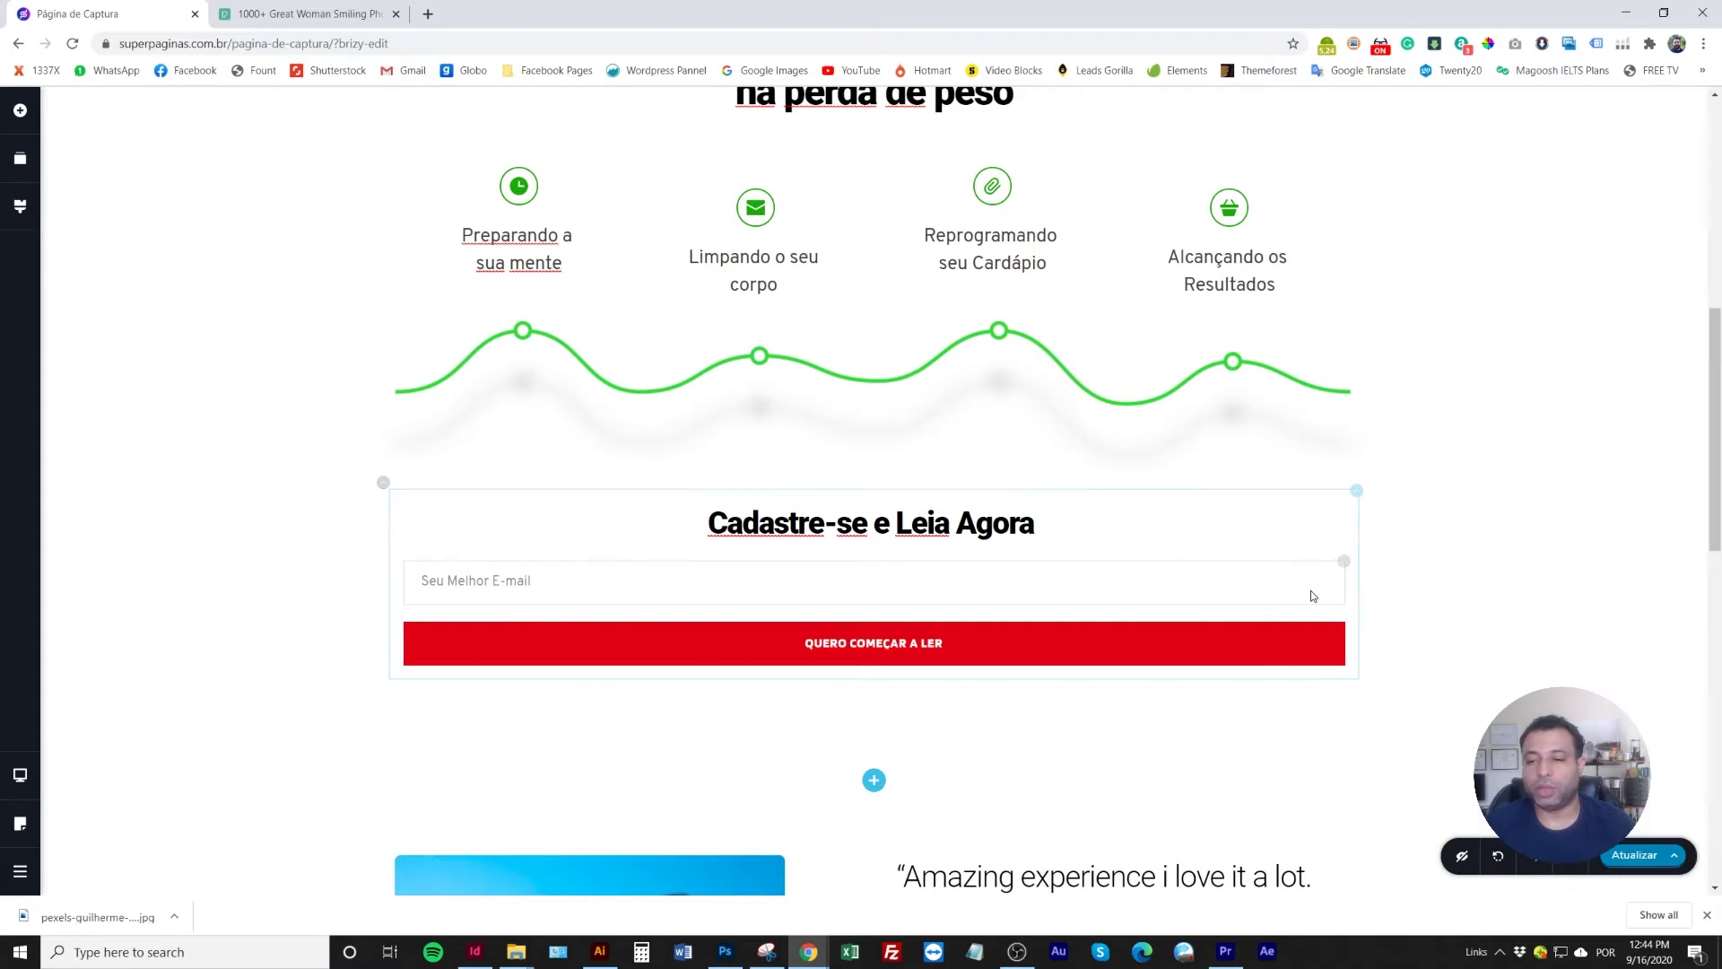
pyautogui.click(1309, 588)
pyautogui.click(911, 532)
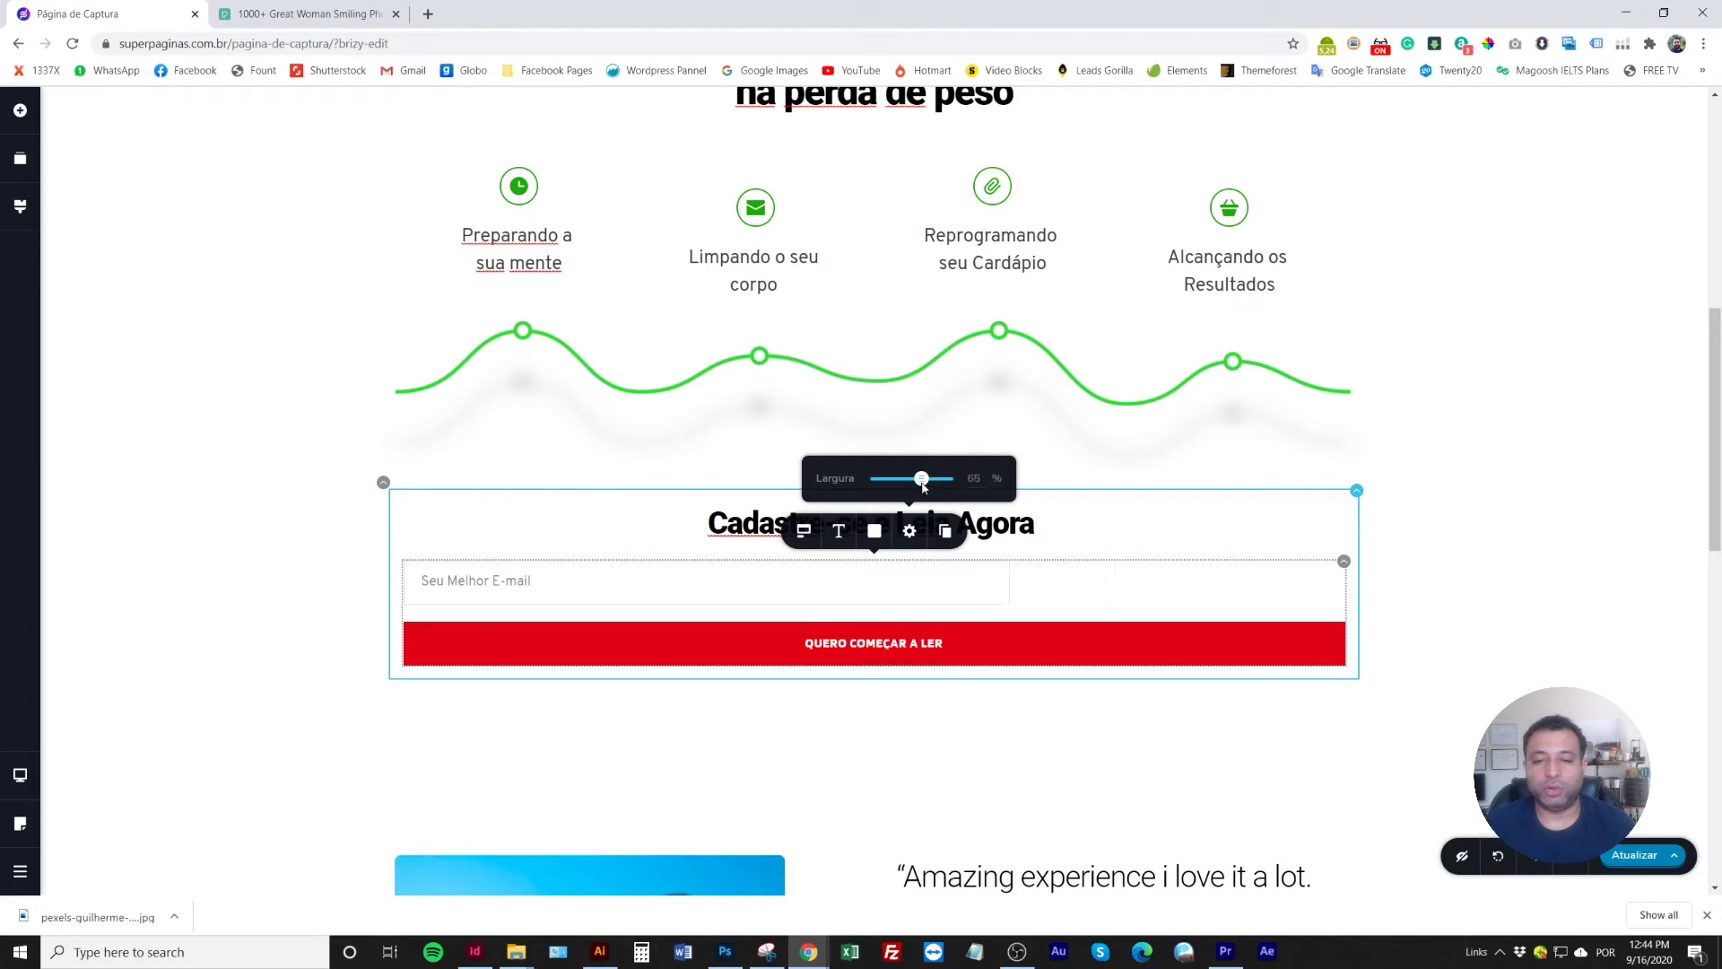
pyautogui.click(1203, 642)
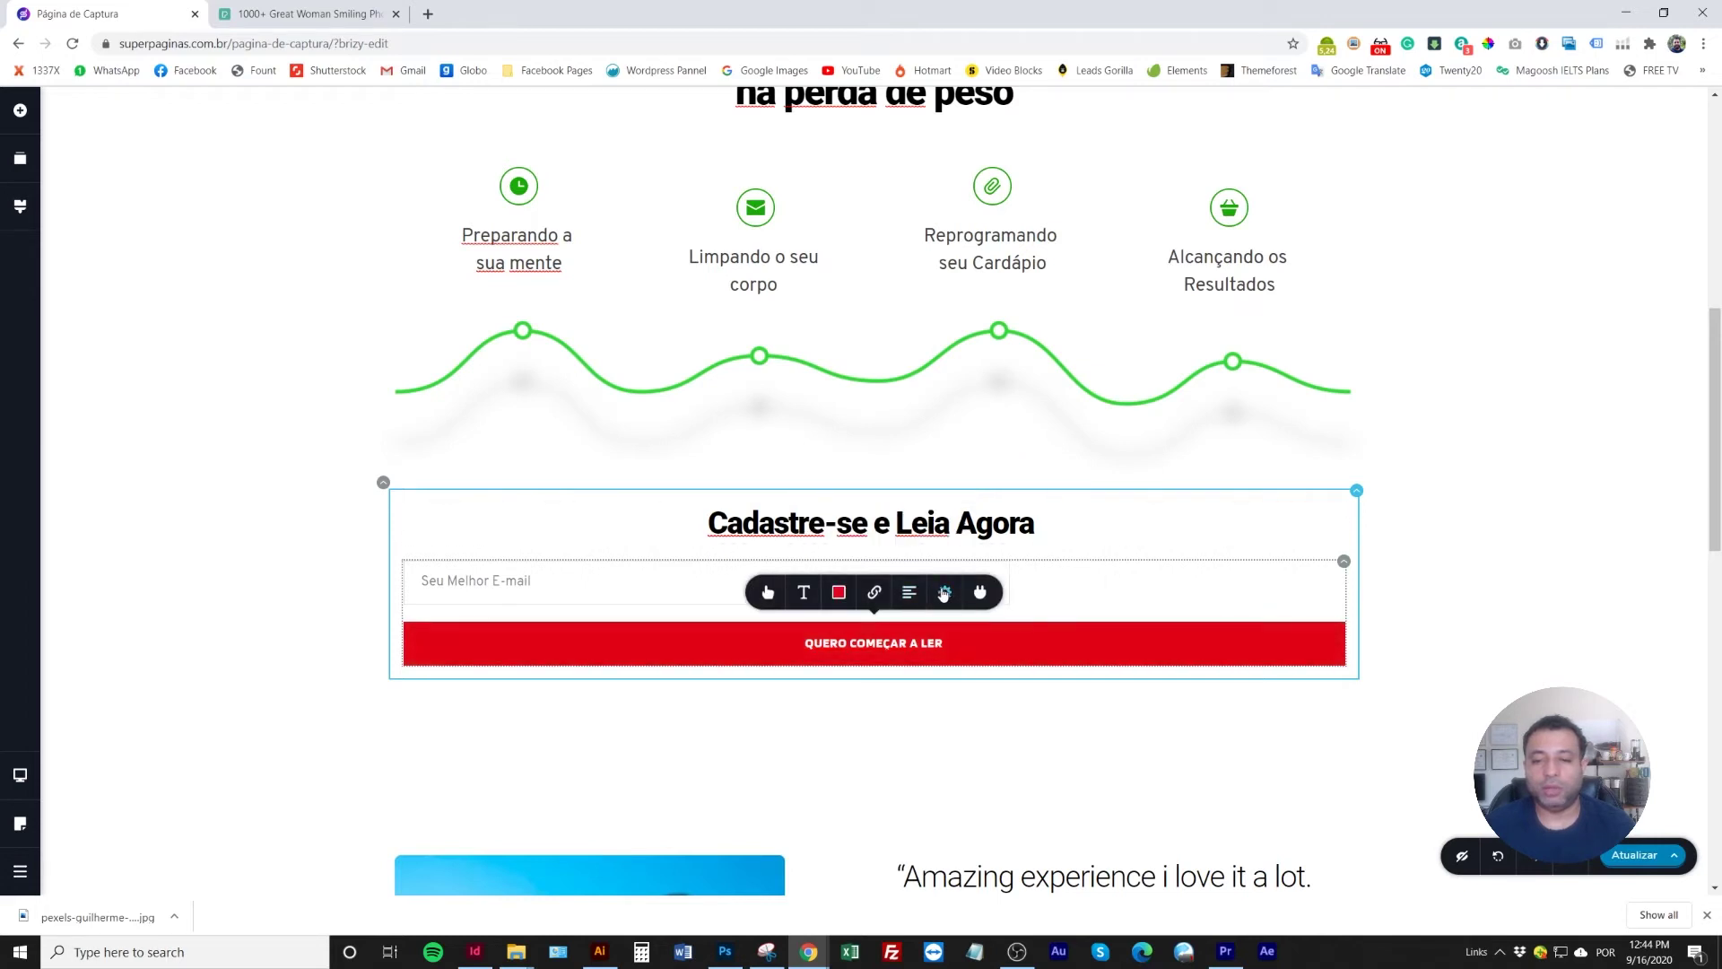
pyautogui.click(944, 592)
pyautogui.moveTo(981, 539); pyautogui.dragTo(958, 549)
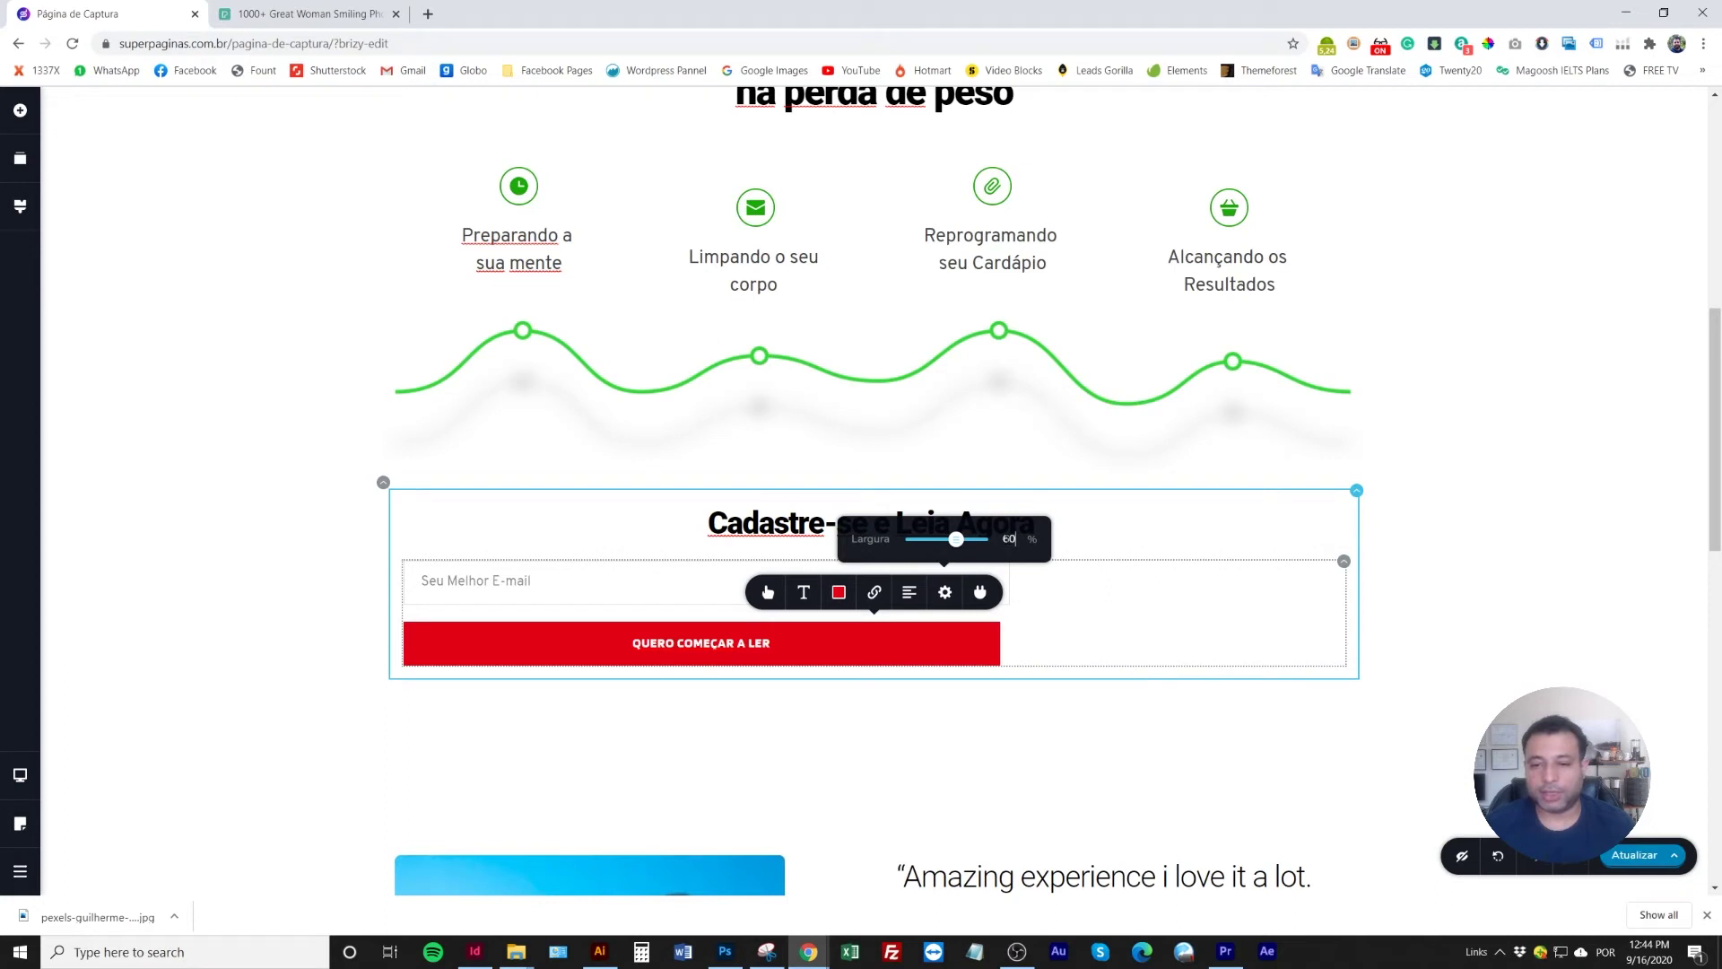
pyautogui.click(1038, 632)
# Set the email field's width to 64 %, correcting an initial 60 %
pyautogui.click(1009, 597)
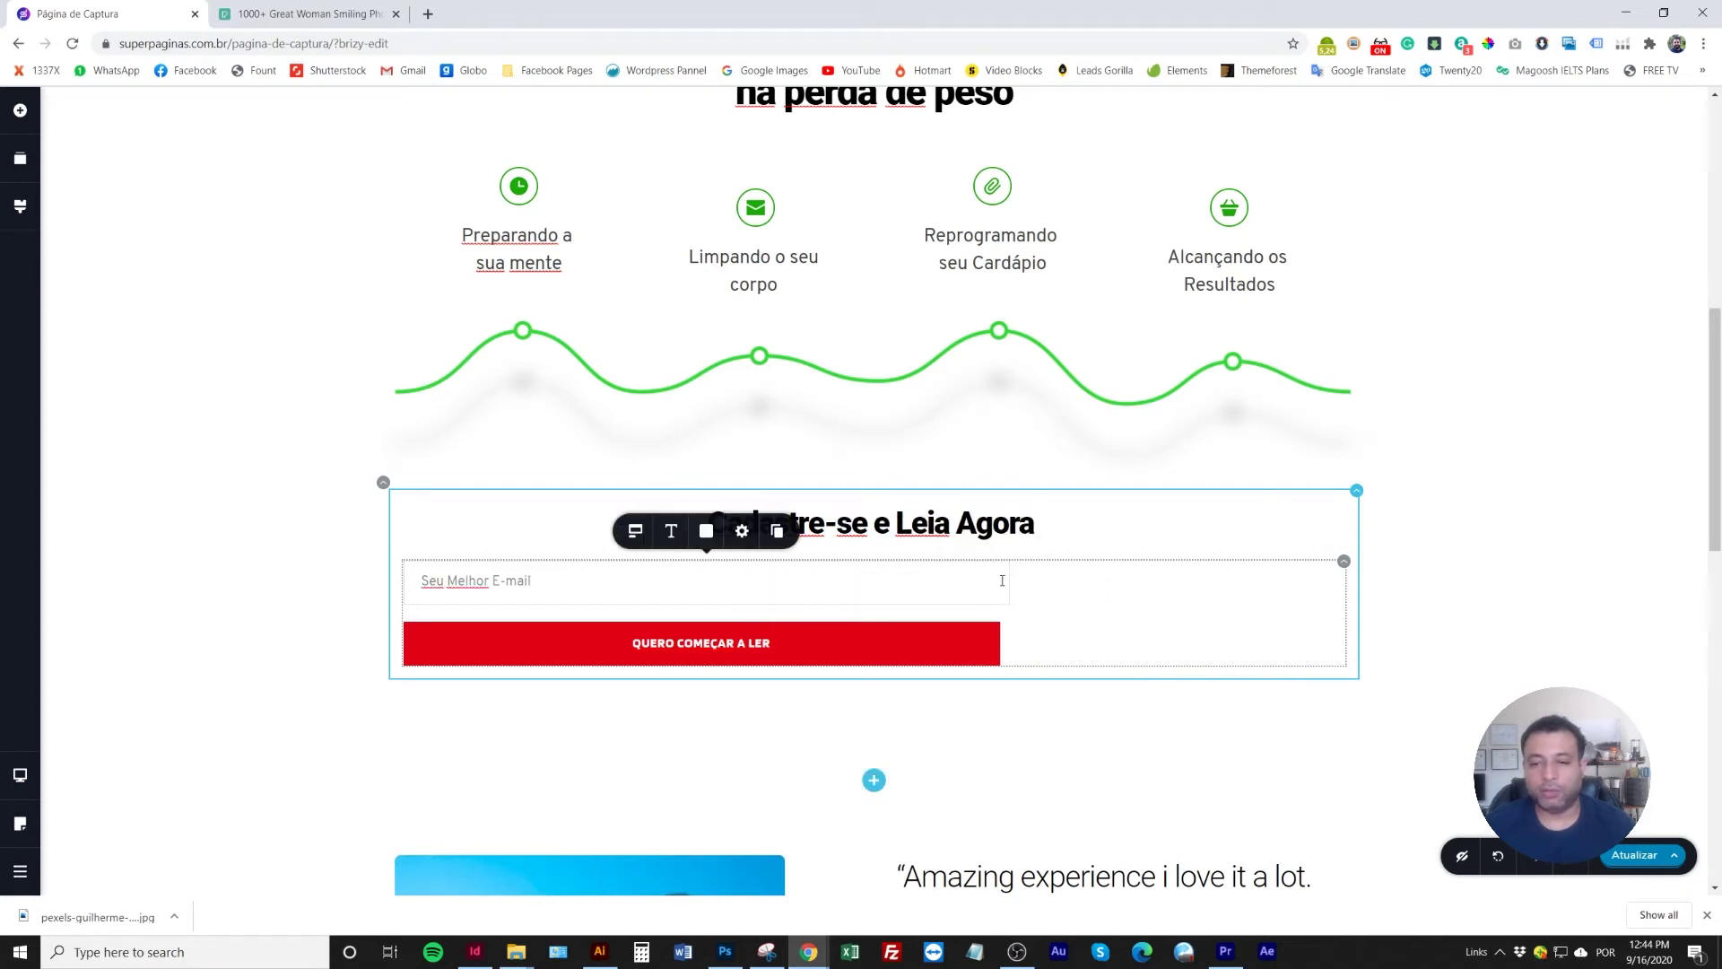
pyautogui.click(742, 530)
pyautogui.doubleClick(806, 479)
pyautogui.write('60')
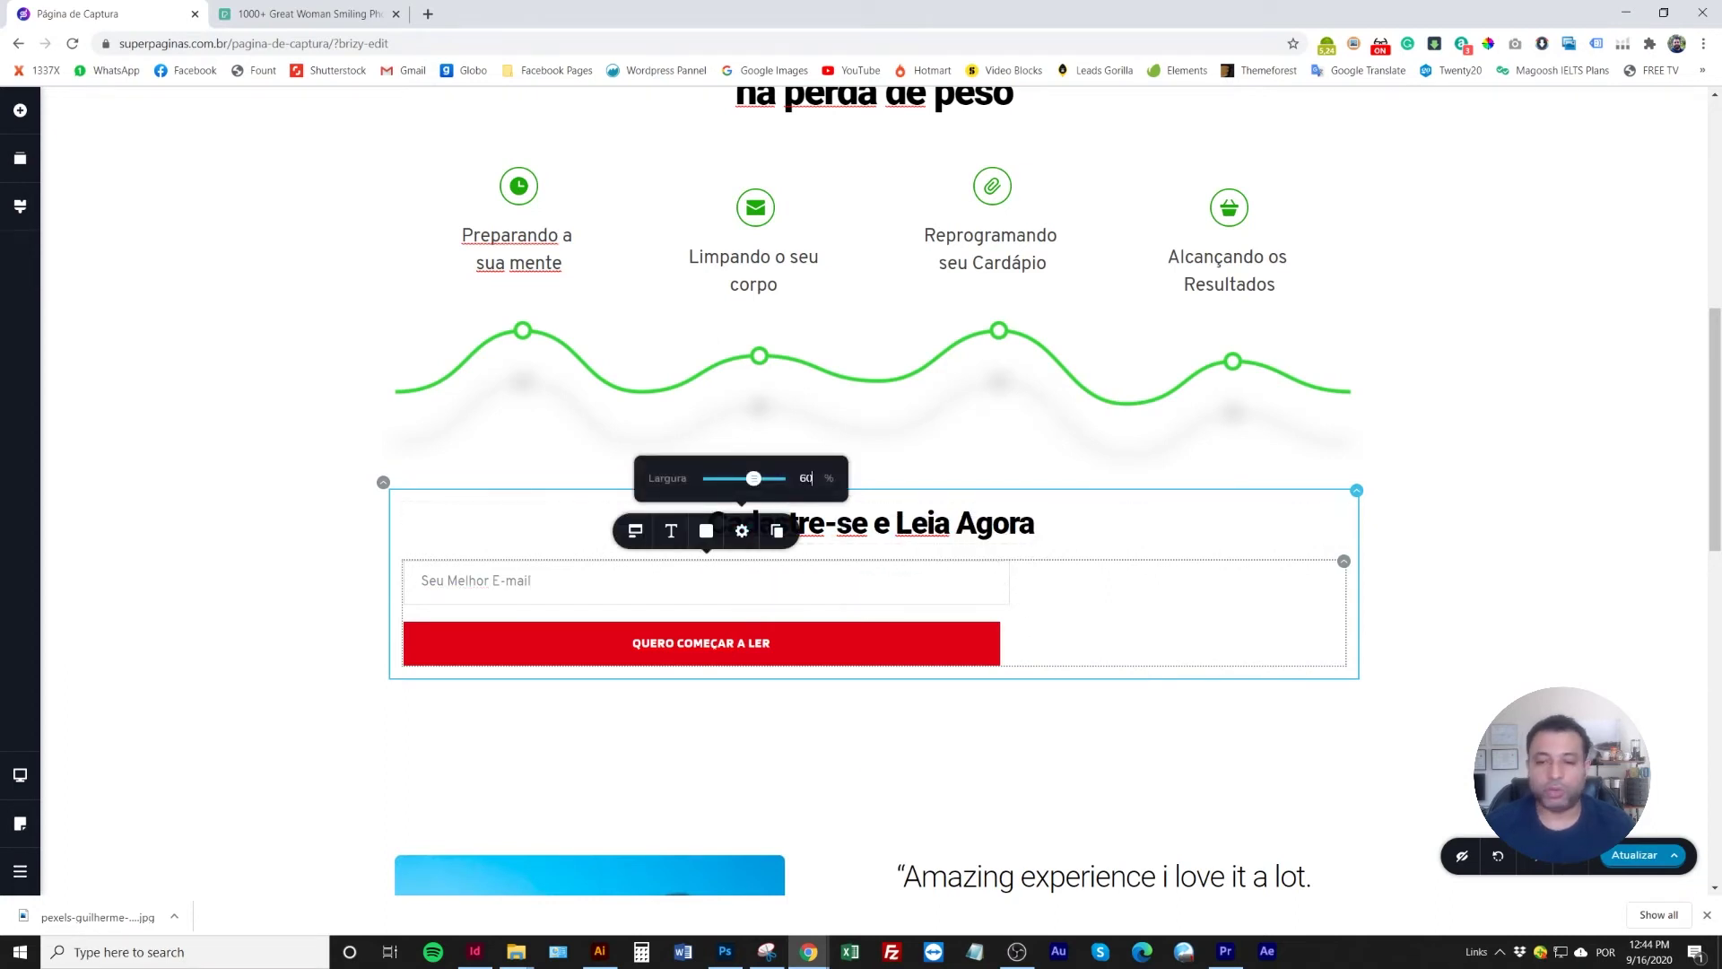
pyautogui.click(1106, 619)
pyautogui.click(906, 594)
pyautogui.click(717, 530)
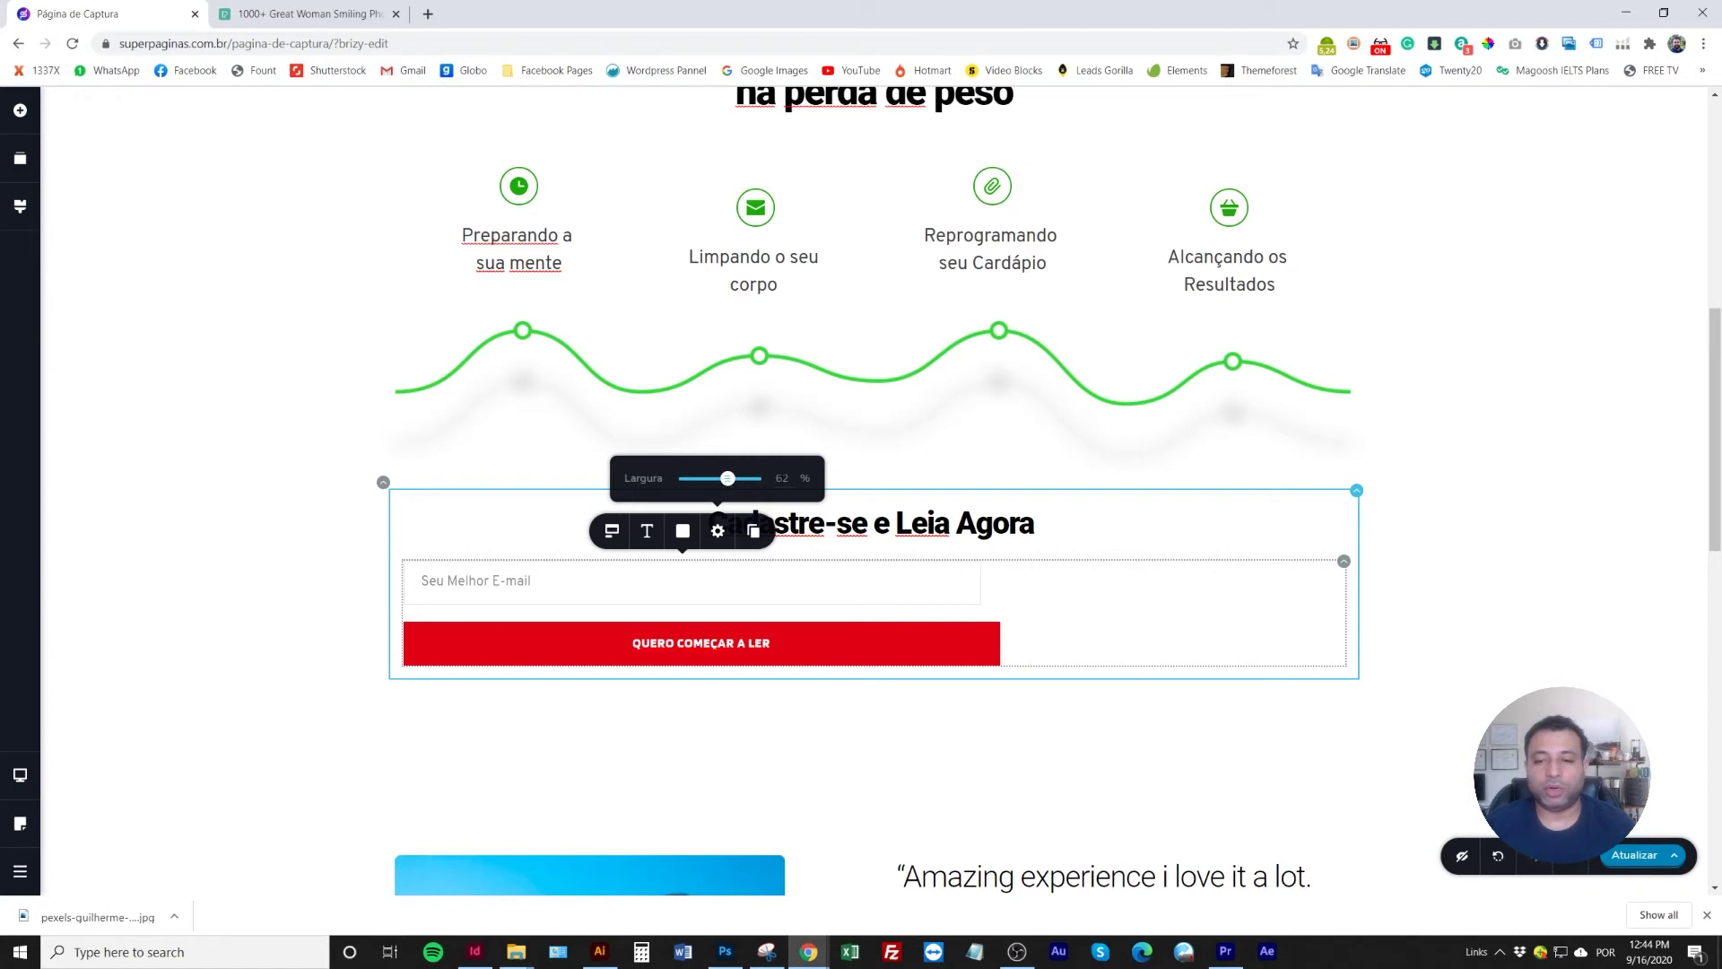
pyautogui.write('64')
pyautogui.click(1056, 613)
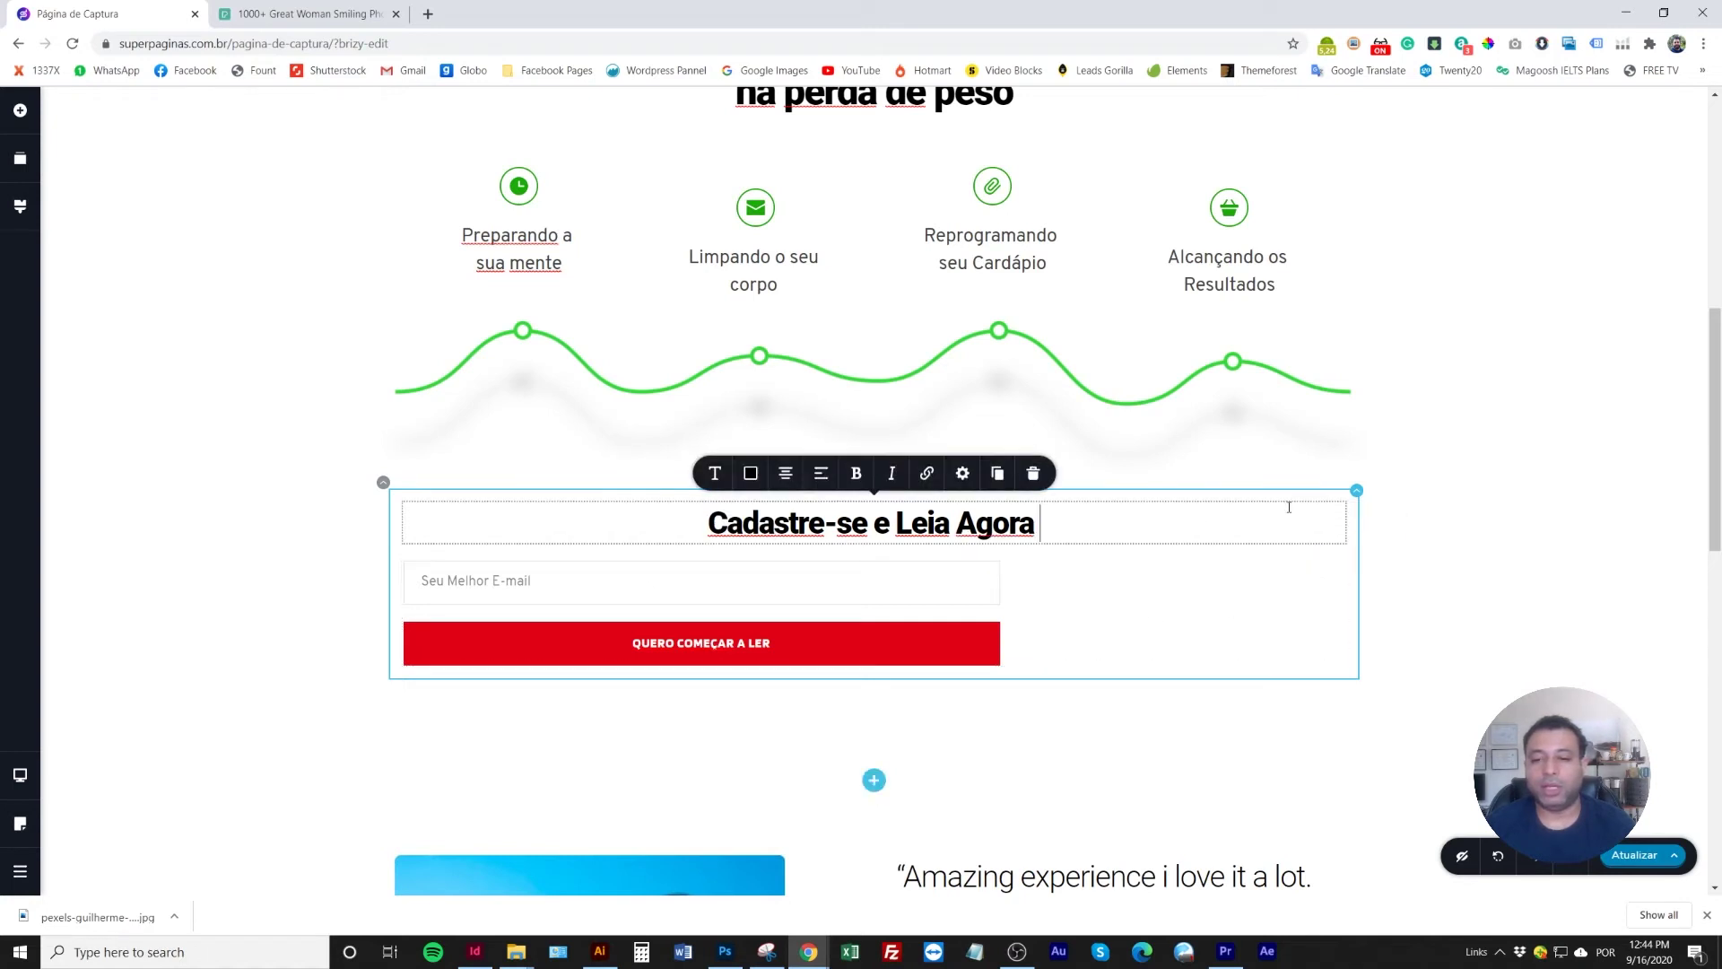
pyautogui.click(977, 582)
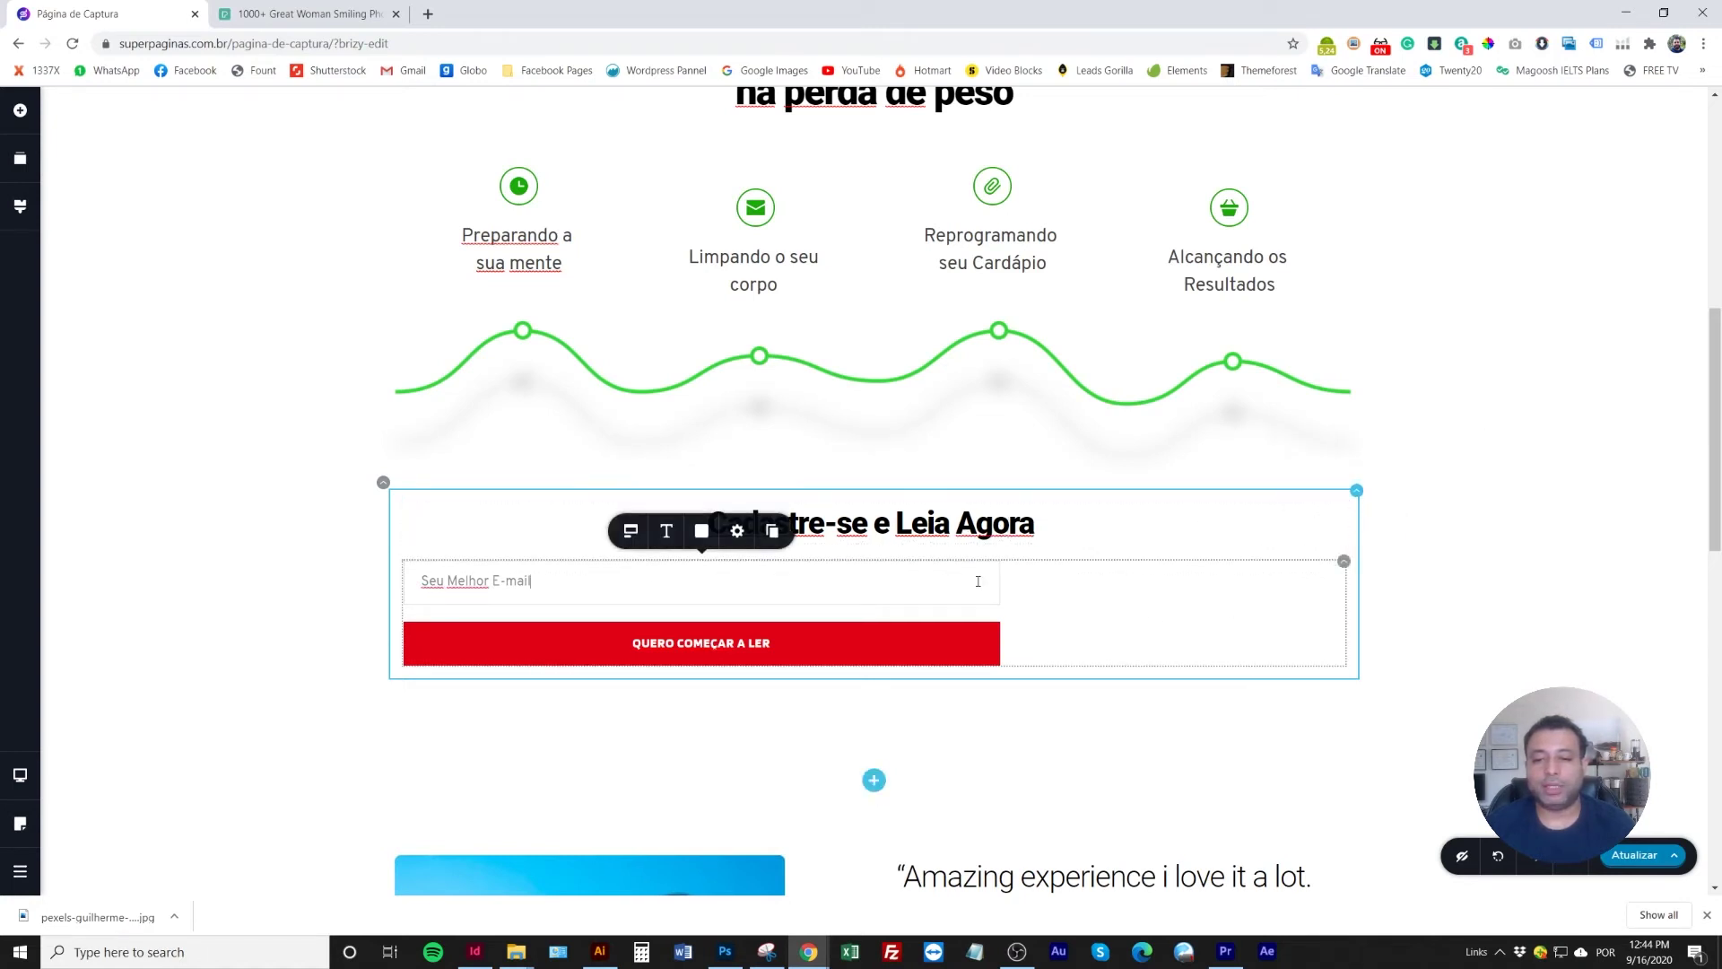
pyautogui.click(631, 533)
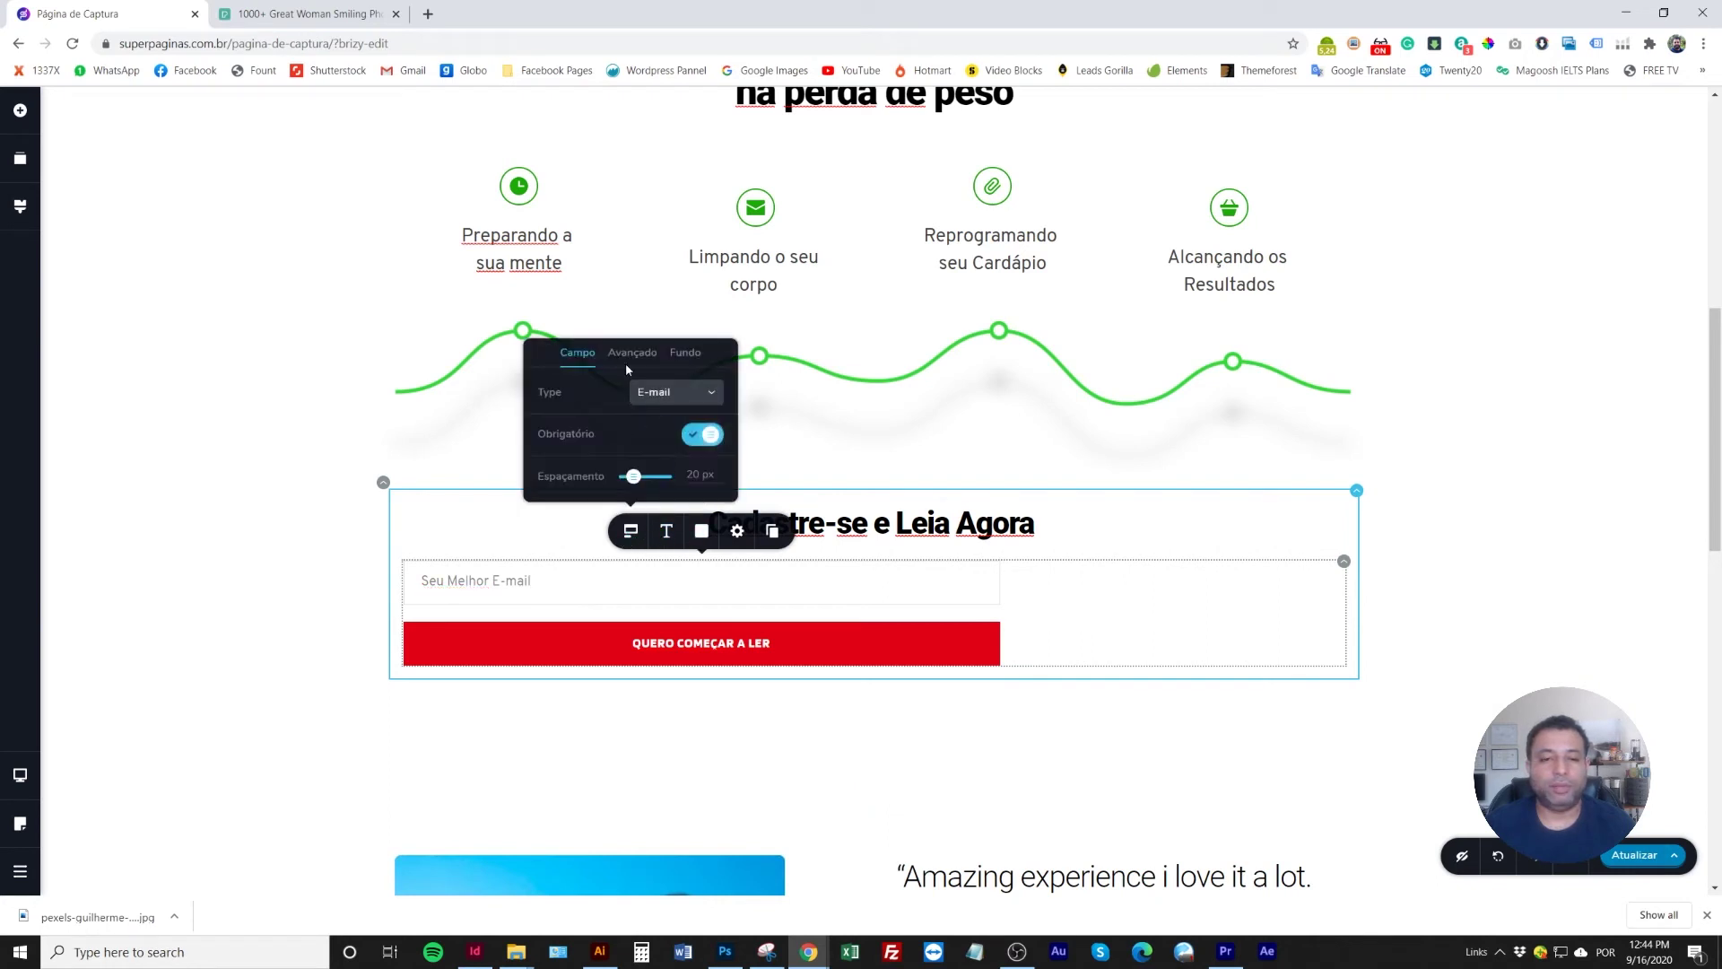
# Try per-side form padding of 100 px and a 100 px side margin on the sign-up form
pyautogui.click(1069, 628)
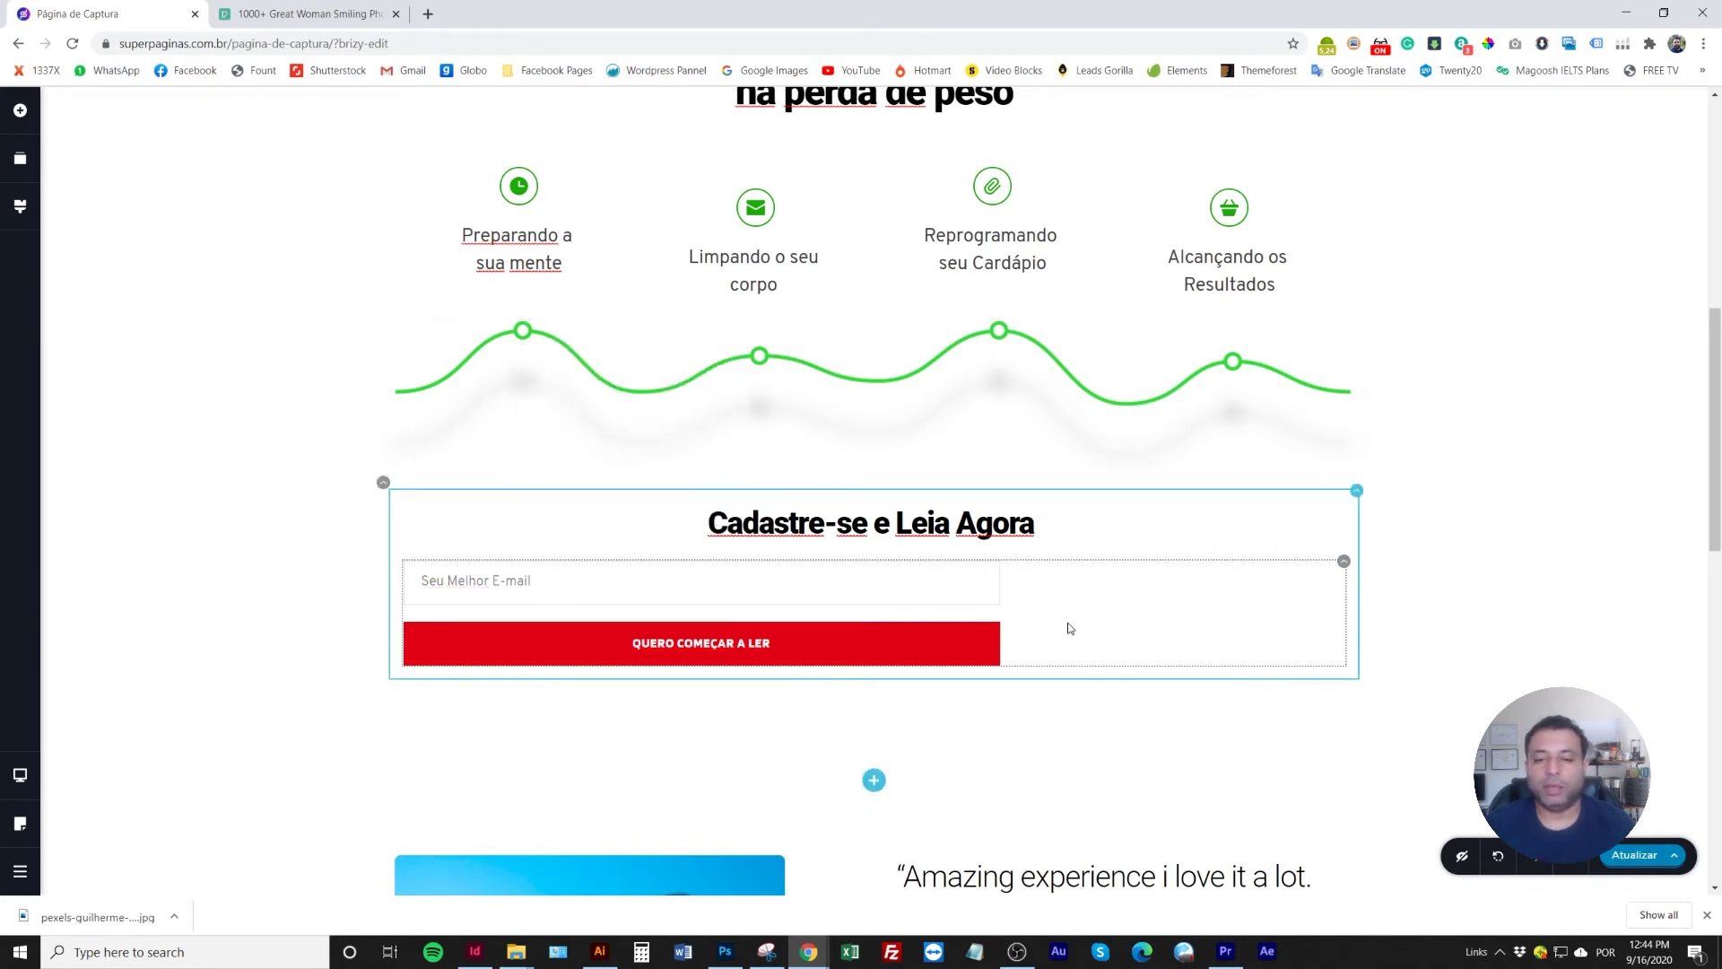
pyautogui.click(1344, 563)
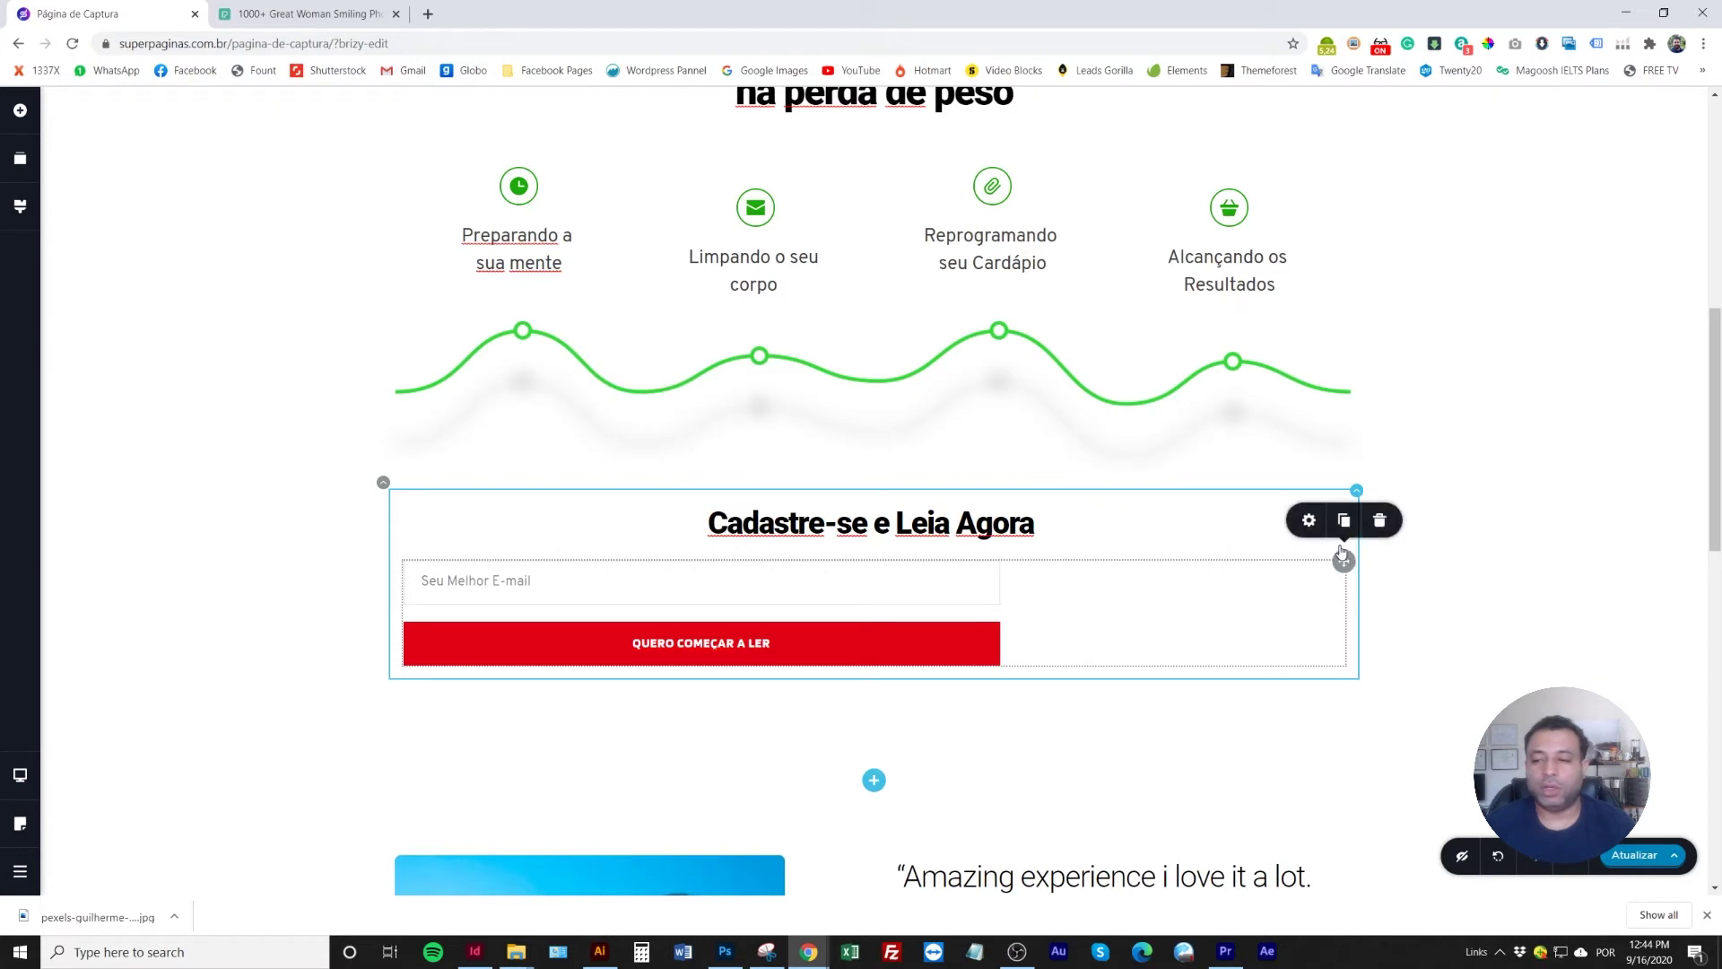
pyautogui.click(1309, 522)
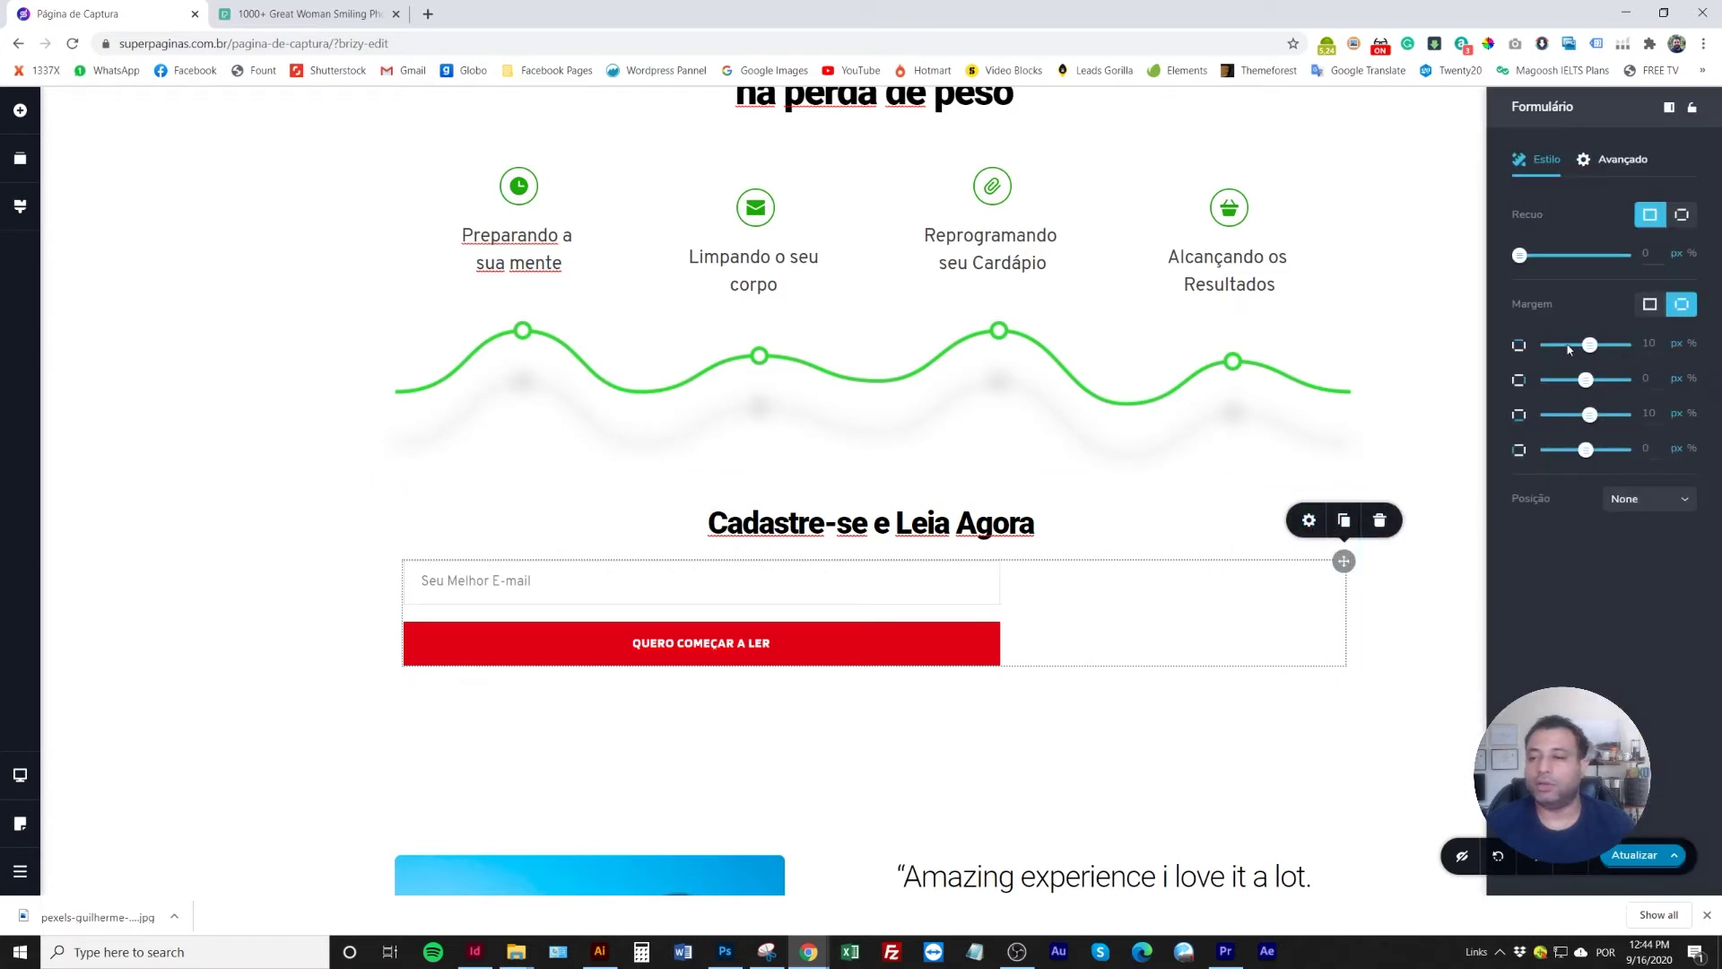
pyautogui.click(1620, 160)
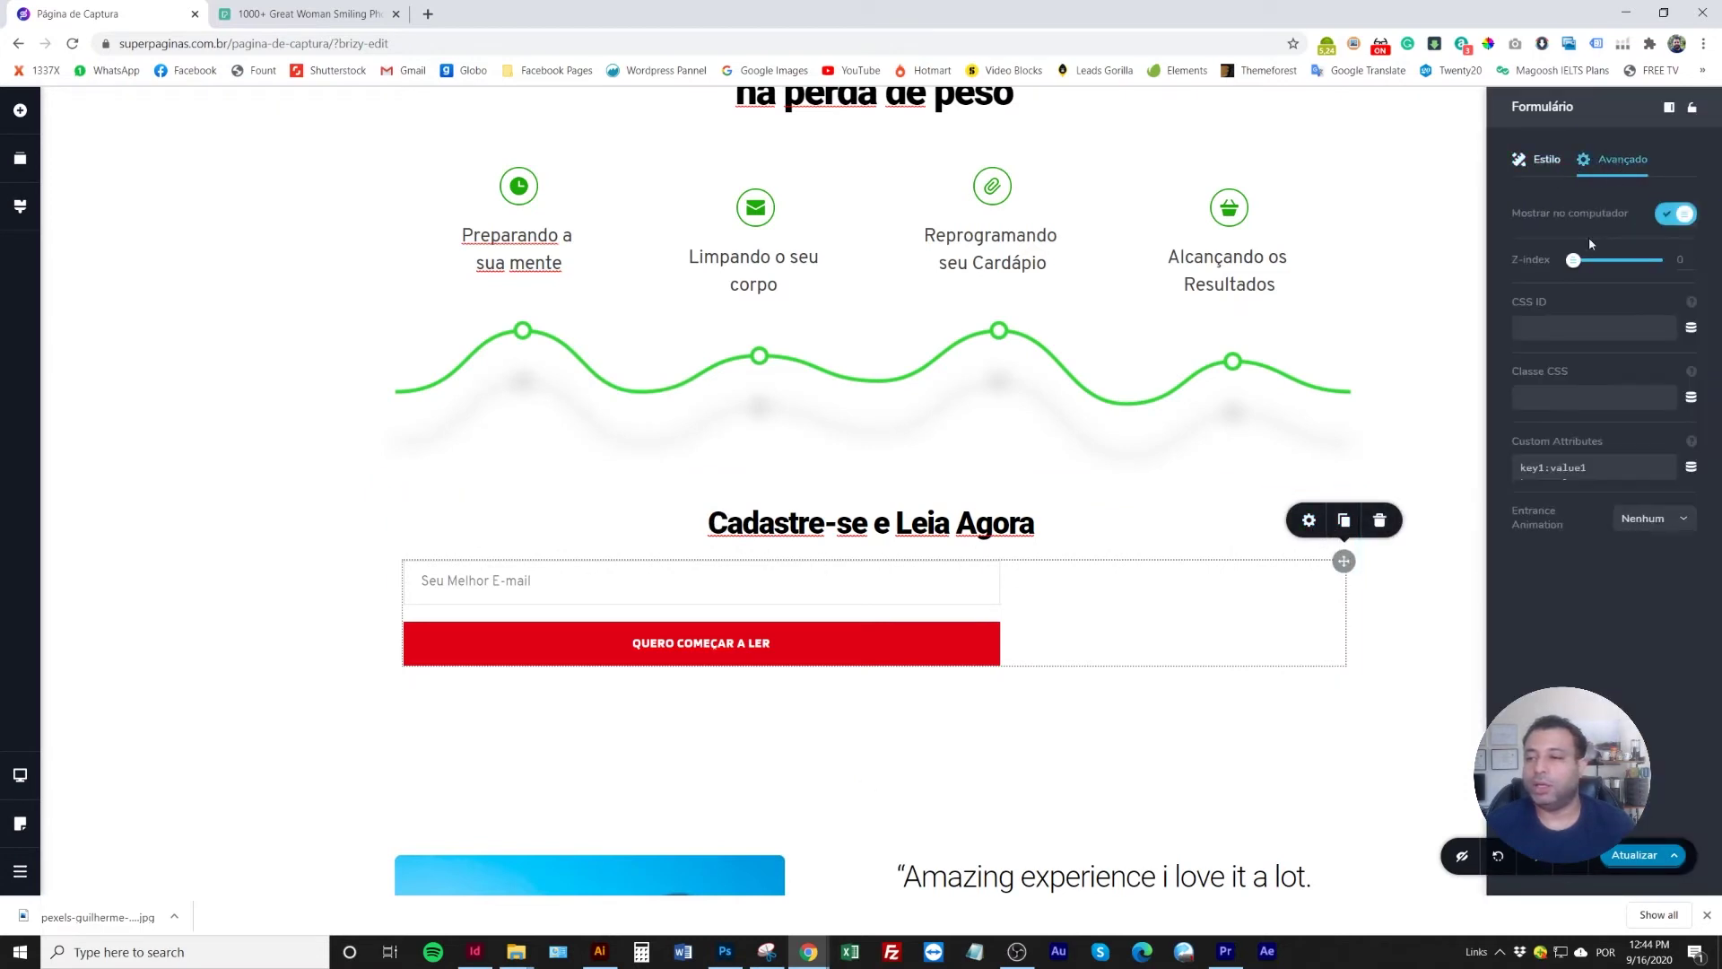
pyautogui.click(1553, 157)
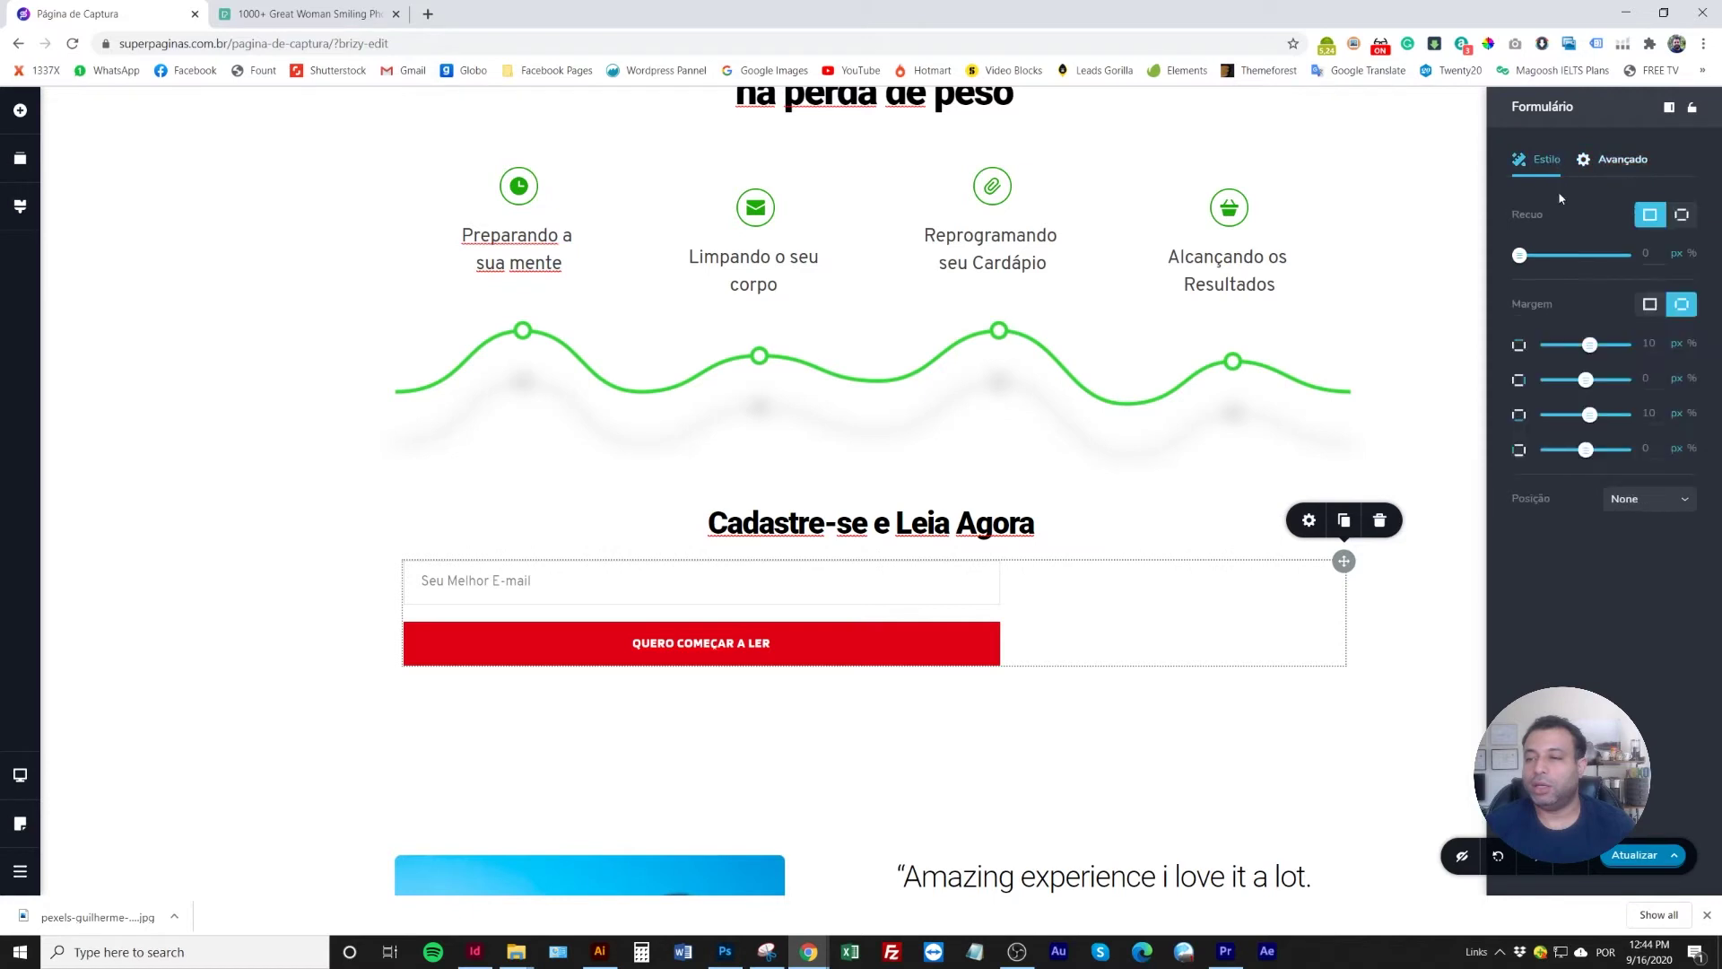
pyautogui.click(1677, 217)
pyautogui.moveTo(1549, 359); pyautogui.dragTo(1666, 352)
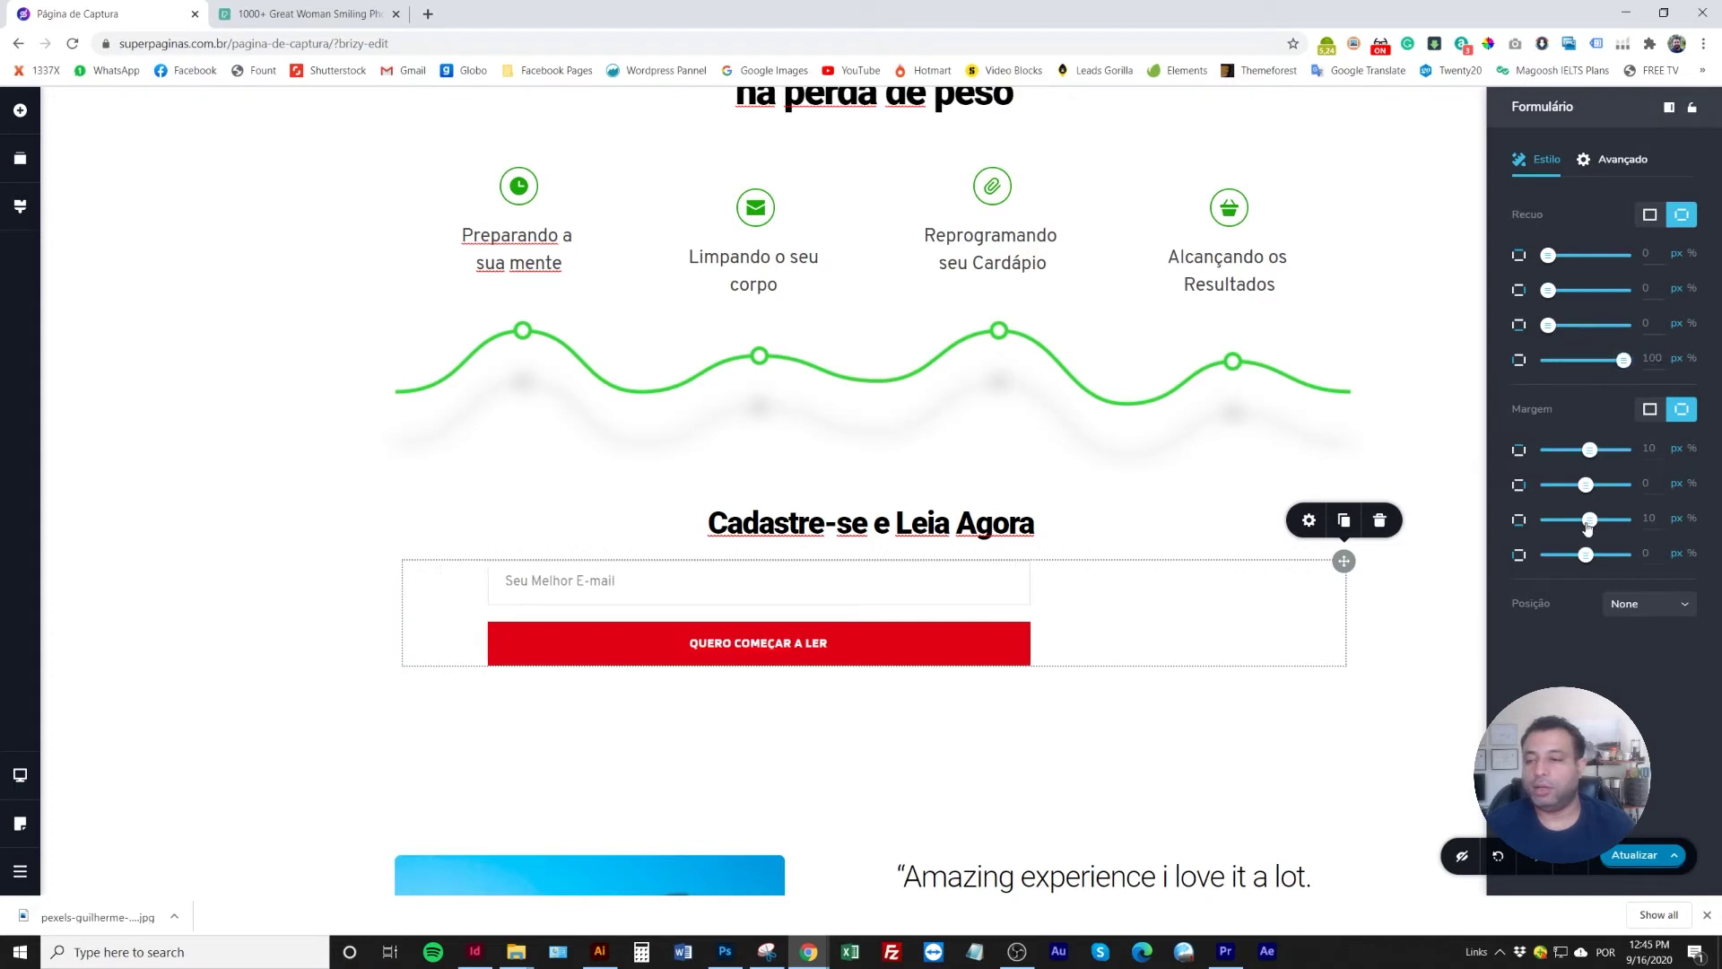
pyautogui.moveTo(1585, 561); pyautogui.dragTo(1623, 556)
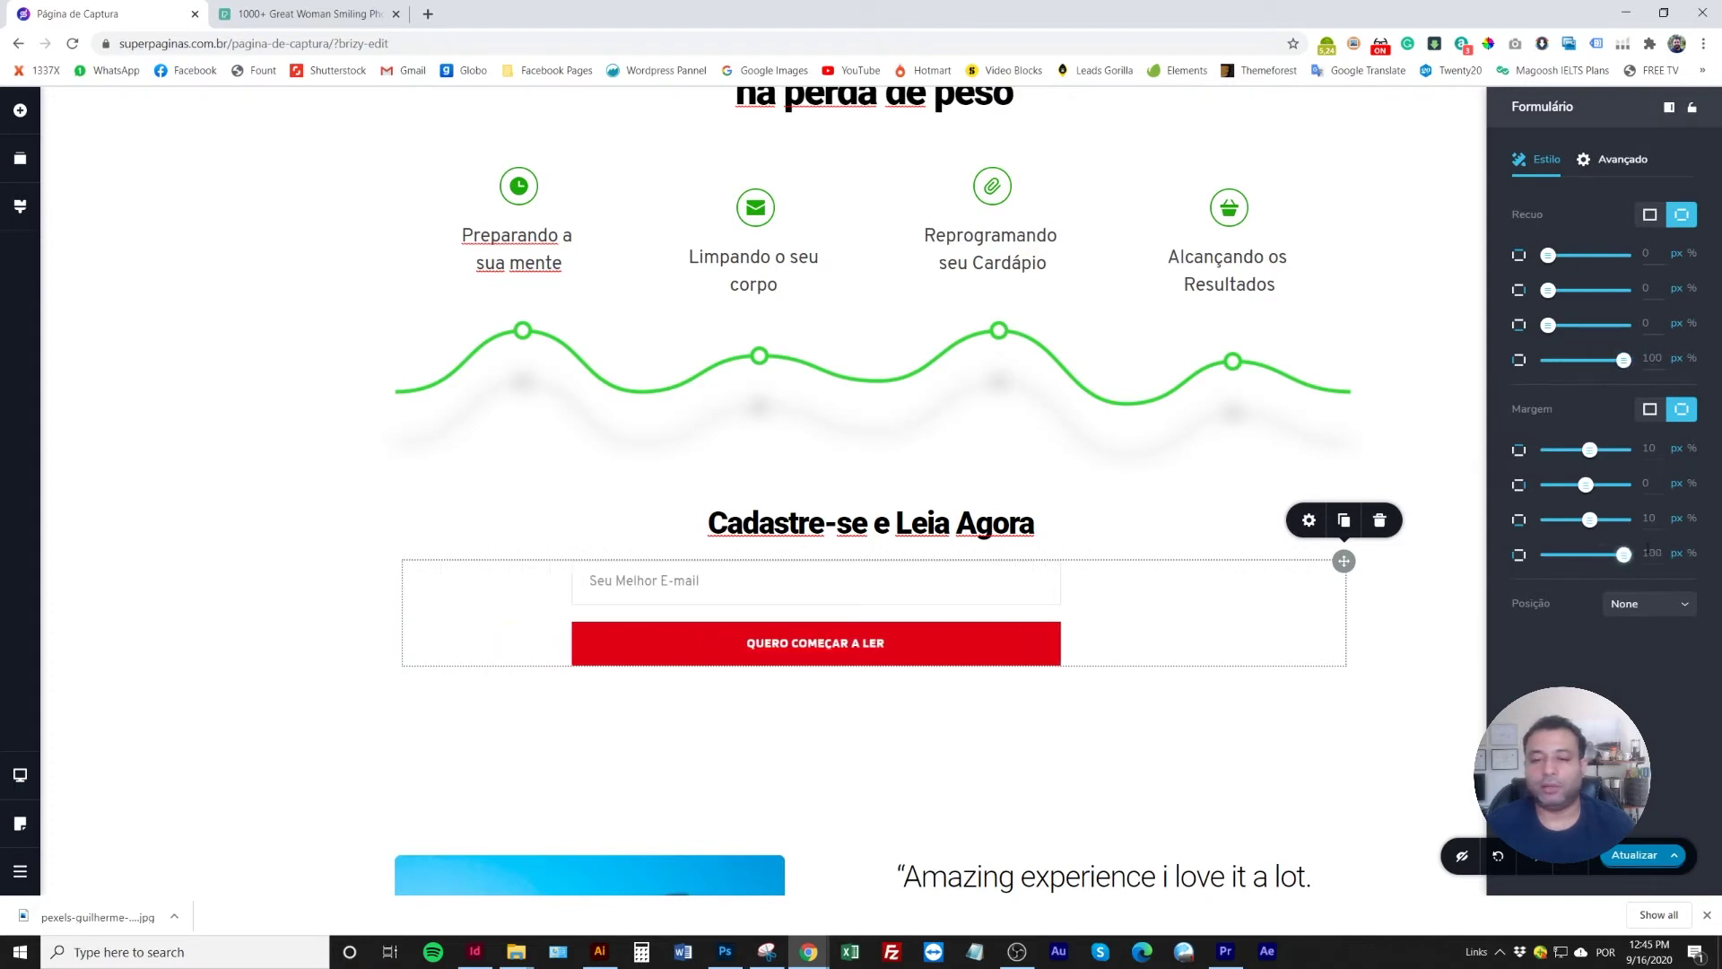
# Switch form padding and margin back to uniform: margin 0, padding about 24 px
pyautogui.click(1312, 554)
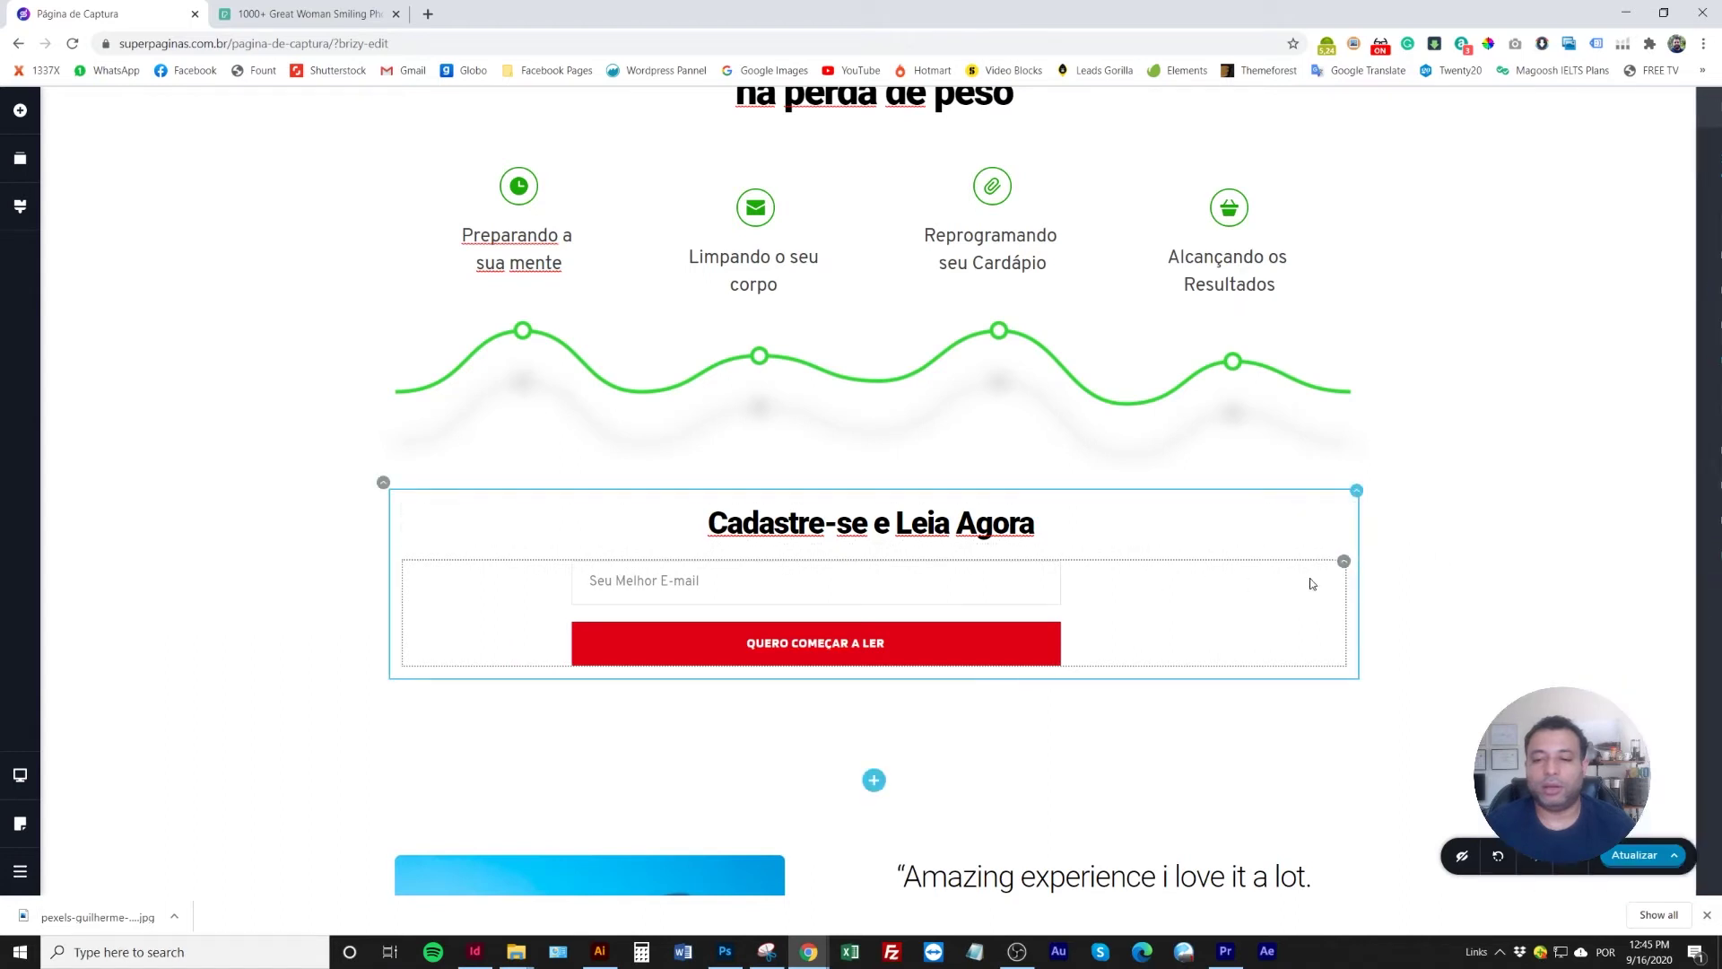
pyautogui.click(1309, 520)
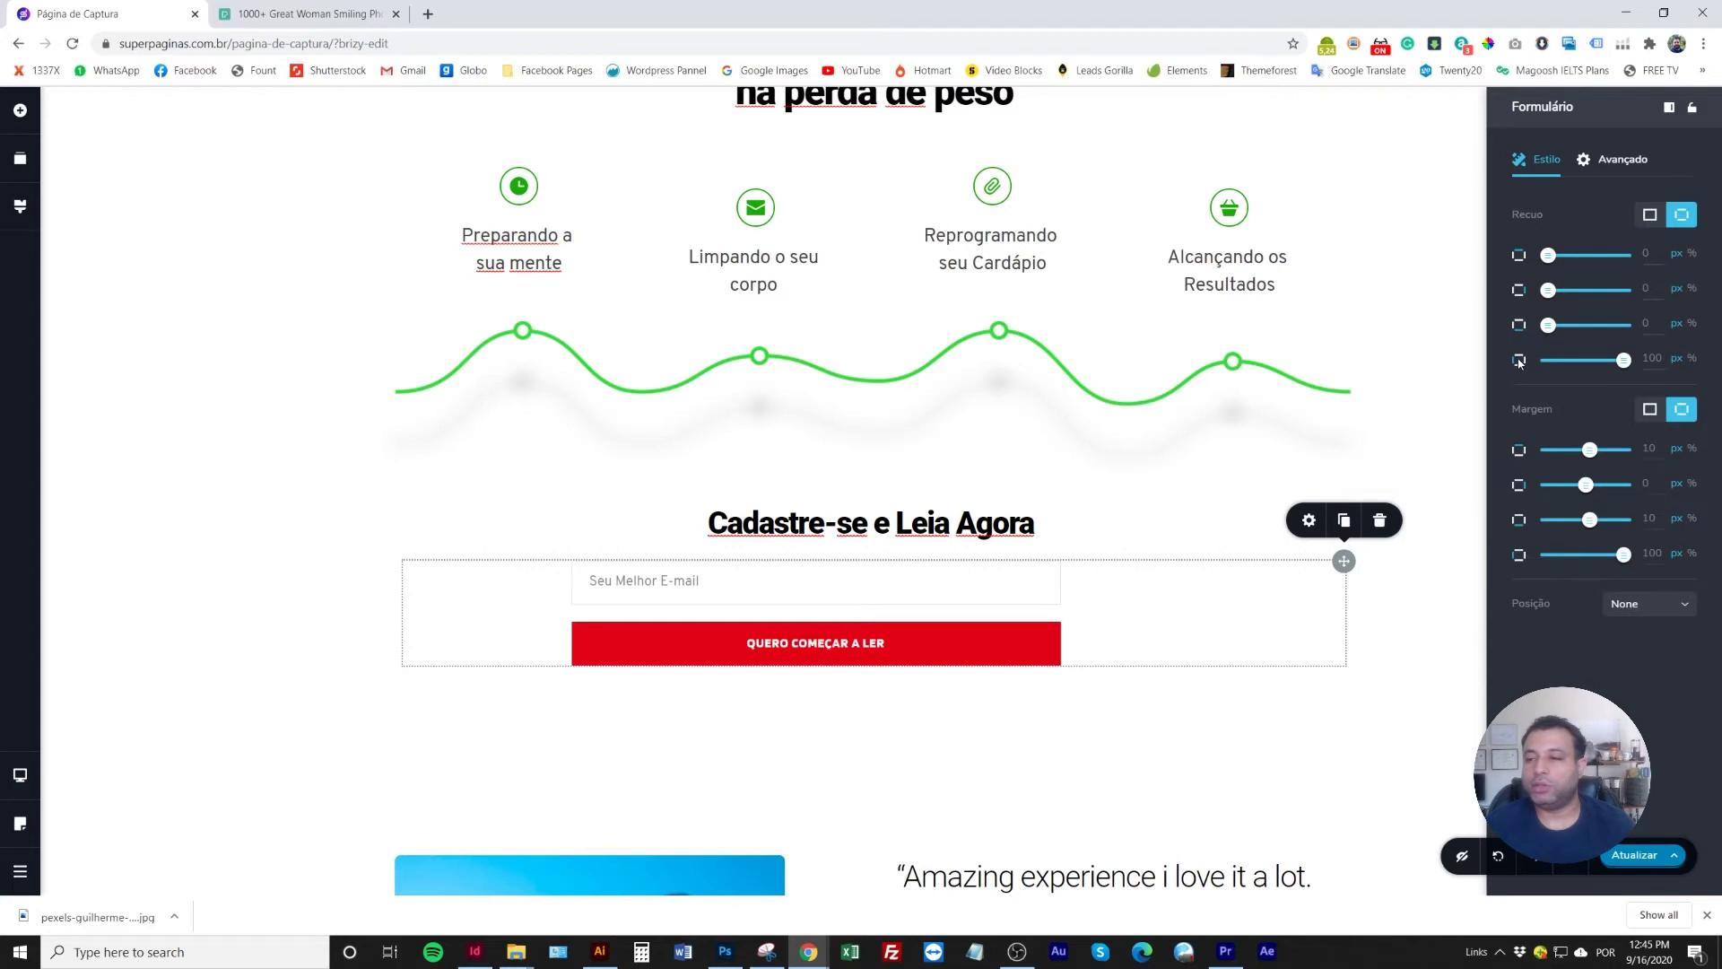
pyautogui.click(1650, 217)
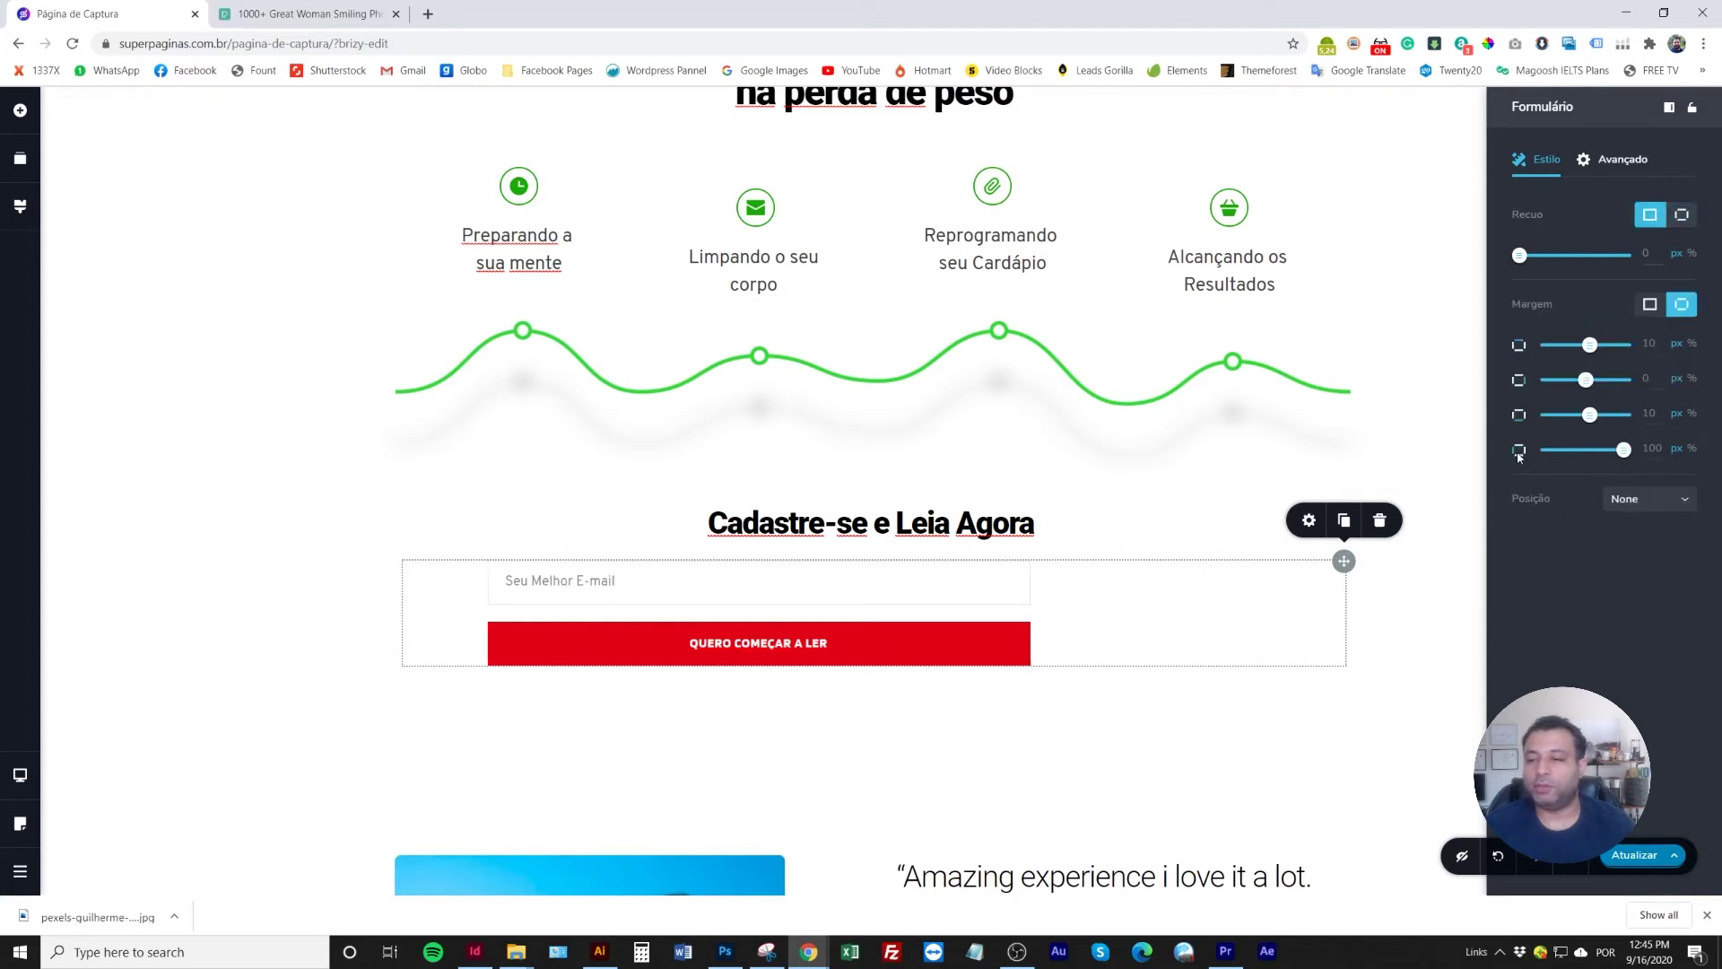
pyautogui.click(1650, 305)
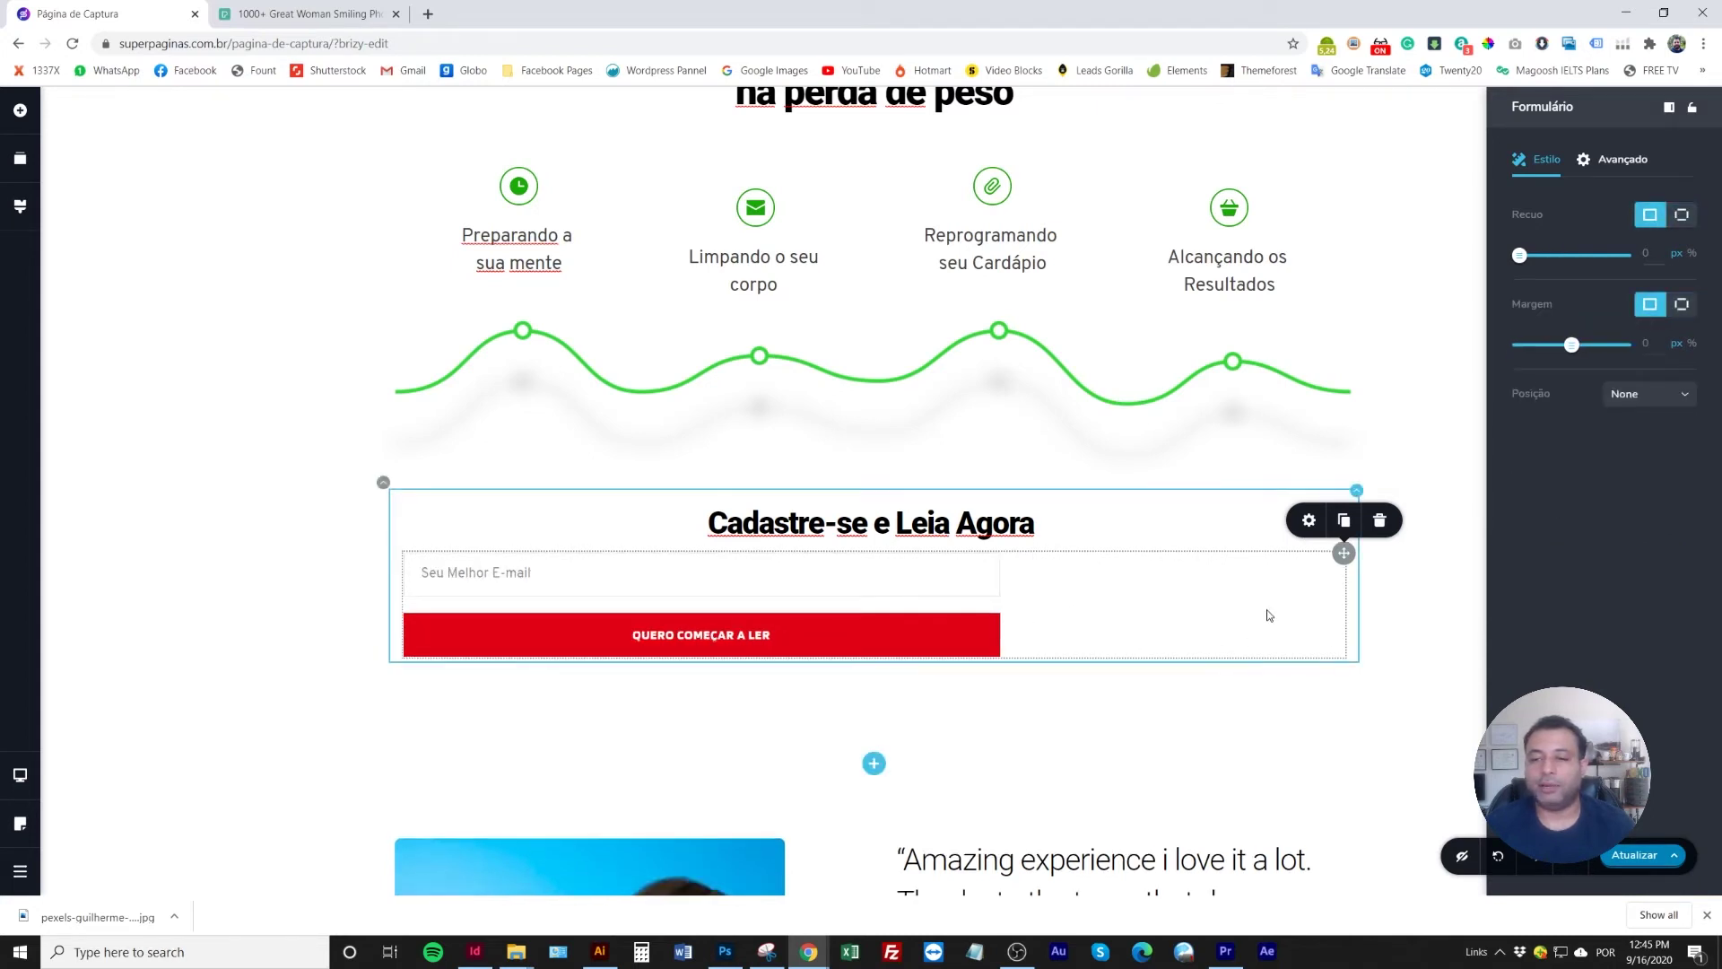
pyautogui.click(1215, 612)
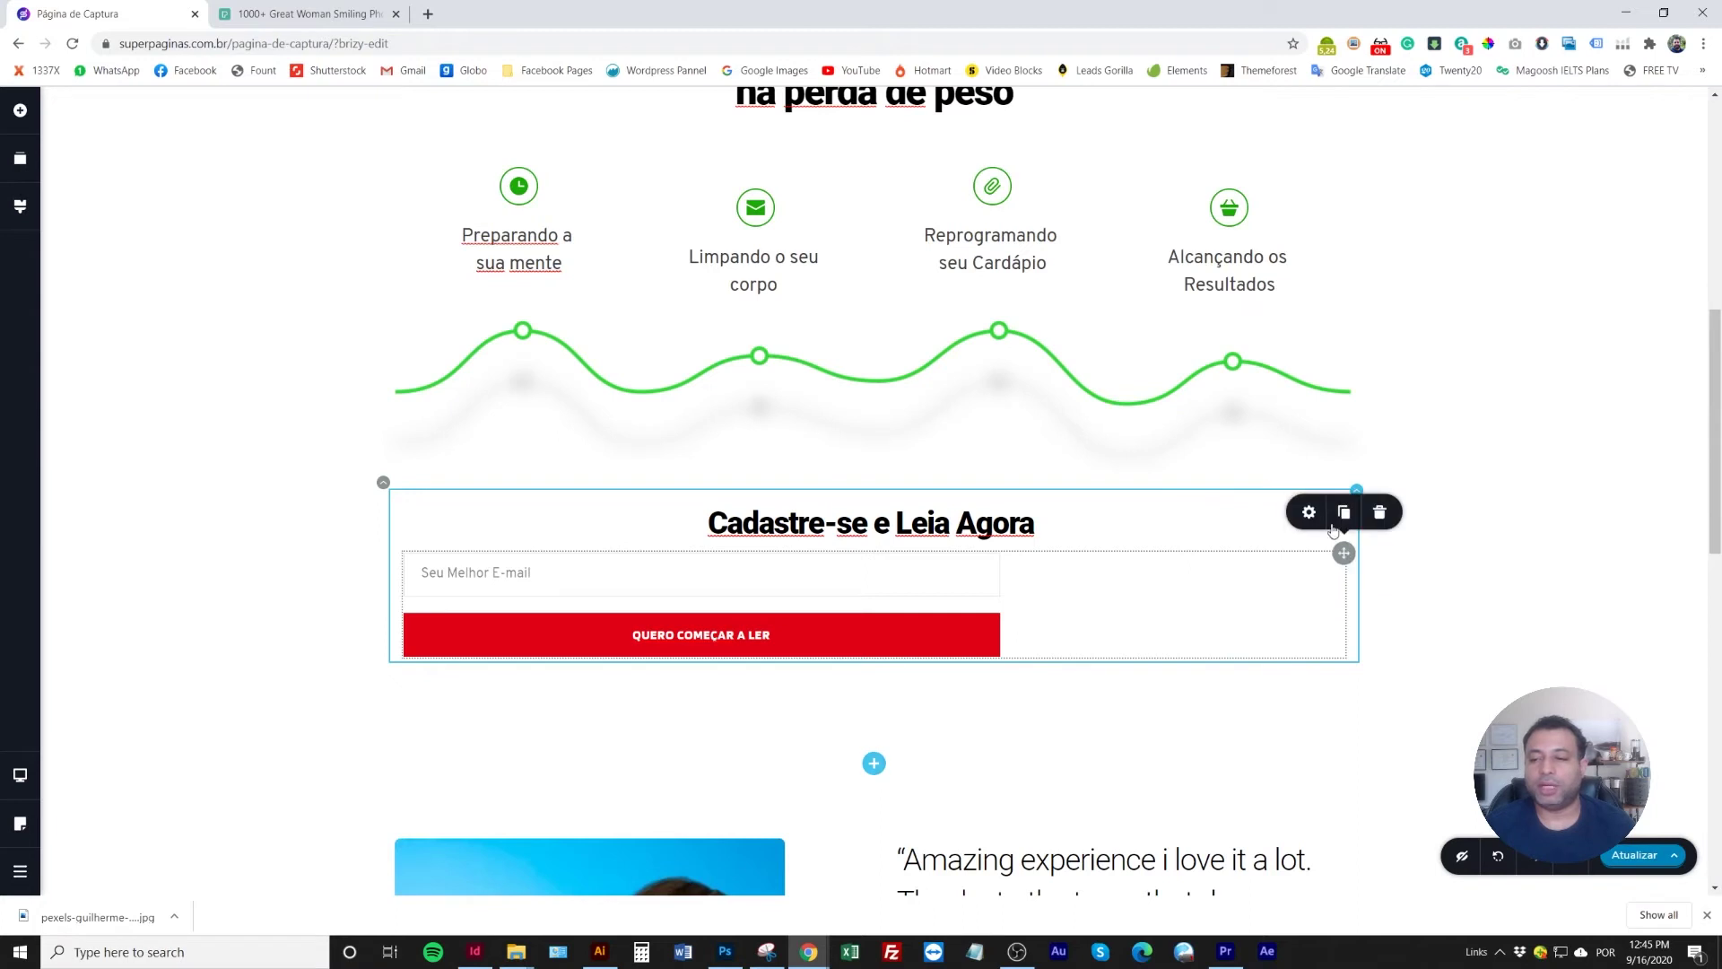
pyautogui.click(1310, 514)
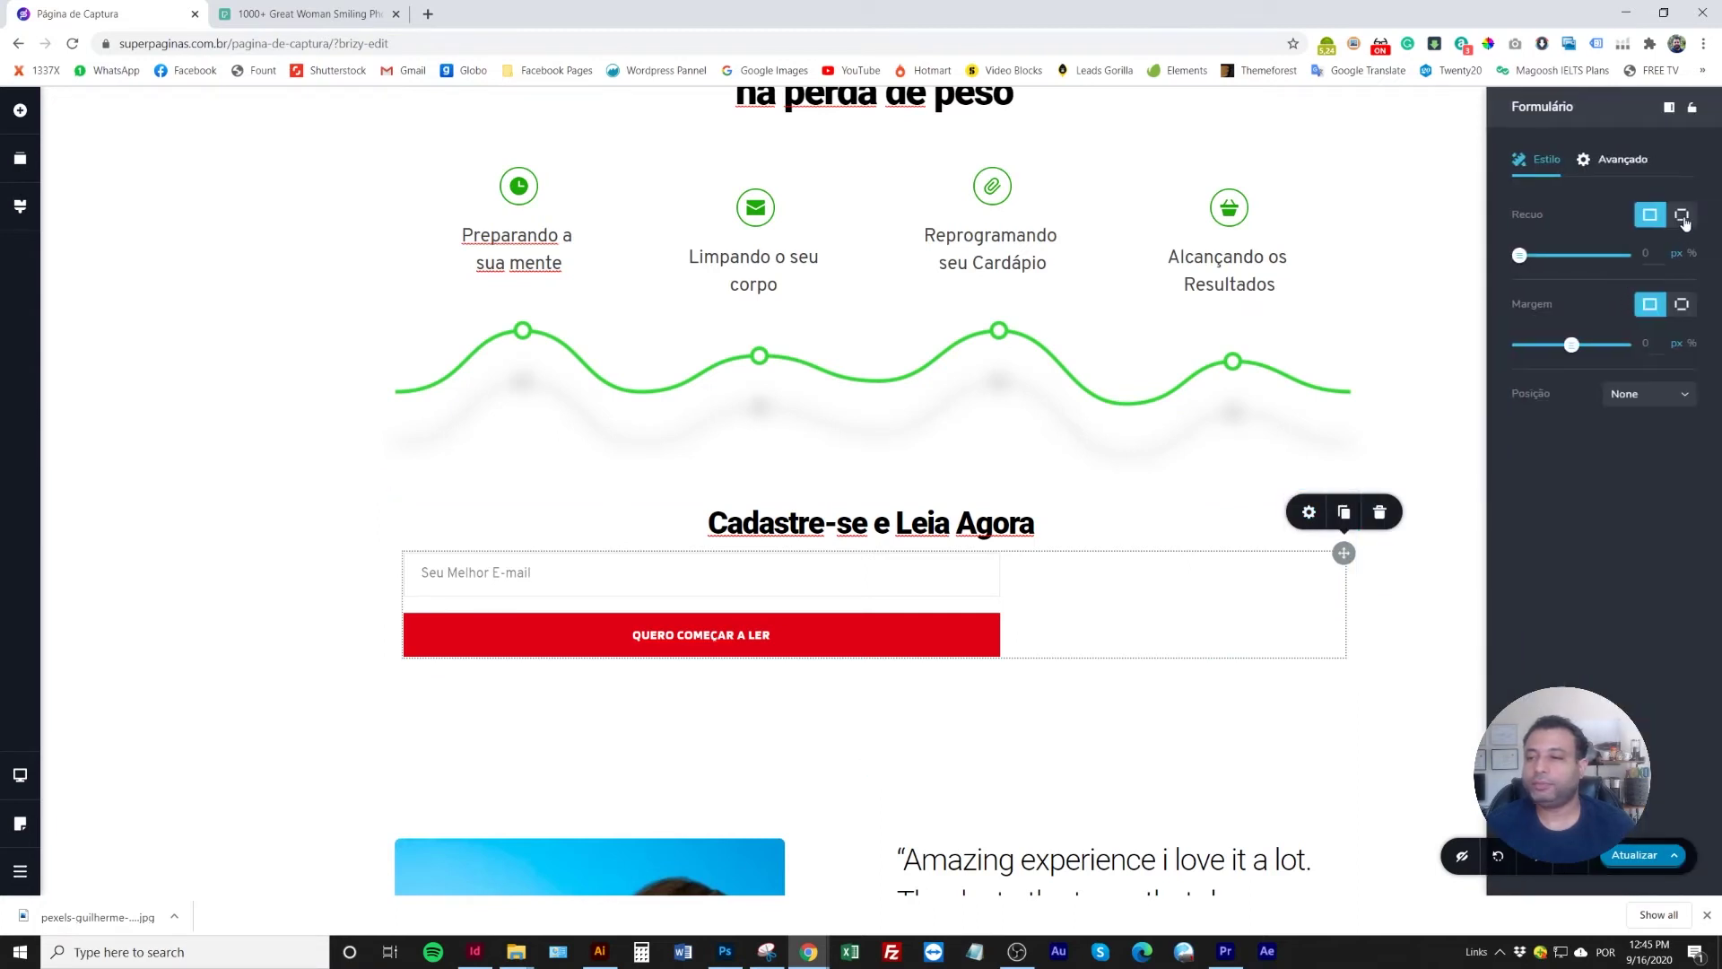
pyautogui.moveTo(1522, 256); pyautogui.dragTo(1546, 257)
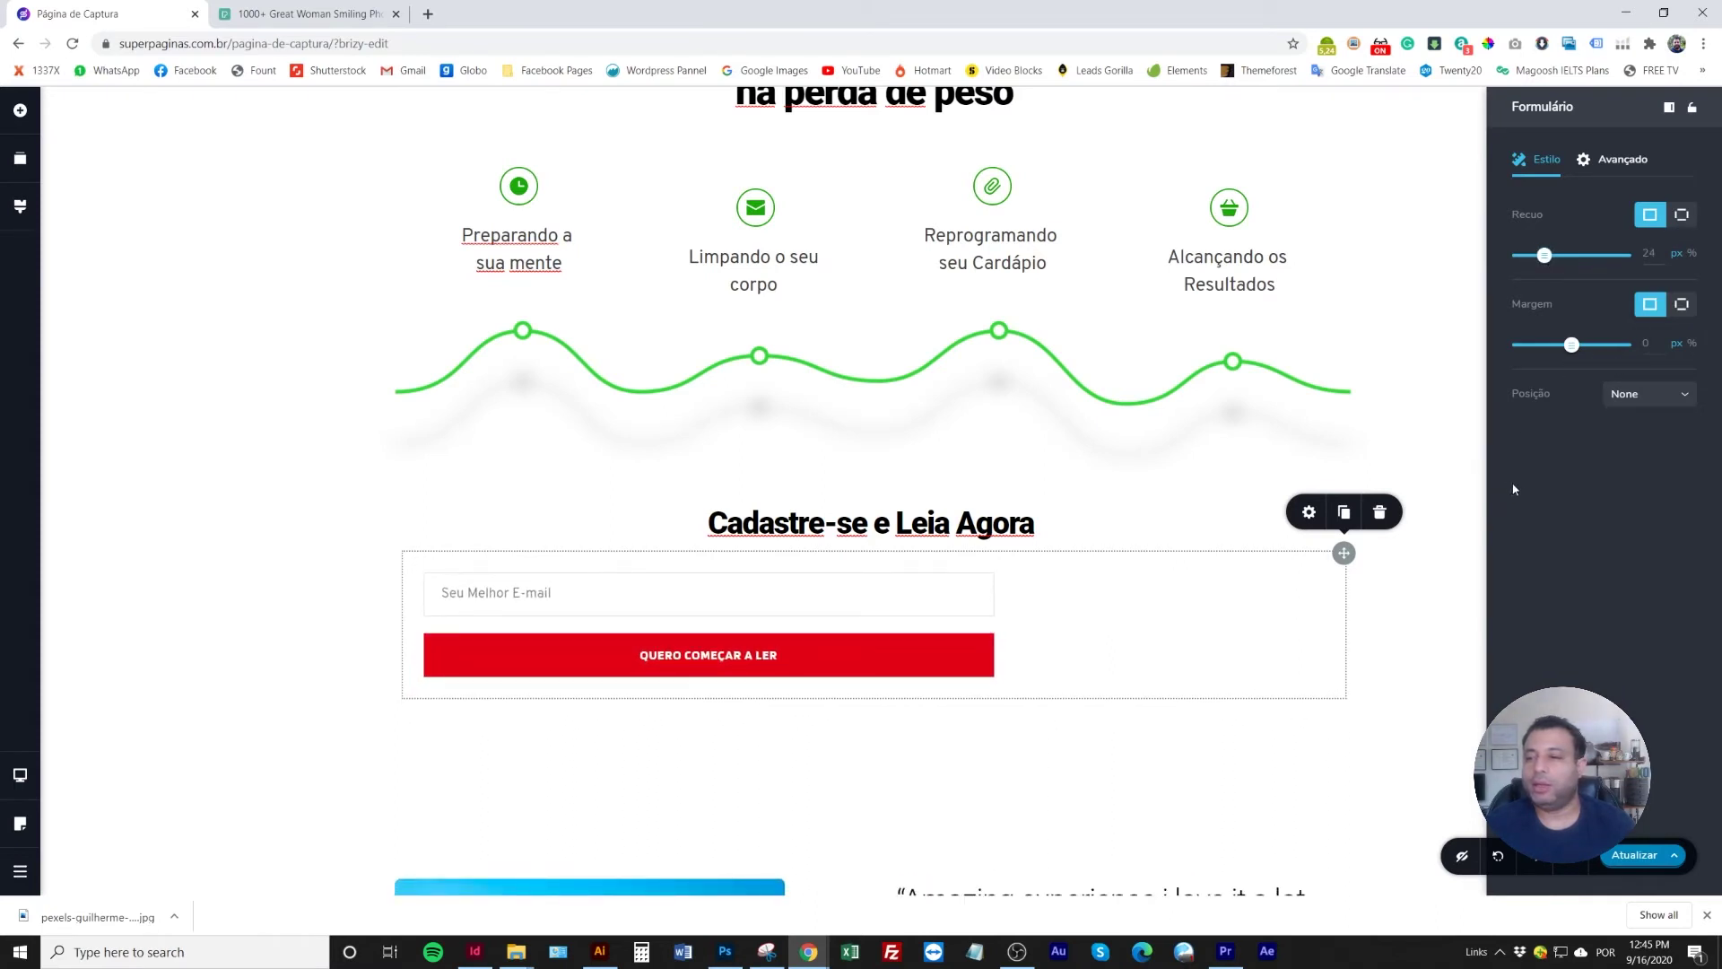
# Stretch the e-mail field to full form width and centre the red button
pyautogui.click(978, 578)
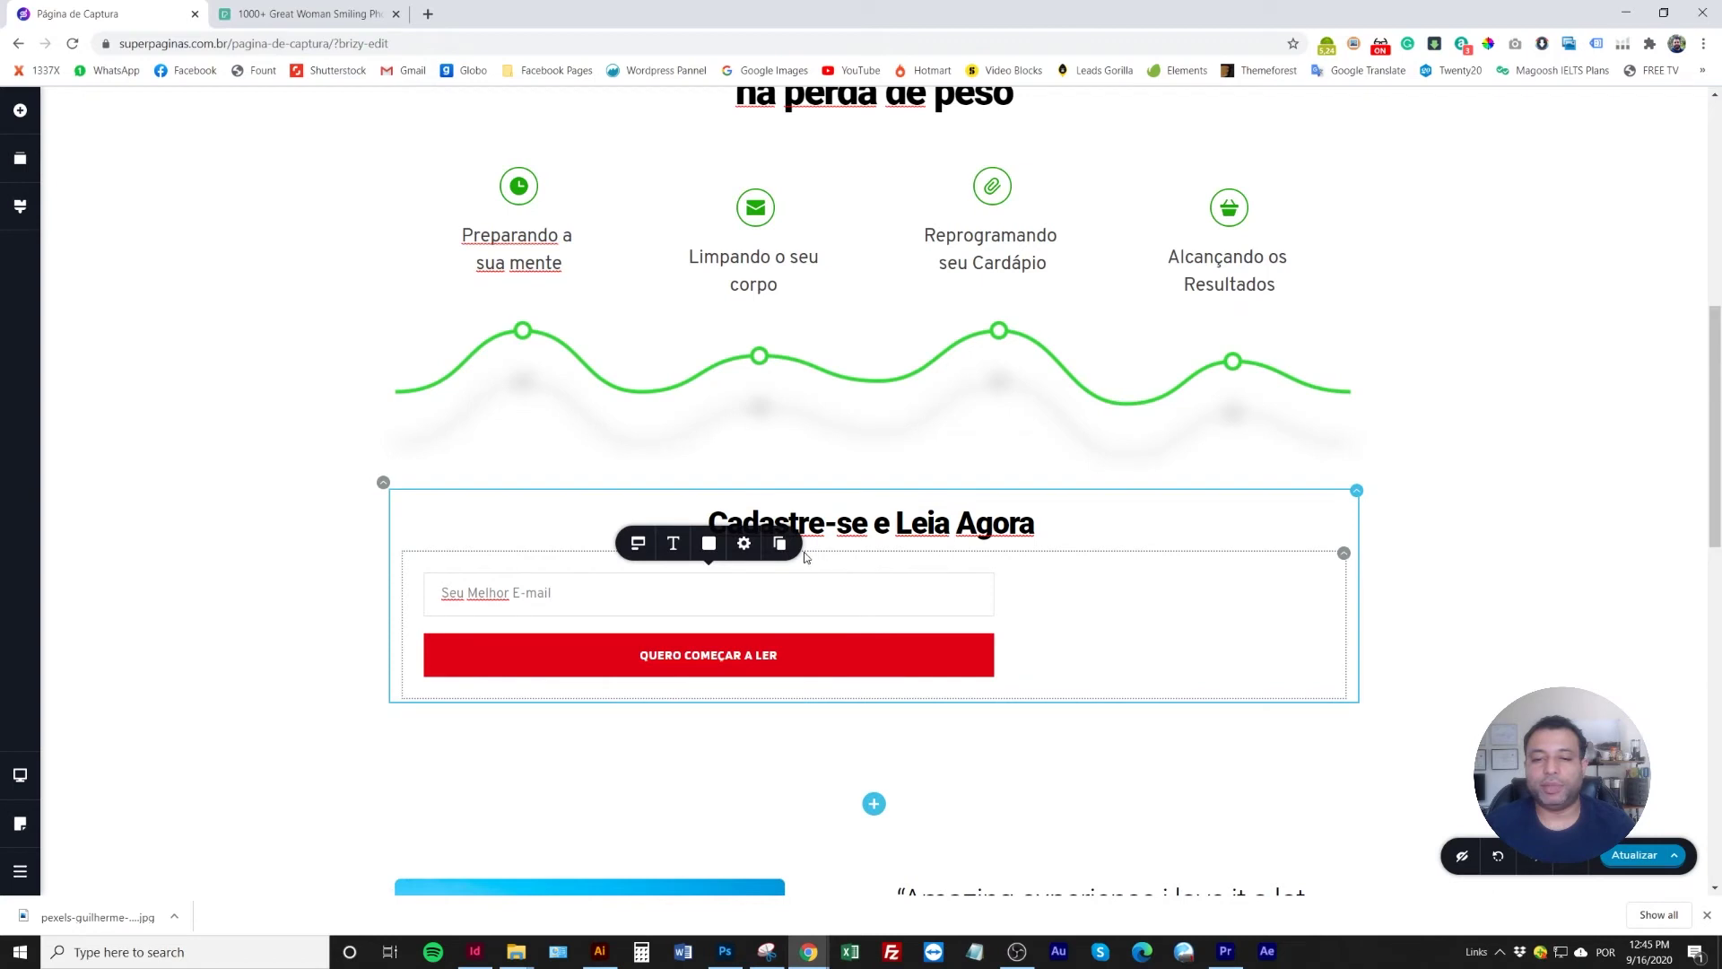
pyautogui.click(742, 549)
pyautogui.moveTo(760, 495); pyautogui.dragTo(793, 492)
pyautogui.click(950, 654)
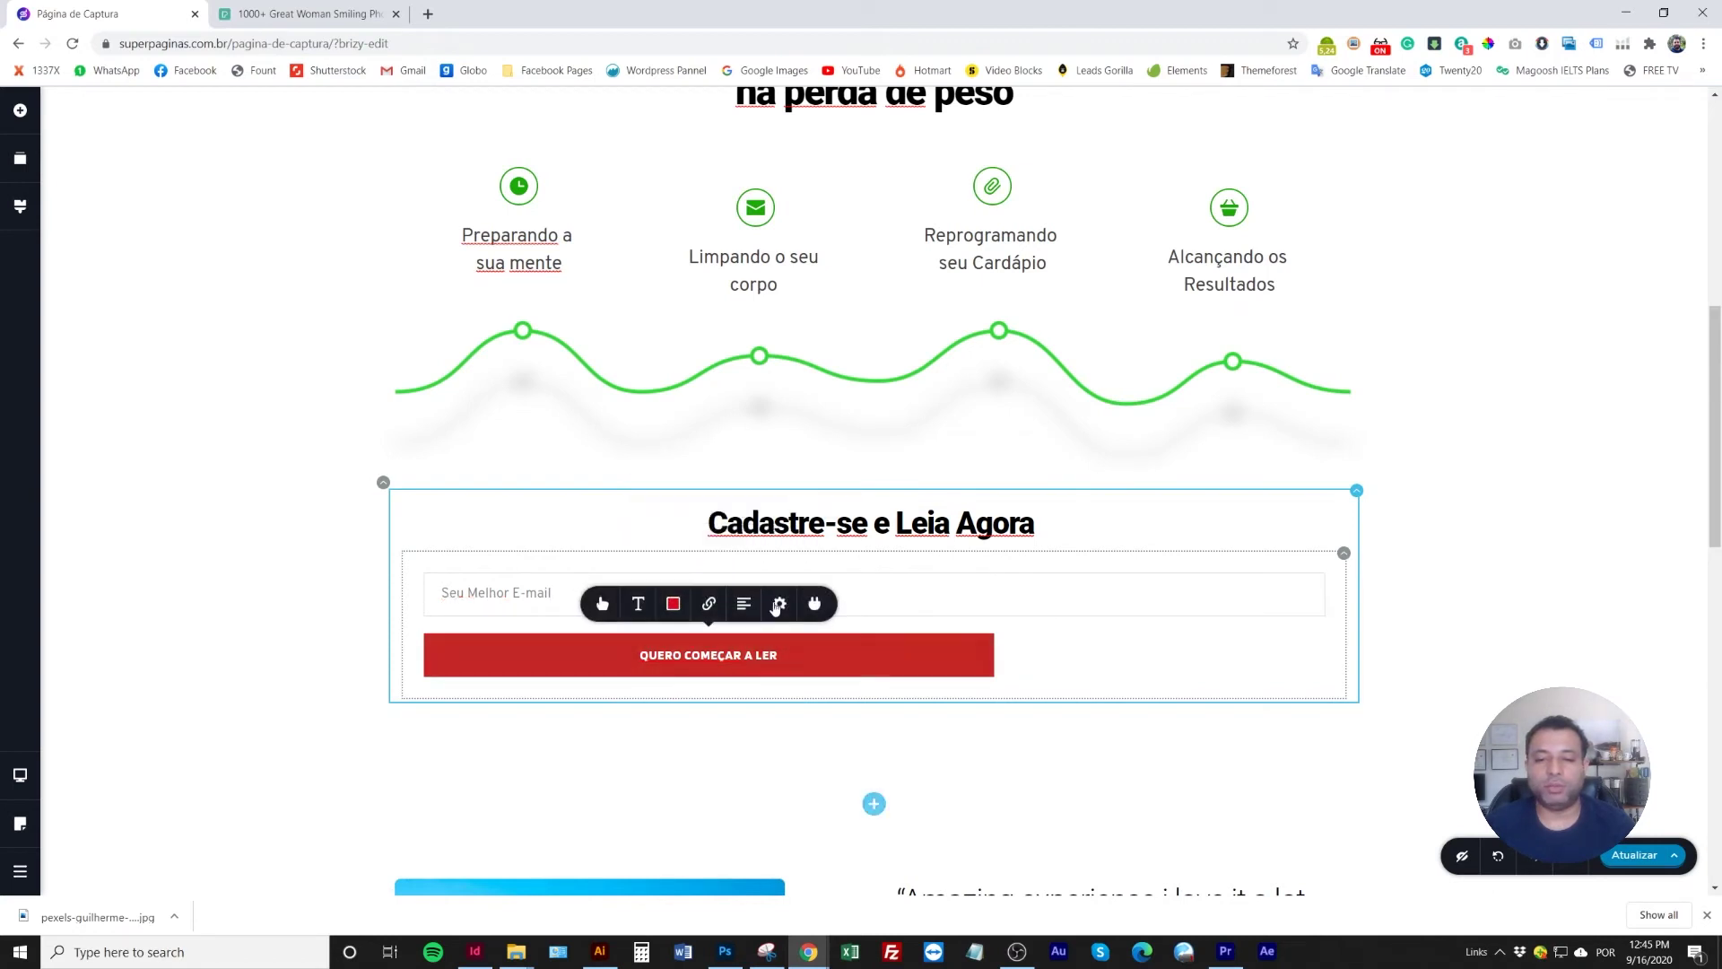
pyautogui.click(780, 605)
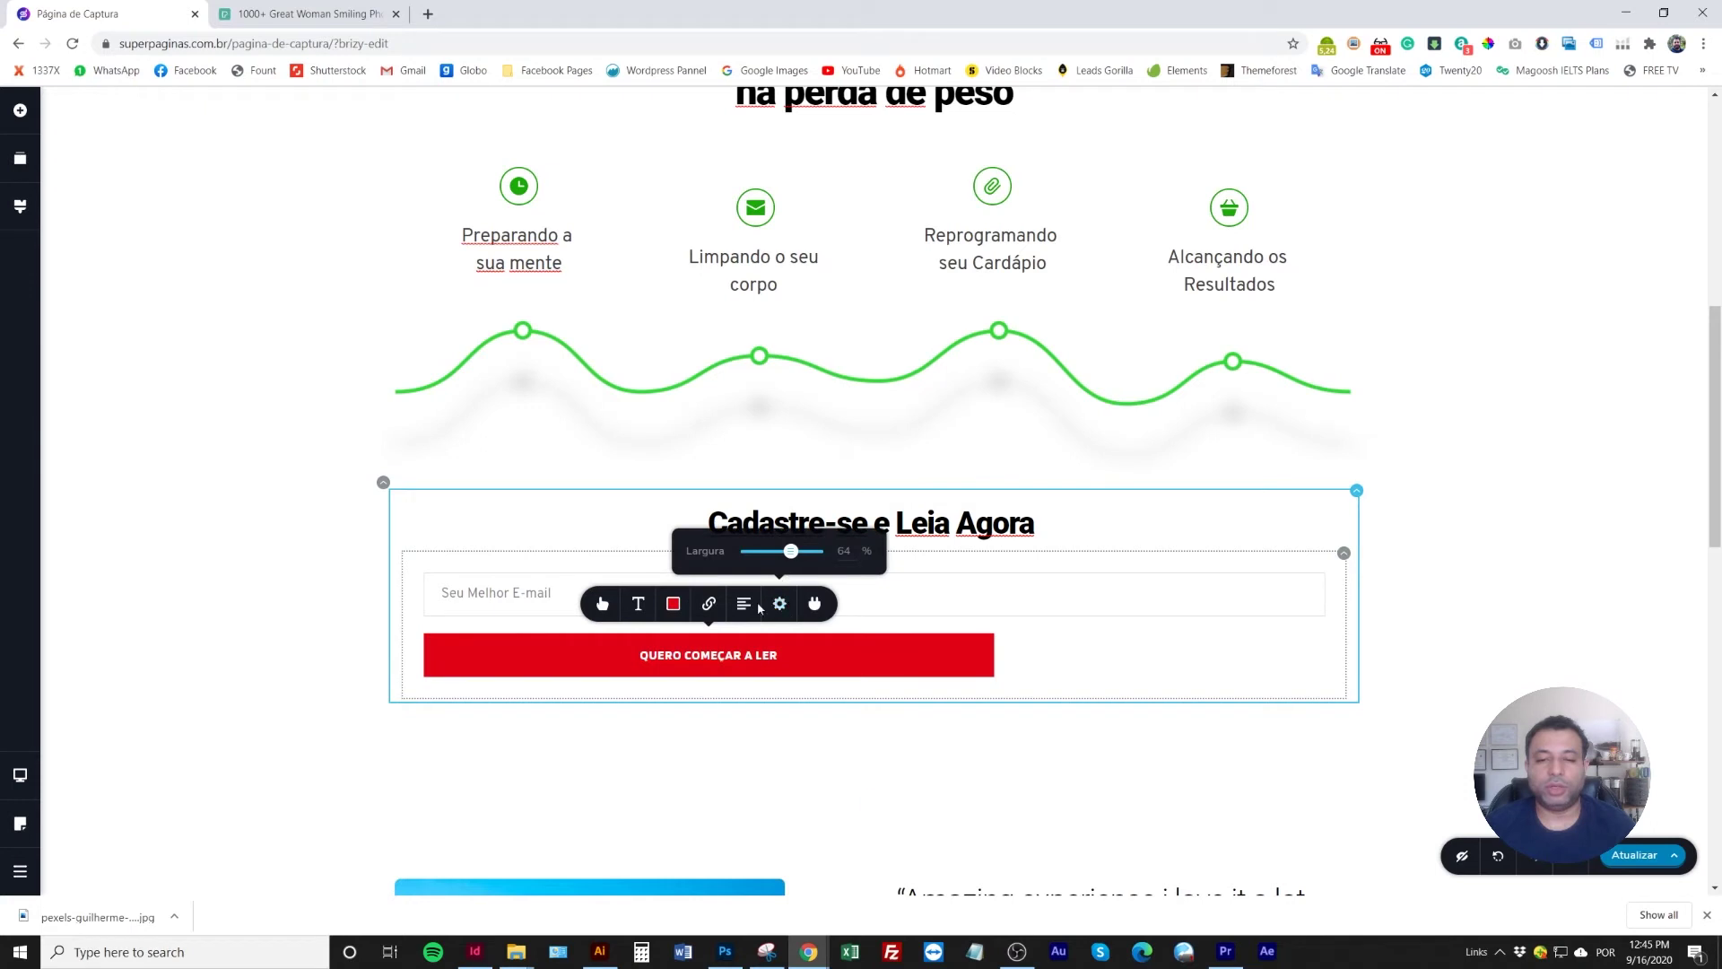
pyautogui.click(743, 605)
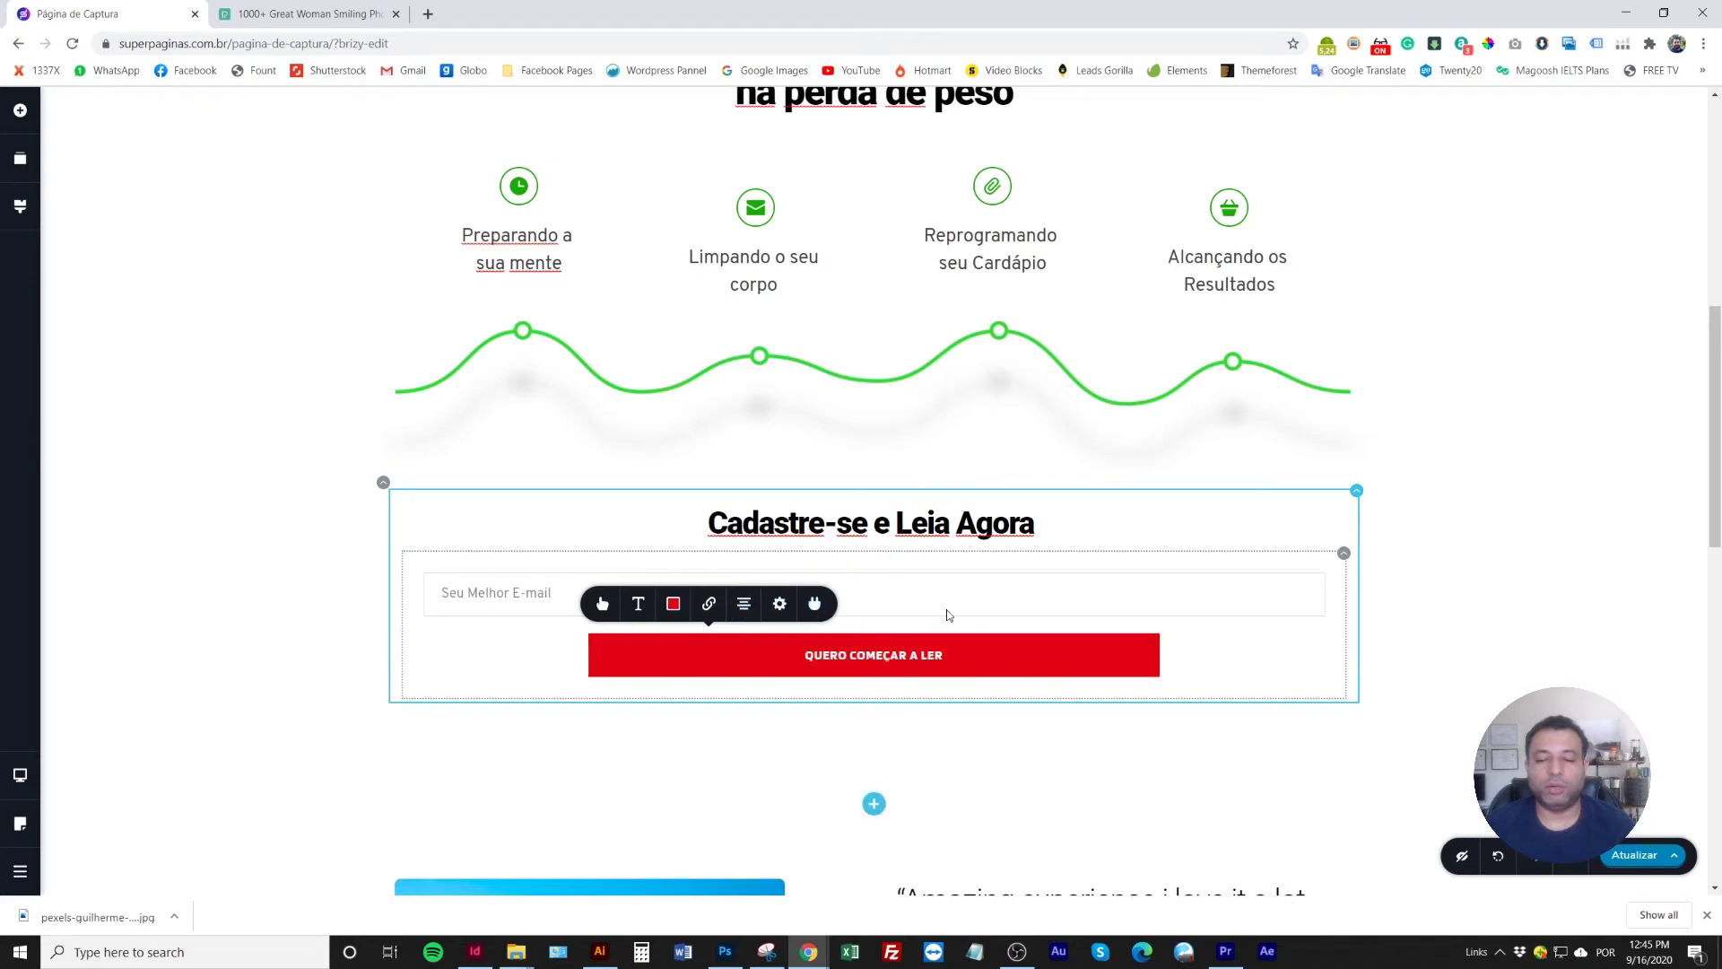
pyautogui.click(779, 605)
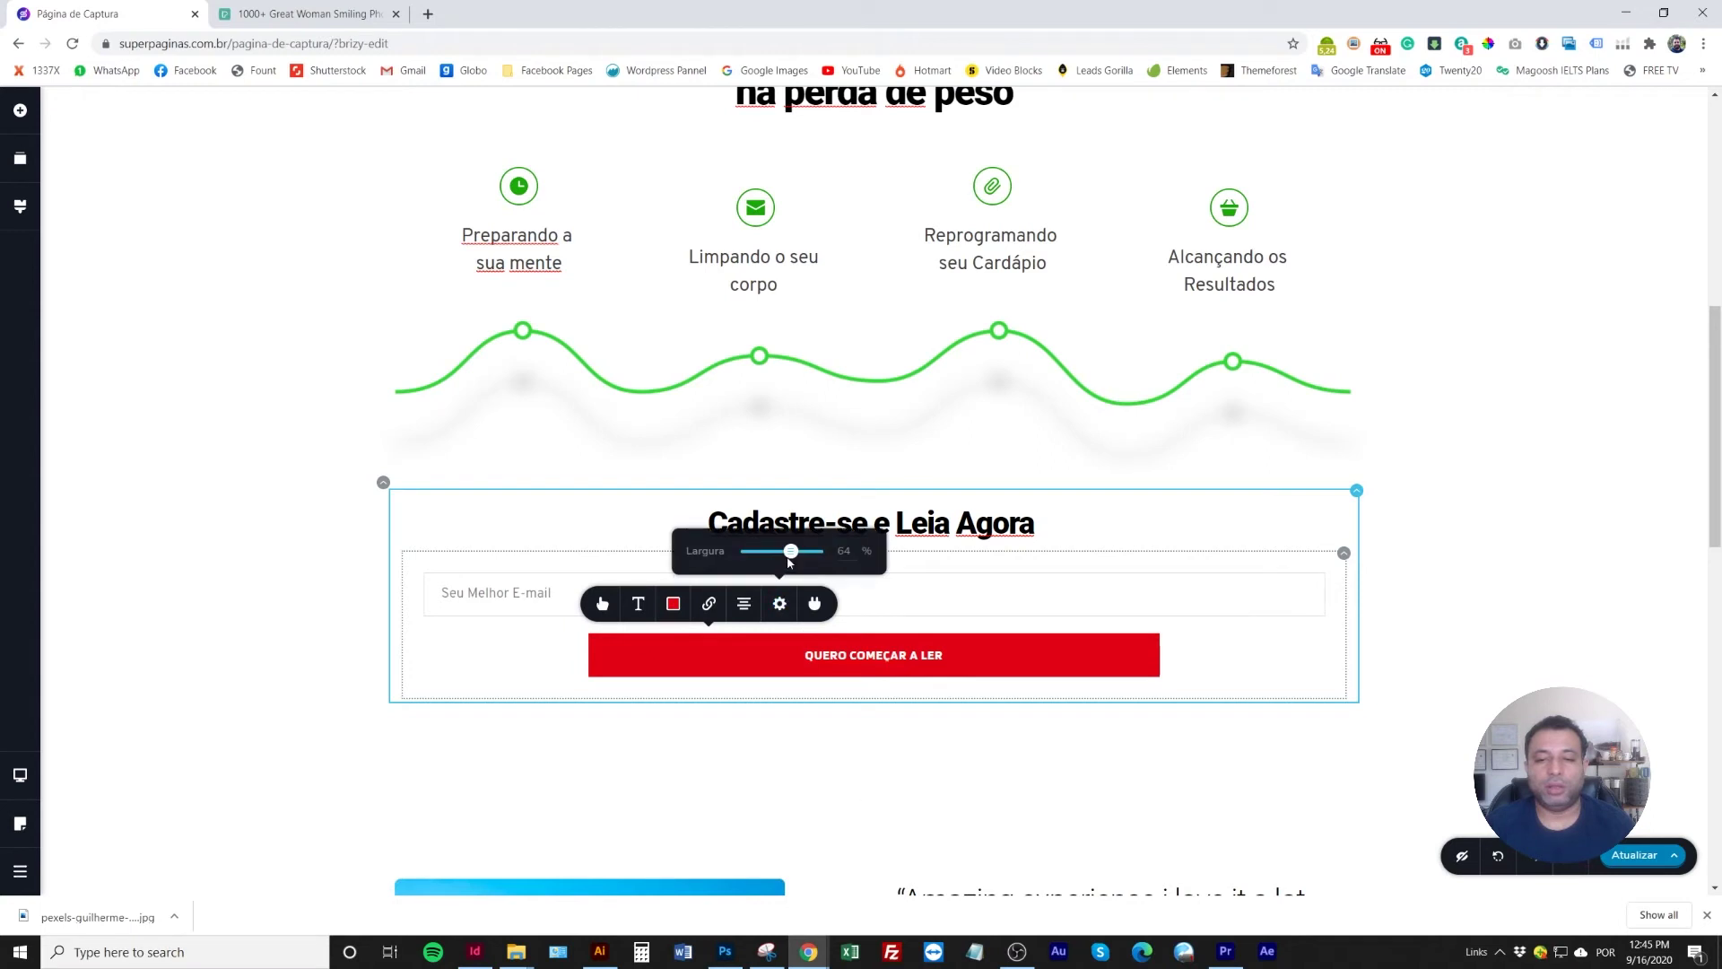
# Widen the red QUERO COMEÇAR A LER button to 100% of the form width
pyautogui.click(905, 602)
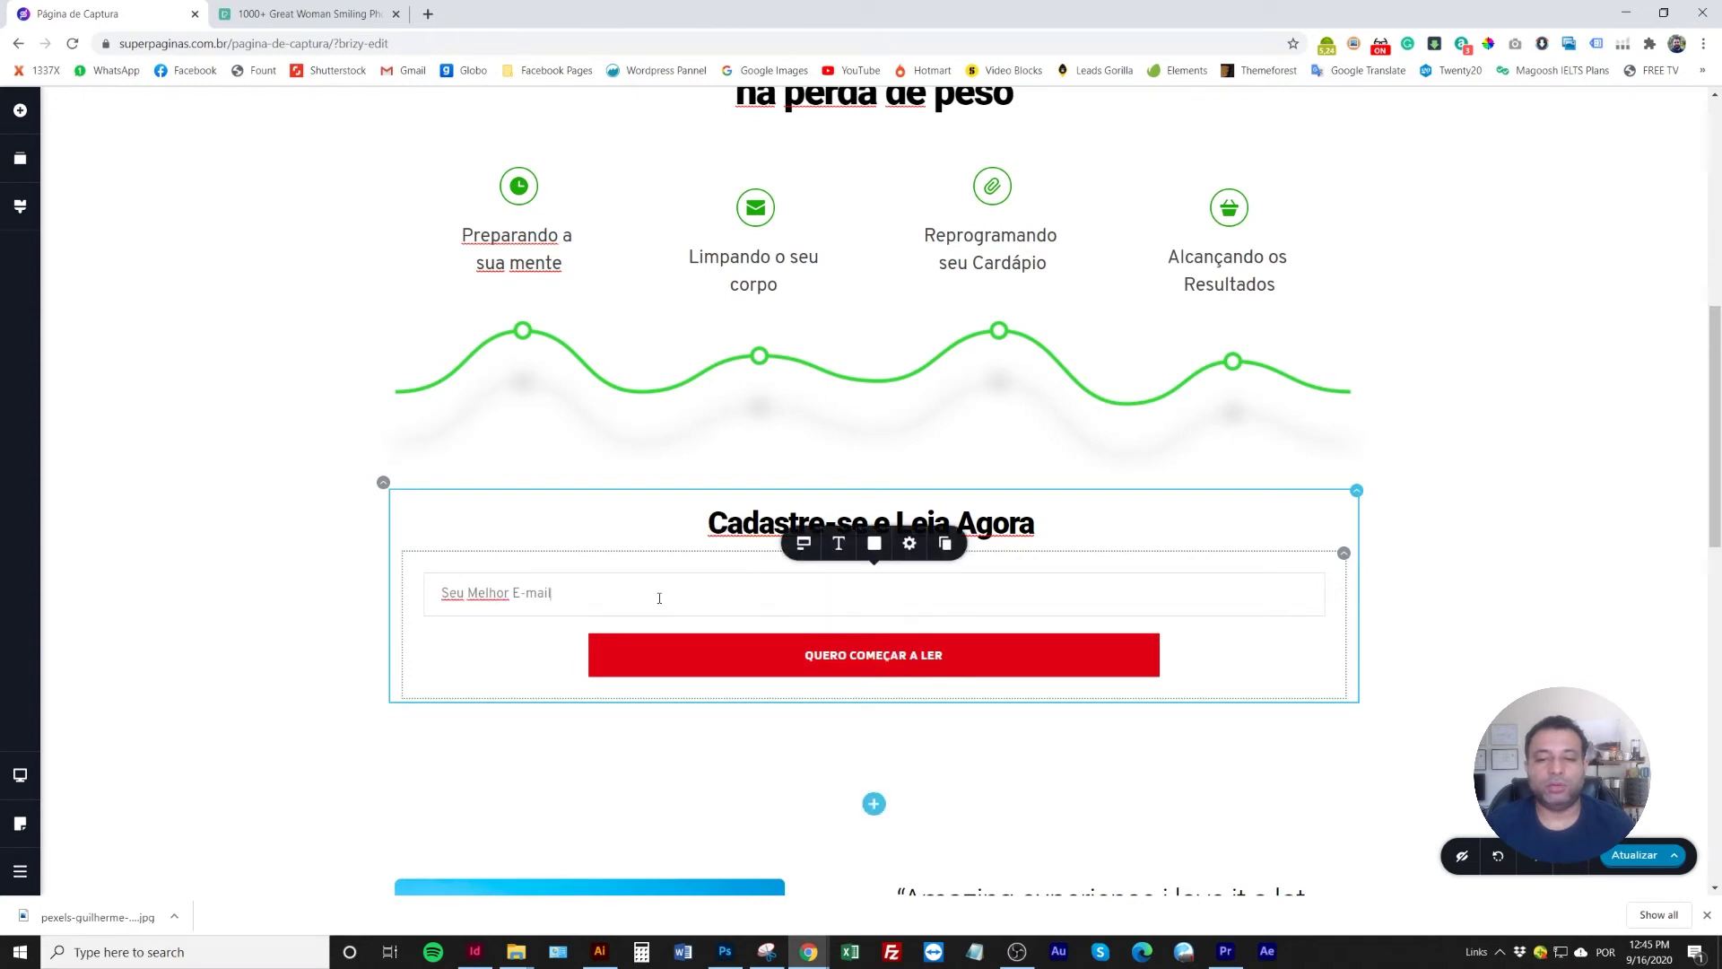
pyautogui.click(806, 544)
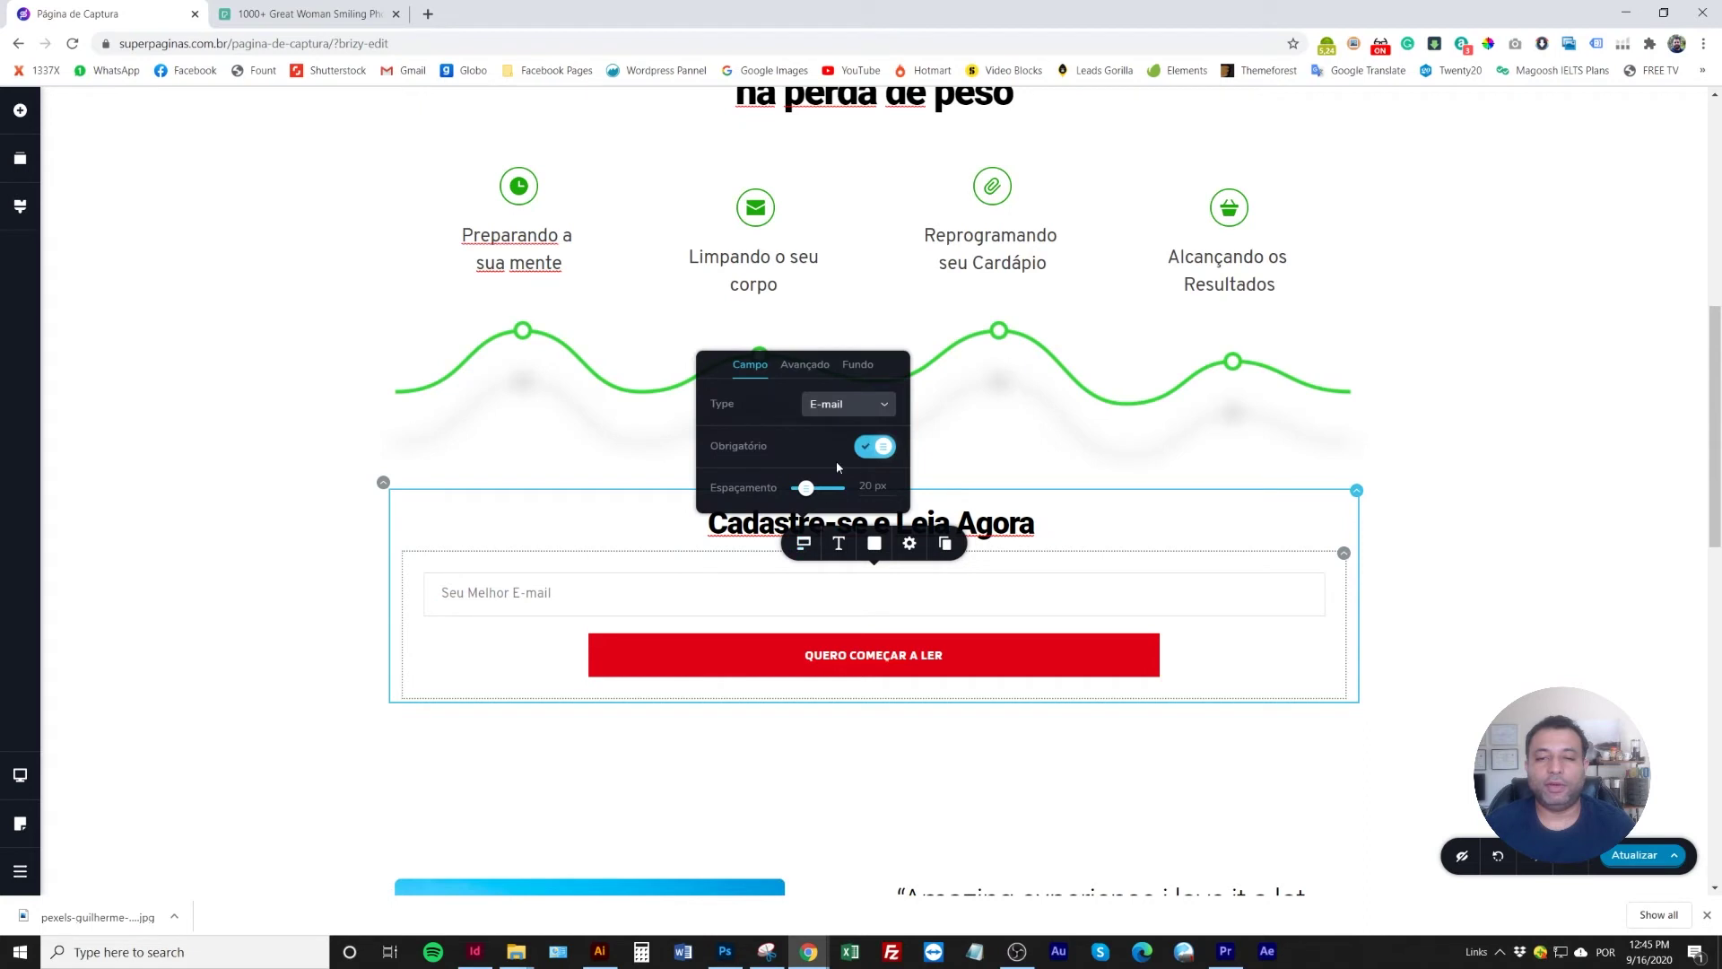
pyautogui.click(293, 606)
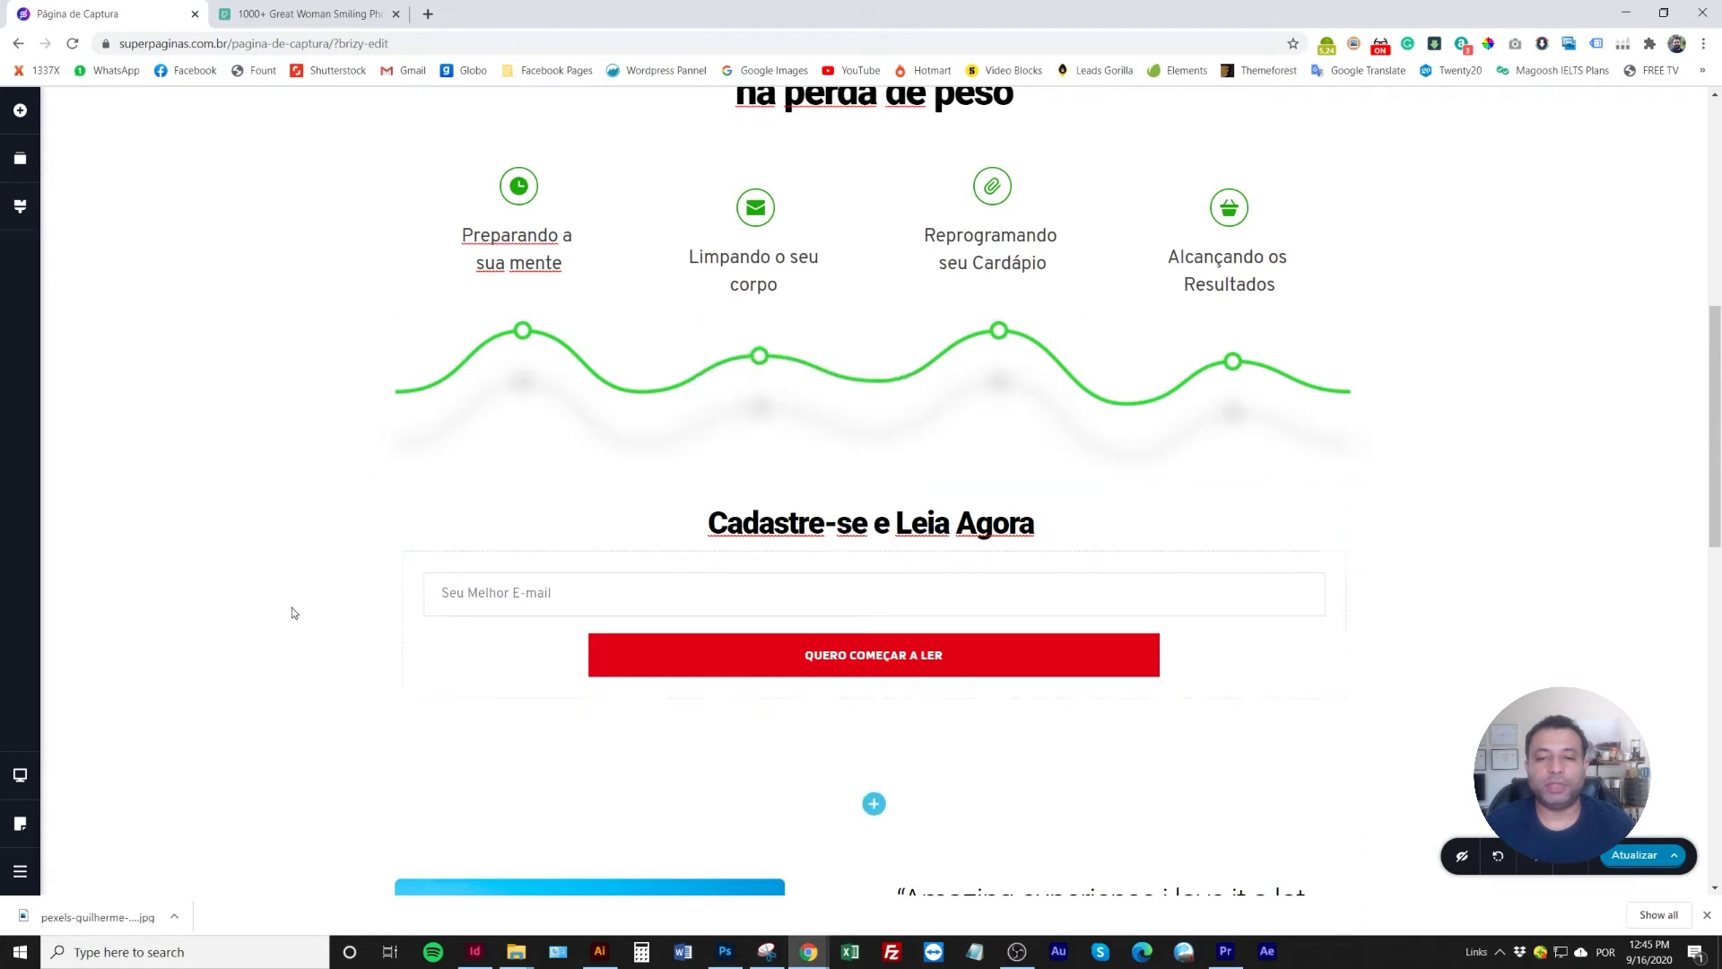
pyautogui.click(987, 662)
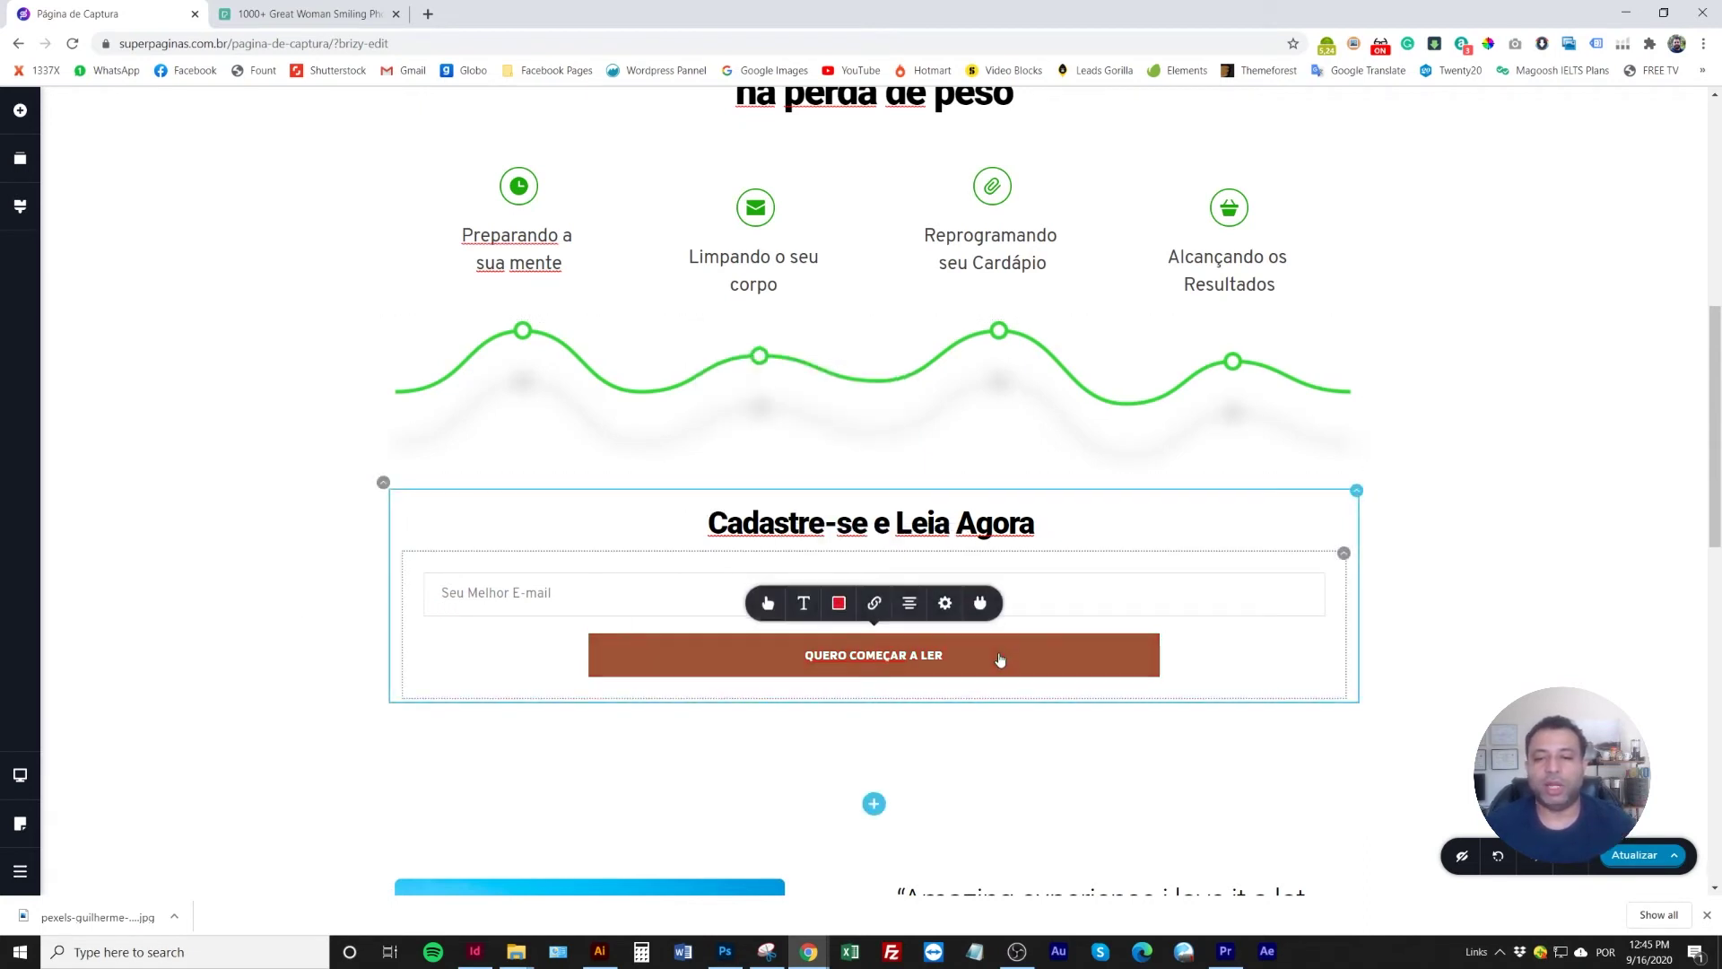
pyautogui.click(948, 610)
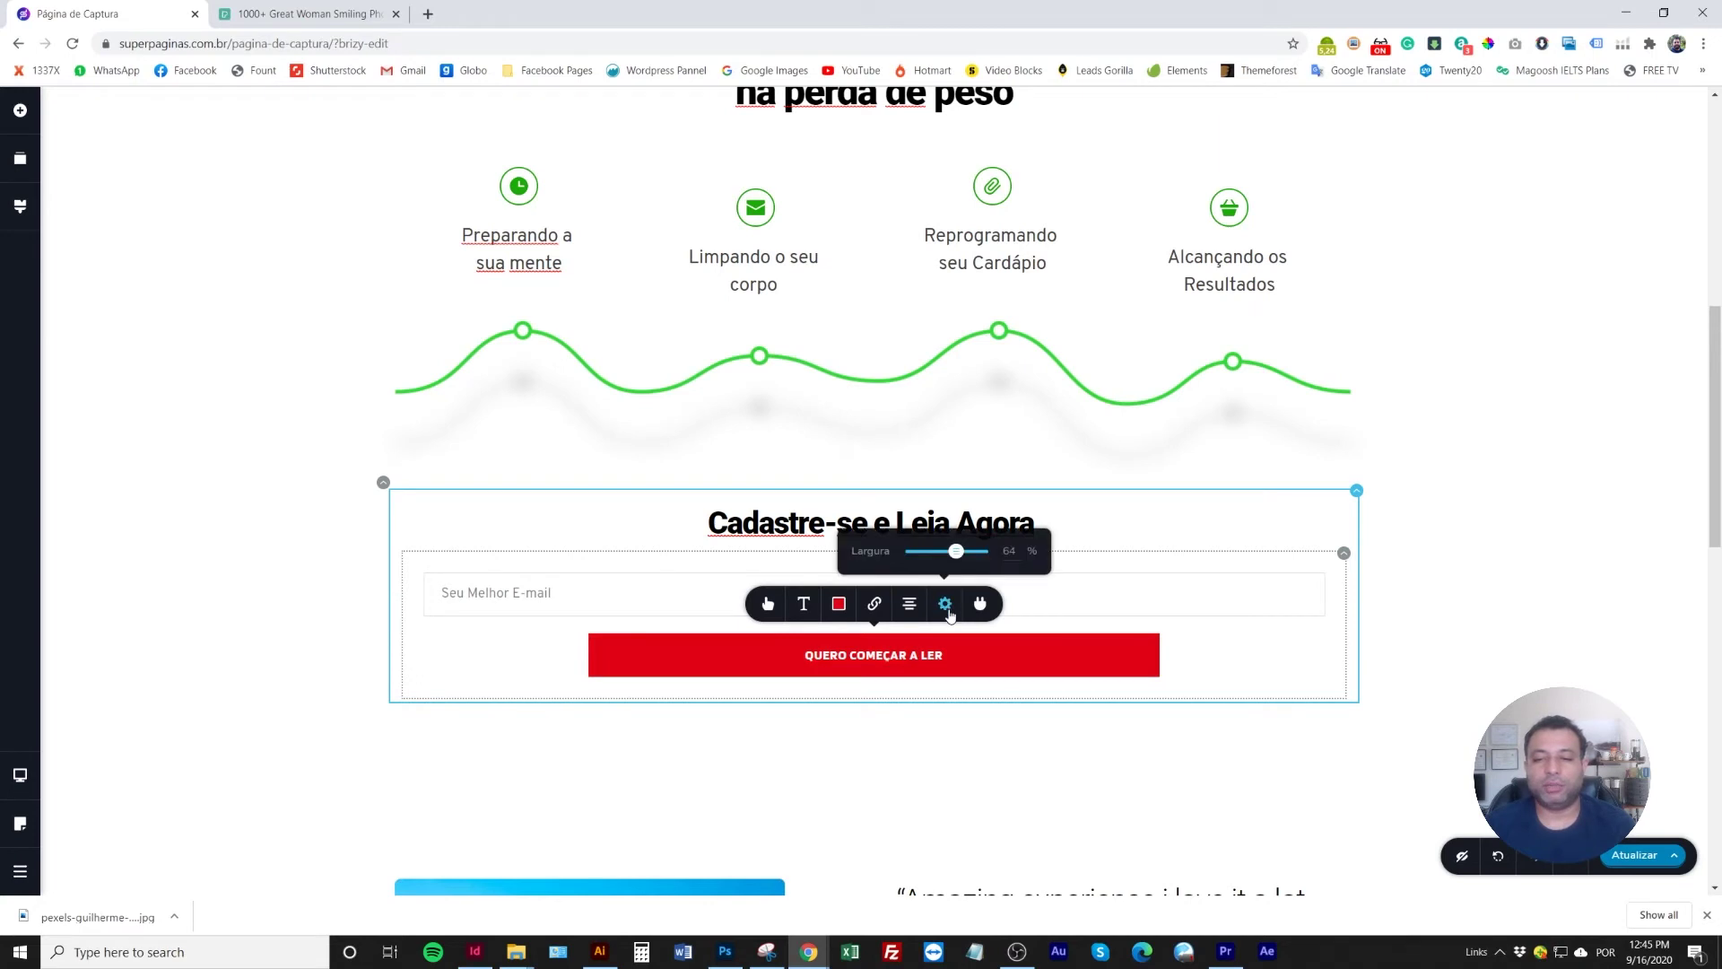
pyautogui.moveTo(975, 557); pyautogui.dragTo(995, 561)
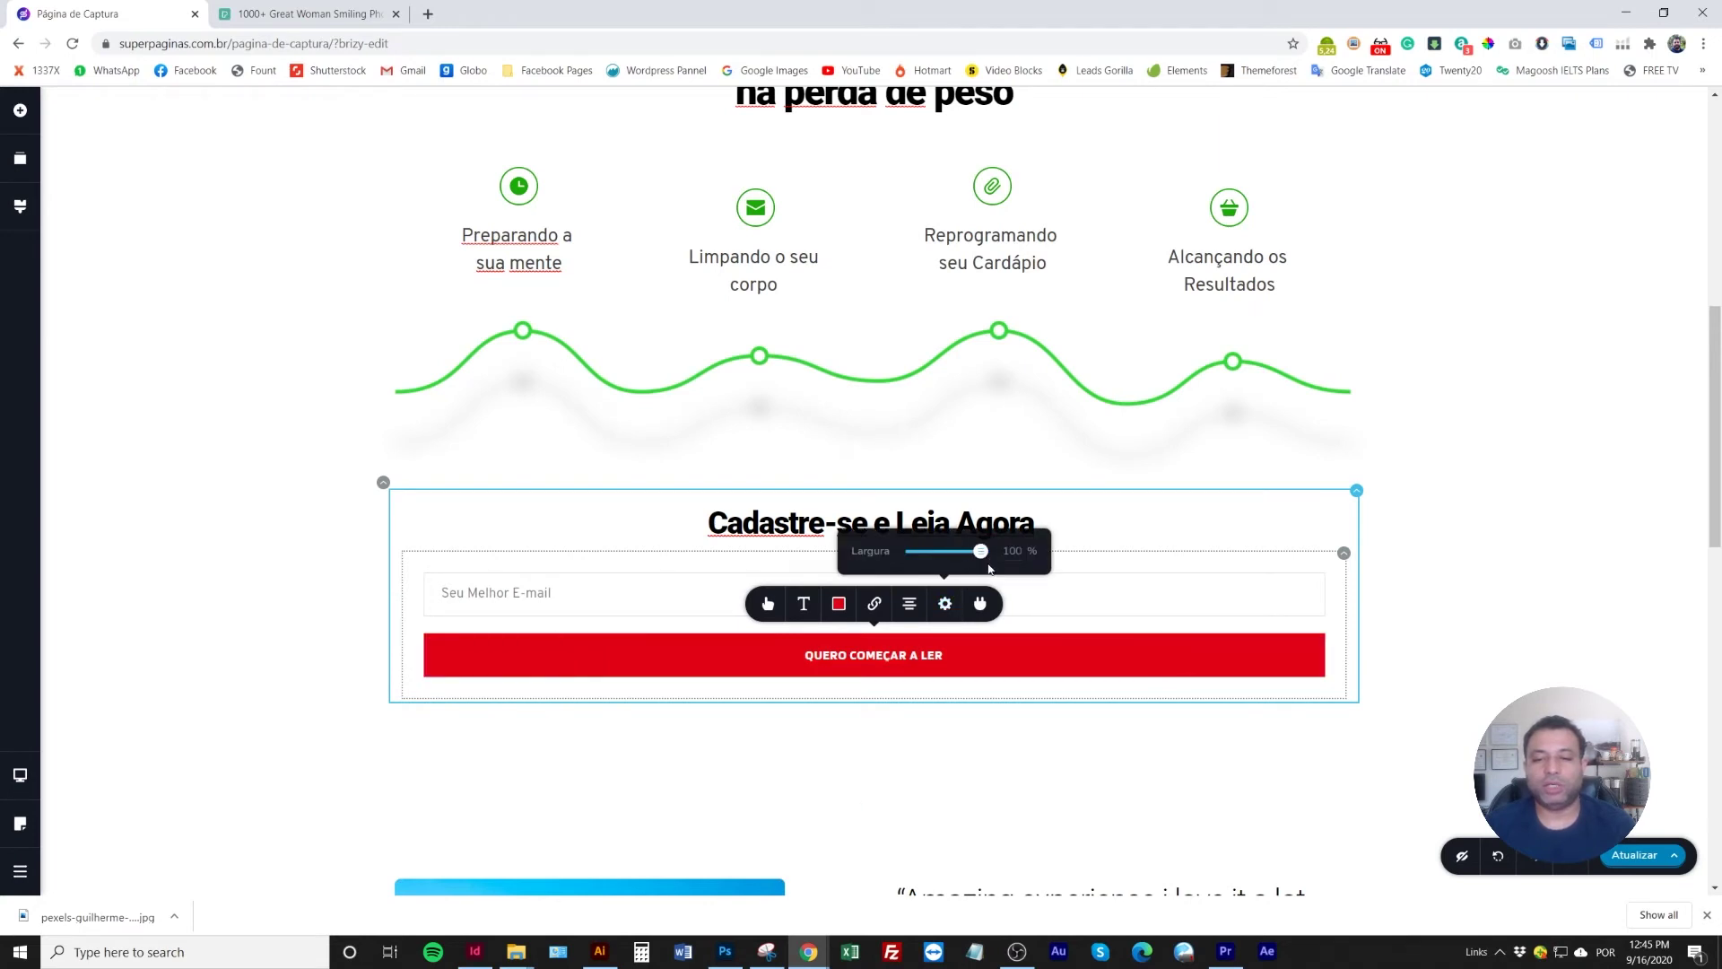
pyautogui.click(1334, 607)
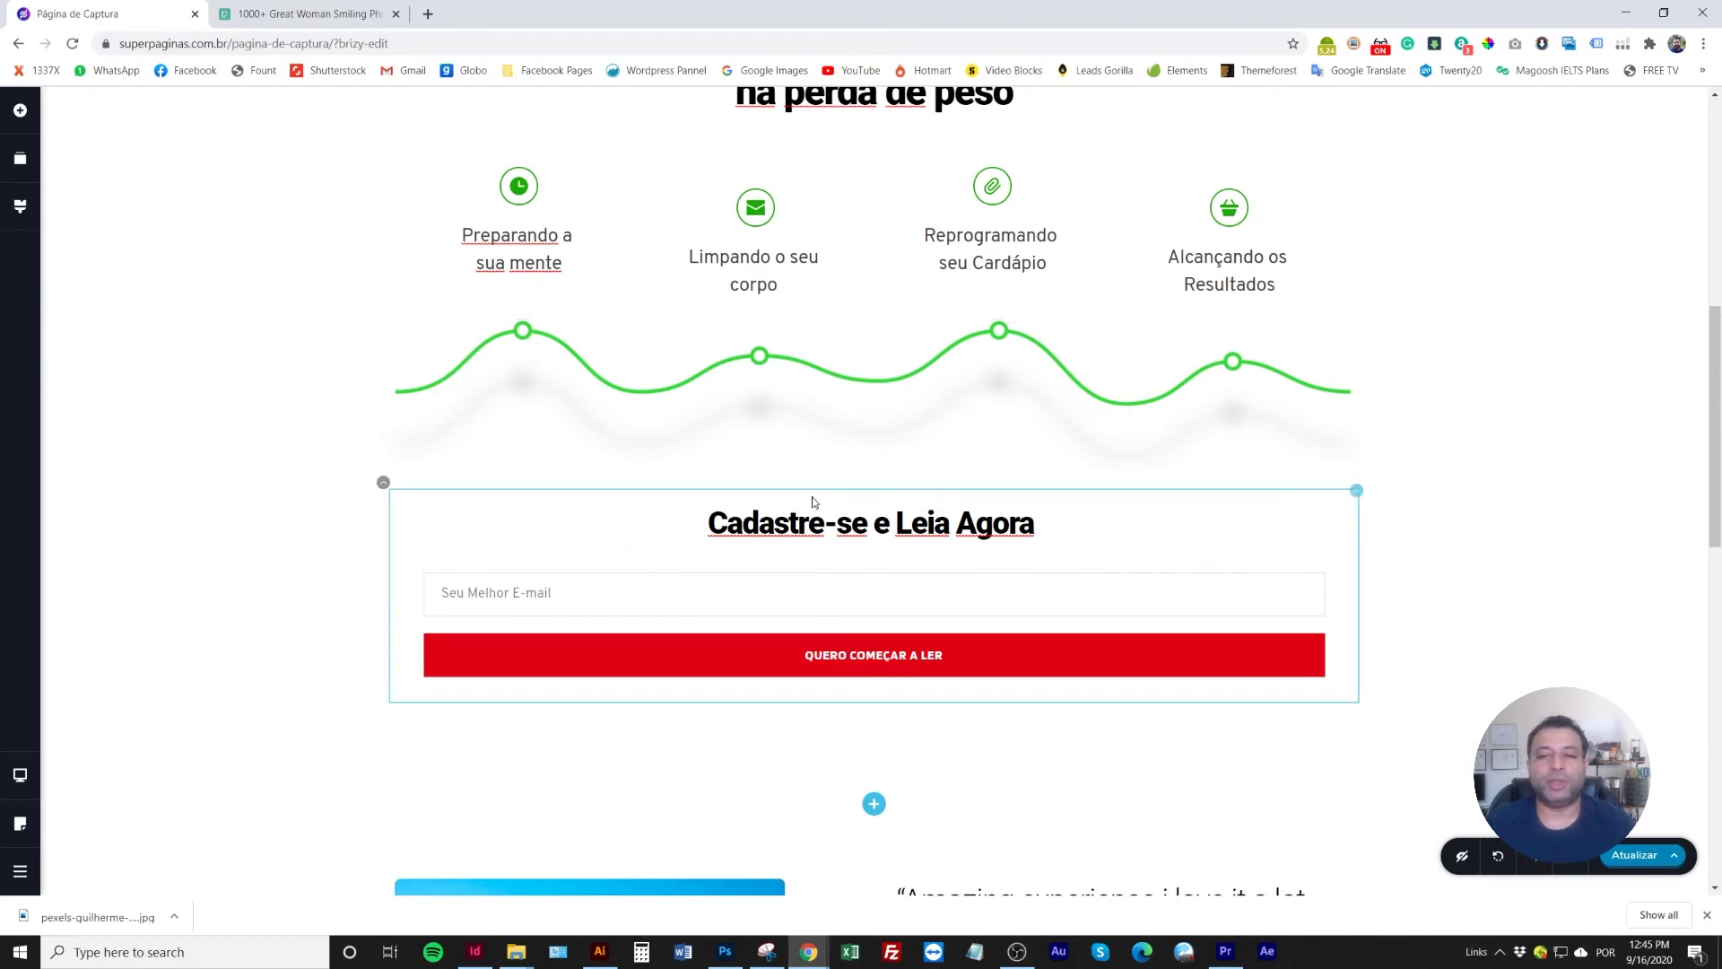
pyautogui.scroll(4, 789, 502)
pyautogui.scroll(-2, 748, 511)
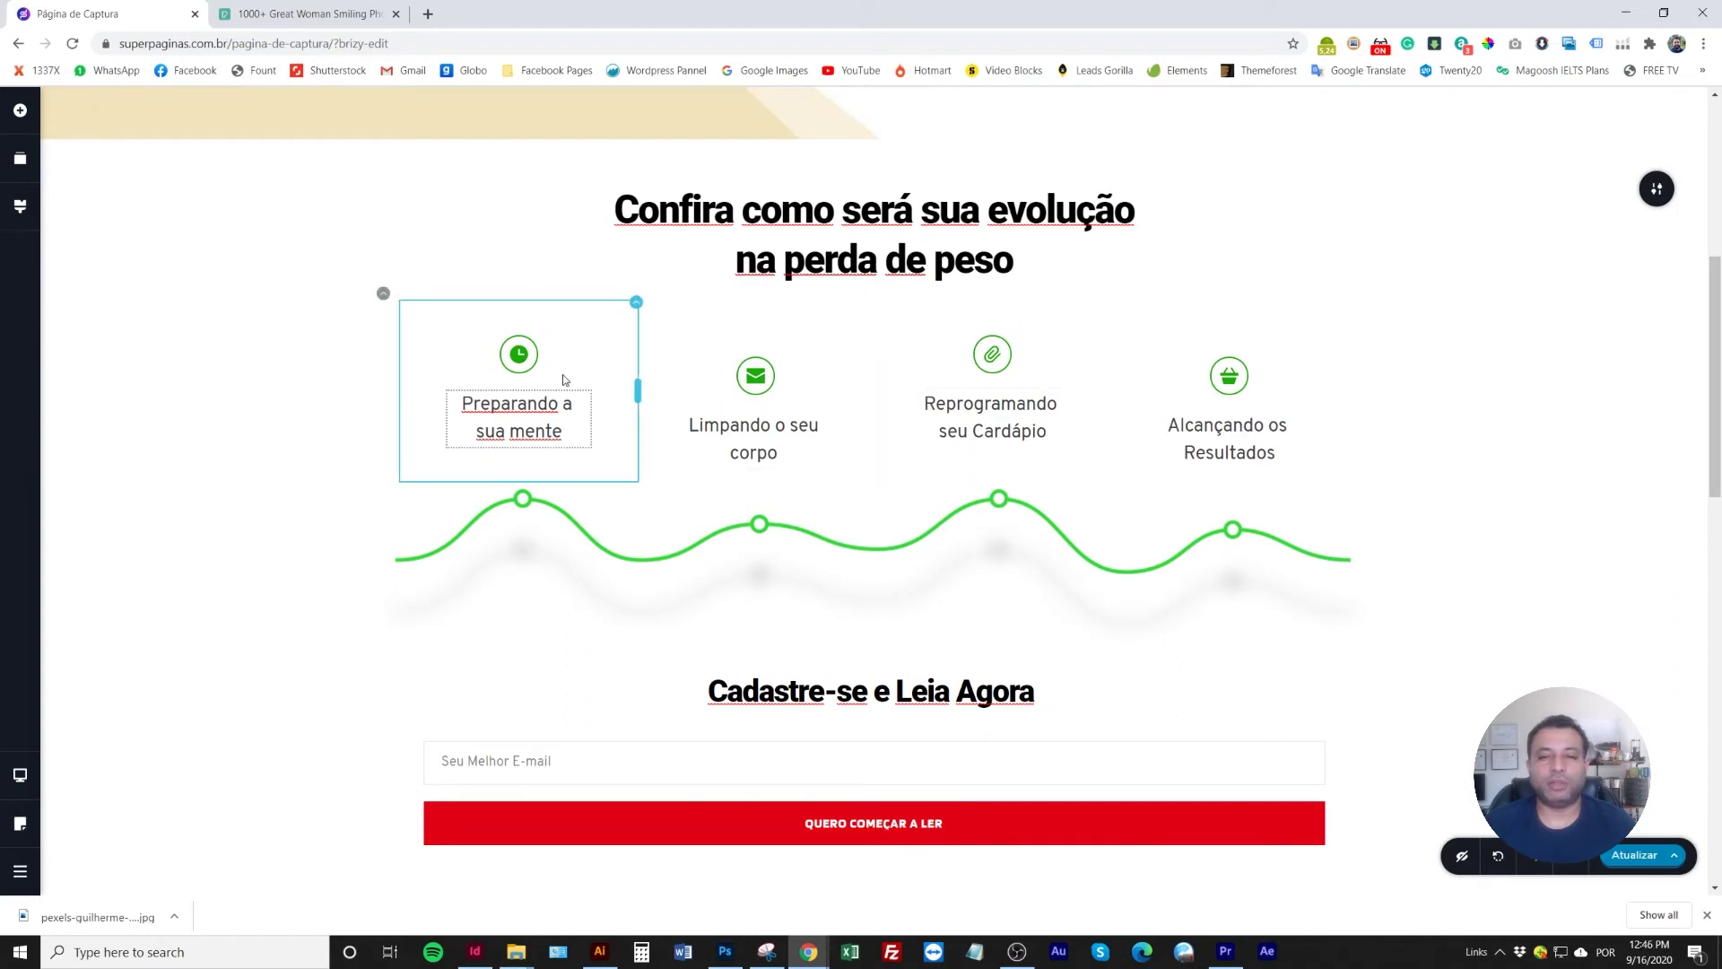
pyautogui.scroll(-3, 852, 565)
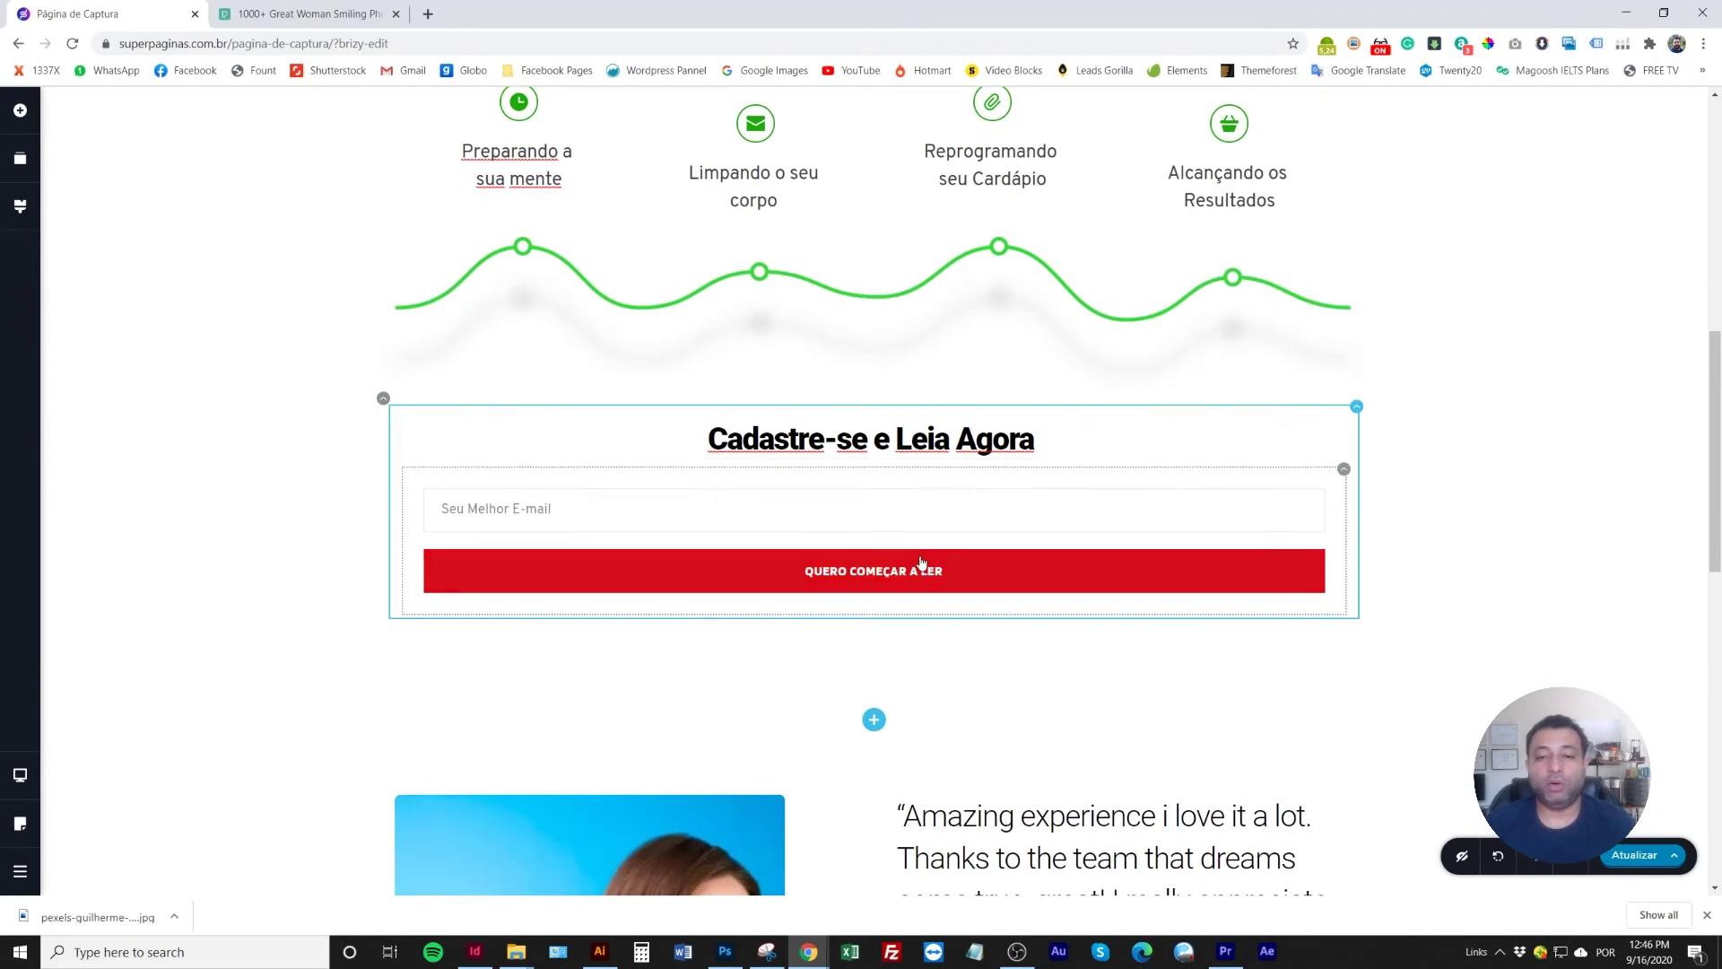
pyautogui.scroll(9, 917, 565)
pyautogui.scroll(-8, 918, 565)
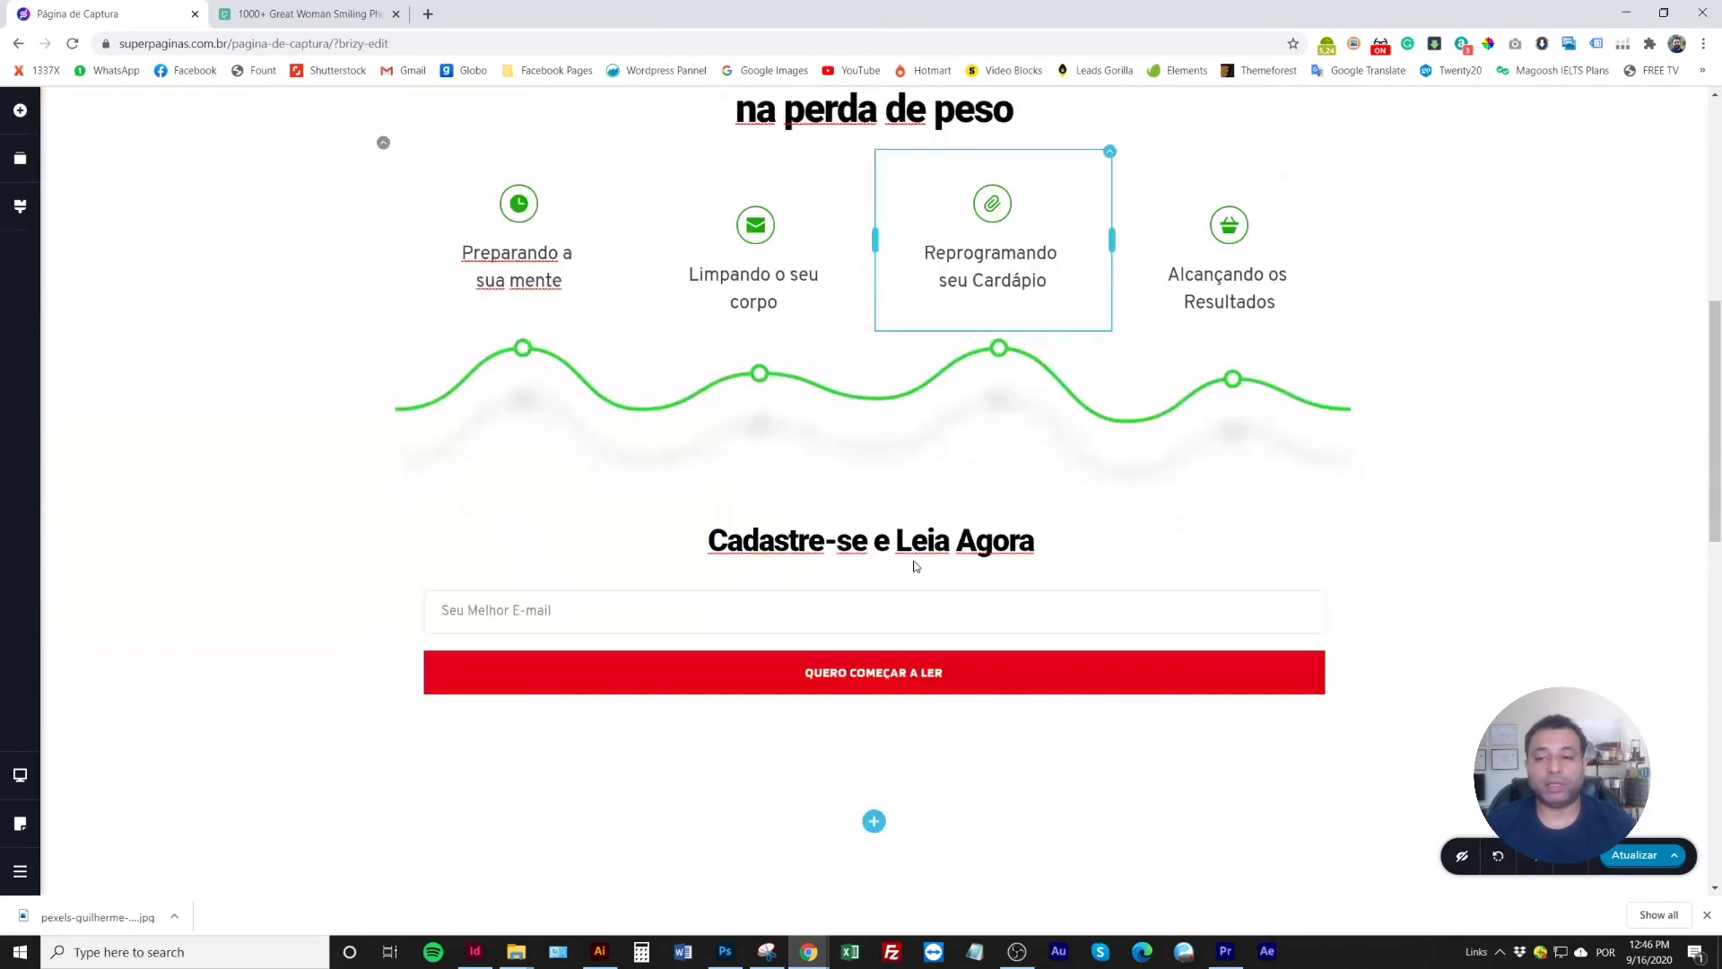
pyautogui.scroll(2, 915, 566)
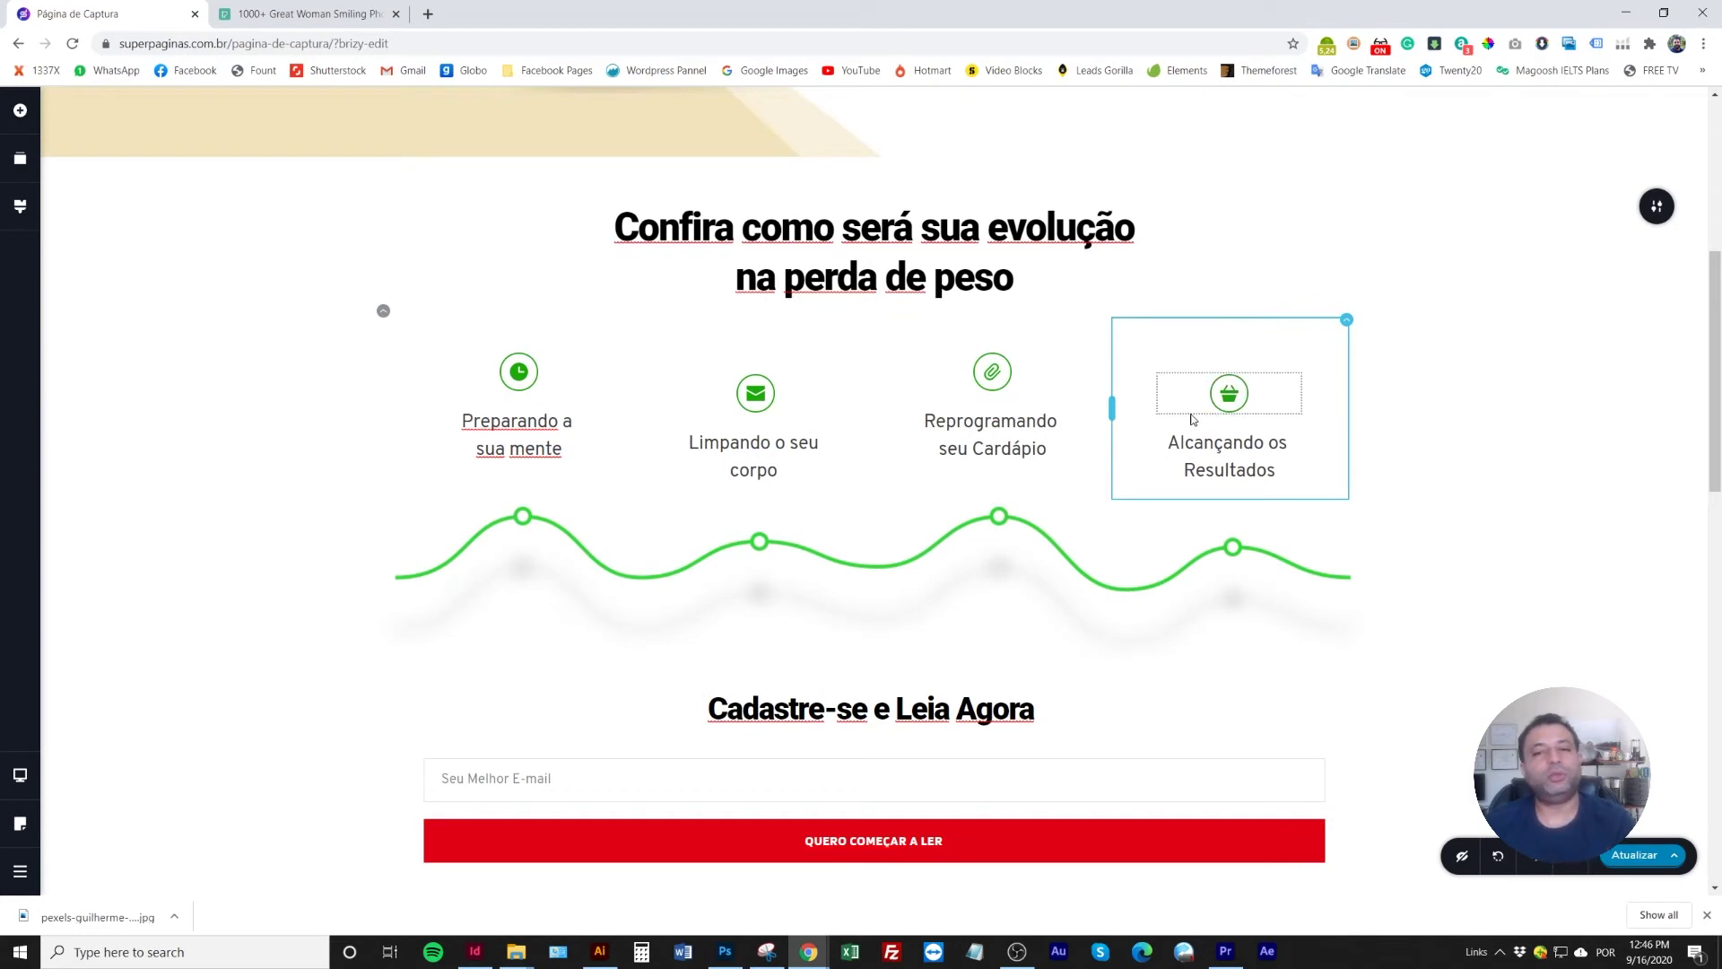
# Narrow the evolution section to 96 % width
pyautogui.click(1655, 209)
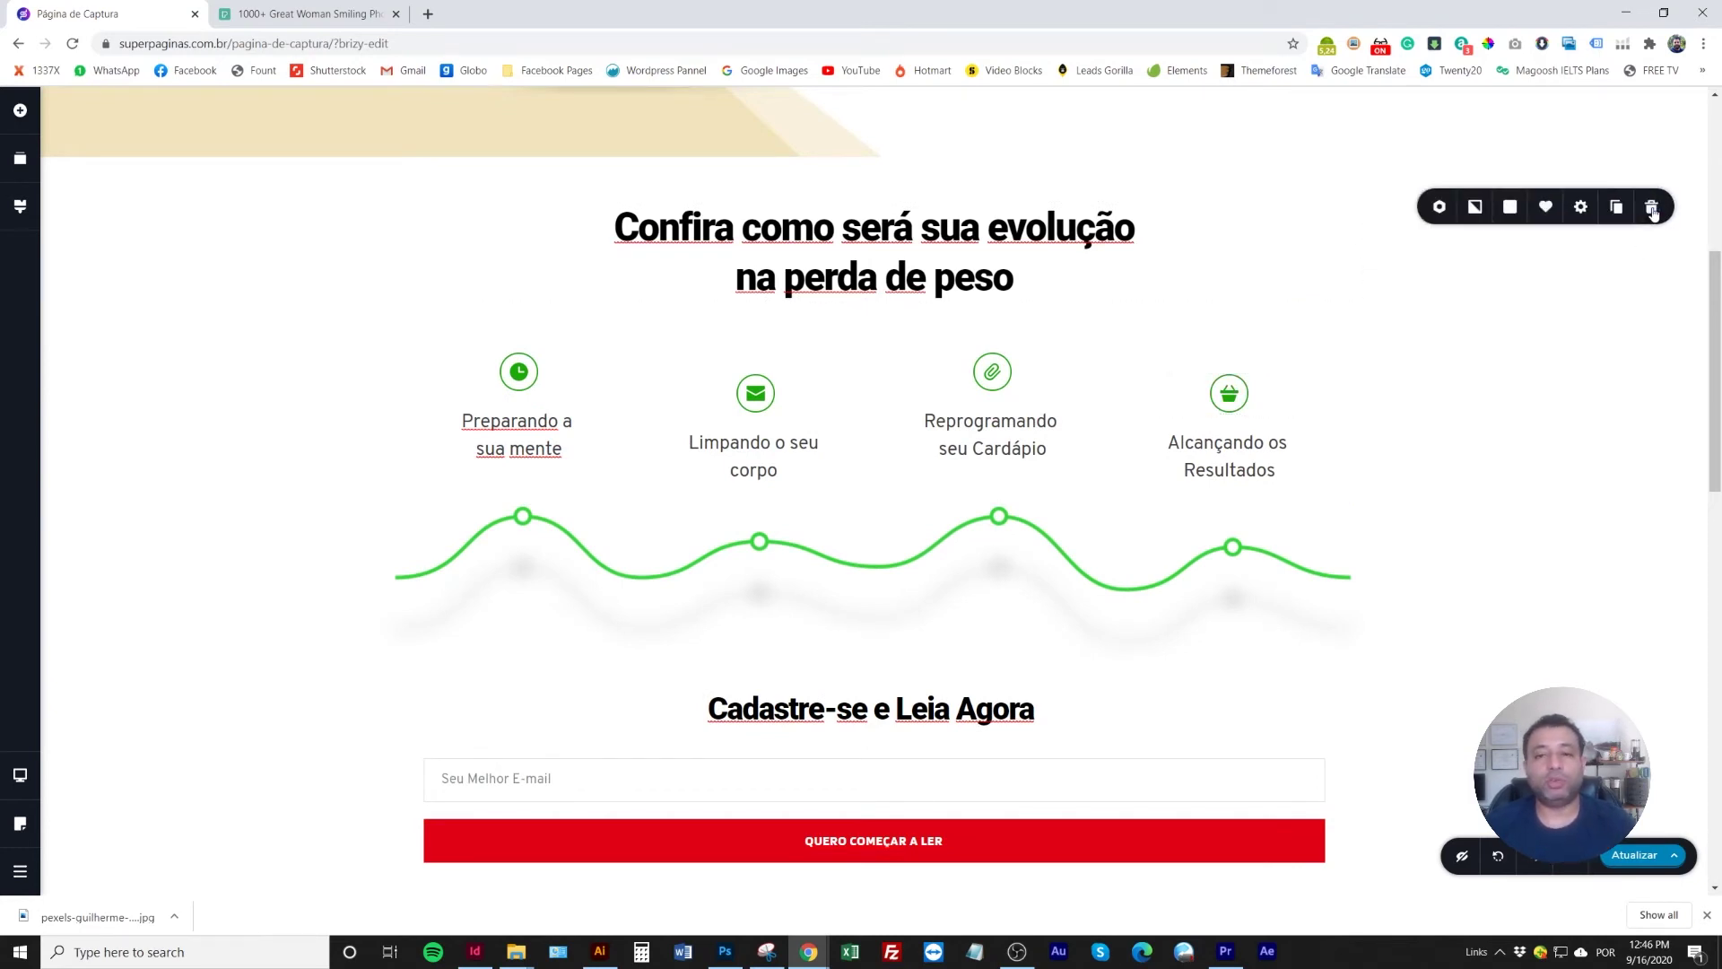
pyautogui.click(1581, 209)
pyautogui.moveTo(1612, 291); pyautogui.dragTo(1622, 305)
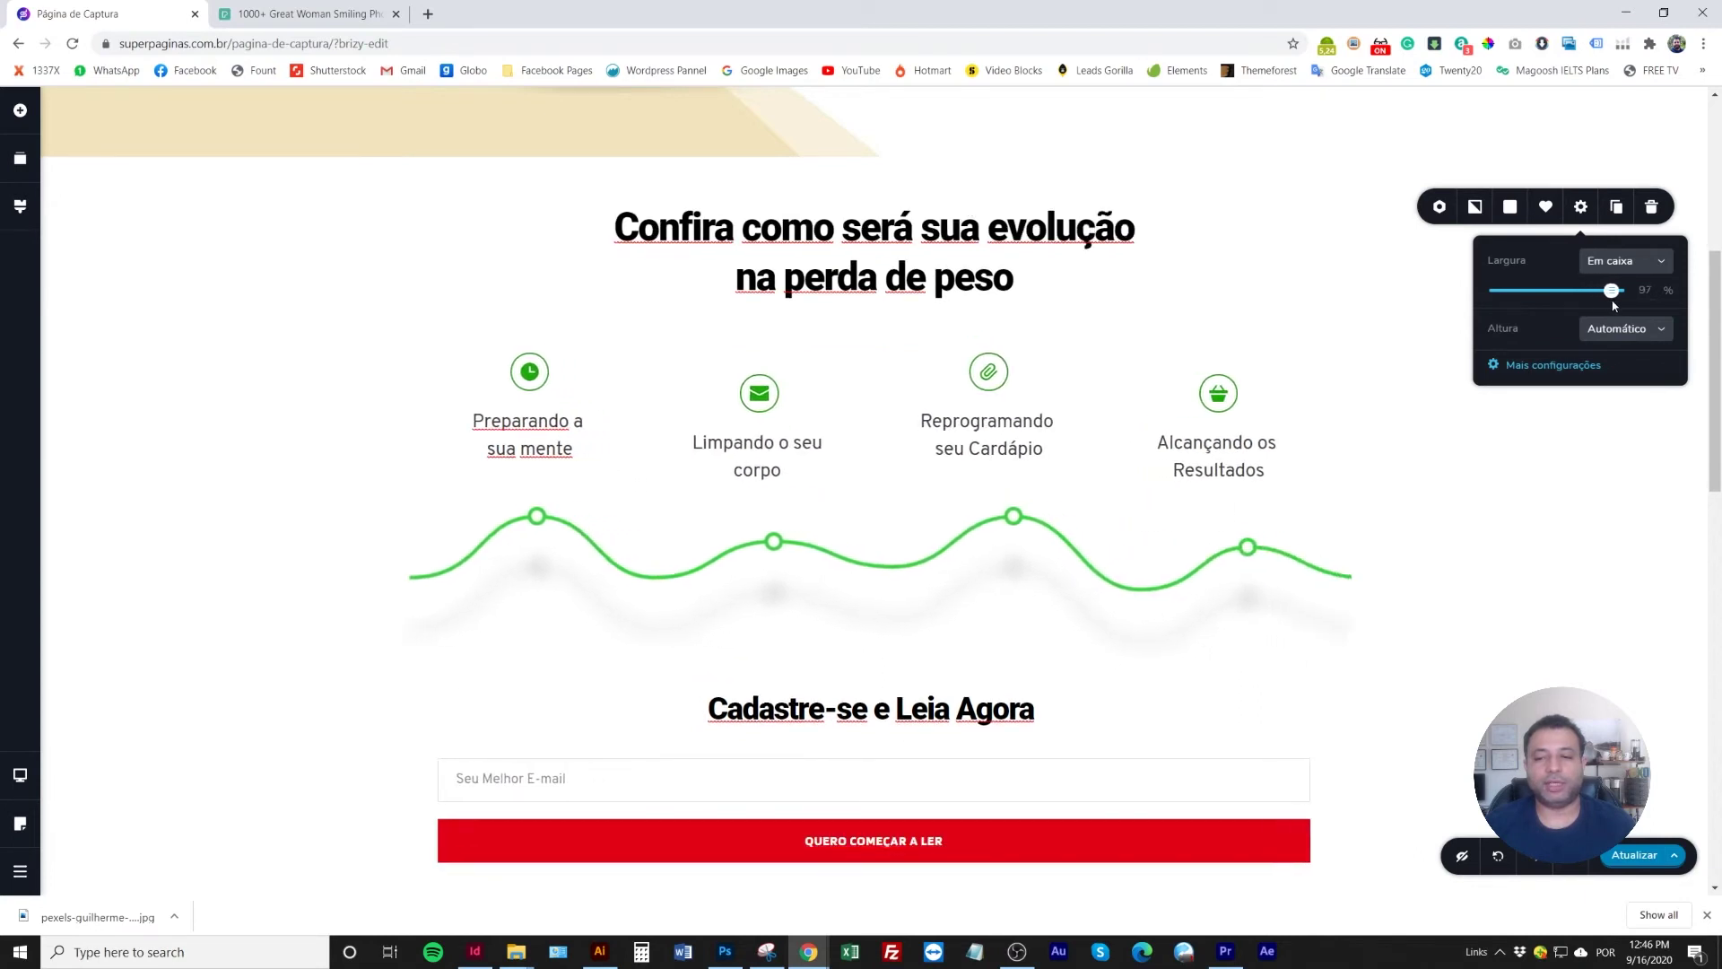
# Stretch the green wave image to 100 % width
pyautogui.click(1168, 557)
pyautogui.click(910, 480)
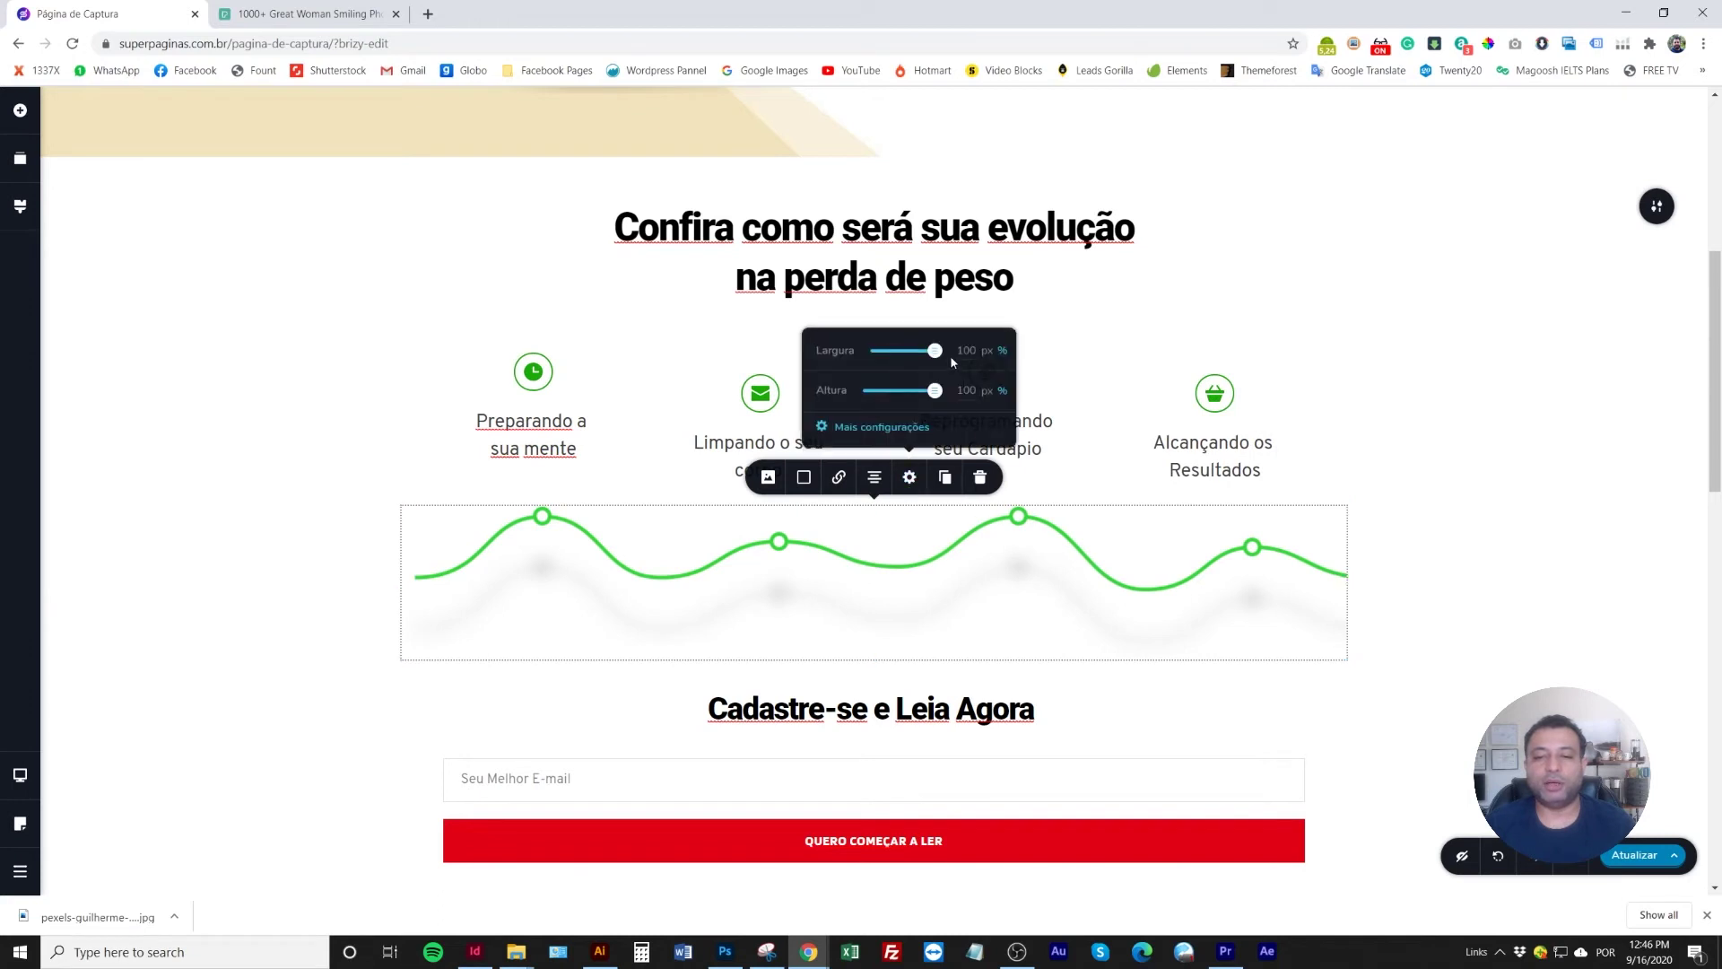
pyautogui.moveTo(932, 353); pyautogui.dragTo(939, 359)
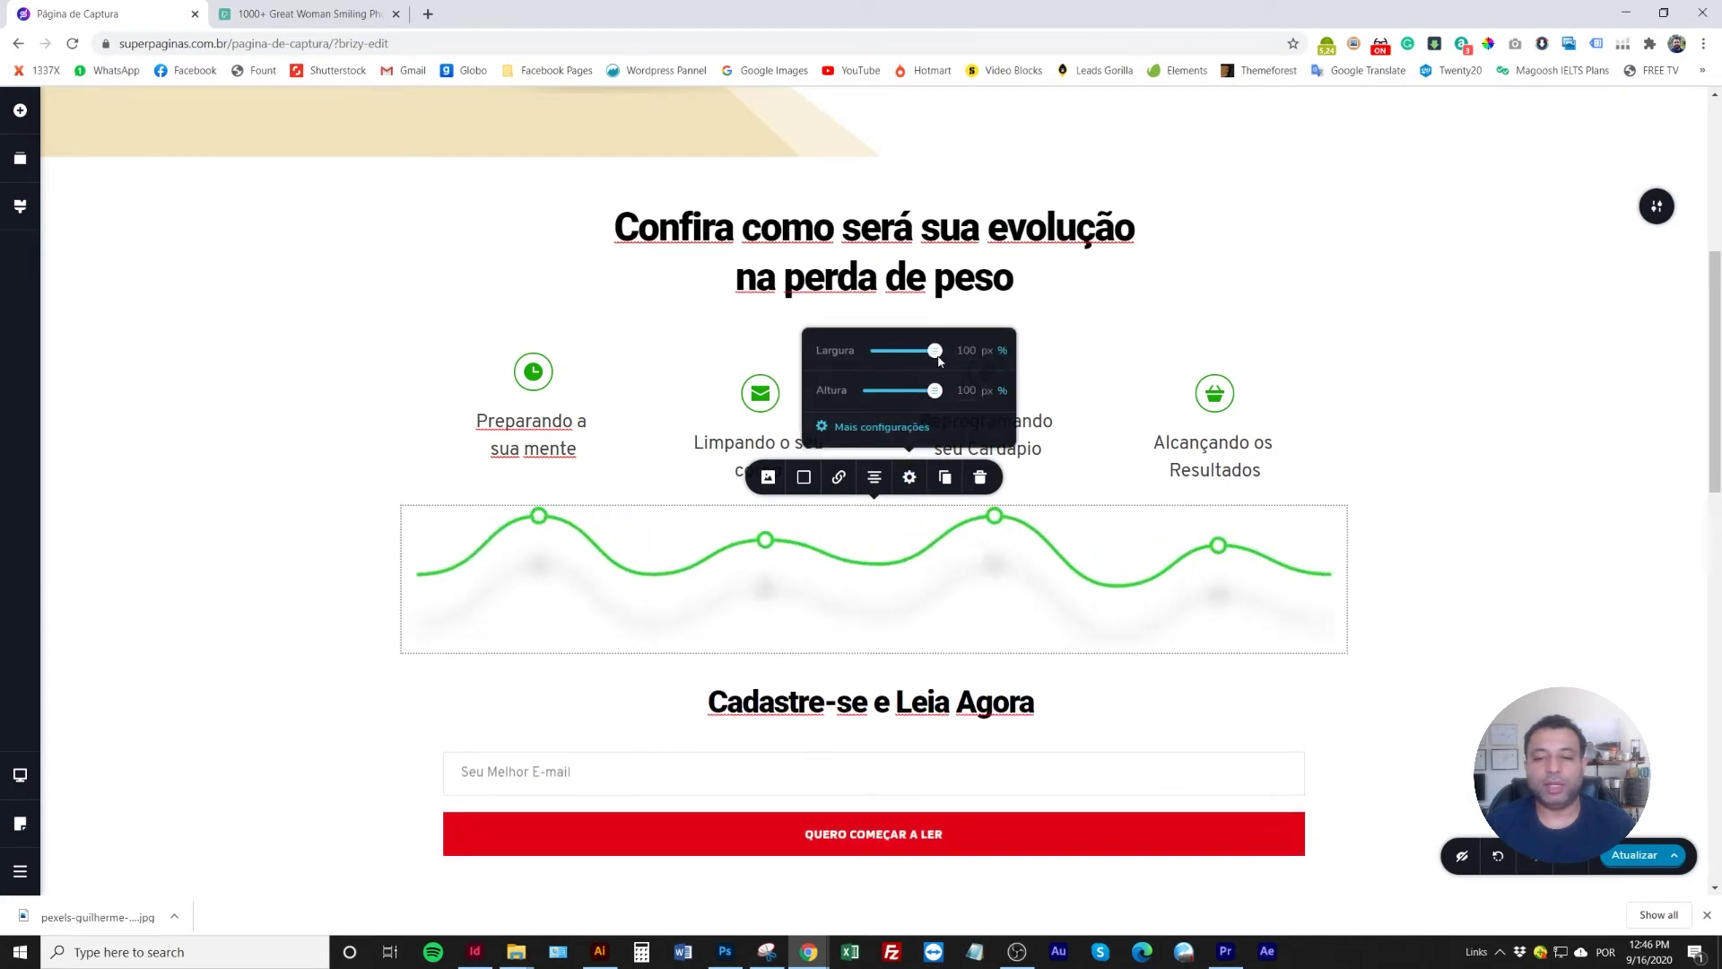
pyautogui.click(400, 307)
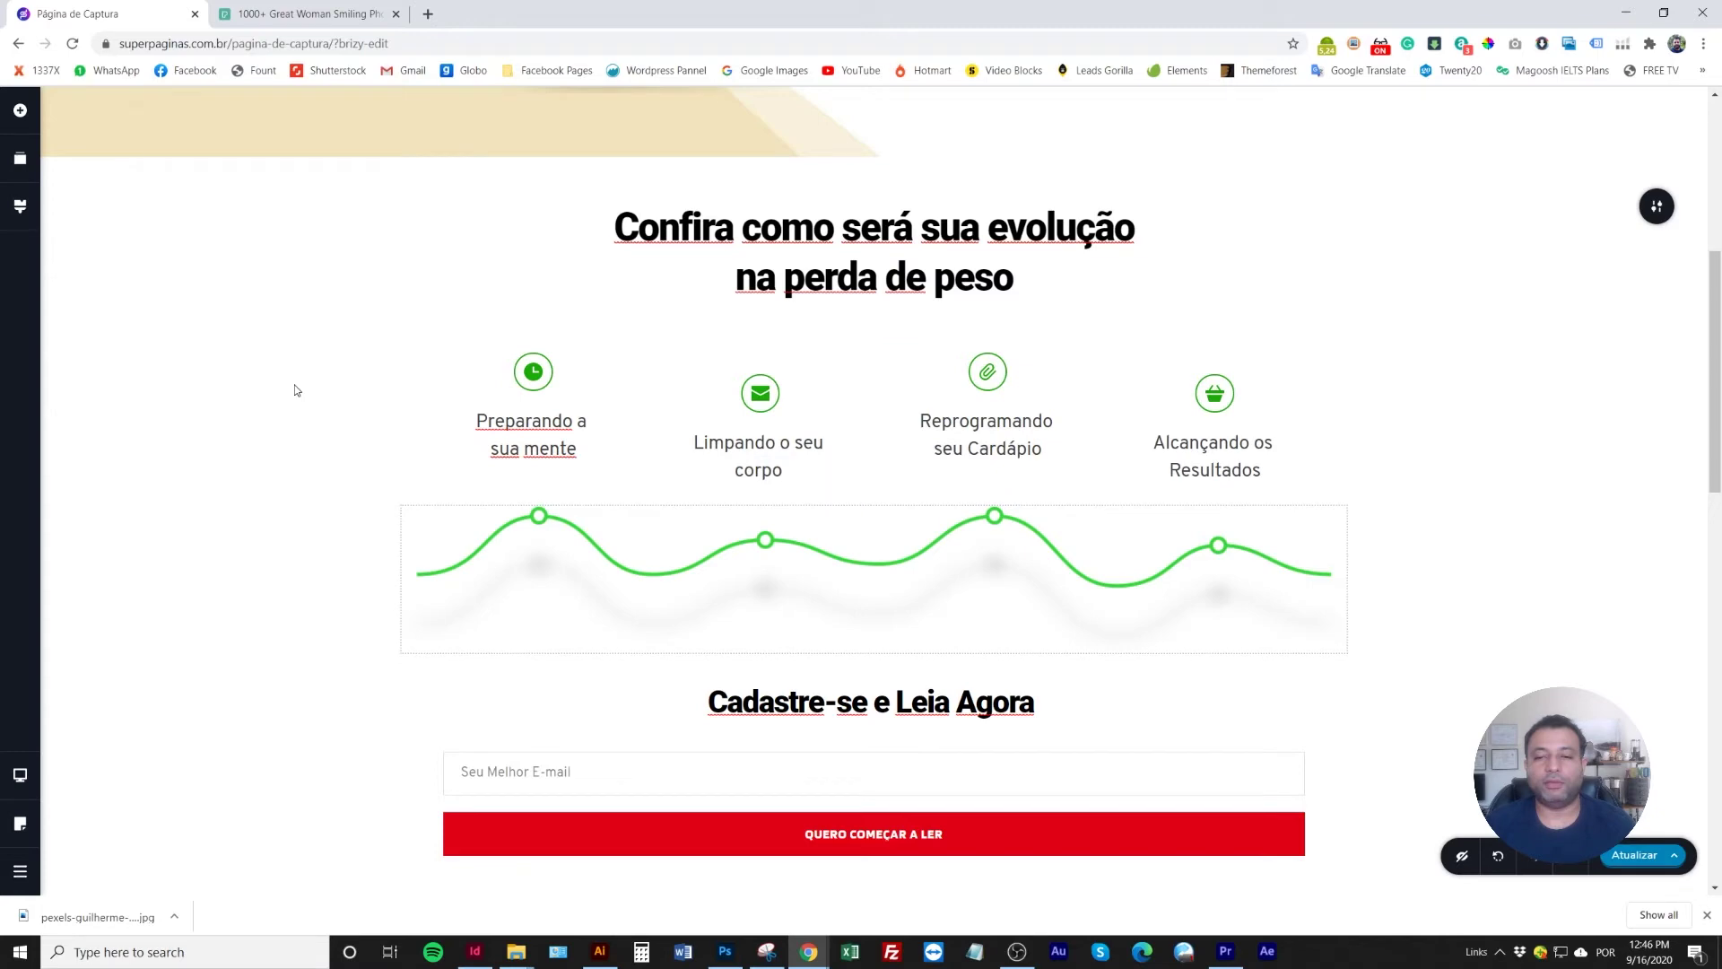
pyautogui.scroll(-3, 1435, 580)
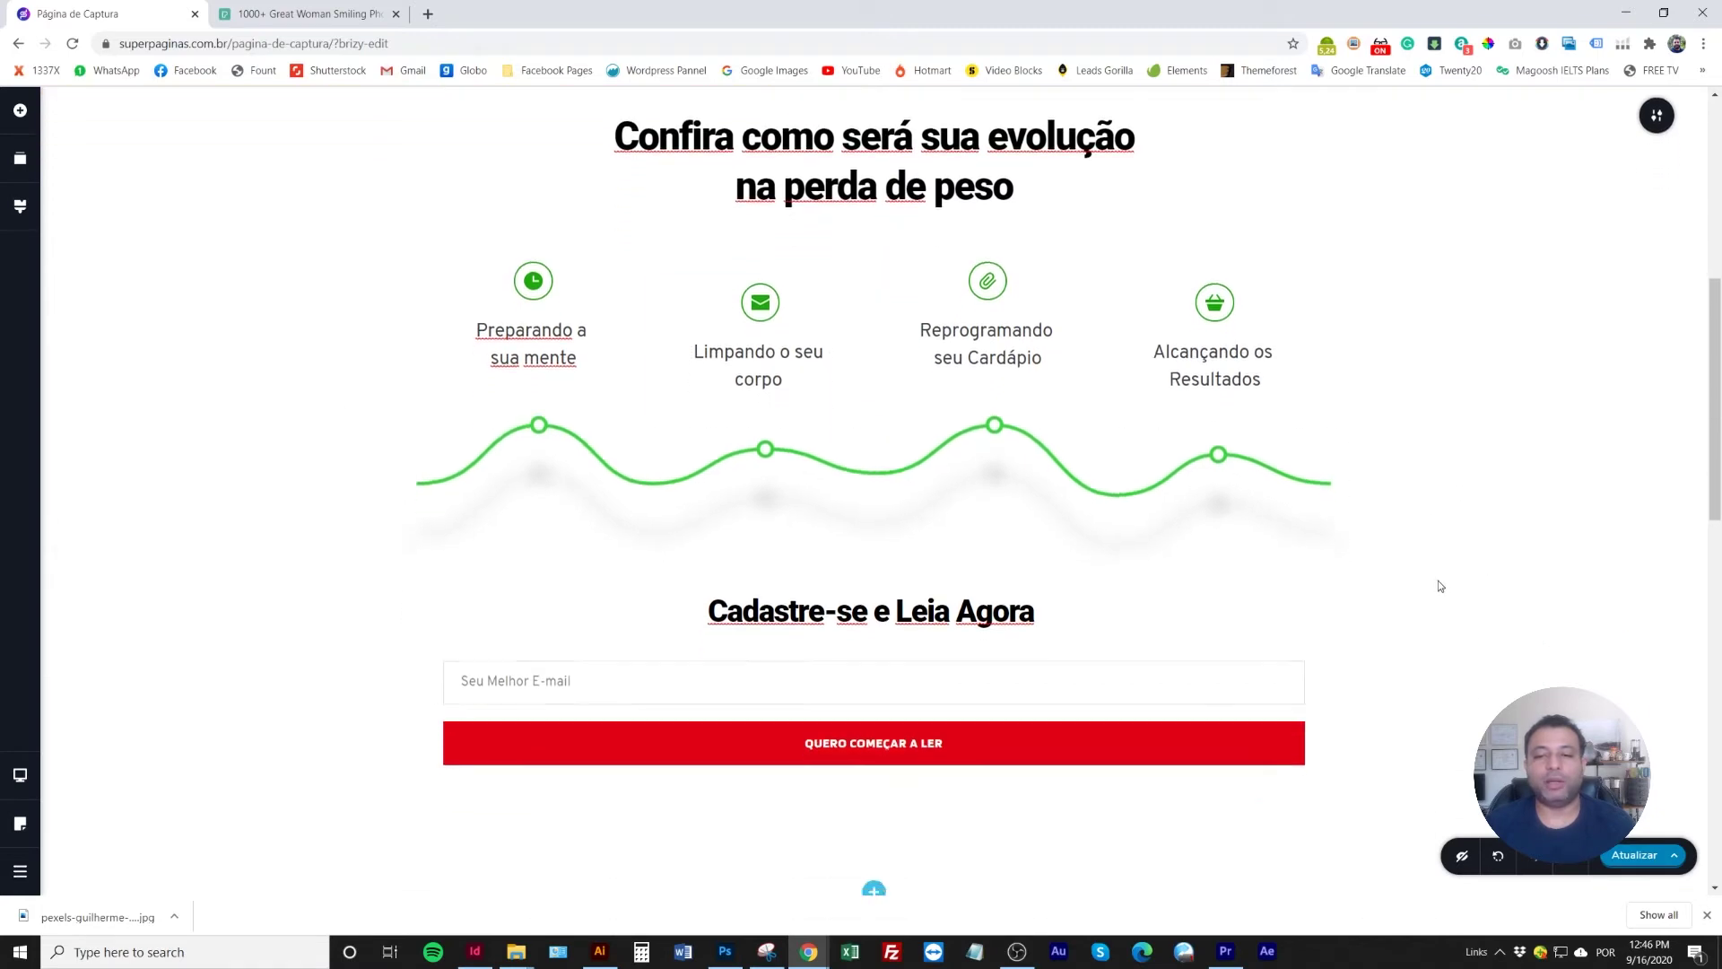
pyautogui.scroll(2, 1336, 588)
pyautogui.scroll(2, 1330, 595)
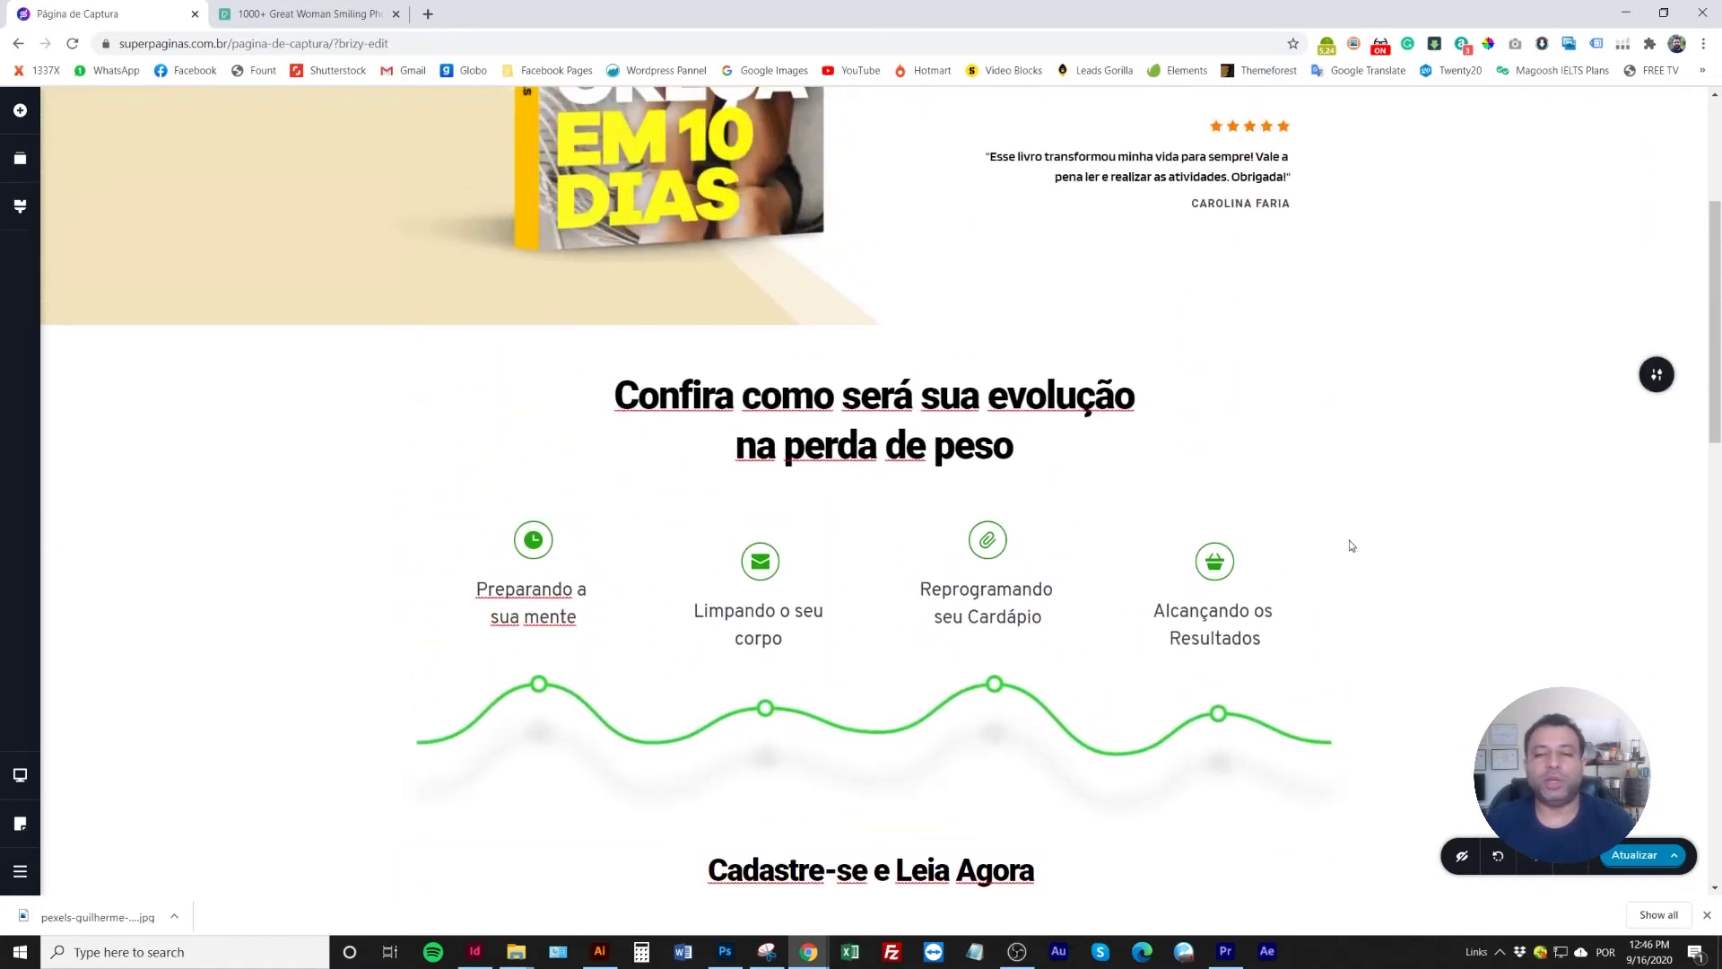
pyautogui.scroll(-5, 1345, 538)
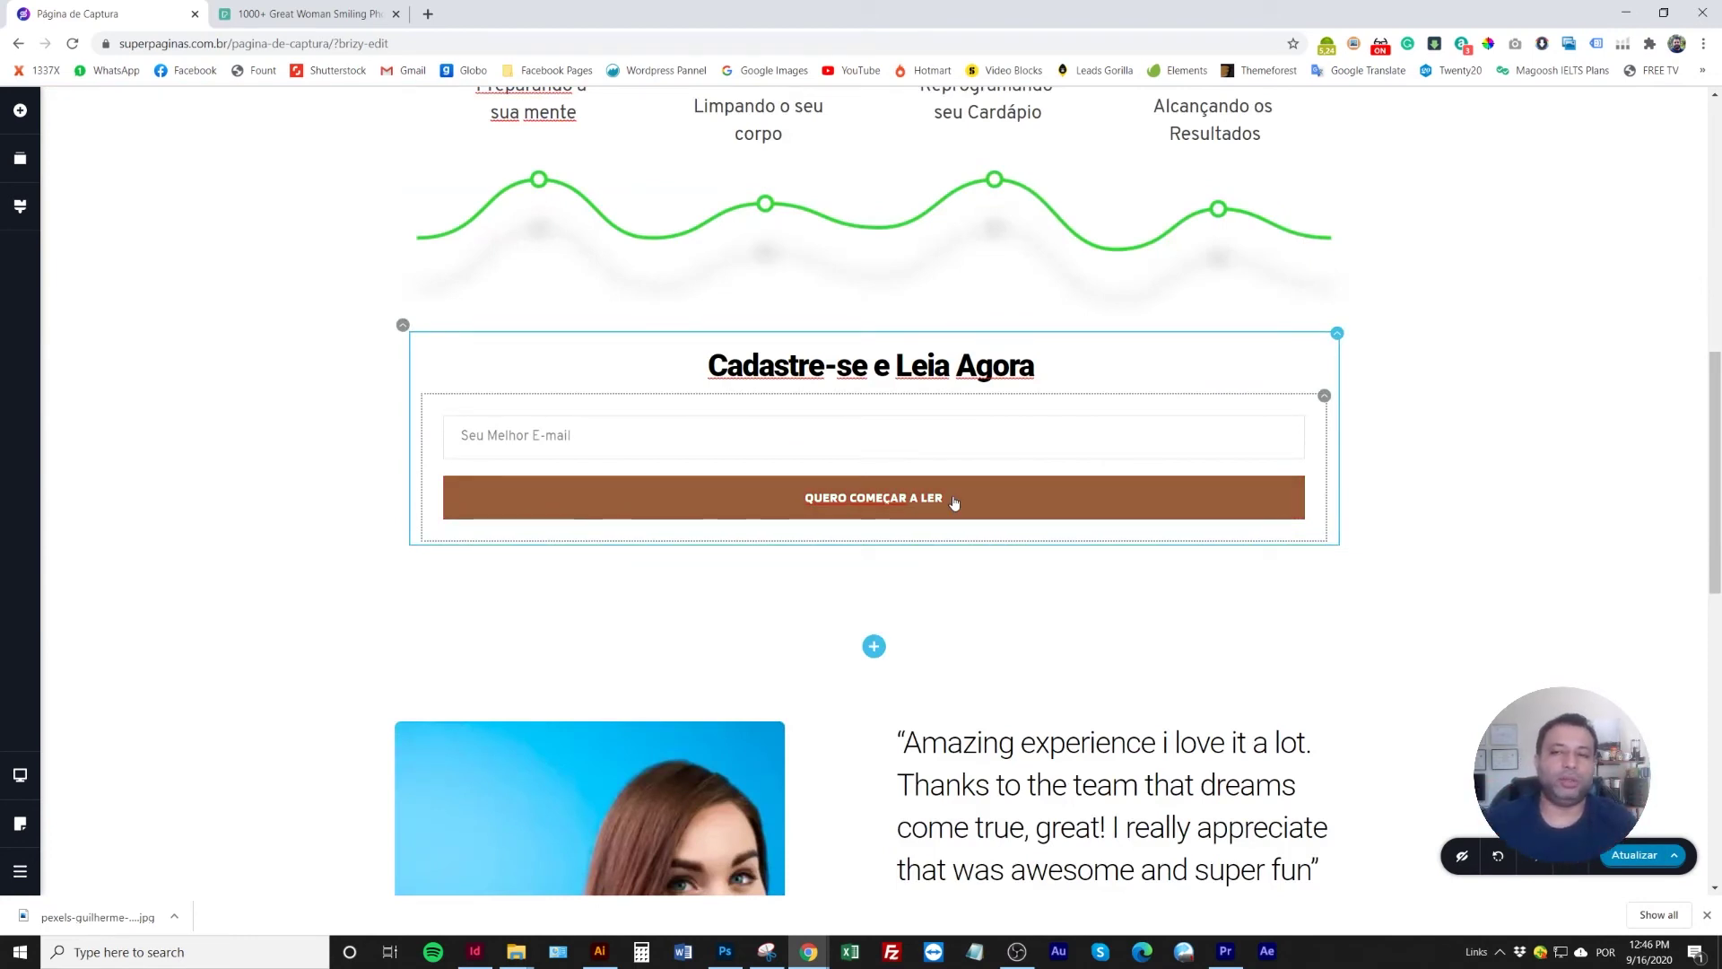
pyautogui.scroll(5, 1655, 312)
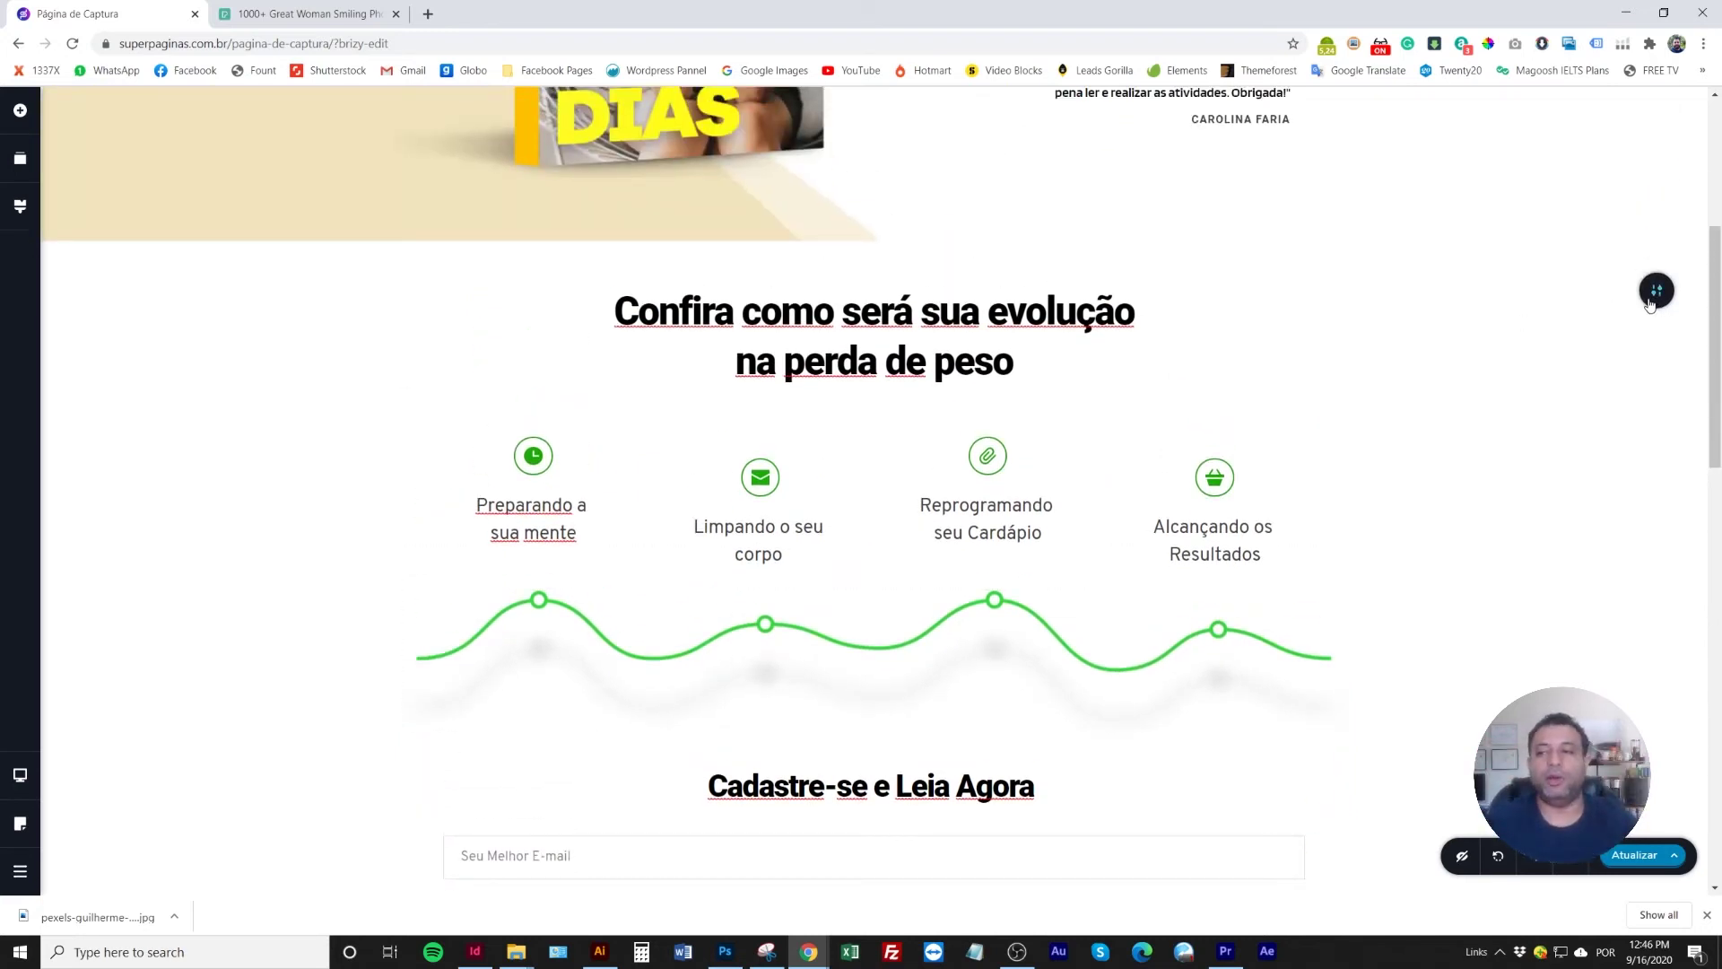
pyautogui.click(1649, 304)
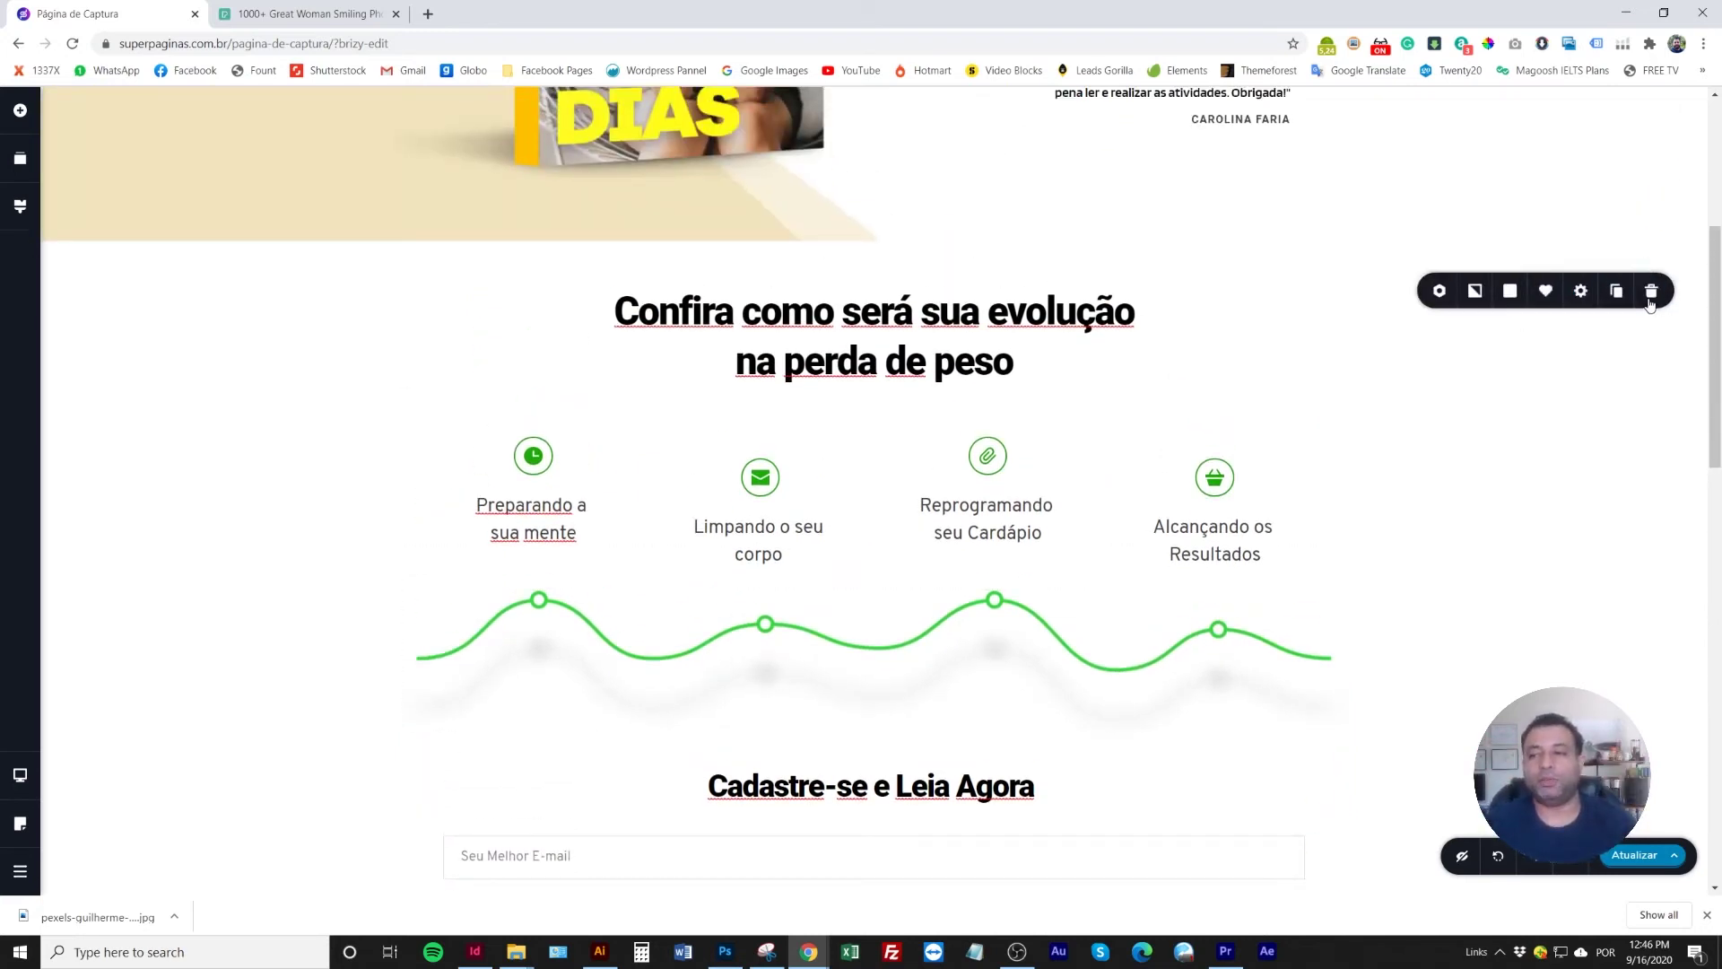
pyautogui.click(1580, 293)
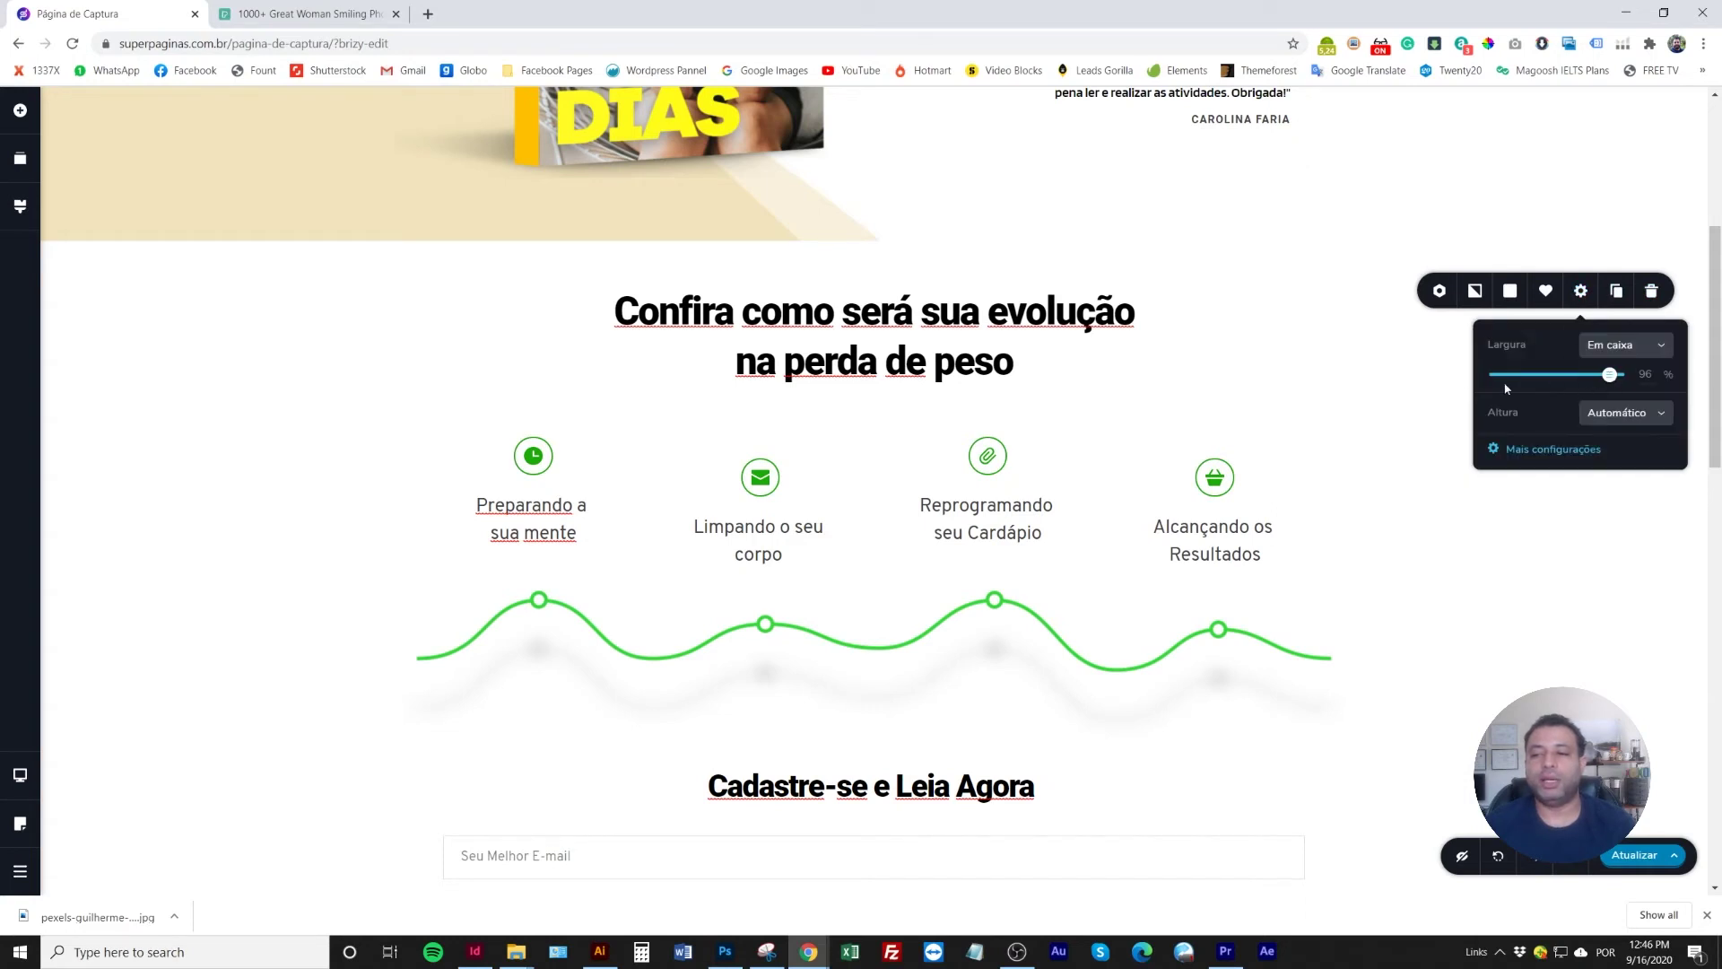
pyautogui.click(331, 539)
pyautogui.scroll(-2, 251, 583)
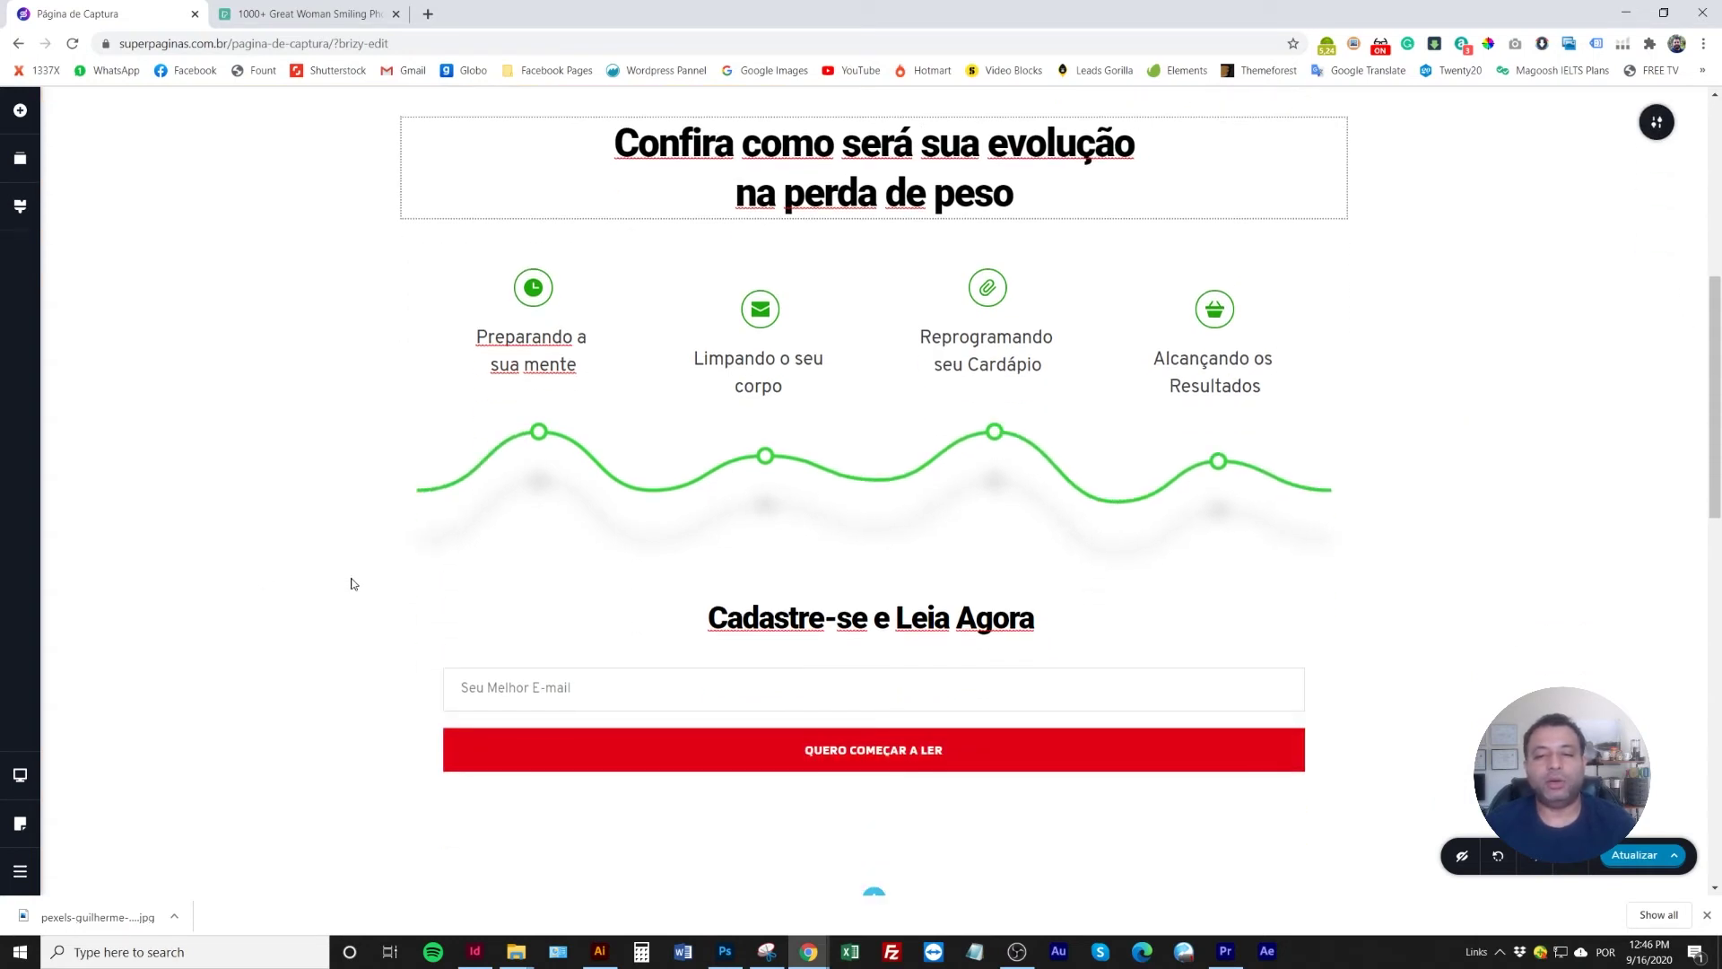
pyautogui.scroll(4, 358, 601)
pyautogui.scroll(3, 377, 598)
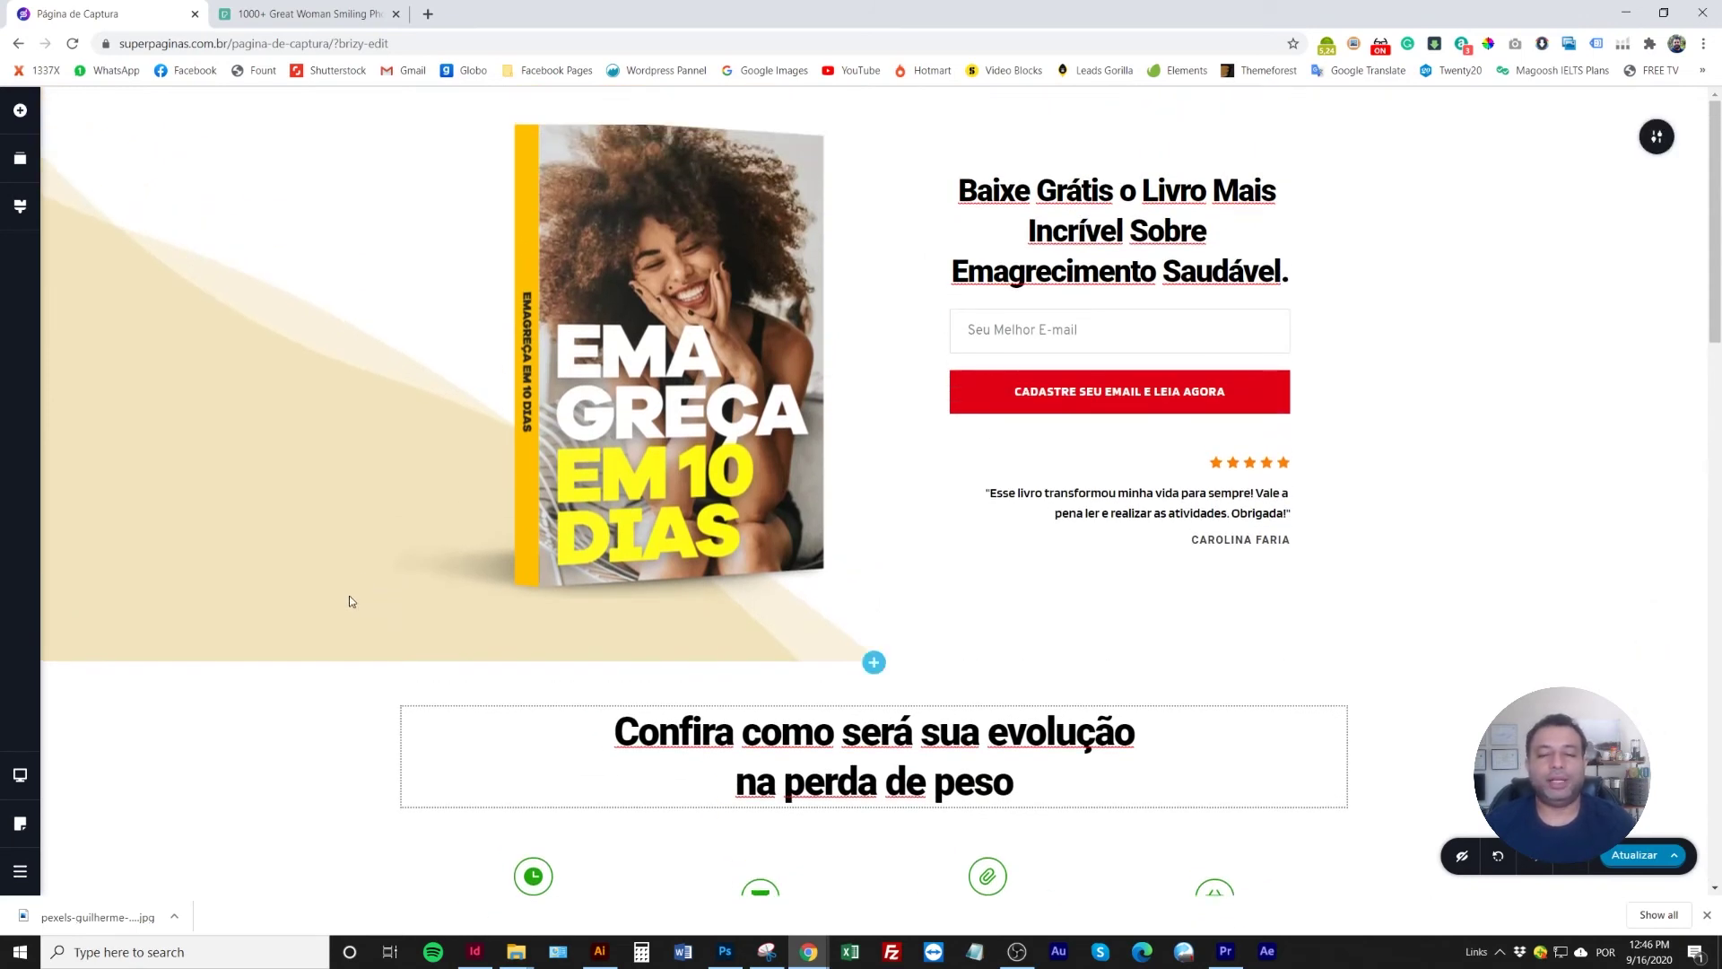
pyautogui.scroll(-13, 351, 601)
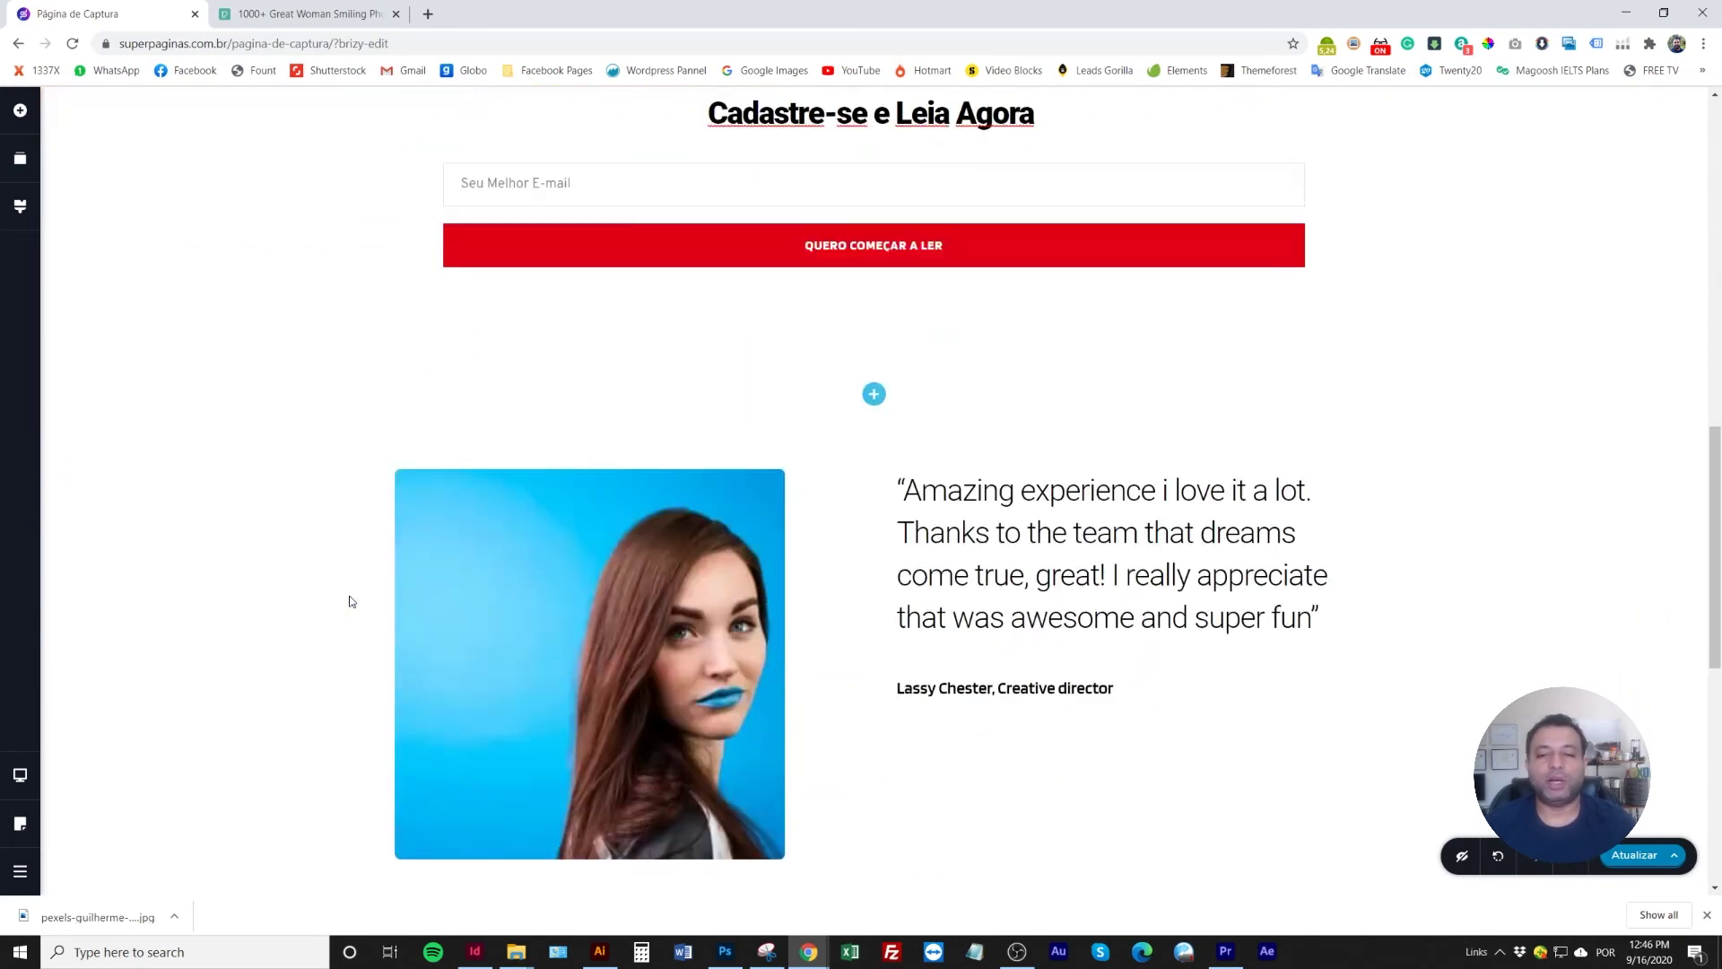
# Reduce the testimonial section's top padding to about 22 px
pyautogui.moveTo(823, 354); pyautogui.dragTo(834, 253)
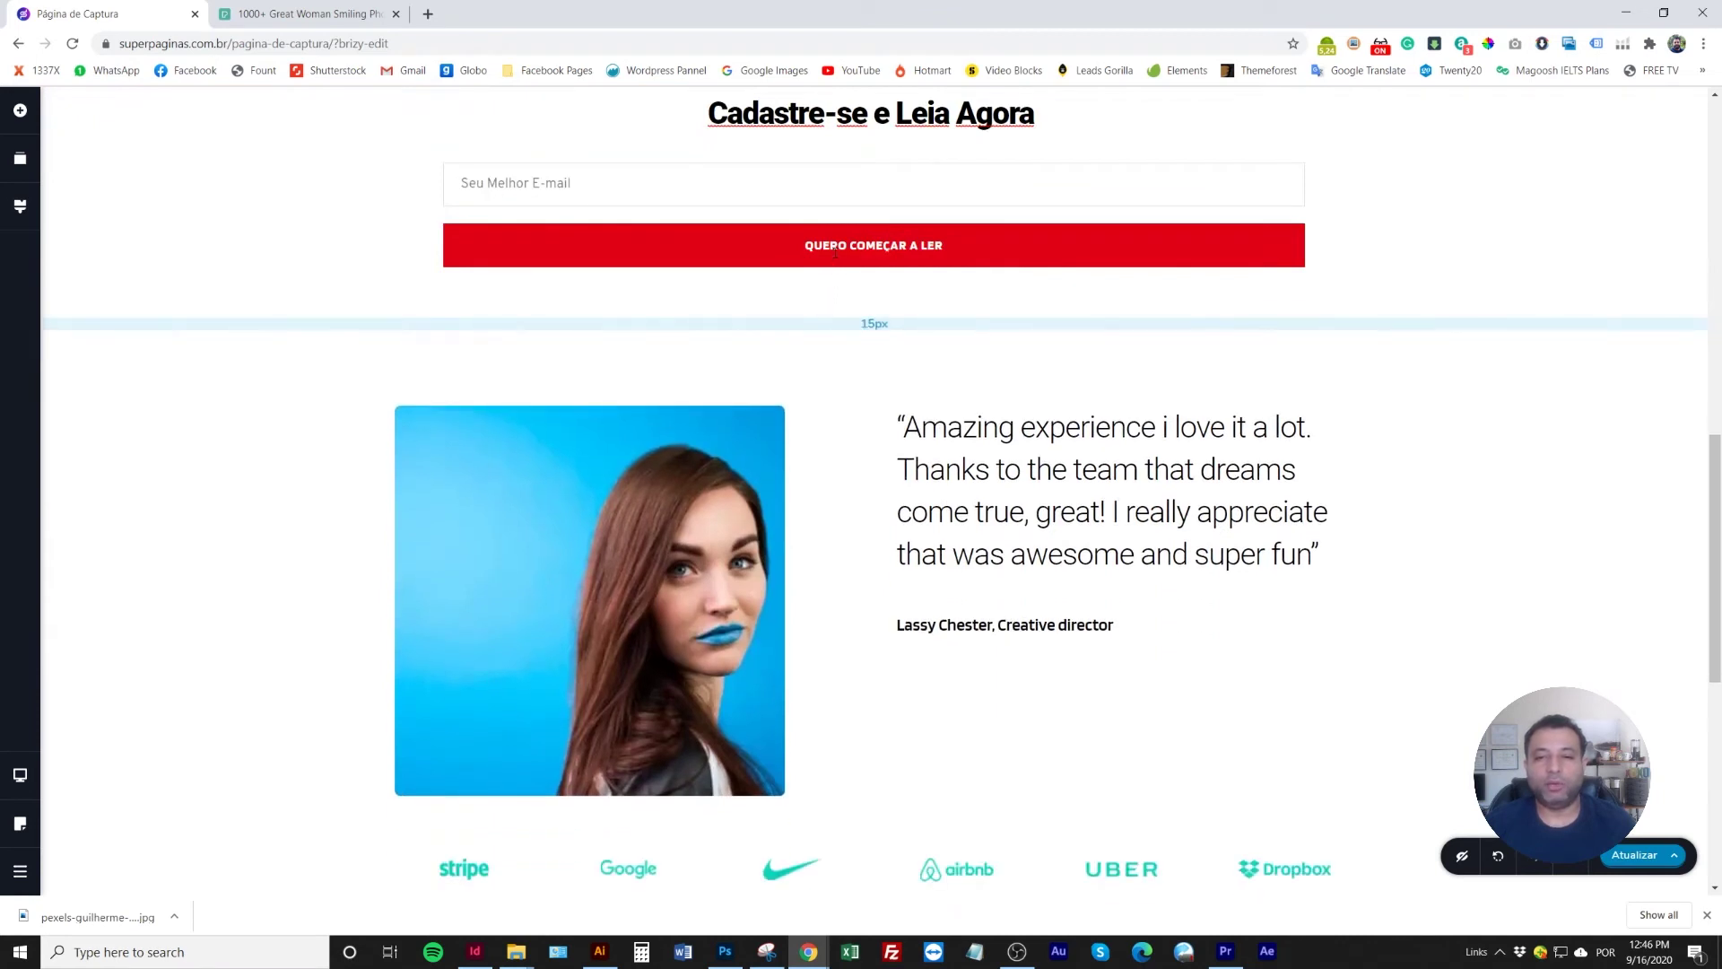
pyautogui.moveTo(742, 369); pyautogui.dragTo(739, 346)
pyautogui.click(749, 394)
pyautogui.scroll(5, 1040, 619)
pyautogui.scroll(-7, 1041, 619)
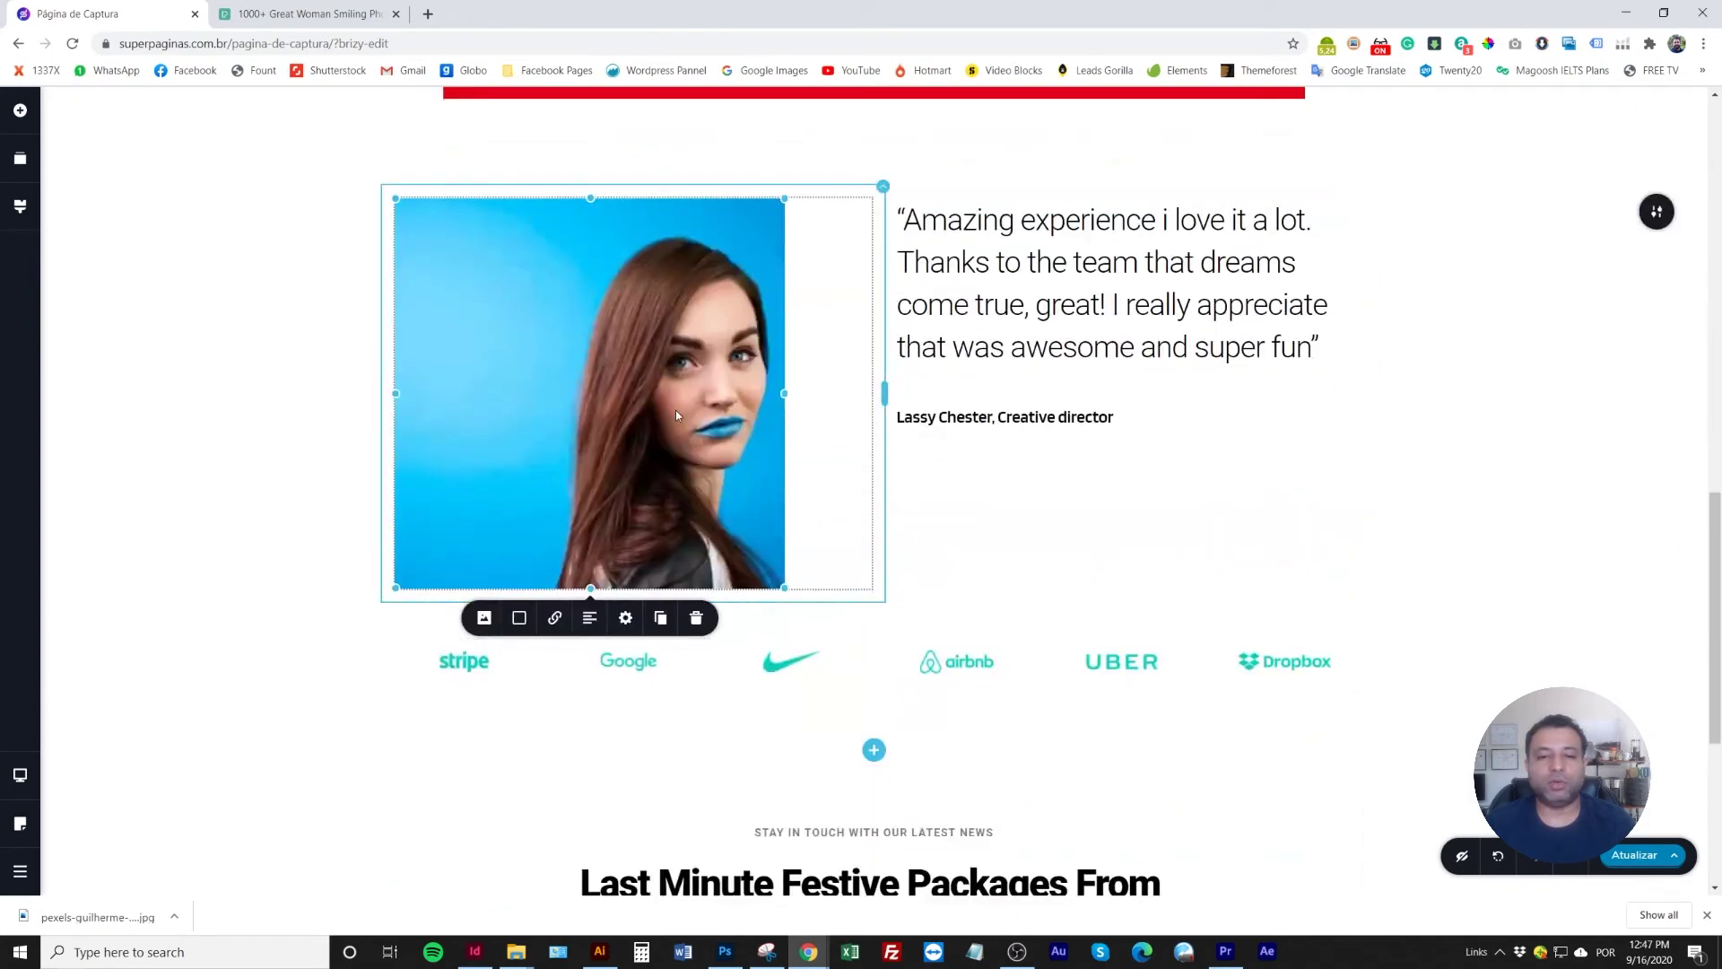
pyautogui.click(1134, 542)
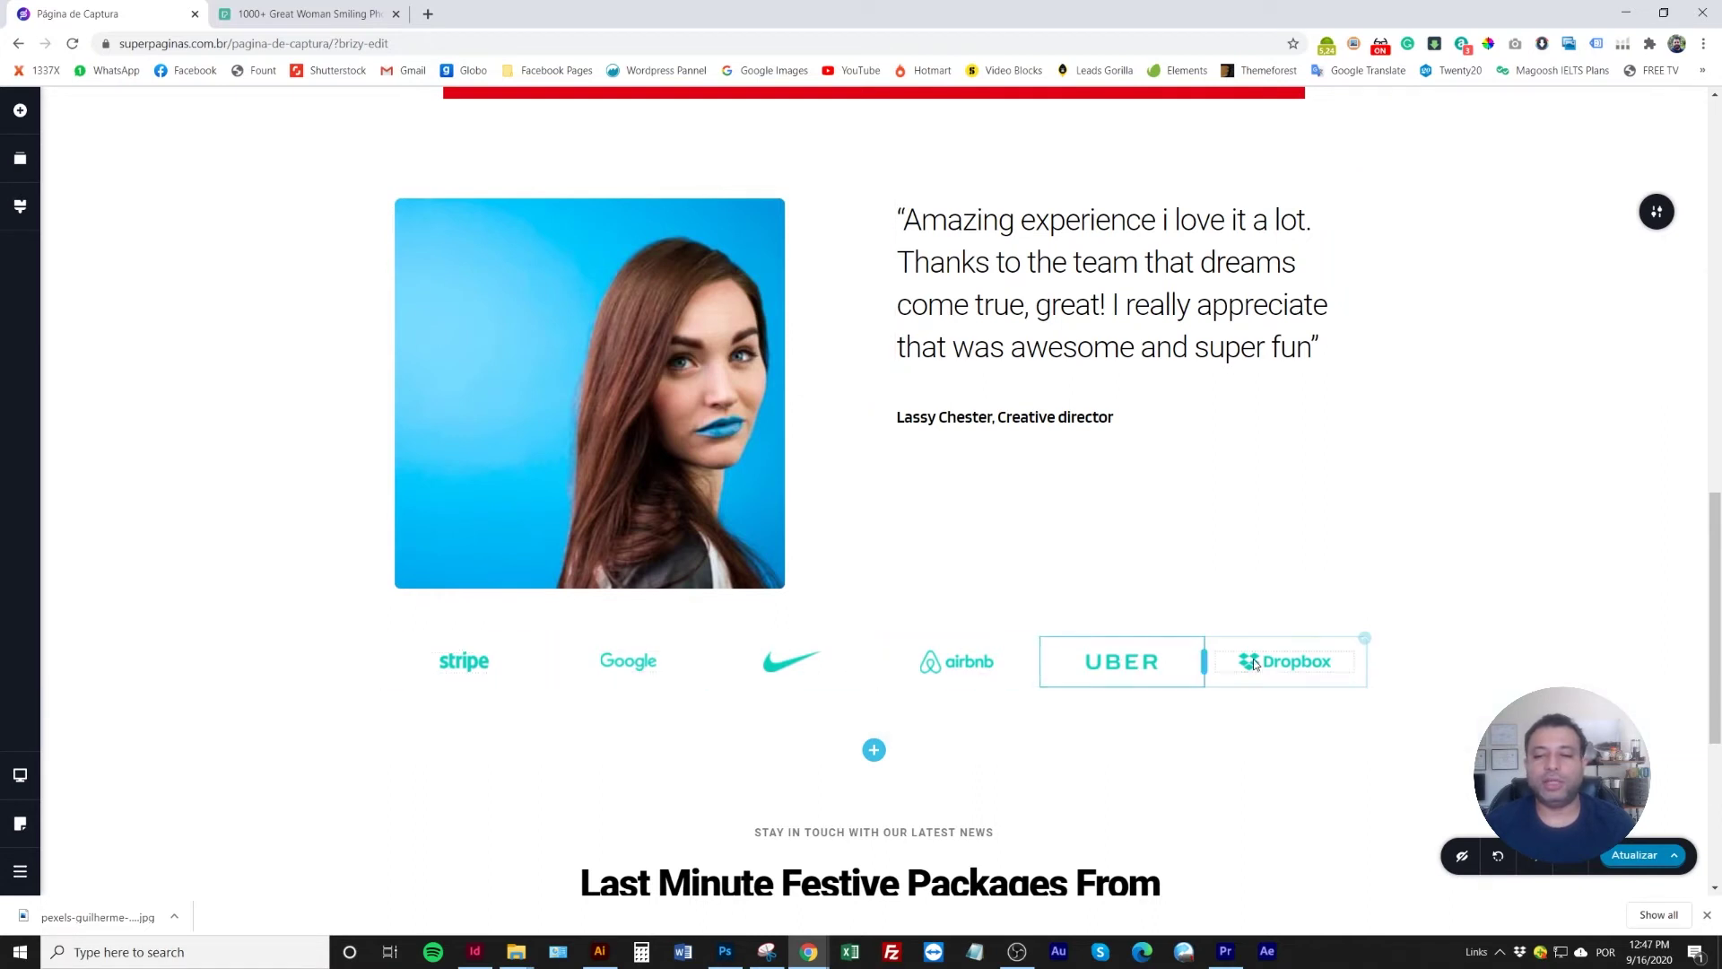
pyautogui.scroll(-2, 1247, 666)
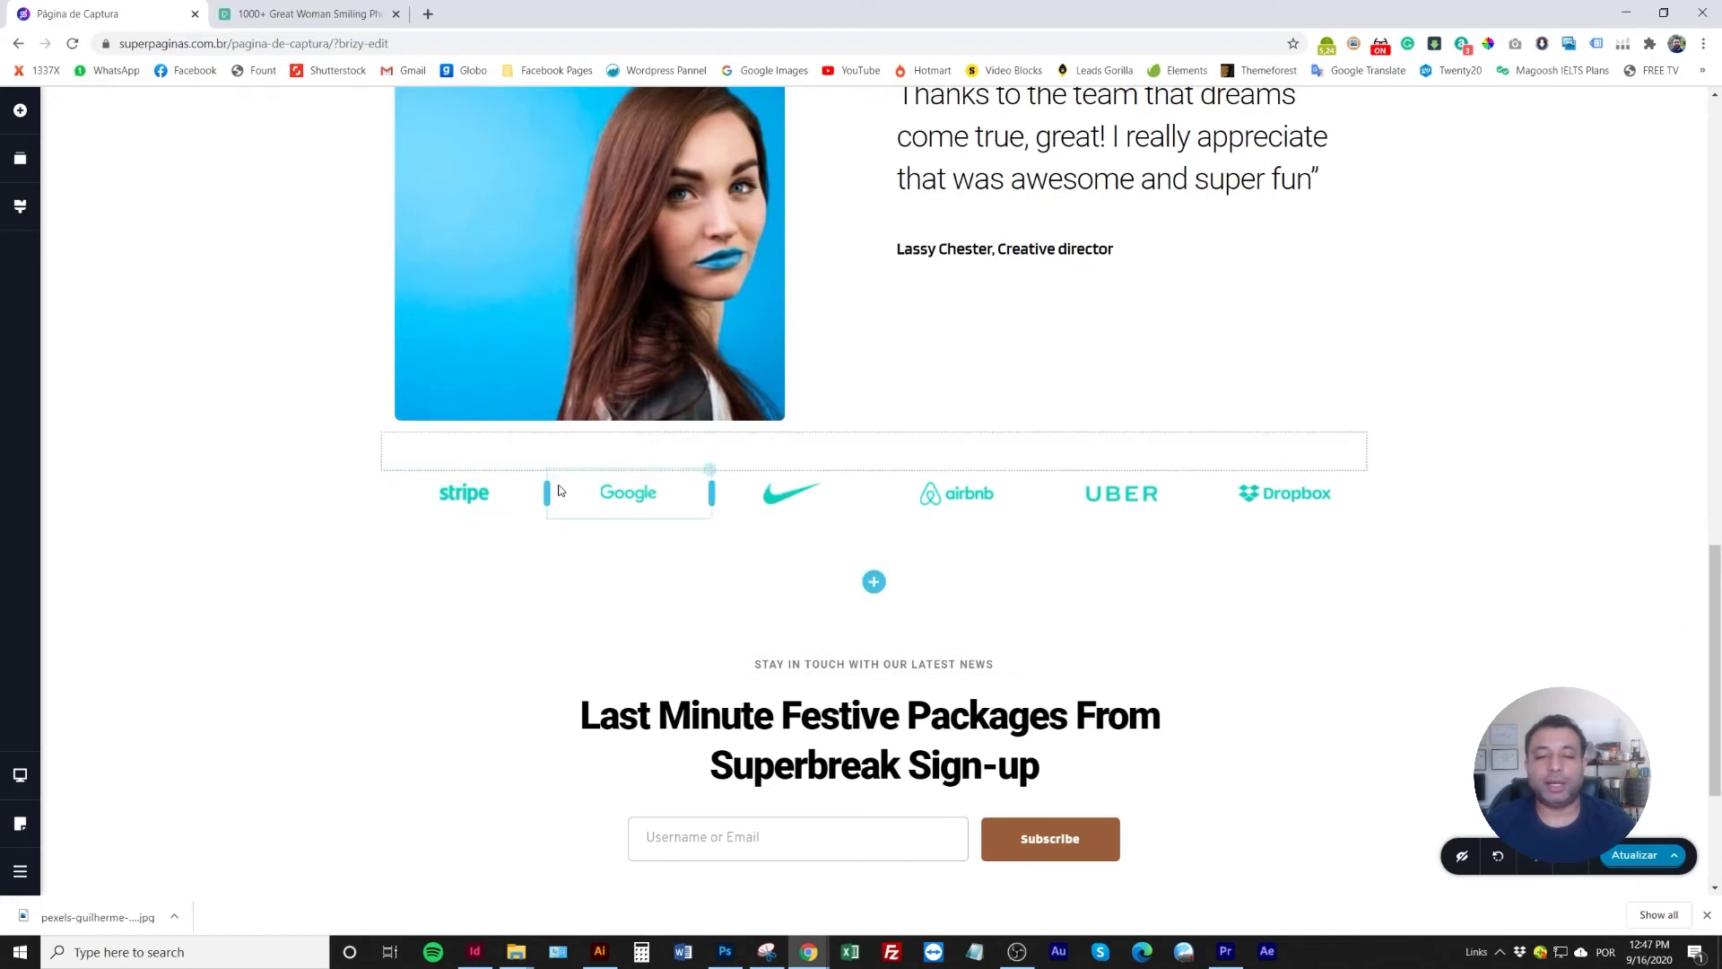
# Delete the Dropbox, Uber, Airbnb, Nike, Google and Stripe logos beneath the testimonial
pyautogui.click(1364, 480)
pyautogui.click(1438, 428)
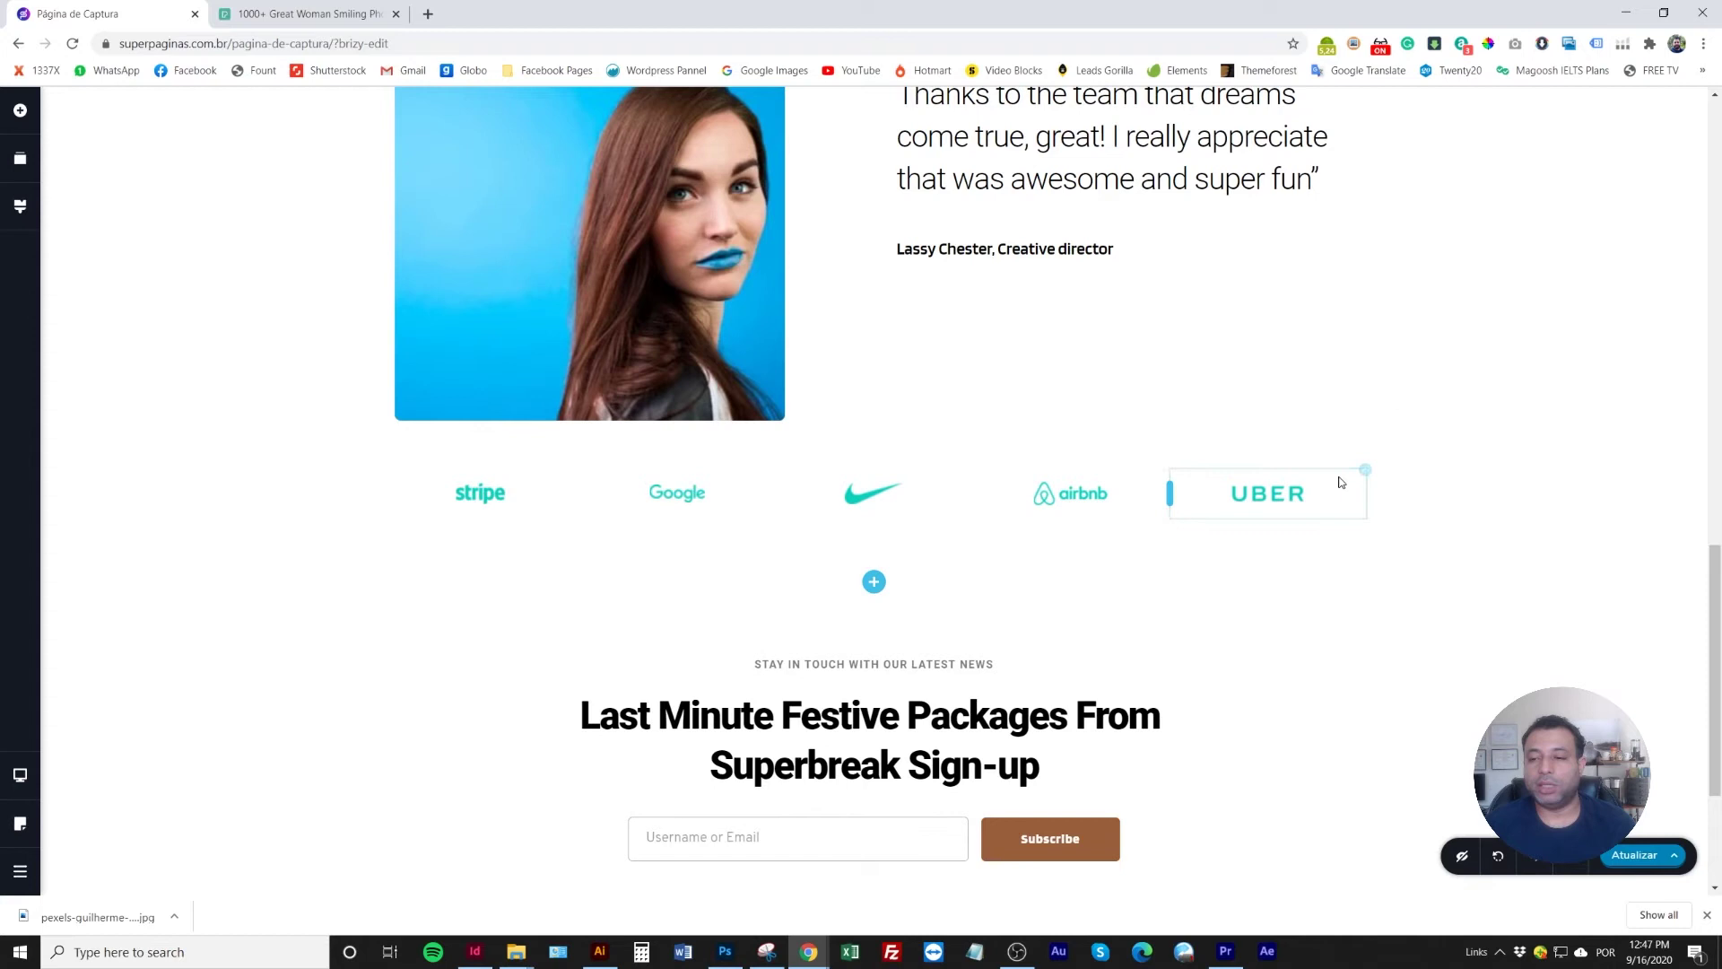
pyautogui.click(1362, 476)
pyautogui.click(1472, 427)
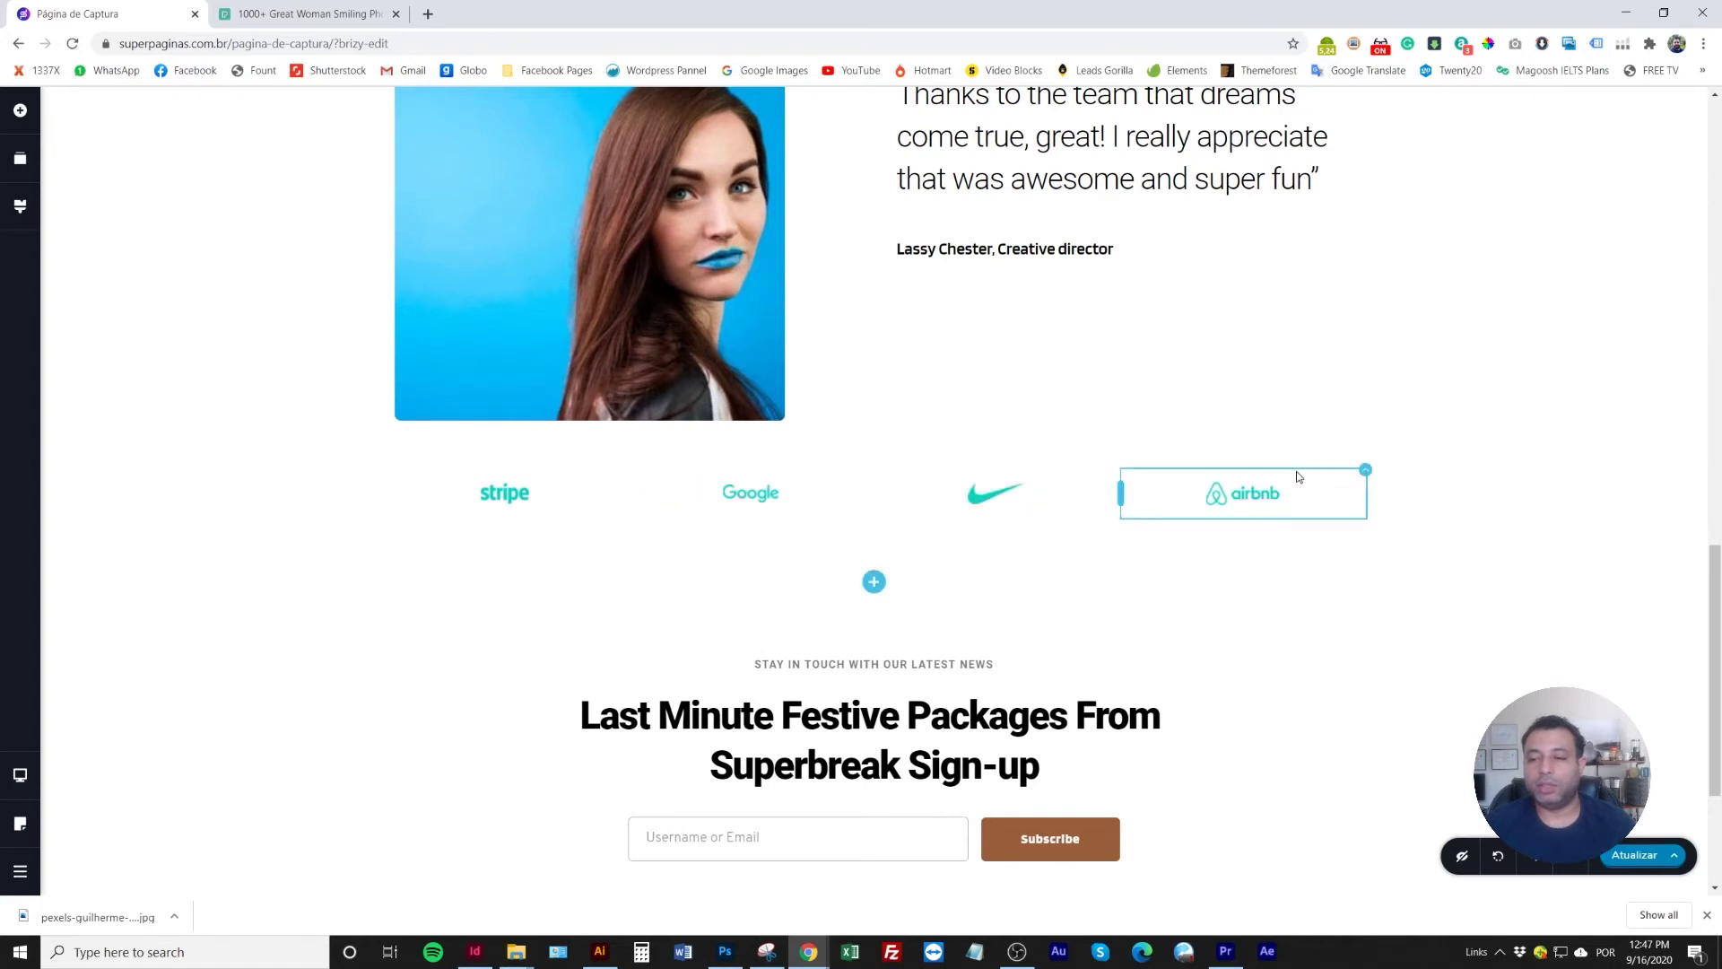
pyautogui.click(1365, 474)
pyautogui.click(1472, 428)
pyautogui.click(1364, 472)
pyautogui.click(1471, 428)
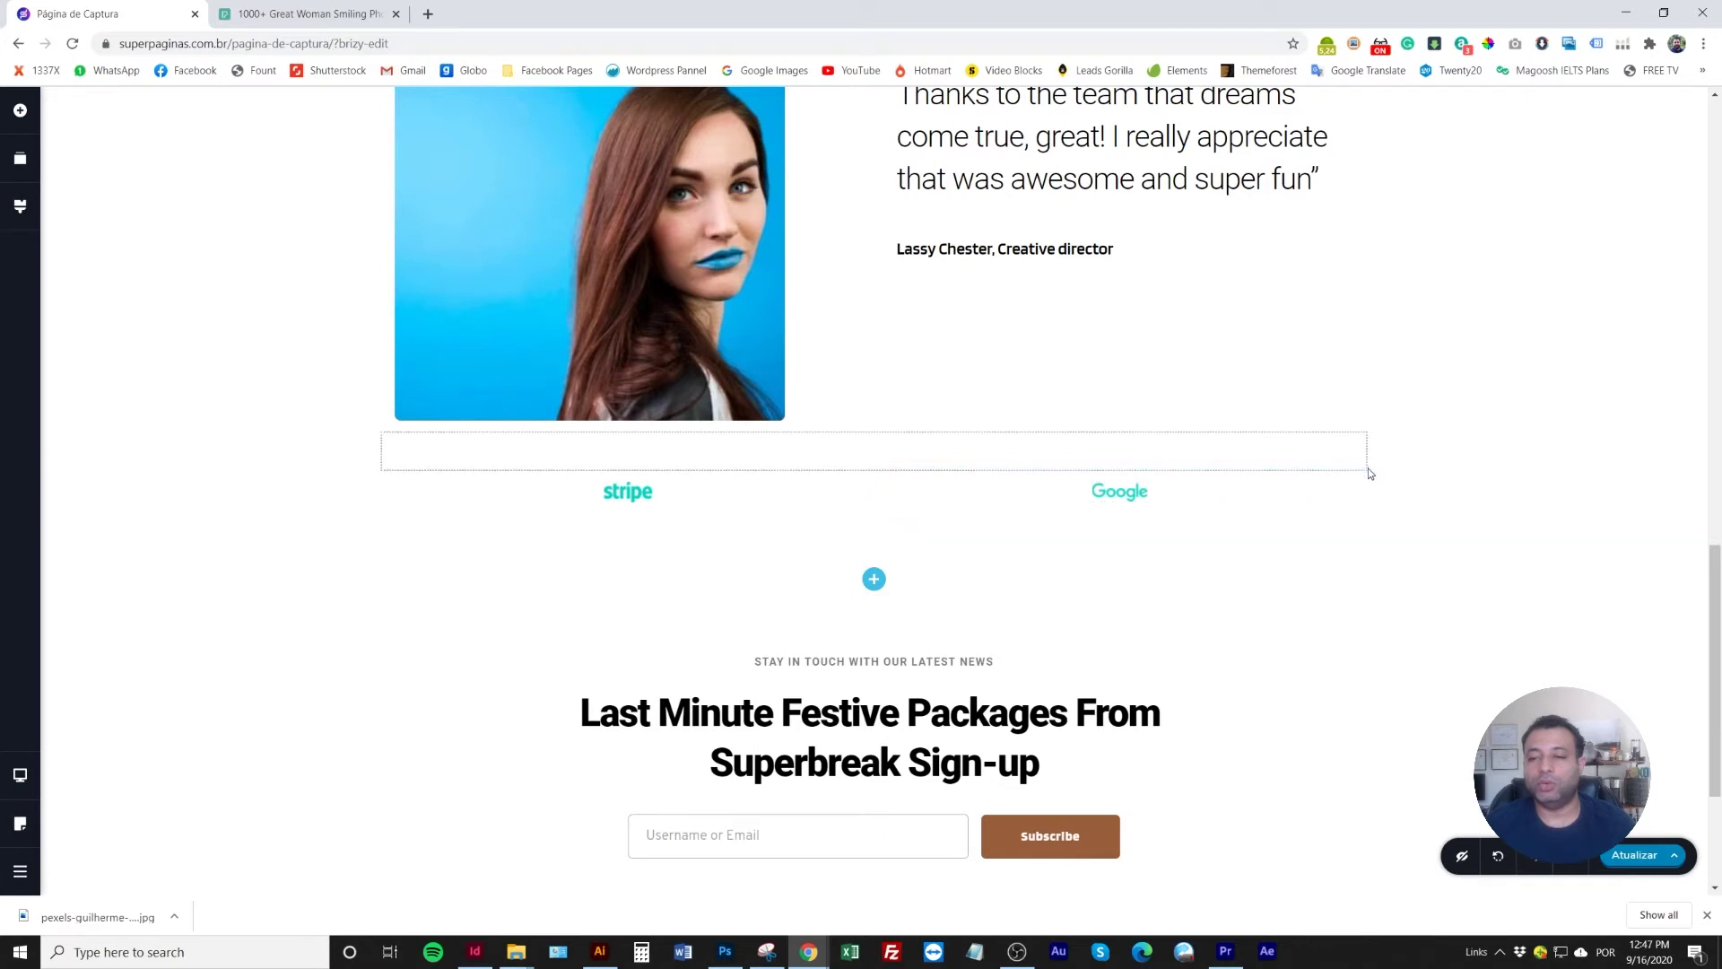
pyautogui.click(1364, 474)
pyautogui.click(1471, 427)
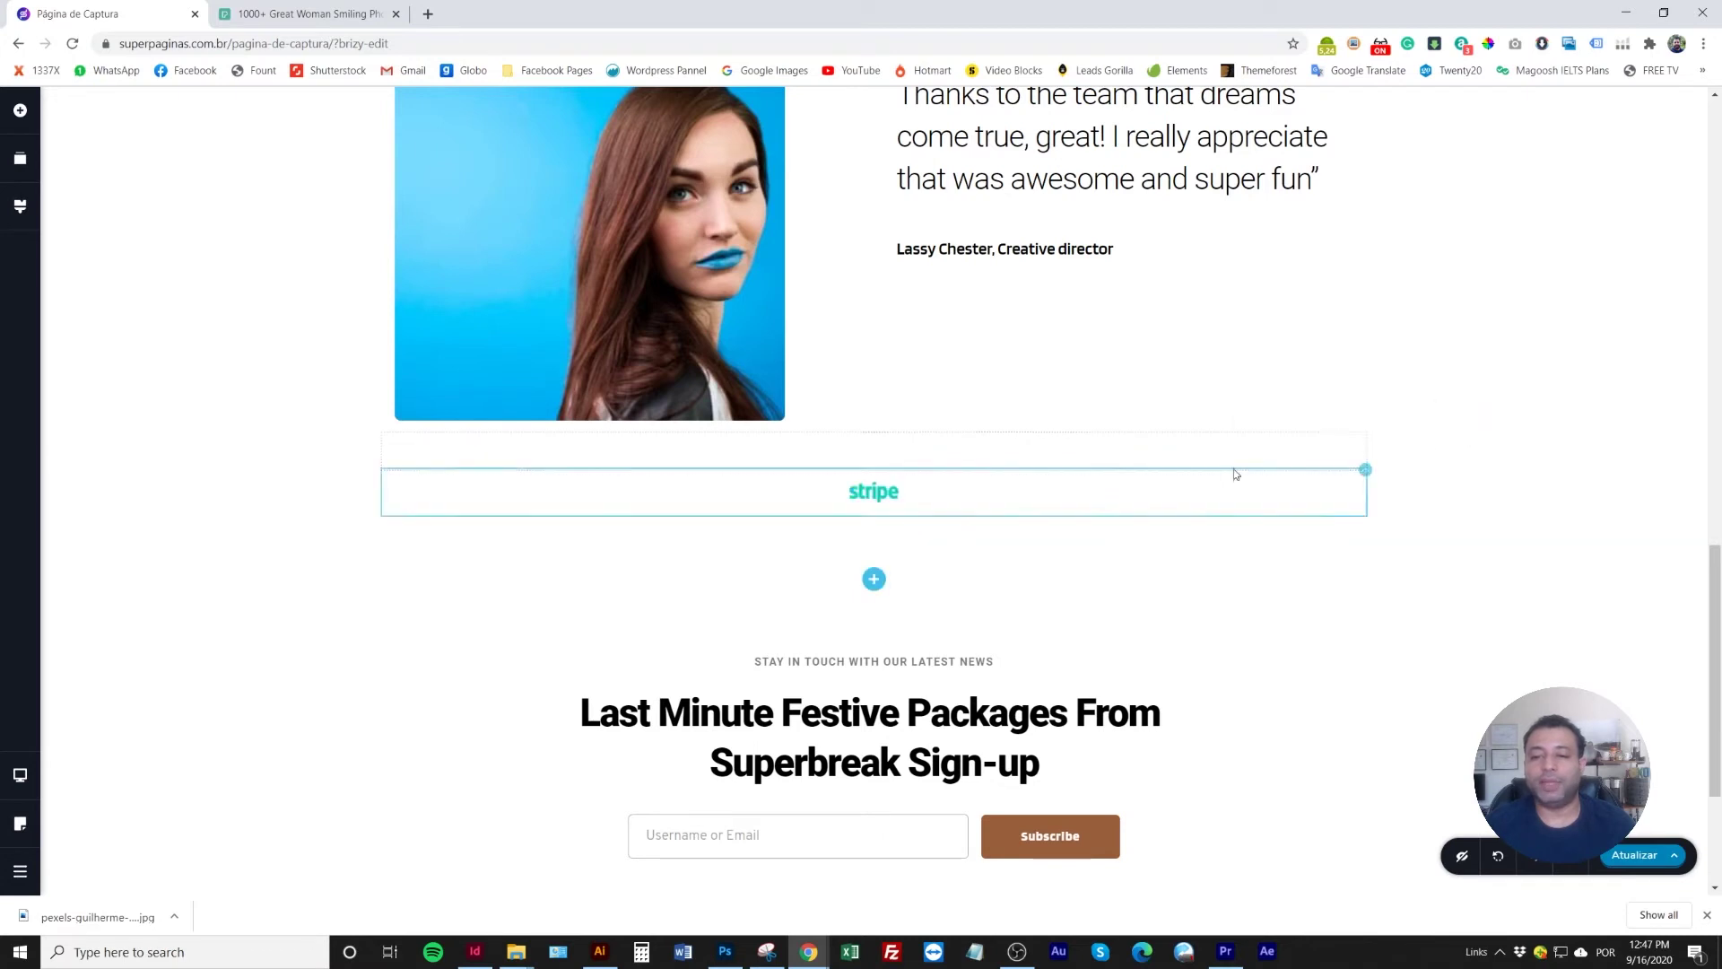
pyautogui.click(1365, 472)
pyautogui.click(1471, 427)
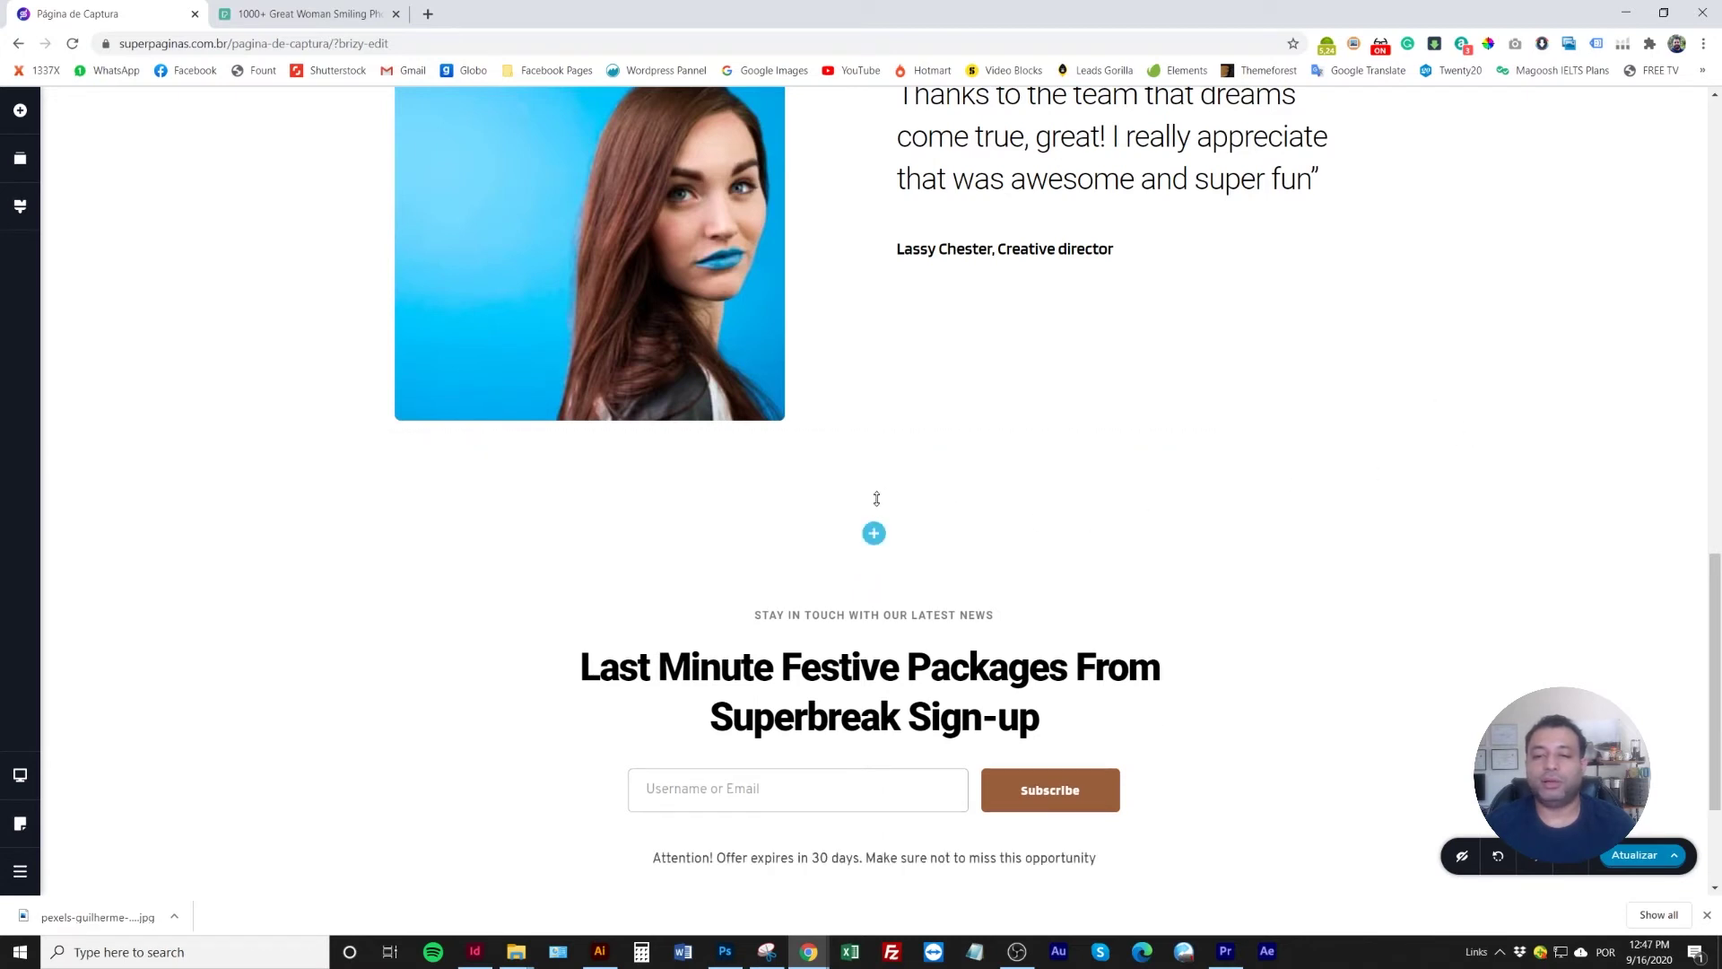
pyautogui.scroll(1, 825, 628)
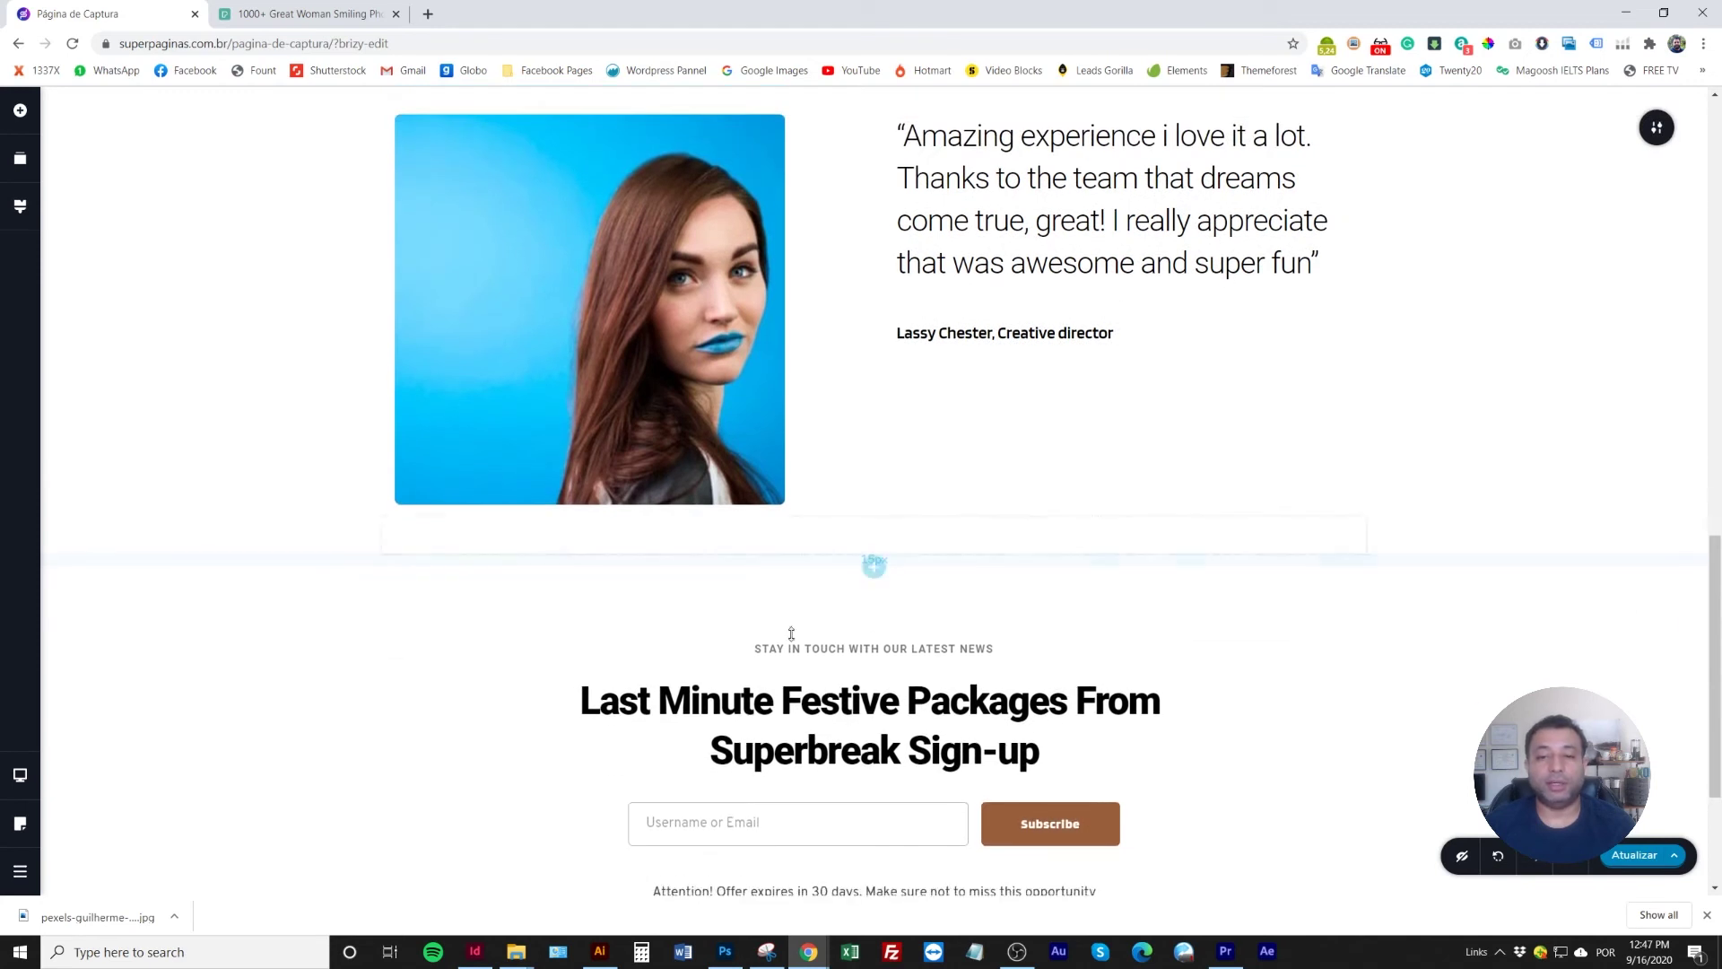
pyautogui.scroll(3, 793, 638)
# Replace the quote with 'Esse livro é incrível. Super recomendo para todos vocês'
pyautogui.doubleClick(958, 388)
pyautogui.tripleClick(949, 432)
pyautogui.click(950, 431)
pyautogui.moveTo(904, 381); pyautogui.dragTo(1311, 518)
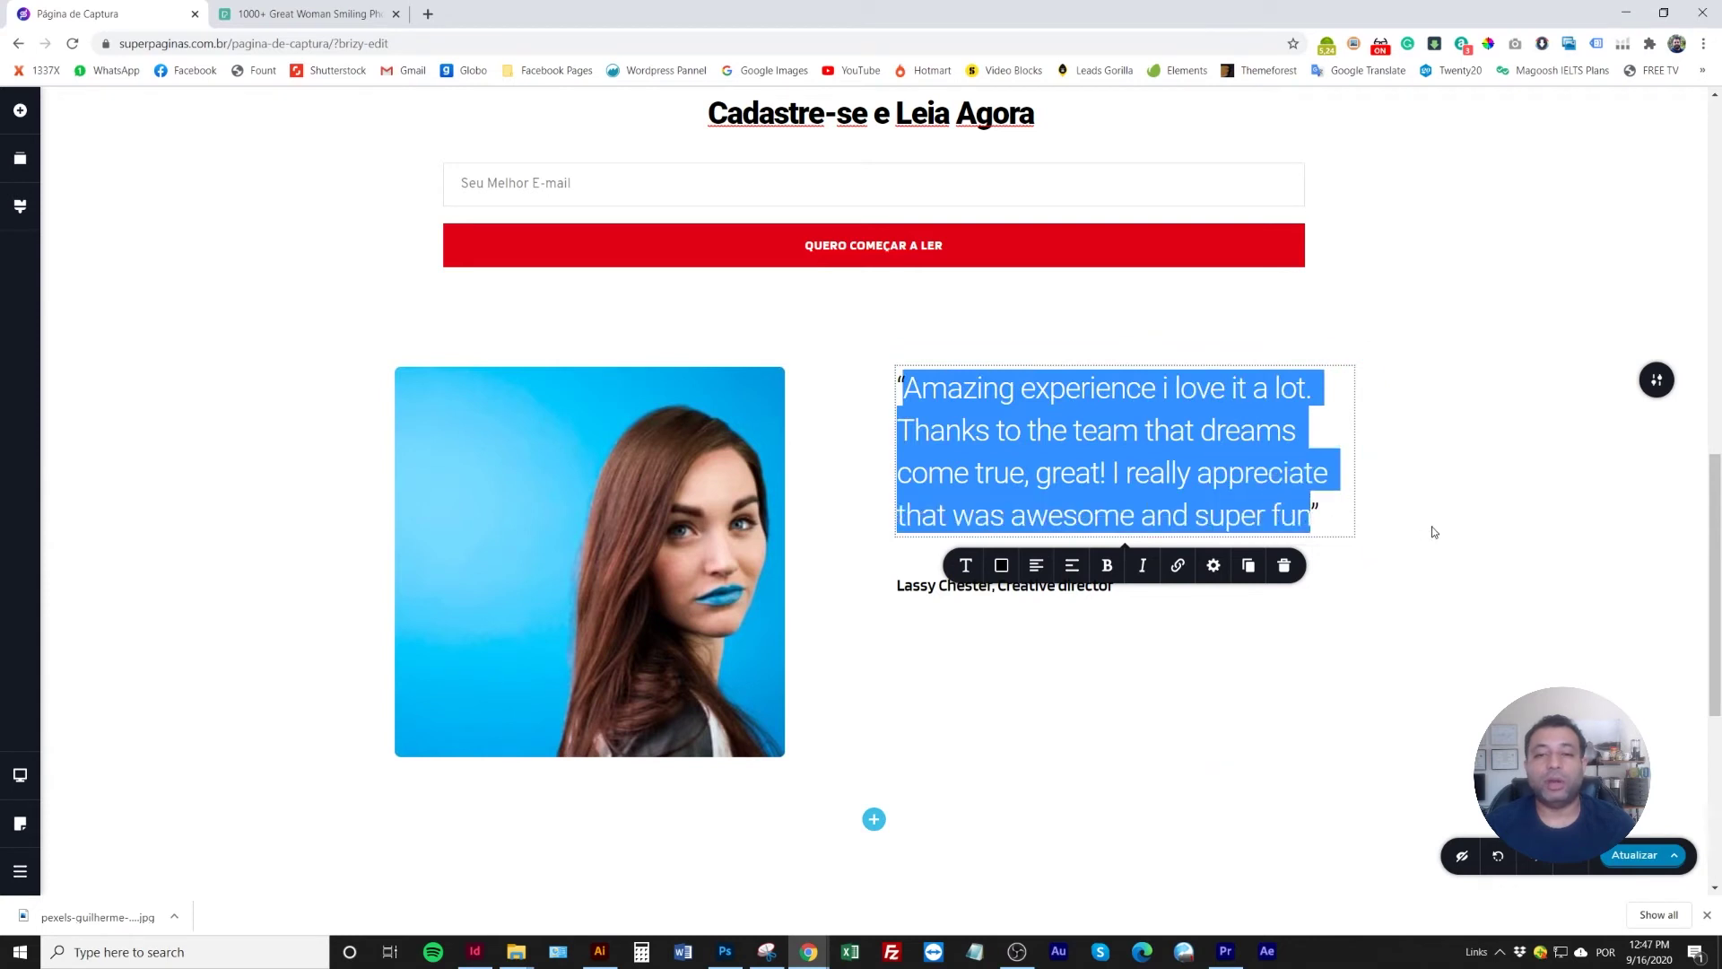
pyautogui.press('BackSpace')
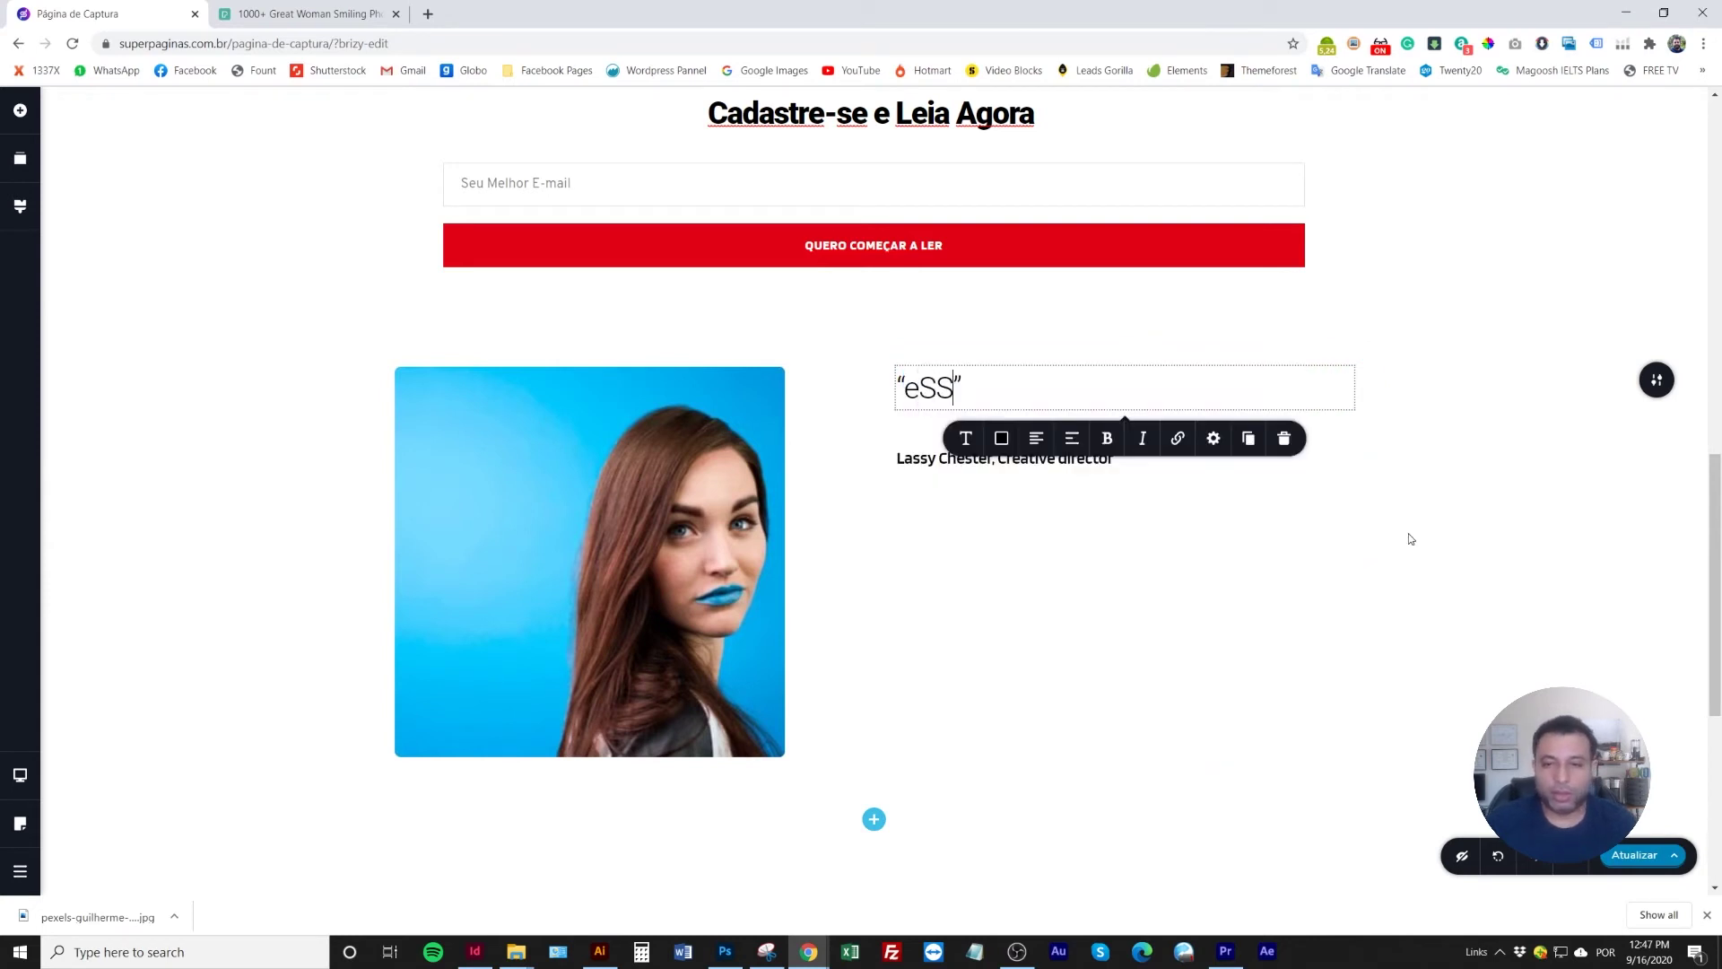
pyautogui.write('Esse livro é ')
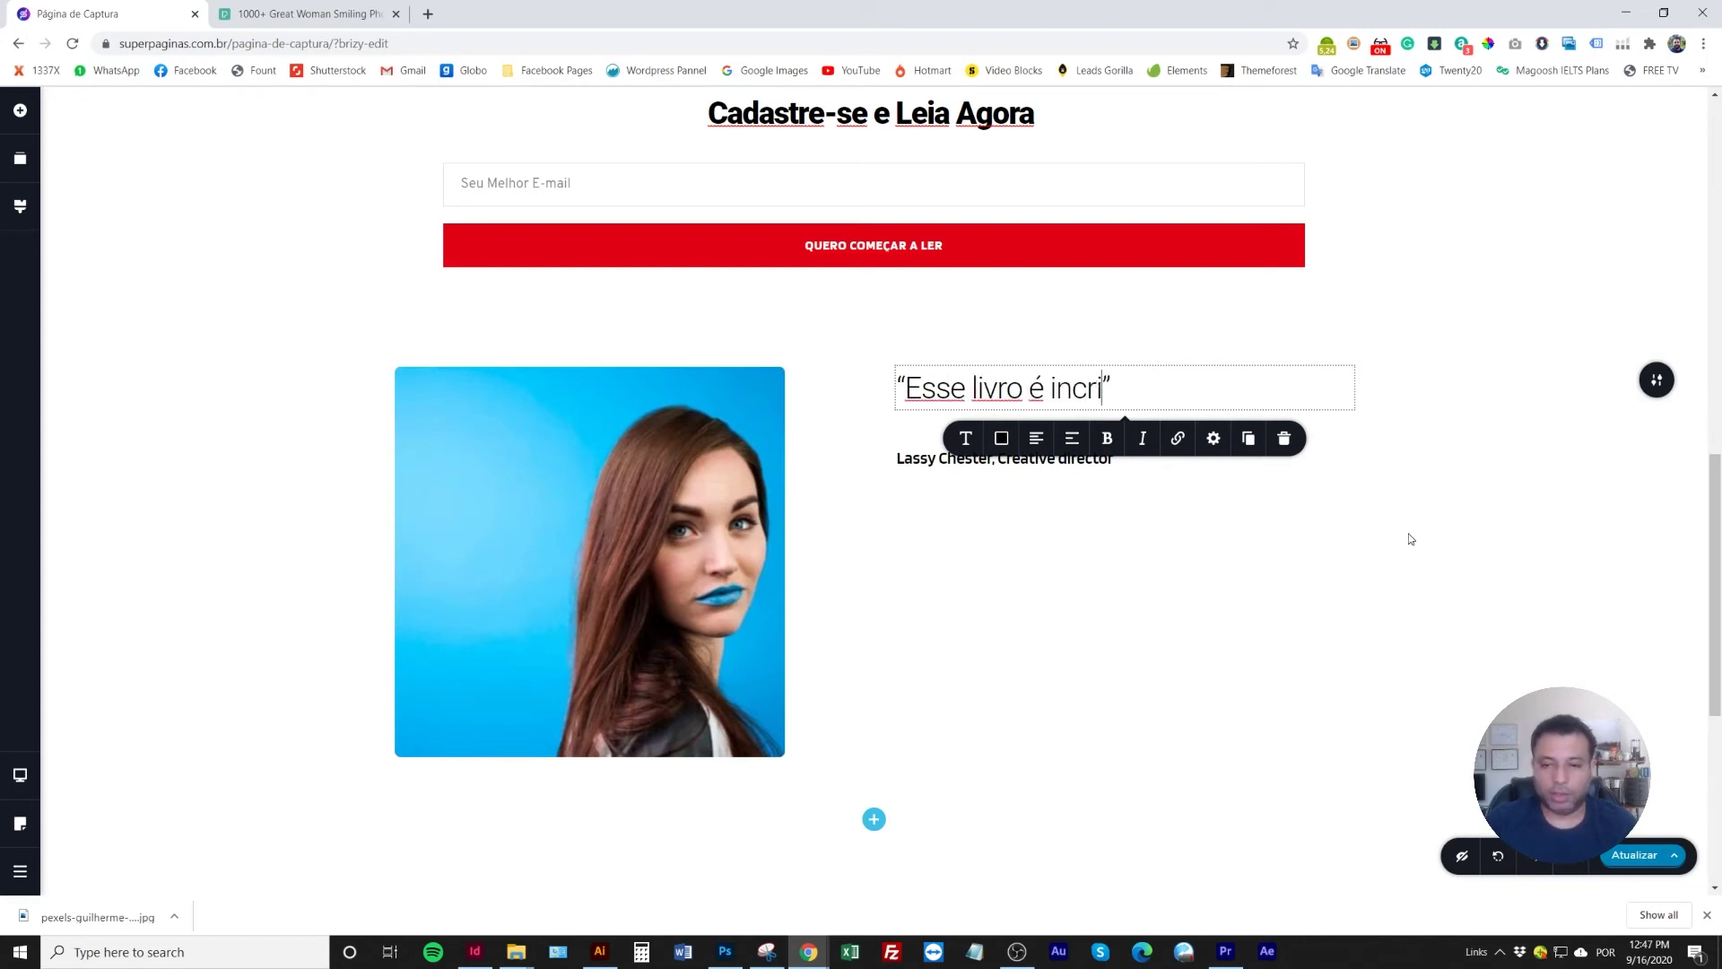
pyautogui.write('incrível. S')
pyautogui.write('uper recomendo pa')
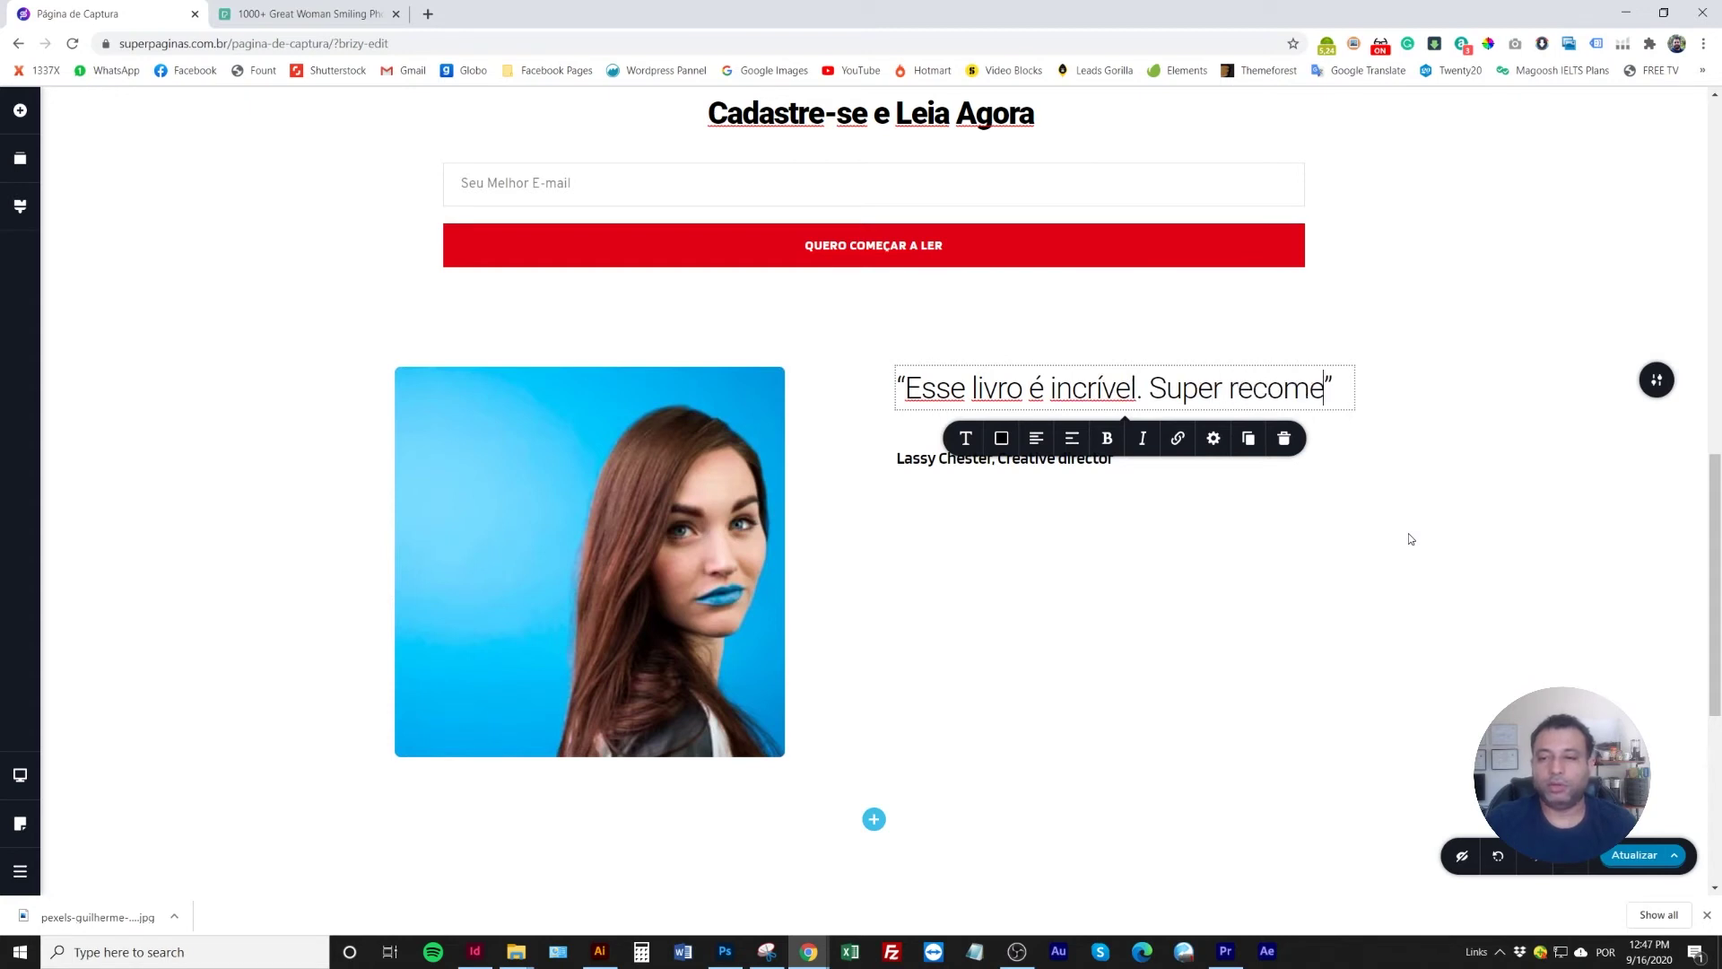
pyautogui.write('ra todos vocês')
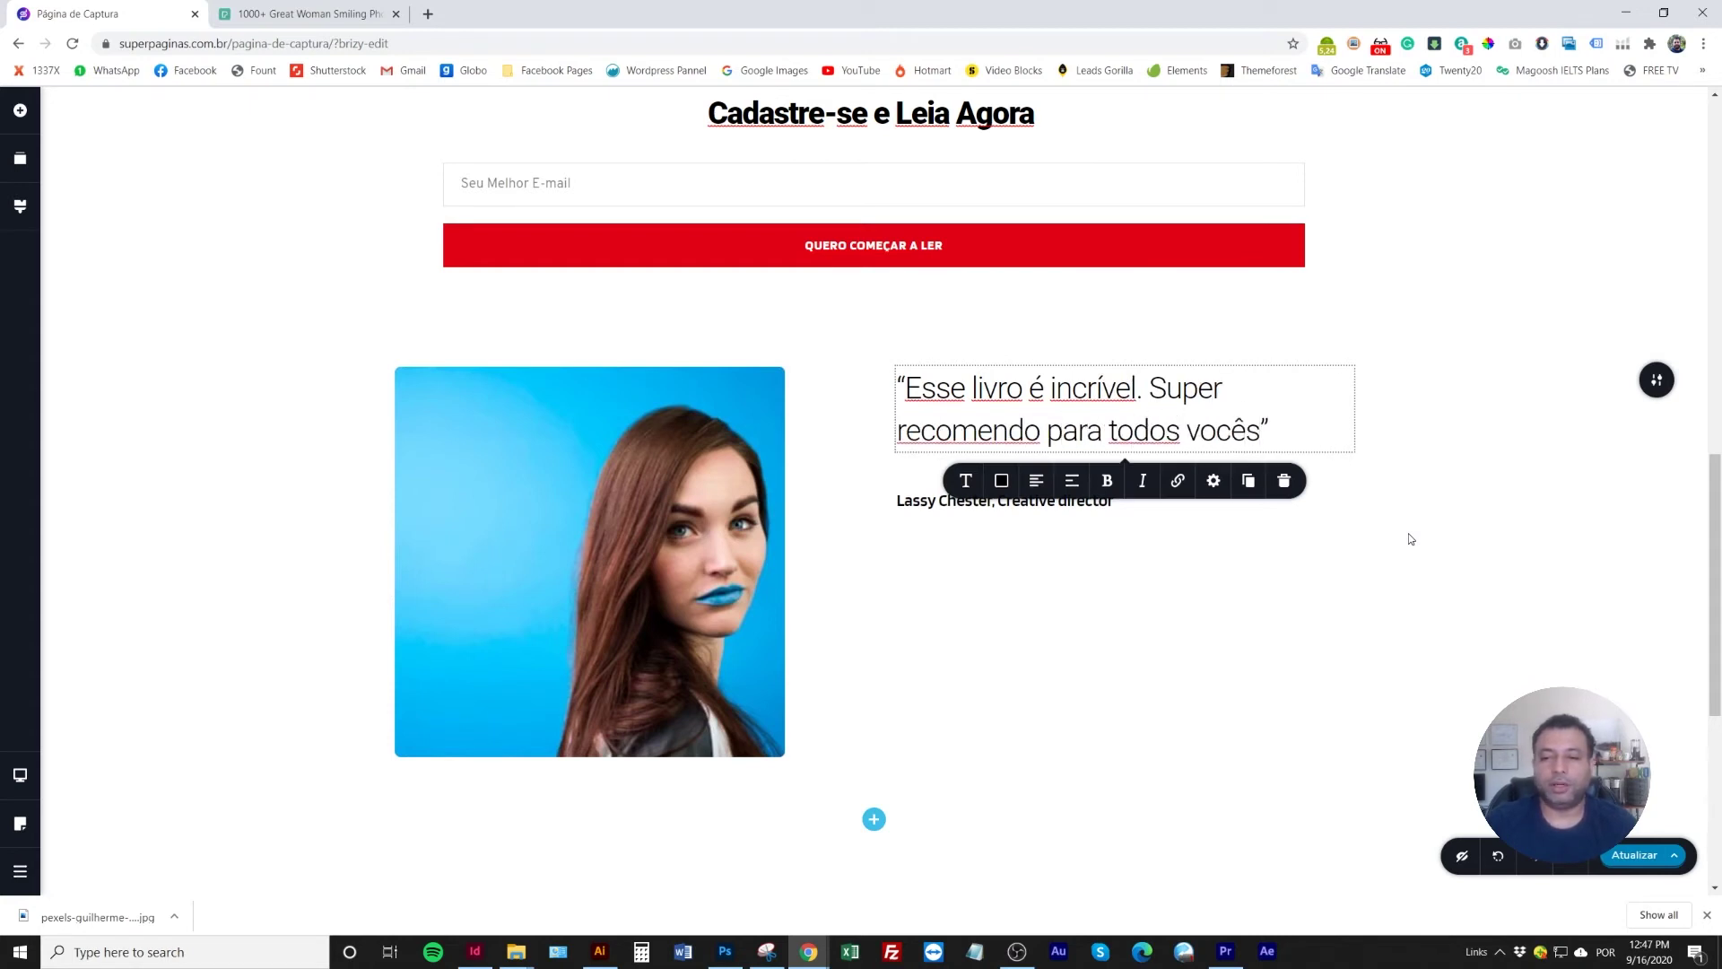
# Retype the reviewer's name on the author line and save the page
pyautogui.tripleClick(915, 504)
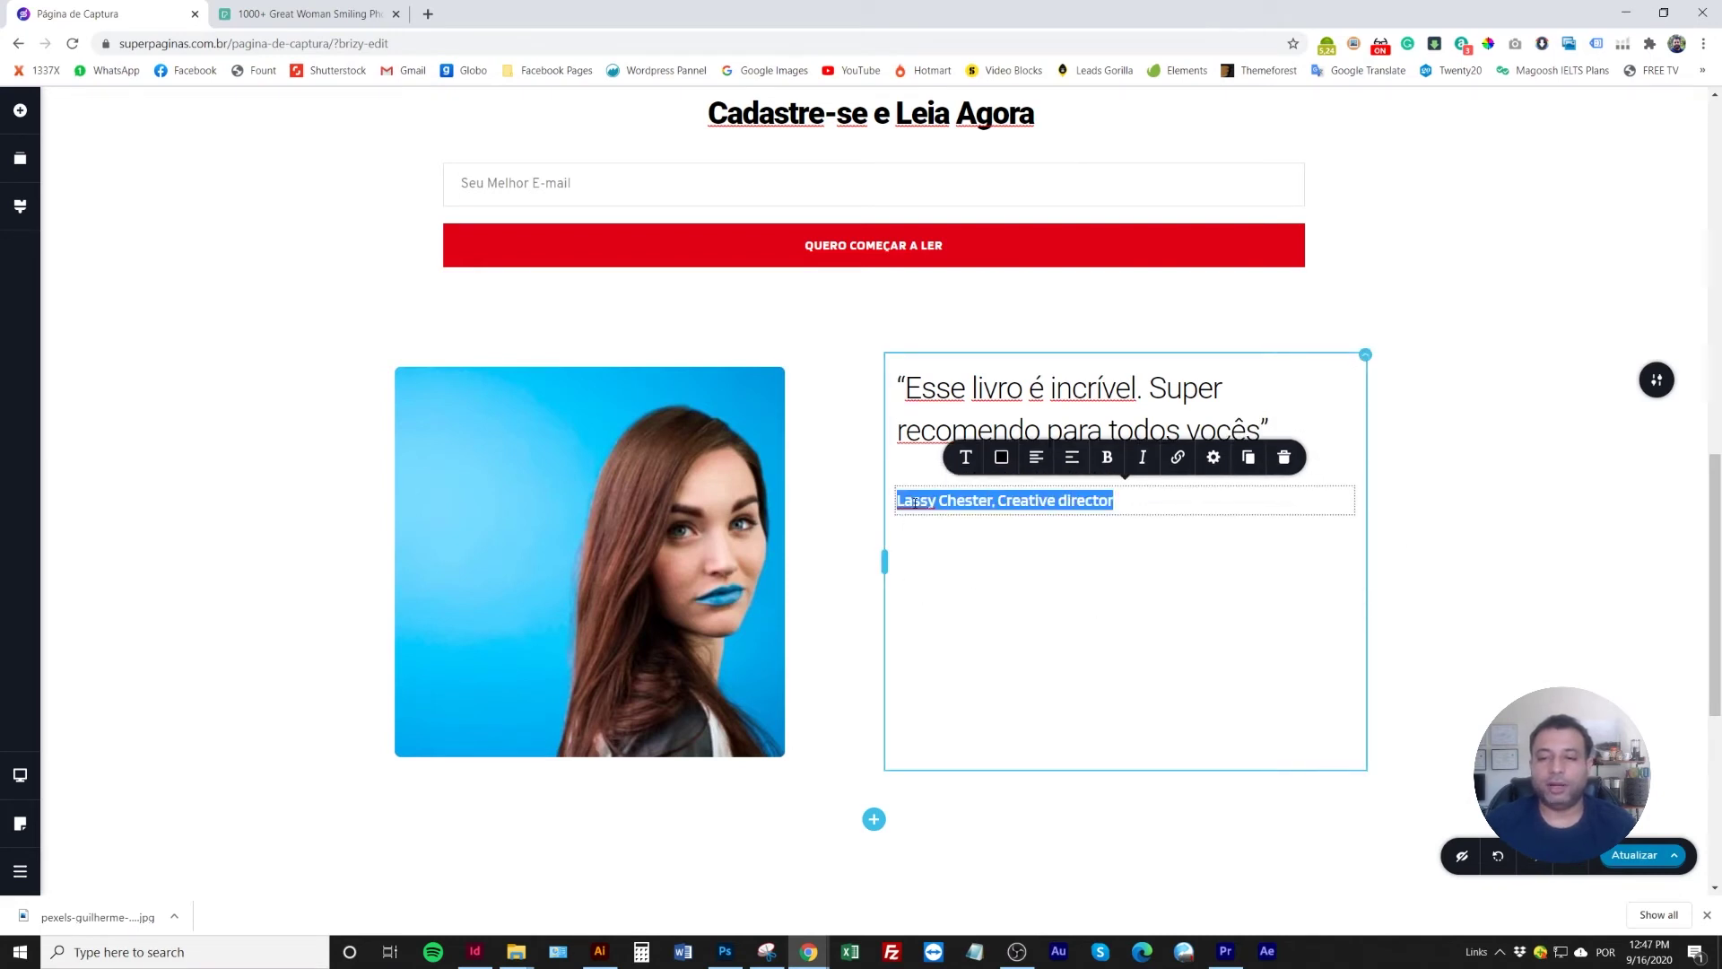
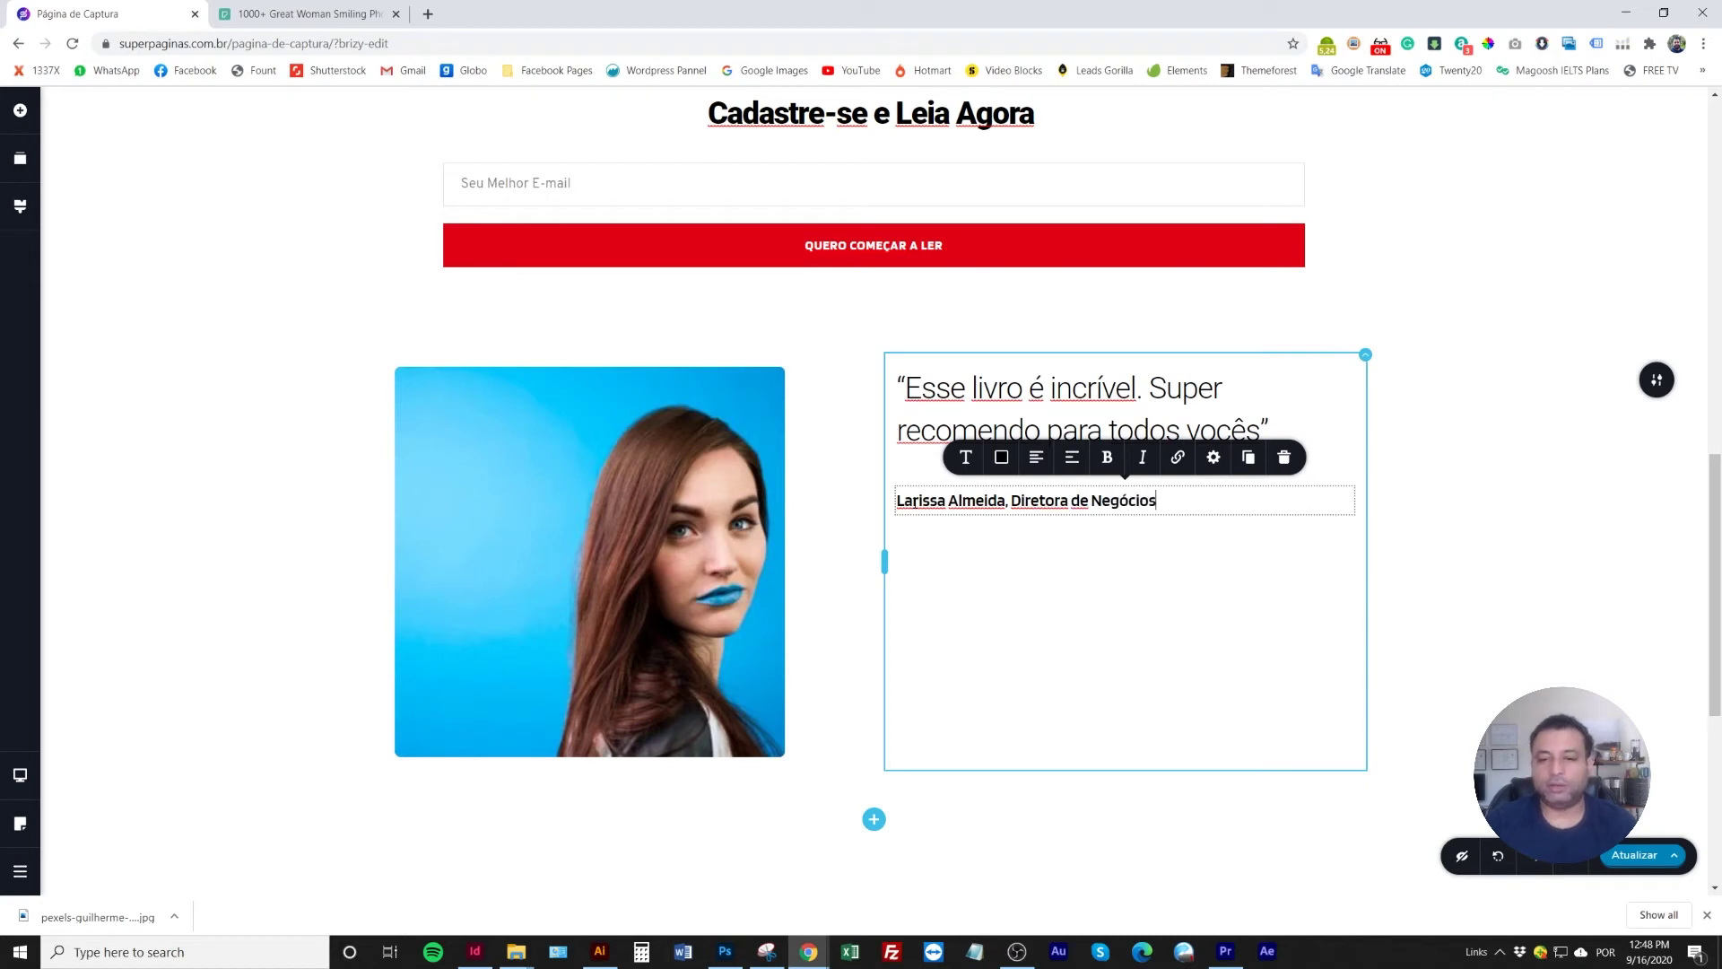
pyautogui.click(563, 547)
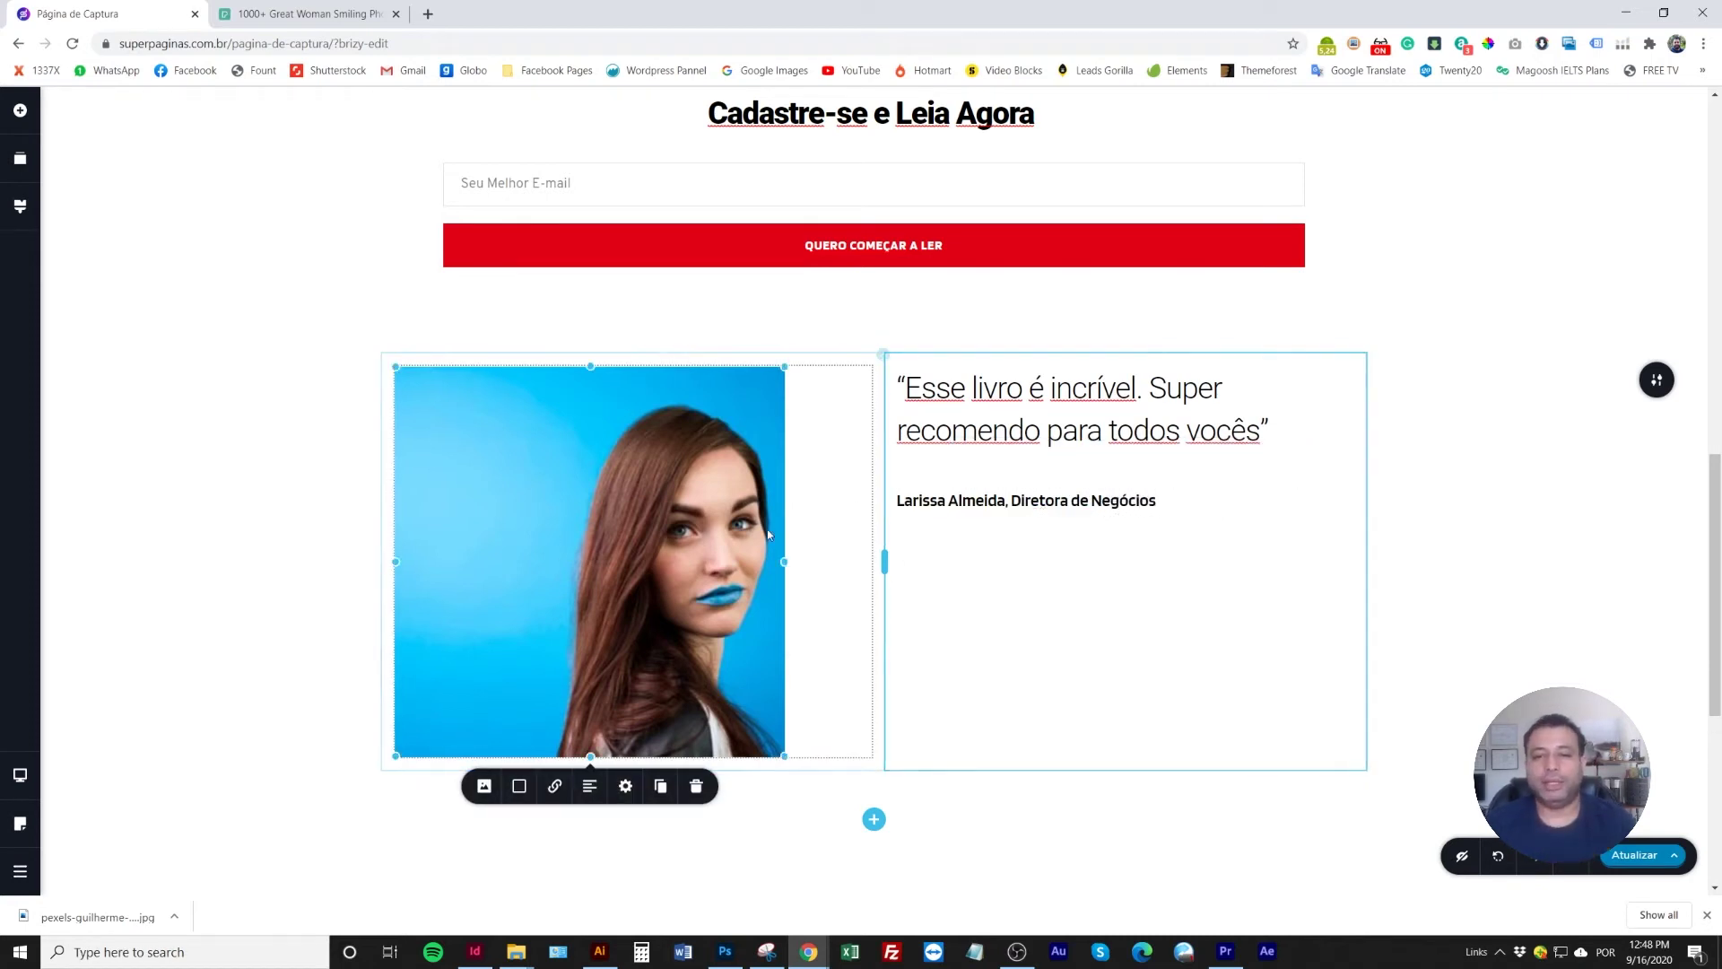
pyautogui.scroll(-2, 1253, 573)
pyautogui.scroll(2, 957, 654)
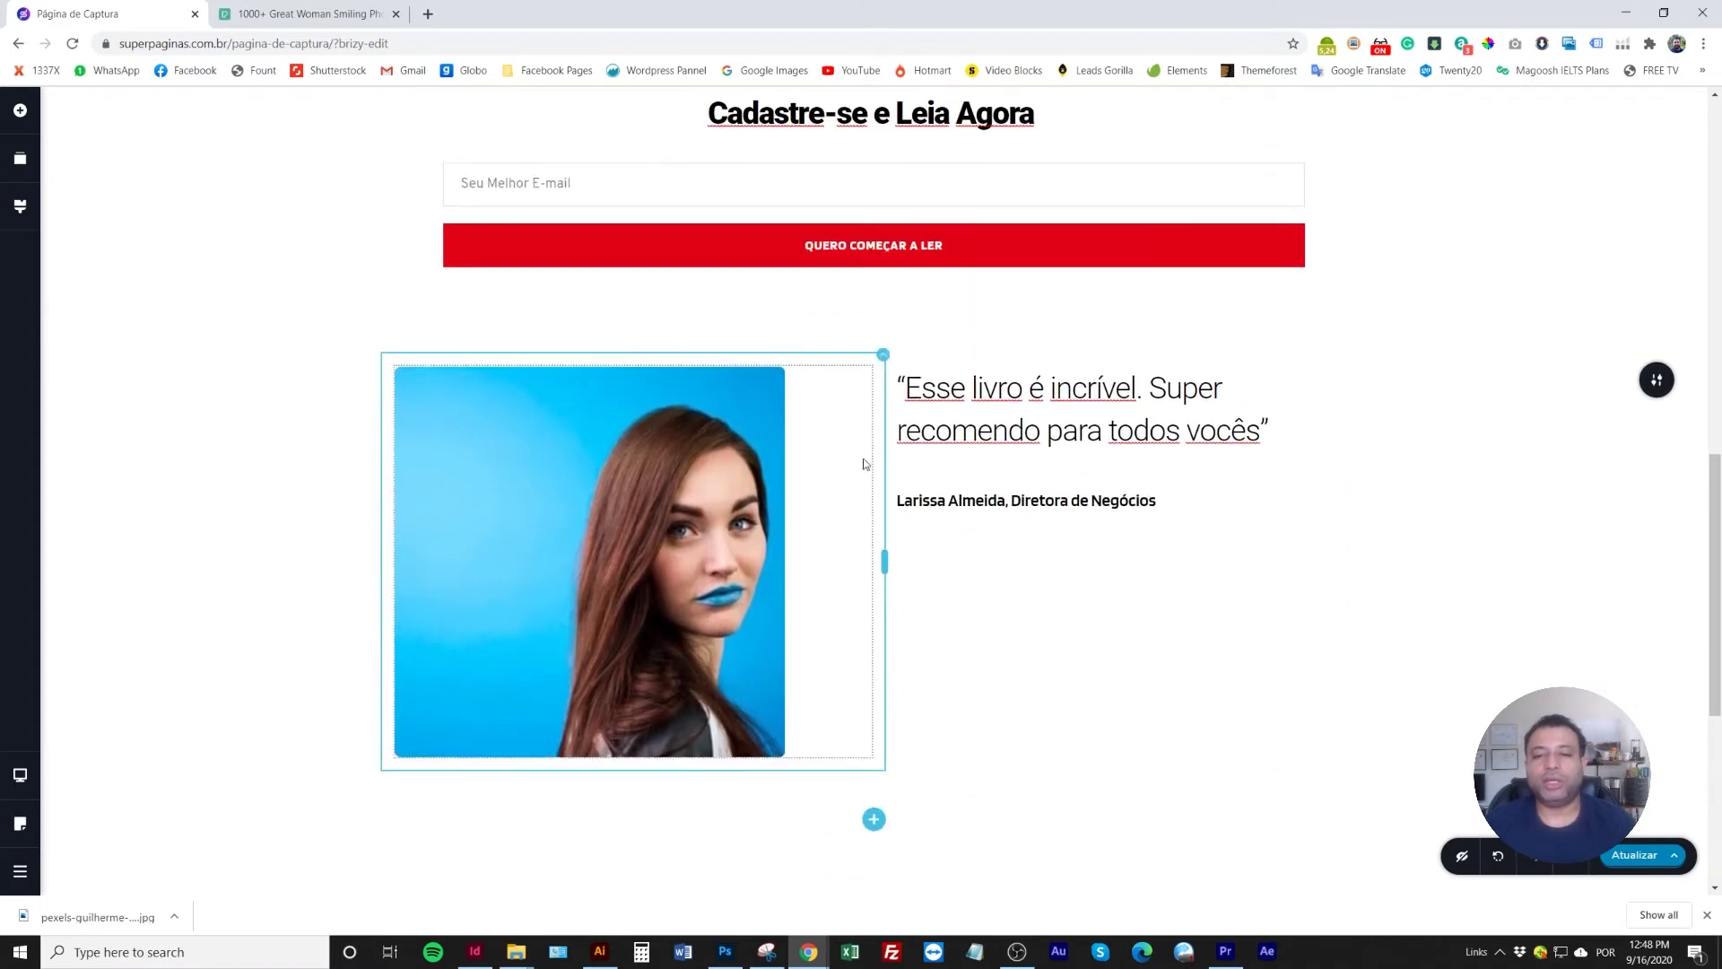
pyautogui.click(1634, 855)
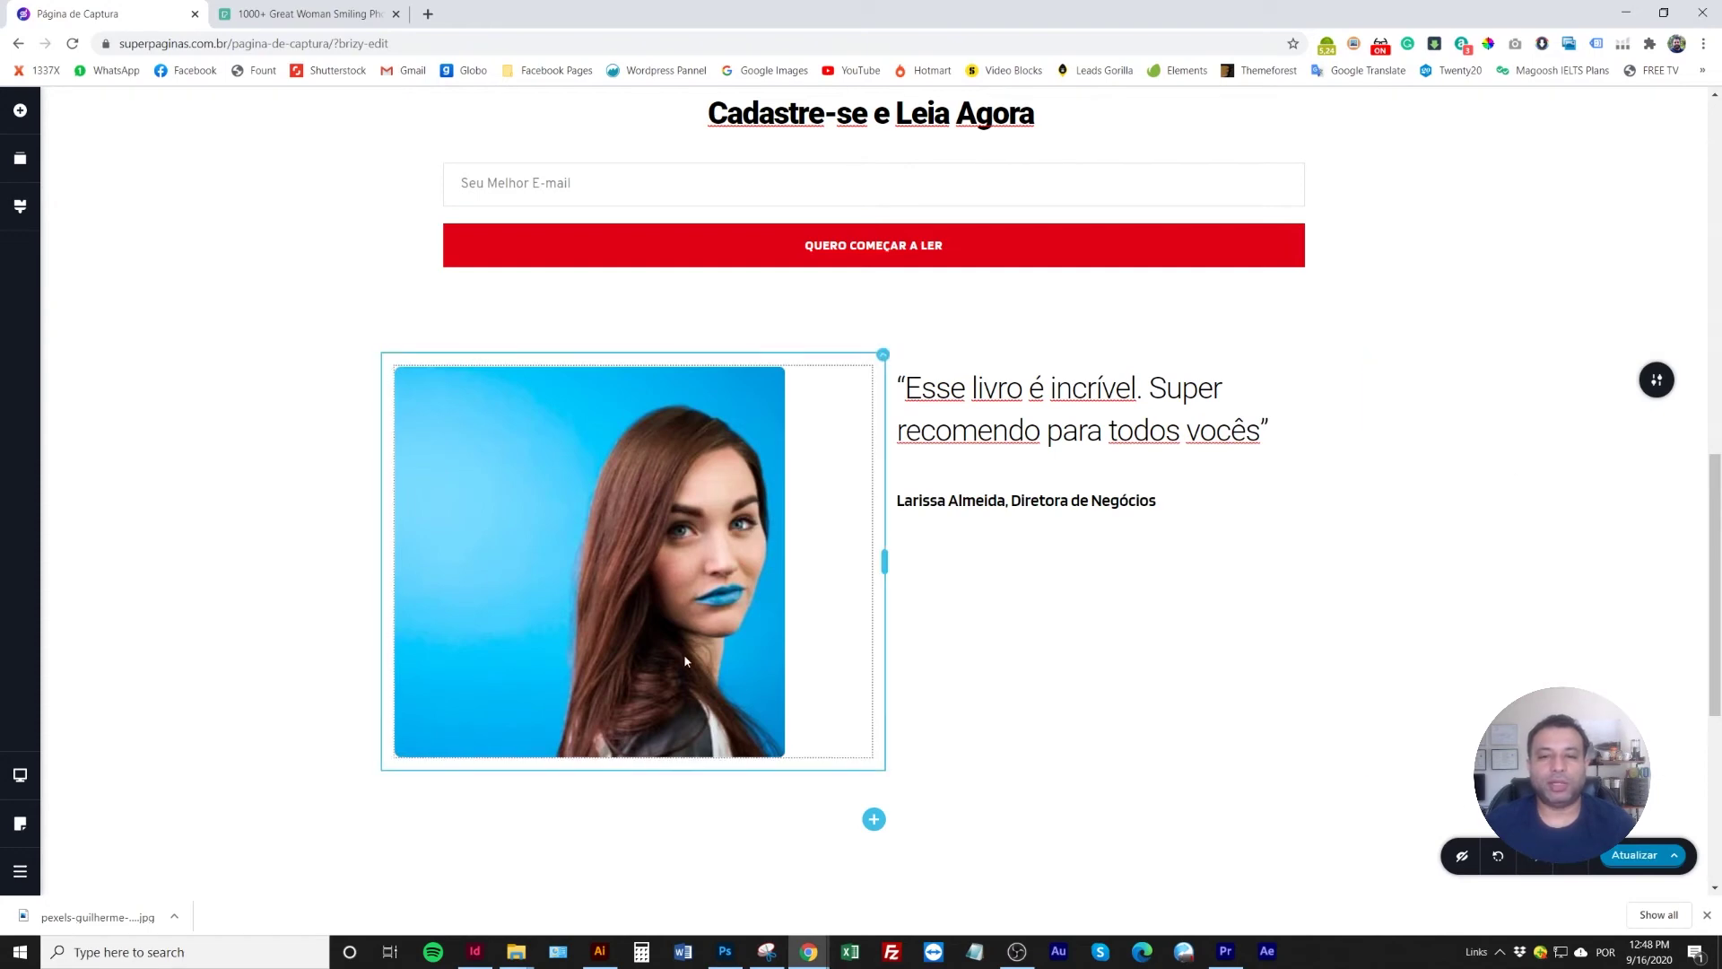
pyautogui.scroll(3, 683, 654)
pyautogui.scroll(-3, 685, 659)
pyautogui.scroll(-2, 686, 661)
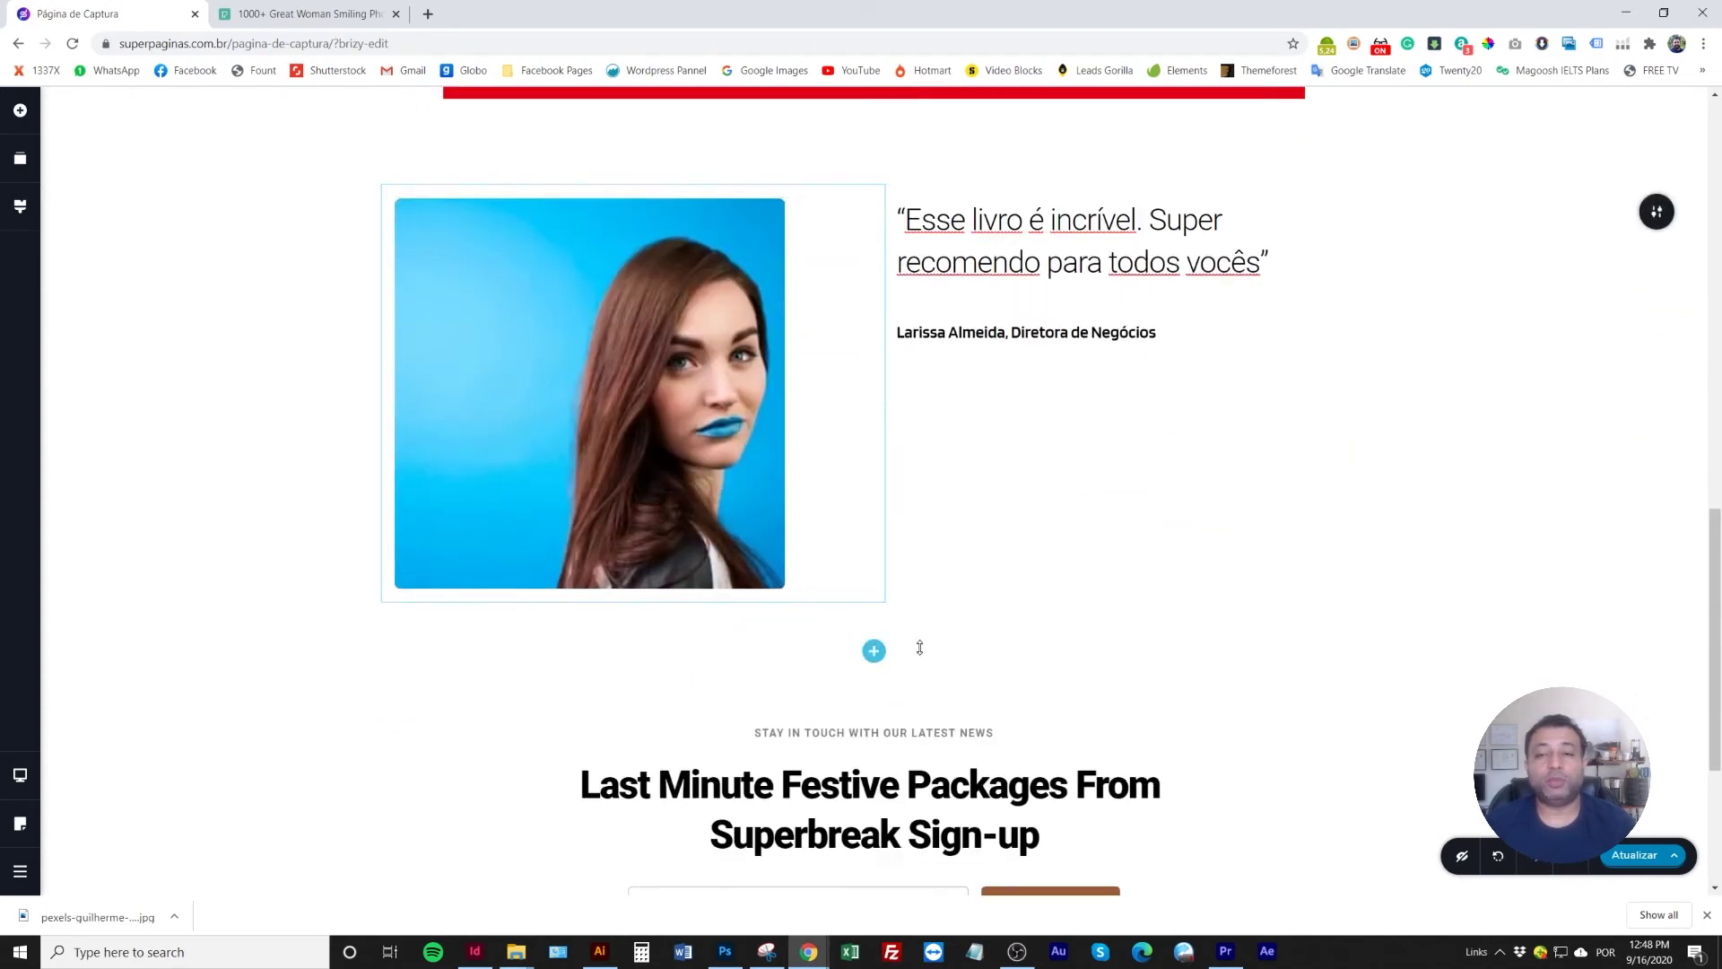
pyautogui.scroll(3, 915, 645)
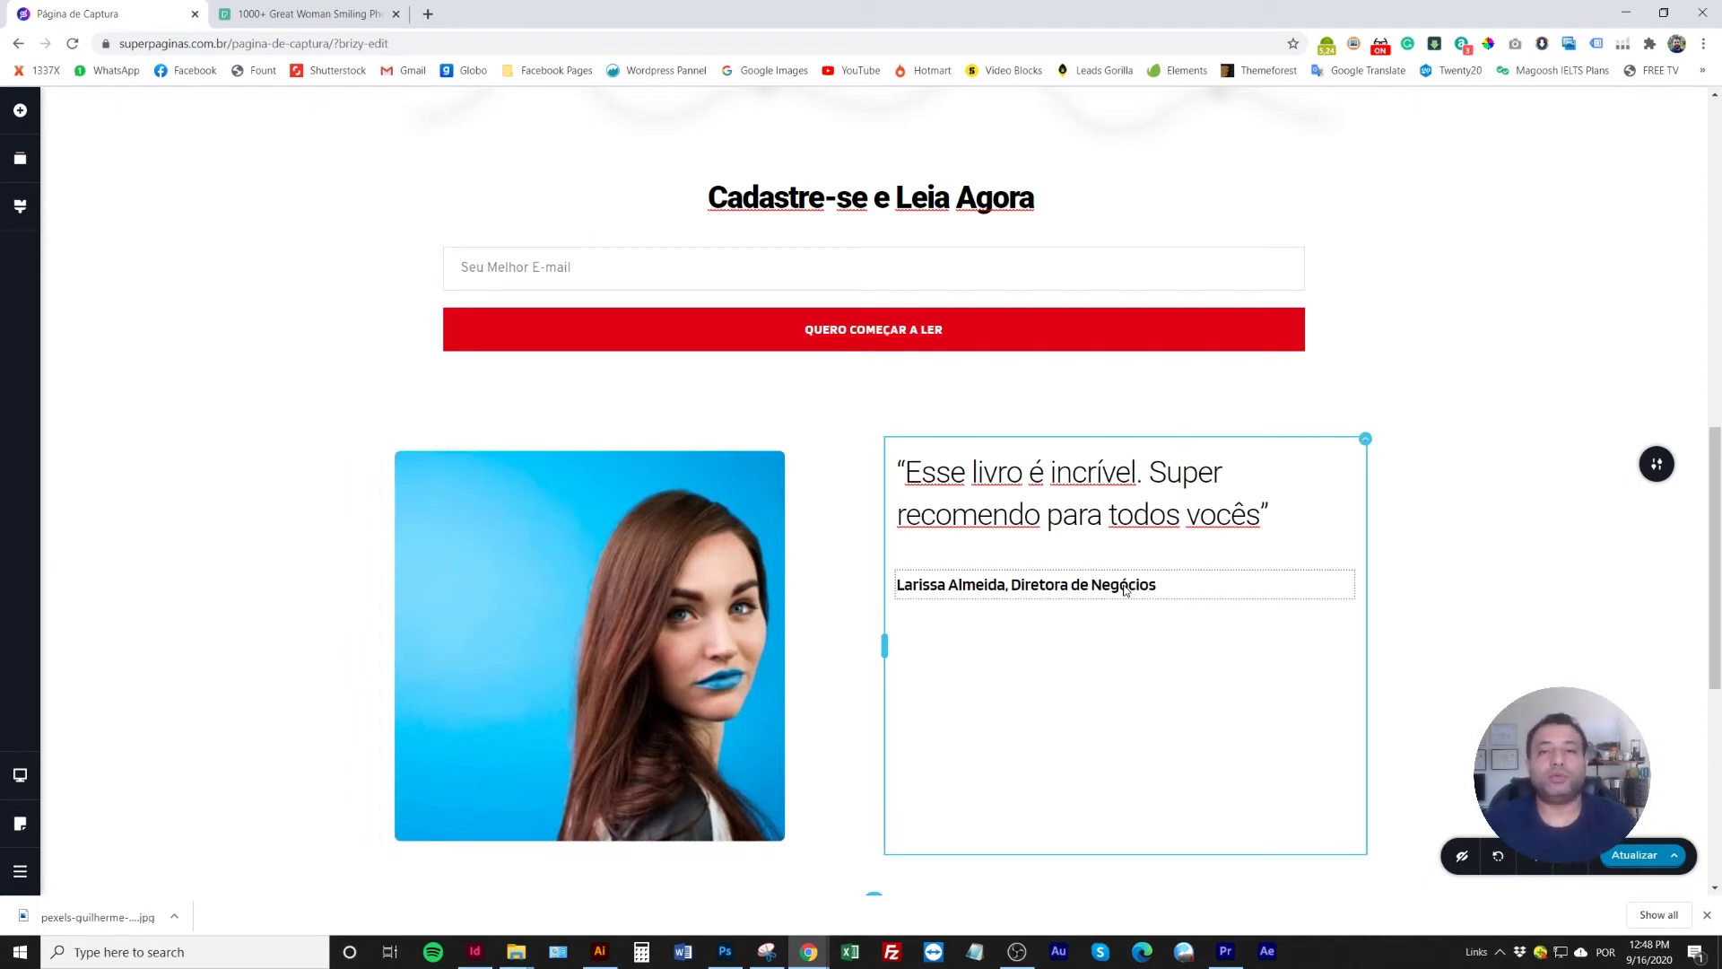
# Turn on 'Faça um Slider' for the testimonial section and move to slide 2
pyautogui.click(1659, 464)
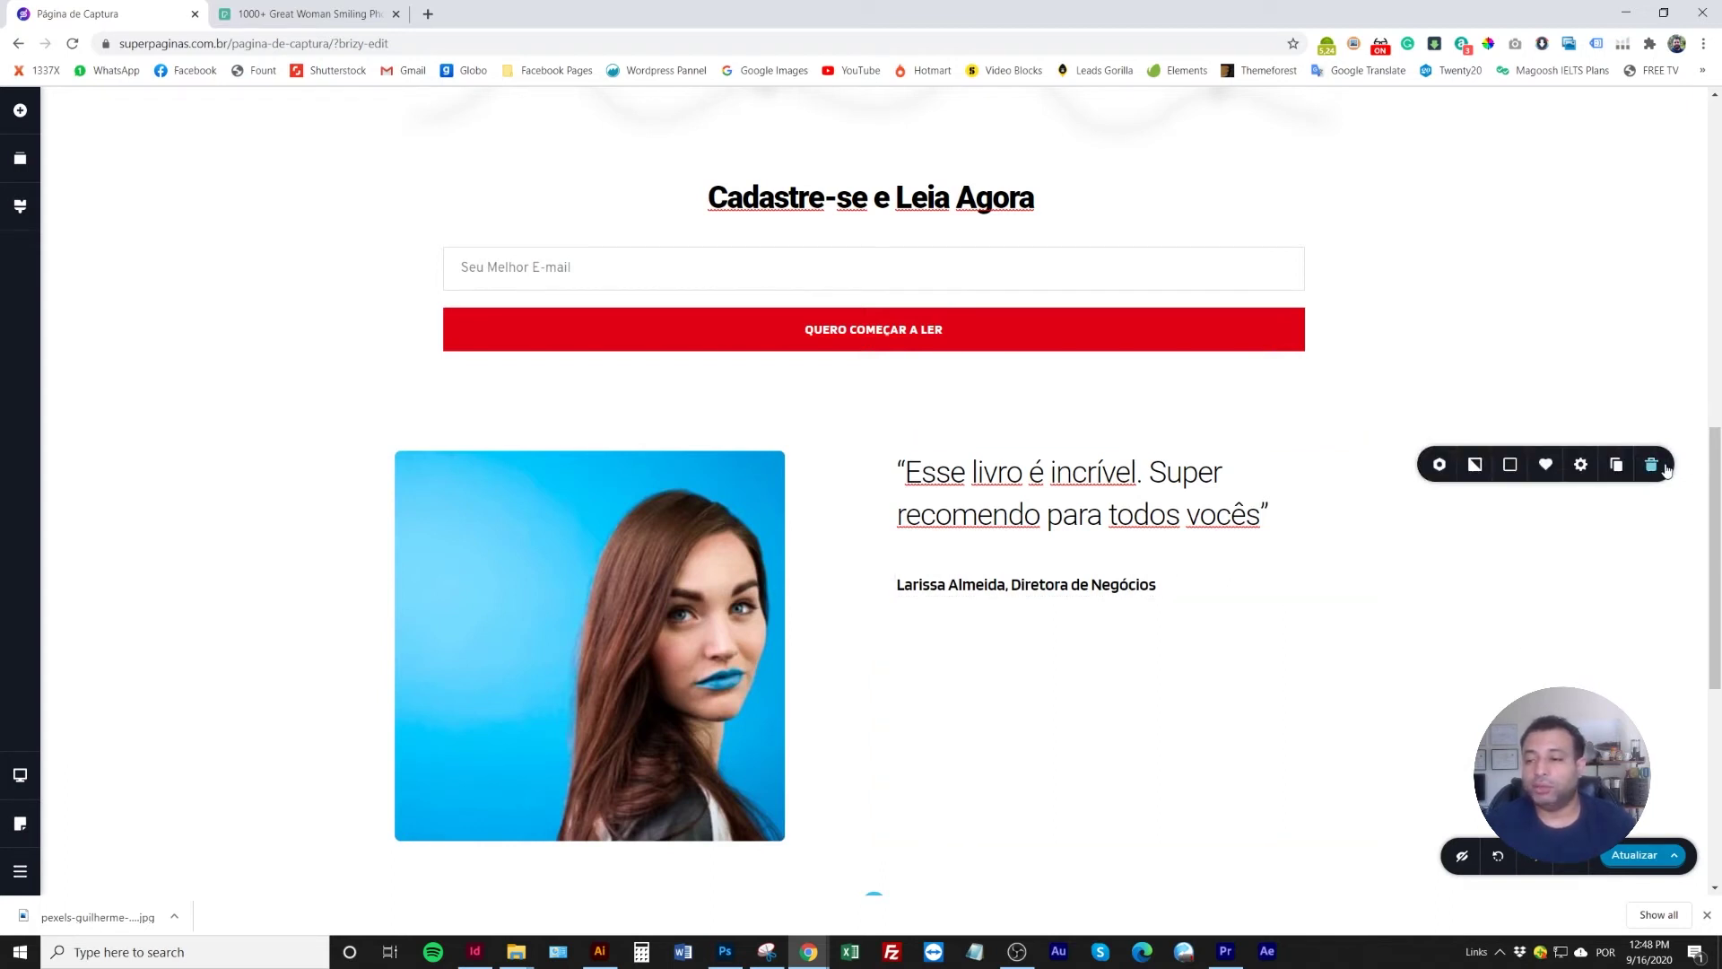
pyautogui.click(1440, 464)
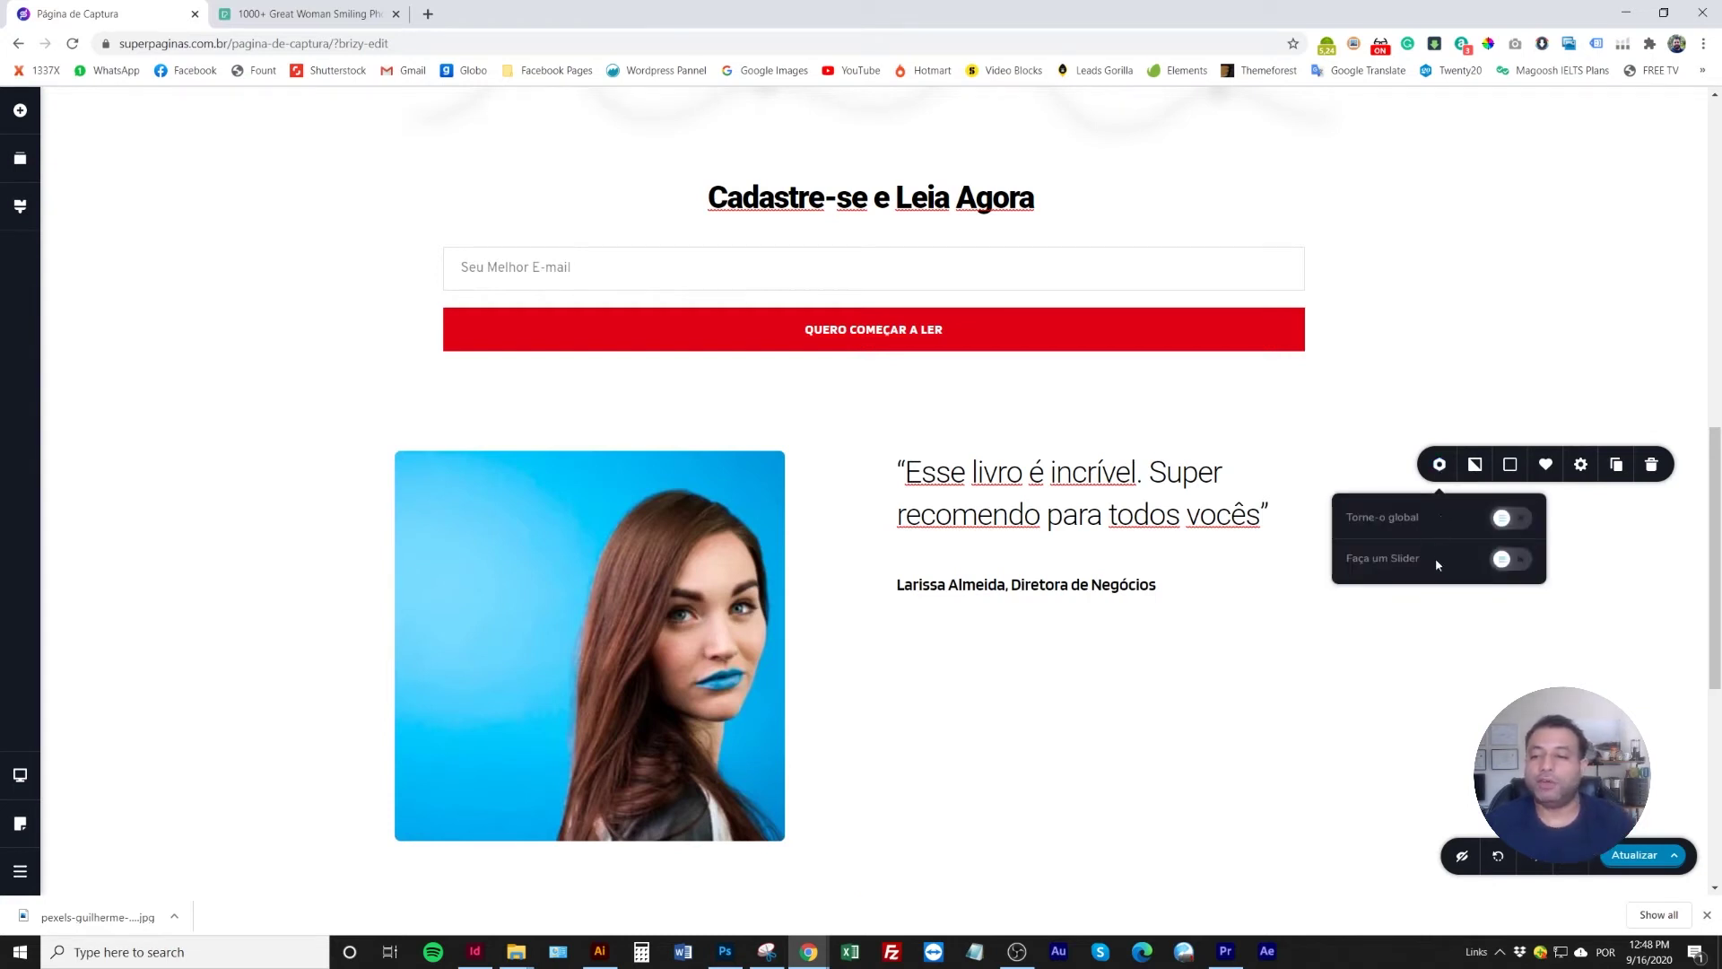
pyautogui.click(1513, 560)
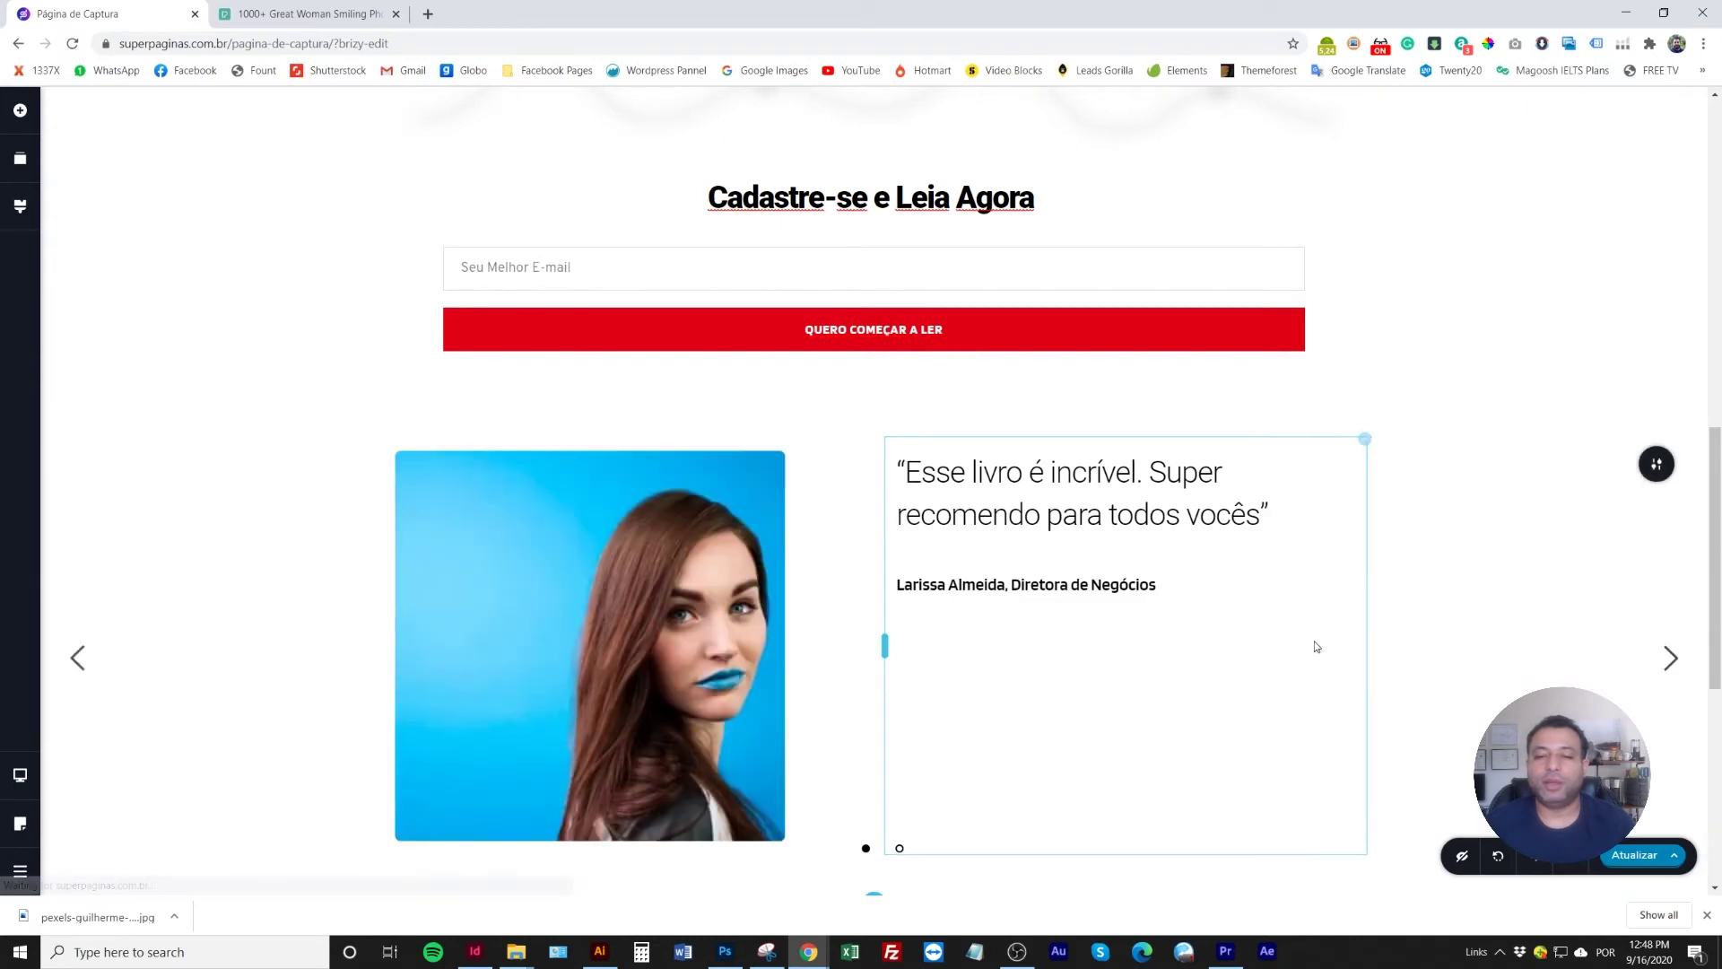
pyautogui.scroll(-1, 1236, 677)
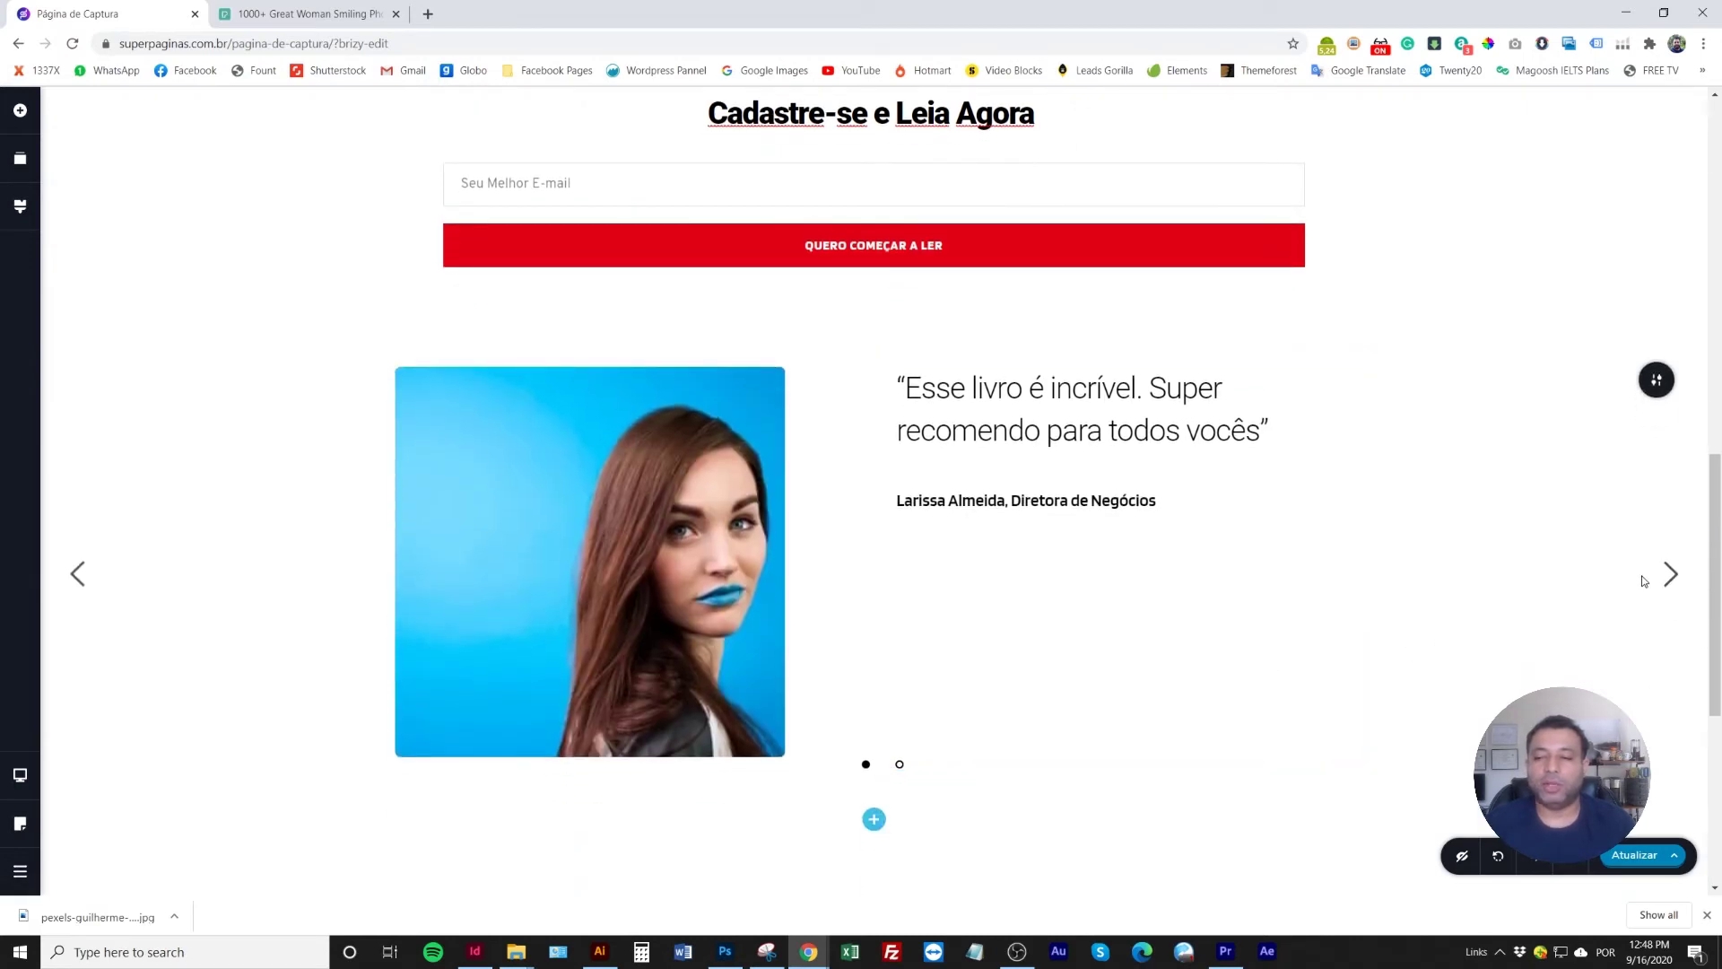
pyautogui.click(1670, 574)
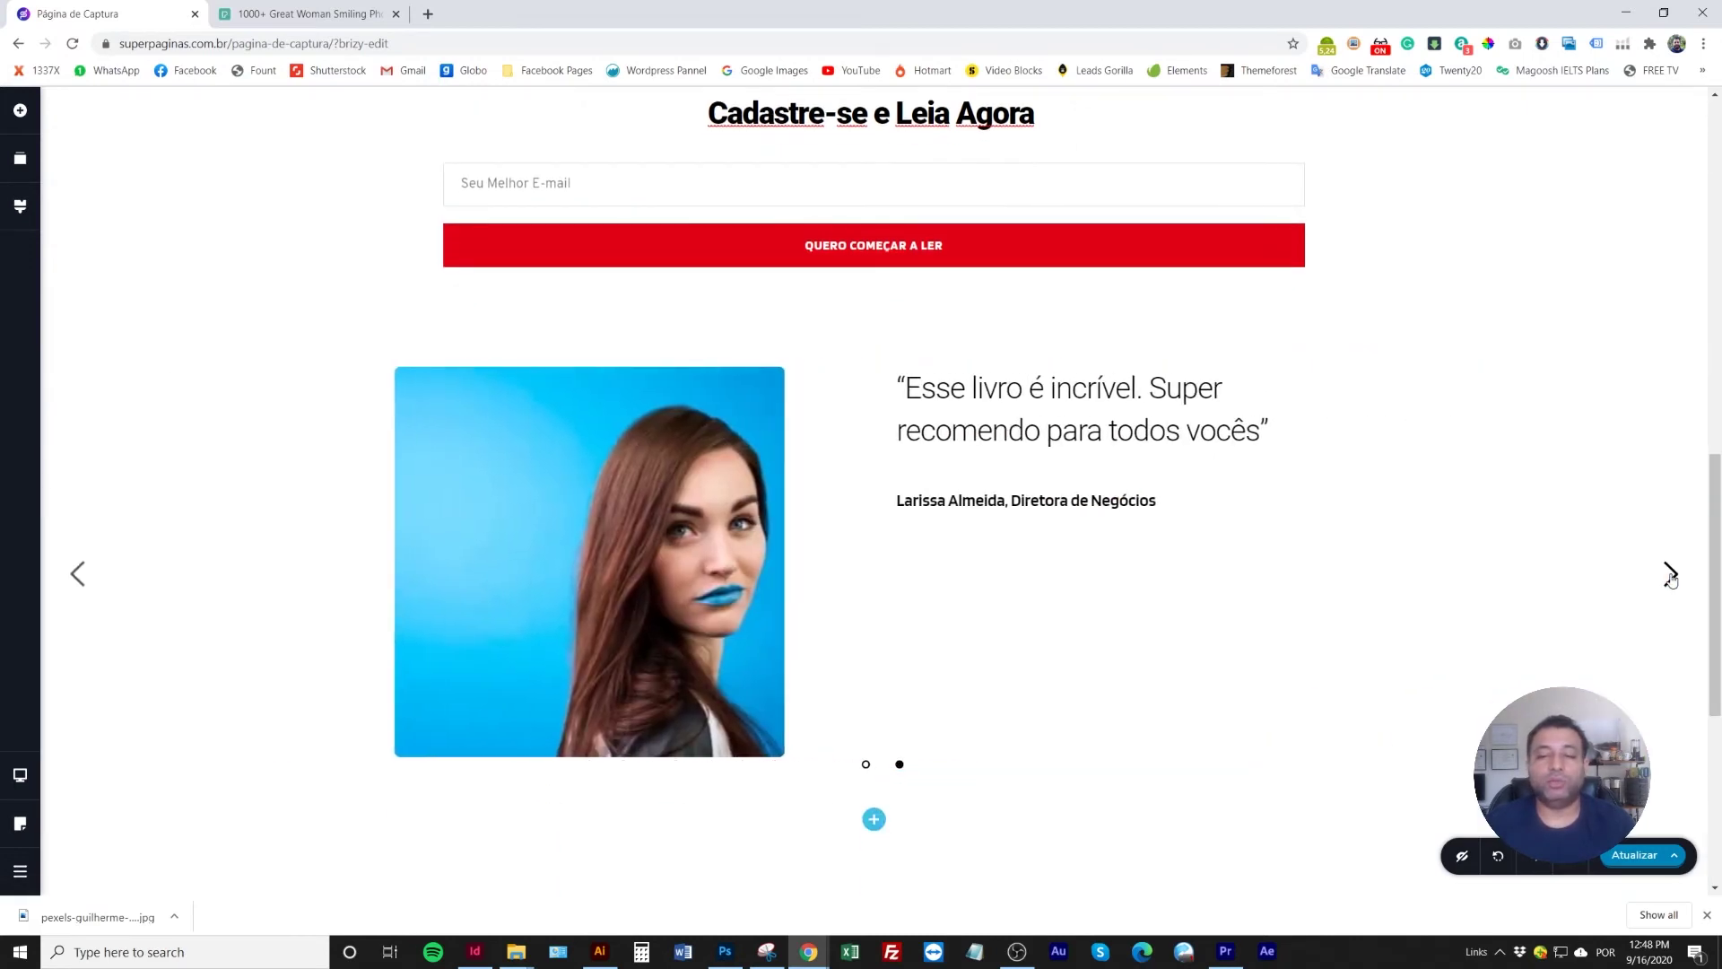
# Replace the quote with 'Perdi 20 kilos em 1 mês lendo este livro. Recomendo a todos.'
pyautogui.click(949, 390)
pyautogui.moveTo(905, 389); pyautogui.dragTo(1257, 433)
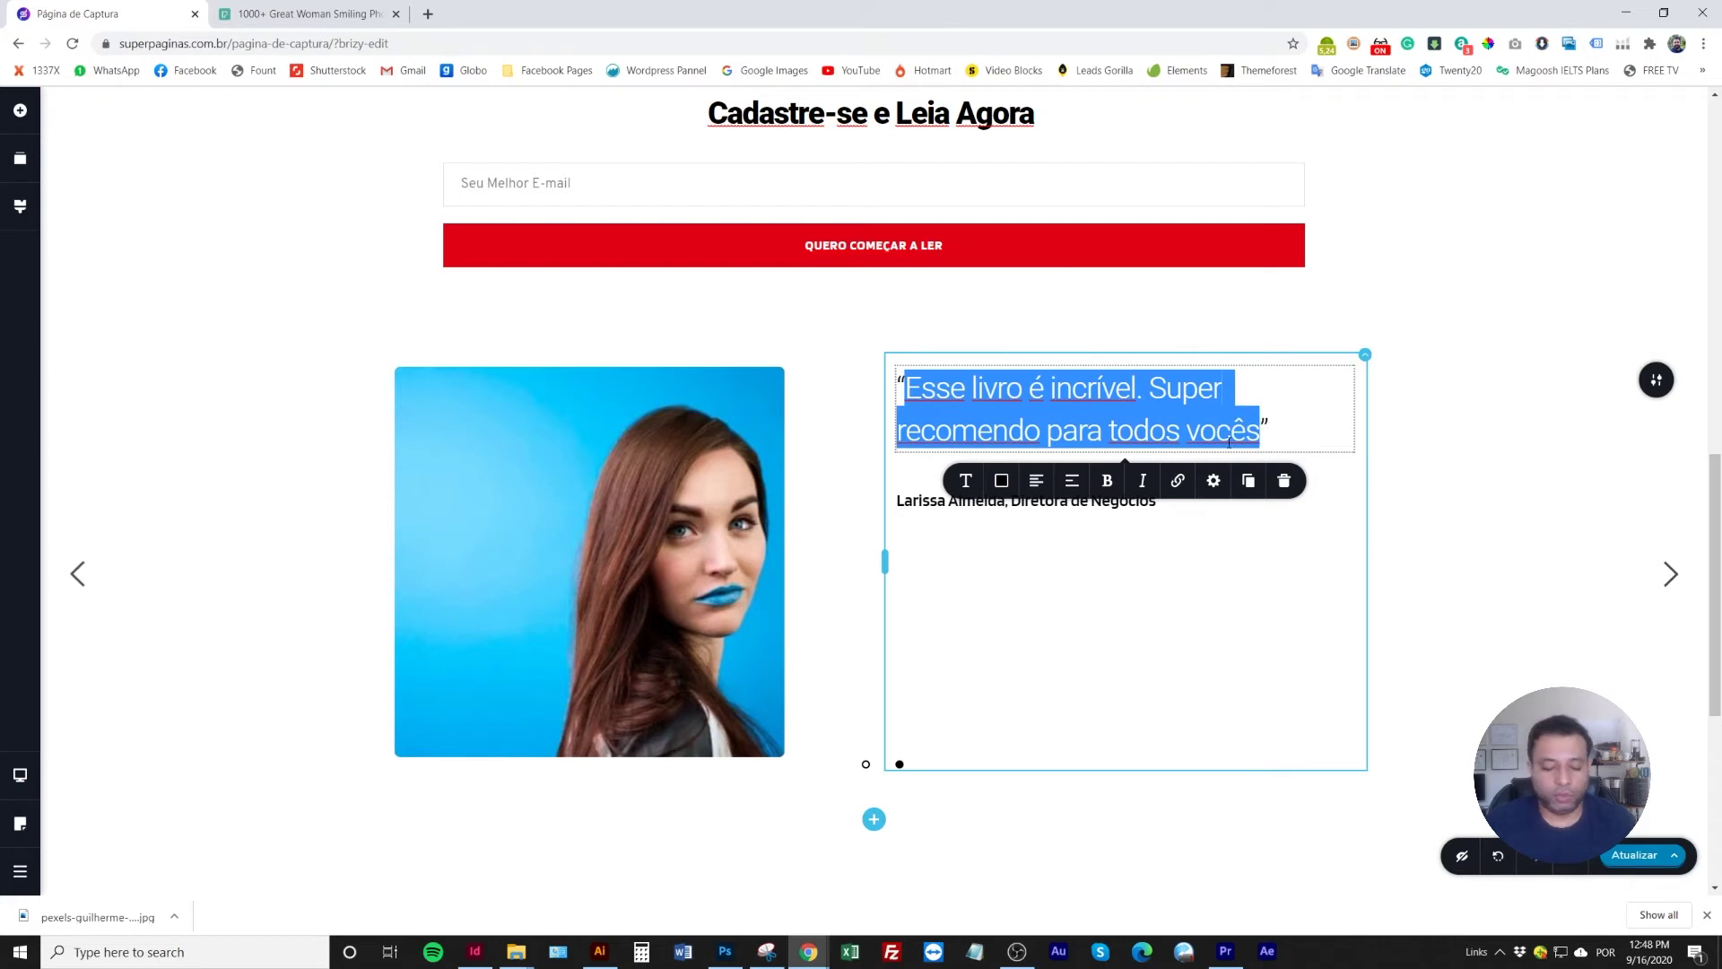
pyautogui.write('Per')
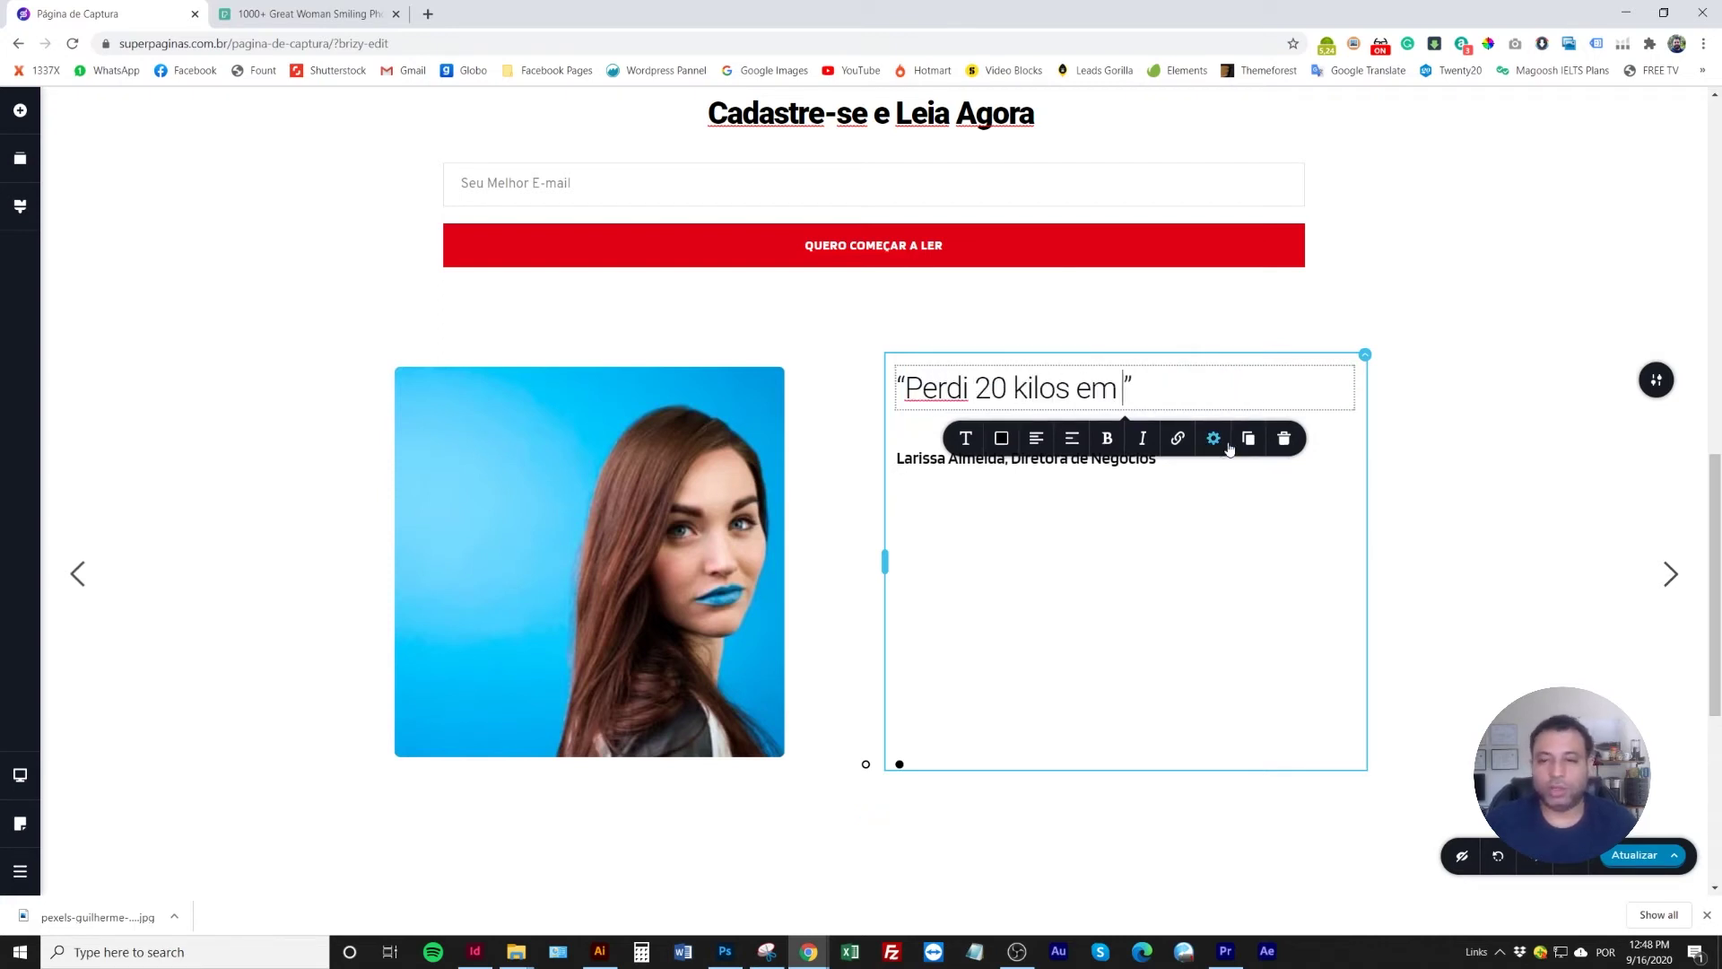
pyautogui.write('di 20 kilos em 1 mês lendo este livro')
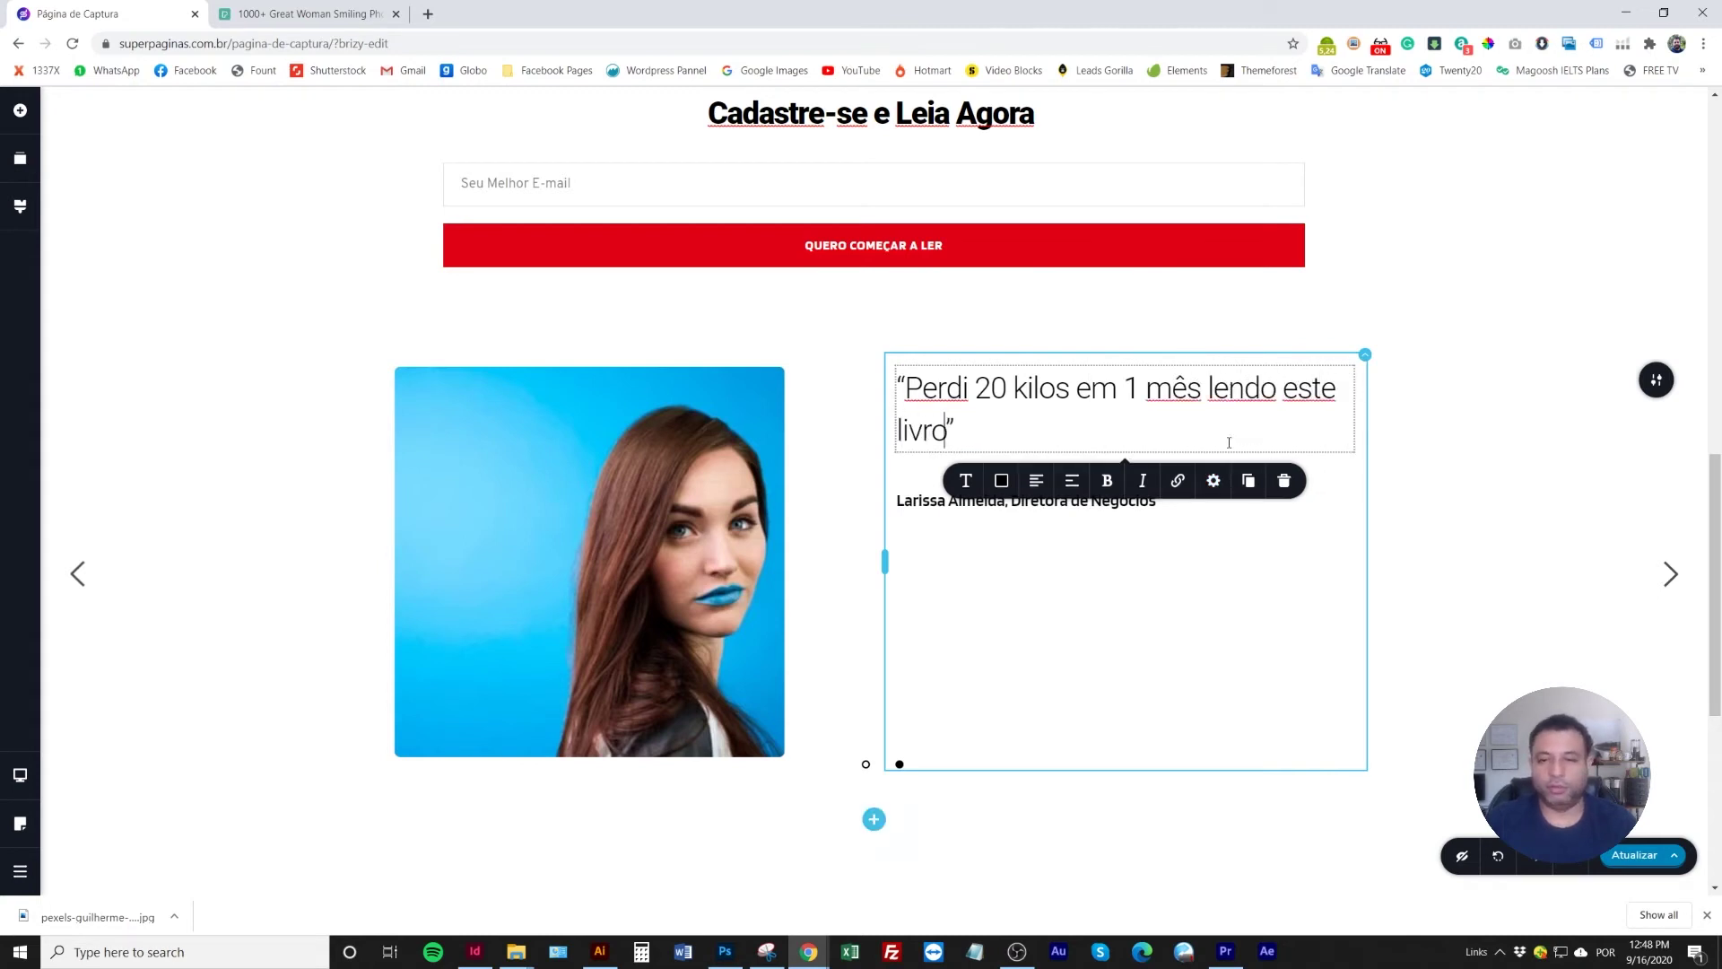
pyautogui.write('. Recomendo a todos.')
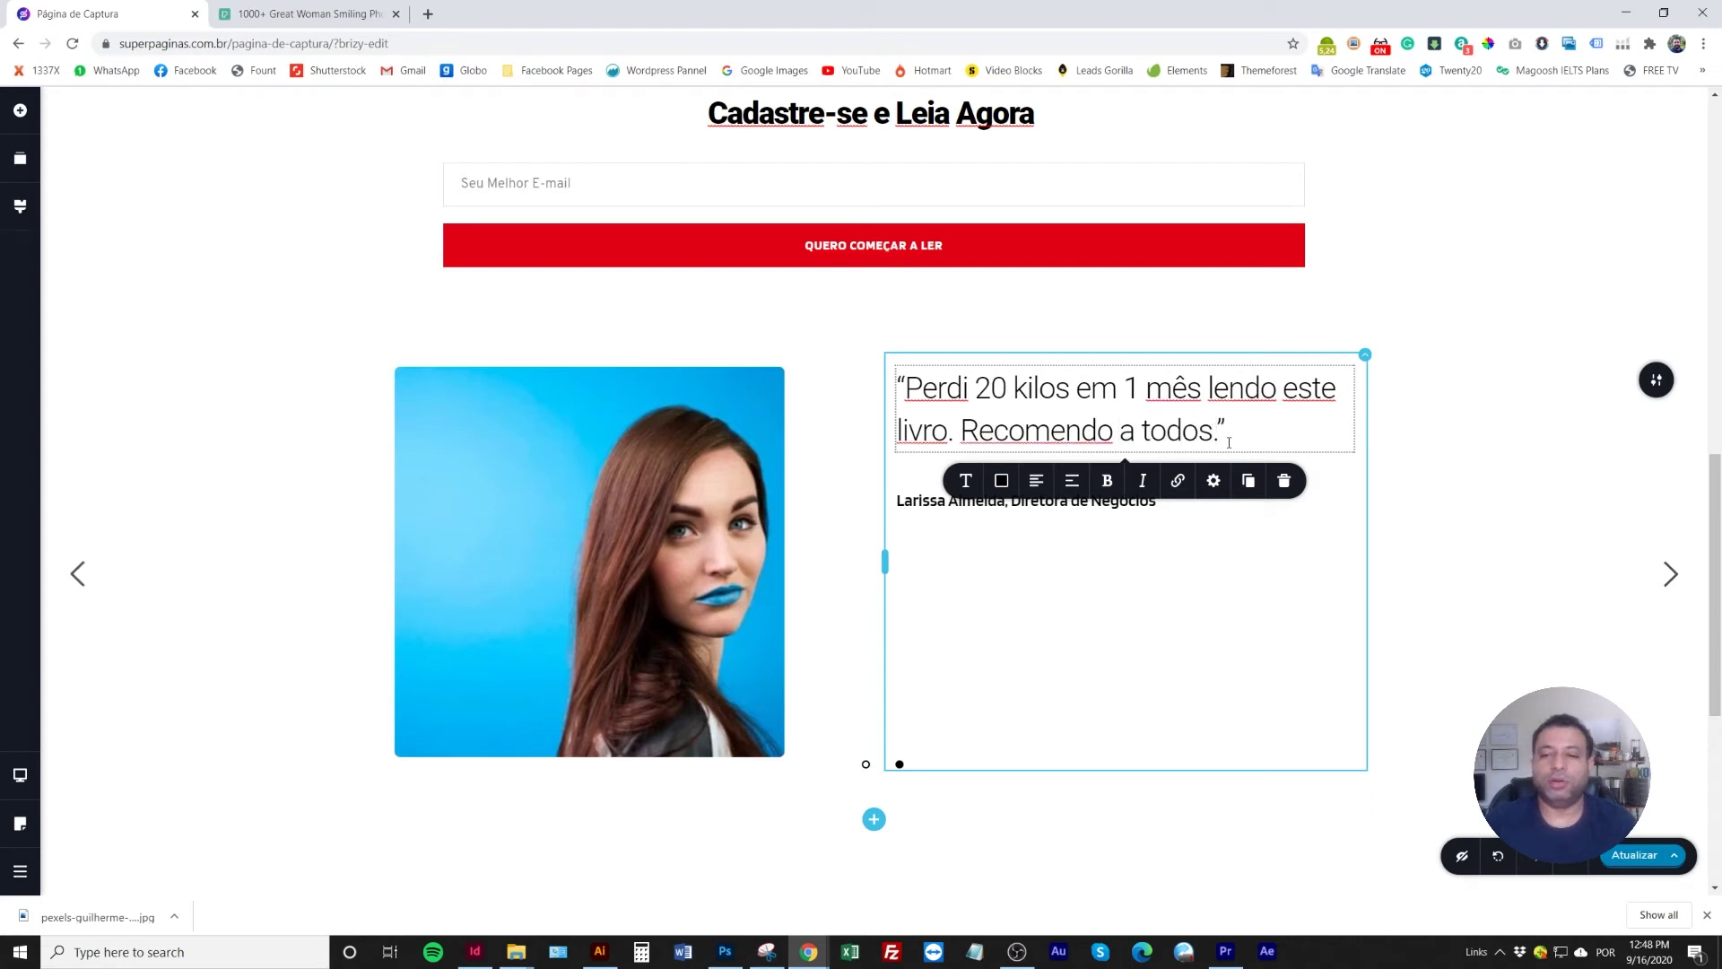
# Retype the attribution with a new name titled Secretária, then open a blank browser tab
pyautogui.click(936, 500)
pyautogui.moveTo(1006, 500); pyautogui.dragTo(910, 500)
pyautogui.tripleClick(924, 499)
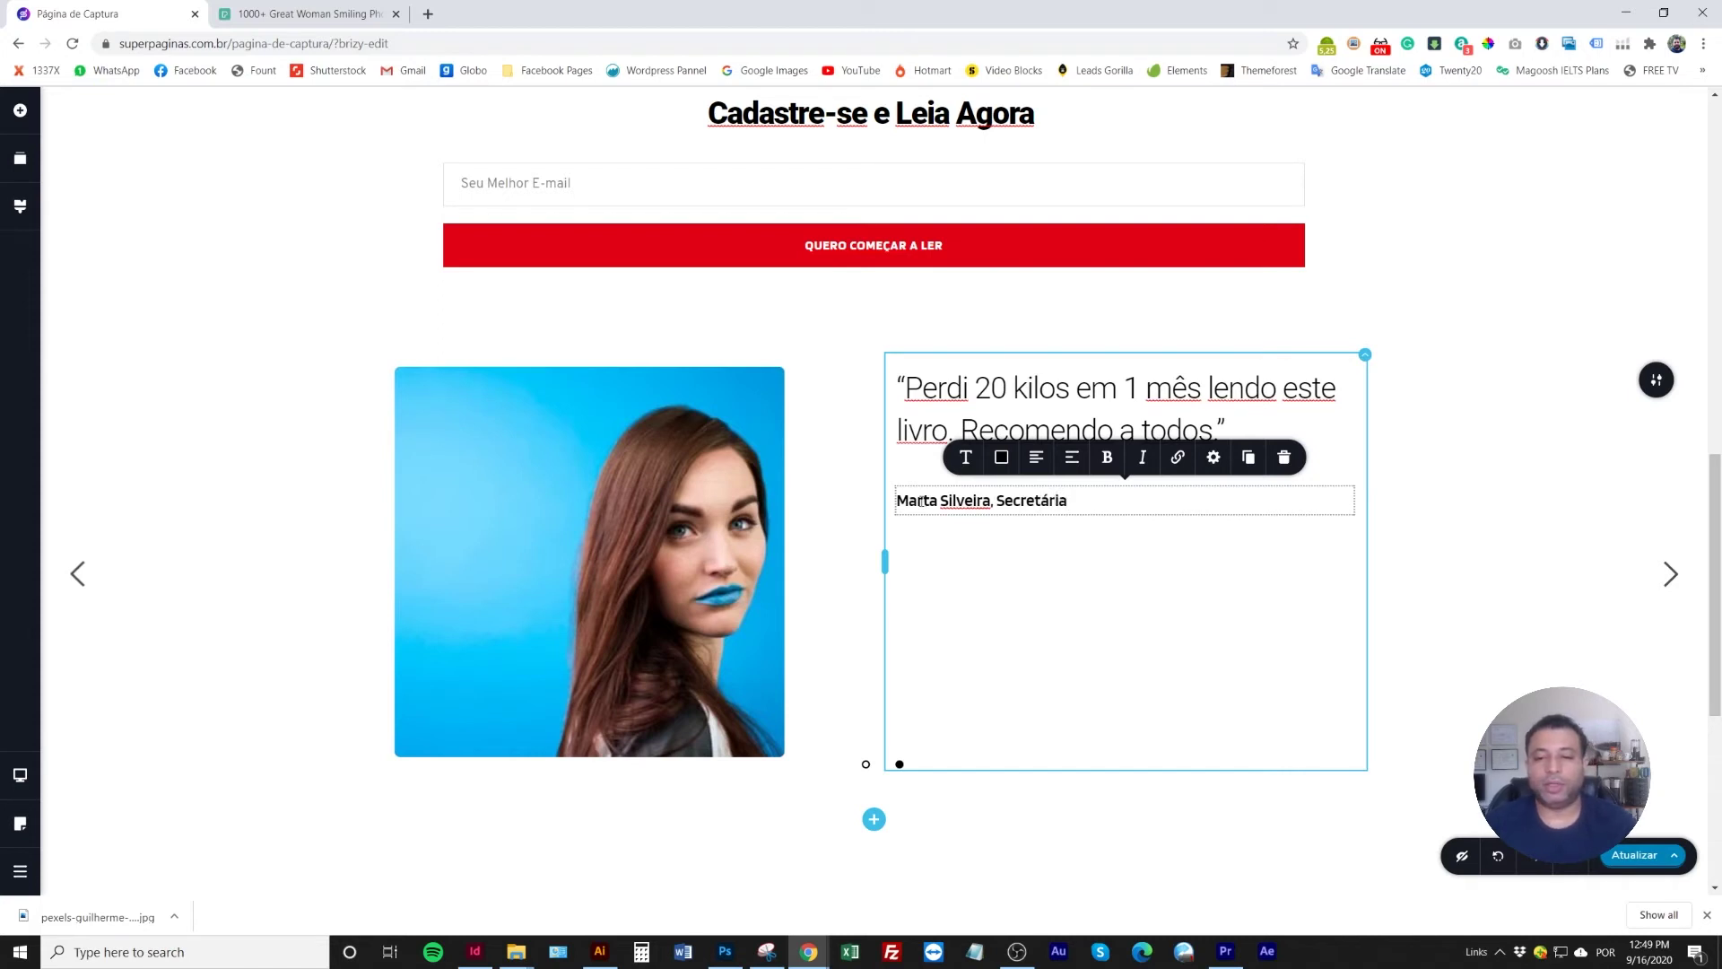
pyautogui.click(417, 477)
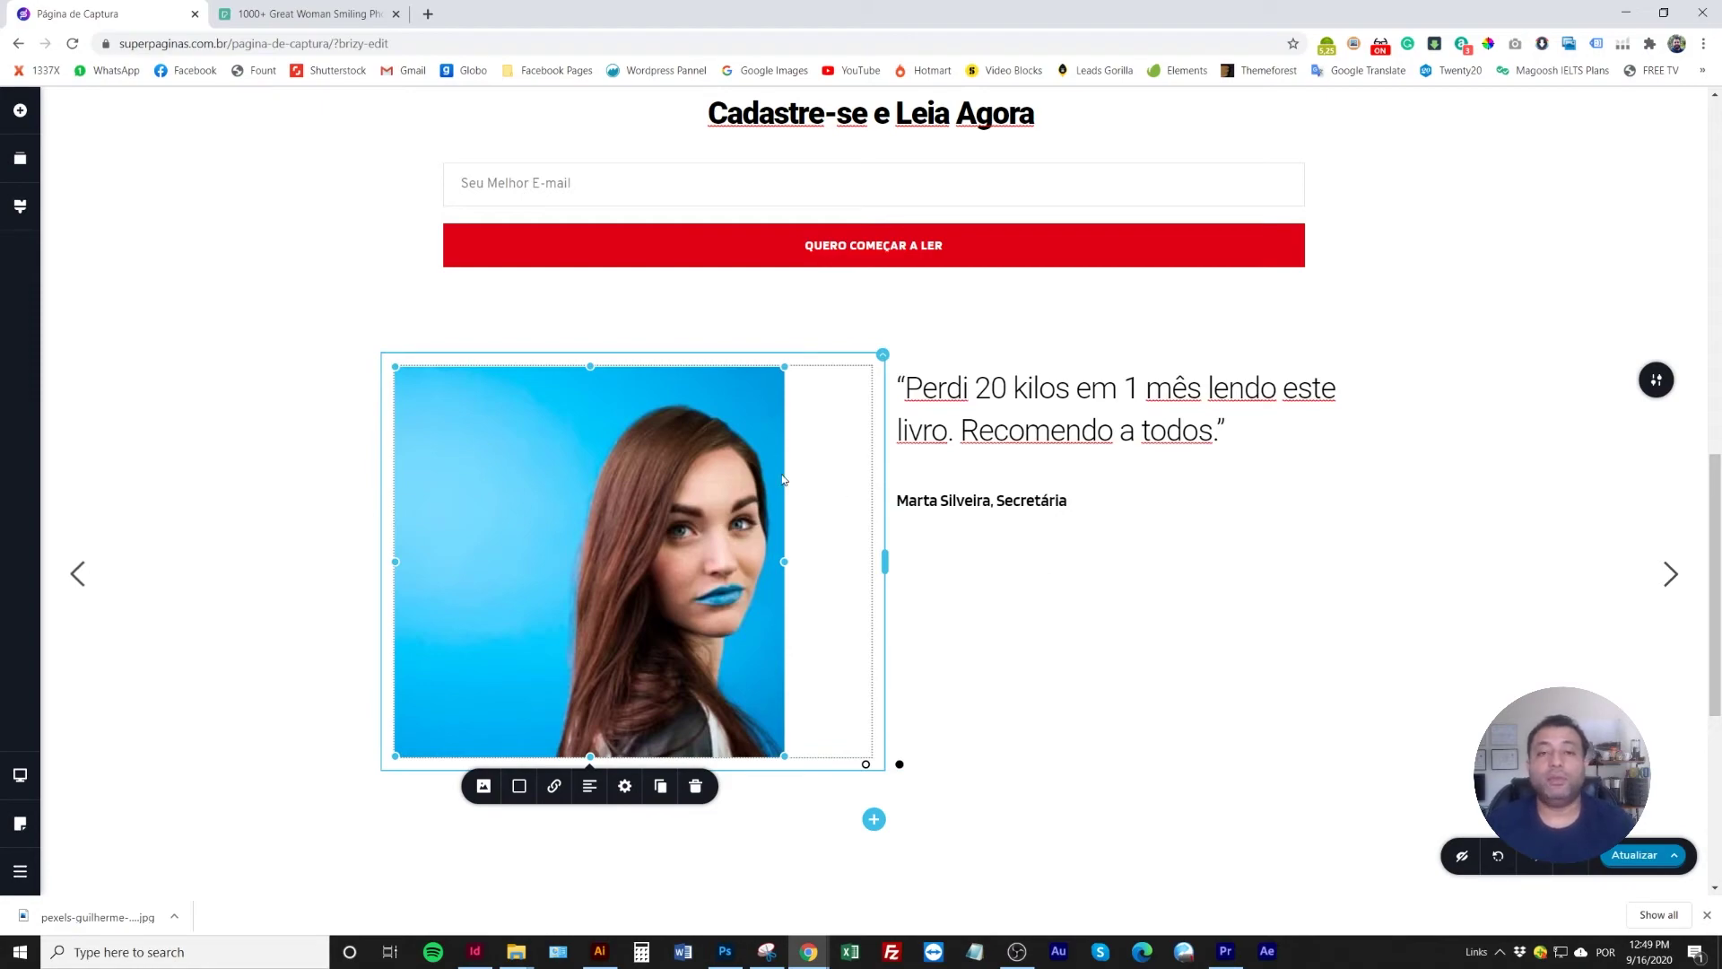
pyautogui.click(429, 14)
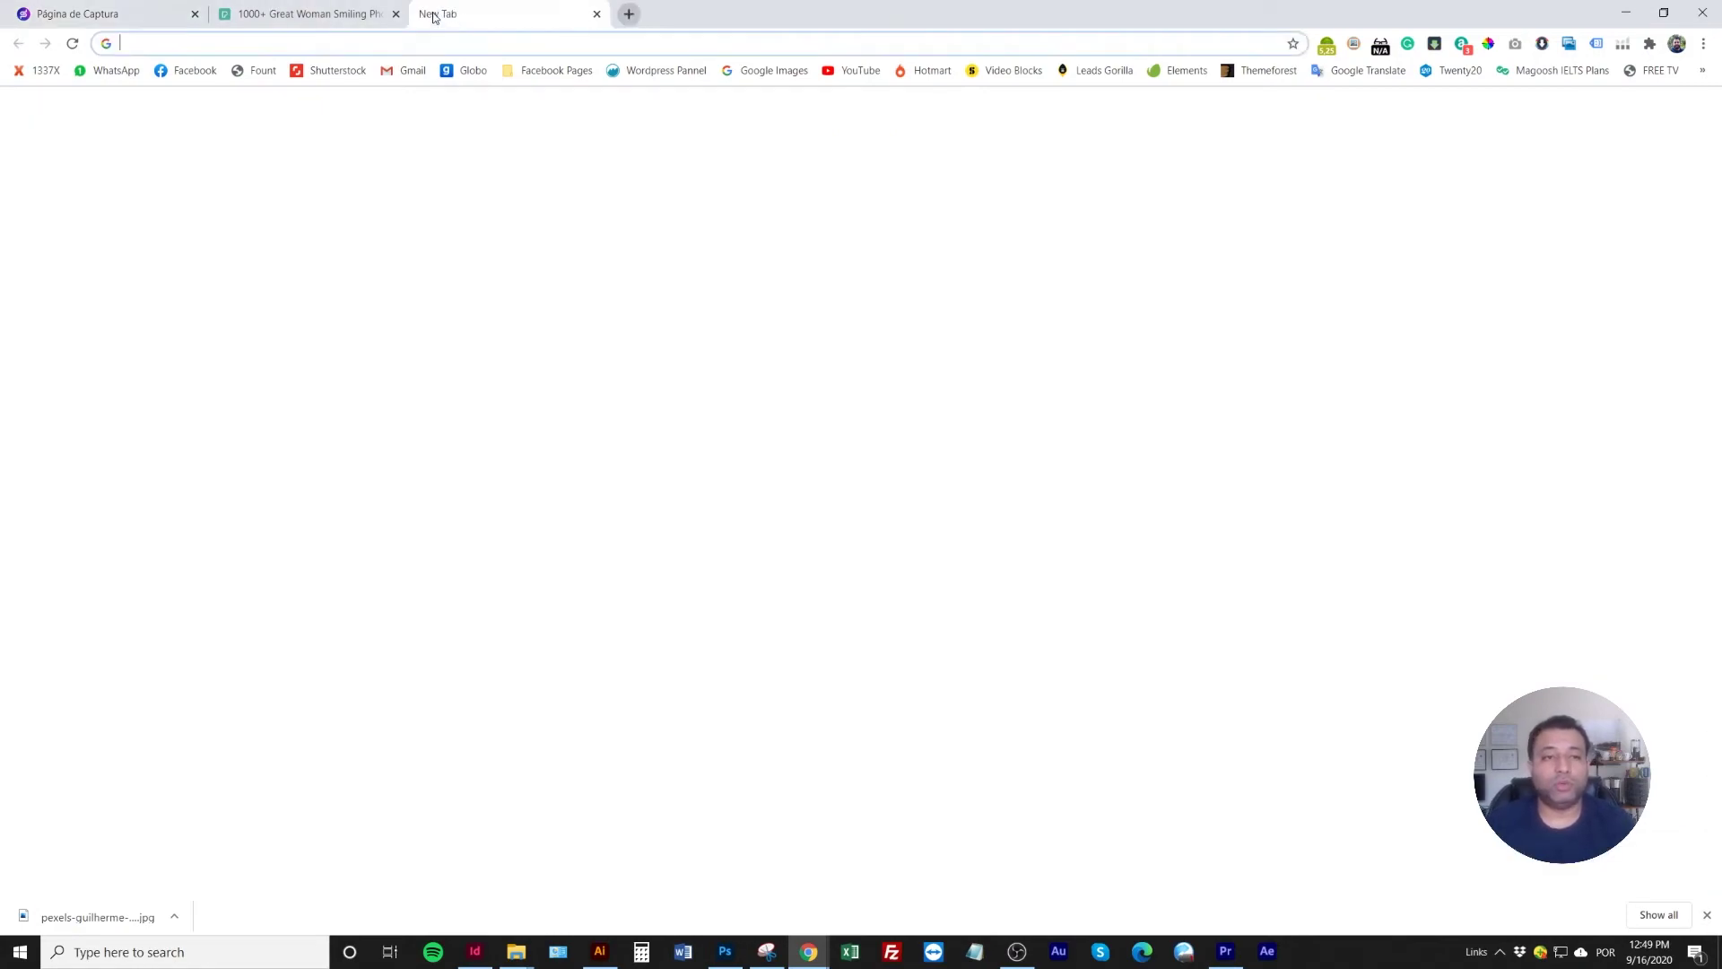
# Search Google Images for 'antes e depois emagrecimento' and save the medium.com before-and-after photo
pyautogui.write('antes e depois ema')
pyautogui.press('Return')
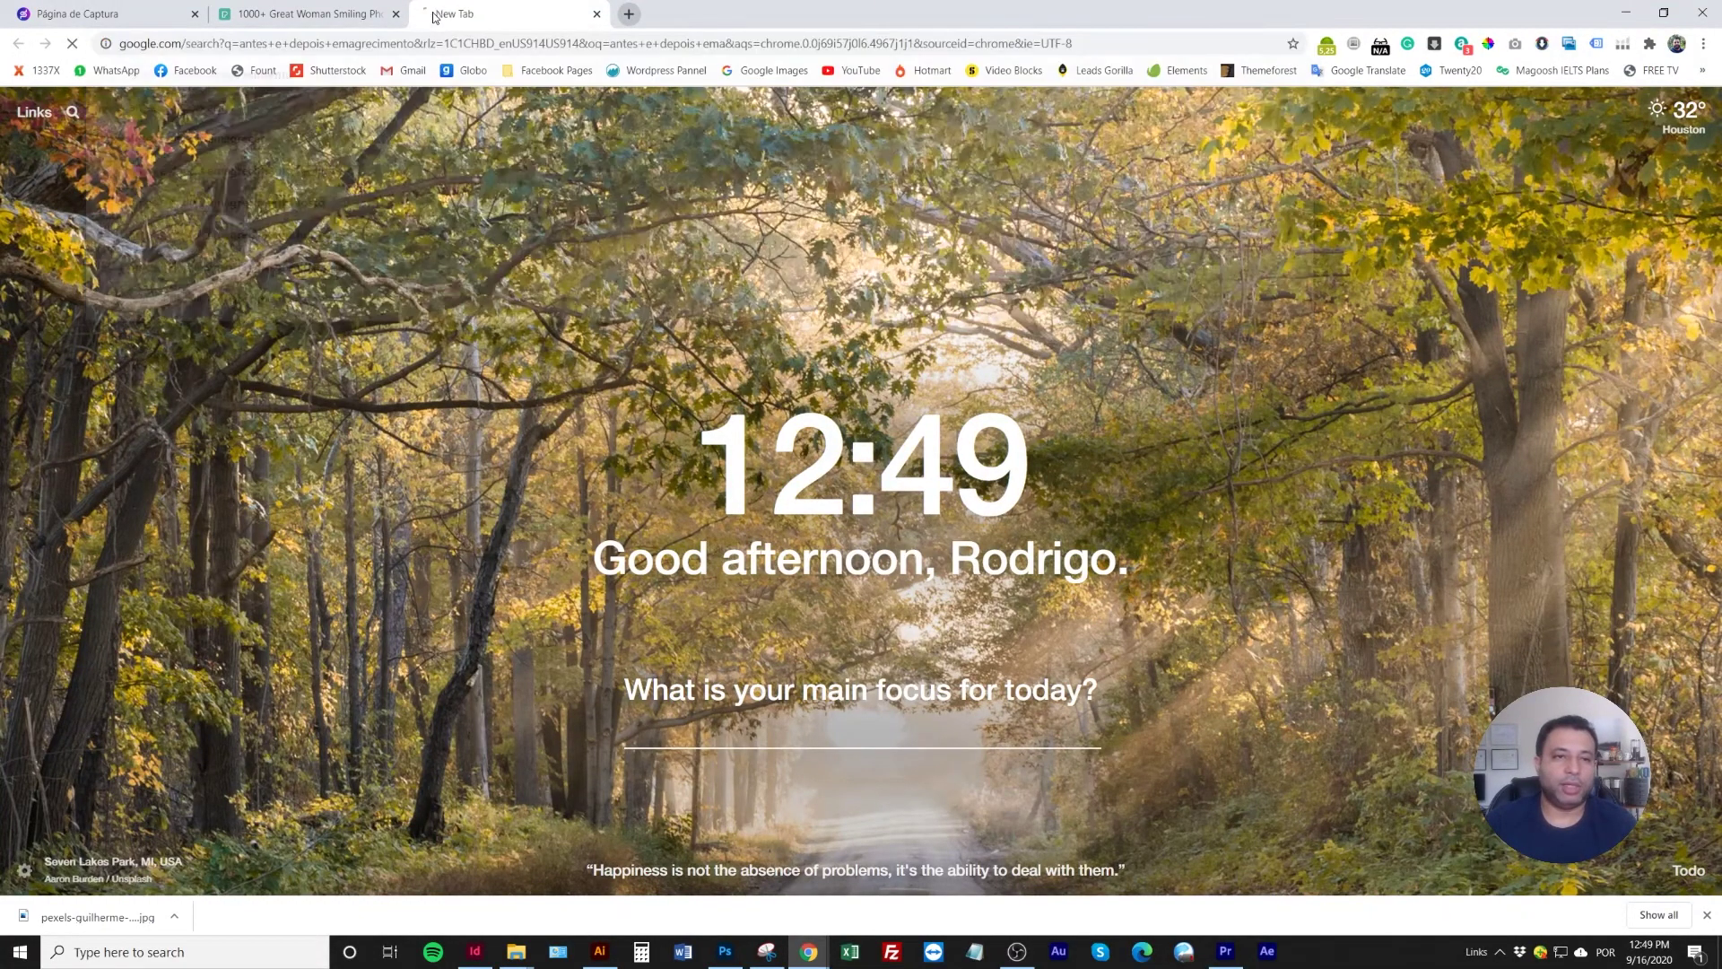
pyautogui.click(224, 174)
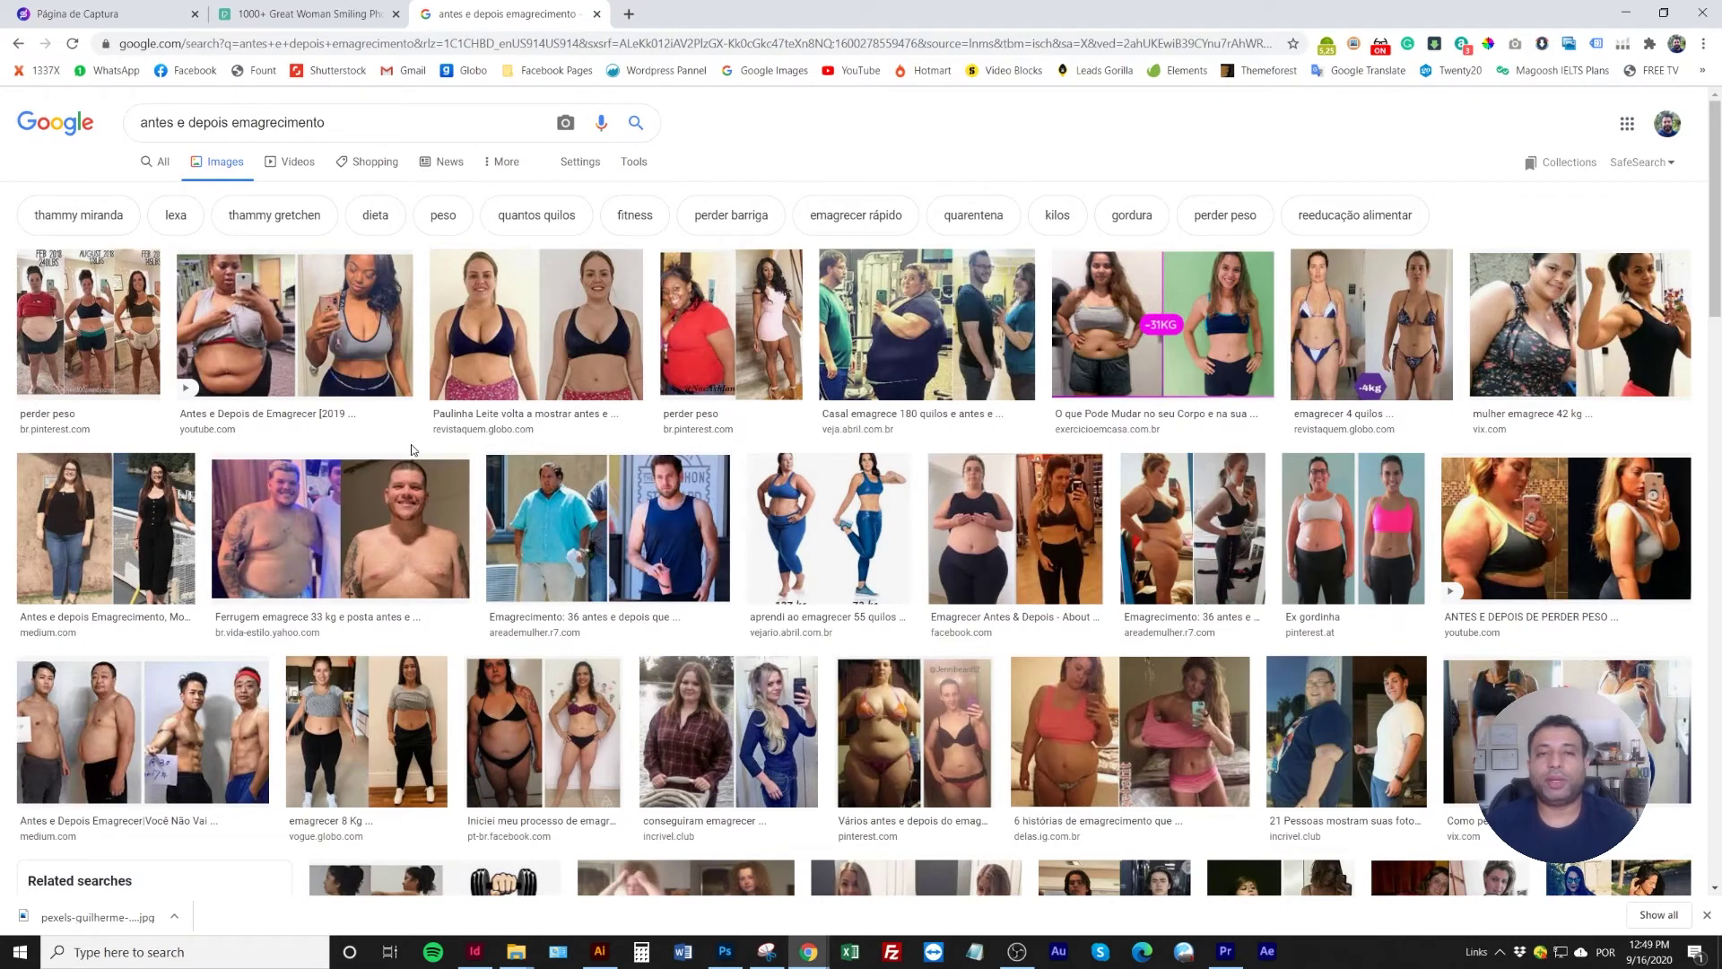
pyautogui.click(106, 529)
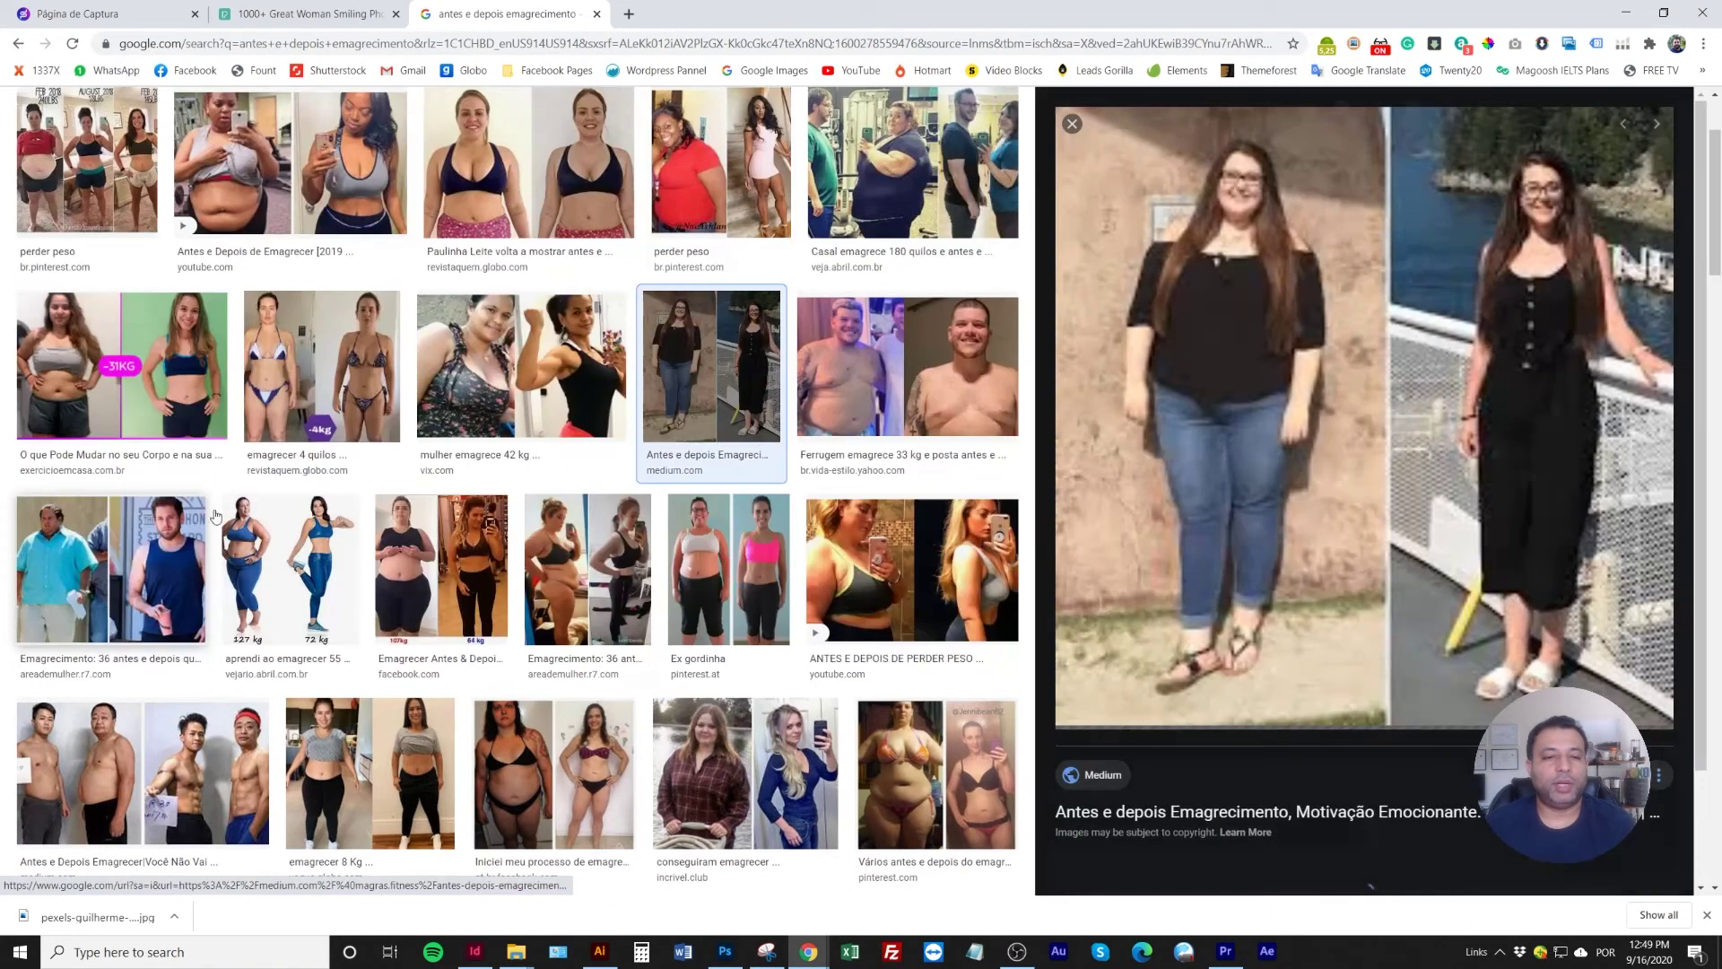
pyautogui.rightClick(1284, 284)
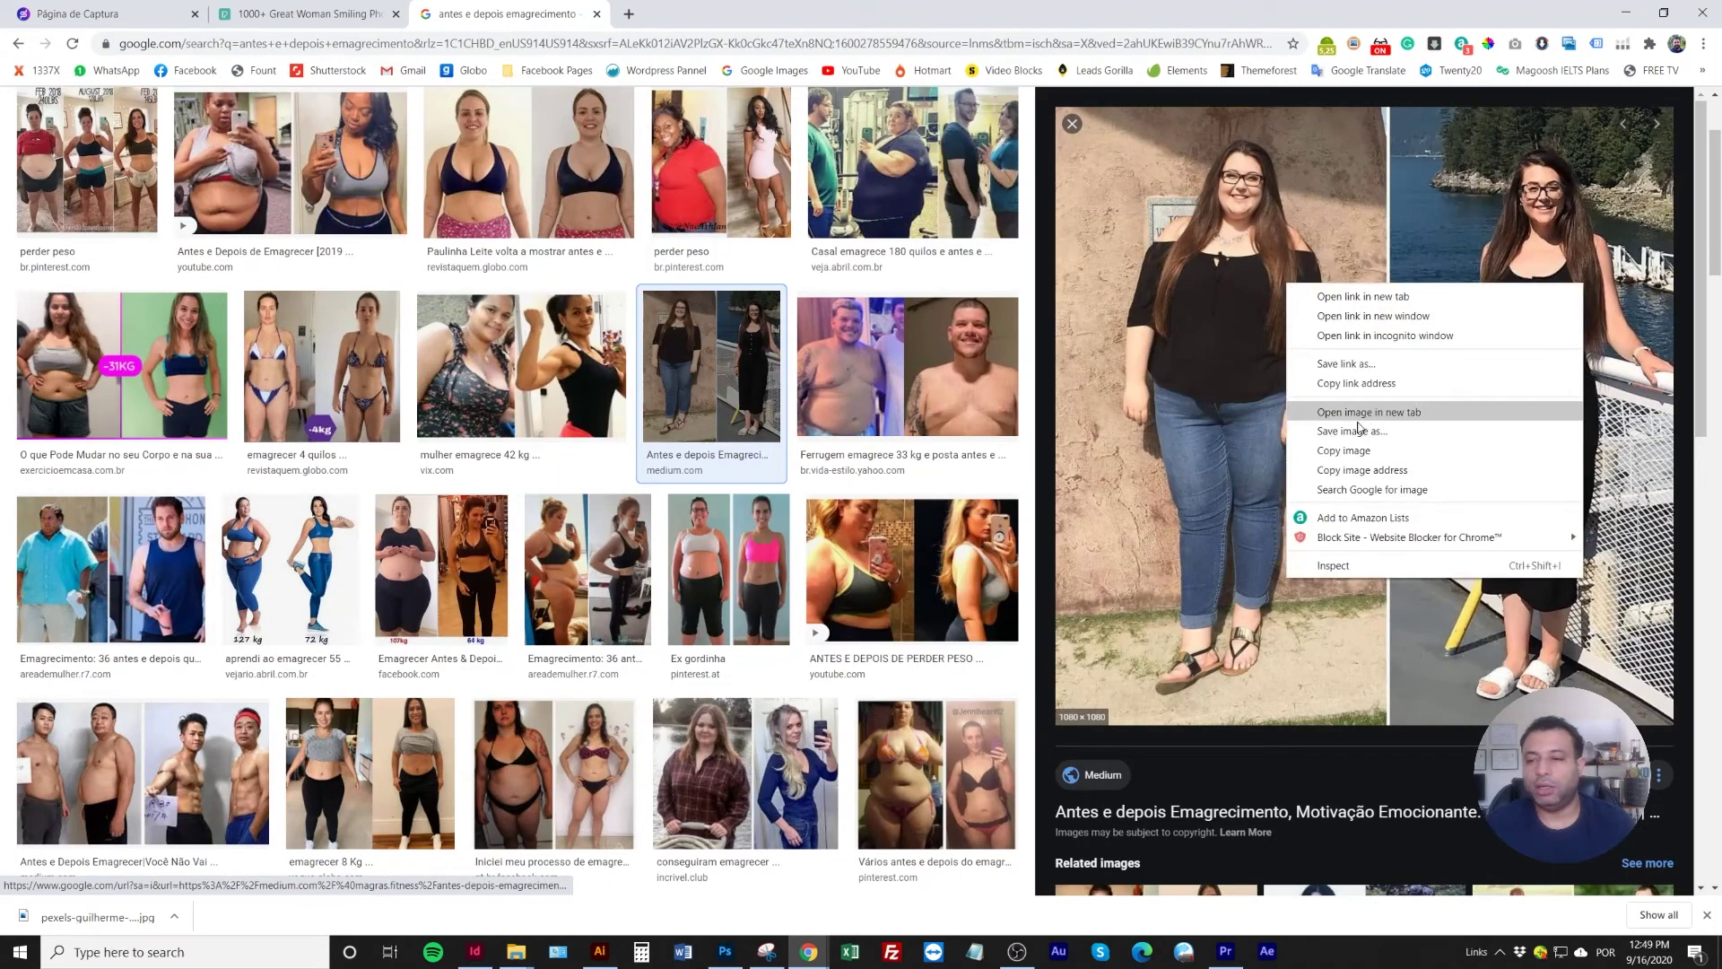
pyautogui.click(1355, 429)
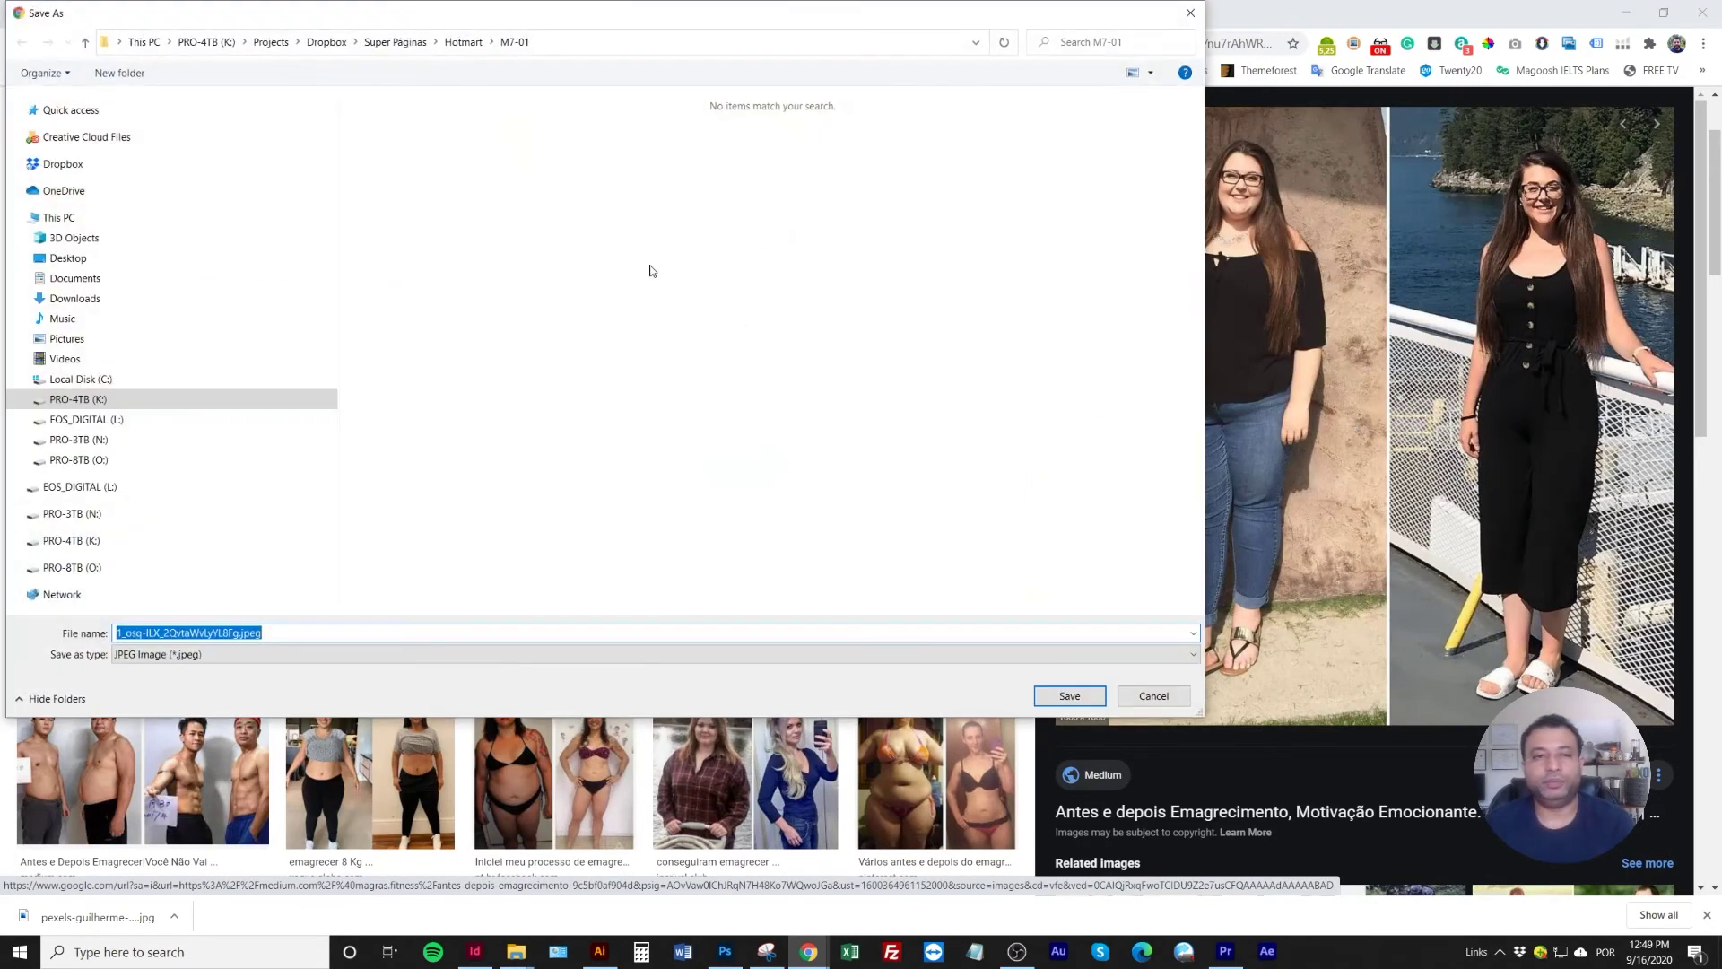
pyautogui.press('Return')
pyautogui.scroll(2, 600, 452)
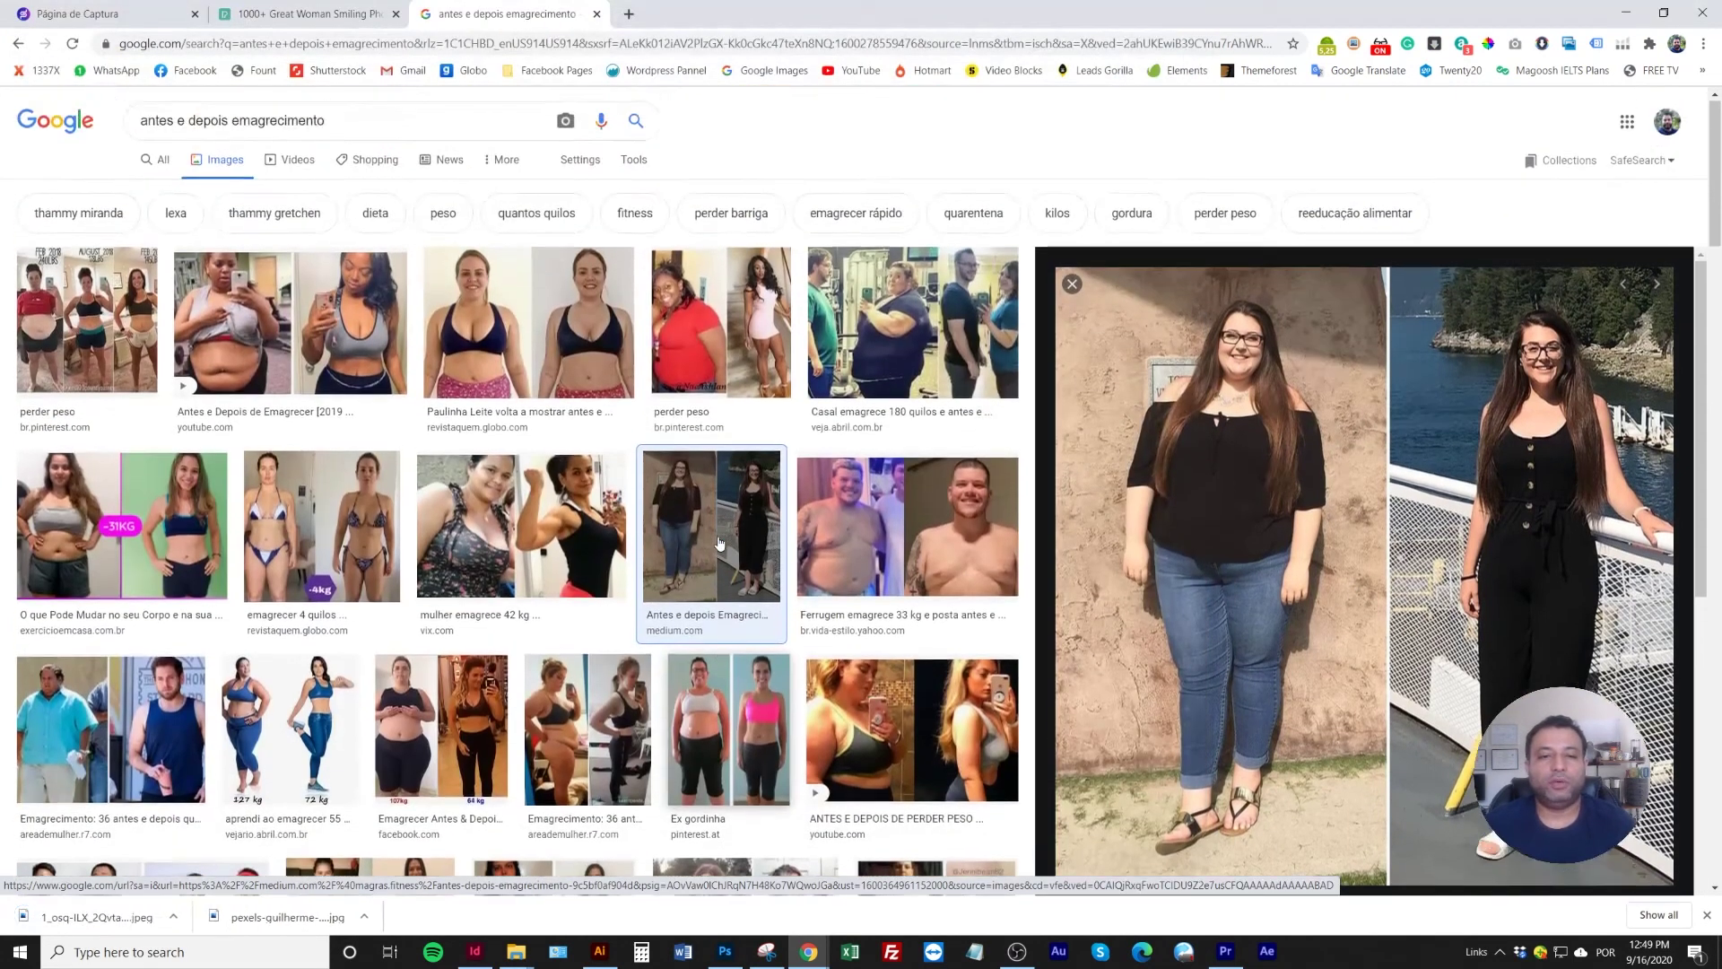
pyautogui.scroll(-1, 600, 452)
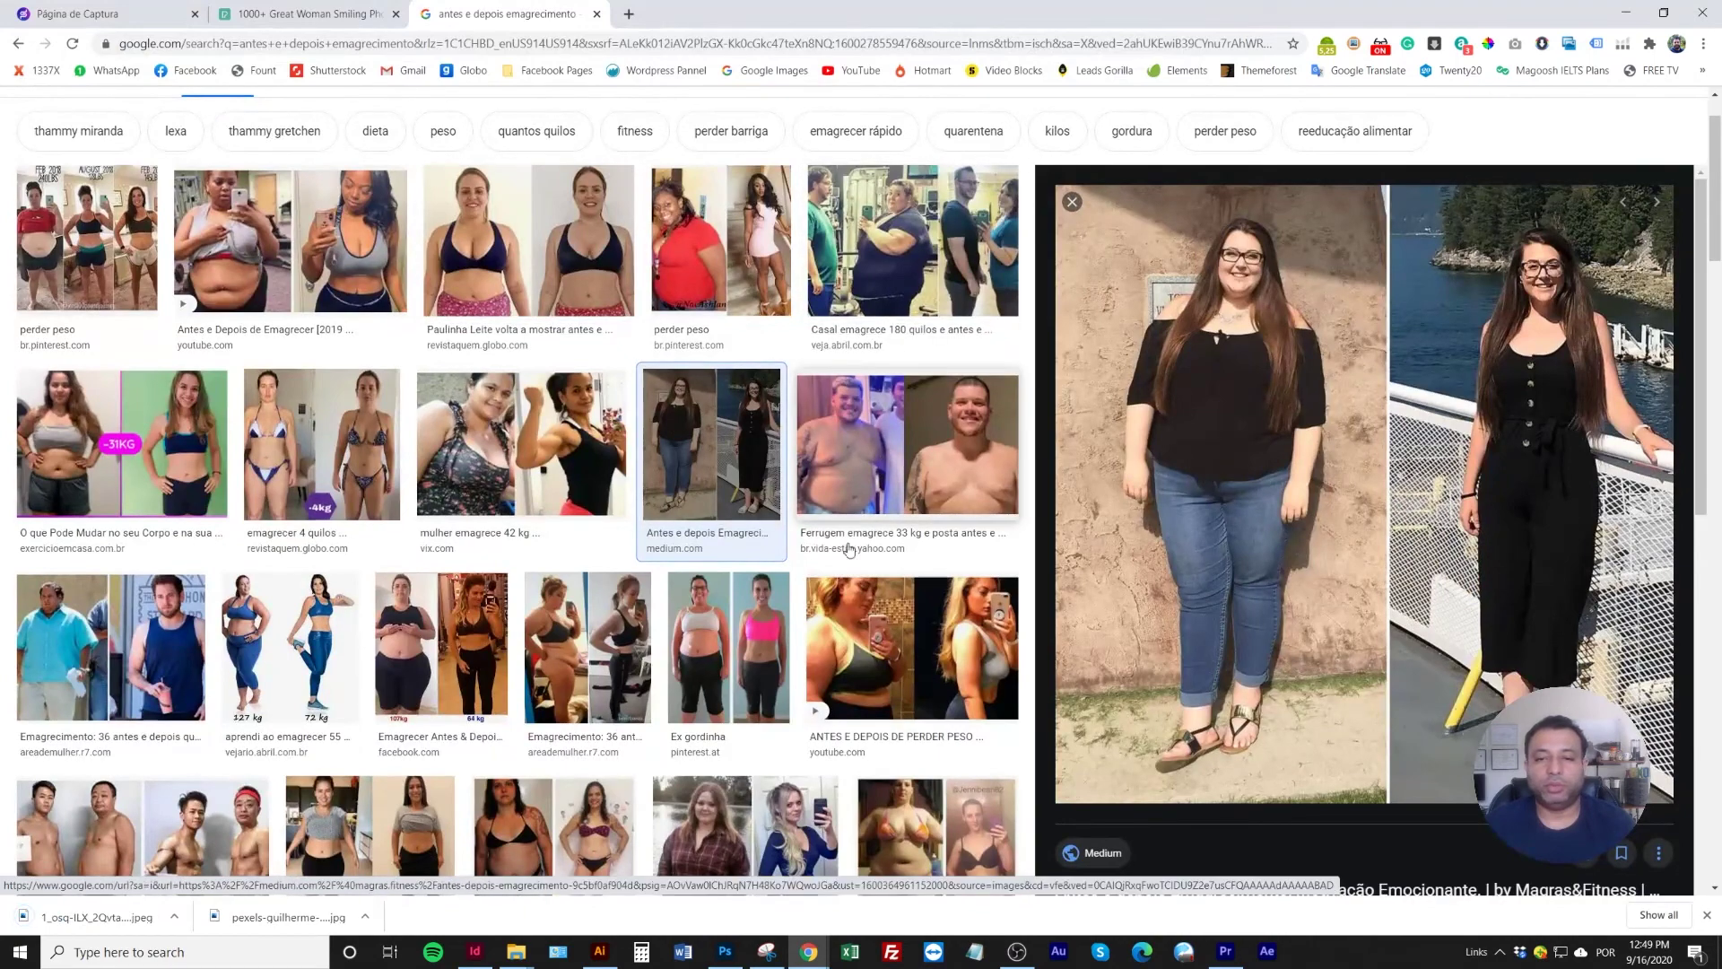
pyautogui.scroll(-3, 816, 585)
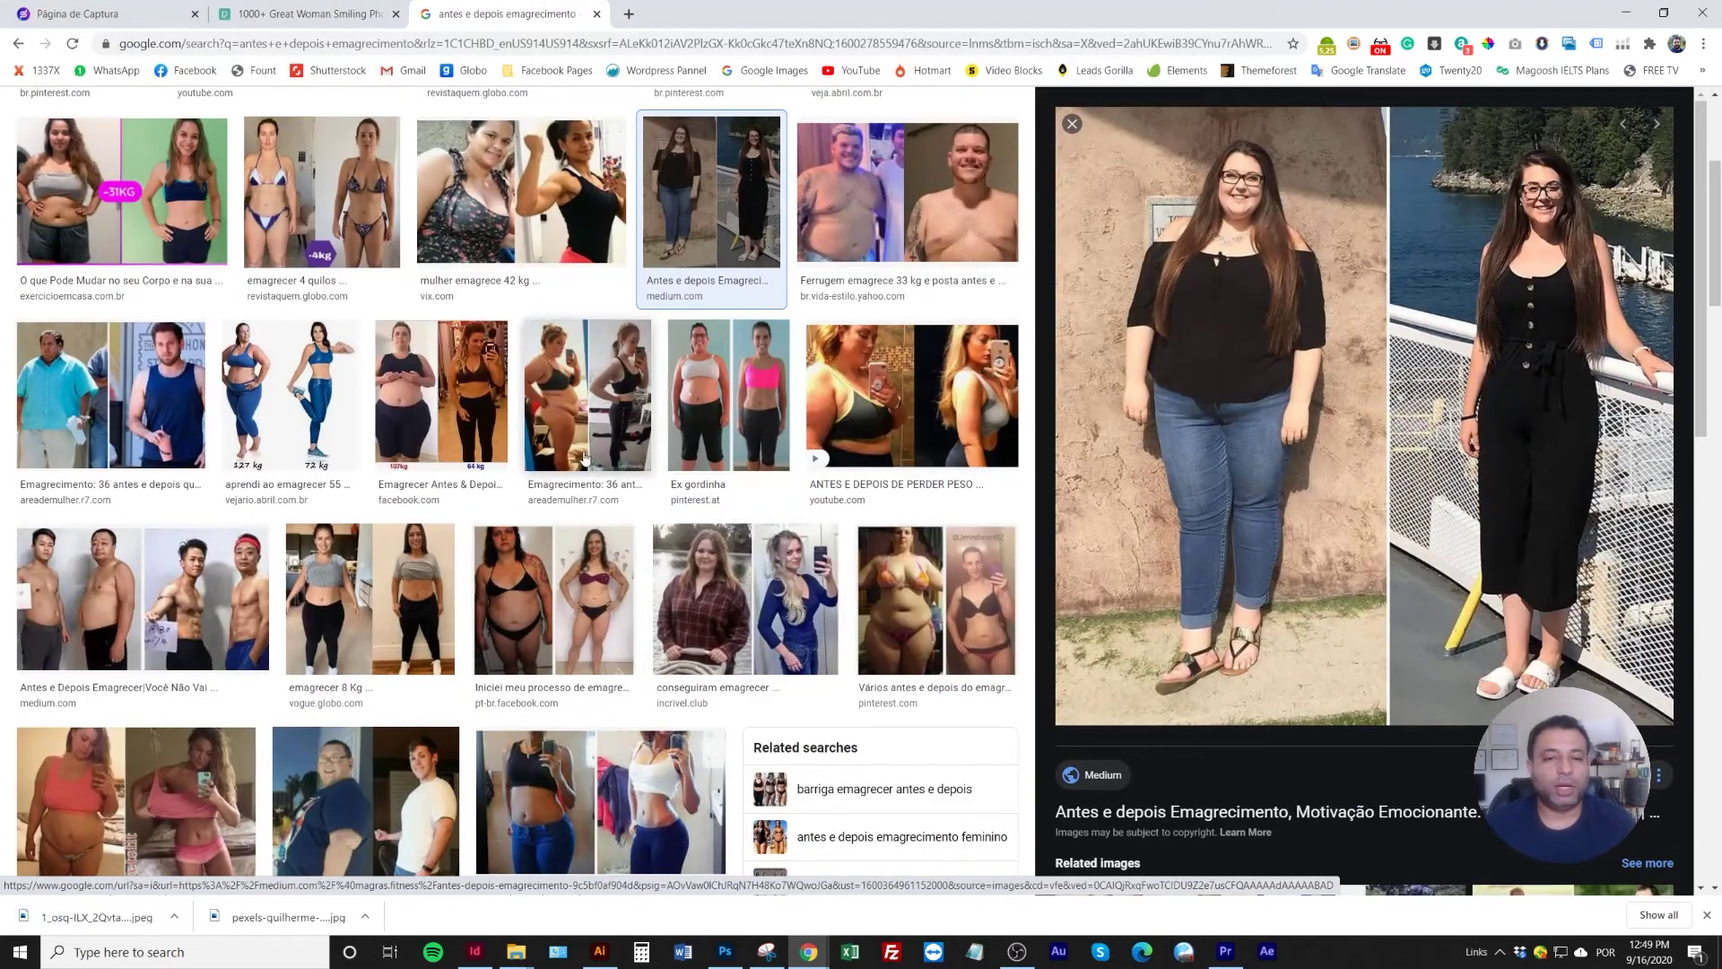
# Save the 'conseguiram emagrecer' before-and-after photo too, then return to the Pexels tab
pyautogui.click(458, 396)
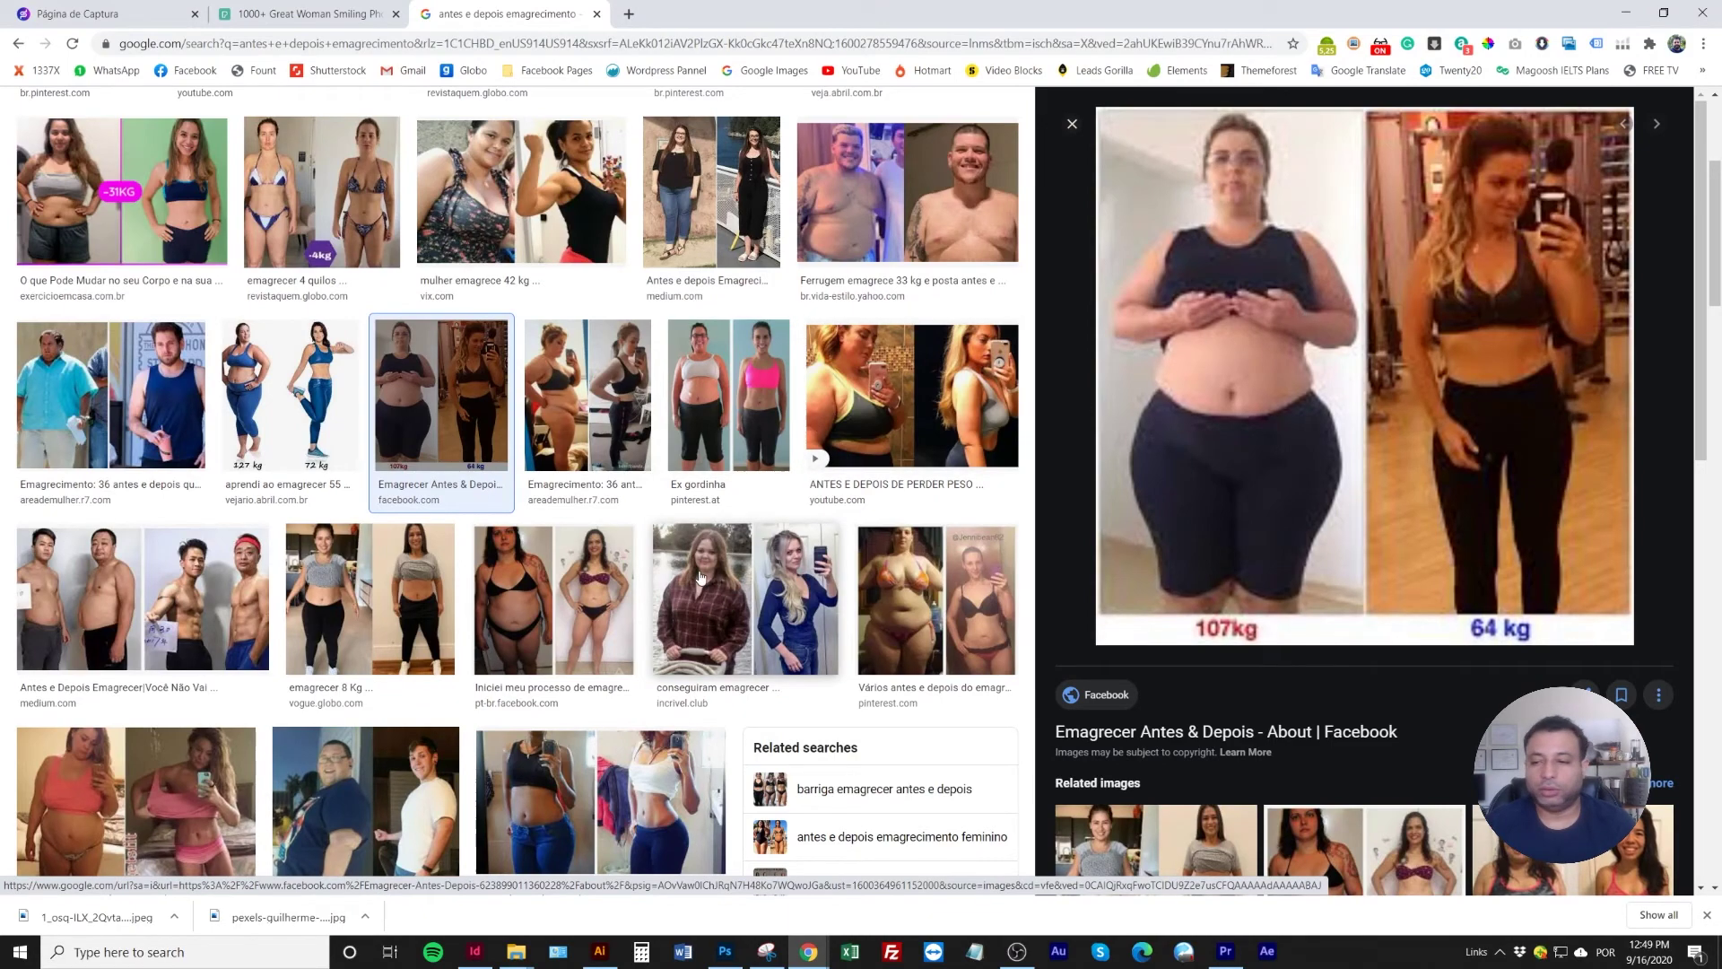
pyautogui.scroll(-1, 700, 577)
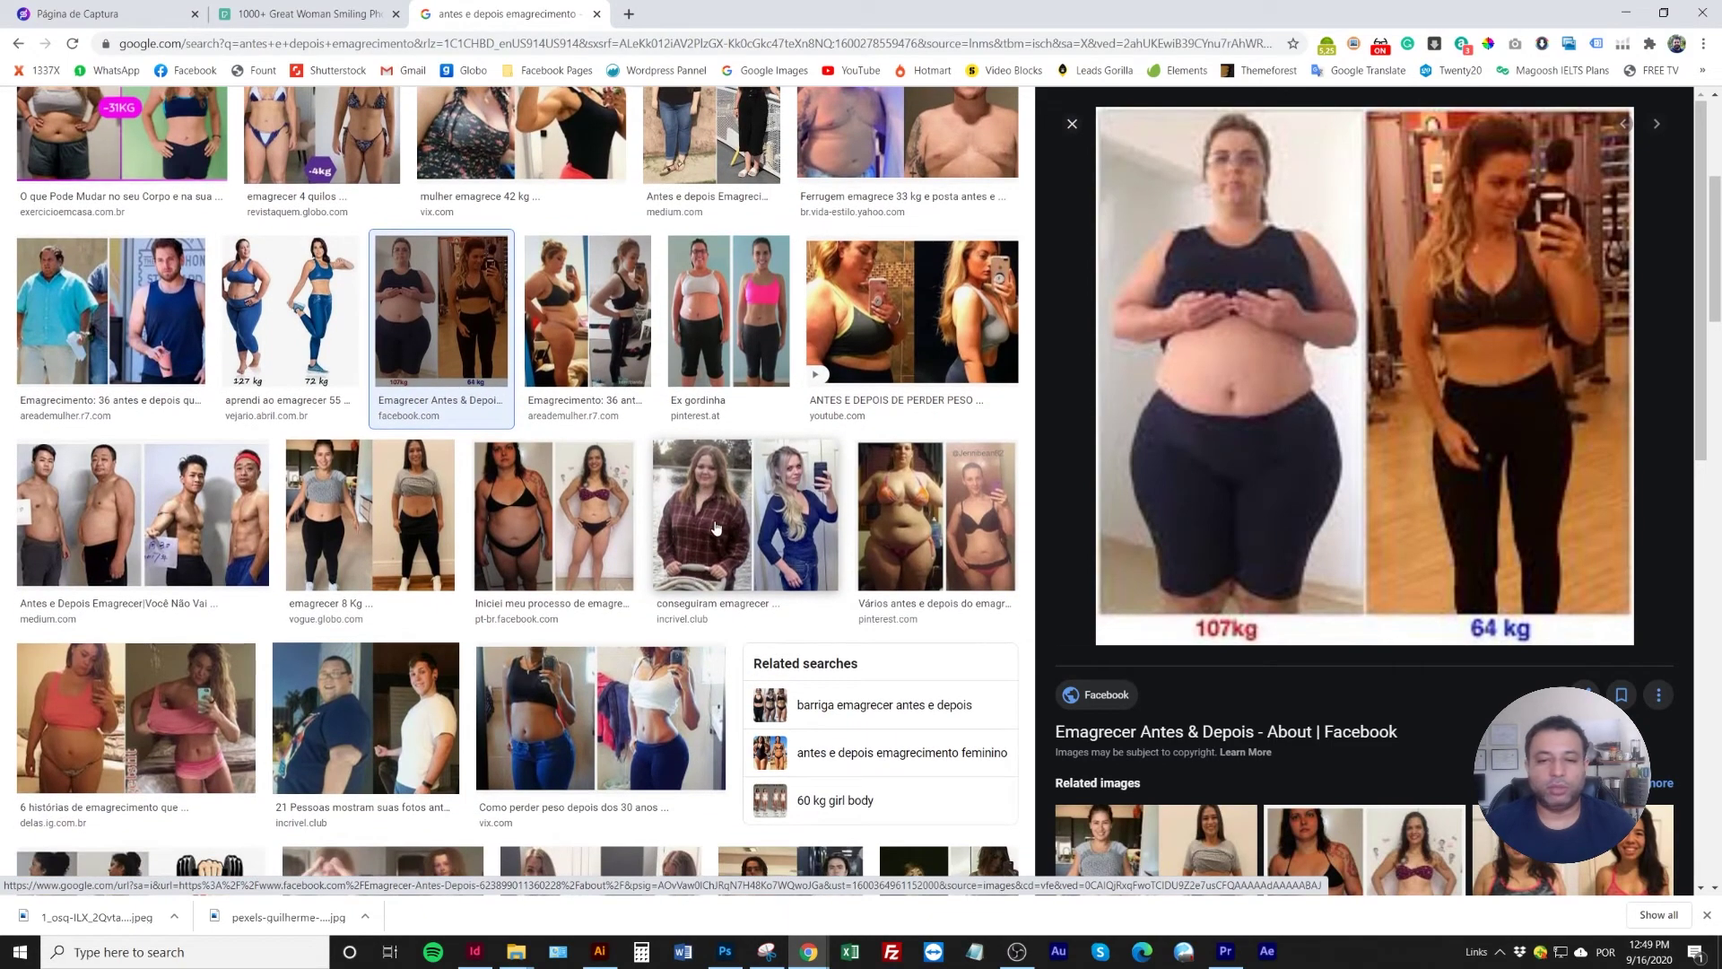
pyautogui.click(732, 511)
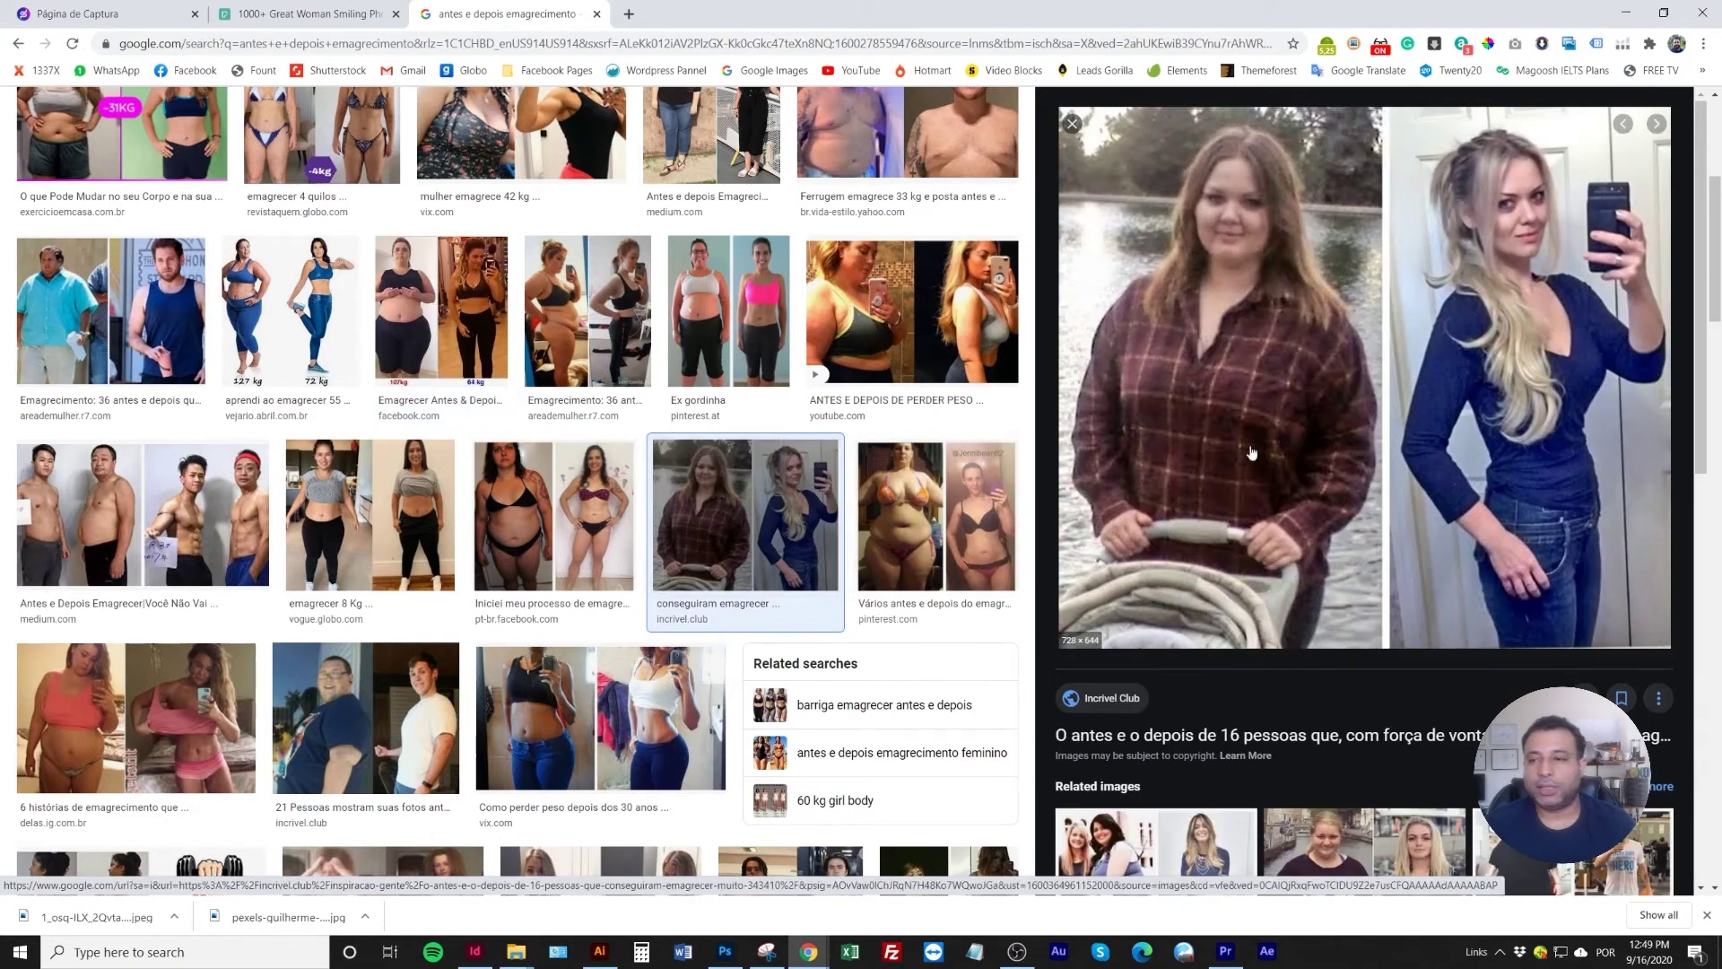
pyautogui.rightClick(1371, 324)
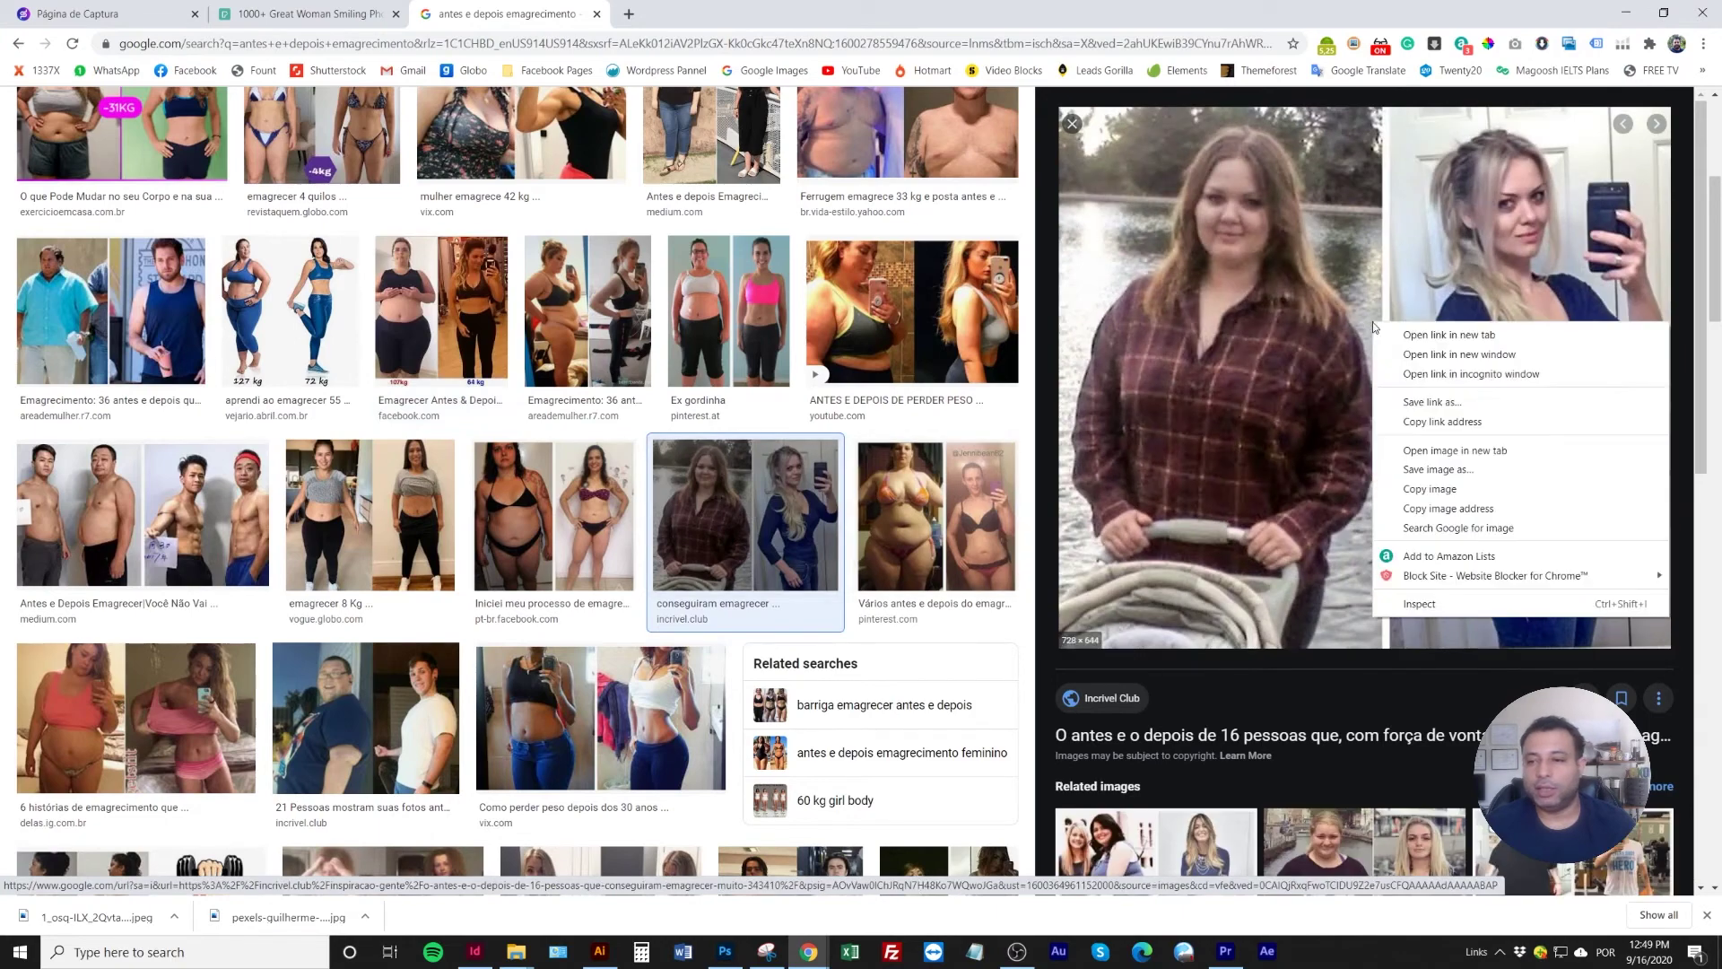
pyautogui.click(1427, 469)
pyautogui.press('Return')
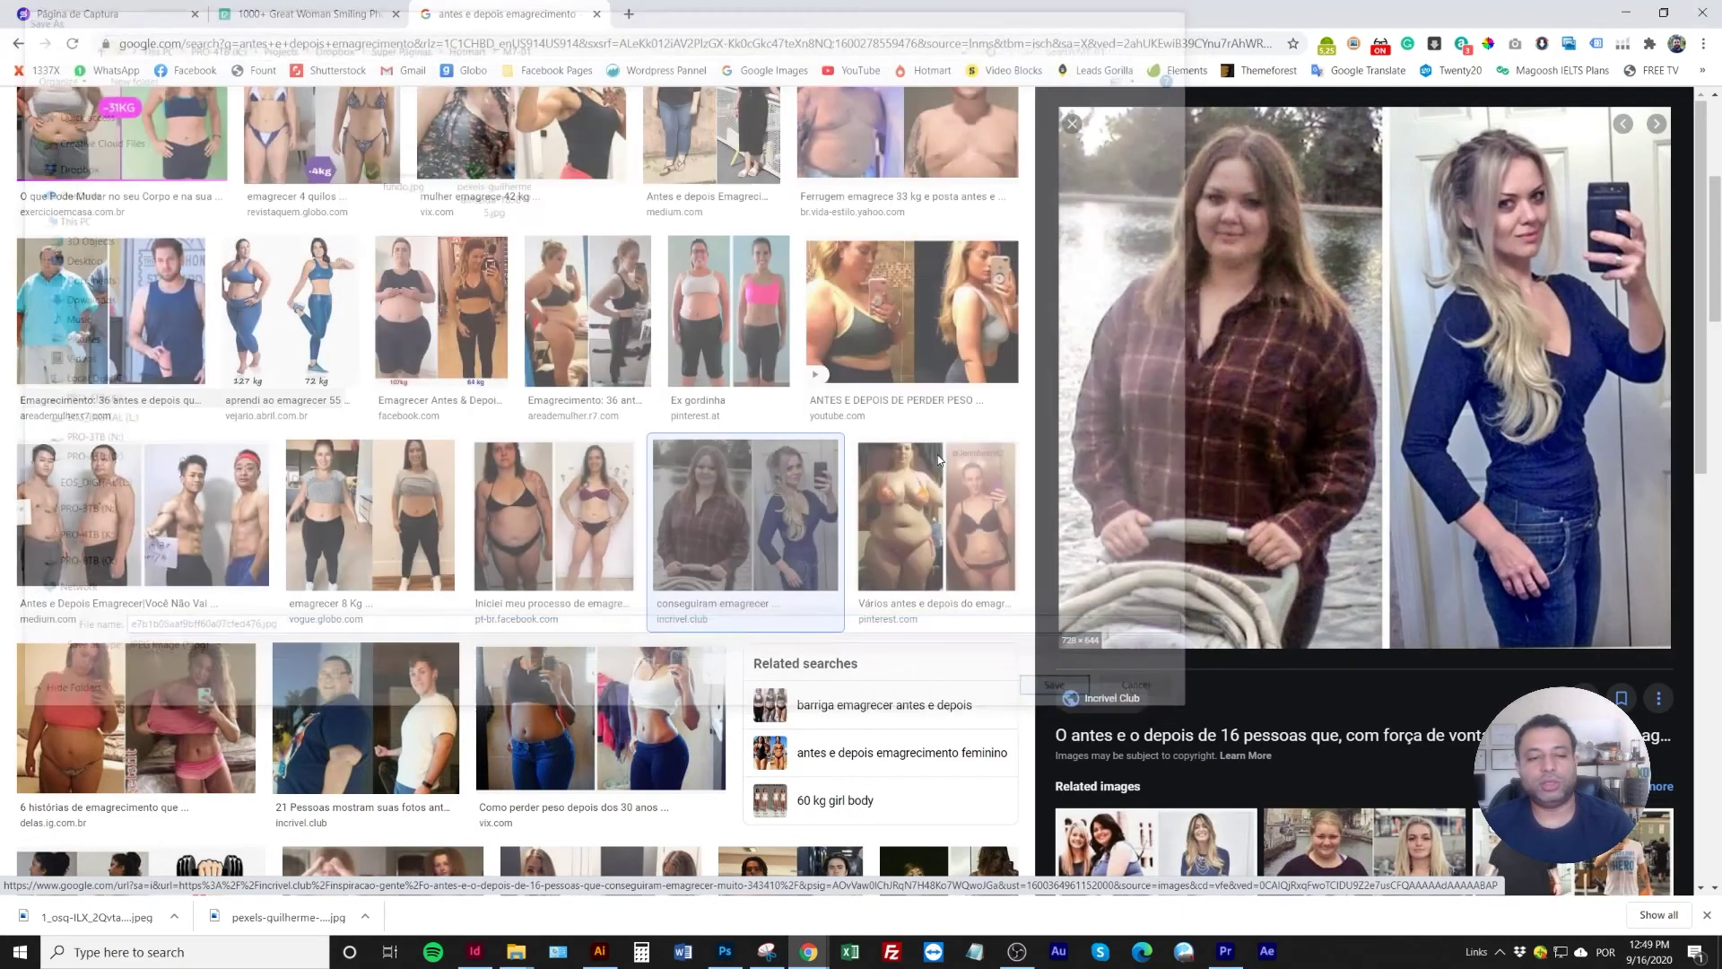
pyautogui.click(335, 15)
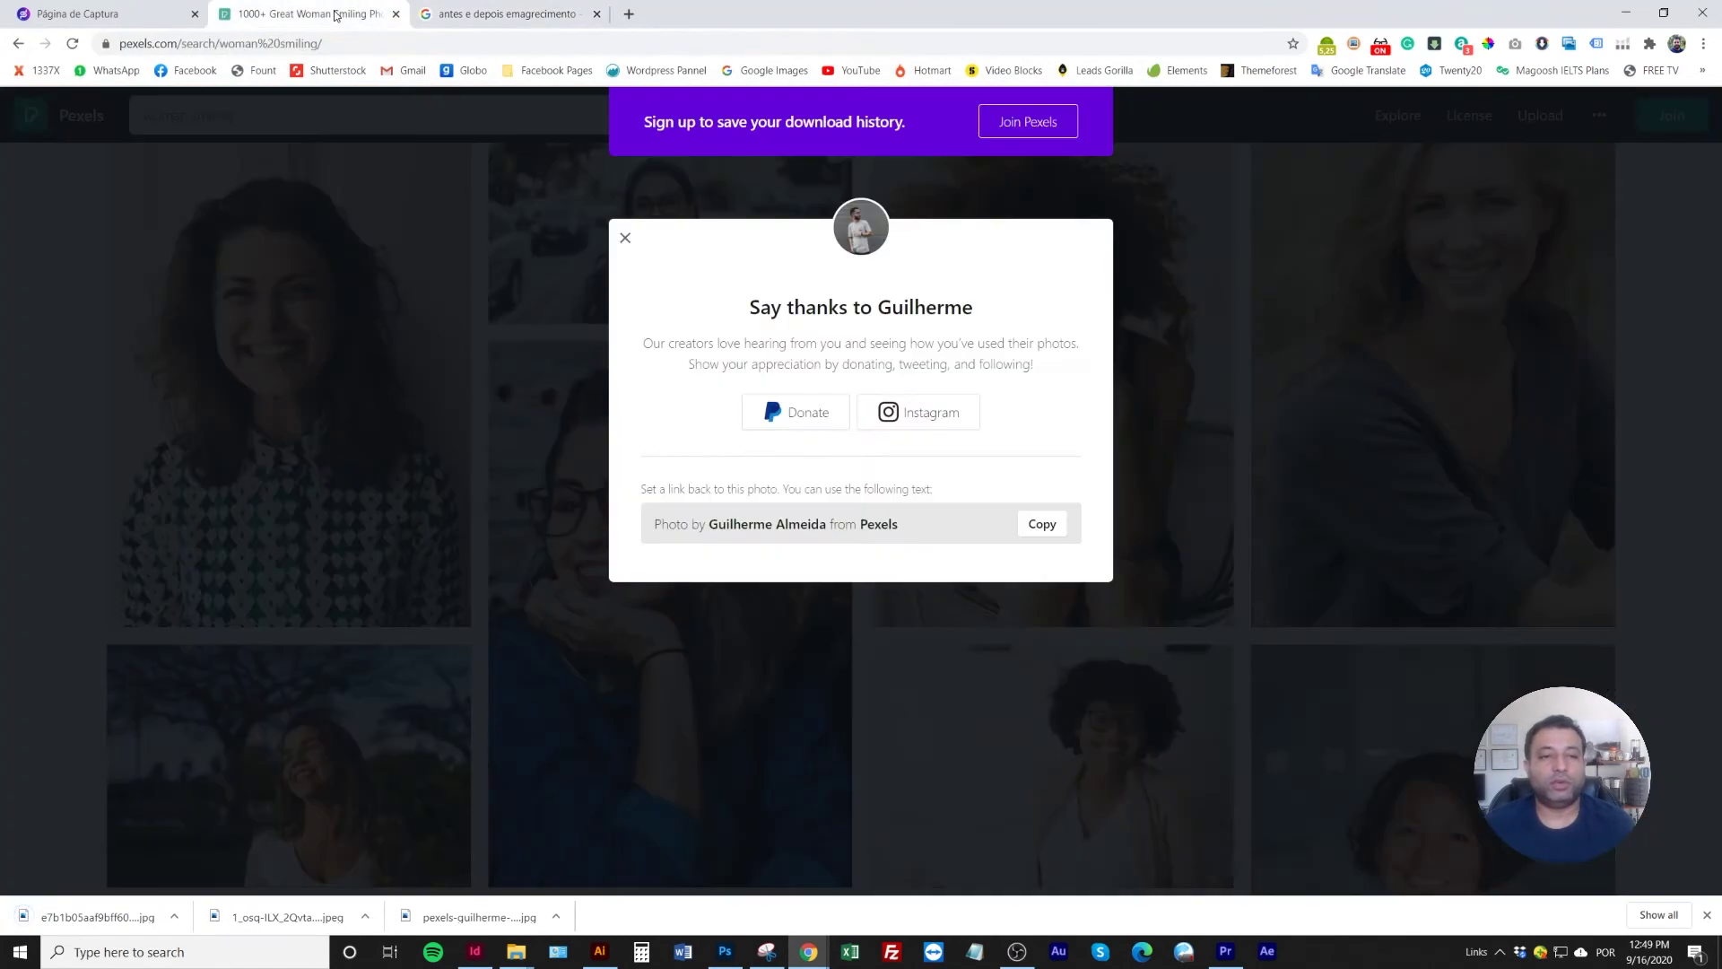
# Upload both before/after photos and put the woman-in-black one in place of the old portrait
pyautogui.click(139, 13)
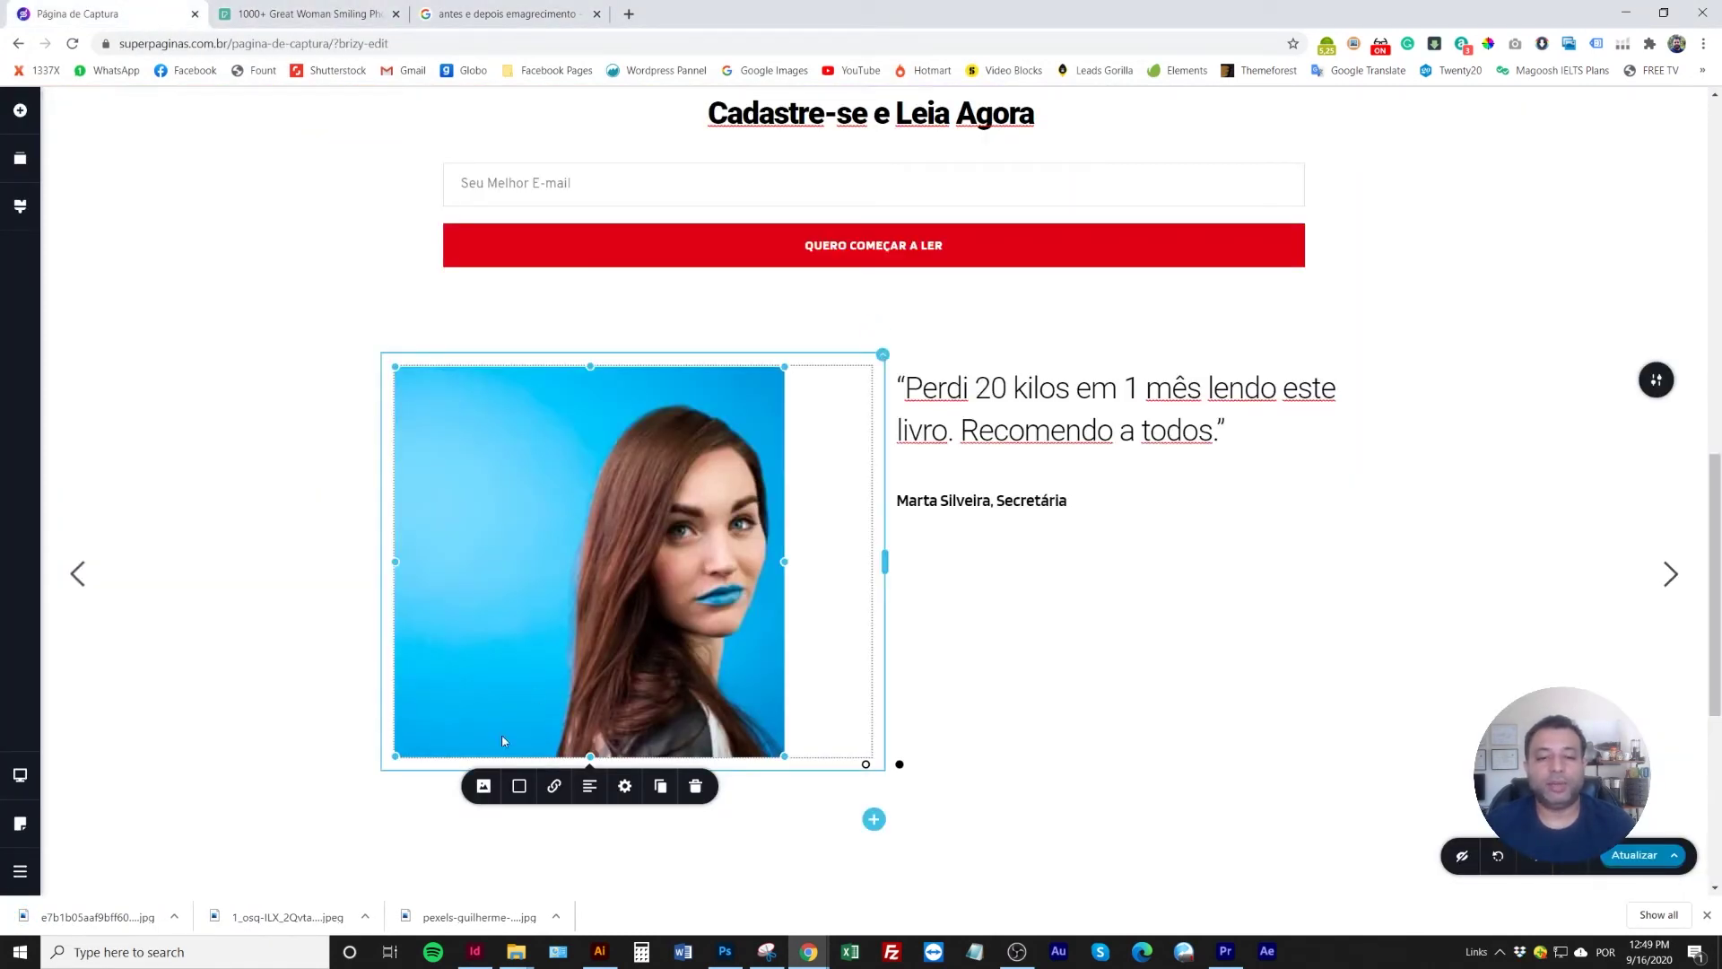
pyautogui.click(482, 786)
pyautogui.scroll(-3, 758, 702)
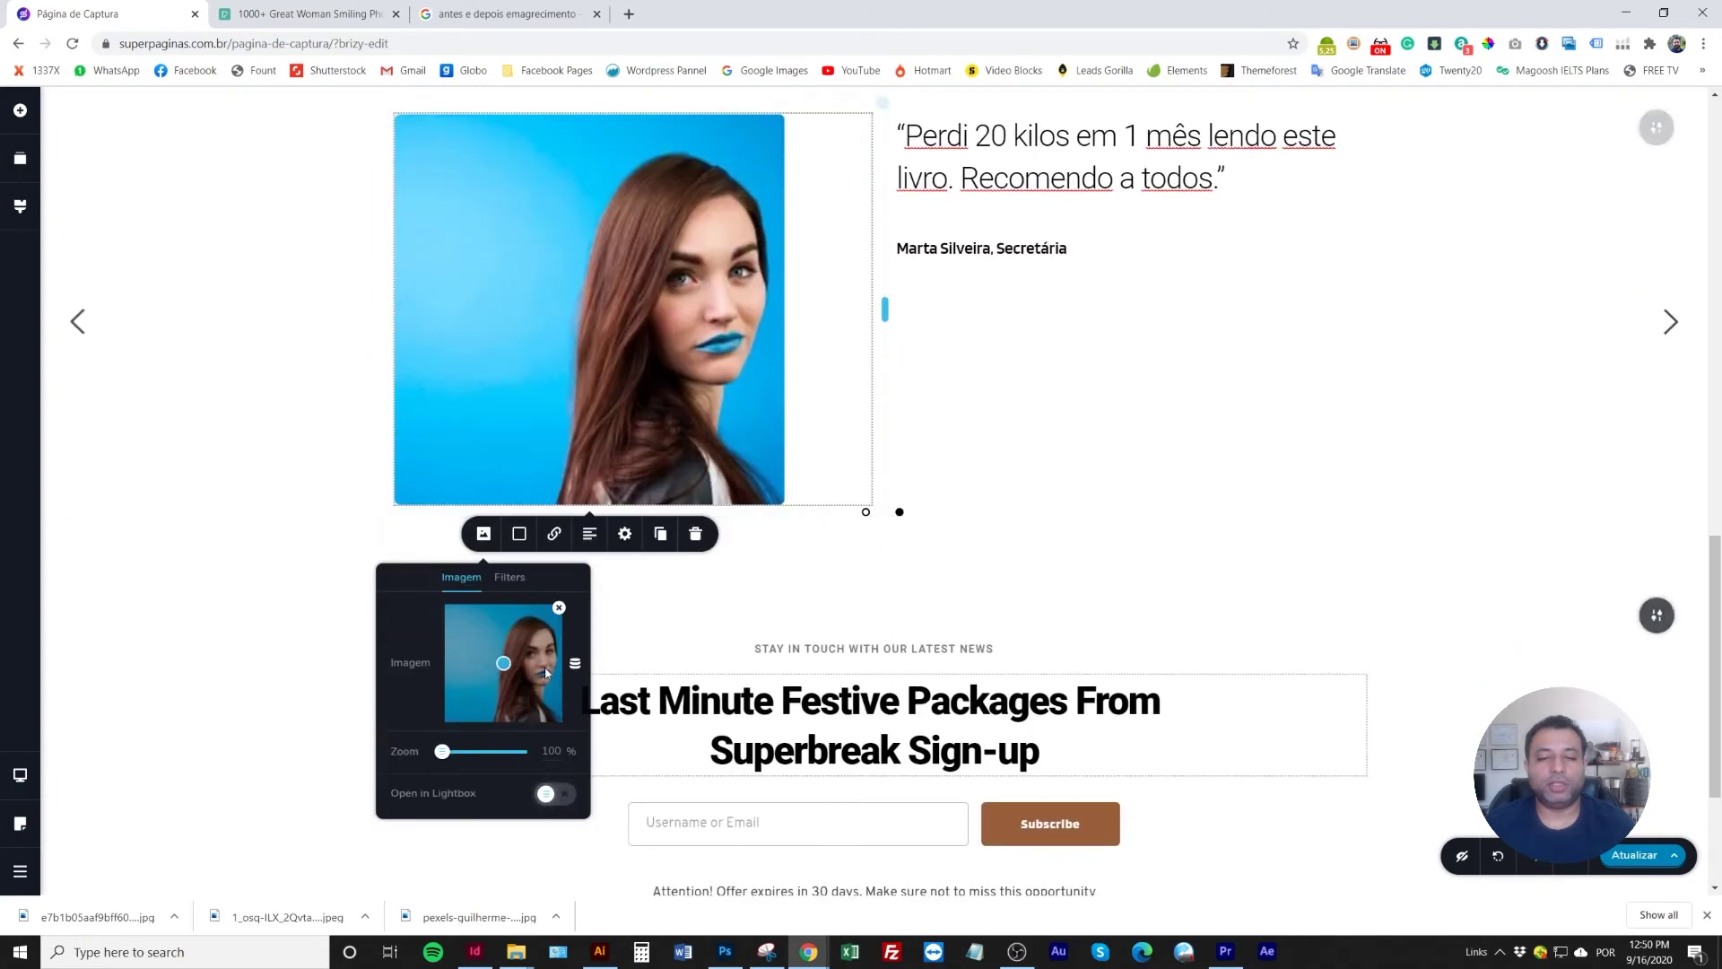
pyautogui.click(559, 608)
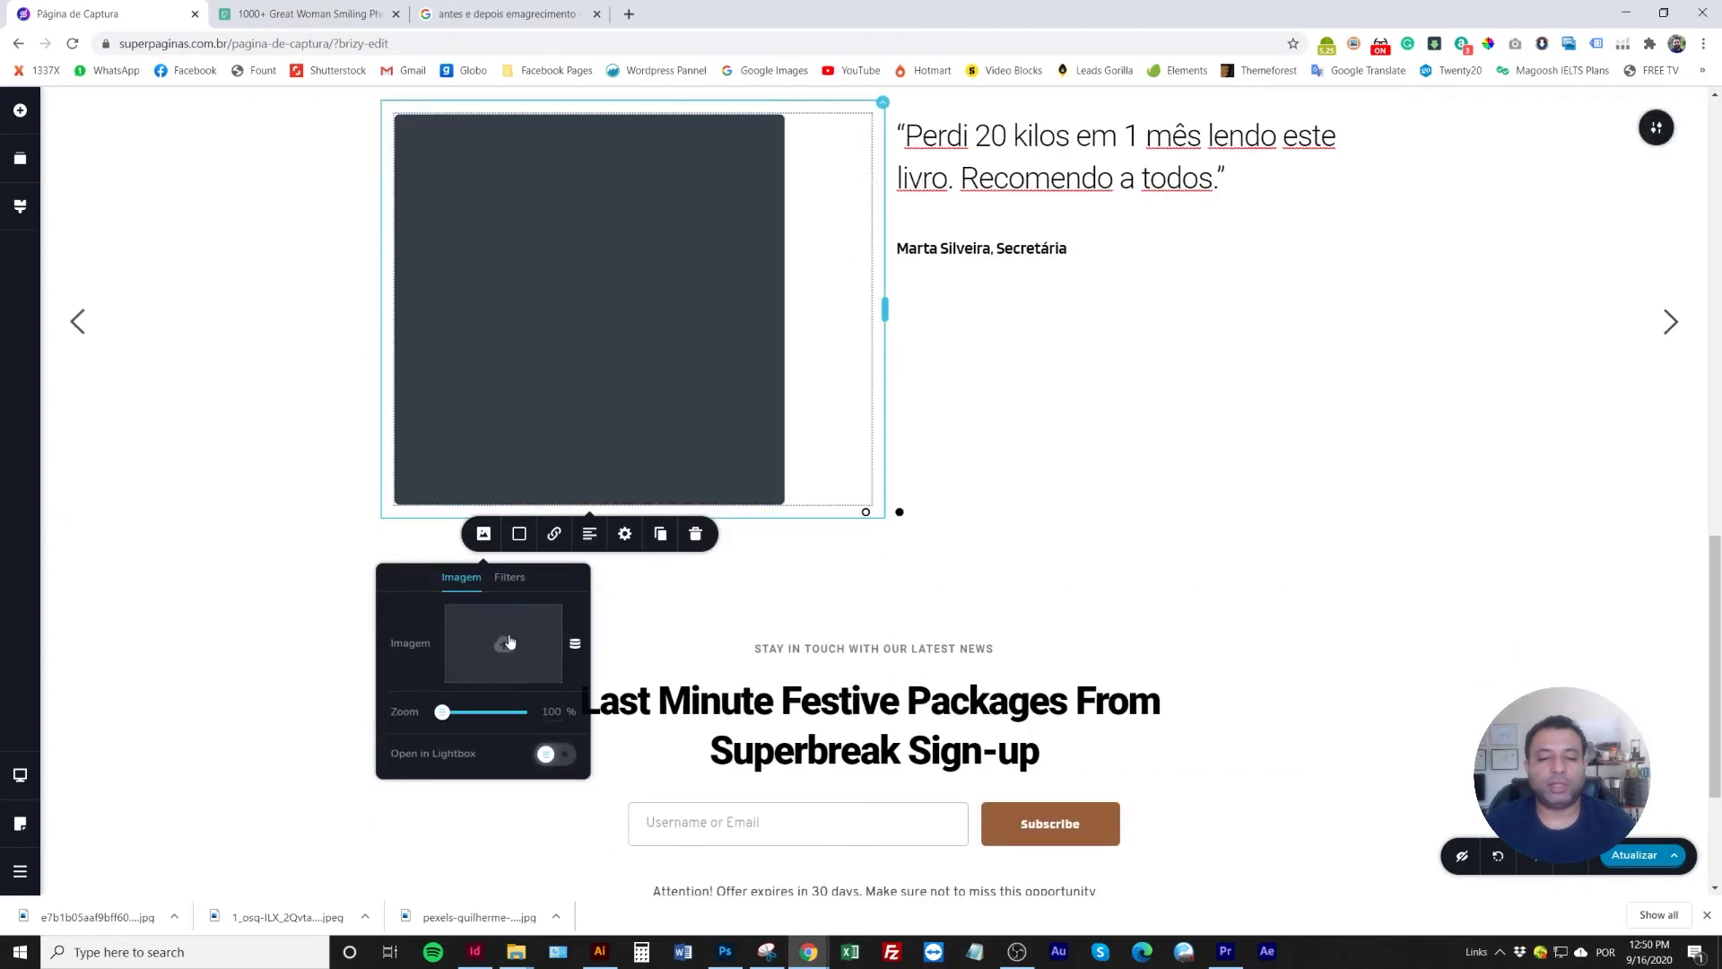
pyautogui.click(505, 641)
pyautogui.click(160, 168)
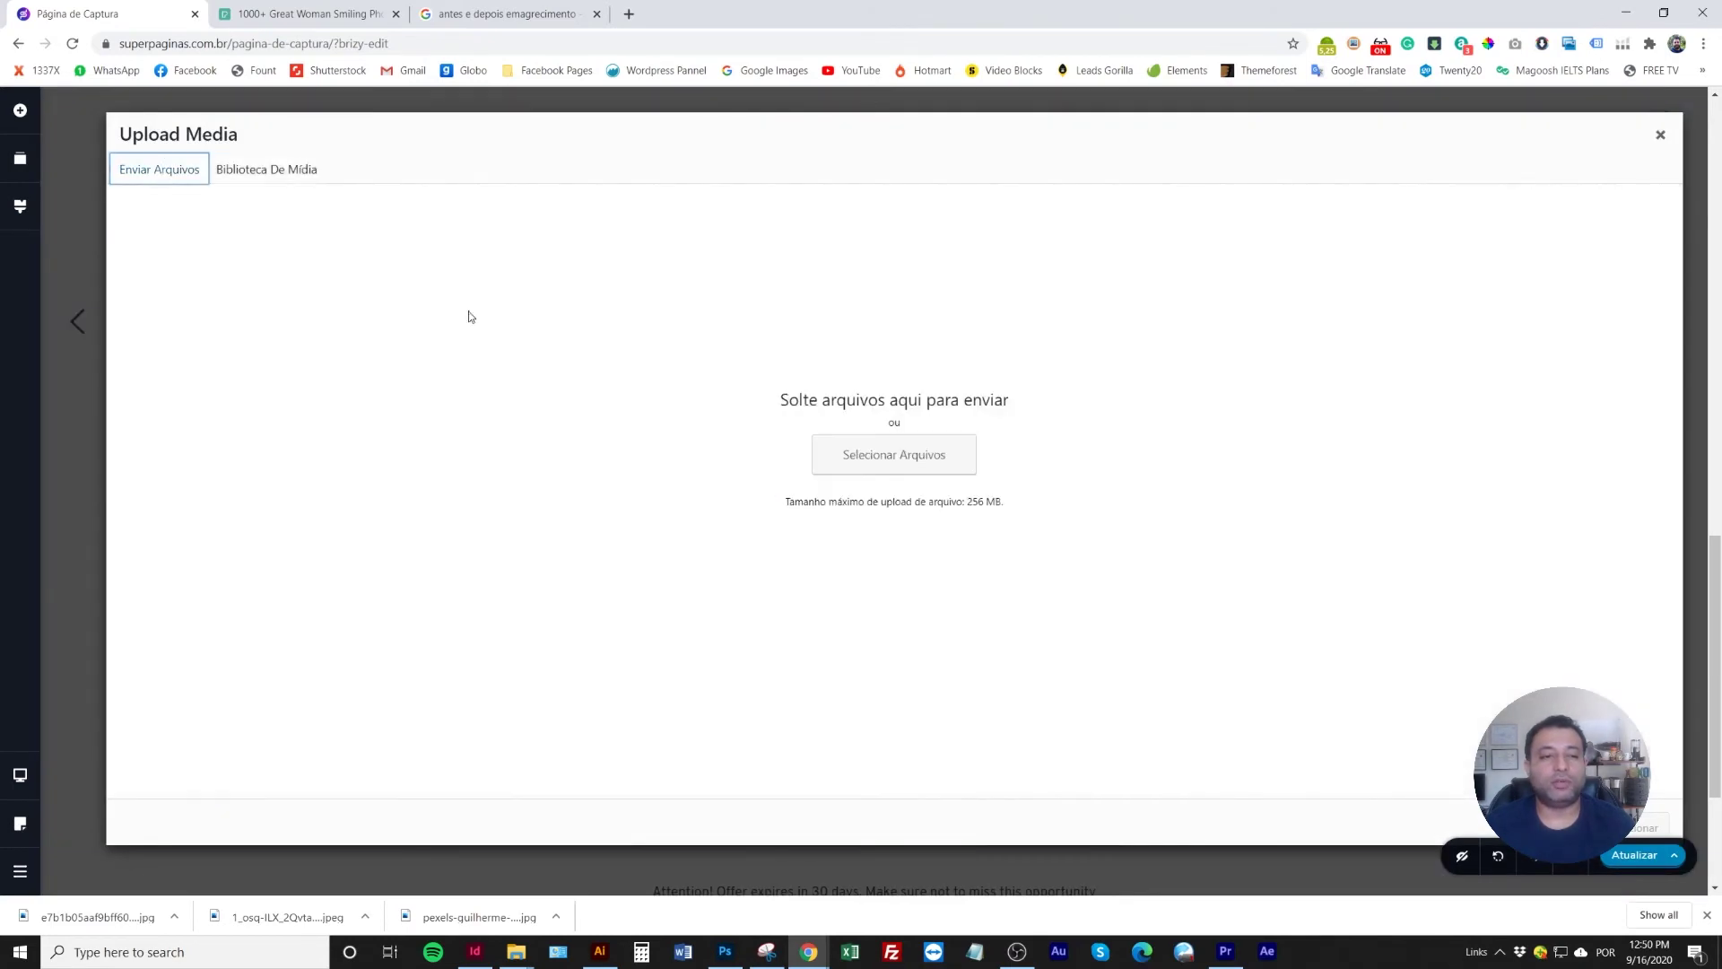
pyautogui.click(867, 466)
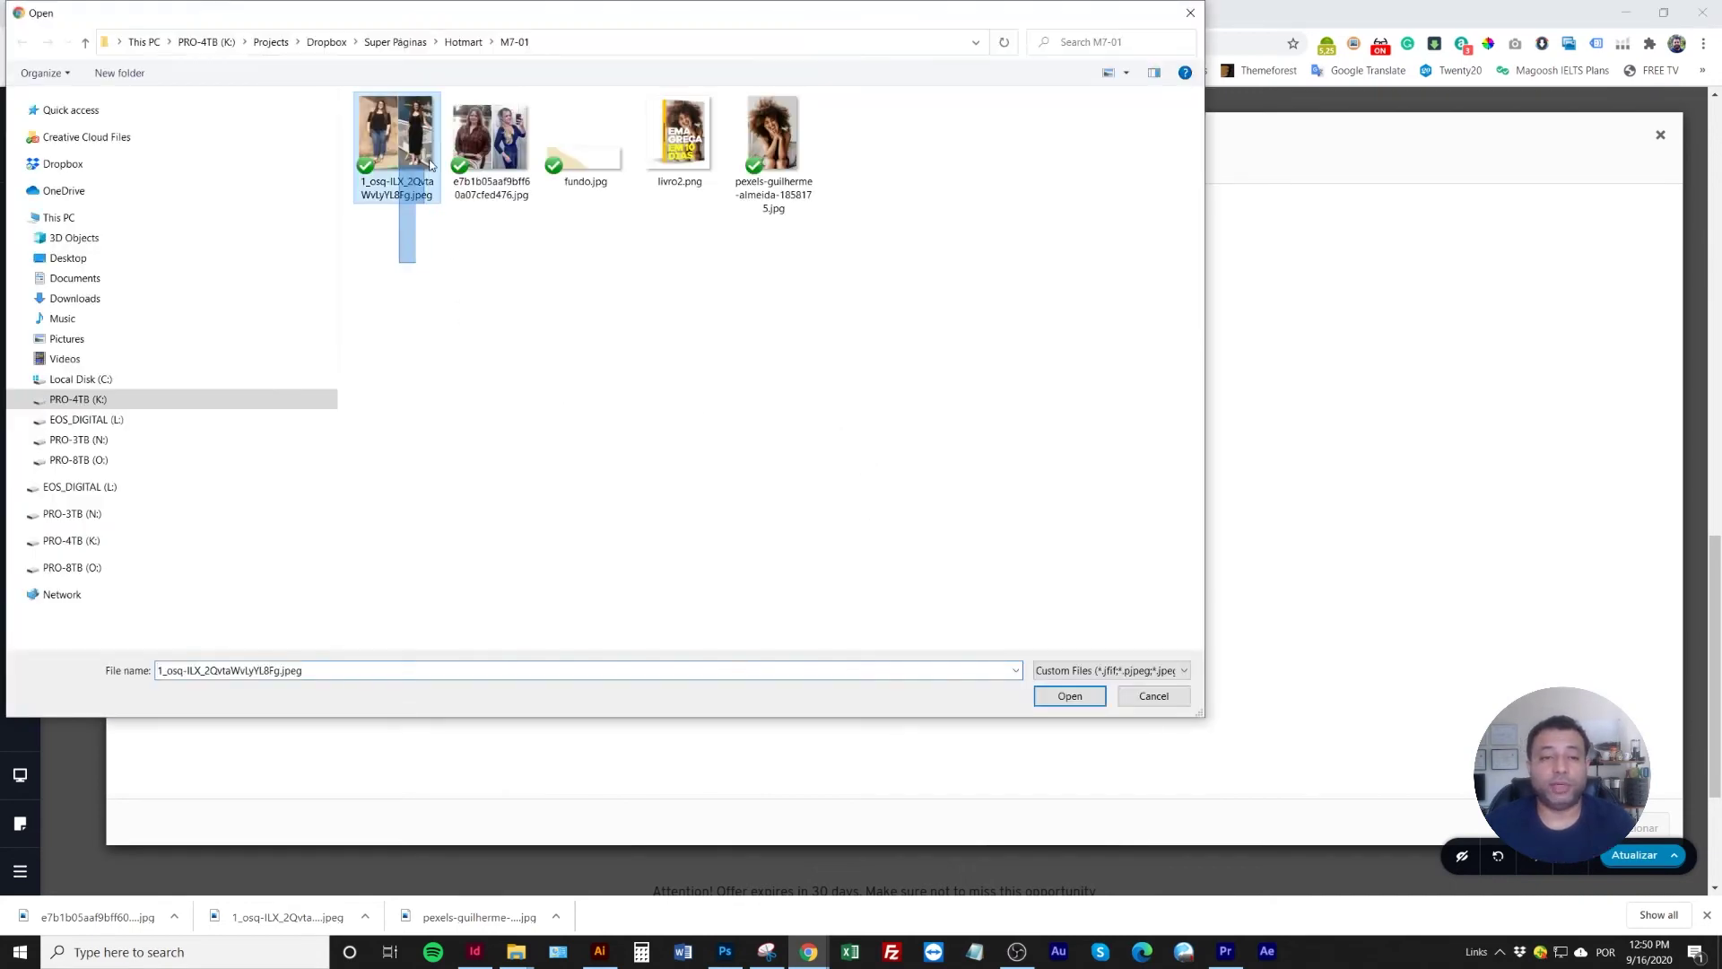
pyautogui.moveTo(416, 191); pyautogui.dragTo(503, 193)
pyautogui.click(1068, 696)
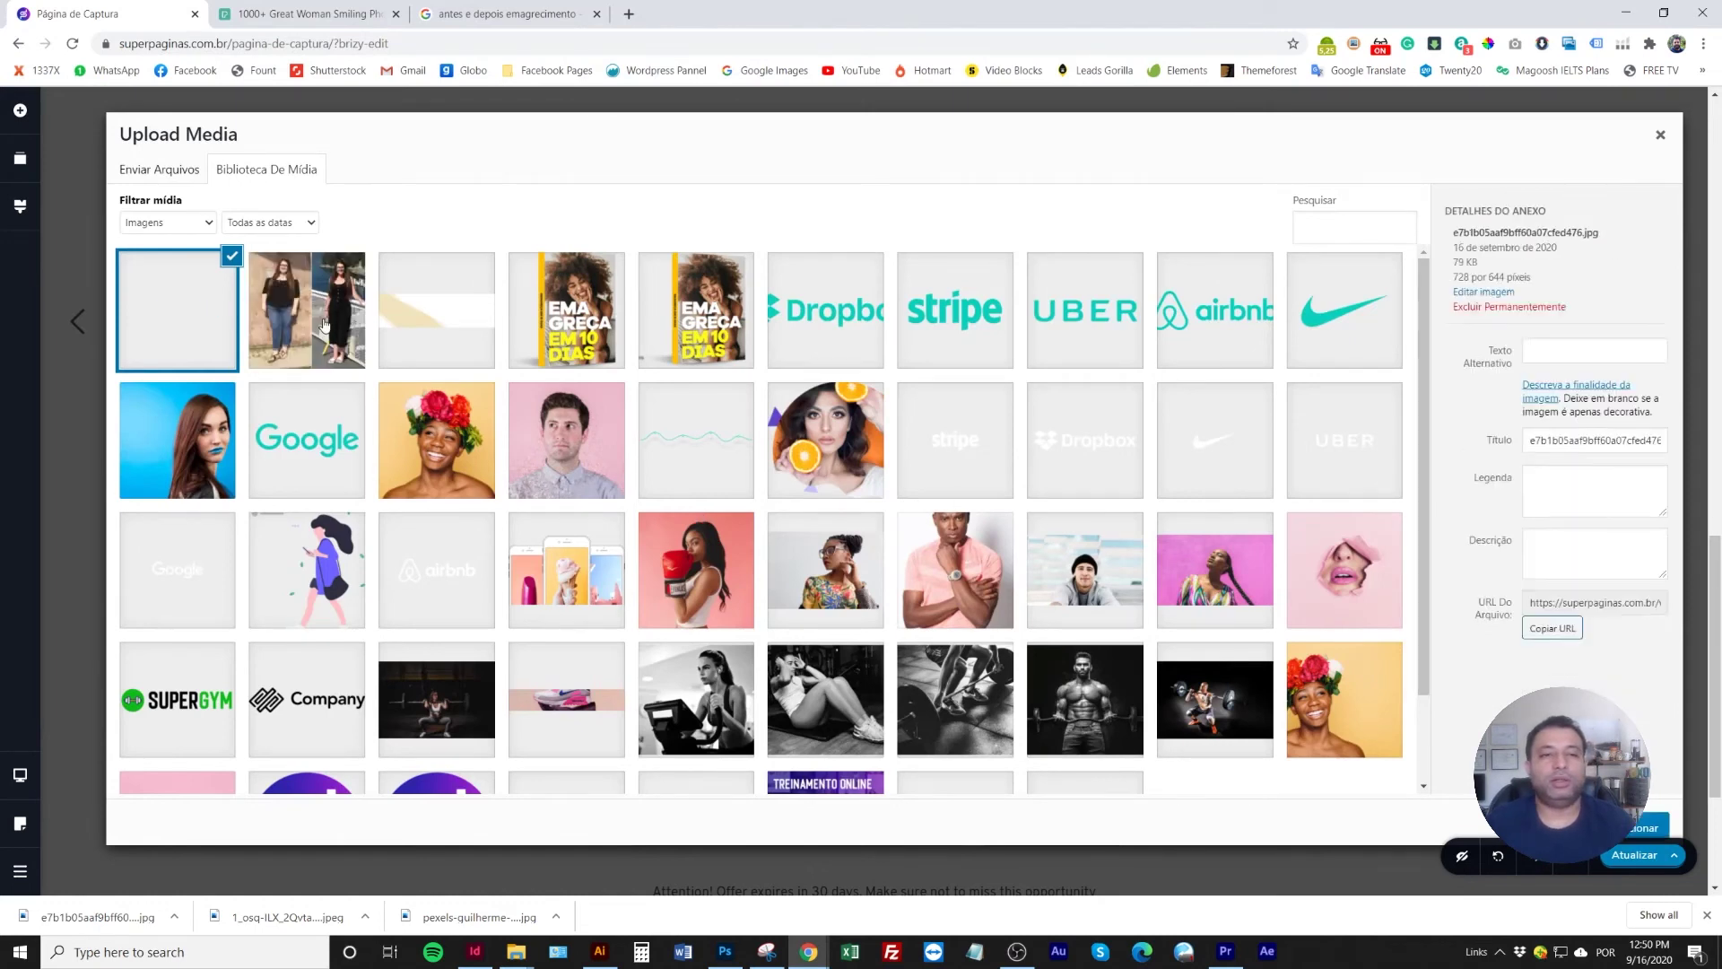
pyautogui.click(324, 325)
pyautogui.click(1640, 824)
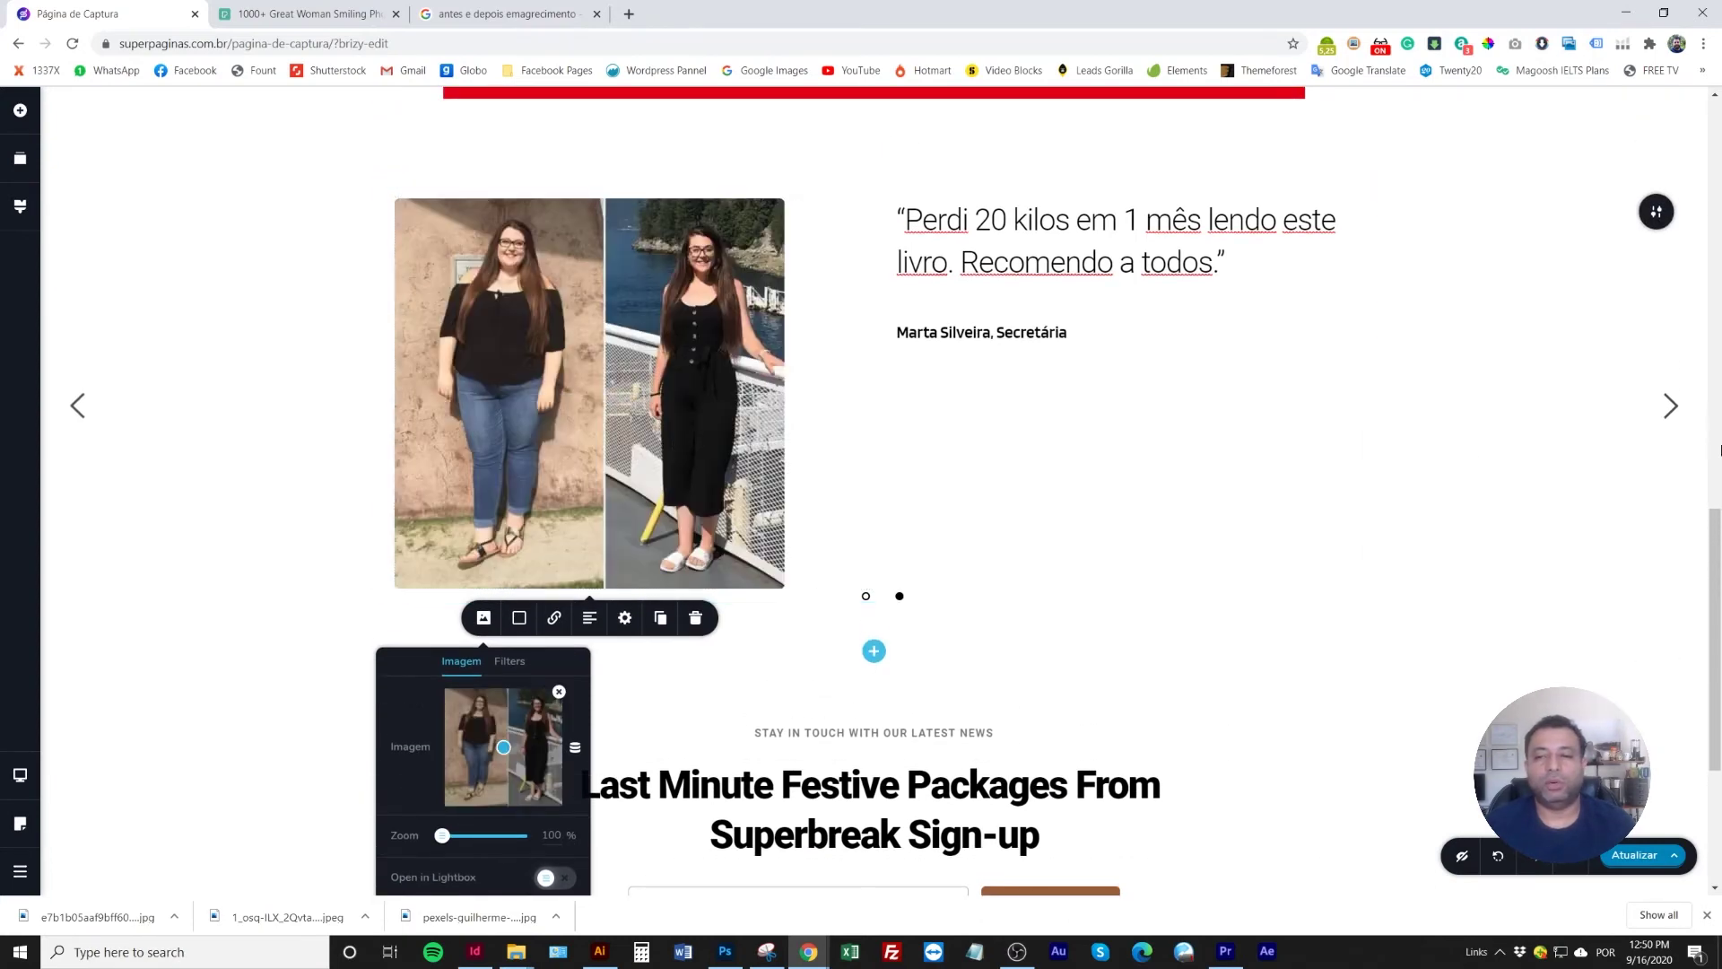
# On the next testimonial slide, replace the blue-background portrait with a photo from the Media Library
pyautogui.click(1667, 408)
pyautogui.click(610, 291)
pyautogui.click(483, 615)
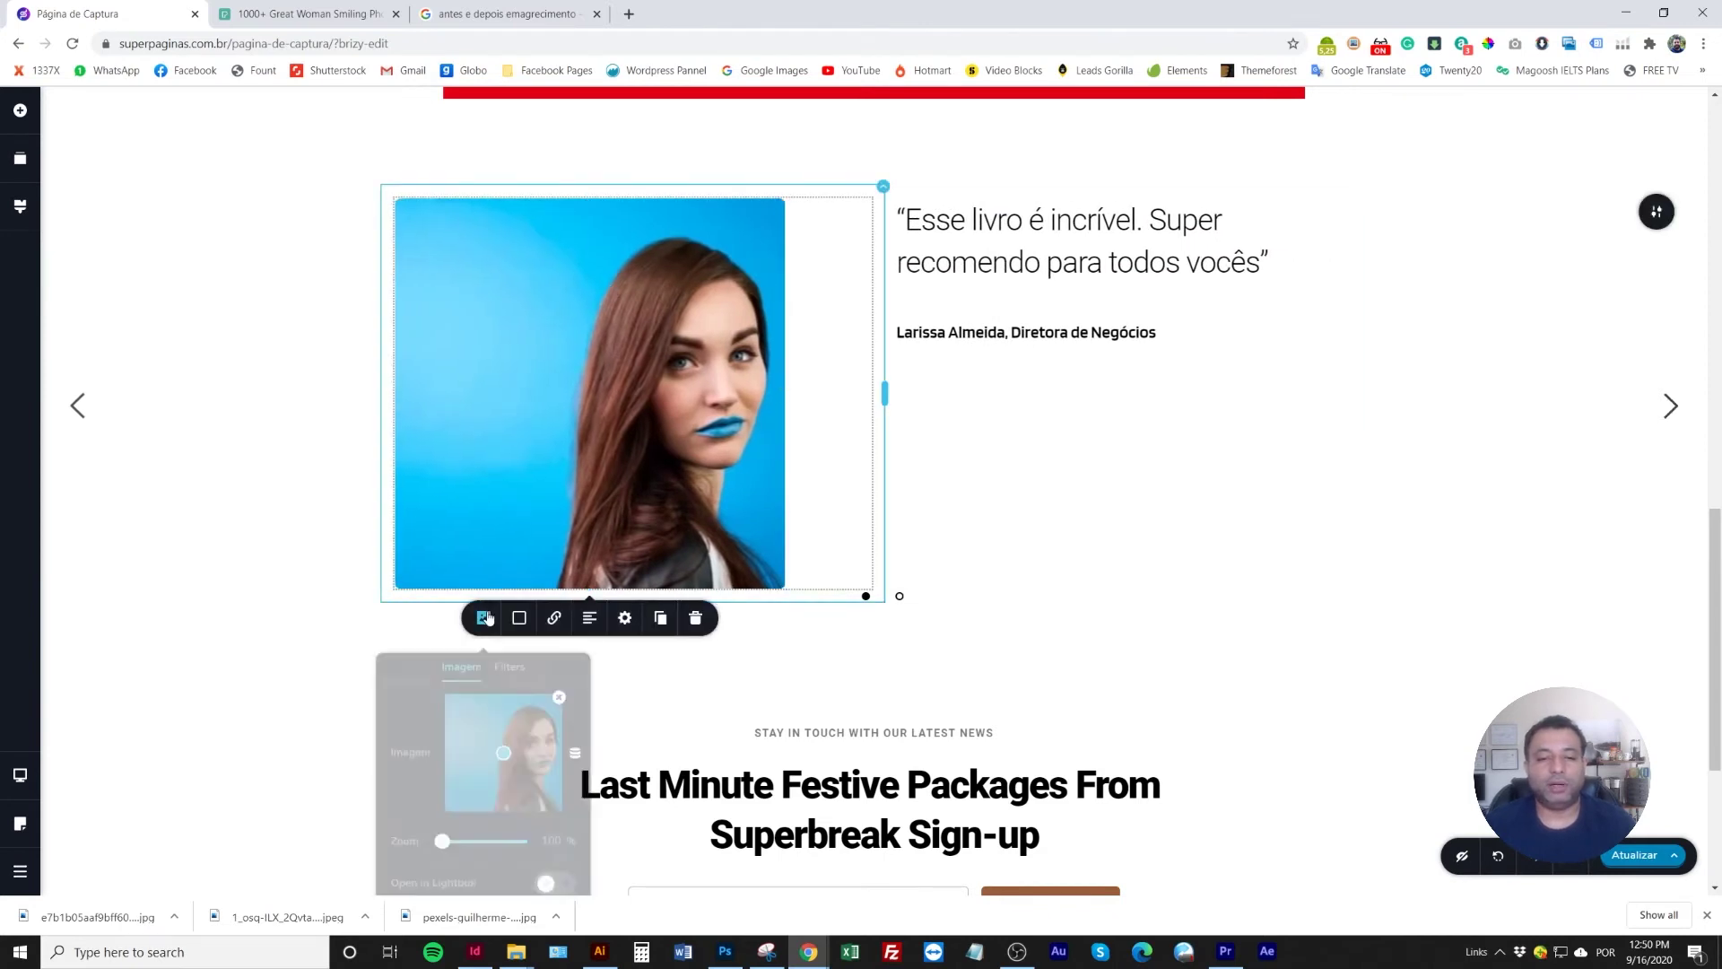
pyautogui.click(560, 693)
pyautogui.click(516, 731)
pyautogui.click(180, 293)
pyautogui.click(1651, 826)
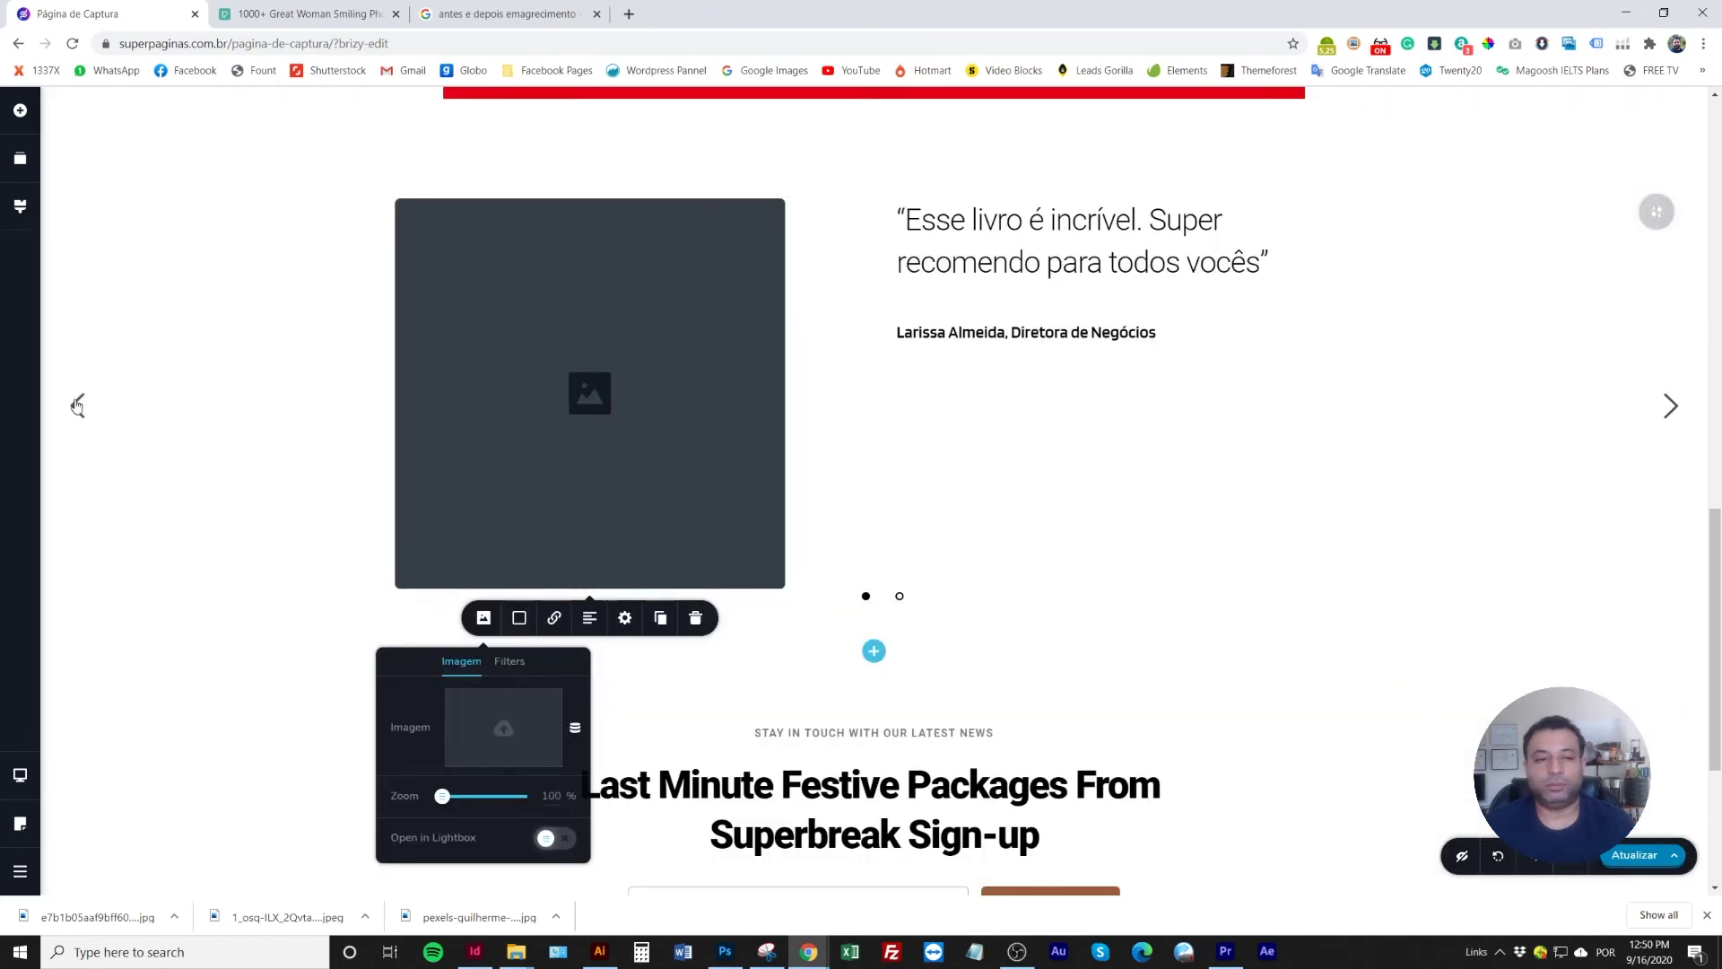
# Redo the 'Esse livro é incrível' slide's image, swapping the wrong photo for the before/after one
pyautogui.click(77, 404)
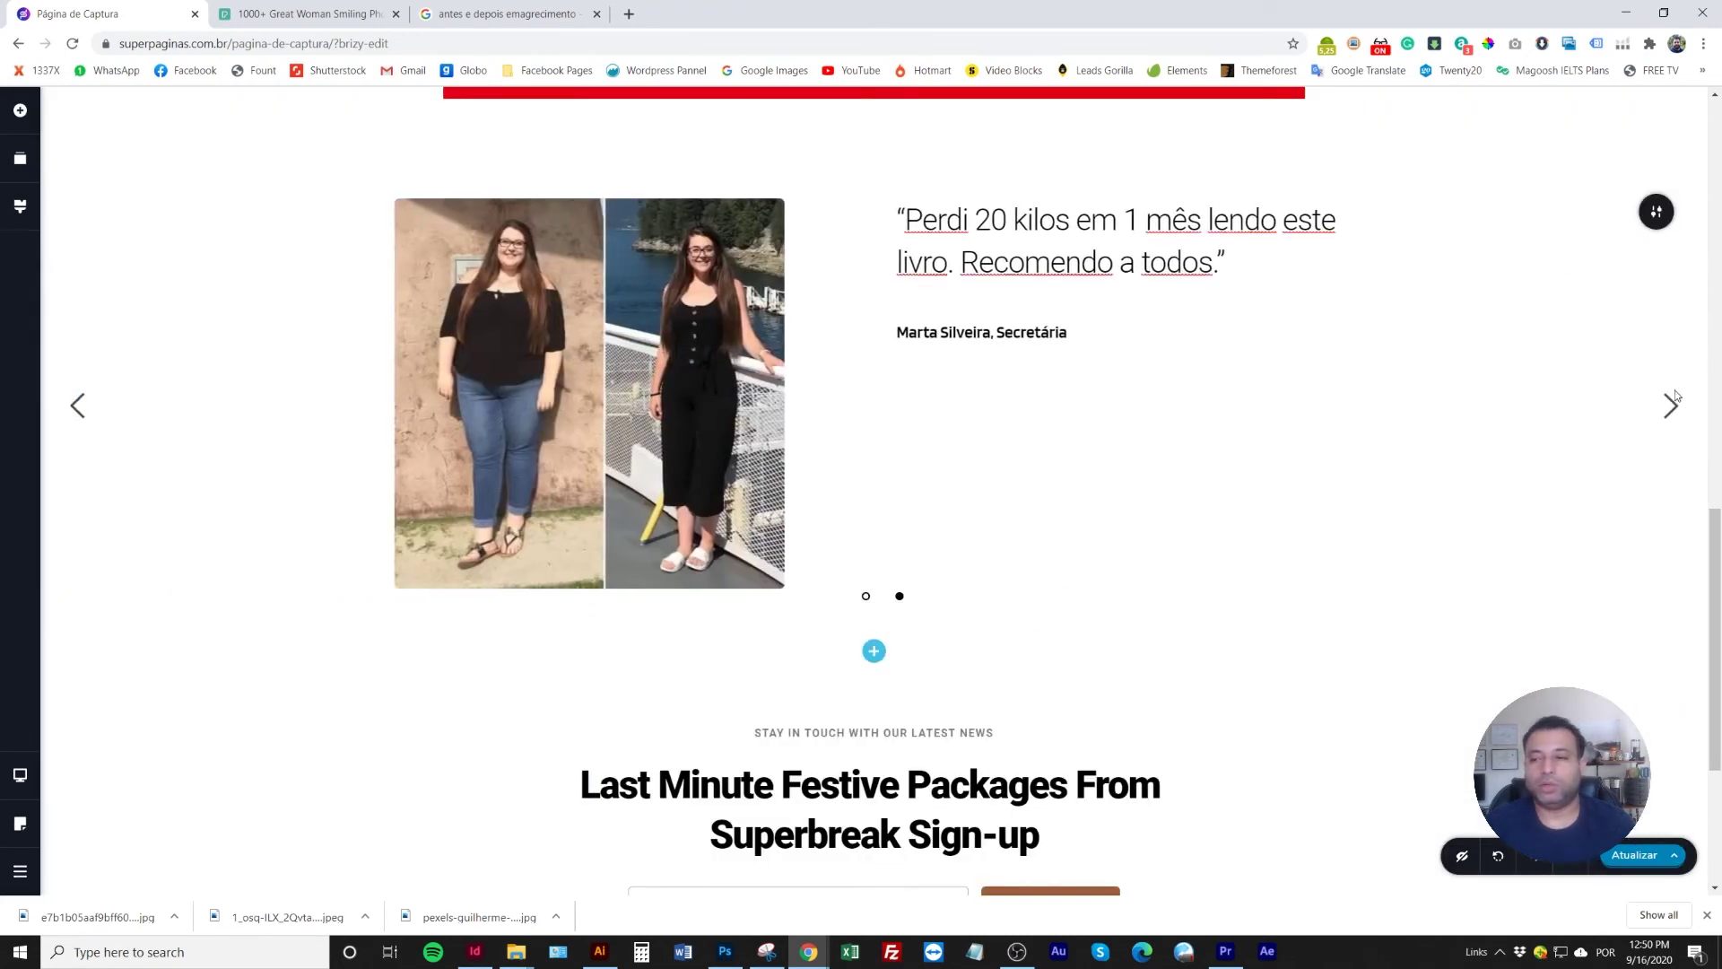
pyautogui.click(1673, 399)
pyautogui.click(586, 366)
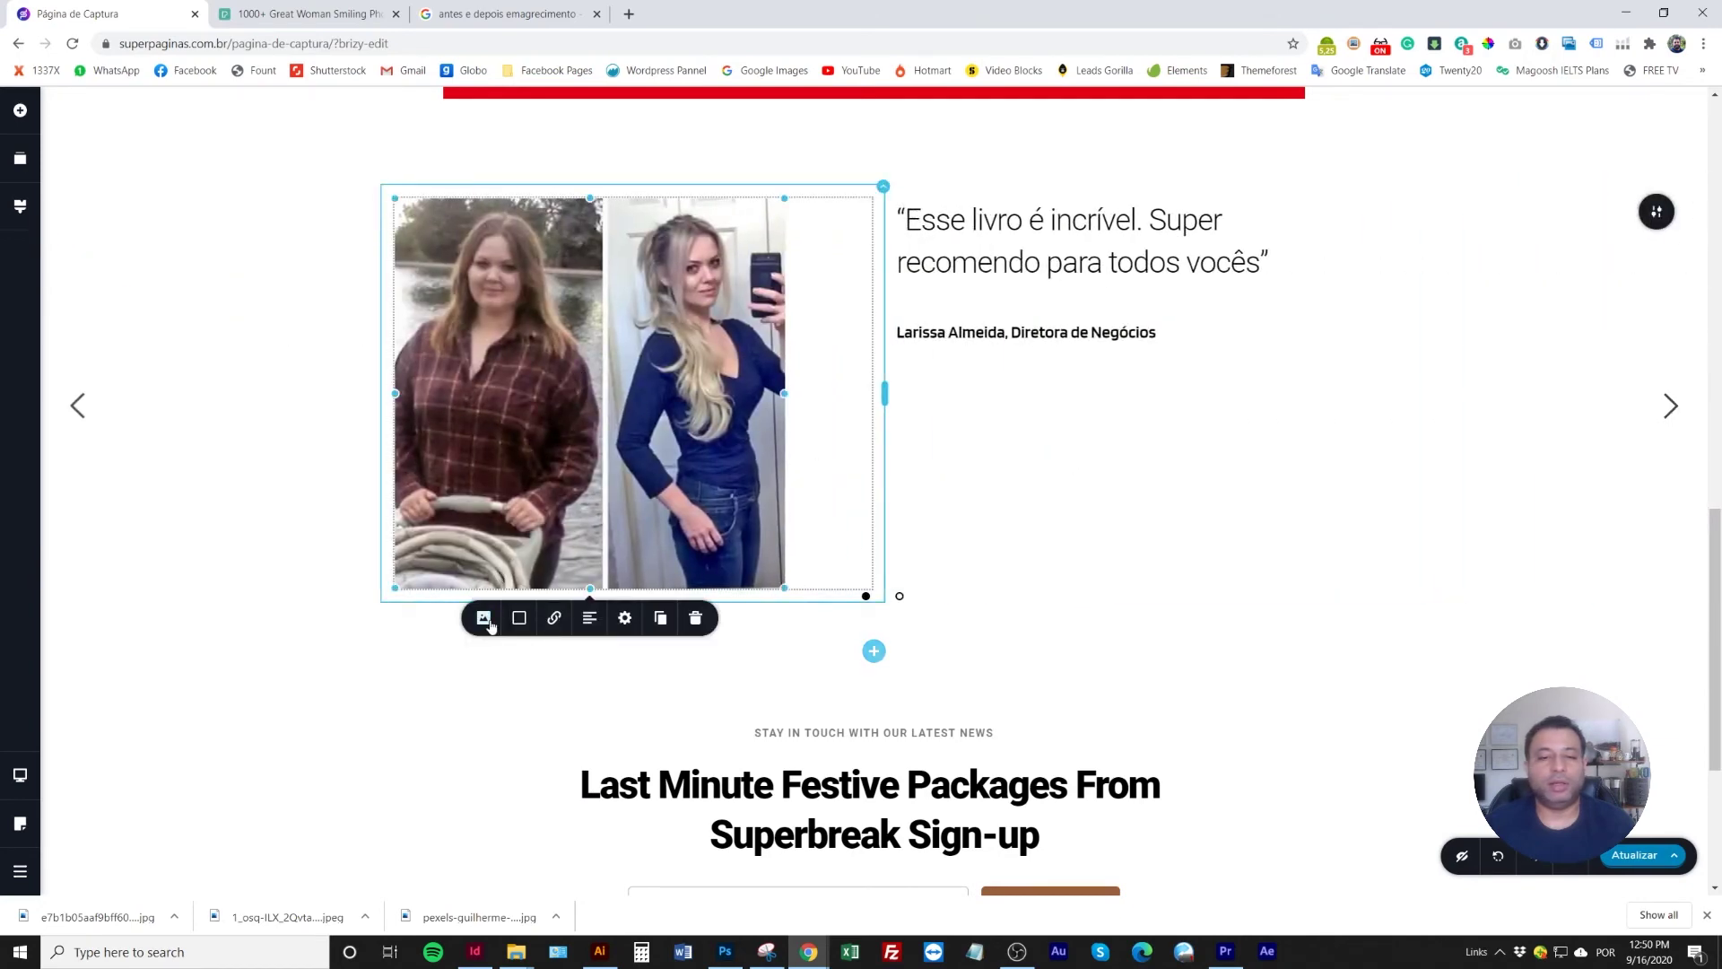
pyautogui.click(485, 619)
pyautogui.click(559, 691)
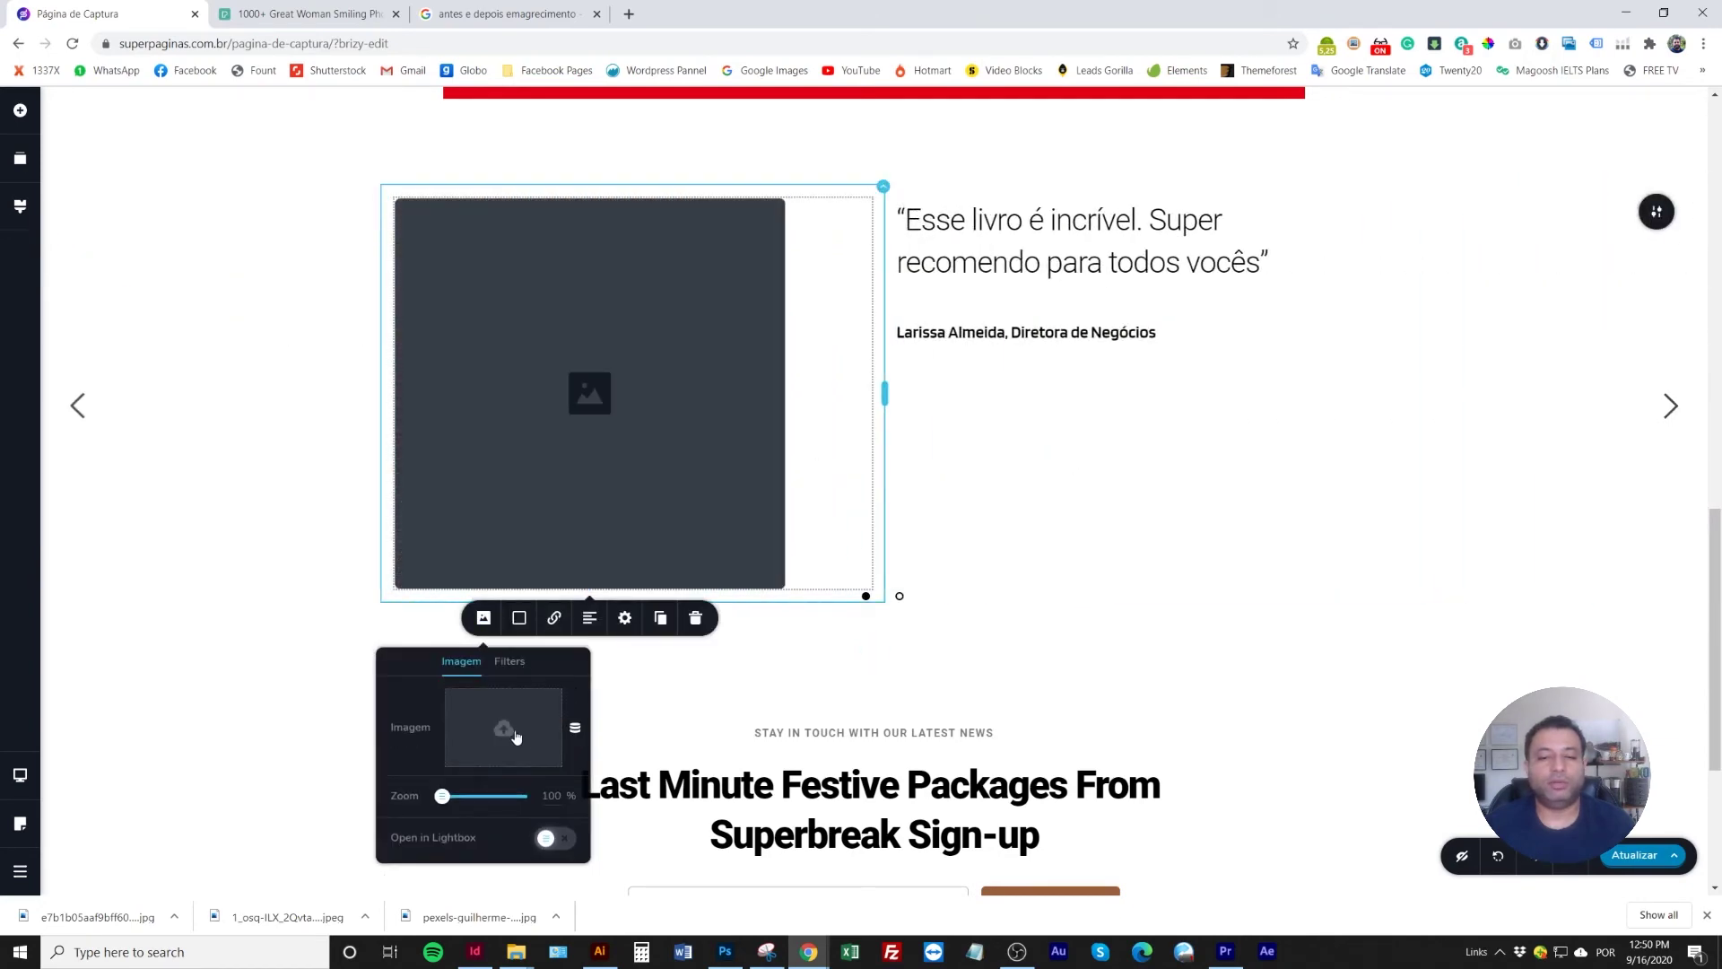
pyautogui.click(510, 735)
pyautogui.click(1641, 827)
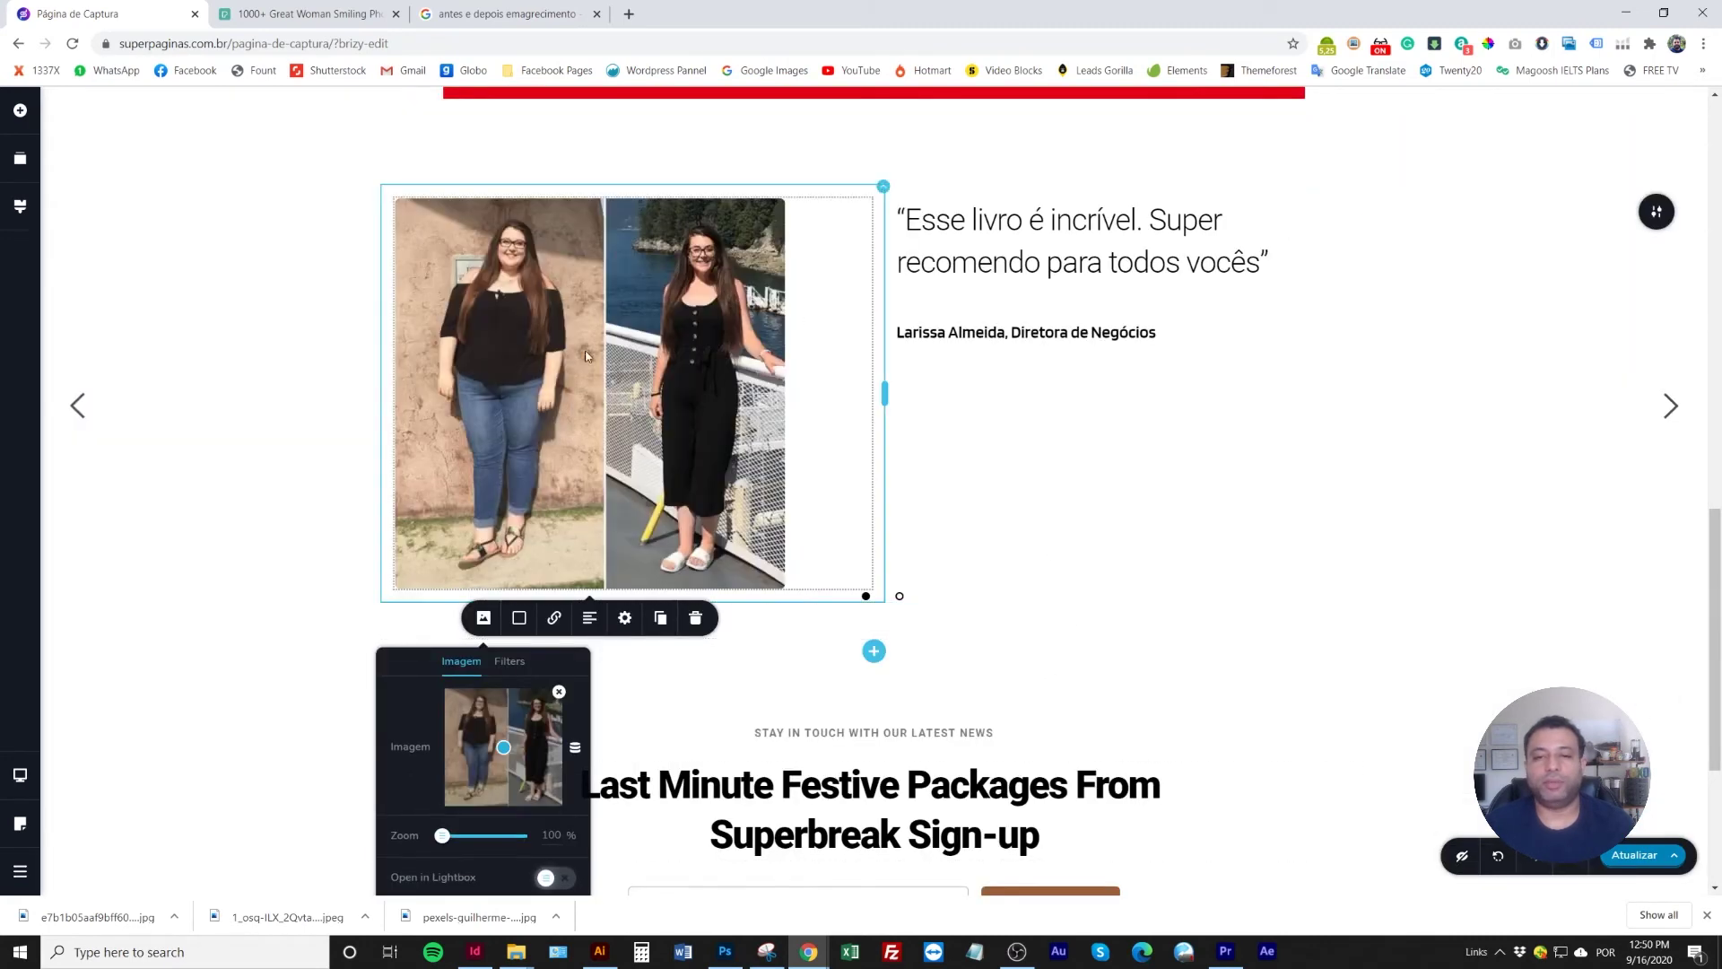
pyautogui.click(305, 355)
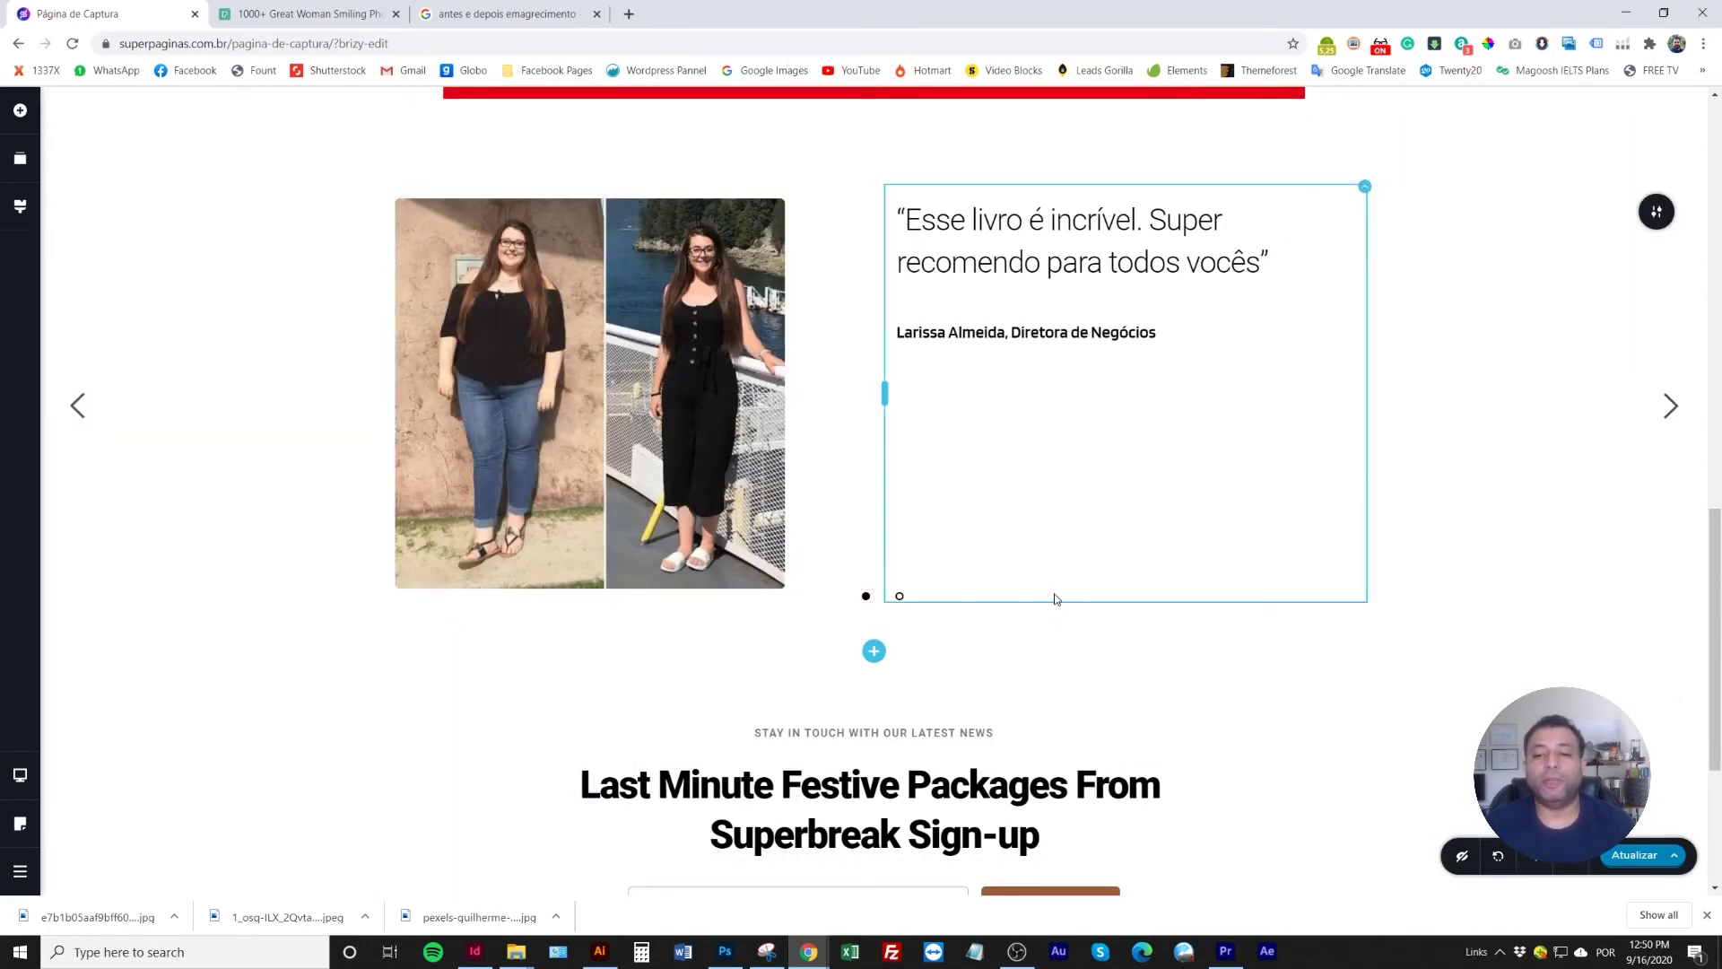
pyautogui.scroll(2, 1083, 349)
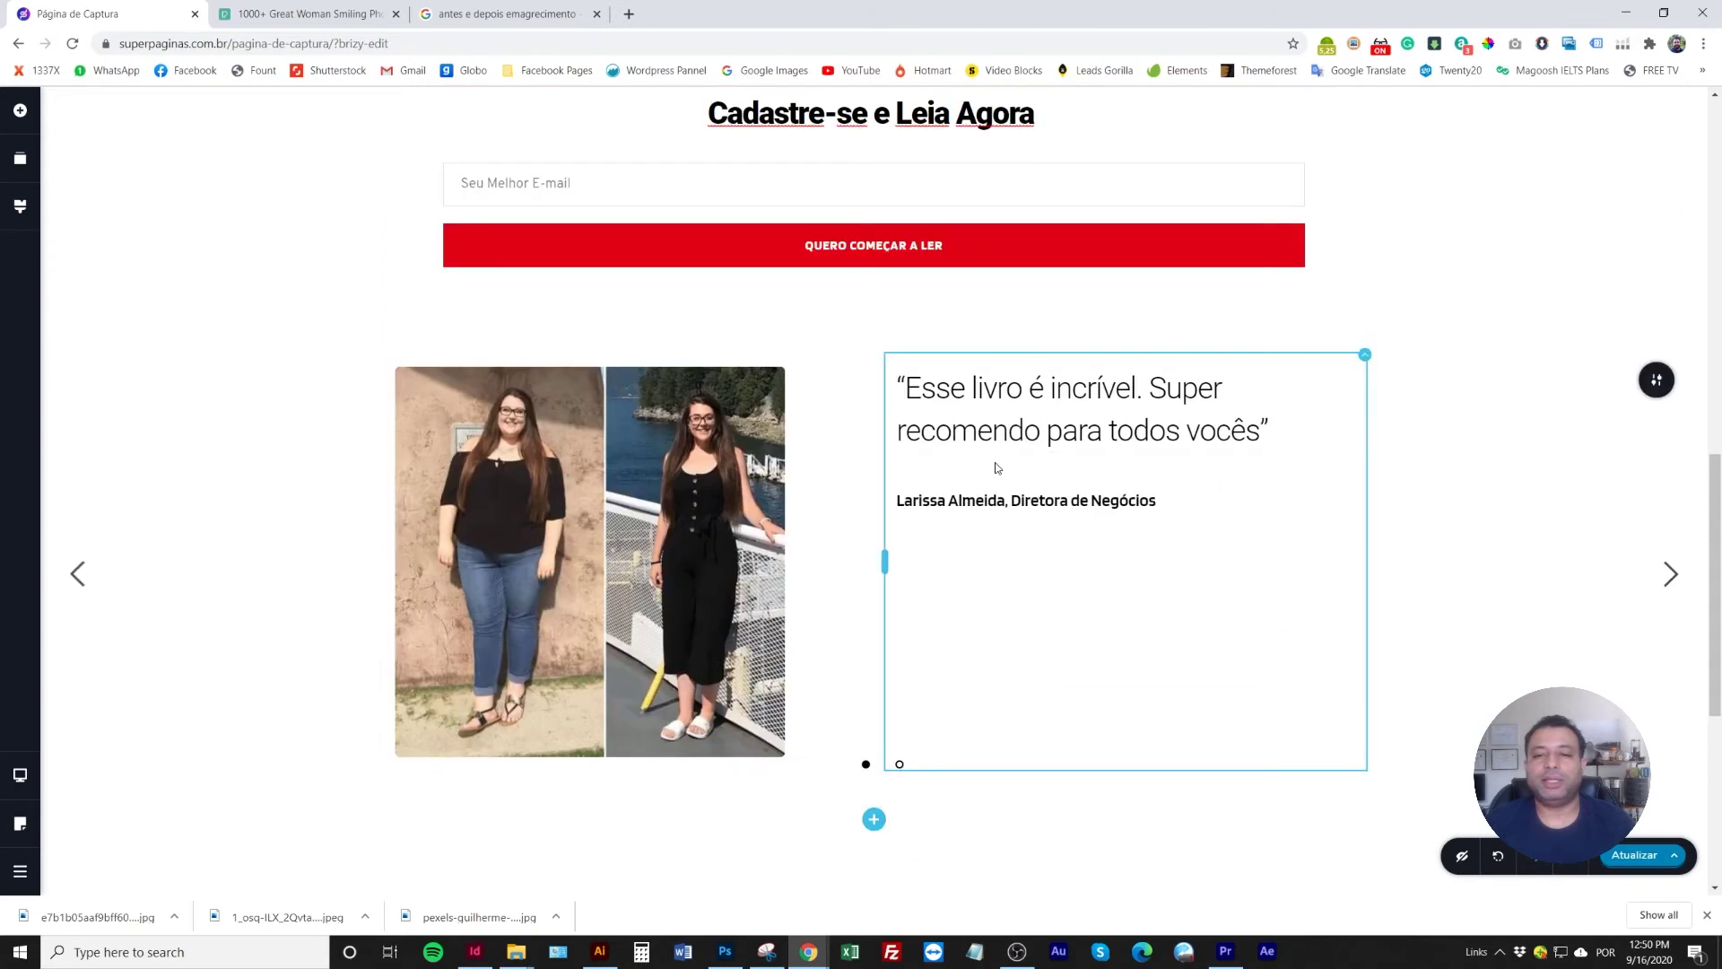
# Right-align the before/after photo on the 'Esse livro é incrível' slide
pyautogui.click(720, 433)
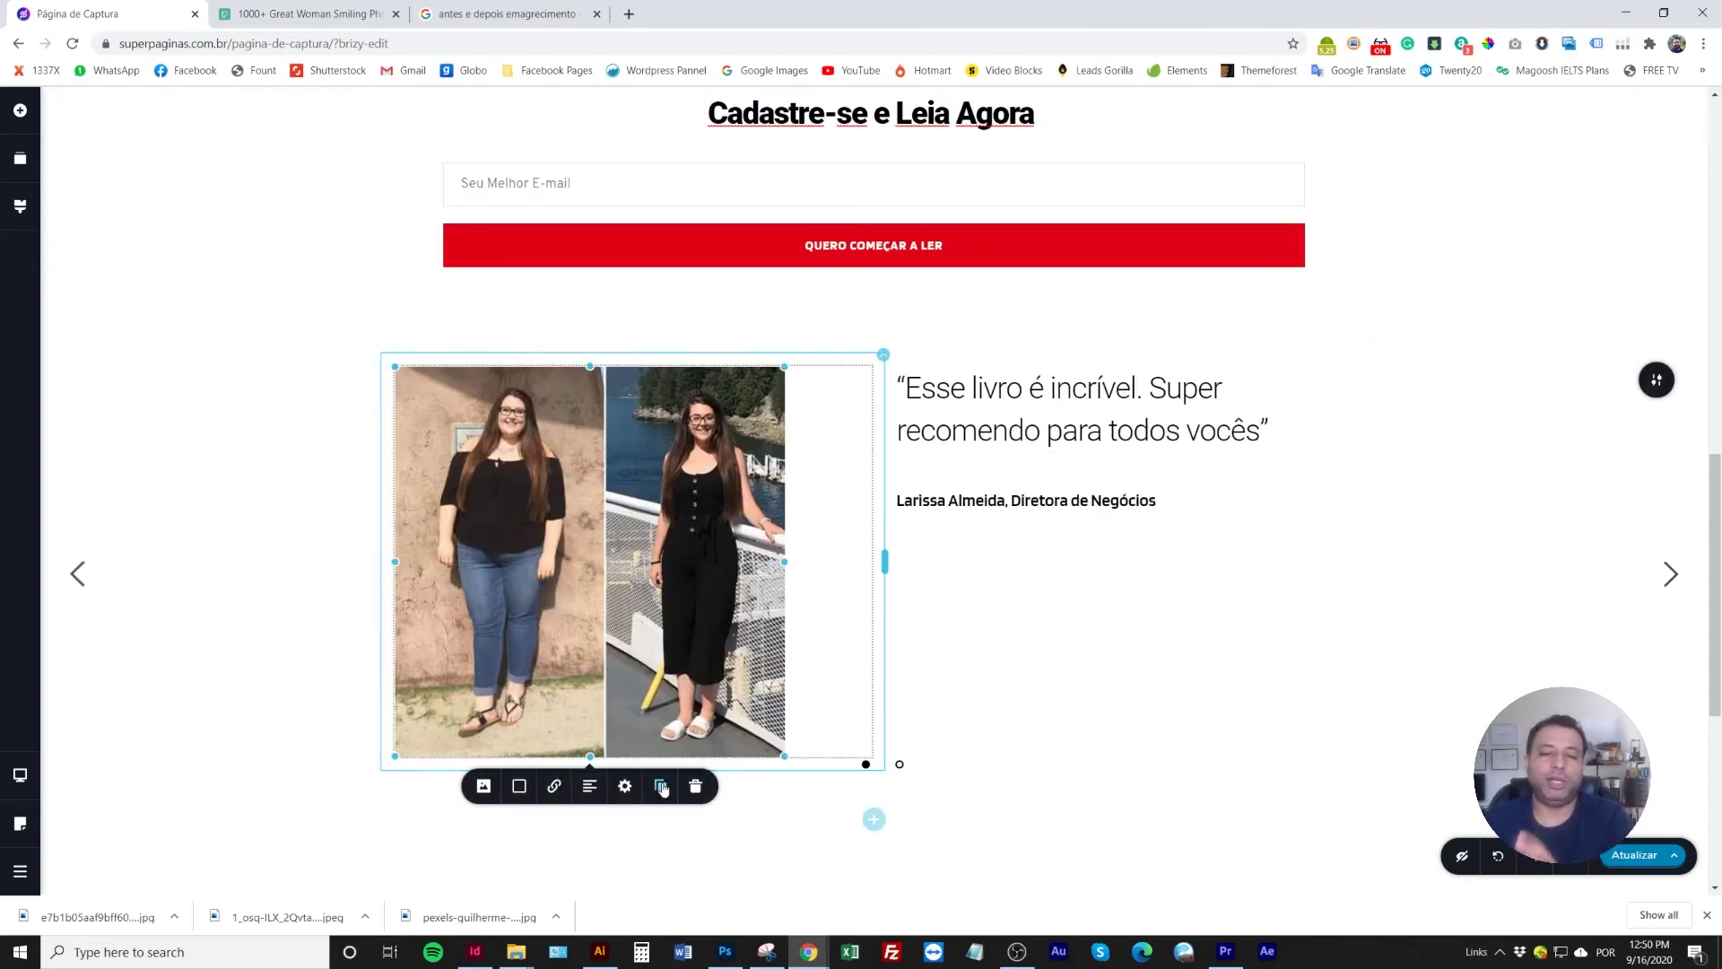
pyautogui.click(599, 795)
pyautogui.click(599, 795)
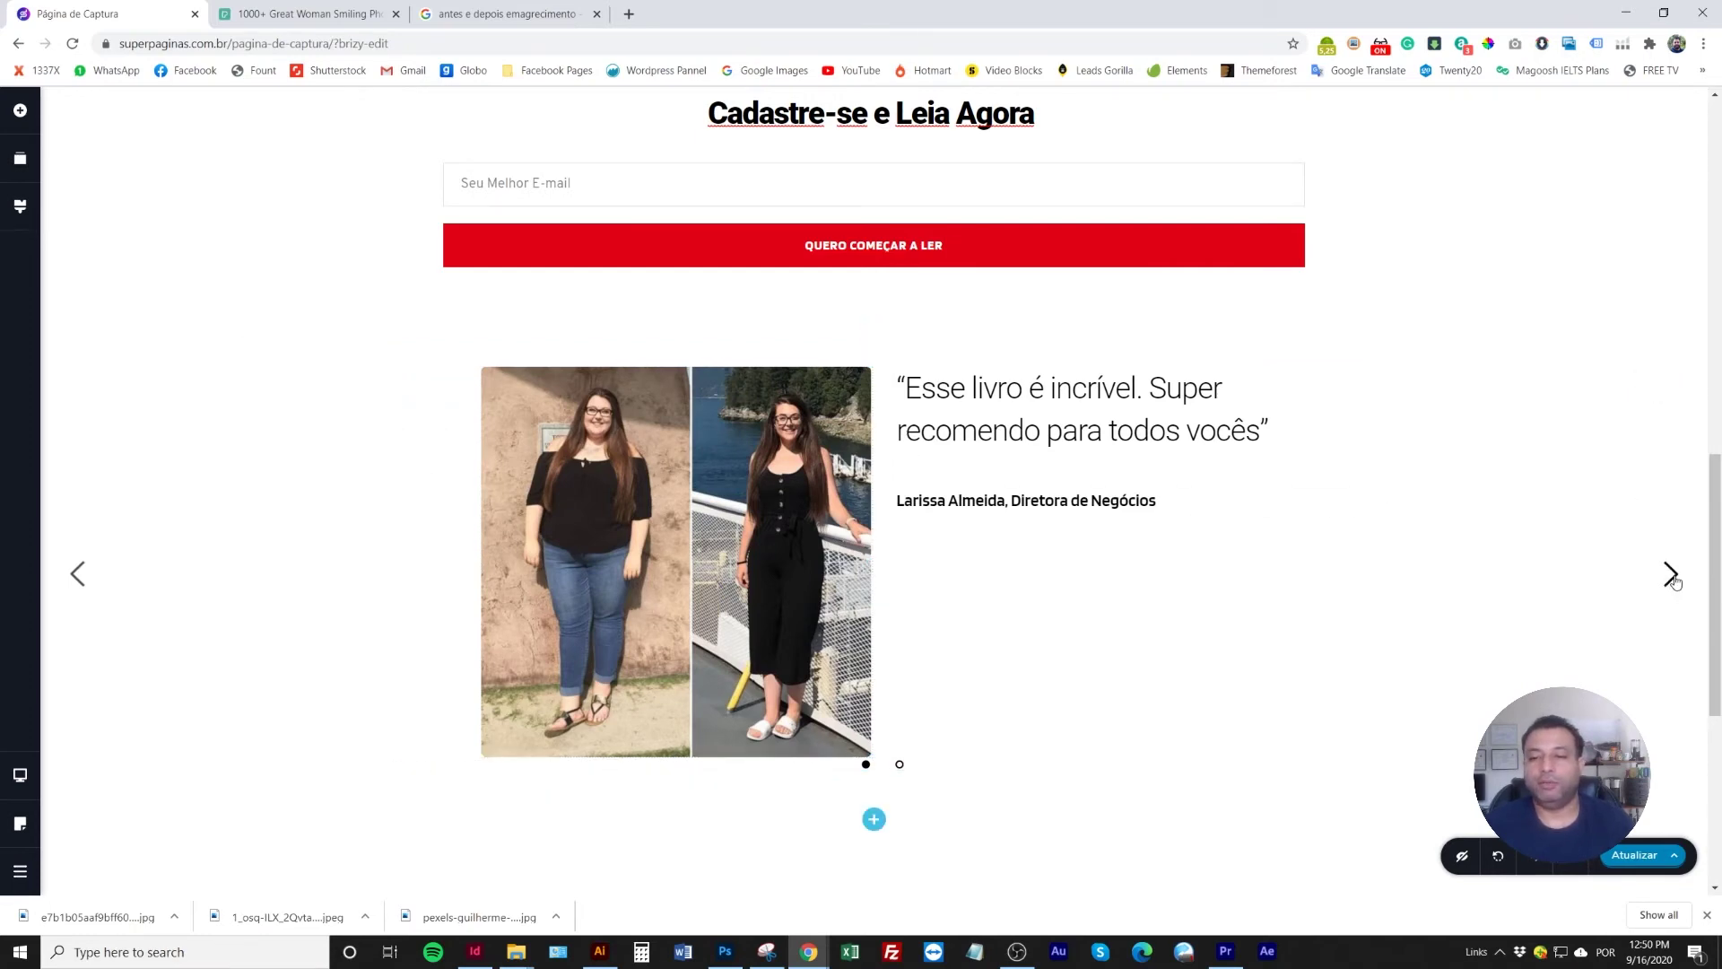
# Right-align the before/after photo on the 'Perdi 20 kilos' slide to match
pyautogui.click(1670, 574)
pyautogui.click(674, 462)
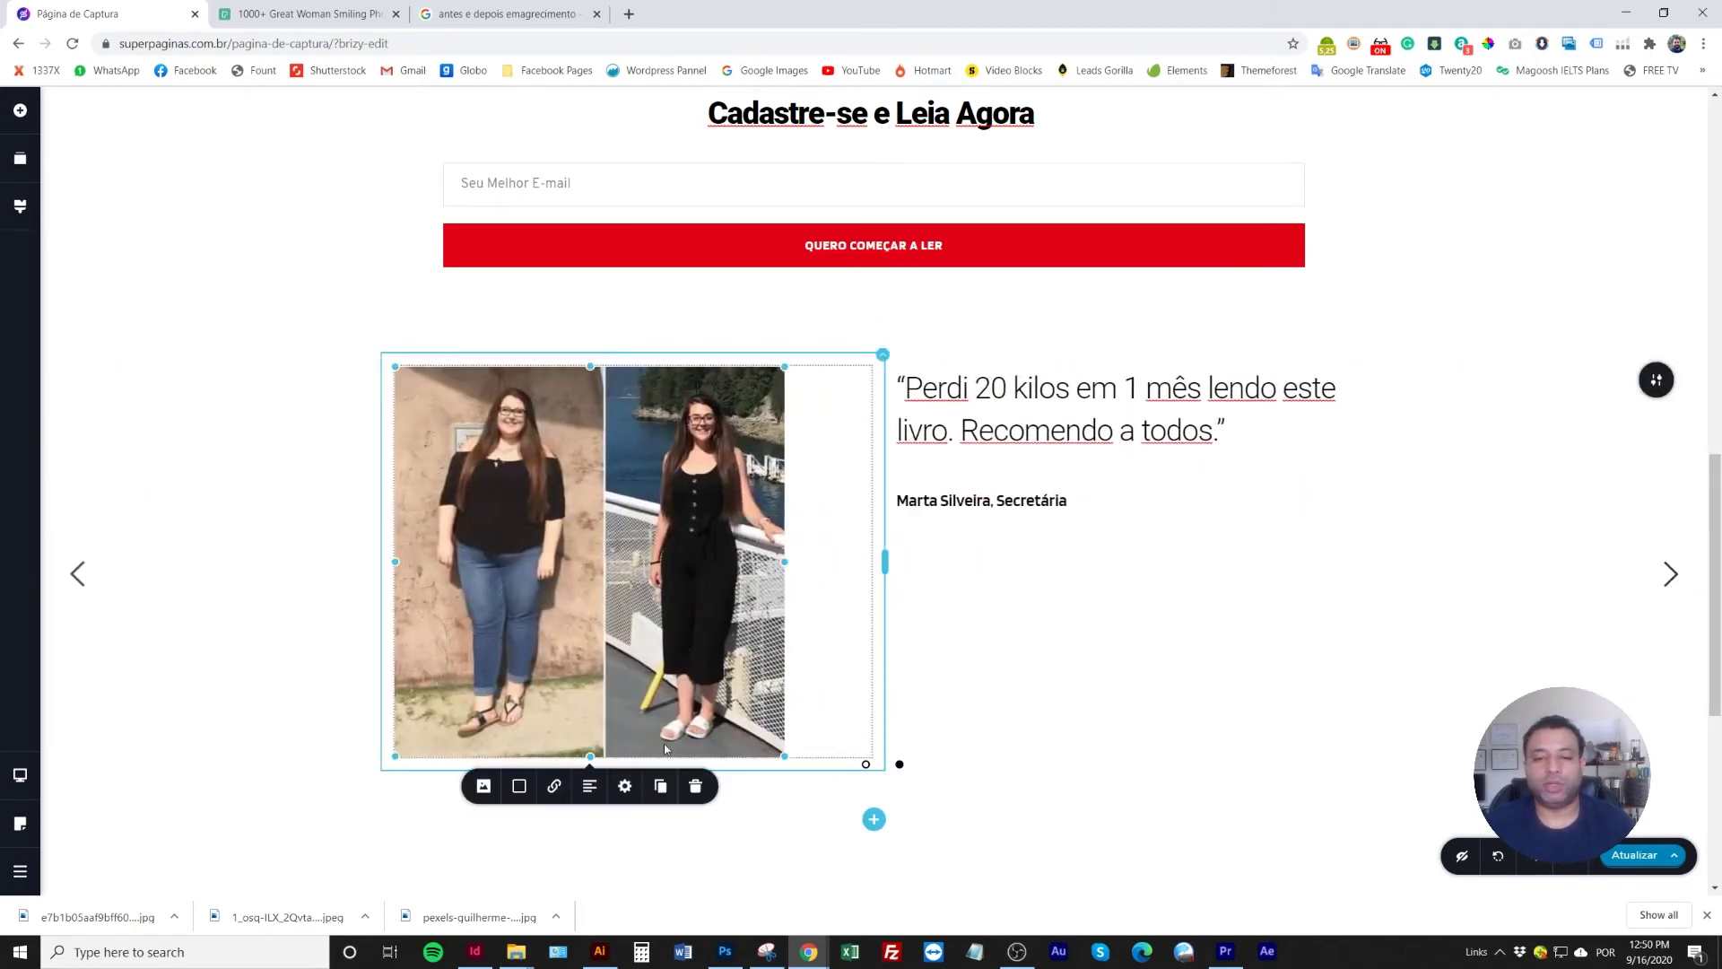
pyautogui.click(590, 787)
pyautogui.click(590, 787)
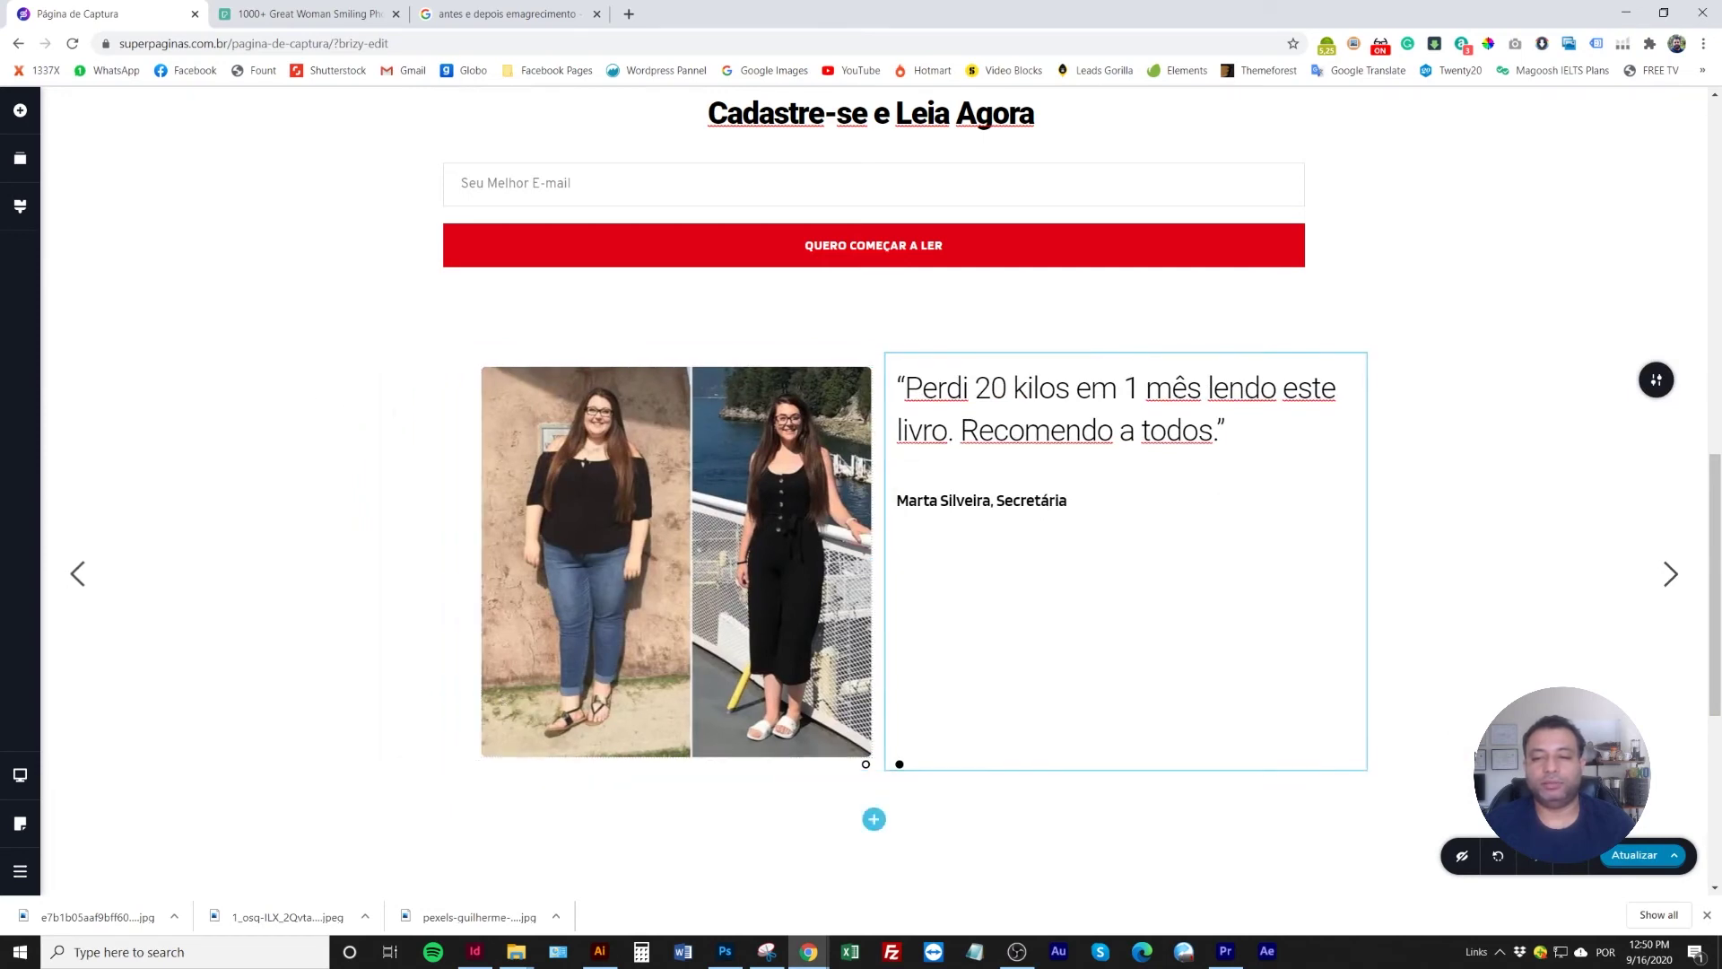
pyautogui.scroll(-1, 1046, 568)
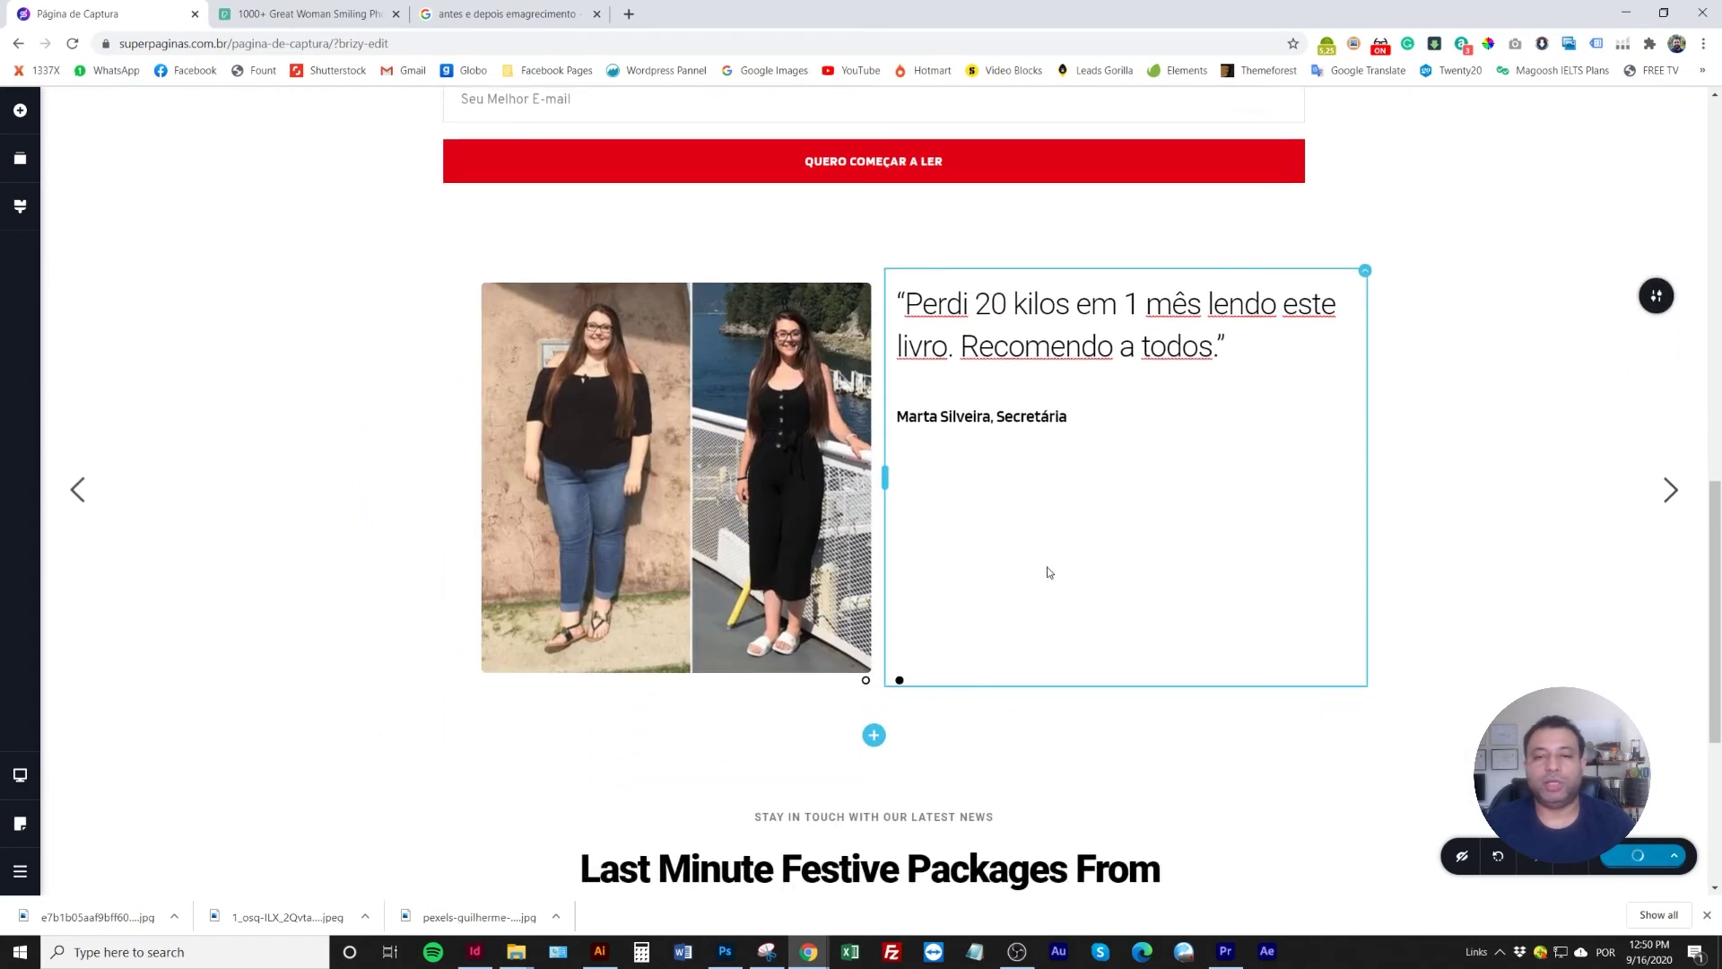
pyautogui.scroll(3, 1046, 568)
pyautogui.scroll(-3, 904, 433)
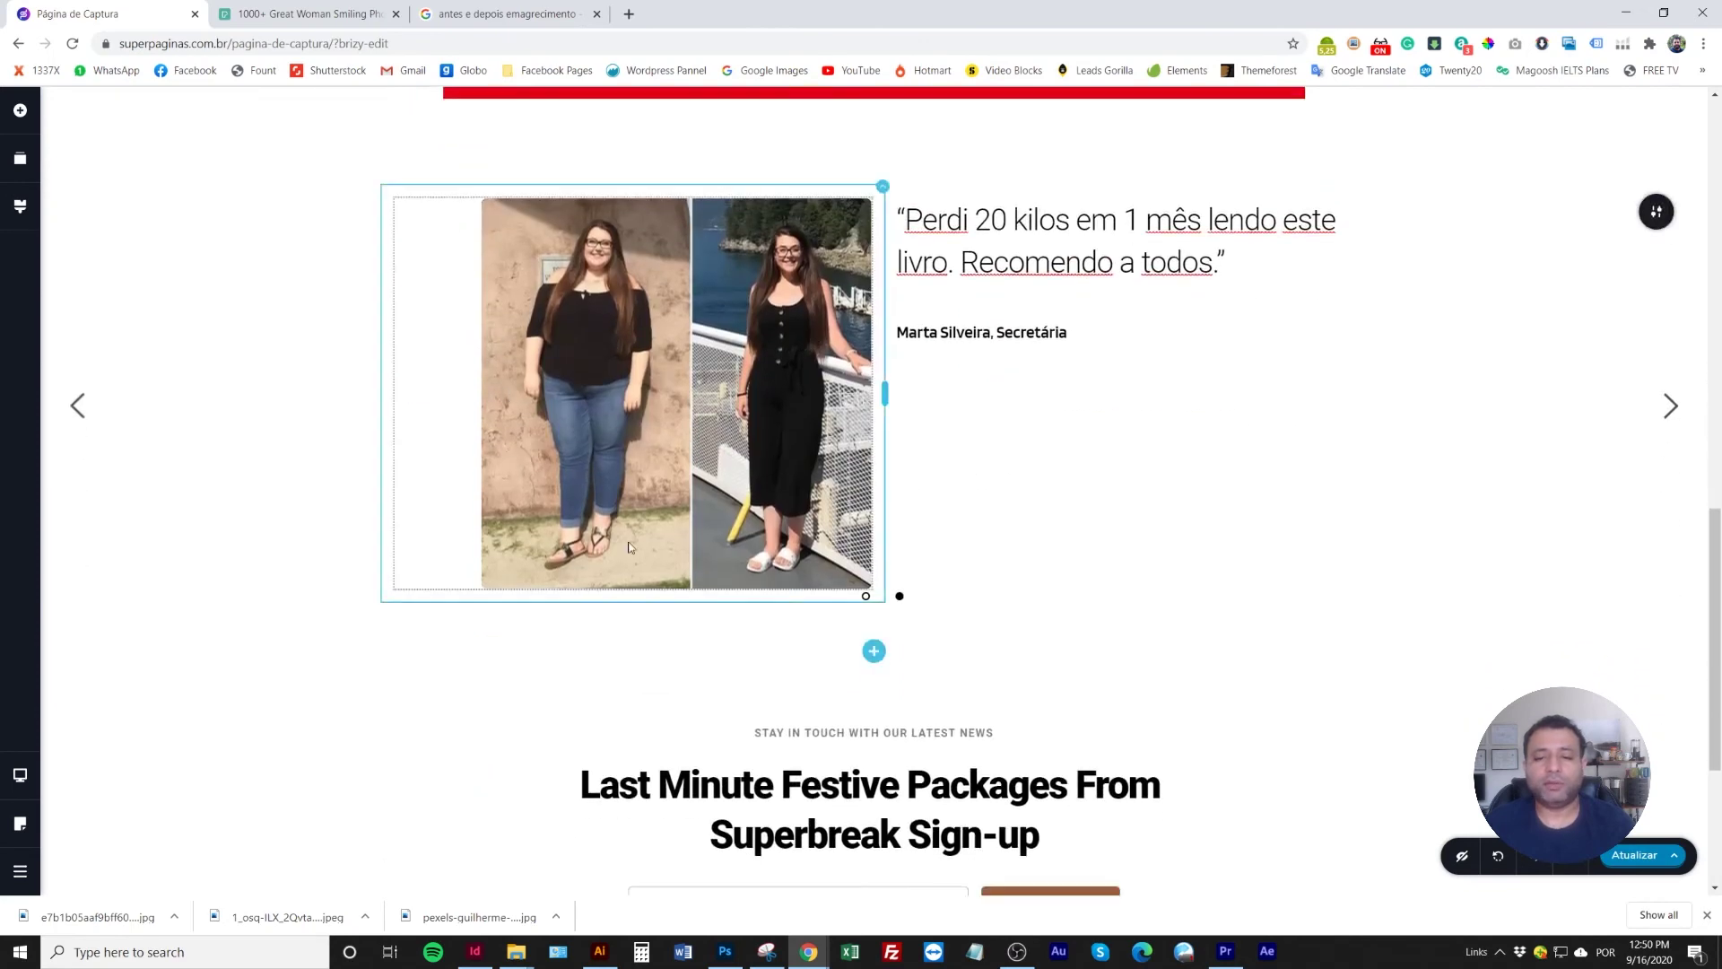
pyautogui.scroll(-2, 814, 649)
pyautogui.scroll(1, 815, 650)
pyautogui.scroll(2, 867, 525)
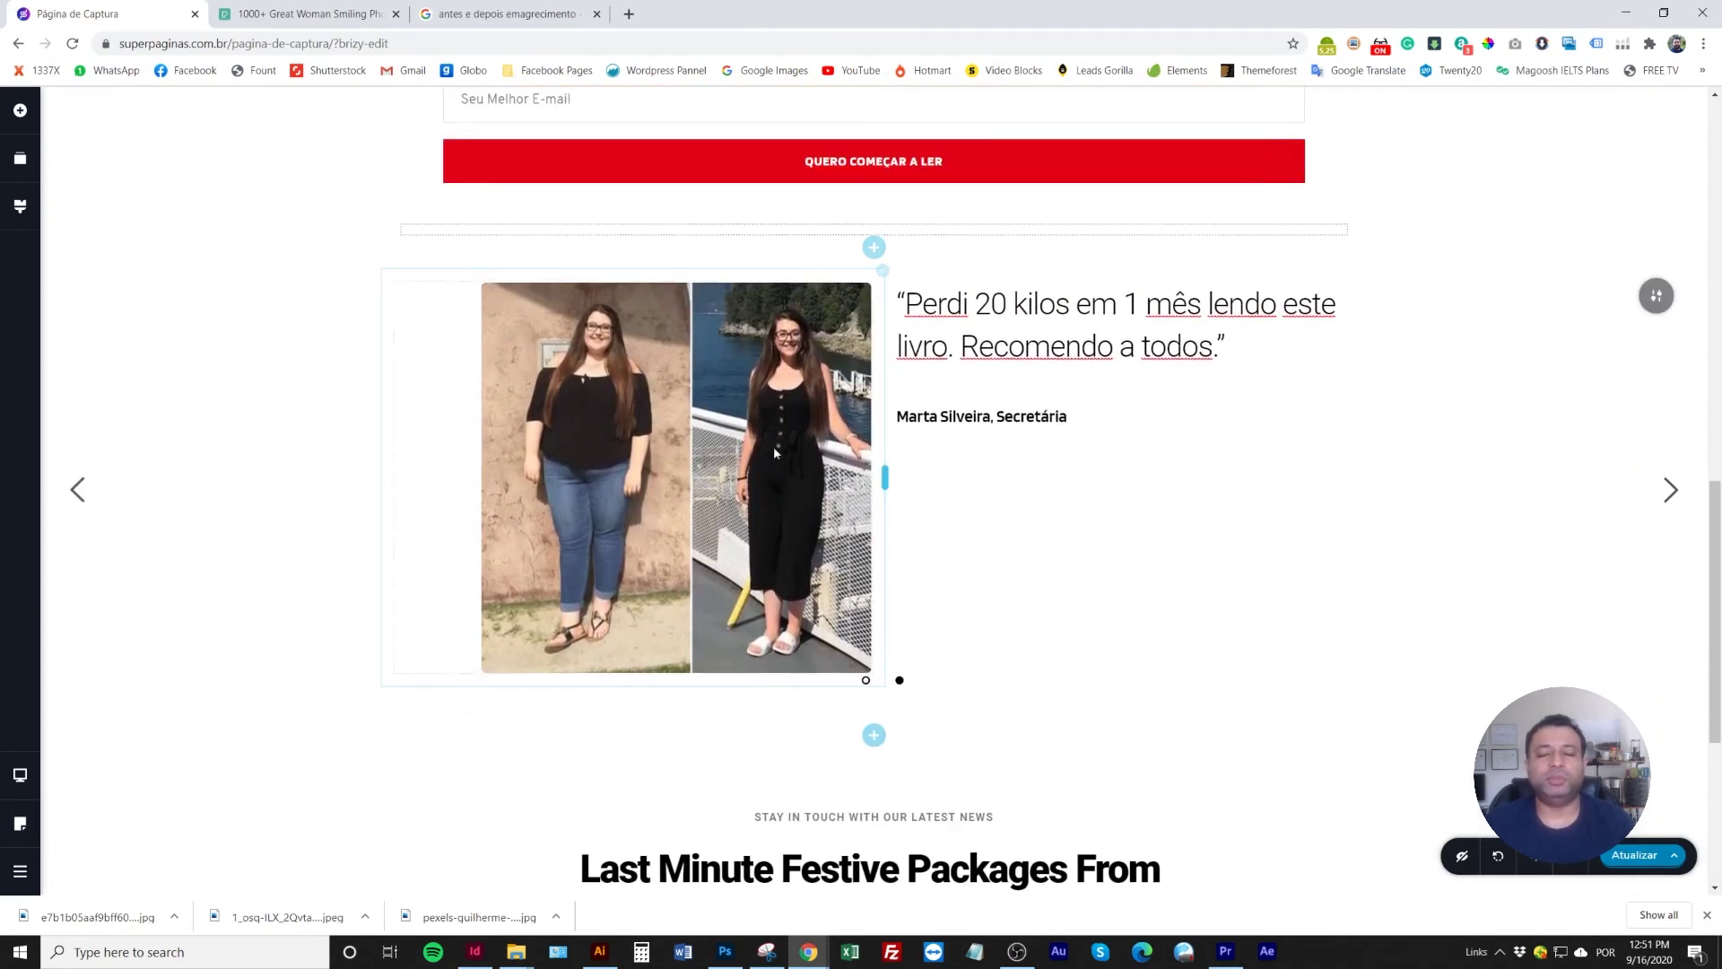
pyautogui.scroll(-2, 773, 397)
# Duplicate the sign-up heading and move the copy above the testimonial slider
pyautogui.click(951, 677)
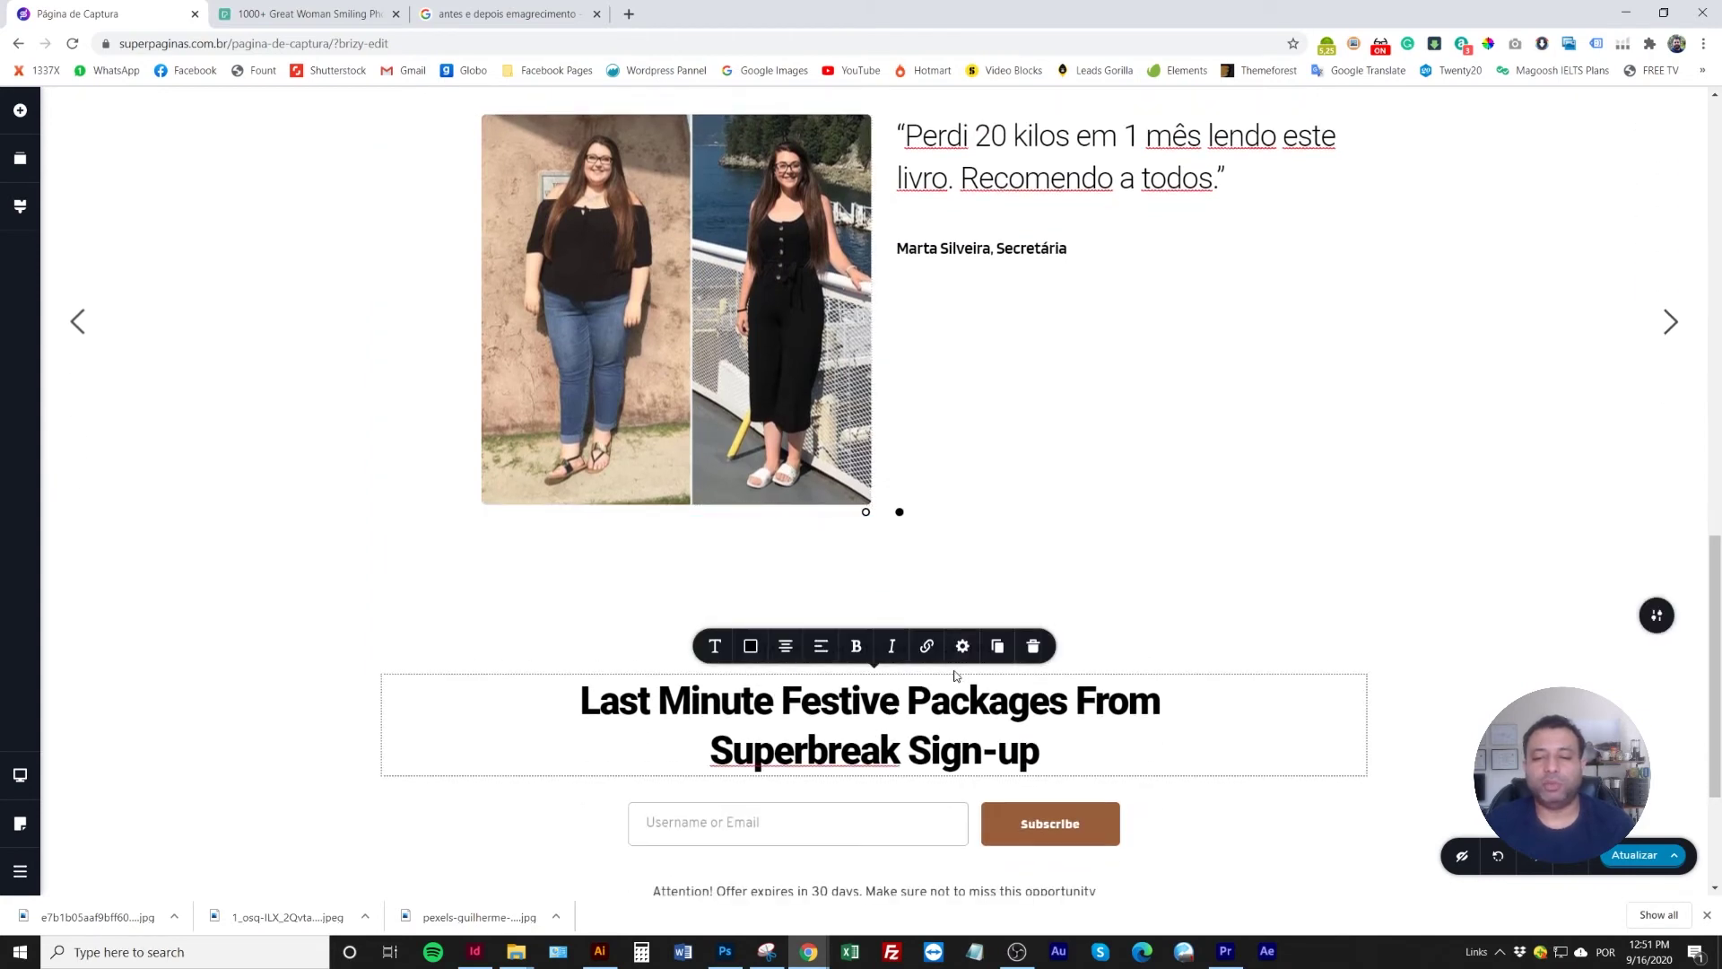
pyautogui.click(995, 645)
pyautogui.scroll(-2, 755, 575)
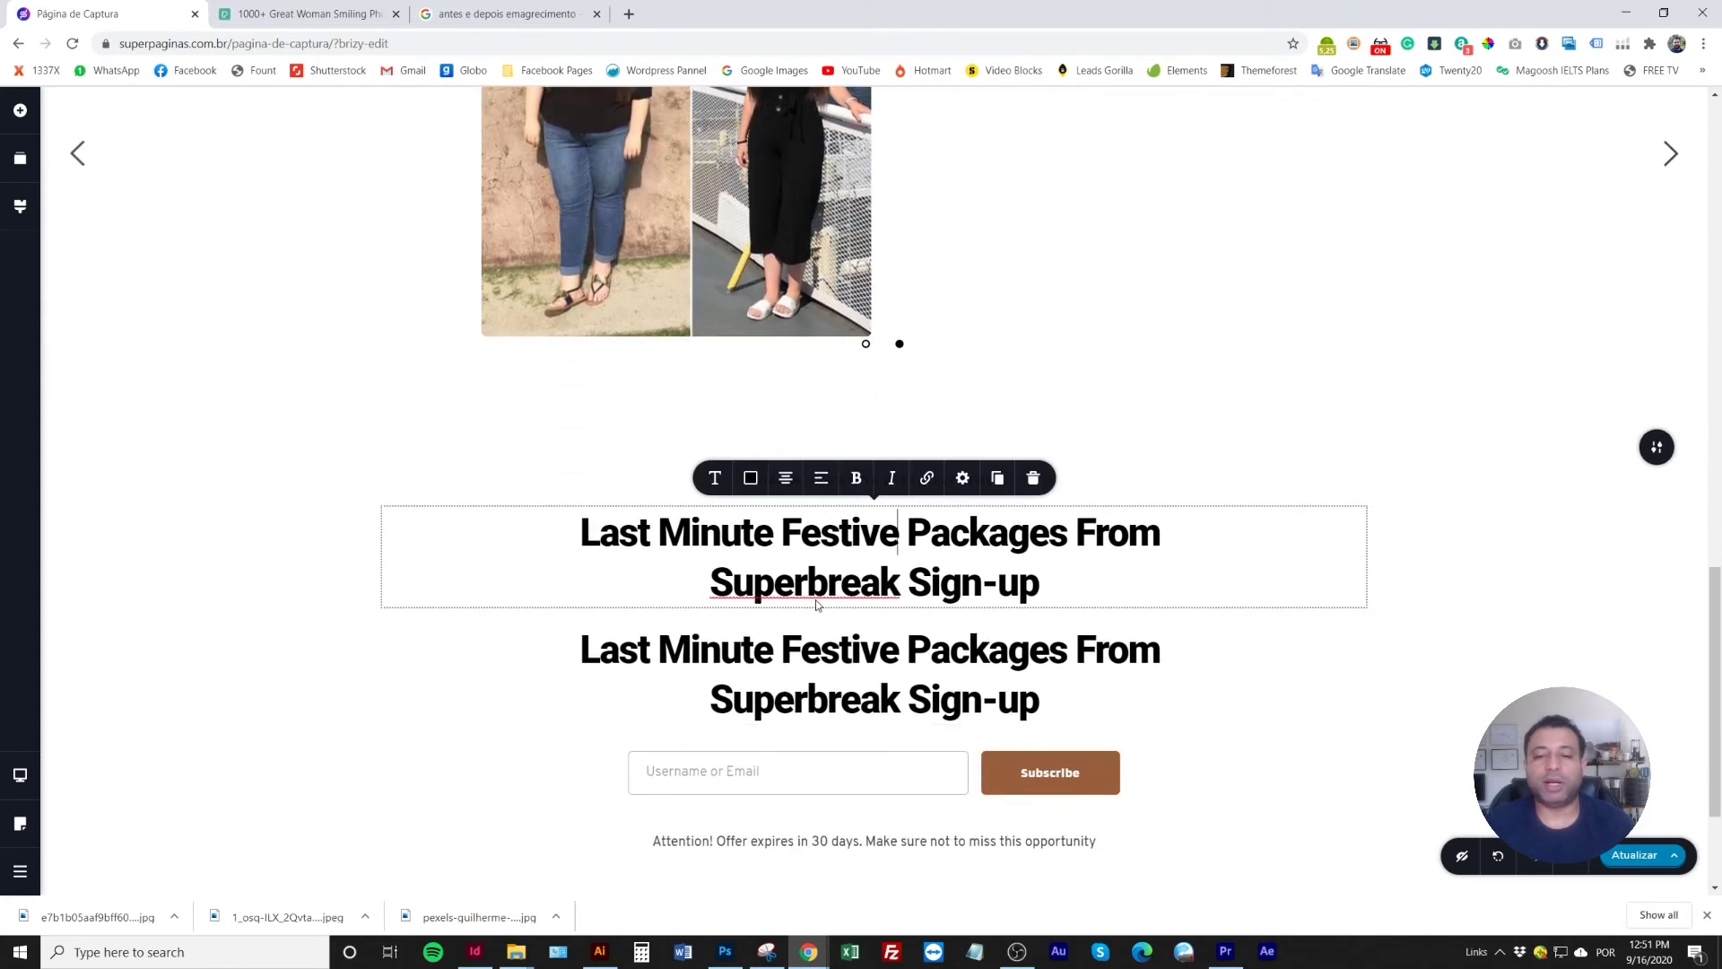
pyautogui.scroll(2, 816, 599)
pyautogui.click(771, 617)
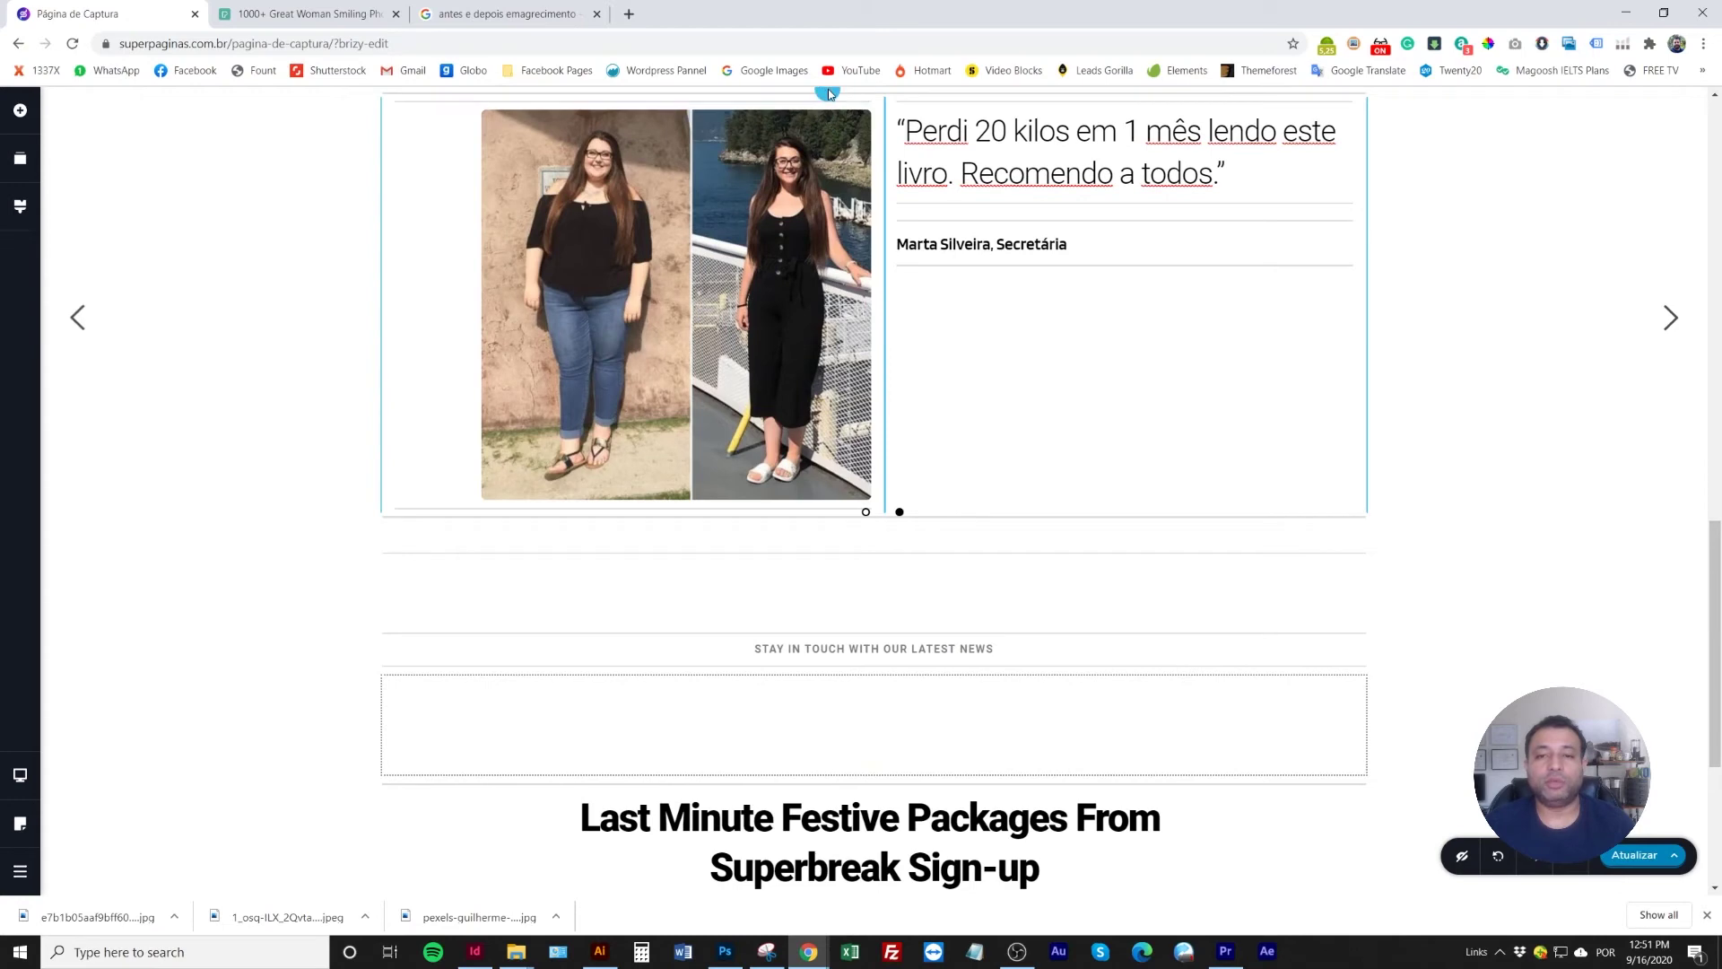
pyautogui.scroll(1, 888, 287)
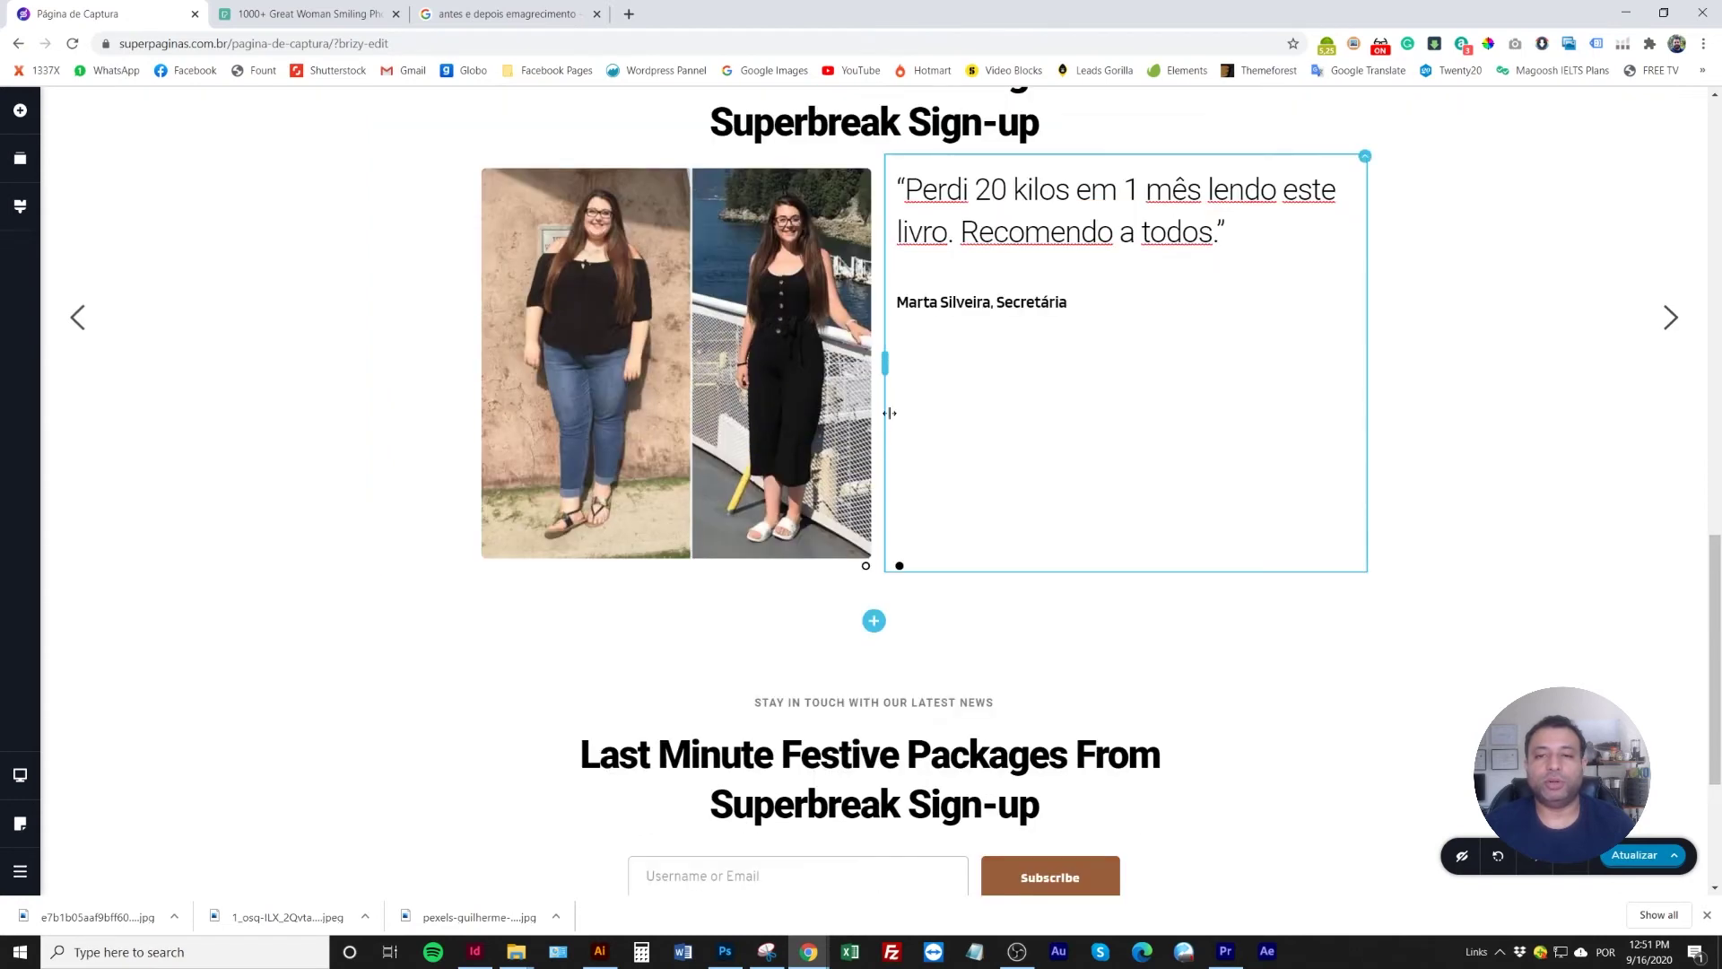
pyautogui.scroll(3, 884, 400)
# Retype the copied heading as 'Antes e Depois da Leitura'
pyautogui.tripleClick(871, 365)
pyautogui.write('Ant')
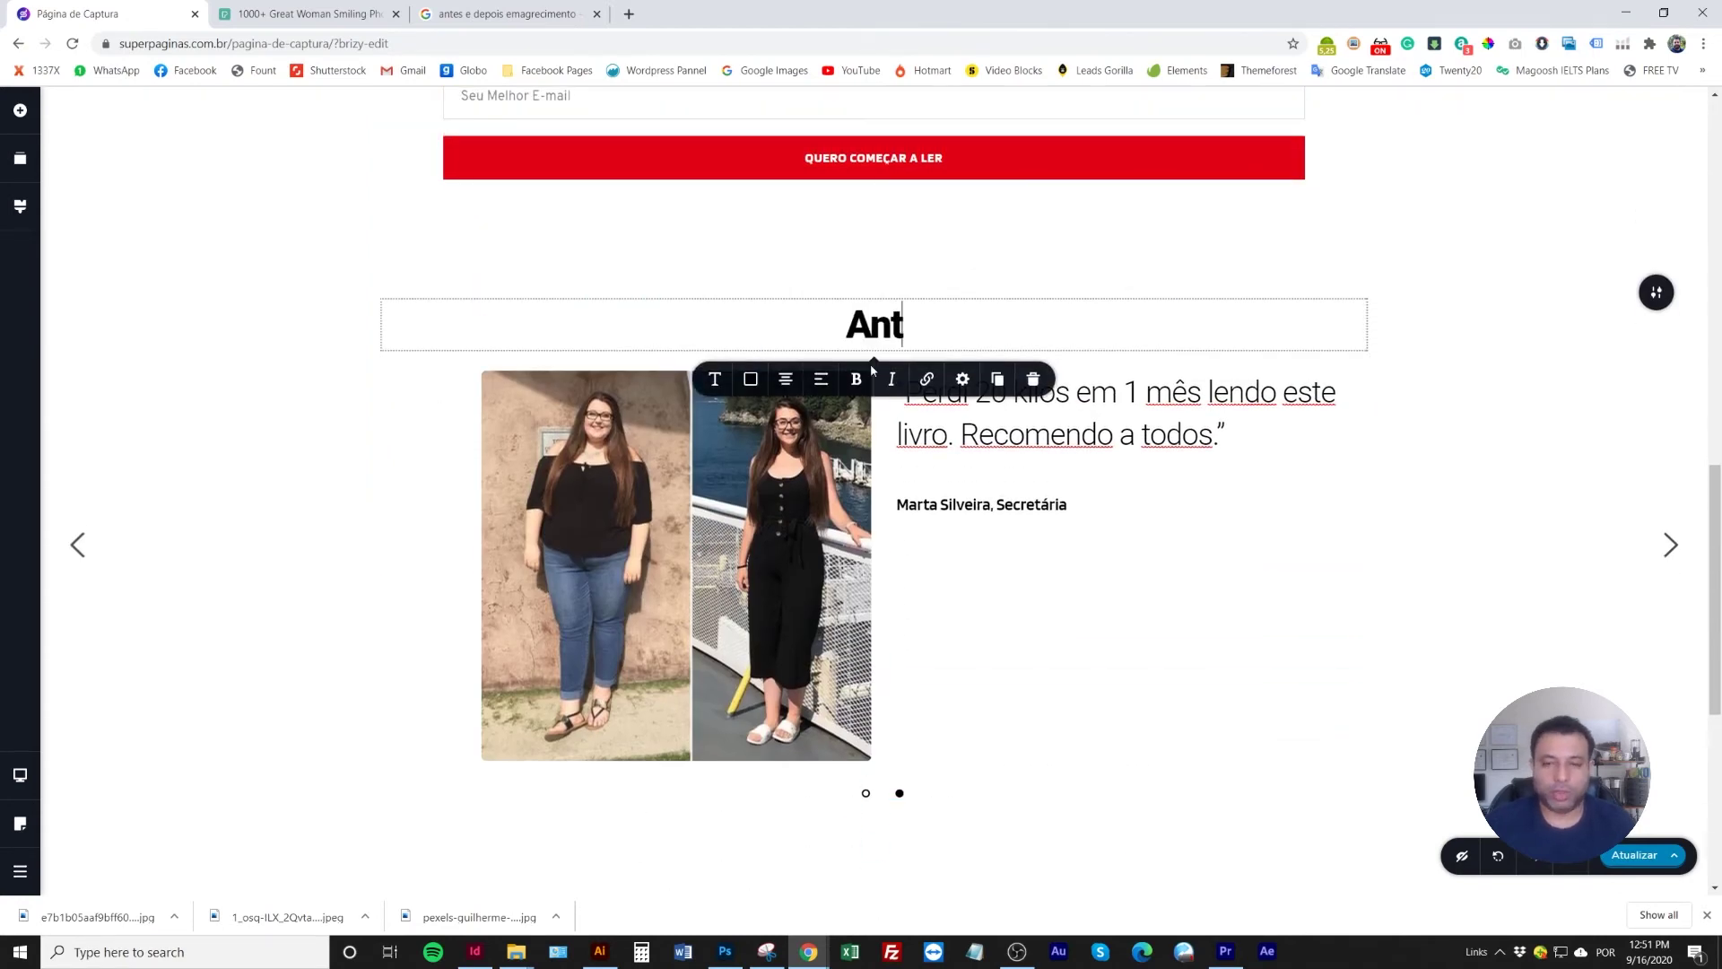
pyautogui.write('es e Depois da Leitura')
pyautogui.click(185, 462)
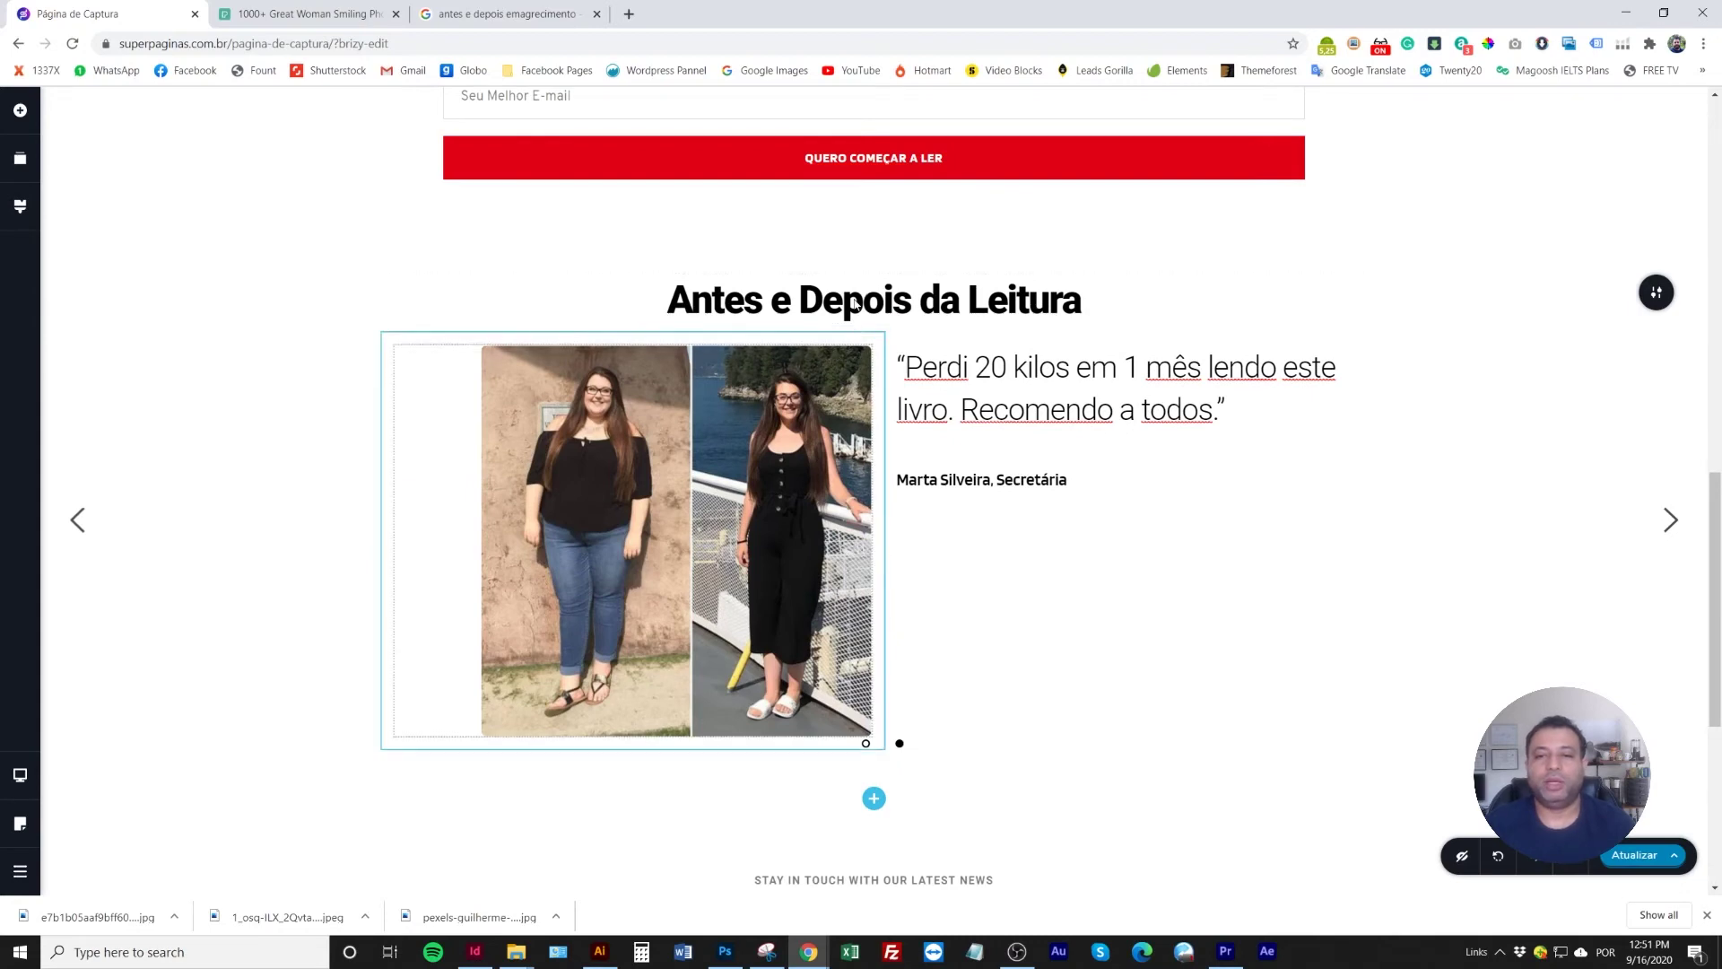
pyautogui.click(903, 476)
pyautogui.scroll(1, 903, 476)
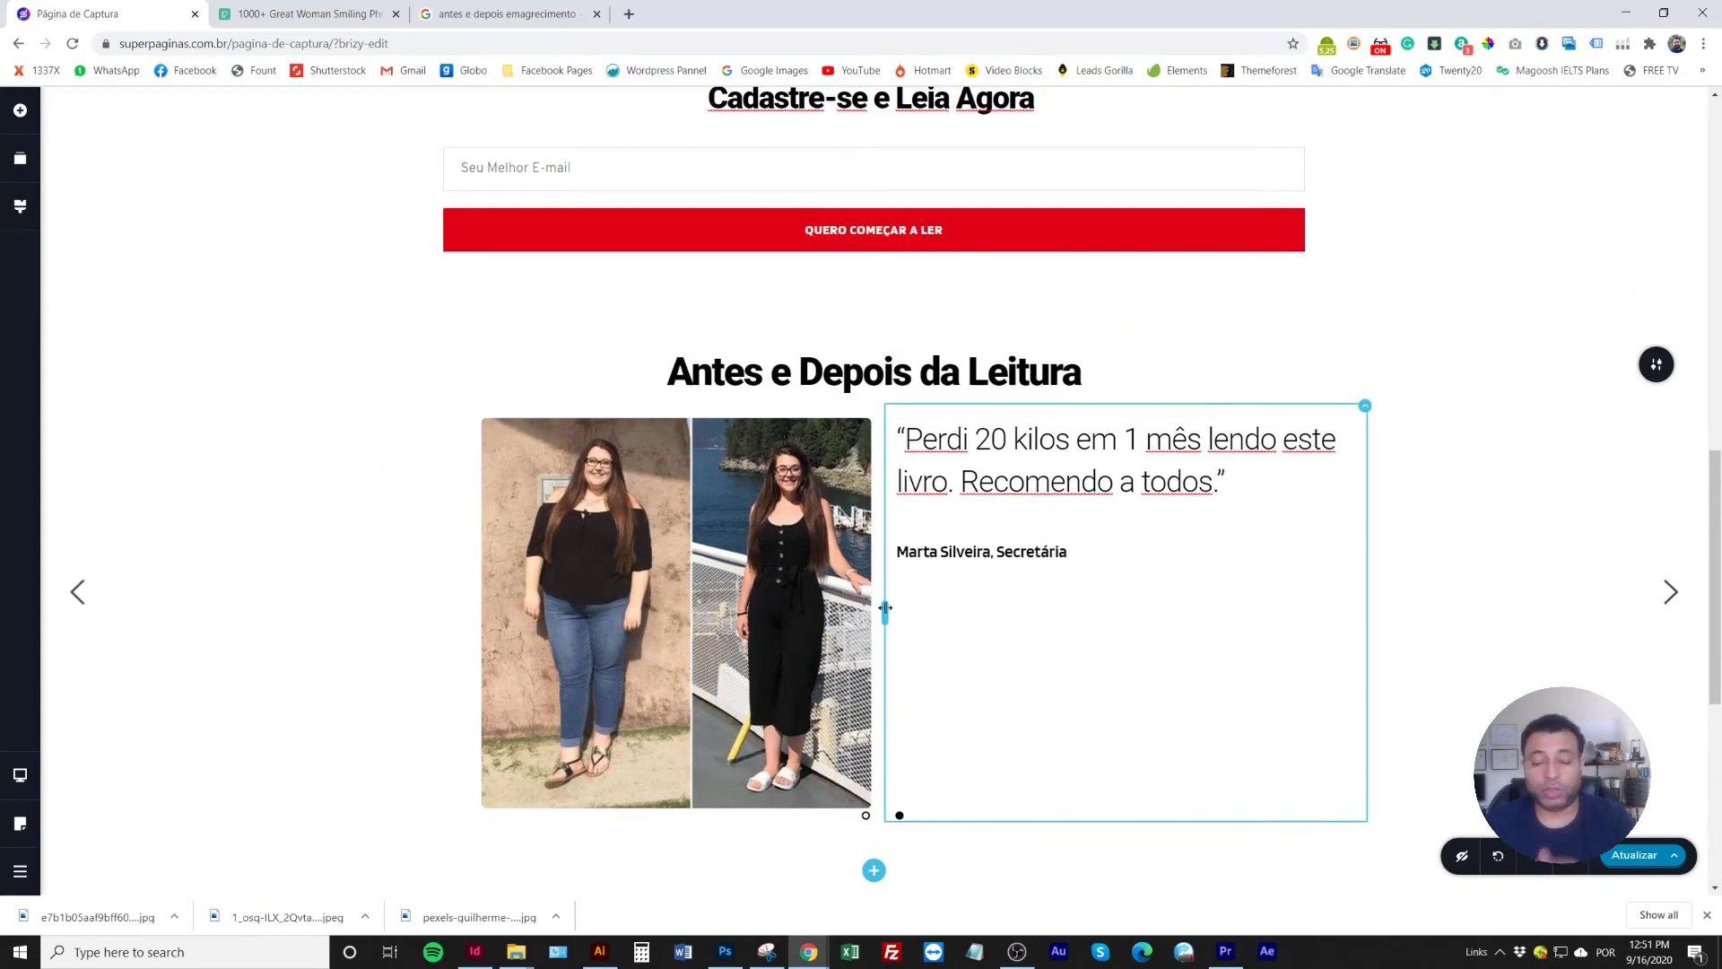
# Duplicate the offer-expiry note and drag the copy beneath the new heading
pyautogui.scroll(-5, 852, 592)
pyautogui.click(810, 709)
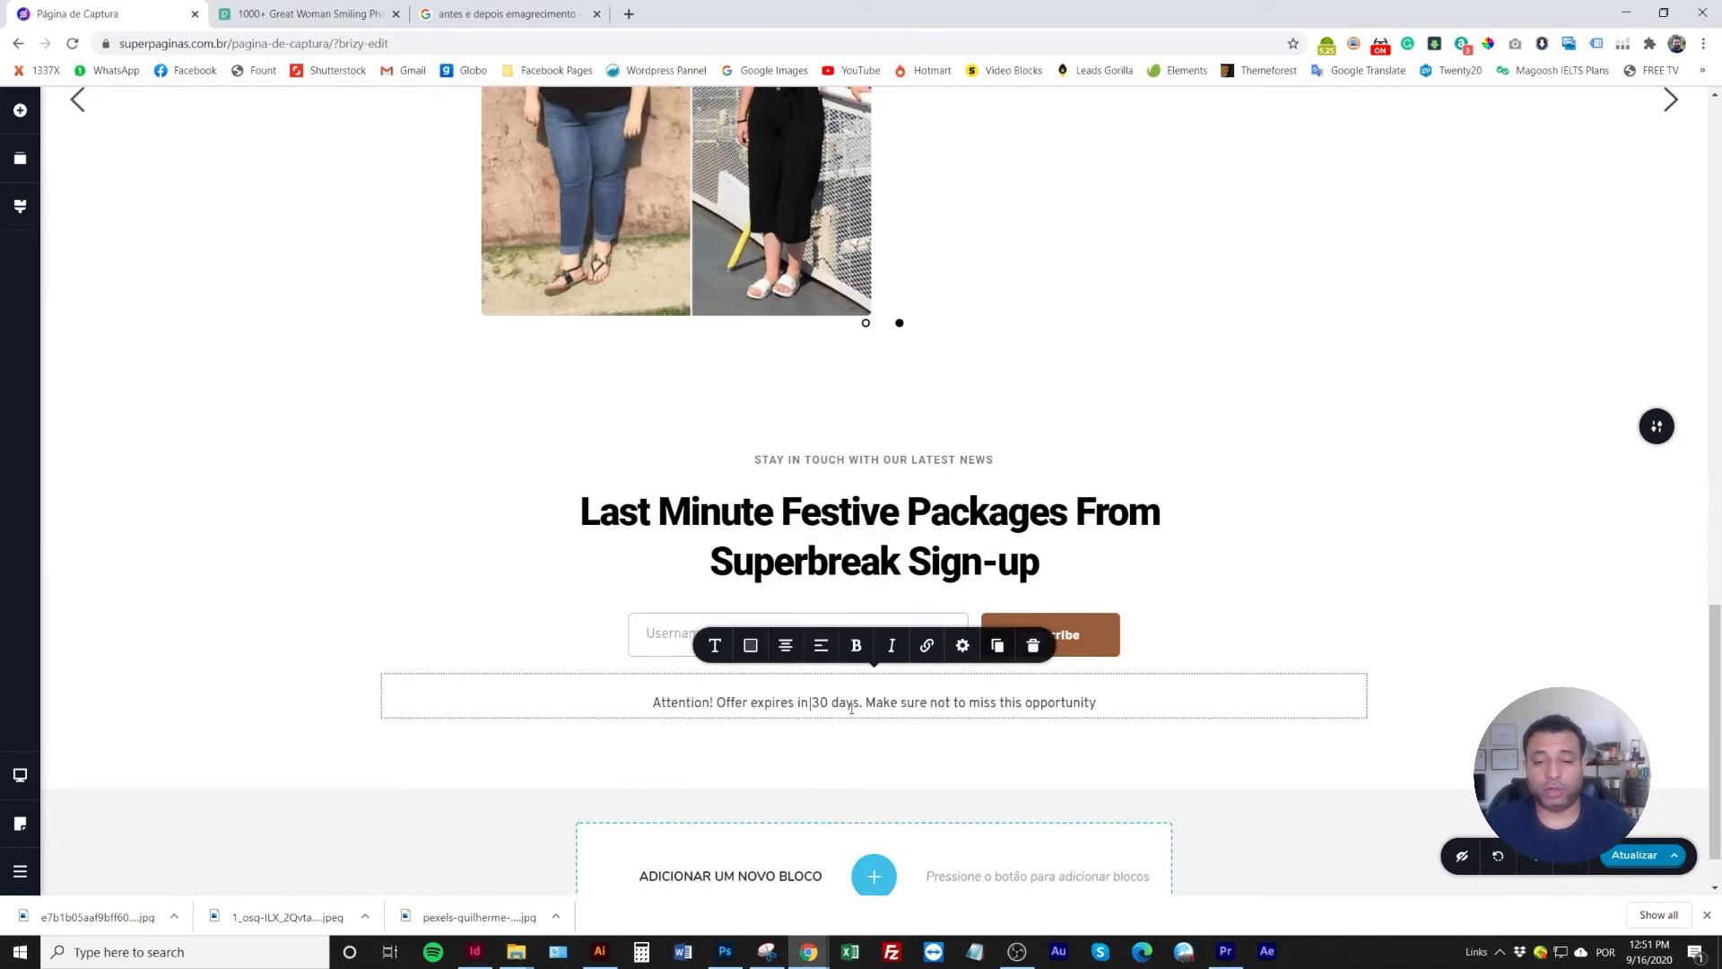
pyautogui.click(998, 646)
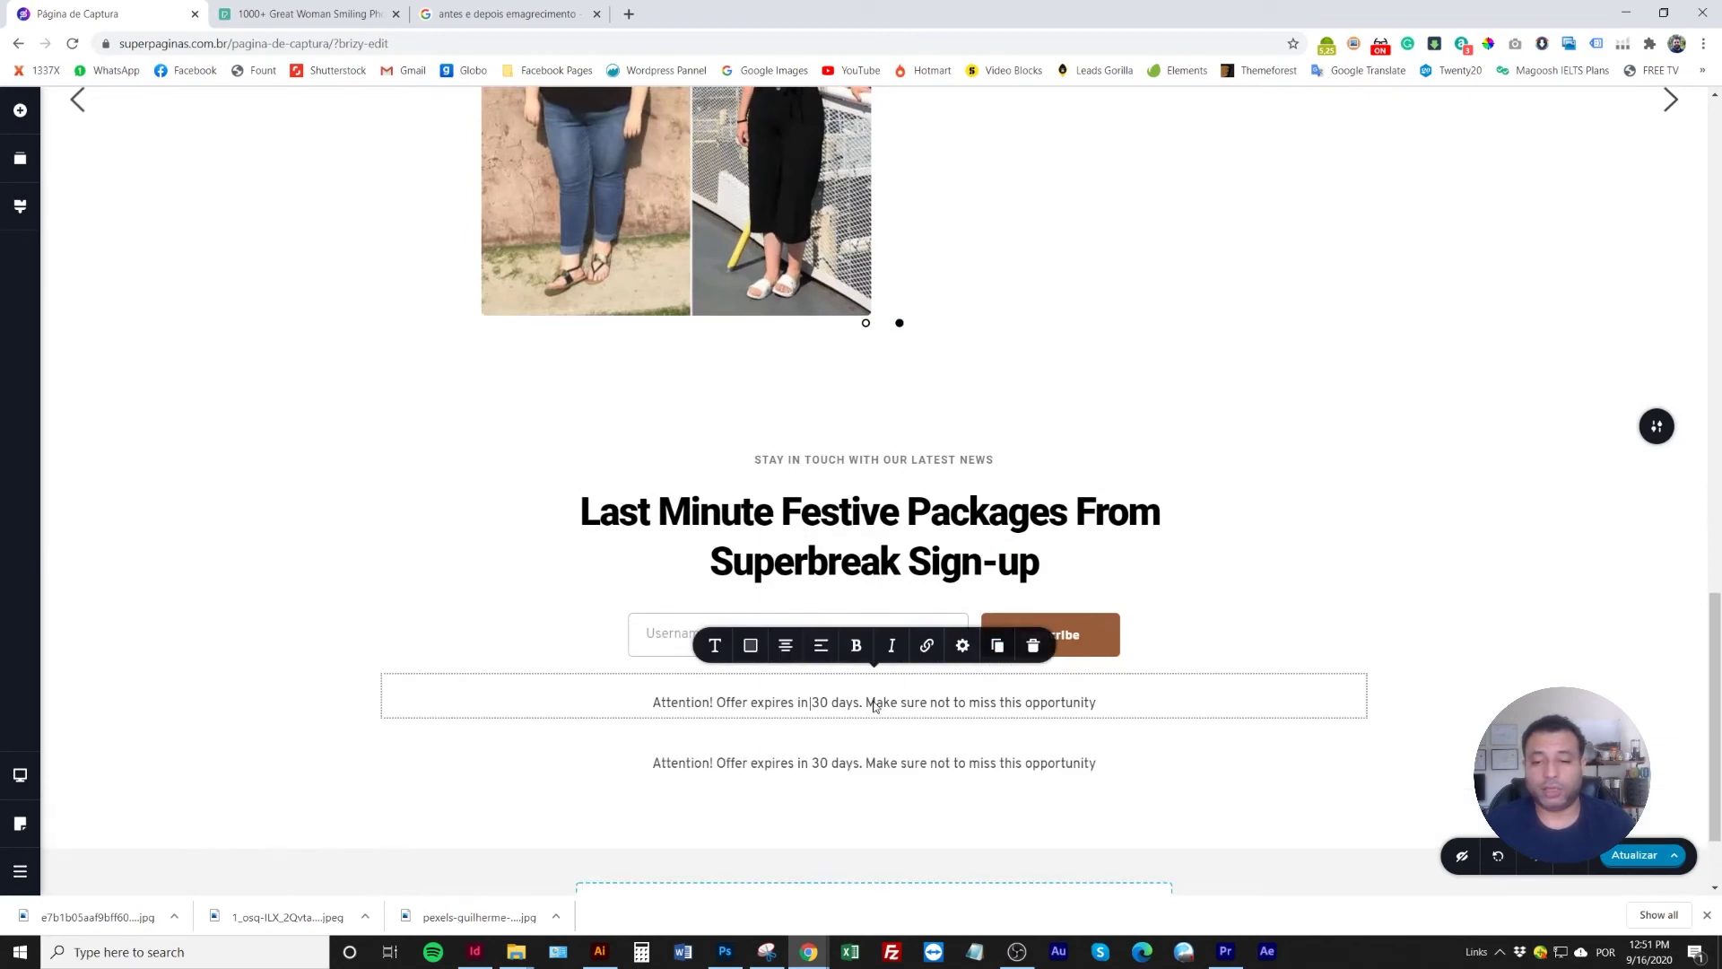
pyautogui.moveTo(852, 516); pyautogui.dragTo(840, 135)
pyautogui.scroll(3, 839, 269)
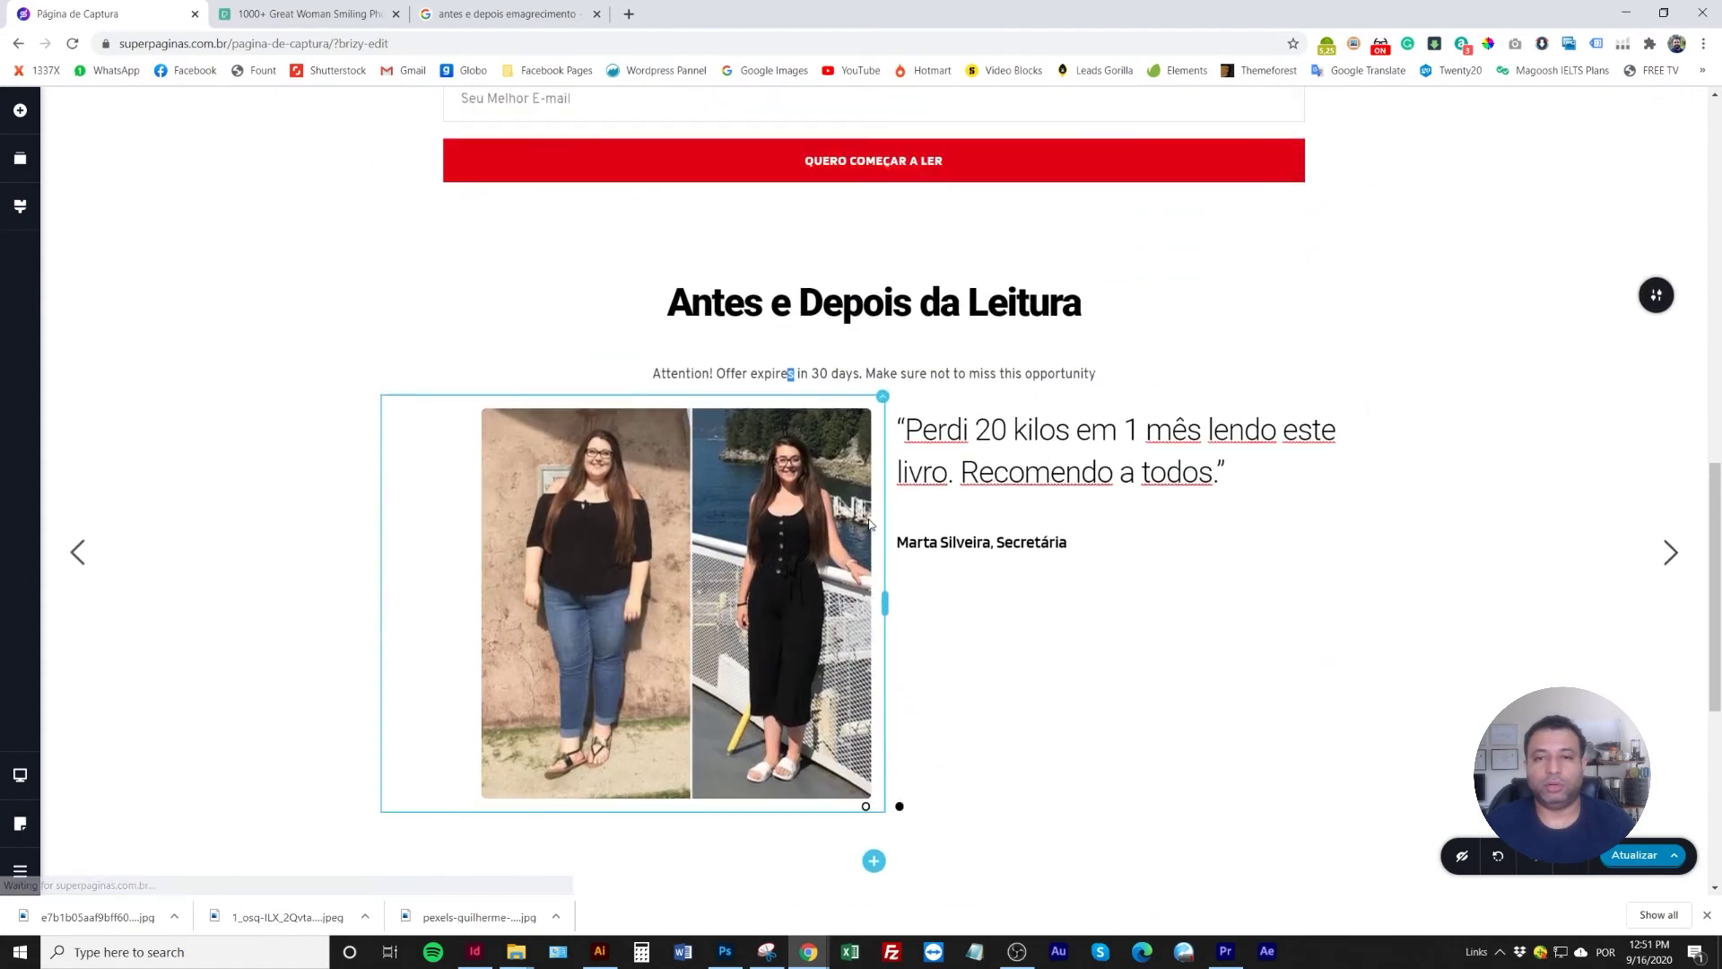
# Replace its text with 'Confira os depoimentos de pessoas que foram transformadas através da leitura deste livro.'
pyautogui.tripleClick(834, 417)
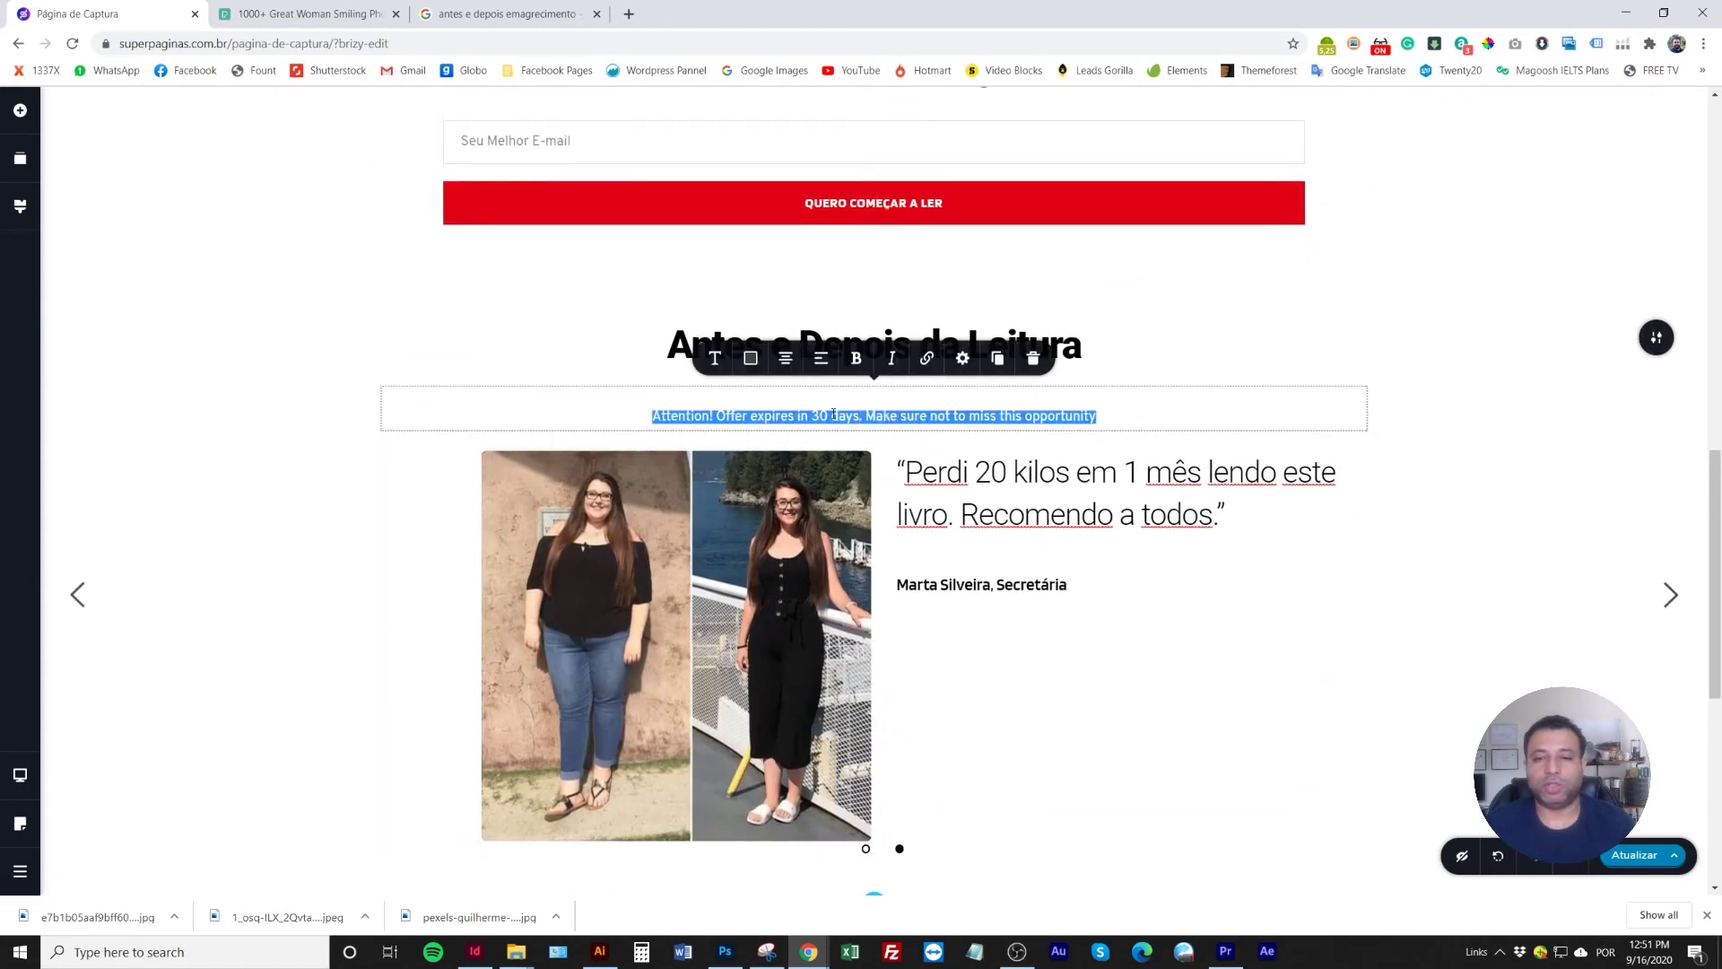
pyautogui.write('Co')
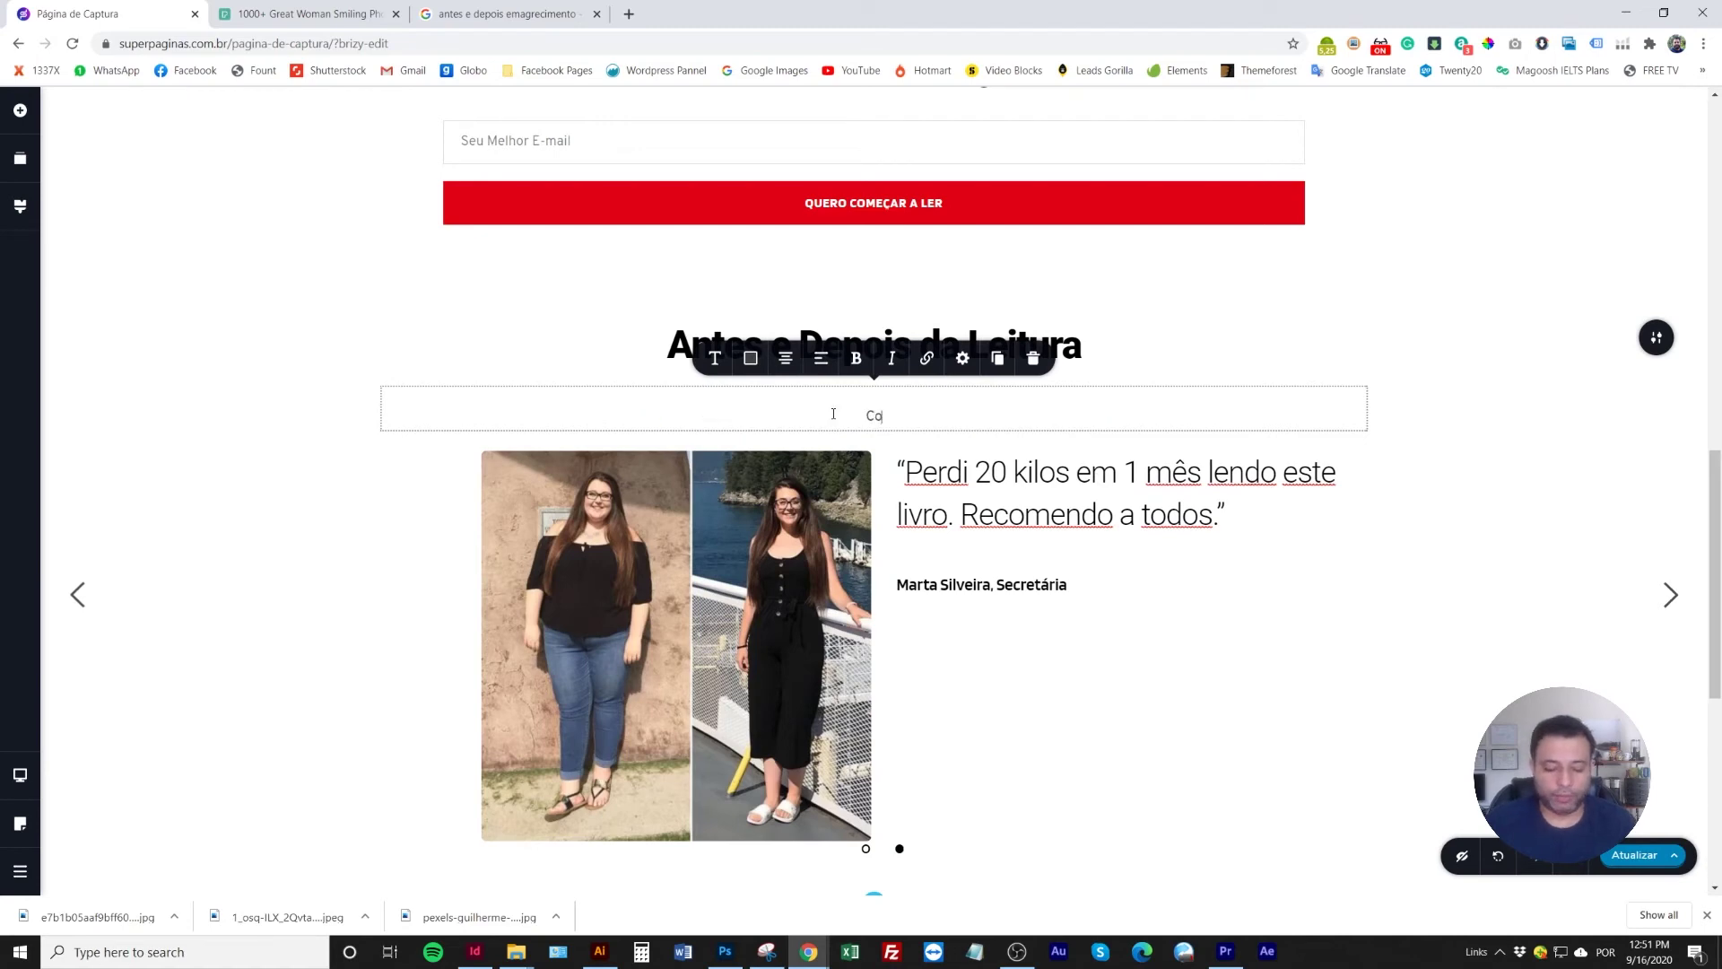
pyautogui.write('nfira os depoimentos de pessoas que ')
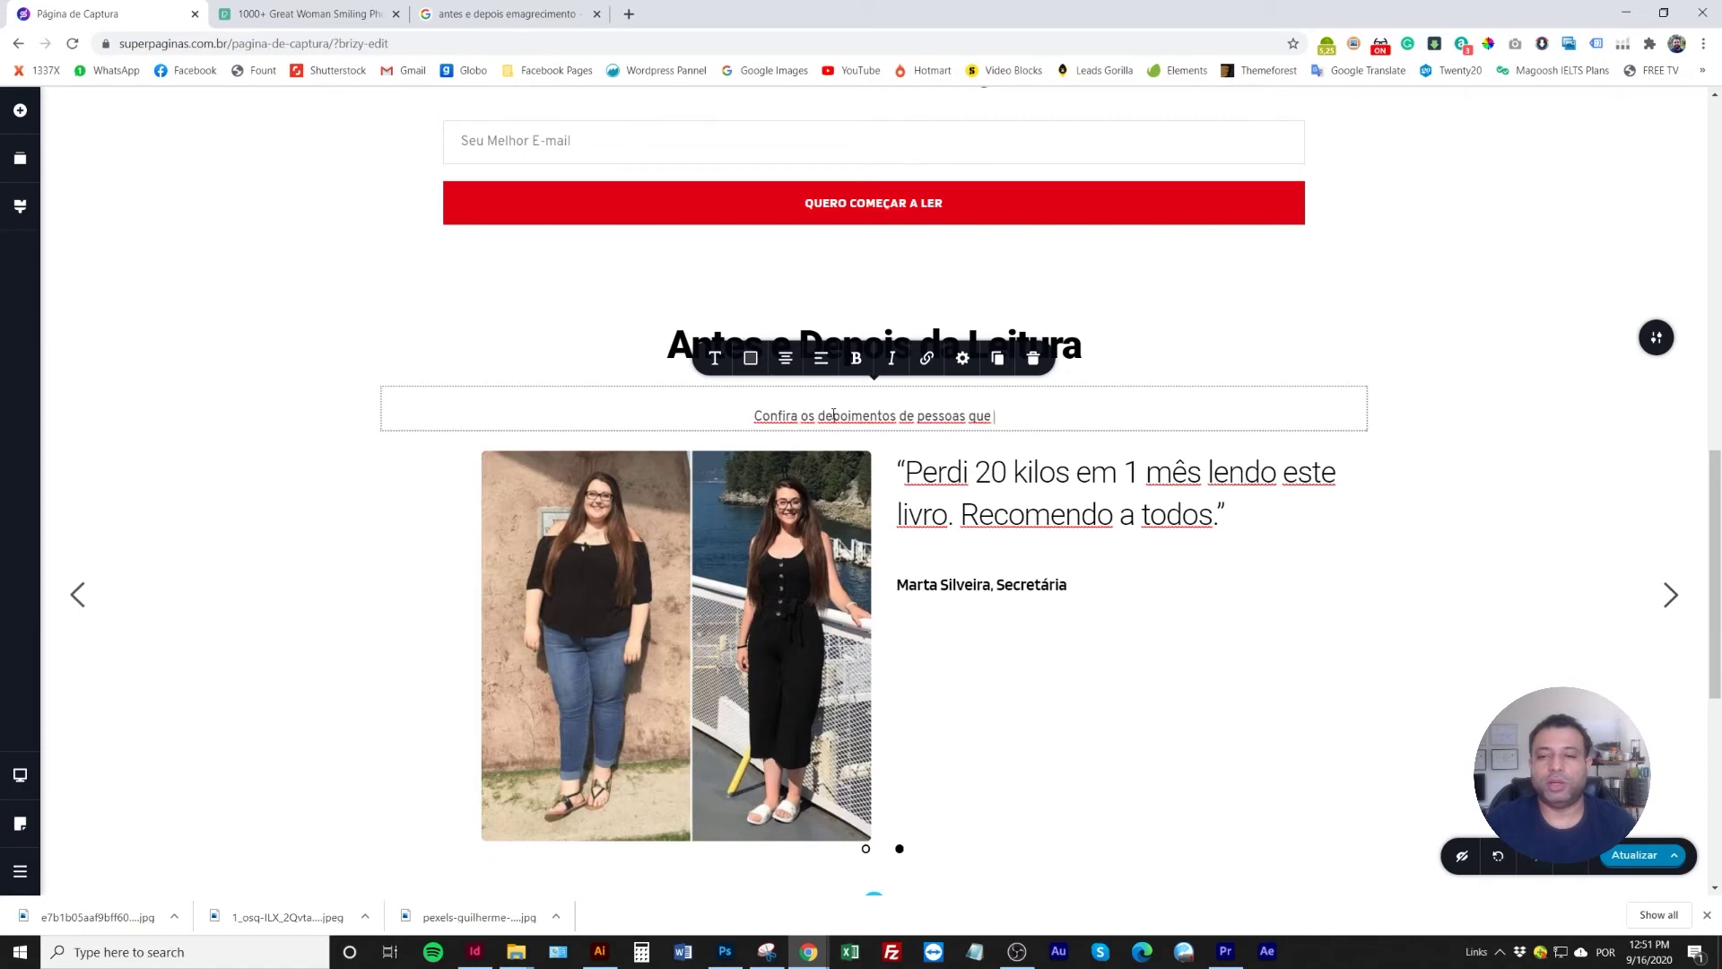
pyautogui.write('foram trans')
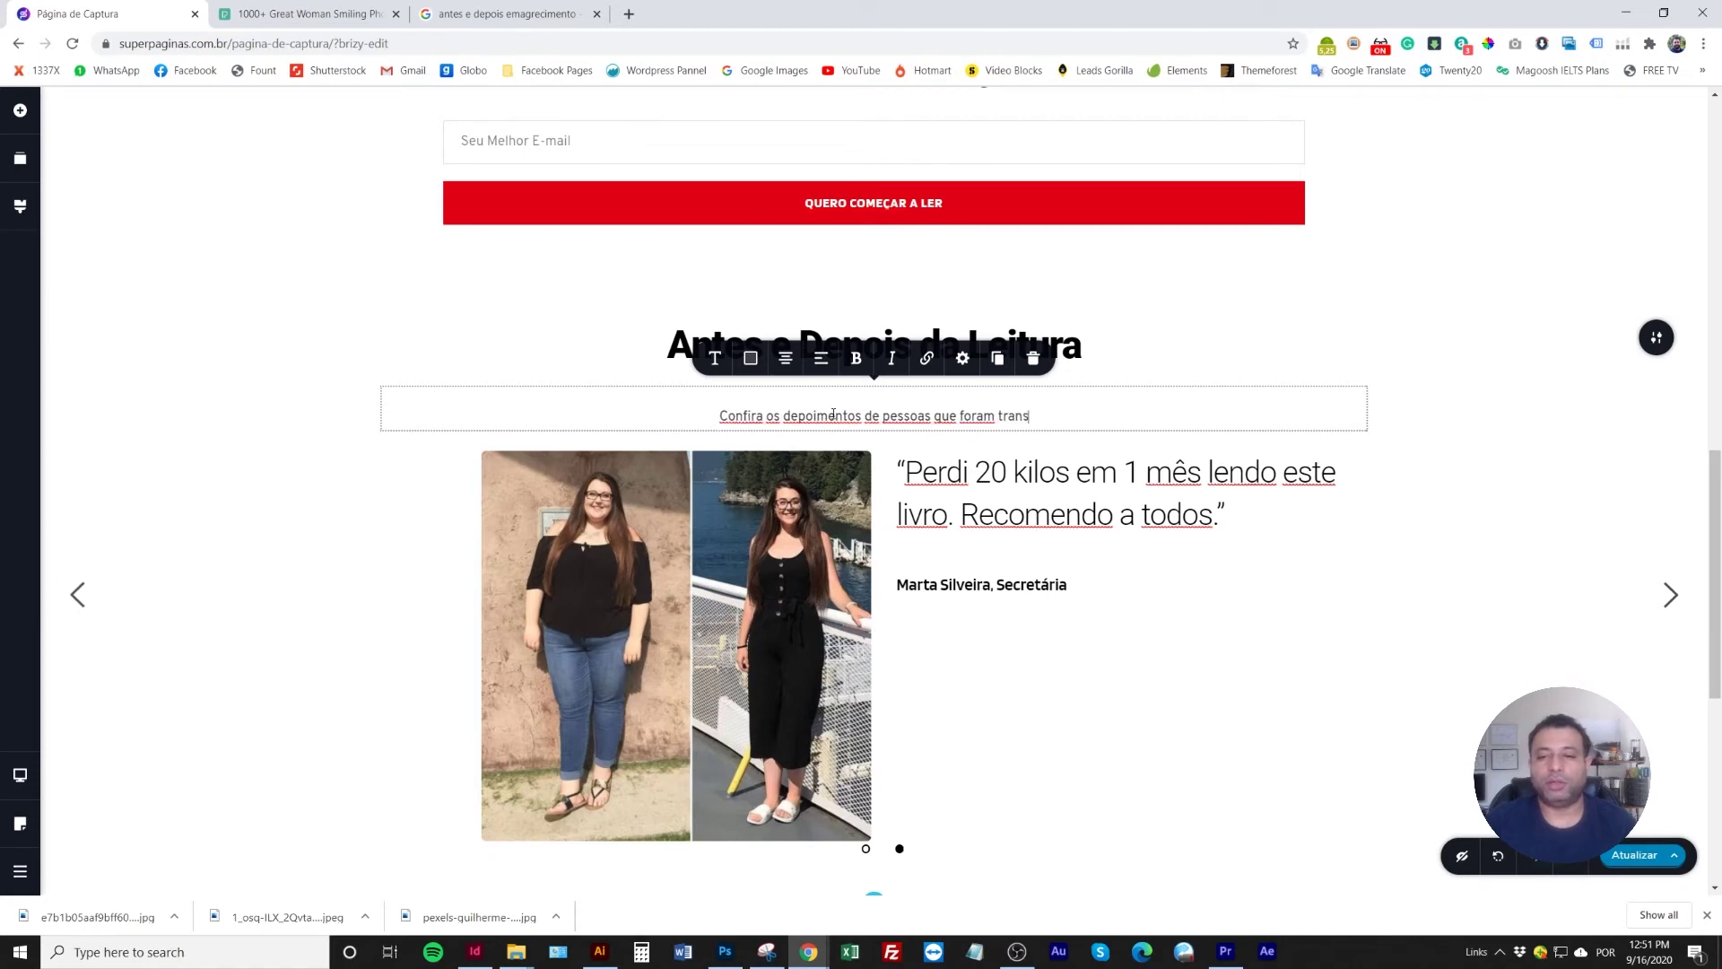
pyautogui.write('formadas at')
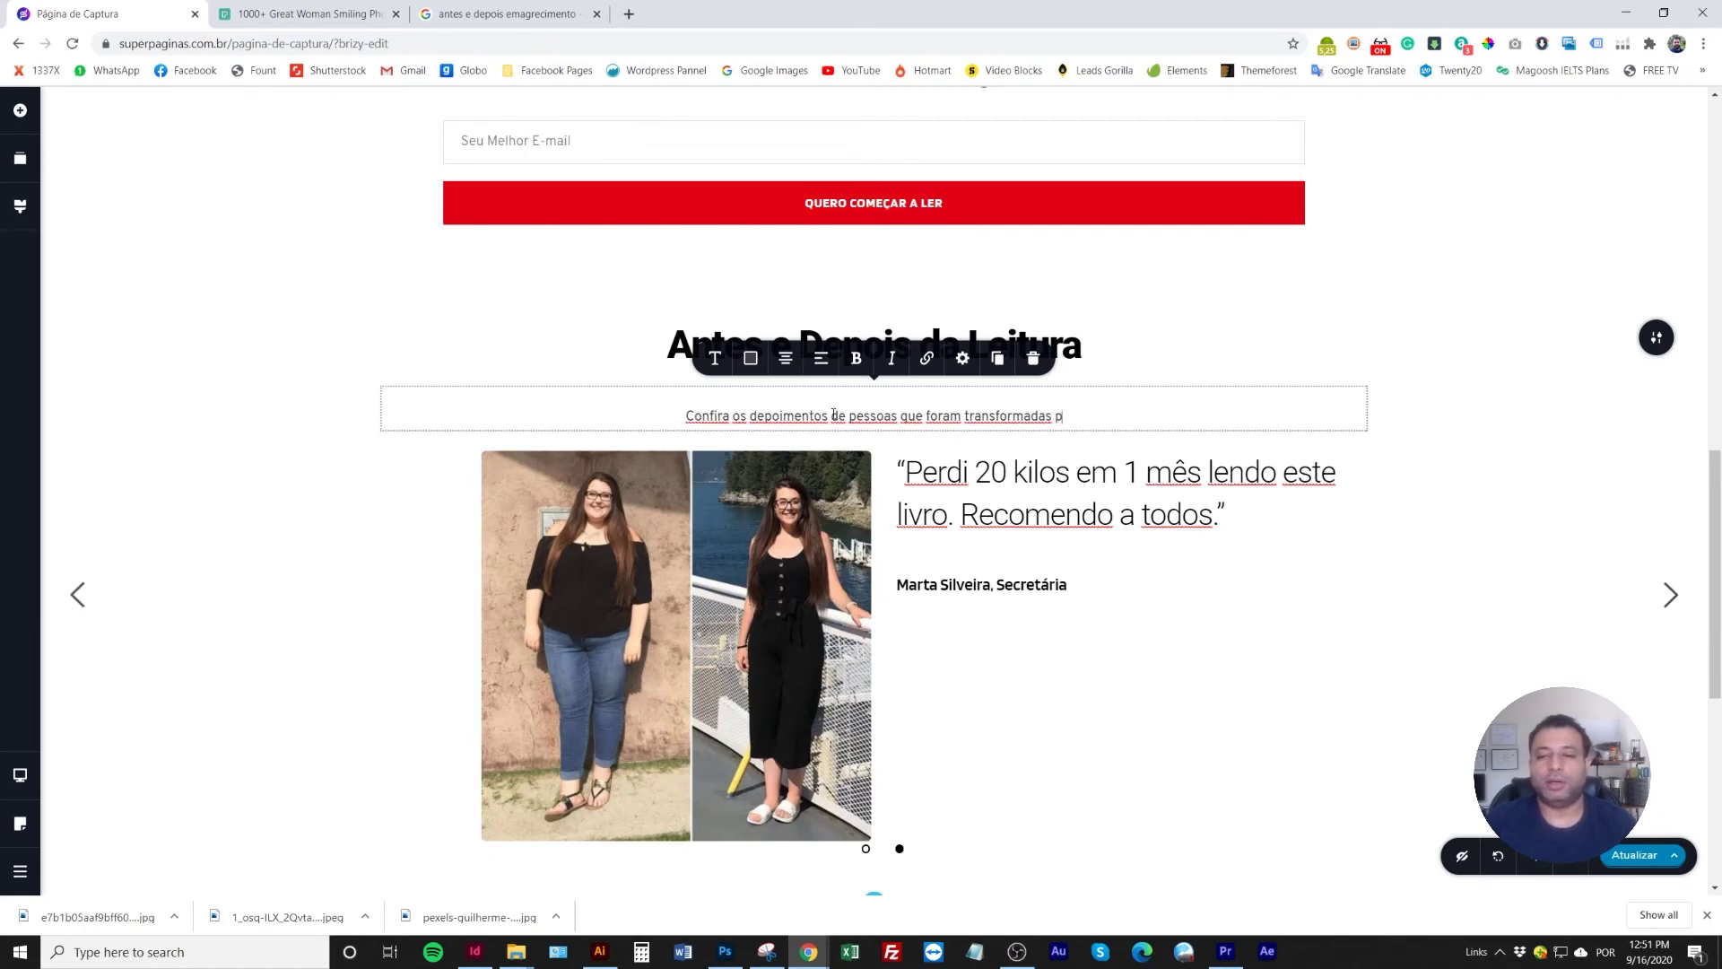
pyautogui.write('ravés da leito')
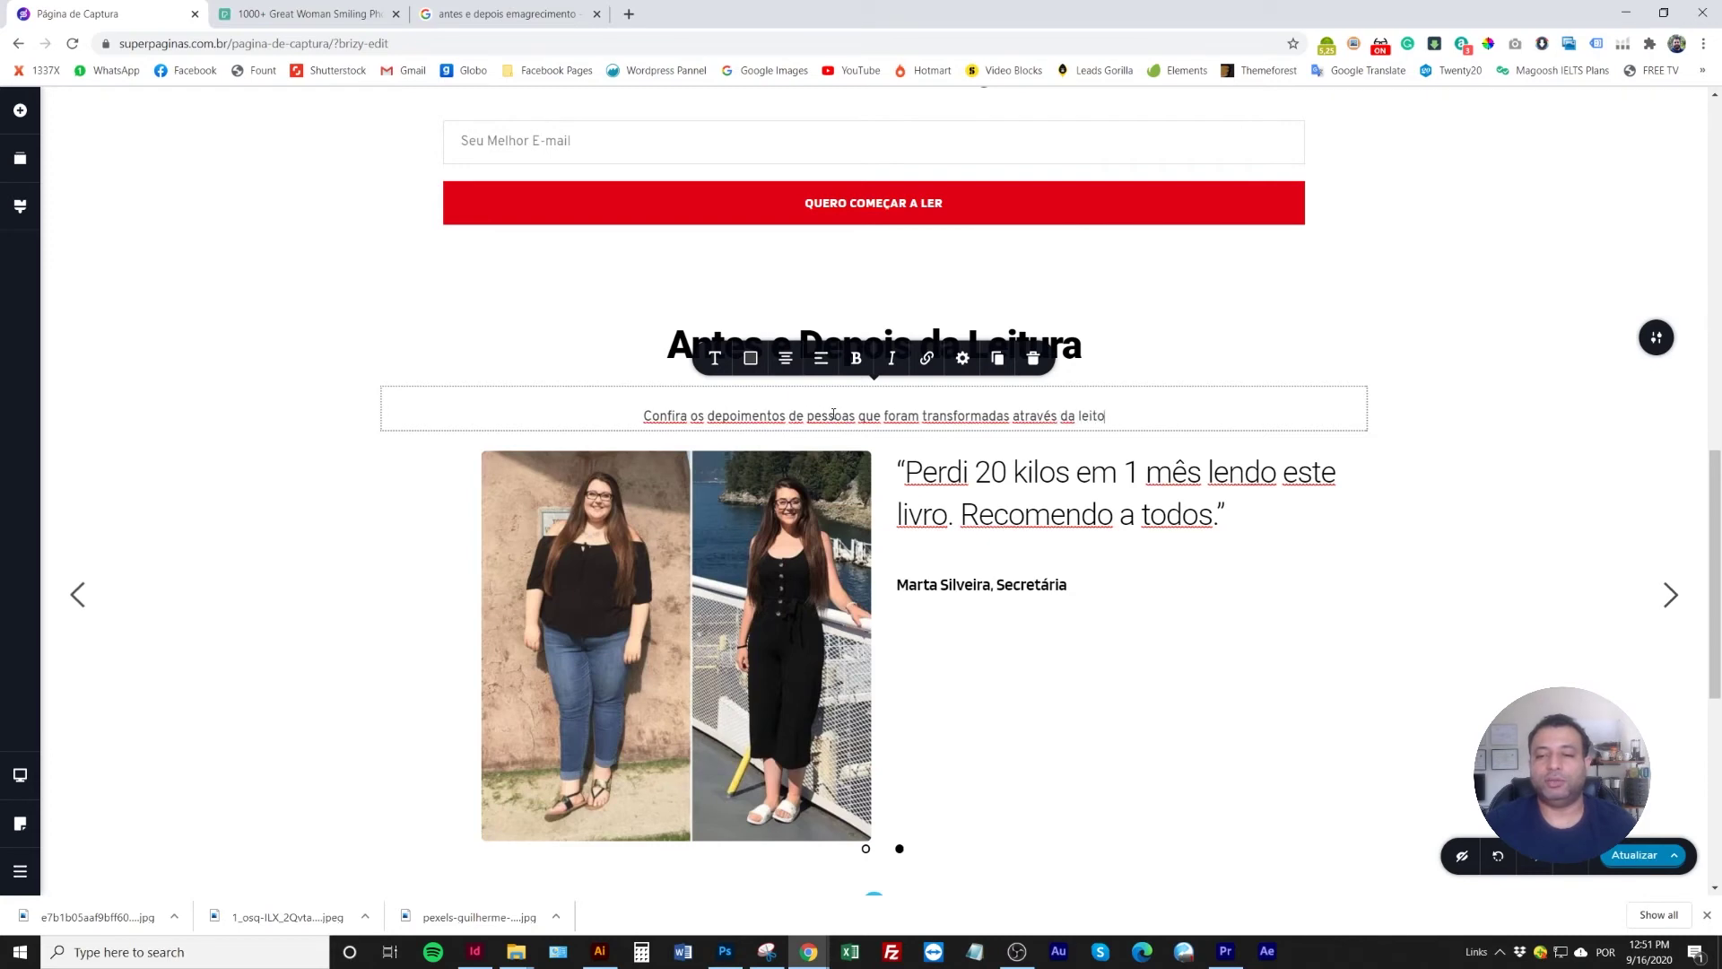
pyautogui.press('BackSpace')
pyautogui.write('ura dest')
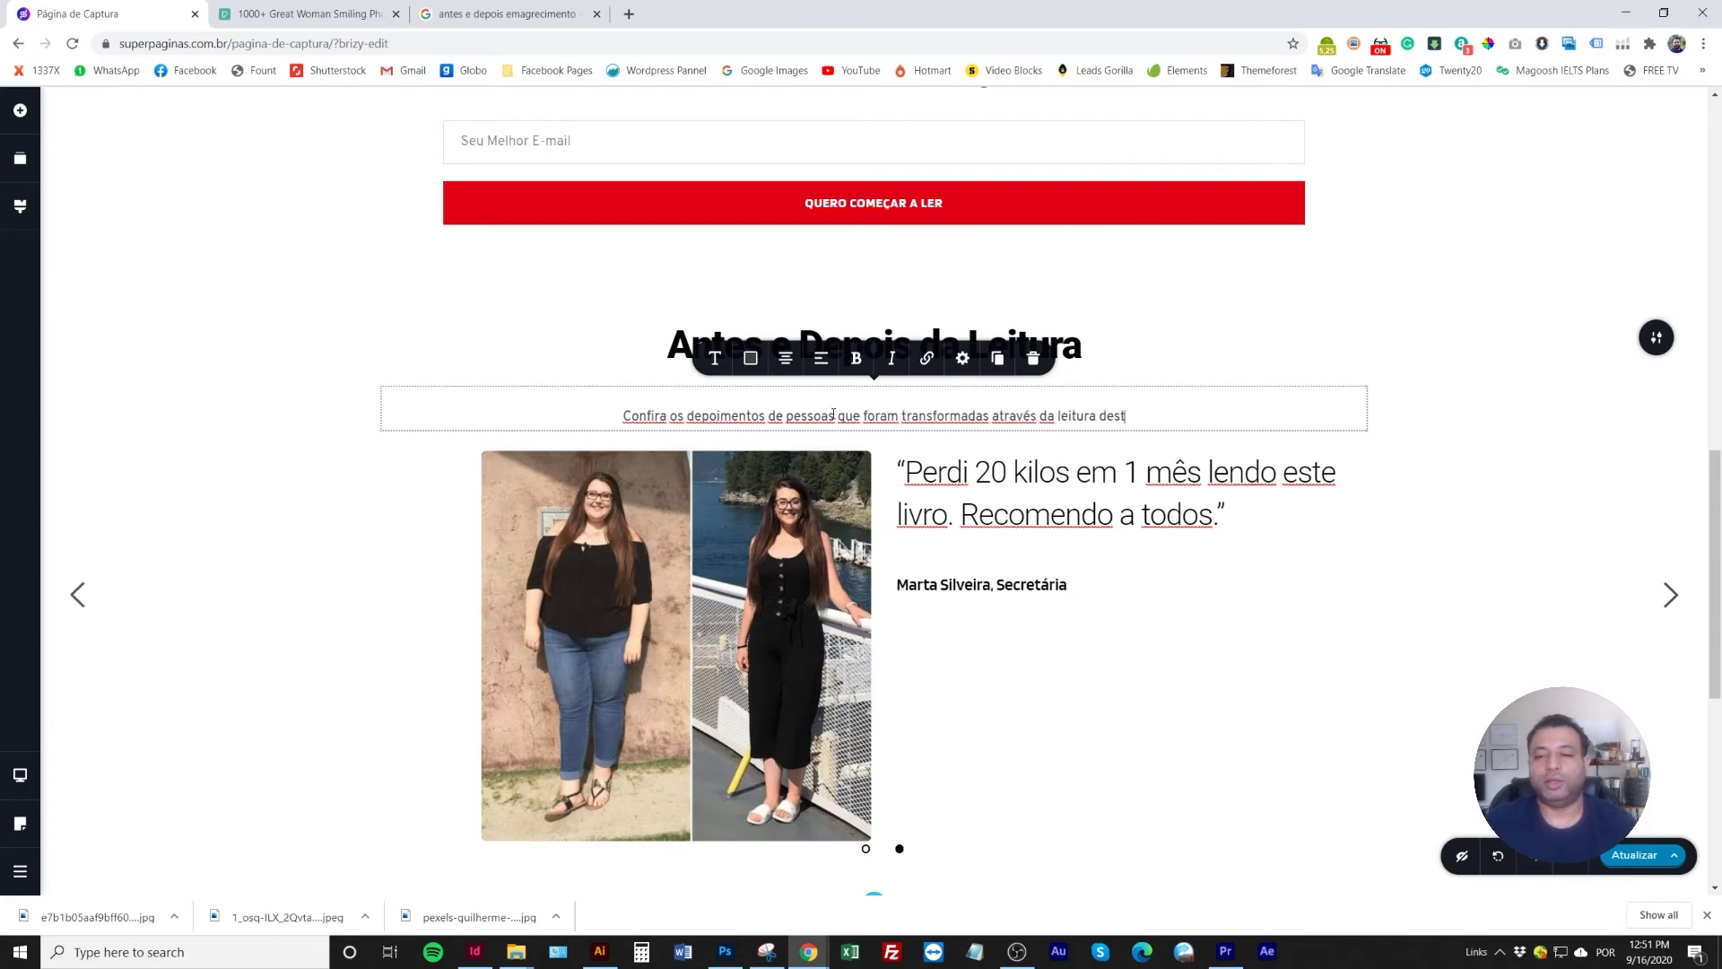
pyautogui.write('e livro.')
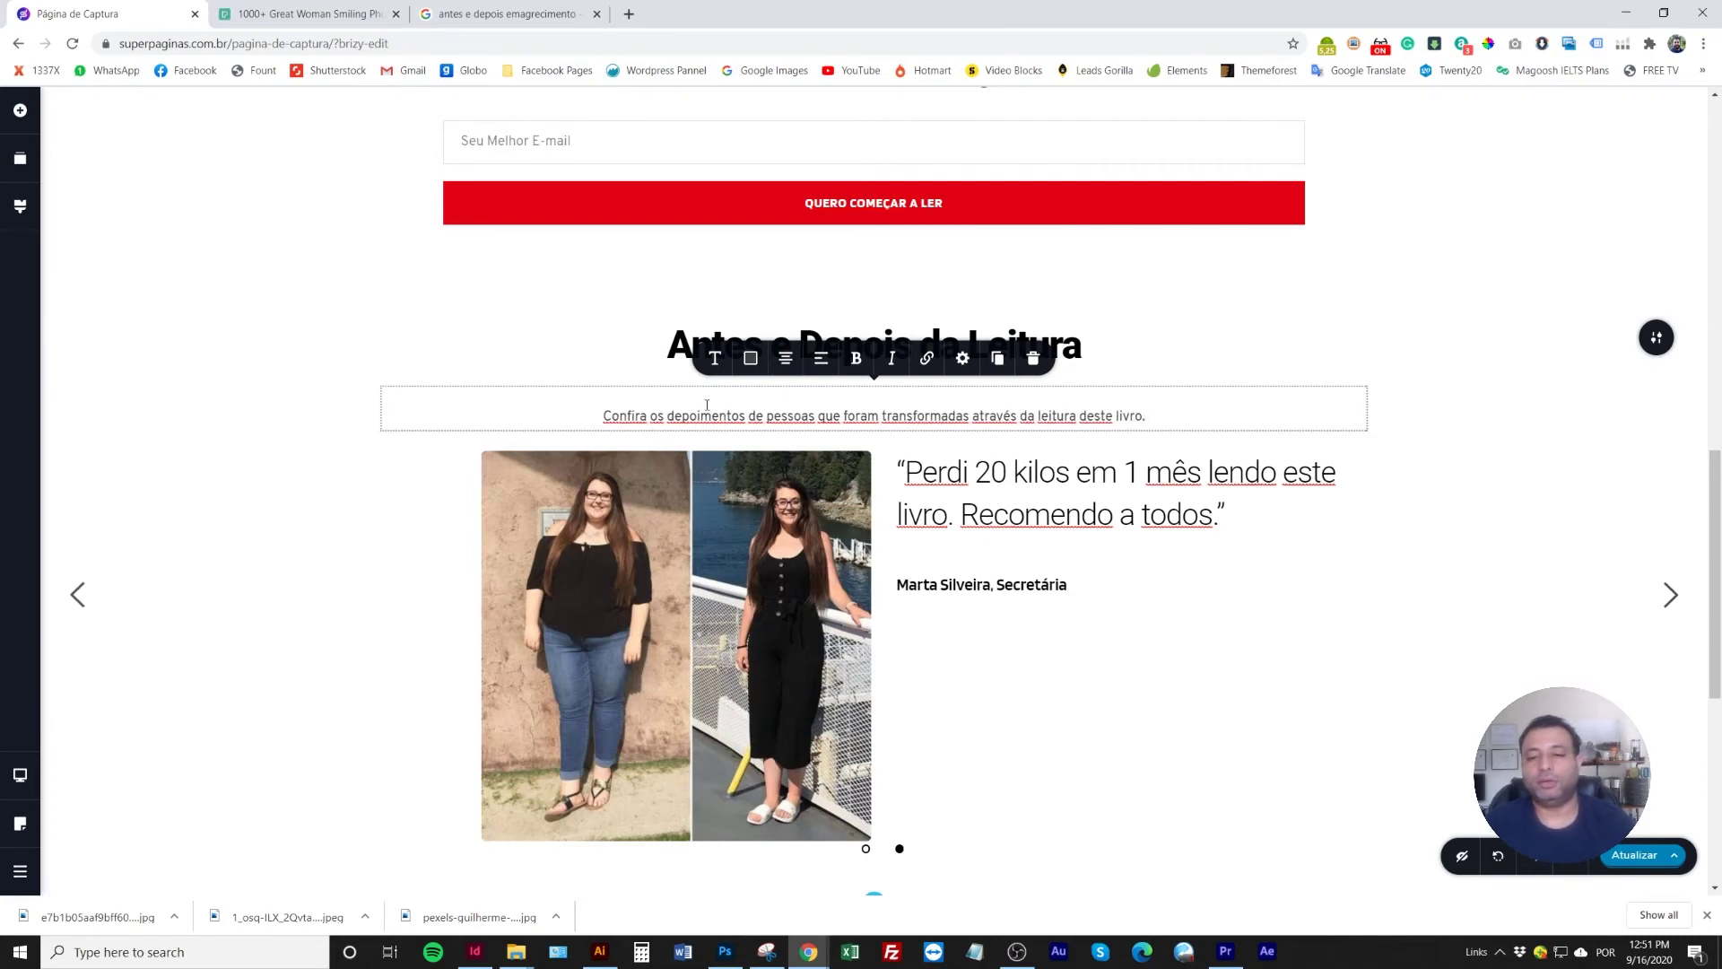
pyautogui.doubleClick(683, 415)
pyautogui.click(749, 460)
pyautogui.click(737, 418)
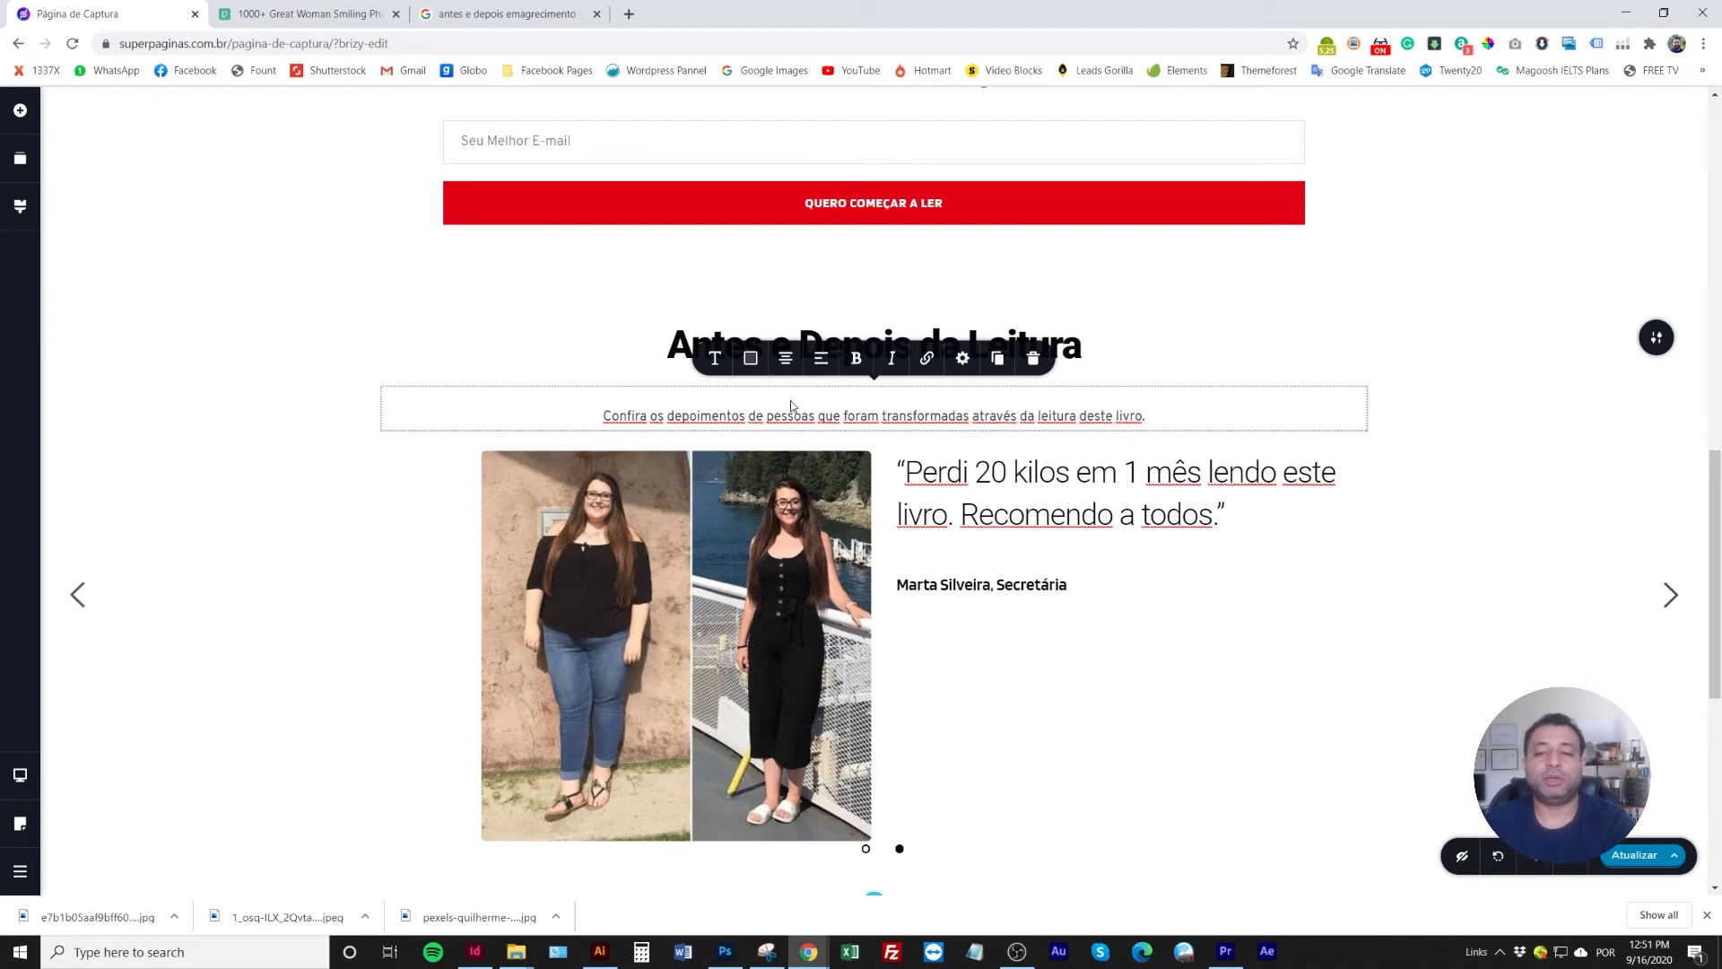
# Set the caption's Espaço acima to 0 px
pyautogui.tripleClick(917, 412)
pyautogui.click(962, 358)
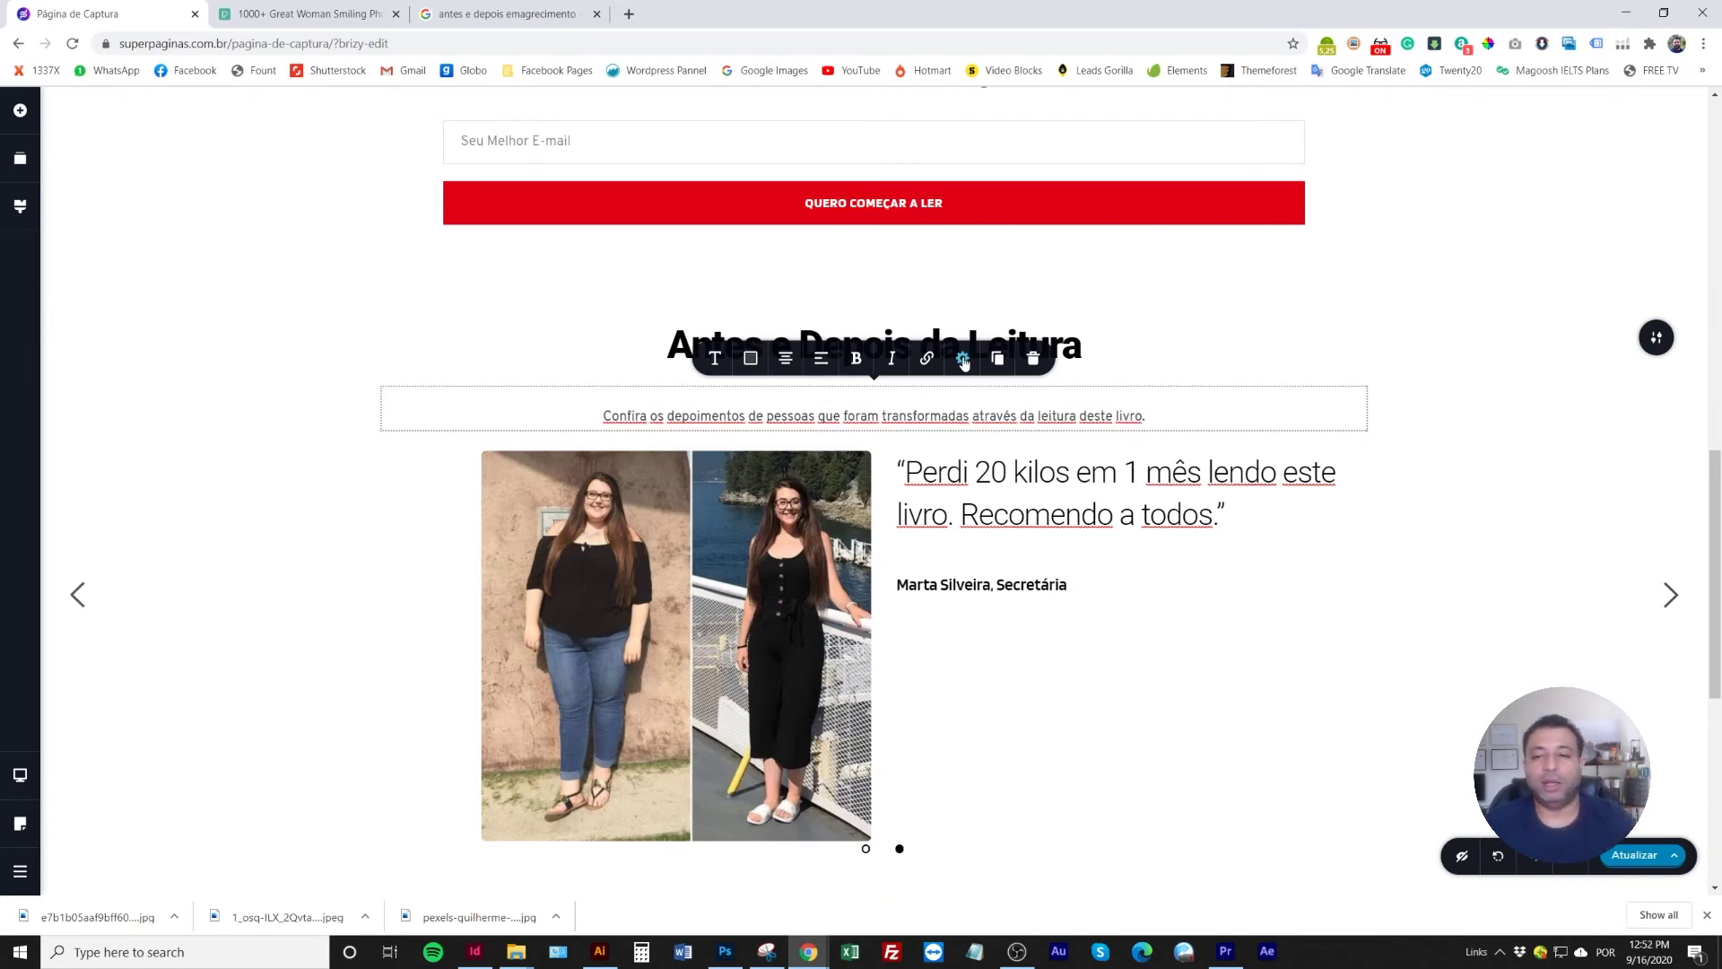
pyautogui.moveTo(949, 184); pyautogui.dragTo(936, 183)
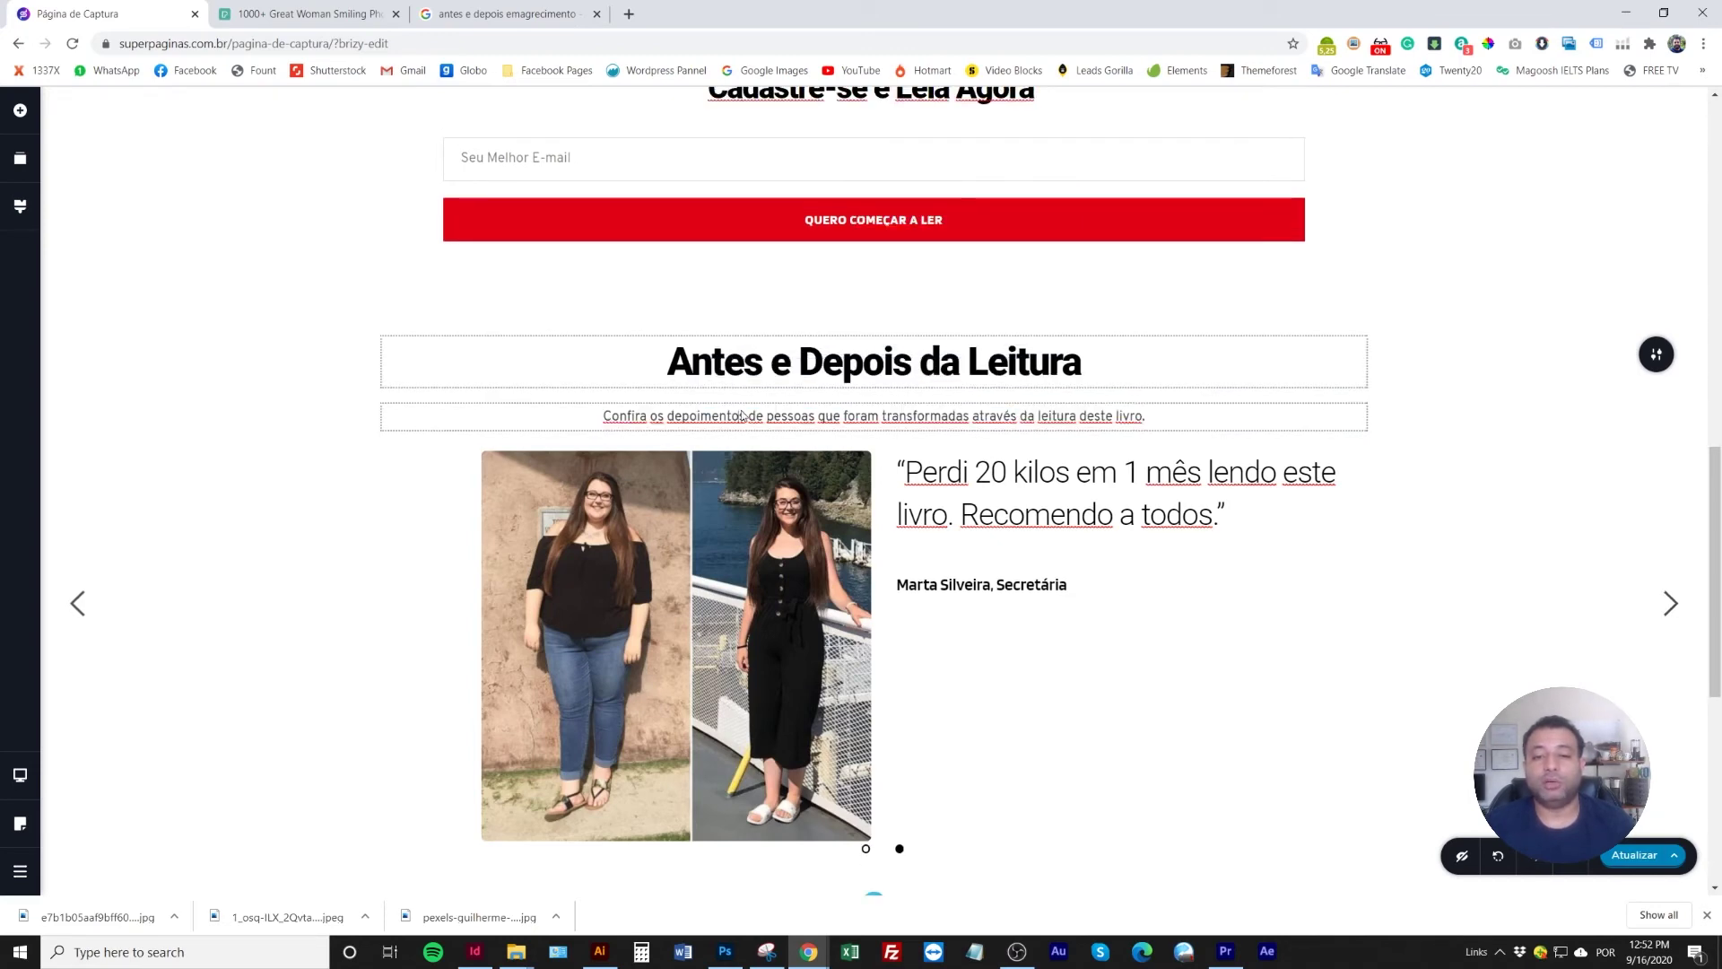
# Recheck the caption's spacing settings, then deselect the caption and heading
pyautogui.click(960, 376)
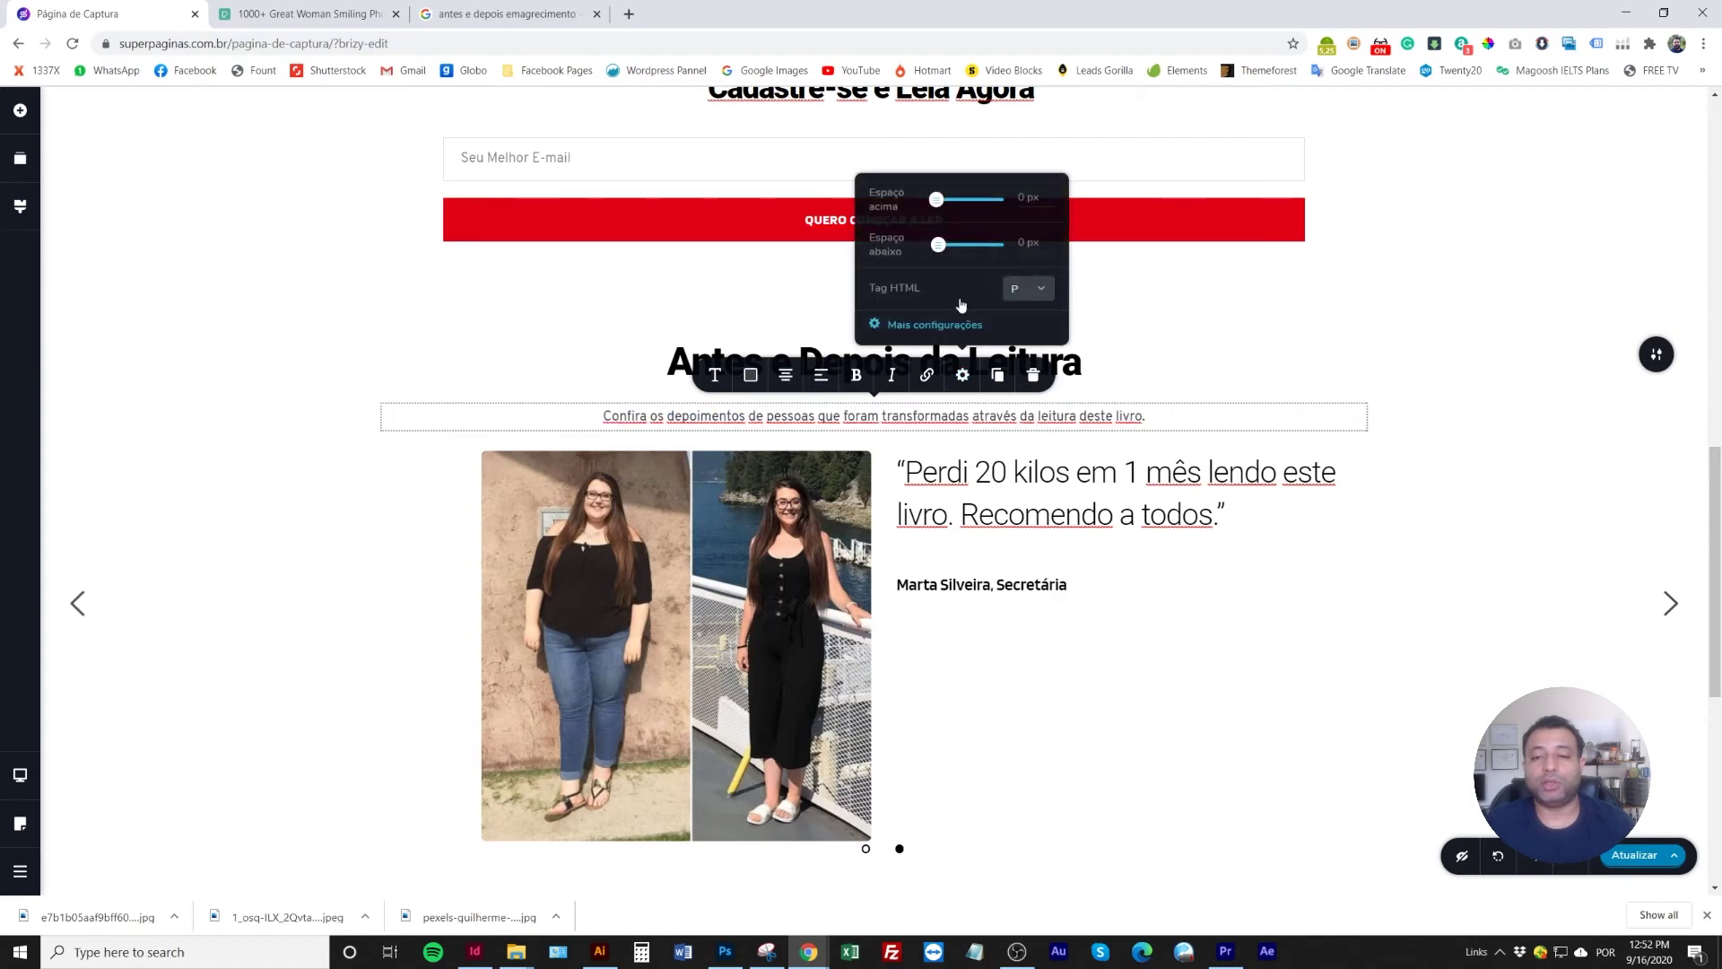
pyautogui.click(936, 199)
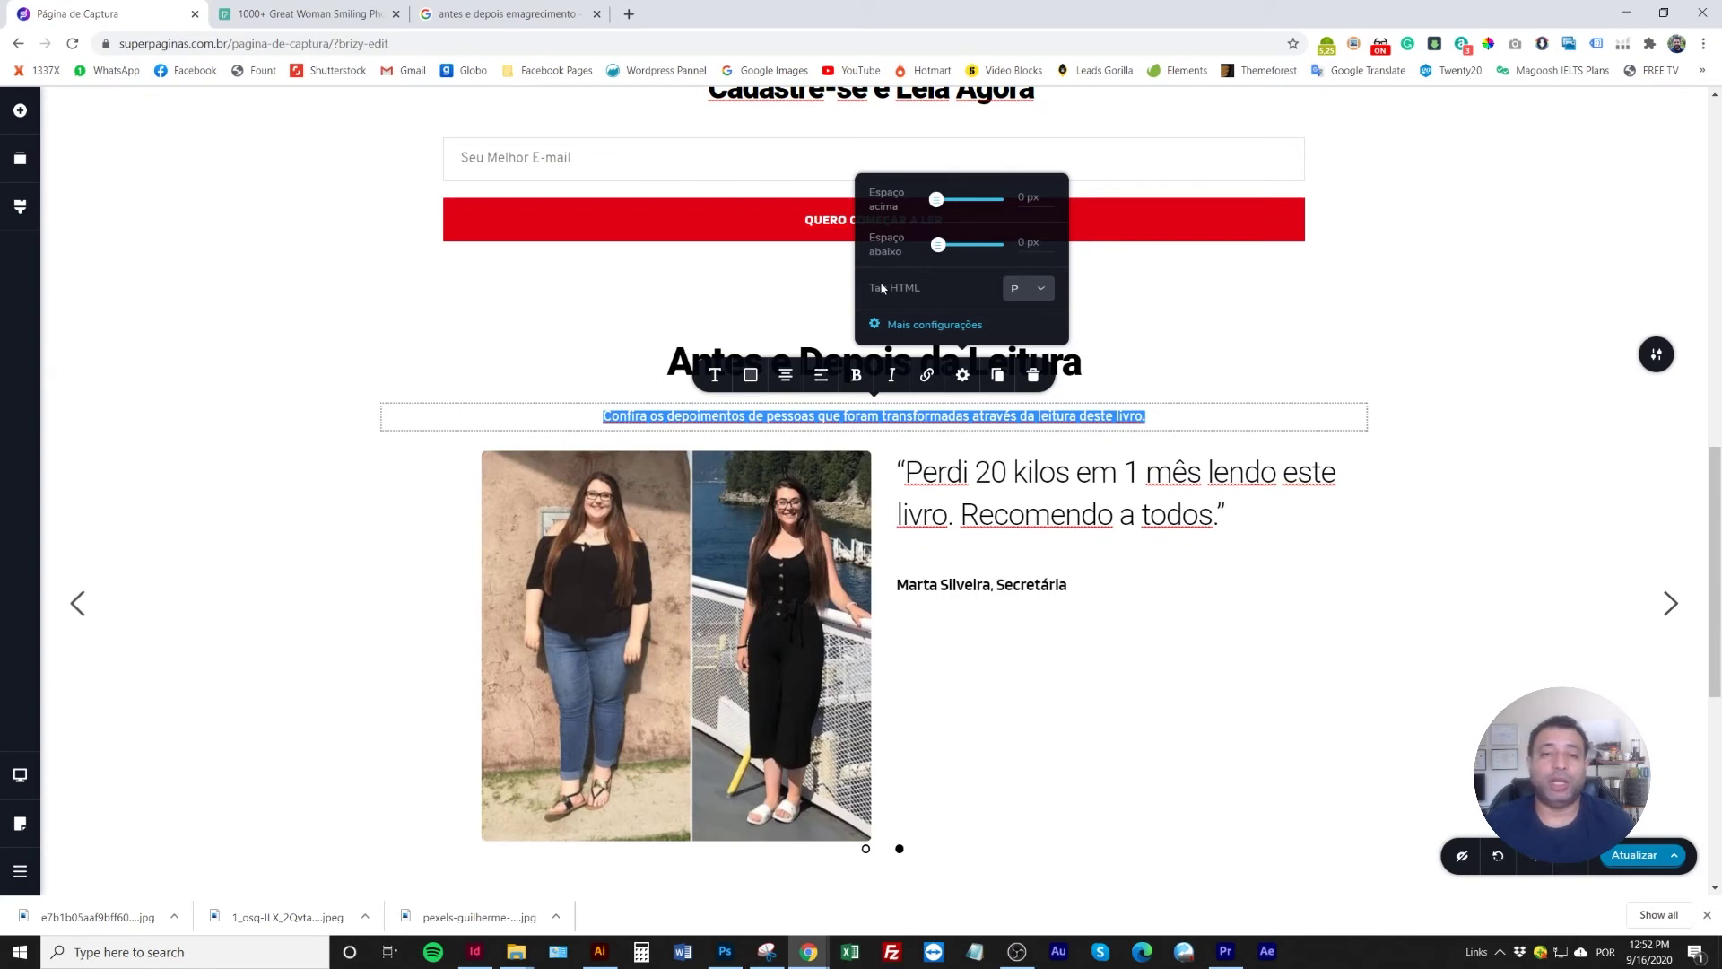
pyautogui.click(327, 376)
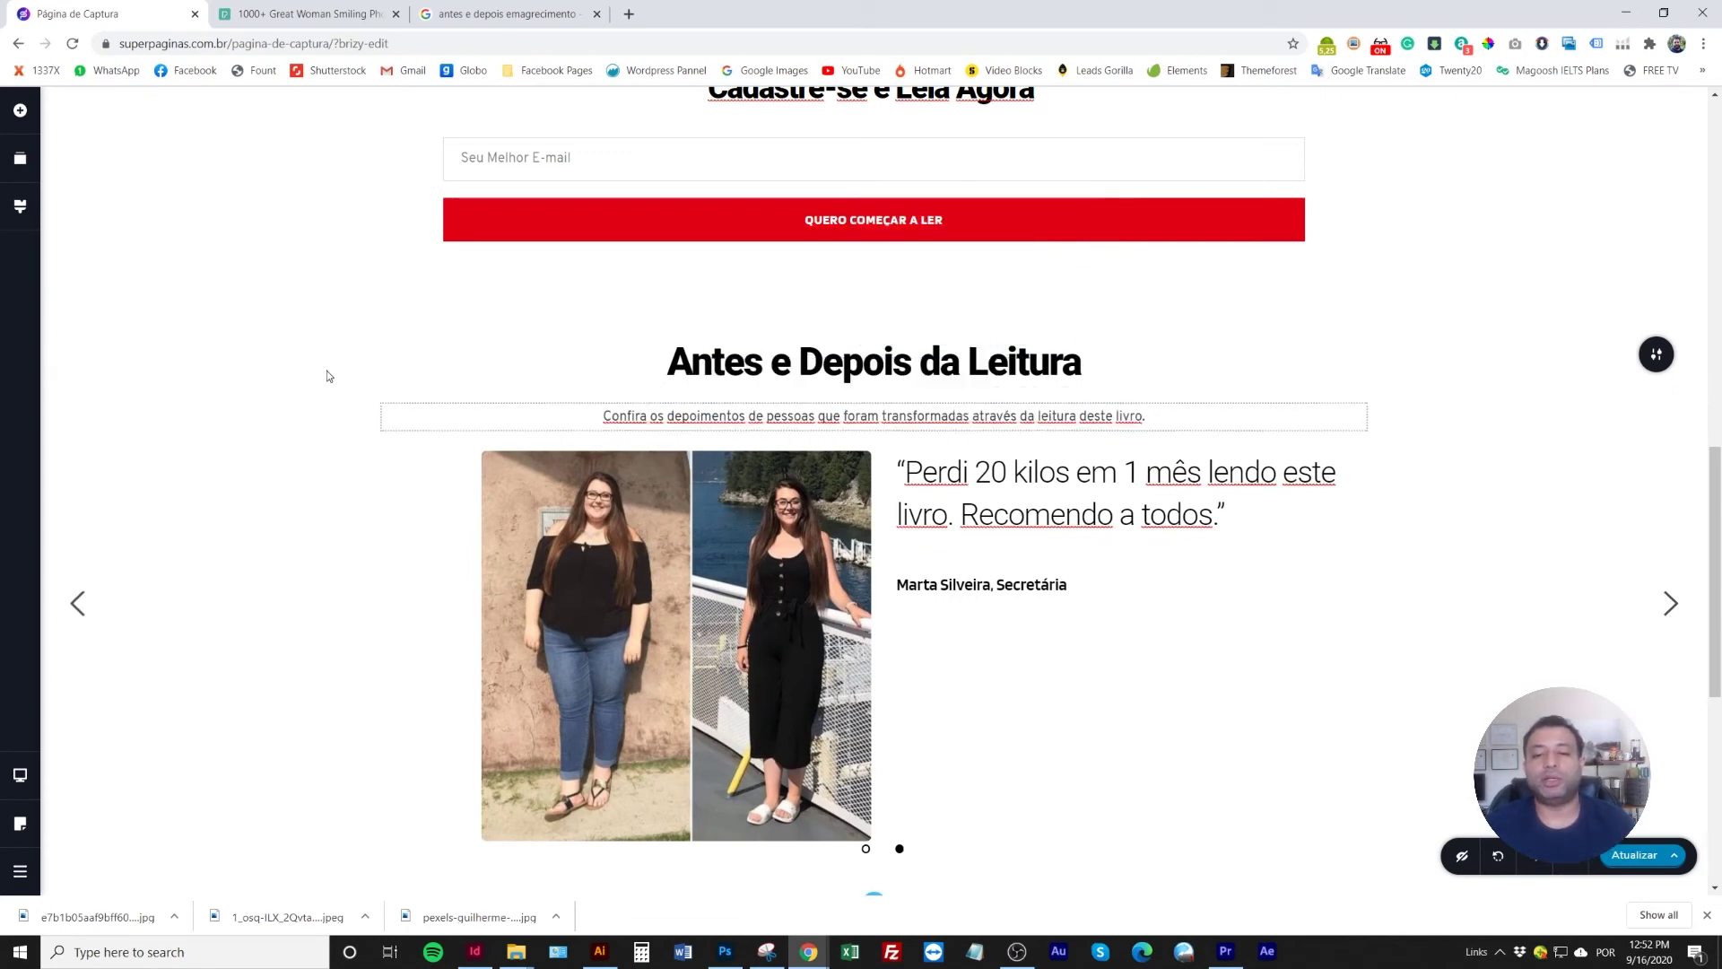
pyautogui.doubleClick(927, 417)
pyautogui.click(1132, 365)
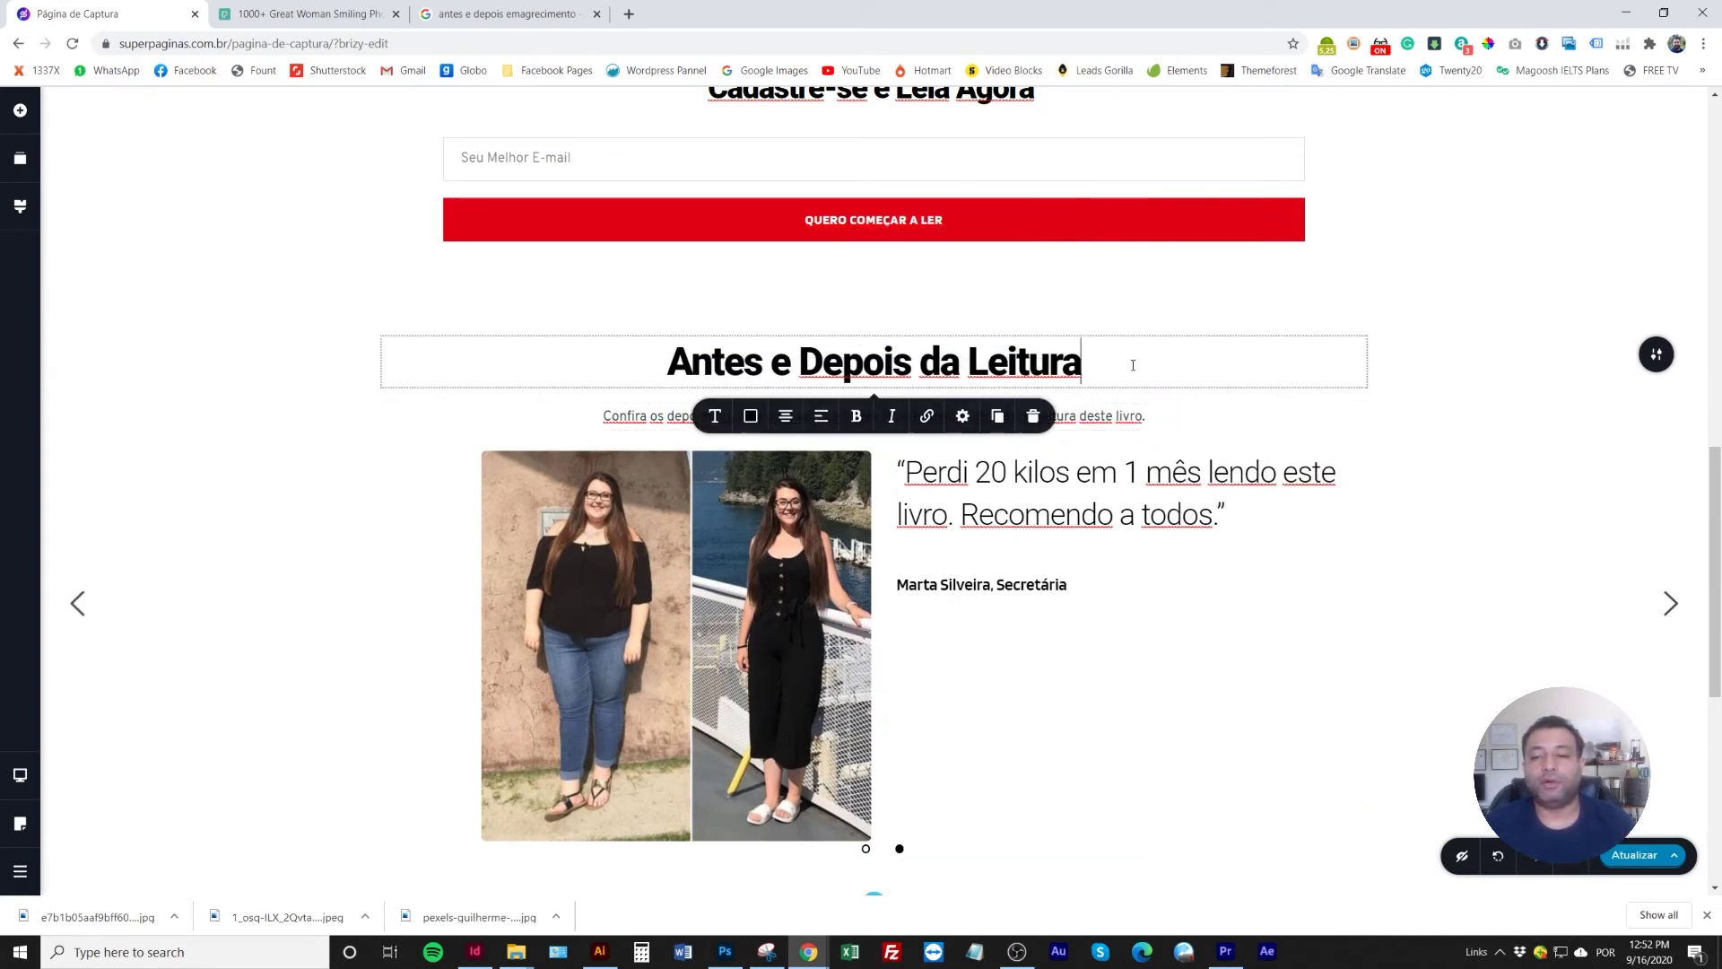
pyautogui.click(345, 371)
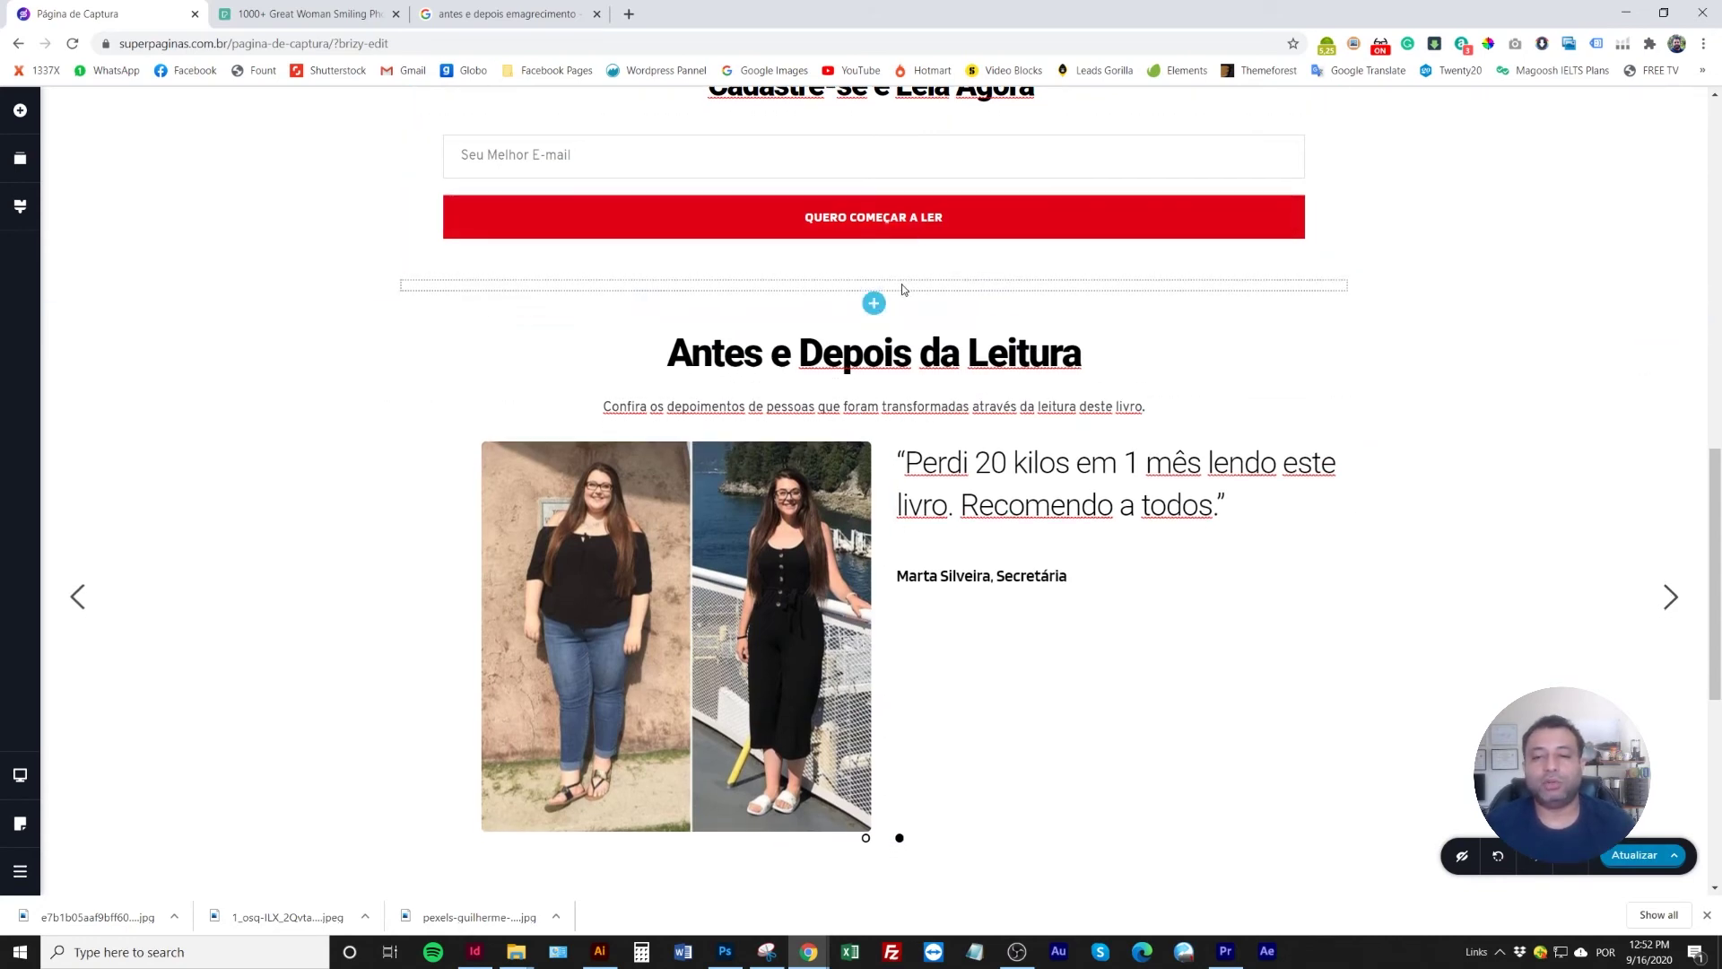
# Move the thin spacer between the subtitle and slider and make it slightly taller
pyautogui.click(920, 287)
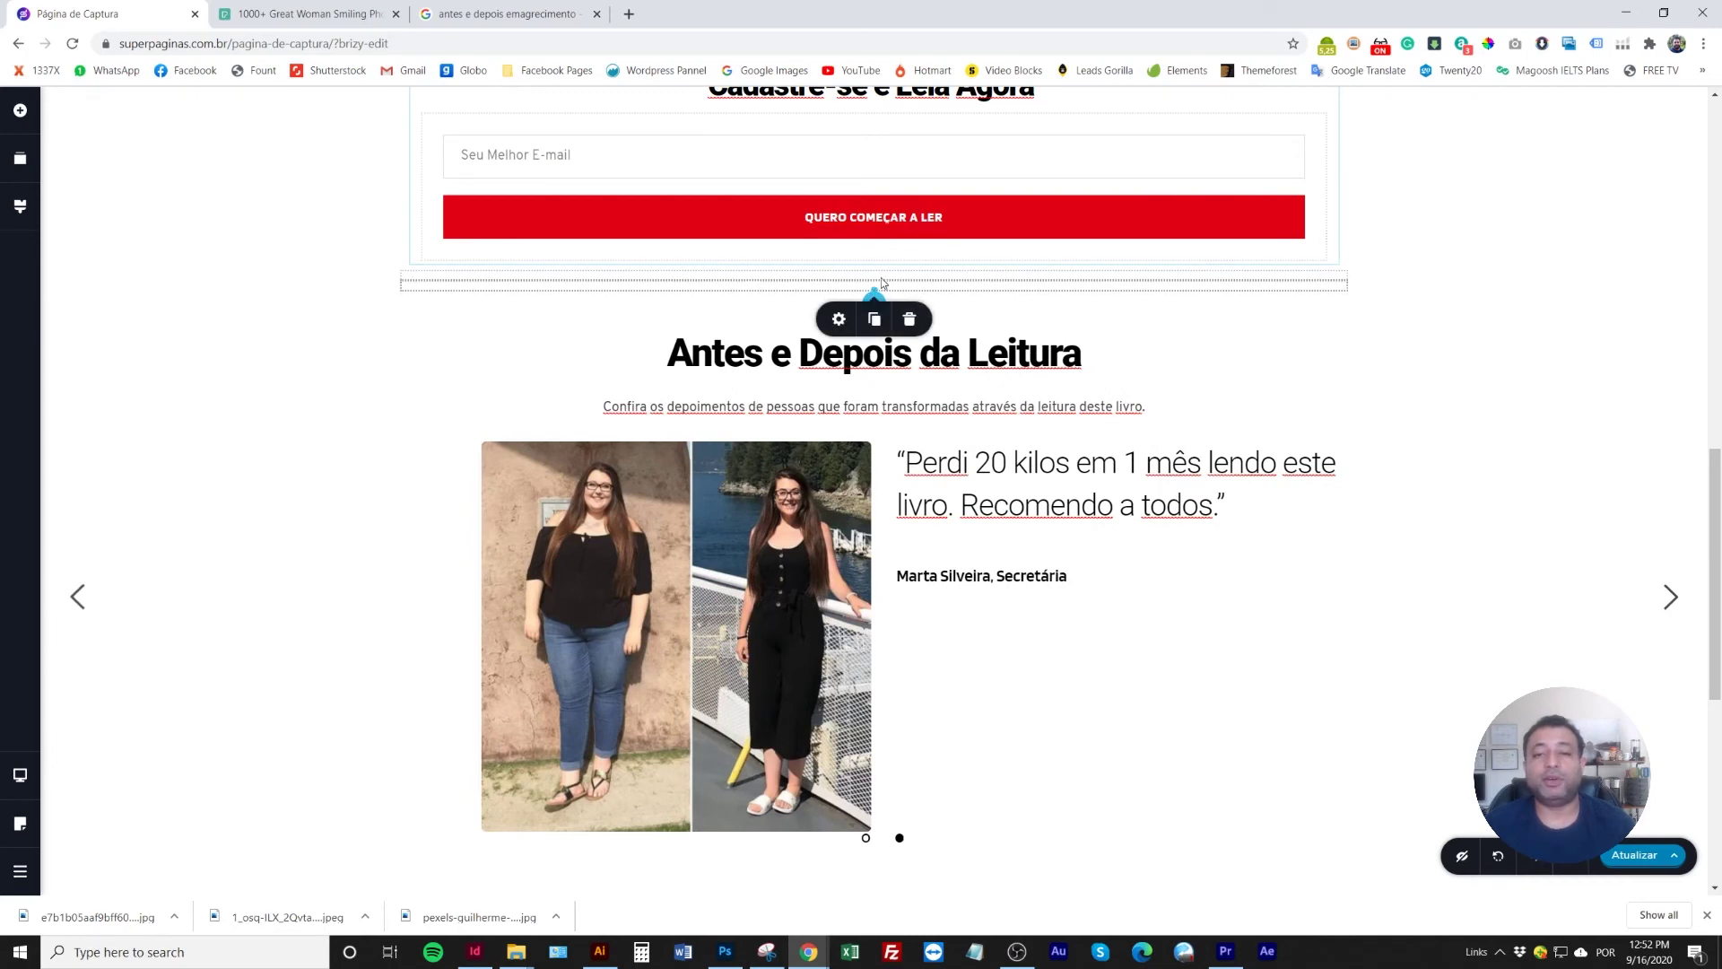
pyautogui.moveTo(921, 289); pyautogui.dragTo(882, 446)
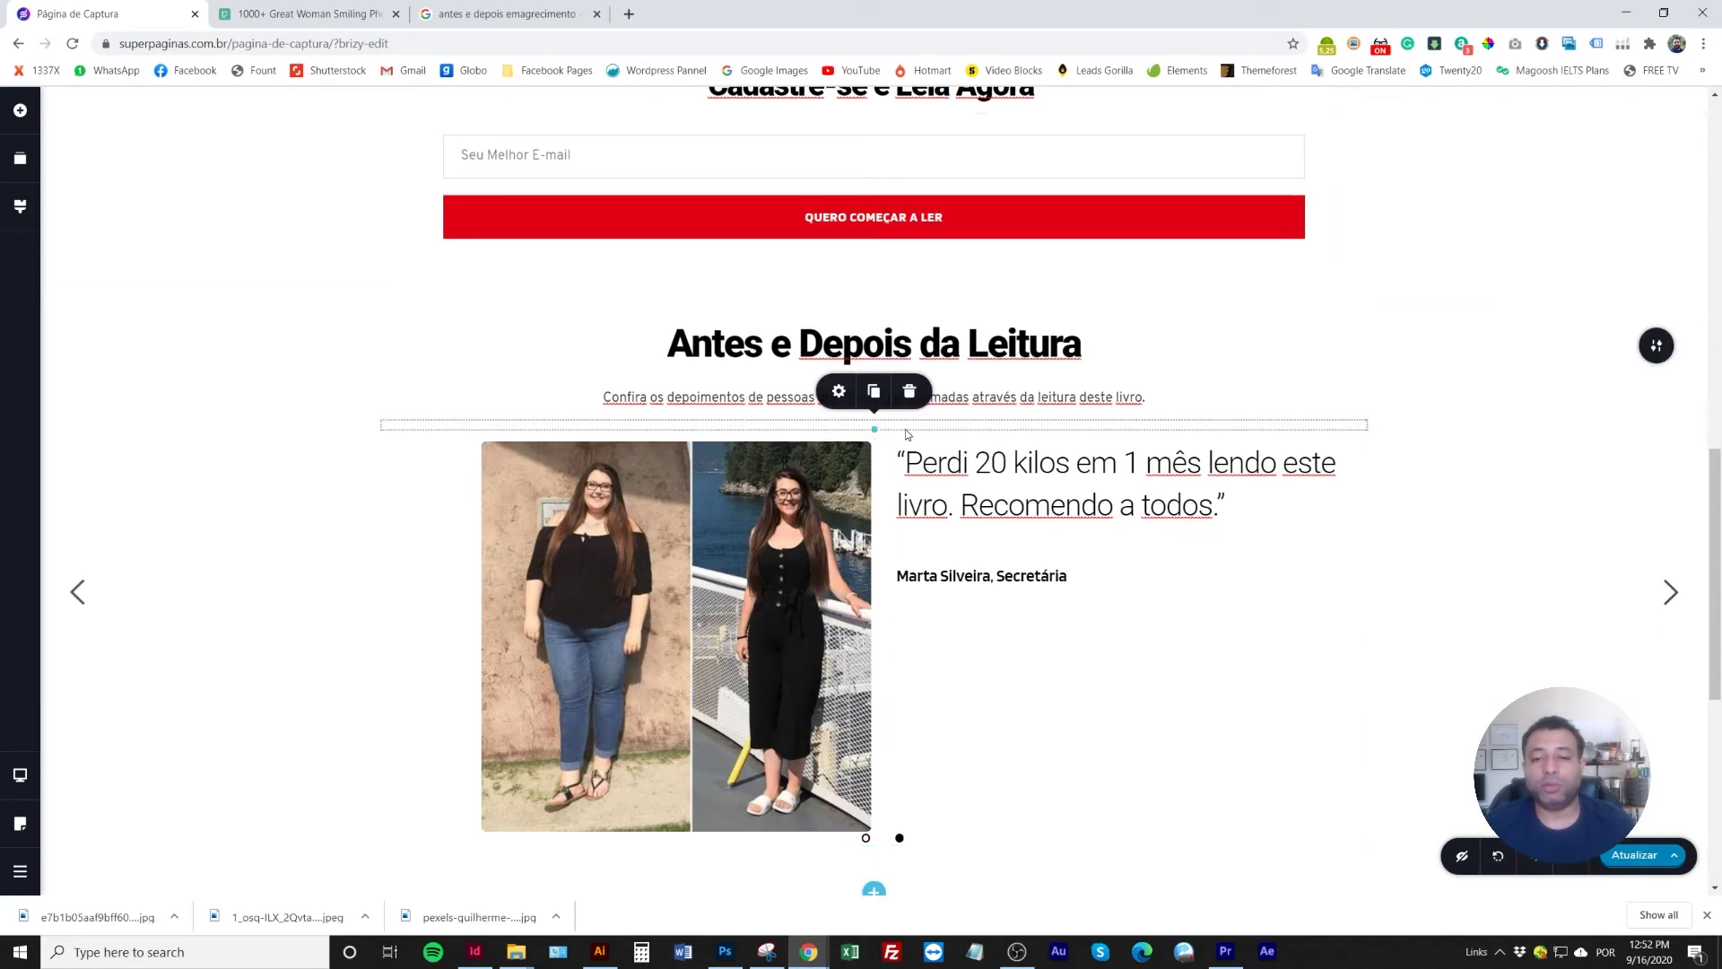
pyautogui.moveTo(875, 429); pyautogui.dragTo(875, 449)
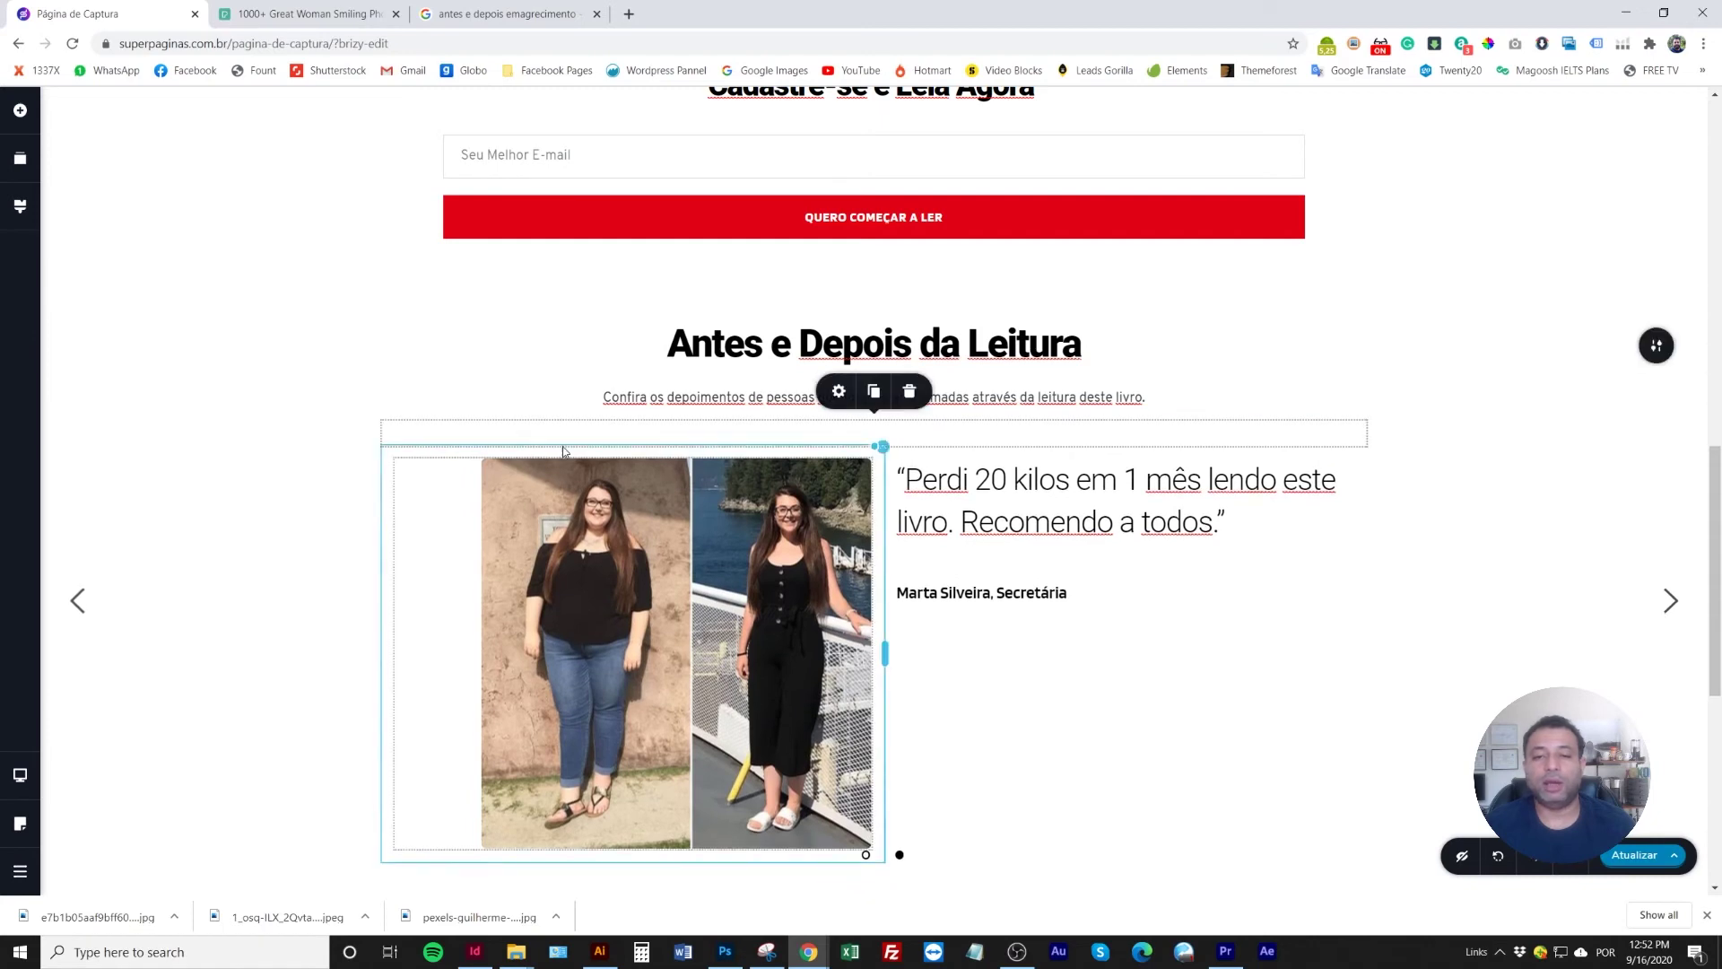
pyautogui.click(768, 298)
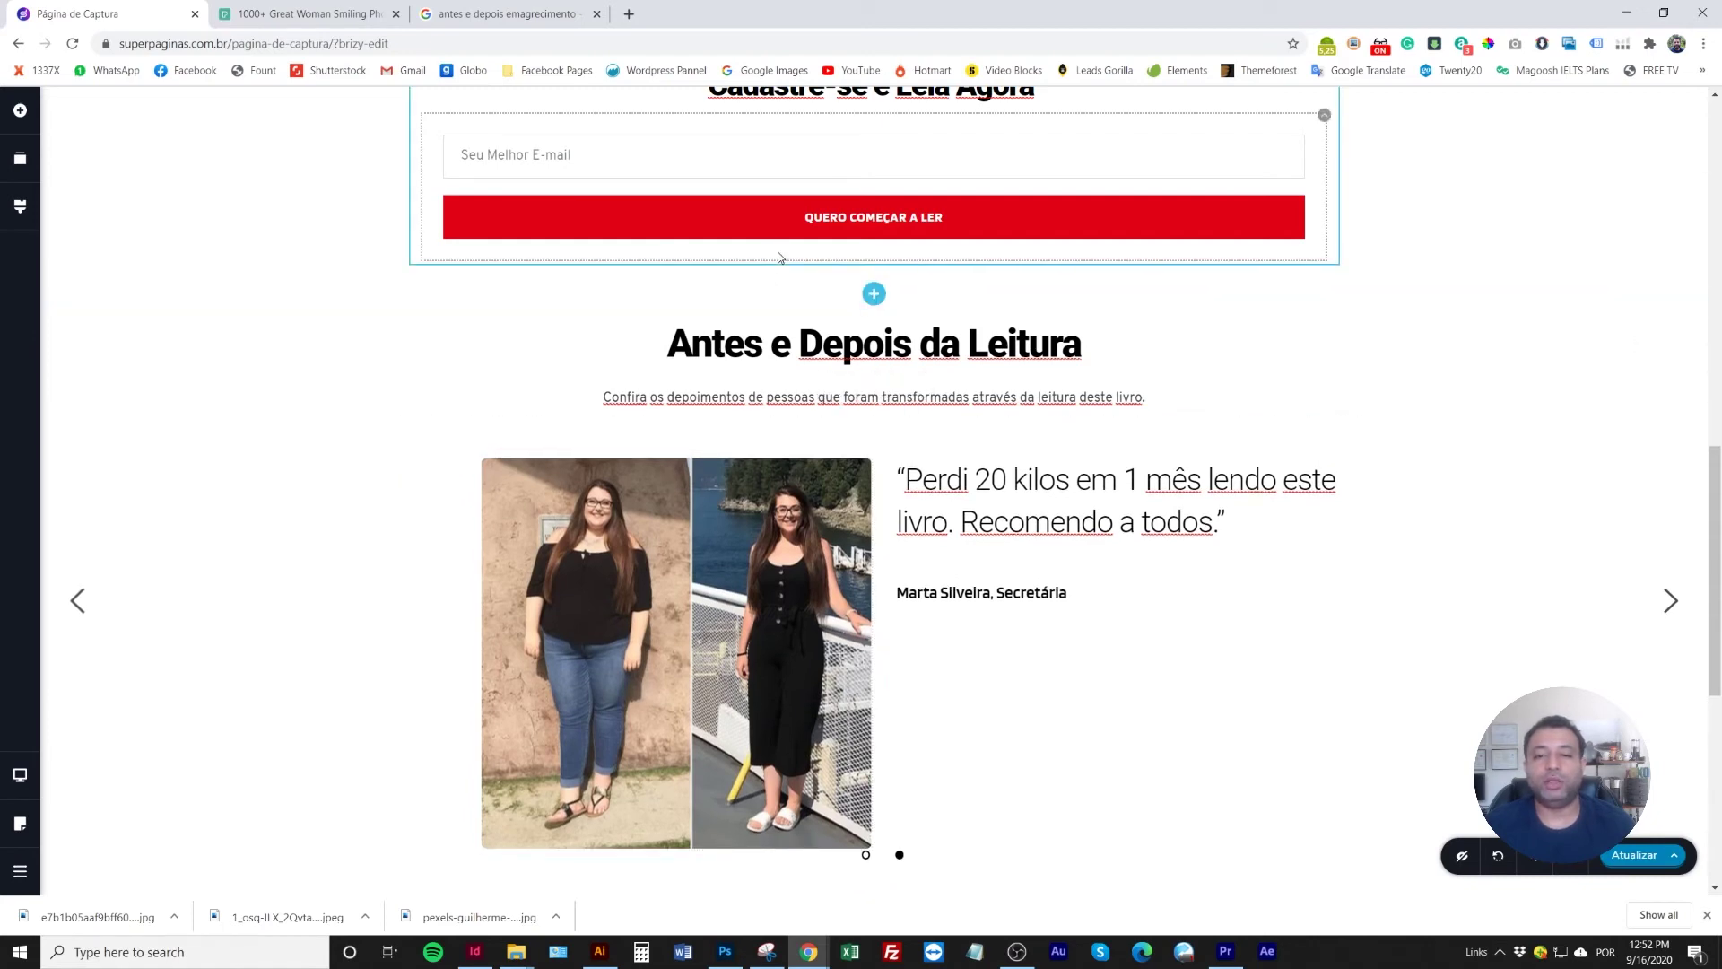
pyautogui.click(787, 351)
pyautogui.scroll(-2, 942, 457)
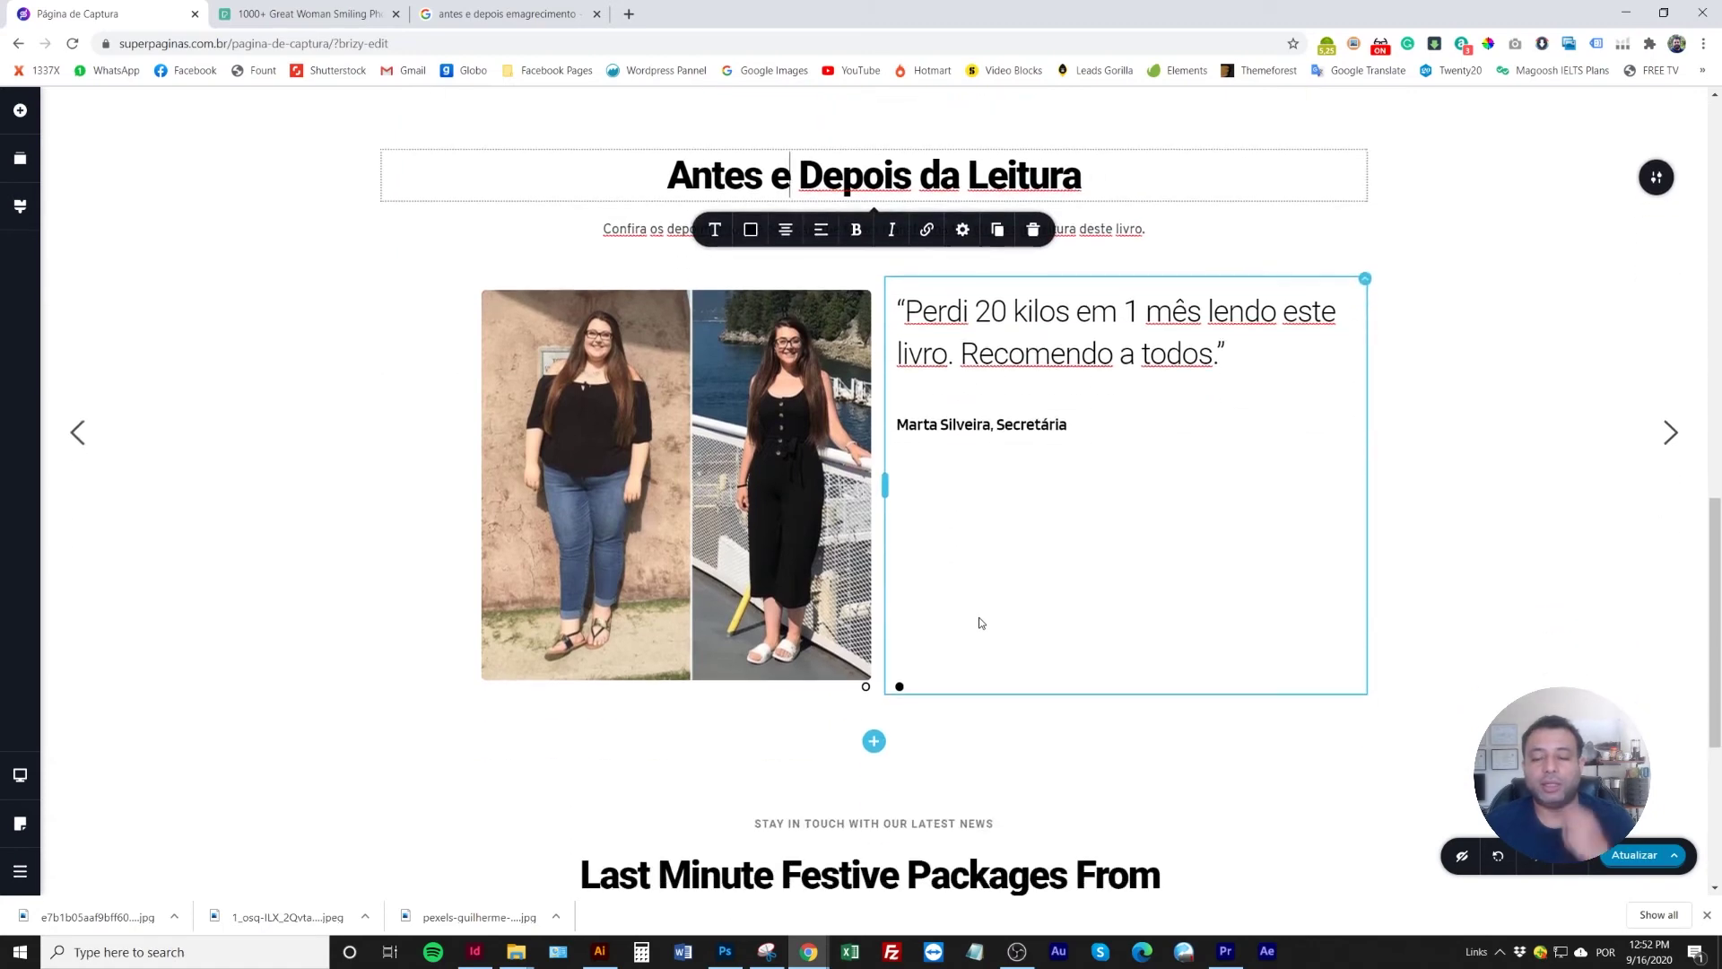
# Shrink the spacer above Stay in Touch from 80 px to about 20 px
pyautogui.scroll(-3, 830, 520)
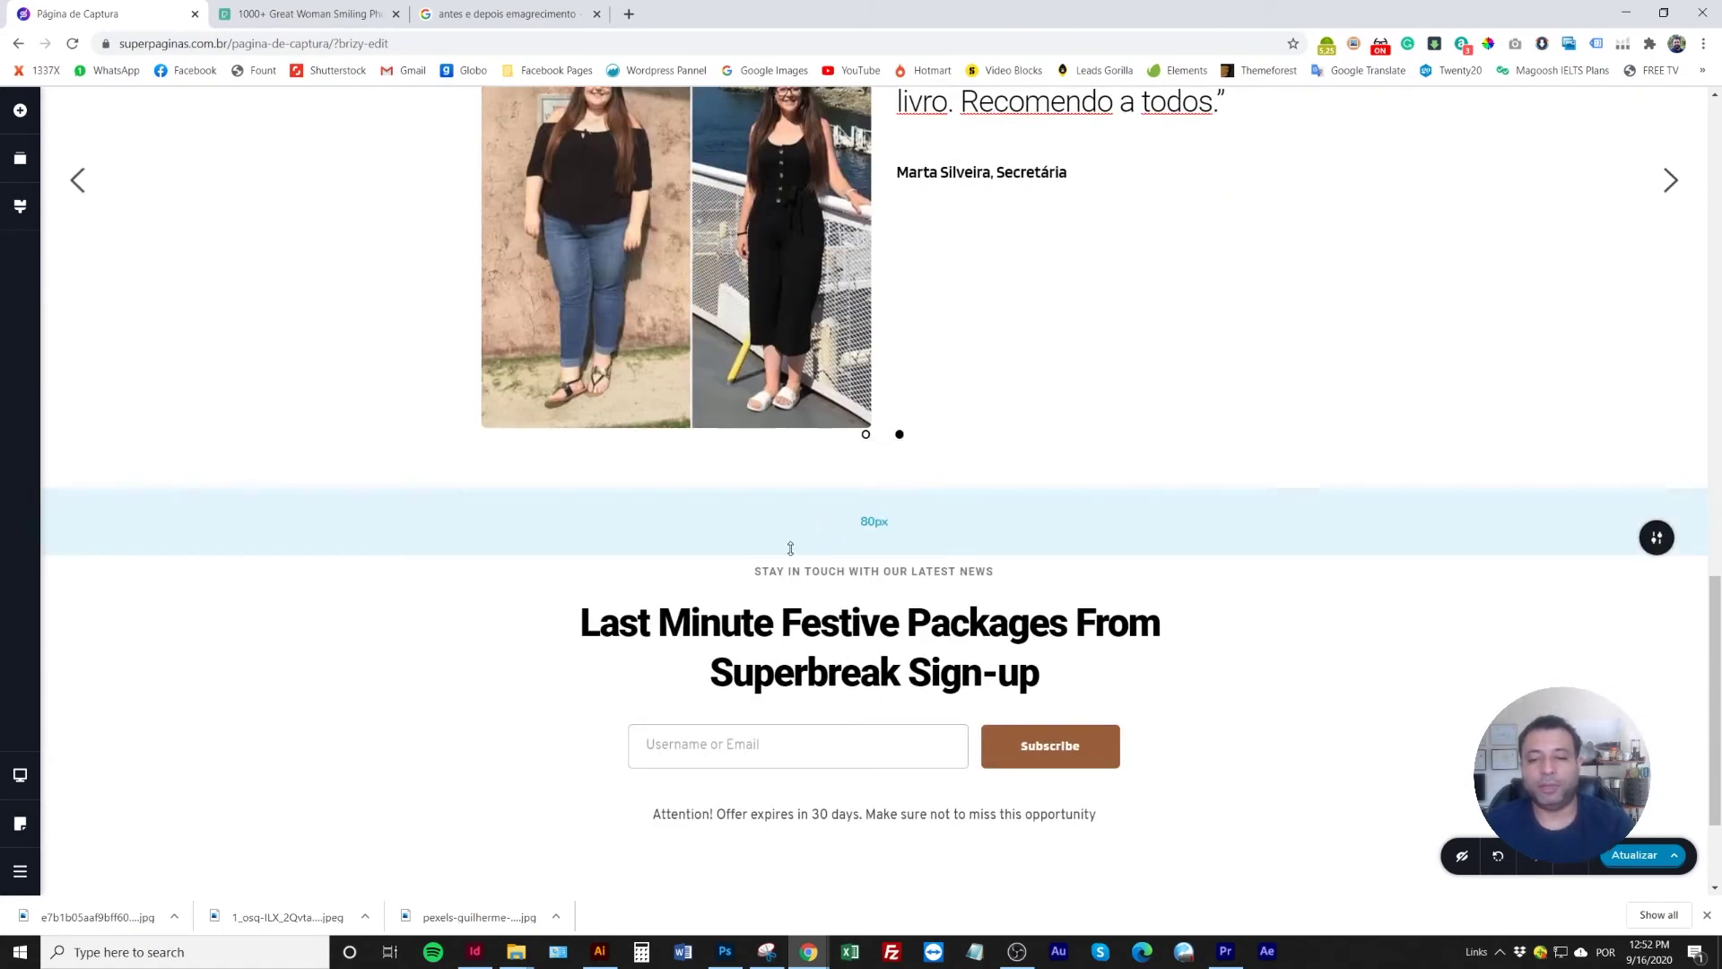
pyautogui.moveTo(790, 548); pyautogui.dragTo(796, 495)
pyautogui.click(815, 524)
pyautogui.scroll(5, 843, 511)
pyautogui.click(999, 490)
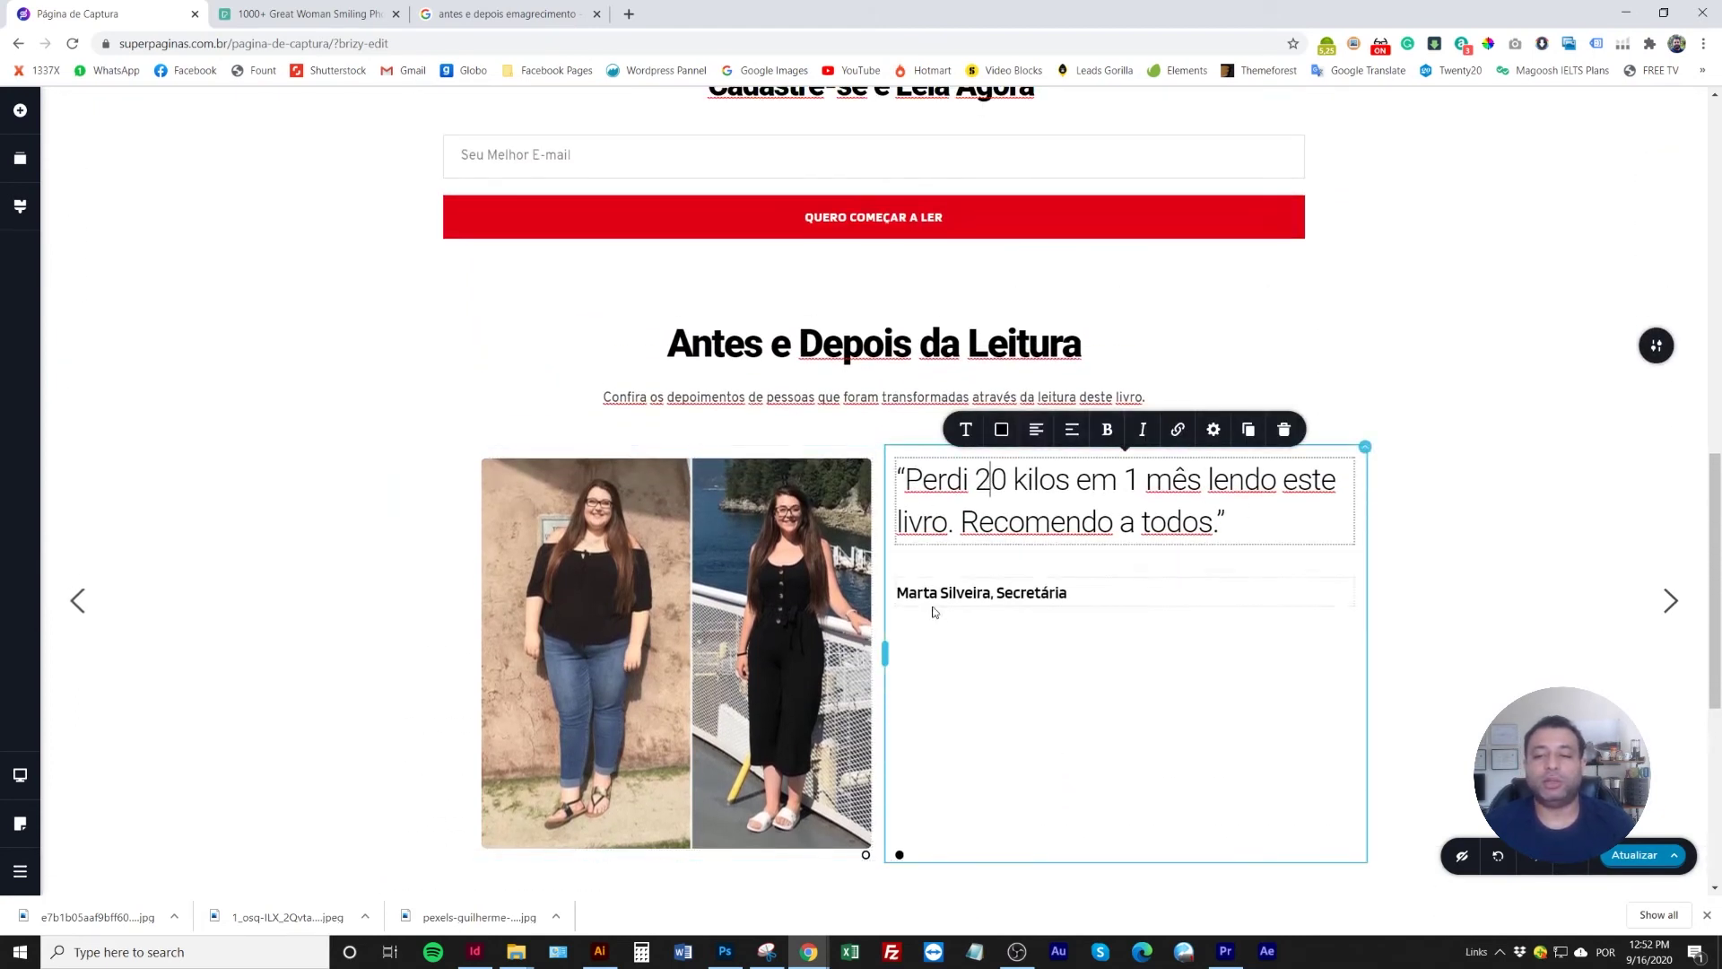
pyautogui.click(347, 583)
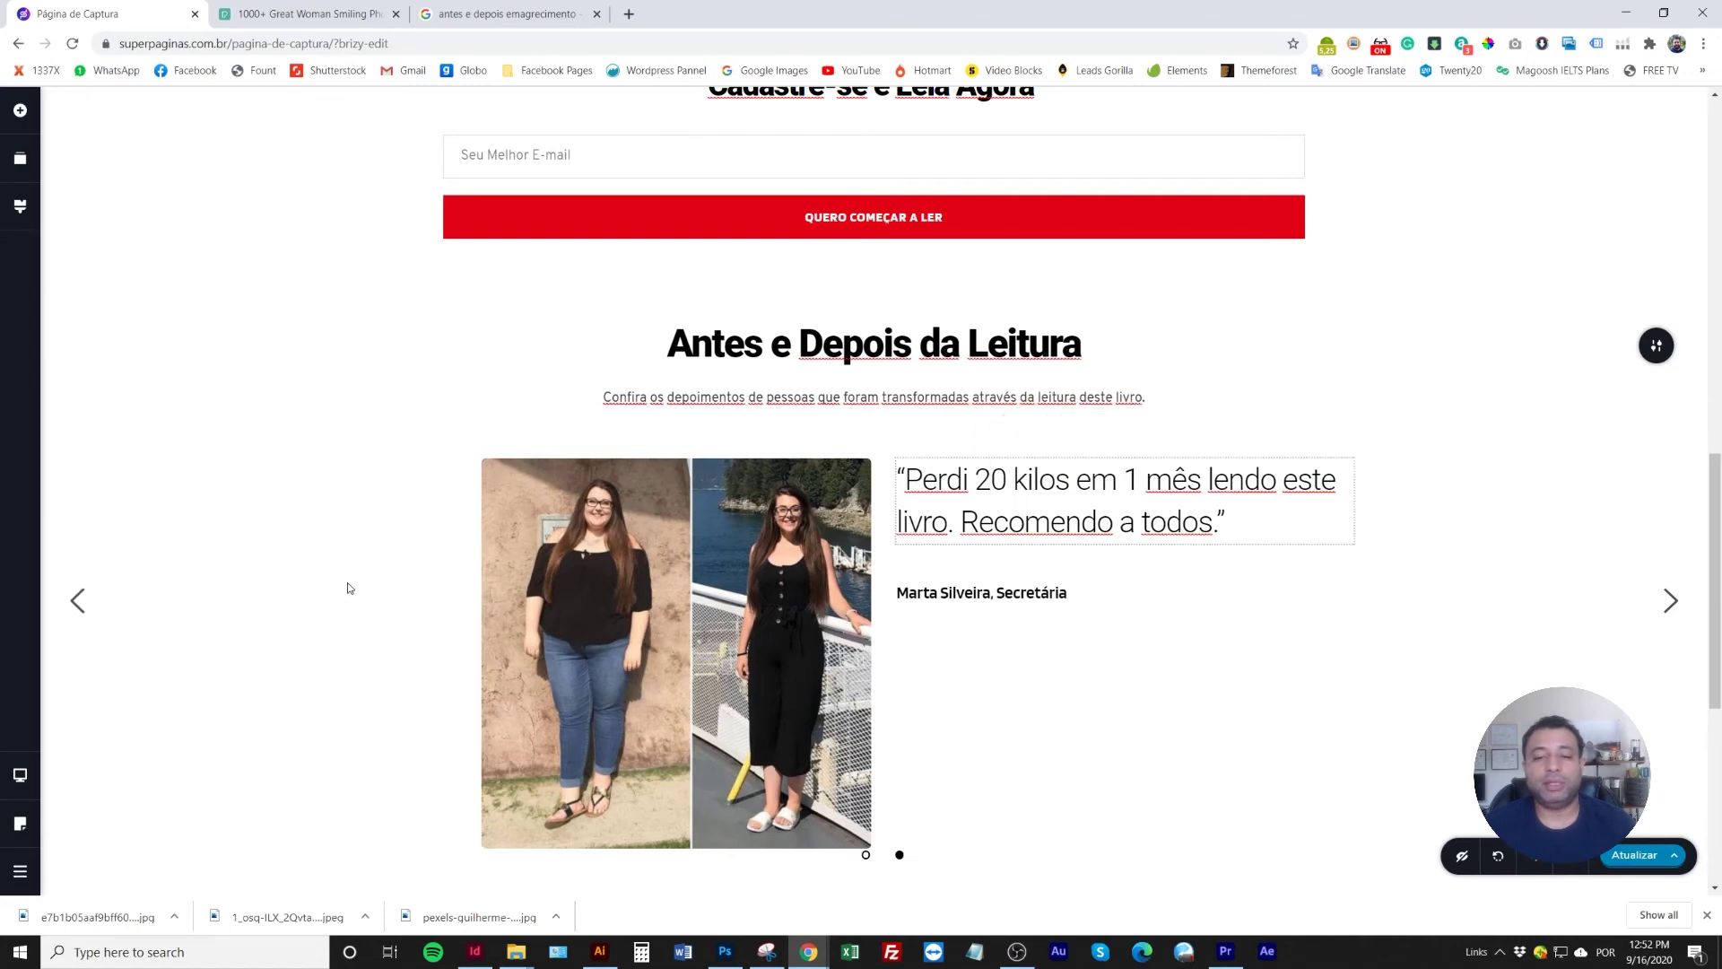
pyautogui.scroll(1, 567, 699)
pyautogui.scroll(-3, 1228, 584)
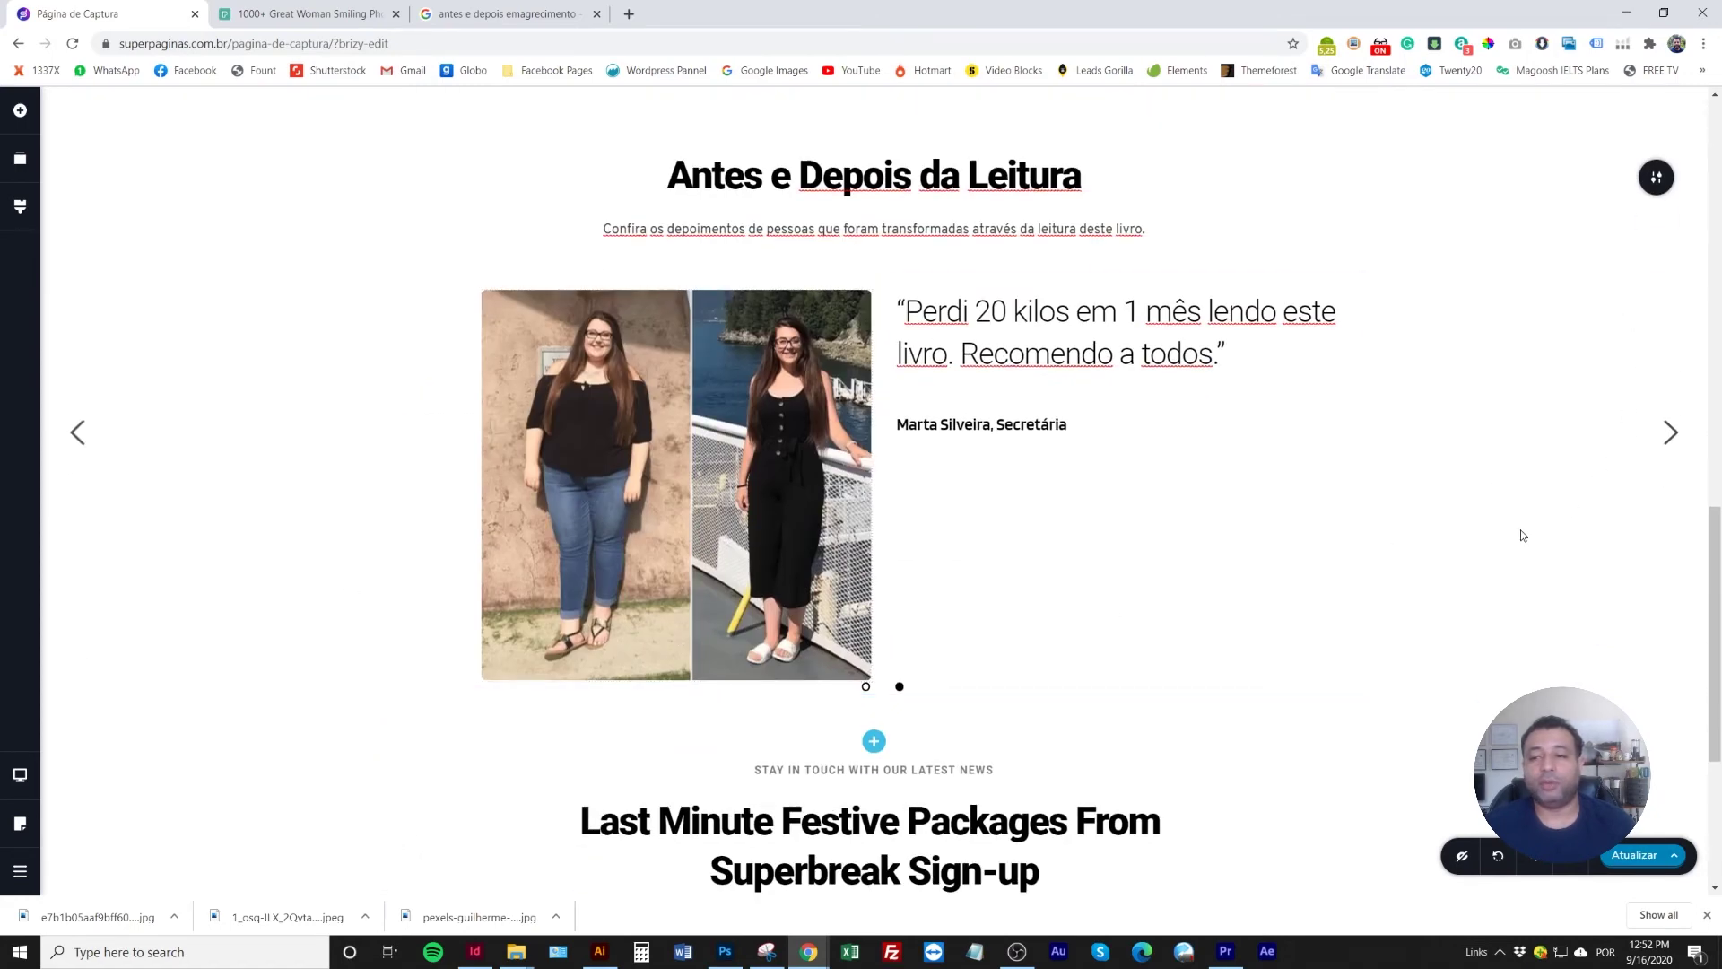
pyautogui.scroll(2, 1489, 538)
pyautogui.scroll(-2, 1435, 502)
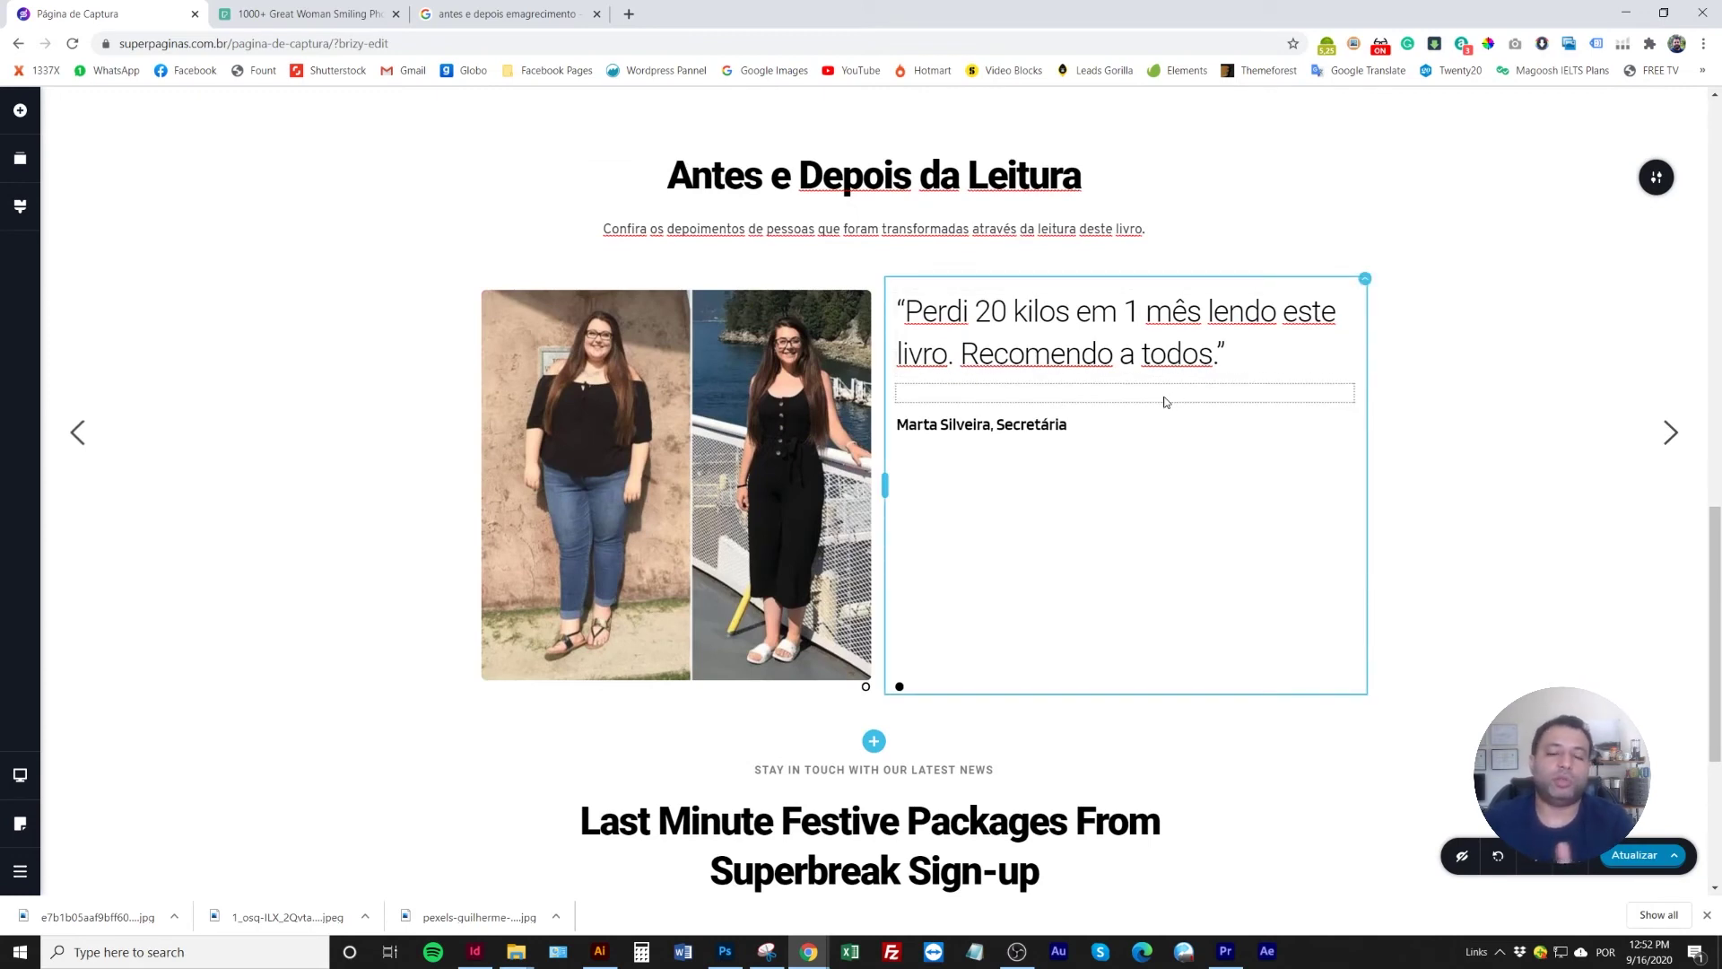
pyautogui.scroll(2, 1579, 346)
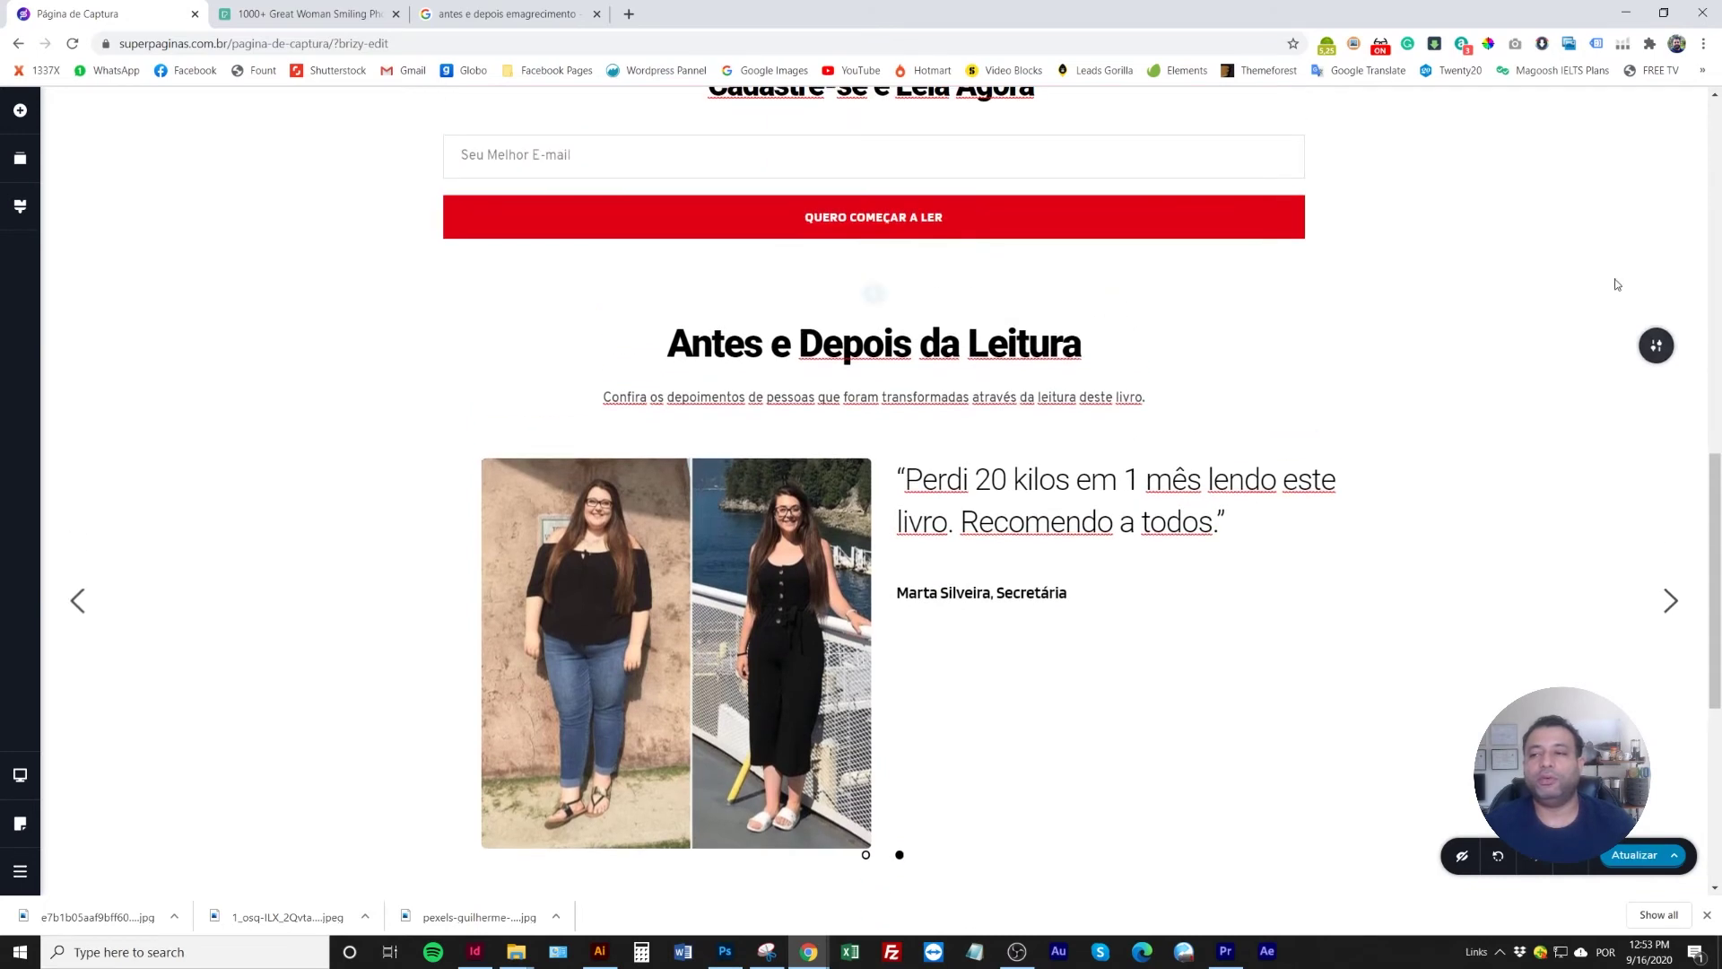
# Set the slider's Pontos to Nenhum and turn on Reprodução automática at 3 s speed
pyautogui.click(1658, 346)
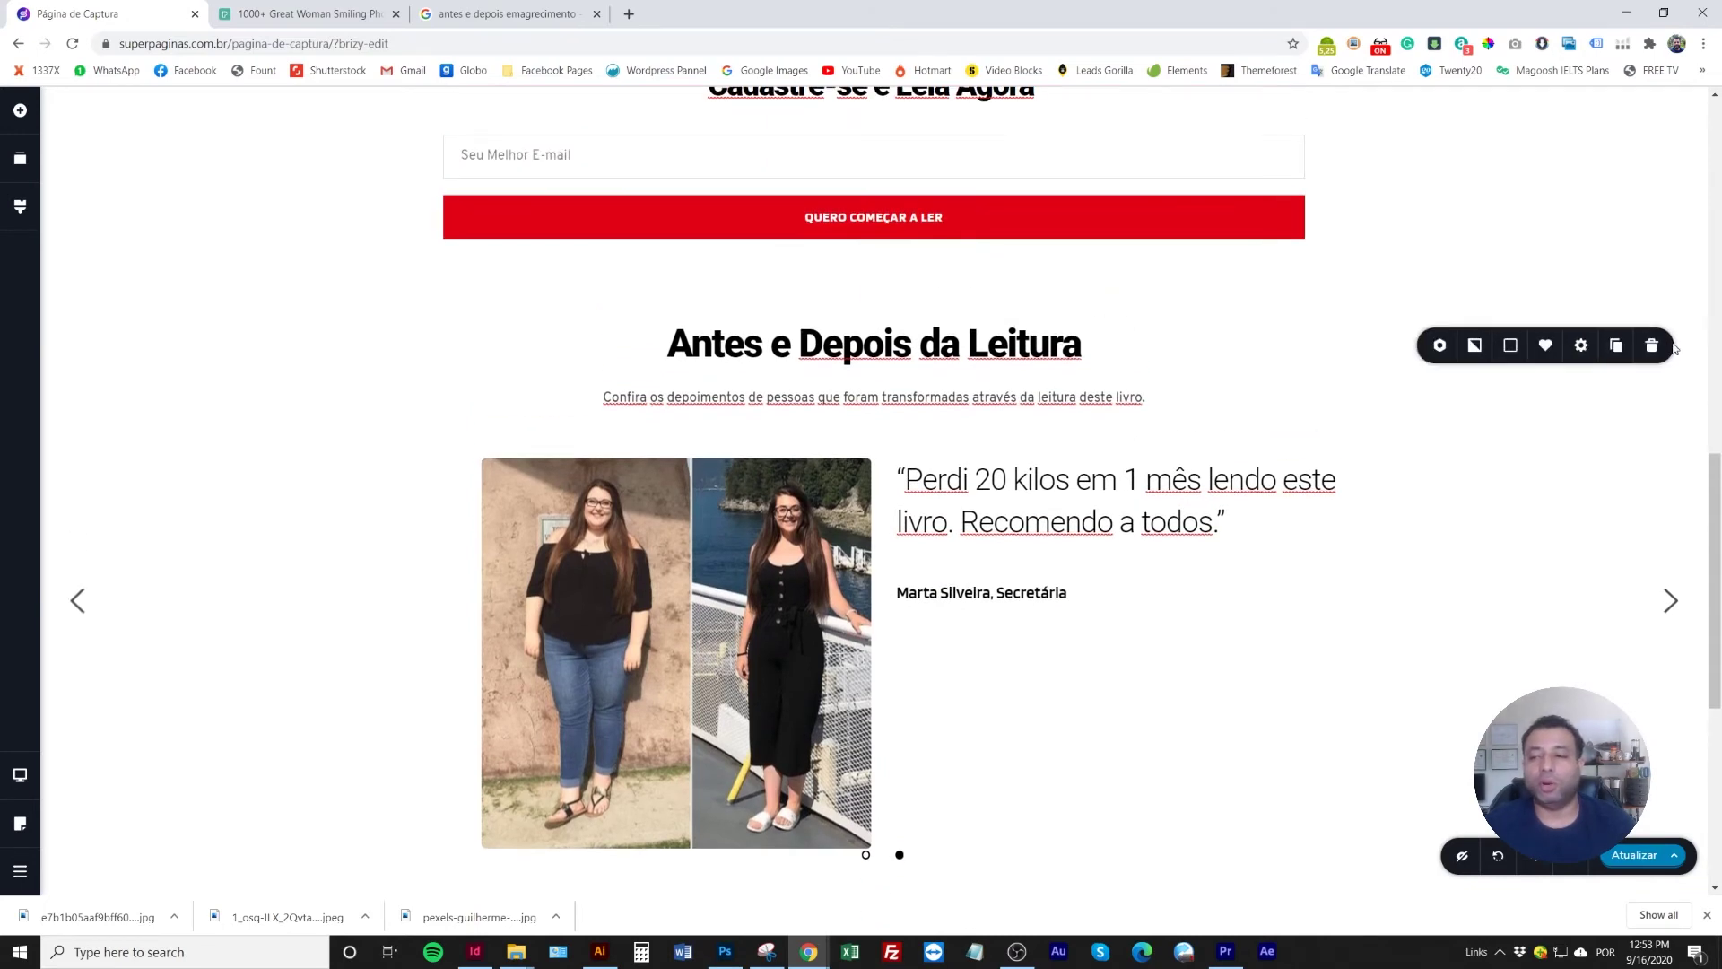
pyautogui.click(1440, 346)
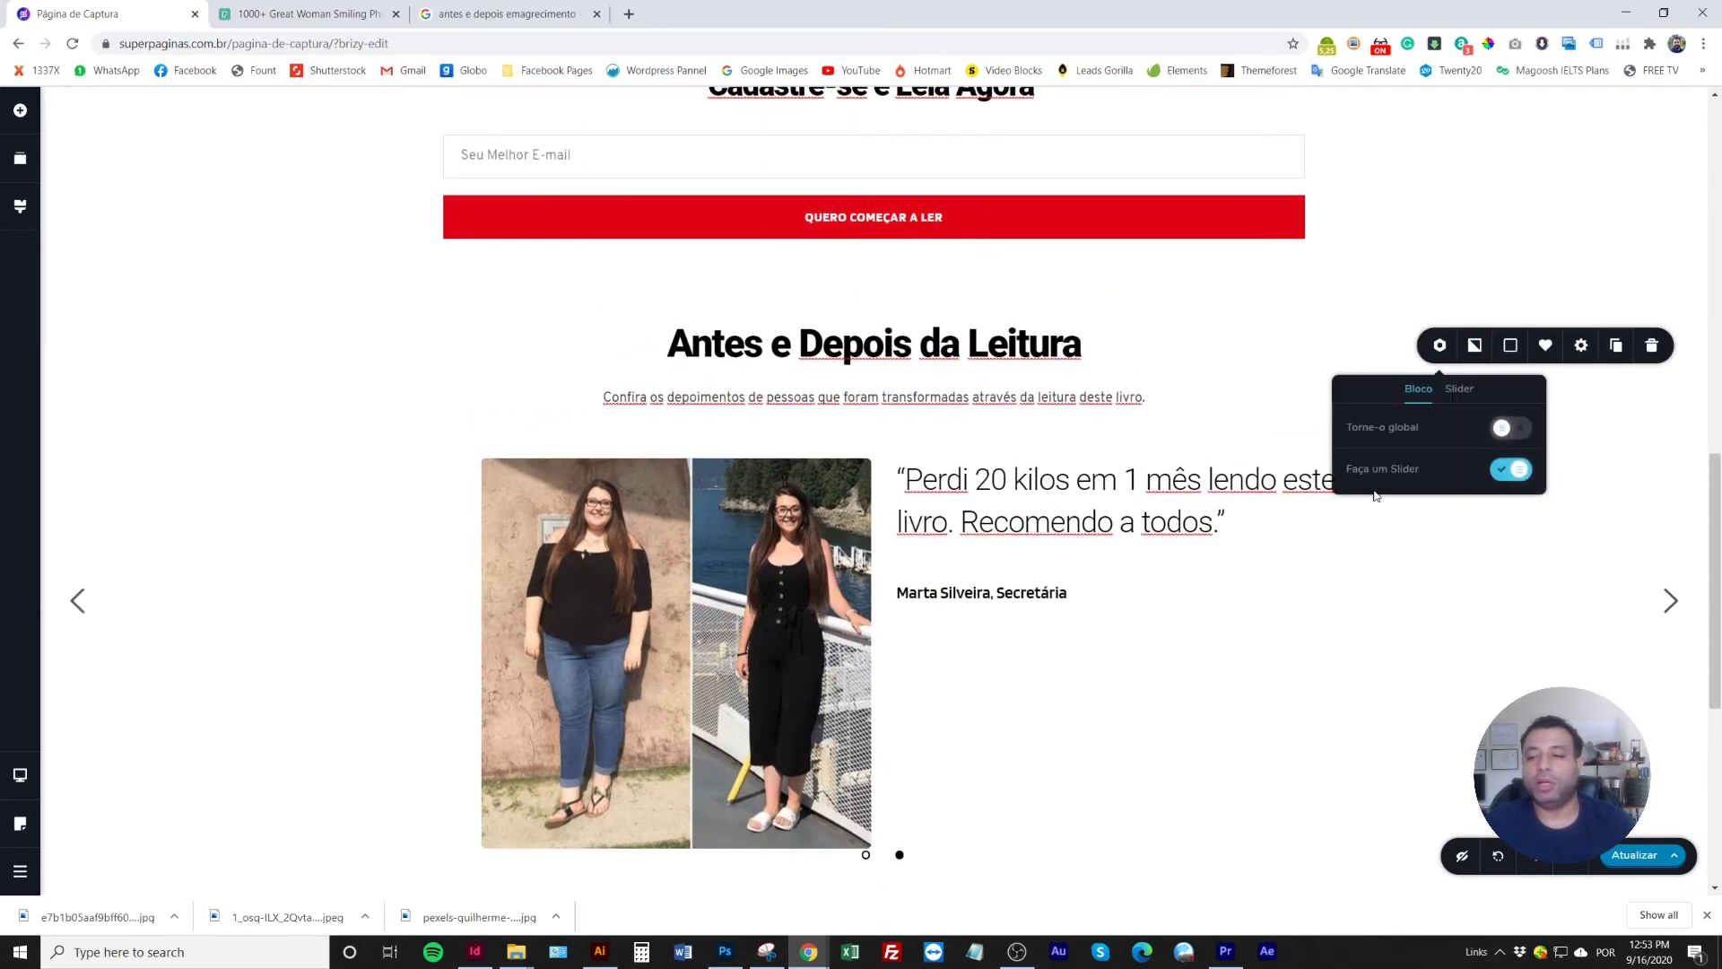
pyautogui.click(1457, 391)
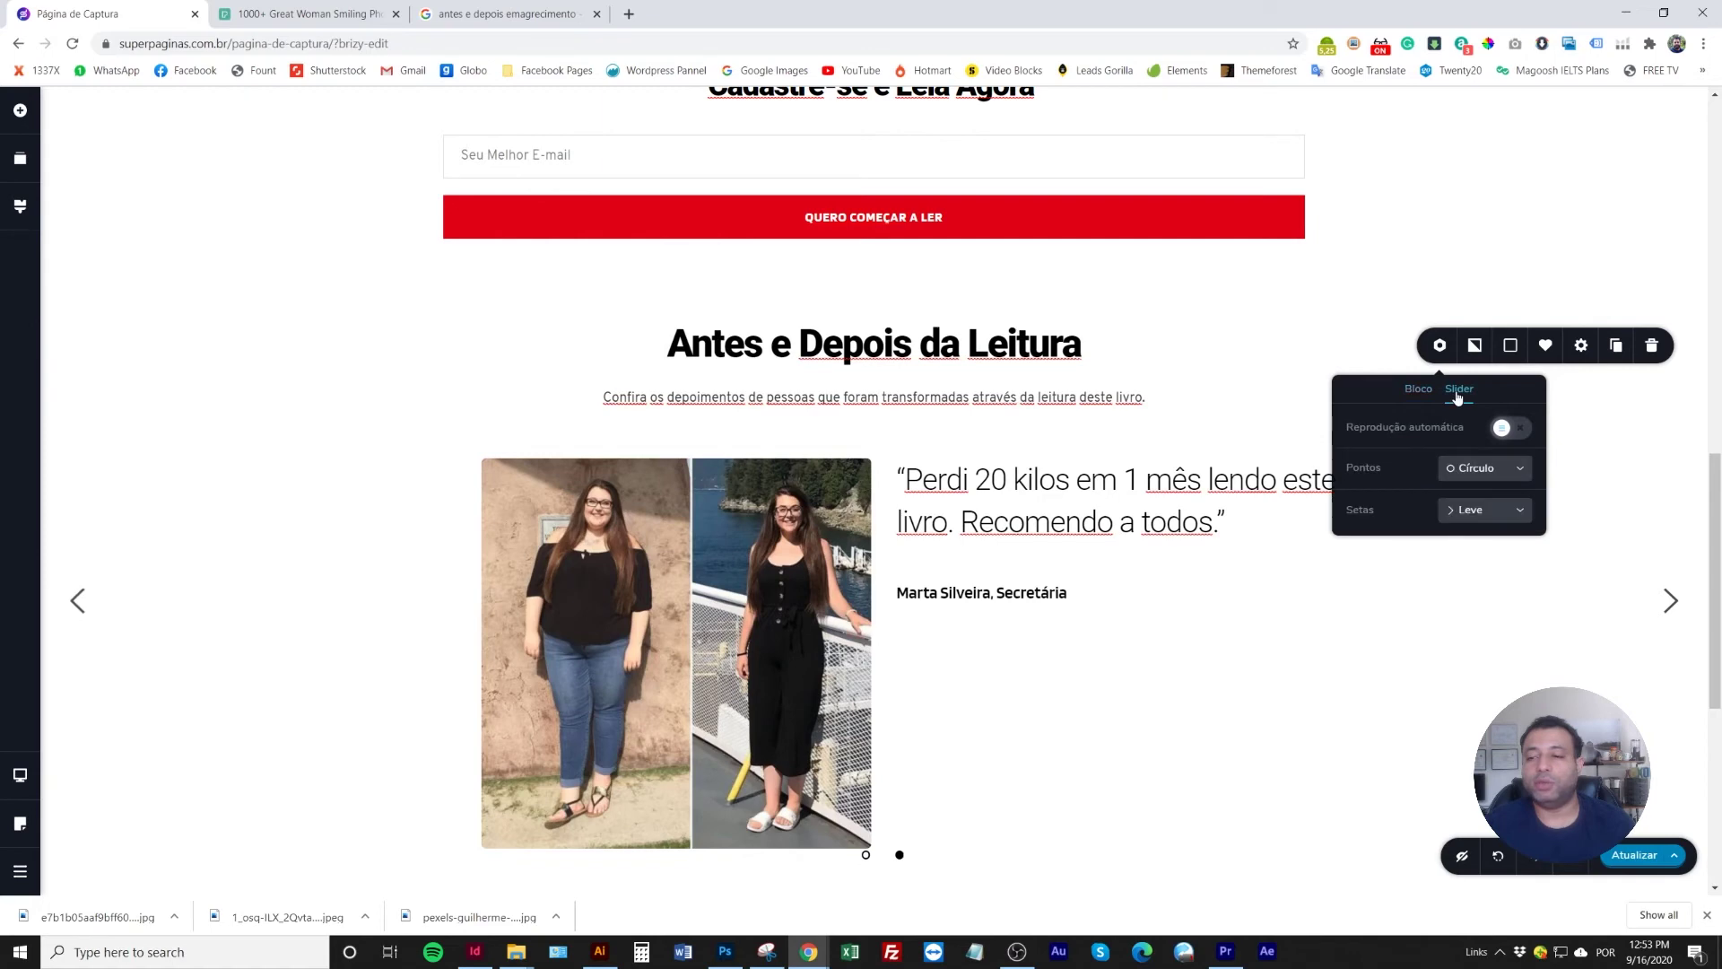
pyautogui.click(1496, 471)
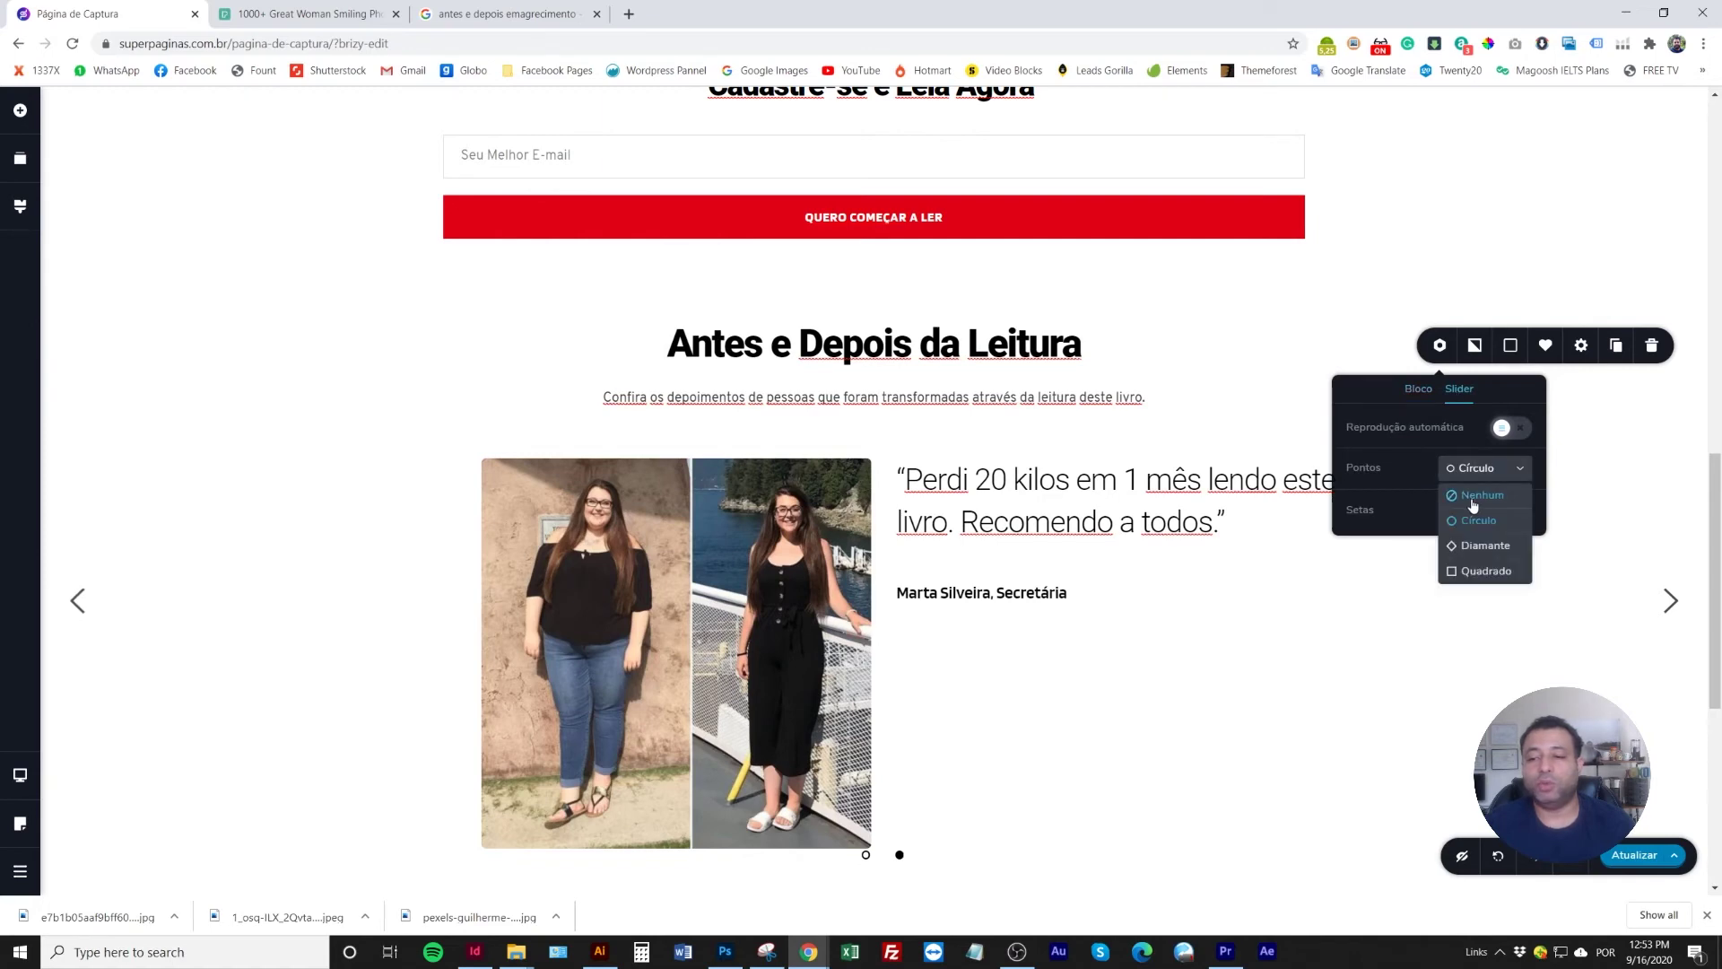
pyautogui.click(1473, 498)
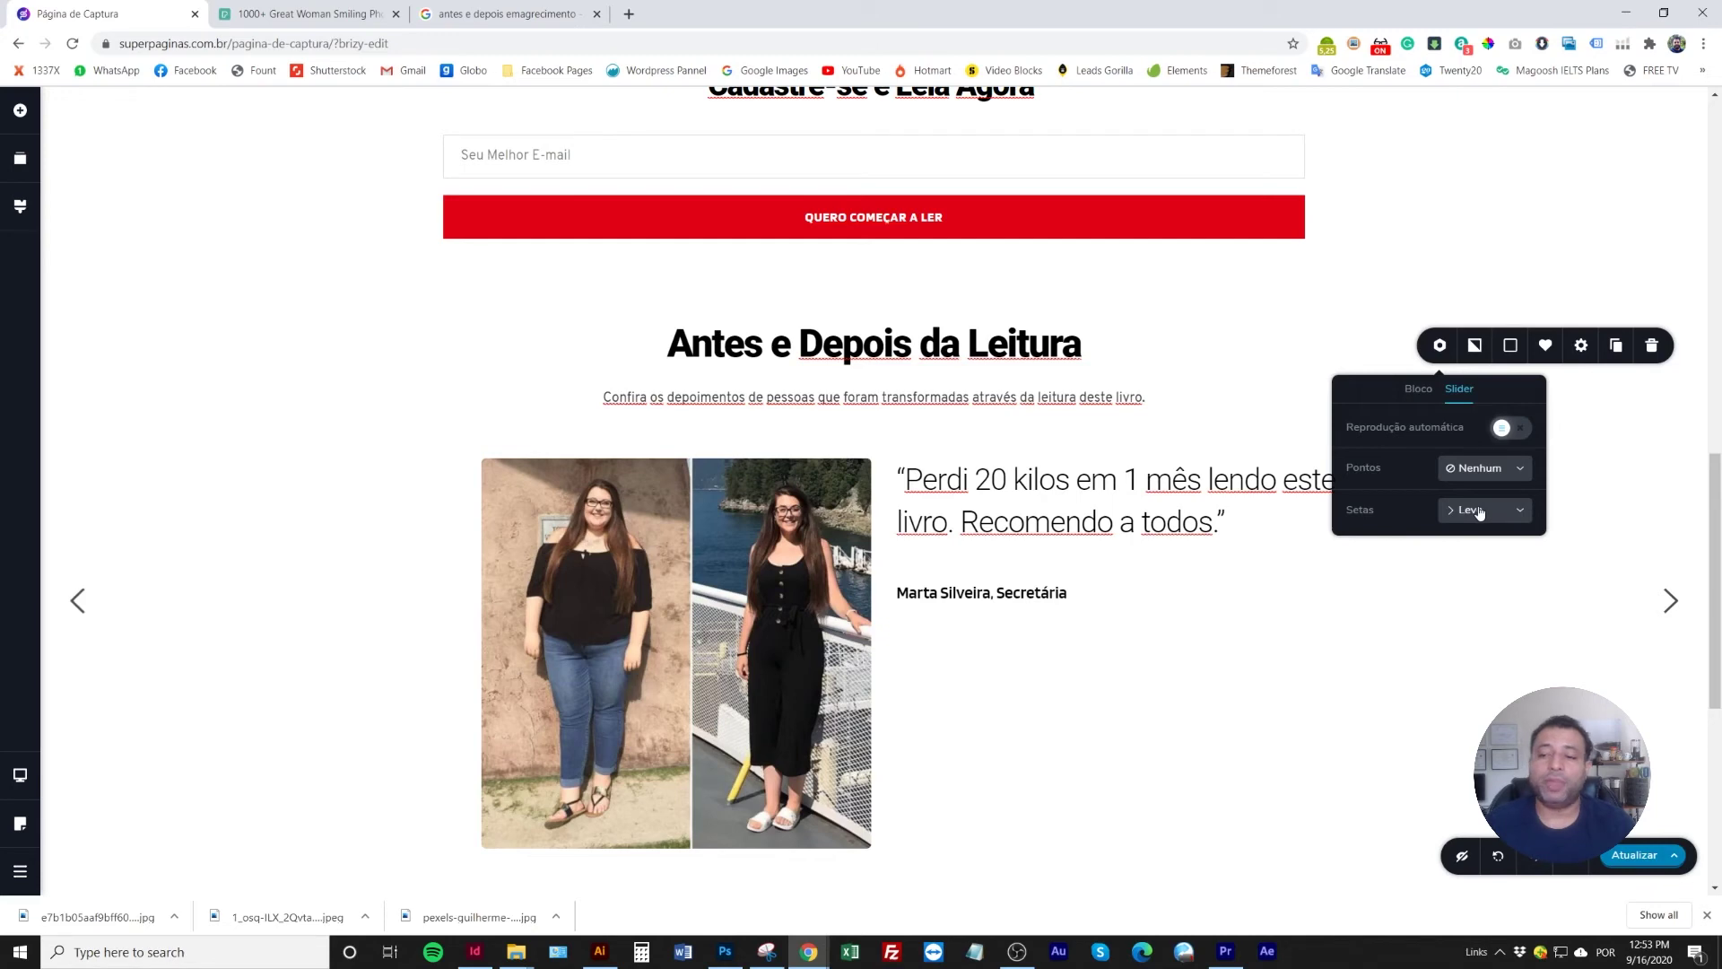
pyautogui.click(1479, 512)
pyautogui.click(1487, 470)
pyautogui.click(1418, 460)
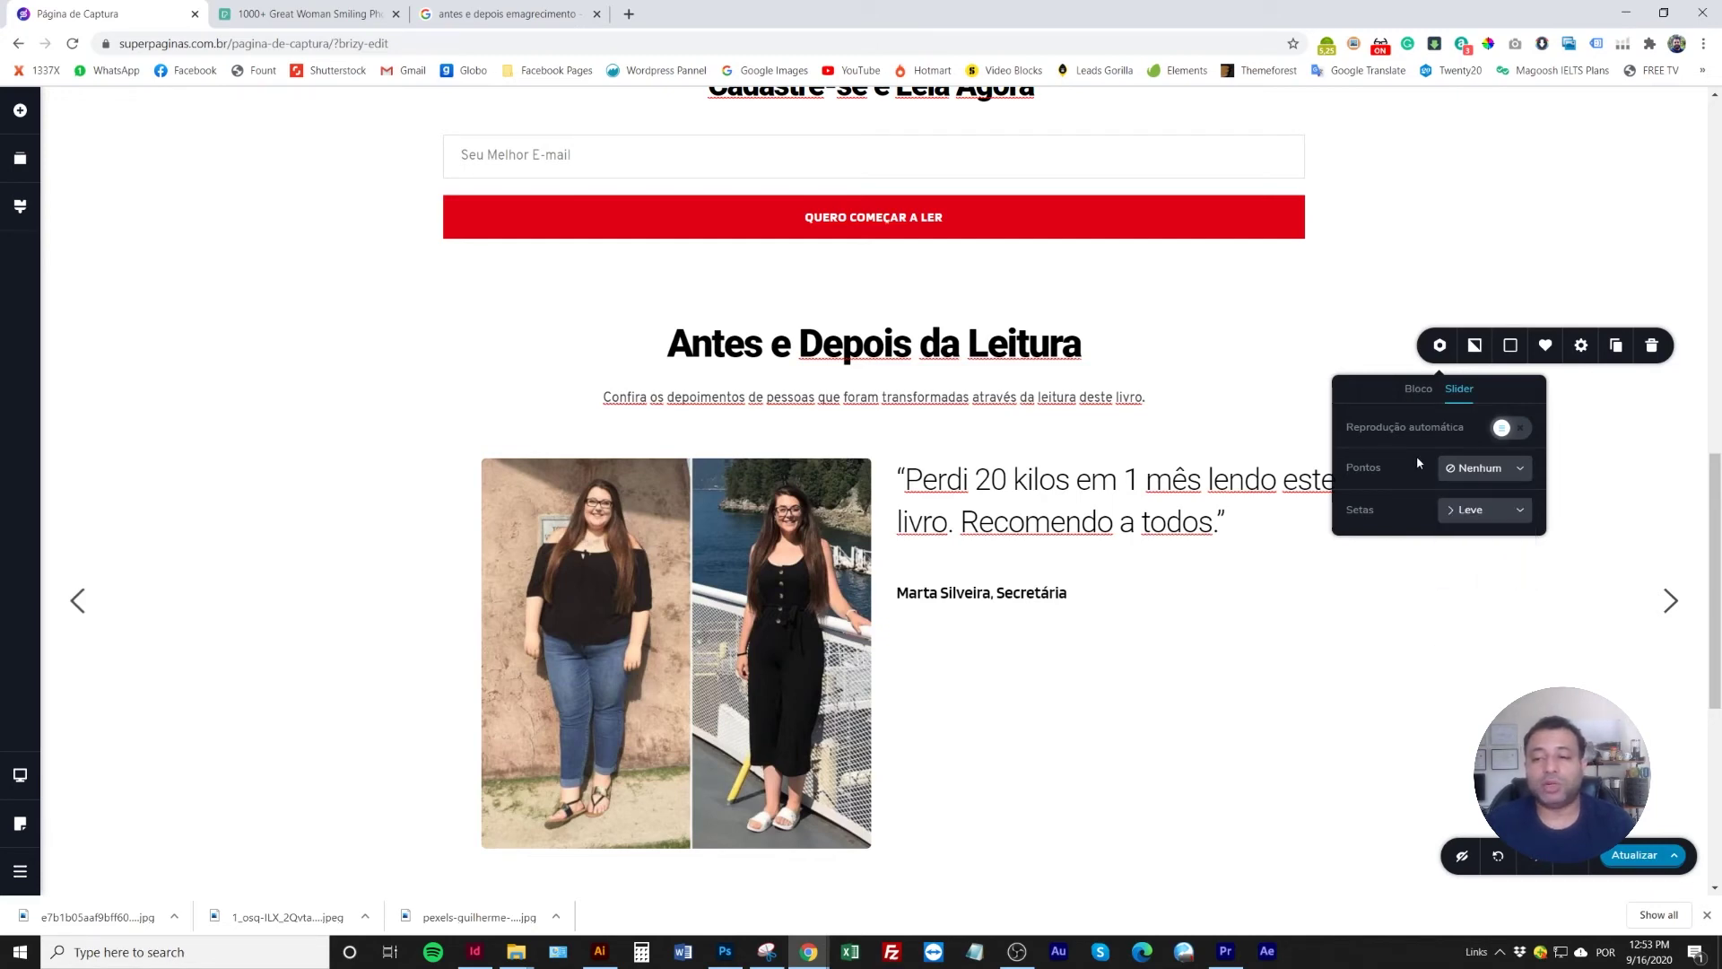
pyautogui.click(1512, 429)
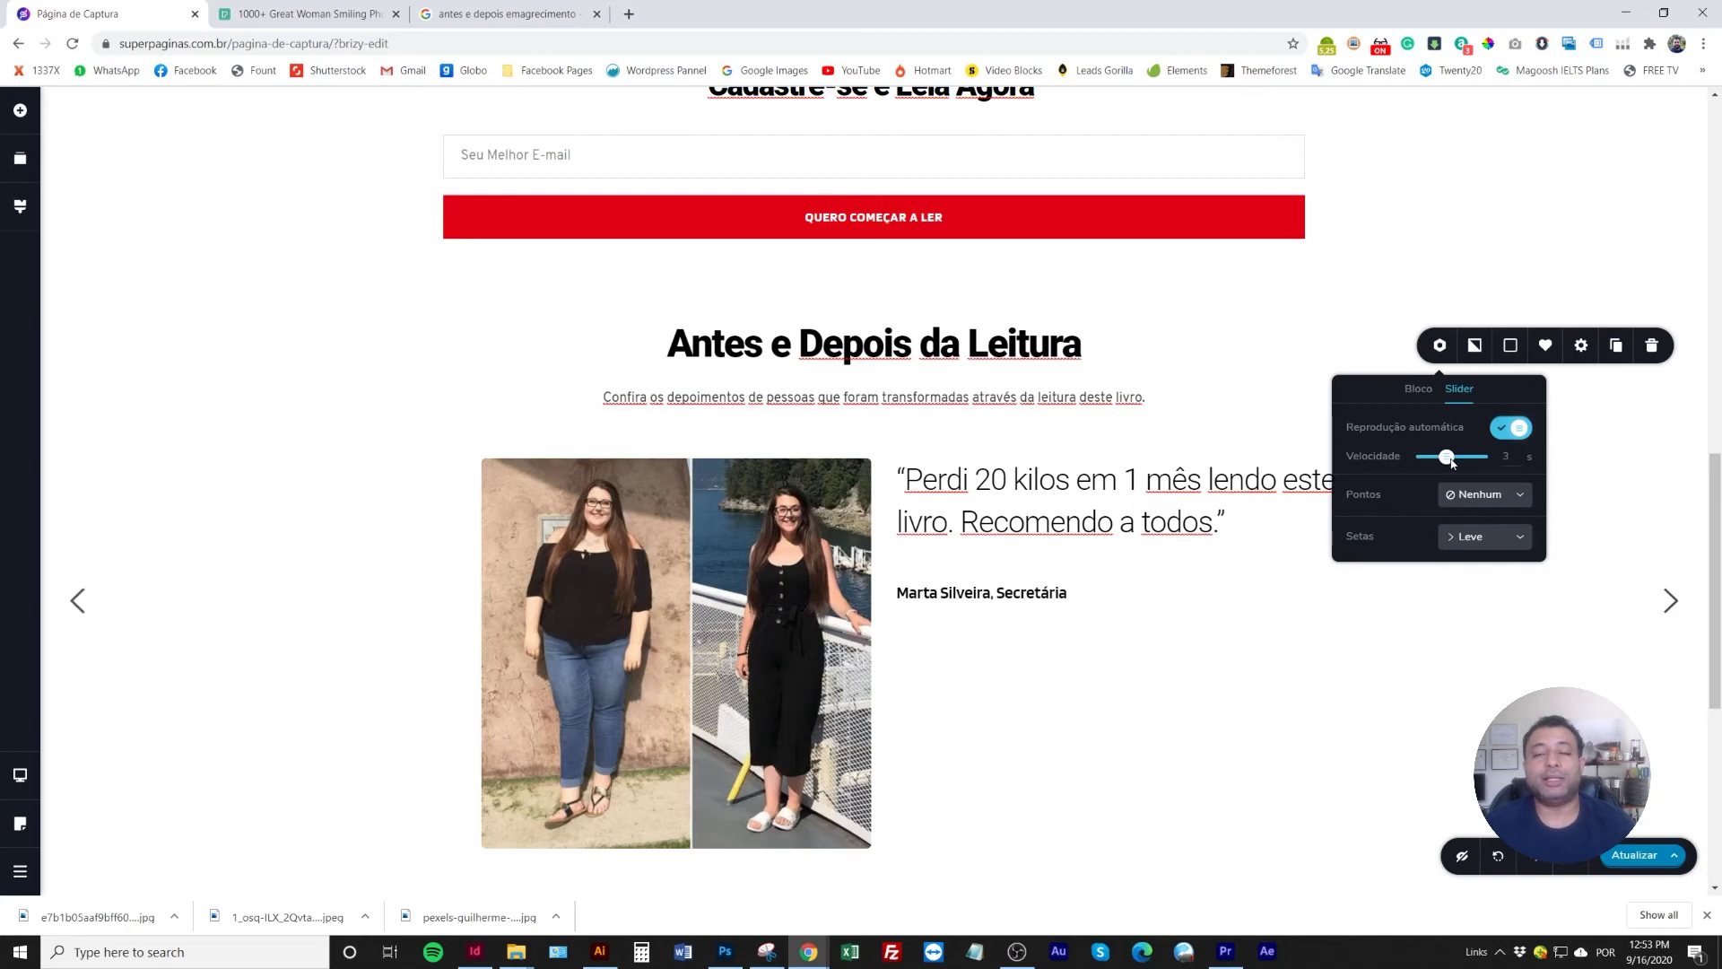
pyautogui.click(1634, 861)
pyautogui.scroll(5, 962, 551)
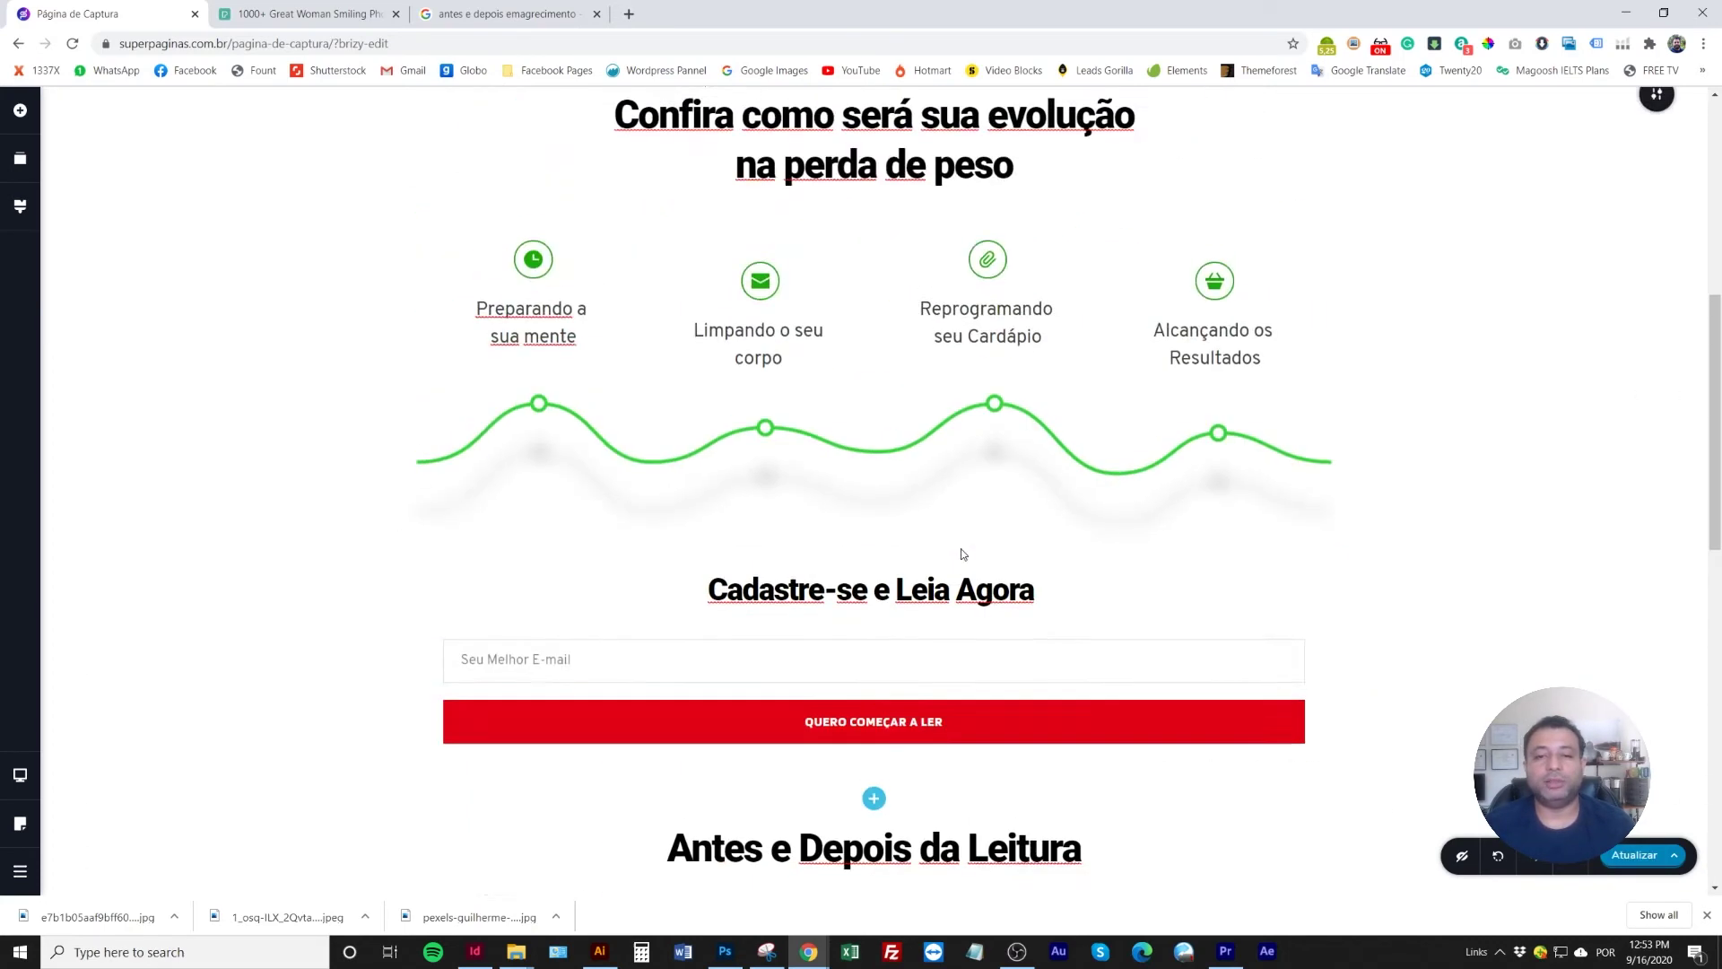
pyautogui.scroll(5, 961, 551)
pyautogui.scroll(-10, 962, 552)
pyautogui.scroll(-8, 963, 554)
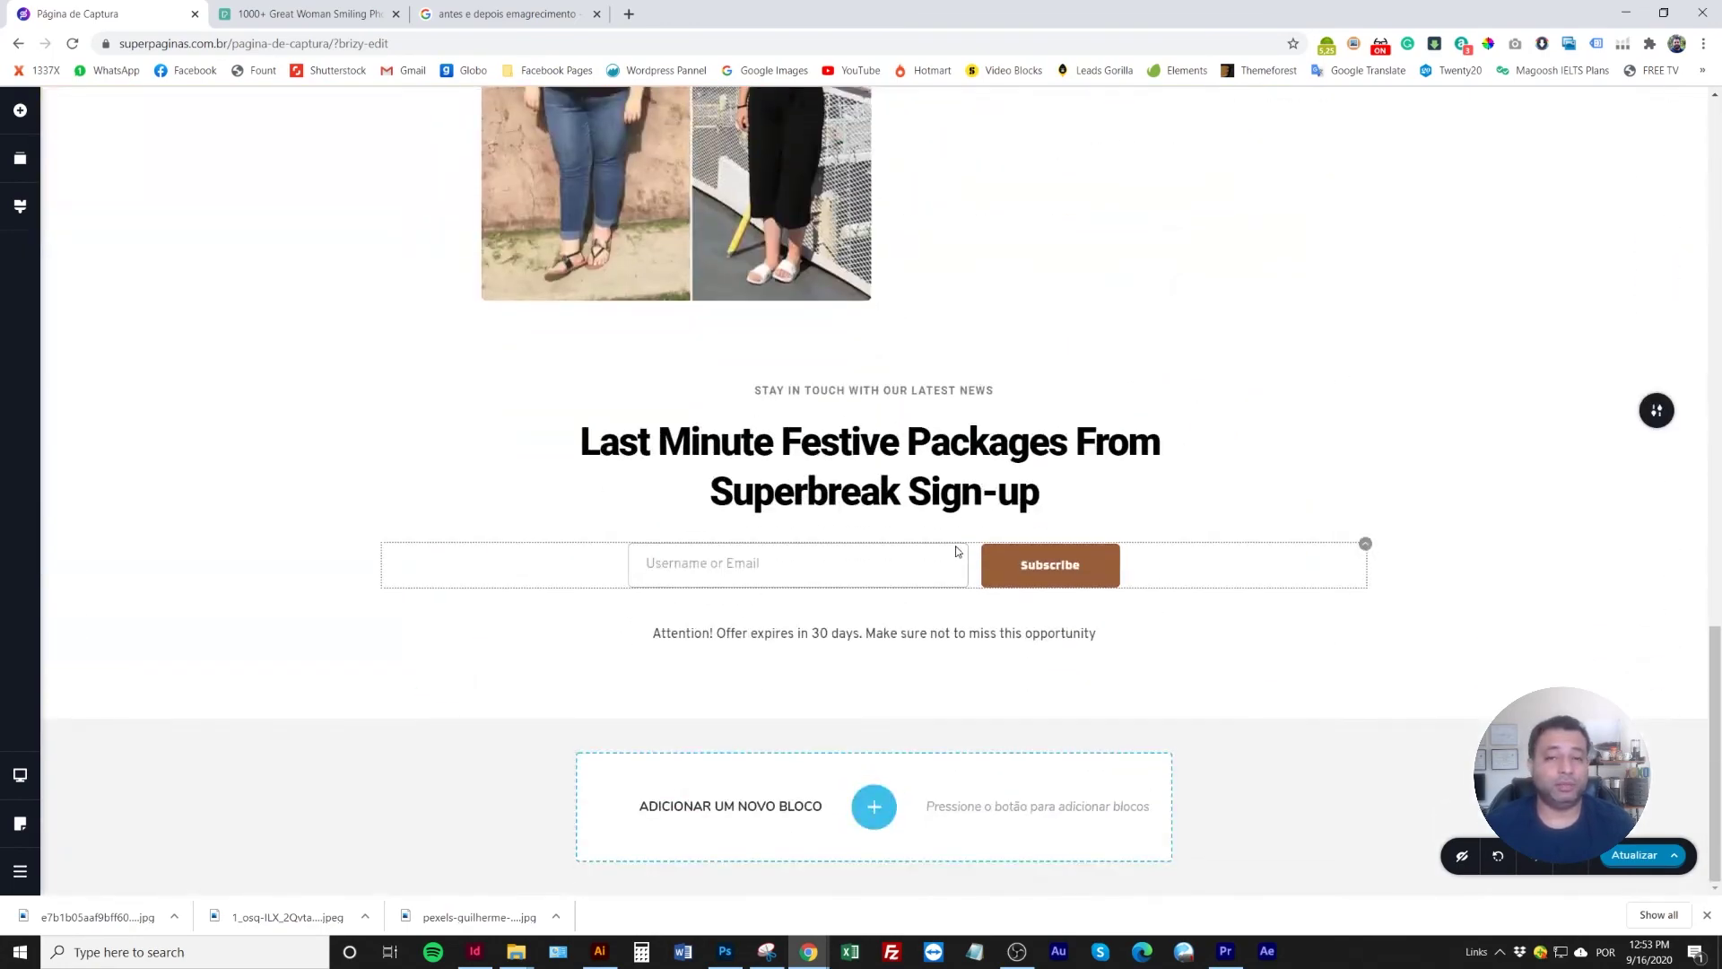
pyautogui.scroll(3, 807, 551)
pyautogui.scroll(-3, 753, 553)
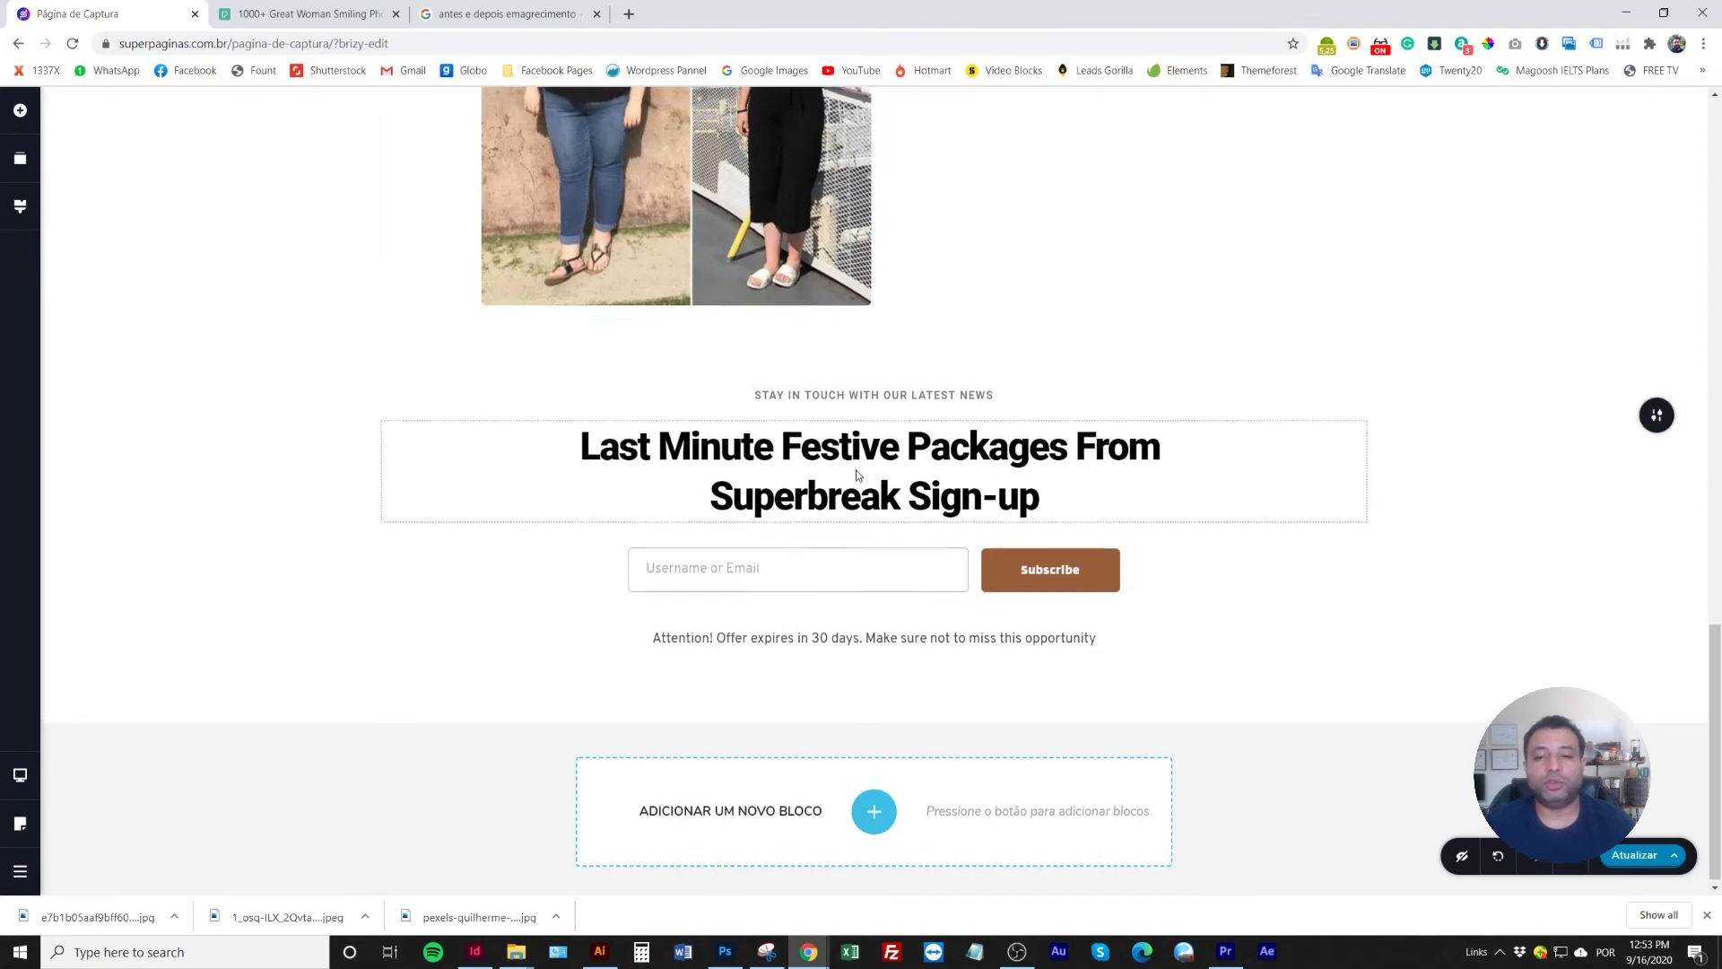
pyautogui.scroll(5, 758, 511)
pyautogui.scroll(-3, 906, 569)
pyautogui.scroll(3, 899, 570)
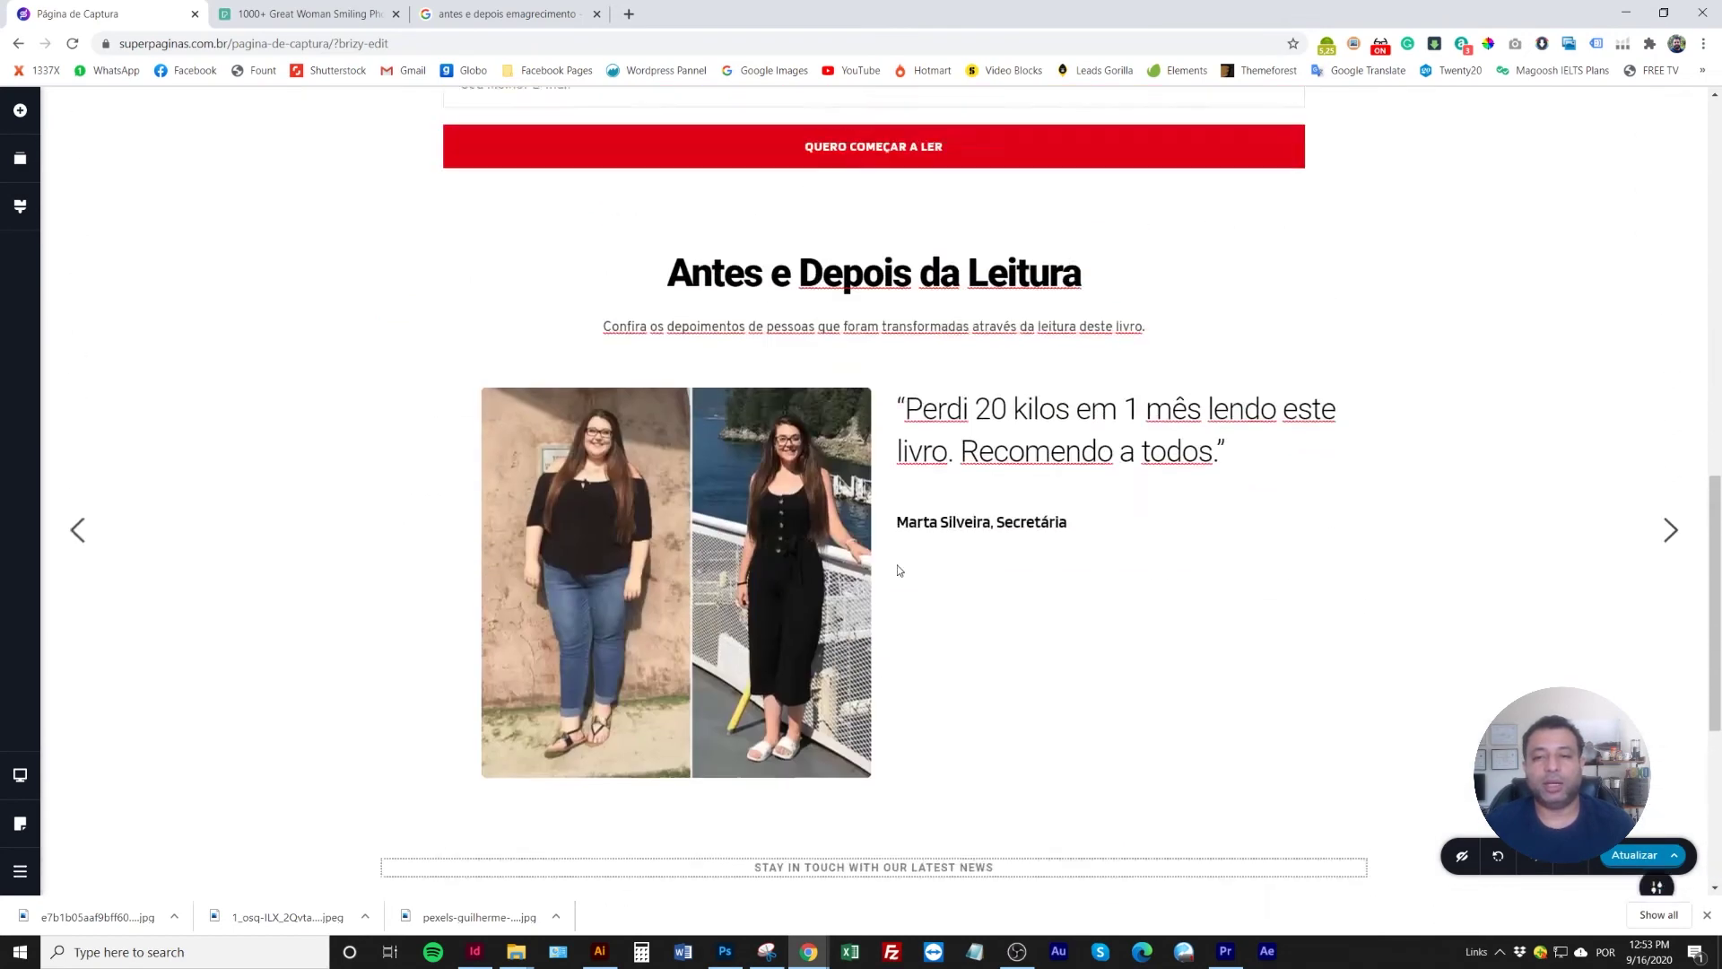
pyautogui.scroll(4, 900, 570)
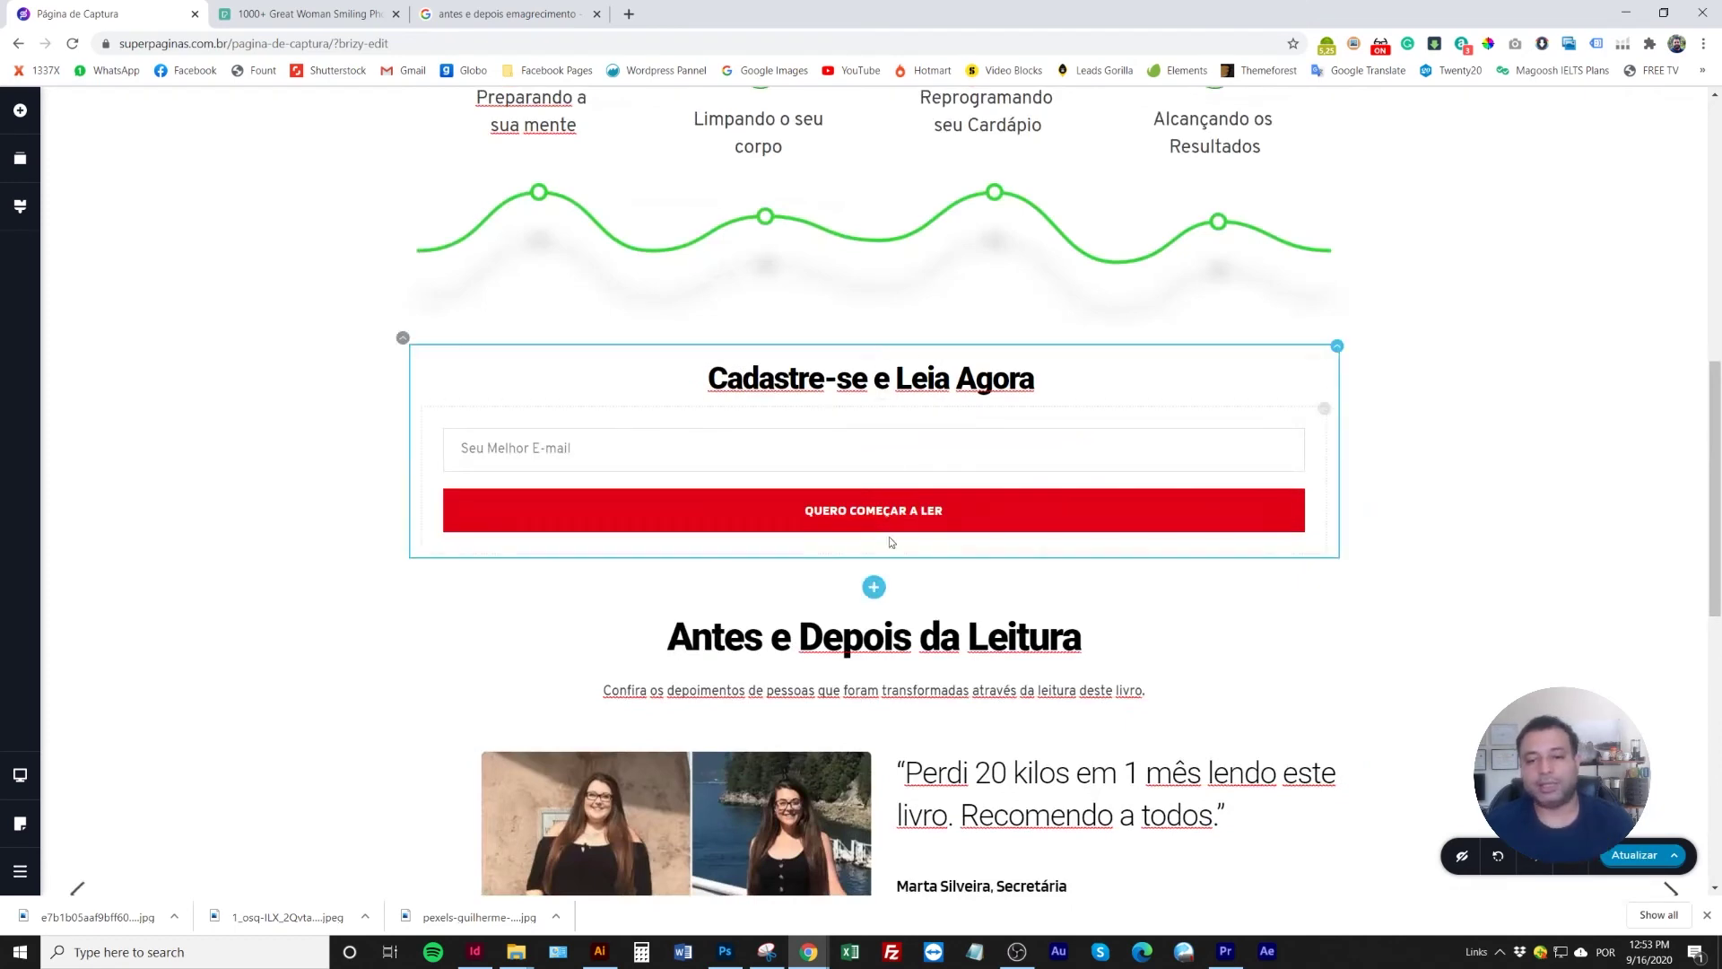
pyautogui.scroll(-9, 890, 537)
# Change the heading to 'Transforme sua vida hoje!', placeholder to 'Seu Melhor E-mail', button to 'Começar a Ler'
pyautogui.tripleClick(846, 463)
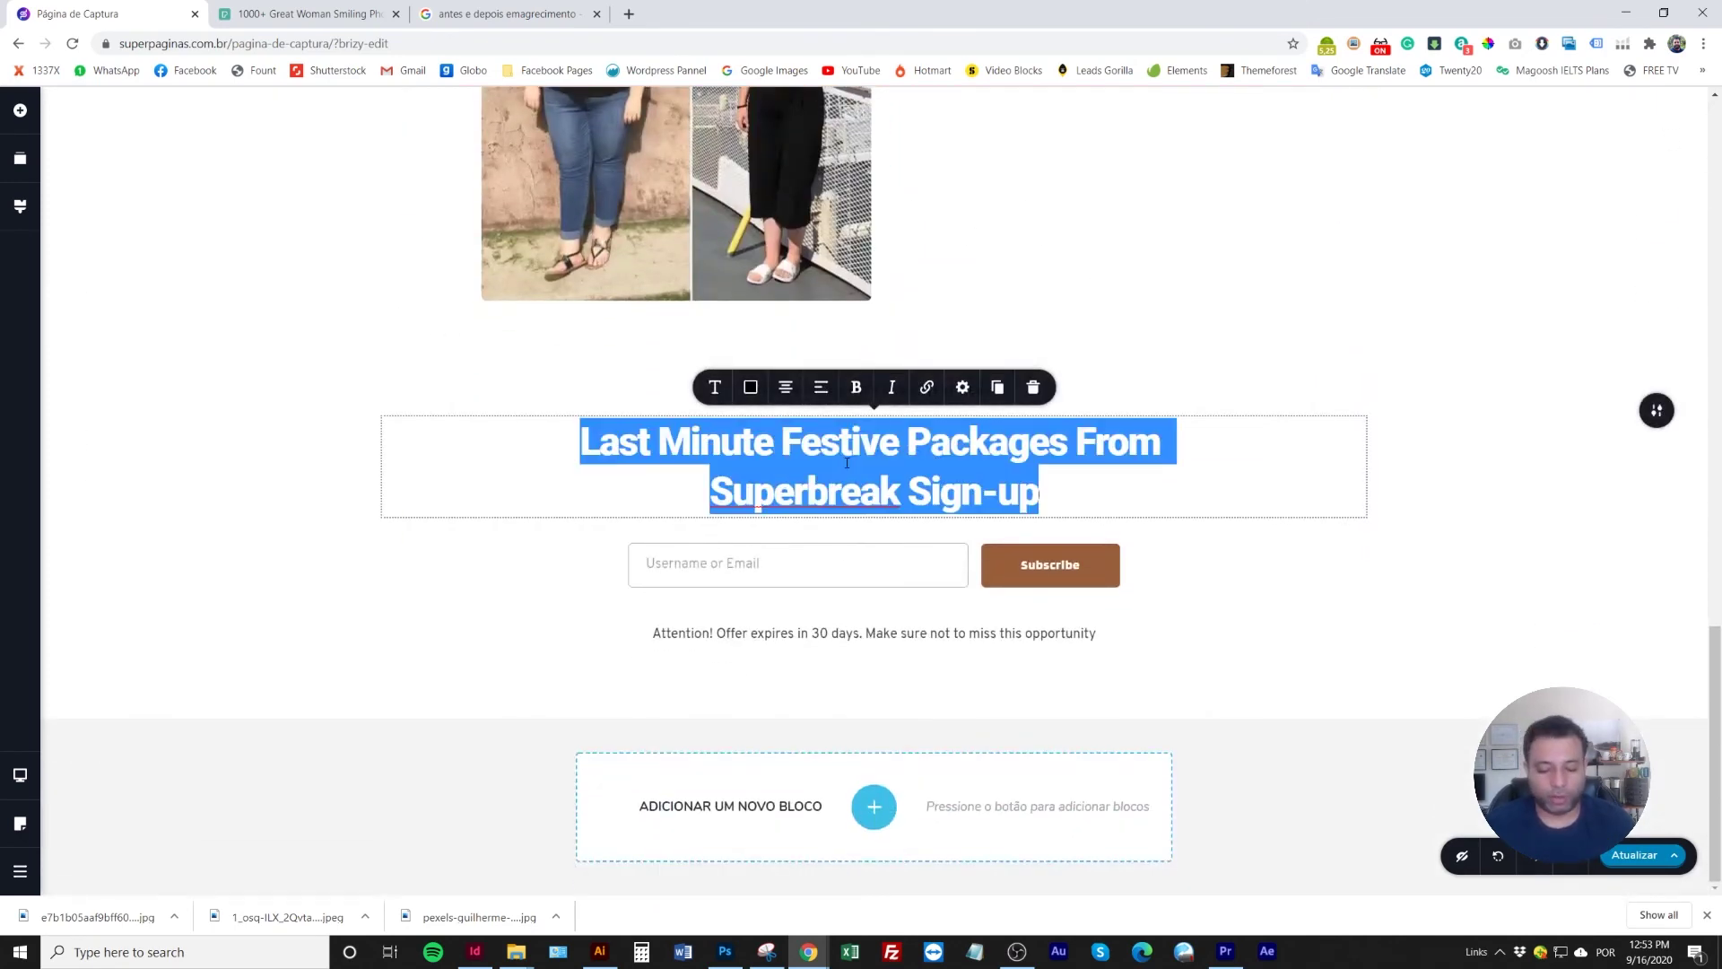
pyautogui.write('Transforme sua vida h')
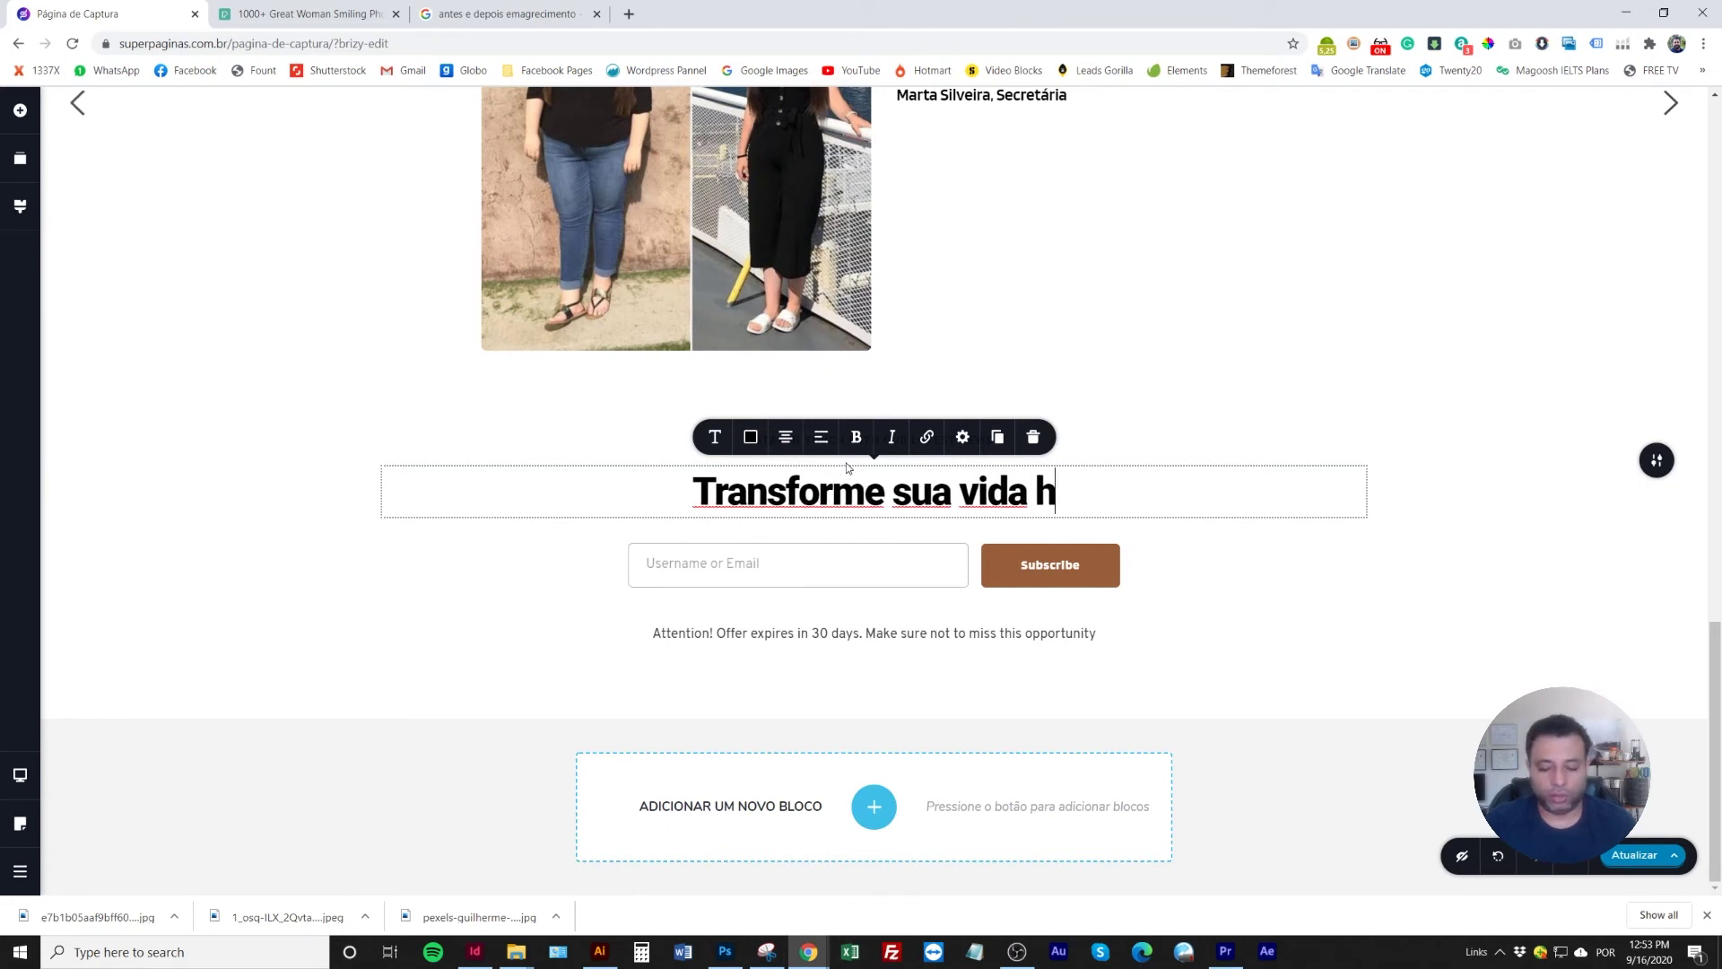
pyautogui.write('oje!')
pyautogui.click(745, 556)
pyautogui.tripleClick(745, 558)
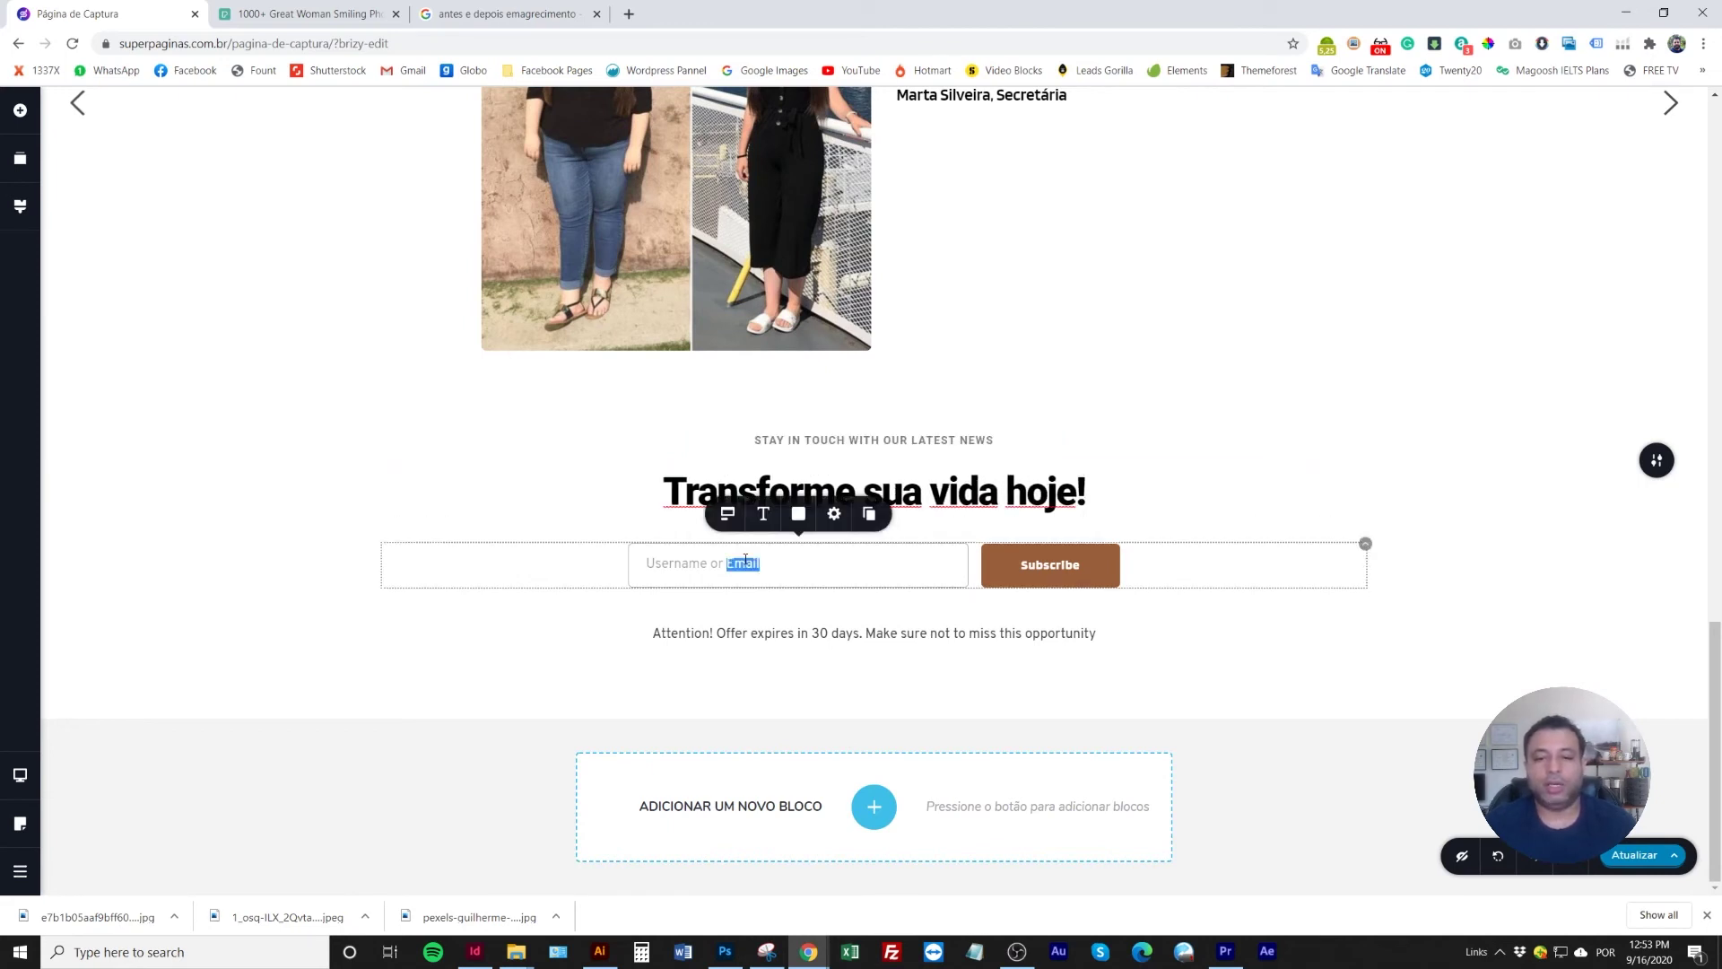
pyautogui.write('Seu Melh')
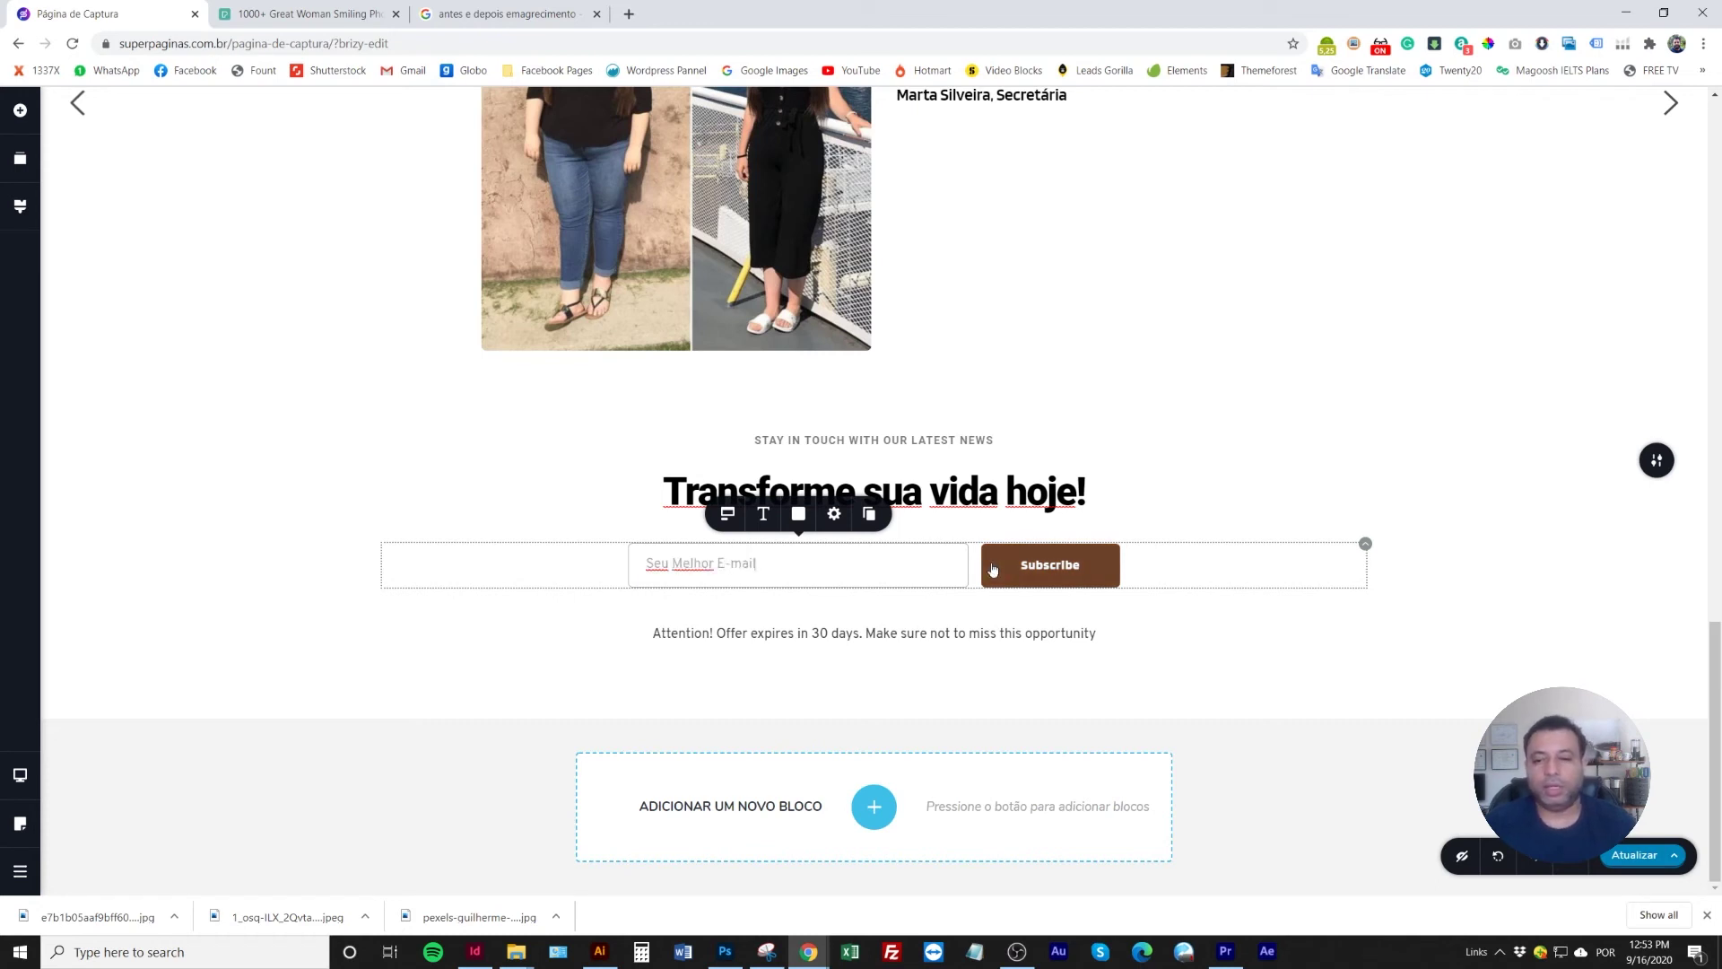
pyautogui.click(1045, 565)
pyautogui.doubleClick(1045, 565)
pyautogui.write('Com')
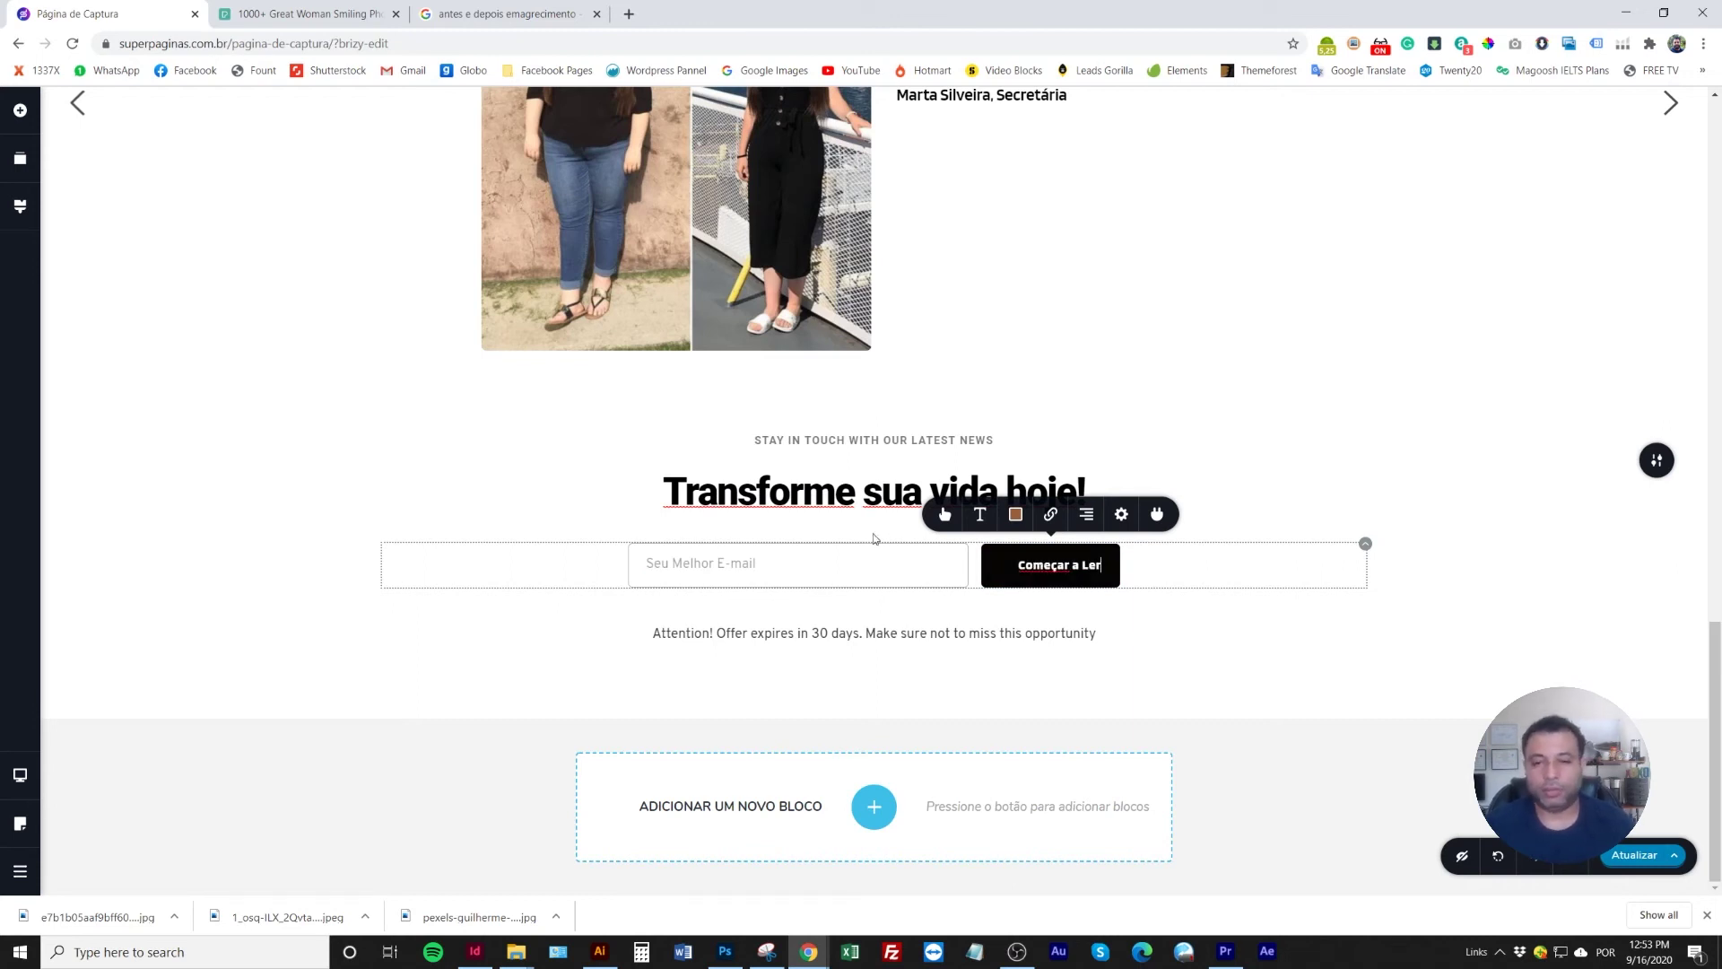
pyautogui.write('eçar a Ler')
# Delete the STAY IN TOUCH line and rewrite the notice as the 5-day GRÁTIS download message
pyautogui.click(987, 439)
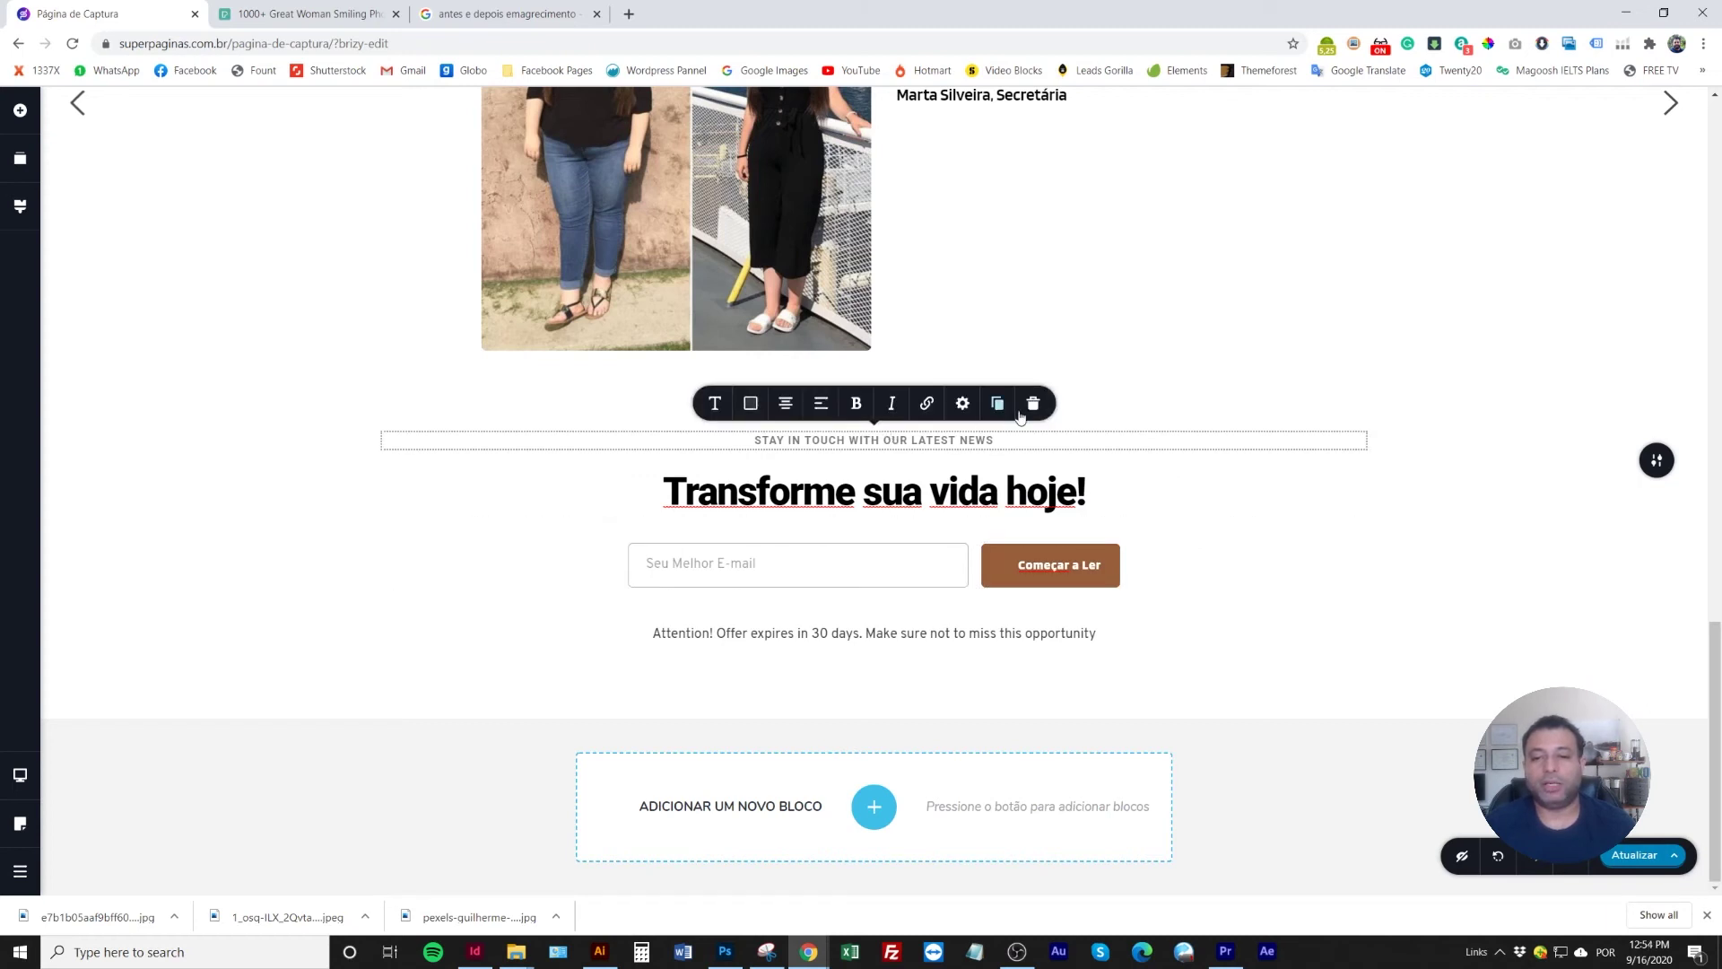
pyautogui.click(1032, 403)
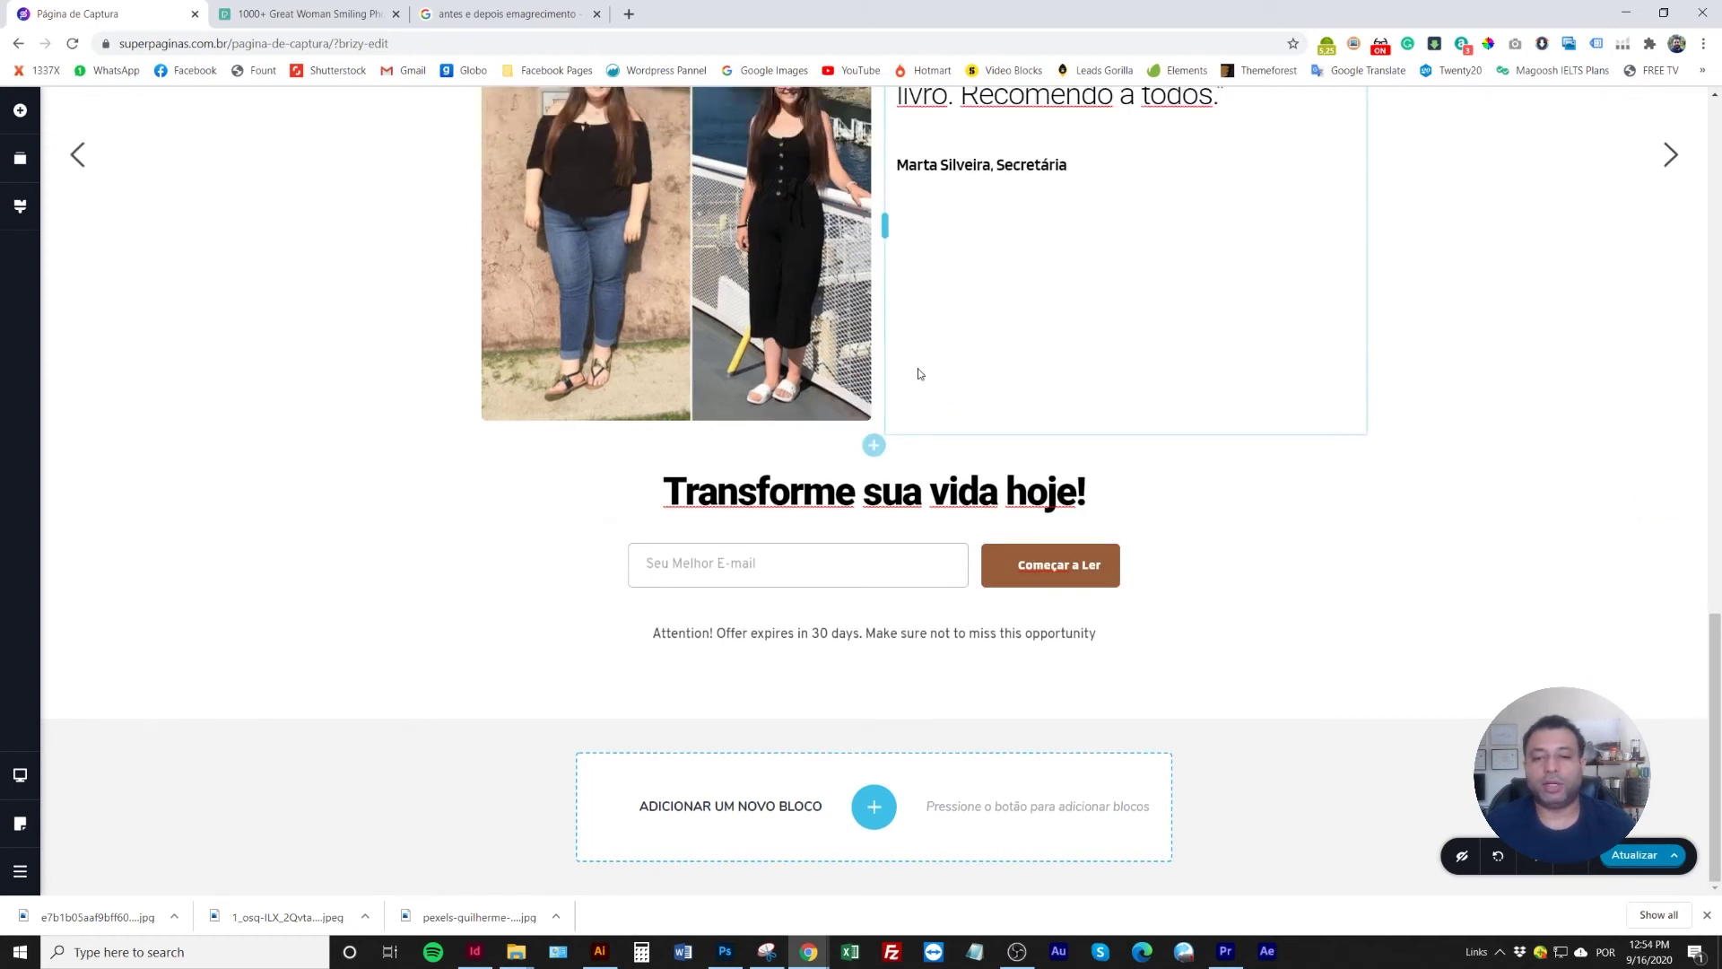
pyautogui.click(850, 635)
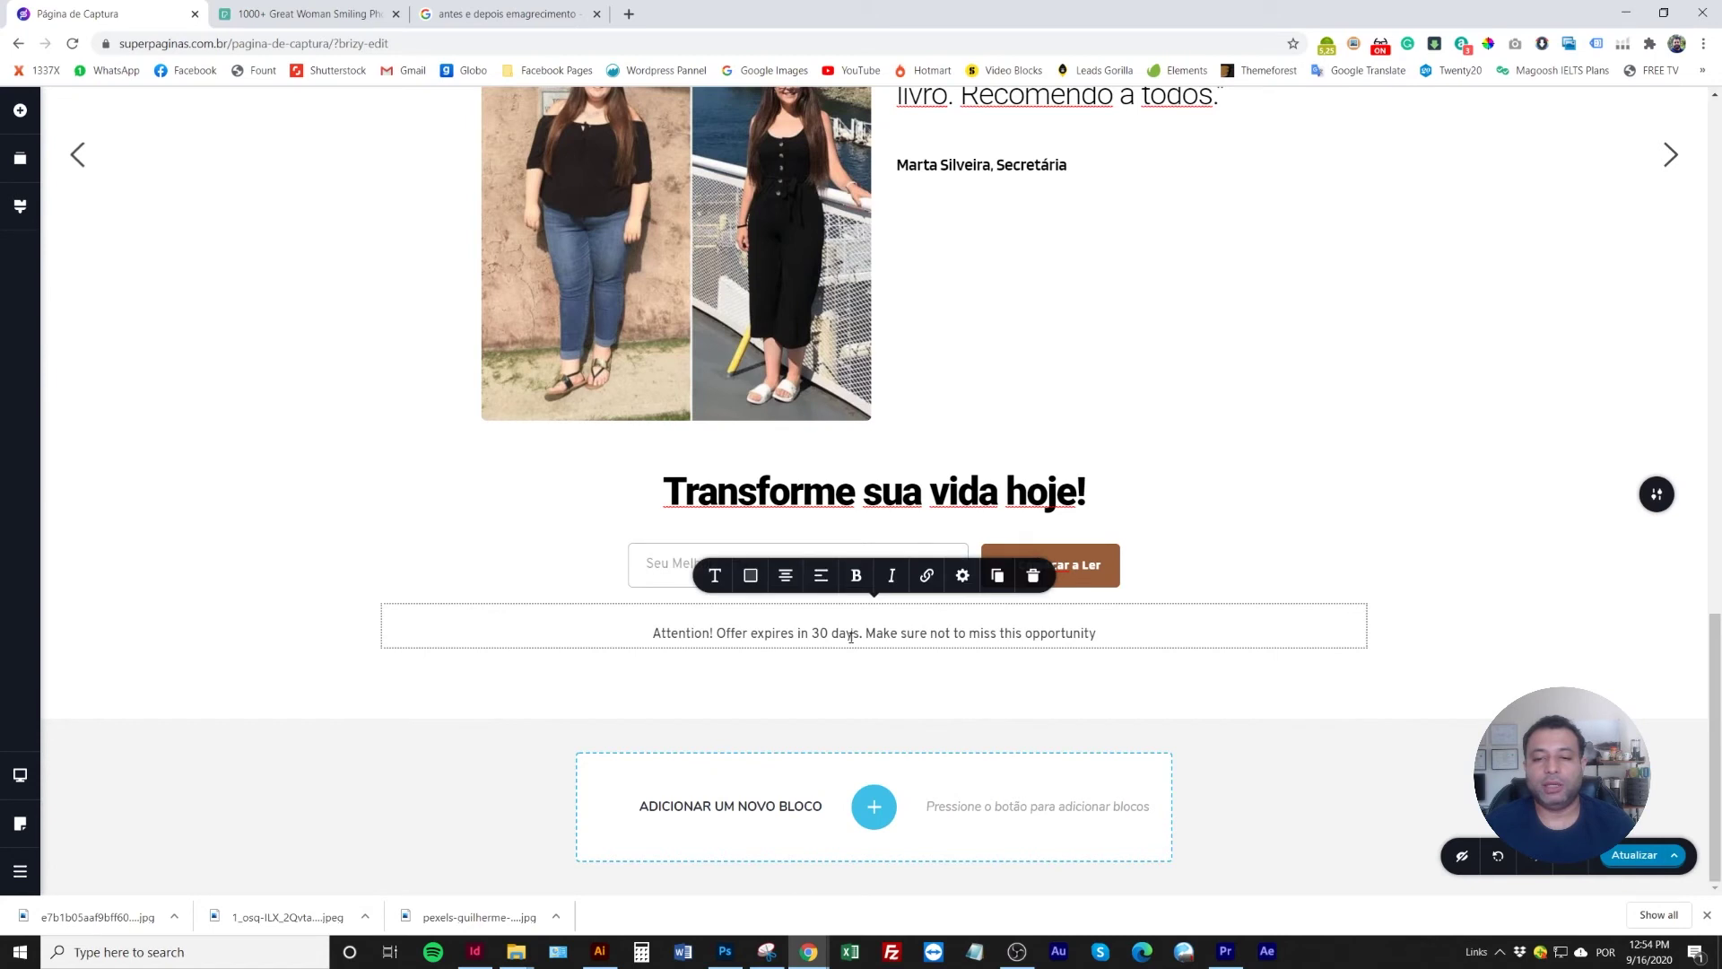
pyautogui.tripleClick(851, 636)
pyautogui.write('Este')
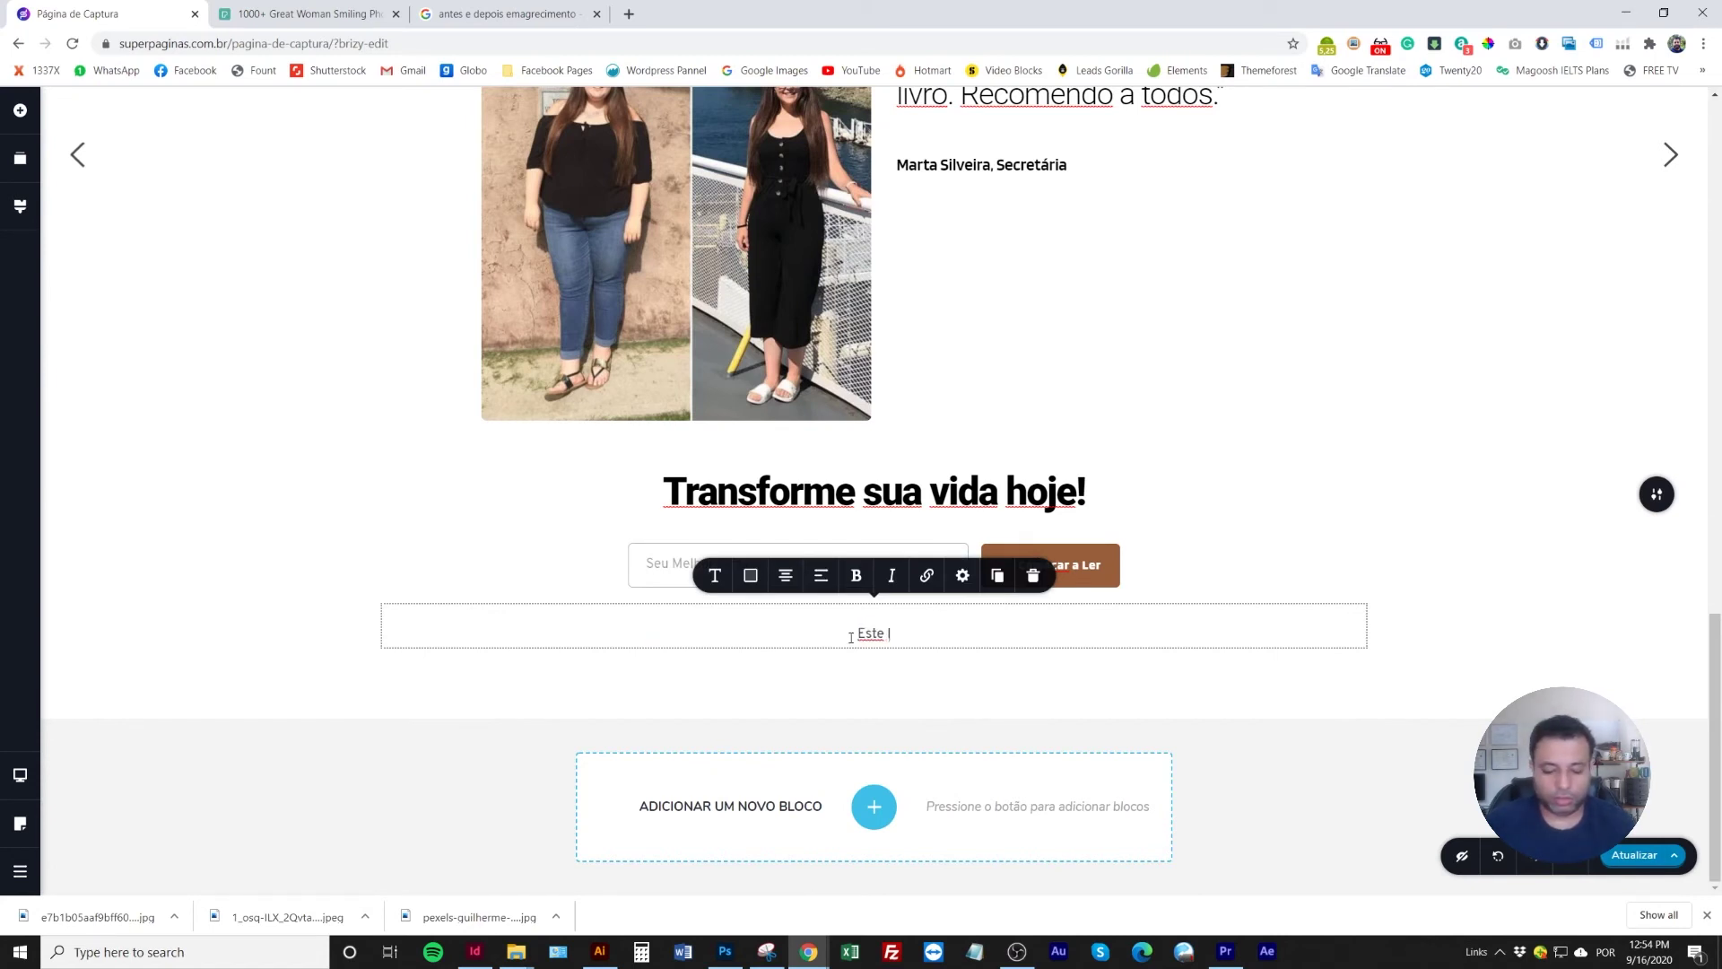
pyautogui.write(' livro fica')
pyautogui.write('estará dispon')
pyautogui.write('ível para downloa')
pyautogui.write('d por apenas')
pyautogui.write(' 5 dias')
pyautogui.write('.')
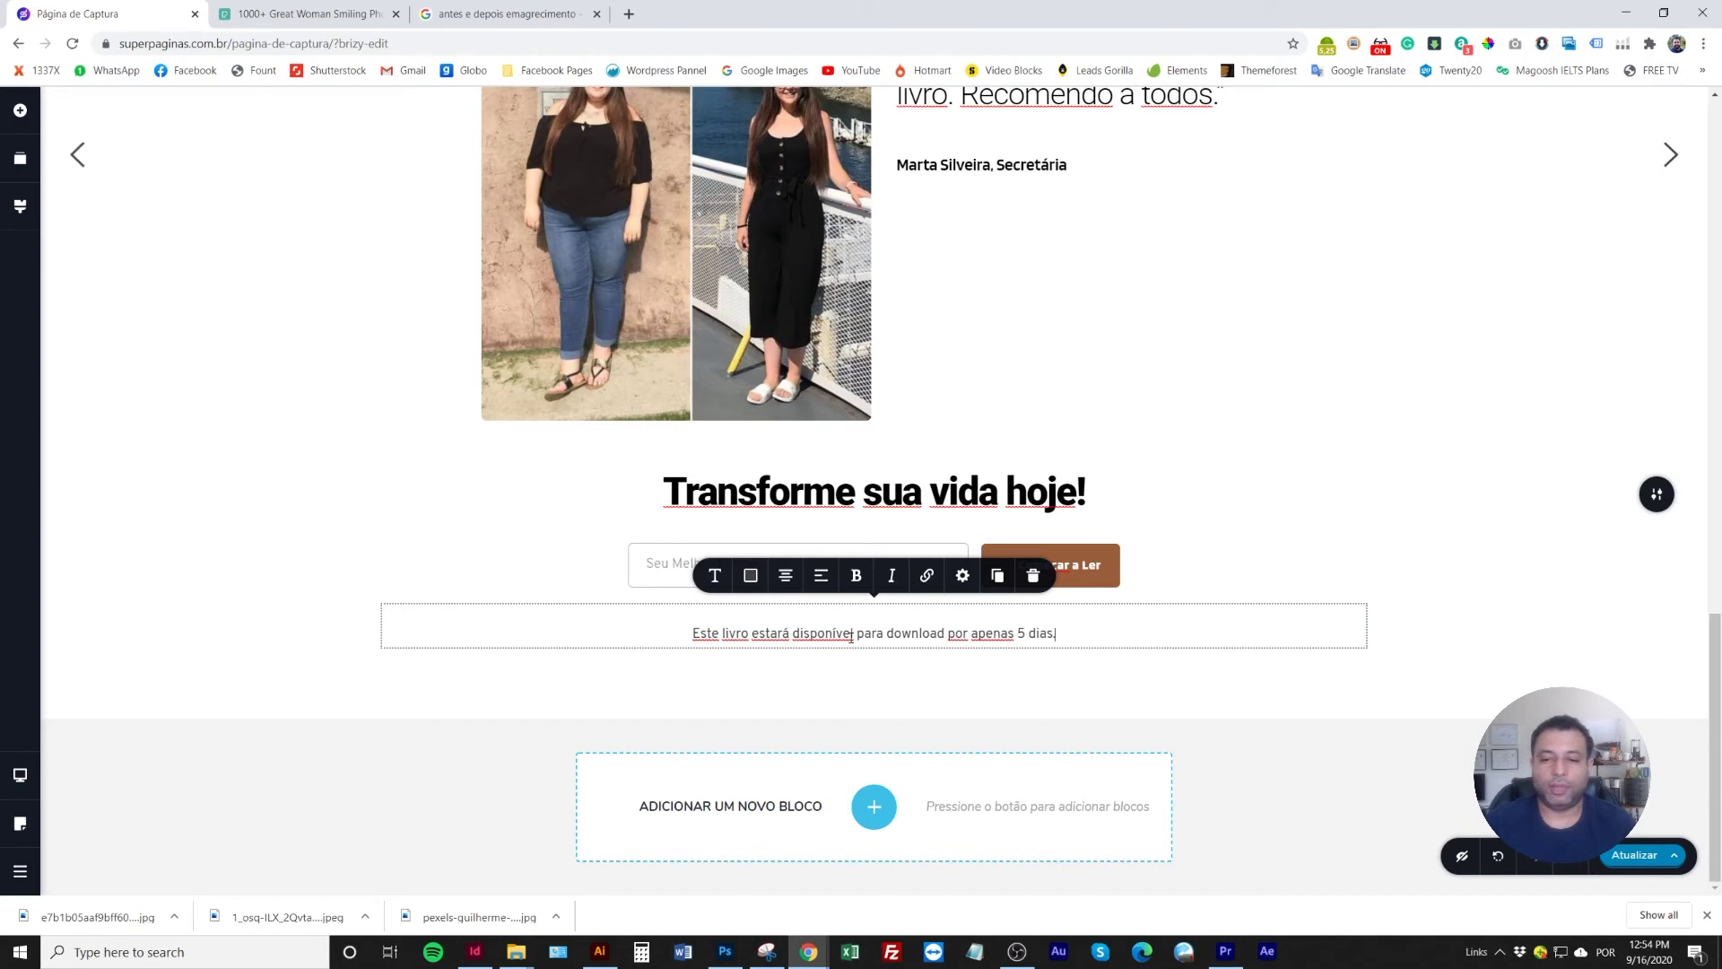
pyautogui.click(948, 633)
pyautogui.write('GRÁ')
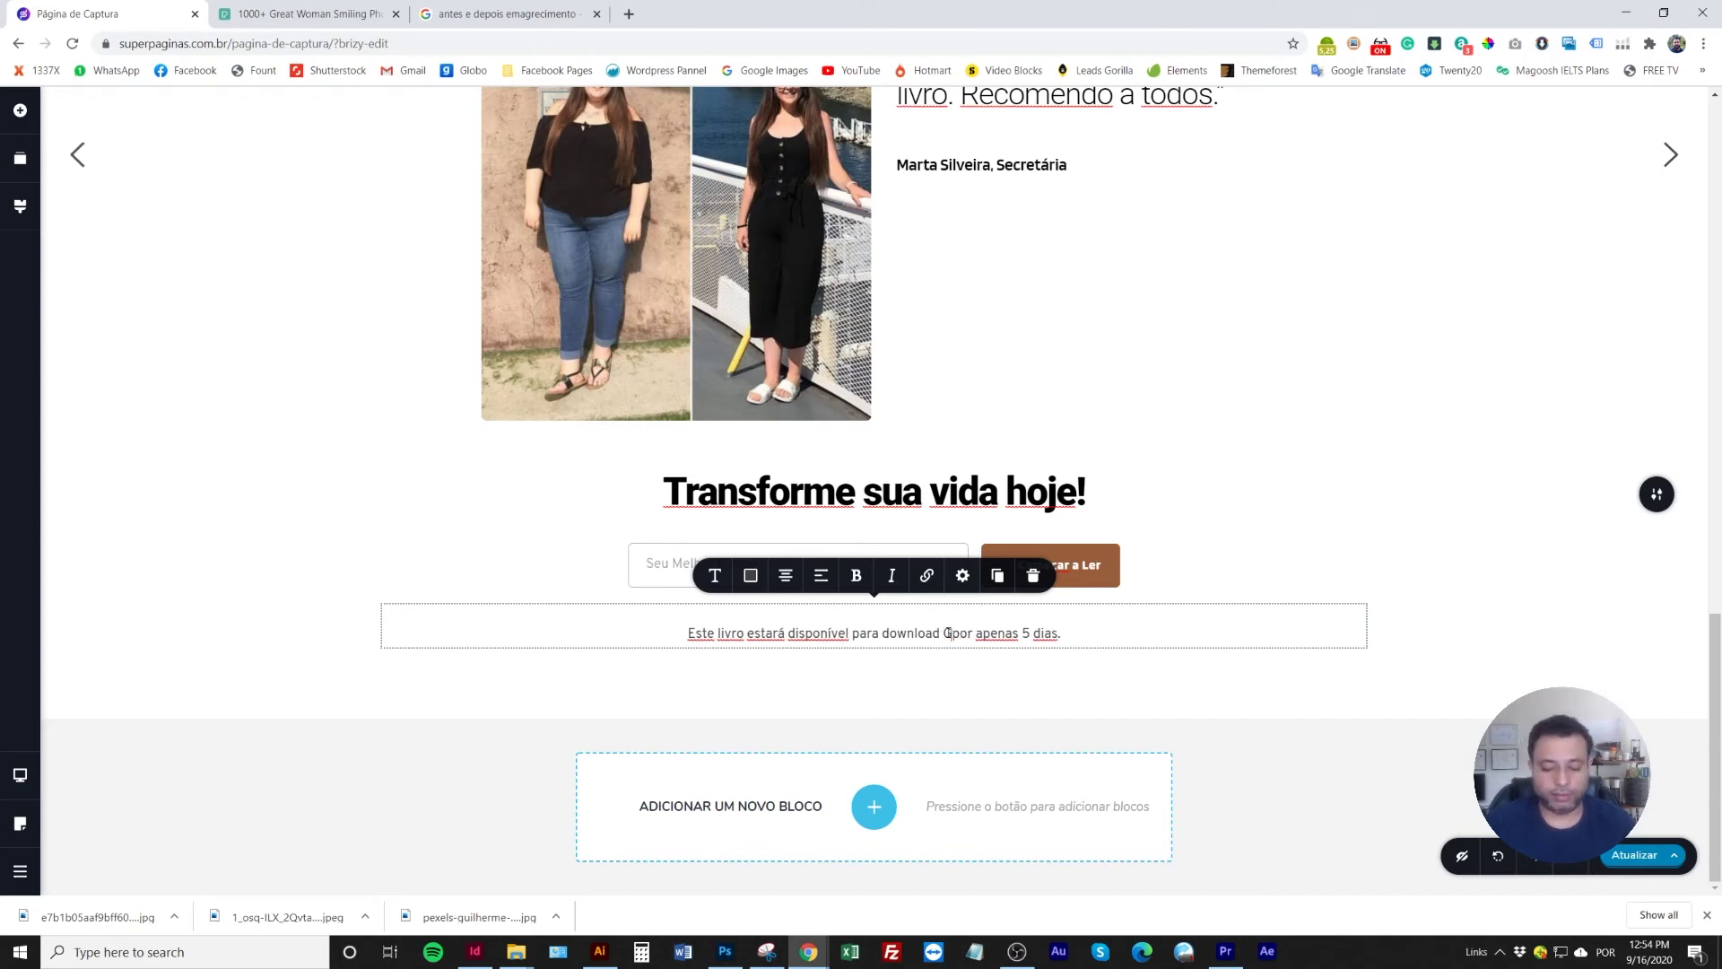
pyautogui.write('TIS')
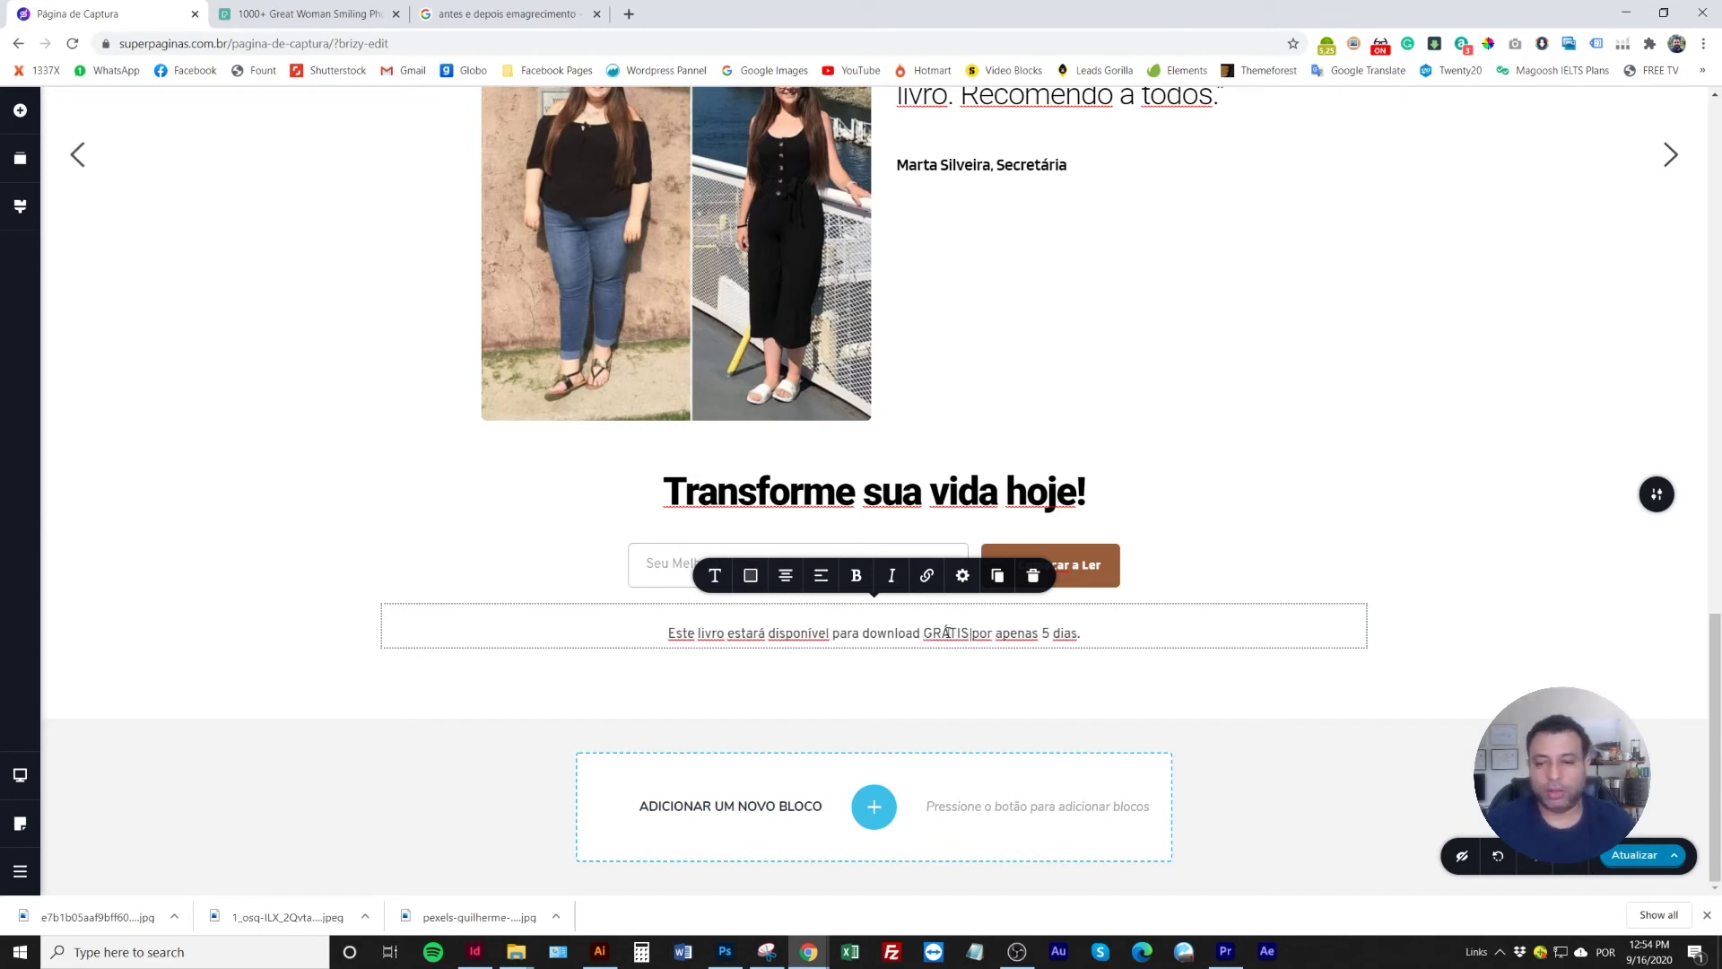
pyautogui.click(404, 588)
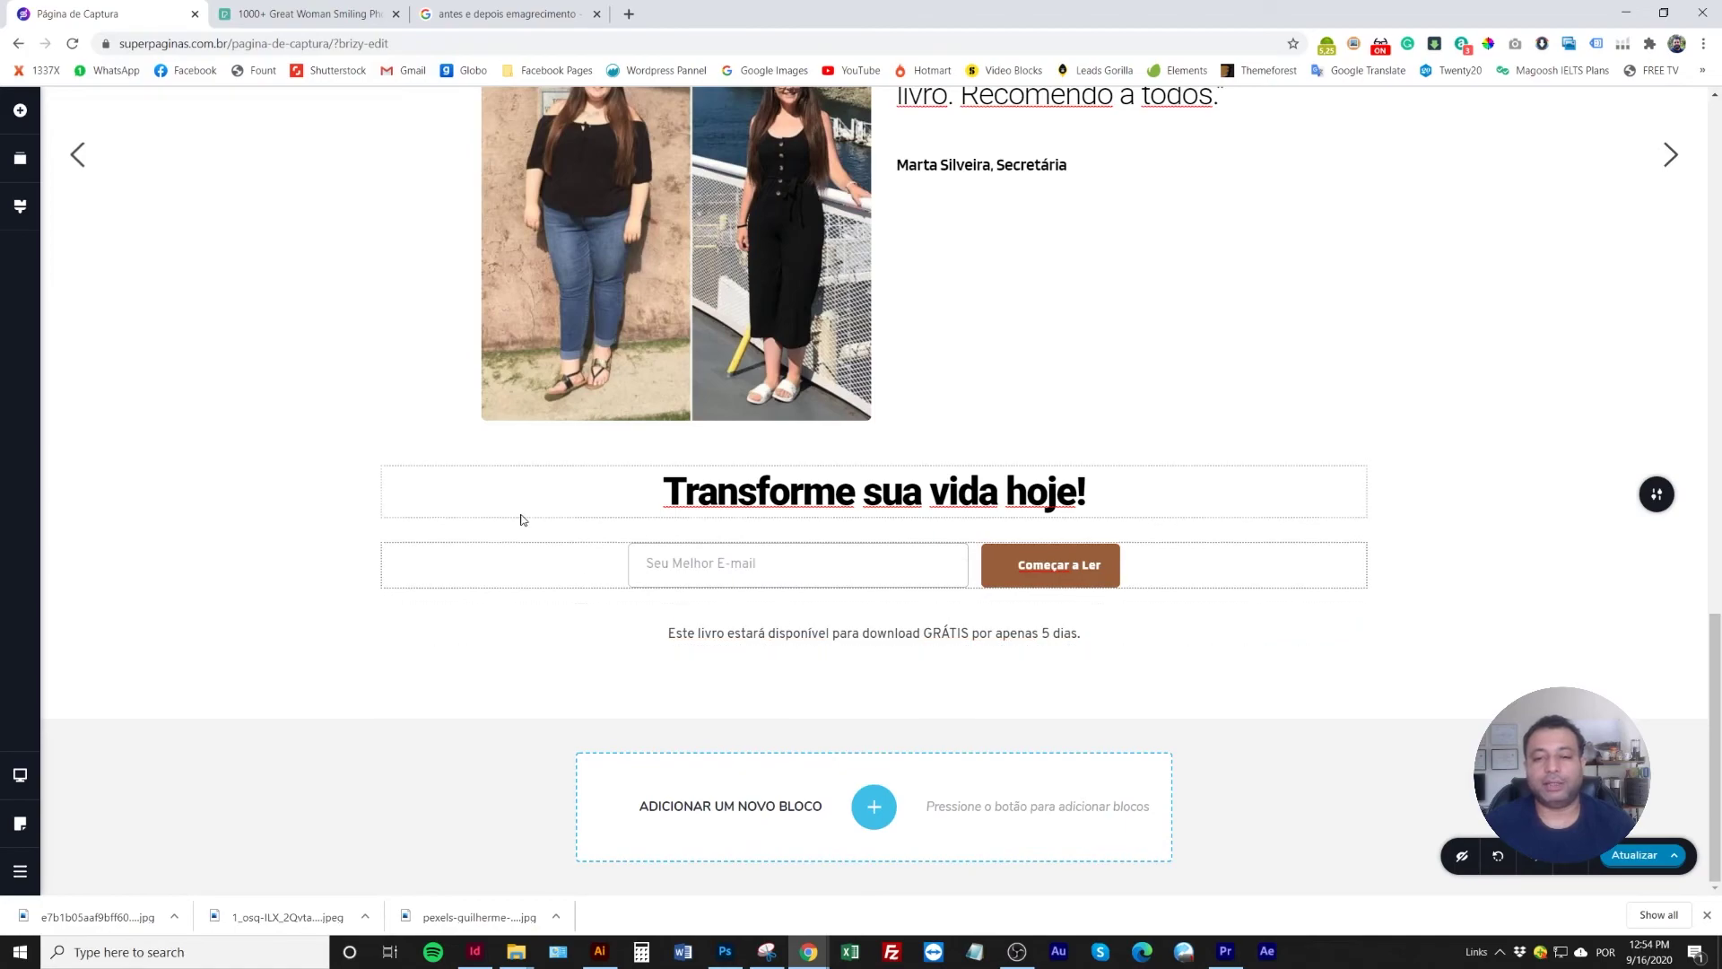
# Remove the beige background image from the hero section
pyautogui.scroll(1, 726, 584)
pyautogui.scroll(6, 727, 584)
pyautogui.scroll(-5, 726, 585)
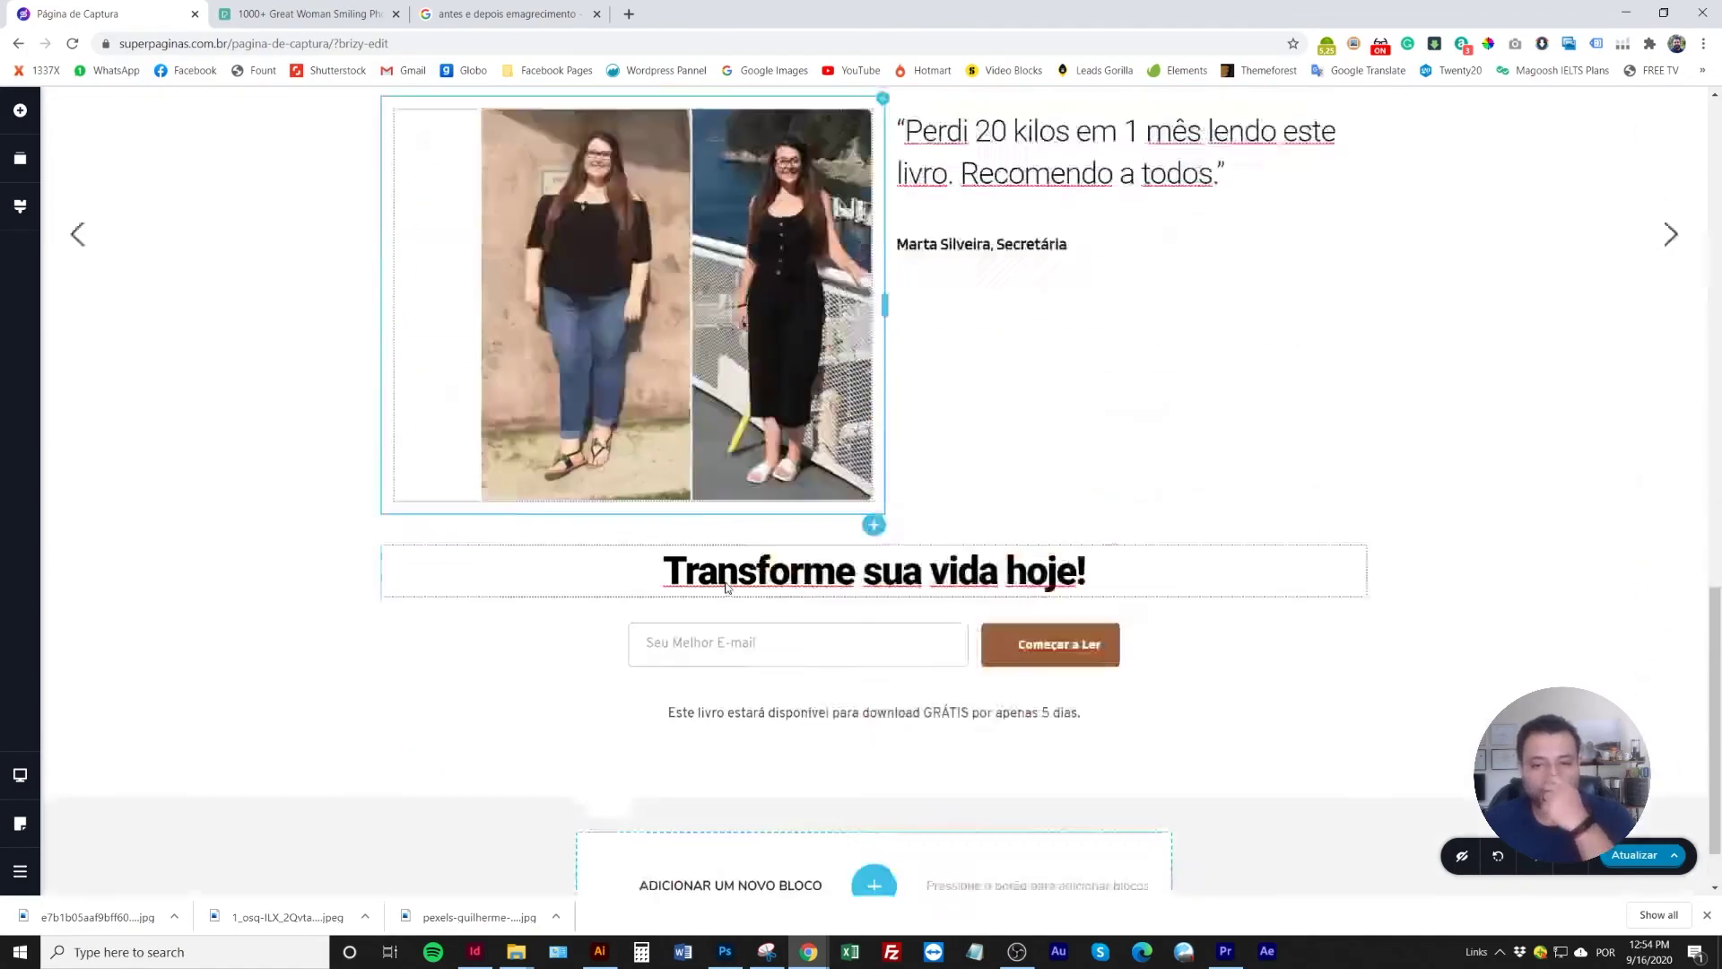
pyautogui.scroll(2, 727, 588)
pyautogui.scroll(10, 727, 588)
pyautogui.scroll(-3, 727, 588)
pyautogui.scroll(3, 726, 587)
pyautogui.scroll(-15, 727, 588)
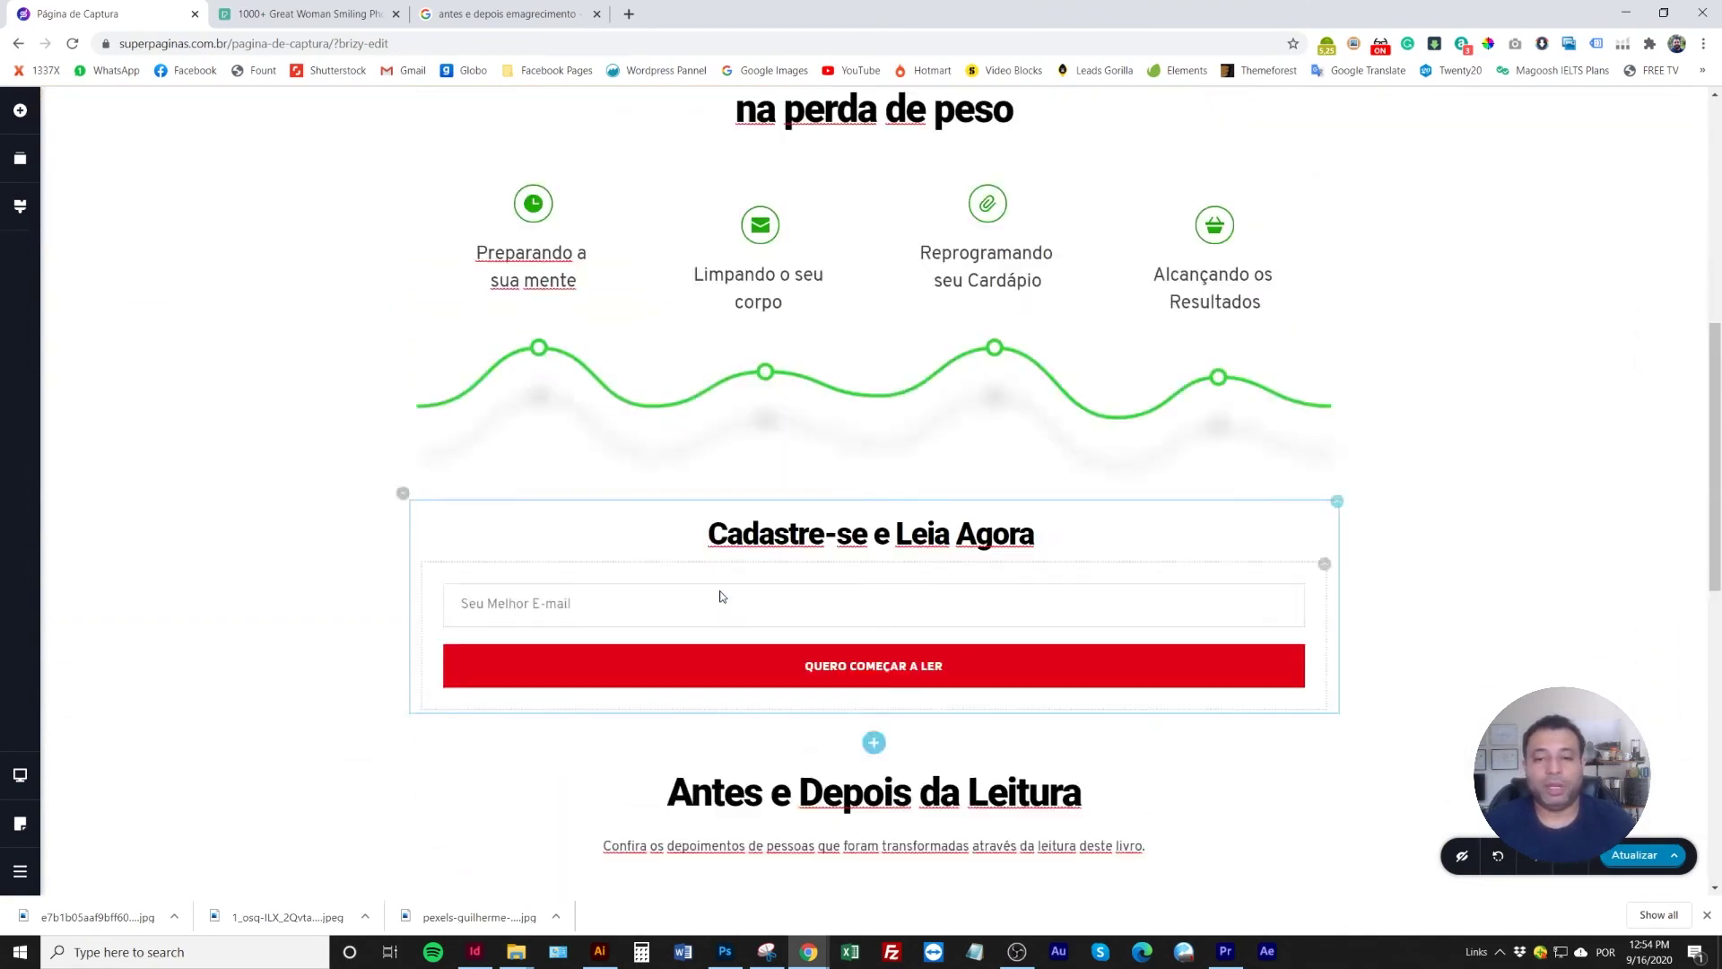
pyautogui.scroll(15, 722, 628)
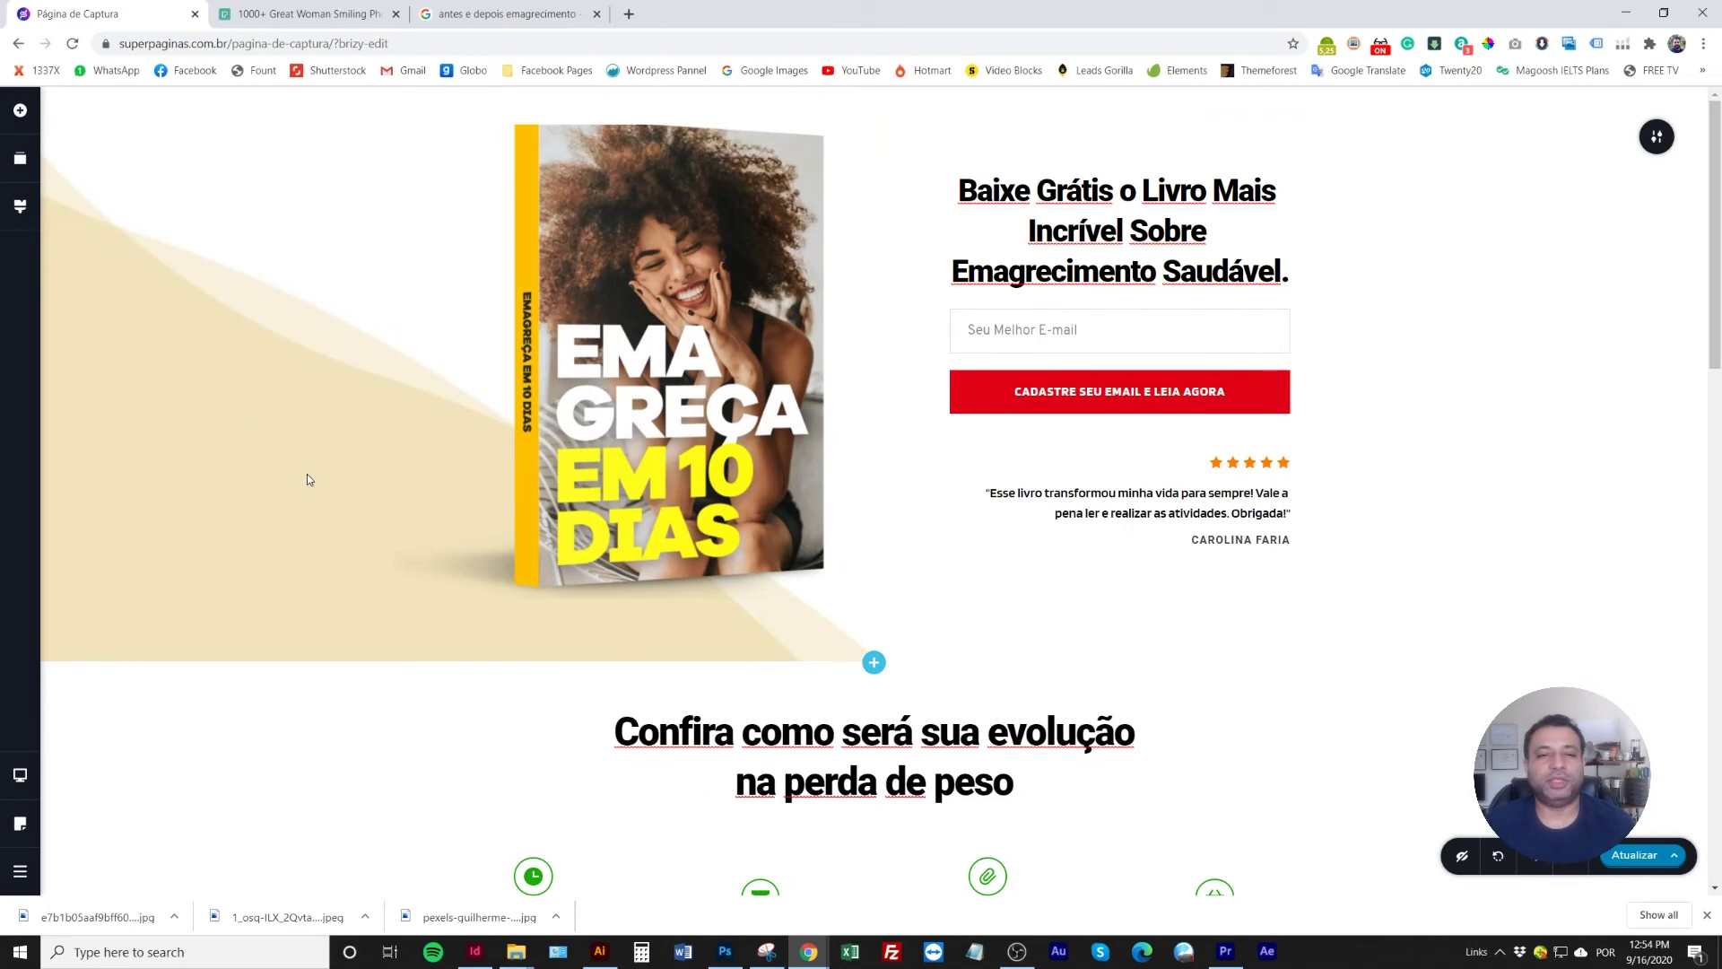
pyautogui.scroll(-3, 352, 644)
pyautogui.scroll(3, 628, 628)
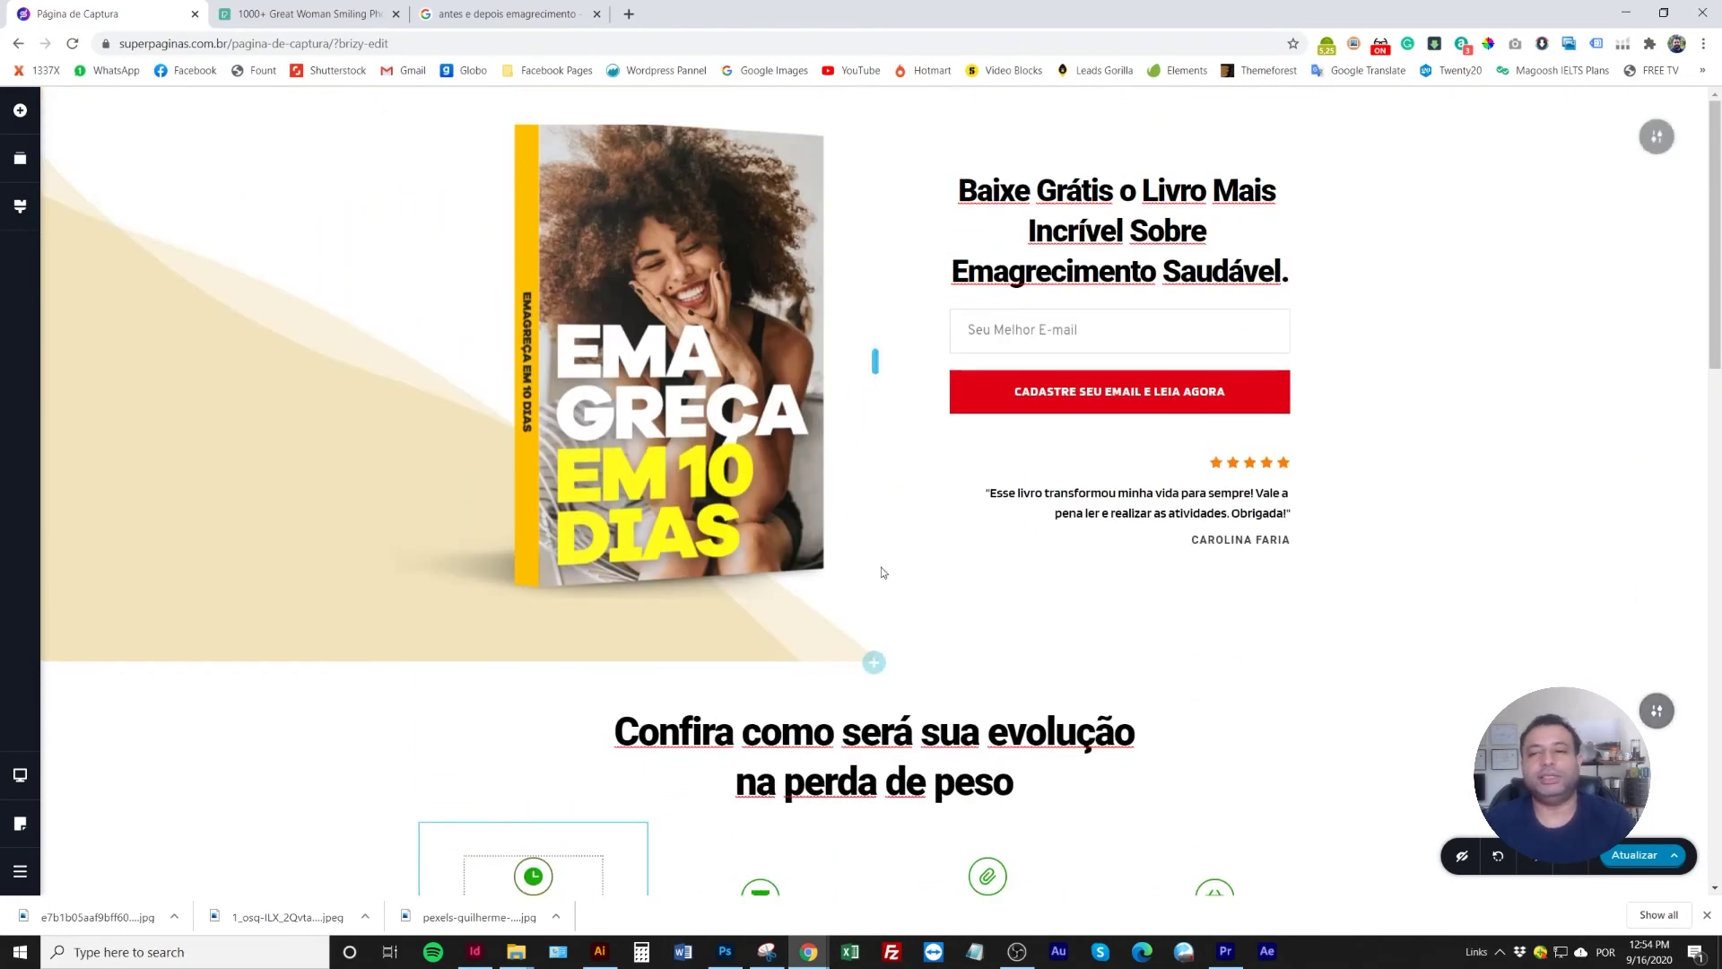
pyautogui.moveTo(1581, 152)
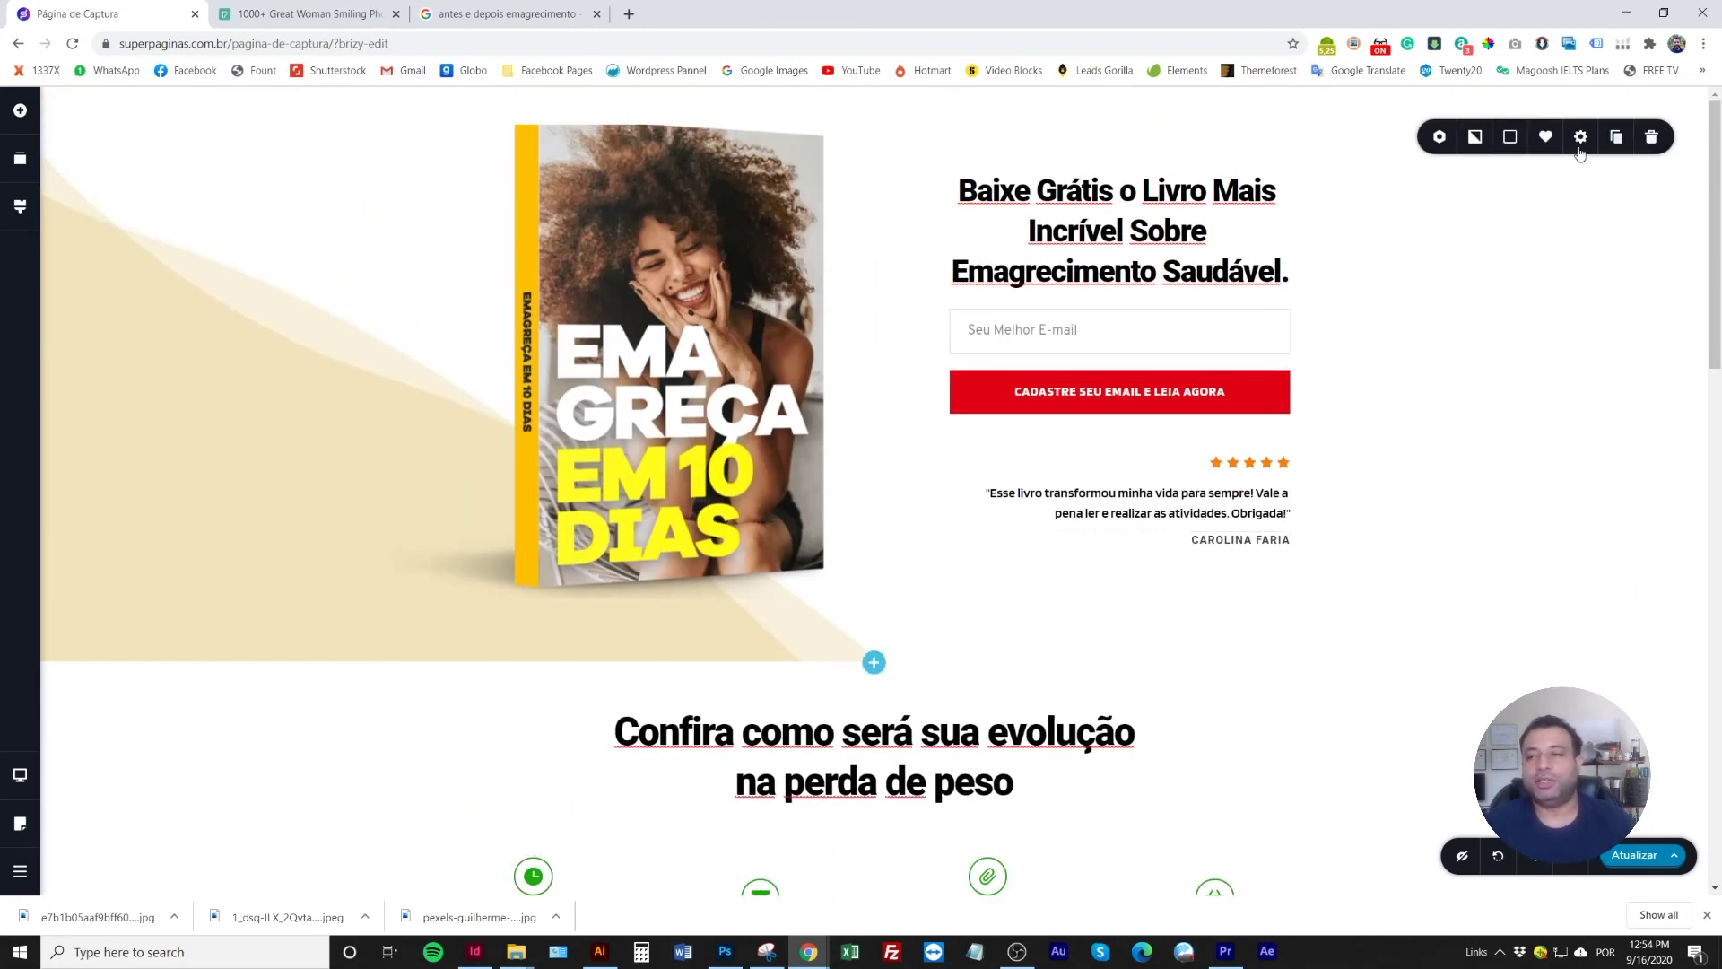
pyautogui.click(1474, 138)
pyautogui.click(1547, 260)
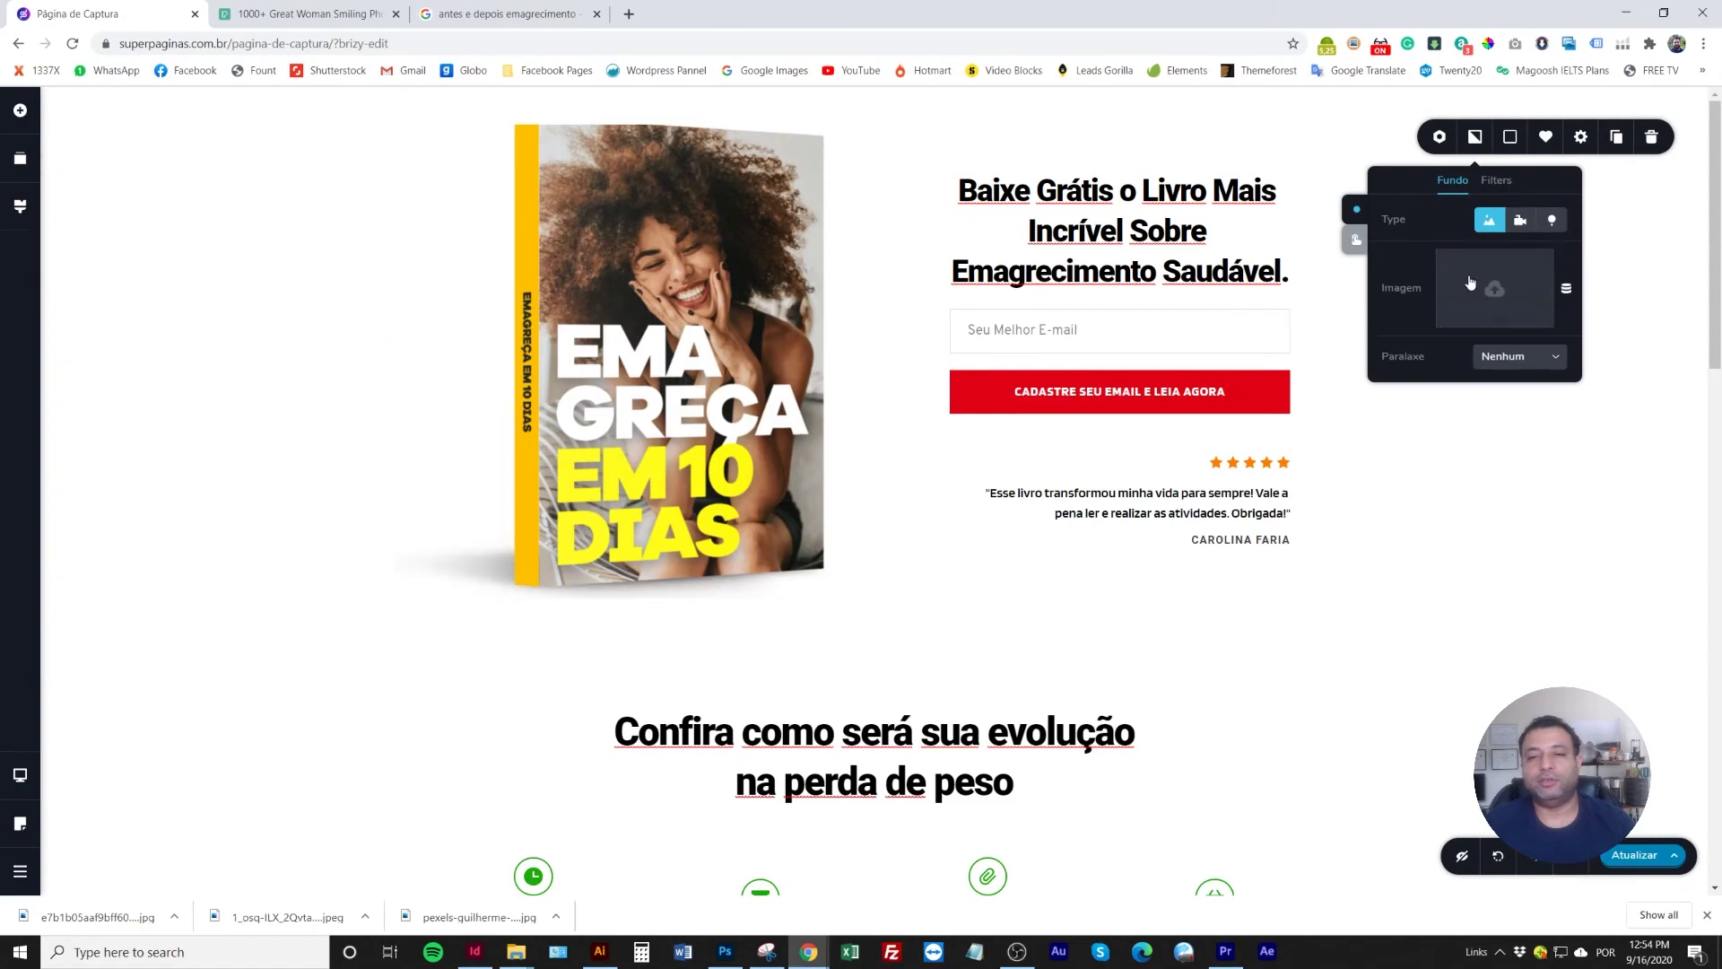
pyautogui.click(269, 549)
# Nudge the closing section's content lower and close Chrome's downloads bar
pyautogui.scroll(-9, 376, 692)
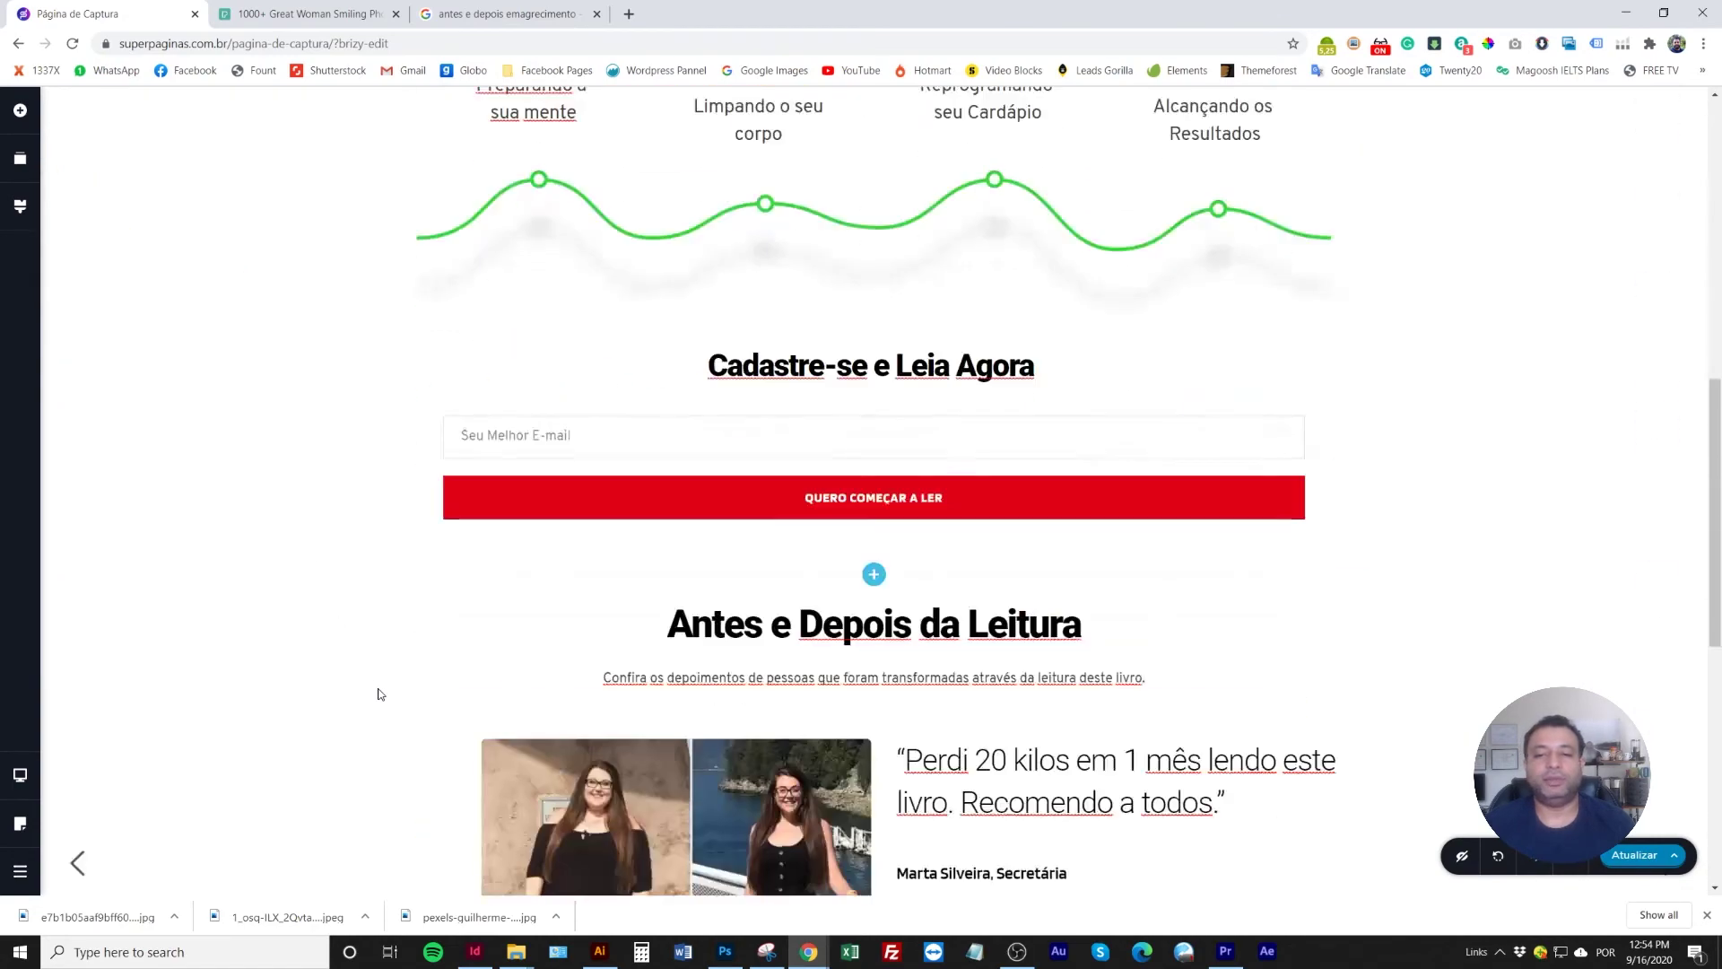
pyautogui.scroll(-8, 378, 694)
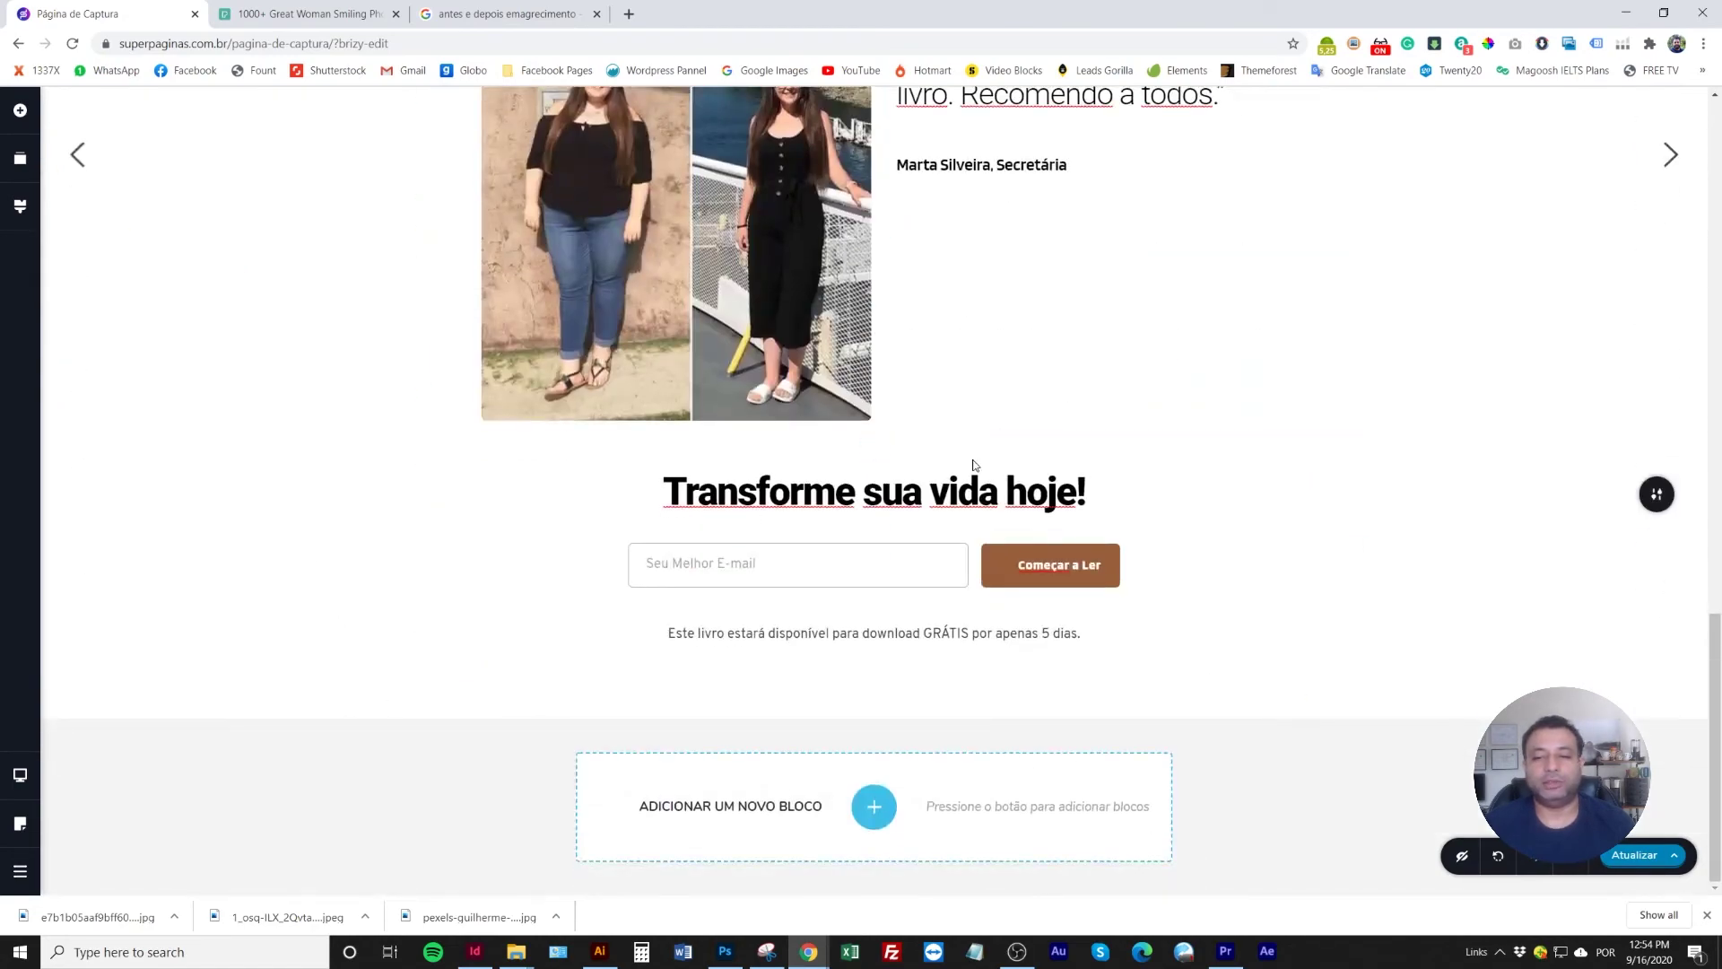
pyautogui.moveTo(973, 451); pyautogui.dragTo(970, 461)
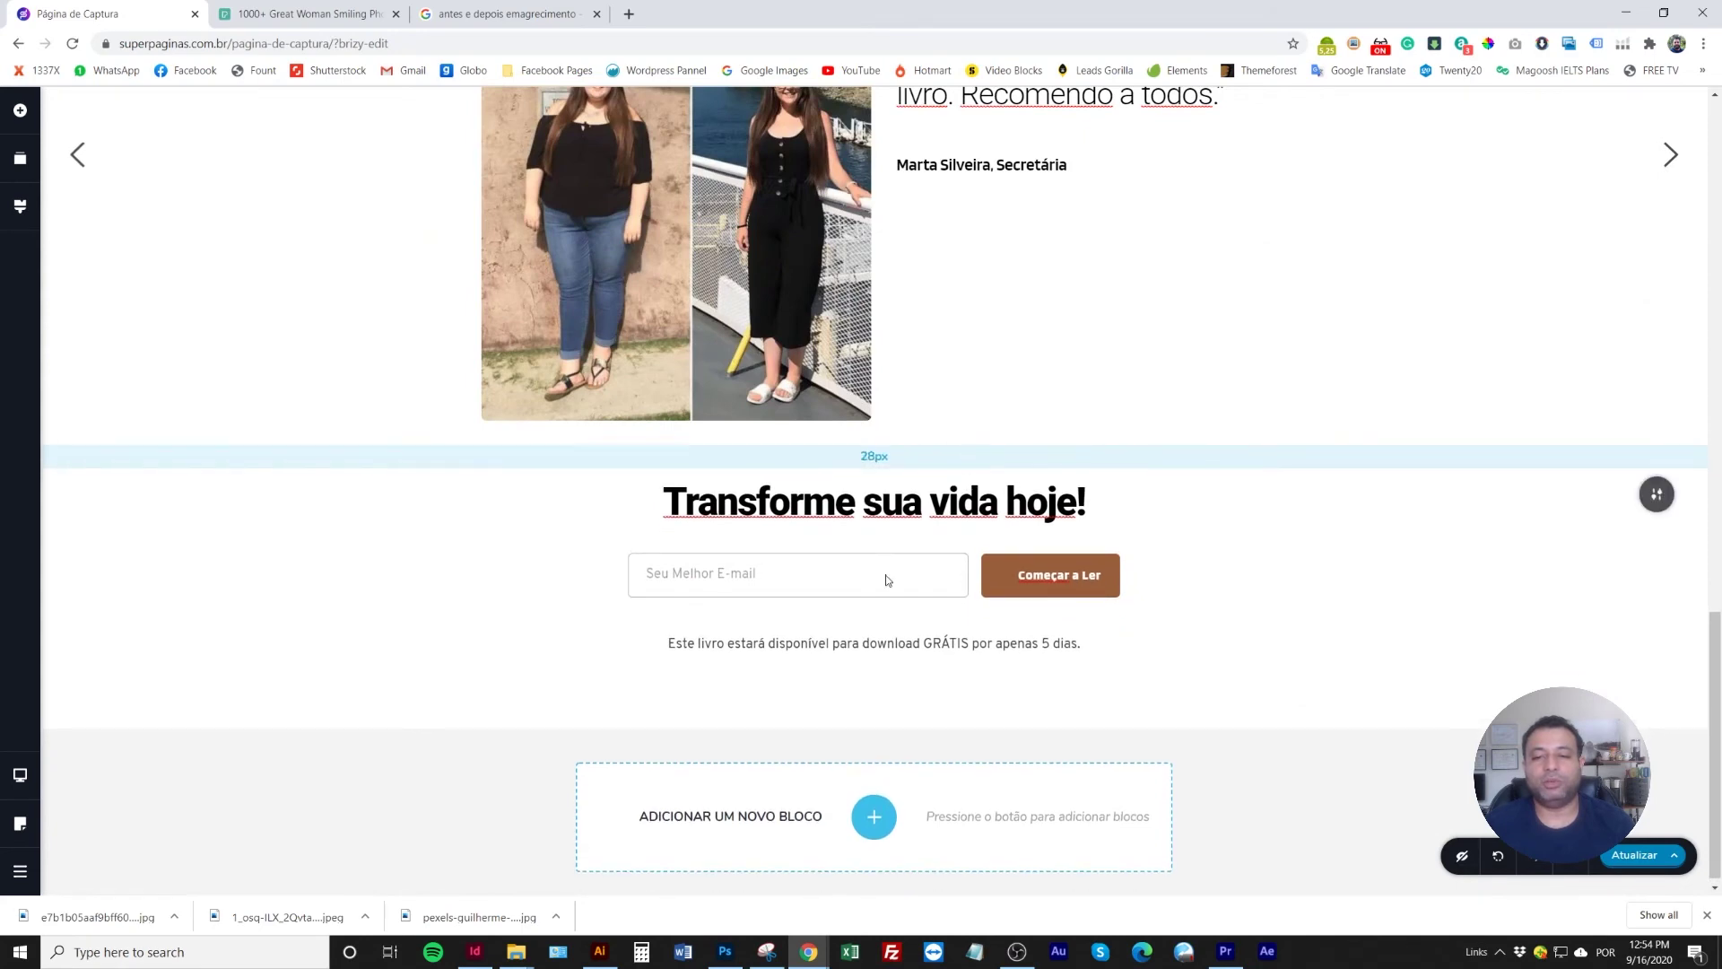
pyautogui.click(1707, 914)
pyautogui.scroll(10, 1130, 731)
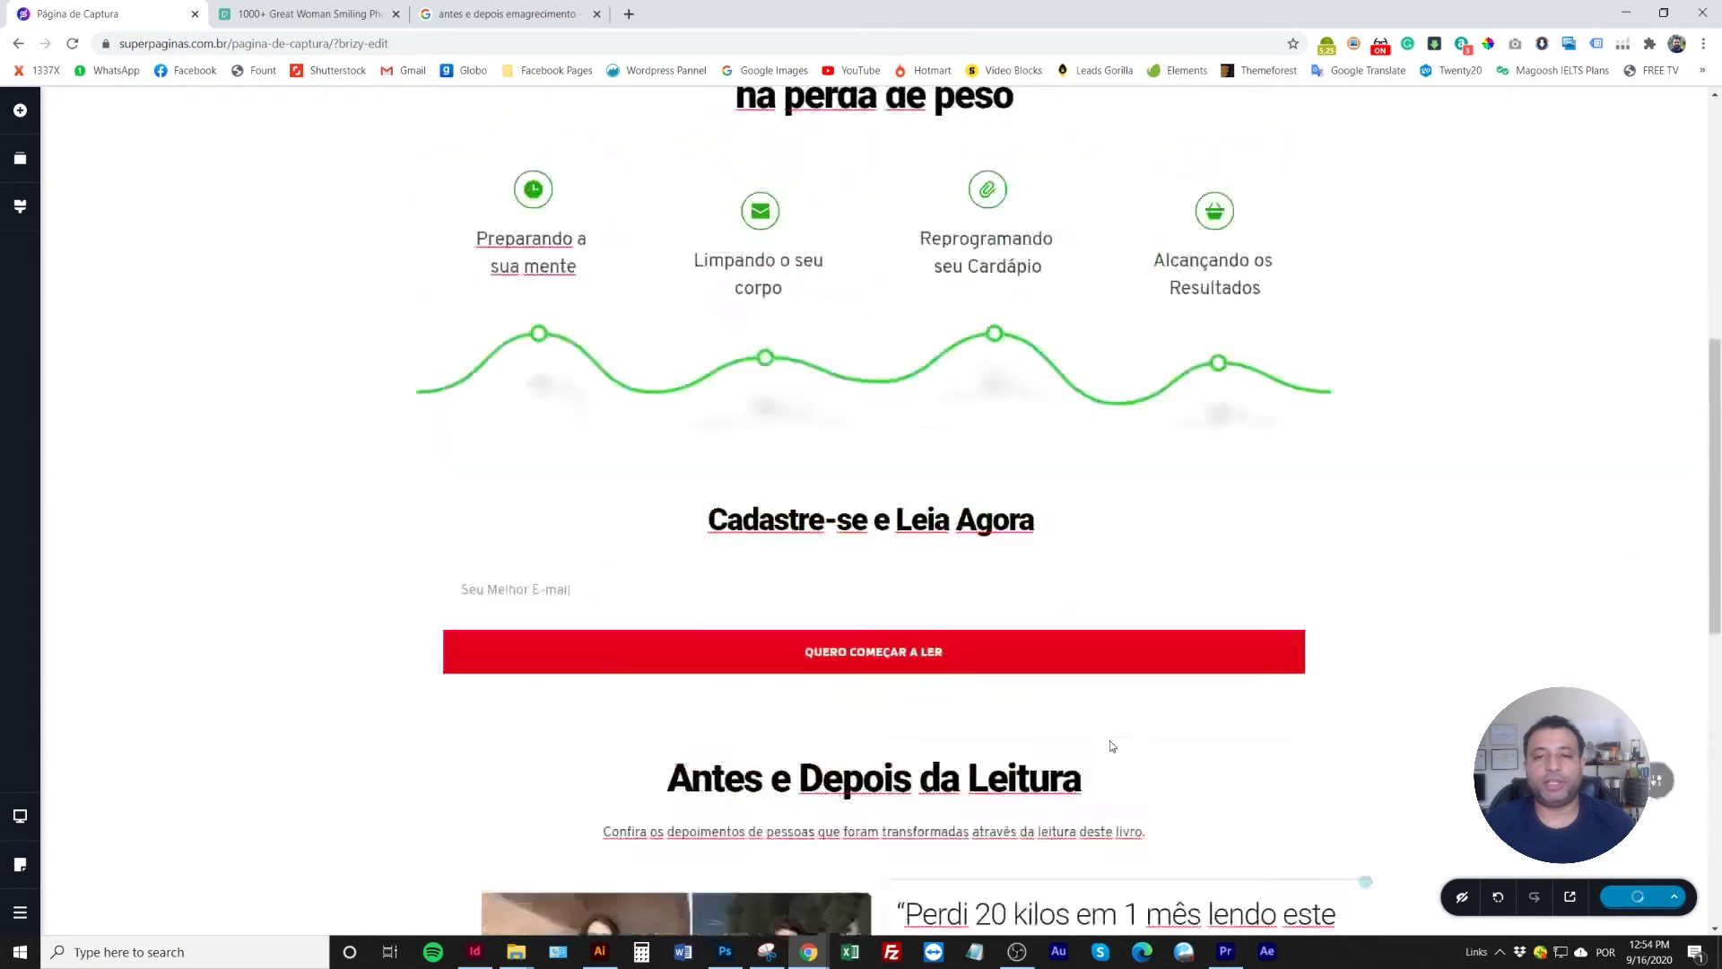
pyautogui.scroll(-7, 1098, 745)
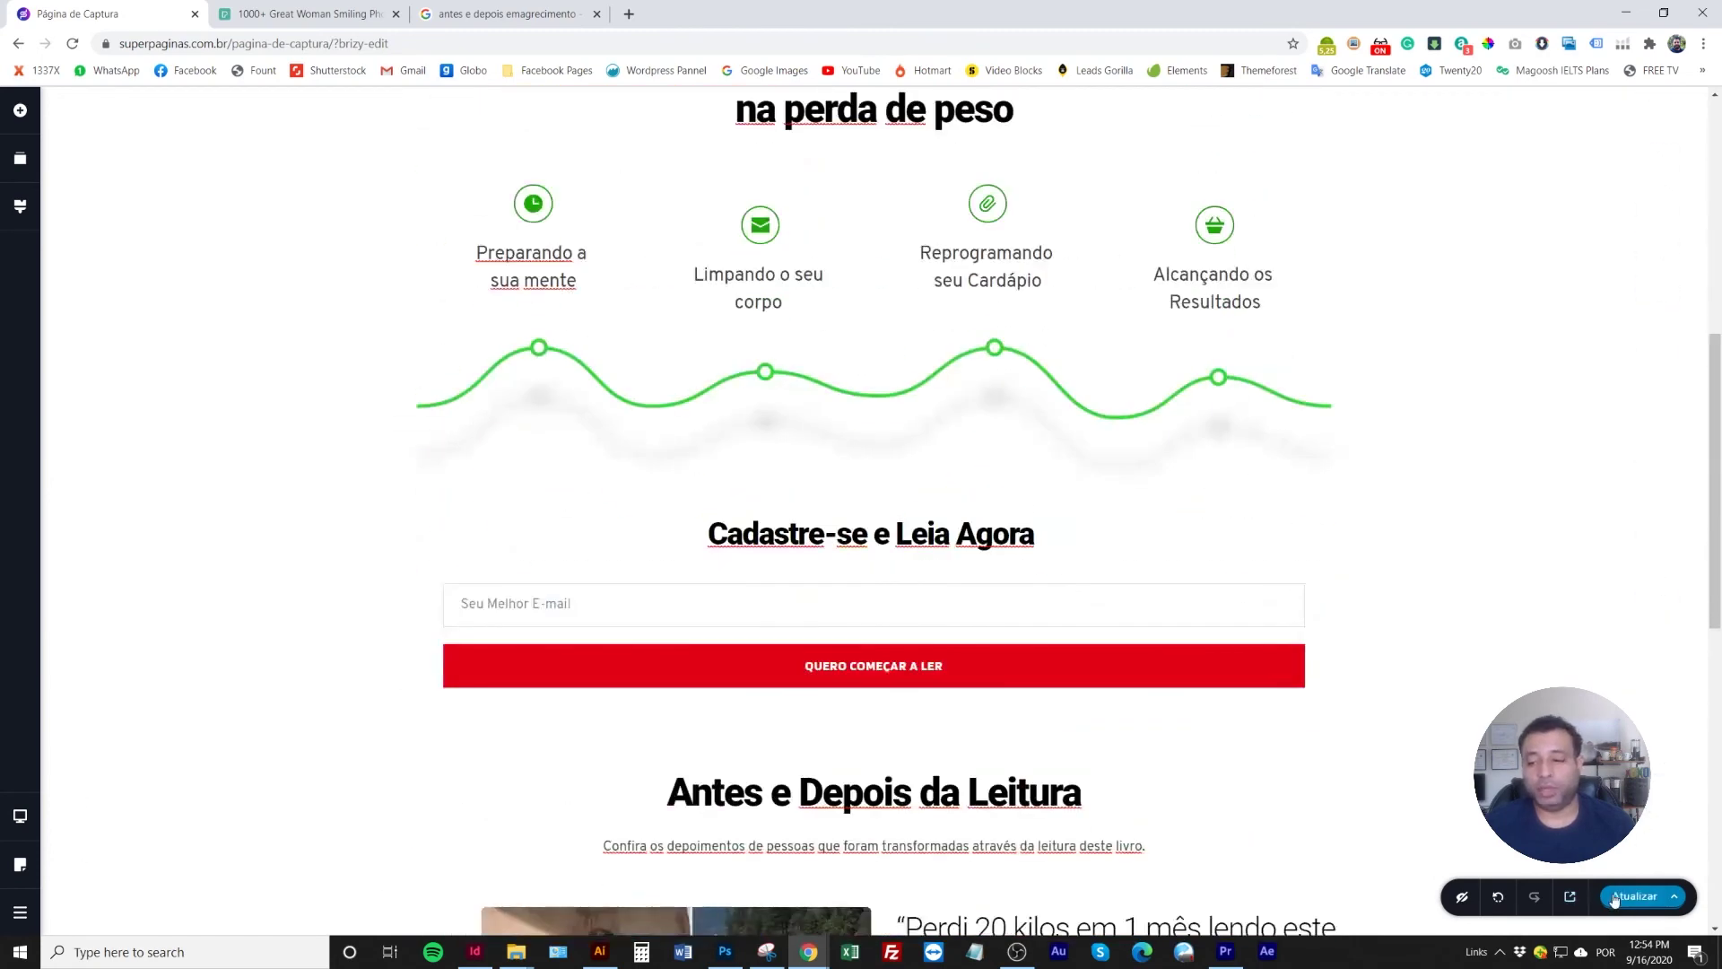
# Scroll through the landing page in live preview, then switch back to the editor tab
pyautogui.click(1570, 896)
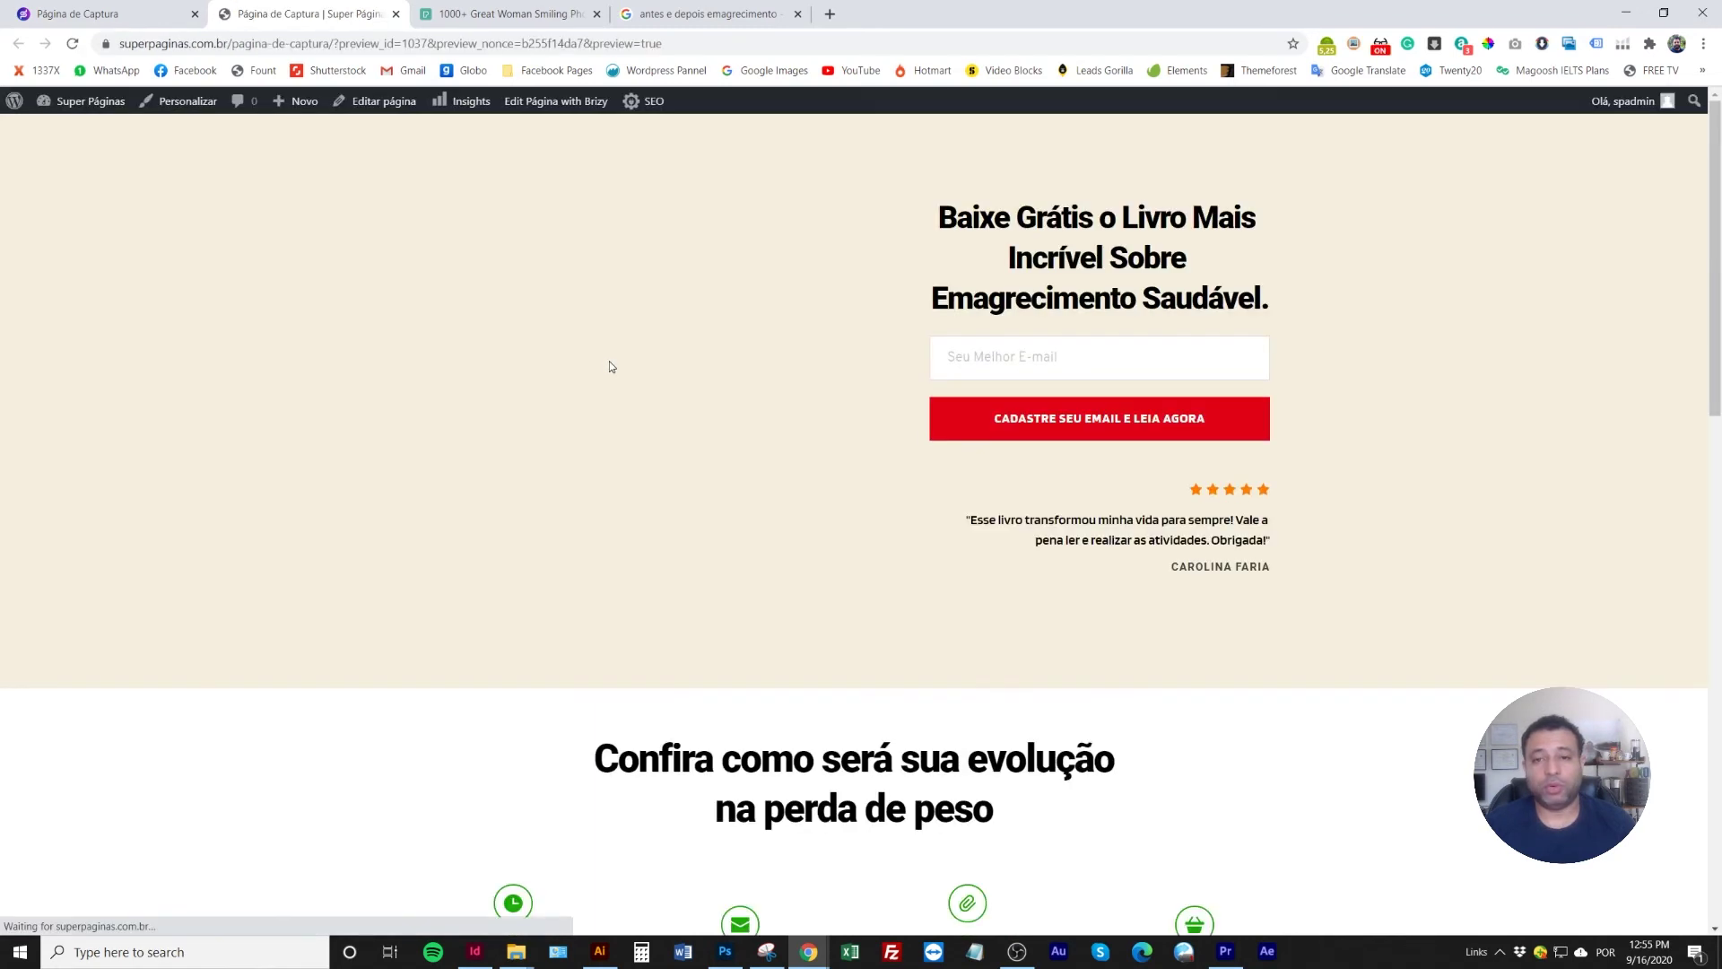
pyautogui.scroll(-2, 777, 527)
pyautogui.scroll(2, 779, 526)
pyautogui.scroll(-3, 780, 523)
pyautogui.scroll(-12, 782, 523)
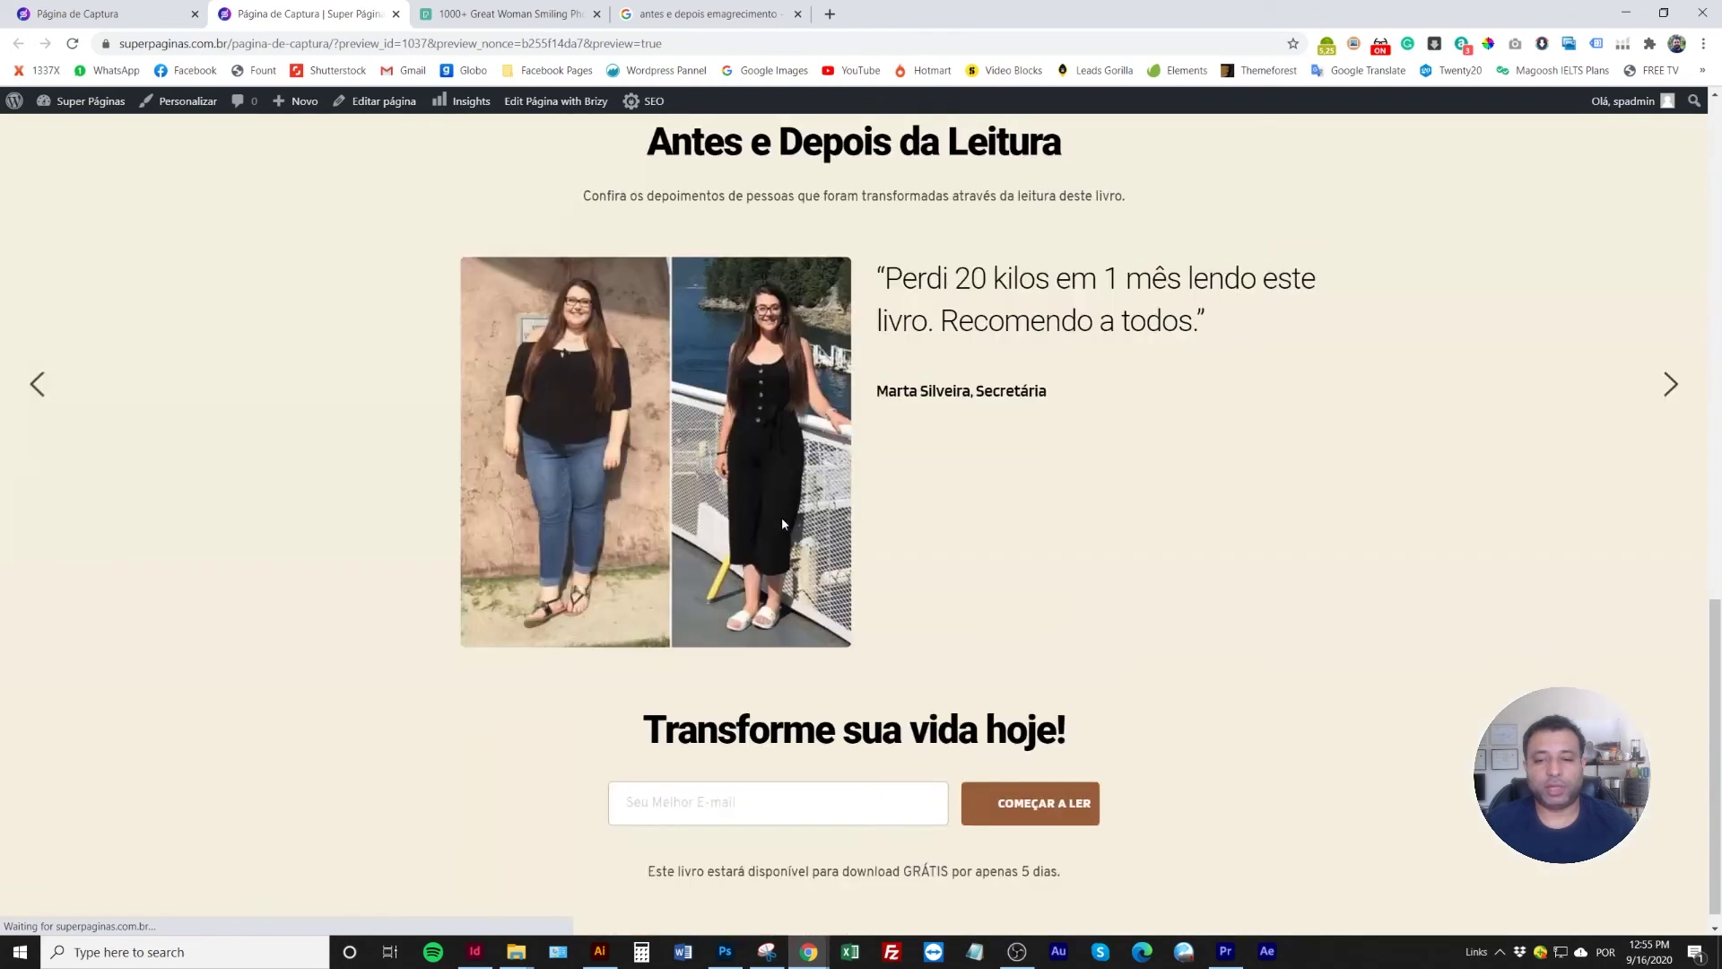
pyautogui.scroll(9, 782, 524)
pyautogui.scroll(6, 783, 523)
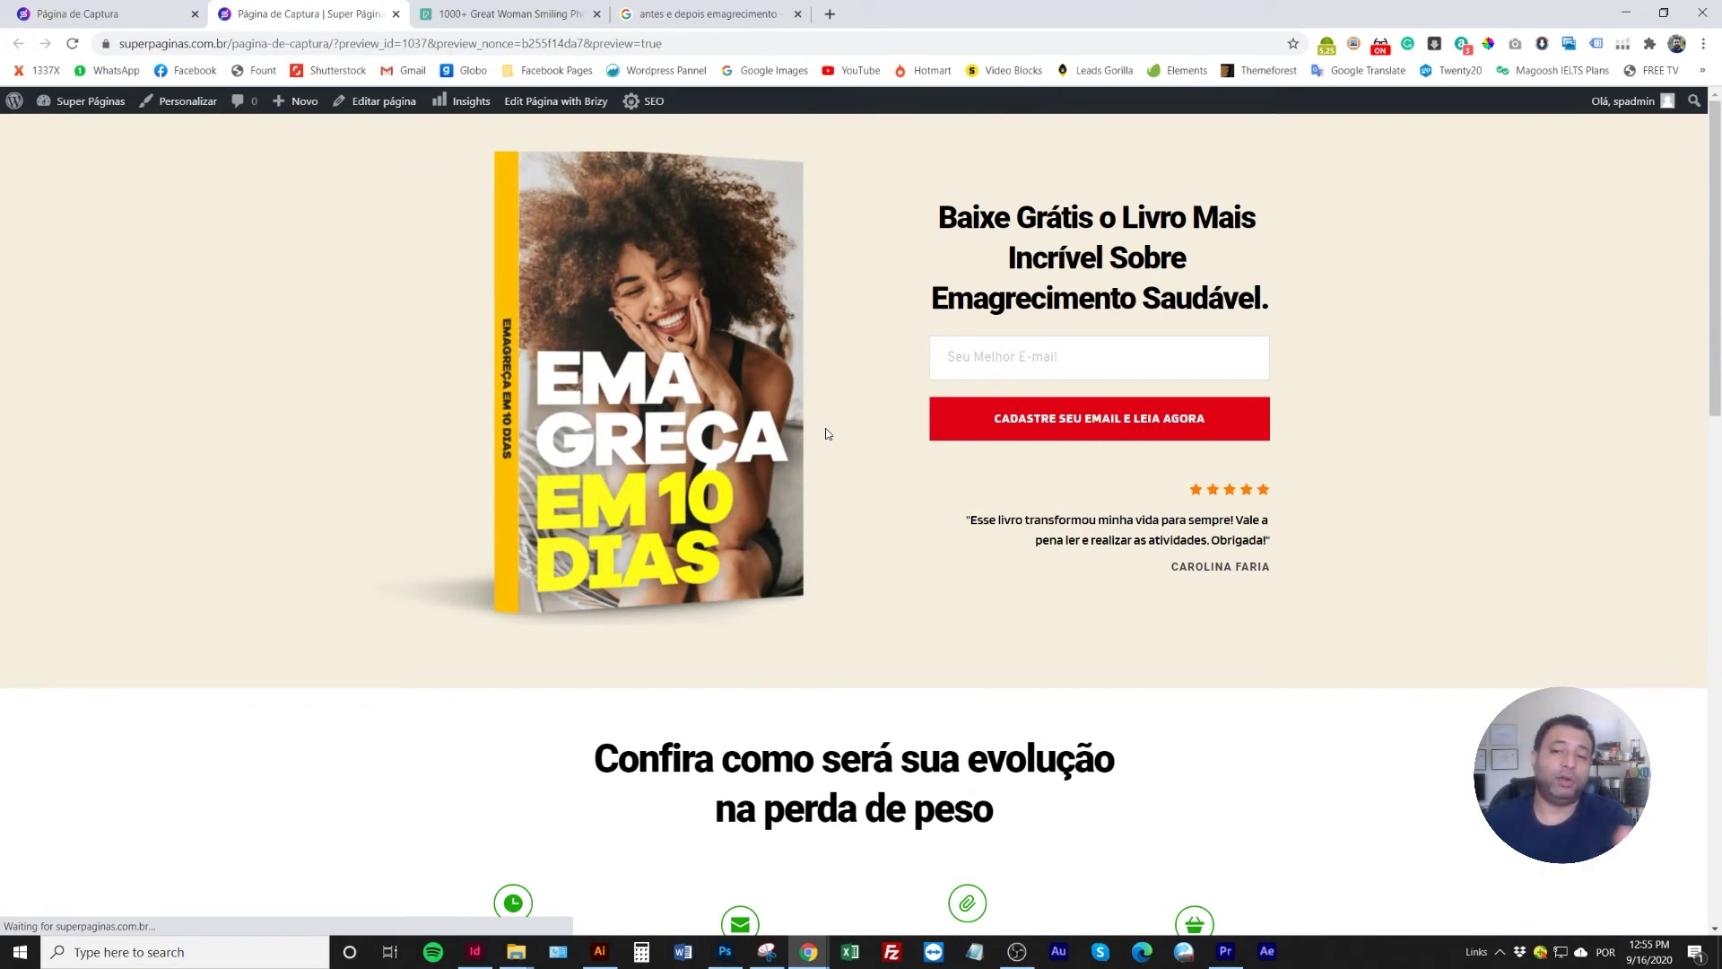
pyautogui.scroll(-2, 826, 439)
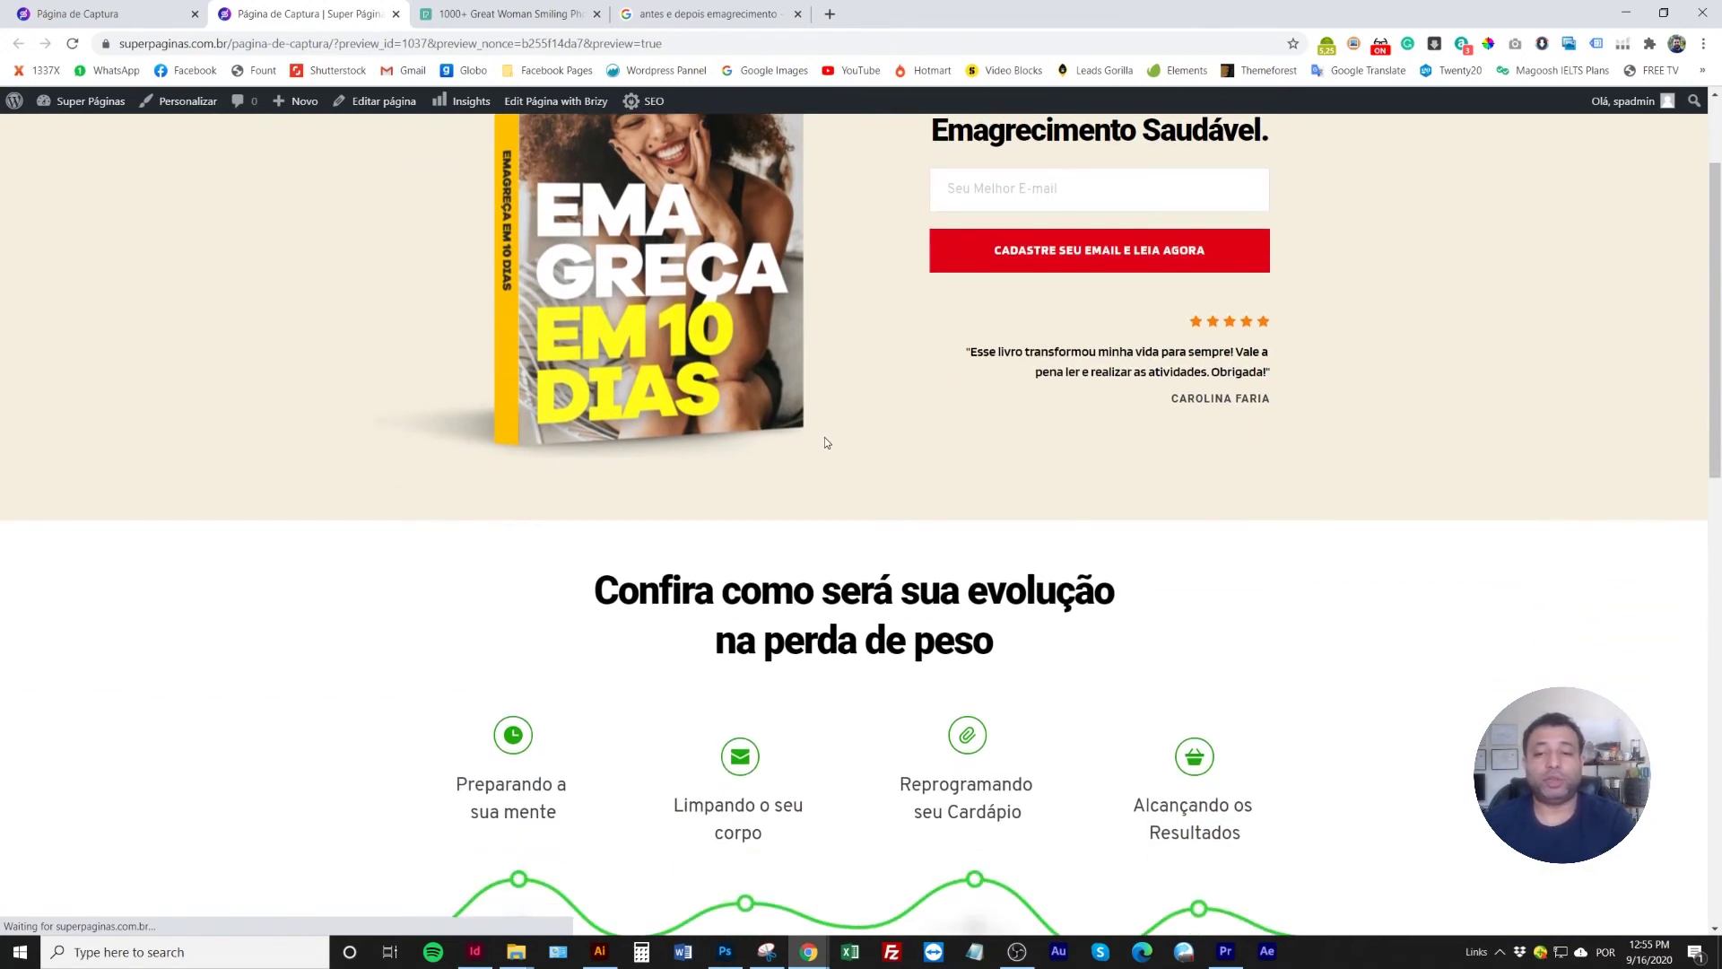
pyautogui.scroll(-13, 825, 437)
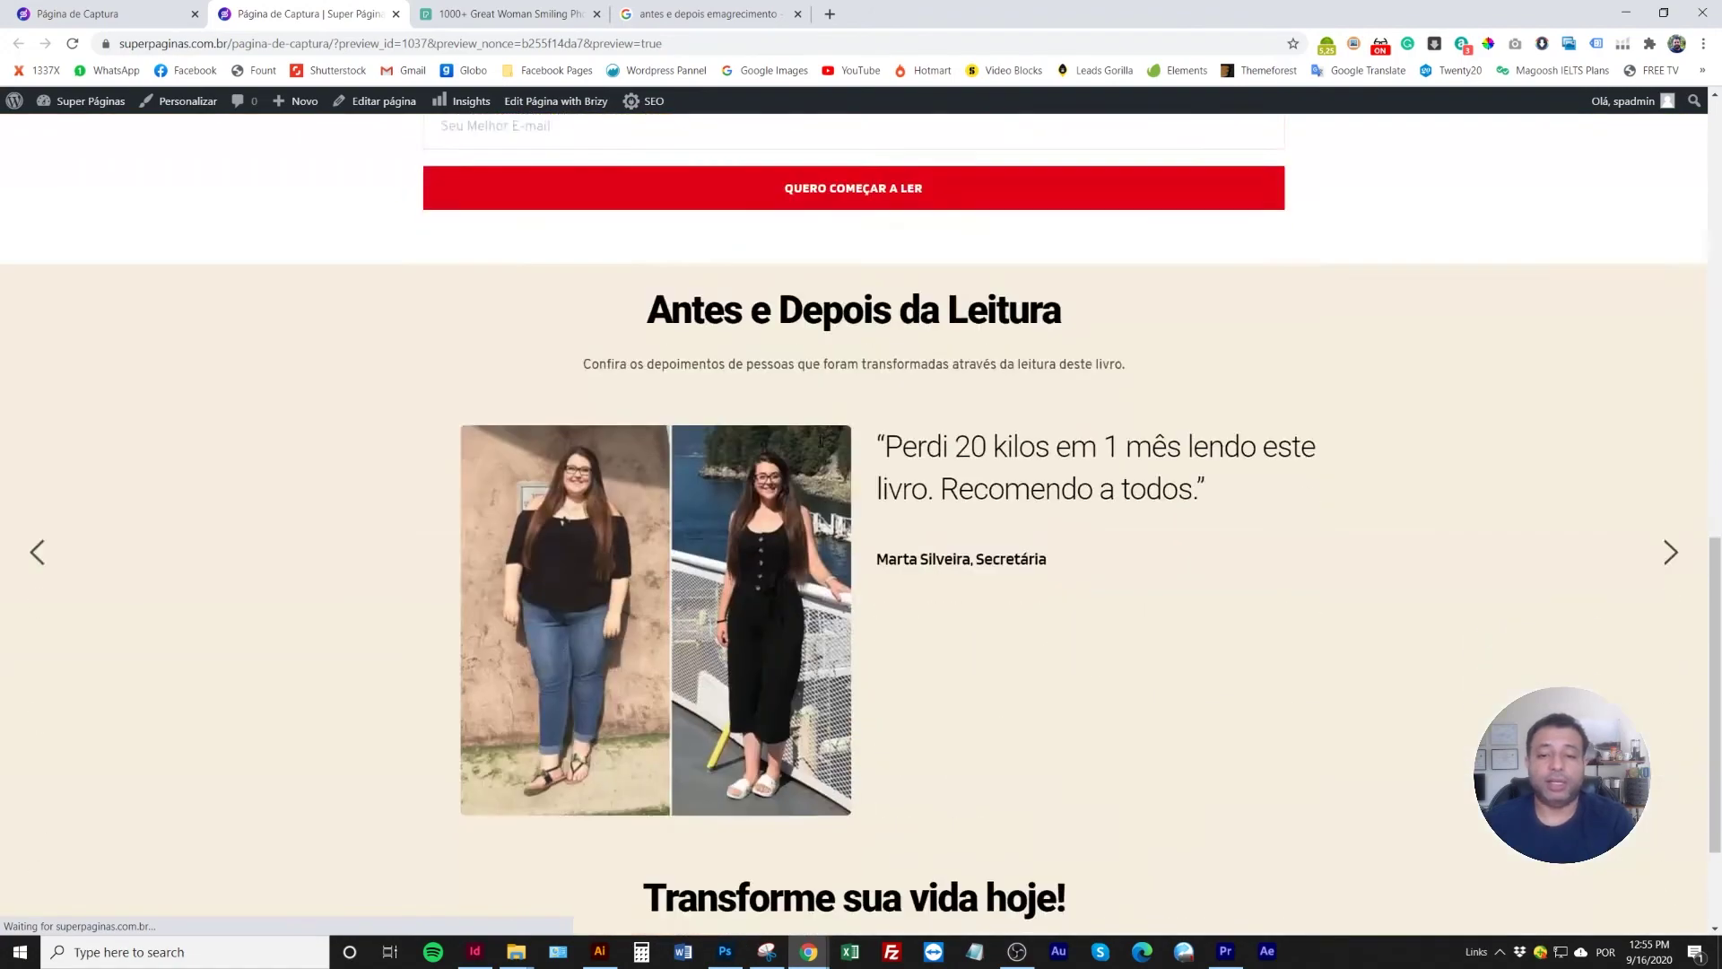
pyautogui.scroll(15, 817, 446)
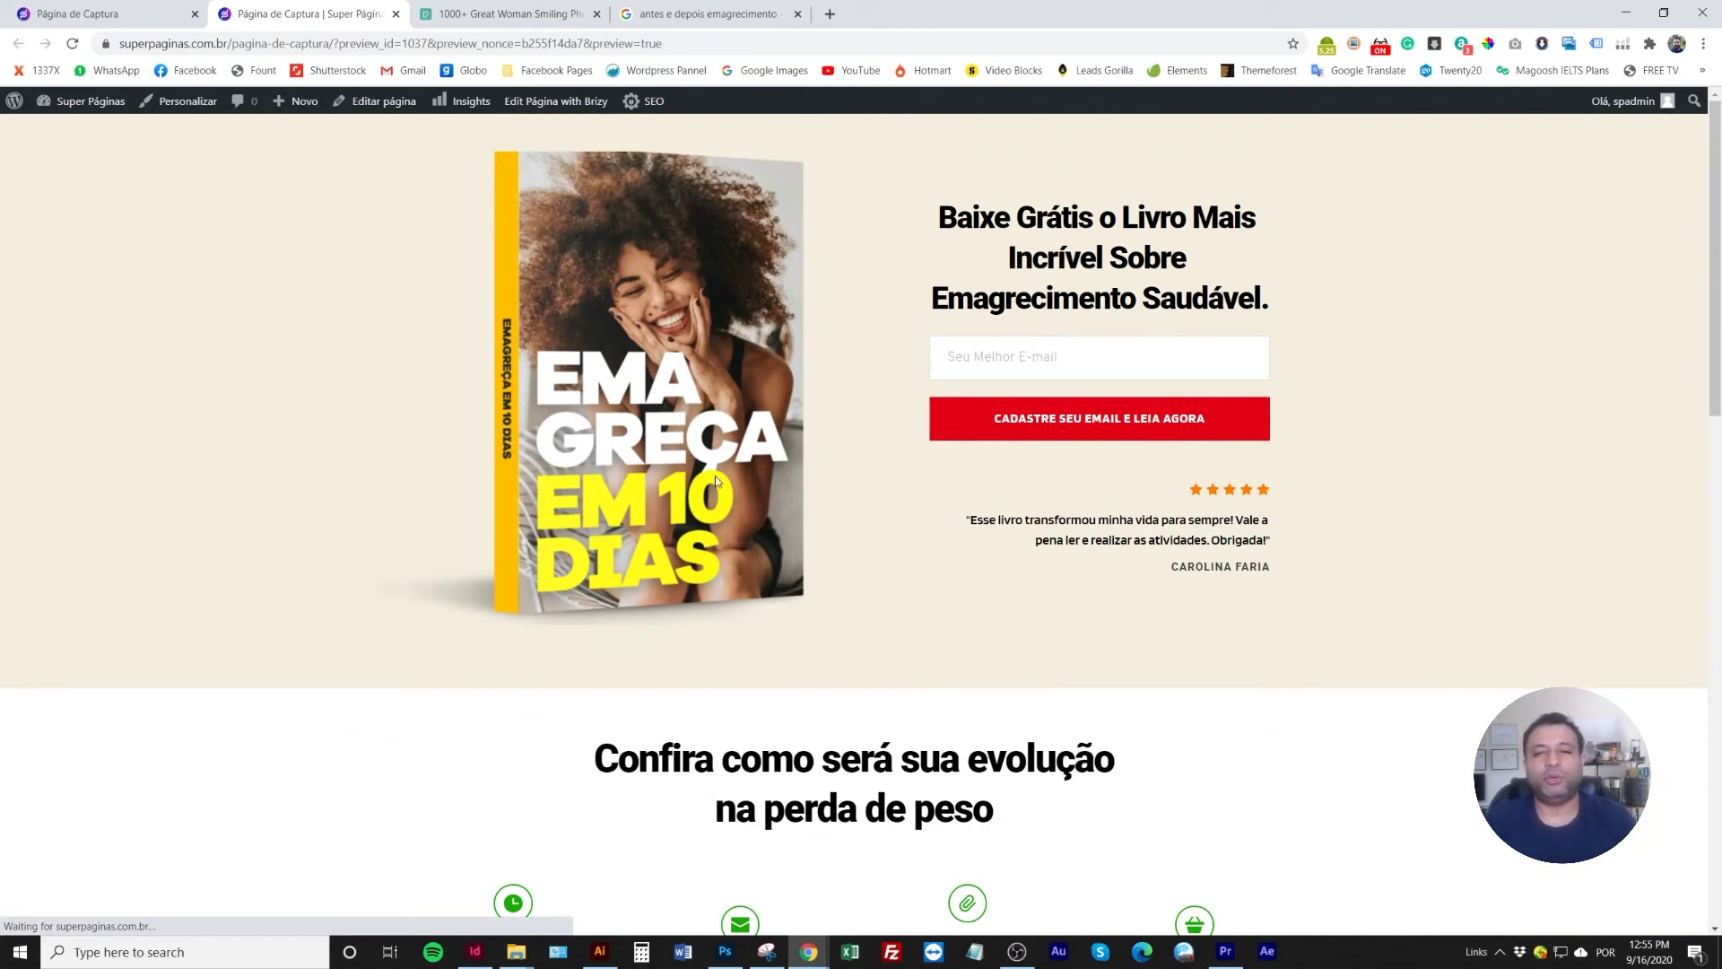
pyautogui.scroll(-5, 715, 477)
pyautogui.scroll(-3, 708, 487)
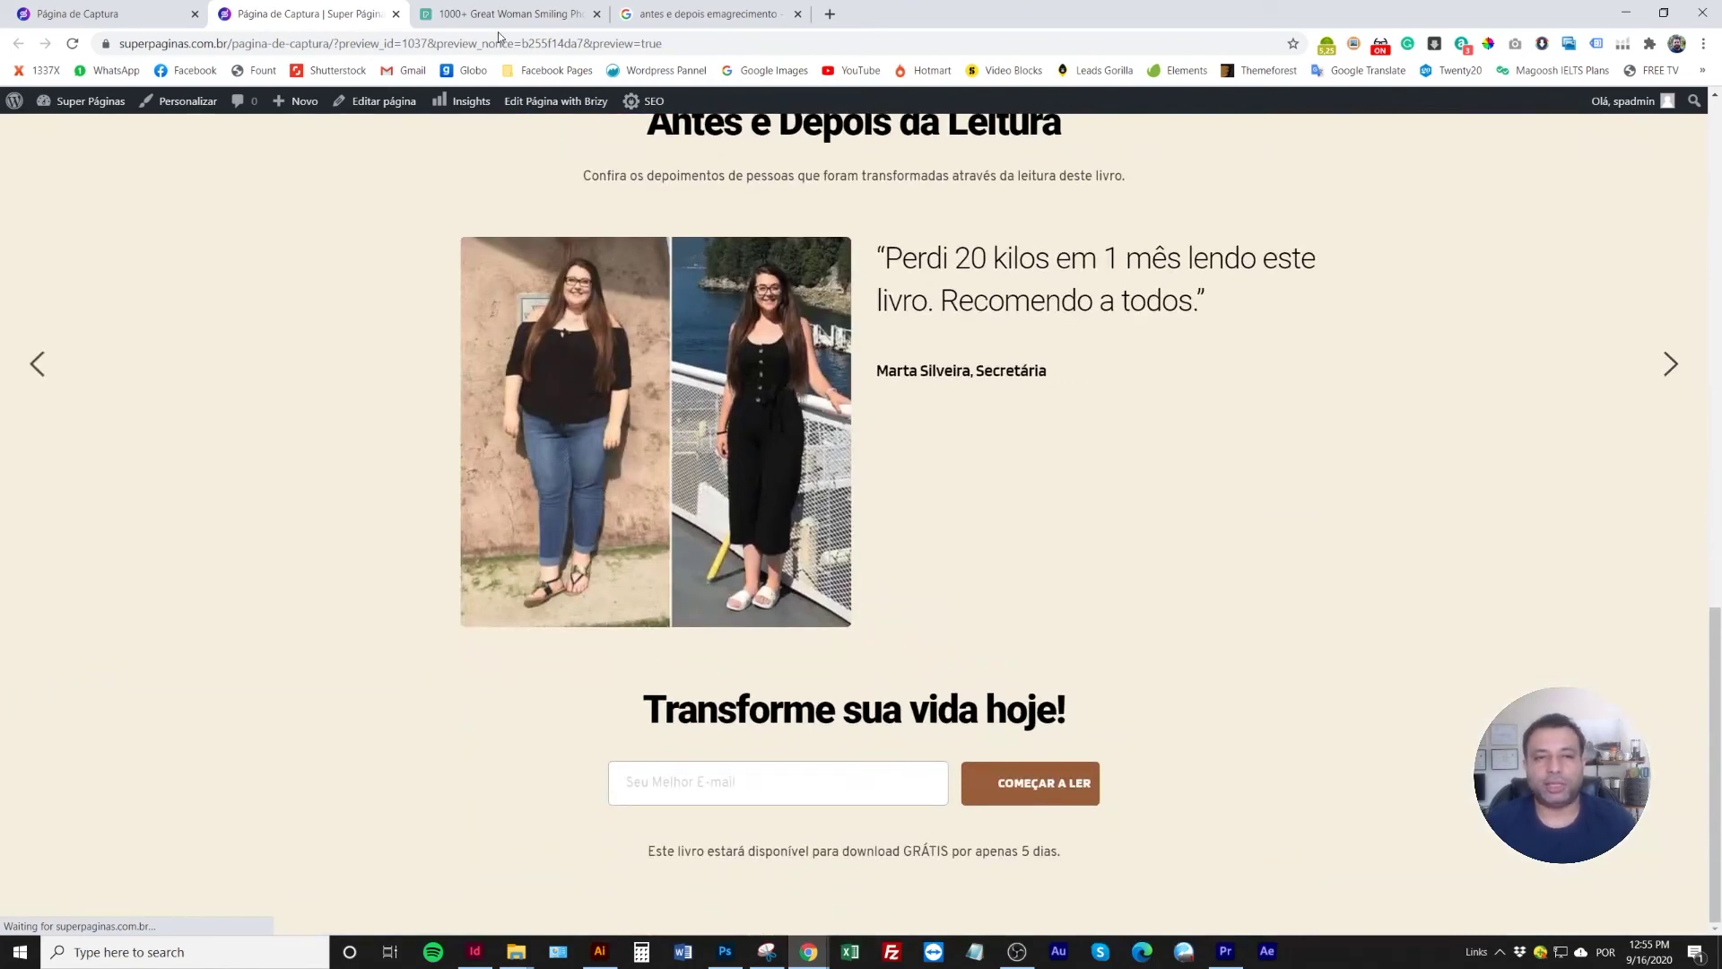
pyautogui.hotkey('ctrl', 'shift', 'Tab')
# Check the closing sign-up section's overlay colour options and close them unchanged
pyautogui.scroll(-6, 1144, 598)
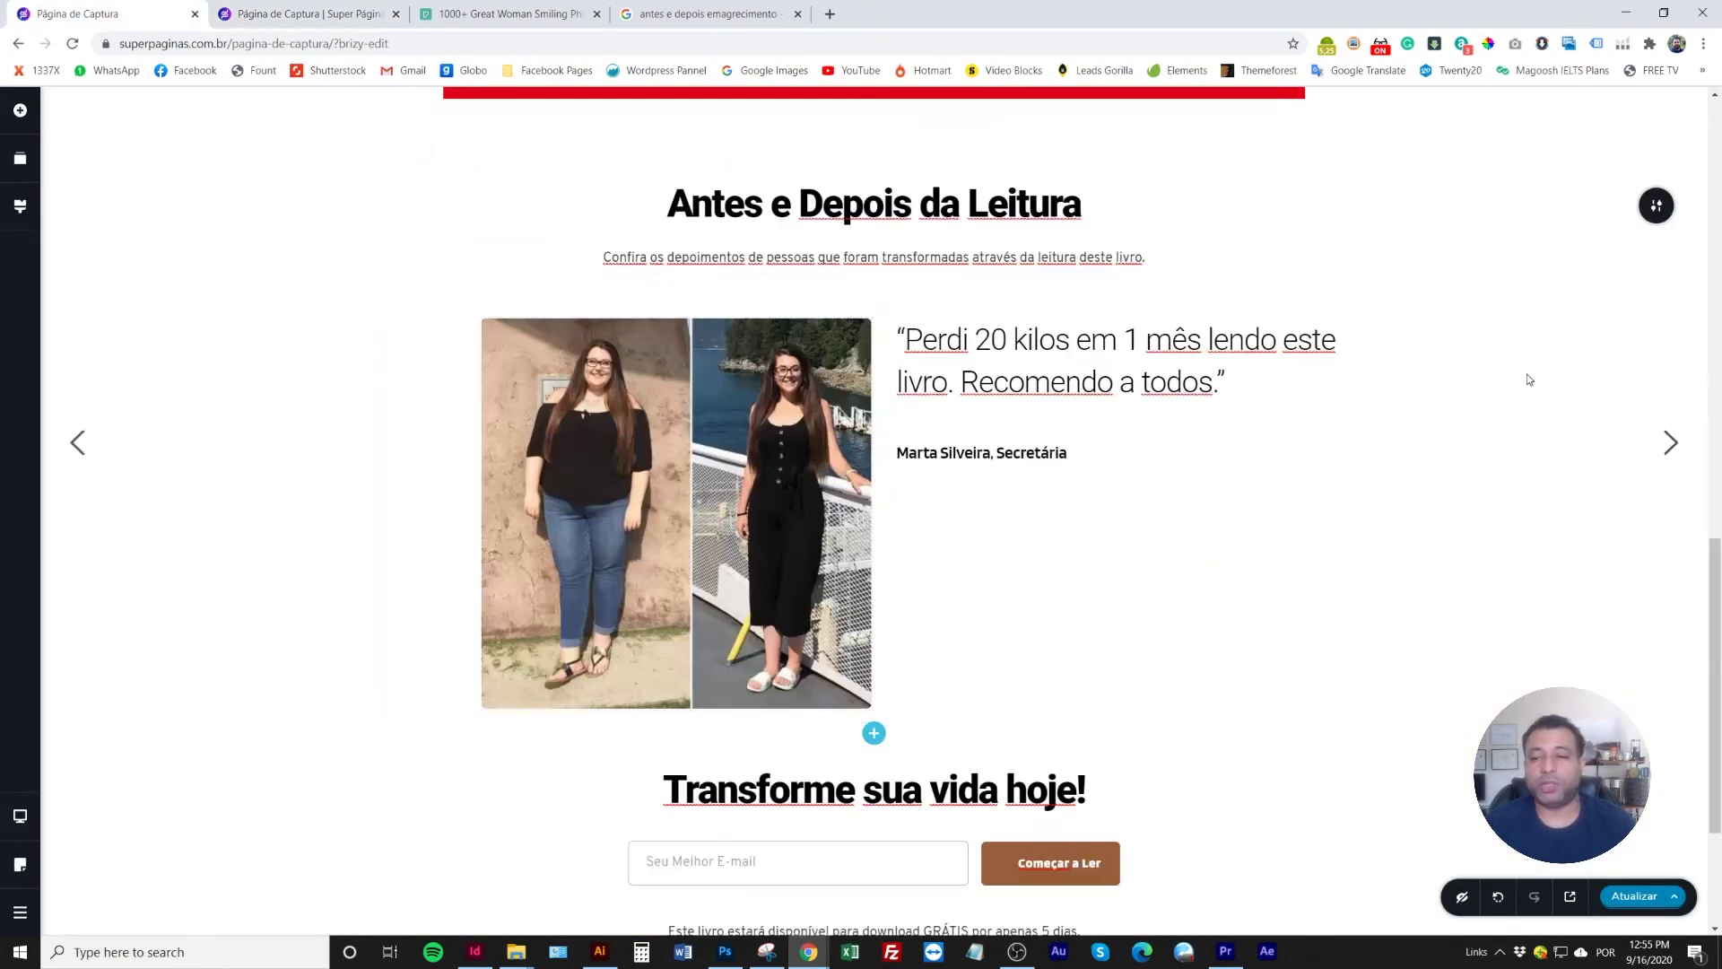
pyautogui.scroll(2, 1516, 421)
pyautogui.scroll(-5, 1503, 565)
pyautogui.click(1656, 524)
pyautogui.click(1509, 527)
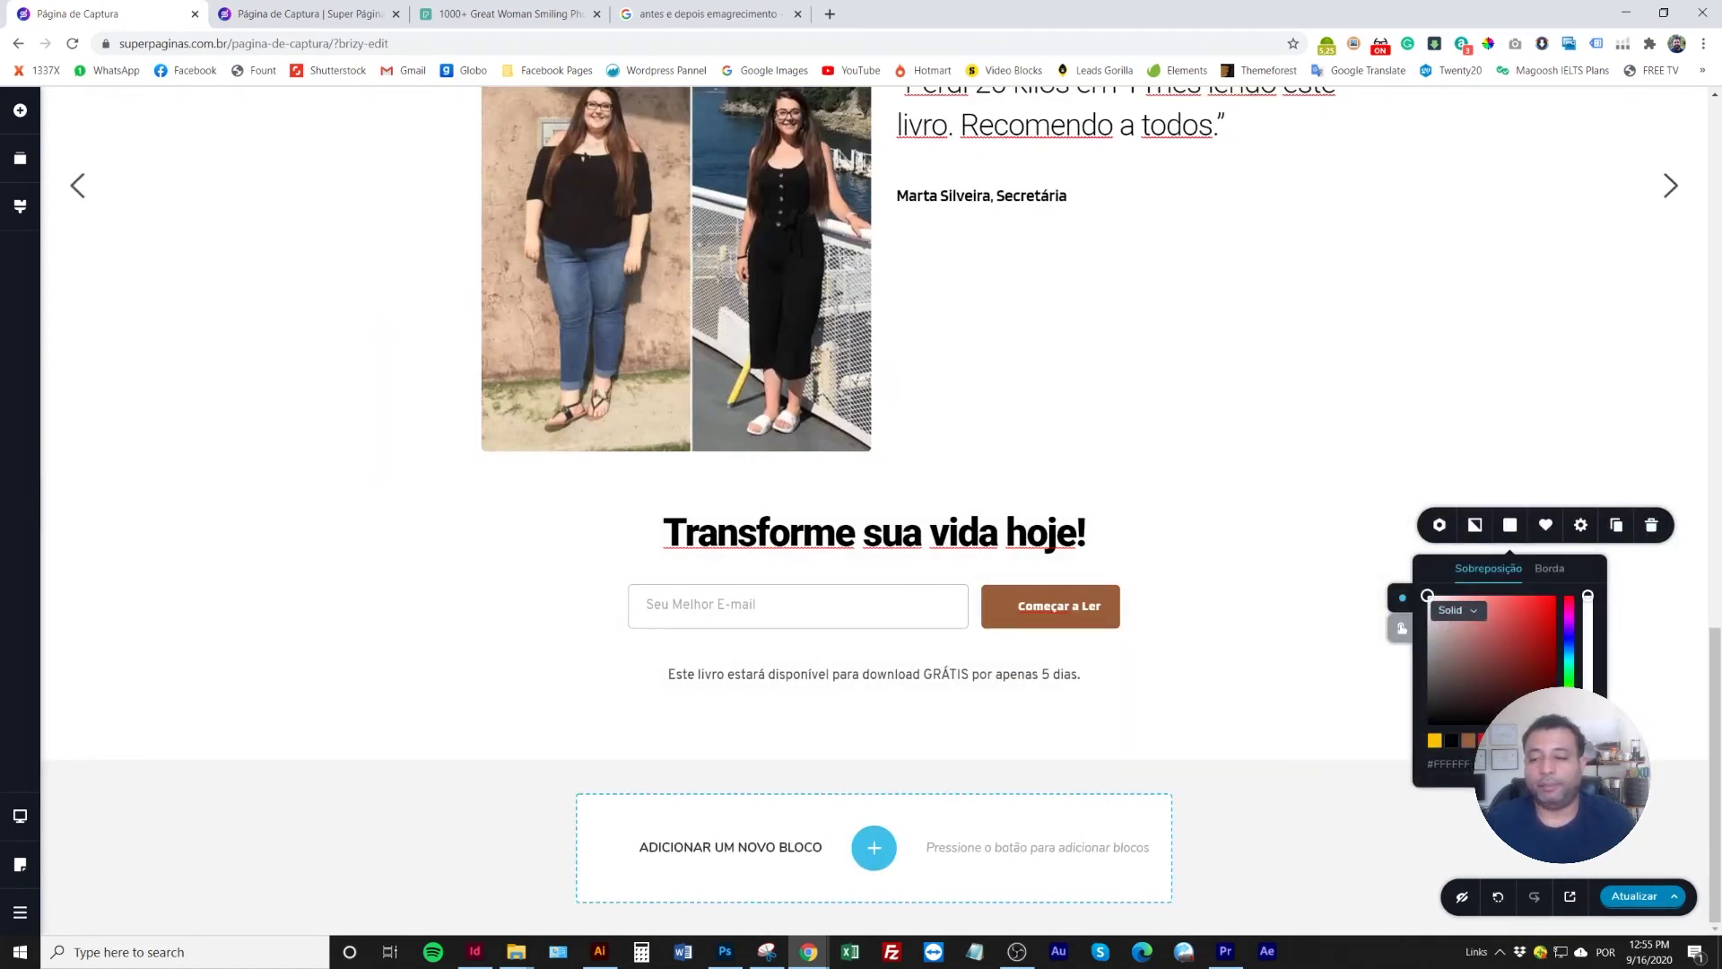
pyautogui.click(1304, 761)
# Save the page with Atualizar and reopen the updated live preview
pyautogui.click(1635, 897)
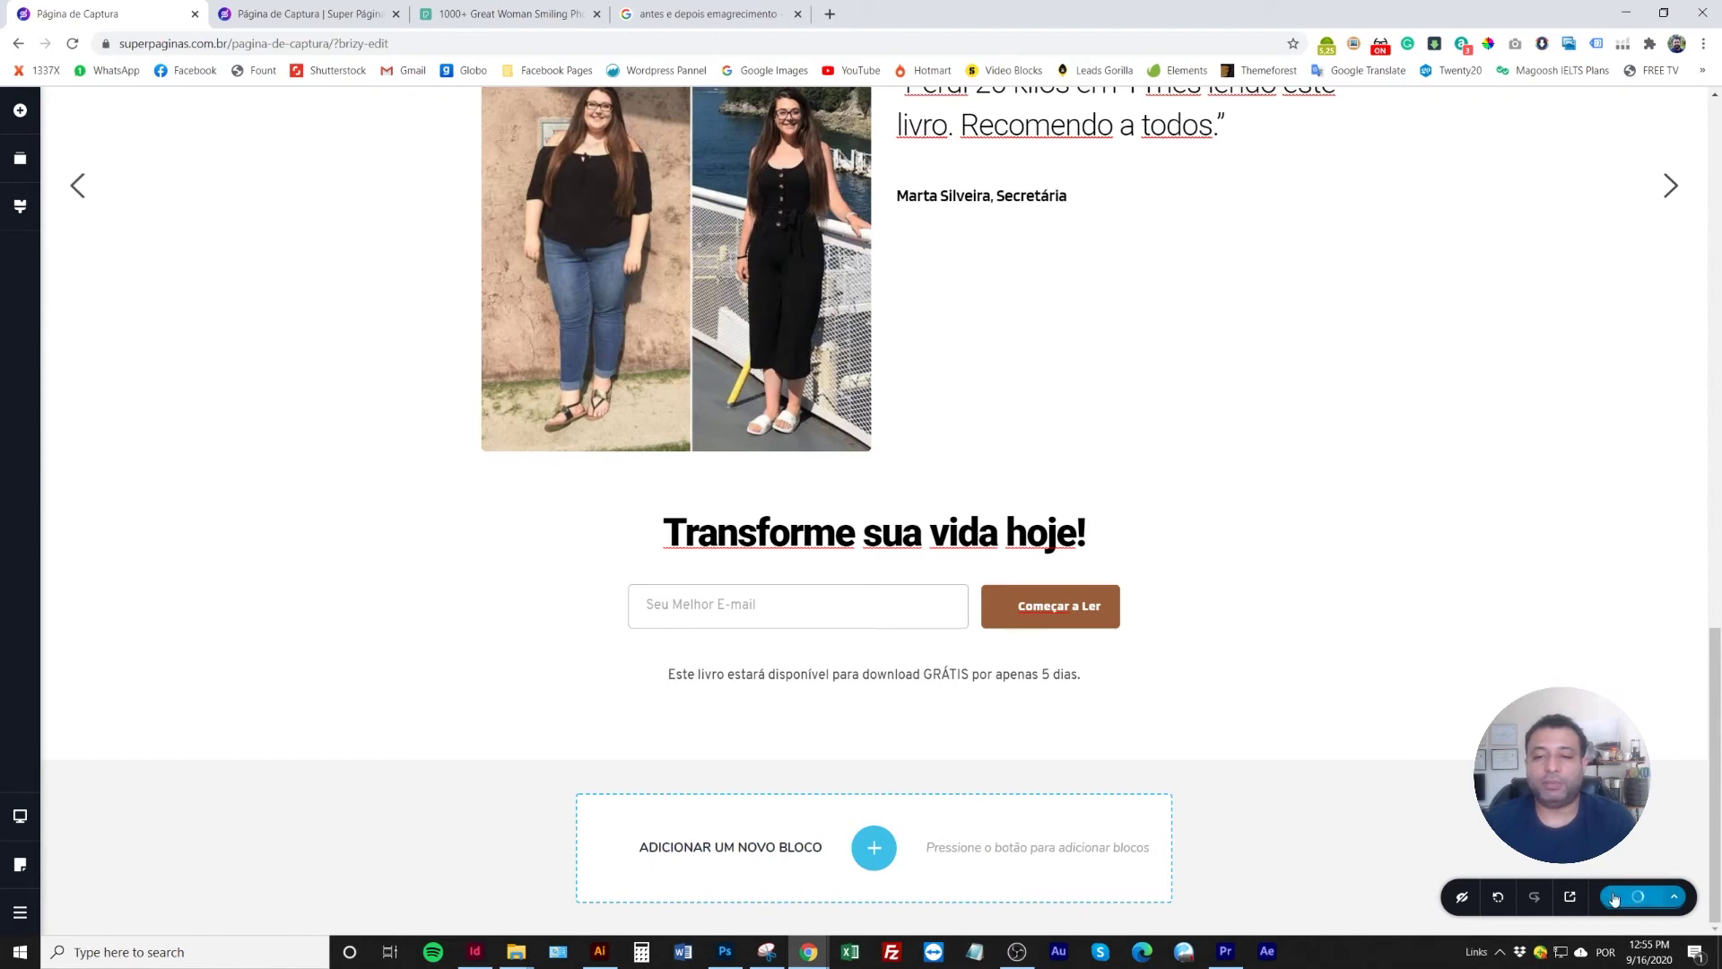
pyautogui.scroll(5, 956, 646)
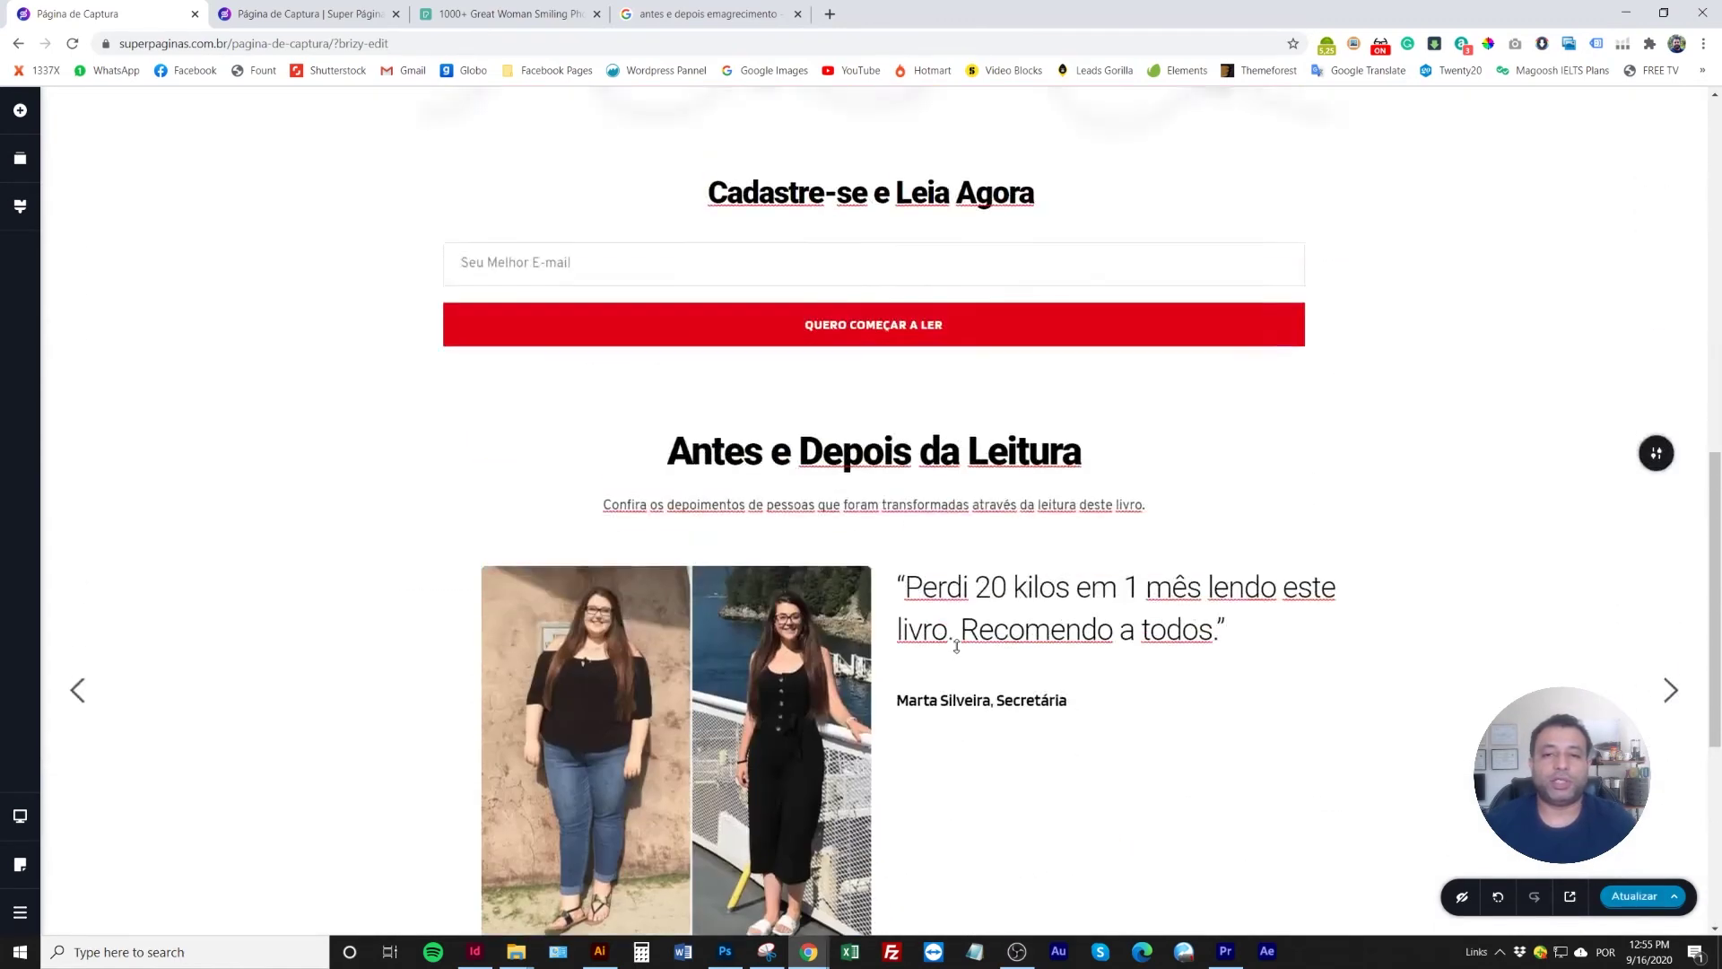
pyautogui.scroll(10, 956, 646)
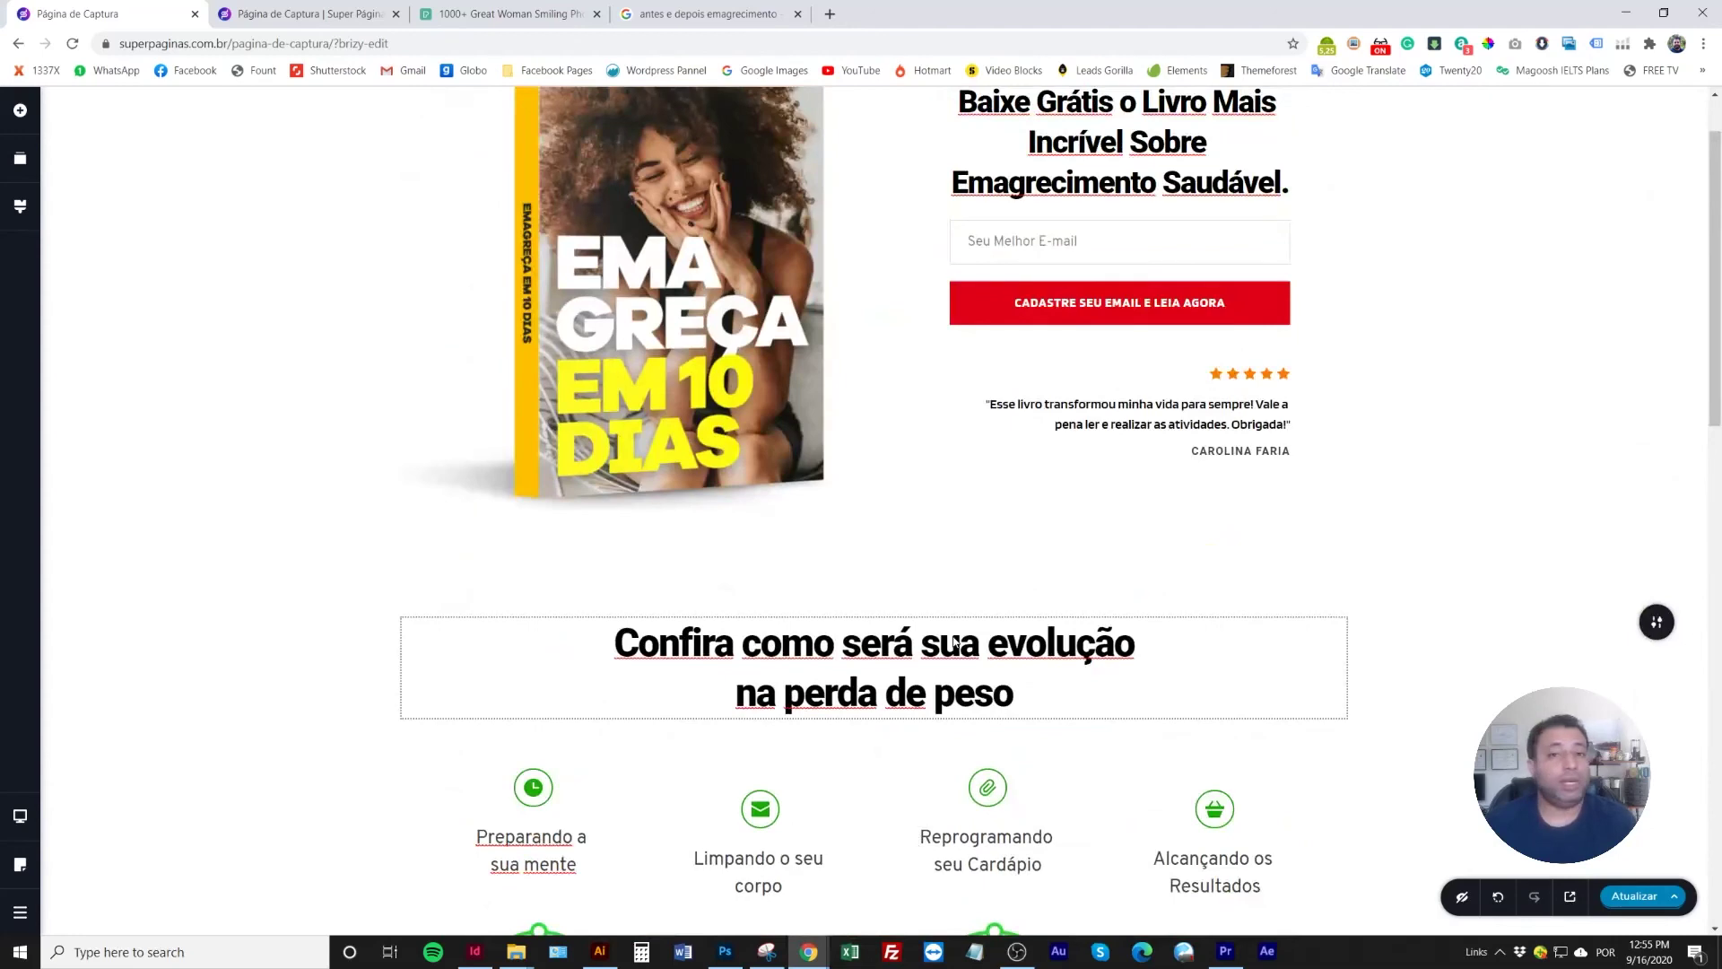
pyautogui.scroll(1, 869, 626)
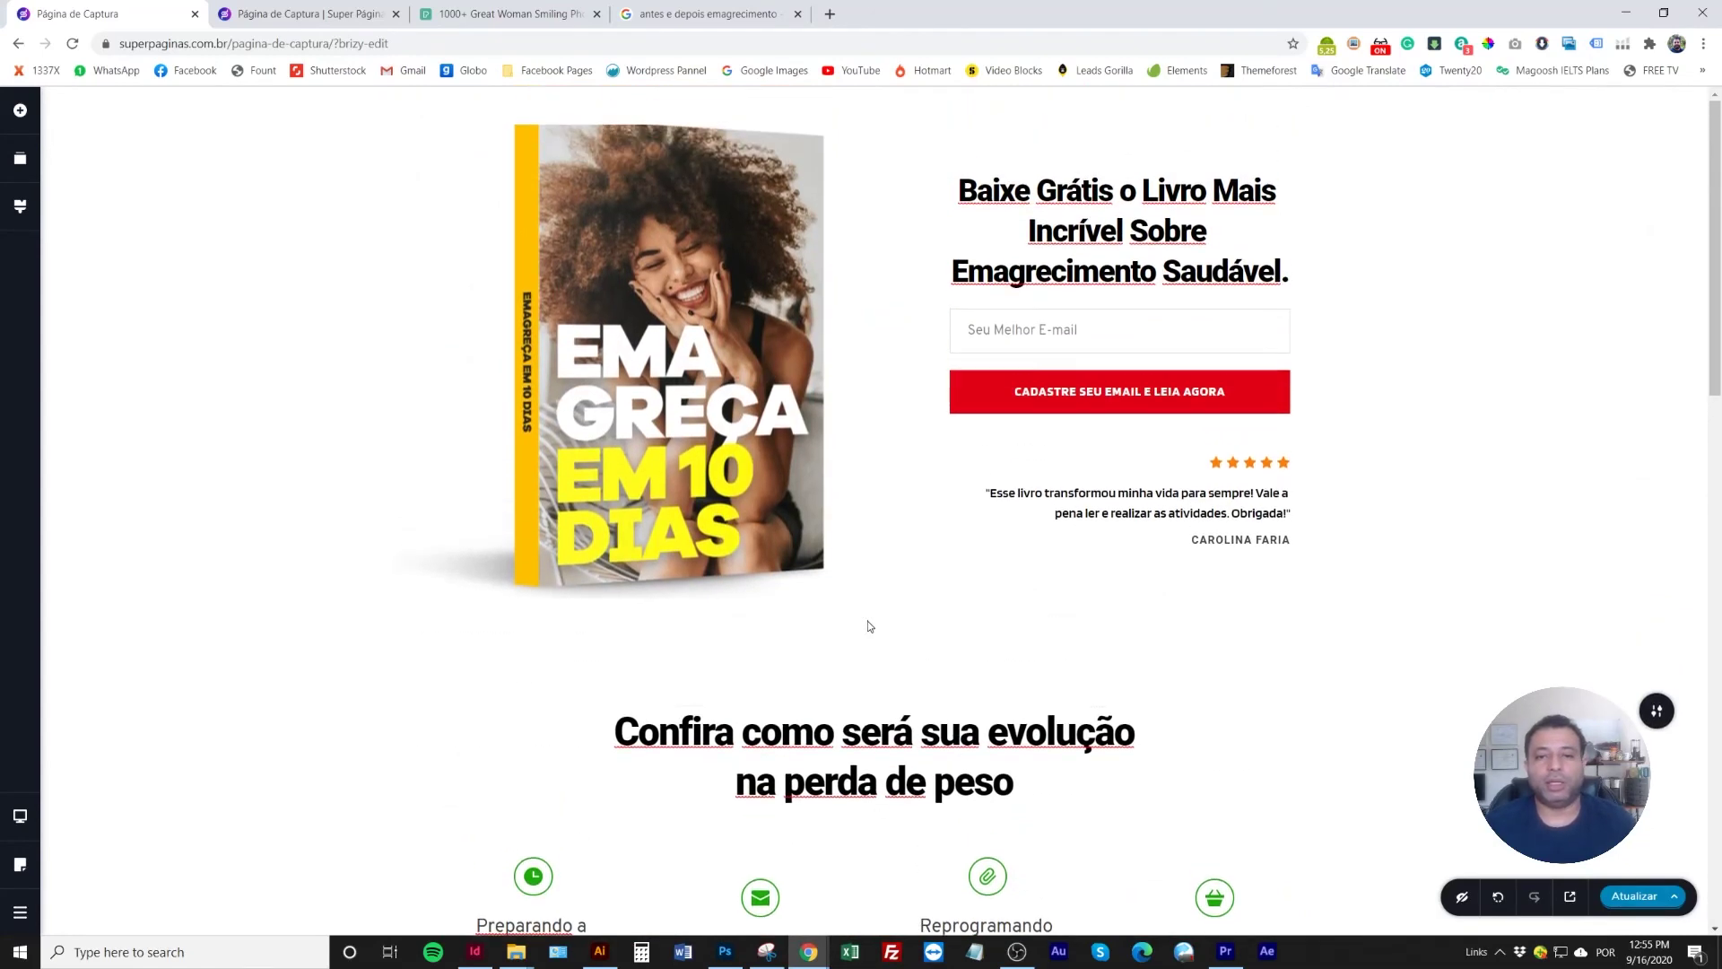
pyautogui.scroll(-9, 868, 626)
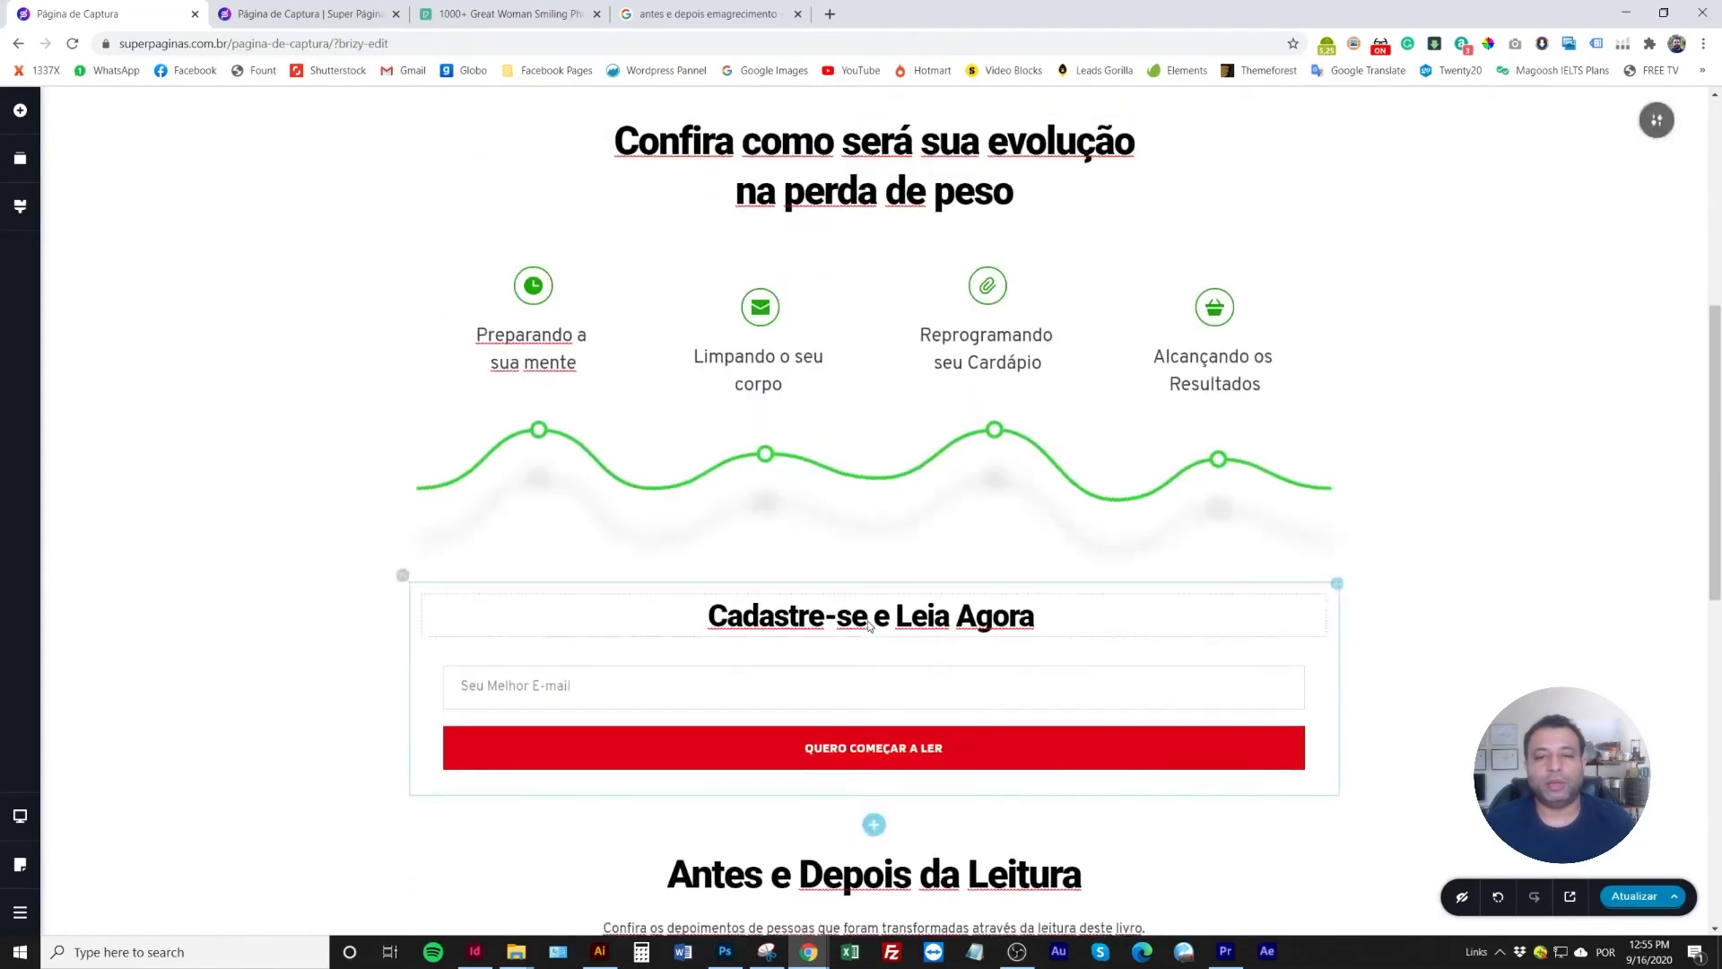
pyautogui.click(1569, 896)
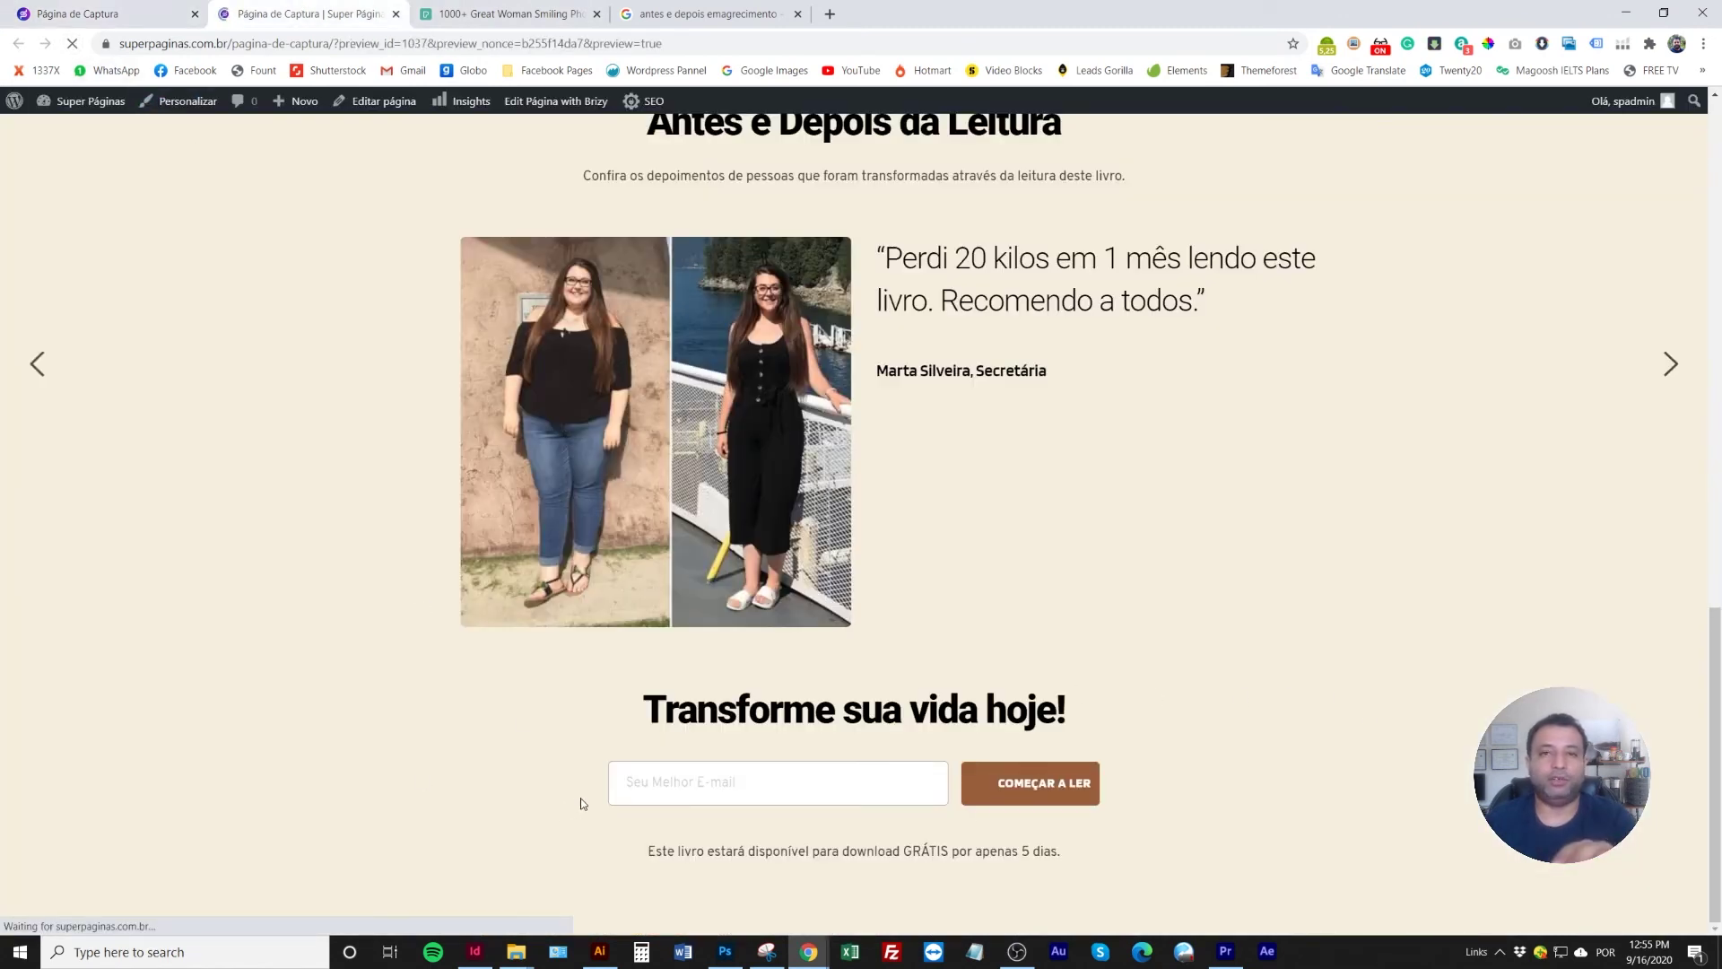
pyautogui.scroll(7, 583, 803)
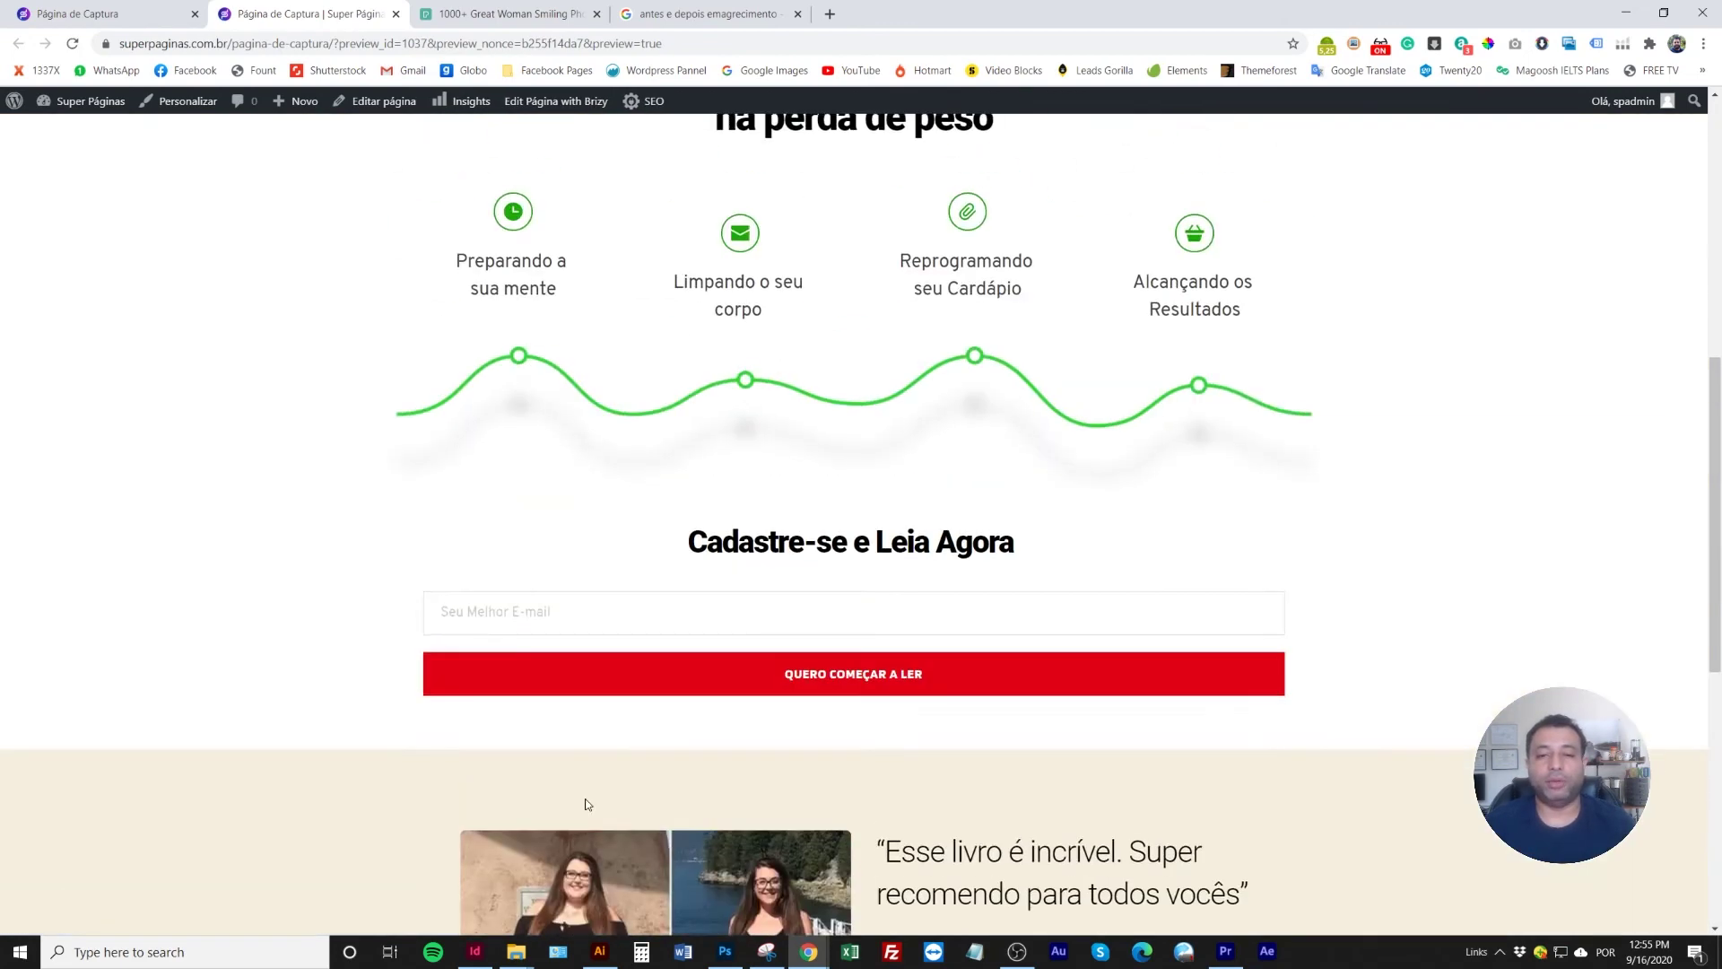
pyautogui.scroll(7, 588, 803)
pyautogui.scroll(-8, 594, 522)
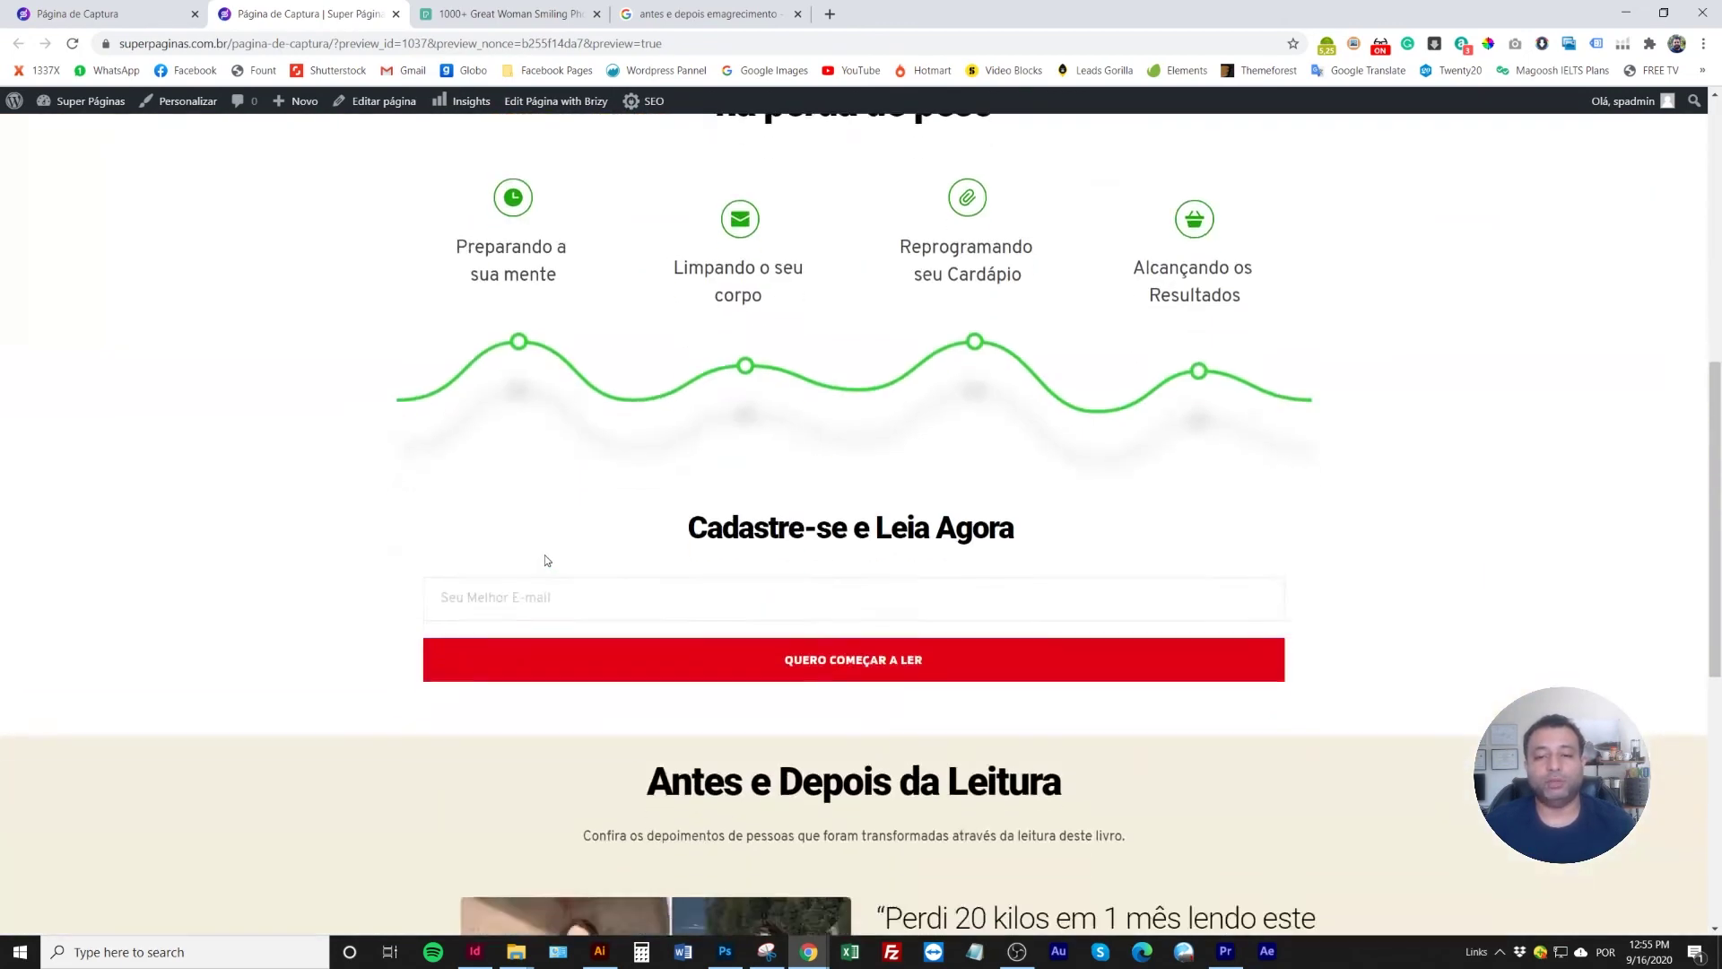
pyautogui.scroll(-7, 546, 560)
pyautogui.scroll(5, 530, 657)
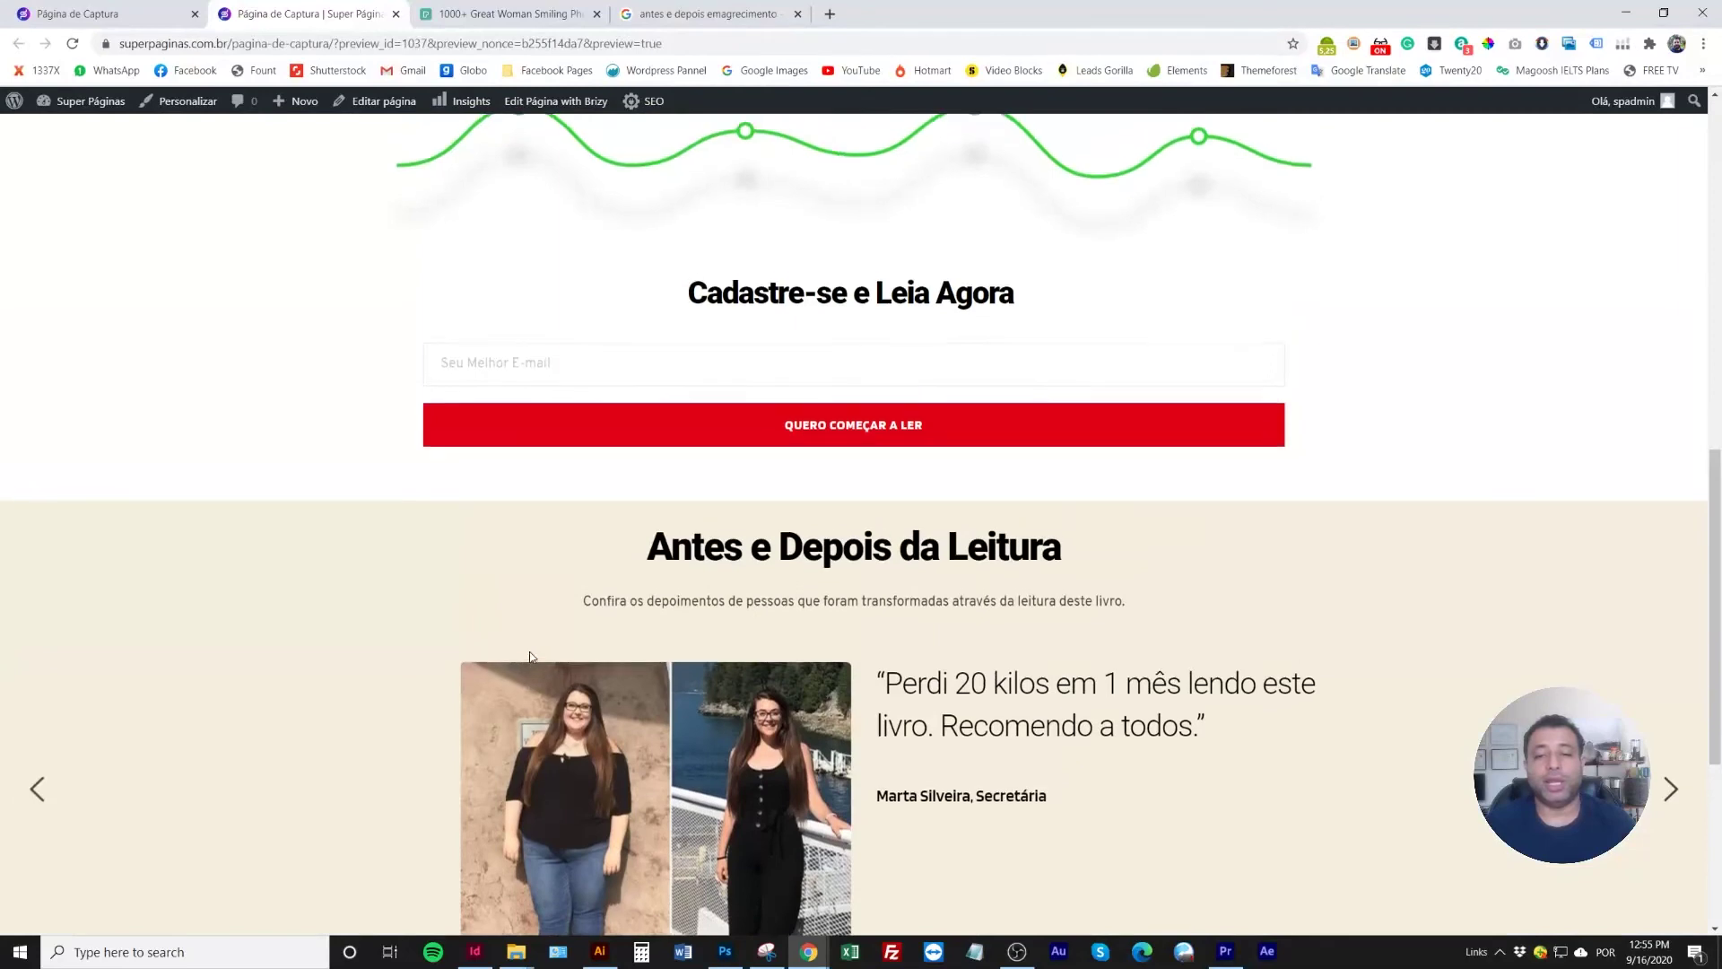
pyautogui.scroll(5, 530, 657)
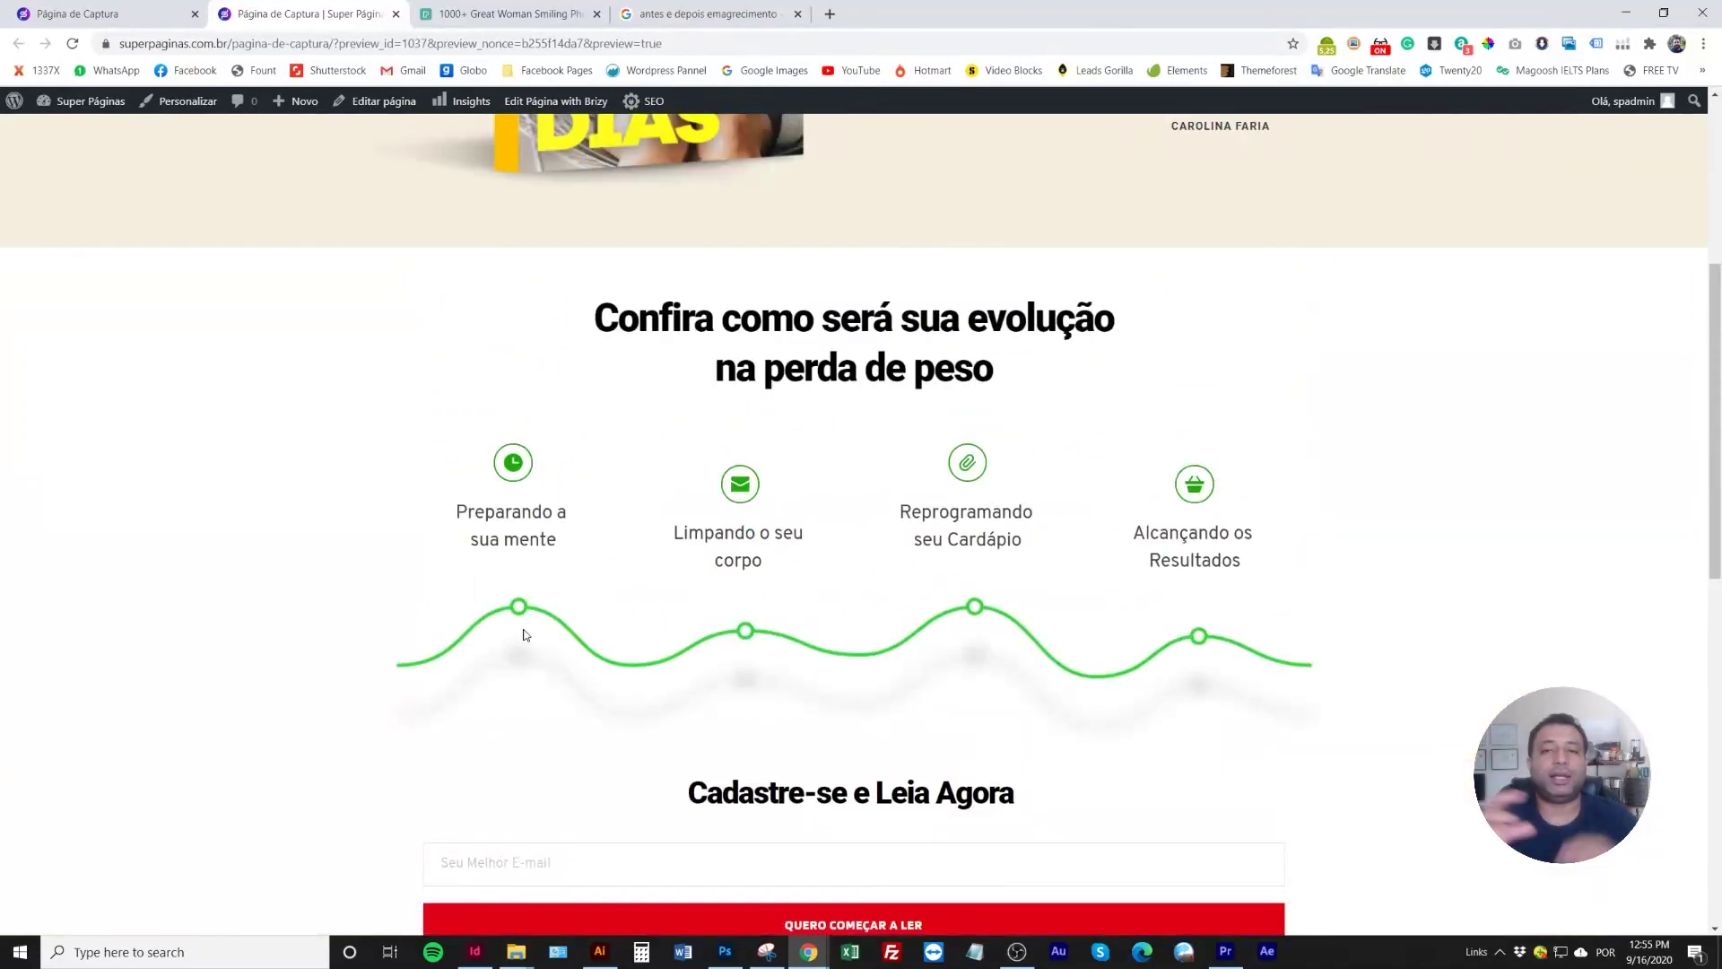
pyautogui.scroll(5, 569, 605)
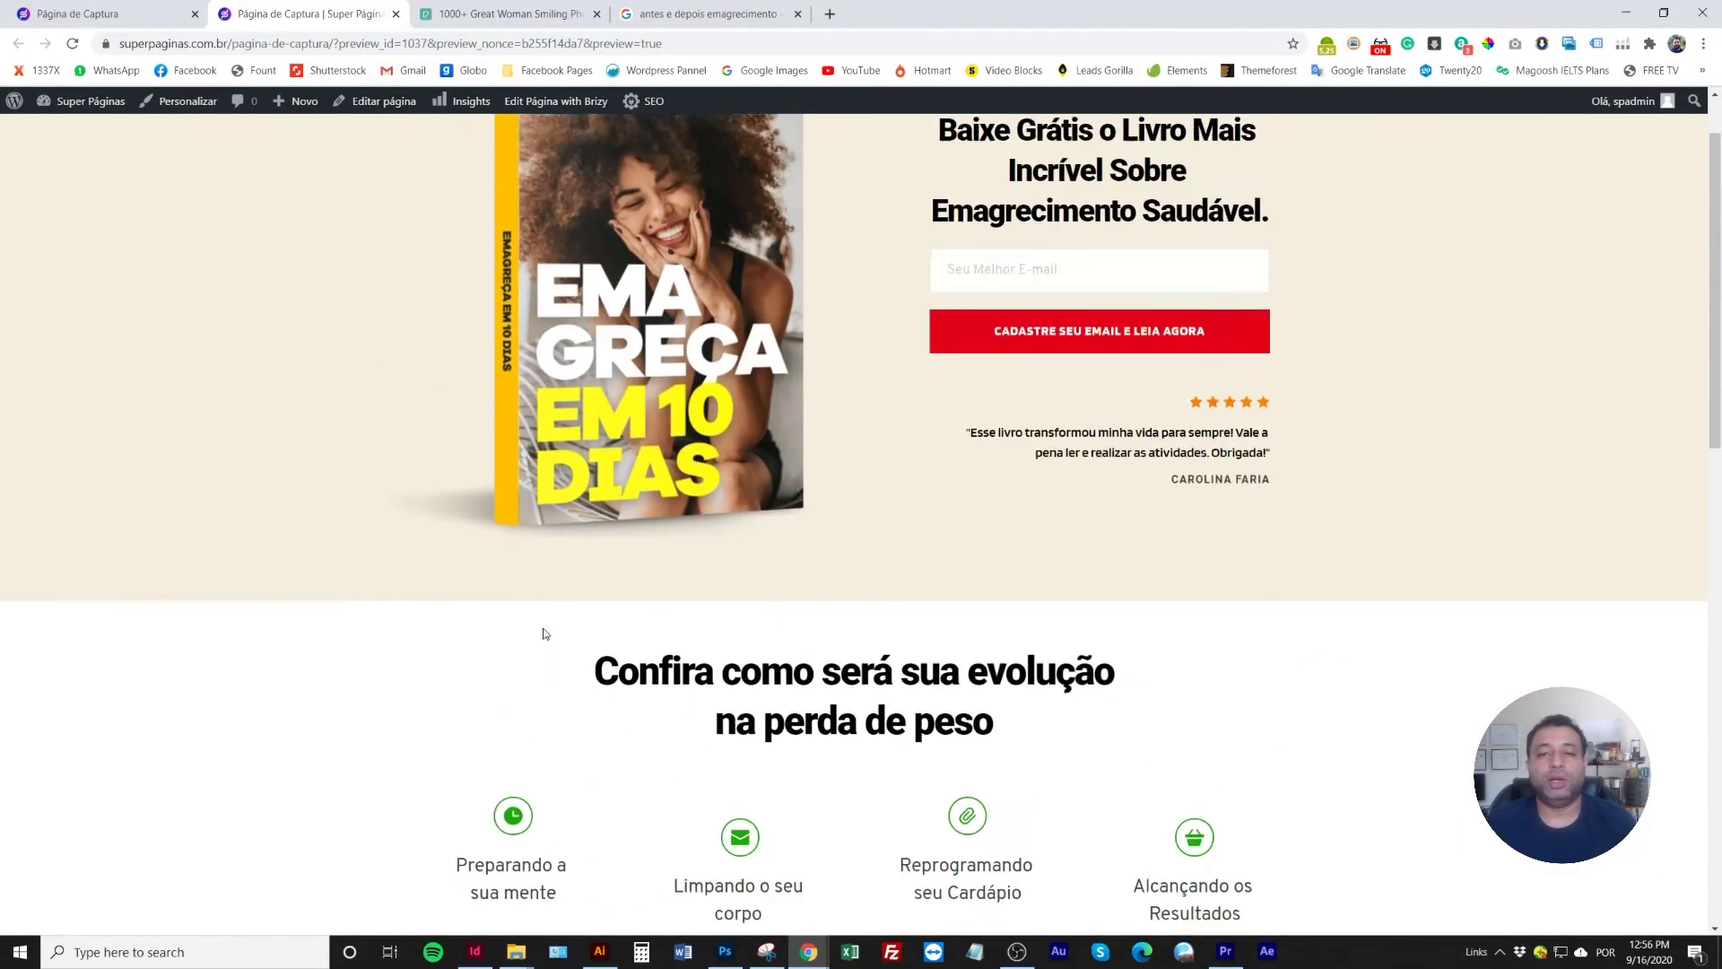
pyautogui.scroll(-10, 539, 626)
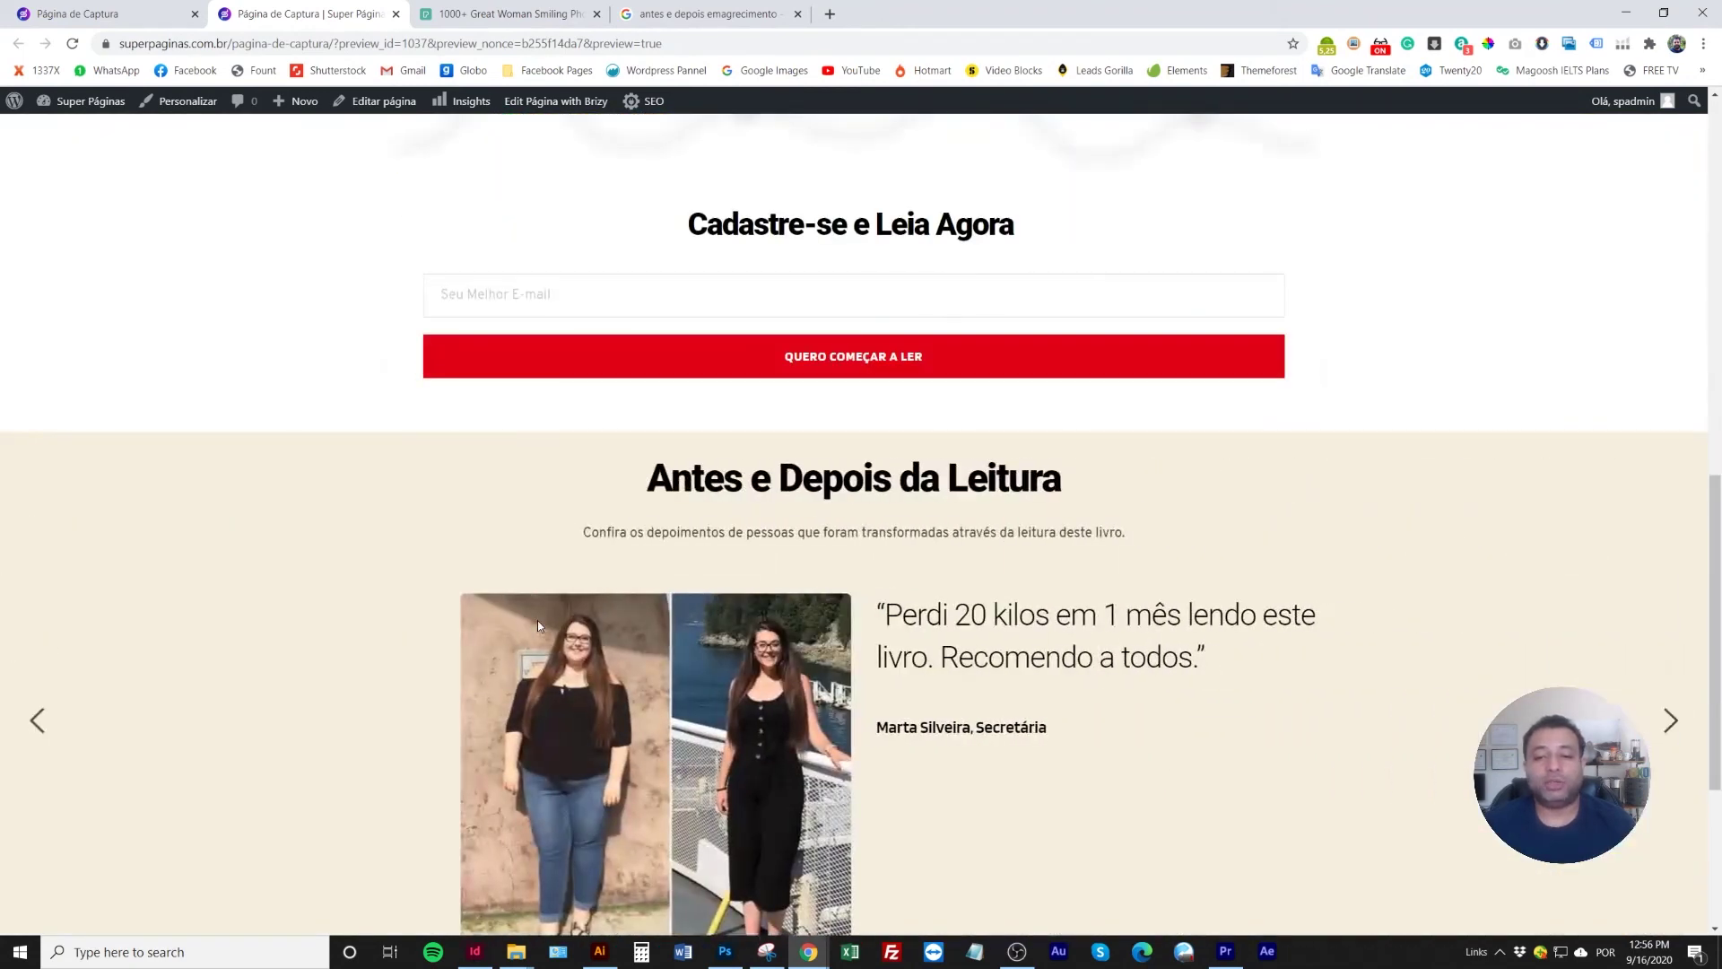
pyautogui.scroll(-3, 536, 621)
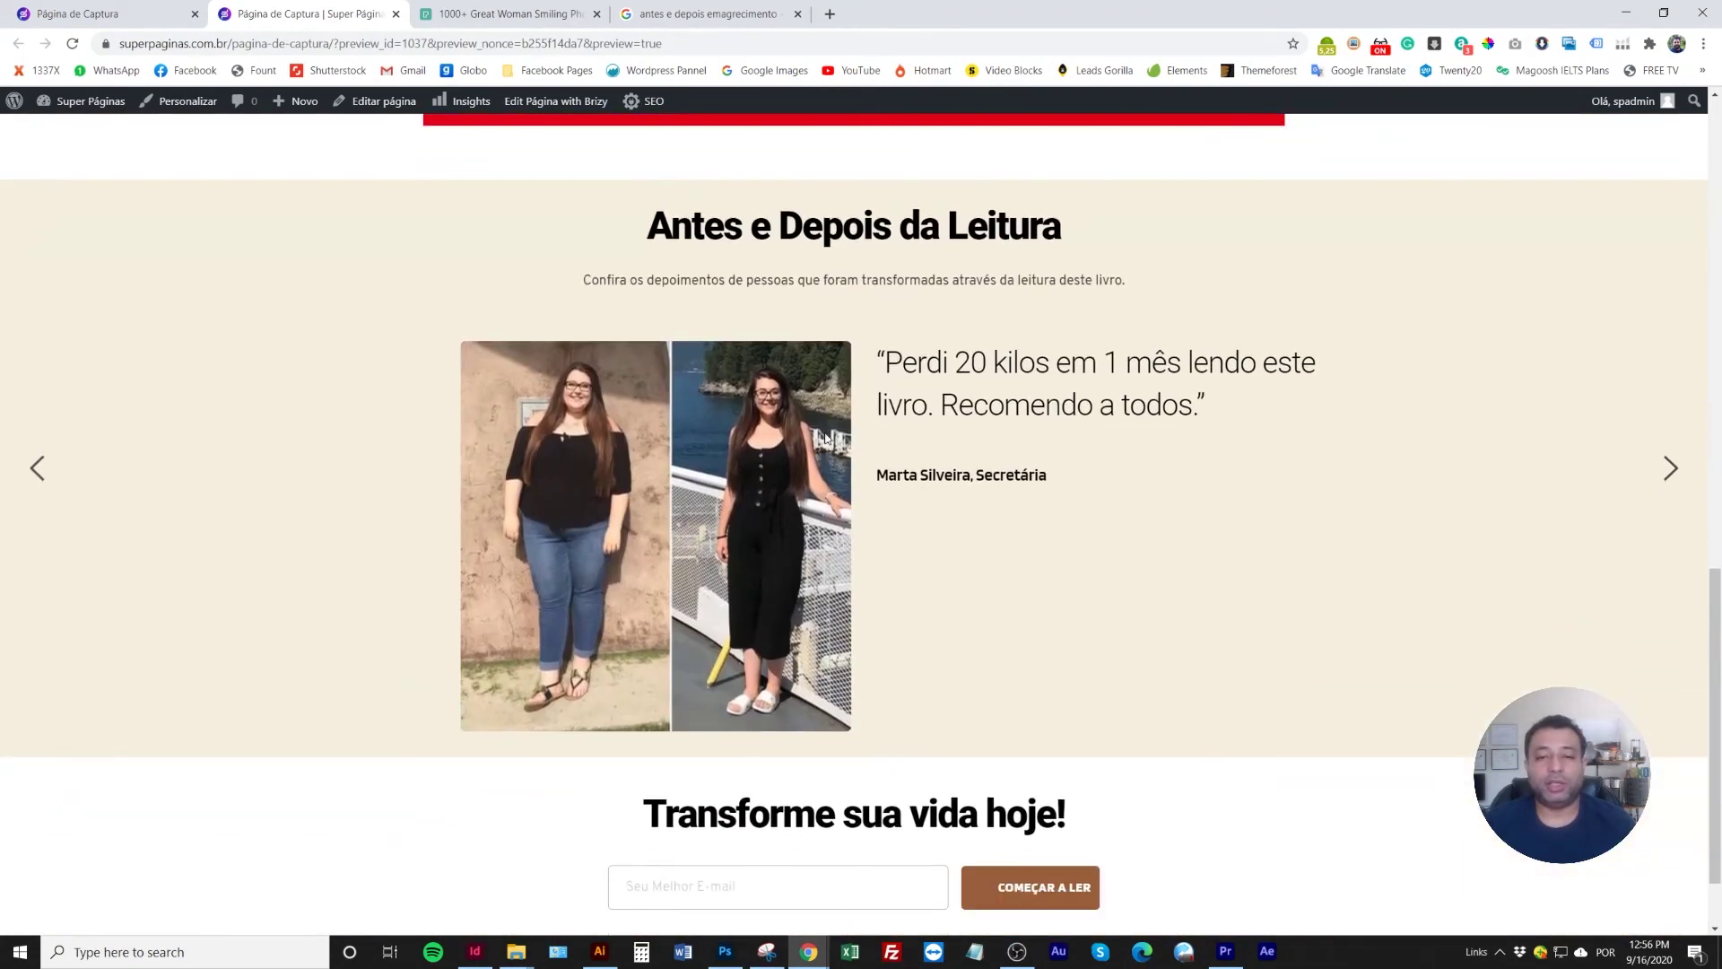
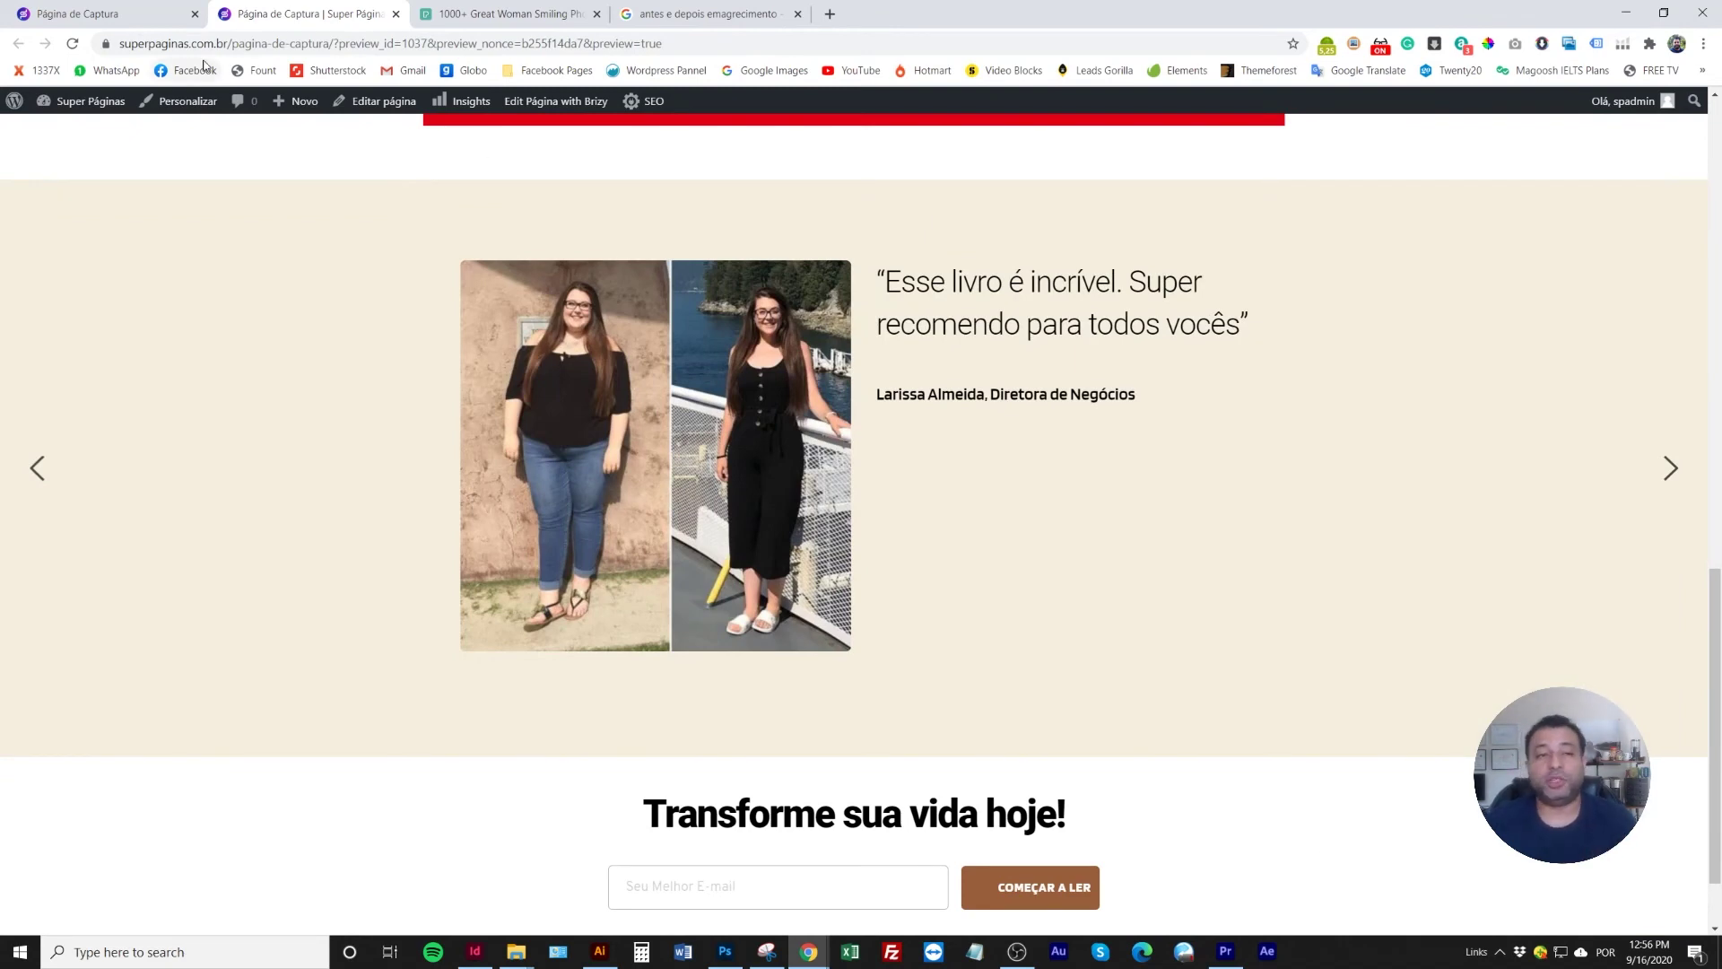
# Copy the 'Antes e Depois da Leitura' heading and paste it into the second testimonial slide
pyautogui.click(156, 13)
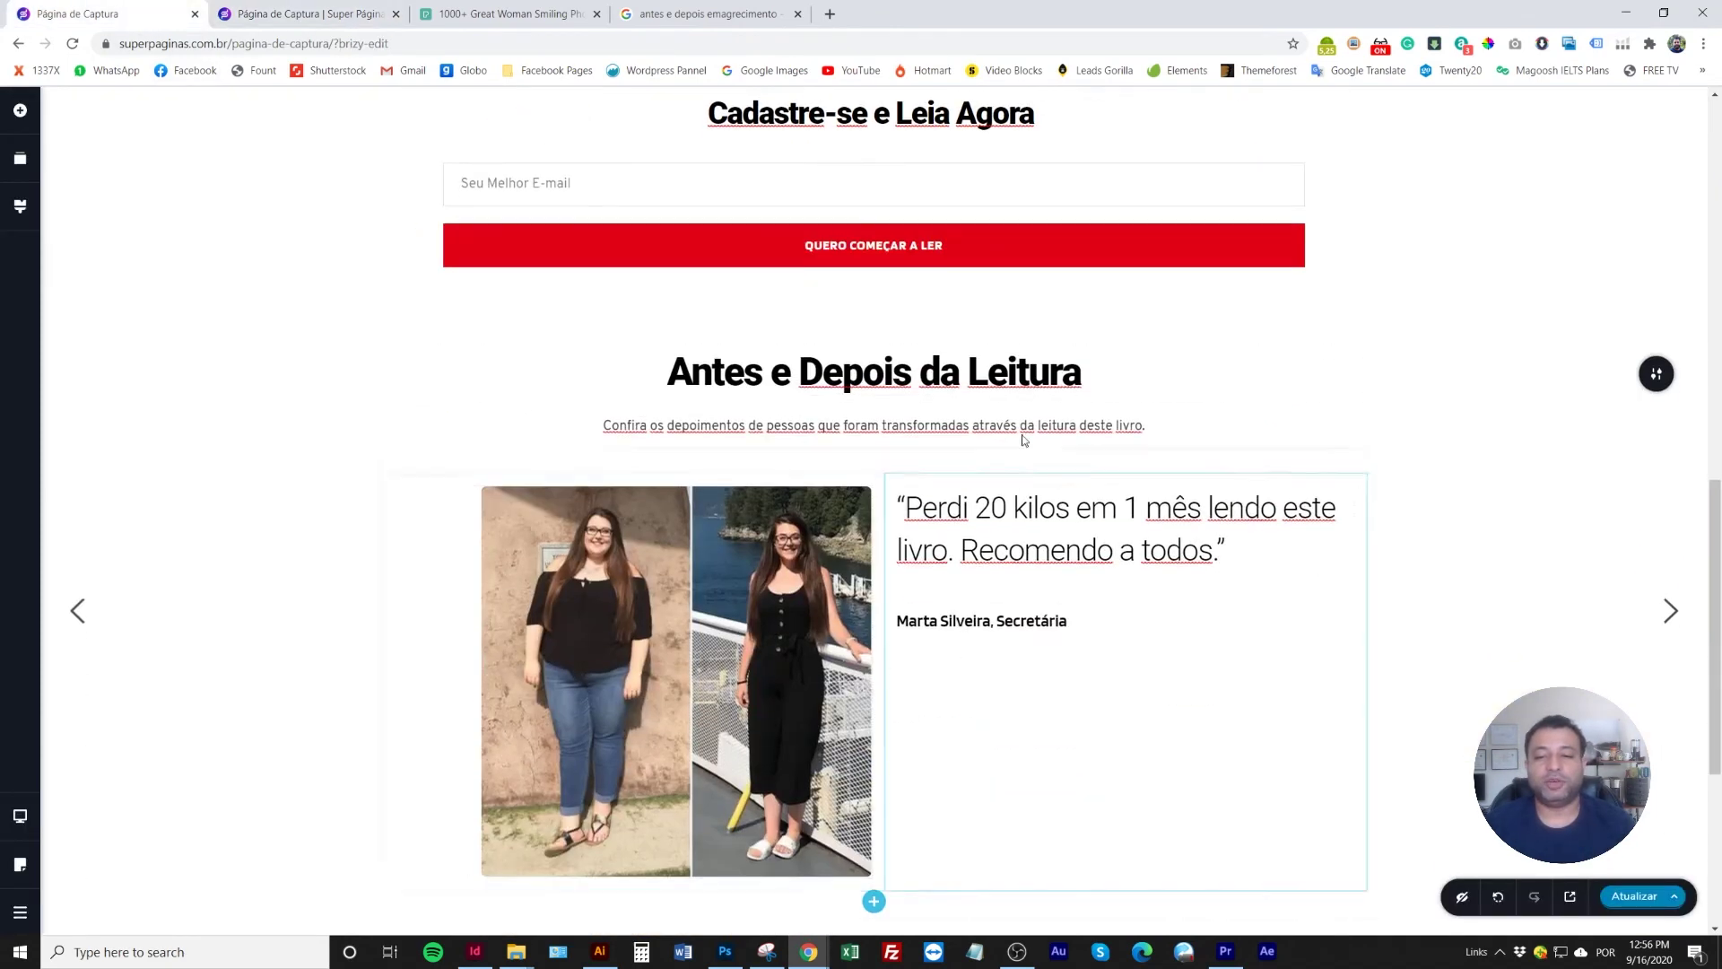
pyautogui.click(1031, 372)
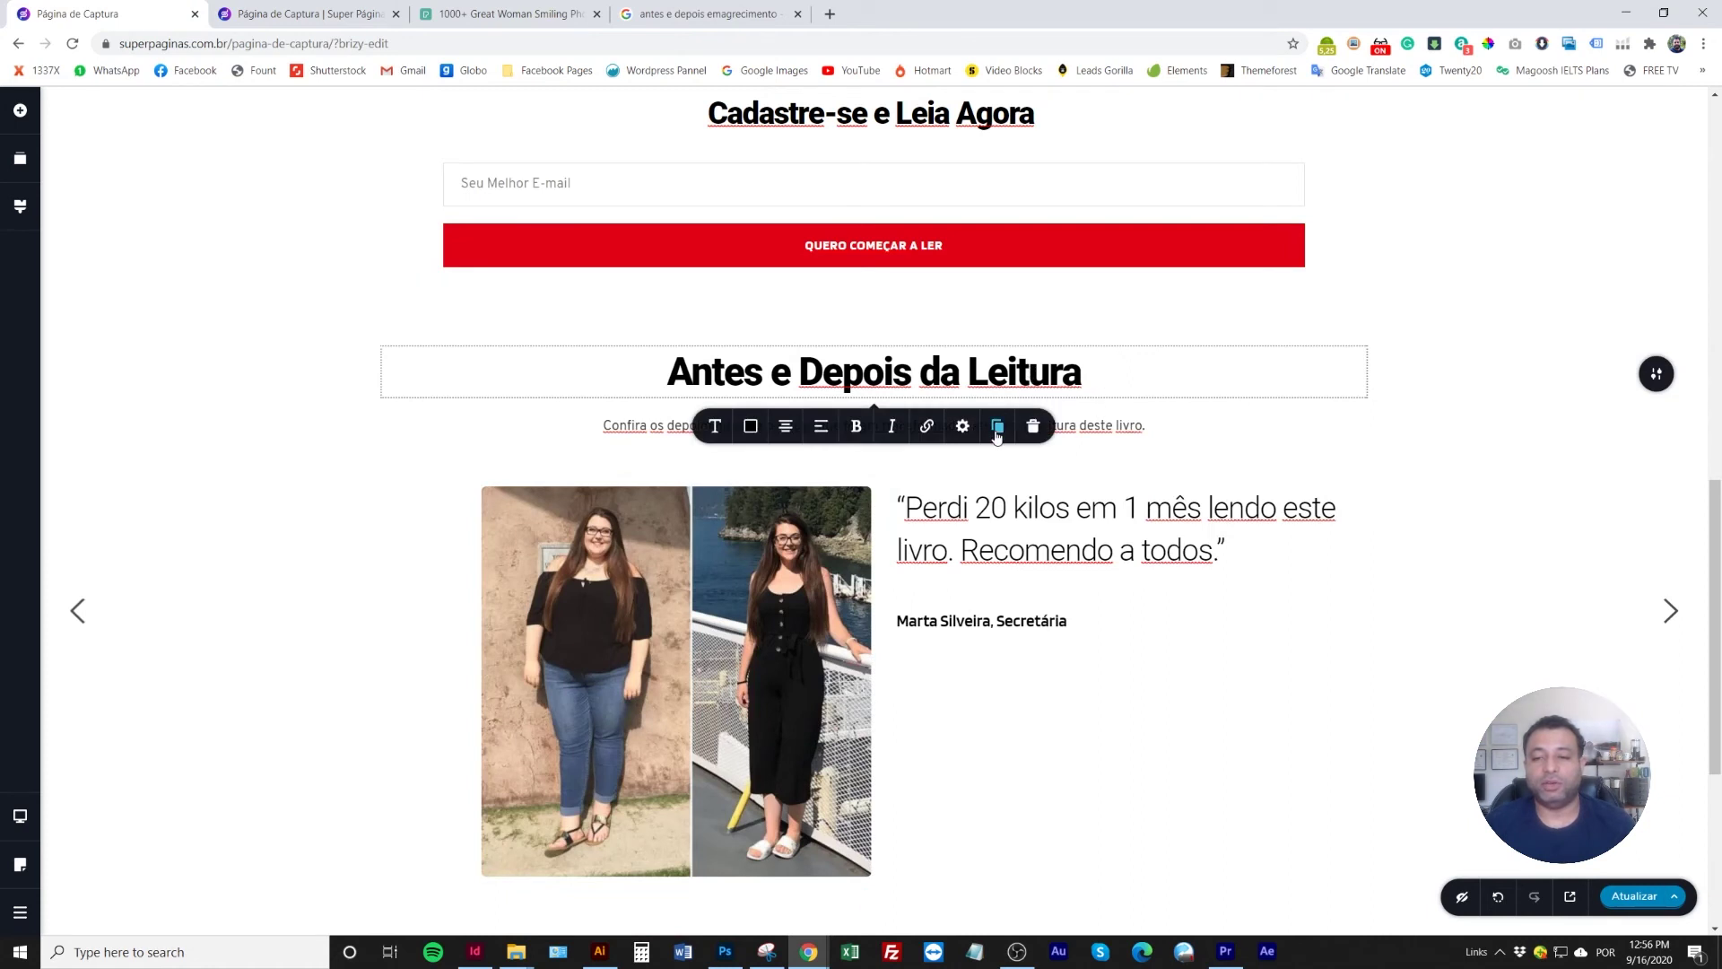
pyautogui.rightClick(1157, 366)
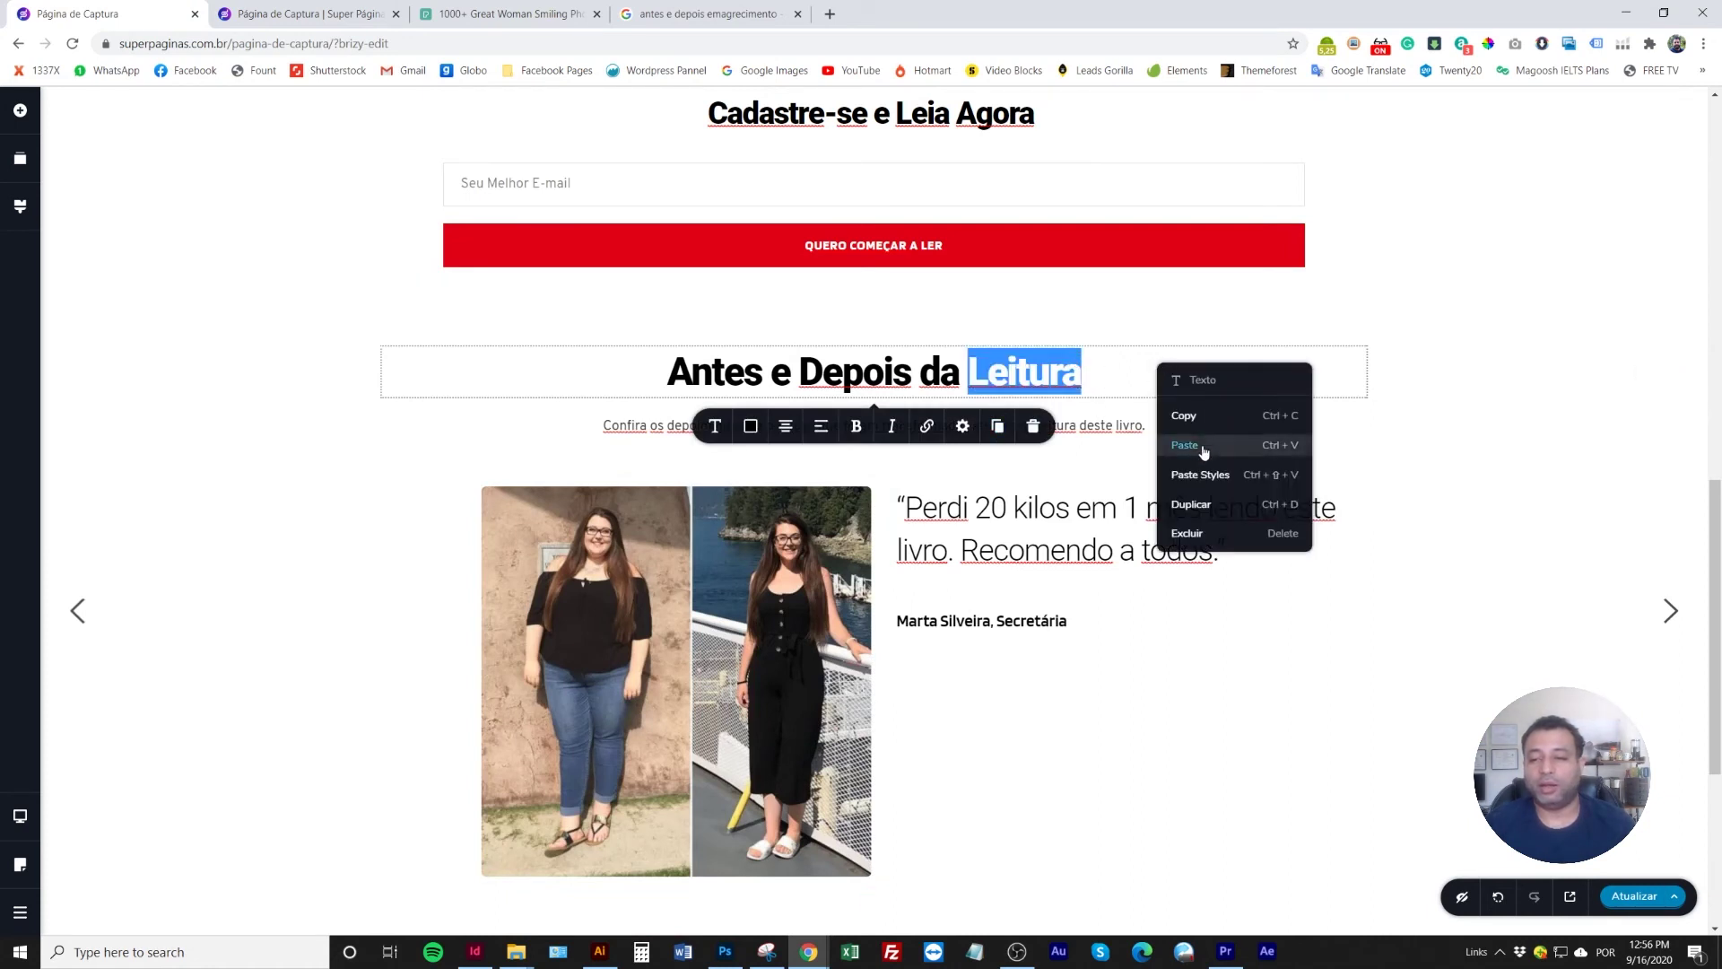
pyautogui.click(1202, 419)
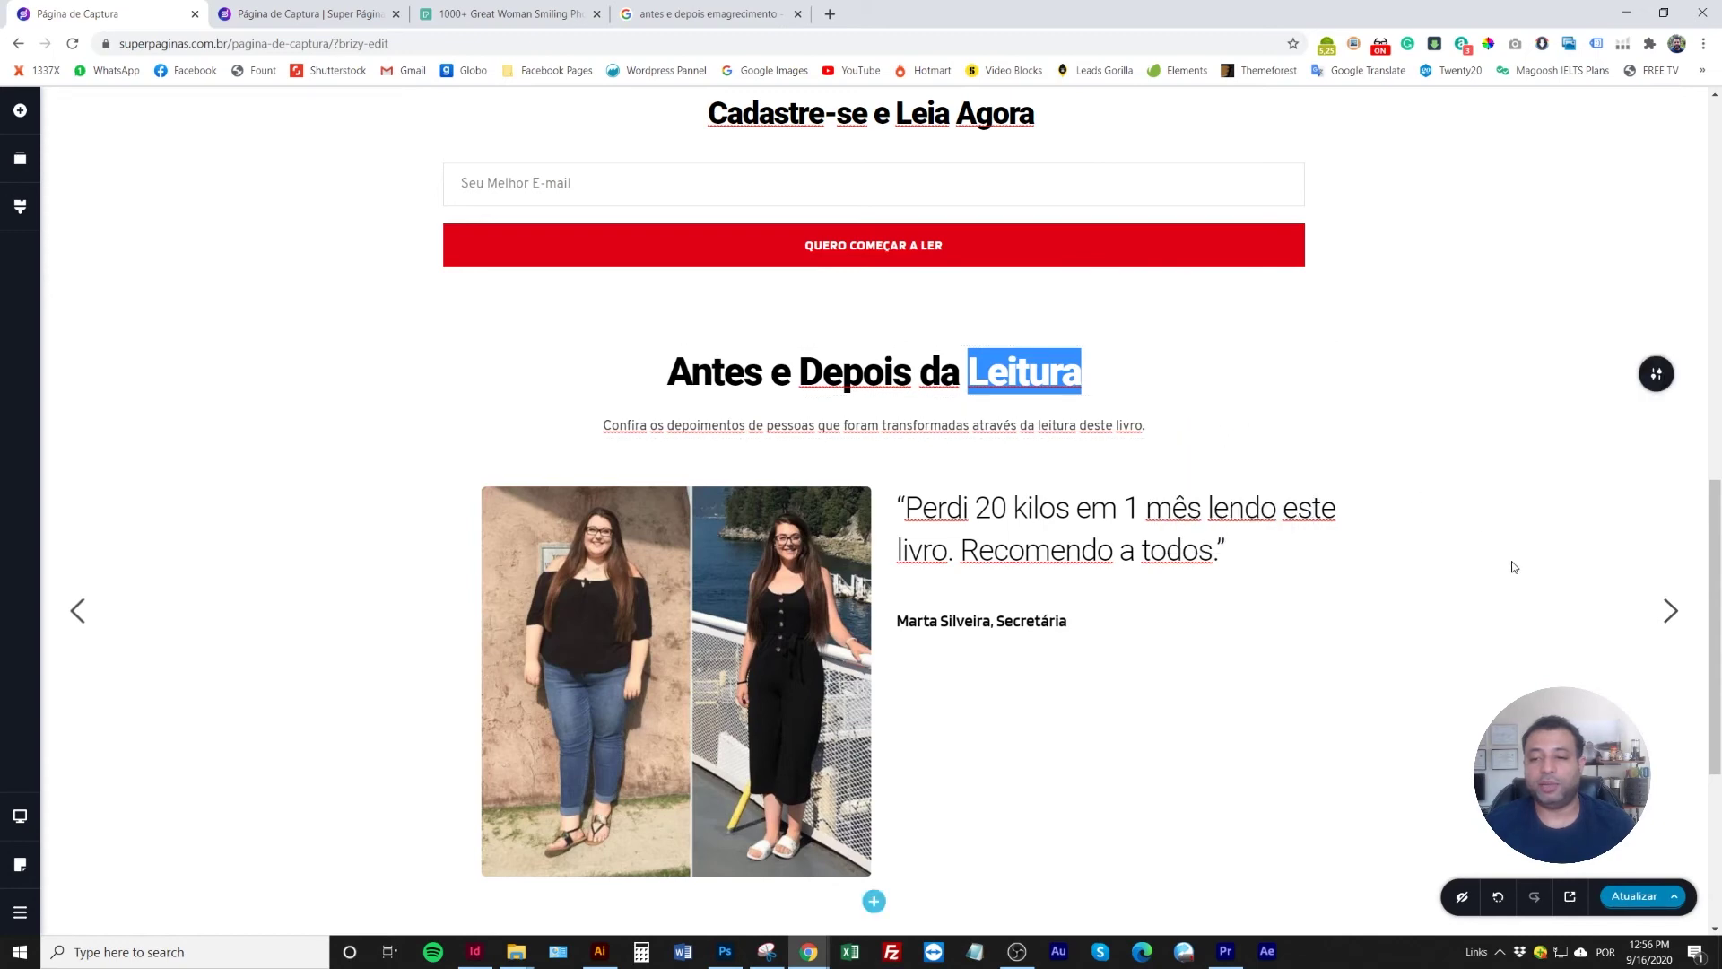
pyautogui.rightClick(788, 372)
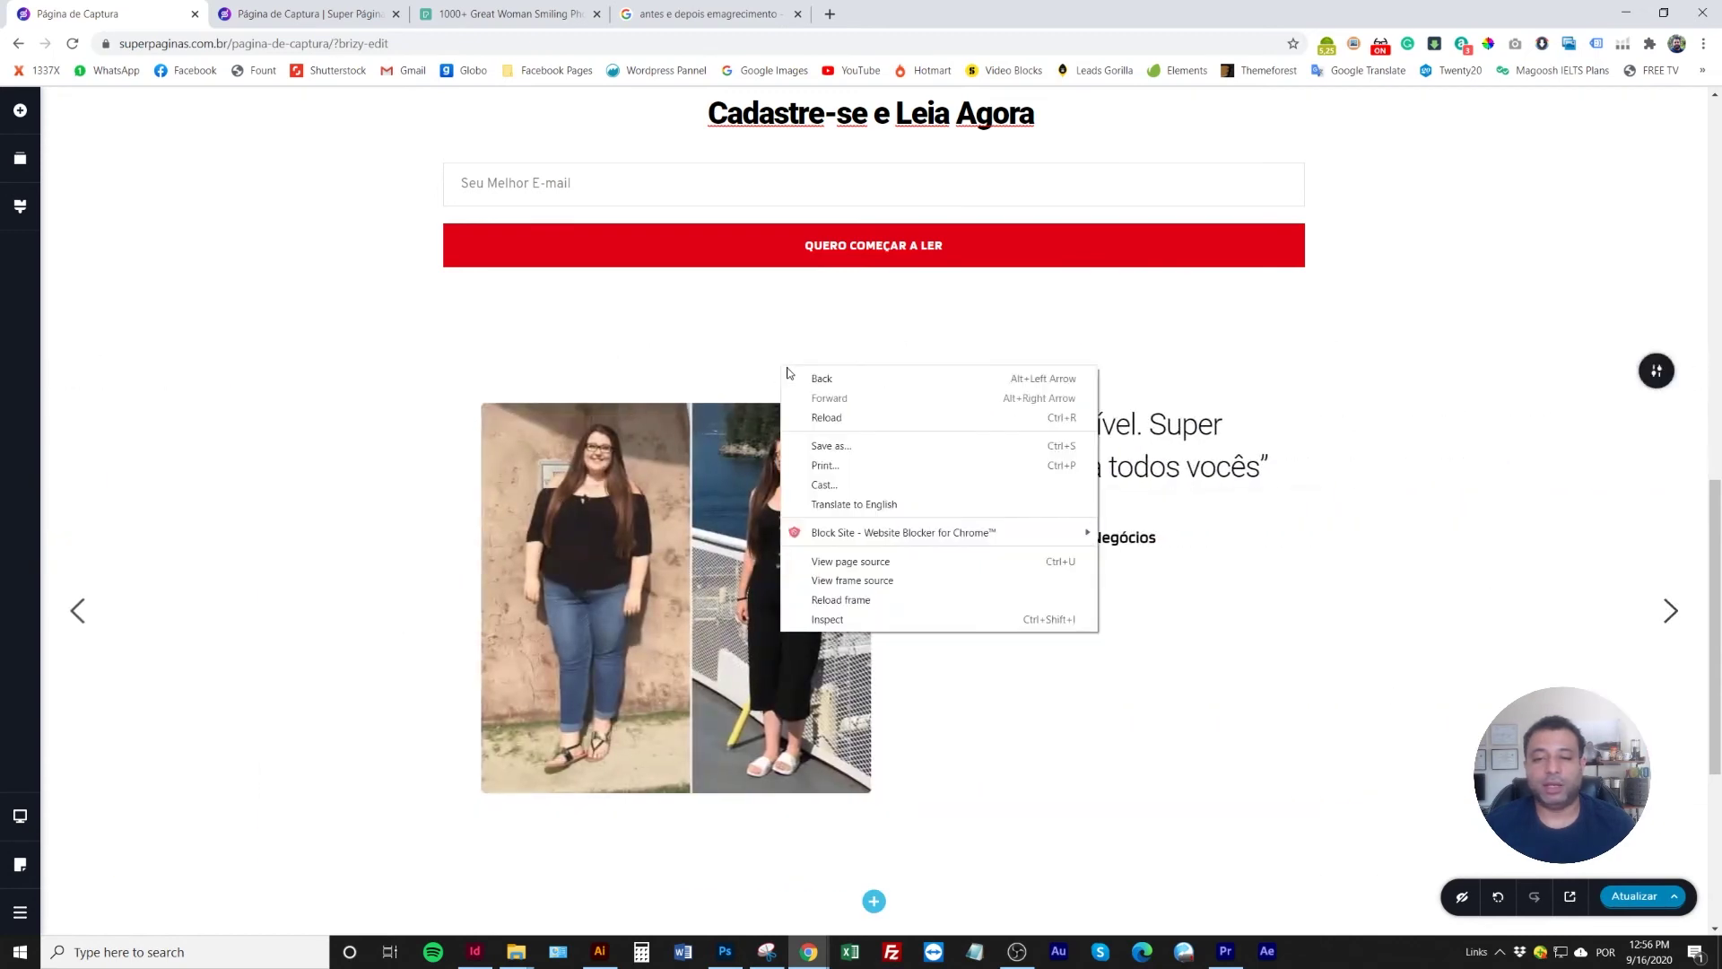
pyautogui.rightClick(730, 438)
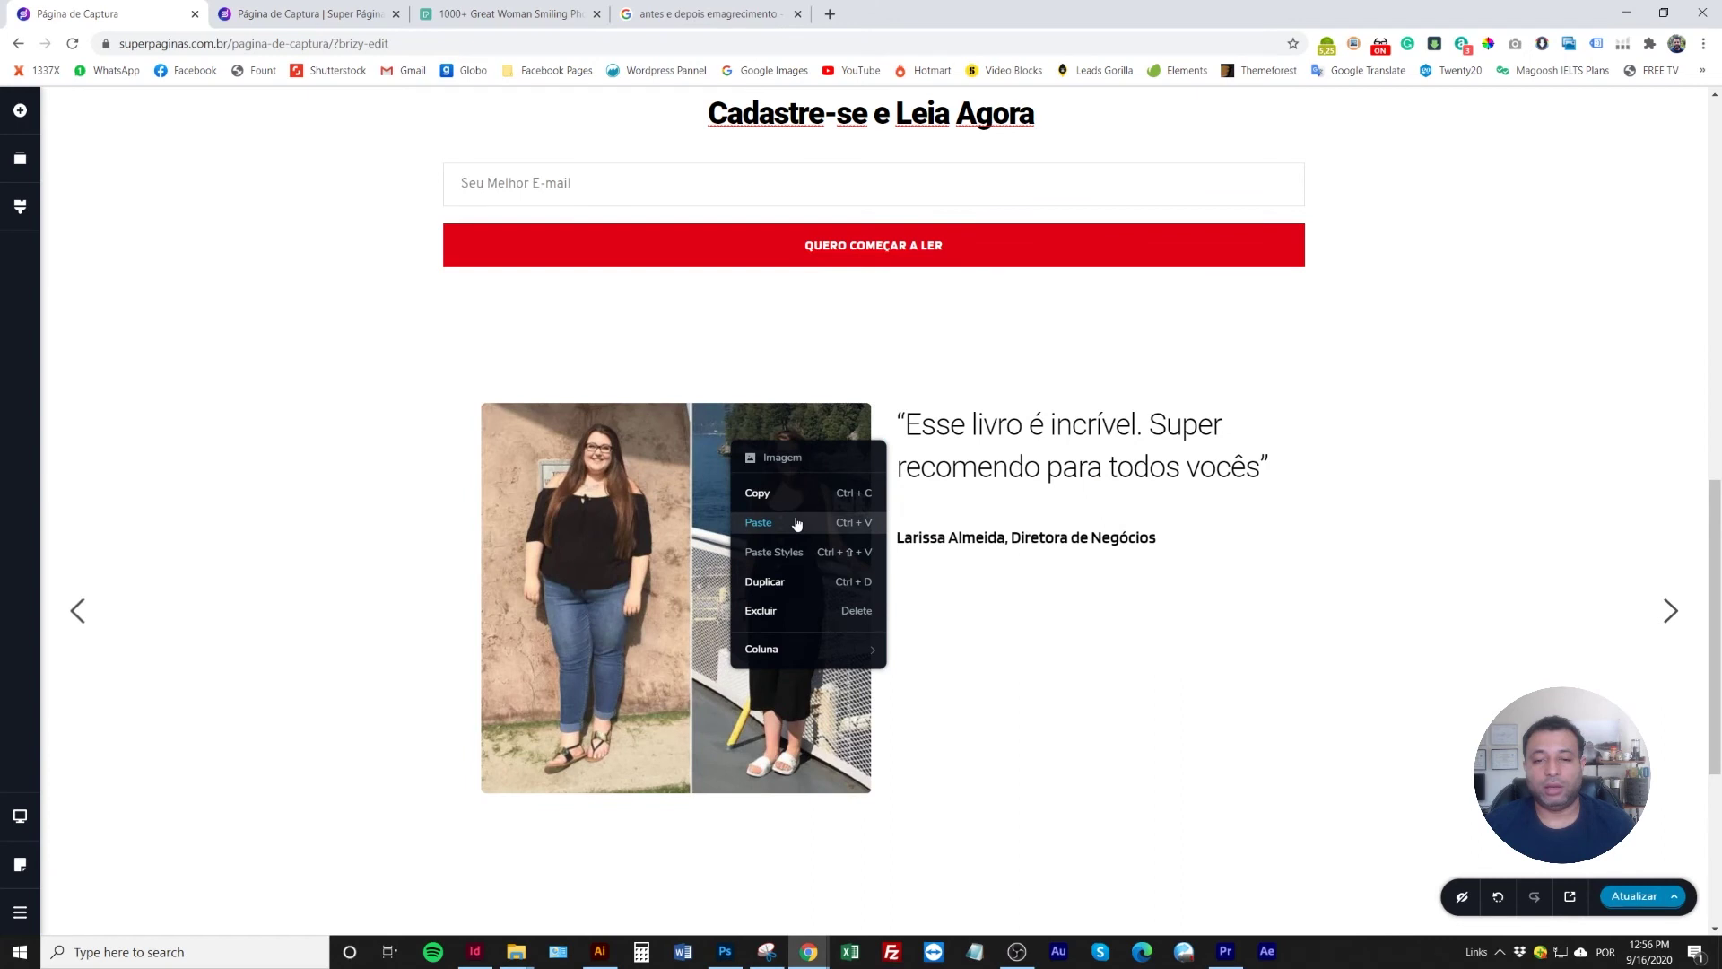
pyautogui.click(795, 521)
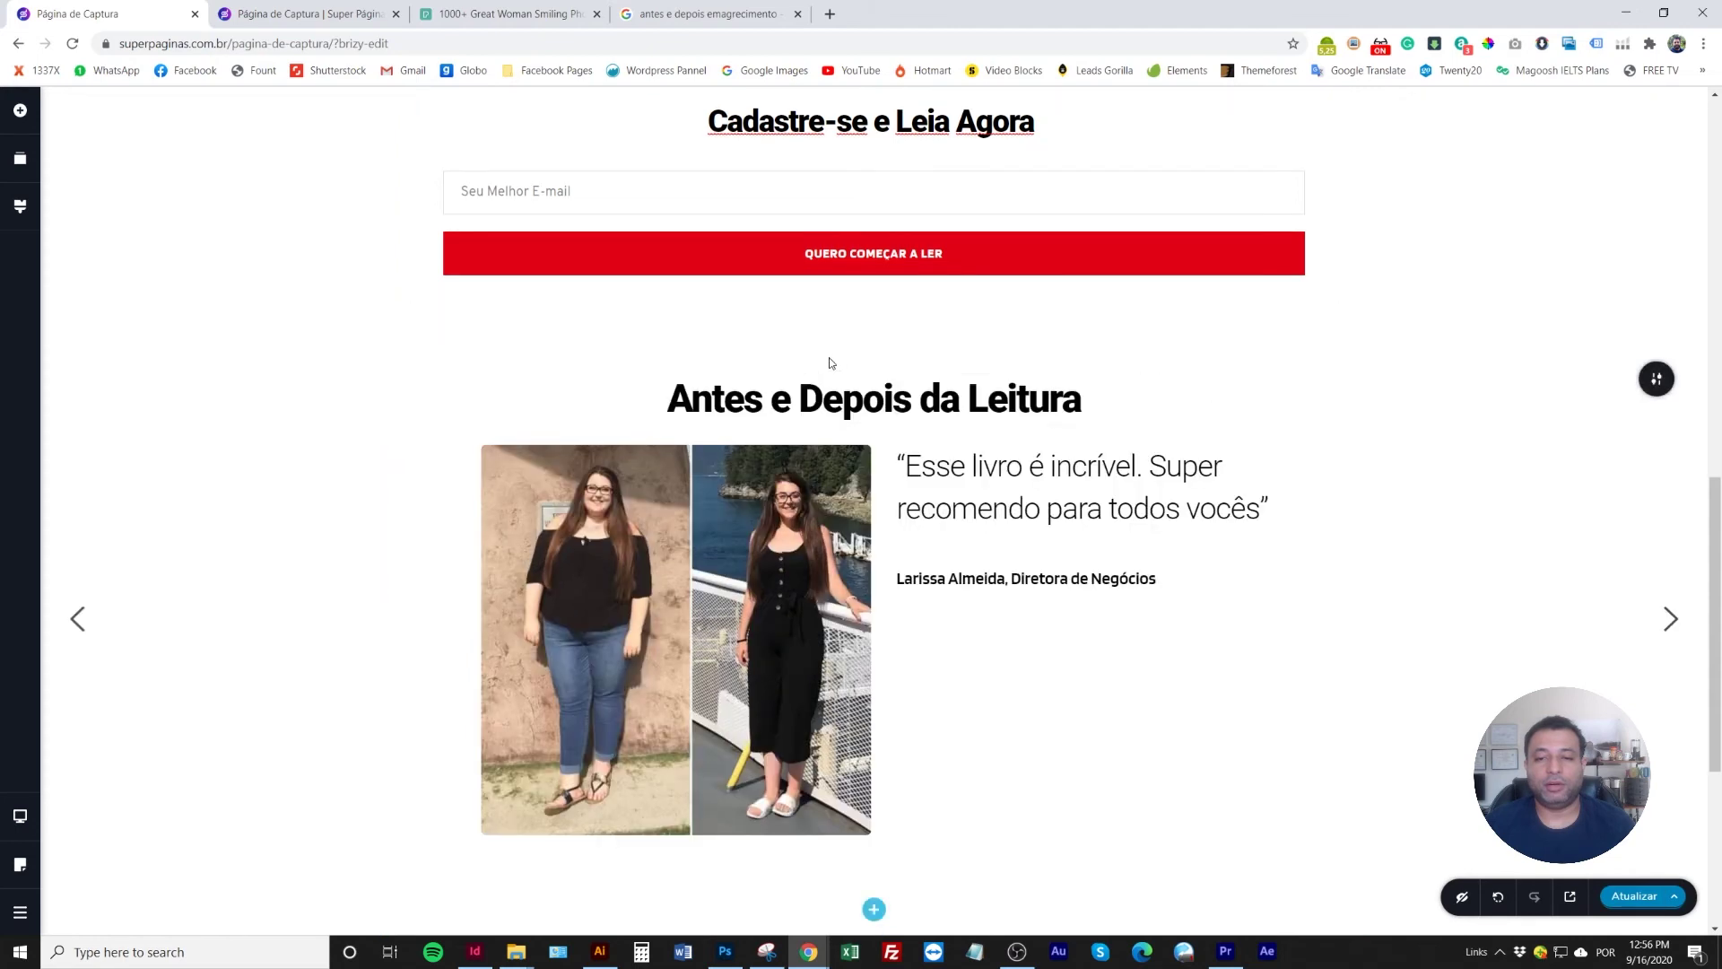
# Copy the first slide's subtitle and paste it under the second slide's heading
pyautogui.click(75, 619)
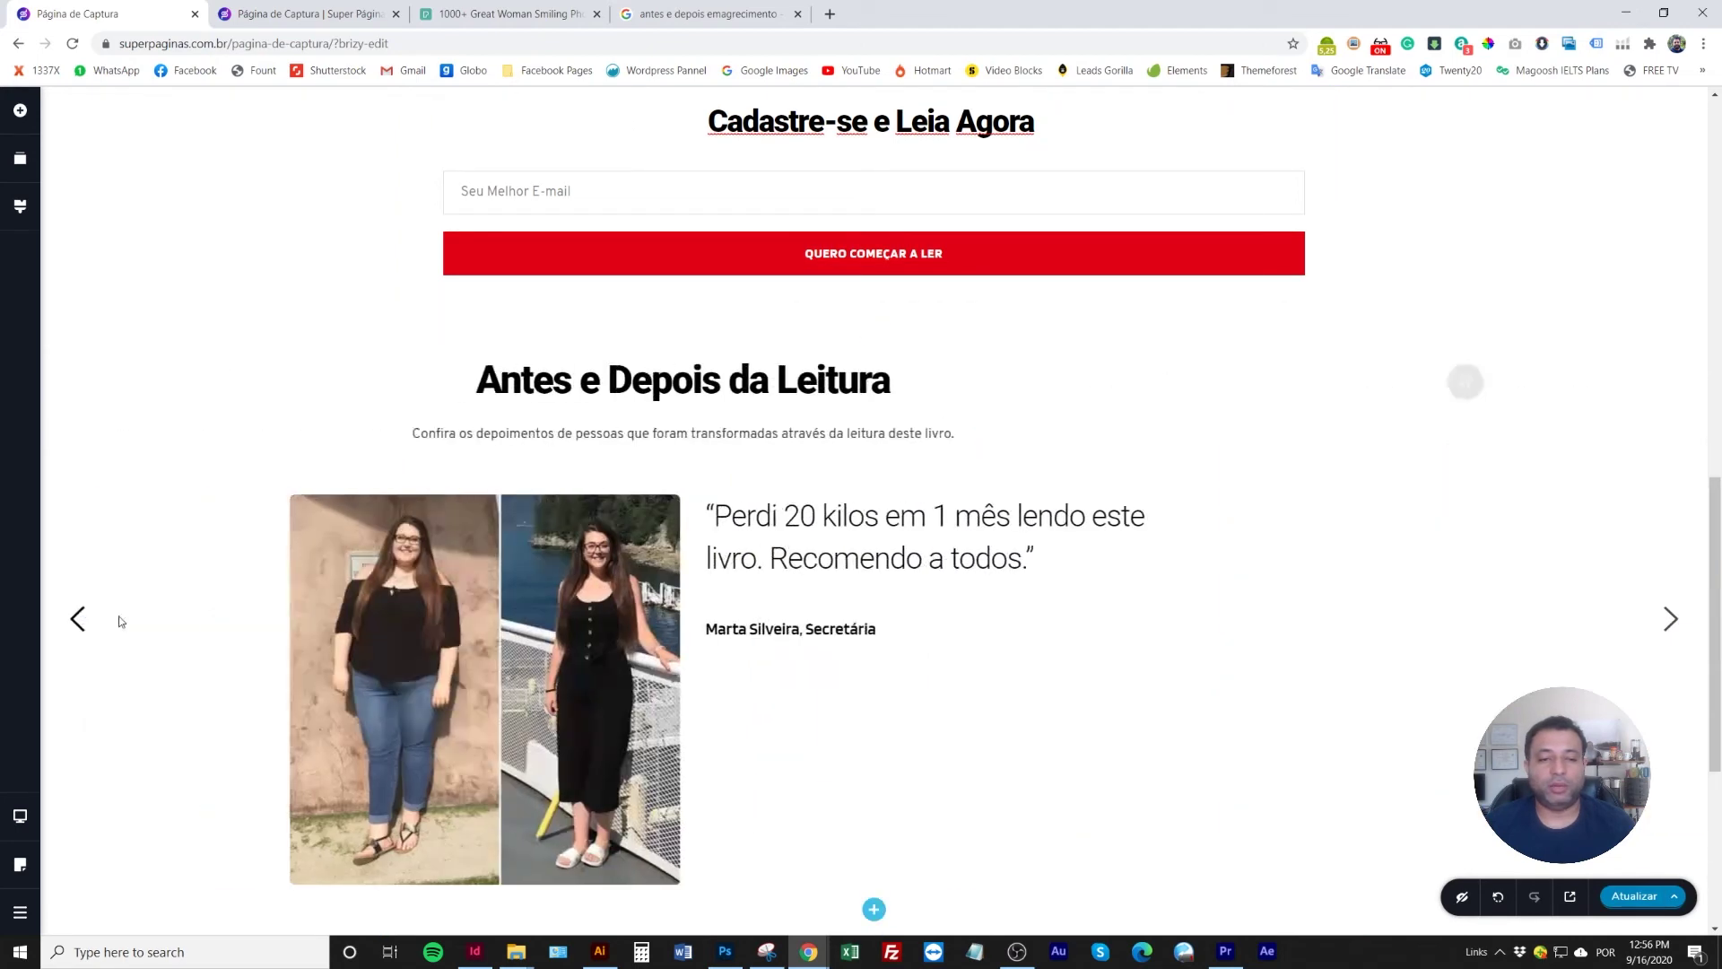
pyautogui.rightClick(798, 435)
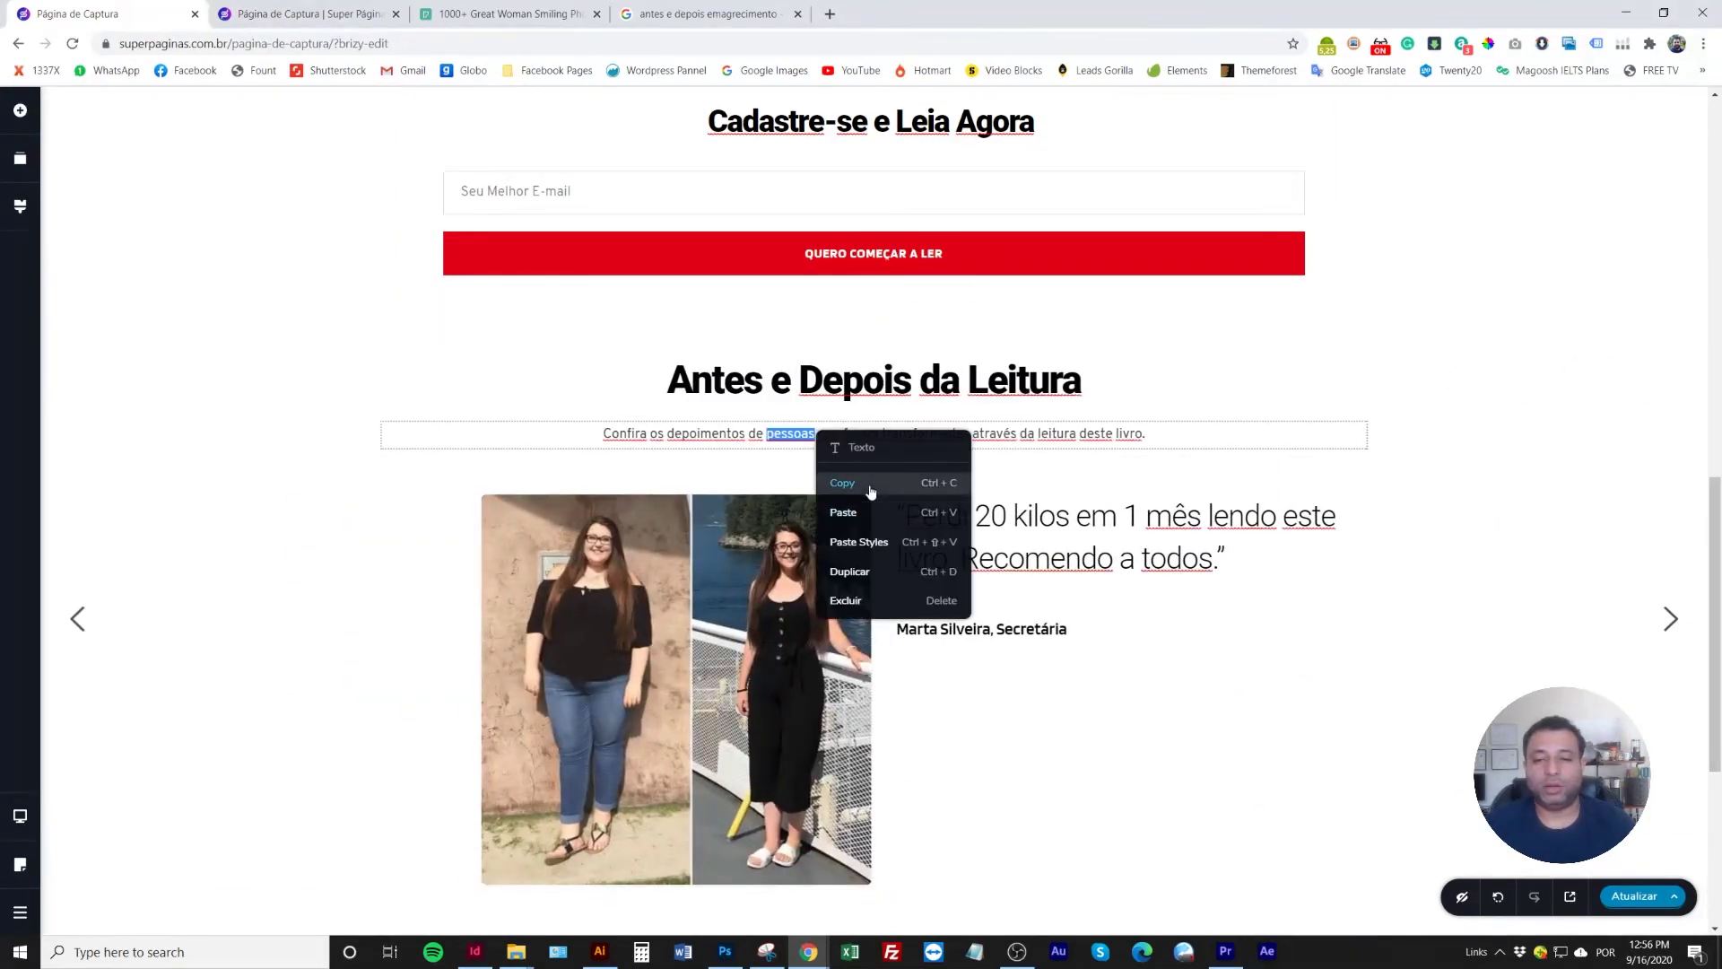
pyautogui.click(1125, 450)
pyautogui.click(1669, 628)
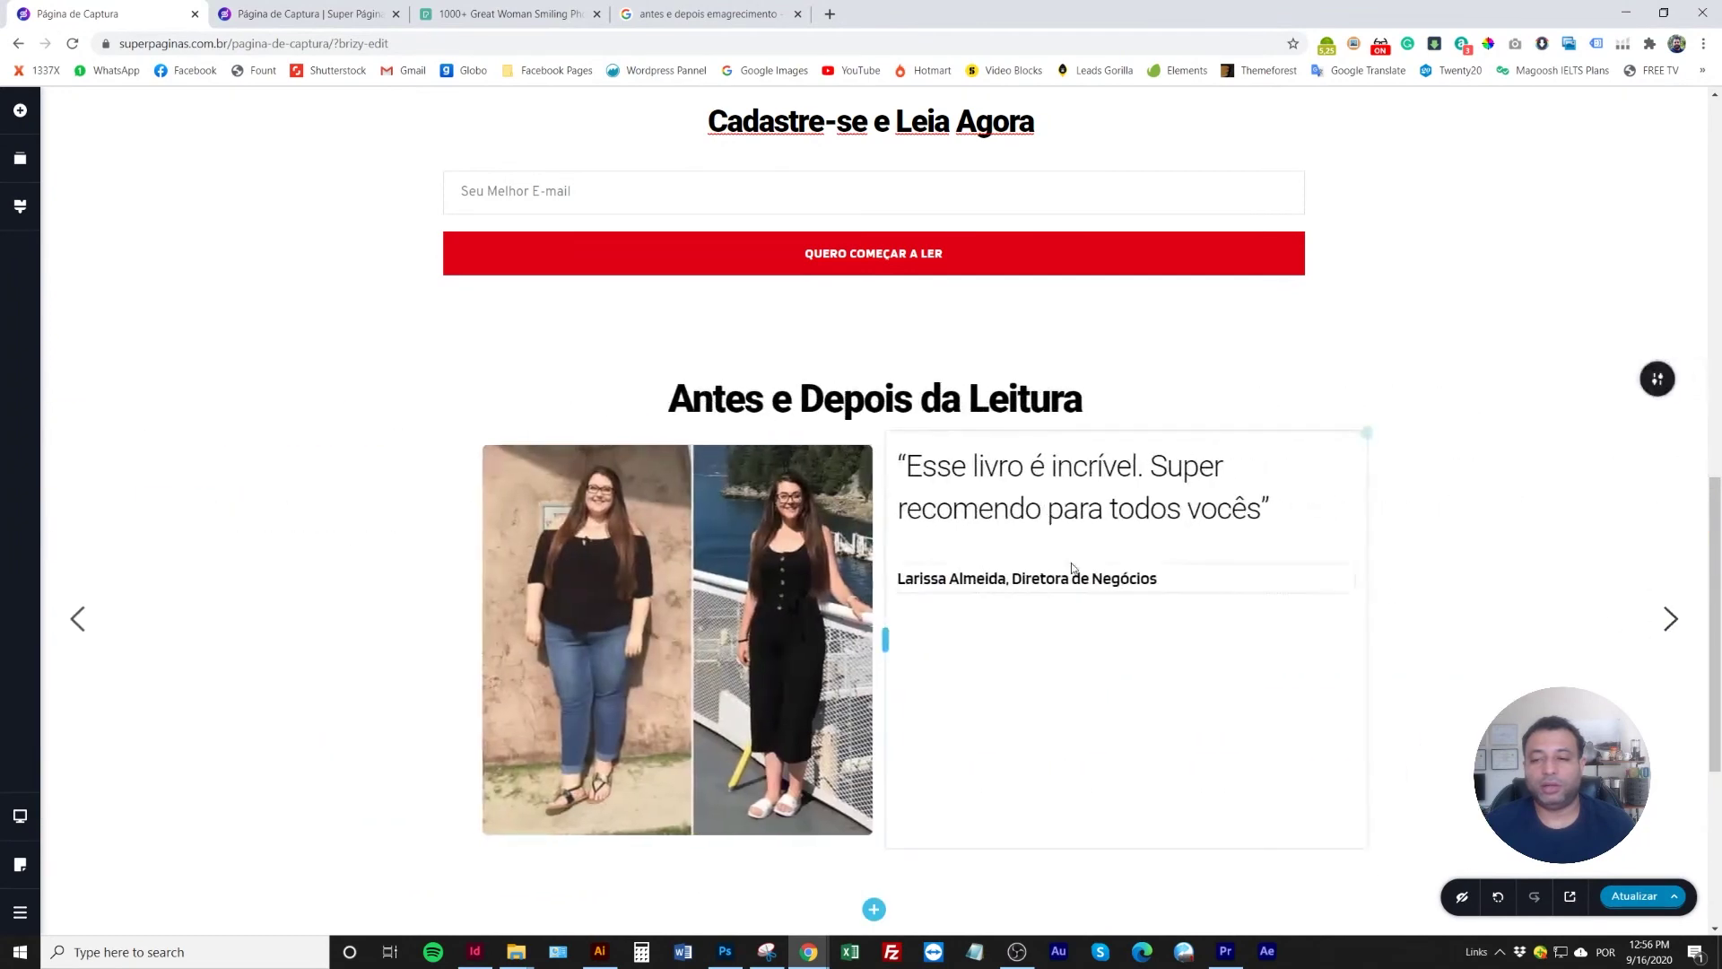
pyautogui.rightClick(904, 400)
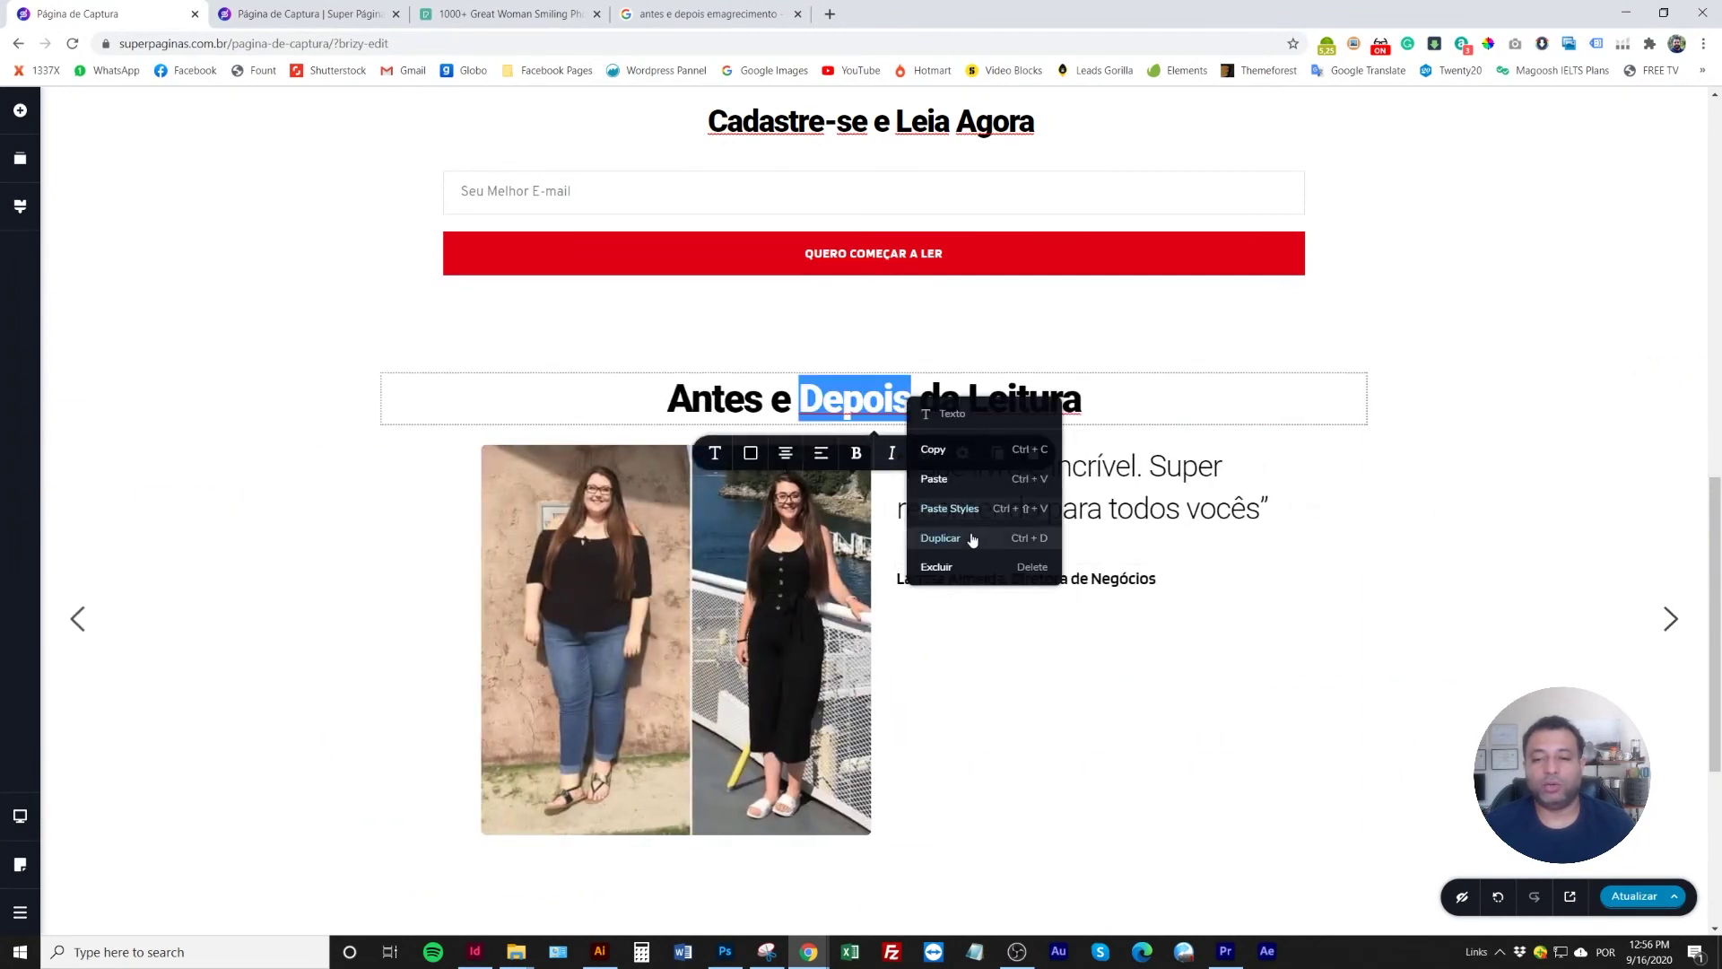
pyautogui.click(952, 476)
pyautogui.click(423, 542)
pyautogui.scroll(-3, 422, 542)
pyautogui.scroll(2, 906, 176)
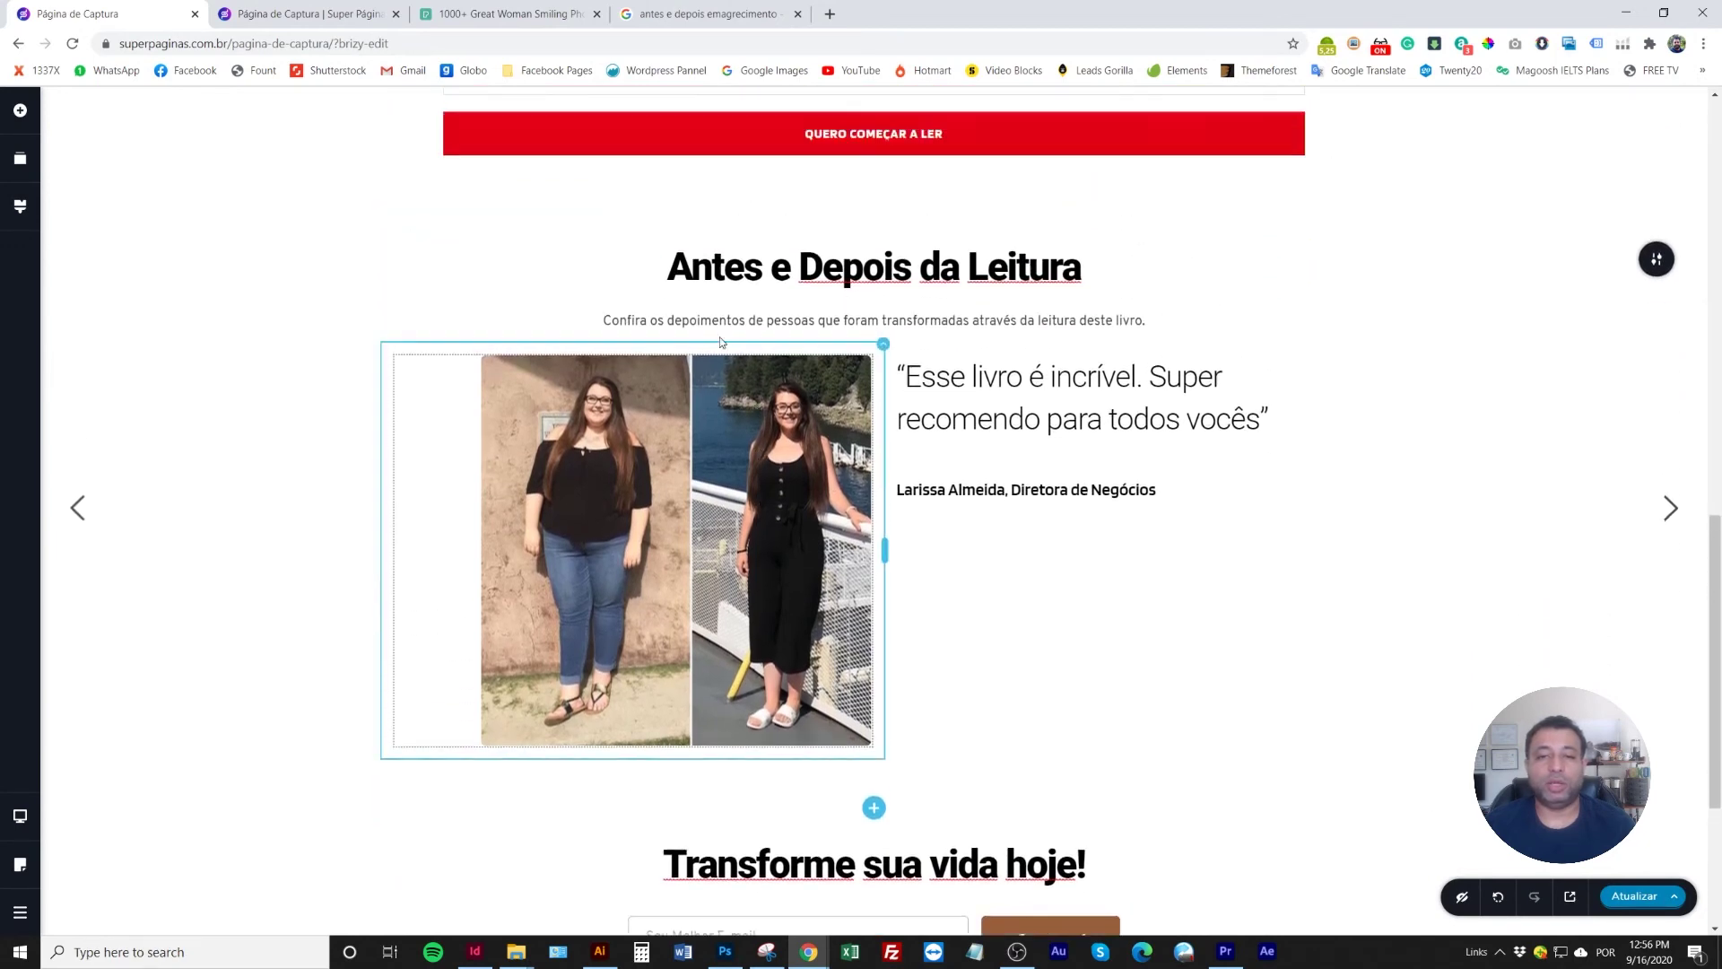
# Copy the spacing element into the second slide and save the page with Atualizar
pyautogui.click(80, 551)
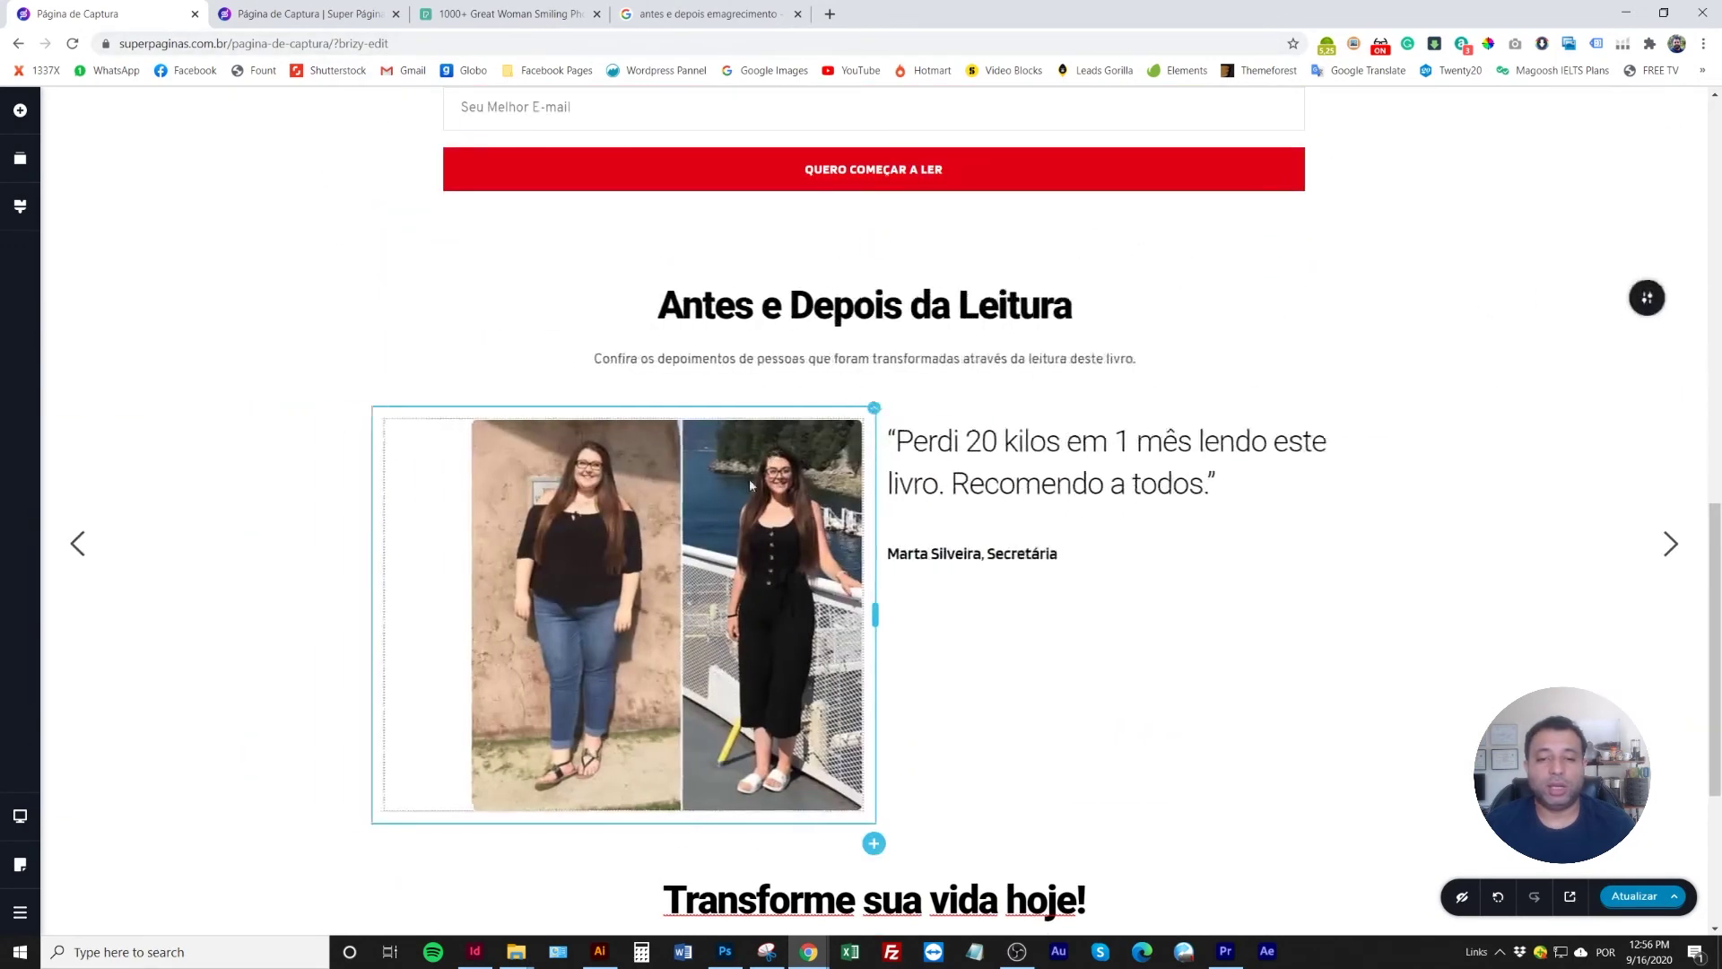
pyautogui.rightClick(885, 423)
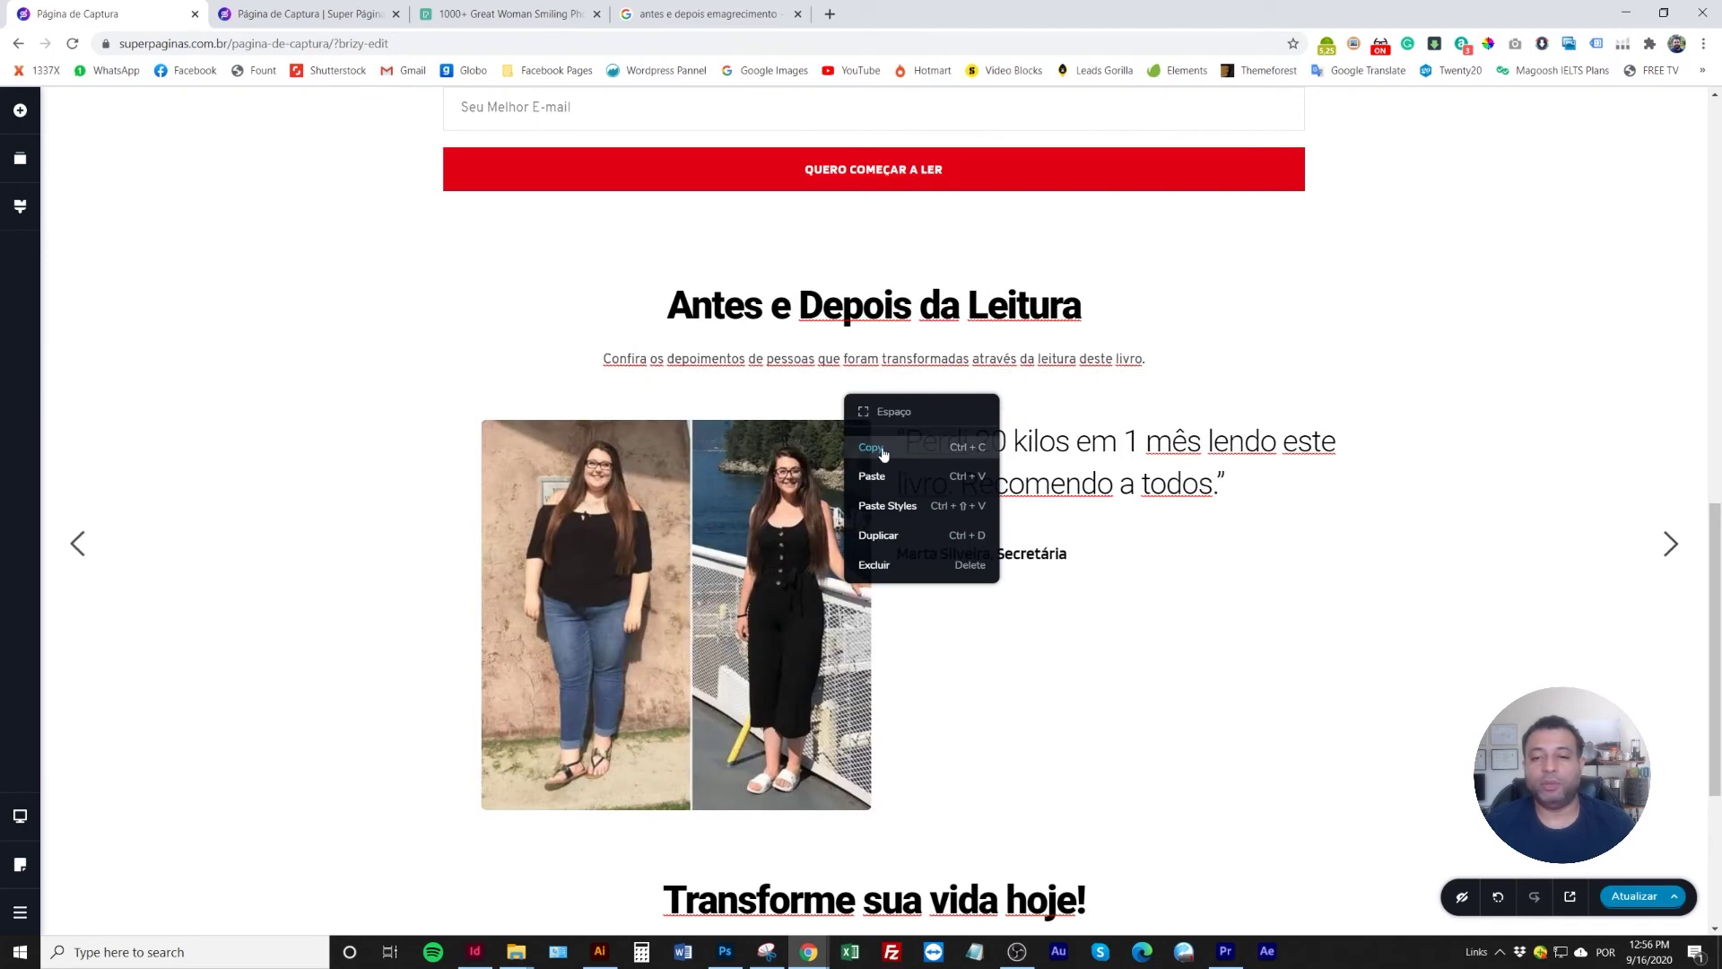
pyautogui.click(1670, 541)
pyautogui.click(1670, 543)
pyautogui.click(907, 358)
pyautogui.rightClick(910, 358)
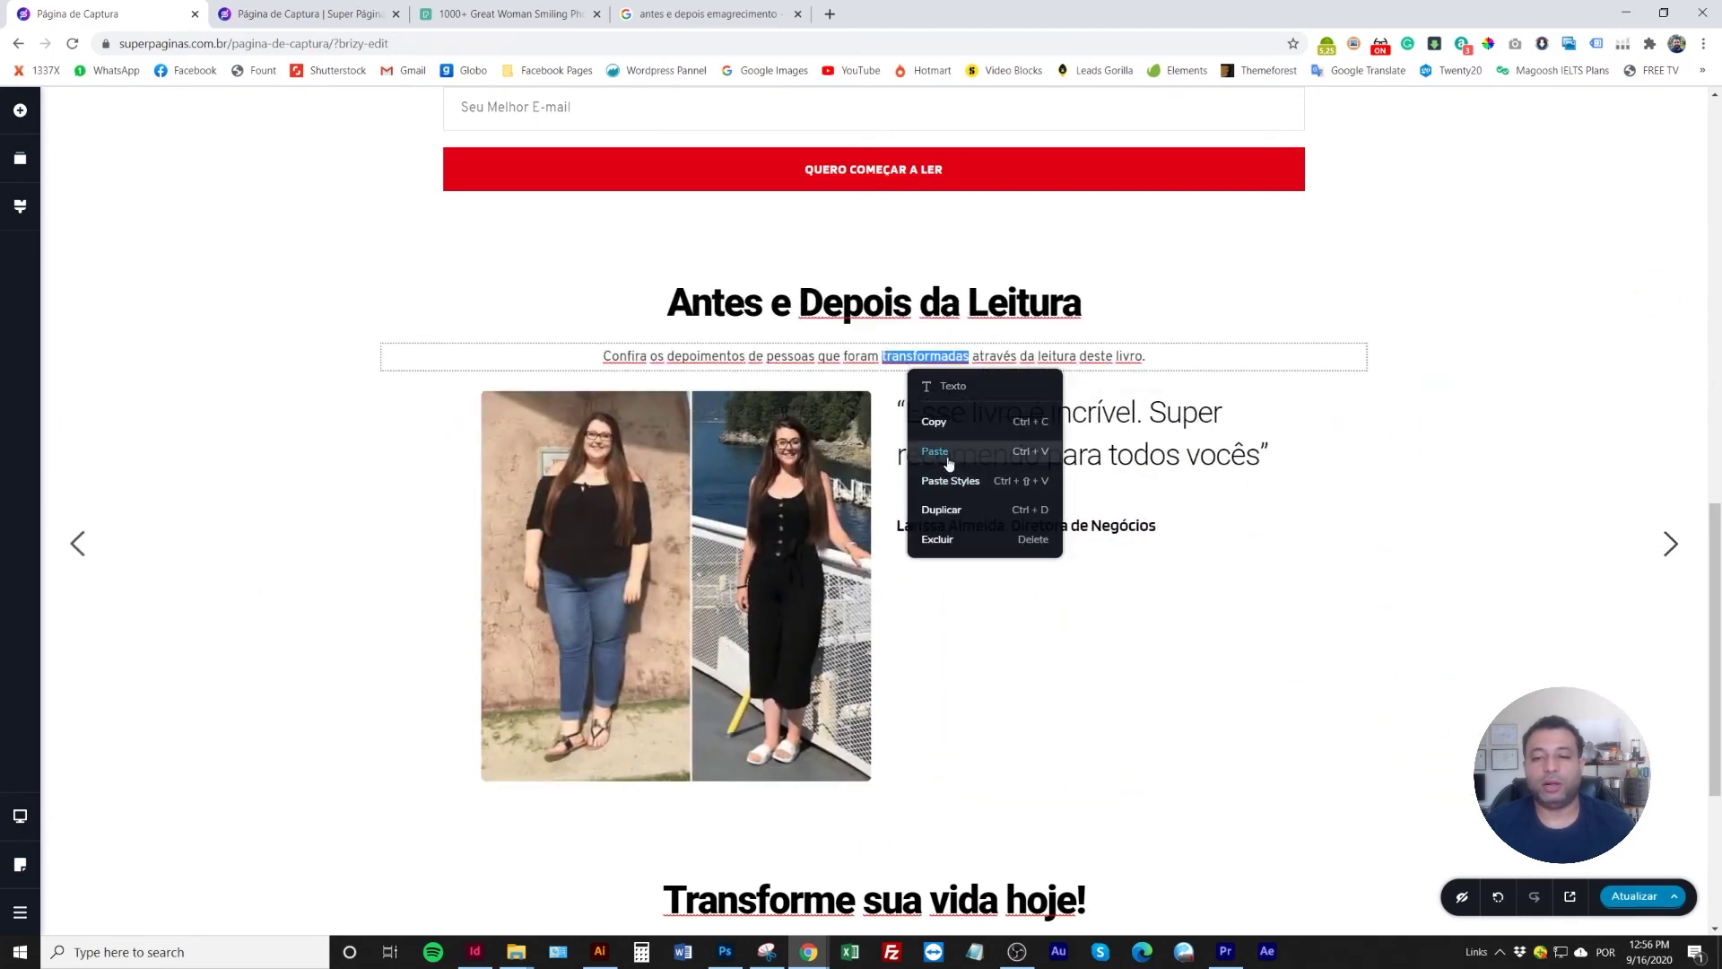
pyautogui.click(942, 453)
pyautogui.scroll(-3, 628, 718)
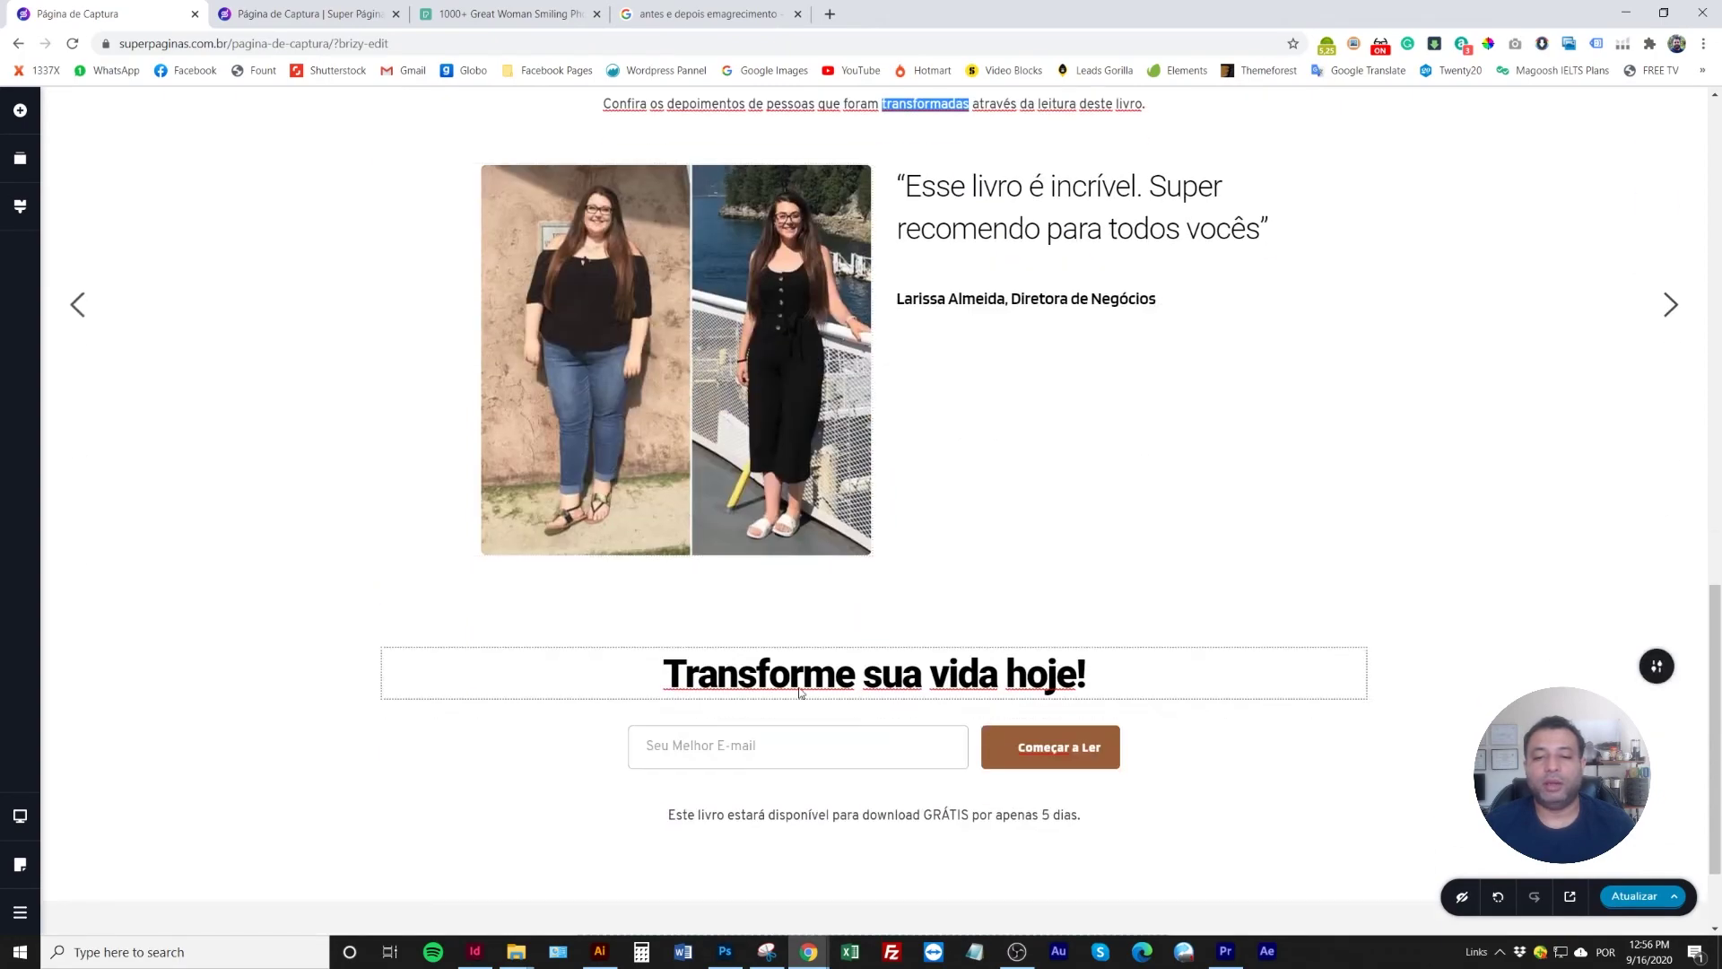
pyautogui.scroll(2, 769, 660)
pyautogui.click(1619, 893)
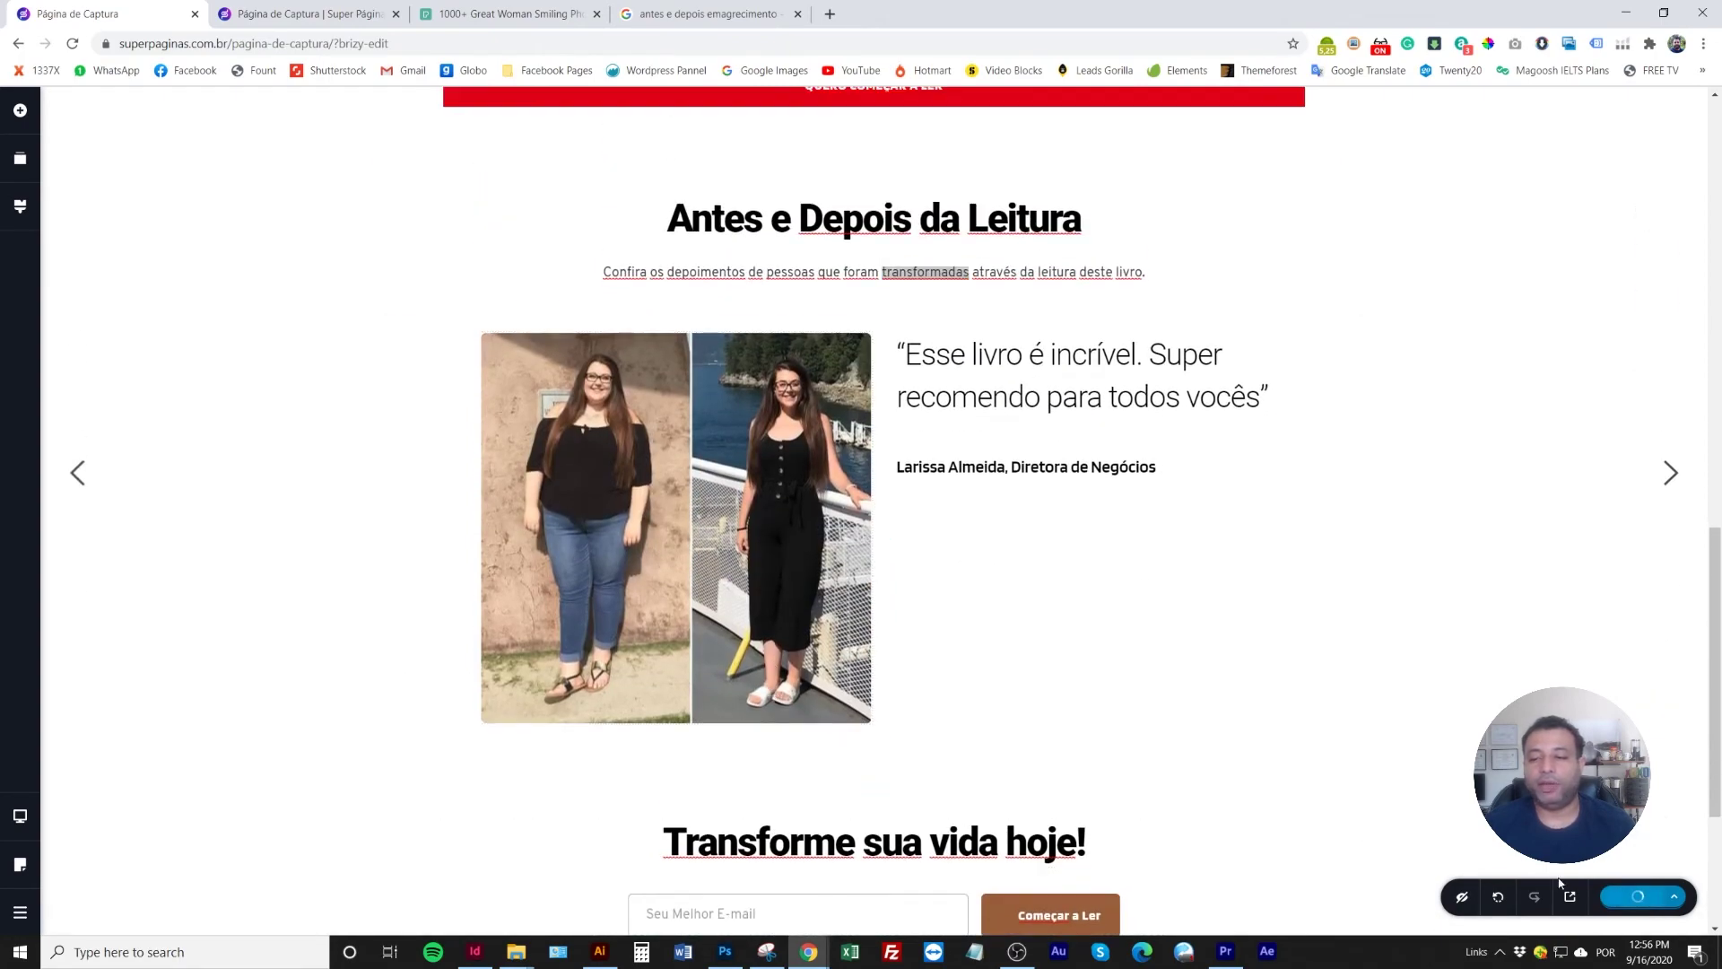
pyautogui.scroll(10, 889, 698)
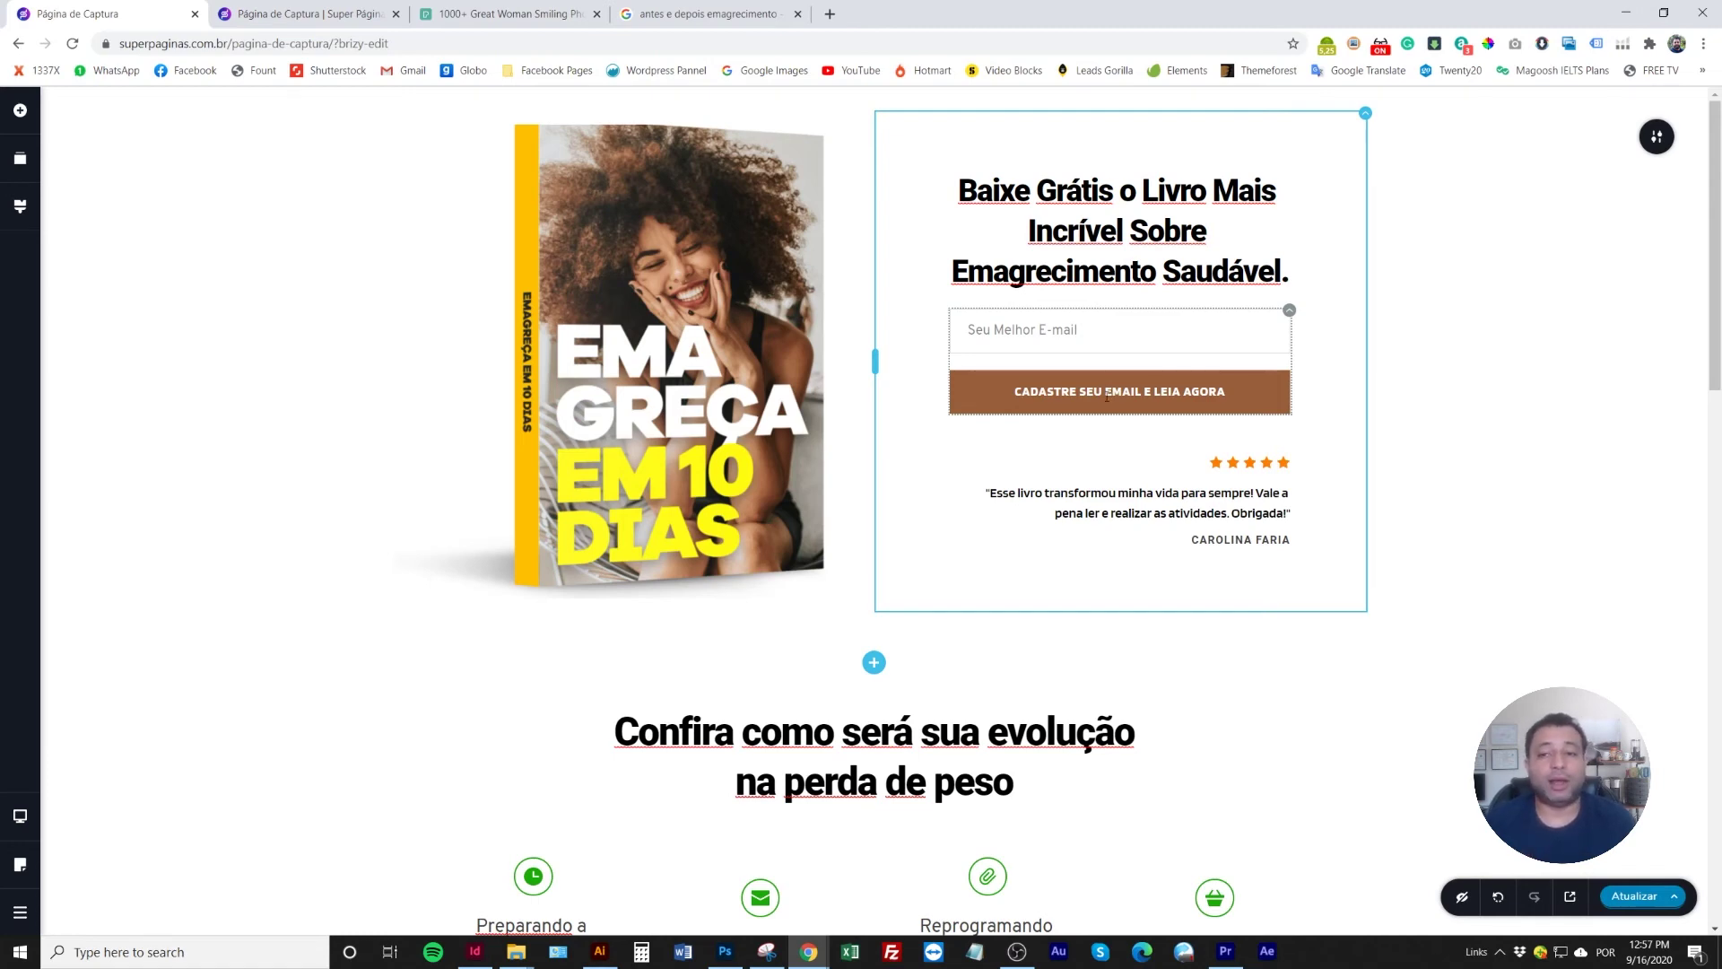
# Open the CADASTRE button's after-submit settings, check Redirecionar, then return to the Mensagem tab
pyautogui.click(1097, 391)
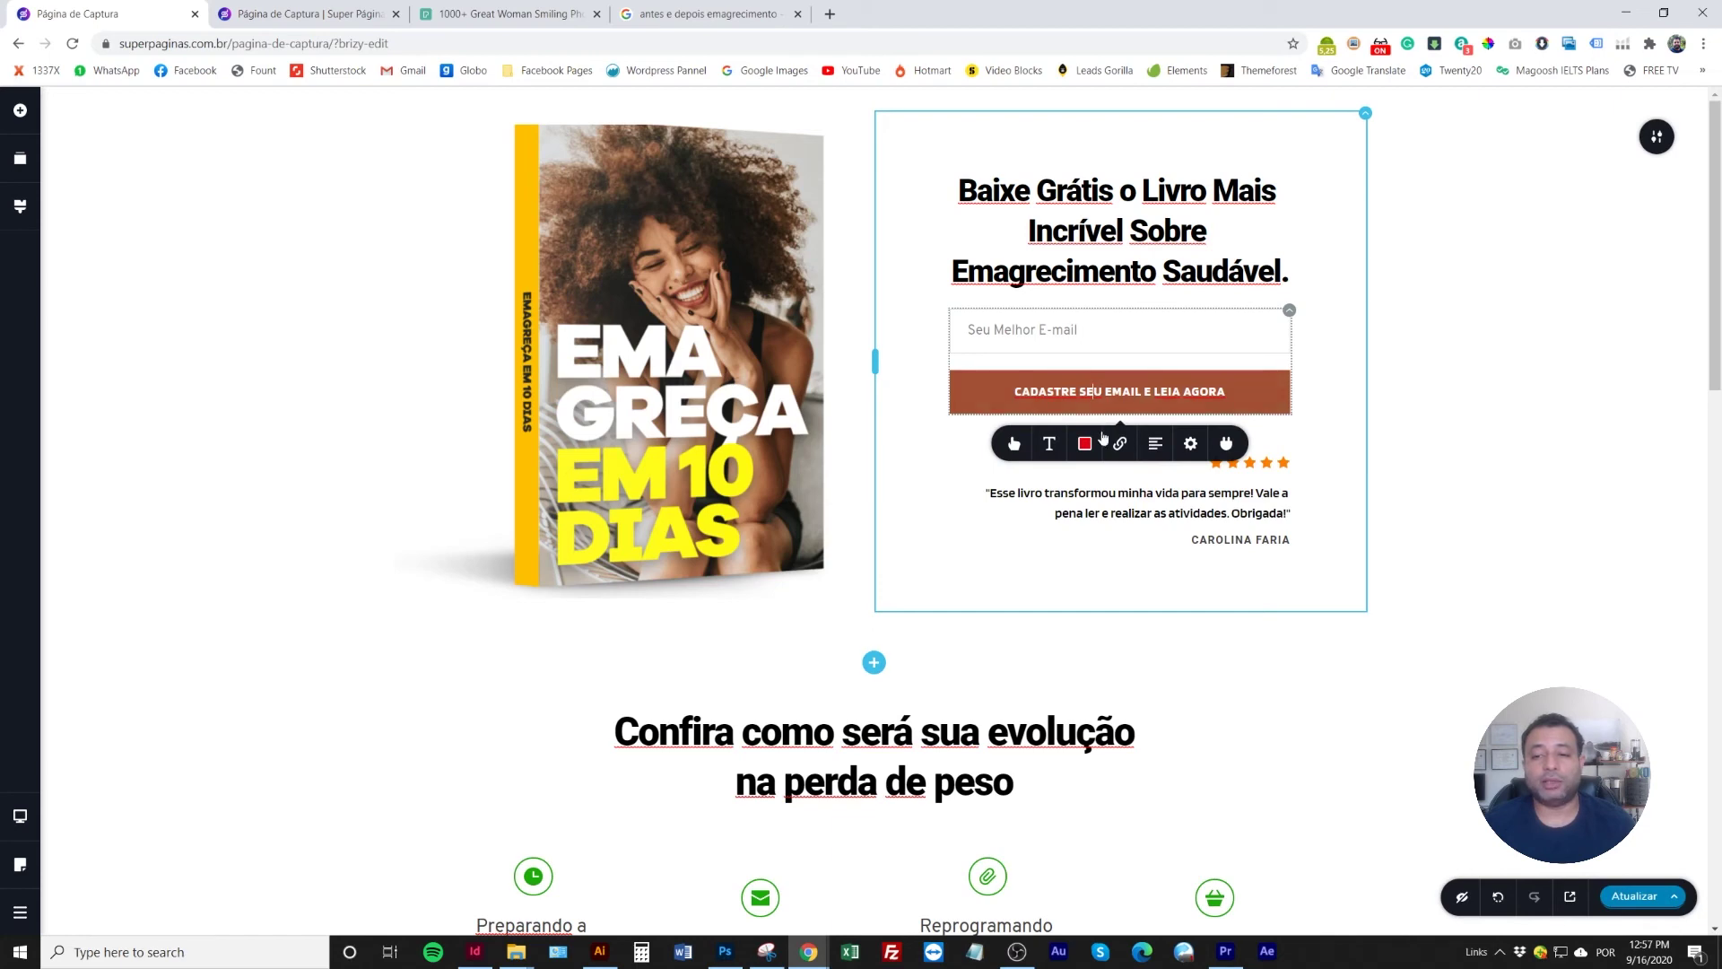
pyautogui.click(1120, 445)
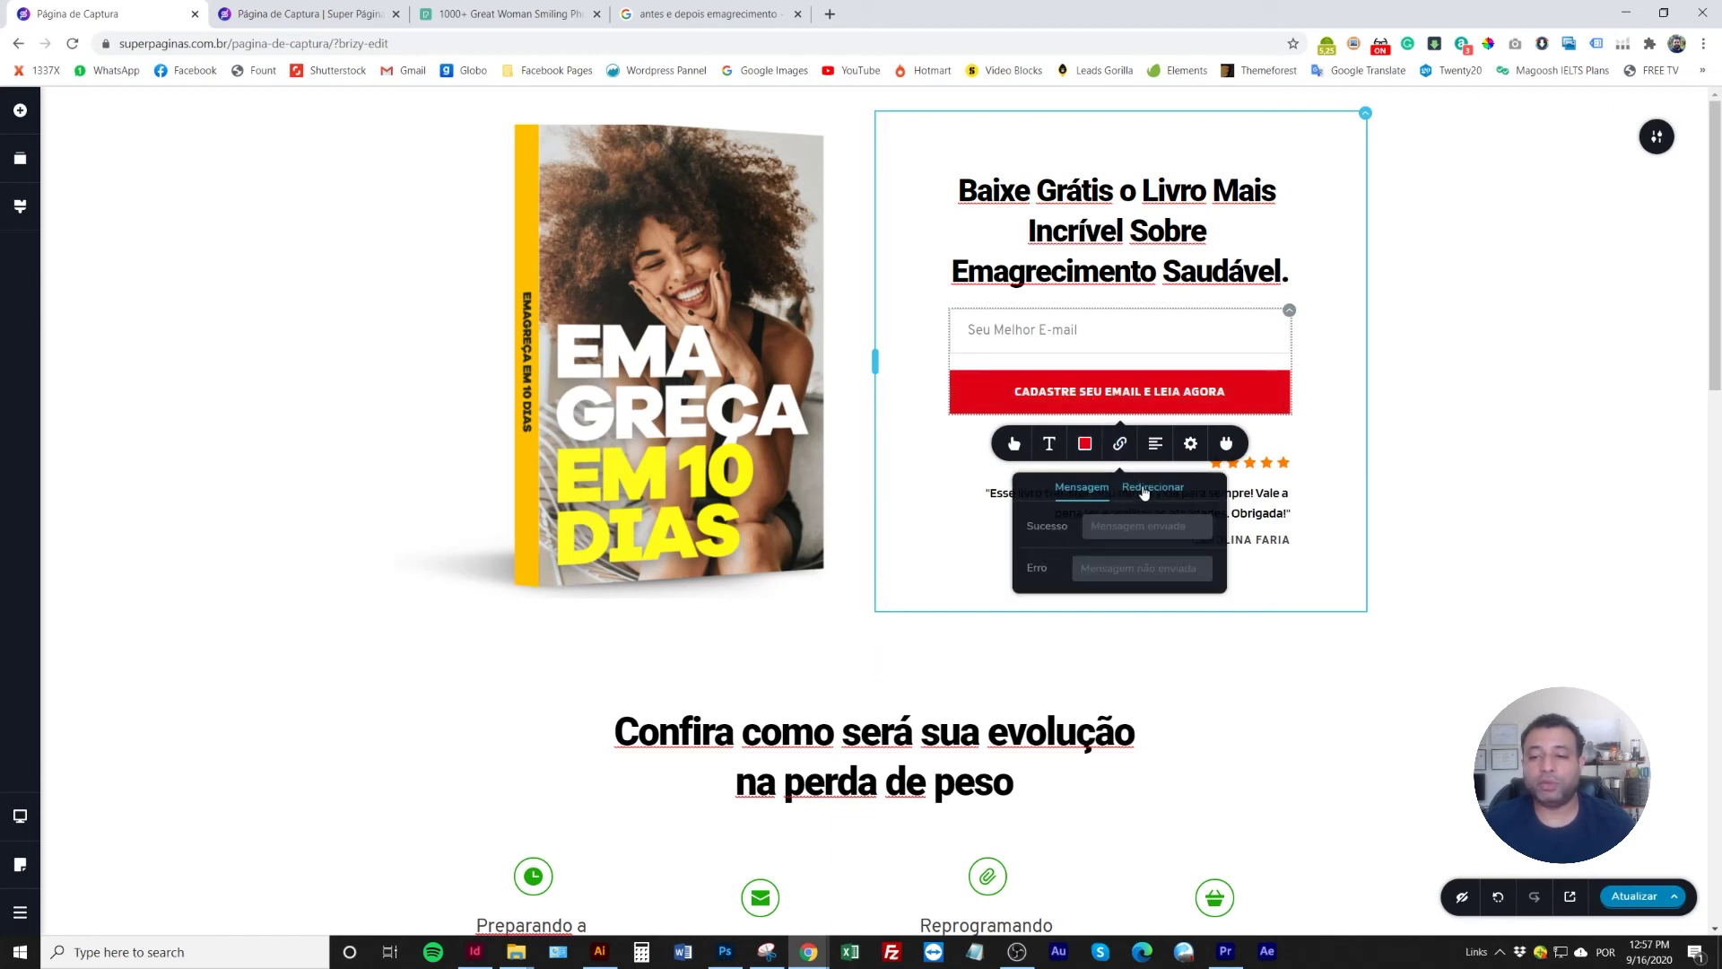
pyautogui.click(1144, 489)
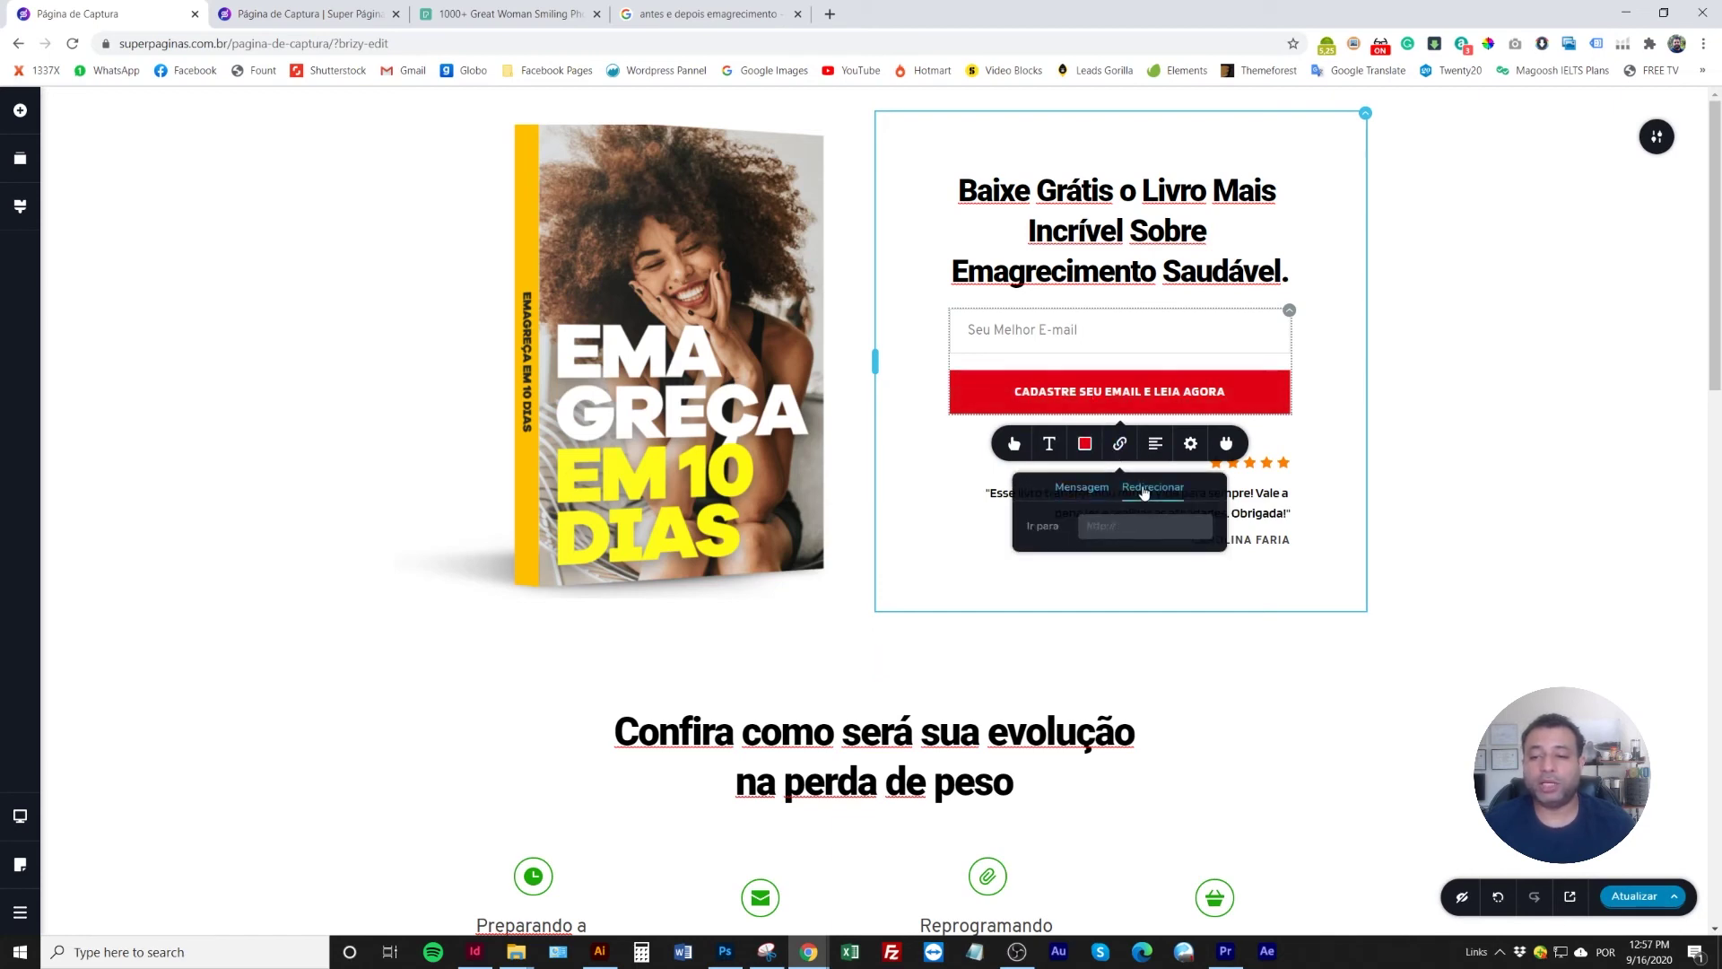
pyautogui.click(1082, 488)
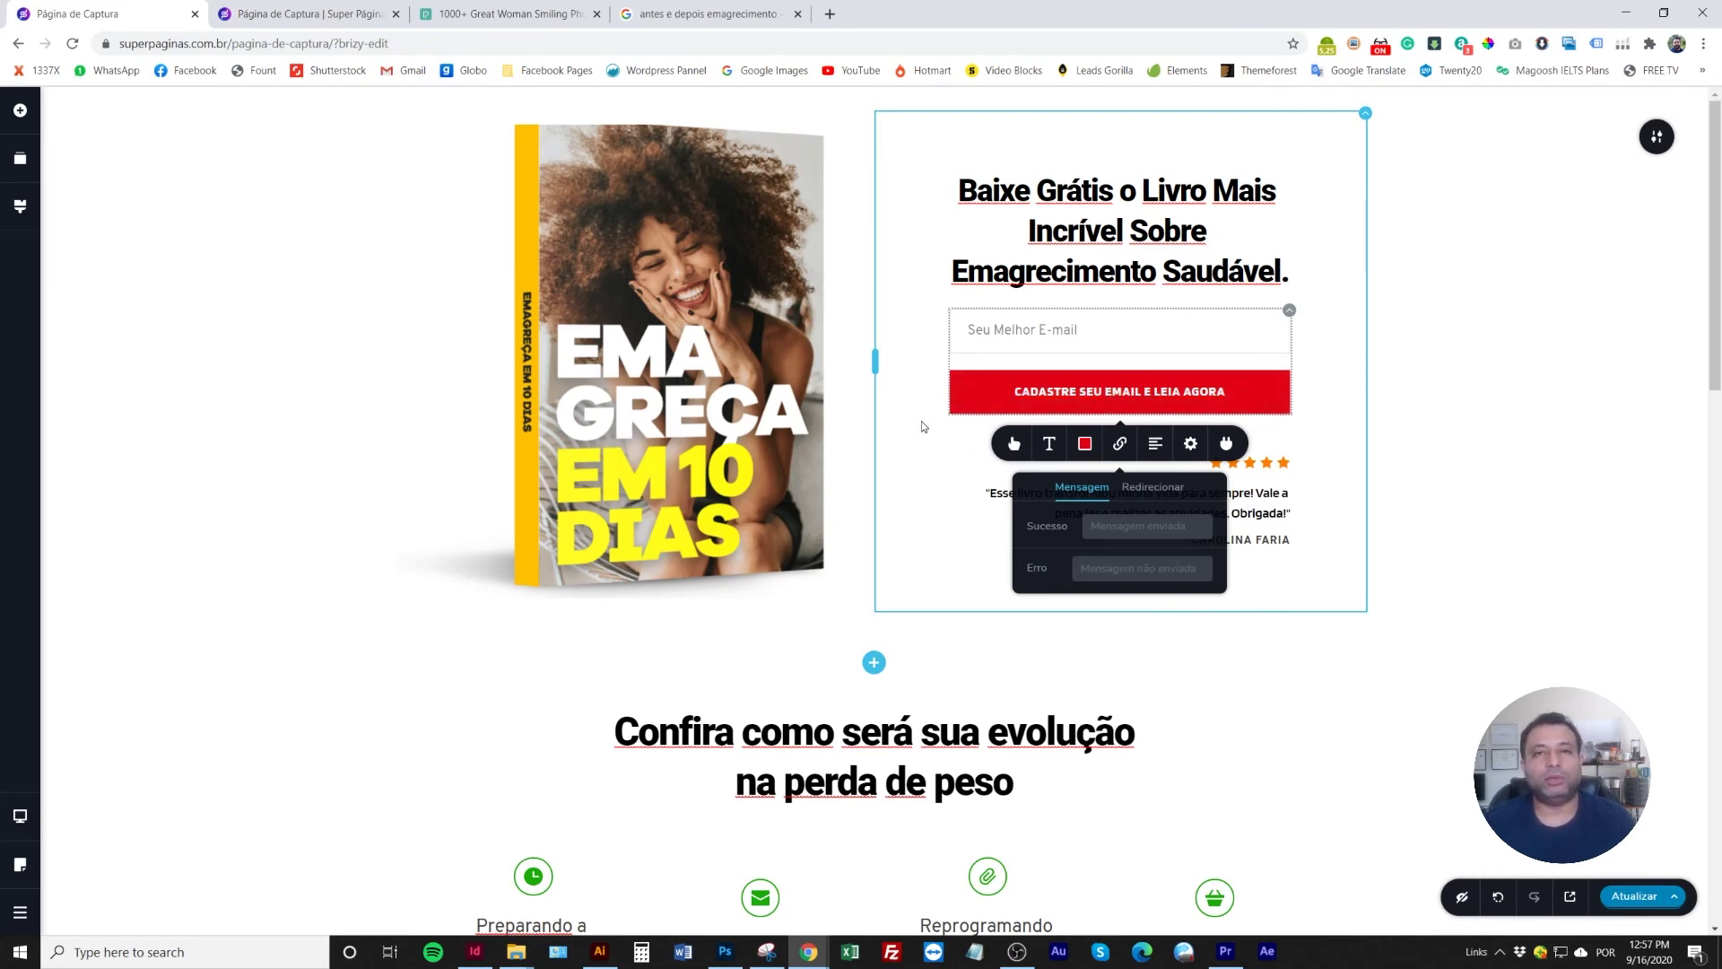
# Review the page sections, close the form settings and save the page with Ctrl+S
pyautogui.scroll(-8, 827, 523)
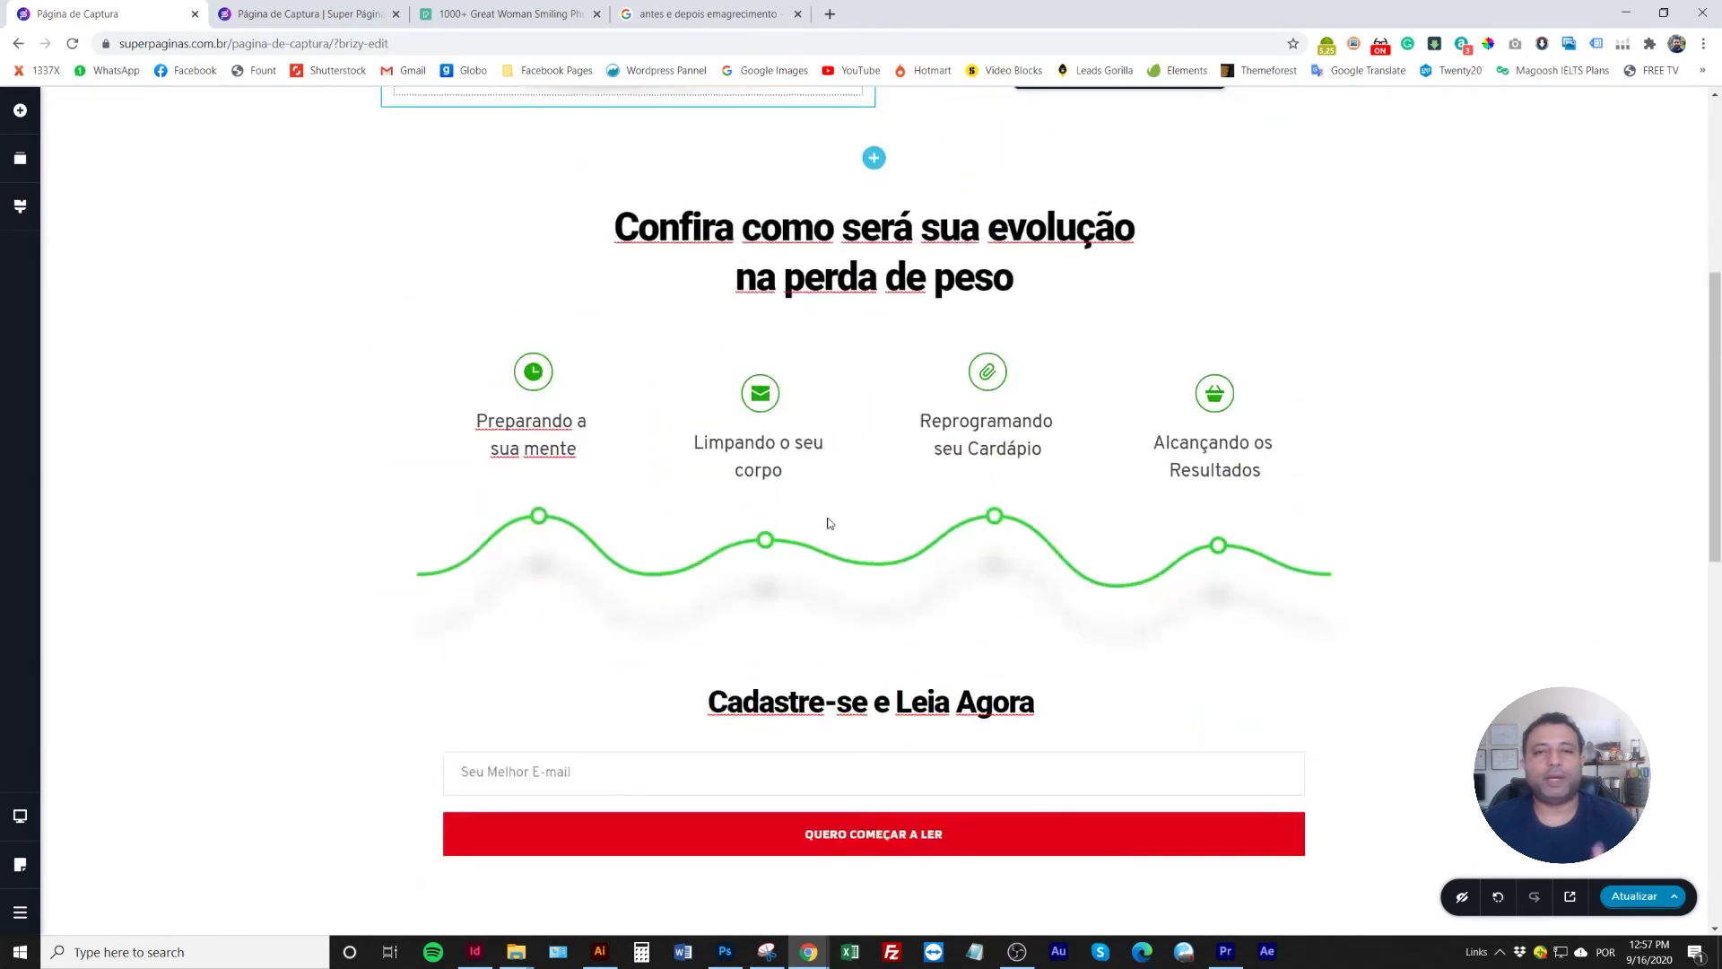
pyautogui.scroll(-2, 827, 523)
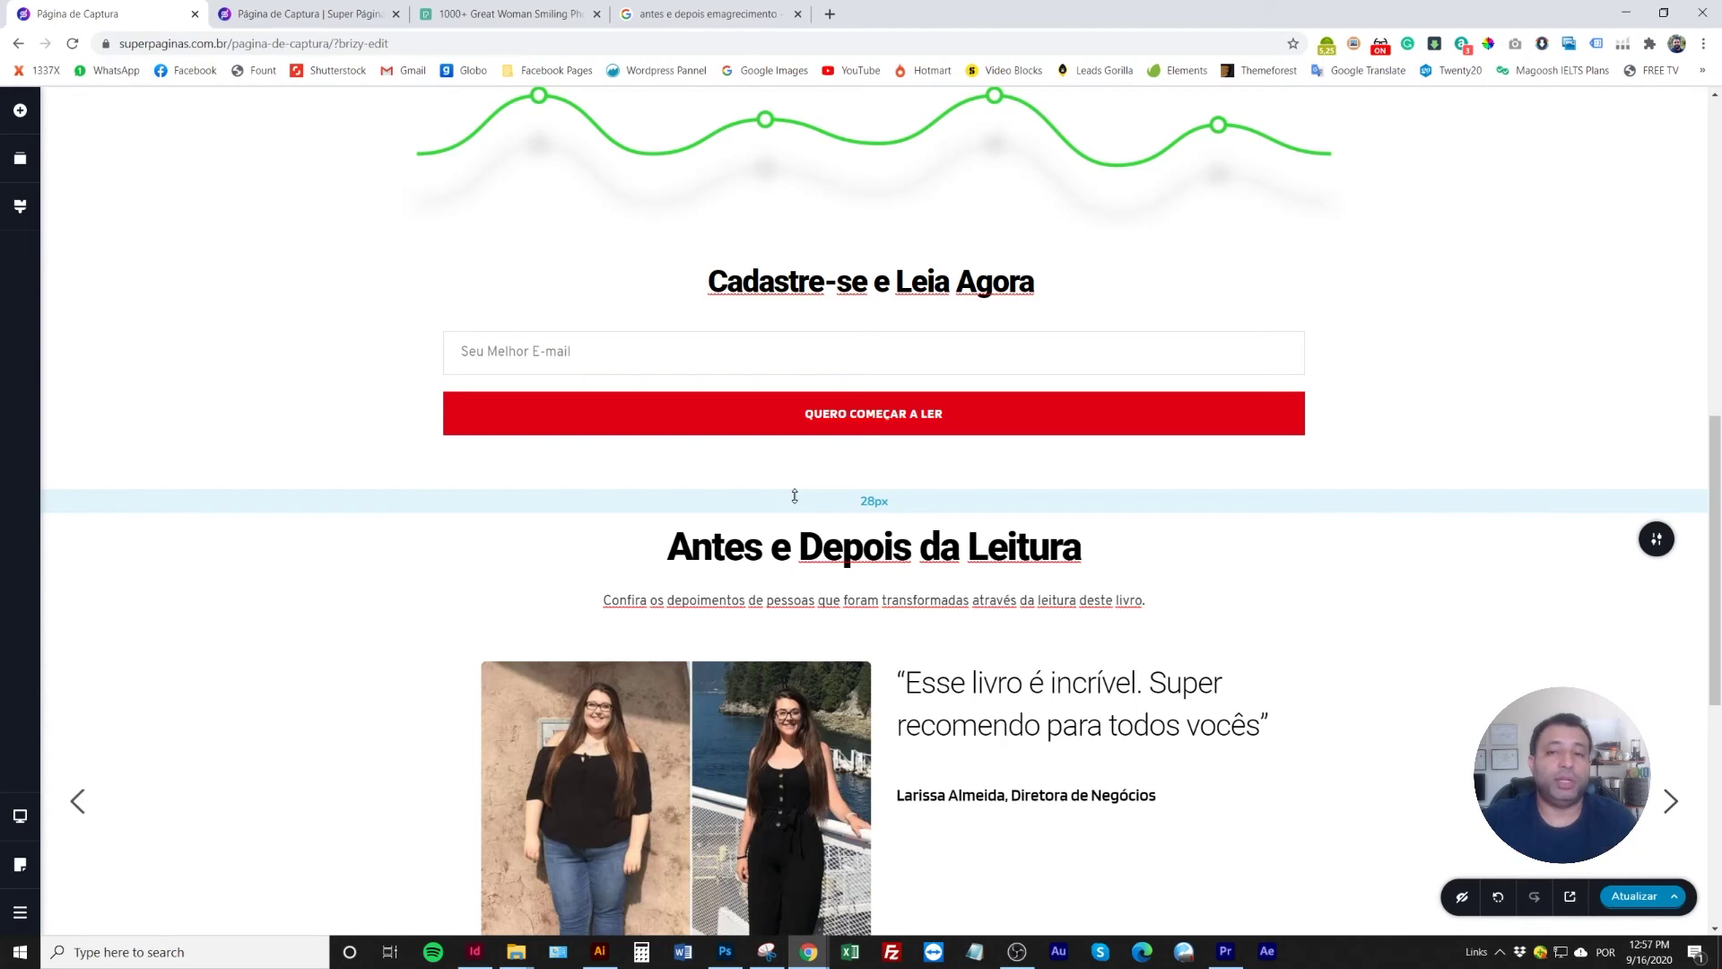
pyautogui.scroll(10, 795, 496)
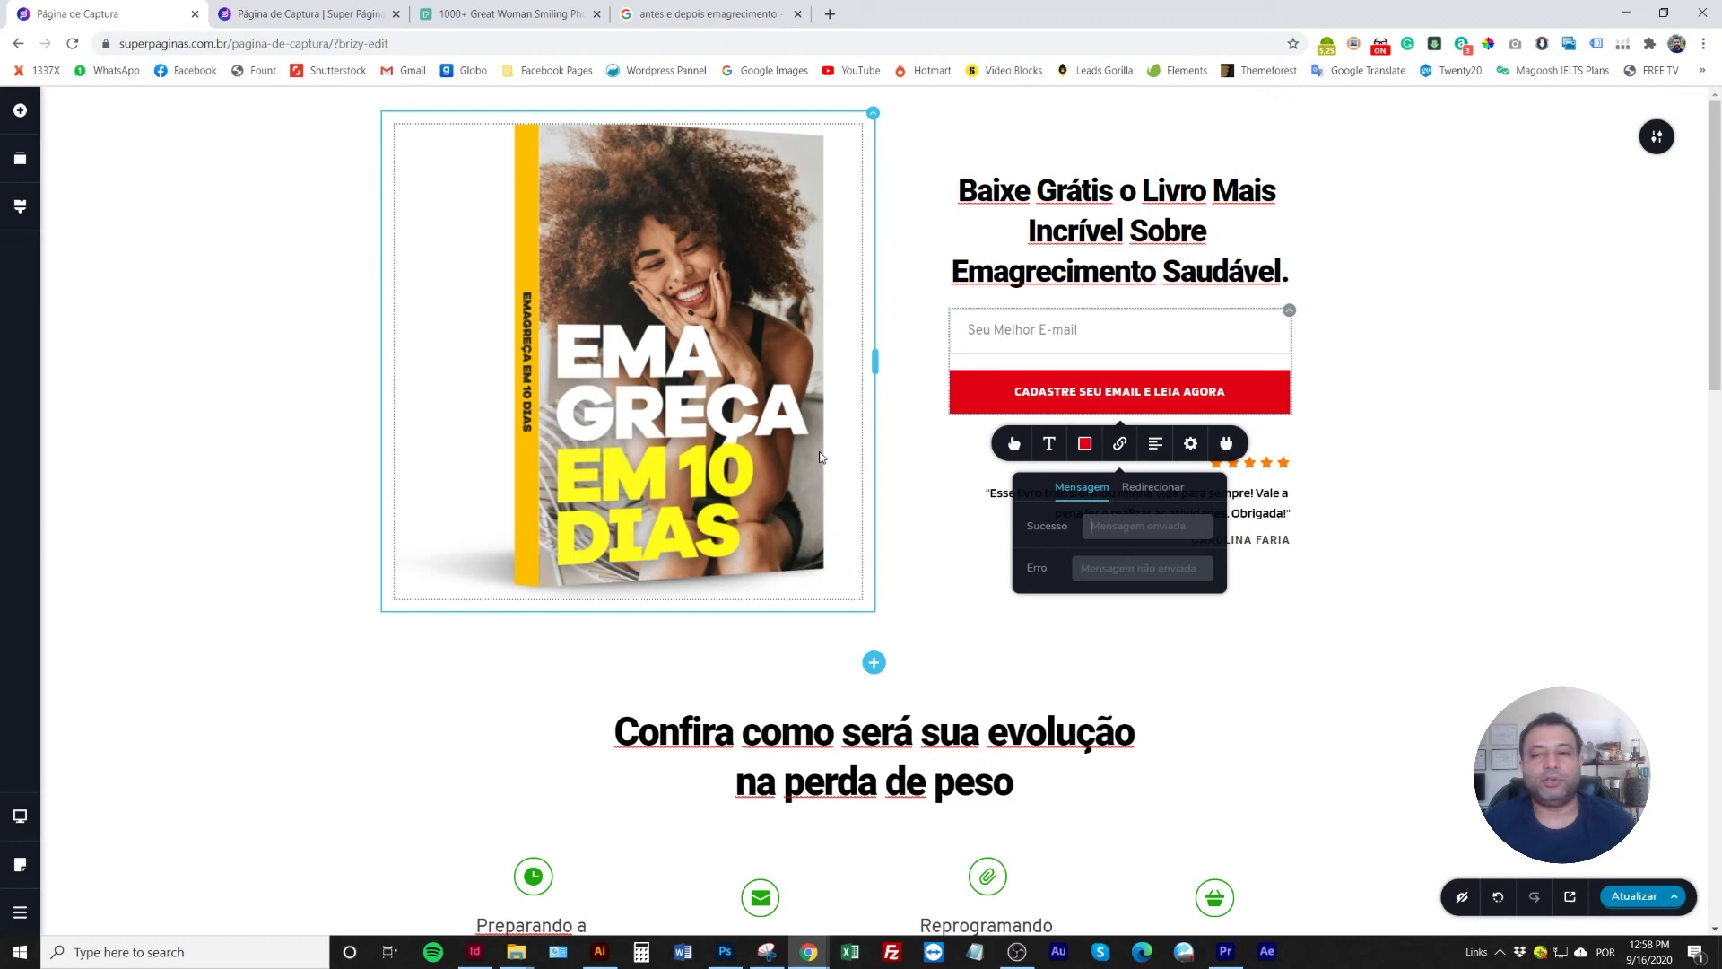
pyautogui.click(1506, 434)
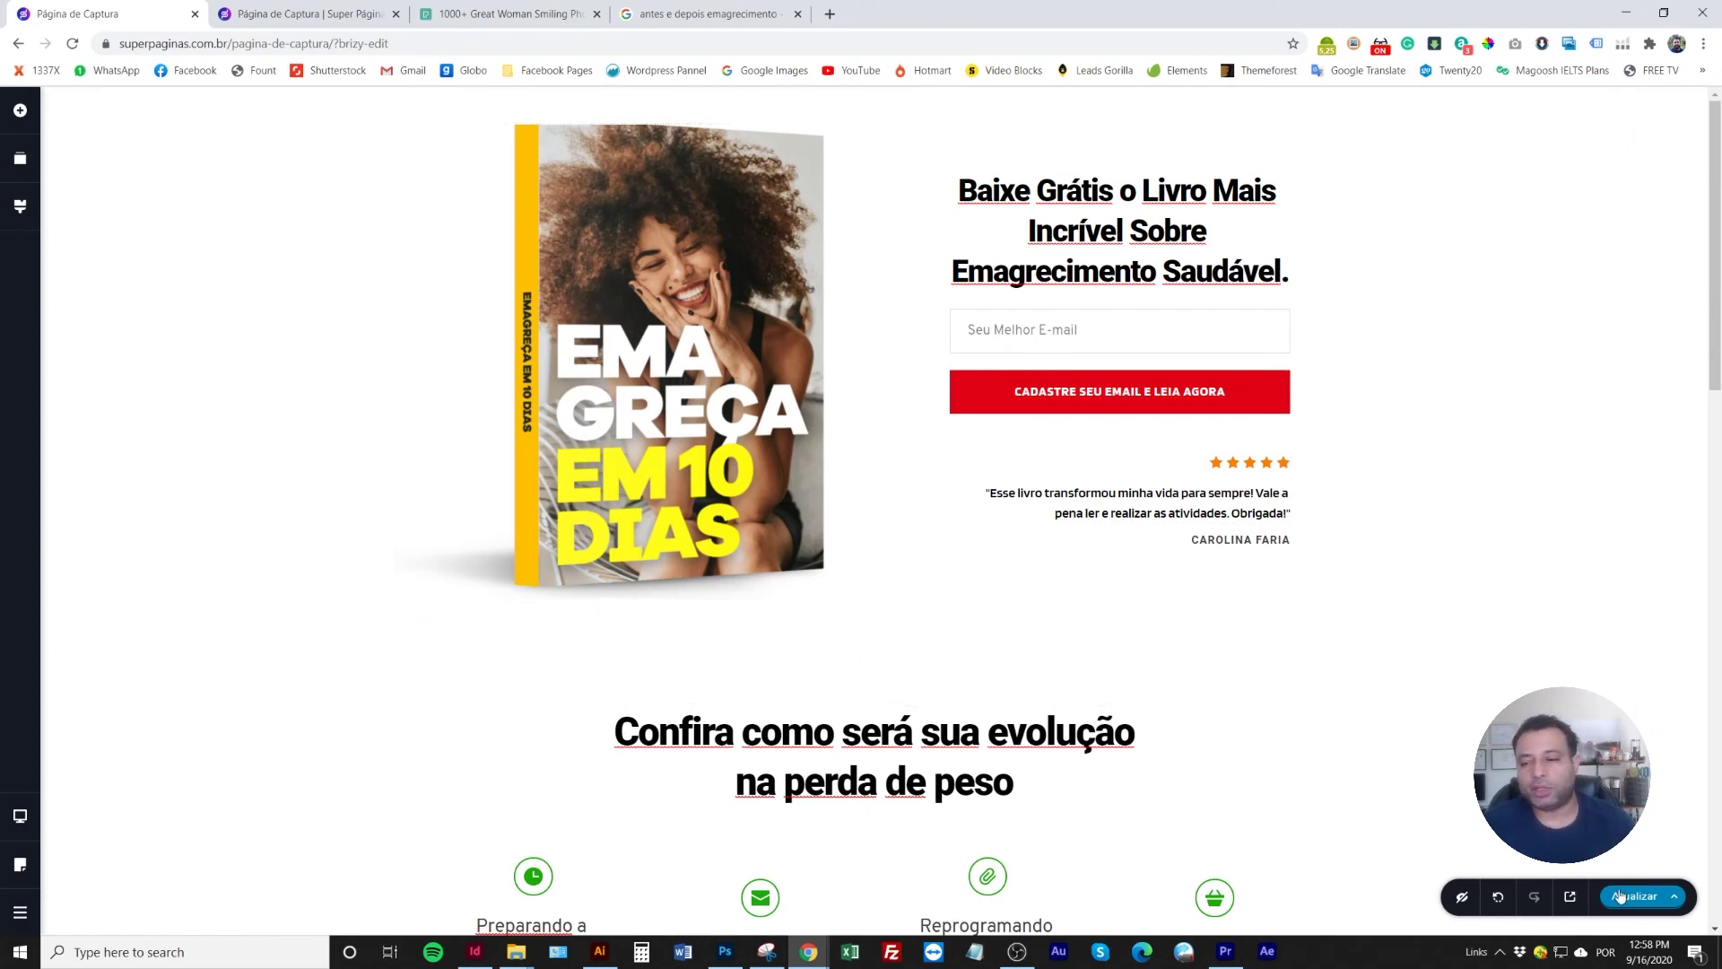
pyautogui.hotkey('ctrl', 's')
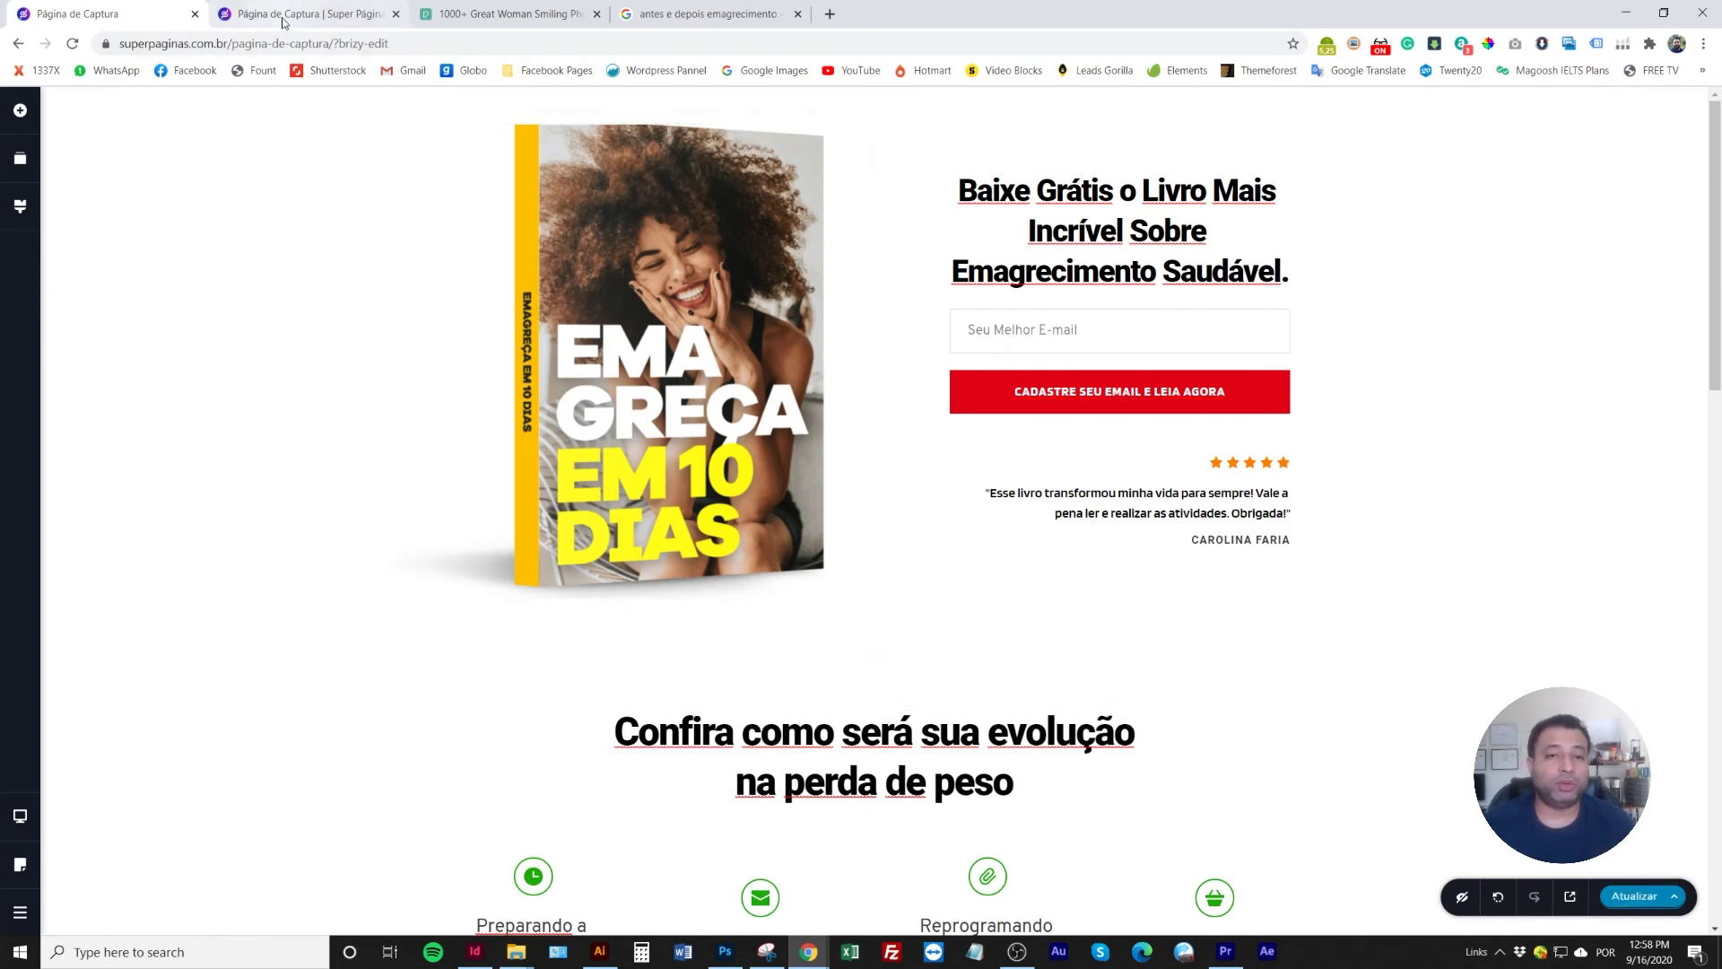
# Go from the page preview to the WordPress dashboard's Pages list
pyautogui.click(283, 18)
pyautogui.moveTo(81, 101)
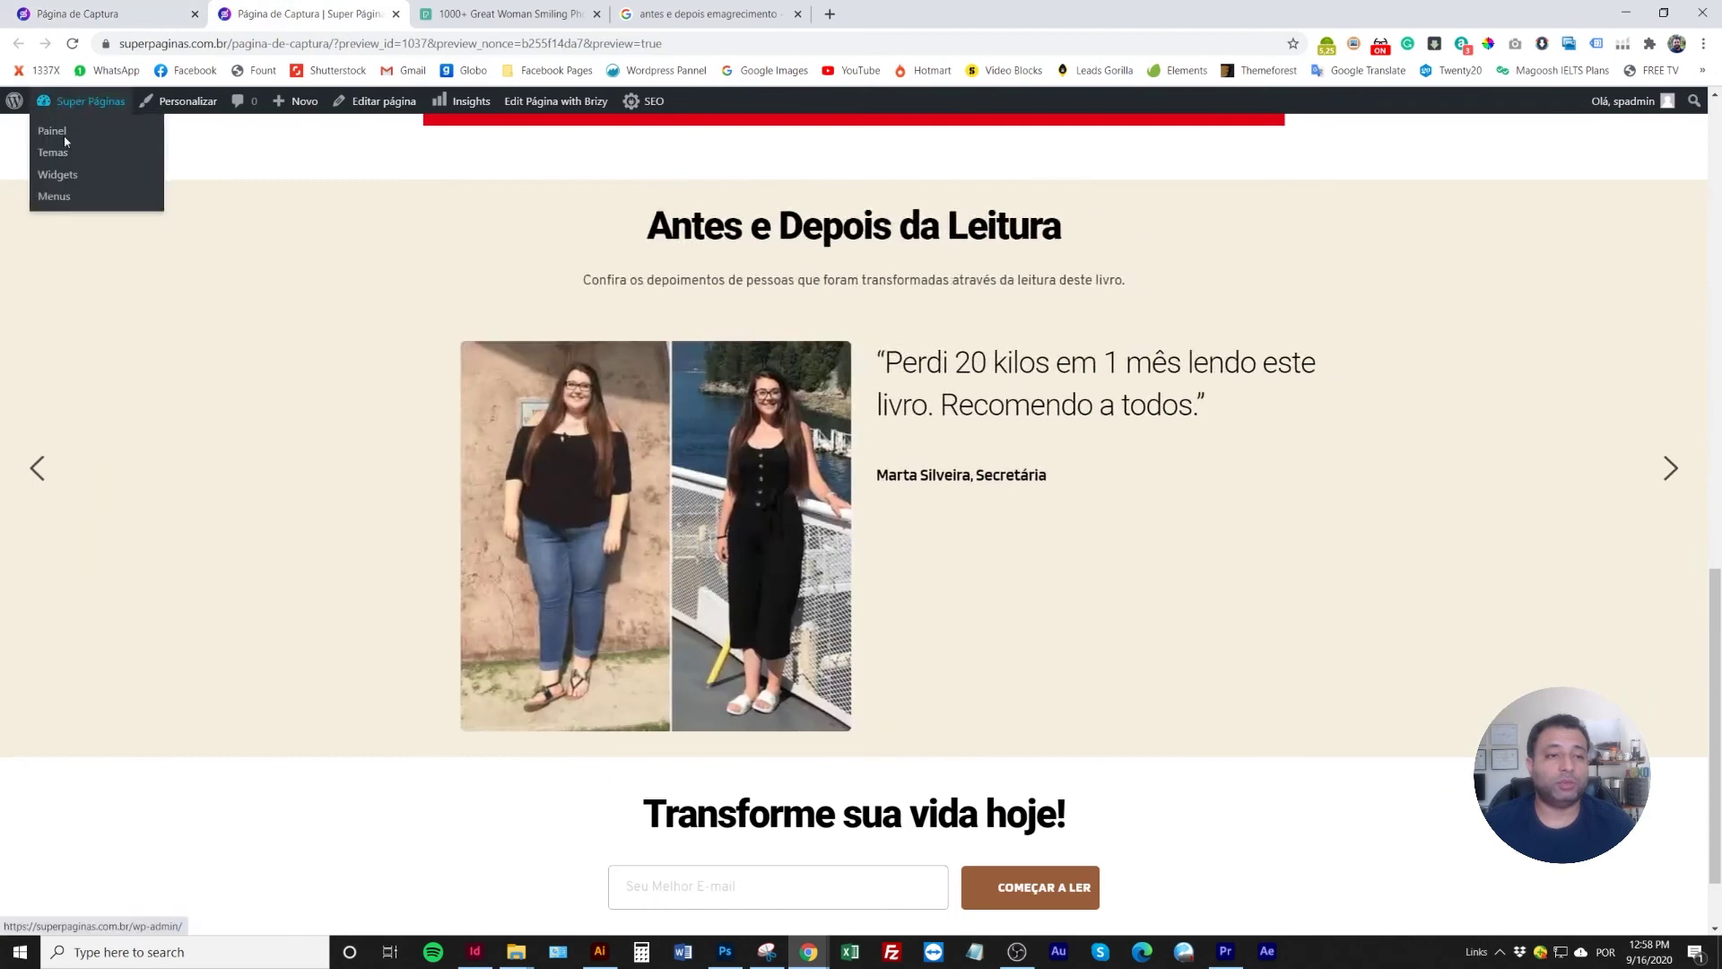
pyautogui.click(62, 134)
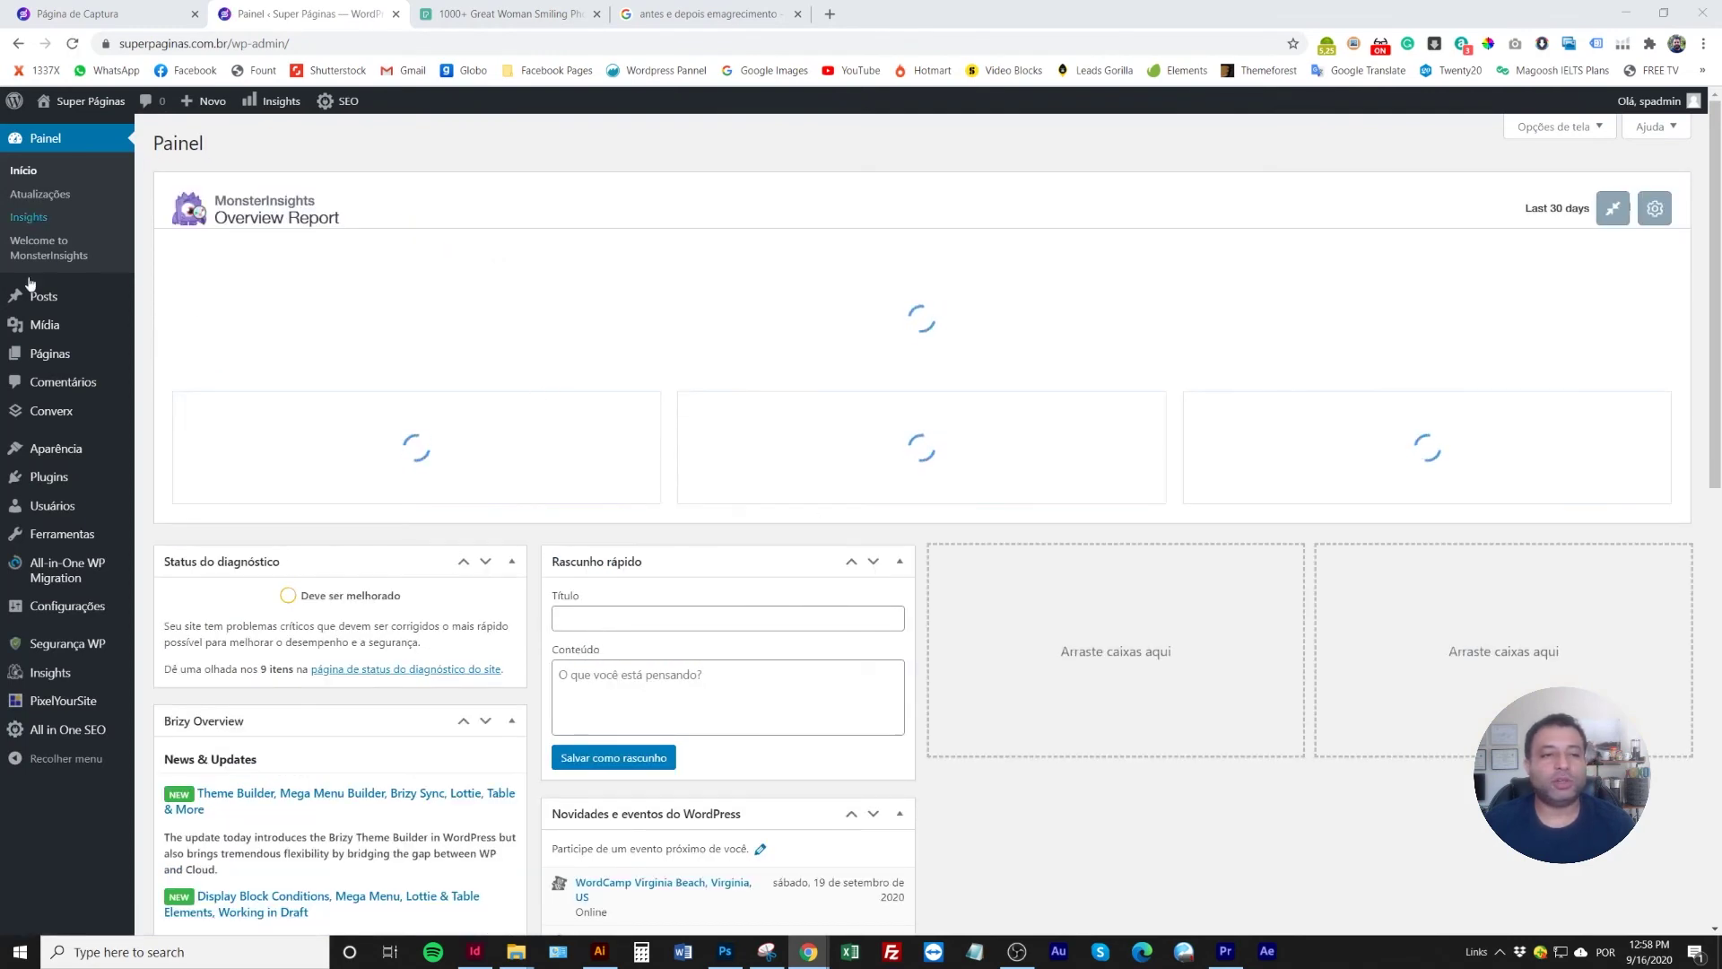
pyautogui.click(162, 380)
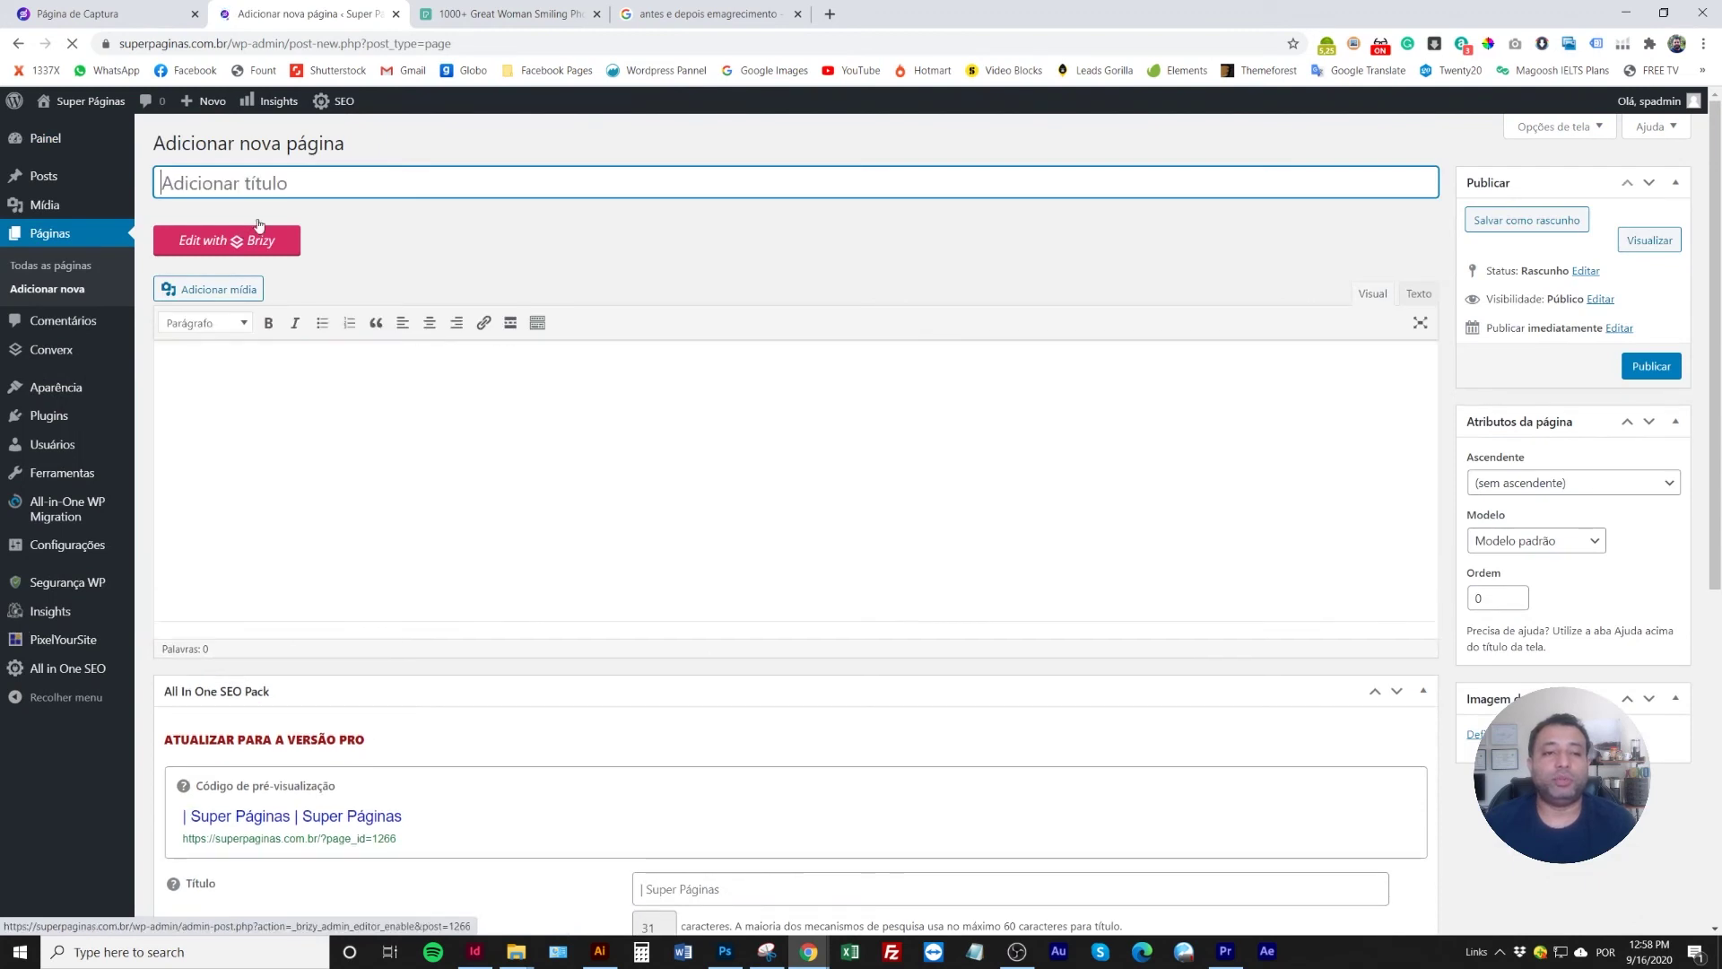
# Title the new page 'Obrigado' and publish it
pyautogui.write('oBRIGADO')
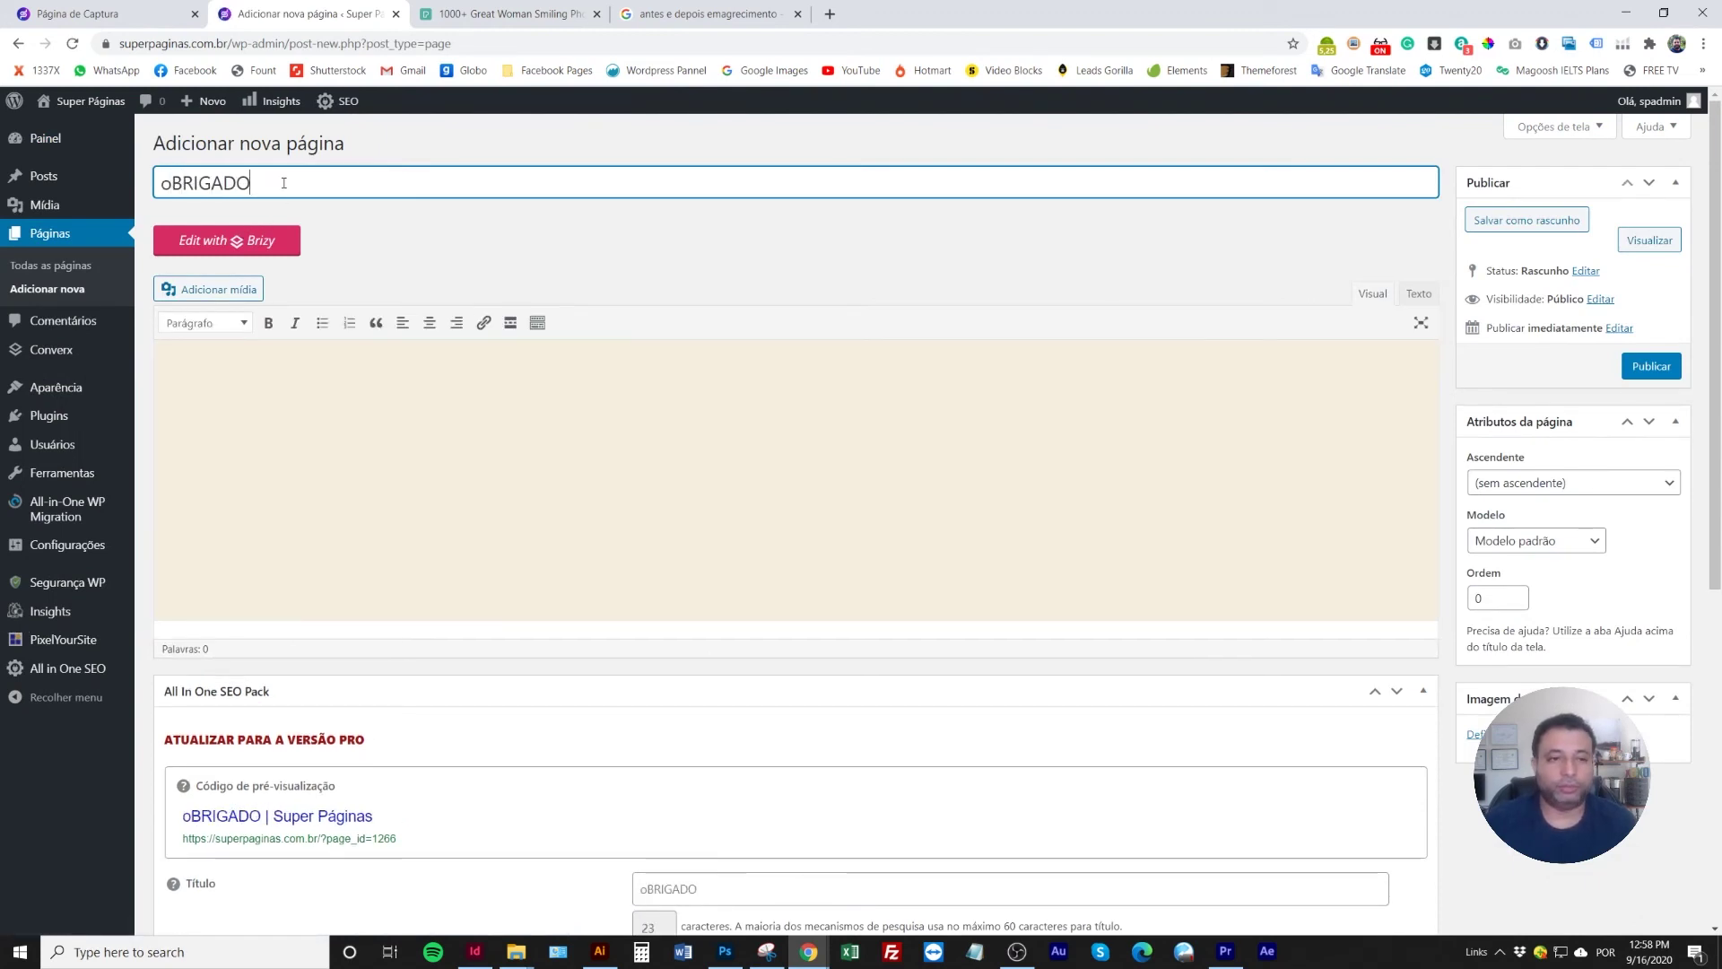
pyautogui.hotkey('ctrl', 'a')
pyautogui.press('BackSpace')
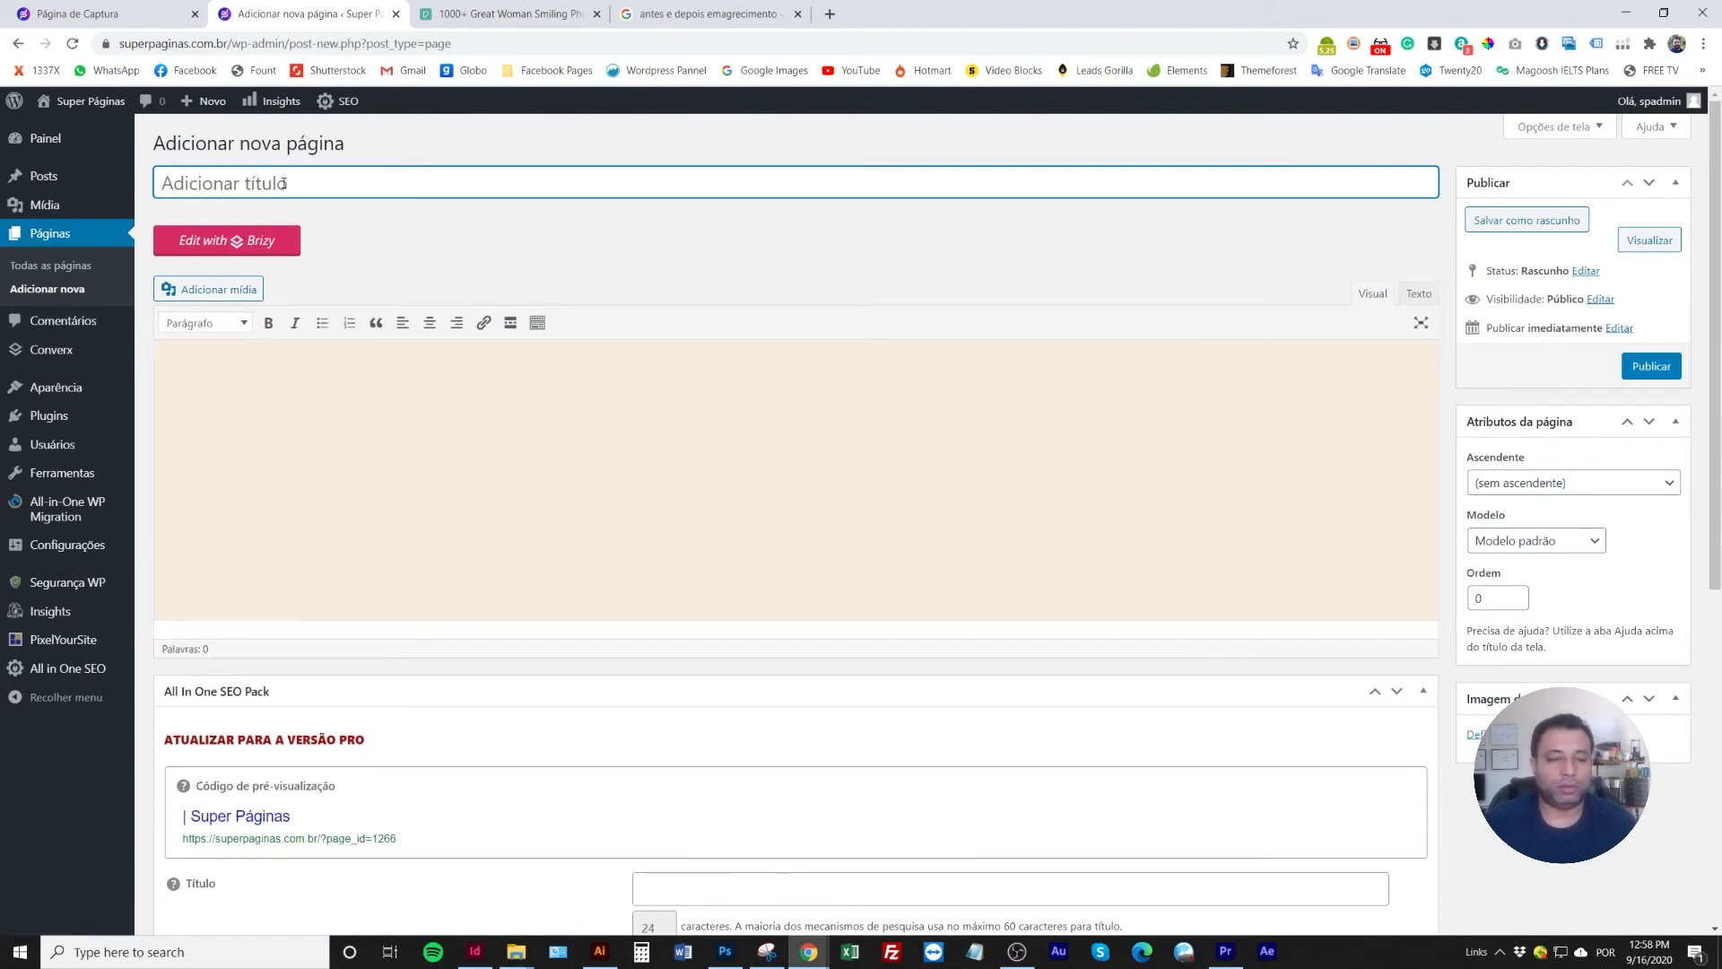
pyautogui.write('Obrig')
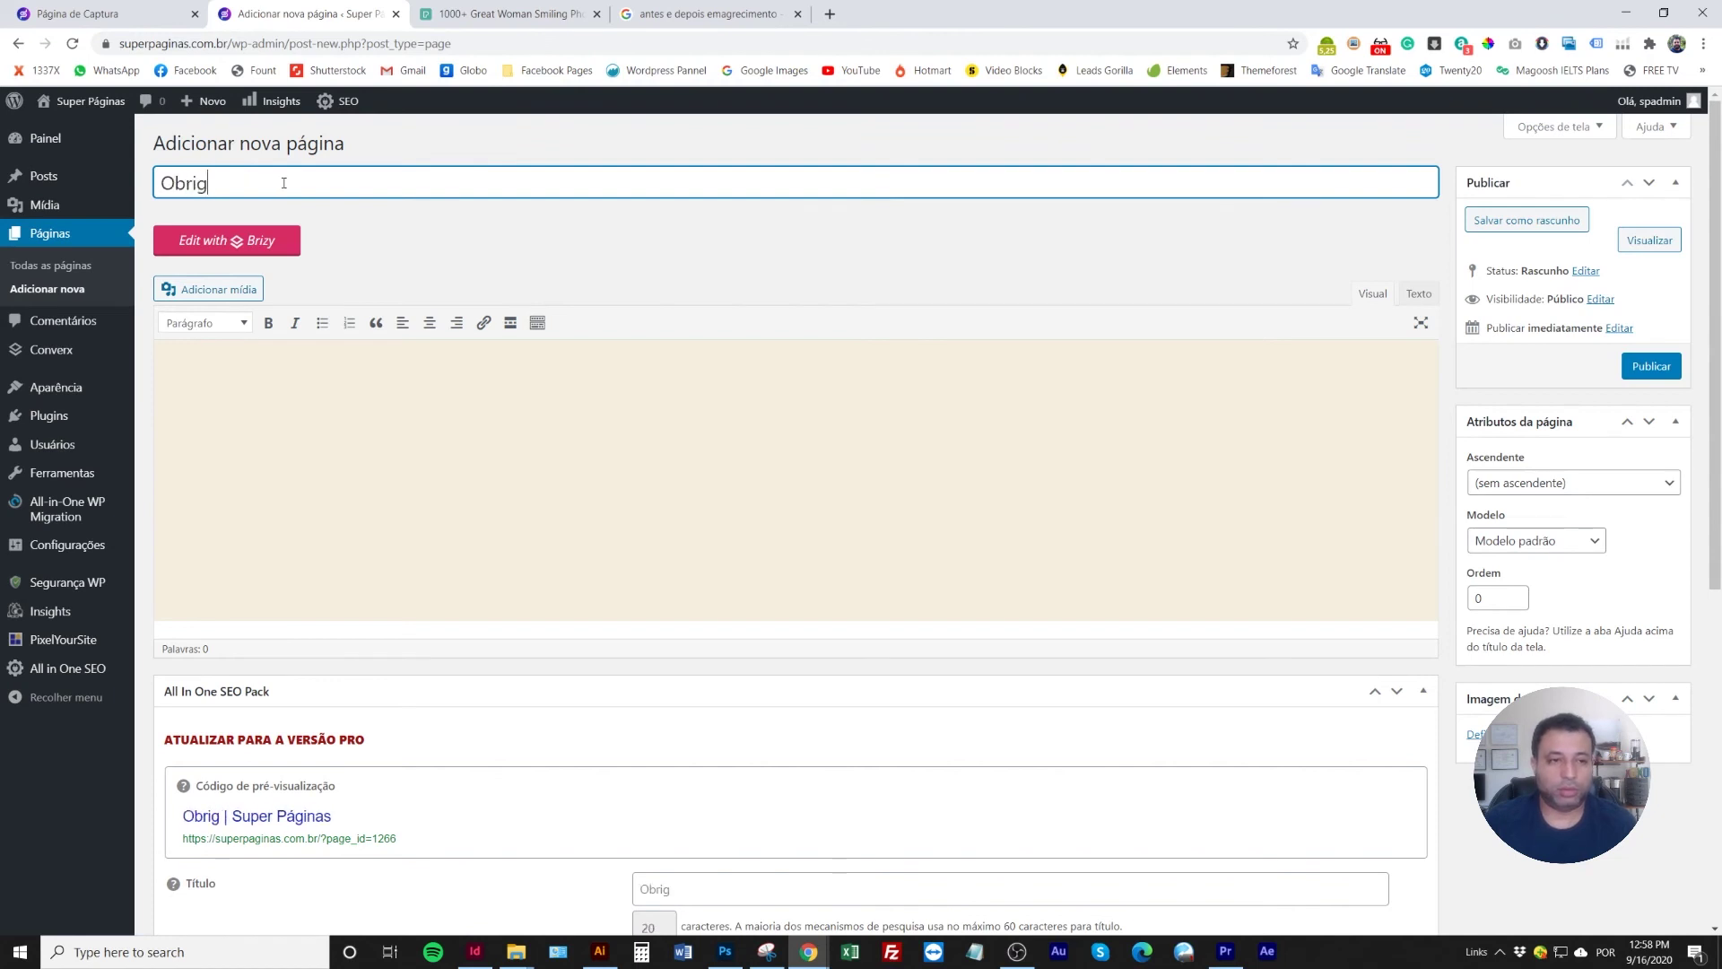
pyautogui.press('BackSpace')
pyautogui.press('BackSpace')
pyautogui.press('BackSpace')
pyautogui.press('BackSpace')
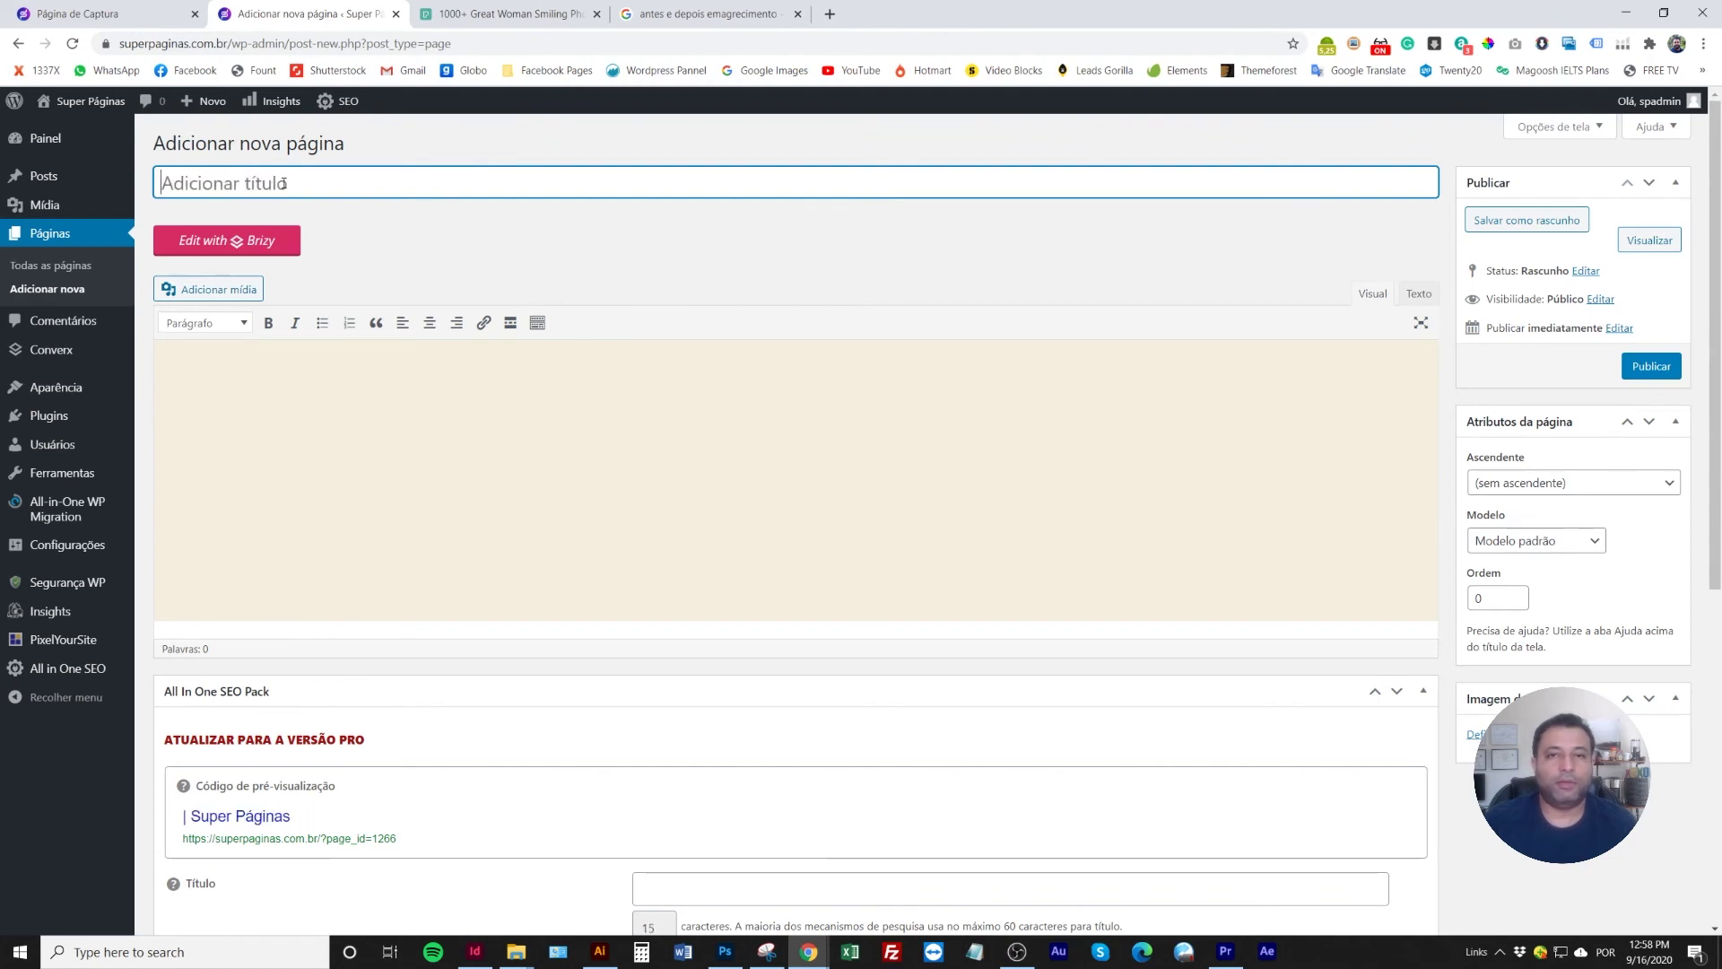
pyautogui.write('Obrigado')
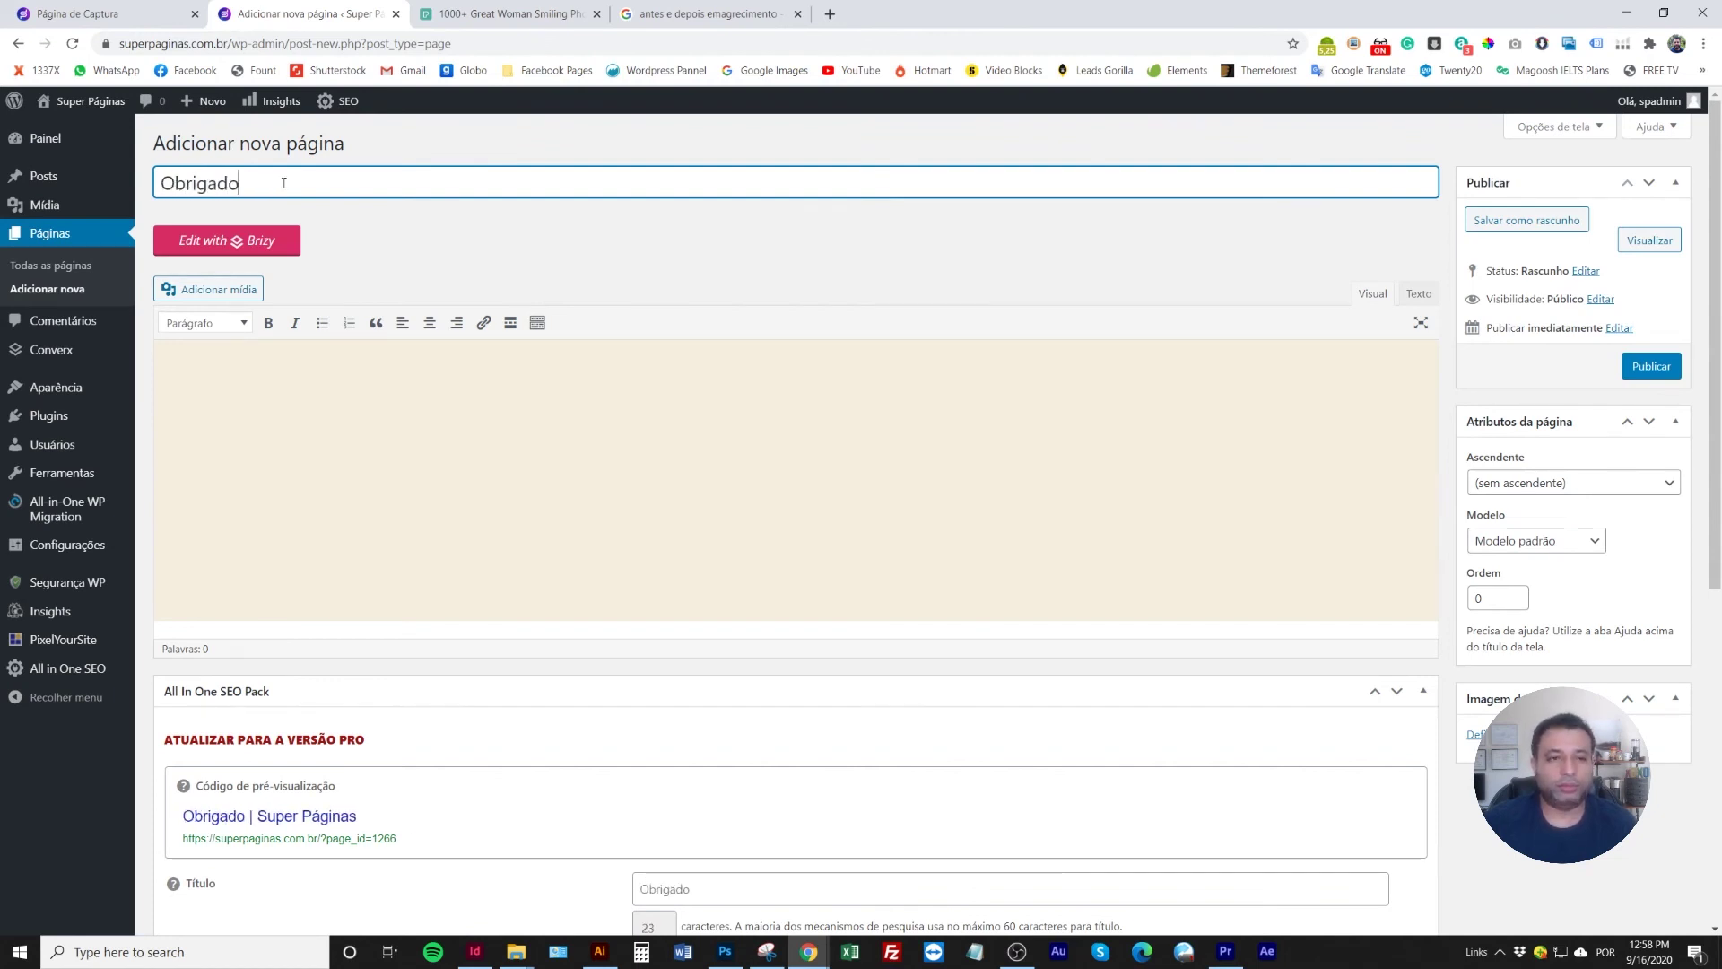
pyautogui.click(396, 231)
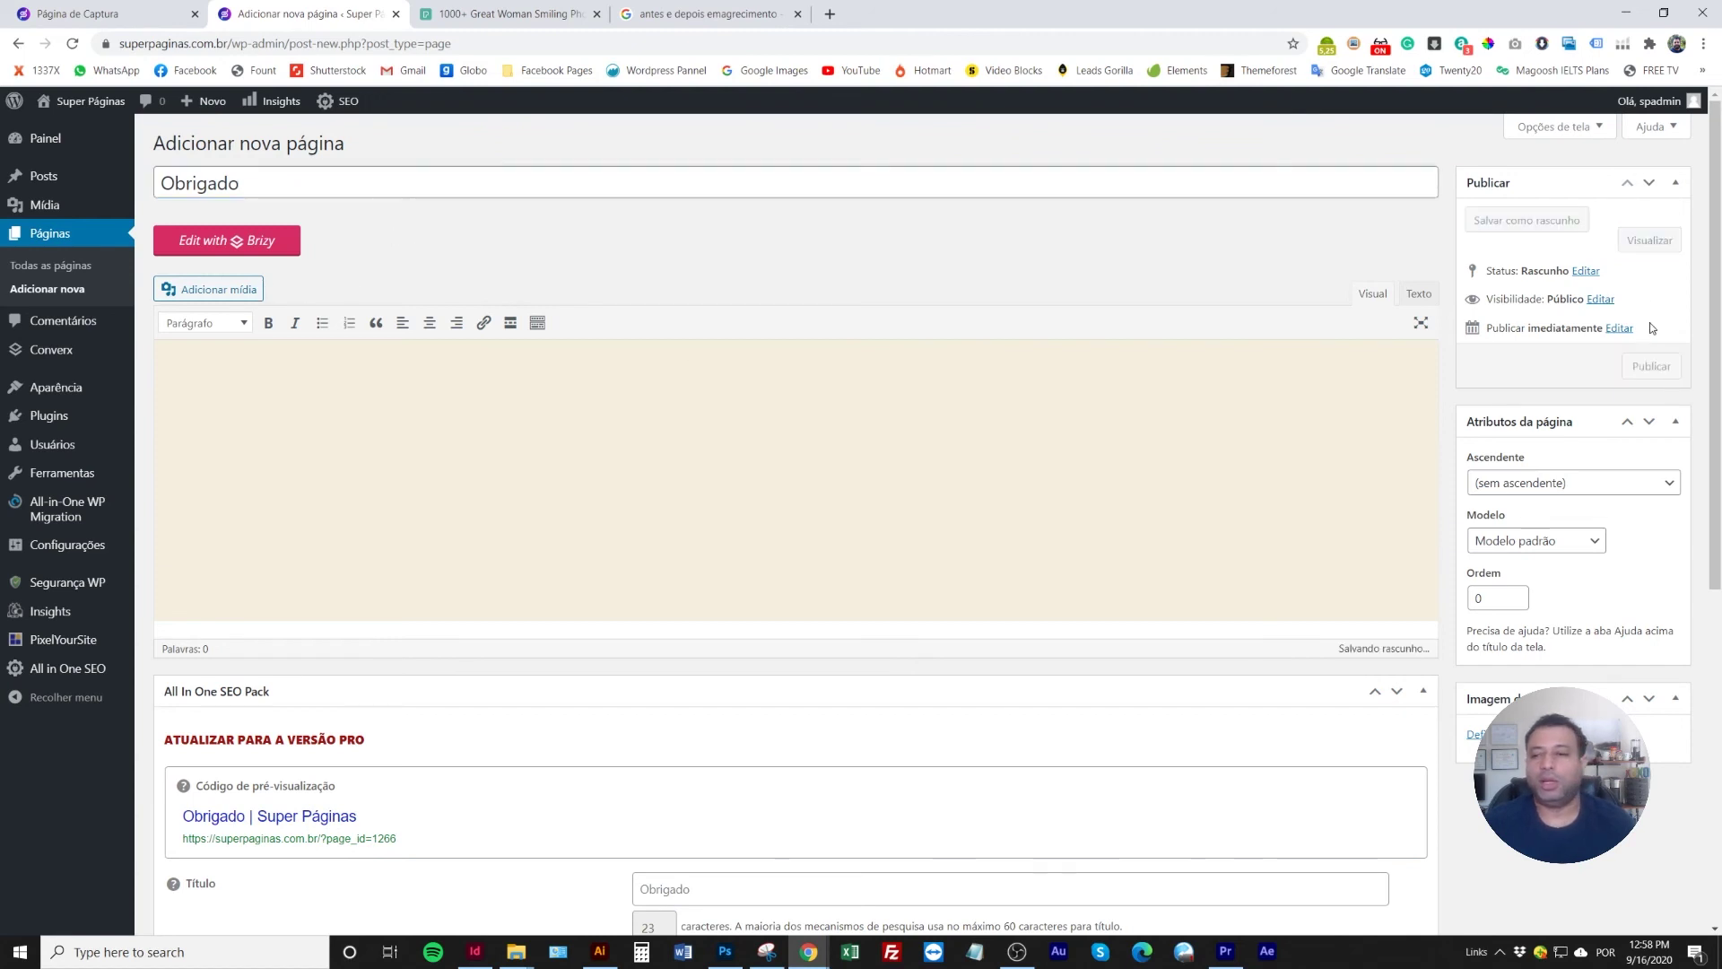
pyautogui.click(1650, 366)
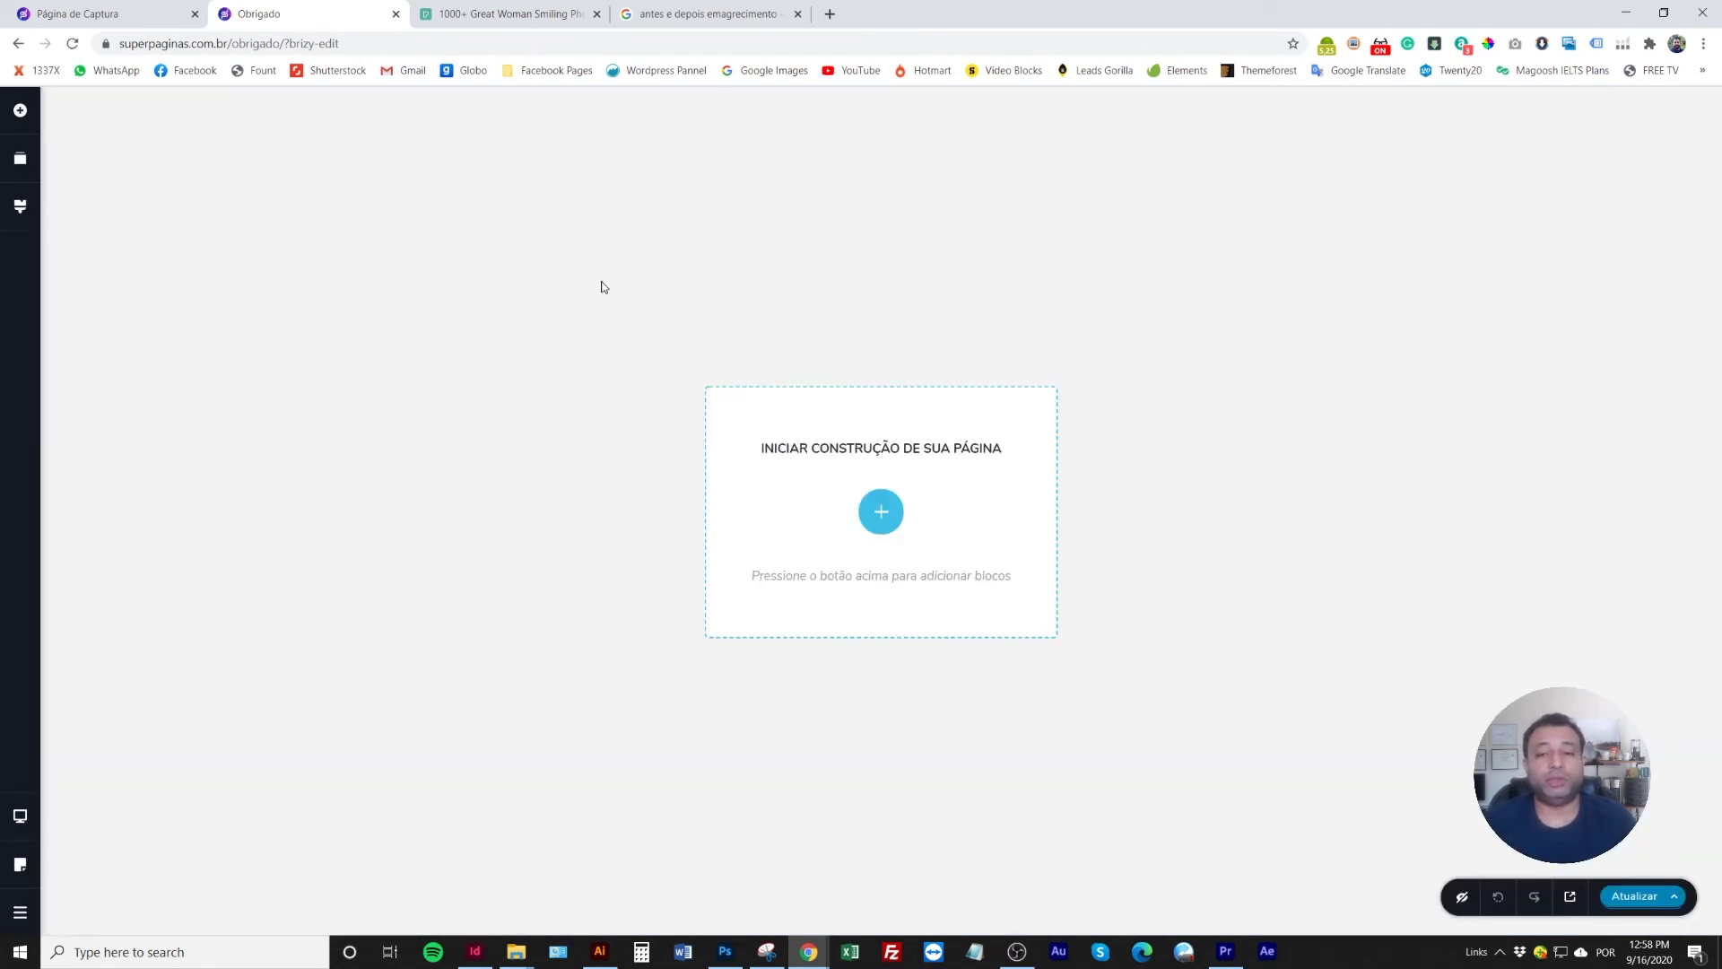
# Insert the Decorate For Less ready-made block onto the Obrigado page
pyautogui.click(885, 517)
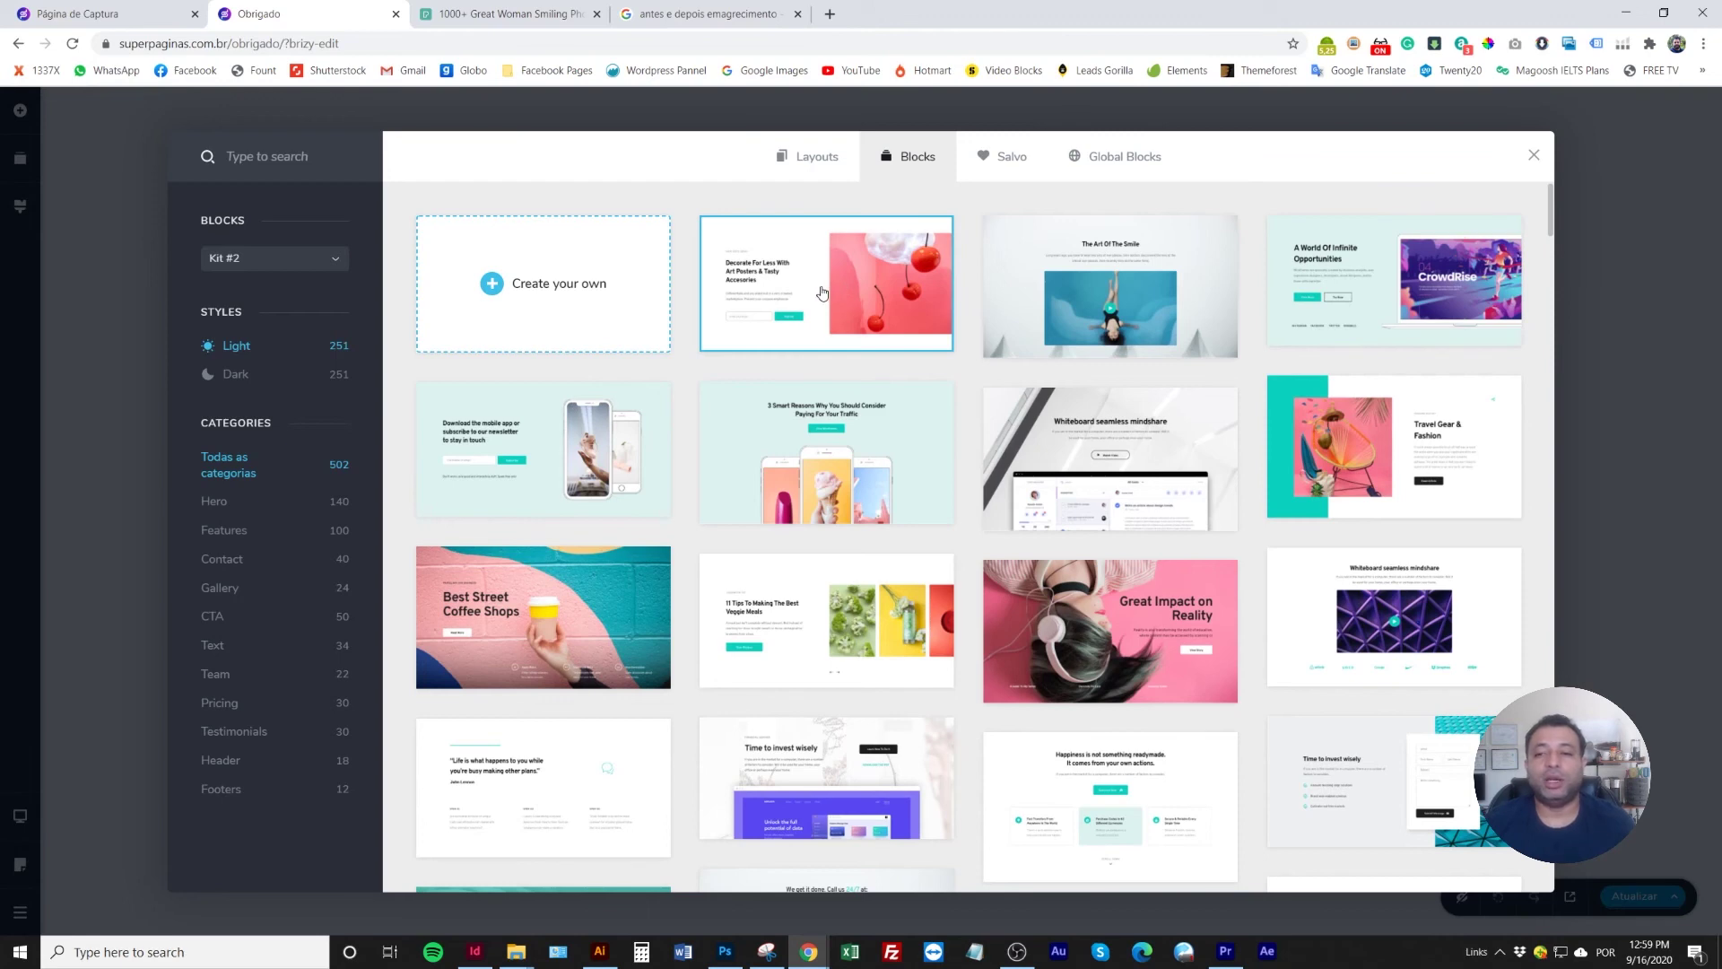
pyautogui.click(821, 292)
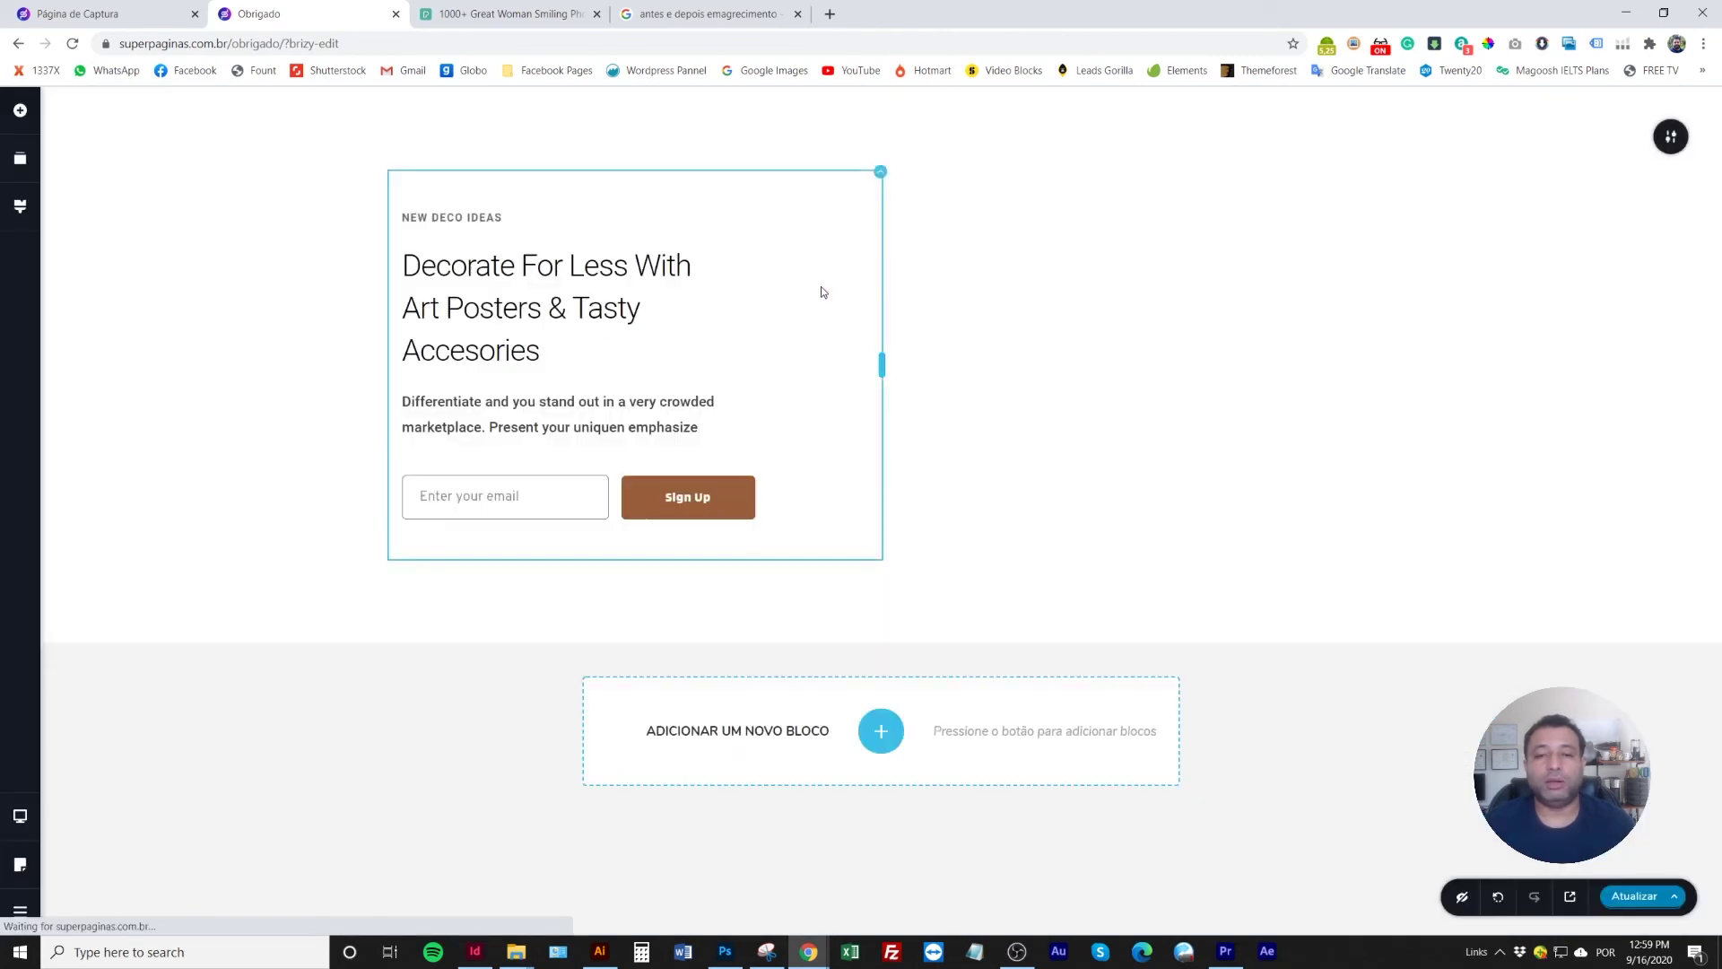
pyautogui.click(1670, 136)
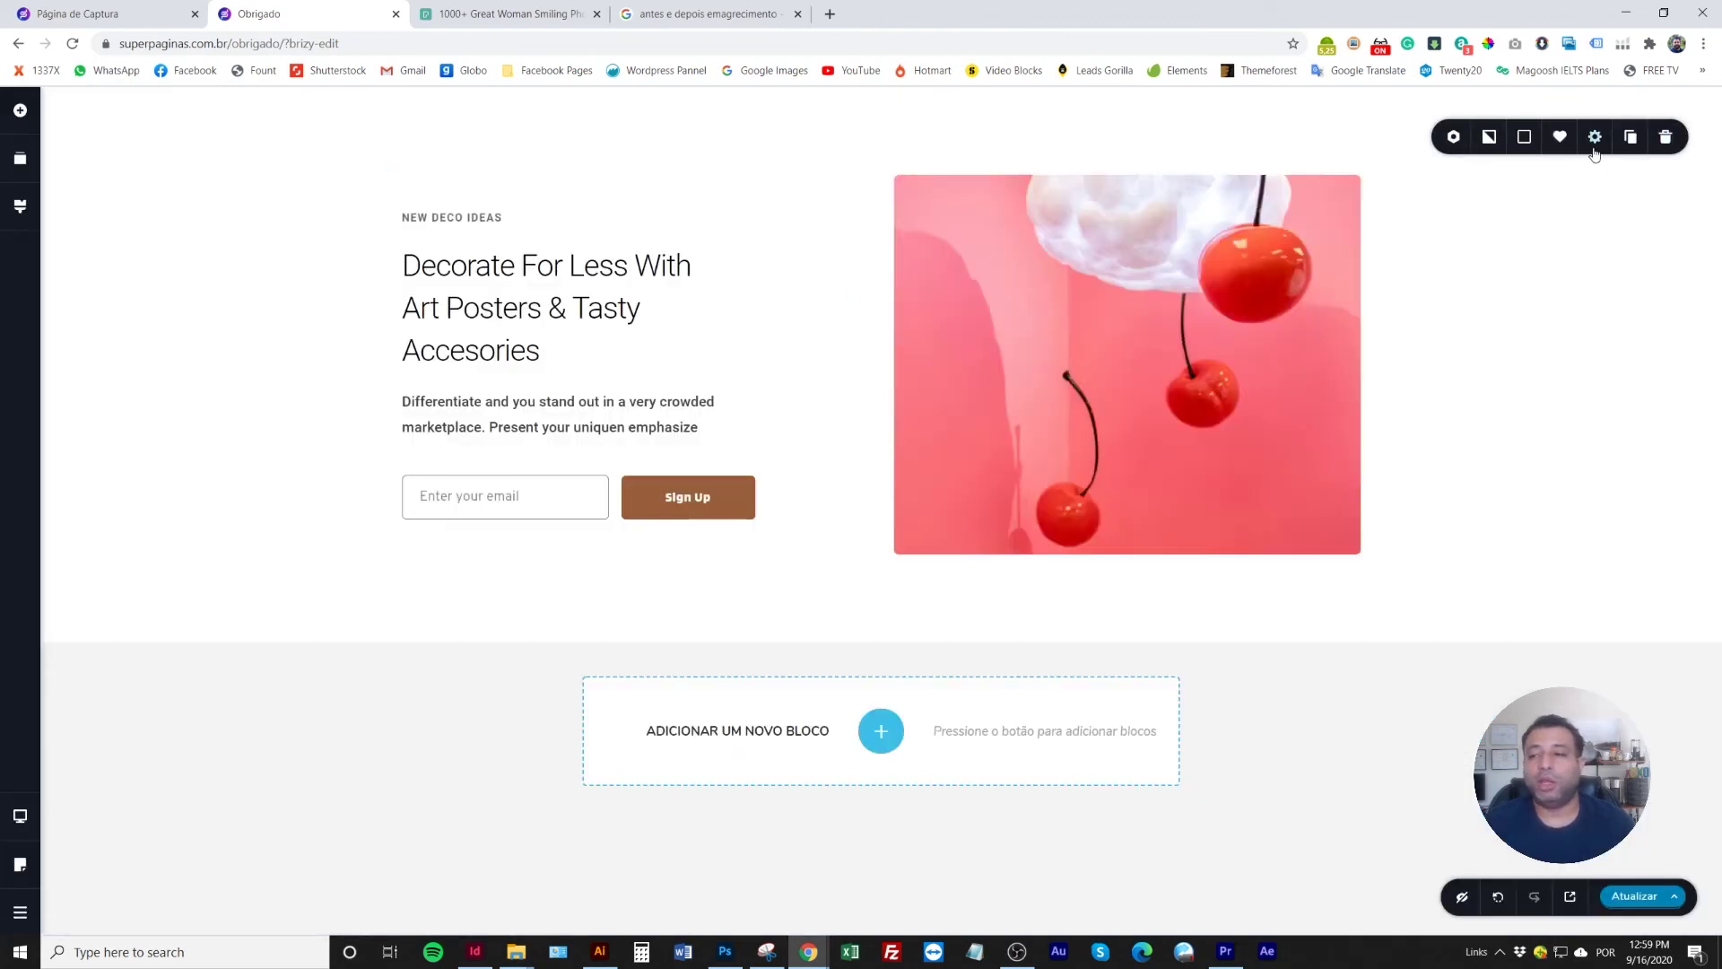
pyautogui.click(1524, 136)
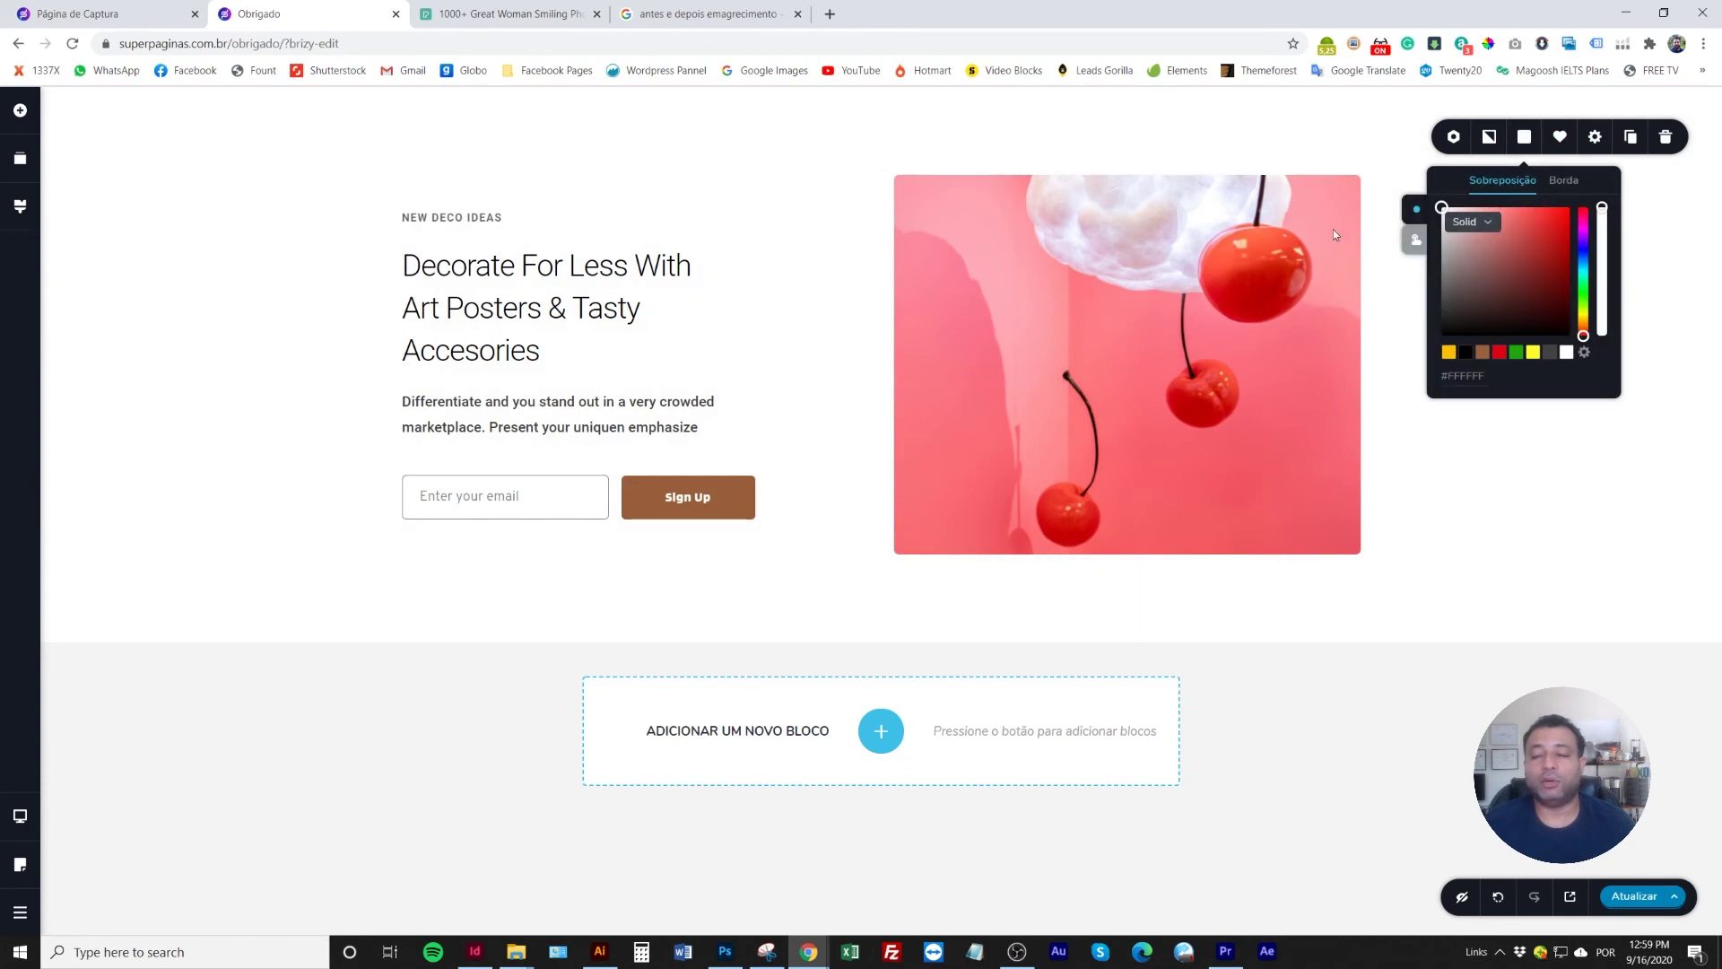
pyautogui.click(884, 480)
# Replace the block's cherry image with the livro2.png book cover from the media library
pyautogui.click(1063, 280)
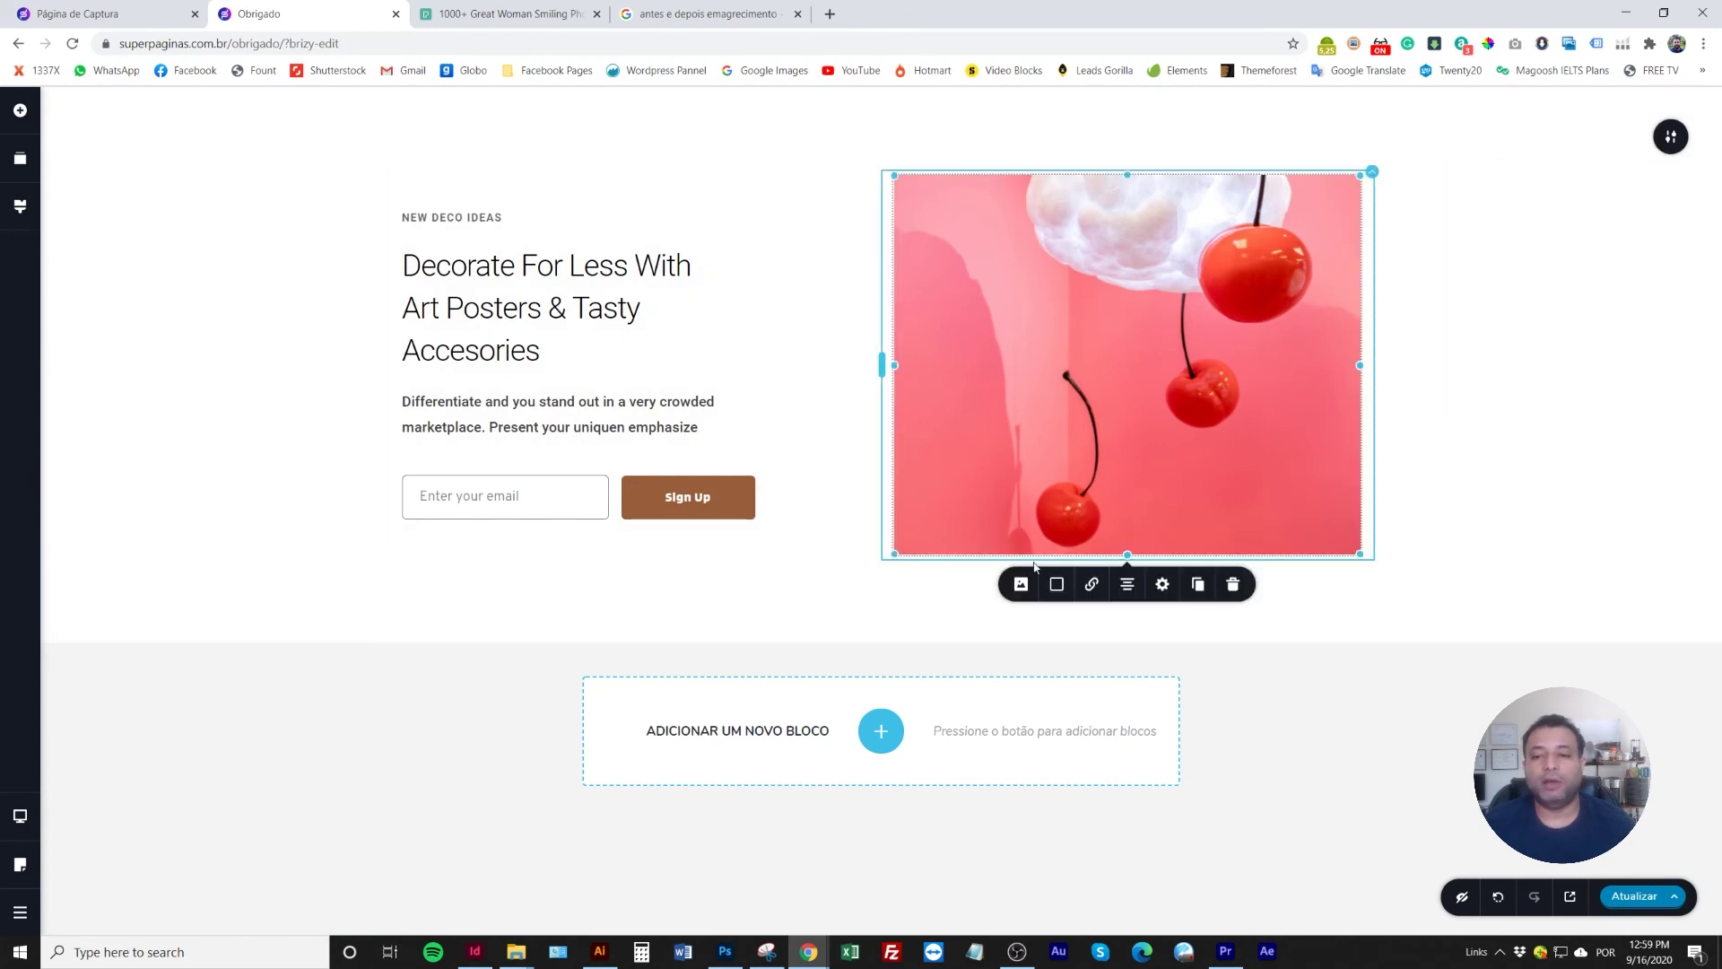
pyautogui.click(1021, 585)
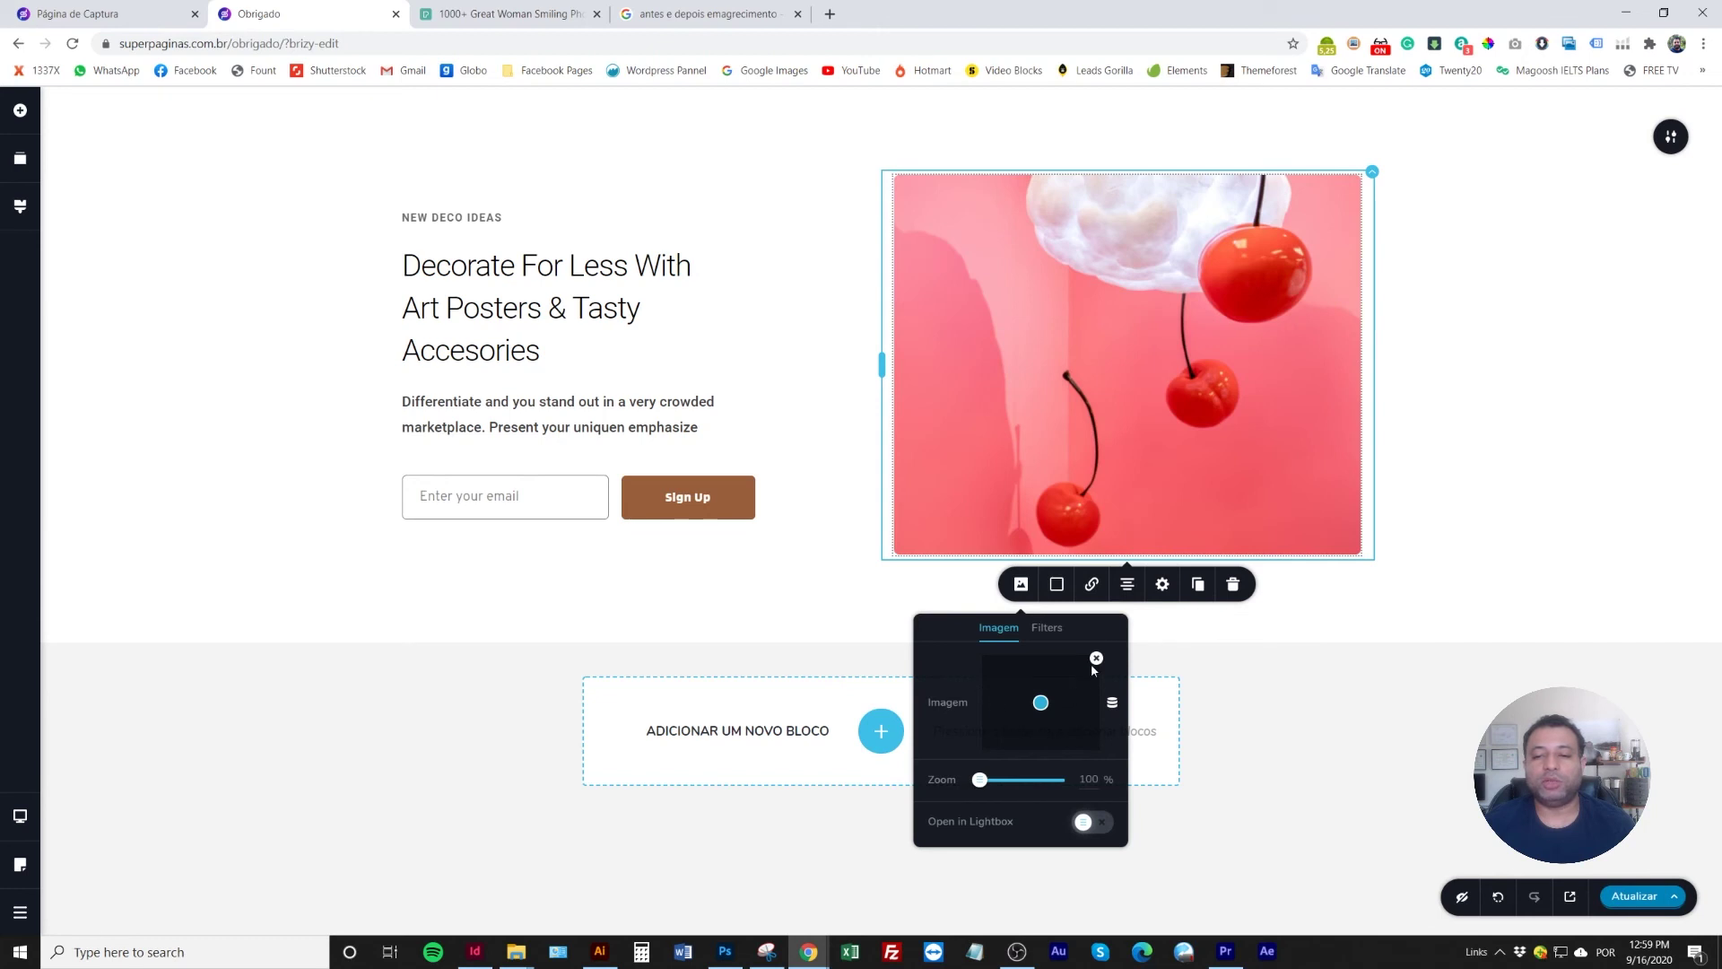
pyautogui.click(1095, 660)
pyautogui.click(1042, 697)
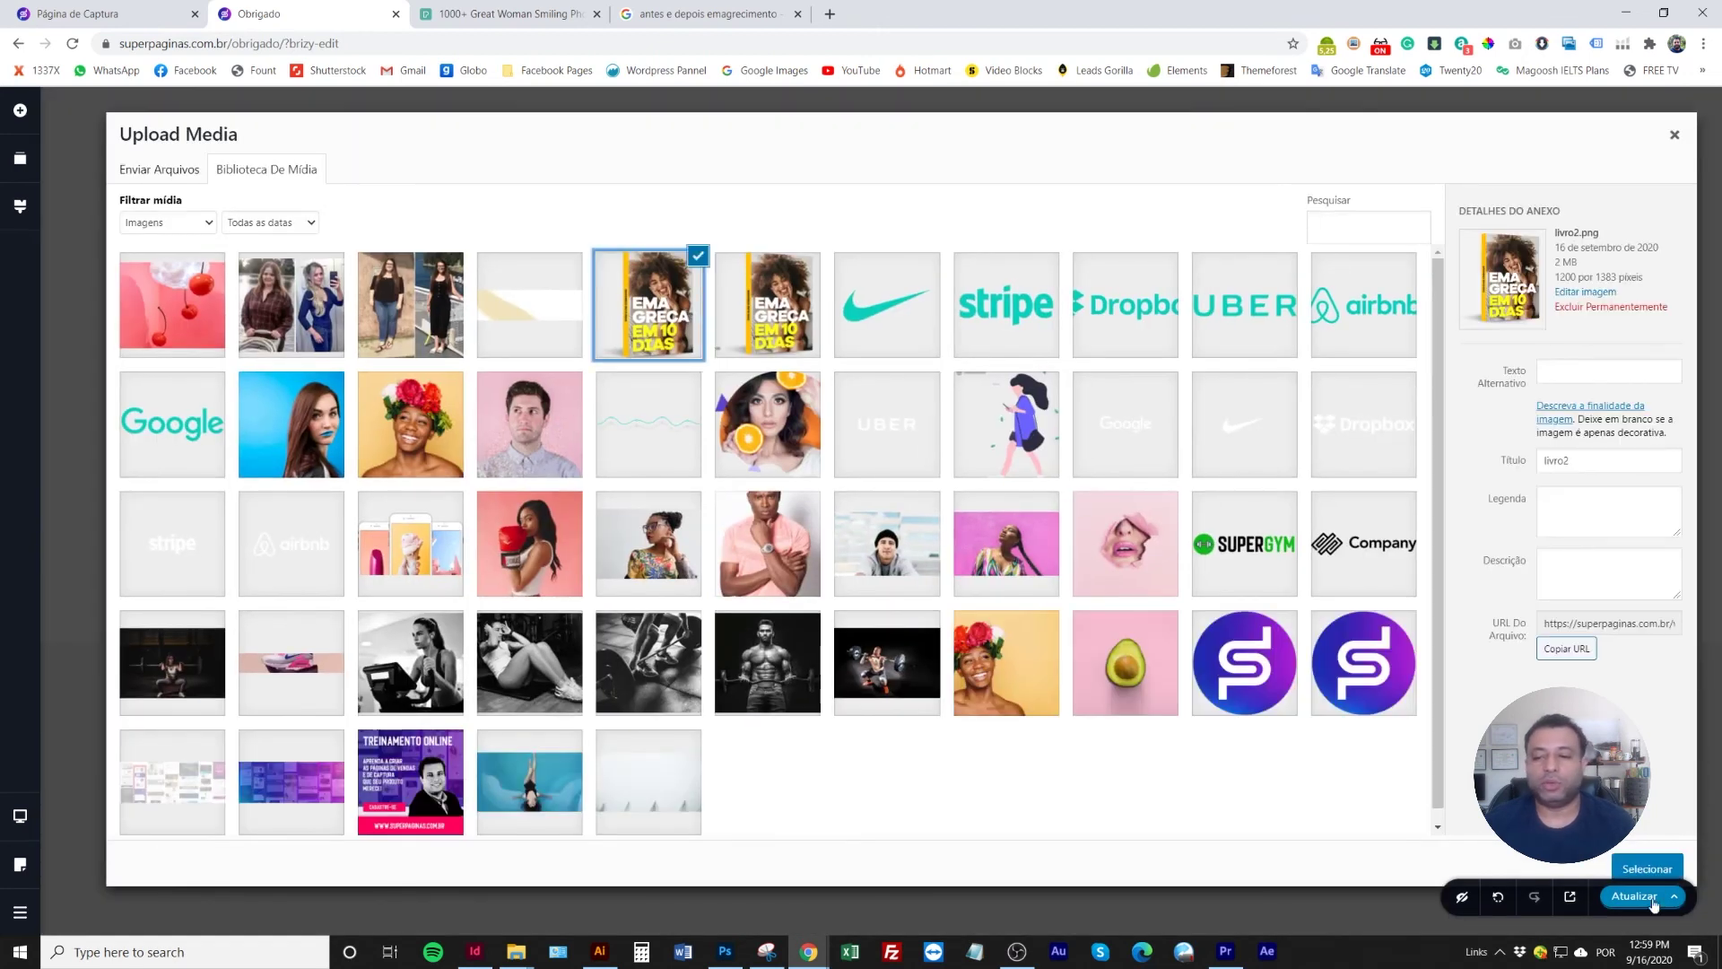
pyautogui.click(1646, 868)
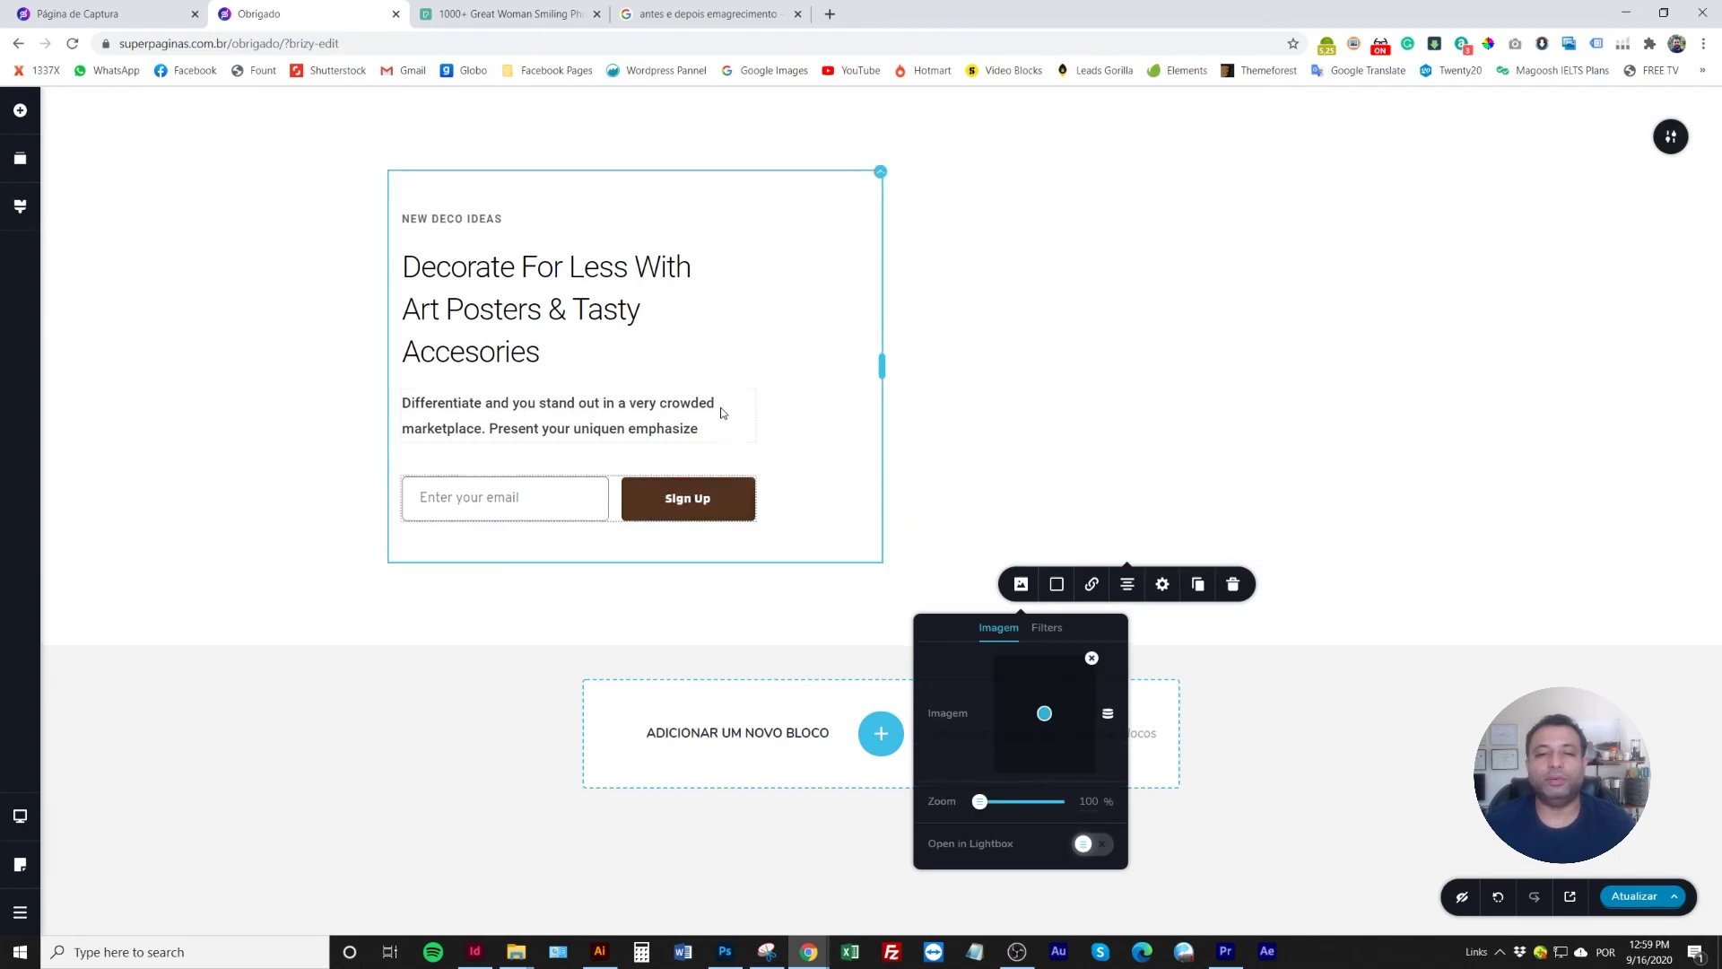
# Change the heading to 'OBRIGADO!' and rewrite the paragraph as a thank-you and download message
pyautogui.tripleClick(497, 296)
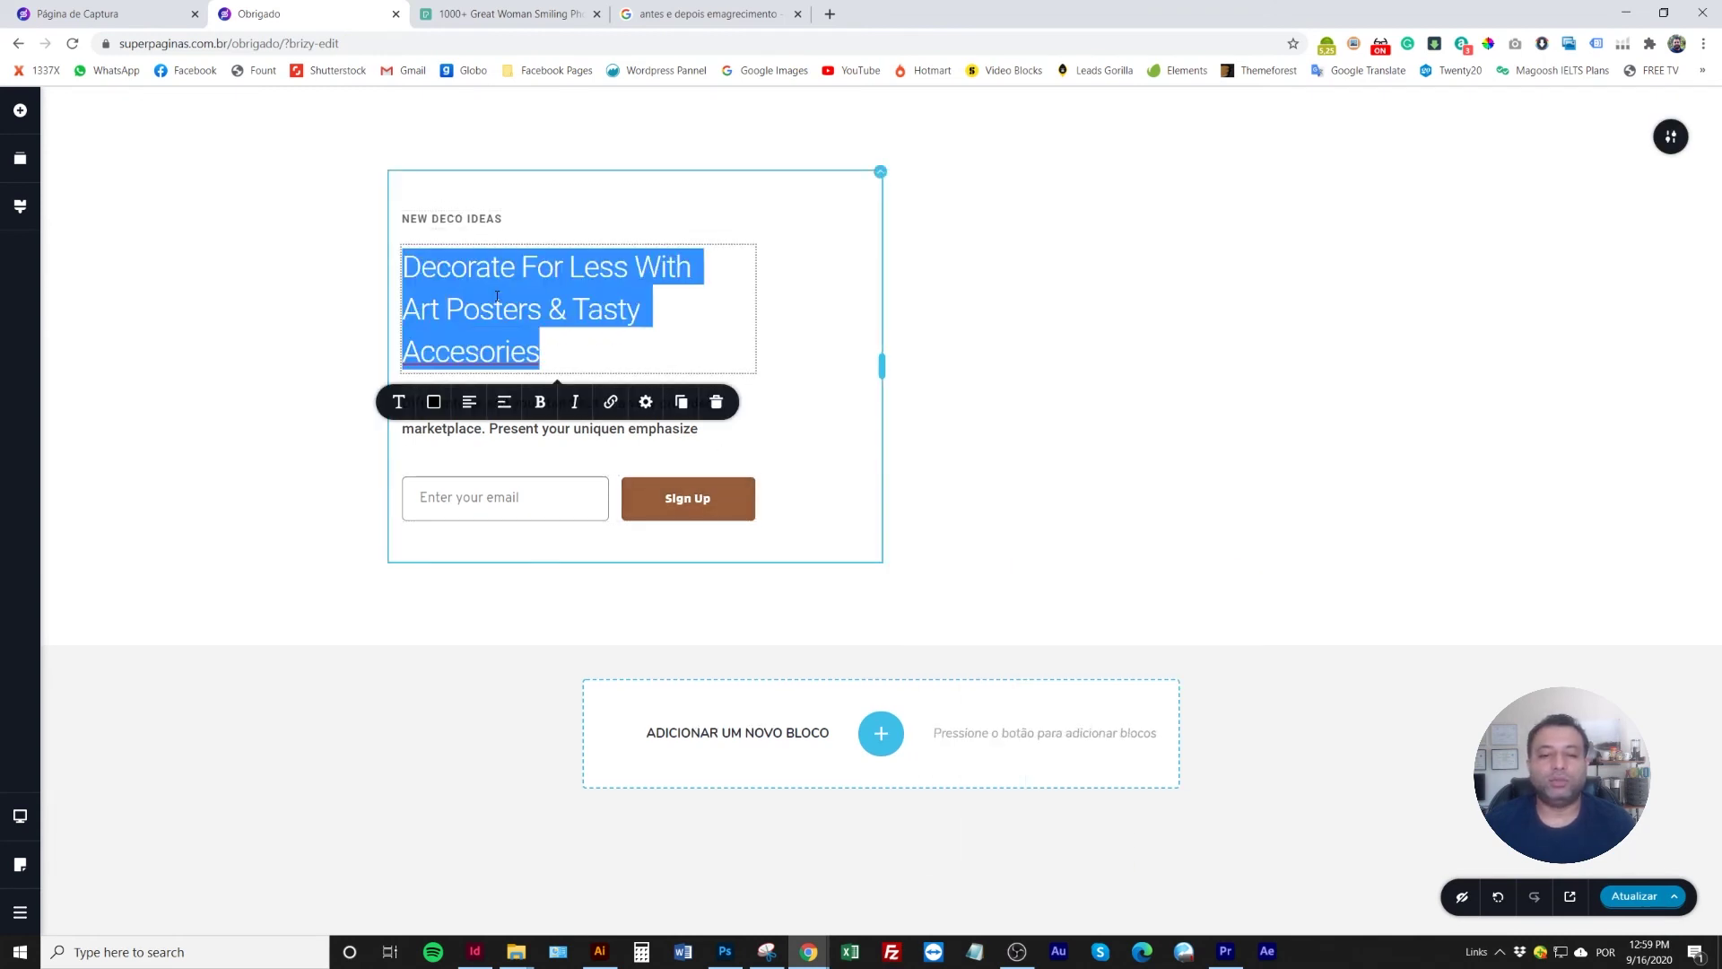
pyautogui.write('OBRIGADO!')
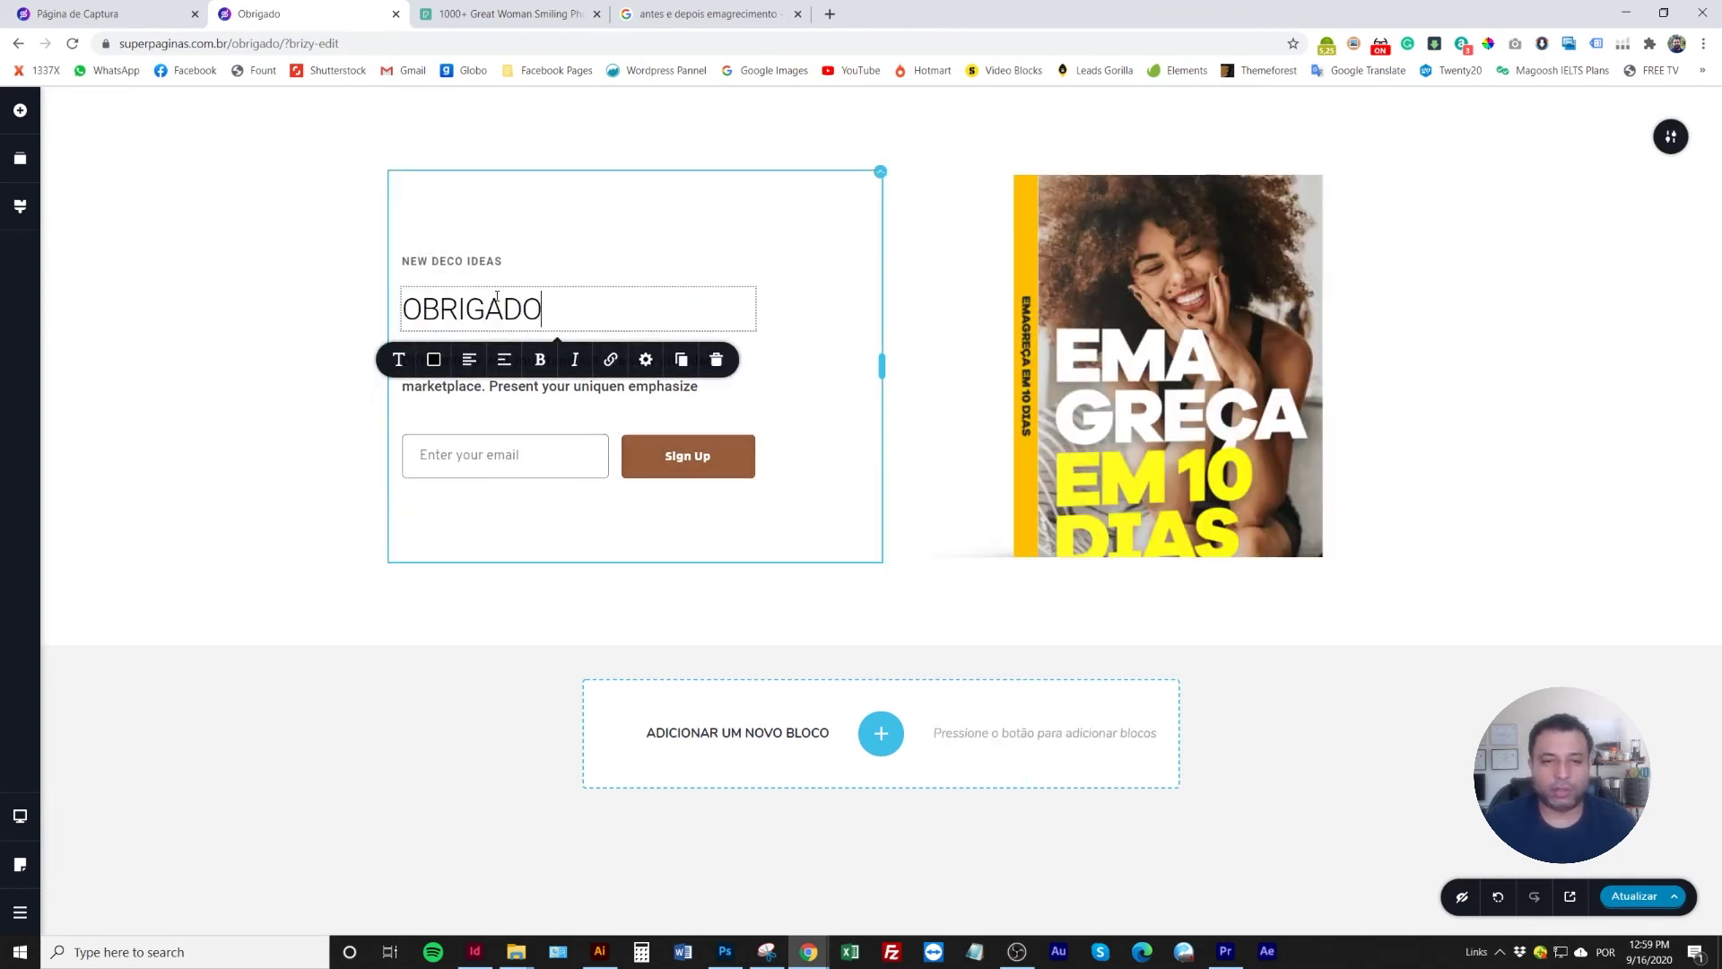
pyautogui.click(299, 365)
pyautogui.tripleClick(514, 364)
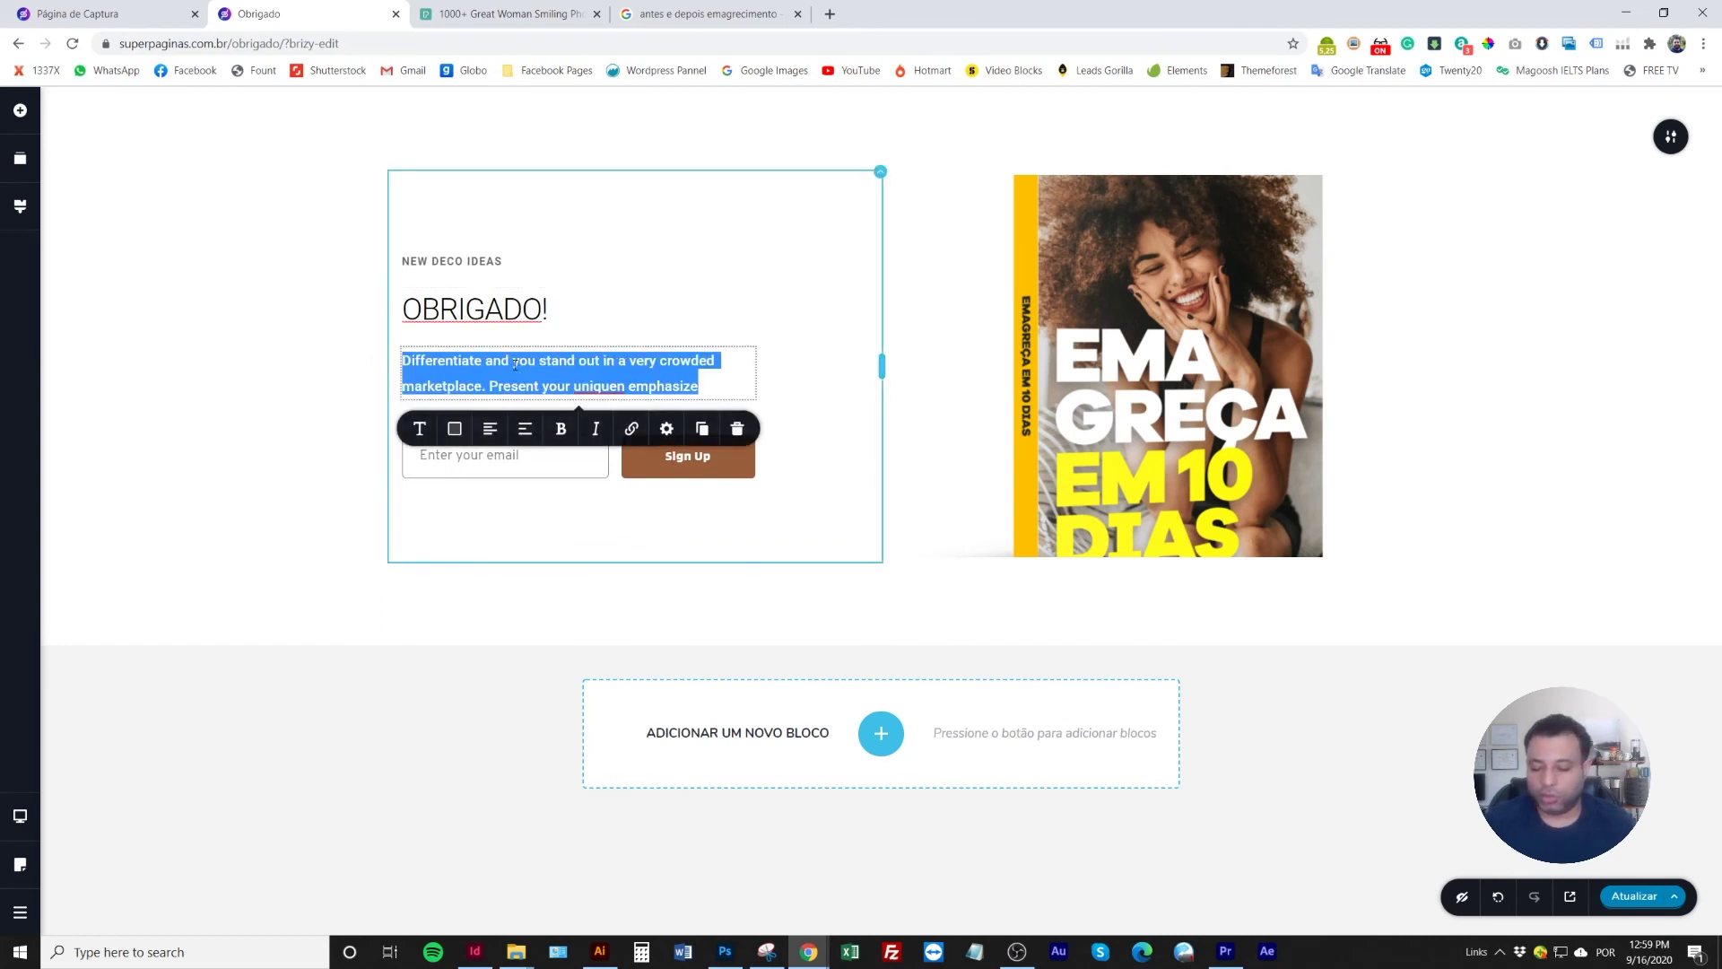
pyautogui.write('Espero que')
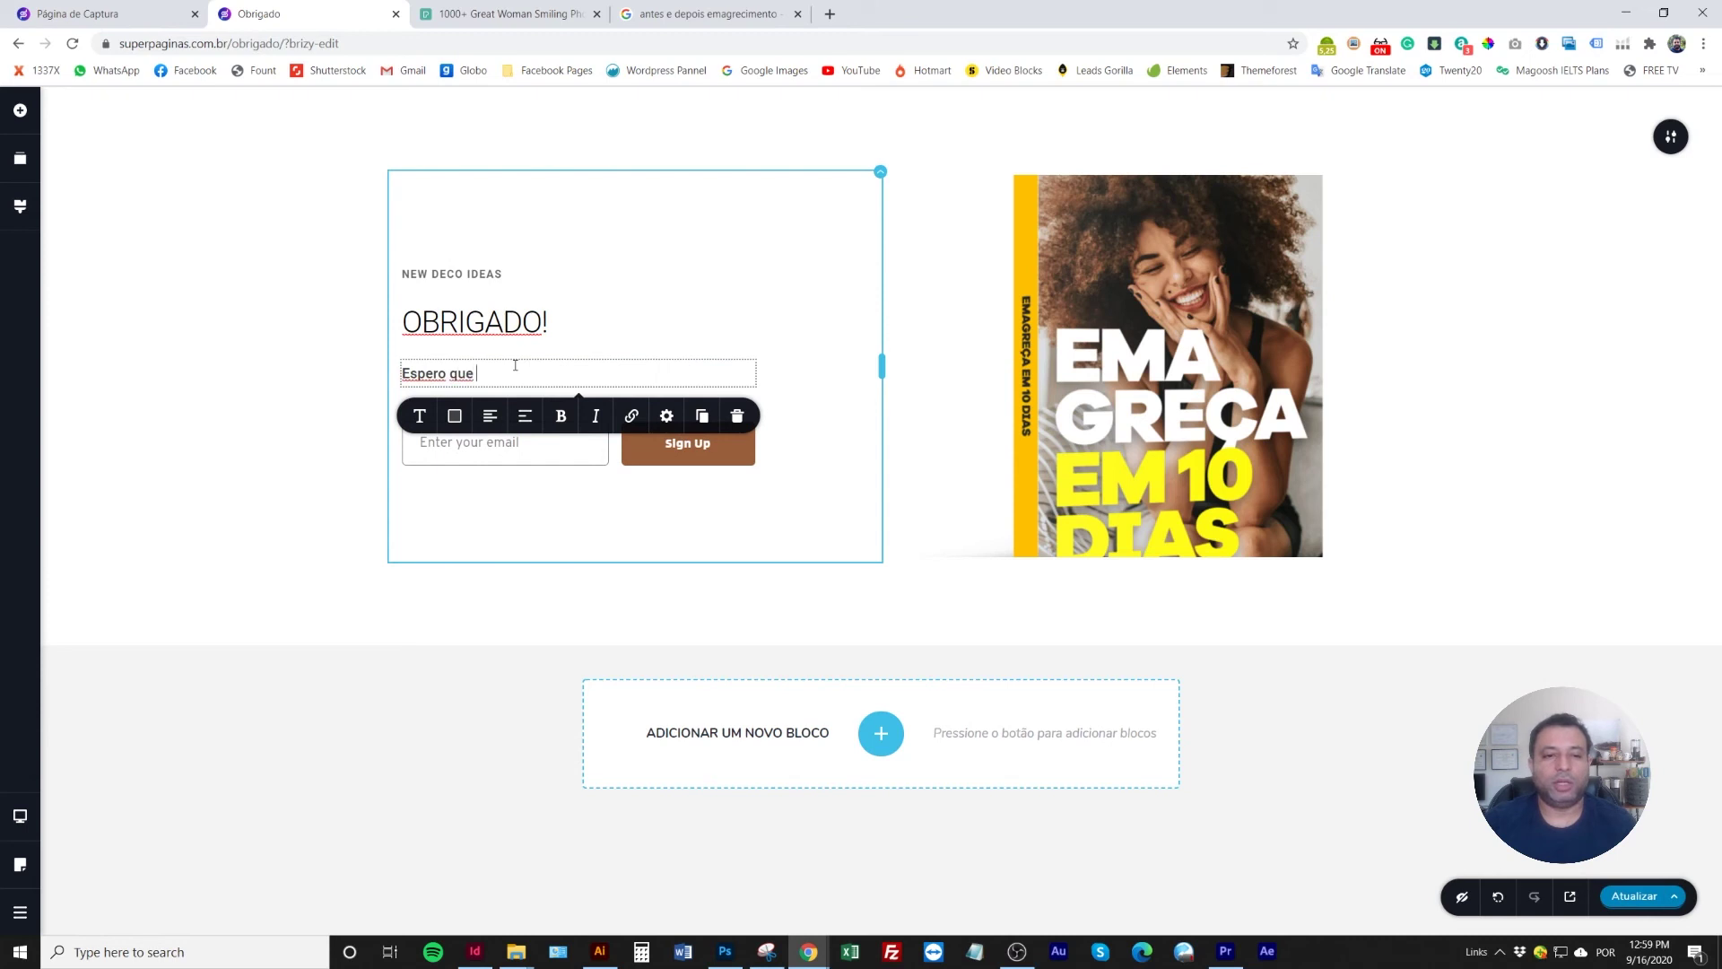
pyautogui.write(' este livro pos')
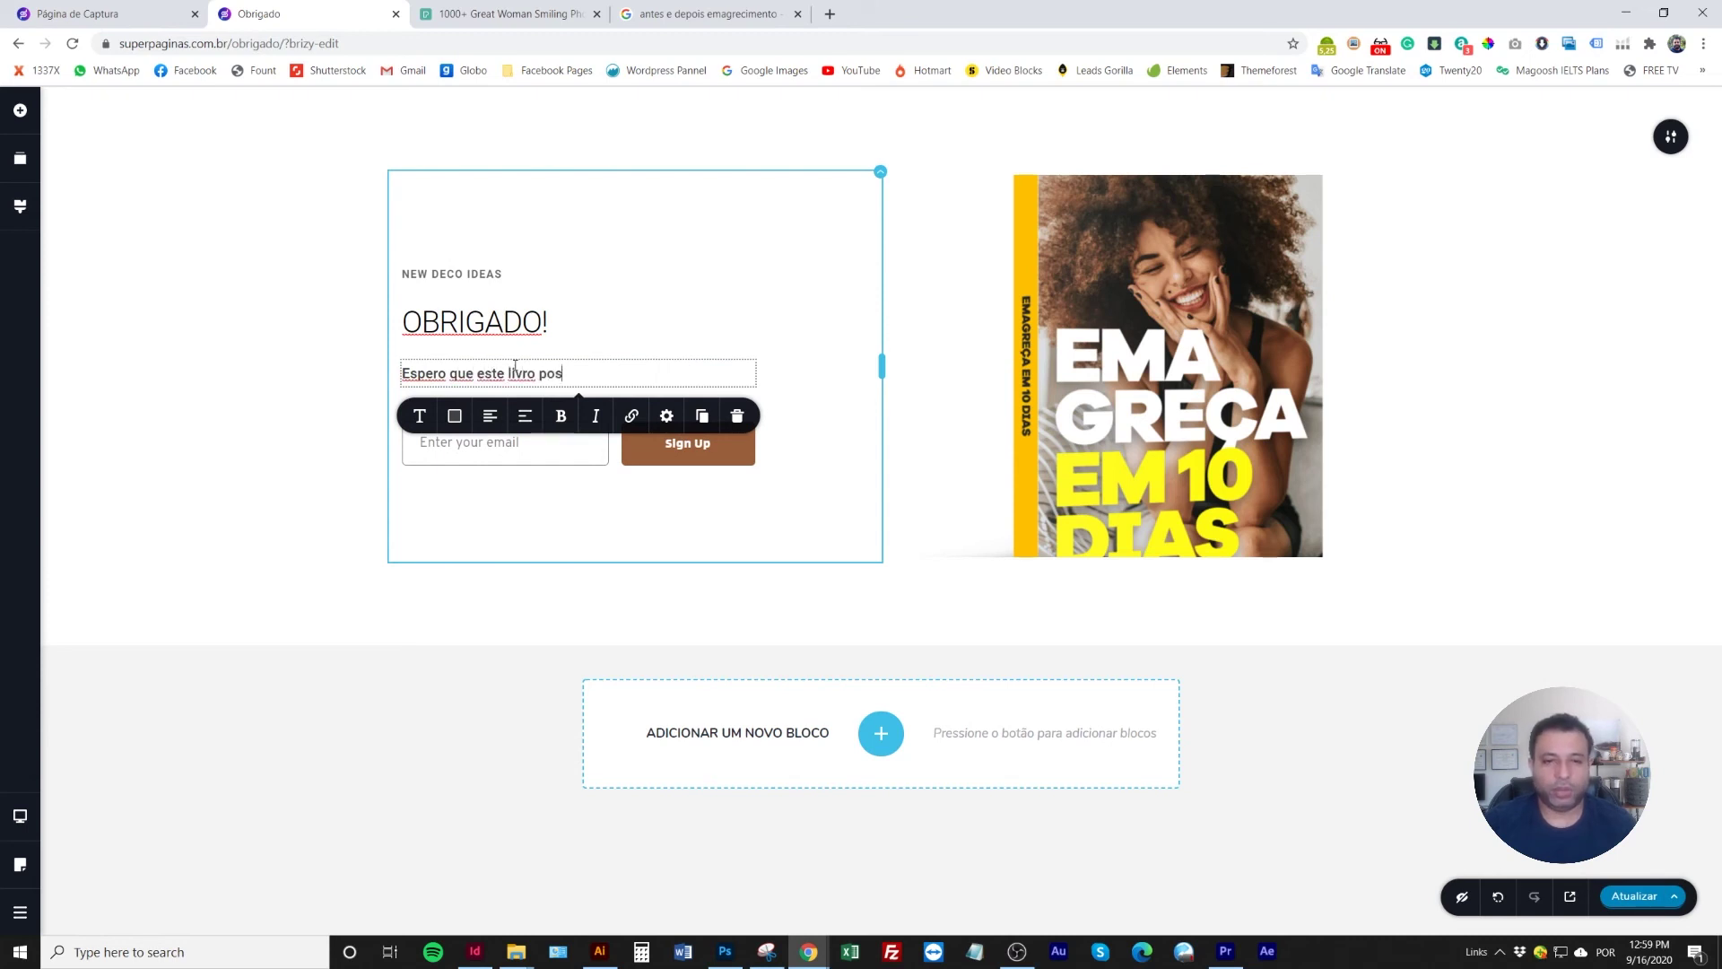
pyautogui.write('sa te ajudar ')
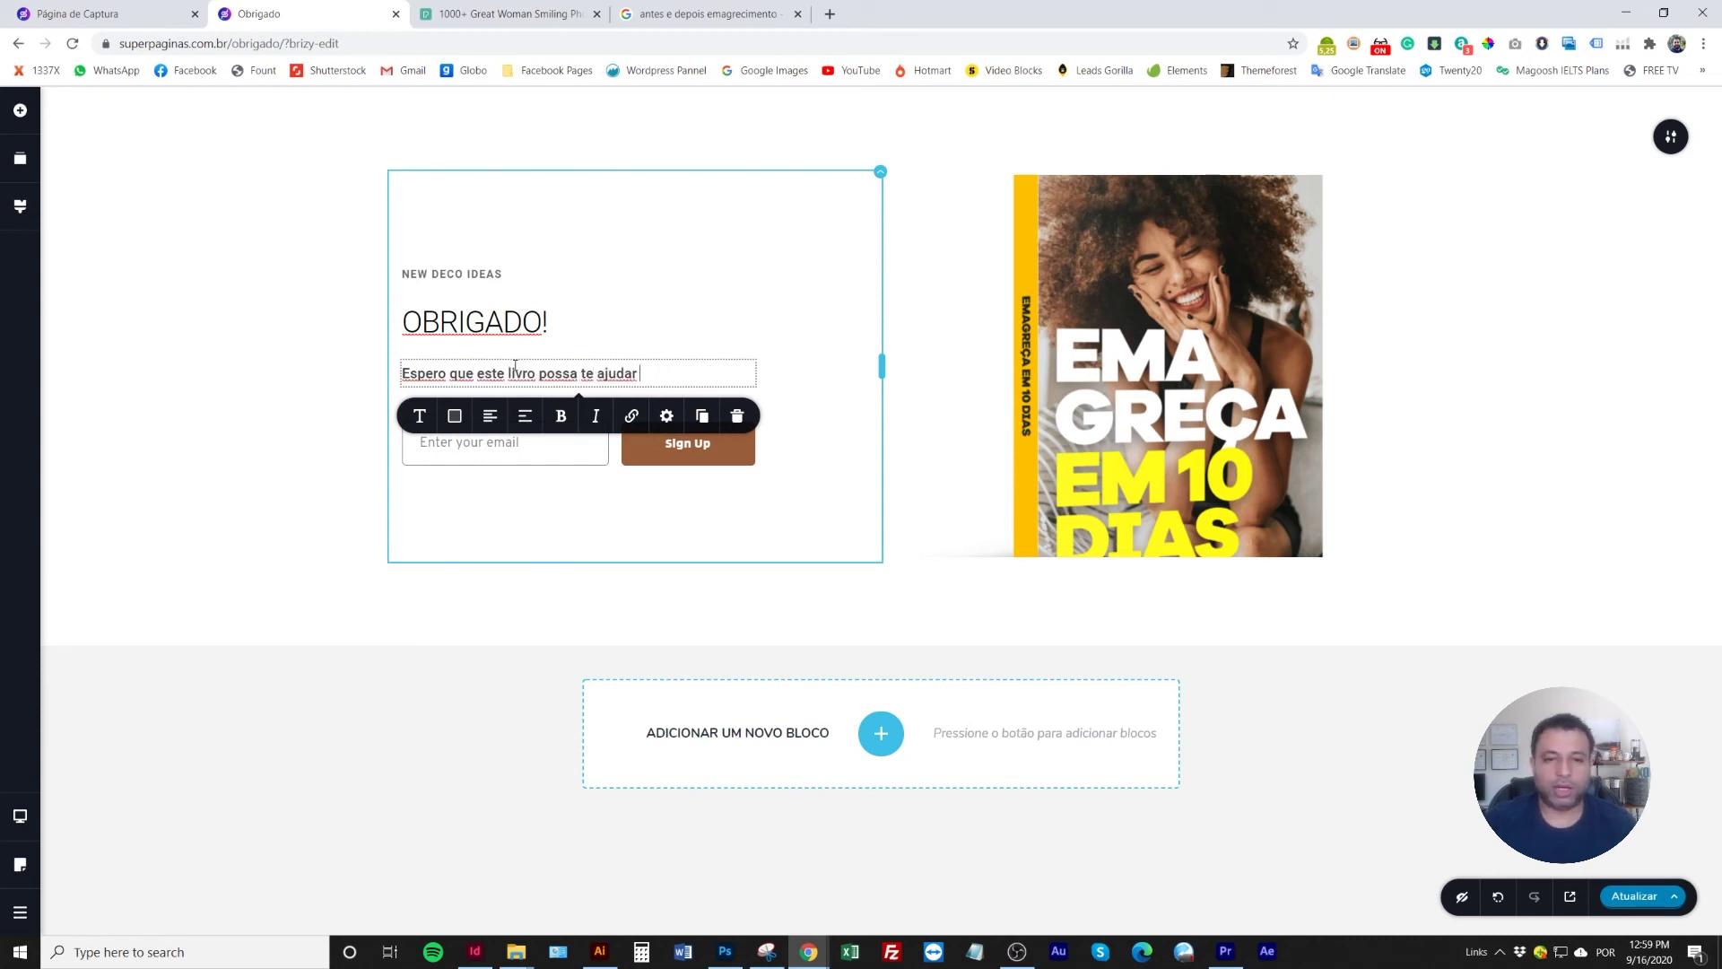
pyautogui.write('a alcançar seu objetivo por um peso ide')
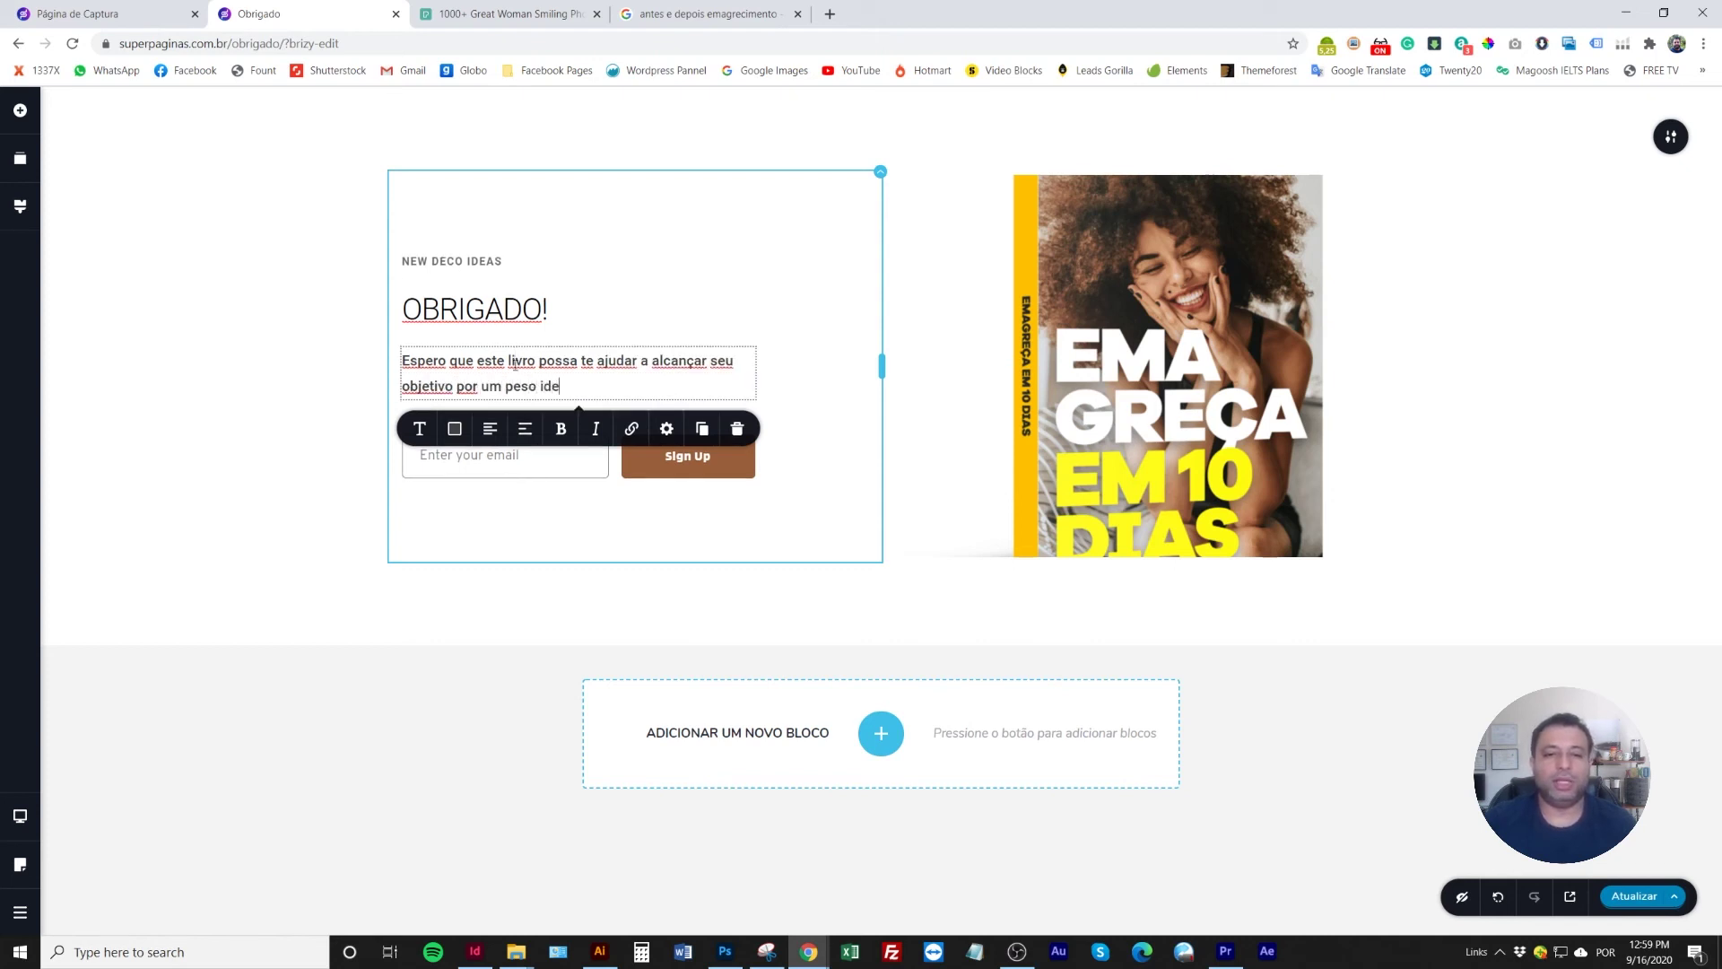
pyautogui.write('al e uma vida mais saudável')
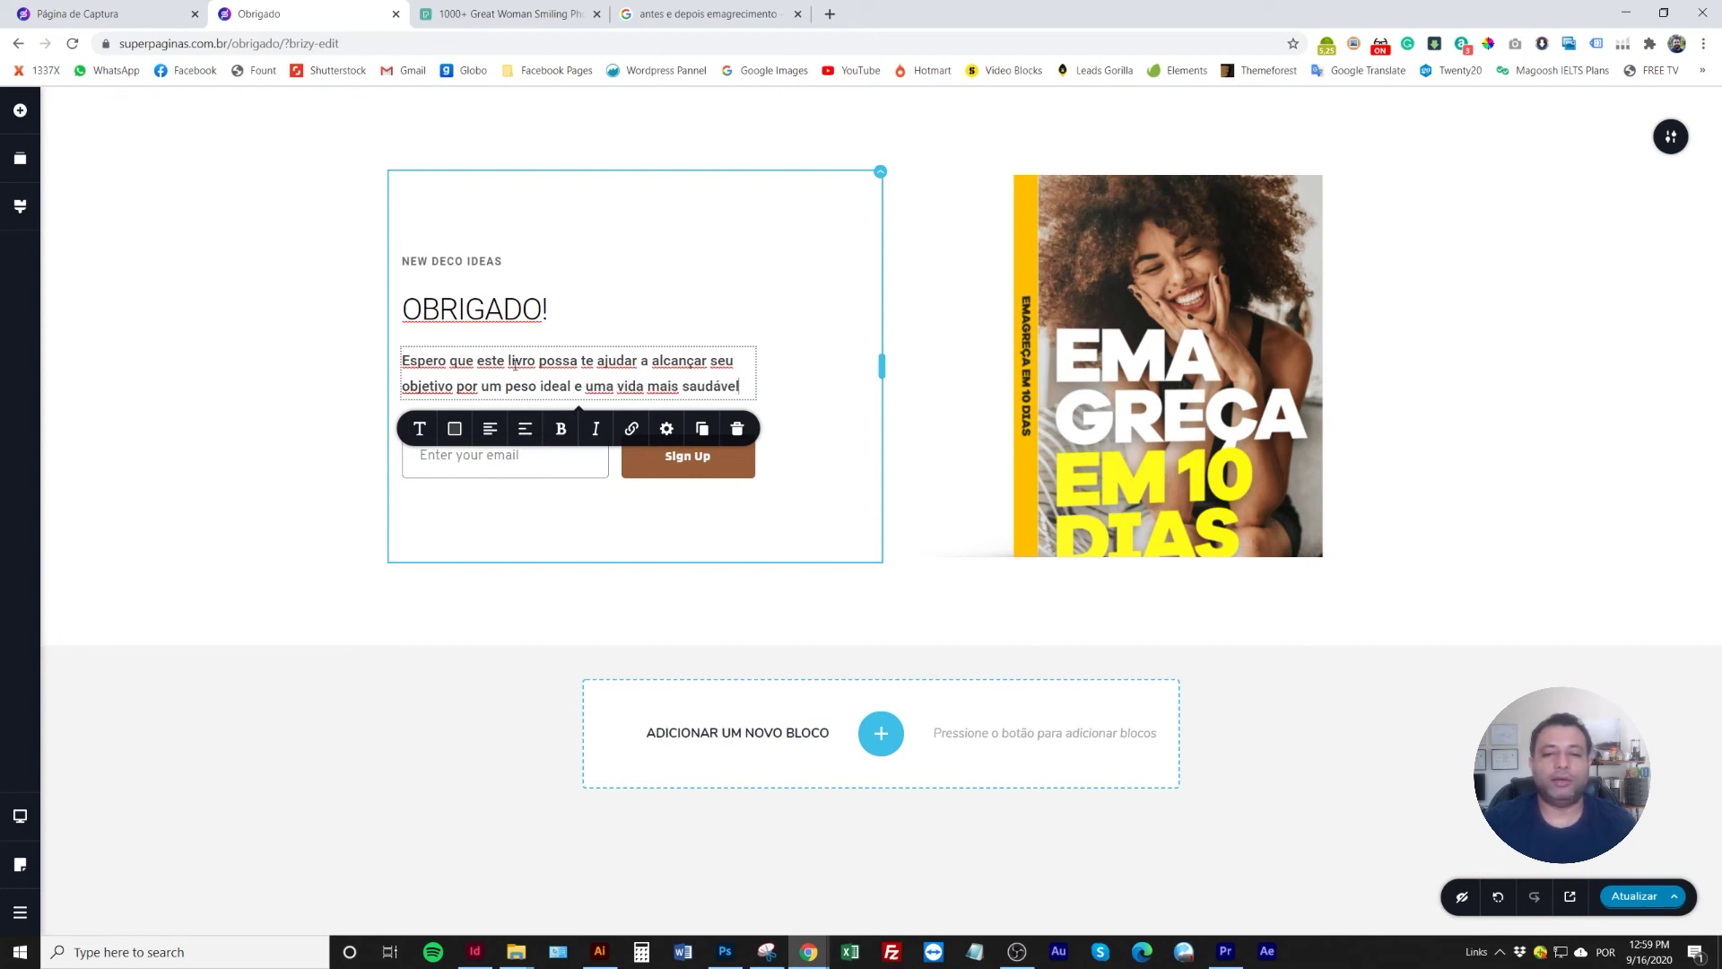
pyautogui.write('!')
pyautogui.press('Return')
pyautogui.write('Confira o link para download logo')
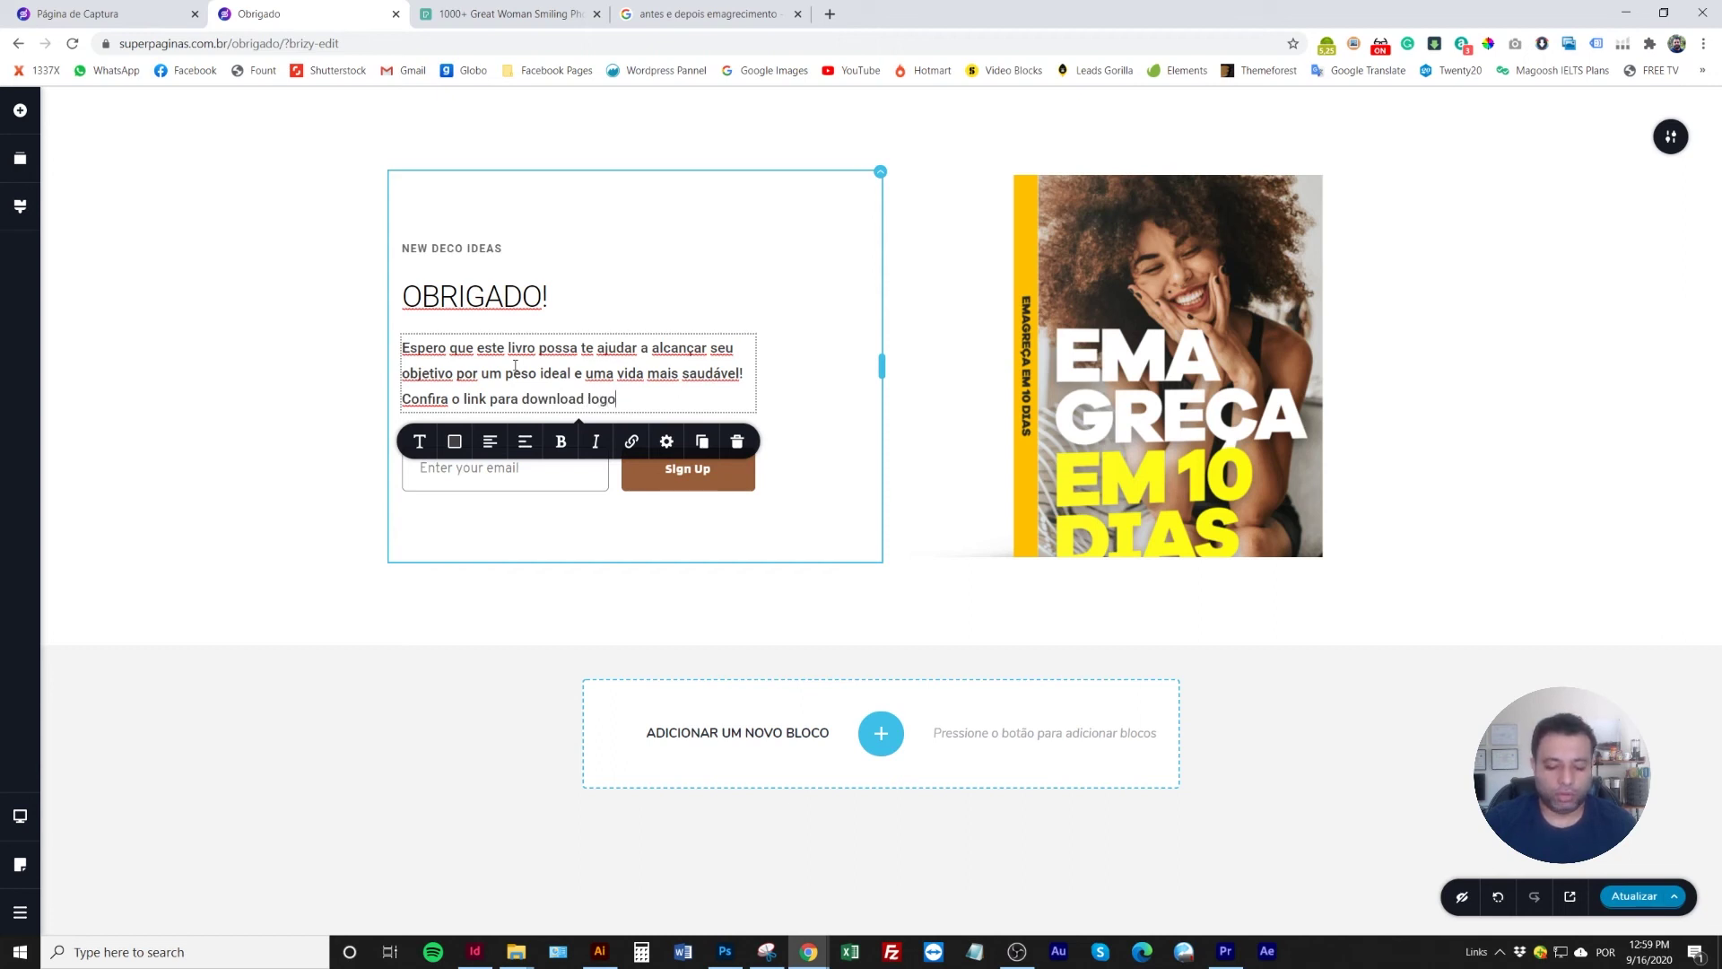
pyautogui.write('e com')
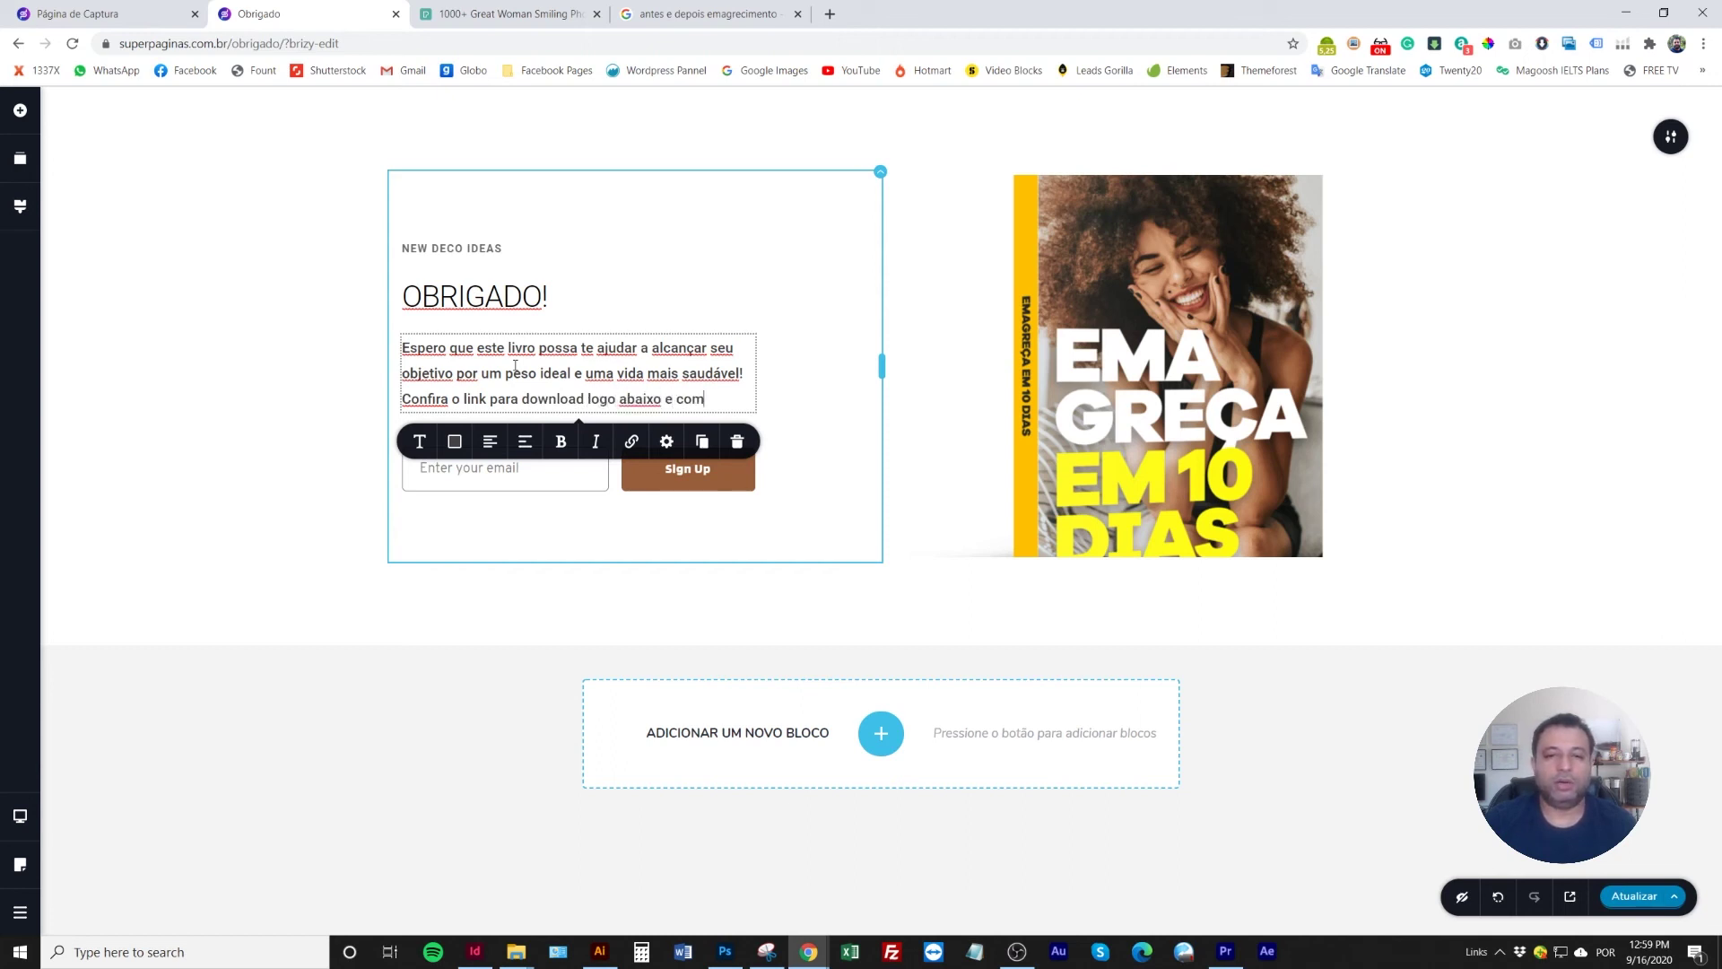
pyautogui.write('ece aler ho')
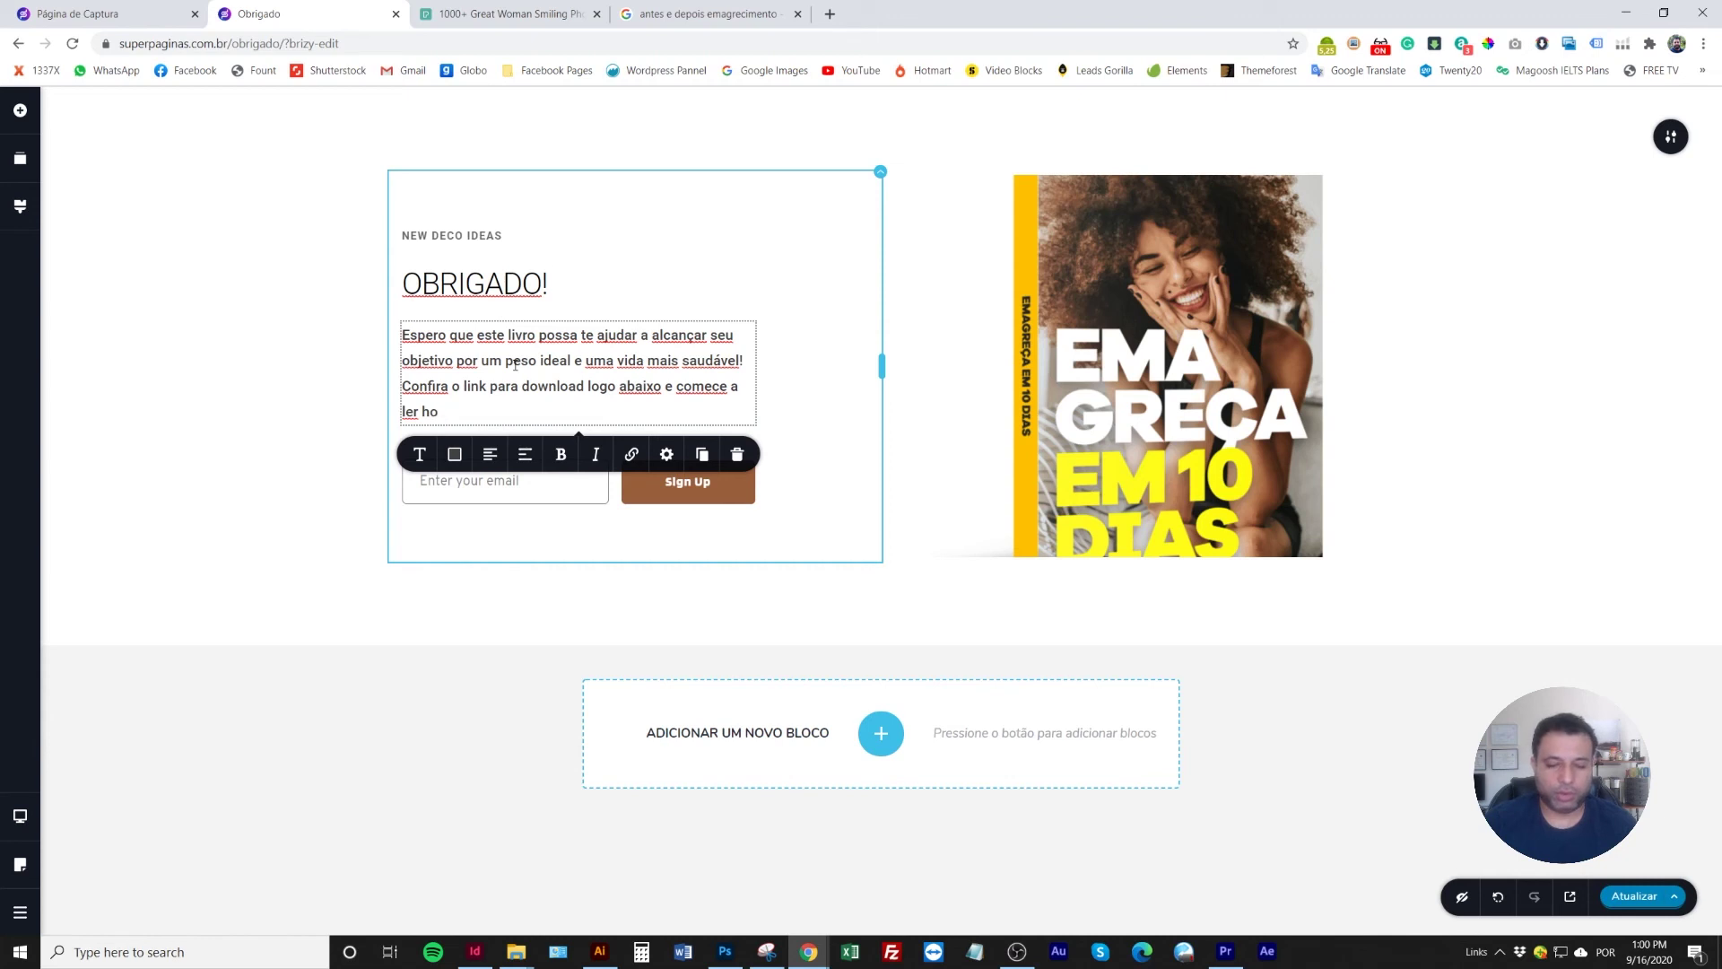
pyautogui.write('he memesmo')
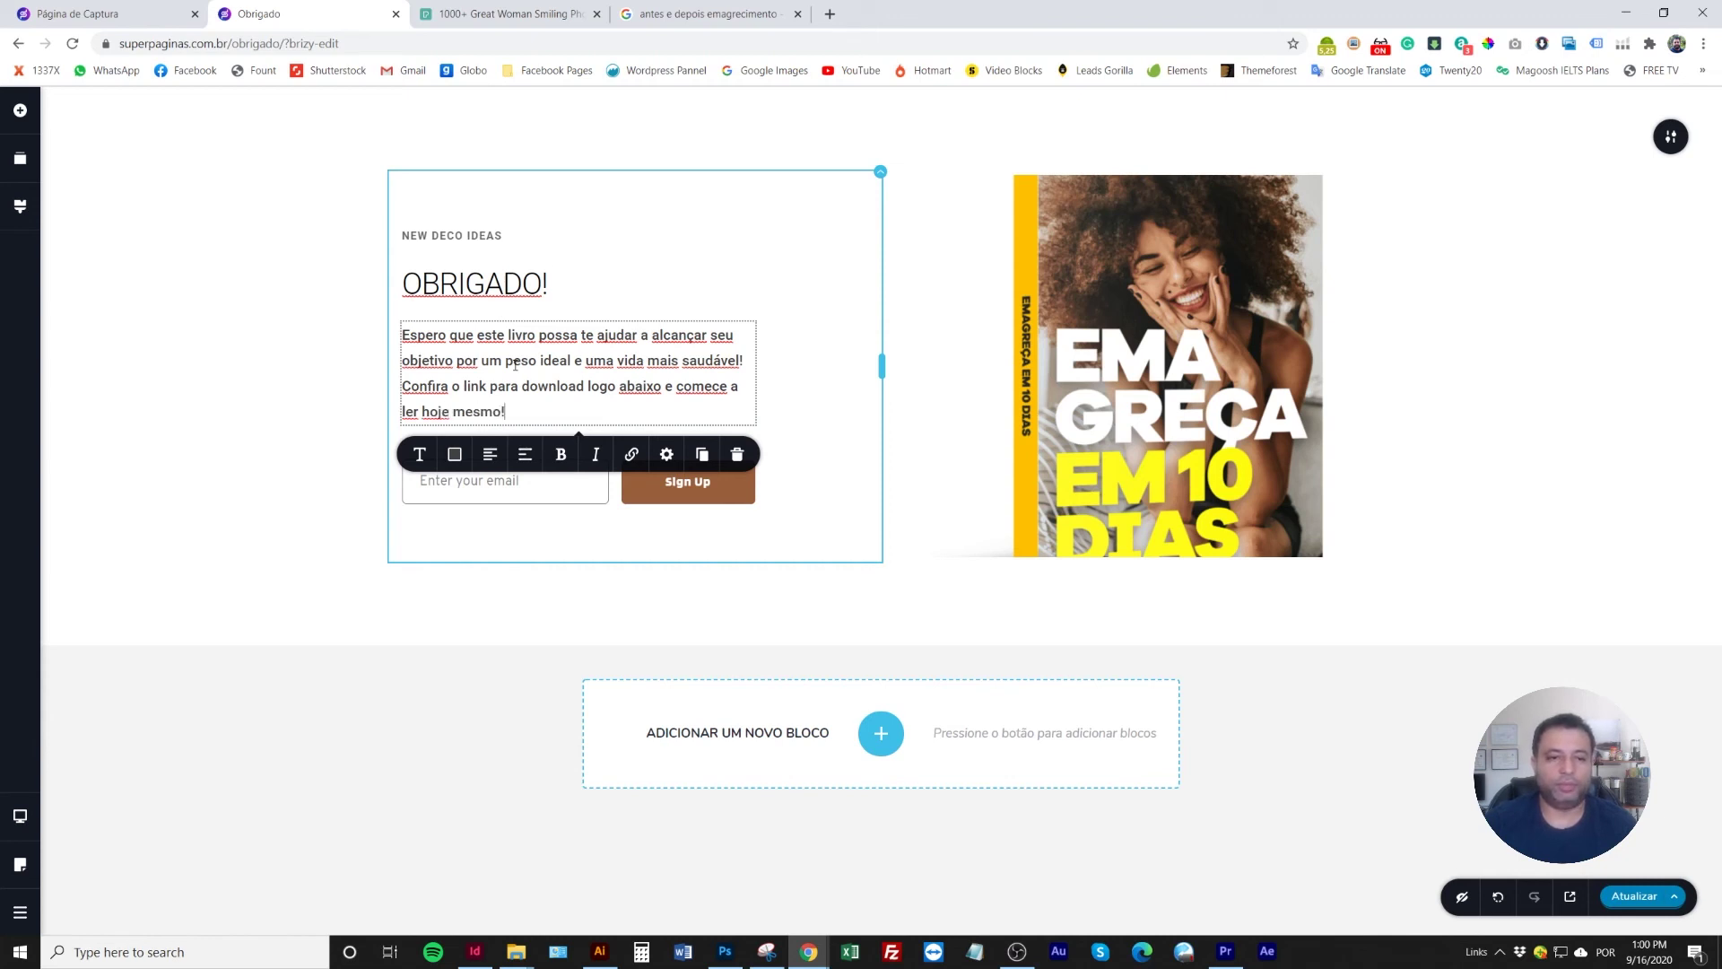
pyautogui.write('!')
# Delete the email sign-up form from the block
pyautogui.click(744, 467)
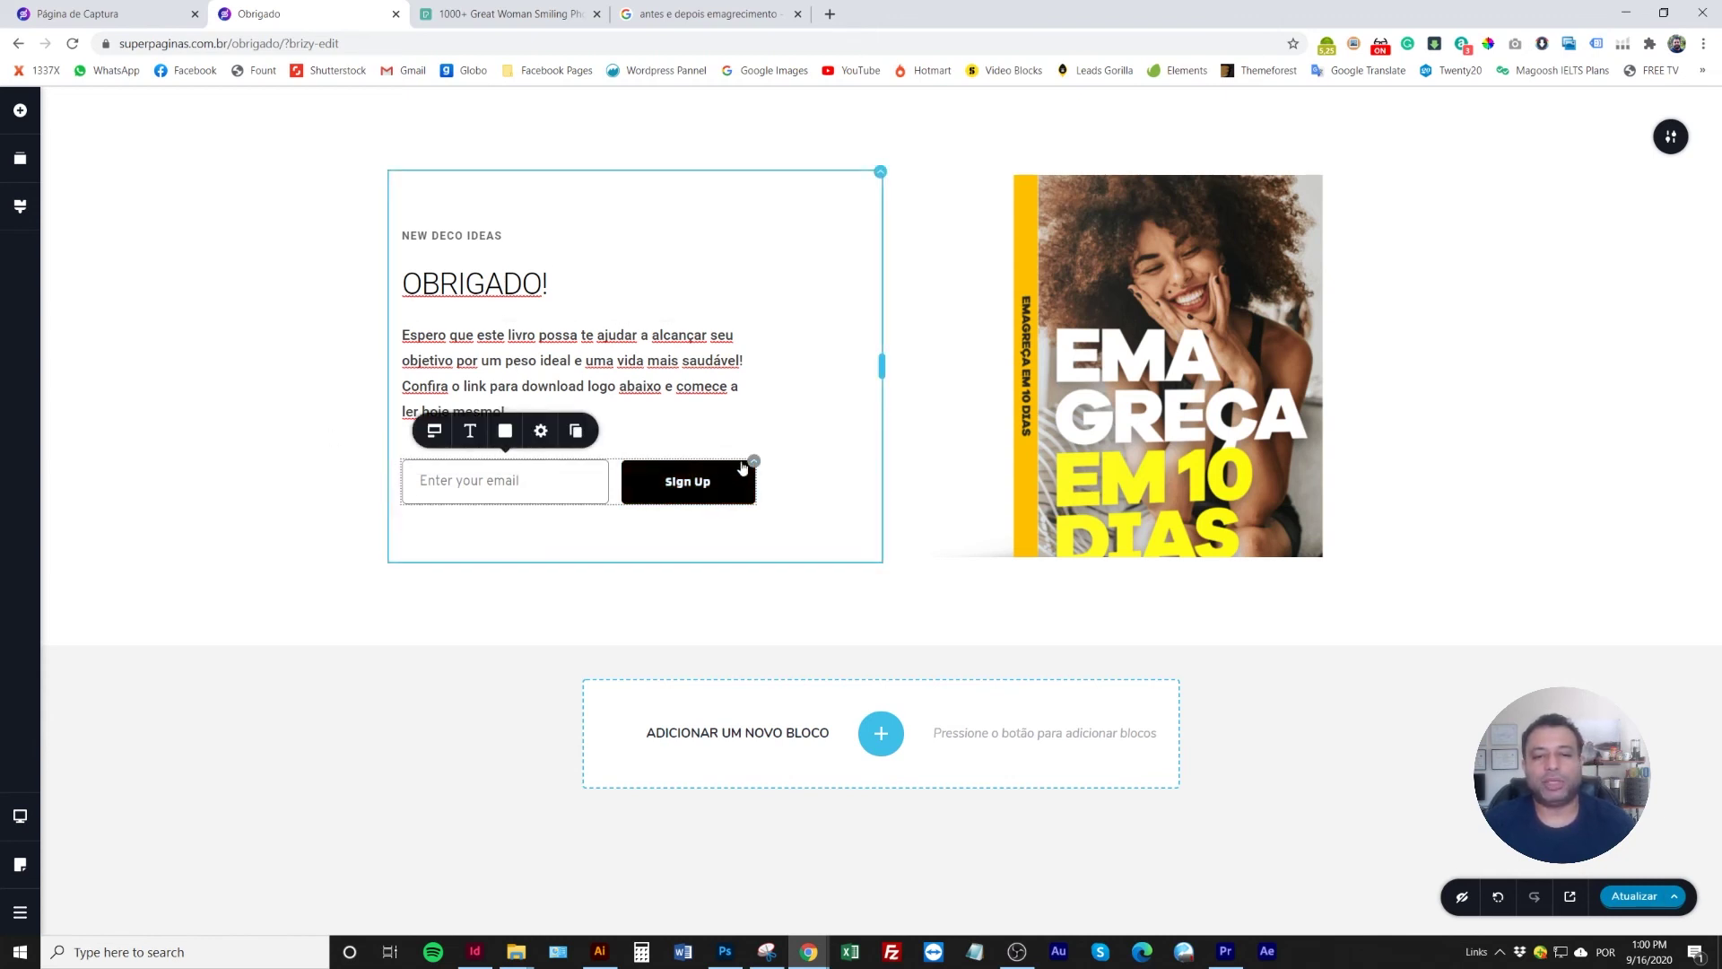
pyautogui.click(739, 468)
pyautogui.click(798, 423)
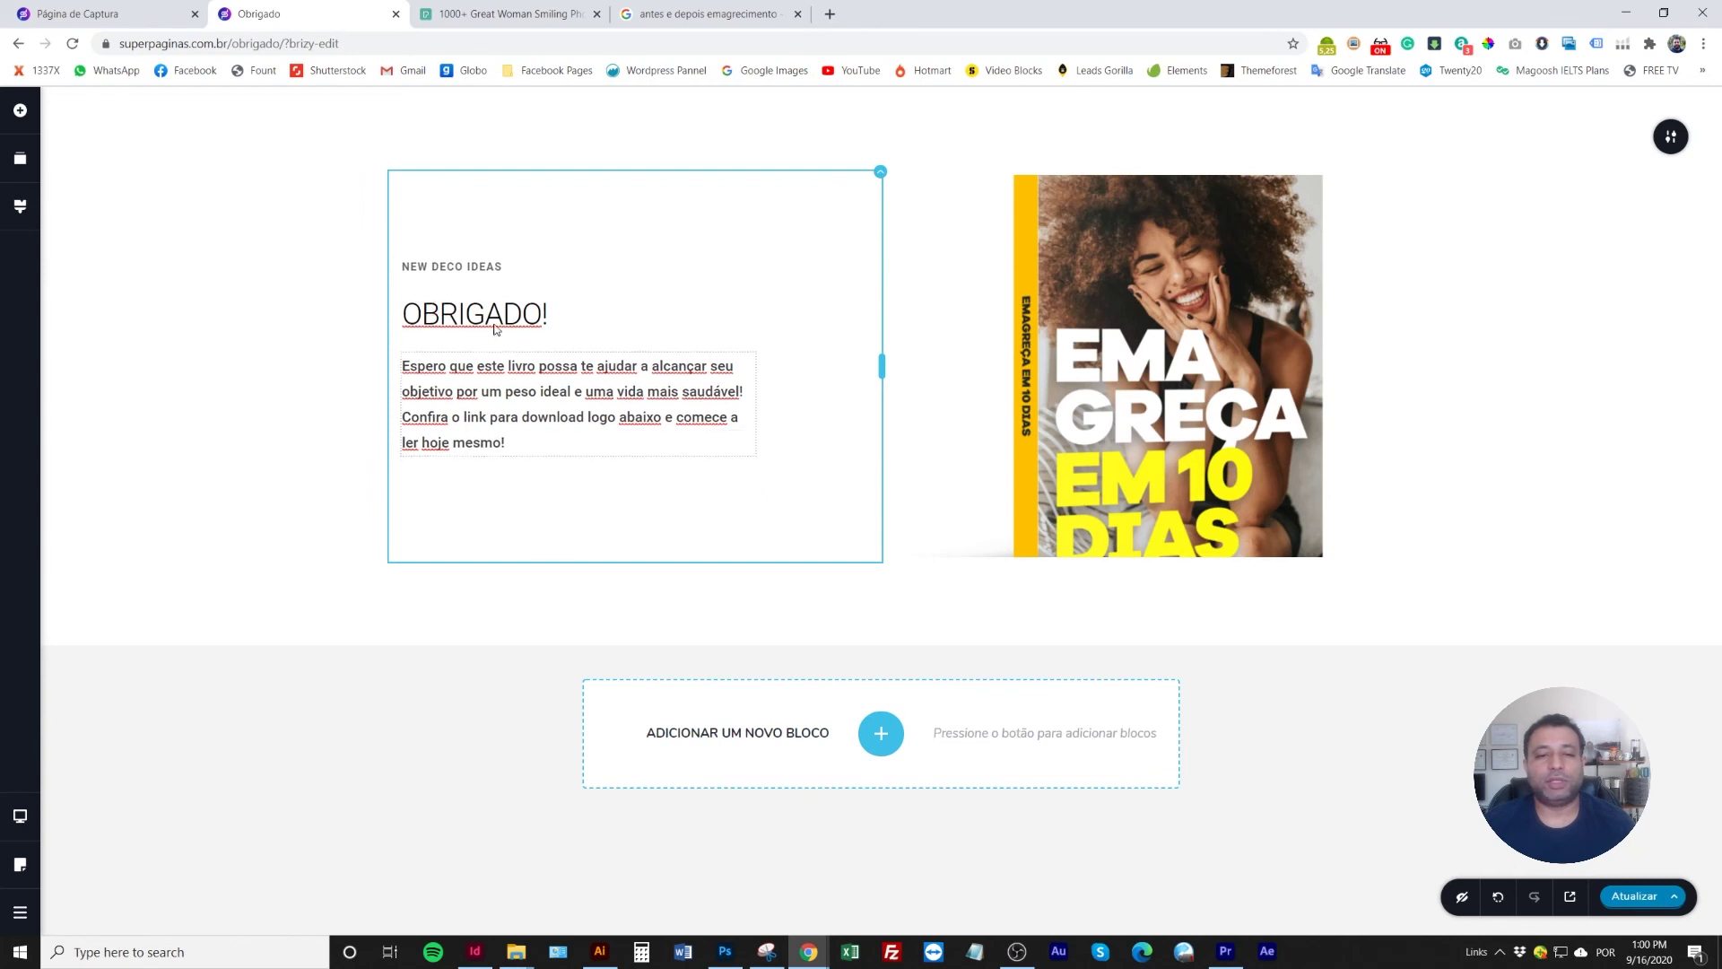
# Replace the NEW DECO IDEAS label with 'PARABÉNS!'
pyautogui.tripleClick(489, 269)
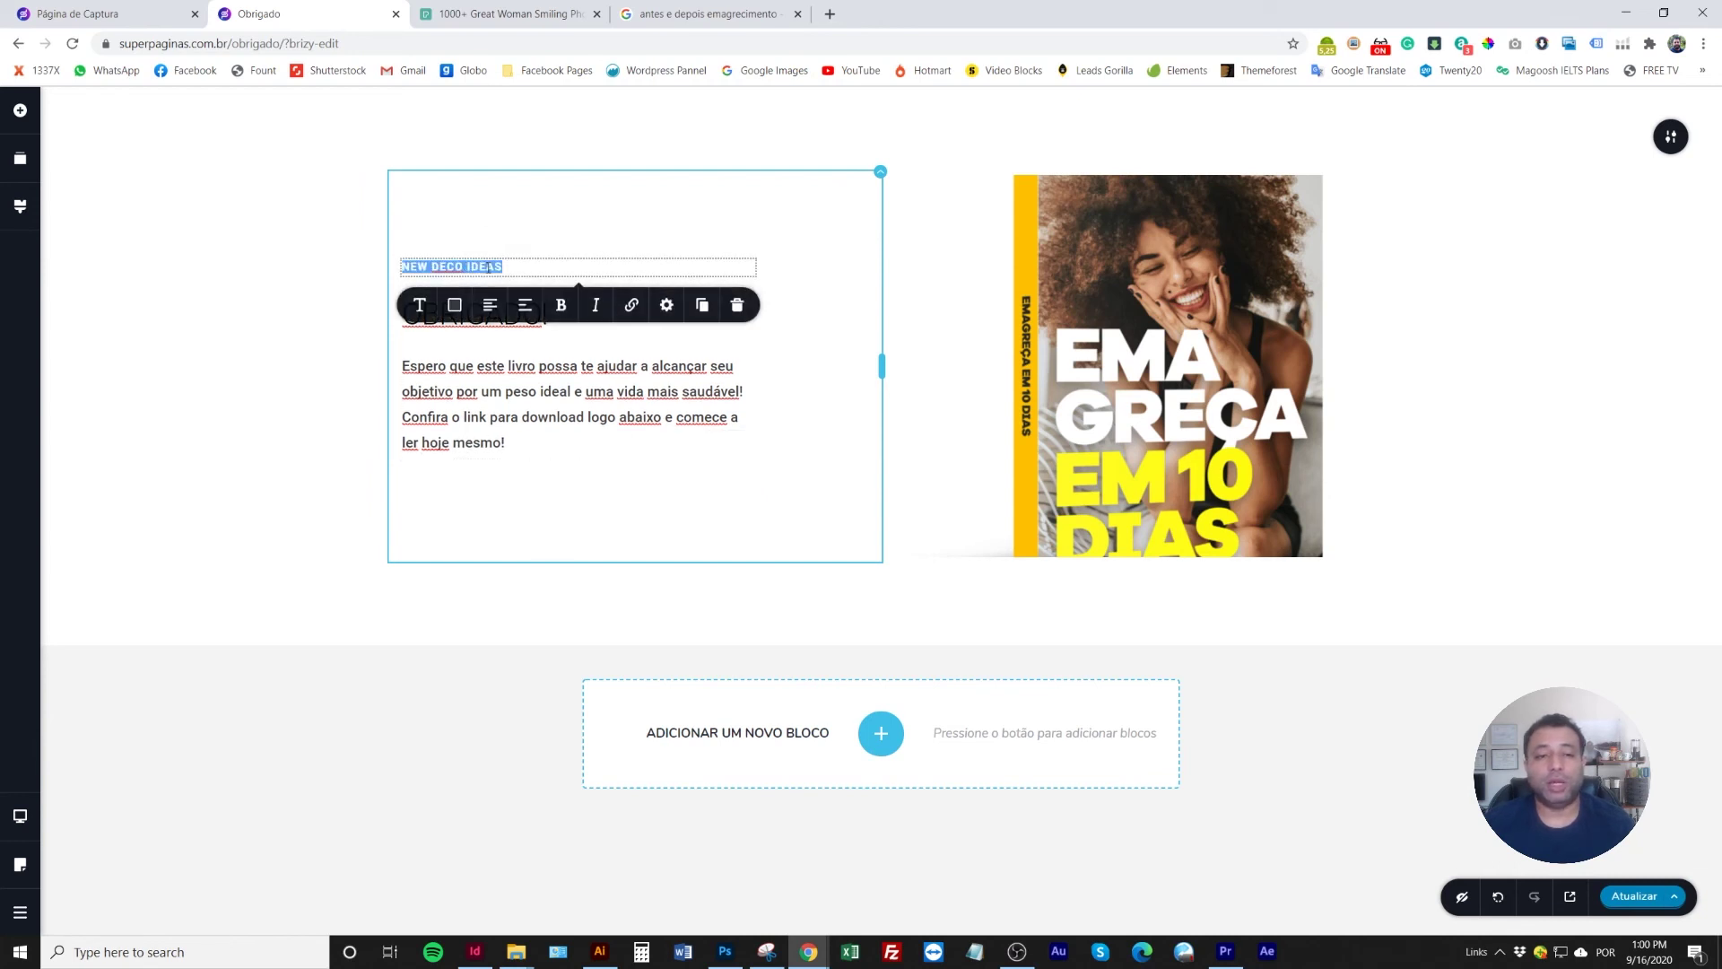
pyautogui.write('PARABÉNS!')
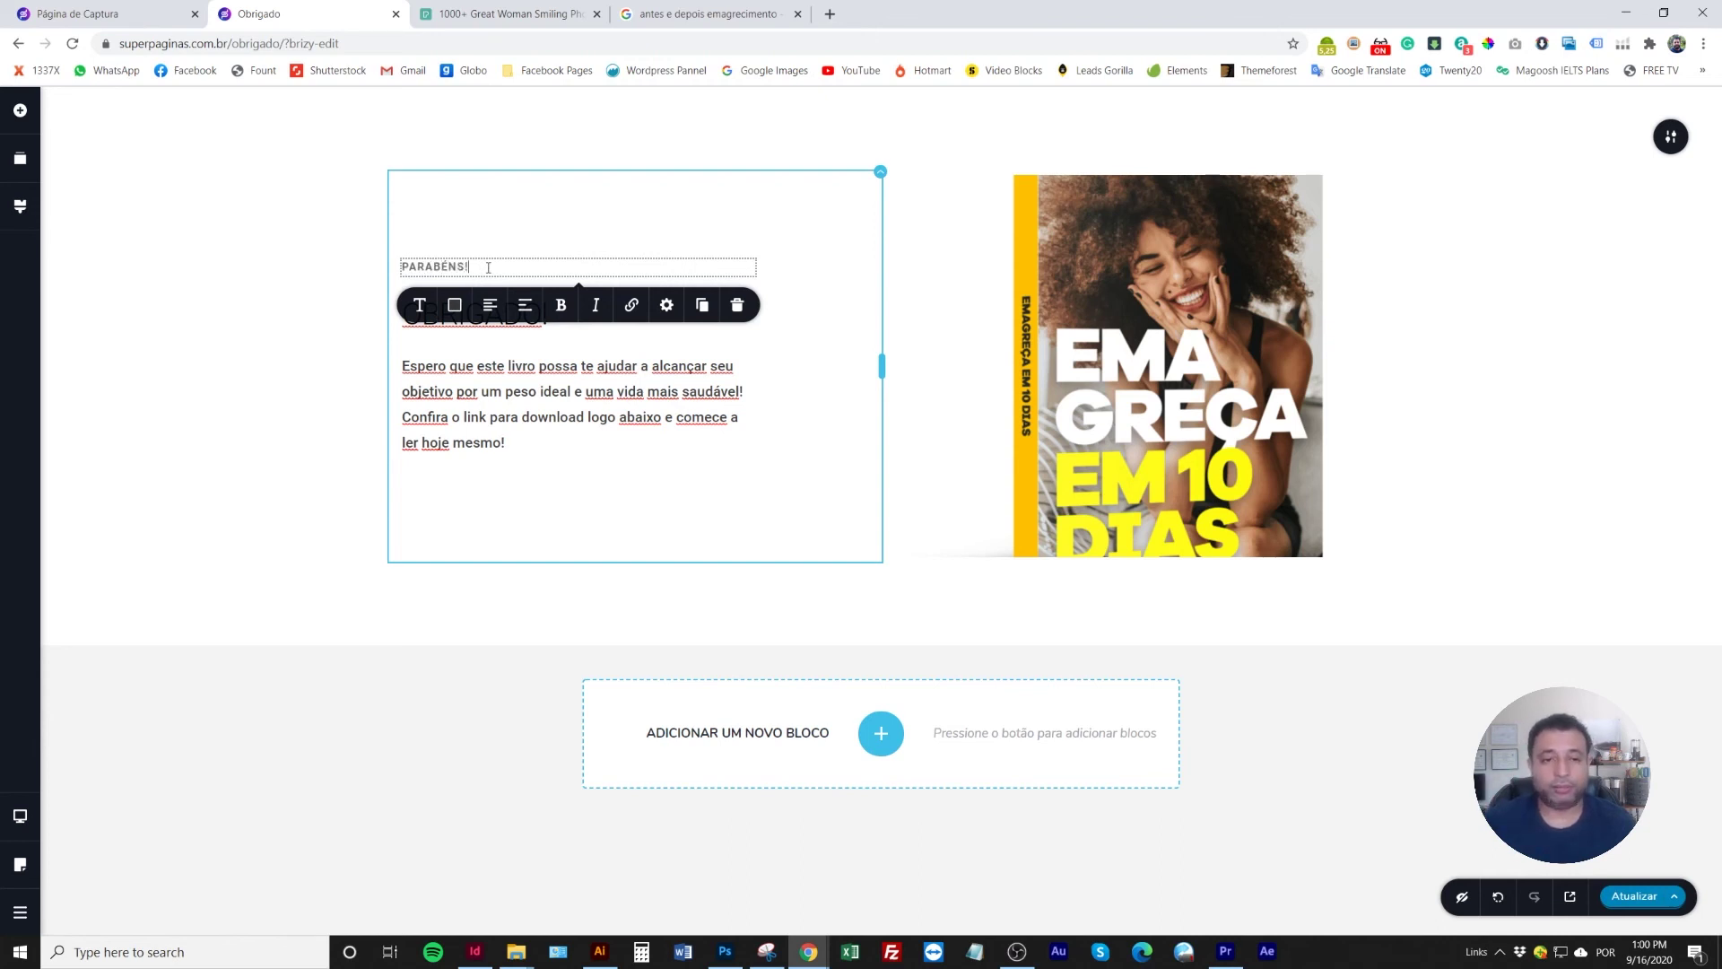
pyautogui.click(449, 238)
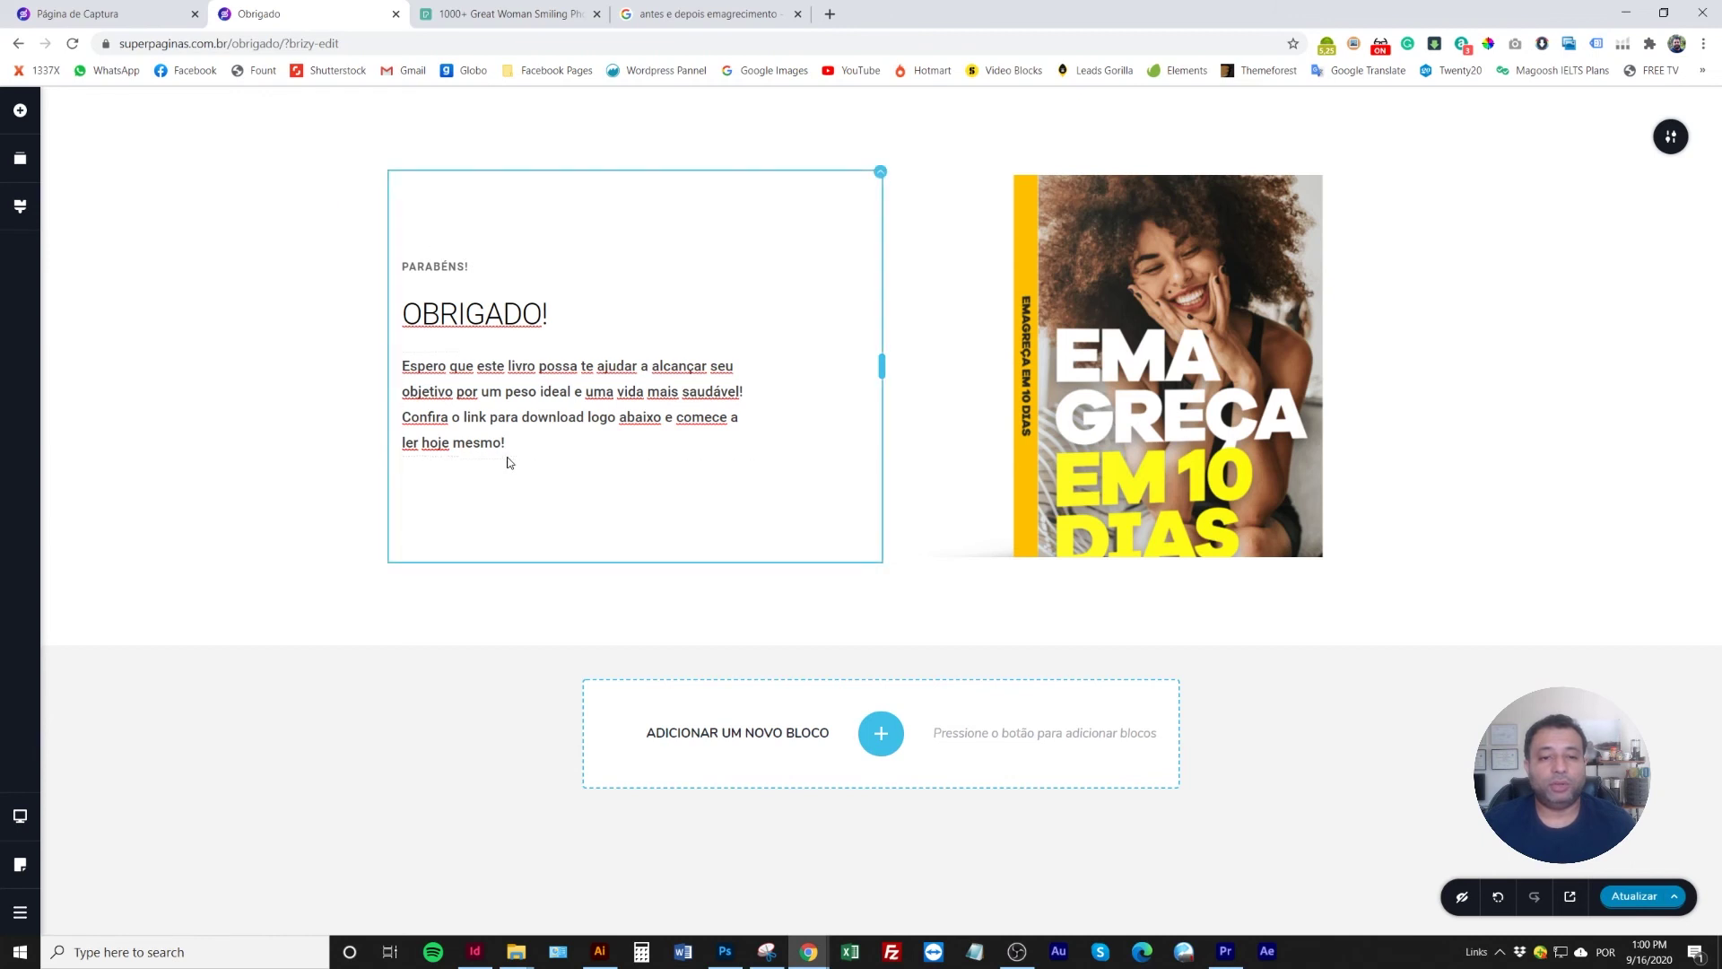
# Add a Button below the paragraph and label it 'BAIXAR AGORA'
pyautogui.click(20, 109)
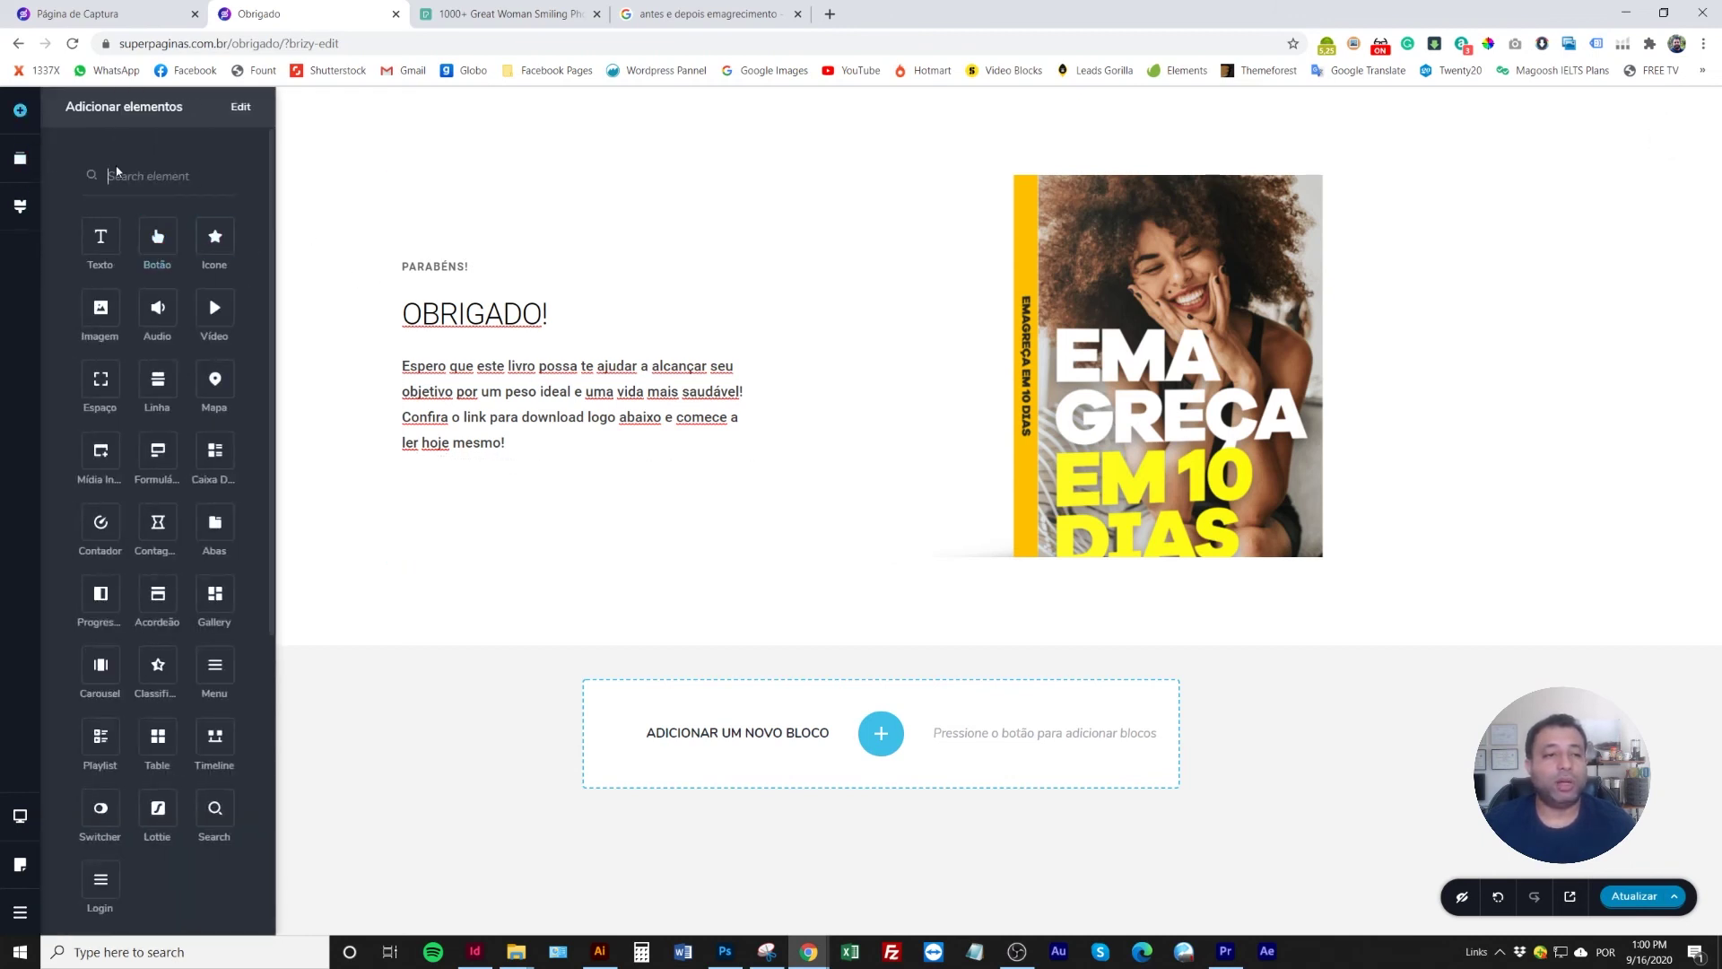
pyautogui.moveTo(182, 257); pyautogui.dragTo(484, 484)
pyautogui.doubleClick(579, 481)
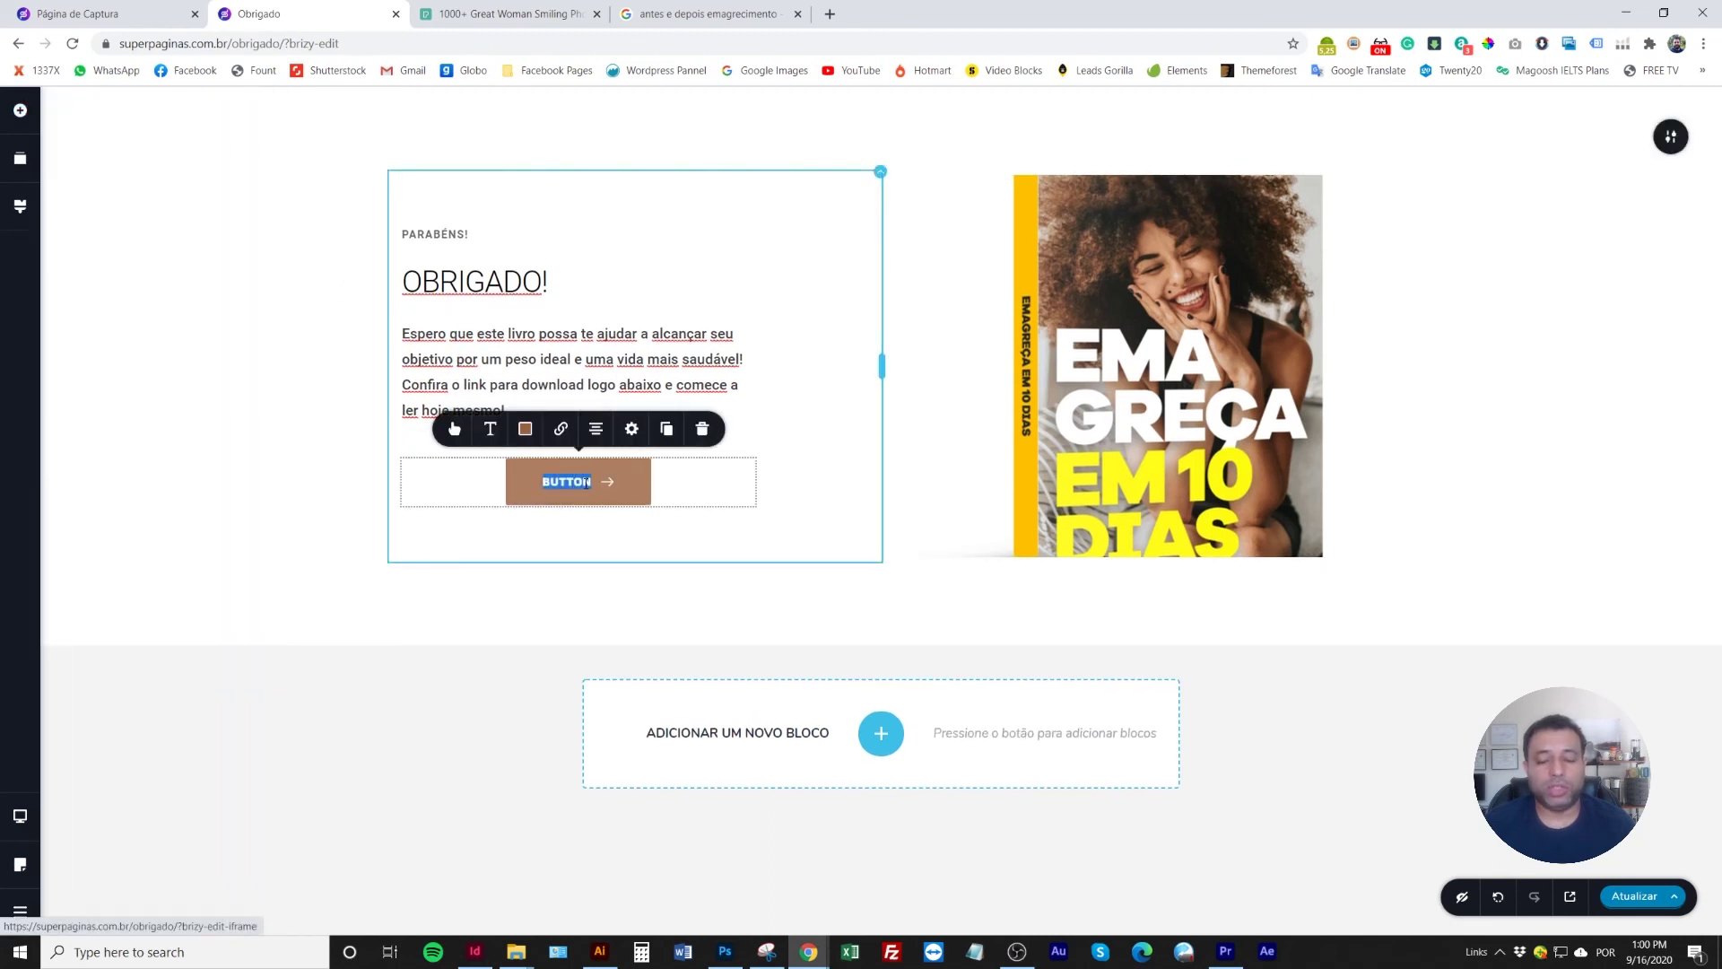
pyautogui.write('down')
pyautogui.press('BackSpace')
pyautogui.press('BackSpace')
pyautogui.press('BackSpace')
pyautogui.press('BackSpace')
pyautogui.write('BAIXAR')
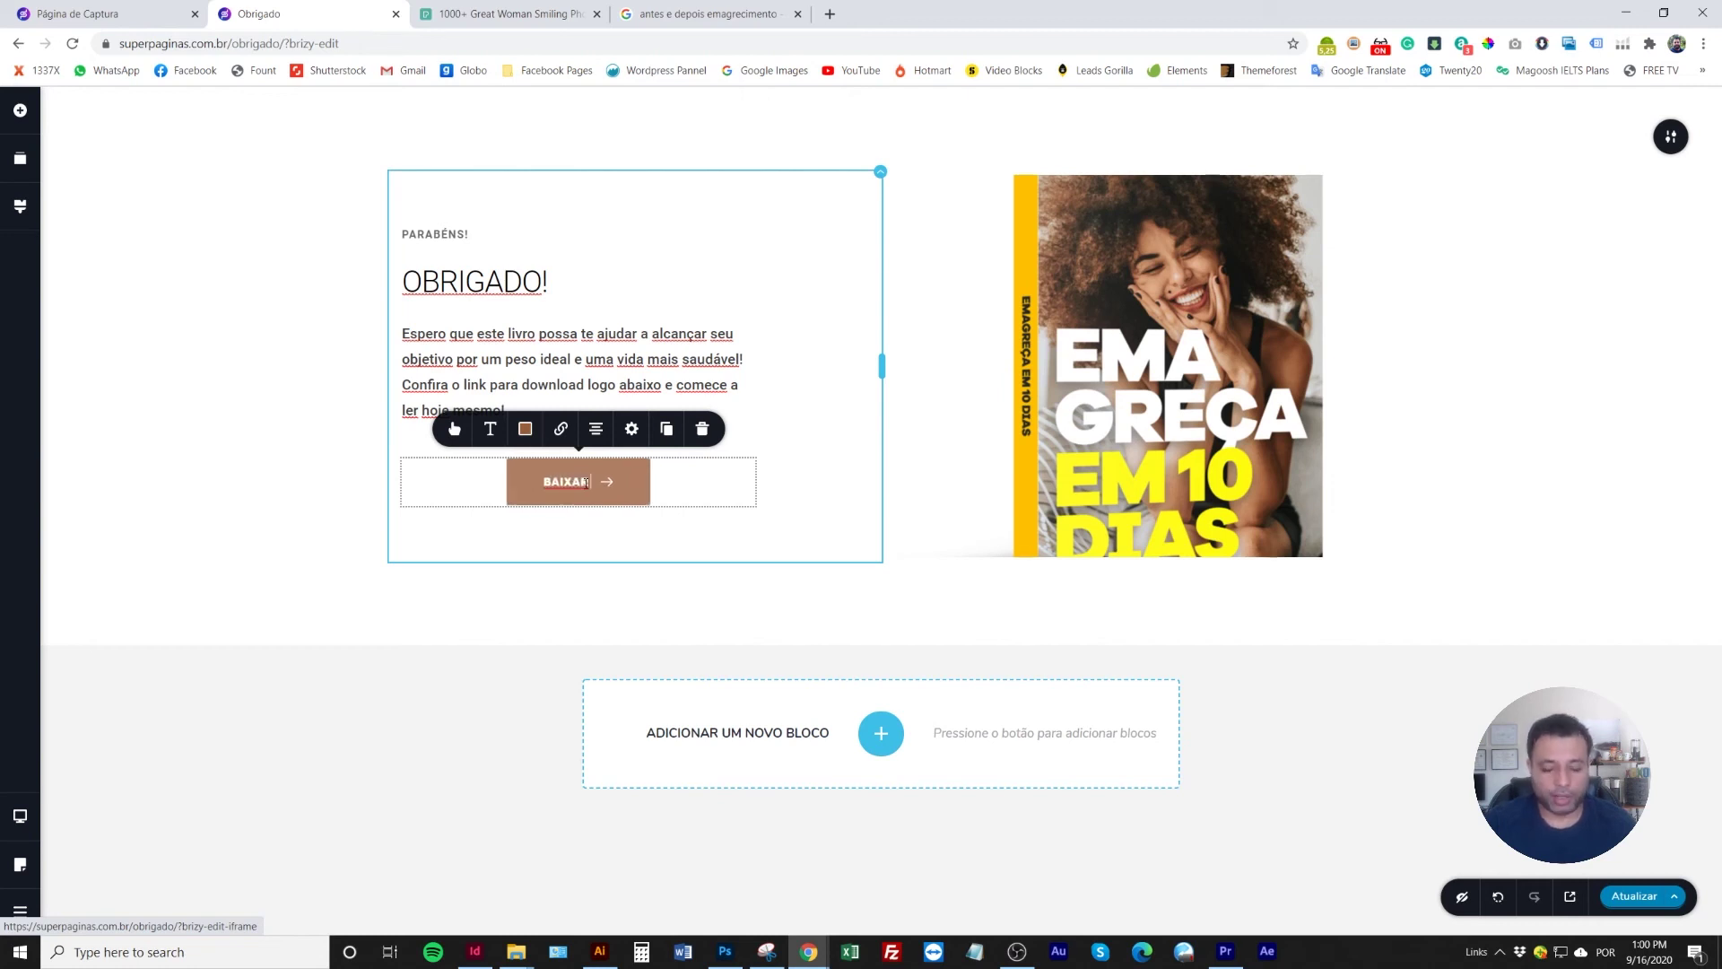
pyautogui.write(' AGORA')
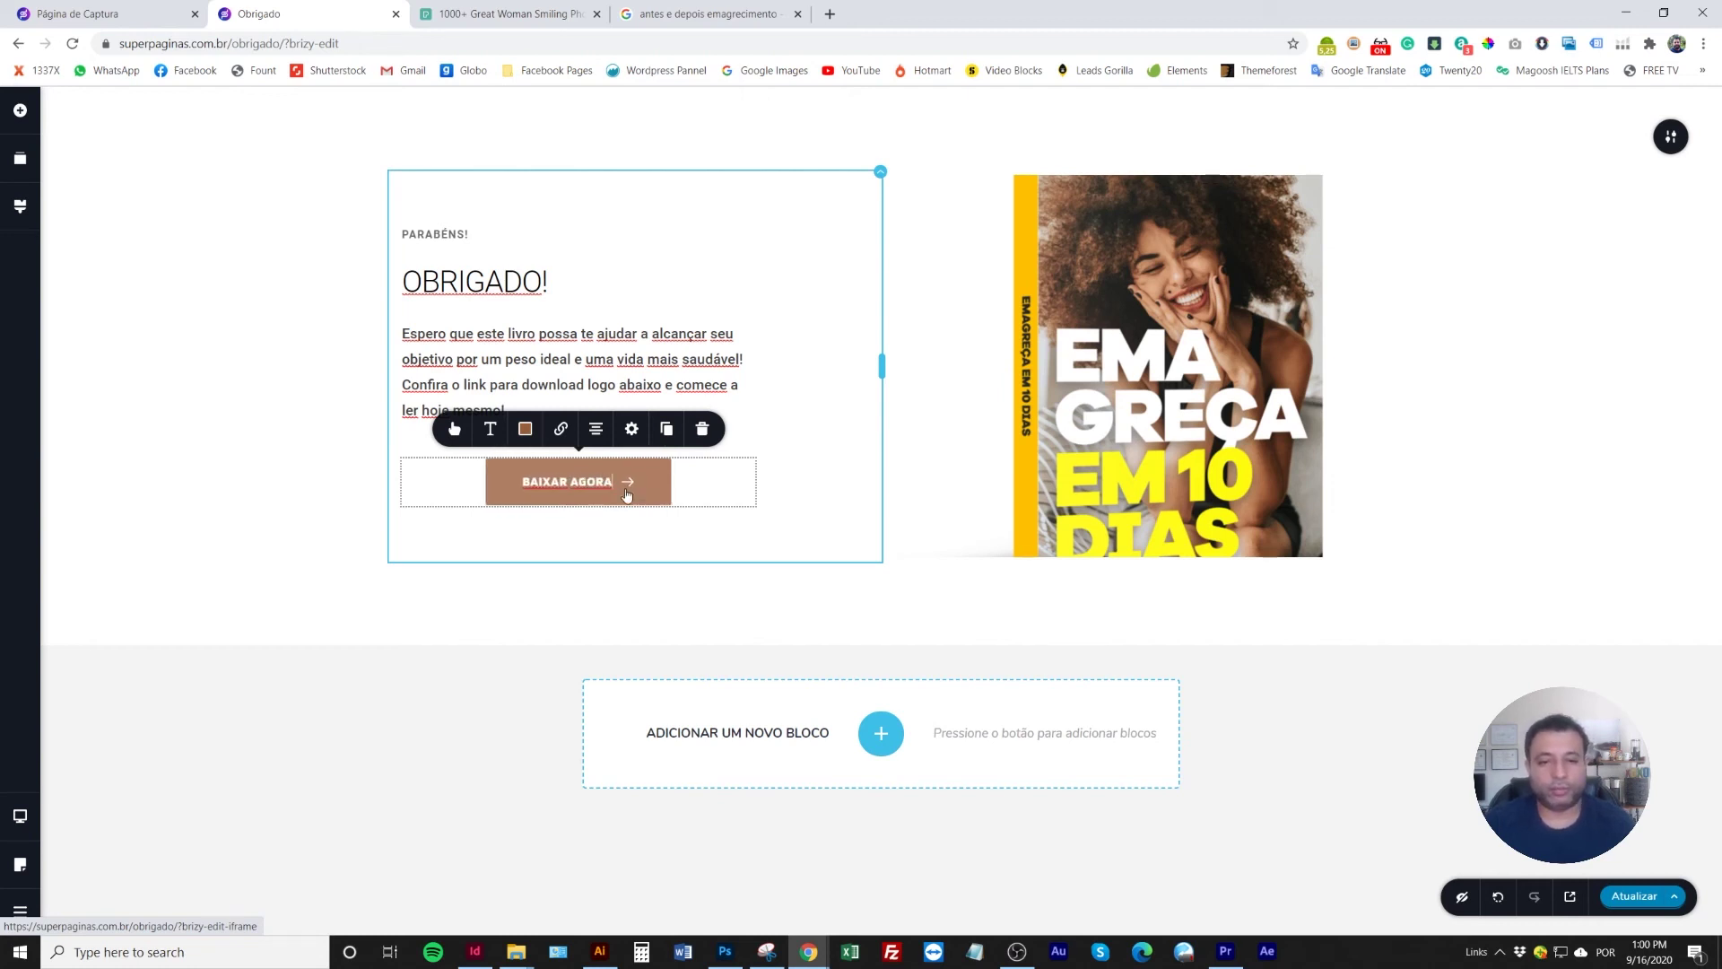
# Replace the button's arrow icon with a download icon at size 24
pyautogui.click(456, 431)
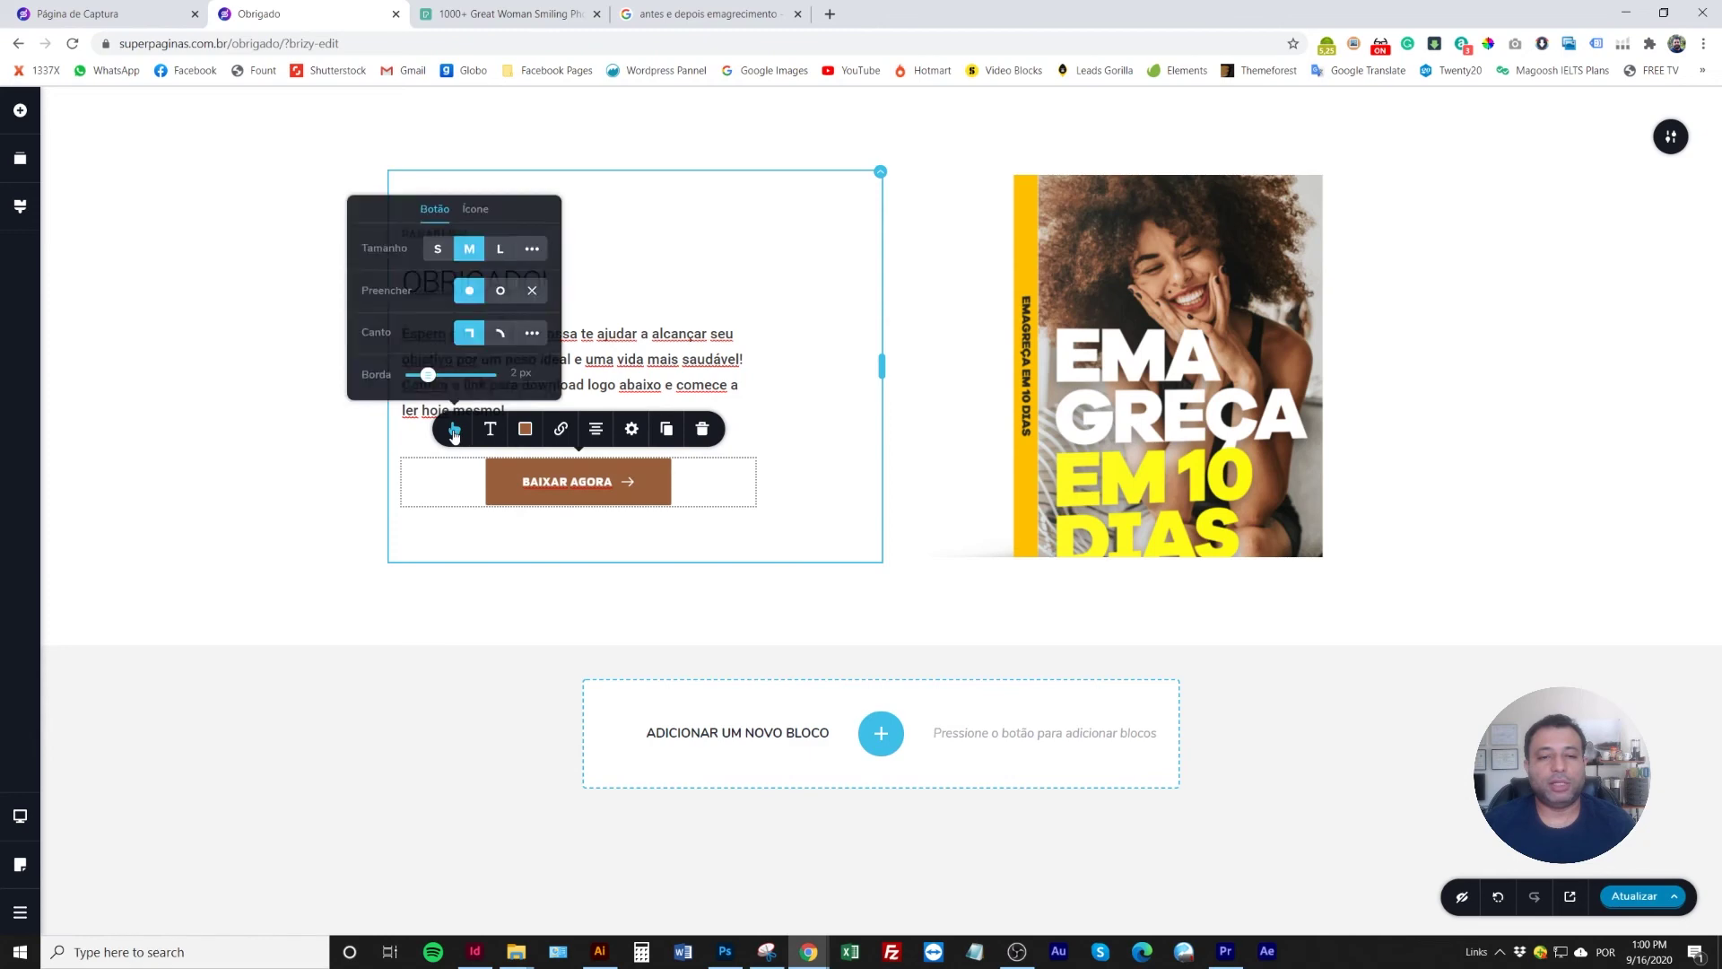
pyautogui.click(473, 210)
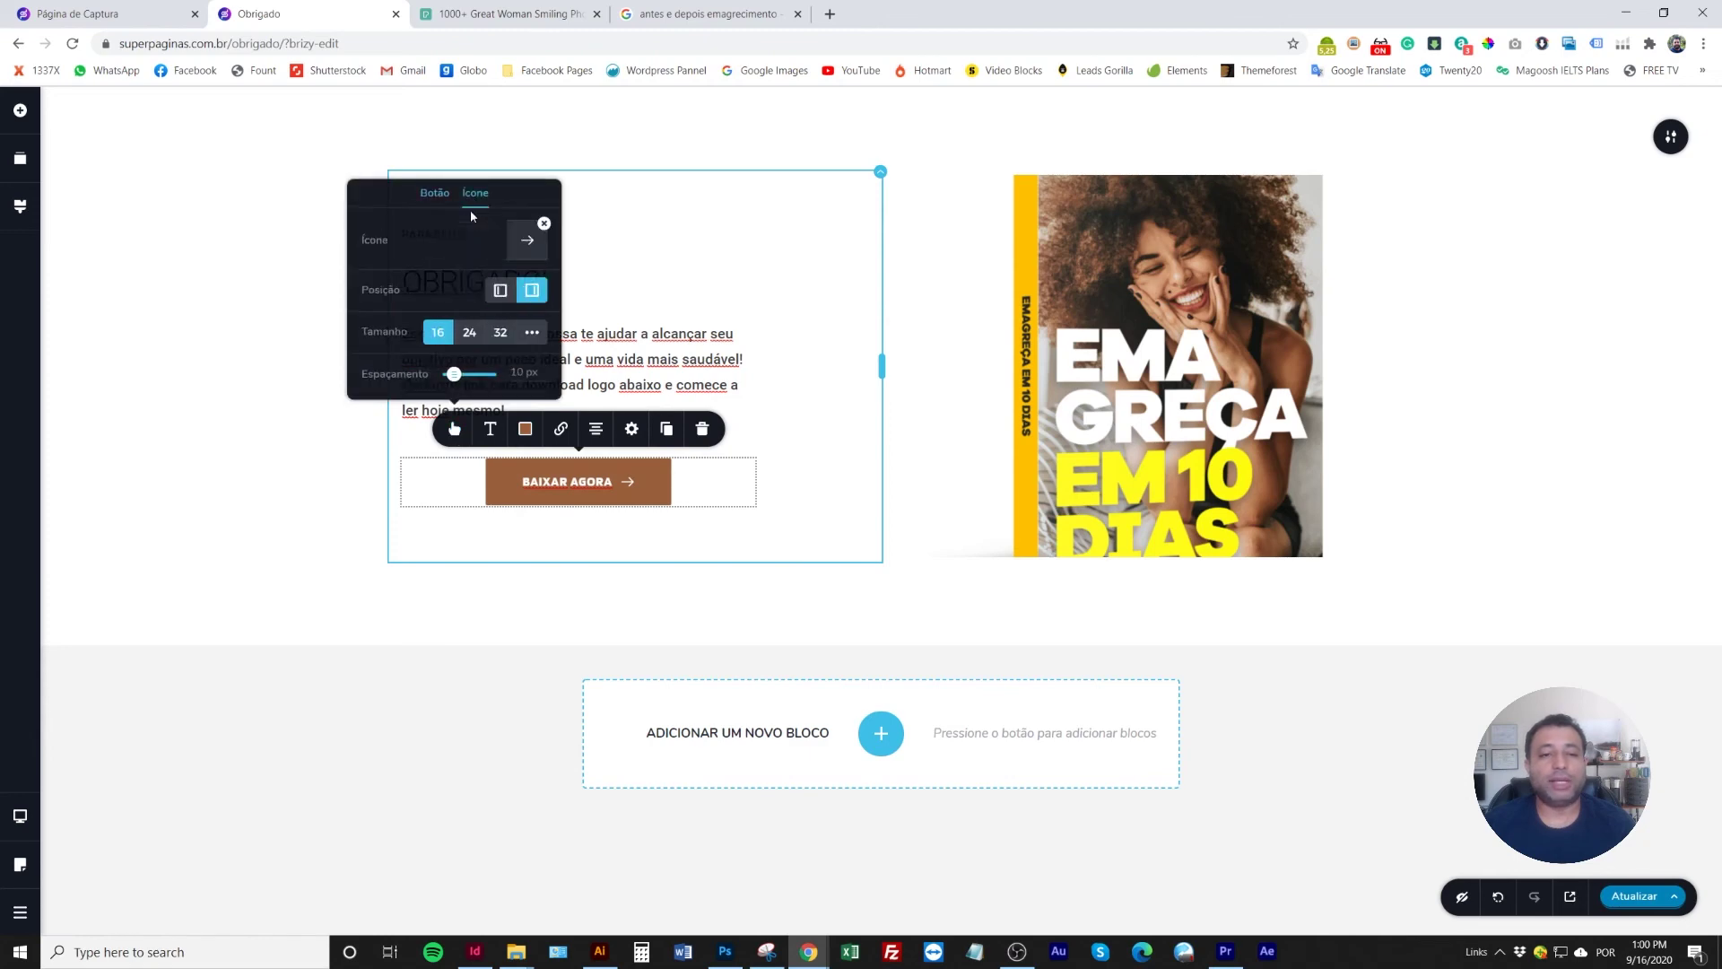
pyautogui.click(547, 227)
pyautogui.click(529, 242)
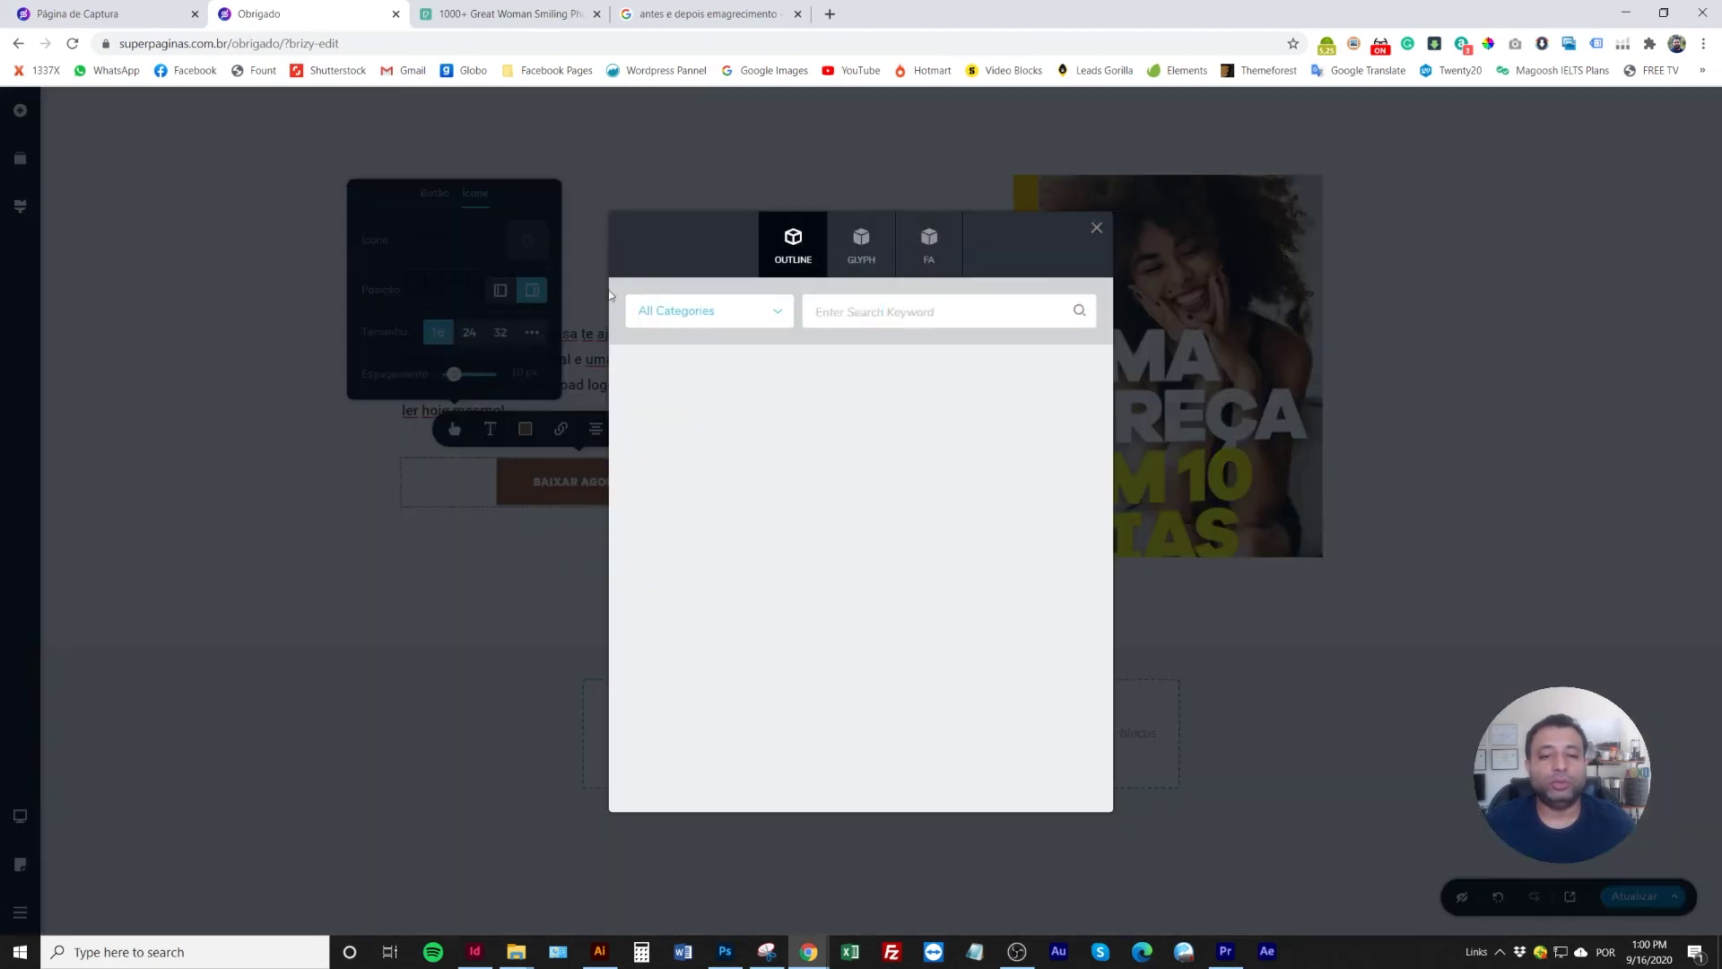
pyautogui.click(942, 314)
pyautogui.write('DOWN')
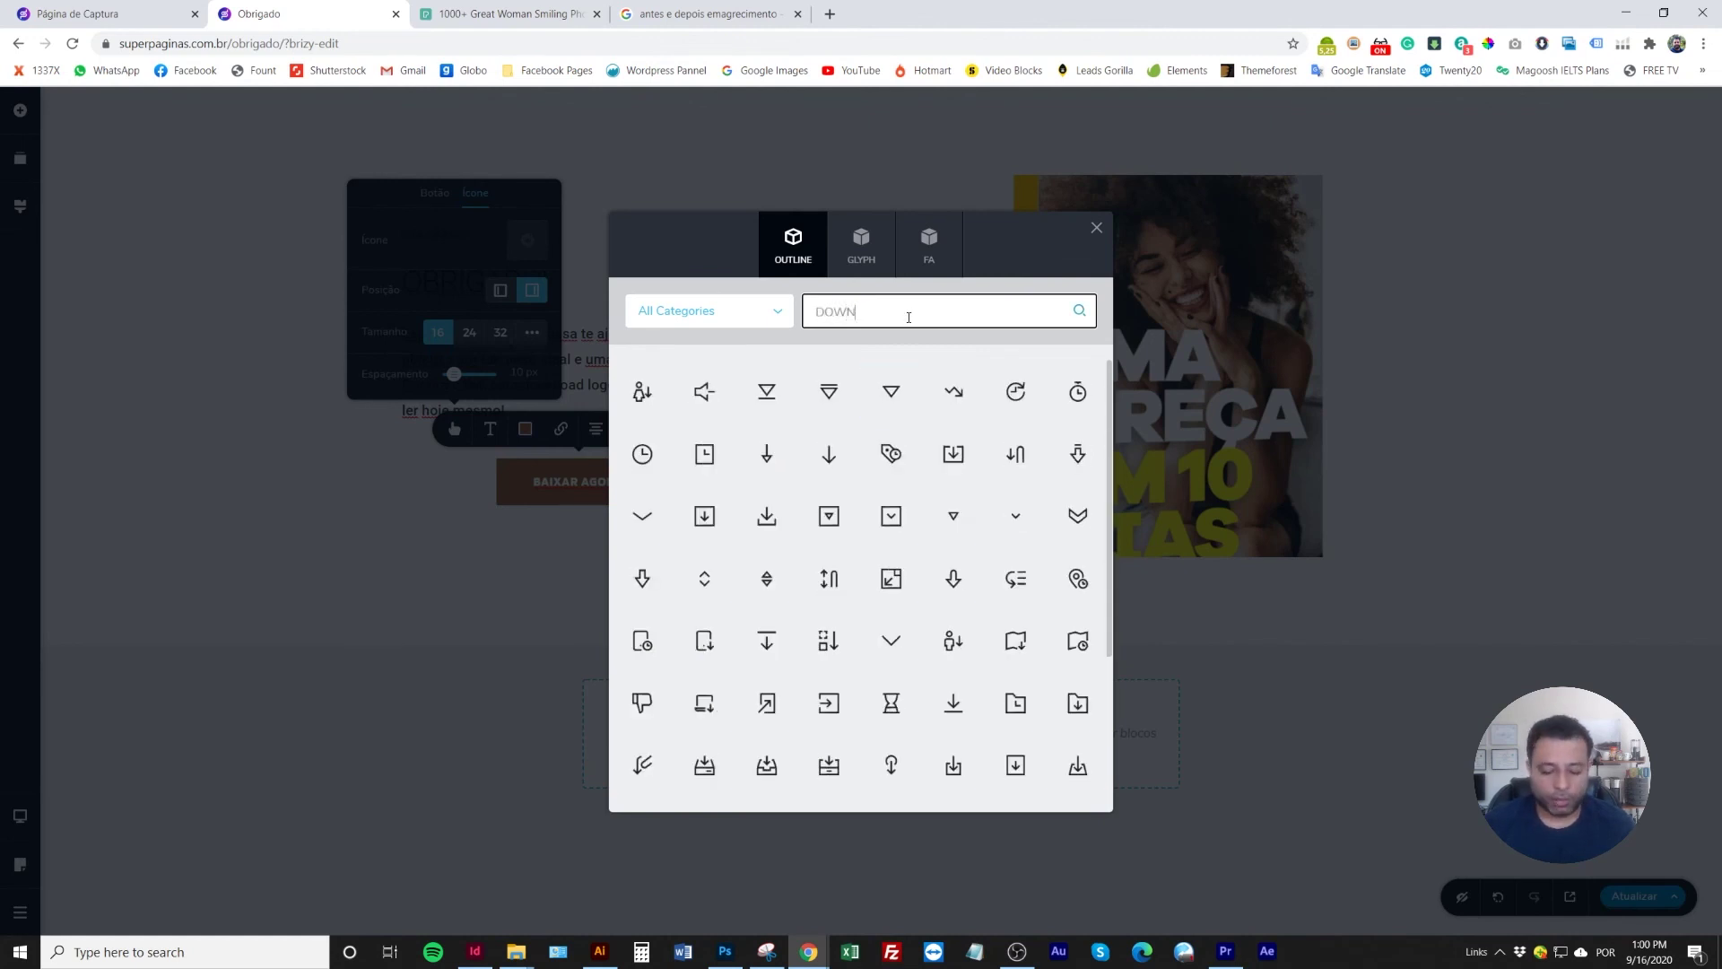
pyautogui.write('LOAD')
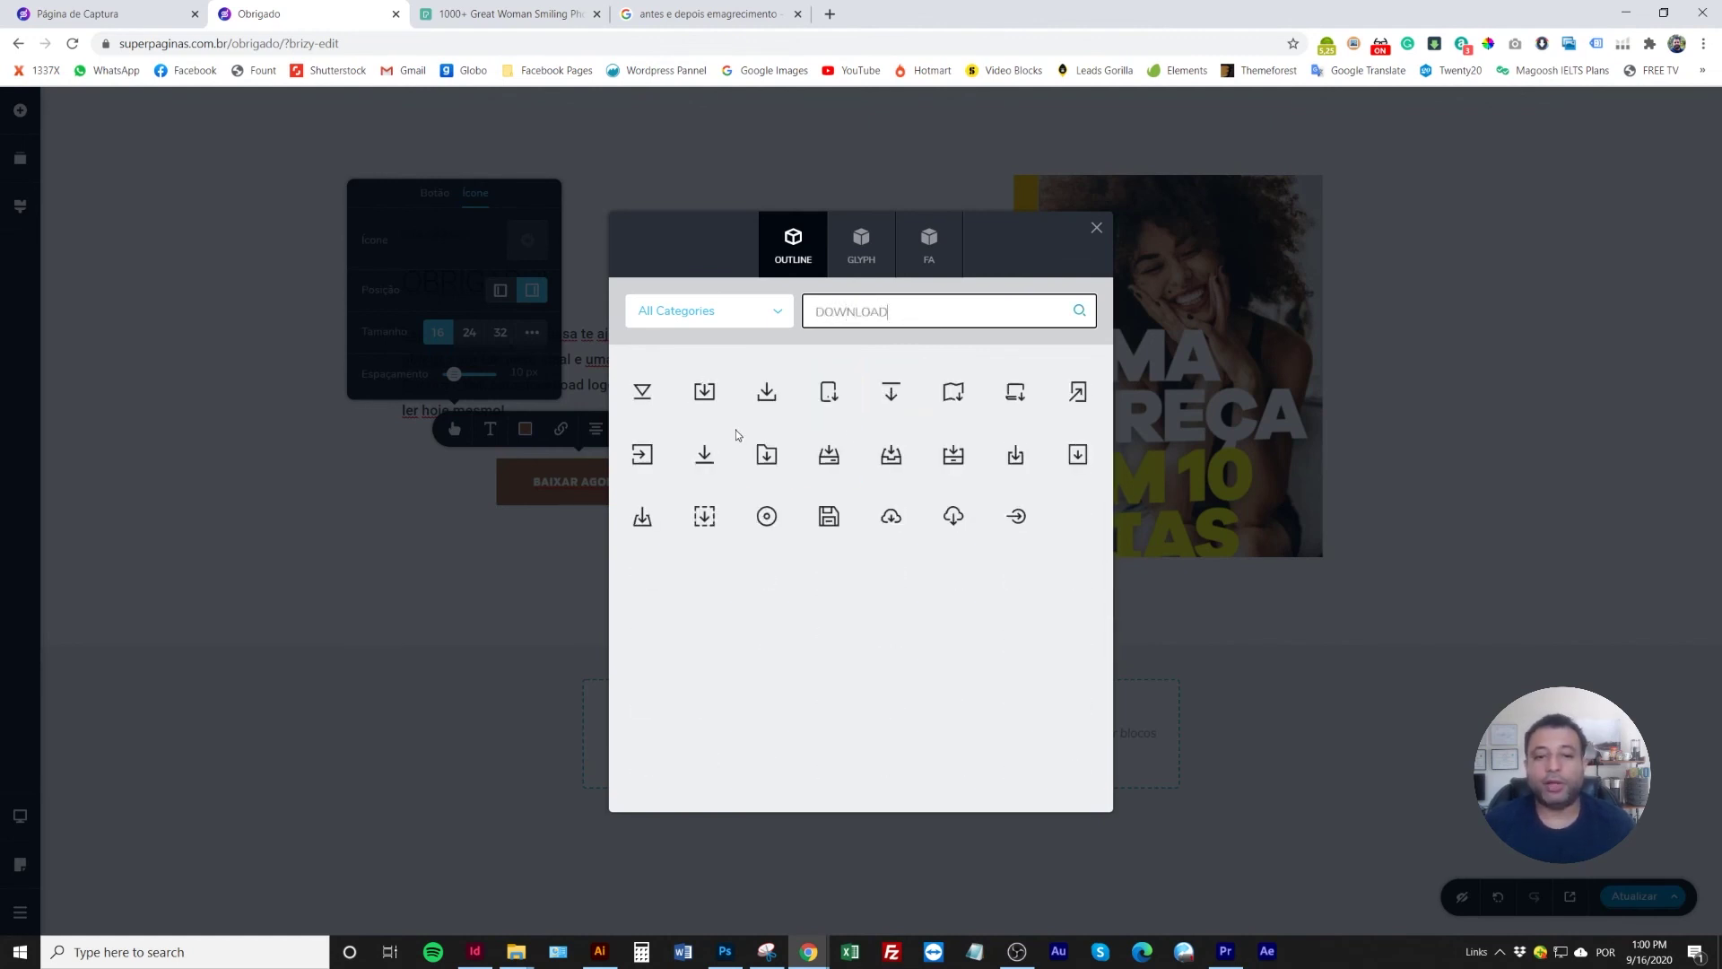
pyautogui.click(894, 463)
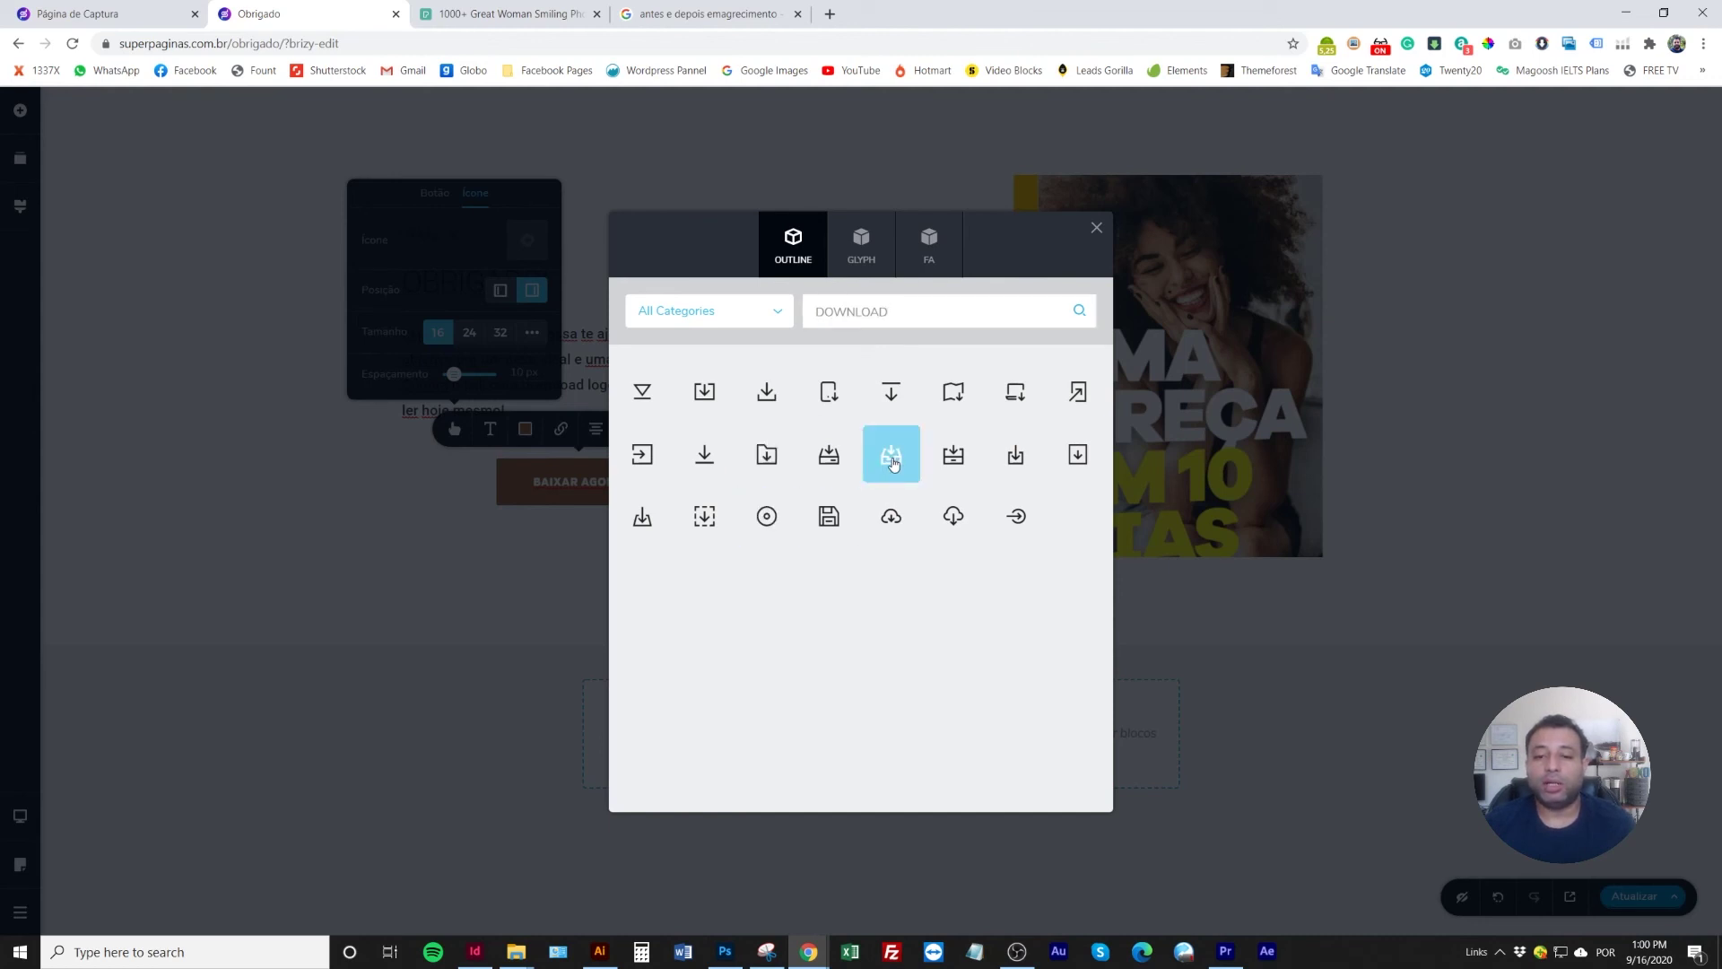
pyautogui.click(894, 463)
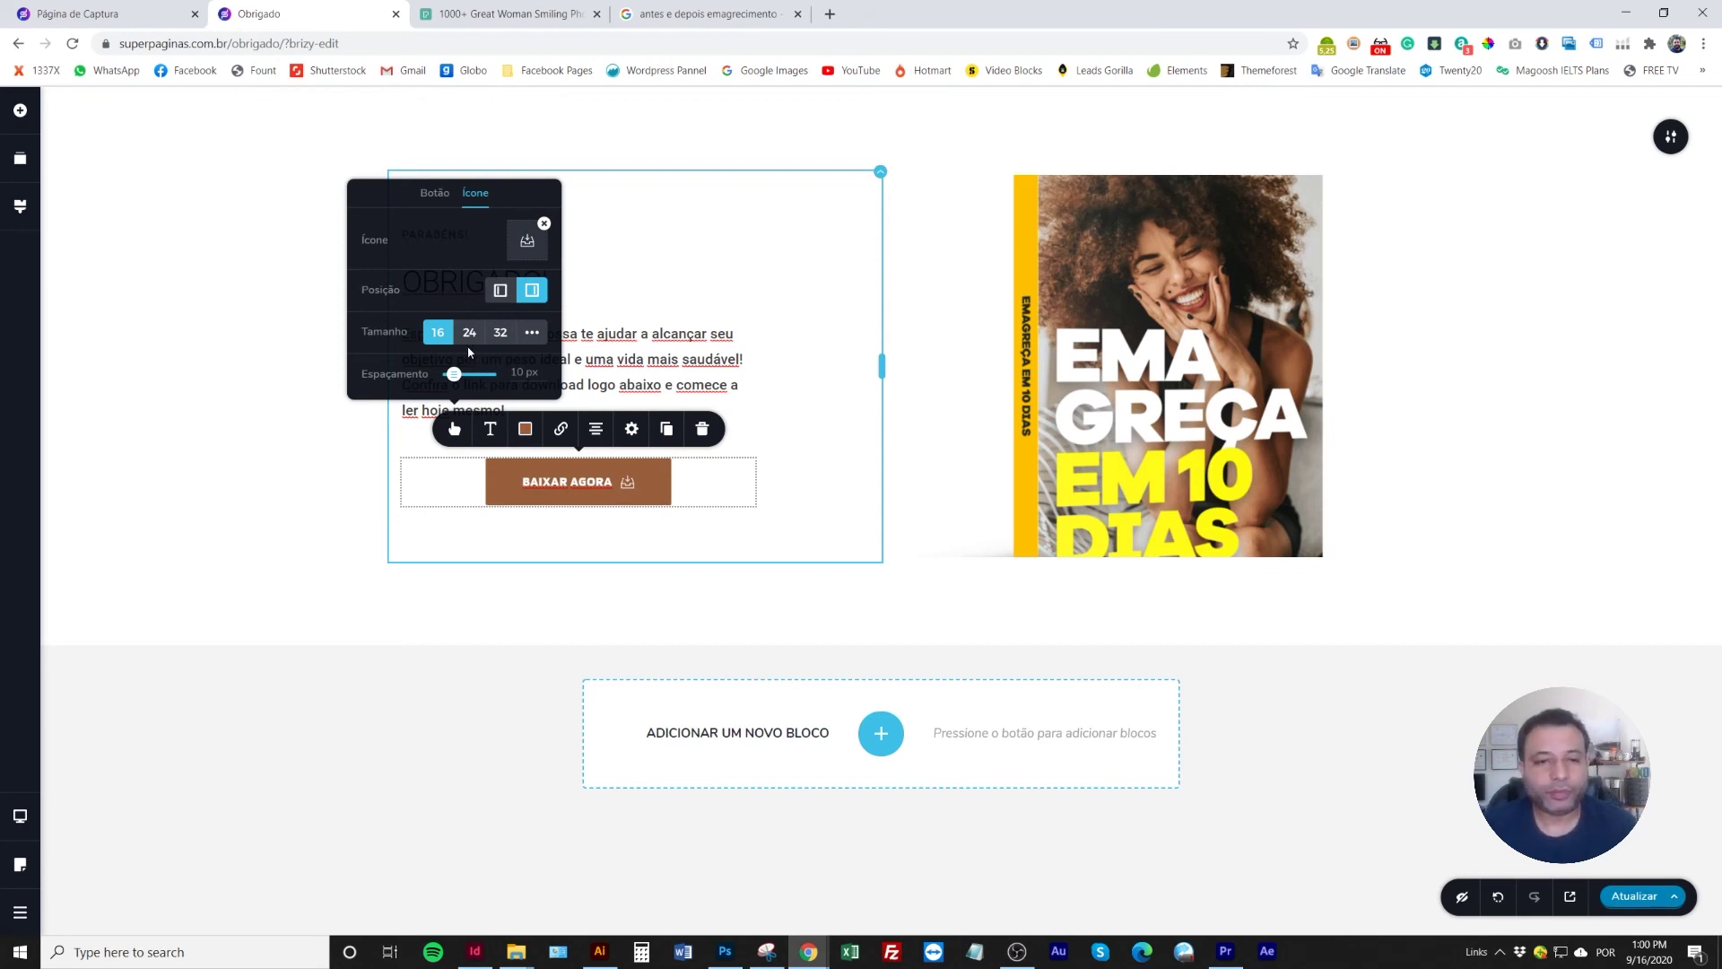
pyautogui.click(469, 333)
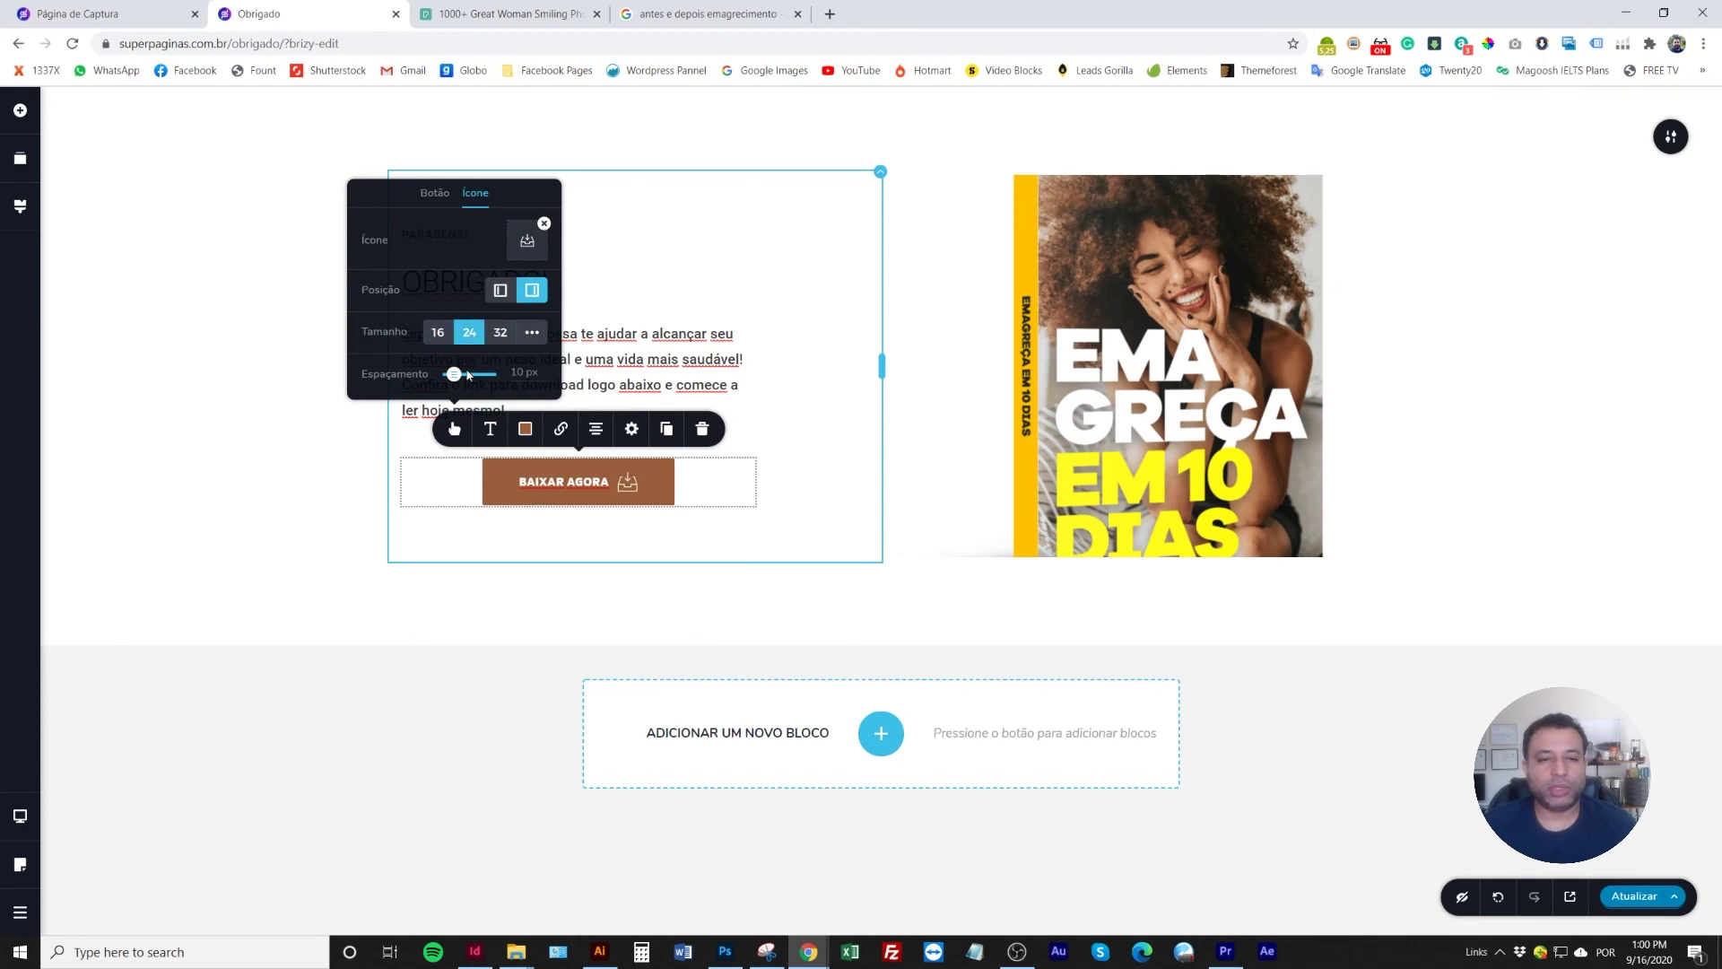
pyautogui.click(436, 194)
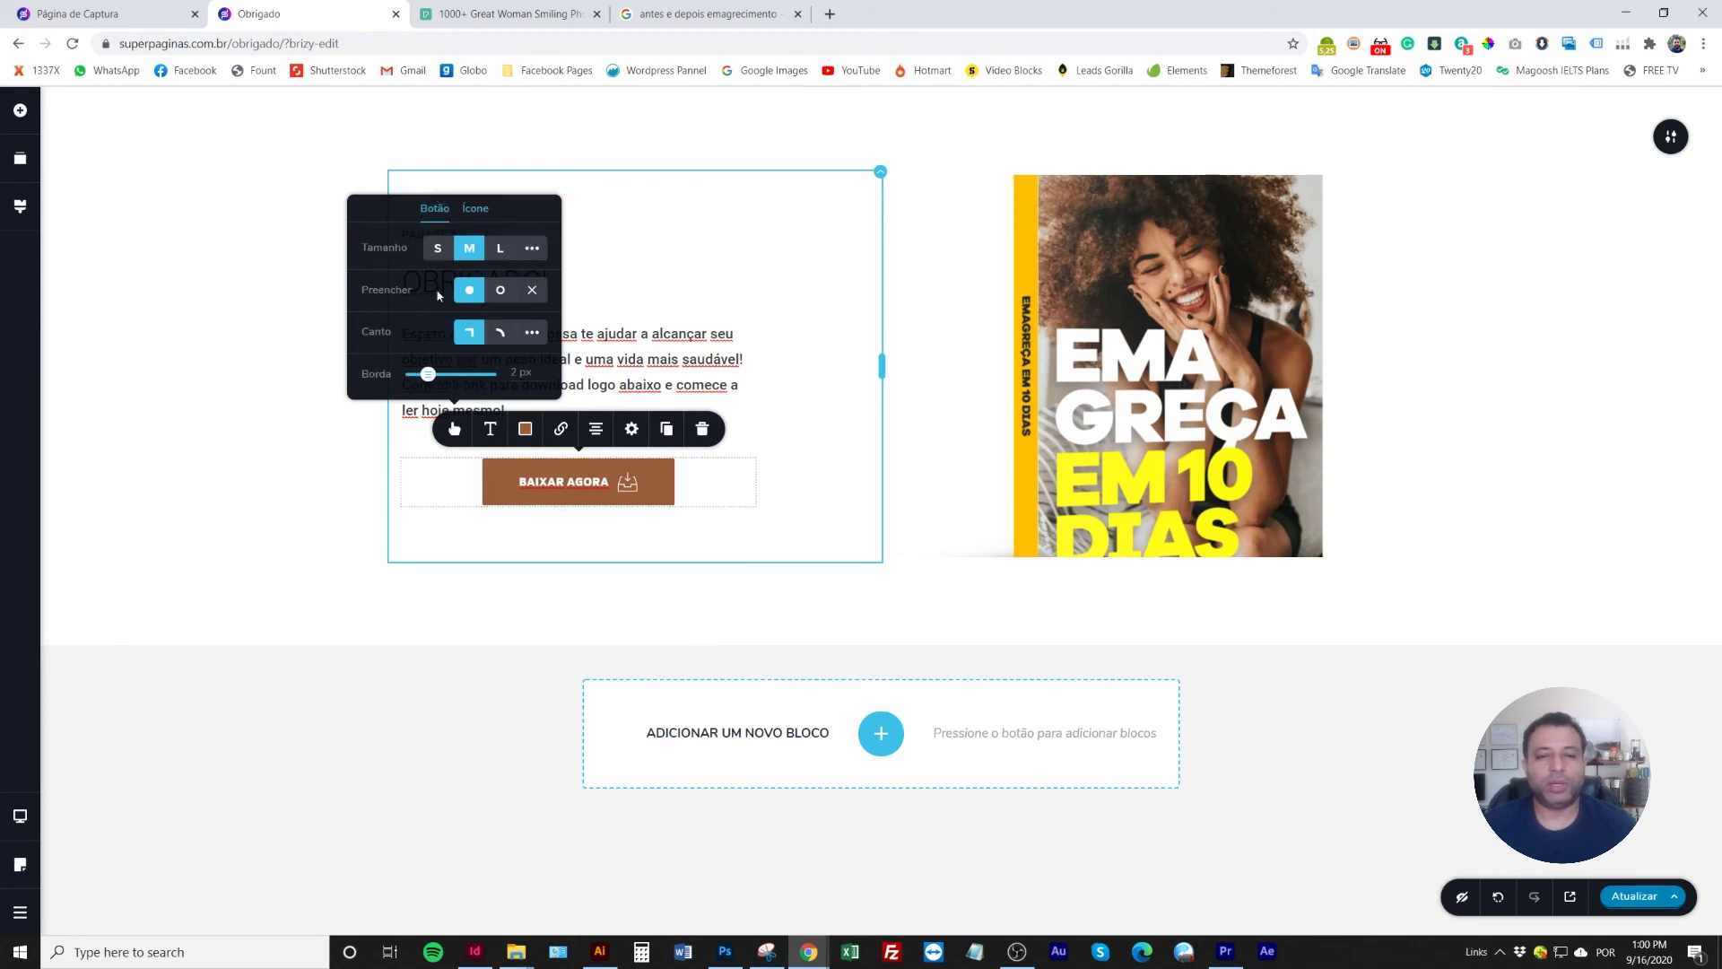
pyautogui.click(337, 440)
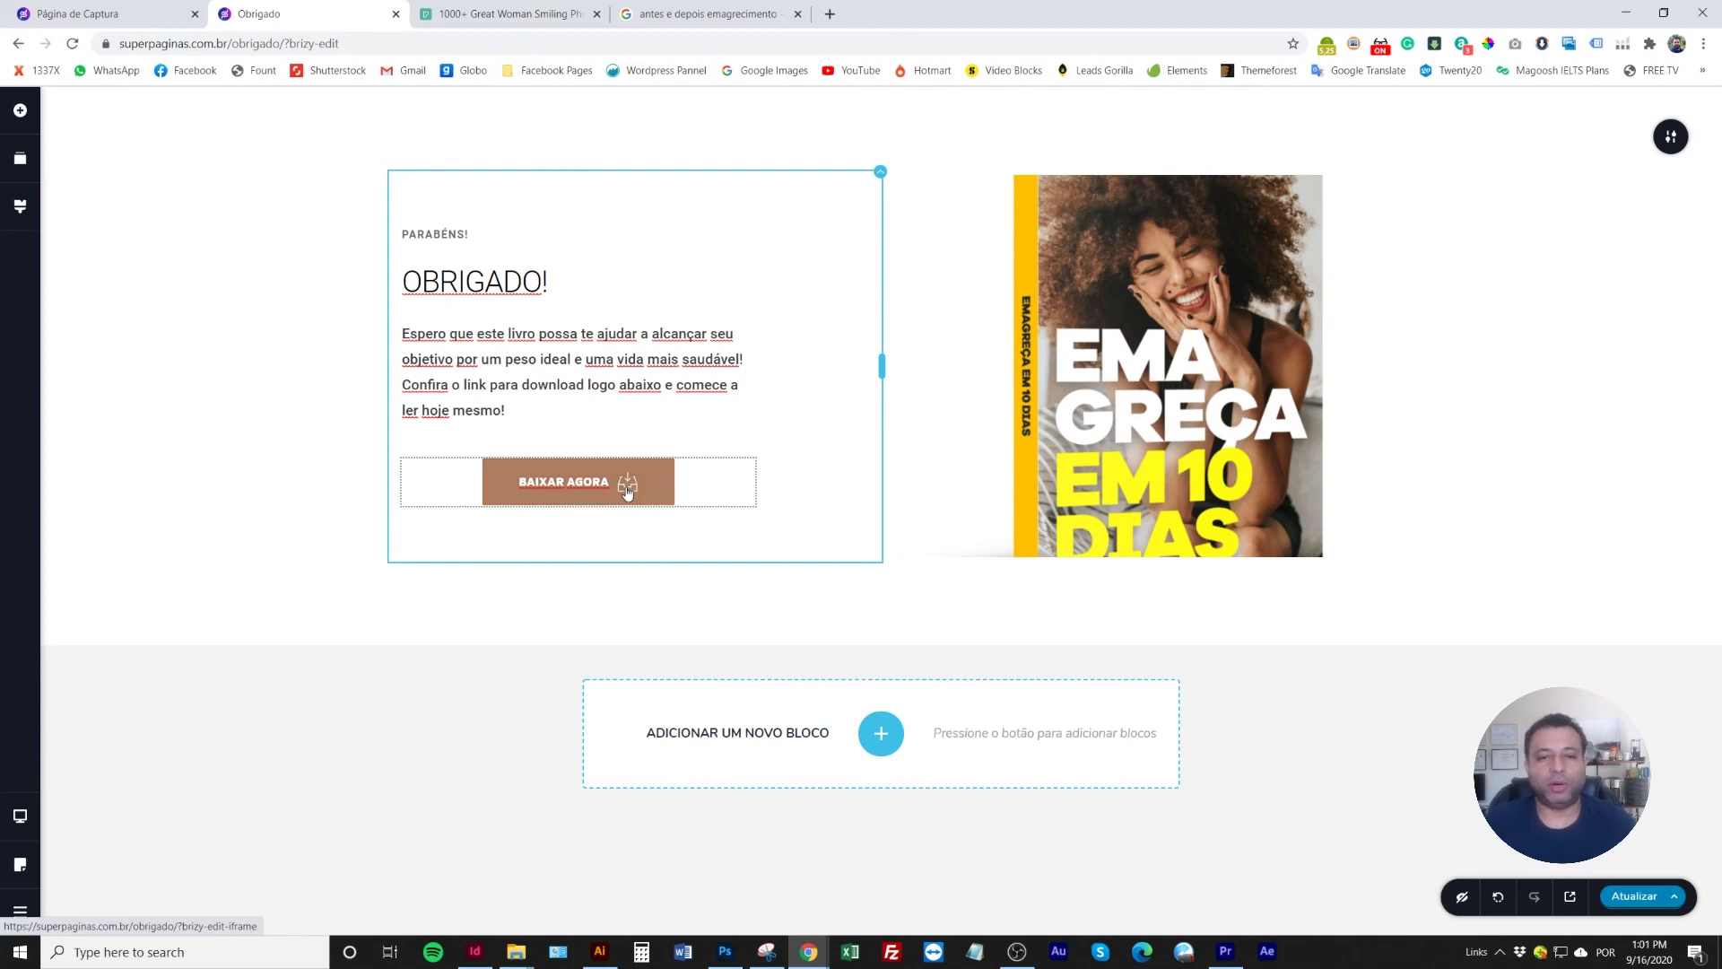
# Try the button's alignment options, leaving BAIXAR AGORA left-aligned
pyautogui.click(664, 477)
pyautogui.click(595, 428)
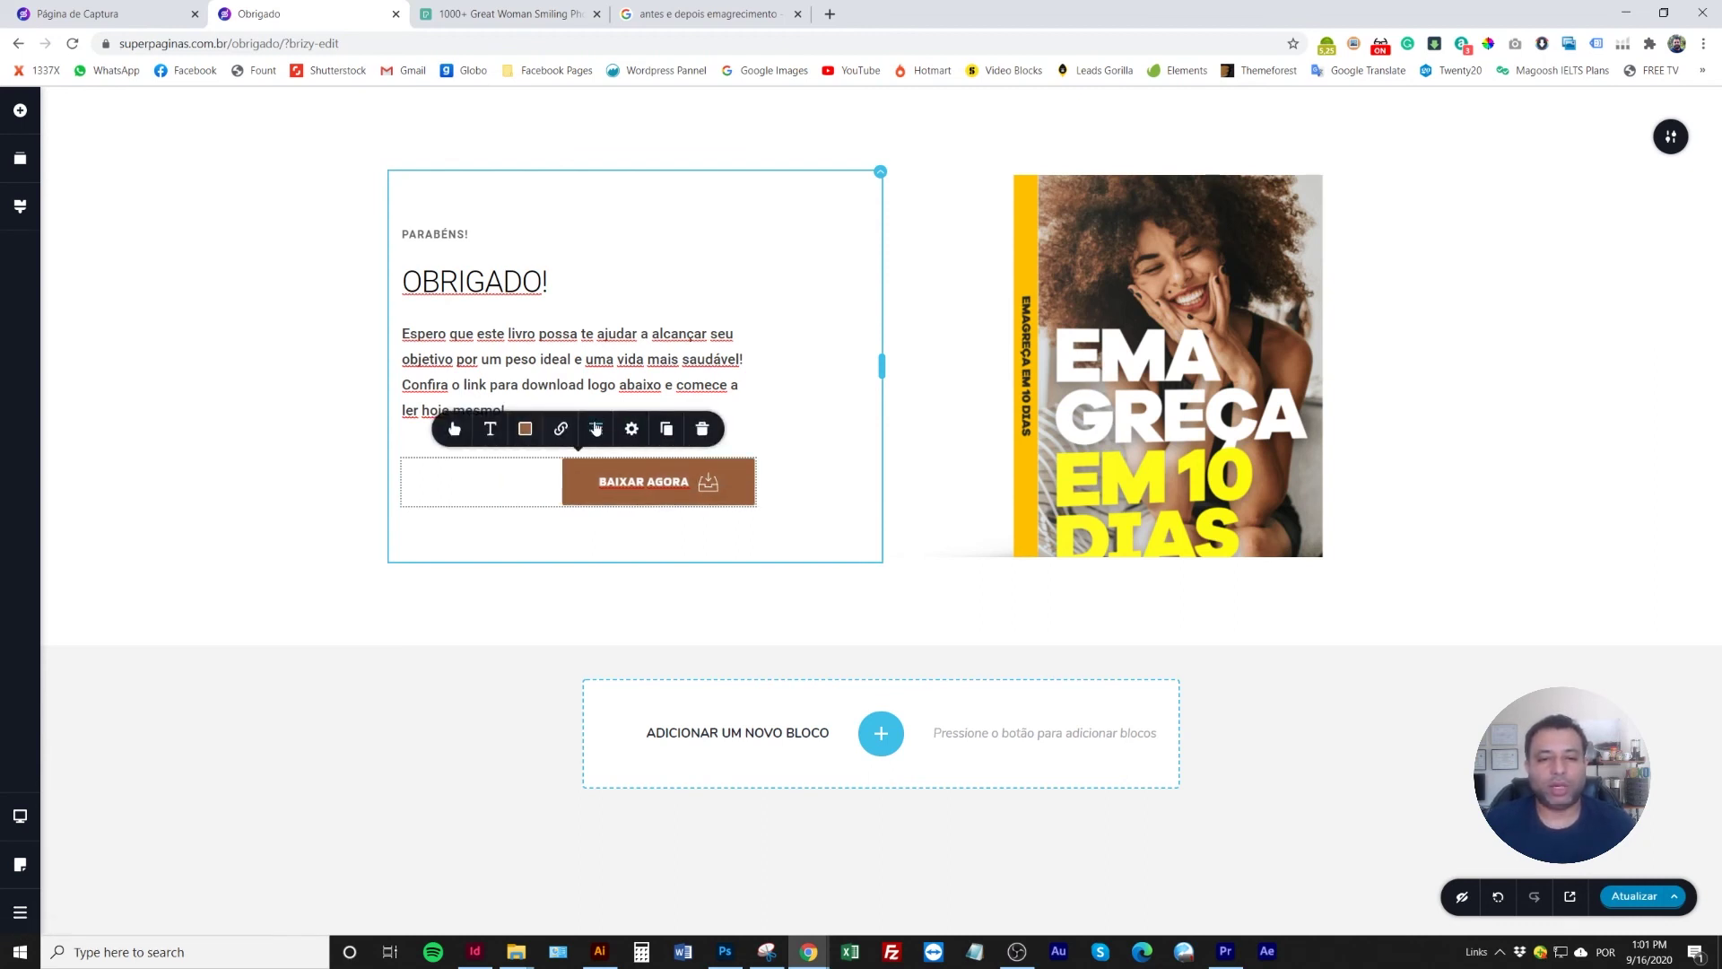
pyautogui.click(596, 429)
pyautogui.click(300, 473)
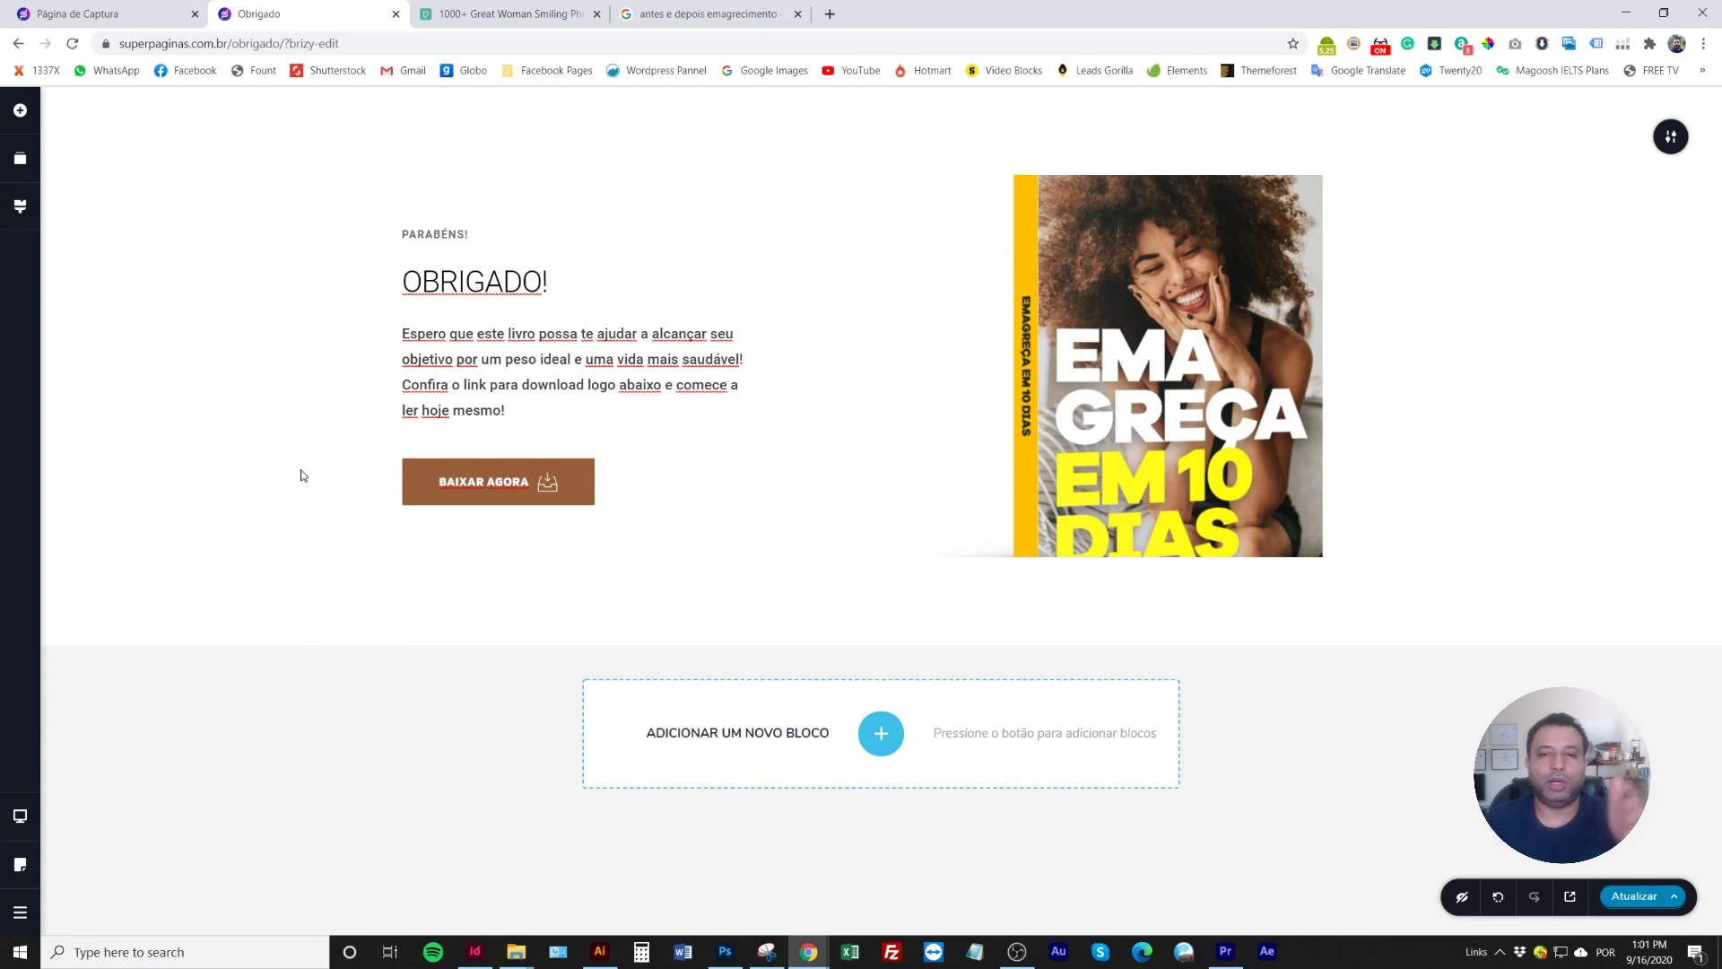
pyautogui.click(1112, 543)
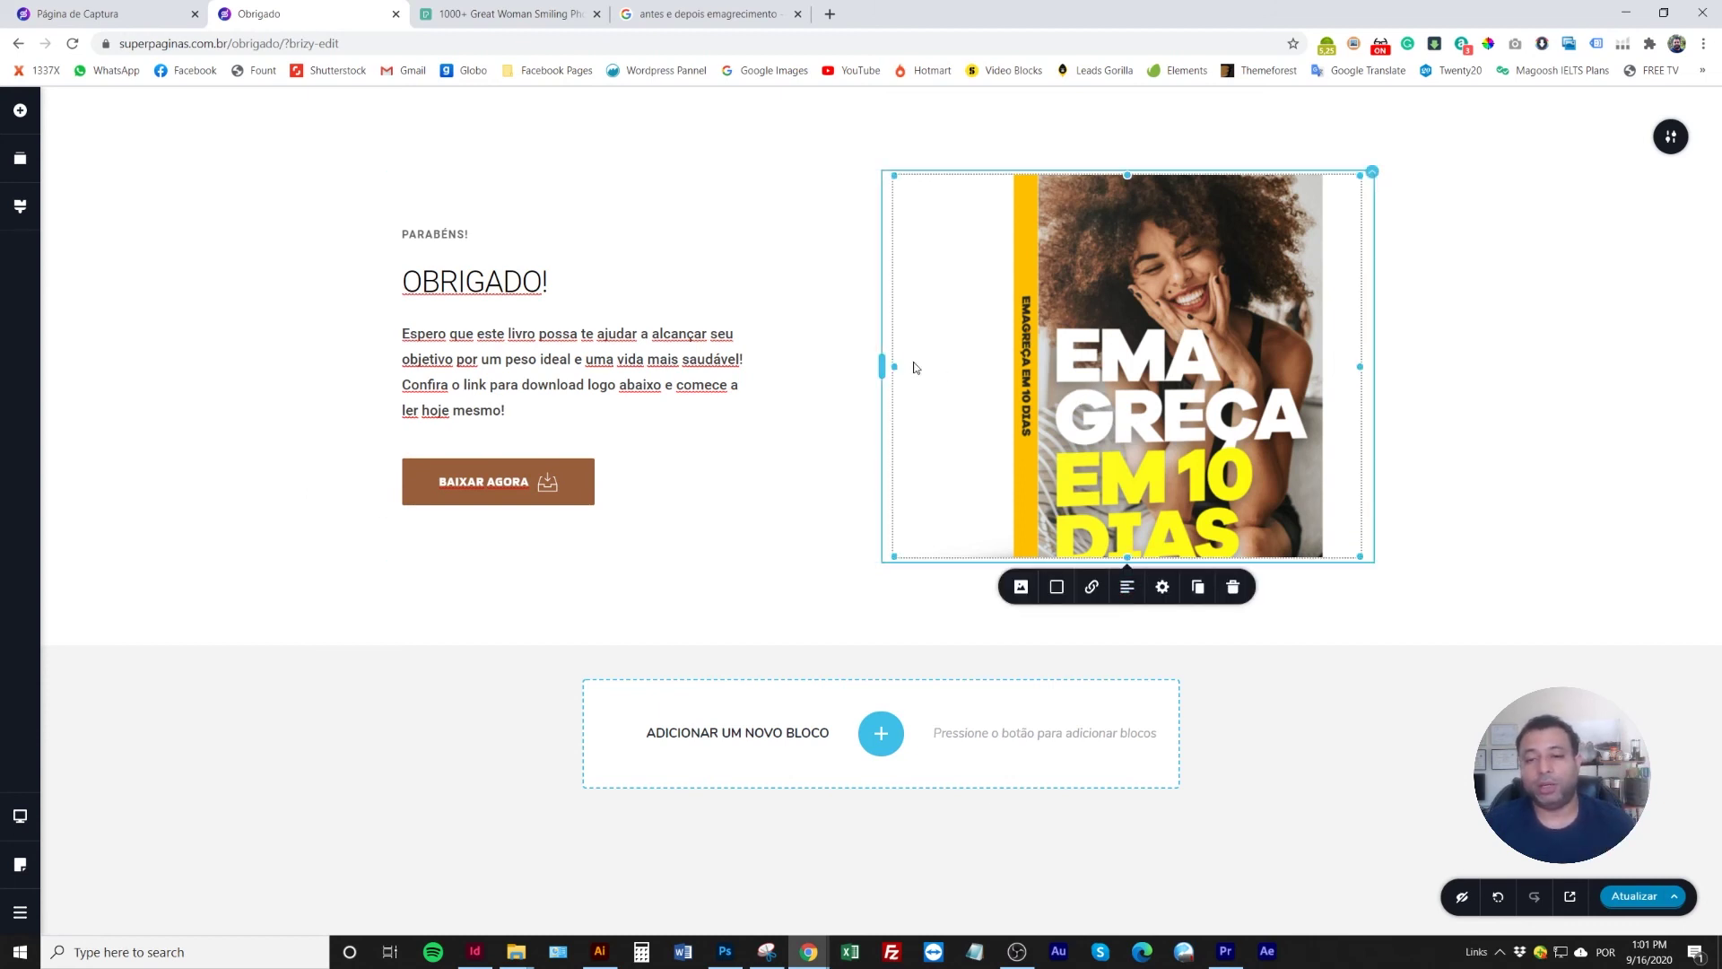
# Drag the column divider to widen the text column and shrink the book cover
pyautogui.moveTo(881, 366); pyautogui.dragTo(815, 388)
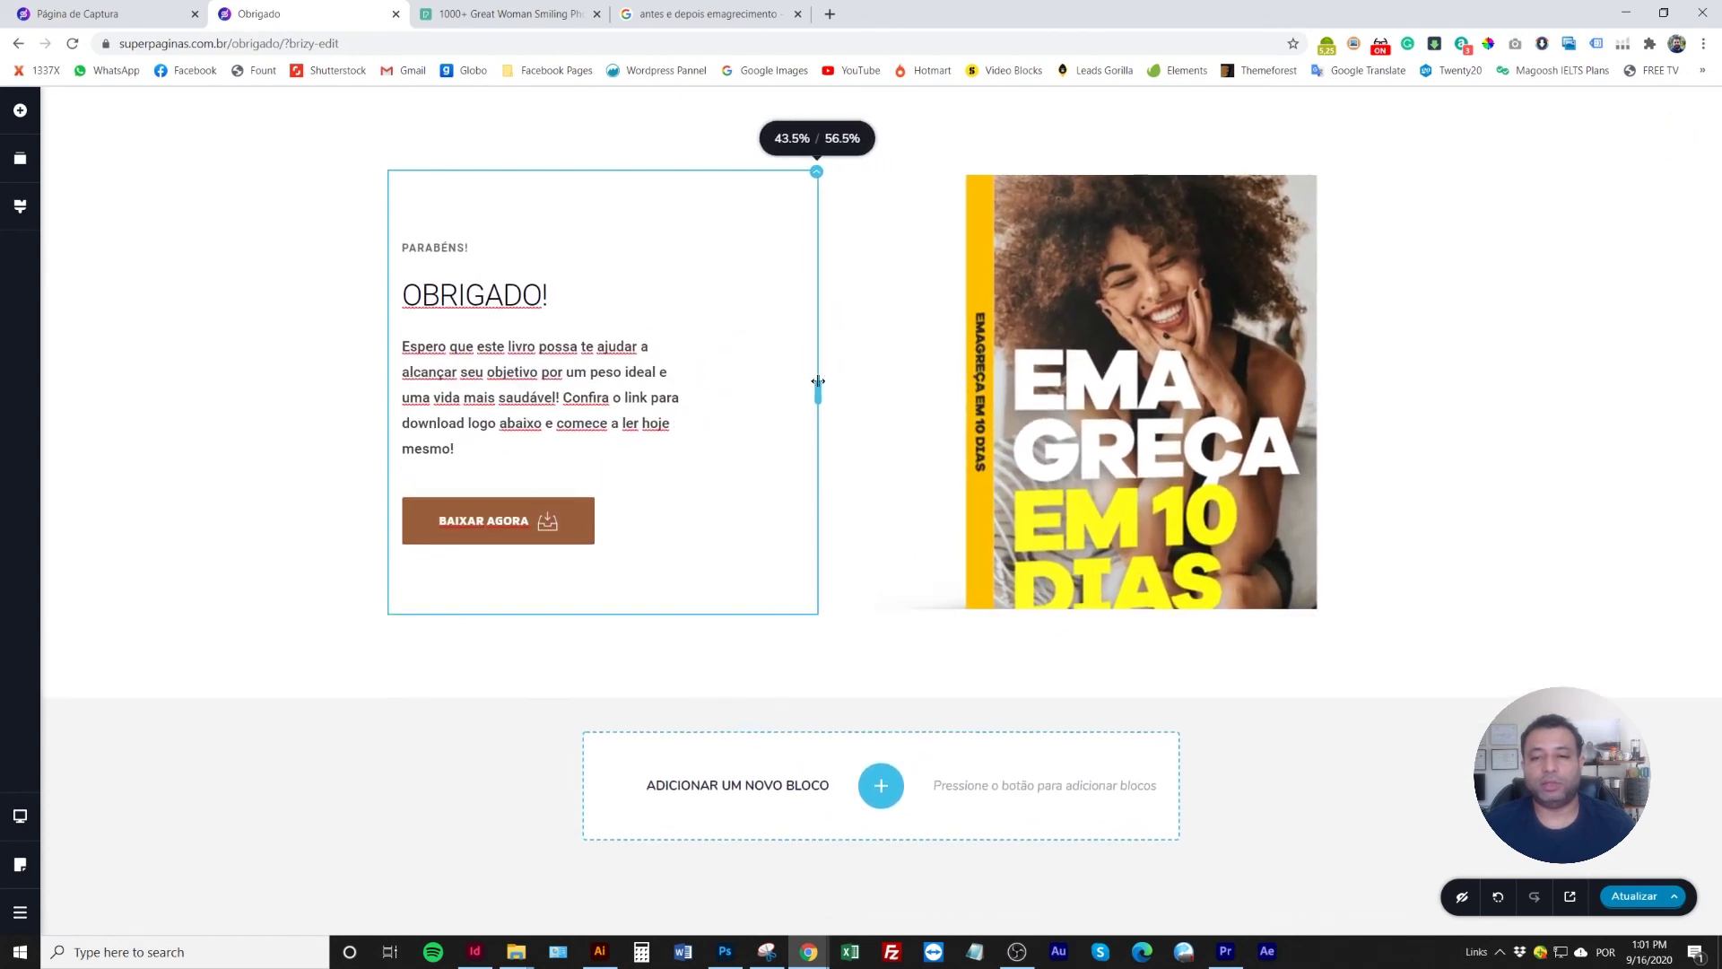
pyautogui.click(1146, 326)
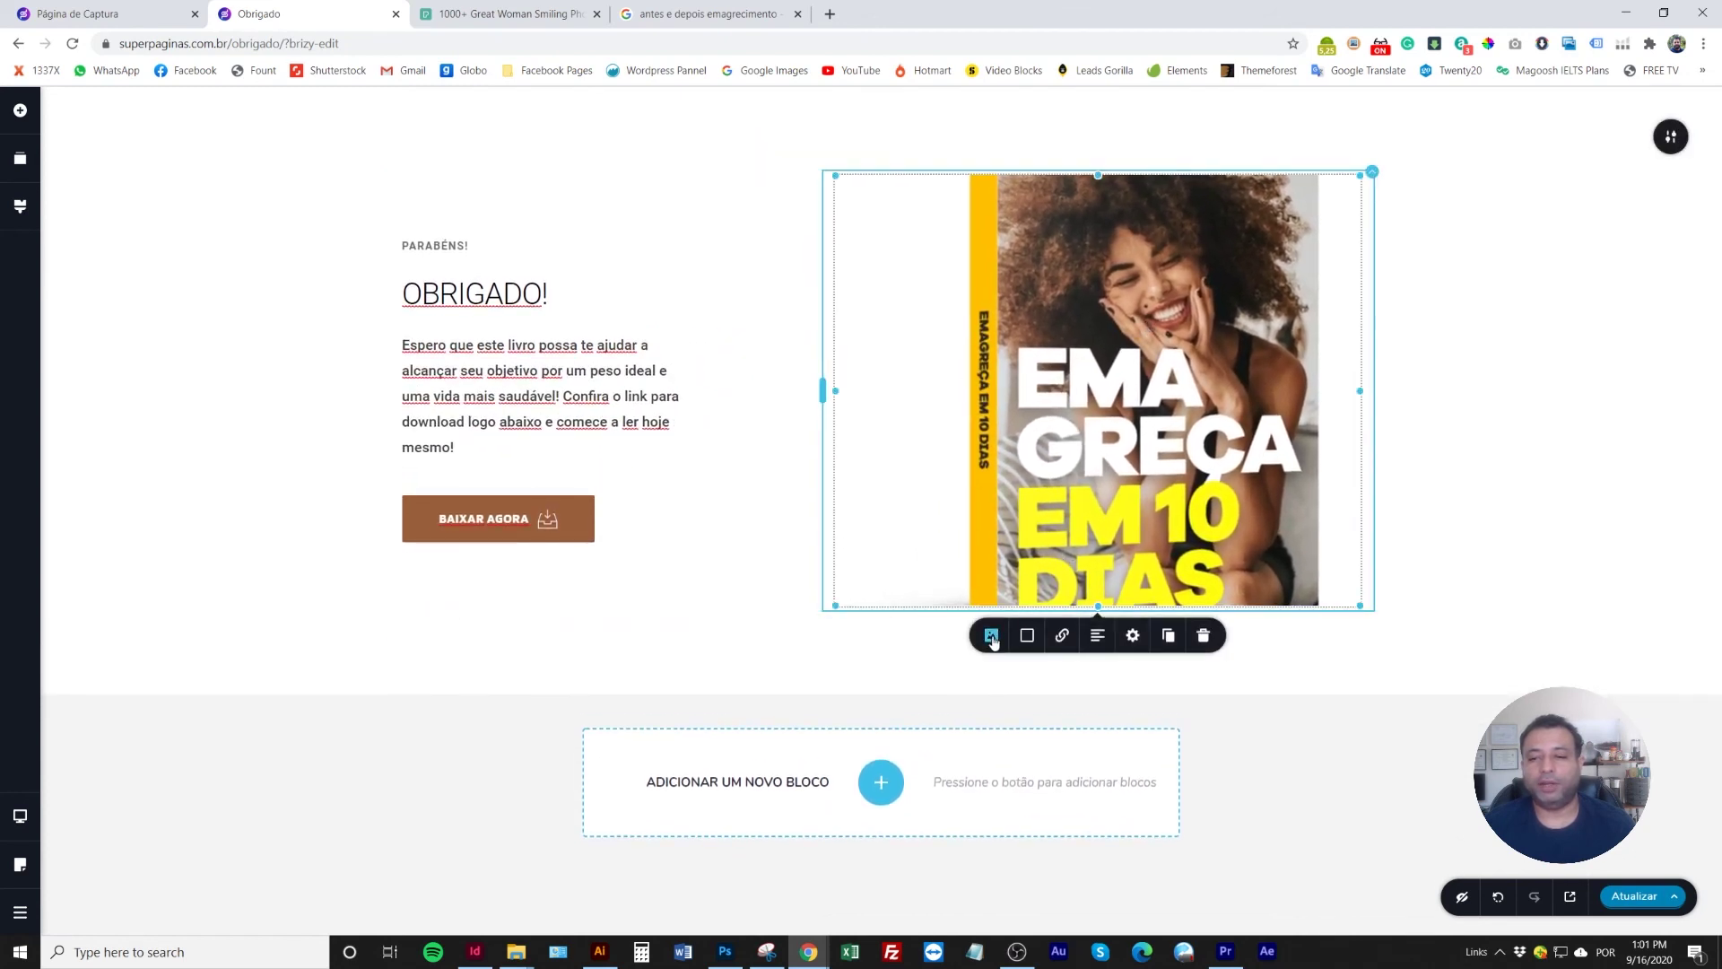
pyautogui.click(356, 348)
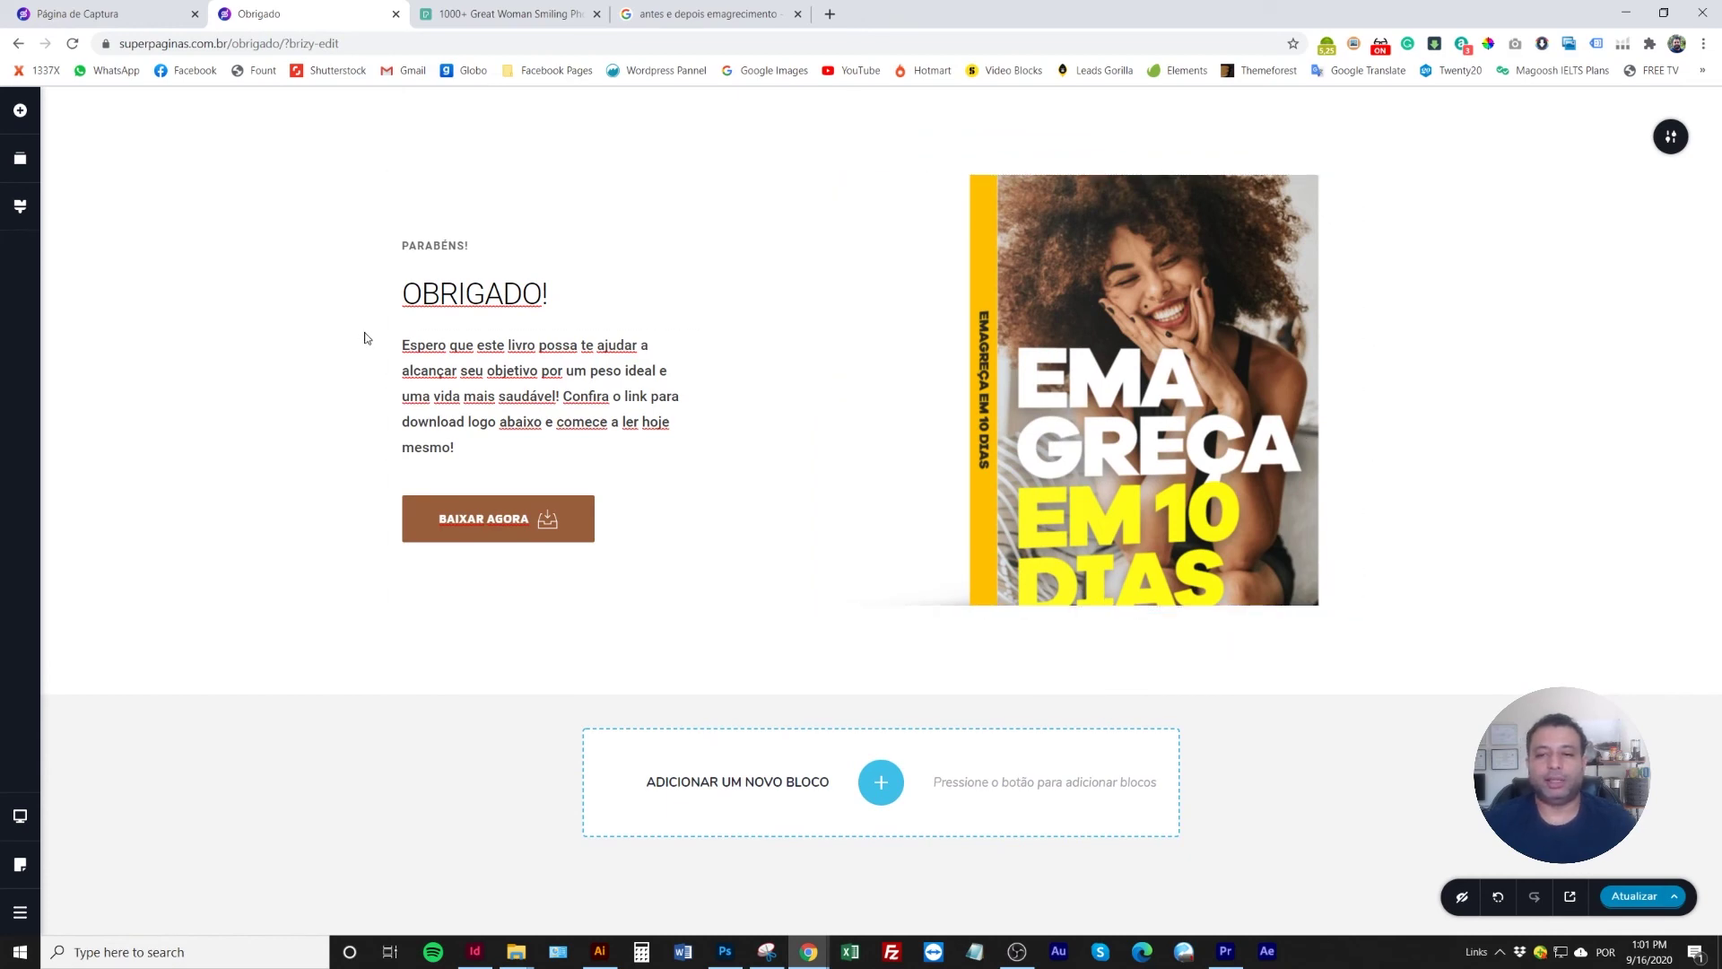
pyautogui.moveTo(818, 383); pyautogui.dragTo(836, 383)
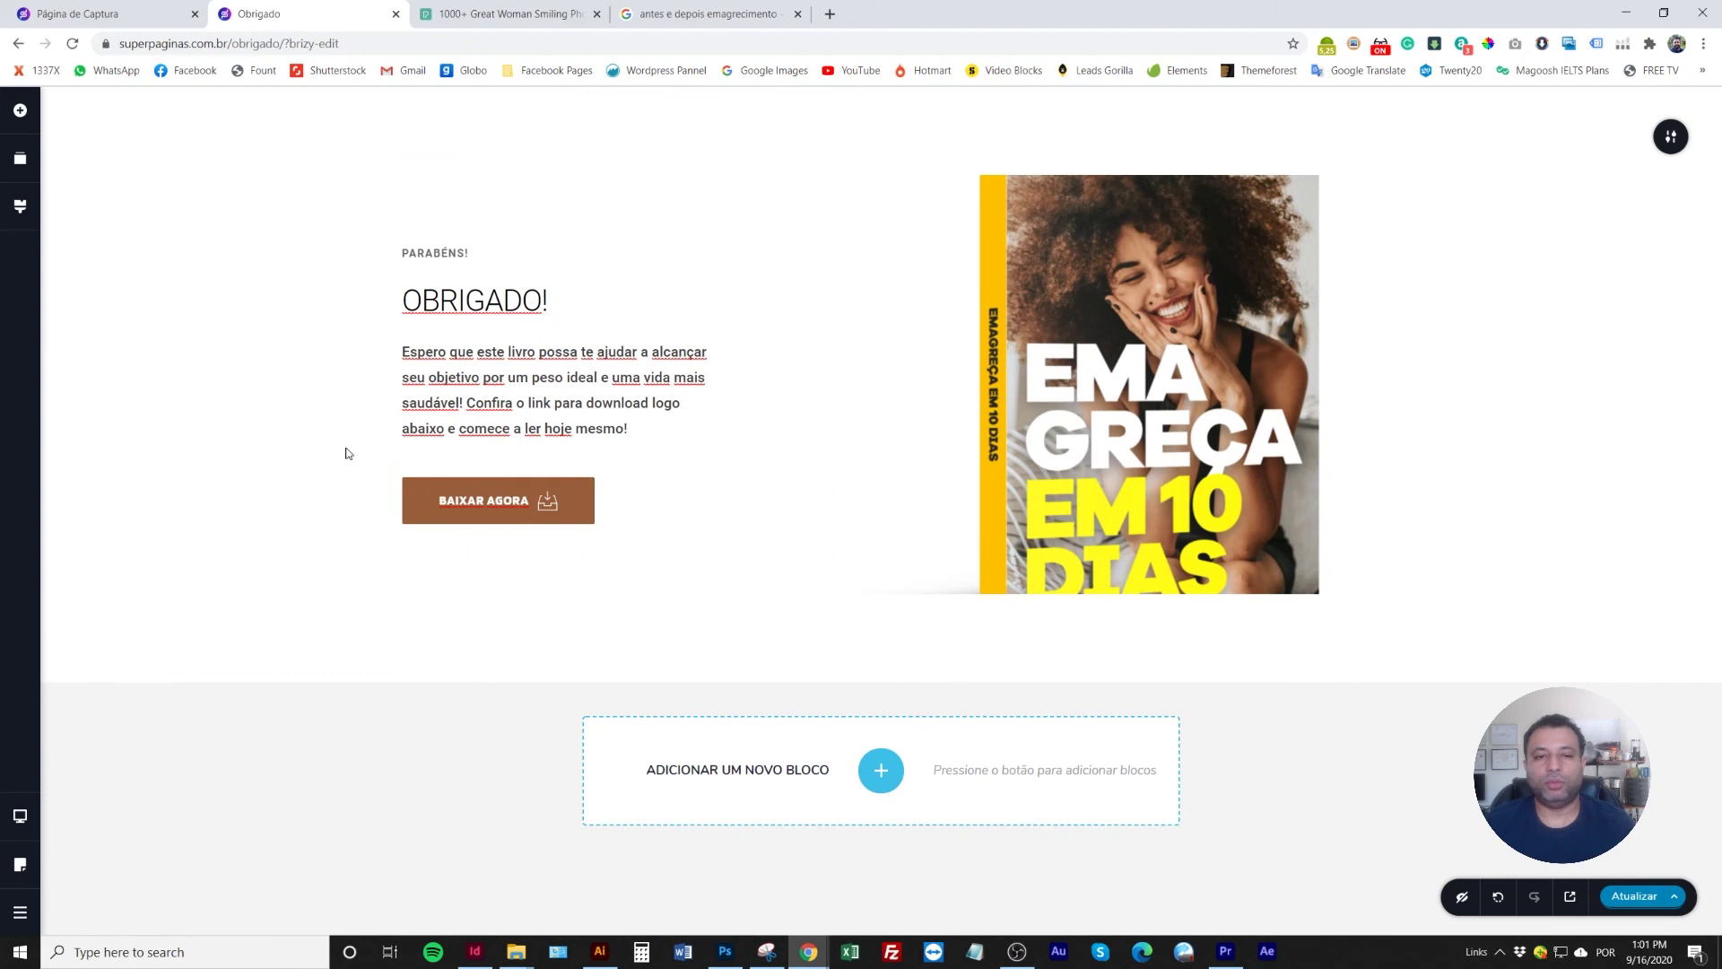
# Open the text column's full settings via Mais configurações
pyautogui.click(520, 254)
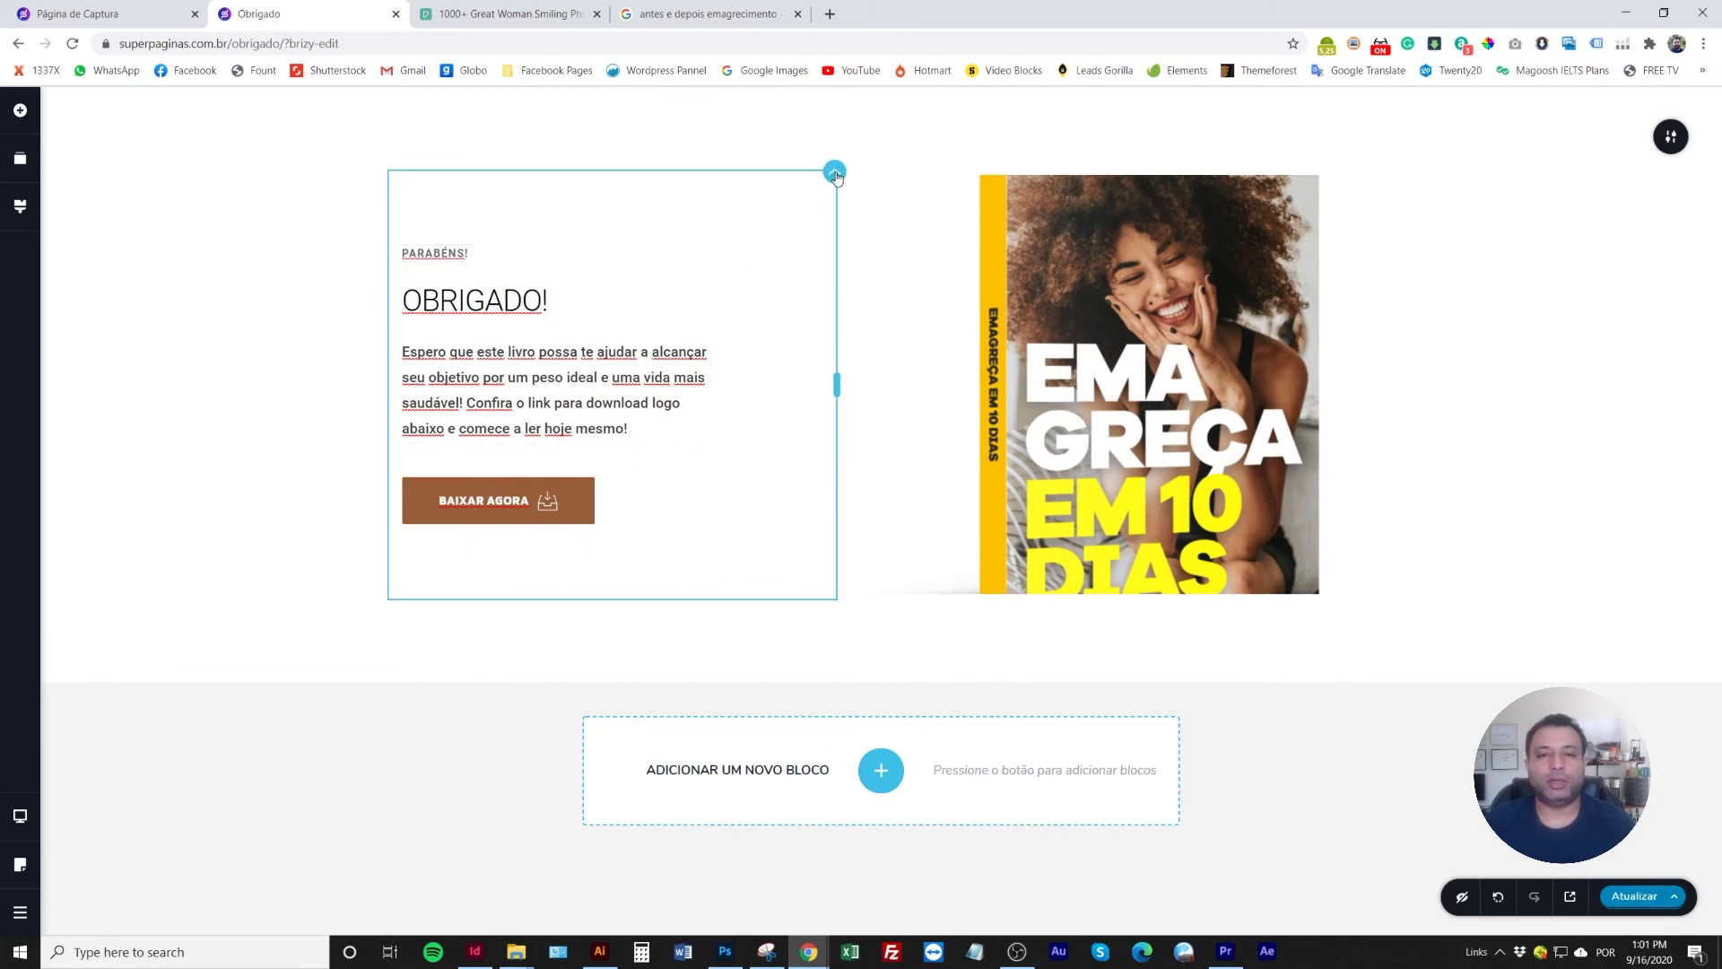
pyautogui.click(834, 171)
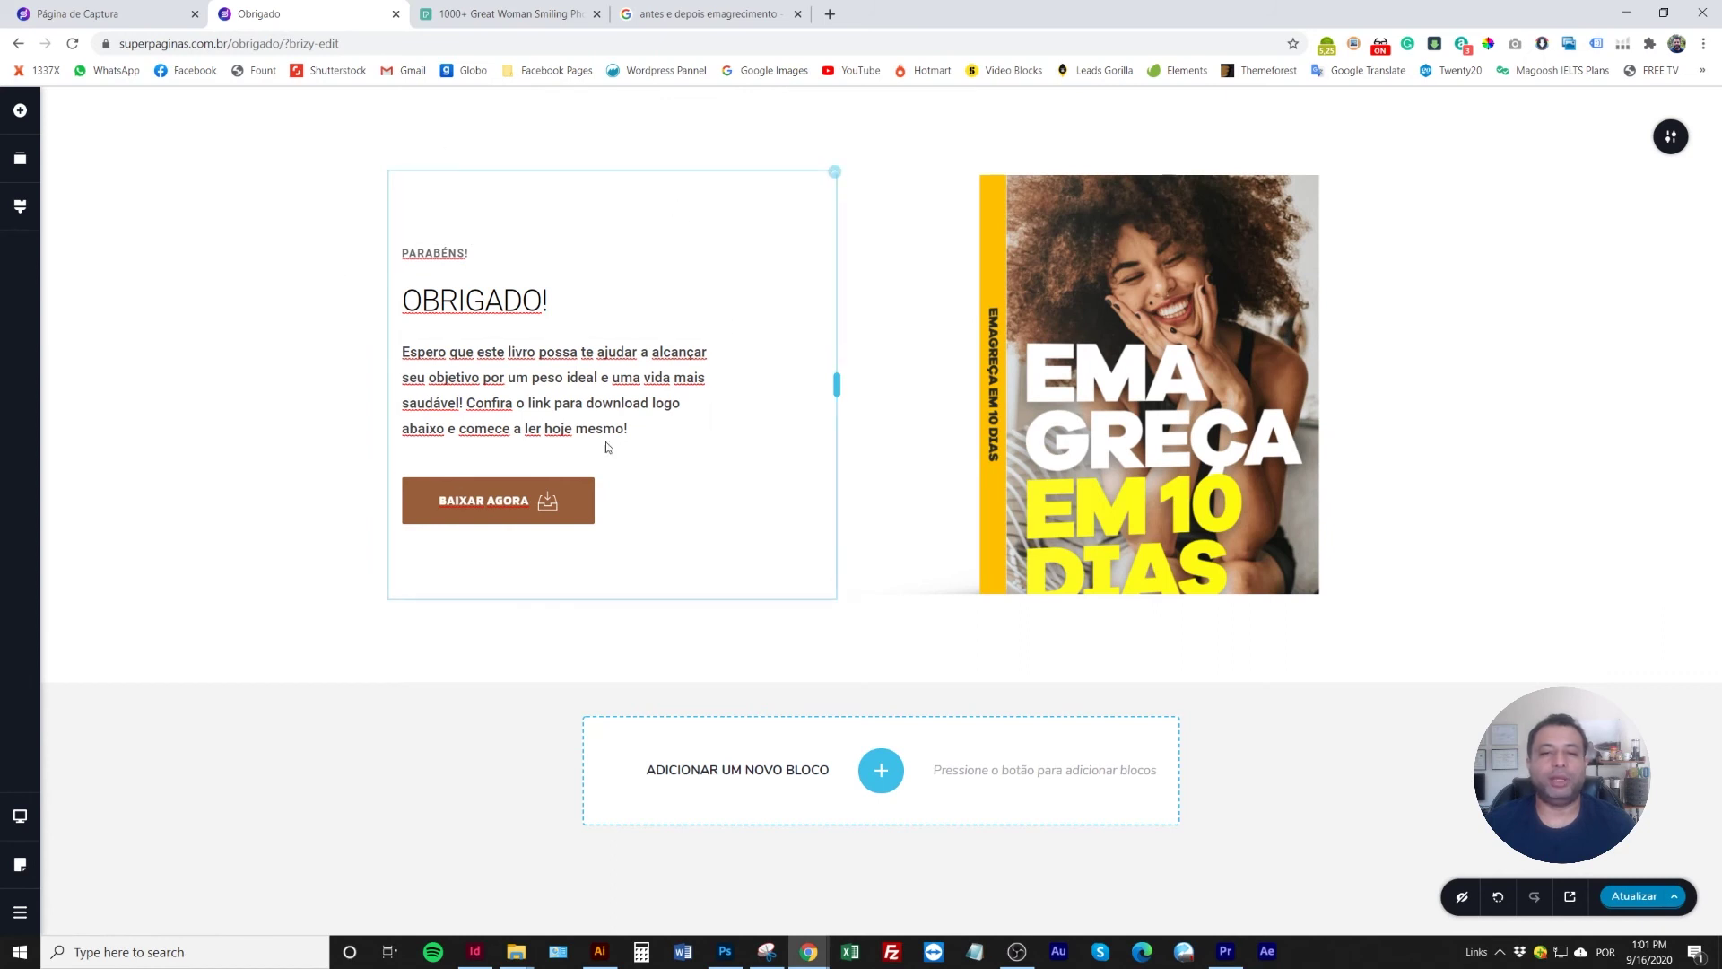
pyautogui.click(834, 173)
pyautogui.click(872, 214)
pyautogui.click(859, 306)
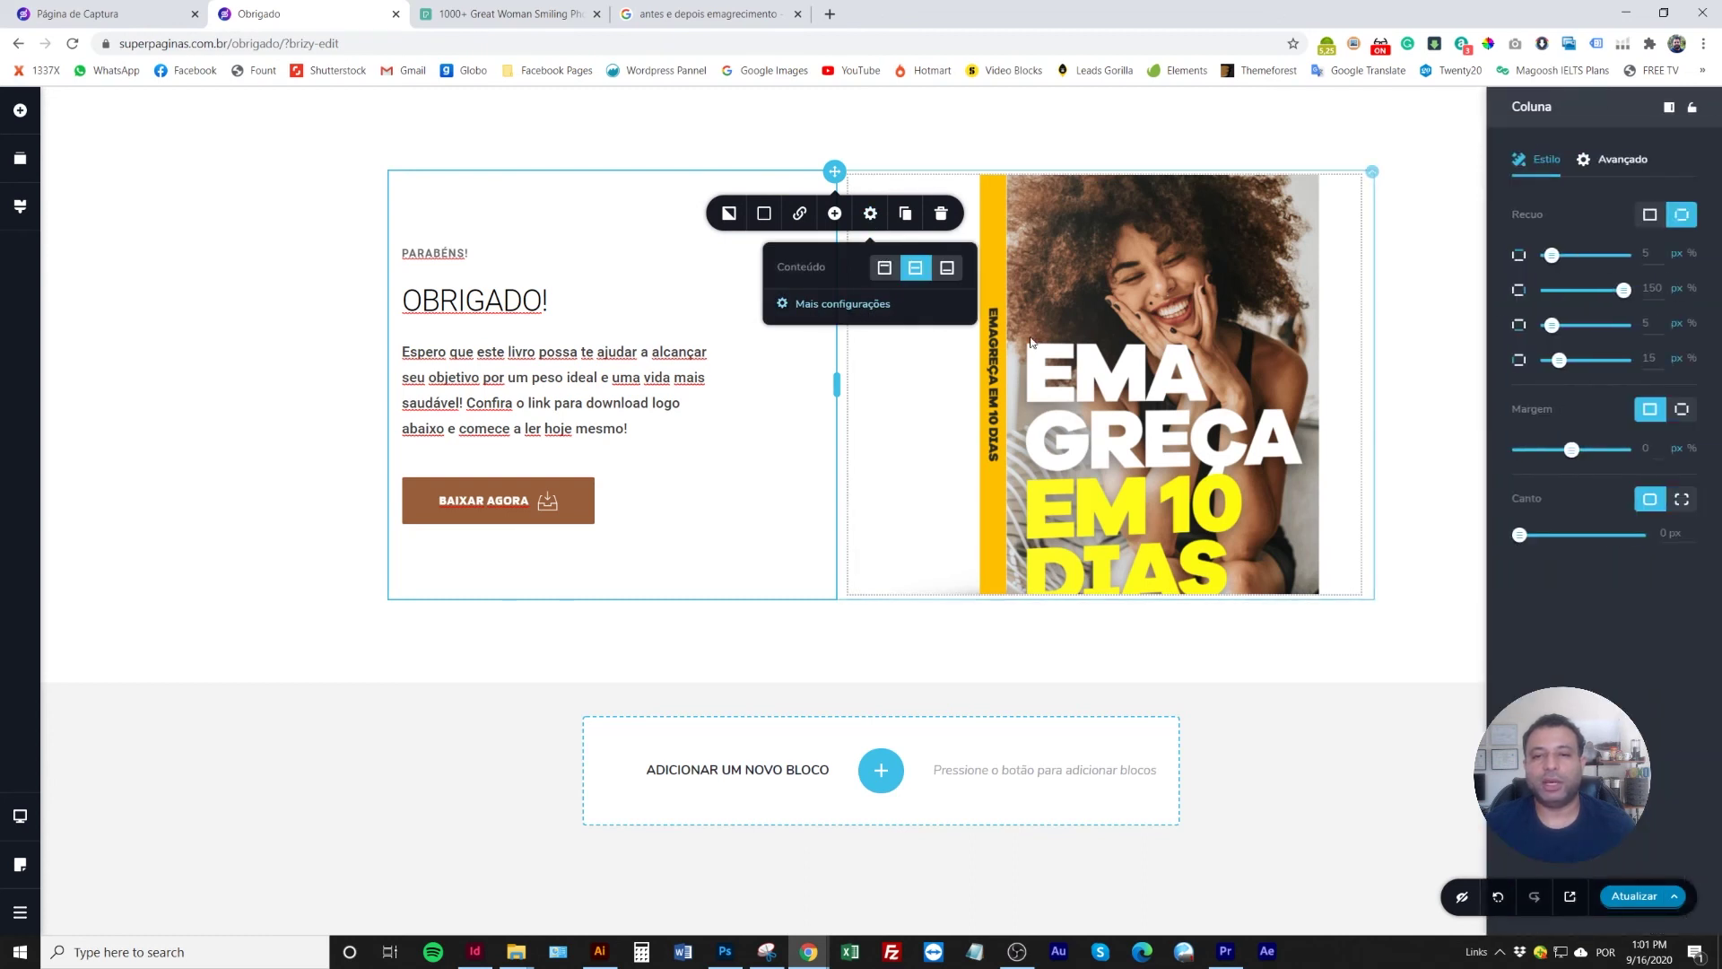
# Make the column padding equal on all sides and centre the PARABÉNS! label
pyautogui.click(1653, 218)
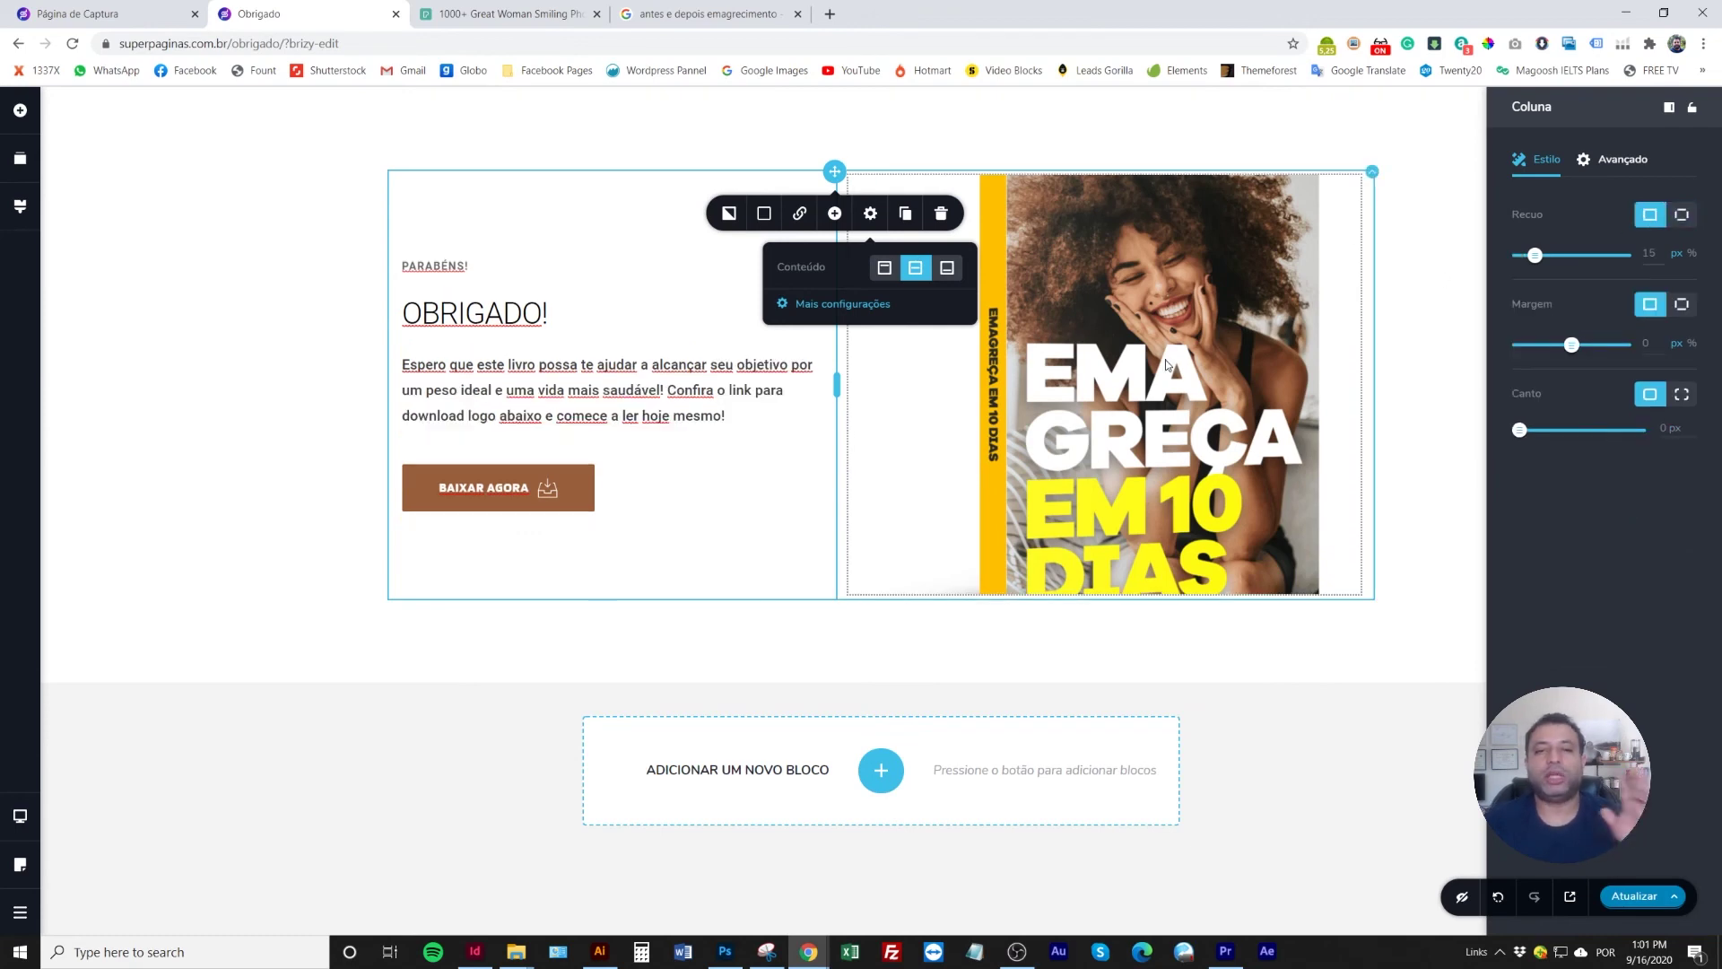
pyautogui.click(157, 321)
pyautogui.click(633, 364)
pyautogui.tripleClick(634, 364)
pyautogui.click(499, 263)
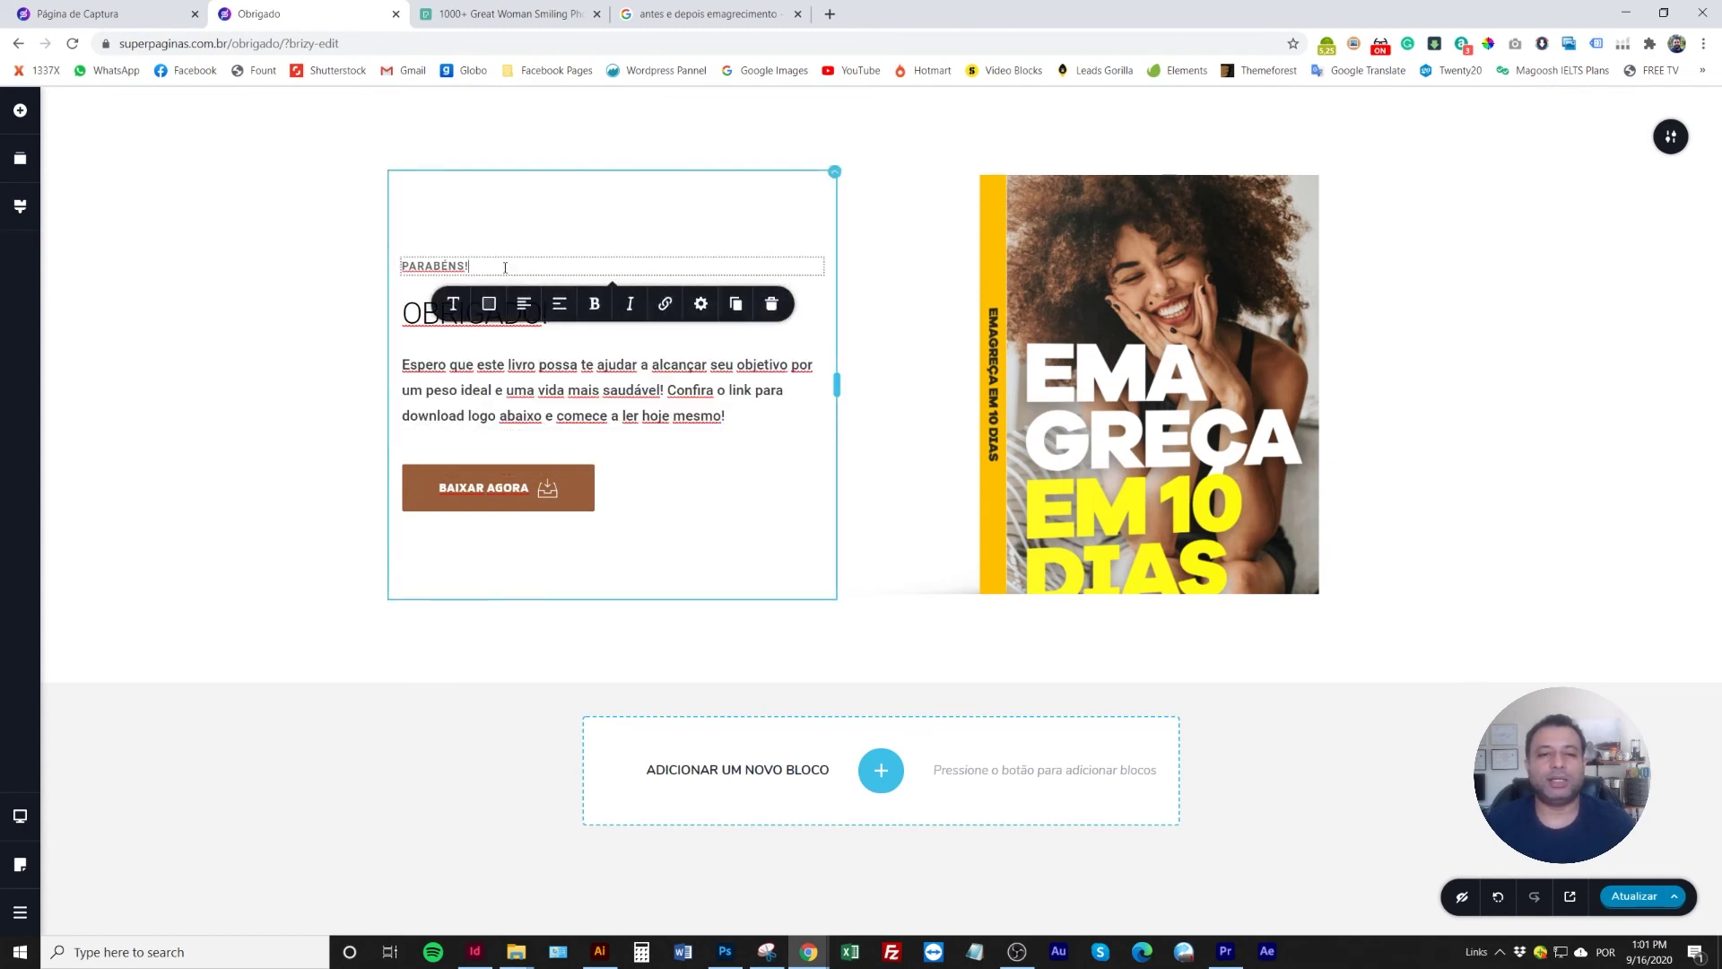
pyautogui.click(558, 304)
# Centre the OBRIGADO! heading, the paragraph and the BAIXAR AGORA button
pyautogui.click(573, 325)
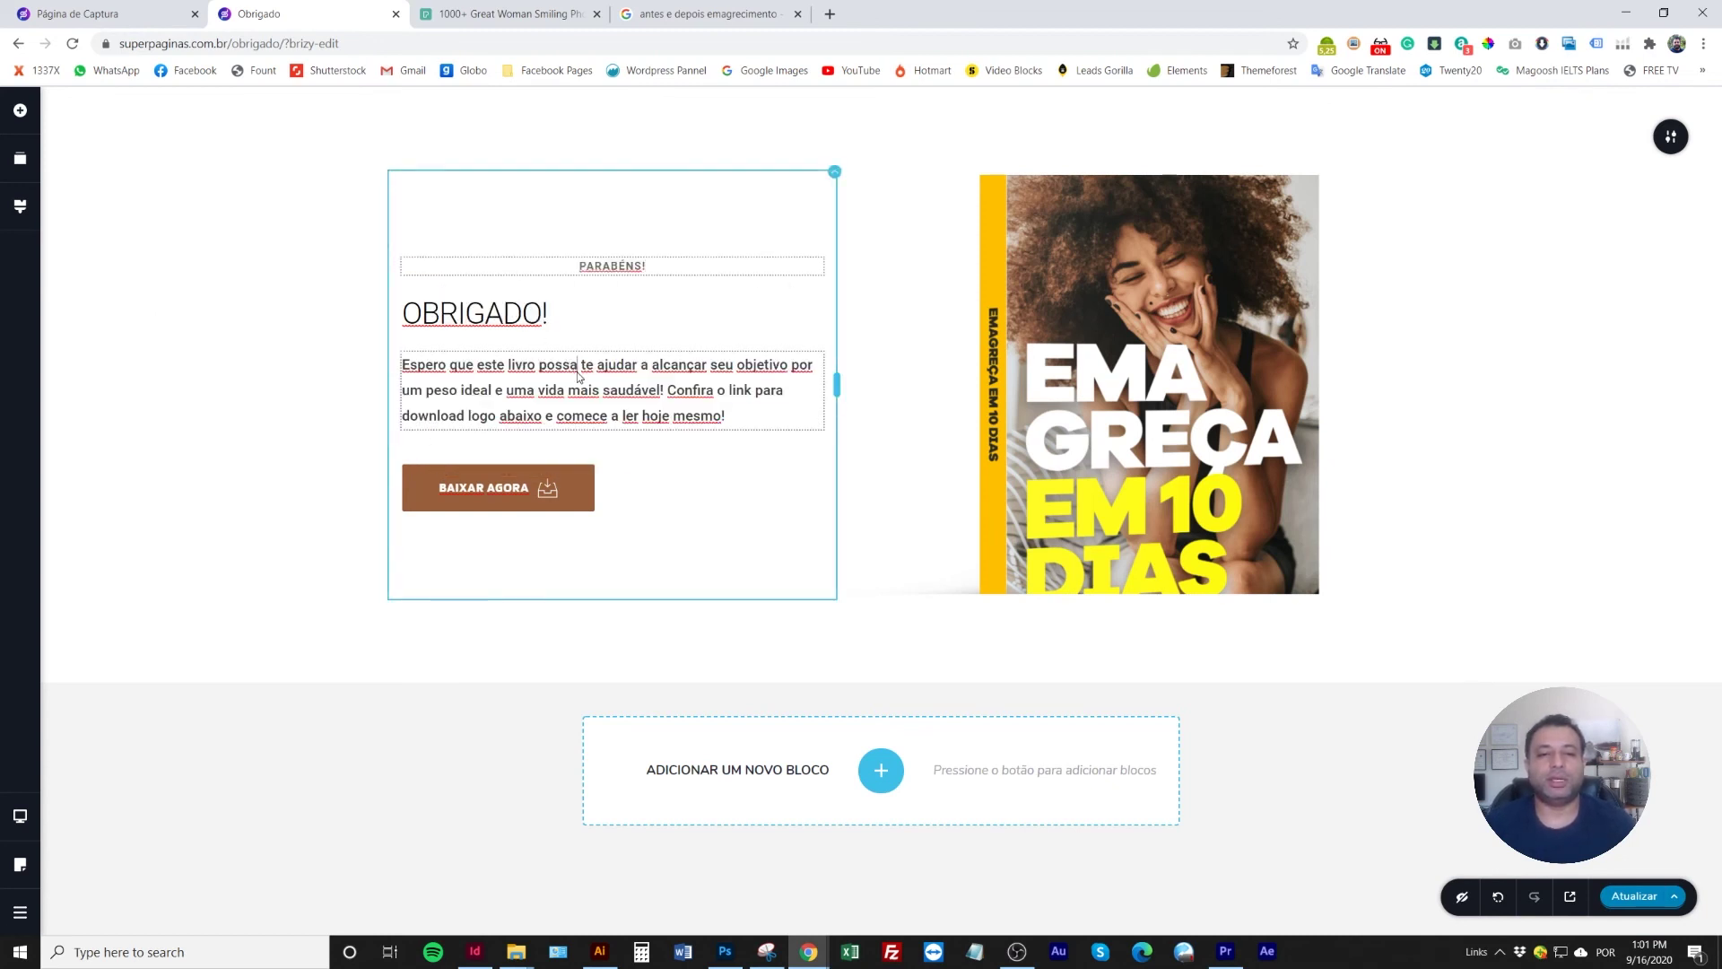
pyautogui.tripleClick(572, 325)
pyautogui.click(502, 364)
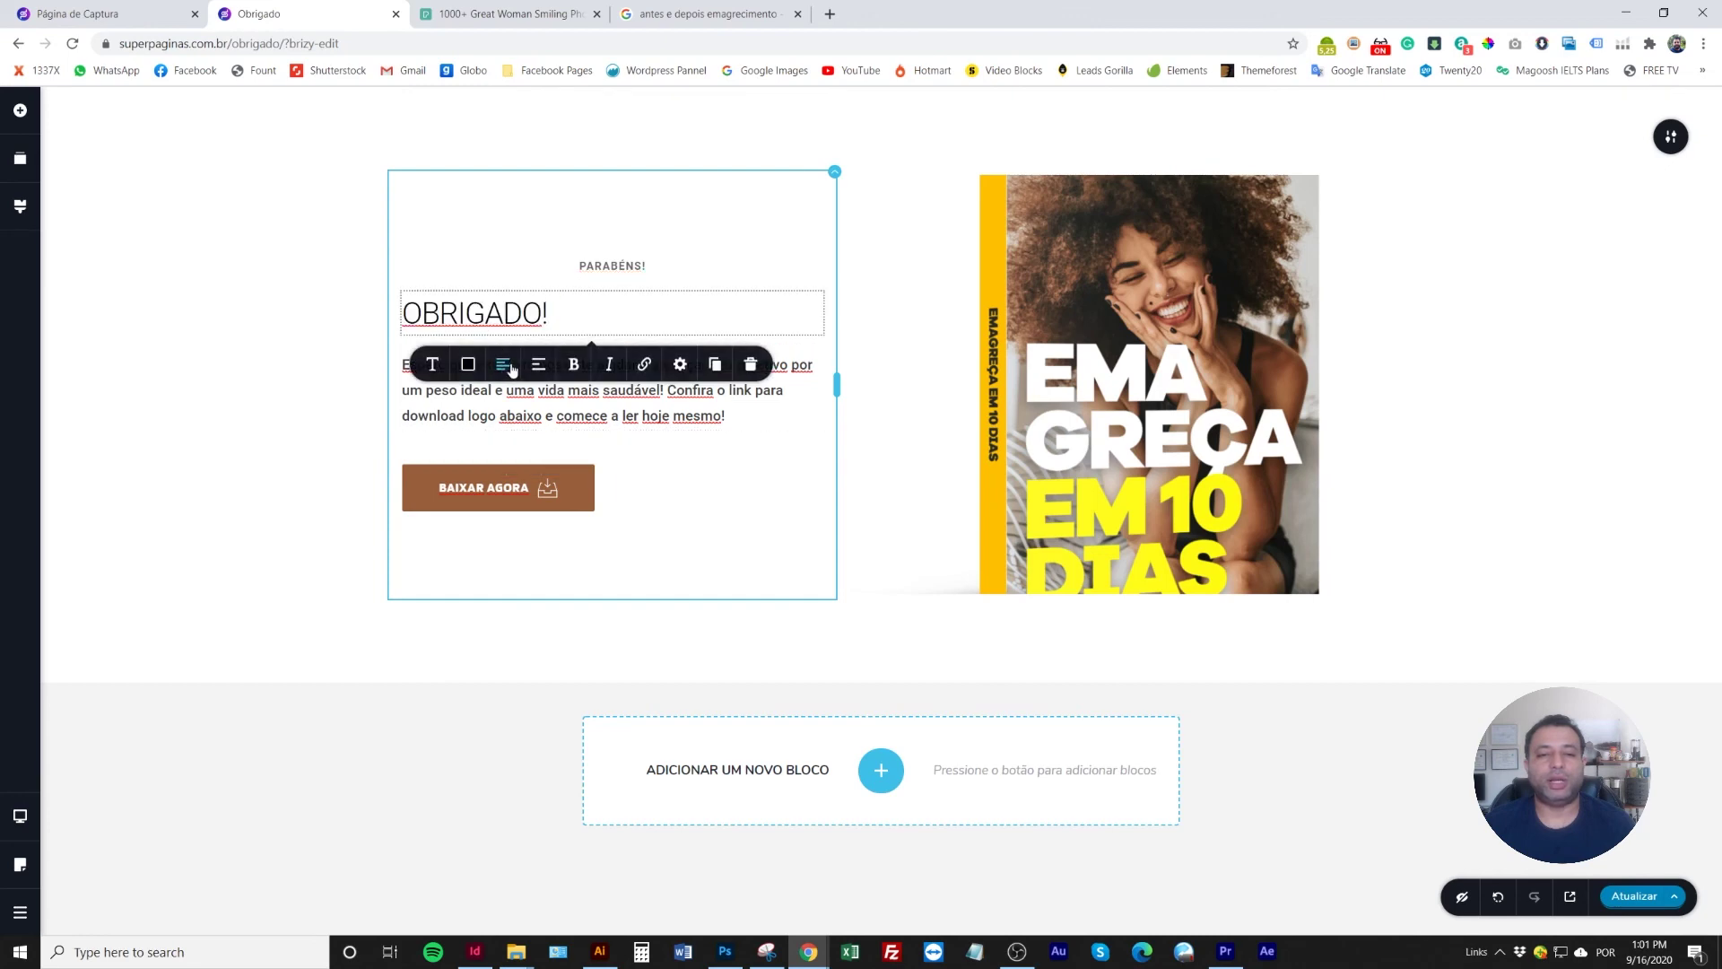
pyautogui.click(547, 388)
pyautogui.tripleClick(547, 388)
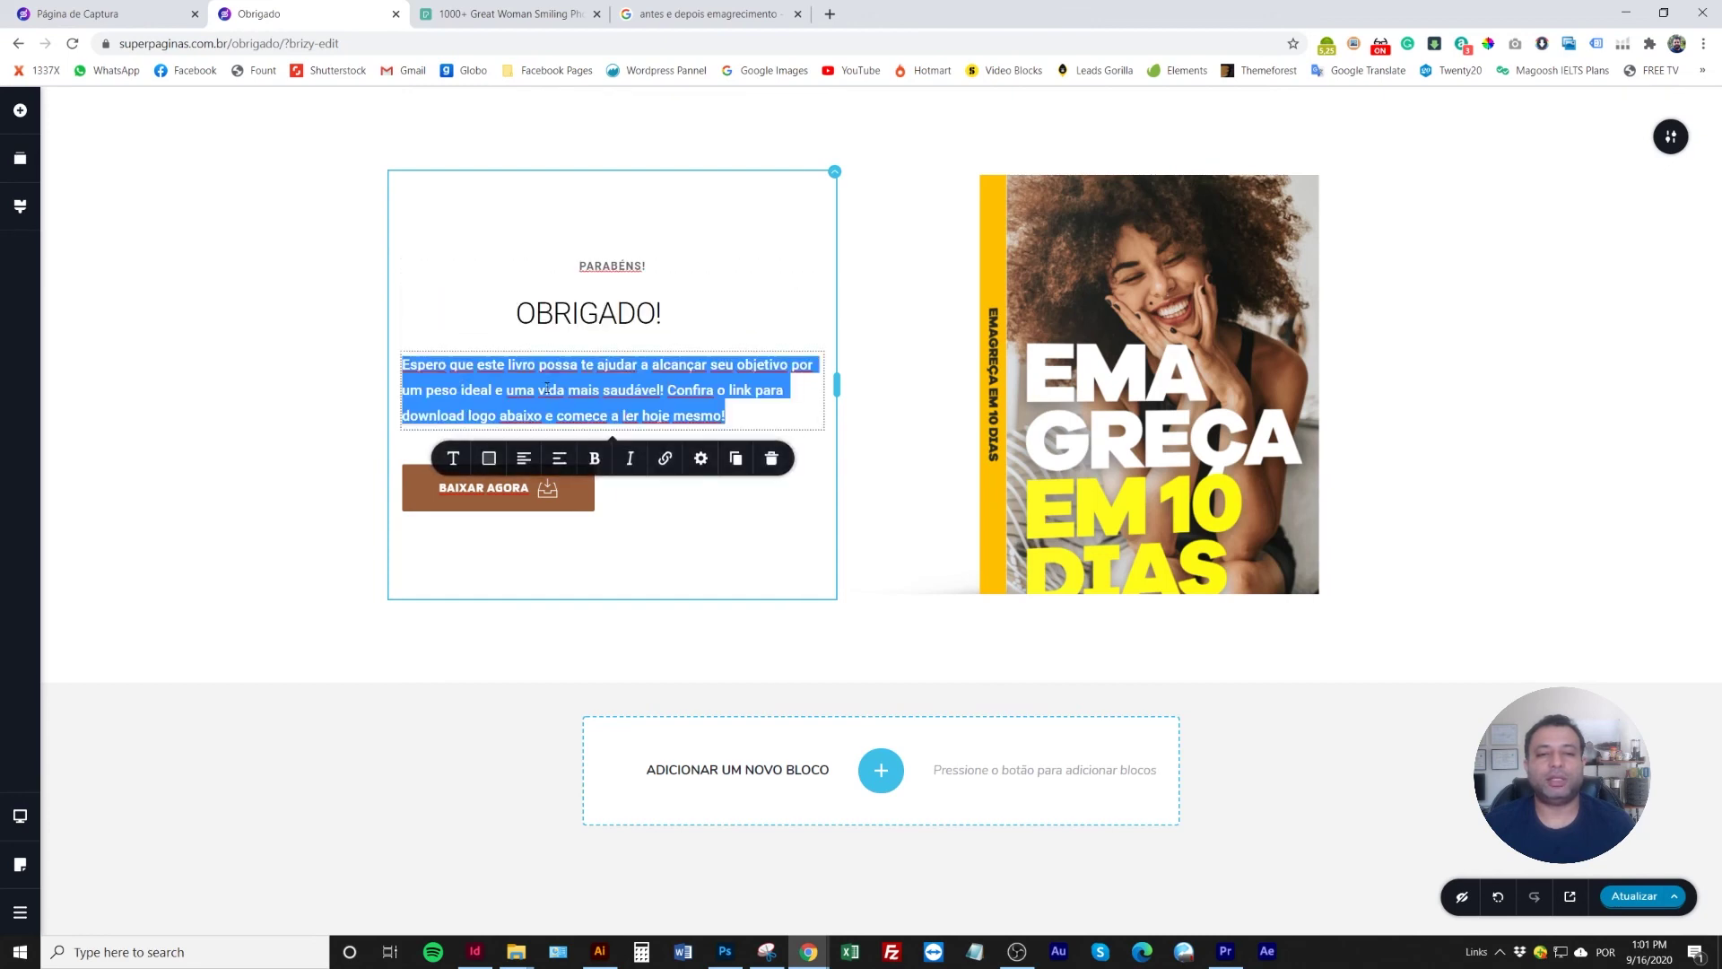
pyautogui.click(541, 458)
pyautogui.click(327, 308)
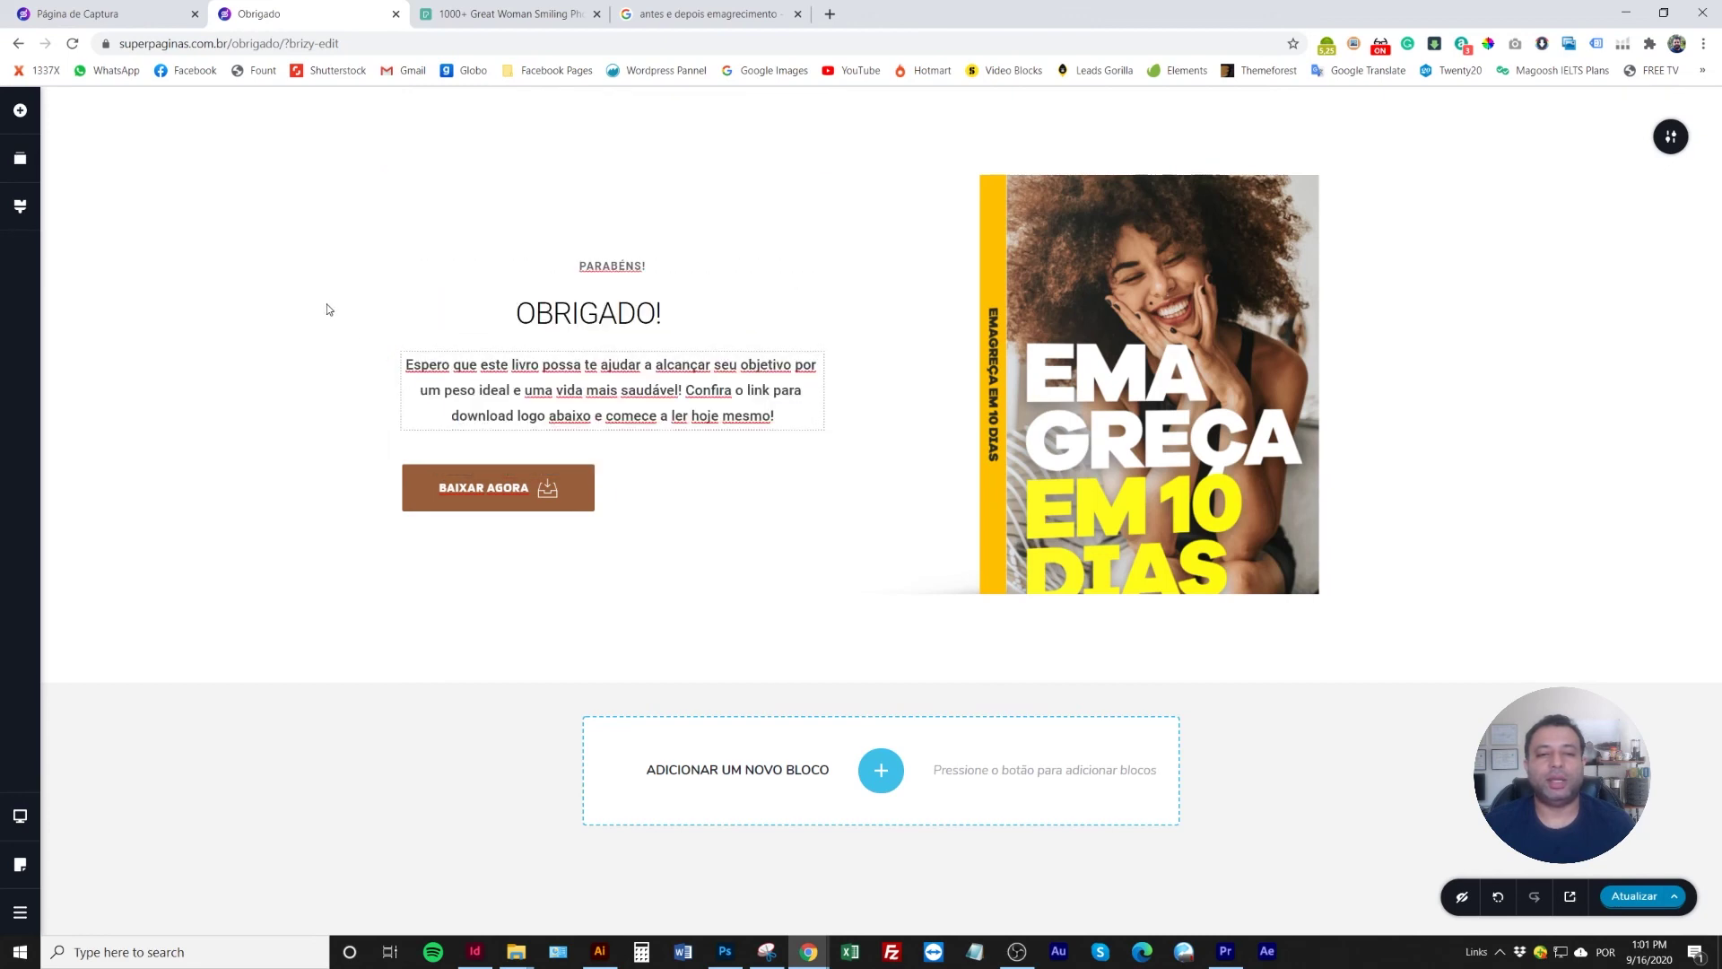
pyautogui.click(581, 499)
pyautogui.click(562, 445)
pyautogui.click(242, 409)
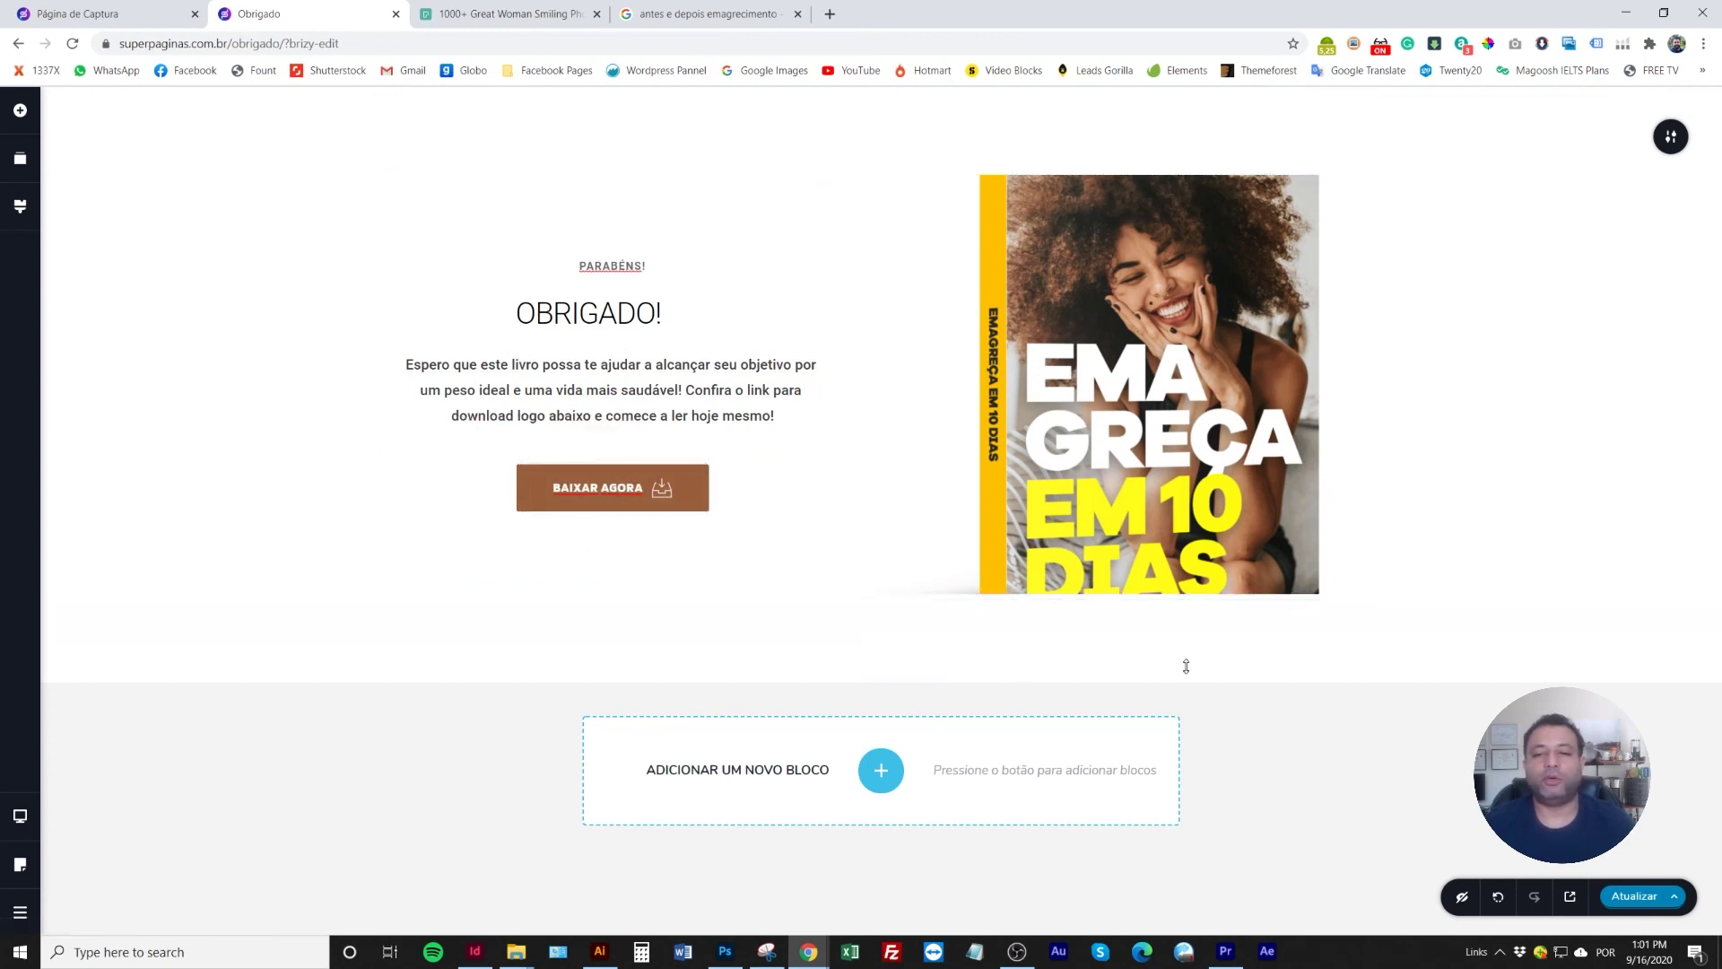
# Link the BAIXAR AGORA button to '#', save the page, and select its address
pyautogui.click(1635, 896)
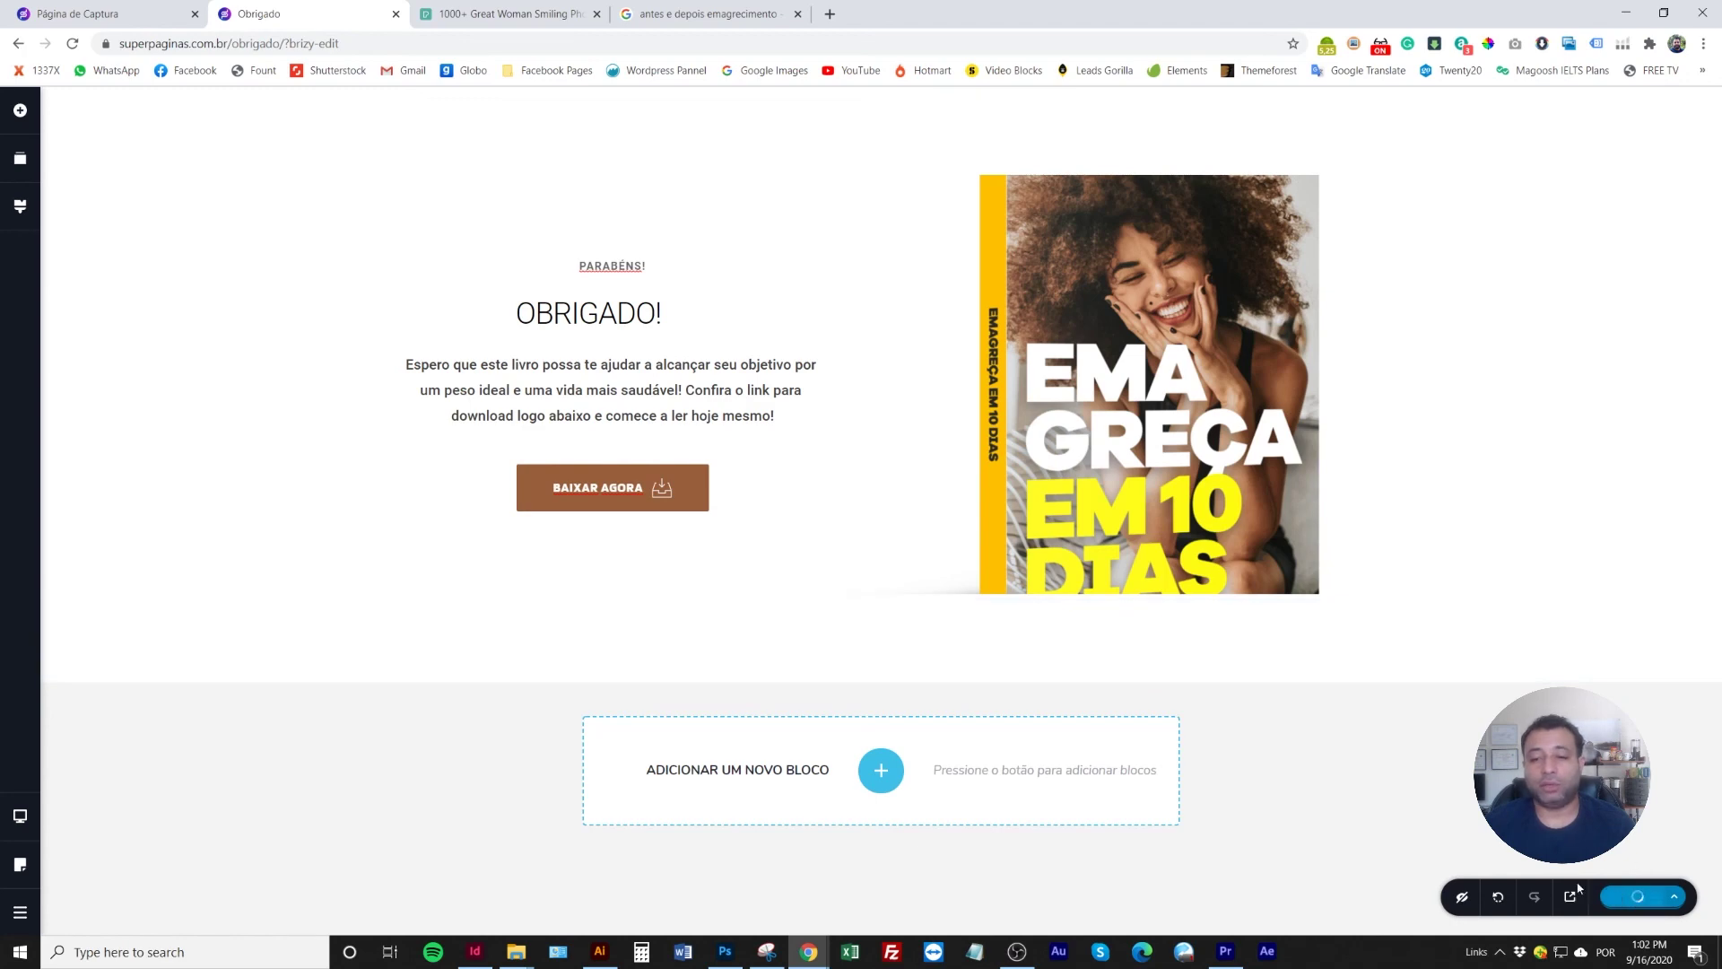
pyautogui.click(581, 477)
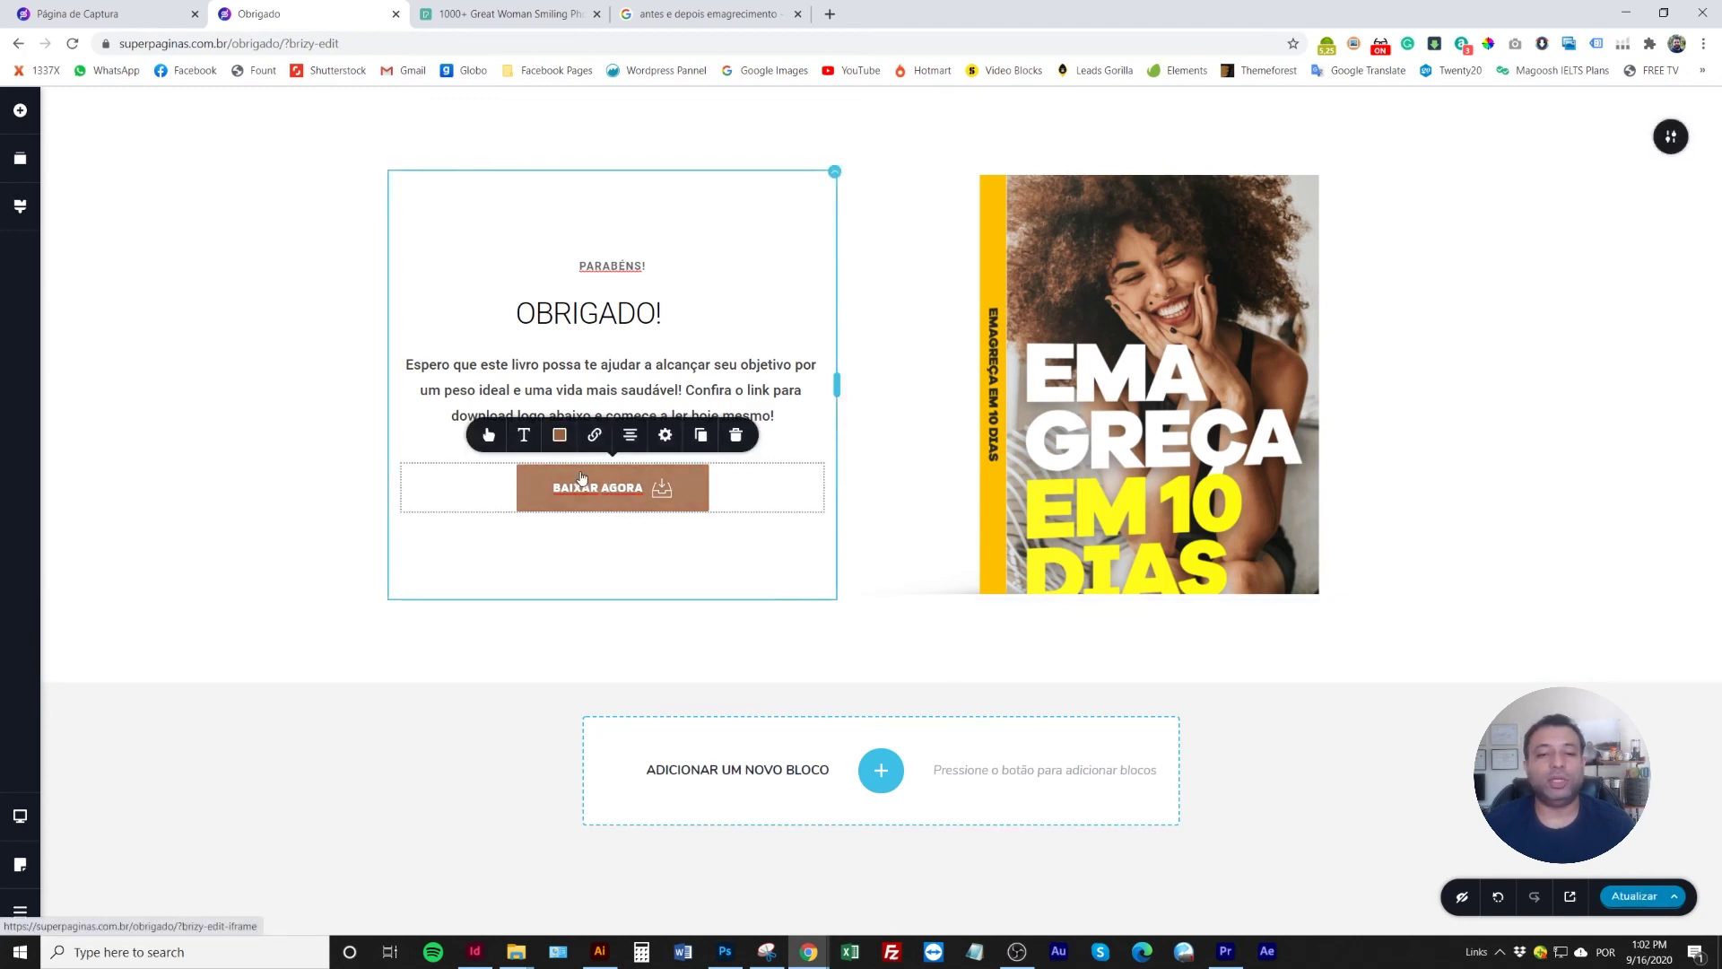
pyautogui.doubleClick(581, 477)
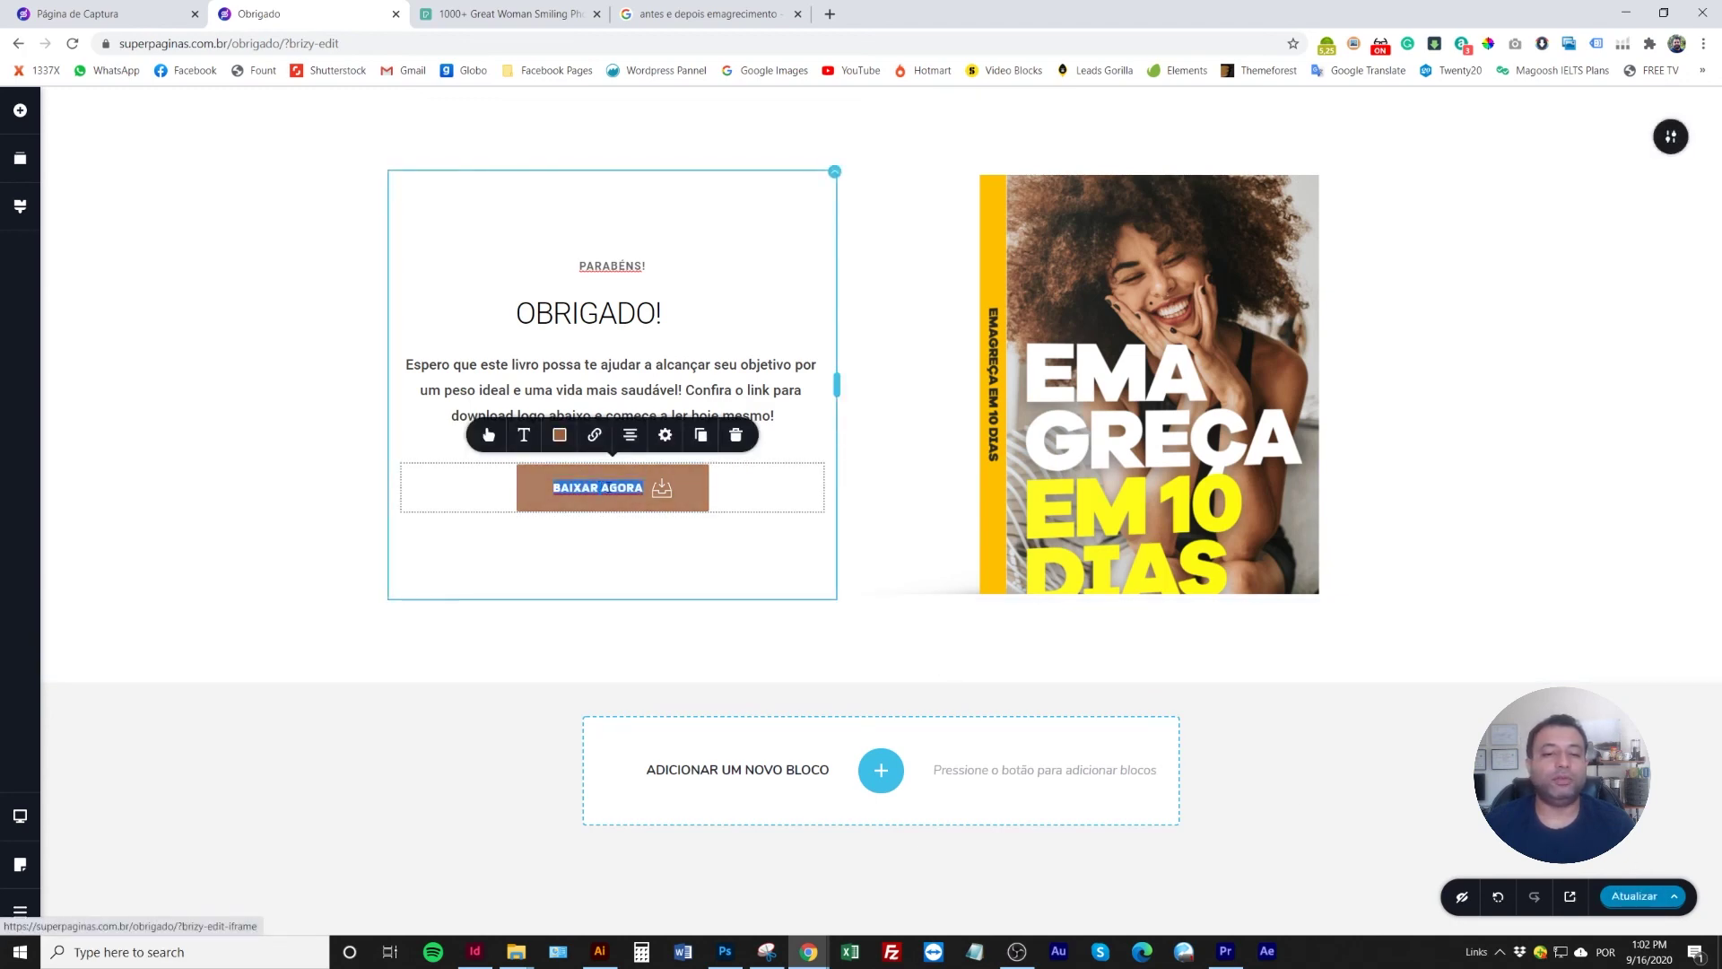
pyautogui.click(595, 436)
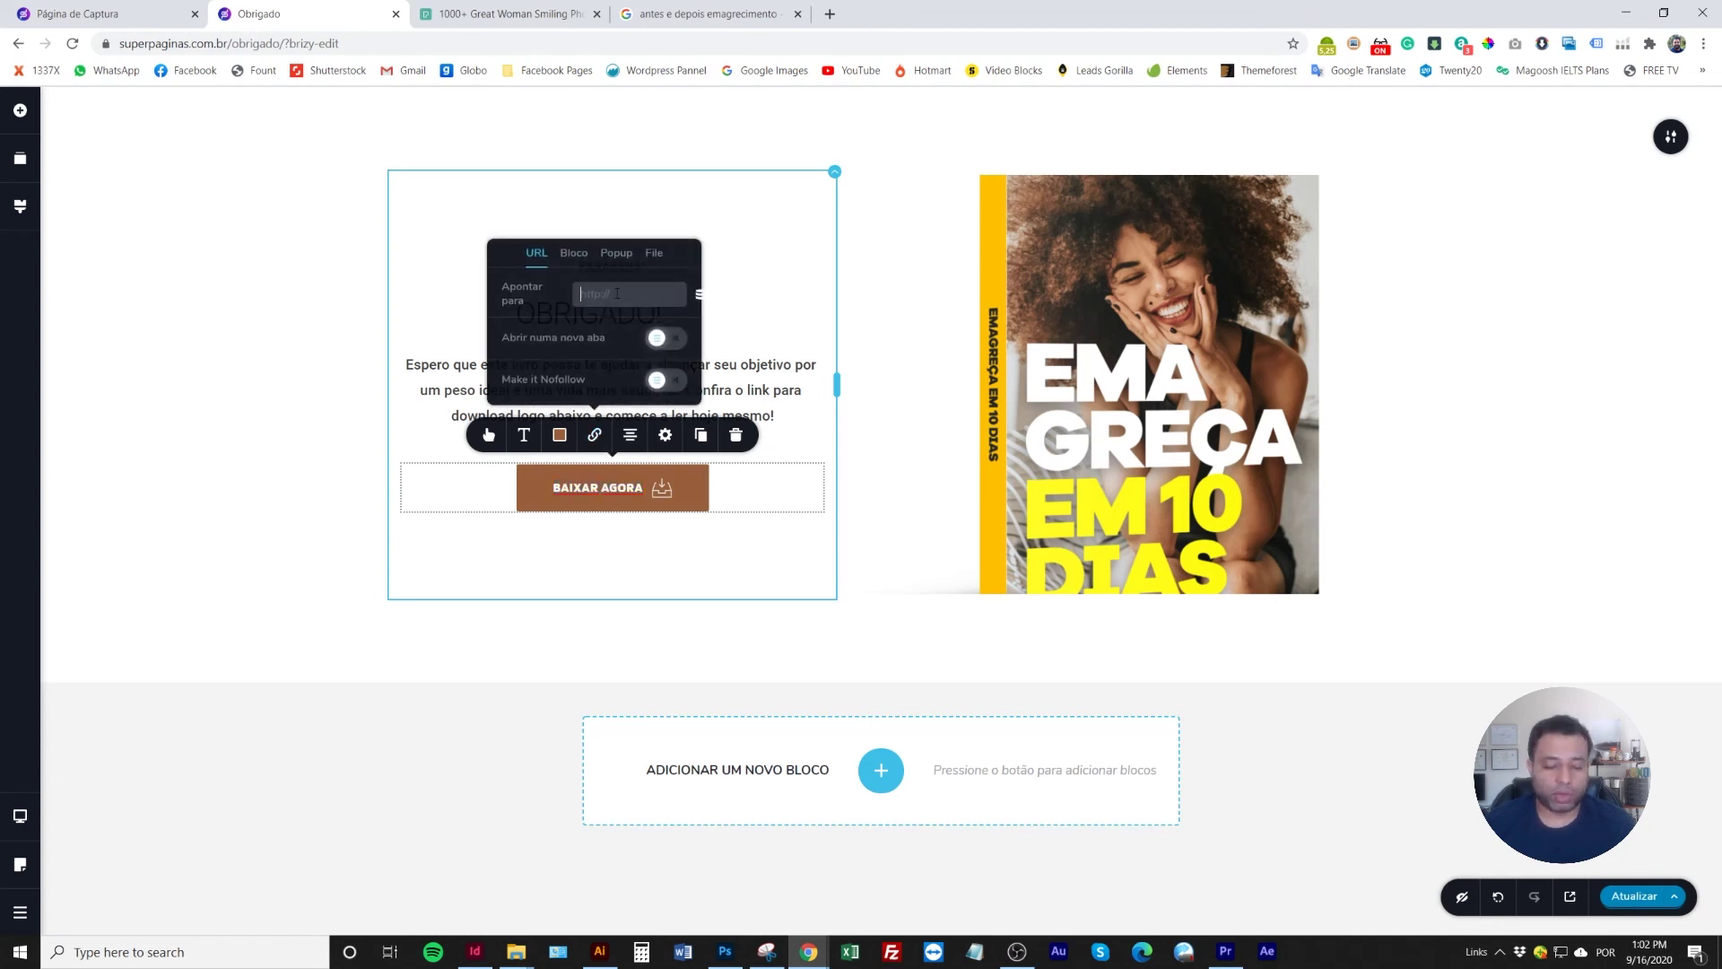
pyautogui.write('#')
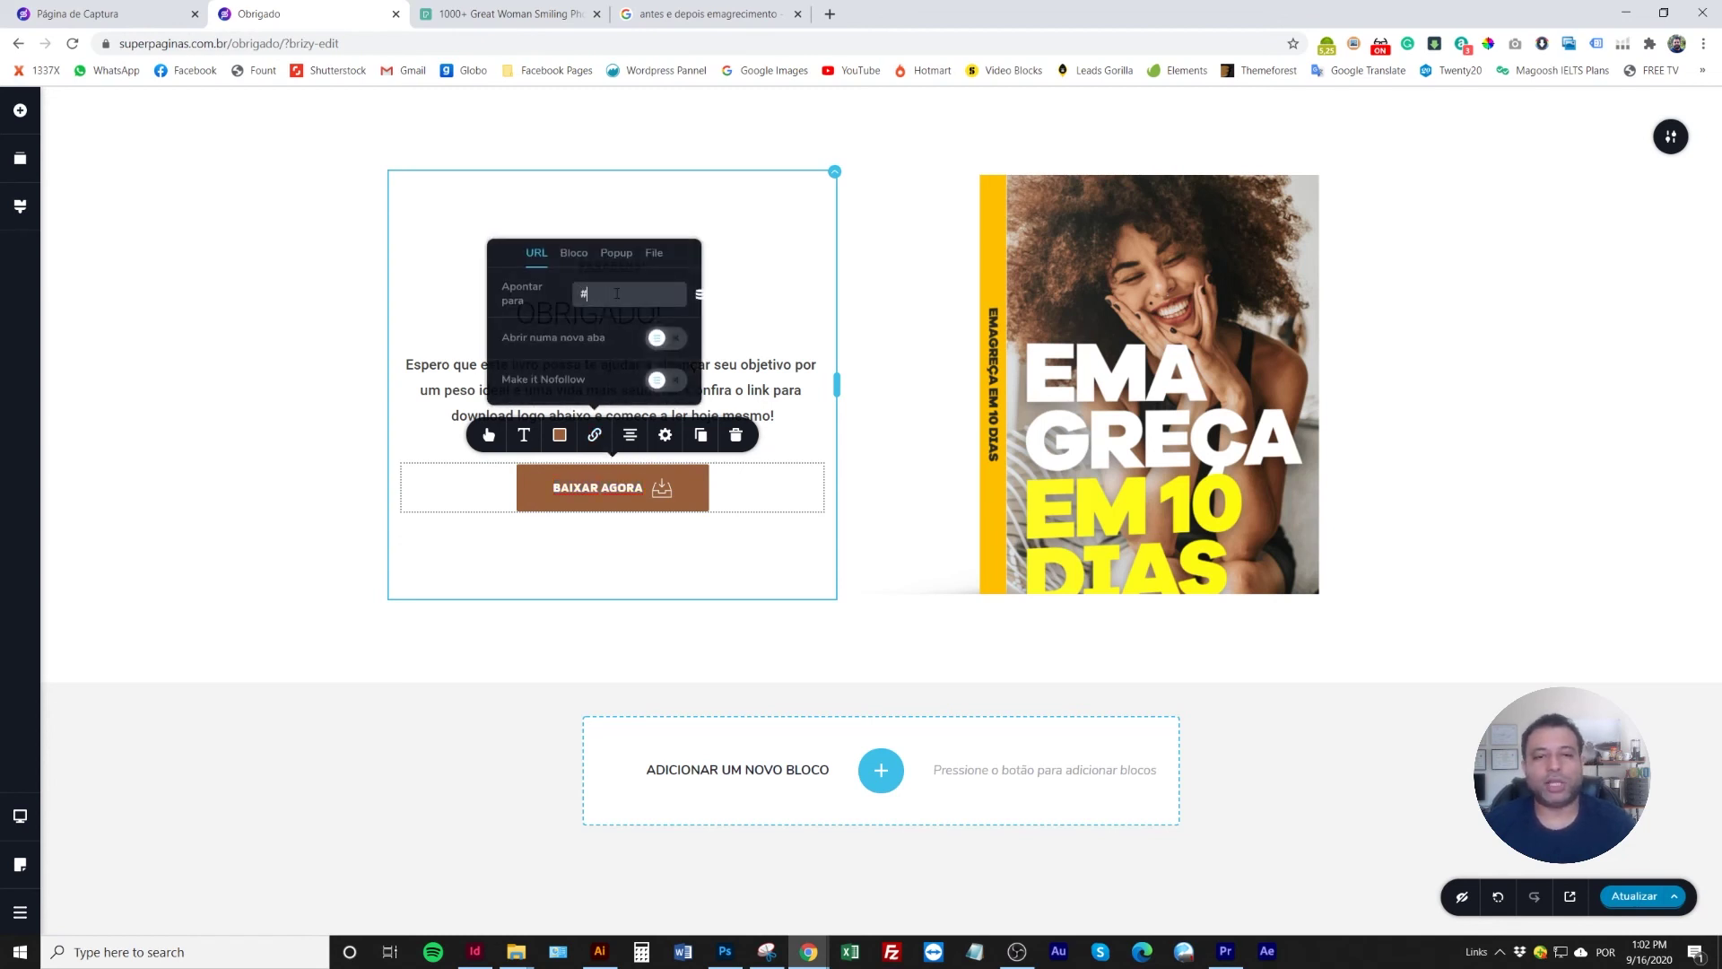
pyautogui.click(281, 384)
pyautogui.click(1634, 896)
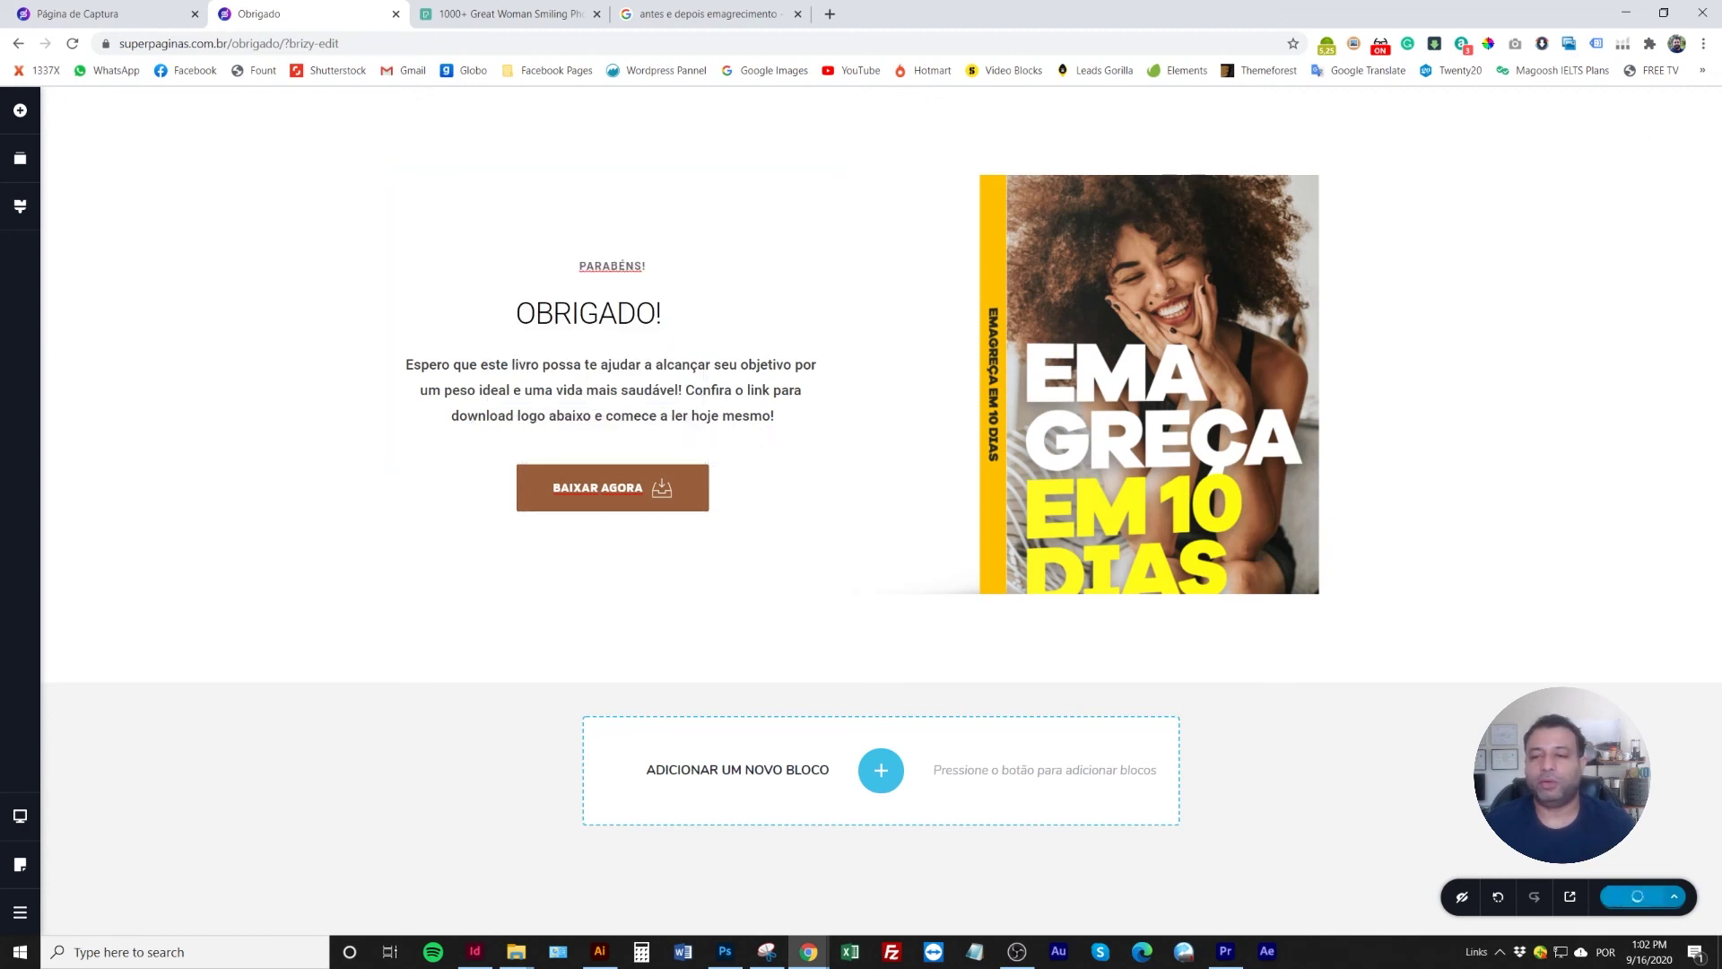
pyautogui.doubleClick(244, 44)
pyautogui.click(244, 45)
# Copy the obrigado page URL and set it as the capture form's redirect after submission
pyautogui.moveTo(319, 44); pyautogui.dragTo(117, 45)
pyautogui.click(158, 17)
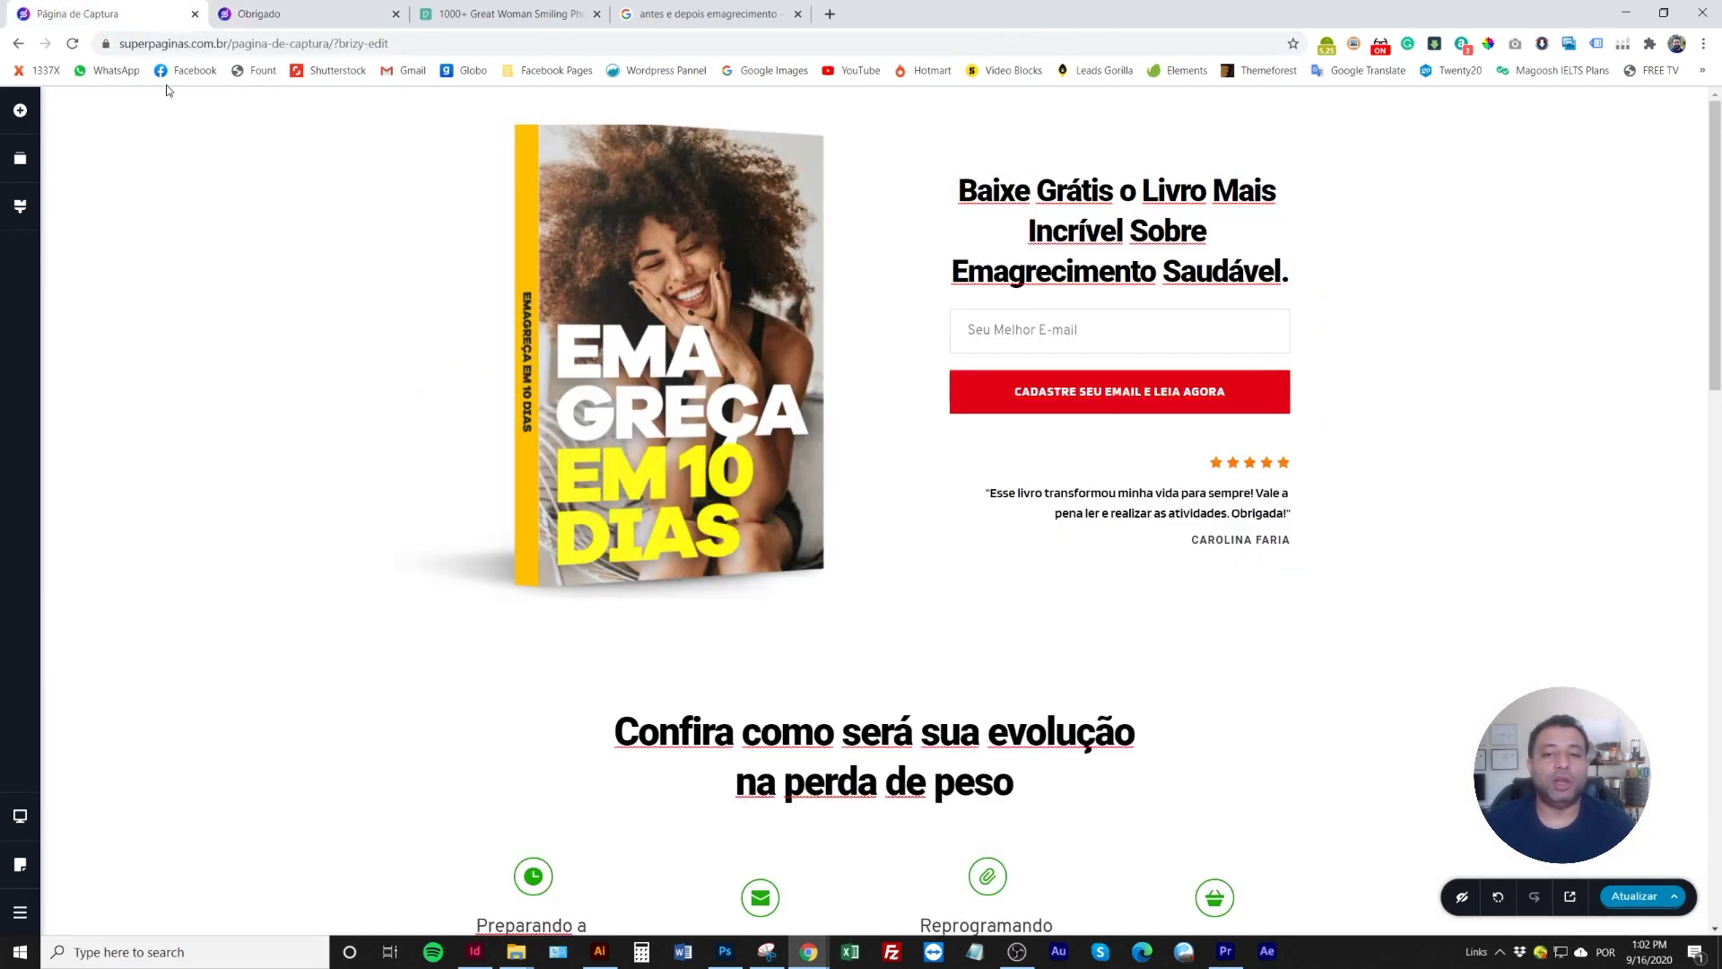
pyautogui.click(1101, 391)
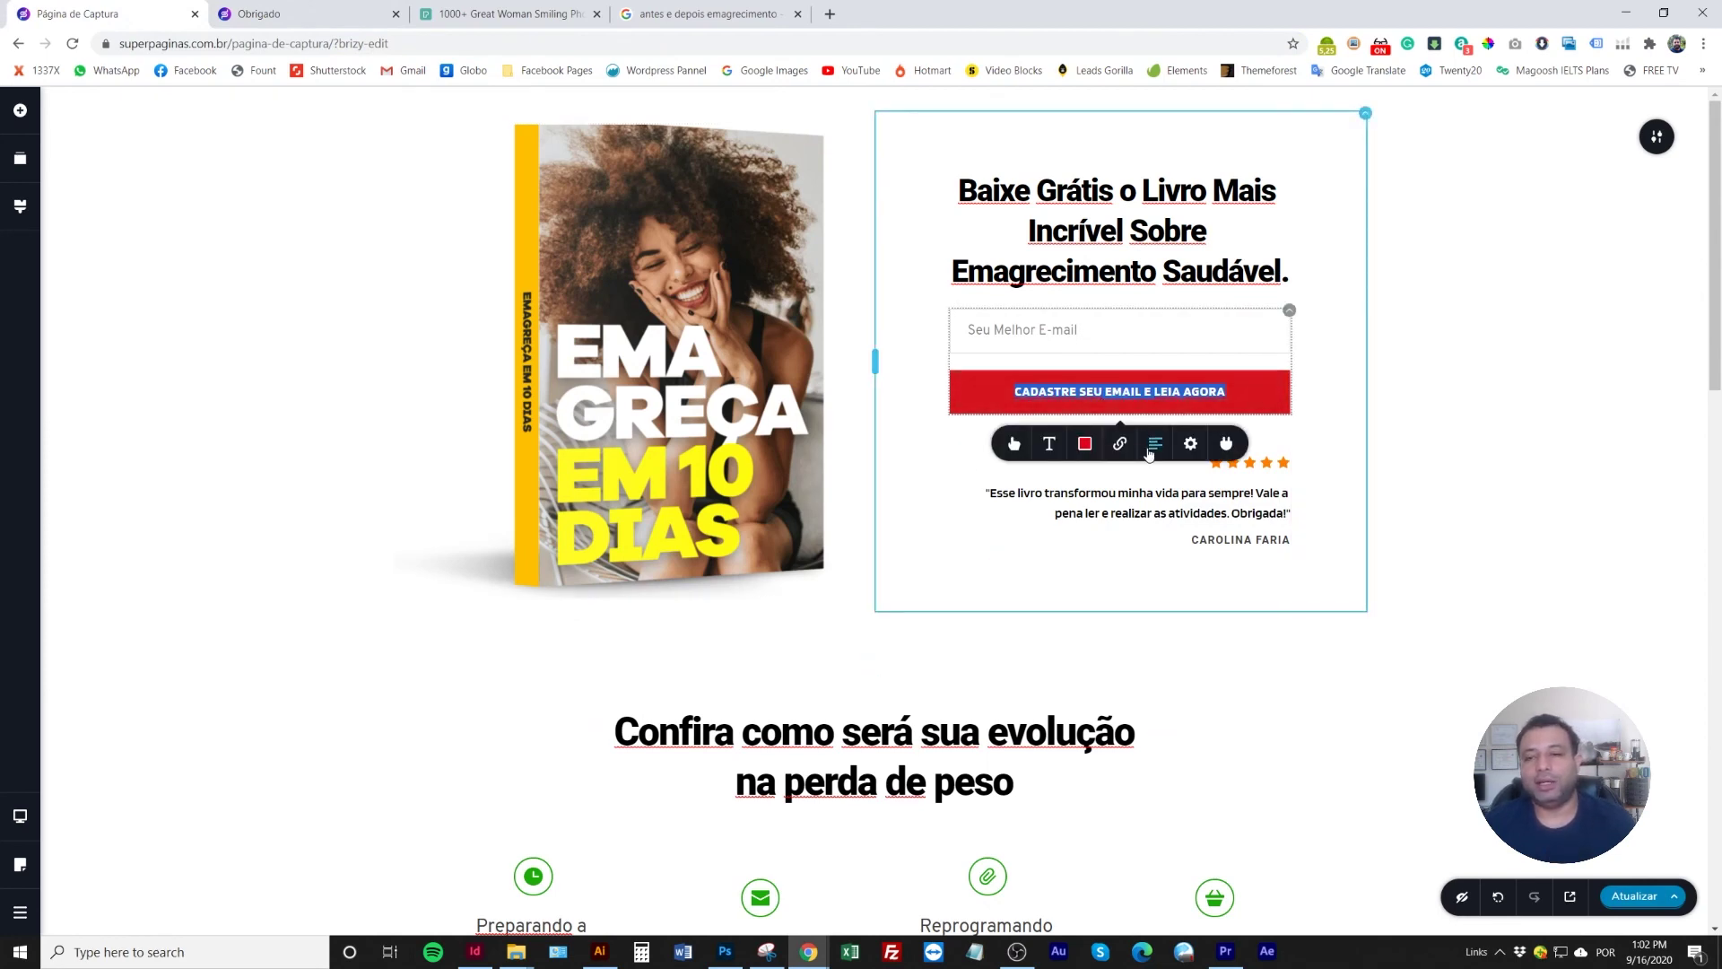
pyautogui.click(1120, 443)
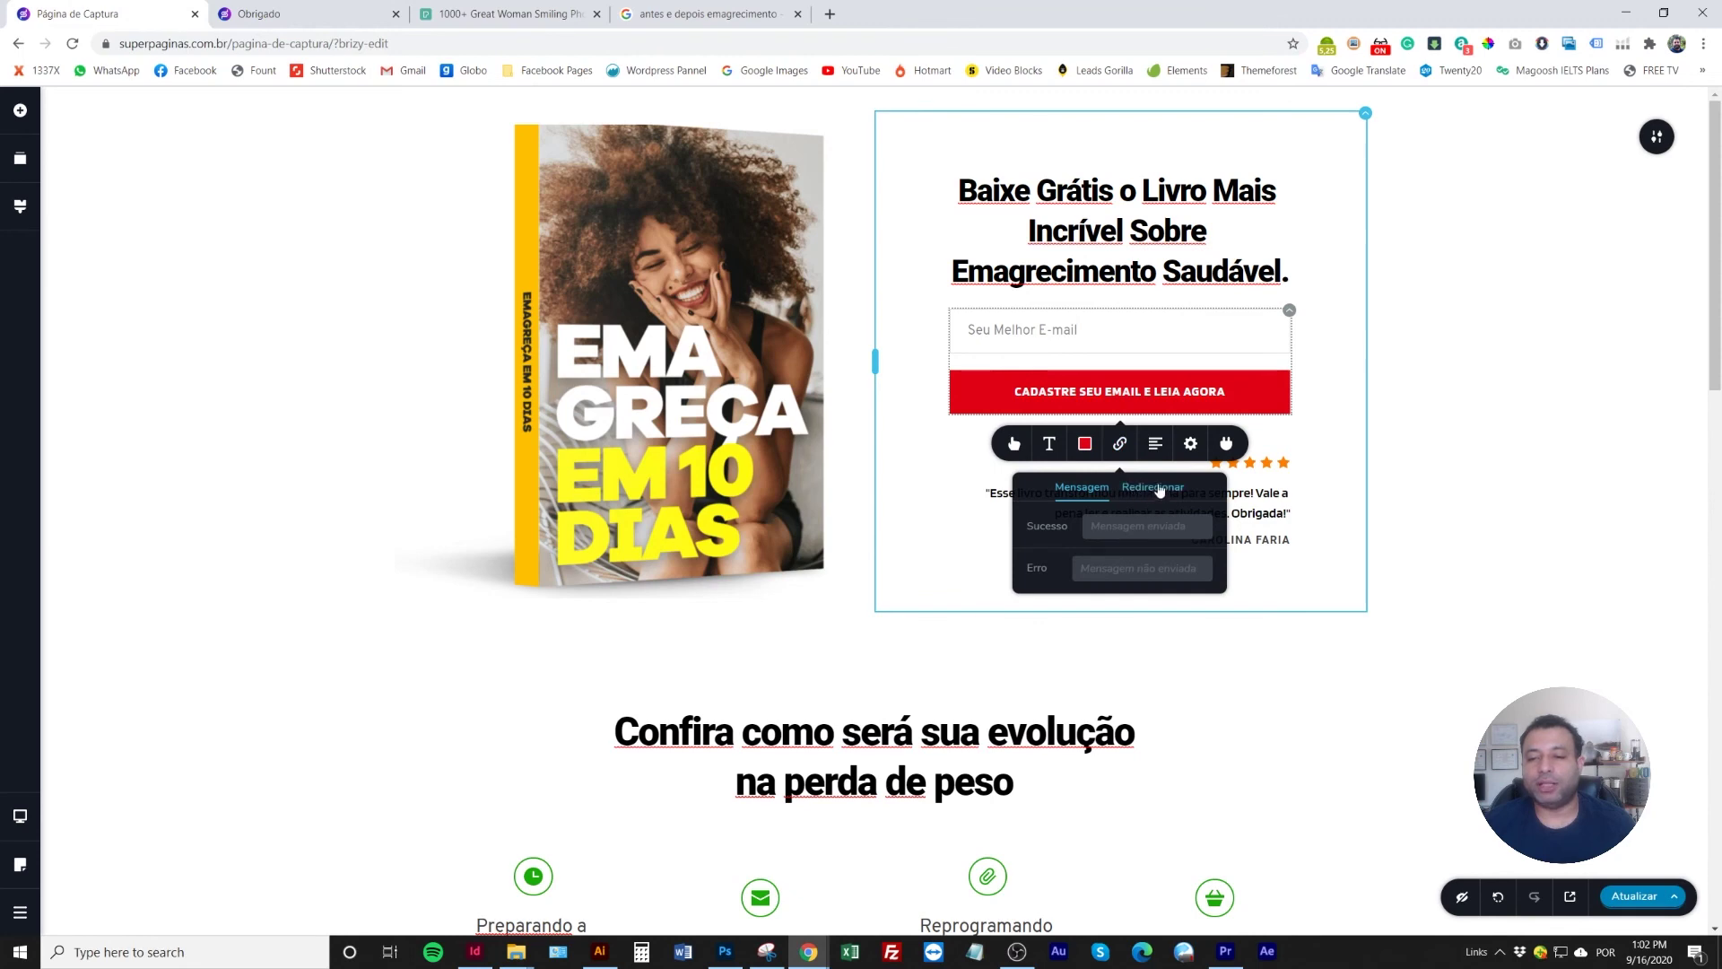
pyautogui.click(1149, 489)
pyautogui.hotkey('ctrl', 'v')
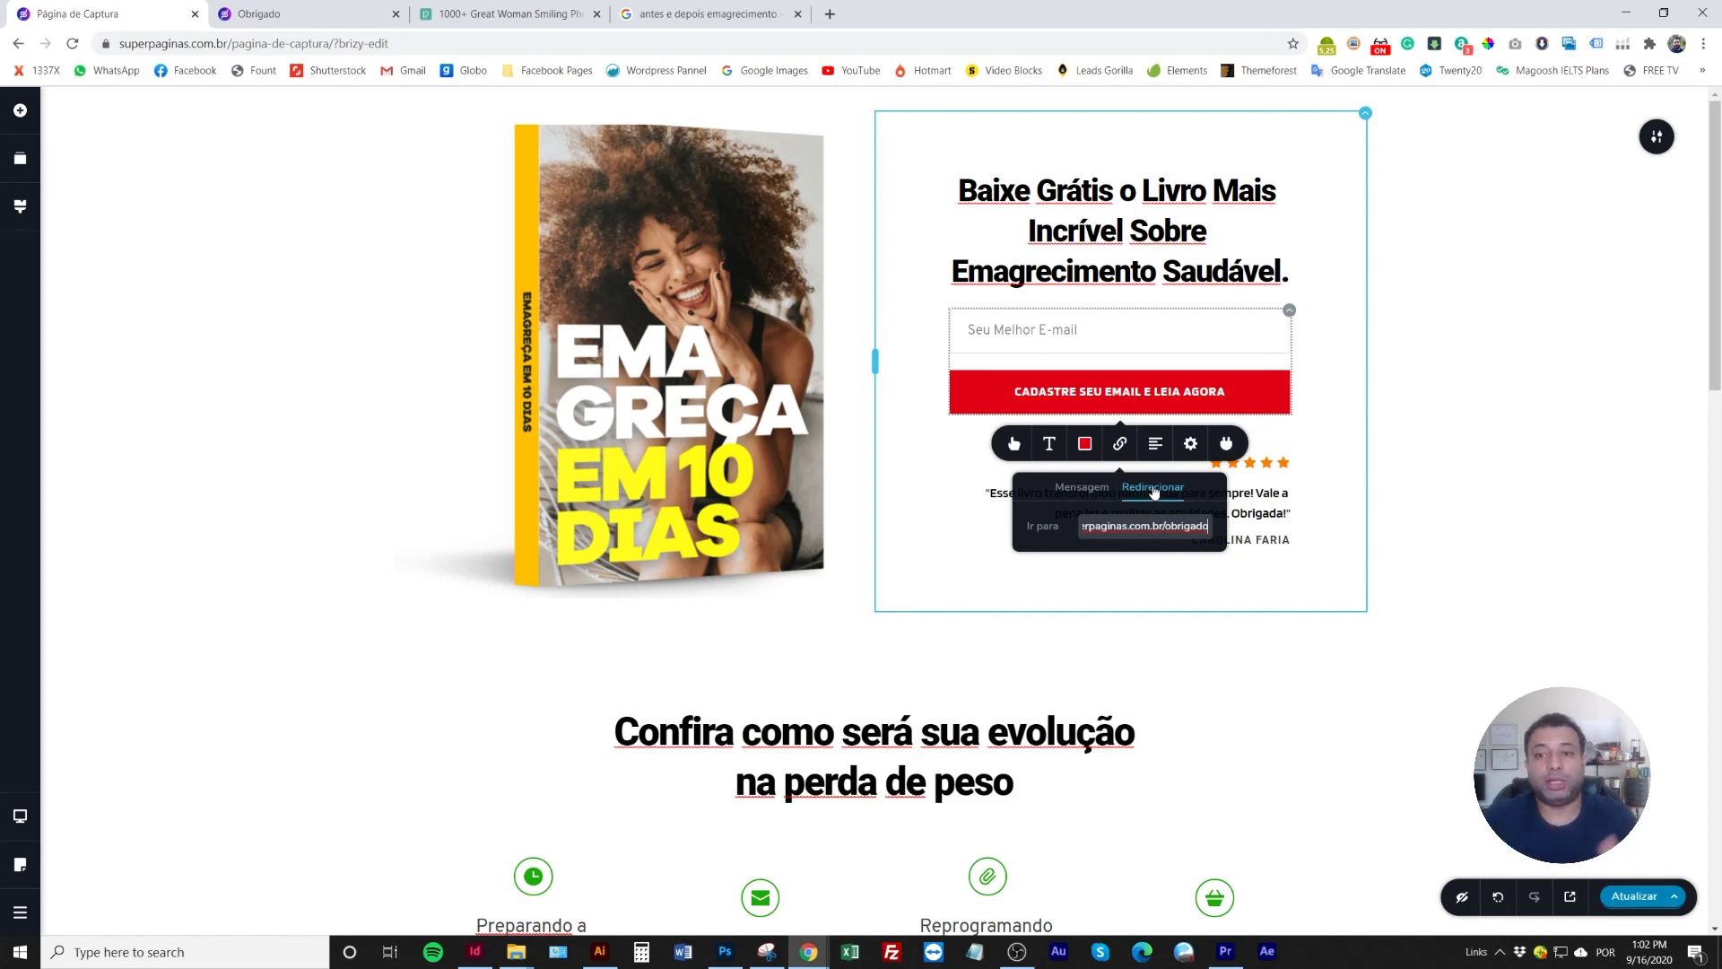
# Set success message 'Parabéns! Comece a Ler' and error message 'Insira um Email Válido', then save
pyautogui.click(1093, 498)
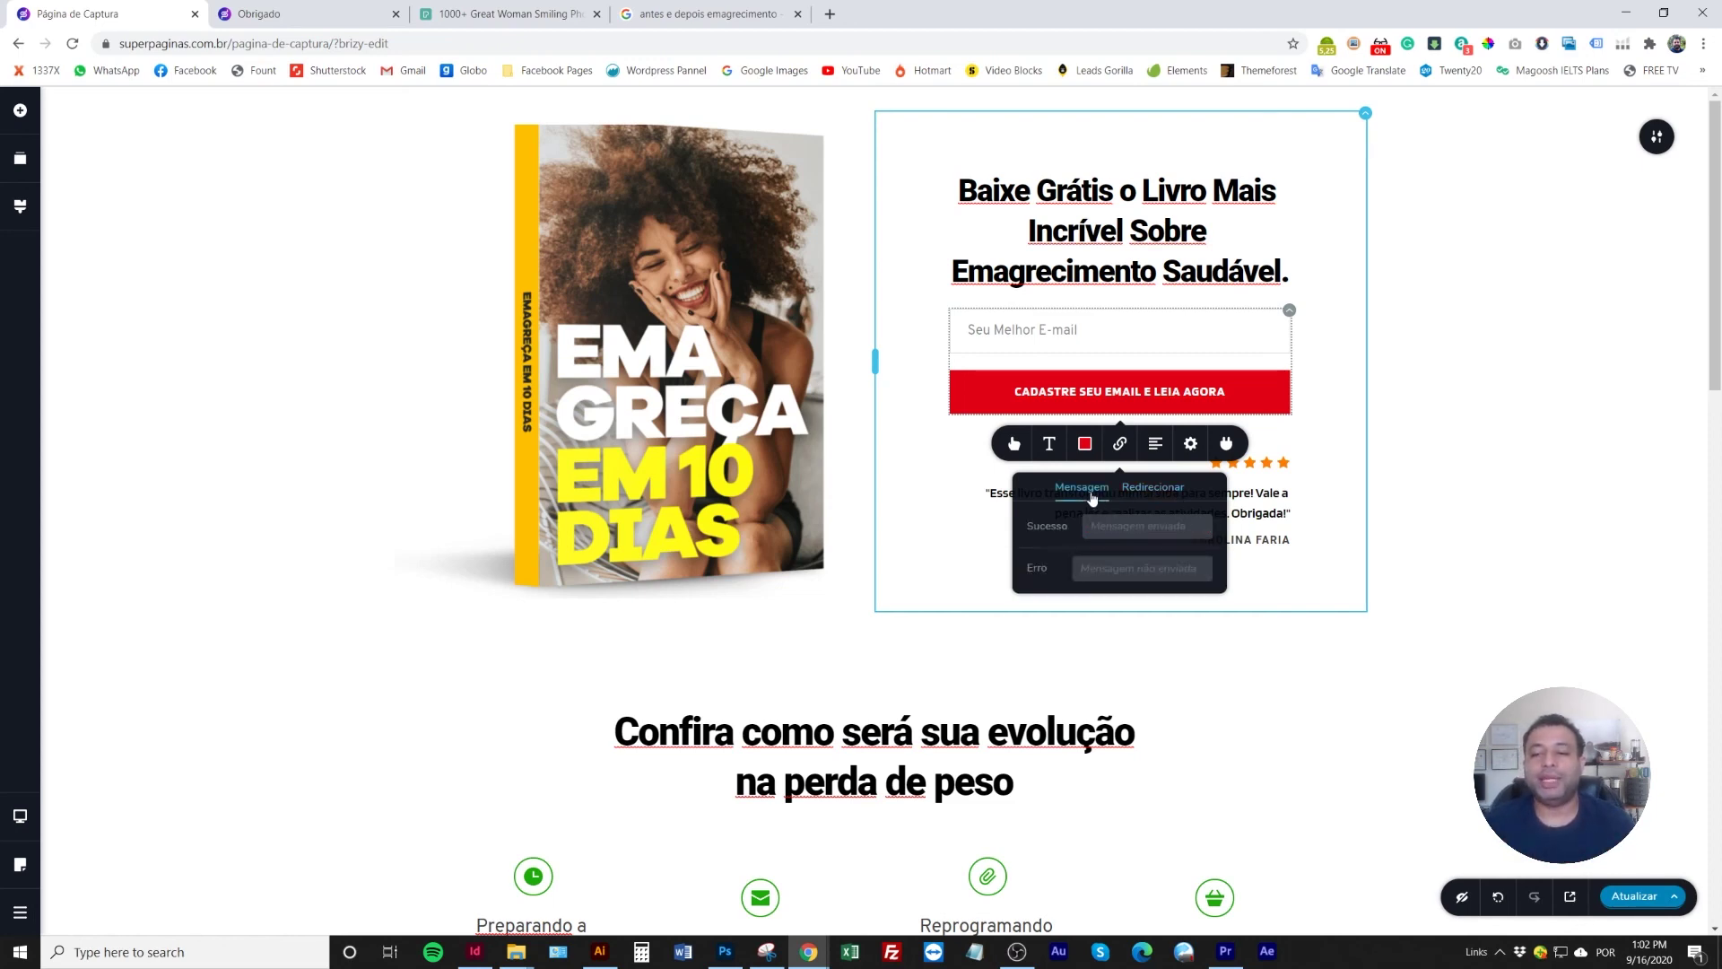
pyautogui.click(1145, 530)
pyautogui.write('Parabéns! Comece a Ler')
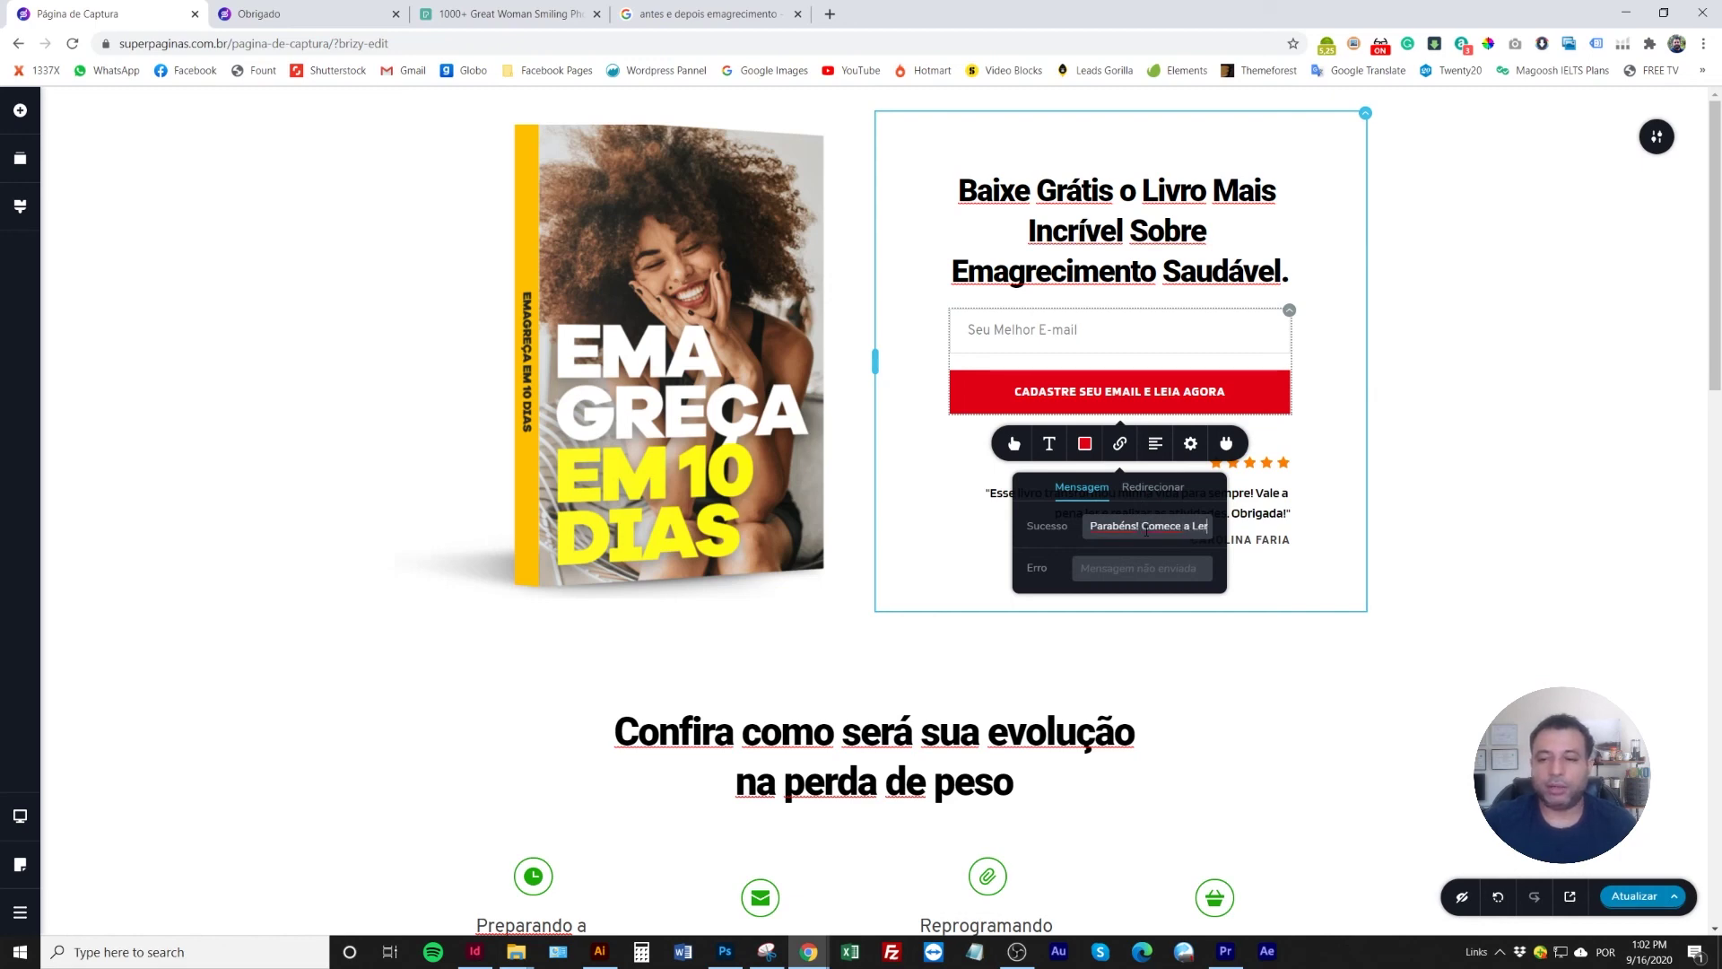
pyautogui.click(1127, 563)
pyautogui.write('Ir')
pyautogui.write('sira um Em')
pyautogui.write('ail Válido')
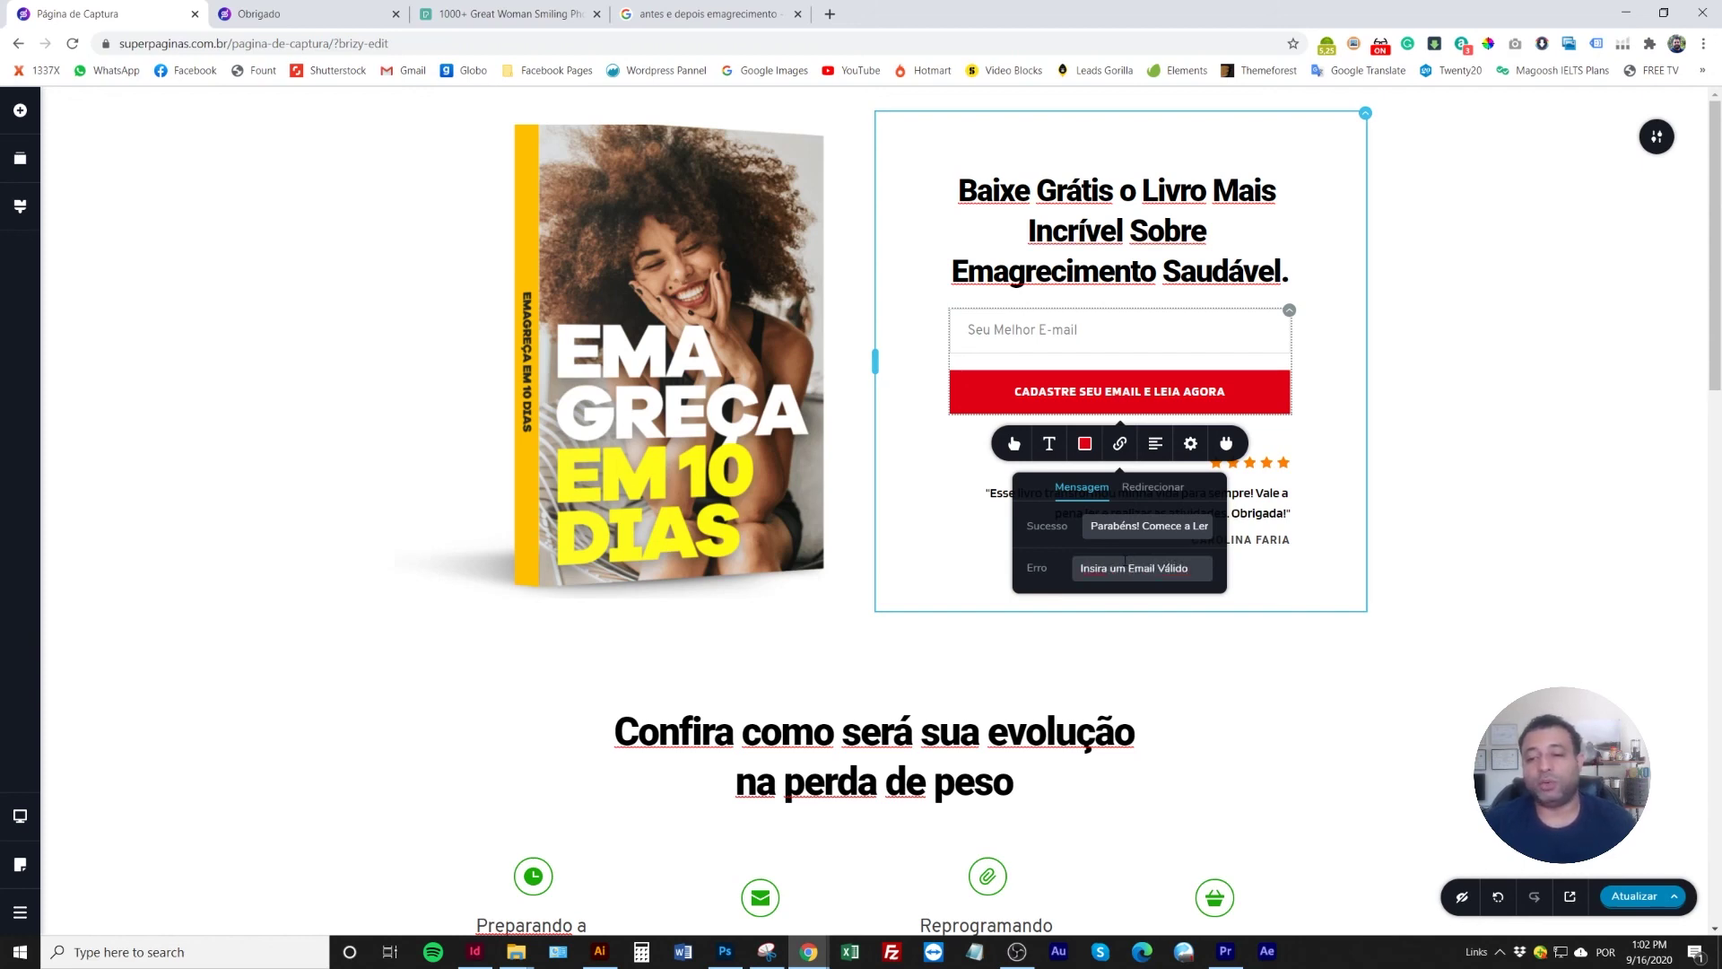
pyautogui.click(1283, 574)
pyautogui.click(1619, 895)
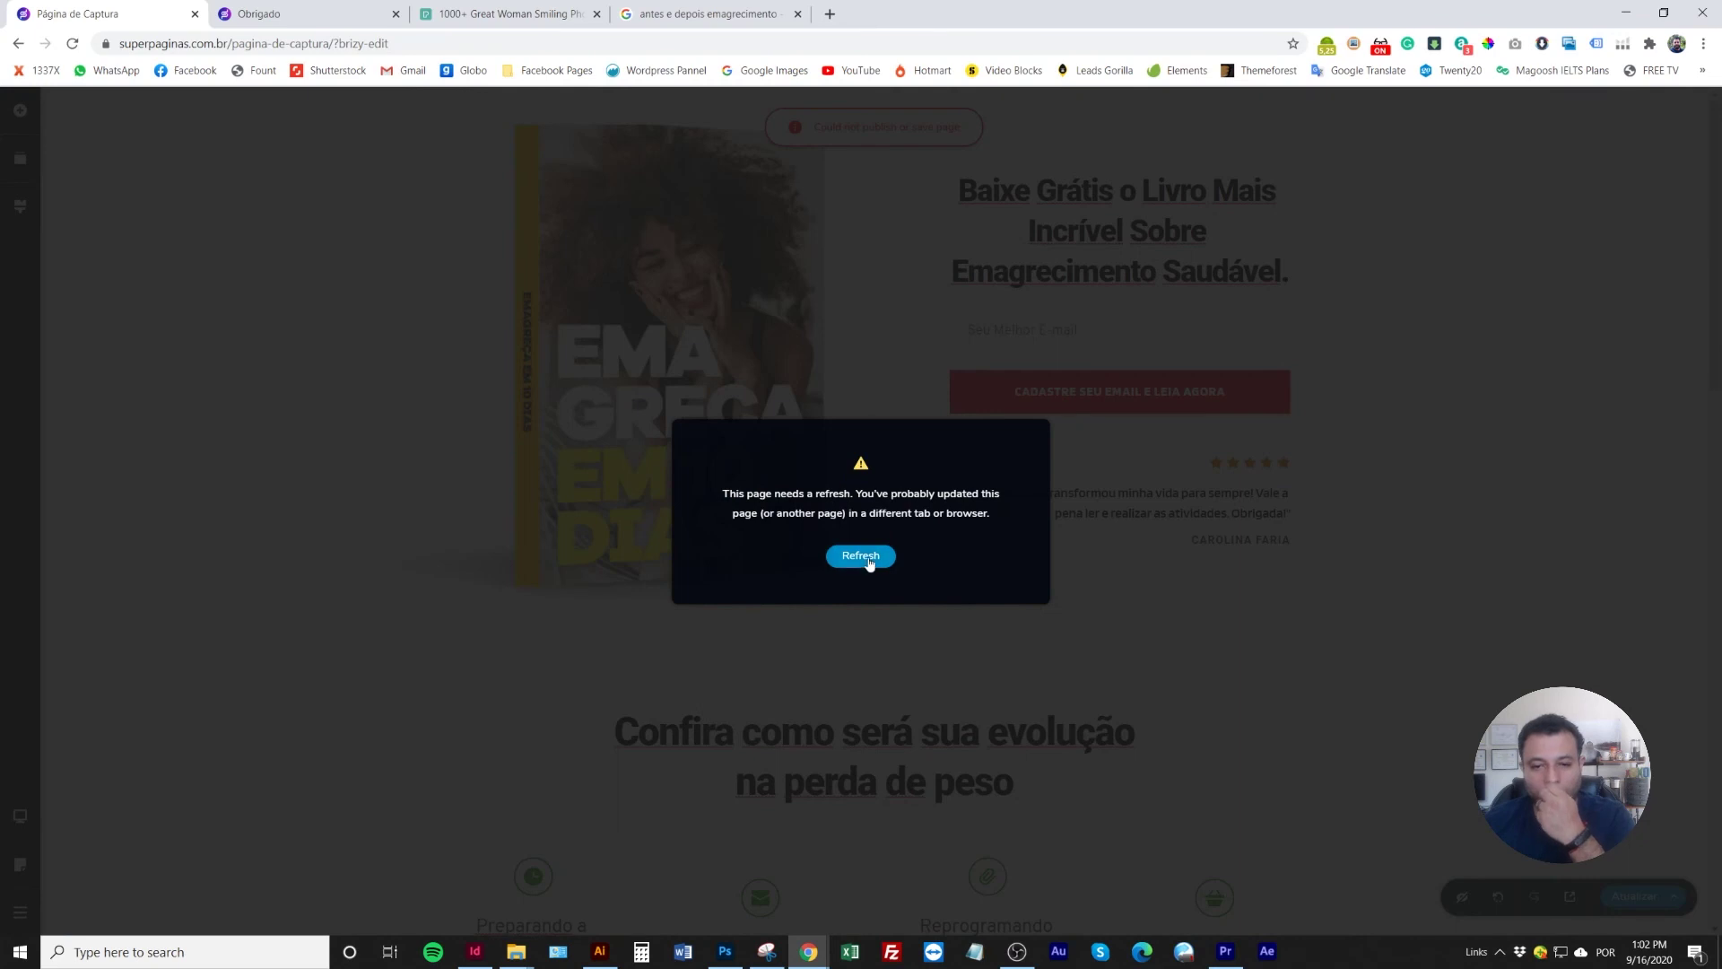
# Reload the editor, recheck the sign-up button's redirect settings, save, and preview the capture page
pyautogui.click(866, 558)
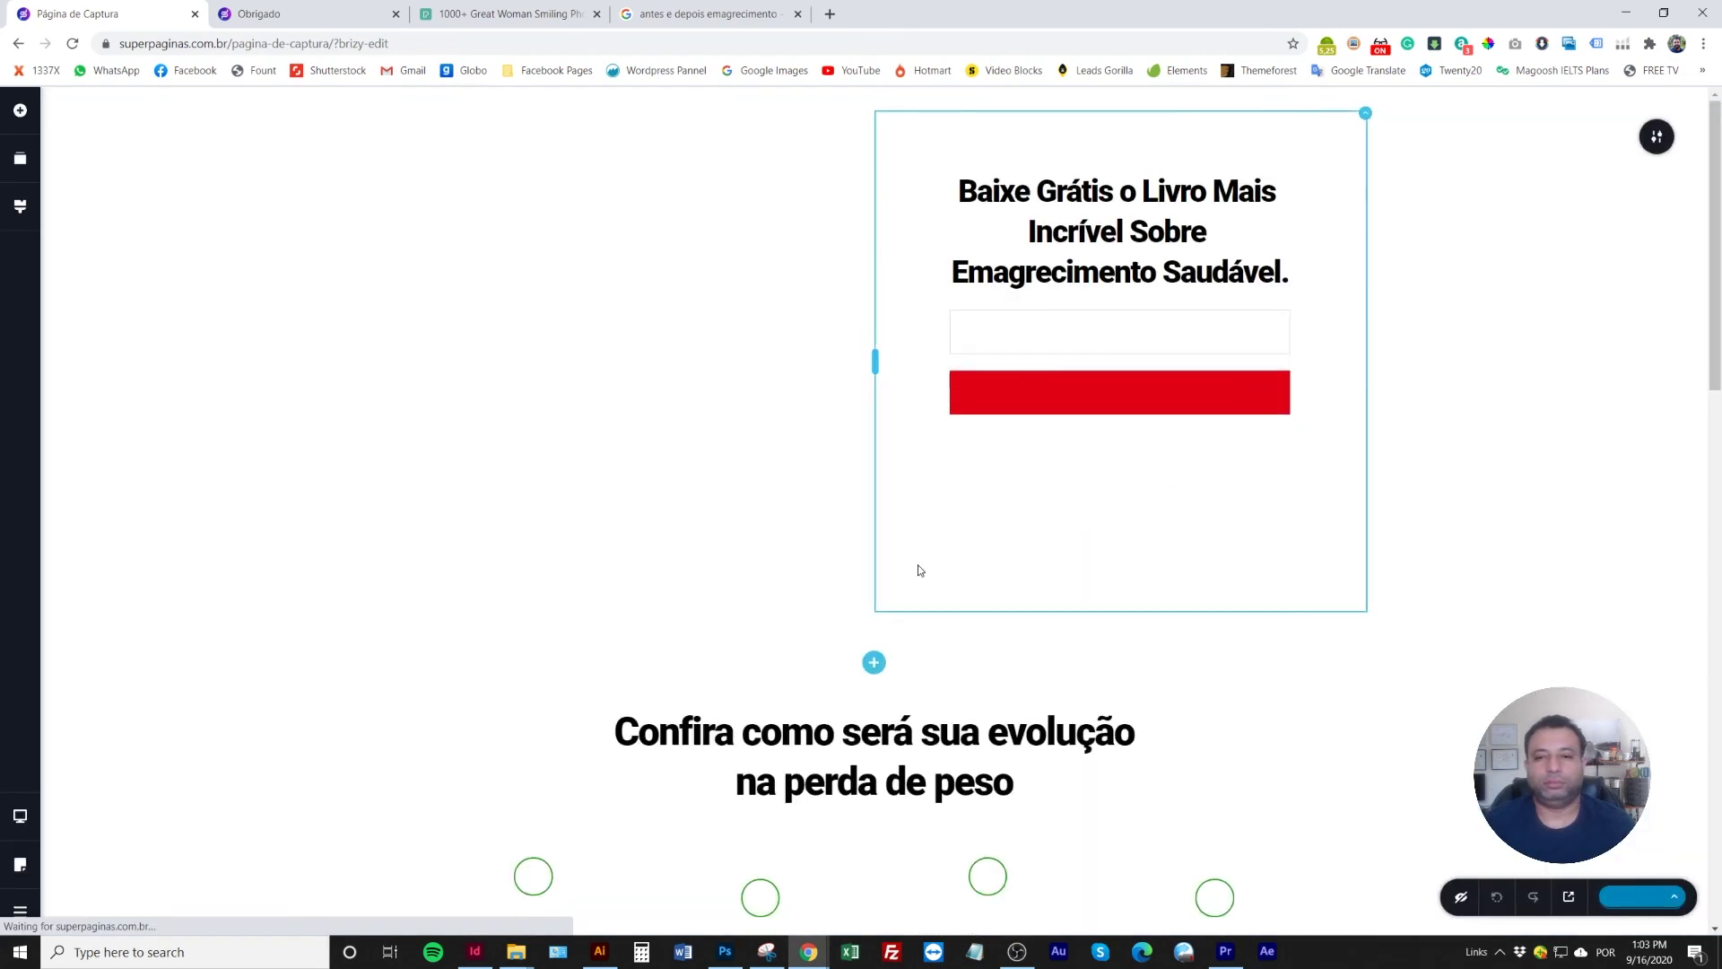
pyautogui.click(1096, 391)
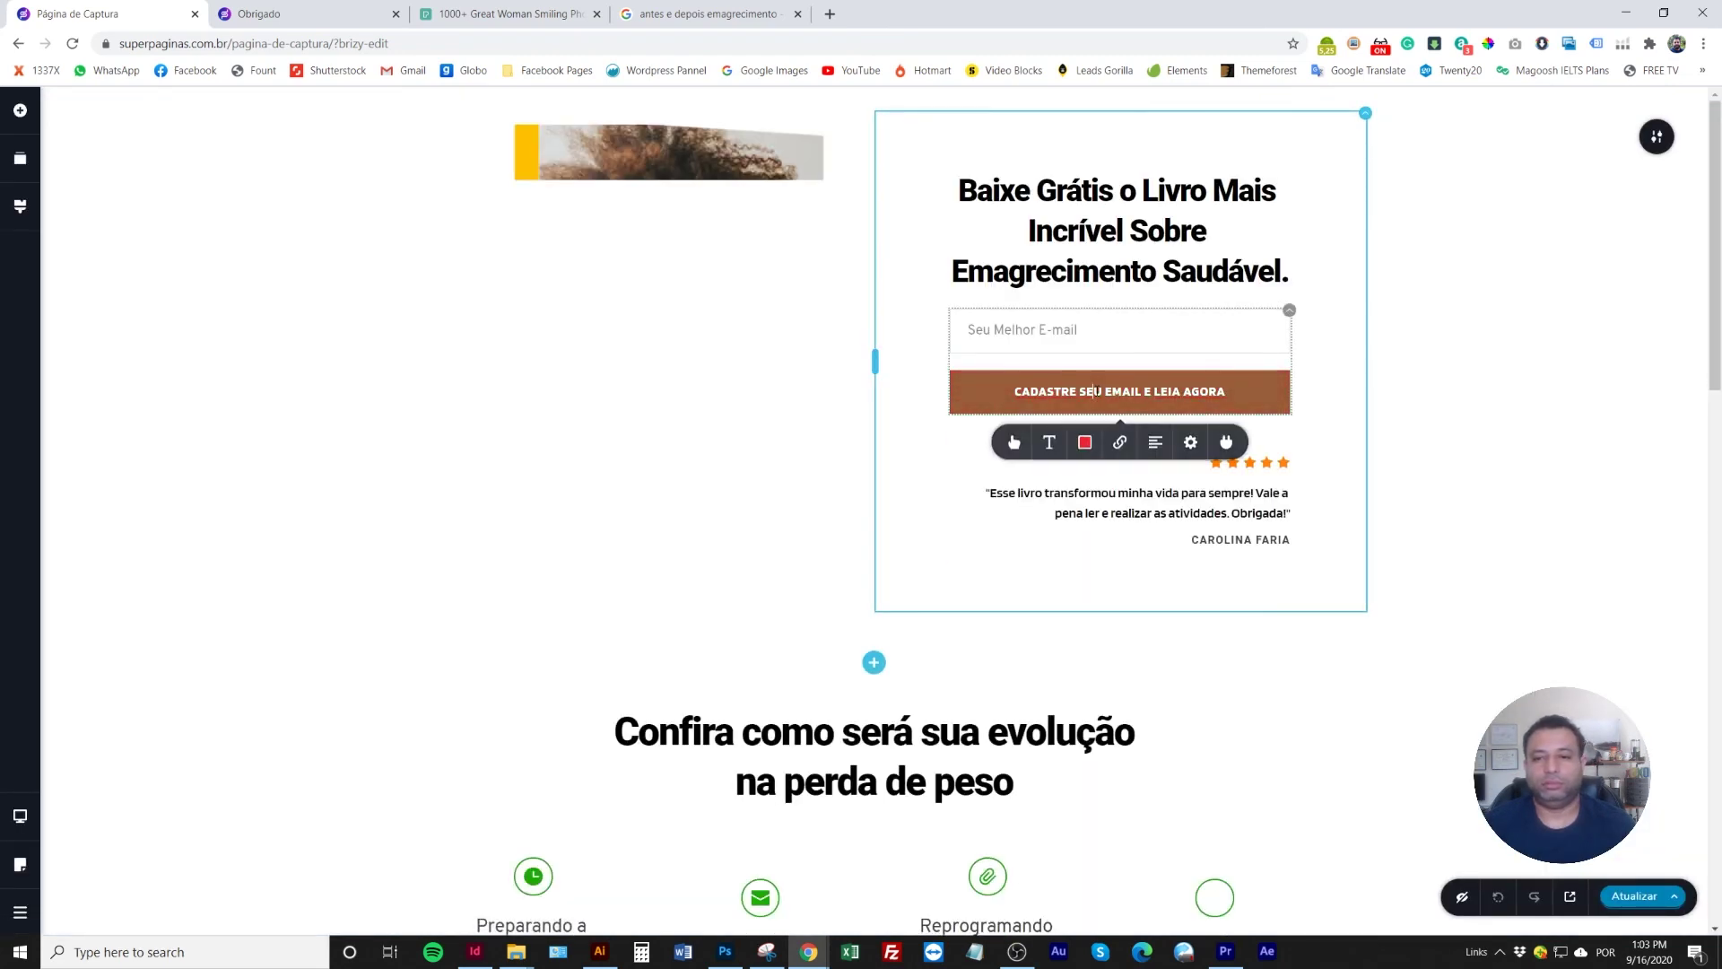
pyautogui.click(1119, 443)
pyautogui.click(1632, 896)
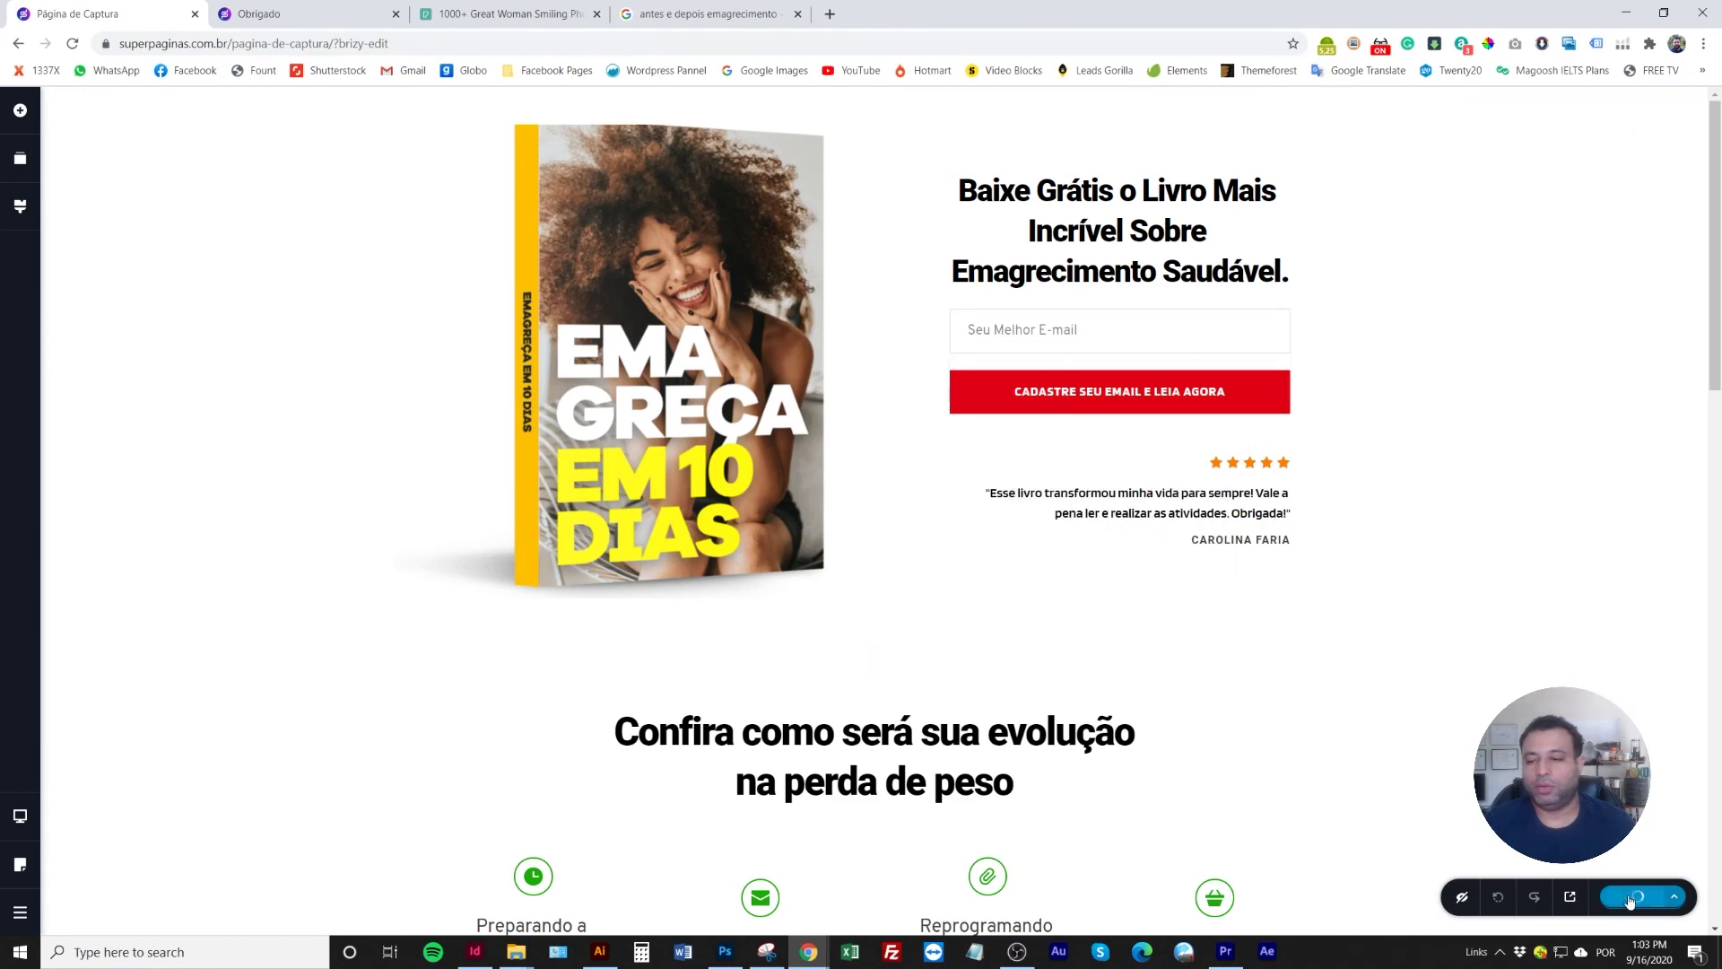
pyautogui.click(1568, 900)
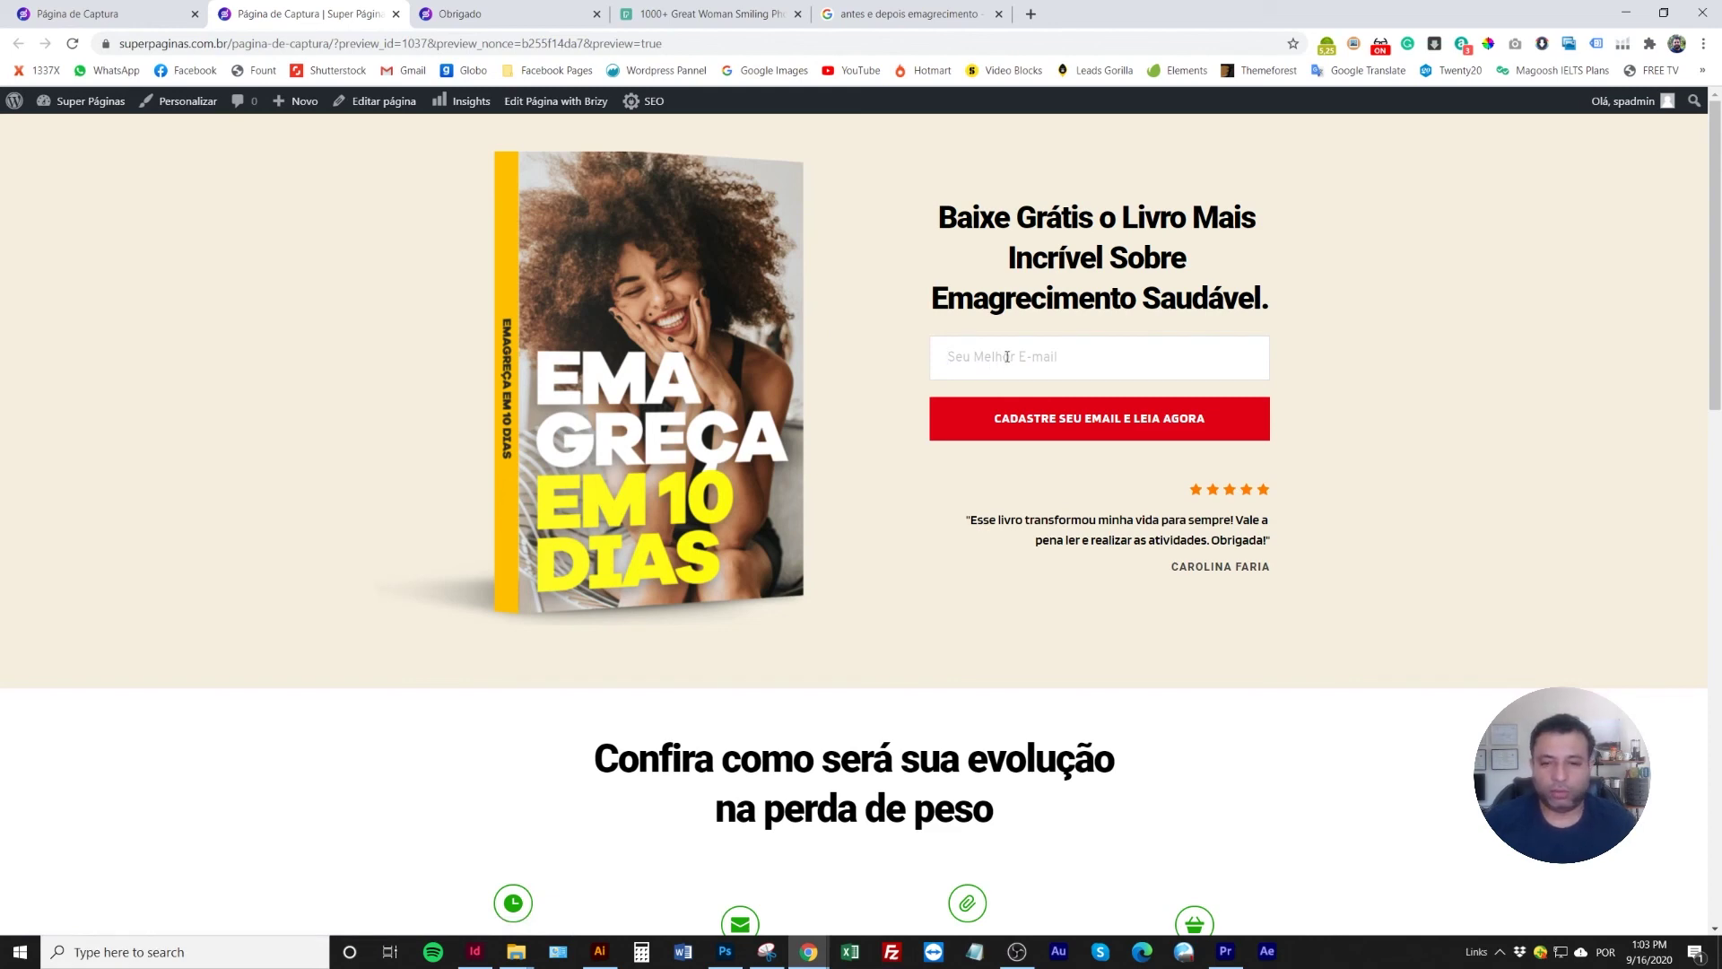
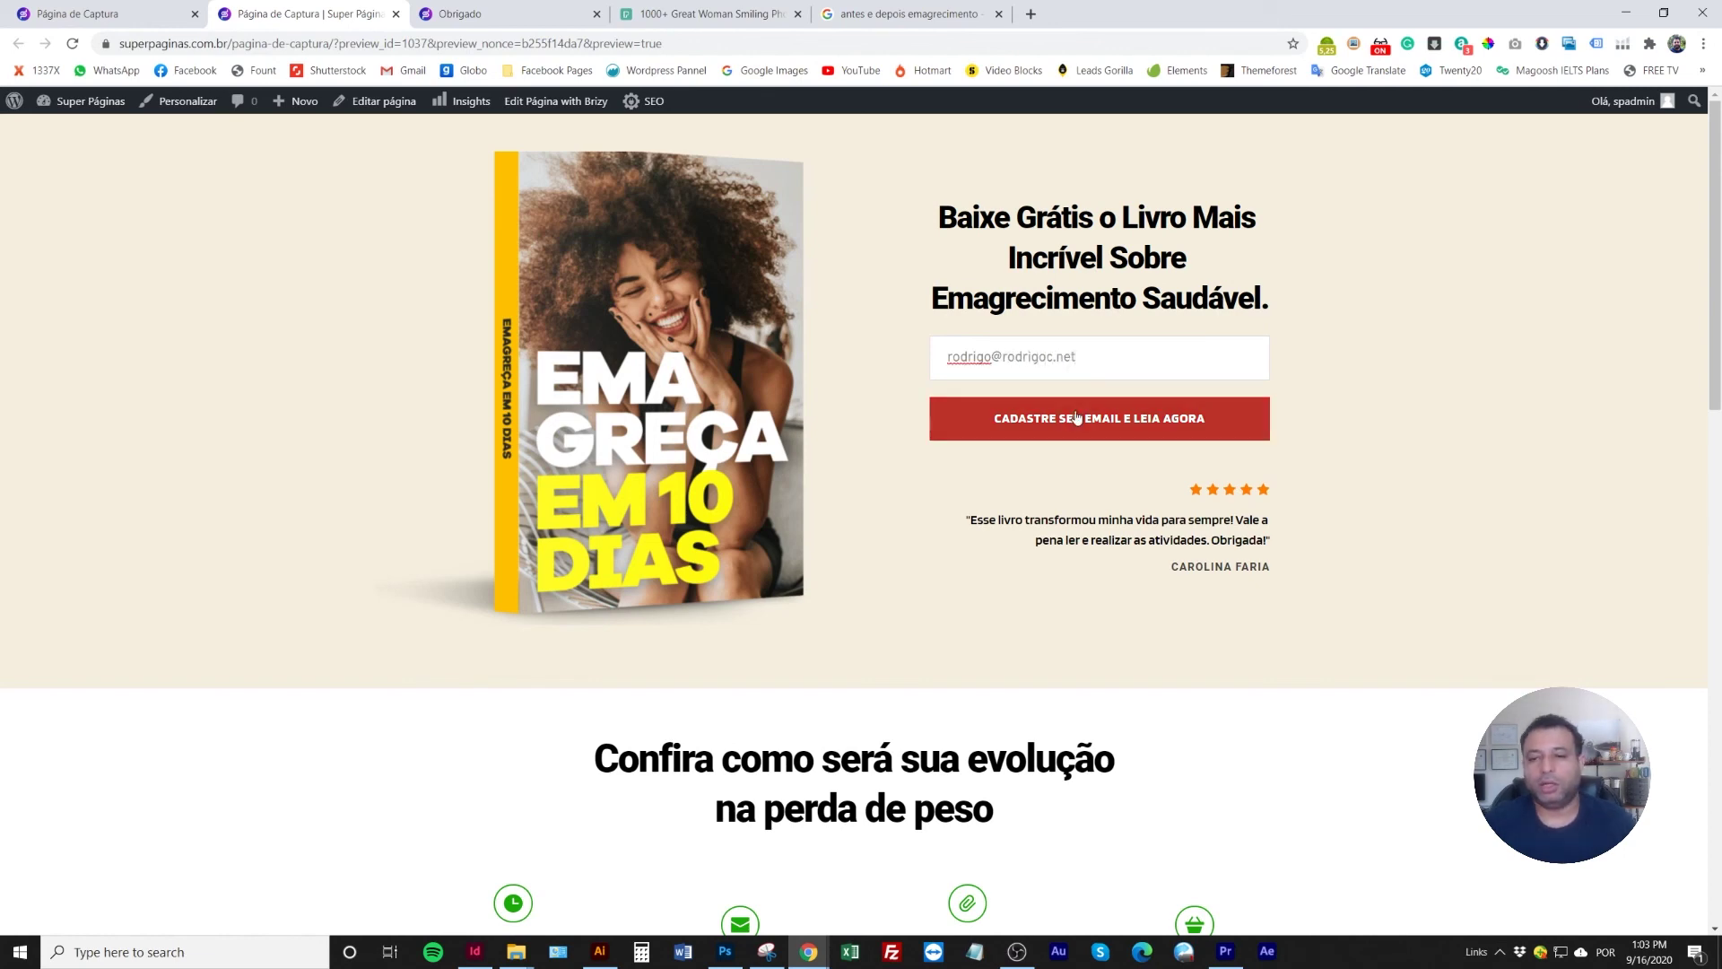
# Submit a test e-mail address through the preview's sign-up form to confirm the redirect
pyautogui.click(1077, 418)
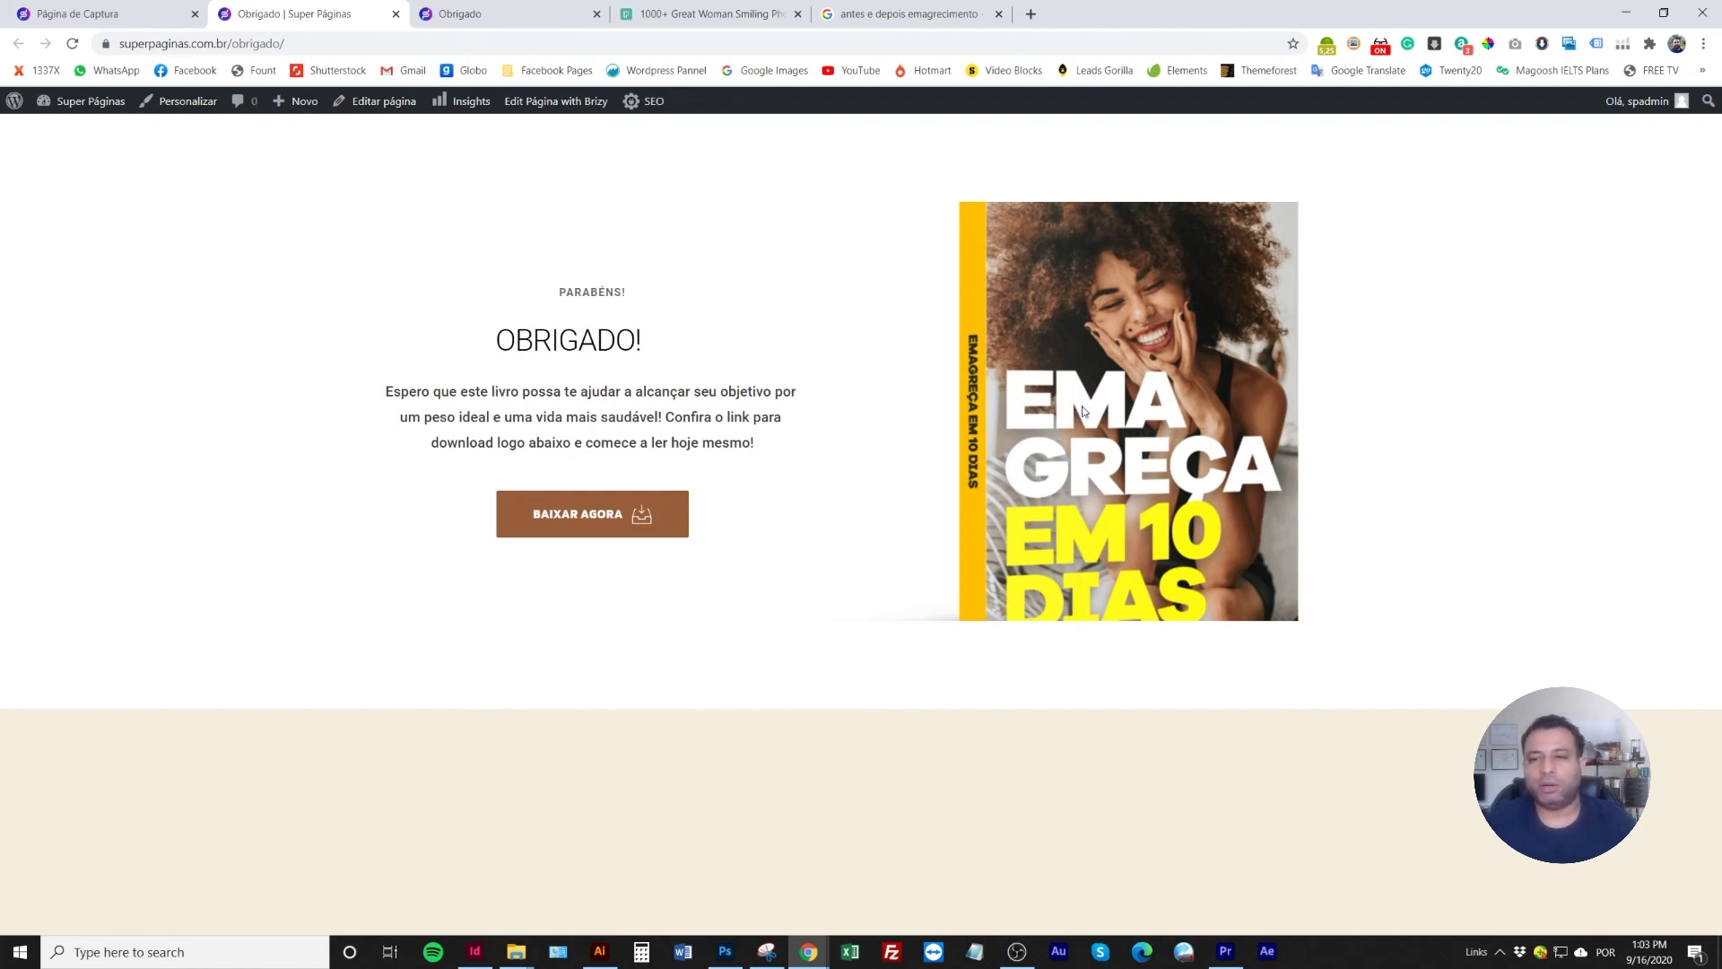
# Enlarge the 3D book image, tighten the section's top and bottom padding, and save the thank-you page
pyautogui.click(498, 18)
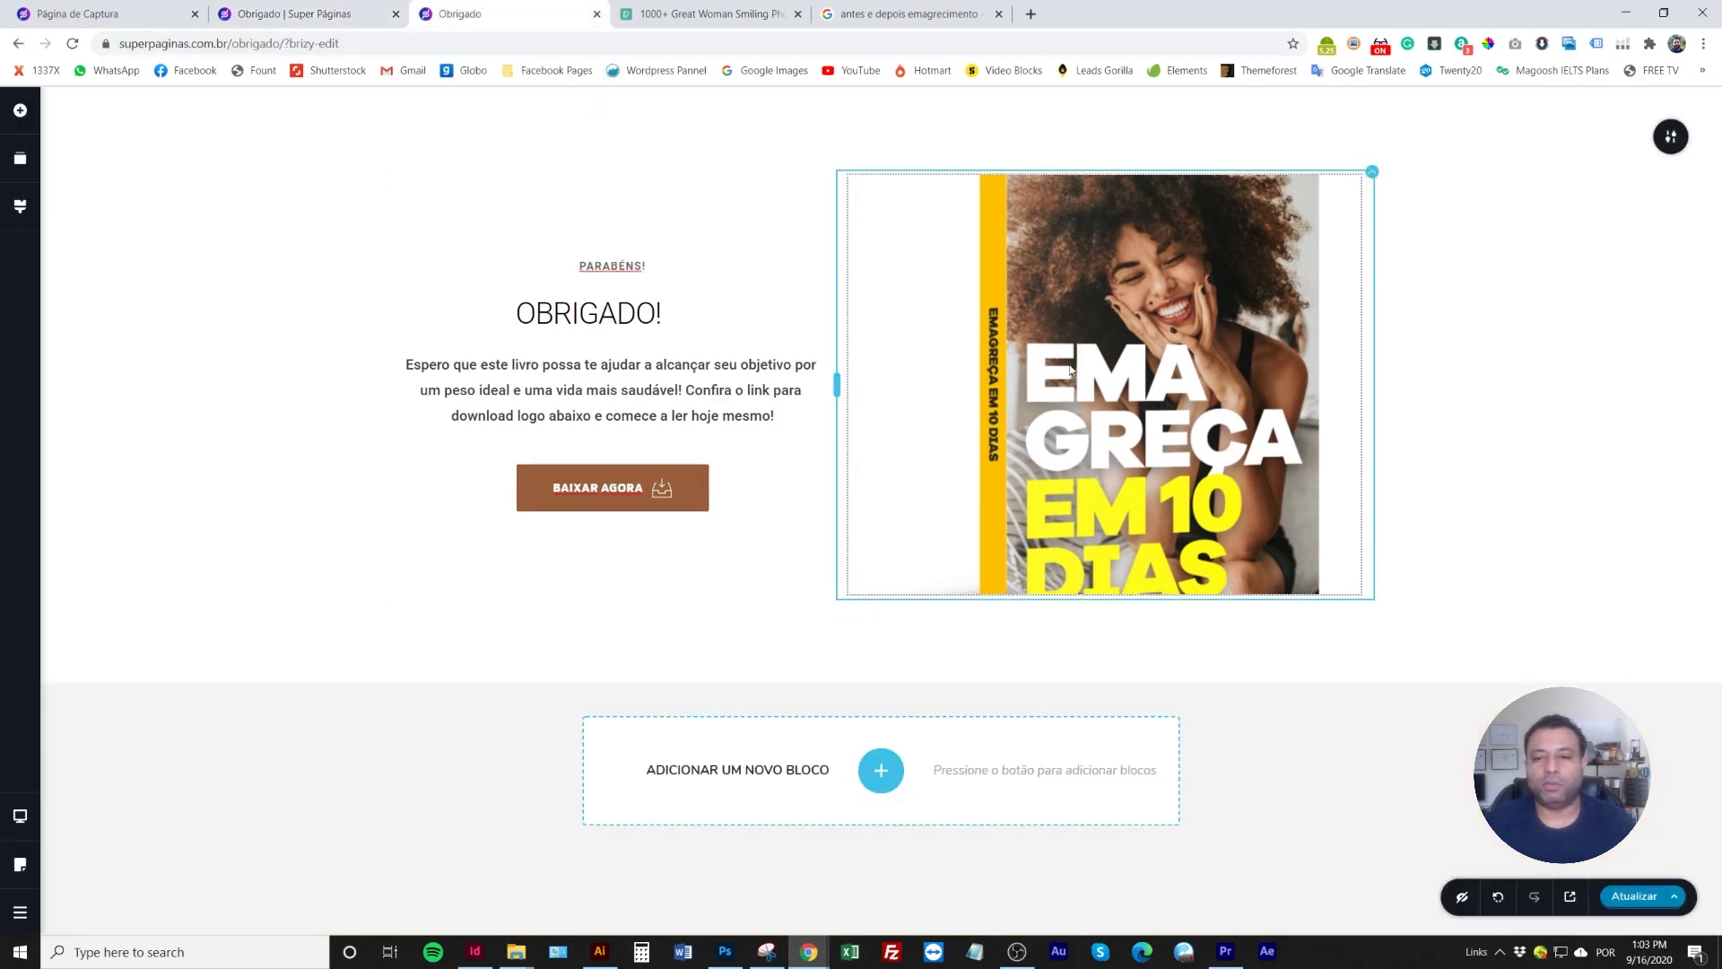
pyautogui.click(1099, 589)
pyautogui.moveTo(1103, 594); pyautogui.dragTo(1098, 717)
pyautogui.click(422, 292)
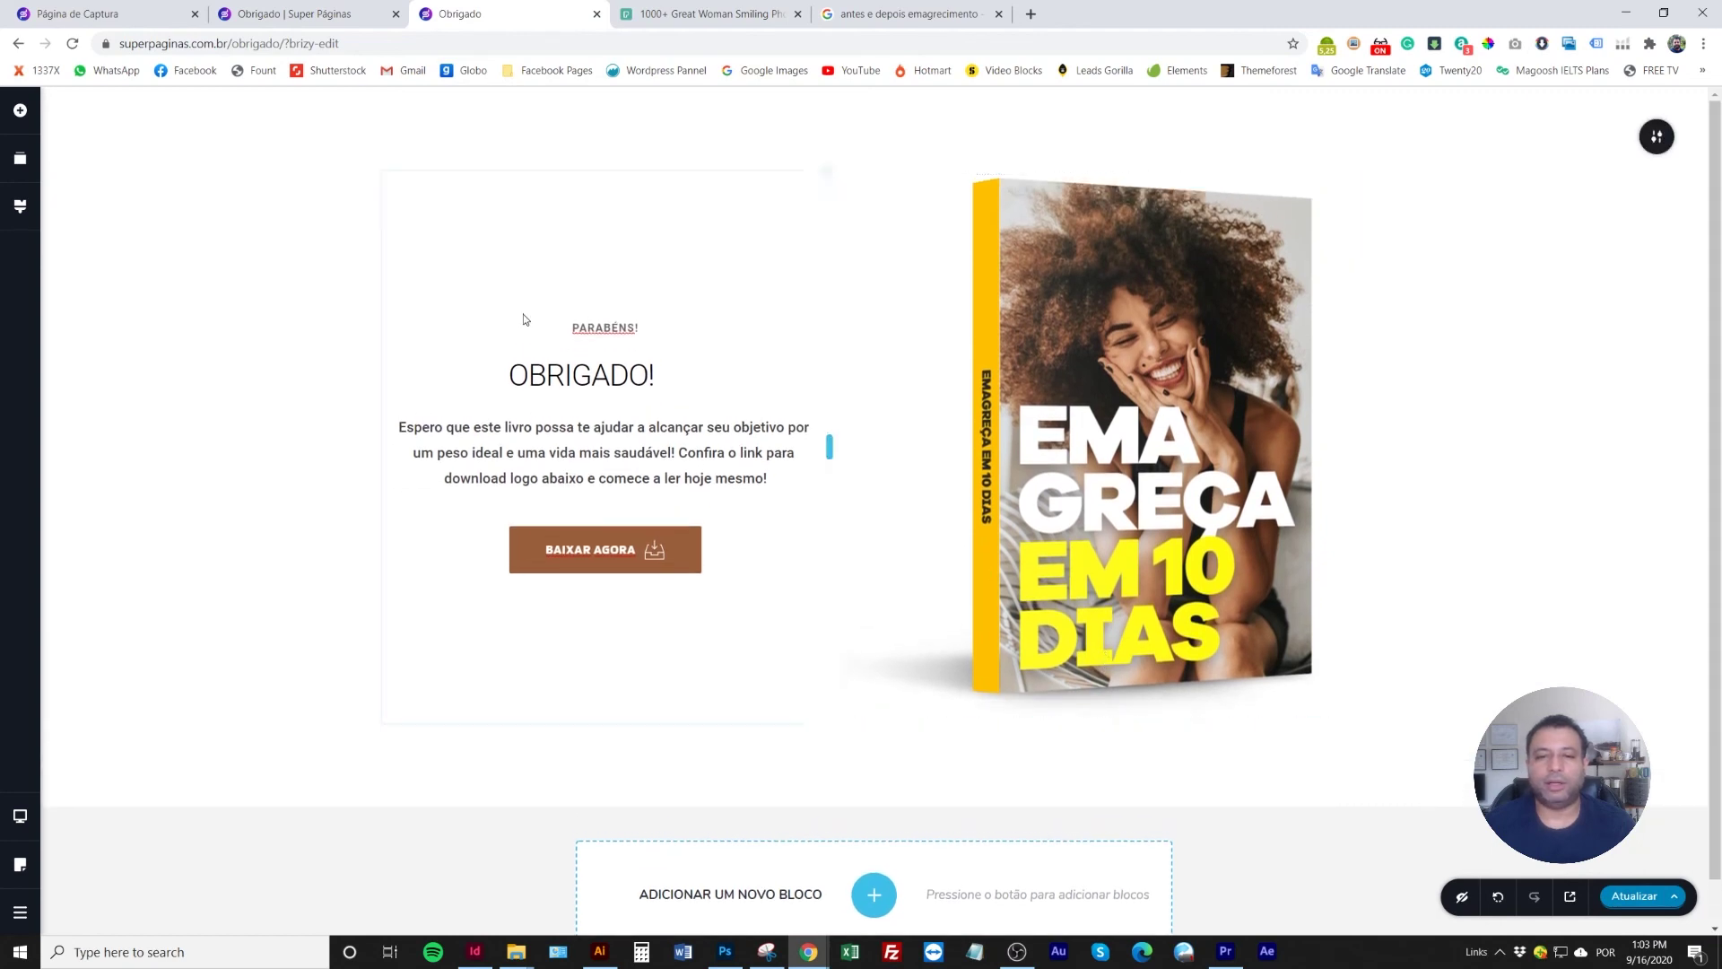
pyautogui.moveTo(775, 135); pyautogui.dragTo(769, 77)
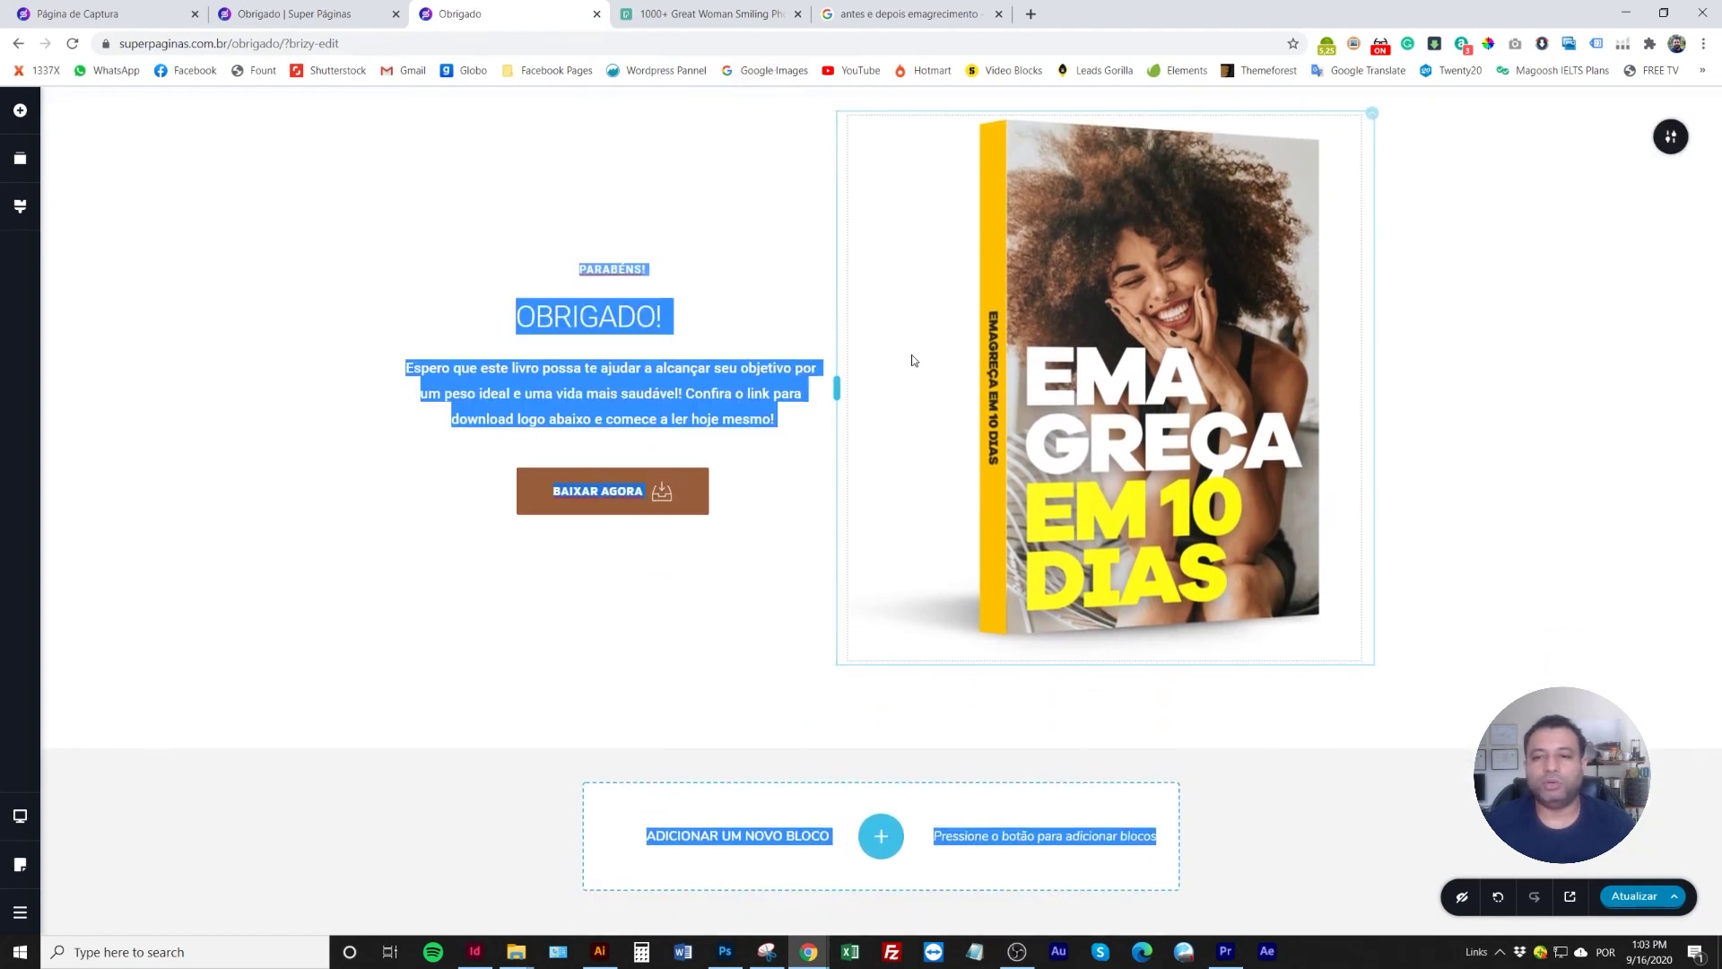
pyautogui.moveTo(1026, 691); pyautogui.dragTo(987, 663)
pyautogui.click(1626, 899)
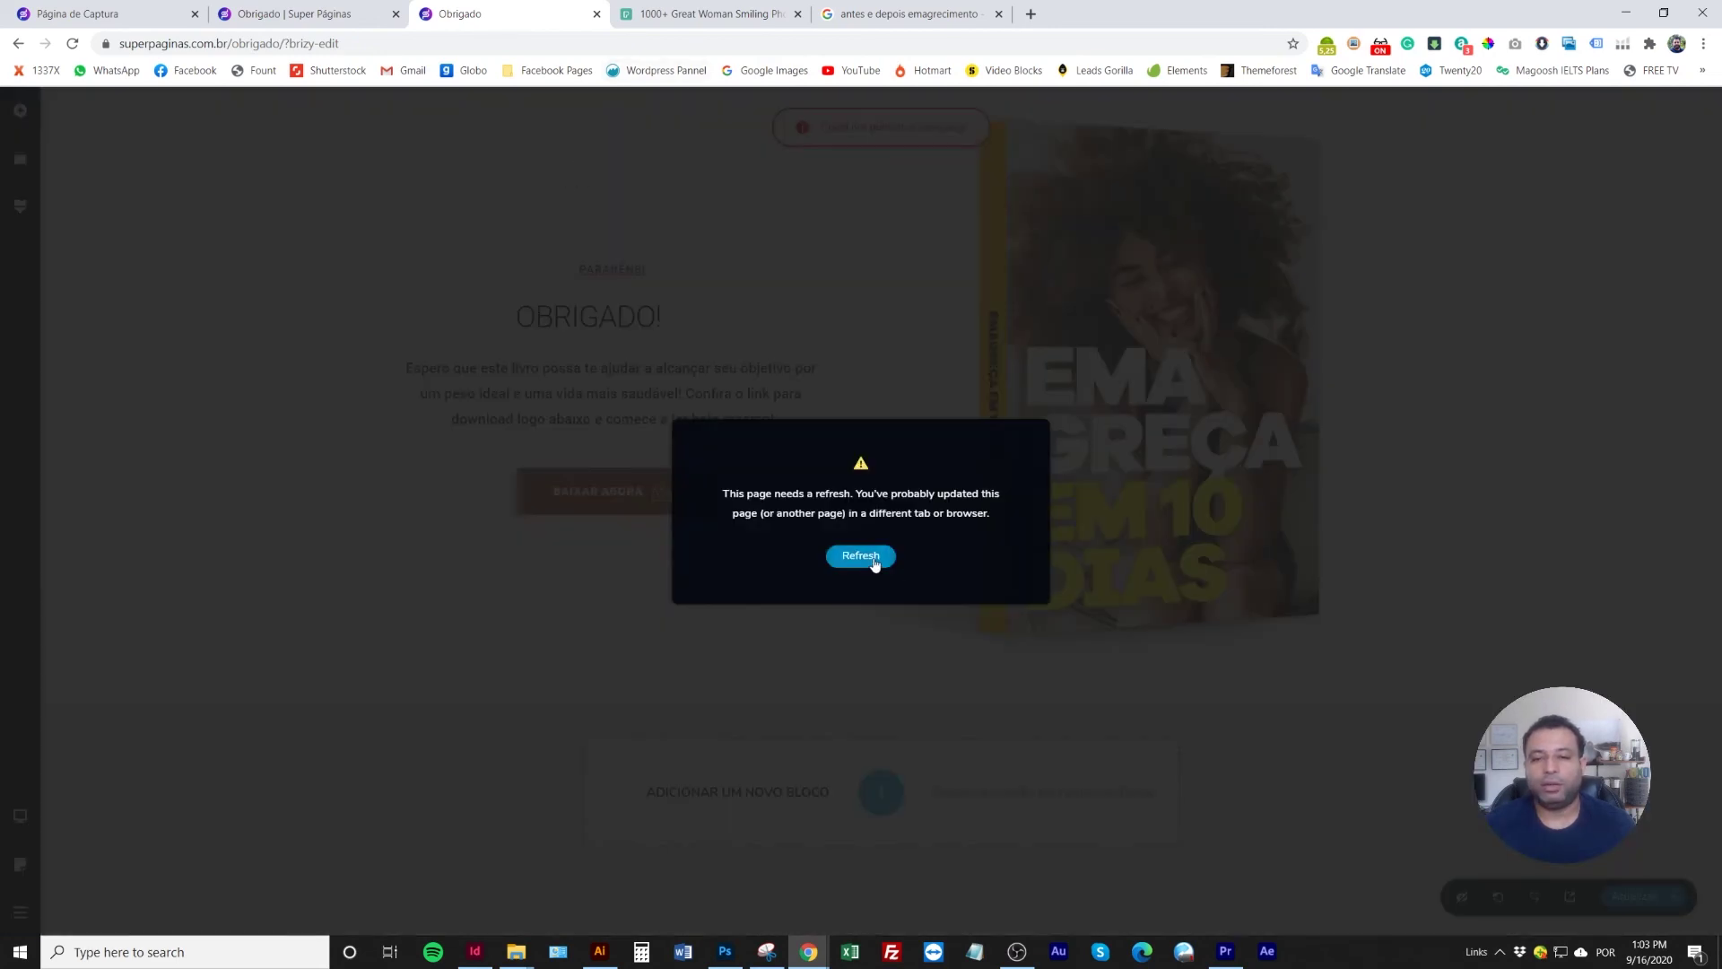
pyautogui.click(861, 557)
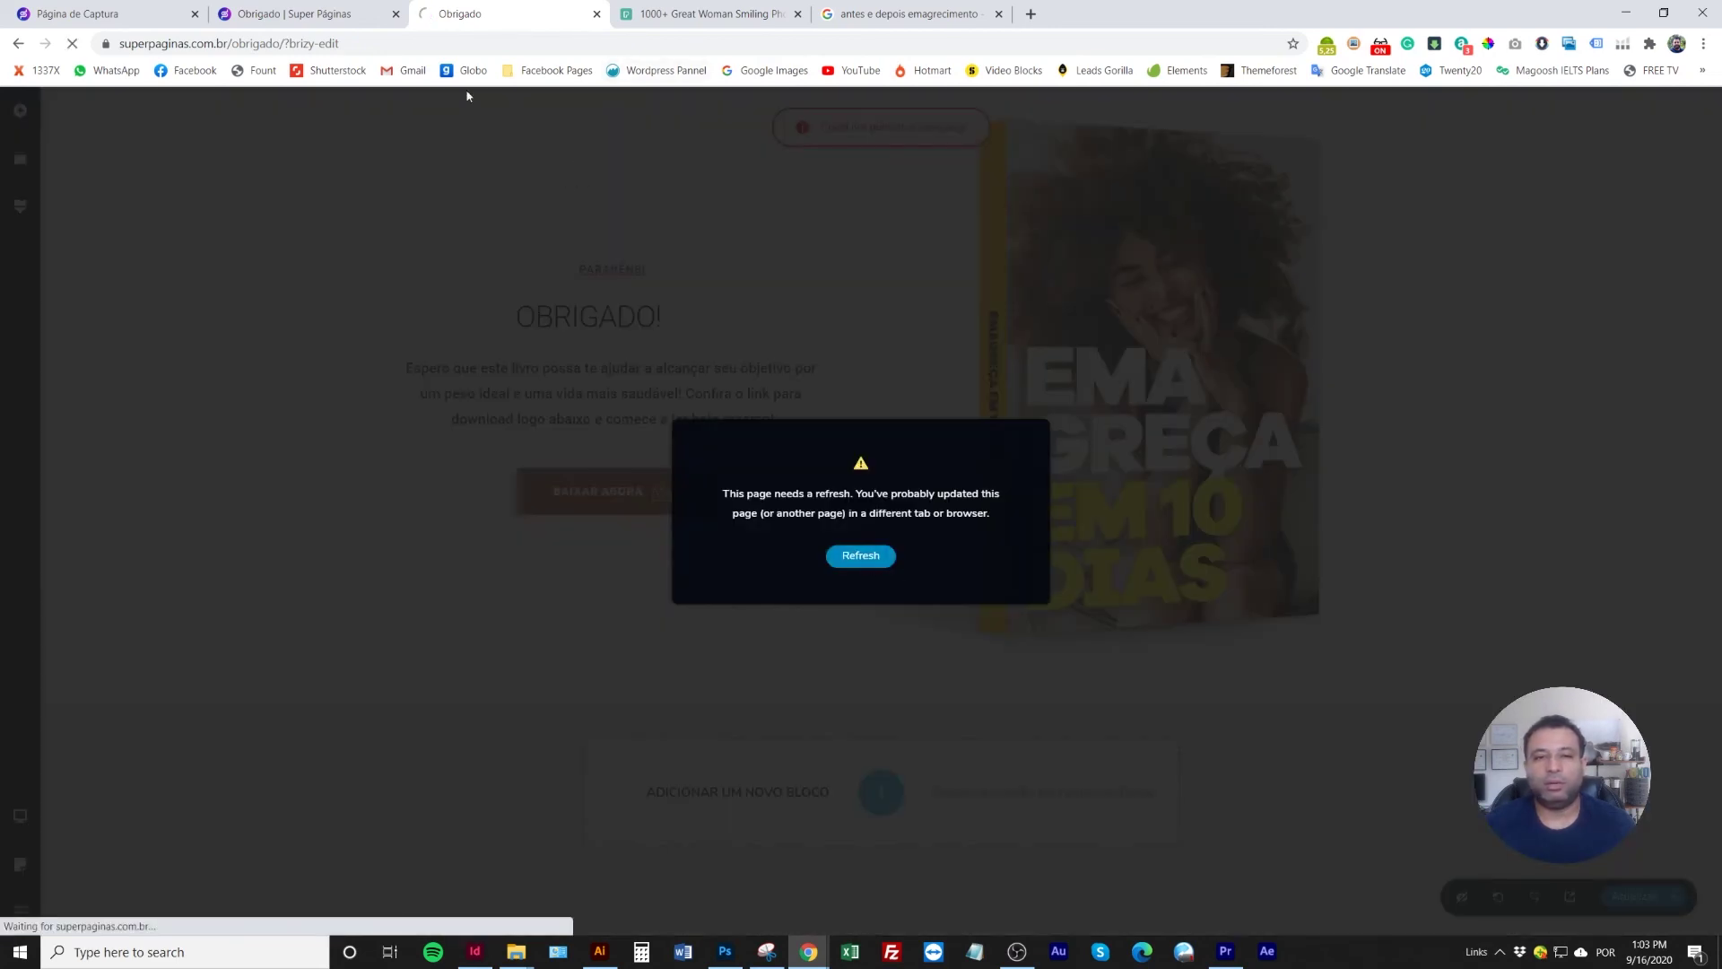
# Reload the live thank-you page to check the mockup, then close both Obrigado tabs for the capture editor
pyautogui.click(307, 18)
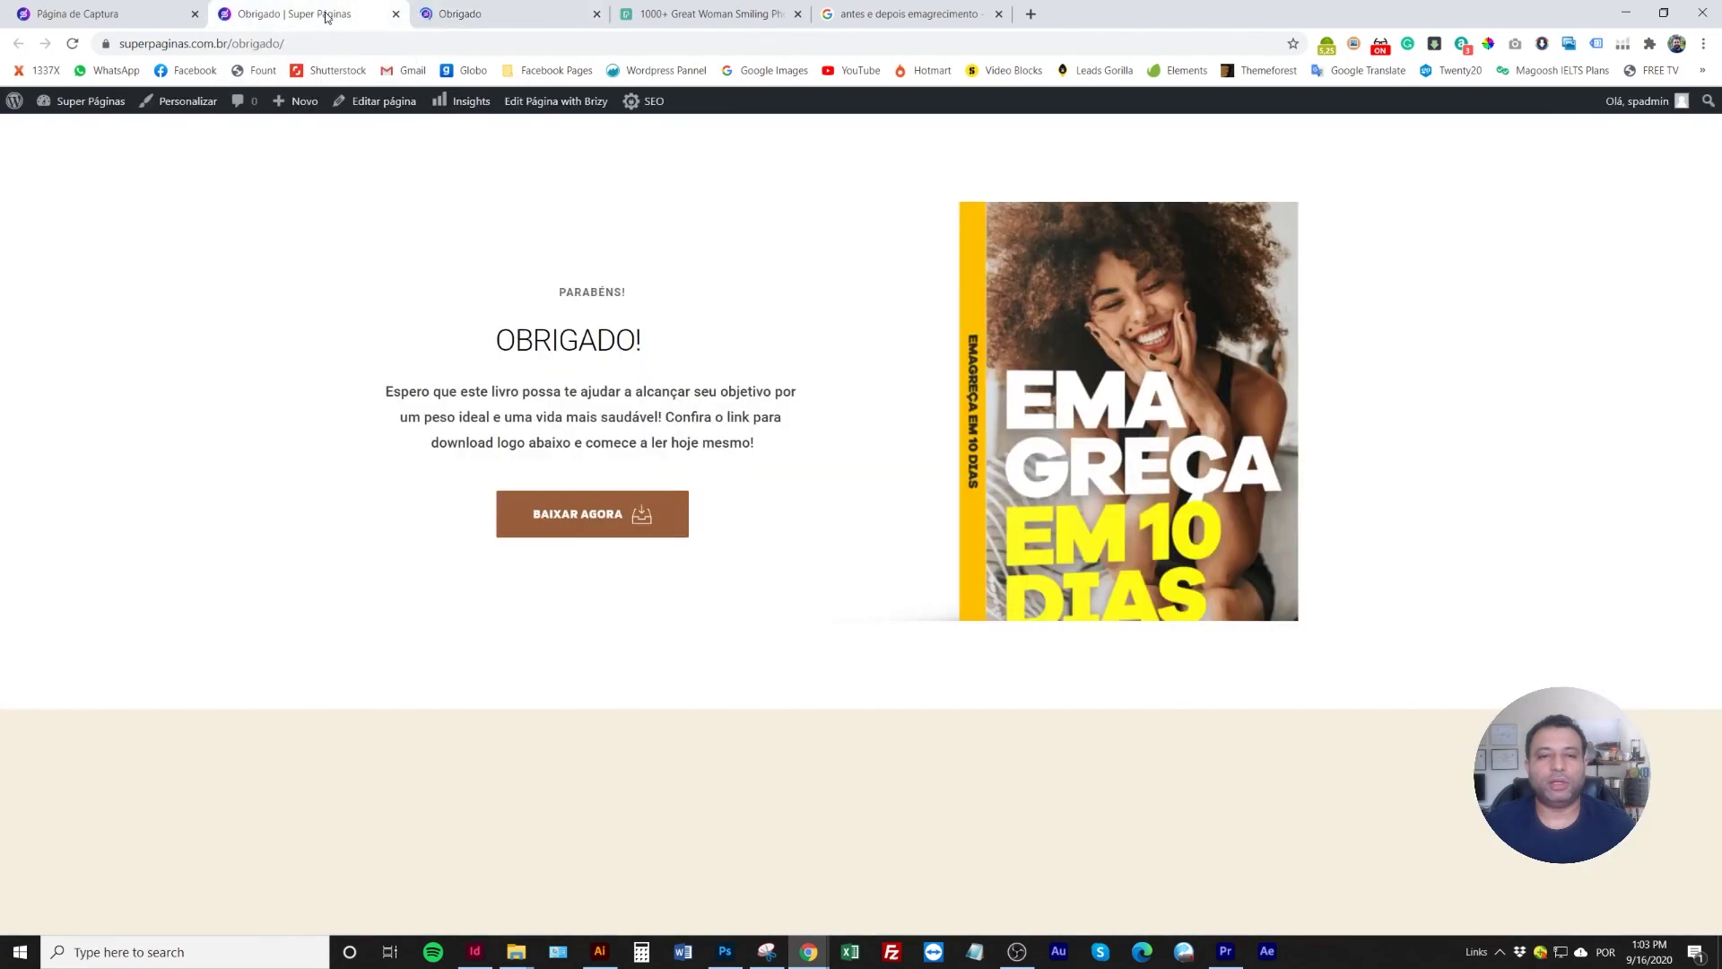
pyautogui.click(502, 16)
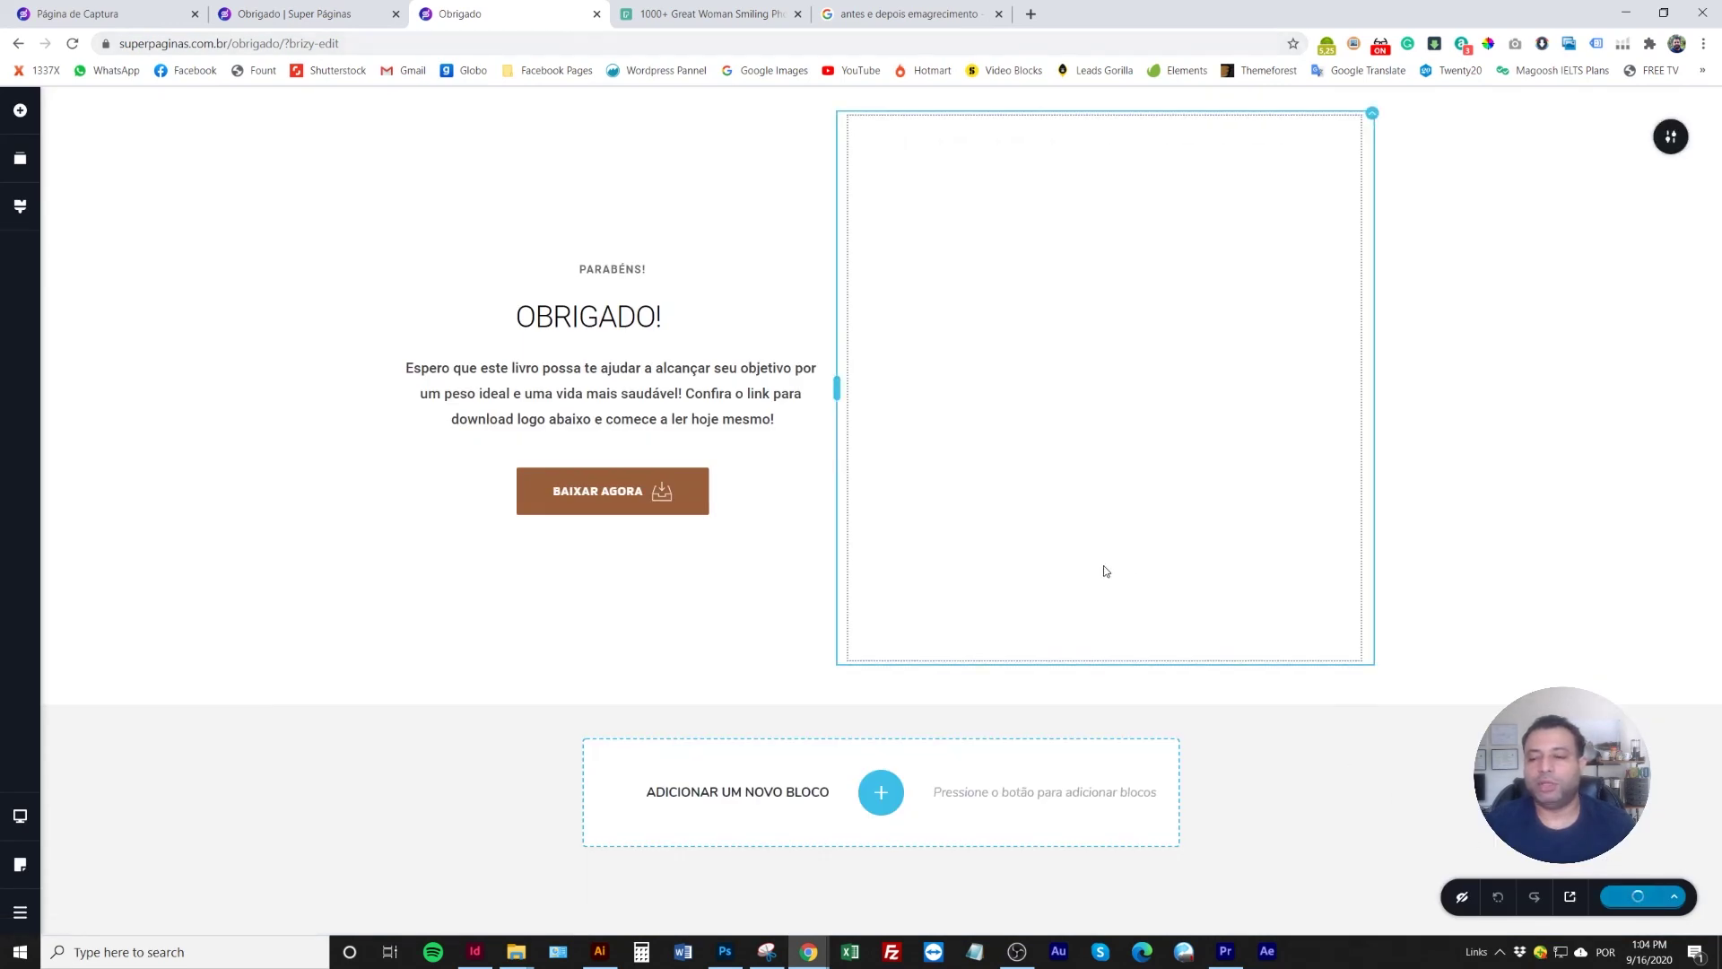
pyautogui.click(301, 14)
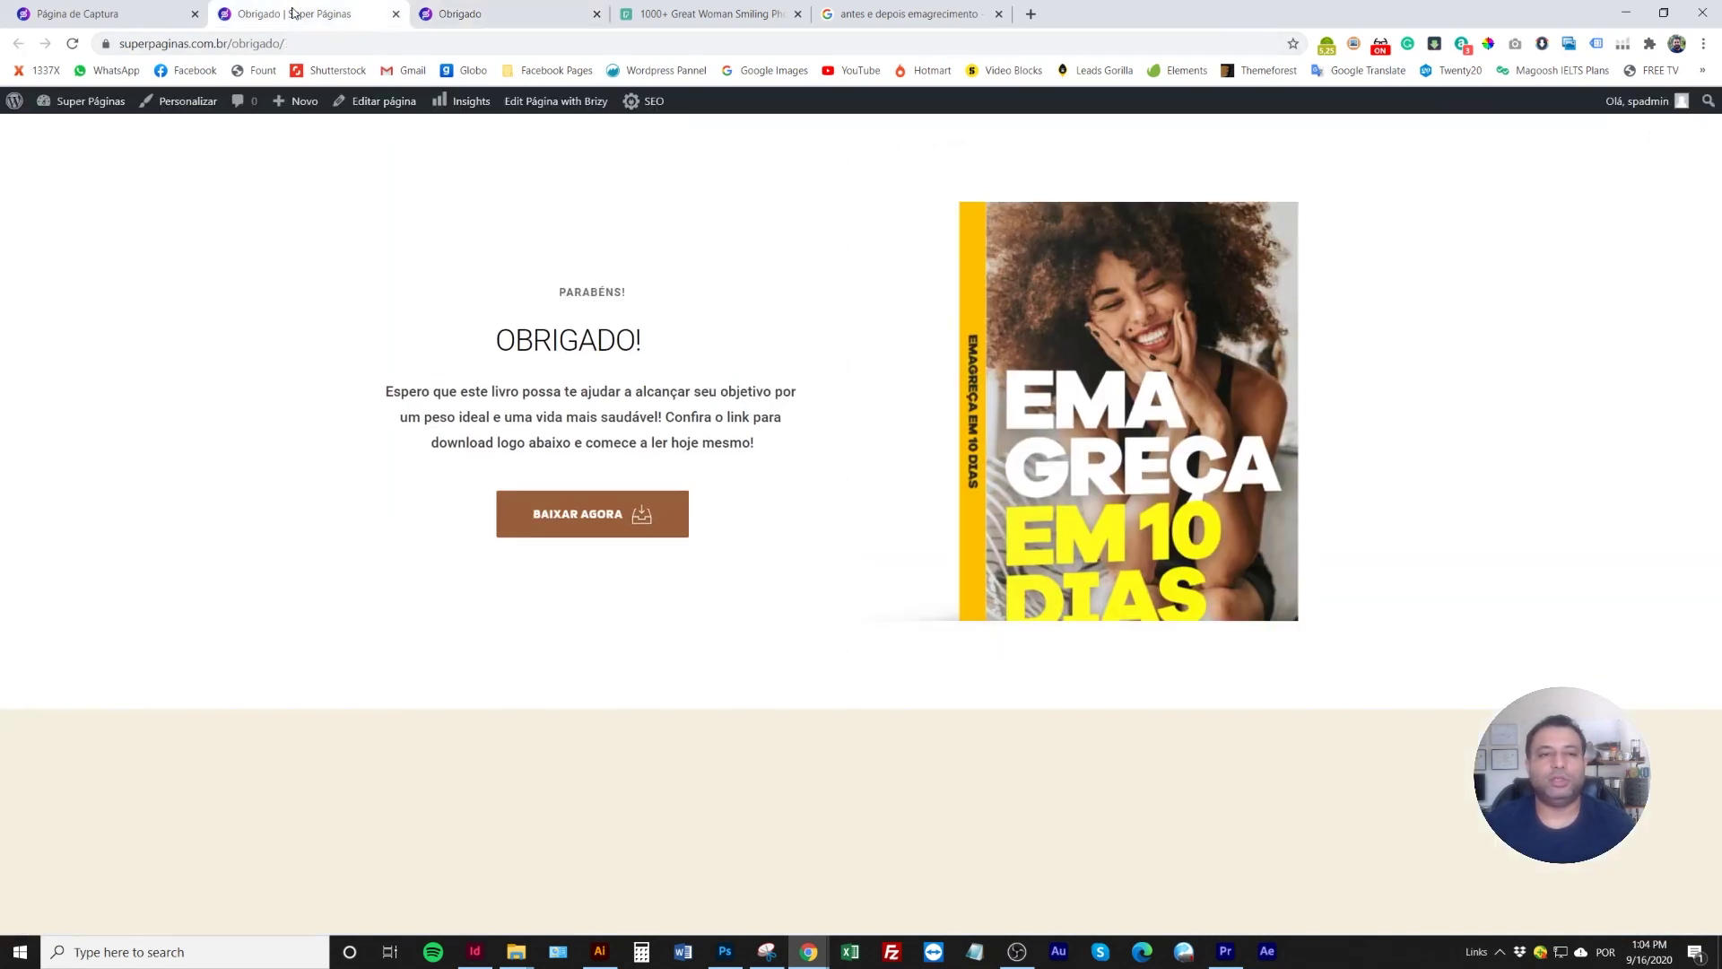
pyautogui.click(72, 43)
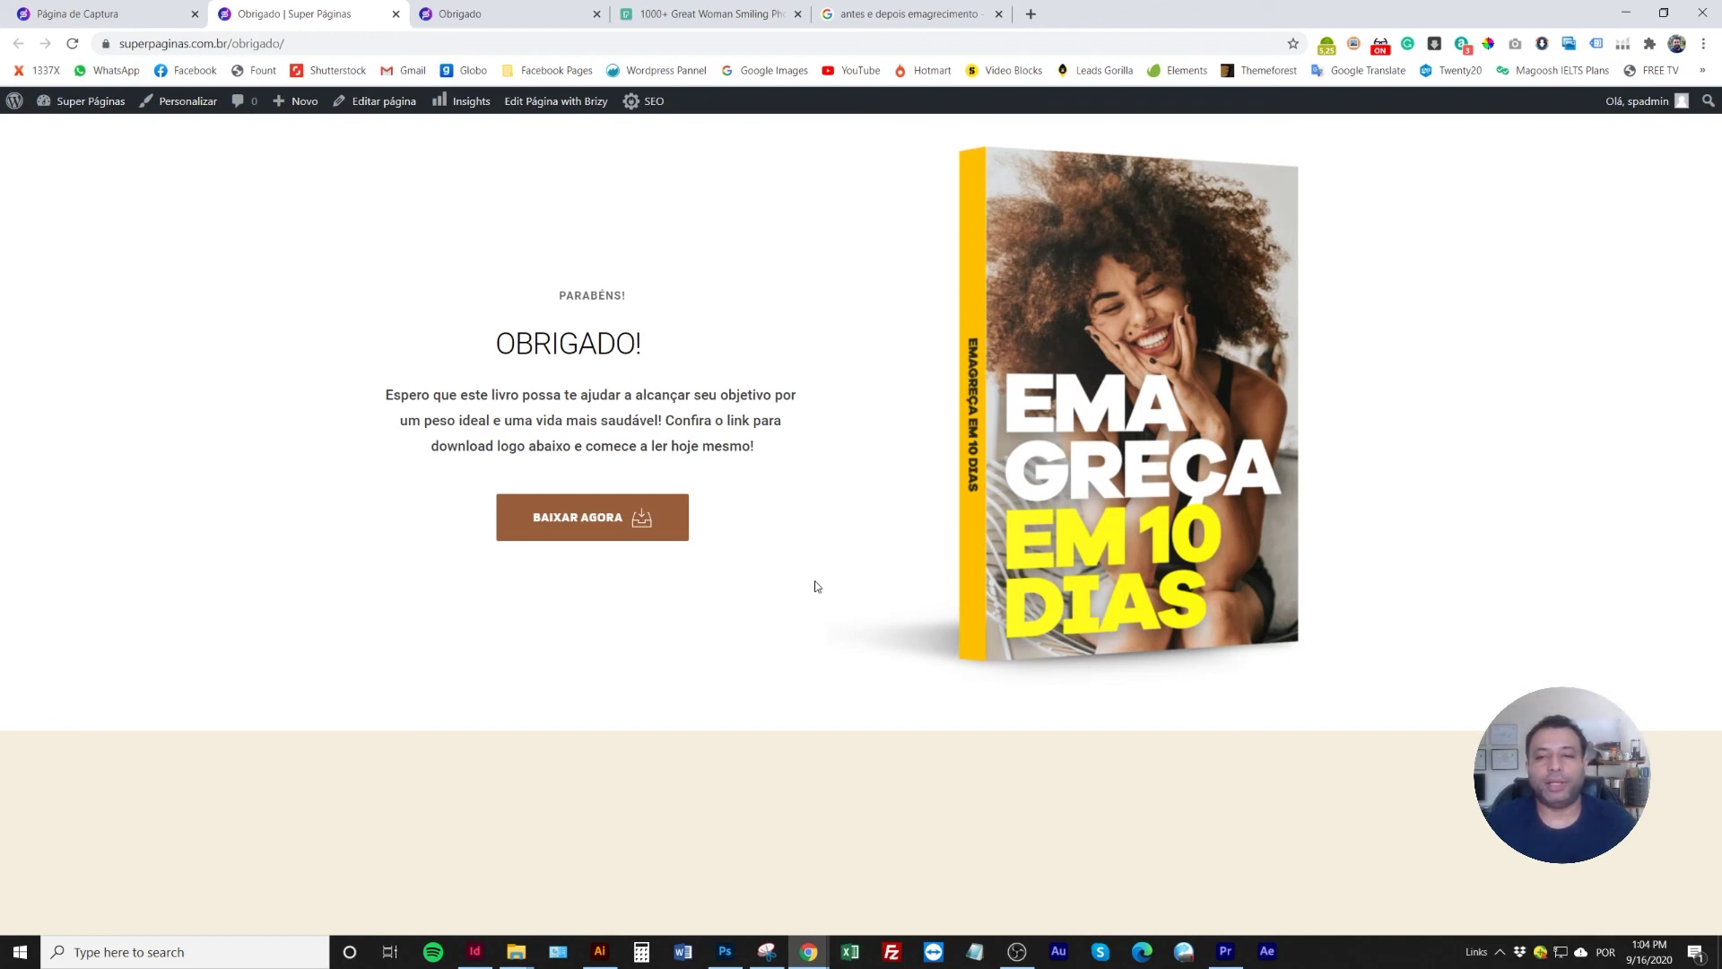
pyautogui.click(395, 14)
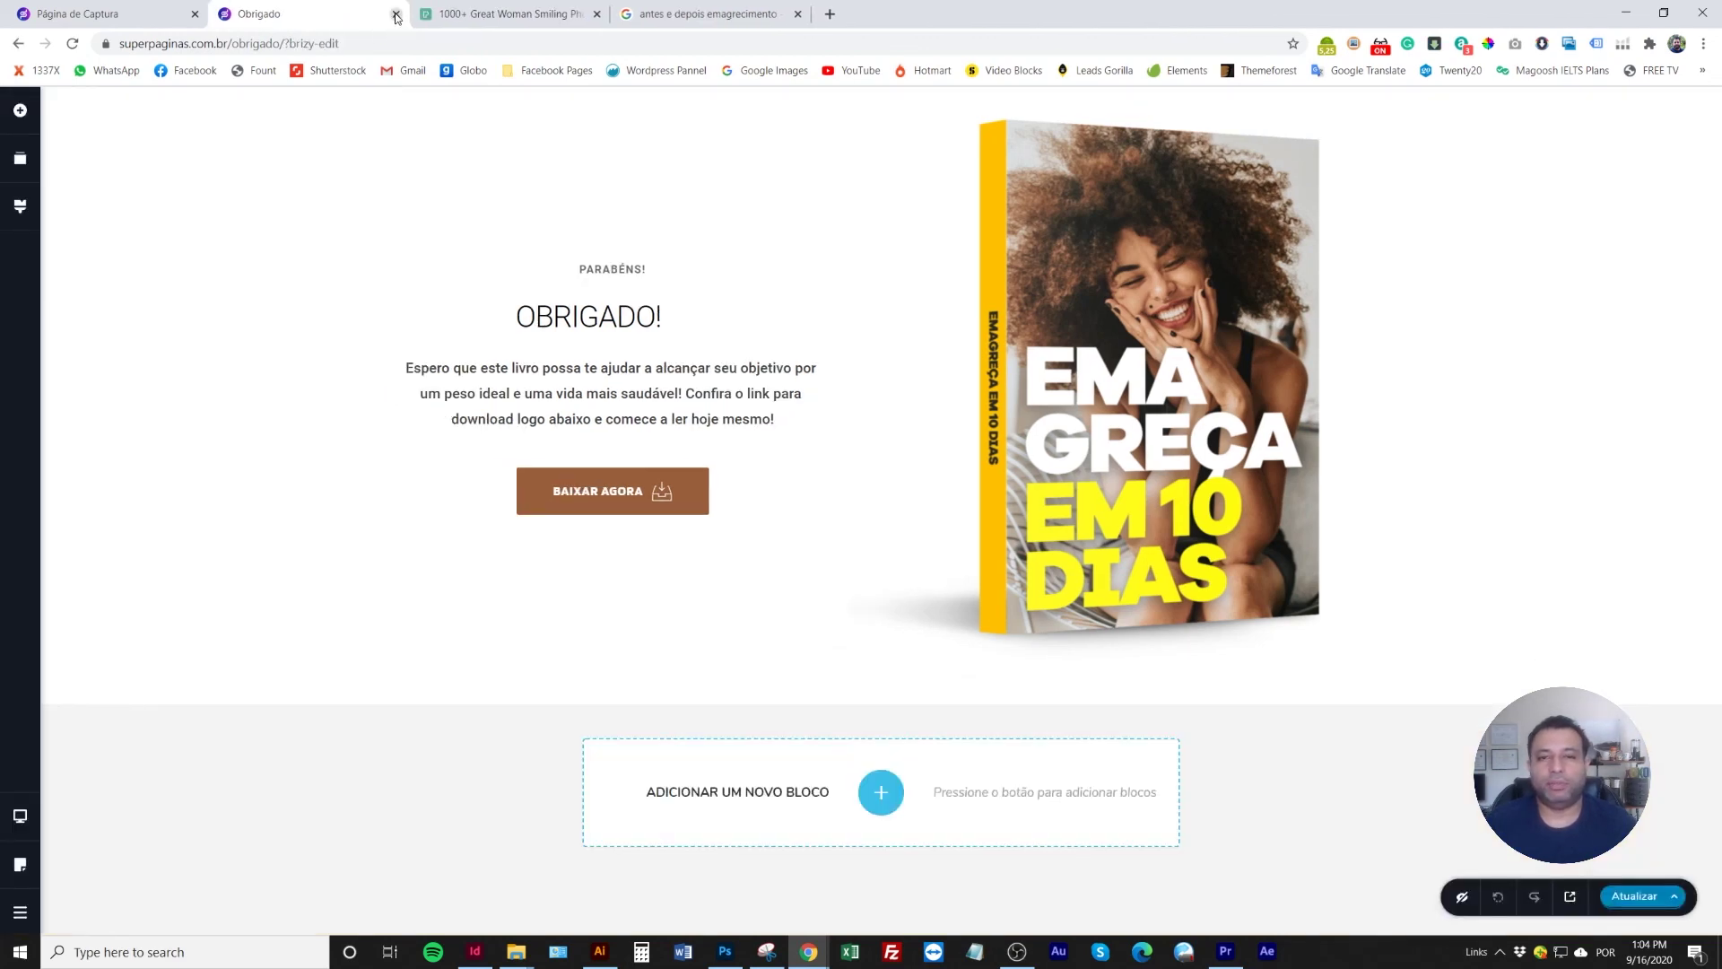
pyautogui.click(396, 15)
pyautogui.click(99, 13)
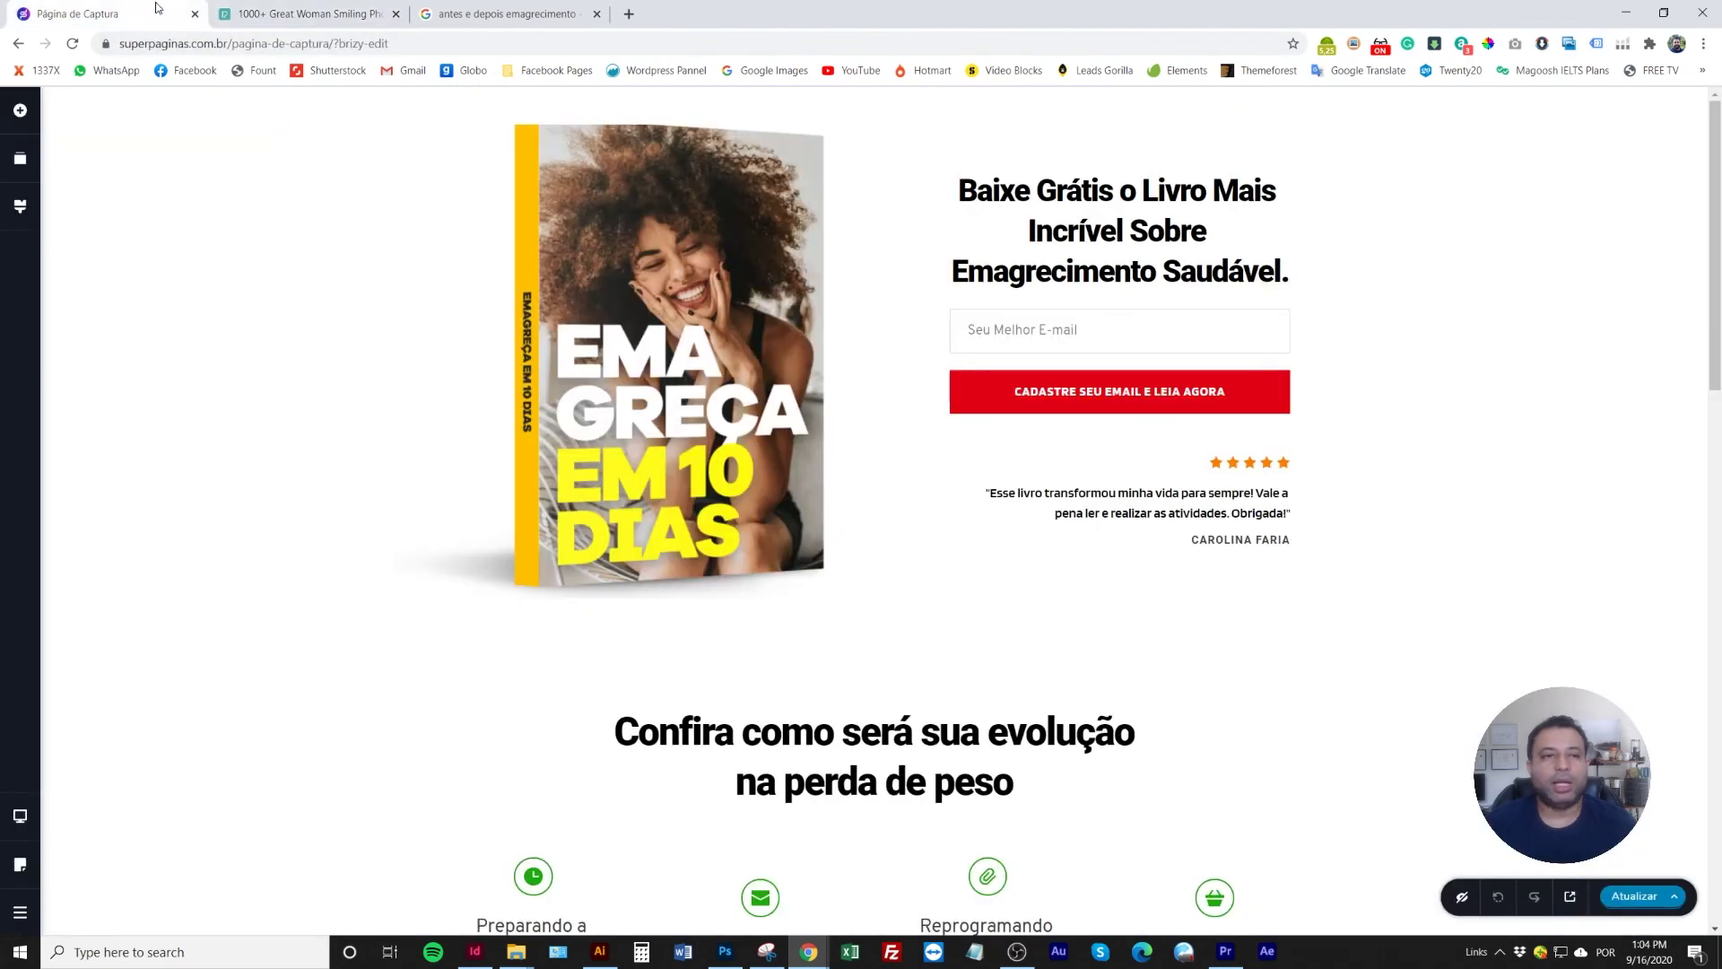
pyautogui.click(1082, 391)
pyautogui.click(1226, 442)
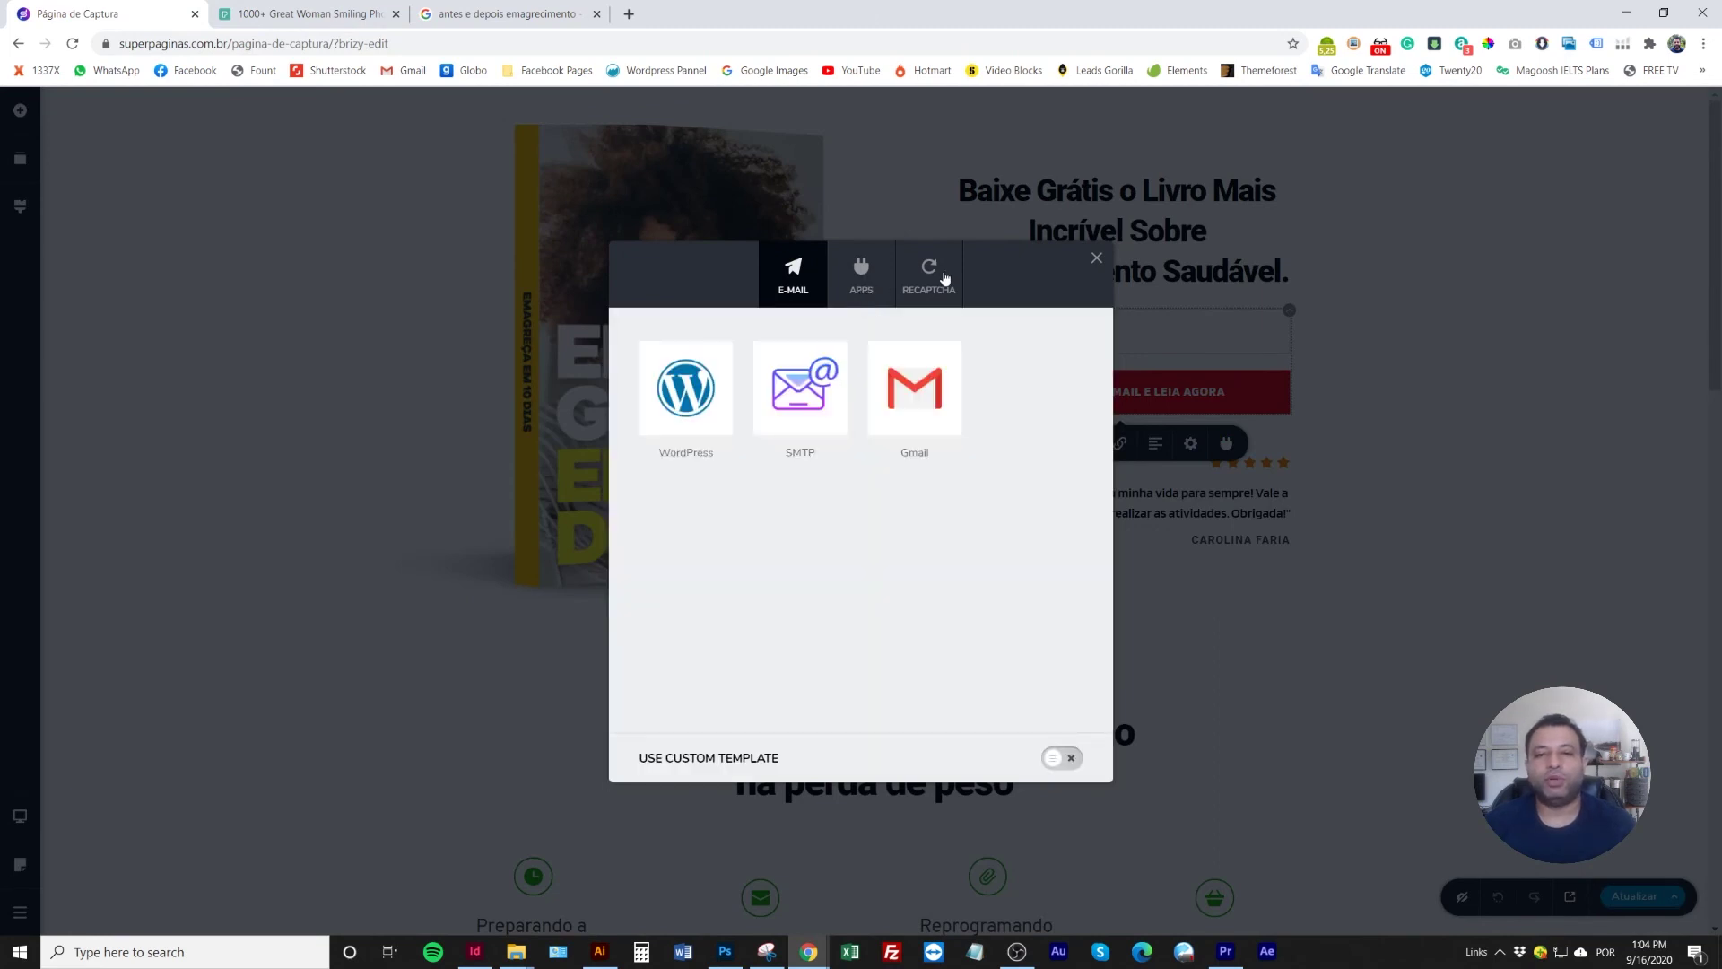
pyautogui.click(1093, 258)
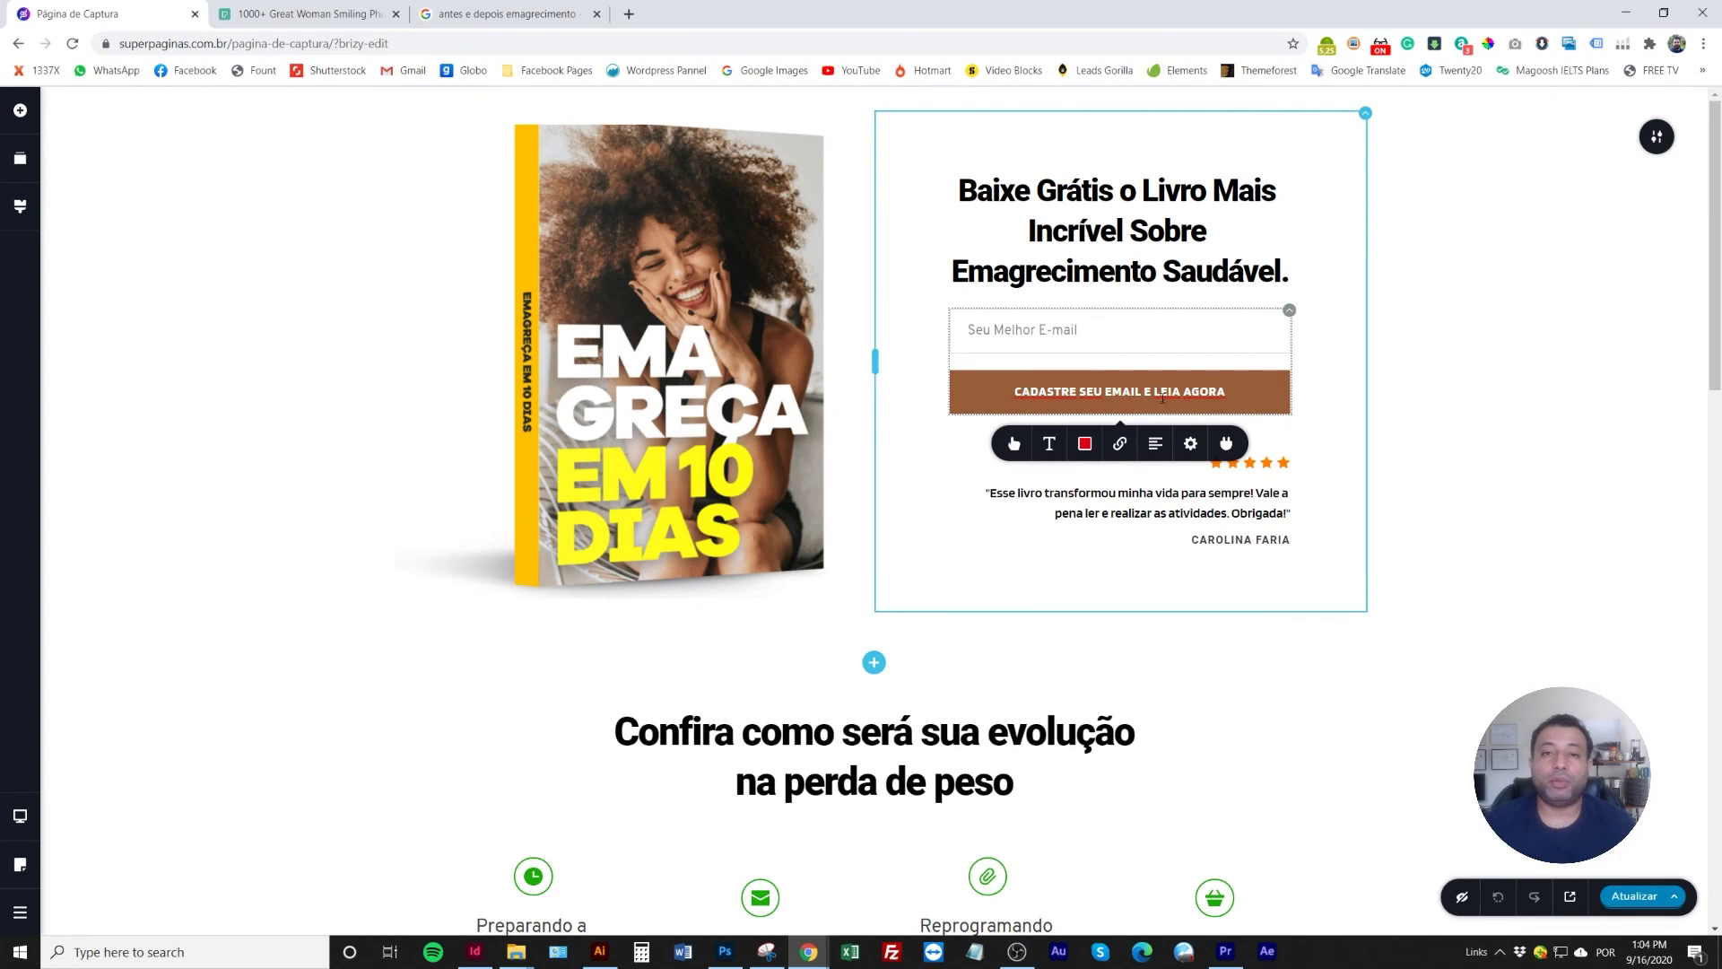
pyautogui.click(1226, 443)
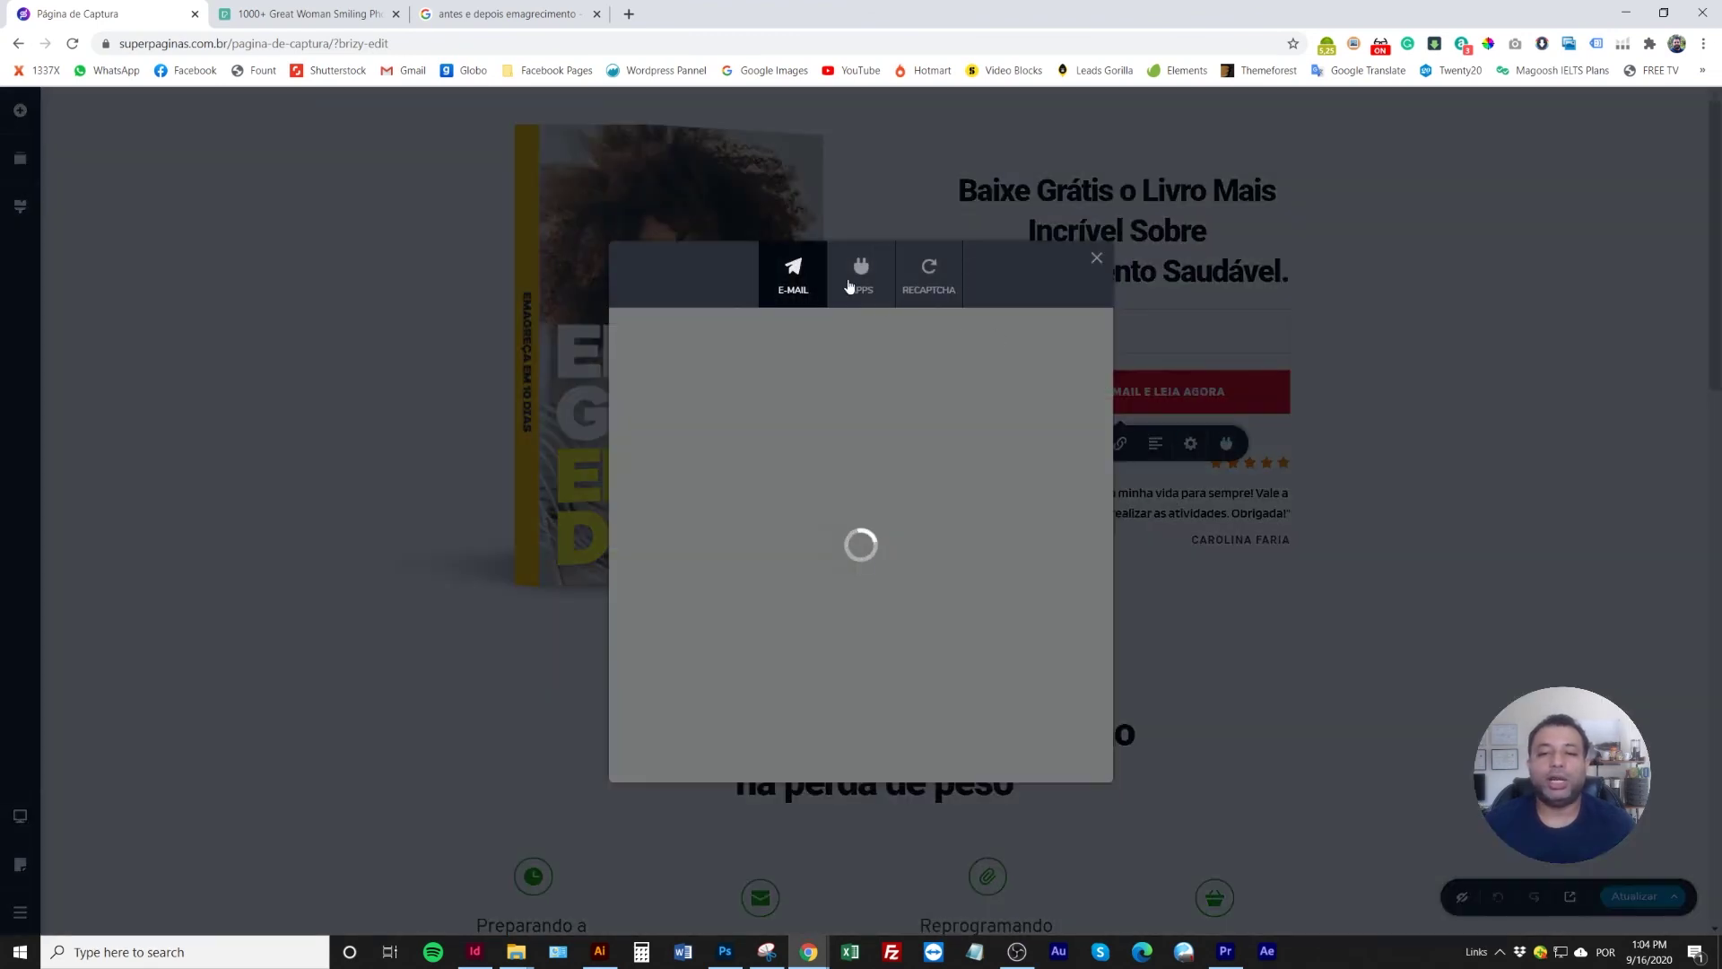
pyautogui.click(859, 288)
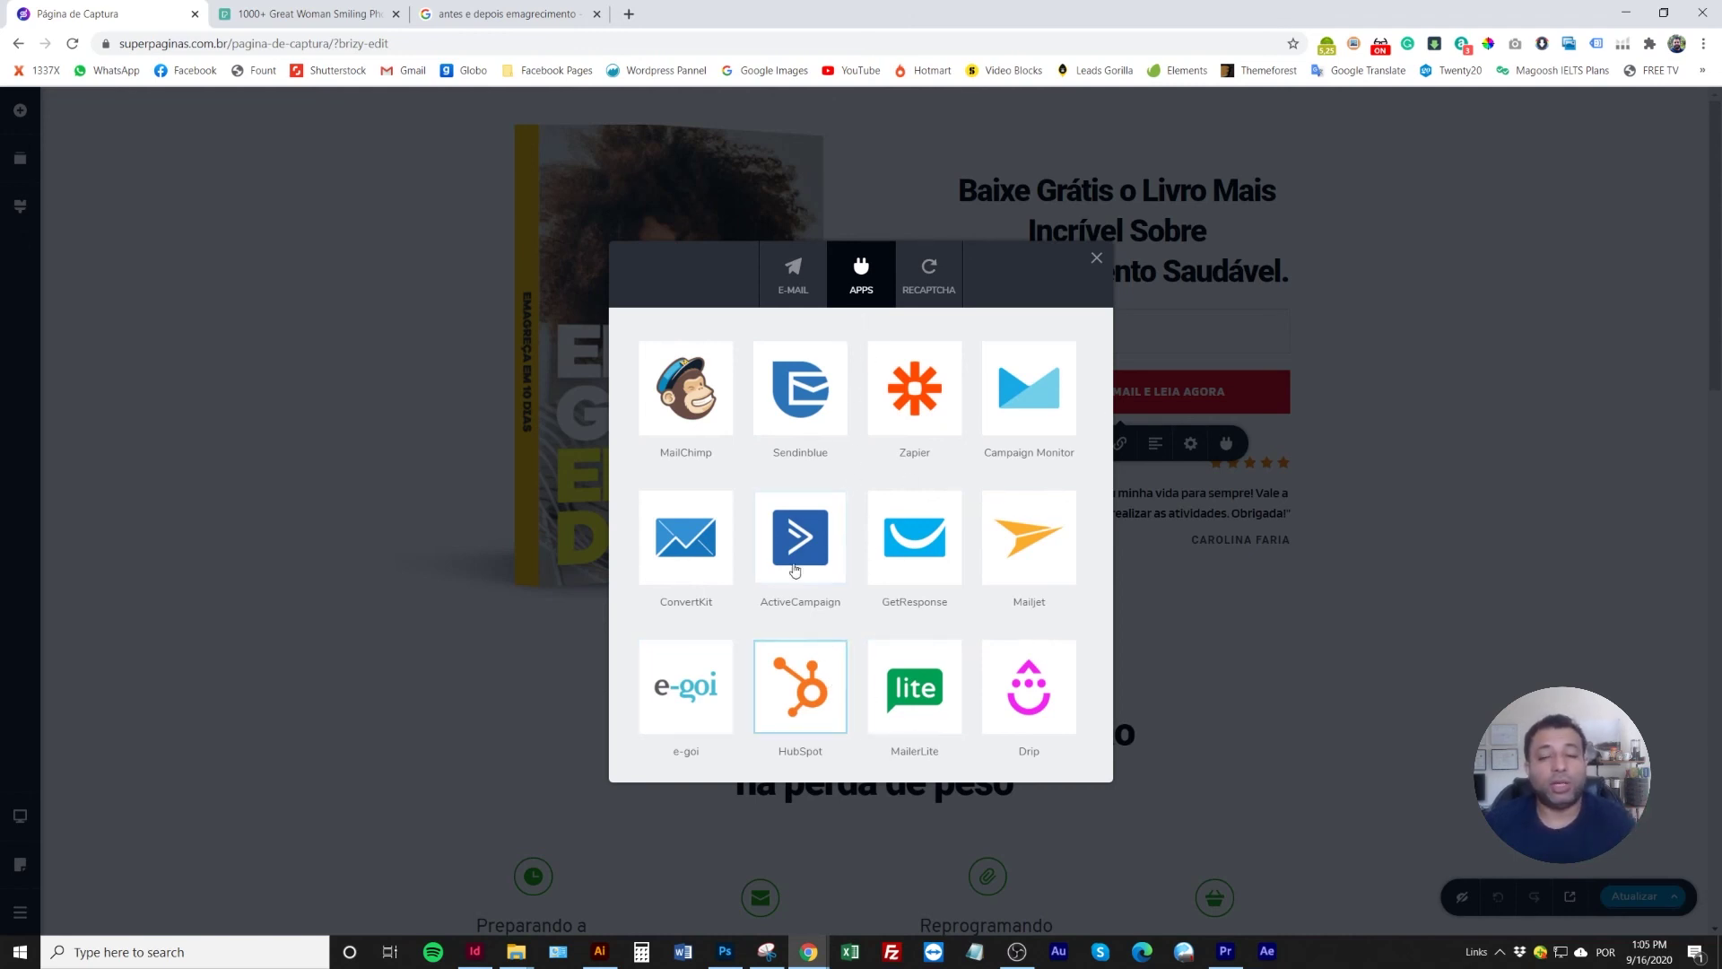
pyautogui.click(794, 289)
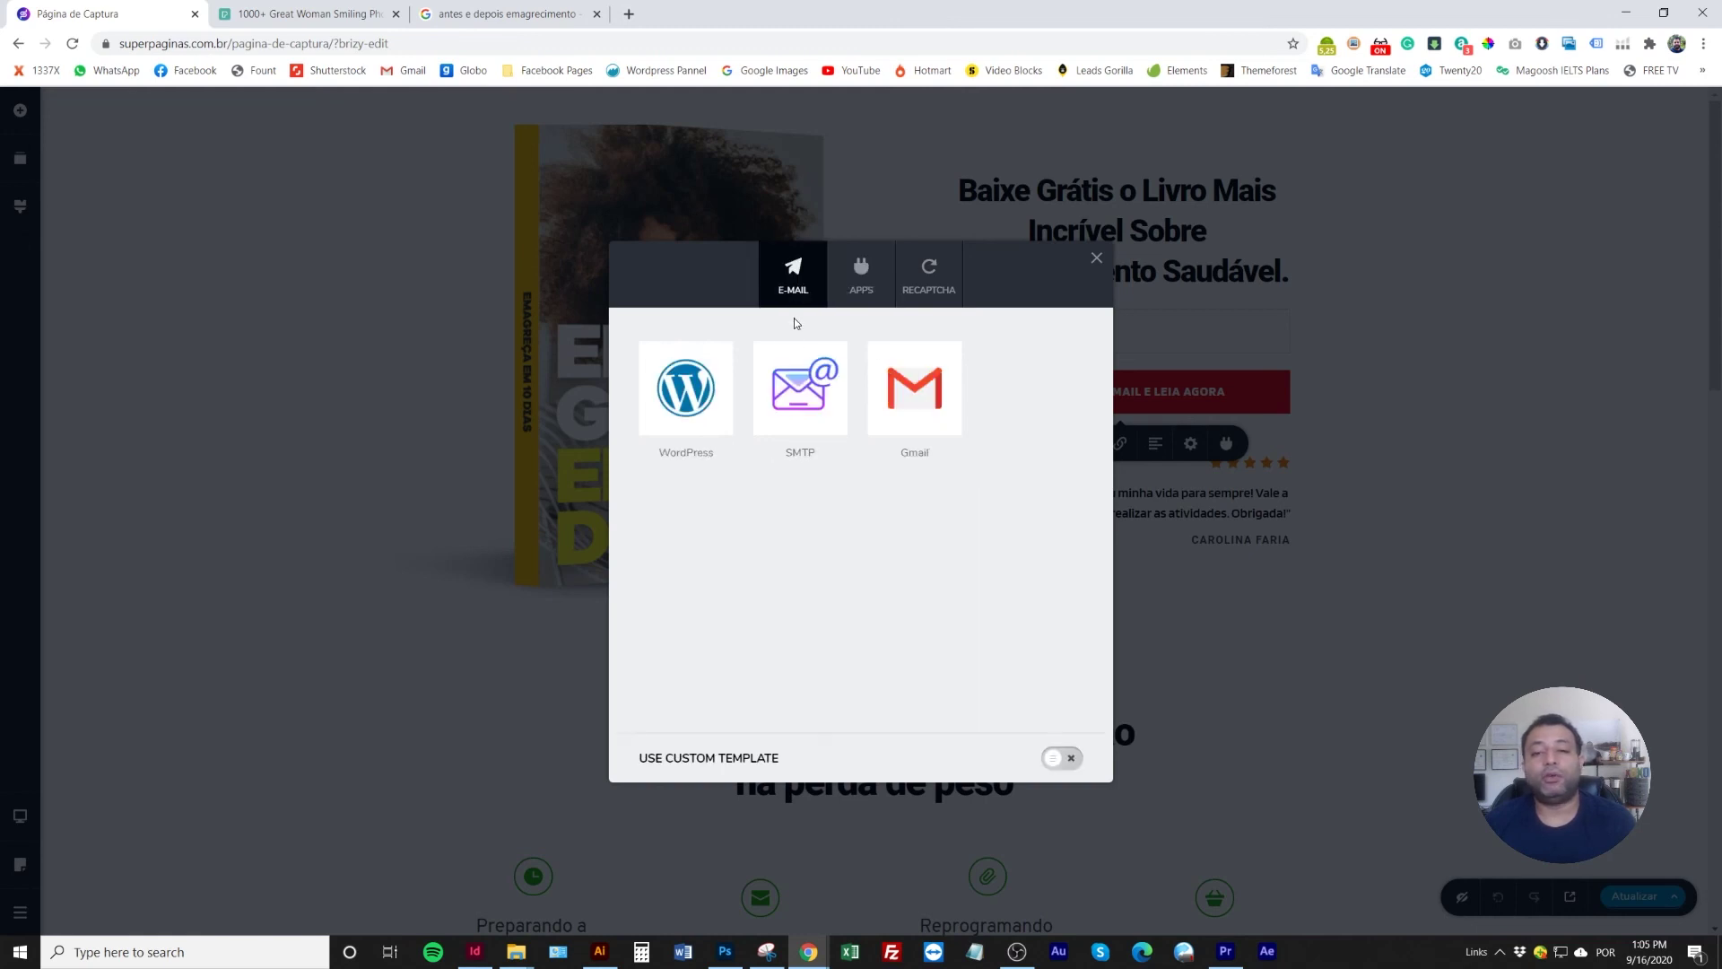
pyautogui.click(1096, 257)
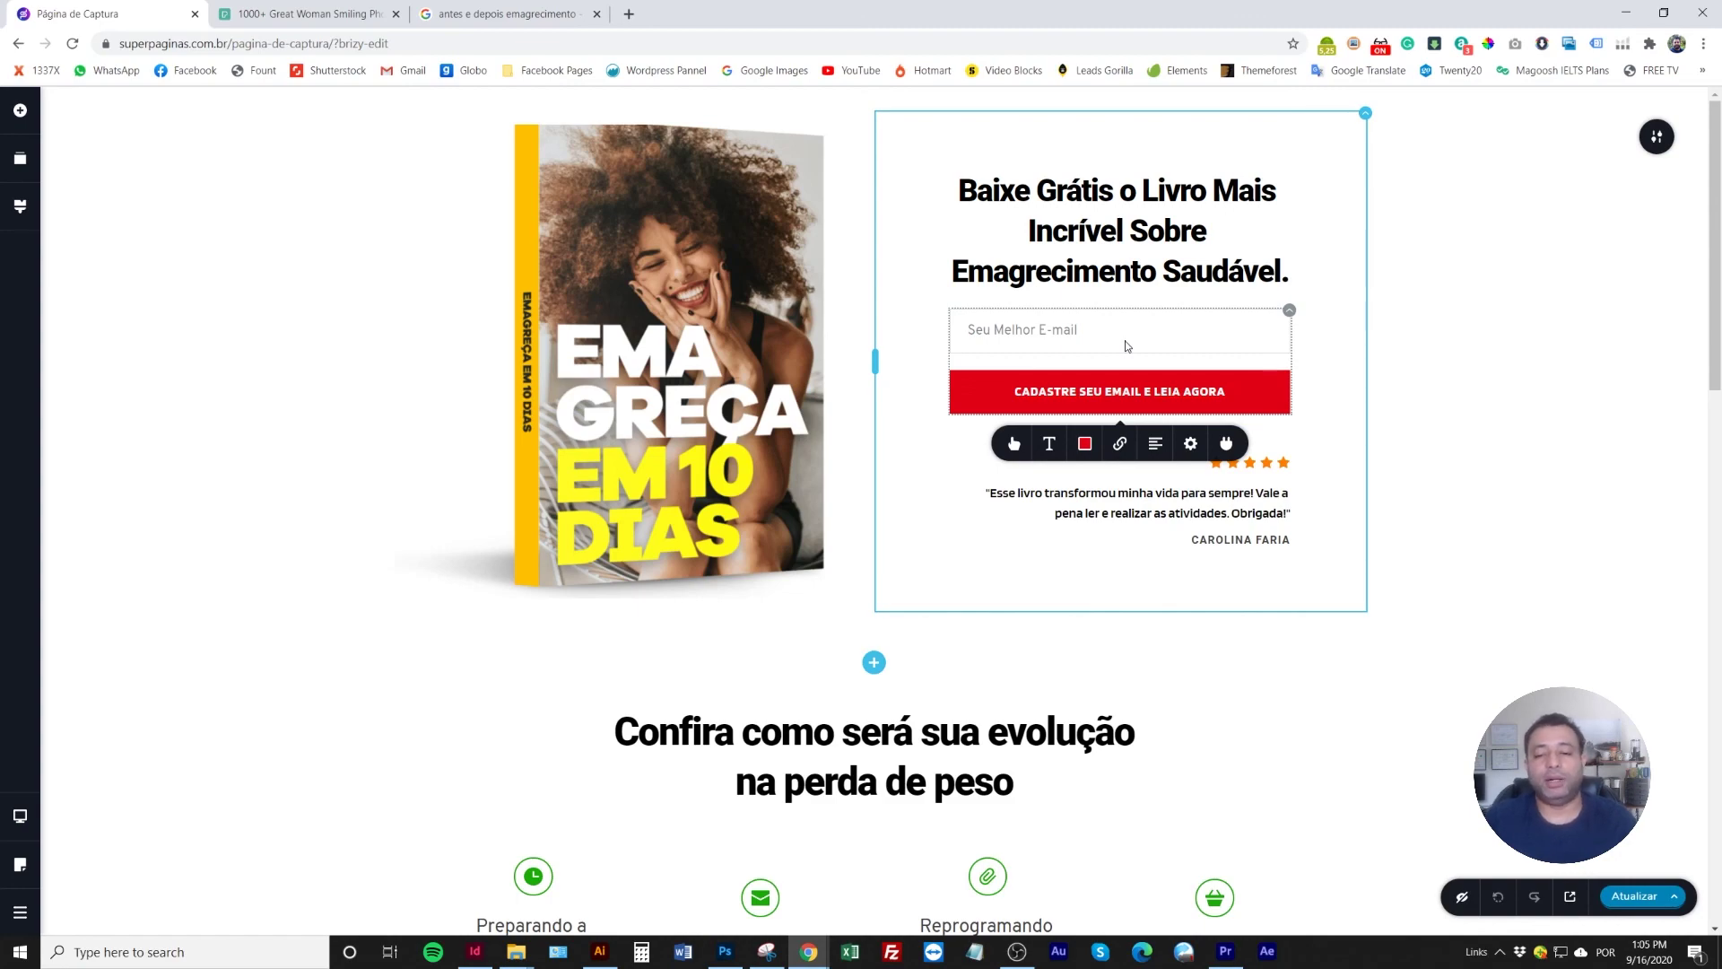
pyautogui.scroll(-14, 1103, 358)
pyautogui.scroll(-2, 1085, 371)
pyautogui.scroll(8, 1085, 372)
pyautogui.scroll(-3, 1088, 374)
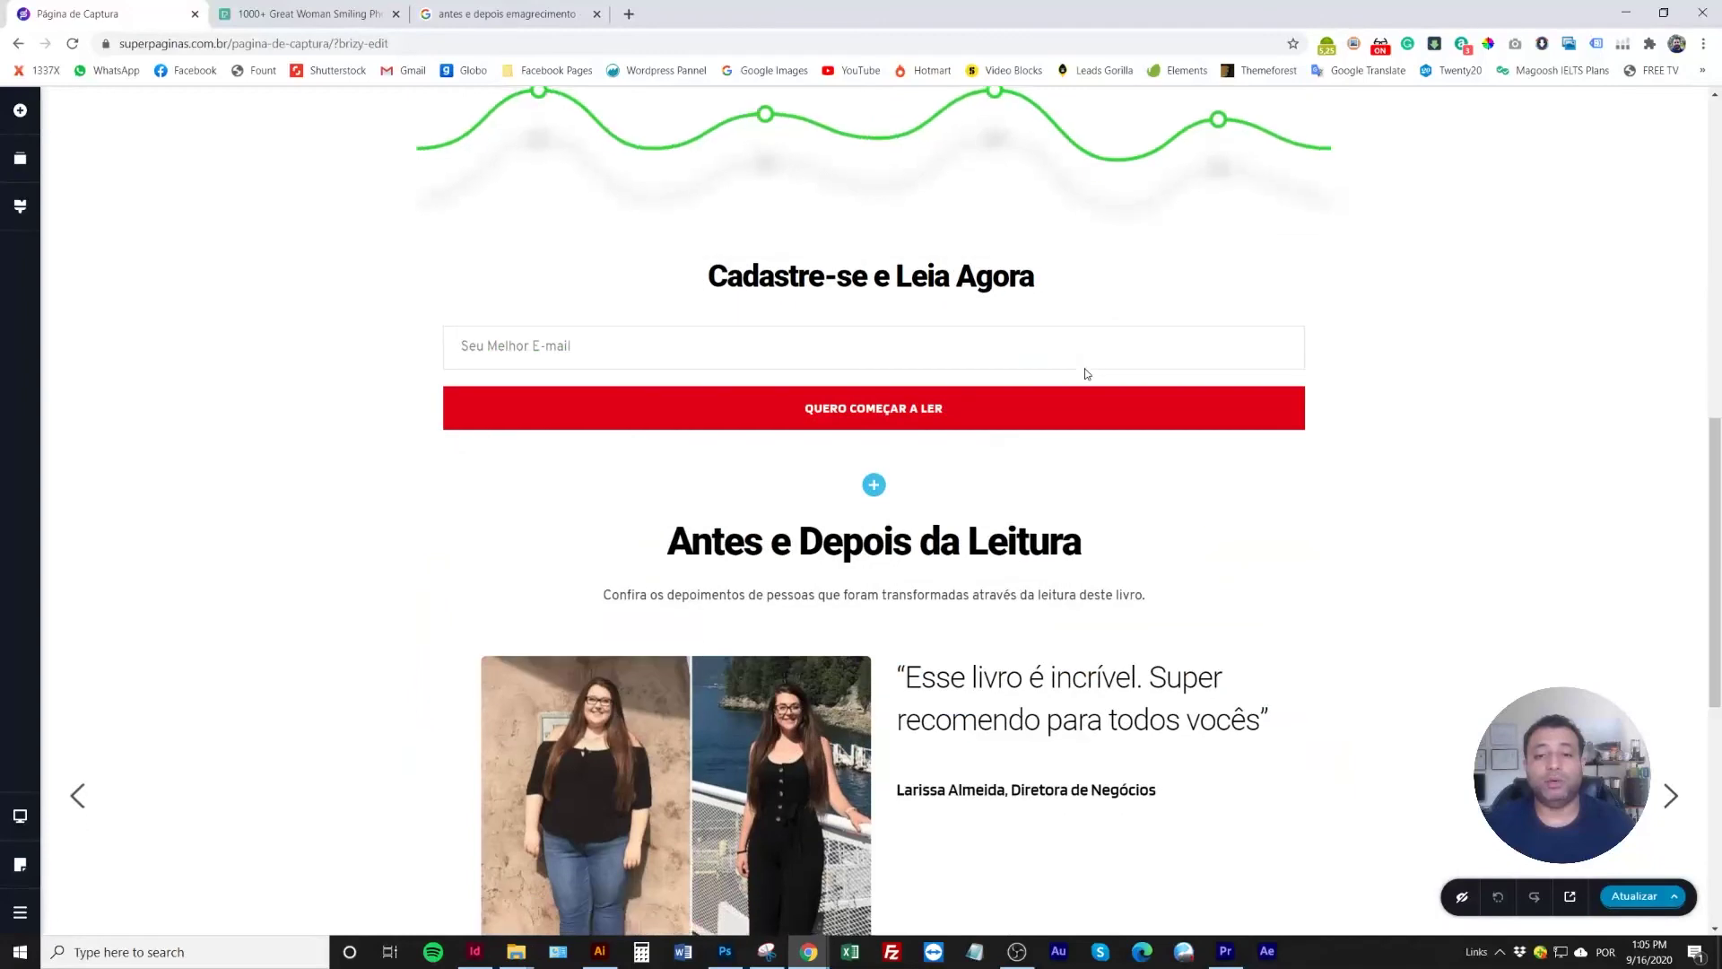
pyautogui.scroll(-4, 1085, 373)
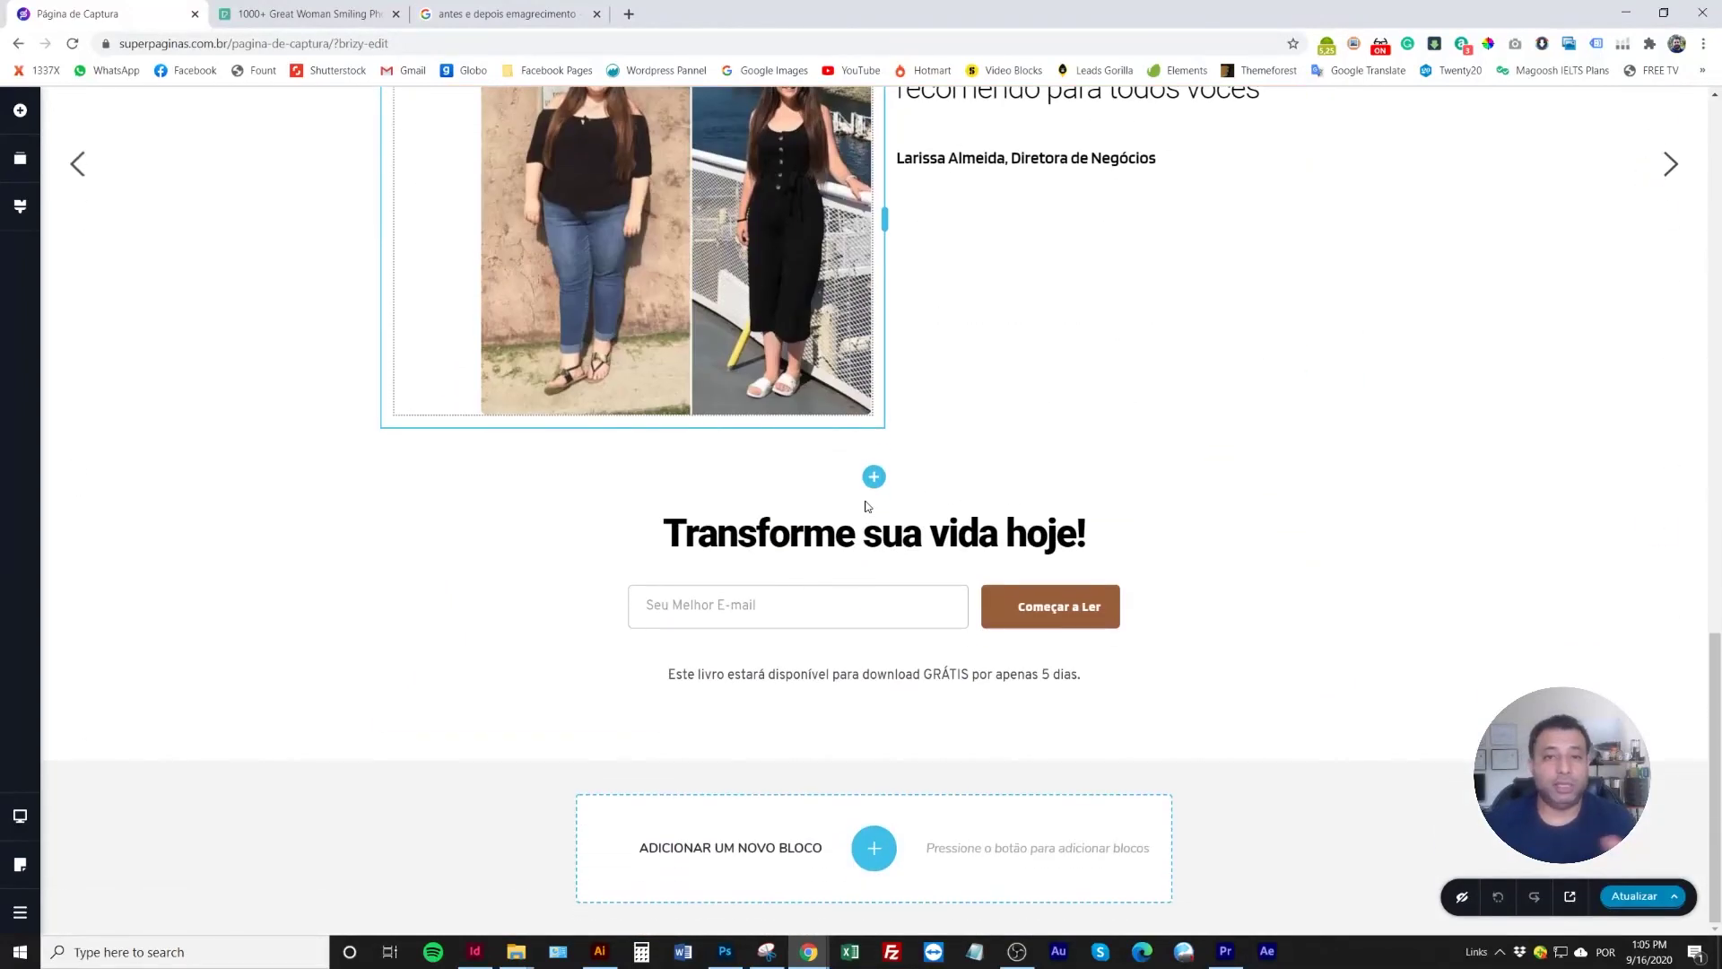
pyautogui.click(867, 507)
pyautogui.scroll(8, 856, 524)
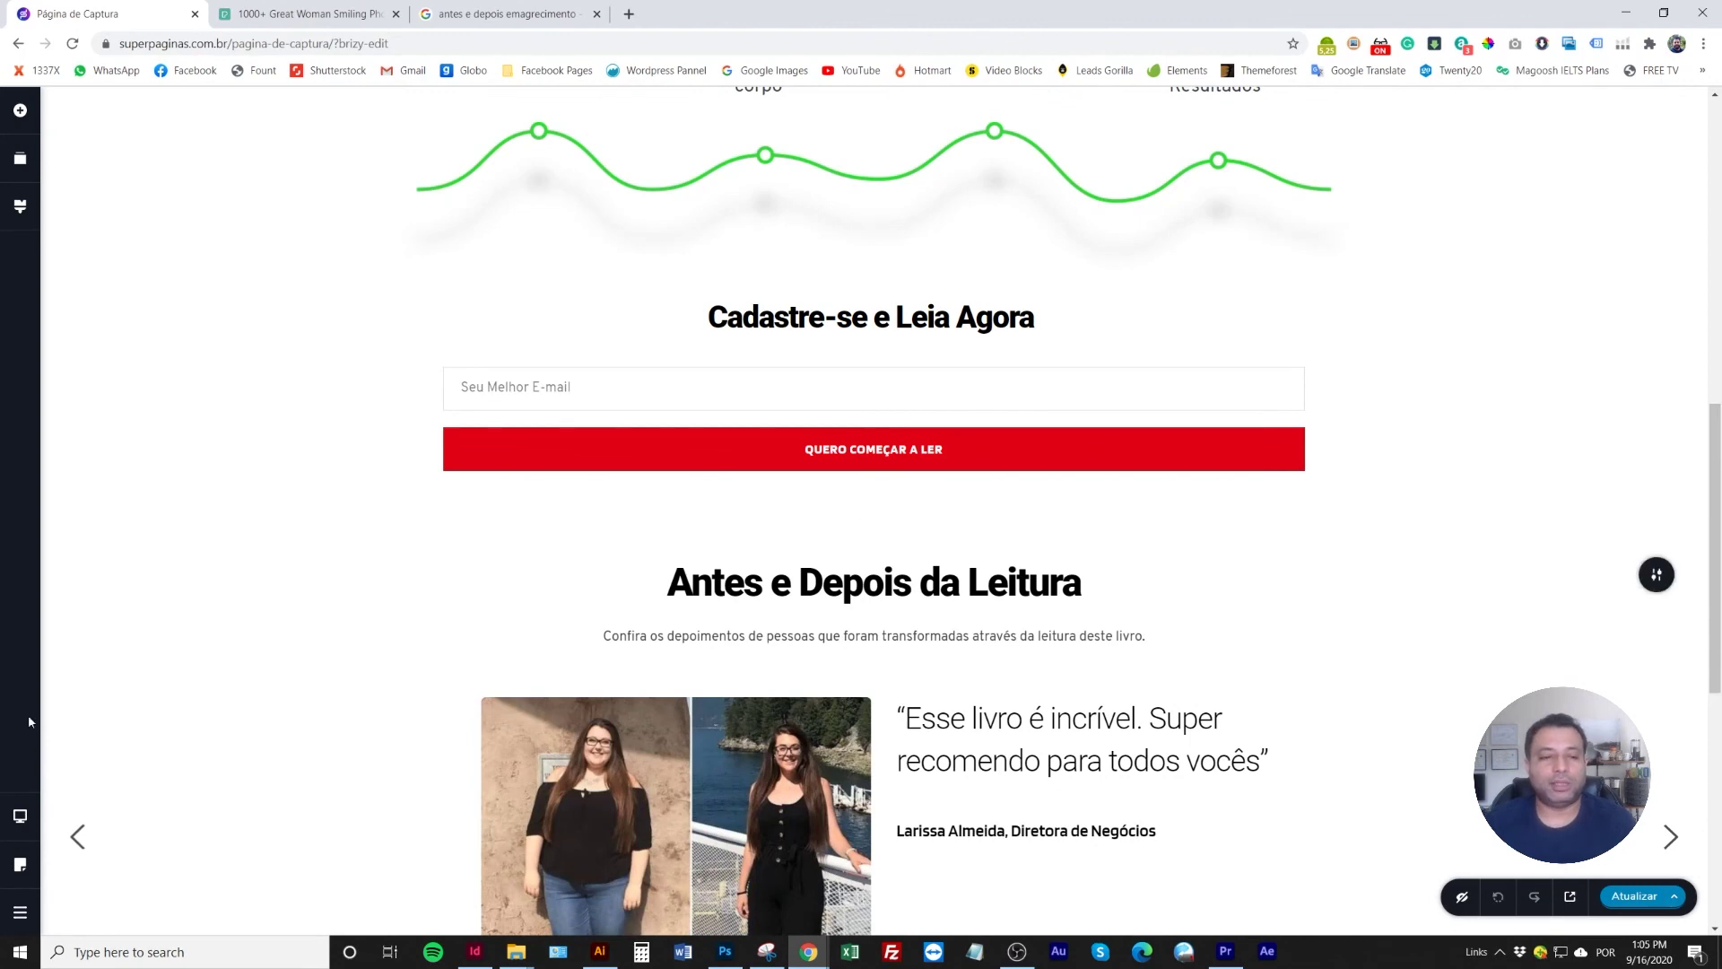
pyautogui.moveTo(20, 824)
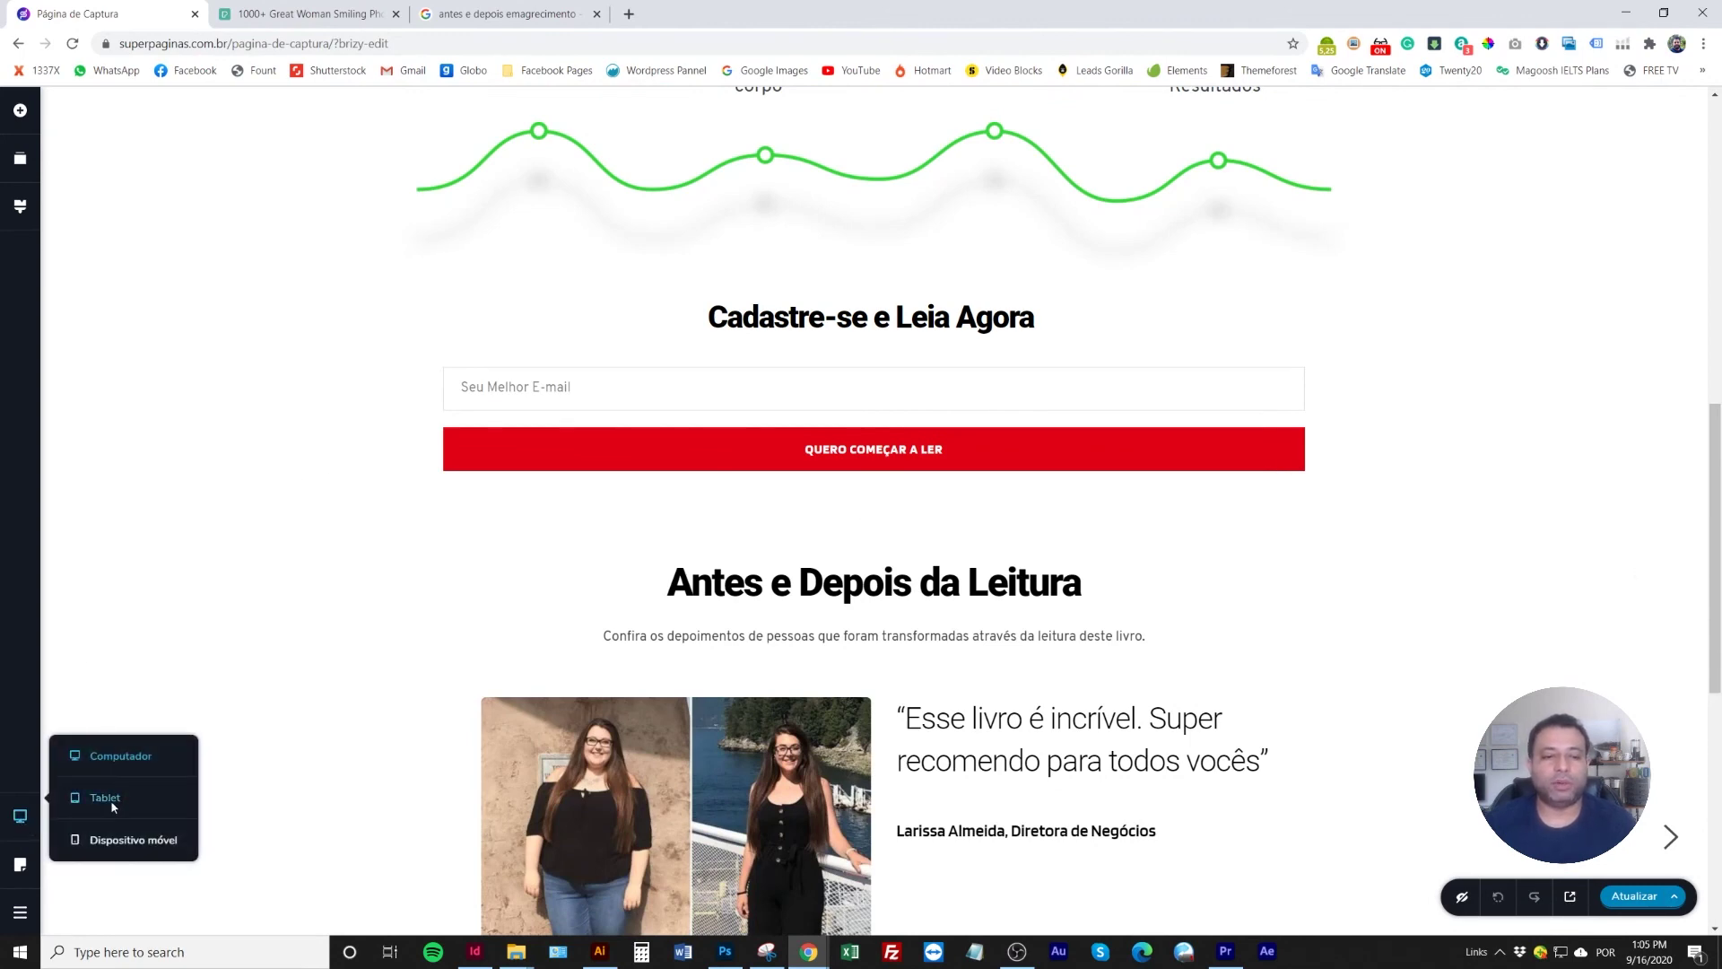
pyautogui.click(111, 798)
pyautogui.scroll(10, 841, 608)
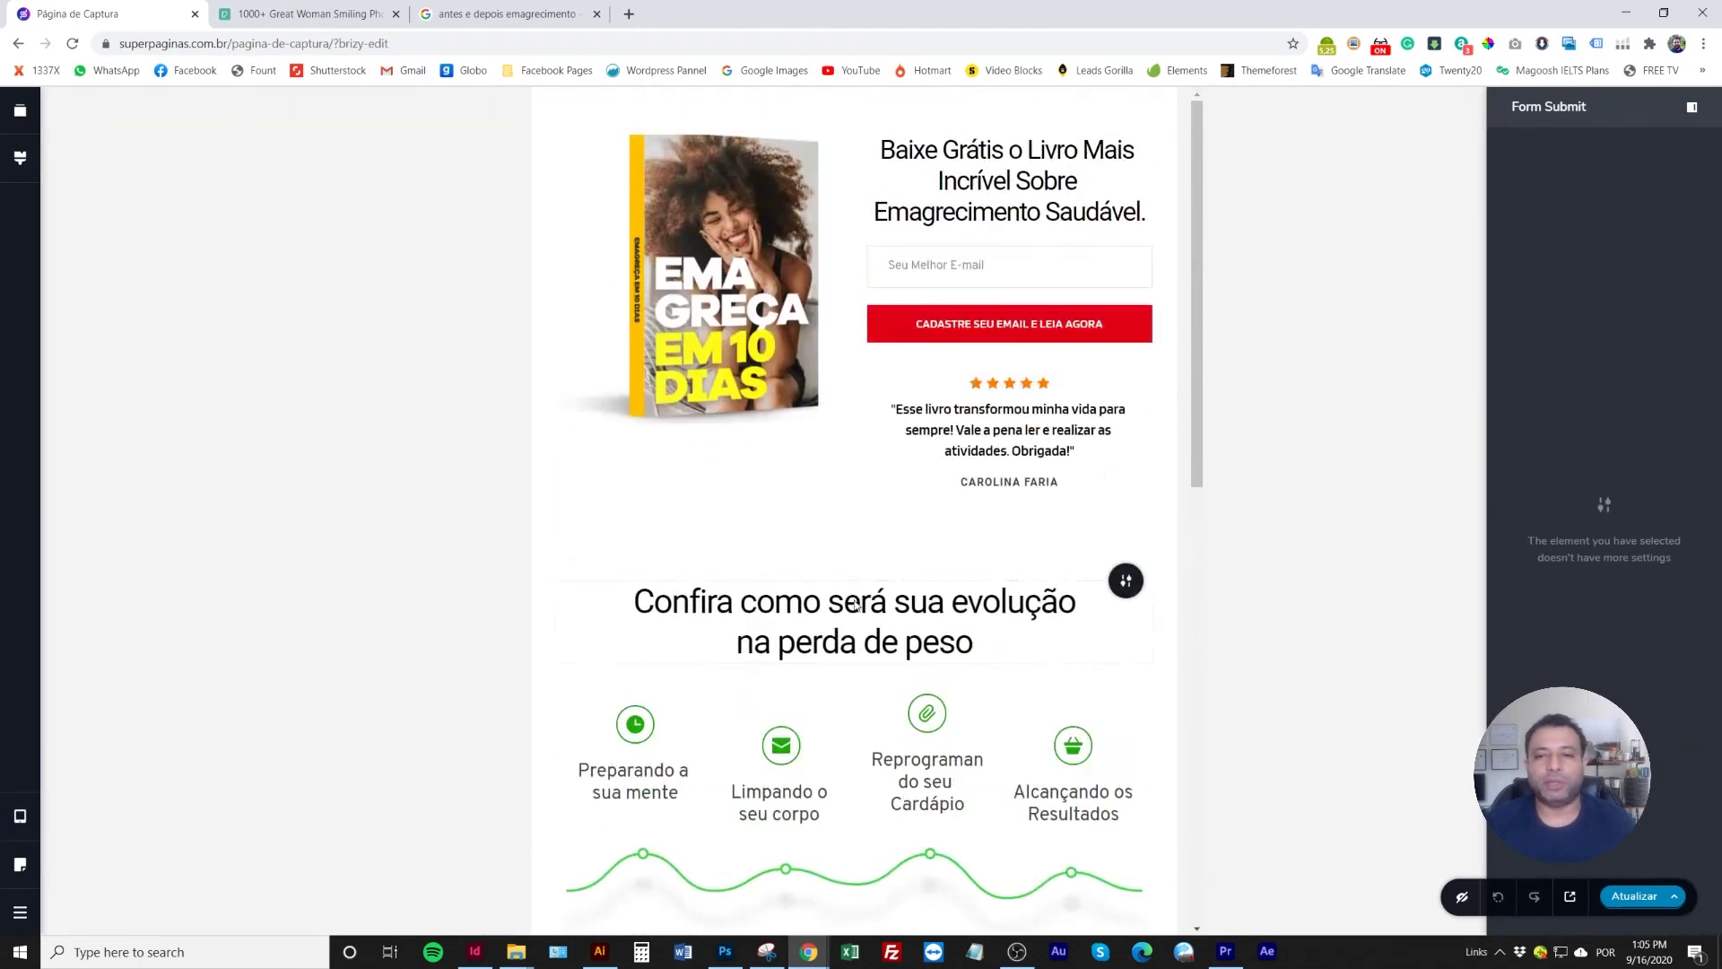
pyautogui.scroll(-6, 857, 606)
pyautogui.scroll(-5, 856, 605)
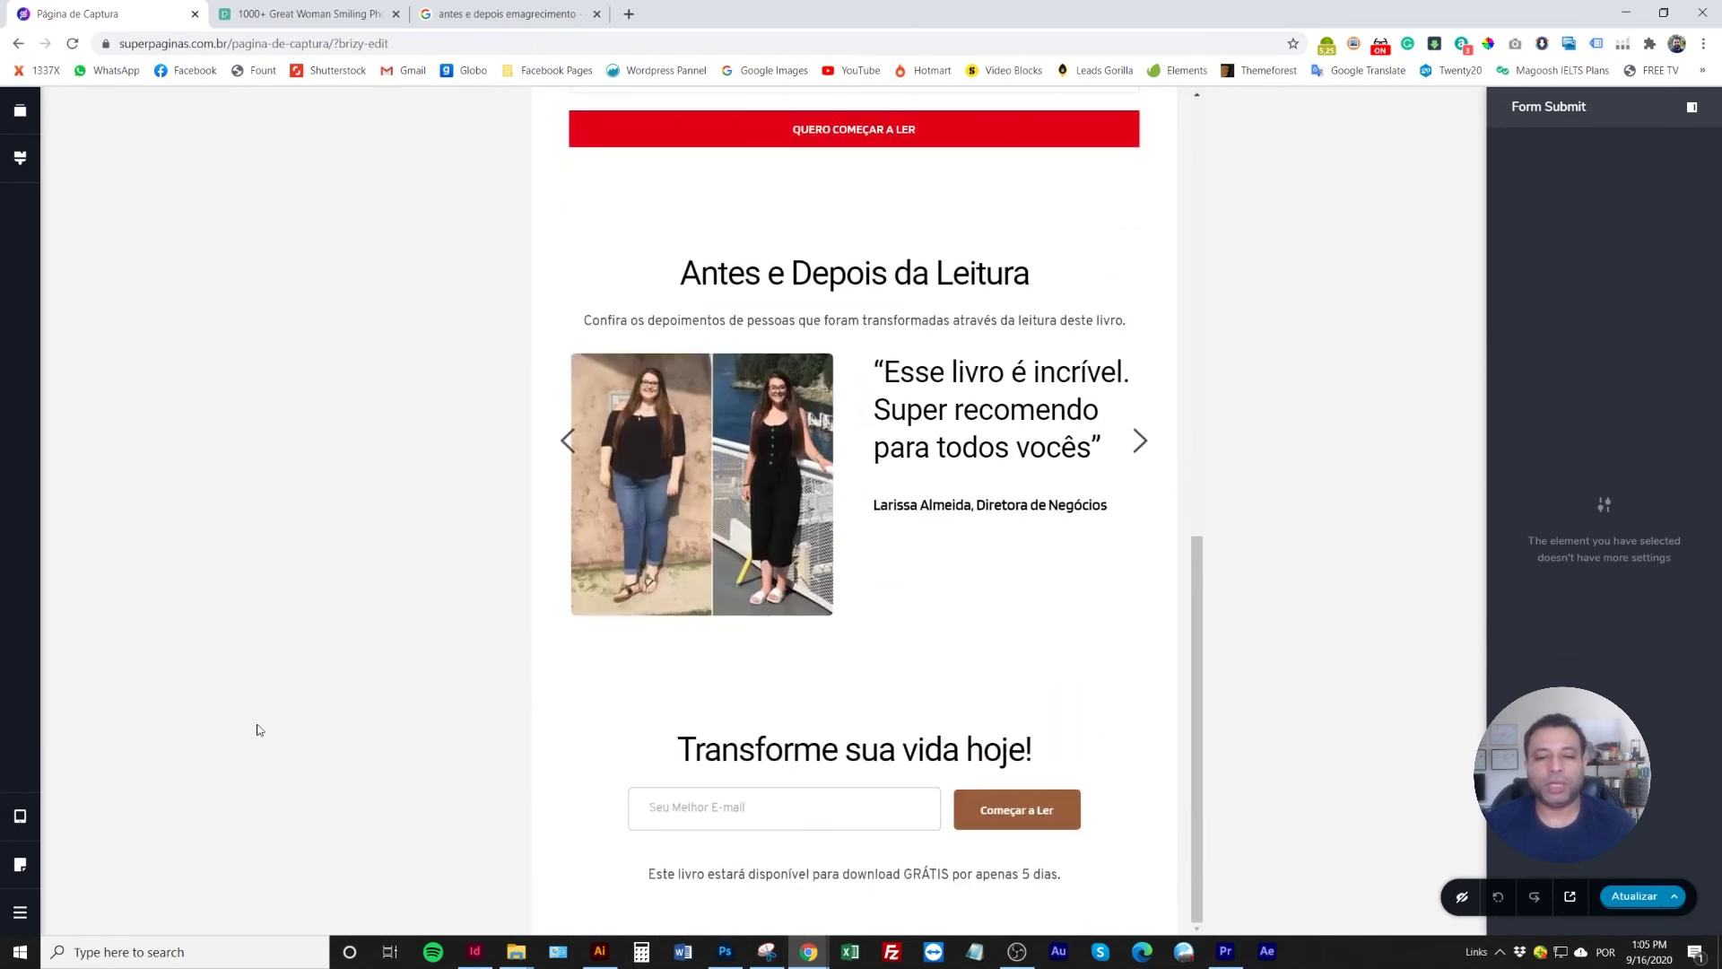
pyautogui.moveTo(20, 816)
pyautogui.click(130, 838)
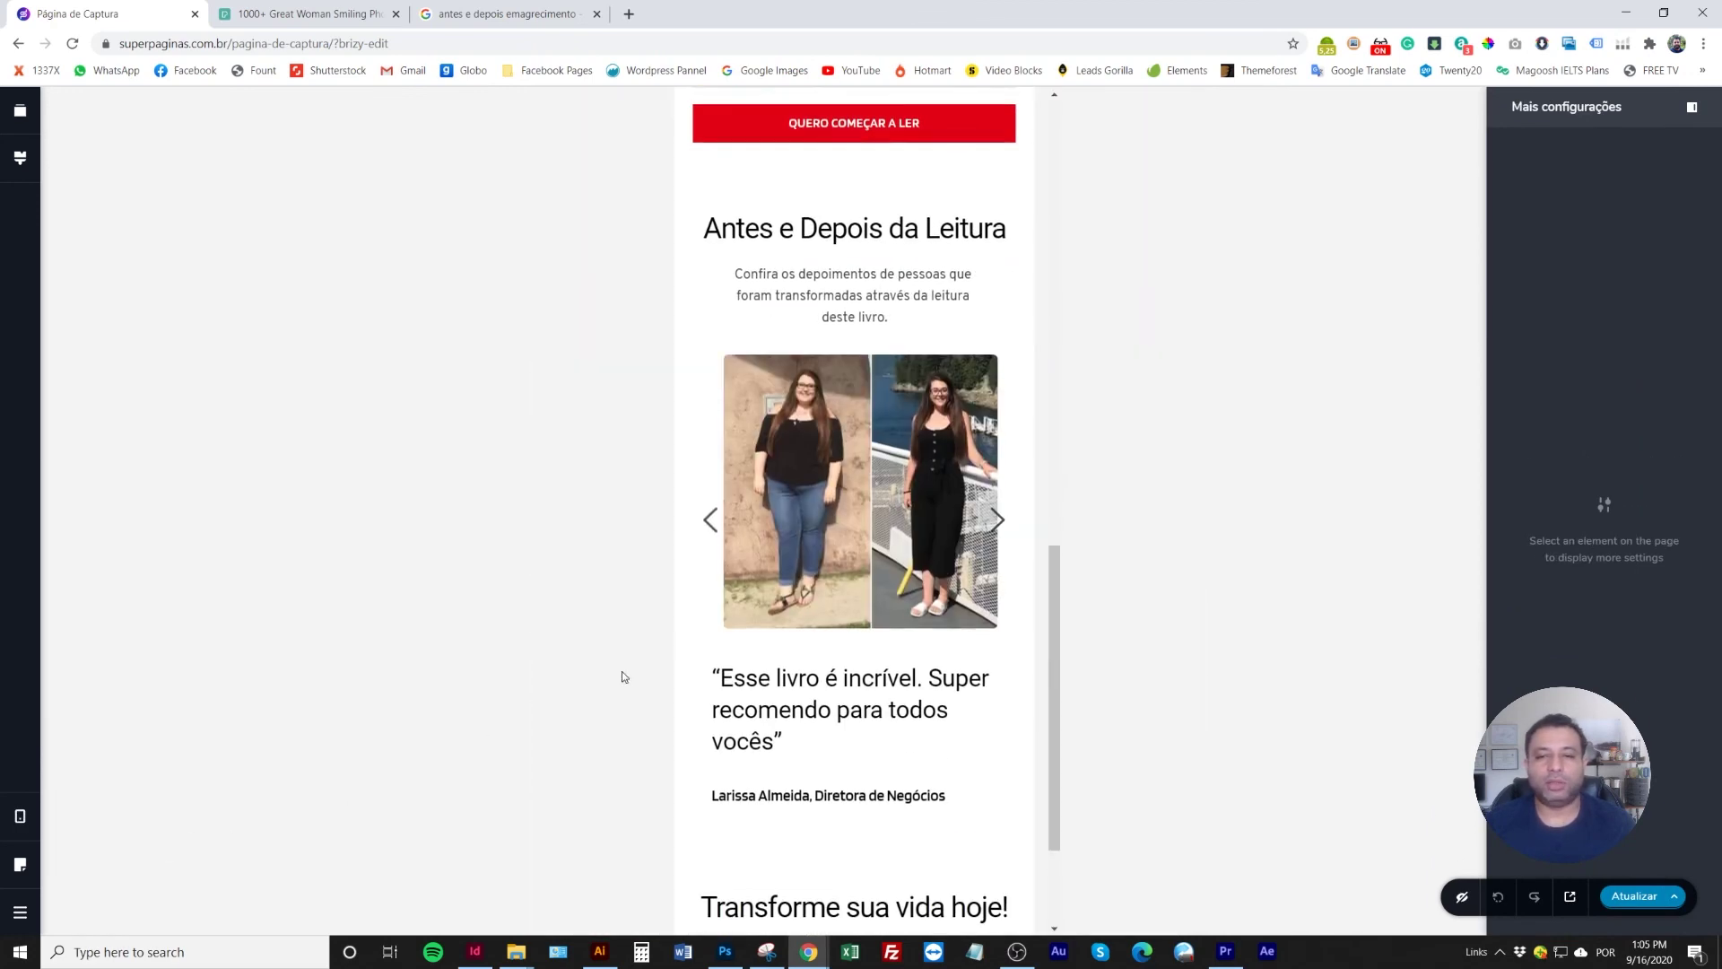
pyautogui.scroll(10, 780, 637)
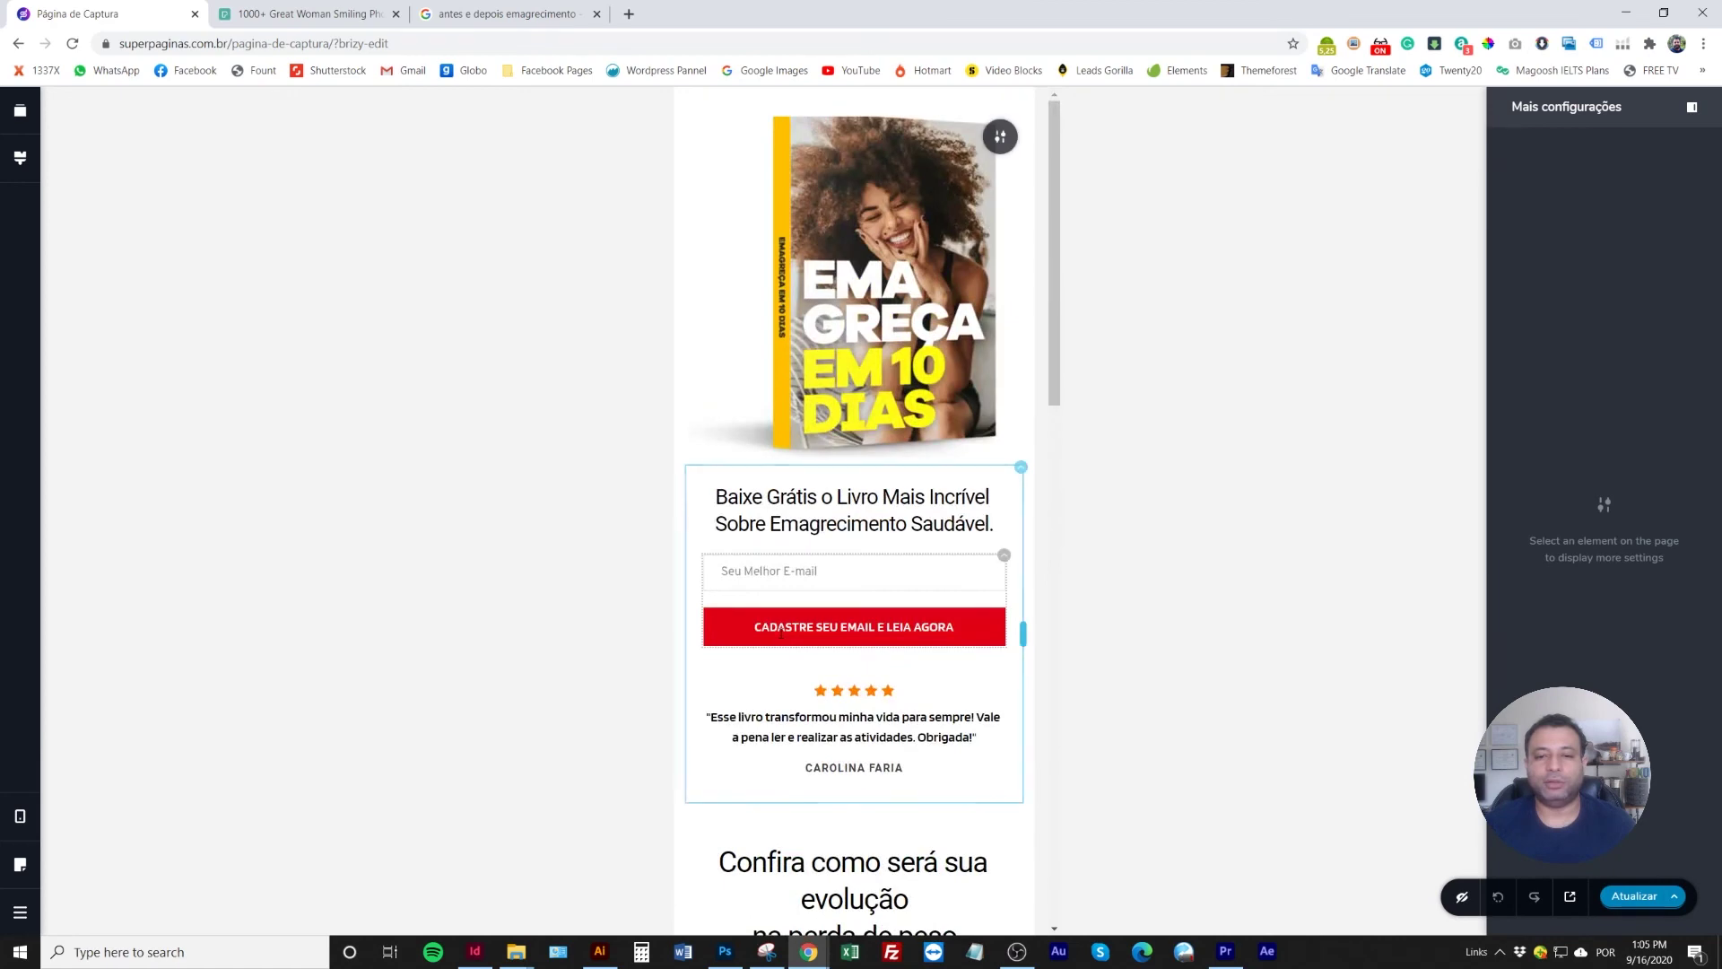
pyautogui.scroll(-5, 780, 635)
pyautogui.scroll(-9, 779, 630)
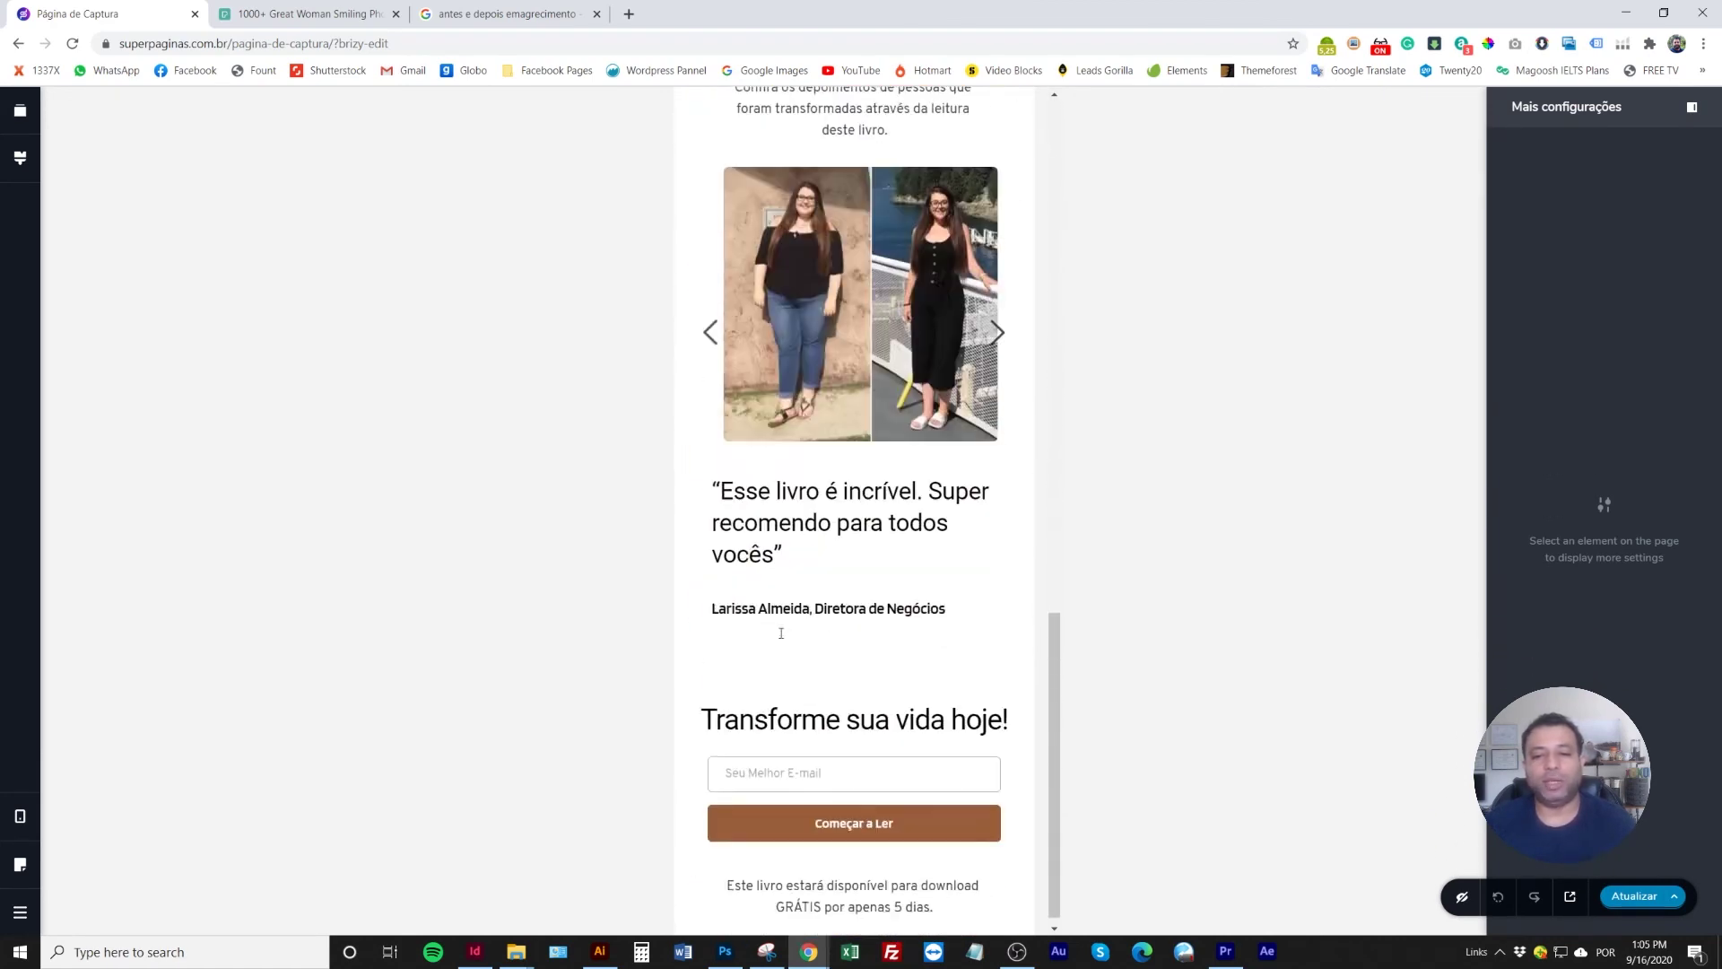
pyautogui.scroll(9, 774, 636)
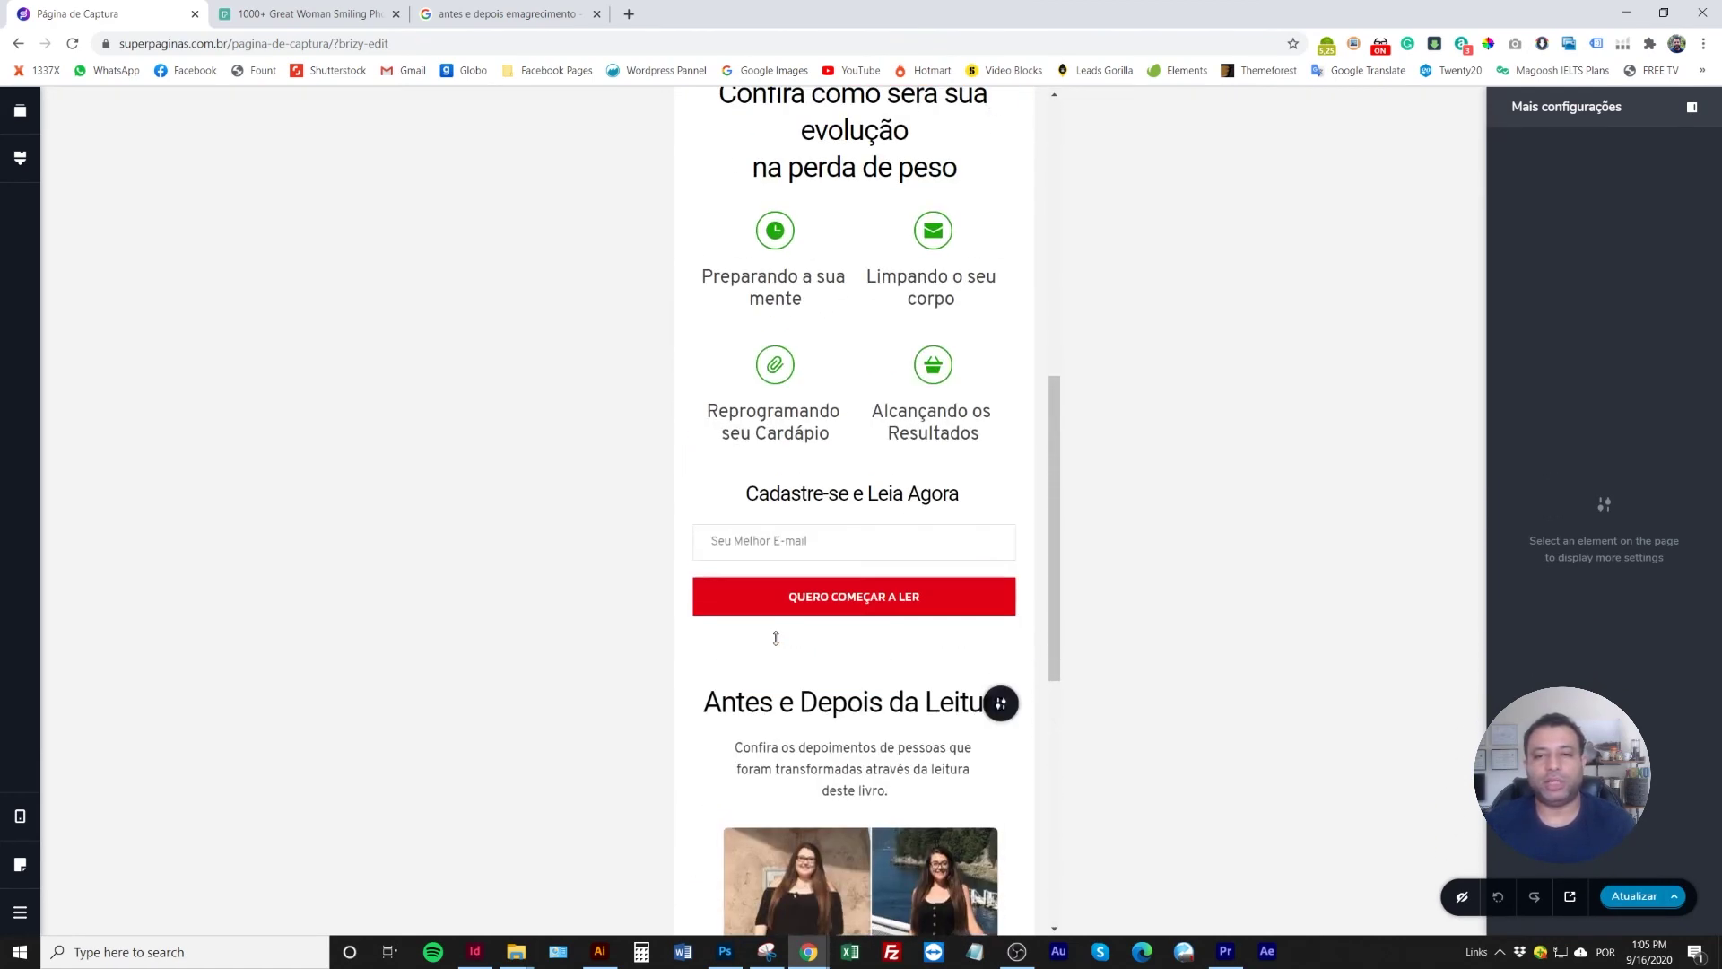
pyautogui.scroll(8, 746, 659)
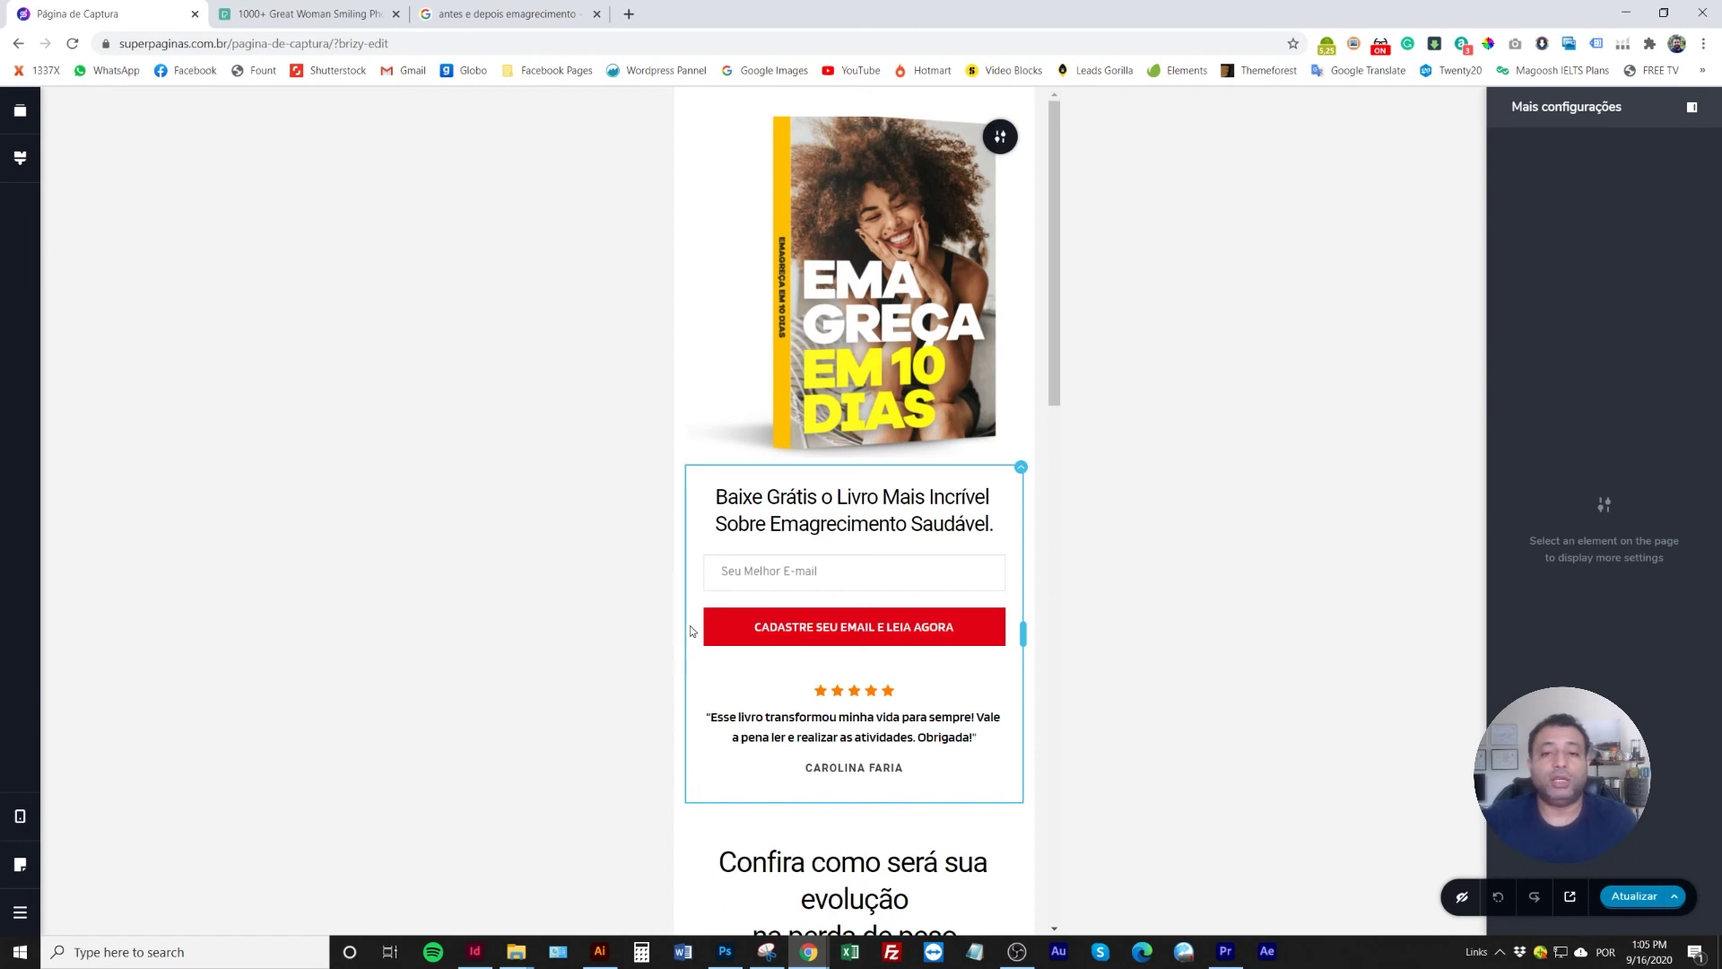
pyautogui.scroll(-2, 774, 655)
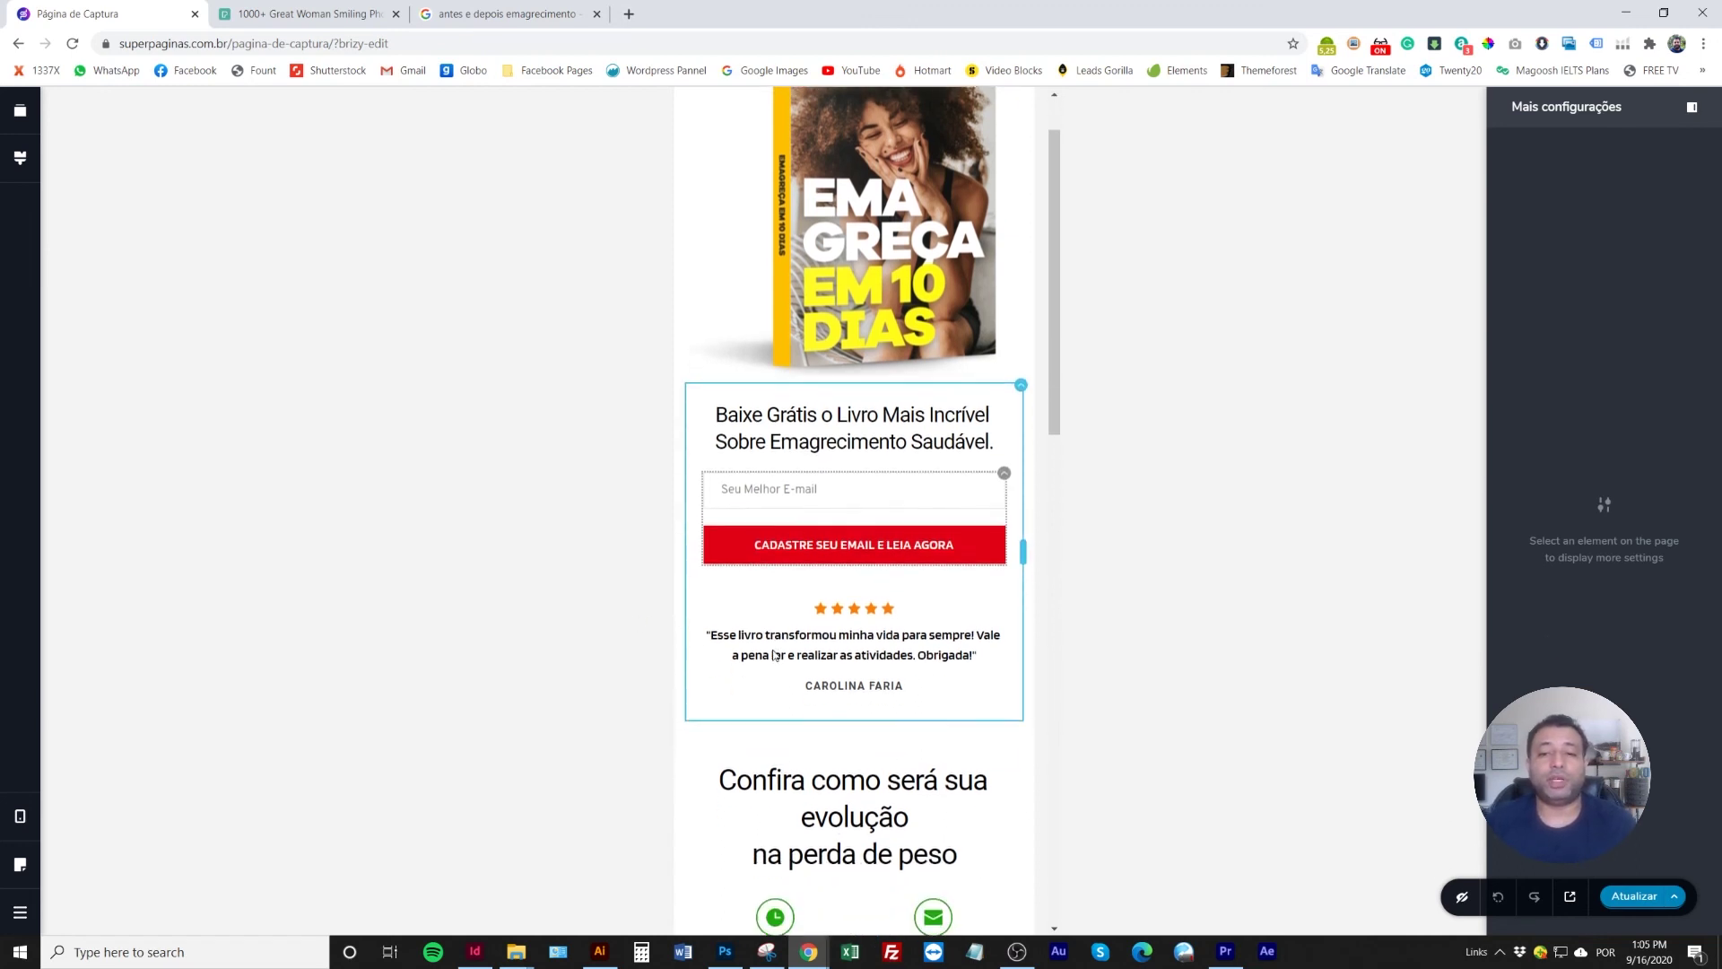
pyautogui.scroll(-4, 774, 655)
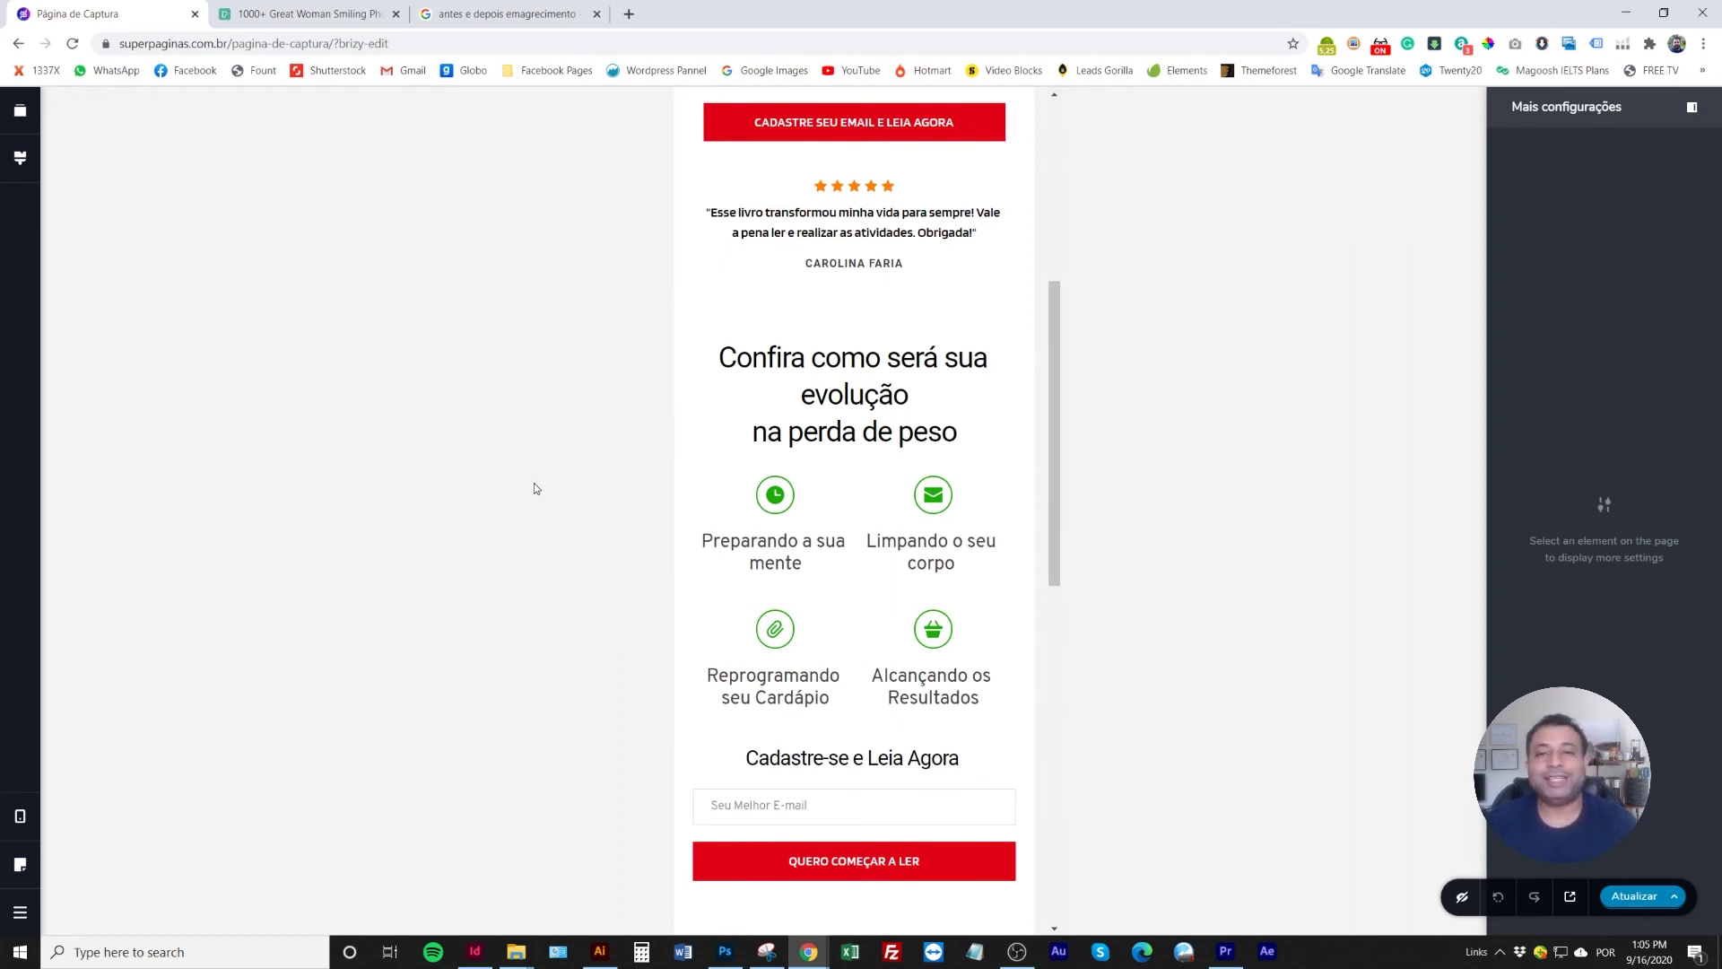
pyautogui.scroll(6, 813, 686)
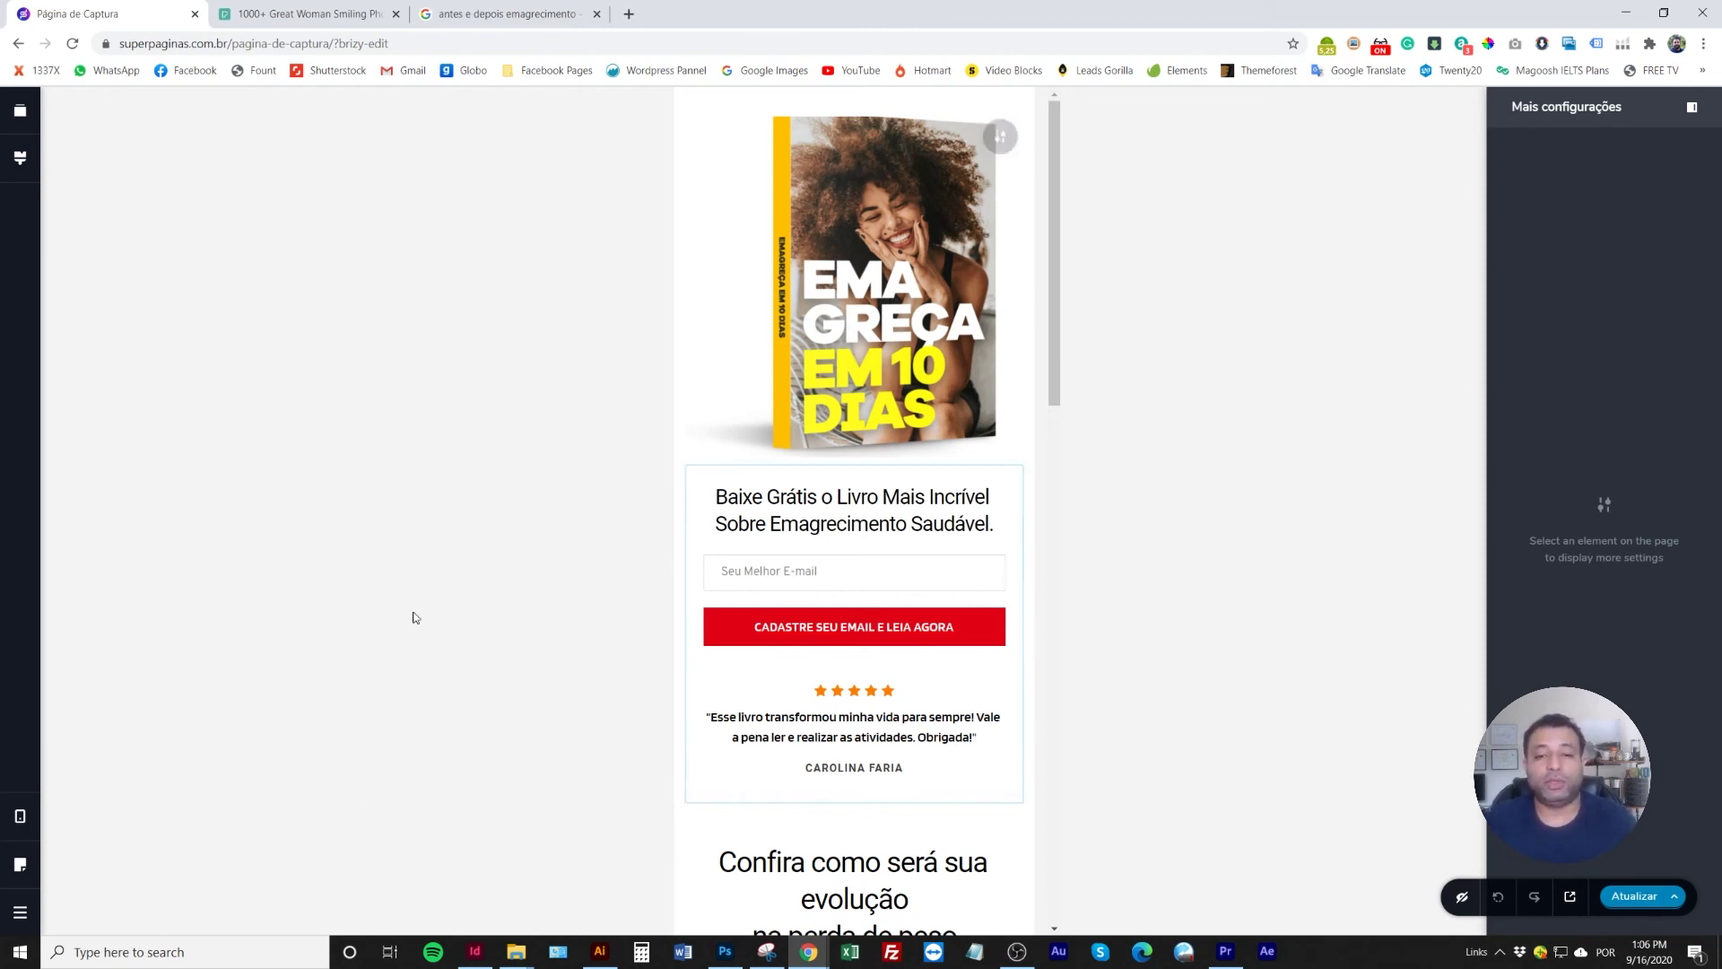
pyautogui.click(20, 815)
pyautogui.click(112, 758)
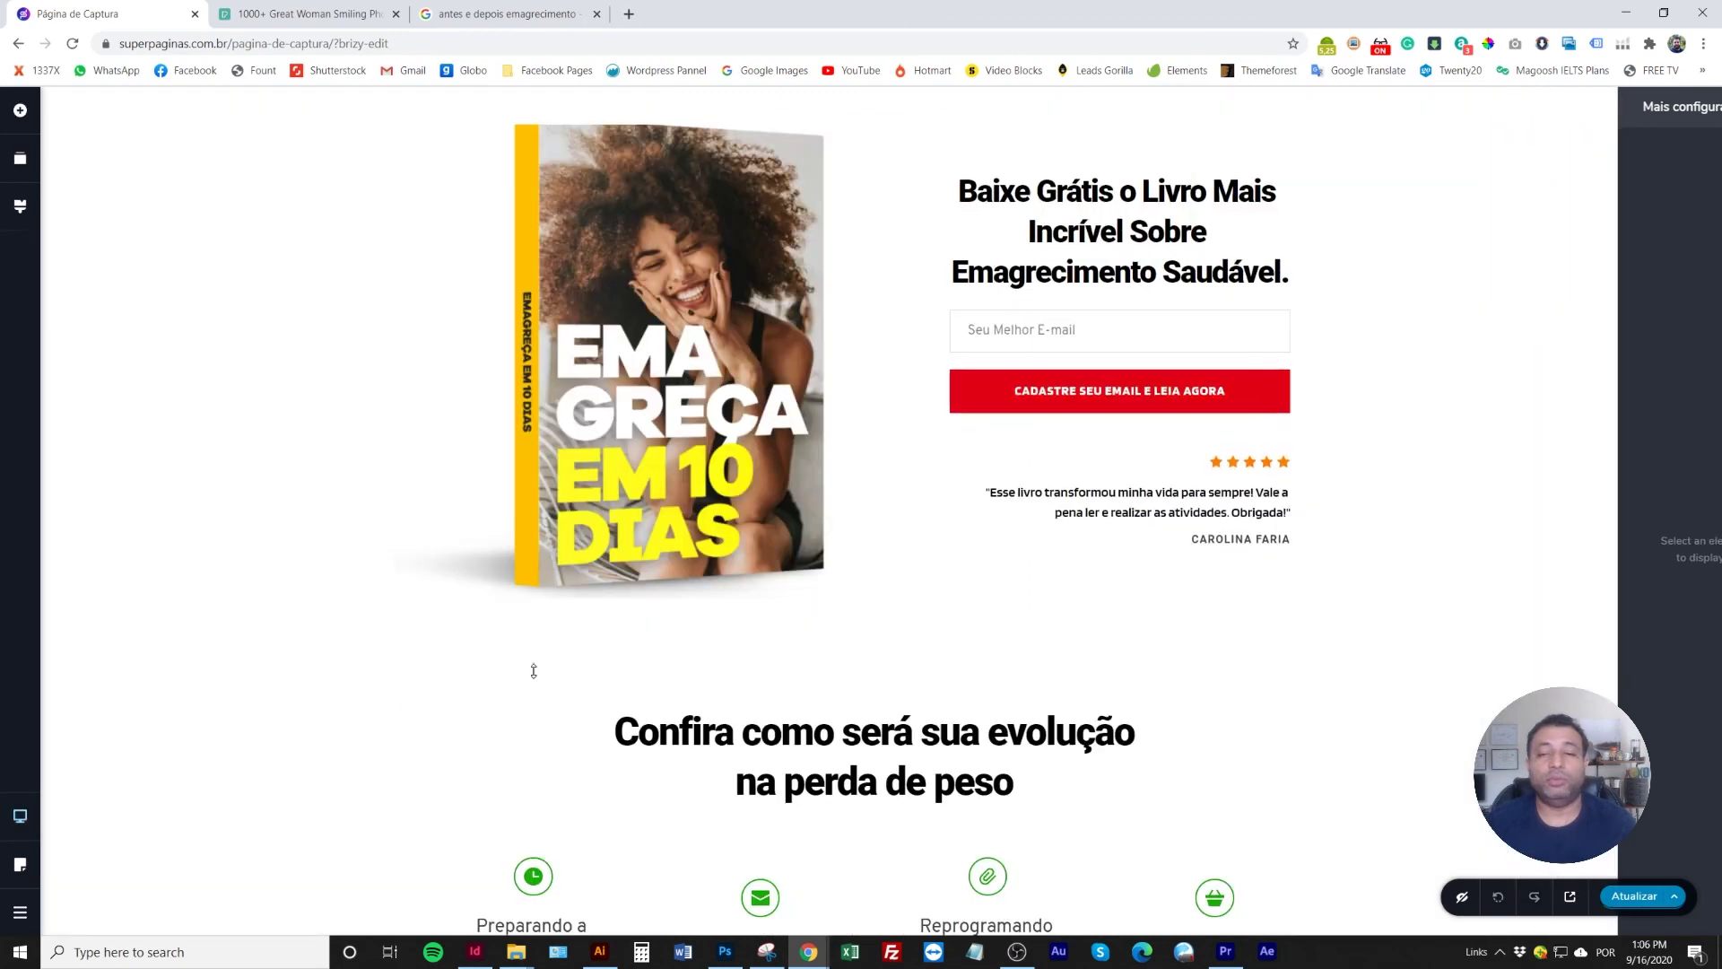